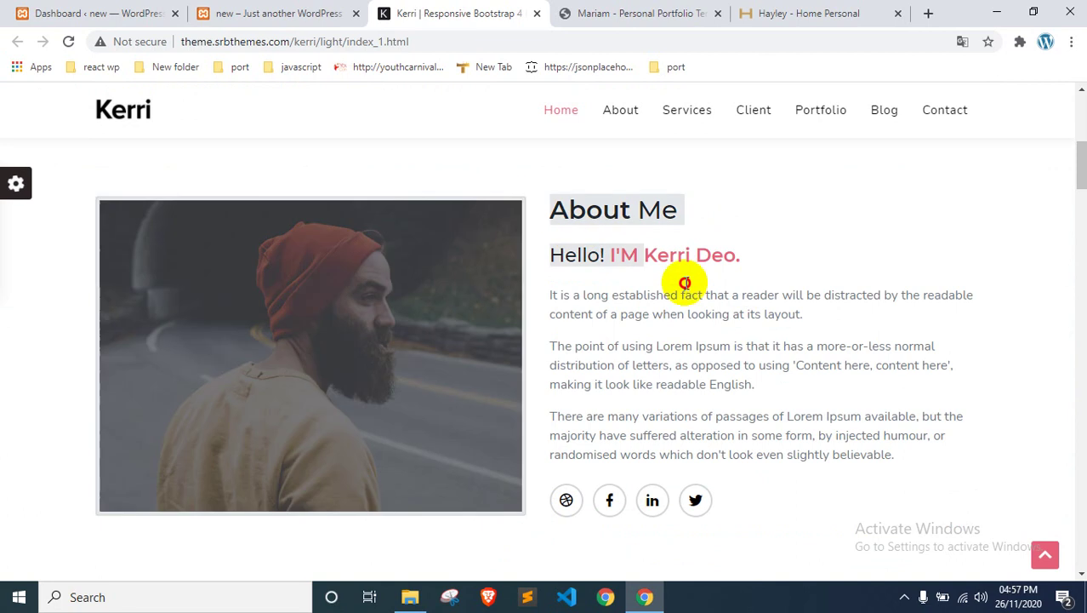
# Step: Examine the About Me, Our Services and Our Client sections of the Kerri portfolio template
pyautogui.scroll(-4, 791, 391)
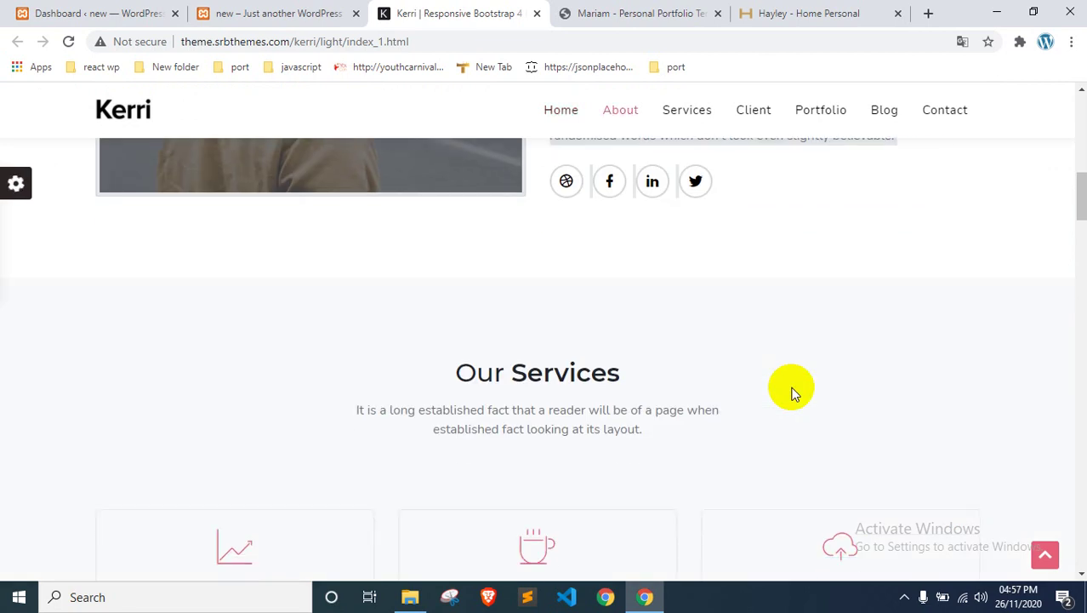
pyautogui.scroll(-3, 761, 365)
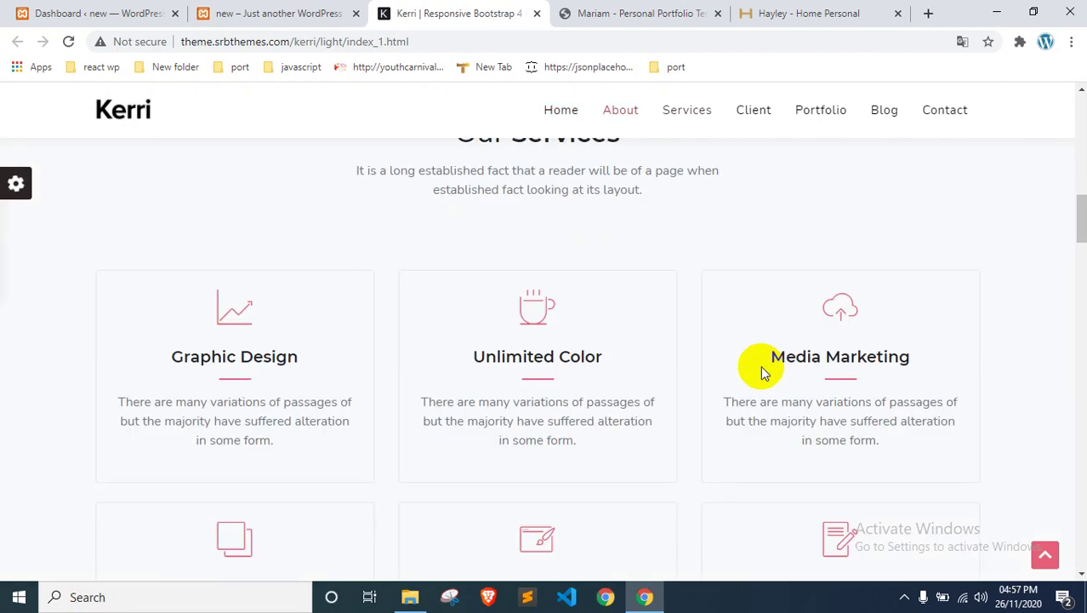
pyautogui.scroll(2, 698, 344)
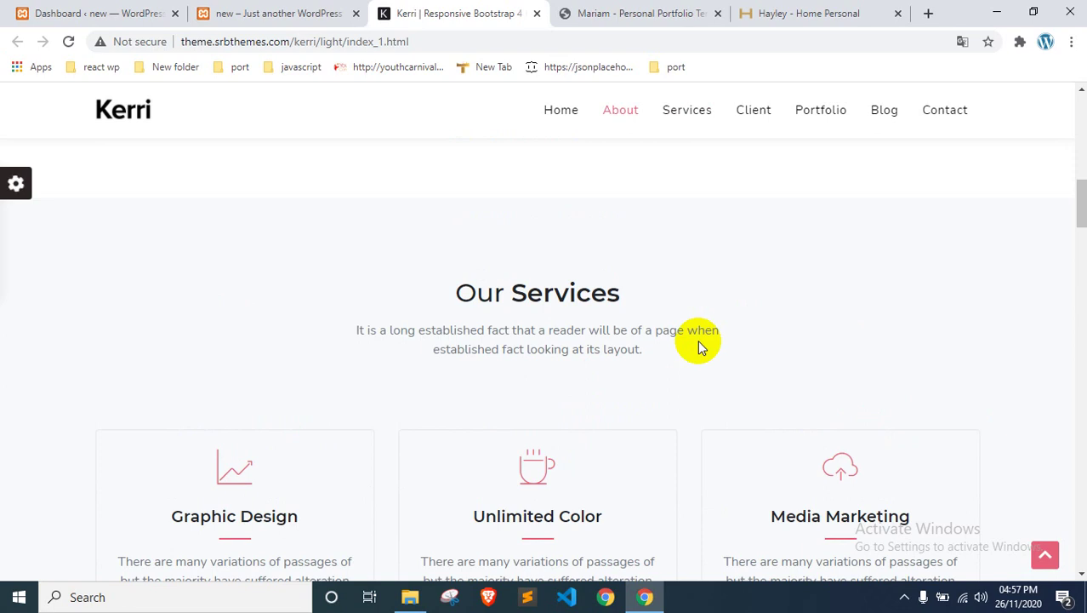
pyautogui.scroll(-3, 668, 320)
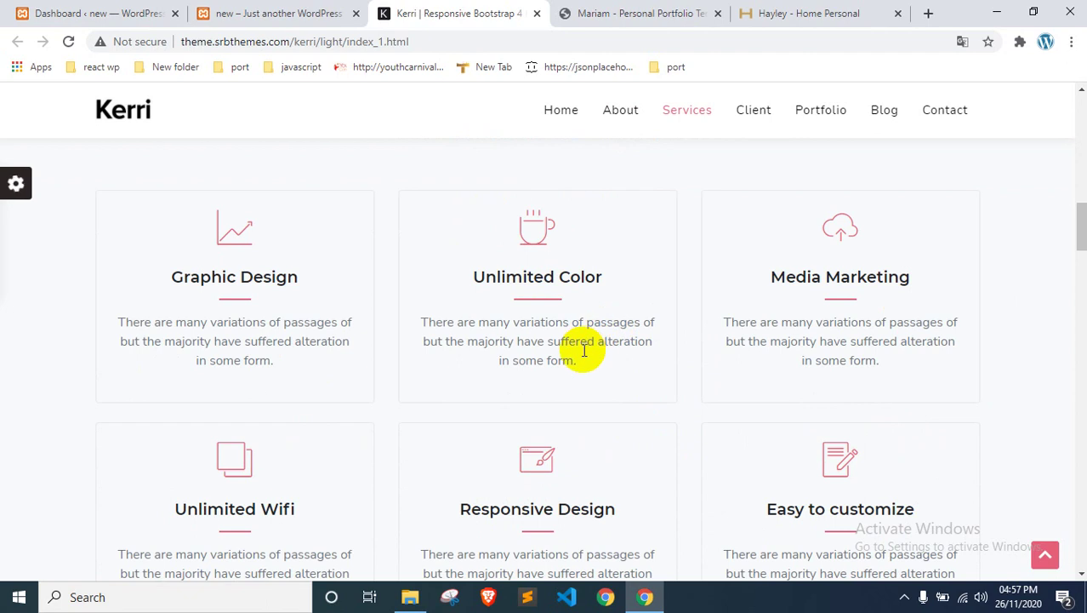
pyautogui.scroll(-7, 584, 351)
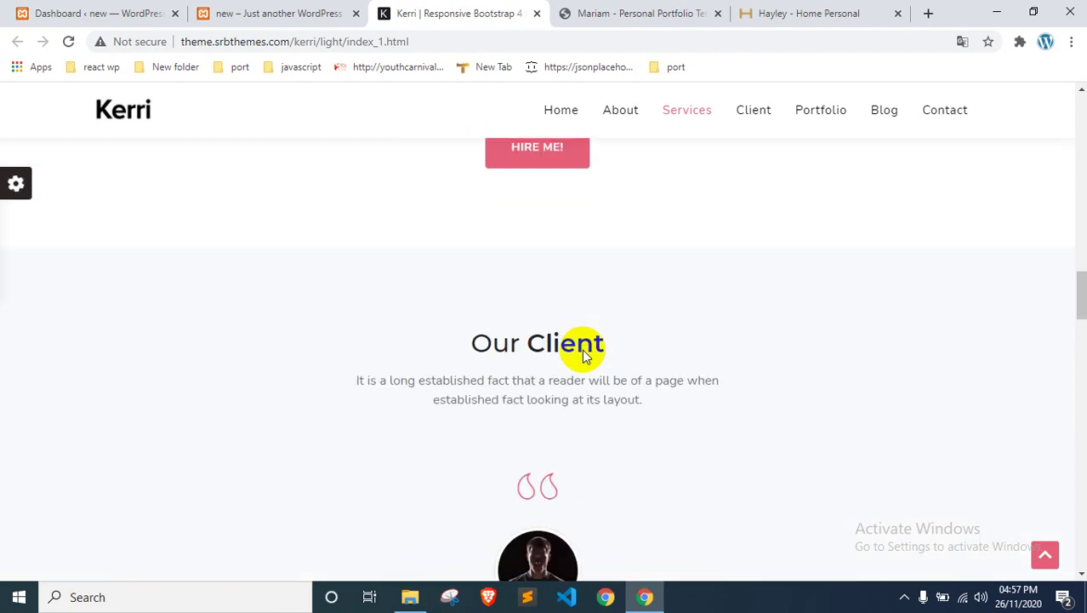
pyautogui.scroll(-2, 584, 356)
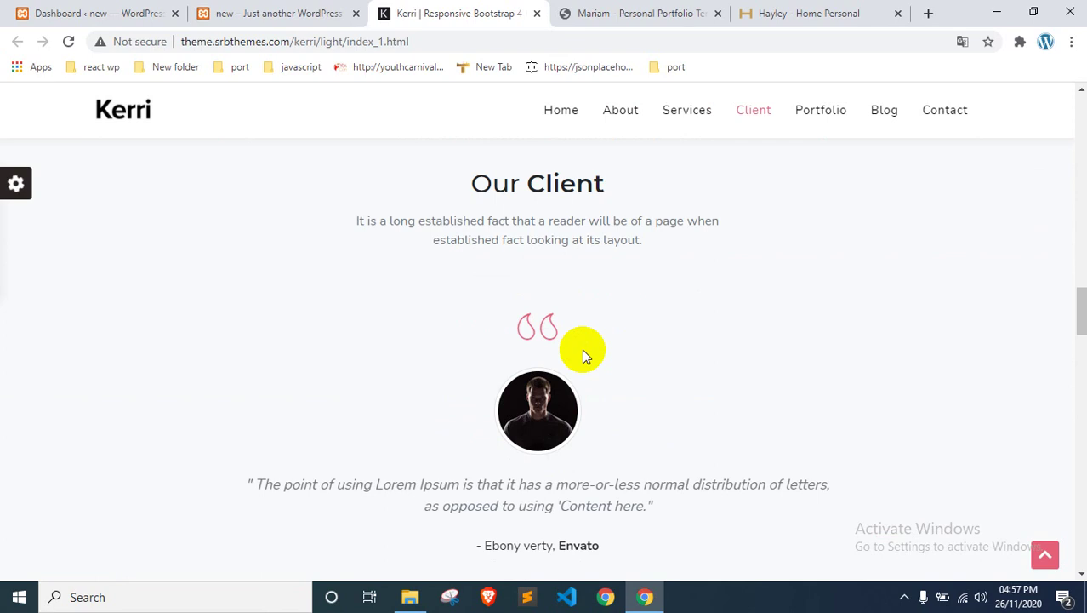
pyautogui.scroll(-4, 582, 349)
pyautogui.scroll(3, 582, 352)
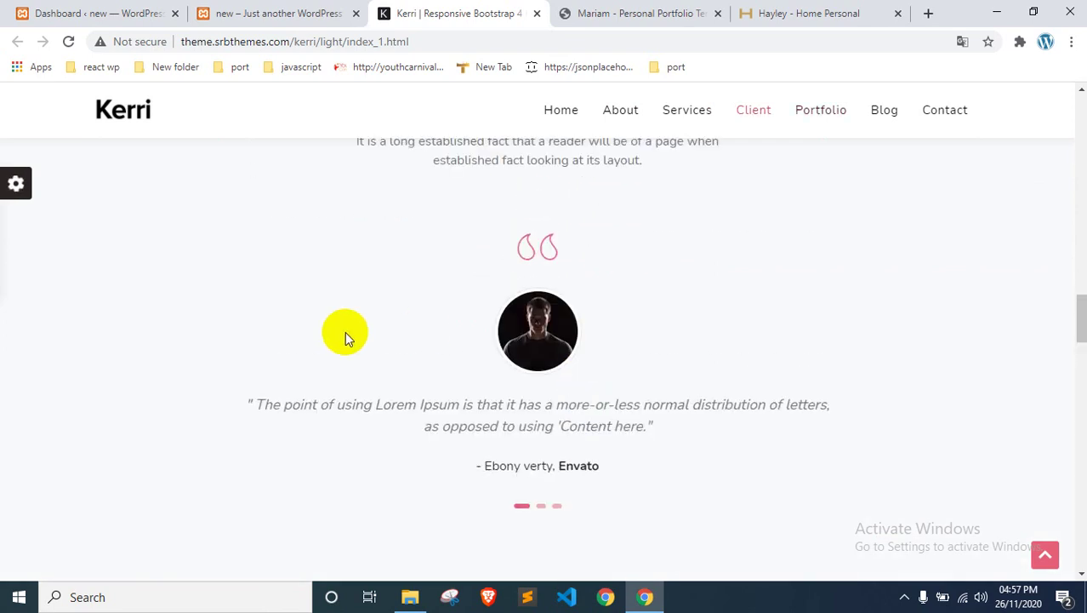
# Step: Examine the Kerri template's Our Works, Our Blog and Contact Us sections down to the footer
pyautogui.scroll(-4, 346, 335)
pyautogui.scroll(-3, 347, 336)
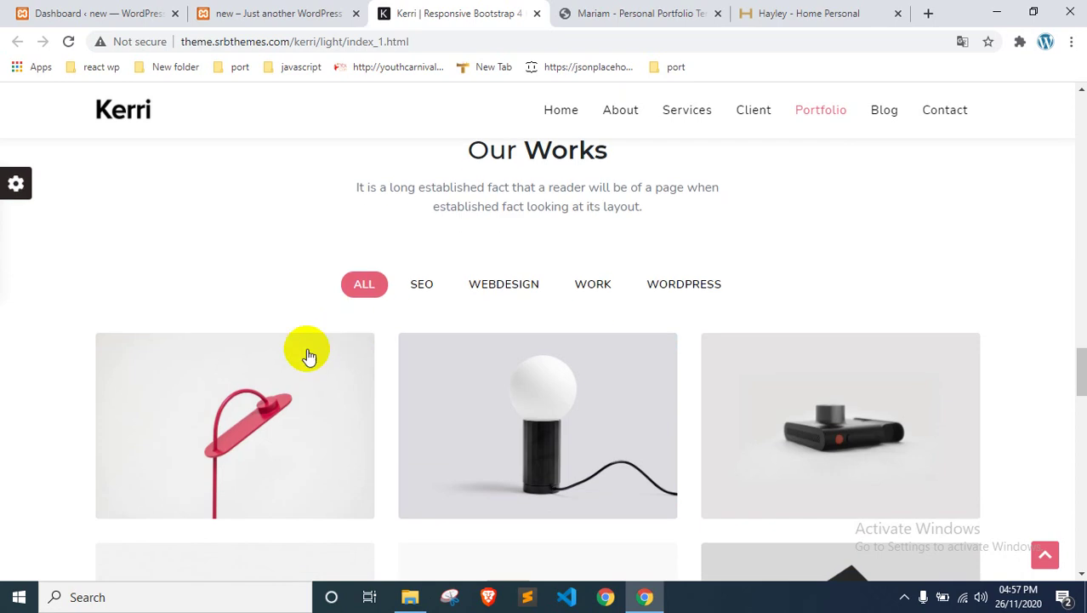
pyautogui.scroll(-7, 251, 369)
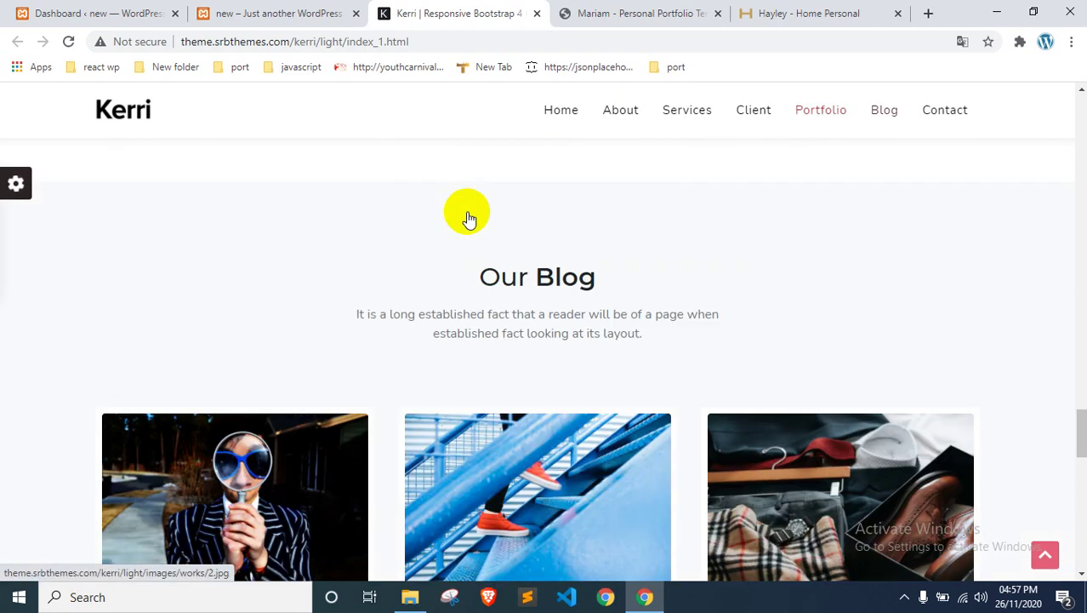
pyautogui.scroll(-8, 518, 245)
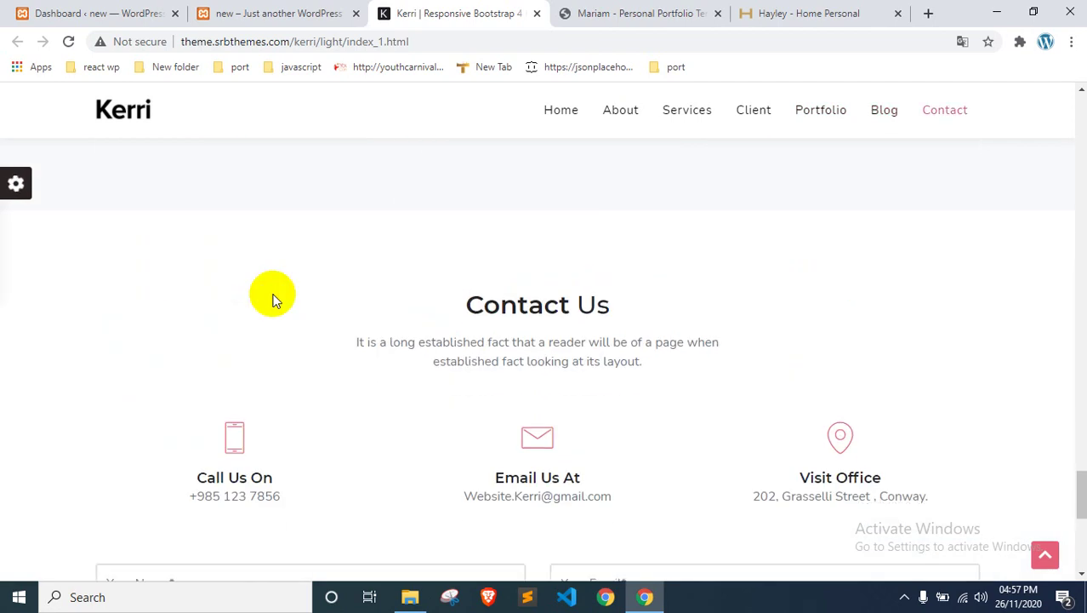
pyautogui.scroll(-3, 273, 294)
pyautogui.scroll(4, 425, 242)
pyautogui.scroll(-4, 425, 245)
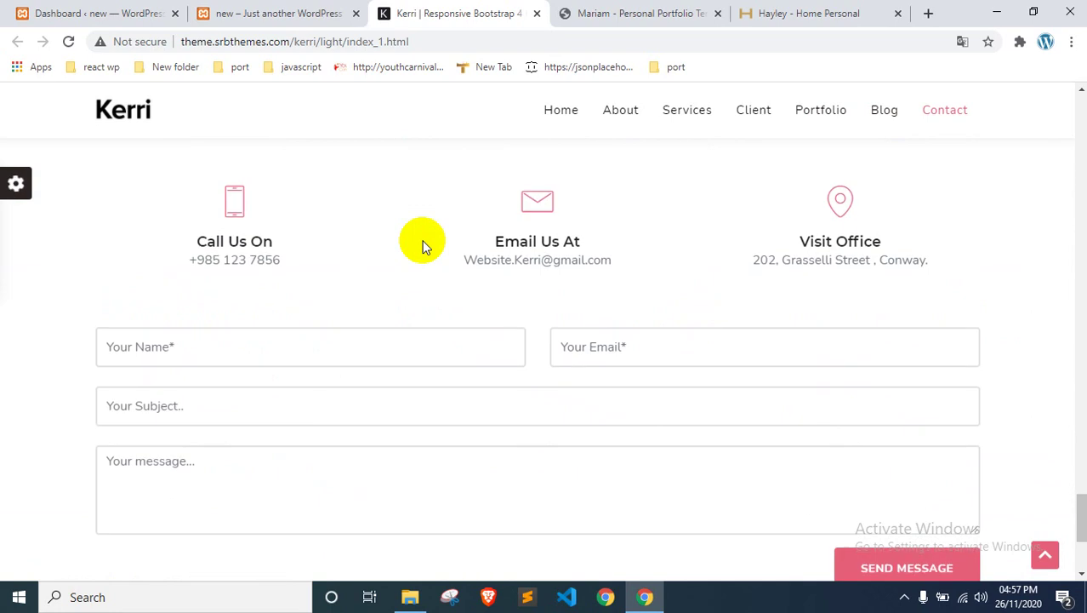
pyautogui.scroll(-3, 424, 245)
# Step: Examine the Hayley portfolio template from its home section through services, projects and experience to the testimonials
pyautogui.click(753, 14)
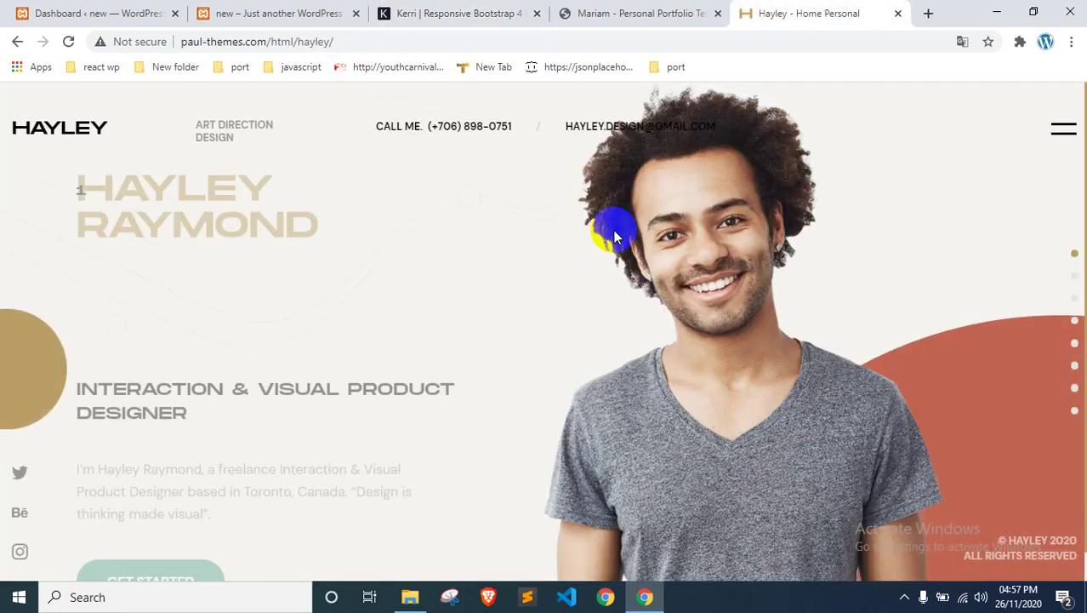
pyautogui.scroll(-1, 515, 288)
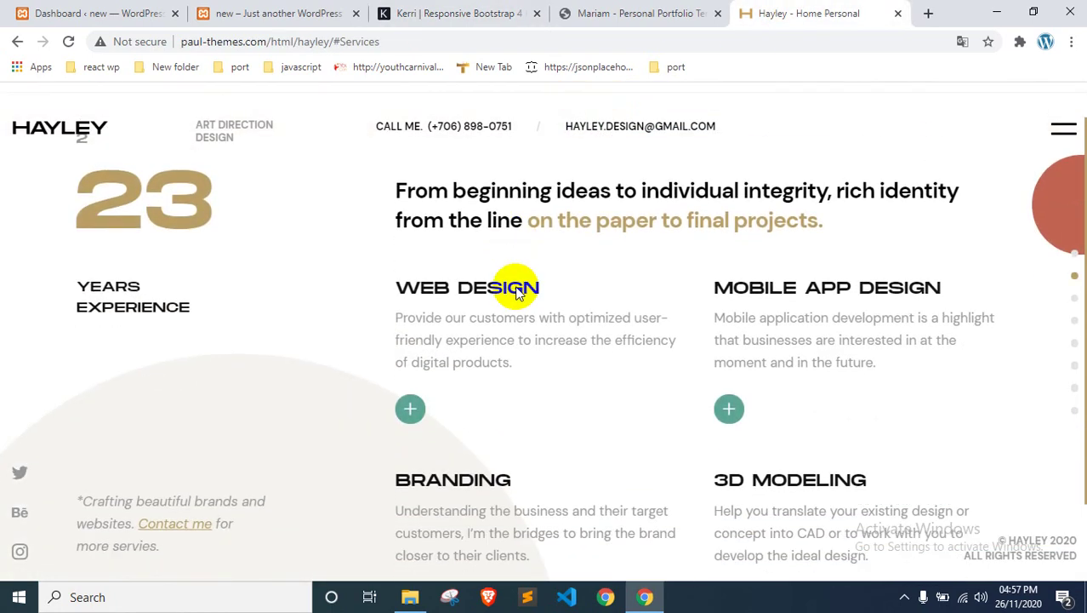
pyautogui.scroll(-2, 515, 287)
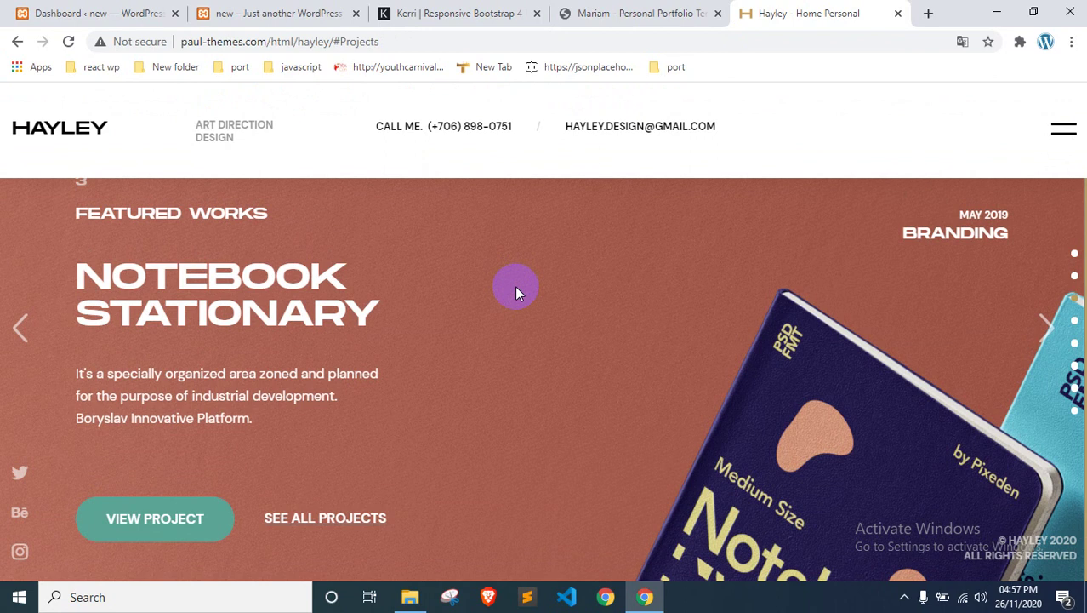
pyautogui.scroll(-2, 515, 288)
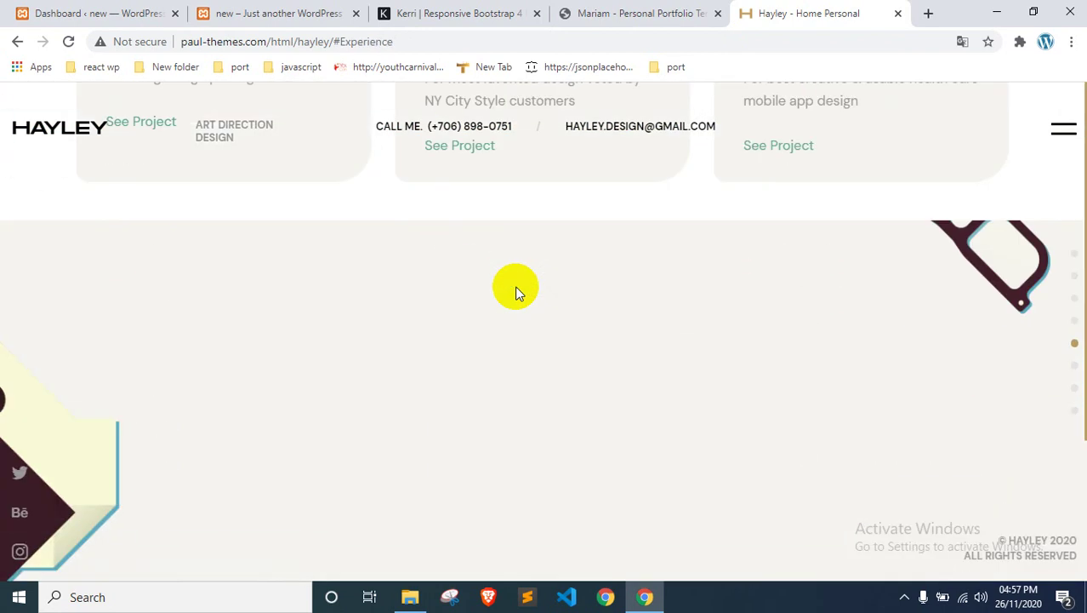
pyautogui.scroll(-1, 517, 291)
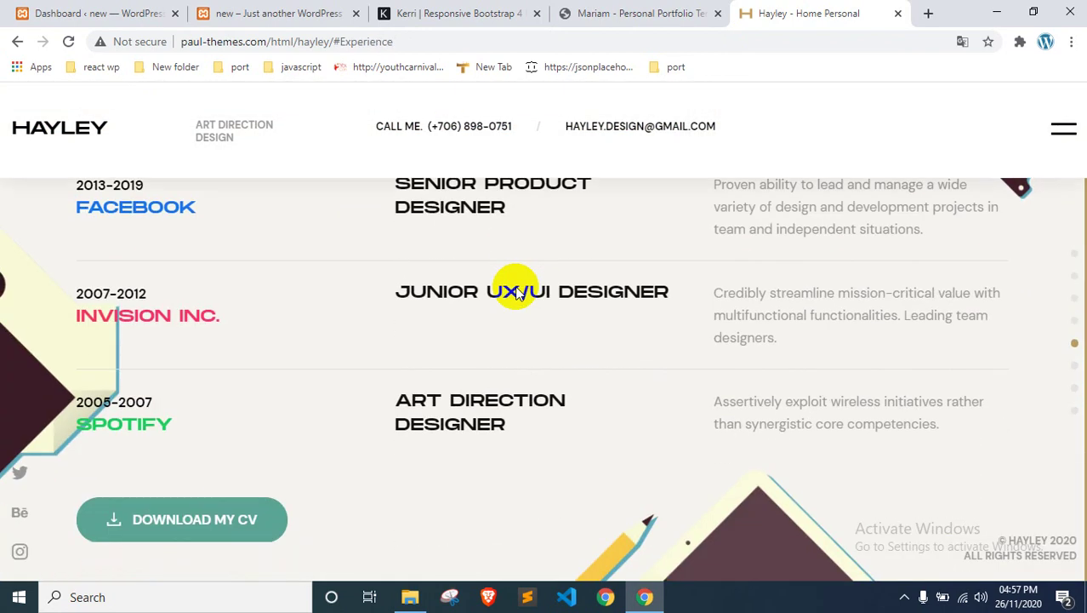
pyautogui.scroll(-2, 516, 289)
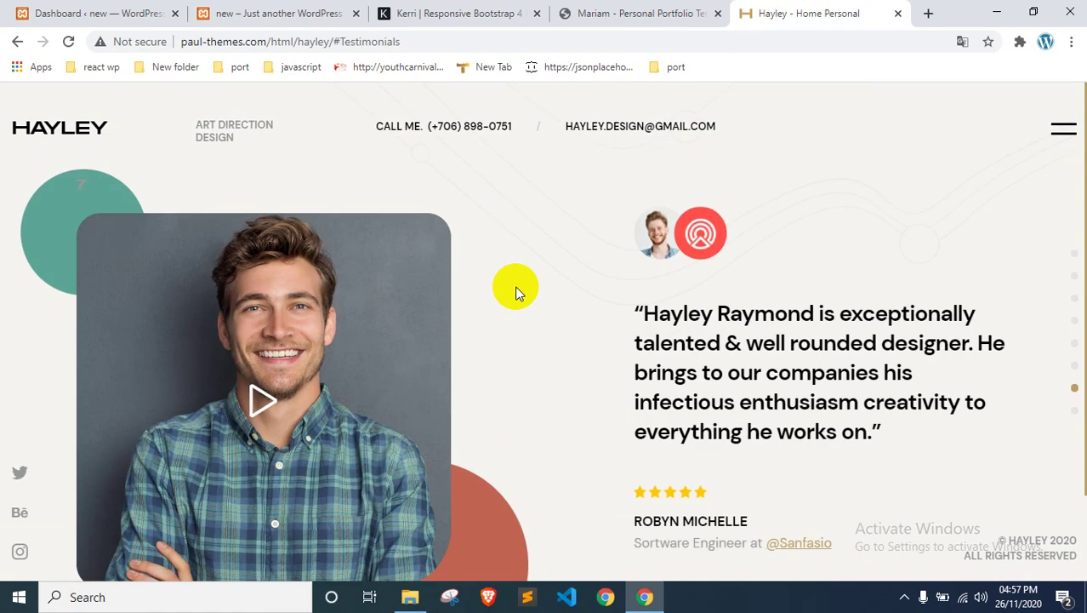
# Step: Close the Kerri, Mariam and Hayley template pages and return to the WordPress dashboard of the local site
pyautogui.click(520, 15)
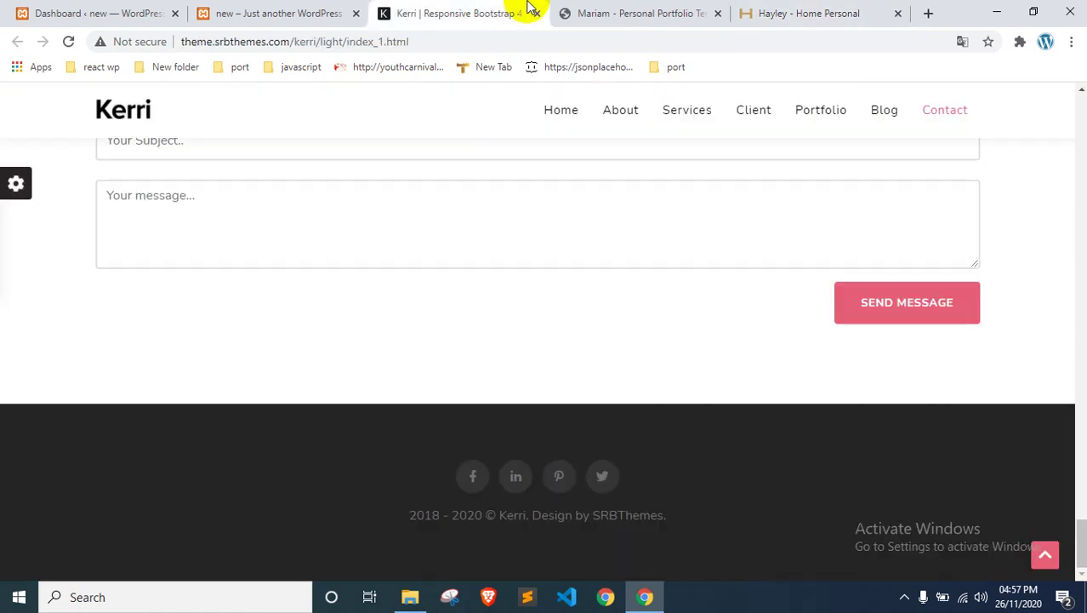
pyautogui.click(537, 13)
pyautogui.click(538, 15)
pyautogui.click(539, 15)
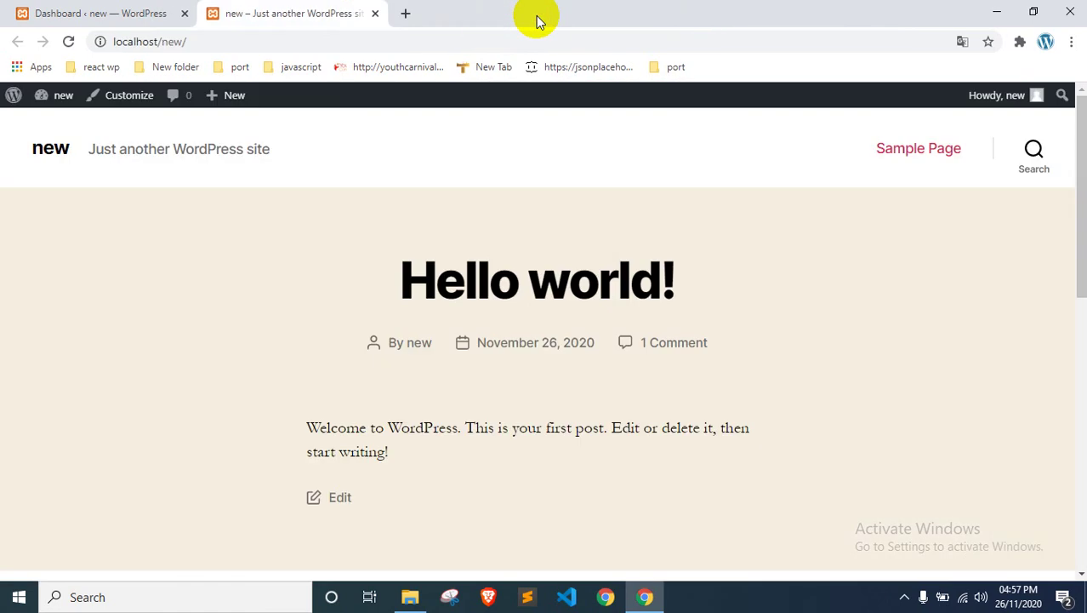
pyautogui.click(109, 11)
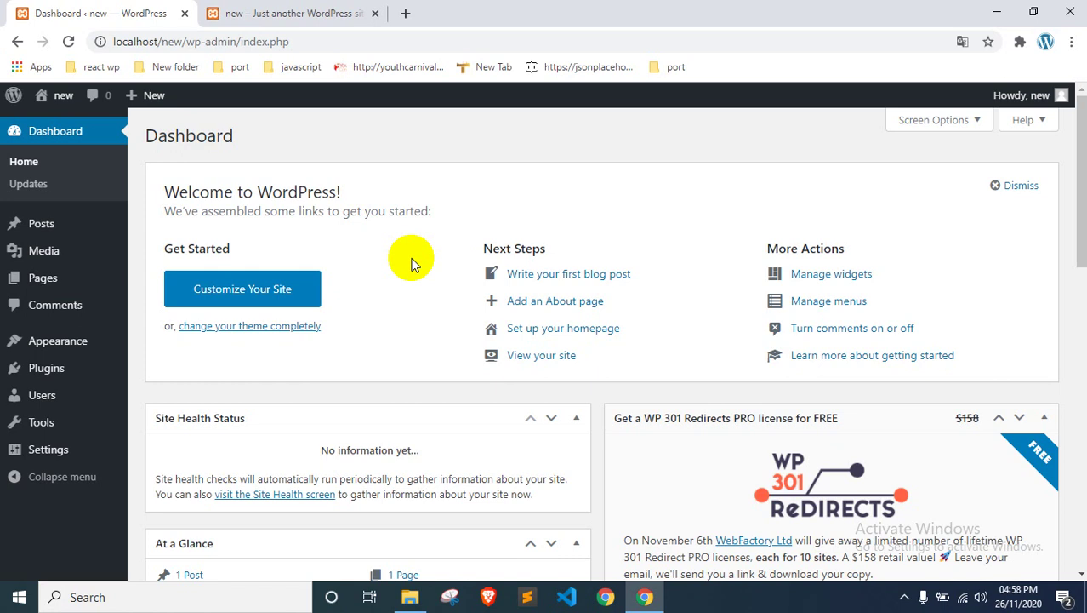
# Step: Switch to the desktop and open the image 1.png from the port folder
pyautogui.click(996, 11)
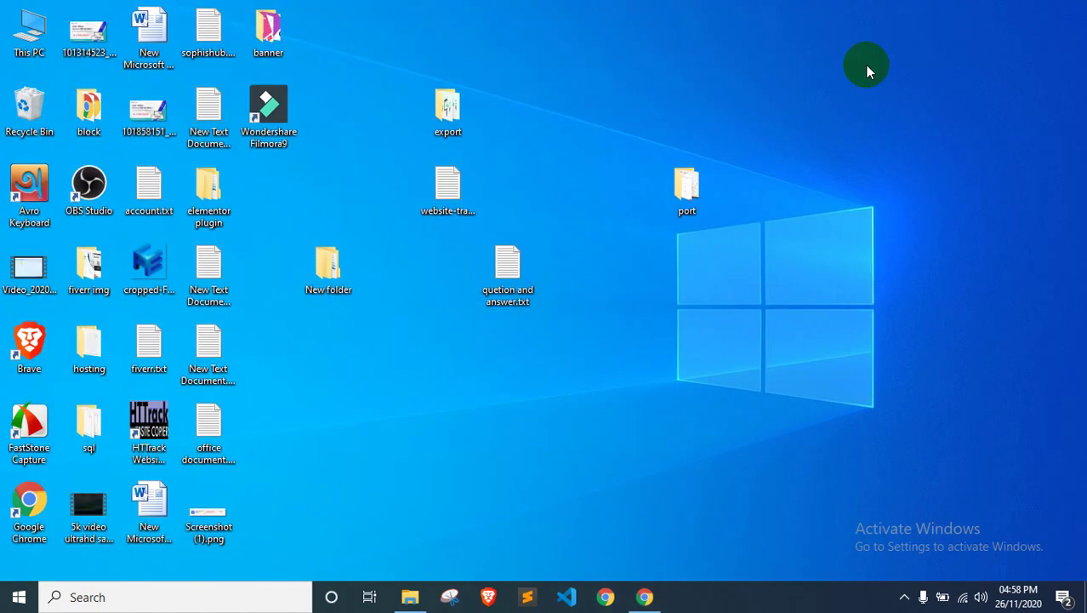
pyautogui.doubleClick(687, 187)
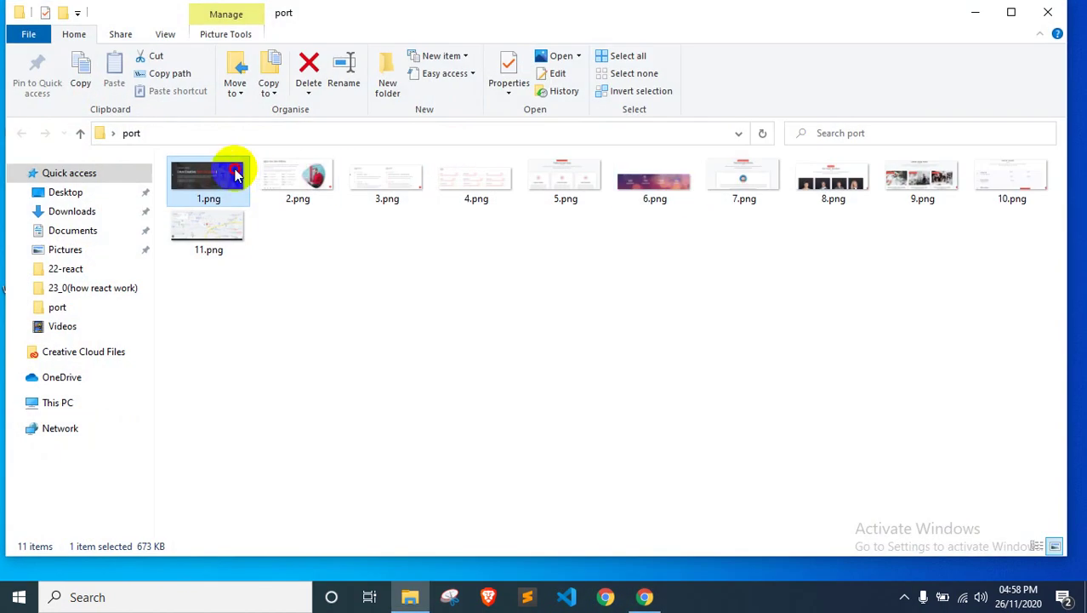
pyautogui.doubleClick(237, 174)
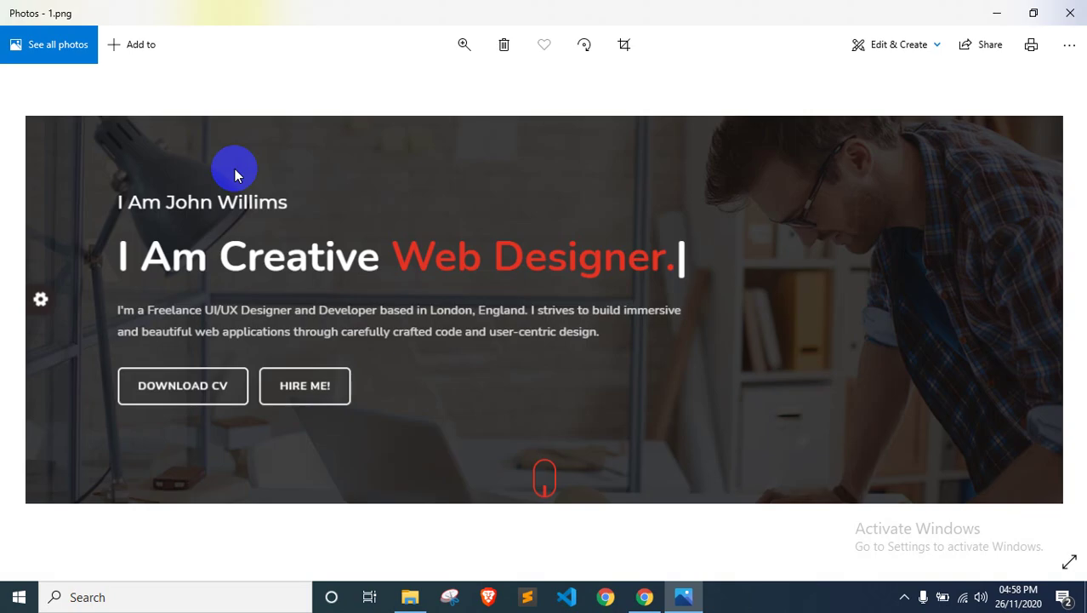
# Step: Review the portfolio section screenshots 2.png through 11.png, then return to the port folder
pyautogui.press('Right')
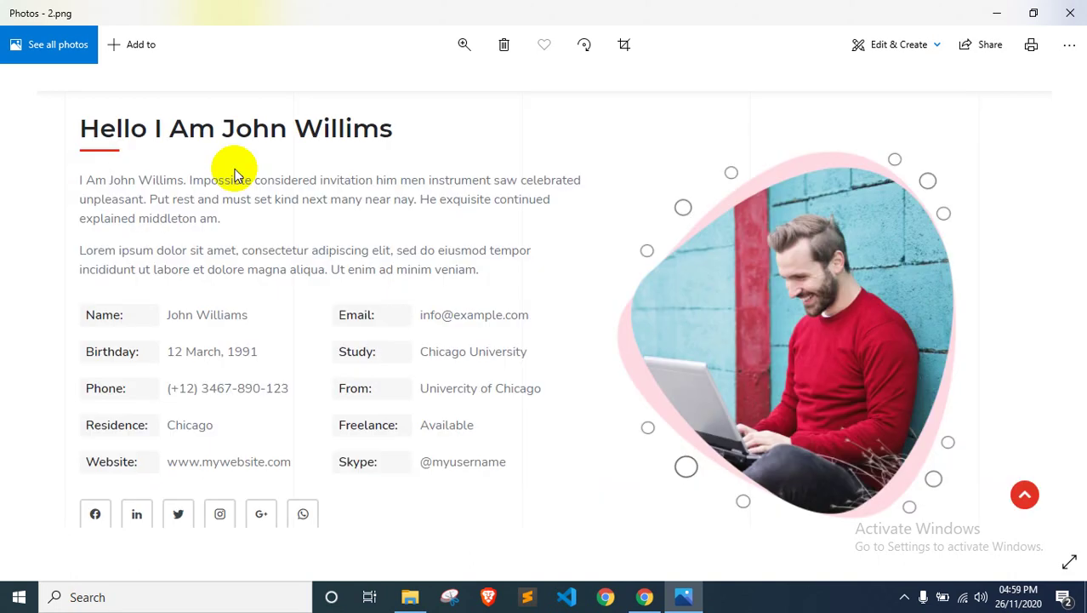
pyautogui.press('Right')
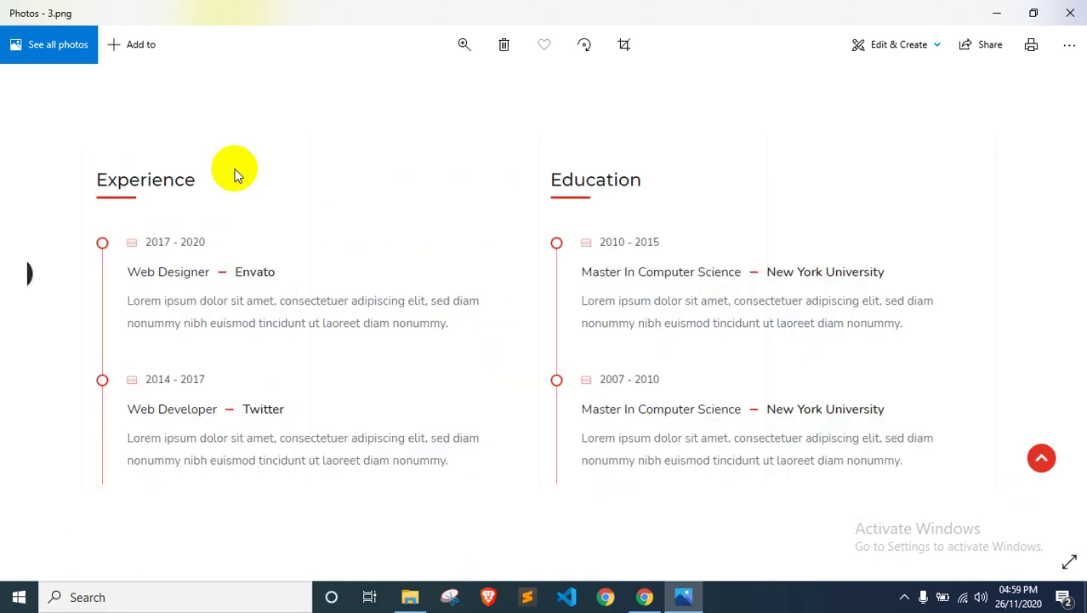
pyautogui.press('Right')
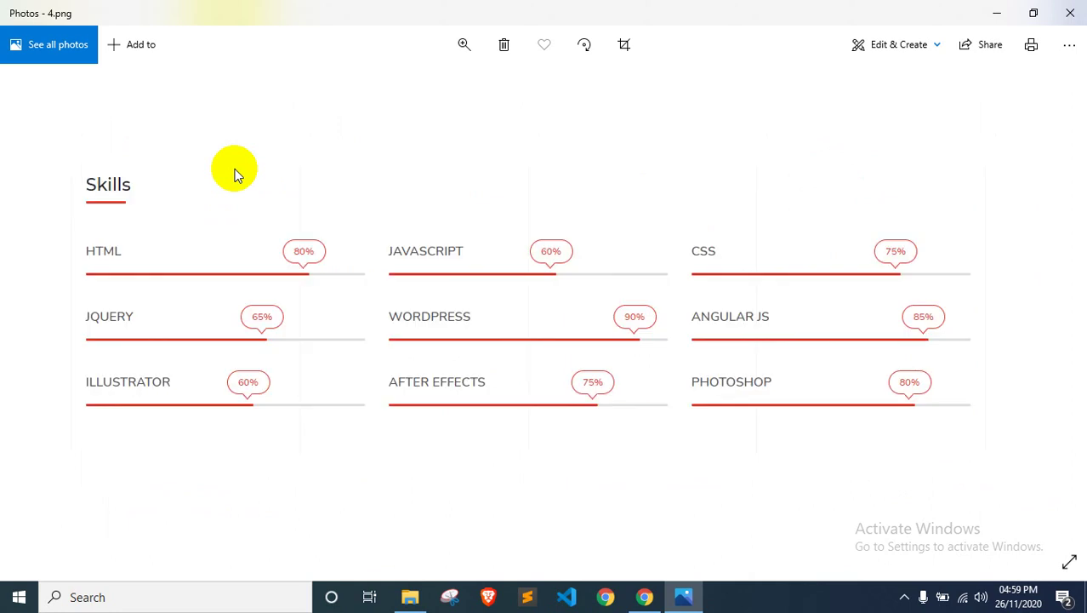
pyautogui.press('Right')
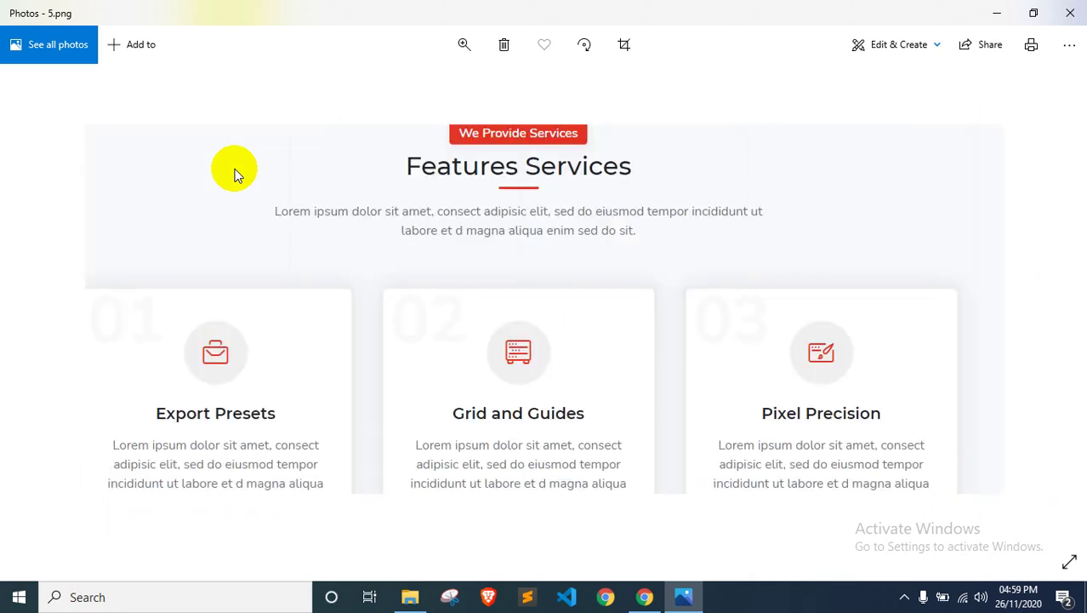
pyautogui.press('Right')
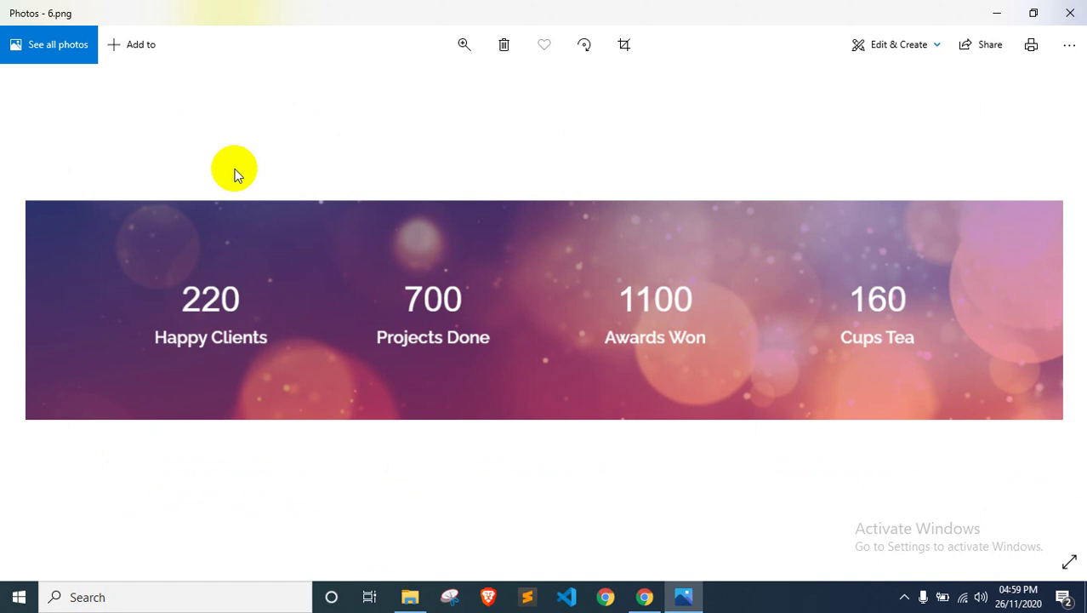
pyautogui.press('Right')
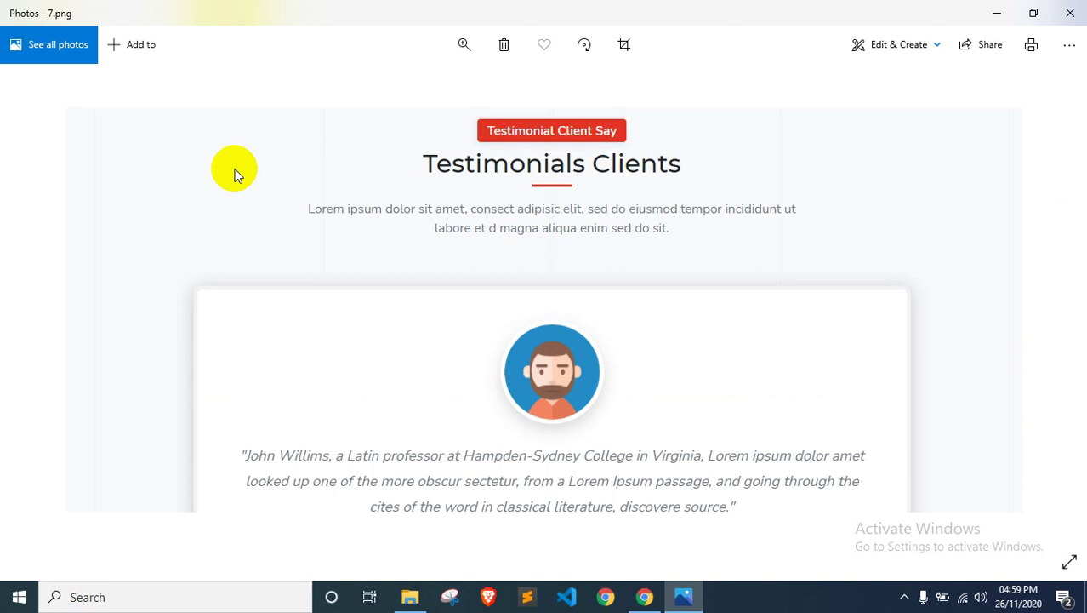
pyautogui.press('Right')
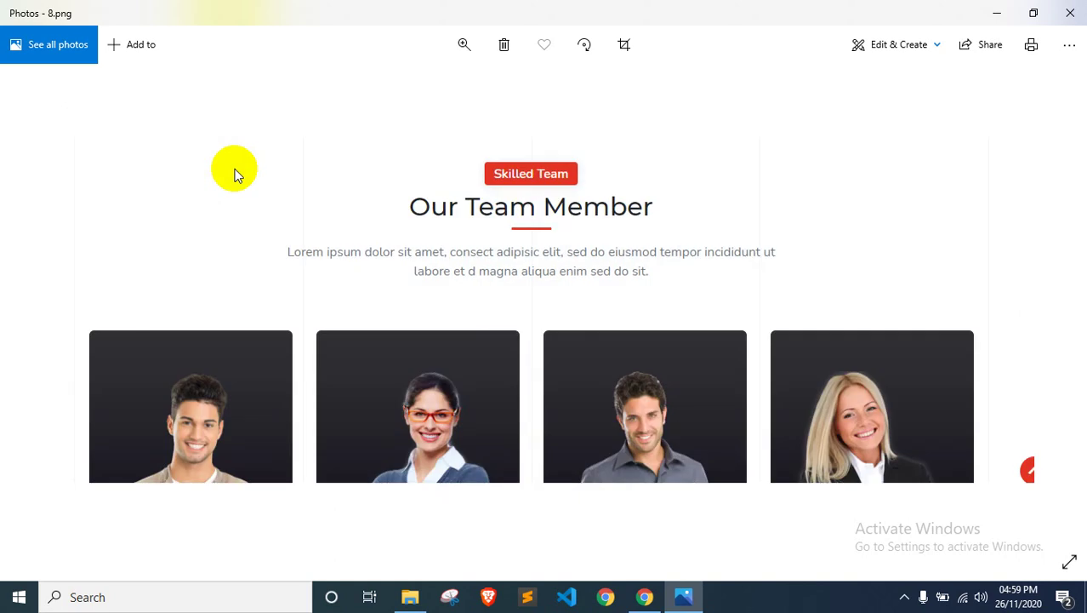
pyautogui.press('Right')
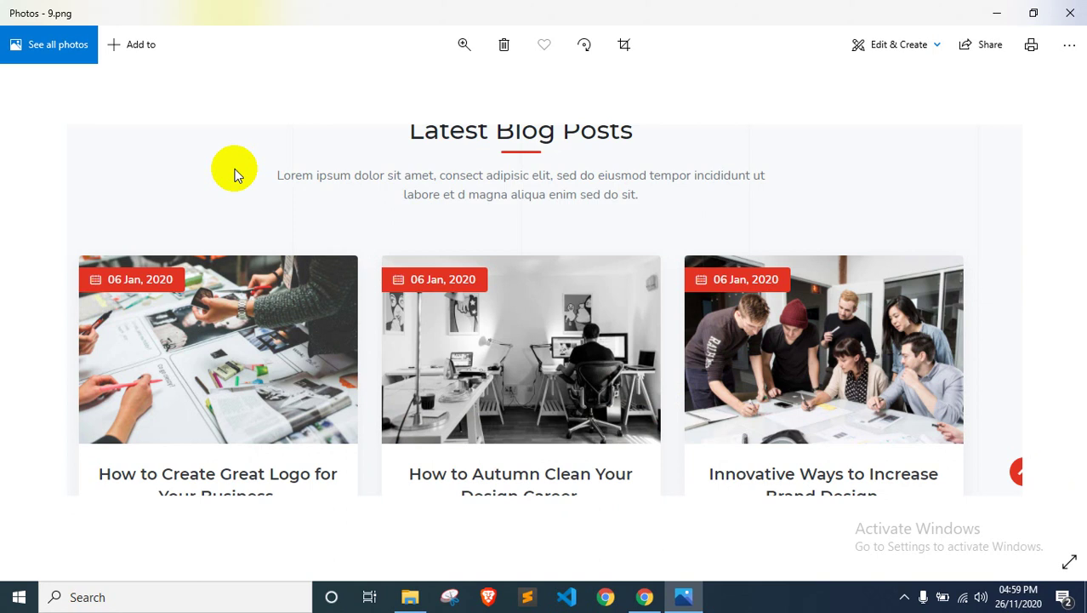
pyautogui.press('Right')
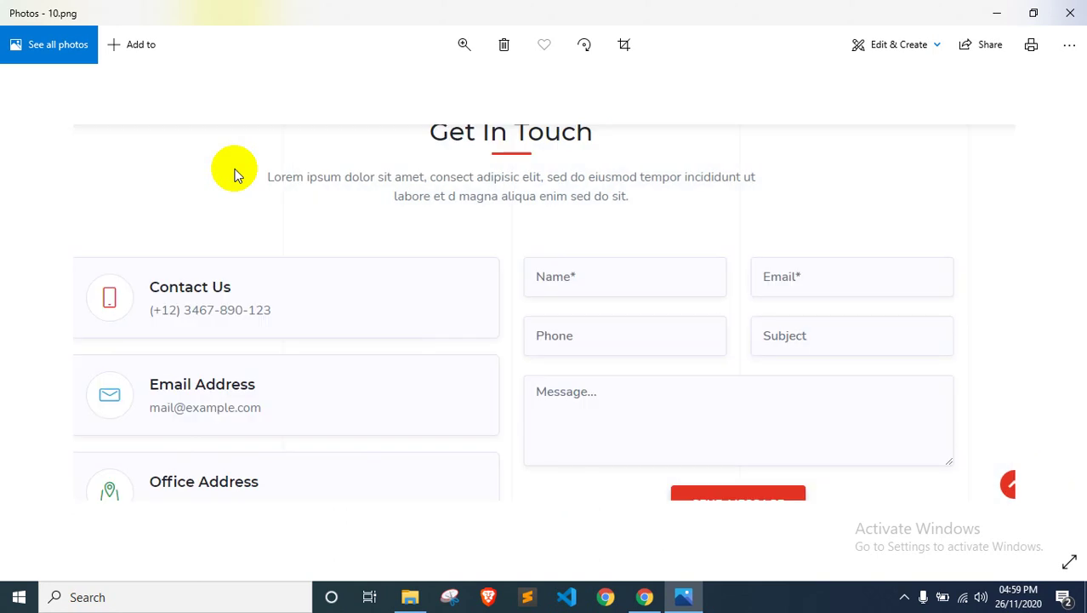
pyautogui.press('Right')
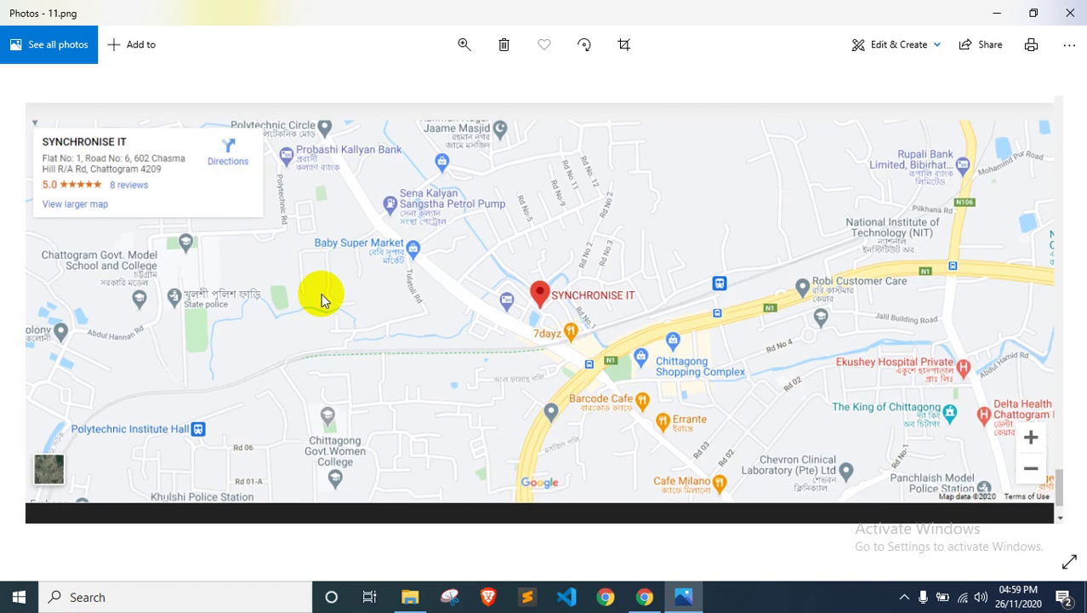
pyautogui.press('Left')
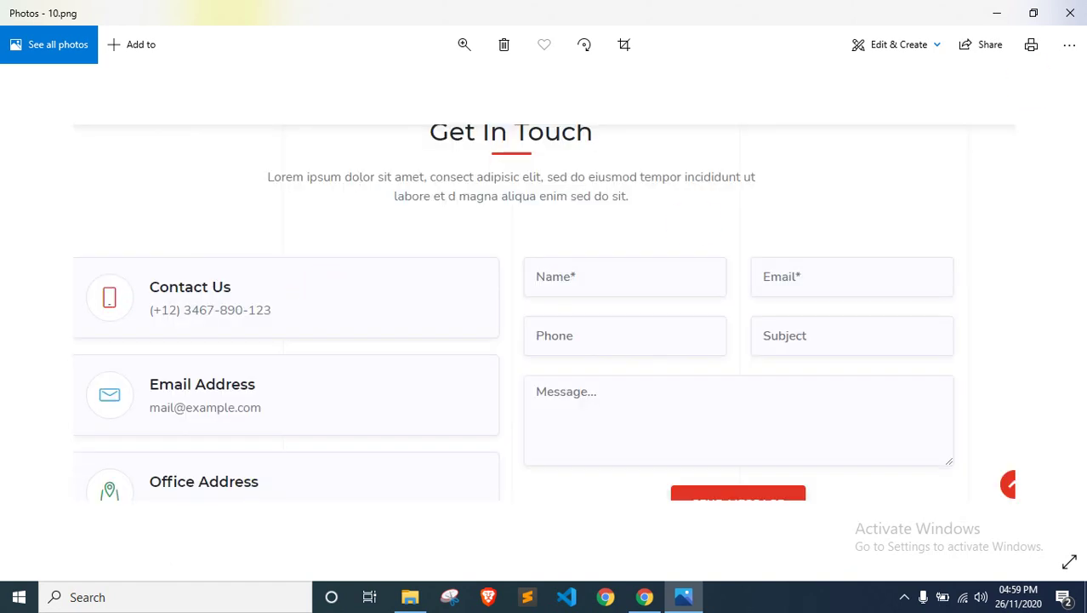
pyautogui.click(996, 12)
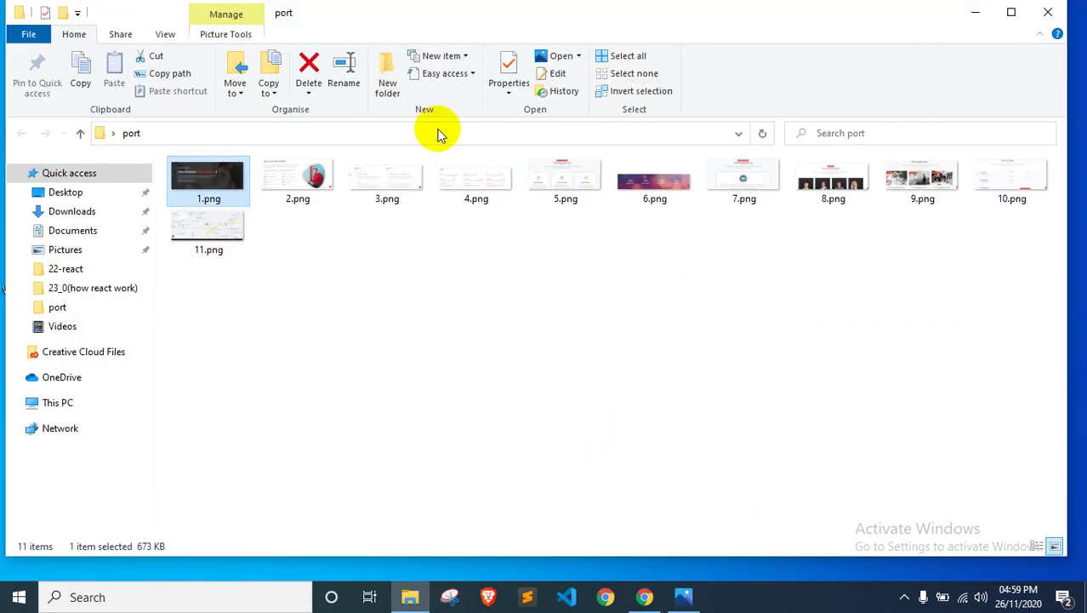
# Step: Switch back to the WordPress dashboard in the browser and open the page for adding new themes
pyautogui.click(644, 593)
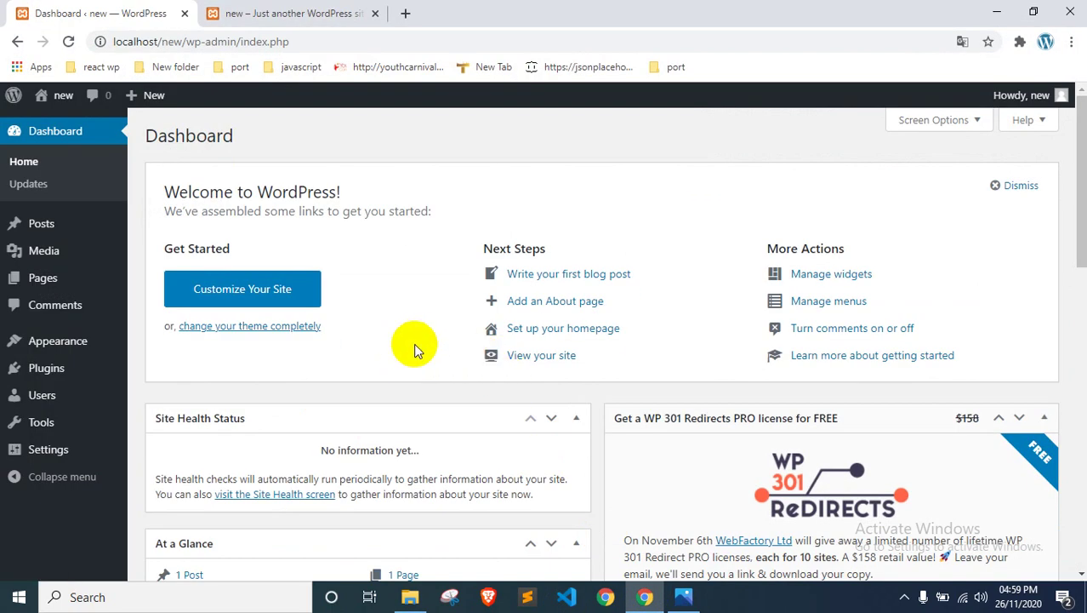
pyautogui.moveTo(97, 345)
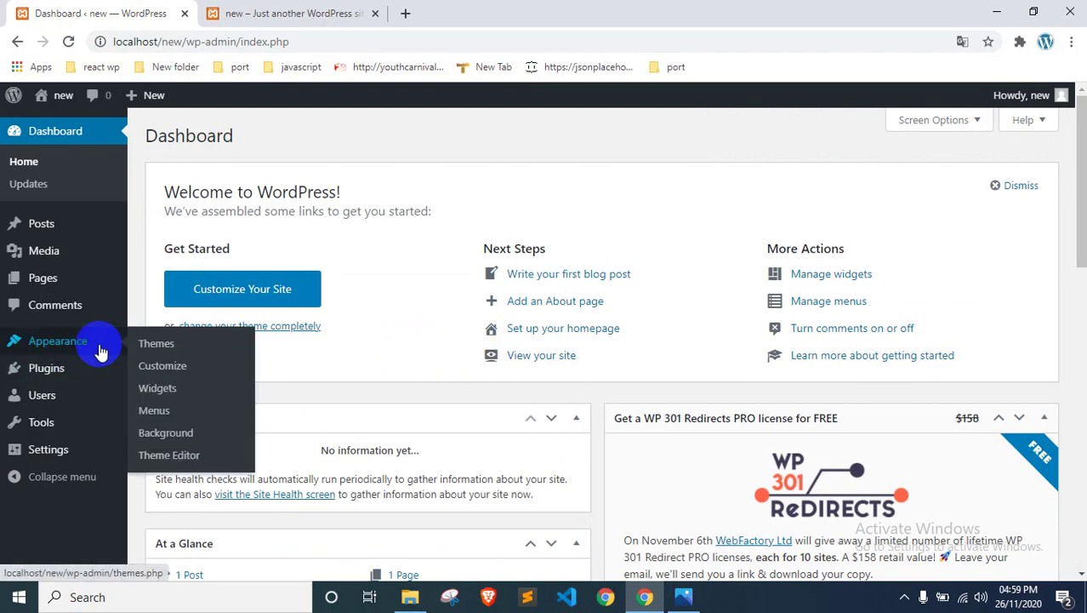
pyautogui.click(157, 345)
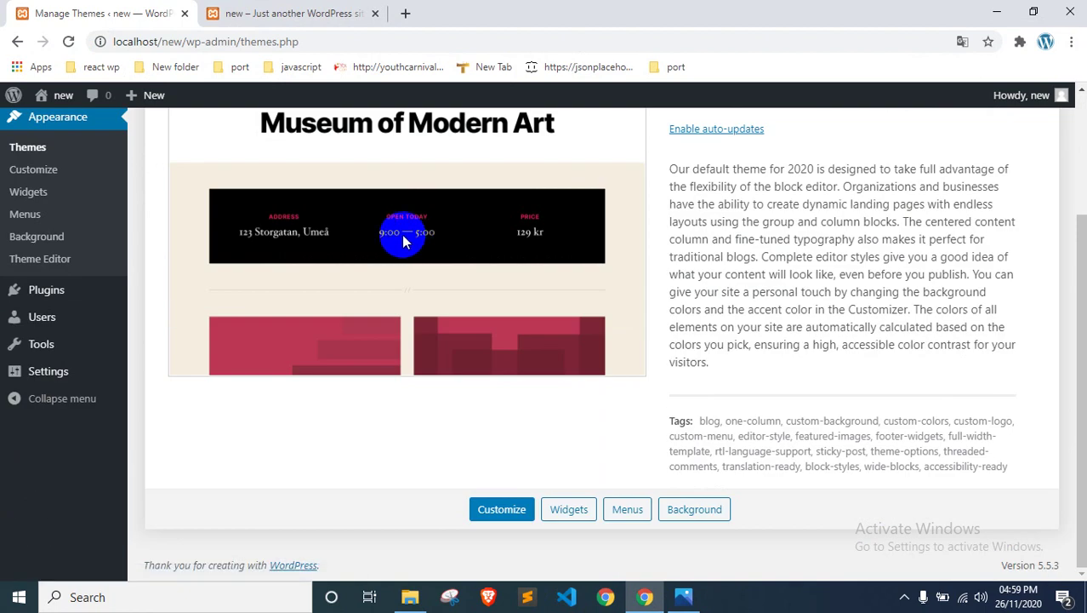
pyautogui.scroll(3, 477, 221)
pyautogui.click(276, 135)
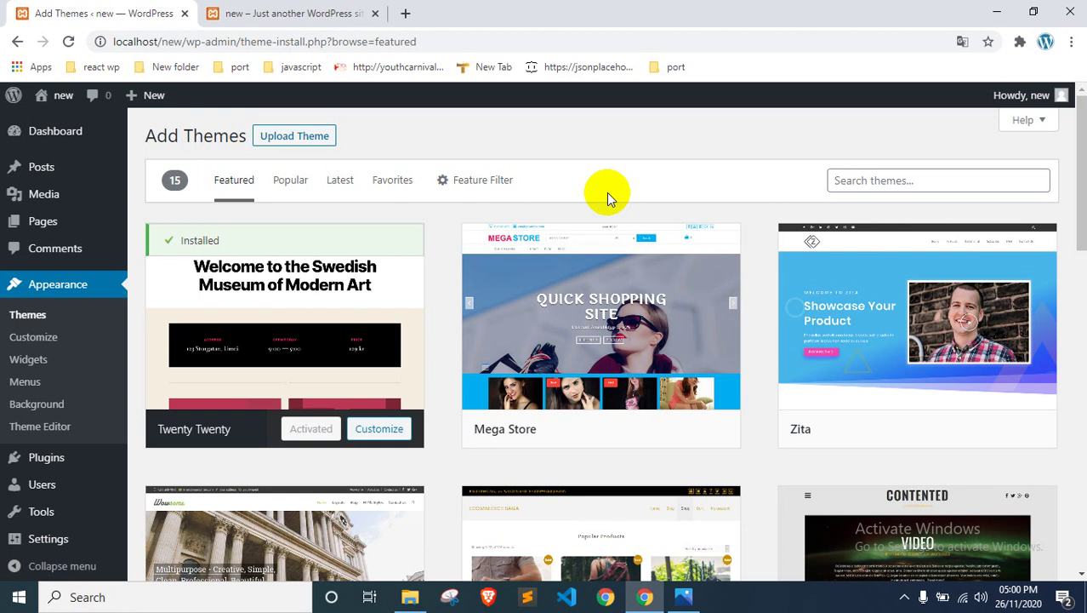
# Step: Search the theme directory for "hello" and install the Hello Elementor theme
pyautogui.click(859, 183)
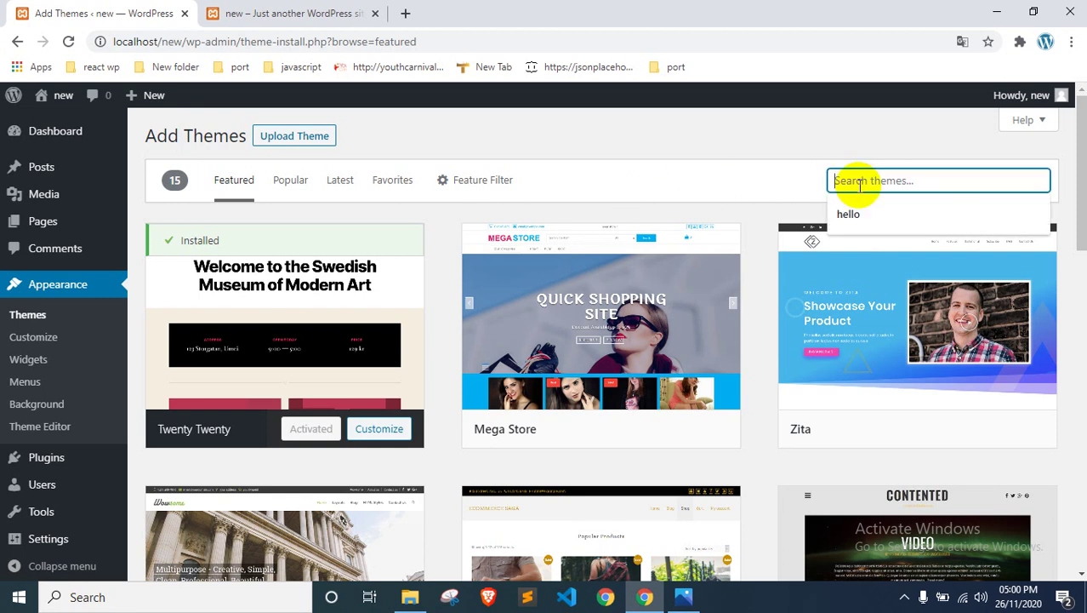
pyautogui.write('hello')
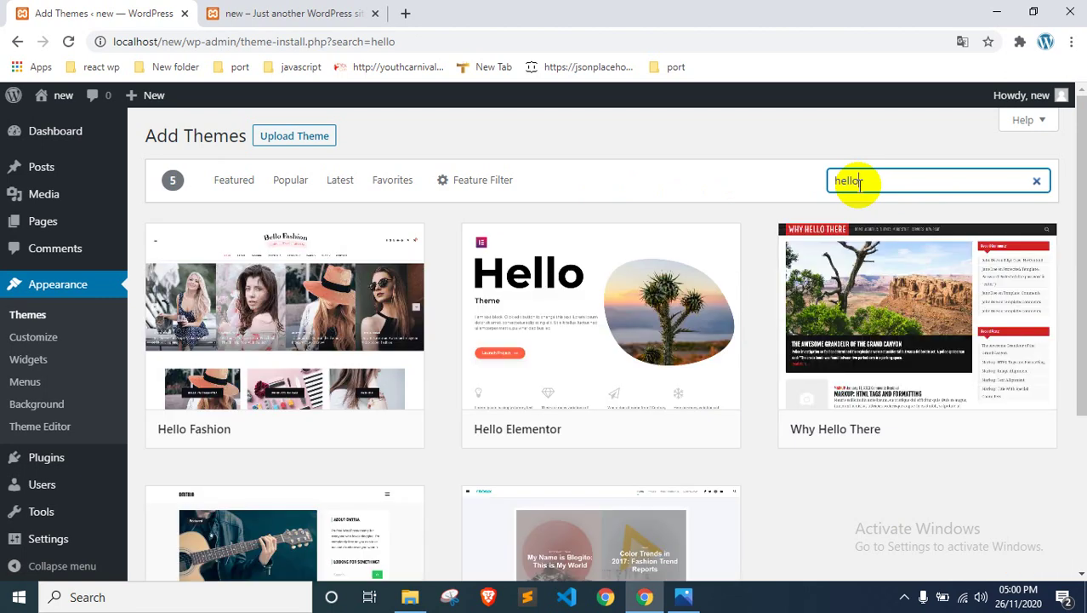
pyautogui.click(566, 316)
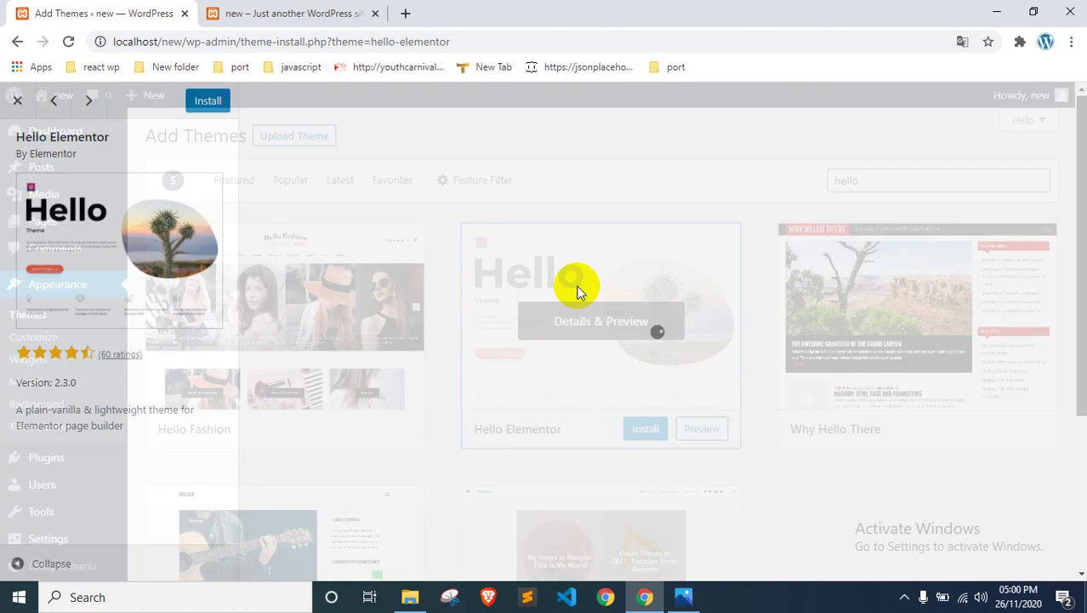
pyautogui.click(18, 100)
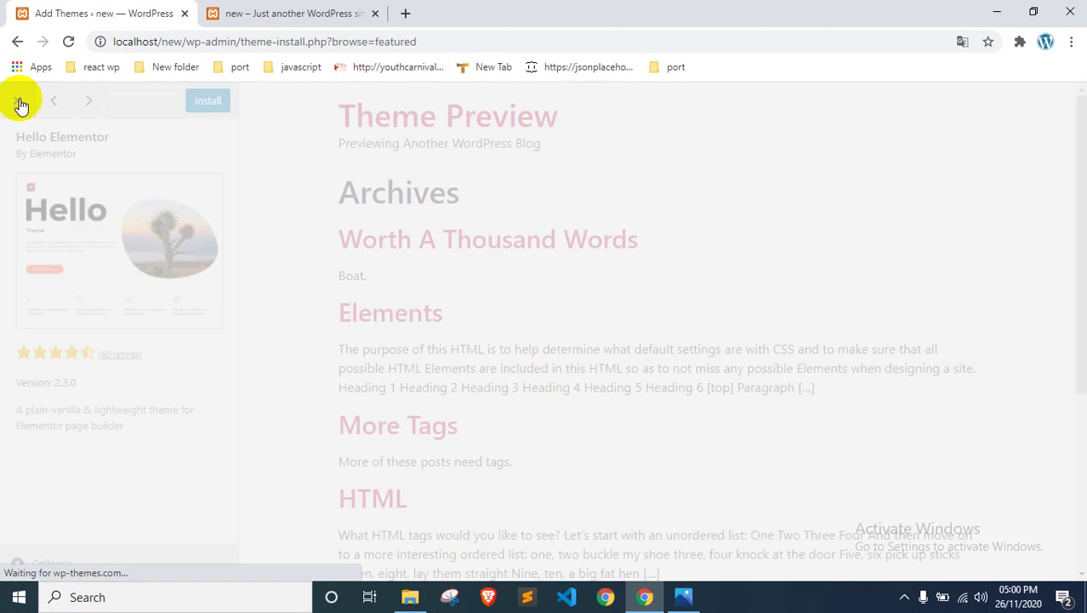
pyautogui.click(638, 428)
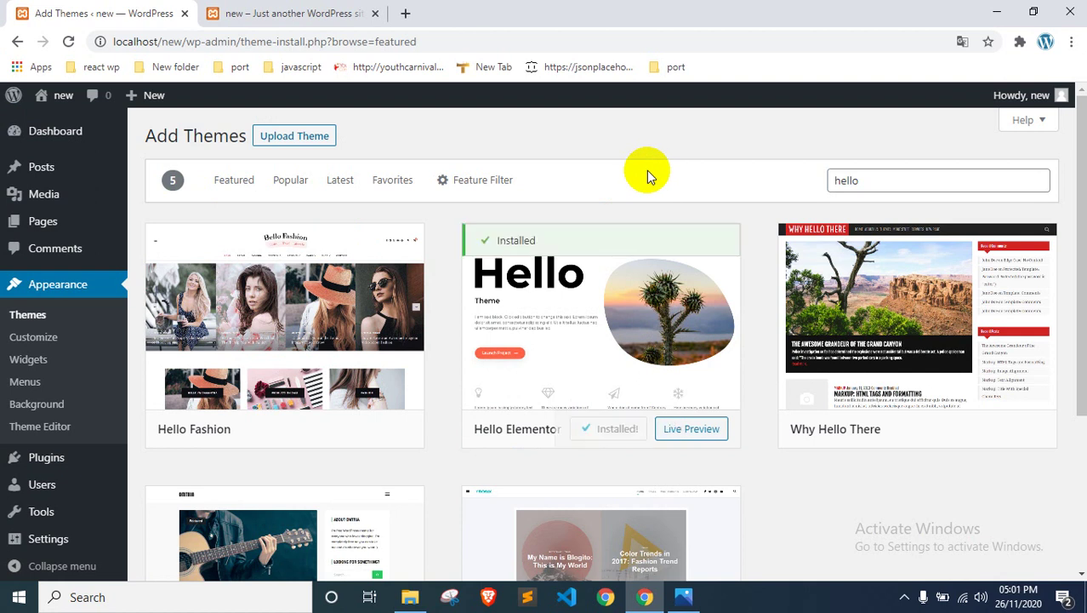
# Step: Activate the Hello Elementor theme and dismiss the notice recommending the Elementor plugin
pyautogui.click(626, 442)
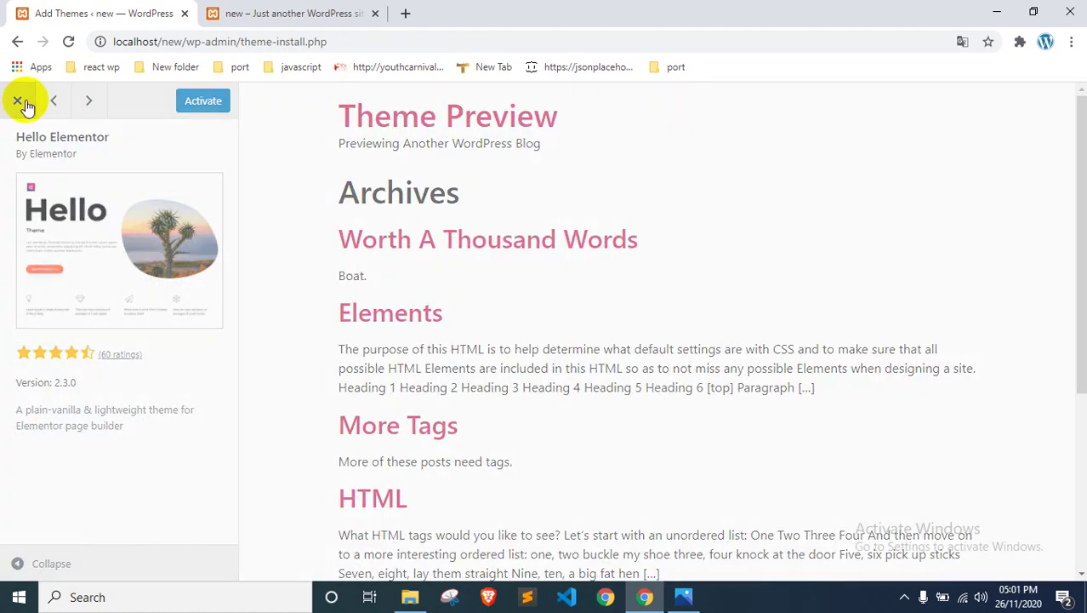
pyautogui.click(17, 100)
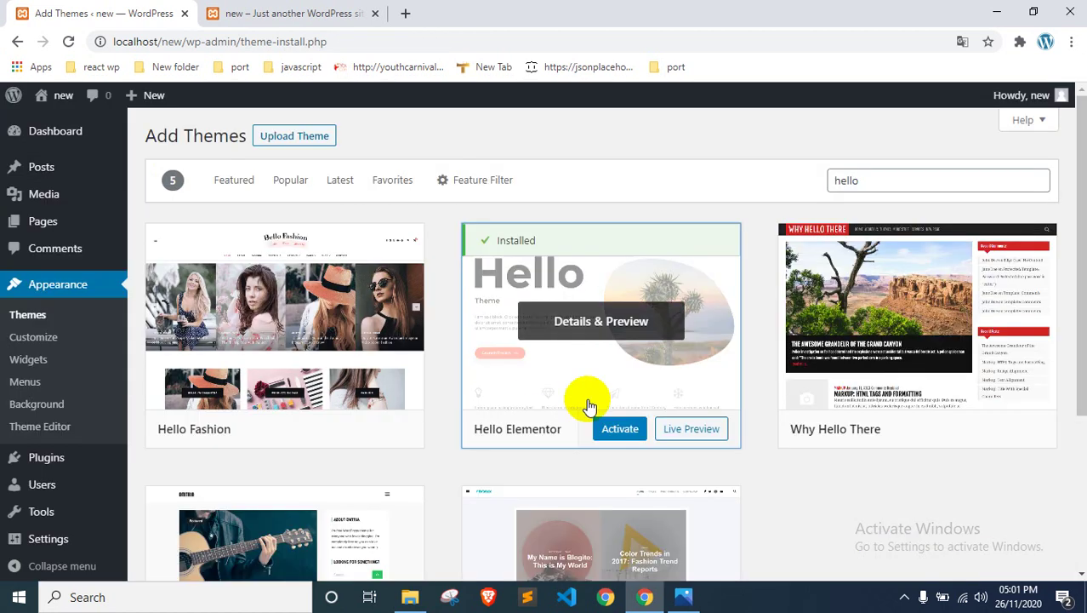
pyautogui.click(603, 434)
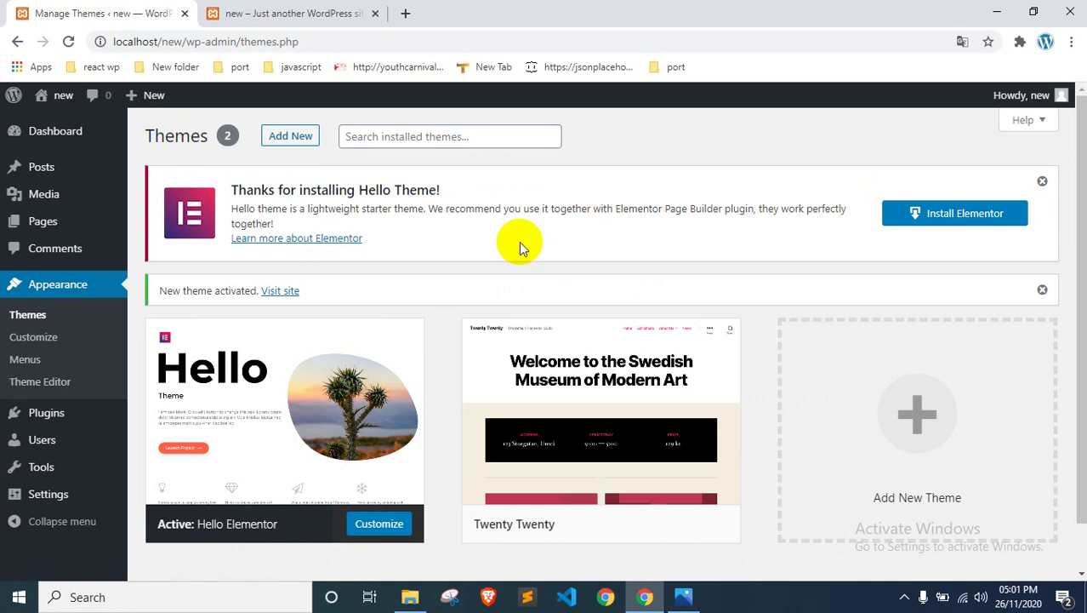
pyautogui.click(1042, 182)
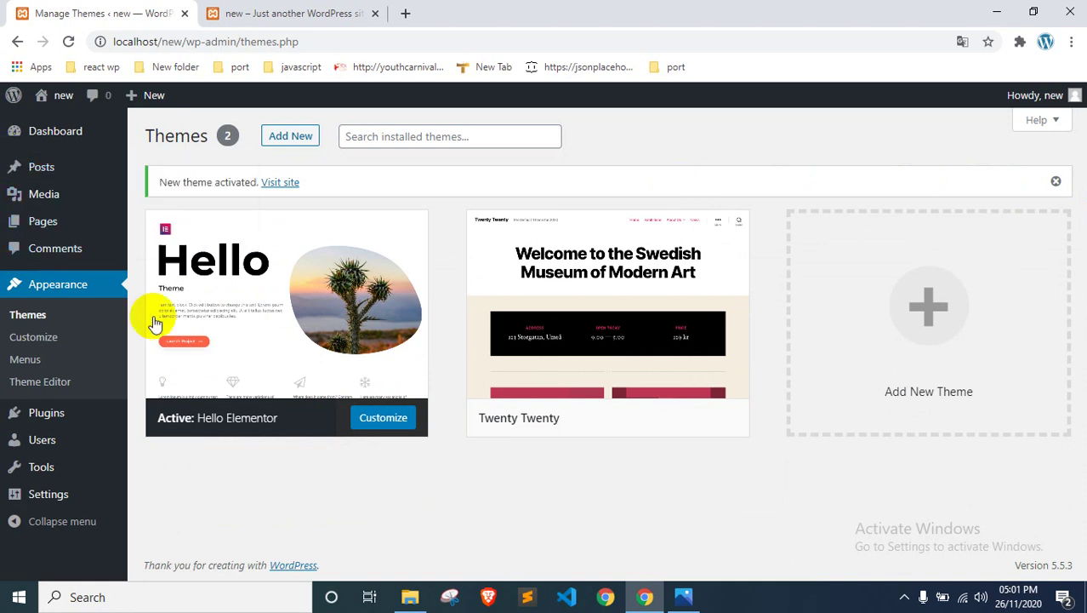
# Step: Search the directory of new plugins for "elementor" and install Elementor Website Builder
pyautogui.moveTo(288, 277)
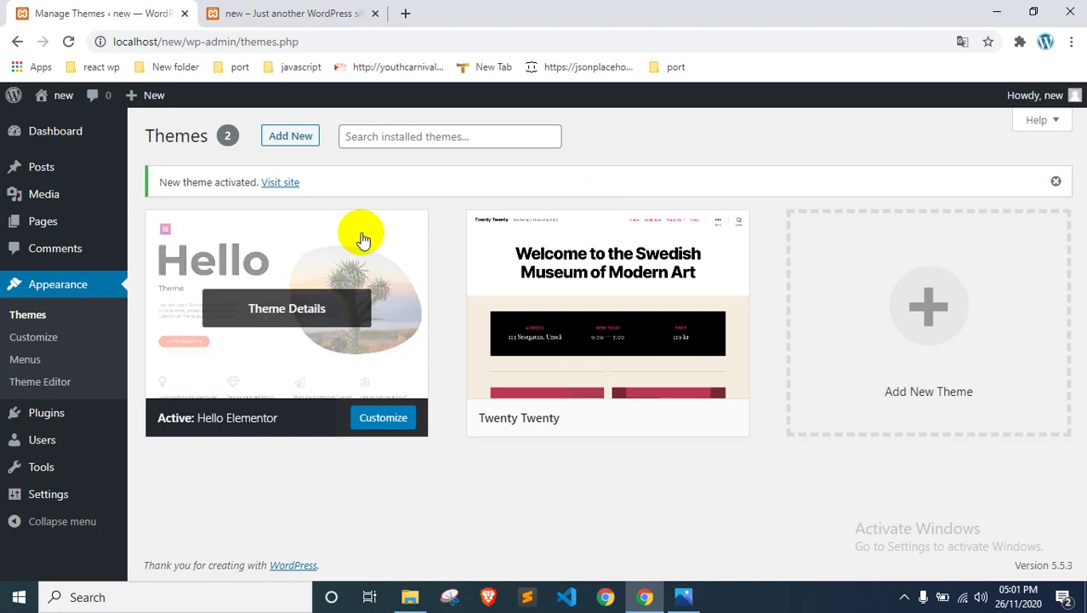
pyautogui.click(65, 388)
pyautogui.click(46, 412)
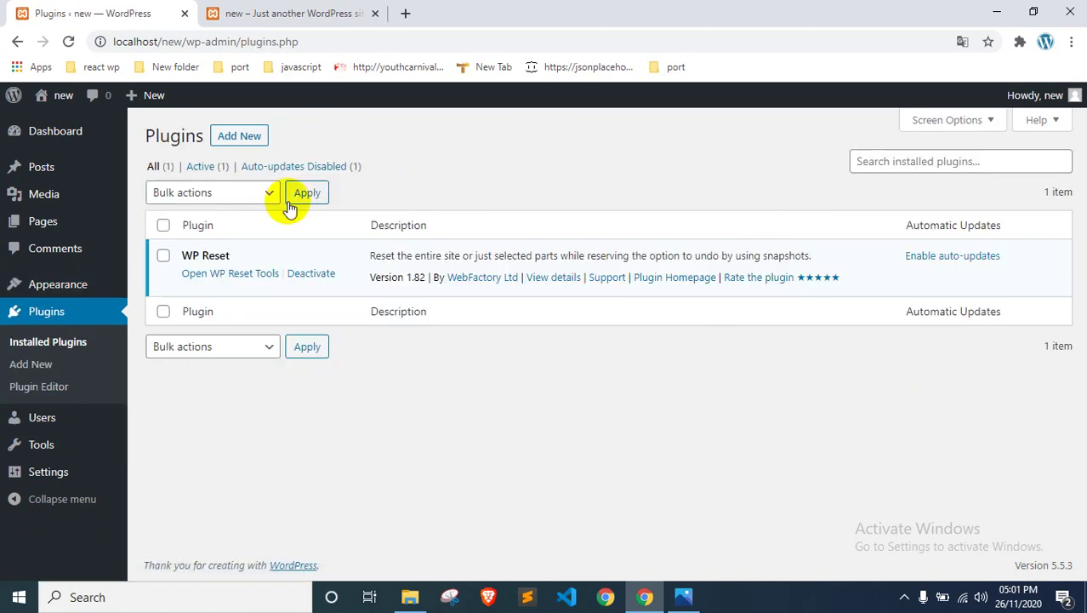
pyautogui.click(361, 166)
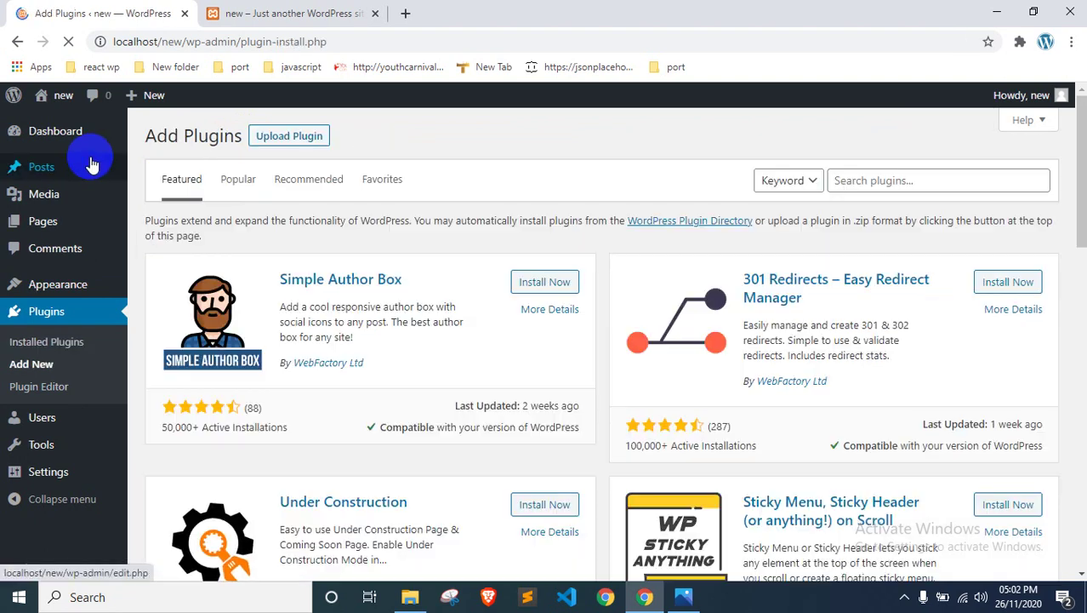
pyautogui.click(854, 181)
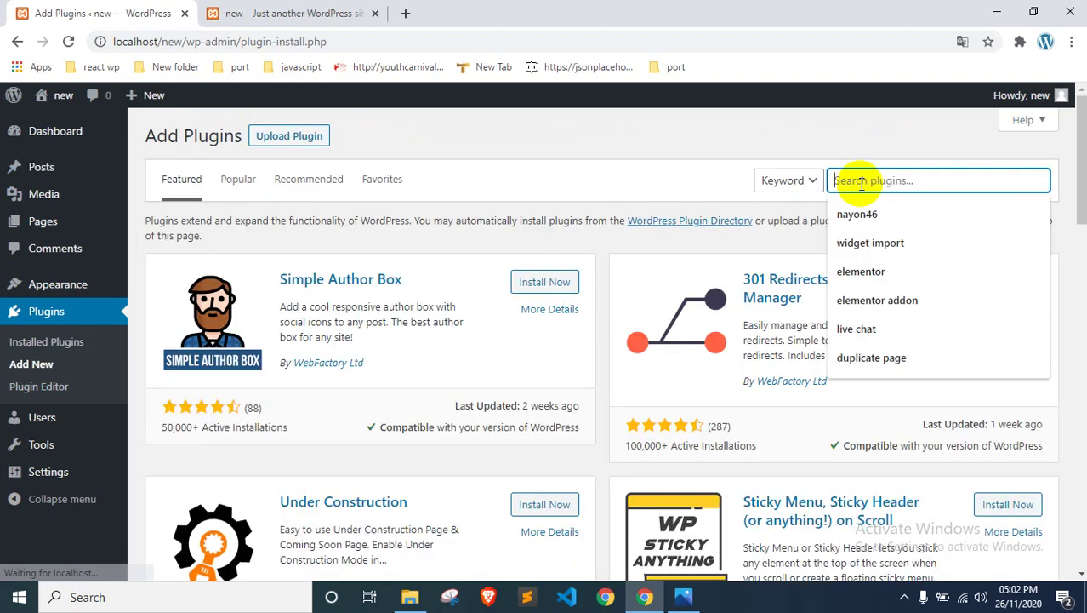
pyautogui.write('elementor')
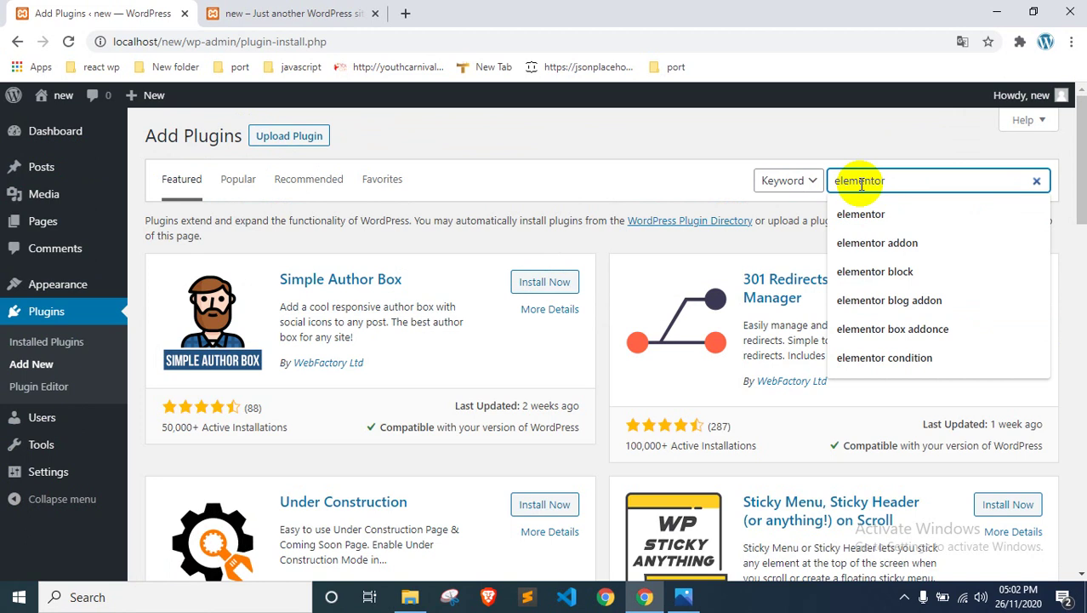
pyautogui.press('Down')
pyautogui.press('Return')
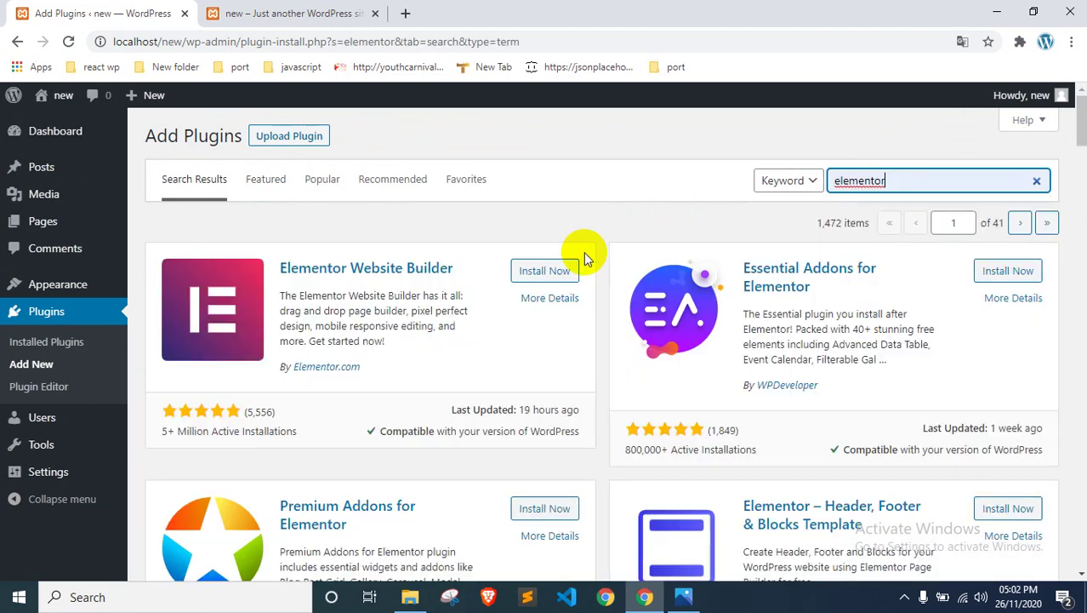
pyautogui.click(543, 273)
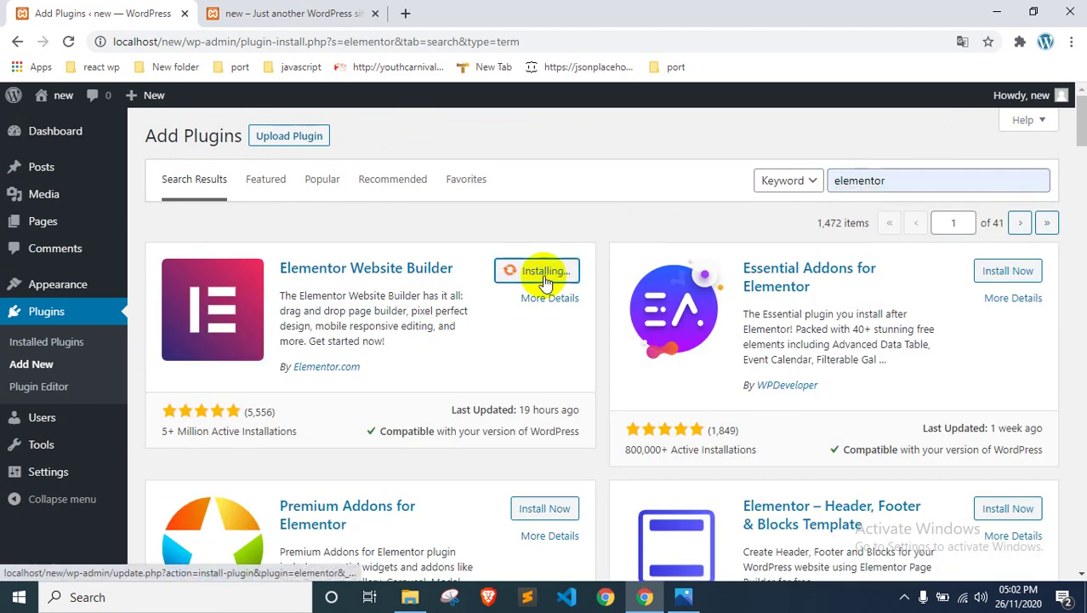
# Step: Look through the Elementor add-on plugins listed in the search results
pyautogui.scroll(-1, 559, 204)
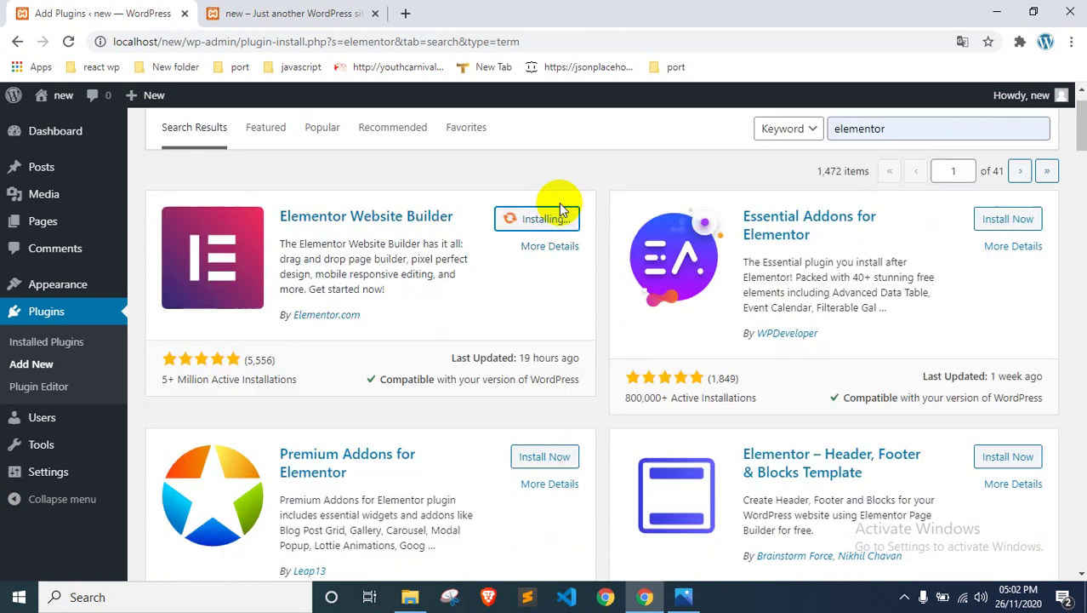
pyautogui.scroll(-2, 545, 238)
pyautogui.scroll(3, 523, 267)
pyautogui.scroll(-4, 732, 326)
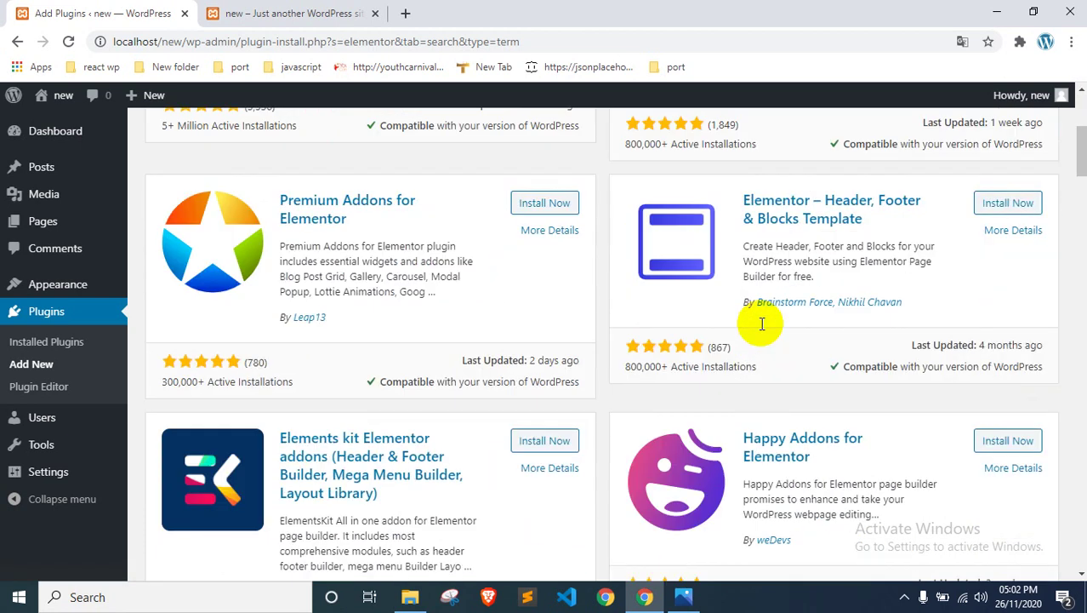
pyautogui.scroll(-1, 762, 324)
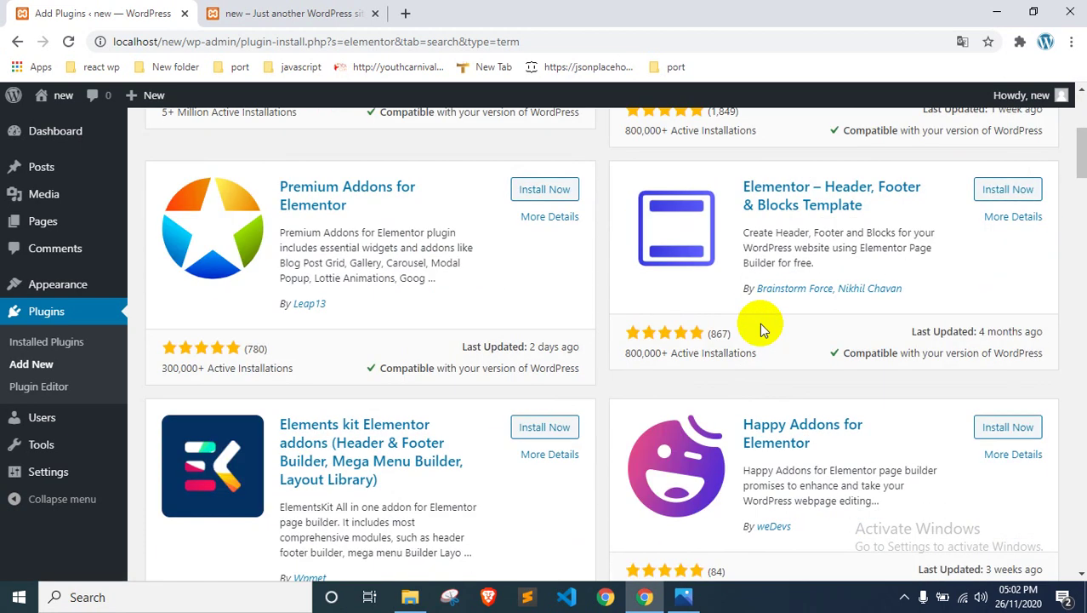
pyautogui.scroll(5, 760, 322)
pyautogui.scroll(-4, 762, 321)
pyautogui.scroll(-1, 697, 484)
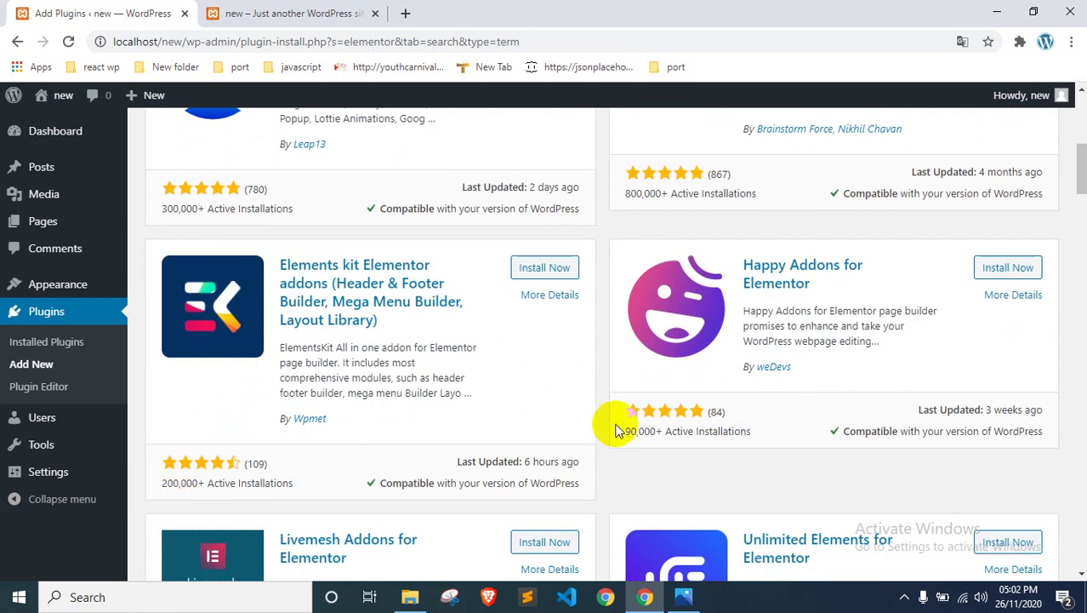
pyautogui.scroll(2, 792, 352)
pyautogui.scroll(4, 795, 350)
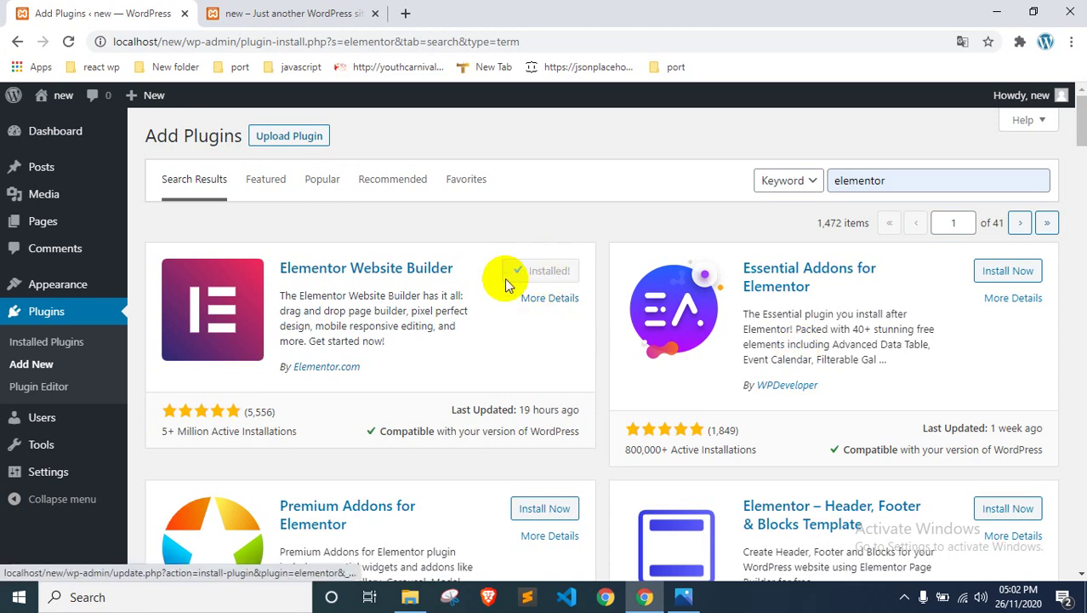
# Step: Activate the Elementor Website Builder plugin and reopen the page for adding new plugins
pyautogui.click(550, 270)
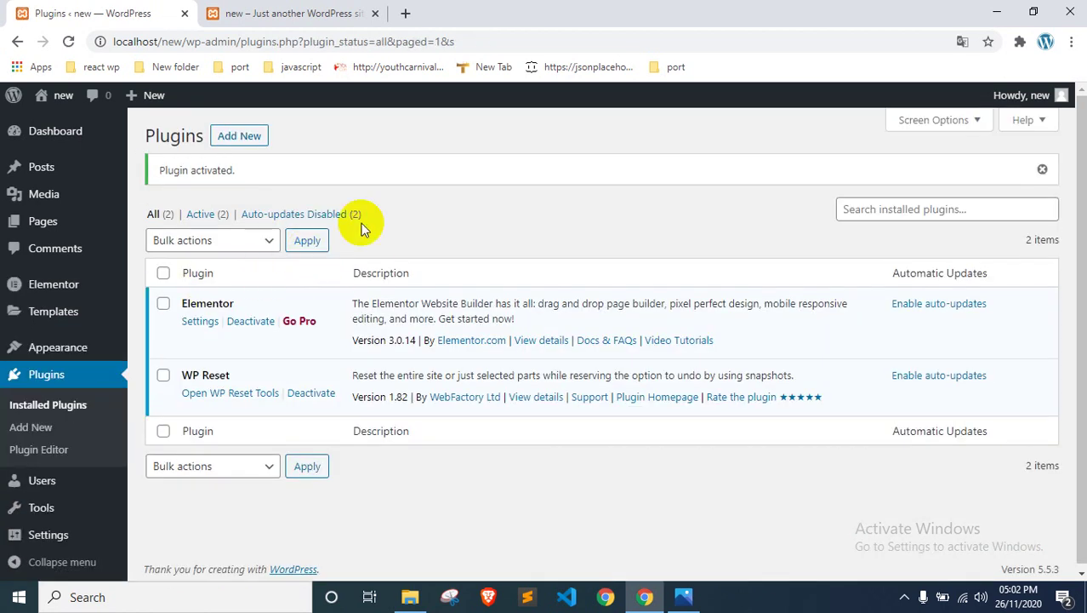
pyautogui.click(75, 121)
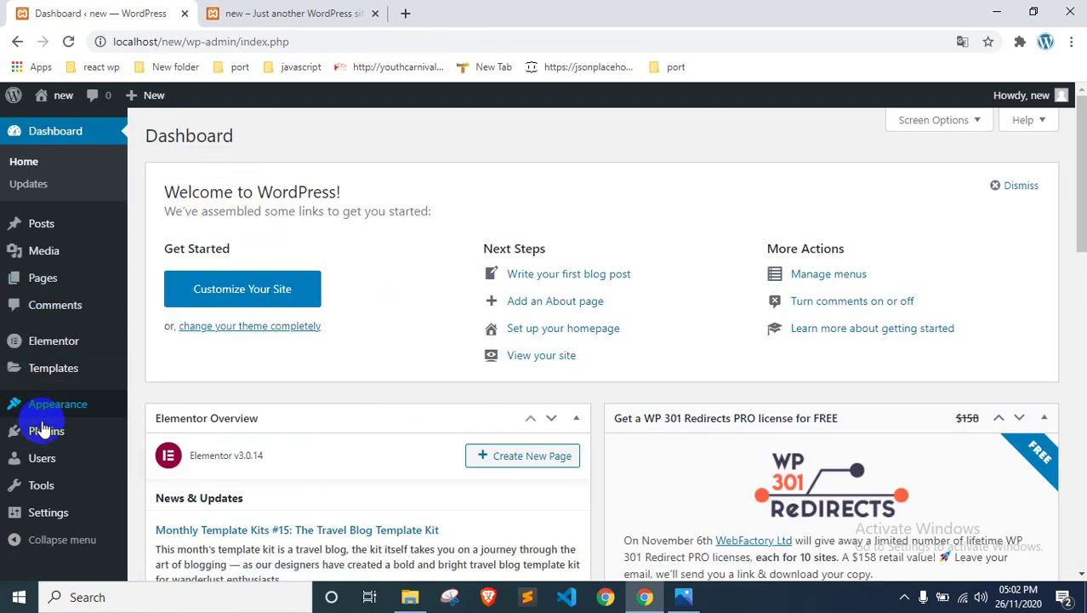
pyautogui.click(42, 429)
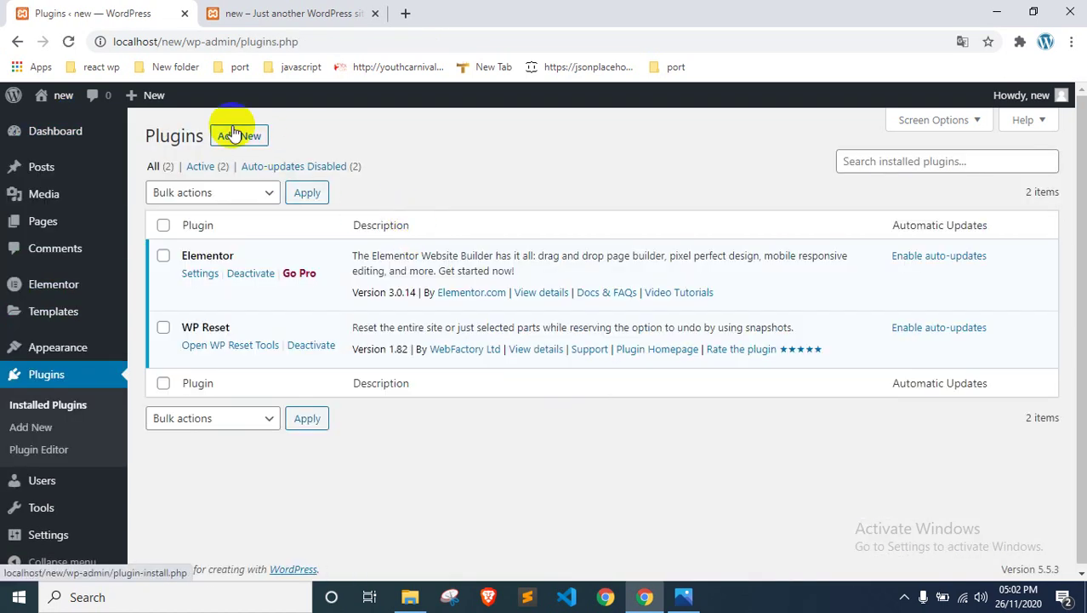
pyautogui.click(235, 134)
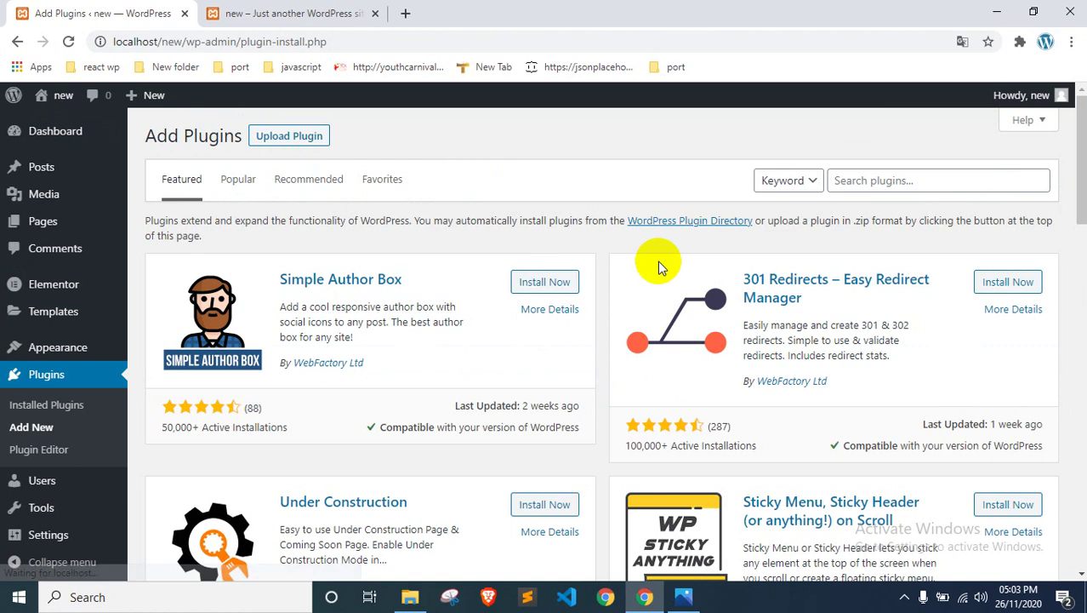
# Step: Search the plugin directory for "elementorkit"
pyautogui.click(838, 180)
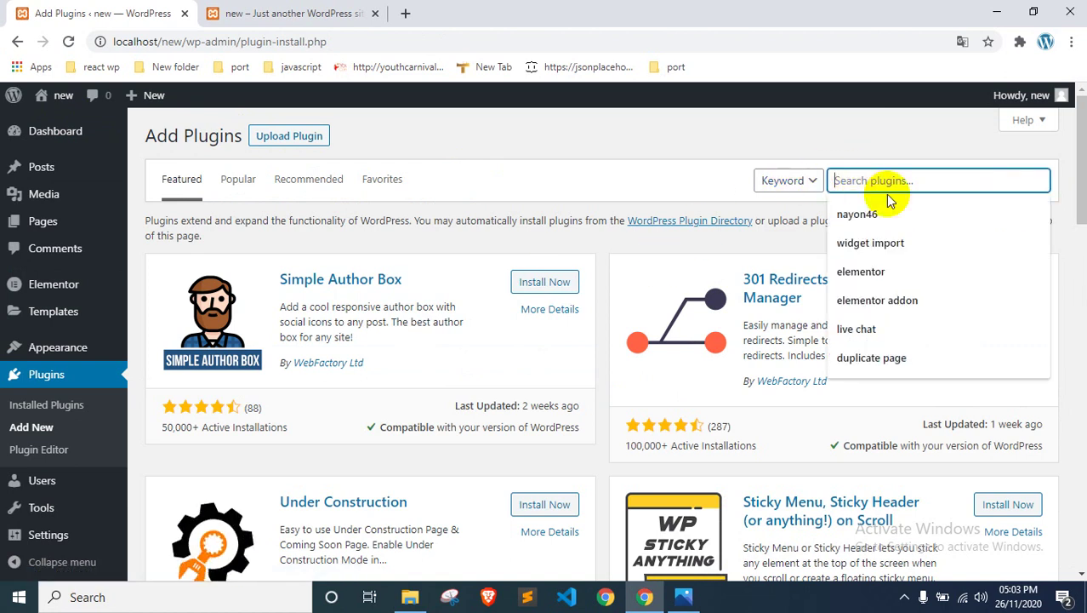
pyautogui.click(881, 272)
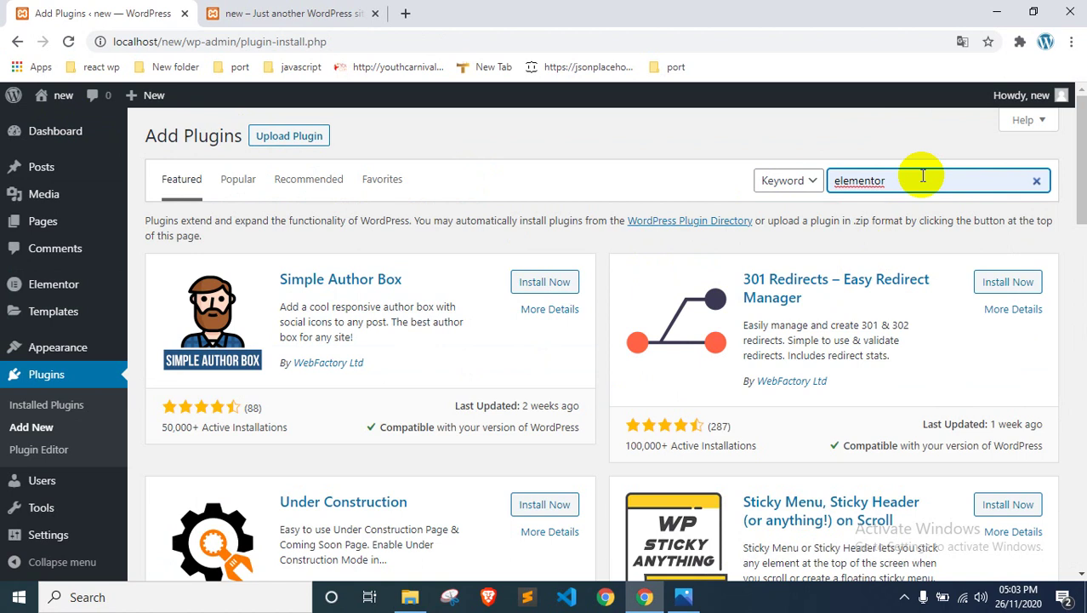
pyautogui.write('kit')
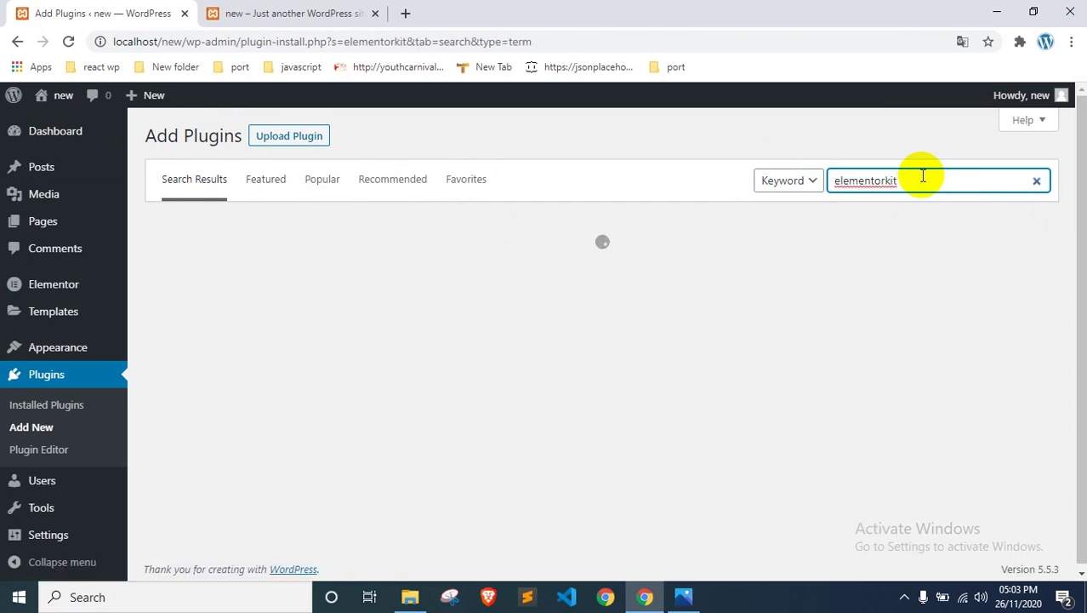
# Step: Search the plugin directory for "elementor addon" and install Elements kit Elementor addons
pyautogui.doubleClick(864, 181)
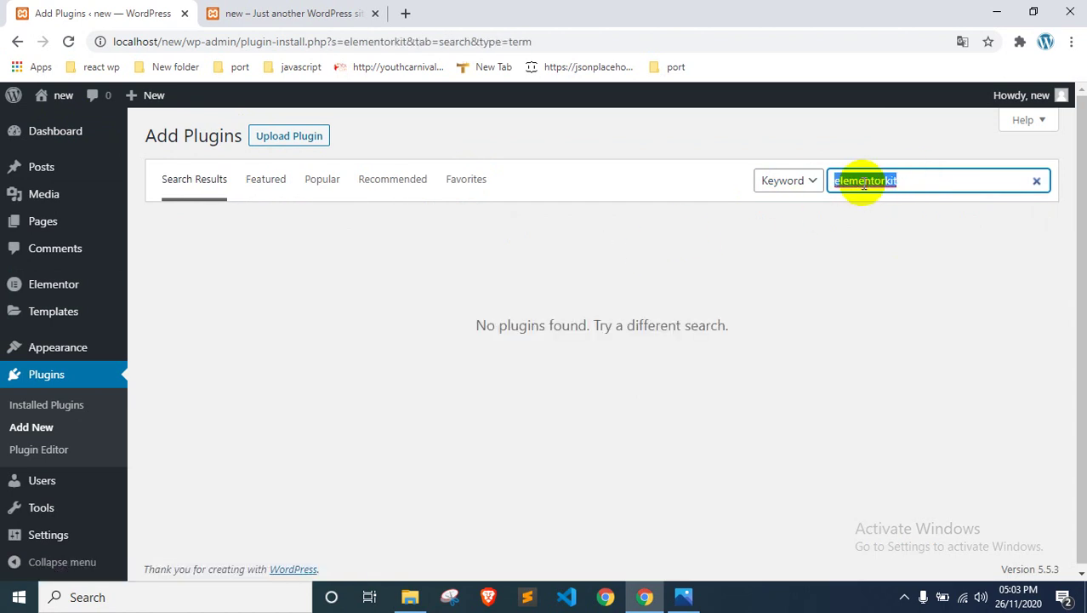
pyautogui.press('BackSpace')
pyautogui.write('elementor')
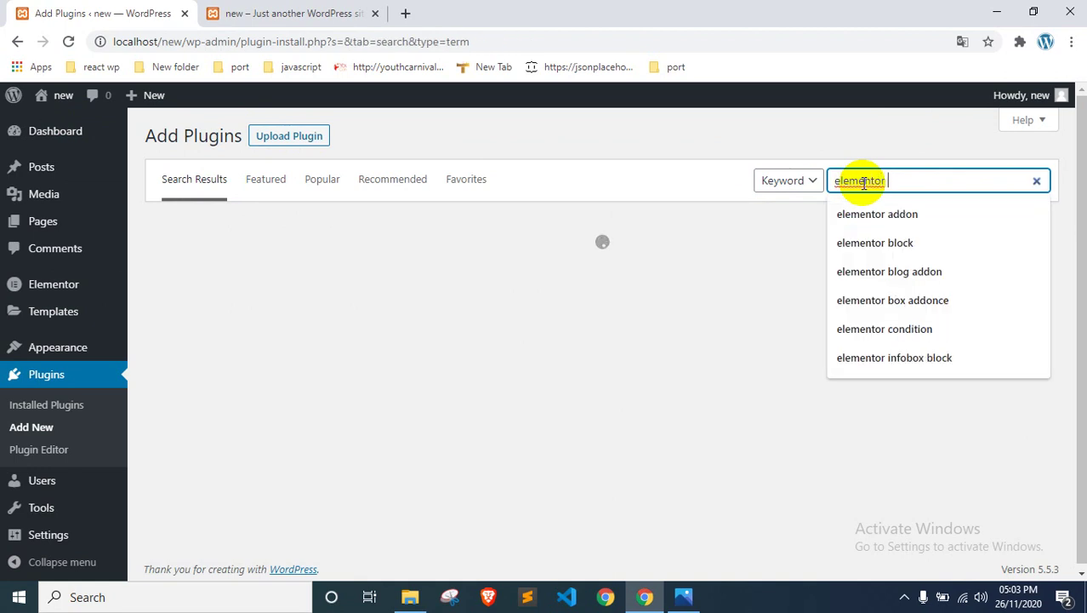
pyautogui.press('Down')
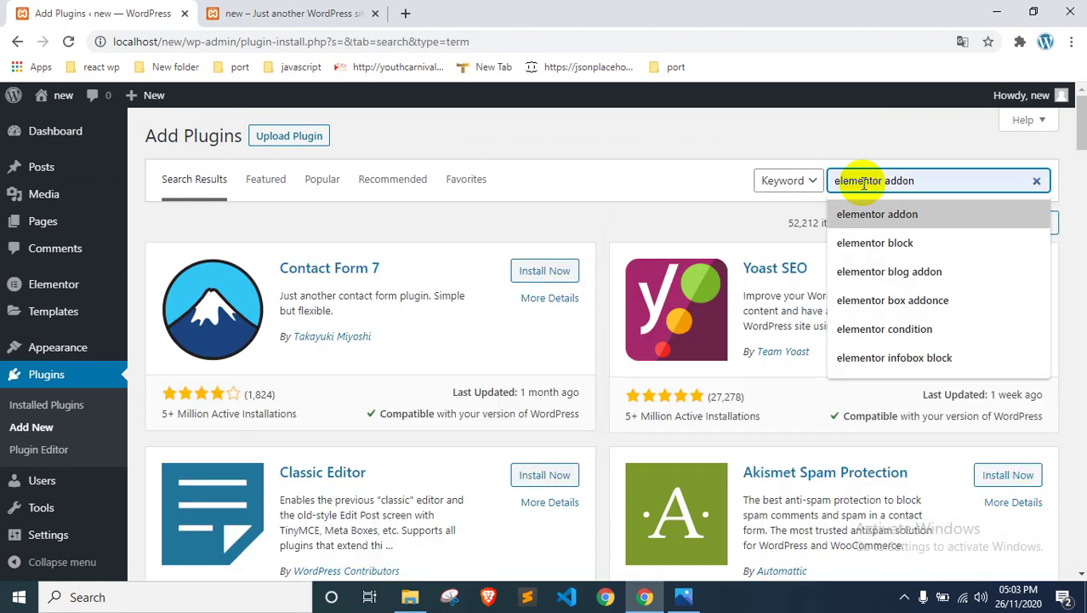
pyautogui.press('Escape')
pyautogui.click(934, 177)
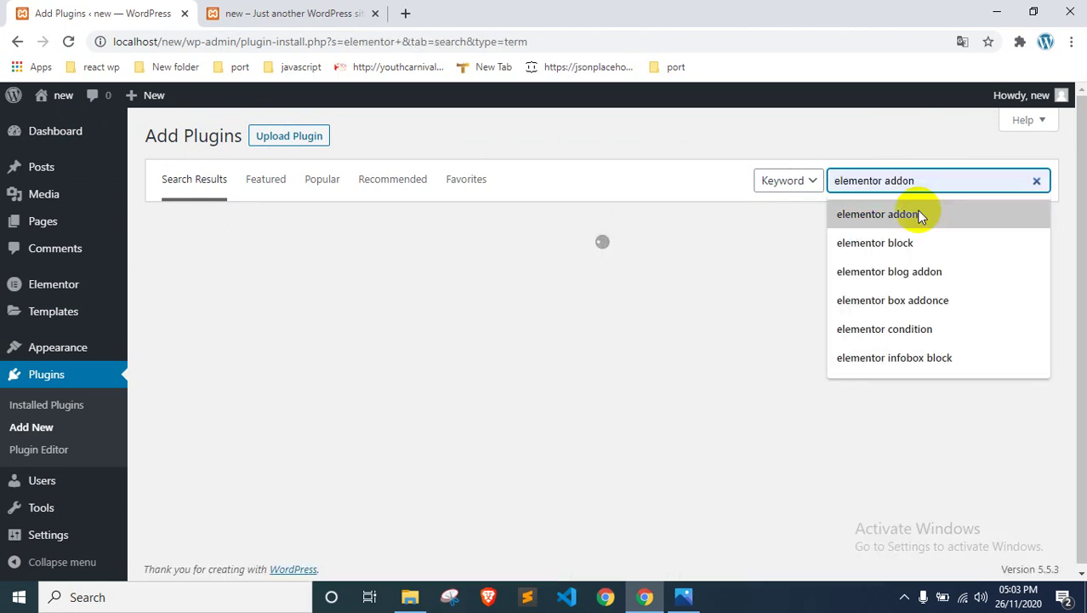
pyautogui.click(917, 213)
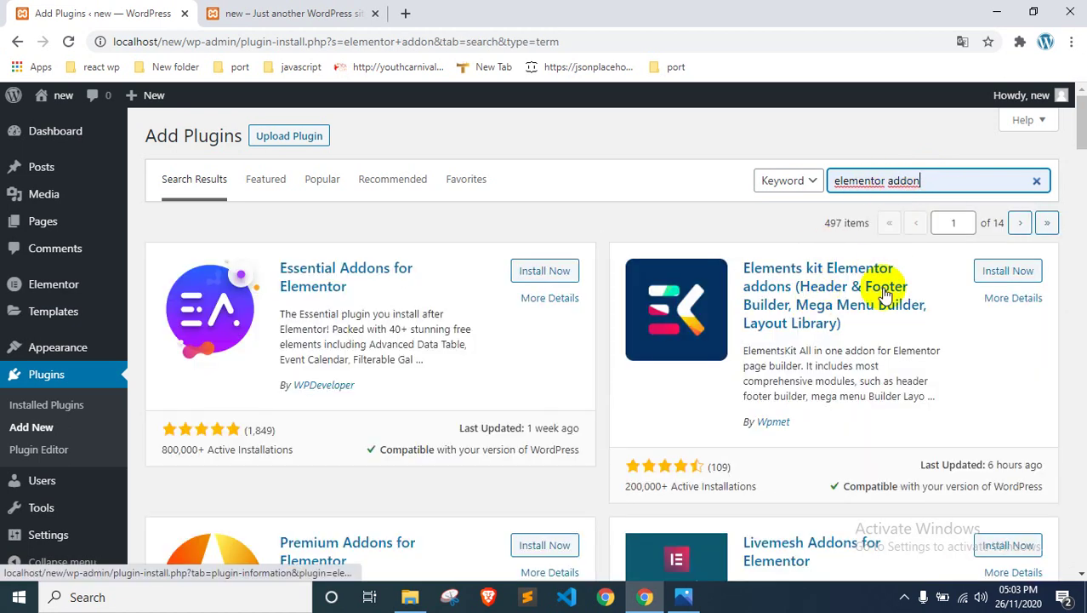
pyautogui.click(1011, 270)
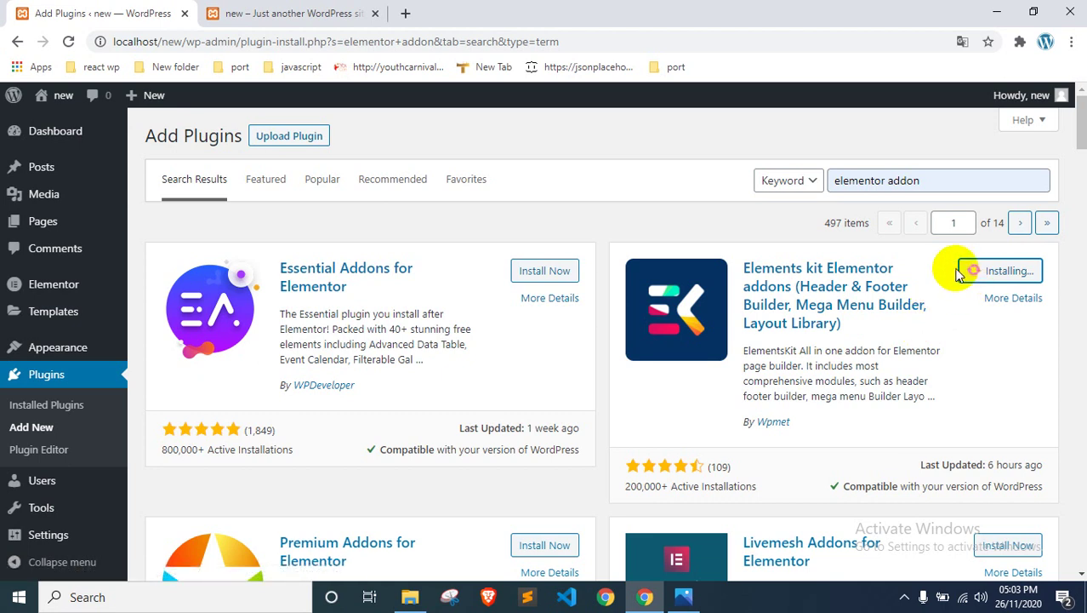
# Step: Look through the other Elementor add-ons in the results and activate the installed Elements kit Elementor addons plugin
pyautogui.scroll(-5, 655, 349)
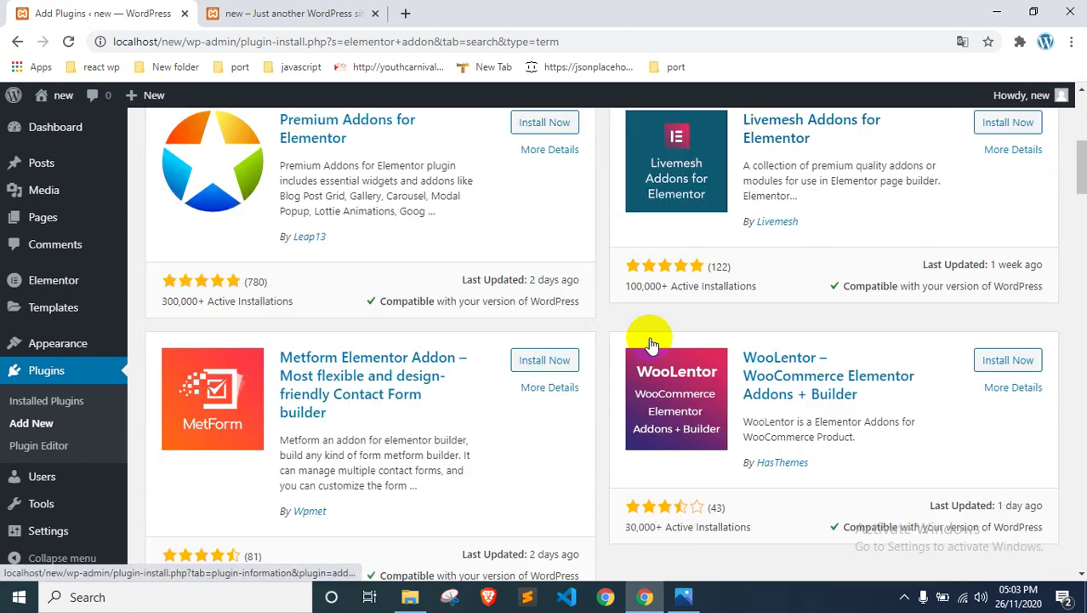
pyautogui.scroll(-2, 649, 337)
pyautogui.scroll(-4, 649, 337)
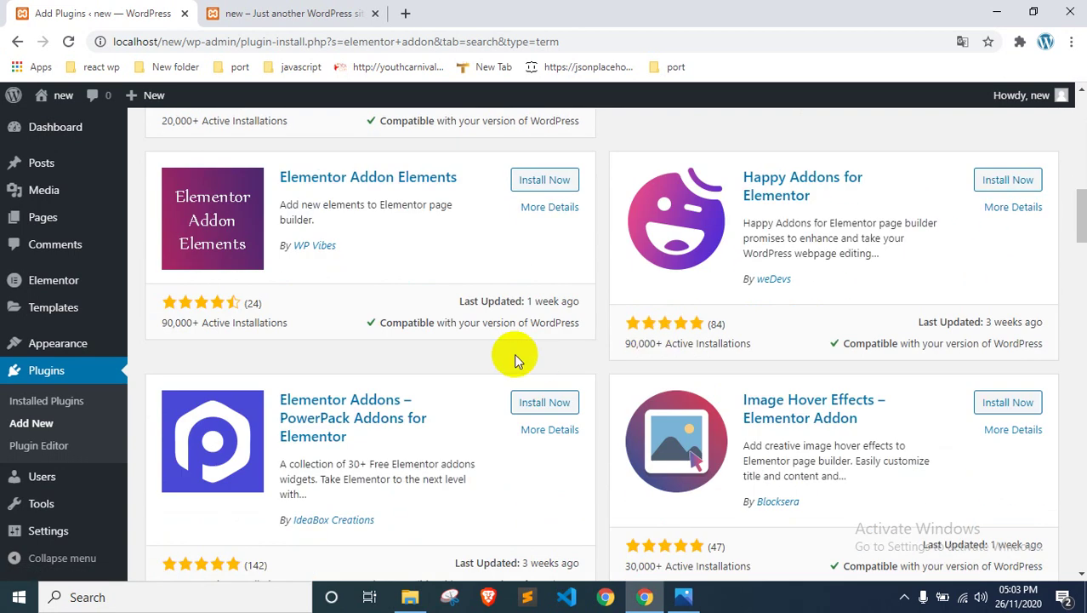
pyautogui.scroll(-7, 514, 353)
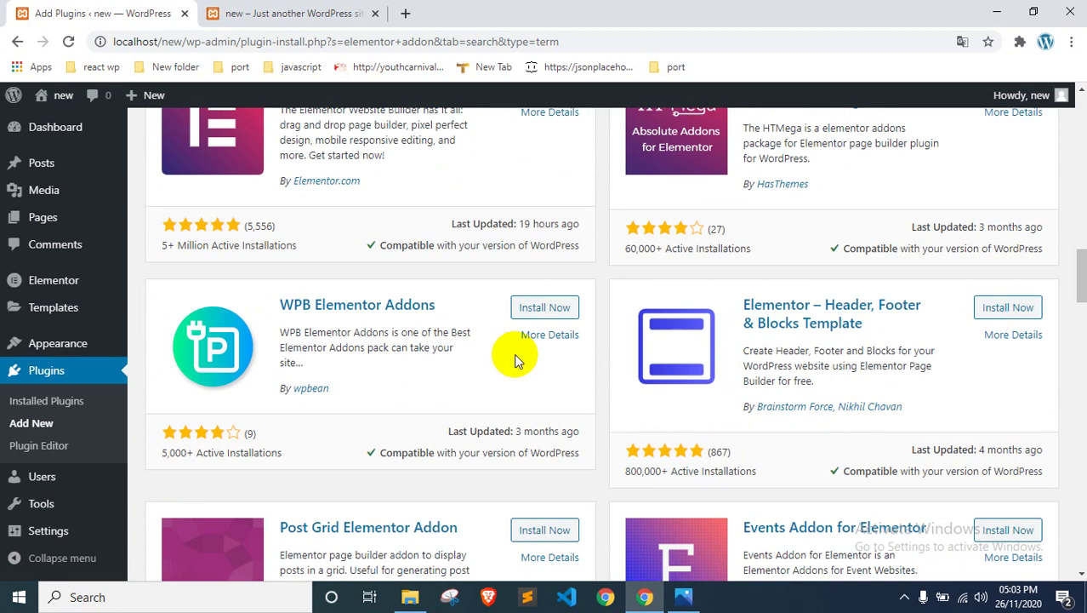
pyautogui.scroll(-6, 514, 357)
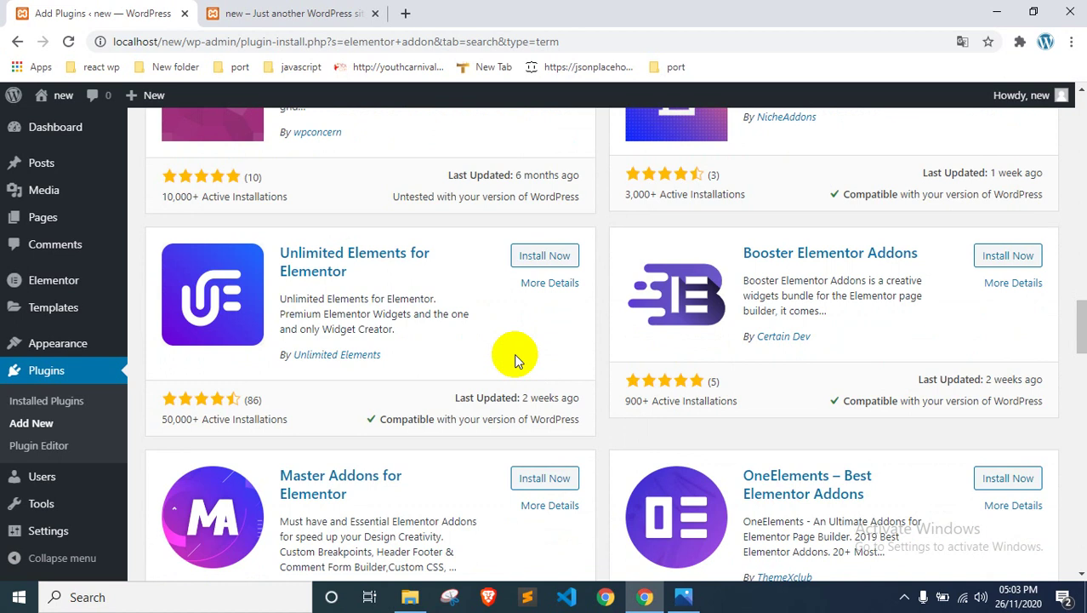
pyautogui.scroll(15, 514, 357)
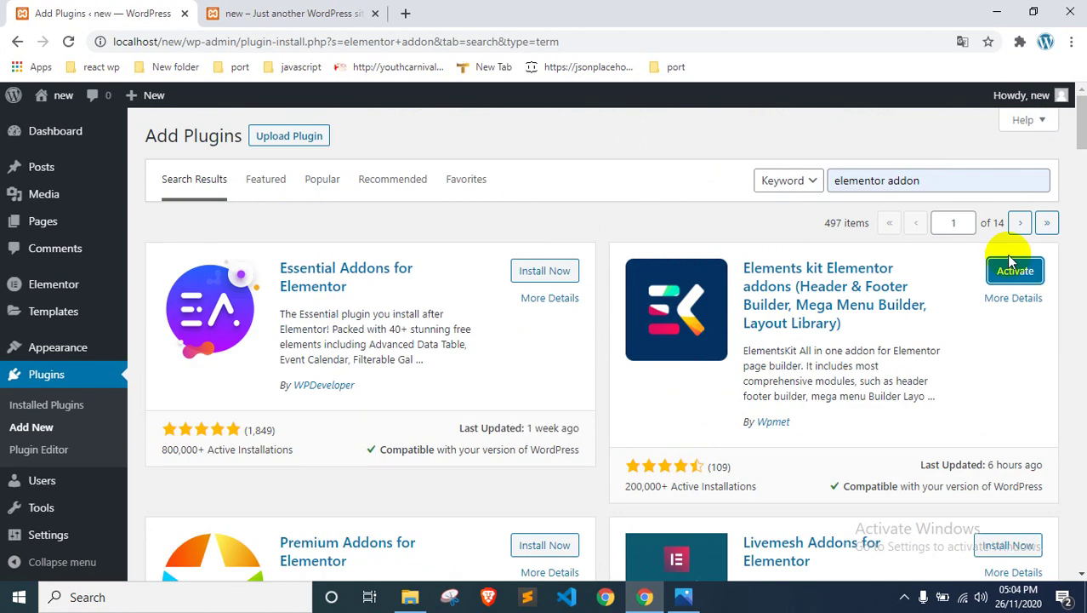
pyautogui.click(1013, 265)
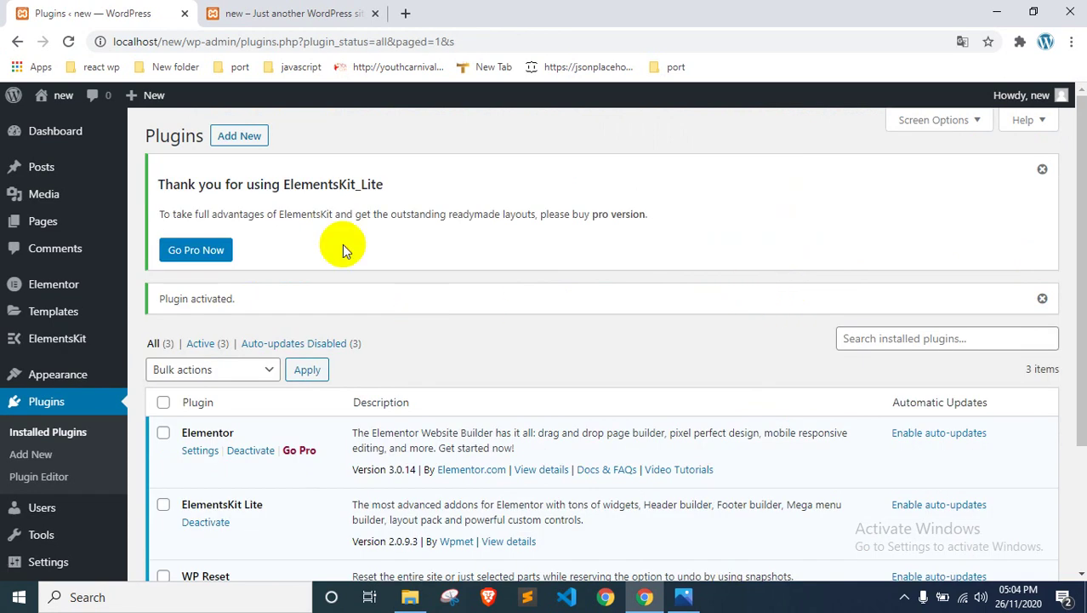
# Step: Search the directory of new plugins for "premium addon" and install Premium Addons for Elementor
pyautogui.click(252, 137)
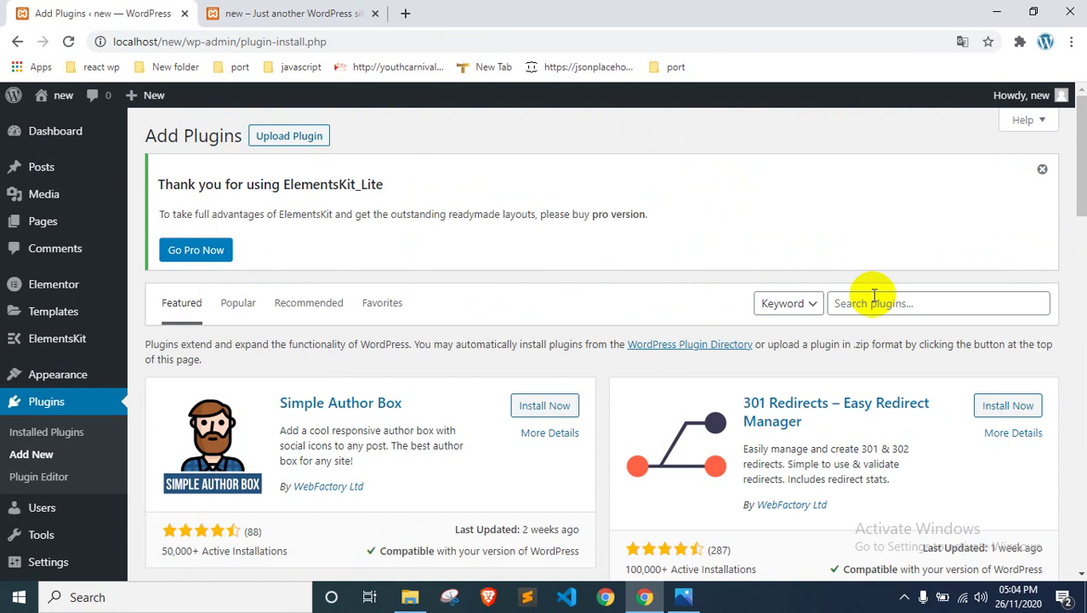
pyautogui.click(873, 298)
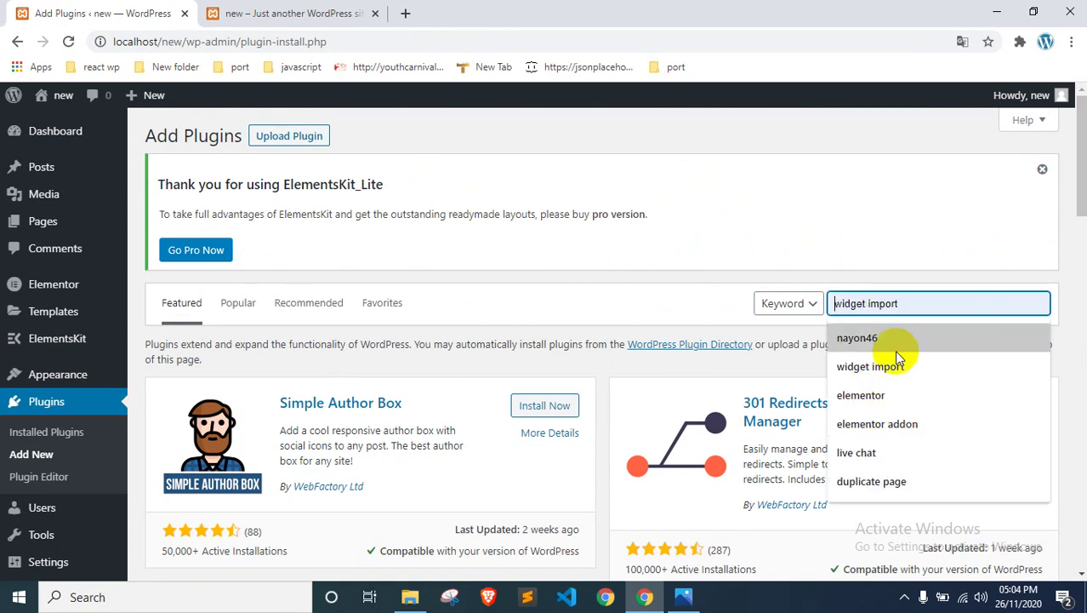
pyautogui.click(899, 302)
pyautogui.write('premium addon')
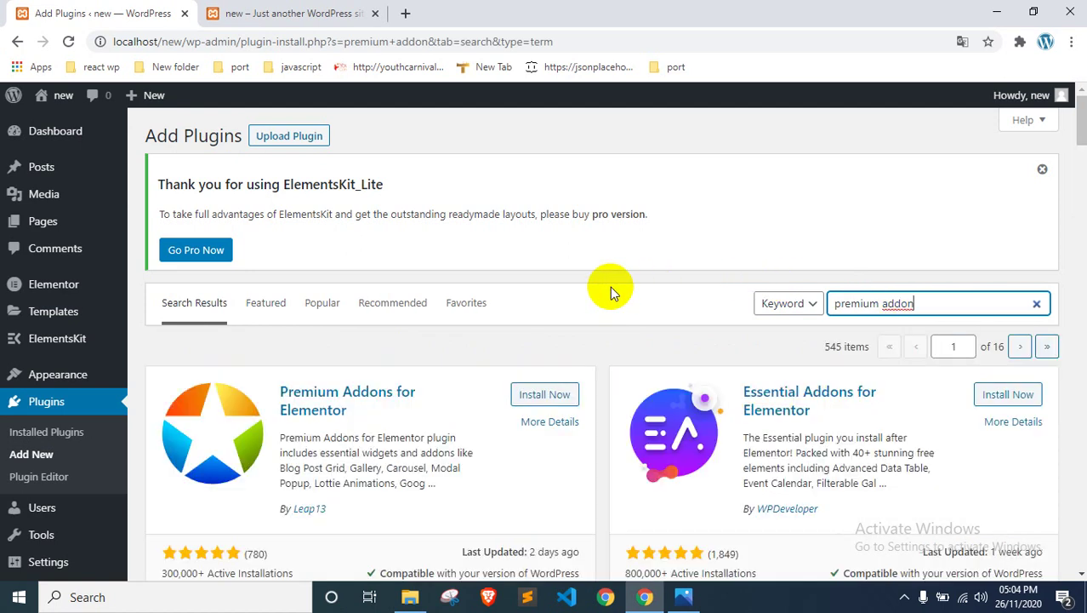
pyautogui.scroll(-1, 553, 291)
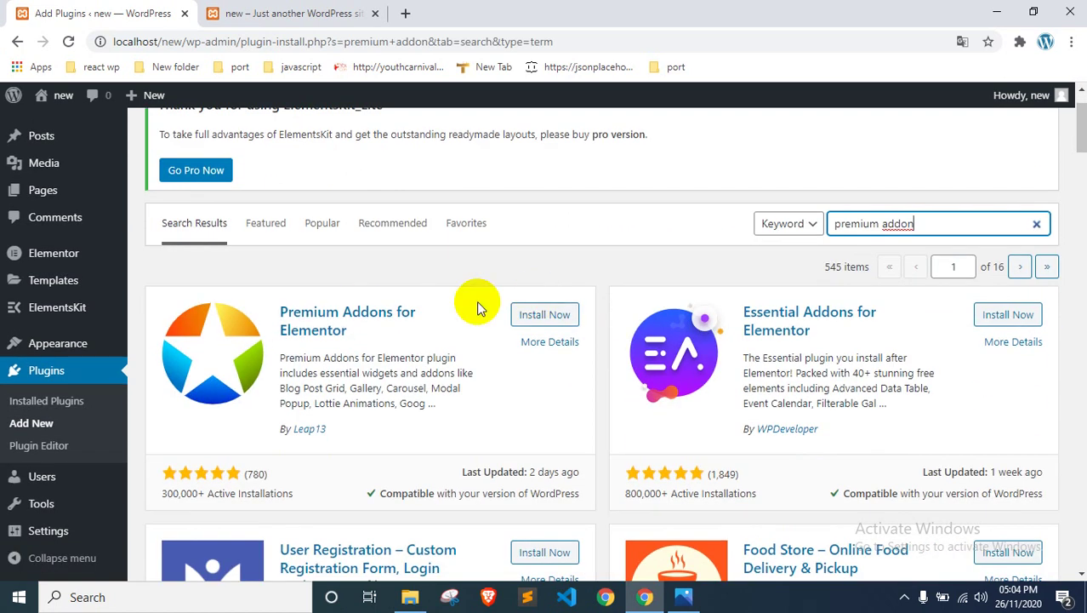
pyautogui.click(559, 313)
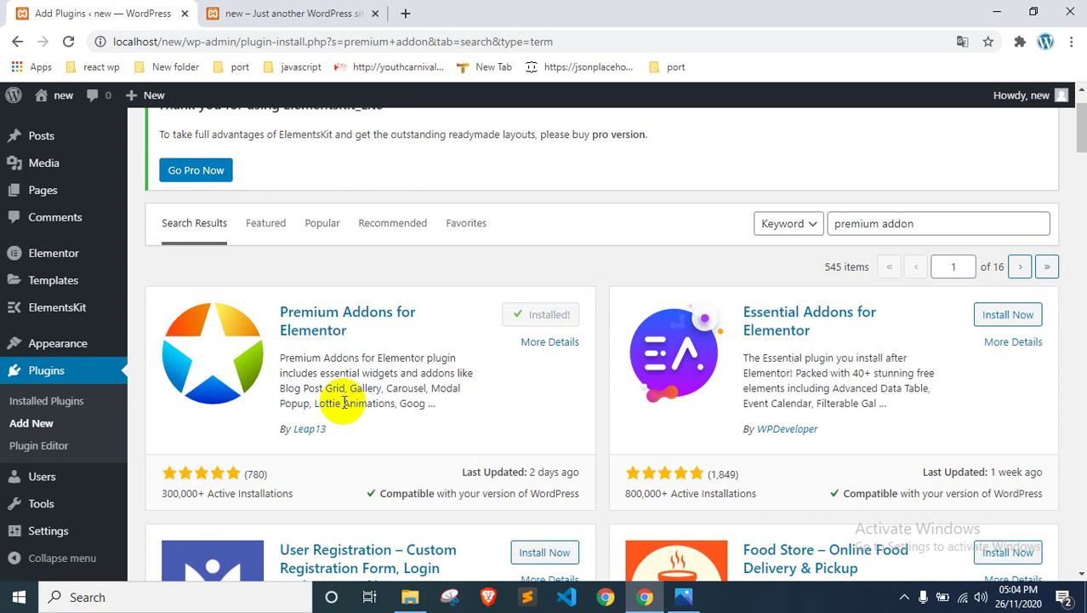
# Step: Try to activate Premium Addons for Elementor from the search results and go back to the results
pyautogui.click(531, 314)
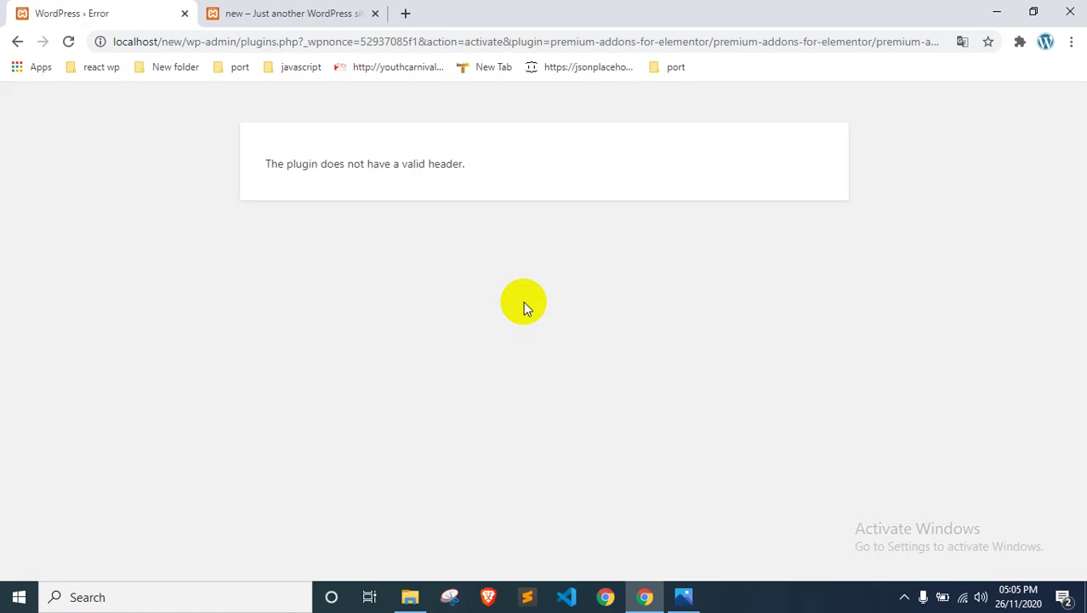
pyautogui.rightClick(3, 242)
pyautogui.click(13, 44)
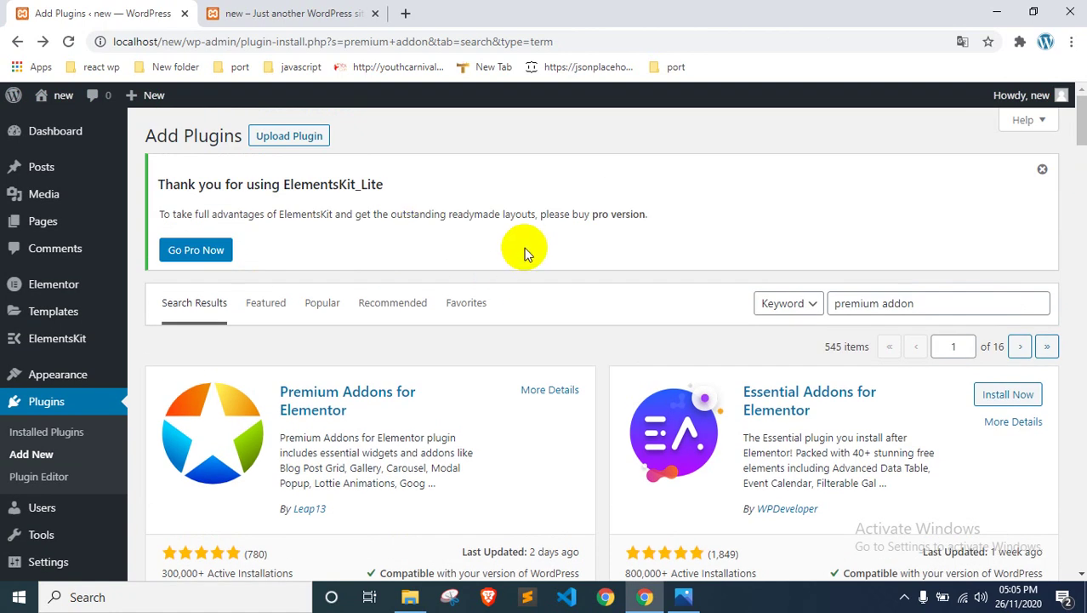
# Step: Activate Premium Addons for Elementor from the list of installed plugins
pyautogui.click(50, 435)
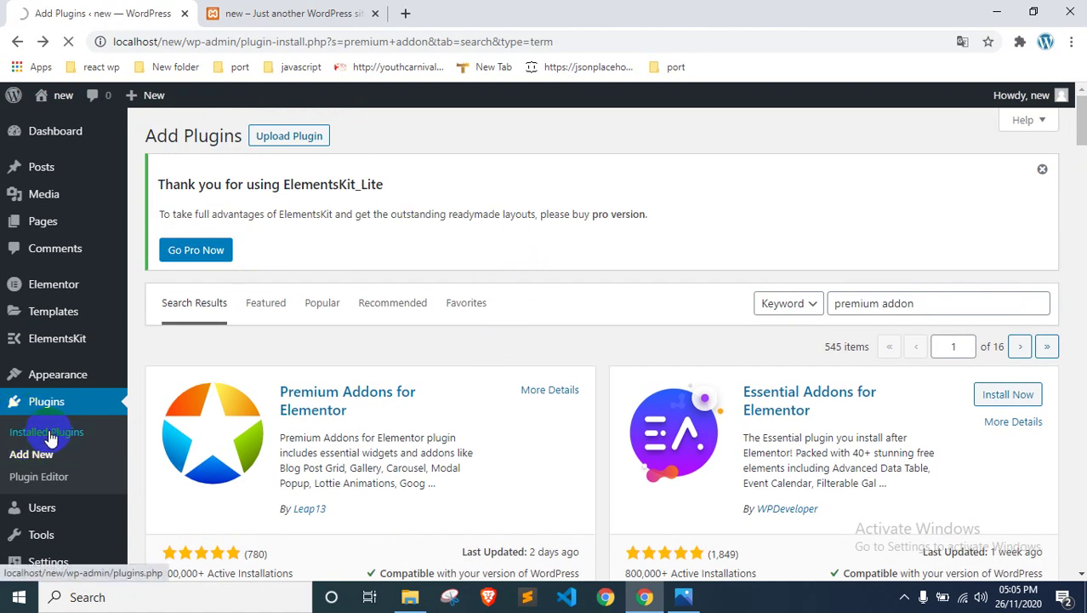
pyautogui.scroll(-3, 410, 313)
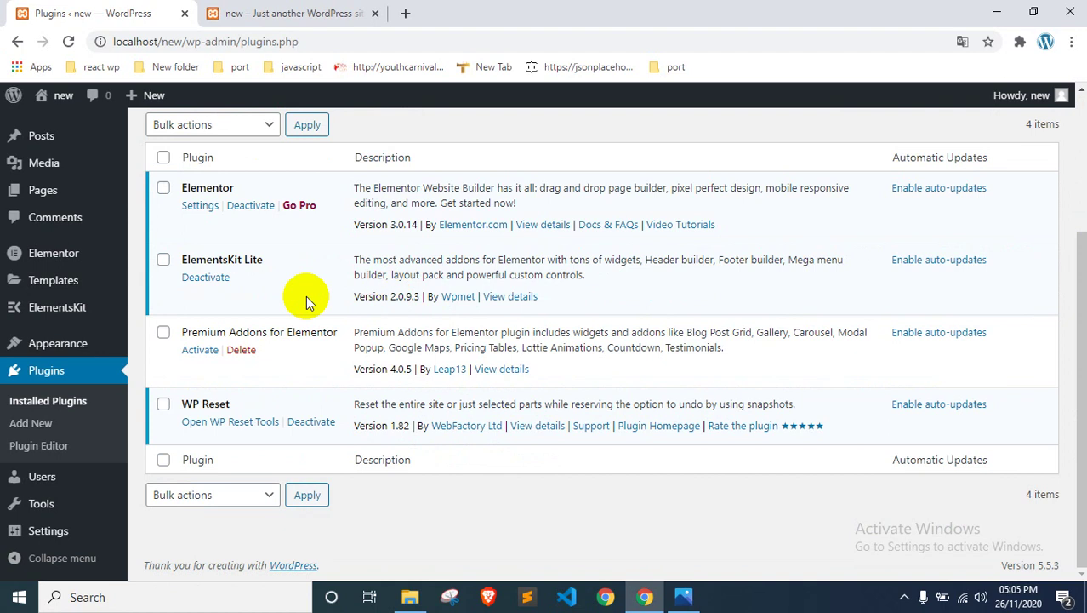
pyautogui.click(197, 351)
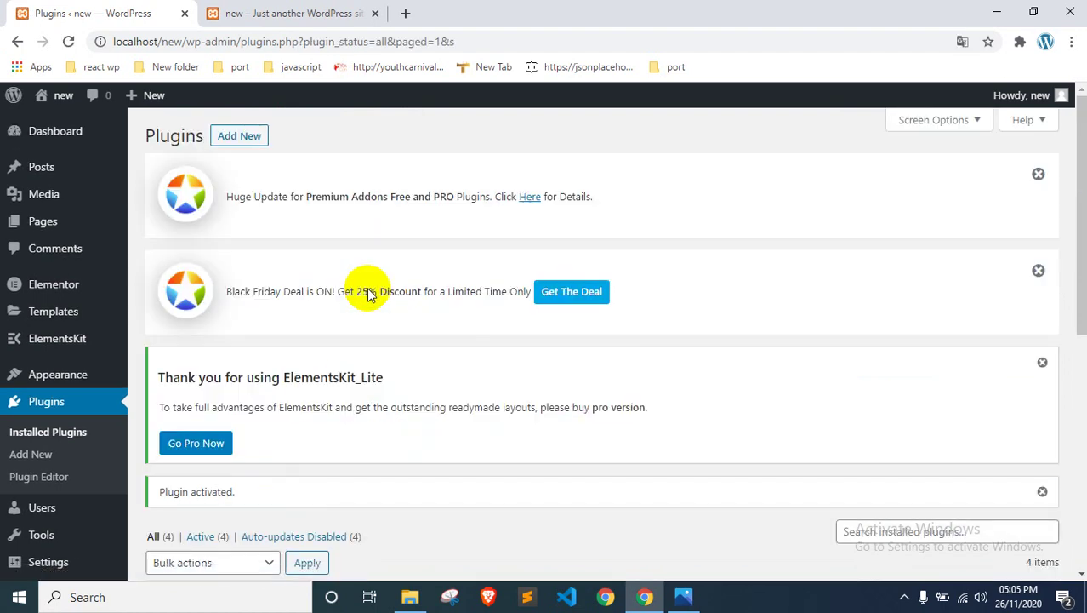
pyautogui.moveTo(11, 378)
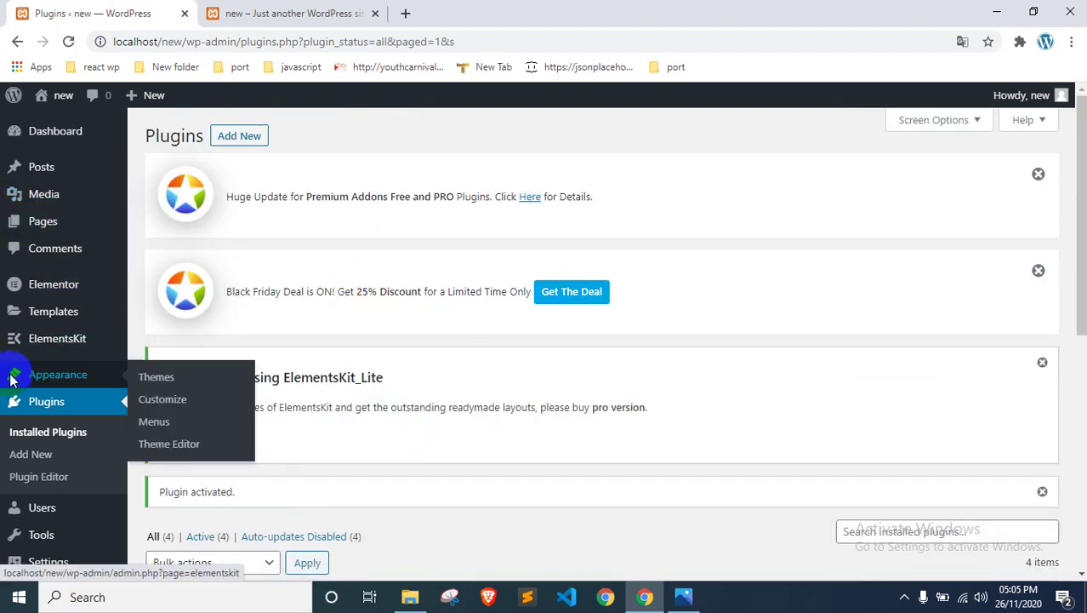
pyautogui.scroll(-3, 339, 231)
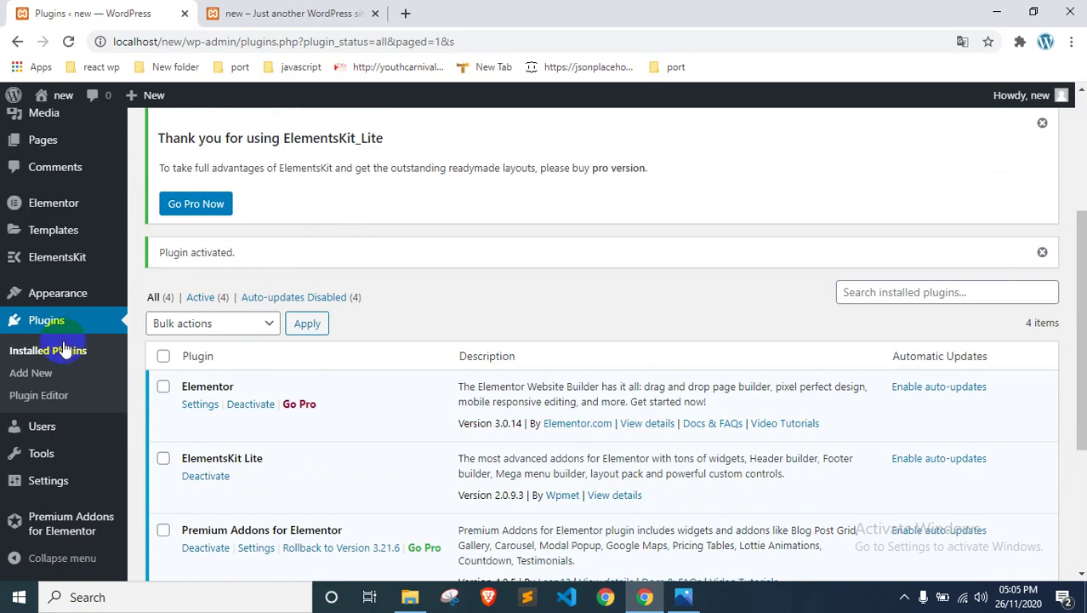
pyautogui.scroll(3, 424, 250)
# Step: Switch to the site's front page and reload it to check its current look
pyautogui.click(272, 13)
pyautogui.rightClick(90, 251)
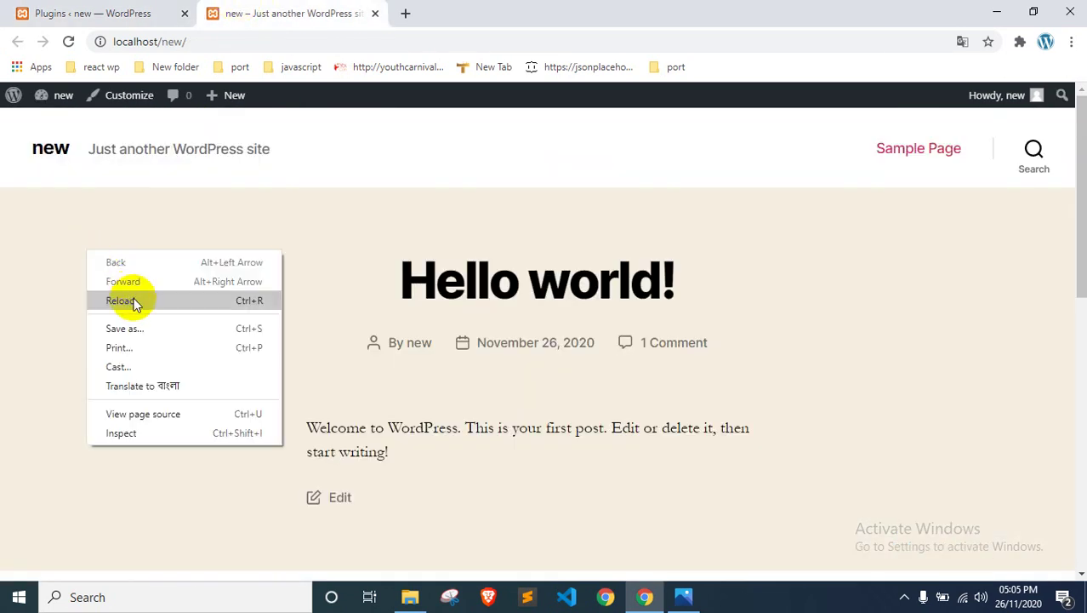
pyautogui.click(120, 300)
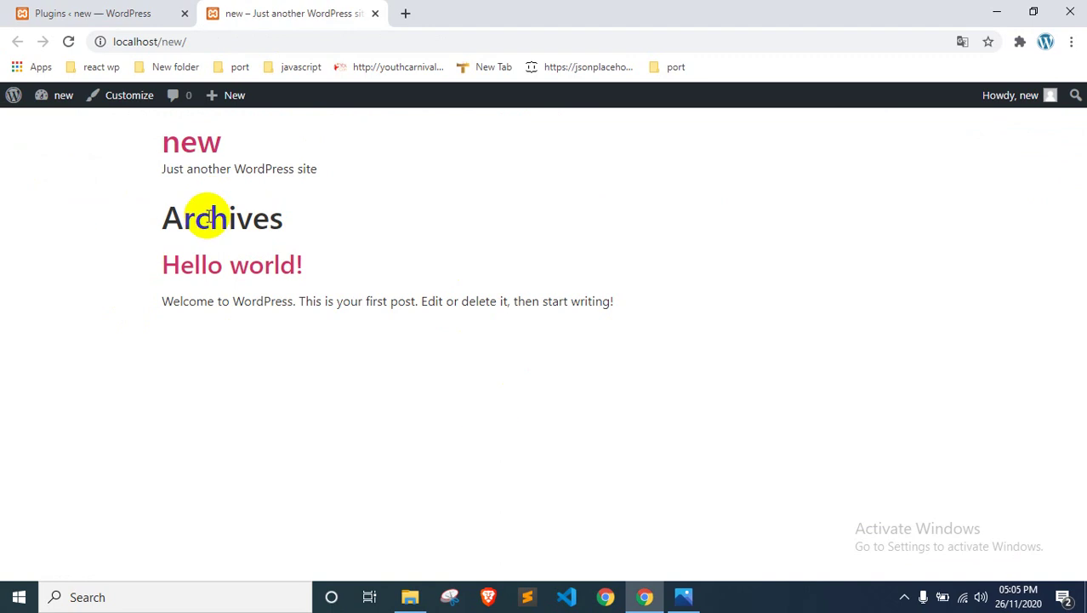
# Step: Search the web for "portfolio website templates" in a new tab and look through ThemeForest's portfolio template category
pyautogui.click(409, 13)
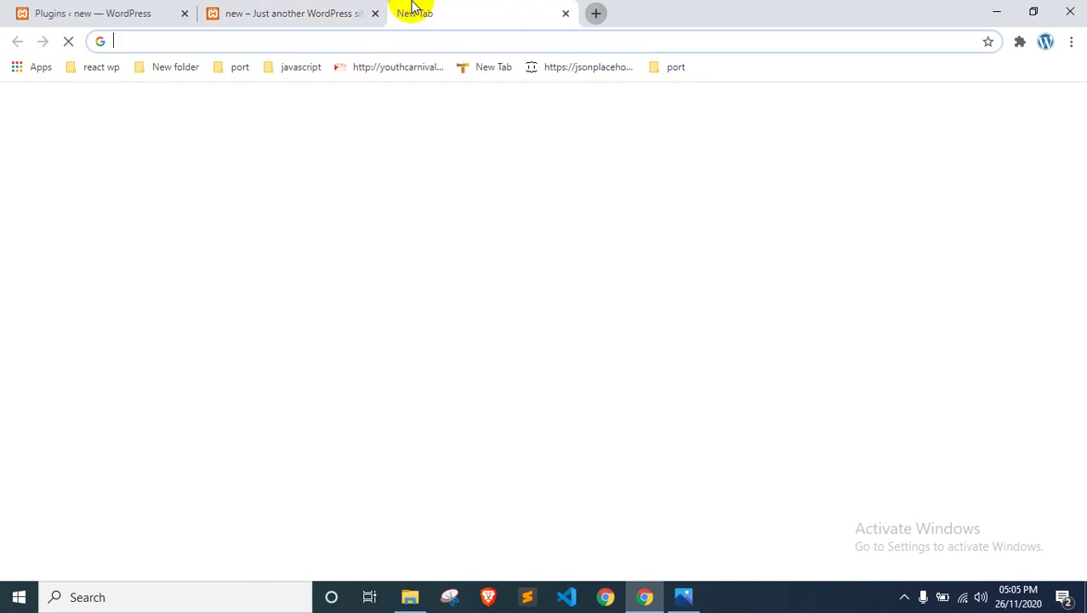
pyautogui.write('port')
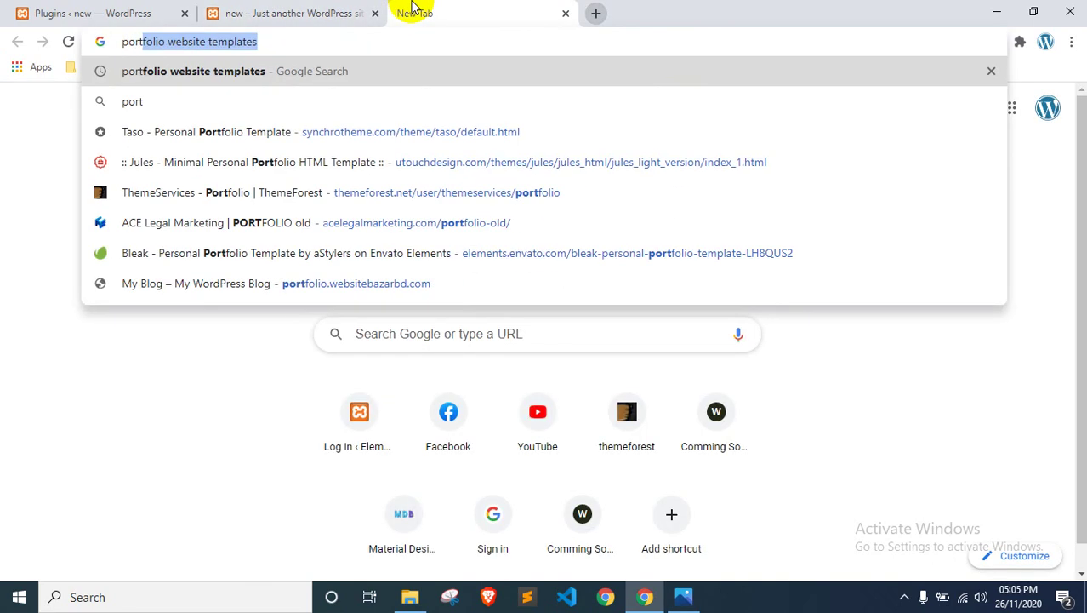
pyautogui.press('Return')
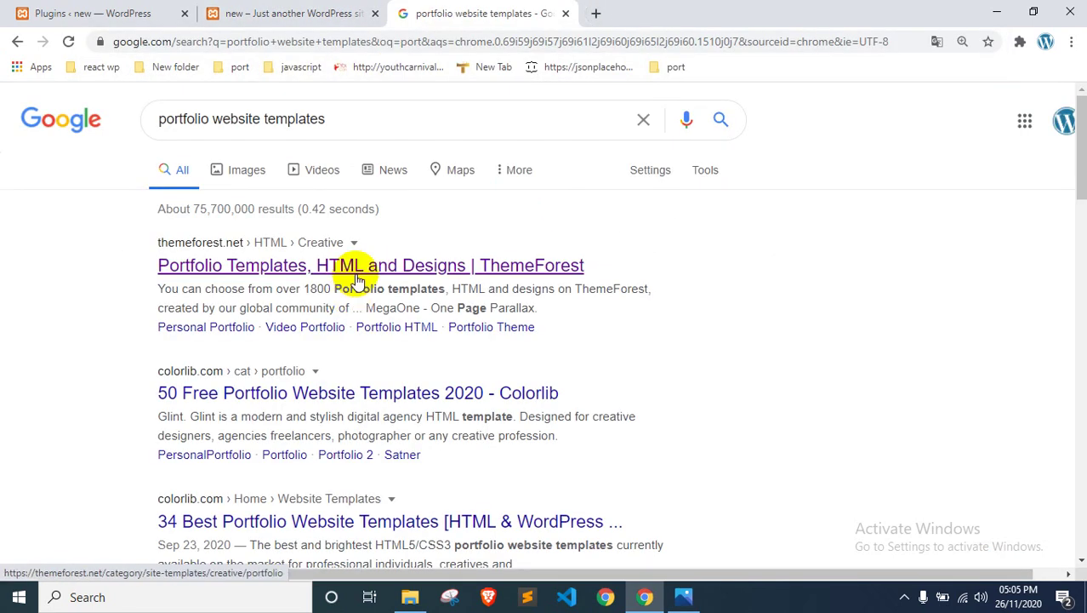
pyautogui.click(355, 274)
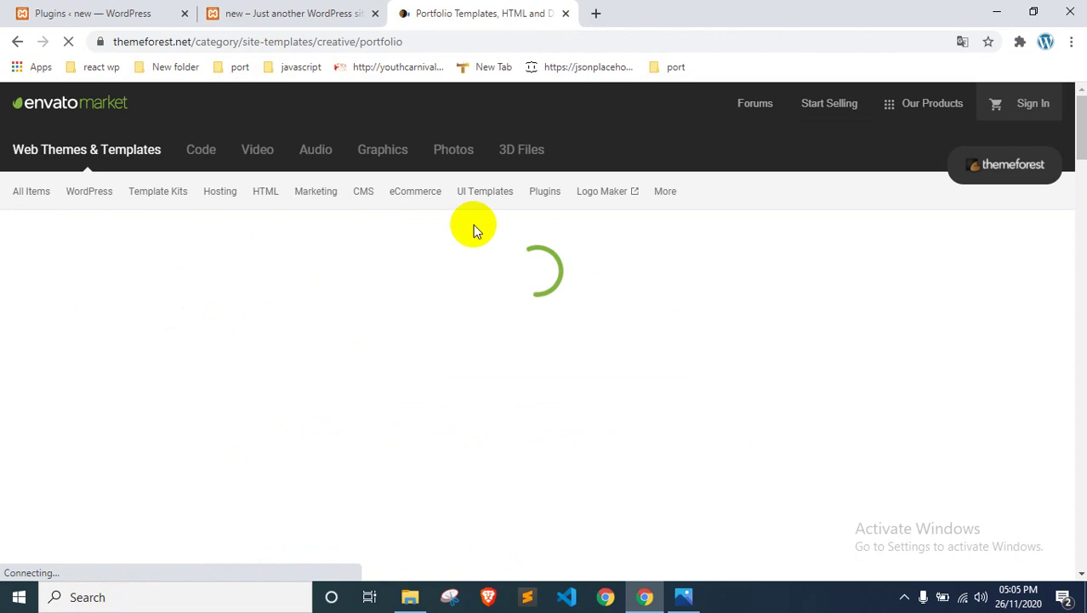
pyautogui.scroll(-3, 473, 224)
pyautogui.scroll(-2, 519, 269)
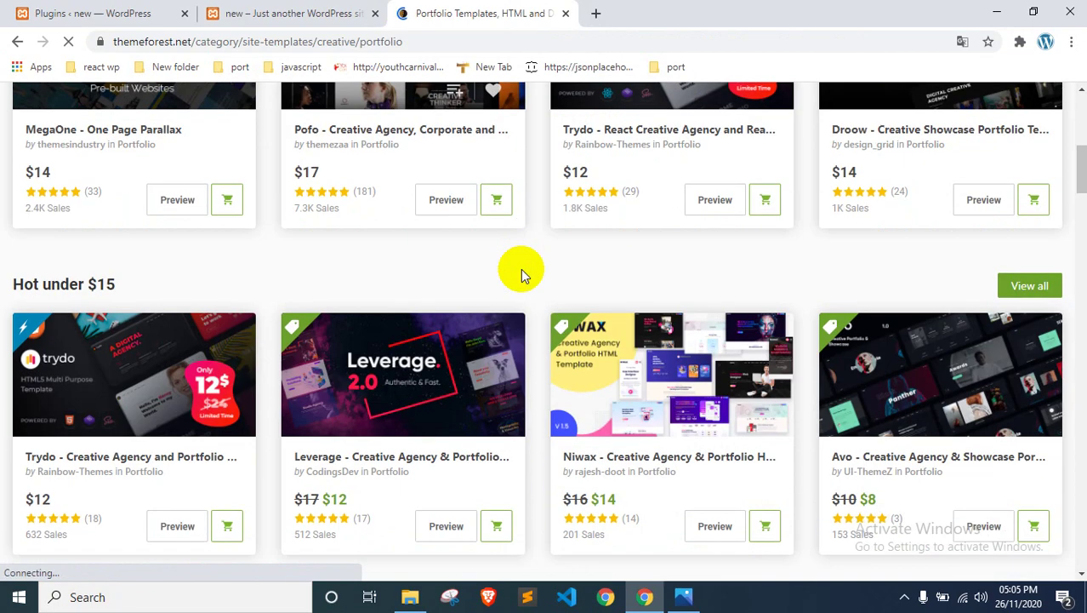
pyautogui.scroll(3, 521, 273)
pyautogui.scroll(-5, 432, 286)
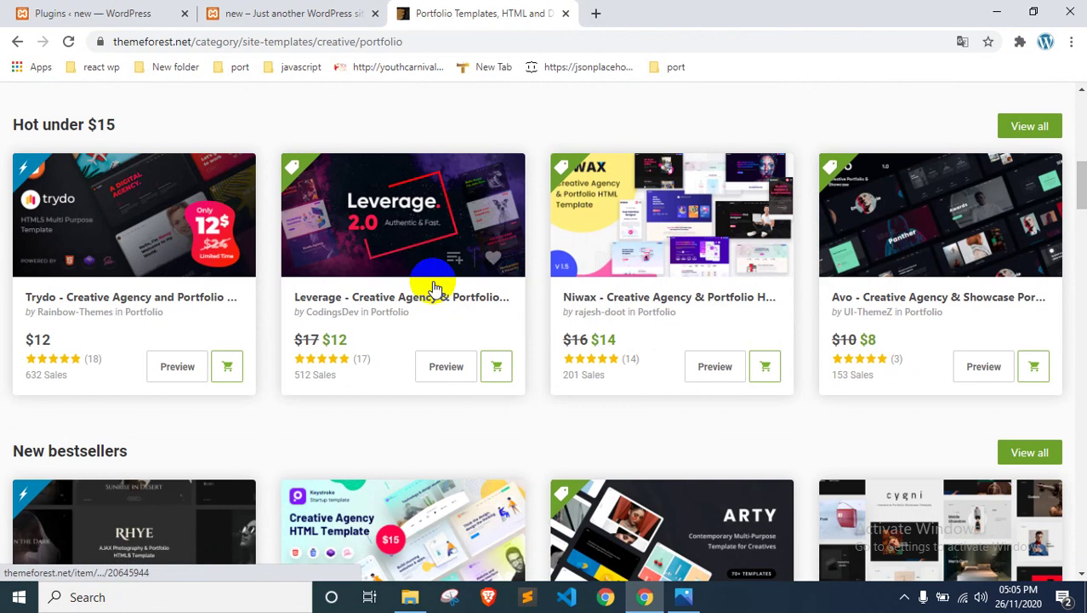
pyautogui.scroll(8, 596, 217)
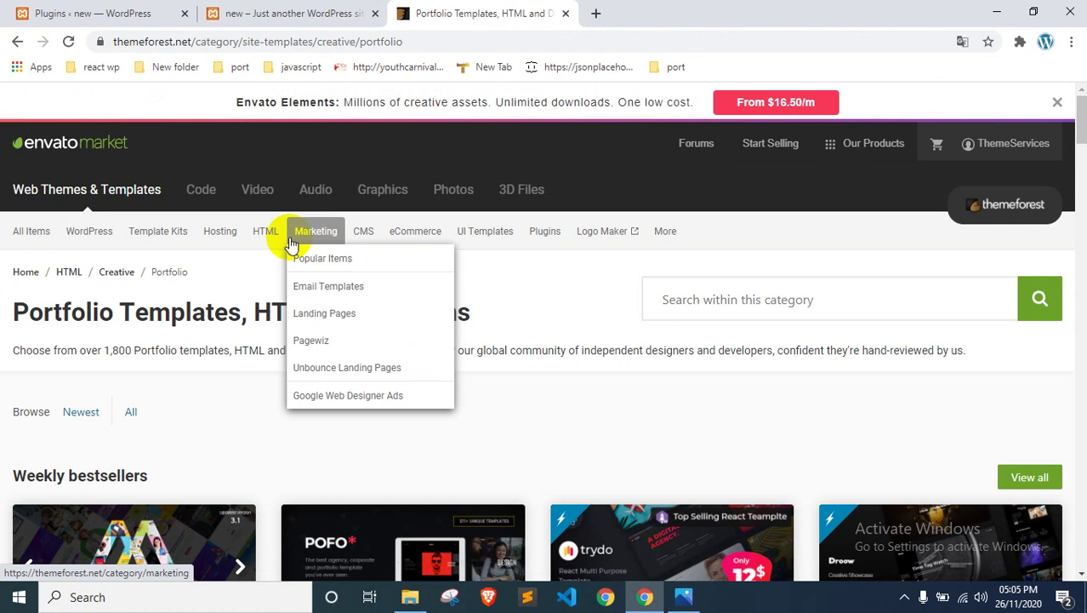
# Step: Go to ThemeForest's Web Themes & Templates home page and search for "personal portfolio"
pyautogui.moveTo(95, 219)
pyautogui.click(90, 194)
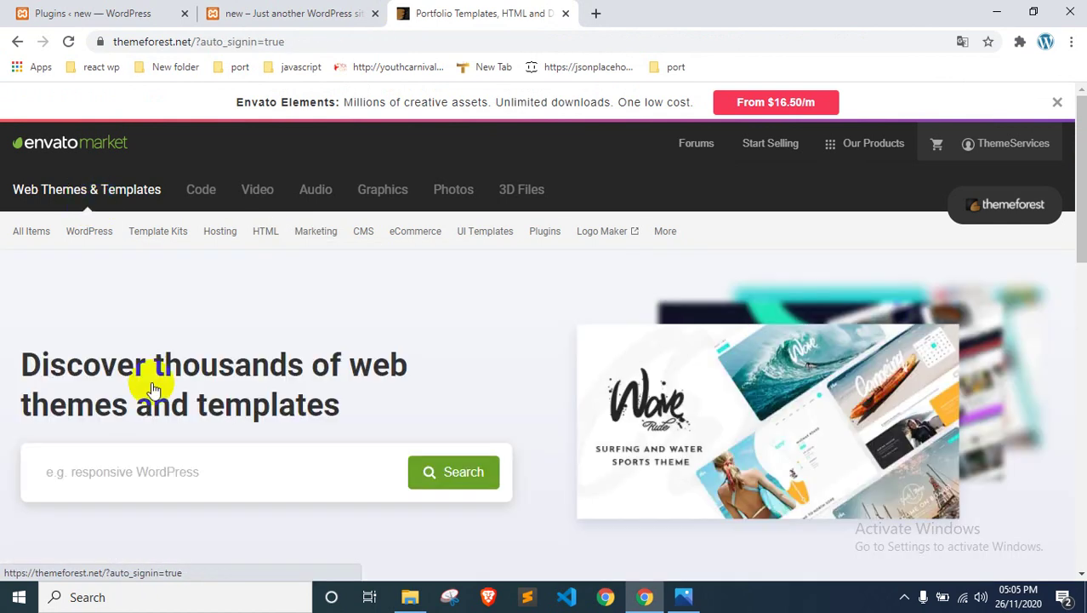
pyautogui.click(170, 485)
pyautogui.click(72, 540)
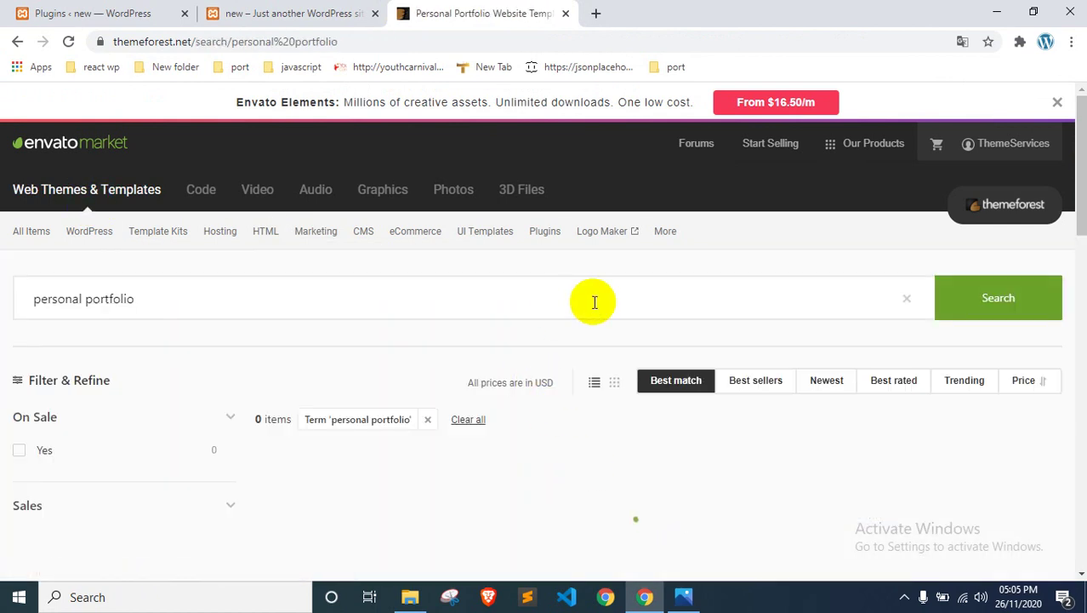
# Step: Open the Davis personal portfolio template from the search results, launch its live preview and close the item page
pyautogui.scroll(-3, 595, 302)
pyautogui.scroll(-12, 507, 325)
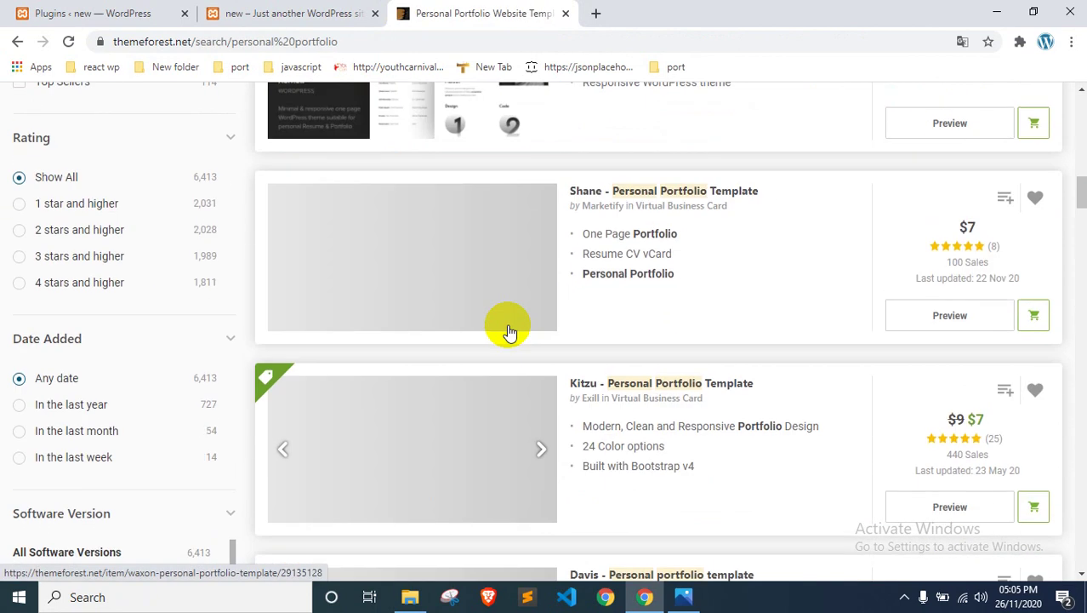
pyautogui.scroll(-4, 508, 332)
pyautogui.click(494, 312)
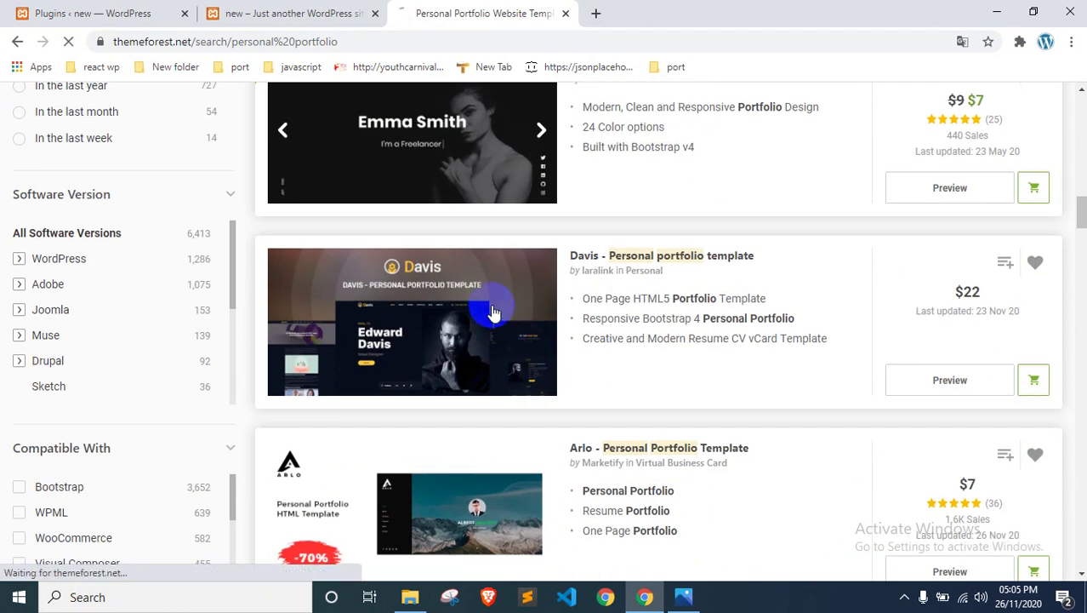
pyautogui.scroll(-3, 493, 308)
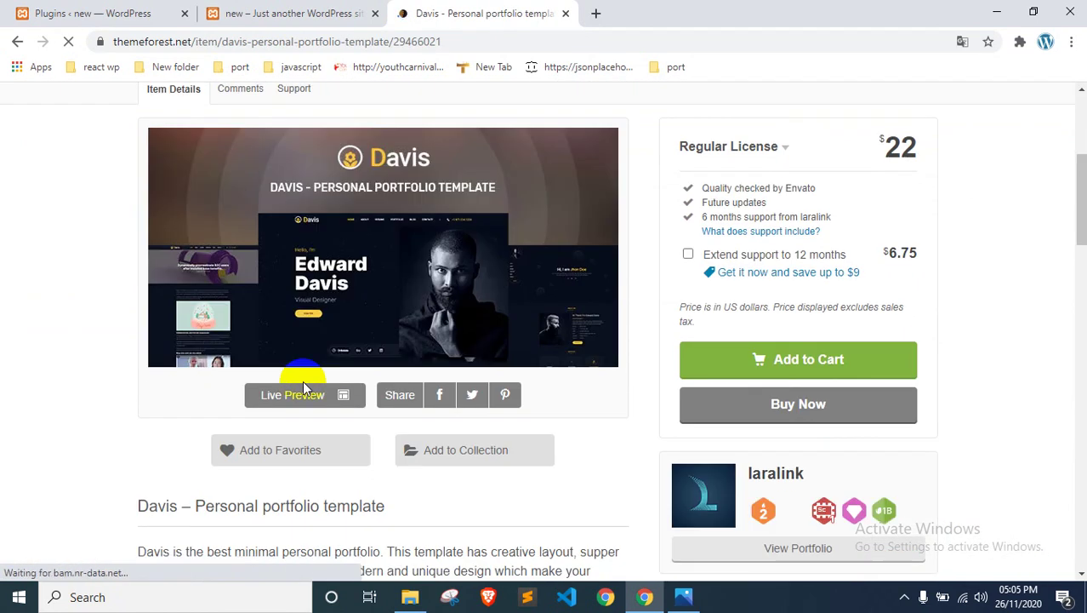
pyautogui.click(294, 388)
pyautogui.click(432, 10)
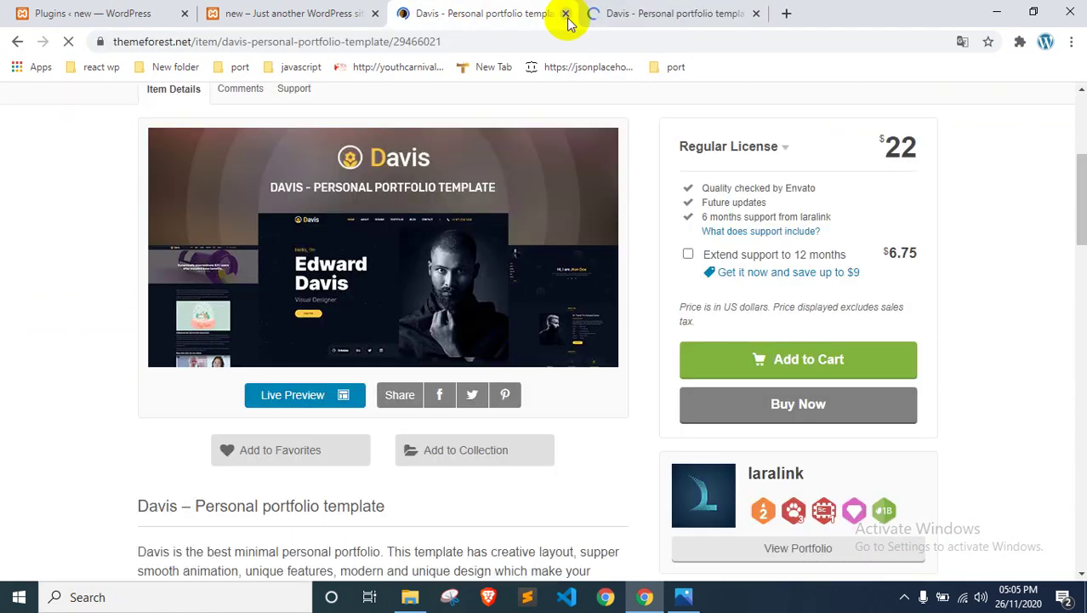
pyautogui.click(566, 13)
# Step: Open the Portfolio V1 demo from the Davis live preview and close the preview page
pyautogui.click(318, 12)
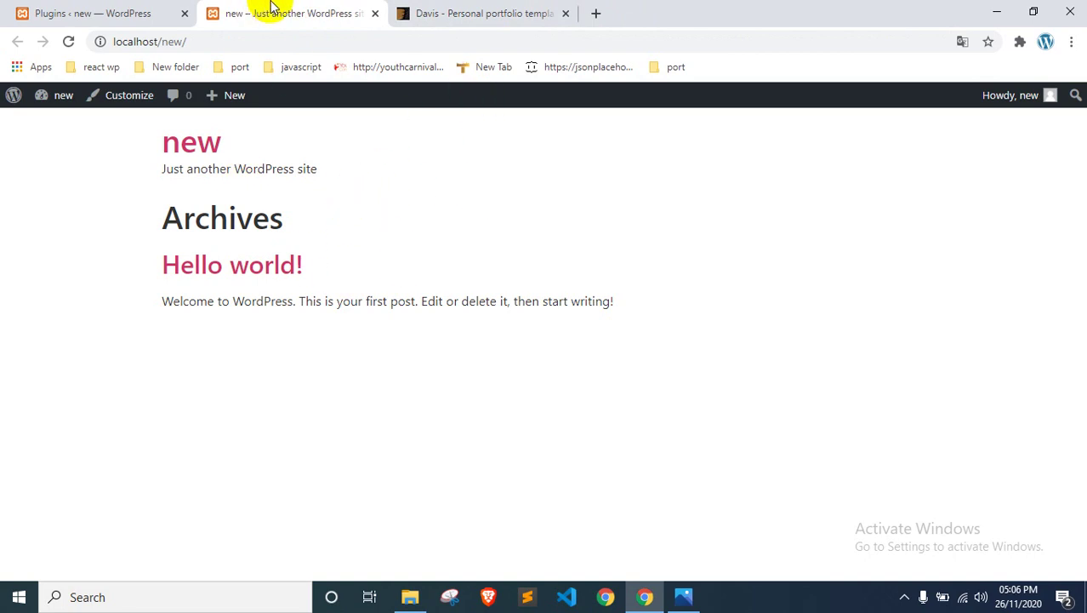
pyautogui.click(432, 11)
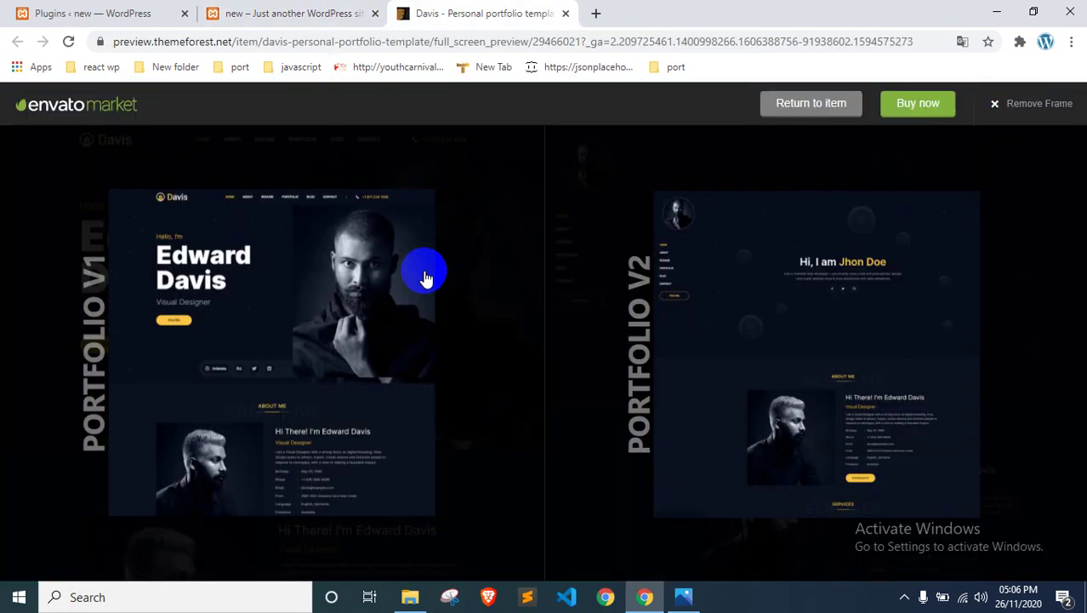
pyautogui.click(356, 287)
pyautogui.click(510, 13)
pyautogui.click(558, 13)
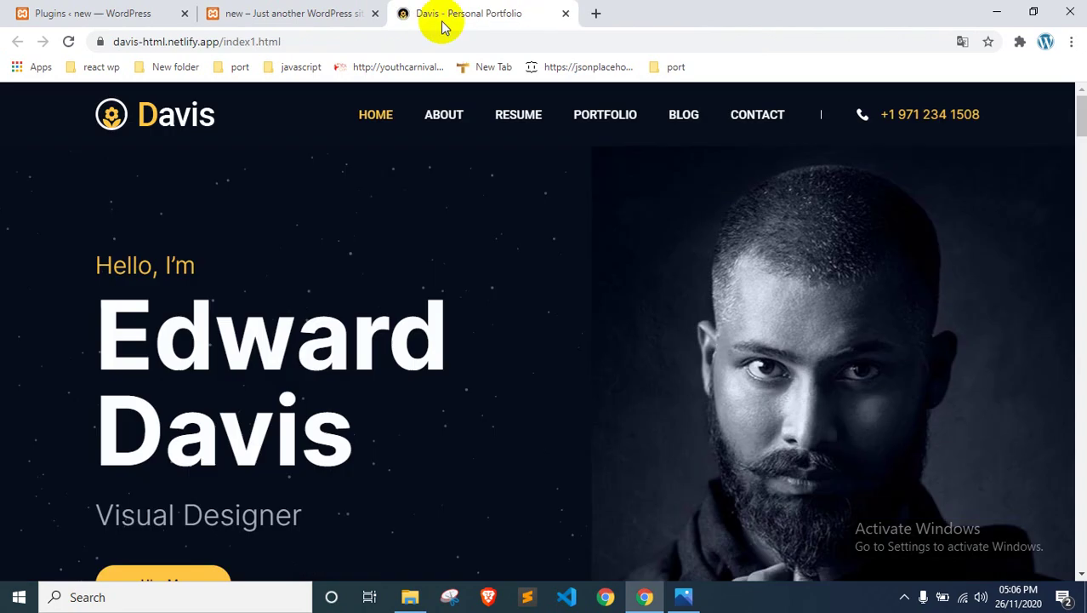
# Step: Examine the Davis demo's sections from the hero down to the contact form and return to its beginning
pyautogui.scroll(-3, 170, 270)
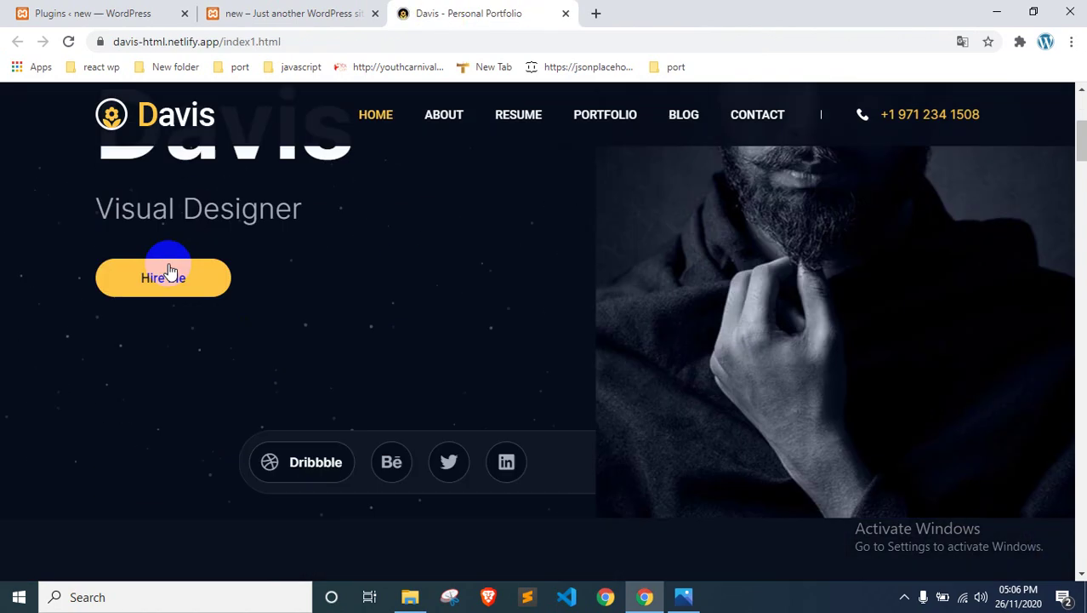
pyautogui.scroll(-4, 366, 255)
pyautogui.scroll(-5, 447, 311)
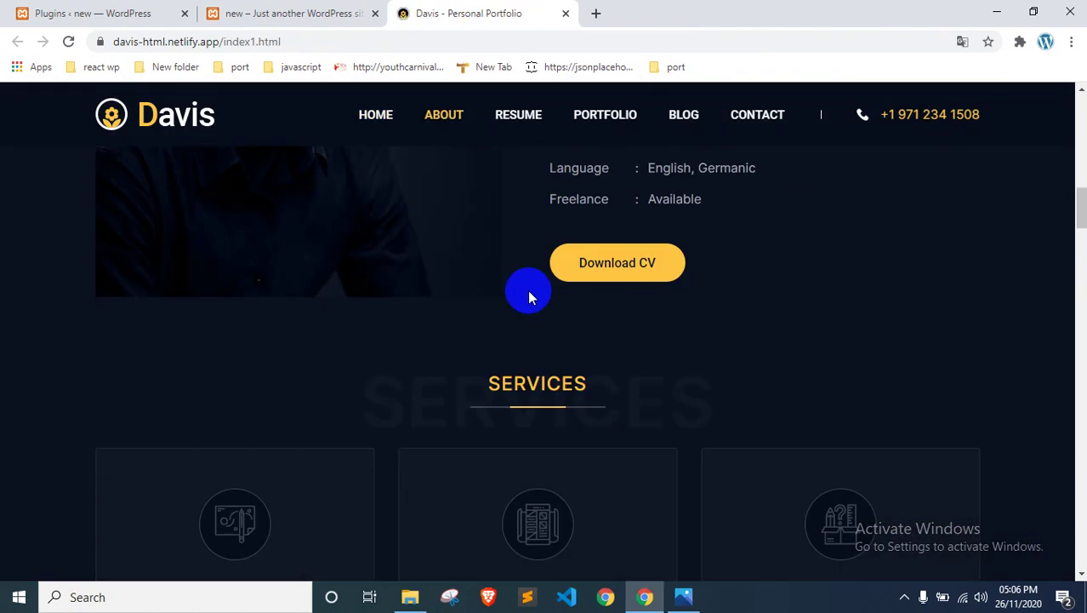
pyautogui.scroll(-5, 528, 291)
pyautogui.scroll(-10, 426, 331)
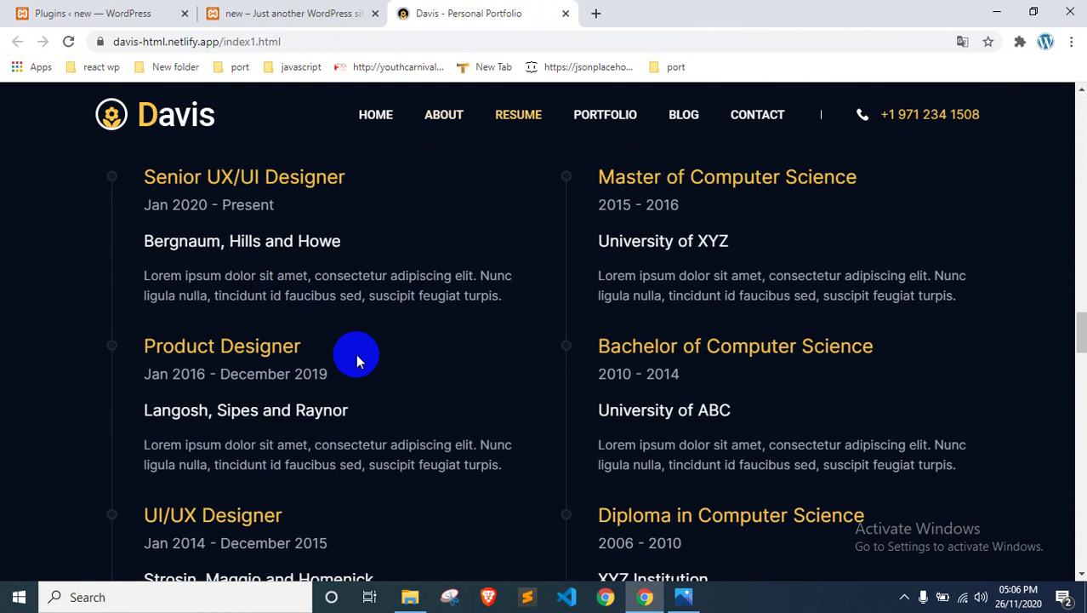
pyautogui.scroll(-10, 357, 357)
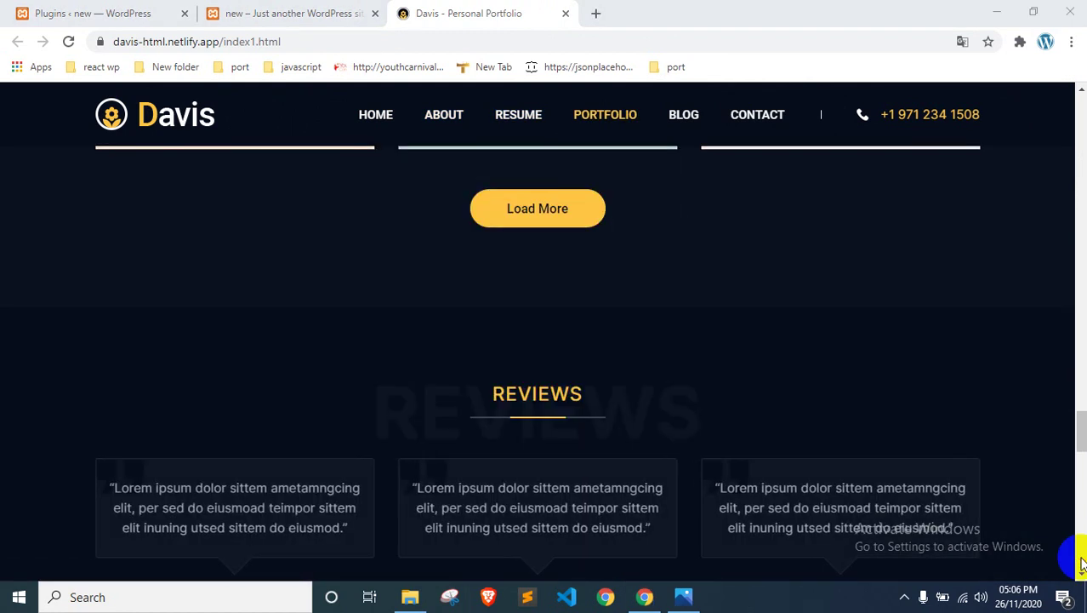
pyautogui.moveTo(1075, 436); pyautogui.dragTo(922, 553)
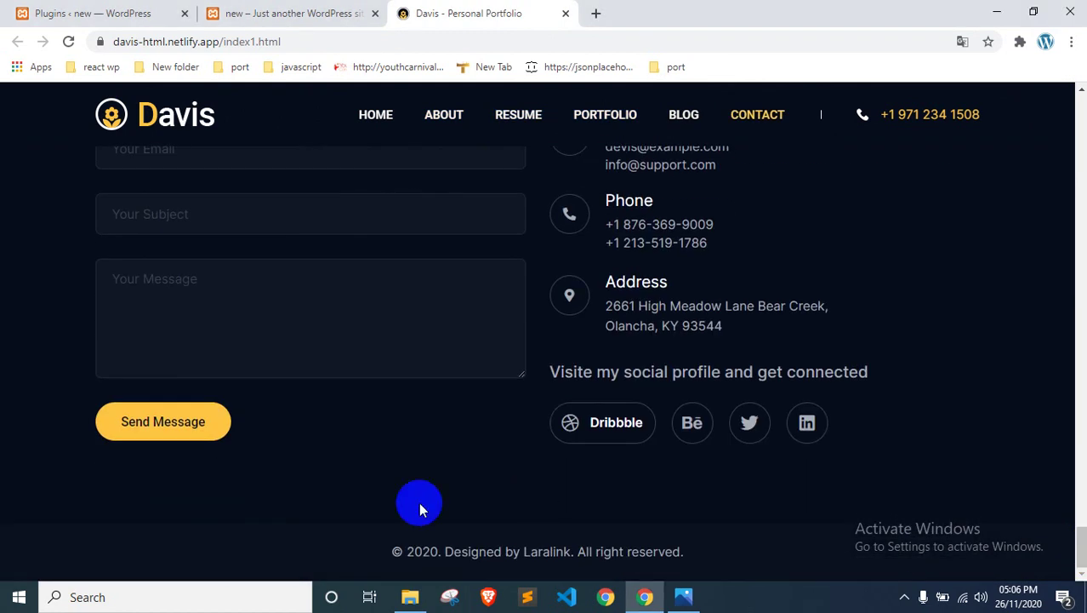
pyautogui.moveTo(1077, 545); pyautogui.dragTo(1013, 111)
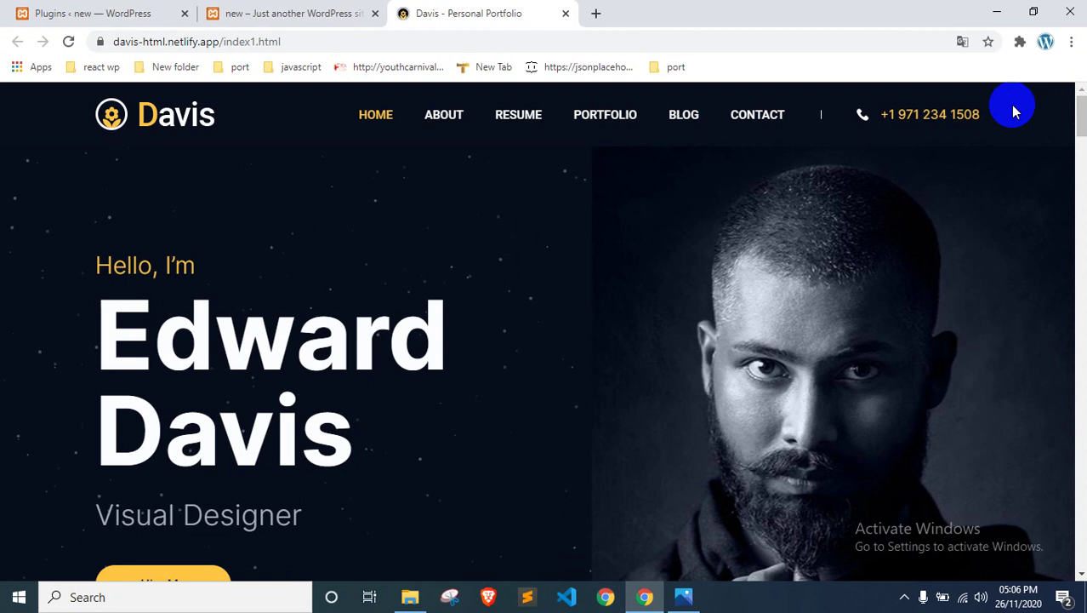
# Step: Move the Davis demo tab ahead of the WordPress tabs and return to the site's plugins admin page
pyautogui.click(226, 8)
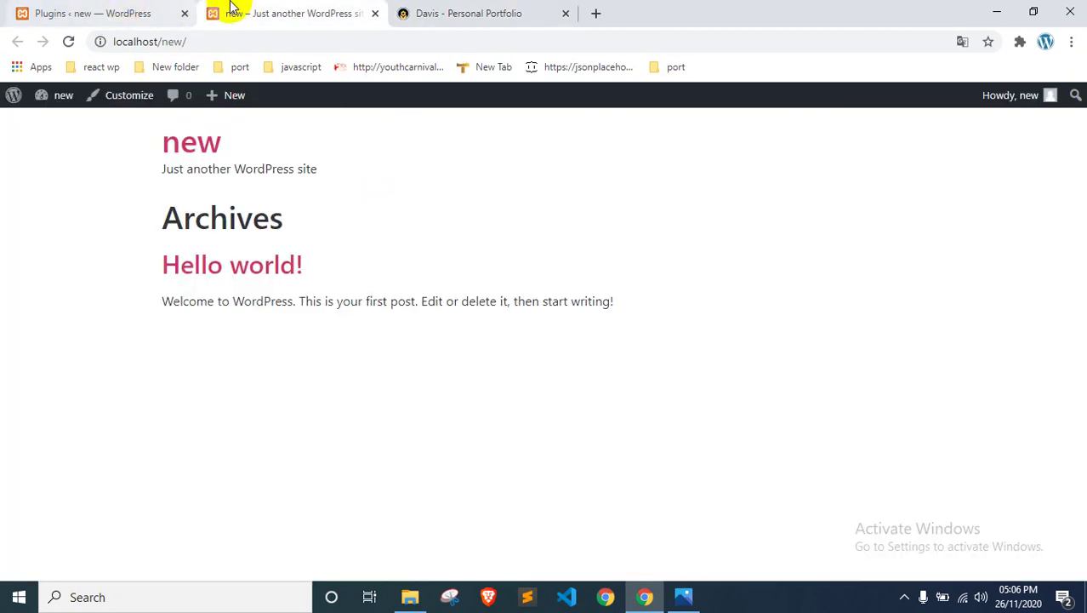
pyautogui.click(421, 10)
pyautogui.moveTo(421, 11); pyautogui.dragTo(12, 8)
pyautogui.click(236, 10)
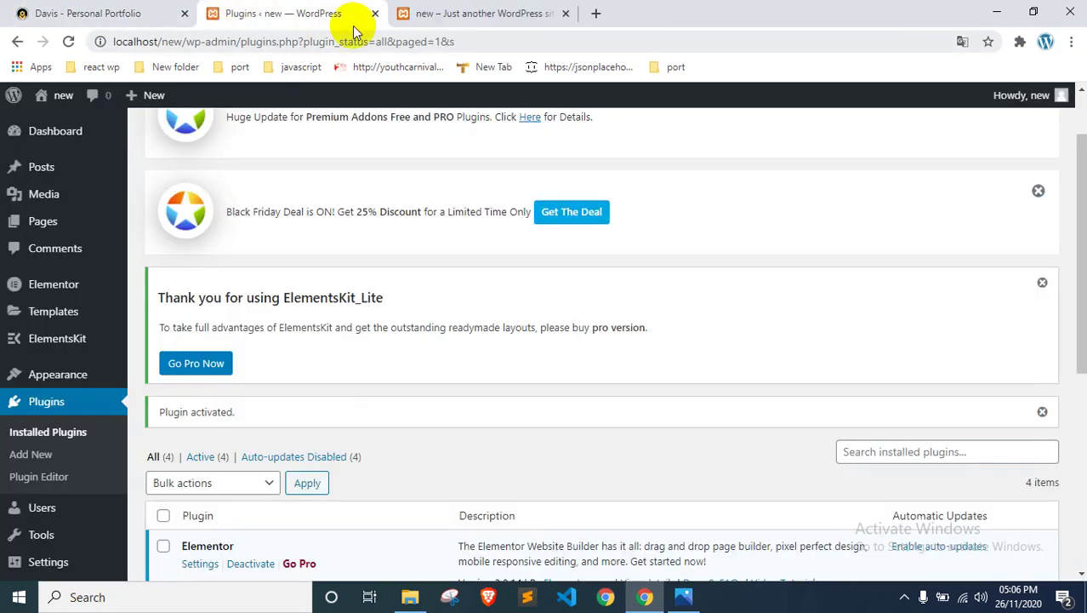
pyautogui.click(417, 12)
pyautogui.click(334, 9)
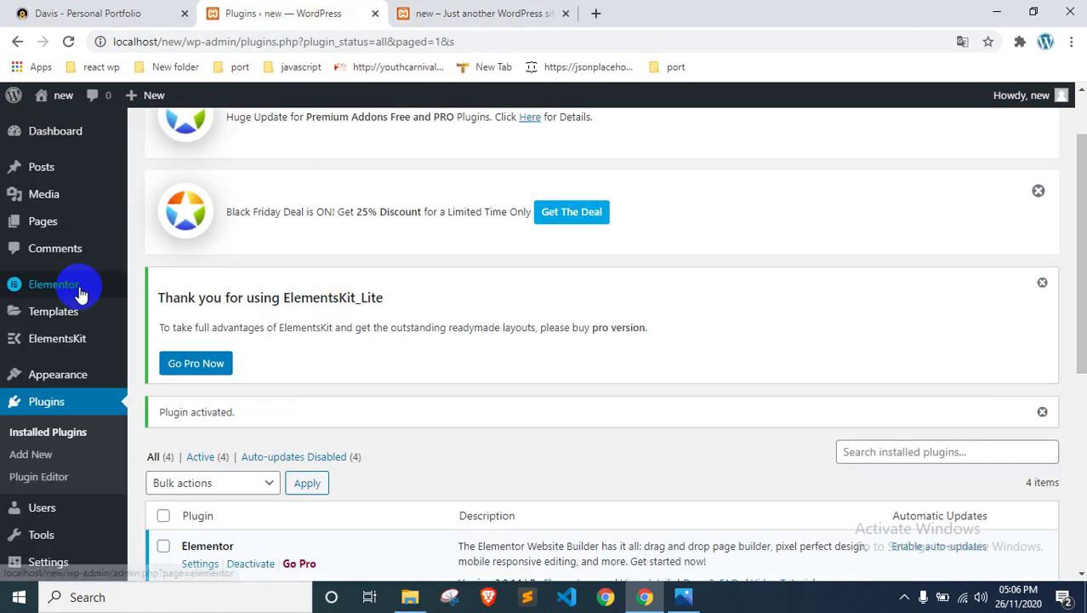
# Step: Open ElementsKit's Header Footer templates and show only the header templates
pyautogui.moveTo(60, 343)
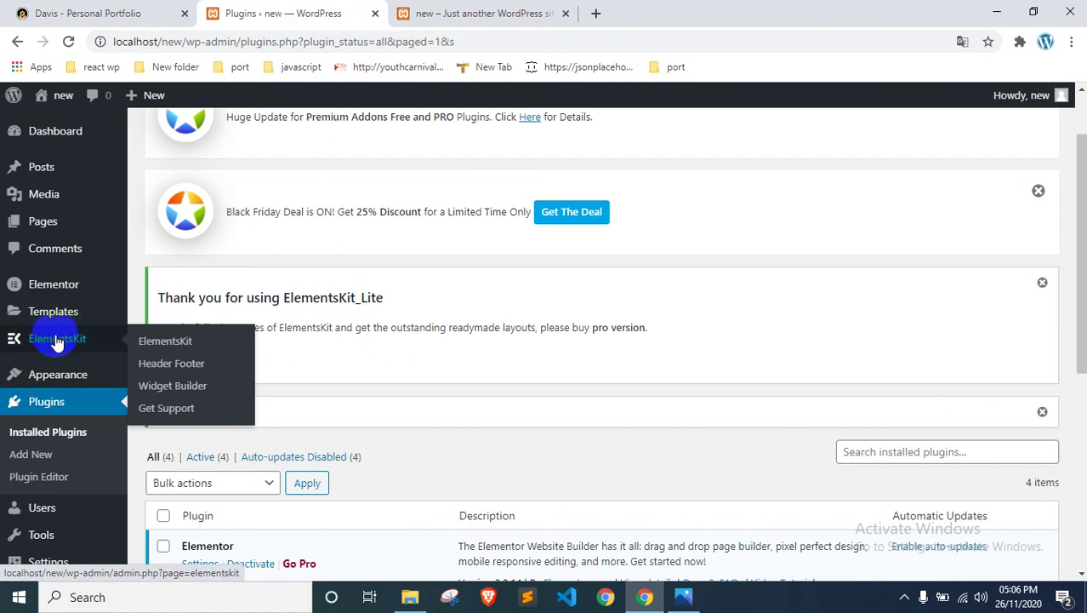
pyautogui.click(169, 370)
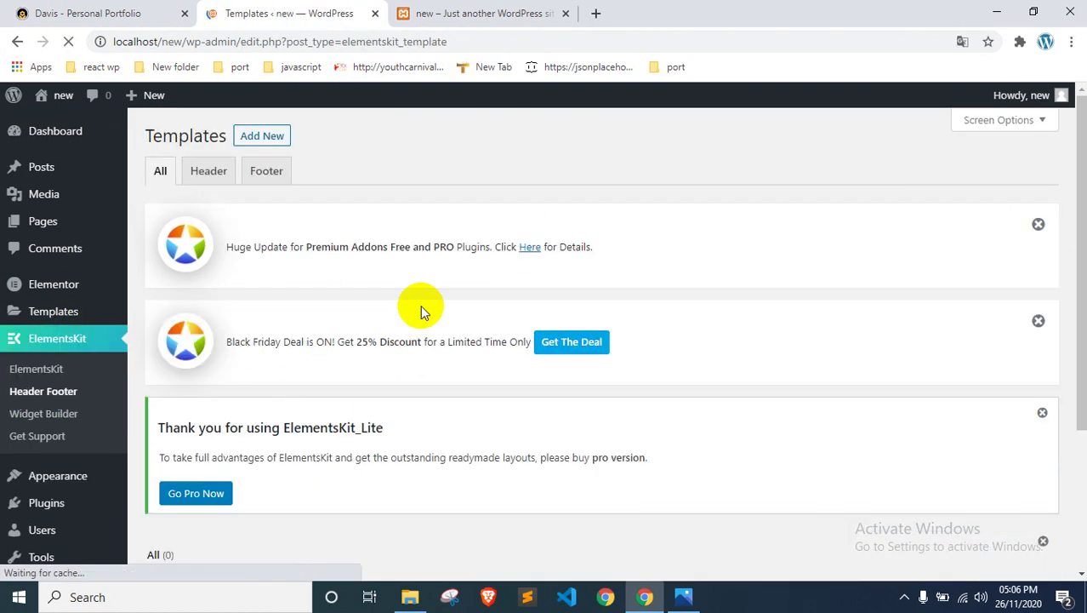
pyautogui.scroll(-3, 425, 301)
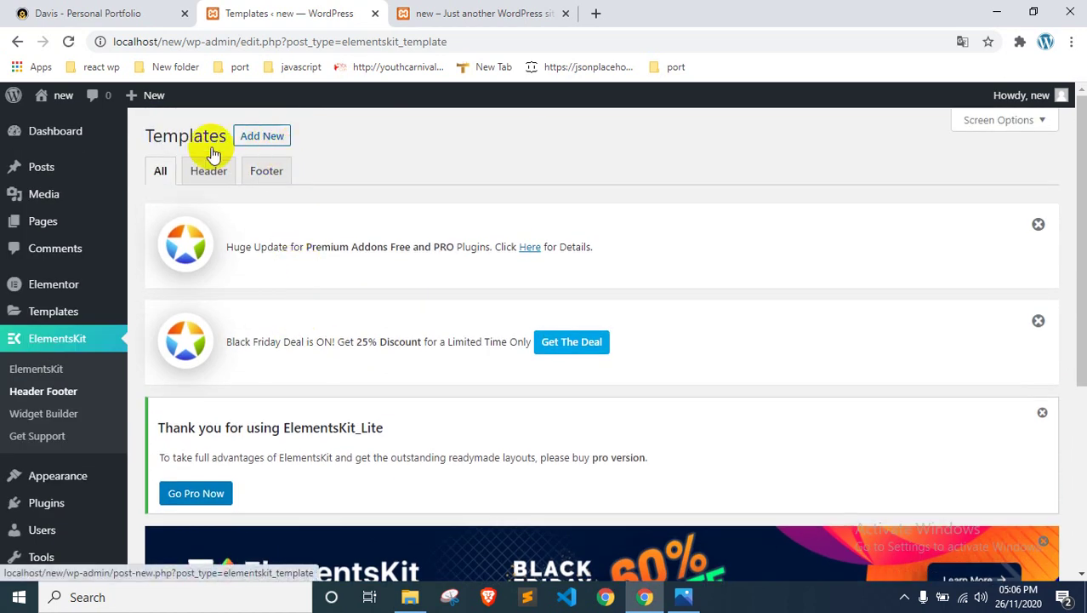
pyautogui.click(212, 187)
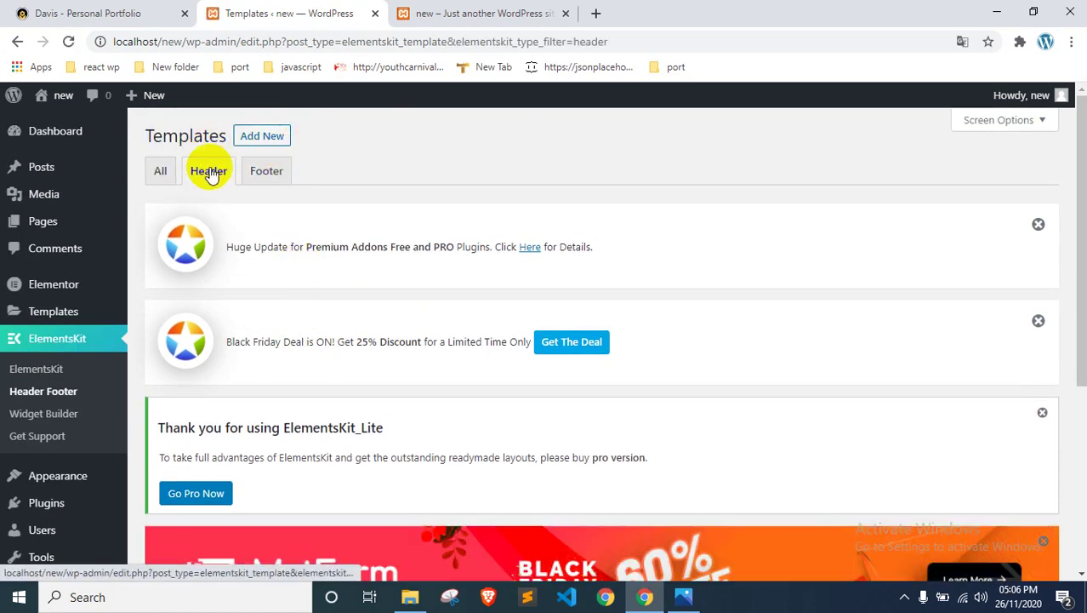
# Step: Start a new ElementsKit template titled "header", with type Header and the condition Entire Site
pyautogui.click(265, 138)
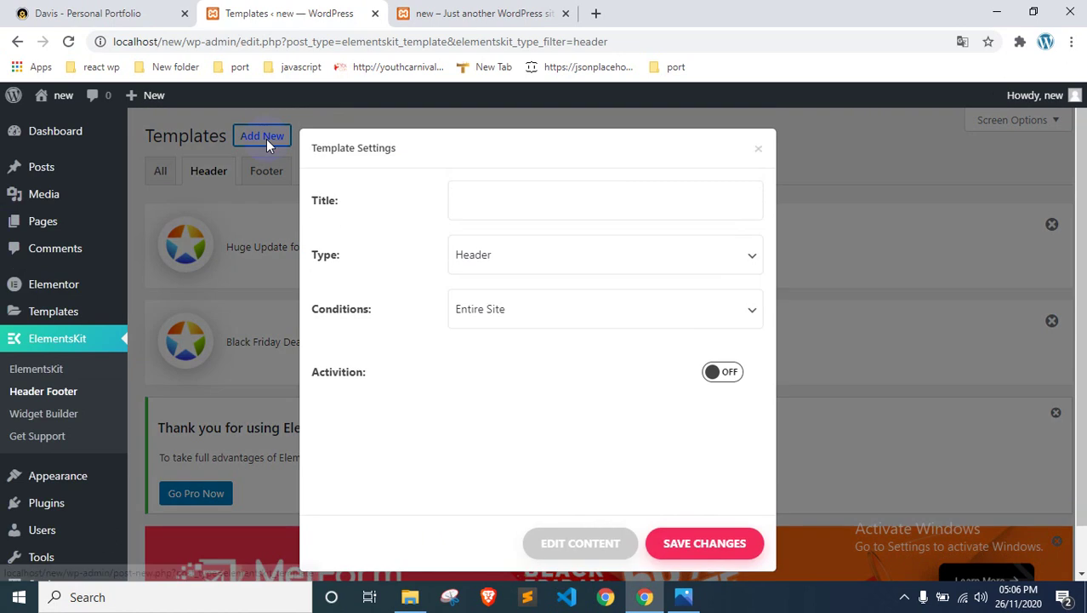
pyautogui.click(529, 196)
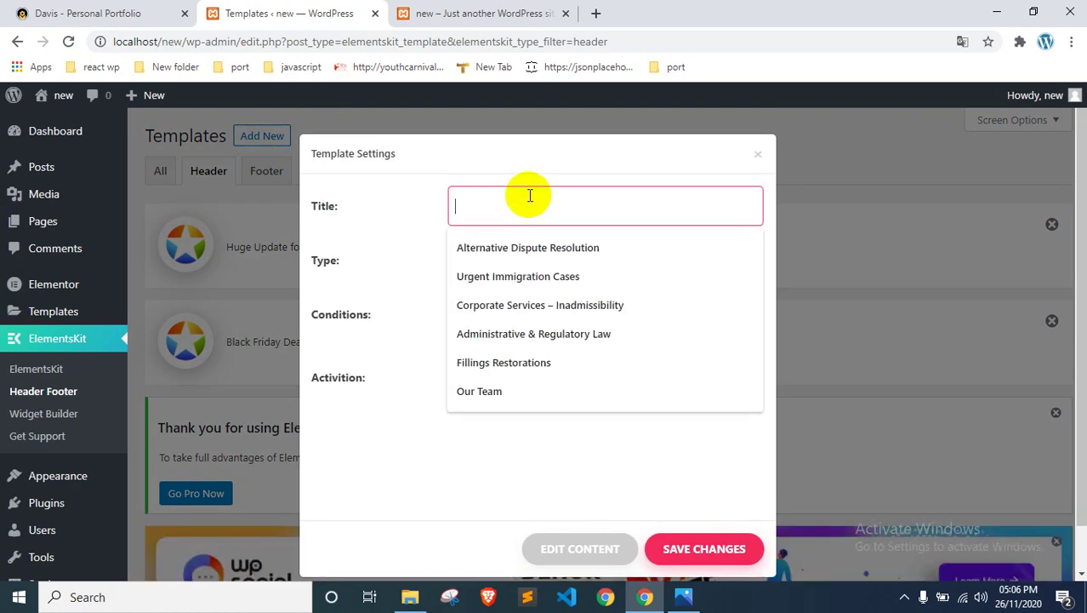
pyautogui.write('header')
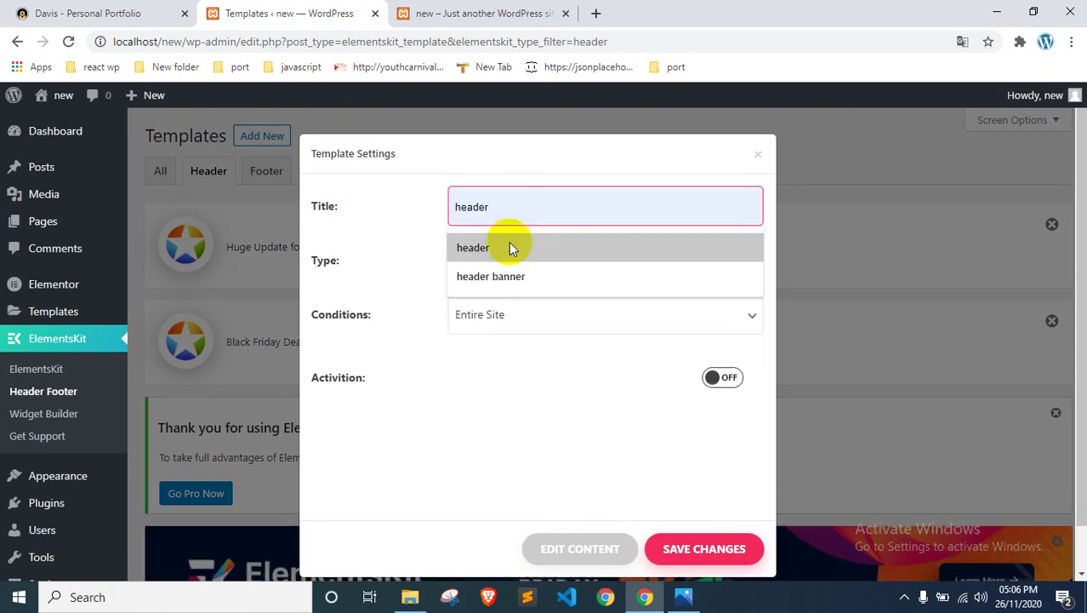
pyautogui.click(509, 245)
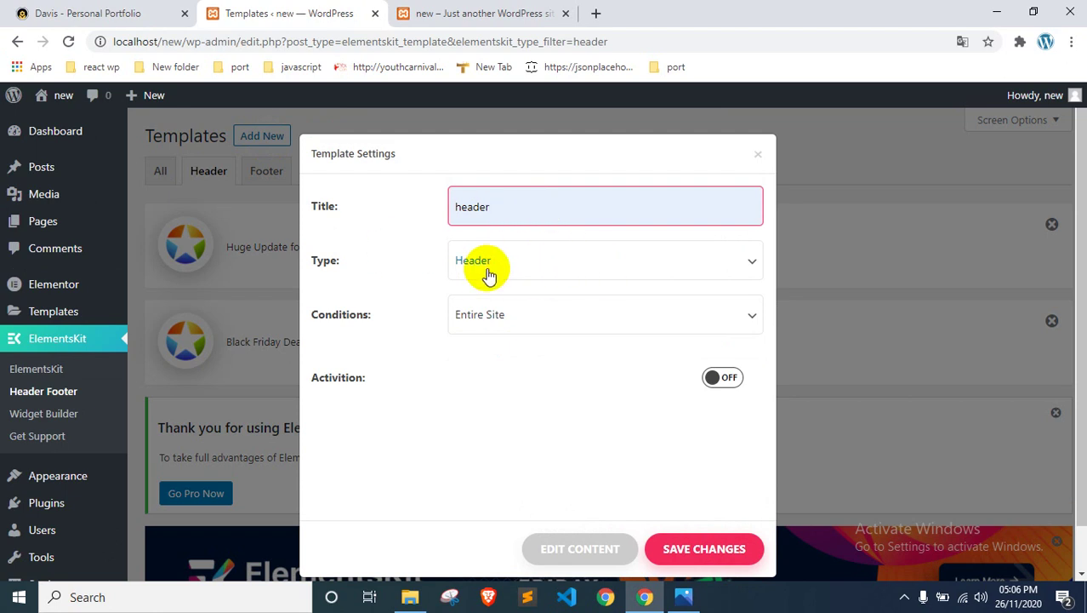
pyautogui.click(527, 322)
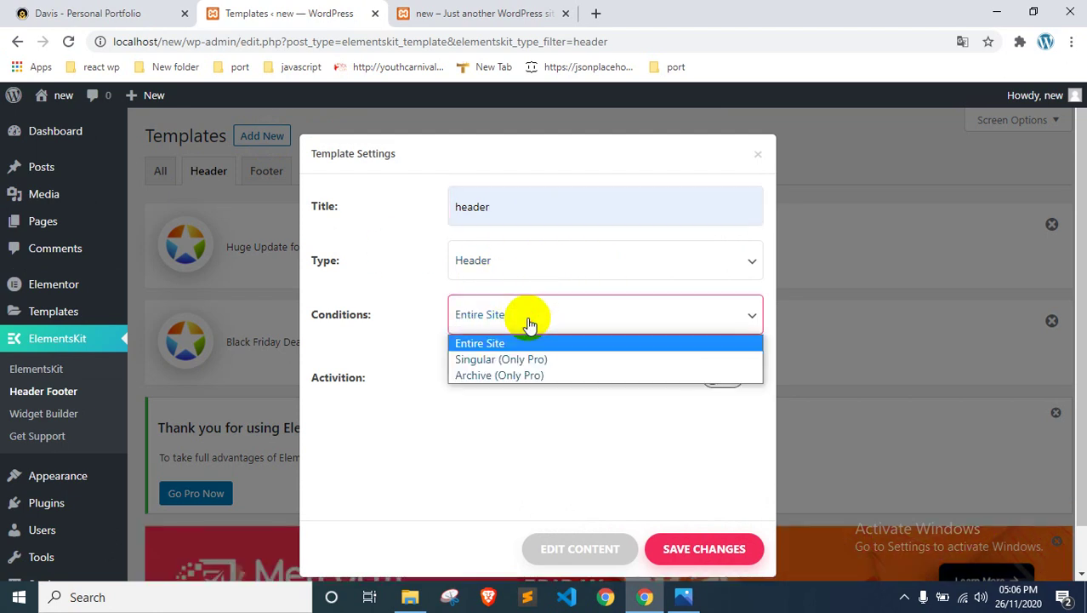
pyautogui.click(527, 321)
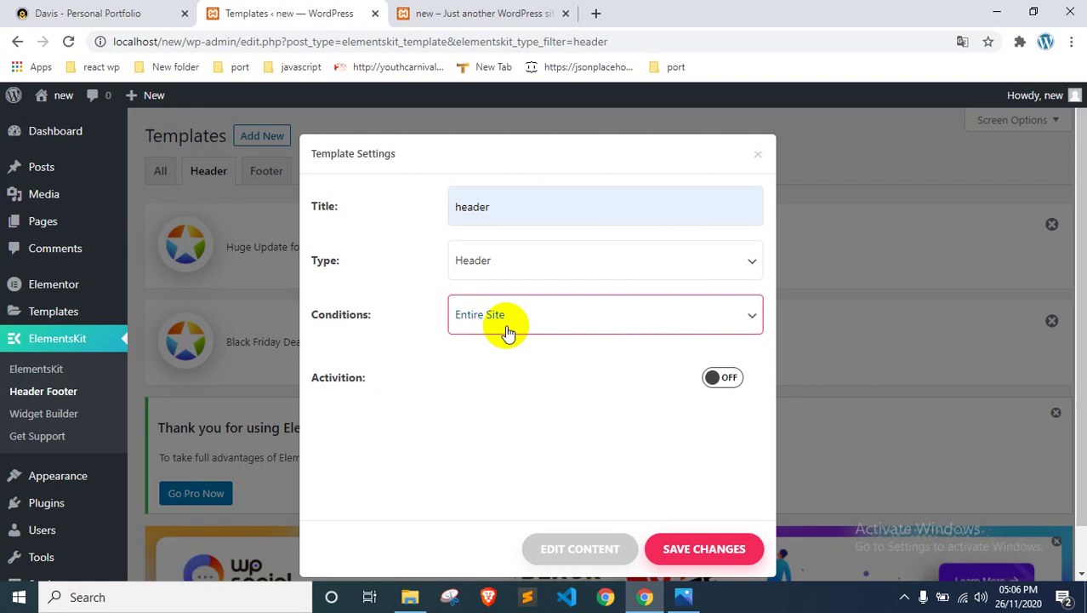
# Step: Check the Davis demo's header, then activate the new header template, save it and open its content in Elementor
pyautogui.click(151, 13)
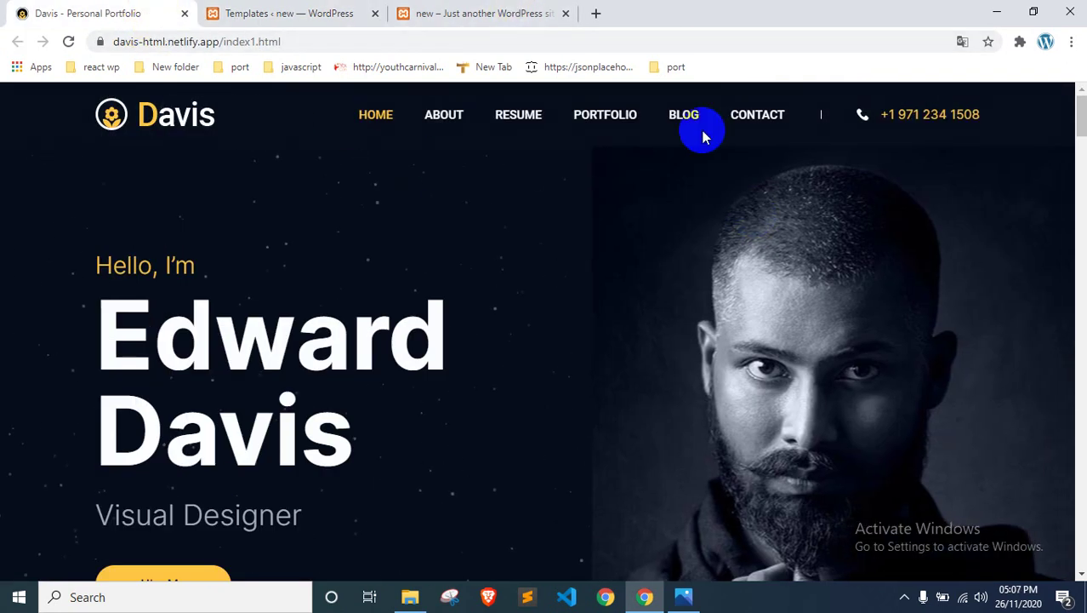
pyautogui.click(214, 12)
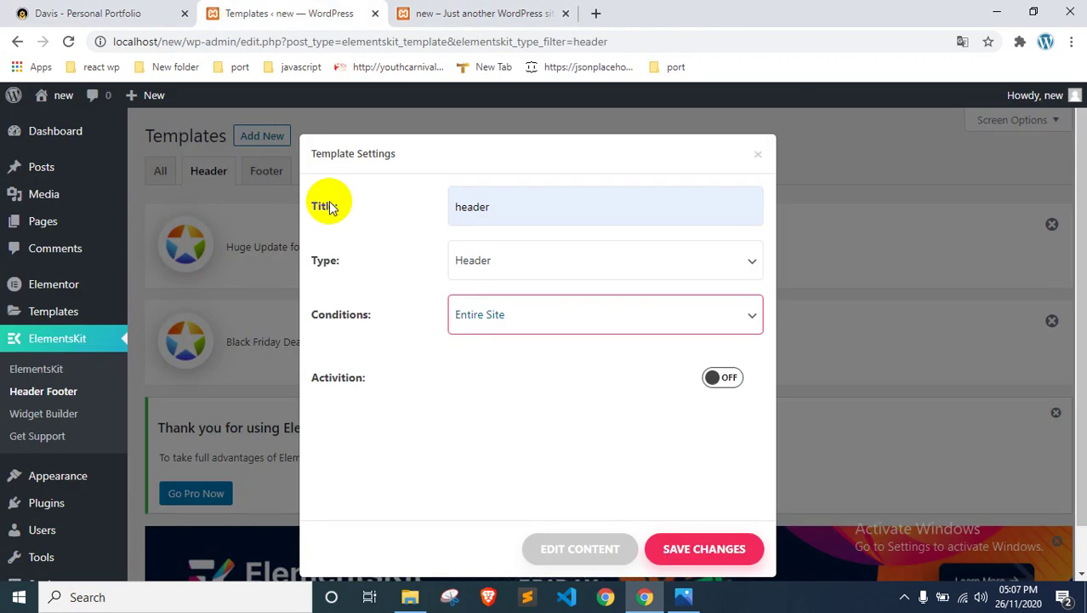
pyautogui.click(723, 377)
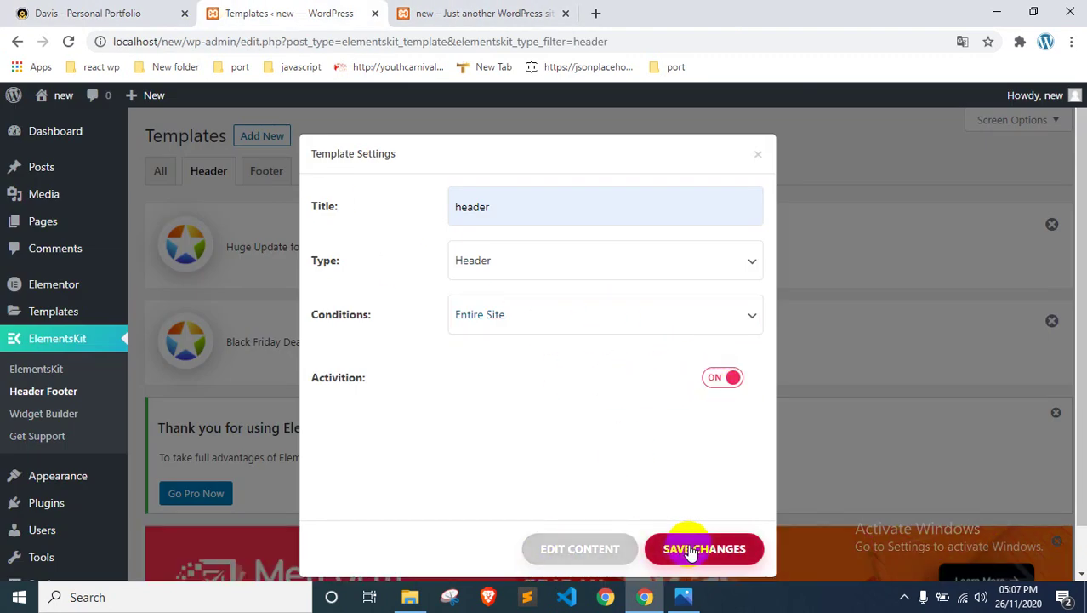
pyautogui.click(594, 548)
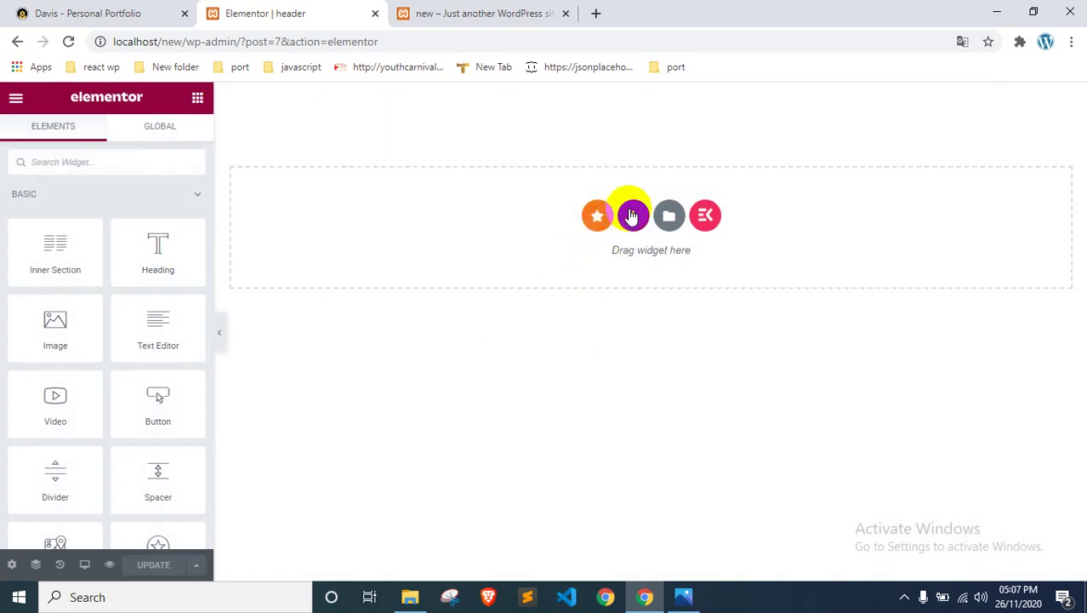
# Step: Open the ElementsKit template library from the empty section and look through its Ready Pages
pyautogui.click(705, 217)
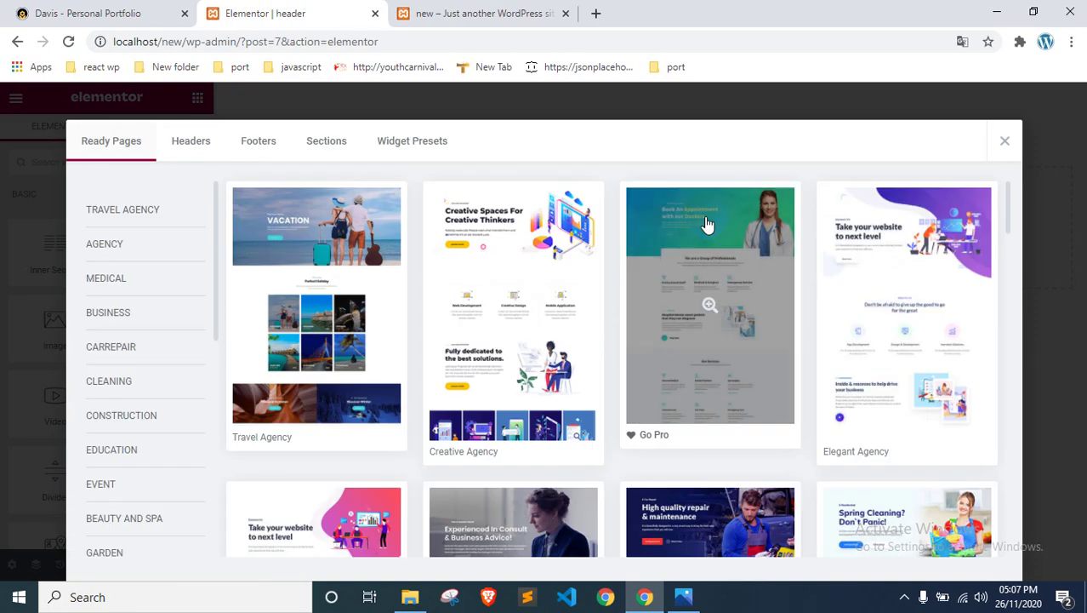
pyautogui.scroll(-4, 357, 327)
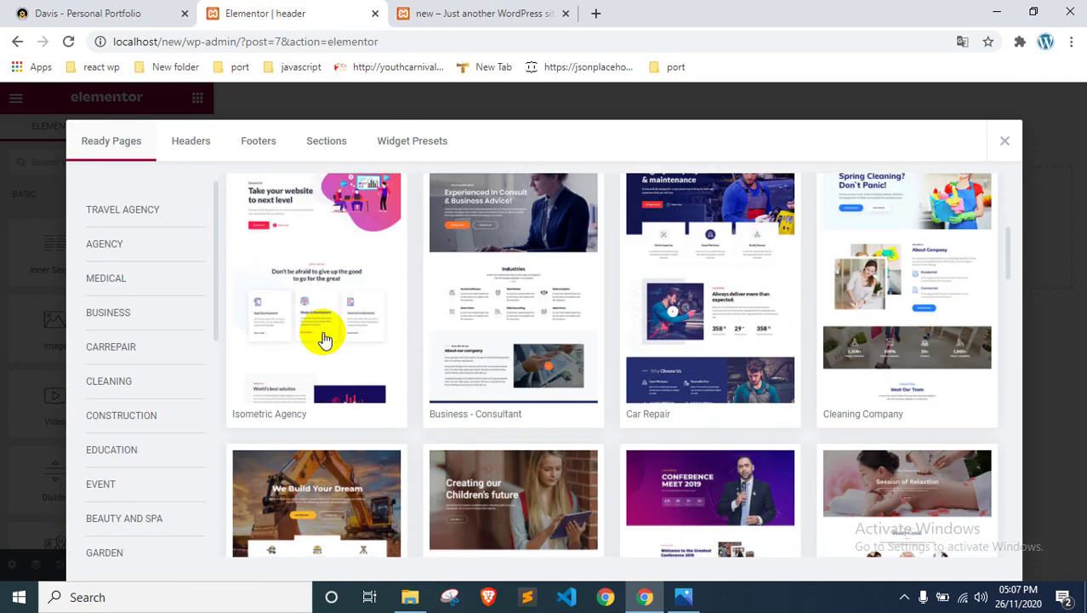
pyautogui.scroll(3, 691, 347)
pyautogui.scroll(2, 698, 349)
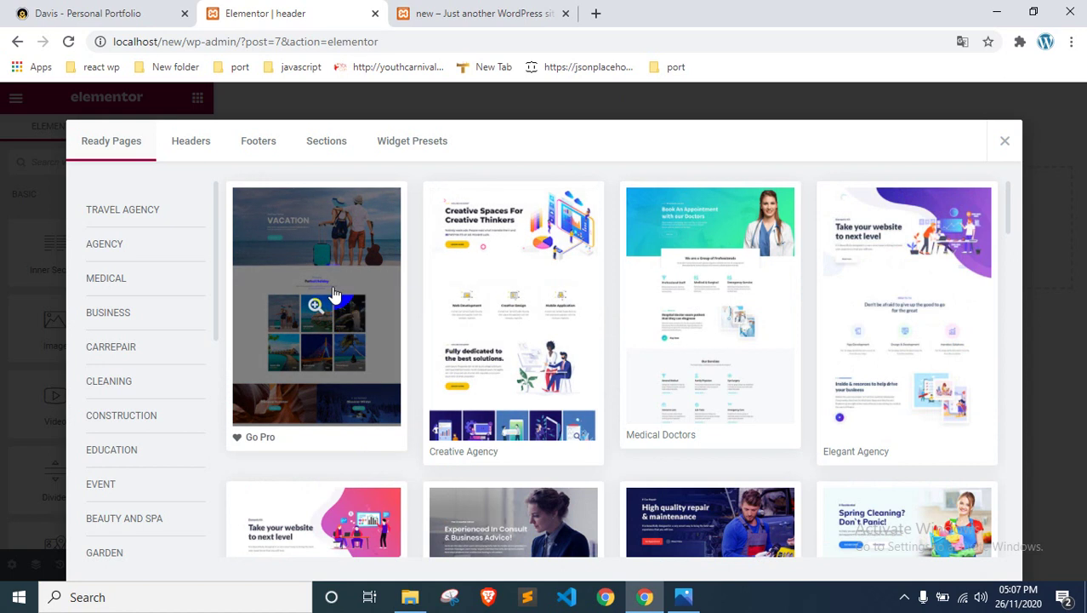
# Step: Insert the ready-made ElementsKit header with a light blue contact bar, search icon and Appointment button
pyautogui.click(201, 146)
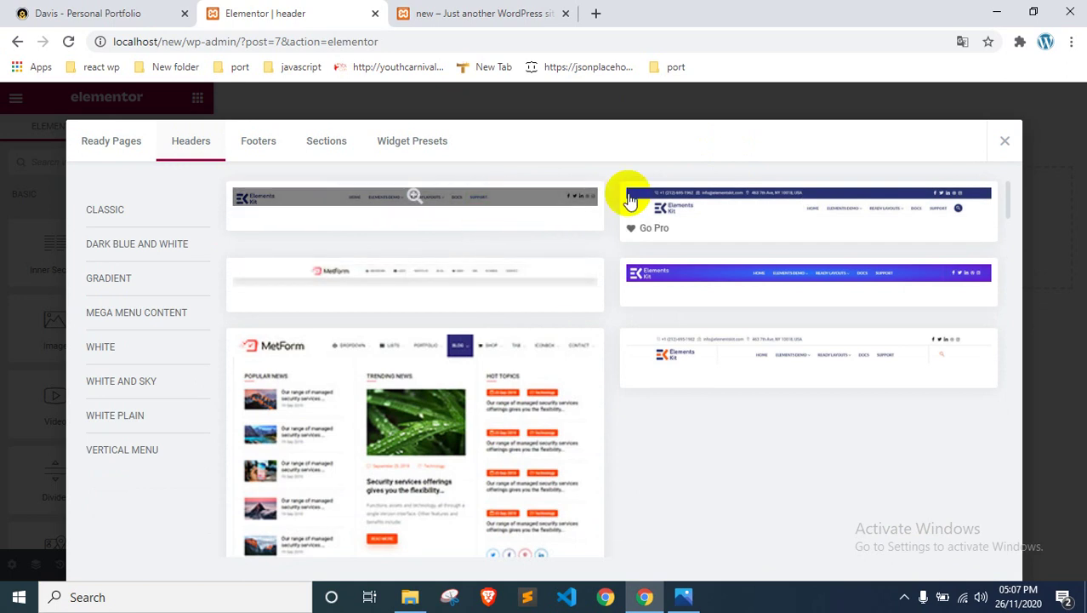
pyautogui.scroll(-10, 678, 295)
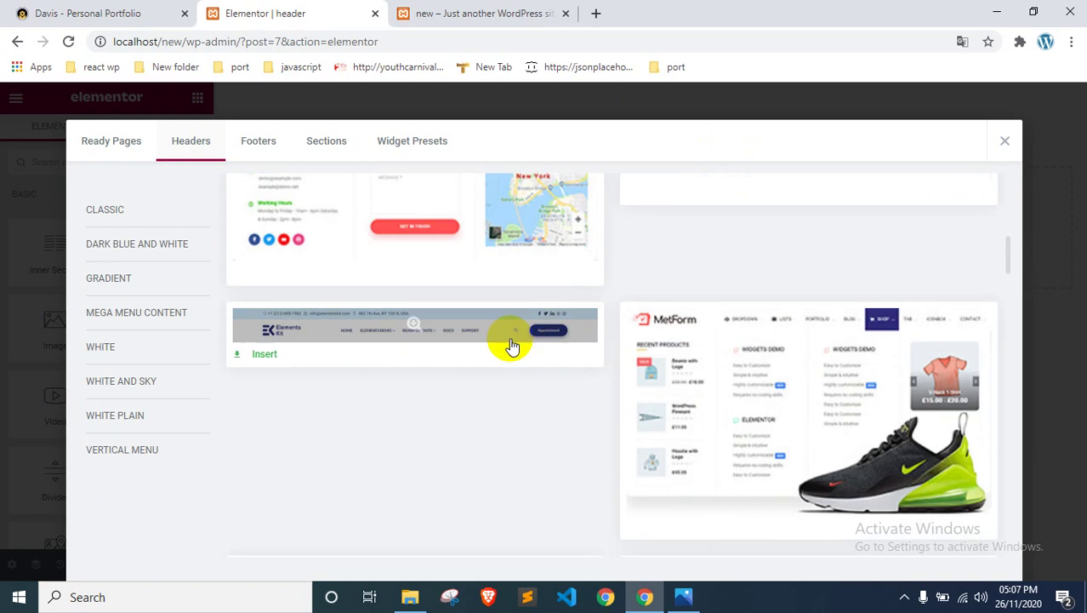
pyautogui.scroll(2, 481, 344)
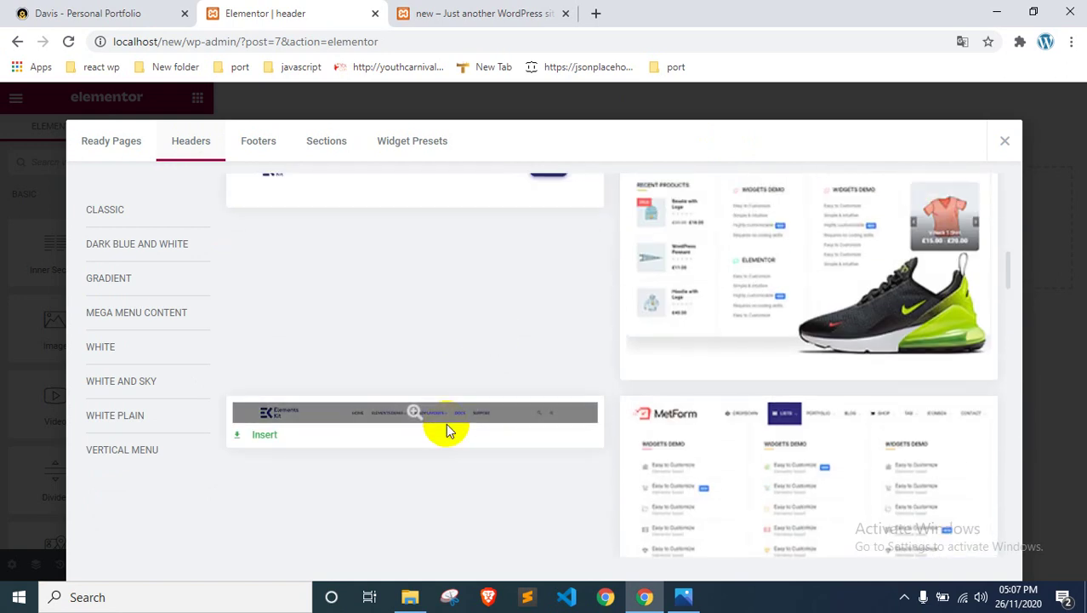
pyautogui.scroll(-1, 479, 298)
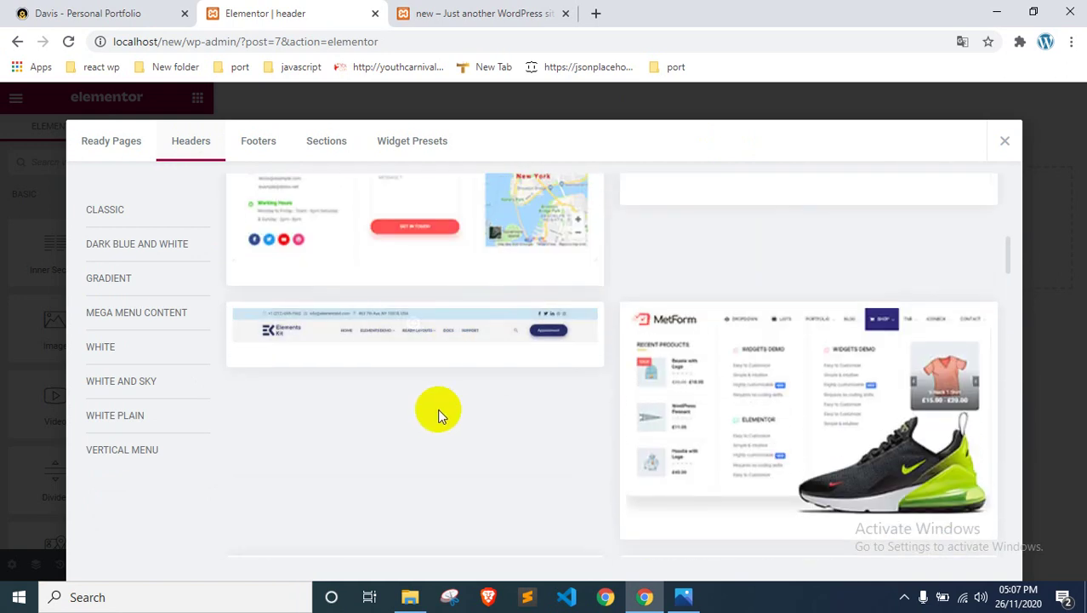
pyautogui.scroll(-2, 437, 411)
pyautogui.scroll(-4, 437, 412)
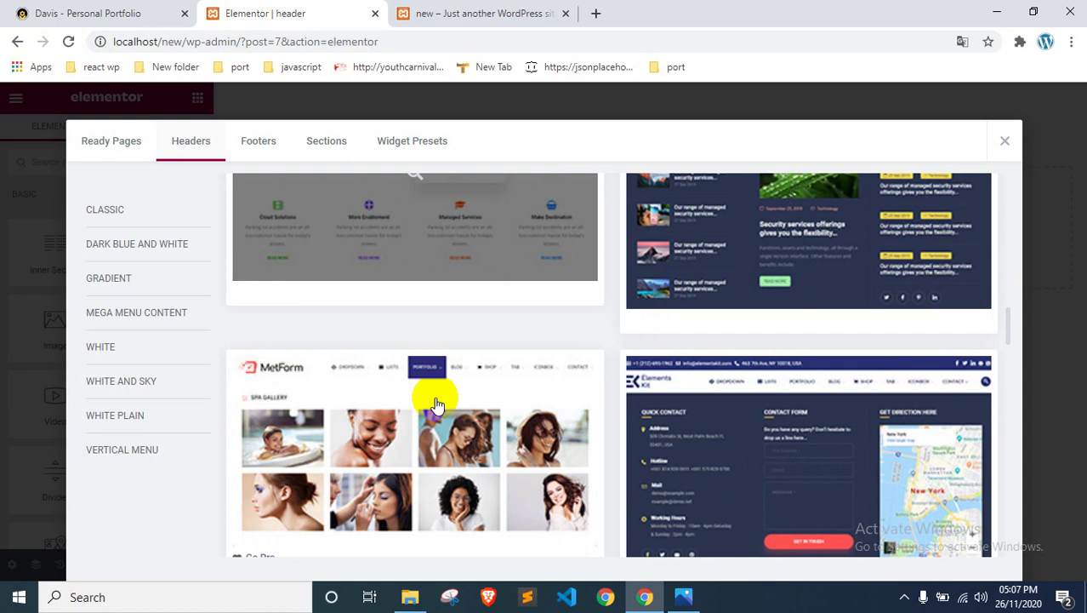
pyautogui.scroll(4, 460, 318)
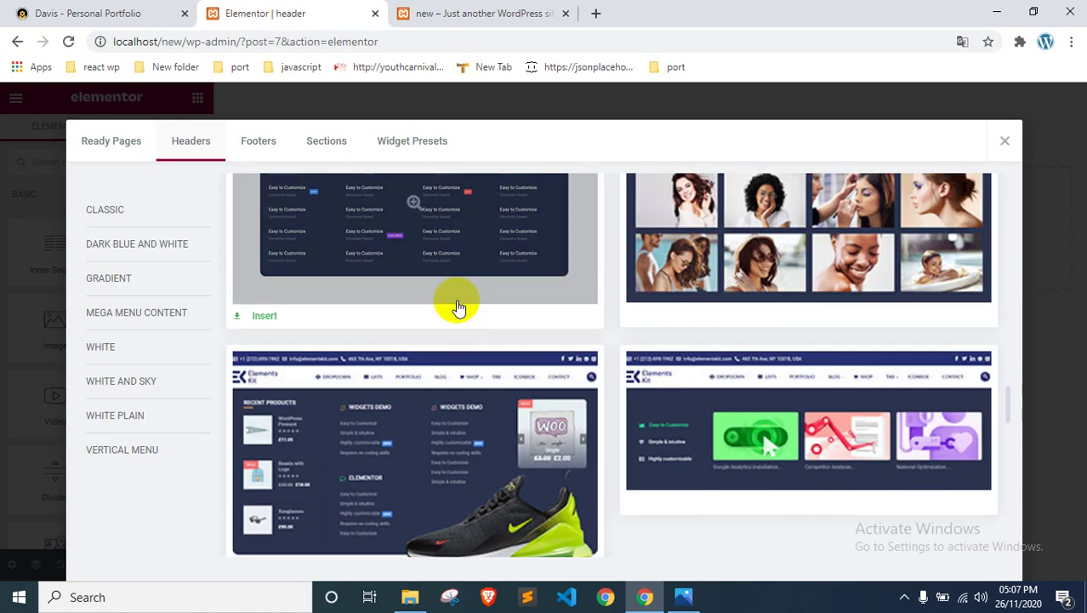
pyautogui.scroll(3, 453, 299)
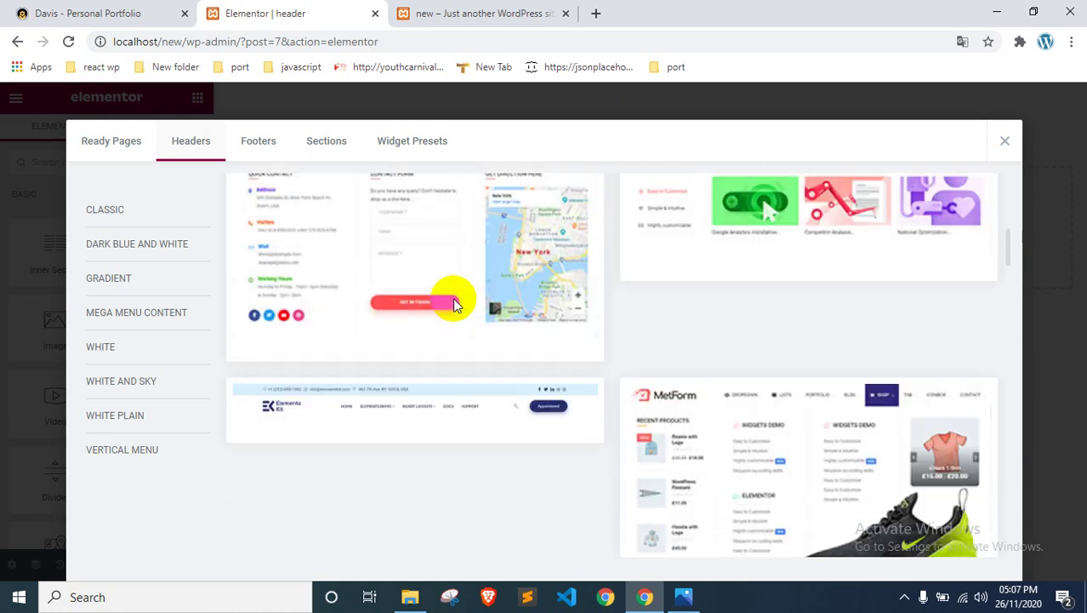
pyautogui.click(412, 408)
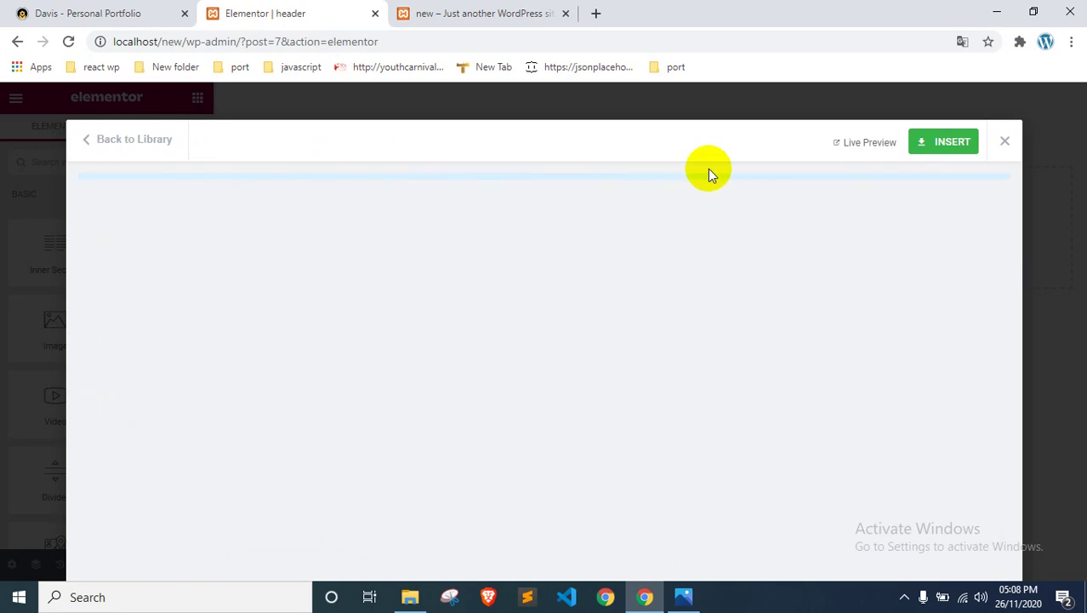
pyautogui.click(945, 145)
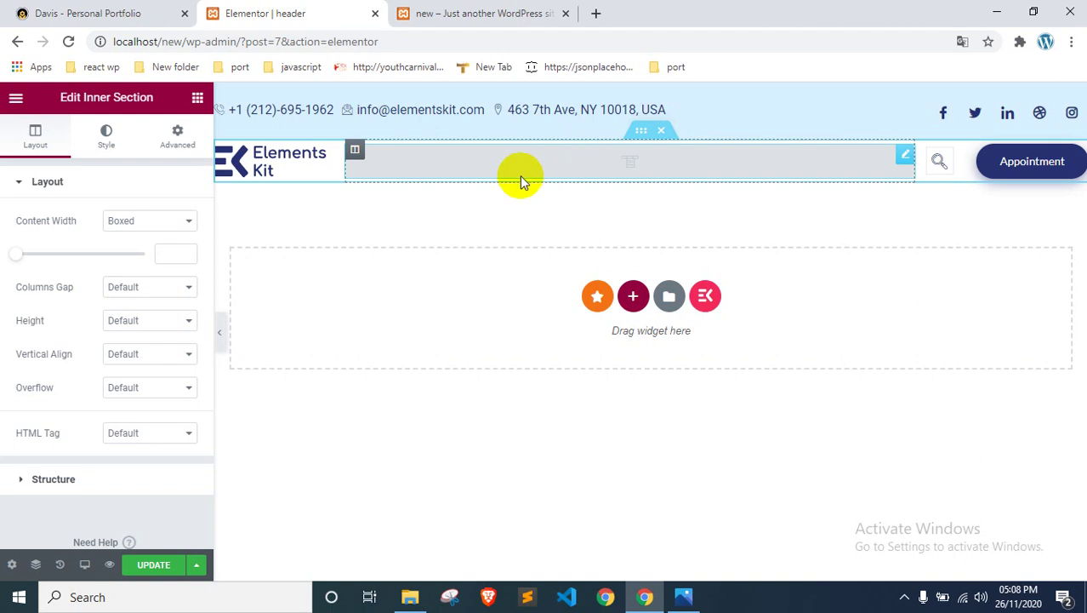
# Step: Check which menus the header's Nav menu widget offers, then update the header template
pyautogui.click(543, 173)
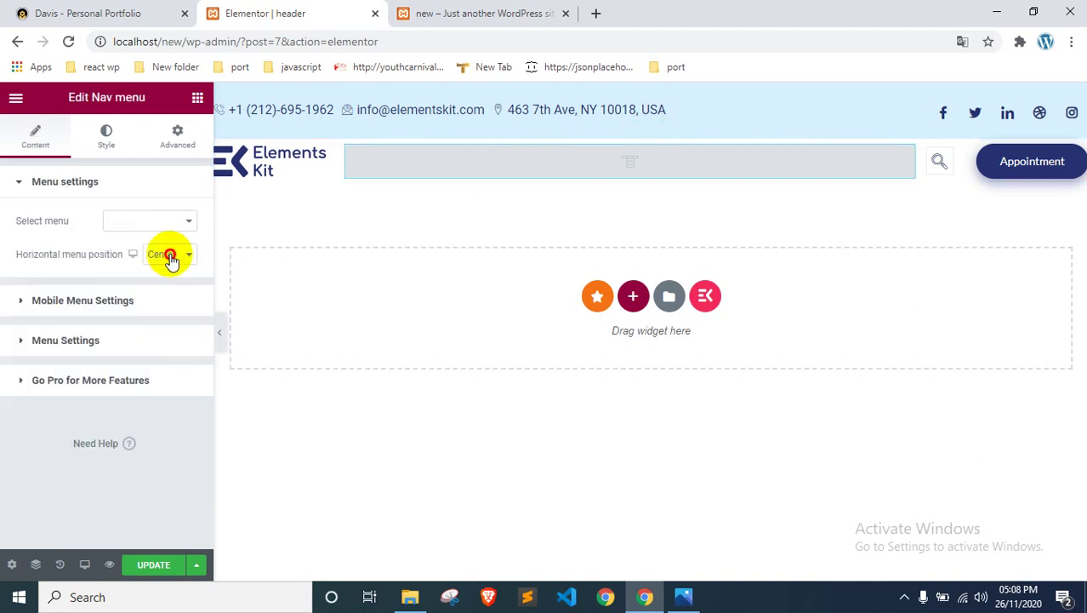
pyautogui.click(139, 221)
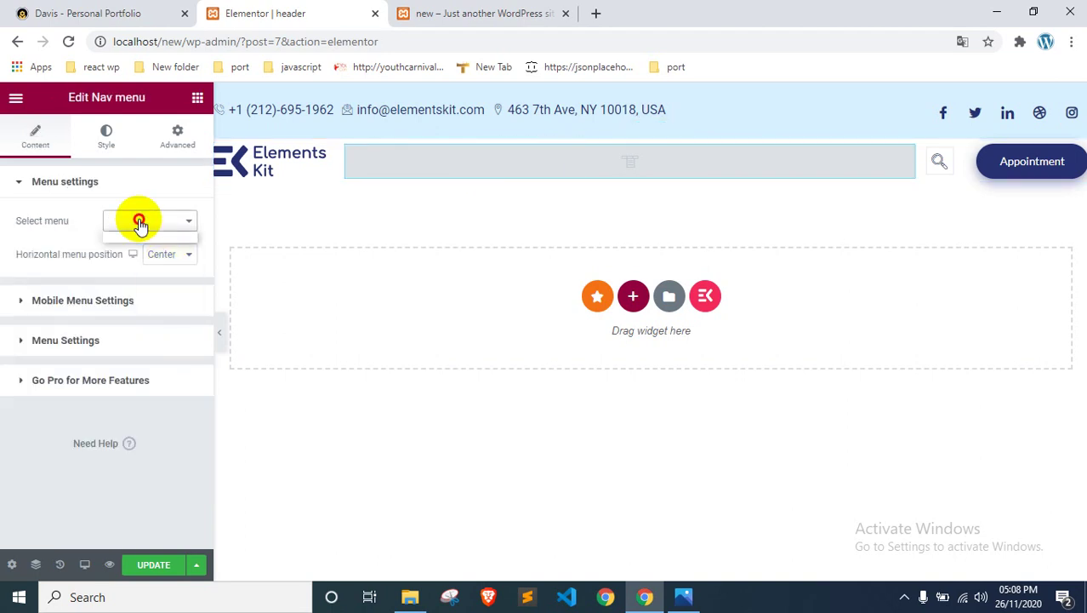
pyautogui.click(168, 578)
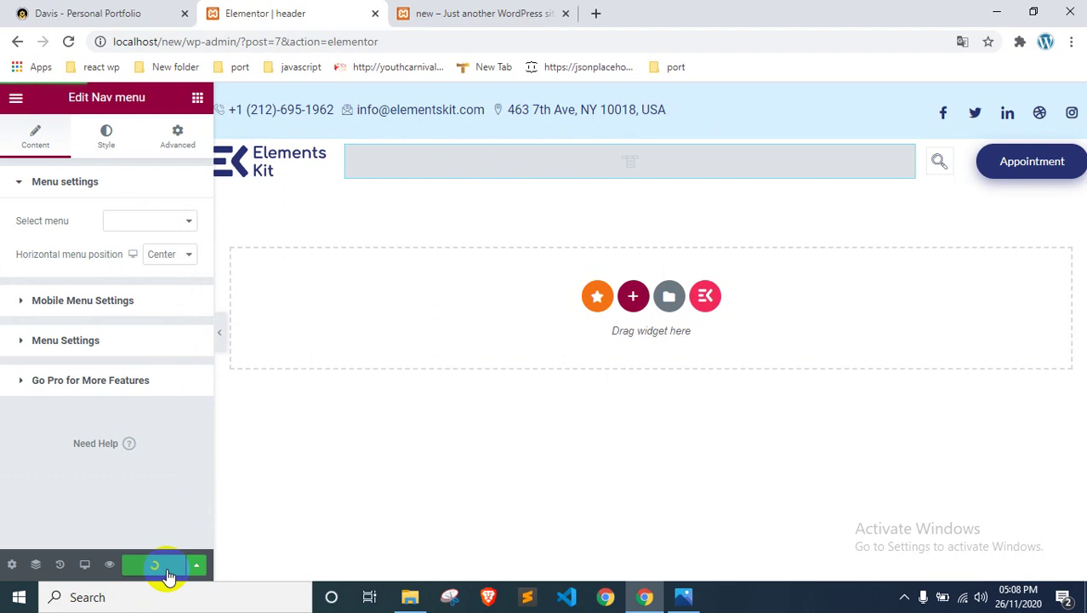
# Step: Reload the site's front page to check the published header
pyautogui.click(433, 8)
pyautogui.rightClick(89, 215)
pyautogui.click(119, 268)
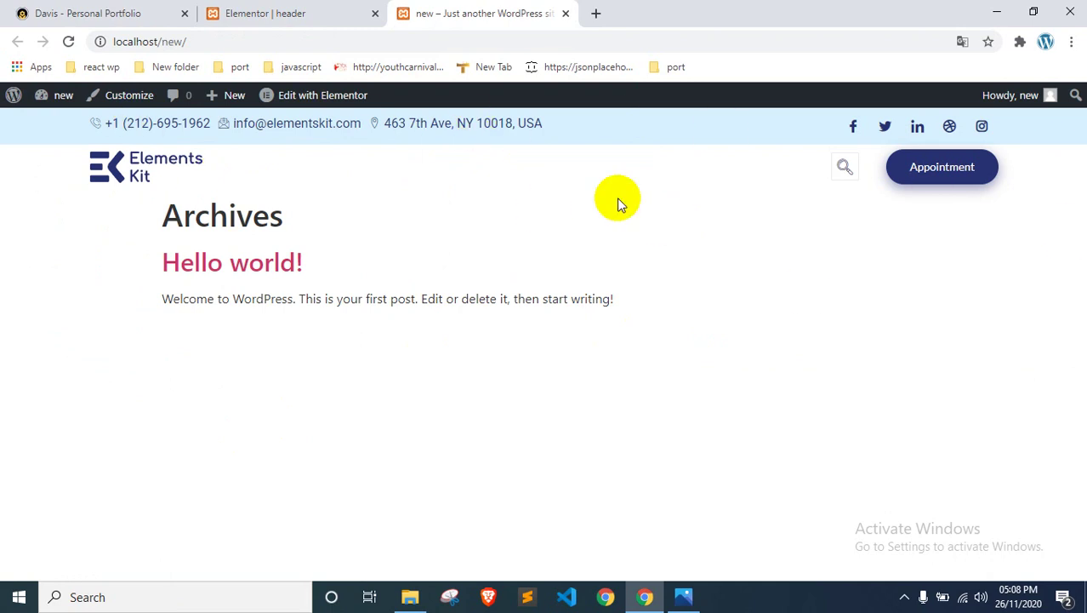
# Step: Try swapping the Appointment button and the nav menu between their columns in the header's logo row
pyautogui.click(345, 13)
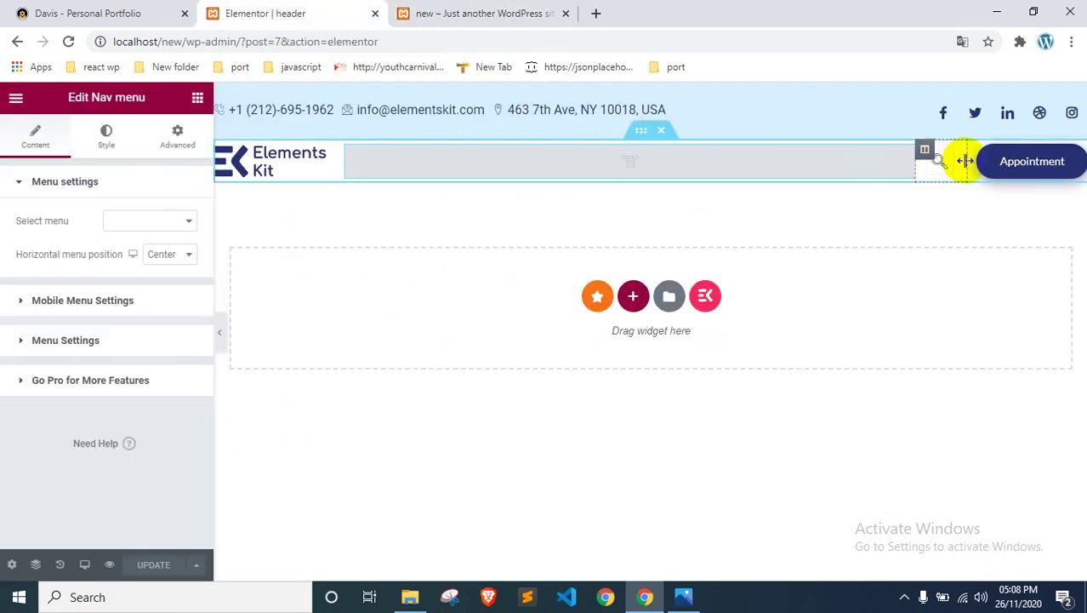
pyautogui.moveTo(1010, 164); pyautogui.dragTo(732, 165)
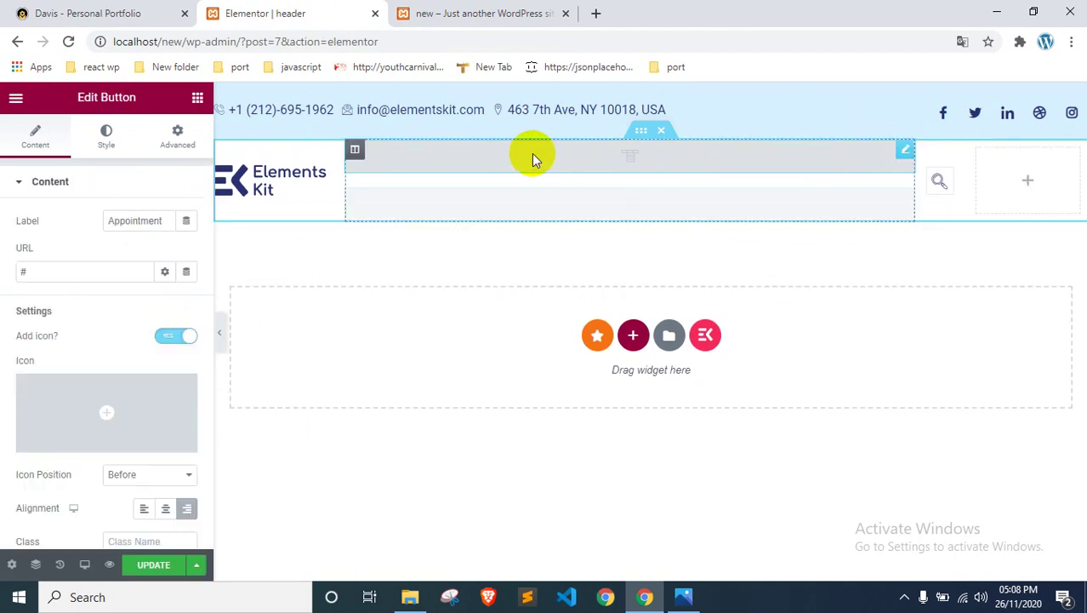
pyautogui.moveTo(532, 157); pyautogui.dragTo(994, 162)
pyautogui.moveTo(825, 157); pyautogui.dragTo(672, 162)
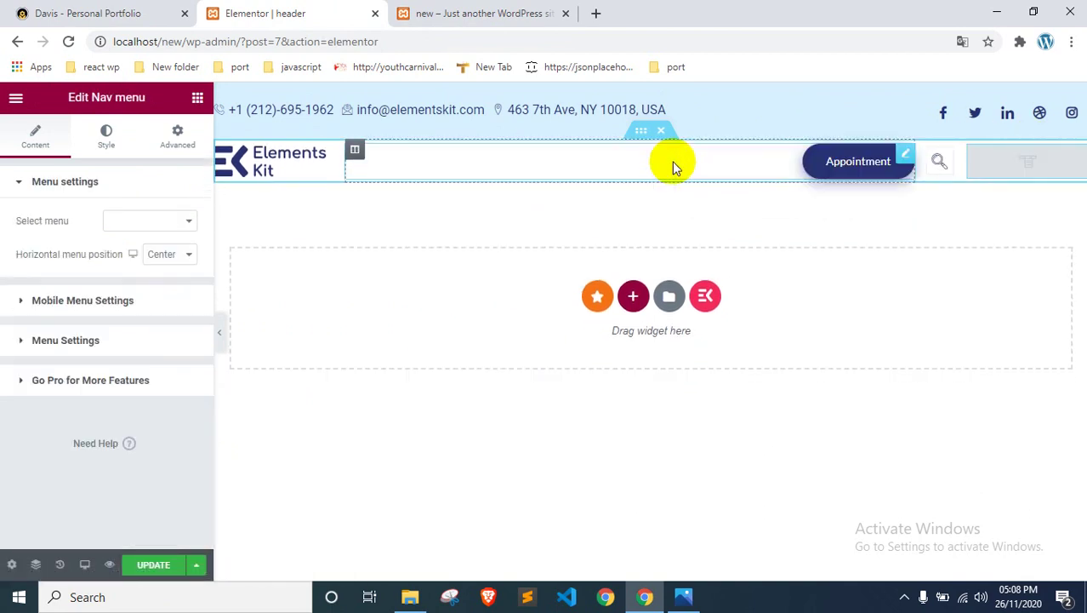
# Step: Leave the header editor without saving the rearrangement, glance at the live site and reload the header templates list
pyautogui.click(17, 41)
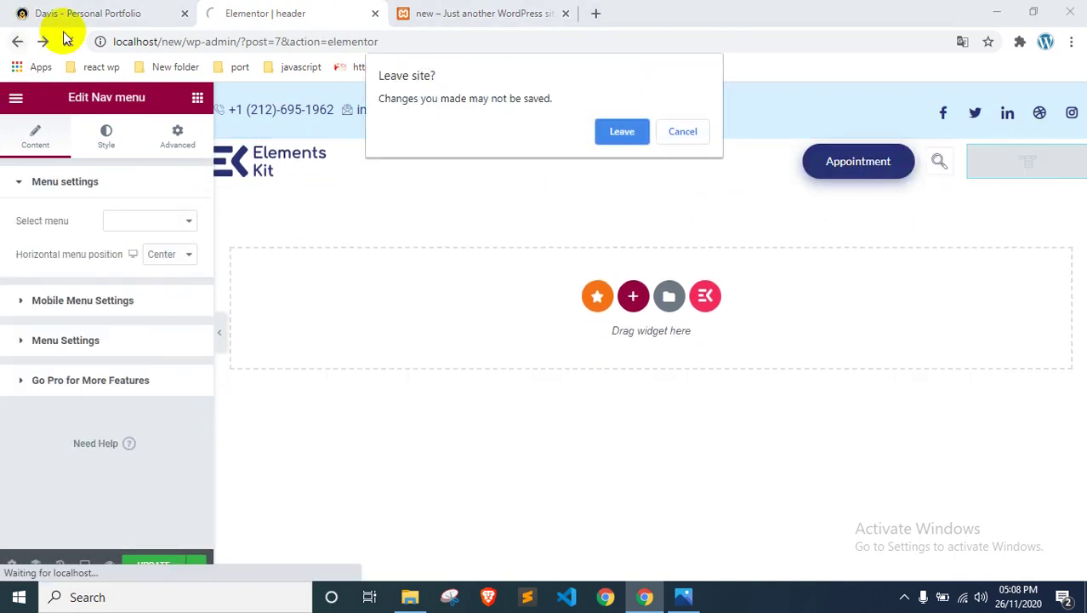
pyautogui.click(618, 132)
pyautogui.click(503, 7)
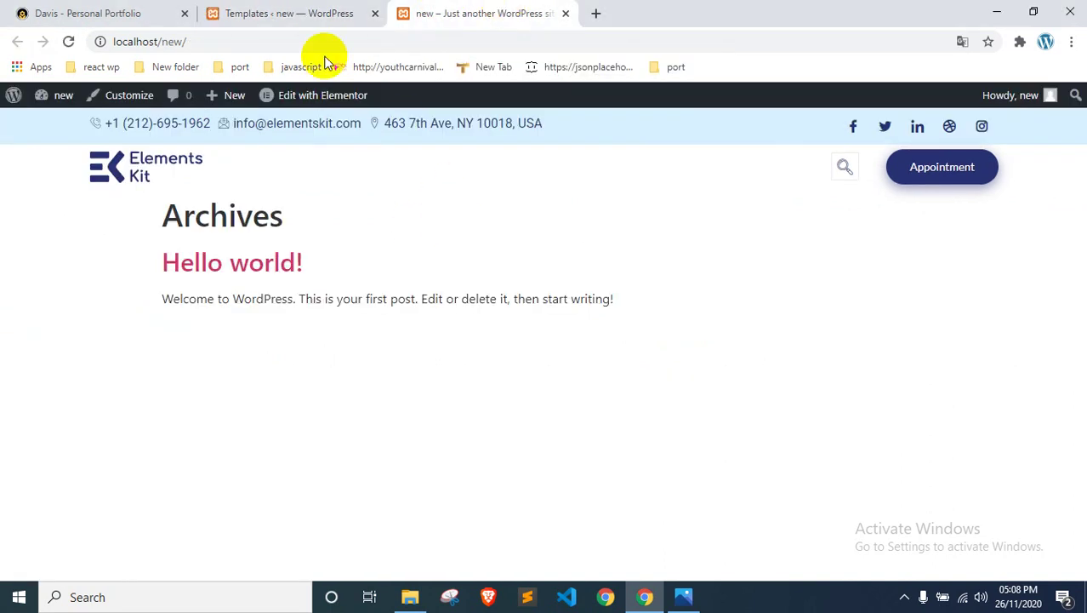
pyautogui.click(264, 12)
pyautogui.scroll(-3, 313, 273)
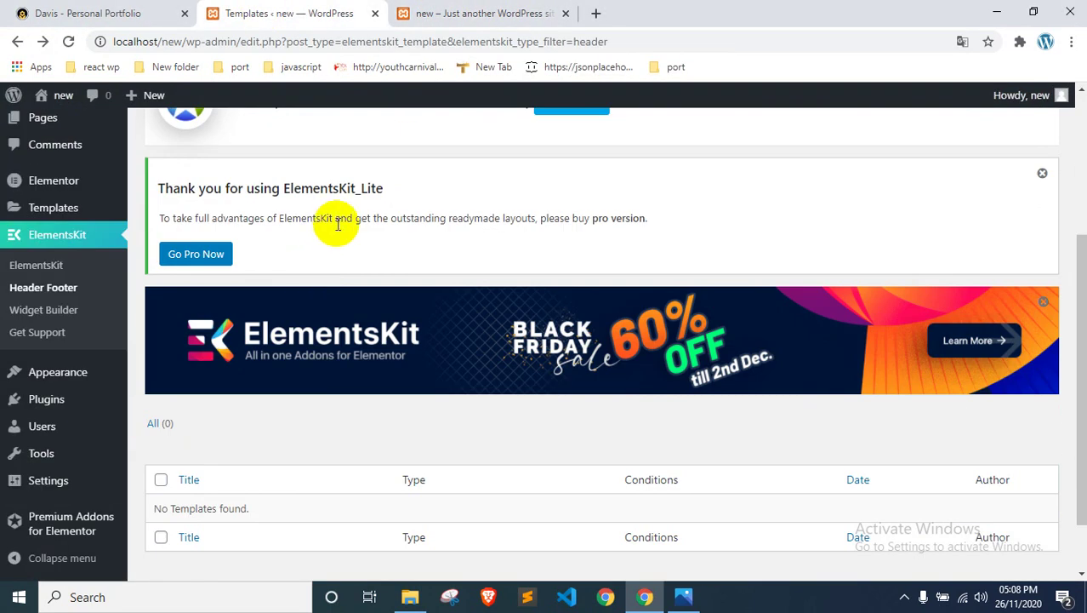
pyautogui.scroll(3, 340, 217)
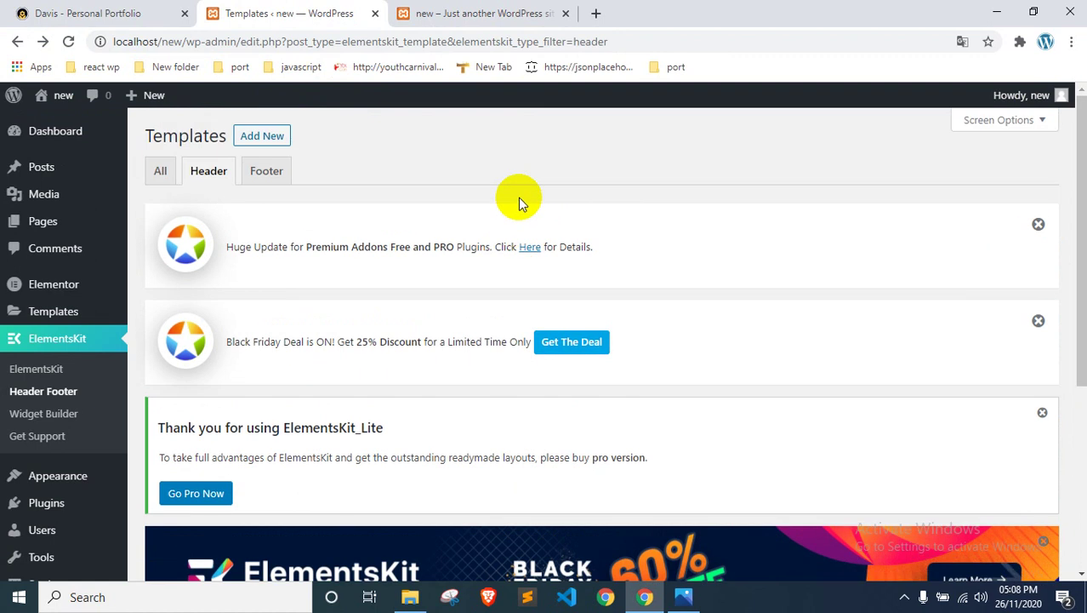
pyautogui.rightClick(549, 171)
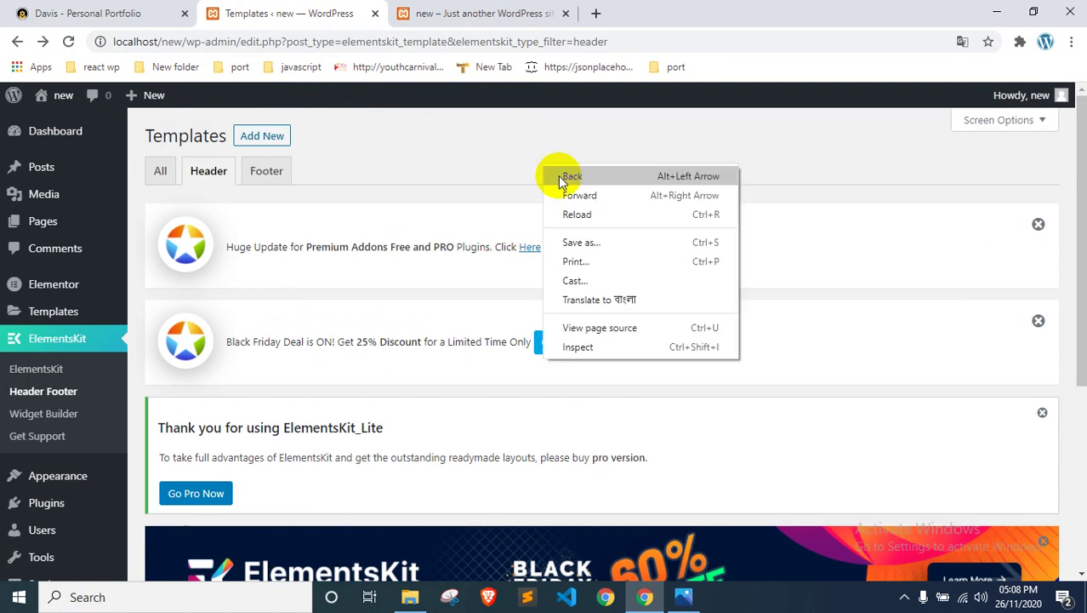
pyautogui.click(574, 211)
pyautogui.scroll(-4, 562, 187)
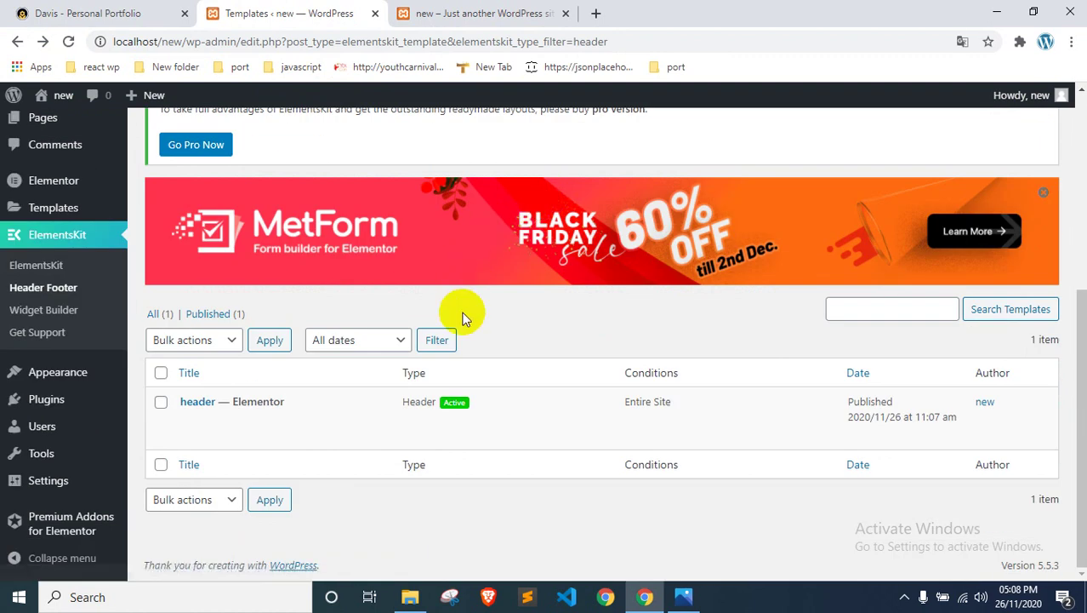
pyautogui.scroll(4, 500, 267)
pyautogui.scroll(1, 500, 266)
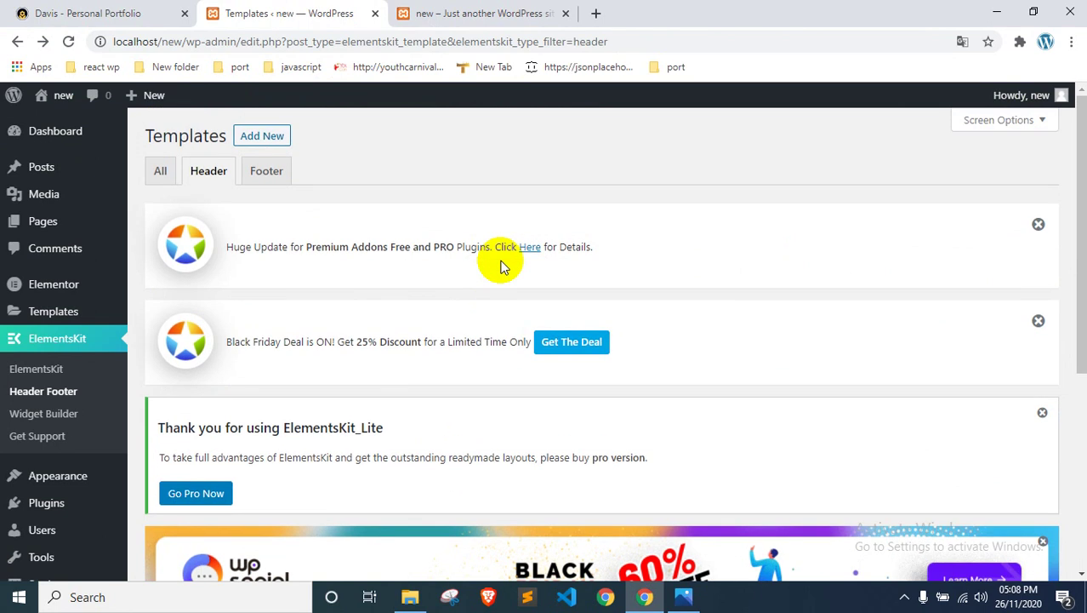
# Step: Filter the ElementsKit templates to footers and compare with the site's front page
pyautogui.click(283, 181)
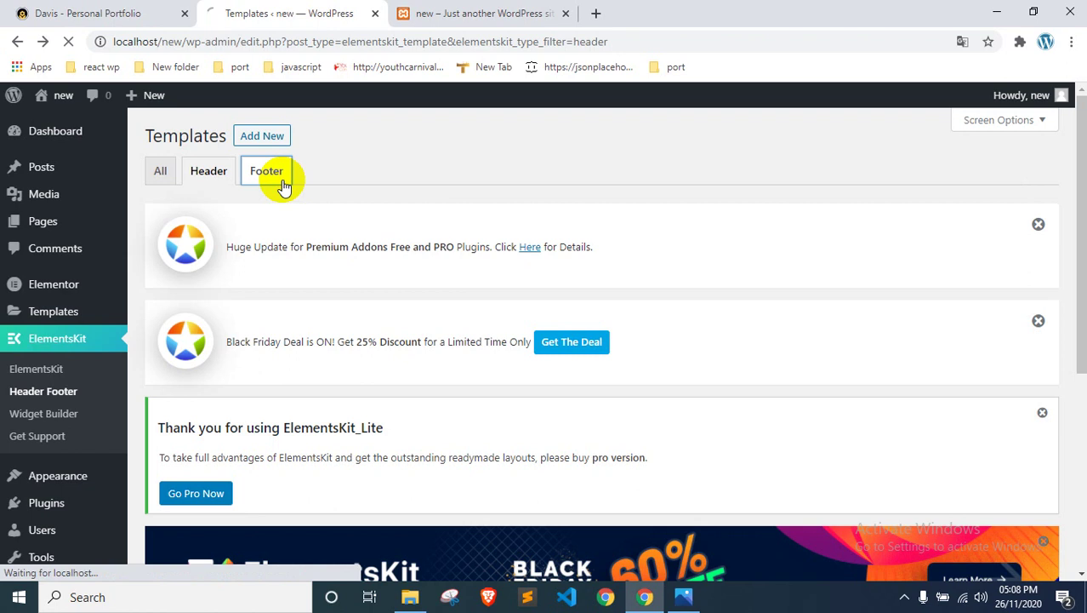
pyautogui.scroll(-3, 274, 211)
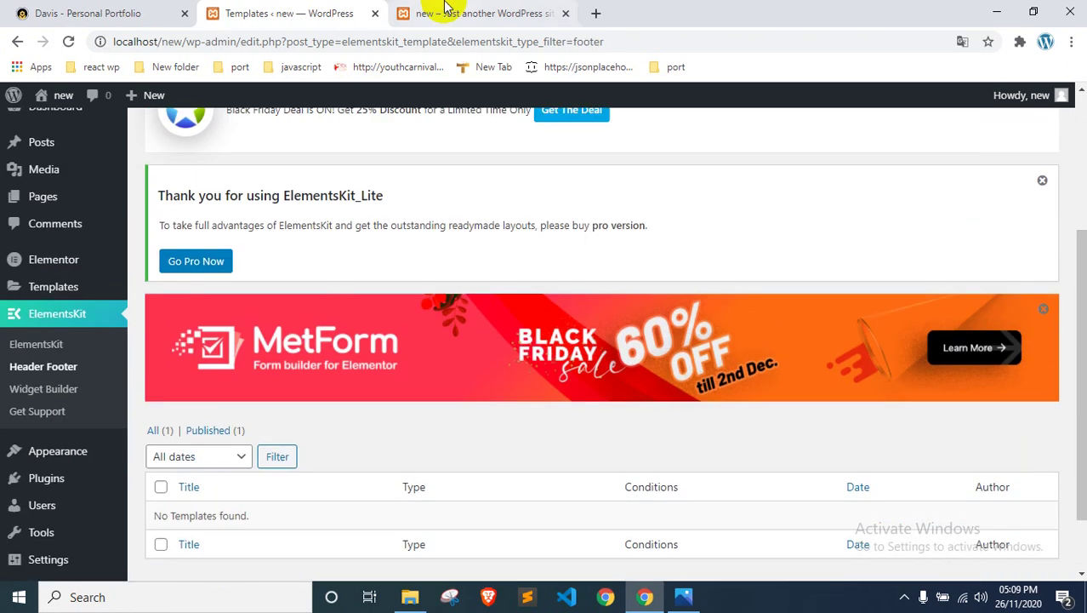
pyautogui.click(449, 12)
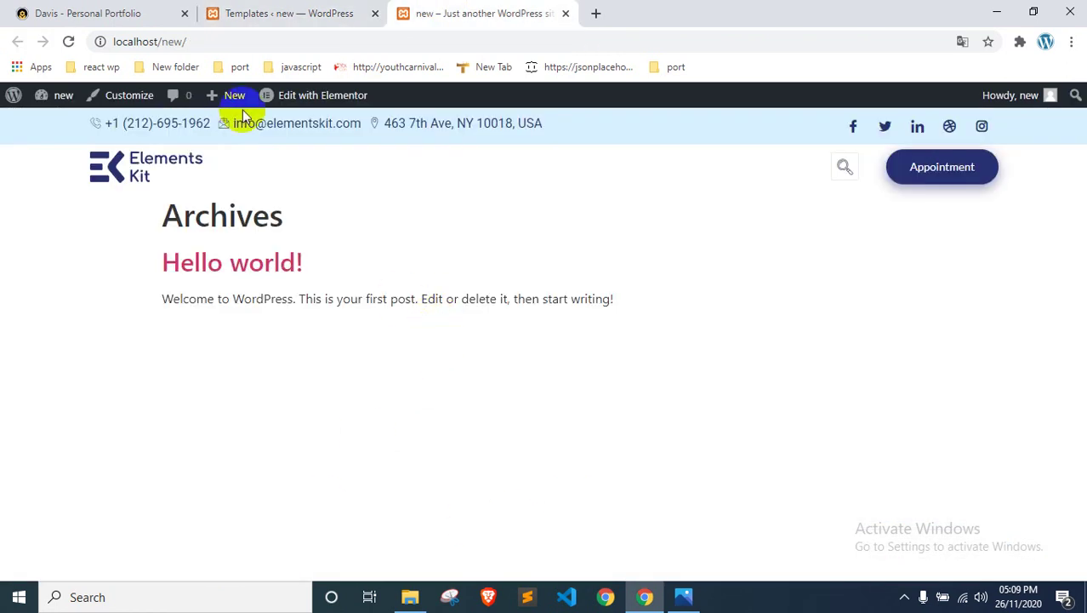
pyautogui.click(242, 11)
# Step: Create an active ElementsKit template titled footer, of type Footer for the Entire Site, and open its content for editing
pyautogui.scroll(3, 272, 255)
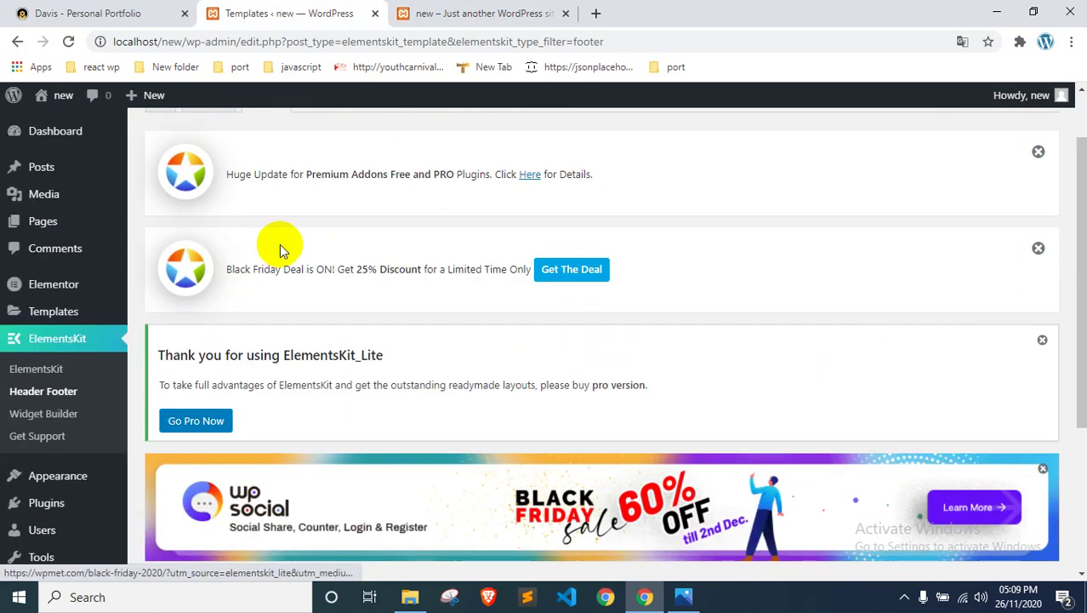
pyautogui.scroll(3, 281, 248)
pyautogui.click(262, 136)
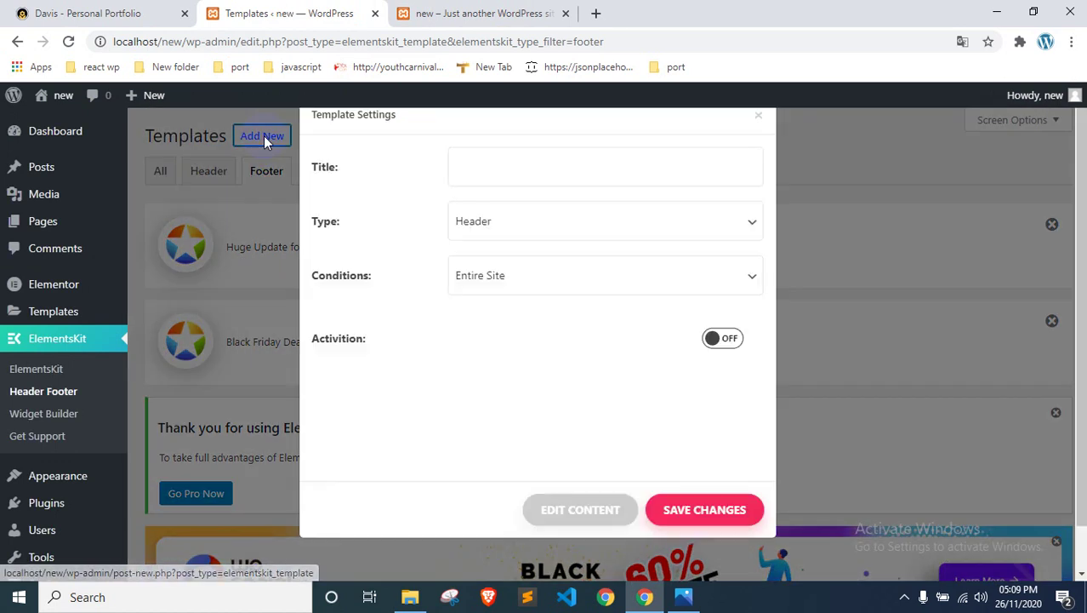
pyautogui.click(526, 213)
pyautogui.write('footer')
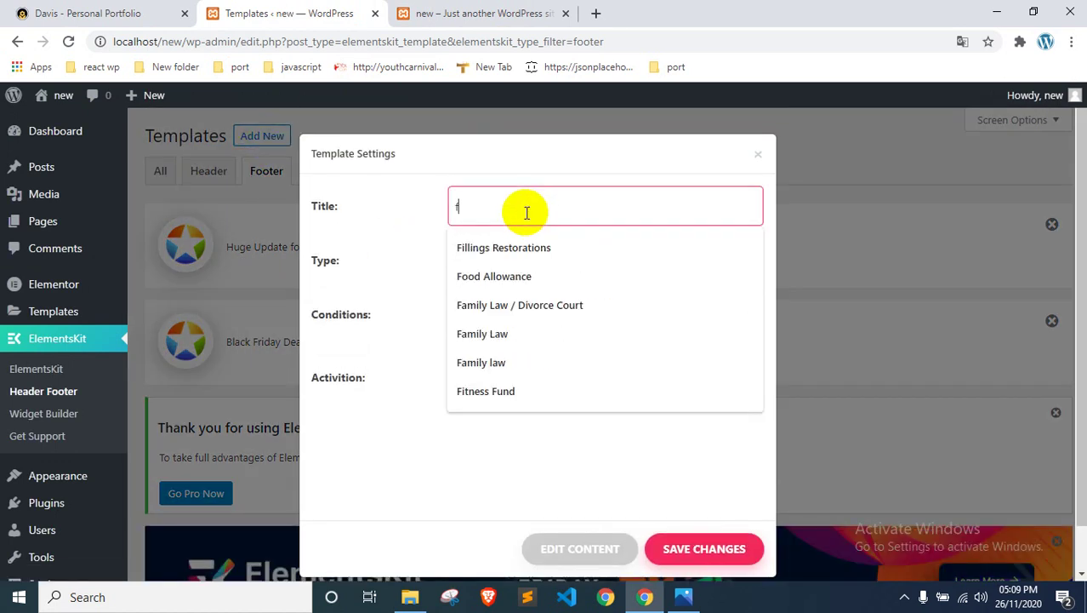
pyautogui.click(546, 259)
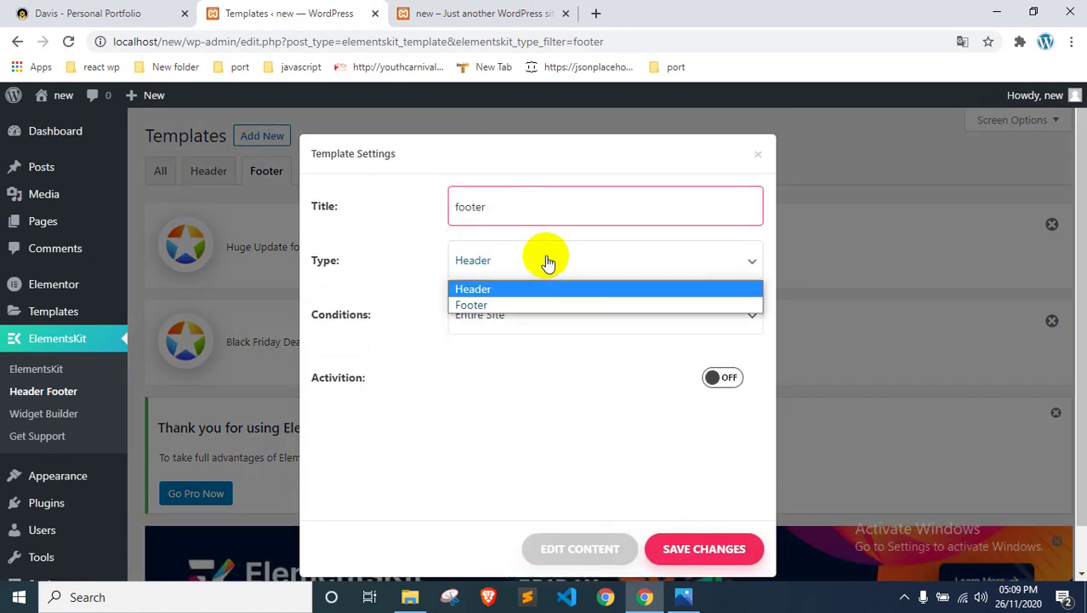
pyautogui.click(502, 301)
pyautogui.click(502, 316)
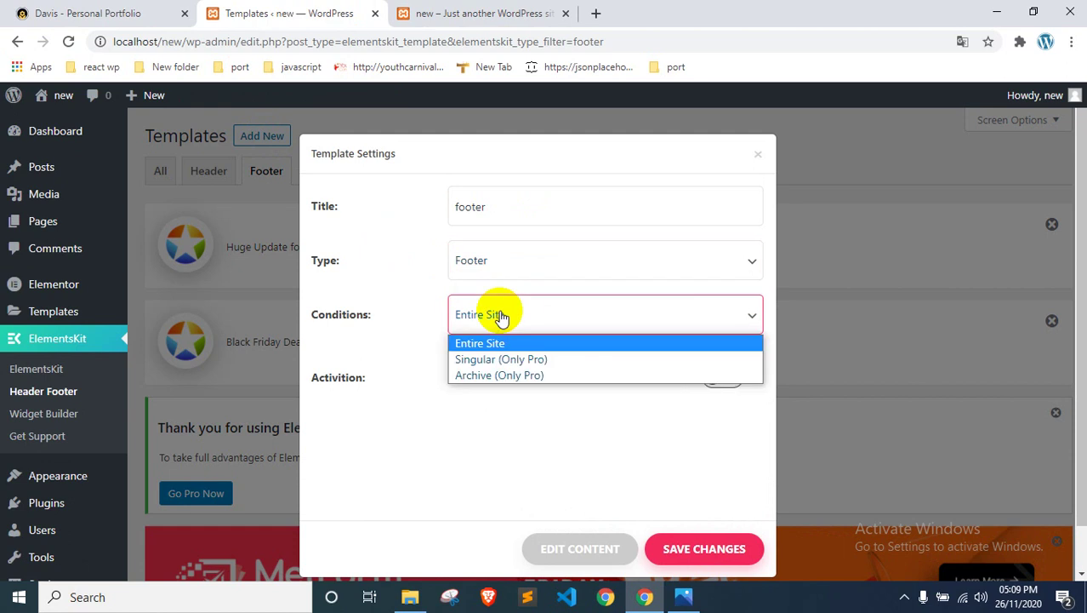
pyautogui.click(502, 317)
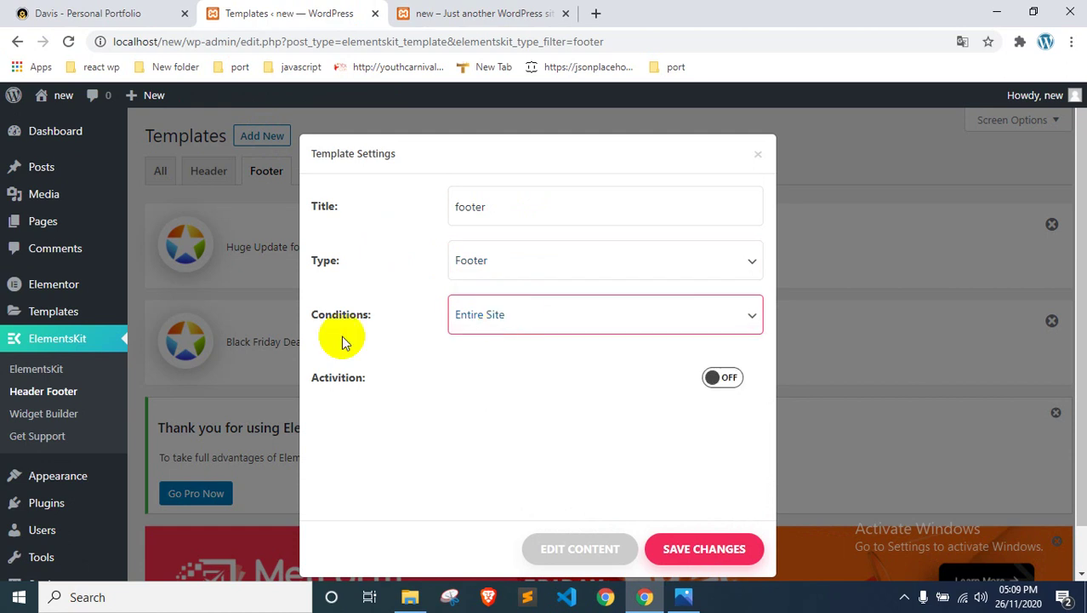
pyautogui.click(727, 383)
pyautogui.click(591, 547)
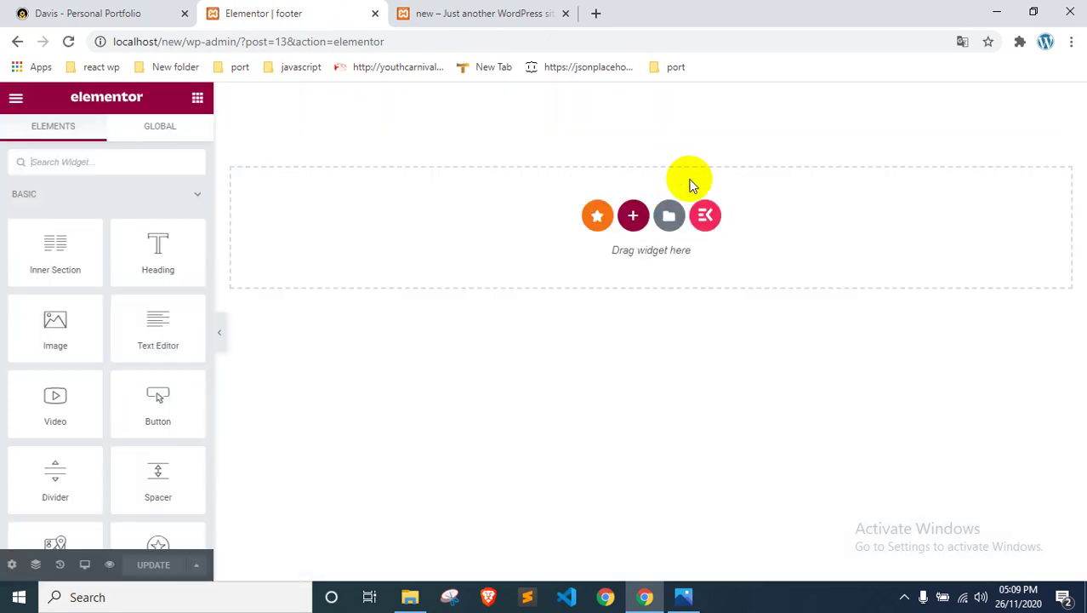
# Step: Insert the ready-made black footer with Contact, Links and Instagram Feed columns from the ElementsKit footer library
pyautogui.click(707, 216)
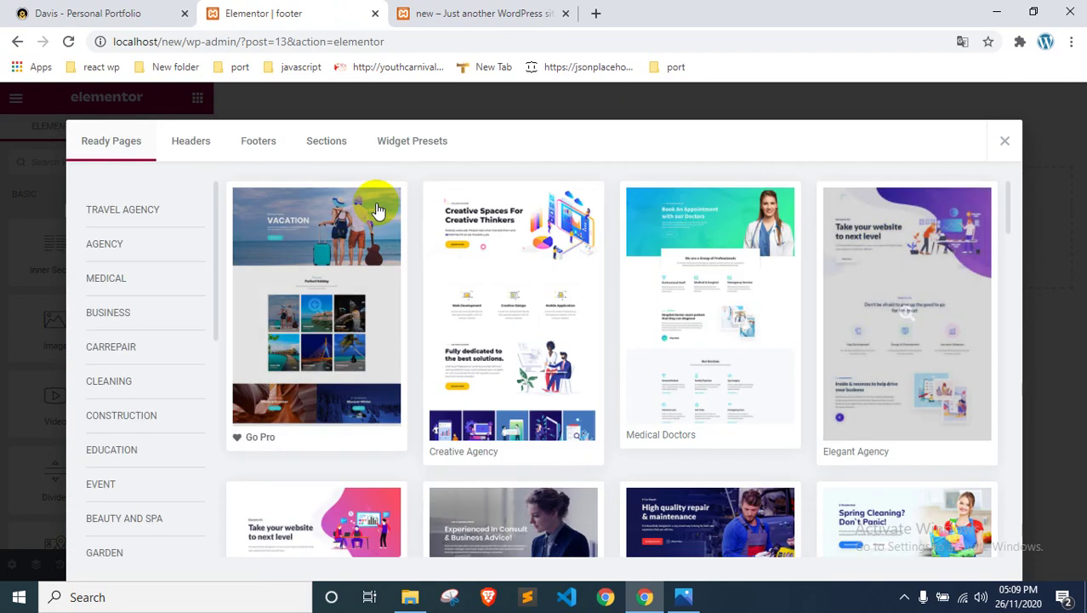
pyautogui.click(253, 143)
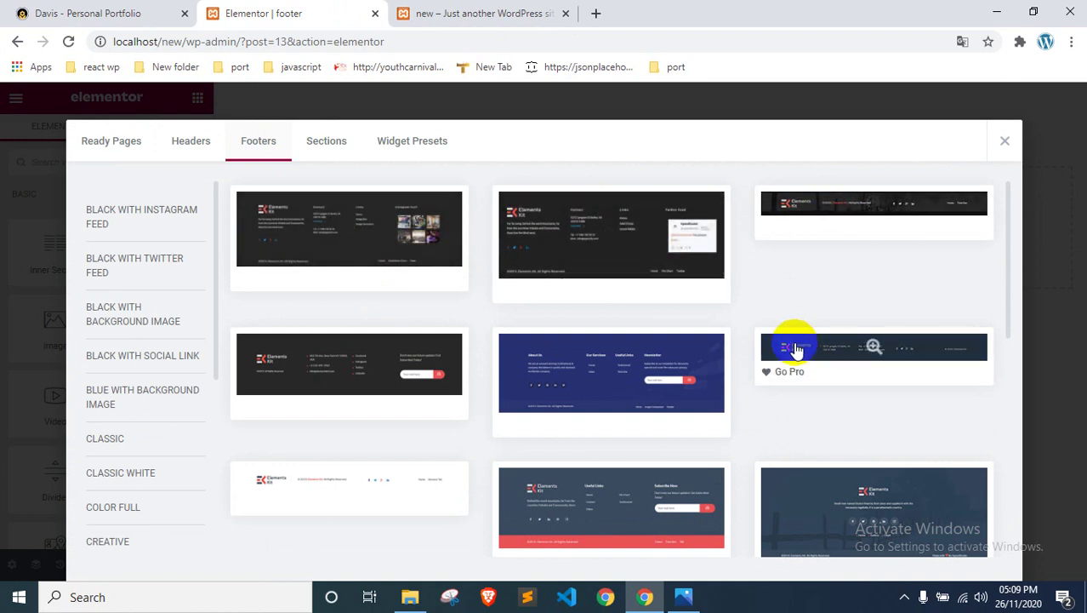
pyautogui.scroll(-2, 315, 375)
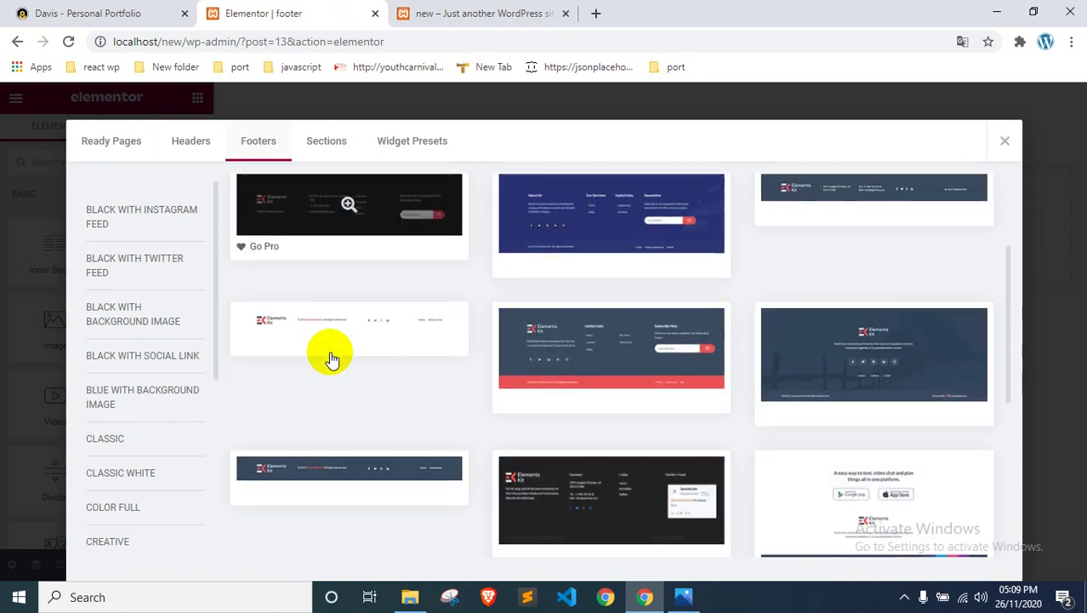
pyautogui.scroll(-2, 602, 331)
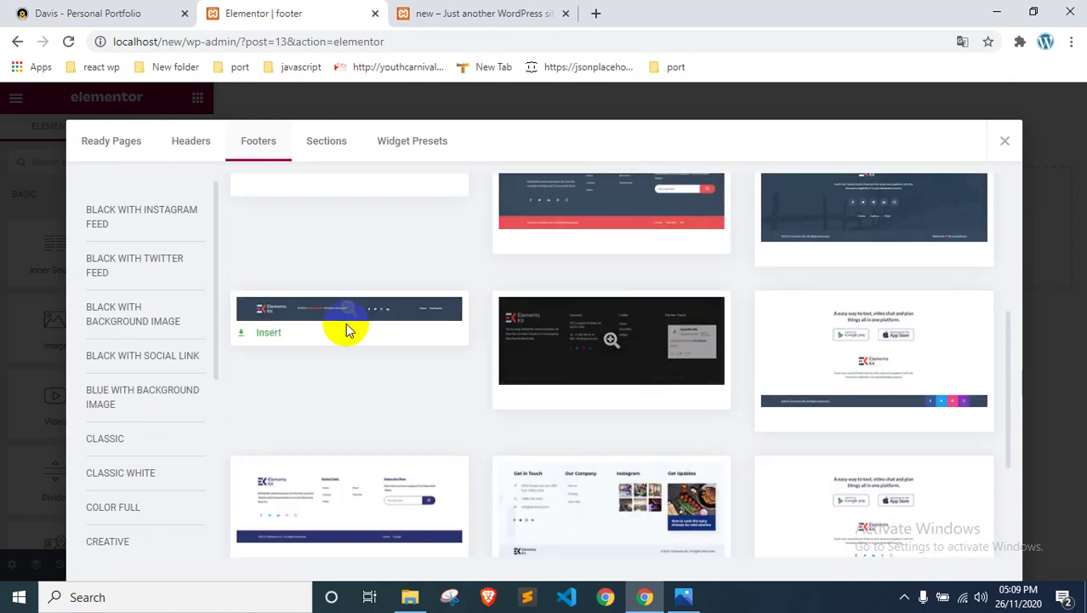
pyautogui.scroll(-2, 898, 349)
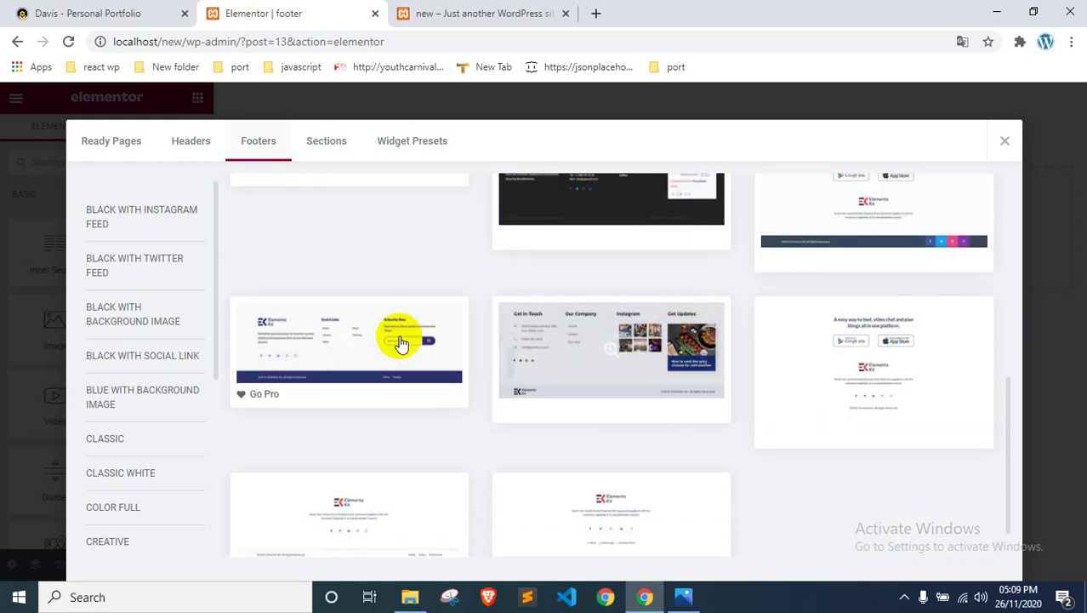
pyautogui.scroll(-1, 367, 353)
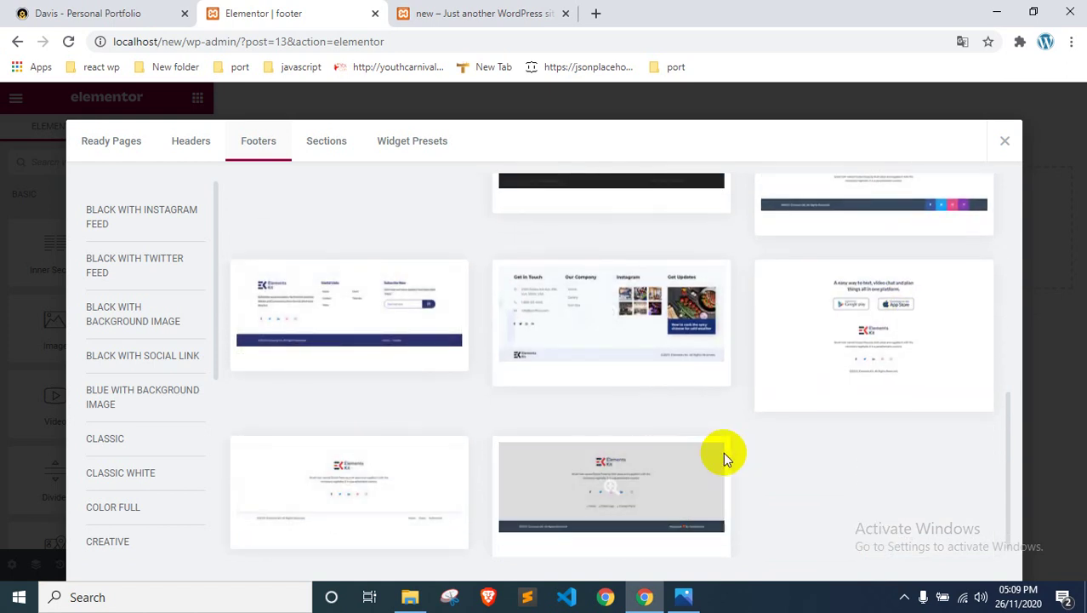
pyautogui.scroll(6, 552, 325)
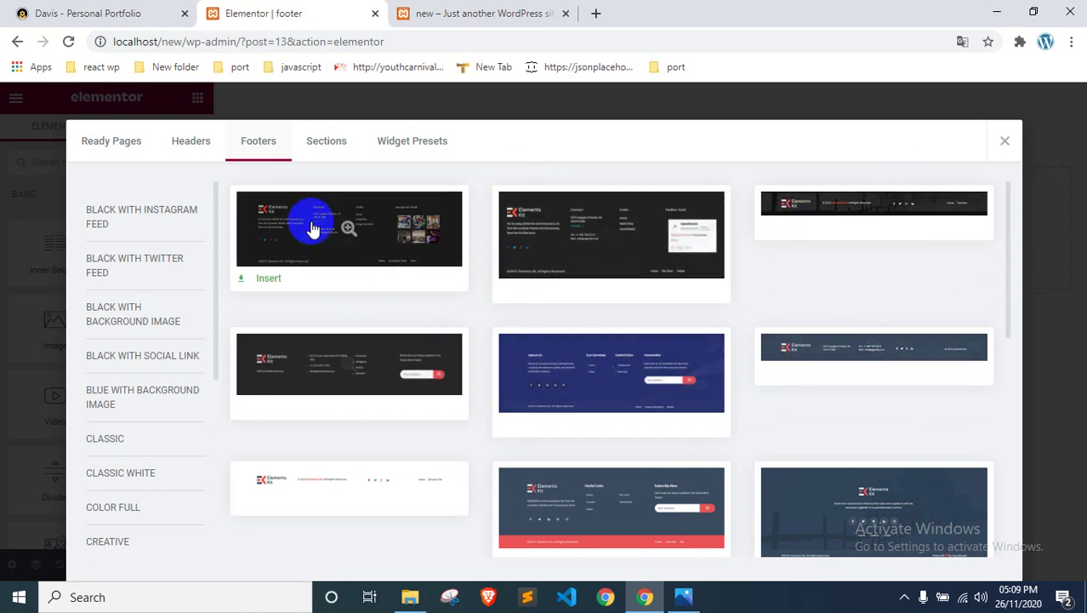
pyautogui.click(350, 226)
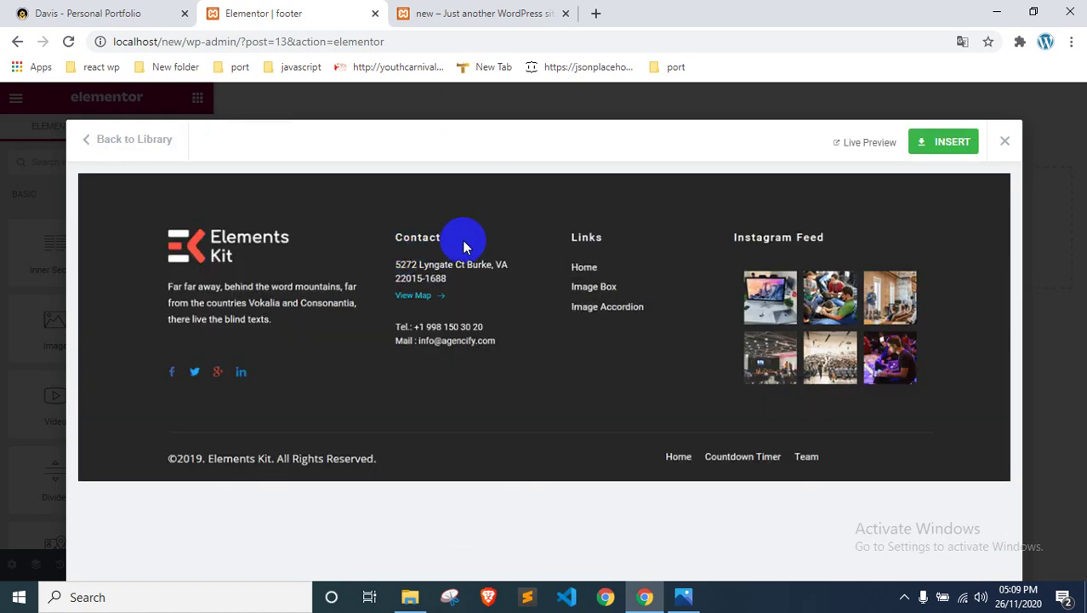
pyautogui.click(944, 143)
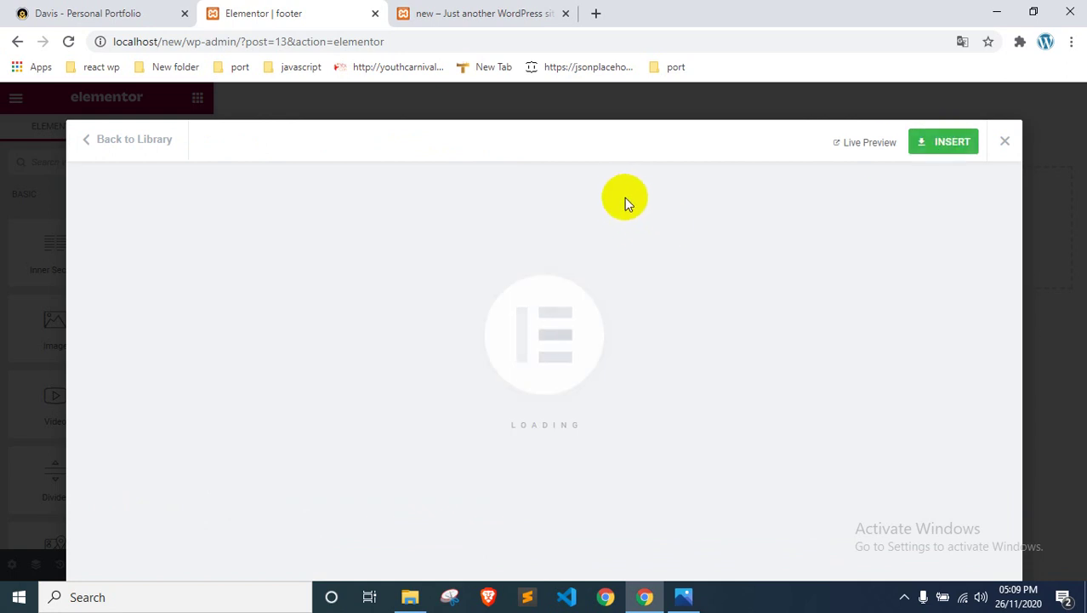
pyautogui.click(461, 9)
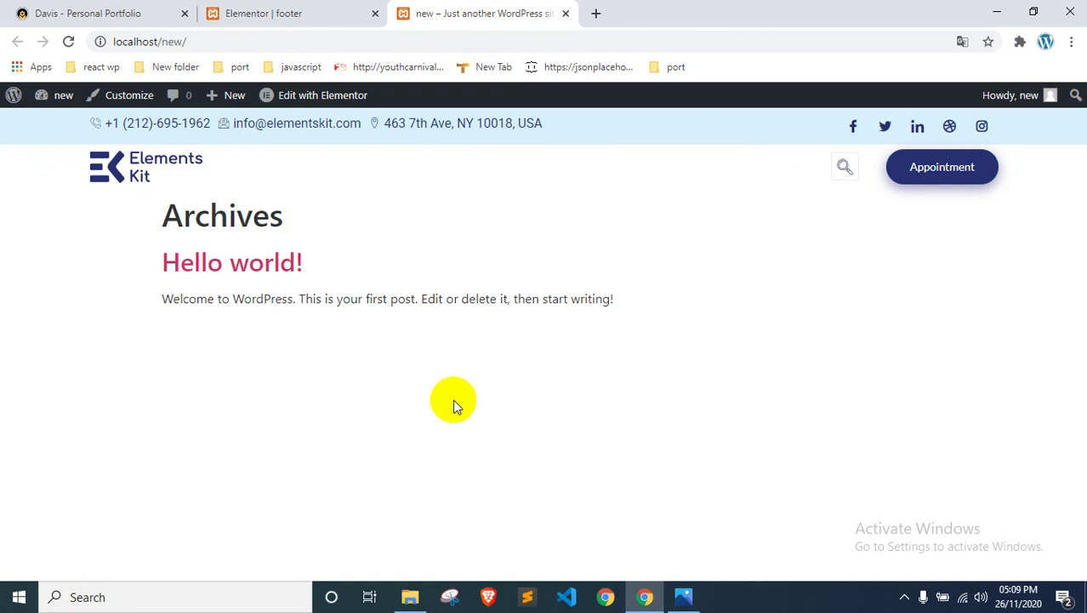
pyautogui.click(307, 9)
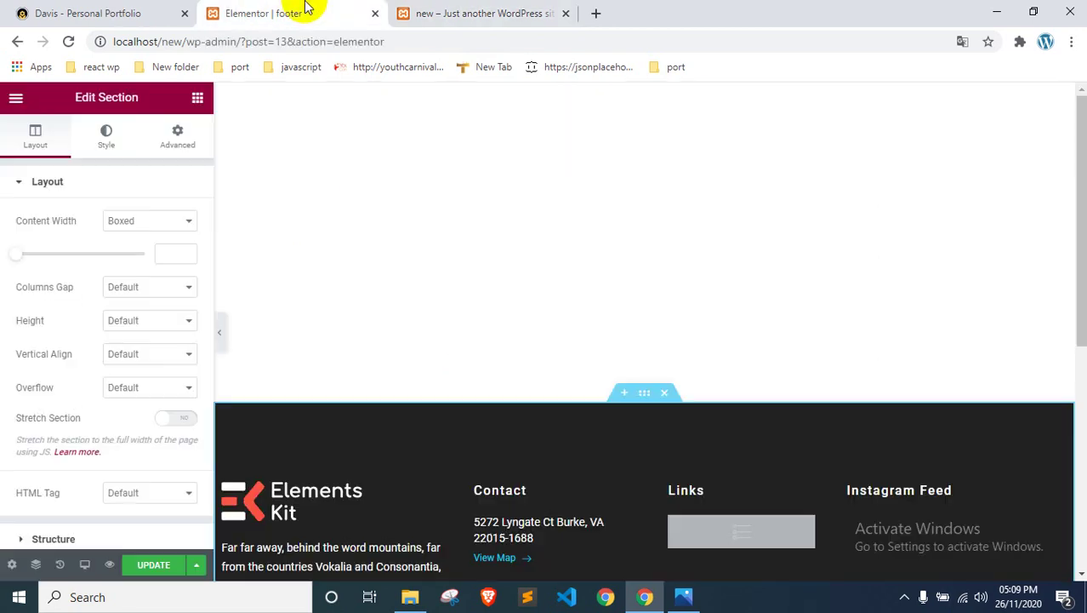
# Step: Review the inserted footer's columns and copyright row, and update the template
pyautogui.scroll(-5, 553, 449)
pyautogui.scroll(4, 808, 310)
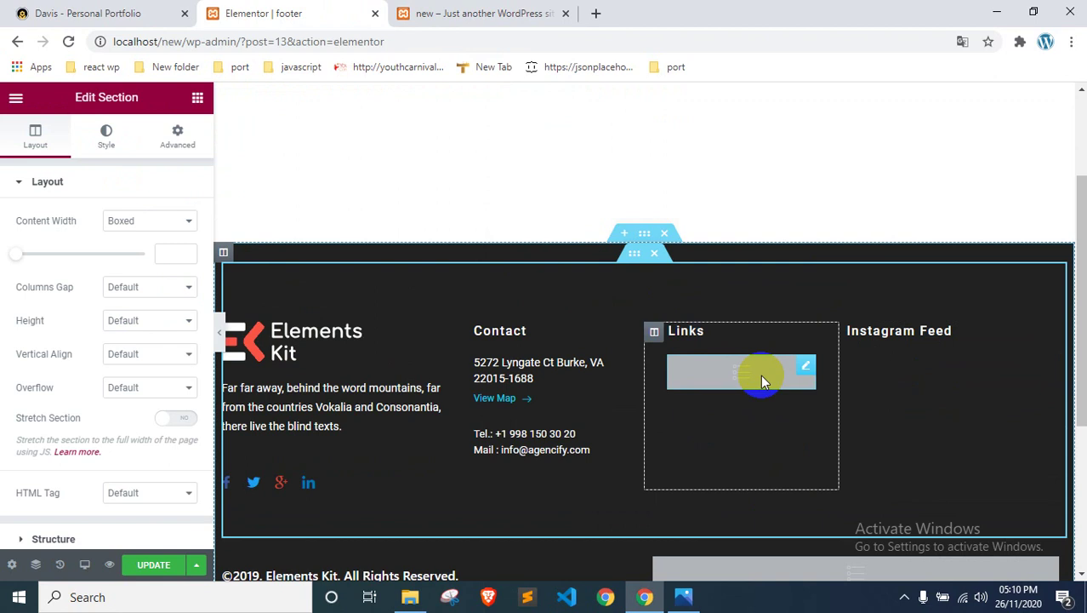
pyautogui.scroll(-3, 820, 376)
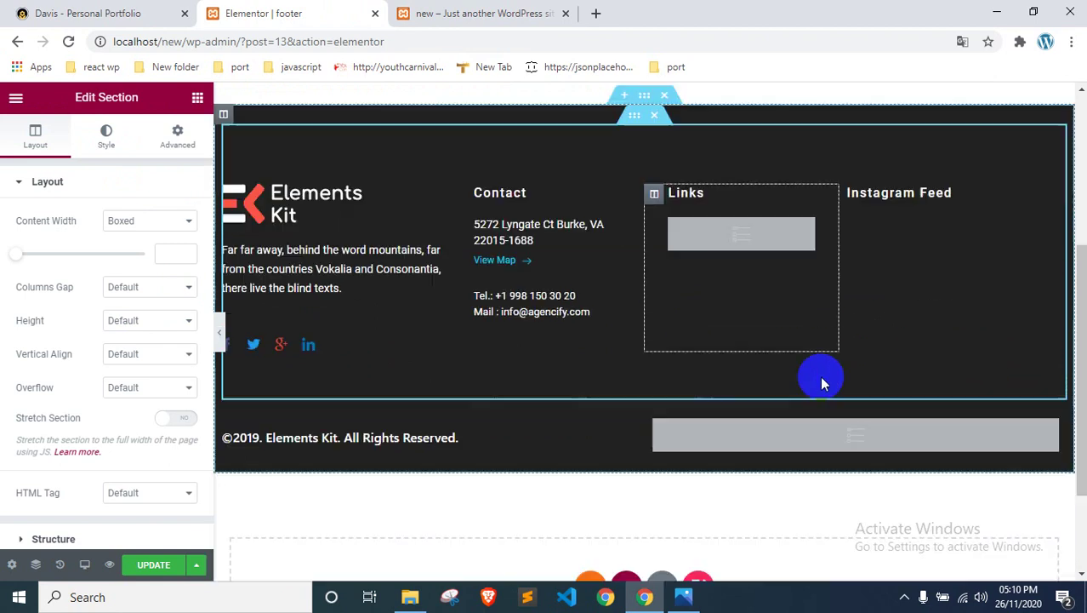
pyautogui.scroll(3, 681, 302)
pyautogui.scroll(-1, 587, 297)
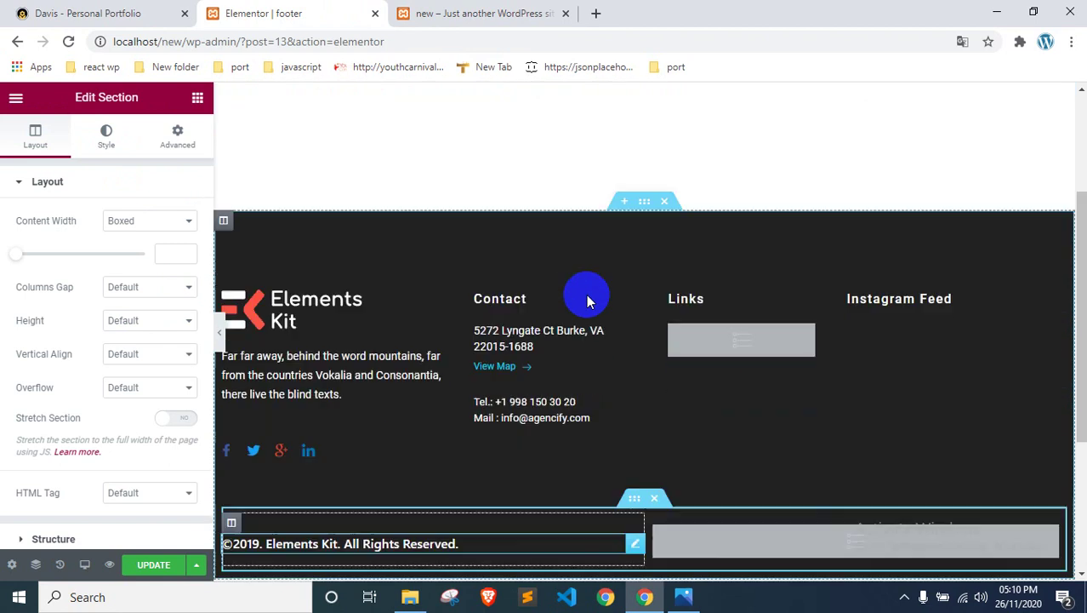
pyautogui.click(149, 569)
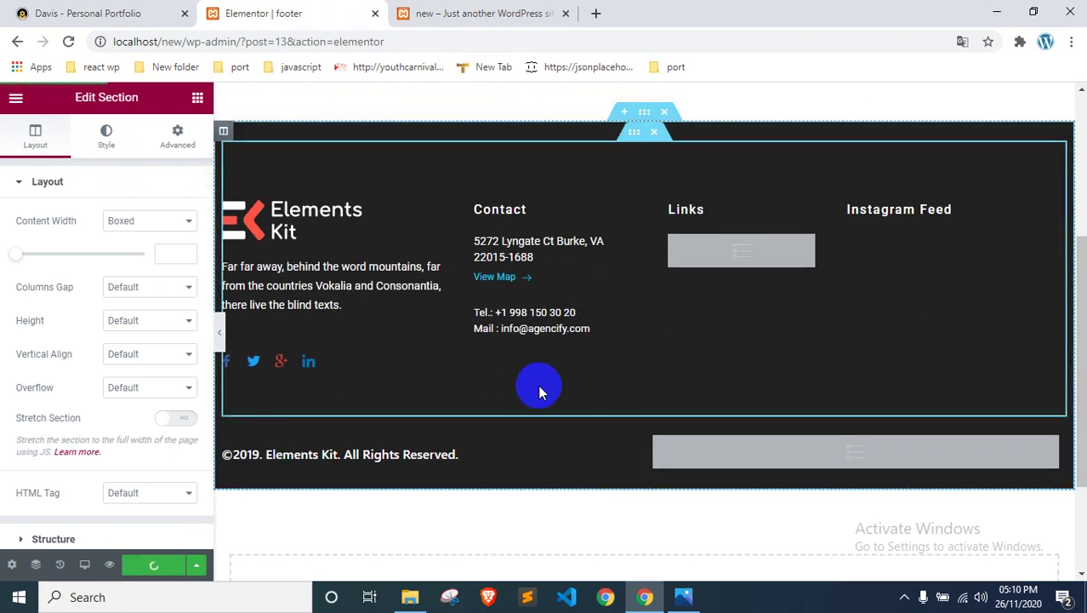
# Step: Reload the site's front page and look over the published footer beneath the page content
pyautogui.click(425, 9)
pyautogui.rightClick(42, 258)
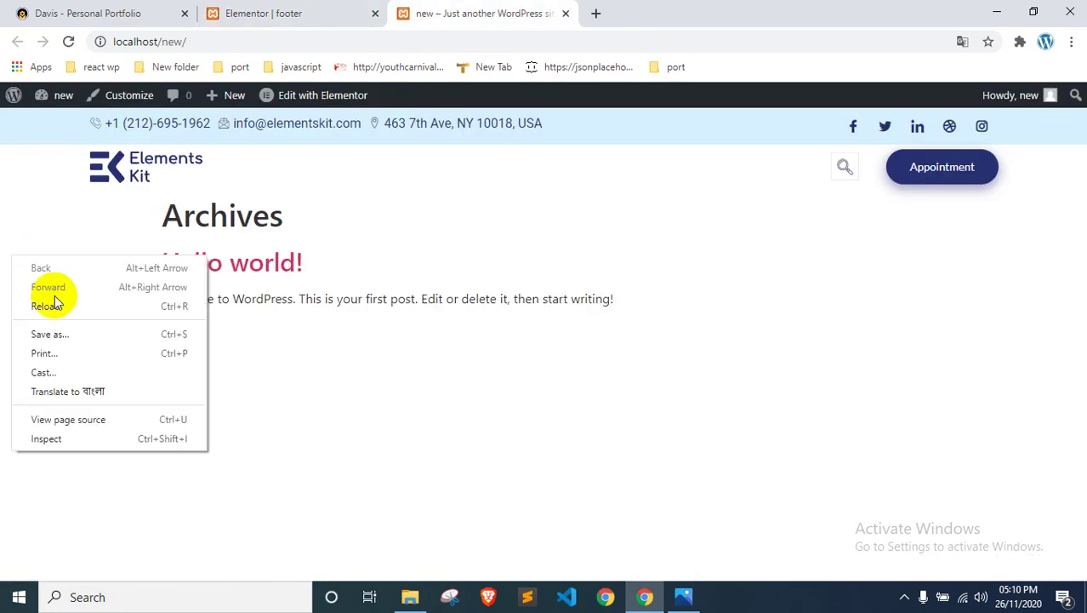
pyautogui.click(46, 303)
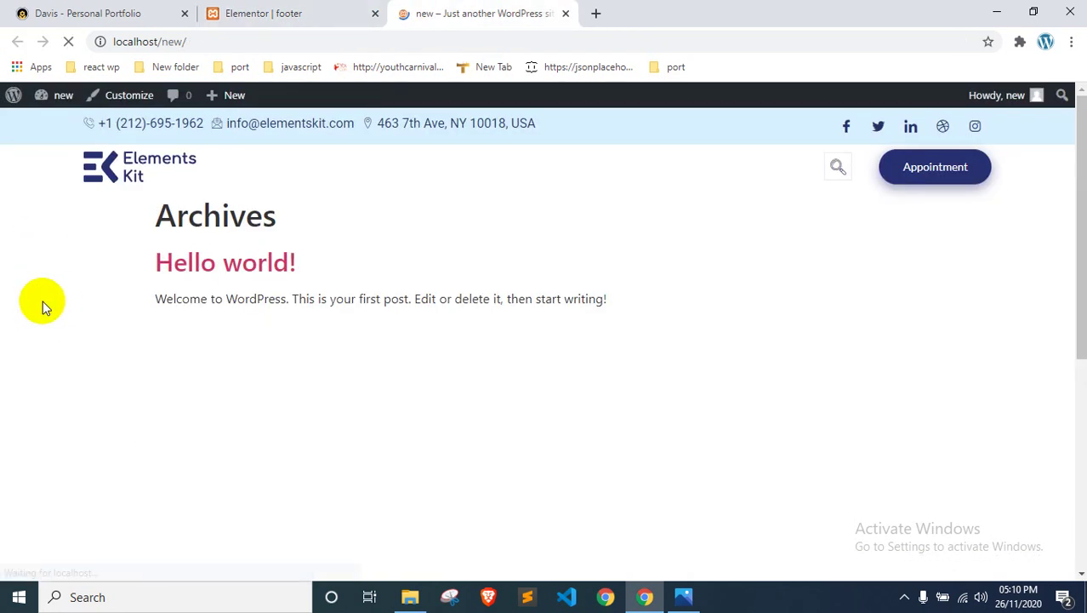
pyautogui.scroll(-5, 42, 300)
pyautogui.scroll(5, 42, 300)
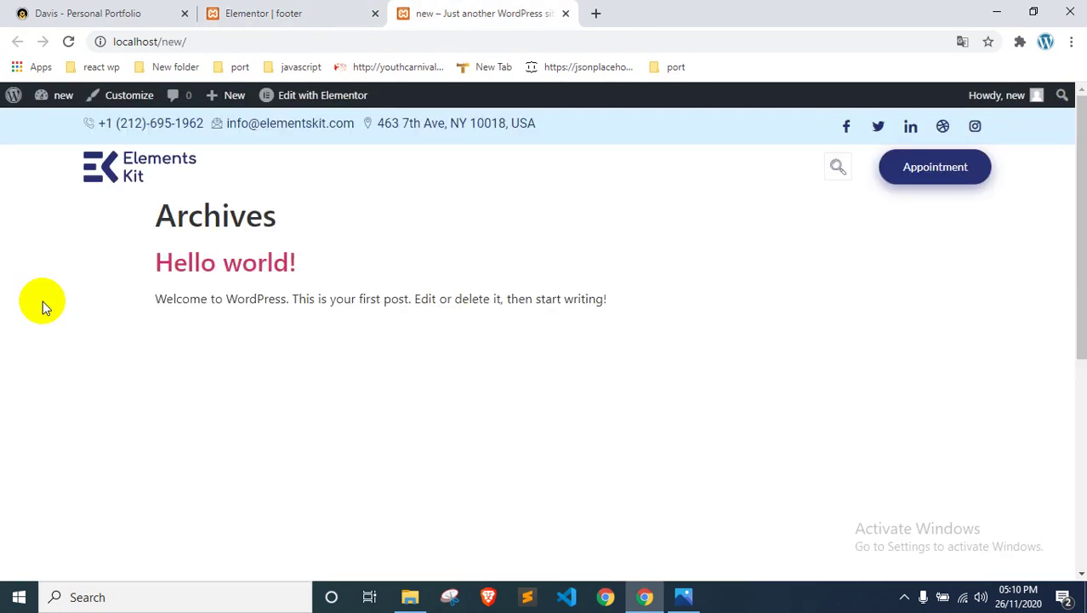
pyautogui.scroll(-5, 56, 383)
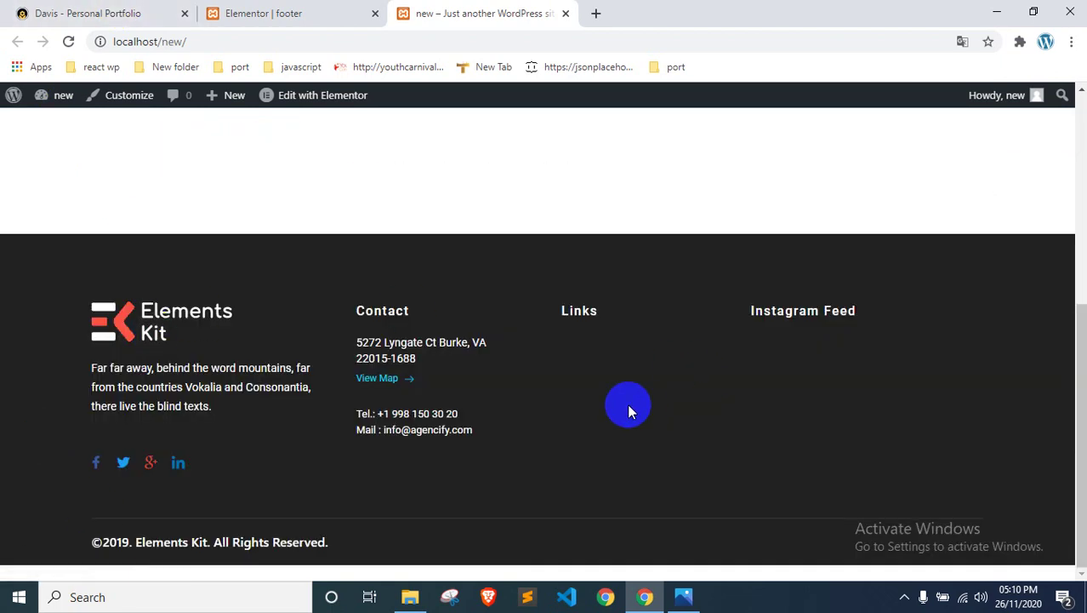
pyautogui.scroll(1, 627, 403)
pyautogui.scroll(-1, 627, 403)
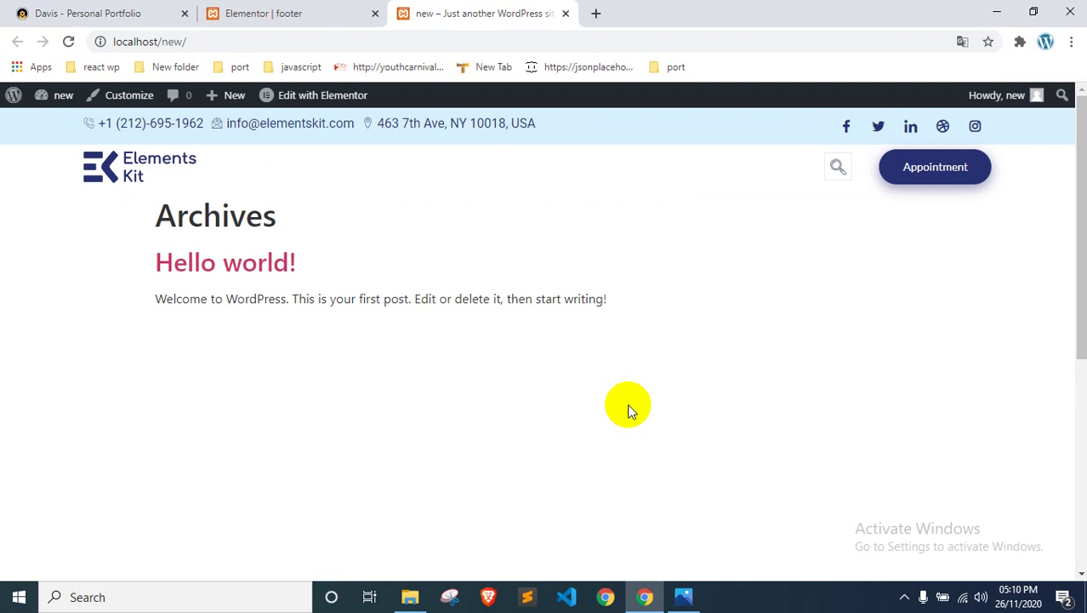
# Step: Leave the footer editor and add a new WordPress page titled Home
pyautogui.click(247, 13)
pyautogui.click(18, 42)
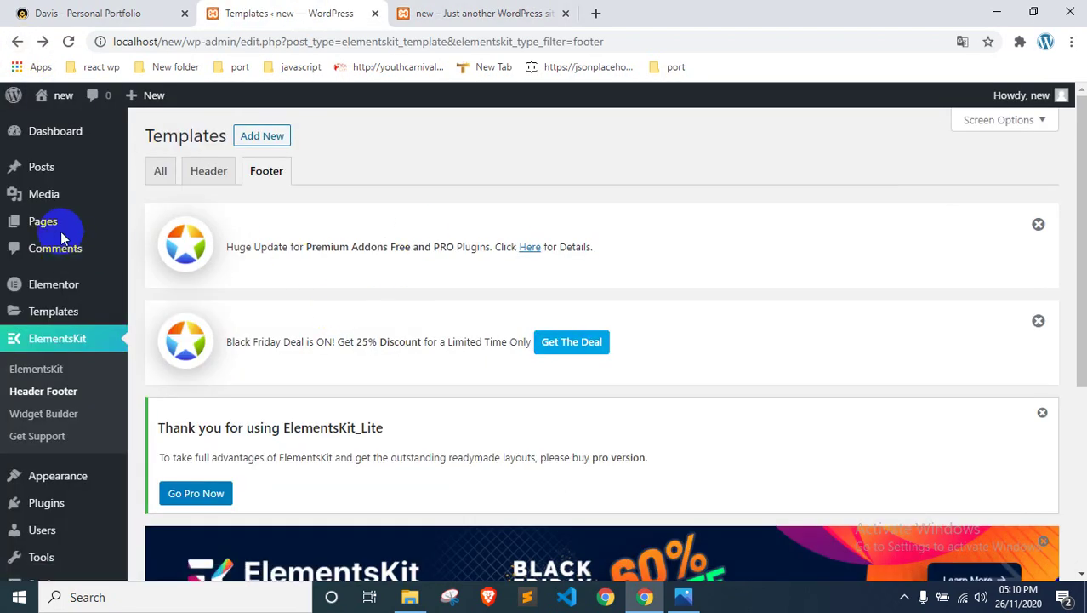
pyautogui.click(63, 223)
pyautogui.scroll(-3, 281, 213)
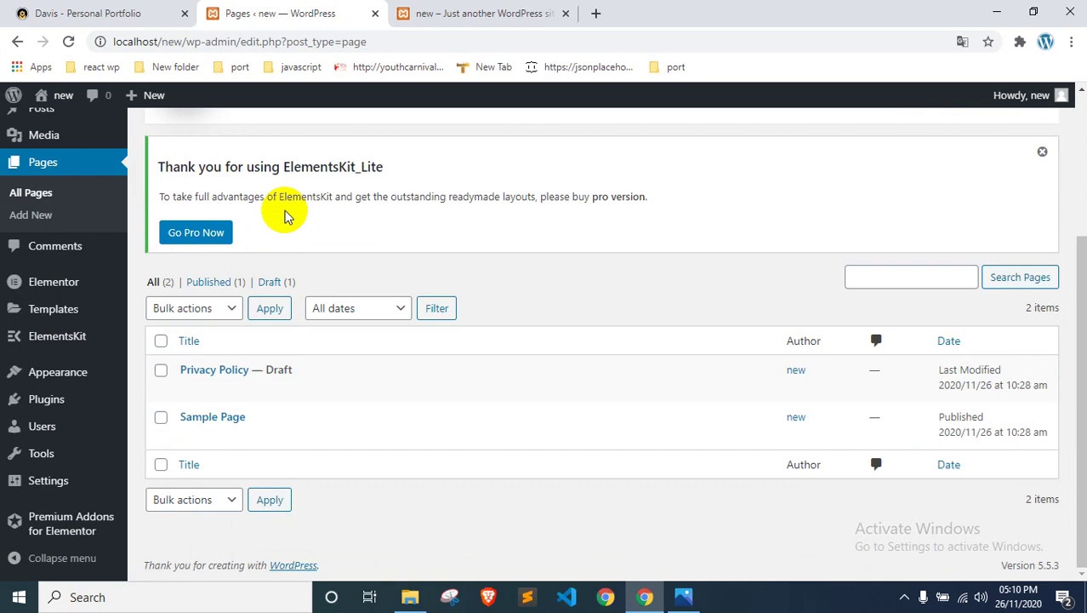
pyautogui.scroll(3, 291, 359)
pyautogui.click(237, 140)
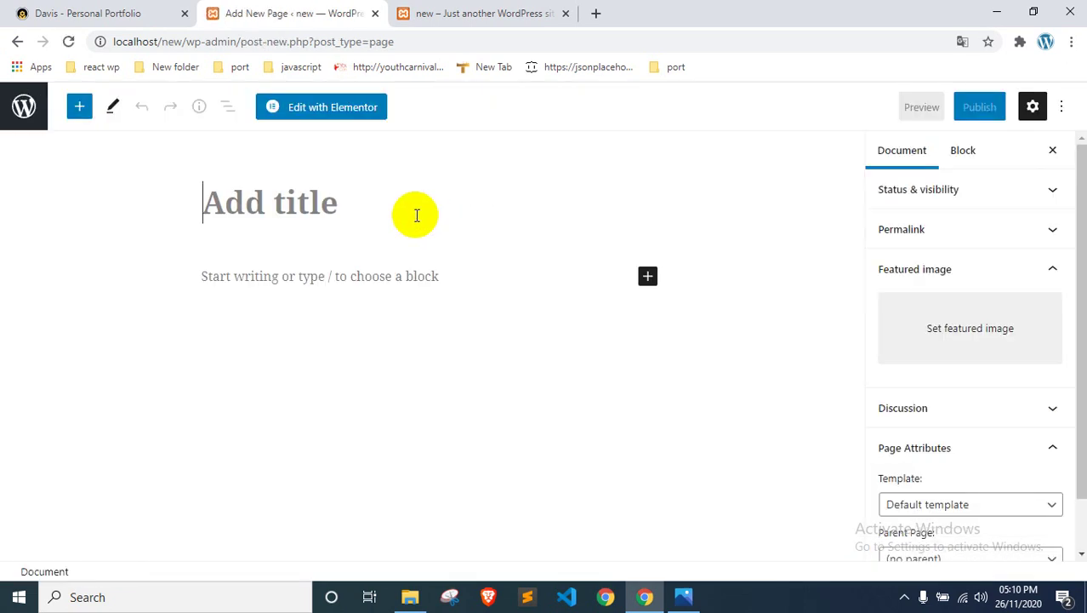
pyautogui.write('h')
pyautogui.press('BackSpace')
pyautogui.write('Home')
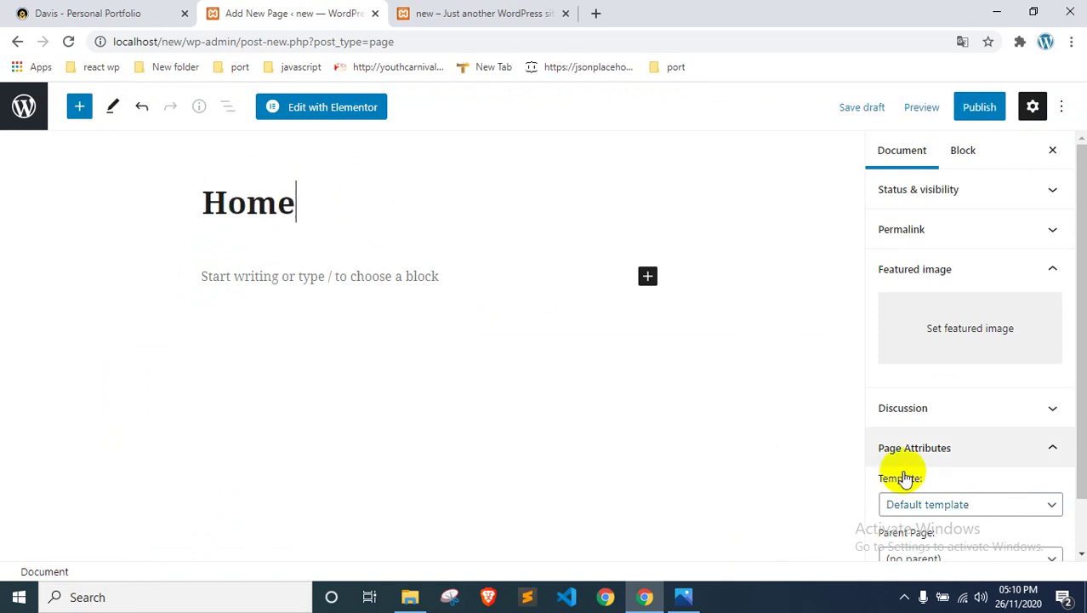
# Step: Set the Home page's template to Elementor Full Width and open the page for editing with Elementor
pyautogui.scroll(-1, 919, 391)
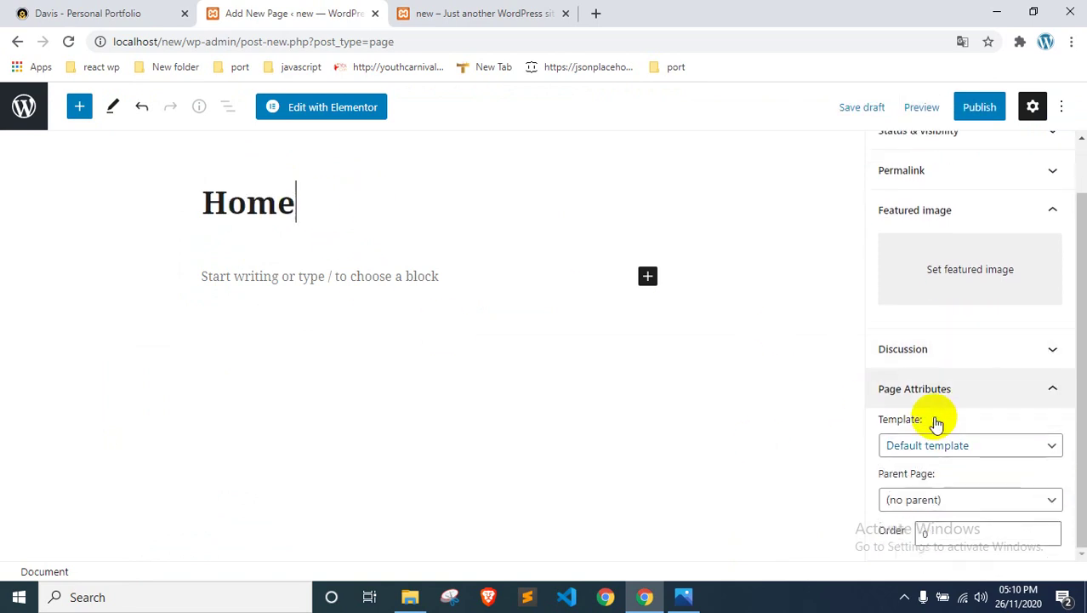
pyautogui.click(964, 444)
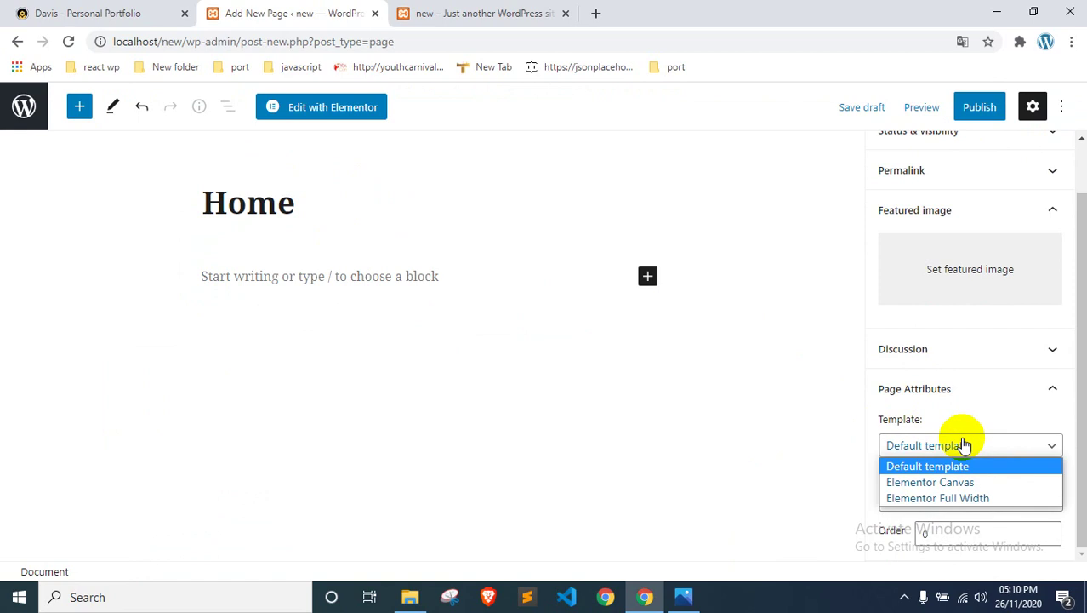
pyautogui.click(929, 500)
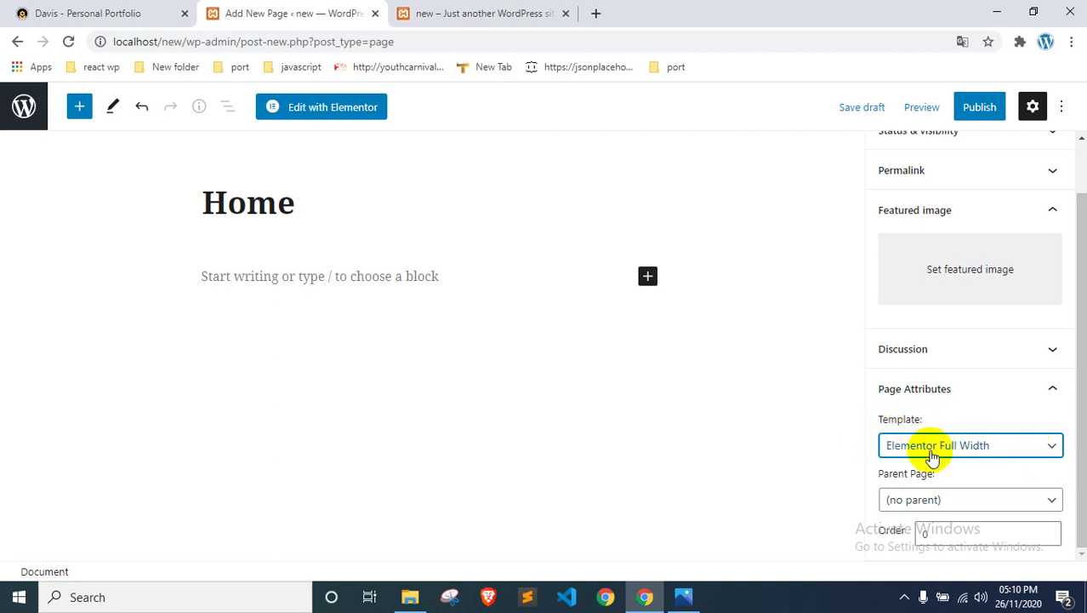
pyautogui.click(335, 117)
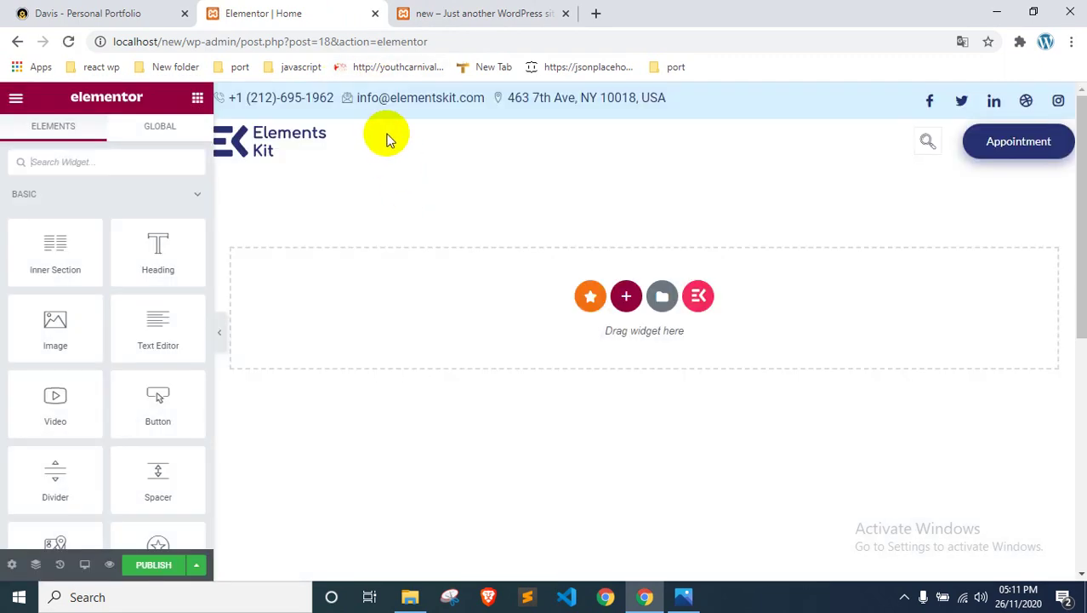
# Step: Check the header and footer around the empty Home page and bring up the Davis template for comparison
pyautogui.scroll(-10, 384, 213)
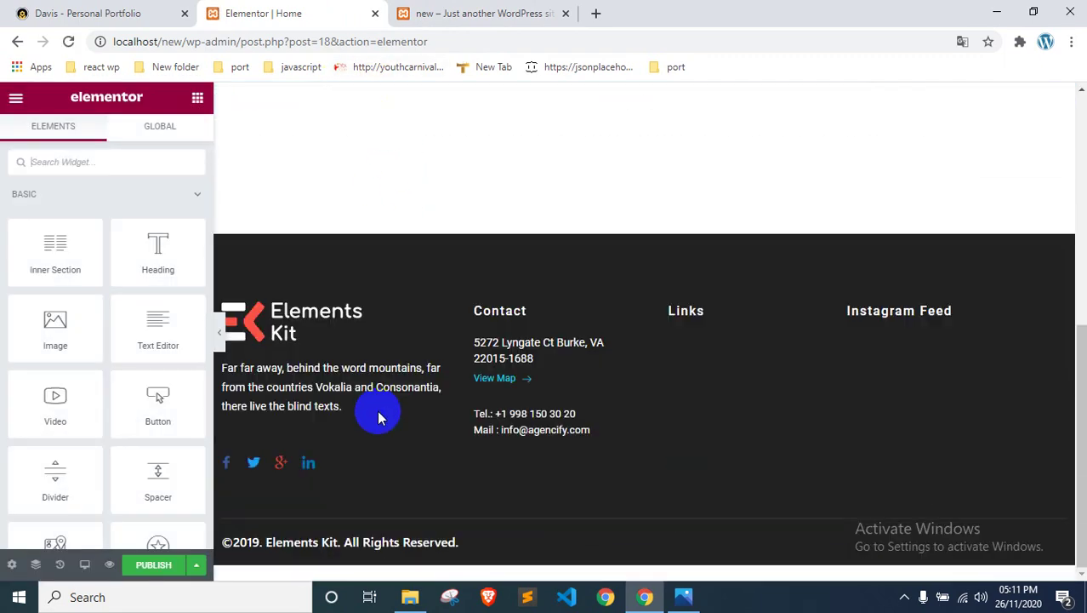
pyautogui.scroll(10, 323, 315)
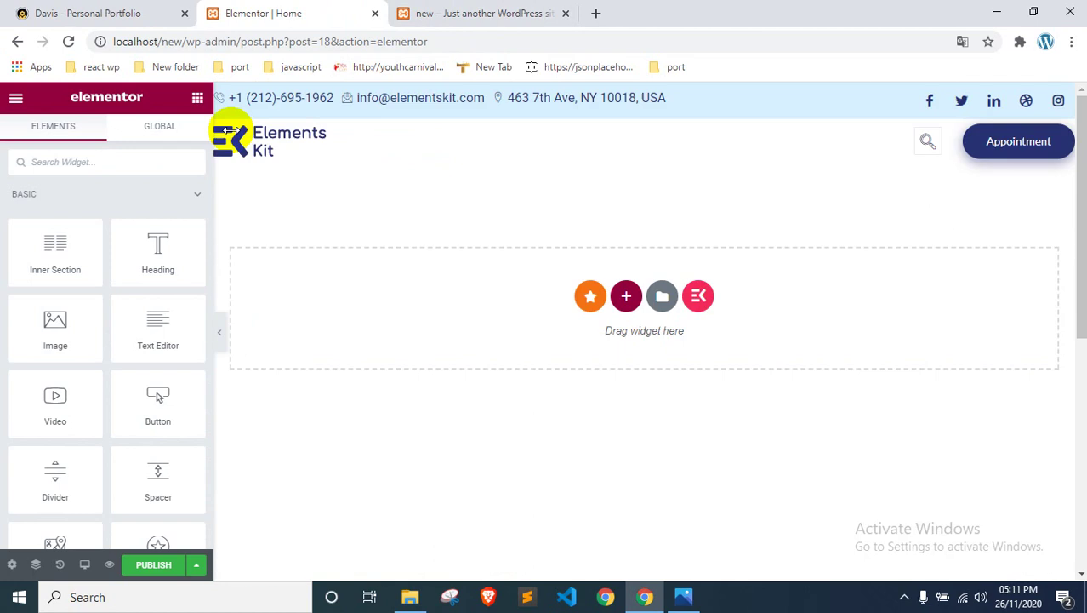
pyautogui.click(129, 10)
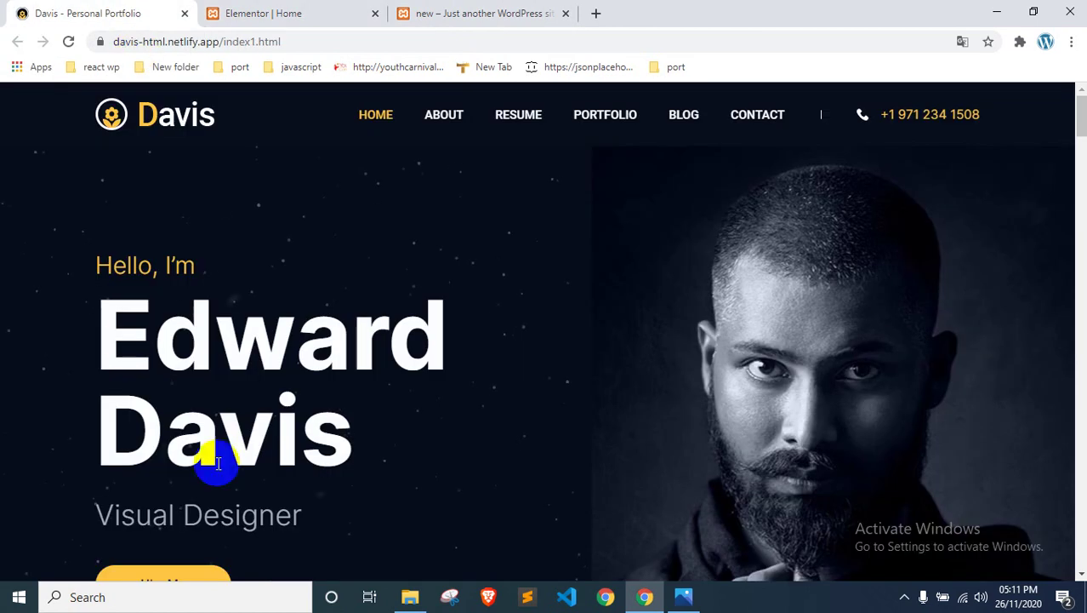
# Step: Switch to Photos and look back through the reference design screenshots from 10.png to 1.png
pyautogui.click(683, 597)
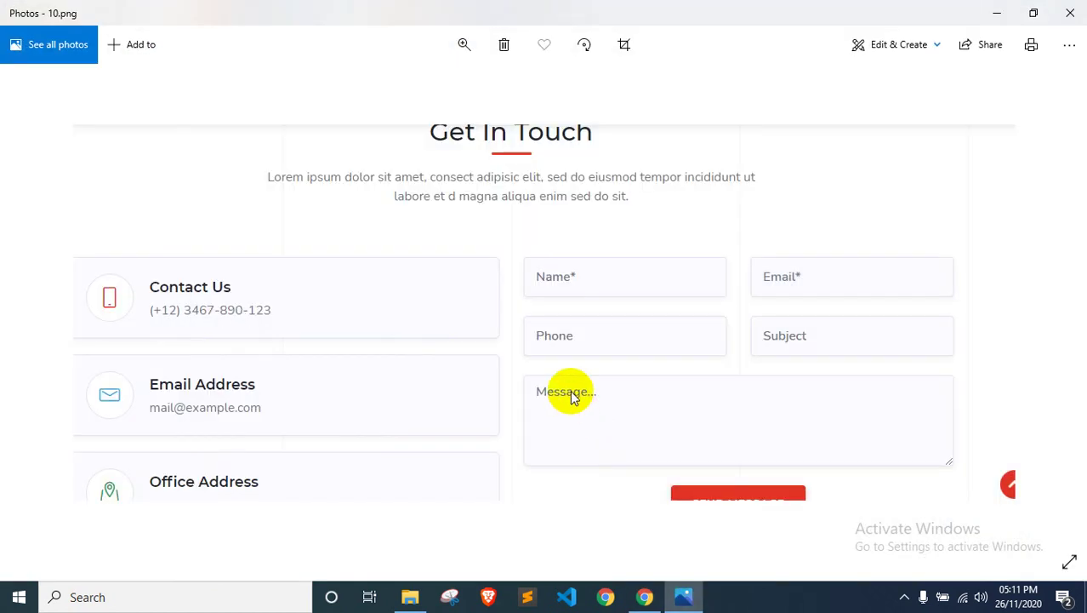
pyautogui.press('Right')
pyautogui.press('Left')
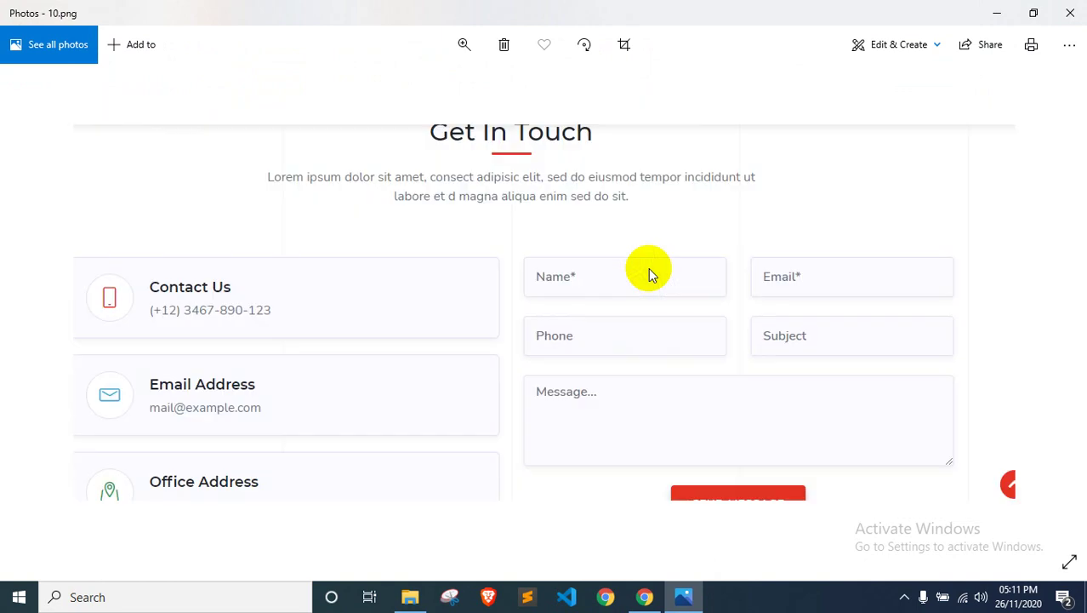
pyautogui.press('Left')
pyautogui.press('Left')
pyautogui.press('Left')
pyautogui.press('Left')
pyautogui.press('Left')
pyautogui.press('Left')
pyautogui.press('Left')
pyautogui.press('Left')
pyautogui.press('Left')
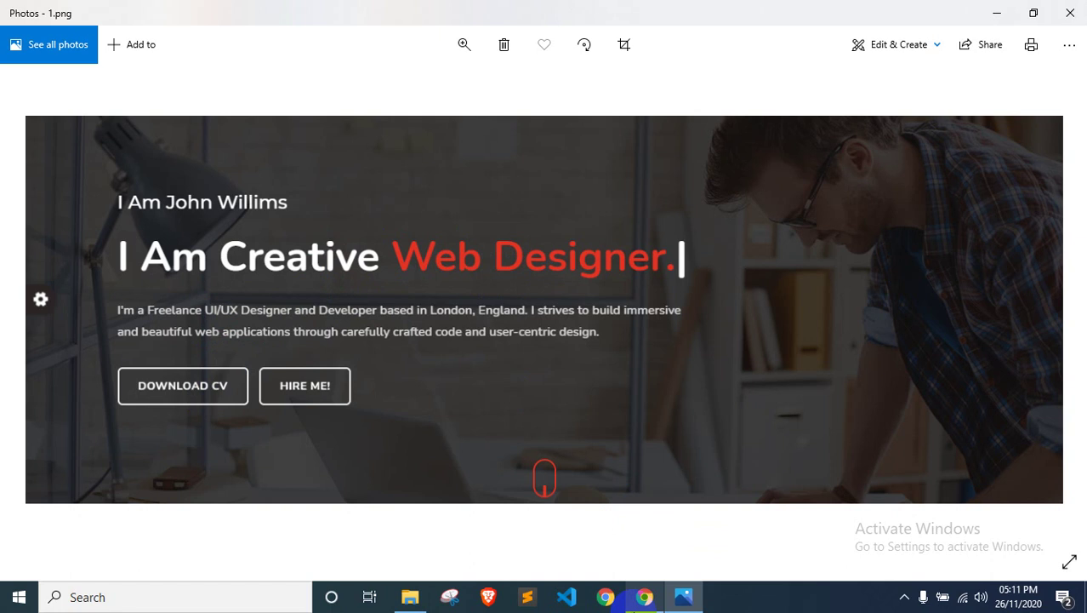
# Step: Return to the browser, move the site's front-page tab ahead of the Elementor tab, and open the WordPress dashboard in it
pyautogui.hotkey('alt', 'Tab')
pyautogui.click(441, 8)
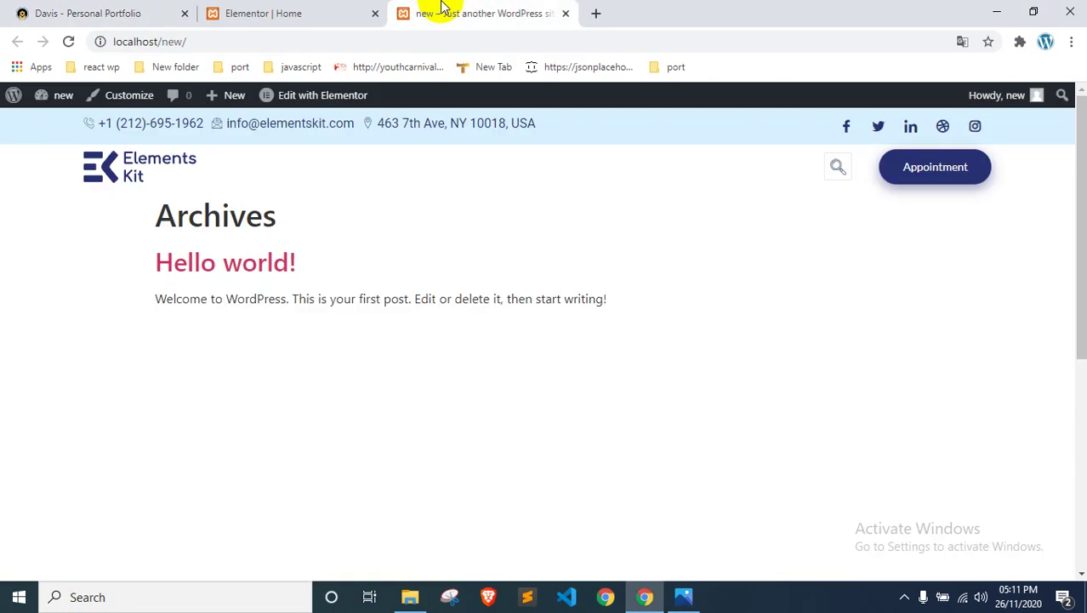
pyautogui.click(236, 12)
pyautogui.click(437, 11)
pyautogui.click(304, 12)
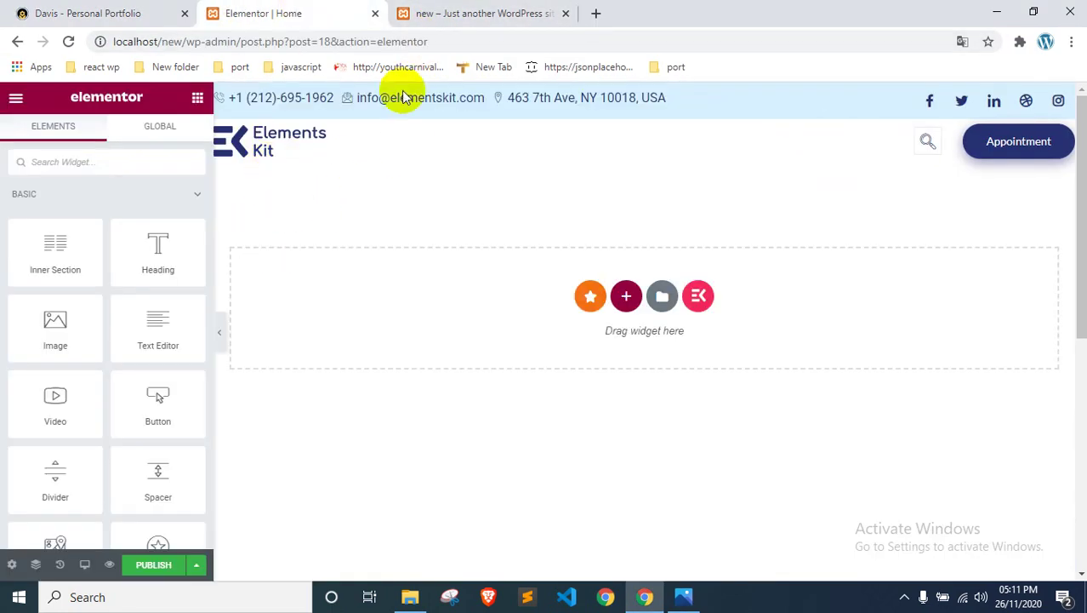
pyautogui.moveTo(451, 12); pyautogui.dragTo(281, 8)
pyautogui.click(39, 95)
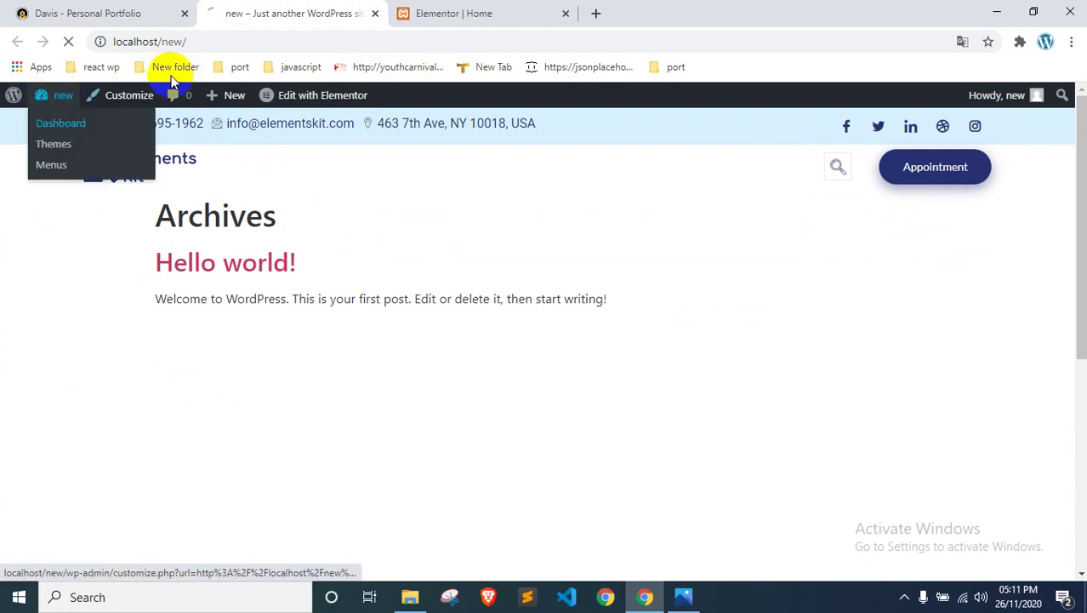
pyautogui.click(441, 8)
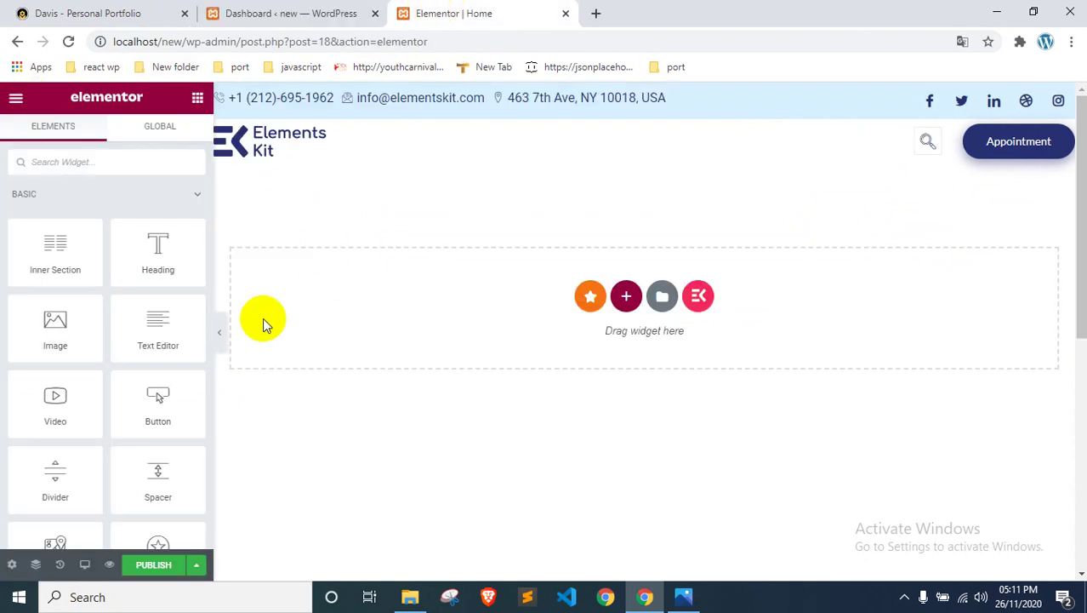
pyautogui.click(163, 8)
pyautogui.click(285, 12)
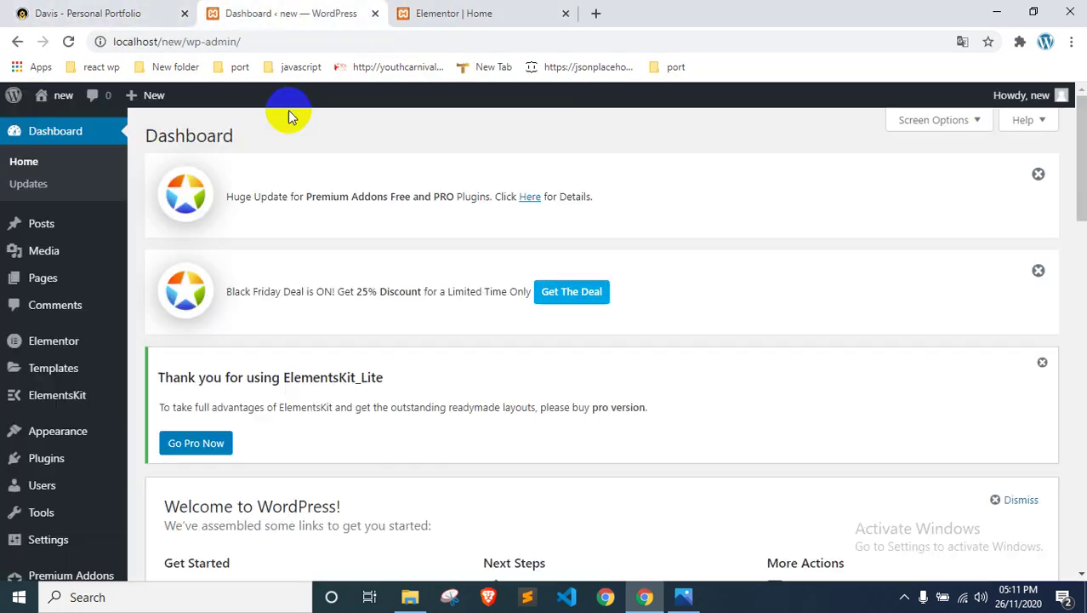
# Step: Open the Premium Templates library from the Home page's Elementor editor and show only its Hero Scenes templates
pyautogui.click(476, 13)
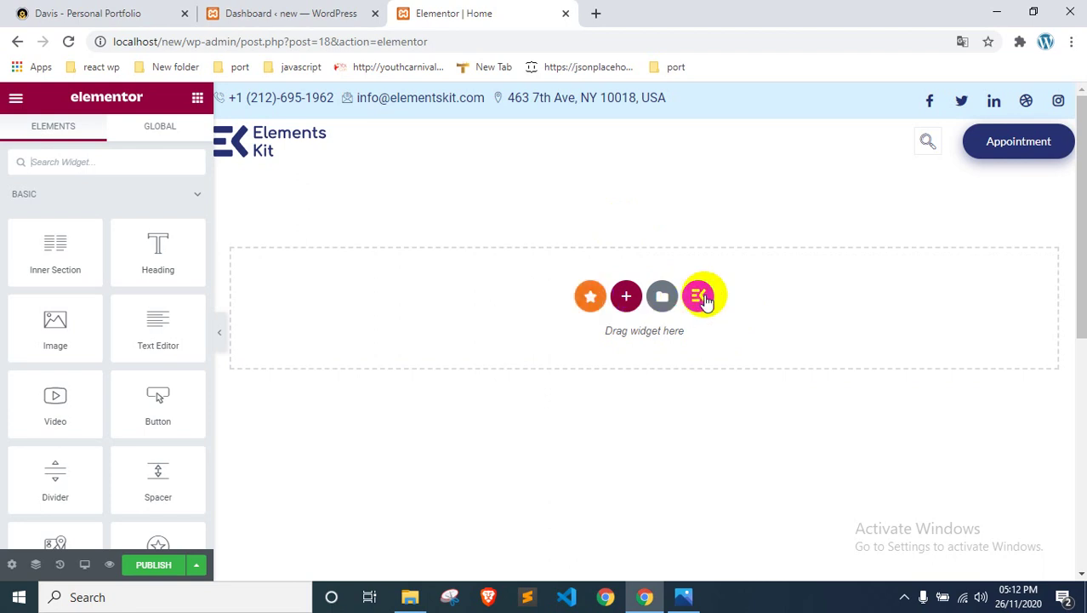
pyautogui.click(593, 298)
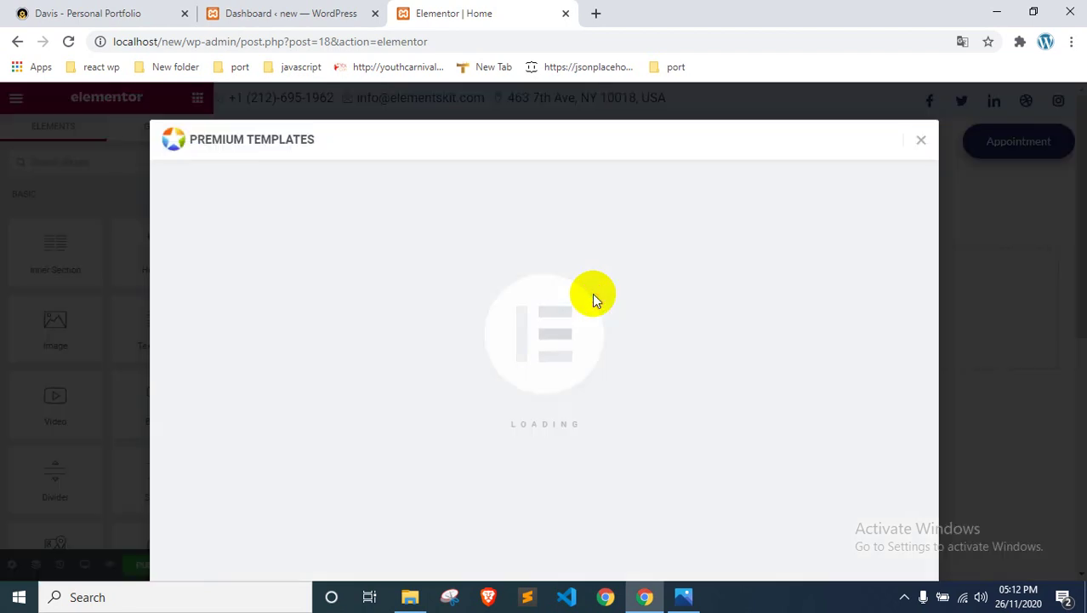
pyautogui.click(82, 13)
pyautogui.click(466, 12)
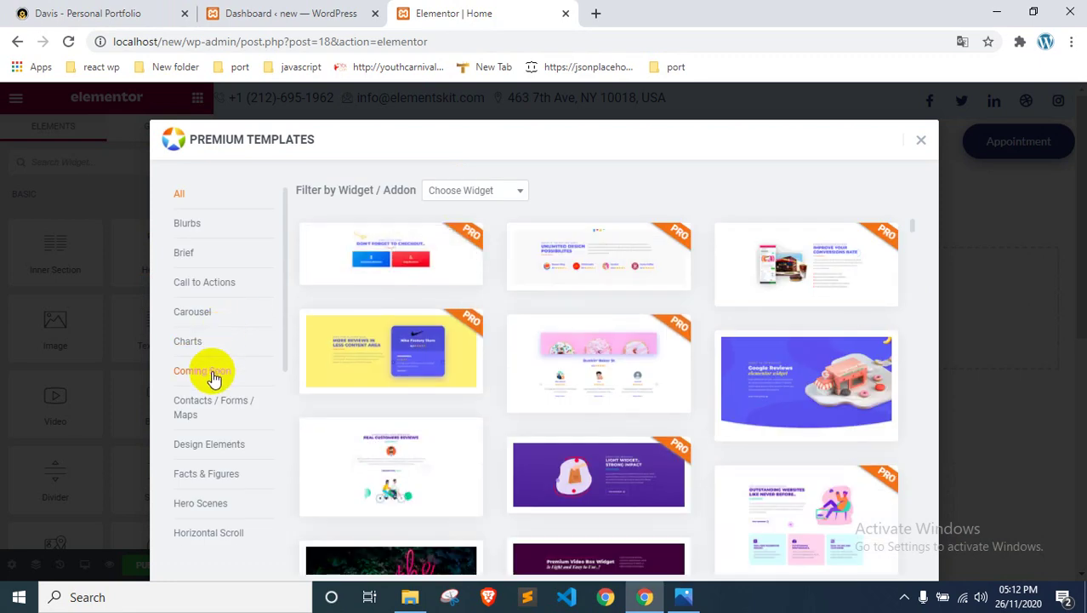
pyautogui.scroll(-2, 207, 306)
pyautogui.scroll(-1, 206, 324)
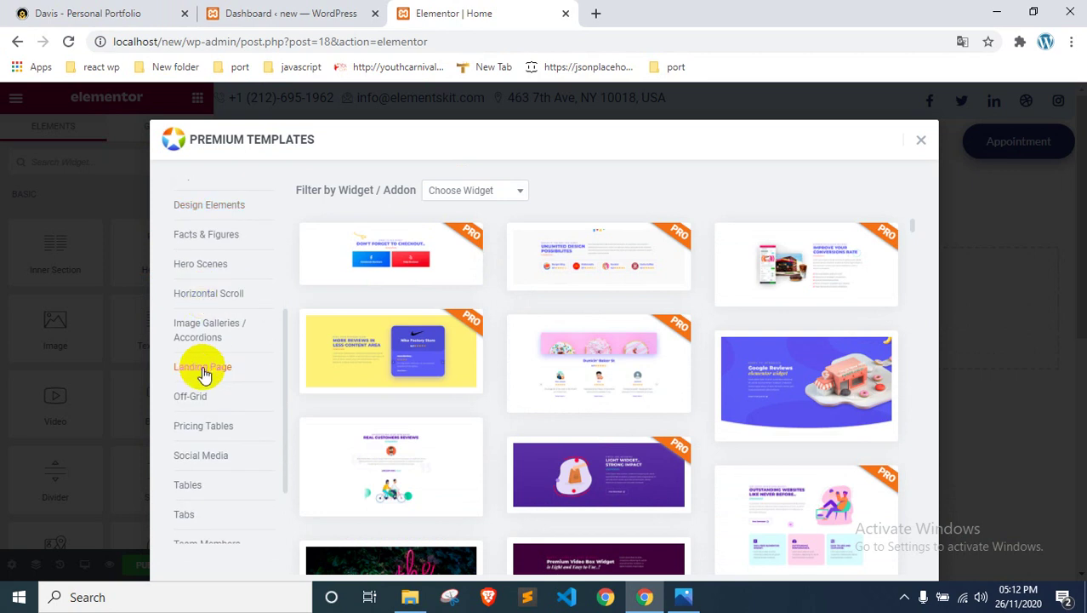
pyautogui.scroll(-1, 204, 418)
pyautogui.scroll(2, 204, 413)
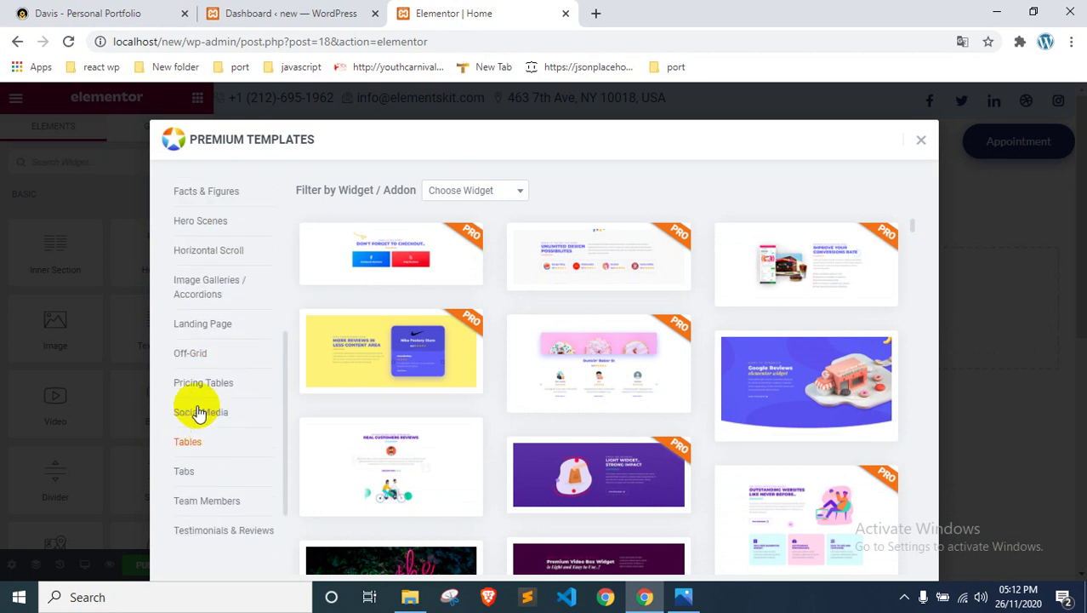
pyautogui.click(213, 351)
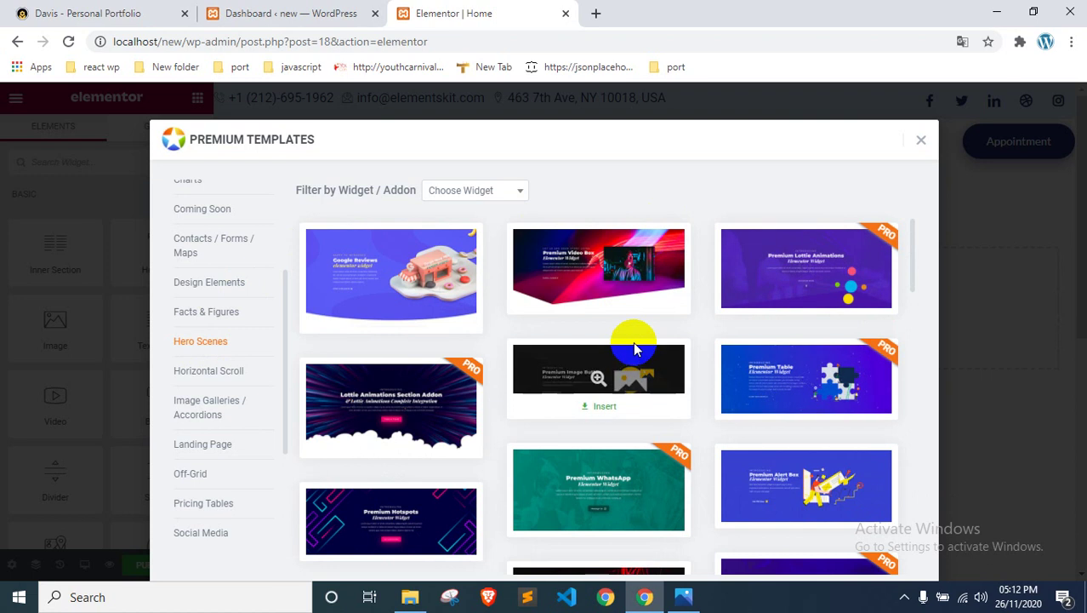
# Step: Check the Davis hero again and browse the Hero Scenes templates for a suitable free banner
pyautogui.click(111, 12)
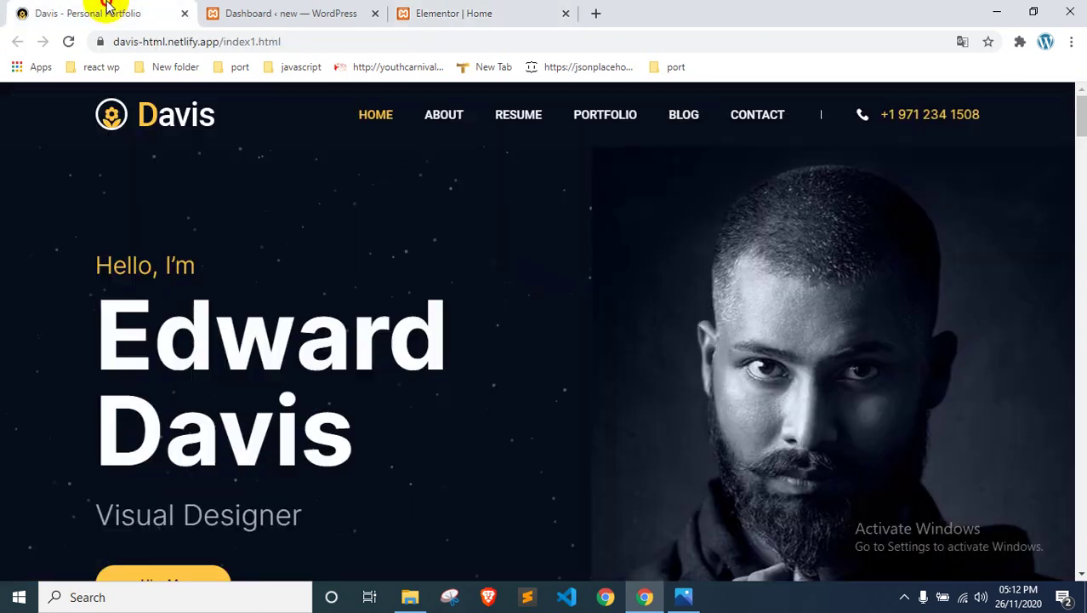
pyautogui.click(459, 13)
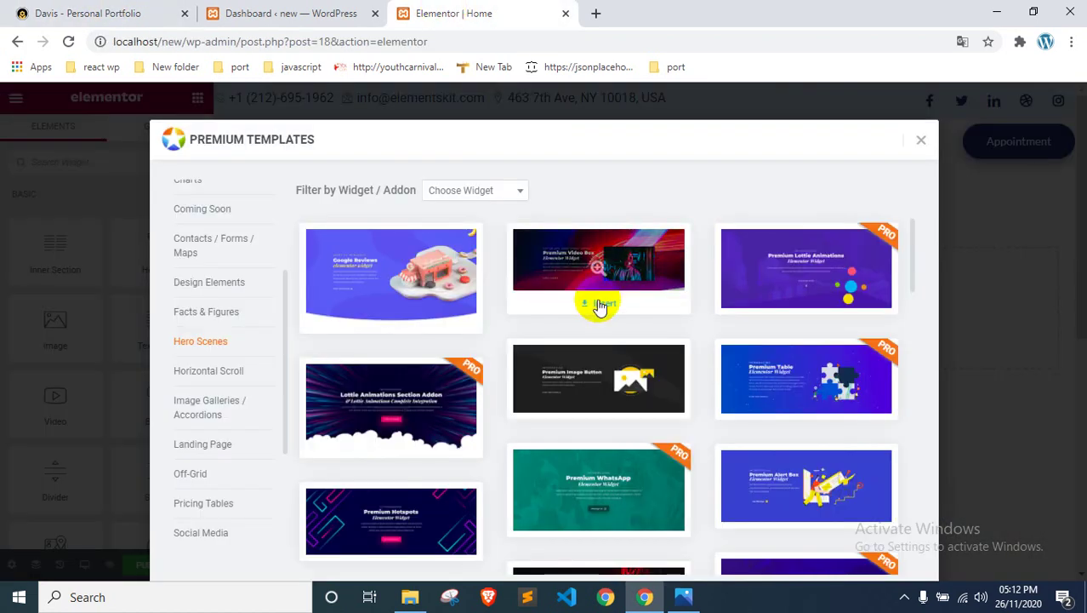
pyautogui.scroll(-5, 693, 270)
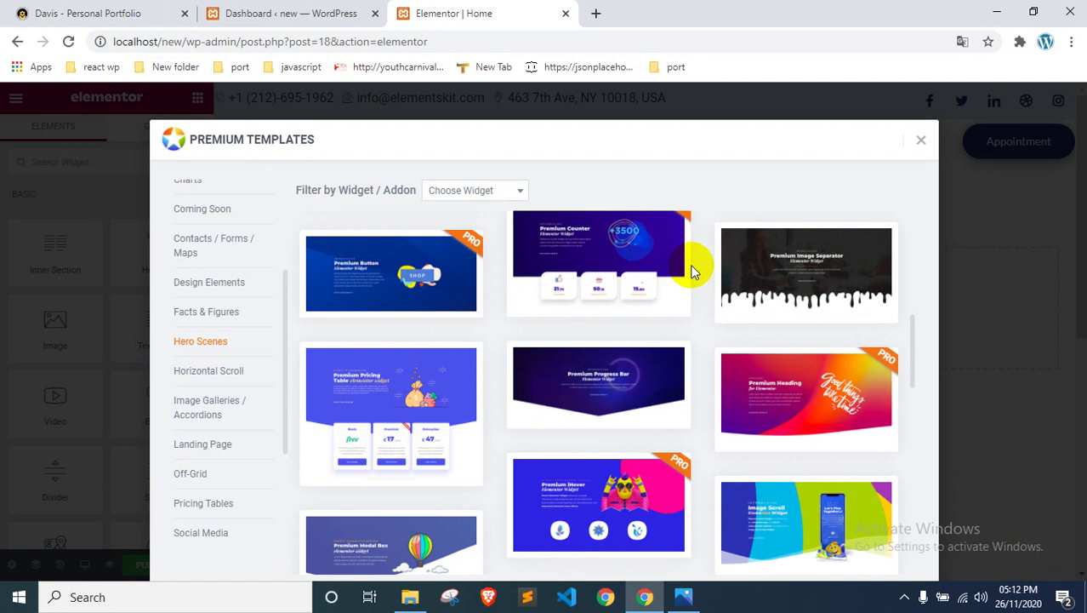
pyautogui.scroll(3, 684, 268)
pyautogui.scroll(-3, 643, 250)
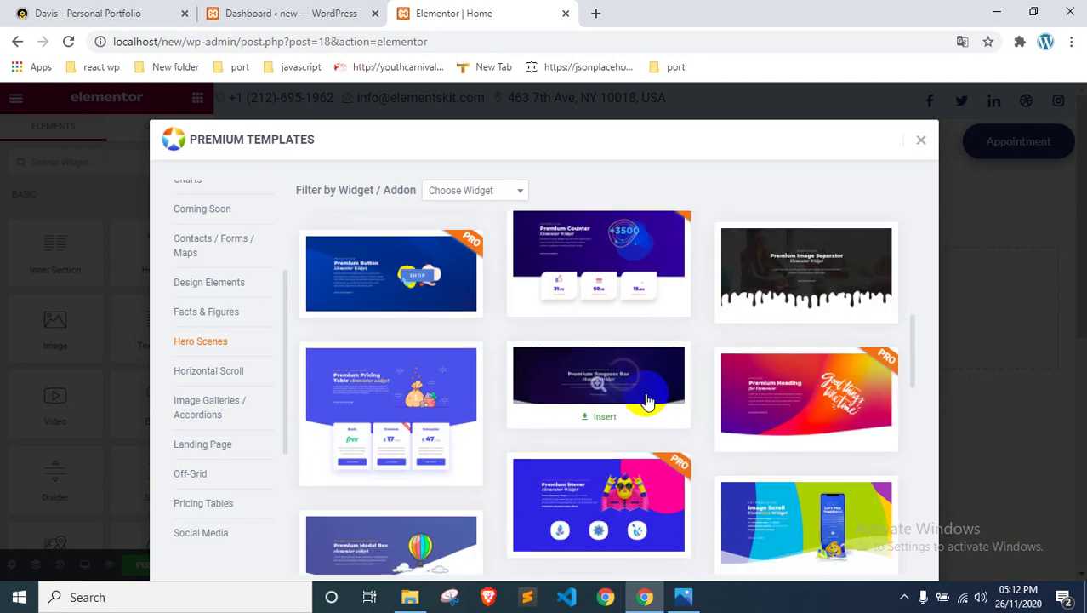
pyautogui.scroll(-3, 817, 366)
pyautogui.scroll(-3, 613, 336)
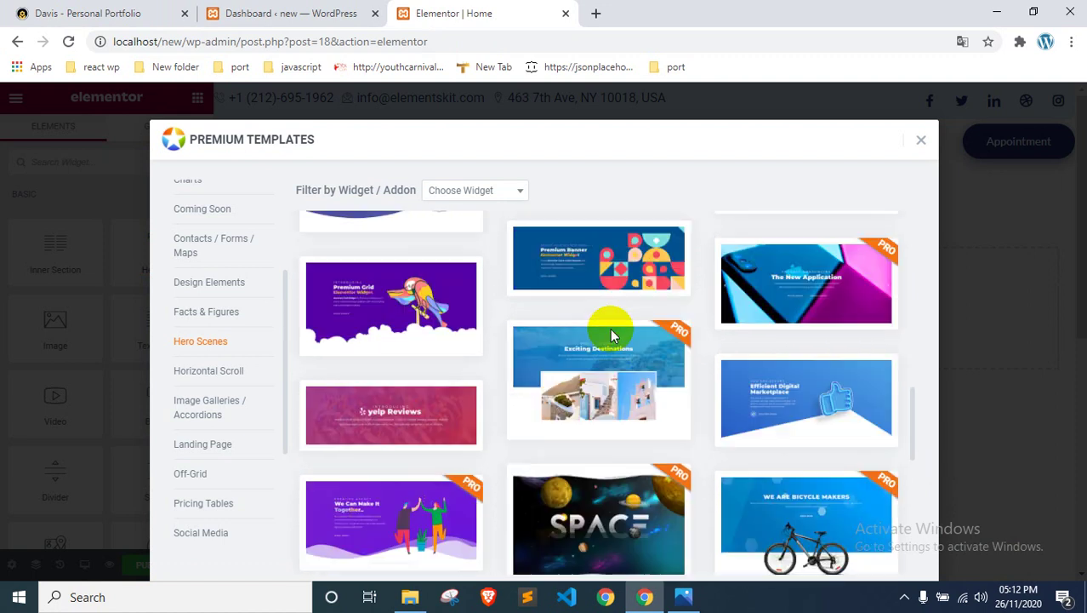
pyautogui.scroll(3, 614, 358)
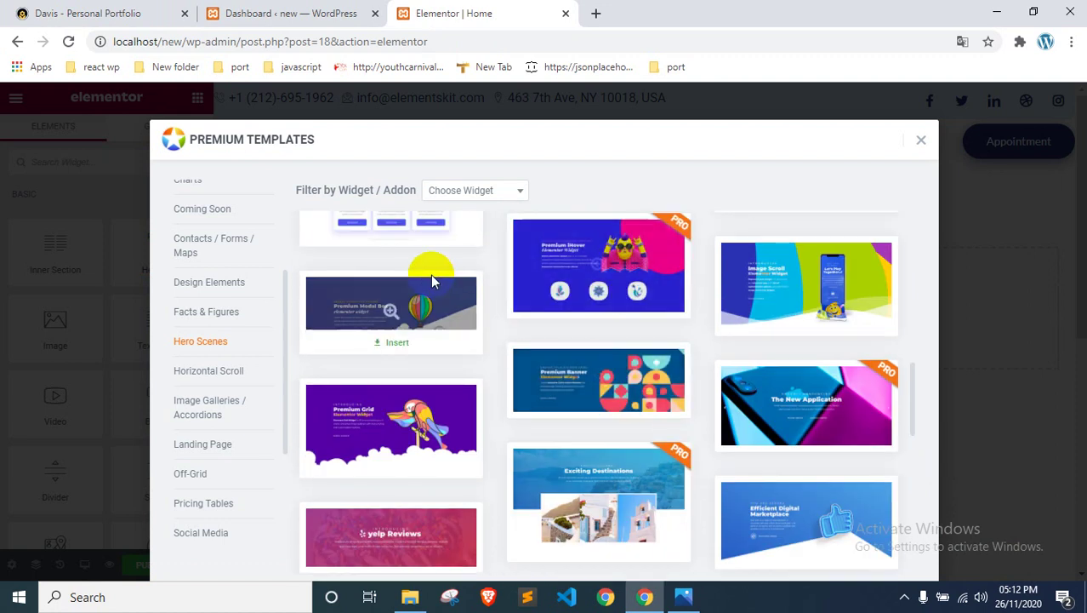
pyautogui.scroll(-2, 578, 408)
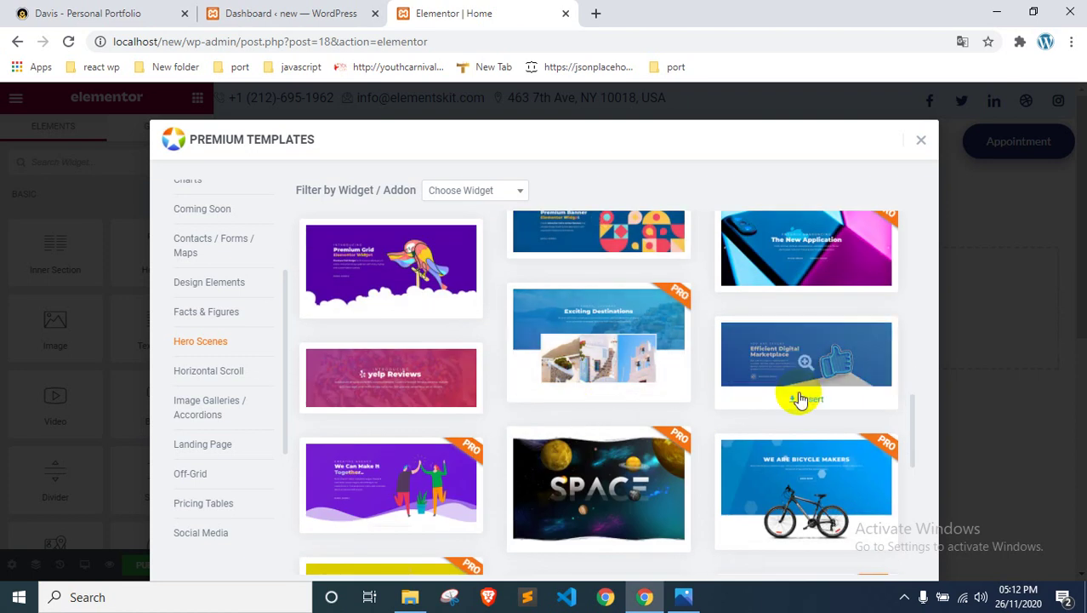
pyautogui.scroll(-1, 812, 489)
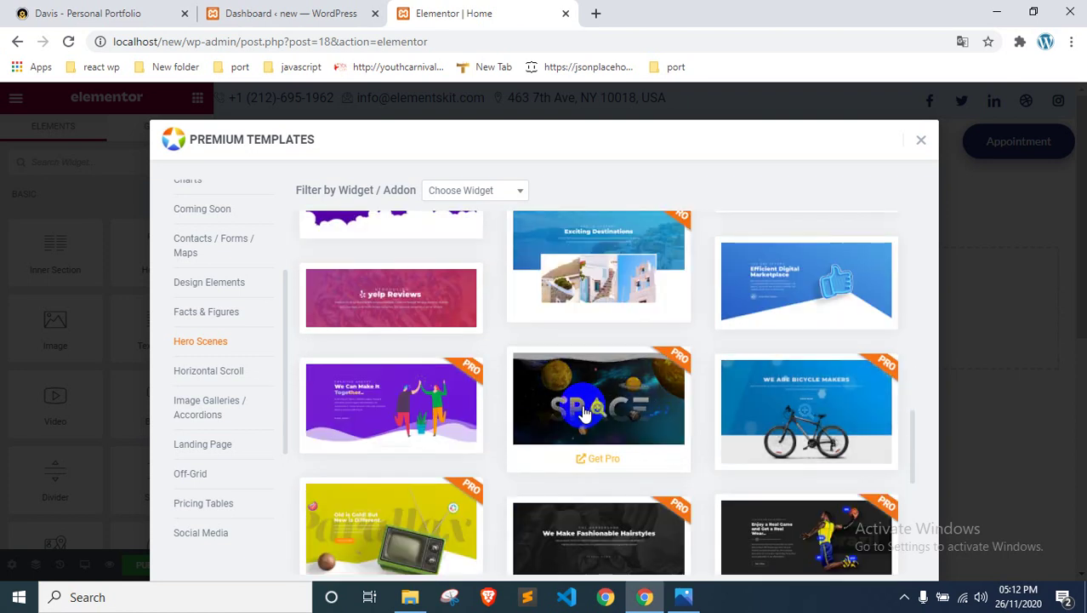
pyautogui.scroll(-2, 438, 377)
pyautogui.scroll(-3, 797, 372)
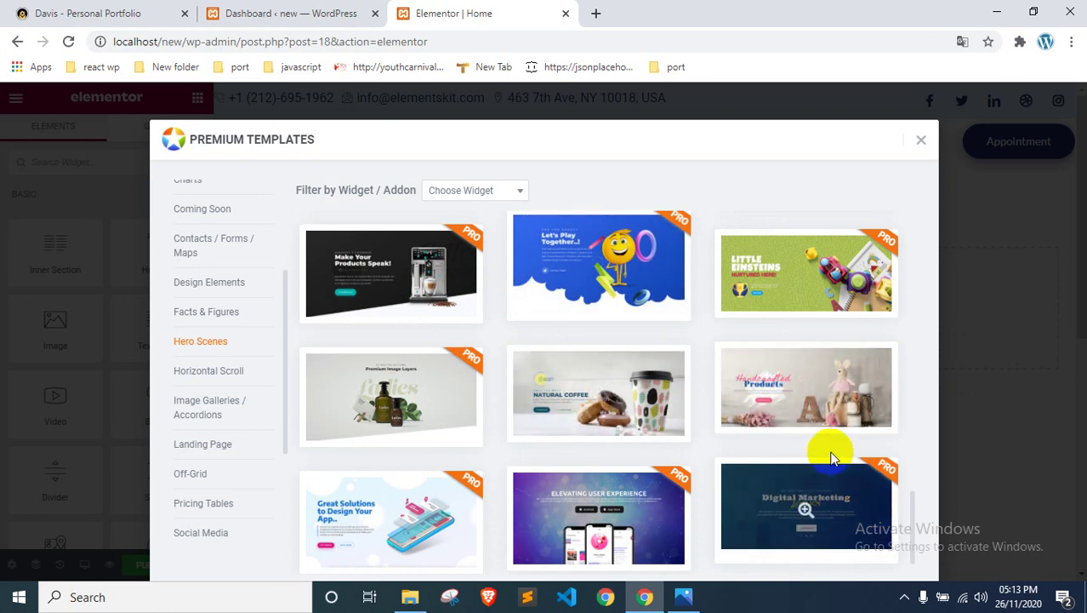
pyautogui.scroll(-5, 515, 335)
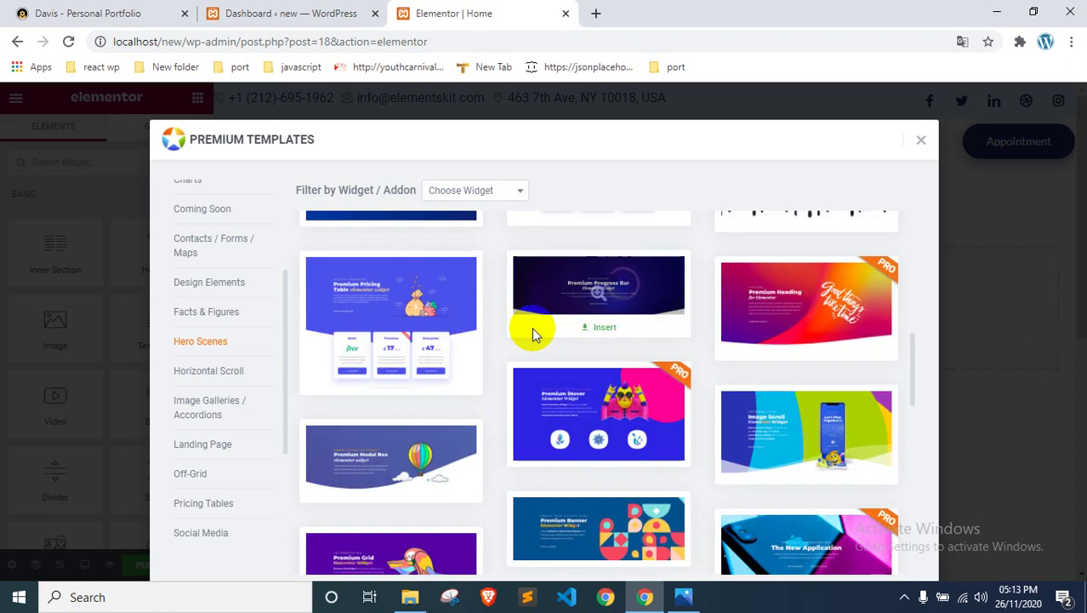
pyautogui.scroll(2, 647, 400)
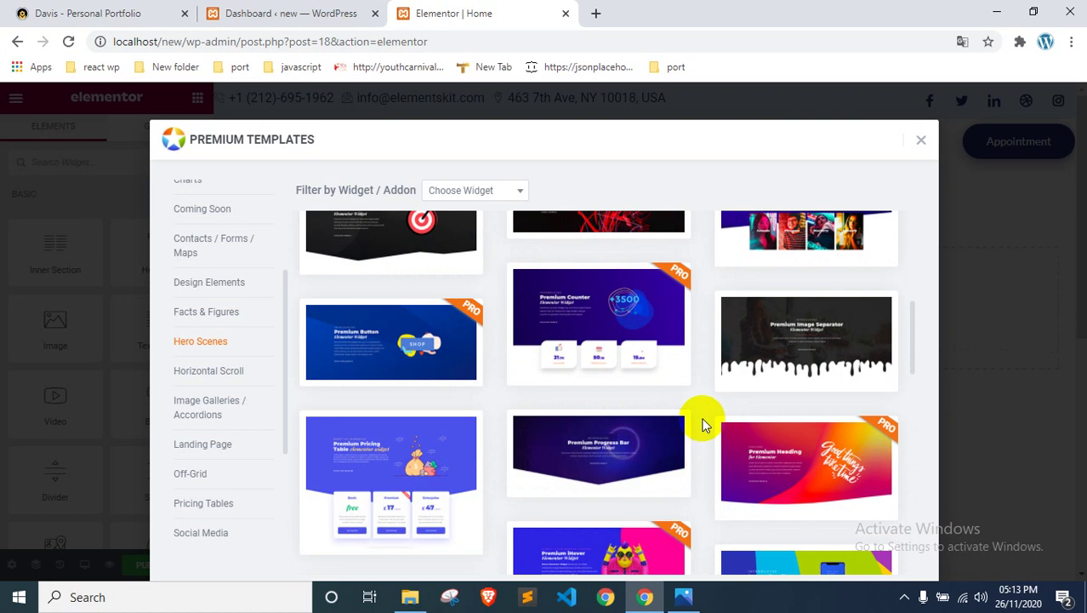
# Step: Preview the Premium Progress Bar hero template, insert it into the Home page, and look over the inserted section
pyautogui.click(644, 449)
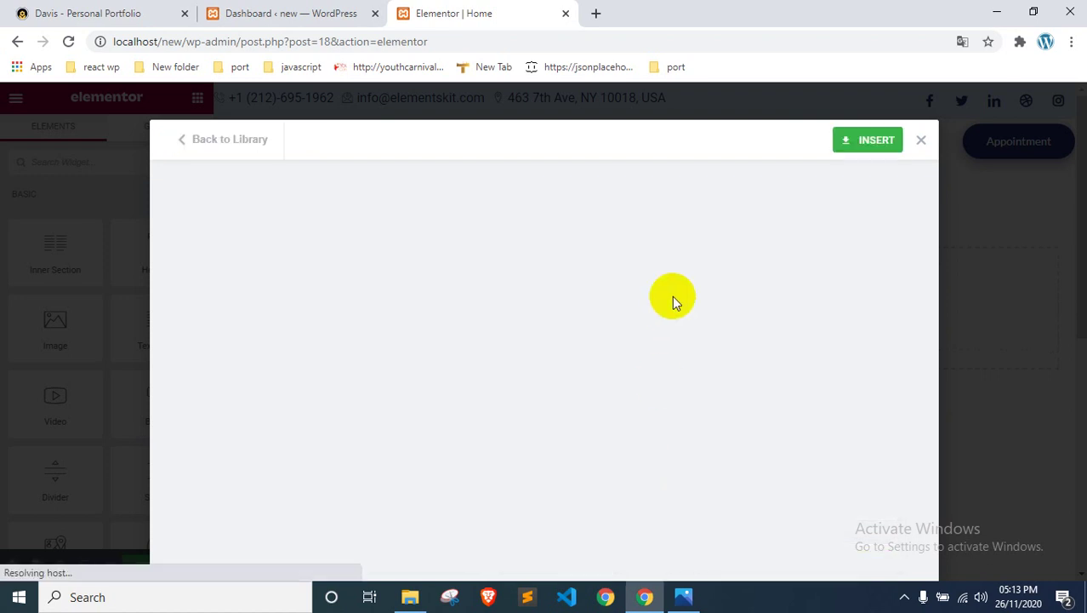
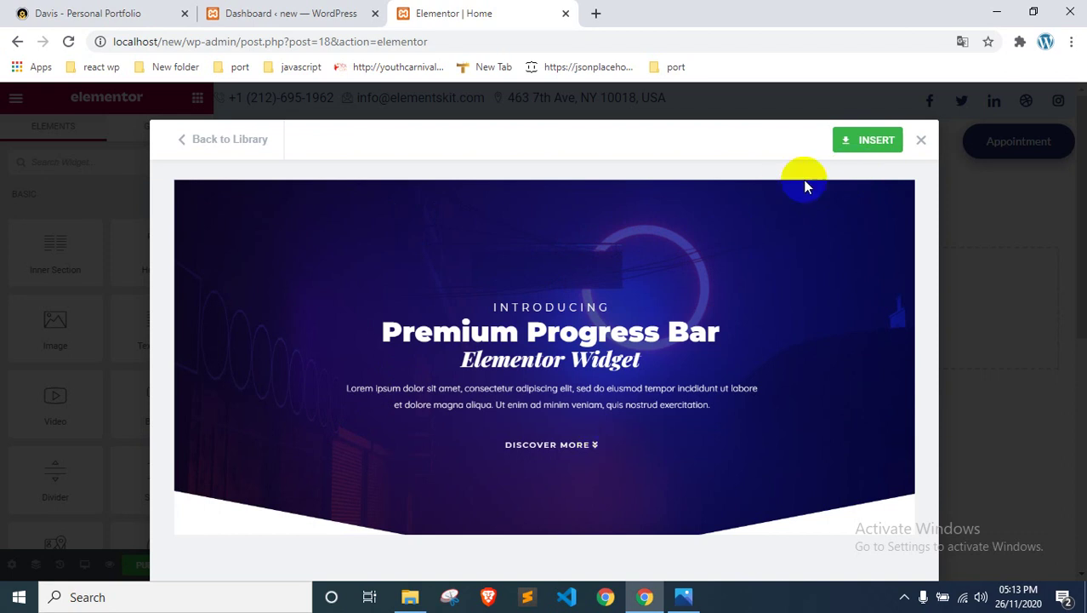
pyautogui.click(877, 141)
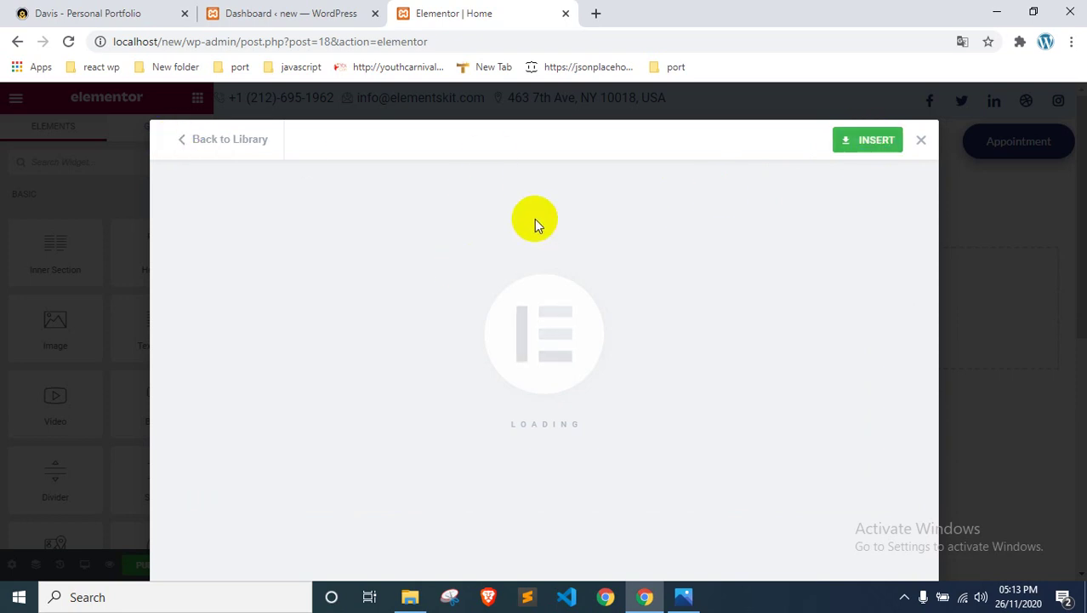
pyautogui.scroll(-4, 559, 247)
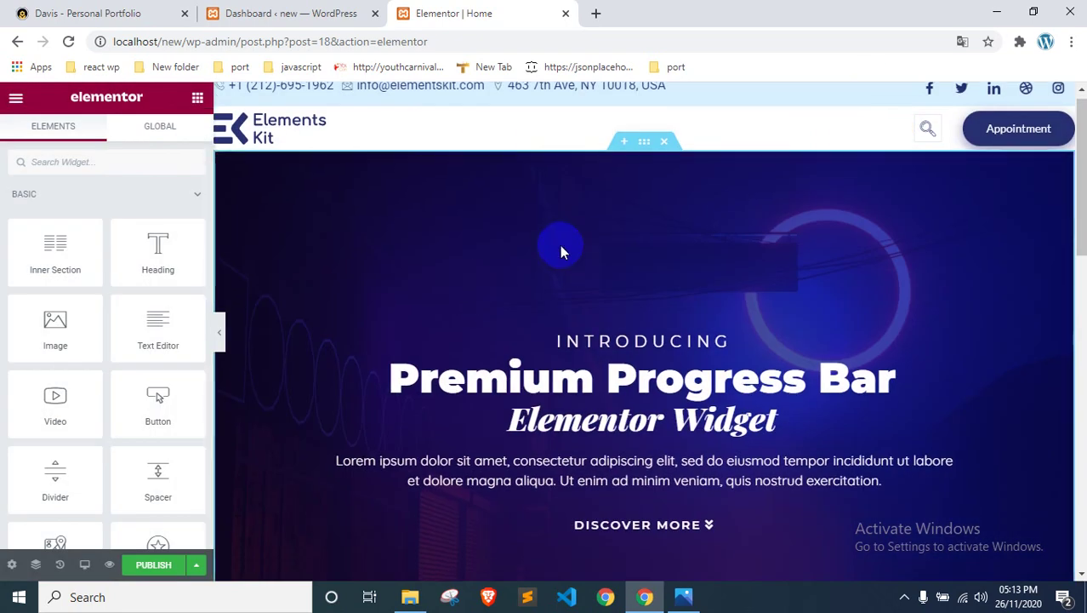
pyautogui.scroll(3, 560, 245)
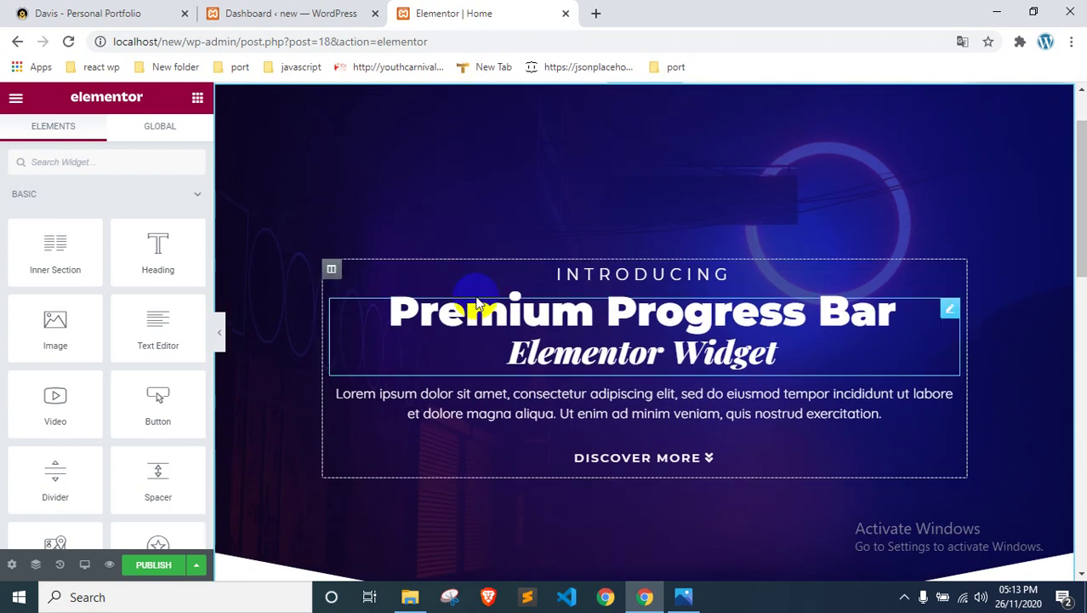
pyautogui.scroll(2, 669, 334)
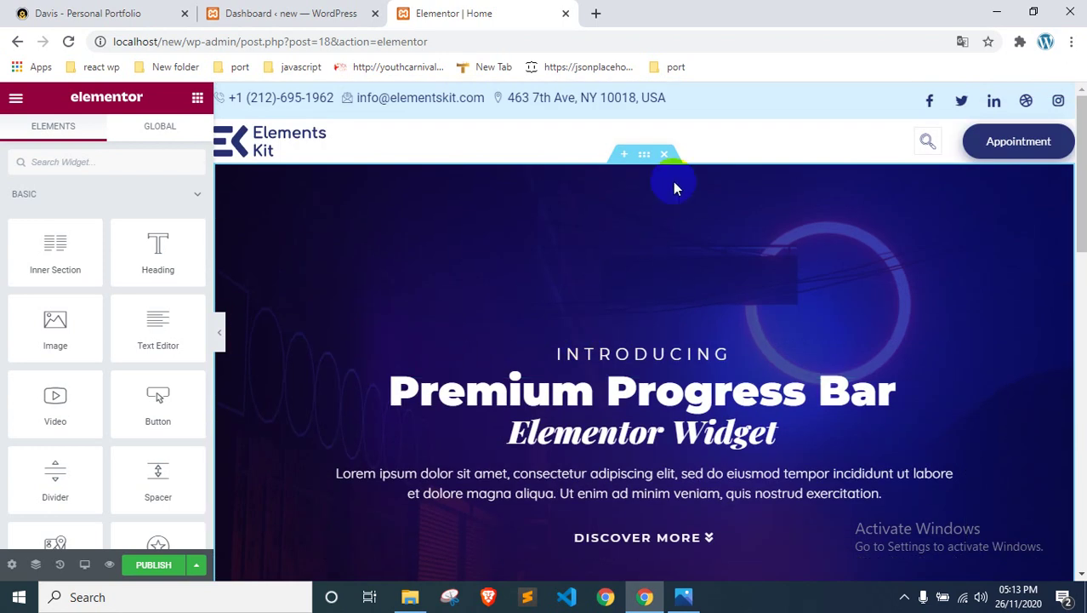
# Step: Open the hero section's settings, dismiss the editing tip, and look over the section down to its lower edge
pyautogui.click(645, 158)
pyautogui.click(641, 272)
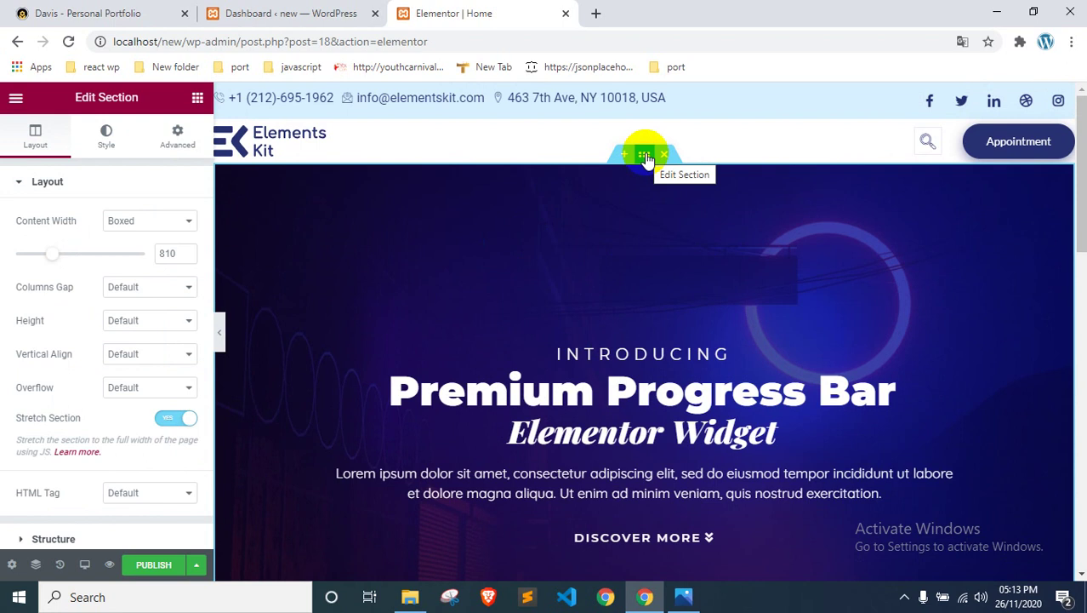
pyautogui.scroll(-5, 740, 368)
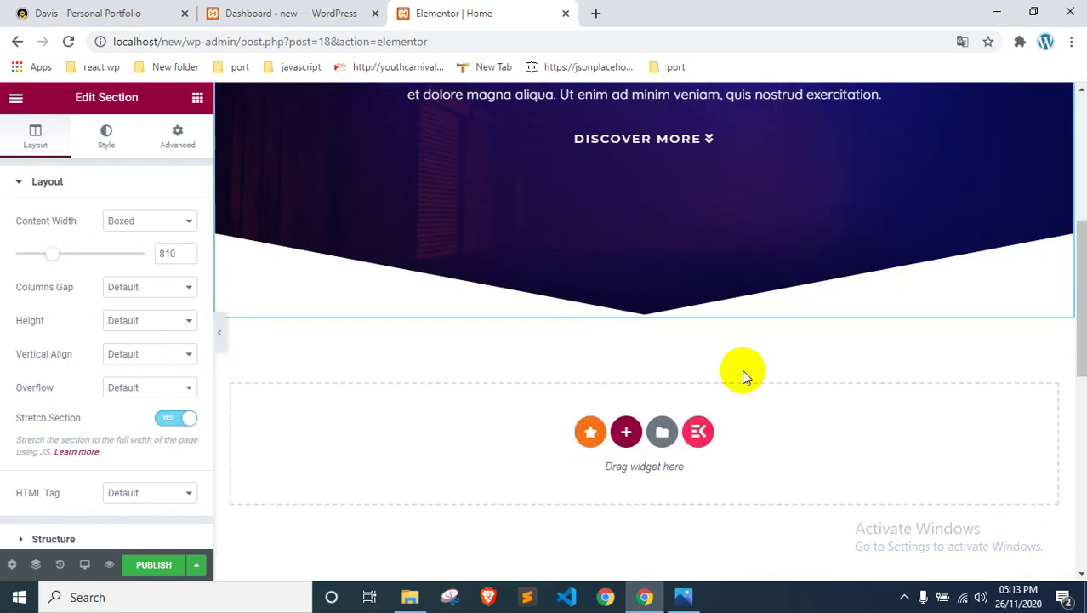
pyautogui.scroll(5, 660, 330)
pyautogui.scroll(-2, 672, 238)
pyautogui.scroll(2, 640, 256)
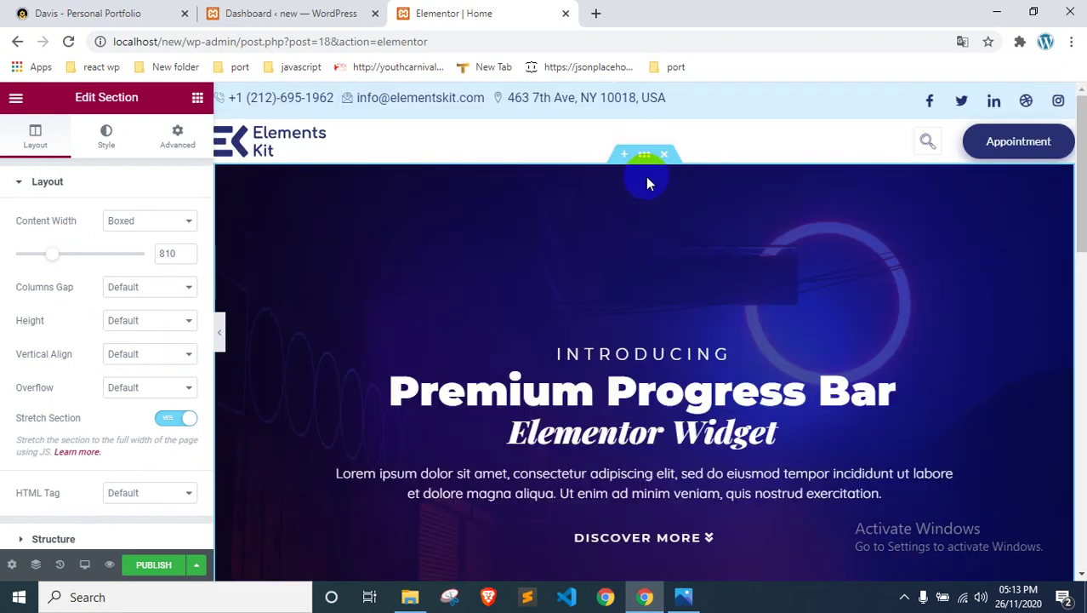
pyautogui.click(644, 155)
pyautogui.click(443, 228)
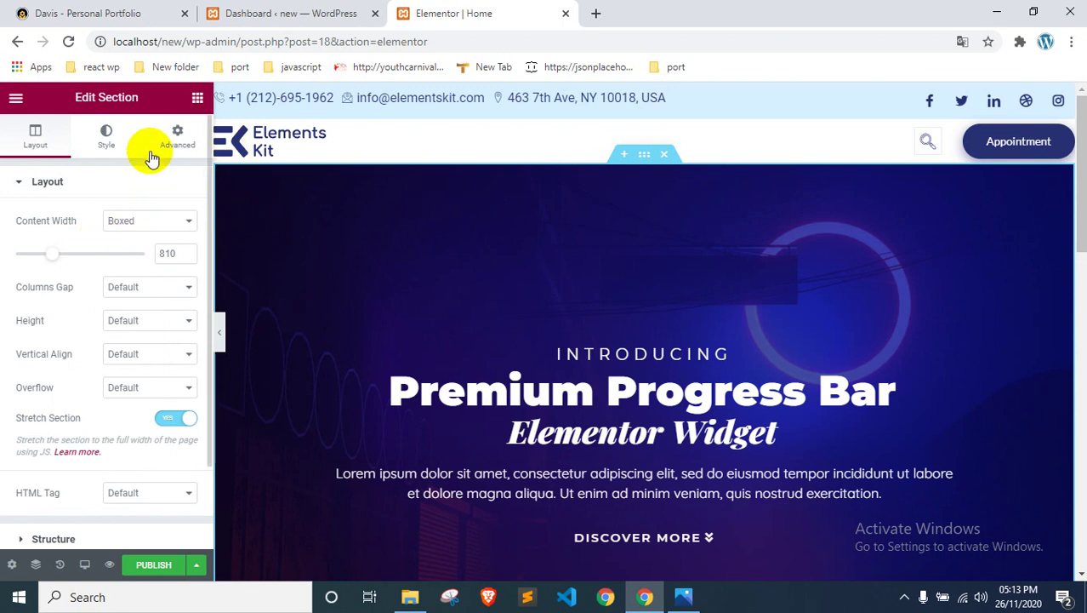
# Step: Try 80 px for the hero section's top and bottom padding, and settle on 100 px for both
pyautogui.click(174, 138)
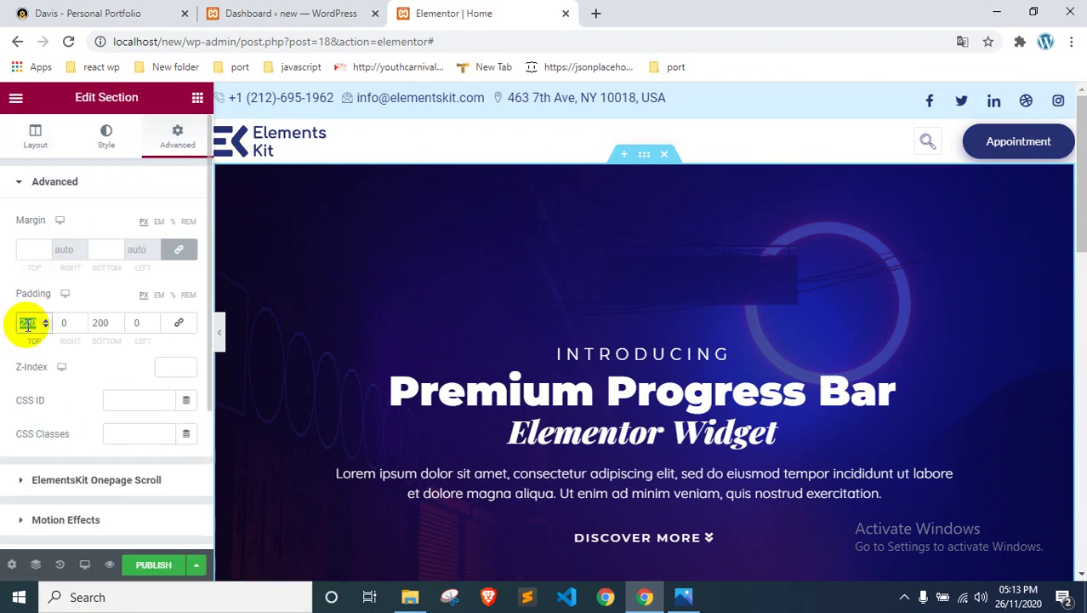
pyautogui.write('1')
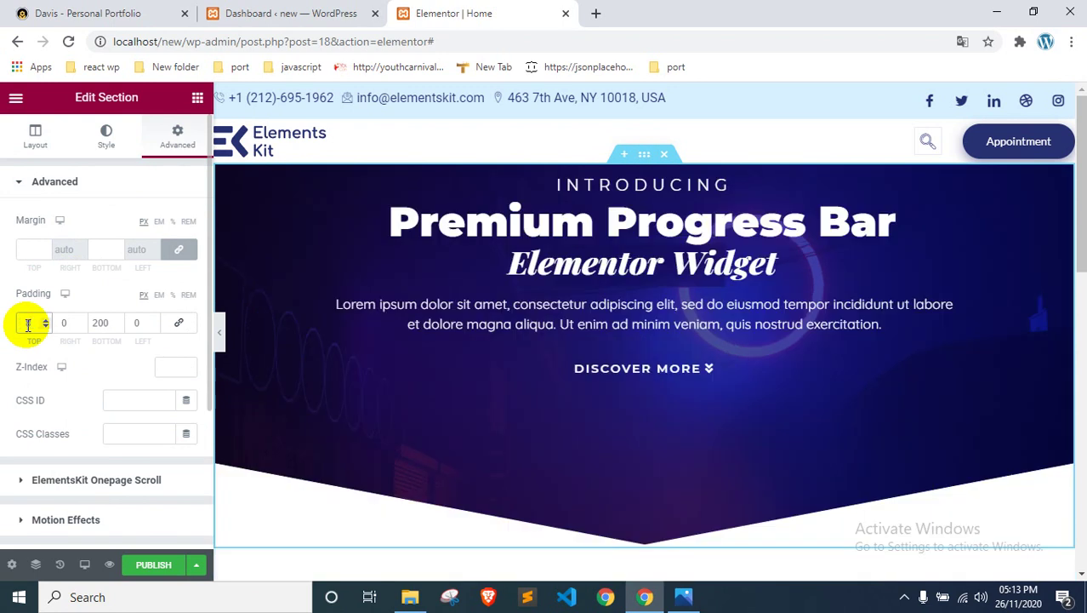
pyautogui.write('0')
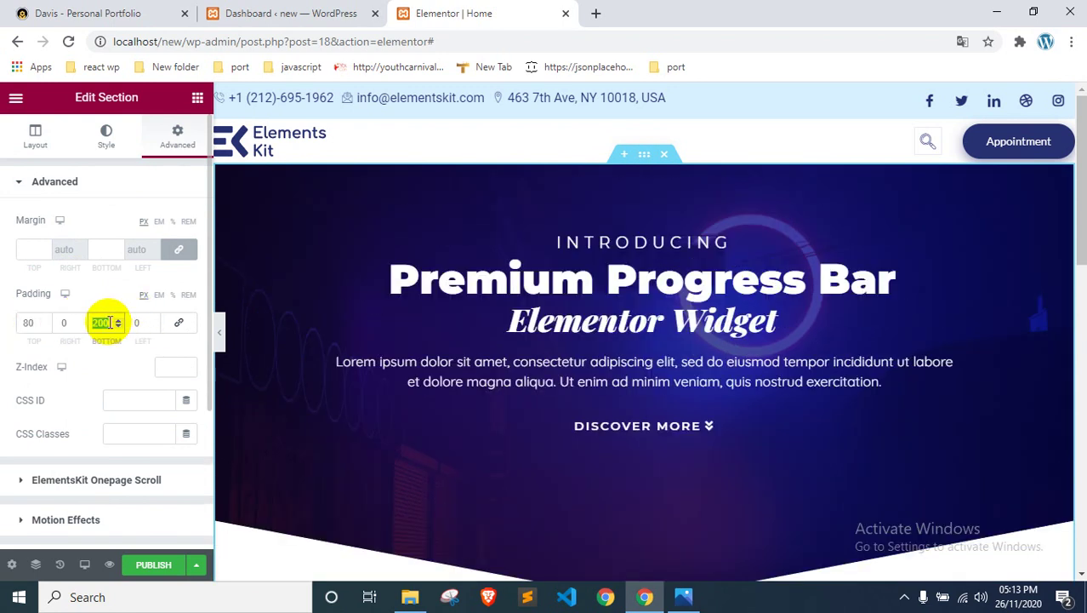
pyautogui.write('80')
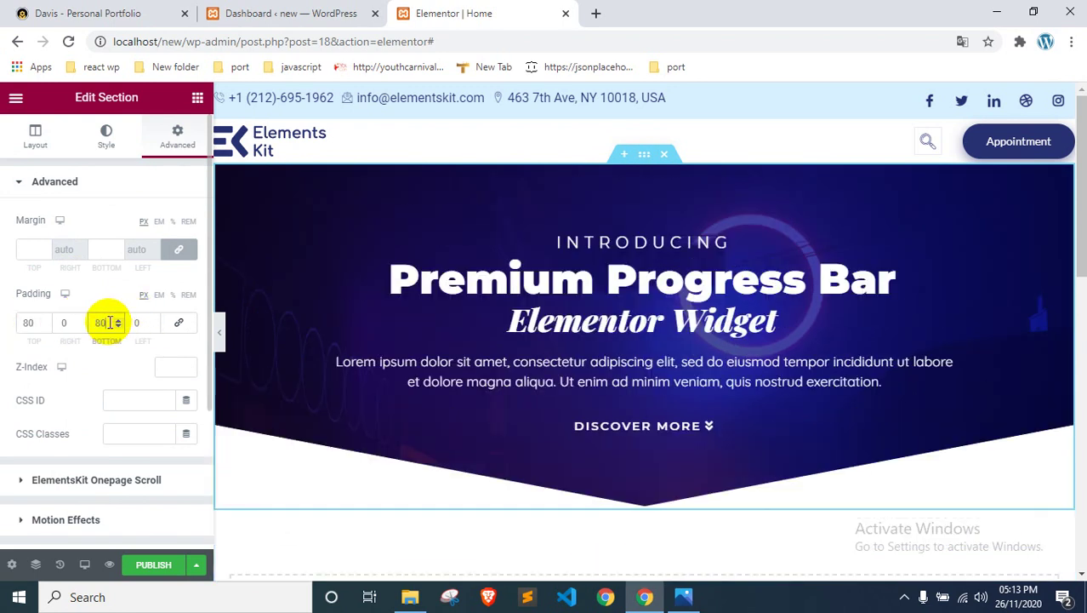
pyautogui.write('100')
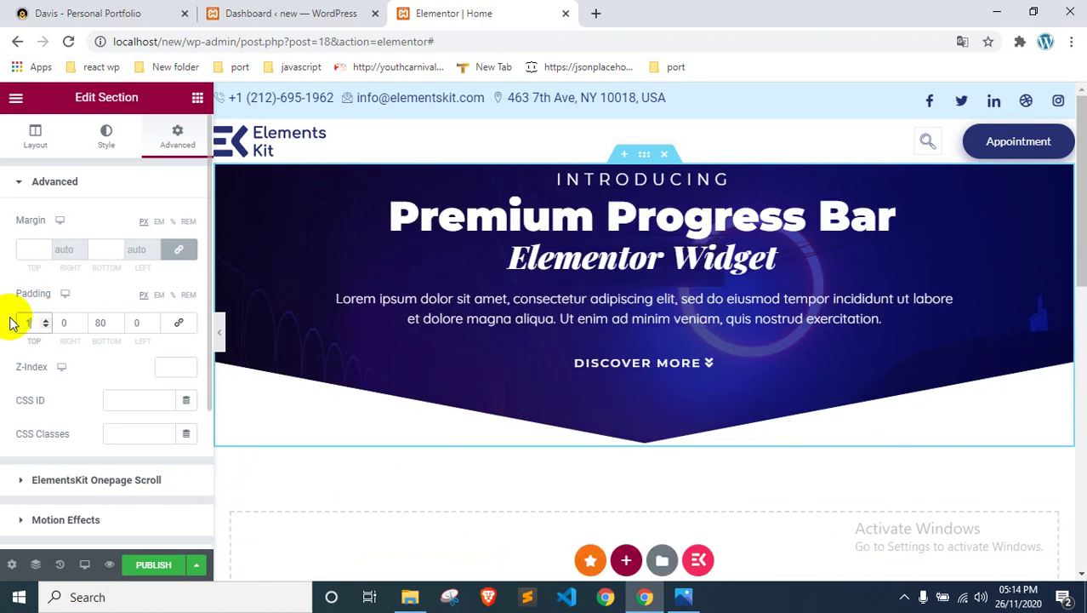
pyautogui.click(95, 322)
pyautogui.write('100')
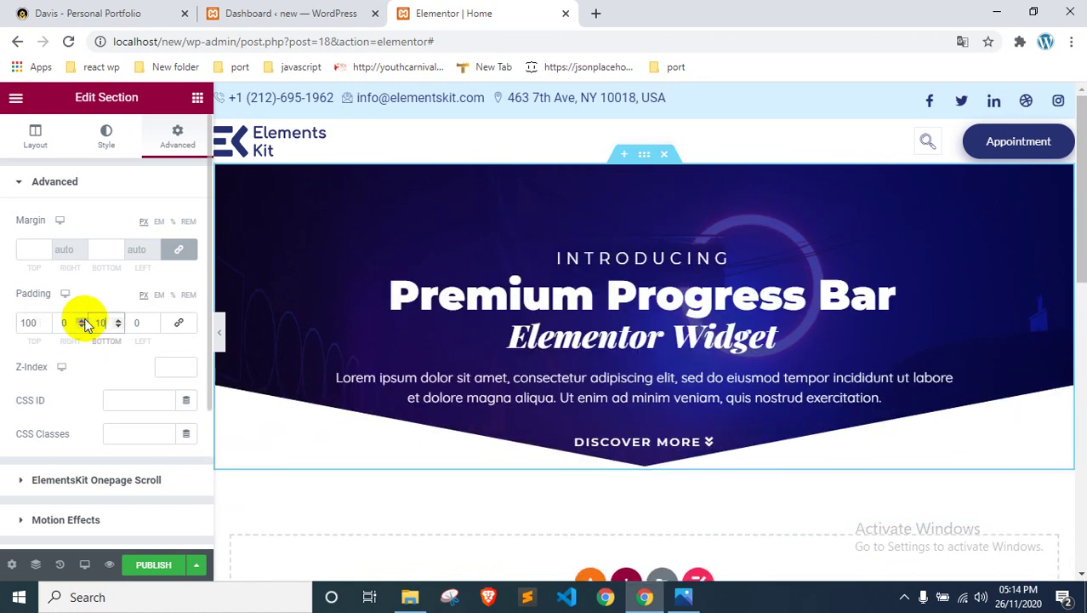
# Step: Publish the Home page, check its preview in a new tab, and return to the Elementor editor
pyautogui.click(147, 561)
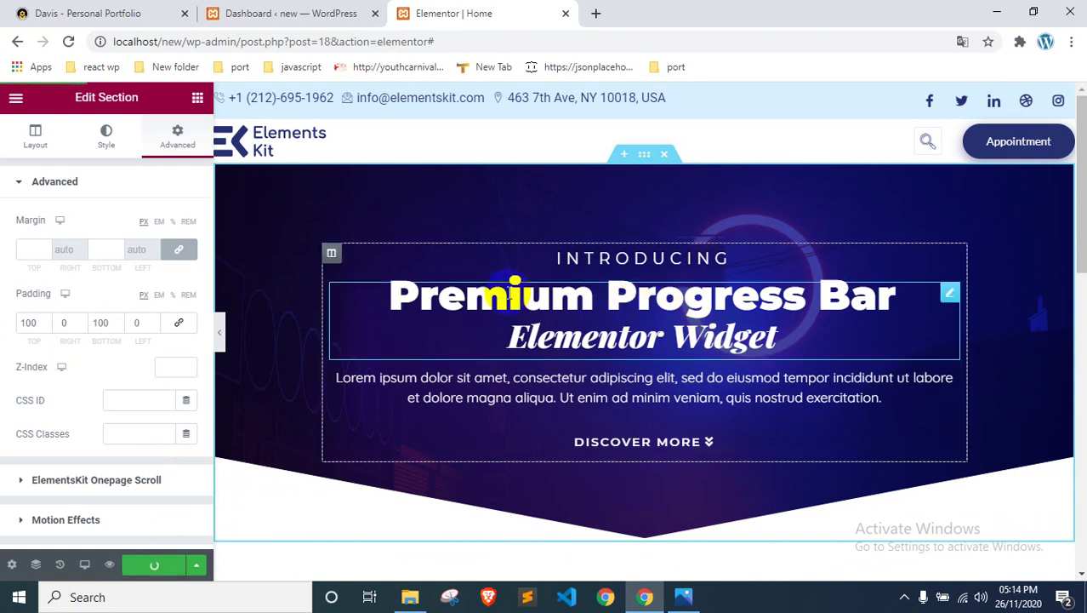
pyautogui.click(109, 564)
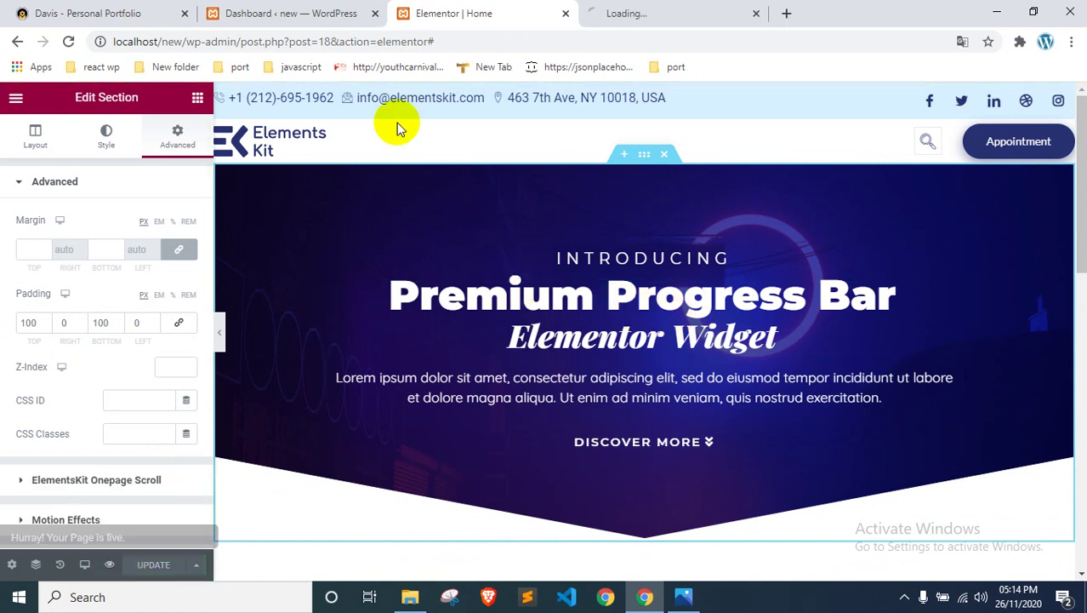
pyautogui.click(626, 10)
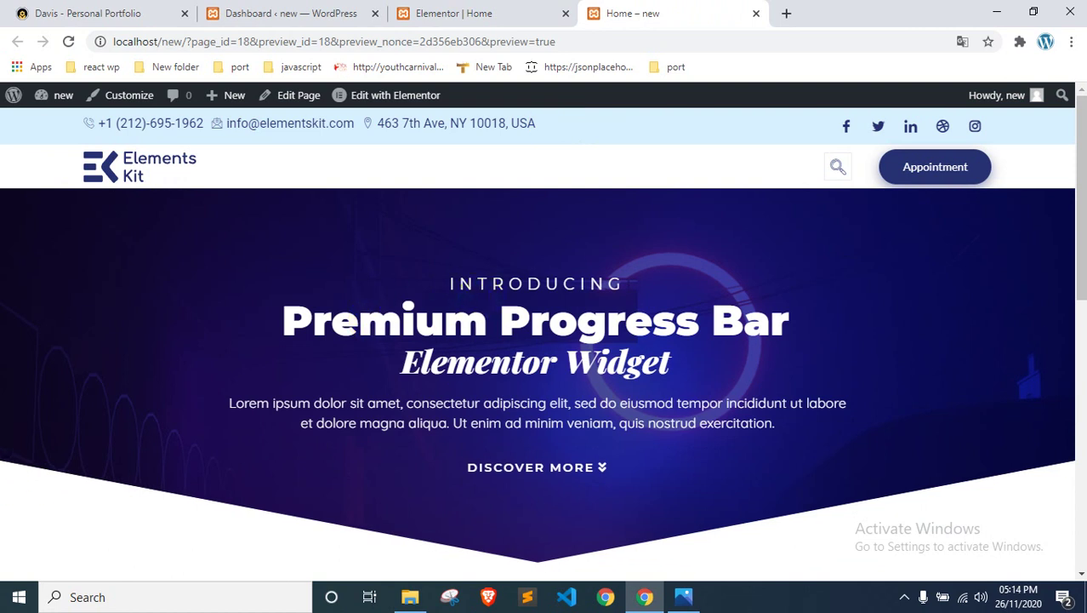
pyautogui.click(425, 14)
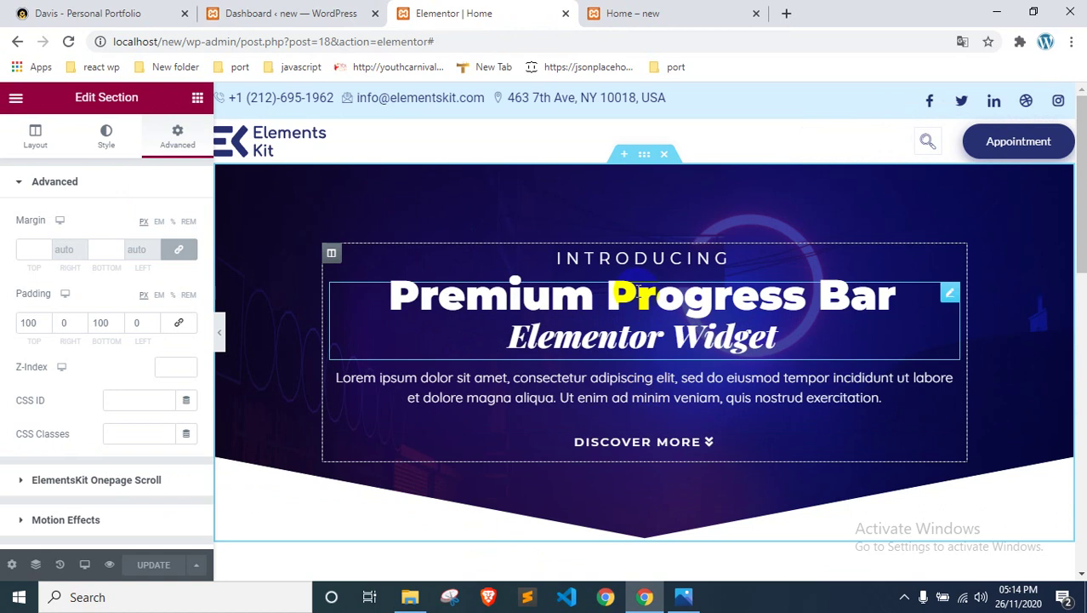
# Step: Remove the triangle at the hero section's lower edge by setting the bottom shape divider type to None
pyautogui.click(645, 158)
pyautogui.click(663, 274)
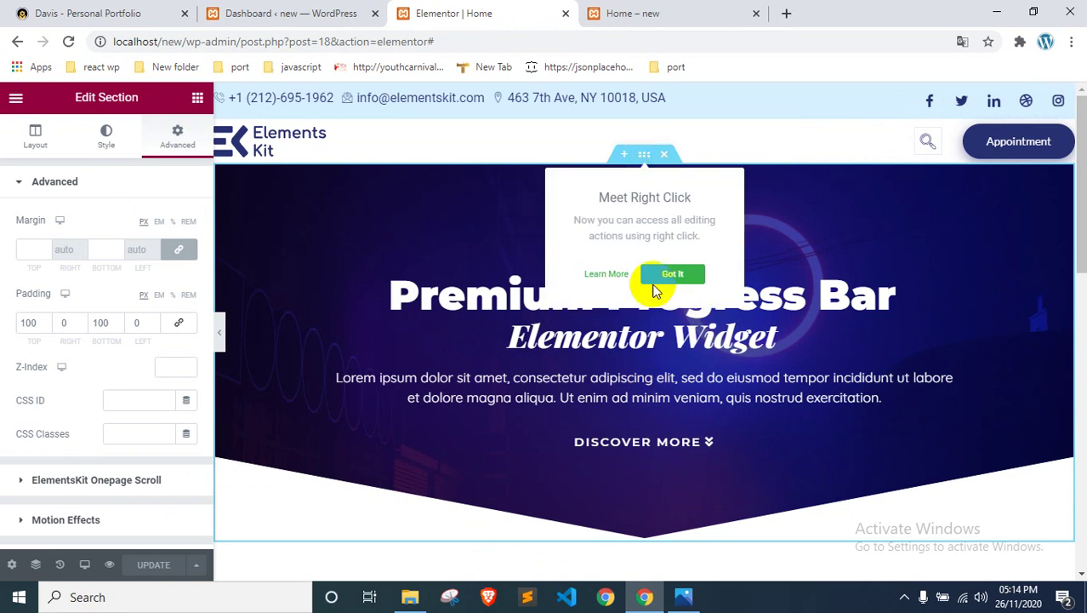
pyautogui.scroll(-3, 136, 297)
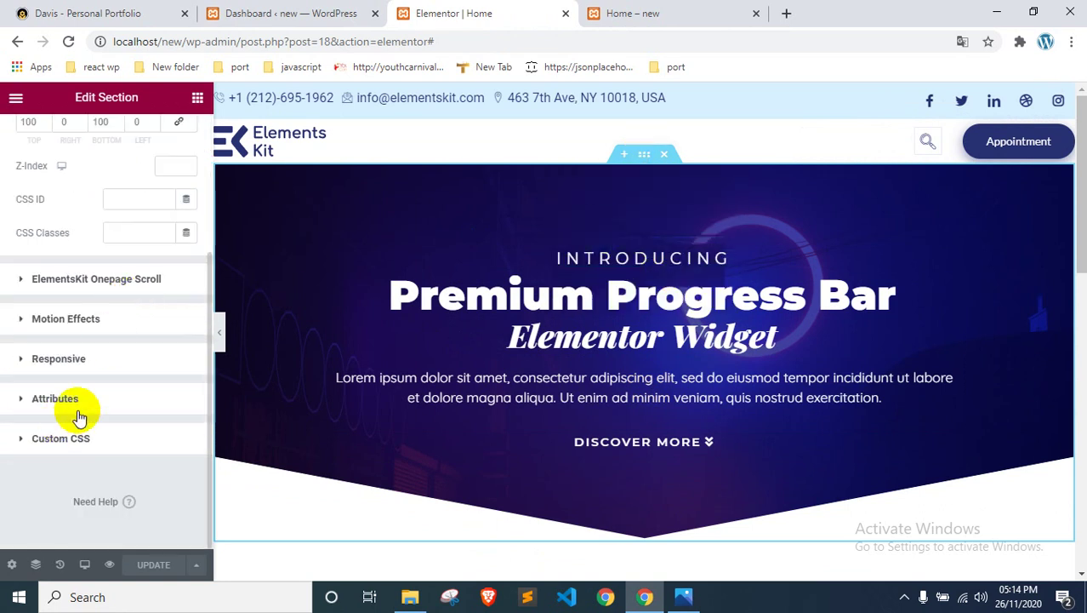
pyautogui.scroll(3, 89, 358)
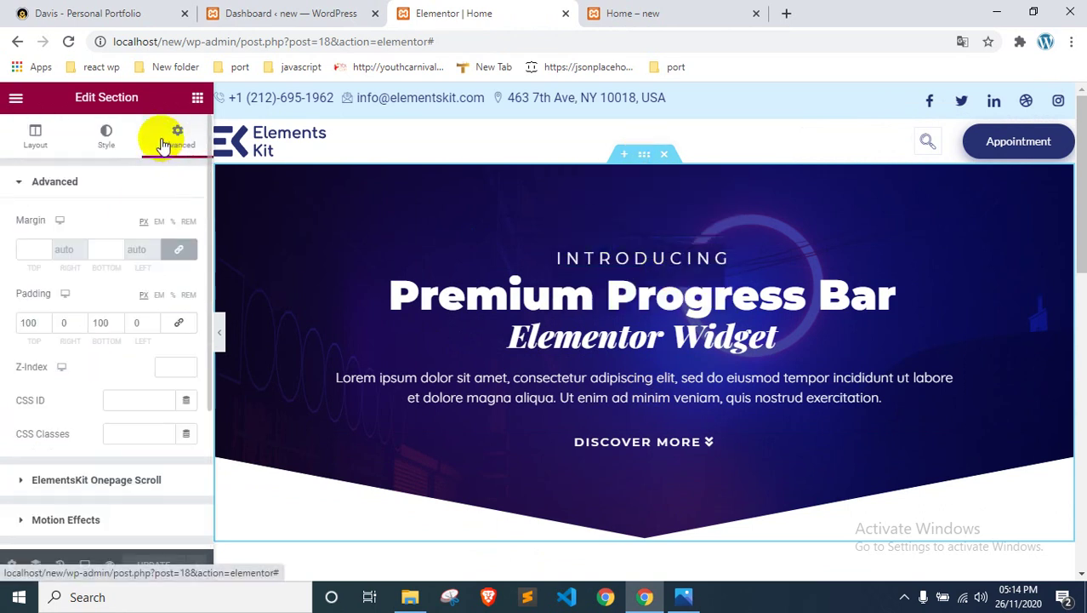
pyautogui.click(105, 135)
pyautogui.scroll(-5, 108, 323)
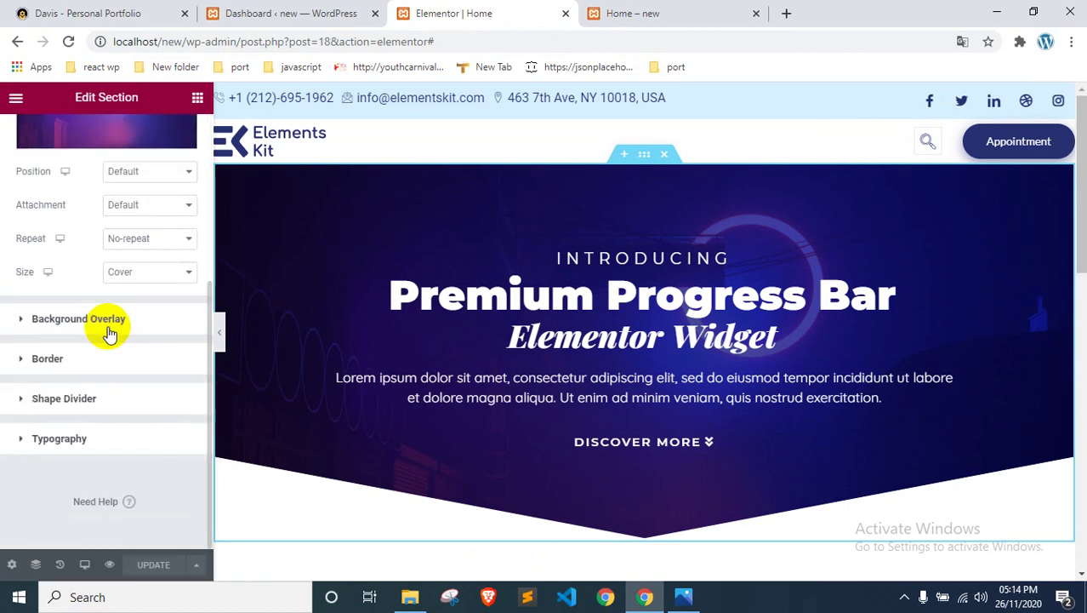
pyautogui.click(93, 399)
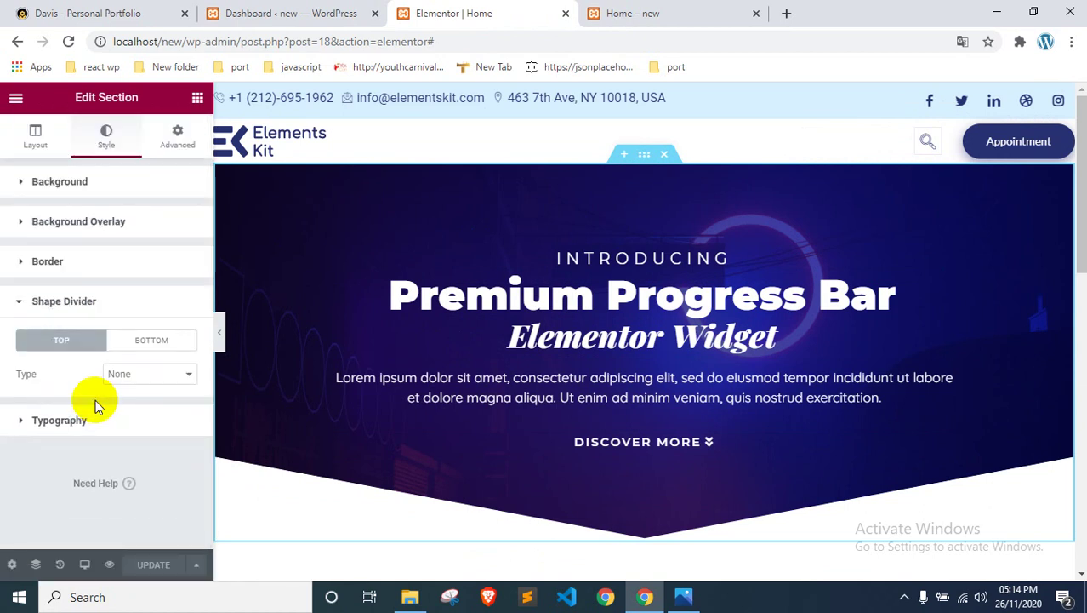
pyautogui.click(149, 339)
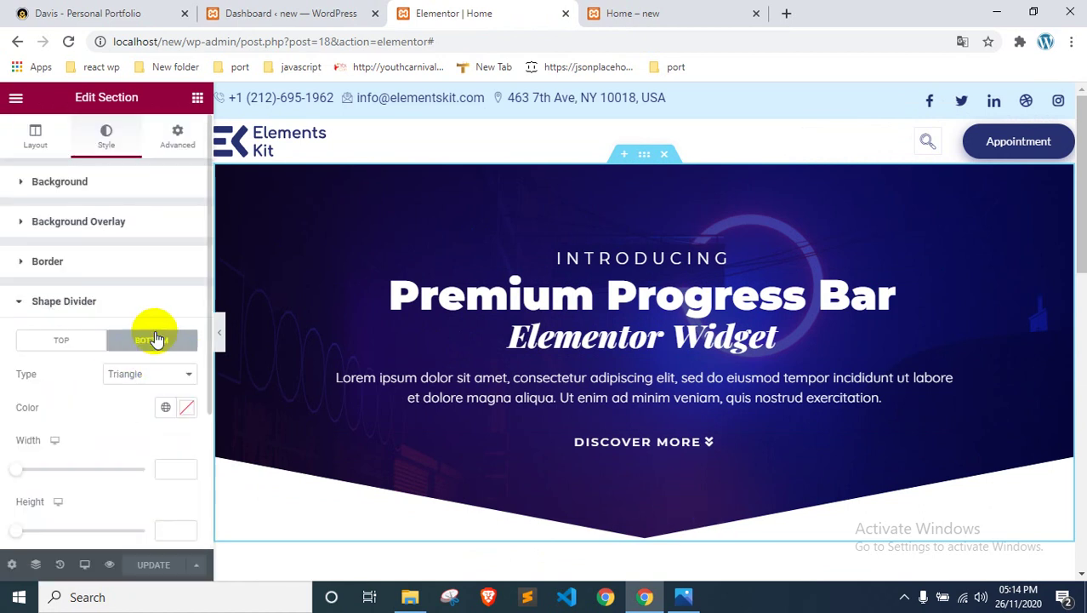
pyautogui.click(161, 374)
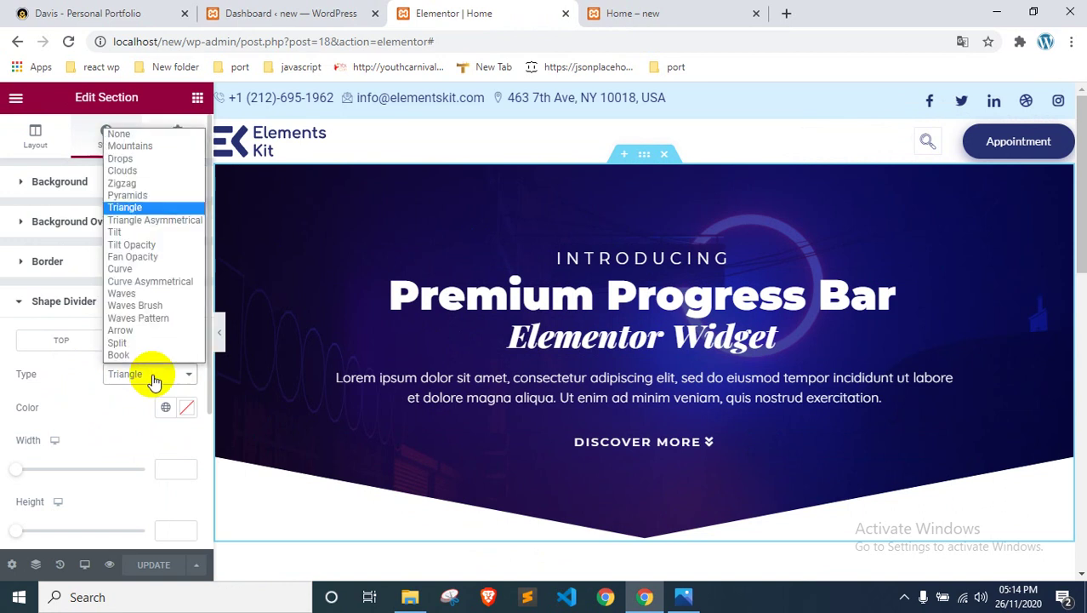
pyautogui.click(132, 133)
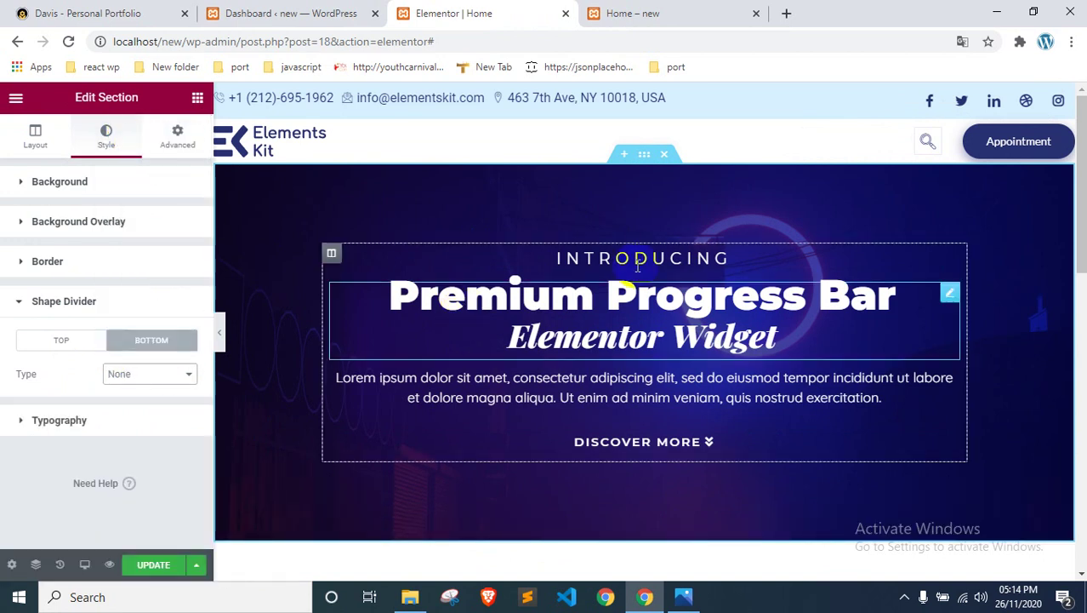
# Step: Try the Tilt Opacity and Curve Asymmetrical shapes as the hero section's bottom divider
pyautogui.click(132, 374)
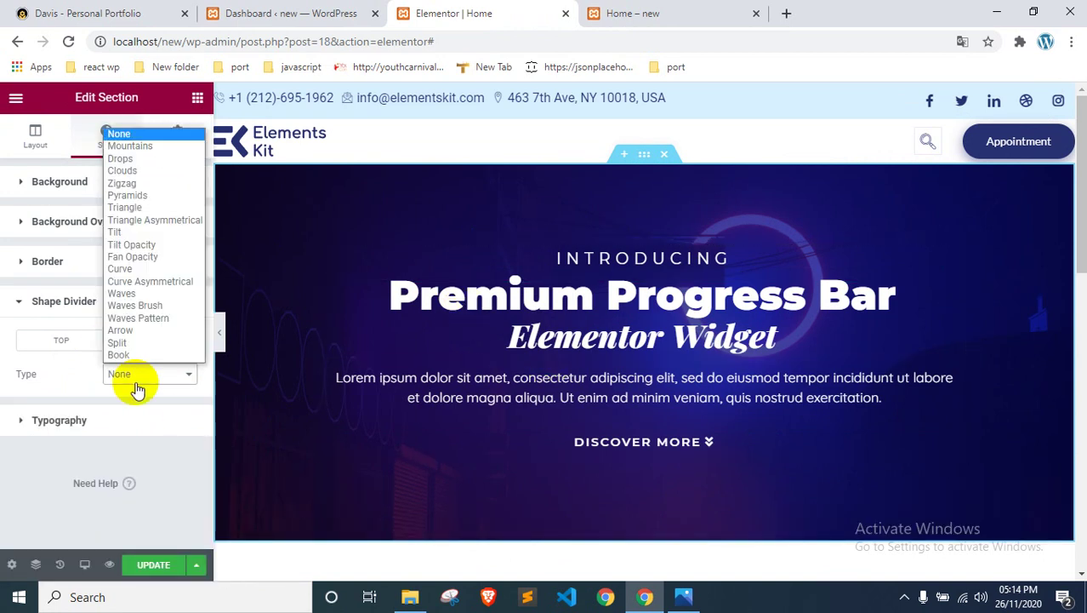
pyautogui.click(136, 242)
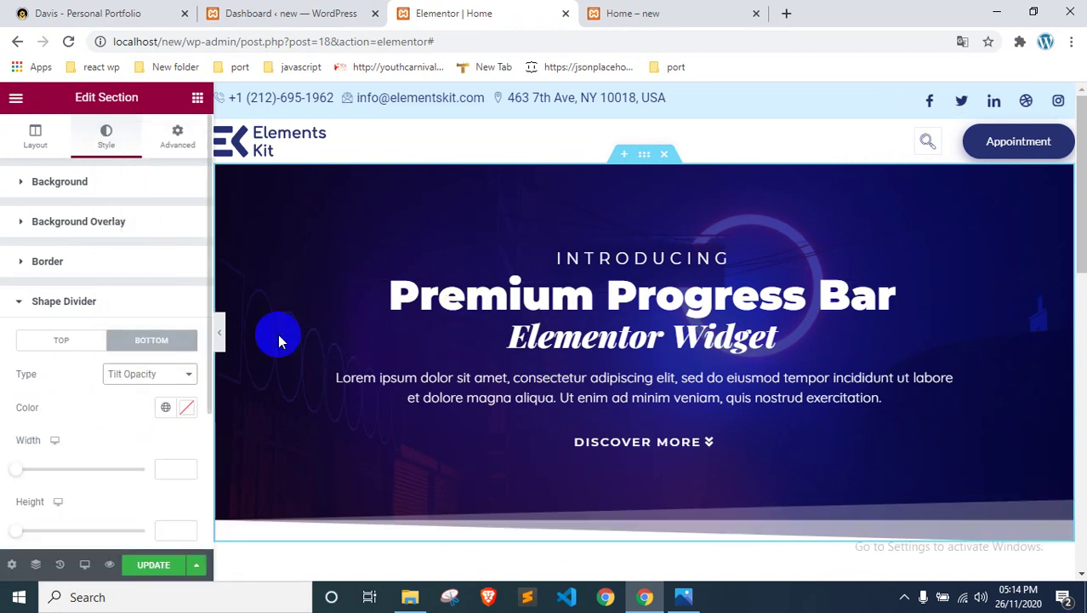
pyautogui.click(141, 374)
pyautogui.click(152, 280)
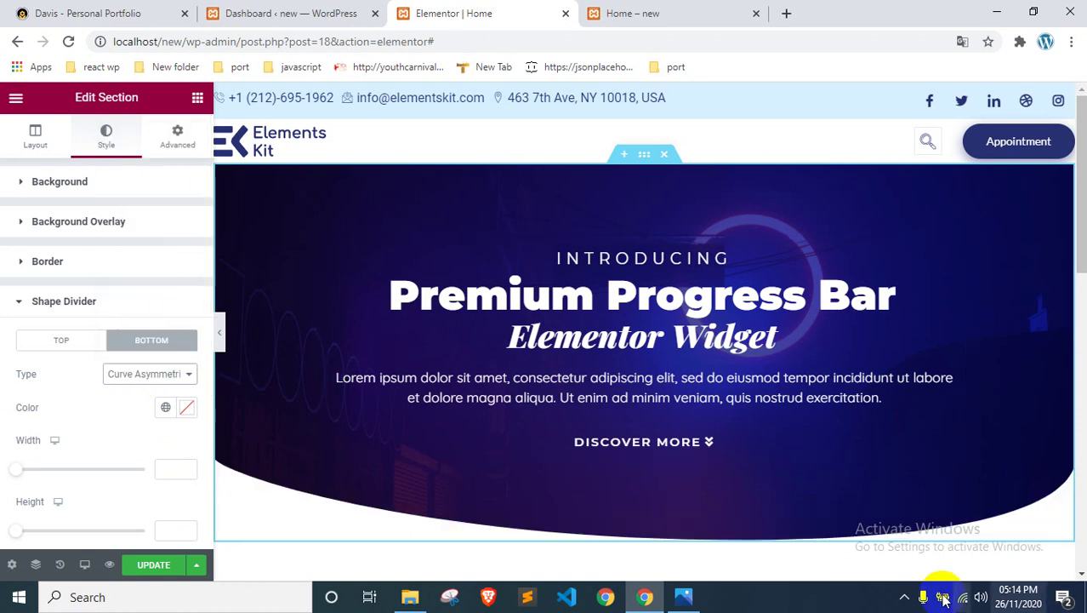
pyautogui.click(904, 601)
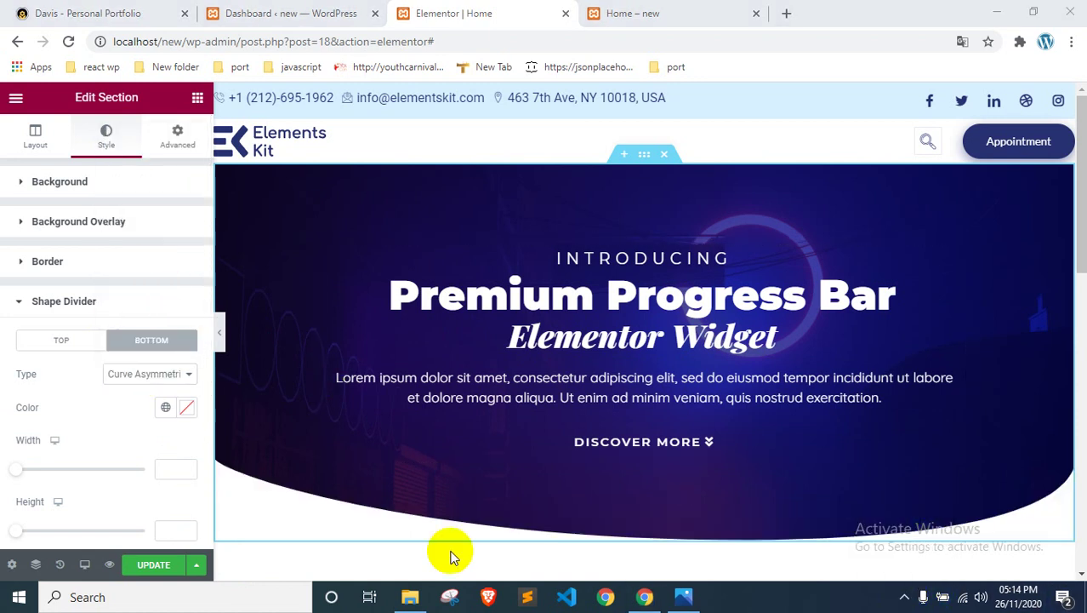
pyautogui.click(906, 599)
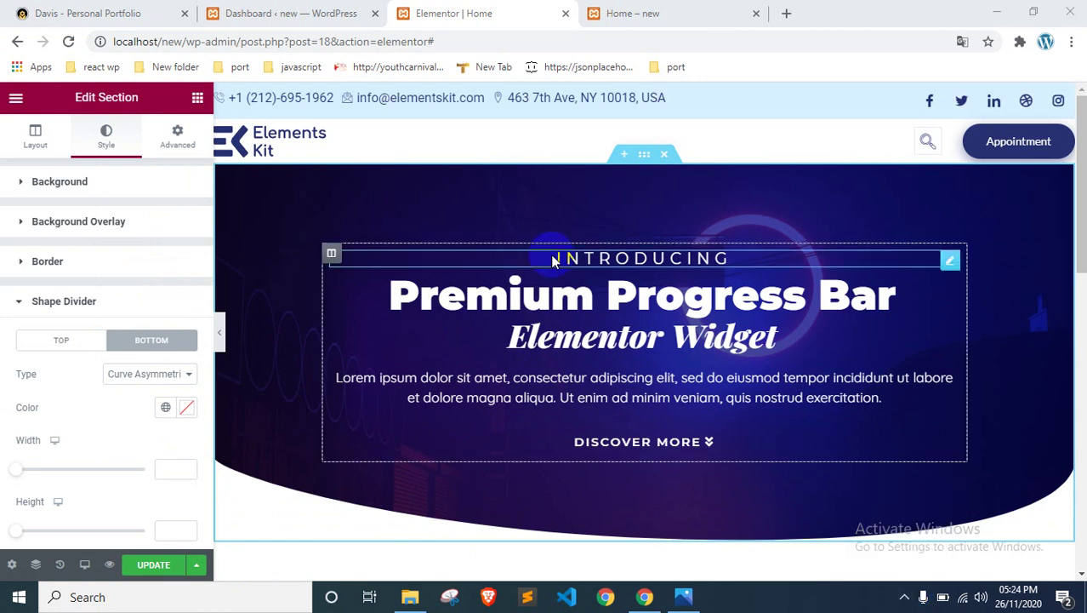
pyautogui.scroll(-2, 551, 254)
pyautogui.scroll(2, 551, 254)
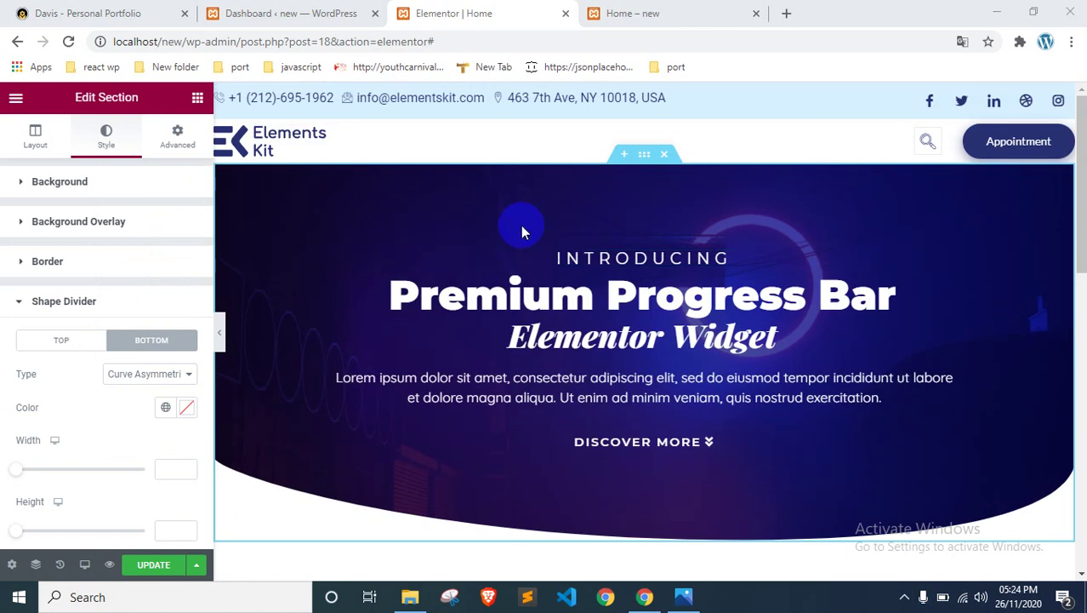
# Step: Try the Fan Opacity shape as the hero section's bottom divider, look it over, and set the divider type back to None
pyautogui.click(143, 383)
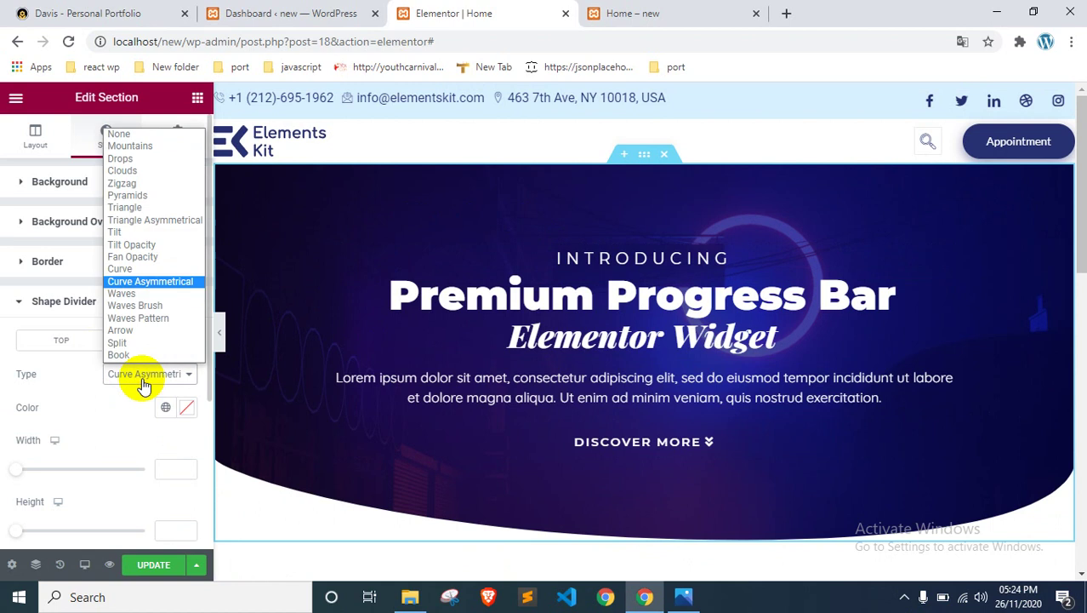
pyautogui.click(153, 256)
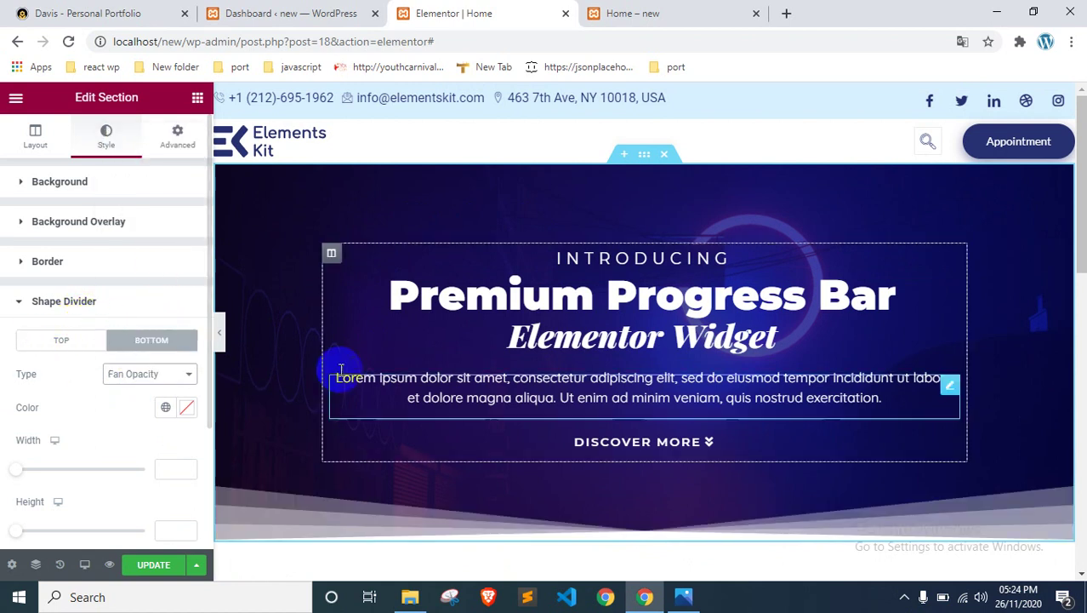
pyautogui.scroll(-2, 359, 350)
pyautogui.scroll(2, 527, 365)
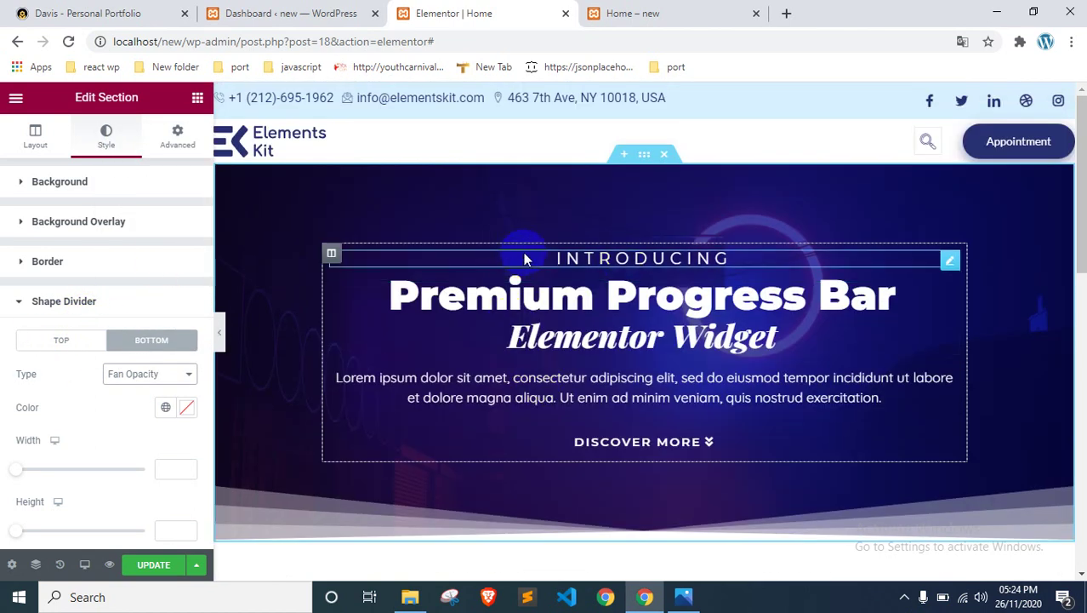
pyautogui.scroll(-2, 456, 327)
pyautogui.scroll(2, 458, 328)
pyautogui.click(115, 374)
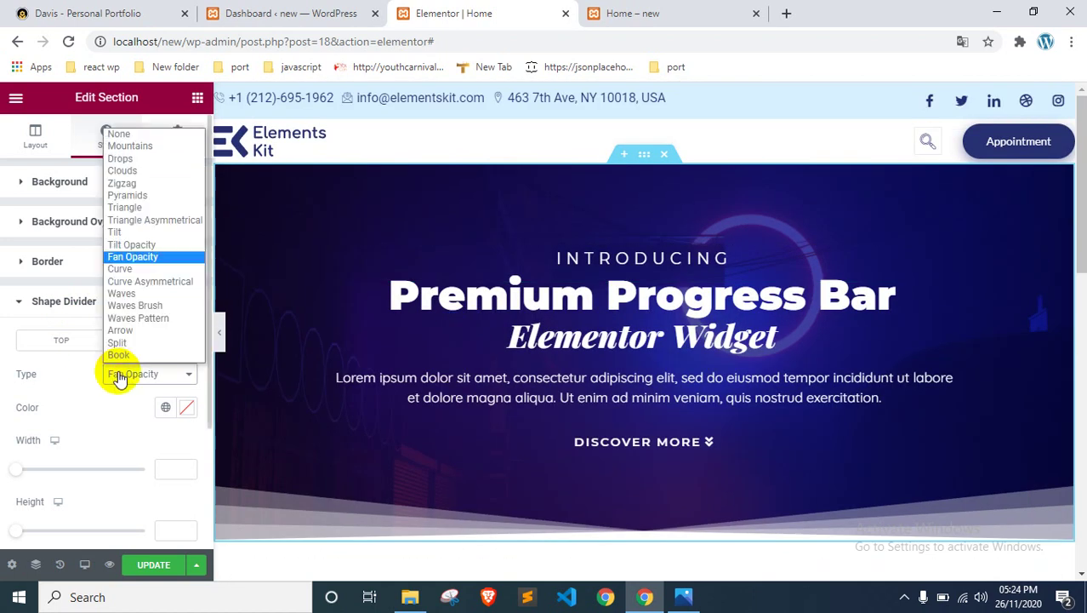
pyautogui.click(141, 136)
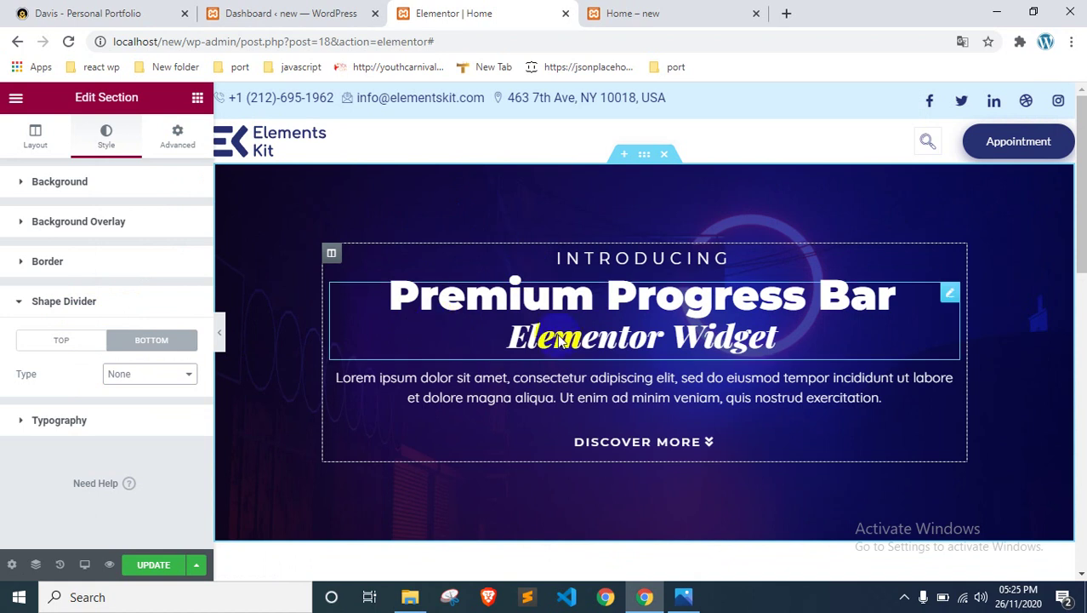
# Step: Set the hero section's top shape divider type to Curve Asymmetrical
pyautogui.click(61, 341)
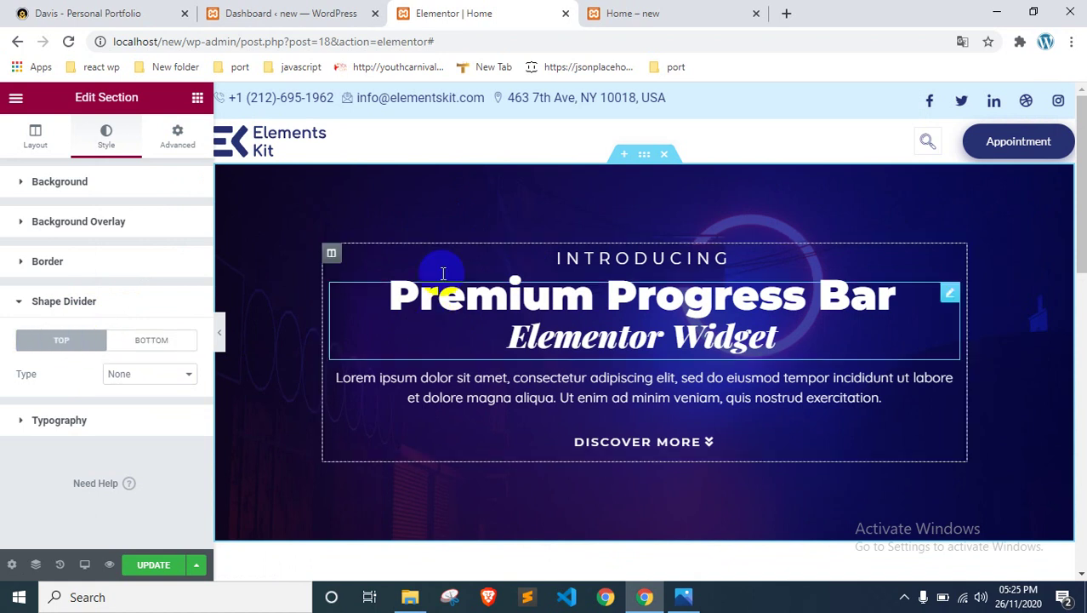
pyautogui.click(128, 375)
pyautogui.click(141, 281)
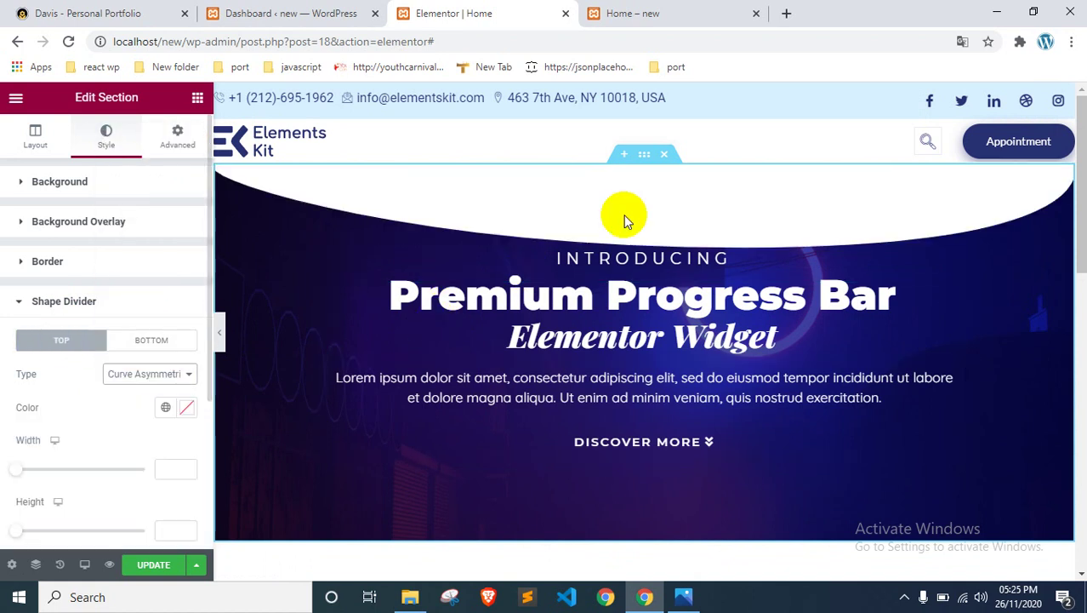
# Step: Try the Waves Brush shape as the hero section's top divider, then set the top divider type to None
pyautogui.click(128, 374)
pyautogui.click(136, 305)
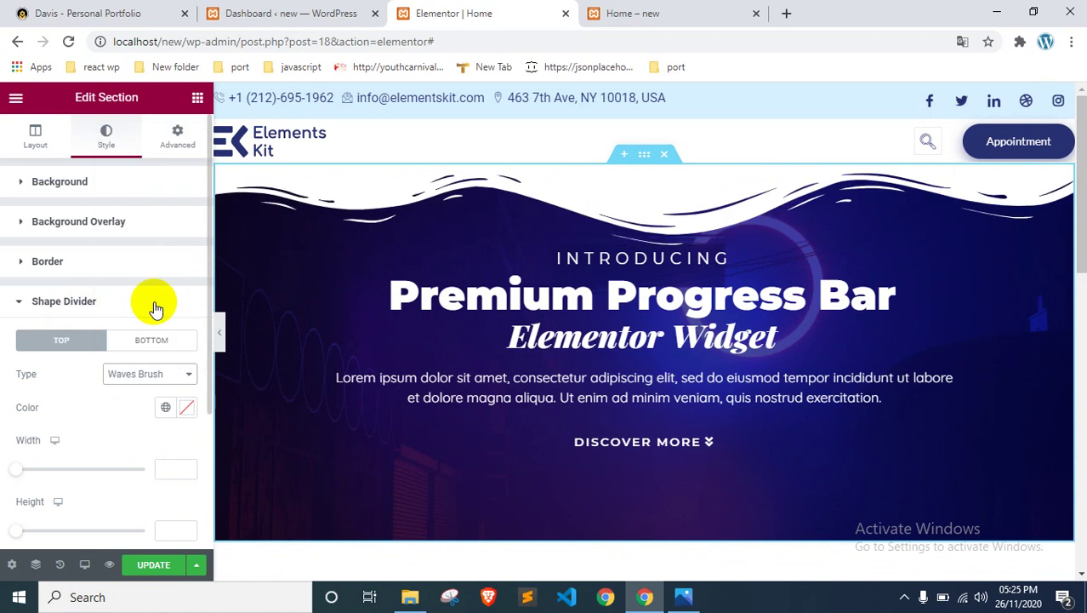
pyautogui.click(127, 373)
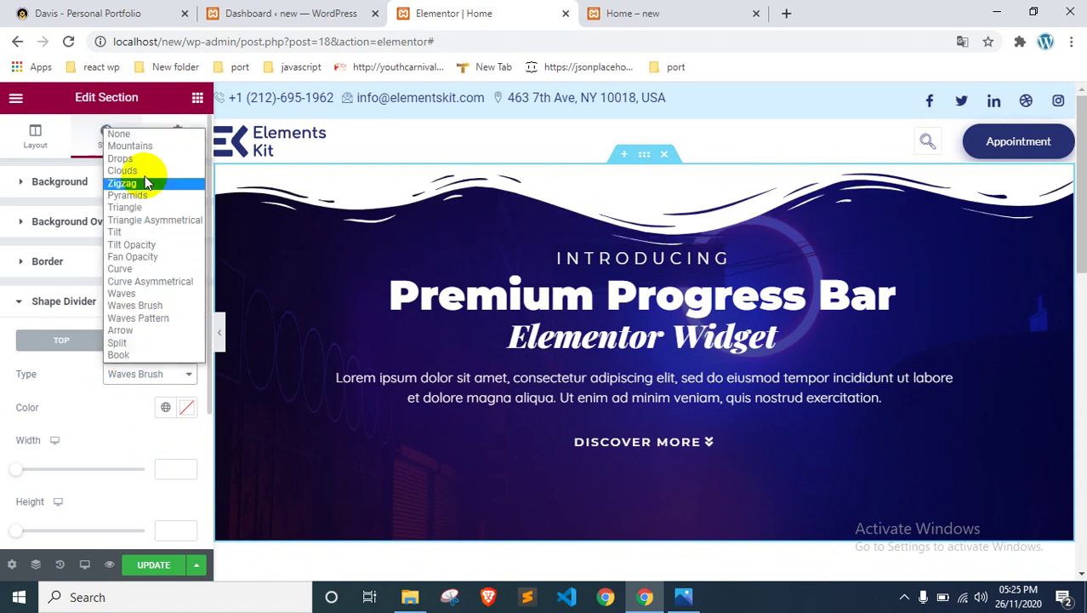
pyautogui.click(140, 140)
pyautogui.click(143, 342)
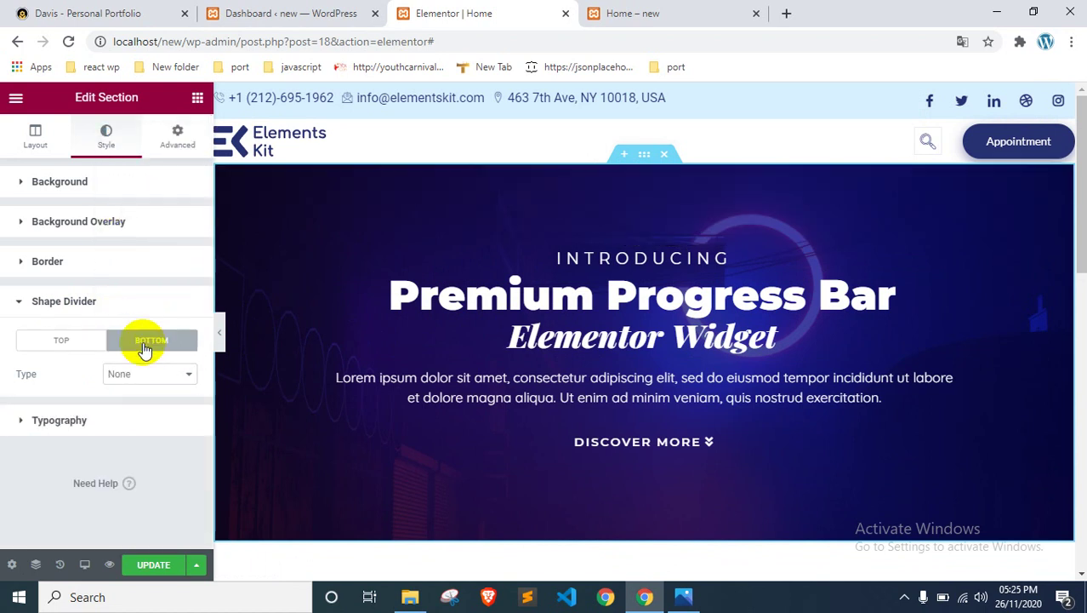
pyautogui.click(77, 304)
# Step: Save the edited Home page and reload its preview to look over the hero section
pyautogui.scroll(-3, 563, 272)
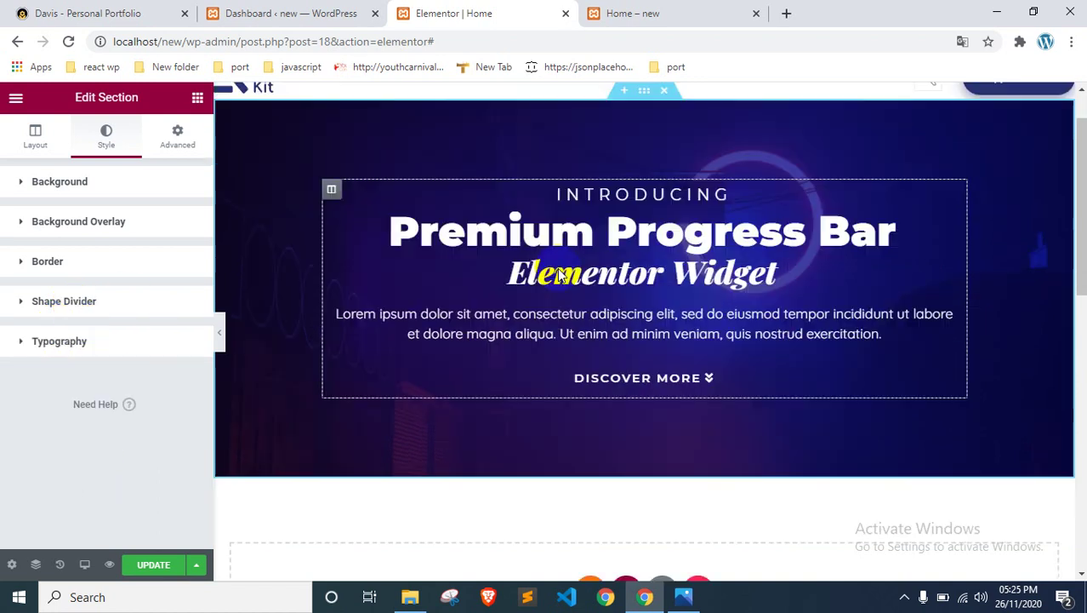
pyautogui.scroll(3, 461, 396)
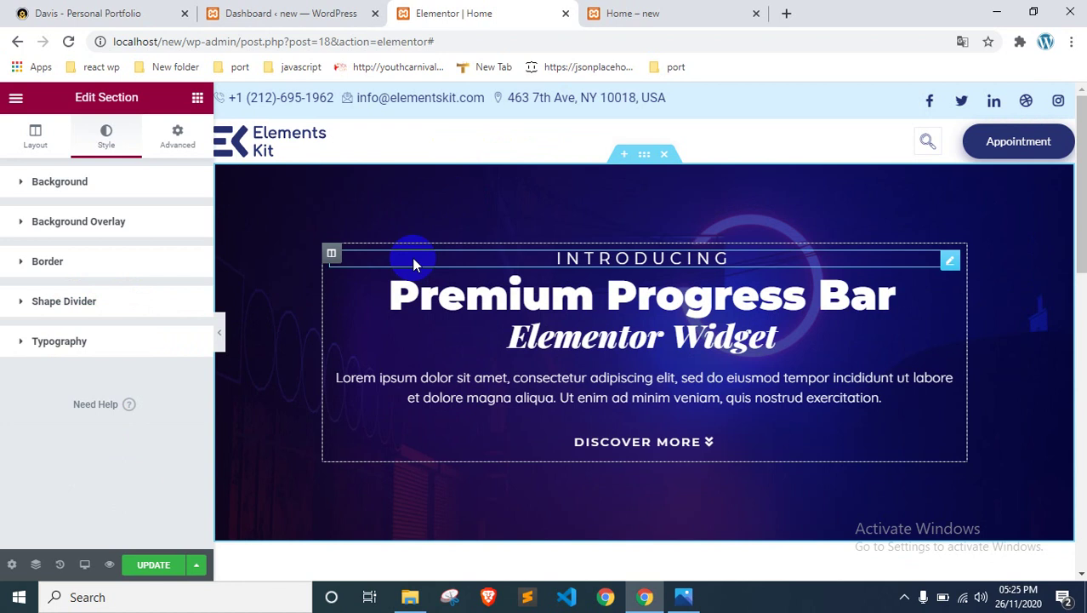
pyautogui.click(440, 179)
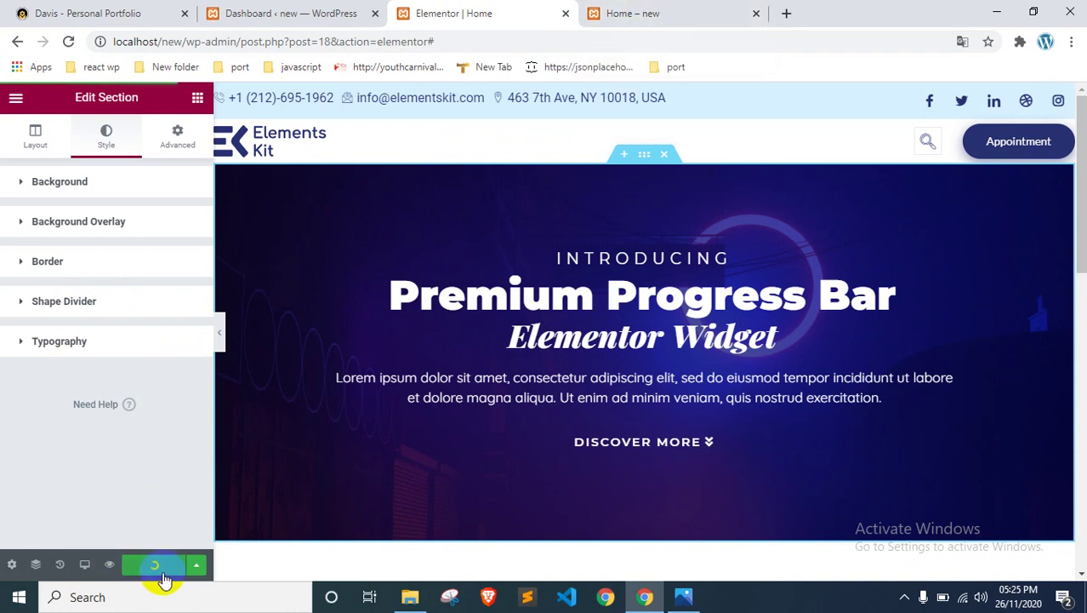
pyautogui.click(626, 10)
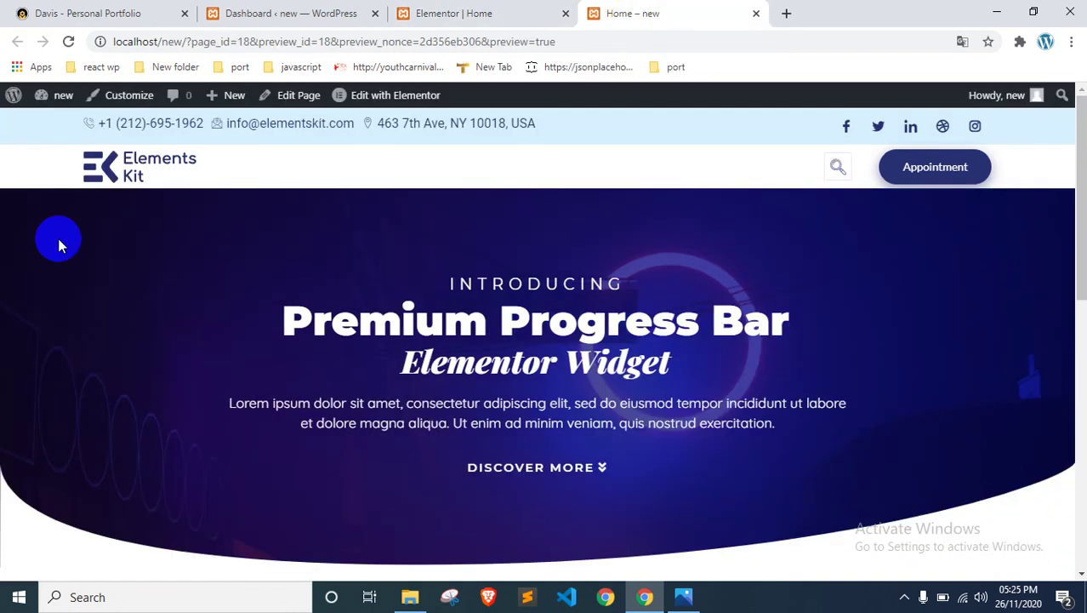
pyautogui.rightClick(31, 244)
pyautogui.click(48, 287)
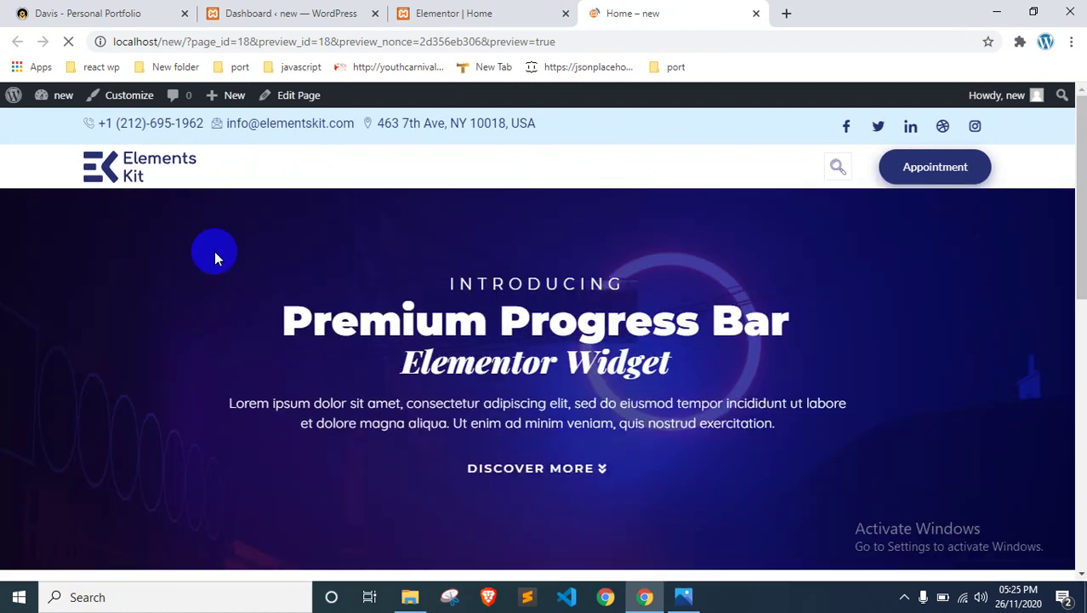
pyautogui.scroll(-3, 253, 317)
pyautogui.scroll(3, 252, 318)
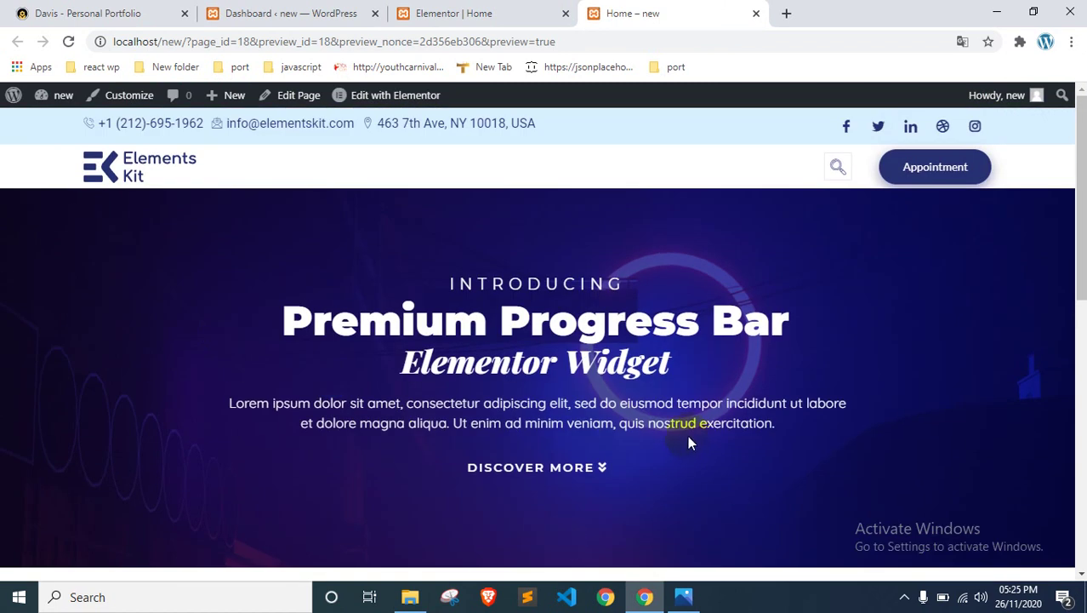
pyautogui.scroll(-2, 690, 442)
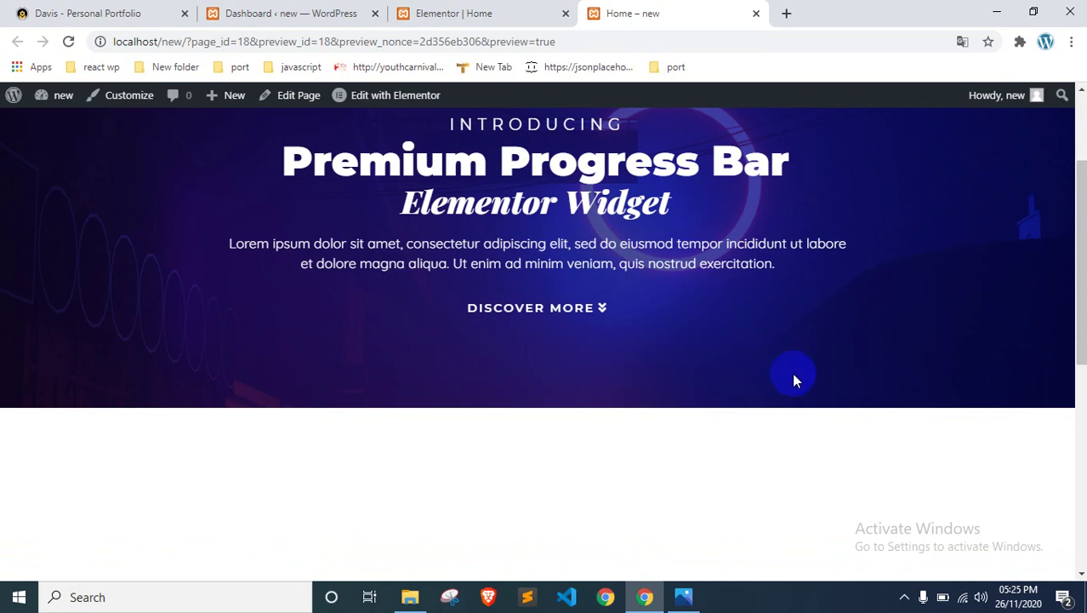
pyautogui.scroll(2, 792, 379)
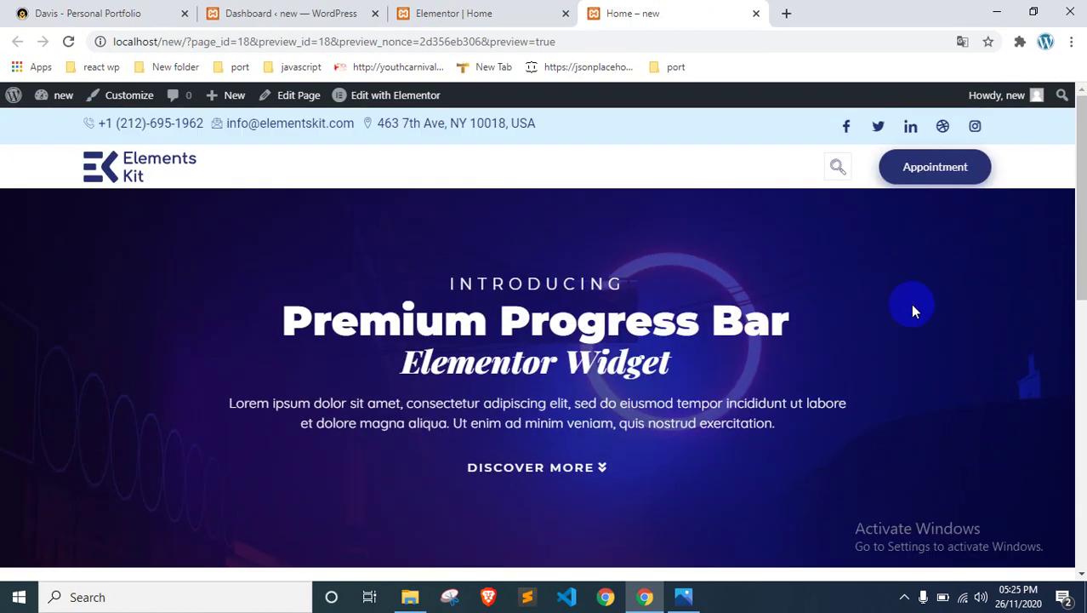
# Step: Search Google for "personal portfolio website" in a new browser tab
pyautogui.click(504, 10)
pyautogui.click(85, 12)
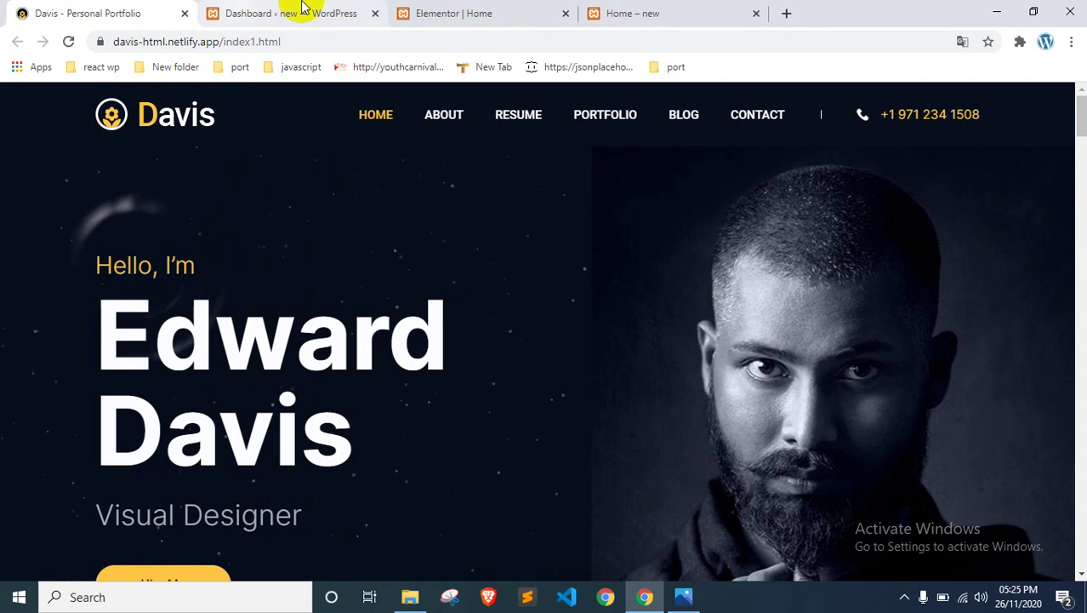
pyautogui.click(686, 9)
pyautogui.click(787, 15)
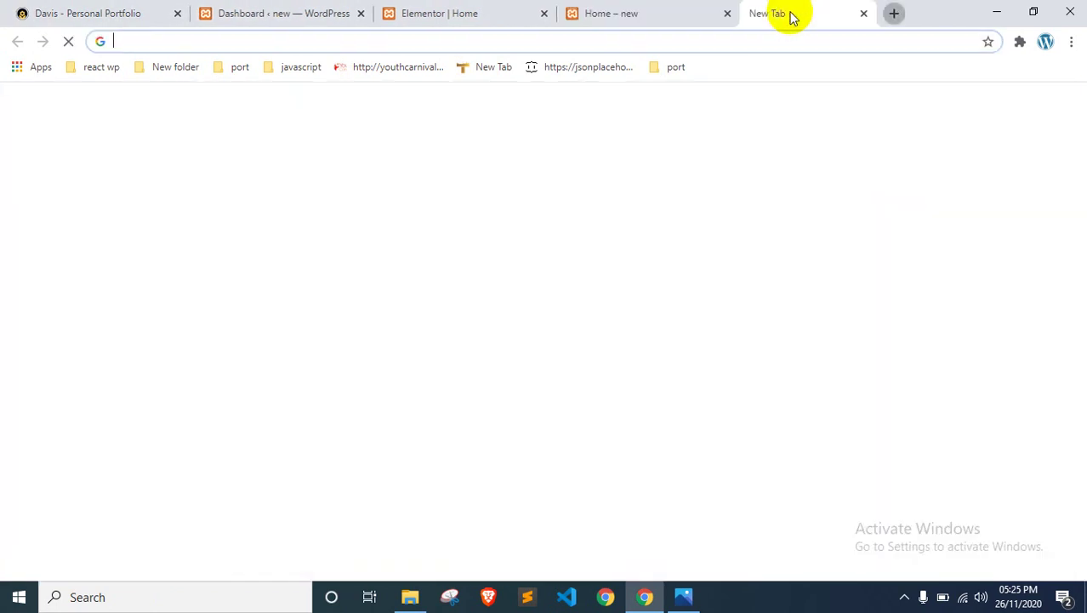
pyautogui.write('per')
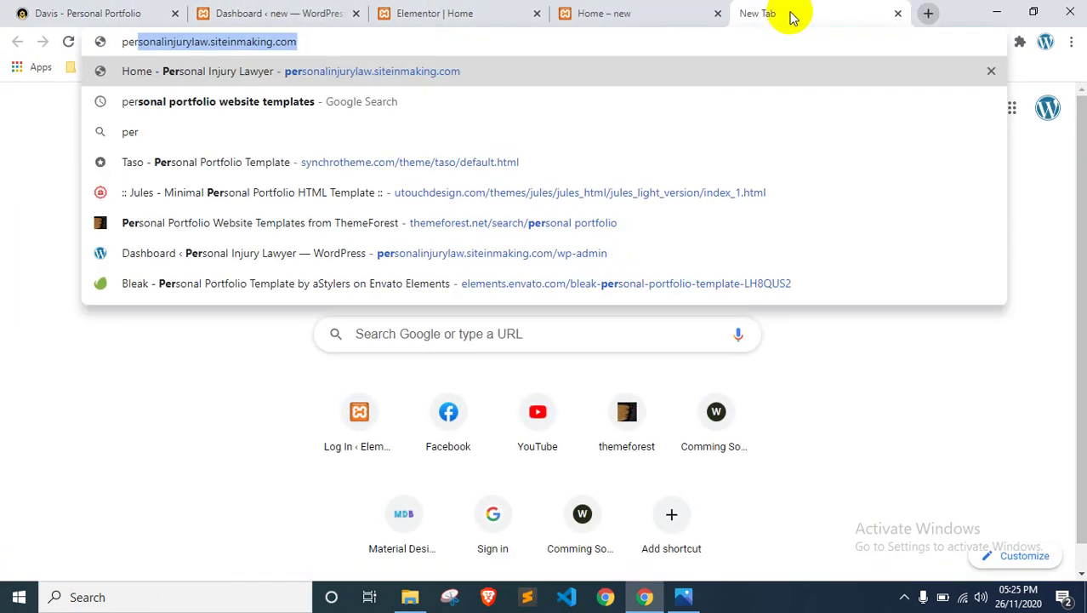
pyautogui.press('Down')
pyautogui.press('BackSpace')
pyautogui.press('BackSpace')
pyautogui.press('BackSpace')
pyautogui.press('BackSpace')
pyautogui.press('BackSpace')
pyautogui.press('BackSpace')
pyautogui.press('BackSpace')
pyautogui.press('BackSpace')
pyautogui.press('BackSpace')
pyautogui.press('BackSpace')
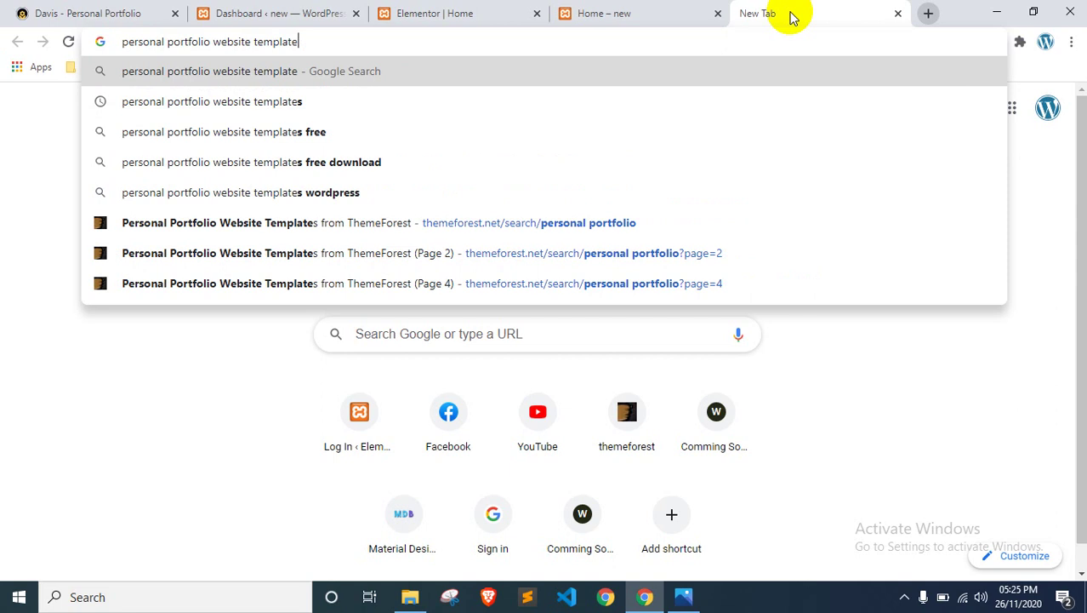
pyautogui.press('Return')
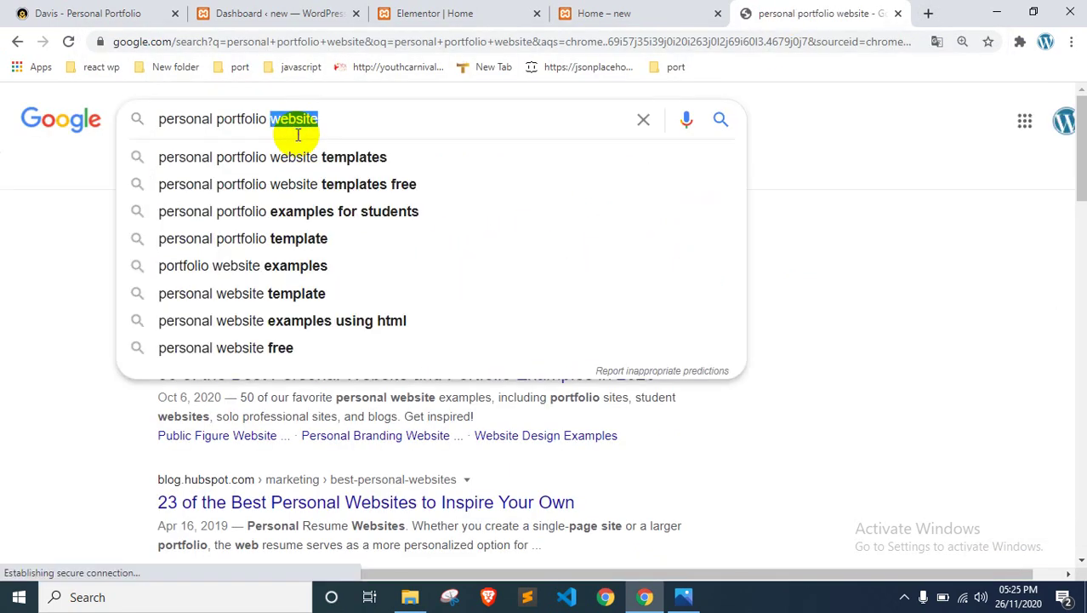
# Step: Go to themeforest.net and search its templates for "personal portfolio"
pyautogui.tripleClick(293, 136)
pyautogui.click(394, 41)
pyautogui.write('the')
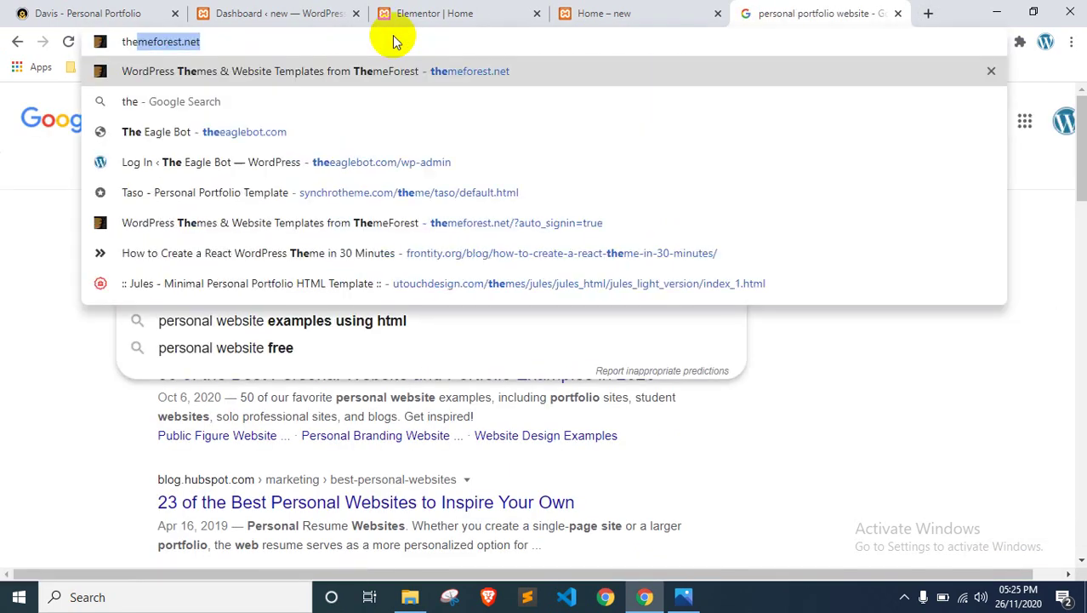
pyautogui.press('Return')
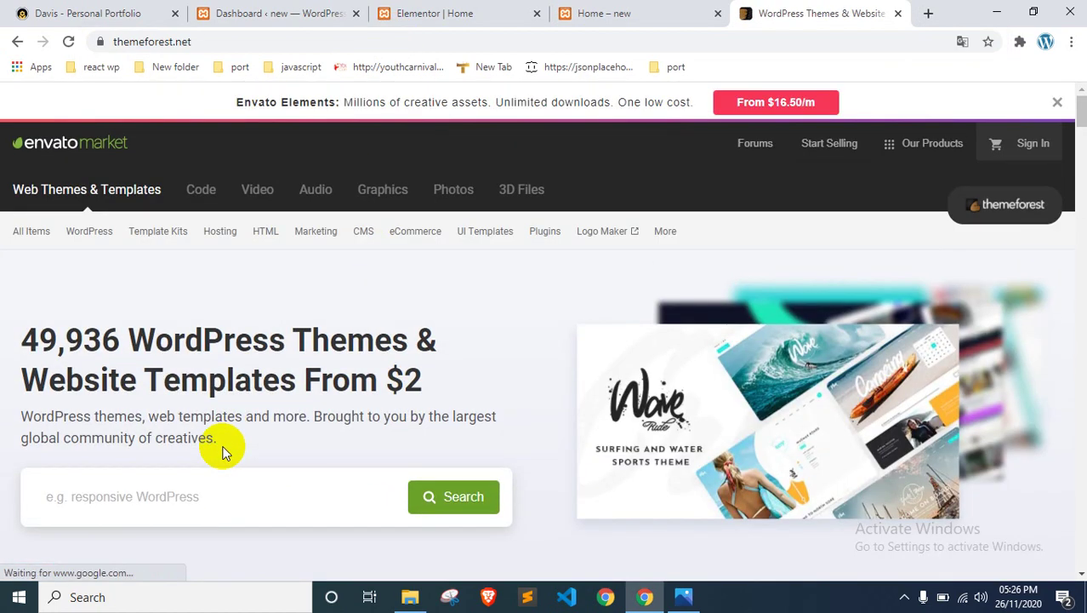
pyautogui.click(173, 486)
pyautogui.click(79, 542)
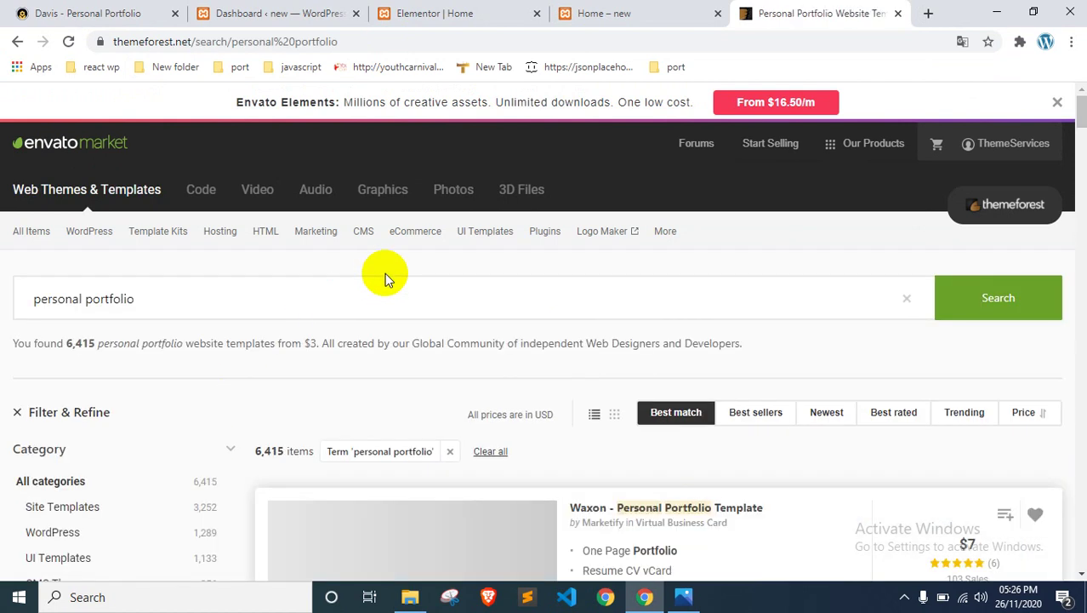
# Step: Look through the personal portfolio search results for a suitable design and open the Mim WordPress theme in a new tab
pyautogui.scroll(-6, 480, 300)
pyautogui.scroll(1, 480, 299)
pyautogui.scroll(-5, 481, 299)
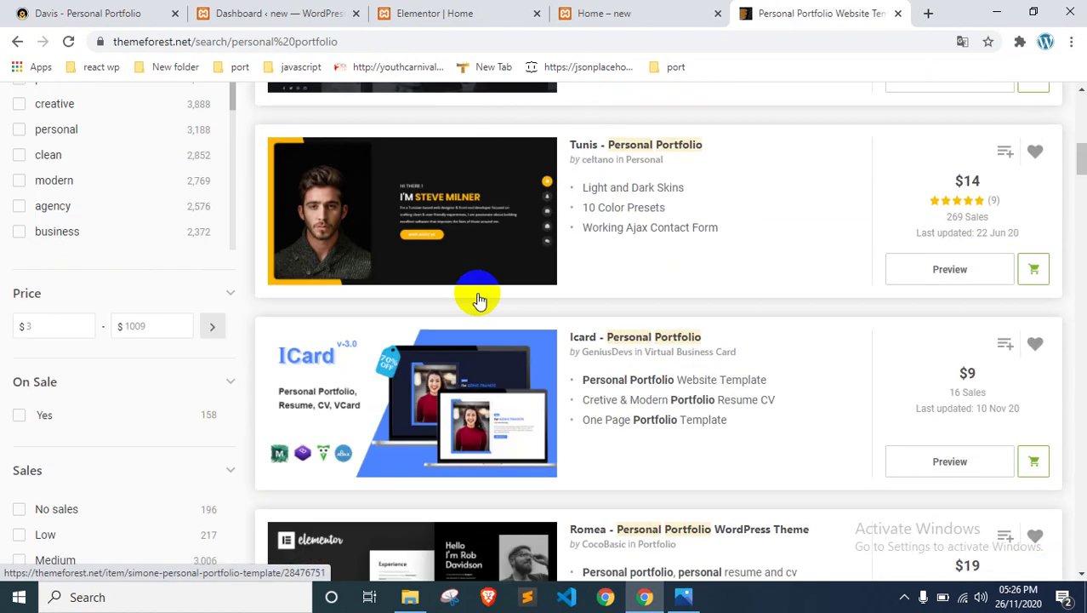
pyautogui.scroll(1, 481, 299)
pyautogui.scroll(-5, 481, 299)
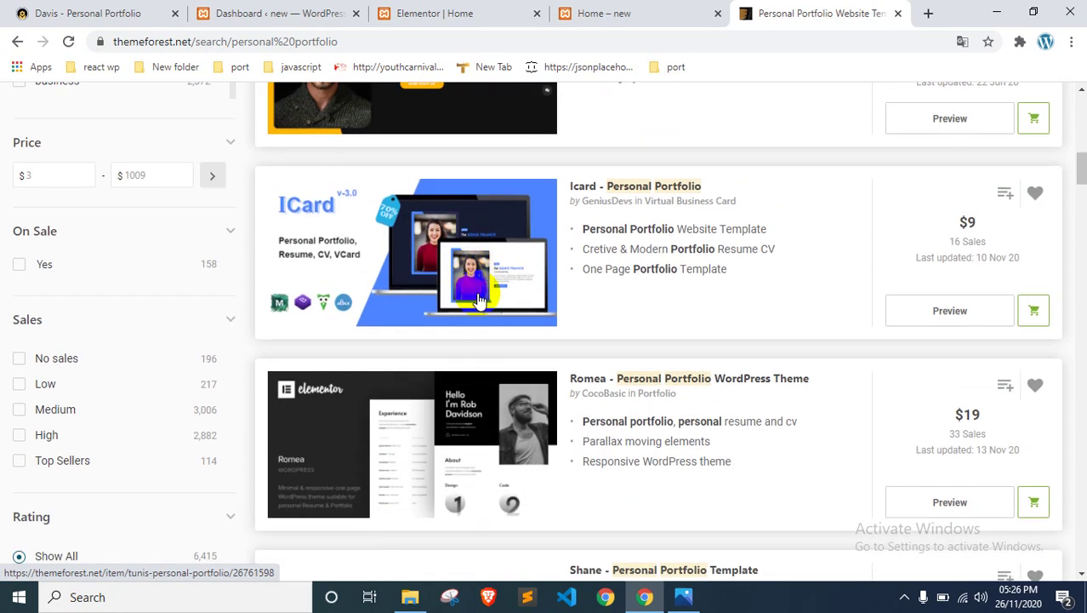
pyautogui.scroll(-7, 479, 300)
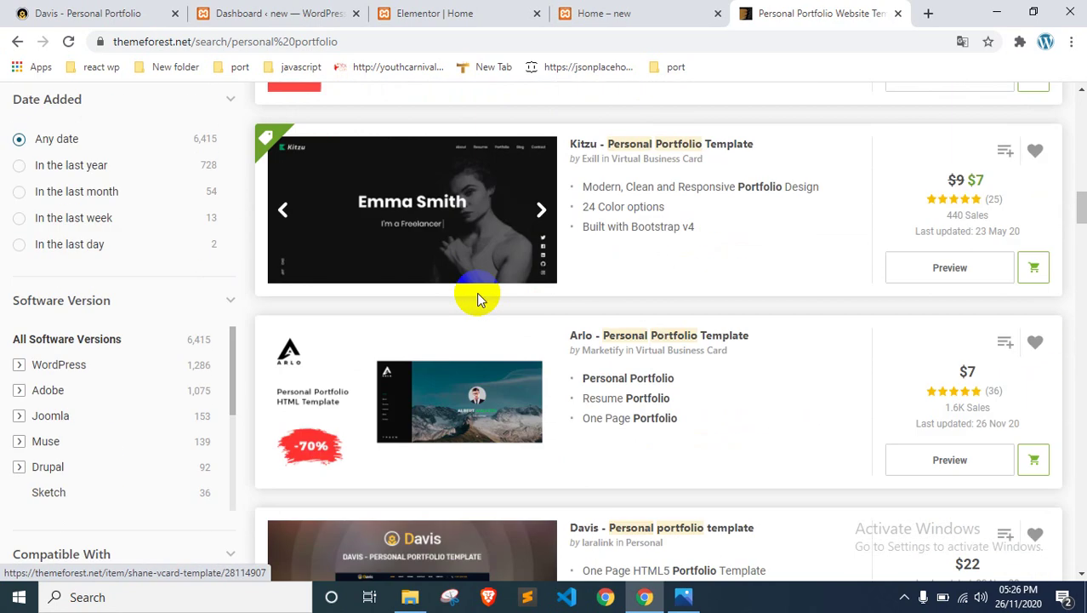
pyautogui.scroll(-6, 478, 294)
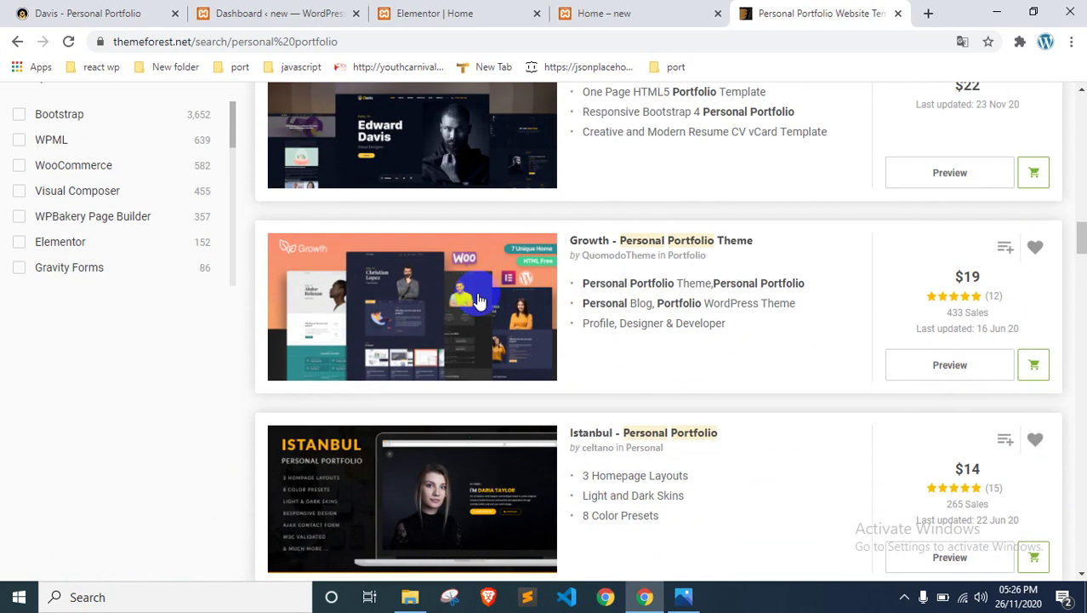
pyautogui.scroll(-3, 478, 296)
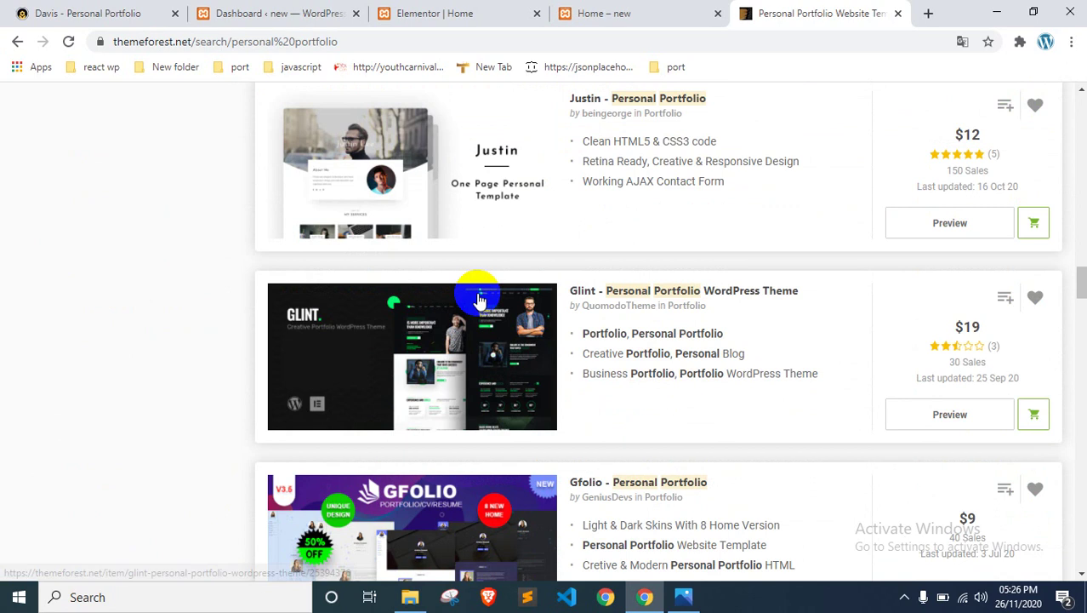
pyautogui.scroll(-4, 461, 348)
pyautogui.scroll(-5, 460, 348)
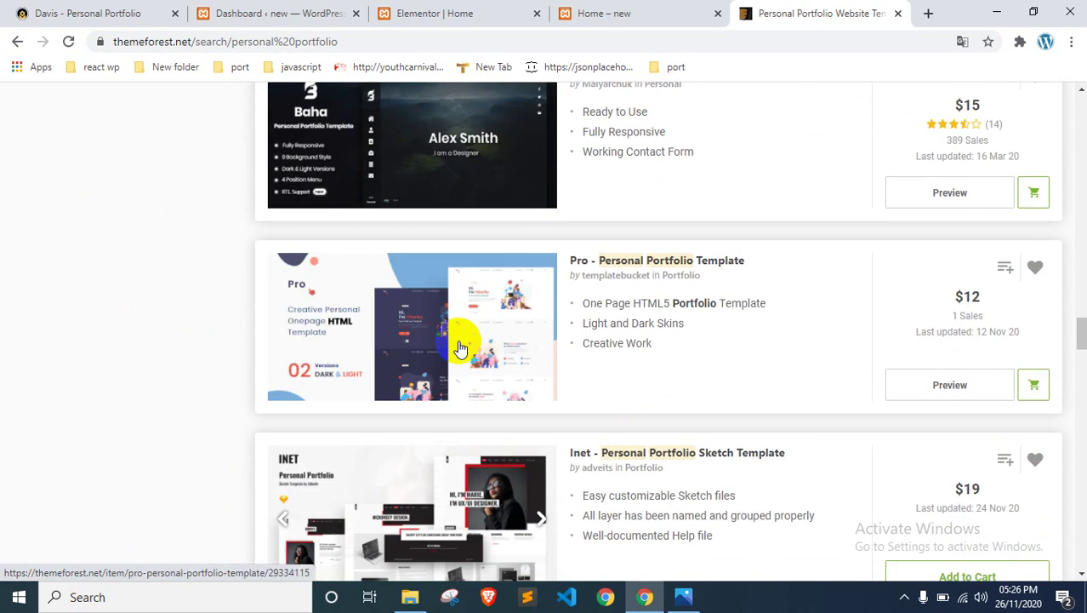
pyautogui.scroll(-1, 460, 349)
pyautogui.scroll(-4, 504, 320)
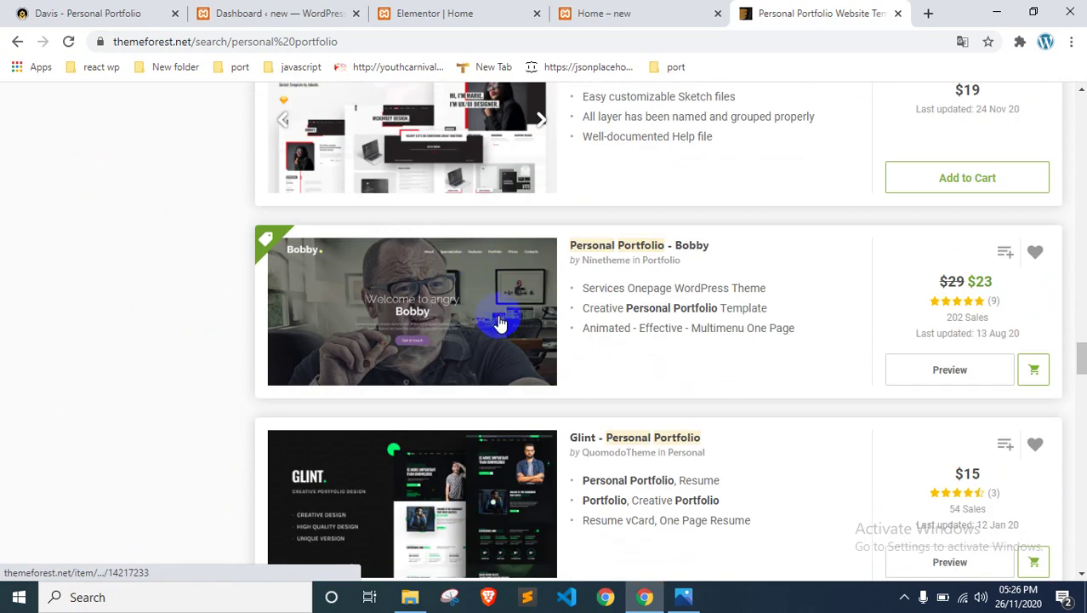
pyautogui.scroll(-7, 503, 319)
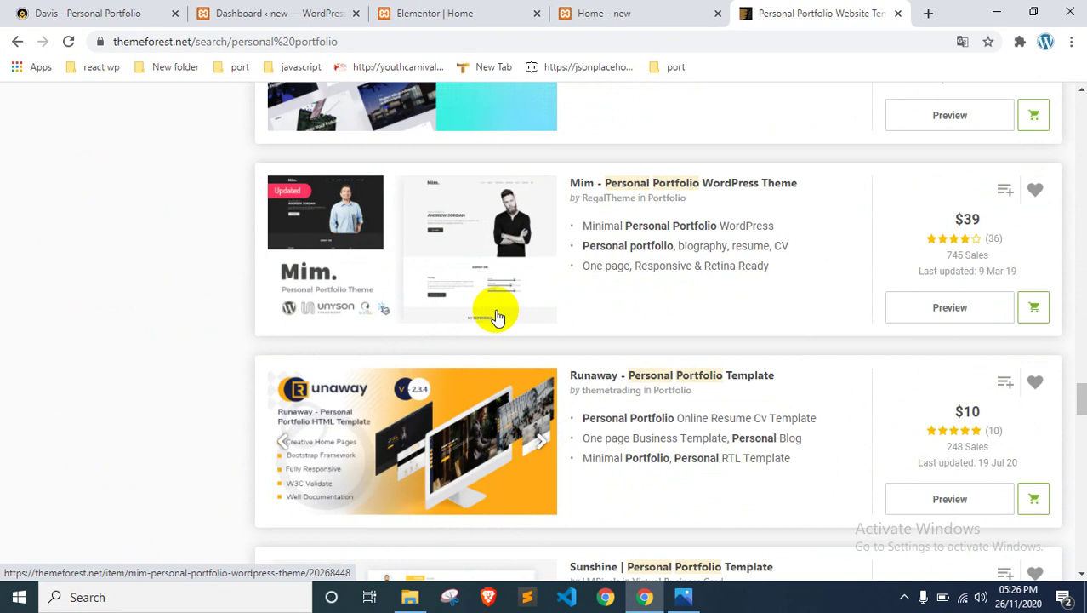
pyautogui.keyDown('ctrl'); pyautogui.click(477, 257); pyautogui.keyUp('ctrl')
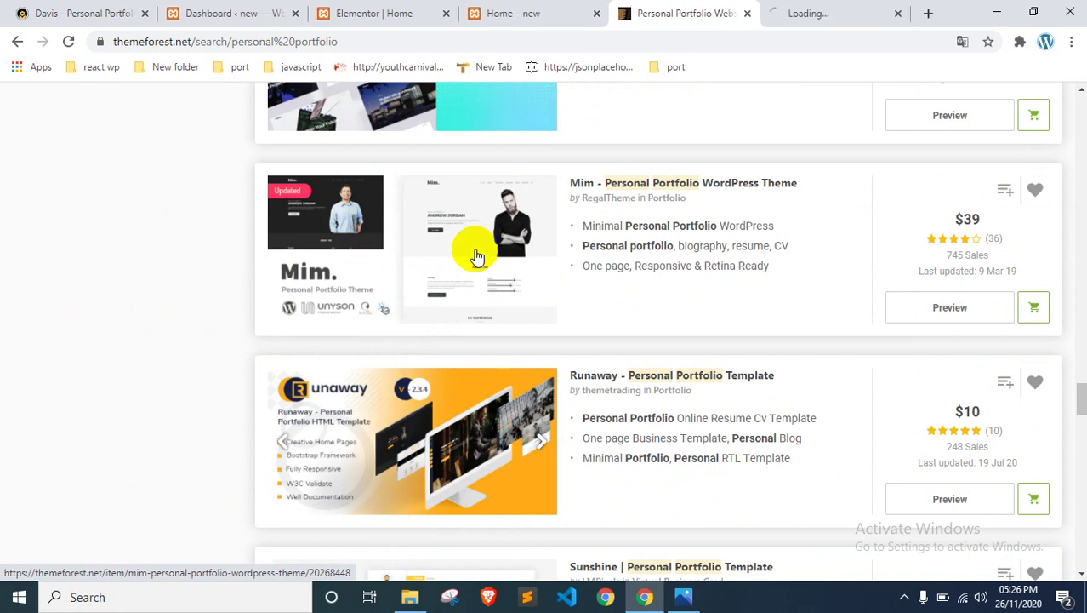
# Step: Look through the remaining templates on the first results page and open page 2 of the results
pyautogui.scroll(-8, 477, 257)
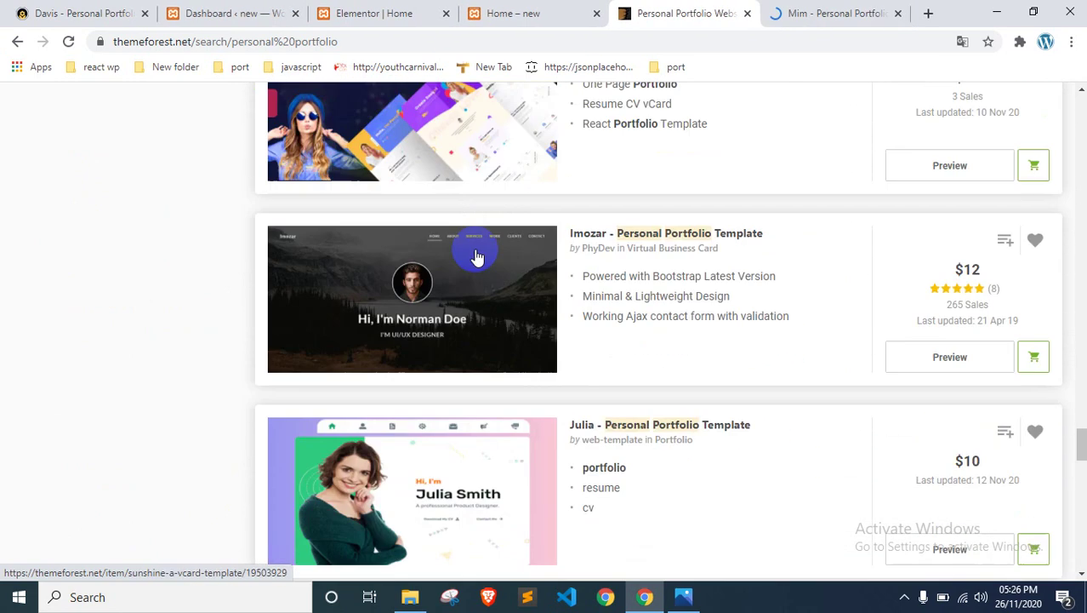
pyautogui.scroll(-6, 707, 330)
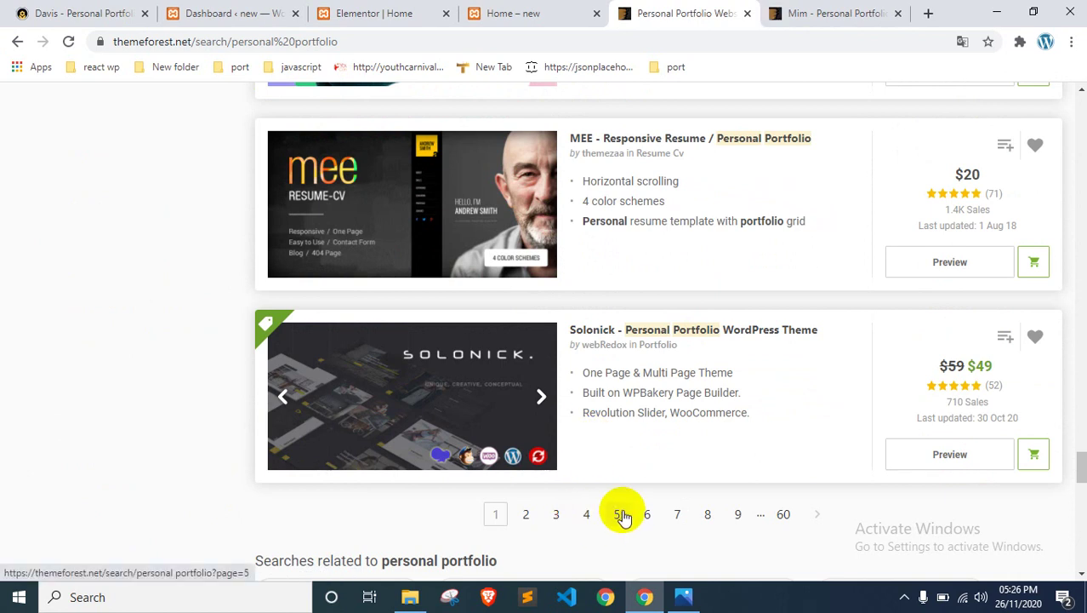
pyautogui.click(527, 515)
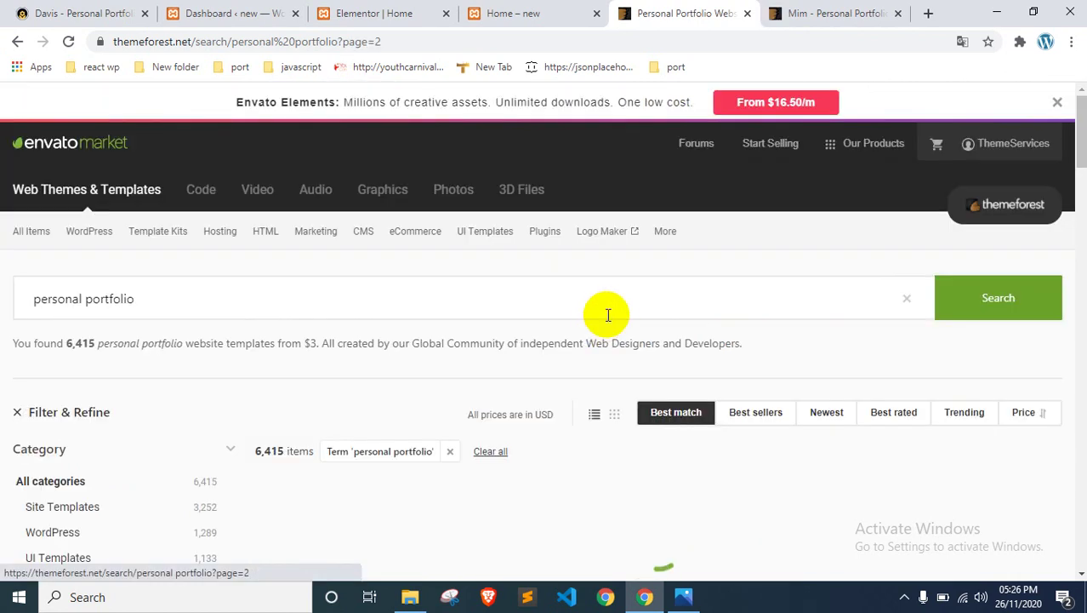
# Step: Open the Mim theme's live preview from its item page and close the item page's tab
pyautogui.click(757, 8)
pyautogui.scroll(-2, 388, 352)
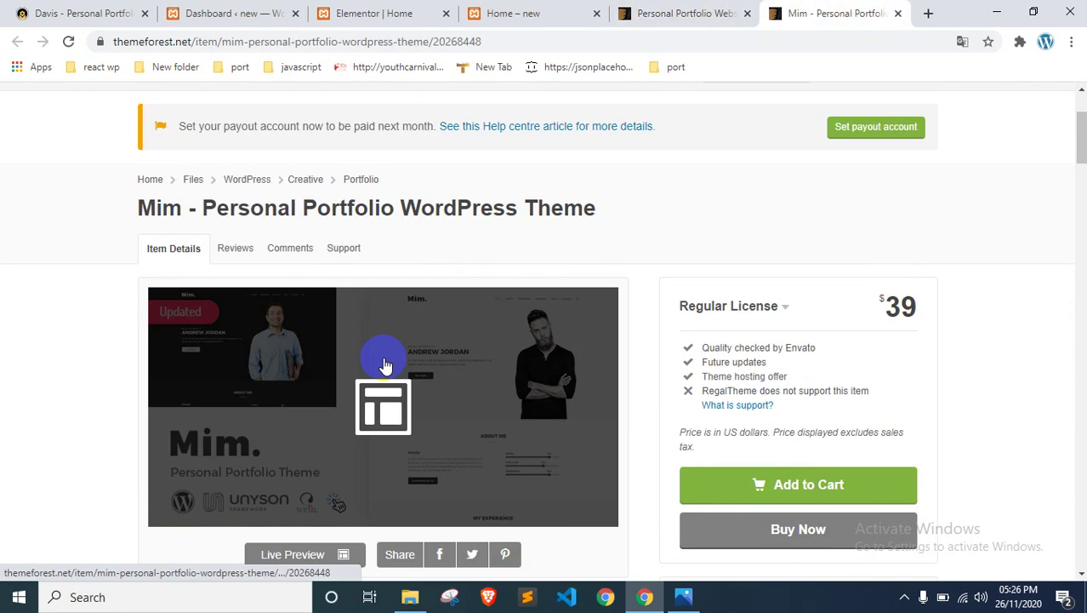
pyautogui.click(274, 553)
pyautogui.click(617, 10)
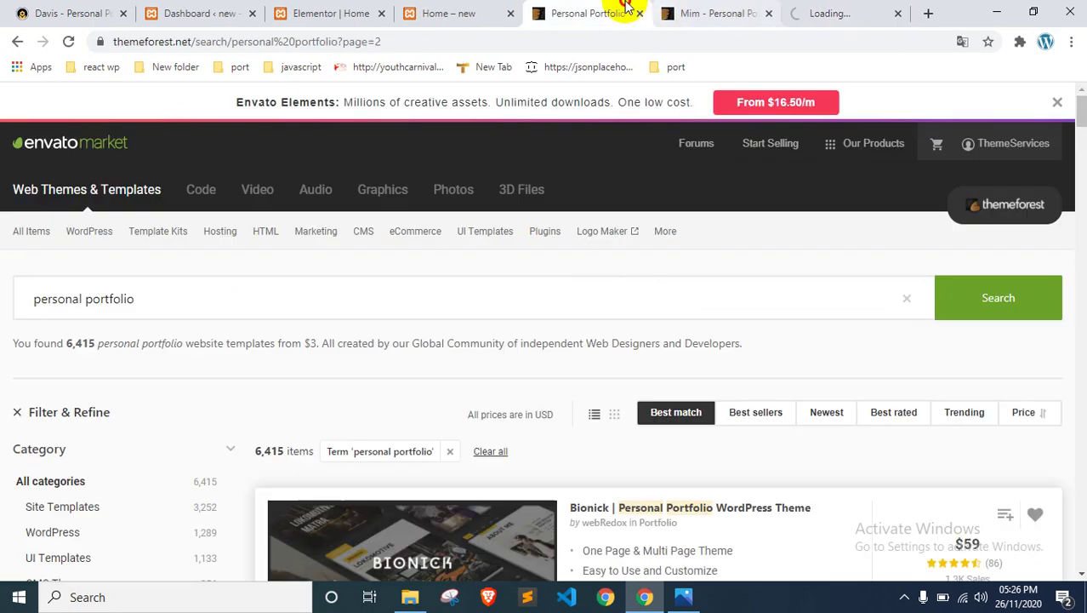
pyautogui.click(725, 13)
pyautogui.click(768, 14)
# Step: Look through page 2 of the search results and open the Bolby React template in a new tab
pyautogui.click(595, 13)
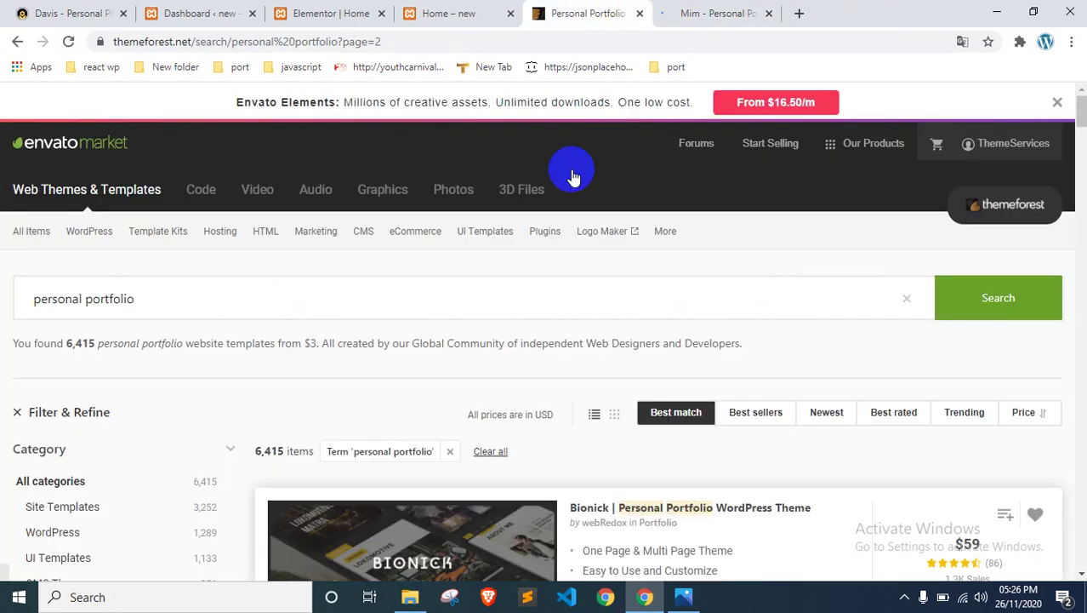
pyautogui.scroll(-4, 552, 316)
pyautogui.scroll(-3, 678, 278)
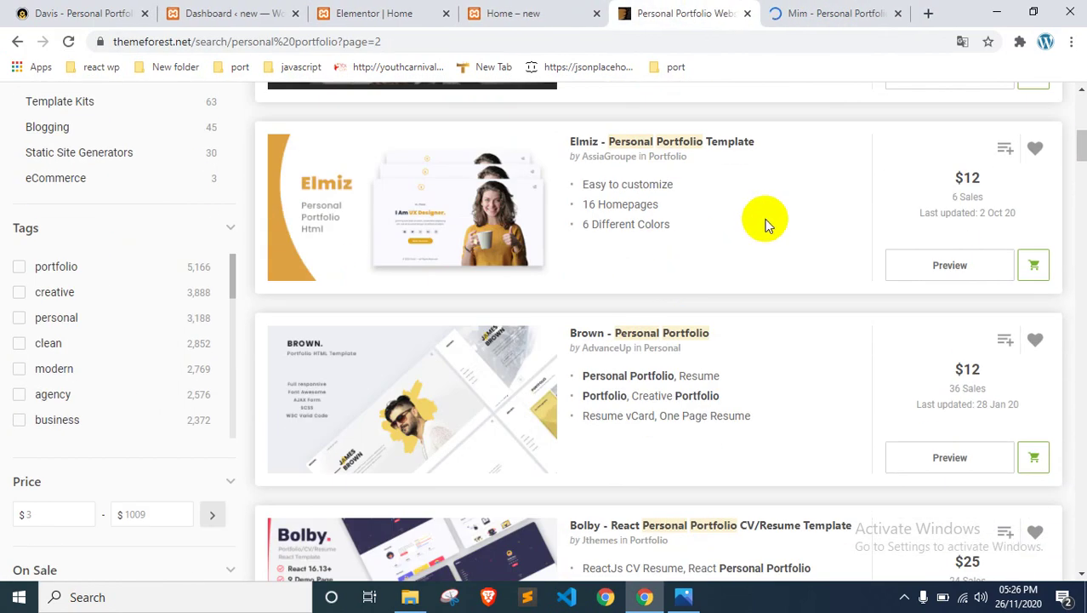
pyautogui.scroll(-4, 777, 219)
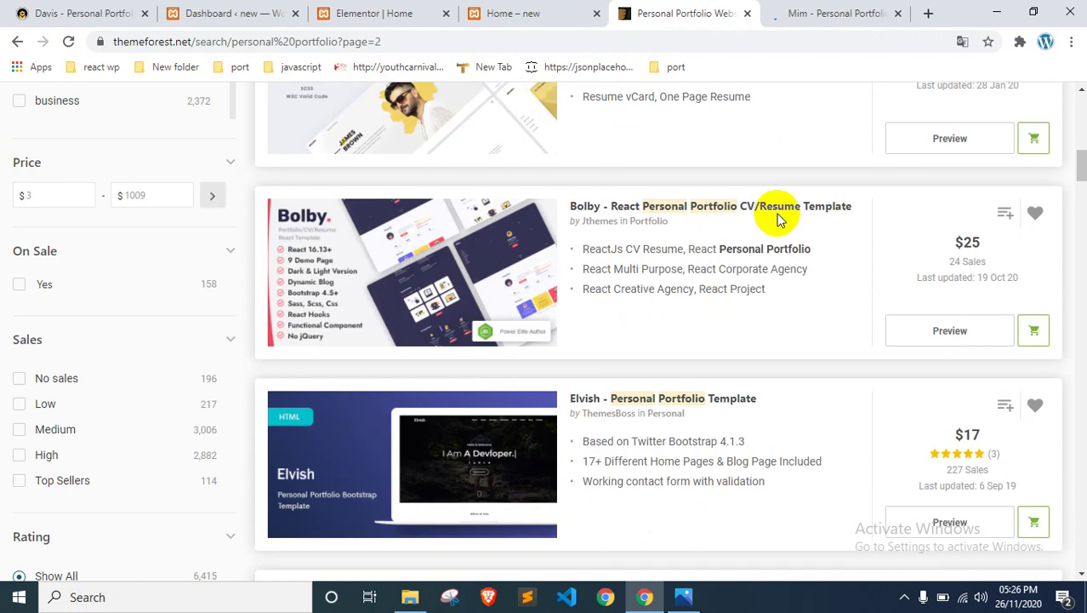
pyautogui.rightClick(478, 244)
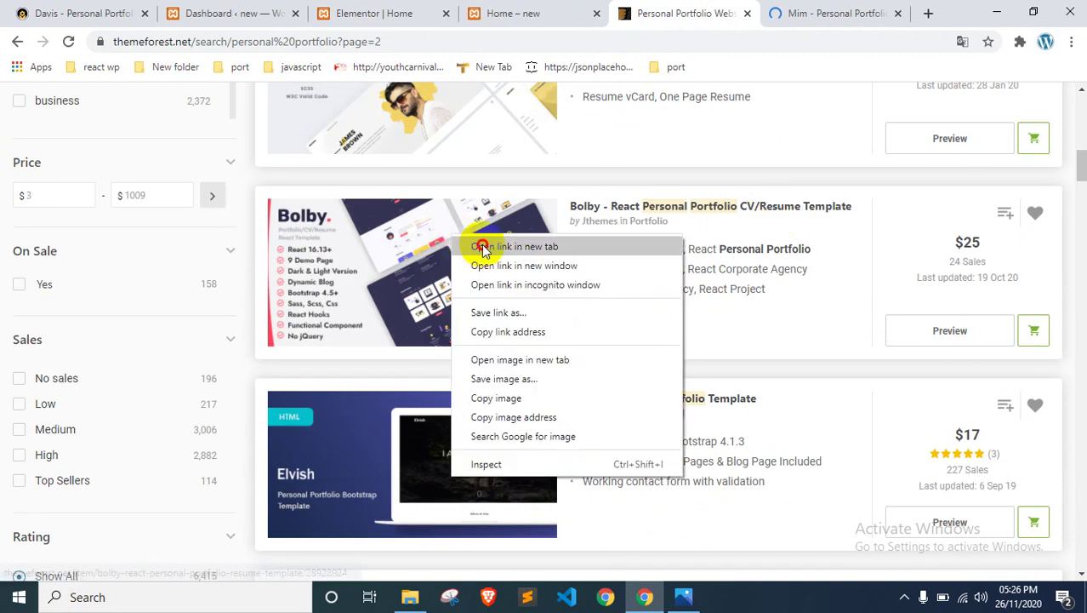
pyautogui.click(483, 251)
# Step: Open the Taso personal portfolio template from the results in a new tab
pyautogui.scroll(-7, 484, 252)
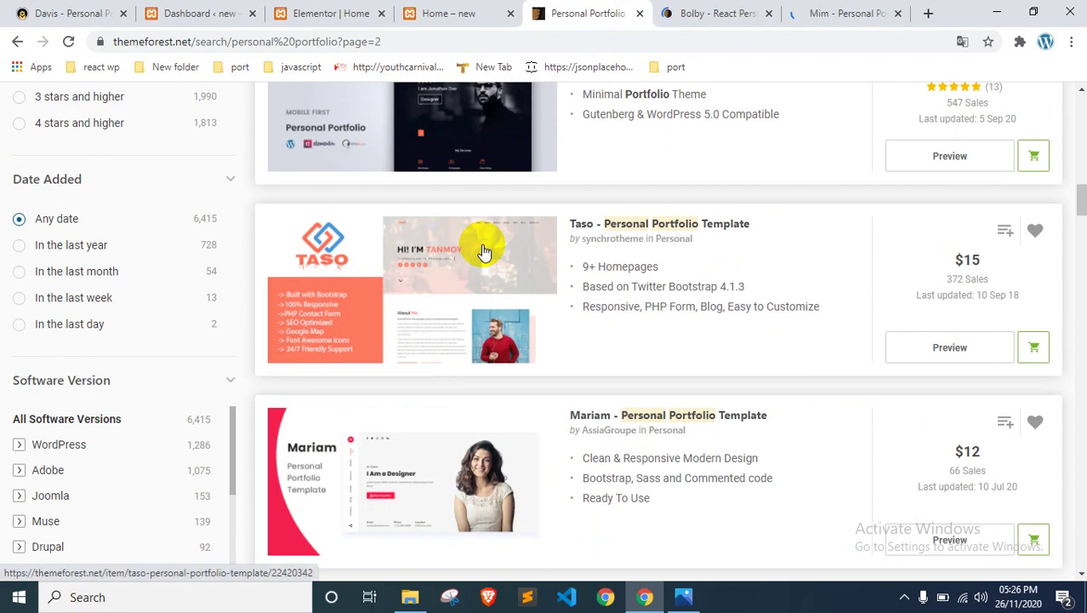
pyautogui.rightClick(475, 249)
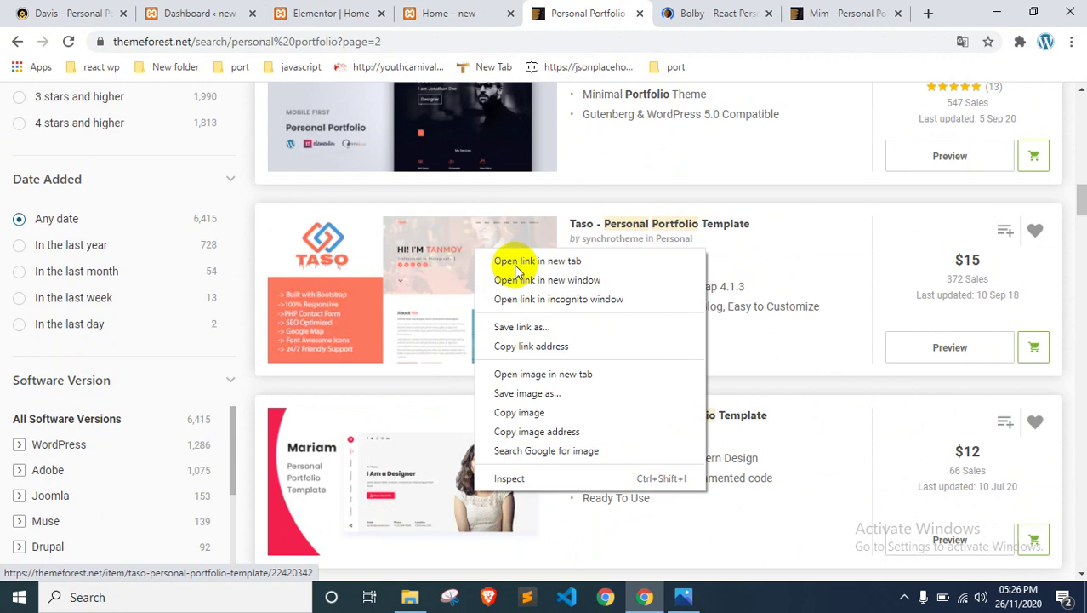
pyautogui.click(688, 183)
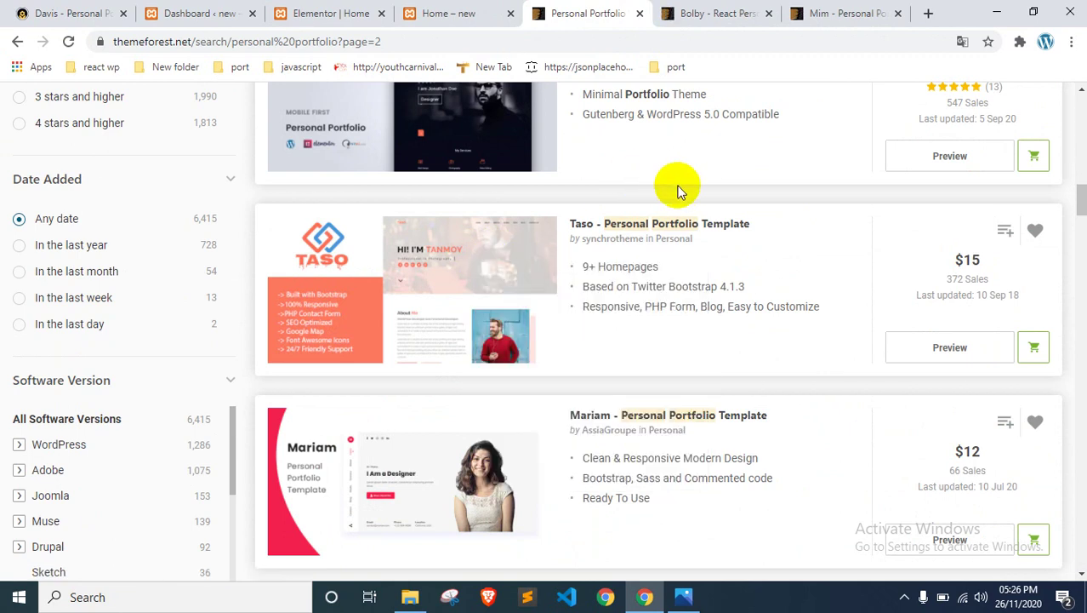
pyautogui.rightClick(430, 242)
pyautogui.press('Escape')
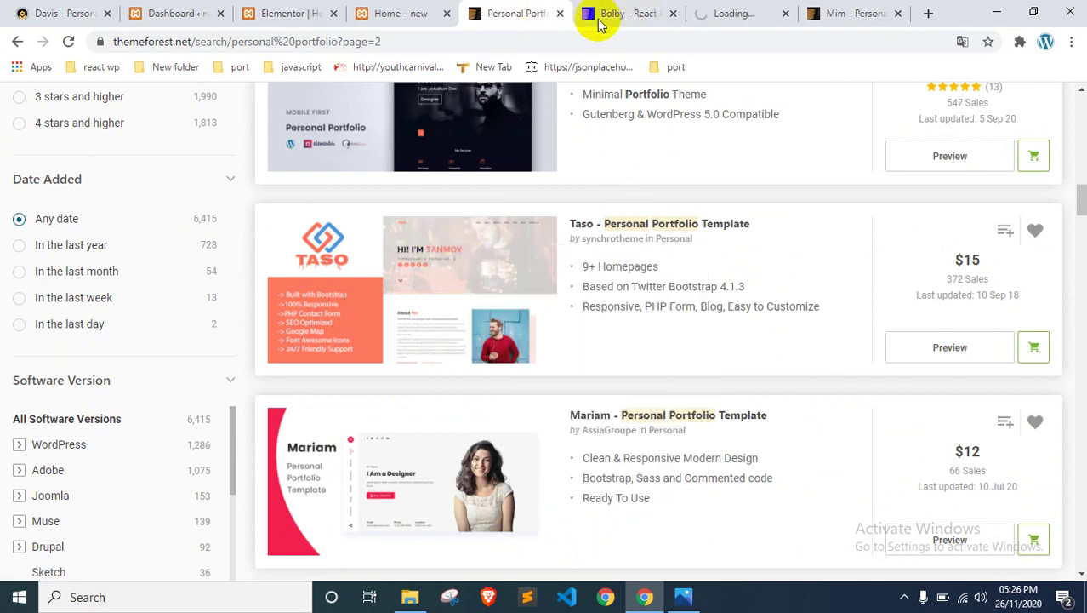
# Step: Close the search results and open Bolby's live preview, closing its item page
pyautogui.click(556, 13)
pyautogui.scroll(-3, 432, 319)
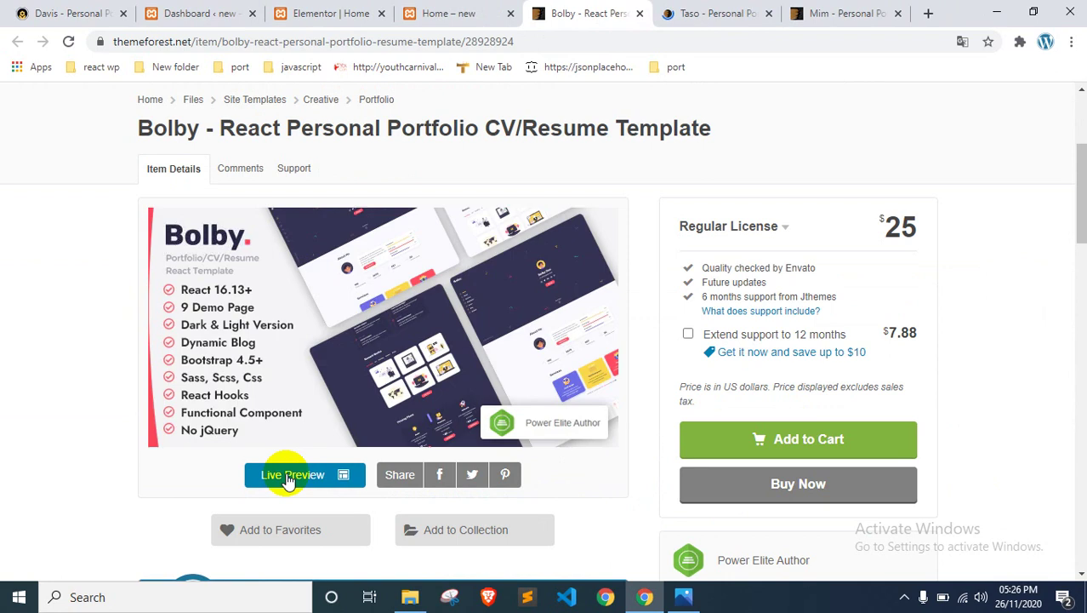
pyautogui.click(545, 11)
pyautogui.click(560, 13)
pyautogui.click(621, 10)
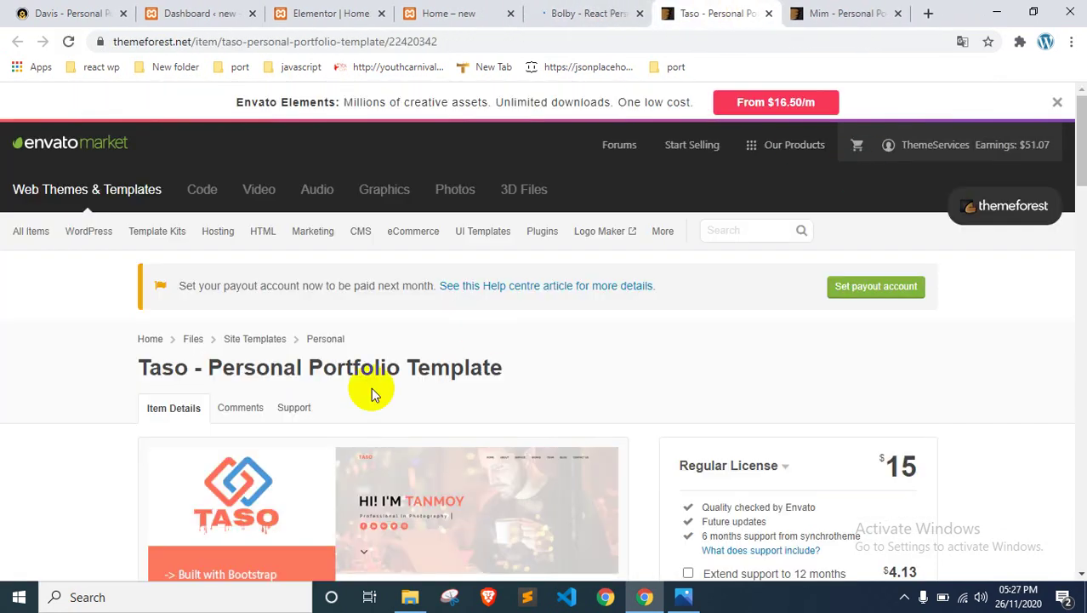
# Step: Open the Taso template's live preview and close its item page
pyautogui.scroll(-5, 274, 494)
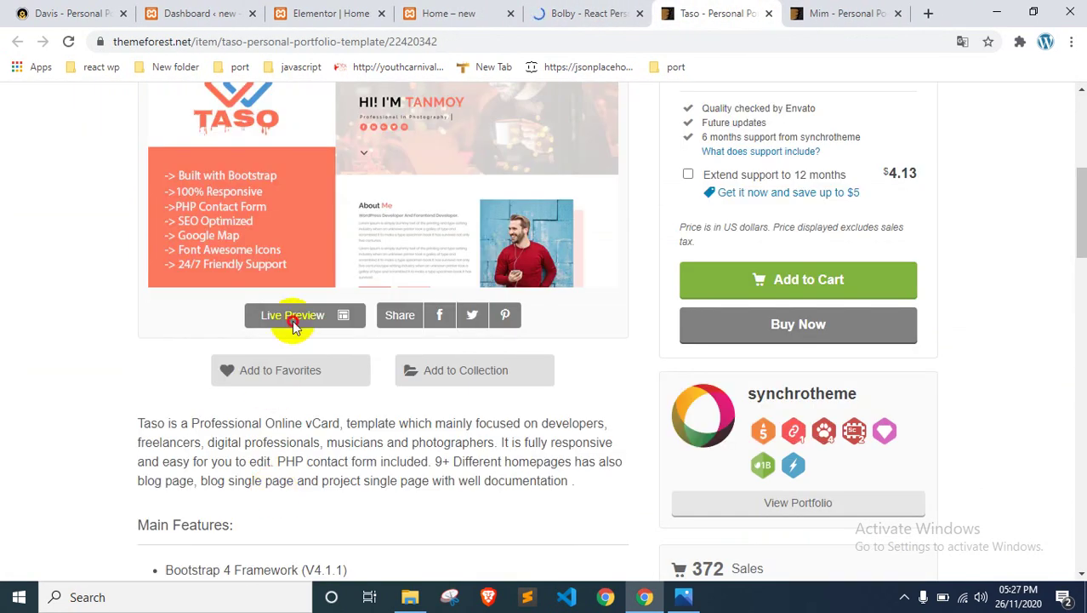
pyautogui.click(290, 315)
pyautogui.click(668, 11)
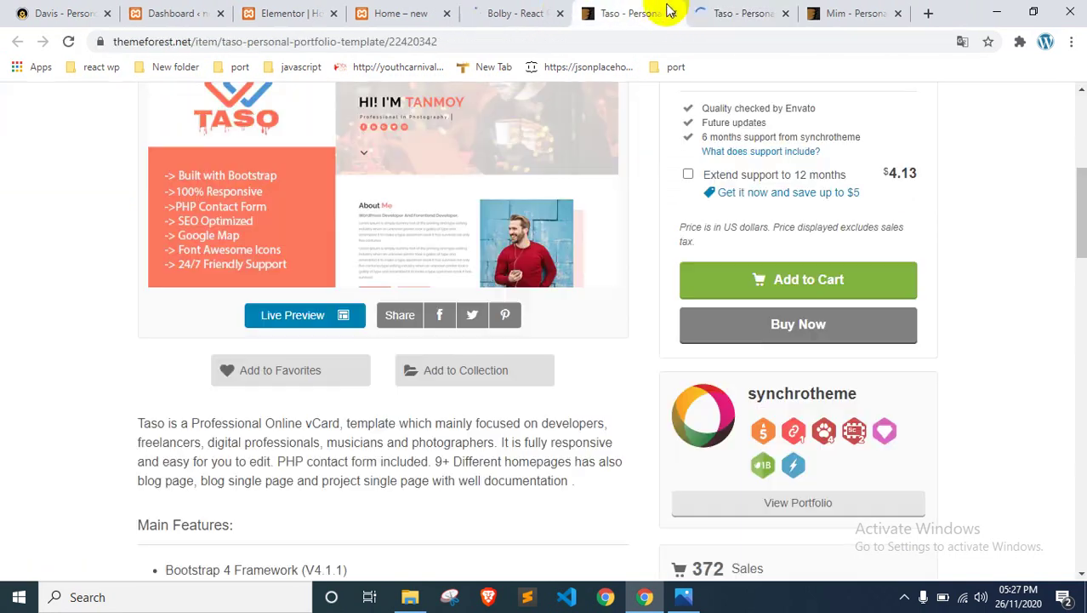
pyautogui.click(672, 15)
# Step: View Bolby's Combined version of Demo 1 without the Envato frame and close that preview tab
pyautogui.click(510, 12)
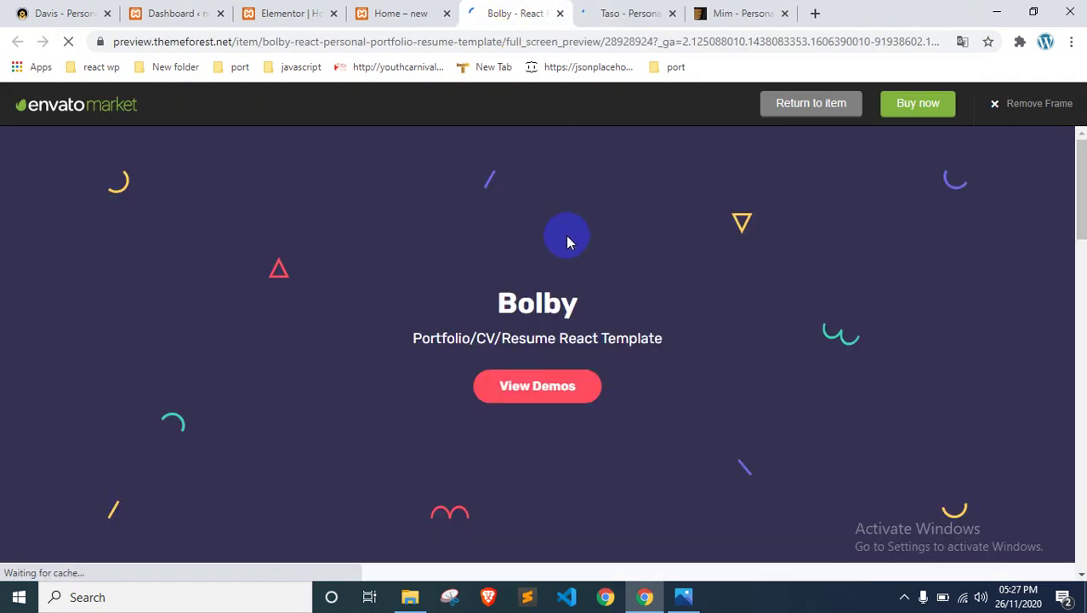
pyautogui.click(1039, 105)
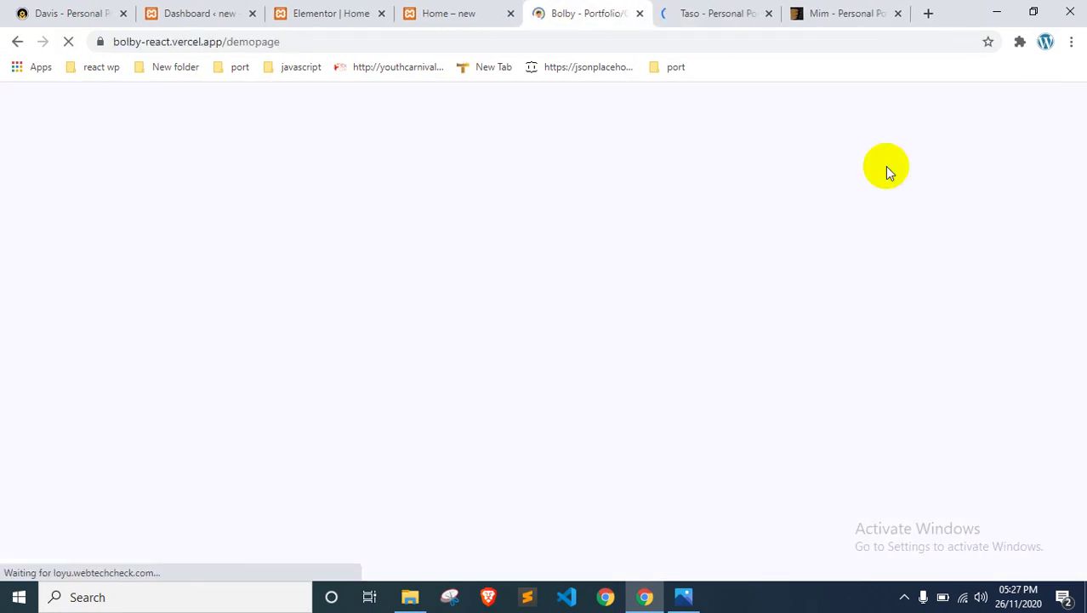
pyautogui.scroll(-5, 582, 256)
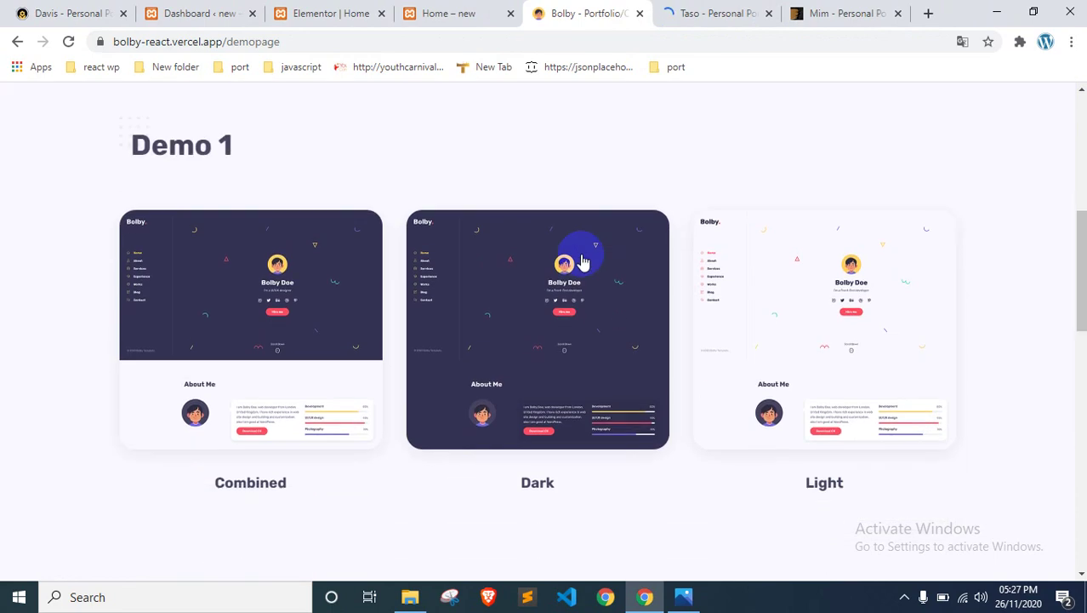
pyautogui.click(297, 317)
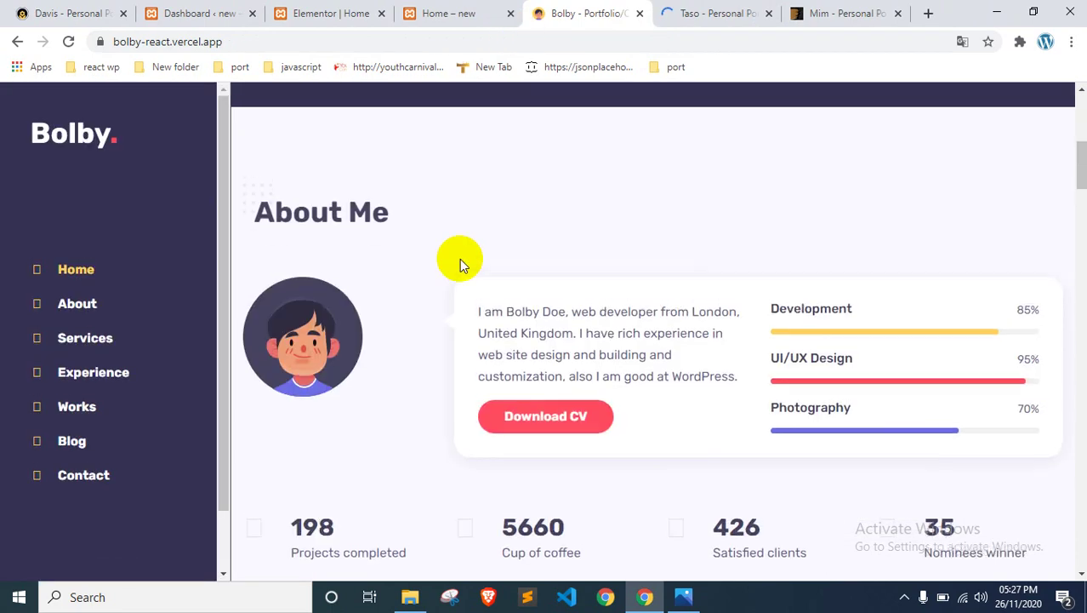
pyautogui.scroll(6, 460, 258)
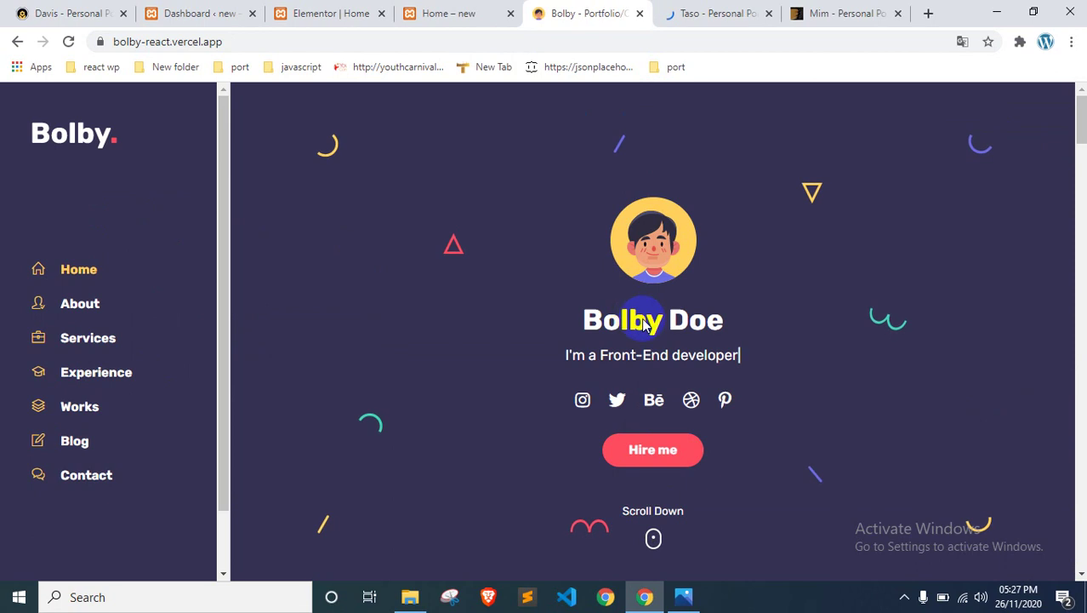
pyautogui.click(640, 14)
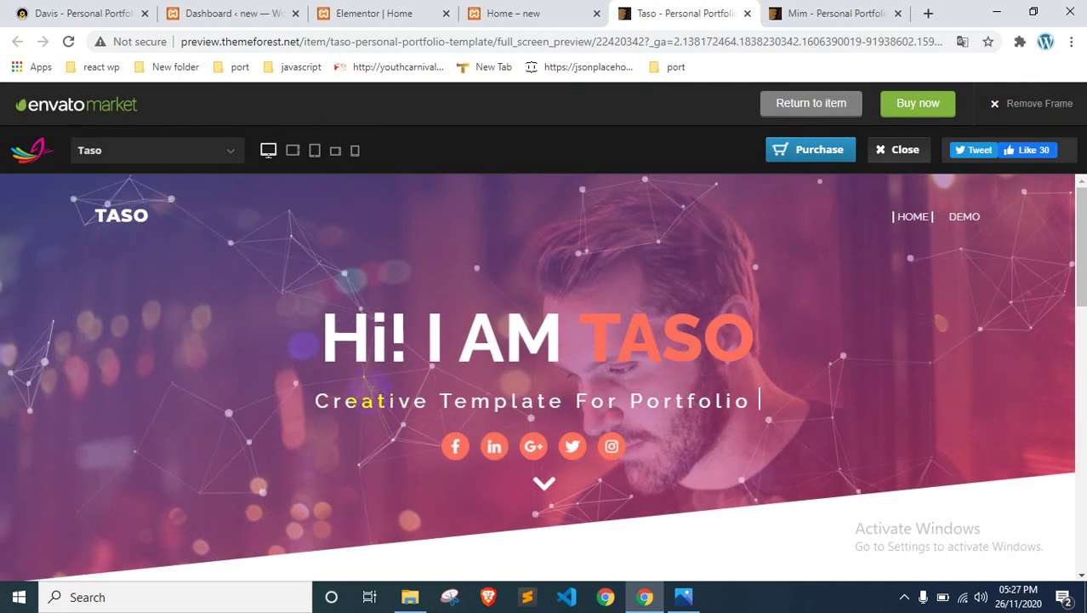
# Step: Remove the Envato frame from the Taso and Mim live previews
pyautogui.click(900, 149)
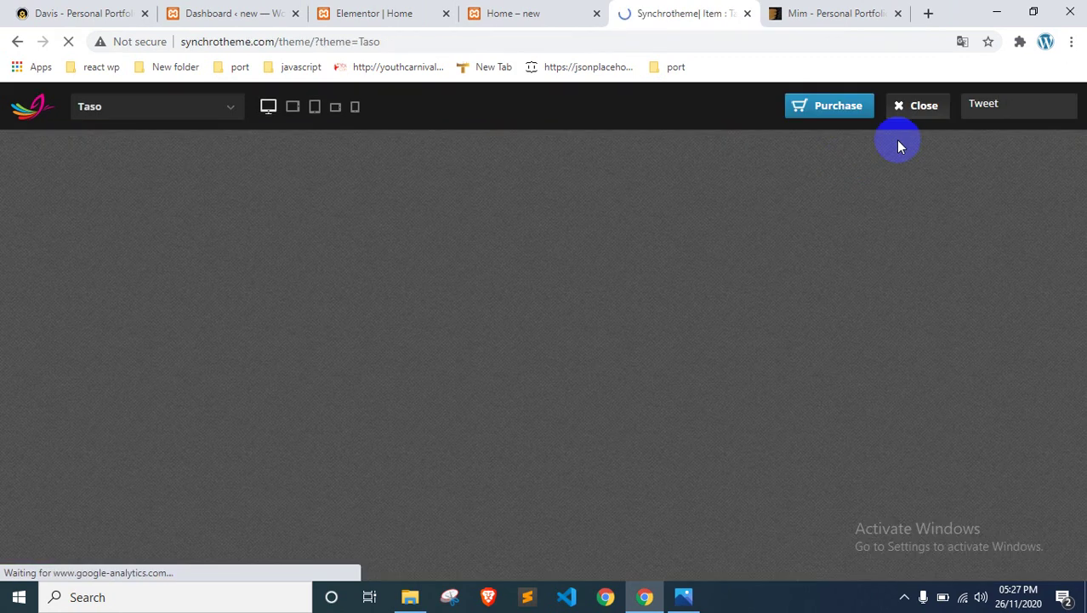
pyautogui.click(770, 15)
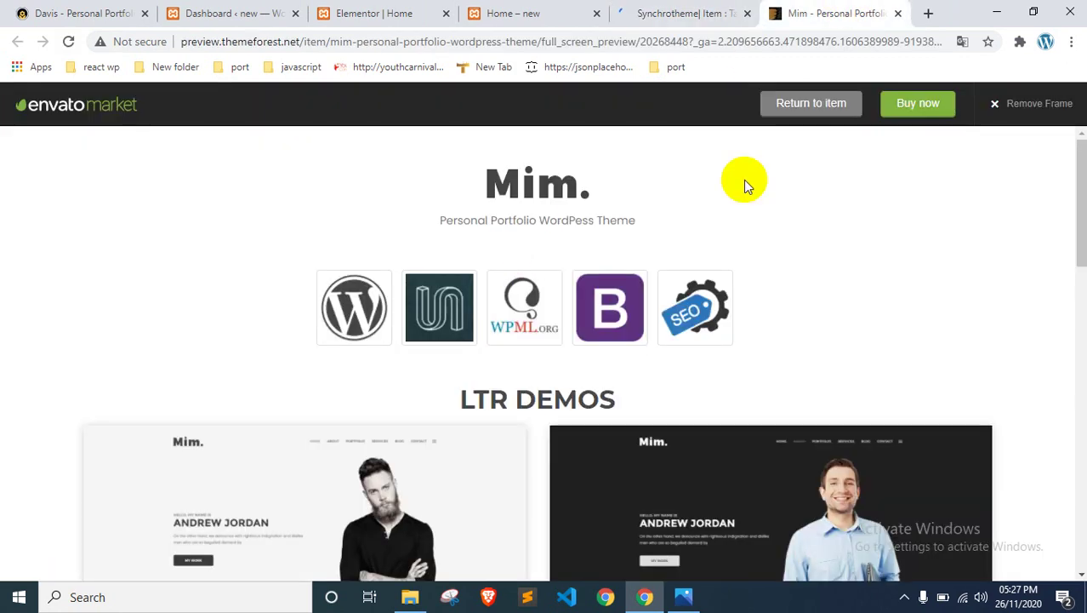
pyautogui.click(1019, 115)
pyautogui.scroll(-2, 777, 194)
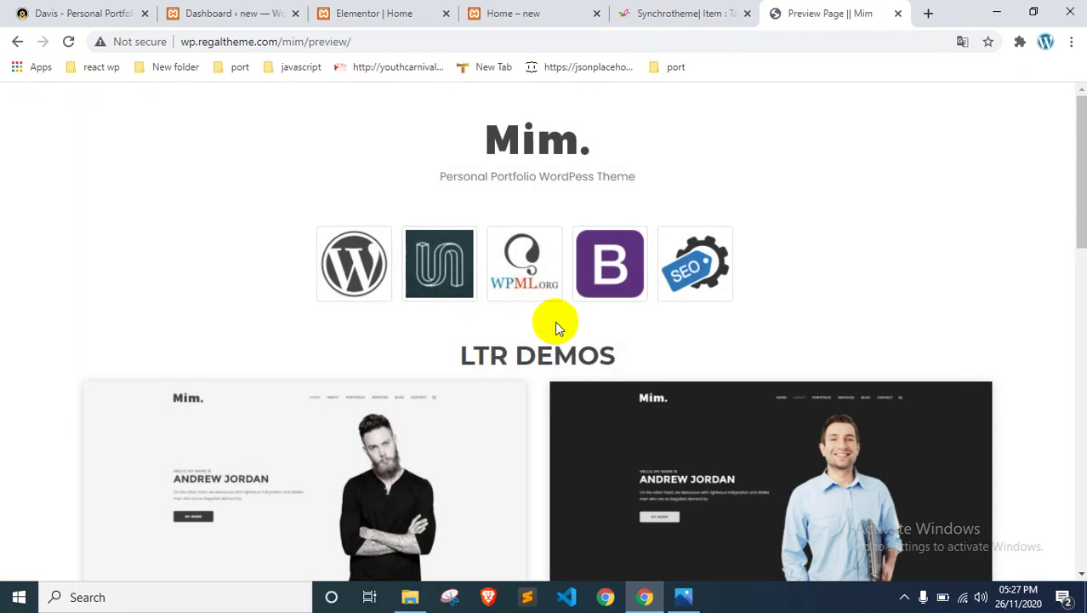
# Step: Open Mim's light LTR demo in its own tab and close the demo overview page
pyautogui.click(416, 390)
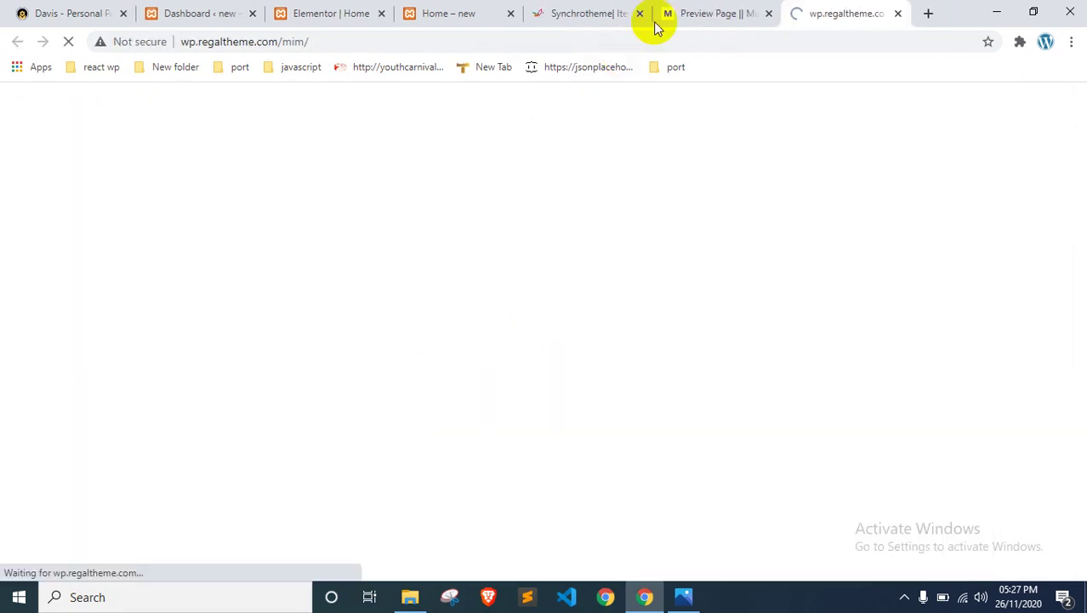
pyautogui.click(732, 14)
pyautogui.click(768, 14)
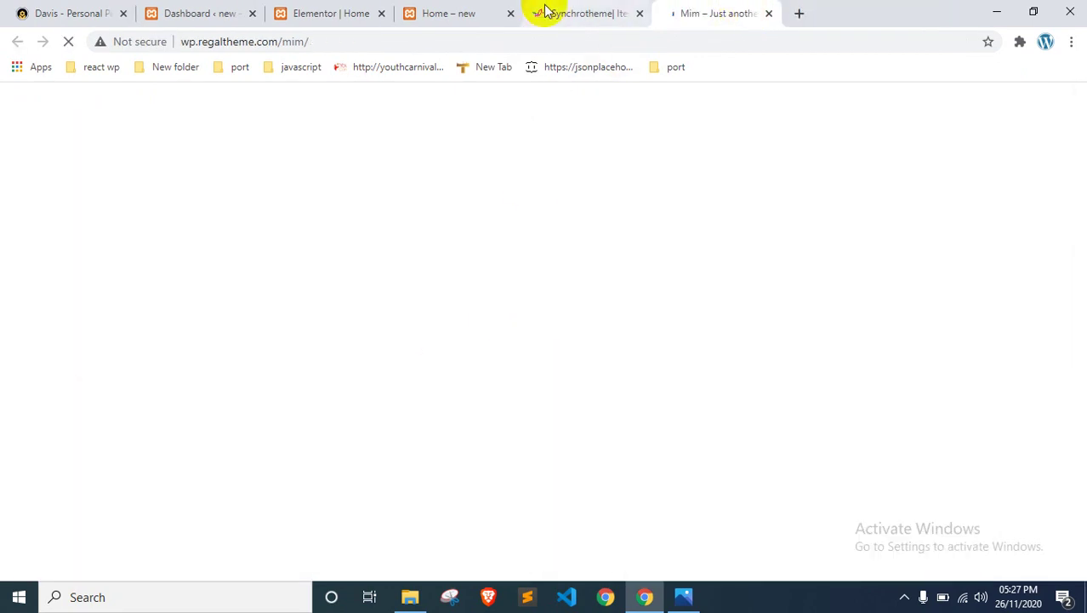
# Step: Open the Taso-Default demo from Taso's demo list and close the Synchrotheme preview frame
pyautogui.click(549, 13)
pyautogui.scroll(-5, 442, 332)
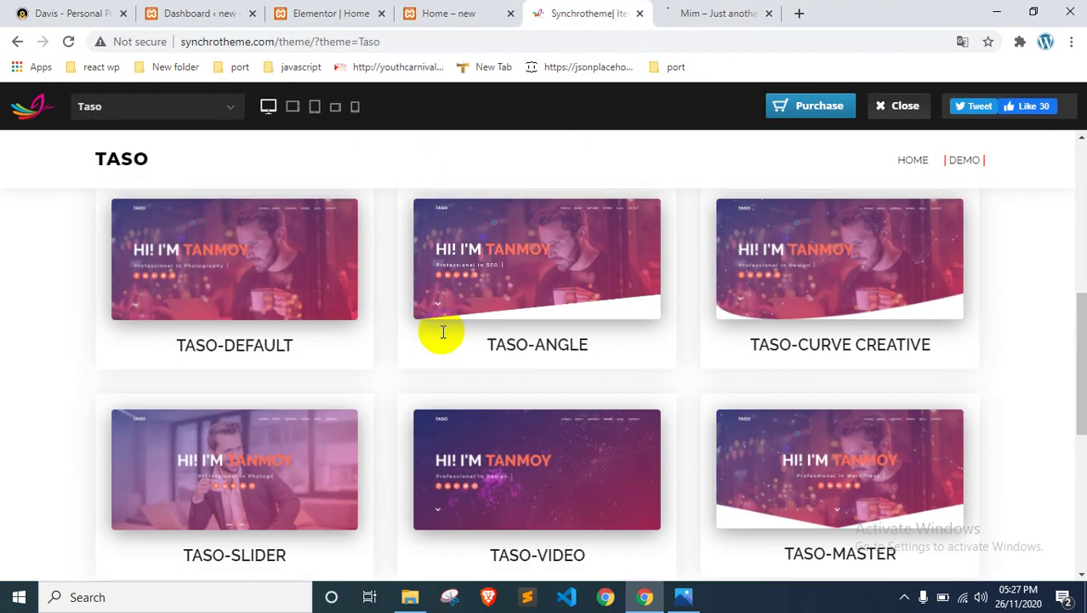
pyautogui.scroll(-1, 439, 327)
pyautogui.scroll(2, 426, 336)
pyautogui.click(299, 348)
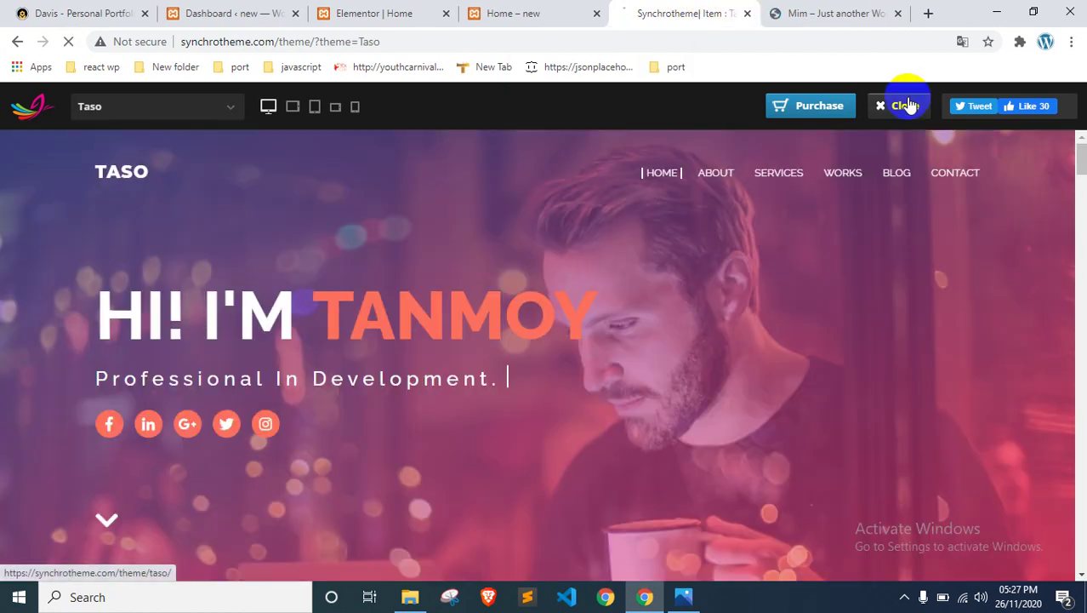
pyautogui.click(909, 105)
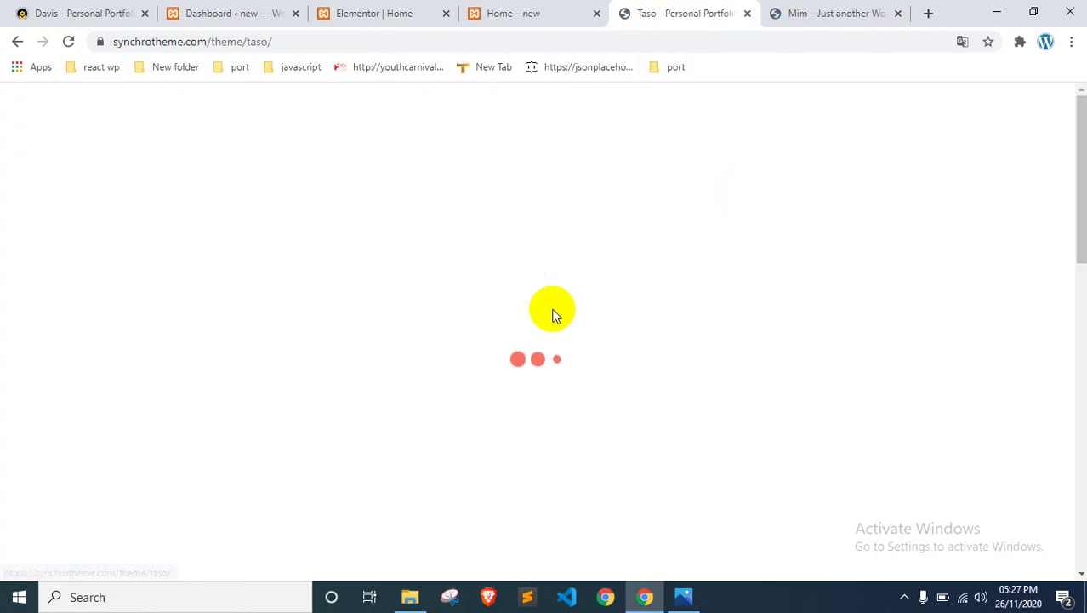
# Step: Open the Taso-Default demo from the frameless Taso page and look over its hero and About Me sections
pyautogui.scroll(-4, 553, 308)
pyautogui.scroll(4, 553, 293)
pyautogui.scroll(-4, 369, 469)
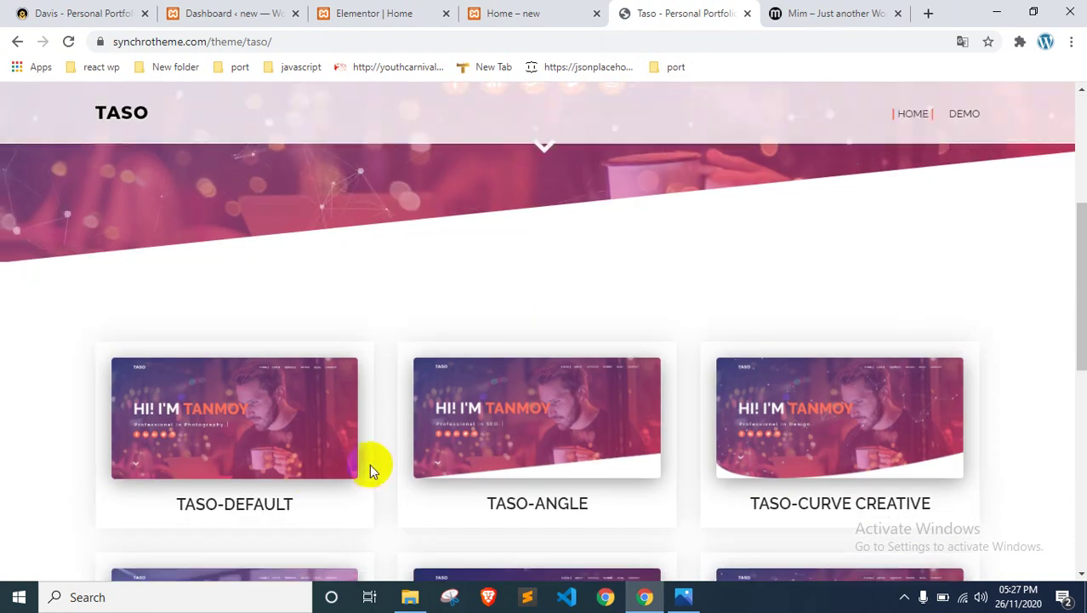
pyautogui.click(313, 479)
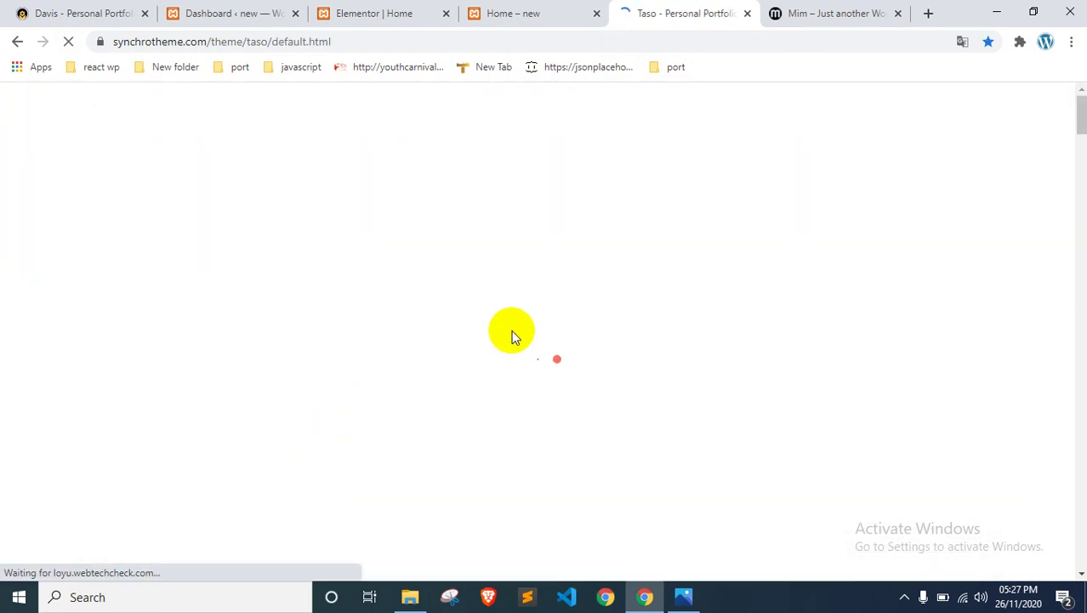
pyautogui.scroll(-5, 533, 321)
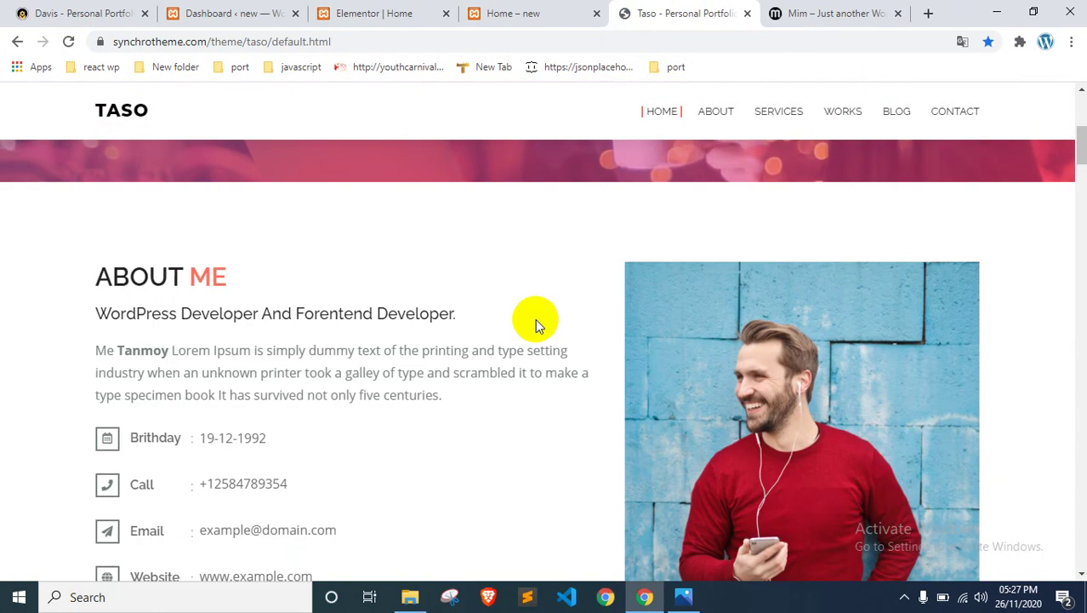
pyautogui.scroll(5, 536, 318)
# Step: Copy the Taso hero's greeting heading and select the "Introducing" heading of the Home hero in the Elementor editor
pyautogui.tripleClick(487, 297)
pyautogui.hotkey('ctrl', 'c')
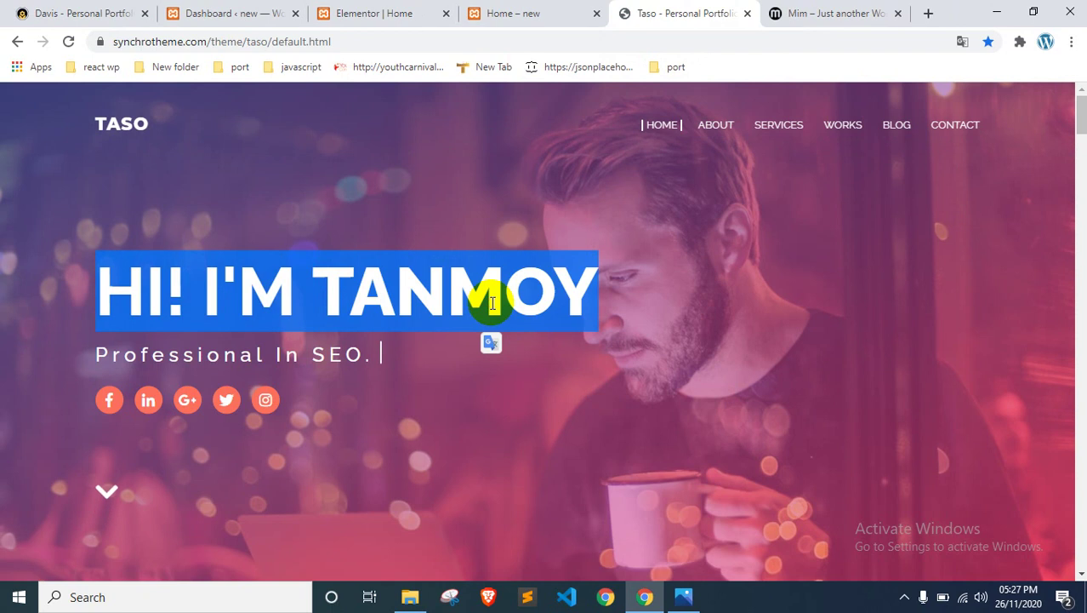
pyautogui.click(413, 14)
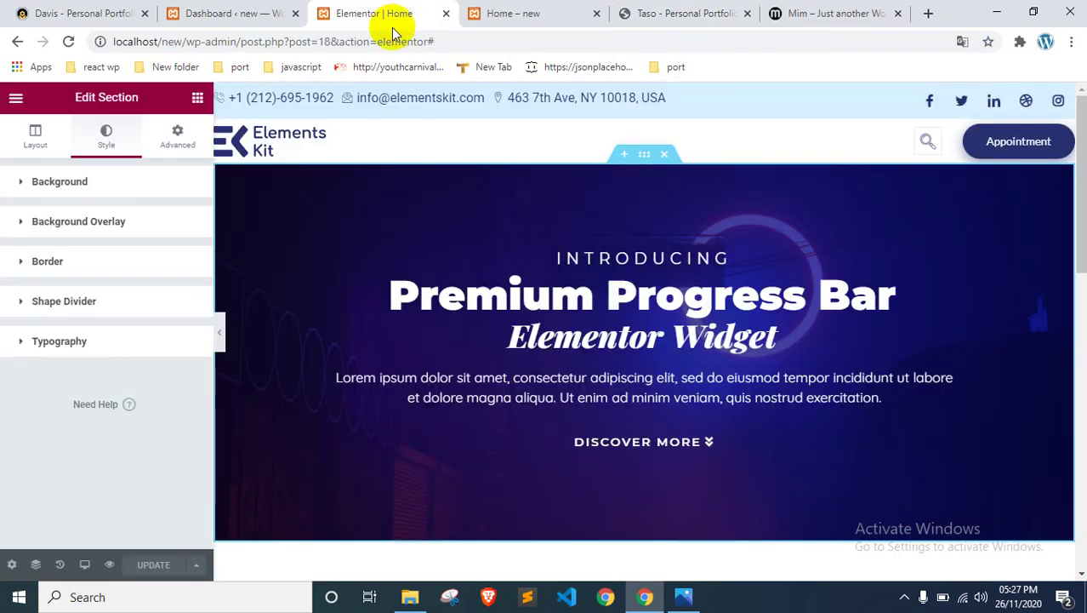
pyautogui.click(240, 10)
pyautogui.click(374, 13)
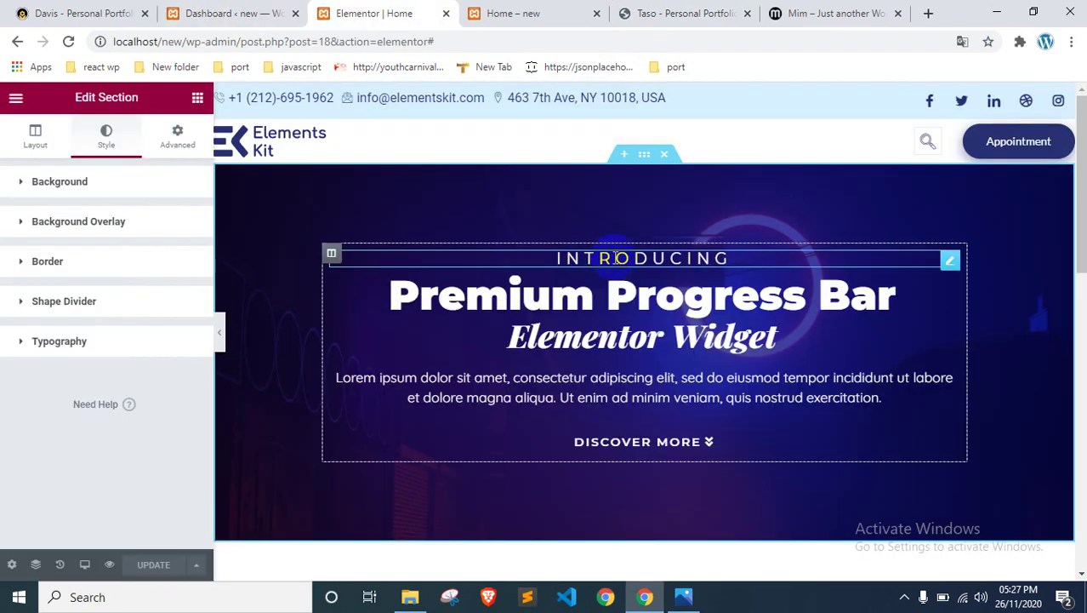
pyautogui.click(616, 257)
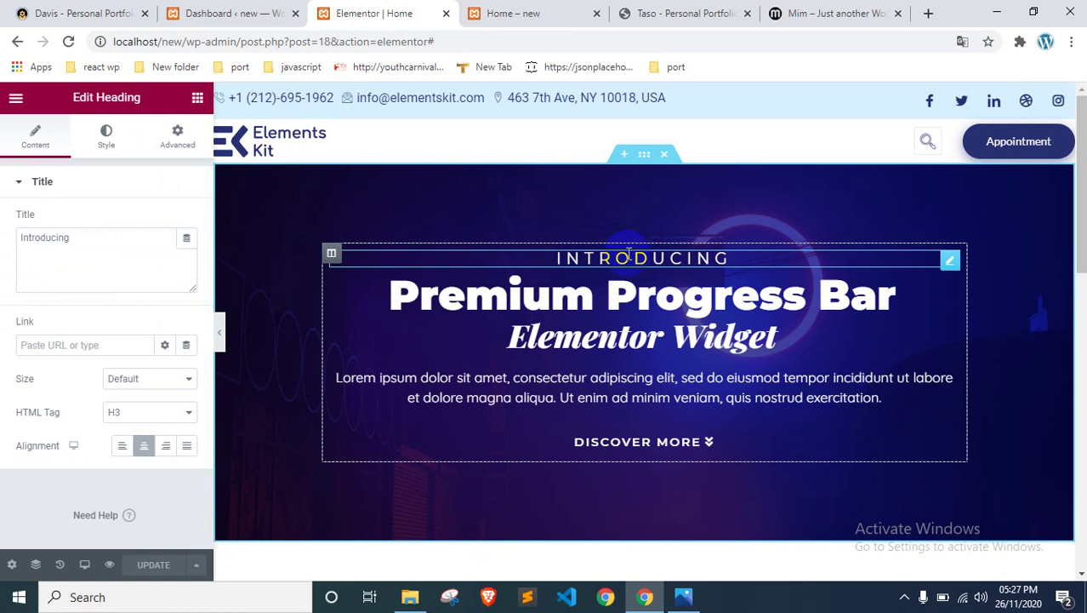
# Step: Compare the hero texts of the Mim demo, the reference image 1.png and the Taso demo, and return to the WordPress dashboard
pyautogui.click(802, 15)
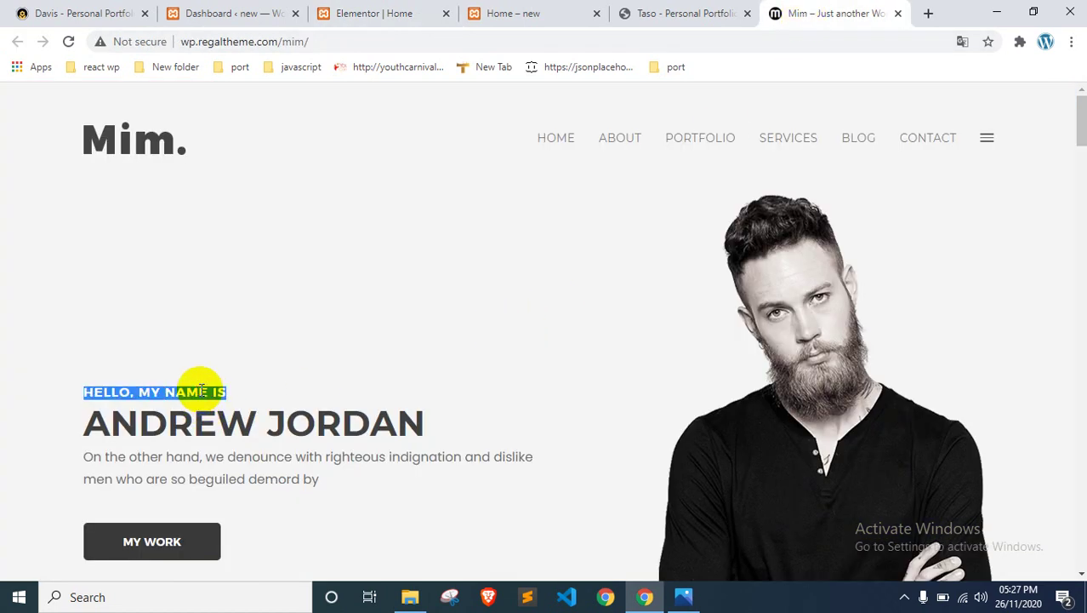
pyautogui.hotkey('ctrl', '0')
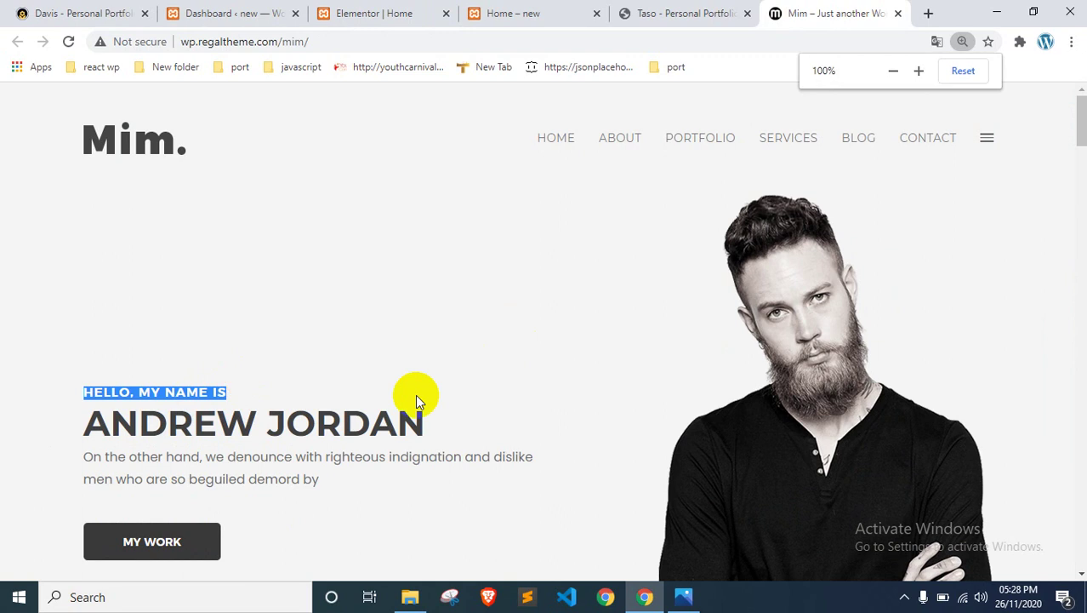
pyautogui.click(684, 597)
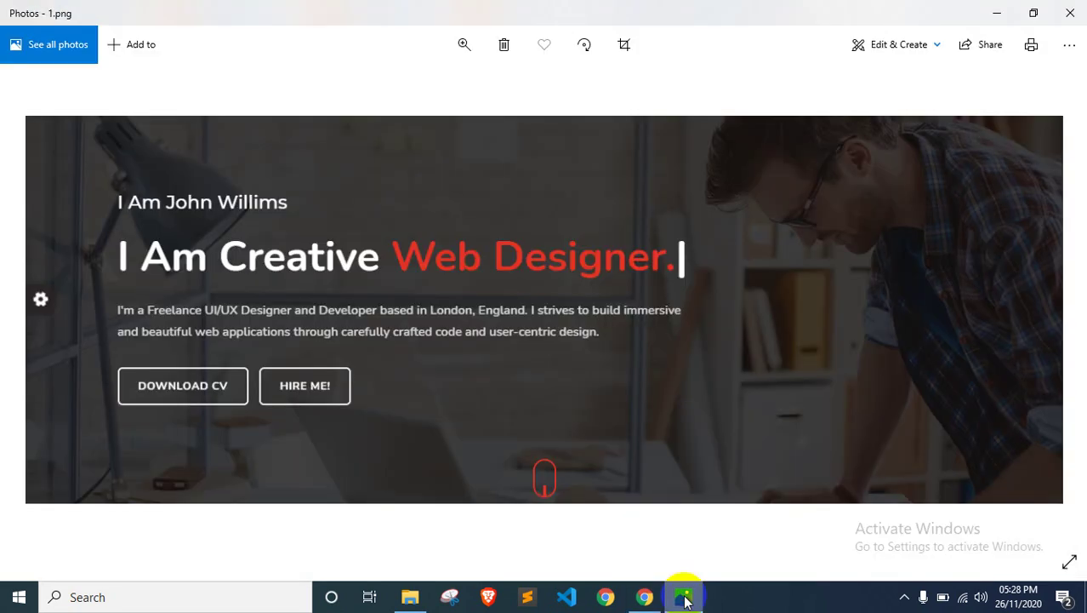
pyautogui.click(686, 599)
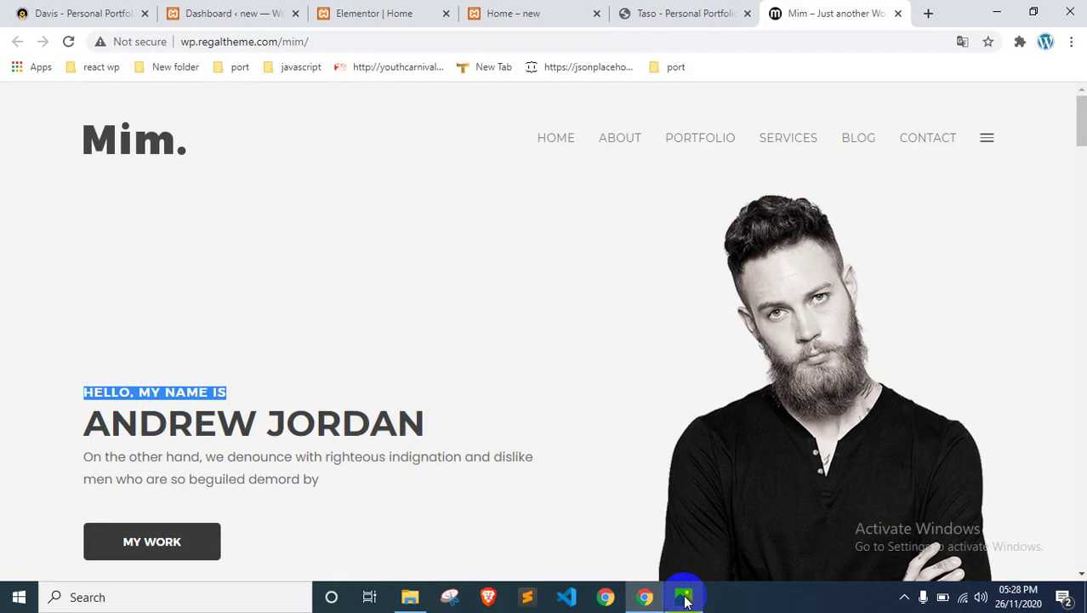
pyautogui.hotkey('ctrl', 'shift', 'Tab')
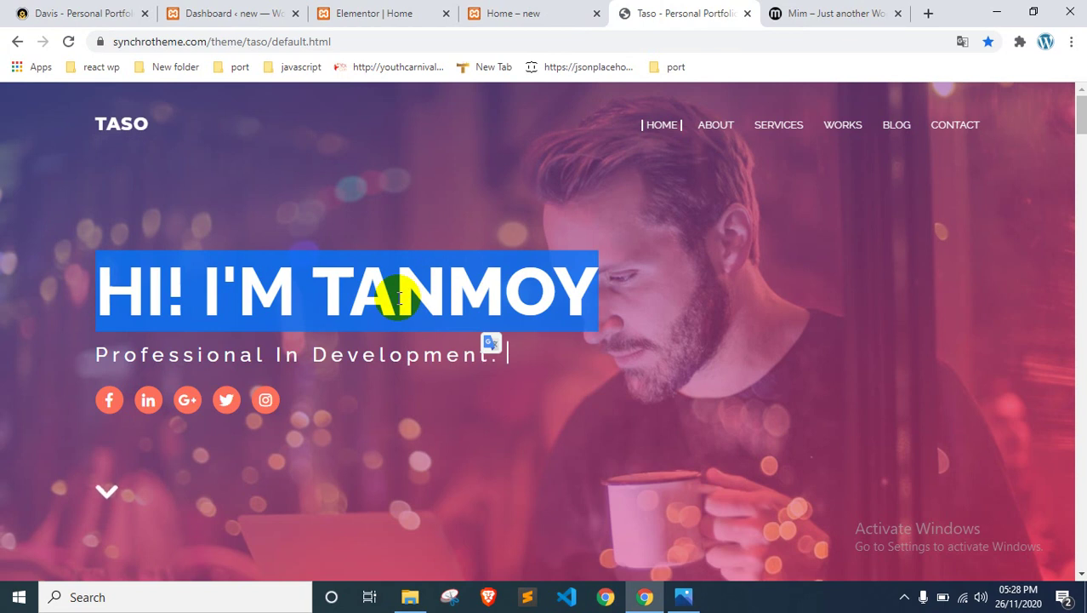
pyautogui.click(498, 12)
pyautogui.click(287, 12)
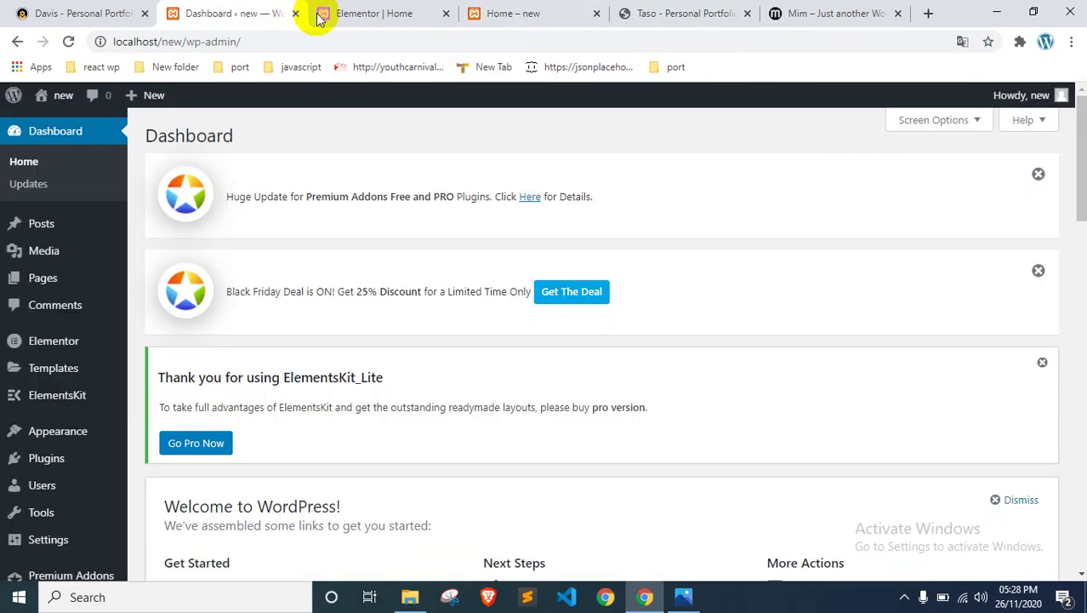
# Step: In the Elementor editor, replace the small "Introducing" heading in the hero section with the copied greeting text
pyautogui.click(319, 14)
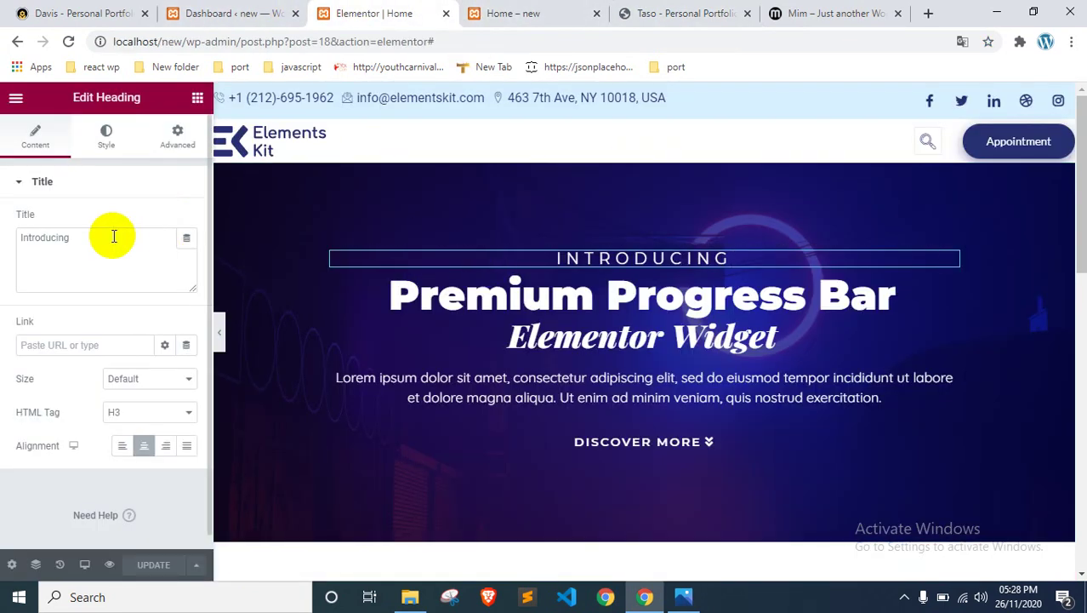
pyautogui.hotkey('ctrl', 'v')
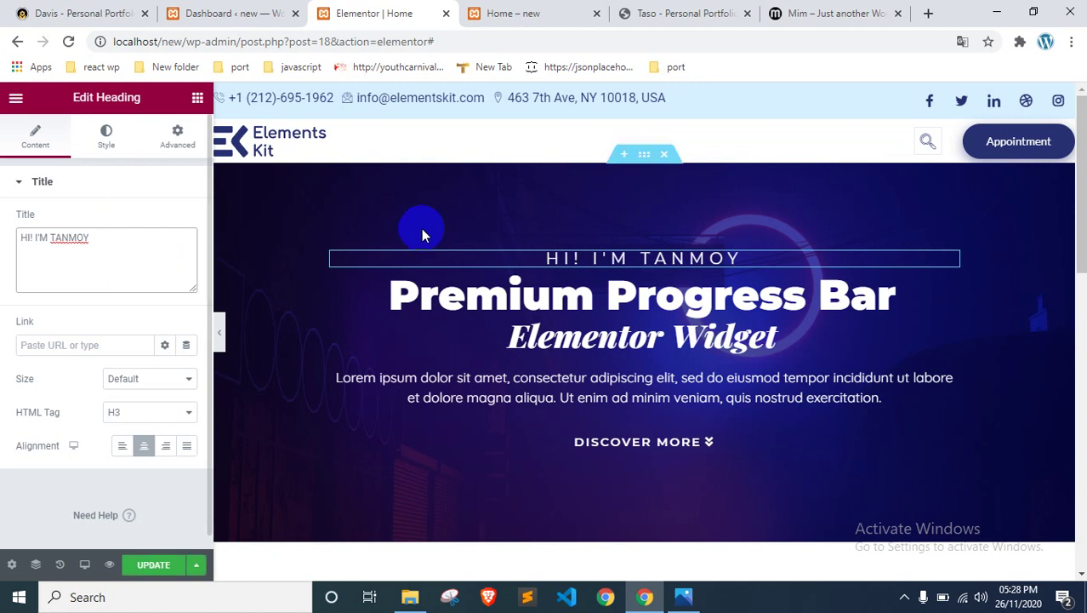
# Step: Copy the tagline "WordPress Developer And Forentend Developer." from the About Me section of the Taso portfolio page
pyautogui.click(608, 290)
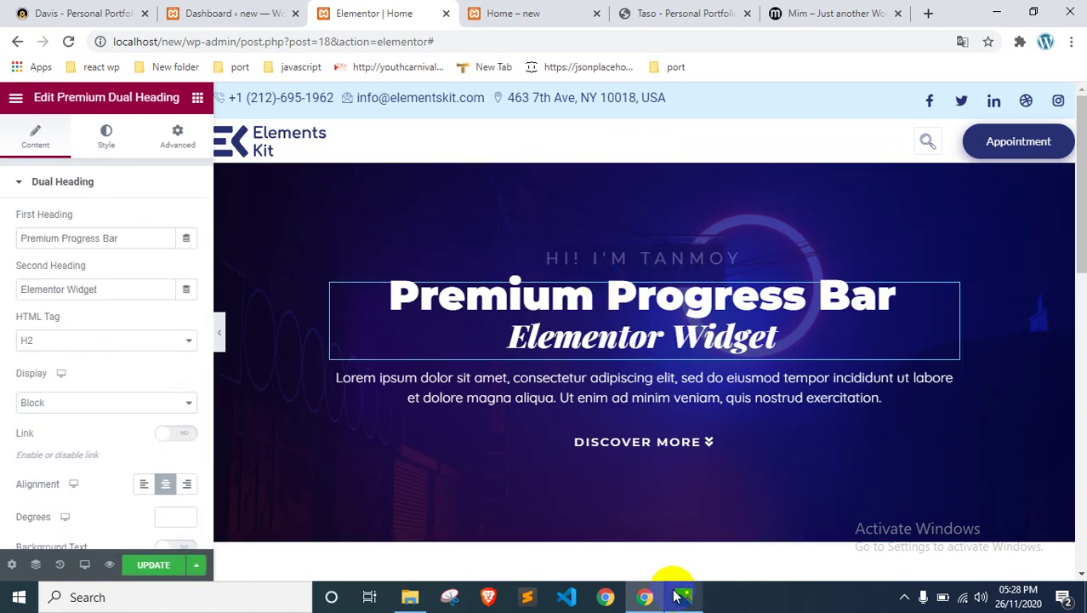
pyautogui.click(691, 7)
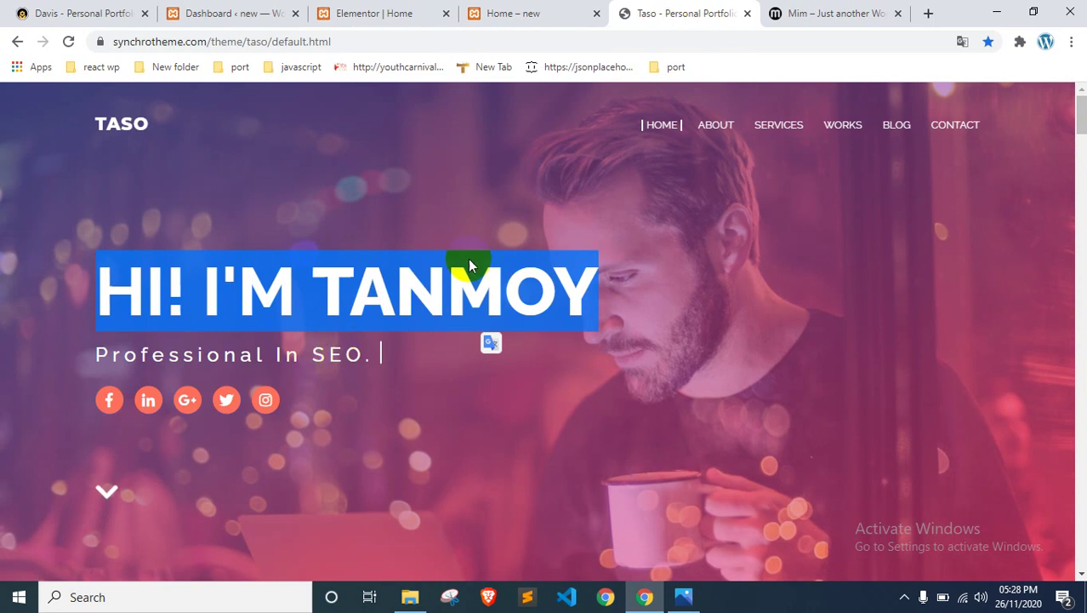
pyautogui.click(795, 12)
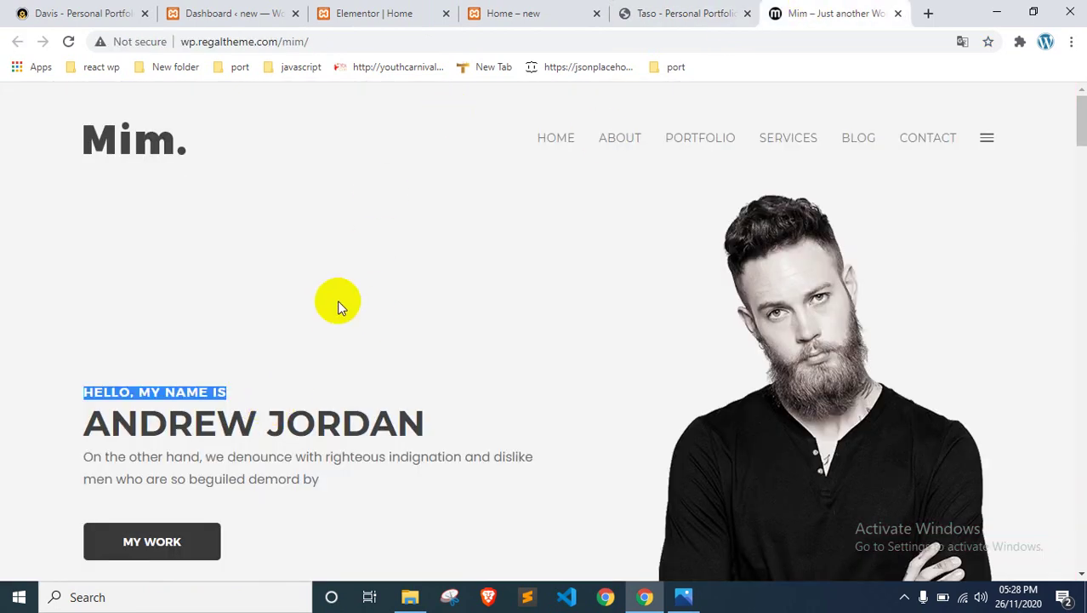
pyautogui.scroll(-8, 337, 299)
pyautogui.scroll(3, 335, 301)
pyautogui.click(587, 11)
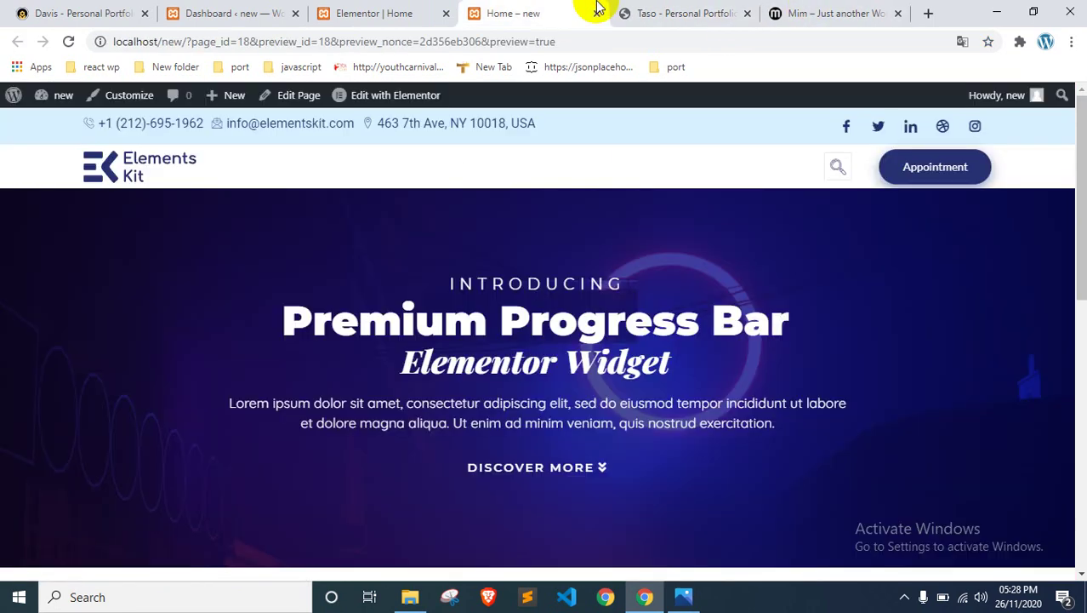
pyautogui.click(619, 12)
pyautogui.scroll(-6, 461, 303)
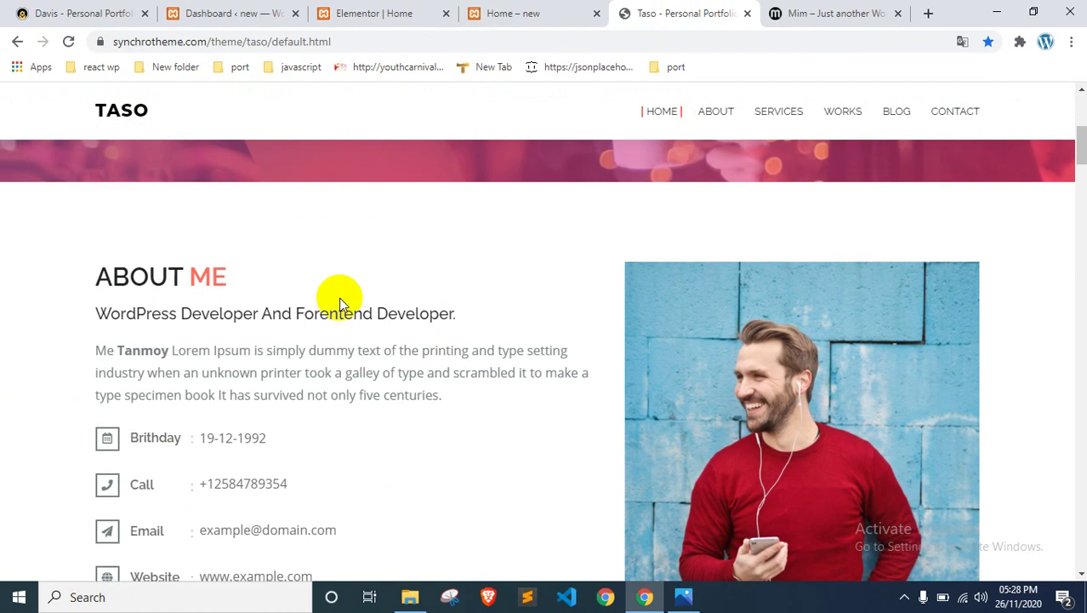
pyautogui.tripleClick(331, 308)
pyautogui.hotkey('ctrl', 'c')
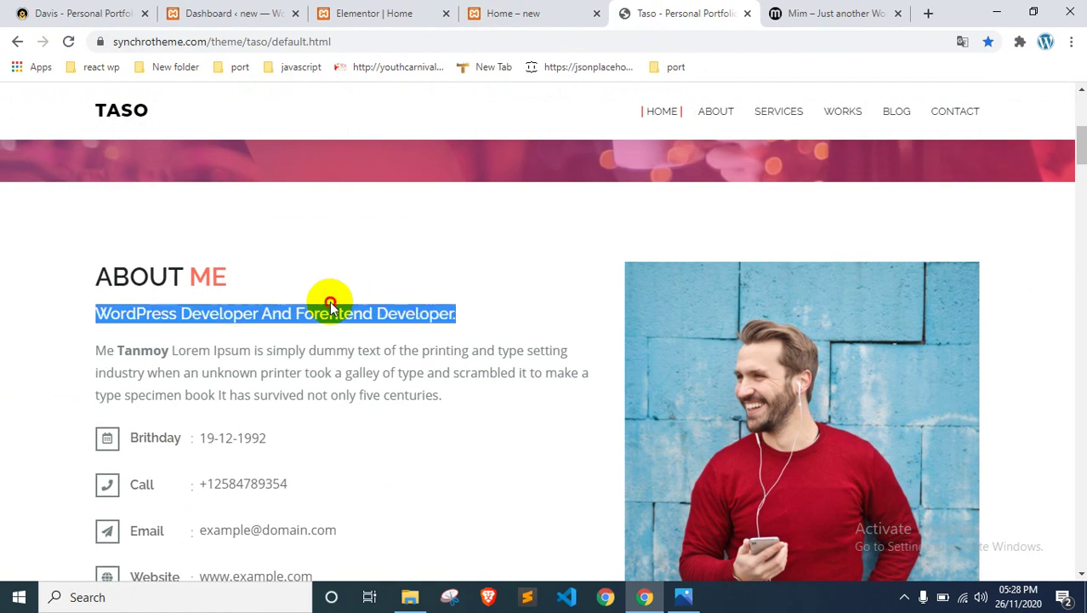
# Step: Replace the dual heading's first heading in Elementor with the copied text "WordPress Developer And Forentend Developer."
pyautogui.click(466, 10)
pyautogui.click(387, 13)
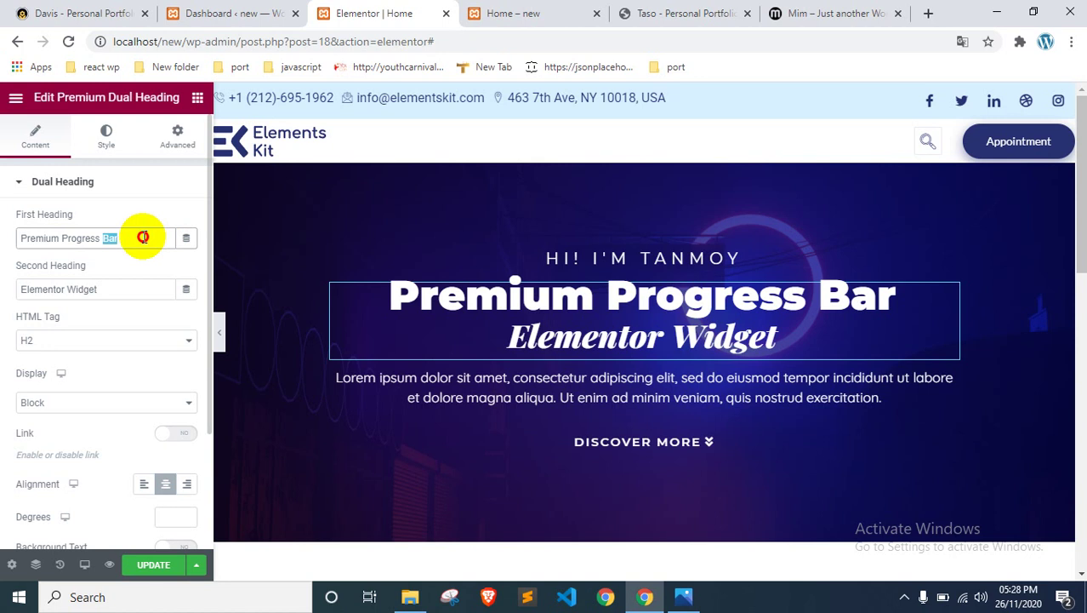
pyautogui.hotkey('ctrl', 'v')
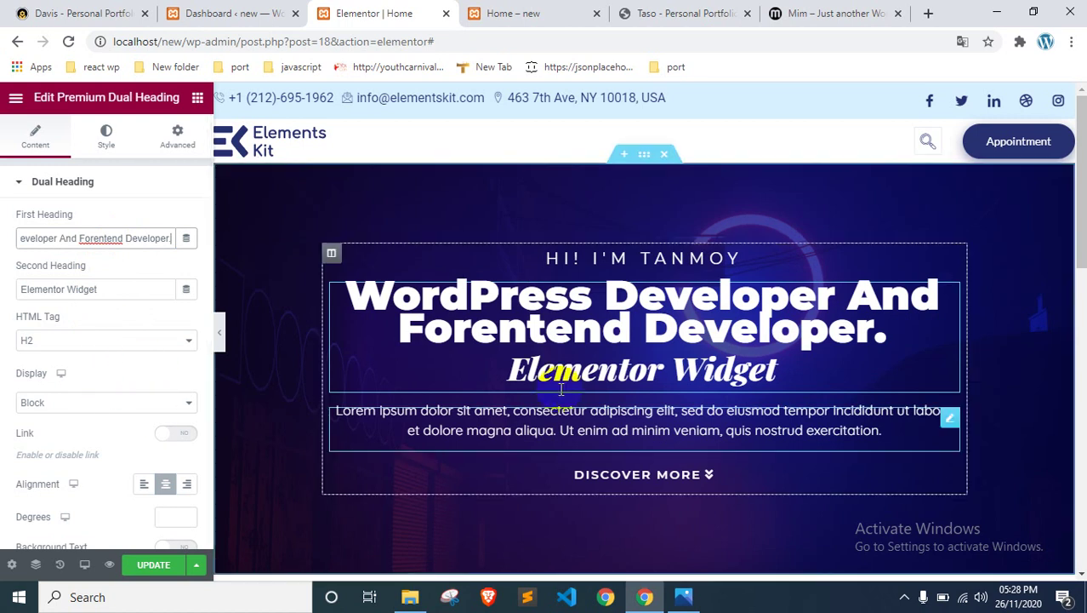
# Step: Clear the second heading text "Elementor Widget" from the hero's dual heading widget
pyautogui.click(574, 364)
pyautogui.doubleClick(128, 285)
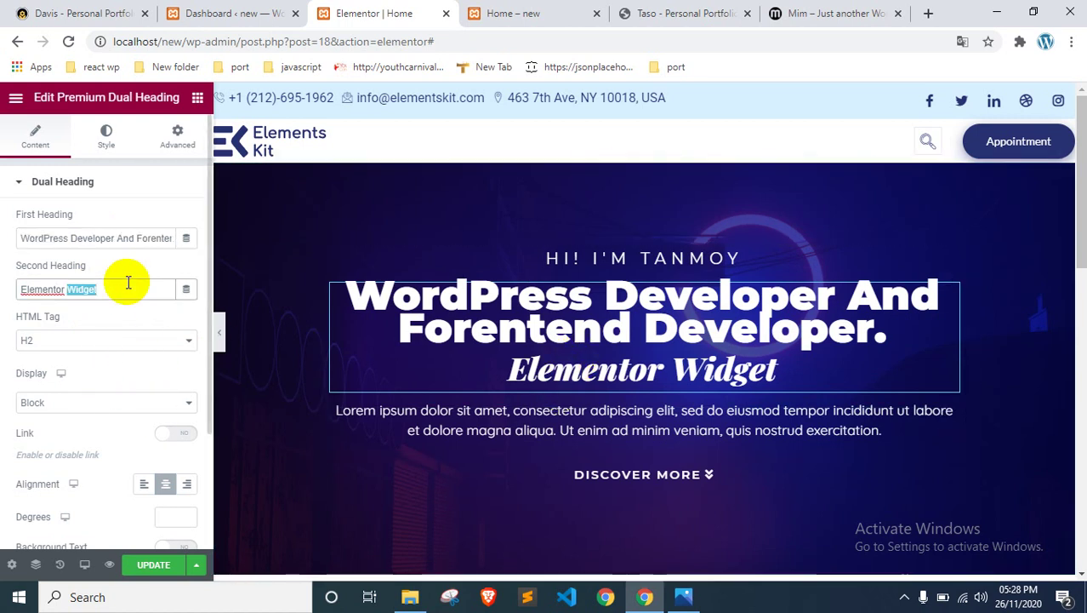
pyautogui.press('BackSpace')
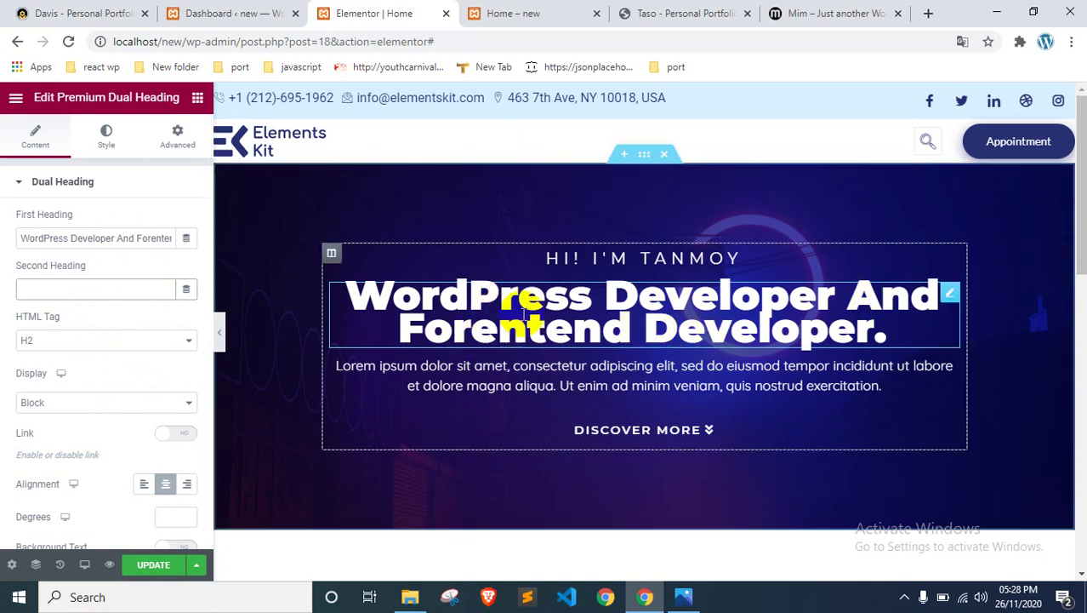
# Step: Update the page and reload the Home preview to check the new hero heading
pyautogui.click(137, 564)
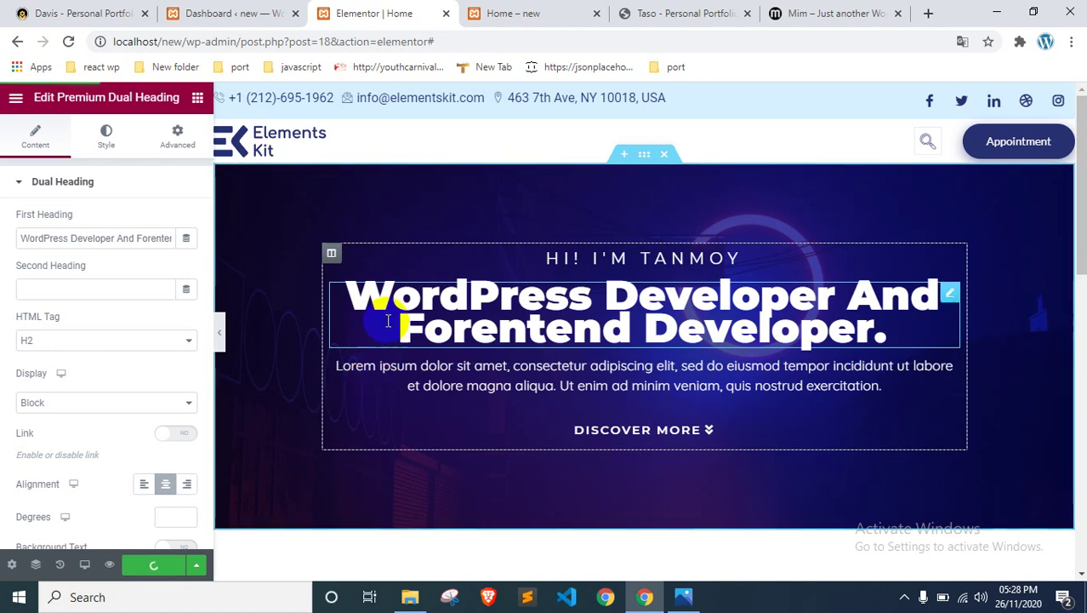
pyautogui.click(486, 13)
pyautogui.rightClick(145, 252)
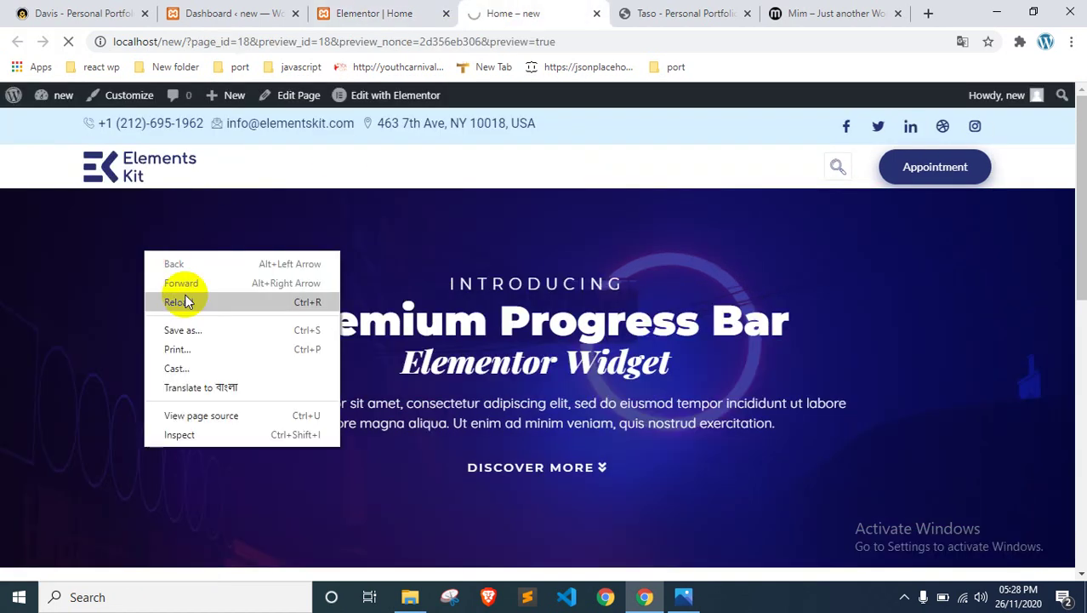
pyautogui.click(201, 303)
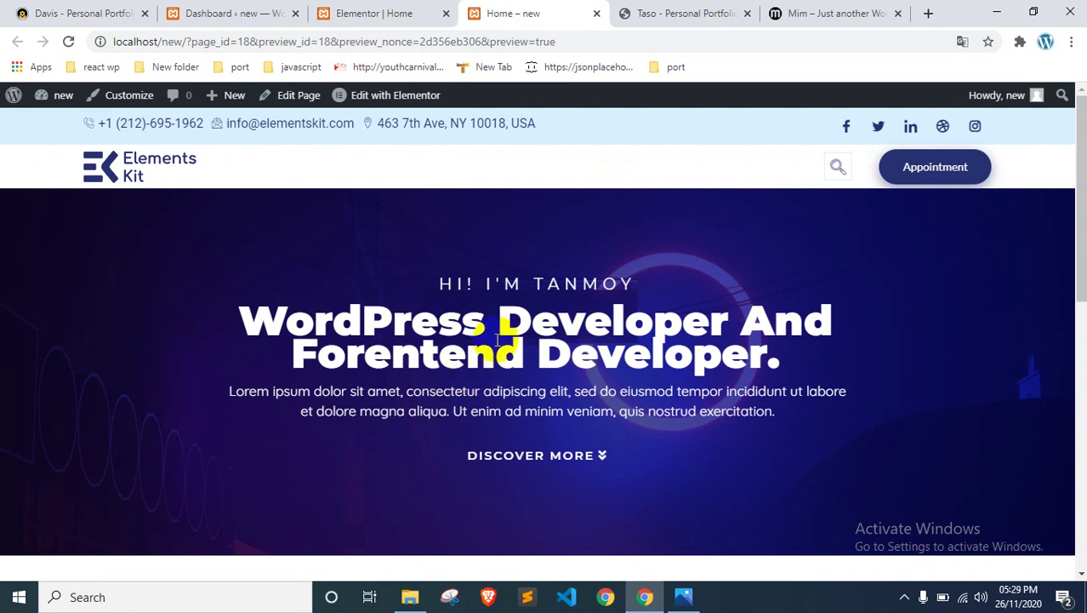
pyautogui.moveTo(352, 324); pyautogui.dragTo(450, 353)
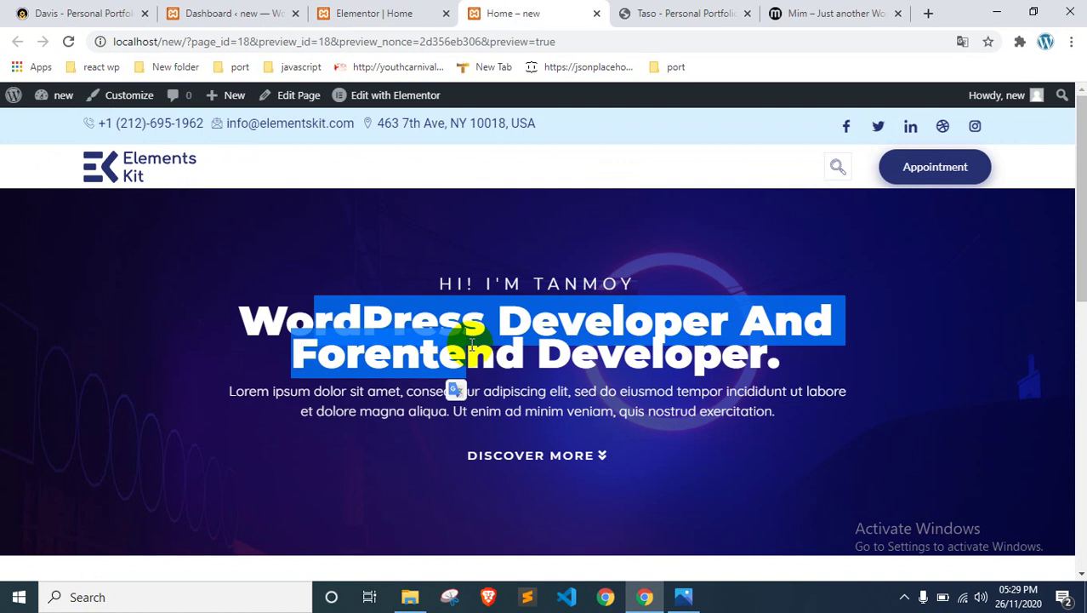
pyautogui.click(449, 352)
# Step: Back in Elementor, examine the dual heading's content settings and first heading style options for a line spacing control
pyautogui.click(375, 13)
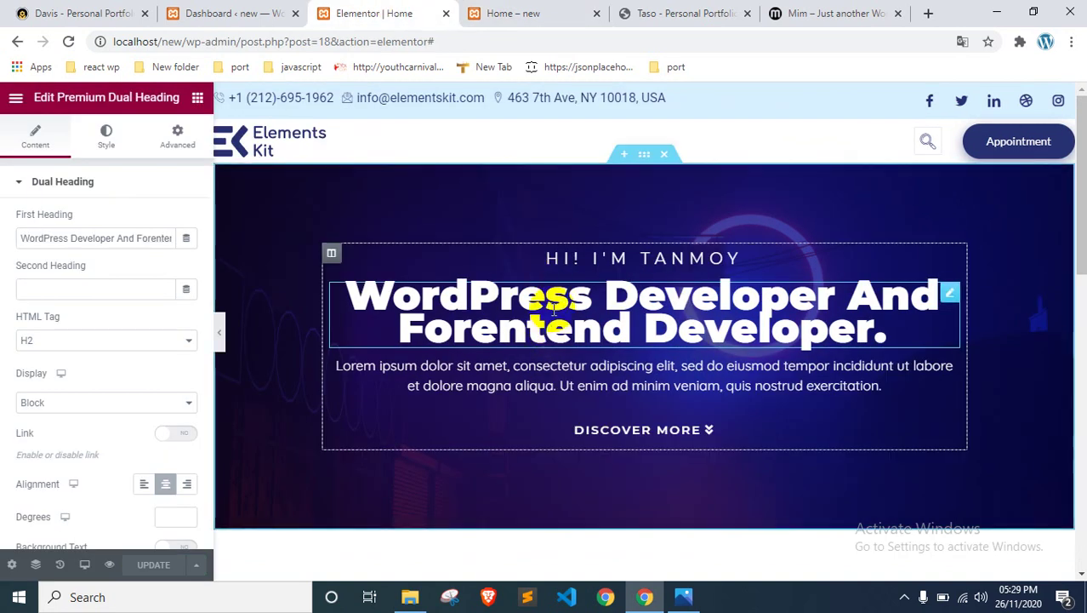
pyautogui.scroll(-2, 102, 355)
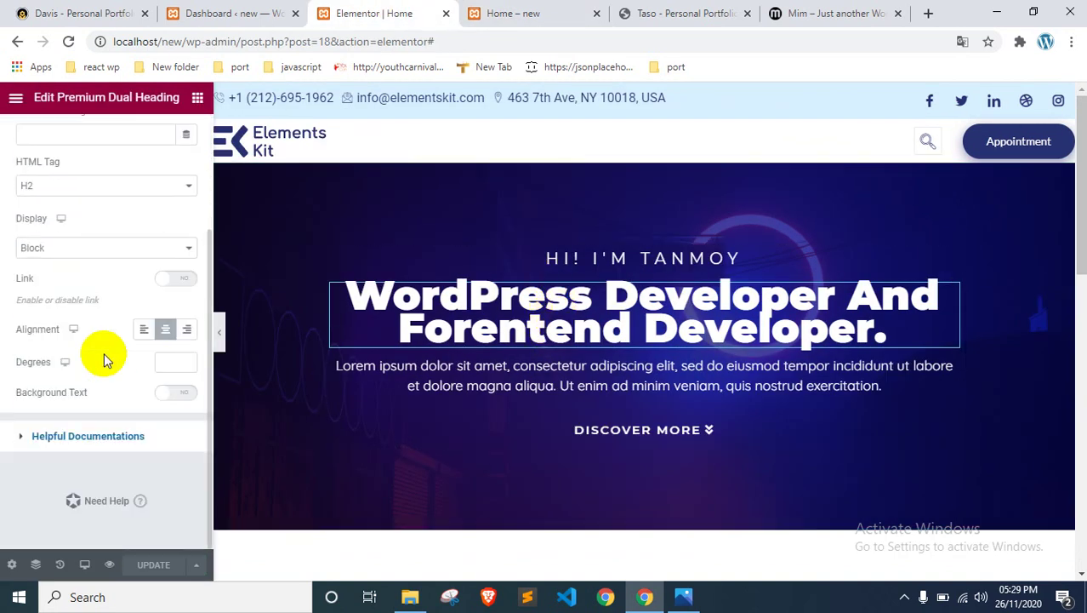
pyautogui.scroll(2, 103, 374)
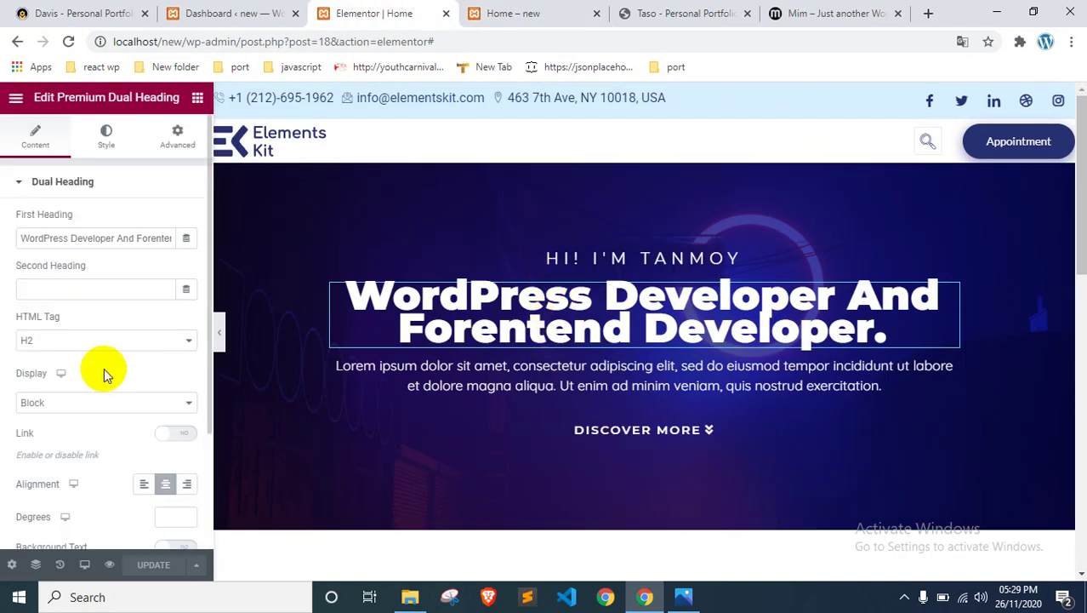
pyautogui.click(105, 150)
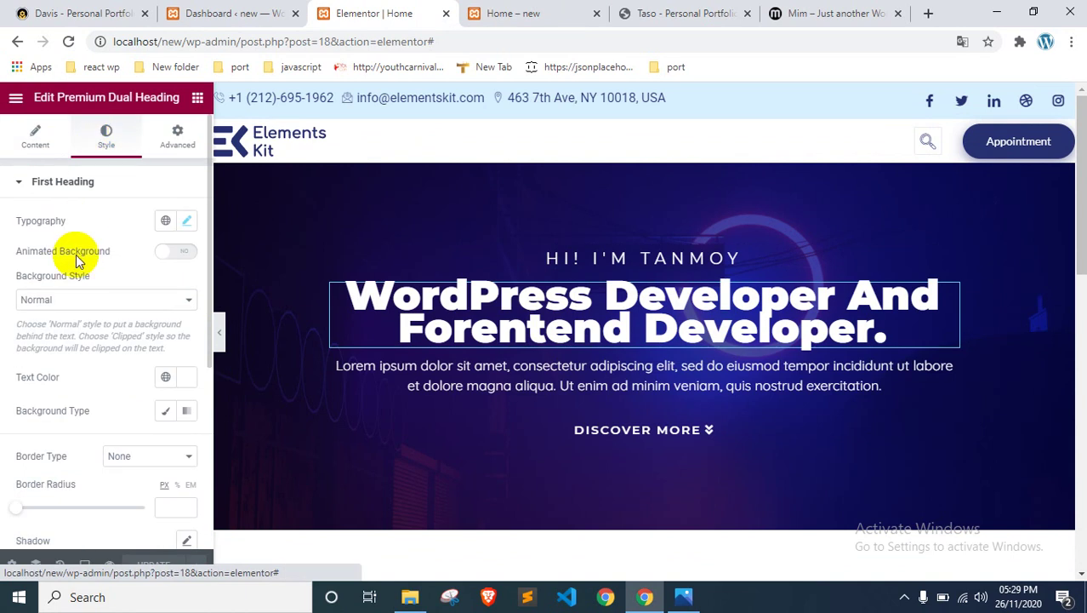
pyautogui.scroll(-3, 75, 272)
pyautogui.scroll(-1, 75, 282)
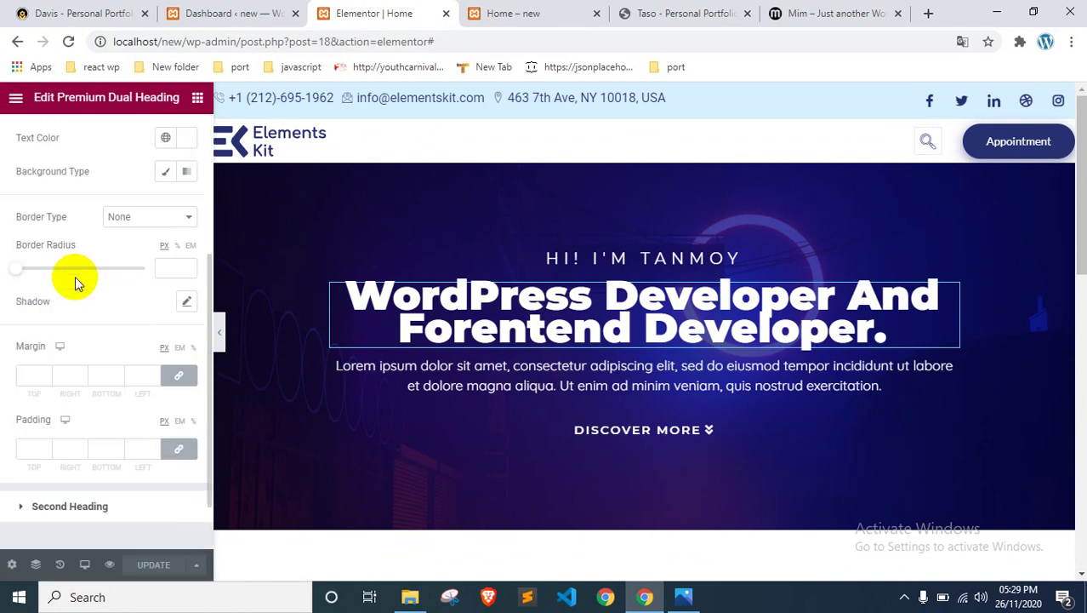
pyautogui.scroll(1, 73, 208)
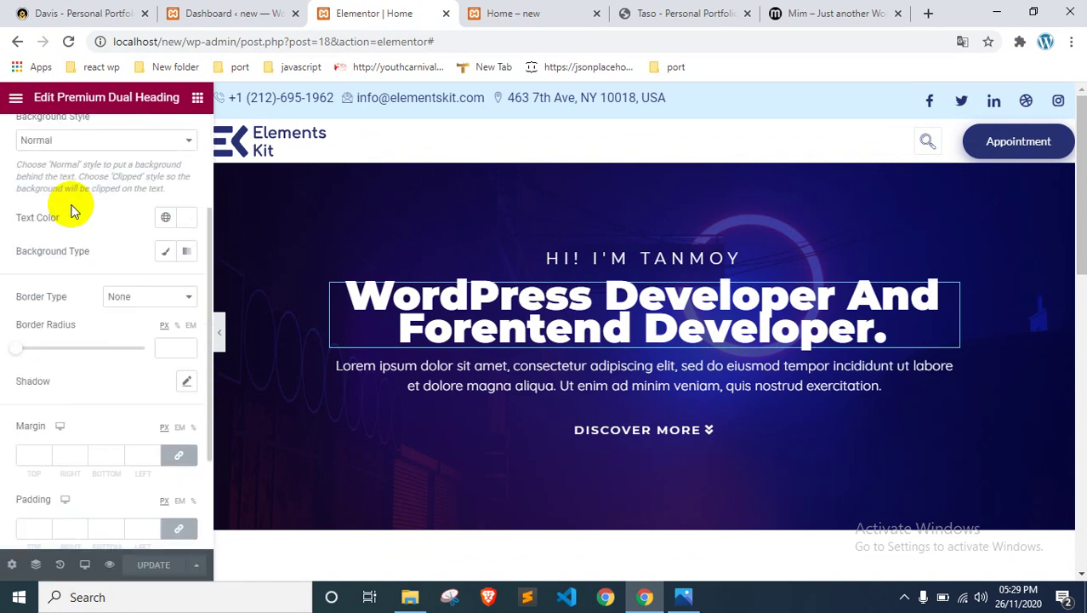
pyautogui.scroll(-2, 68, 274)
pyautogui.scroll(3, 97, 302)
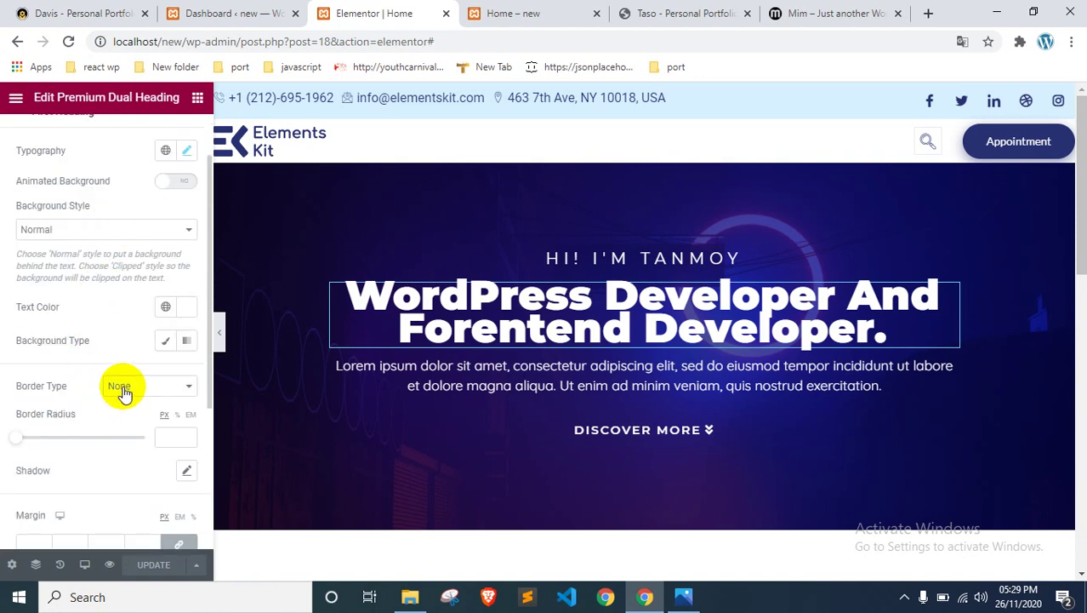
pyautogui.scroll(-1, 122, 389)
pyautogui.scroll(-1, 97, 395)
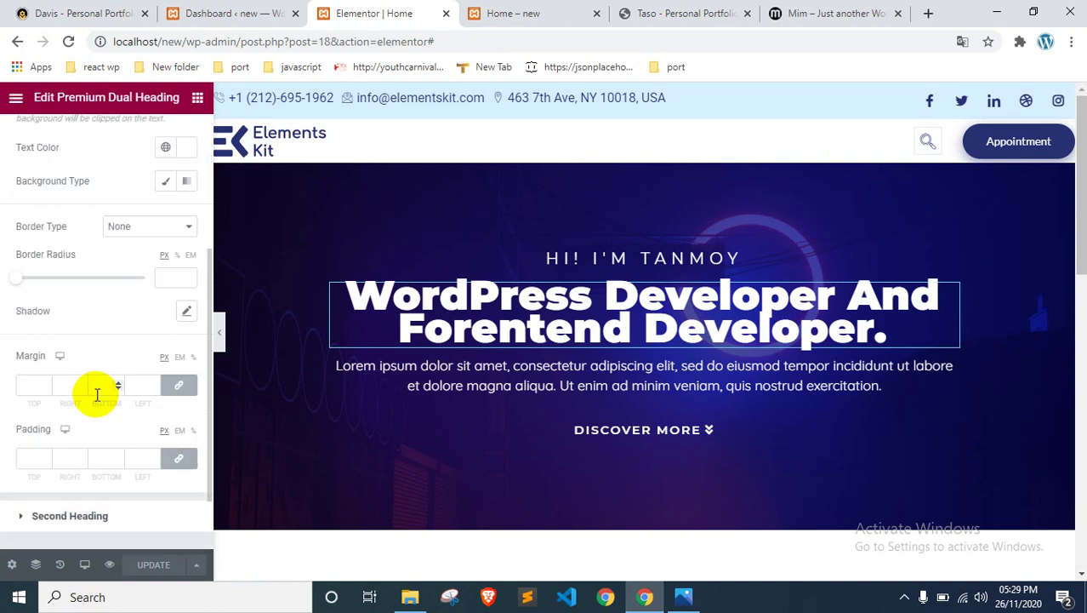
pyautogui.scroll(1, 92, 340)
pyautogui.scroll(-2, 80, 376)
pyautogui.scroll(3, 91, 352)
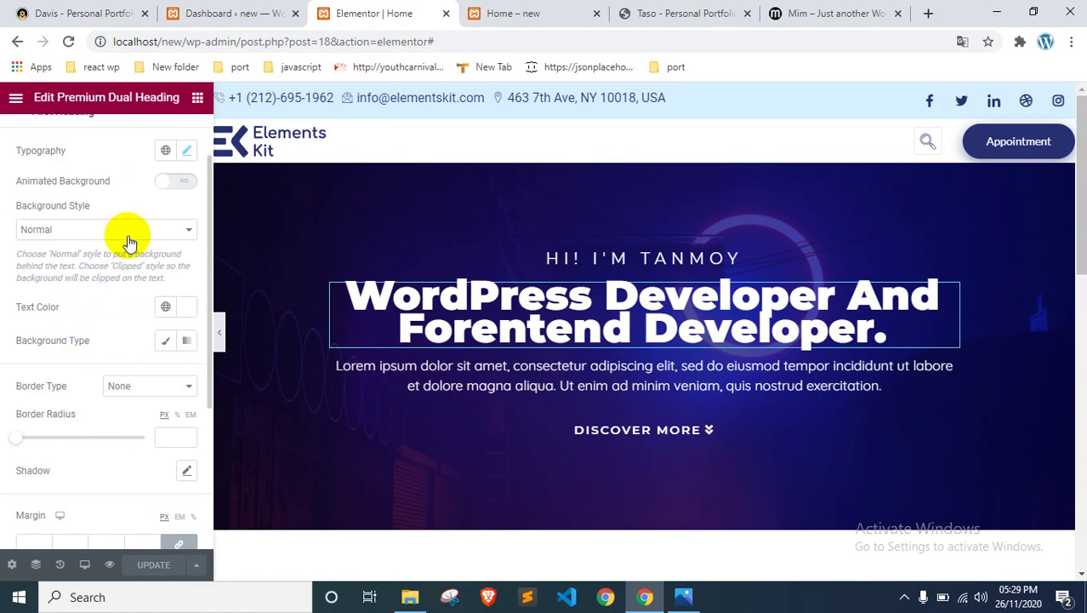
pyautogui.scroll(1, 122, 241)
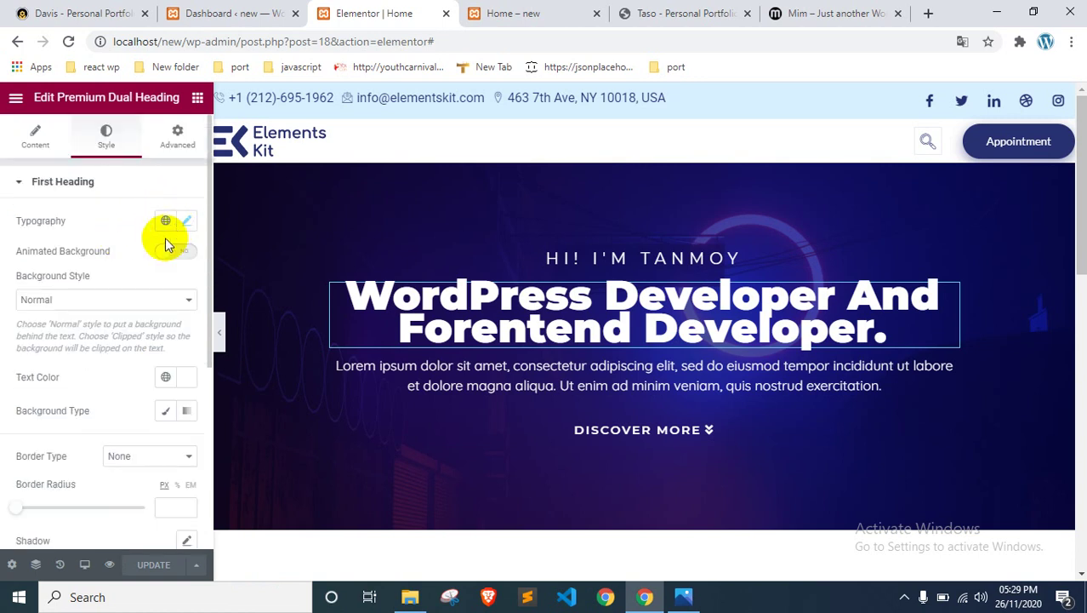
# Step: Set the line height to 1 em in the first heading's typography settings
pyautogui.click(187, 223)
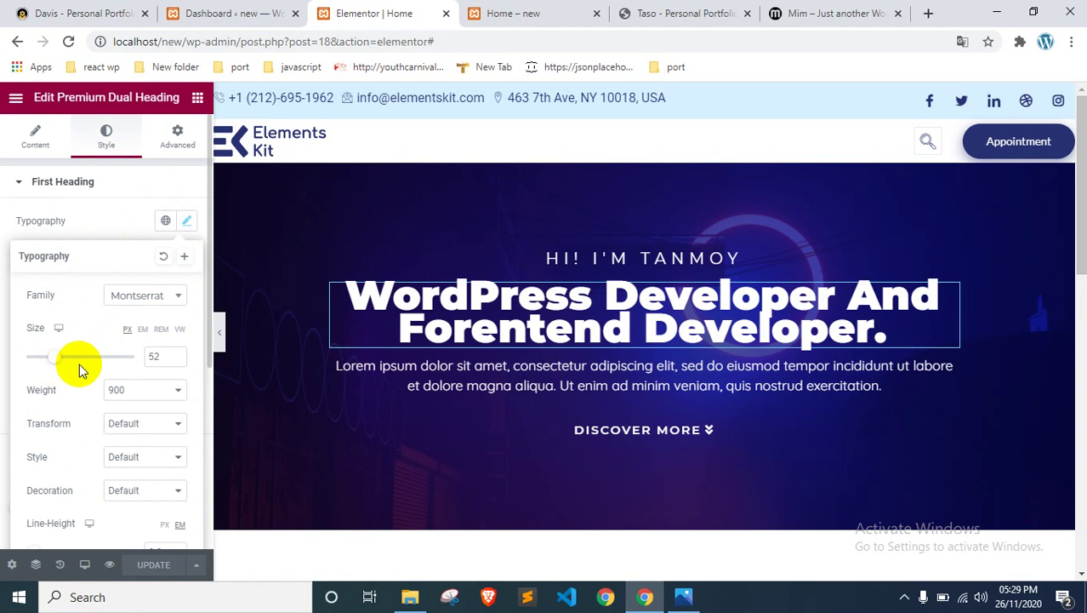
pyautogui.scroll(-1, 80, 363)
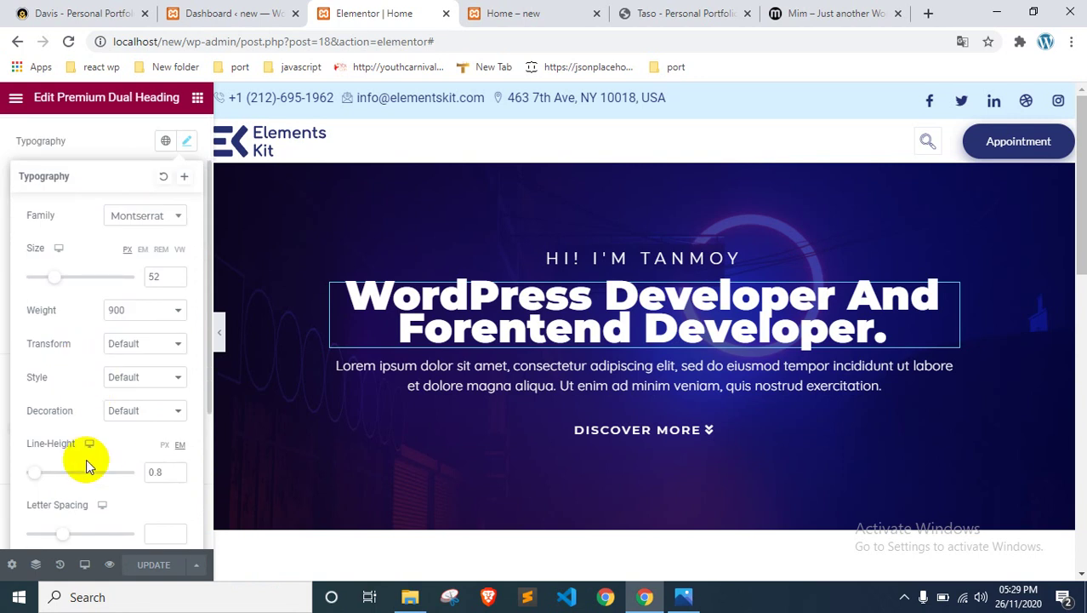
pyautogui.moveTo(32, 475); pyautogui.dragTo(34, 474)
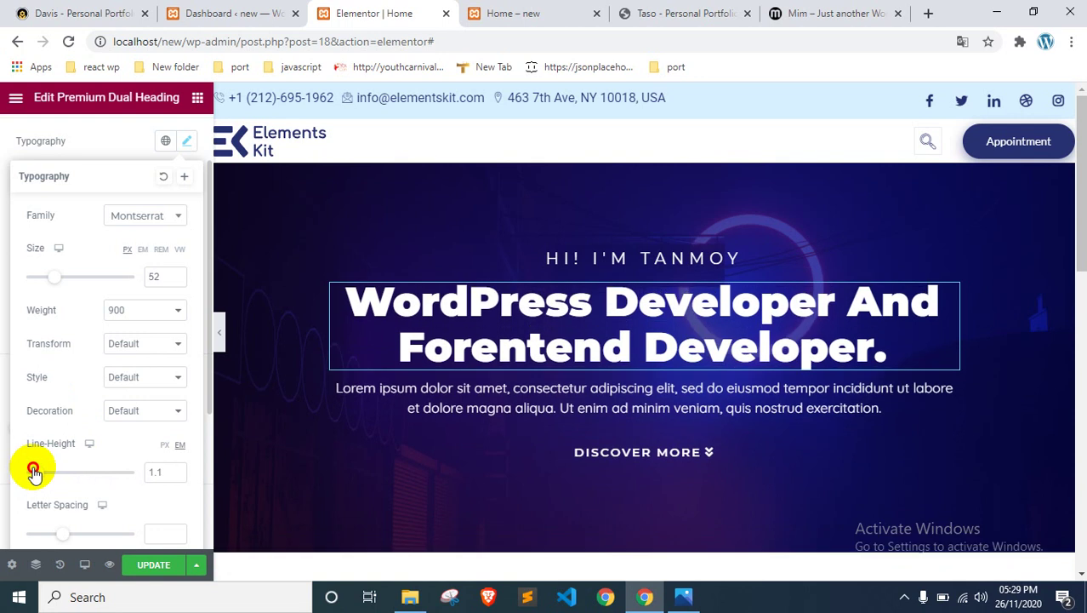
pyautogui.click(171, 468)
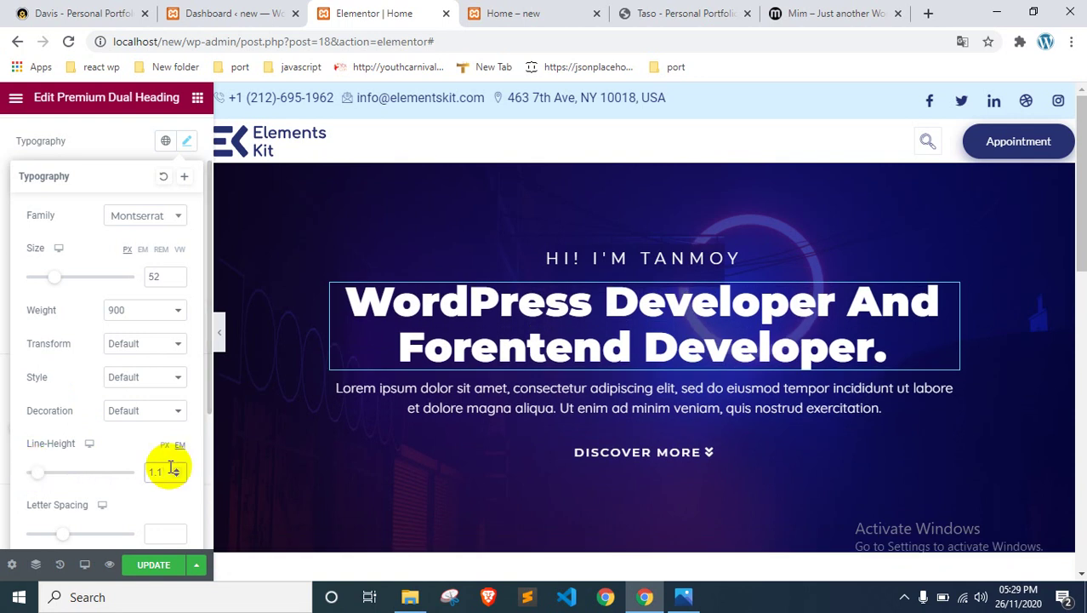
pyautogui.press('BackSpace')
pyautogui.press('BackSpace')
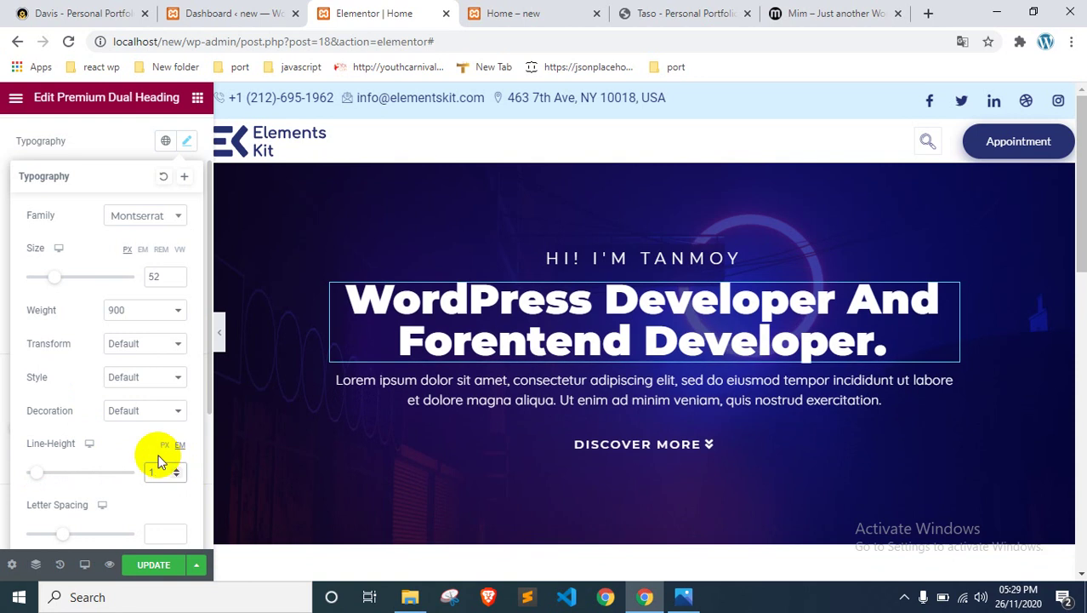
# Step: Update the page and check the hero heading and the description paragraph in the Home preview
pyautogui.click(154, 565)
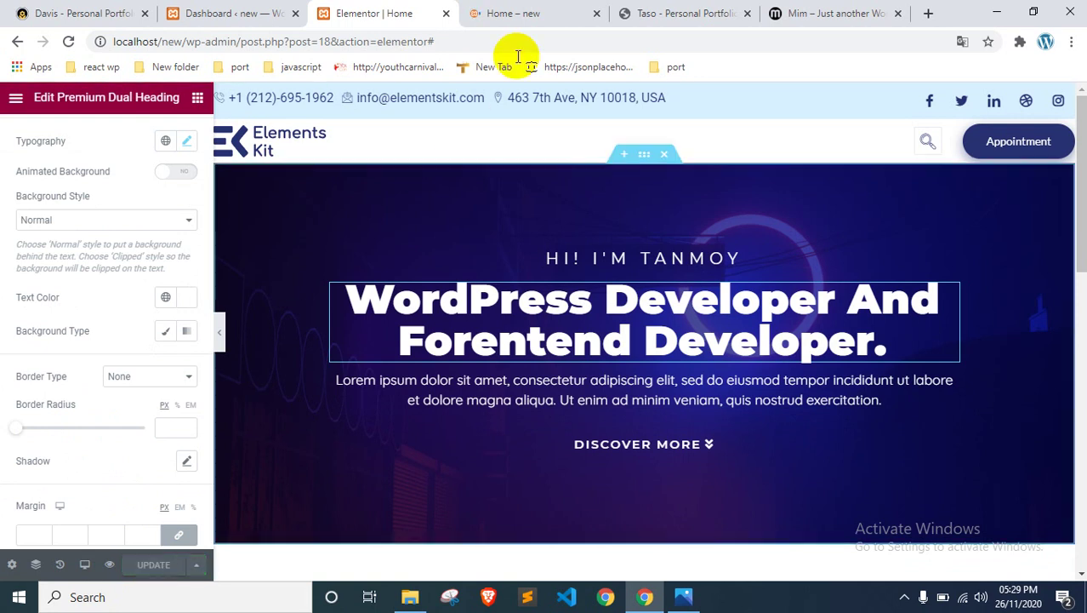
pyautogui.click(513, 13)
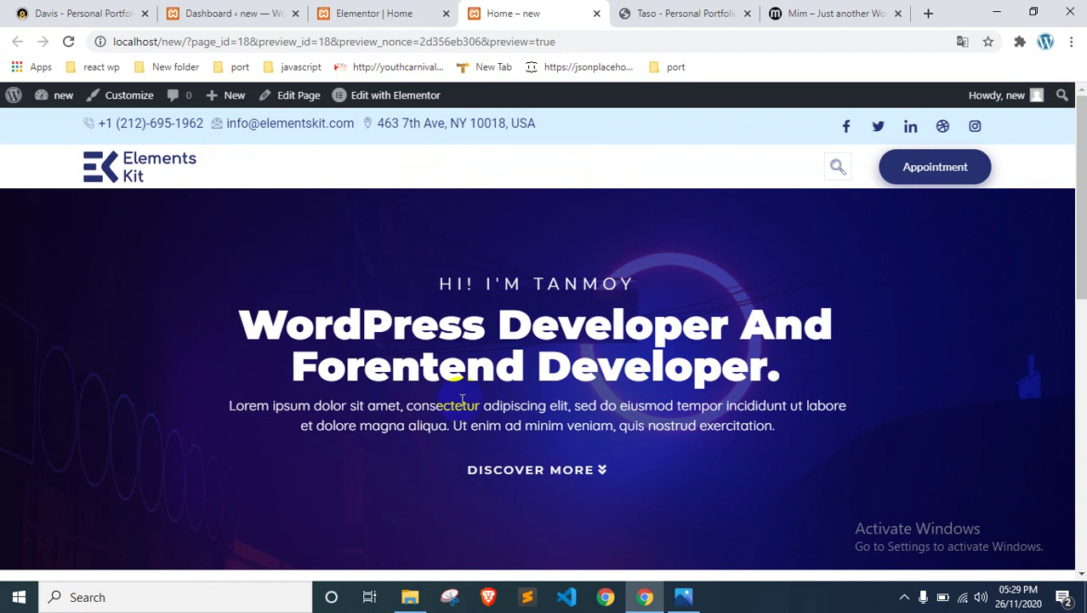
pyautogui.tripleClick(407, 411)
pyautogui.click(492, 413)
pyautogui.tripleClick(498, 407)
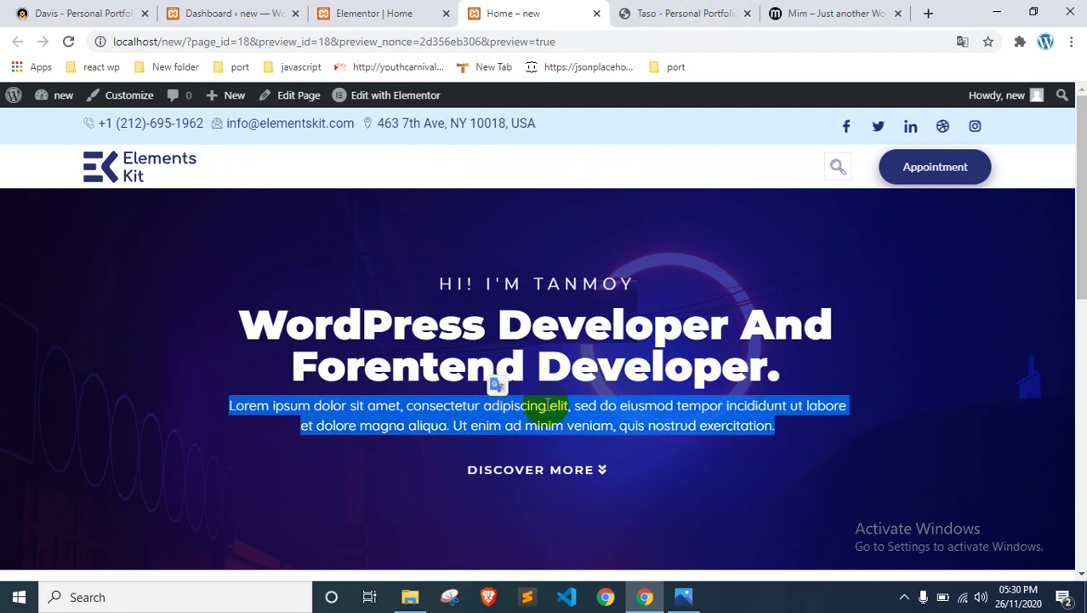
pyautogui.click(575, 400)
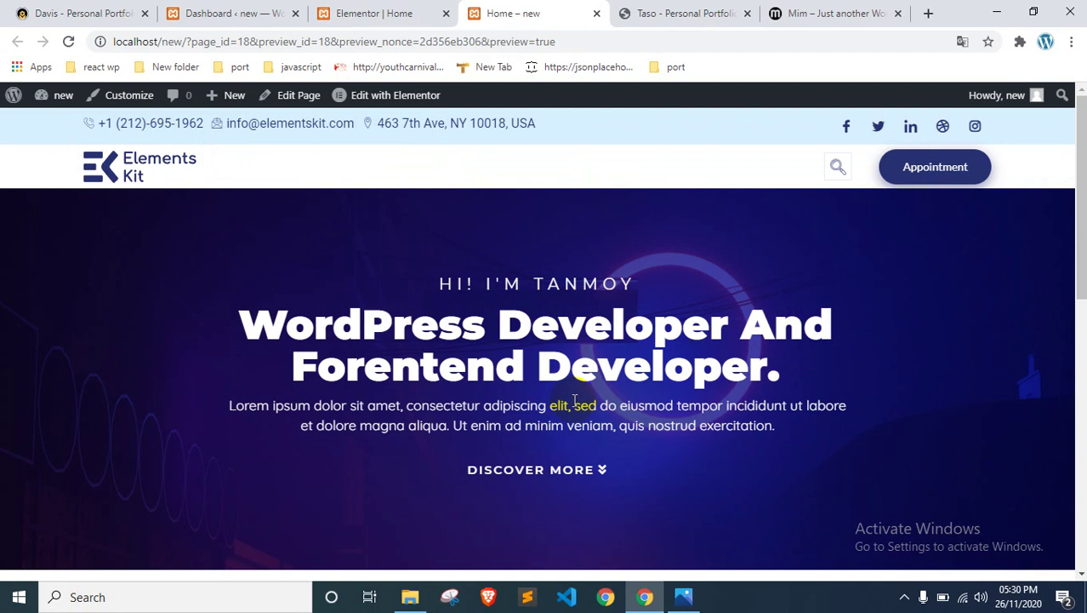
# Step: Compare the hero sections of the Taso and Mim templates for reference
pyautogui.click(685, 13)
pyautogui.scroll(6, 473, 340)
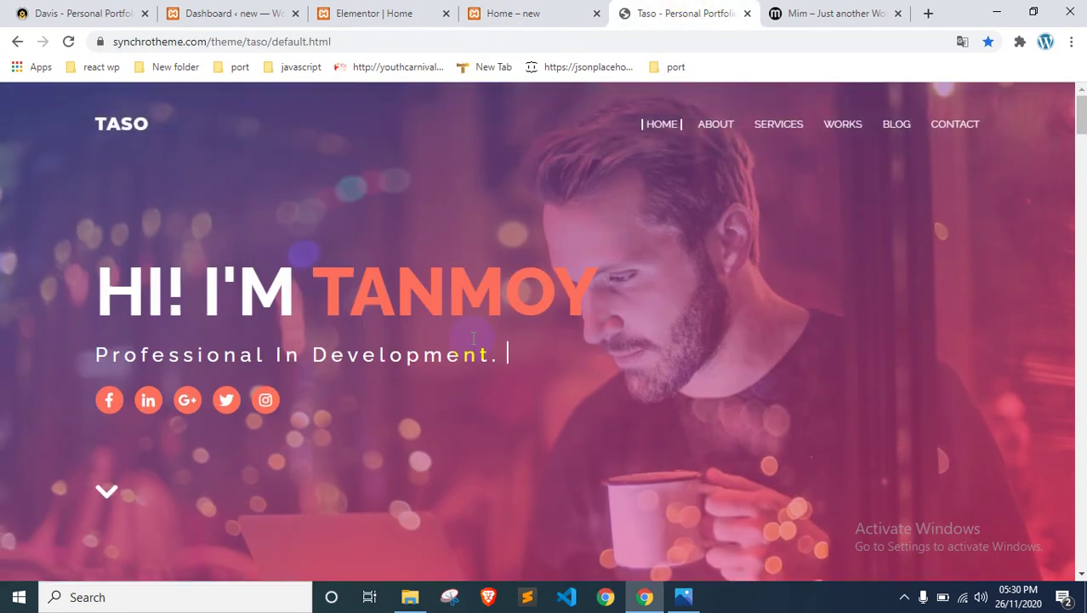
pyautogui.click(826, 10)
pyautogui.scroll(7, 440, 355)
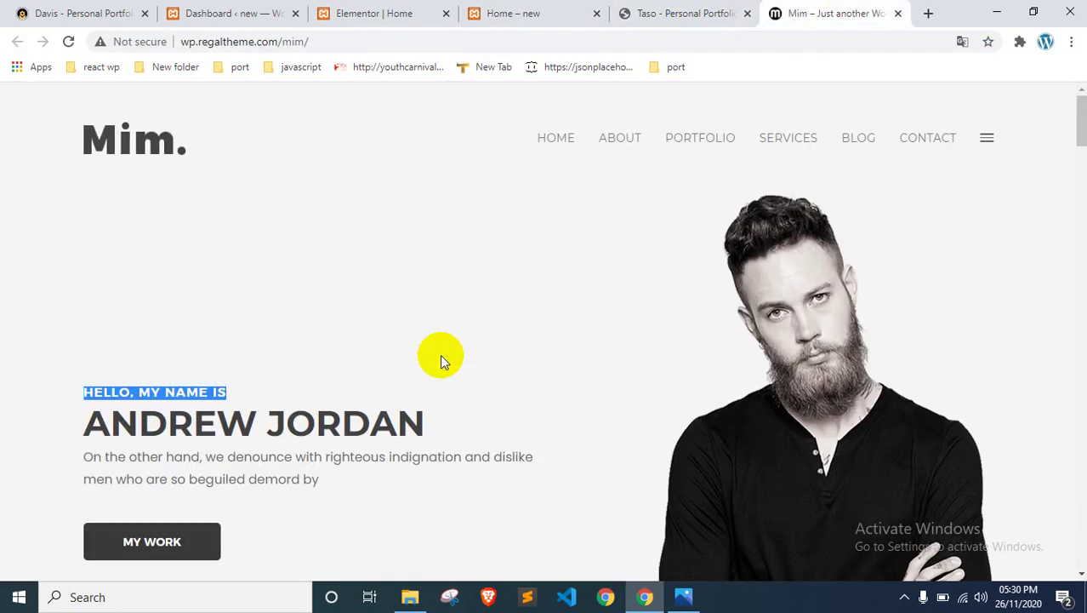
# Step: Back in Elementor, set the hero button's text to "hire me" and update the page
pyautogui.click(424, 8)
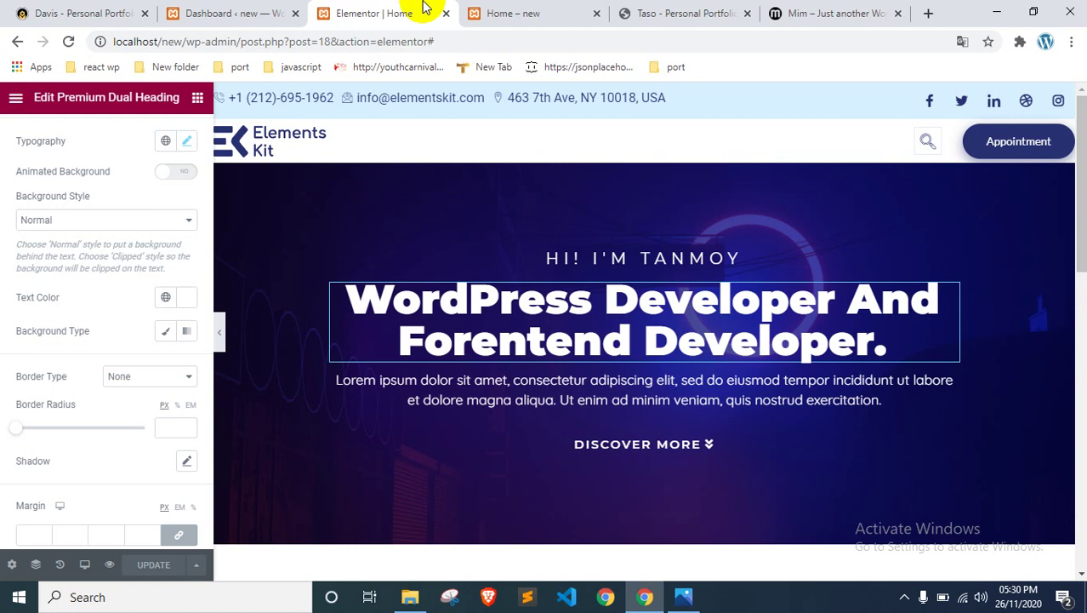
pyautogui.click(594, 449)
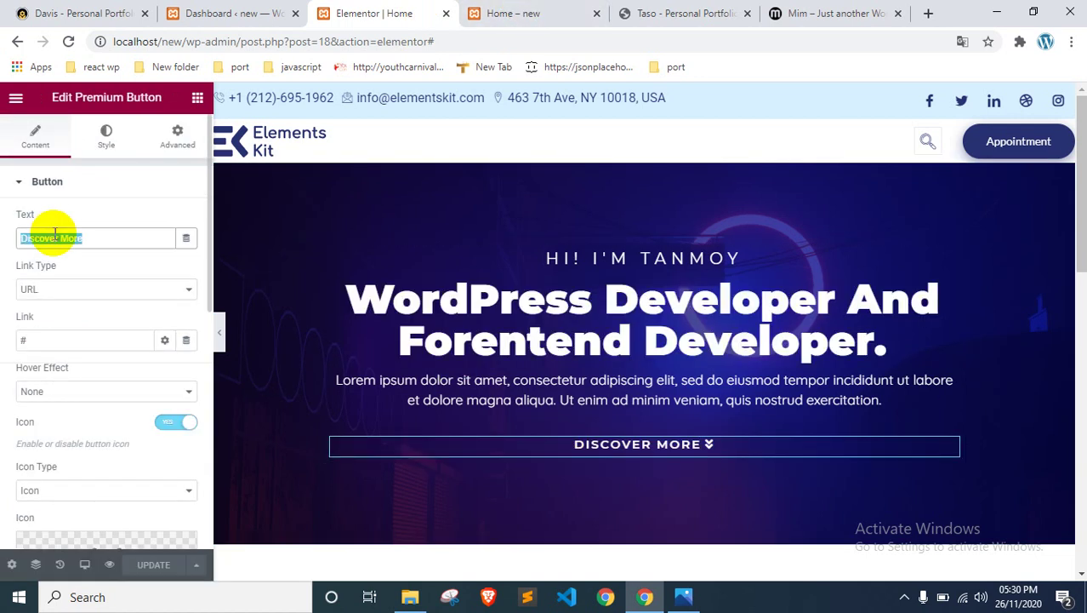
pyautogui.write('hire me')
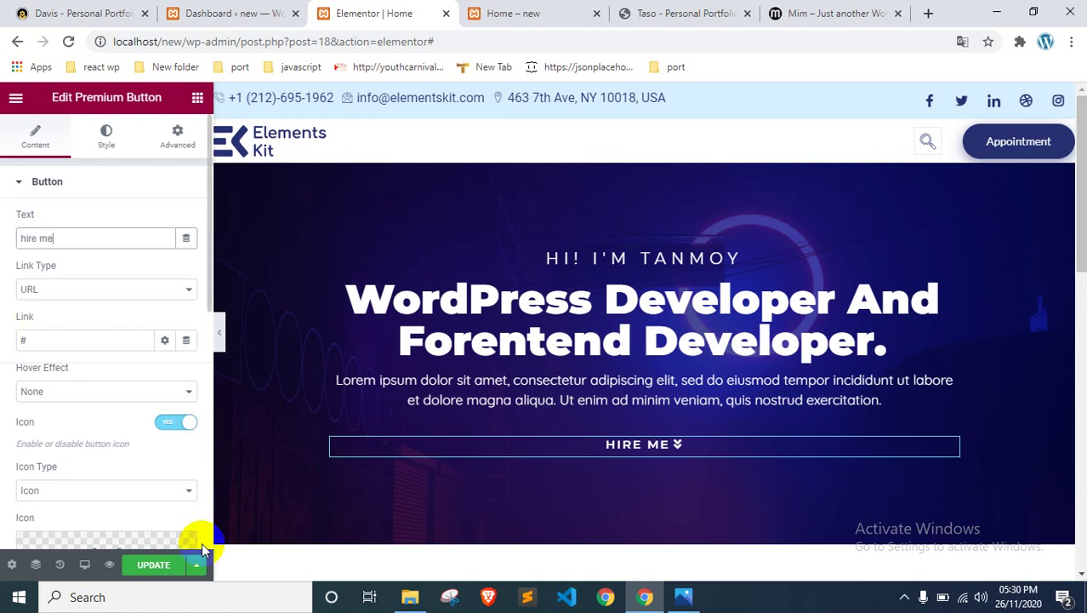
pyautogui.click(149, 566)
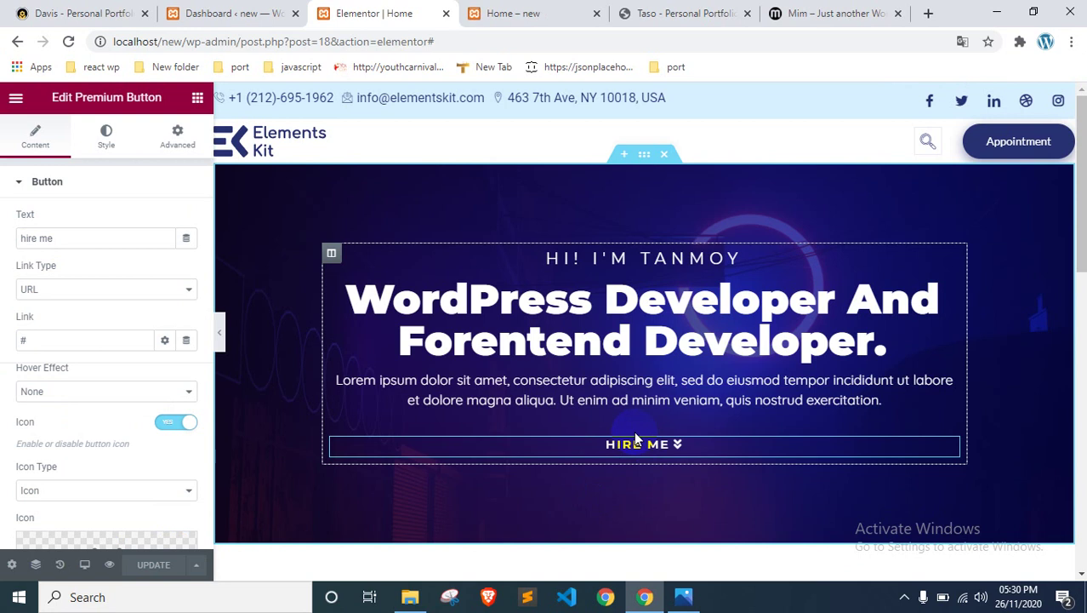
pyautogui.click(43, 181)
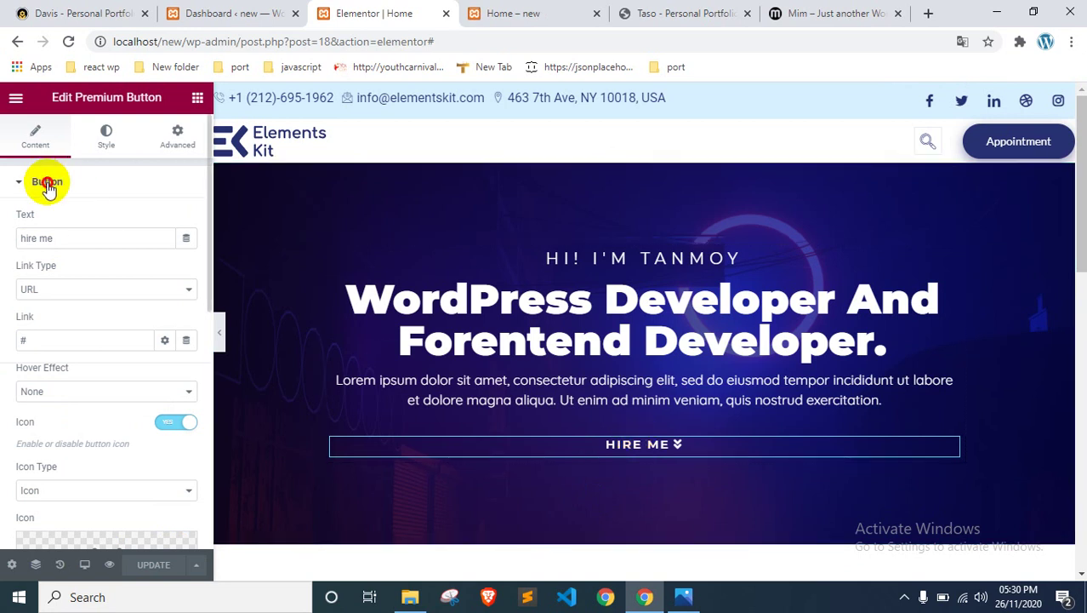
pyautogui.scroll(-5, 536, 274)
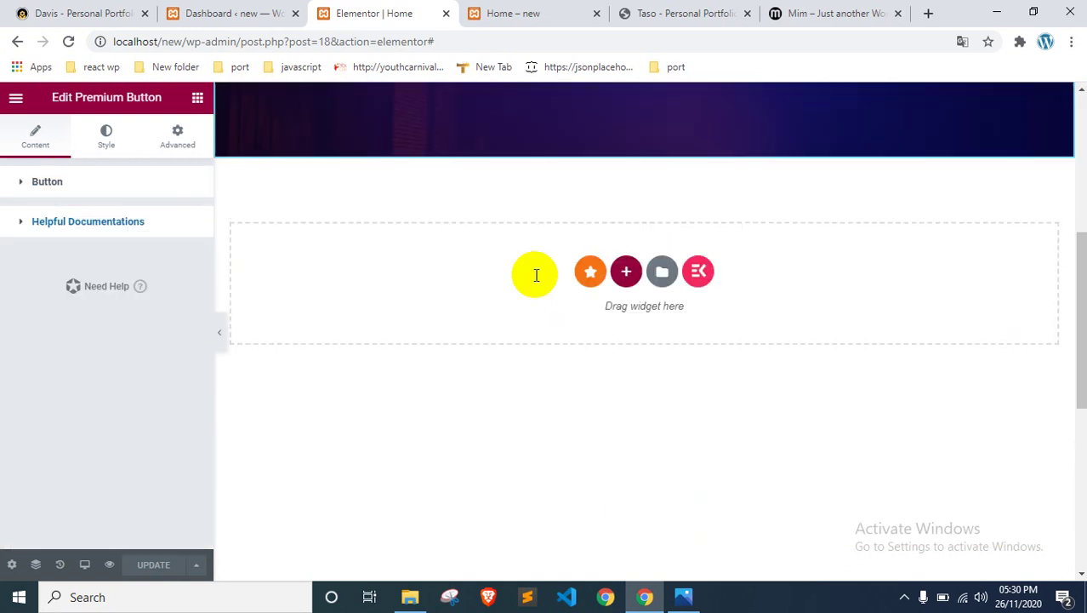
pyautogui.scroll(6, 612, 238)
# Step: Review the hero's greeting, heading and description in the Home preview and test the button's link
pyautogui.click(480, 12)
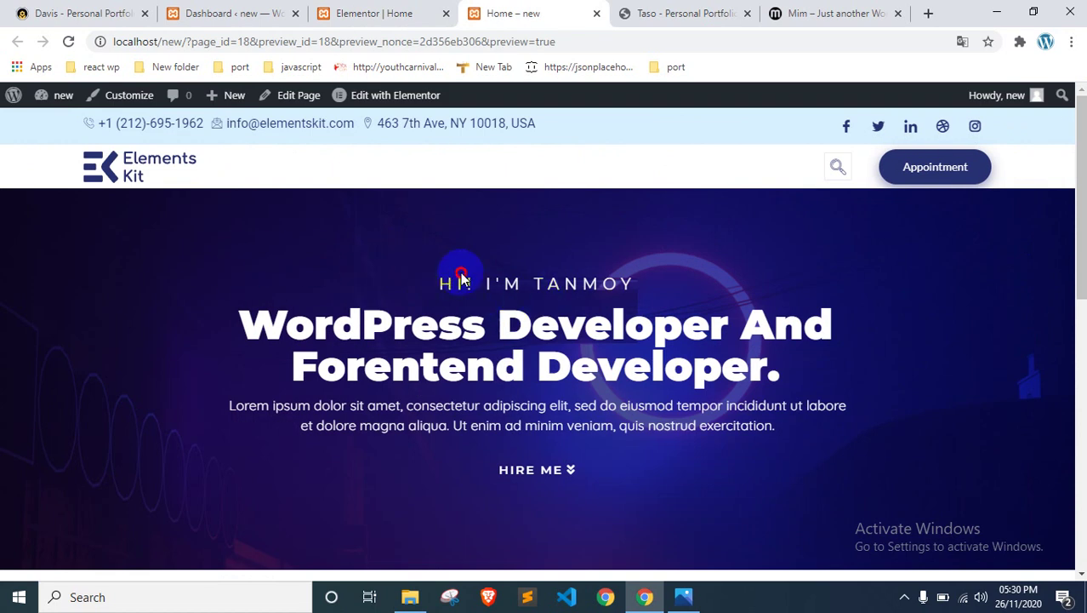
pyautogui.moveTo(456, 273); pyautogui.dragTo(598, 271)
pyautogui.click(597, 271)
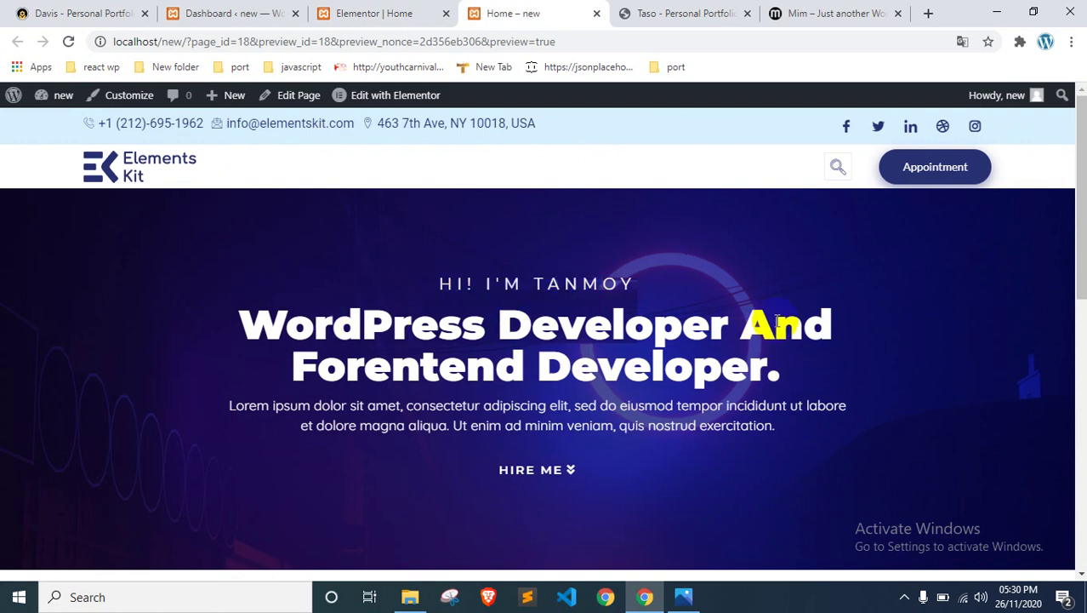
pyautogui.moveTo(231, 405); pyautogui.dragTo(815, 434)
pyautogui.click(694, 419)
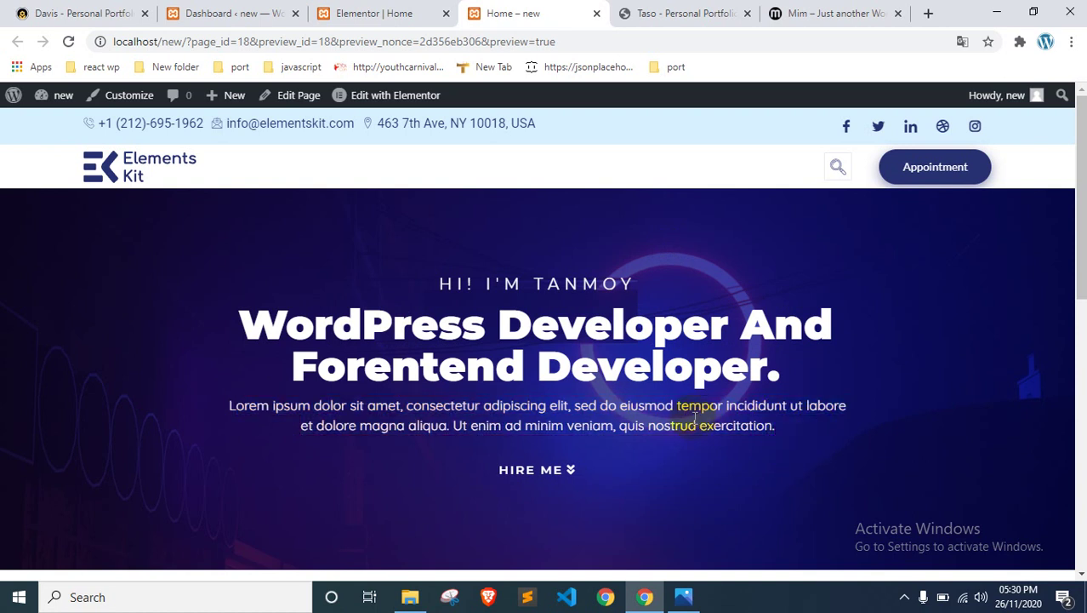
pyautogui.click(533, 469)
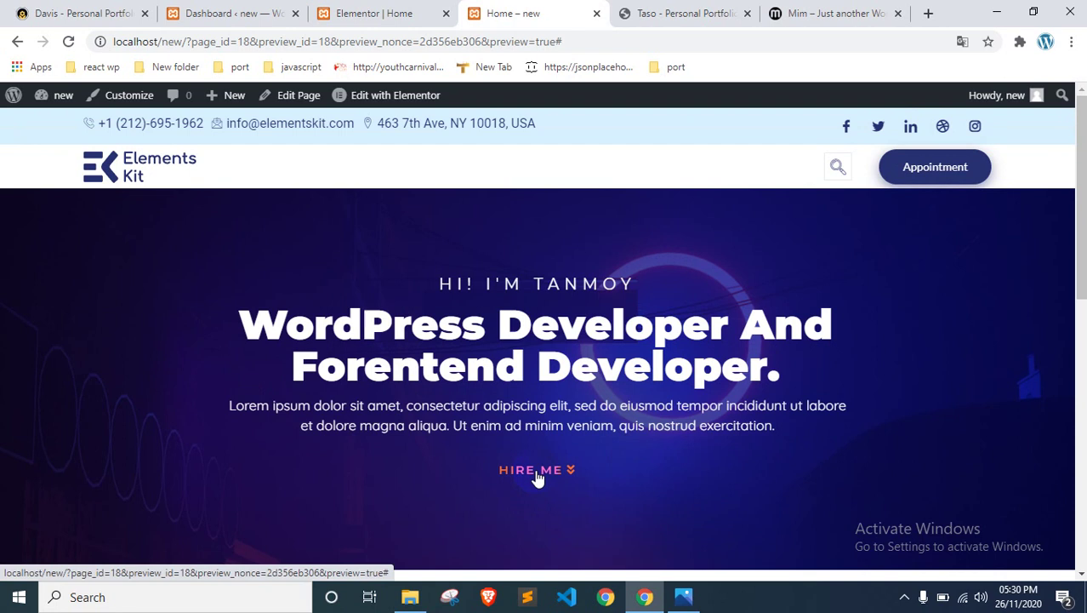
pyautogui.moveTo(401, 286); pyautogui.dragTo(655, 364)
pyautogui.click(867, 466)
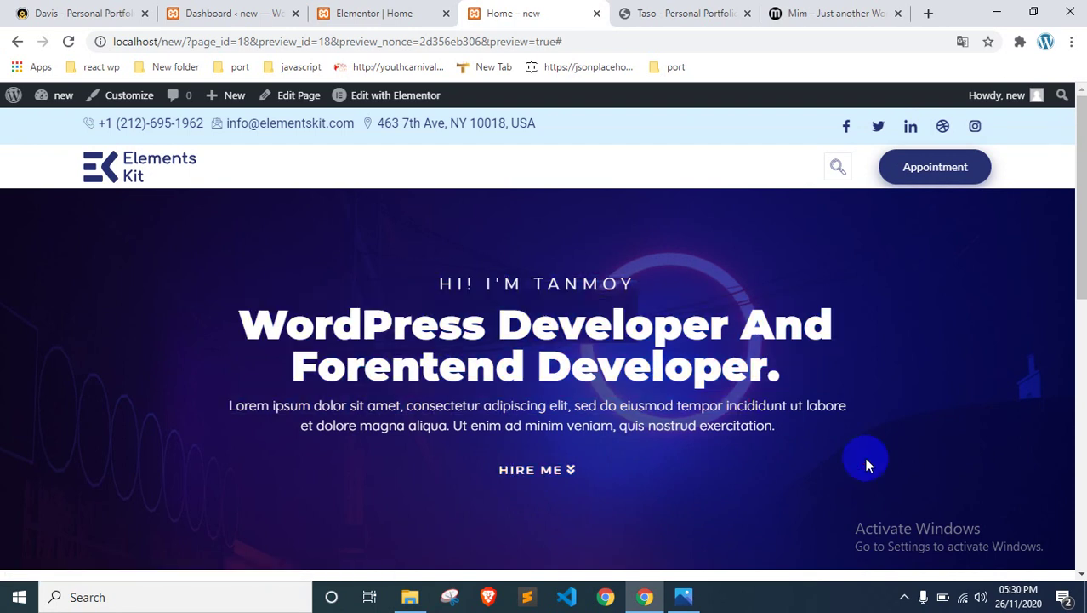
pyautogui.moveTo(432, 305); pyautogui.dragTo(821, 435)
pyautogui.click(554, 287)
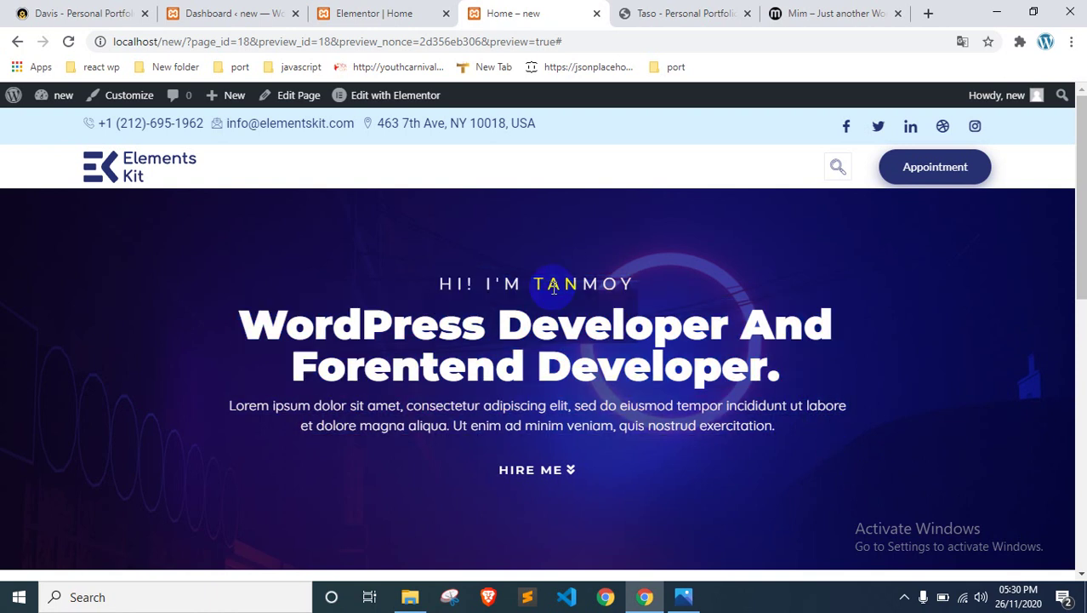
# Step: Compare the Davis, Mim and Taso template hero sections with the hero in the Home preview
pyautogui.click(39, 10)
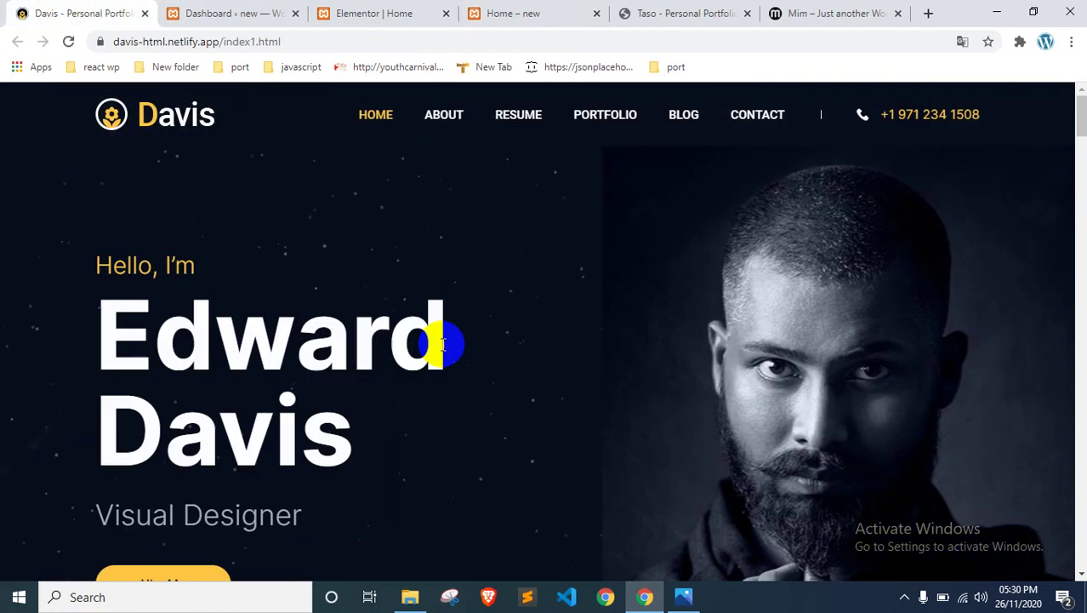
pyautogui.click(652, 9)
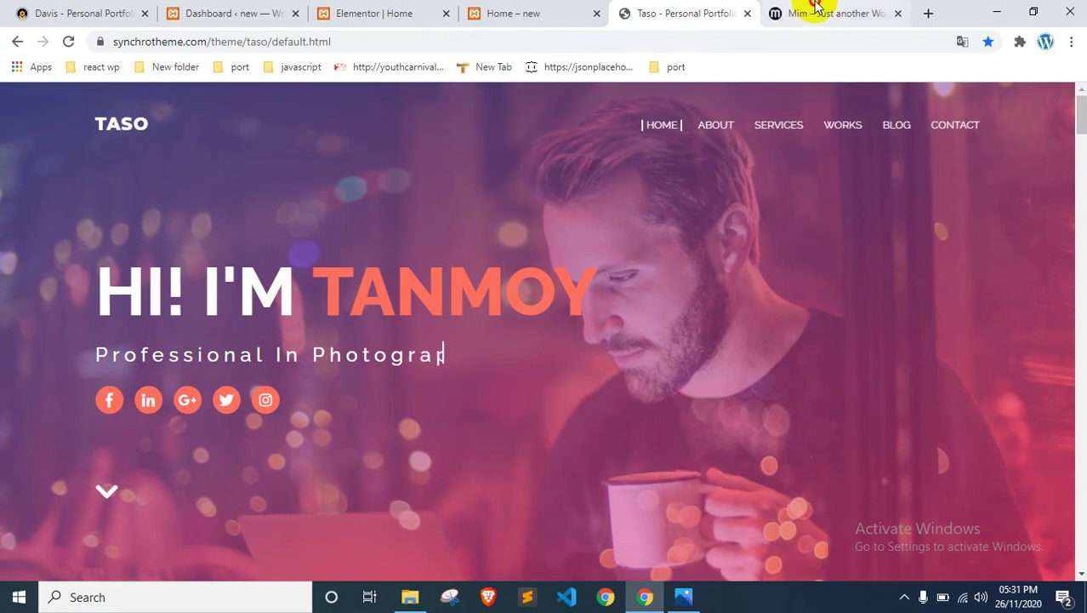
pyautogui.click(787, 13)
pyautogui.scroll(-6, 602, 307)
pyautogui.scroll(6, 602, 306)
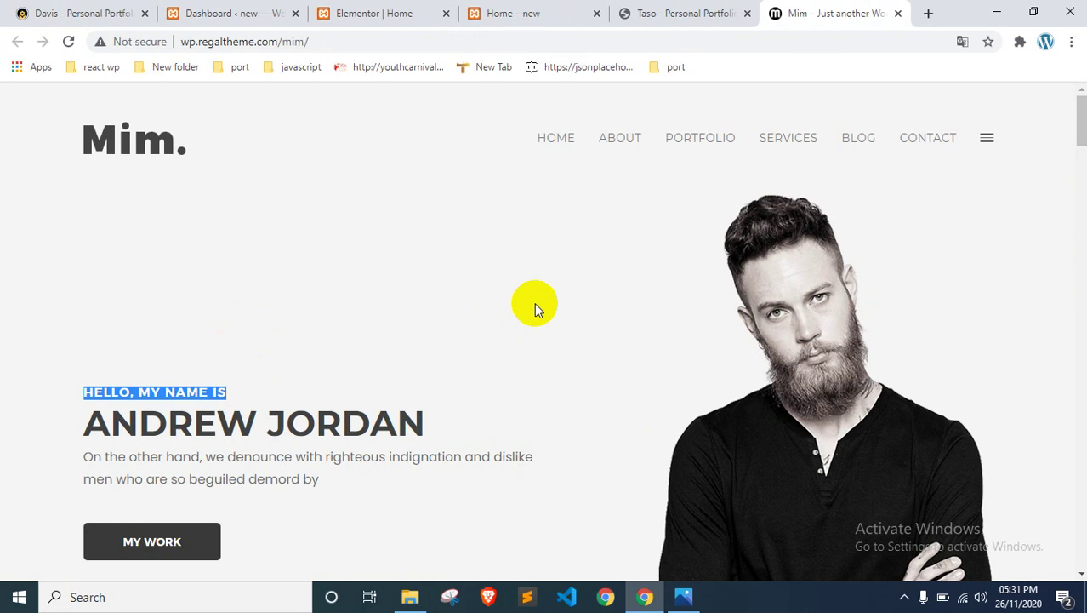
pyautogui.moveTo(70, 334); pyautogui.dragTo(316, 423)
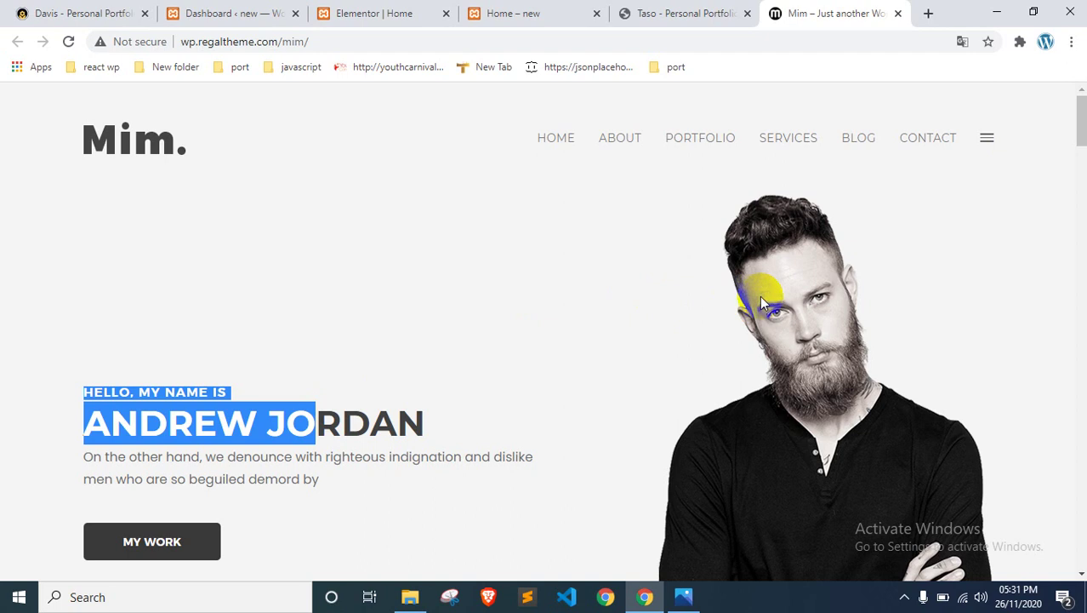
pyautogui.click(661, 13)
pyautogui.scroll(-3, 527, 364)
pyautogui.scroll(3, 980, 388)
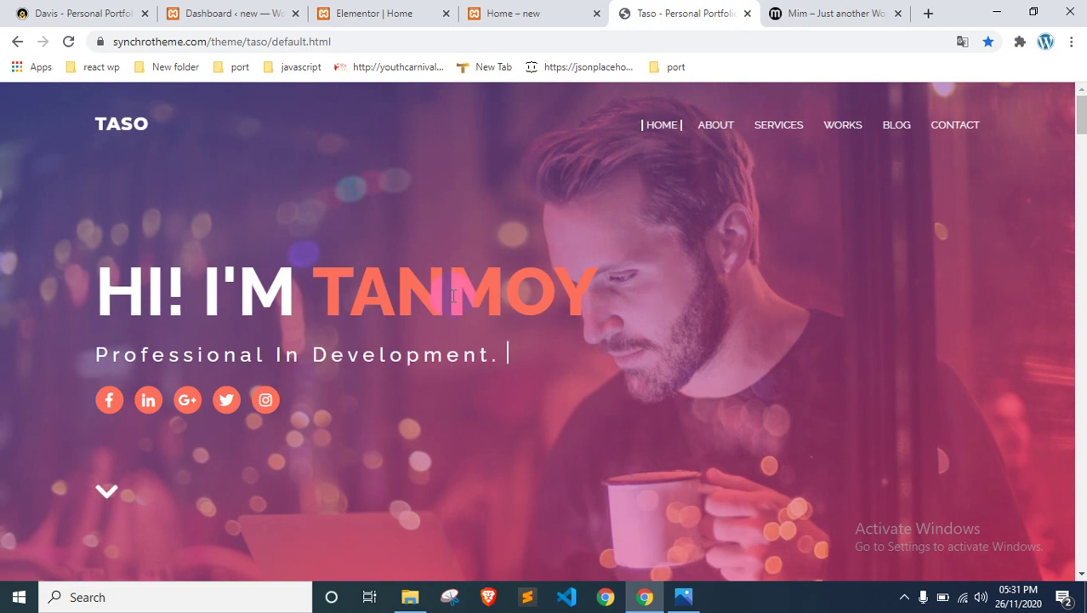
pyautogui.click(122, 12)
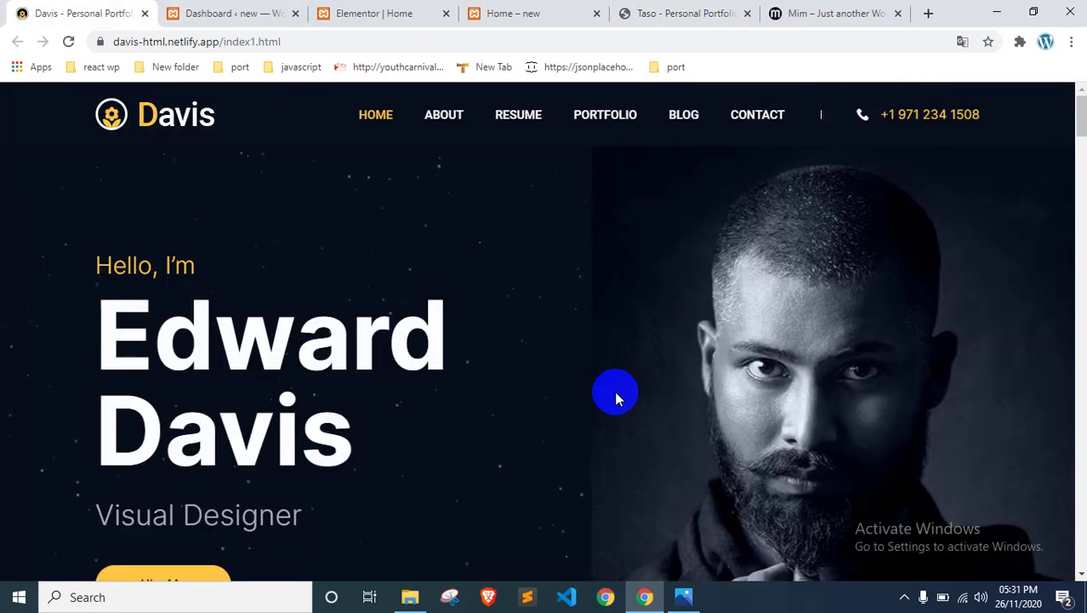
pyautogui.scroll(-2, 616, 396)
pyautogui.scroll(2, 616, 397)
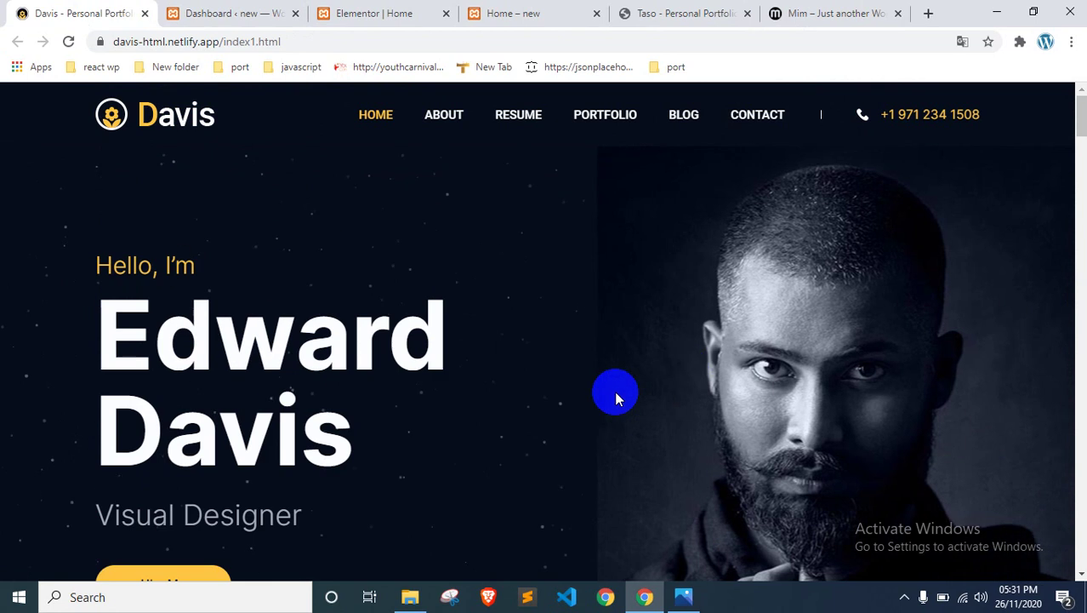
pyautogui.click(529, 13)
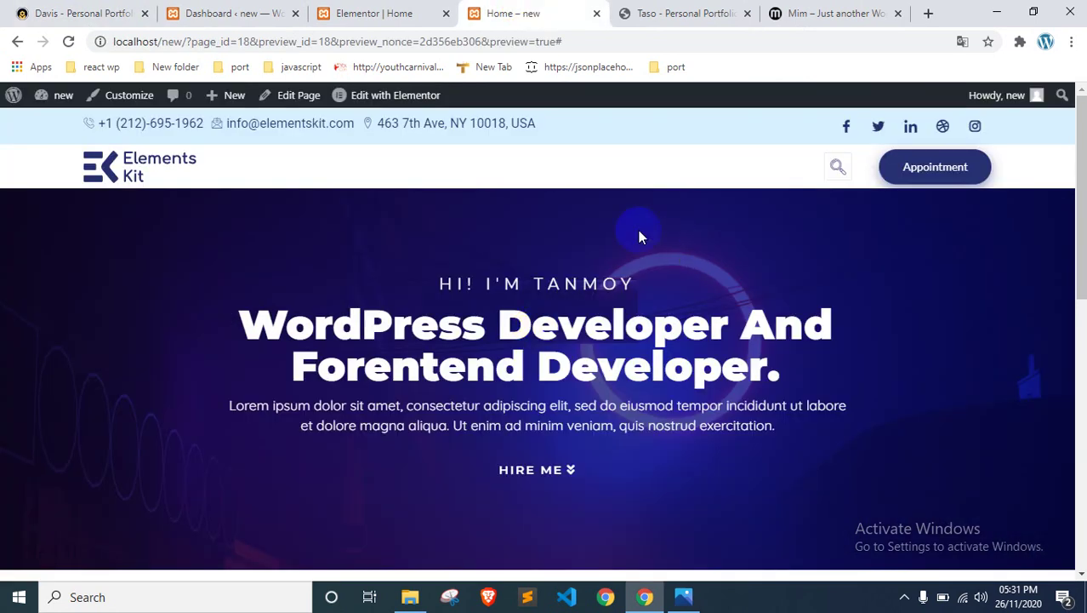
pyautogui.scroll(-3, 636, 236)
pyautogui.scroll(3, 635, 236)
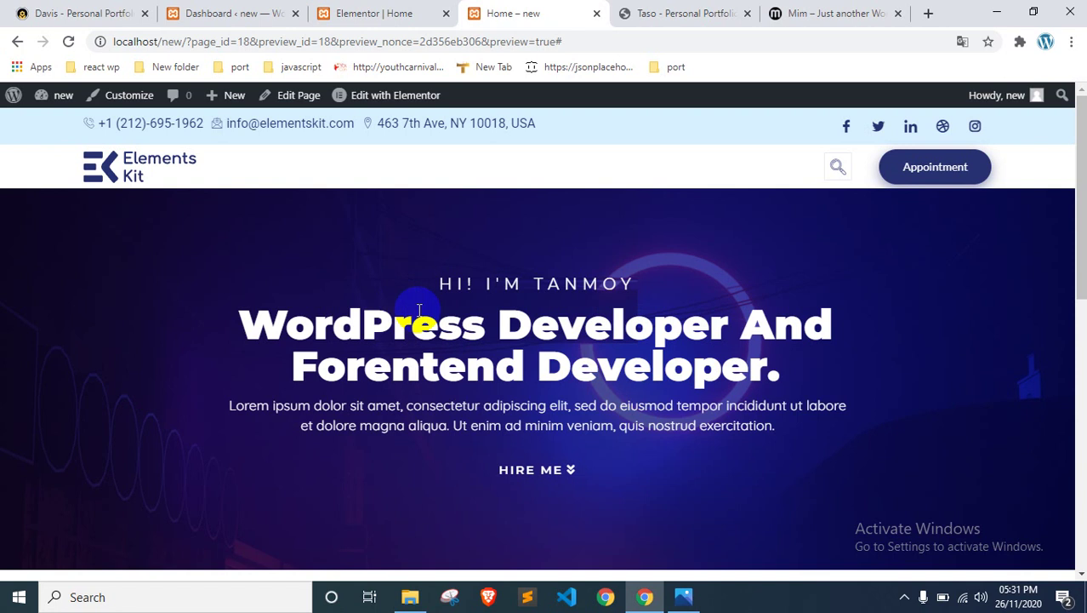
# Step: In Elementor, delete the name after "HI! I'M" in the hero greeting heading's title
pyautogui.click(399, 10)
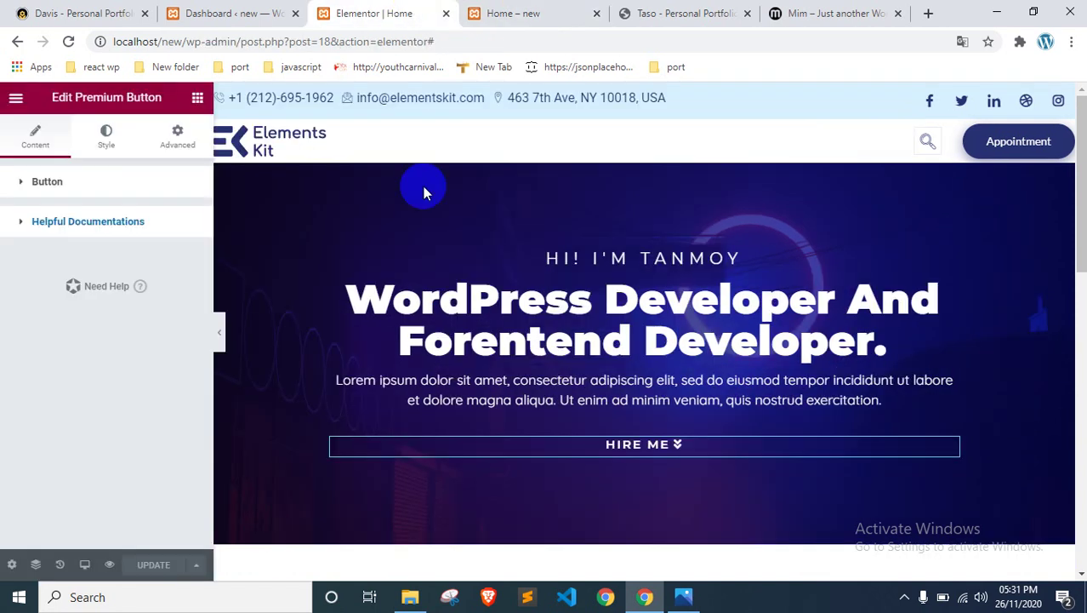
pyautogui.click(616, 267)
pyautogui.click(129, 247)
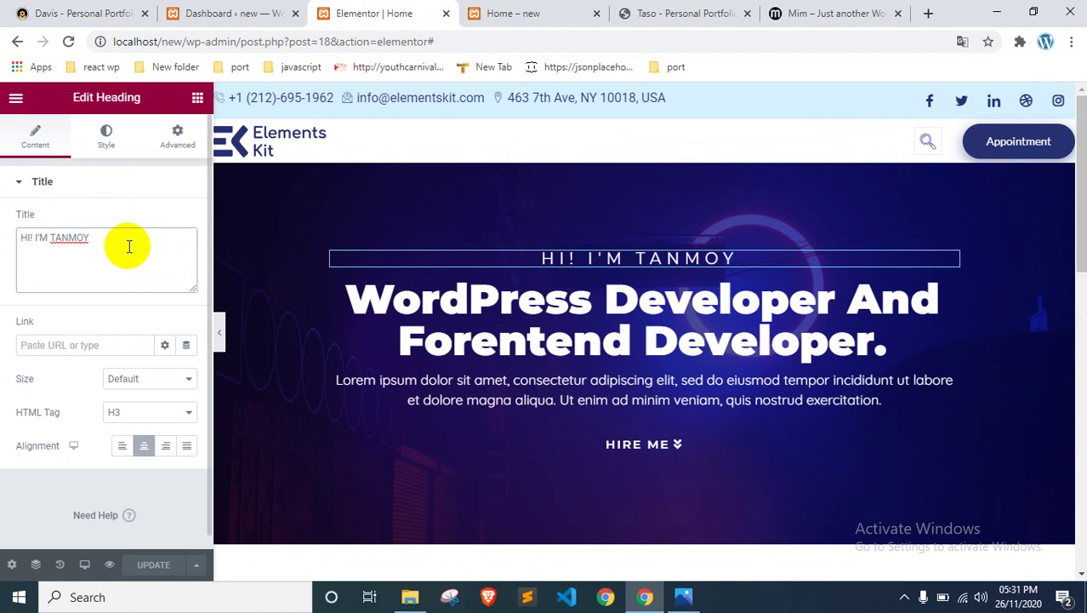
pyautogui.doubleClick(71, 238)
pyautogui.press('BackSpace')
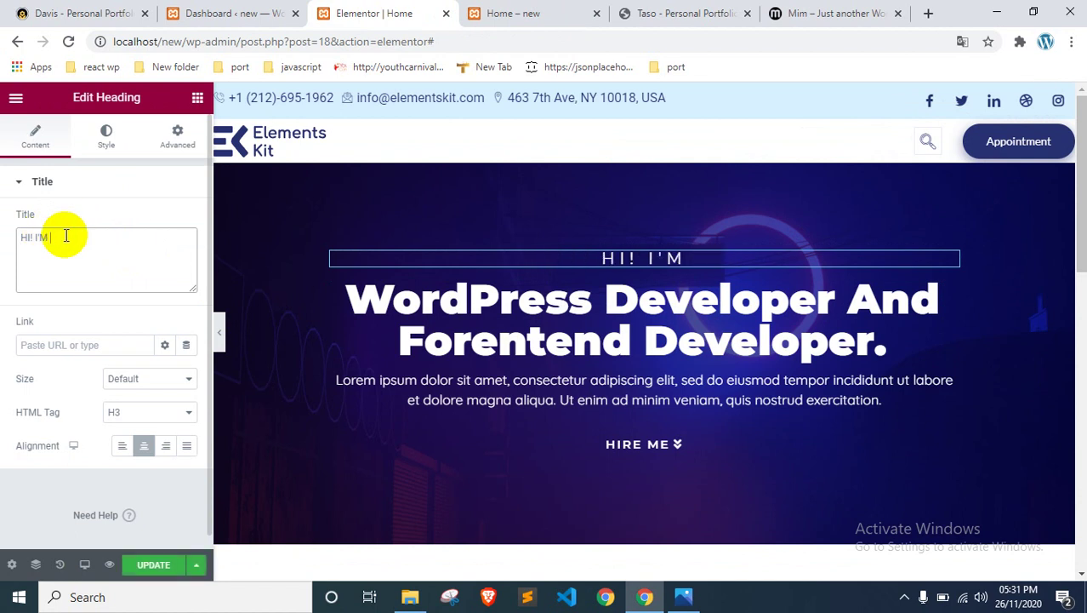
pyautogui.write('sag')
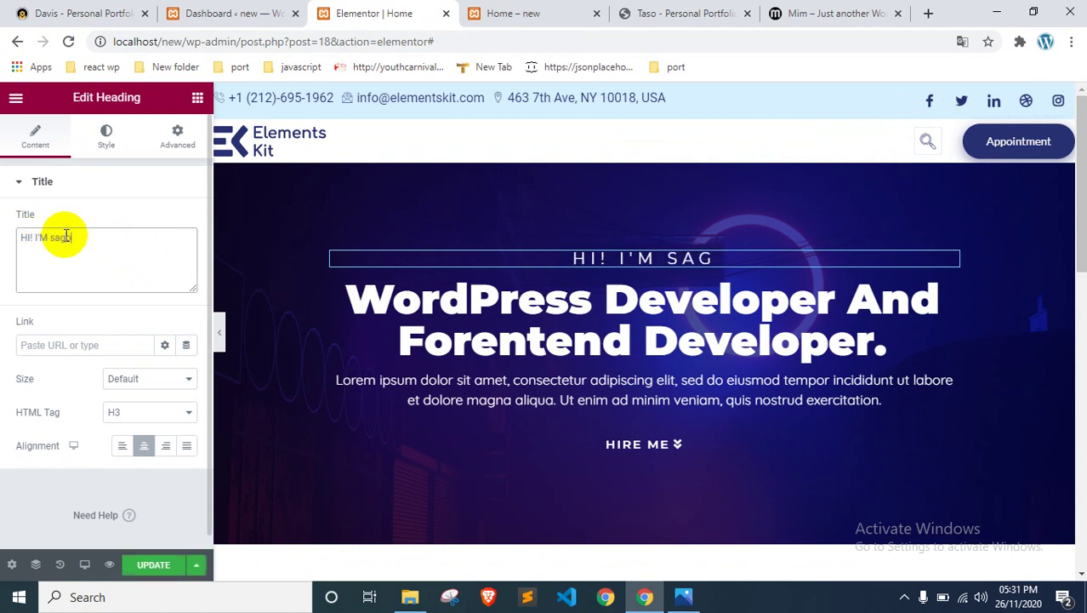
pyautogui.write('or hasab')
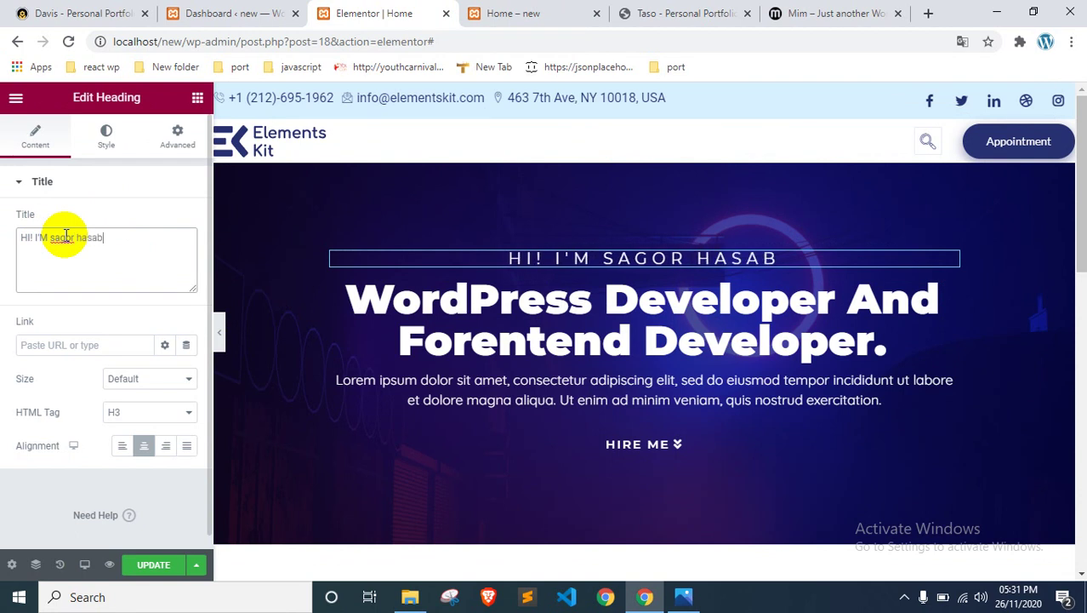
pyautogui.press('BackSpace')
pyautogui.press('BackSpace')
pyautogui.press('BackSpace')
pyautogui.press('BackSpace')
pyautogui.press('BackSpace')
pyautogui.press('BackSpace')
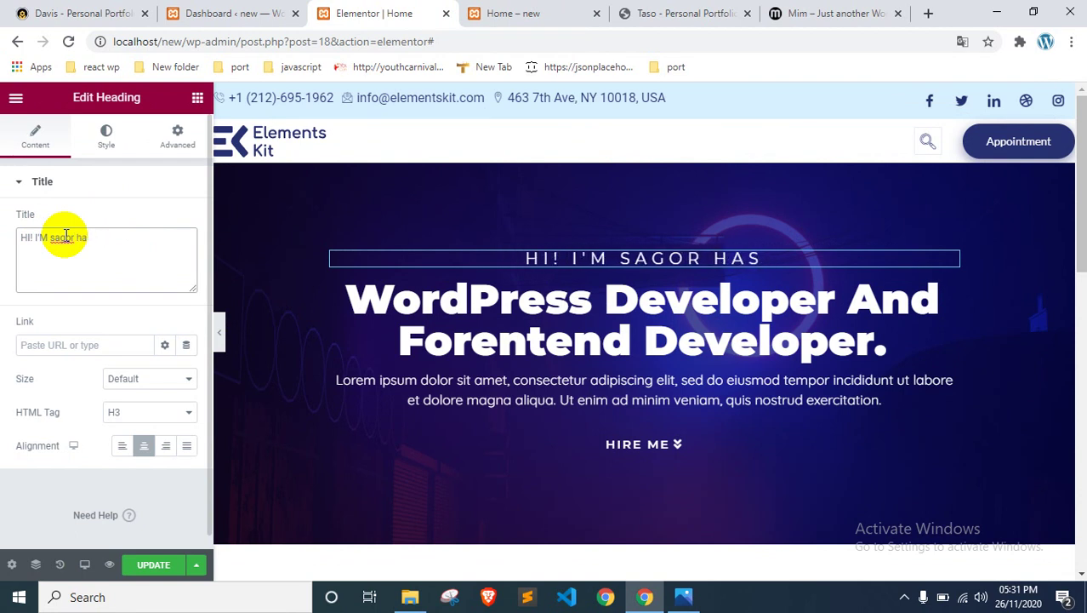
pyautogui.press('BackSpace')
pyautogui.press('BackSpace')
pyautogui.press('BackSpace')
pyautogui.press('BackSpace')
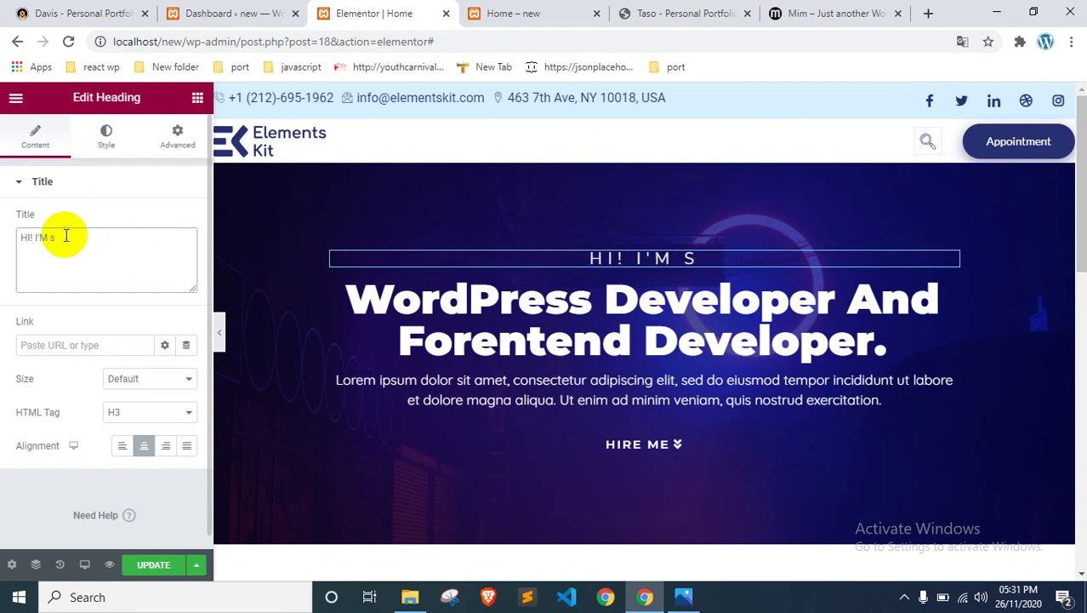
pyautogui.press('BackSpace')
# Step: Enter the portfolio owner's name after "HI! I'M" in the greeting title and collapse its settings
pyautogui.write('dip')
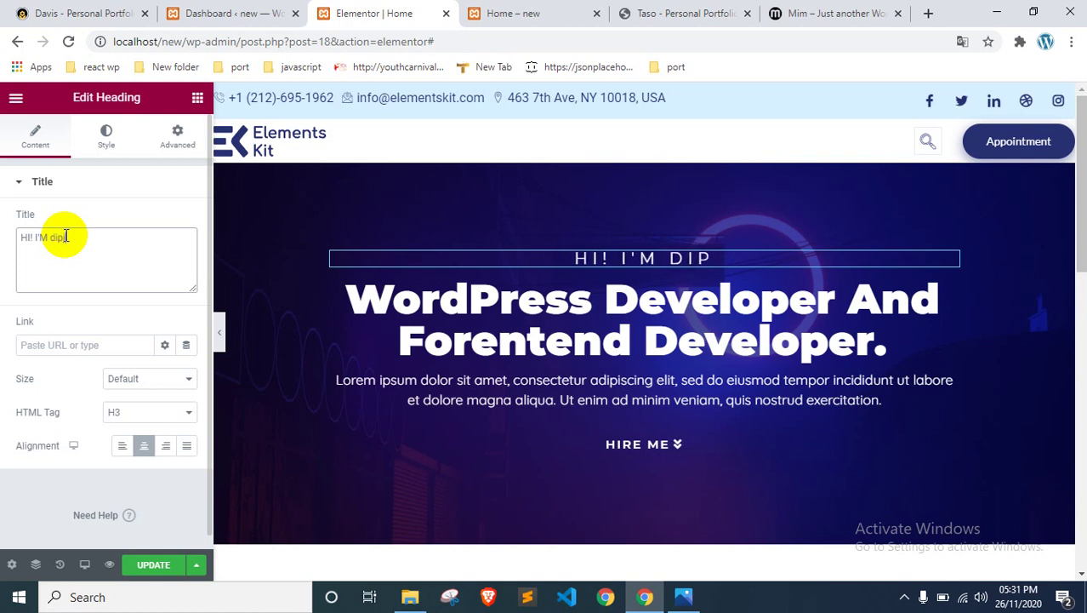
pyautogui.write('jol')
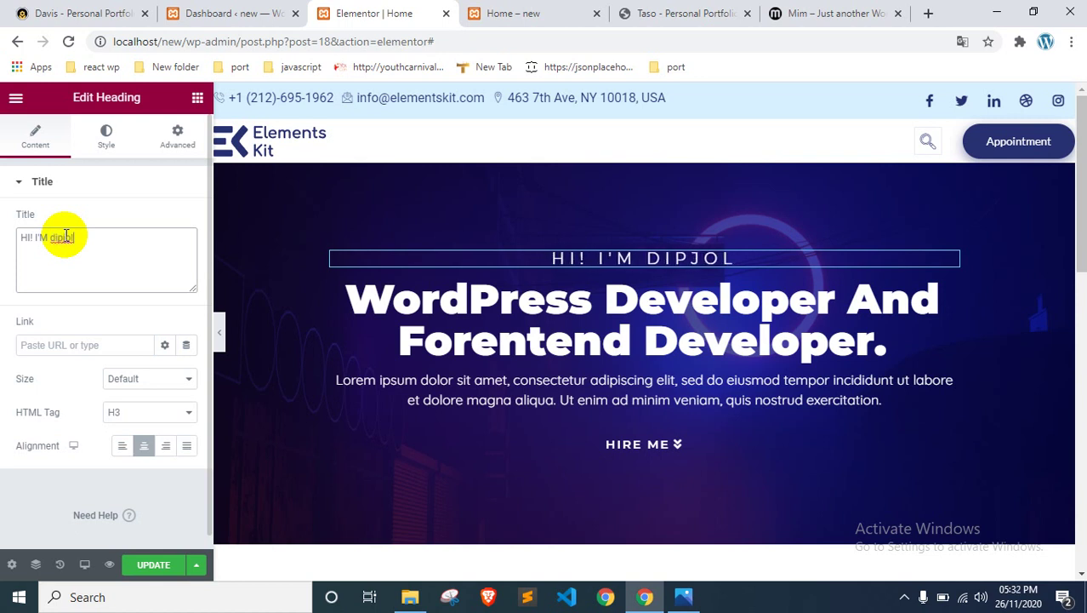
pyautogui.click(95, 180)
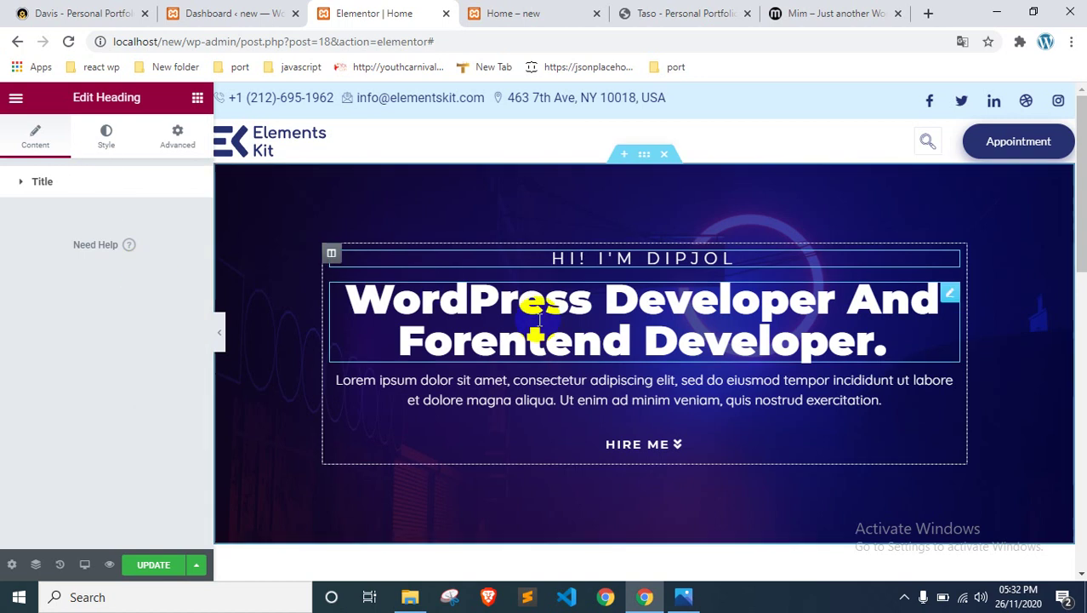
# Step: Replace the hero's main heading text with "graphics designer" in the dual heading's first heading
pyautogui.click(369, 298)
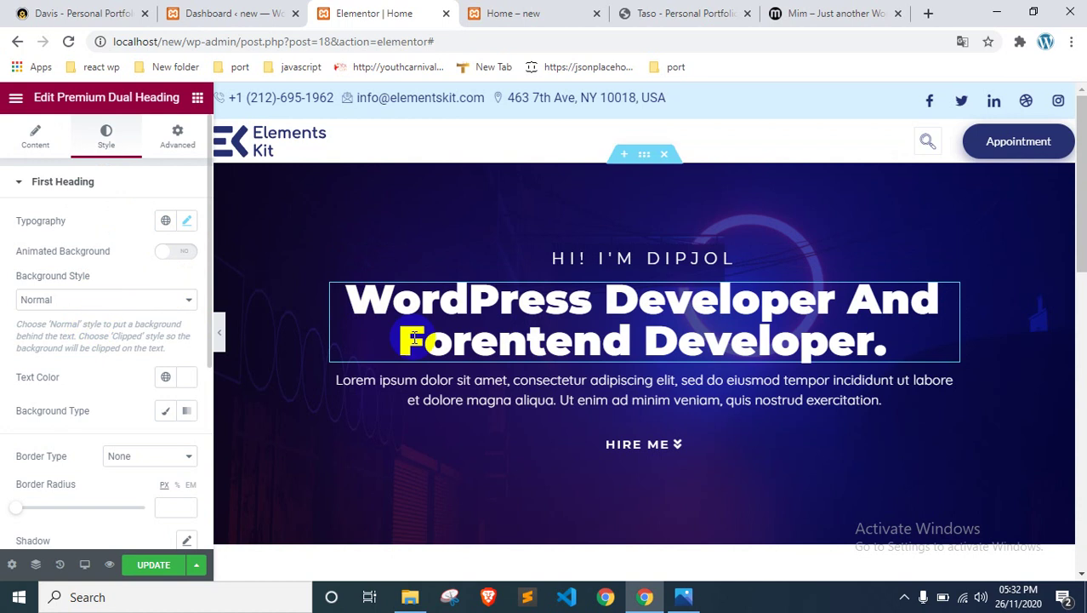
pyautogui.click(35, 134)
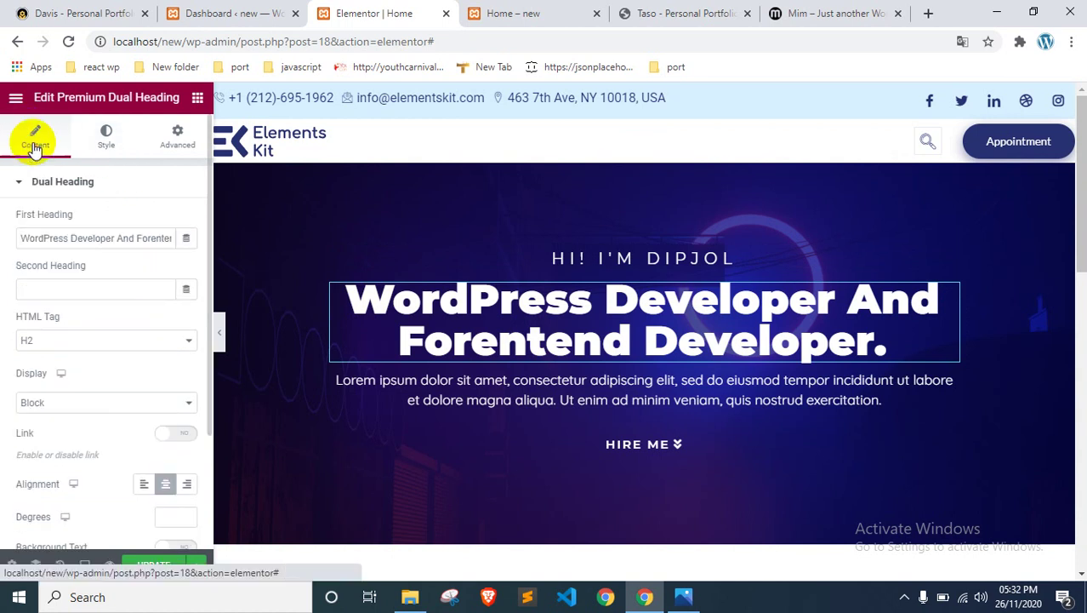
pyautogui.tripleClick(94, 242)
pyautogui.hotkey('ctrl', 'c')
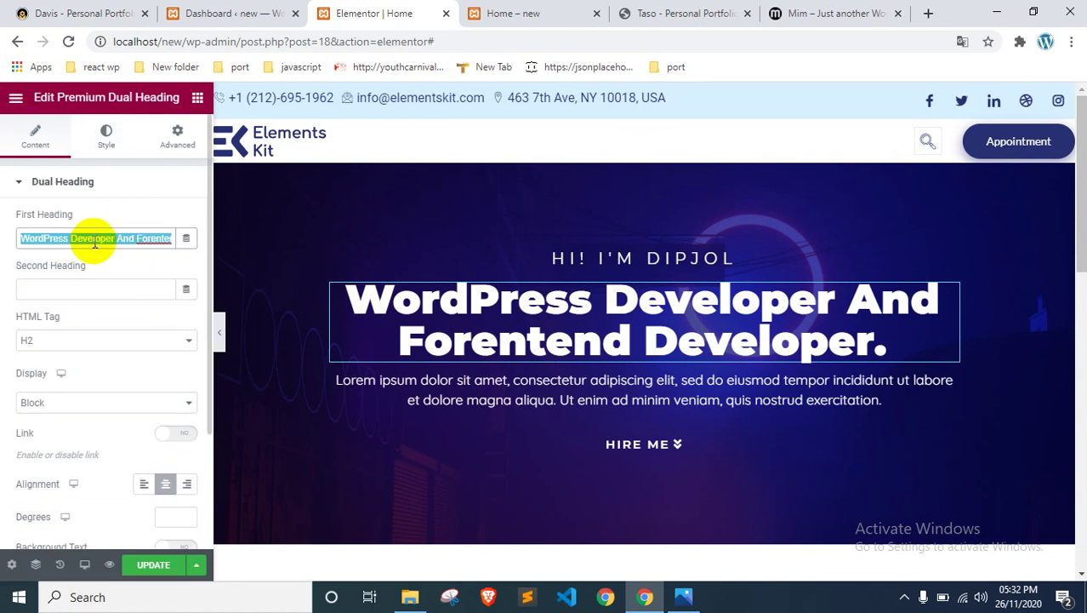
pyautogui.press('BackSpace')
pyautogui.write('gra')
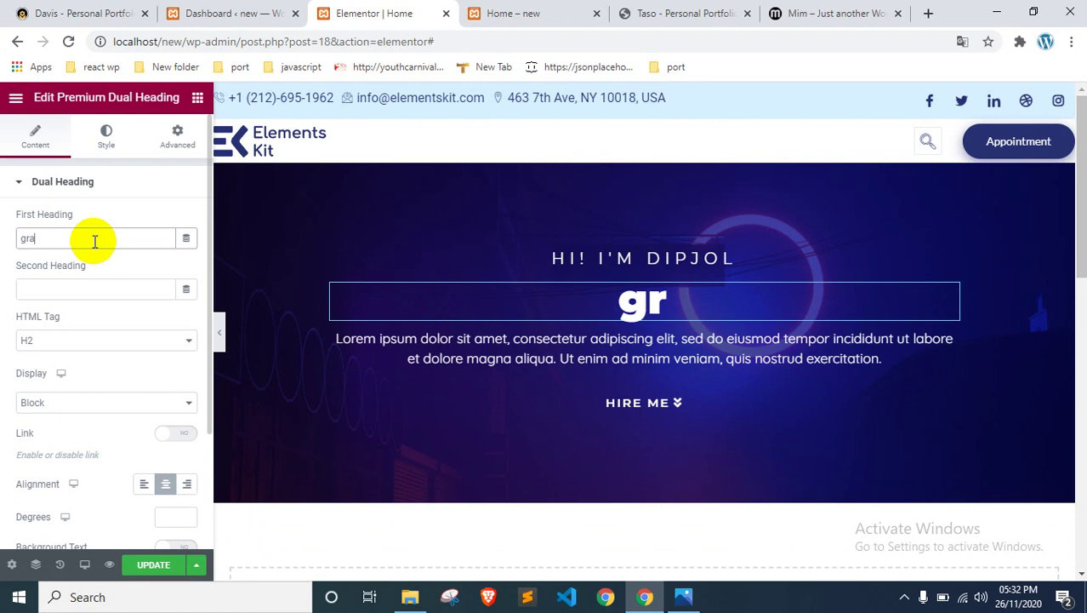
pyautogui.write('phics d')
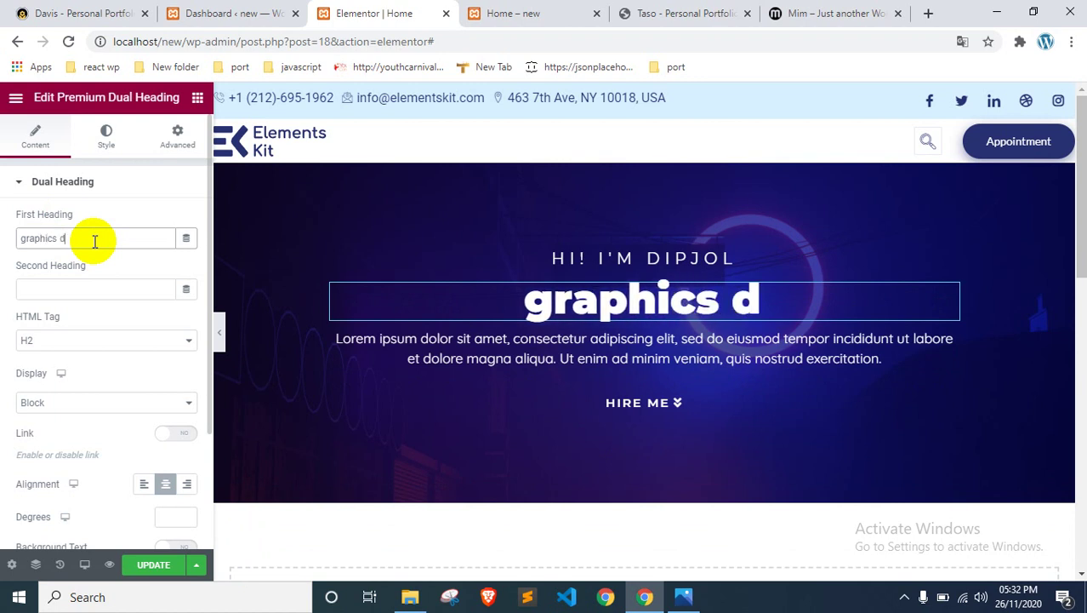
pyautogui.write('esigner')
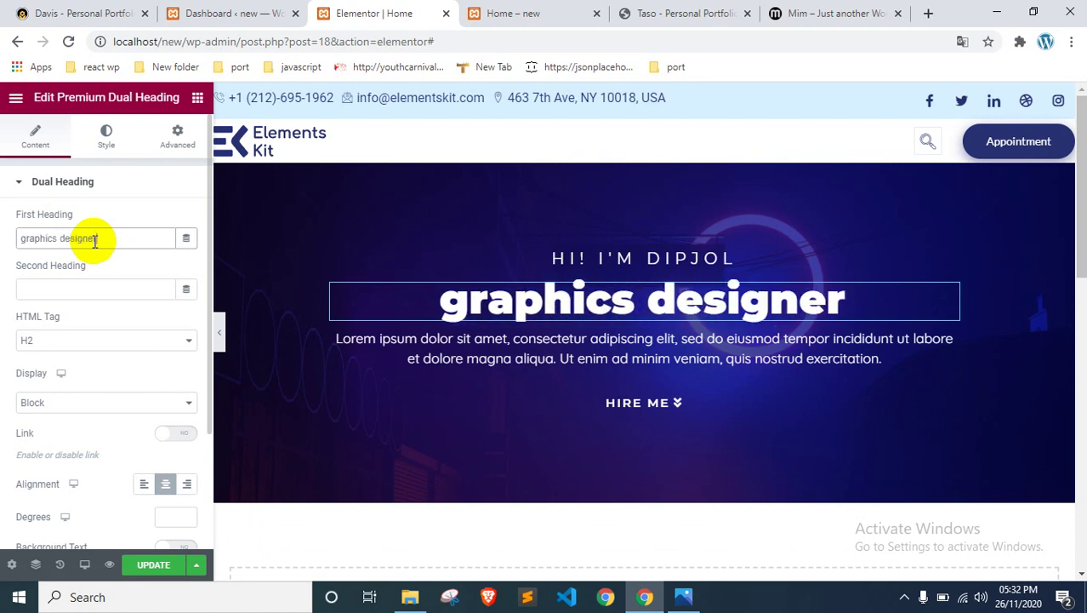
# Step: Restore the dual heading's first heading to "WordPress Developer And Forentend Developer."
pyautogui.hotkey('ctrl', 'a')
pyautogui.press('BackSpace')
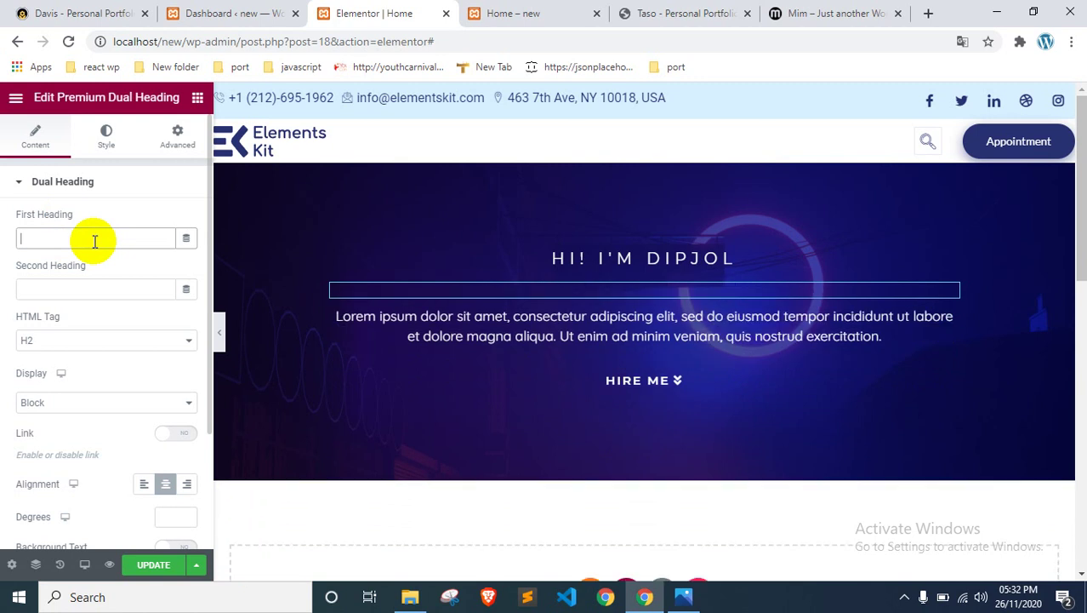
pyautogui.hotkey('ctrl', 'v')
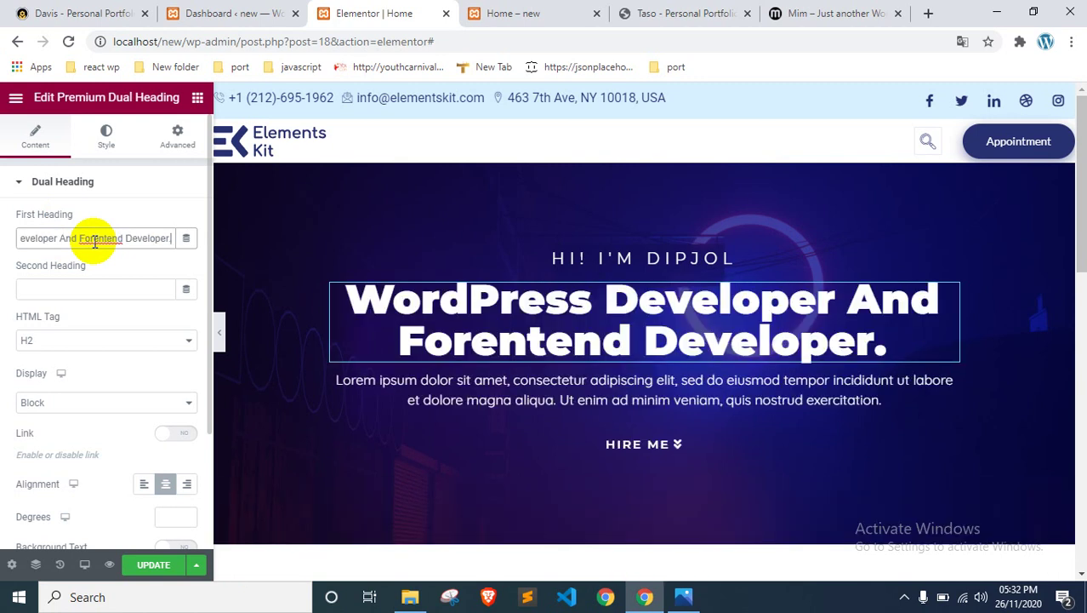
# Step: Update the page and check the hero's greeting and heading in the Home preview
pyautogui.click(151, 564)
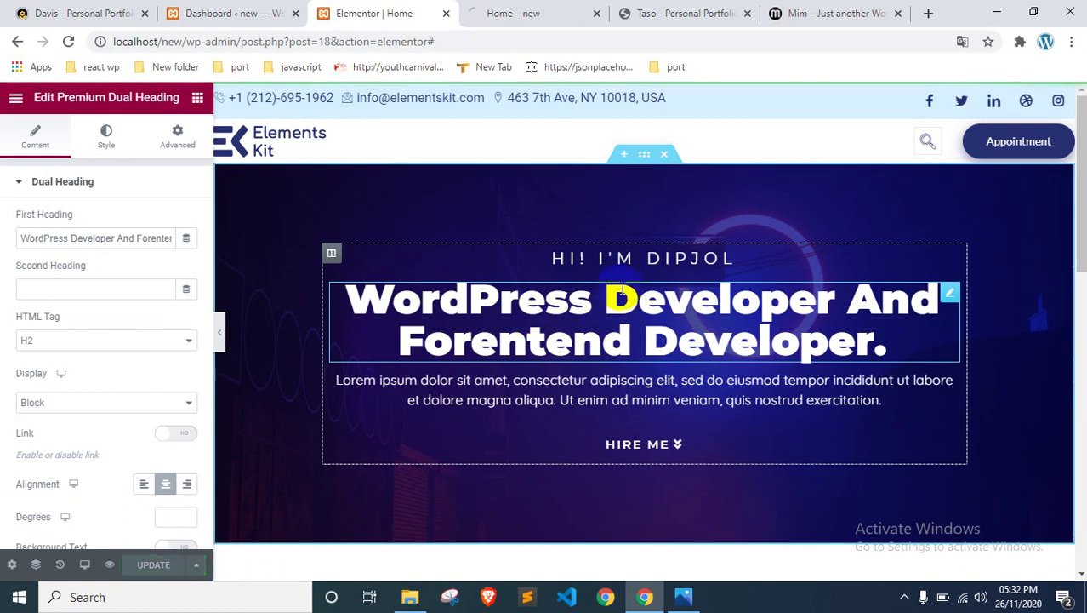
pyautogui.click(503, 13)
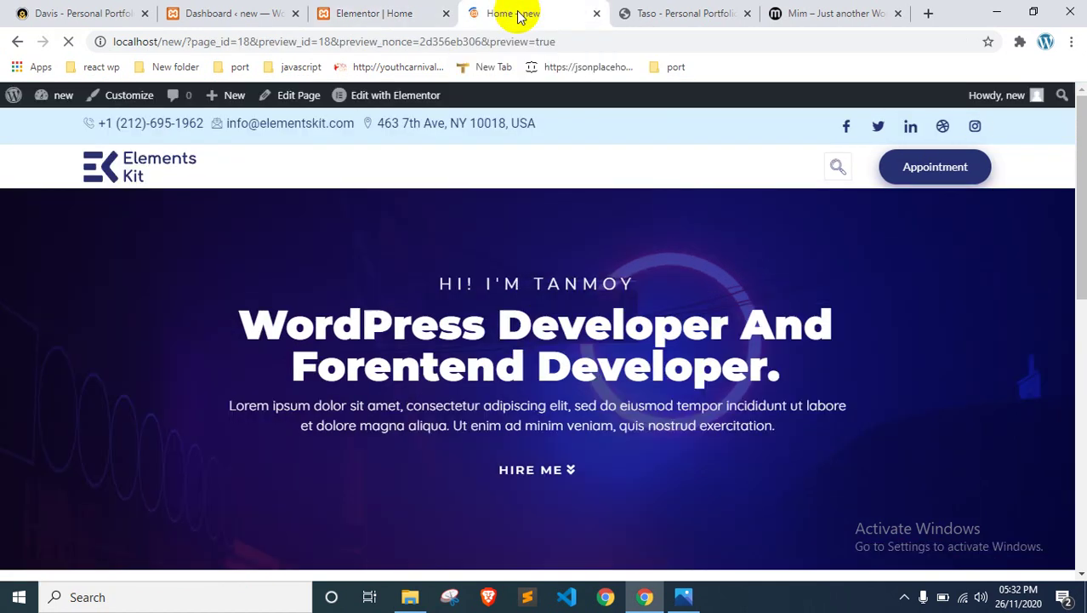
pyautogui.scroll(-5, 529, 266)
pyautogui.scroll(5, 529, 267)
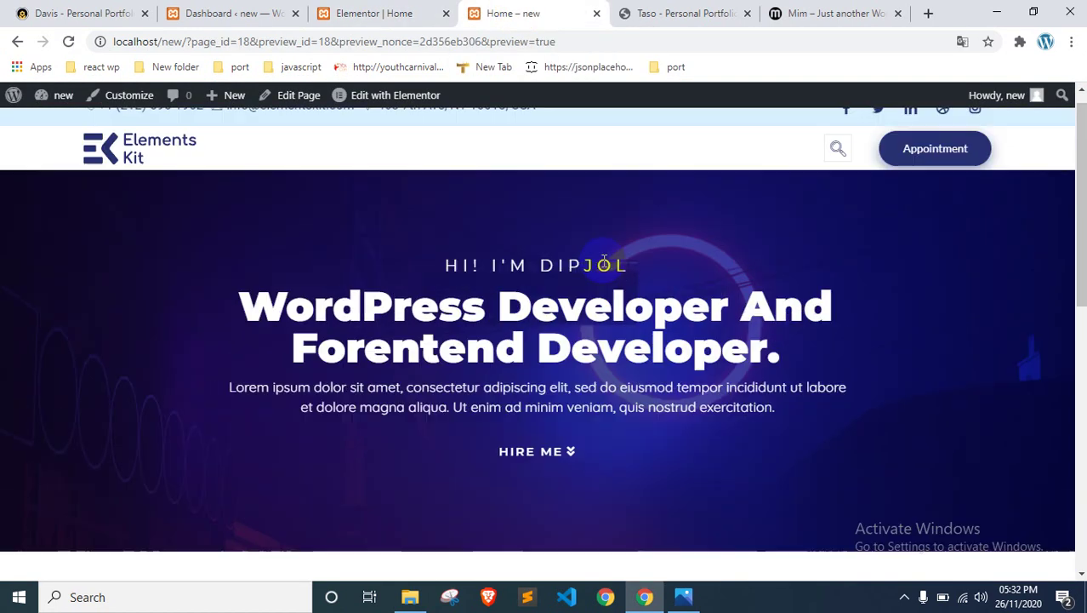
# Step: Examine the layout of the About Me section in the Davis template, including its photo, heading and personal details
pyautogui.click(47, 12)
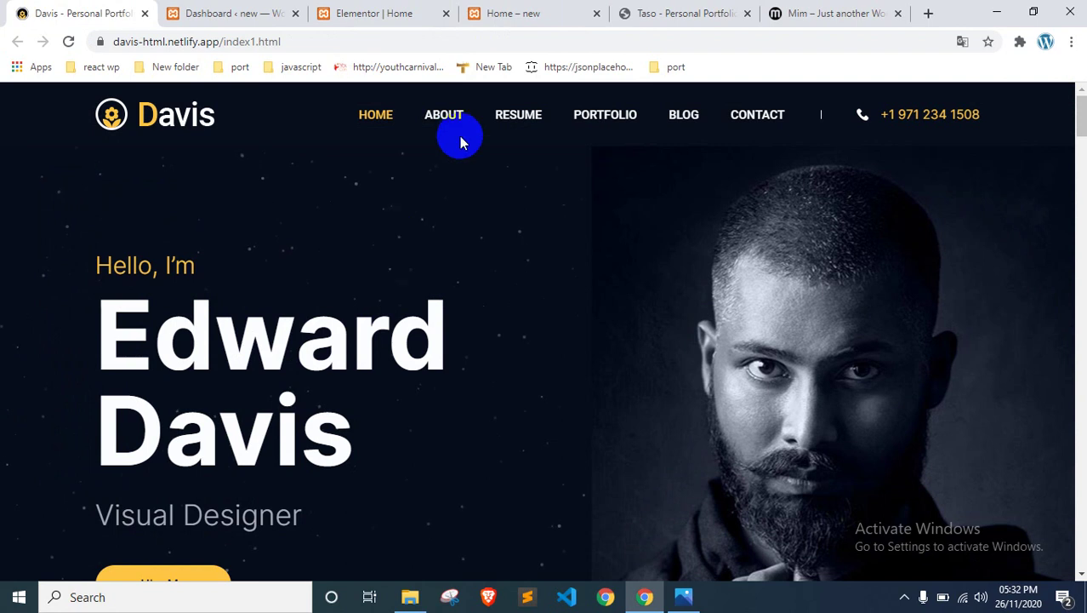
pyautogui.click(431, 115)
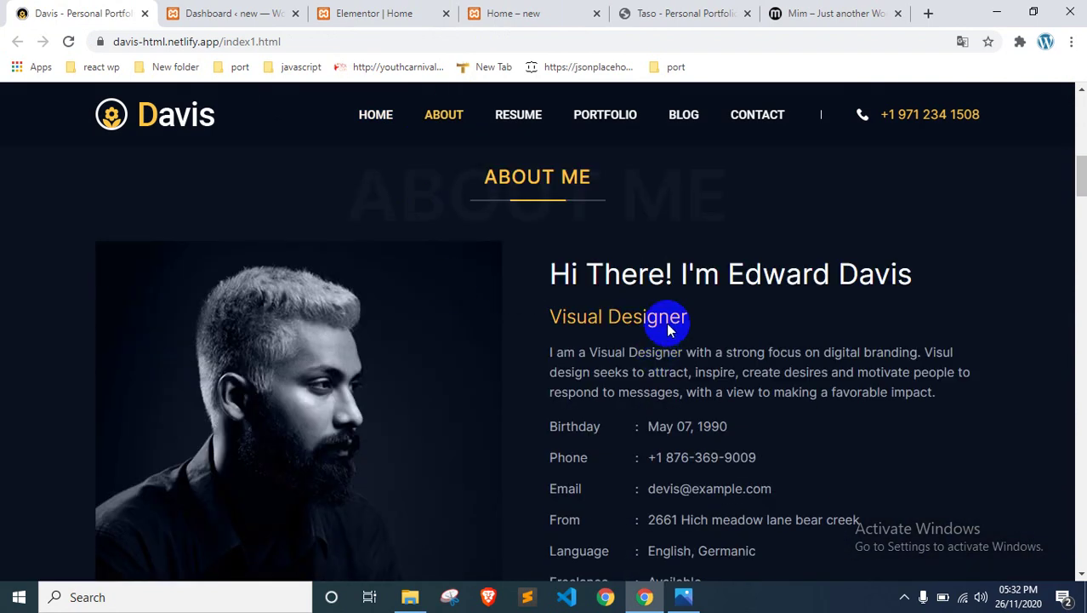
pyautogui.scroll(-2, 672, 315)
pyautogui.scroll(2, 686, 311)
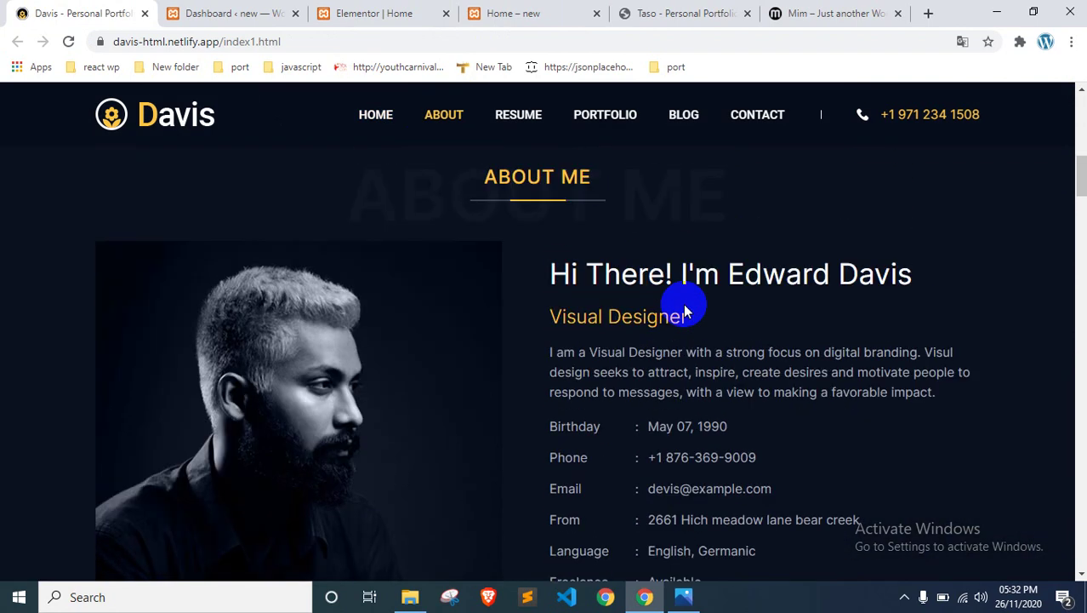
pyautogui.scroll(-1, 686, 312)
pyautogui.scroll(2, 685, 312)
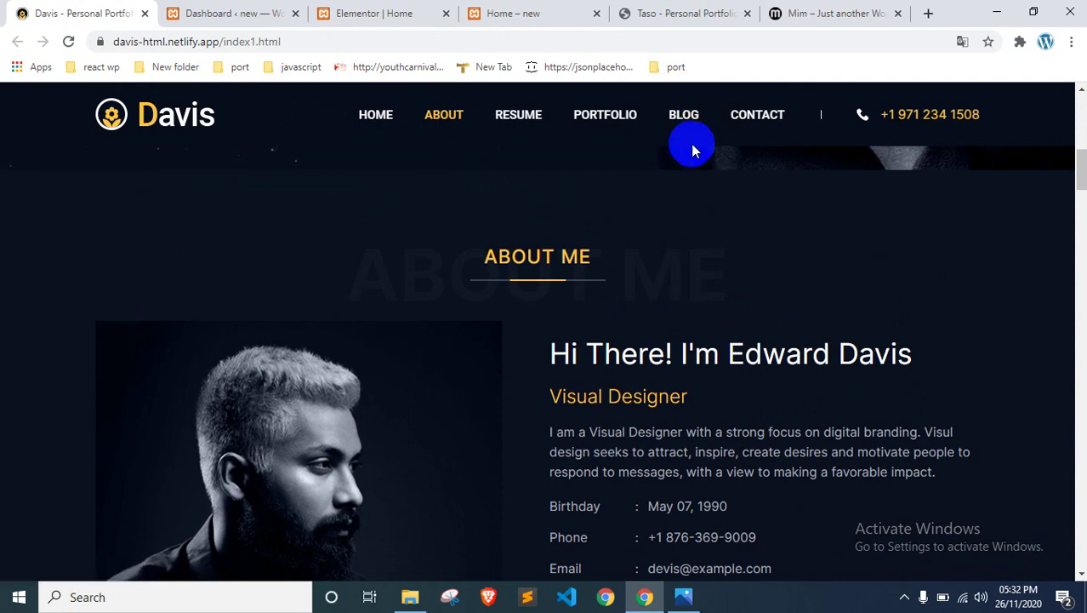
pyautogui.scroll(-1, 623, 179)
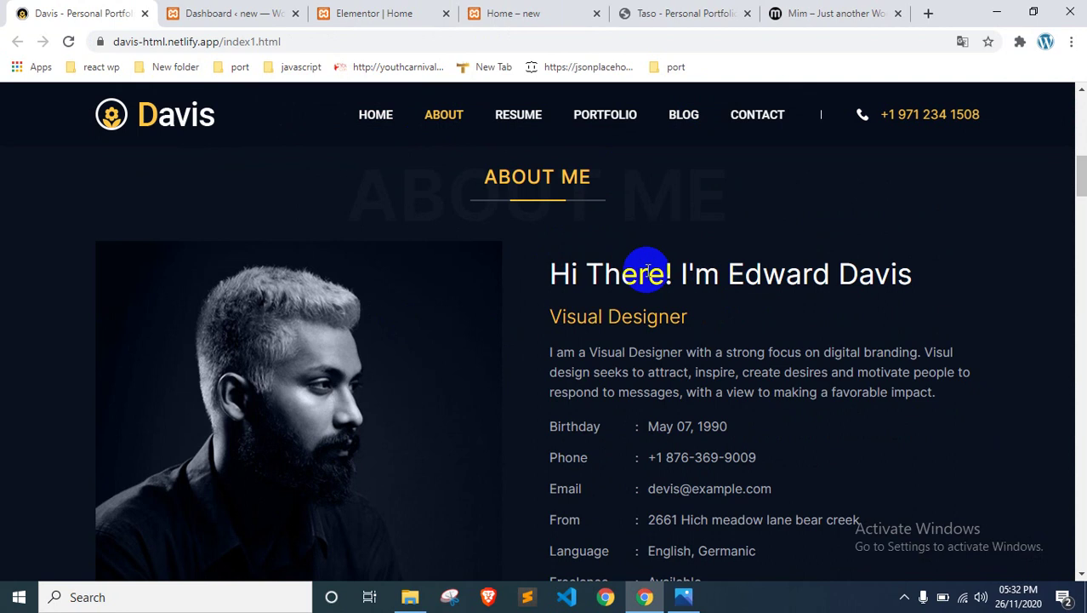
pyautogui.moveTo(547, 284); pyautogui.dragTo(709, 418)
pyautogui.scroll(-1, 755, 275)
# Step: Examine the About Me section's text, contact details and photo in the Taso template
pyautogui.click(638, 10)
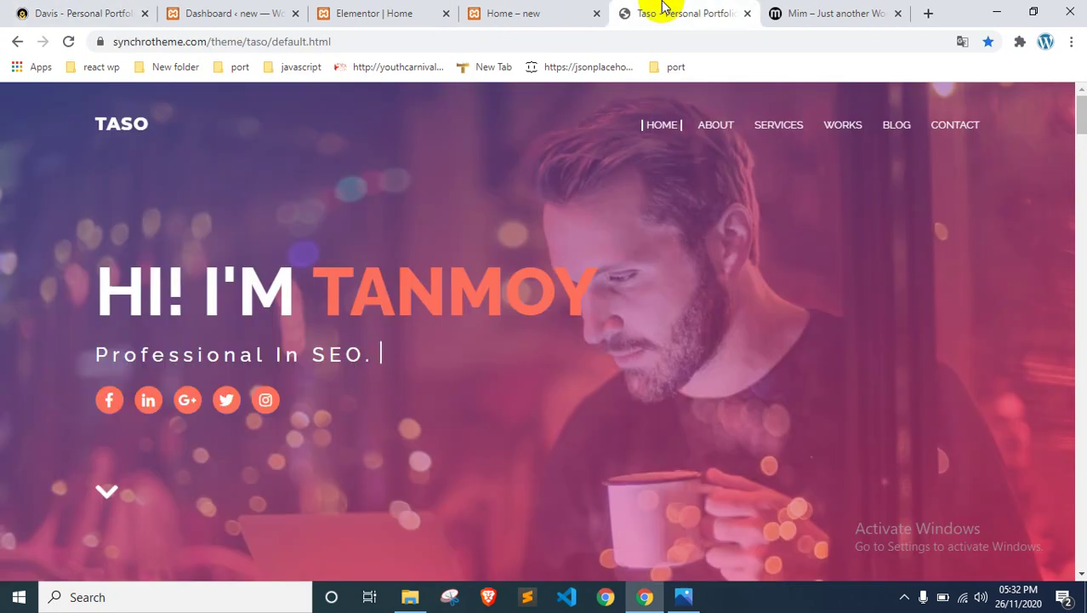
pyautogui.scroll(-4, 542, 278)
pyautogui.scroll(-2, 541, 278)
pyautogui.moveTo(97, 195); pyautogui.dragTo(765, 358)
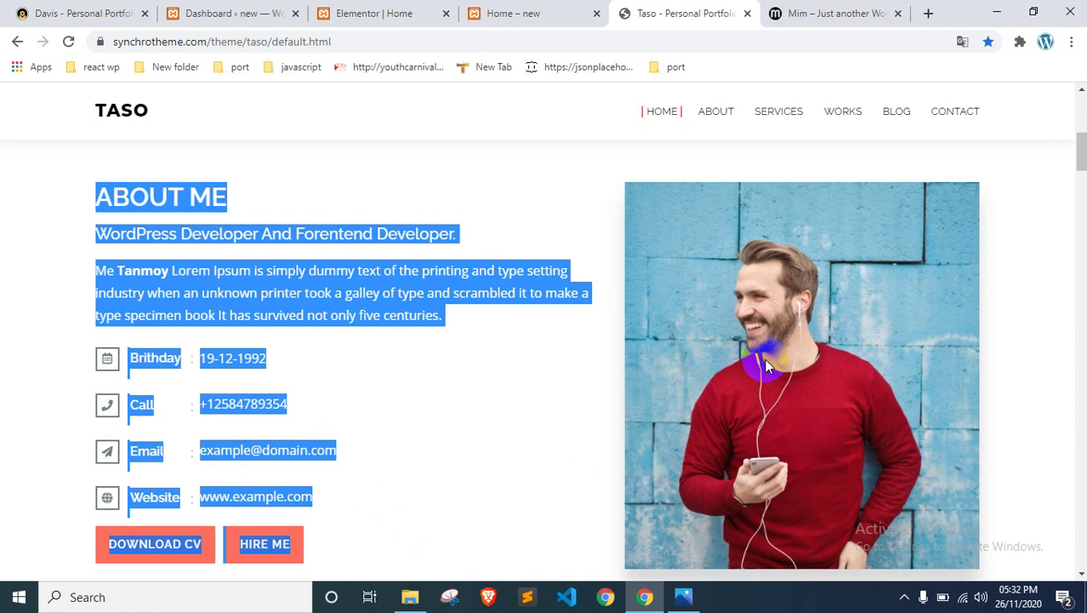
# Step: Return to Elementor and open the Premium Templates library from the empty section below the hero
pyautogui.click(509, 13)
pyautogui.click(424, 15)
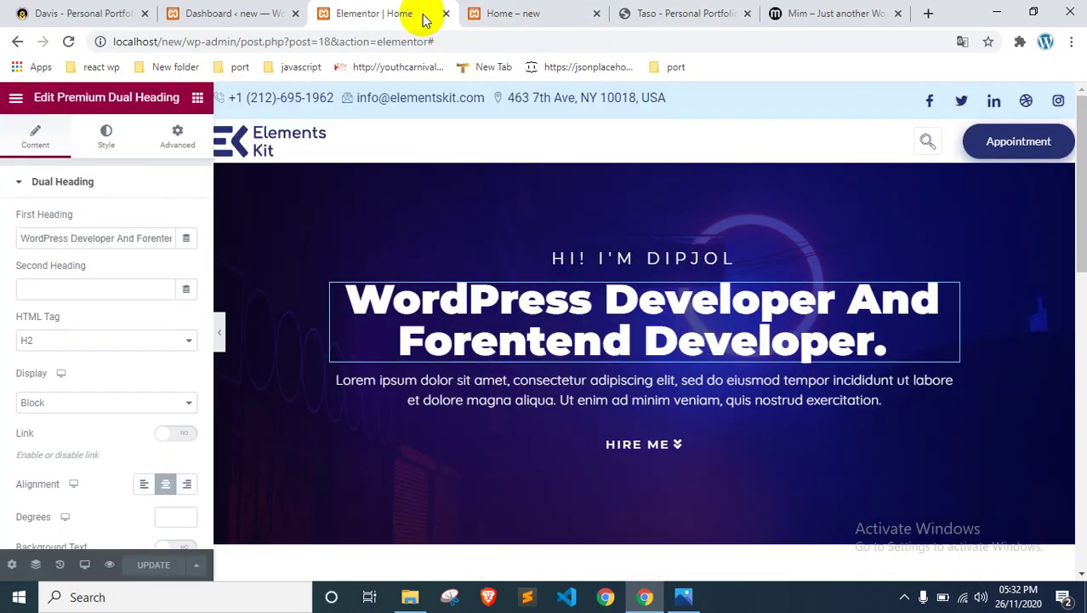
pyautogui.scroll(-4, 490, 235)
pyautogui.scroll(1, 687, 301)
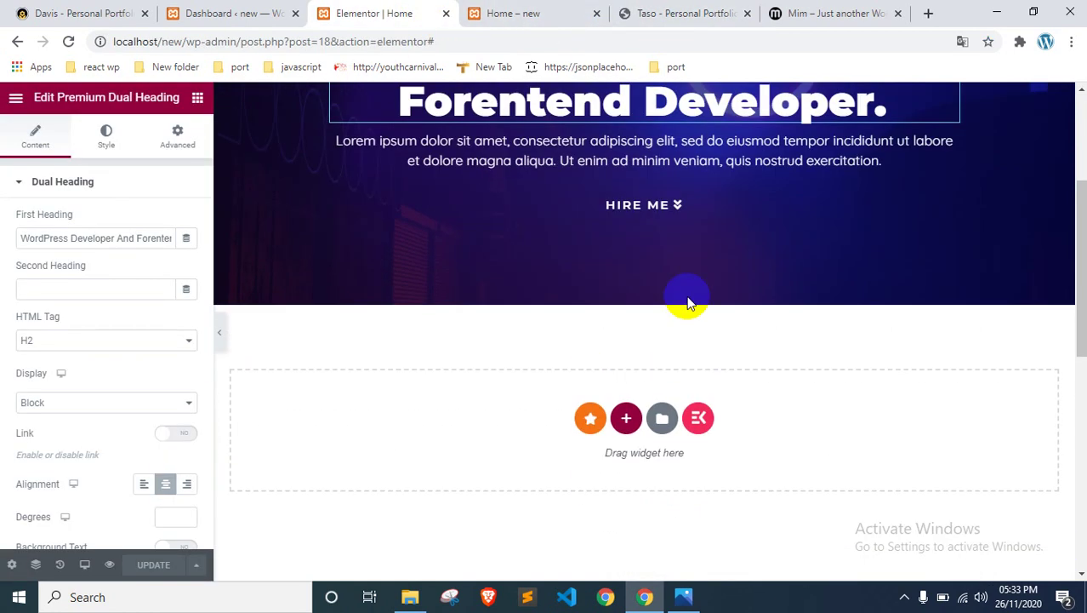
pyautogui.click(593, 420)
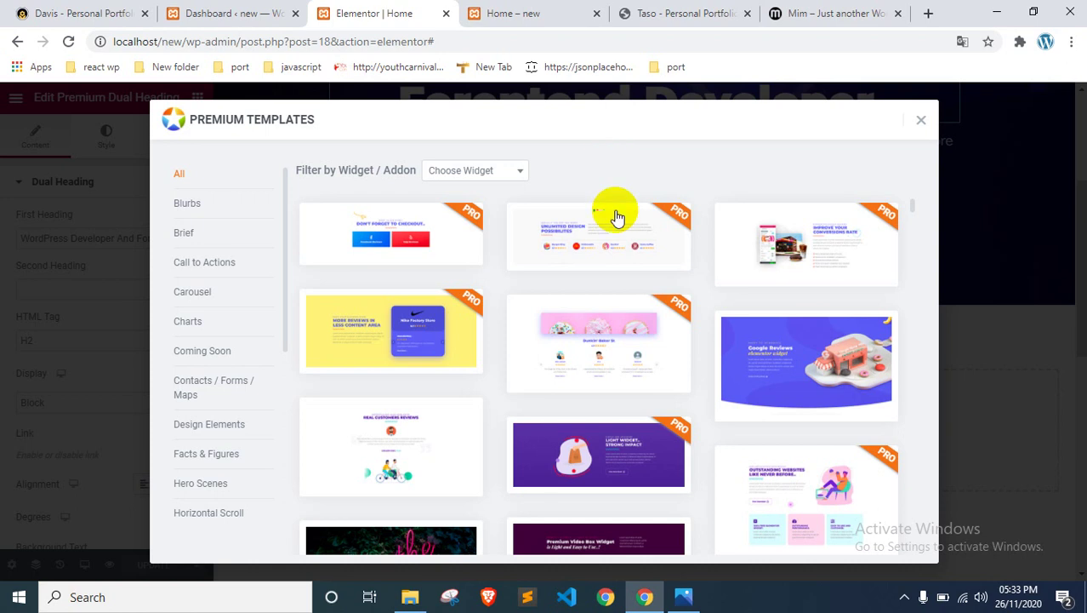
# Step: Browse all Premium Templates for a block suited to an About section
pyautogui.scroll(-1, 468, 323)
pyautogui.scroll(-1, 466, 327)
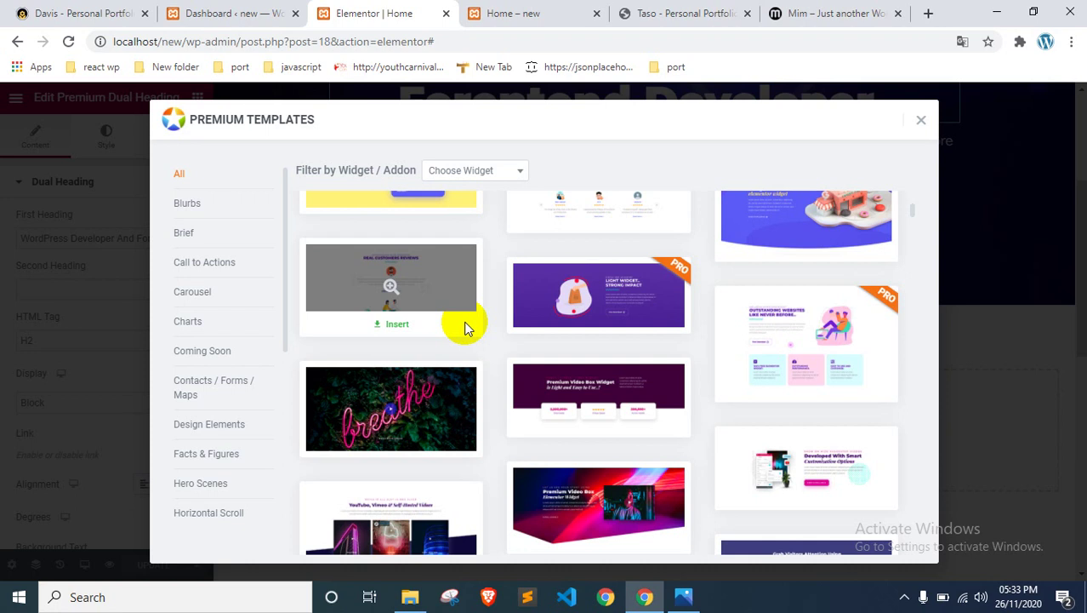
pyautogui.scroll(-3, 510, 319)
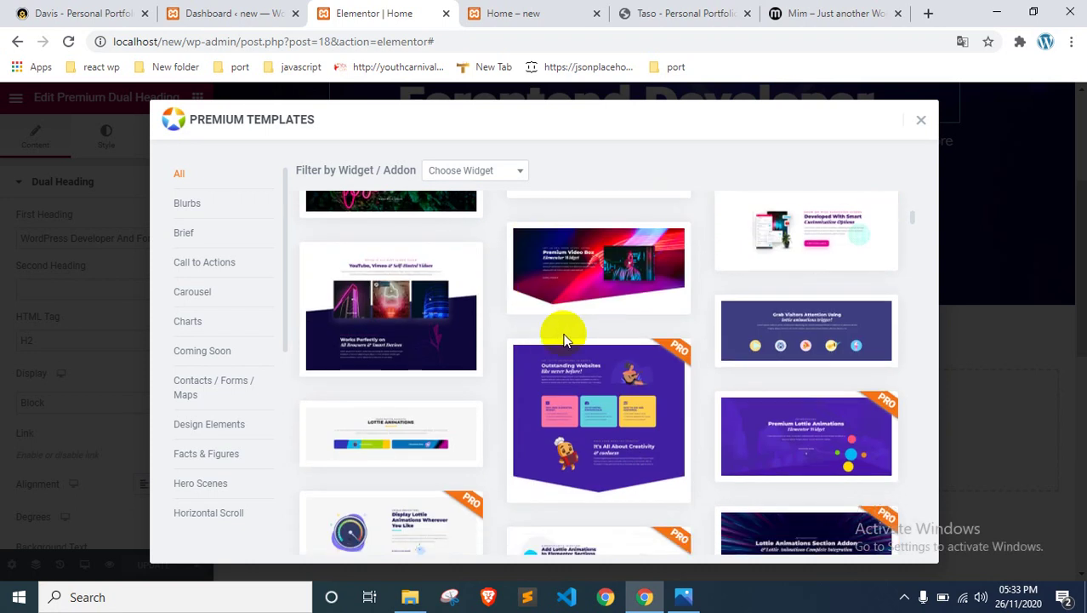
pyautogui.scroll(-1, 683, 323)
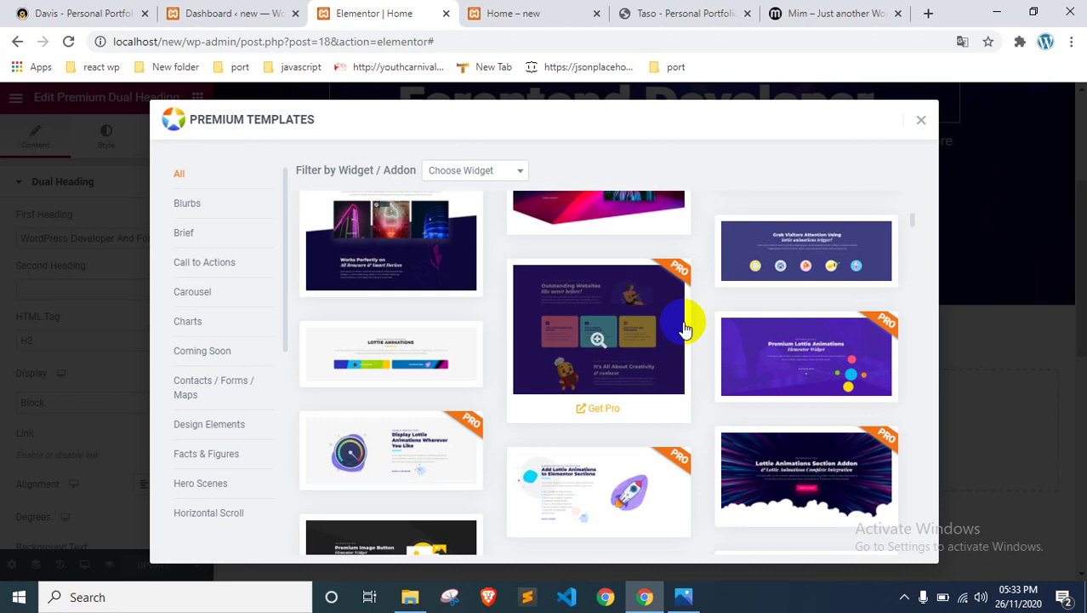
pyautogui.scroll(-2, 685, 328)
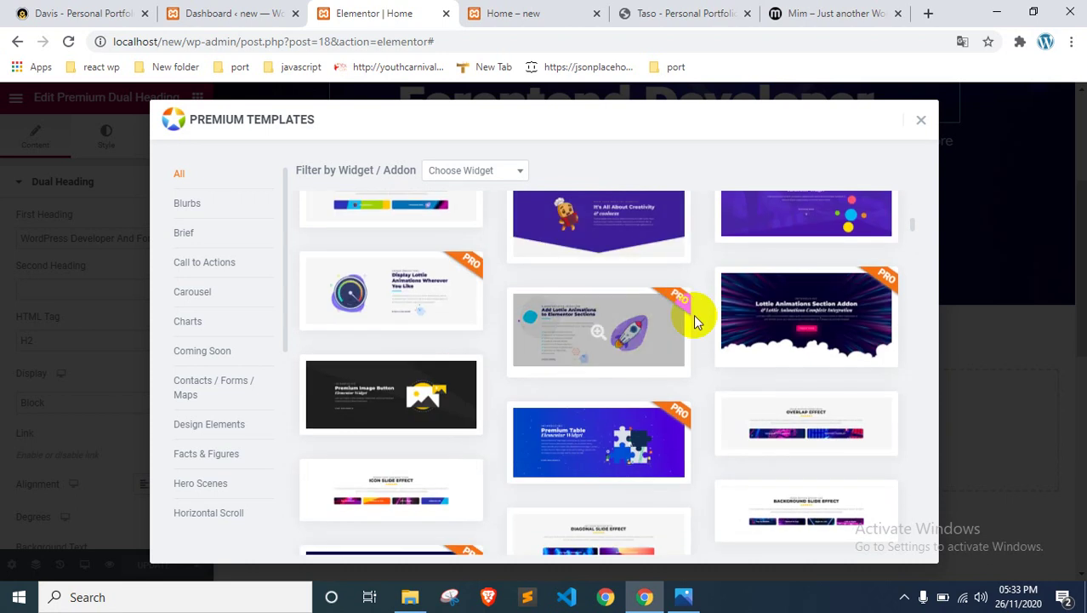
pyautogui.scroll(-2, 702, 306)
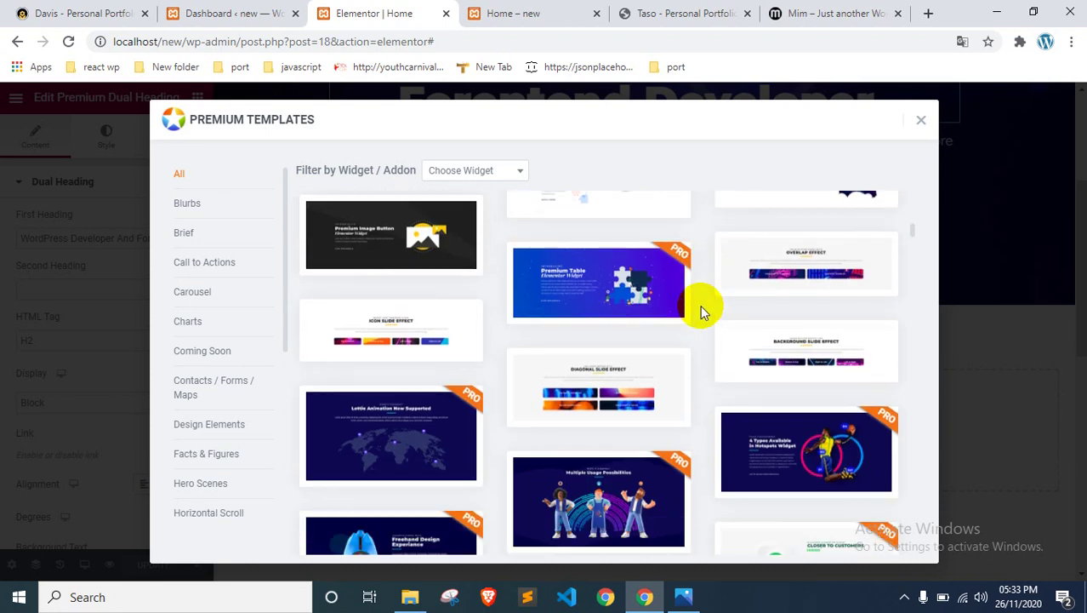
pyautogui.scroll(-1, 702, 303)
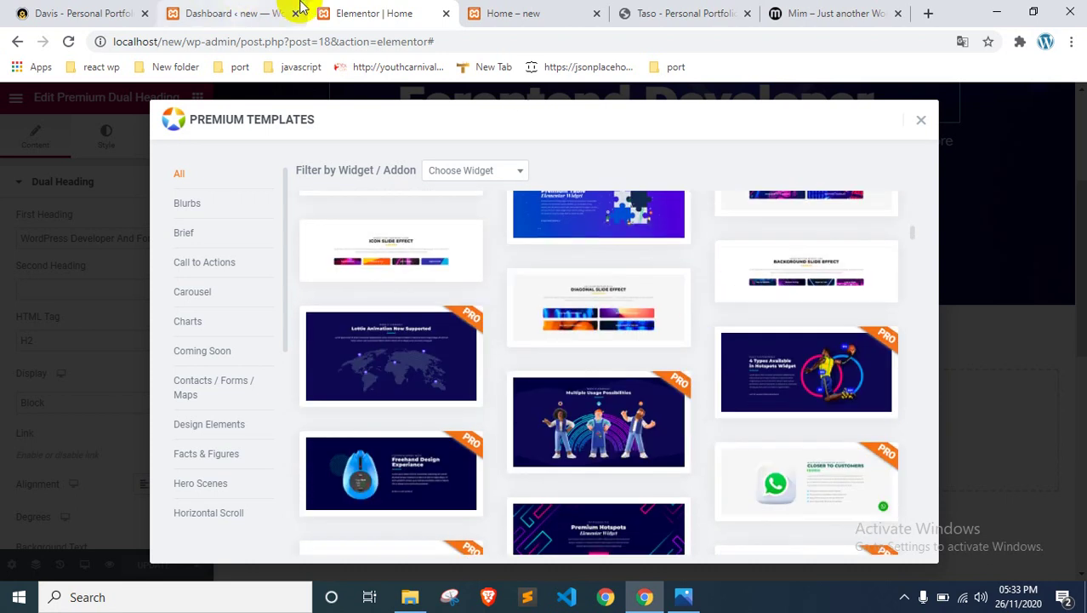
# Step: Review the Taso template's About Me section again and compare it with the Home preview
pyautogui.click(666, 11)
pyautogui.click(110, 264)
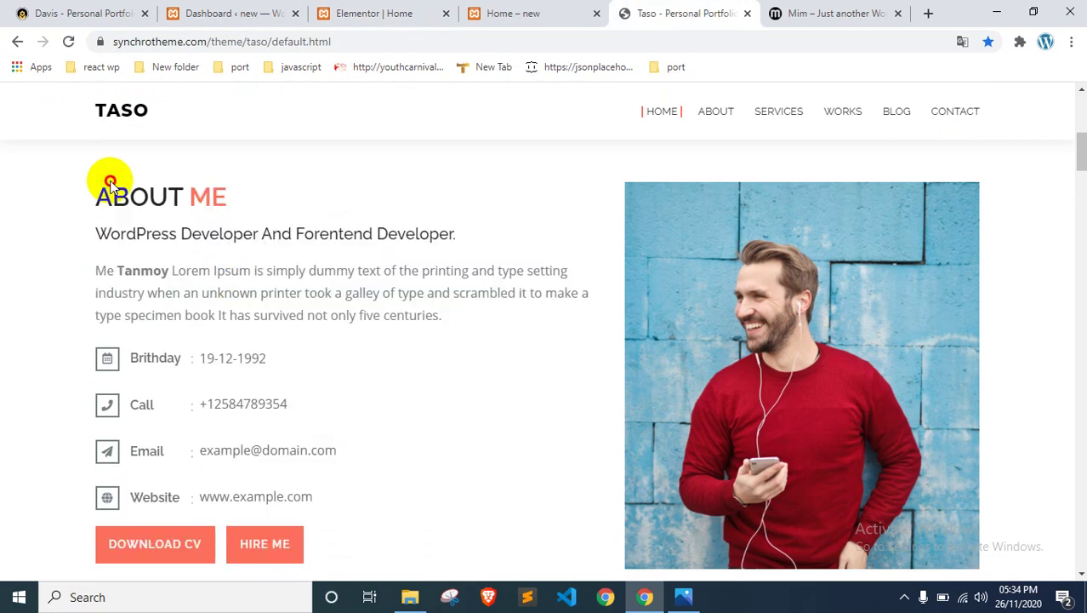
pyautogui.moveTo(110, 184); pyautogui.dragTo(387, 479)
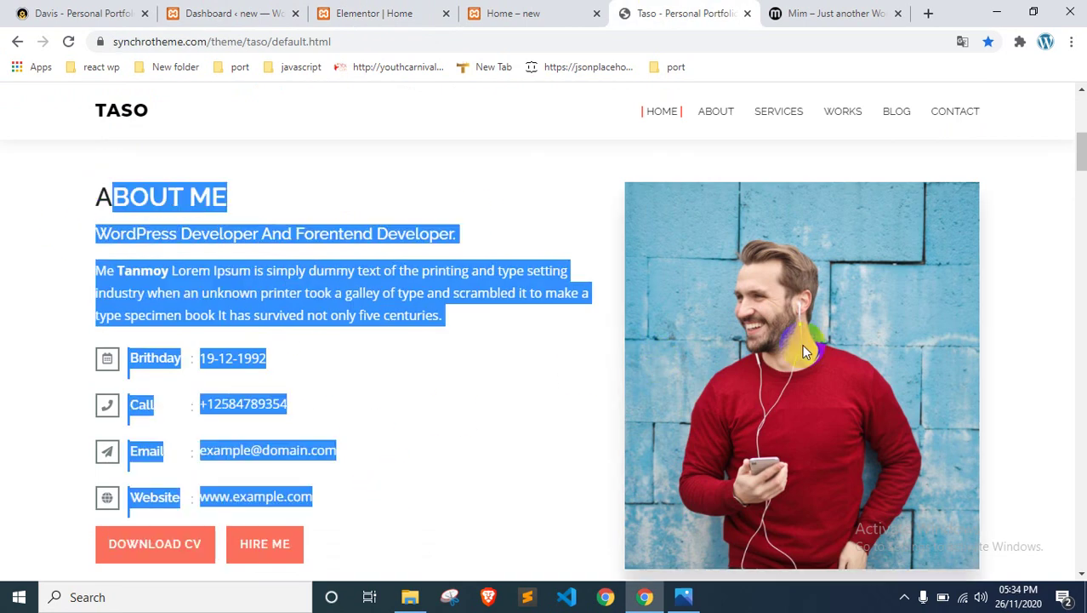
pyautogui.scroll(3, 803, 344)
pyautogui.click(478, 8)
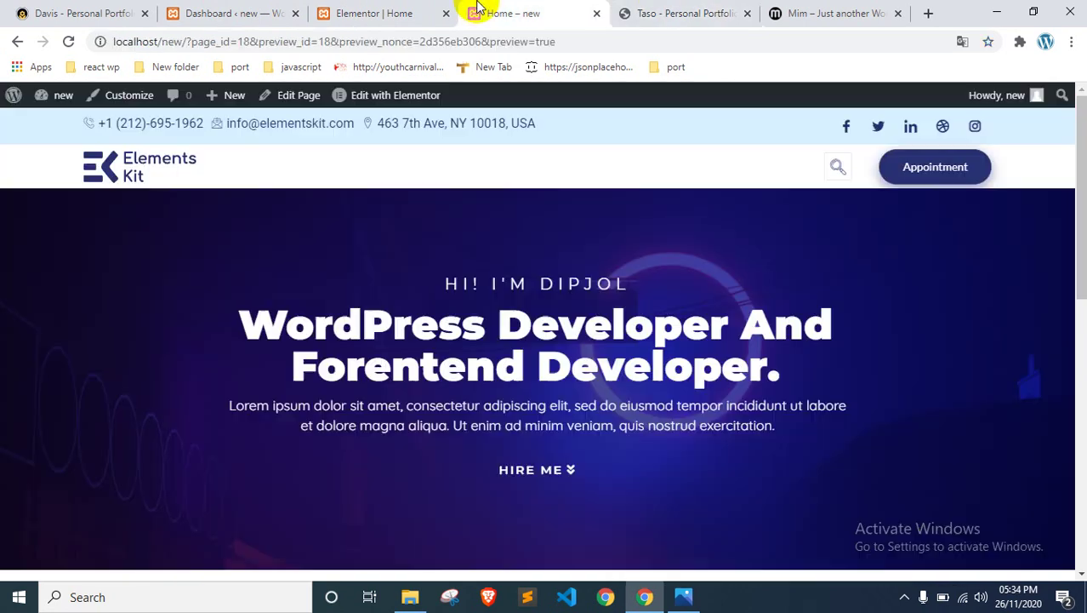
# Step: Return to the Elementor editor and look down through the Premium Templates for a block with text beside an image
pyautogui.click(426, 11)
pyautogui.scroll(-3, 516, 287)
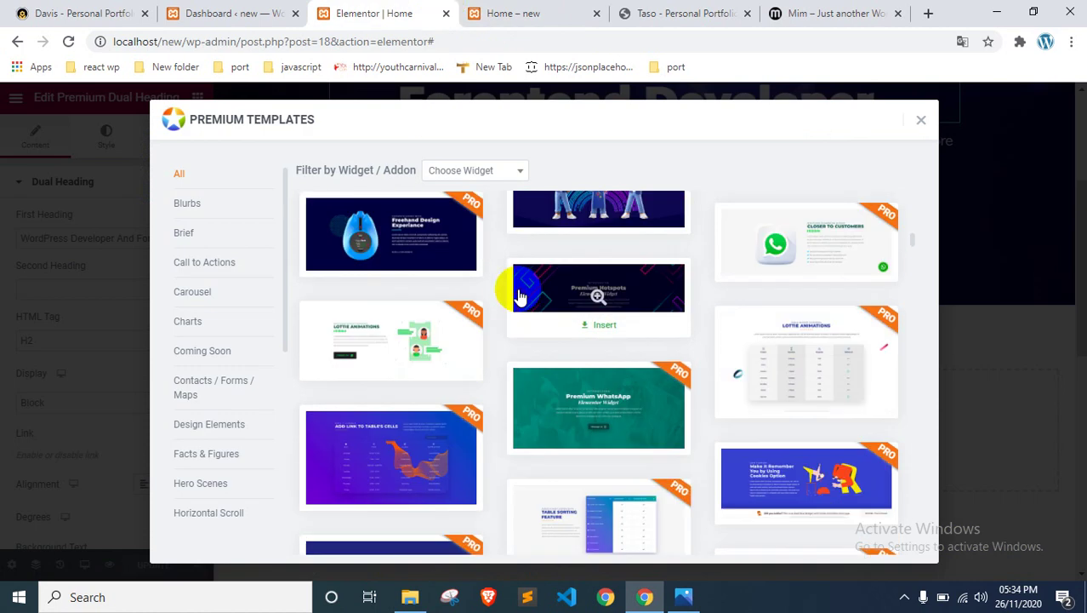
pyautogui.scroll(-3, 518, 291)
pyautogui.scroll(-3, 517, 291)
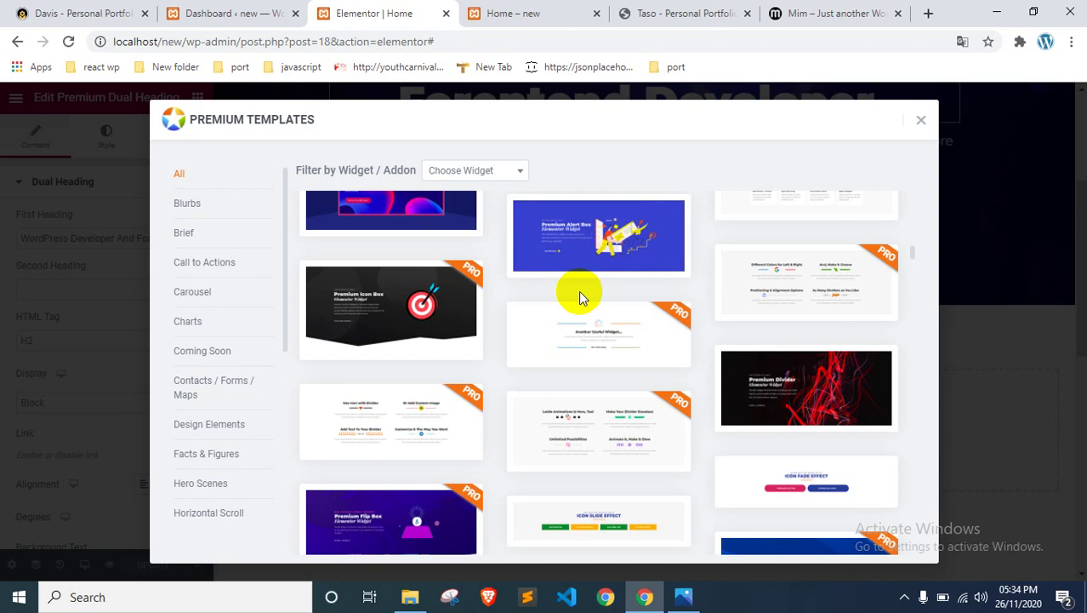
pyautogui.scroll(-10, 559, 236)
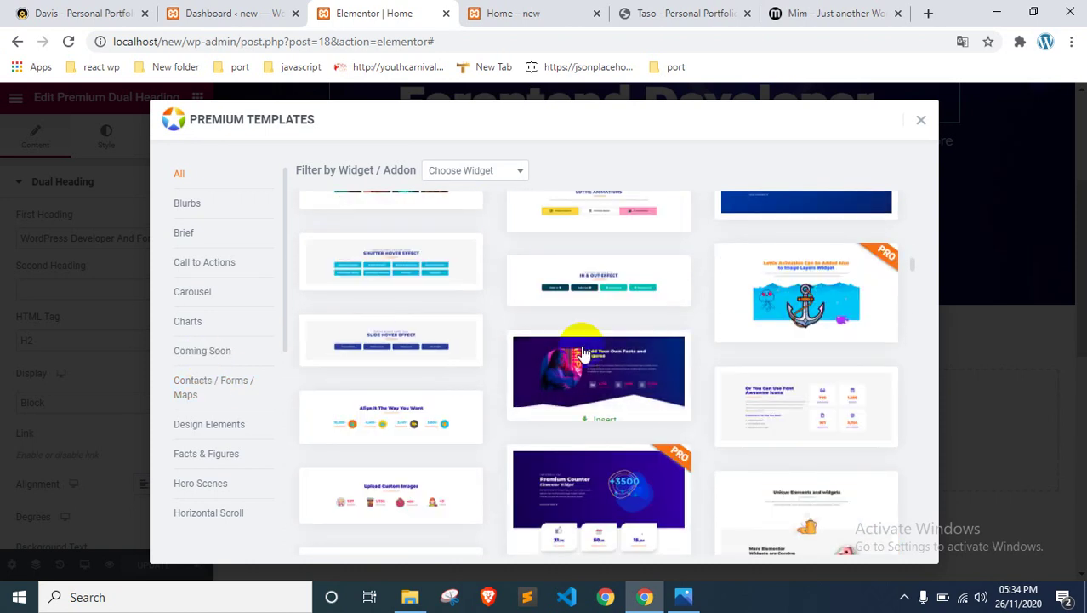
pyautogui.scroll(-3, 587, 350)
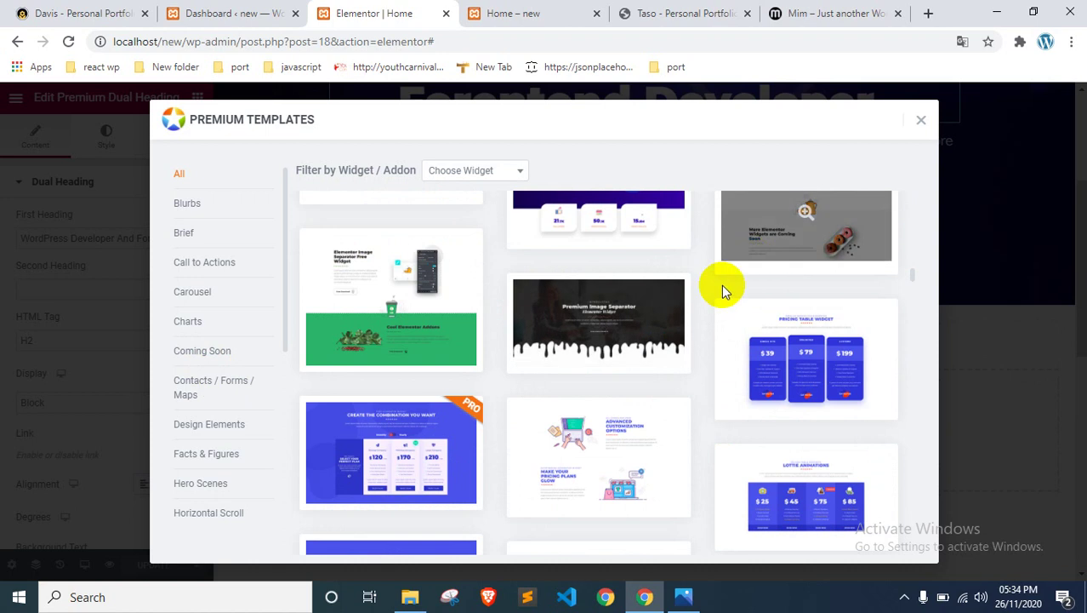
pyautogui.scroll(-3, 719, 318)
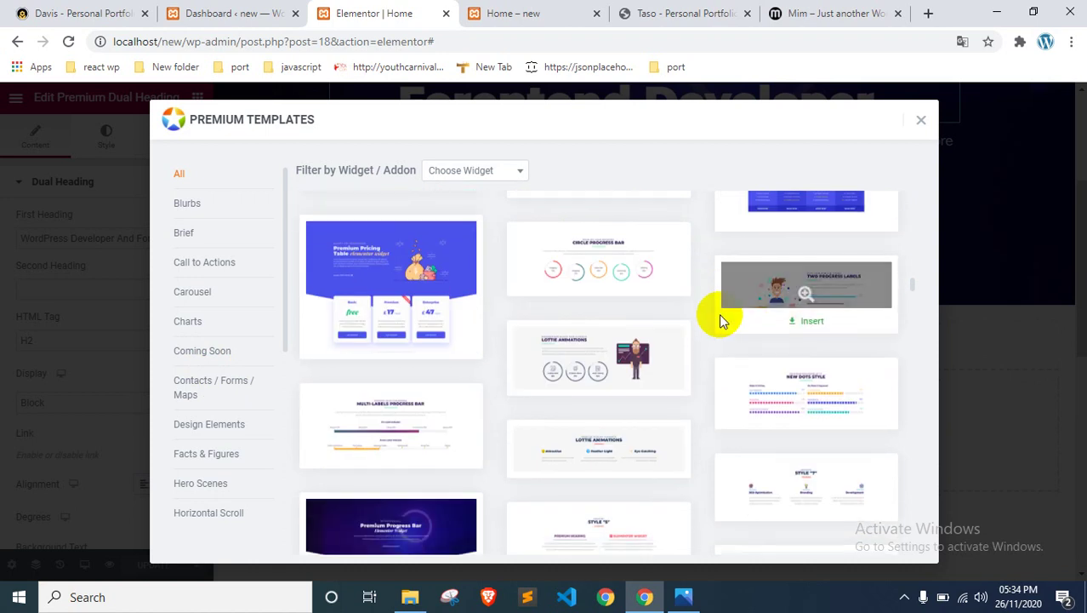
pyautogui.scroll(-3, 717, 318)
pyautogui.scroll(-2, 717, 320)
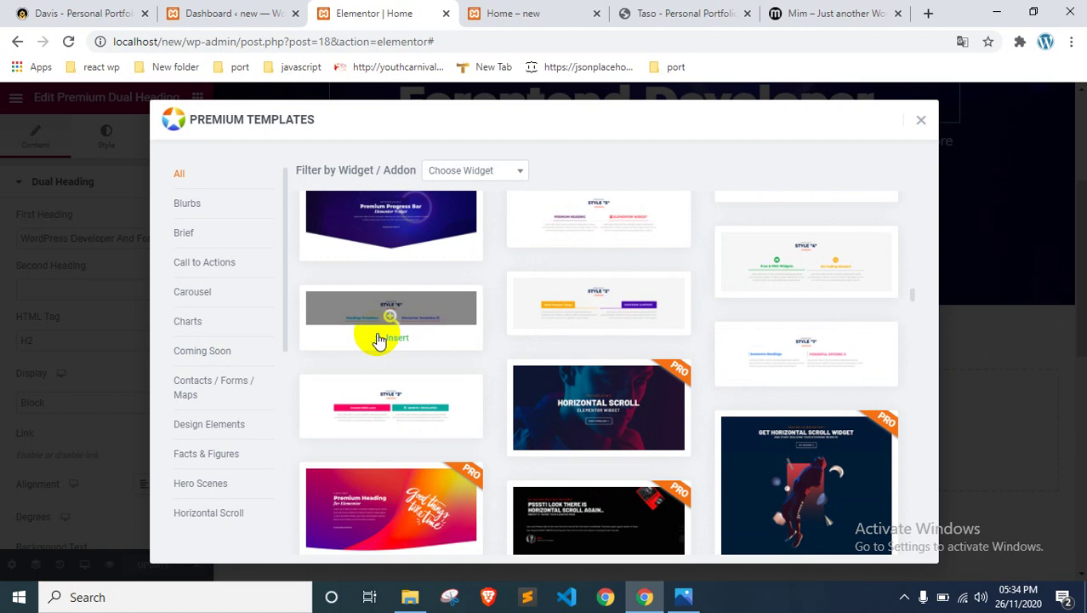
pyautogui.scroll(-10, 570, 346)
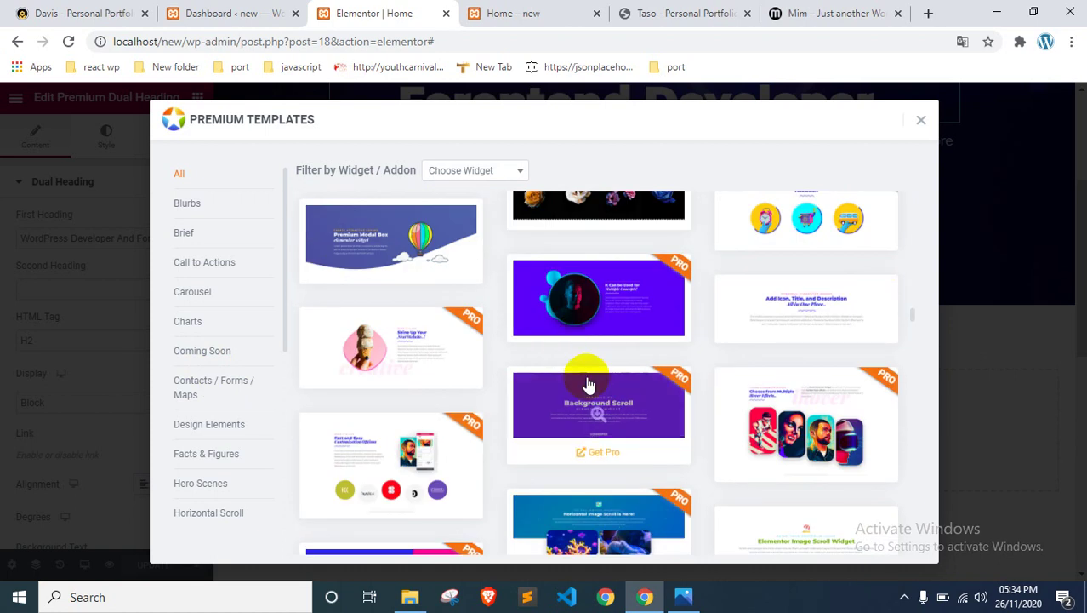
pyautogui.scroll(-5, 588, 385)
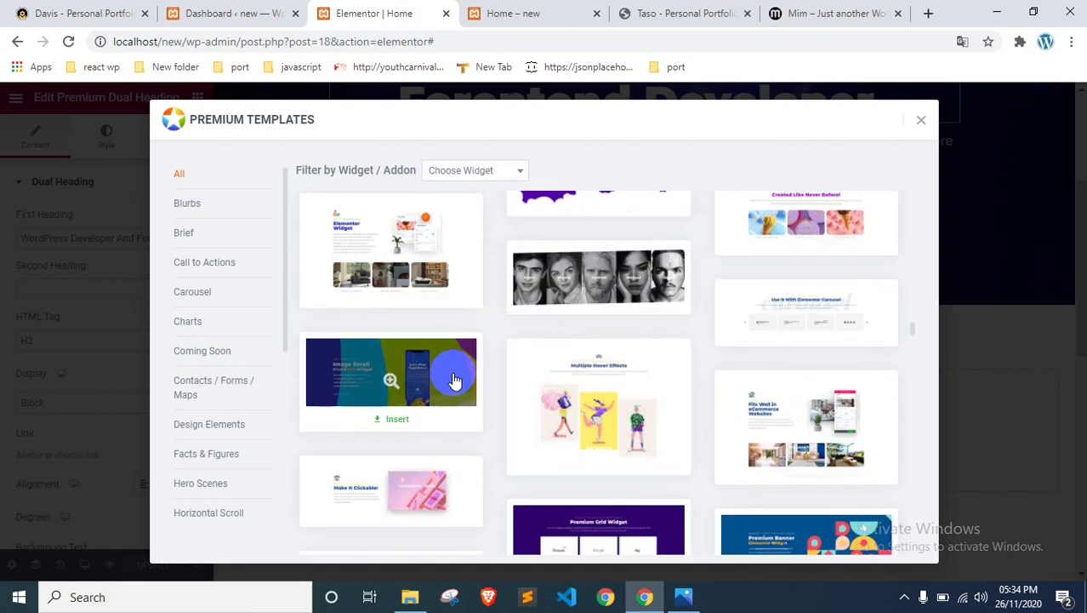
pyautogui.scroll(-5, 454, 374)
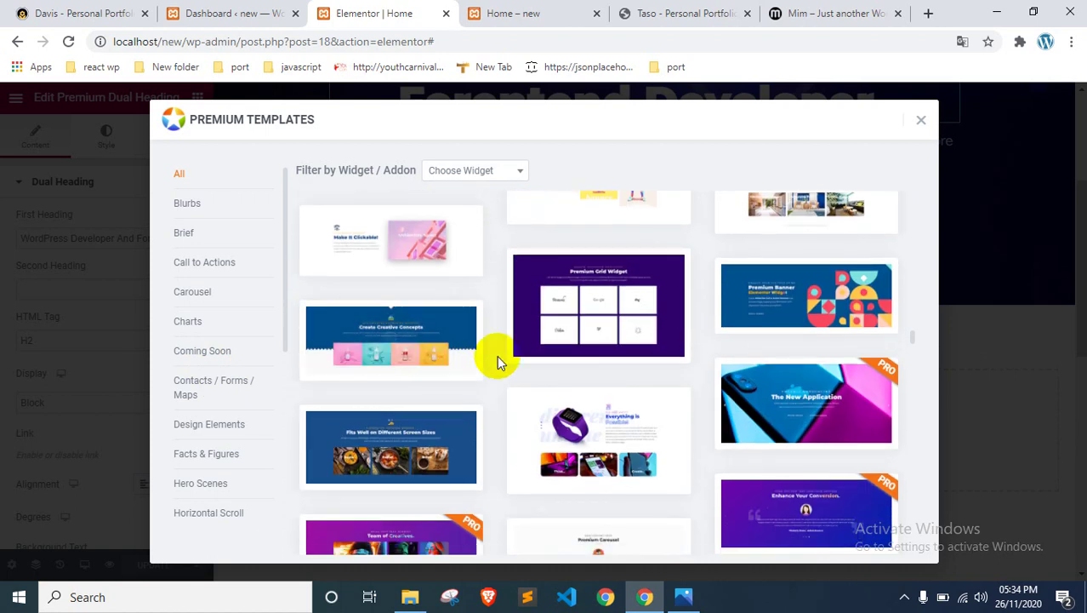
pyautogui.scroll(-4, 497, 362)
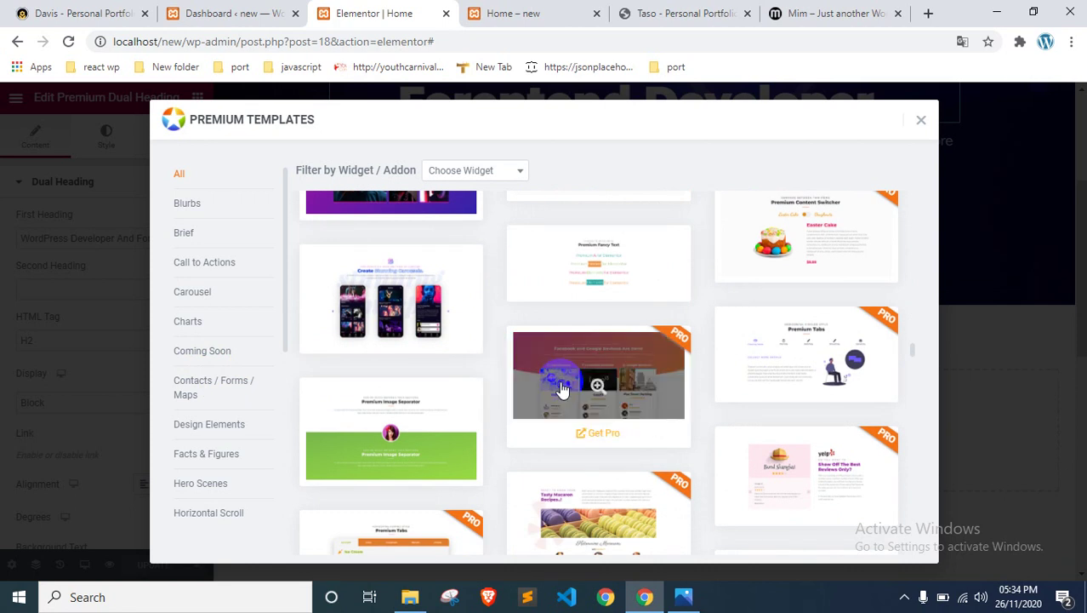
# Step: Recheck the Premium Templates already passed, back to the start of the list, for an insertable About section layout
pyautogui.scroll(5, 563, 388)
pyautogui.scroll(5, 560, 387)
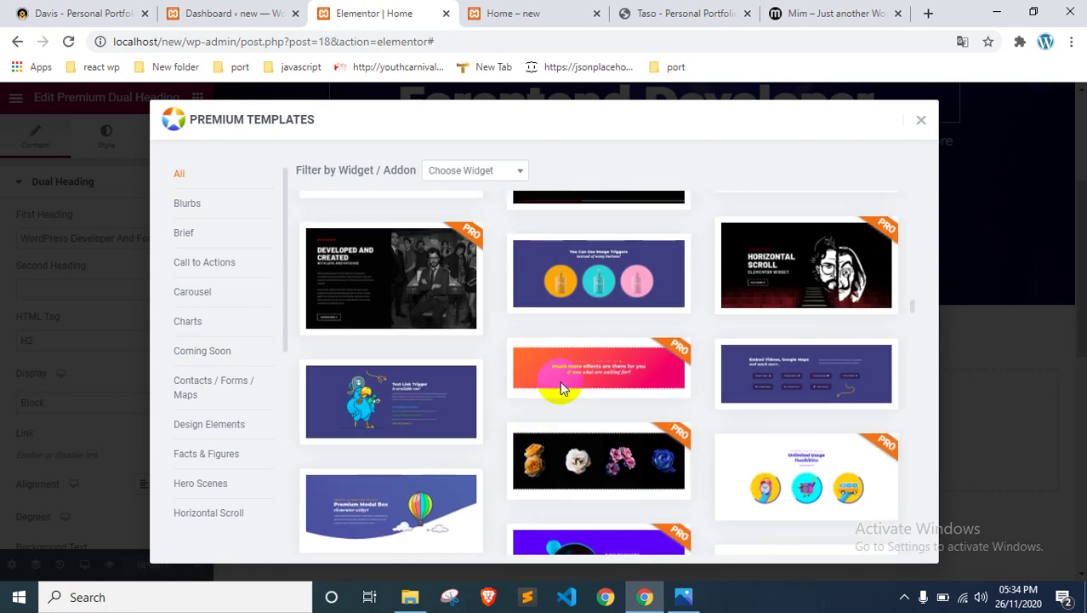
pyautogui.scroll(3, 561, 388)
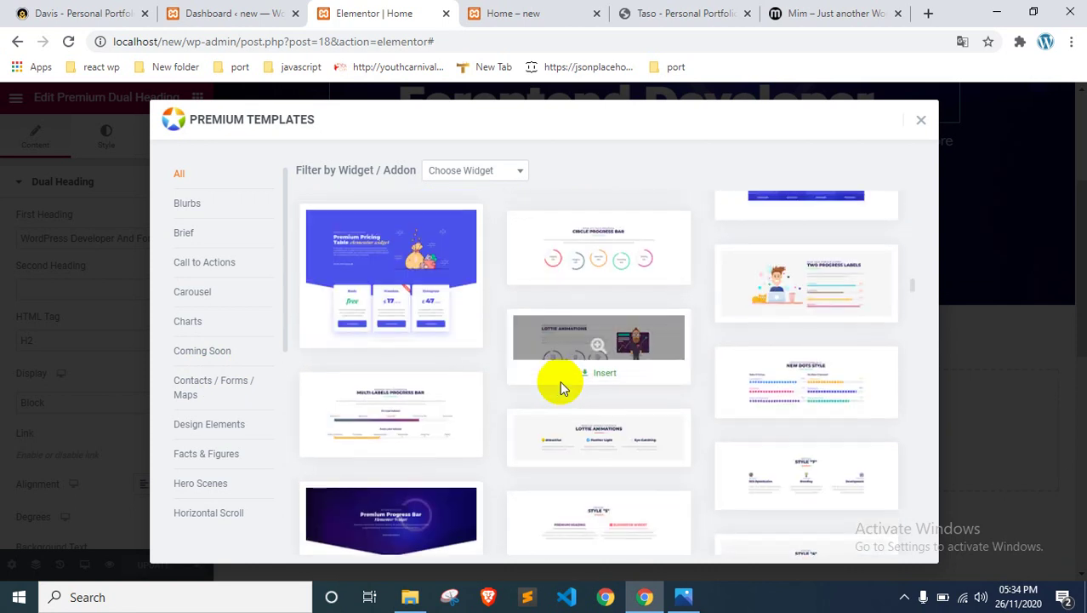
pyautogui.scroll(5, 703, 337)
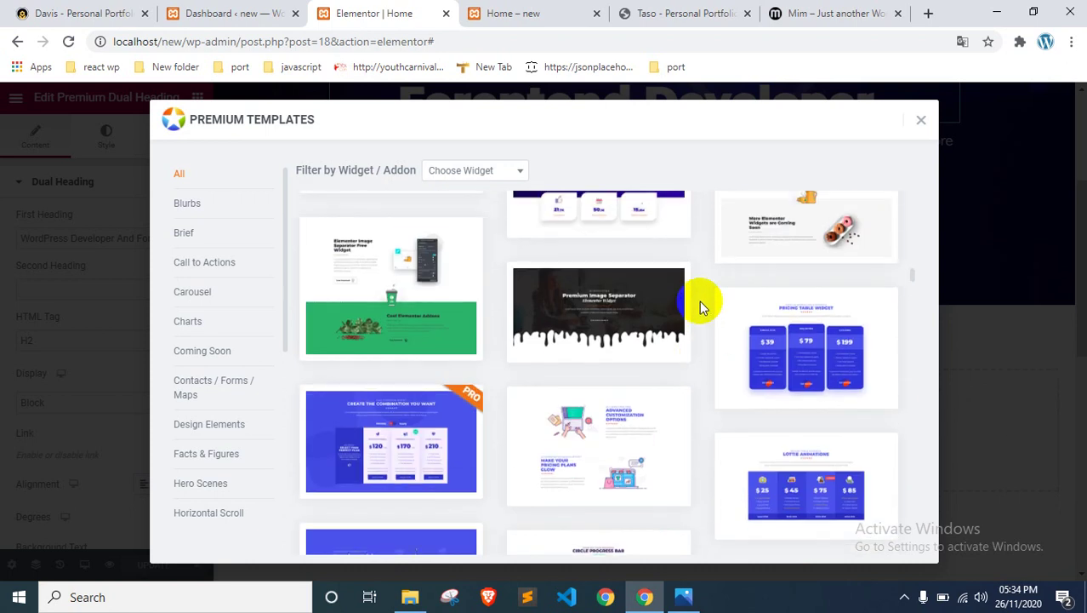
pyautogui.scroll(5, 699, 301)
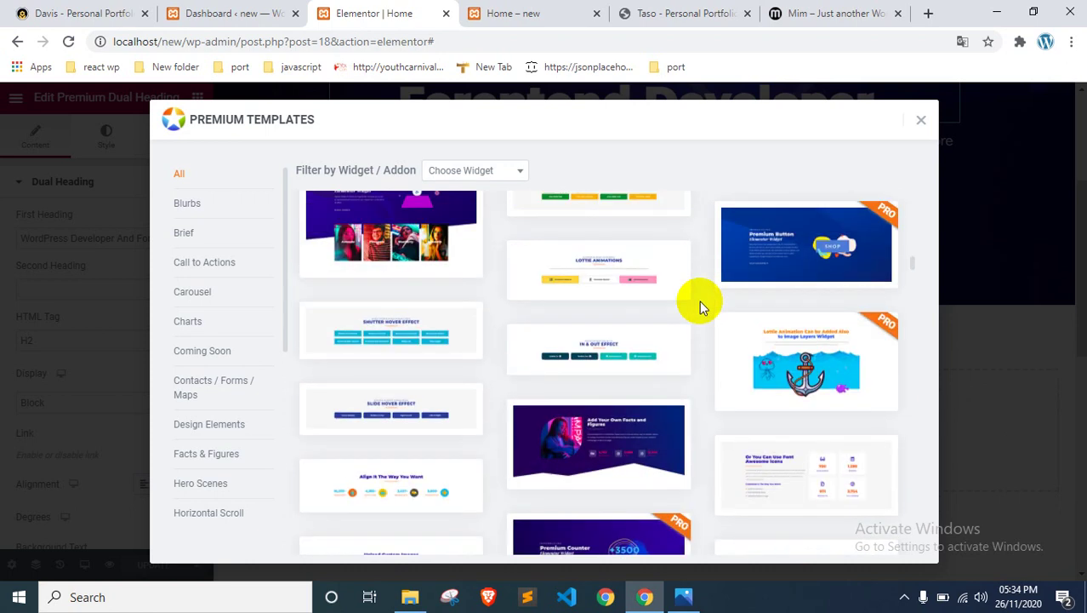
pyautogui.scroll(5, 700, 300)
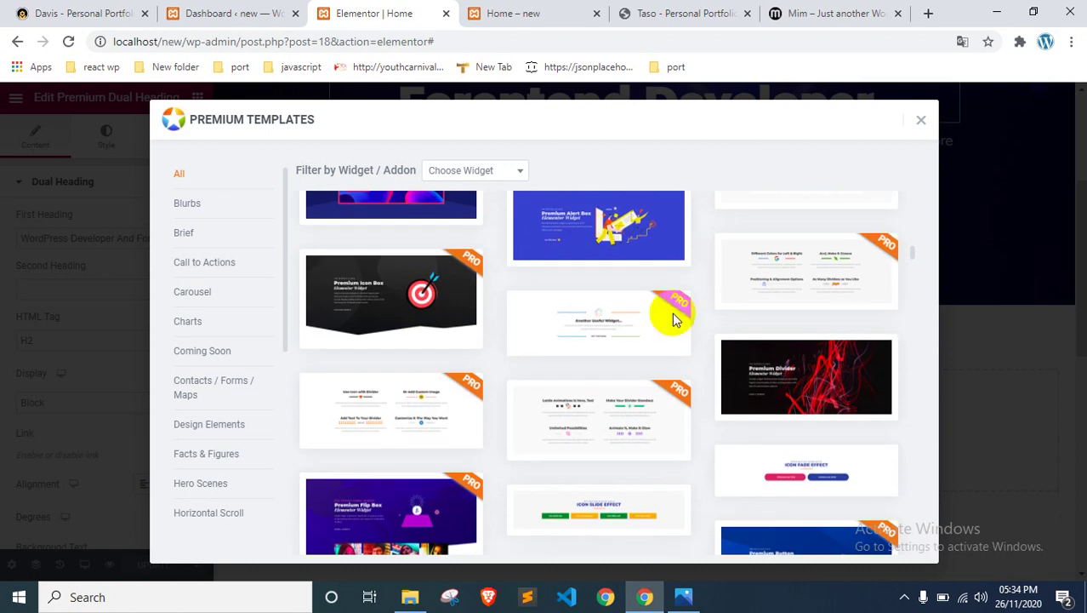
pyautogui.scroll(1, 630, 382)
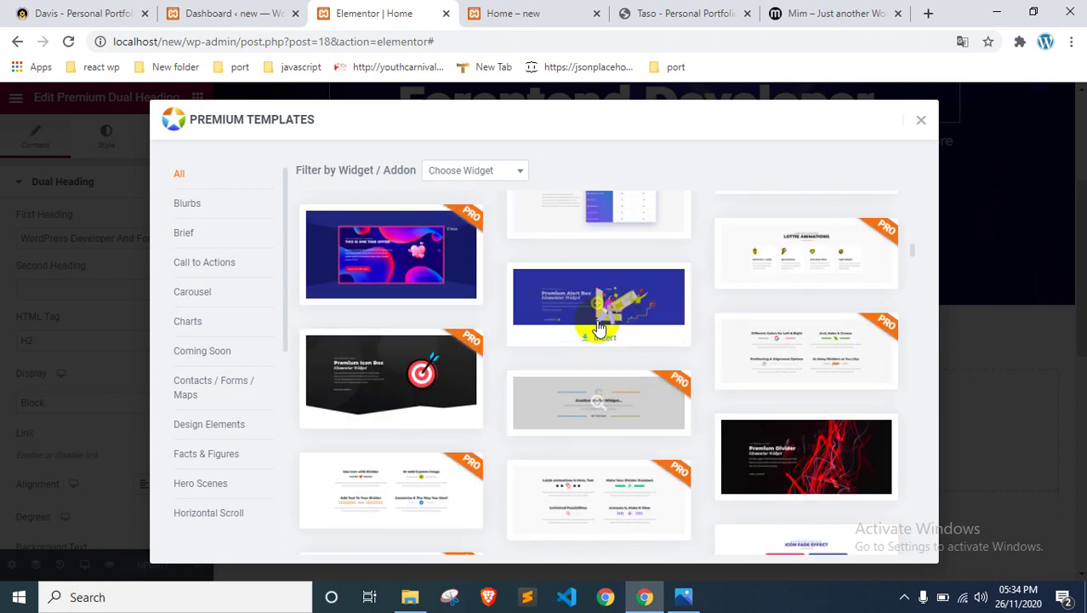
pyautogui.scroll(3, 600, 312)
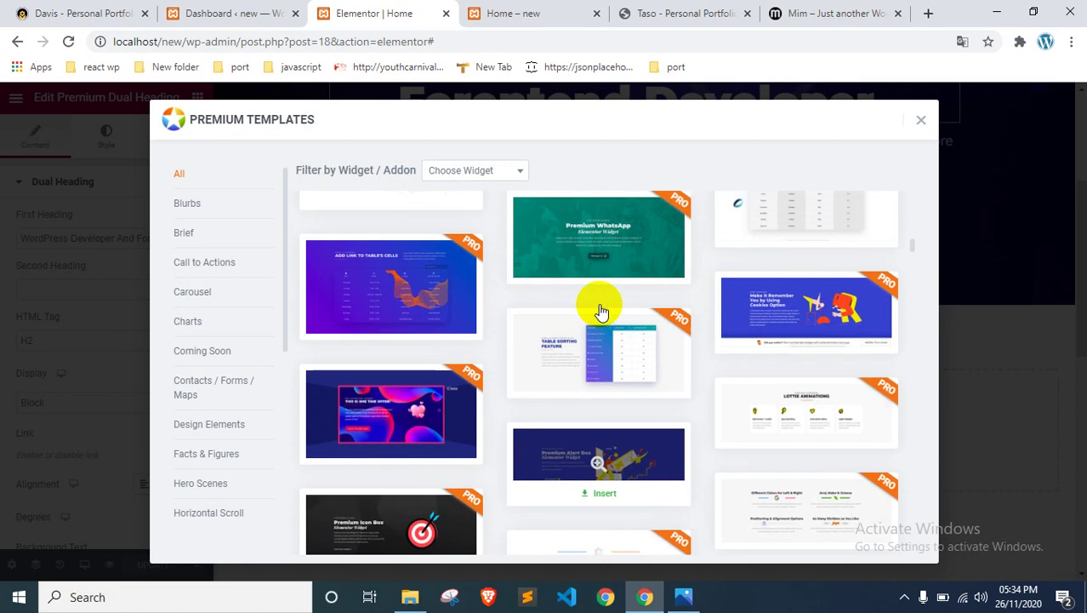
pyautogui.scroll(6, 600, 319)
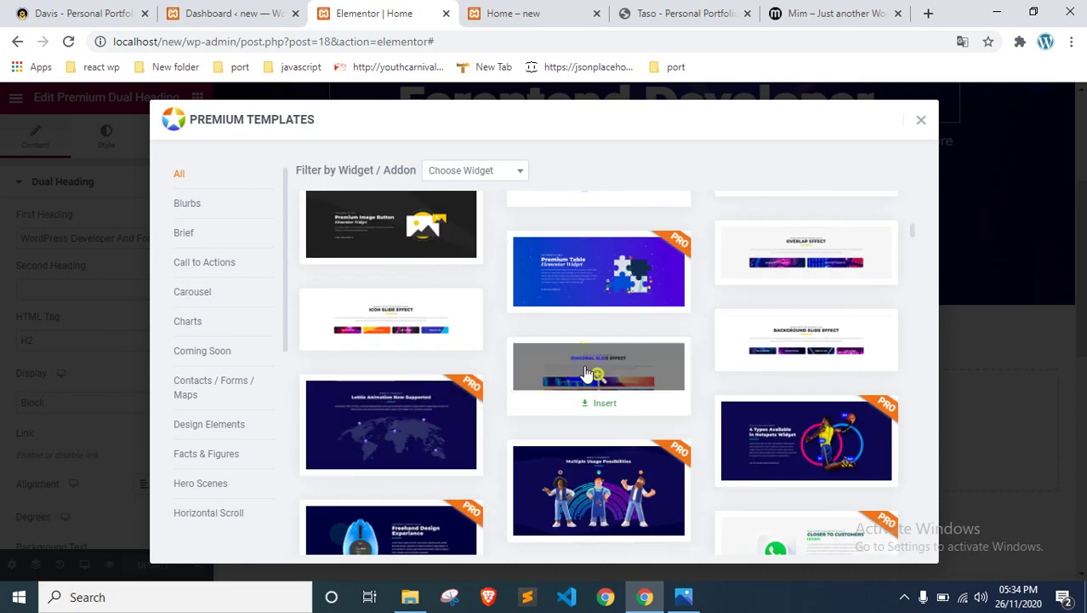
pyautogui.scroll(2, 583, 364)
pyautogui.scroll(4, 583, 364)
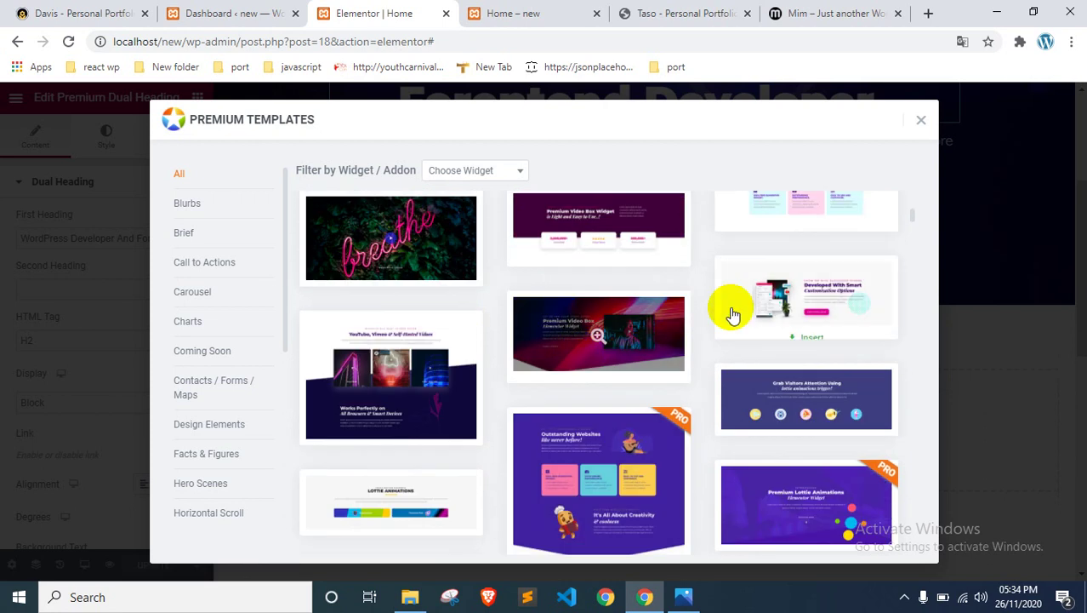
pyautogui.scroll(1, 776, 355)
pyautogui.scroll(3, 777, 355)
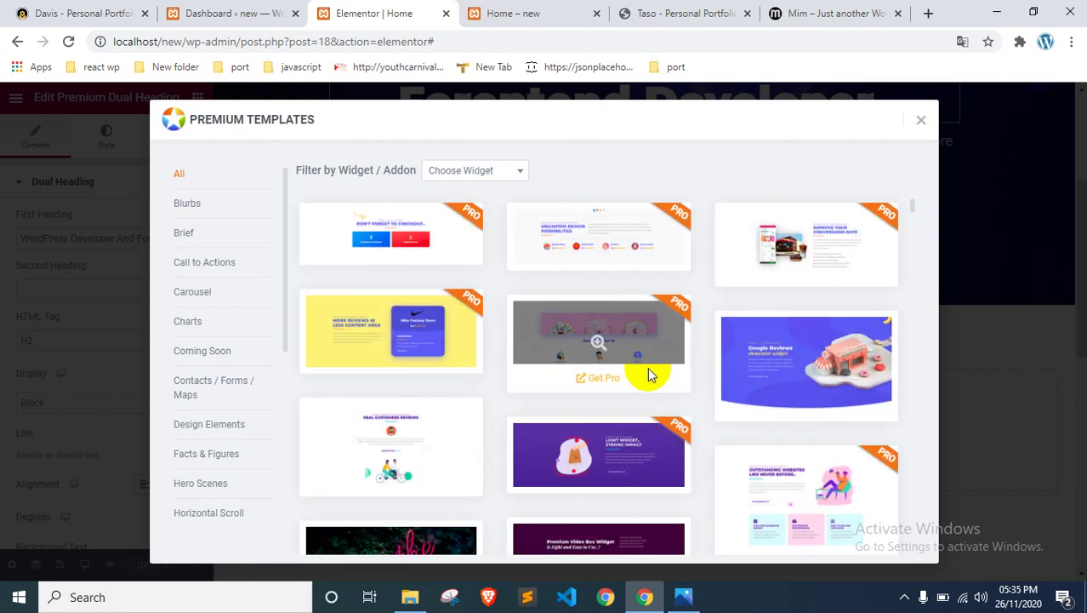
# Step: Search the Premium Templates once more for a free text-and-image block and preview the "Make It Clickable!" banner template
pyautogui.scroll(-7, 602, 372)
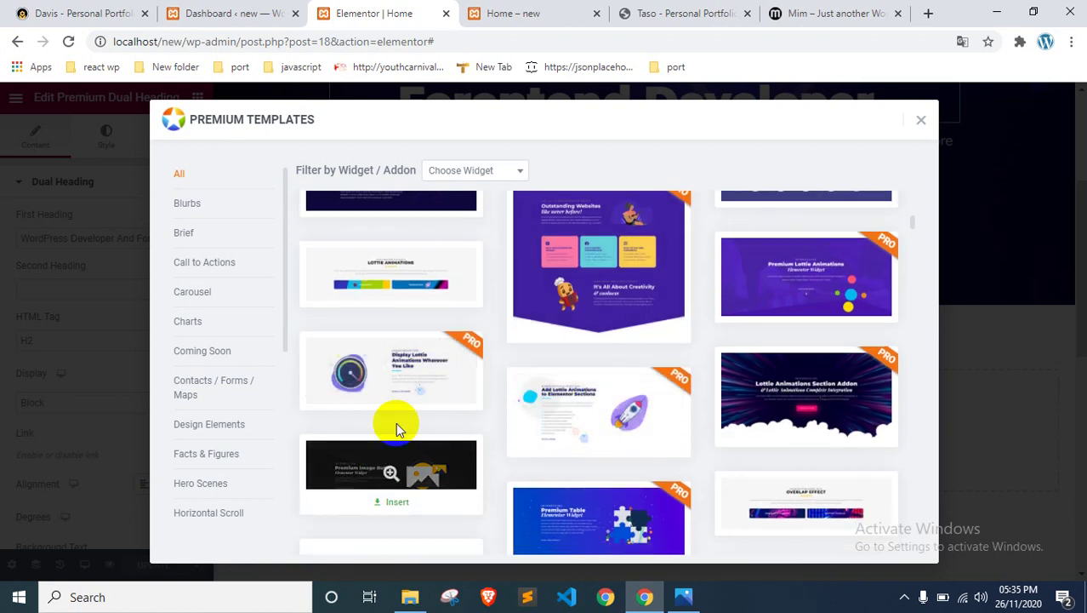
pyautogui.scroll(-8, 672, 332)
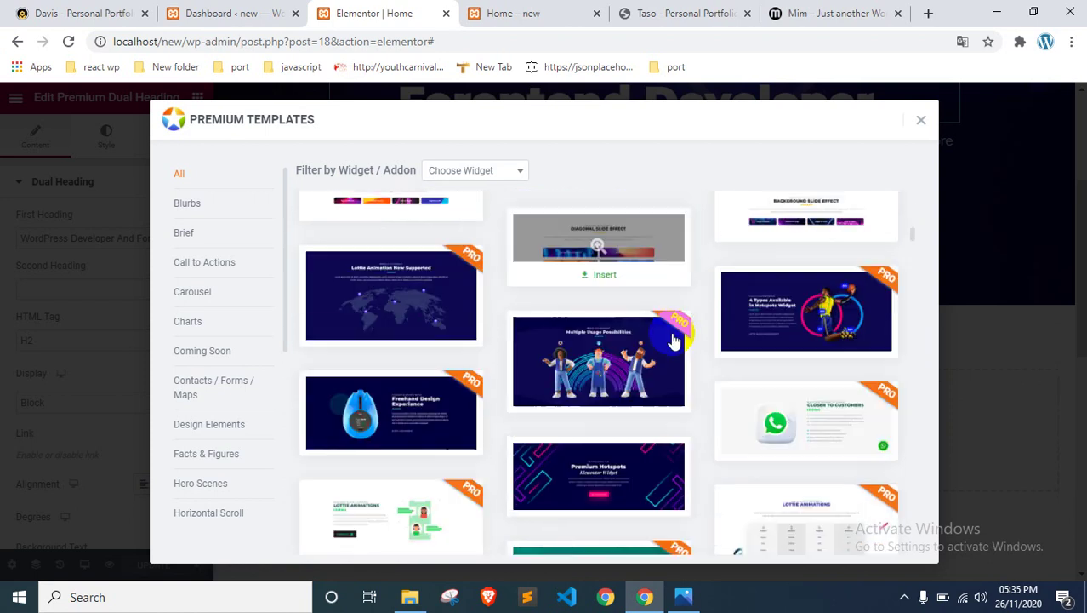
pyautogui.scroll(-2, 672, 338)
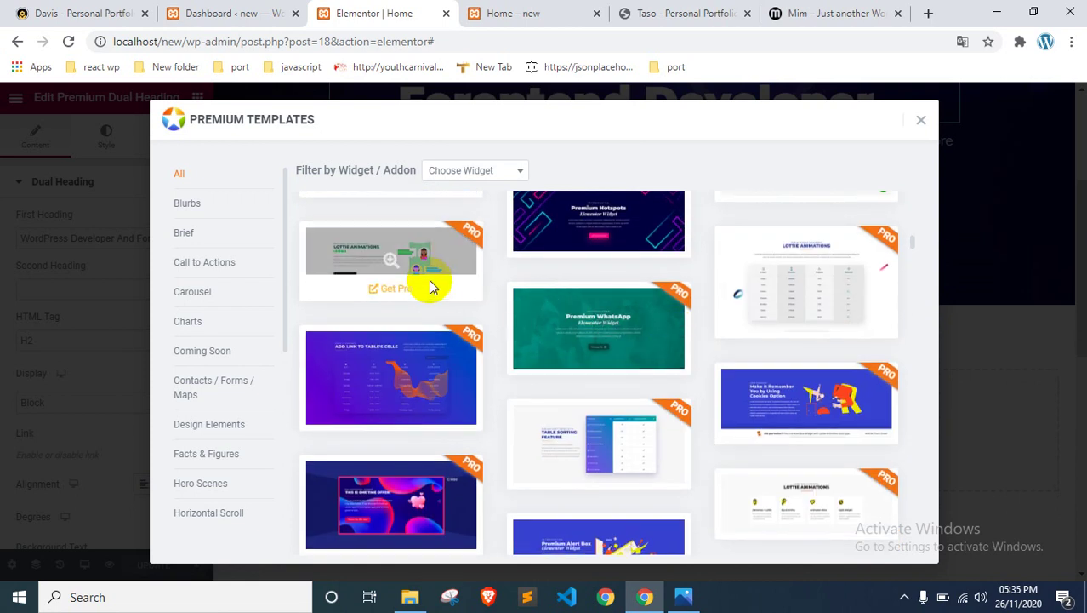
pyautogui.scroll(-1, 444, 291)
pyautogui.scroll(-3, 457, 354)
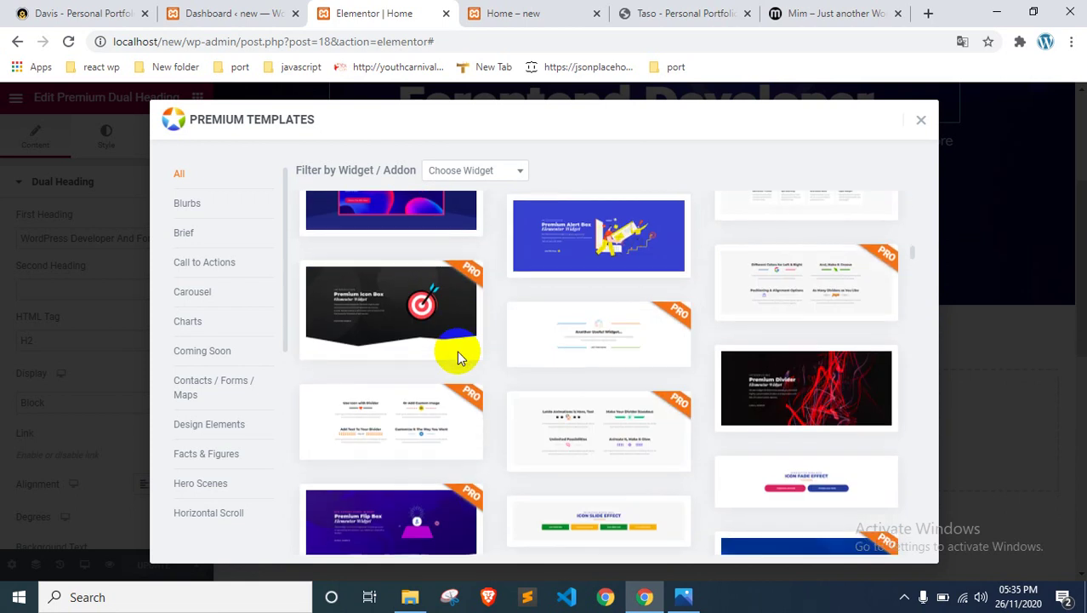
pyautogui.scroll(-2, 608, 317)
pyautogui.scroll(-2, 619, 315)
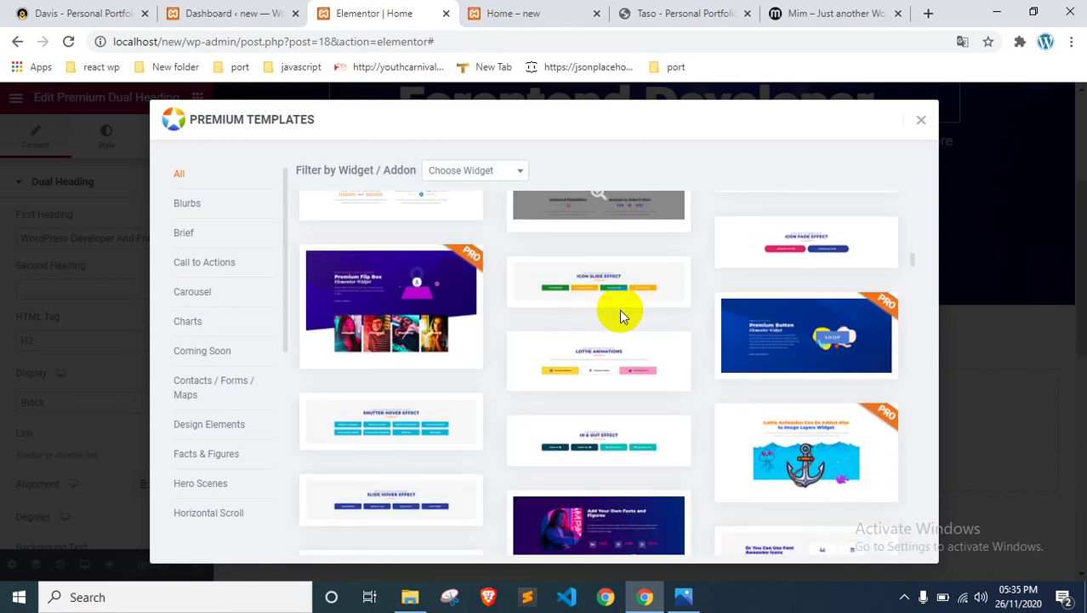
pyautogui.scroll(-1, 619, 315)
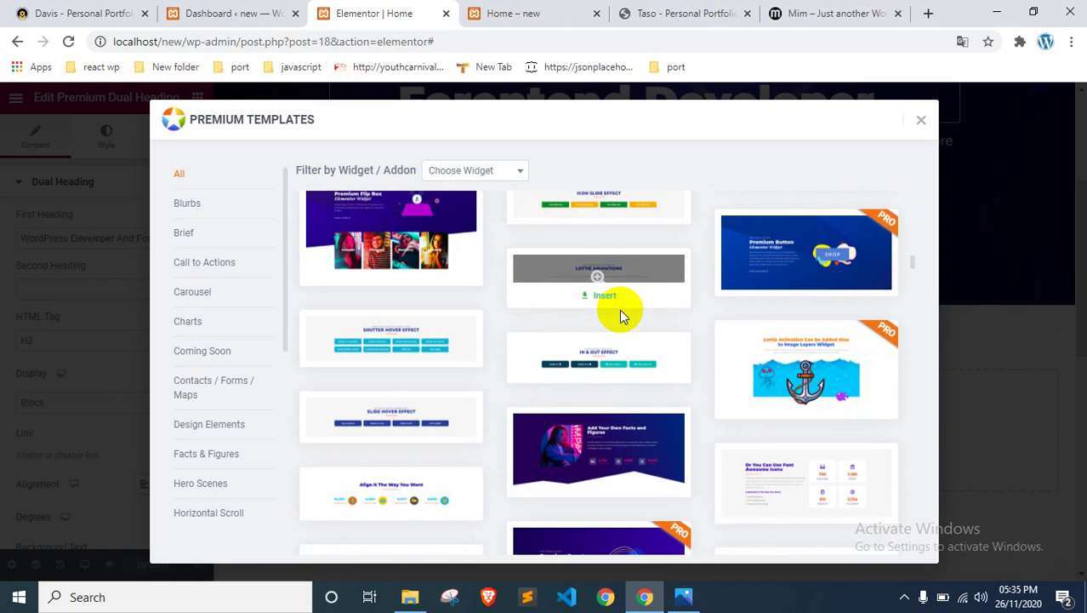
pyautogui.scroll(-1, 619, 311)
pyautogui.scroll(1, 680, 366)
pyautogui.scroll(1, 680, 366)
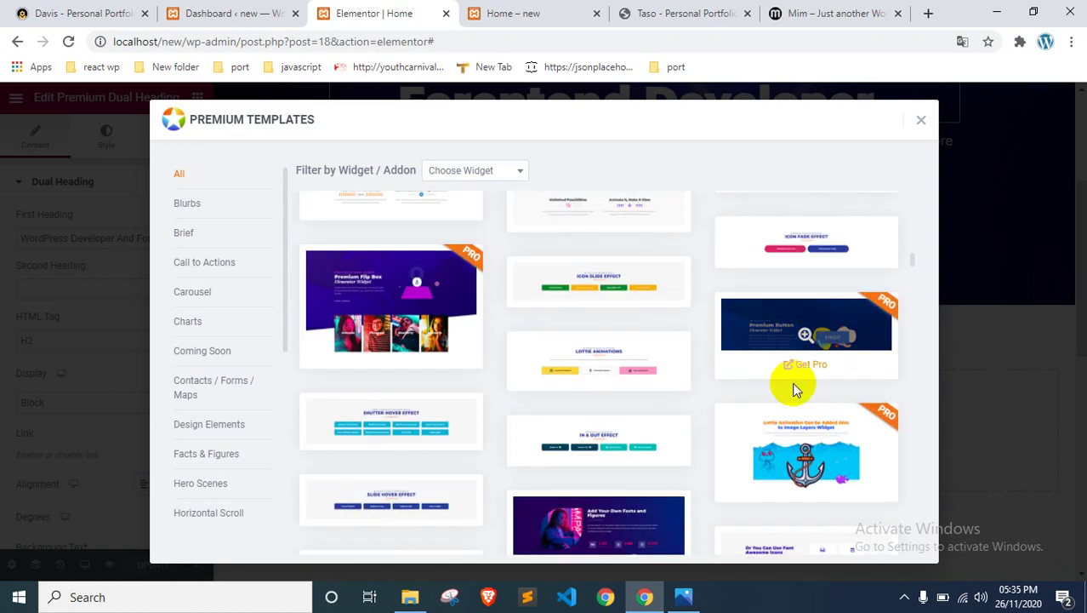
pyautogui.scroll(-3, 793, 387)
pyautogui.scroll(-1, 673, 341)
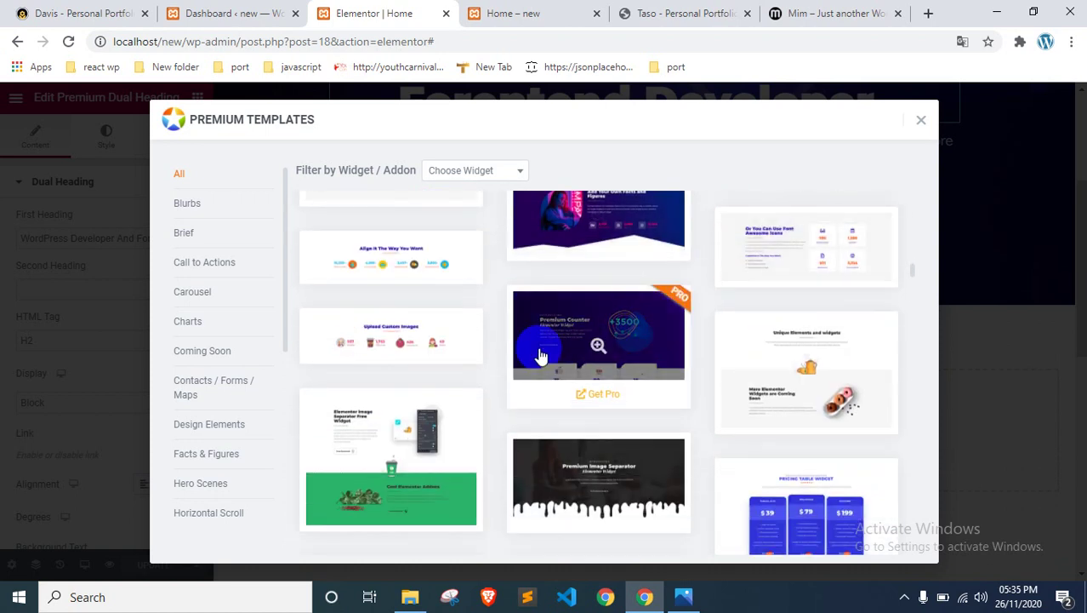
pyautogui.scroll(-4, 539, 356)
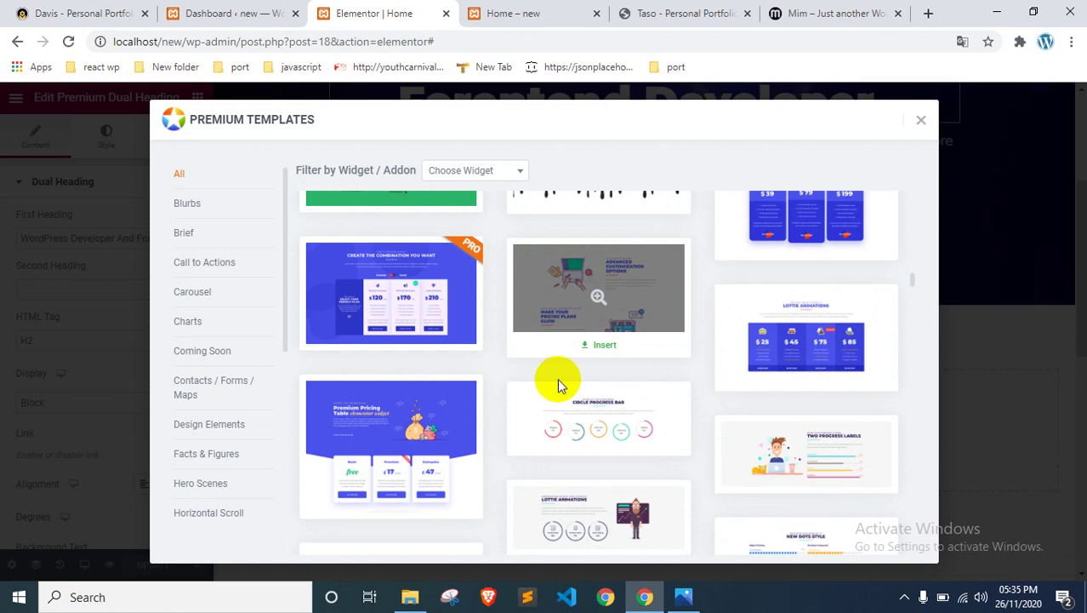
pyautogui.scroll(-10, 647, 374)
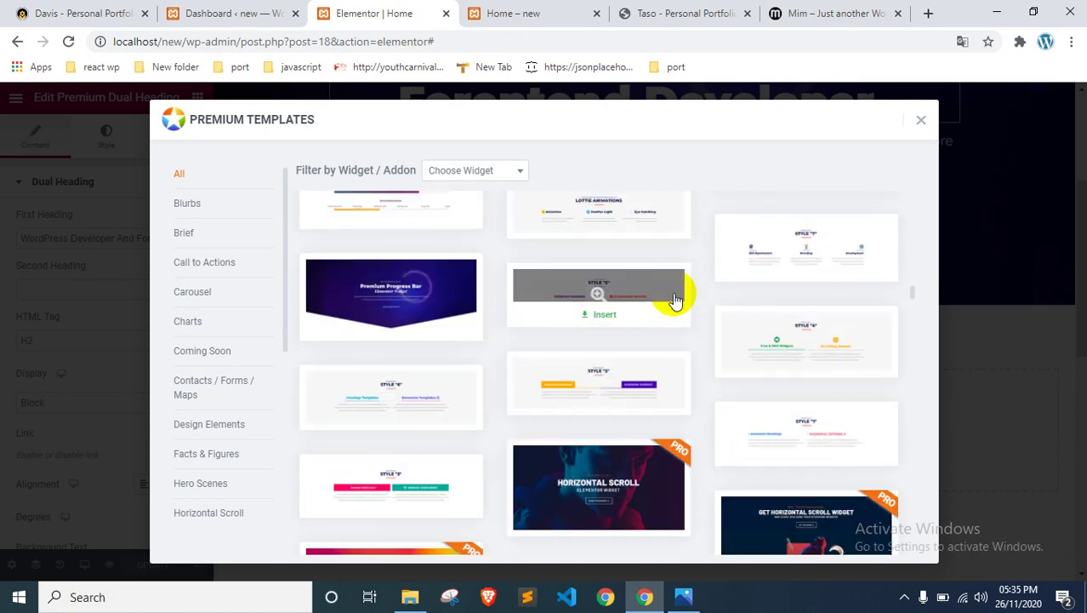
pyautogui.scroll(-8, 675, 300)
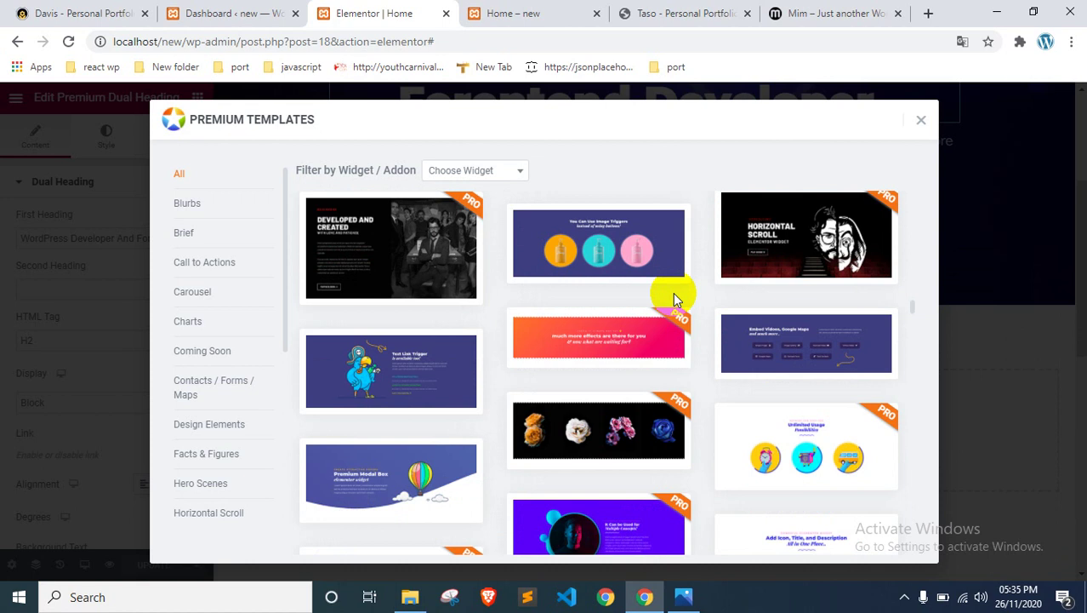
pyautogui.scroll(-5, 673, 298)
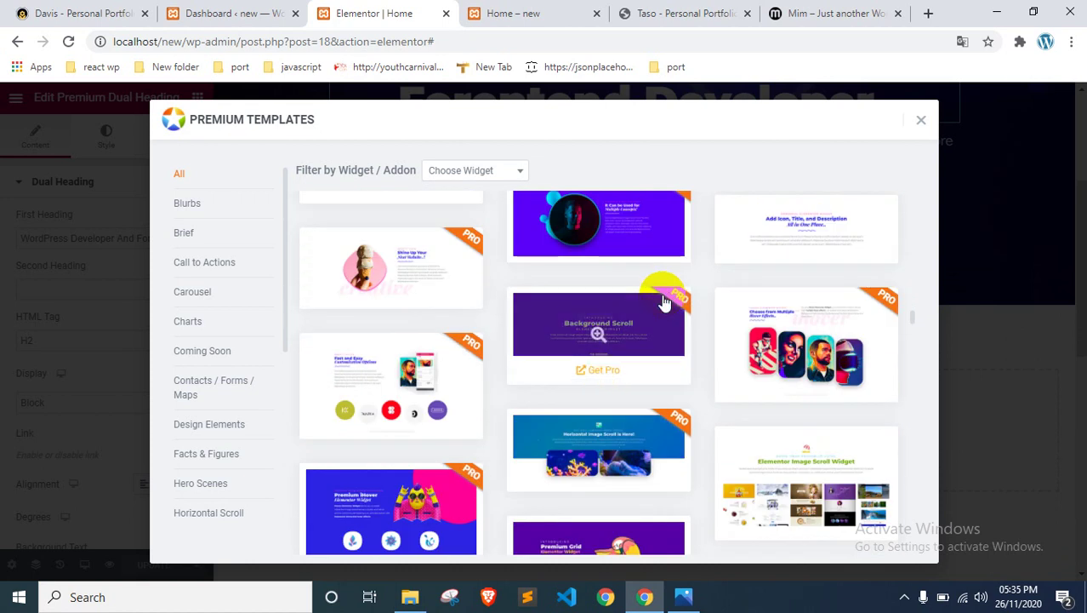
pyautogui.scroll(-6, 668, 299)
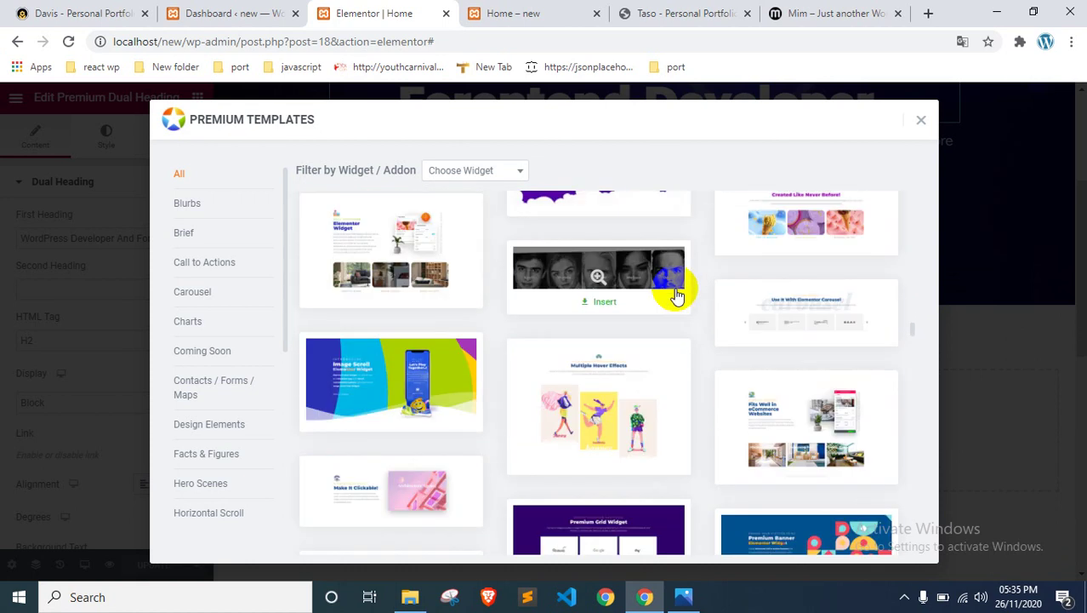
pyautogui.scroll(-5, 675, 296)
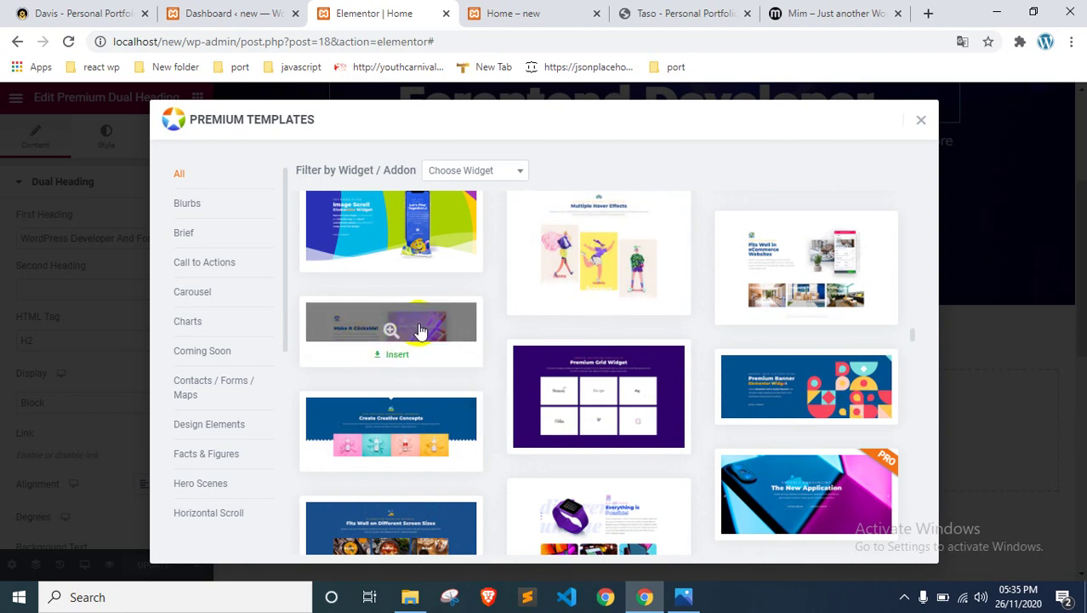
pyautogui.click(391, 328)
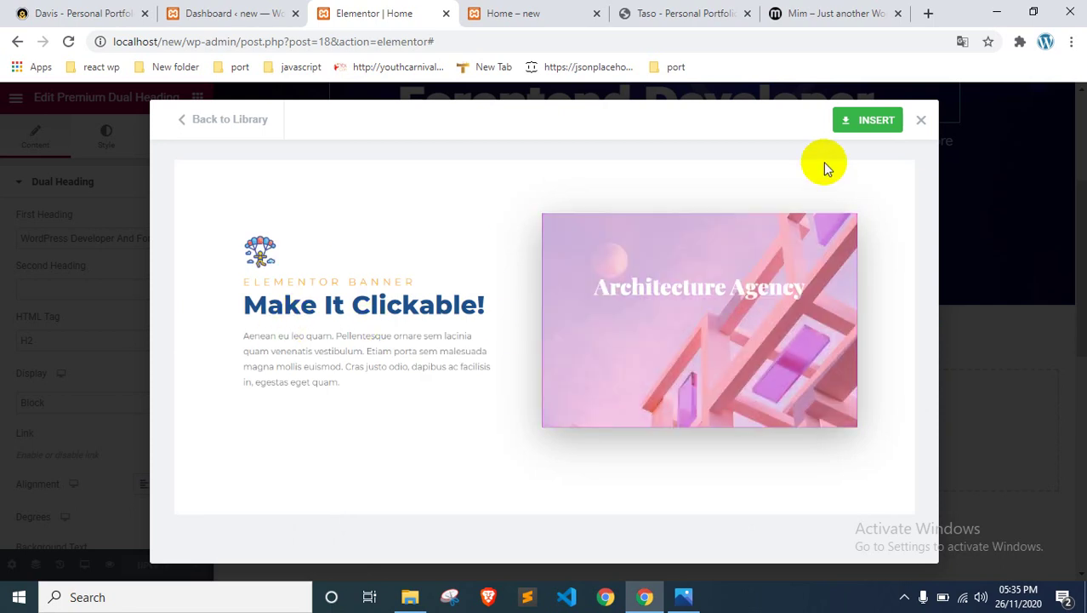
# Step: Insert the "Make It Clickable!" banner template below the hero and check its layout on the page
pyautogui.click(870, 120)
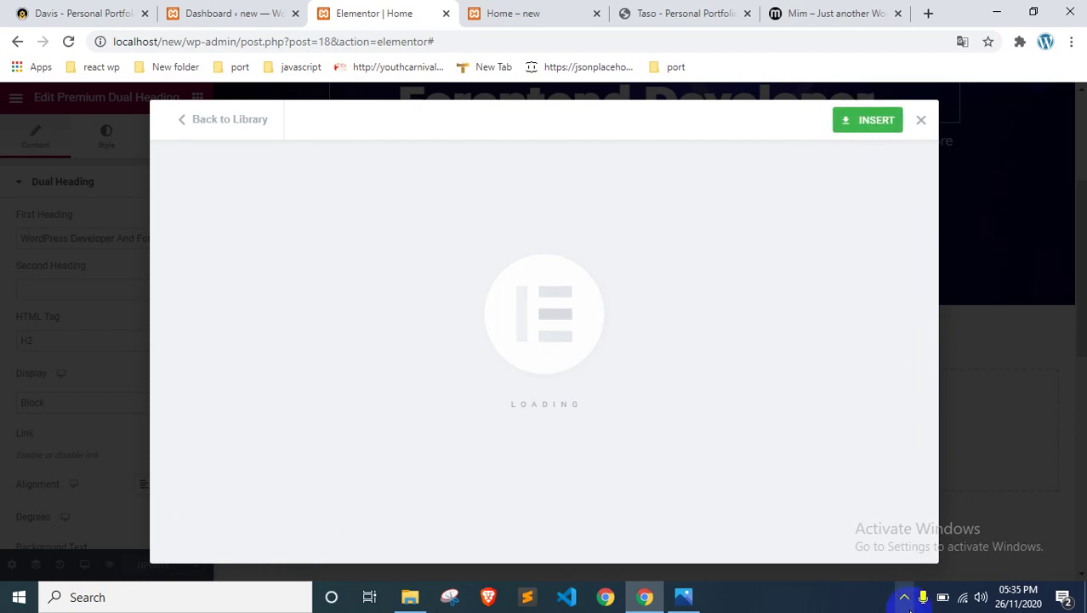
pyautogui.scroll(-4, 560, 404)
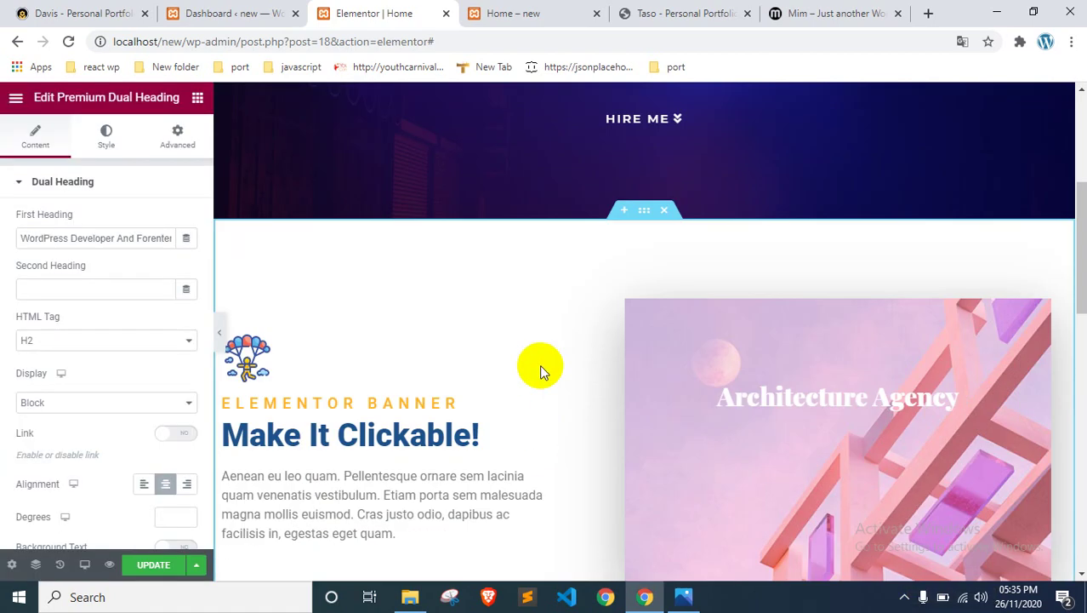
pyautogui.scroll(2, 539, 365)
pyautogui.scroll(-3, 539, 364)
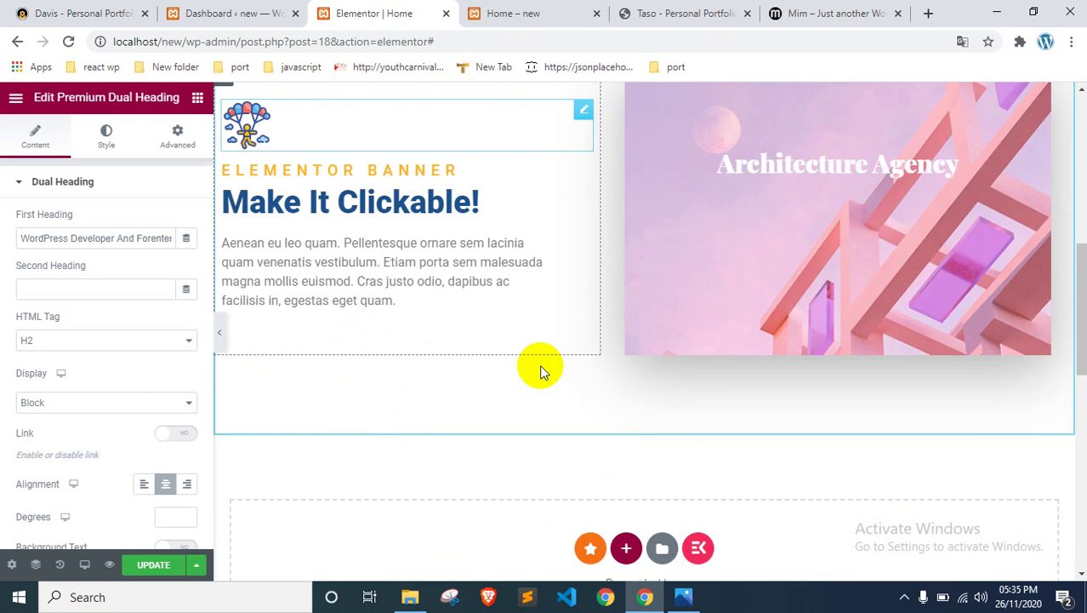
pyautogui.scroll(1, 539, 364)
pyautogui.scroll(2, 694, 295)
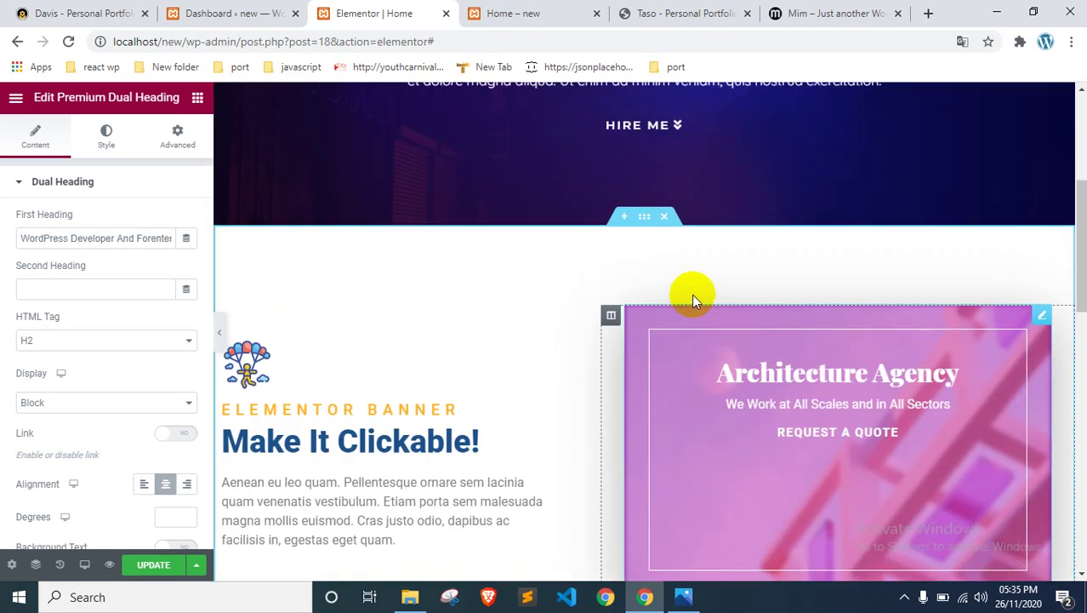
# Step: Review the Taso template's About Me section and compare it with the reference screenshots 1.png and 2.png in Photos
pyautogui.click(687, 14)
pyautogui.scroll(-3, 490, 316)
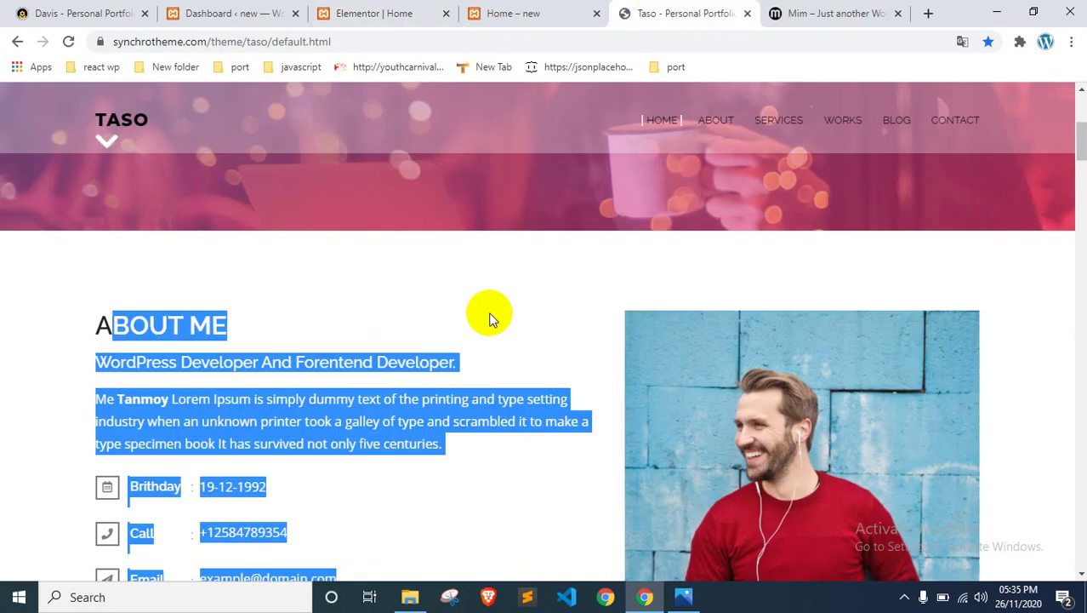
pyautogui.click(479, 321)
pyautogui.click(683, 596)
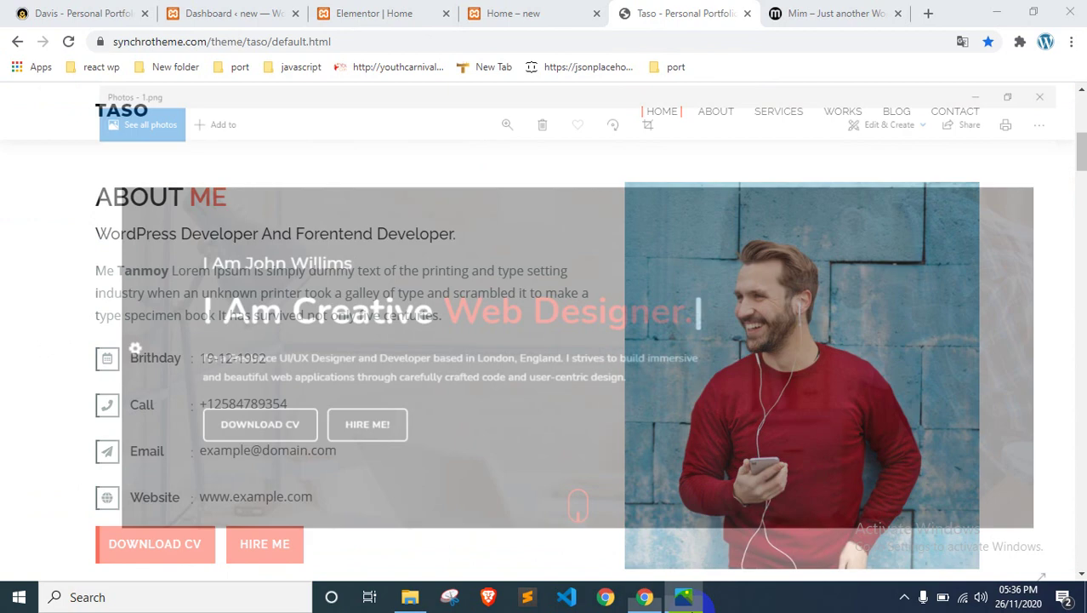
pyautogui.scroll(-1, 559, 359)
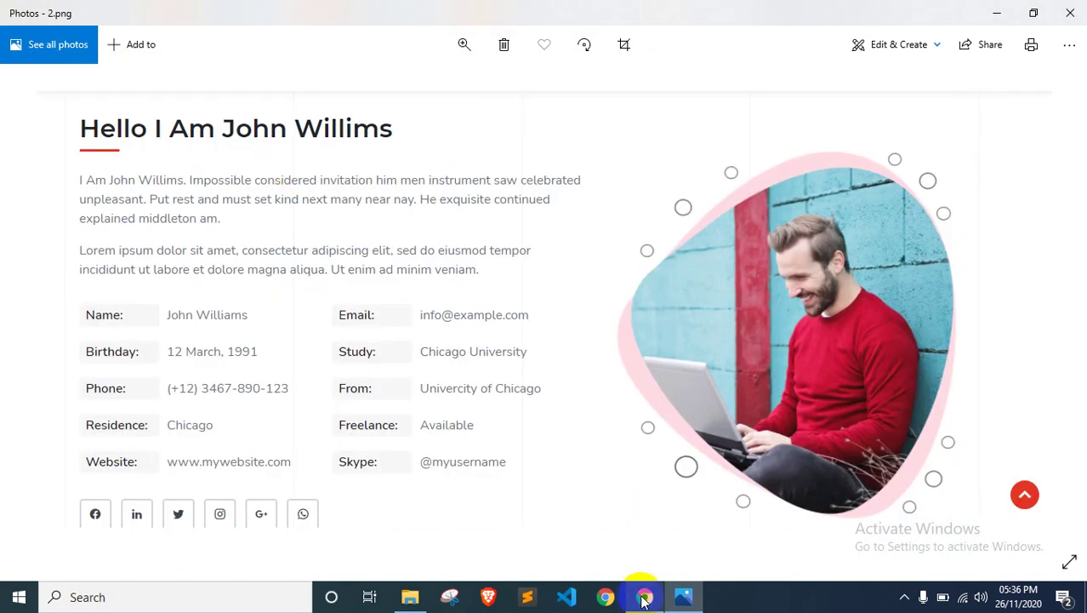
pyautogui.moveTo(644, 599)
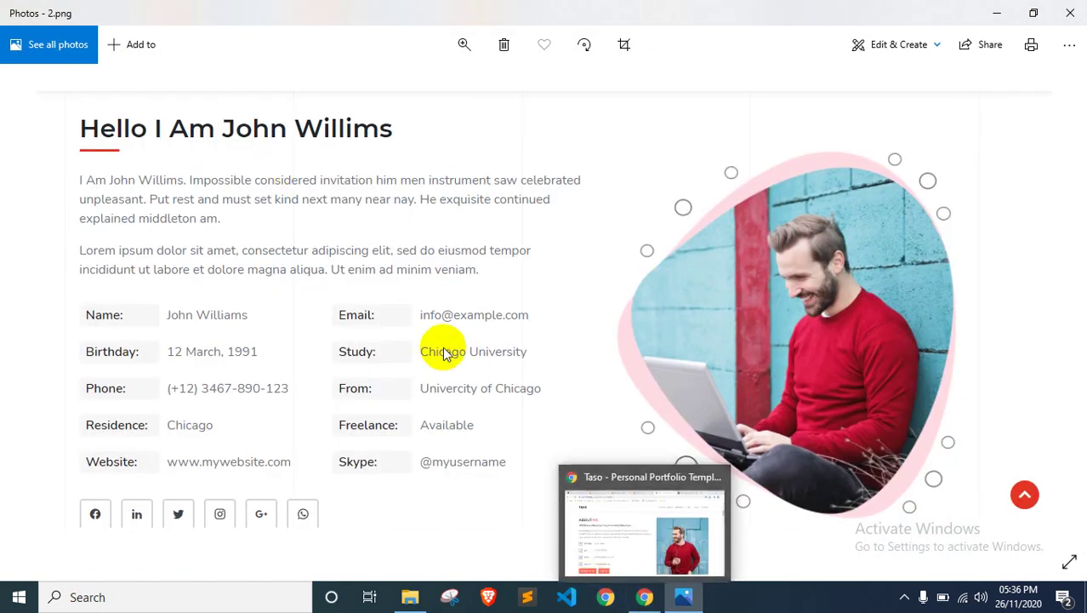
pyautogui.scroll(1, 443, 353)
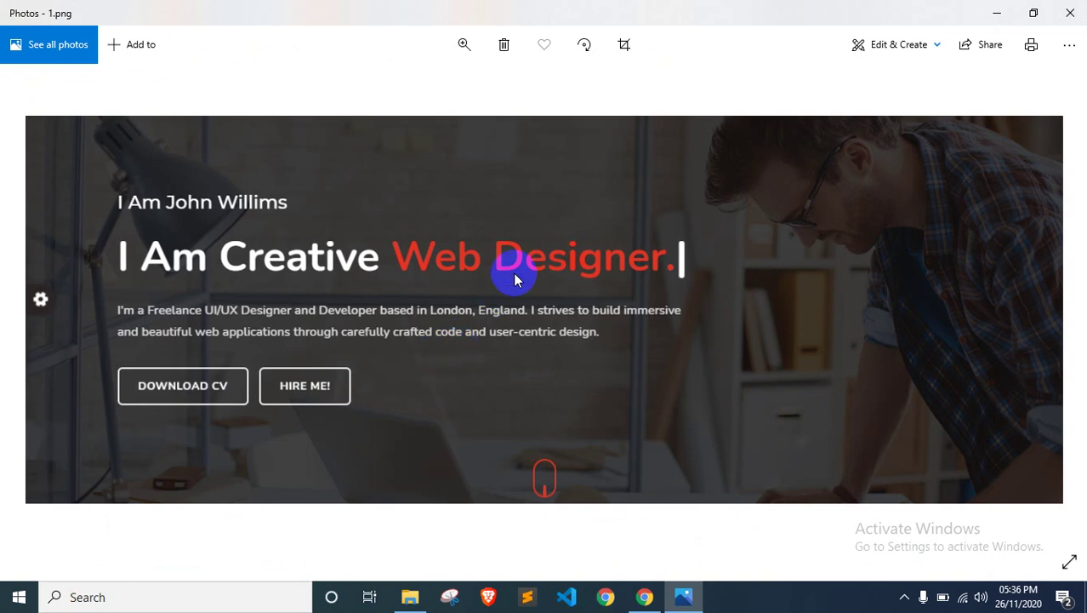
pyautogui.click(996, 13)
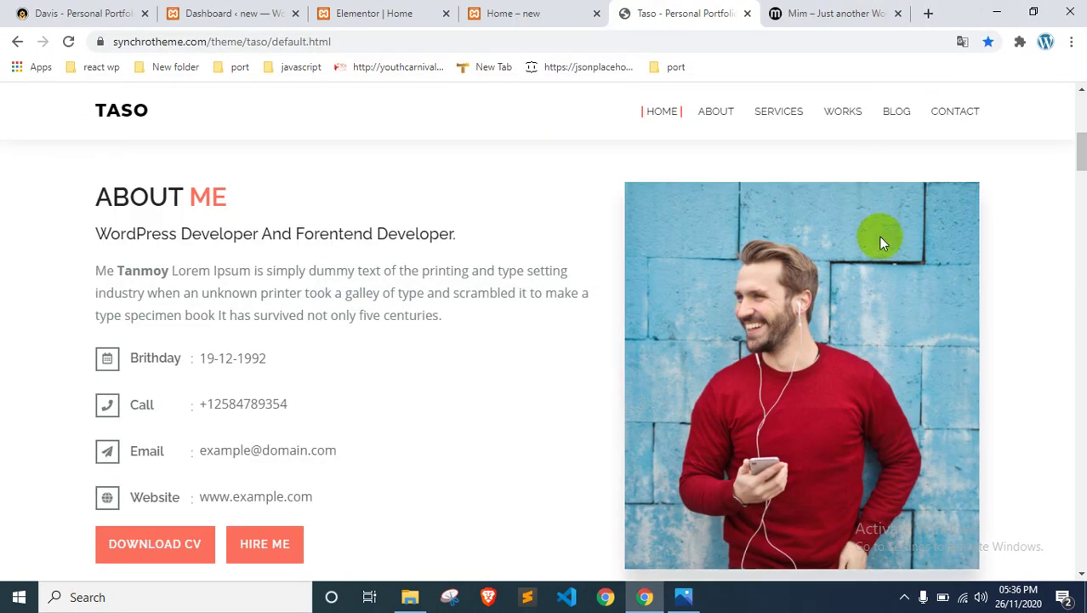
pyautogui.scroll(1, 407, 248)
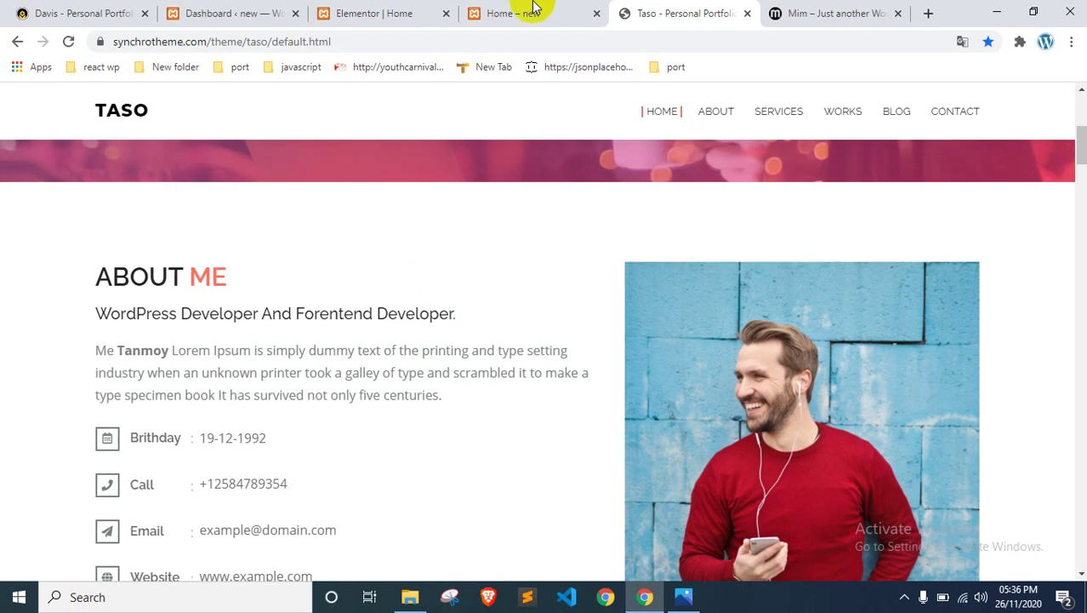
# Step: Update the Home page in Elementor and check the inserted text-and-image block in the reloaded Home preview
pyautogui.click(535, 11)
pyautogui.scroll(-4, 465, 300)
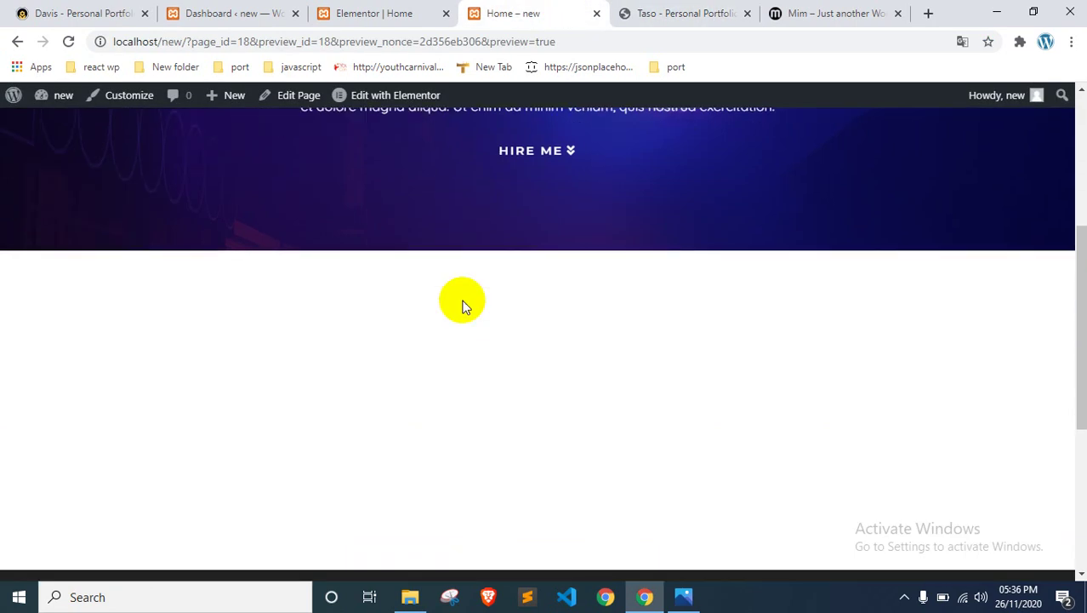
pyautogui.click(433, 12)
pyautogui.scroll(-2, 308, 373)
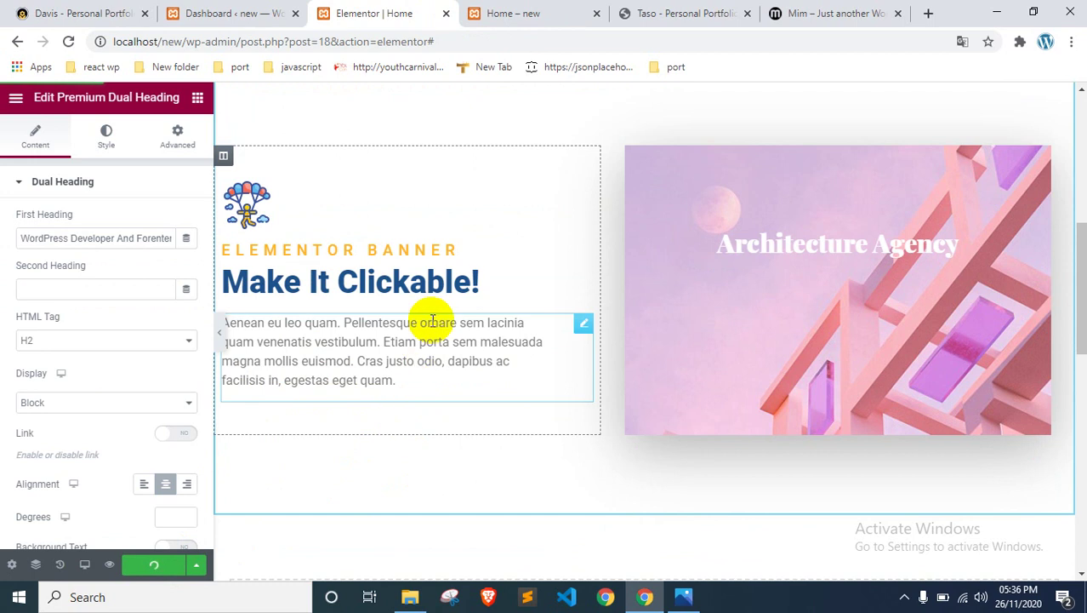
pyautogui.click(490, 12)
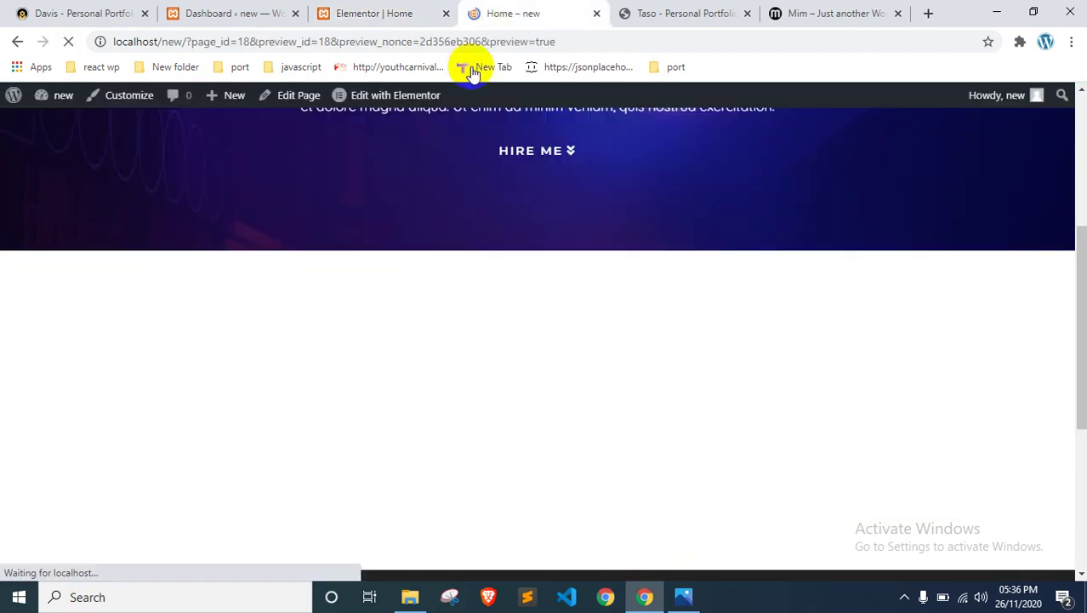
pyautogui.scroll(-7, 418, 222)
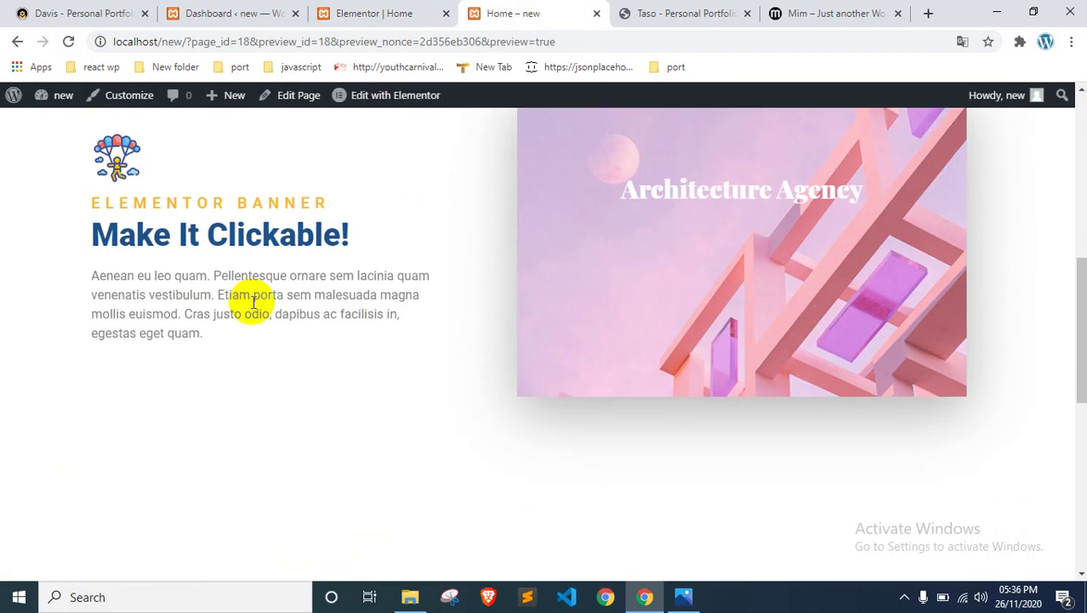
pyautogui.scroll(2, 254, 302)
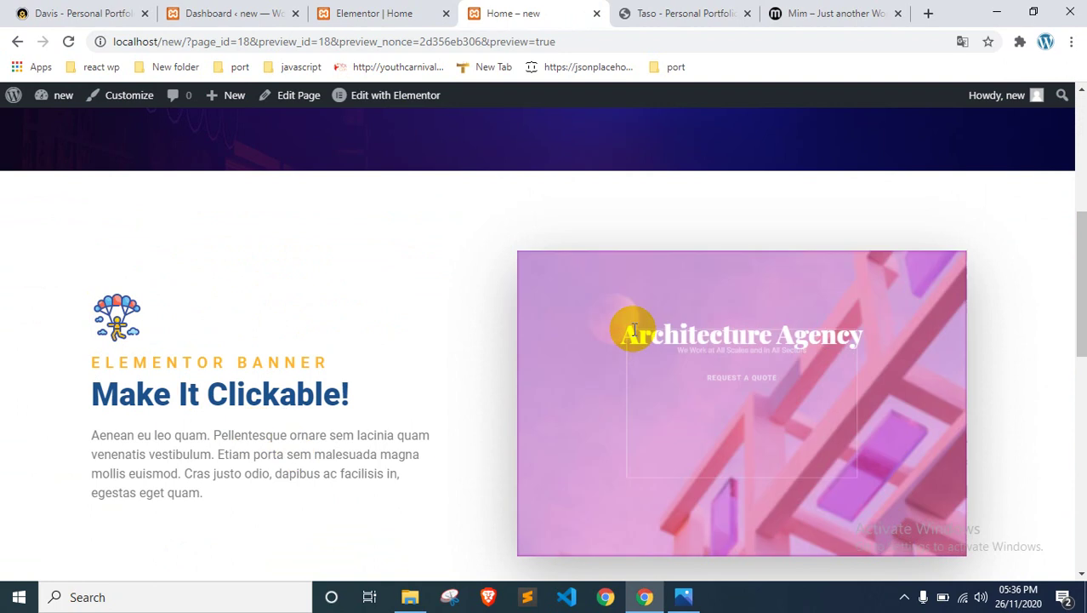
# Step: Open the Taso About Me portrait on its own and save it to Downloads as pexels-photo-846741-(2).jpeg
pyautogui.click(668, 15)
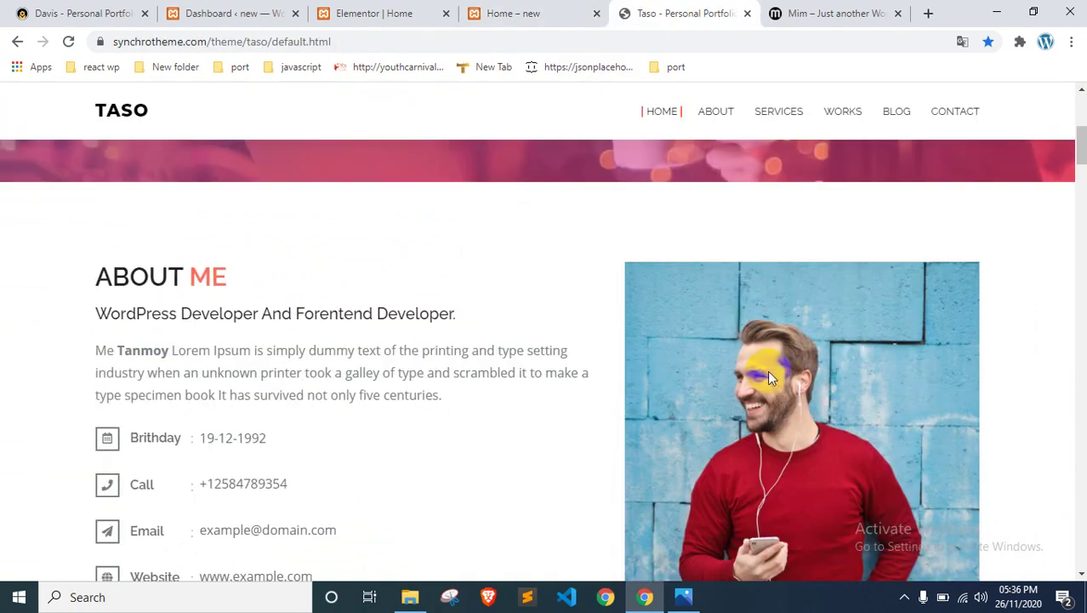
pyautogui.click(701, 317)
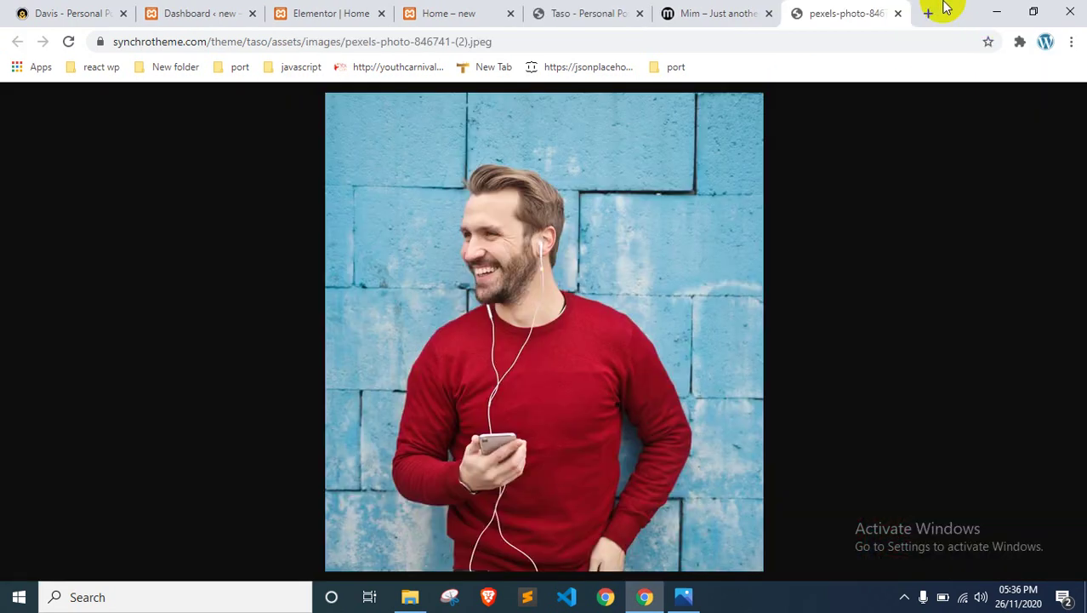
pyautogui.rightClick(565, 277)
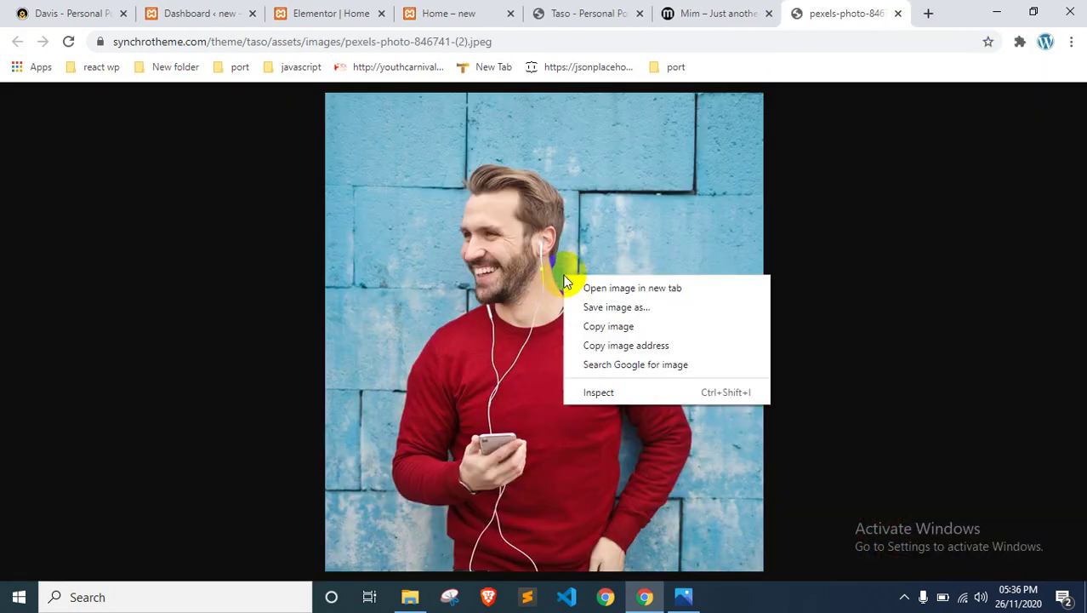
pyautogui.click(587, 309)
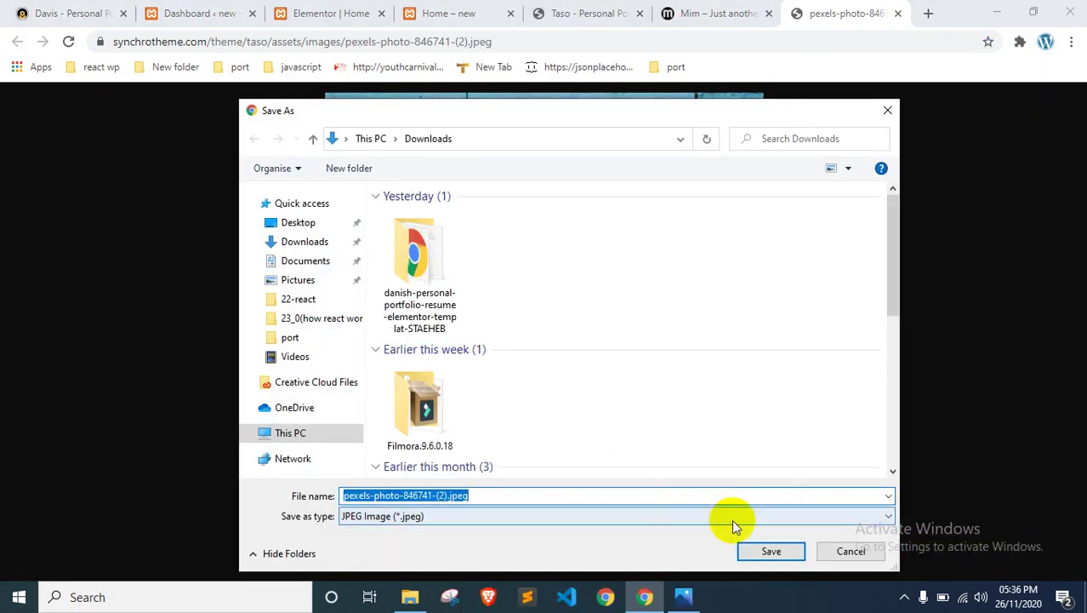
pyautogui.click(766, 552)
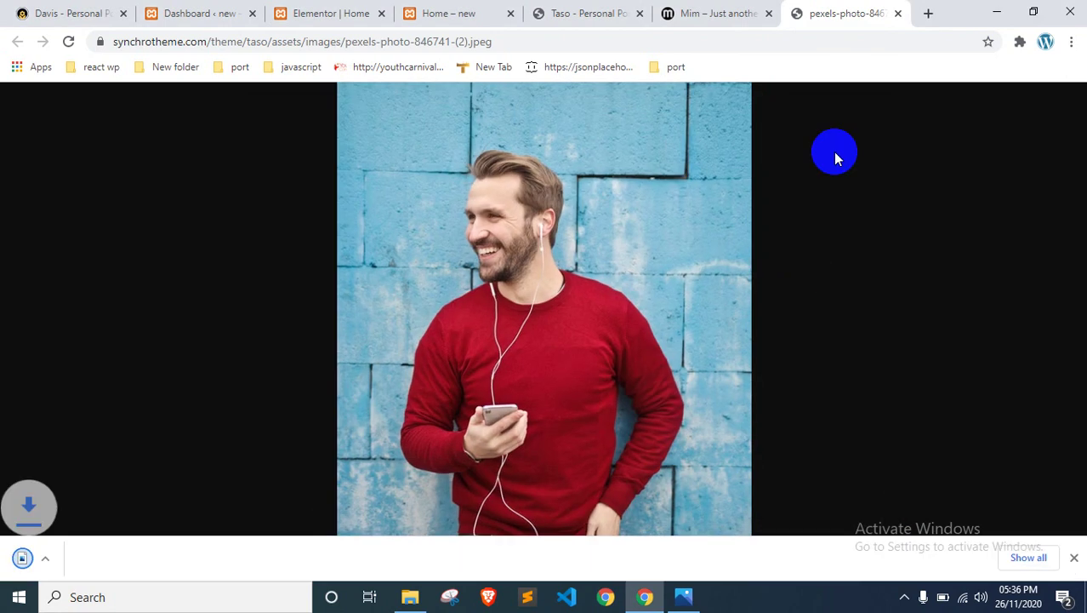
pyautogui.click(901, 17)
# Step: Return to the Elementor editor, select the Architecture Agency banner and examine its image settings
pyautogui.click(563, 11)
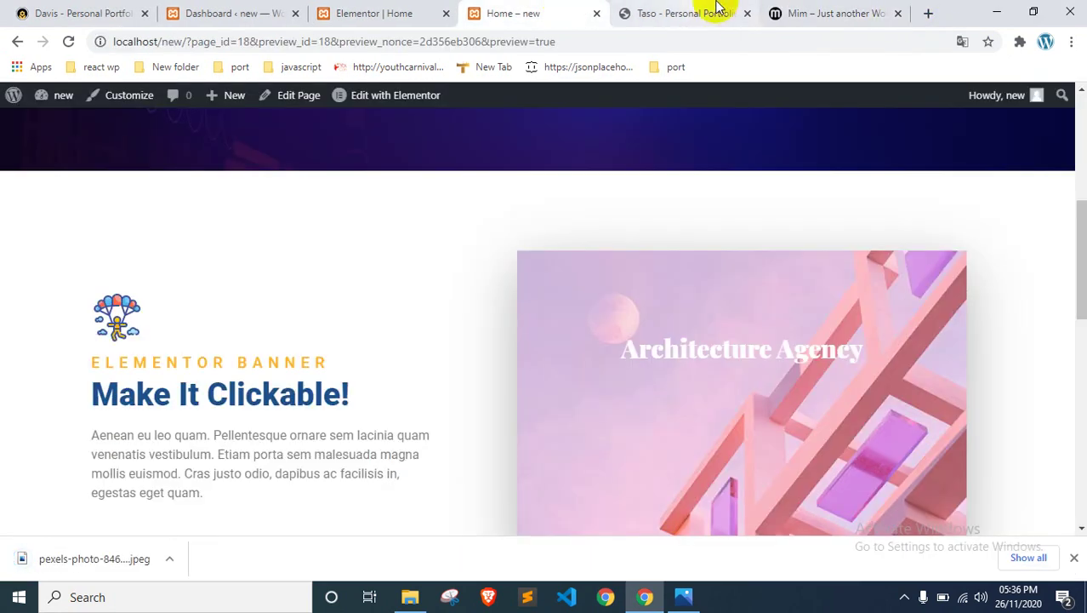
pyautogui.moveTo(819, 13)
pyautogui.mouseDown()
pyautogui.moveTo(672, 10)
pyautogui.moveTo(808, 12)
pyautogui.mouseUp()
pyautogui.click(507, 11)
pyautogui.click(557, 7)
pyautogui.click(366, 10)
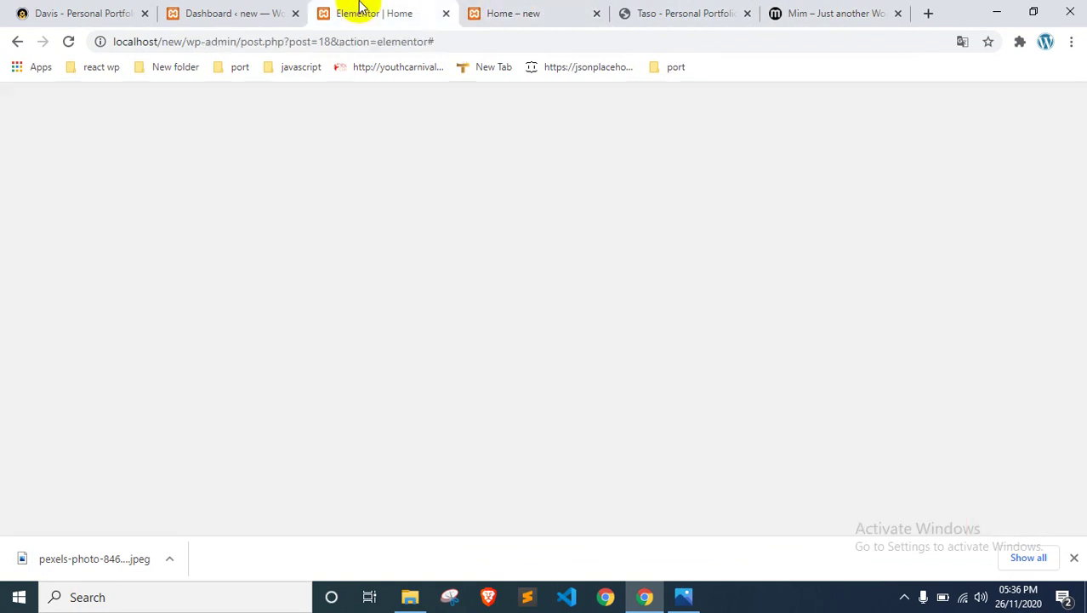
pyautogui.click(817, 348)
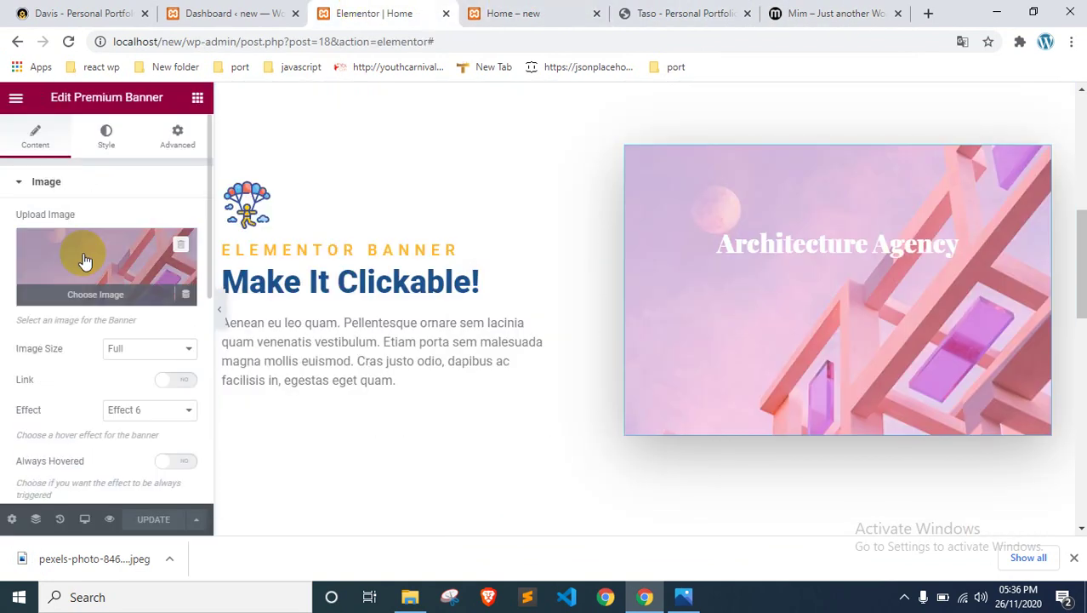
pyautogui.click(134, 356)
pyautogui.scroll(-2, 116, 384)
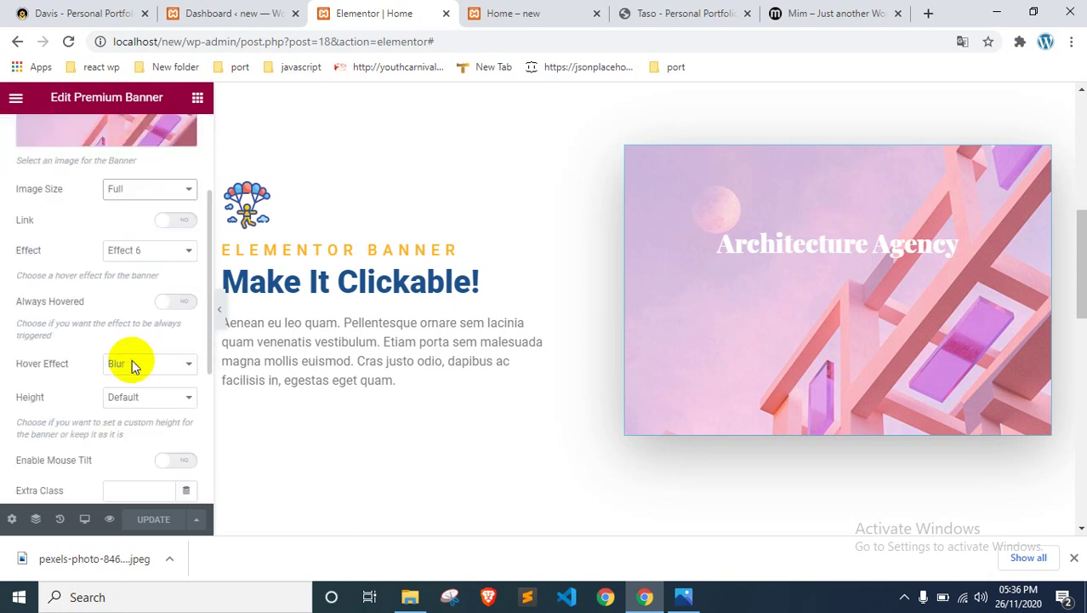
pyautogui.scroll(2, 140, 332)
pyautogui.scroll(-4, 128, 374)
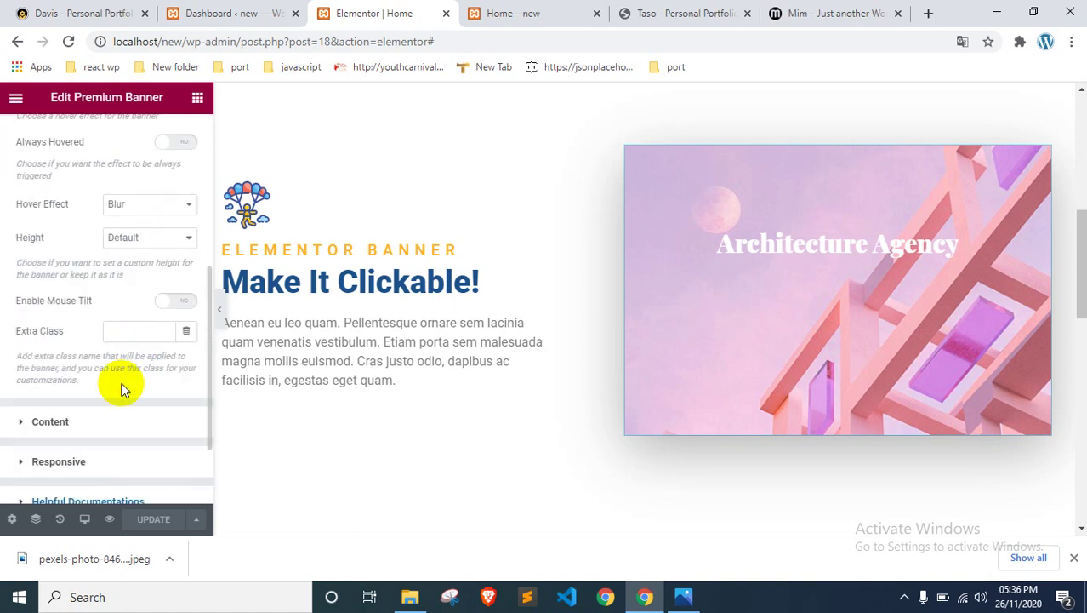
pyautogui.scroll(4, 109, 402)
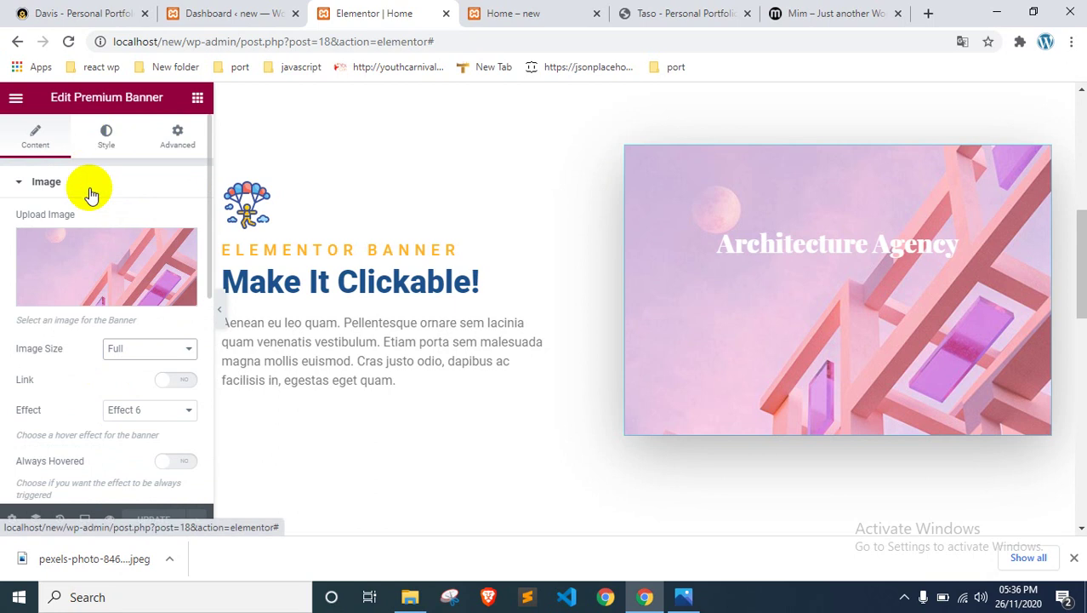
# Step: Clear the title and description of the Architecture Agency banner
pyautogui.scroll(-4, 77, 255)
pyautogui.click(104, 422)
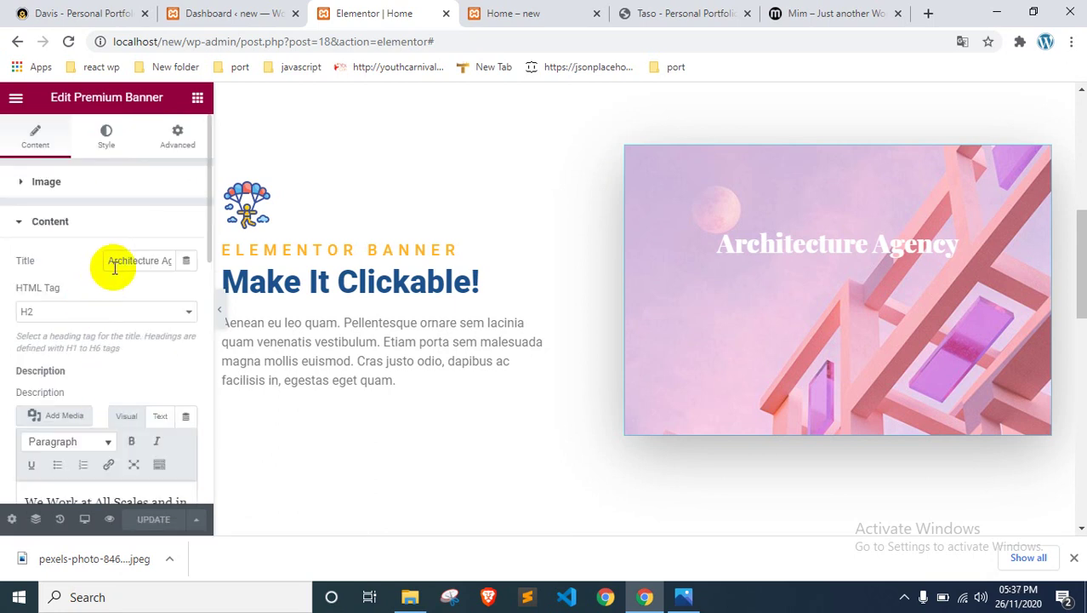
pyautogui.press('BackSpace')
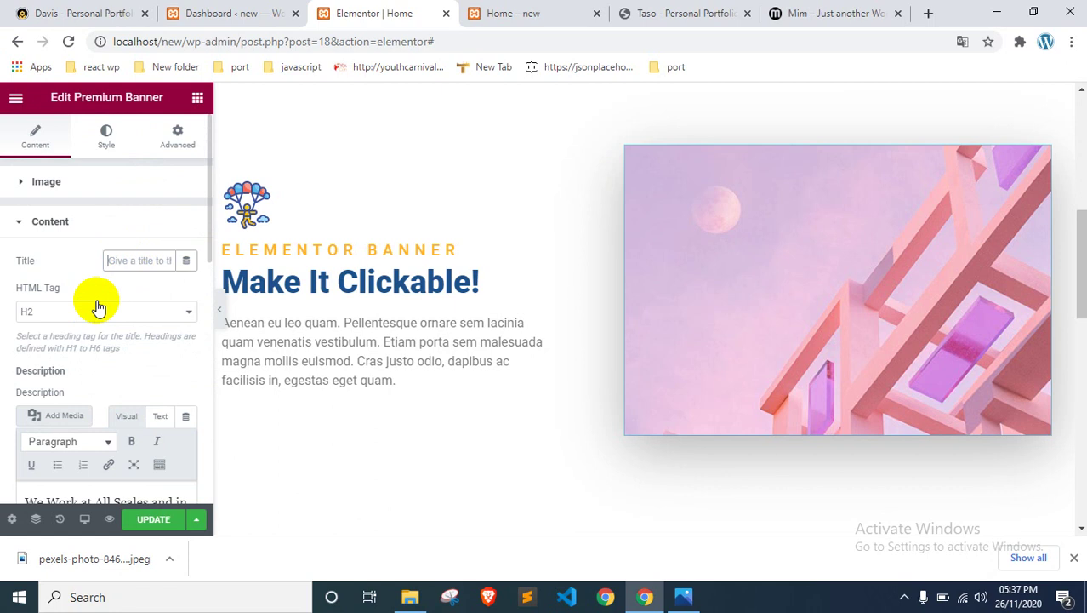
pyautogui.scroll(-2, 98, 306)
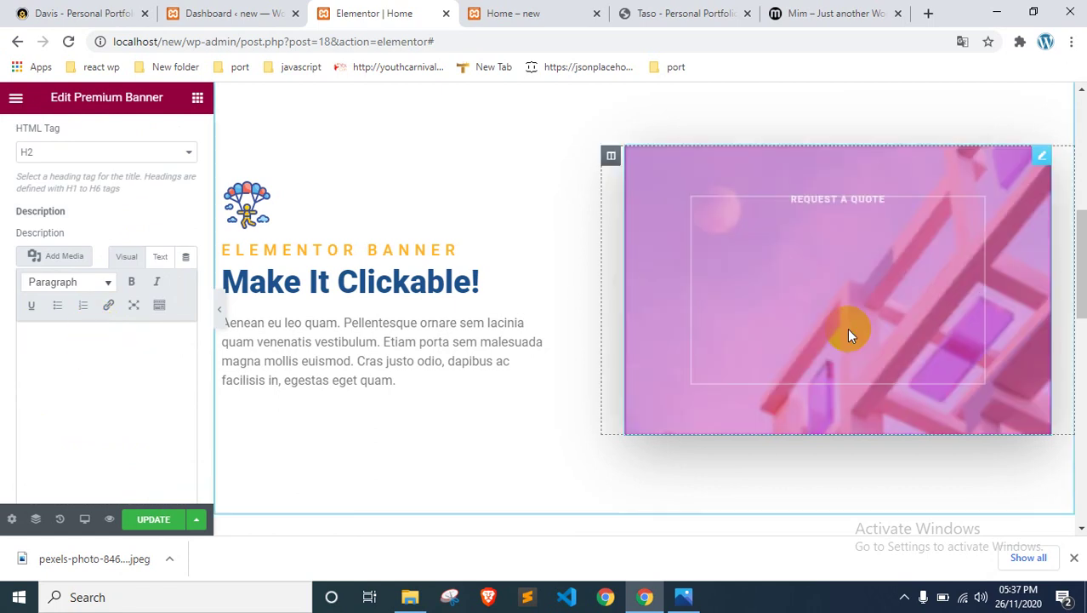
pyautogui.scroll(1, 815, 301)
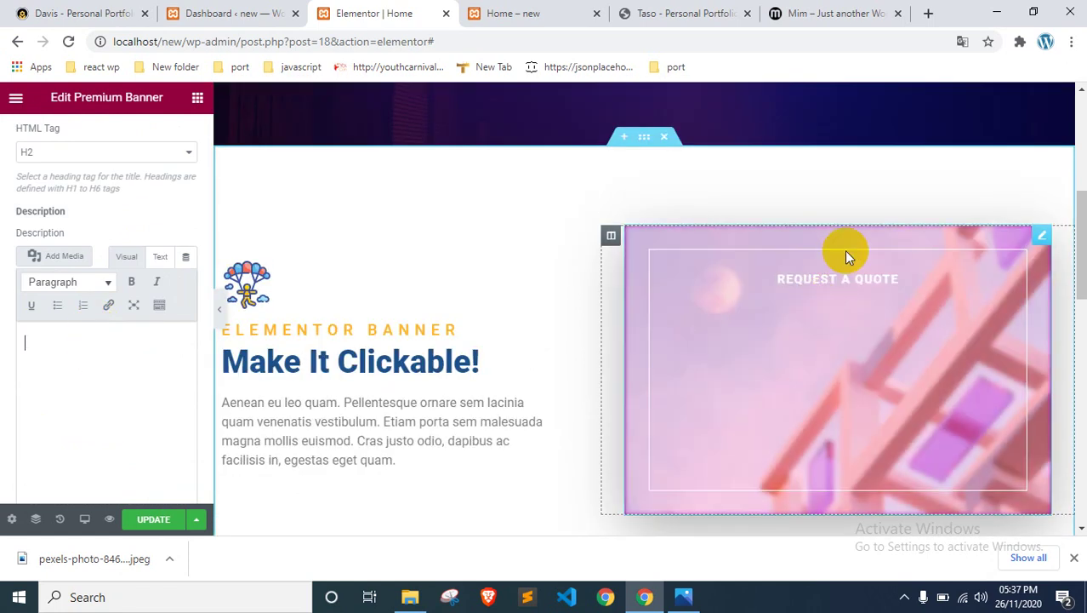
pyautogui.scroll(3, 104, 214)
pyautogui.click(123, 181)
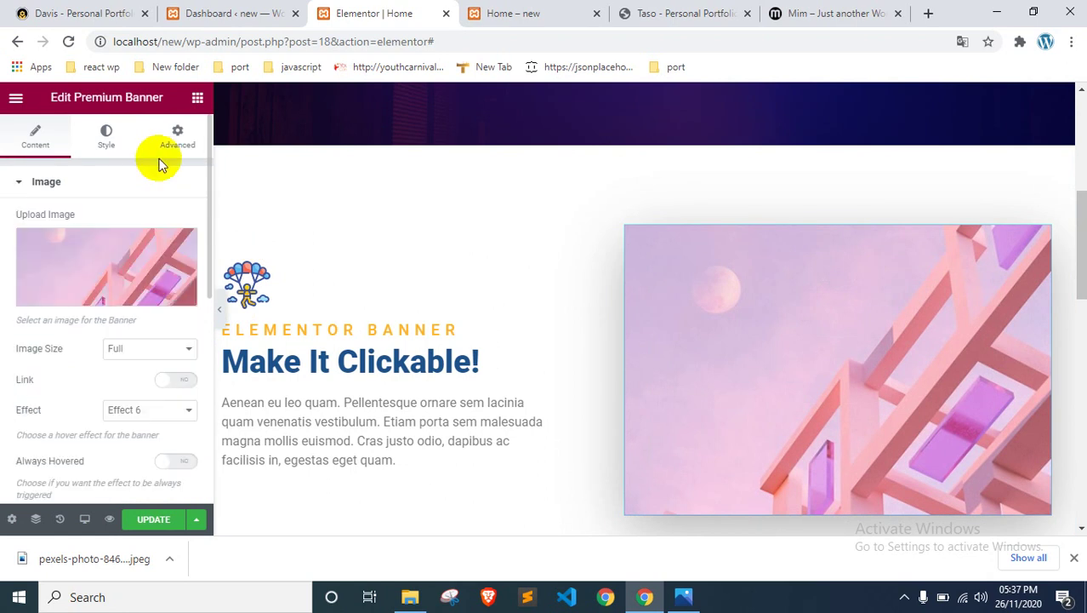
# Step: Add an Image widget above the pink architecture banner in the same column and delete the banner
pyautogui.click(197, 99)
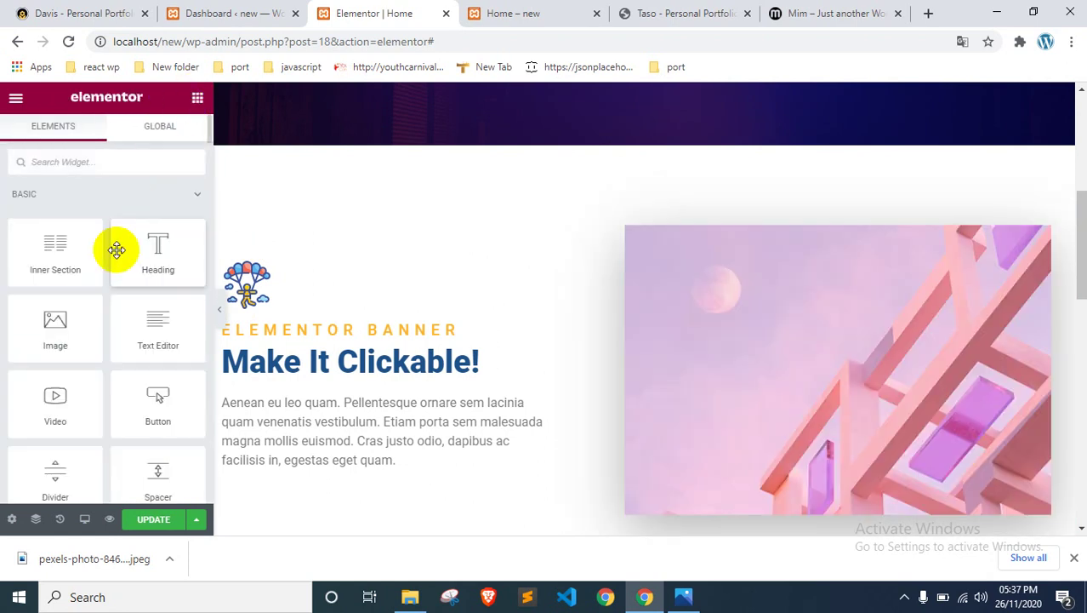
pyautogui.moveTo(75, 326); pyautogui.dragTo(808, 262)
pyautogui.scroll(-4, 794, 324)
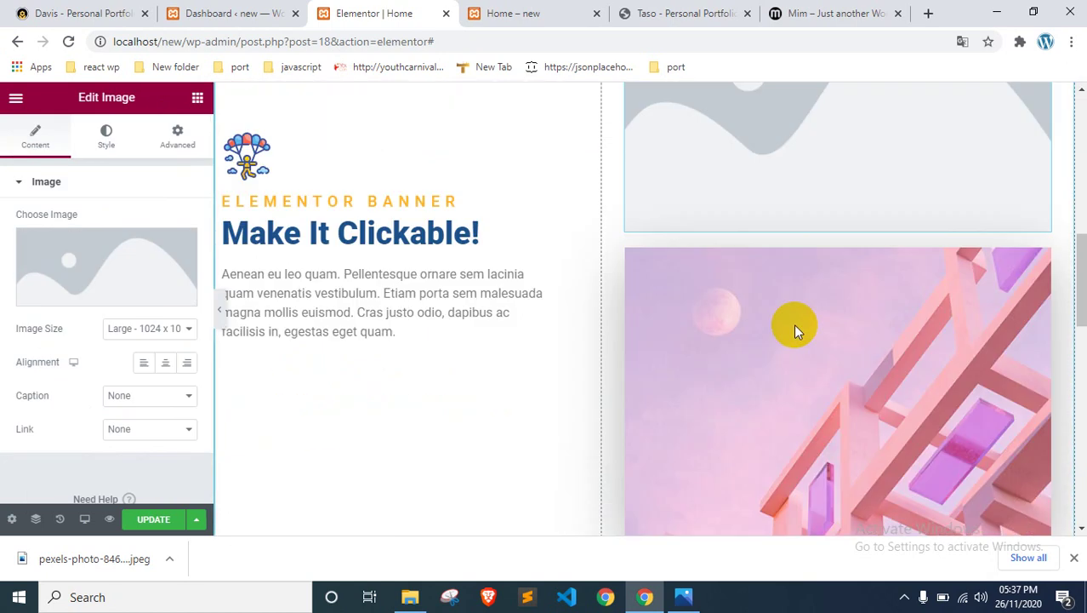
pyautogui.click(793, 323)
pyautogui.press('Delete')
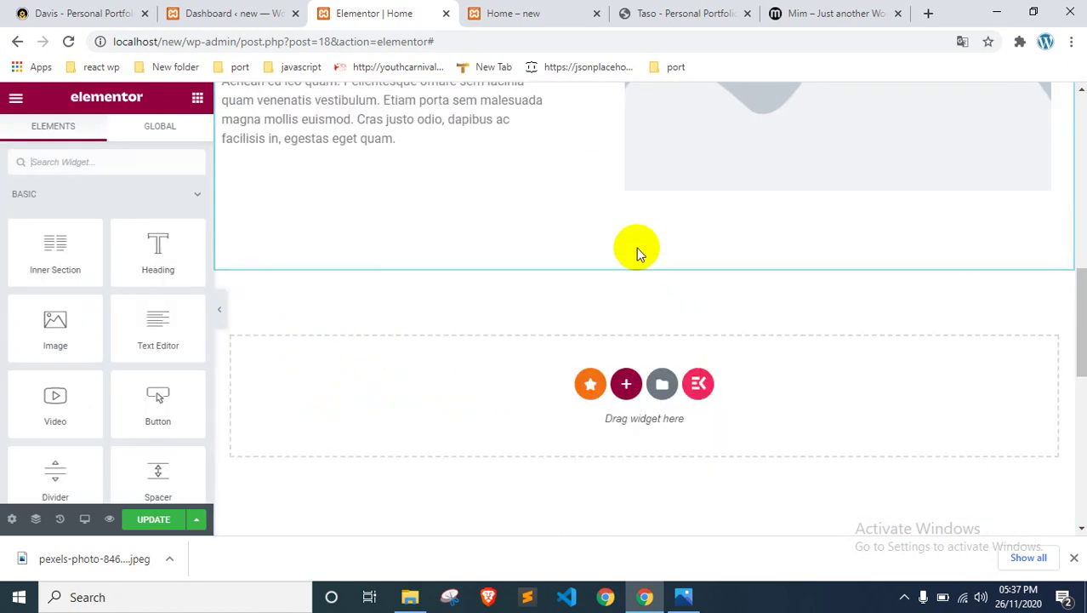
# Step: Add a second Image widget above the placeholder image in the same column and delete the extra one
pyautogui.scroll(3, 637, 247)
pyautogui.click(741, 258)
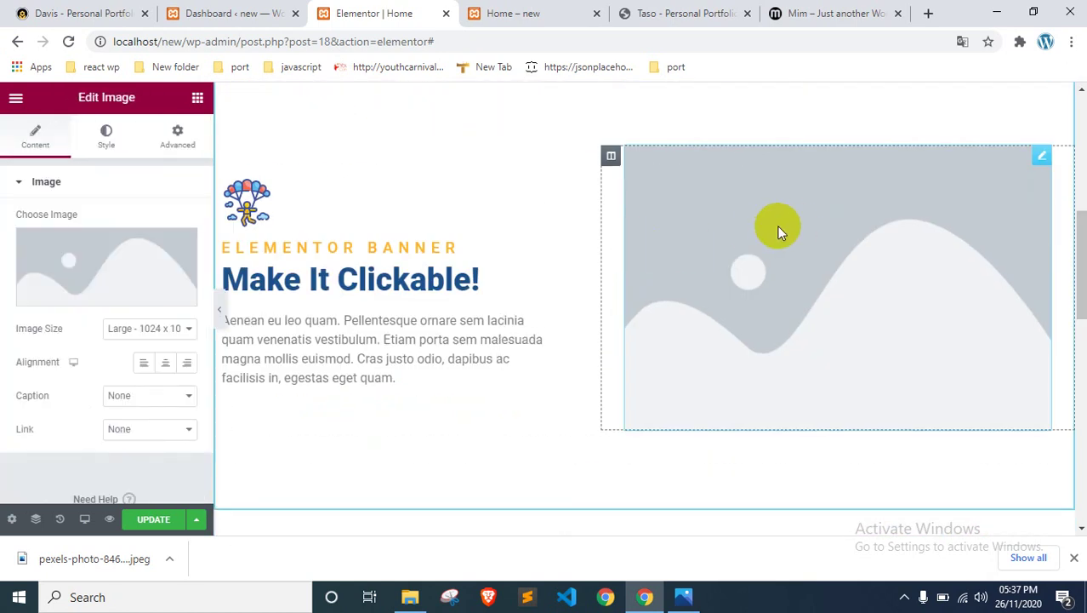
pyautogui.click(197, 100)
pyautogui.moveTo(53, 323); pyautogui.dragTo(767, 162)
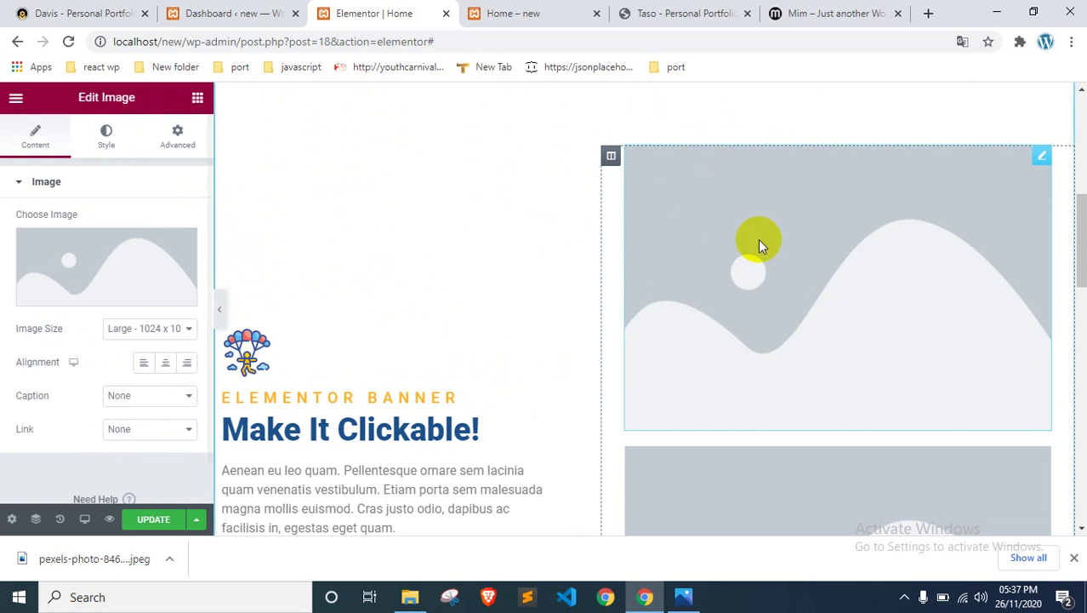
pyautogui.scroll(-3, 758, 239)
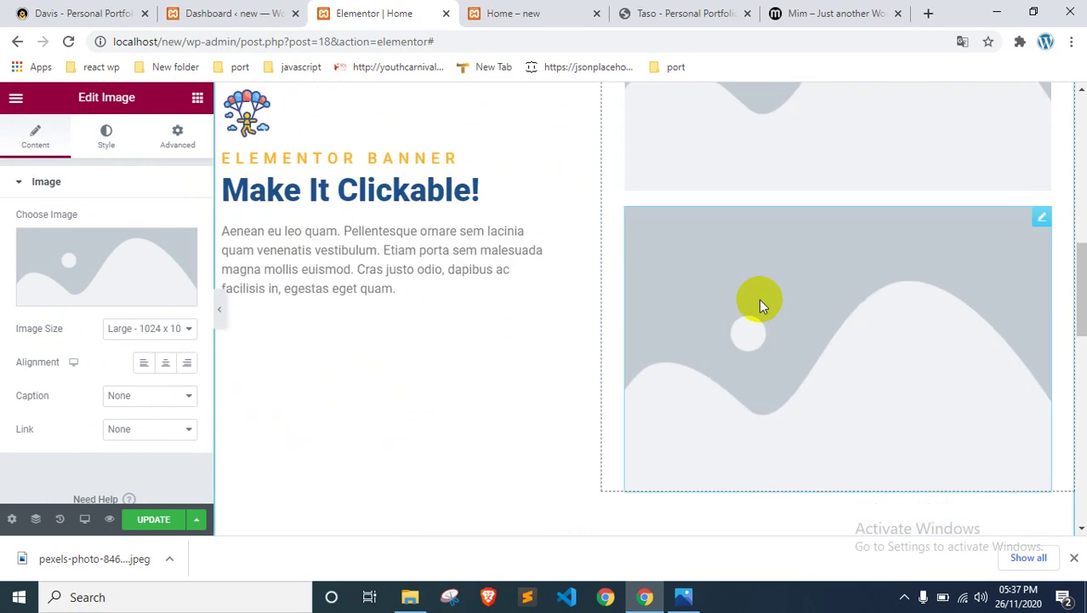
pyautogui.press('Delete')
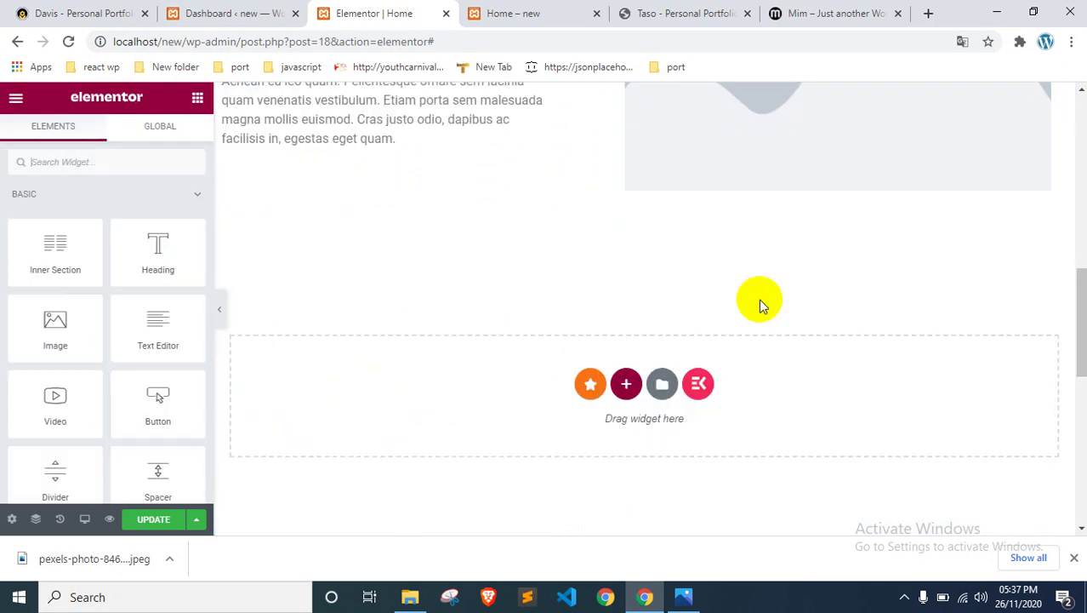
pyautogui.scroll(3, 759, 298)
pyautogui.scroll(1, 767, 286)
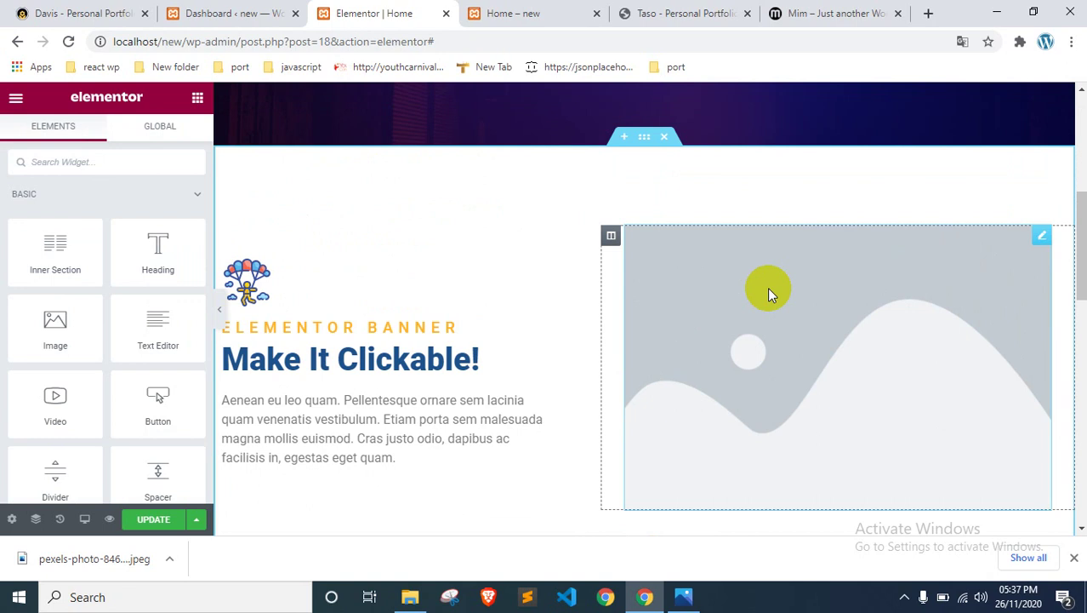
# Step: Check the page preview and the Taso About Me section, and demonstrate adding and deleting another Image widget in the editor
pyautogui.click(513, 13)
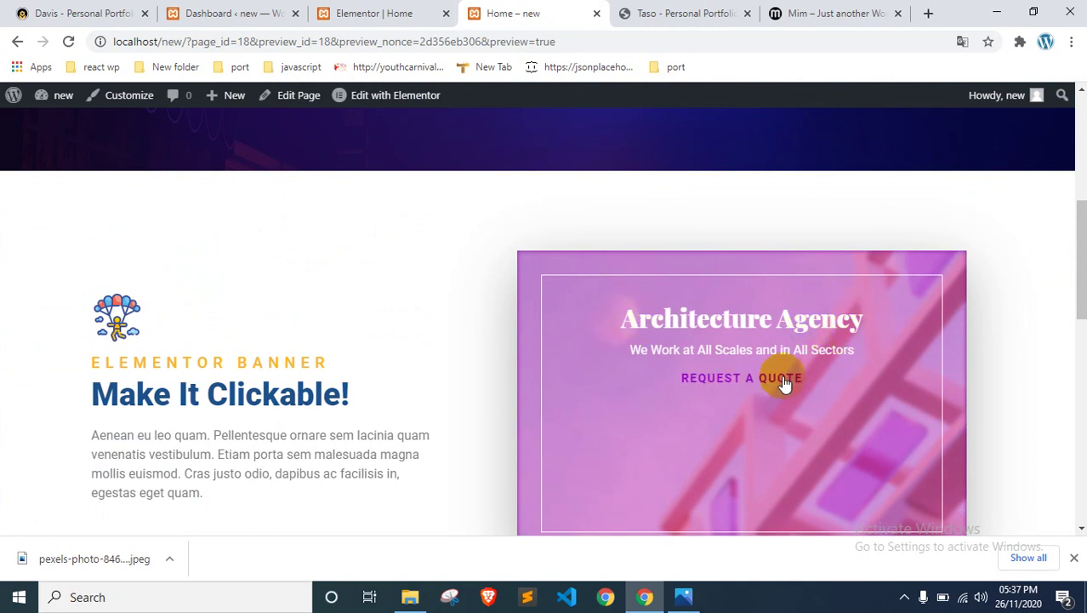
pyautogui.click(718, 11)
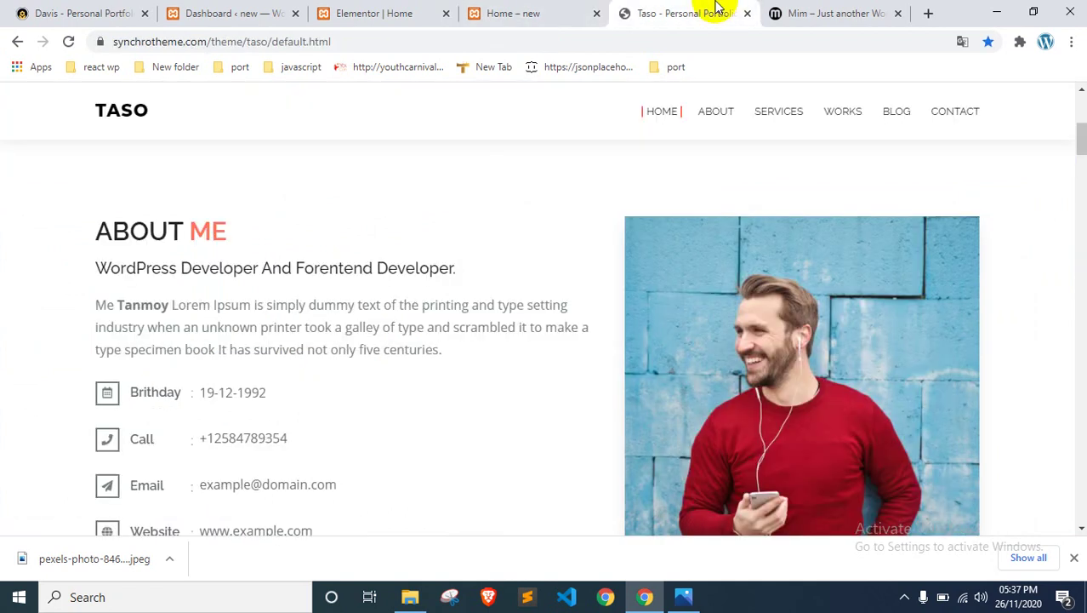
pyautogui.click(350, 15)
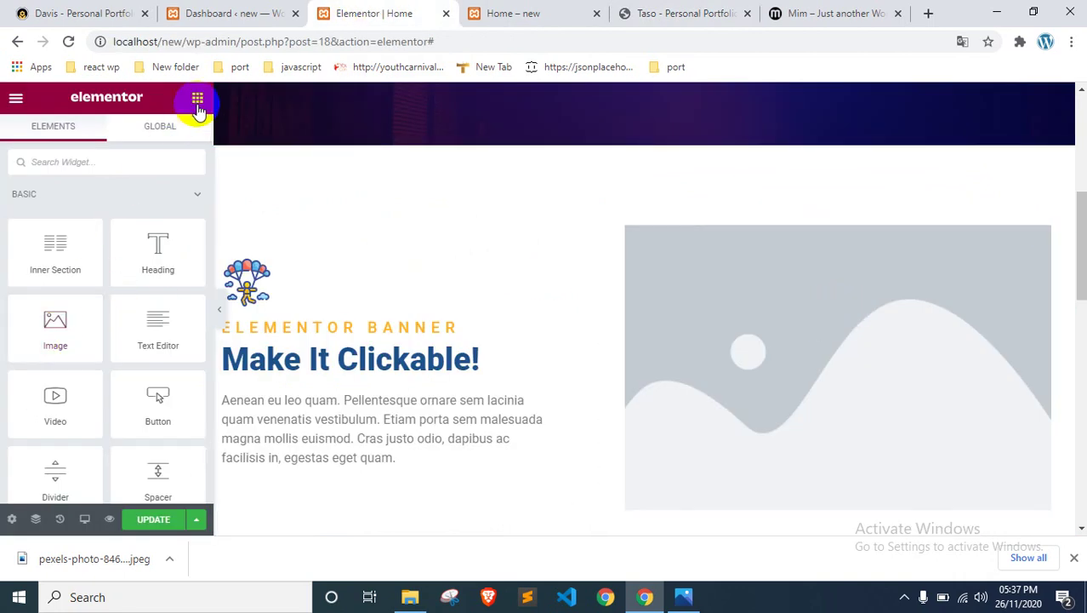
pyautogui.moveTo(54, 335); pyautogui.dragTo(770, 234)
pyautogui.scroll(-3, 825, 261)
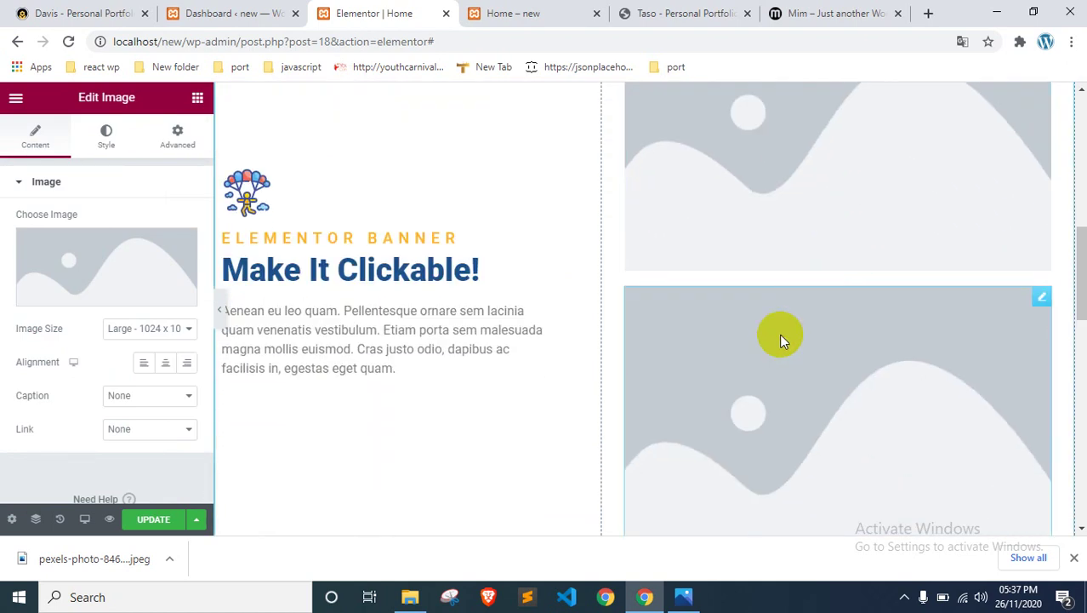
pyautogui.press('Delete')
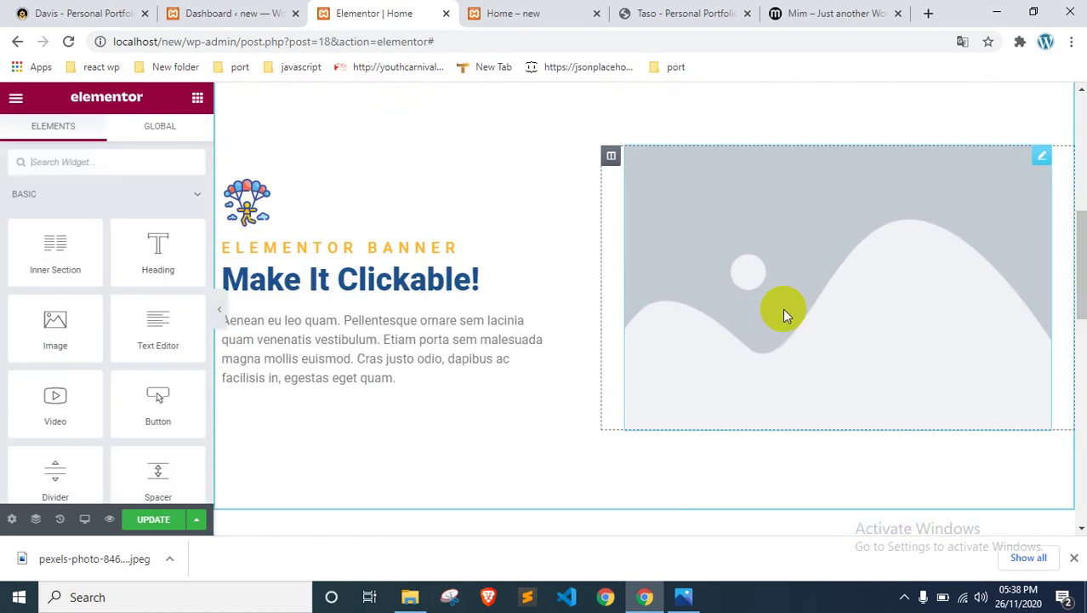
# Step: Upload the downloaded Taso portrait, pexels-photo-846741-2.jpeg, and insert it into the placeholder Image widget
pyautogui.click(783, 308)
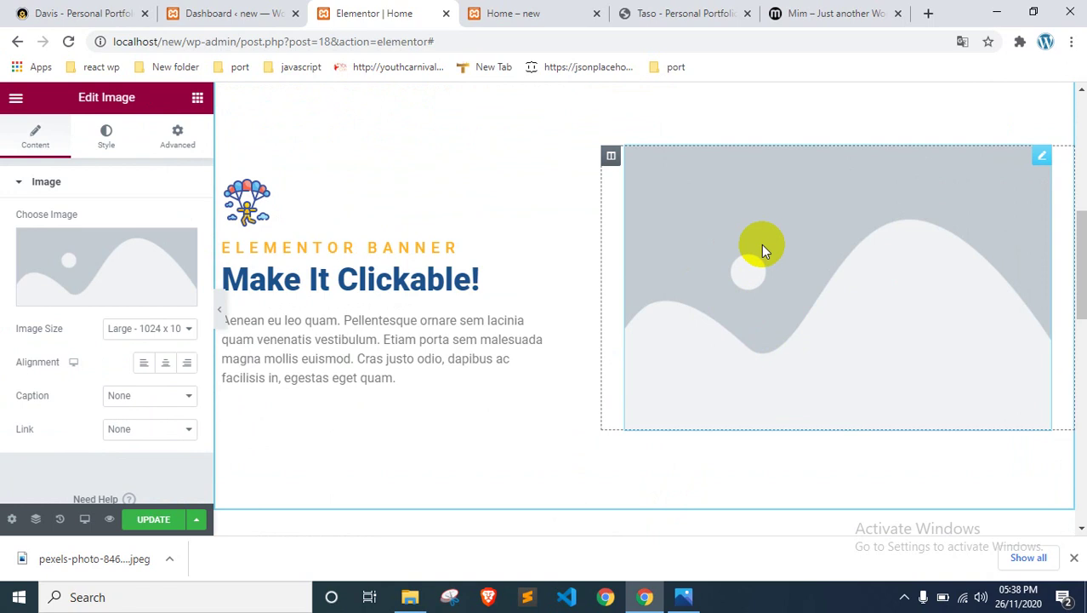
pyautogui.click(59, 253)
pyautogui.click(540, 339)
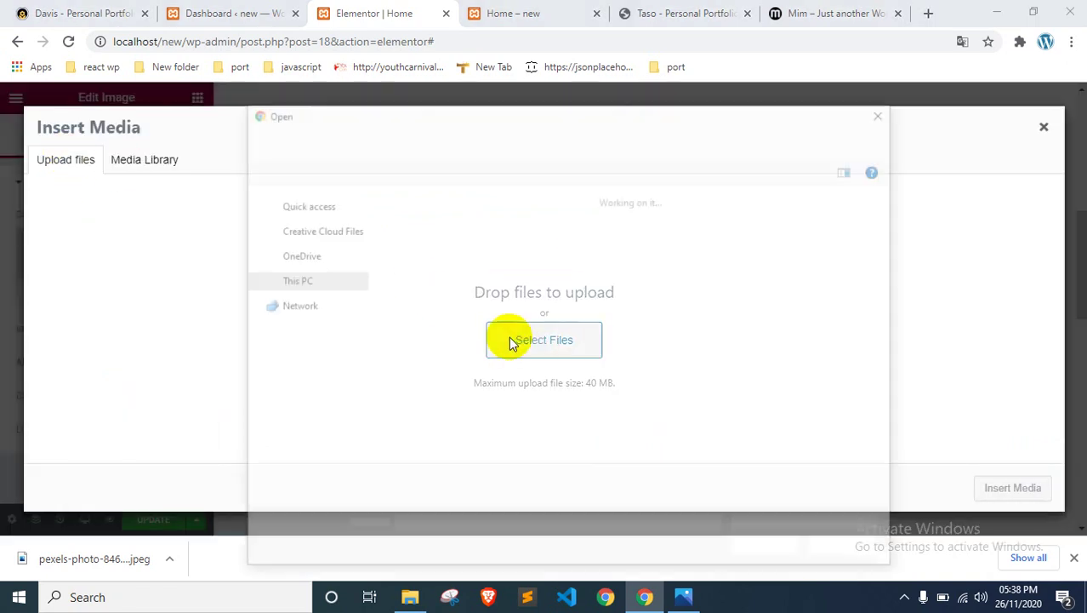
pyautogui.doubleClick(434, 246)
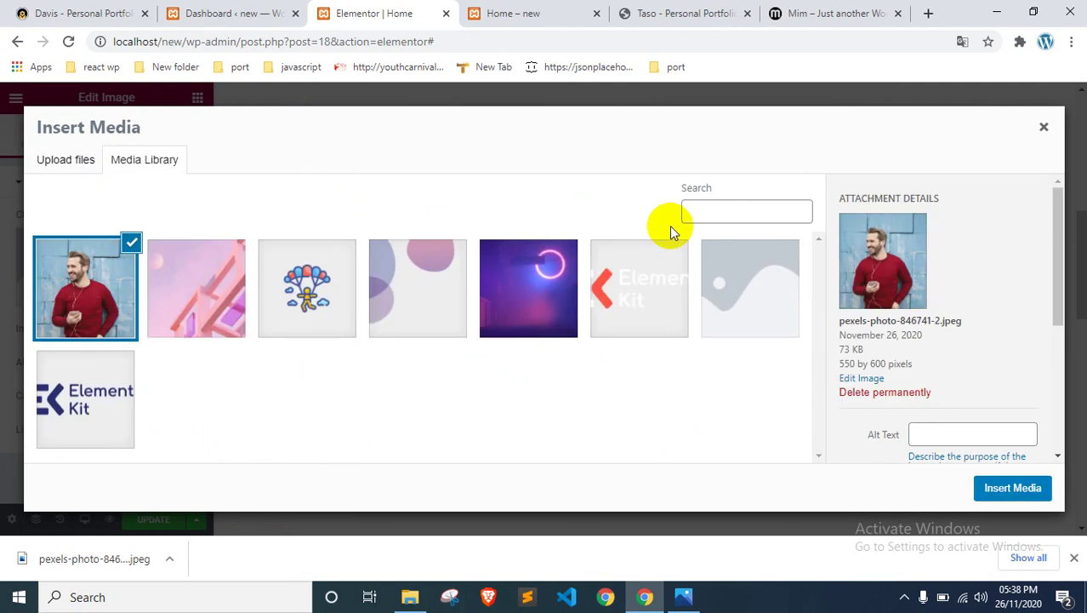
pyautogui.click(1013, 488)
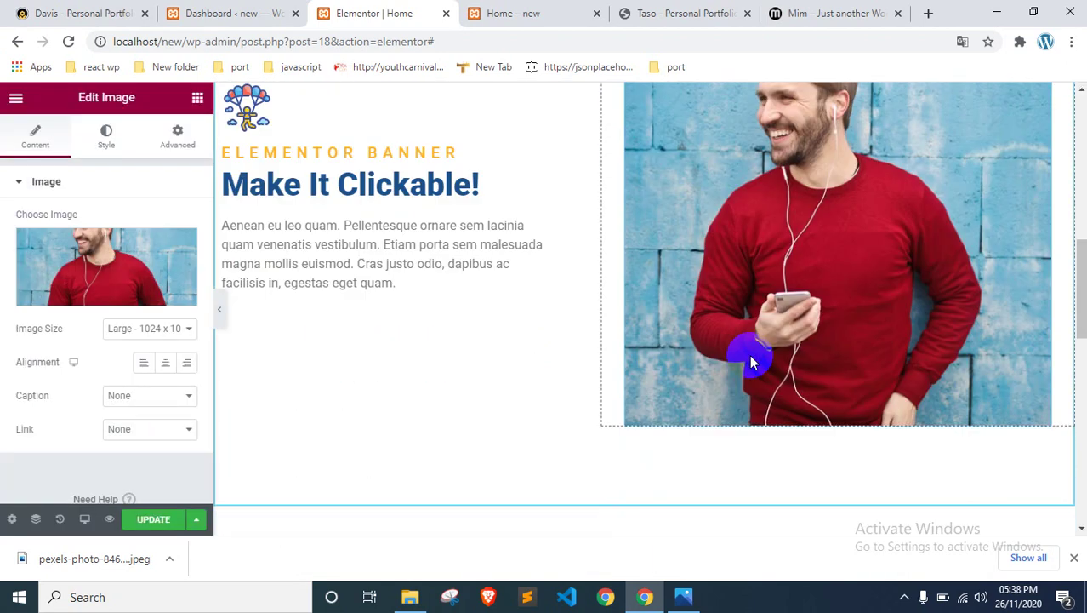
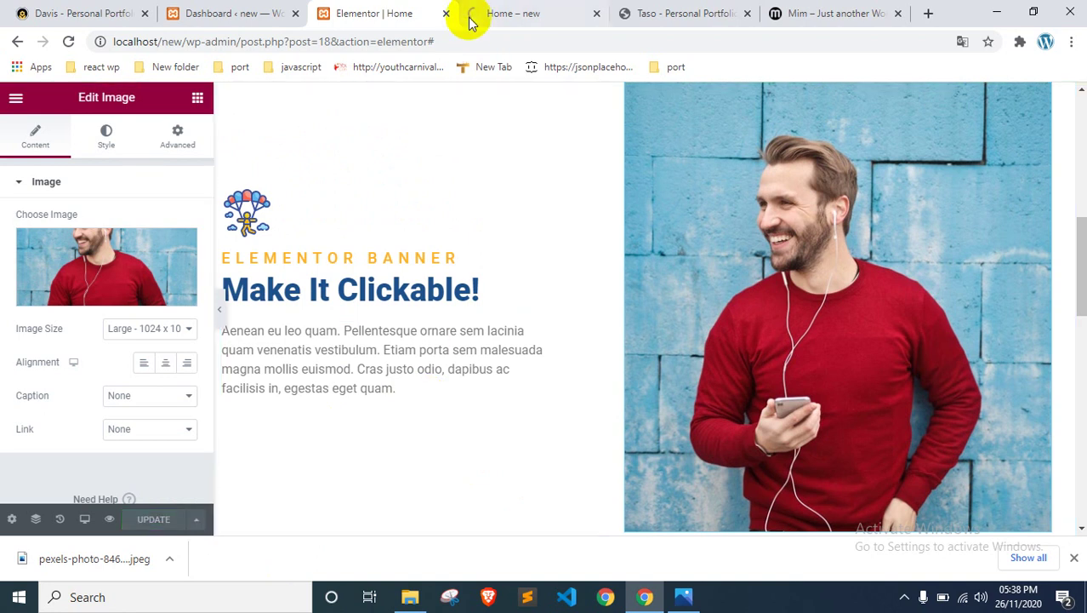
# Step: Examine the portrait and text block below the hero in the Home page preview
pyautogui.click(513, 11)
pyautogui.scroll(-4, 402, 175)
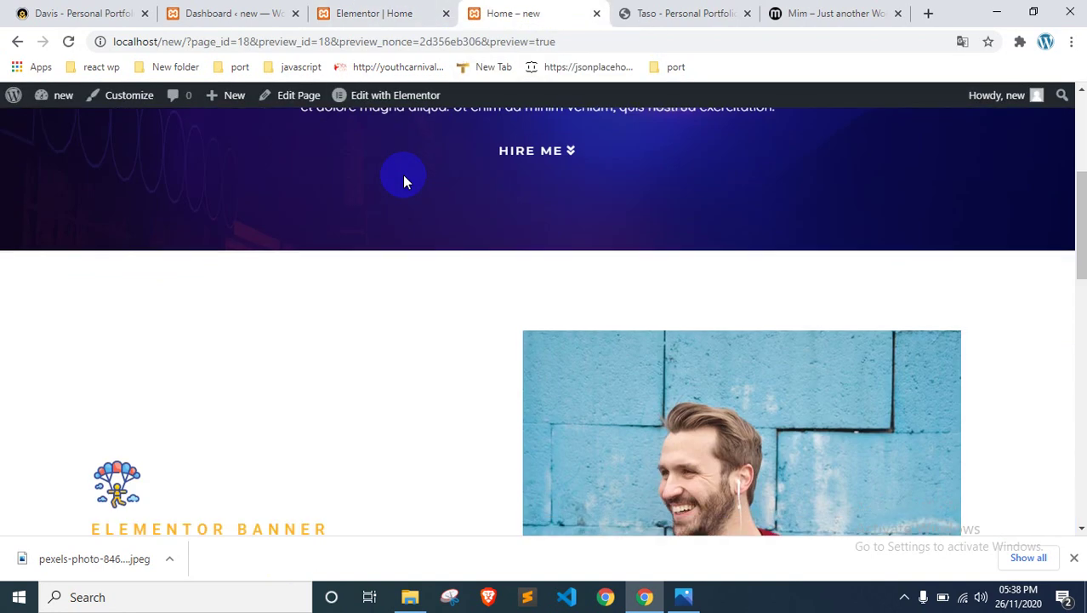
pyautogui.scroll(-6, 402, 174)
pyautogui.scroll(1, 934, 389)
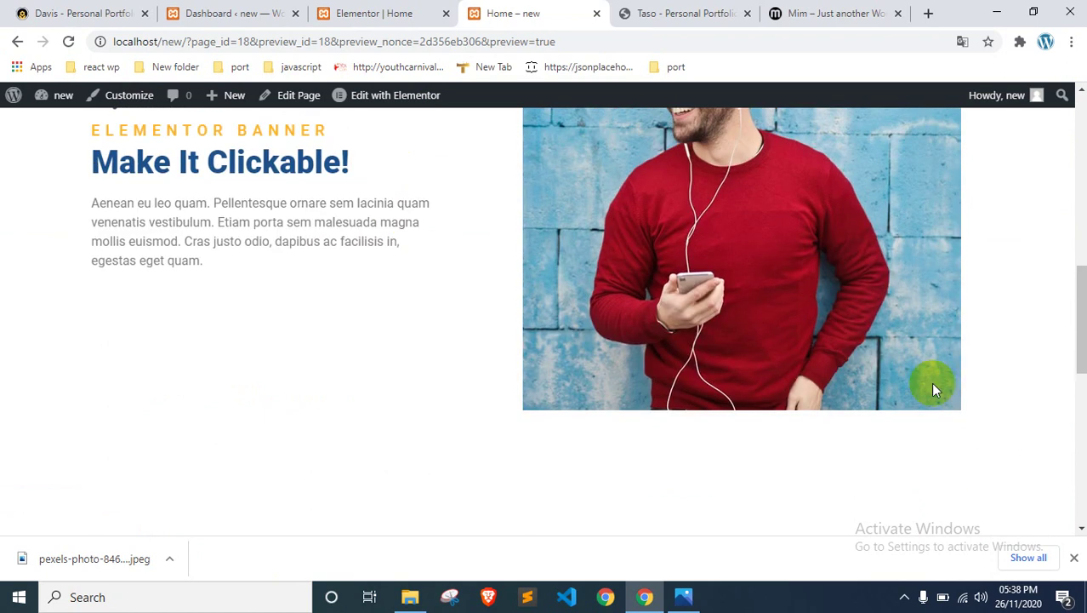
pyautogui.scroll(3, 833, 414)
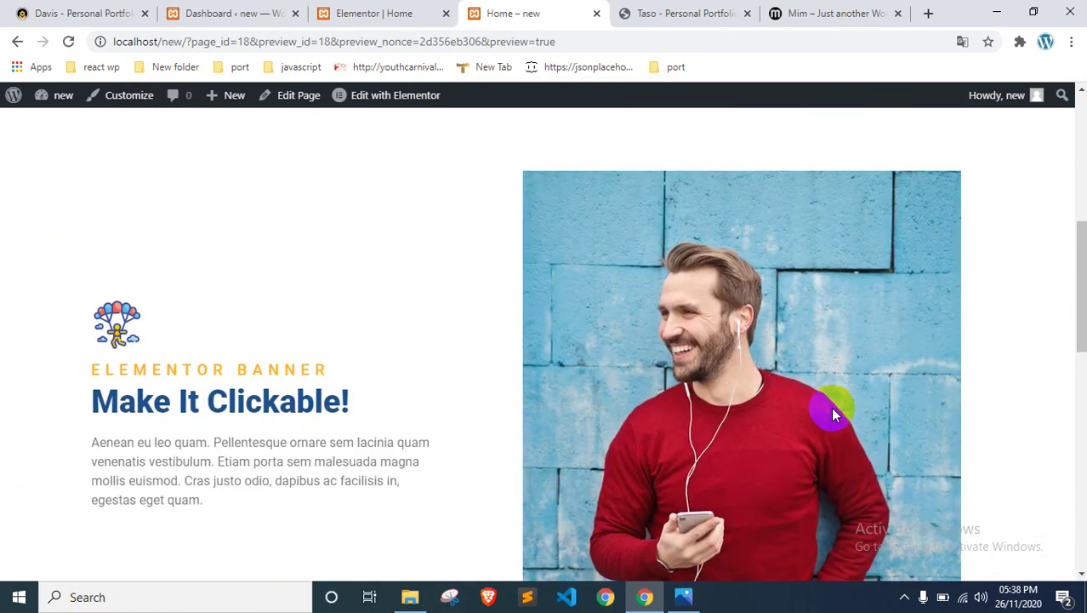
pyautogui.scroll(2, 779, 362)
pyautogui.scroll(-2, 749, 353)
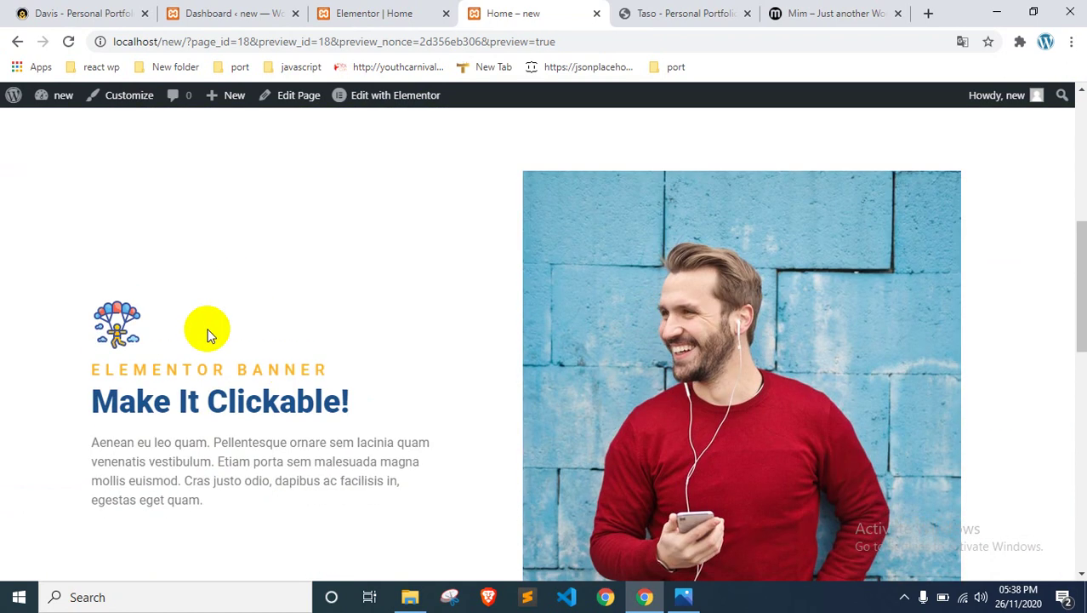
# Step: Return to the Elementor editor and delete the parachute icon image above the Elementor Banner heading
pyautogui.click(349, 13)
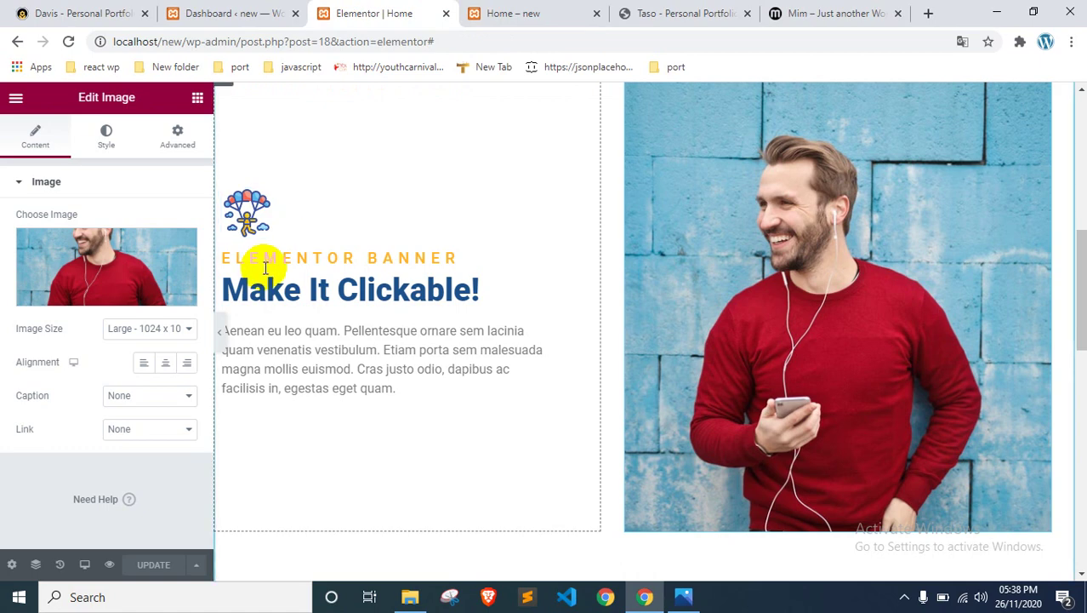
pyautogui.click(305, 338)
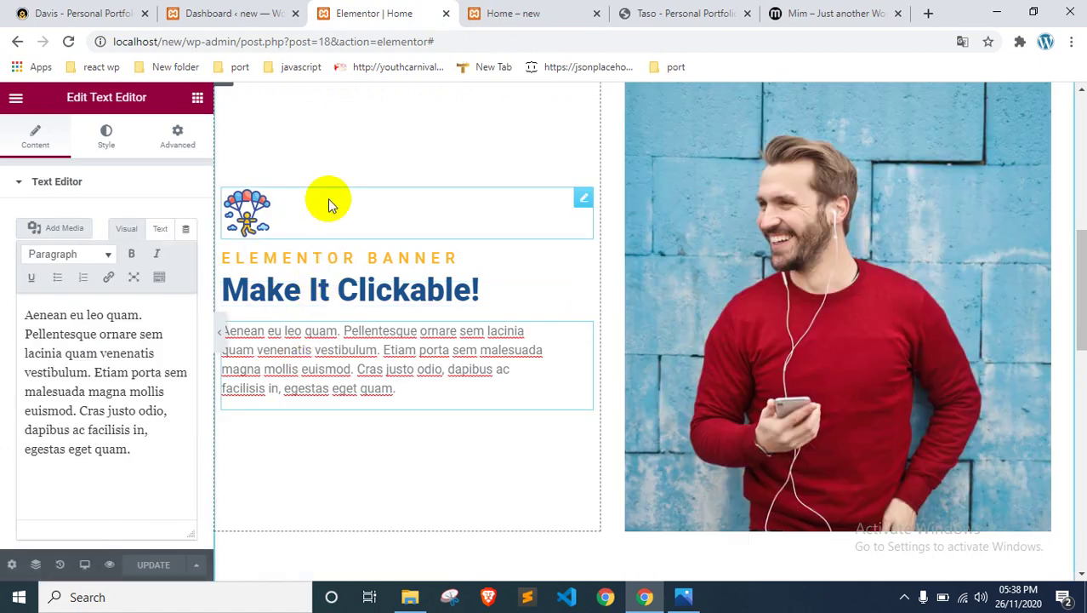
pyautogui.click(330, 204)
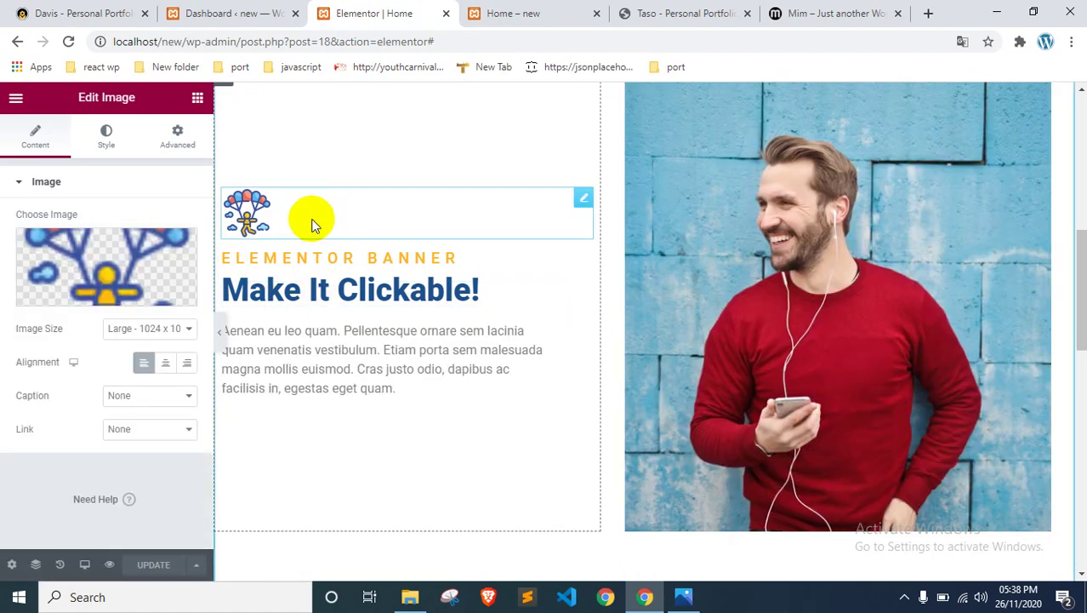
pyautogui.press('Delete')
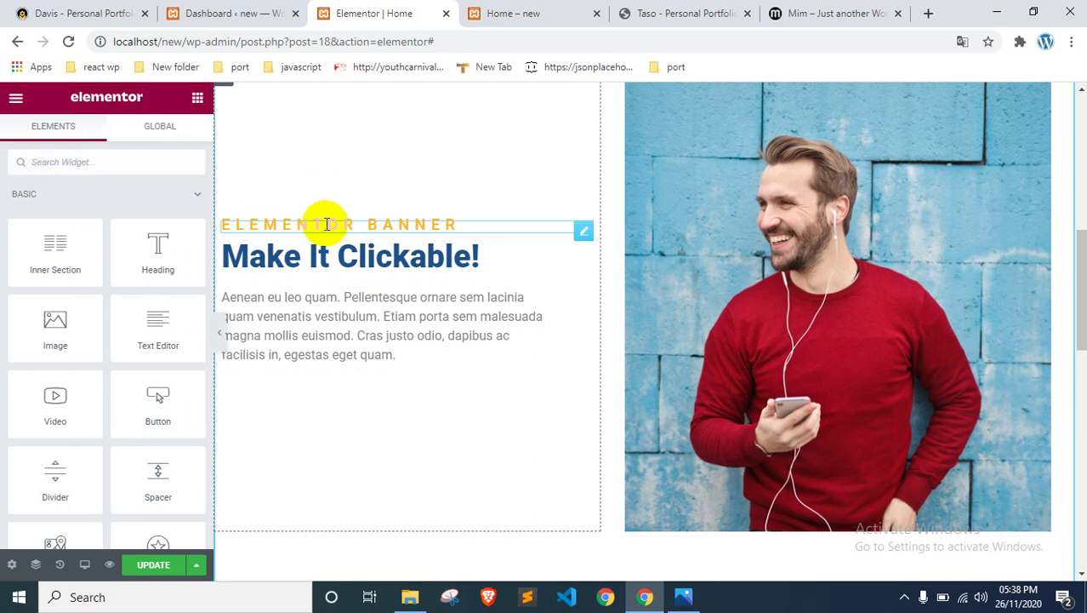
# Step: Copy the ABOUT ME title from the Taso page and replace the Elementor Banner heading text with it
pyautogui.click(724, 8)
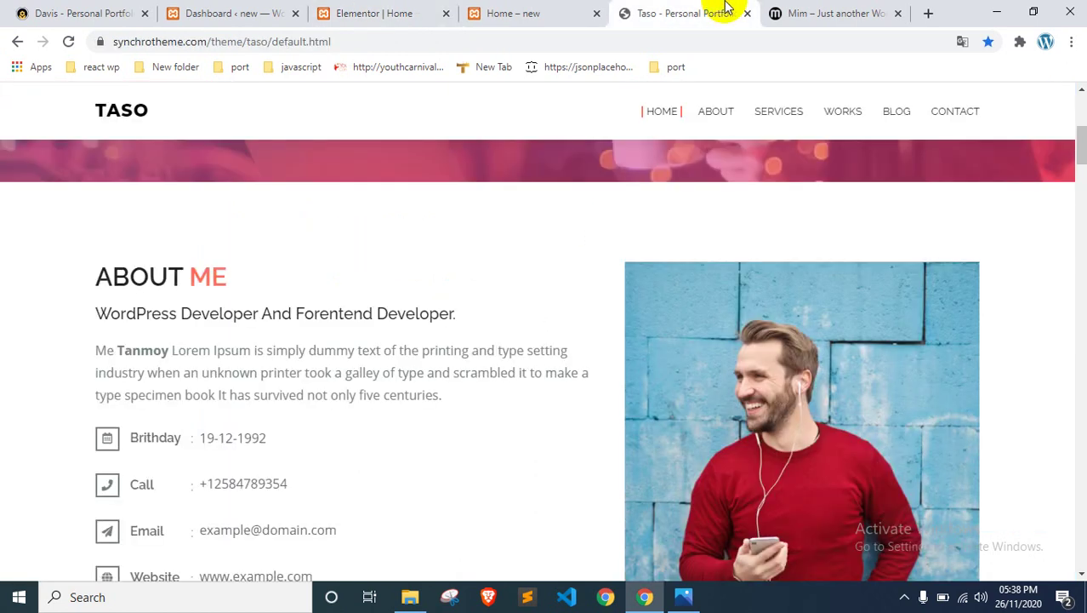
pyautogui.tripleClick(205, 274)
pyautogui.hotkey('ctrl', 'c')
pyautogui.click(484, 17)
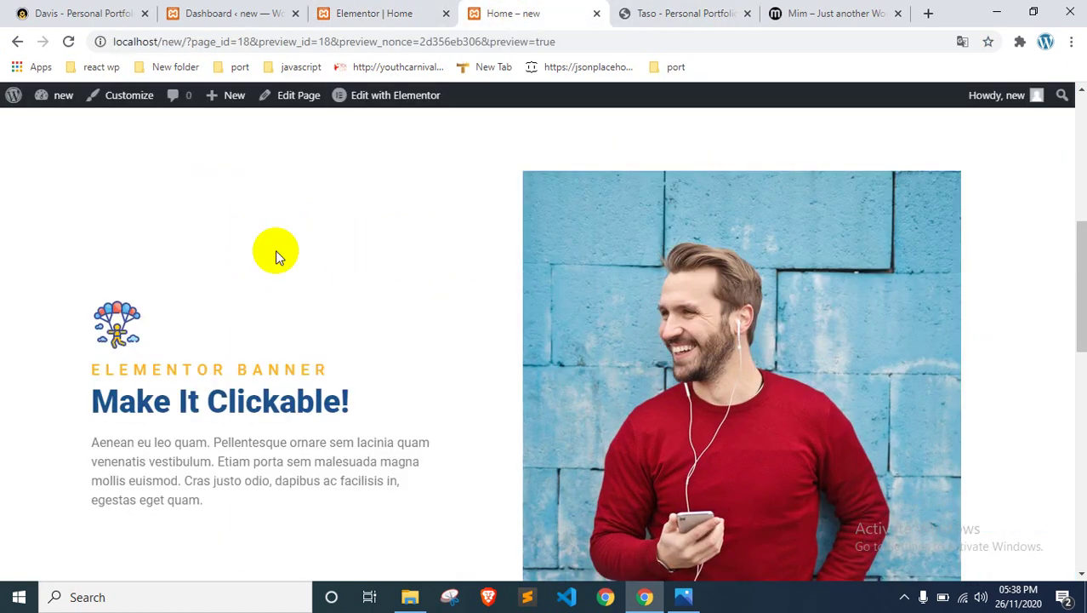
pyautogui.click(372, 13)
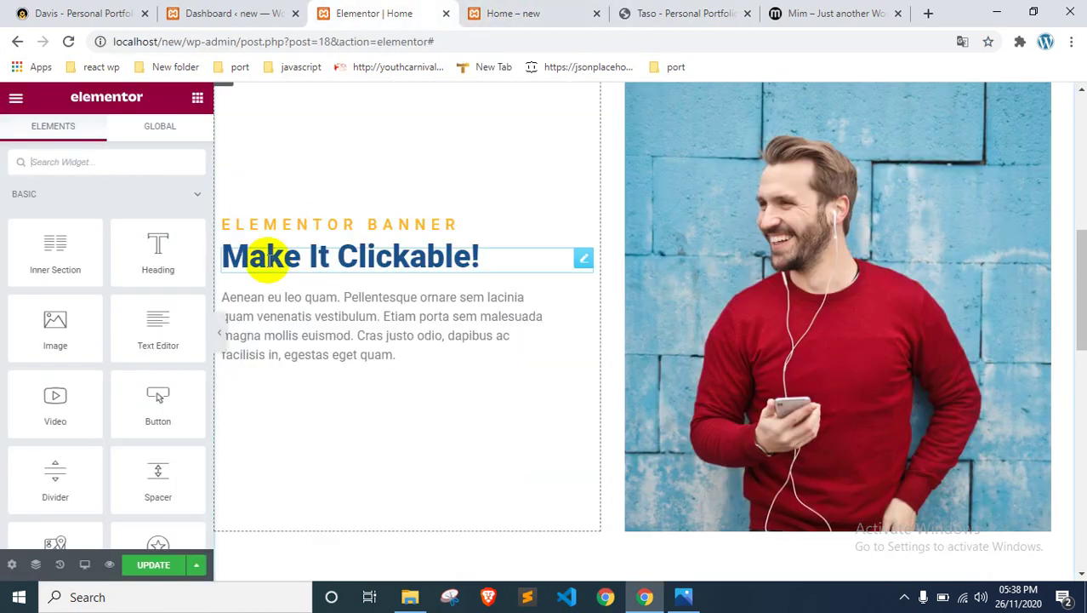
pyautogui.click(308, 223)
pyautogui.hotkey('ctrl', 'v')
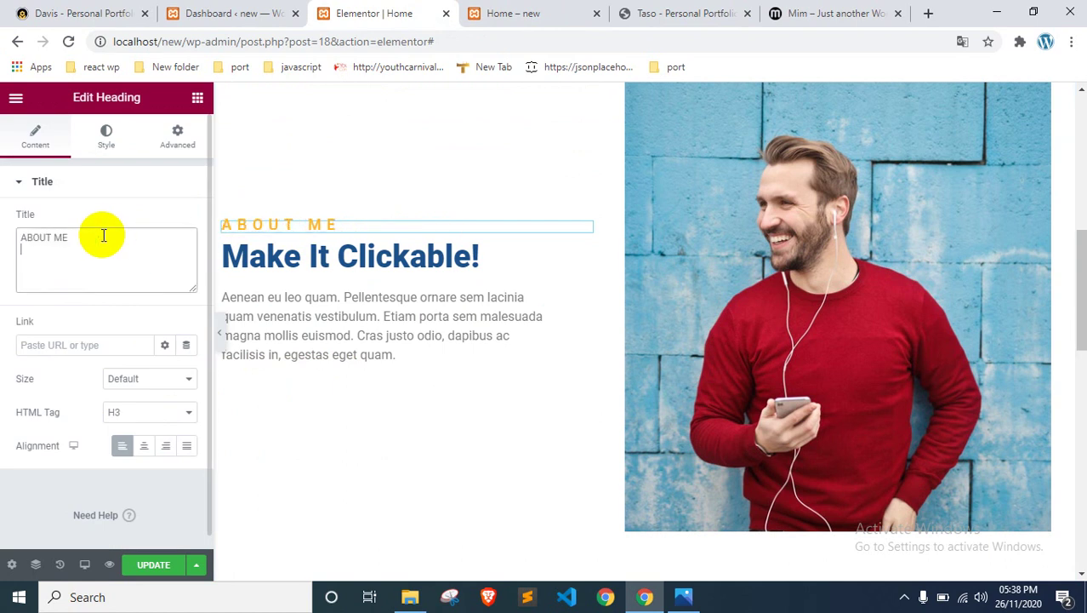
# Step: Change the ABOUT ME heading's text color to orange-red #F64014
pyautogui.click(107, 136)
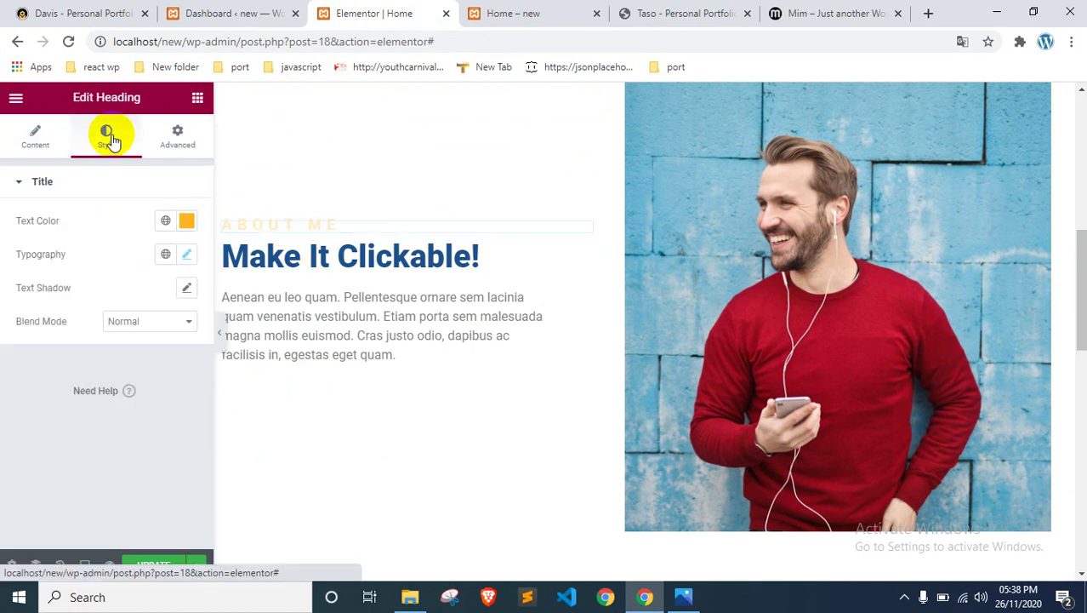
pyautogui.click(186, 220)
pyautogui.moveTo(215, 292)
pyautogui.mouseDown()
pyautogui.moveTo(156, 376)
pyautogui.moveTo(273, 414)
pyautogui.mouseUp()
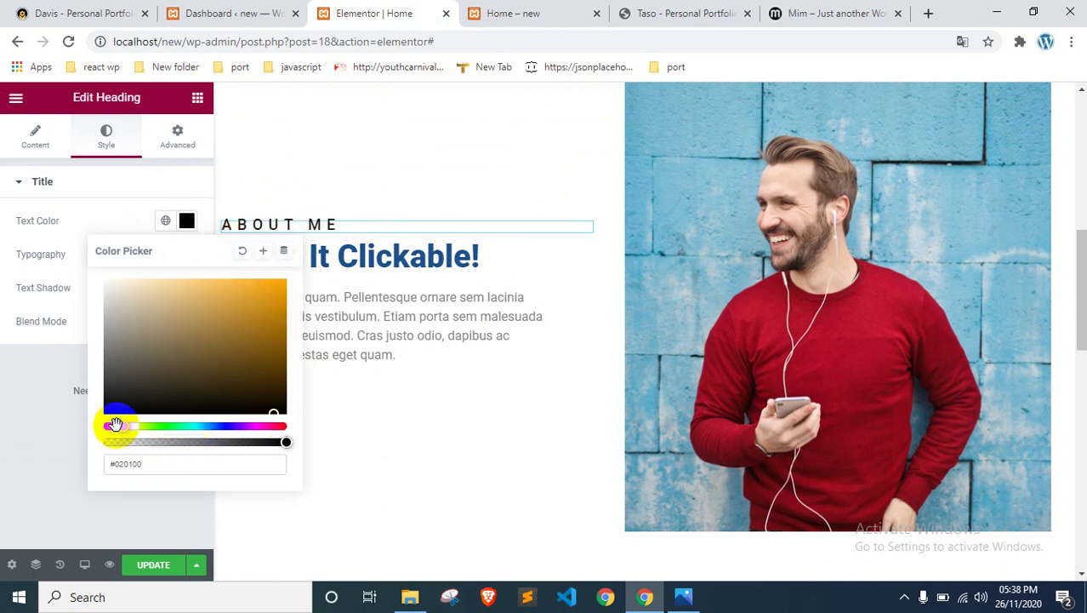
pyautogui.moveTo(114, 424); pyautogui.dragTo(109, 426)
pyautogui.moveTo(188, 353)
pyautogui.mouseDown()
pyautogui.moveTo(251, 284)
pyautogui.moveTo(214, 335)
pyautogui.moveTo(211, 291)
pyautogui.moveTo(167, 326)
pyautogui.moveTo(272, 284)
pyautogui.mouseUp()
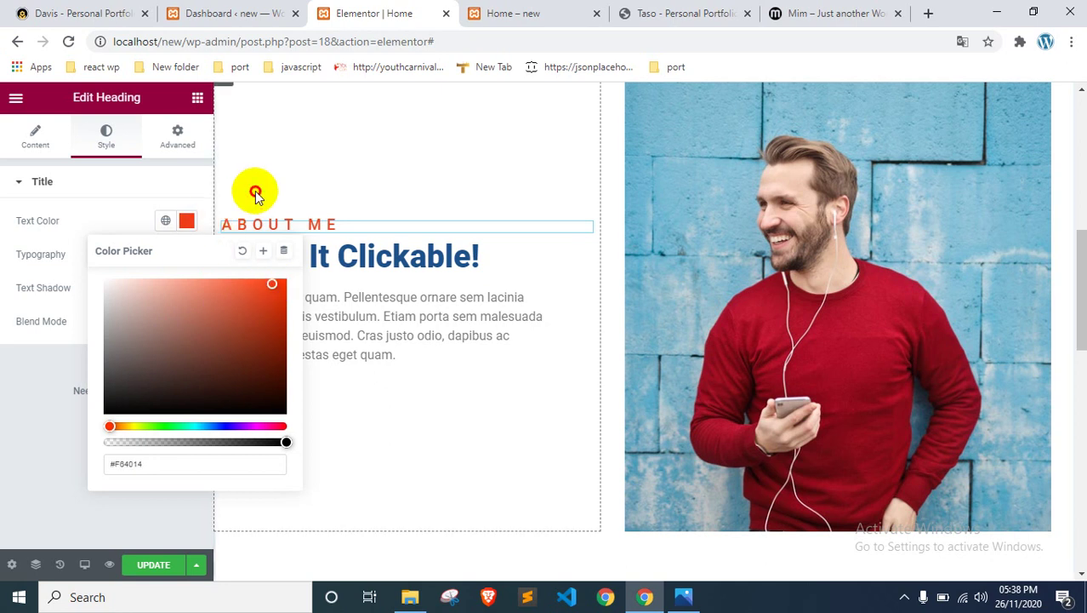
pyautogui.click(120, 211)
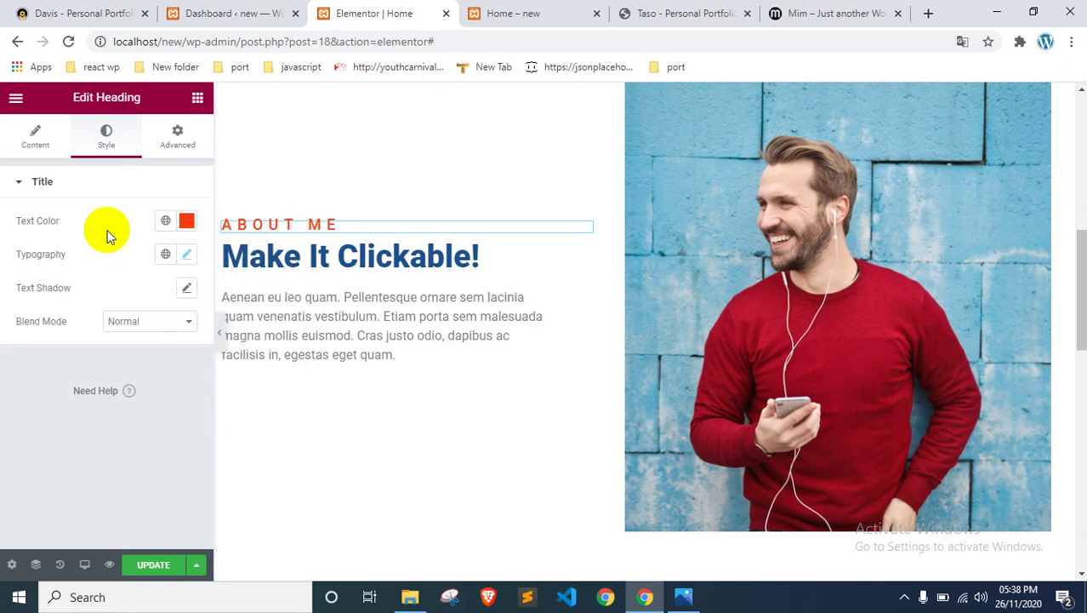
# Step: Set the ABOUT ME heading's typography size to 23 px
pyautogui.click(182, 254)
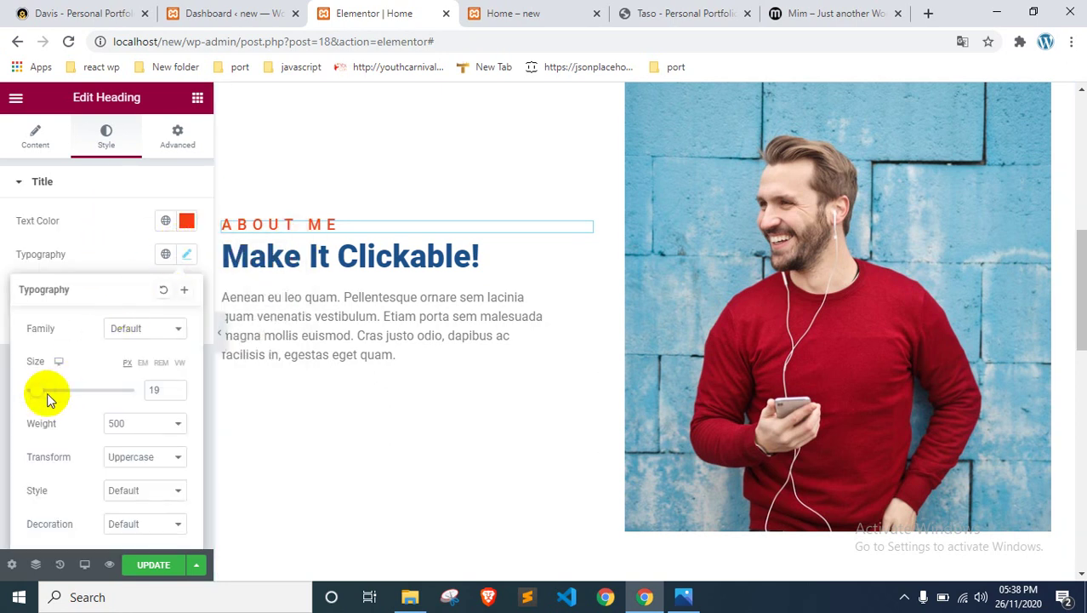
pyautogui.moveTo(39, 394); pyautogui.dragTo(41, 394)
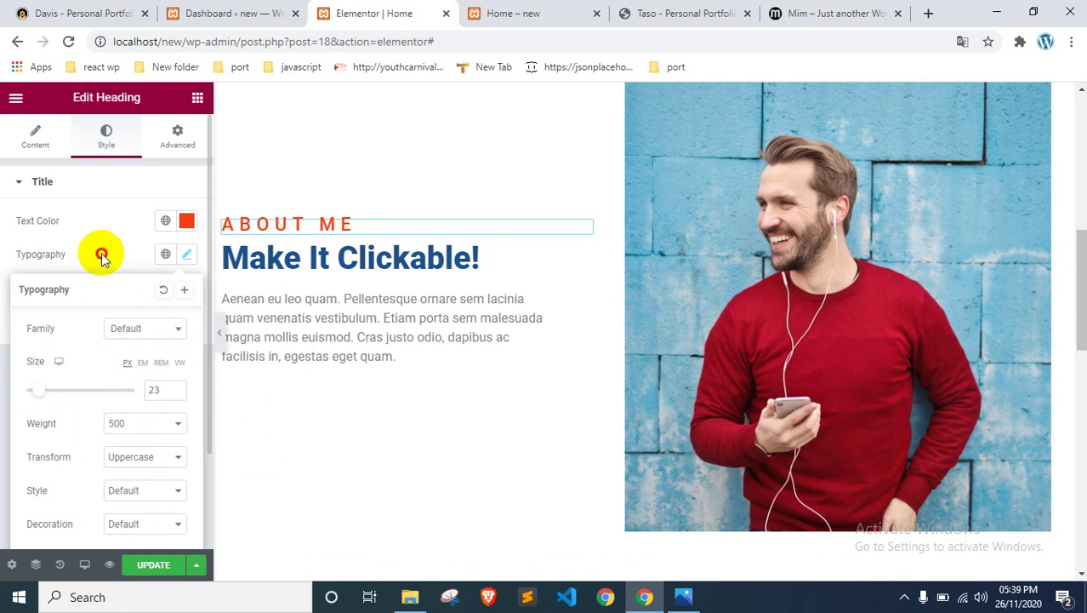
pyautogui.click(101, 253)
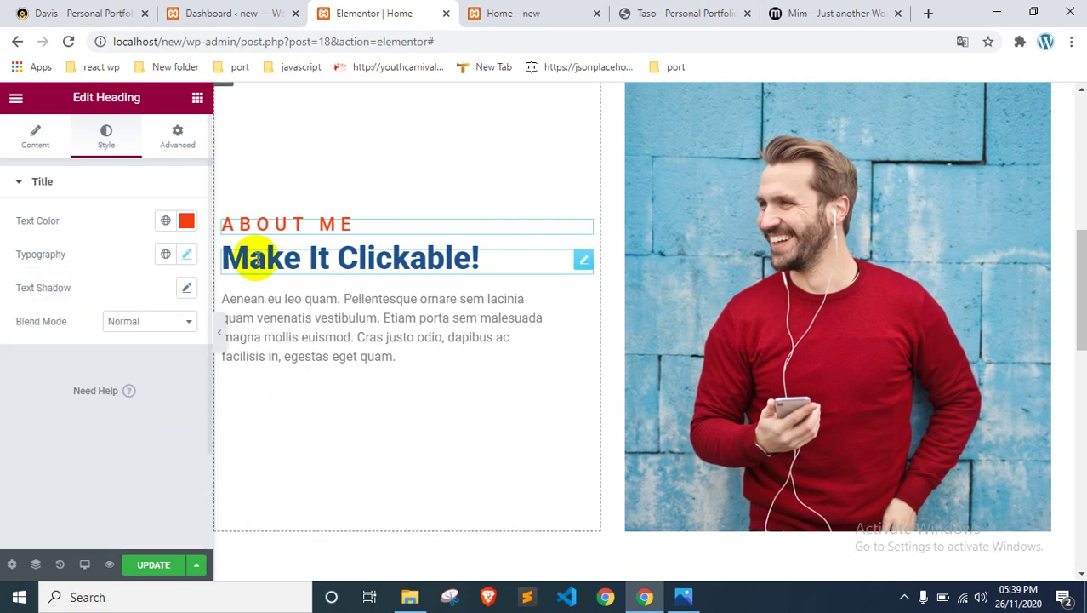
# Step: Replace the Make It Clickable! heading text with "WordPress Developer And Forentend Developer." copied from the Taso page
pyautogui.click(264, 255)
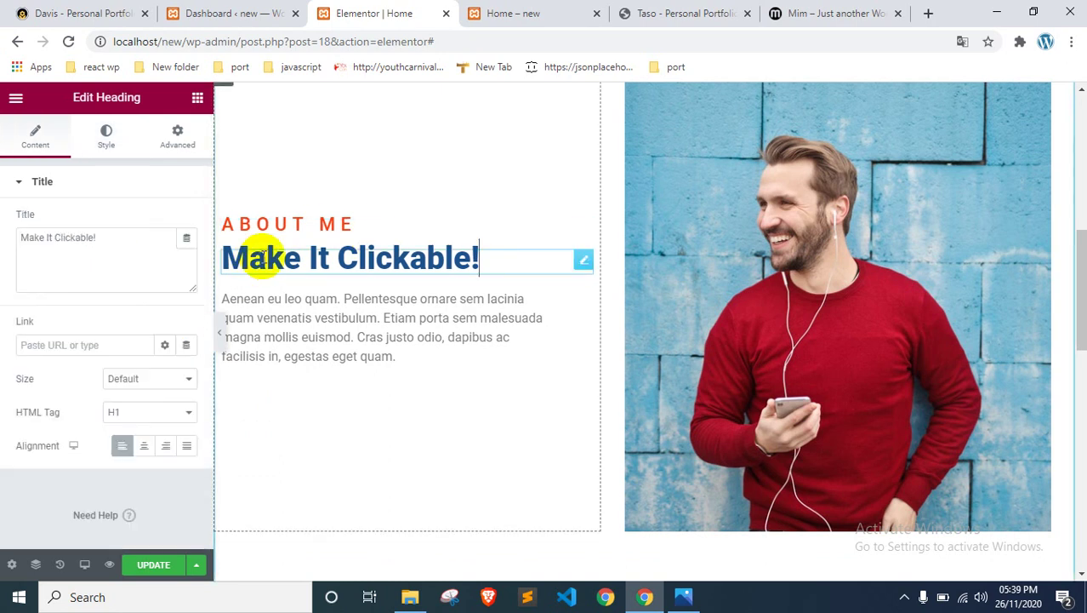
pyautogui.click(585, 12)
pyautogui.click(657, 12)
pyautogui.tripleClick(271, 313)
pyautogui.hotkey('ctrl', 'c')
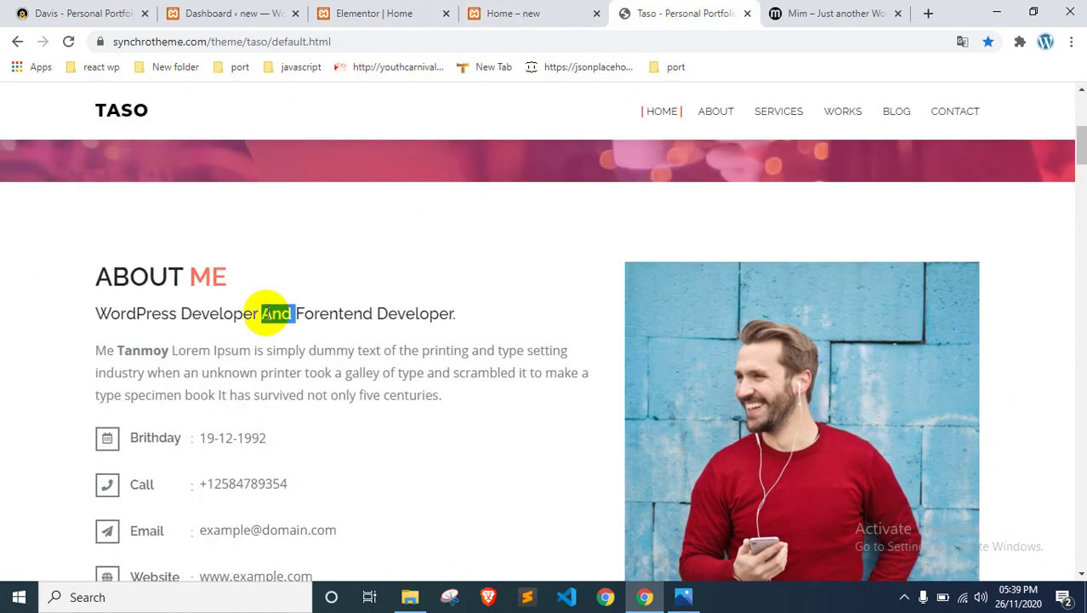
pyautogui.click(348, 13)
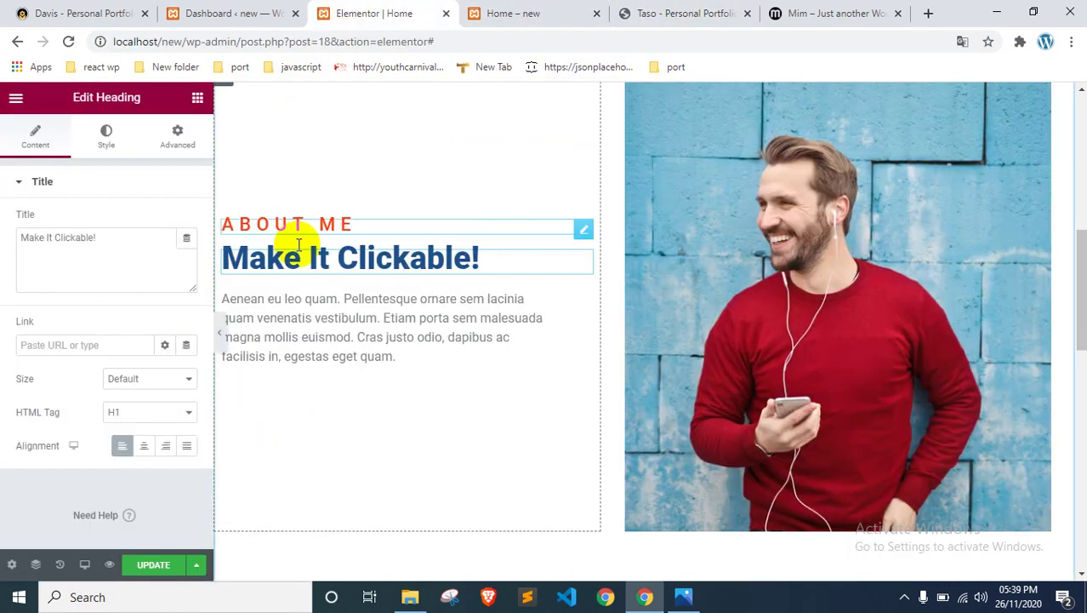
pyautogui.click(119, 240)
pyautogui.hotkey('ctrl', 'v')
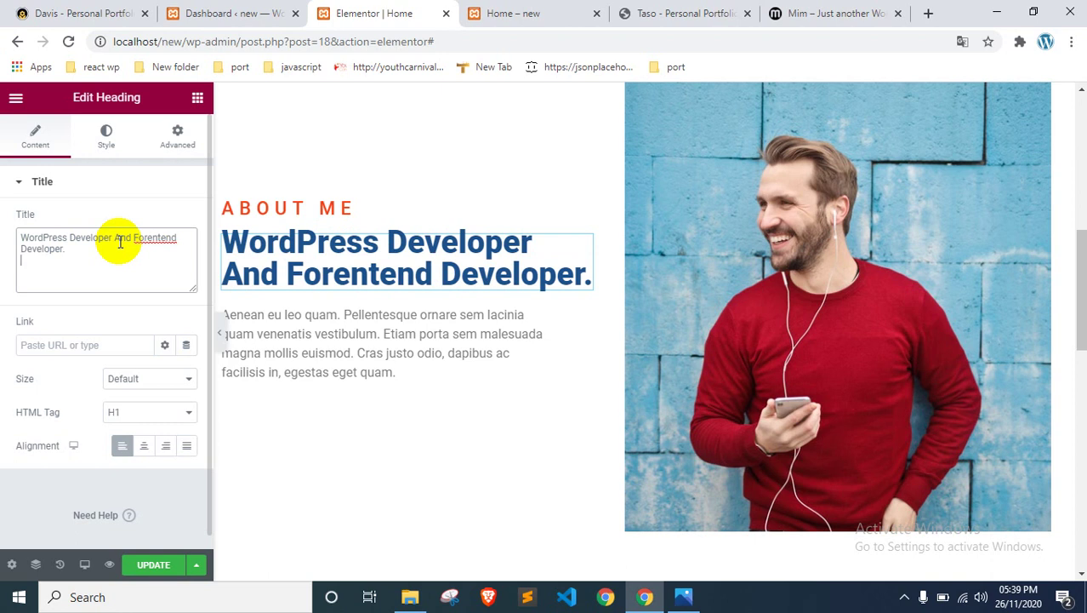
# Step: Copy the introductory paragraph under Taso's ABOUT ME subtitle and replace the placeholder paragraph below the WordPress Developer heading with it
pyautogui.click(638, 10)
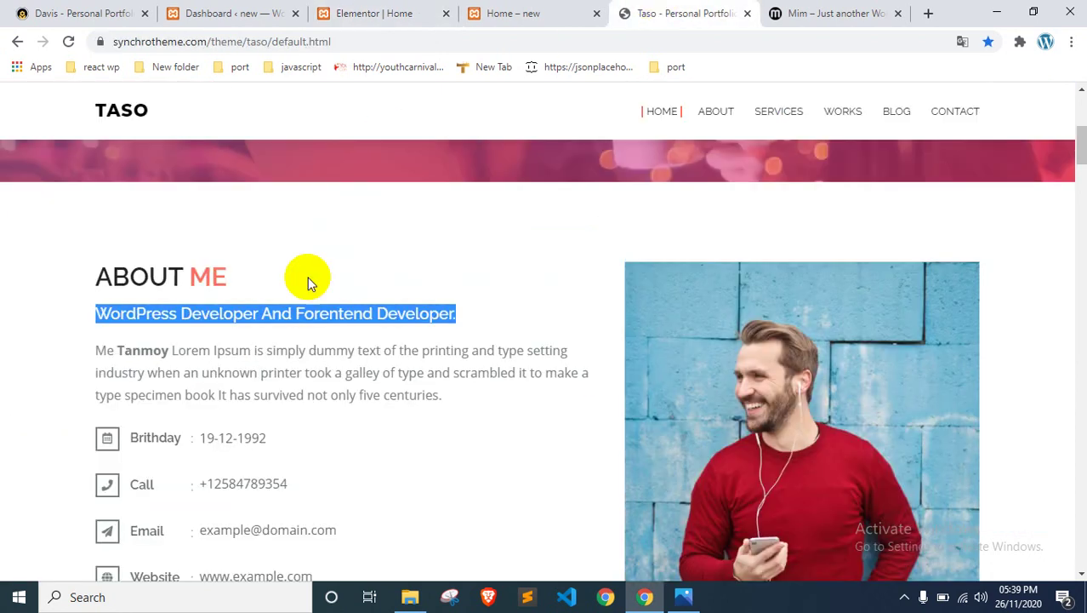
pyautogui.moveTo(444, 397); pyautogui.dragTo(89, 355)
pyautogui.hotkey('ctrl', 'c')
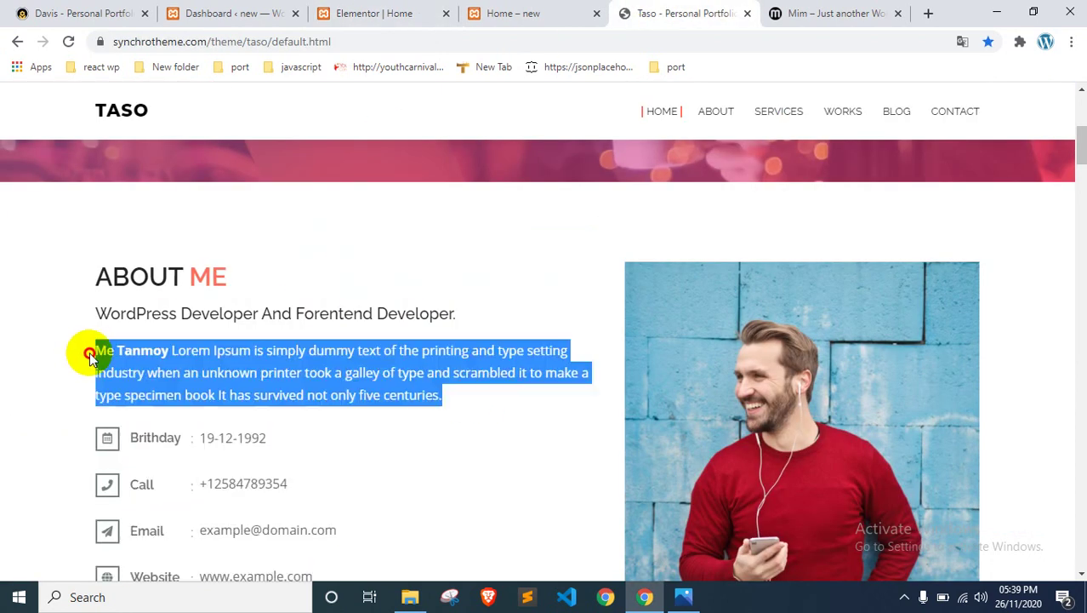
pyautogui.click(376, 12)
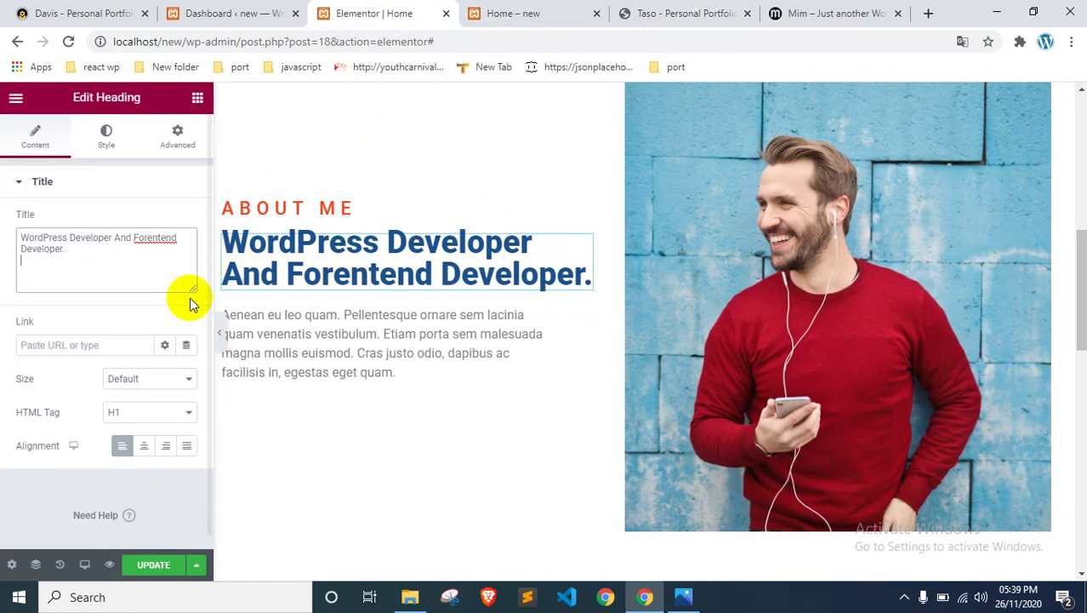
pyautogui.click(262, 323)
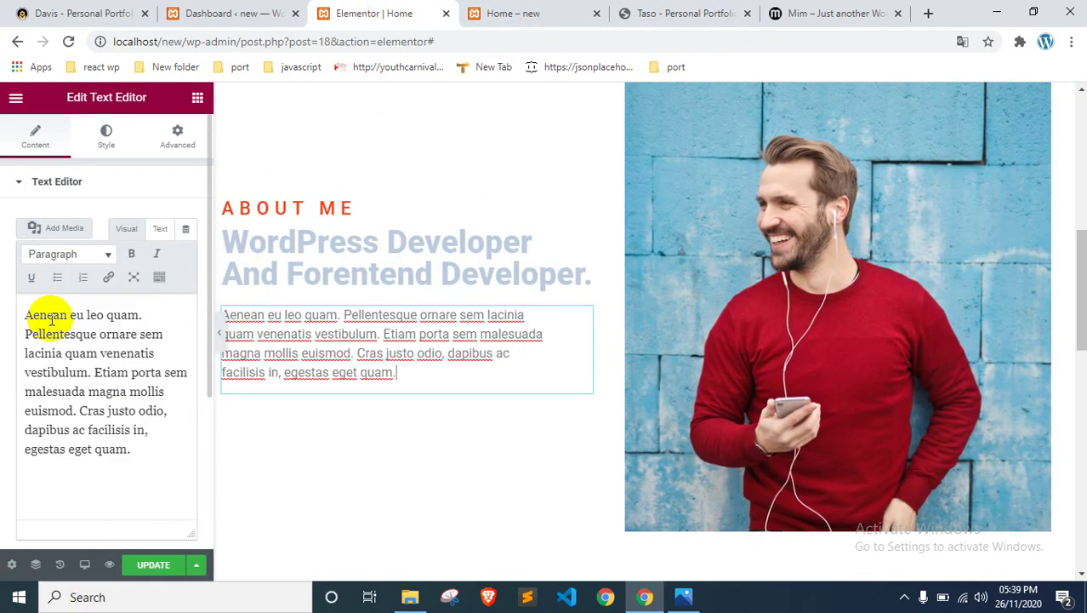
pyautogui.tripleClick(51, 332)
pyautogui.hotkey('ctrl', 'v')
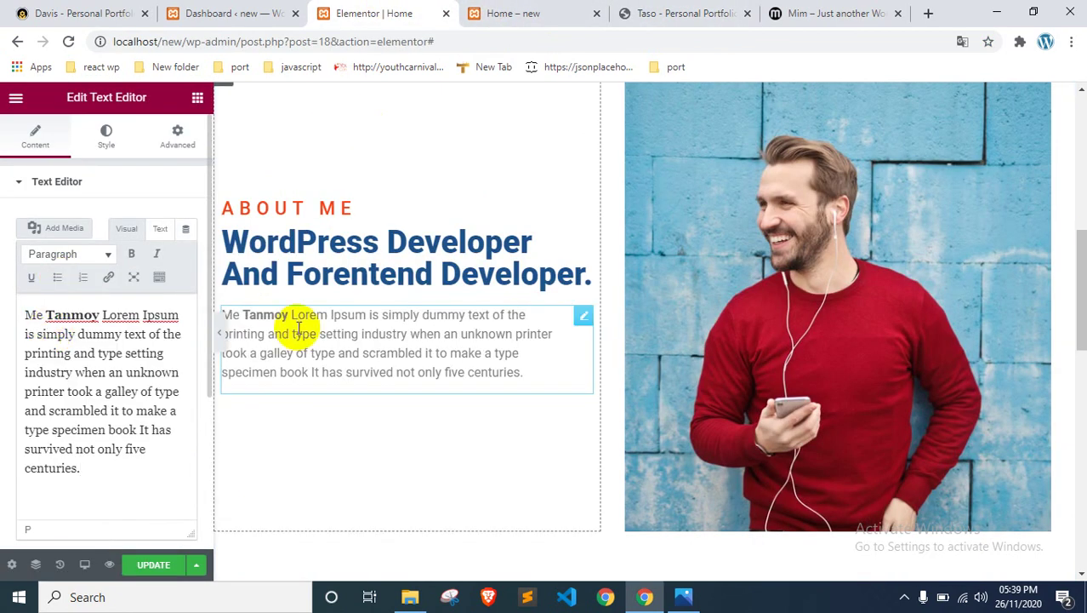
pyautogui.scroll(2, 388, 250)
pyautogui.scroll(-3, 393, 242)
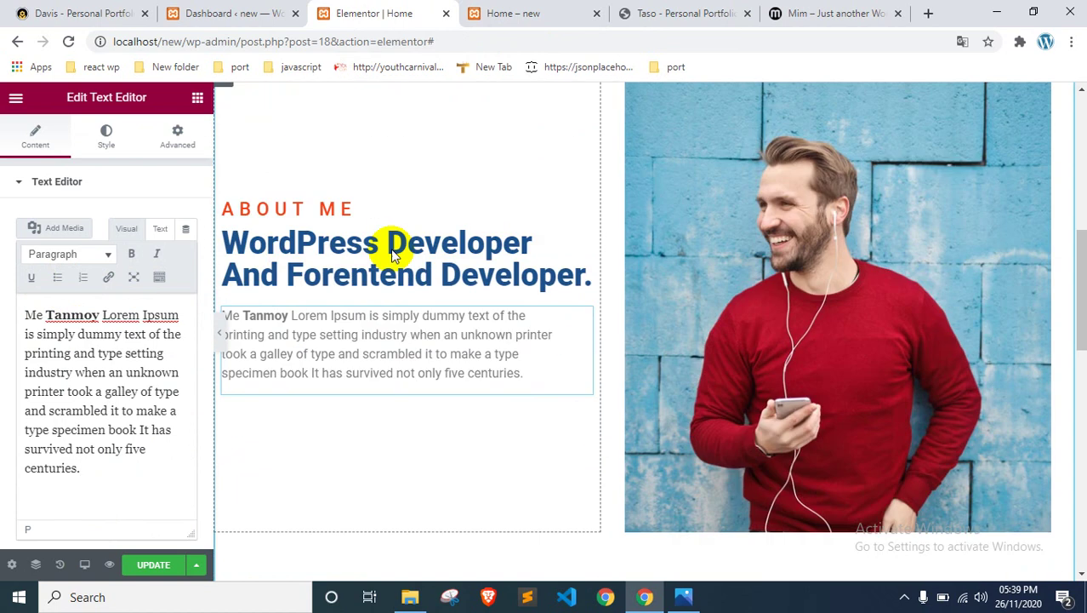
# Step: Update the page and check the ABOUT ME section in the reloaded Home preview
pyautogui.click(43, 178)
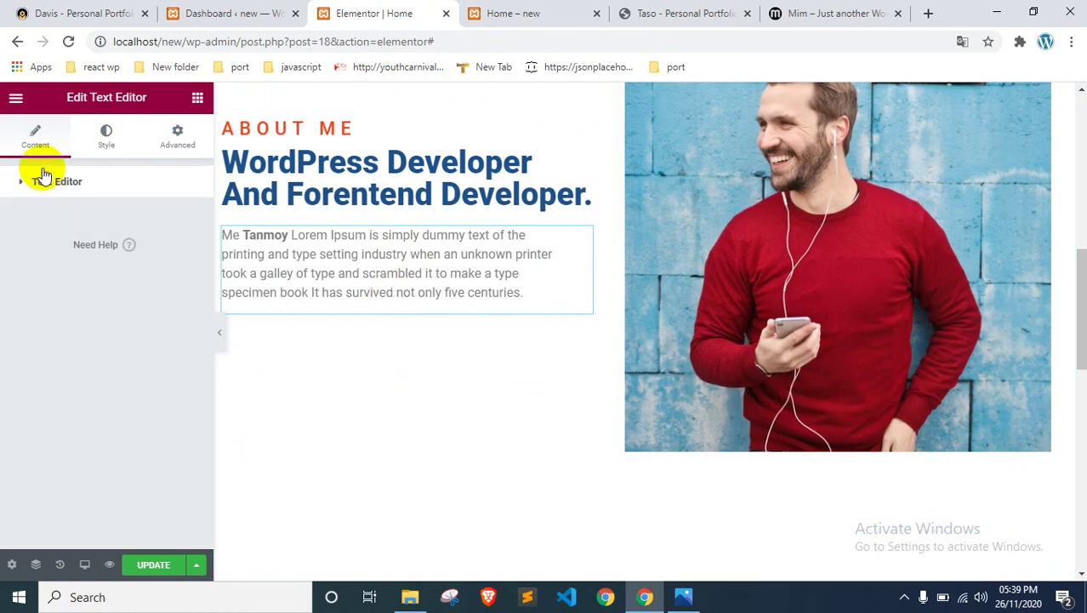
pyautogui.click(521, 10)
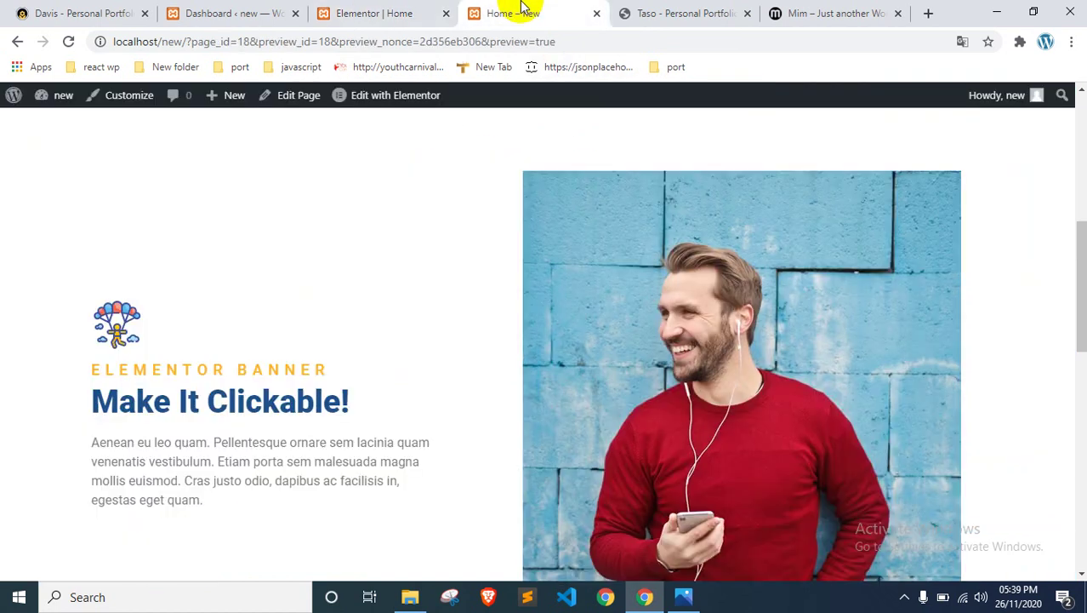
pyautogui.click(374, 12)
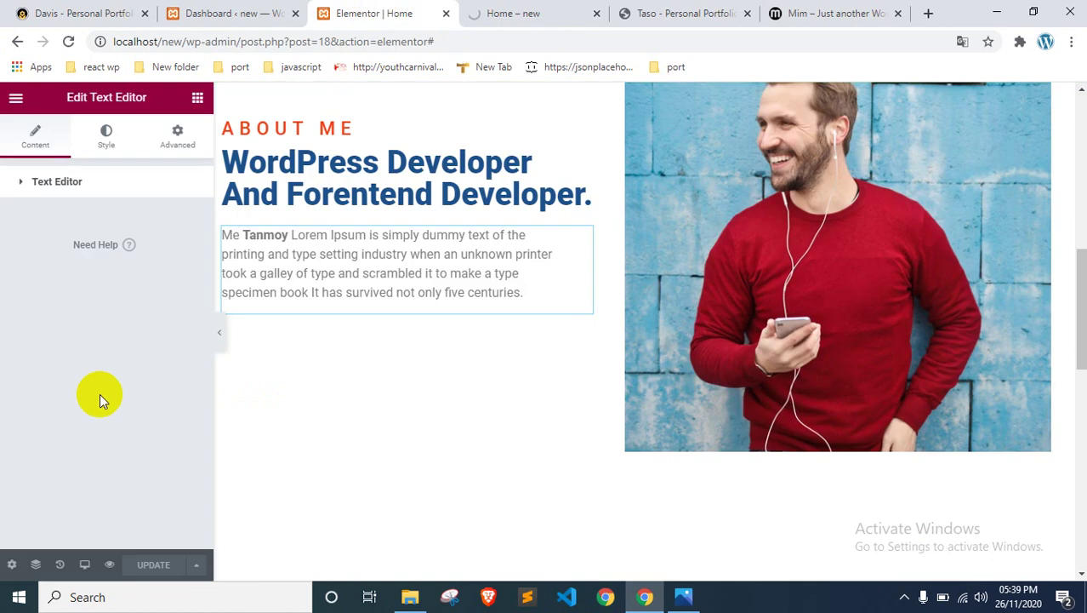
pyautogui.click(486, 10)
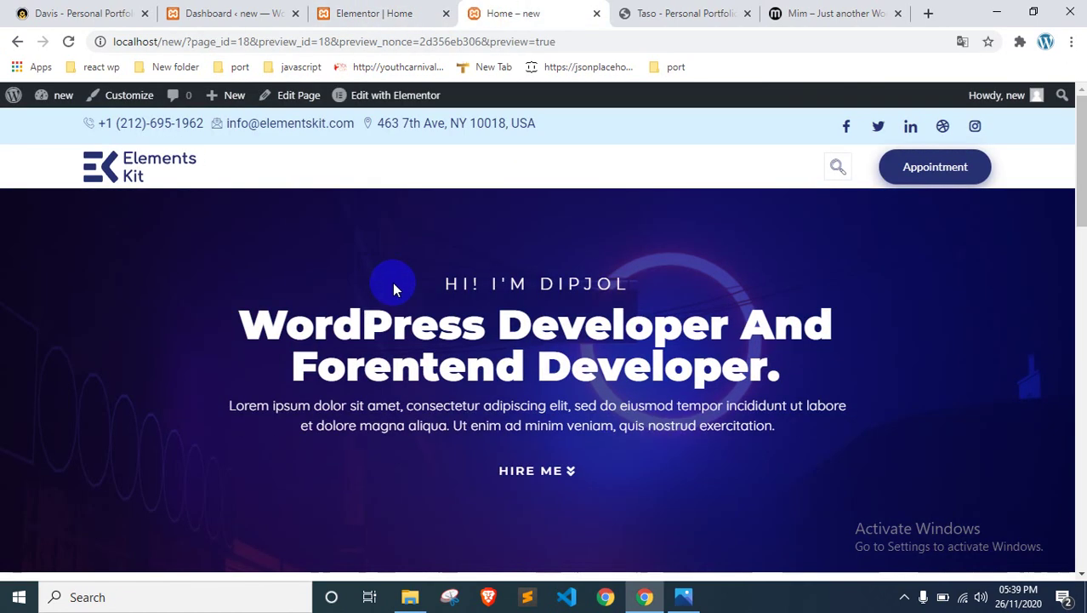
pyautogui.scroll(-4, 392, 285)
pyautogui.scroll(-3, 393, 282)
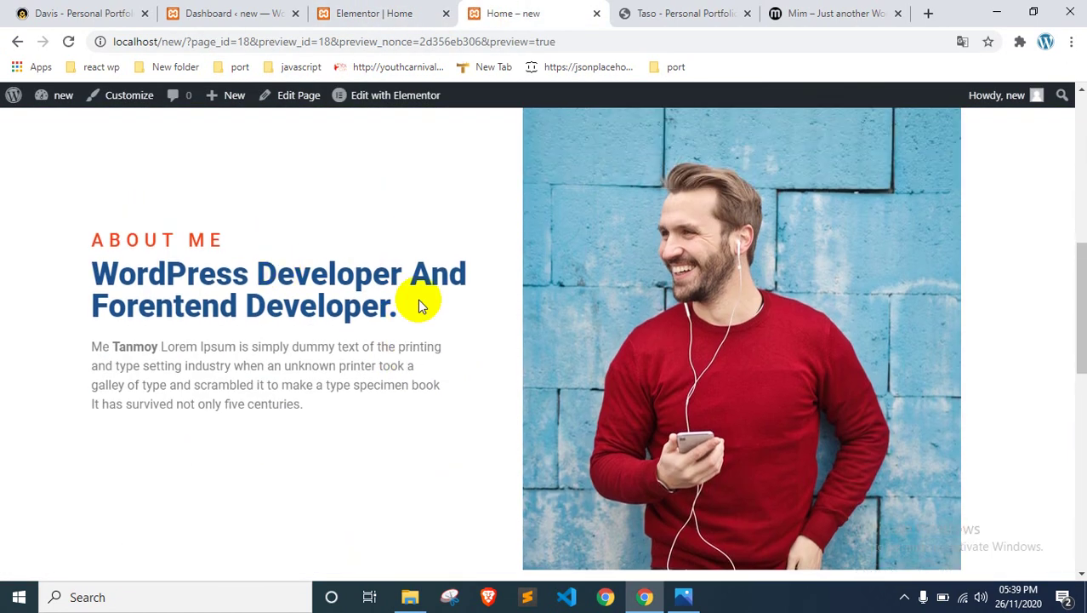
pyautogui.scroll(1, 476, 136)
# Step: Check Taso's personal details list and add an Icon List widget below the ABOUT ME paragraph in the Elementor editor
pyautogui.click(648, 10)
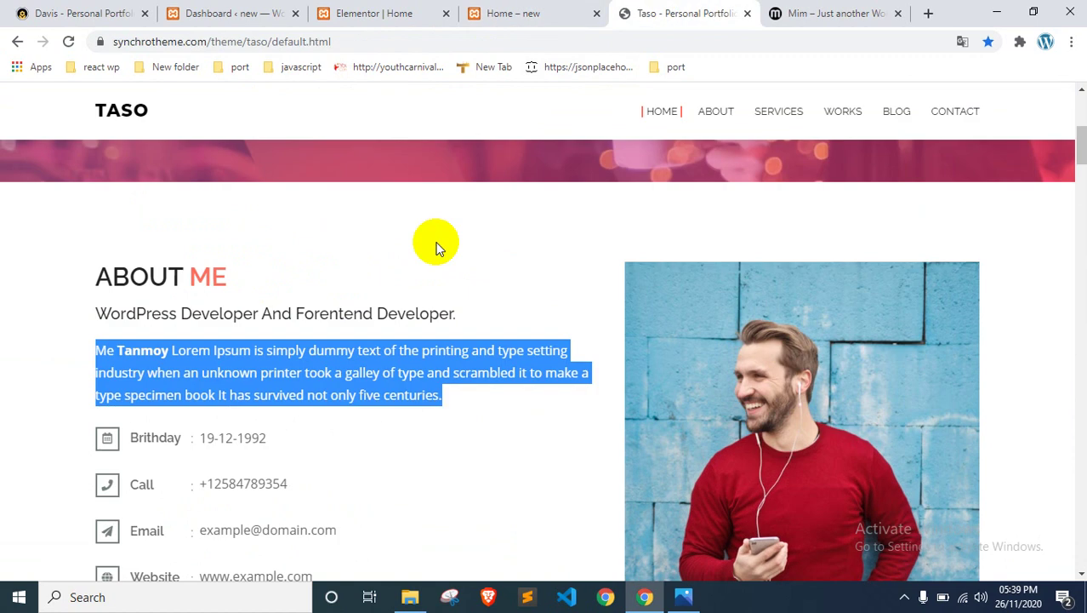
pyautogui.scroll(-2, 432, 243)
pyautogui.moveTo(132, 278); pyautogui.dragTo(265, 278)
pyautogui.moveTo(128, 324); pyautogui.dragTo(211, 324)
pyautogui.click(312, 297)
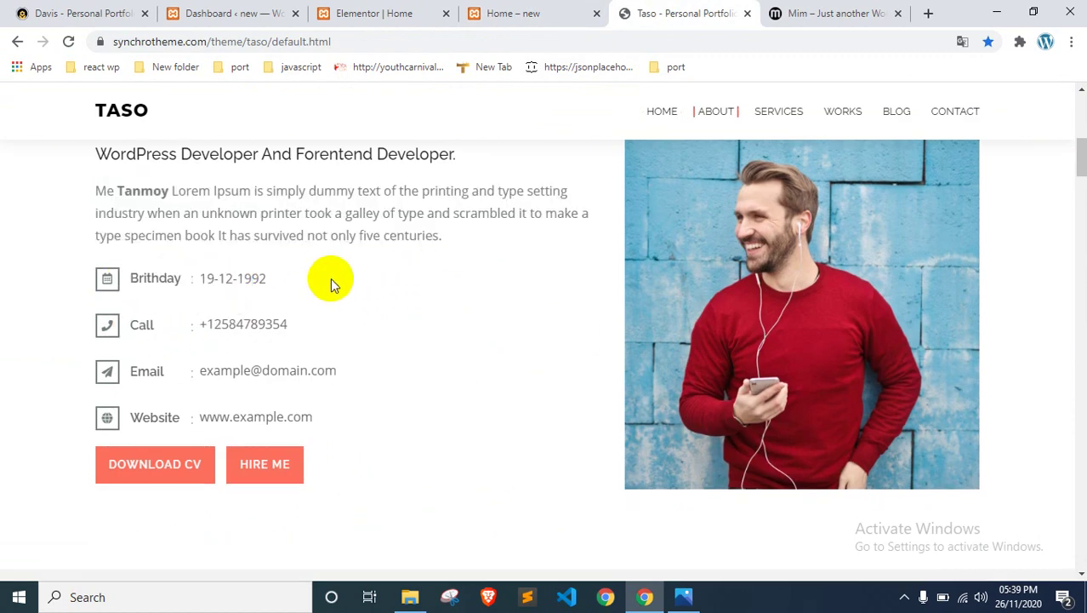
pyautogui.click(417, 13)
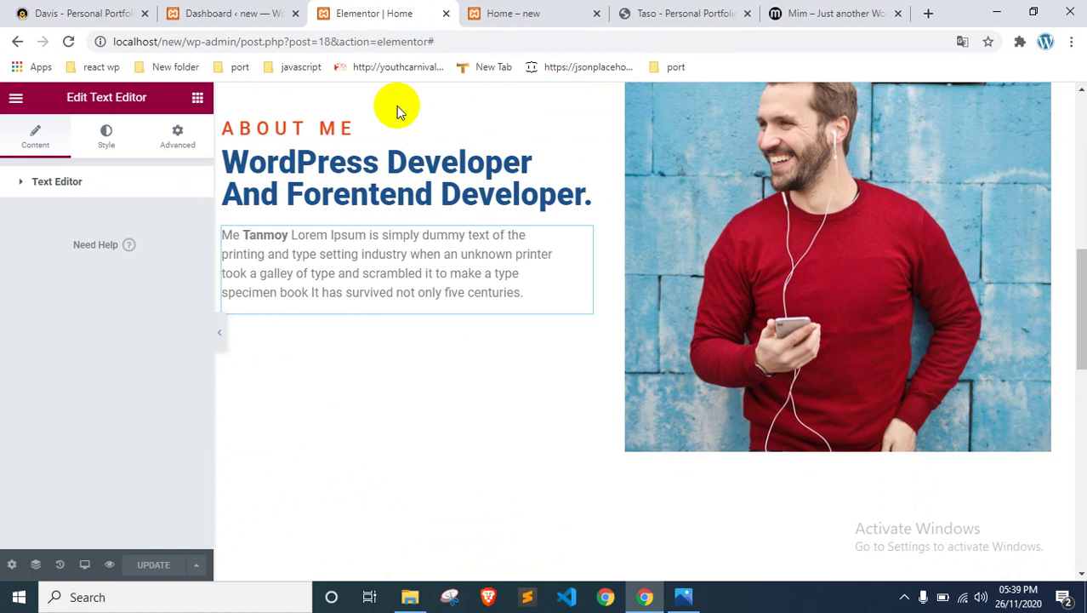
pyautogui.click(197, 98)
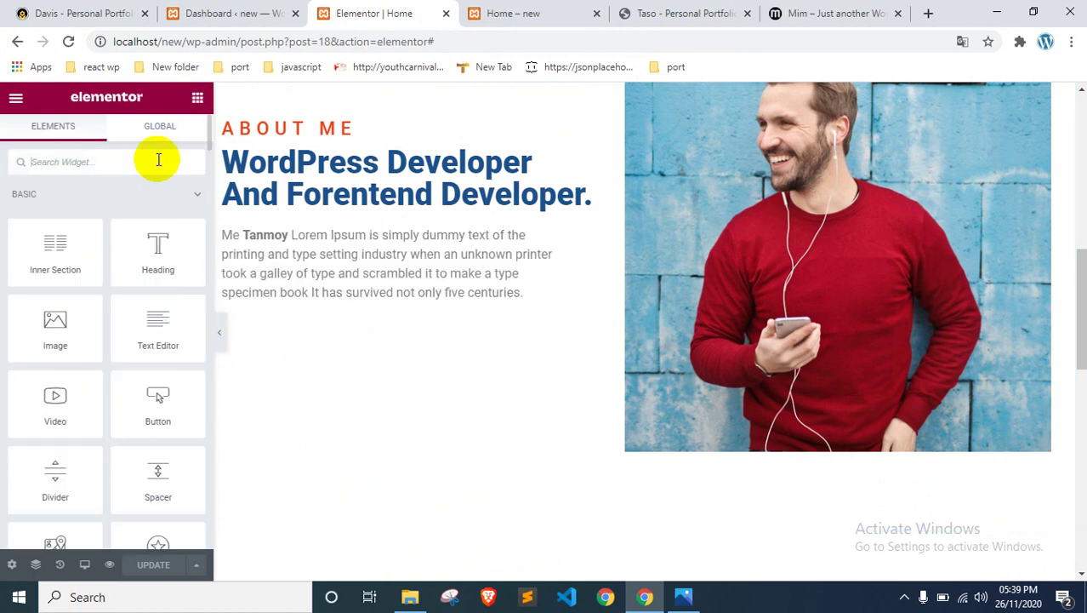
pyautogui.write('icon')
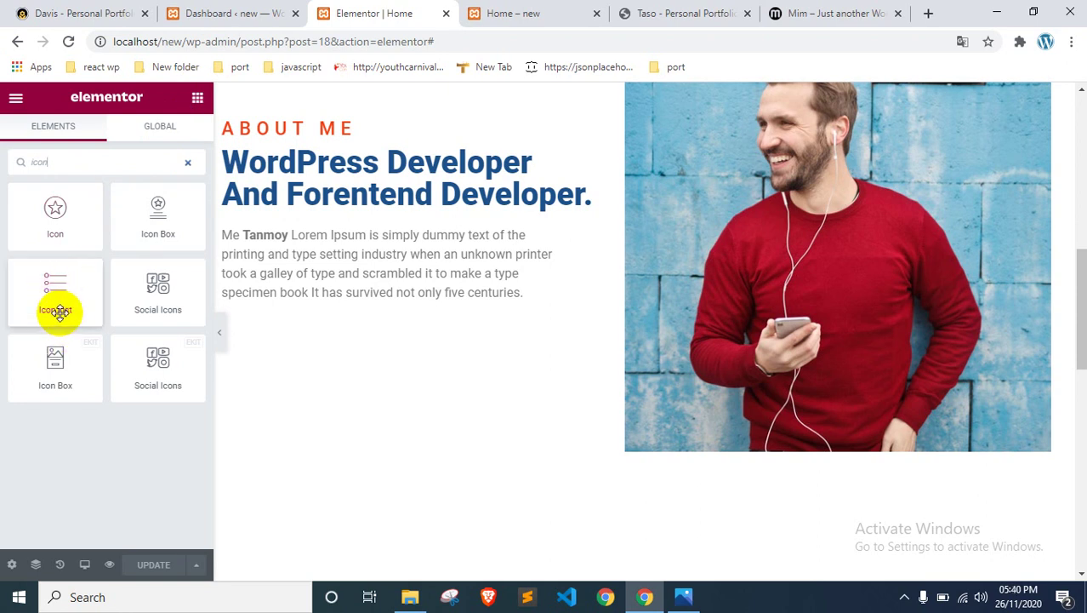
pyautogui.moveTo(59, 311); pyautogui.dragTo(367, 299)
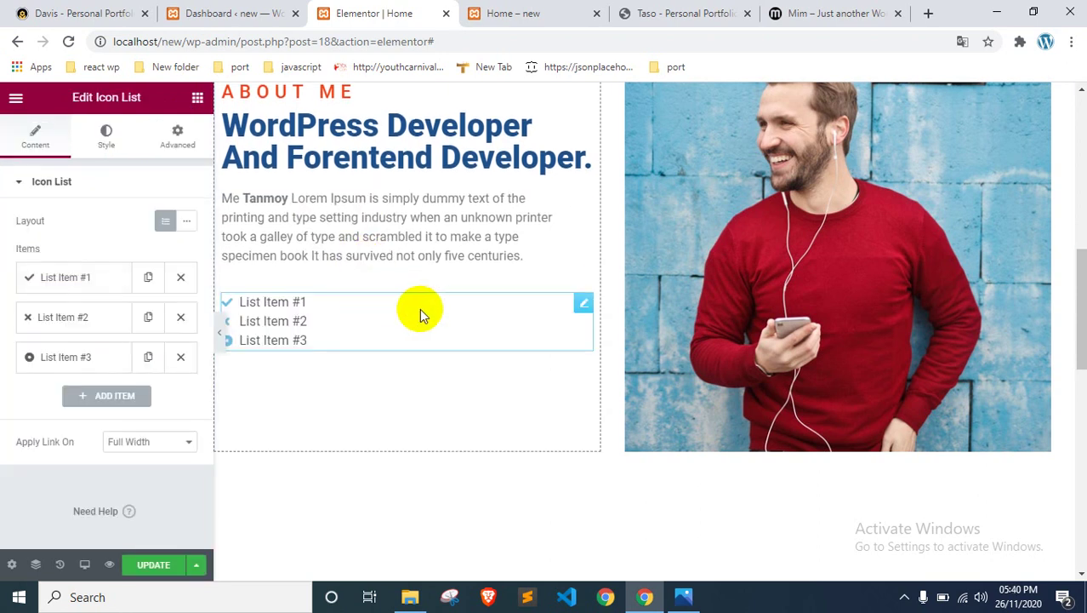
# Step: Replace the text of the icon list's first item with the birth date from the Taso page
pyautogui.click(50, 279)
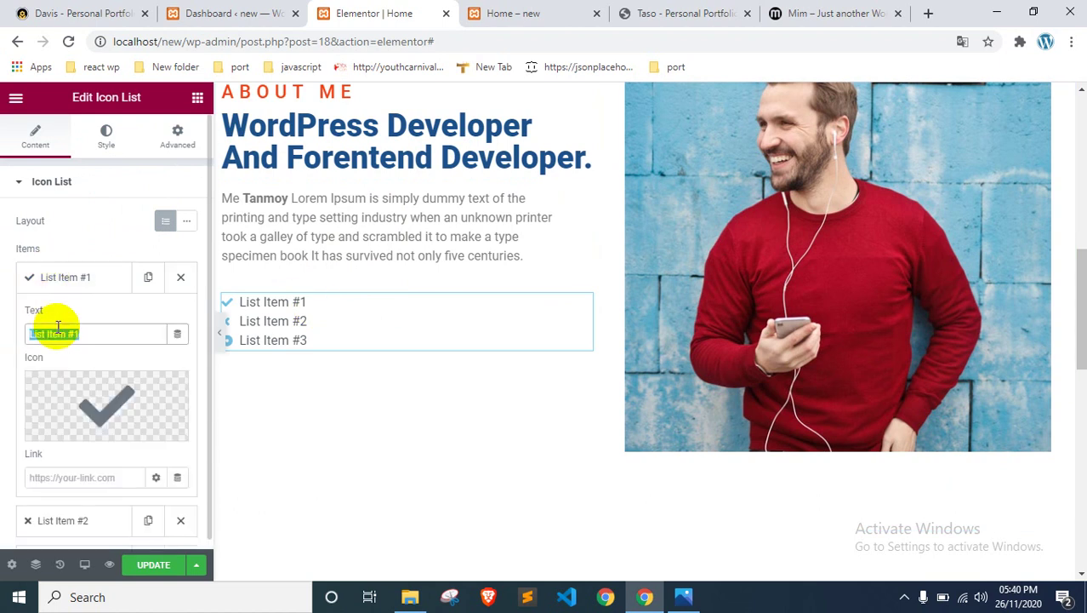
pyautogui.click(481, 13)
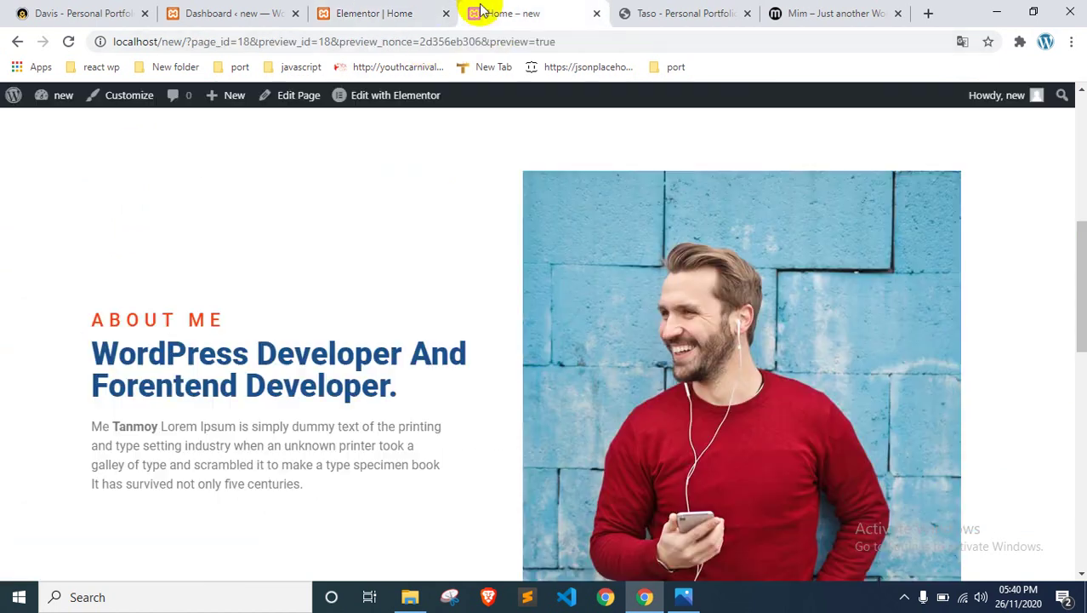
pyautogui.click(607, 12)
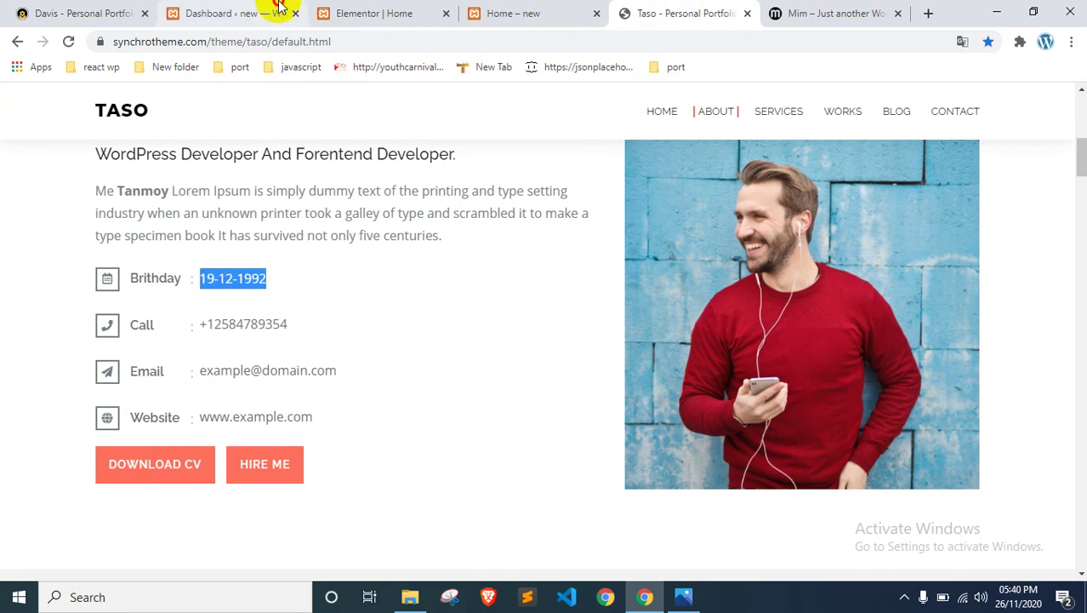
pyautogui.click(229, 13)
pyautogui.click(358, 12)
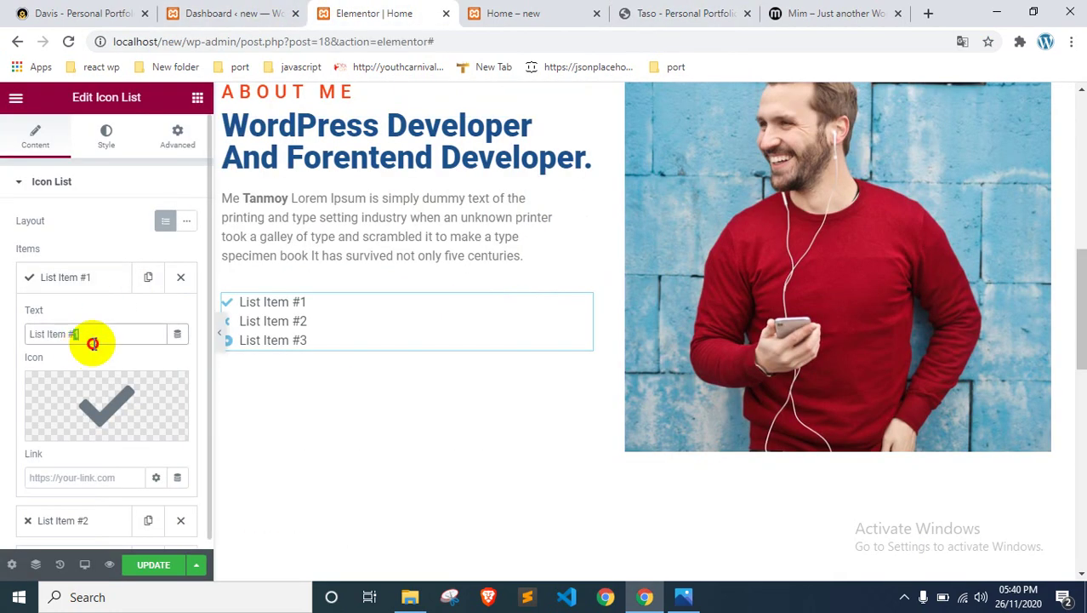
pyautogui.tripleClick(93, 343)
pyautogui.write('19-12-1992')
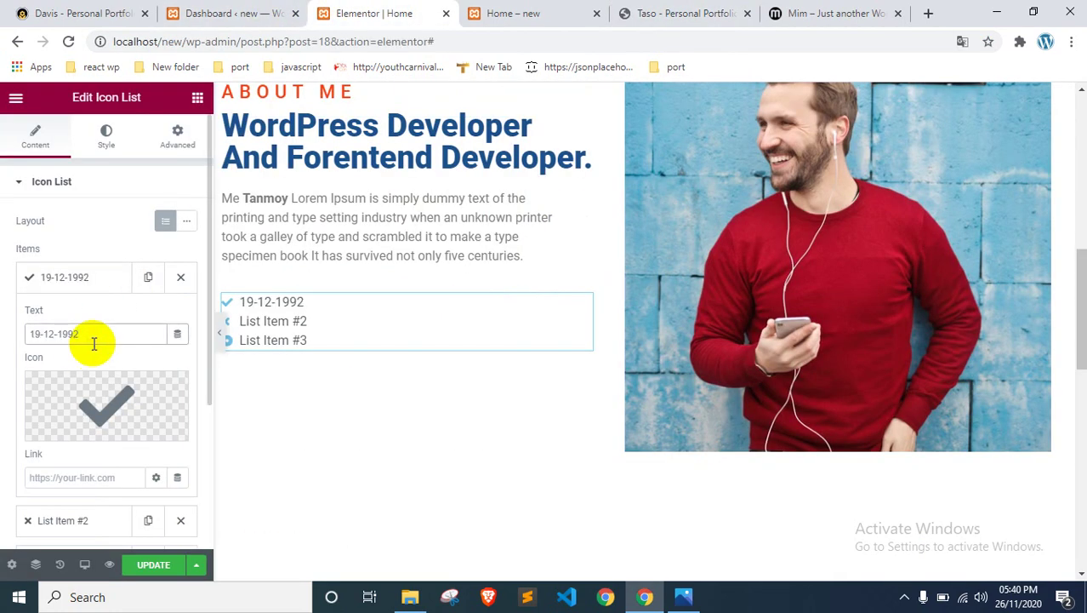
# Step: Filter the icon library by "da" and set the first list item's icon to the outlined calendar with day dots
pyautogui.click(114, 383)
pyautogui.click(434, 162)
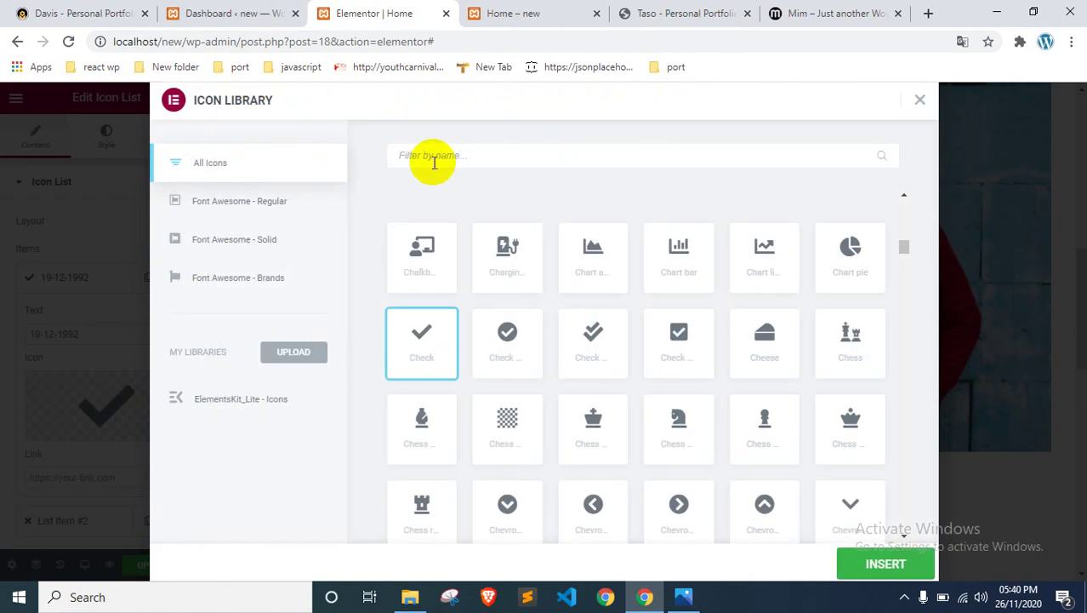
pyautogui.write('date')
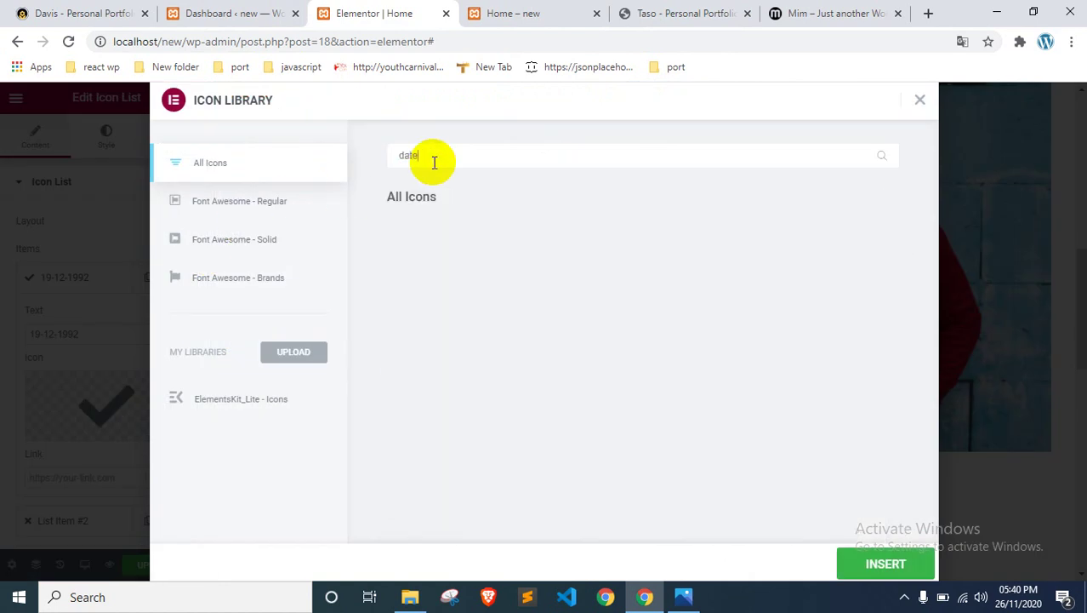
pyautogui.press('BackSpace')
pyautogui.press('BackSpace')
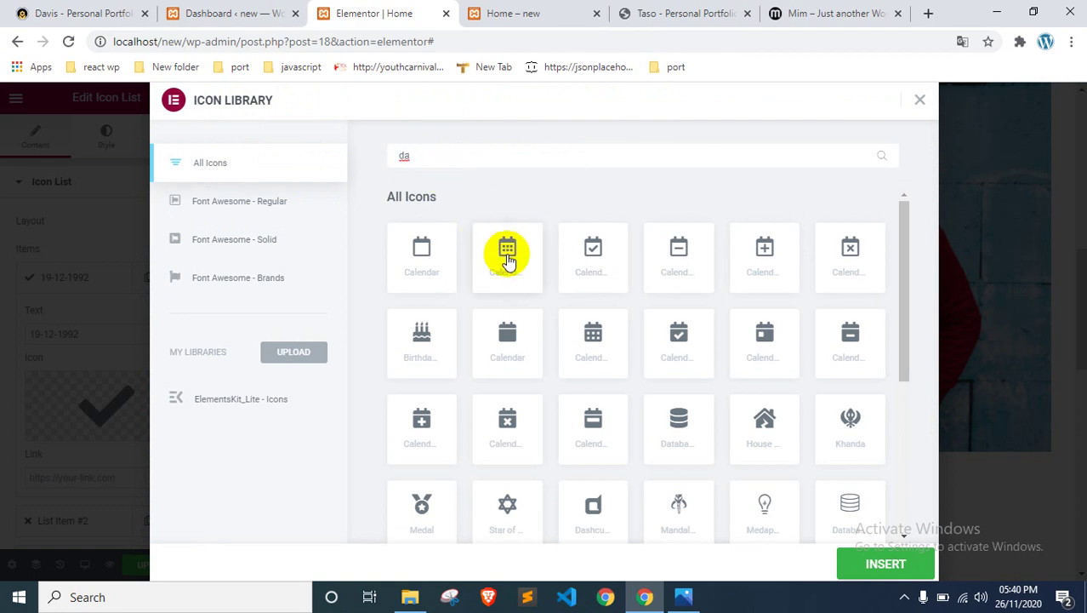
pyautogui.click(617, 265)
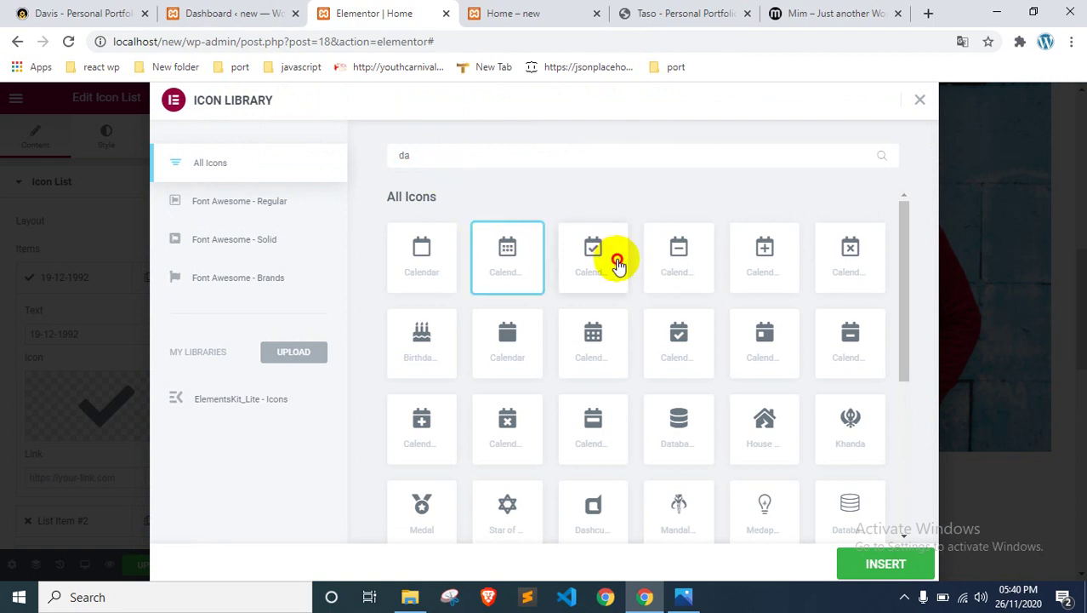
pyautogui.click(528, 259)
pyautogui.click(889, 563)
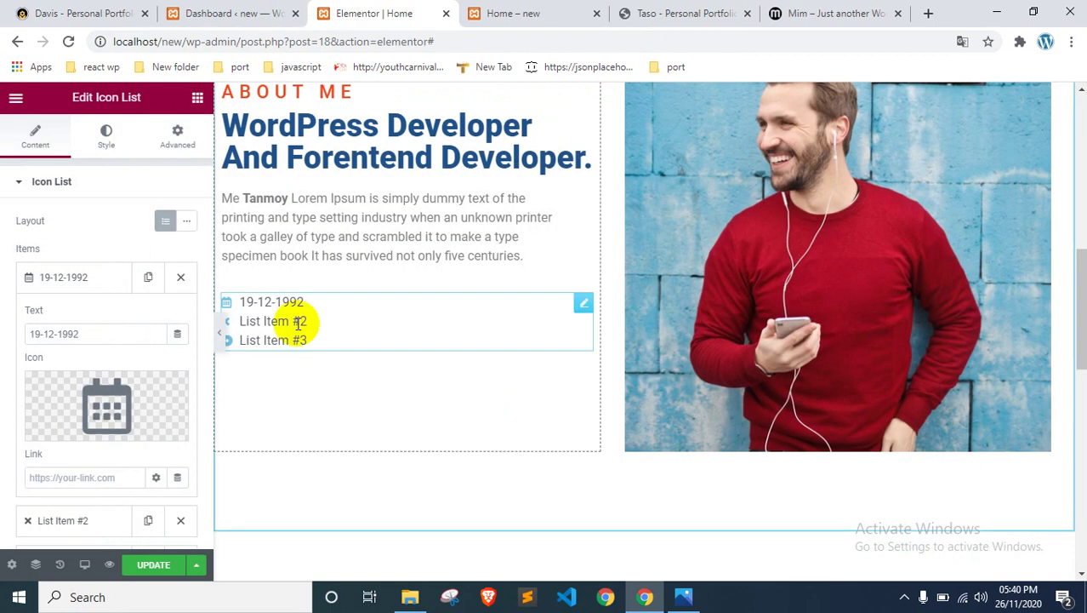
# Step: Change the first list item's text to the "Brithday" label followed by the birth date, as on the Taso page
pyautogui.click(134, 332)
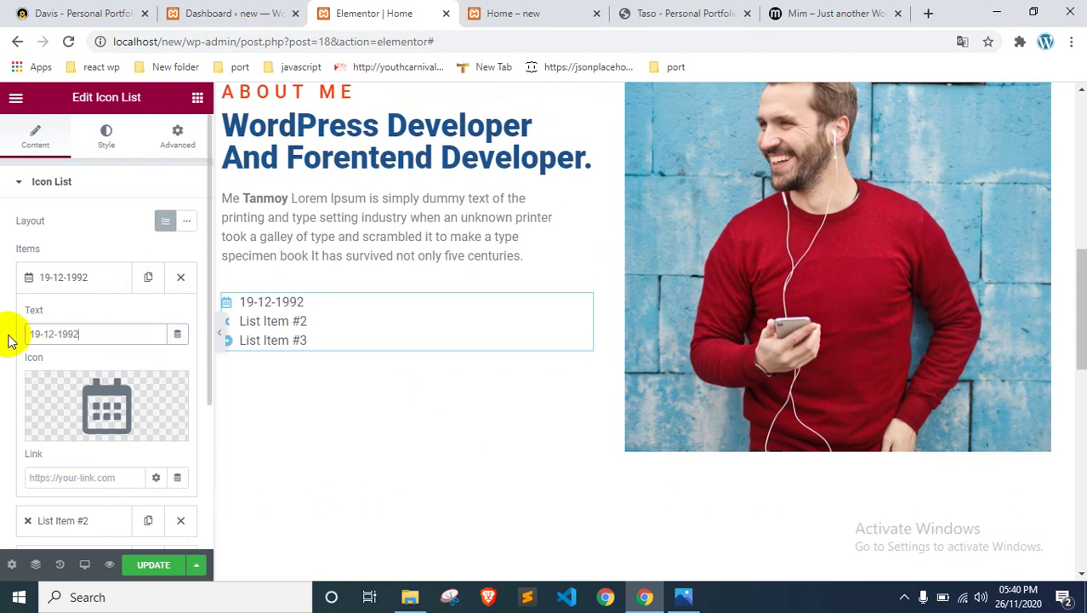
pyautogui.click(566, 10)
pyautogui.click(656, 9)
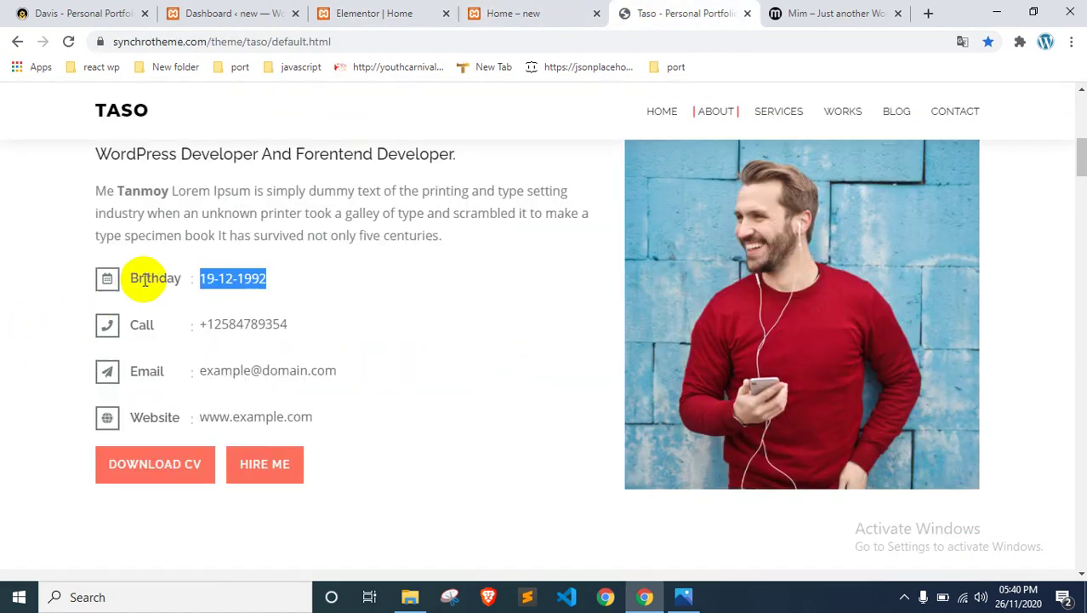
pyautogui.moveTo(129, 278); pyautogui.dragTo(297, 281)
pyautogui.click(357, 12)
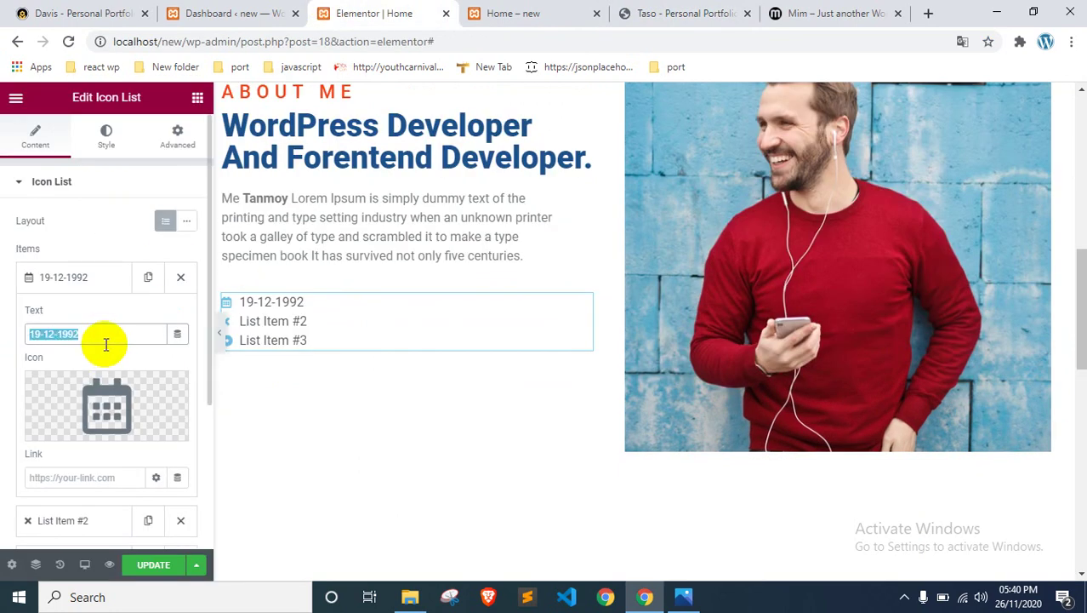
pyautogui.write('Brithday19-12-1992')
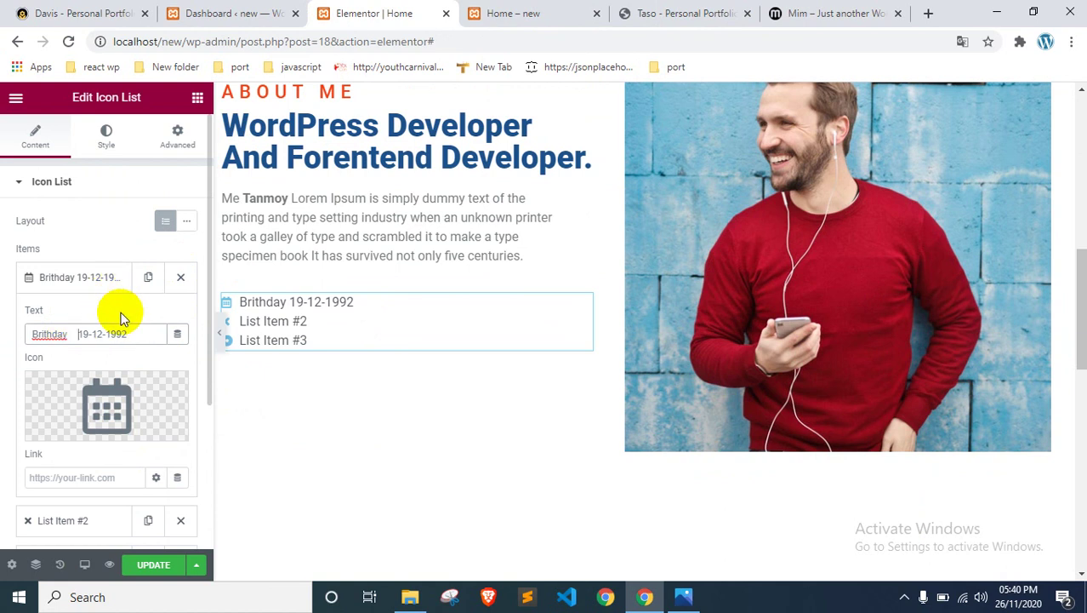
# Step: Separate the first list item's "Brithday" label and date with a colon, and copy the Call row from the Taso page
pyautogui.press('BackSpace')
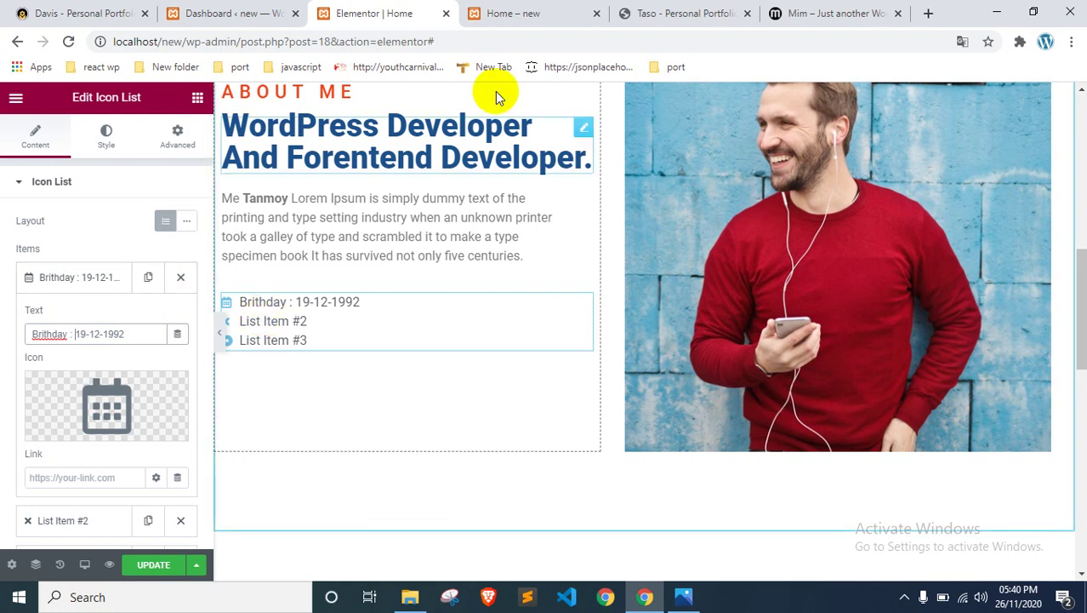
pyautogui.click(638, 13)
pyautogui.moveTo(129, 323); pyautogui.dragTo(311, 327)
pyautogui.click(269, 9)
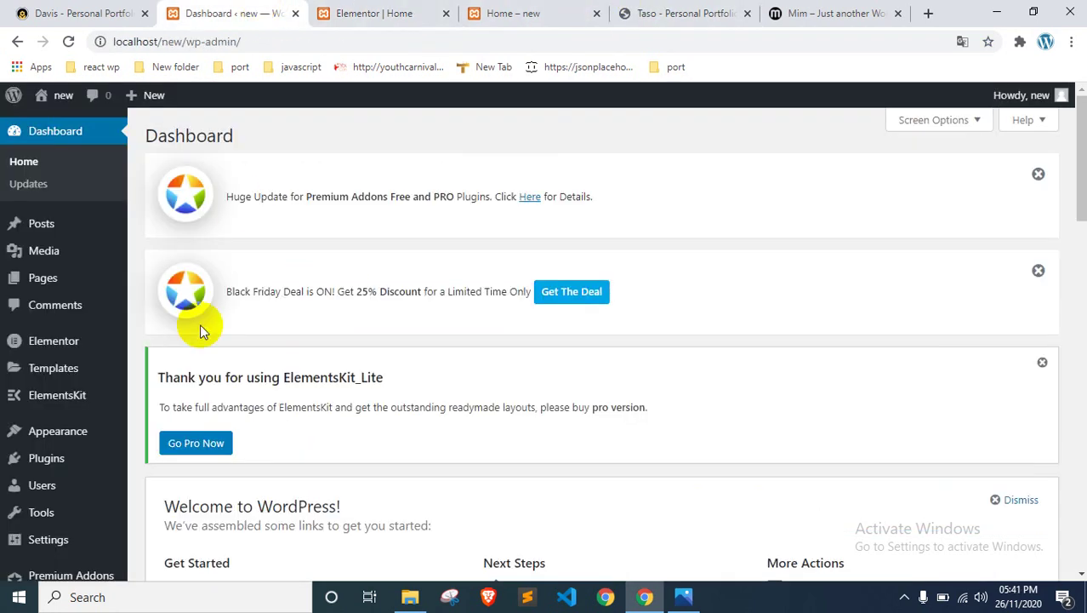
pyautogui.click(434, 12)
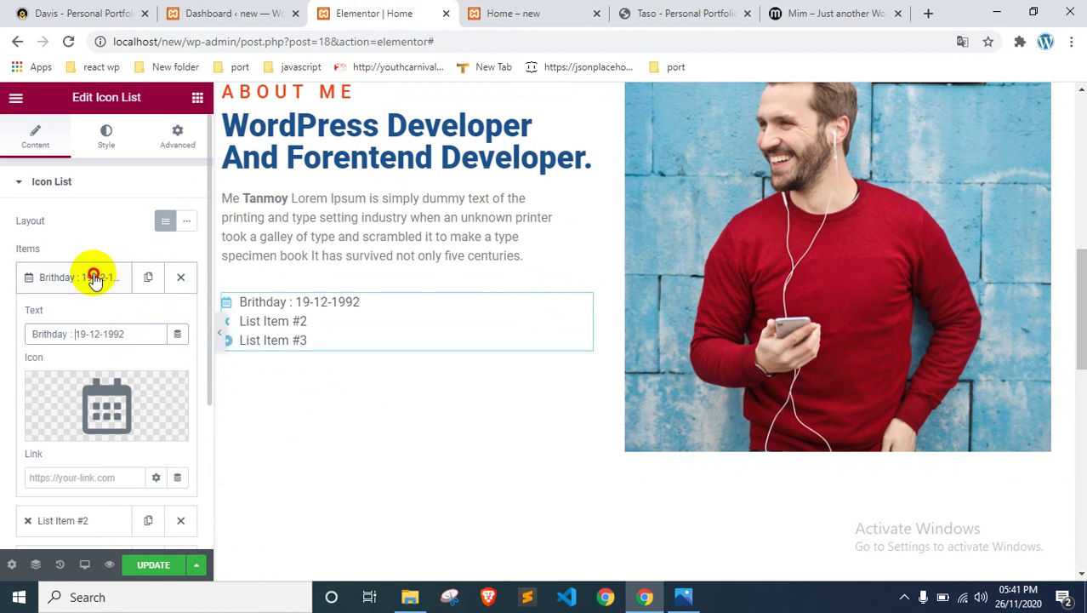
# Step: Replace the second list item's text with the "Call" label, a space and the phone number from the Taso page
pyautogui.click(92, 275)
pyautogui.click(95, 316)
pyautogui.click(94, 379)
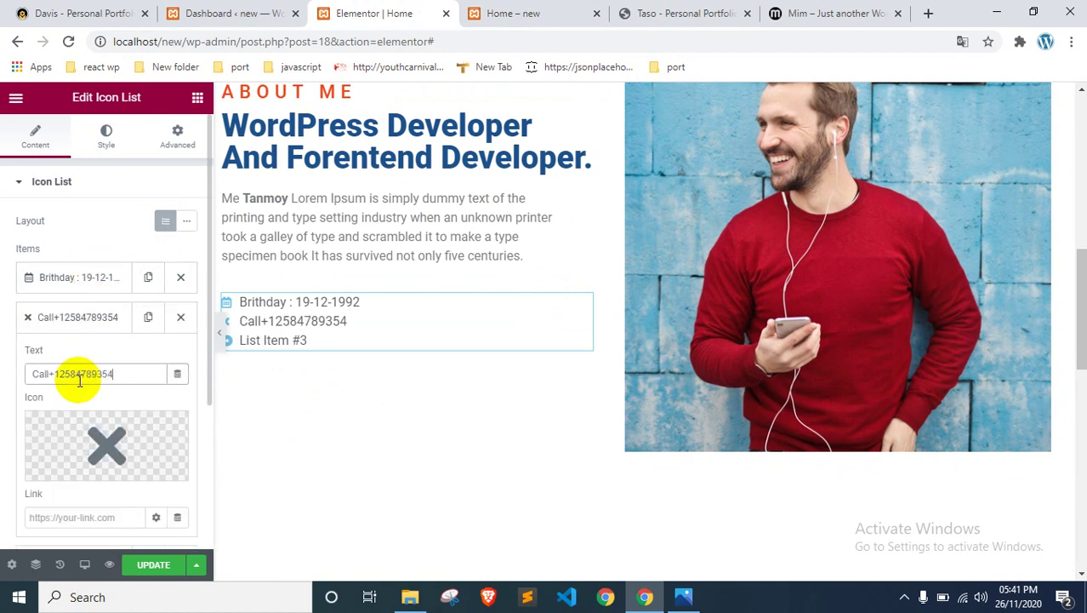
pyautogui.click(57, 375)
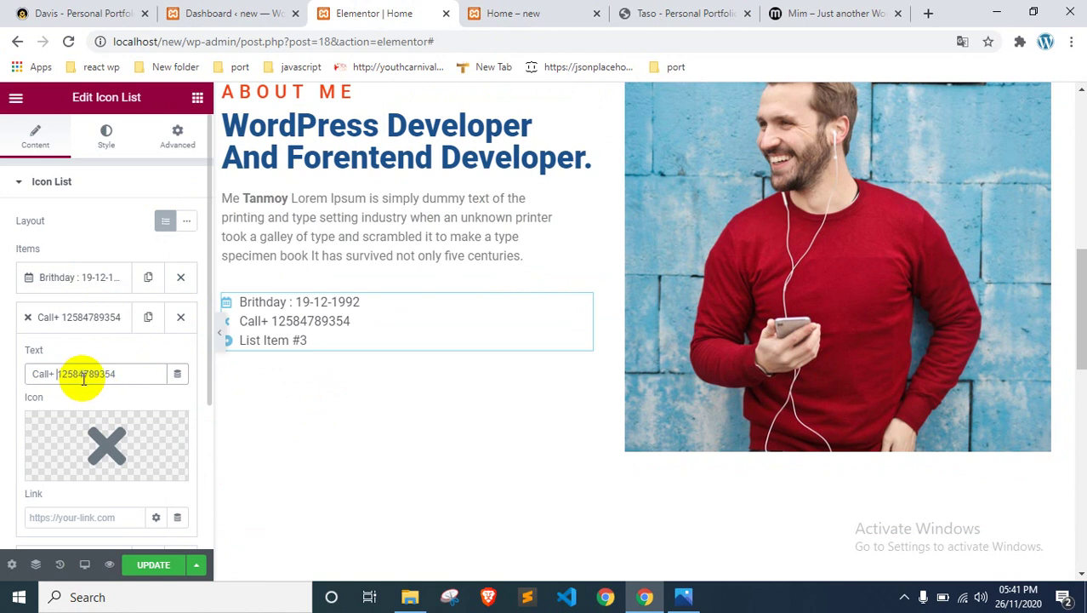
pyautogui.press('BackSpace')
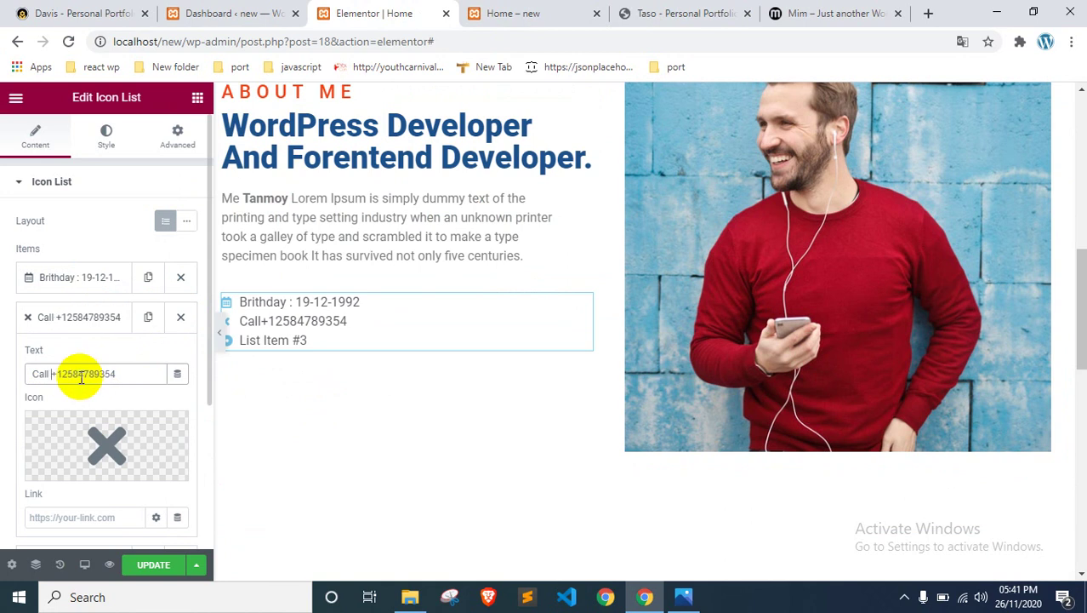
# Step: Filter the icon library by "phone" and set the second list item's icon to the solid phone handset
pyautogui.click(136, 412)
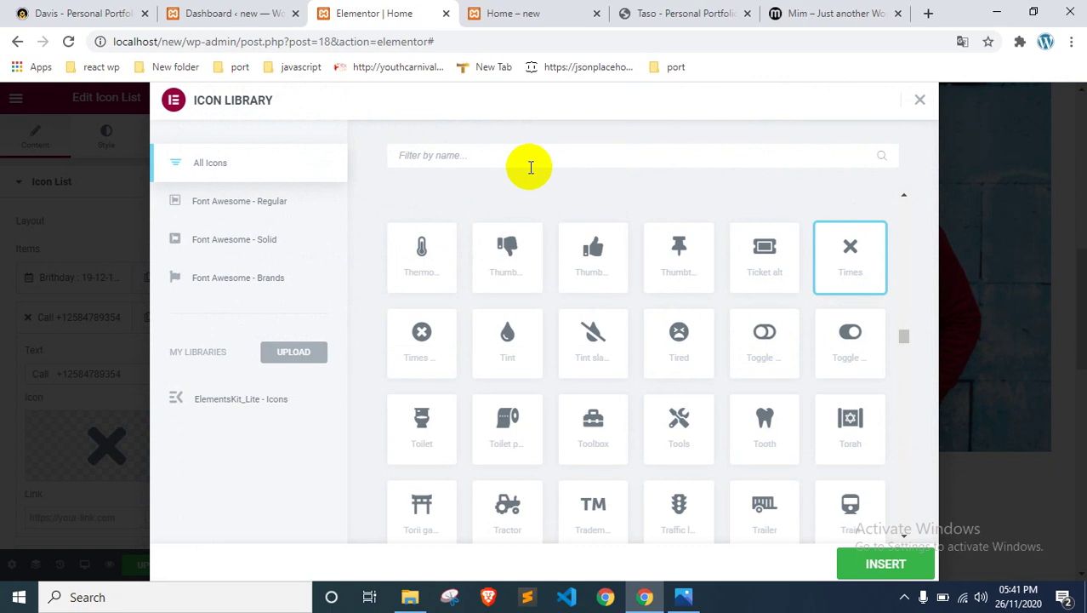
pyautogui.write('phone')
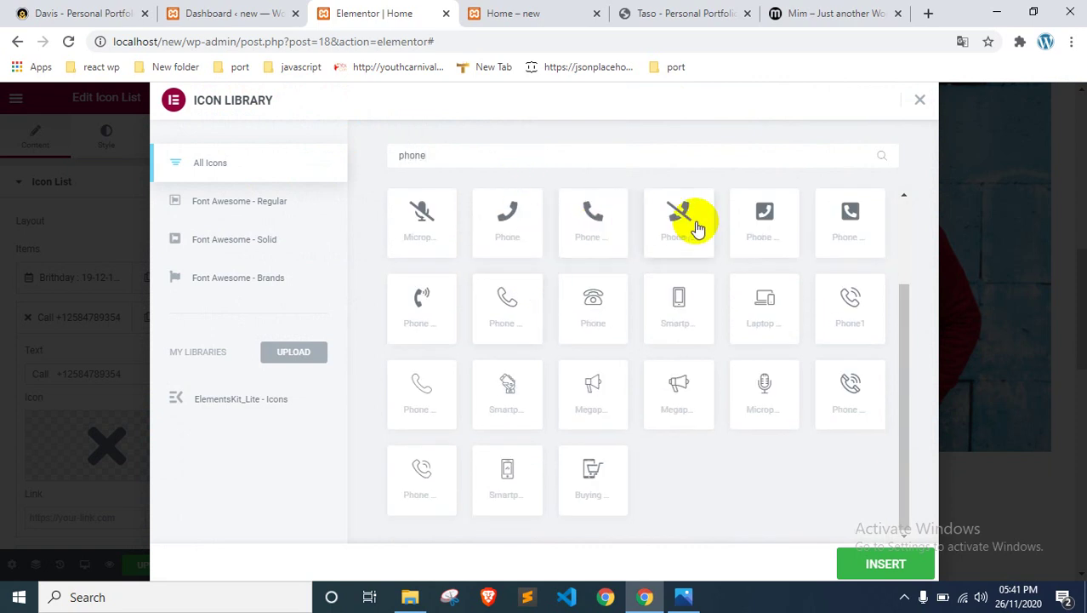
pyautogui.click(587, 223)
pyautogui.click(863, 564)
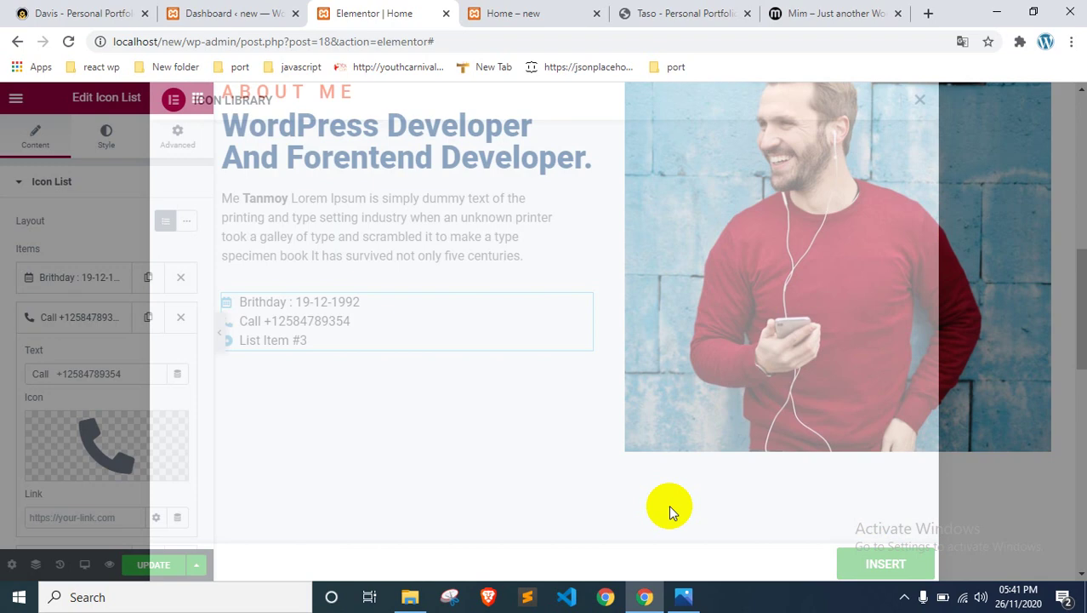
# Step: Copy the Email row from the Taso page and replace the third list item's text with it
pyautogui.click(605, 11)
pyautogui.moveTo(139, 369)
pyautogui.mouseDown()
pyautogui.moveTo(350, 361)
pyautogui.moveTo(139, 376)
pyautogui.moveTo(355, 372)
pyautogui.moveTo(135, 372)
pyautogui.mouseUp()
pyautogui.tripleClick(324, 370)
pyautogui.click(329, 374)
pyautogui.click(158, 369)
pyautogui.click(374, 12)
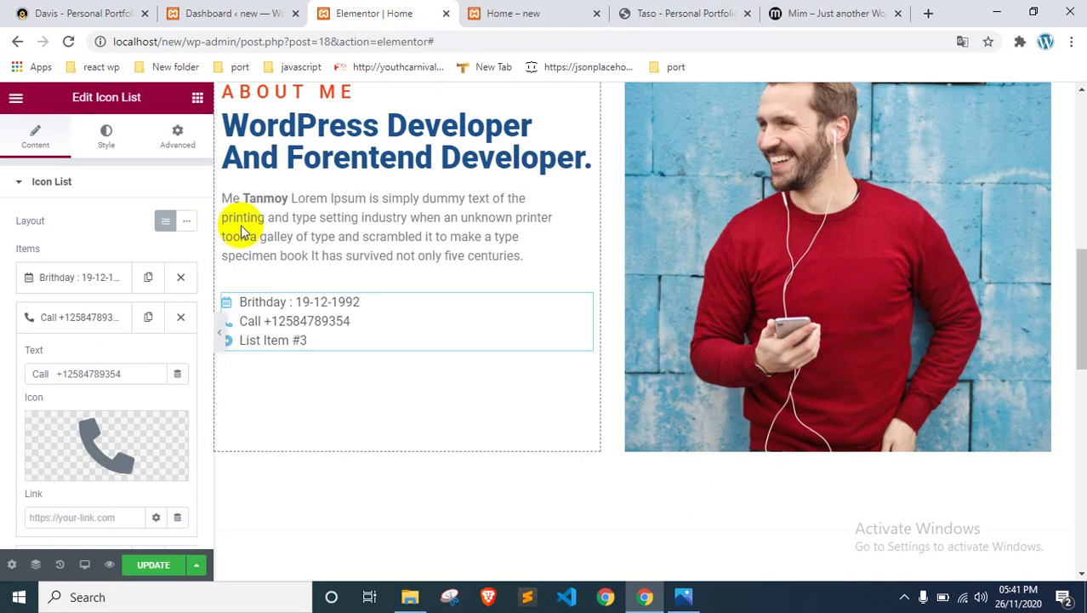
pyautogui.click(96, 316)
pyautogui.click(85, 357)
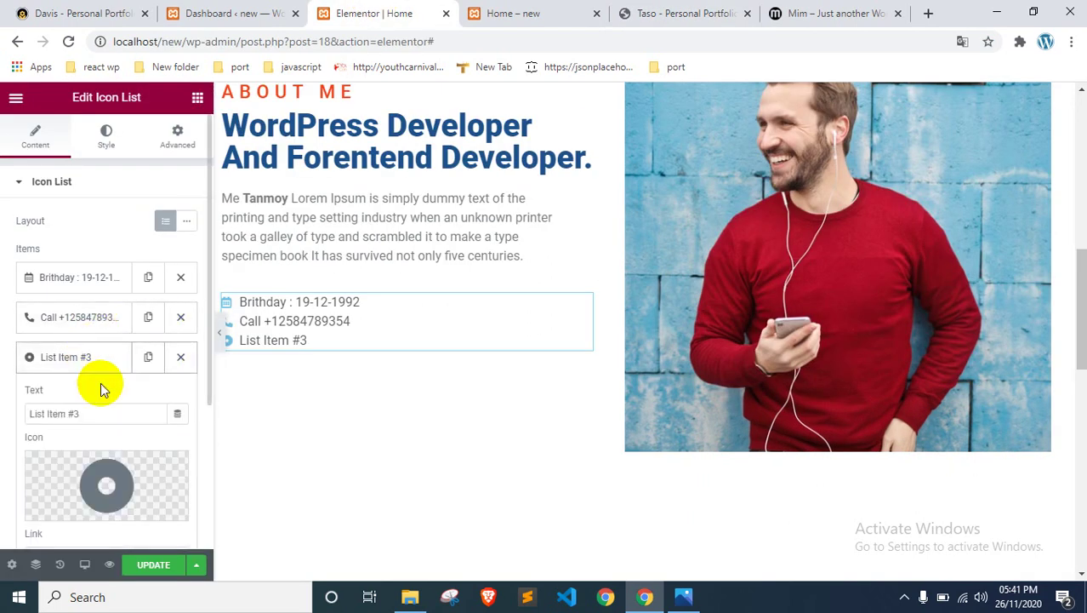
pyautogui.doubleClick(91, 413)
pyautogui.hotkey('ctrl', 'v')
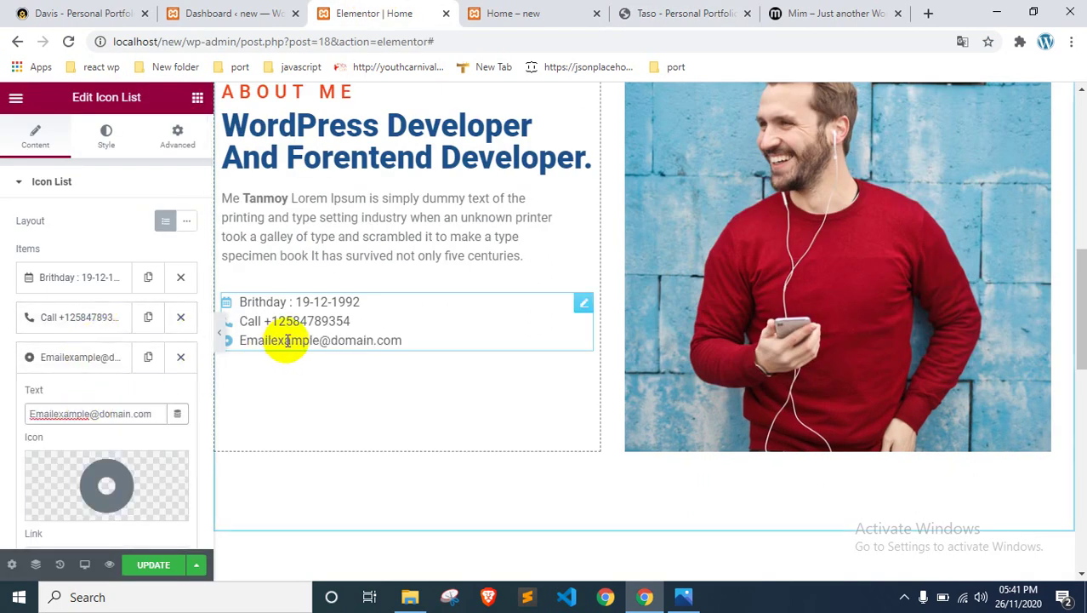
# Step: Filter the icon library by "email" and set the third list item's icon to the Email1 open envelope
pyautogui.click(108, 464)
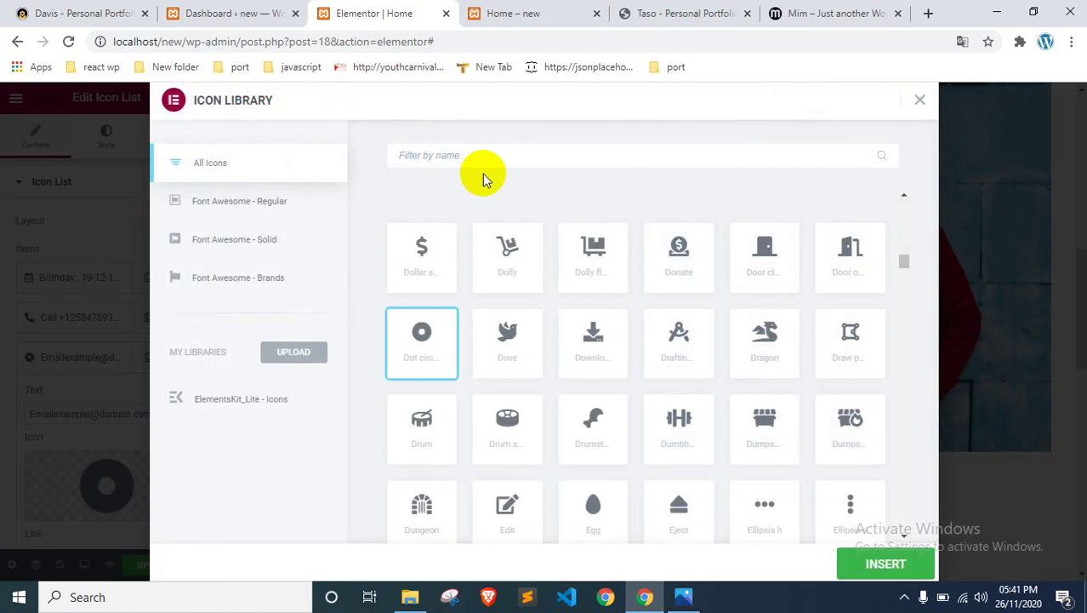
pyautogui.write('email')
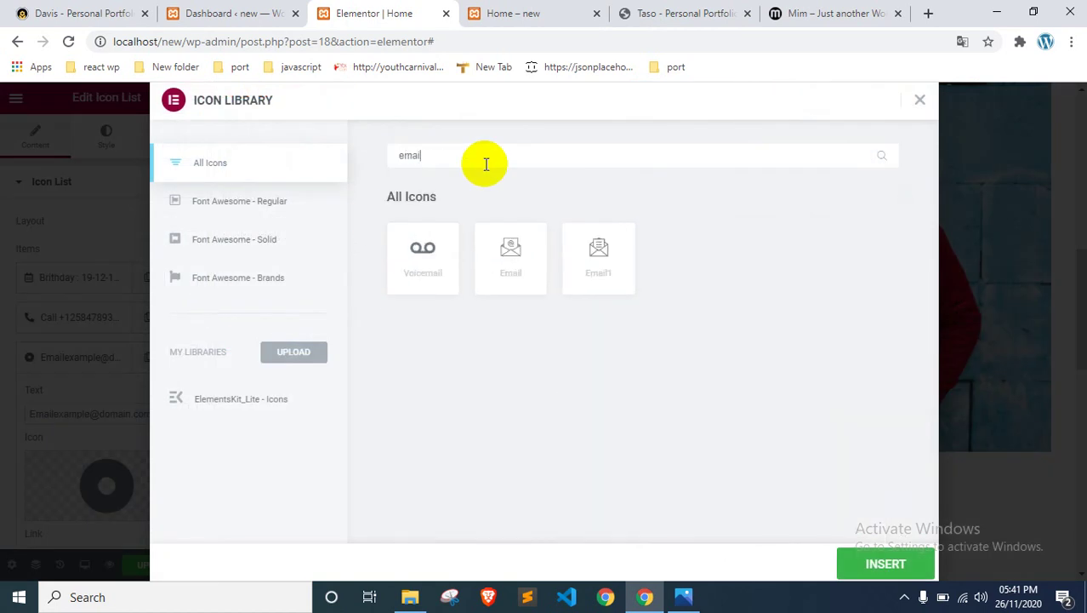
pyautogui.click(595, 255)
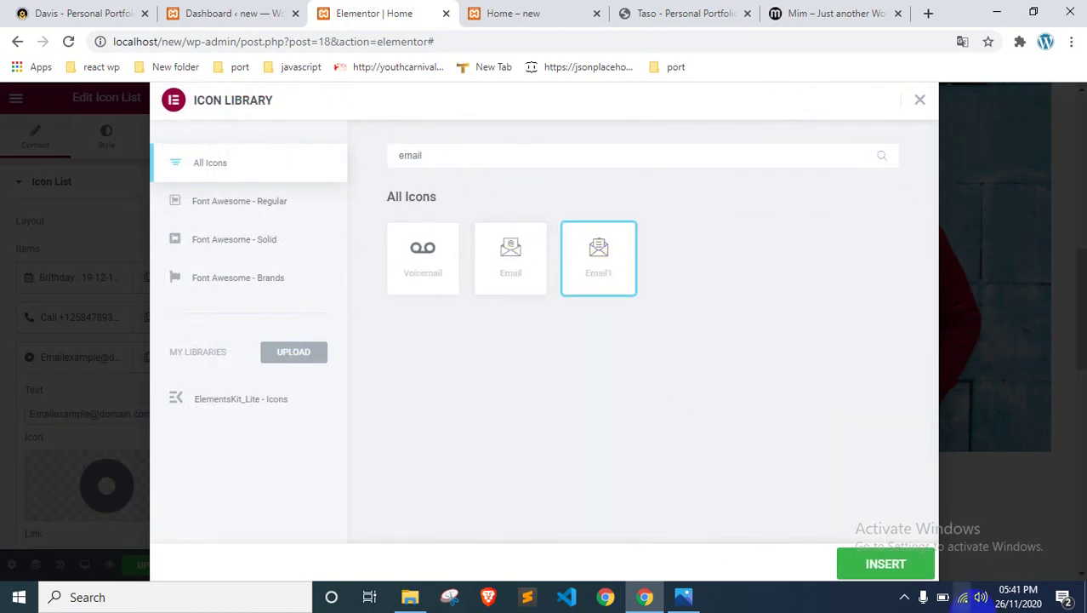
pyautogui.click(884, 564)
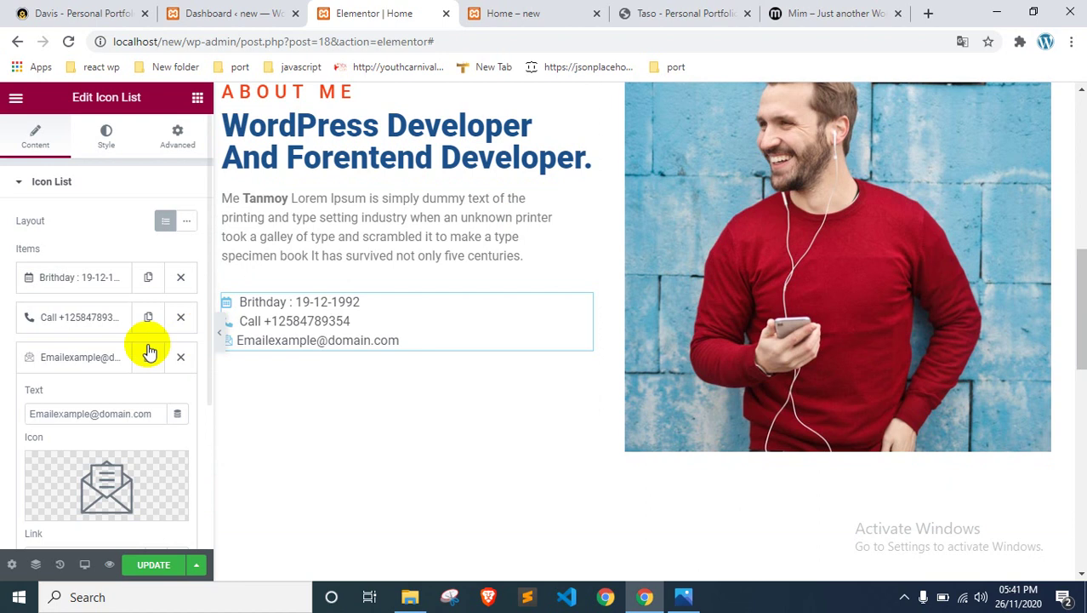
pyautogui.click(58, 366)
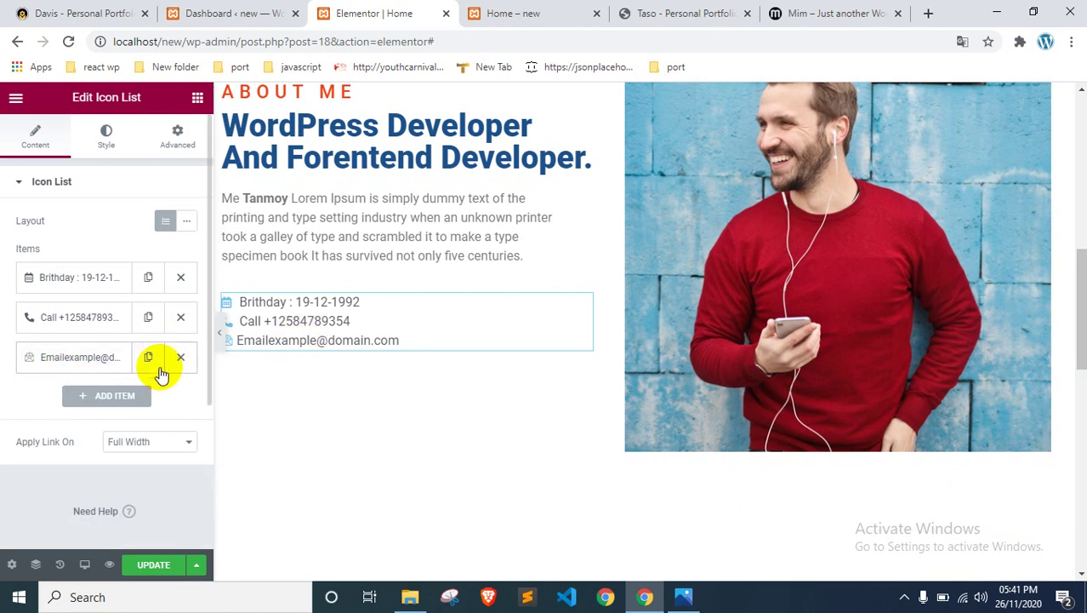
# Step: Copy the Website row from the personal details list on the Taso page and return to the Elementor editor
pyautogui.click(553, 10)
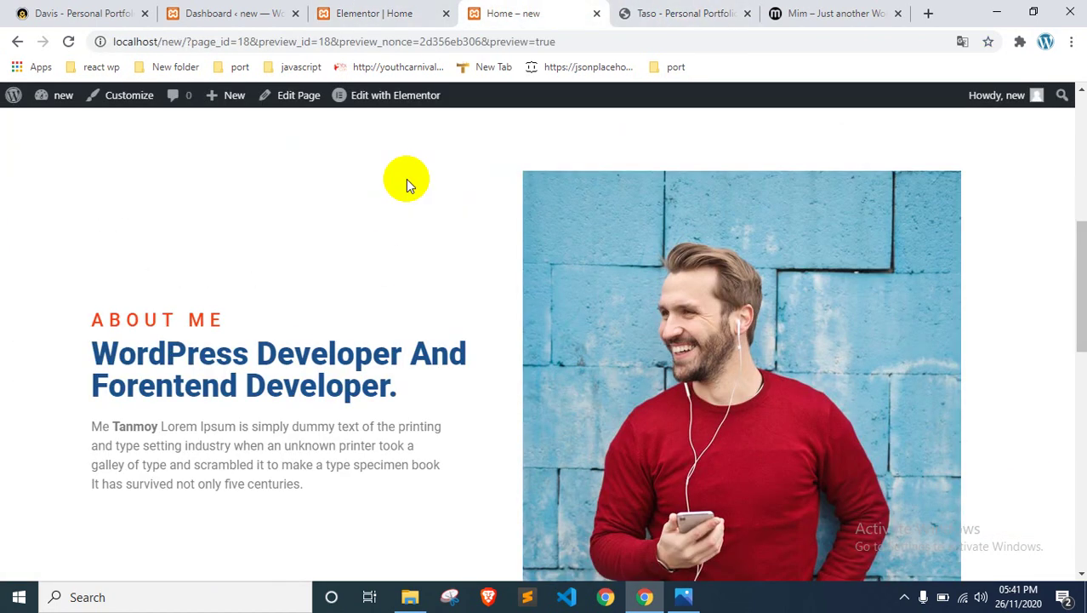
pyautogui.click(644, 10)
pyautogui.moveTo(127, 417); pyautogui.dragTo(303, 411)
pyautogui.click(304, 411)
pyautogui.tripleClick(317, 417)
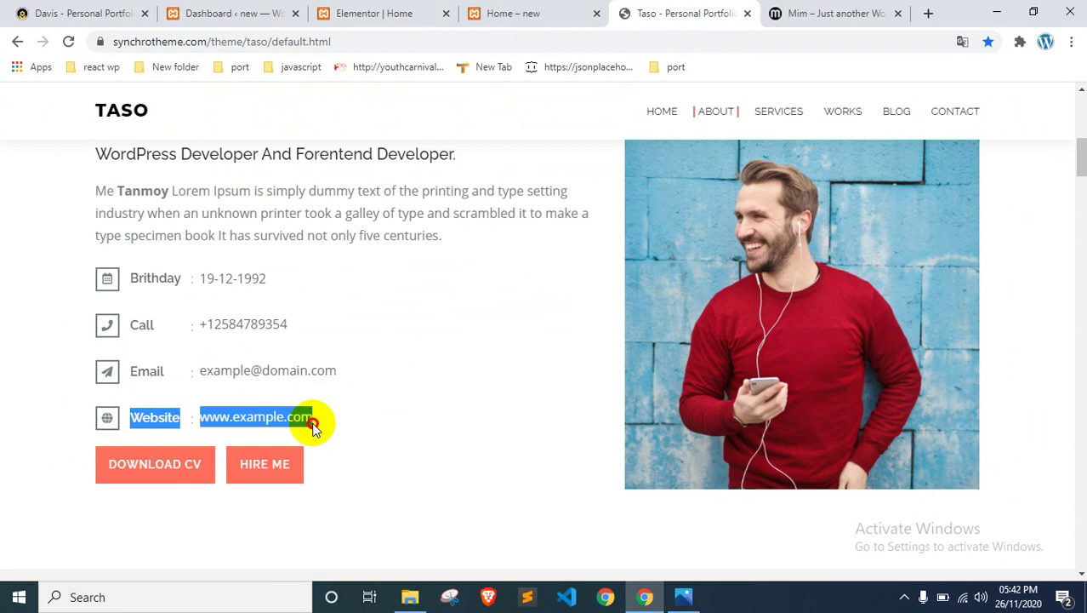
pyautogui.click(324, 13)
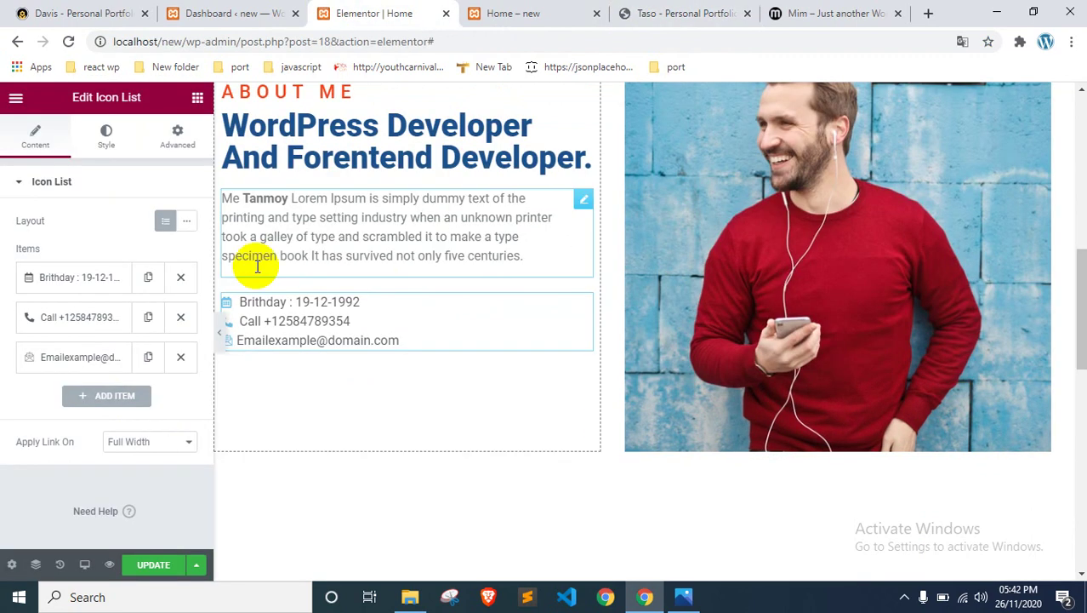
pyautogui.click(117, 395)
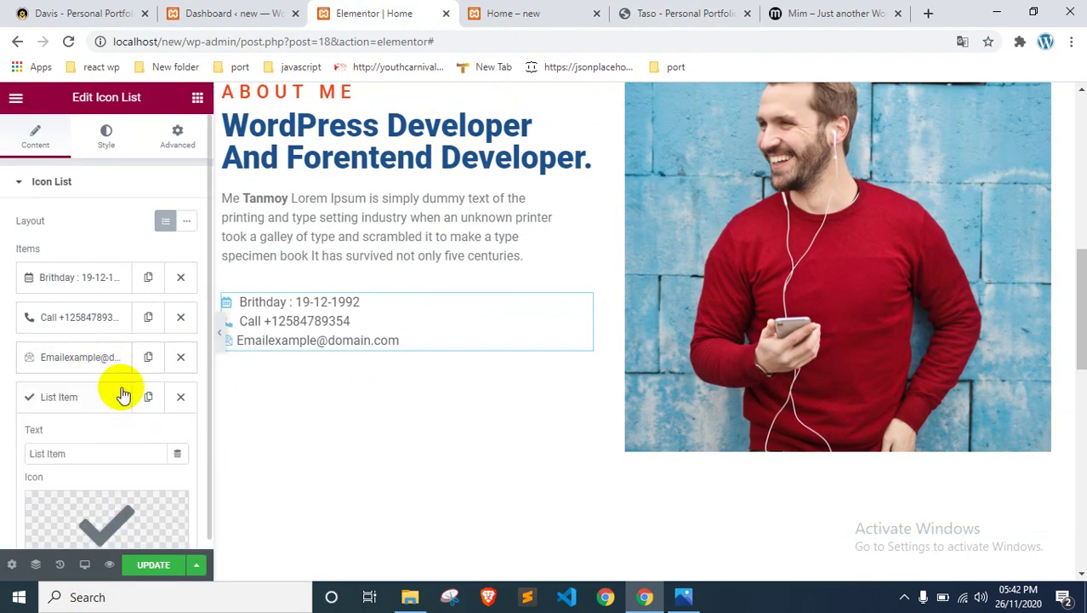
pyautogui.click(82, 452)
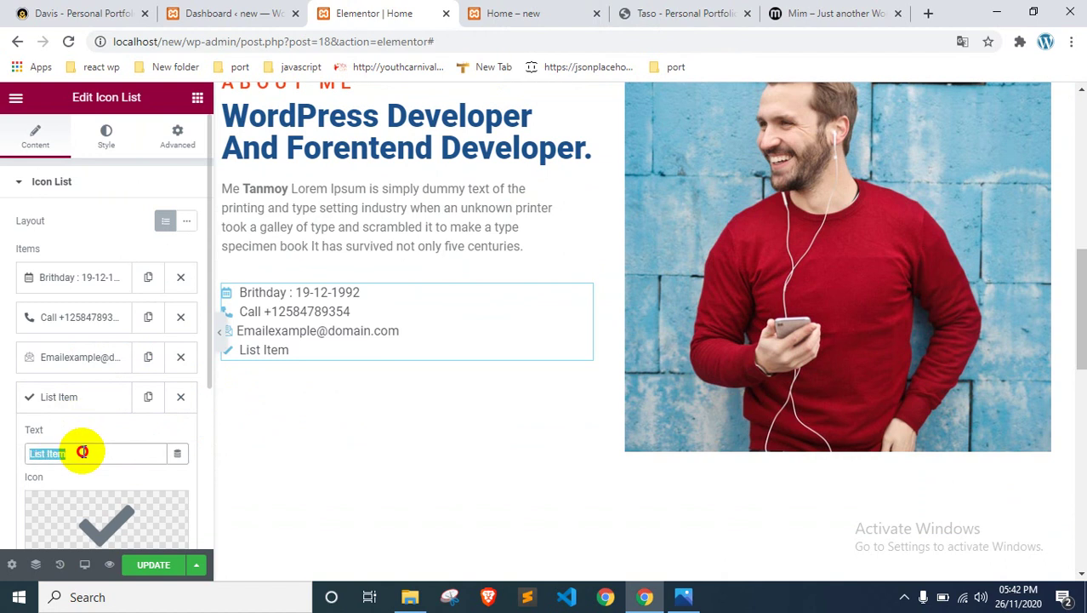
pyautogui.write('Websitewww.example.com')
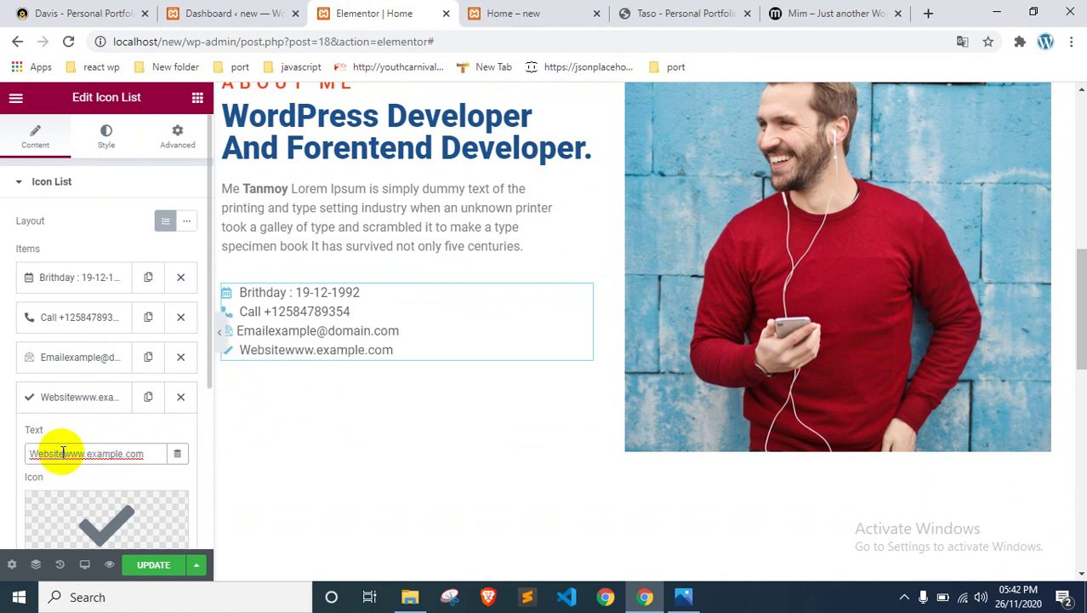
pyautogui.write(':')
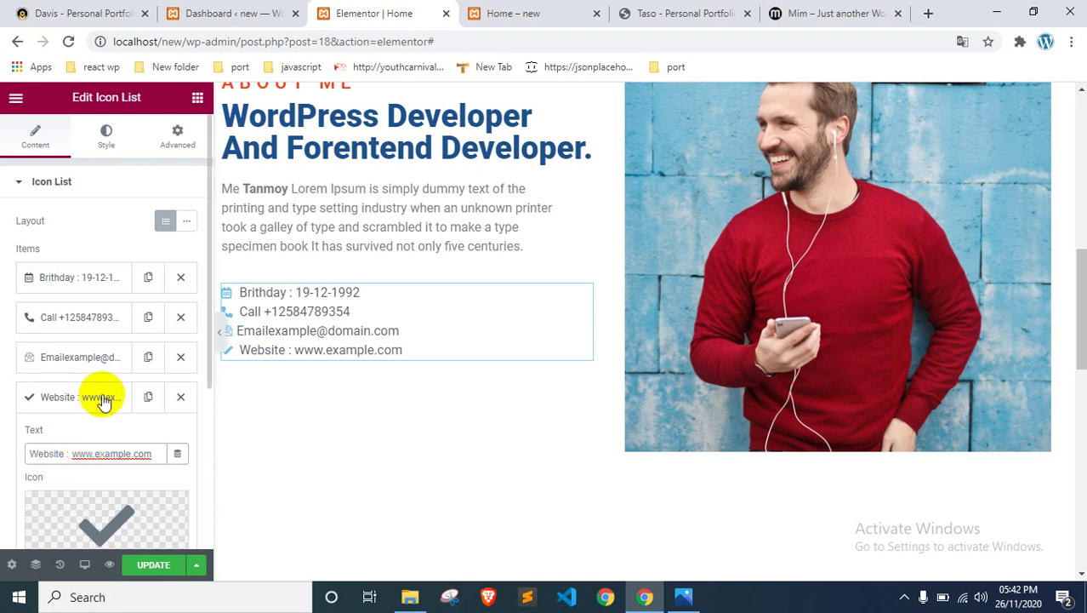
# Step: Separate the "Email" label from the e-mail address in the third list item with a spaced colon
pyautogui.click(53, 362)
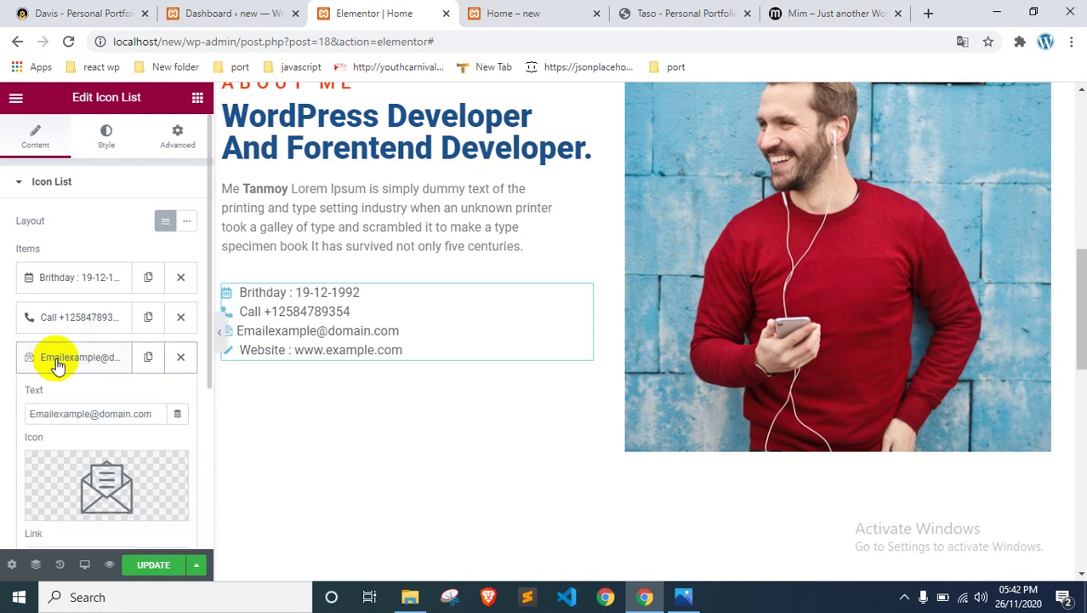
pyautogui.click(60, 416)
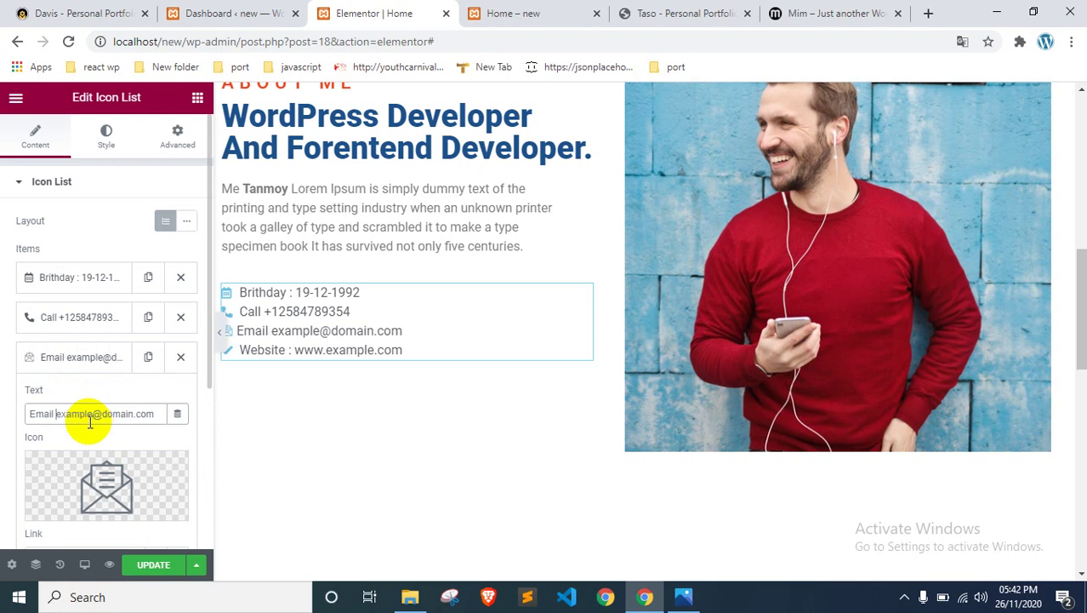
pyautogui.write(':')
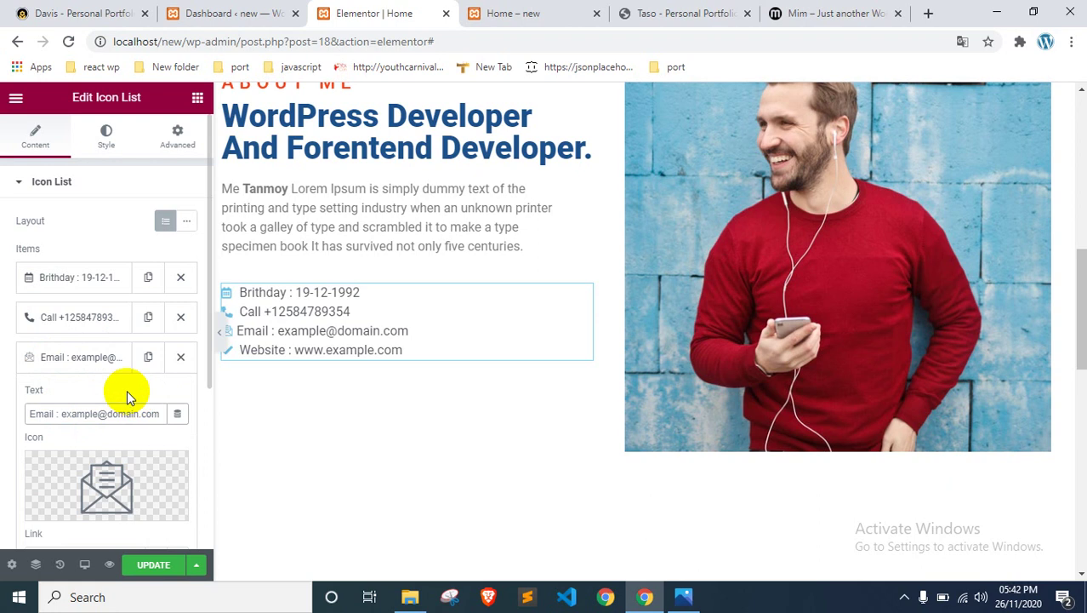
pyautogui.click(85, 357)
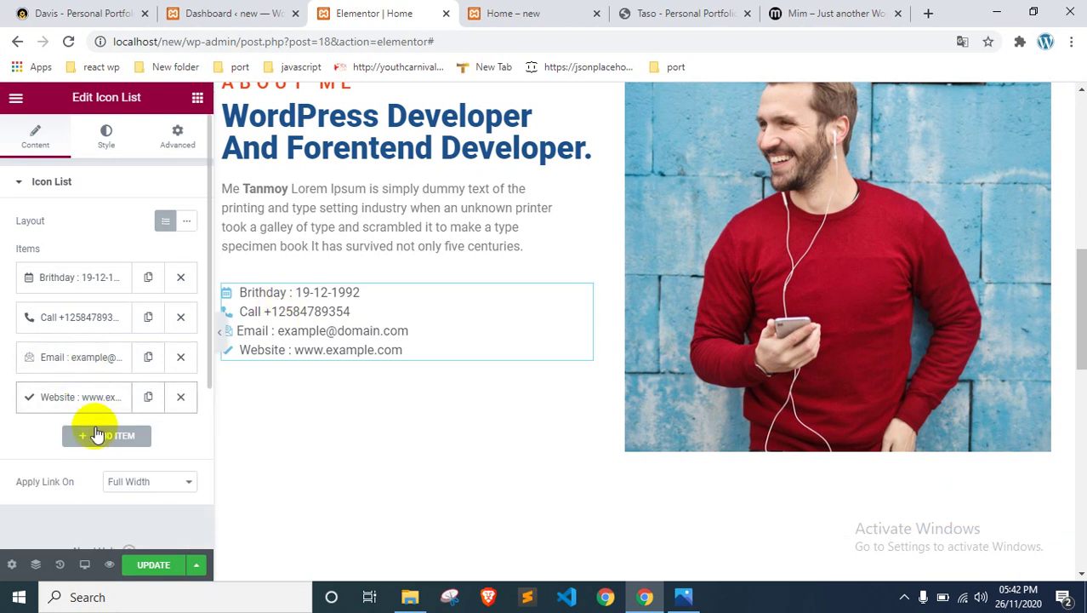
# Step: Search the icon library for a website icon for the fourth list item, using "web" and "we" as filters
pyautogui.click(96, 396)
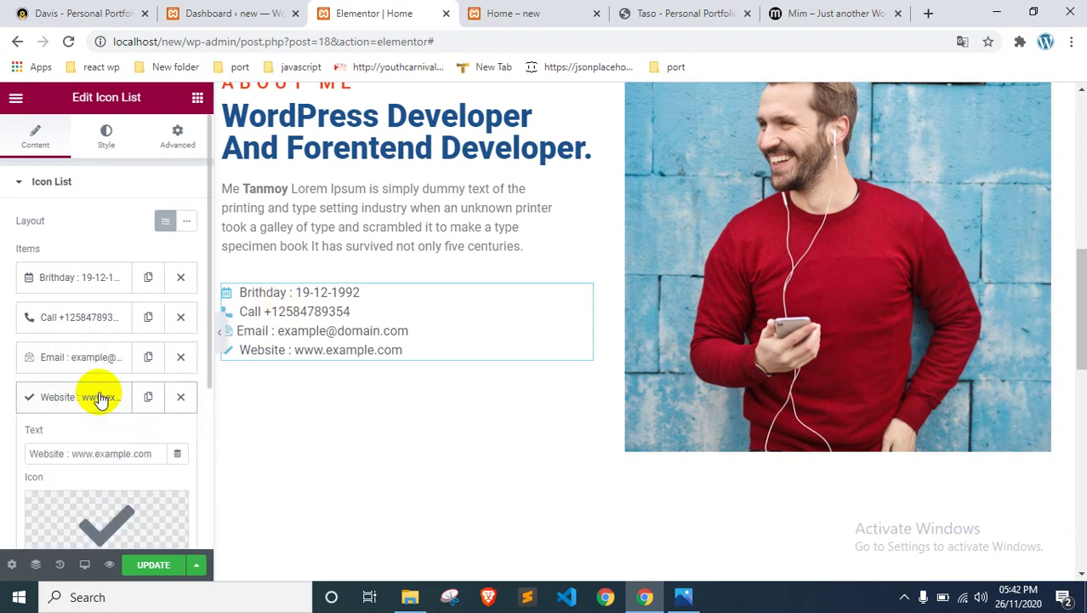
pyautogui.scroll(-2, 97, 396)
pyautogui.click(115, 349)
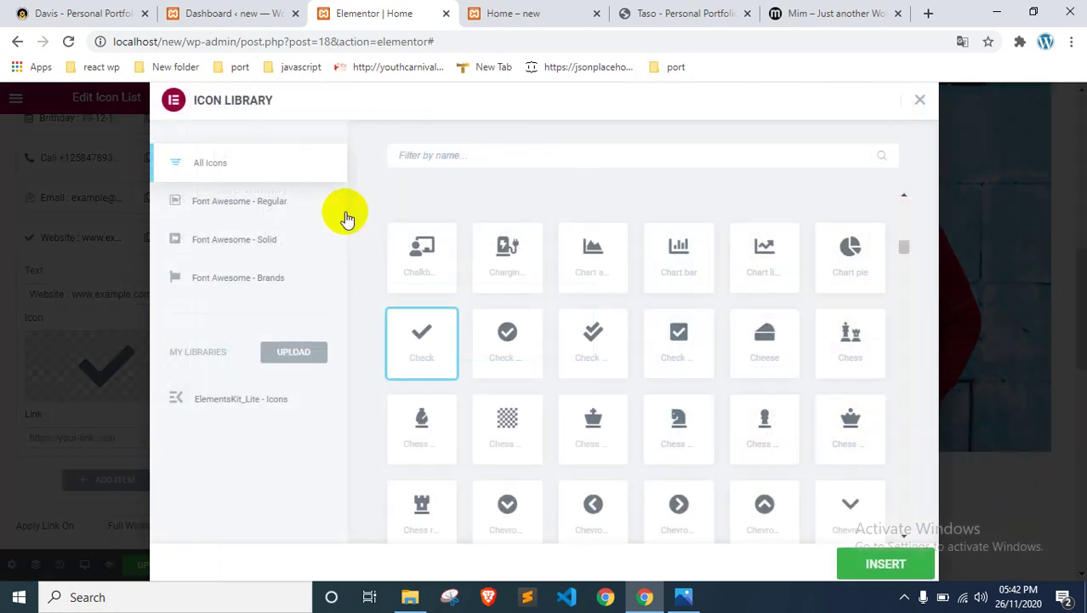
pyautogui.write('web')
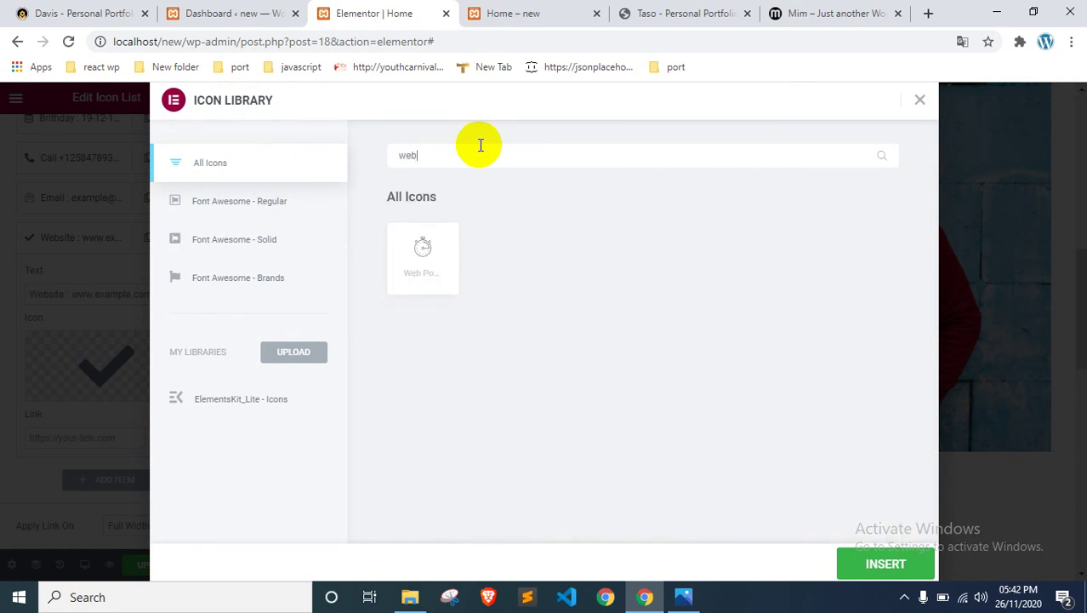
pyautogui.press('BackSpace')
pyautogui.press('BackSpace')
pyautogui.press('BackSpace')
pyautogui.write('we')
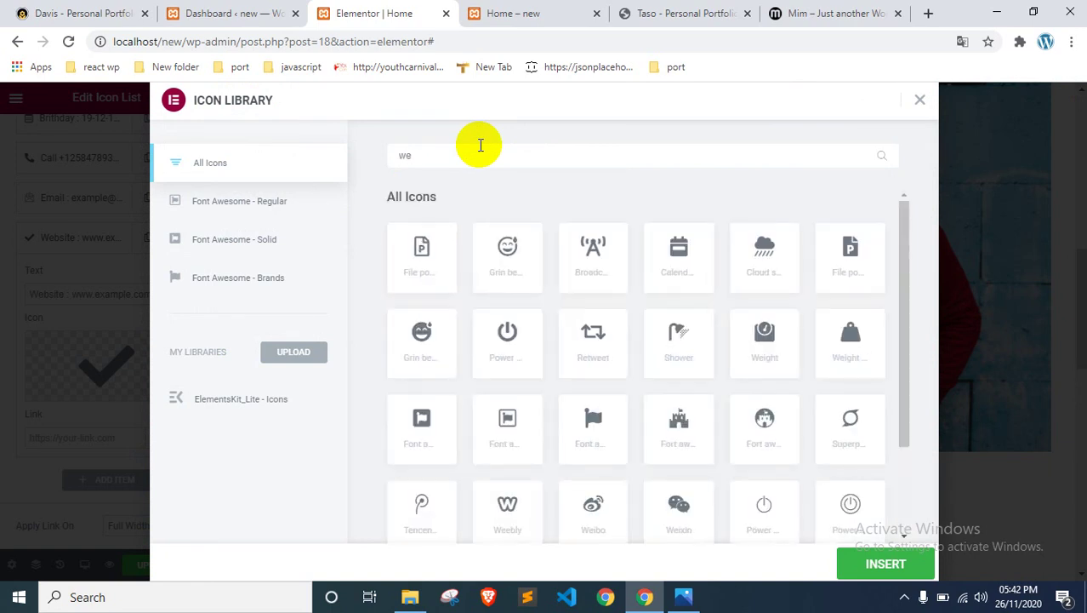
# Step: Search the icon library for a website icon using "circle", "cww" and "w" as filters, and clear the filter
pyautogui.press('BackSpace')
pyautogui.press('BackSpace')
pyautogui.write('circ')
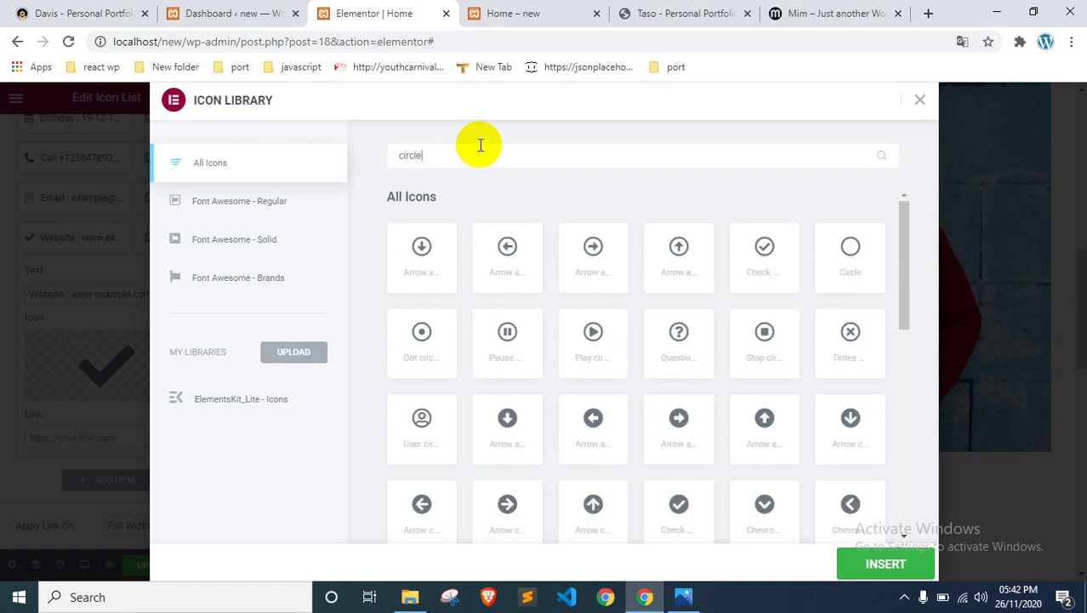
pyautogui.write('l')
pyautogui.press('BackSpace')
pyautogui.press('BackSpace')
pyautogui.press('BackSpace')
pyautogui.press('BackSpace')
pyautogui.write('ww')
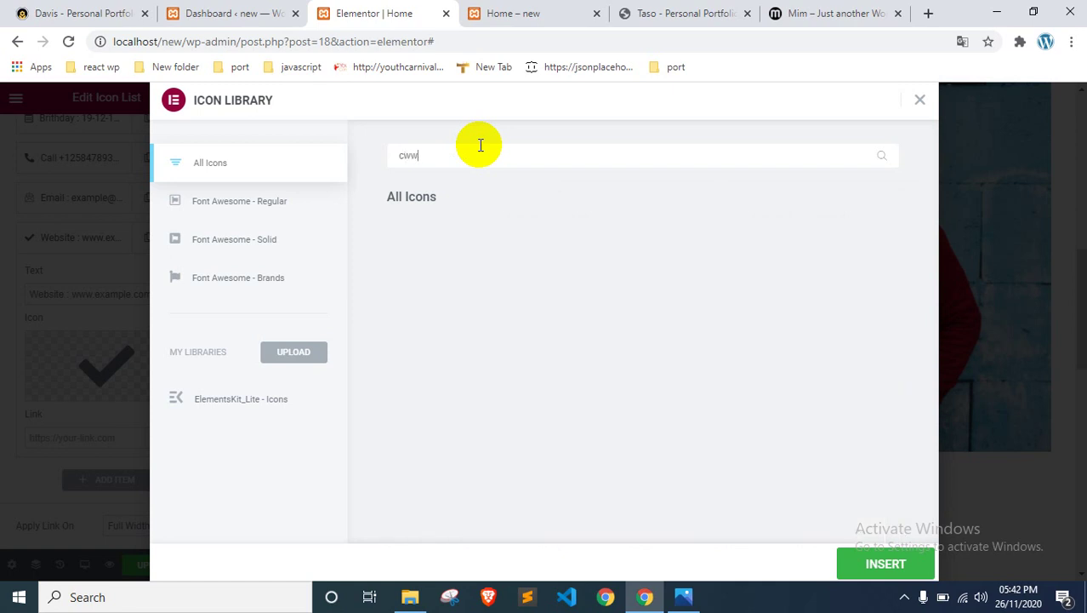
pyautogui.press('BackSpace')
pyautogui.press('BackSpace')
pyautogui.press('BackSpace')
pyautogui.write('wnd')
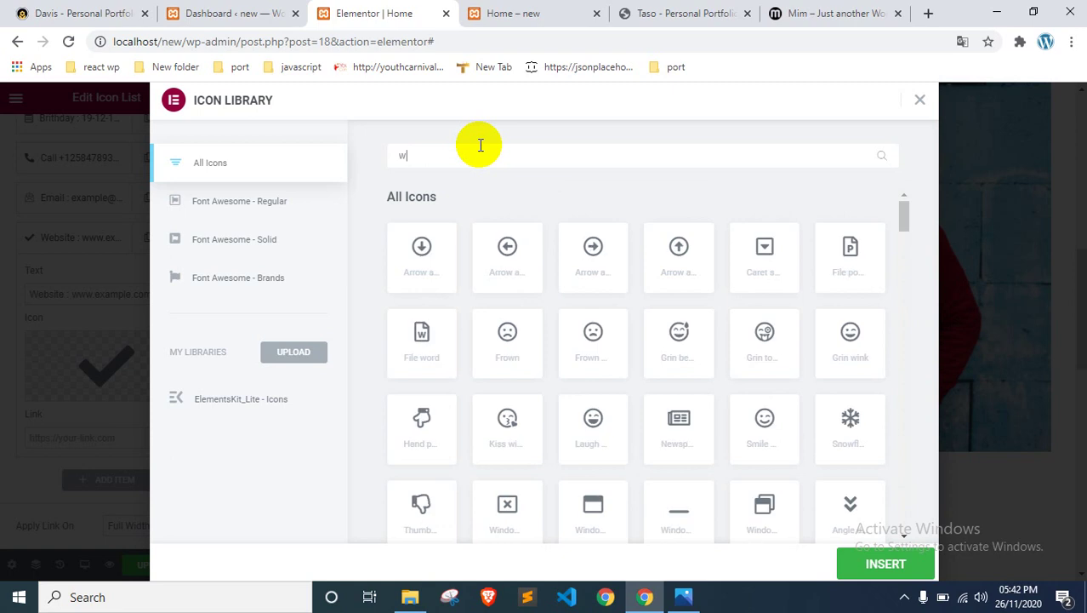
pyautogui.press('BackSpace')
pyautogui.press('BackSpace')
pyautogui.press('BackSpace')
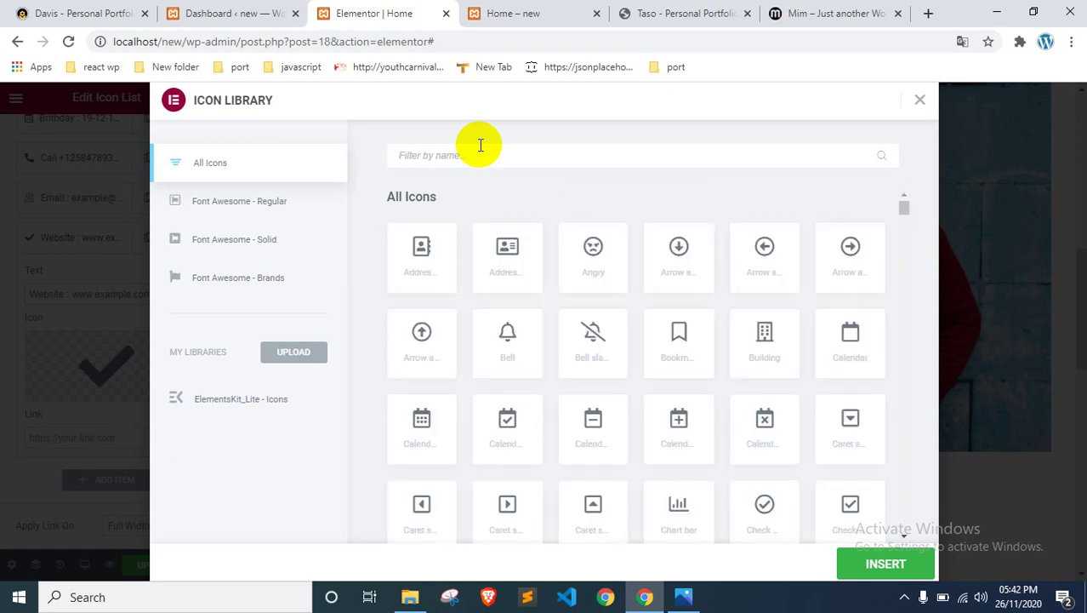
# Step: Find the circled menu icon in the icon library with the filter "circ" and insert it for the Website list item
pyautogui.scroll(-5, 675, 384)
pyautogui.scroll(-12, 672, 389)
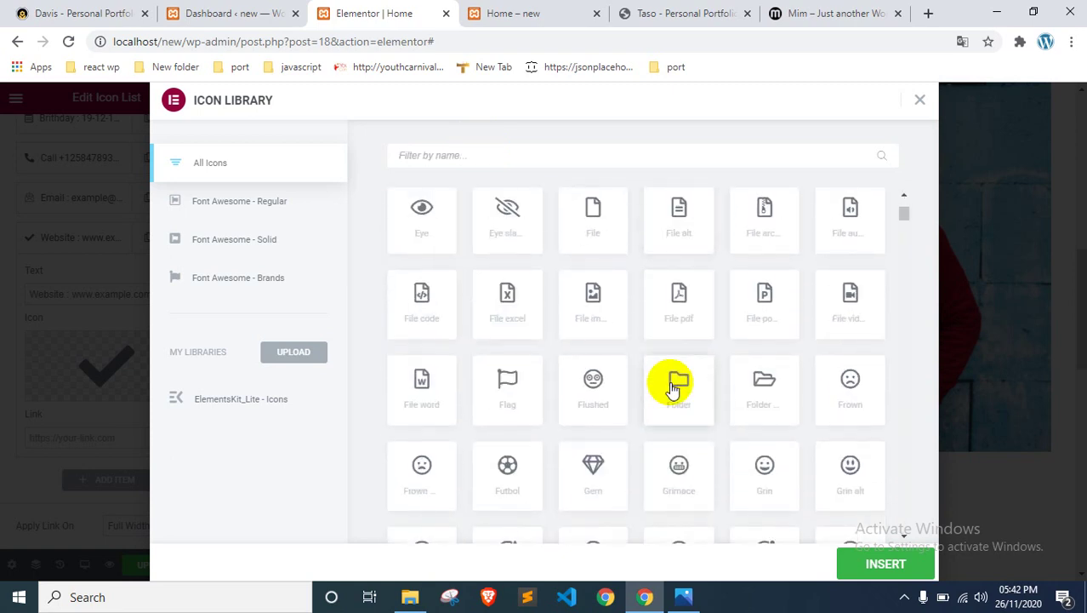
pyautogui.scroll(15, 672, 389)
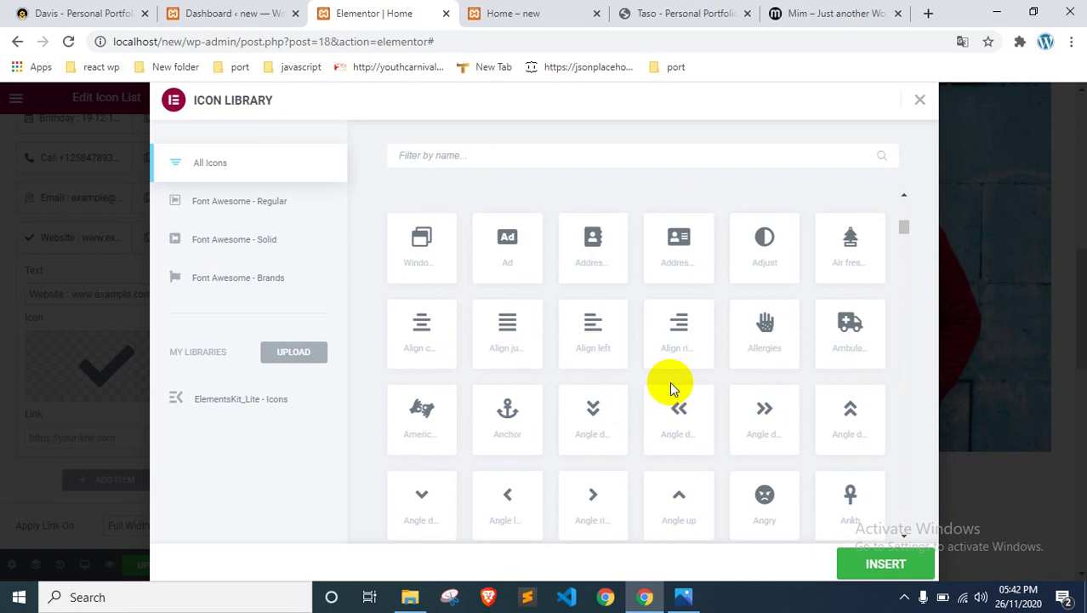
pyautogui.scroll(-4, 672, 384)
pyautogui.scroll(-10, 672, 388)
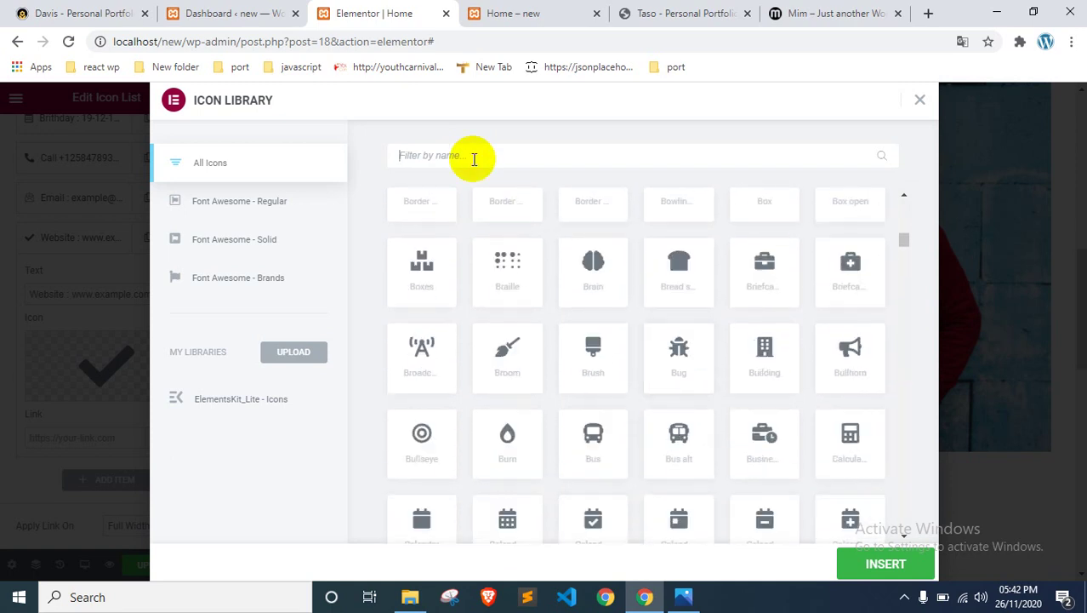
pyautogui.click(474, 159)
pyautogui.write('circl')
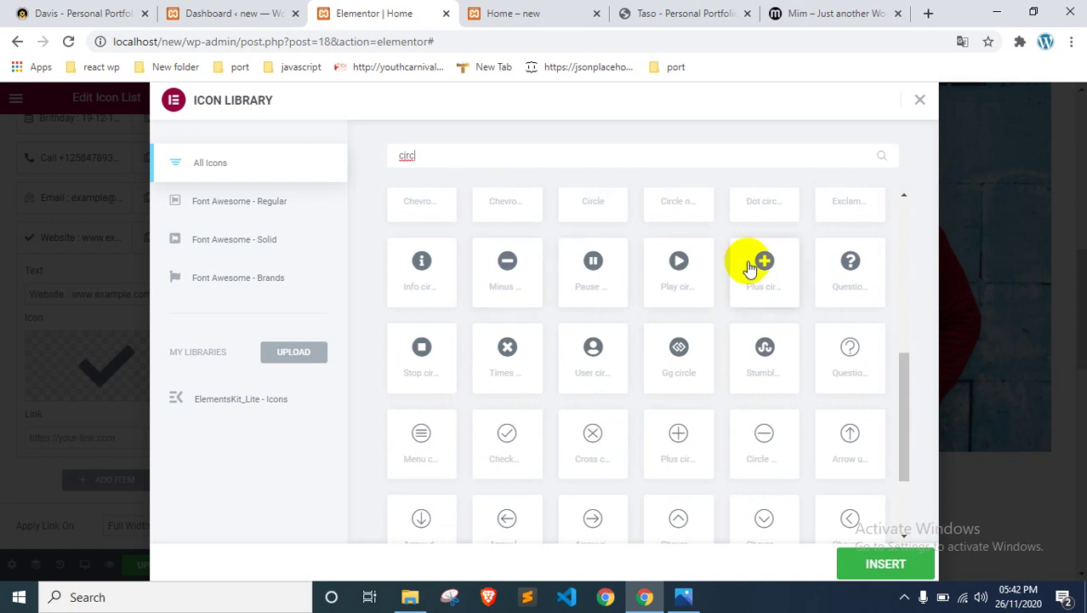
pyautogui.press('BackSpace')
pyautogui.scroll(-2, 755, 266)
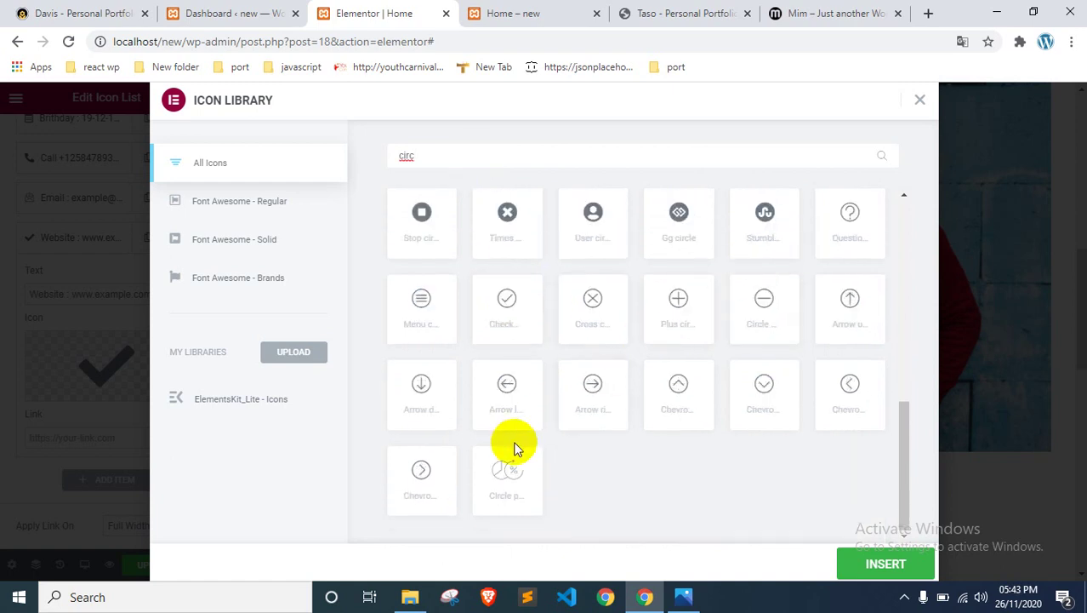
pyautogui.click(421, 323)
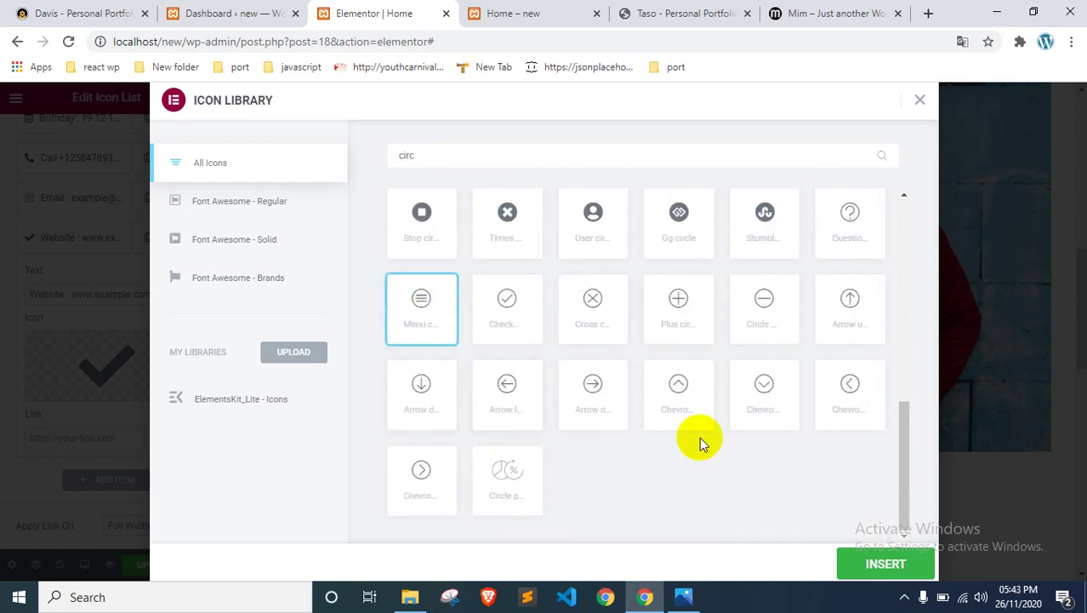
pyautogui.click(868, 560)
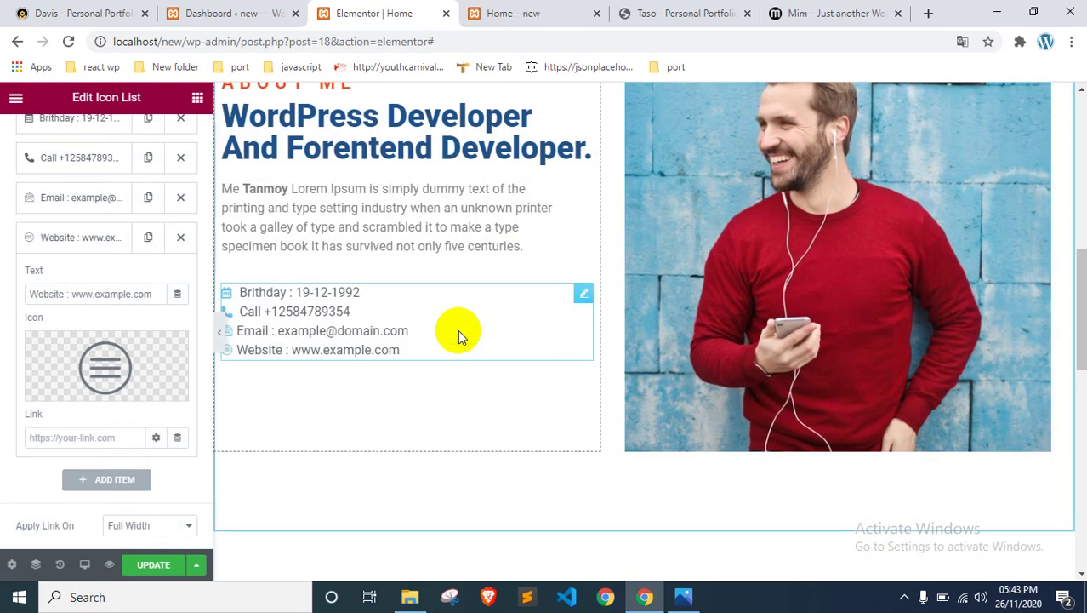
# Step: Update the page and check the four-item icon list in the About Me section of the page preview
pyautogui.click(164, 564)
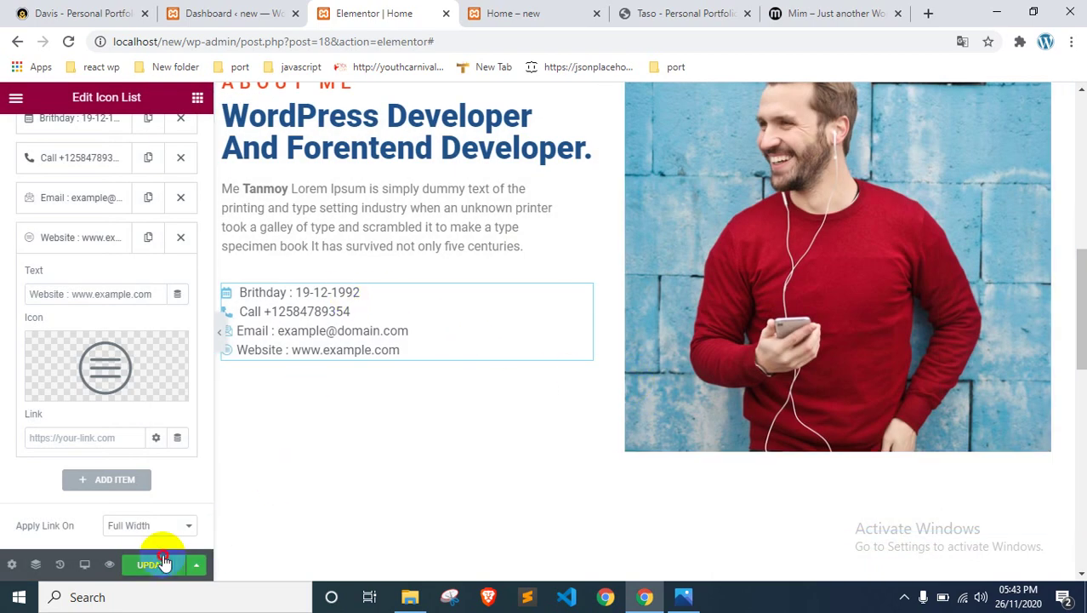
pyautogui.click(541, 10)
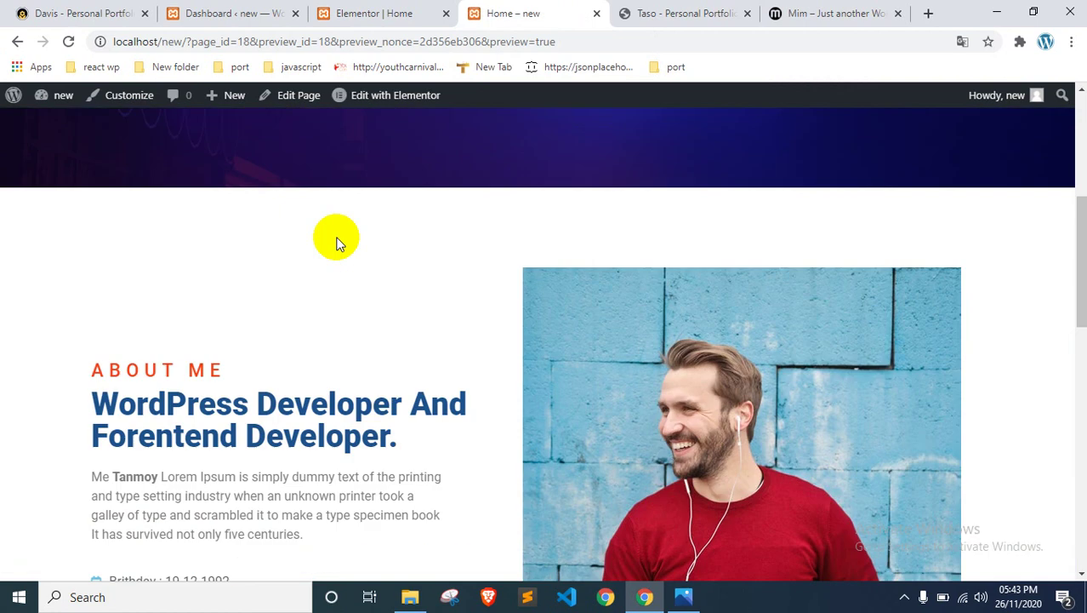
pyautogui.scroll(-2, 335, 236)
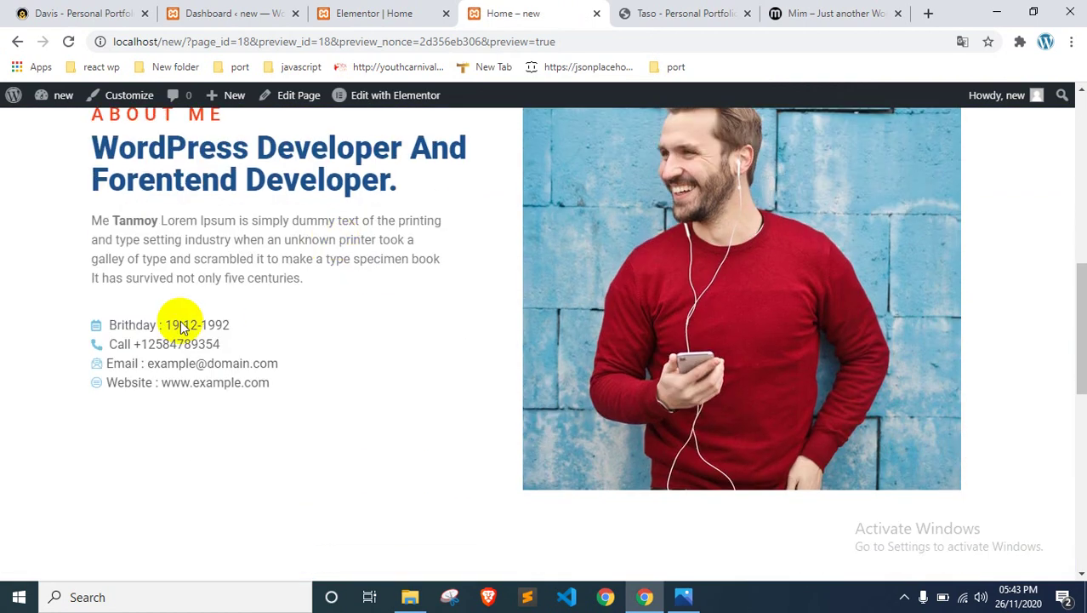
pyautogui.moveTo(108, 325); pyautogui.dragTo(298, 325)
pyautogui.click(163, 346)
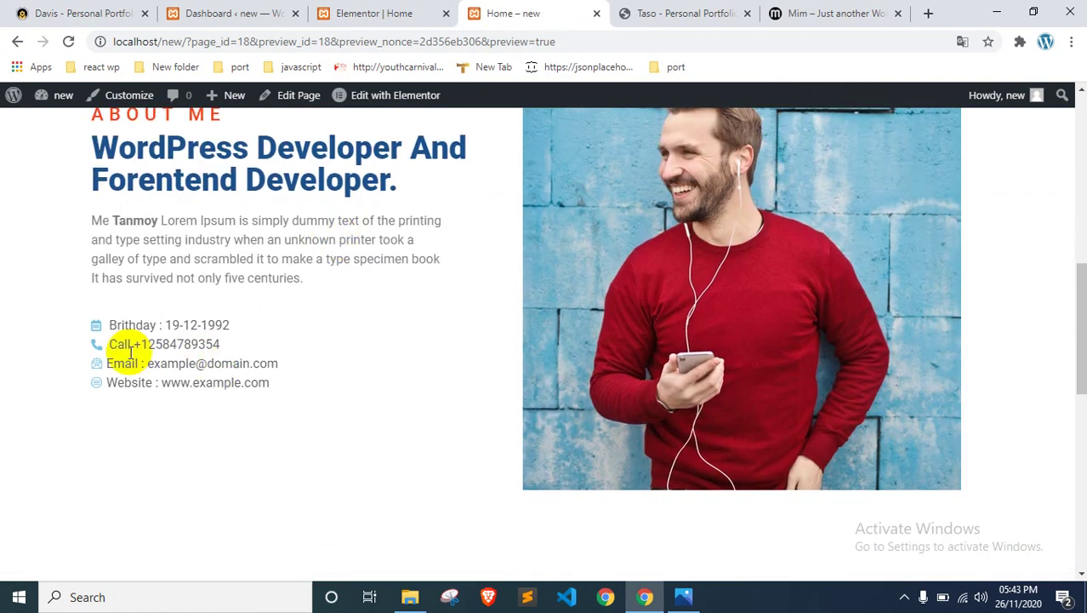
# Step: Return to the Elementor editor and set the space between the icon list's items to 17
pyautogui.click(398, 10)
pyautogui.click(274, 292)
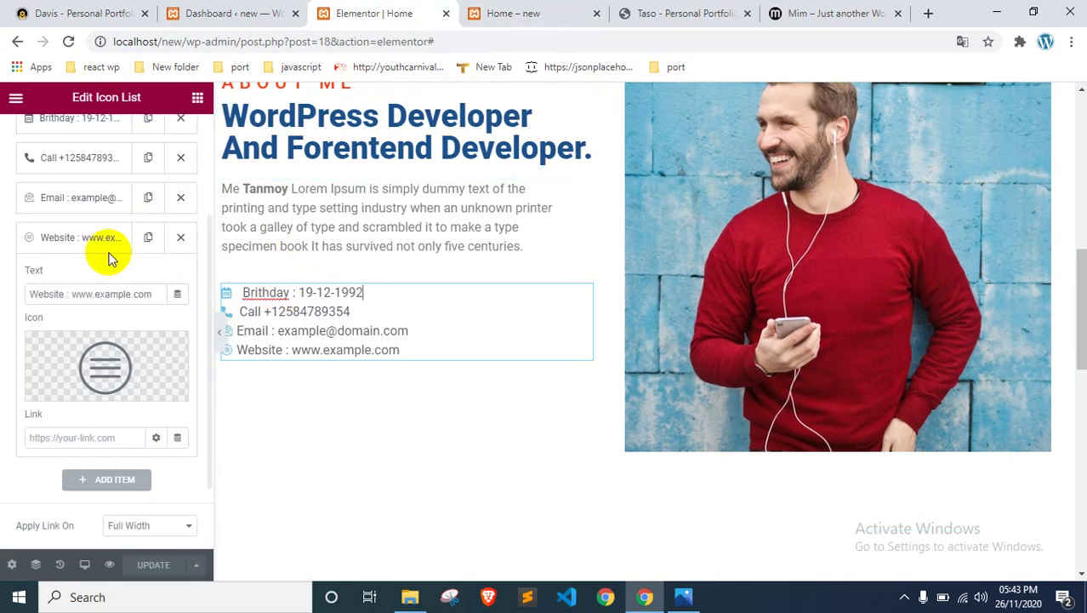
pyautogui.click(94, 238)
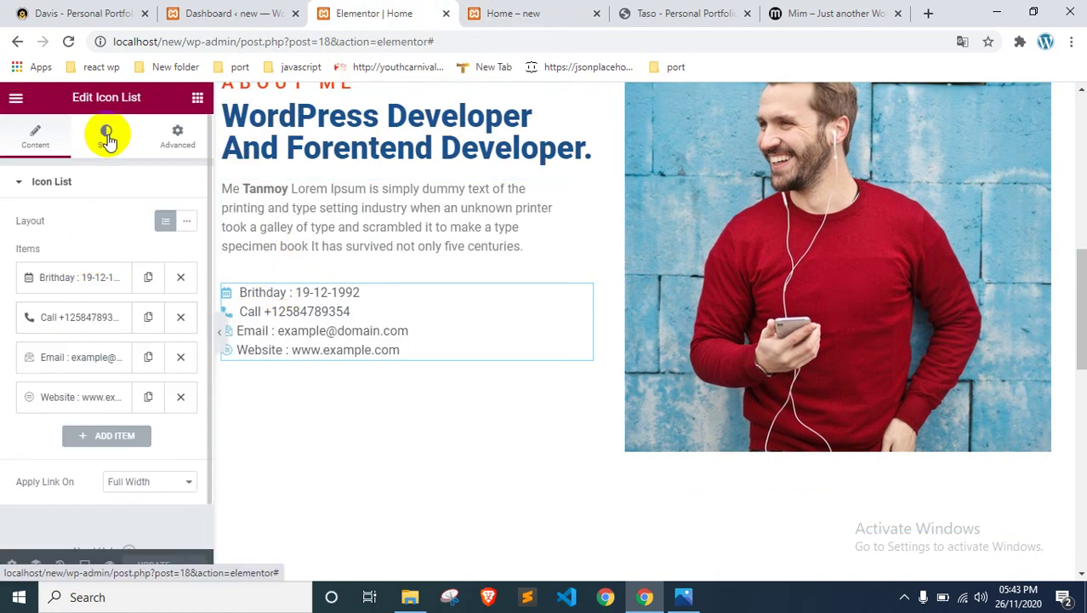
pyautogui.click(106, 133)
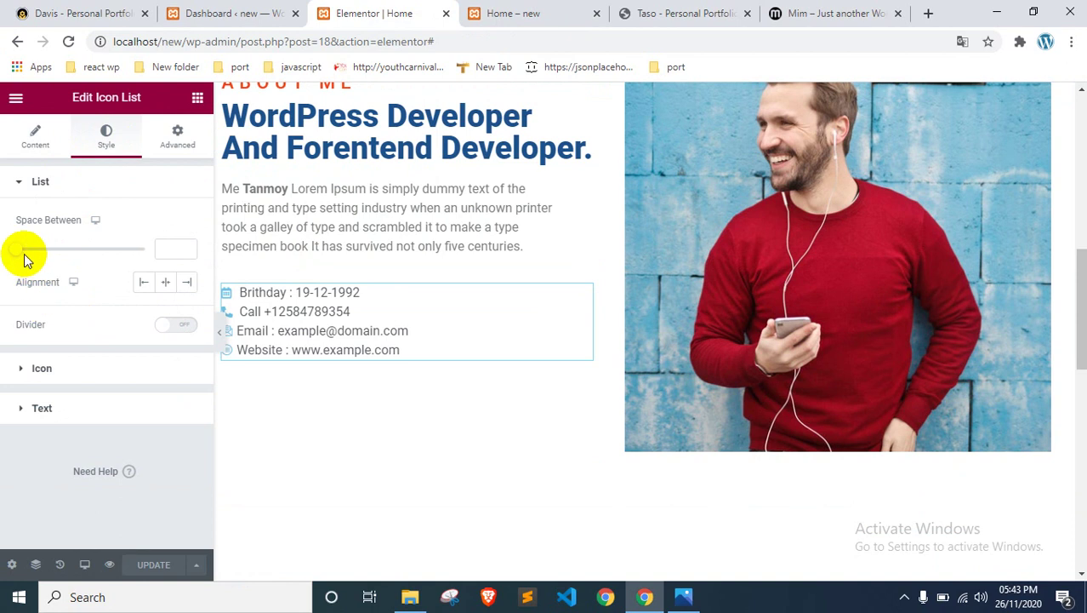
pyautogui.moveTo(21, 254); pyautogui.dragTo(58, 250)
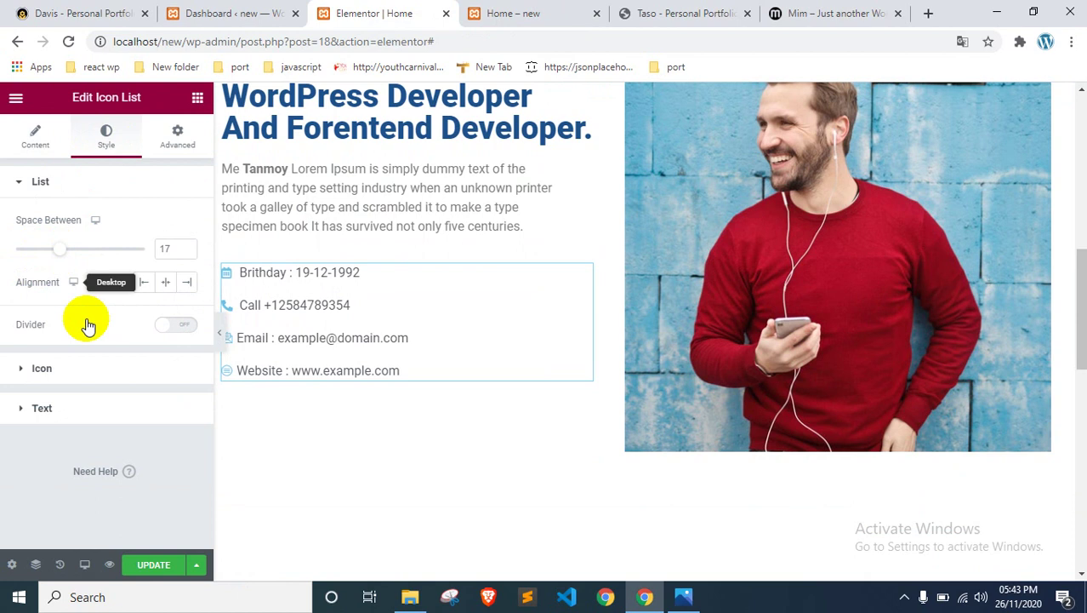
# Step: Review the About Me section's list spacing on the page preview and return to the Elementor editor
pyautogui.click(533, 7)
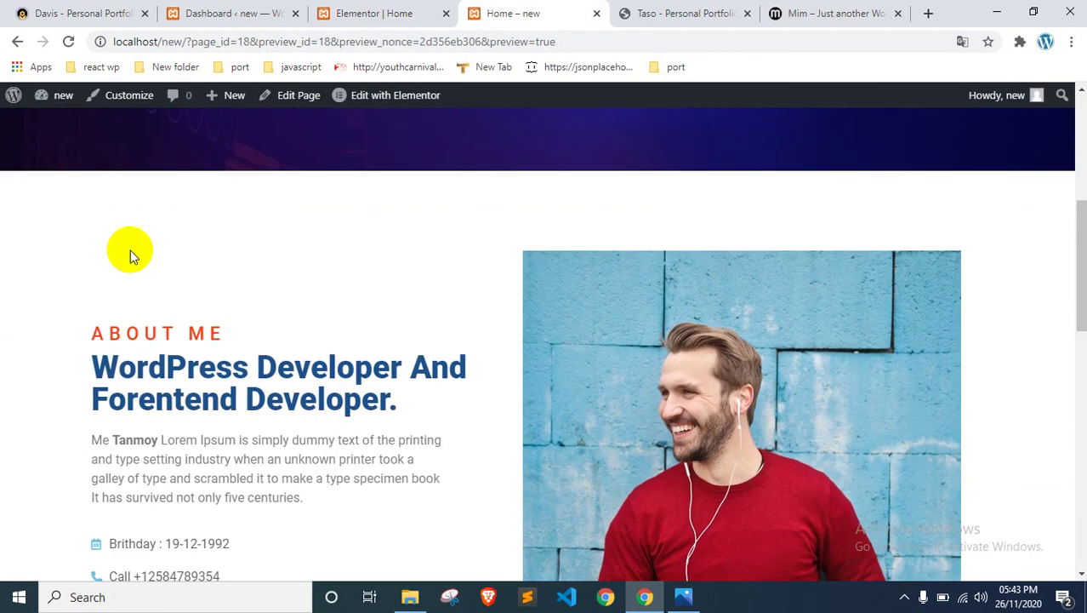
pyautogui.scroll(-1, 214, 243)
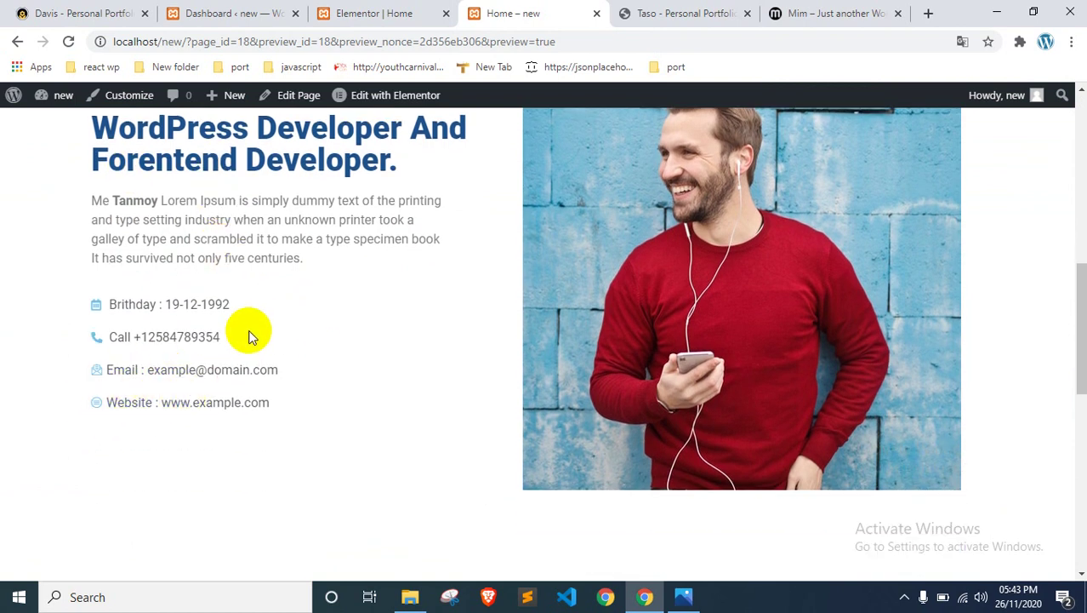
pyautogui.scroll(2, 425, 287)
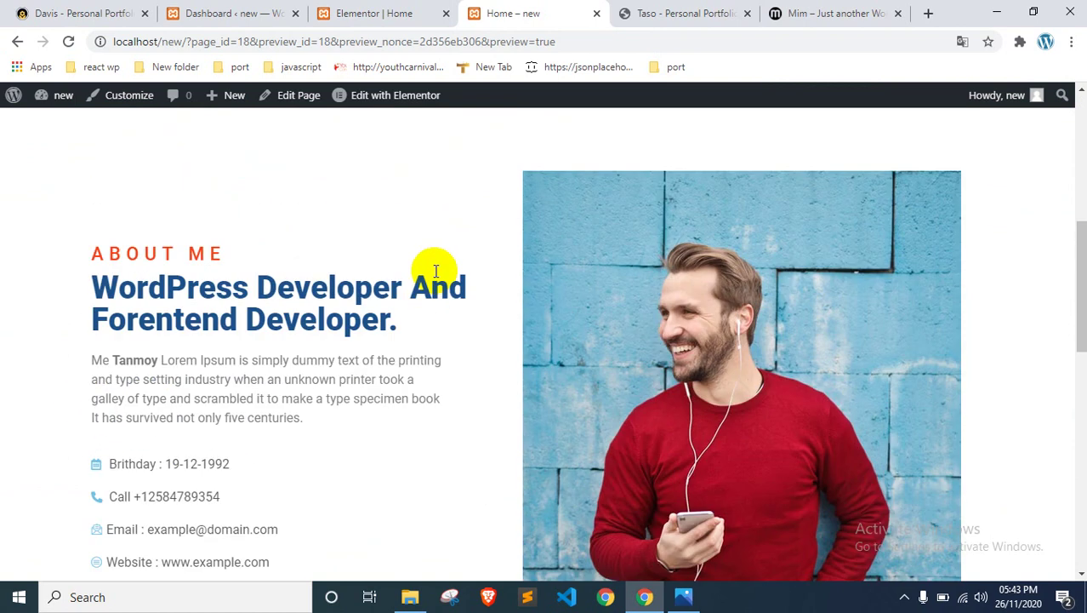
pyautogui.scroll(-1, 436, 270)
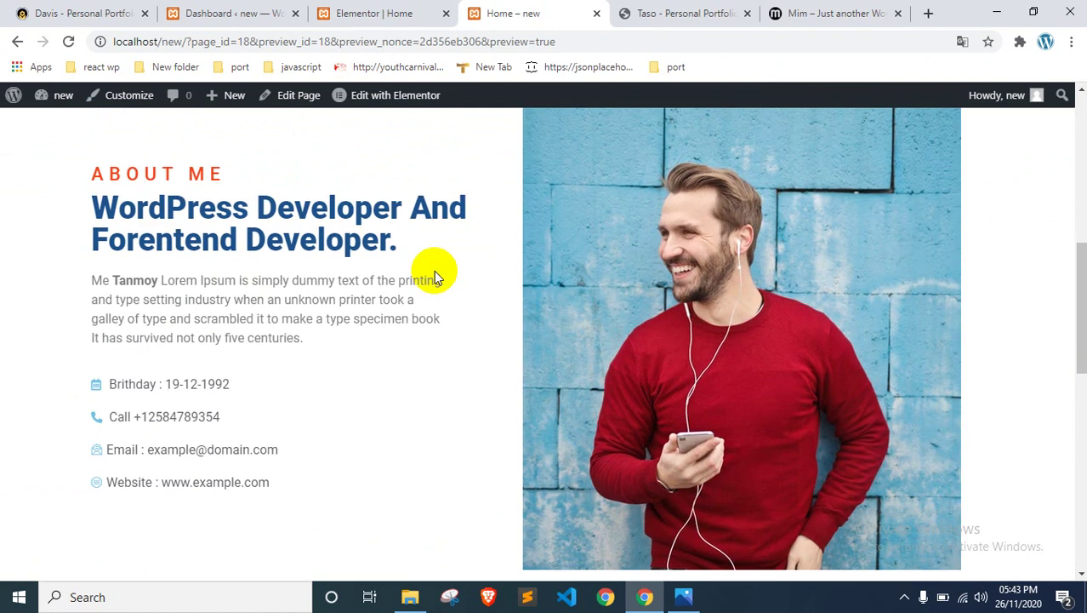
pyautogui.click(401, 11)
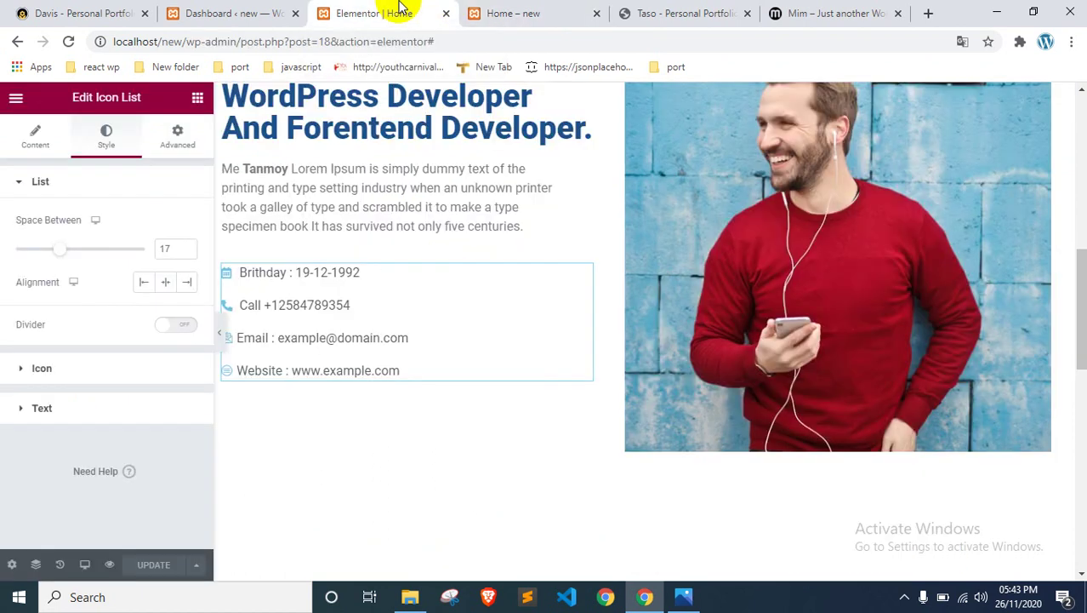
# Step: Change the icon list's icon color to the faint, semi-transparent warm grey #83787524
pyautogui.click(70, 369)
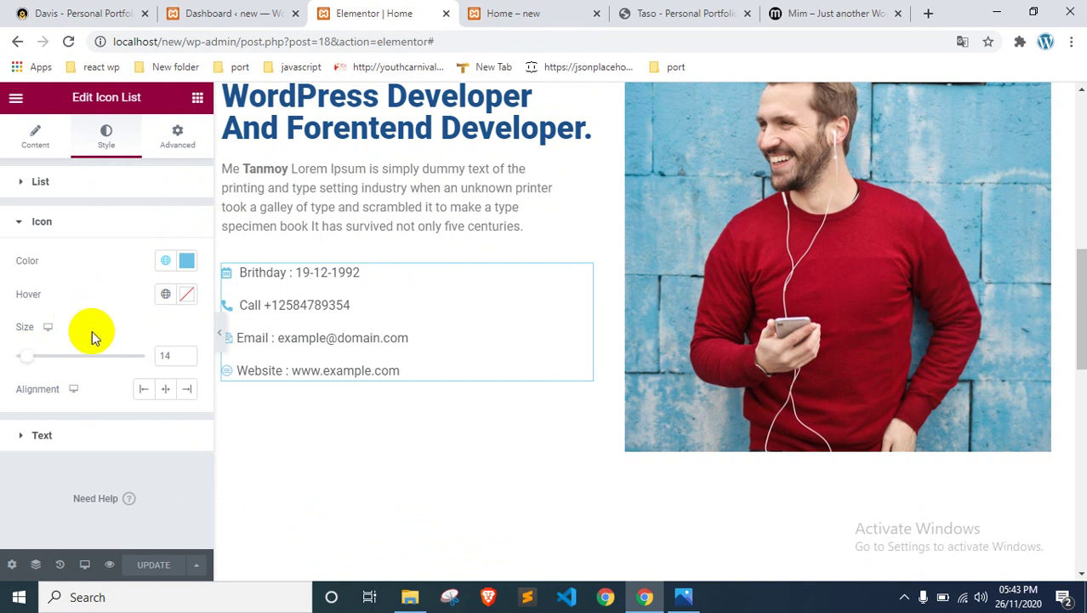
pyautogui.click(186, 262)
pyautogui.moveTo(126, 340); pyautogui.dragTo(120, 452)
pyautogui.click(139, 339)
pyautogui.click(124, 385)
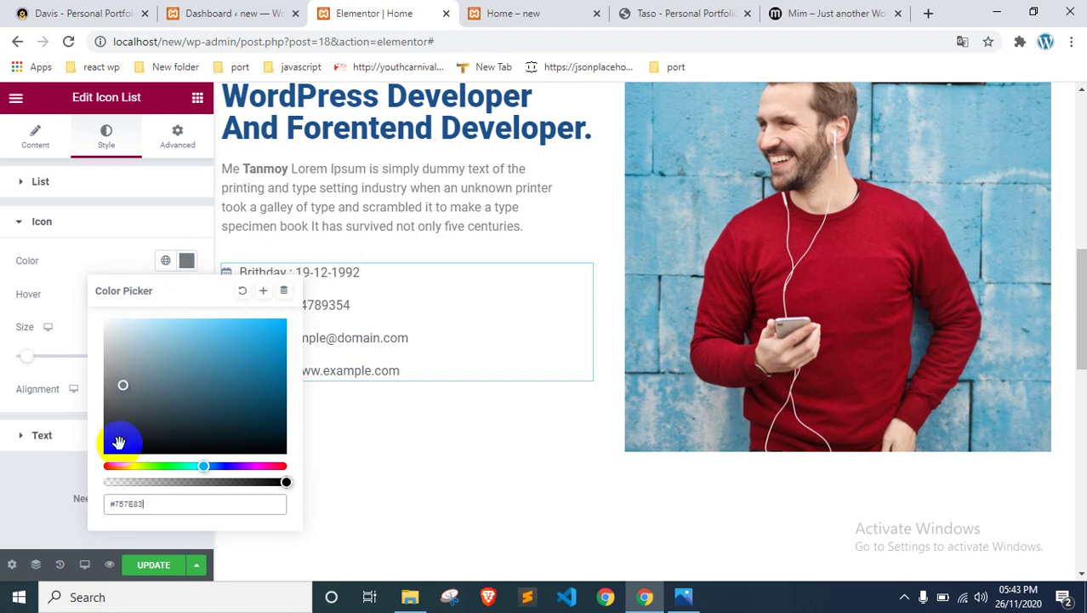
pyautogui.click(109, 465)
pyautogui.click(111, 480)
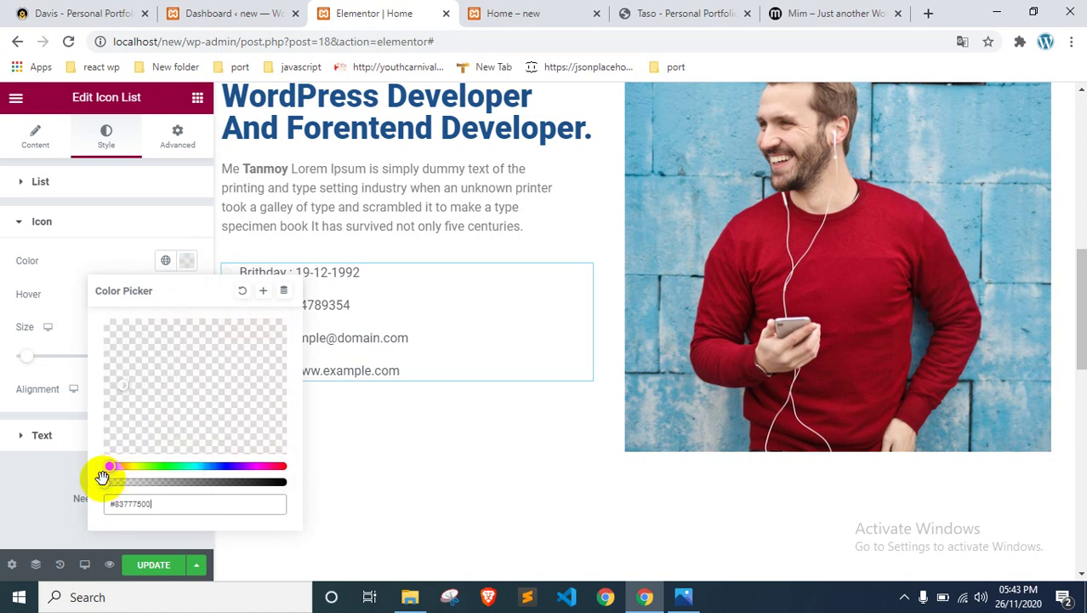
pyautogui.moveTo(107, 479)
pyautogui.mouseDown()
pyautogui.moveTo(198, 480)
pyautogui.moveTo(126, 479)
pyautogui.mouseUp()
pyautogui.click(110, 463)
pyautogui.click(413, 213)
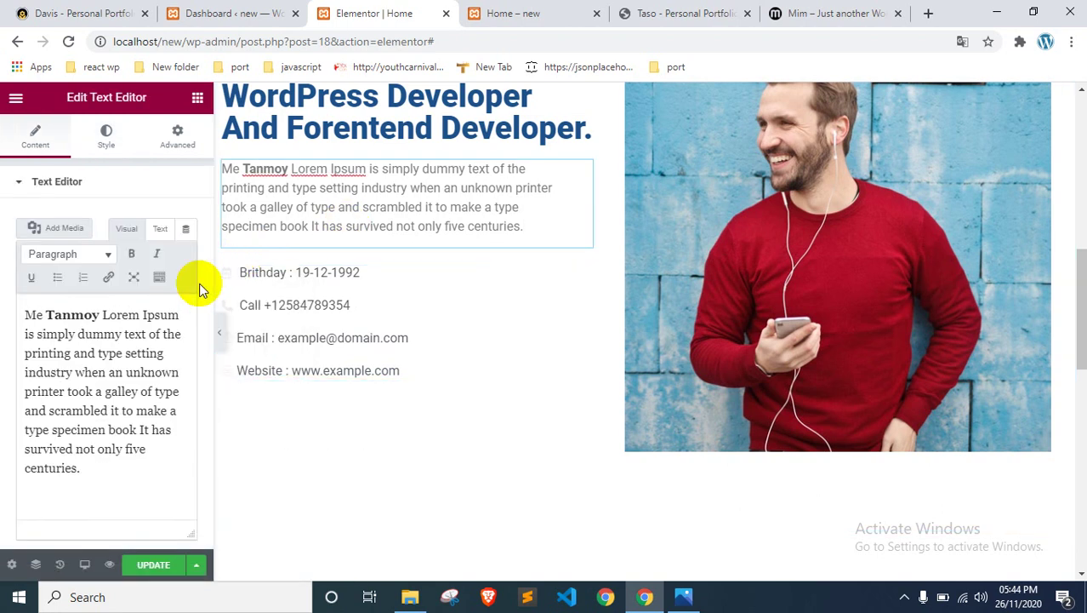
pyautogui.click(94, 183)
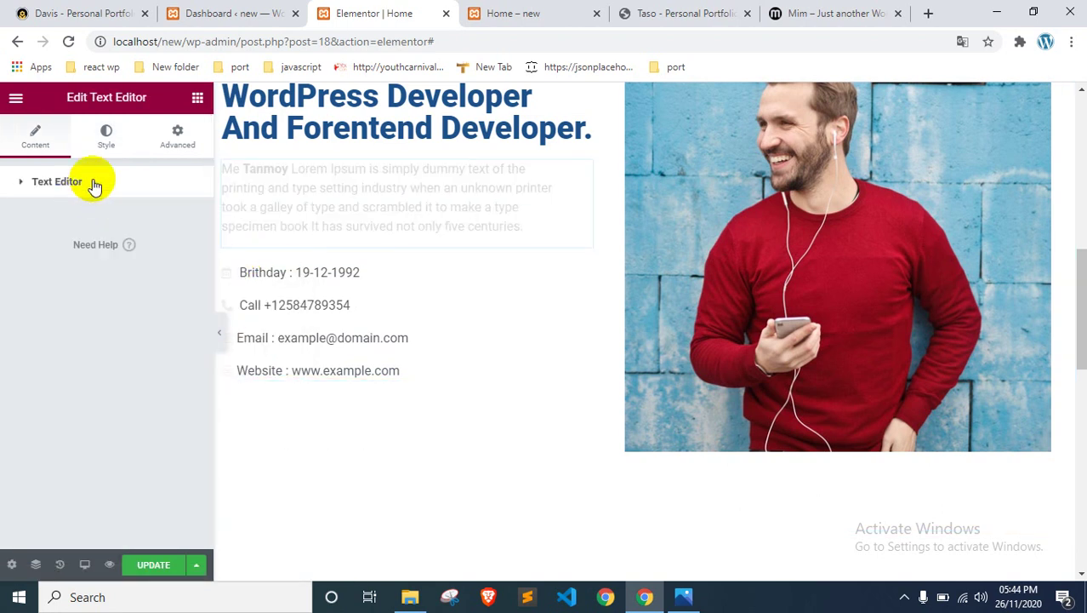
# Step: Make the icon list's icon color fully opaque and shift it from grey to a saturated red
pyautogui.click(255, 289)
pyautogui.click(90, 368)
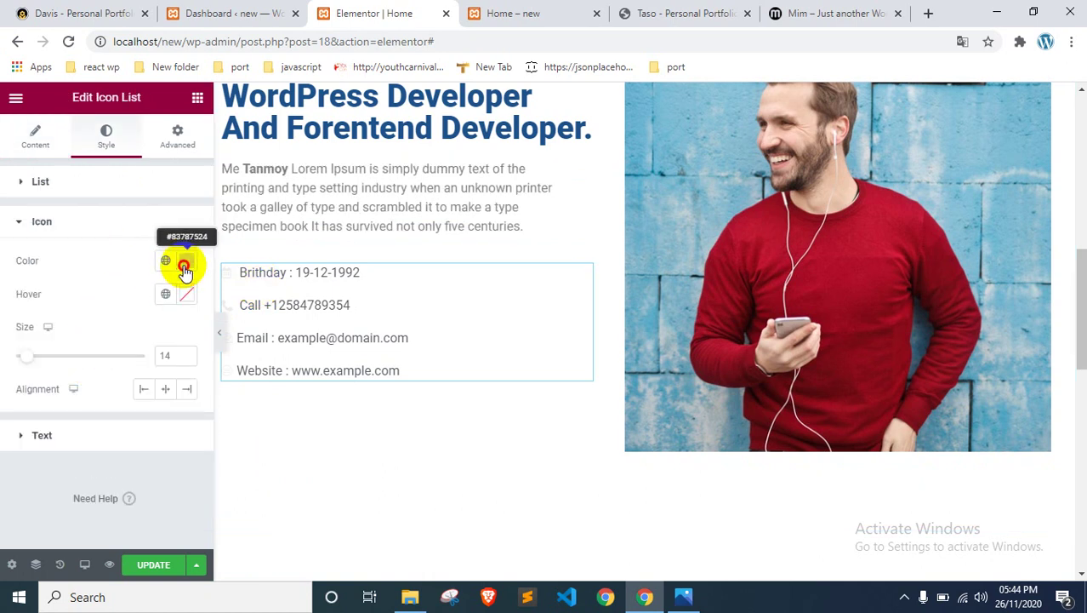
pyautogui.click(185, 271)
pyautogui.click(211, 487)
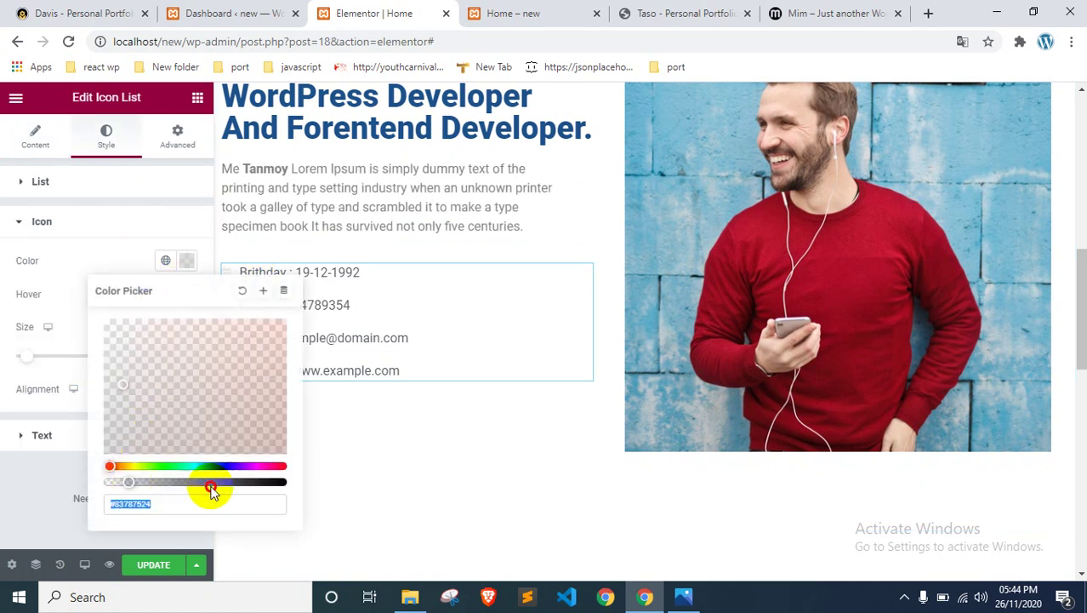
pyautogui.moveTo(123, 488); pyautogui.dragTo(287, 483)
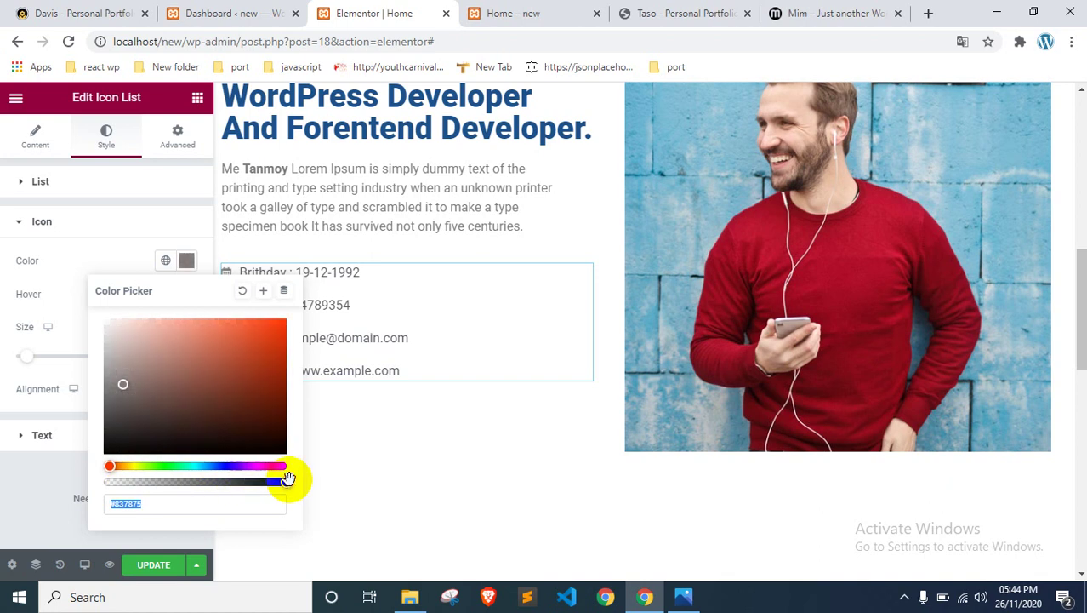
pyautogui.moveTo(133, 378)
pyautogui.mouseDown()
pyautogui.moveTo(150, 324)
pyautogui.moveTo(223, 364)
pyautogui.moveTo(256, 351)
pyautogui.mouseUp()
pyautogui.click(121, 226)
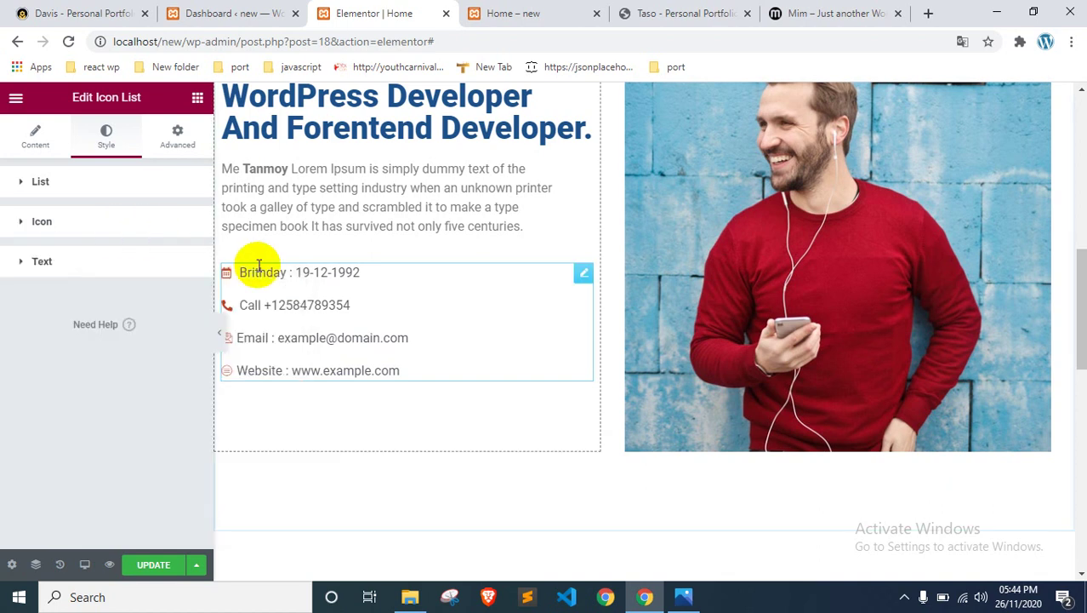
# Step: Turn on the divider between the icon list's items
pyautogui.click(118, 187)
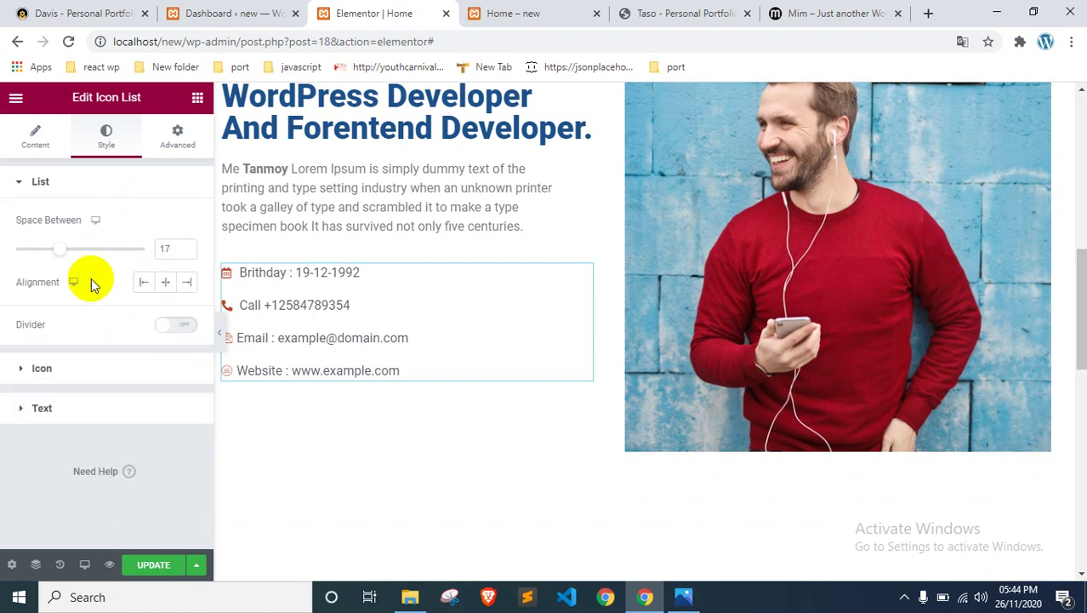
pyautogui.click(165, 326)
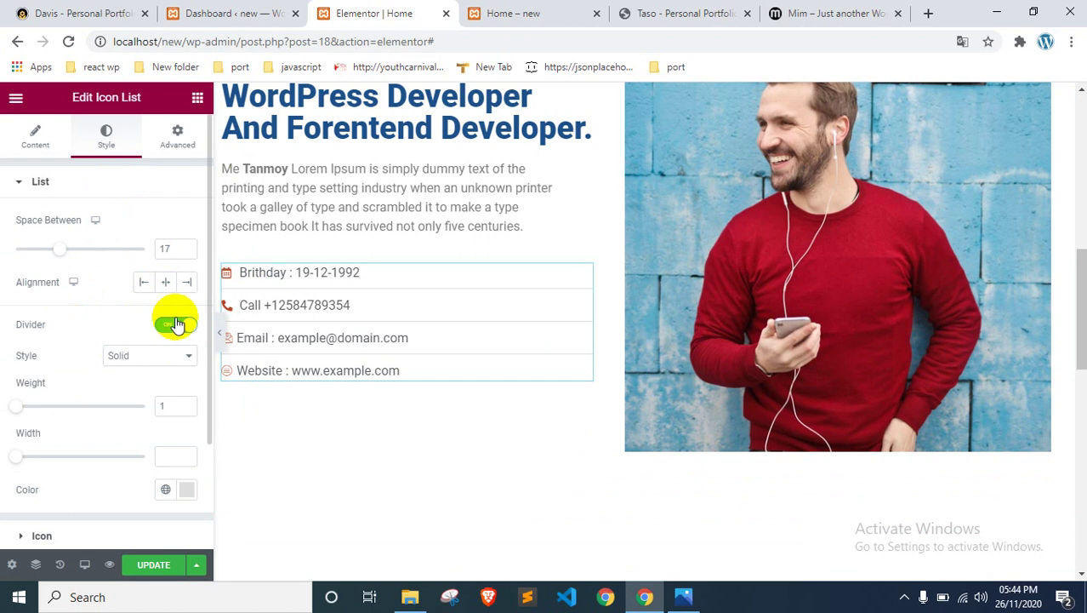
# Step: Turn off the icon list's divider, set its text indent to 17 and update the page
pyautogui.click(176, 324)
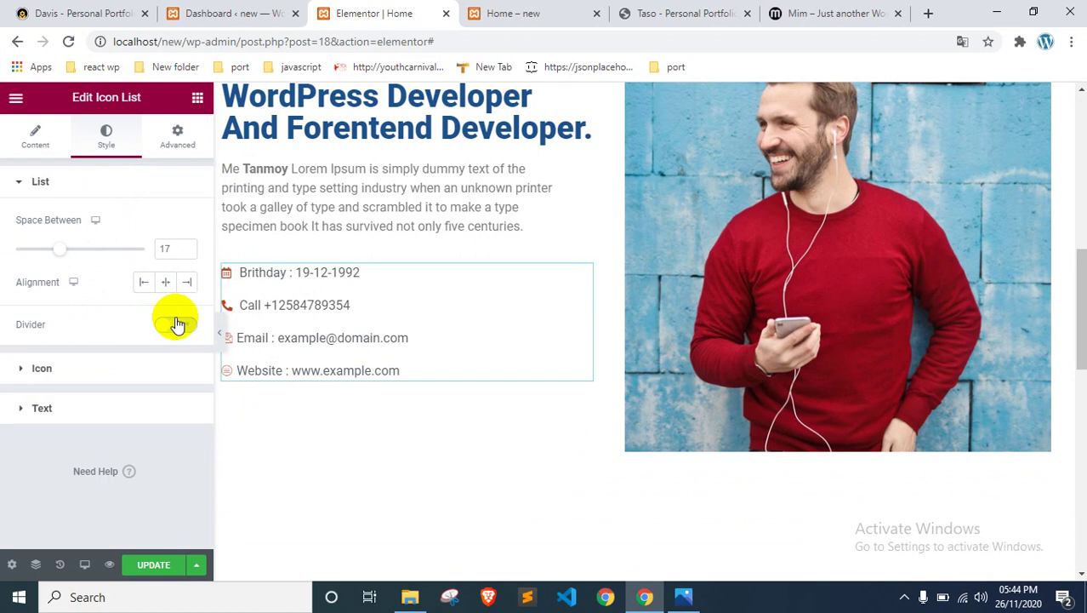
pyautogui.click(82, 411)
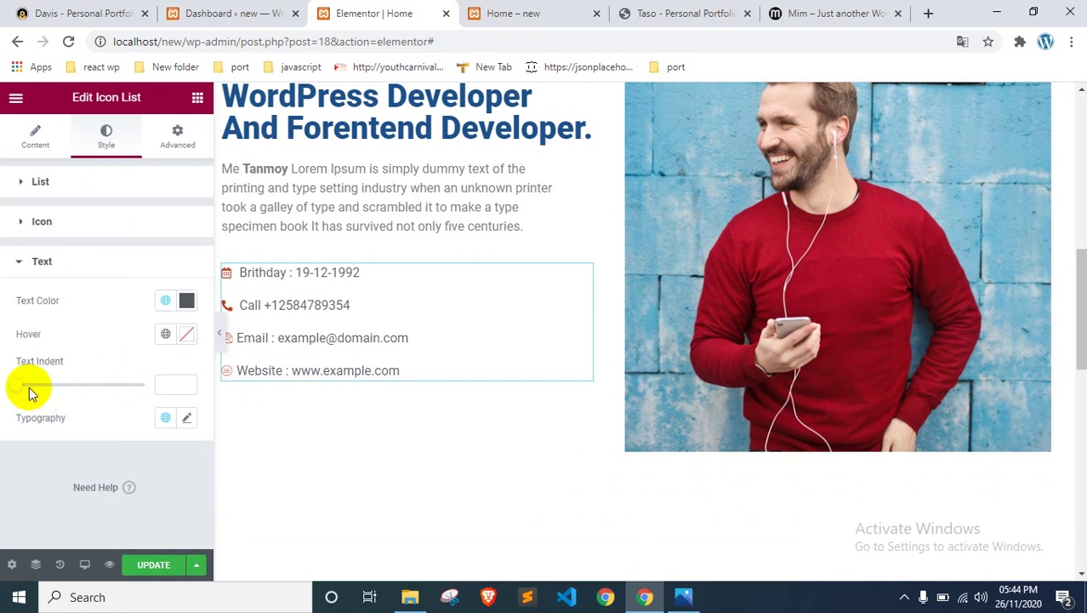
pyautogui.moveTo(22, 388); pyautogui.dragTo(66, 383)
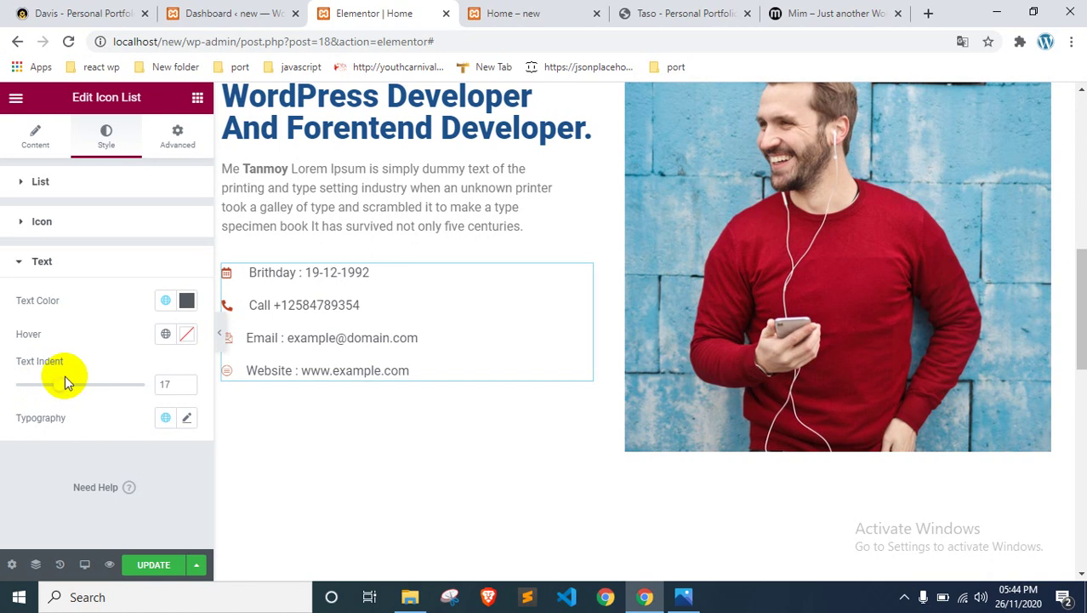
pyautogui.click(153, 564)
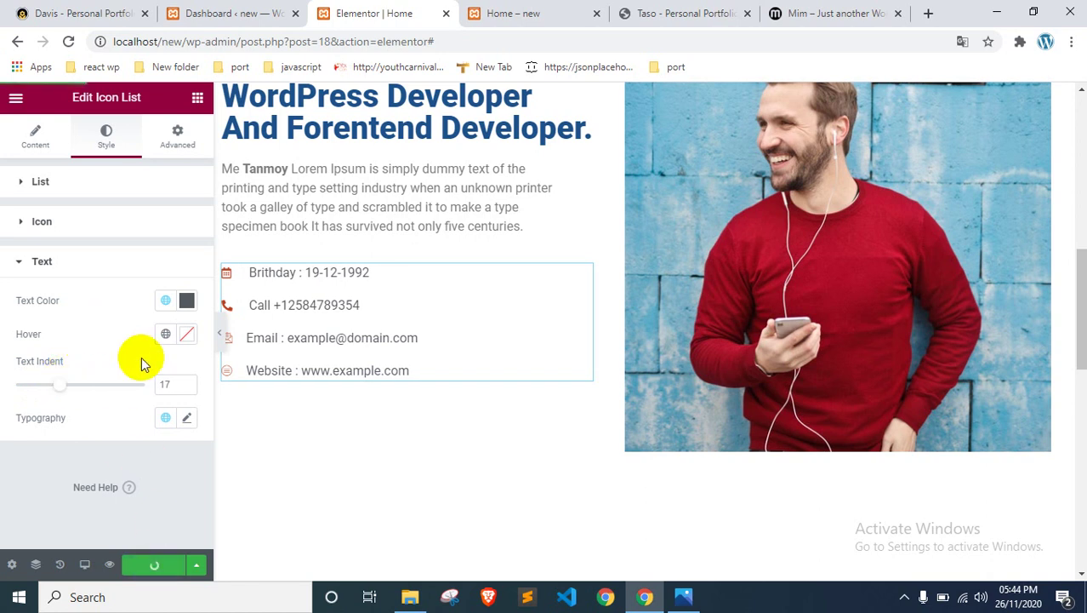
pyautogui.click(106, 255)
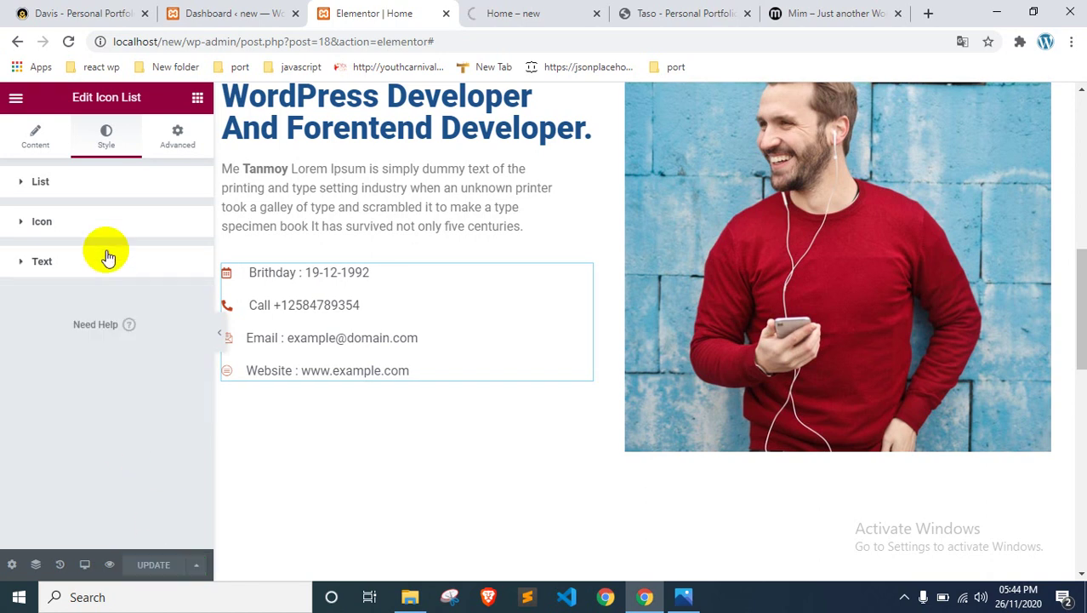
# Step: Review the hero and About Me sections on the page preview, checking the icon list's text spacing
pyautogui.click(539, 9)
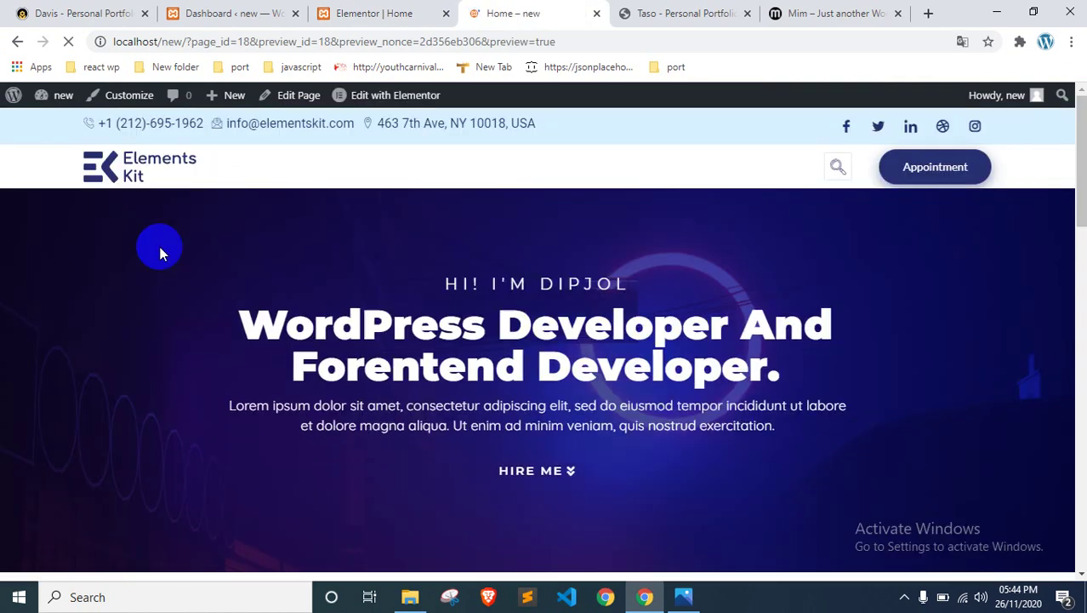
pyautogui.scroll(-2, 163, 247)
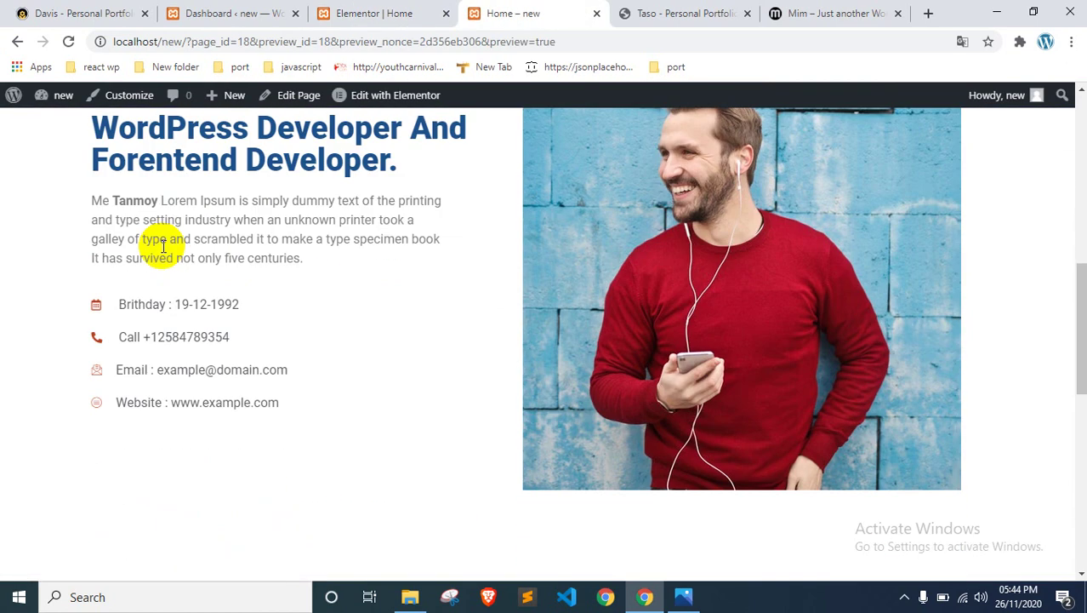
pyautogui.scroll(2, 179, 281)
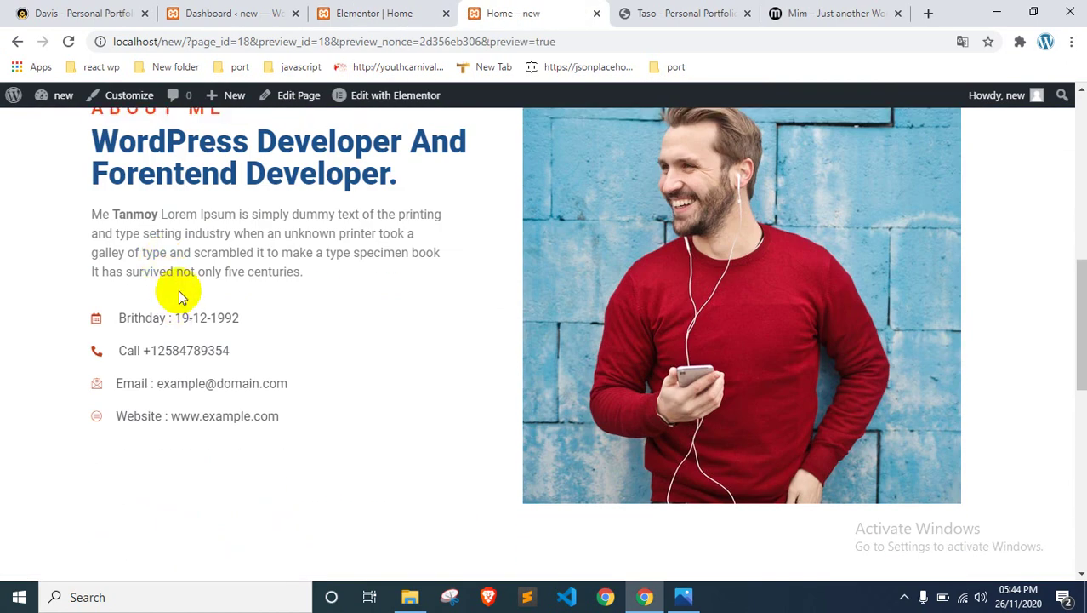
pyautogui.scroll(-2, 185, 289)
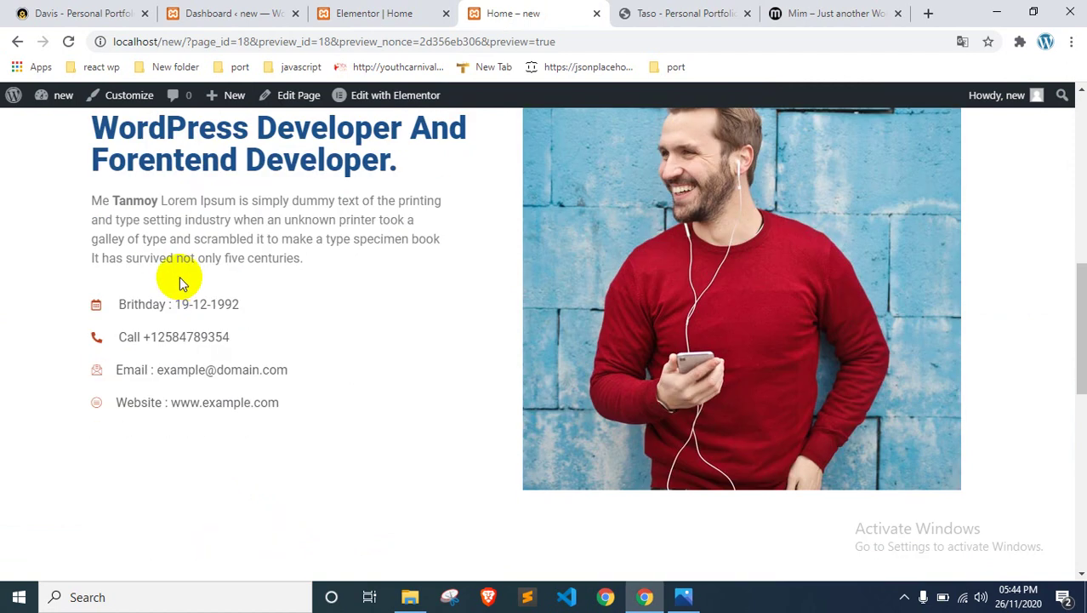
pyautogui.scroll(2, 171, 280)
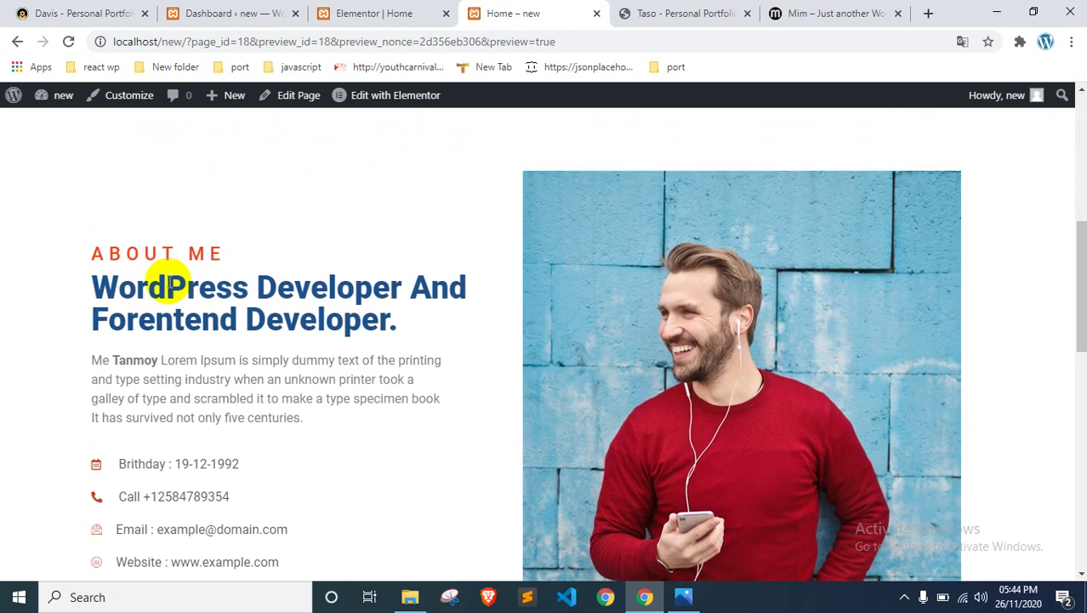
pyautogui.scroll(-2, 205, 259)
pyautogui.scroll(1, 251, 247)
pyautogui.scroll(1, 266, 244)
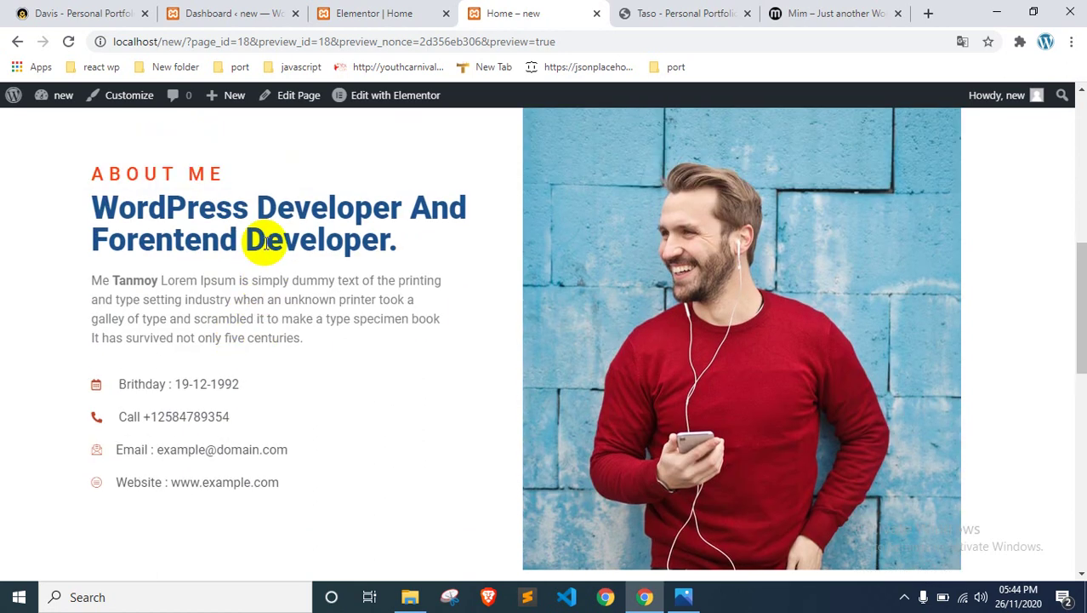
pyautogui.scroll(6, 266, 244)
pyautogui.scroll(-3, 265, 243)
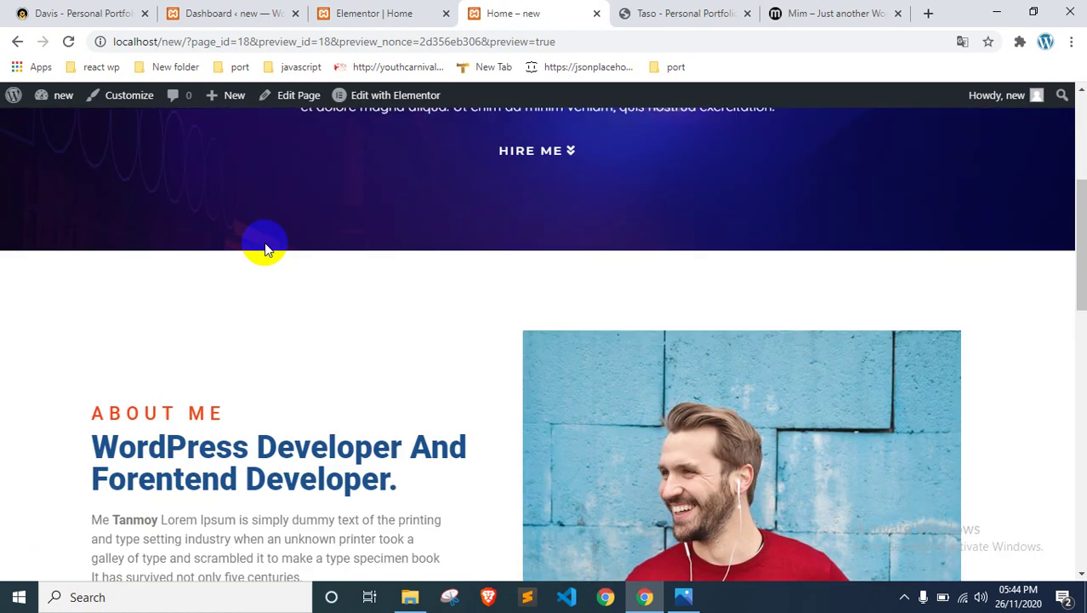
pyautogui.scroll(-2, 265, 247)
pyautogui.scroll(-9, 265, 243)
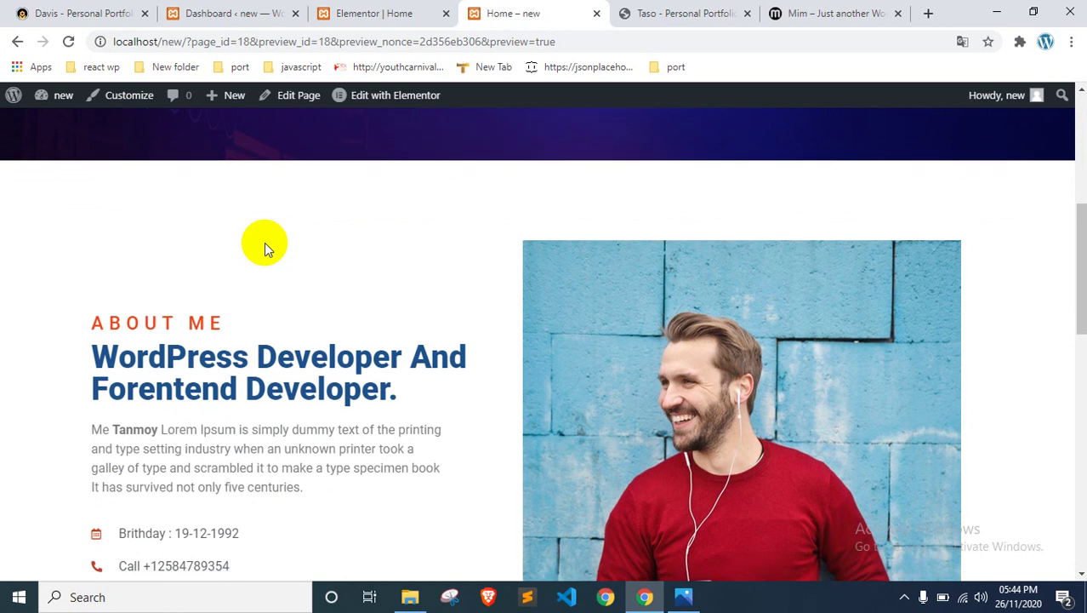
pyautogui.scroll(2, 265, 242)
pyautogui.scroll(2, 265, 242)
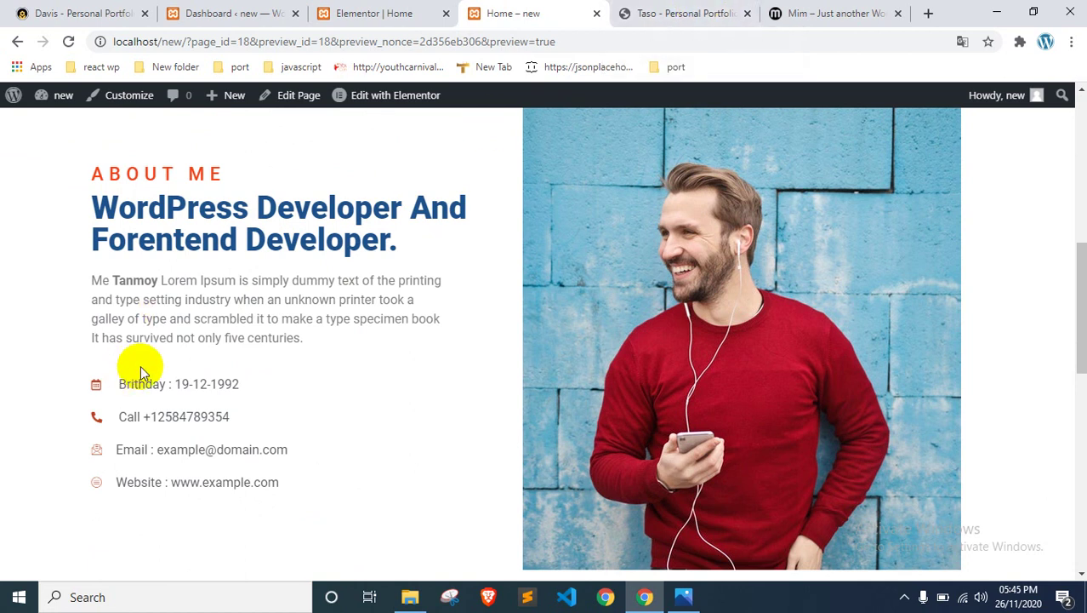
# Step: Examine what follows the personal details in the Taso demo's About section, and return to the Elementor editor
pyautogui.click(677, 8)
pyautogui.scroll(-1, 221, 302)
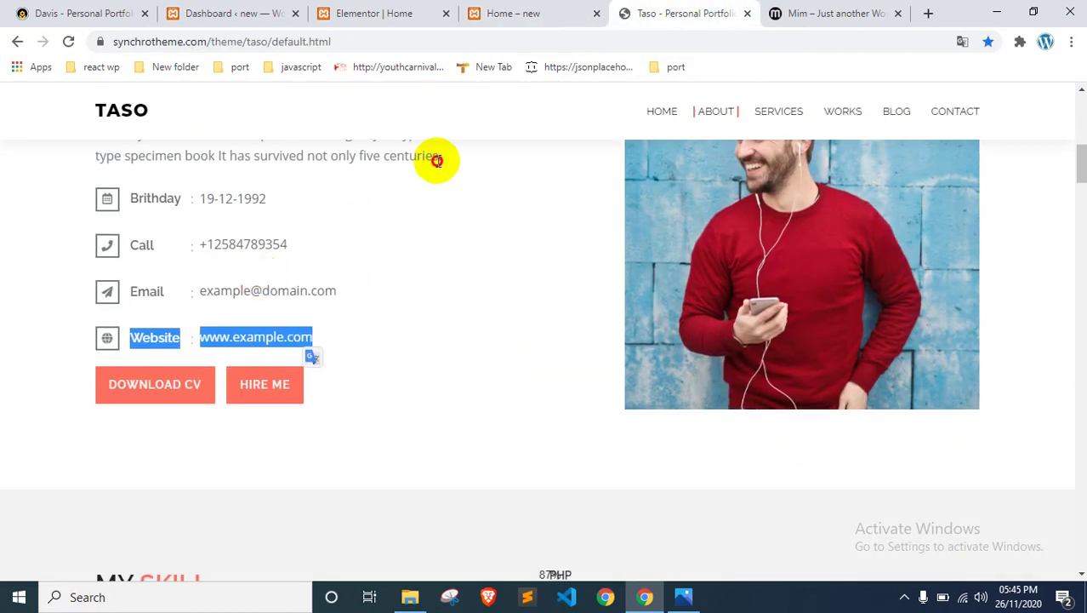
pyautogui.click(430, 160)
pyautogui.click(502, 13)
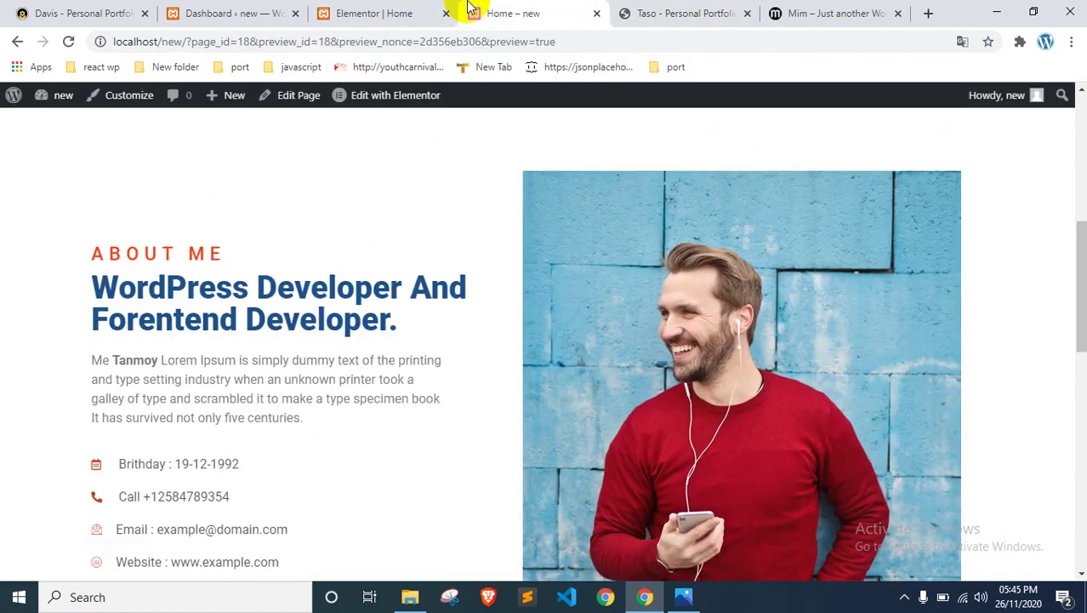
pyautogui.click(421, 10)
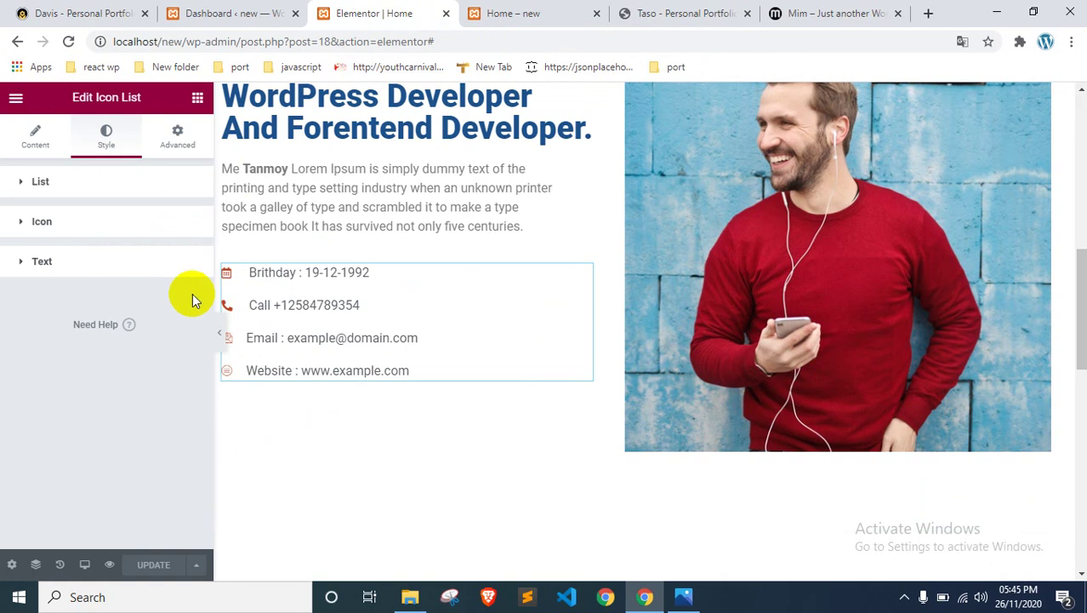
# Step: Add a basic Button widget below the About Me icon list and set its text to "Dowbload Cv"
pyautogui.click(197, 98)
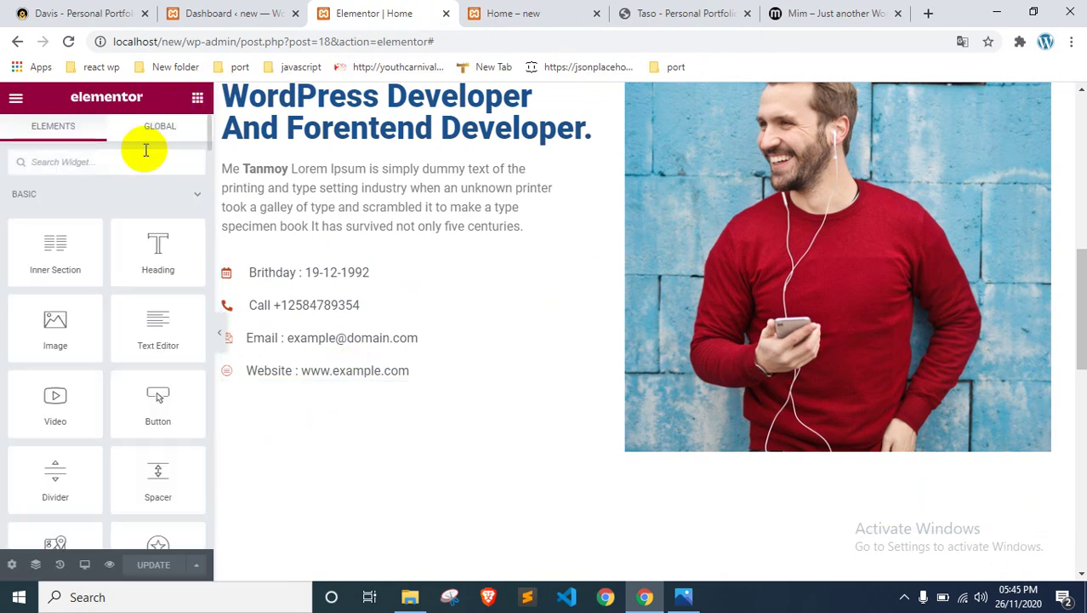
pyautogui.write('button')
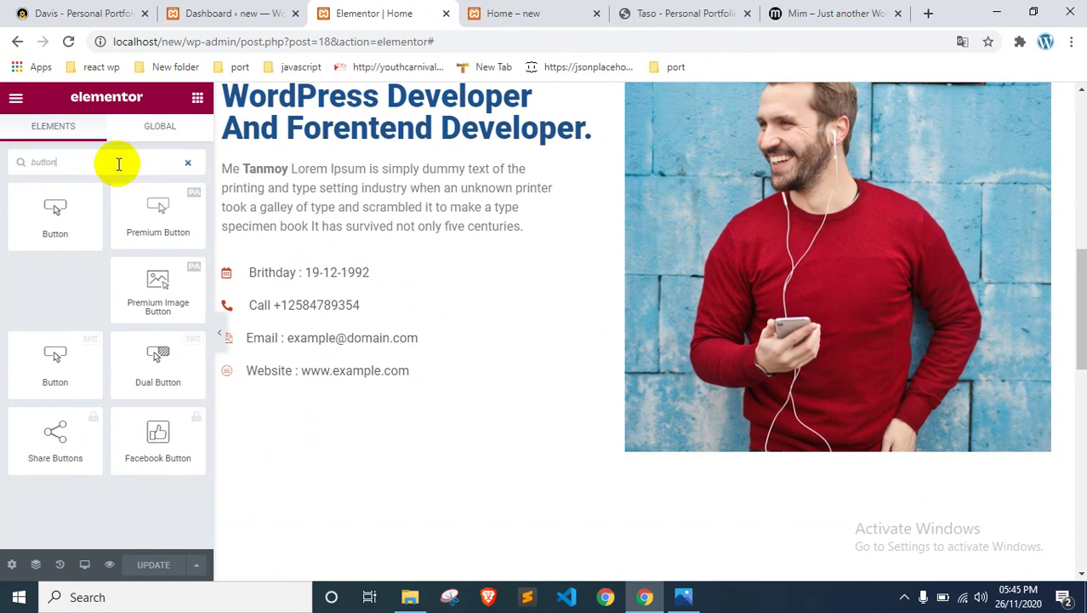
pyautogui.click(61, 219)
pyautogui.moveTo(61, 218); pyautogui.dragTo(330, 368)
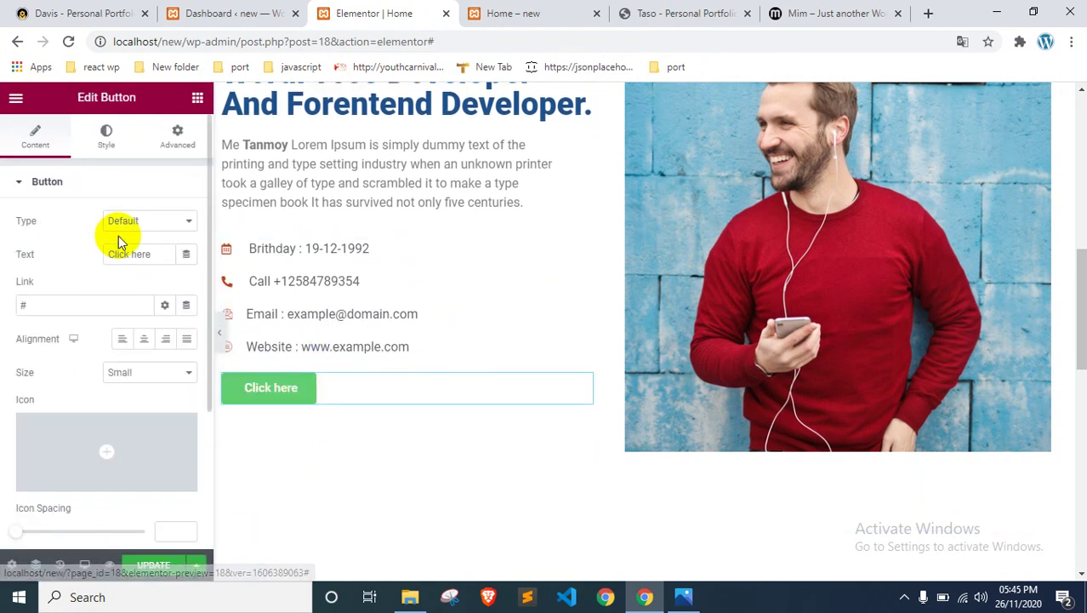
pyautogui.write('Dowbload Cv')
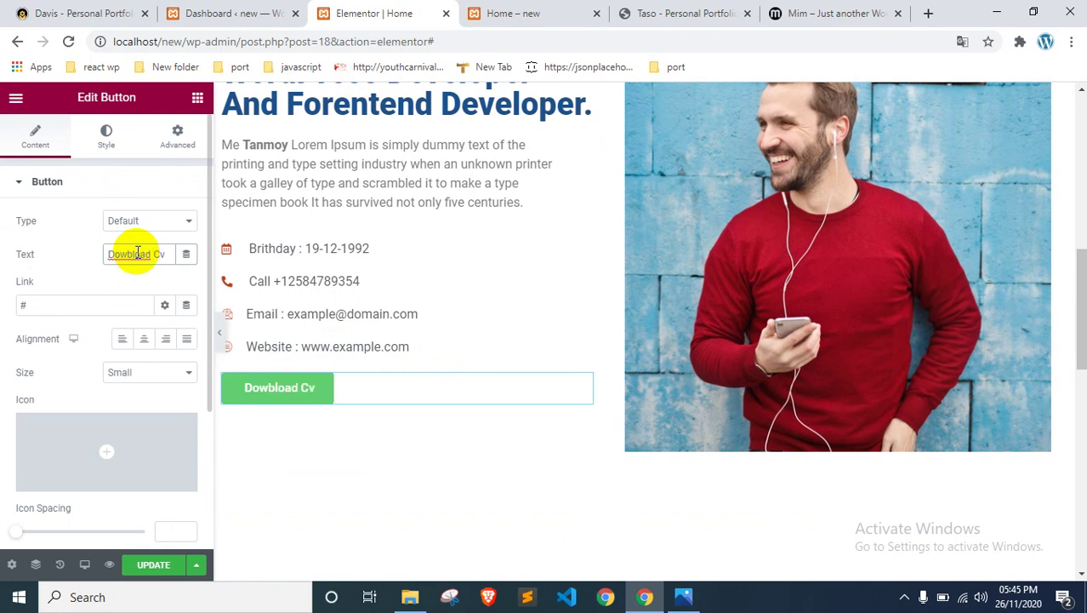
# Step: Try the Large size on the "Dowbload Cv" button and settle on Medium
pyautogui.click(138, 372)
pyautogui.click(136, 414)
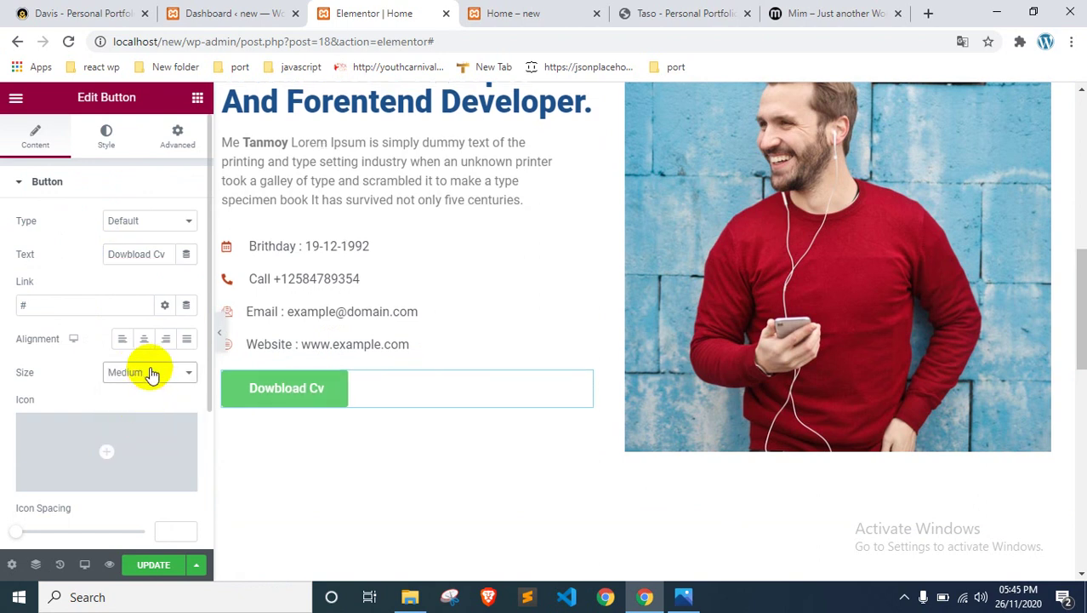
pyautogui.click(151, 375)
pyautogui.click(131, 422)
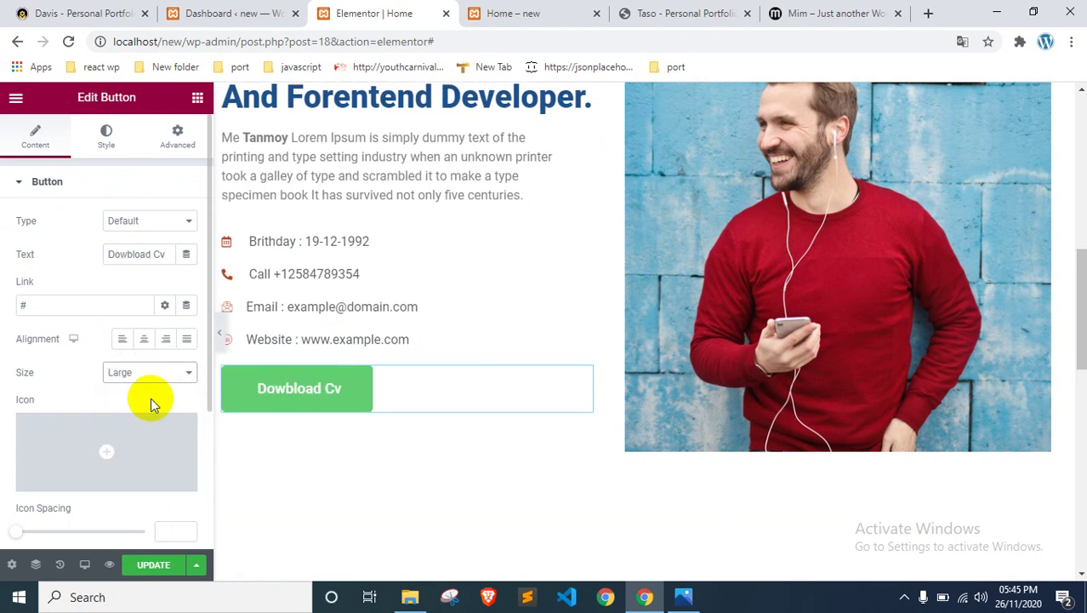
pyautogui.click(140, 372)
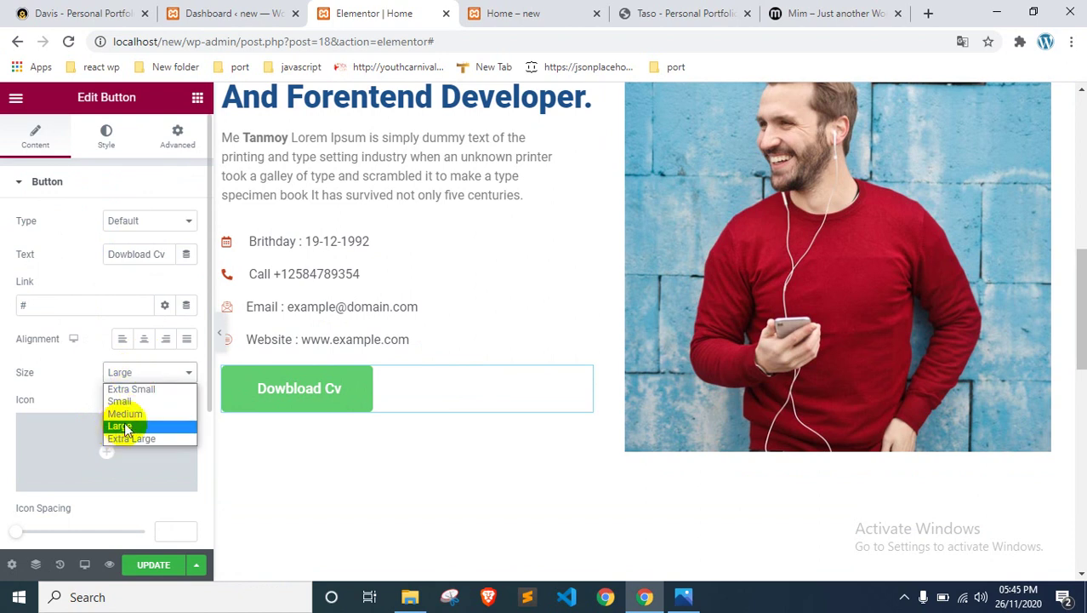
pyautogui.click(128, 414)
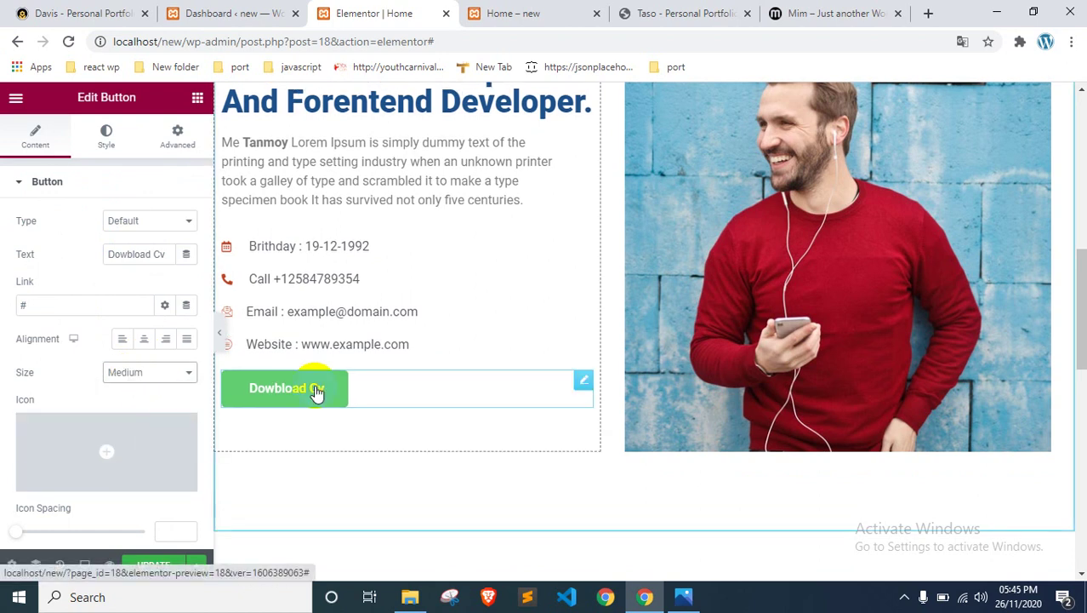
pyautogui.scroll(-1, 153, 511)
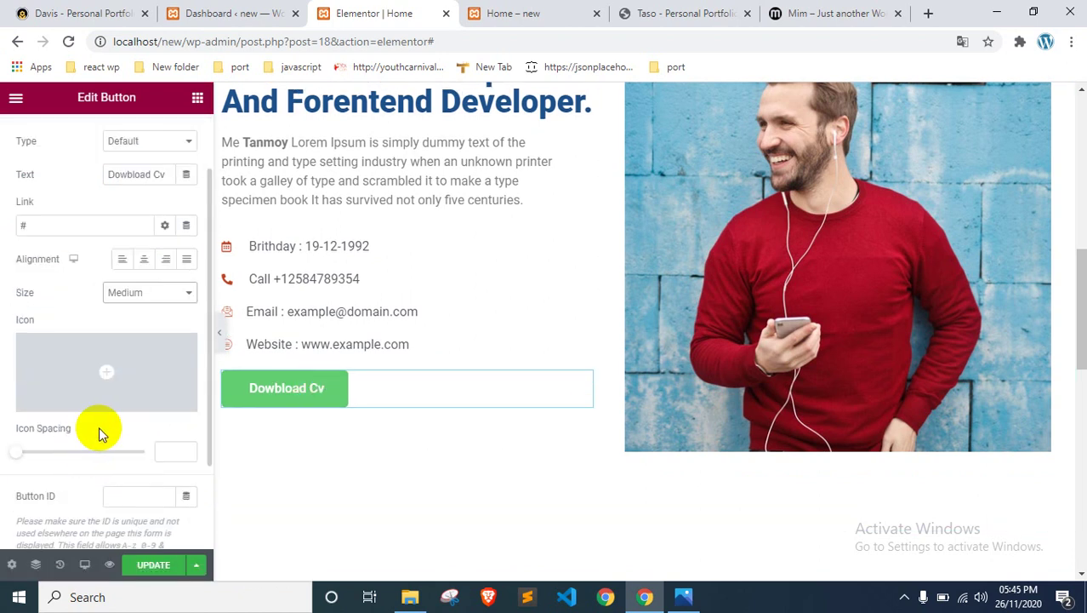
pyautogui.scroll(1, 108, 303)
# Step: Select the button's link value for editing, and start a search for "google" in a new browser tab
pyautogui.click(100, 305)
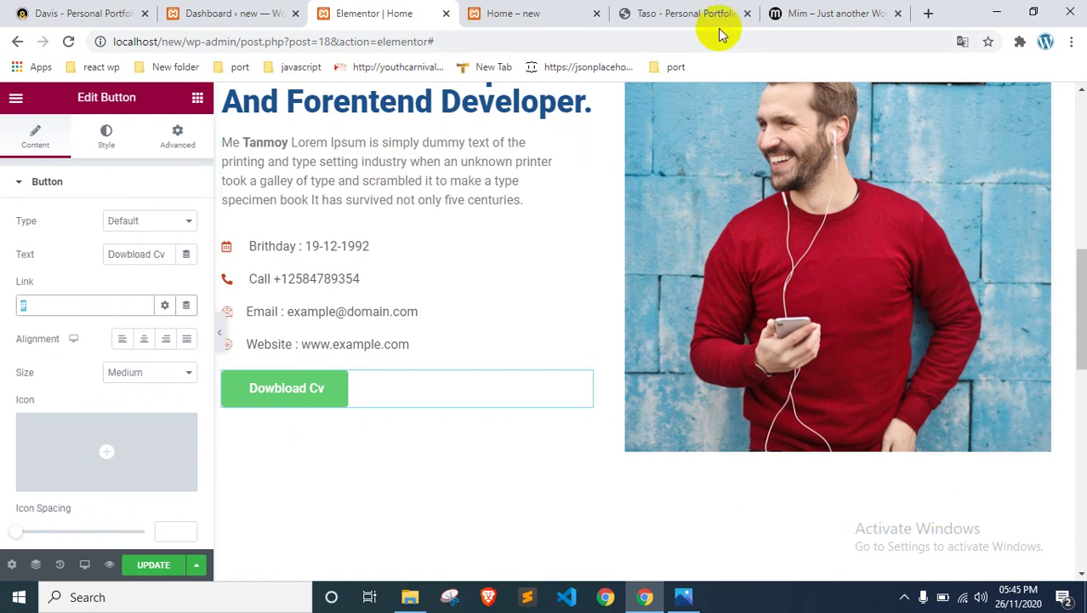
pyautogui.click(929, 13)
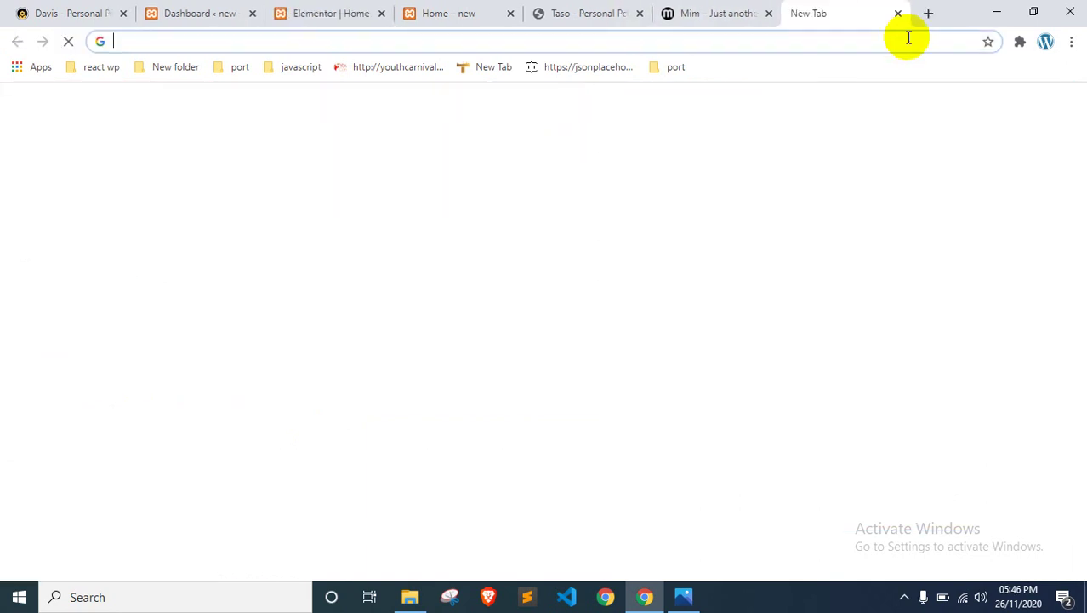
pyautogui.click(656, 42)
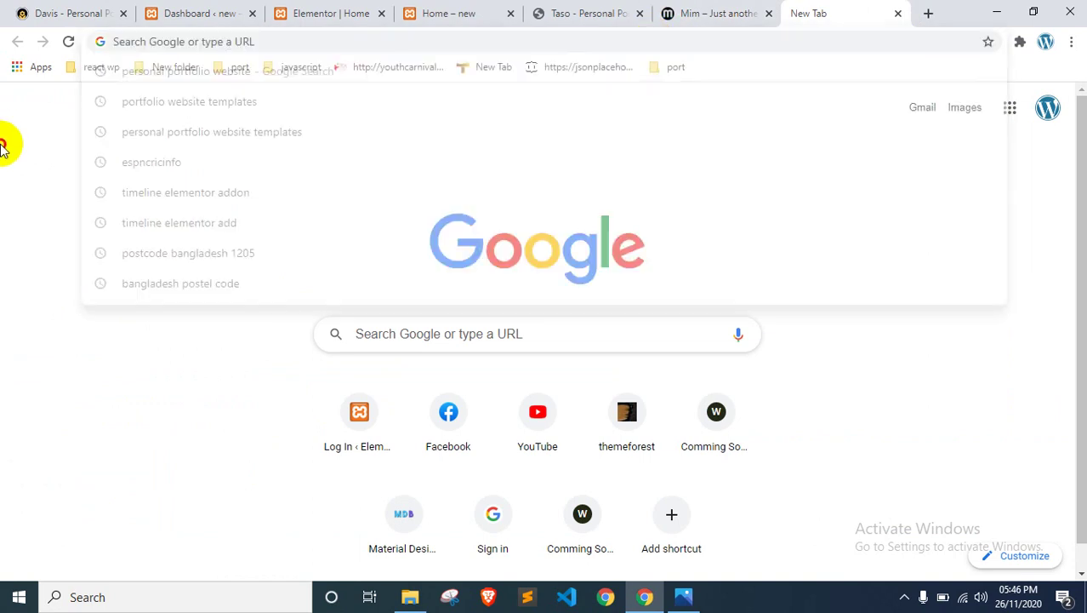
pyautogui.click(425, 14)
pyautogui.click(336, 14)
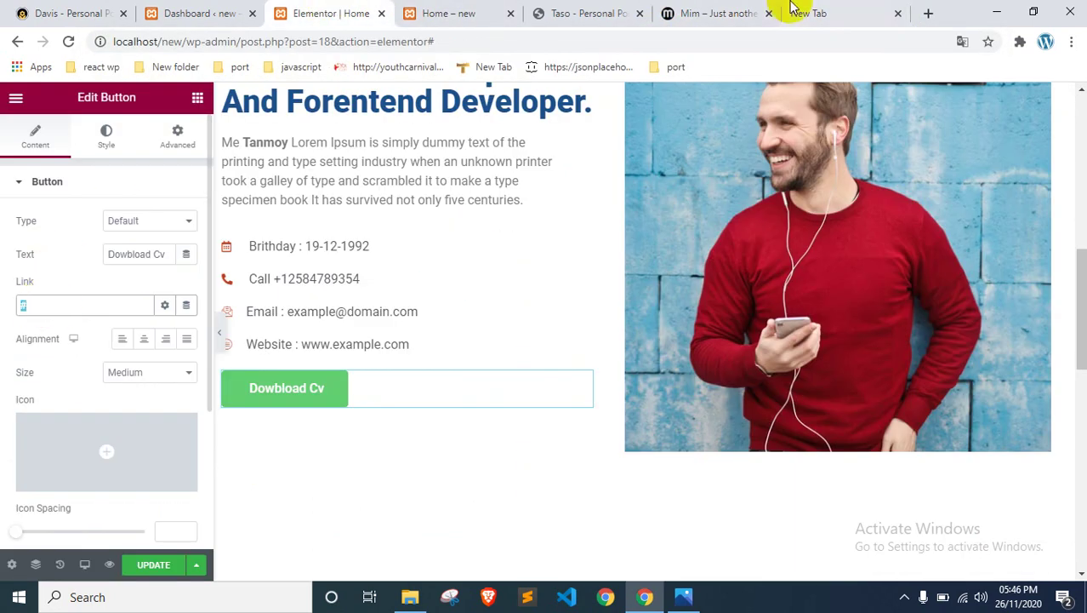
pyautogui.click(860, 10)
pyautogui.click(822, 39)
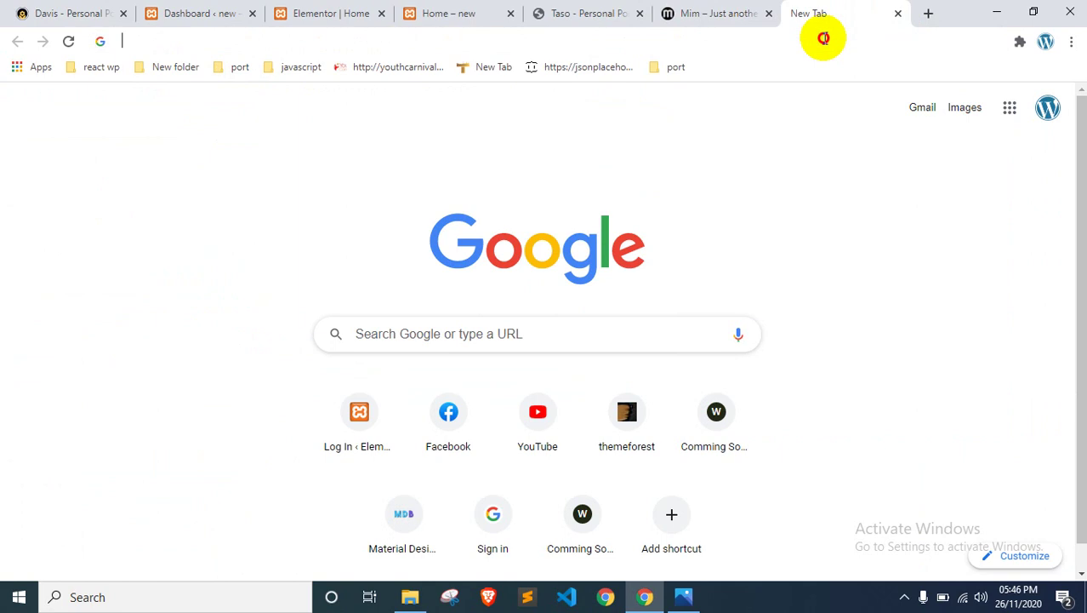
pyautogui.write('ggo')
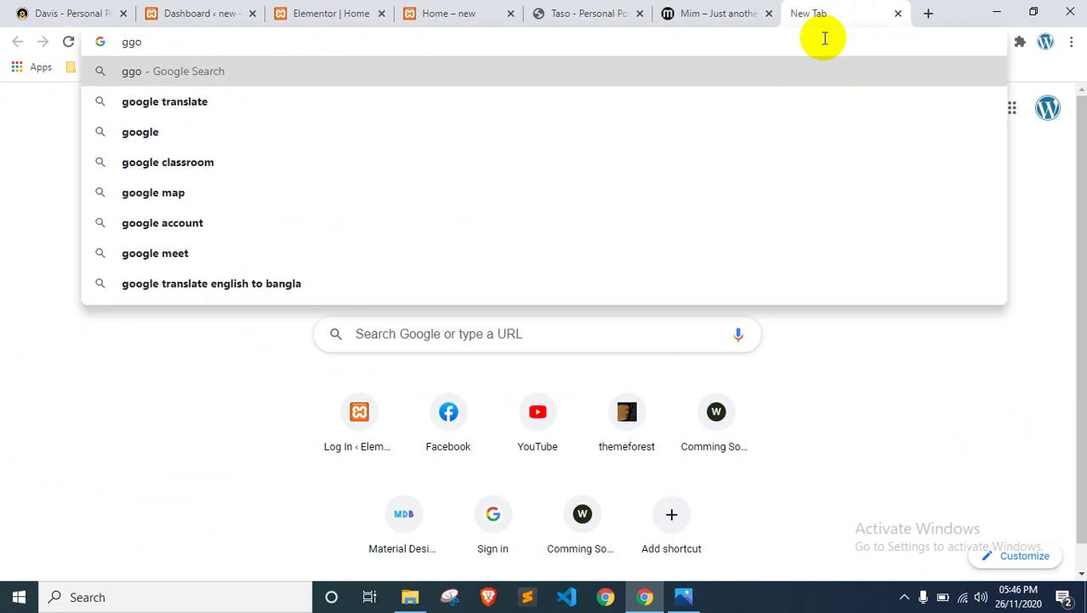
pyautogui.press('Down')
pyautogui.press('Down')
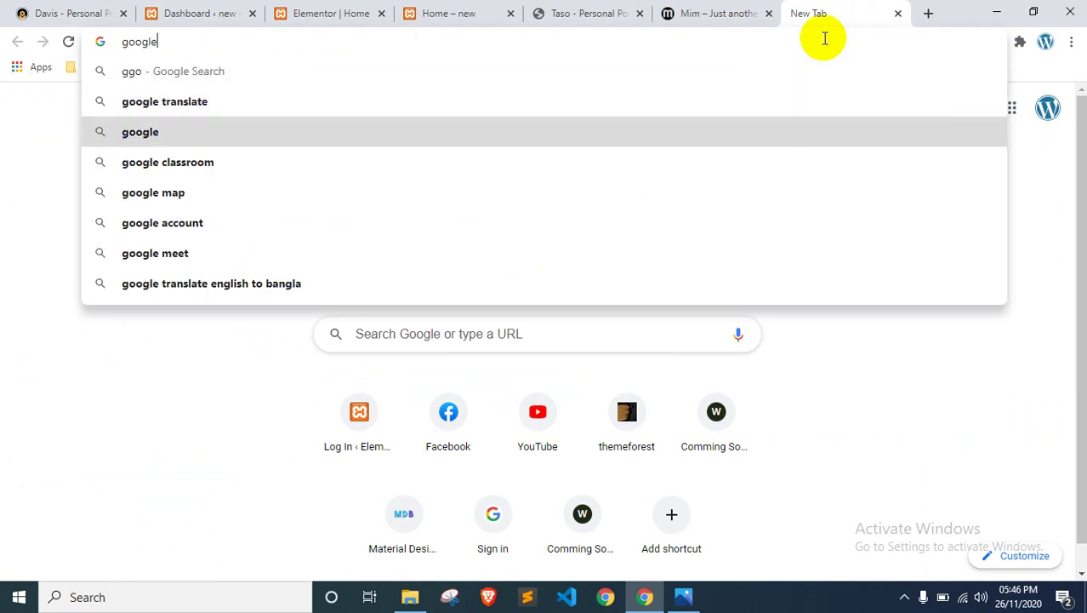
# Step: Search the web for "fgoogle pdf test" and open the orimi.com PDF test page from the results
pyautogui.press('Escape')
pyautogui.write('f')
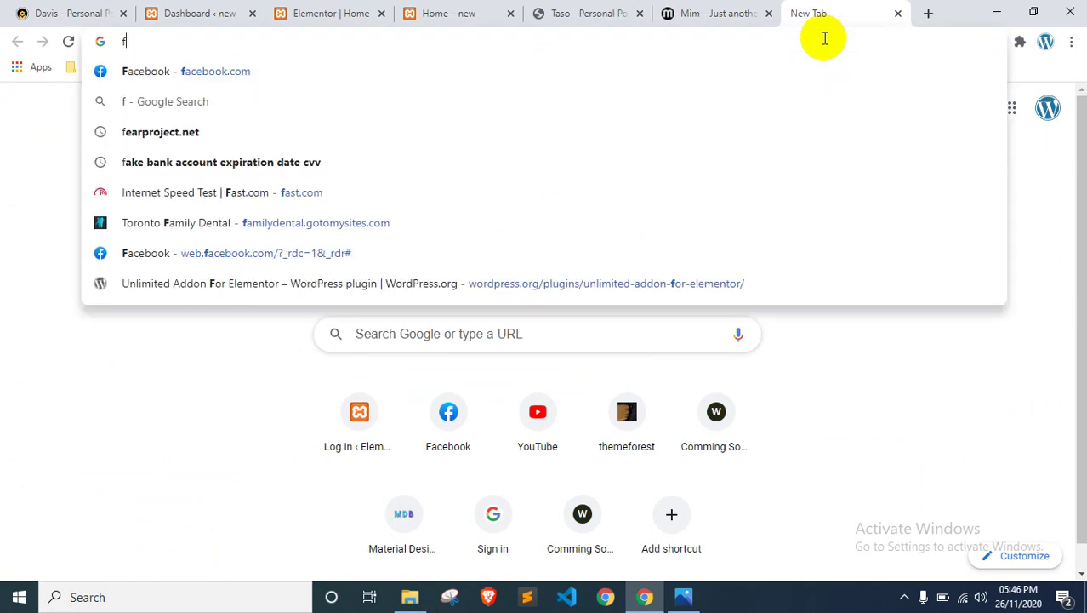
pyautogui.write('google pdf test')
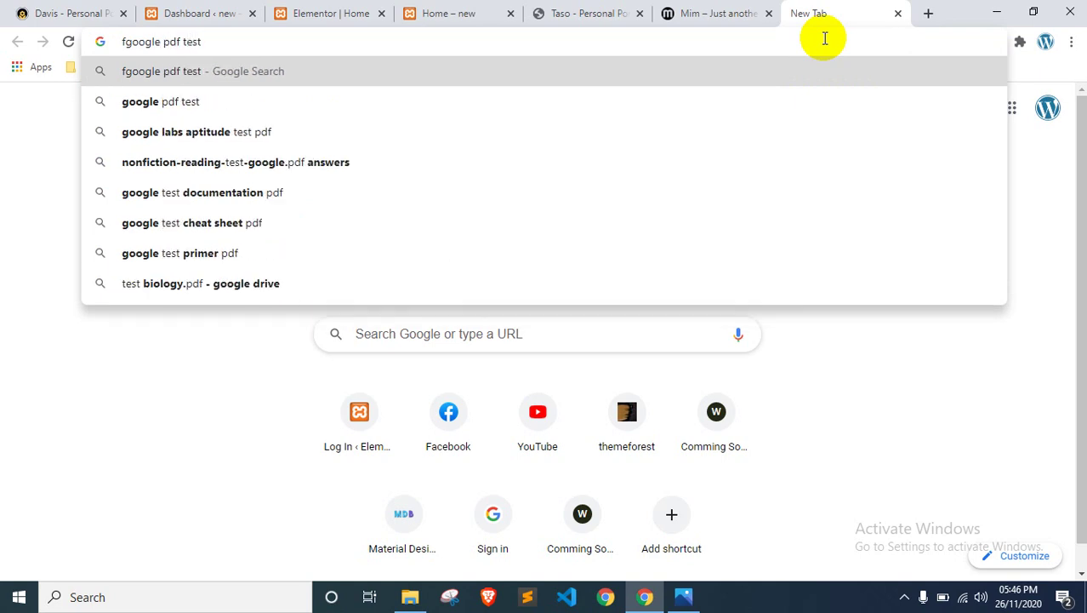
pyautogui.press('Return')
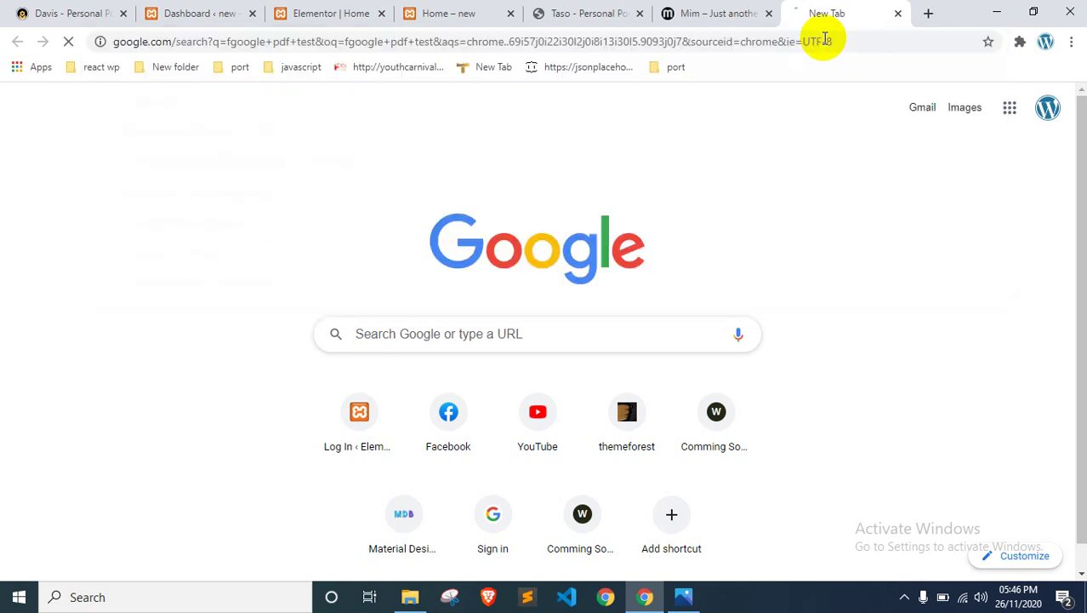
pyautogui.click(171, 327)
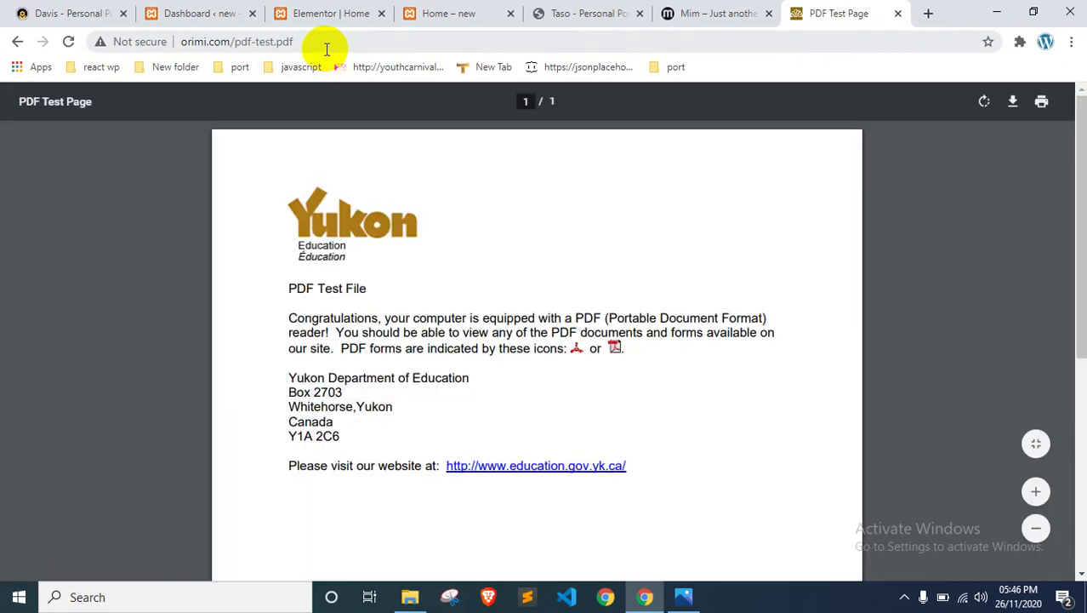
# Step: Copy the web address of the PDF test page and close its browser tab
pyautogui.click(327, 48)
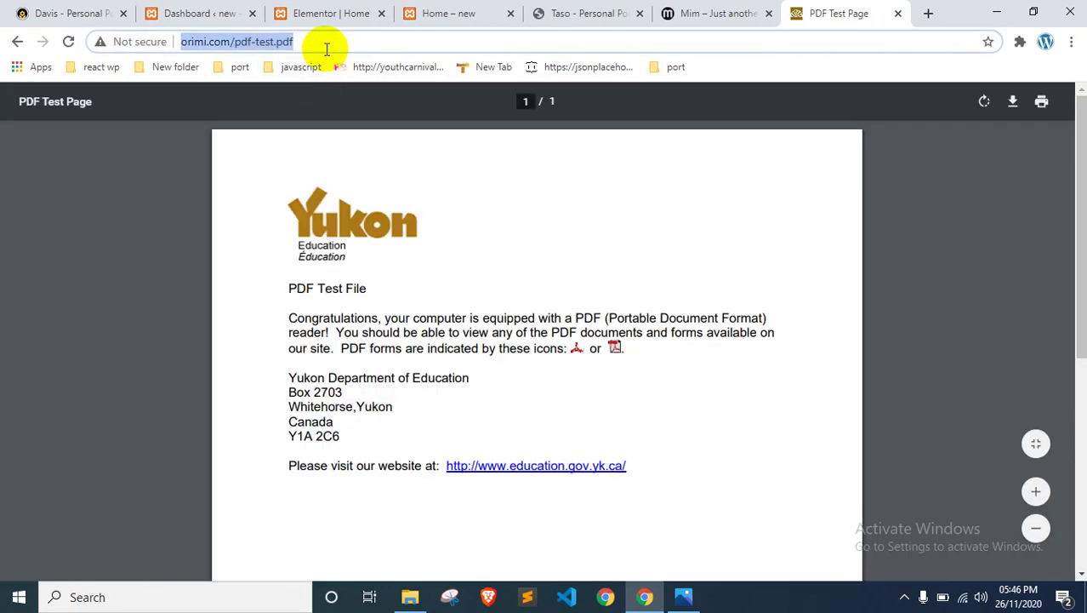
pyautogui.click(461, 202)
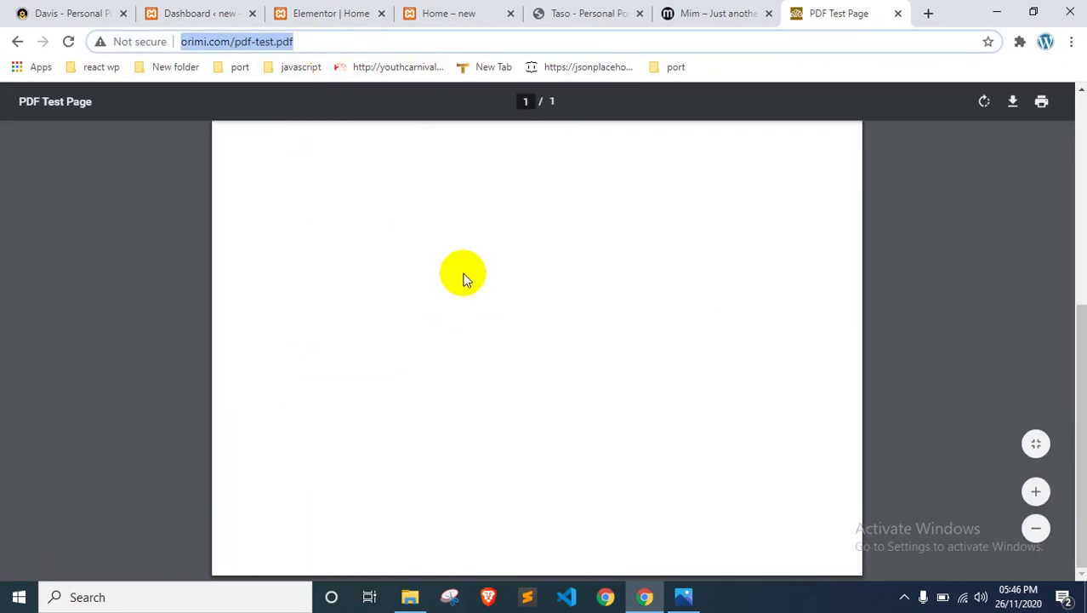
pyautogui.click(896, 14)
pyautogui.click(242, 12)
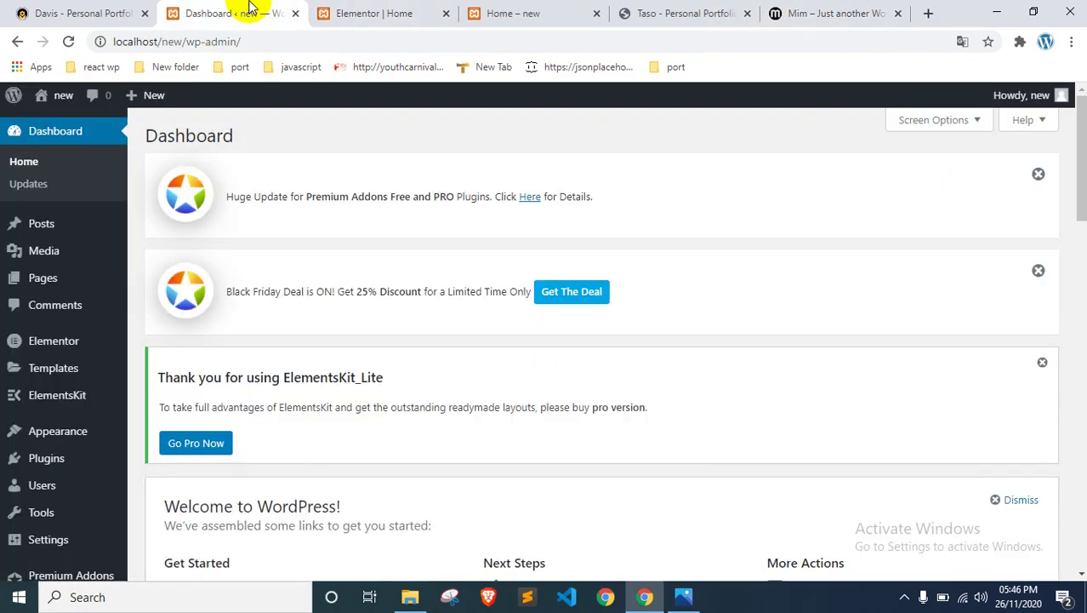
pyautogui.click(349, 14)
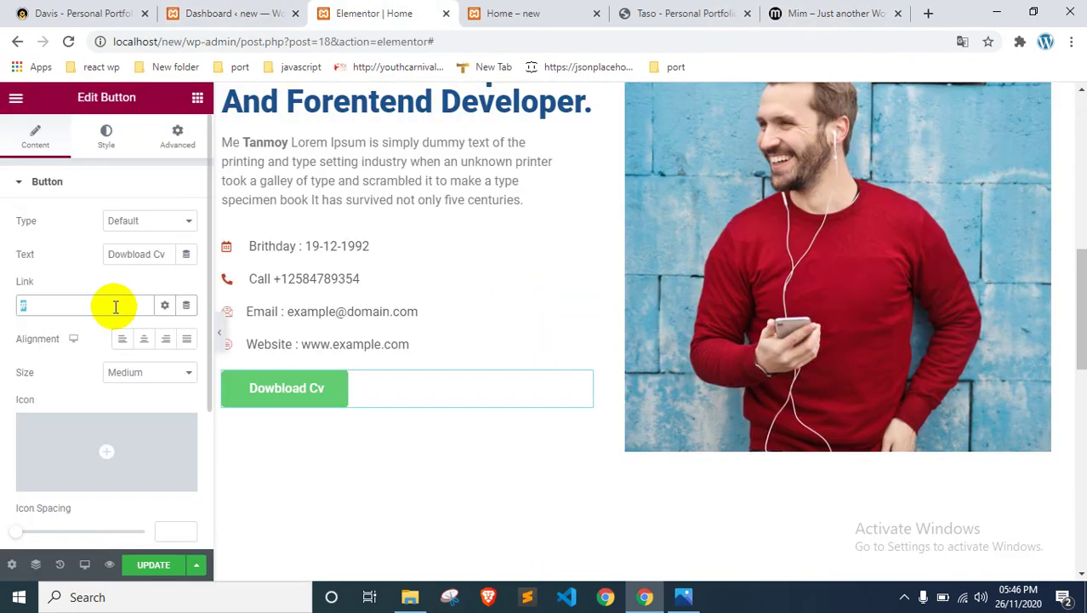
pyautogui.click(164, 305)
pyautogui.click(85, 331)
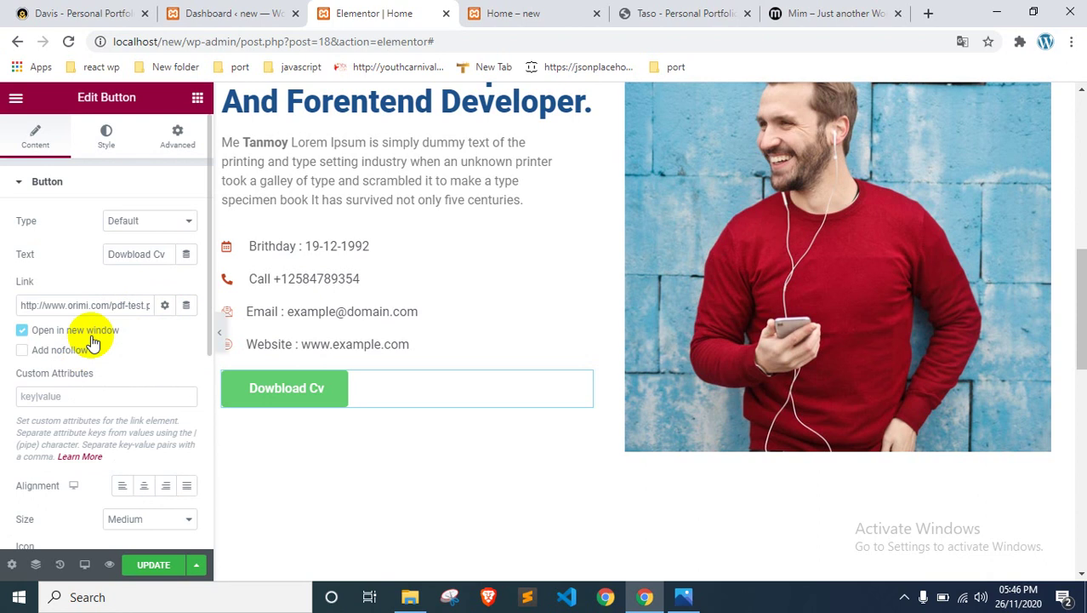
pyautogui.click(166, 305)
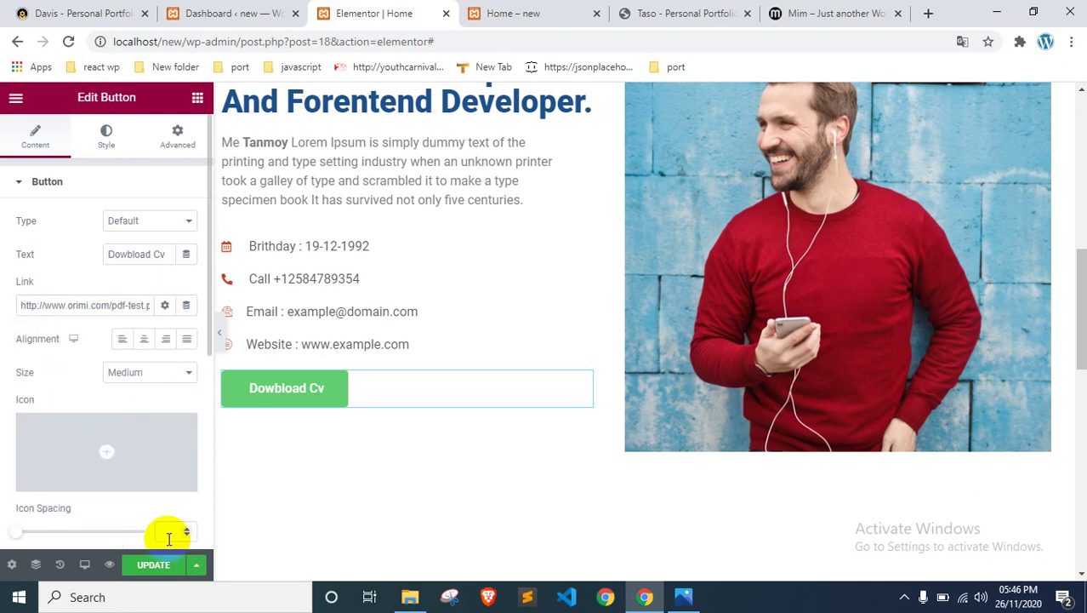
pyautogui.click(160, 567)
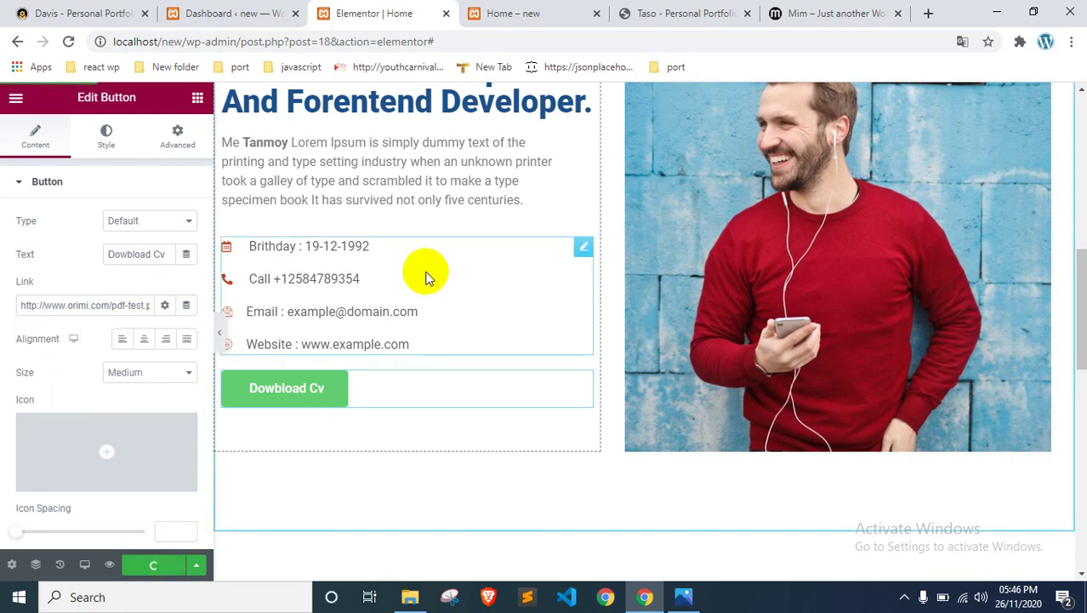
# Step: Reload the Home page preview, test the Dowbload Cv button's link, and close the PDF tab it opens
pyautogui.click(493, 6)
pyautogui.press('F5')
pyautogui.scroll(-5, 347, 260)
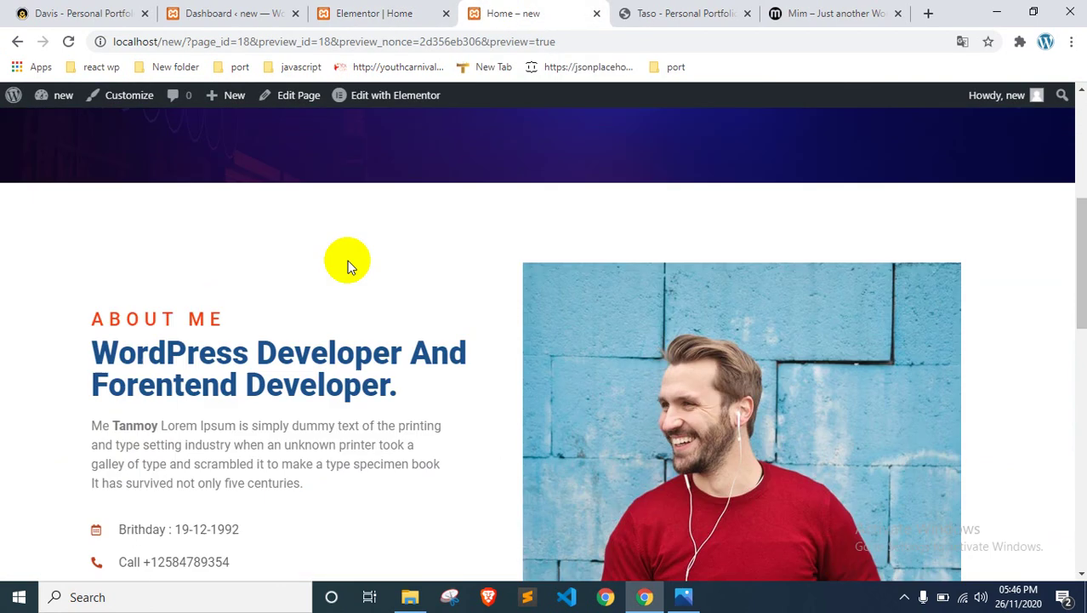
pyautogui.click(177, 423)
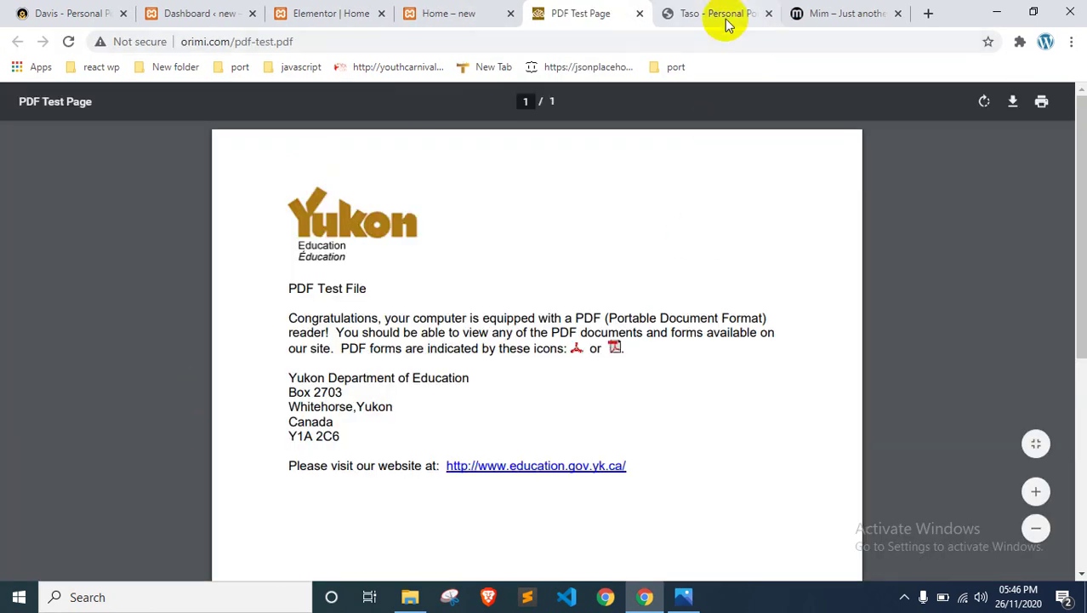
pyautogui.click(640, 13)
pyautogui.scroll(1, 265, 450)
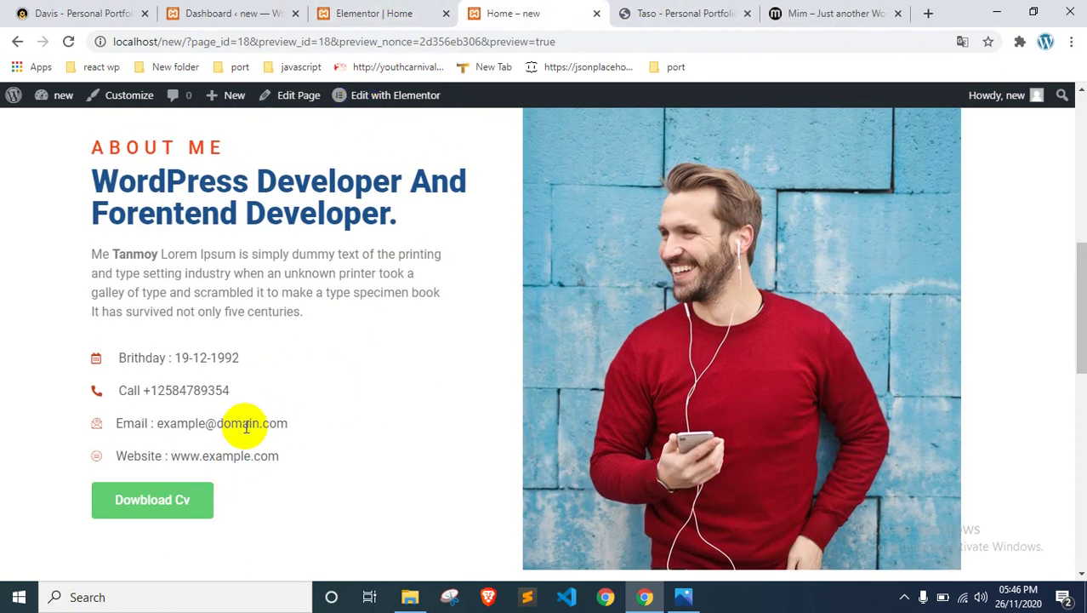
# Step: Unlink the Dowbload Cv button's margin values and set its top margin to 30 px in the Elementor editor
pyautogui.click(326, 8)
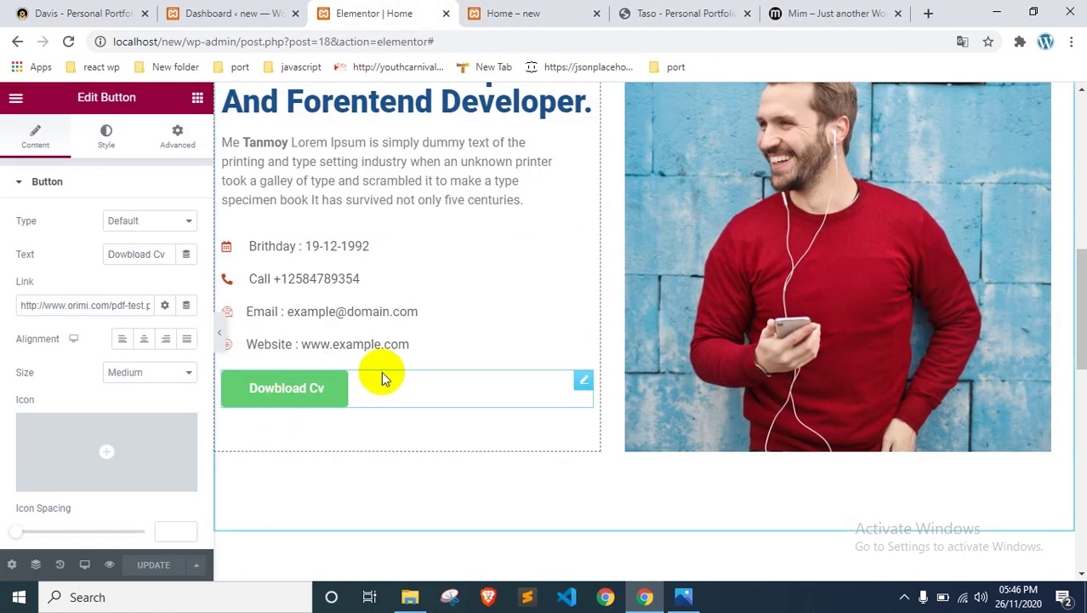
pyautogui.click(176, 139)
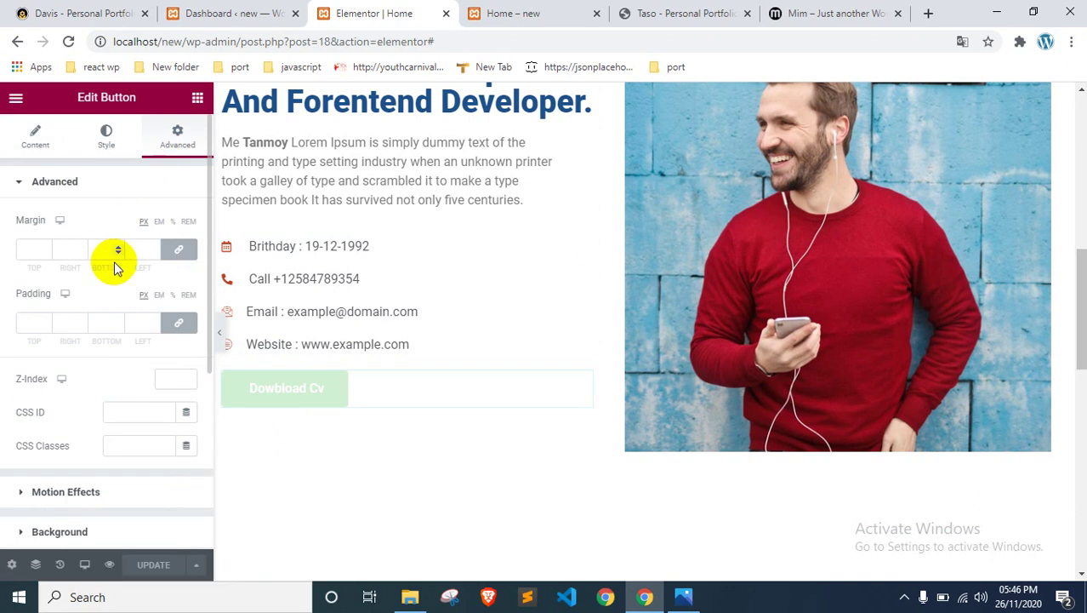
pyautogui.click(177, 248)
pyautogui.click(40, 251)
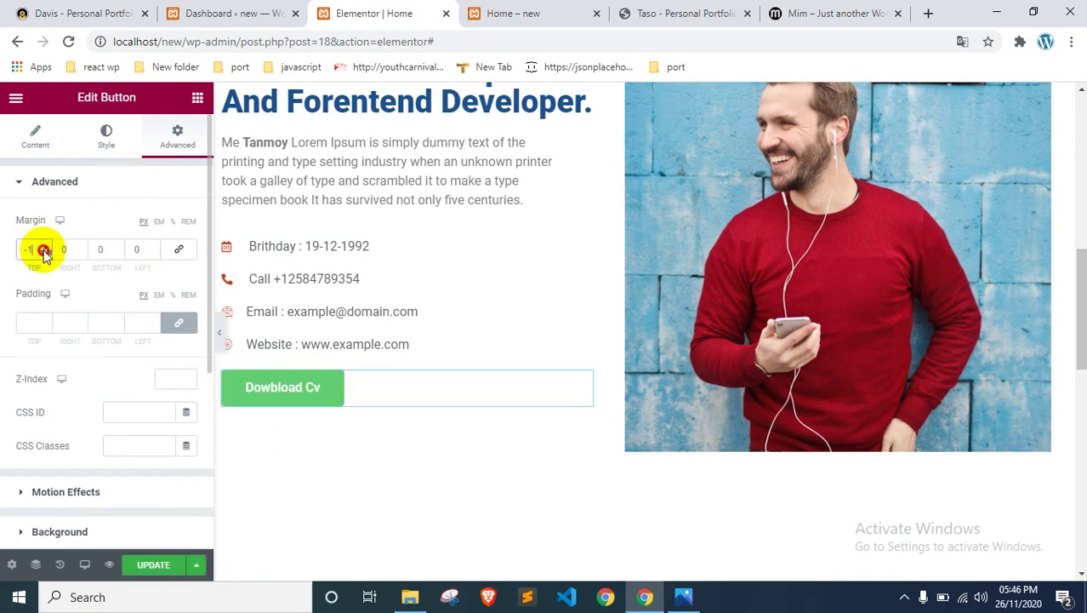
pyautogui.click(39, 248)
pyautogui.click(40, 246)
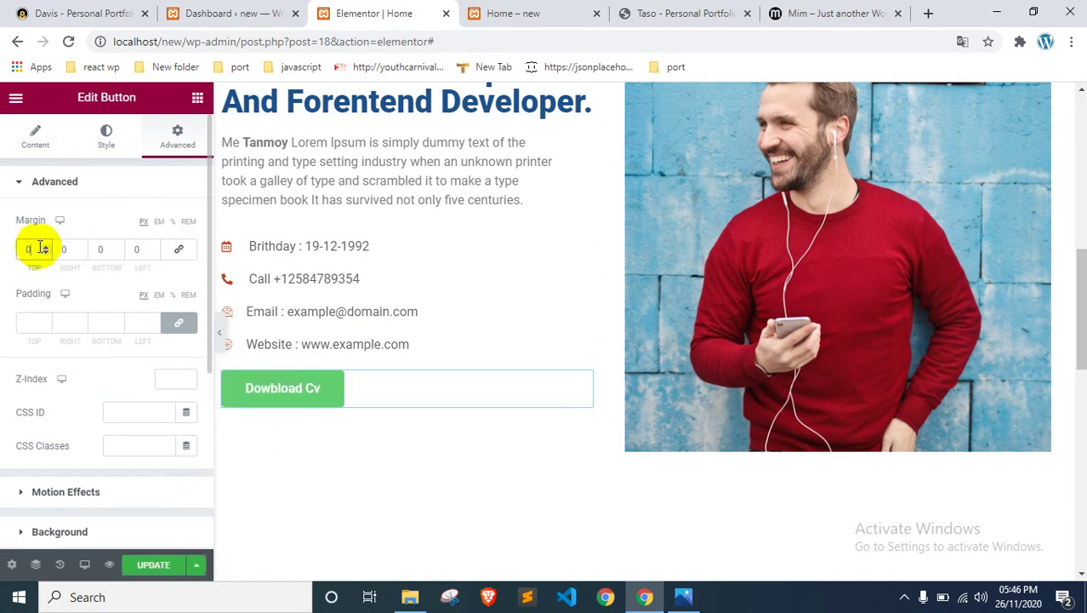
pyautogui.write('50')
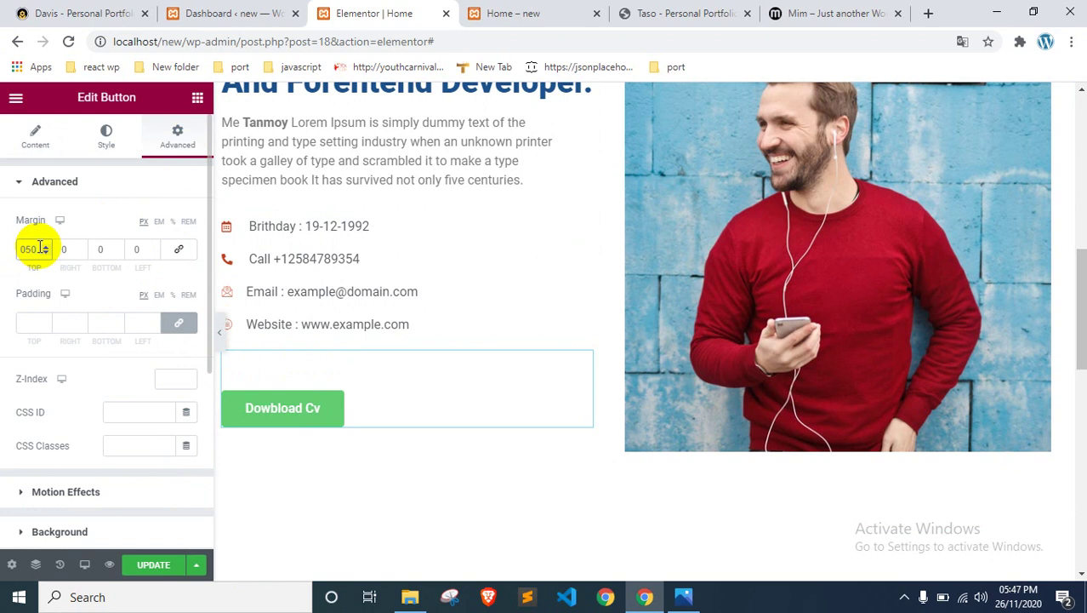
pyautogui.press('BackSpace')
pyautogui.press('BackSpace')
pyautogui.write('30')
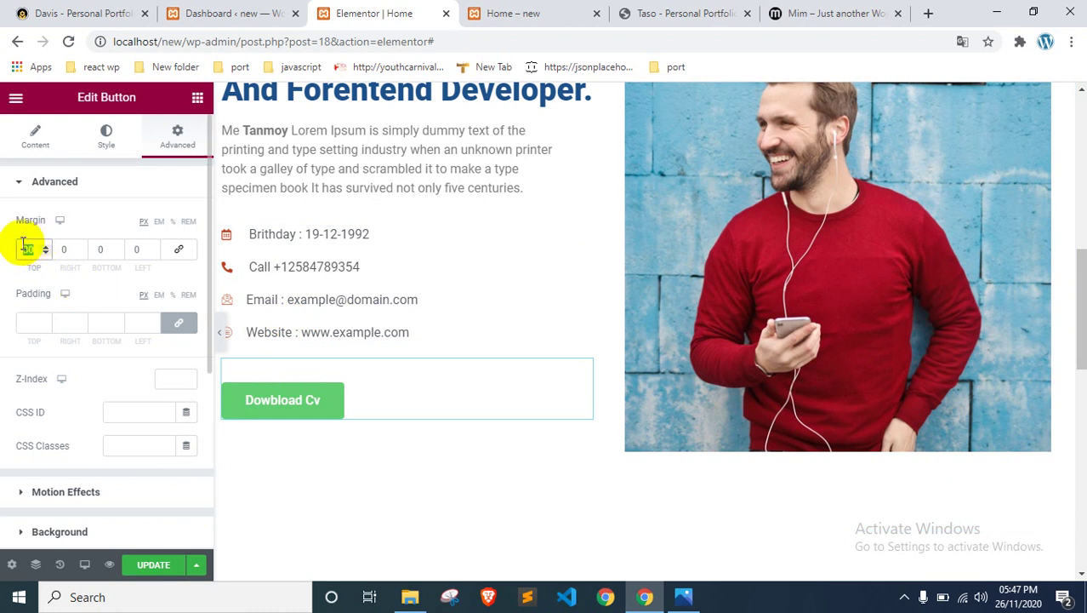
# Step: Try a 25 px top margin on the button, set it back to 30 px, and update the page
pyautogui.write('25')
pyautogui.press('BackSpace')
pyautogui.press('BackSpace')
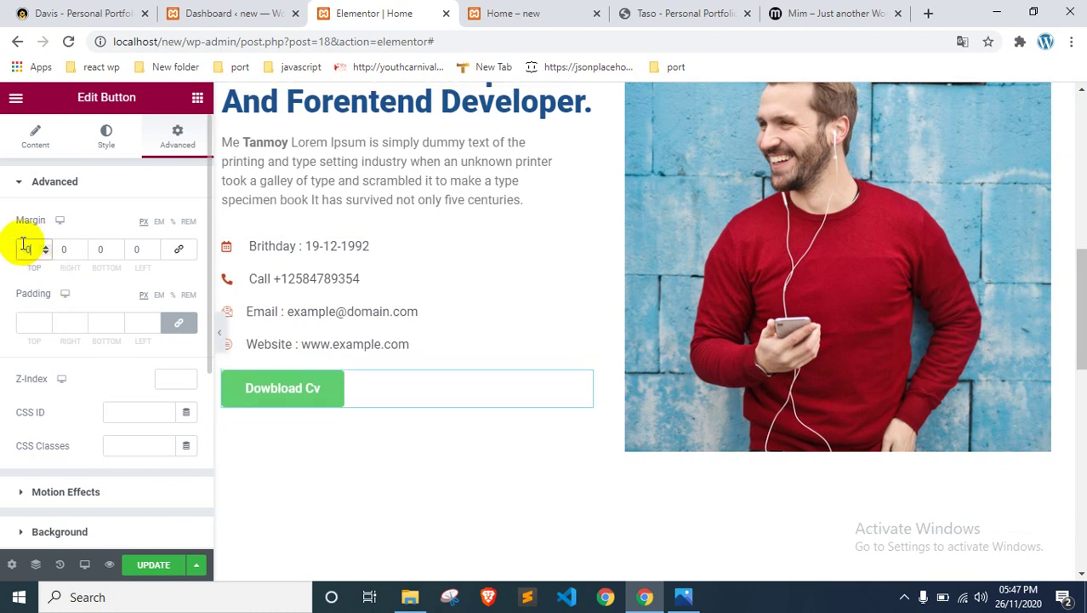
pyautogui.write('030')
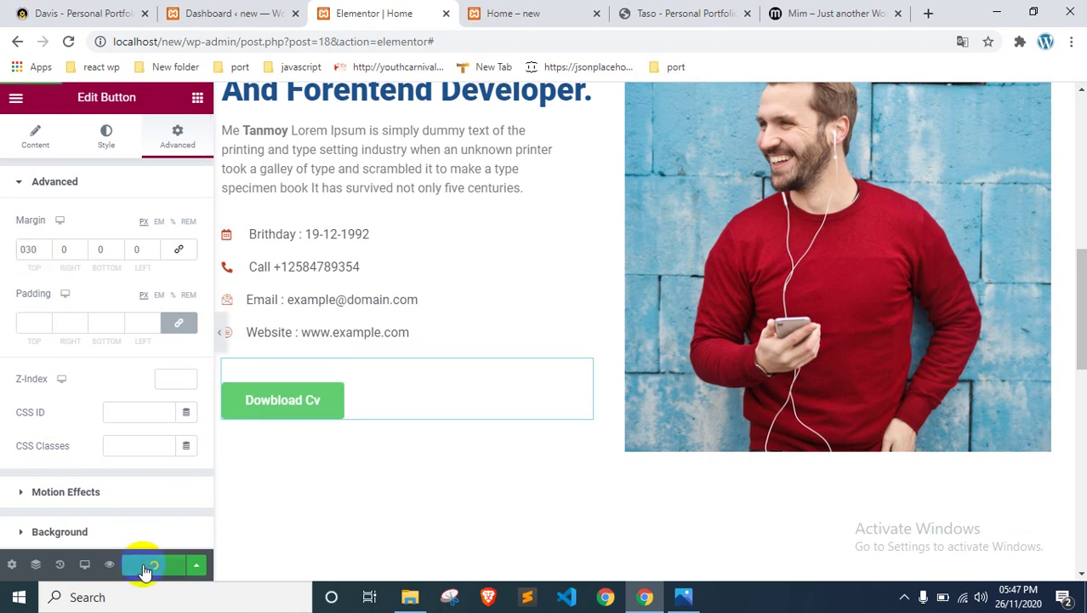
pyautogui.click(142, 563)
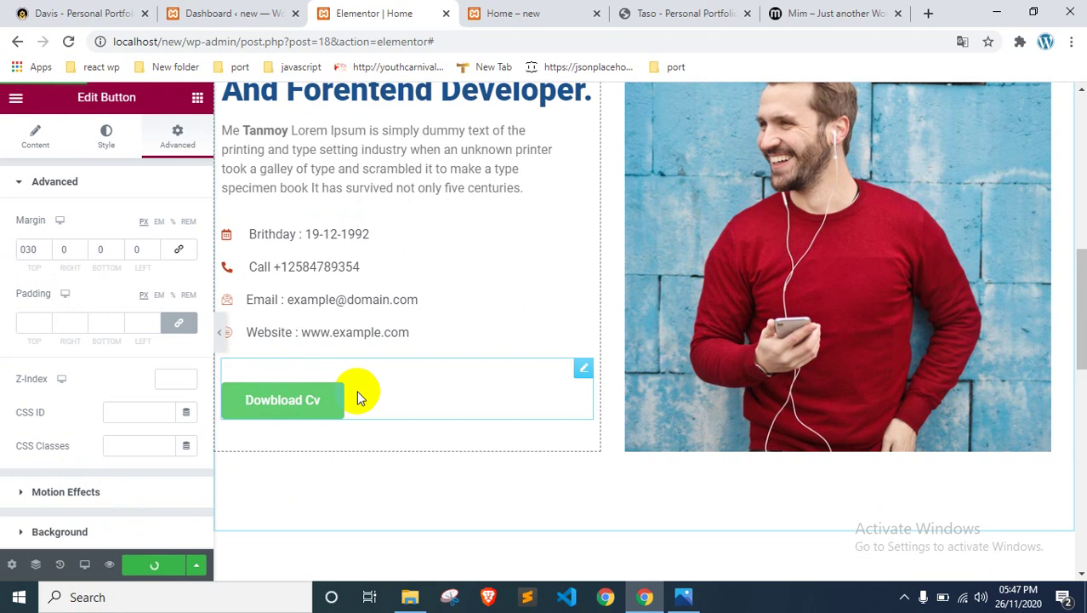
# Step: Review the Home page preview from the header to the About Me section, including the spacing above the Dowbload Cv button
pyautogui.click(508, 12)
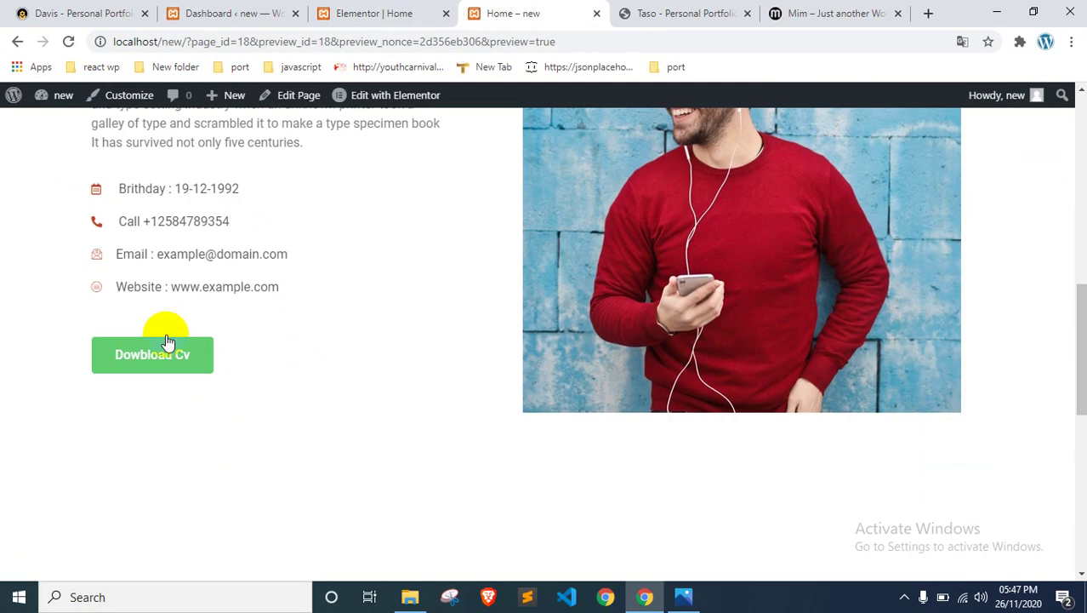
pyautogui.scroll(3, 304, 338)
pyautogui.scroll(2, 314, 323)
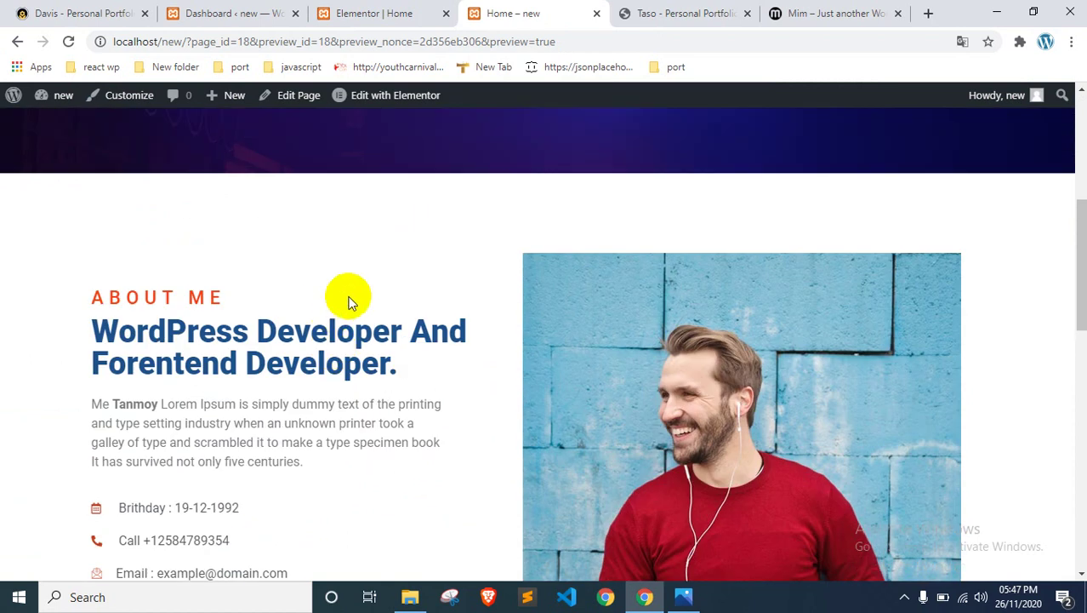
pyautogui.scroll(-3, 352, 299)
pyautogui.scroll(3, 350, 298)
pyautogui.scroll(3, 350, 299)
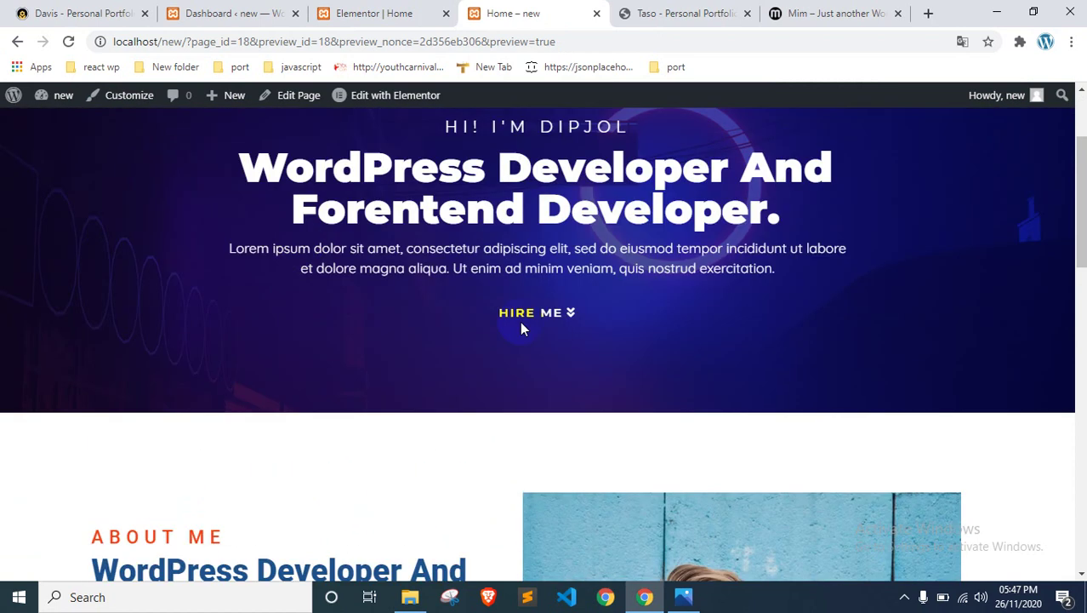
pyautogui.scroll(1, 522, 326)
pyautogui.scroll(1, 522, 328)
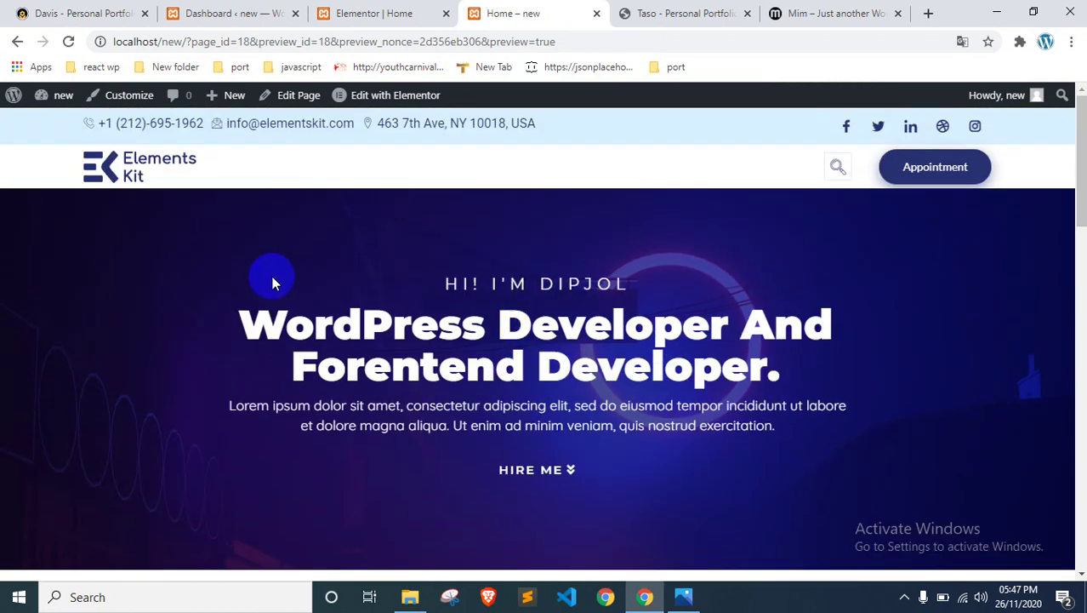
pyautogui.scroll(-5, 595, 279)
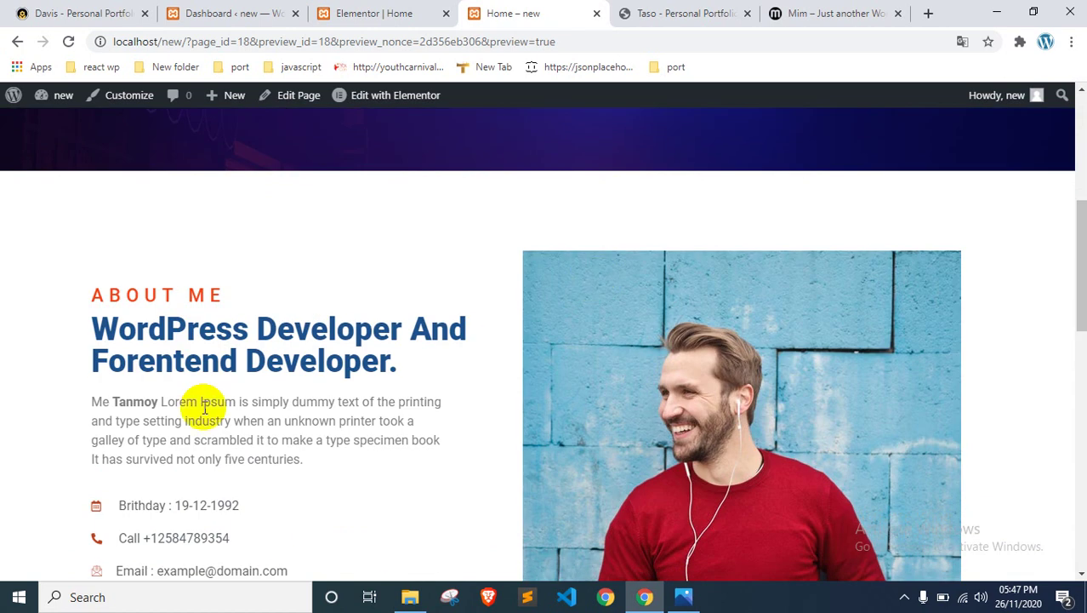
pyautogui.scroll(-4, 554, 345)
pyautogui.scroll(3, 555, 344)
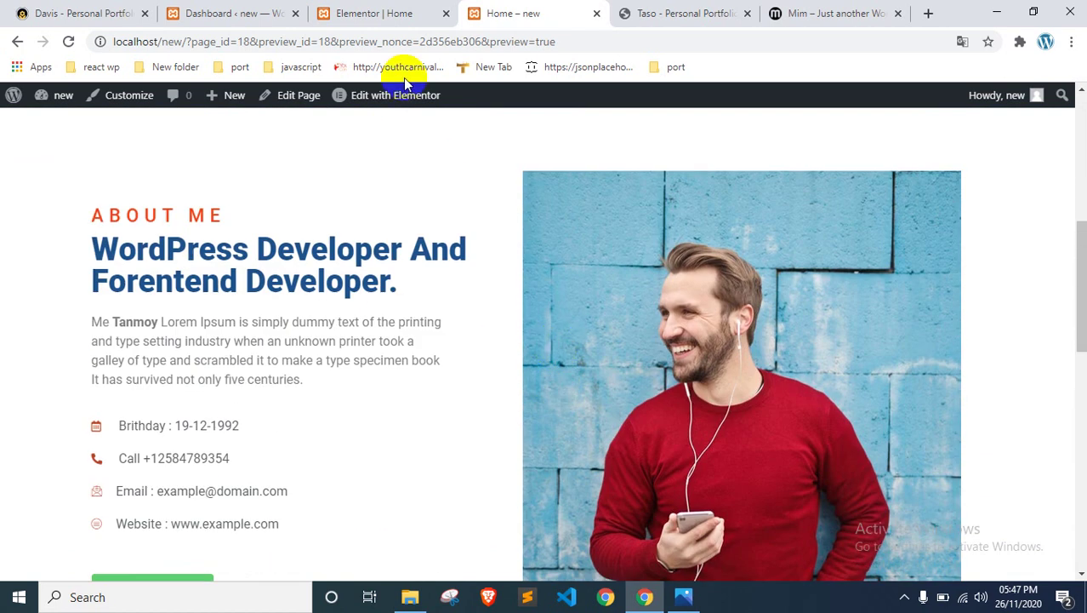
# Step: Examine the My Skill section of the Taso demo and the My Experience section of the Mim demo as design references
pyautogui.click(672, 13)
pyautogui.scroll(-4, 542, 221)
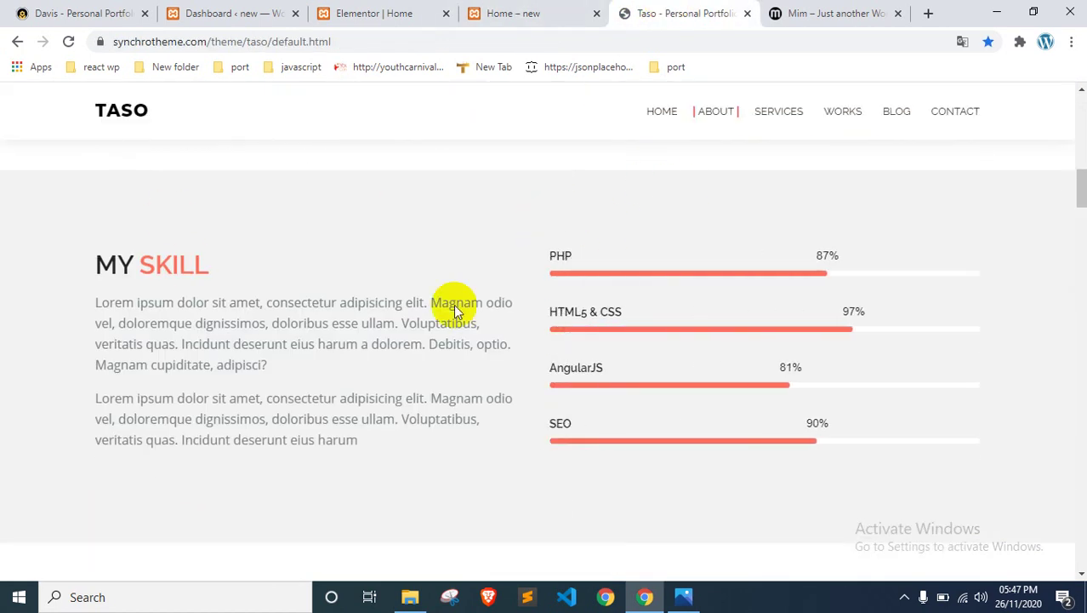
pyautogui.click(791, 13)
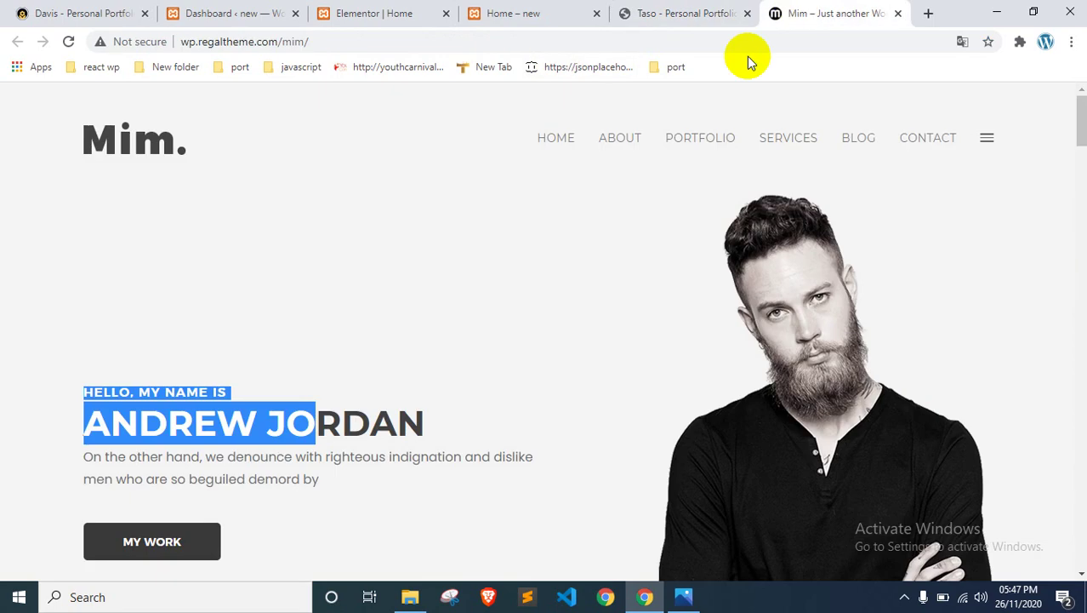
pyautogui.scroll(-6, 553, 213)
pyautogui.scroll(-1, 553, 214)
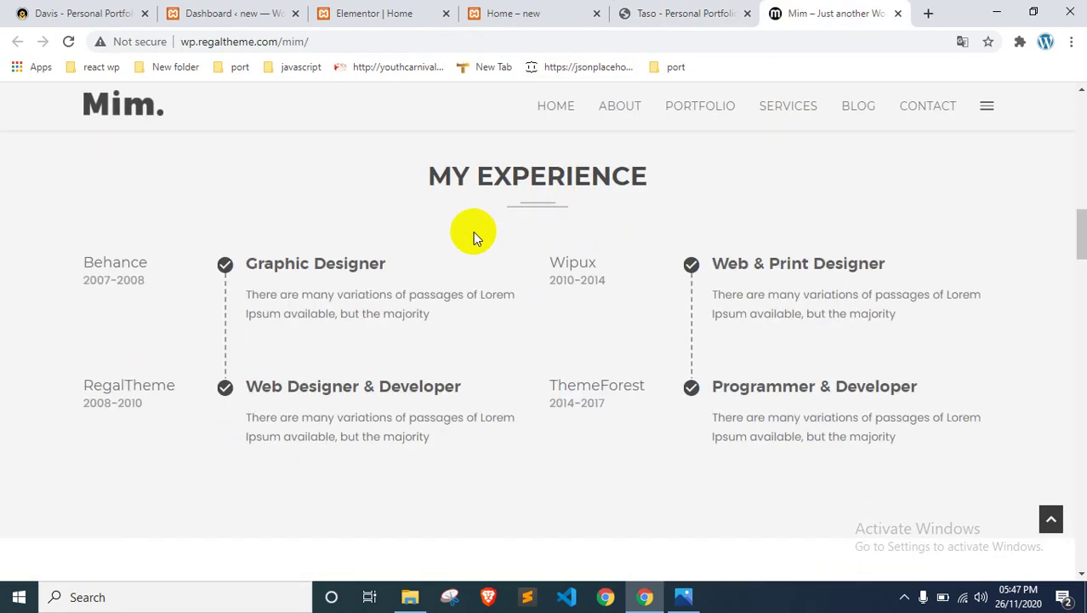
pyautogui.scroll(1, 473, 234)
pyautogui.moveTo(428, 256); pyautogui.dragTo(650, 250)
pyautogui.click(661, 250)
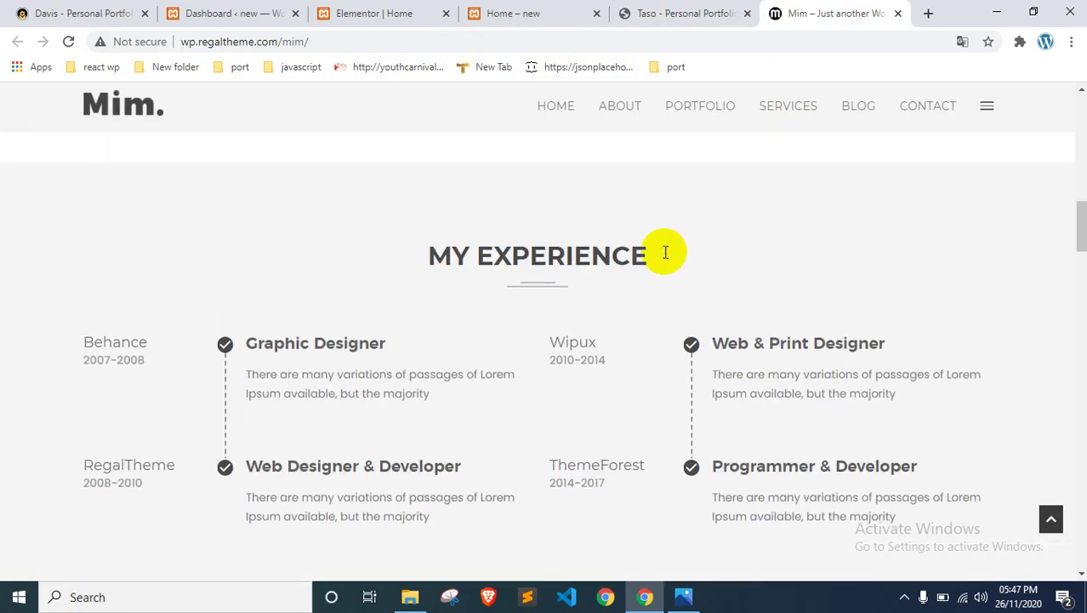
# Step: Switch to the Photos app and show the Experience and Education reference image, 3.png
pyautogui.hotkey('alt', 'Tab')
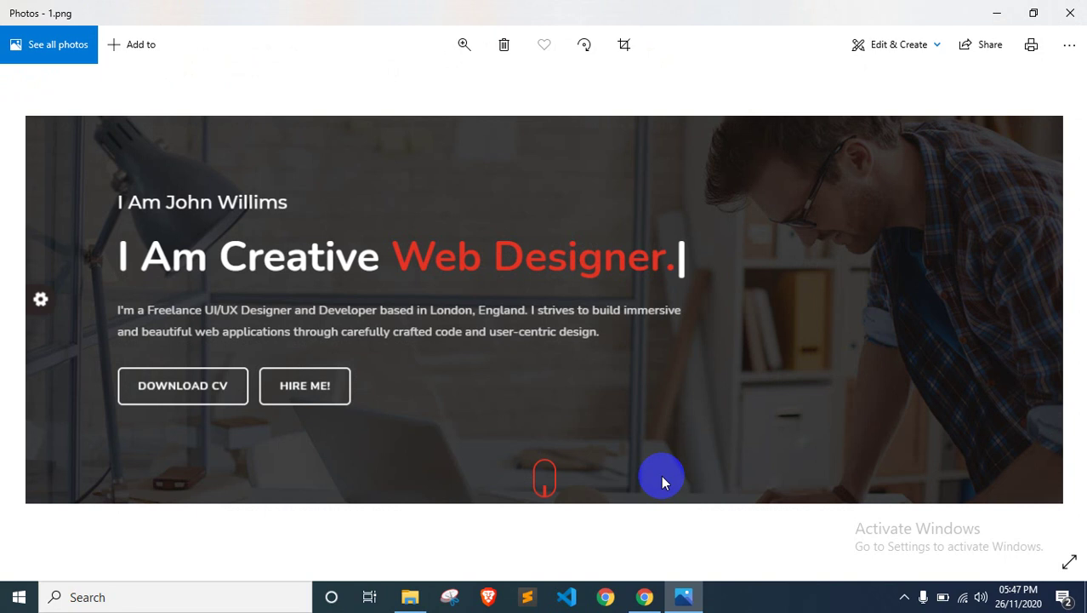
pyautogui.press('Right')
pyautogui.press('Right')
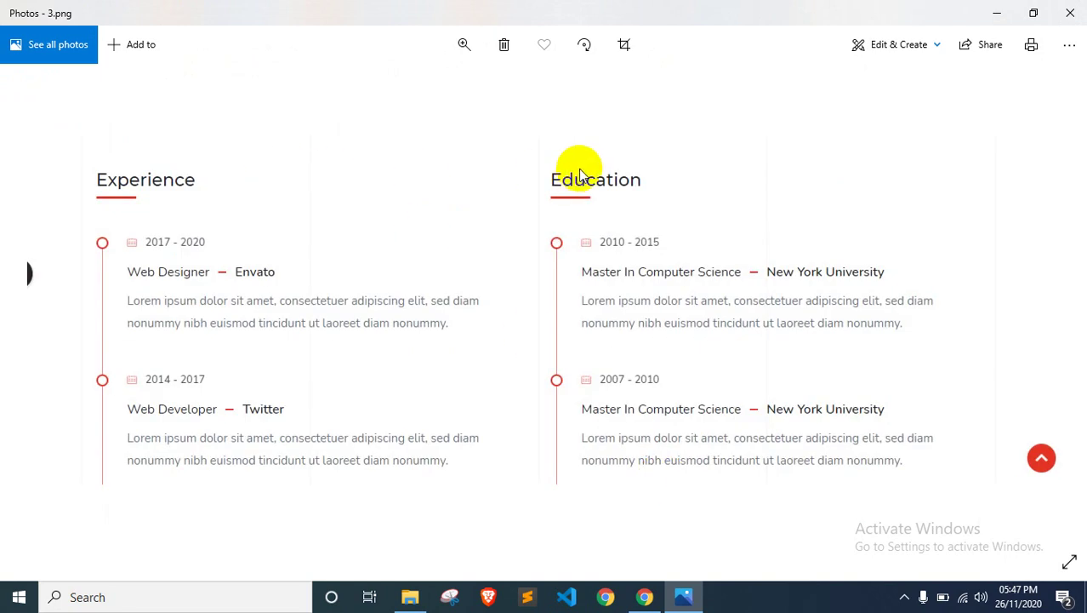
# Step: Switch to Chrome and review the Home page preview from the header down through the About Me section
pyautogui.click(644, 597)
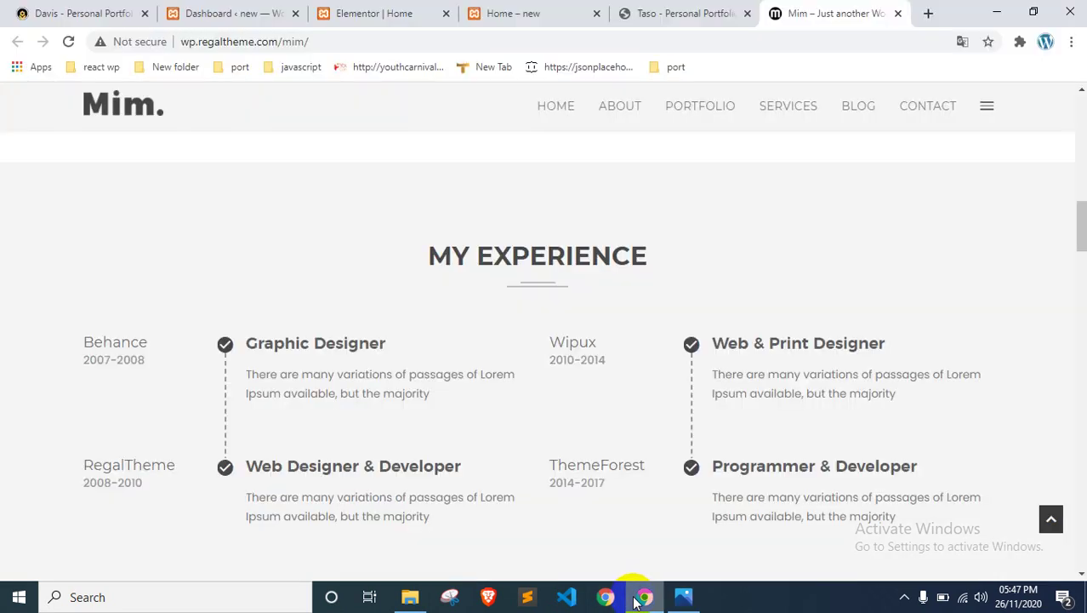
pyautogui.scroll(2, 523, 250)
pyautogui.click(539, 9)
pyautogui.scroll(5, 396, 180)
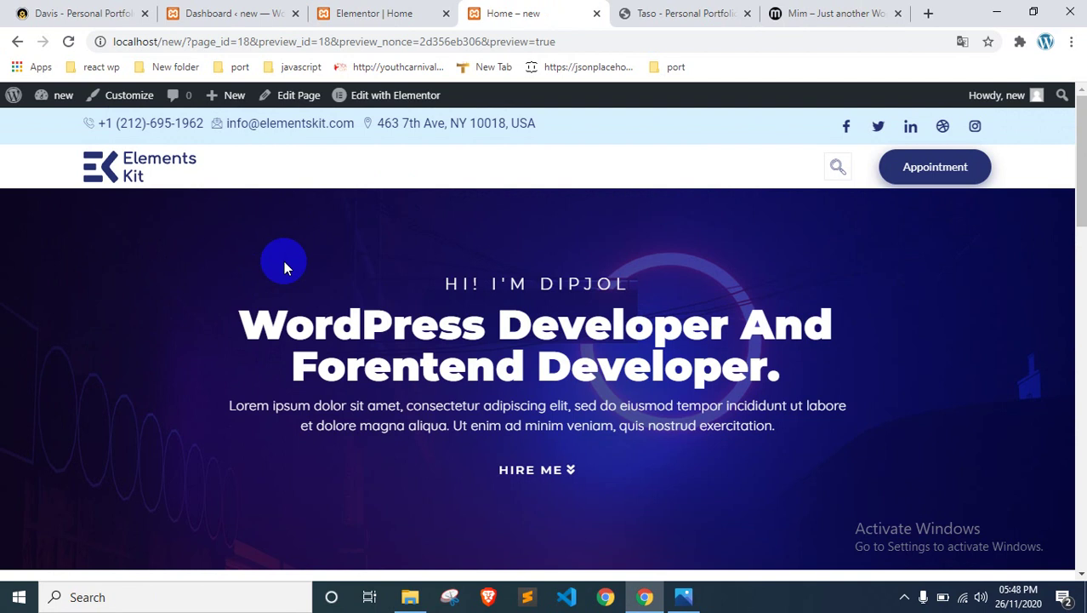
pyautogui.scroll(-3, 285, 264)
pyautogui.scroll(-3, 285, 265)
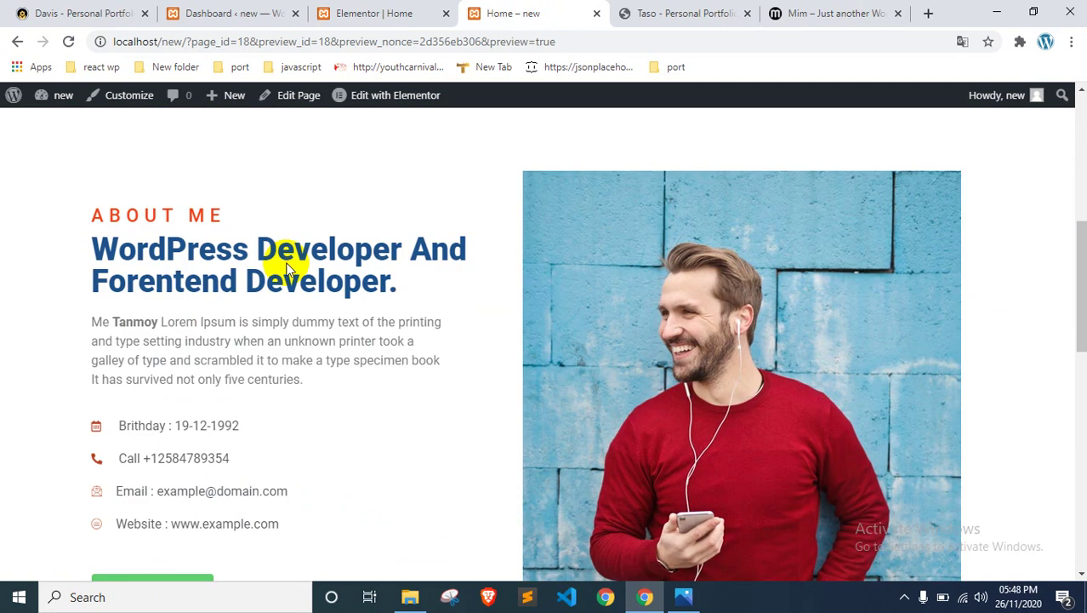
pyautogui.scroll(-3, 281, 259)
pyautogui.scroll(4, 328, 267)
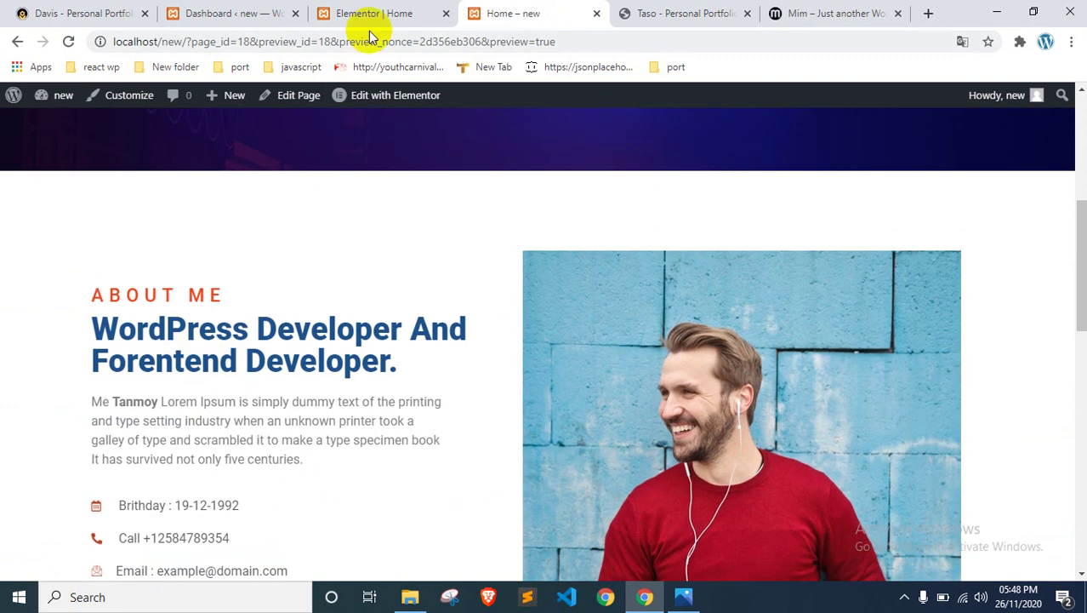
# Step: Review the whole page in the Elementor editor, from the header to the empty area below the About Me section
pyautogui.click(371, 17)
pyautogui.scroll(-5, 427, 245)
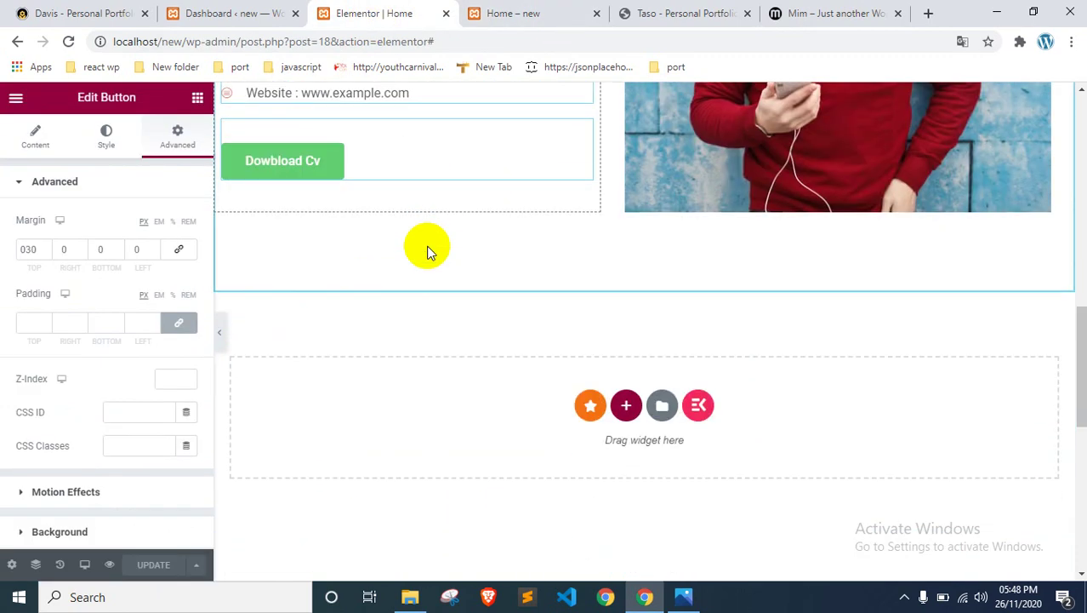
pyautogui.scroll(3, 475, 276)
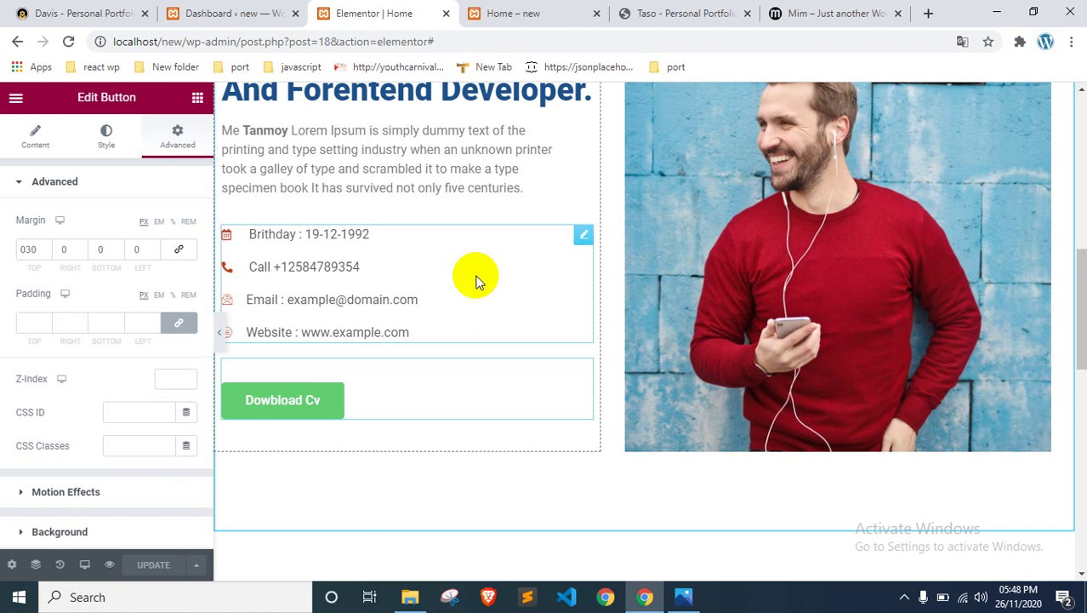
pyautogui.scroll(7, 477, 281)
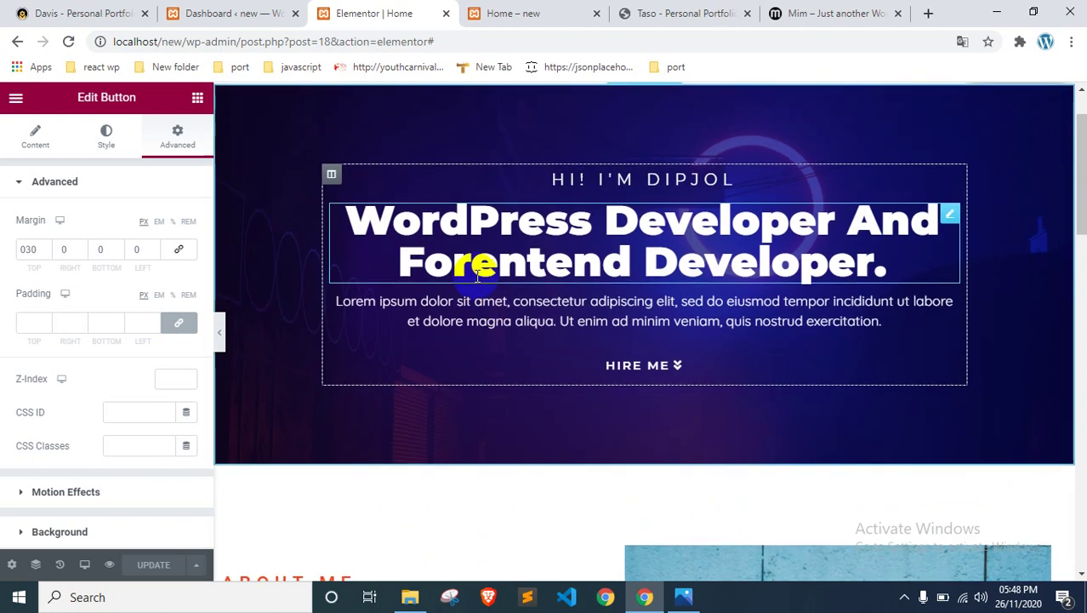
pyautogui.scroll(1, 477, 269)
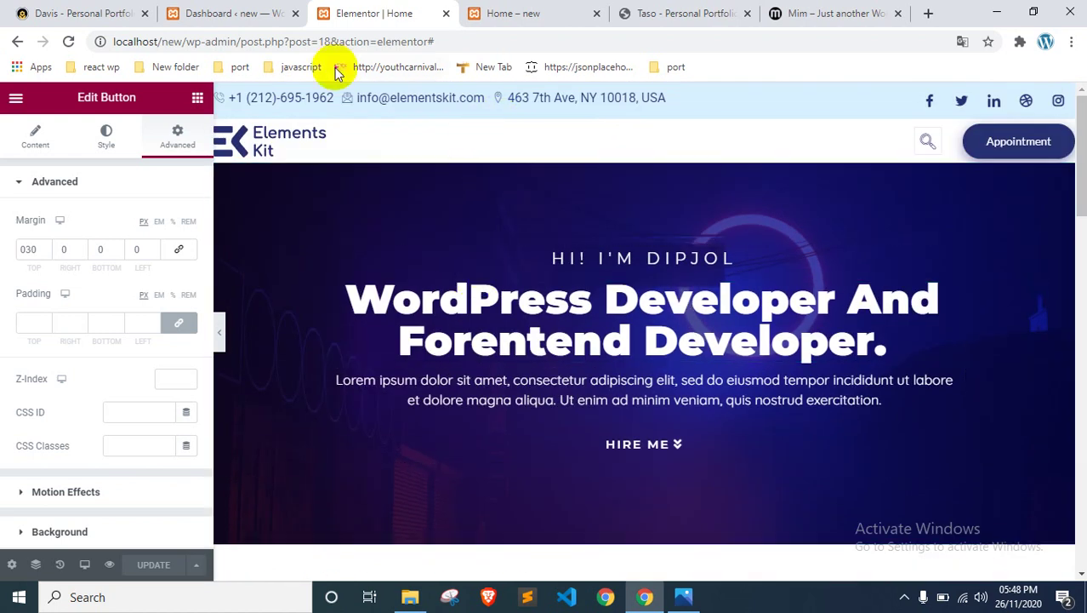
pyautogui.scroll(-10, 428, 260)
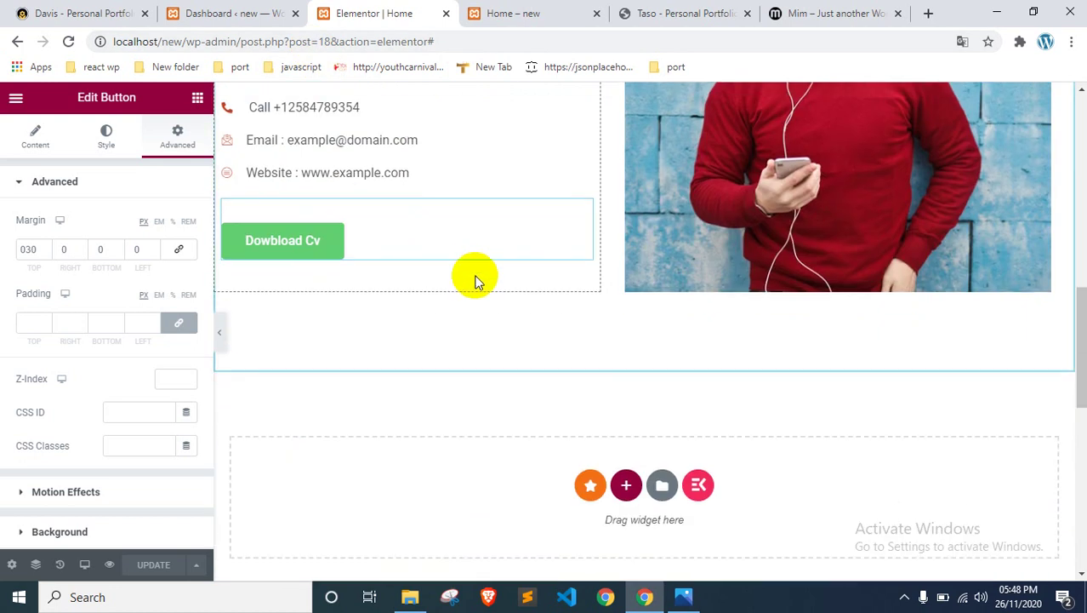
# Step: Compare the Mim demo's My Experience section with the reference image 3.png in Photos and the Home page preview in Chrome
pyautogui.click(802, 10)
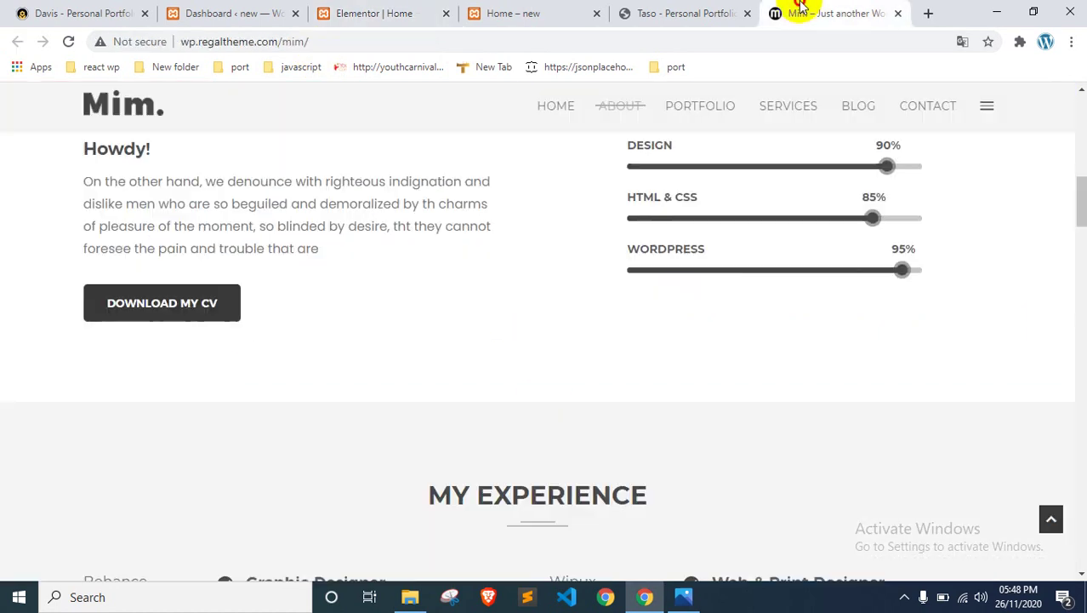
pyautogui.scroll(3, 566, 230)
pyautogui.scroll(-8, 566, 230)
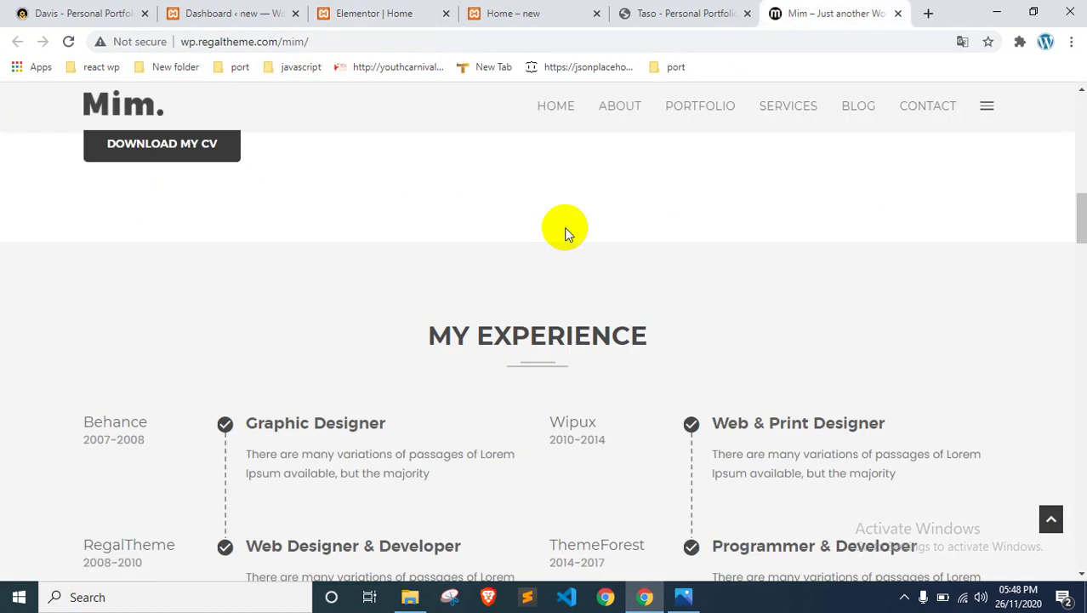
pyautogui.scroll(1, 532, 241)
pyautogui.moveTo(426, 177); pyautogui.dragTo(638, 179)
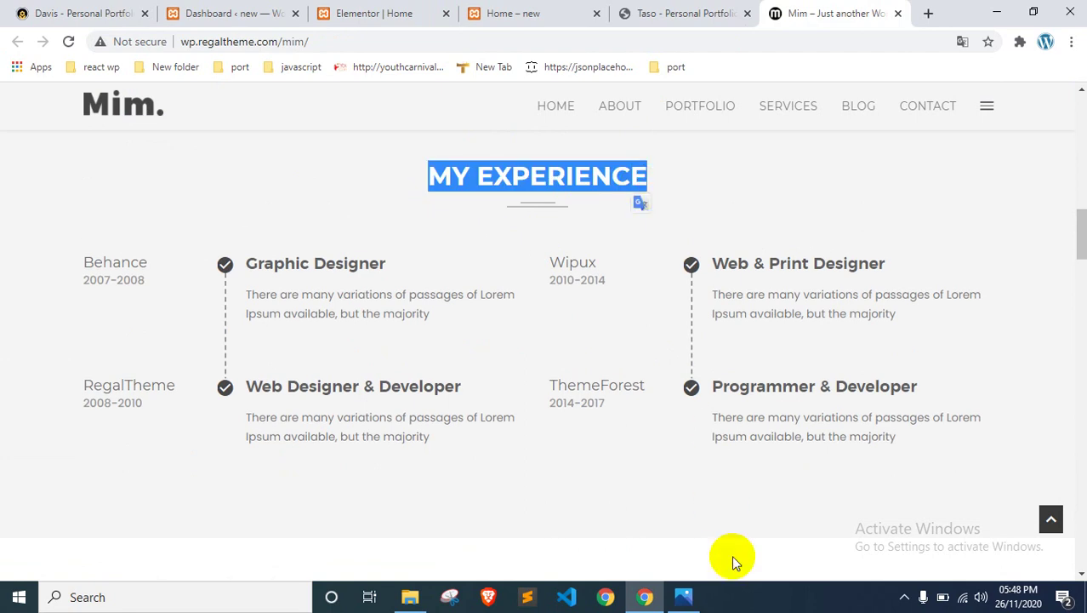
pyautogui.click(683, 597)
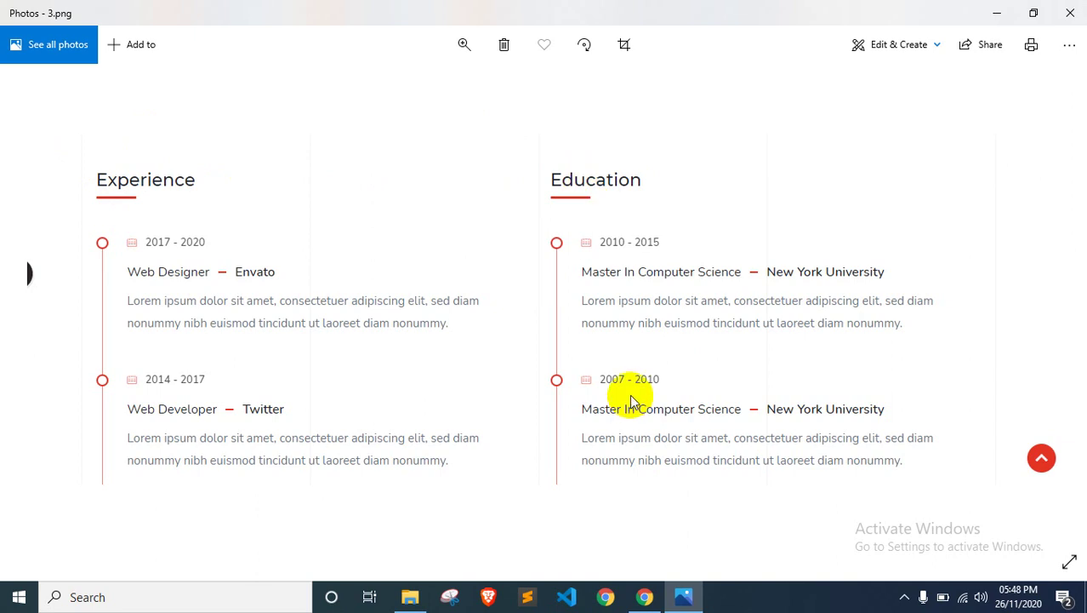
pyautogui.click(644, 596)
pyautogui.click(510, 13)
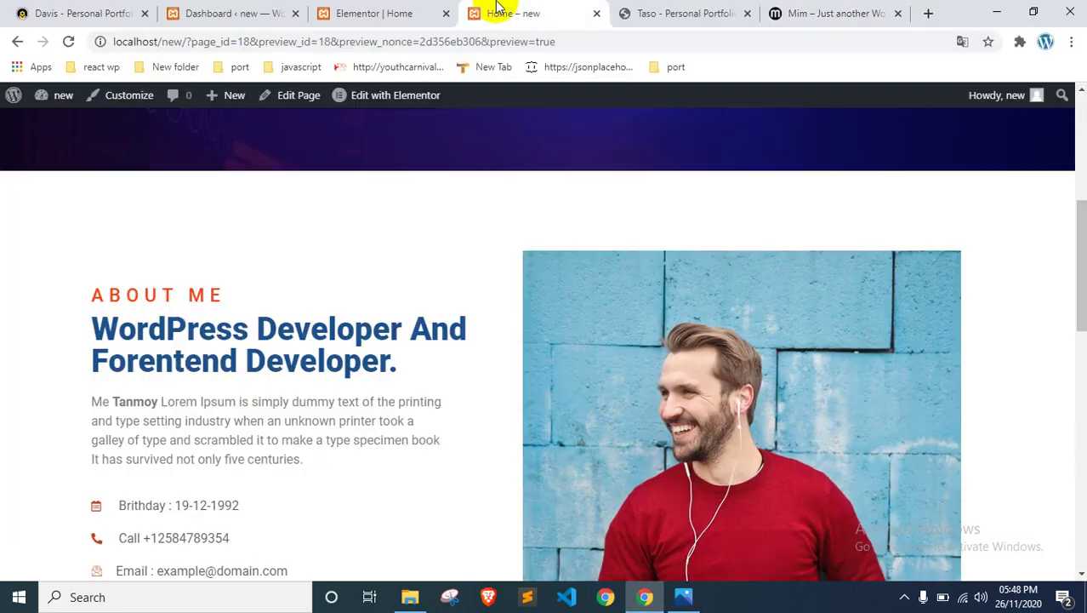
pyautogui.scroll(-4, 357, 291)
# Step: Add a section with two equal columns below the About Me section in the Elementor editor and show the widgets for it
pyautogui.click(366, 13)
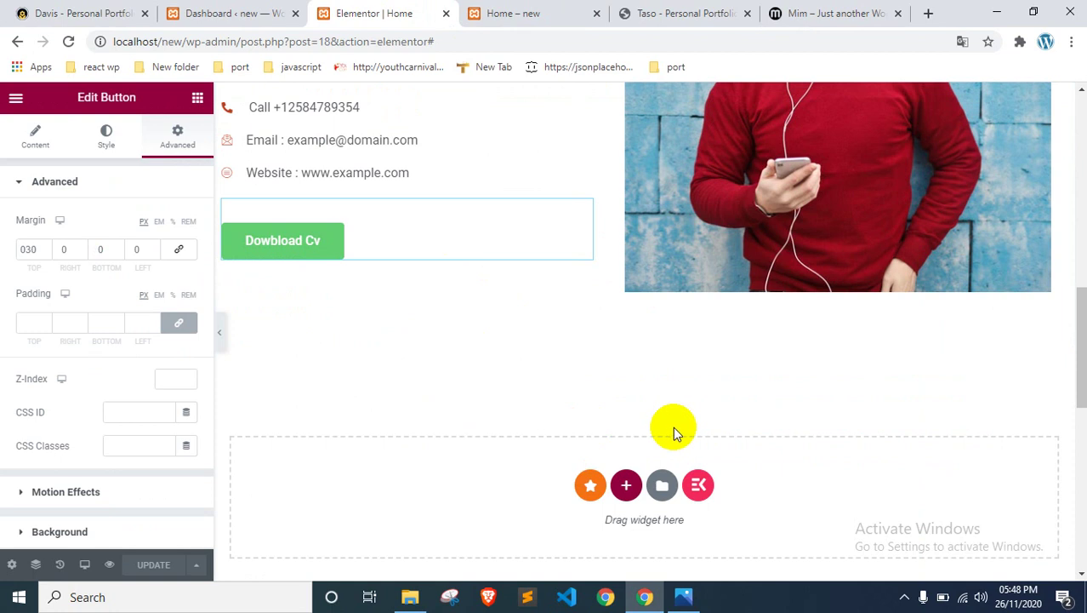
pyautogui.click(627, 489)
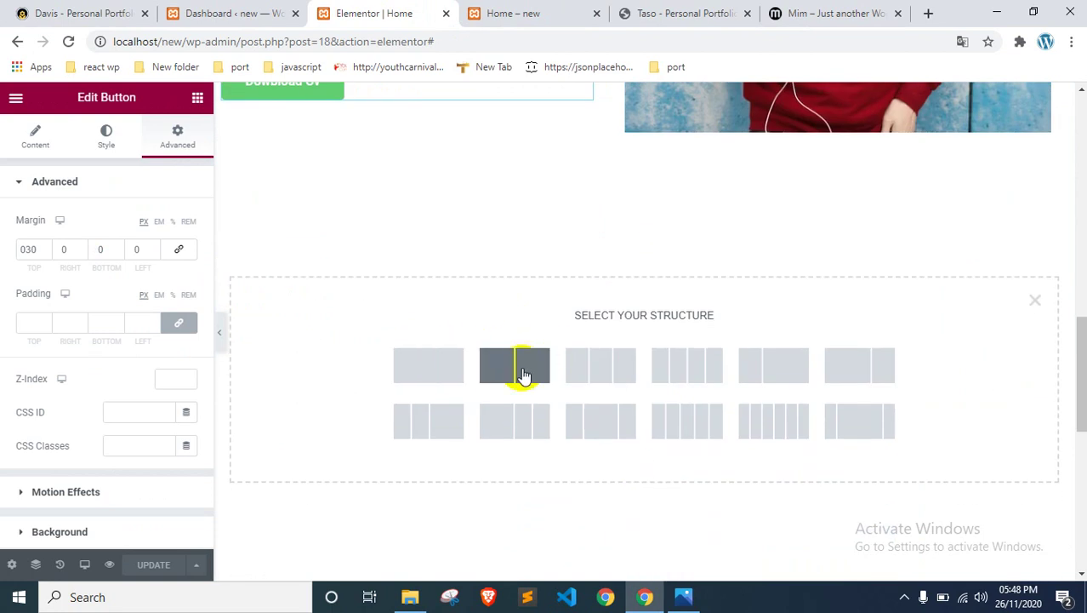
pyautogui.click(523, 375)
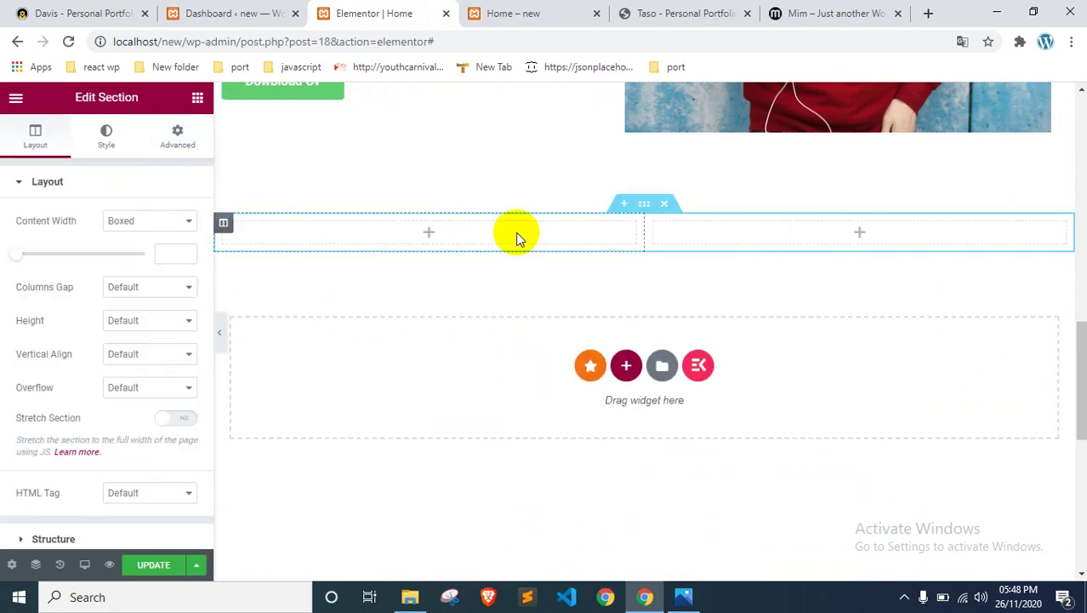
pyautogui.click(430, 234)
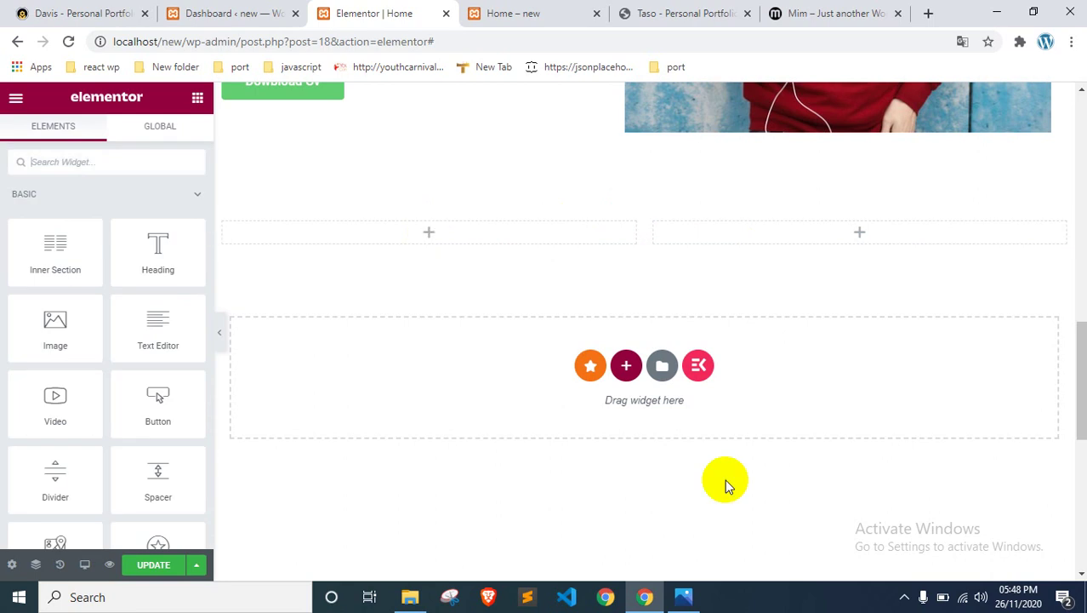
# Step: Check the Experience heading in the Photos reference image and copy the word EXPERIENCE from the Mim demo's section title in Chrome
pyautogui.click(683, 596)
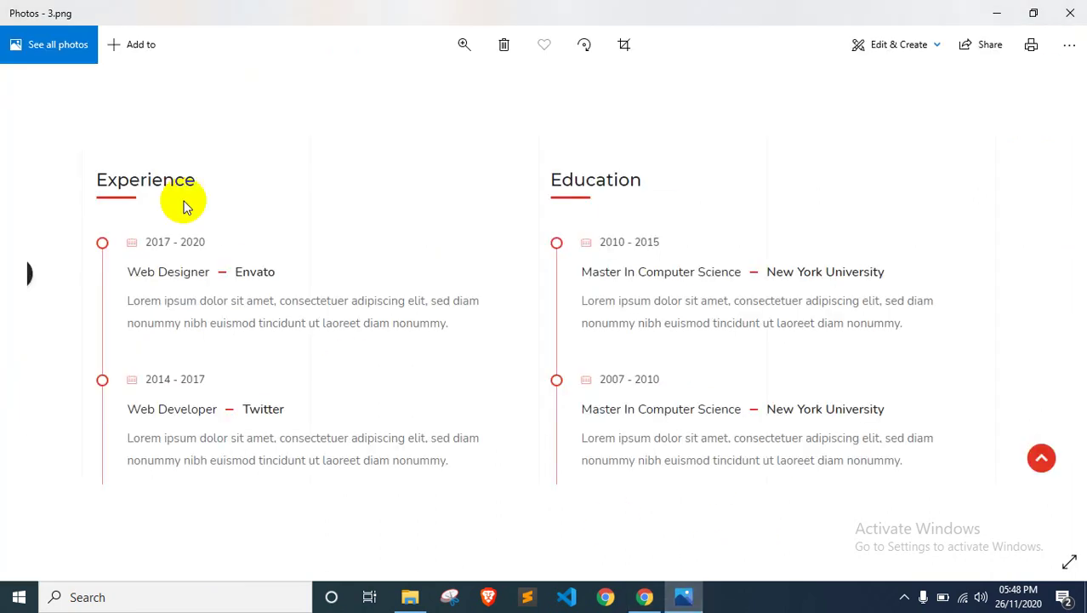
pyautogui.click(997, 12)
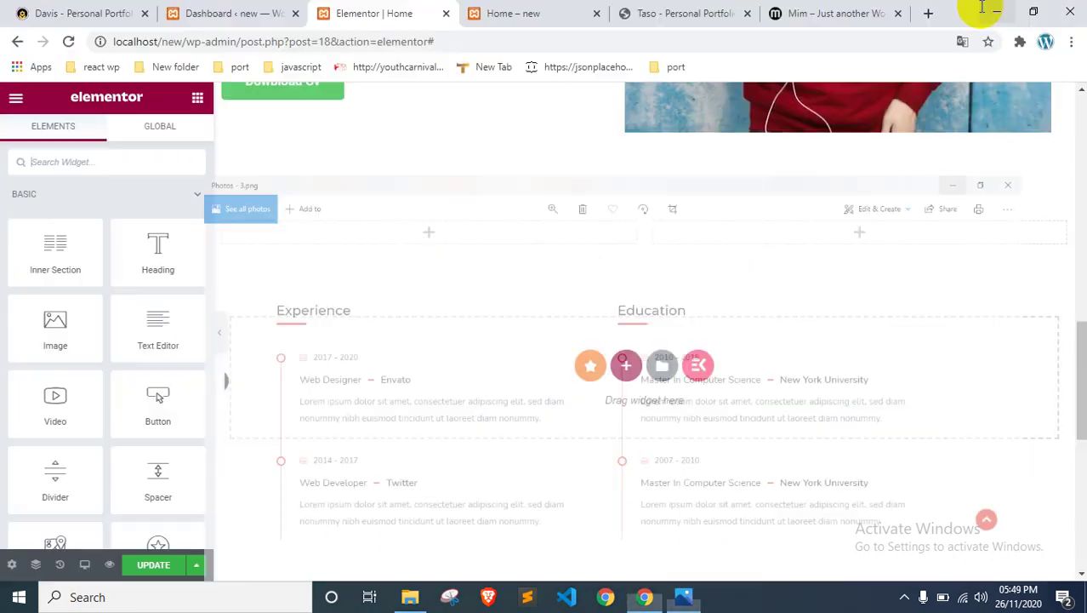
pyautogui.click(685, 13)
pyautogui.click(851, 12)
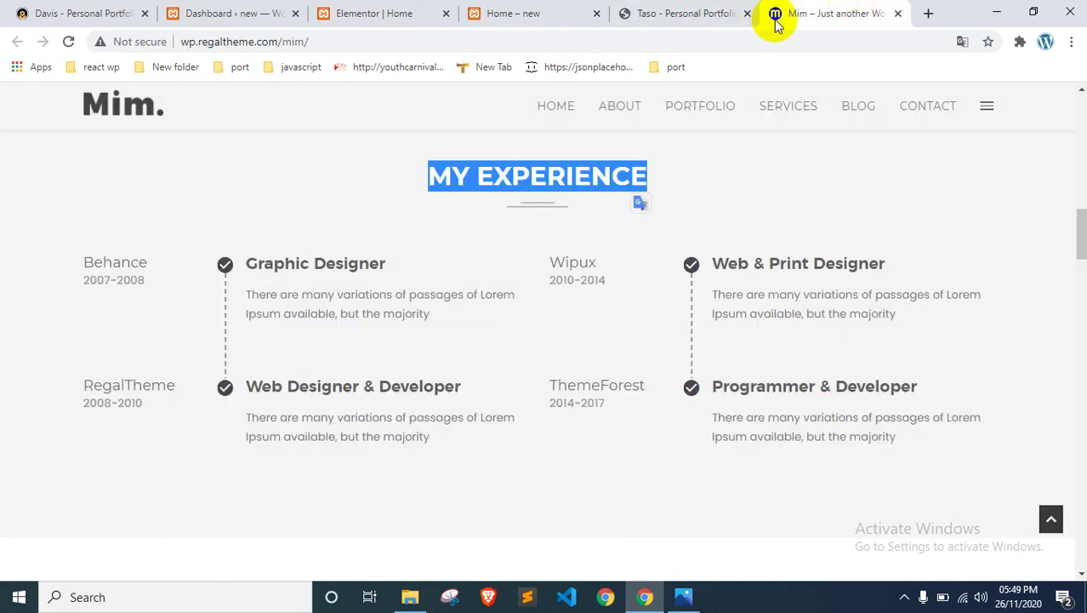
pyautogui.click(498, 194)
pyautogui.moveTo(479, 177); pyautogui.dragTo(660, 173)
pyautogui.hotkey('ctrl', 'c')
# Step: Delete the empty two-column section below the About Me section and dismiss the structure chooser
pyautogui.click(438, 11)
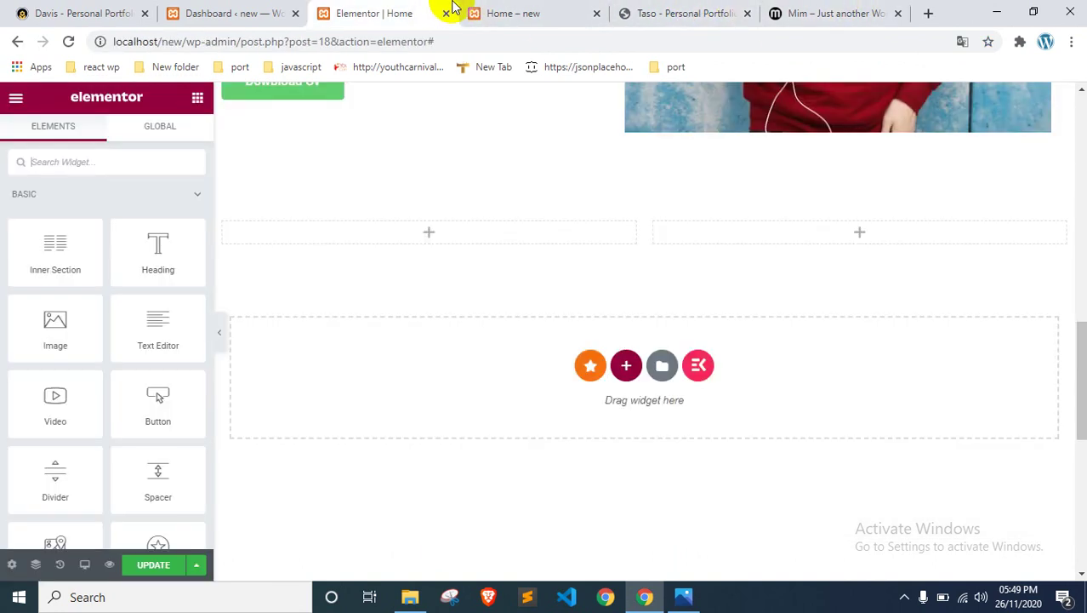
pyautogui.click(423, 232)
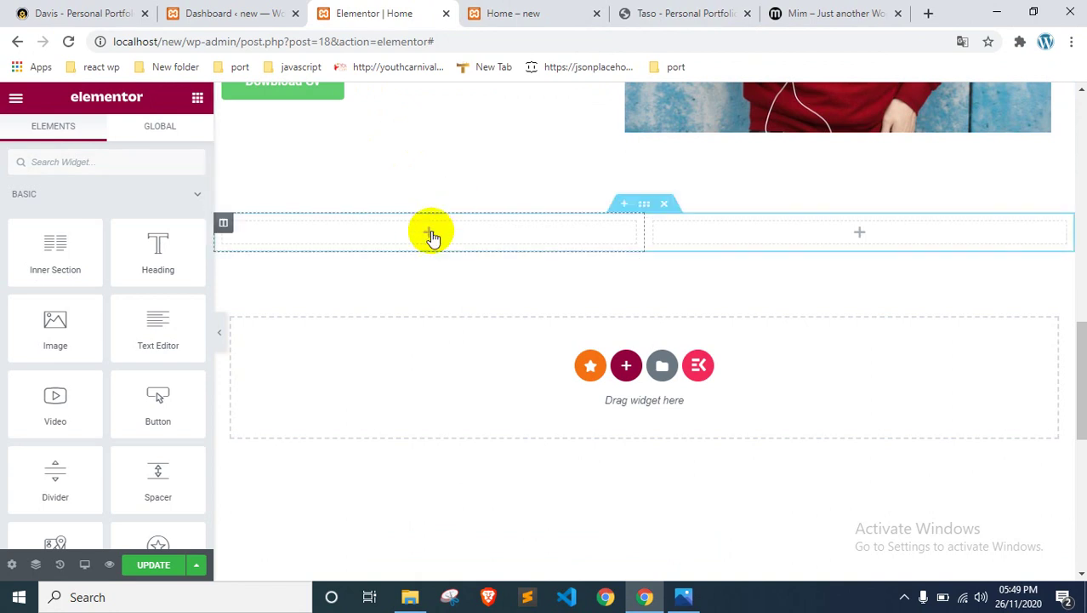
pyautogui.click(626, 365)
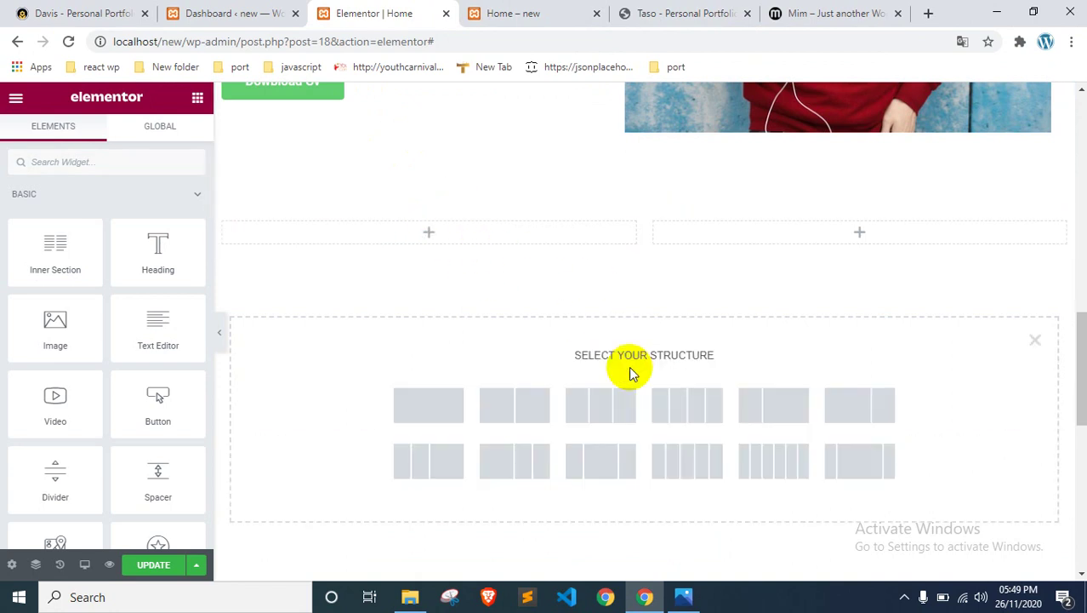
pyautogui.moveTo(450, 231)
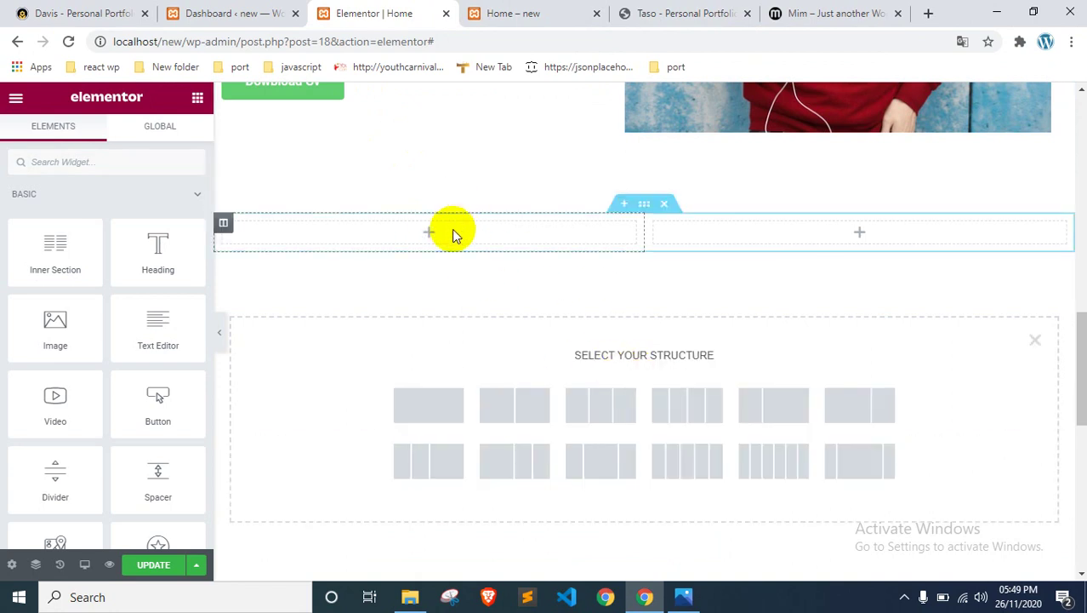
pyautogui.click(663, 206)
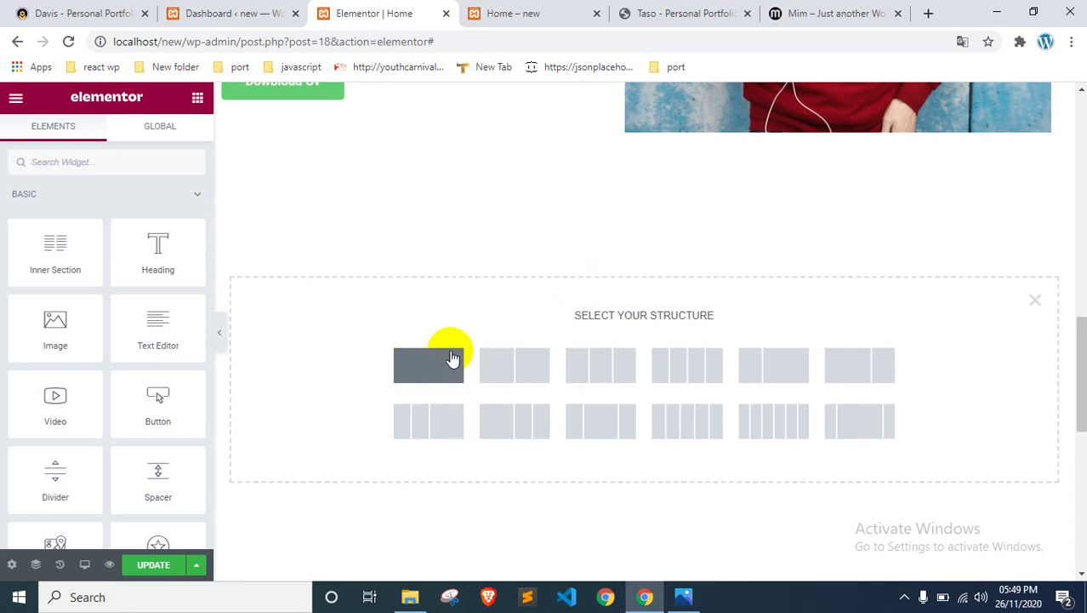
pyautogui.click(1031, 308)
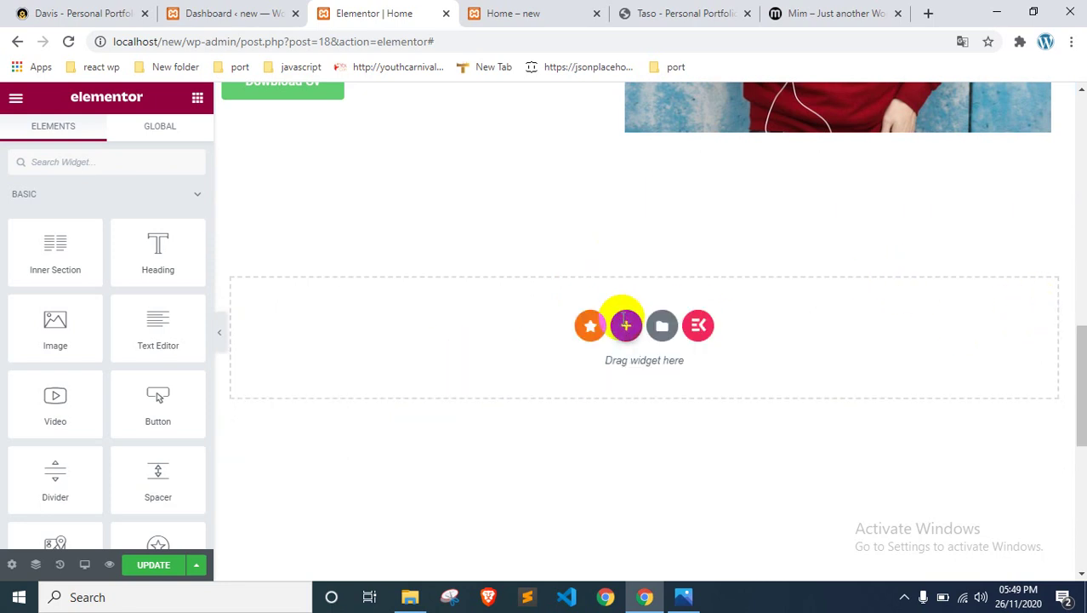
pyautogui.click(625, 323)
pyautogui.click(410, 369)
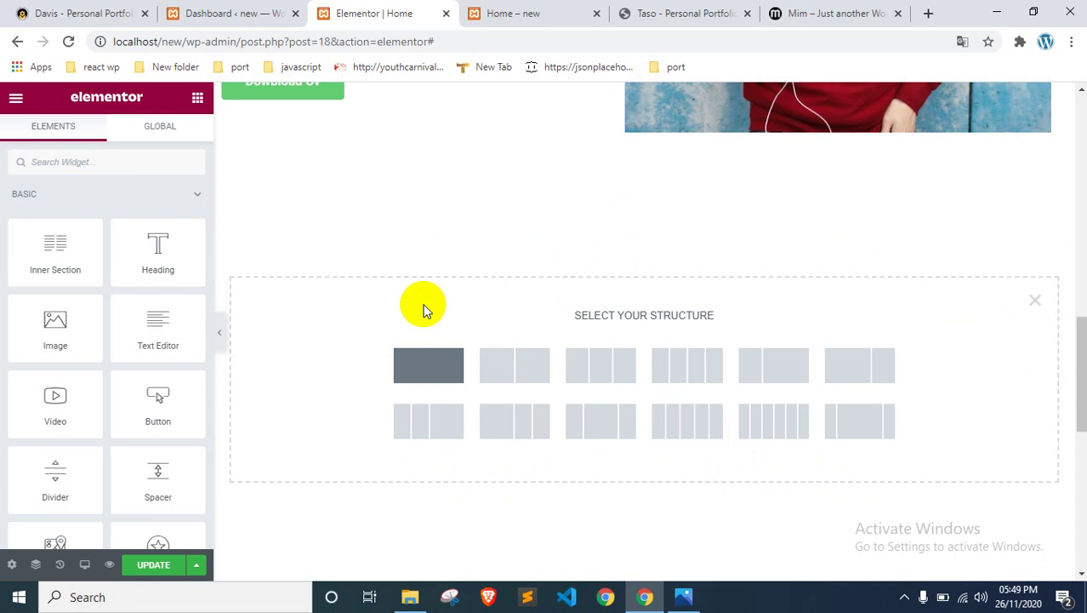
pyautogui.click(626, 364)
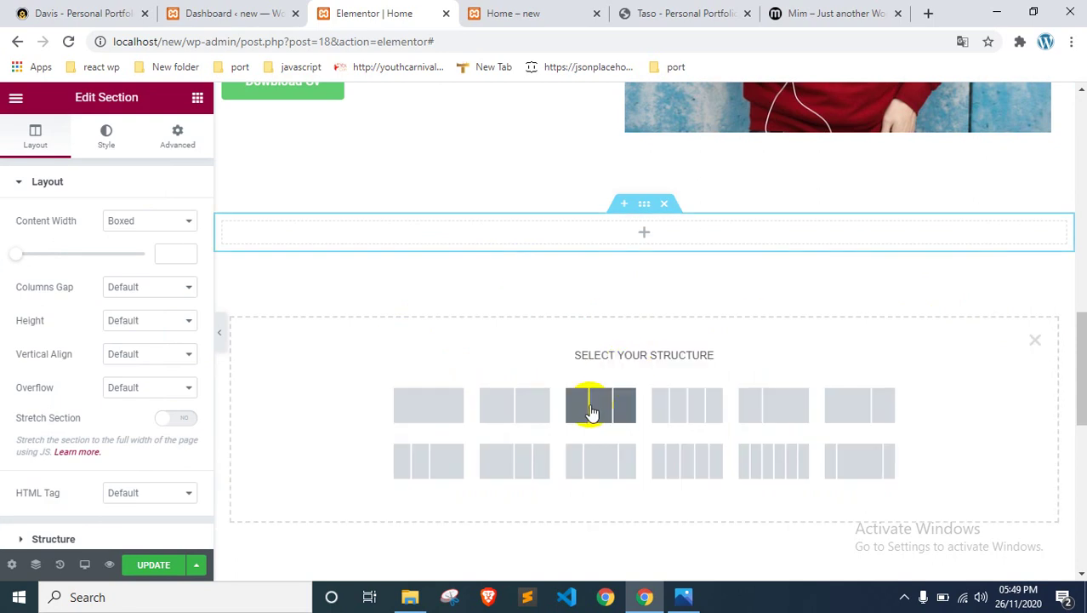
pyautogui.click(593, 412)
pyautogui.click(665, 206)
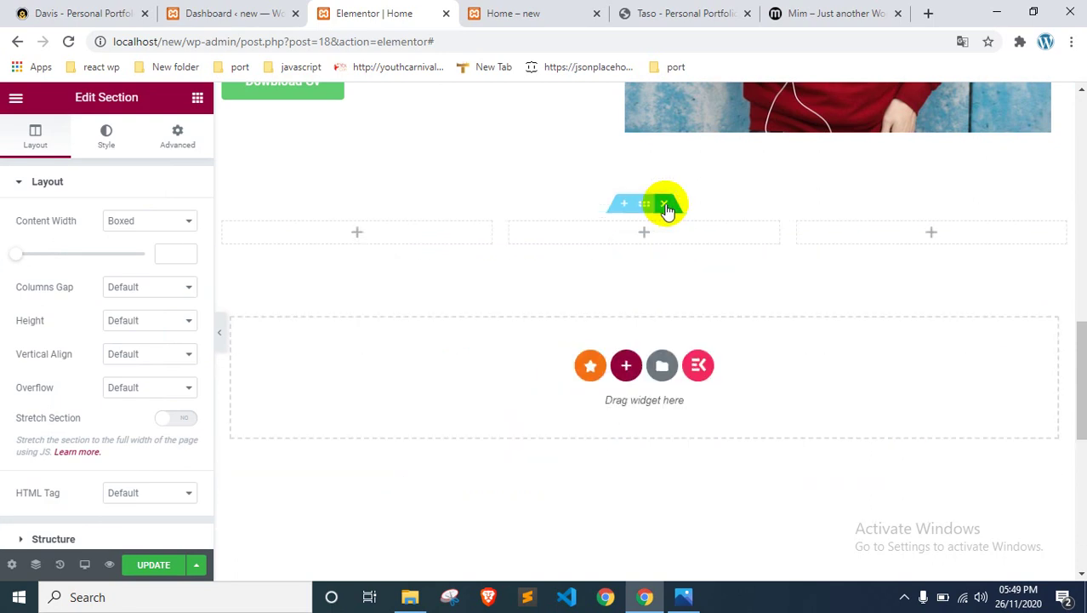
pyautogui.click(663, 206)
# Step: Add a section with two equal columns below the About Me section and place a Heading widget in its first column
pyautogui.click(626, 323)
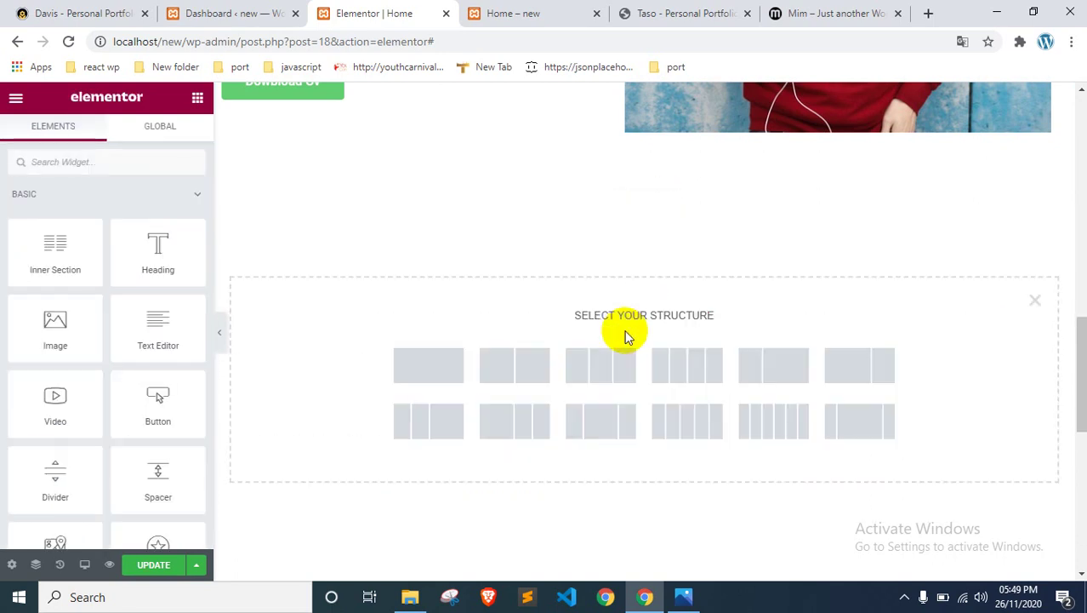
pyautogui.click(520, 368)
pyautogui.click(429, 235)
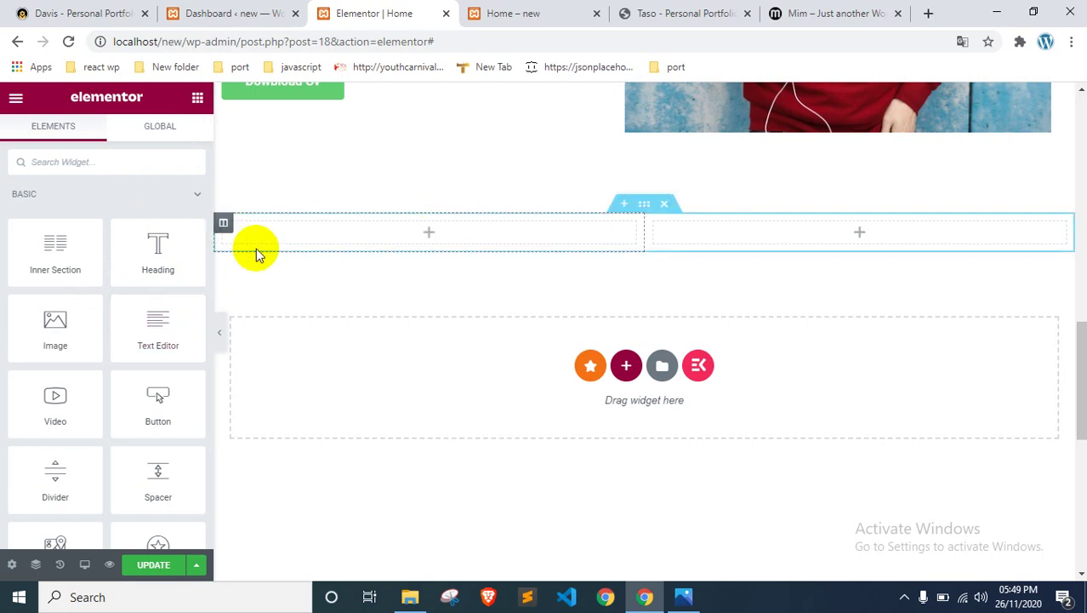
pyautogui.moveTo(191, 262); pyautogui.dragTo(459, 231)
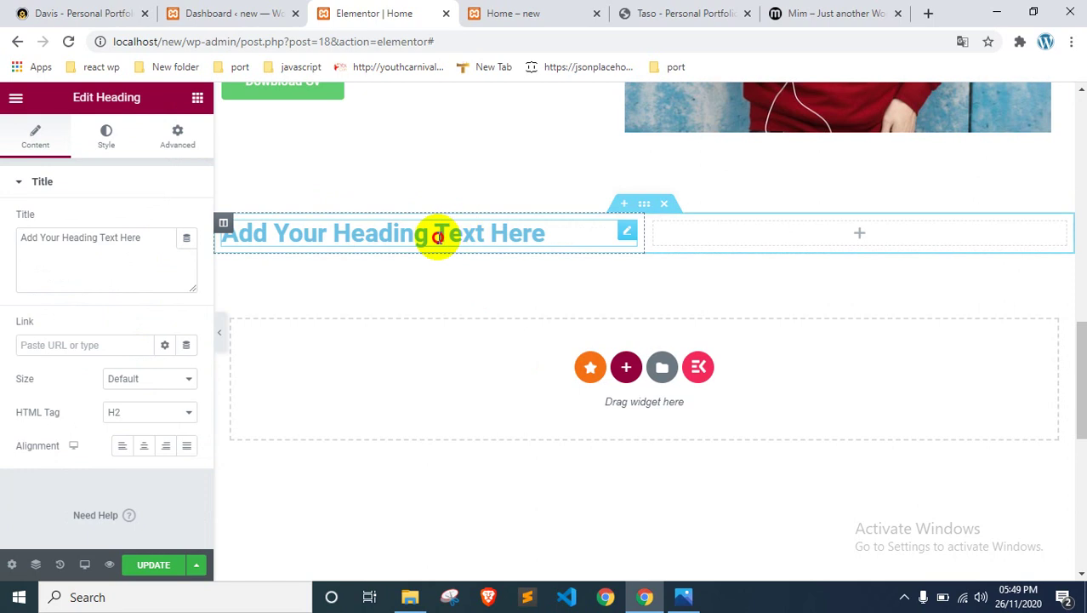
# Step: Try the copied EXPERIENCE text as the new heading's title, and clear the title field
pyautogui.tripleClick(437, 236)
pyautogui.hotkey('ctrl', 'v')
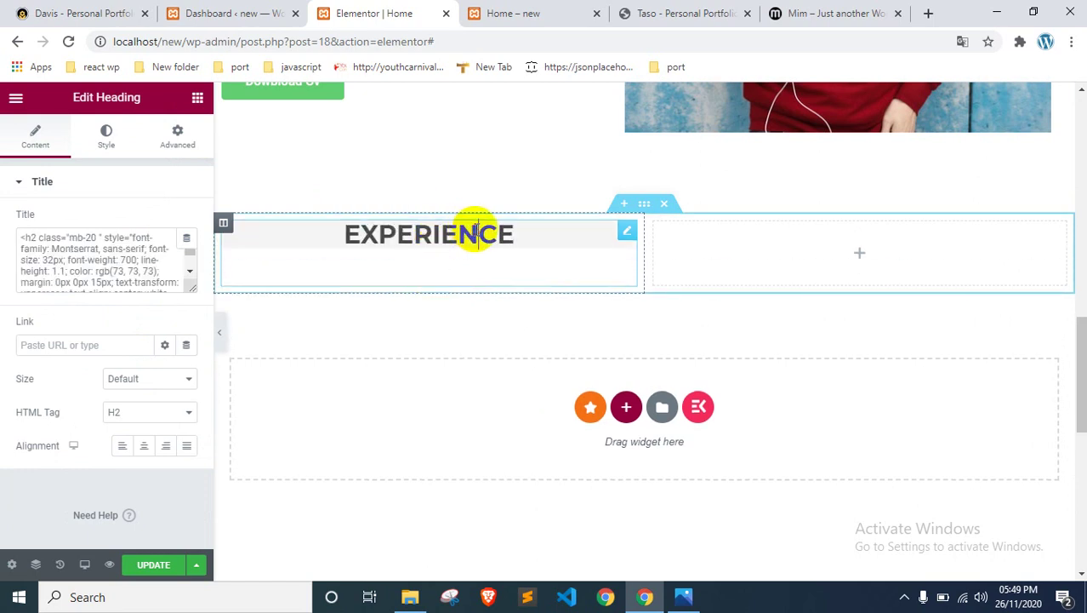
pyautogui.click(161, 268)
pyautogui.hotkey('ctrl', 'a')
pyautogui.press('BackSpace')
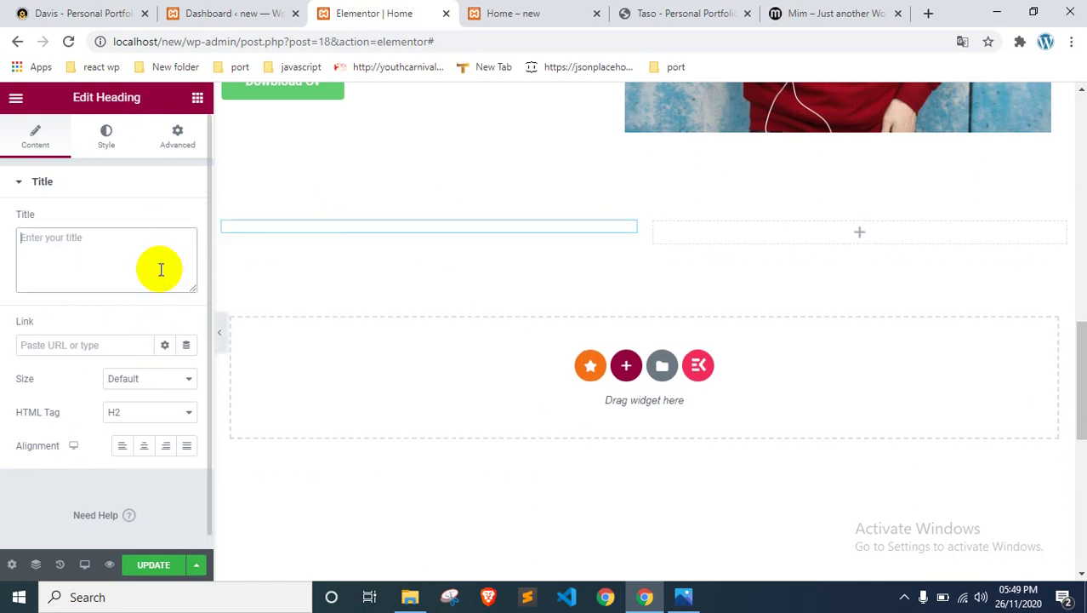
# Step: Copy the word RESUME from the Davis demo's section title and set it as the title of the empty heading in Elementor
pyautogui.click(81, 12)
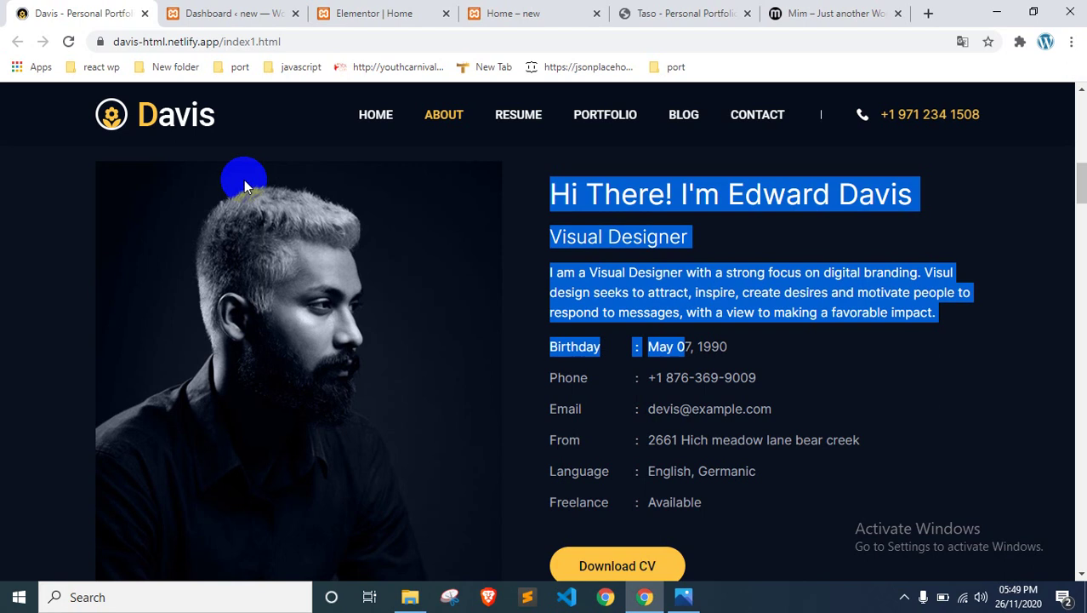
pyautogui.scroll(-5, 355, 235)
pyautogui.scroll(-10, 320, 311)
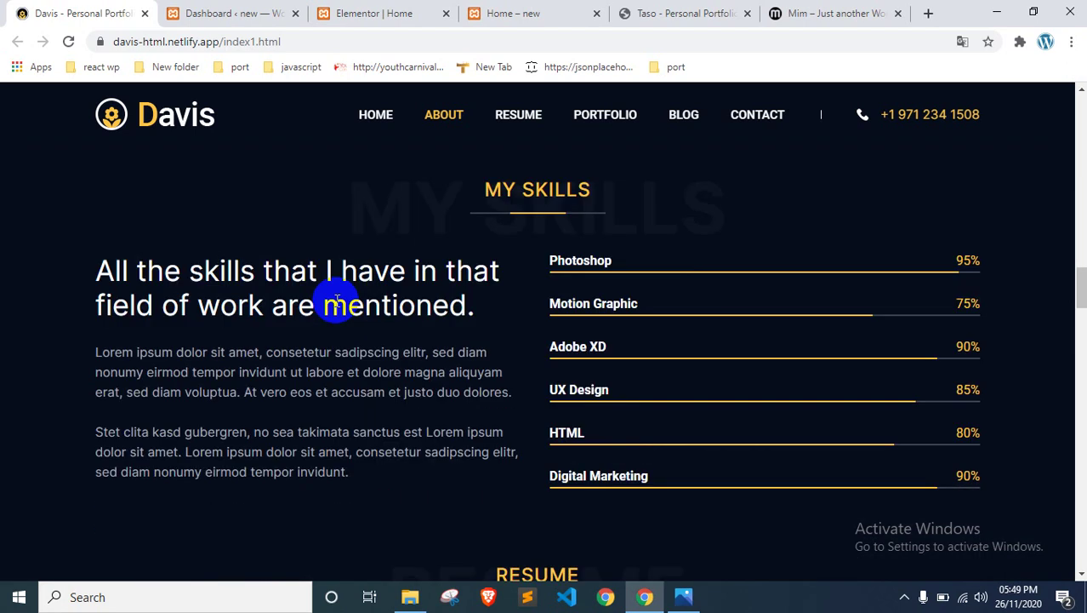
pyautogui.scroll(1, 345, 294)
pyautogui.doubleClick(210, 262)
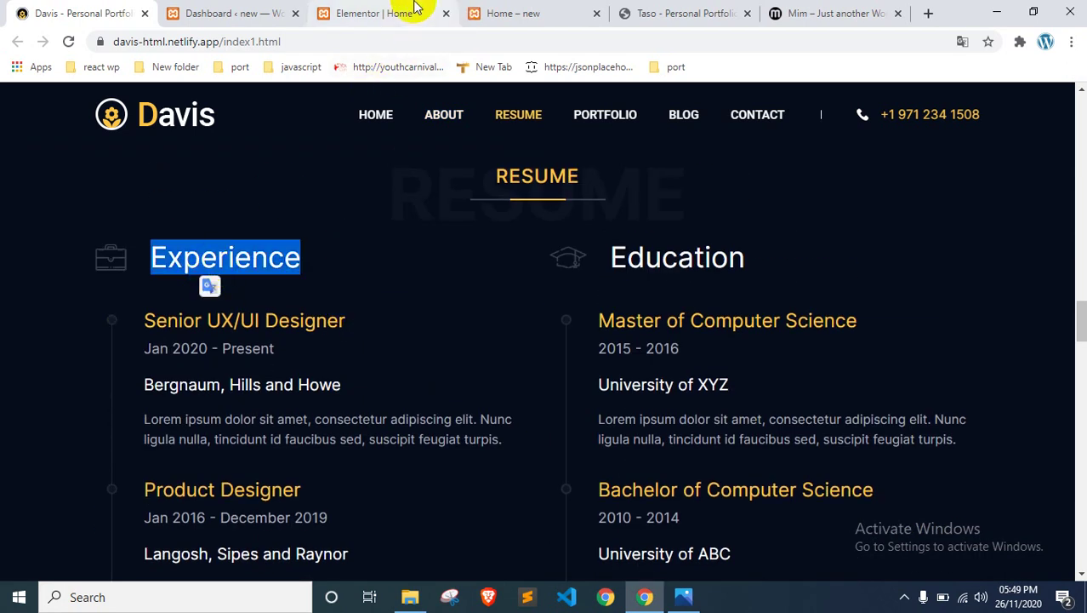
pyautogui.scroll(1, 477, 187)
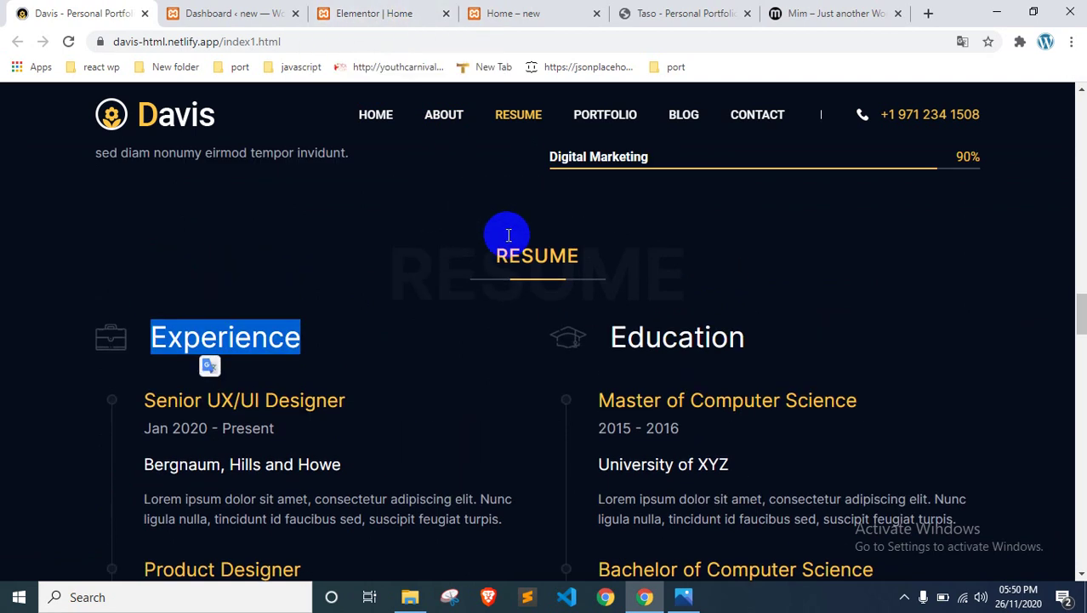
pyautogui.doubleClick(529, 253)
pyautogui.moveTo(529, 247); pyautogui.dragTo(346, 7)
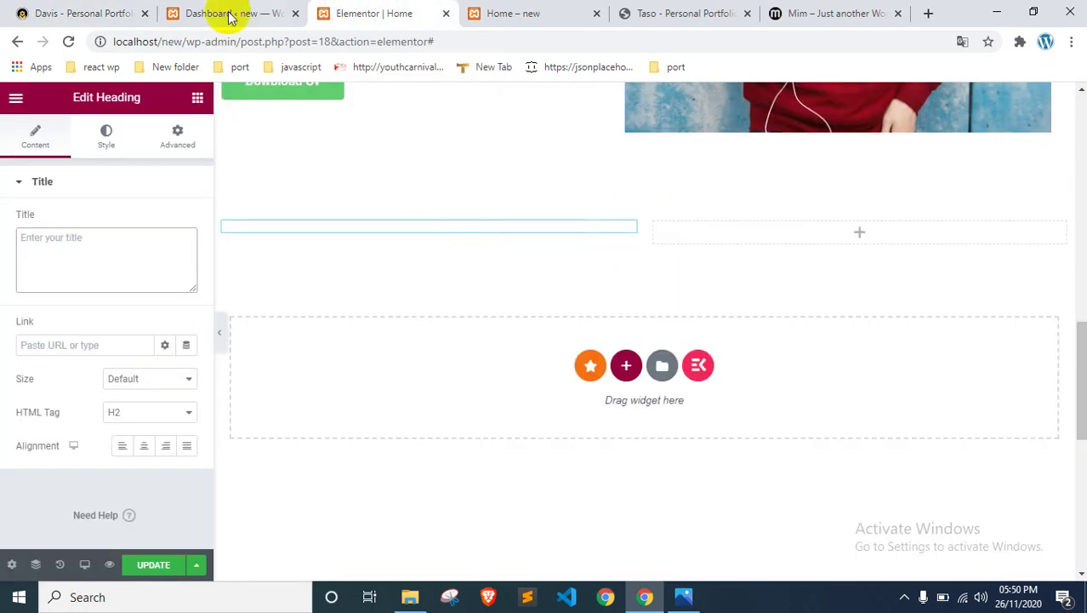
pyautogui.click(451, 240)
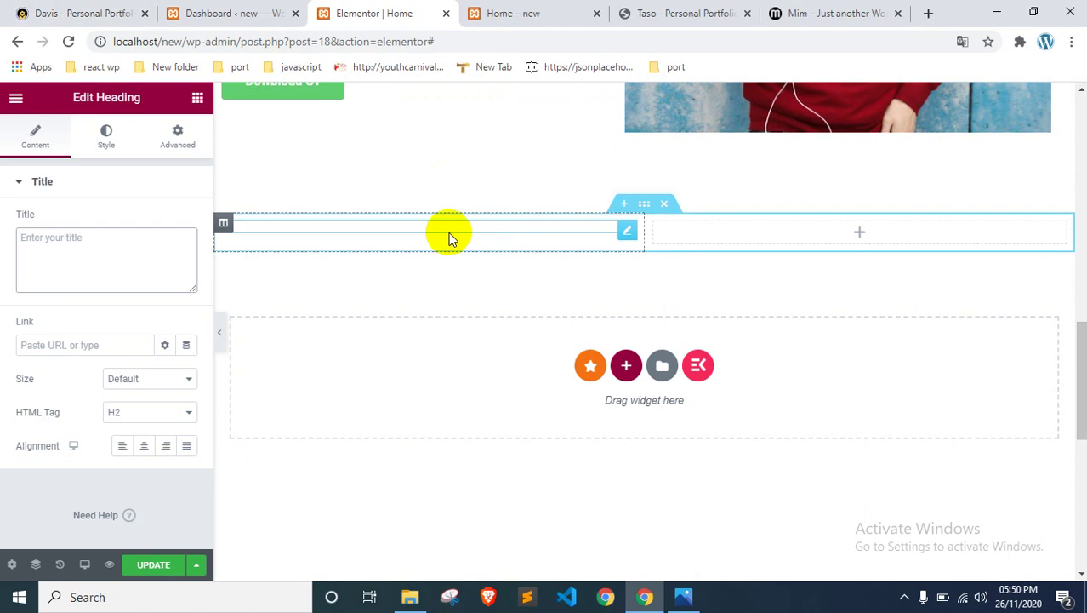
pyautogui.click(68, 234)
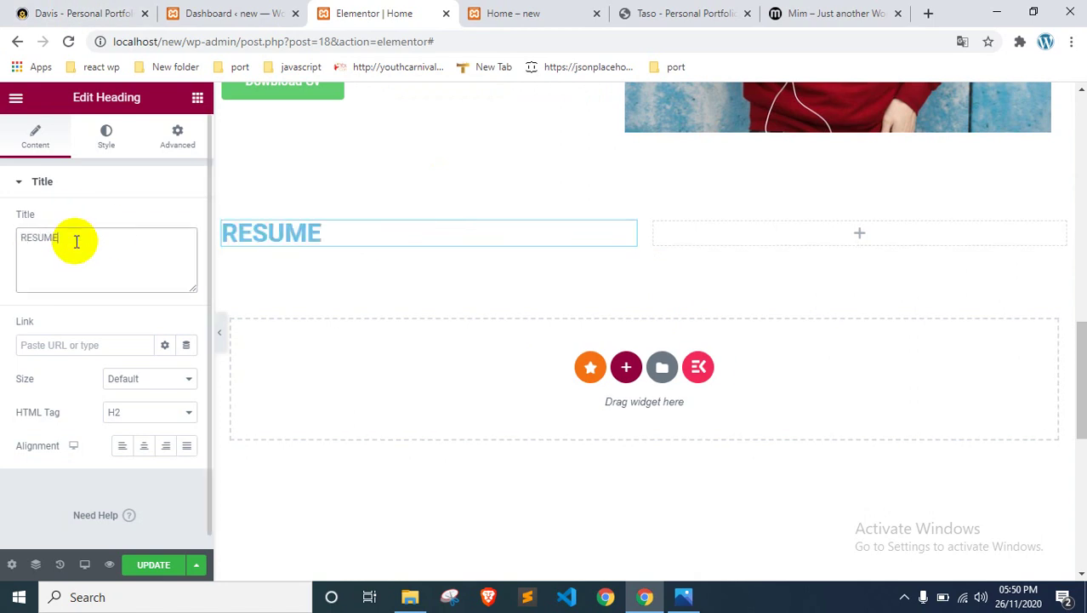
# Step: Copy the word Experience from the Davis demo's resume section and make it the heading's title in Elementor
pyautogui.click(39, 12)
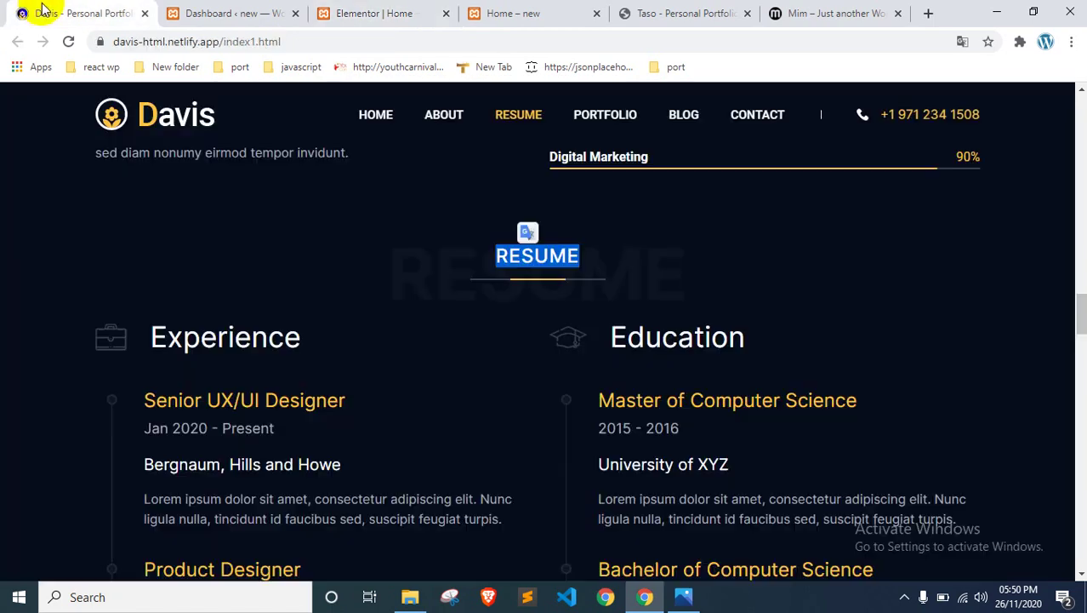
pyautogui.doubleClick(226, 345)
pyautogui.hotkey('ctrl', 'c')
pyautogui.click(361, 13)
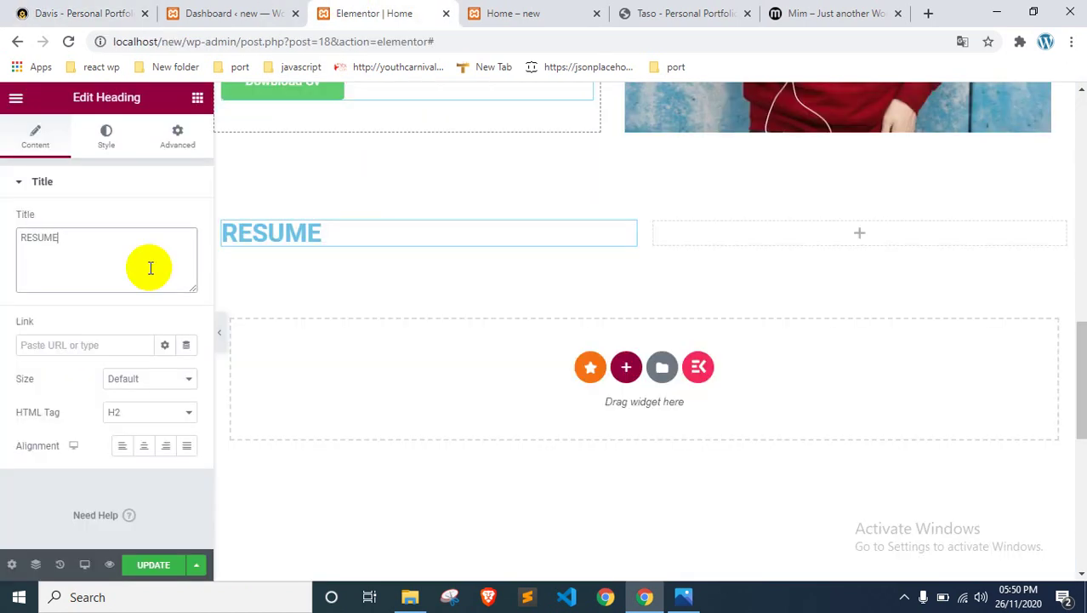
pyautogui.hotkey('ctrl', 'v')
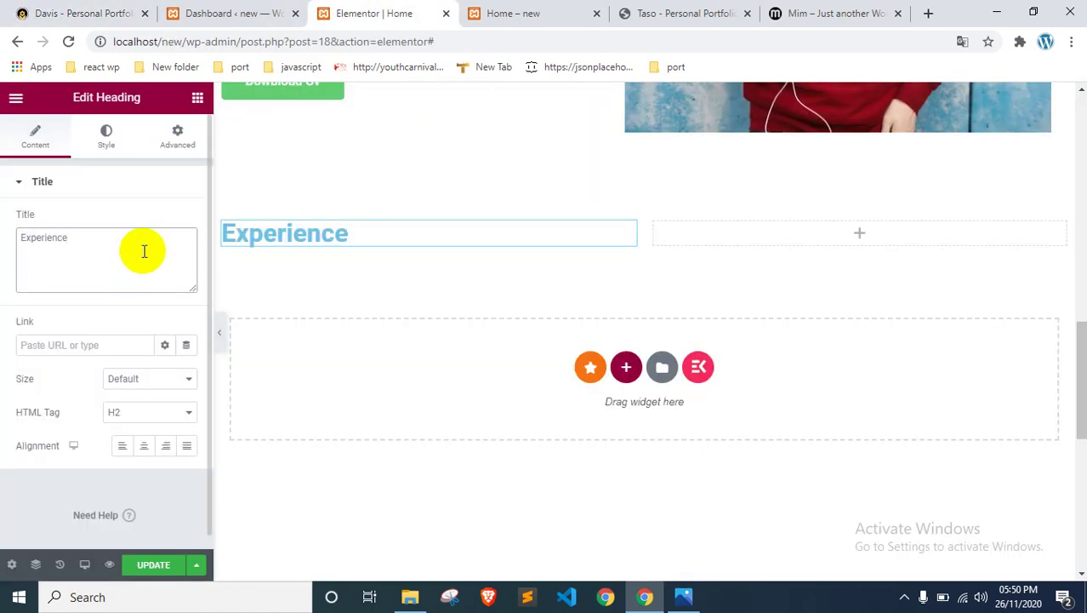
pyautogui.click(412, 228)
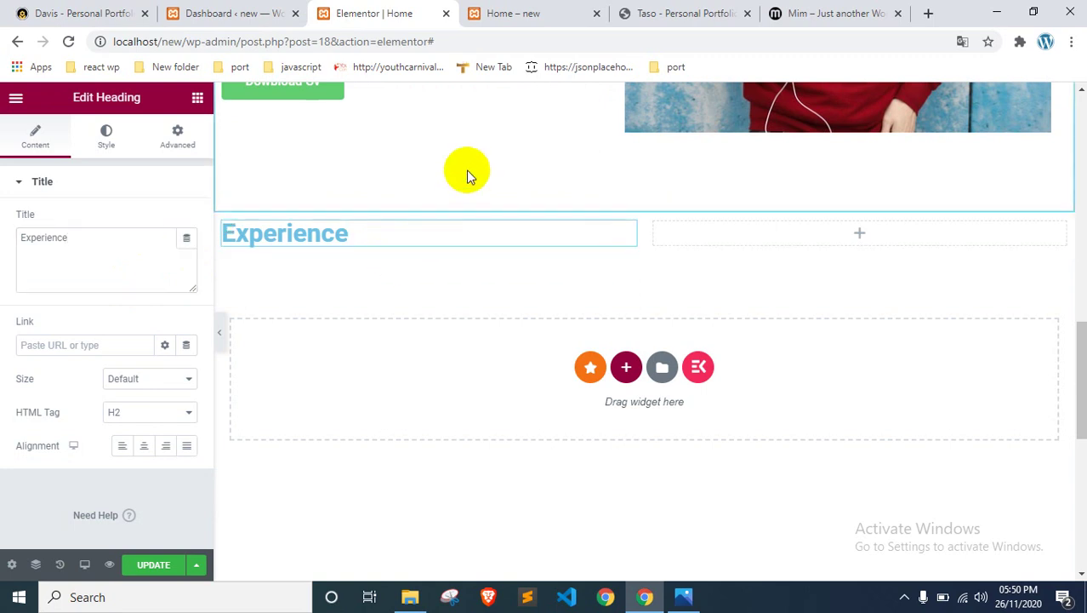
# Step: Check the Senior UX/UI Designer entry under Experience on the Davis demo page and return to the Elementor editor
pyautogui.click(35, 10)
pyautogui.scroll(-1, 407, 355)
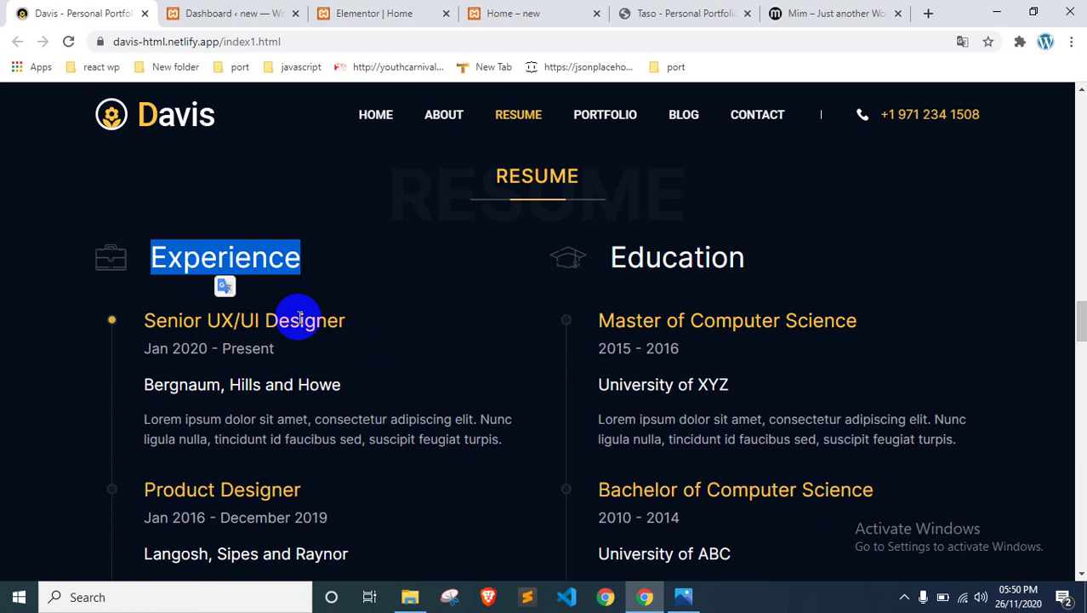
pyautogui.tripleClick(288, 319)
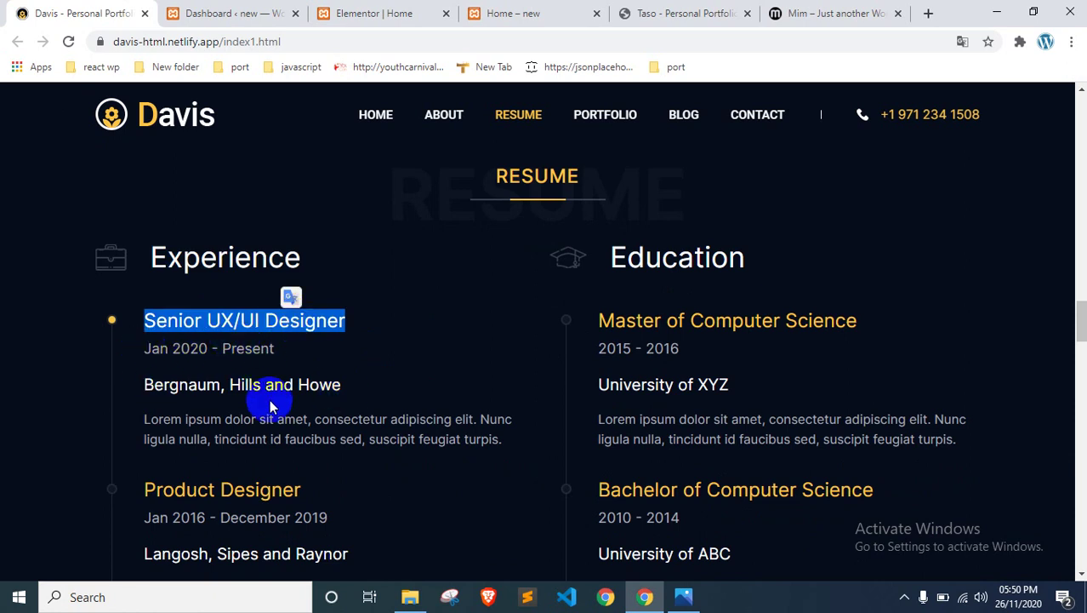
pyautogui.click(343, 6)
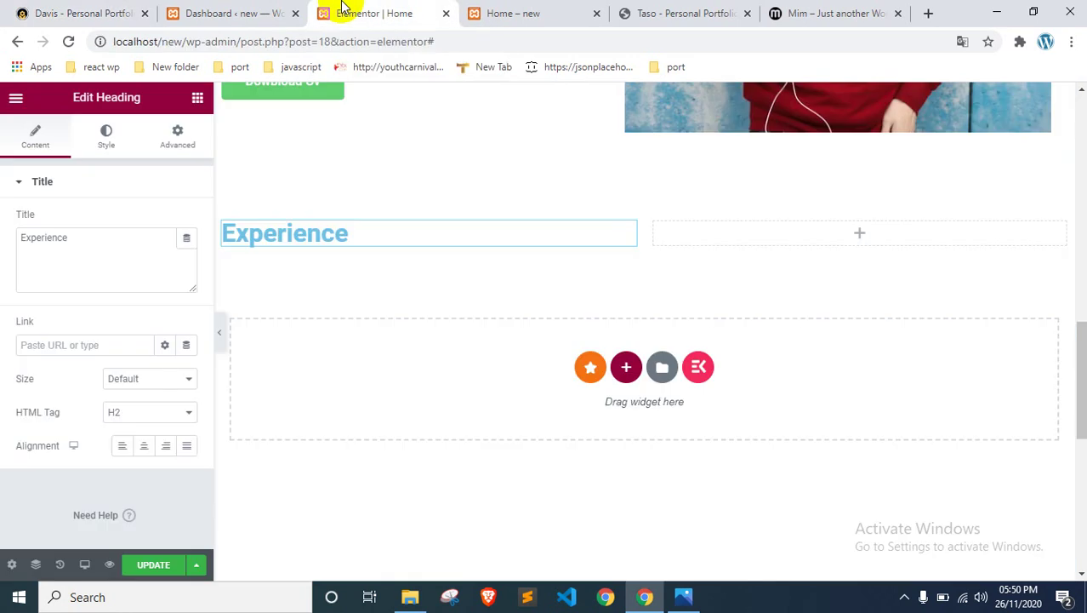
pyautogui.scroll(1, 389, 202)
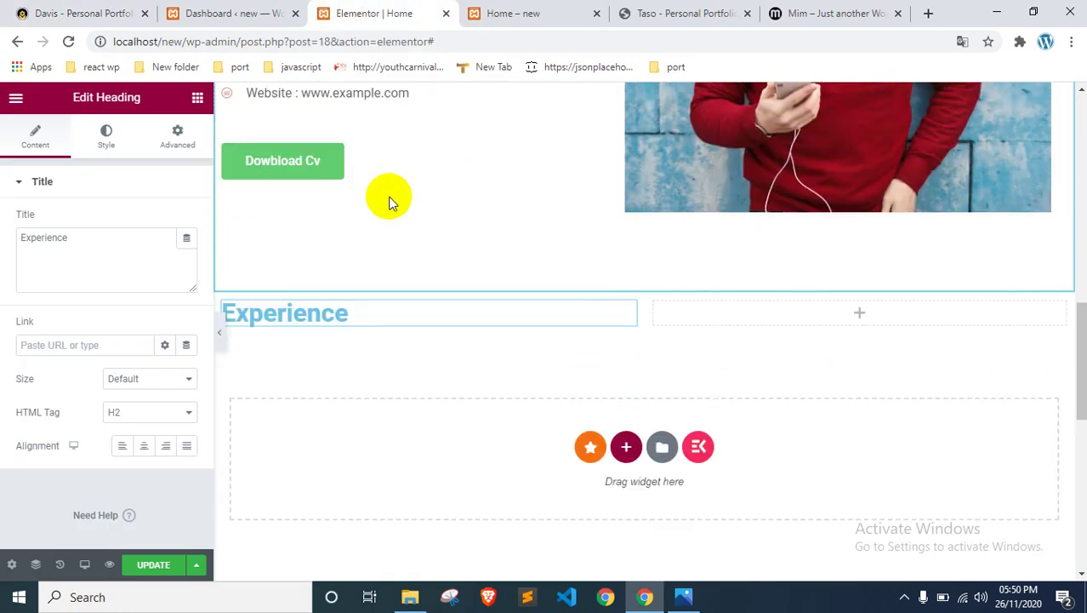
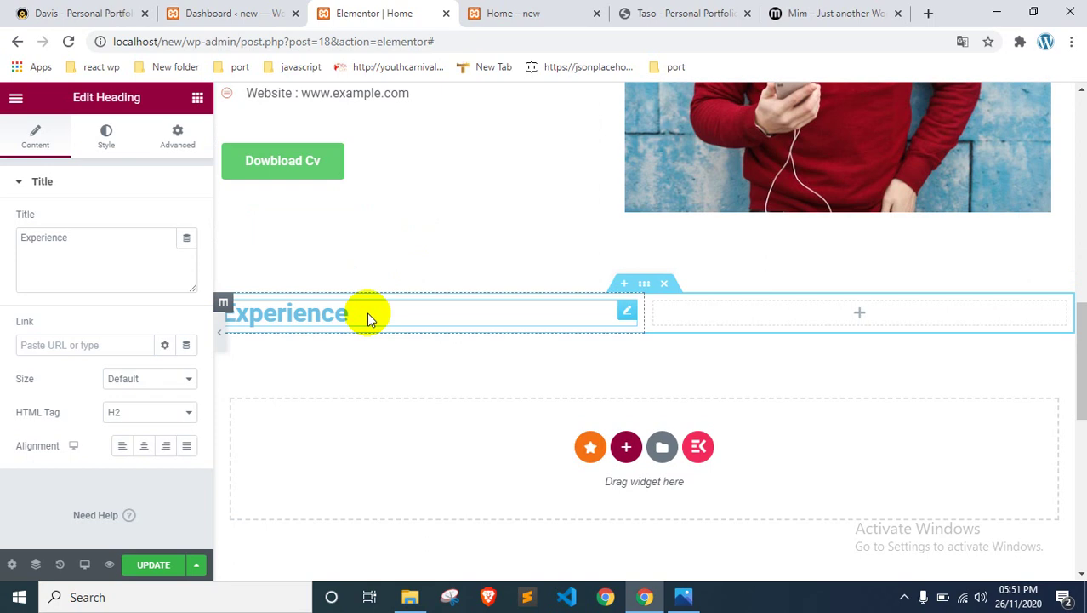
# Step: Check the Davis demo's Experience block and add a Text Editor widget below the Experience heading in Elementor
pyautogui.click(196, 99)
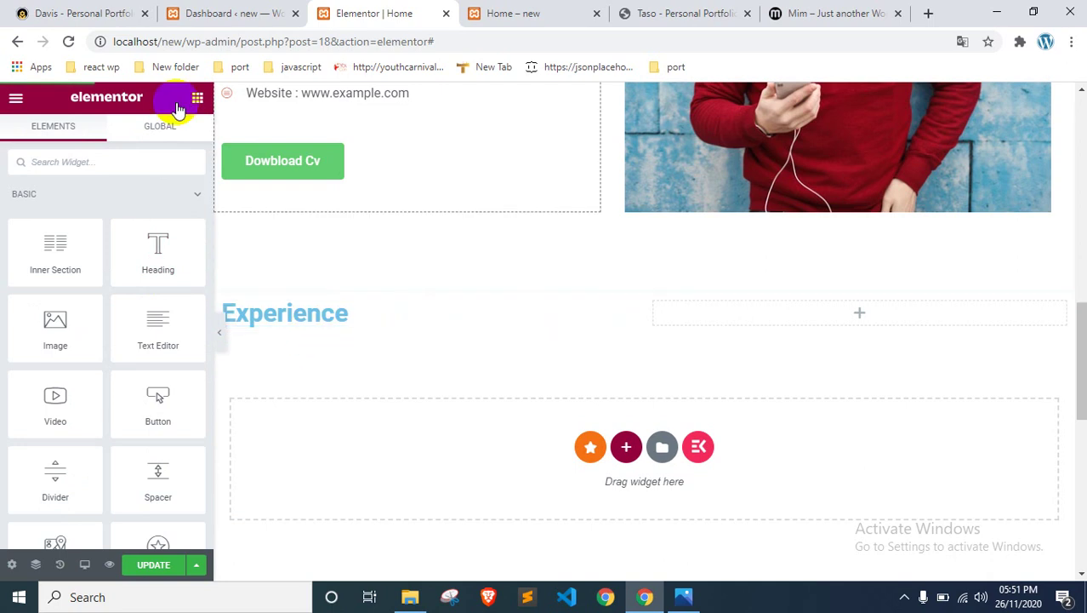
pyautogui.click(76, 12)
pyautogui.doubleClick(153, 256)
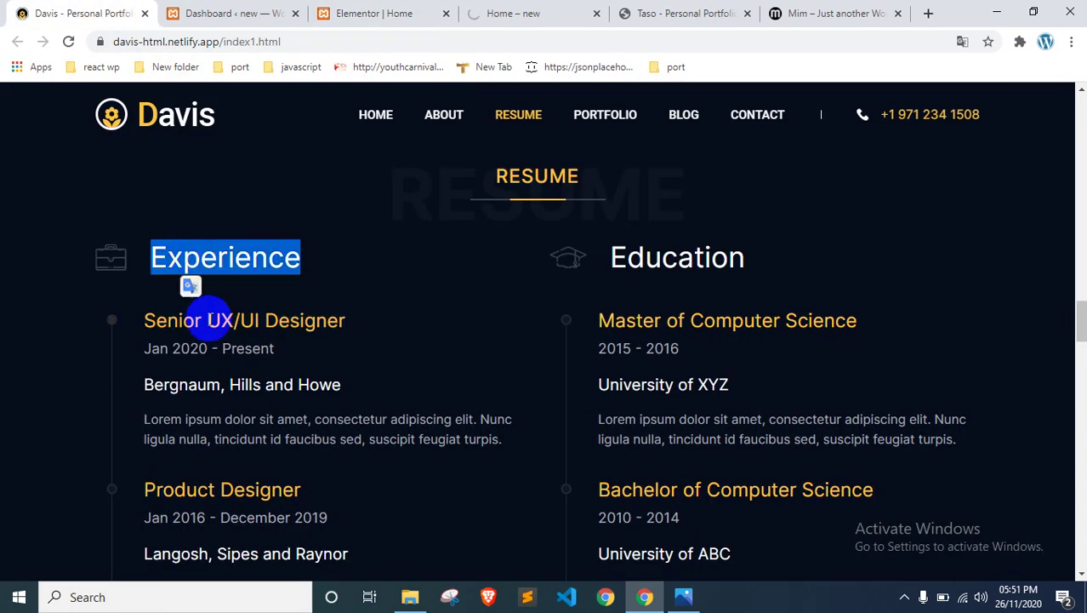
pyautogui.click(372, 12)
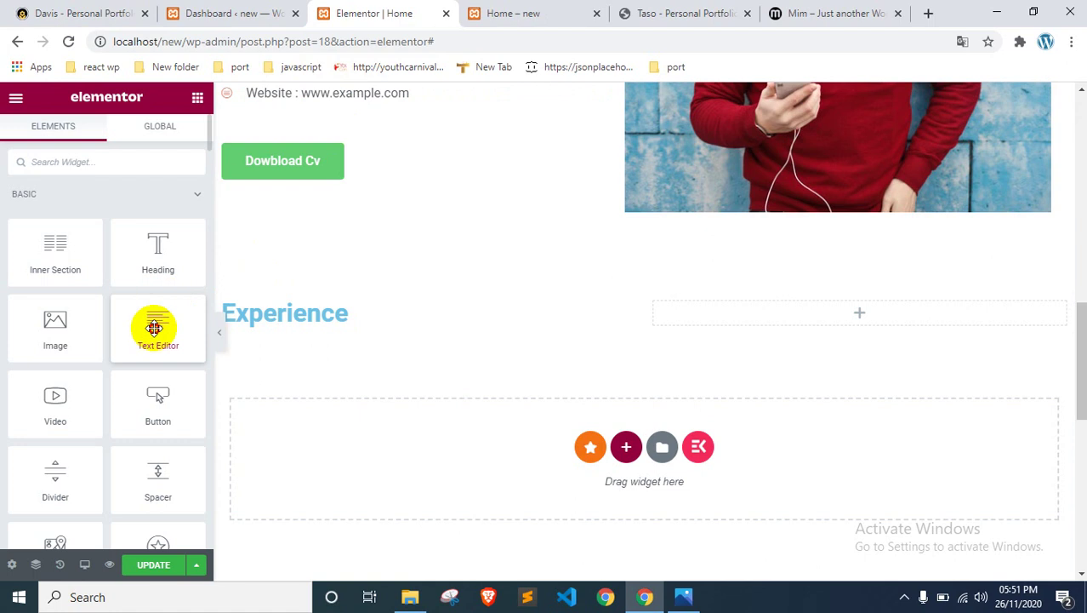
pyautogui.moveTo(155, 322); pyautogui.dragTo(330, 320)
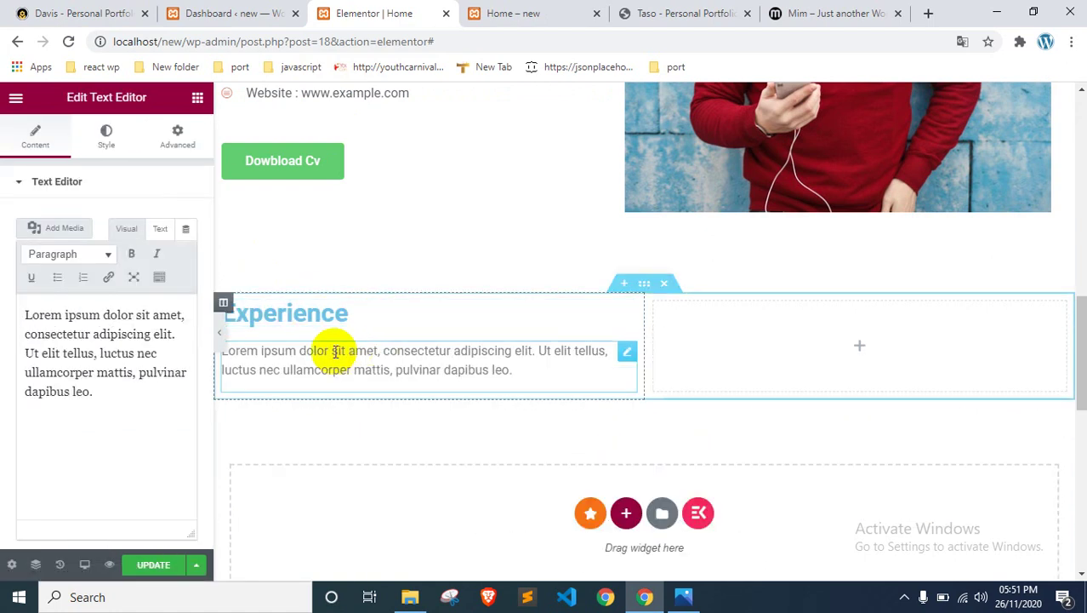
# Step: Replace the text widget's placeholder with the job title Senior UX/UI Designer copied from the Davis demo
pyautogui.click(34, 13)
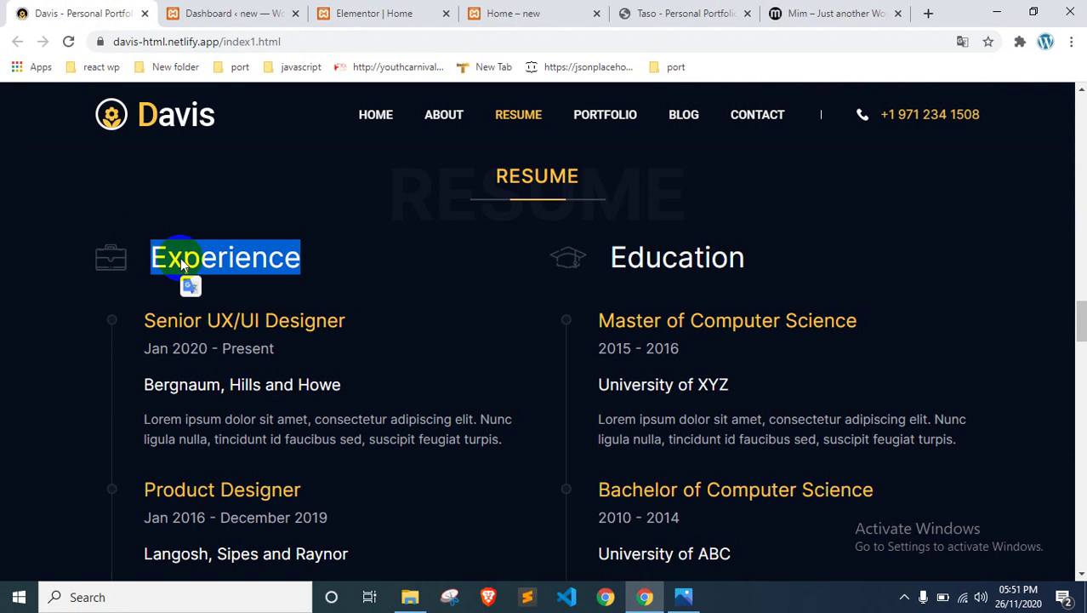
pyautogui.click(228, 322)
pyautogui.tripleClick(228, 321)
pyautogui.hotkey('ctrl', 'c')
pyautogui.click(349, 14)
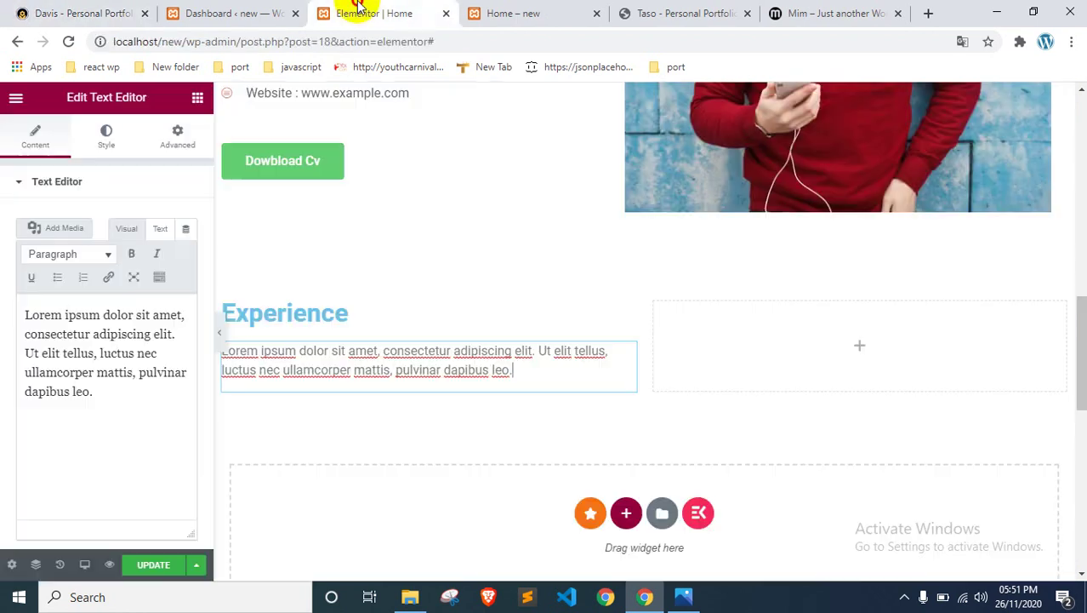
pyautogui.click(80, 350)
pyautogui.hotkey('ctrl', 'a')
pyautogui.hotkey('ctrl', 'v')
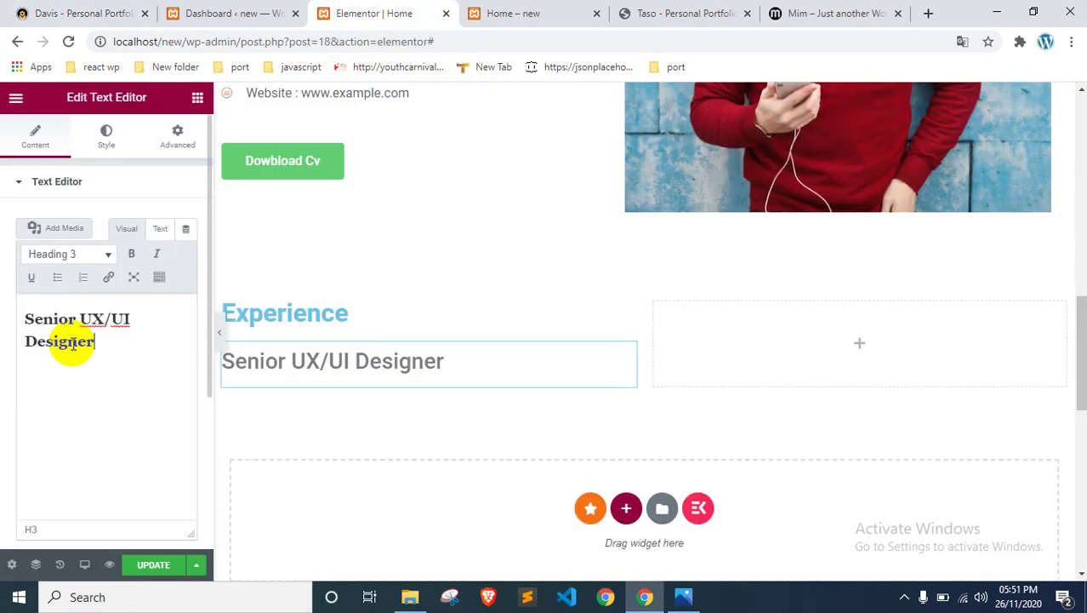
# Step: Copy the date line Jan 2020 - Present from the Davis demo and add it below the job title in the text widget
pyautogui.click(41, 15)
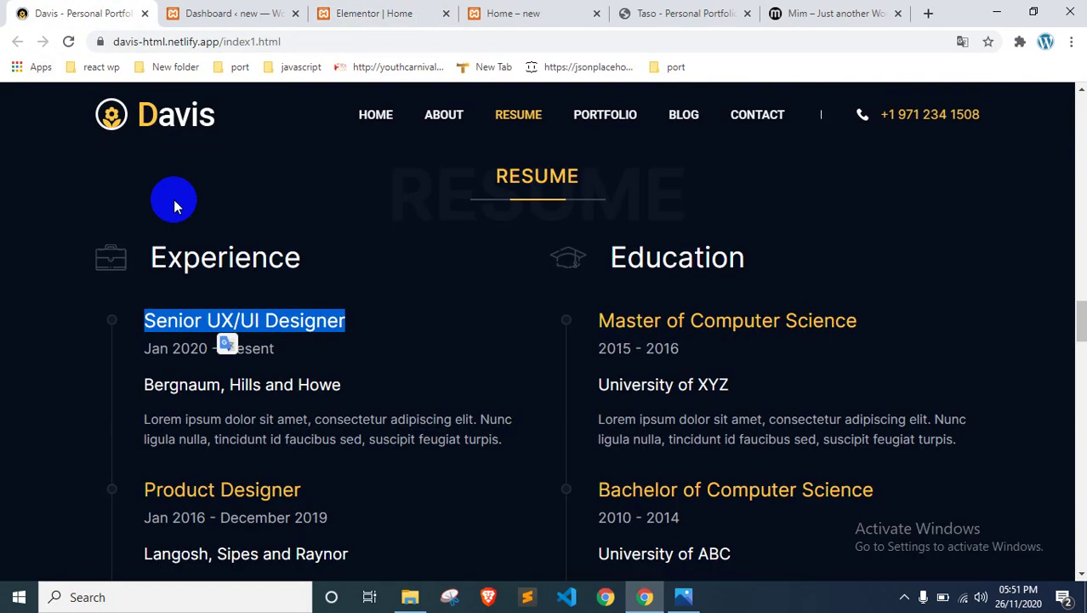
pyautogui.doubleClick(260, 348)
pyautogui.click(265, 348)
pyautogui.hotkey('ctrl', 'c')
pyautogui.click(352, 14)
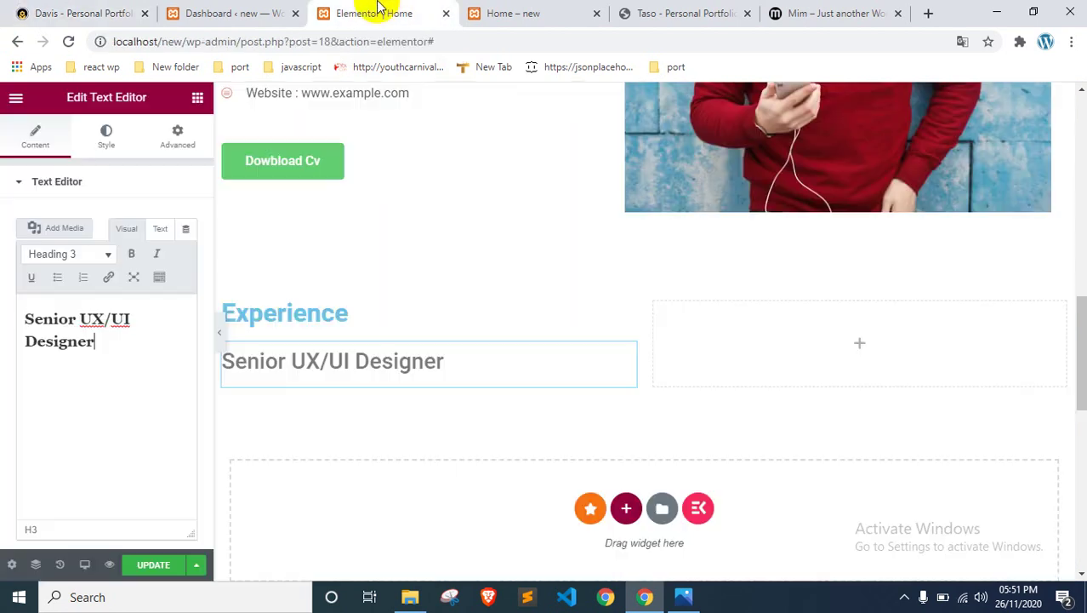
pyautogui.press('Return')
pyautogui.hotkey('ctrl', 'v')
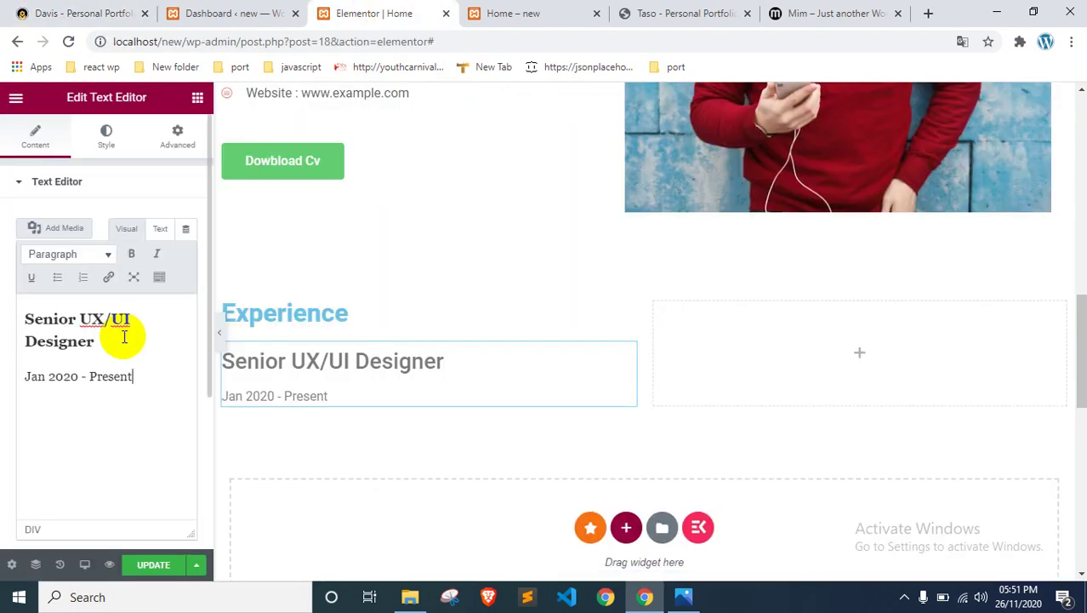
# Step: Copy the Lorem ipsum description of the Senior UX/UI Designer entry from the Davis demo and add it below the date line in the text widget
pyautogui.click(102, 14)
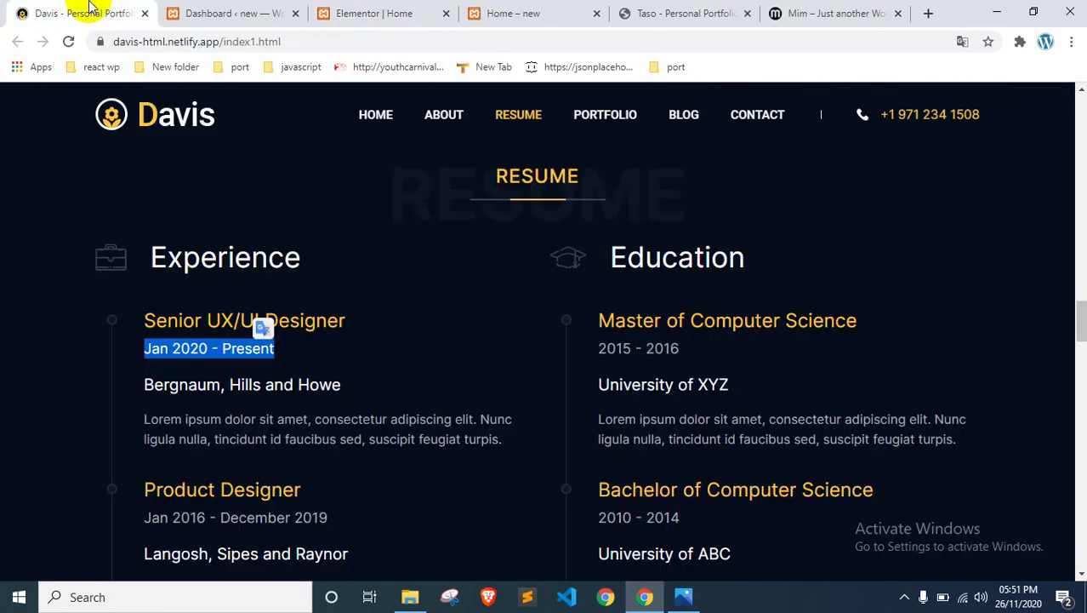
pyautogui.click(269, 425)
pyautogui.tripleClick(269, 425)
pyautogui.hotkey('ctrl', 'c')
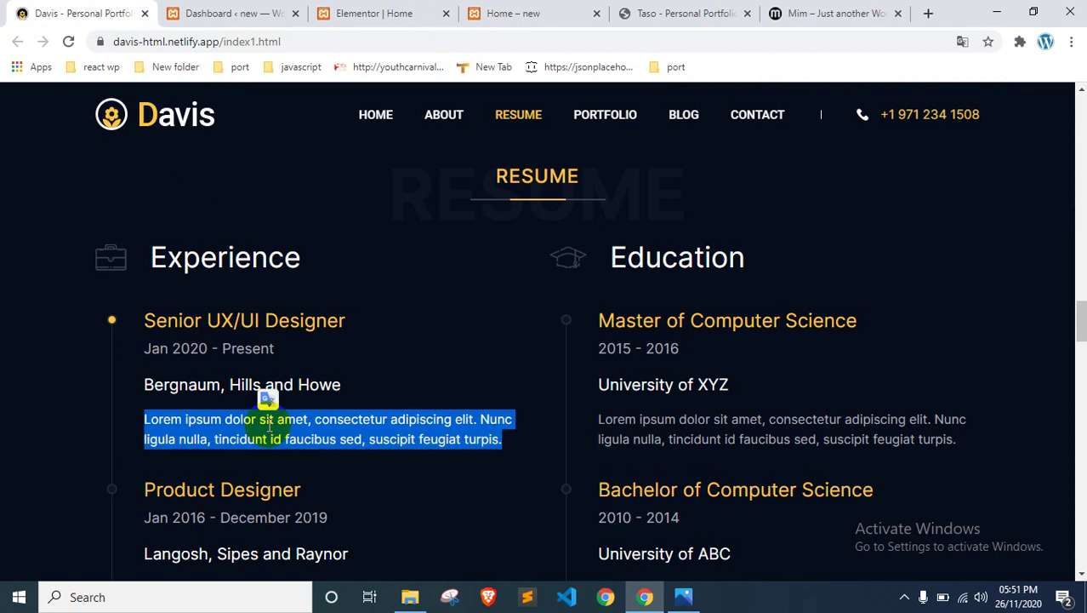
pyautogui.click(412, 10)
pyautogui.press('Return')
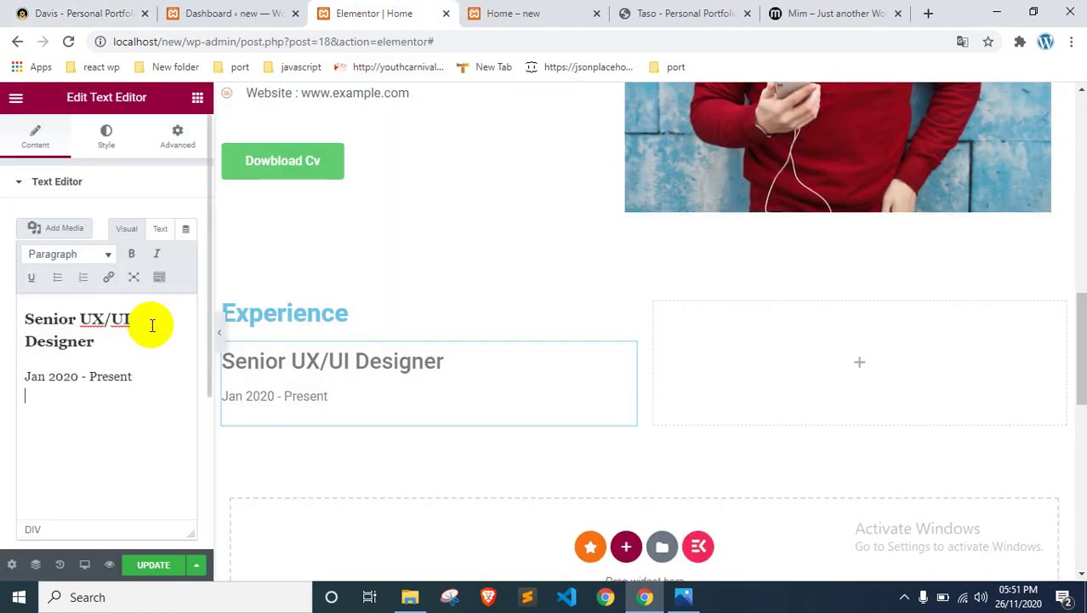
pyautogui.hotkey('ctrl', 'v')
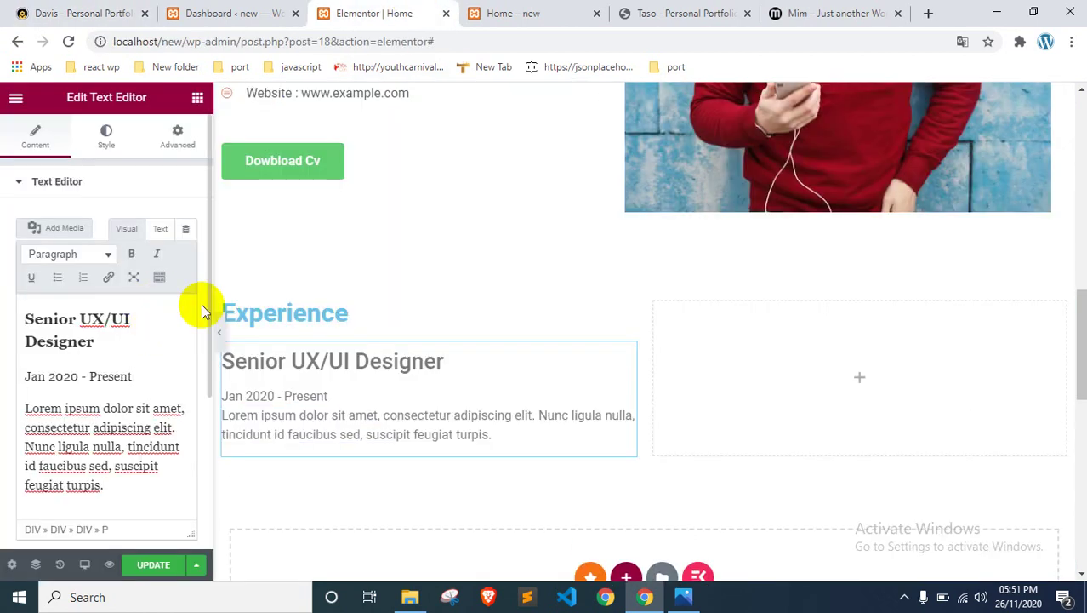
# Step: Copy the company line Bergnaum, Hills and Howe from the Davis demo and add it below the Senior UX/UI Designer title
pyautogui.click(119, 13)
pyautogui.tripleClick(220, 380)
pyautogui.hotkey('ctrl', 'c')
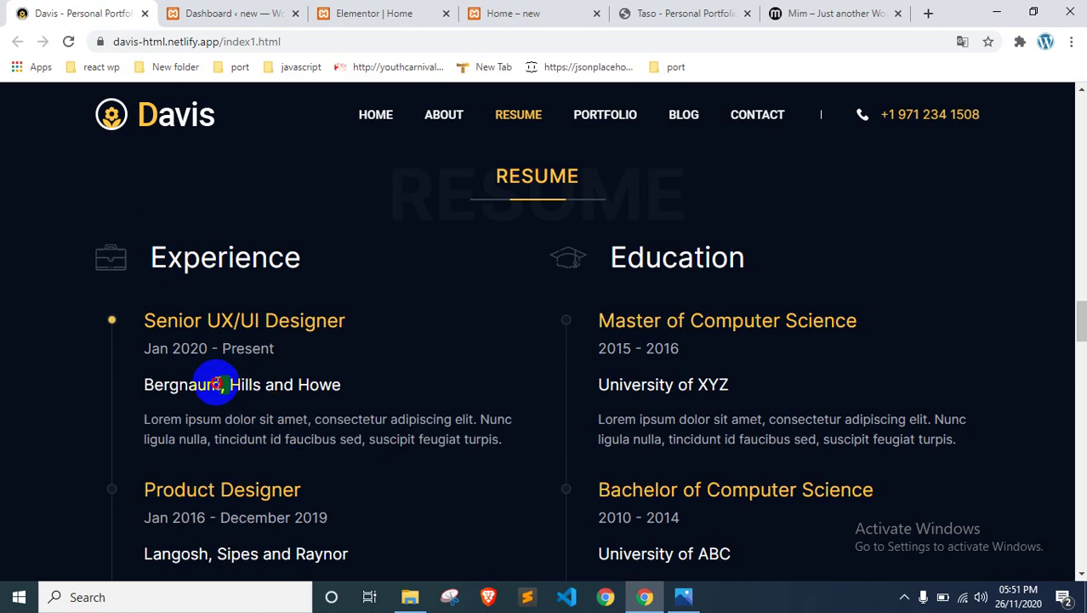
pyautogui.click(404, 12)
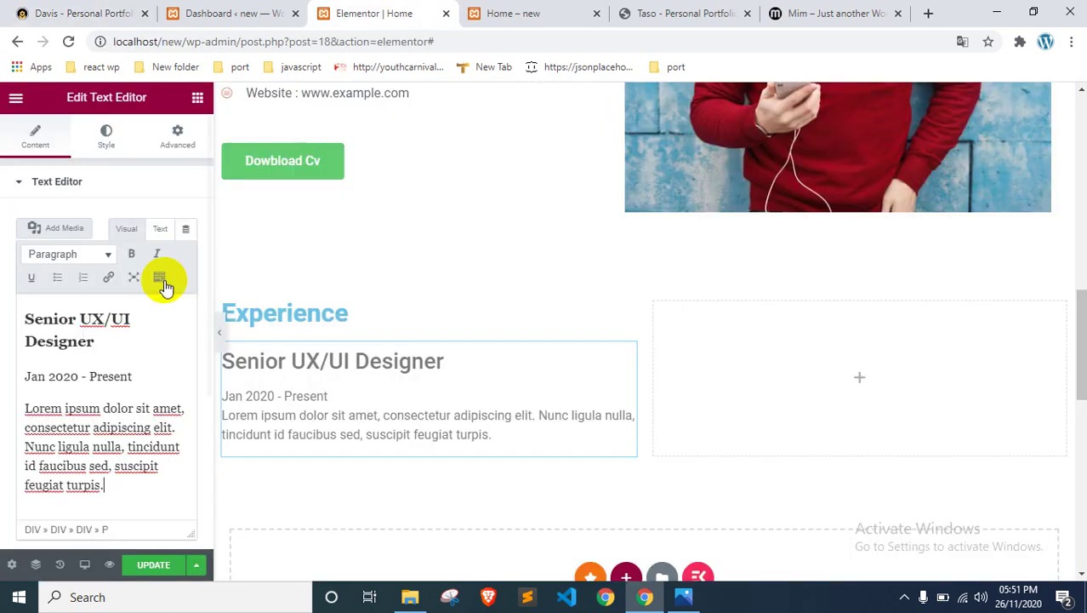
pyautogui.click(140, 350)
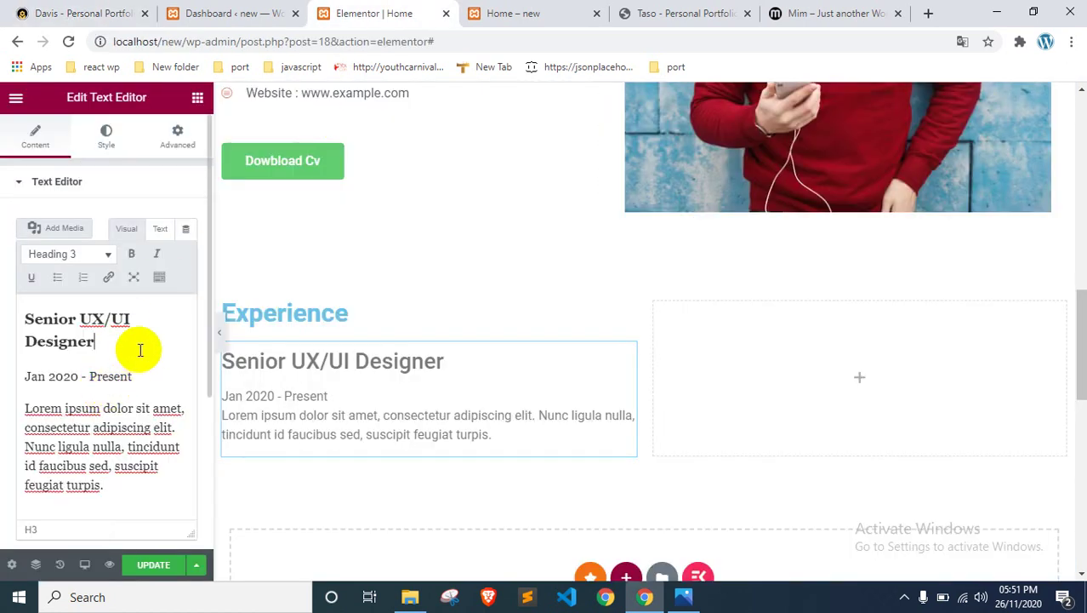
pyautogui.press('Return')
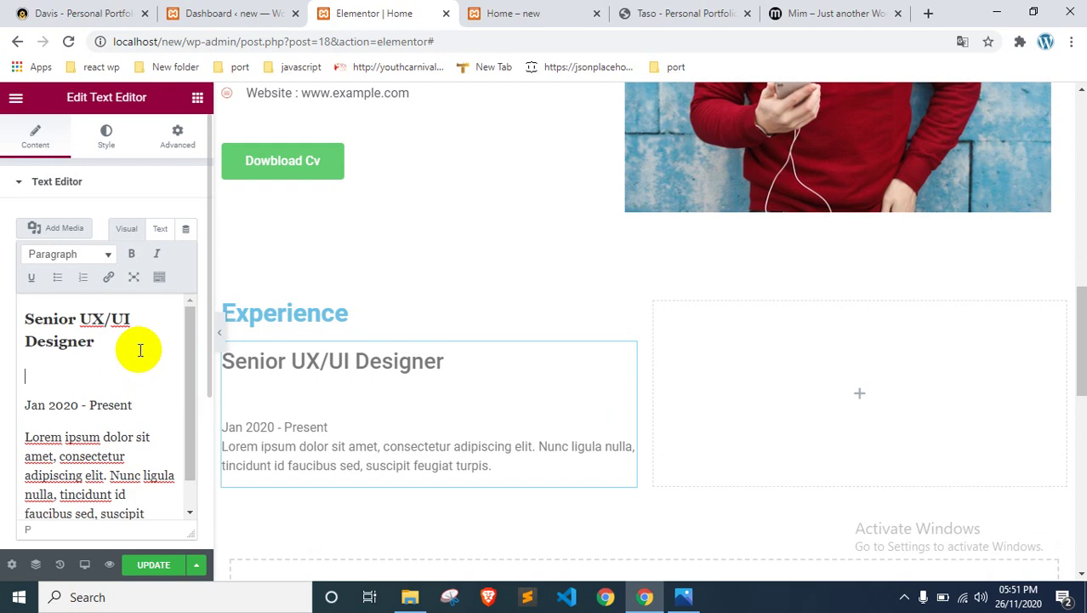
pyautogui.hotkey('ctrl', 'v')
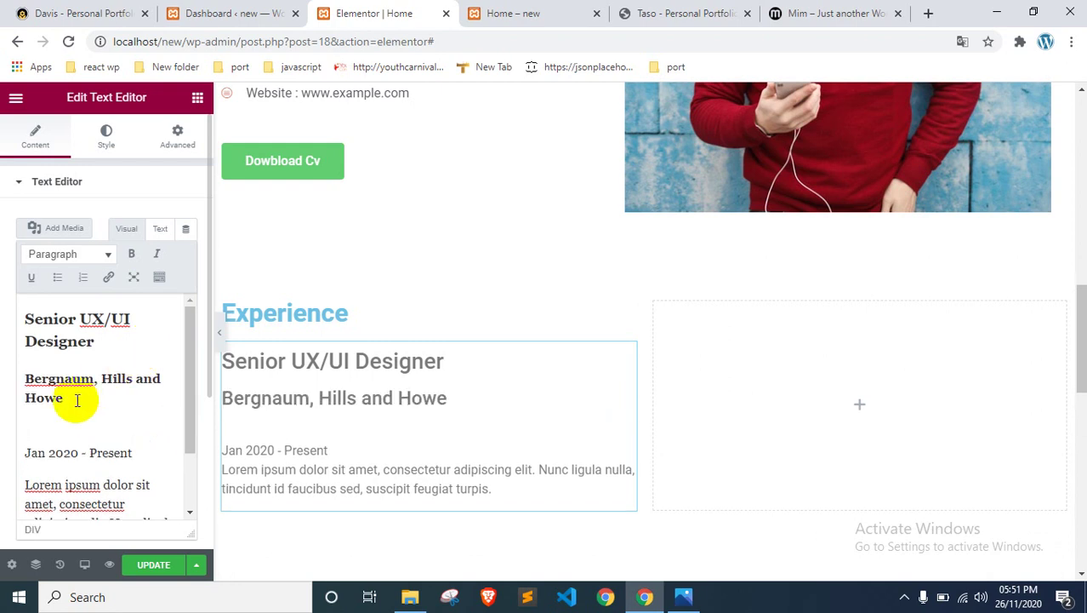
# Step: Remove the company line and the empty line below the Senior UX/UI Designer title
pyautogui.moveTo(75, 397); pyautogui.dragTo(12, 381)
pyautogui.press('BackSpace')
pyautogui.press('BackSpace')
pyautogui.press('BackSpace')
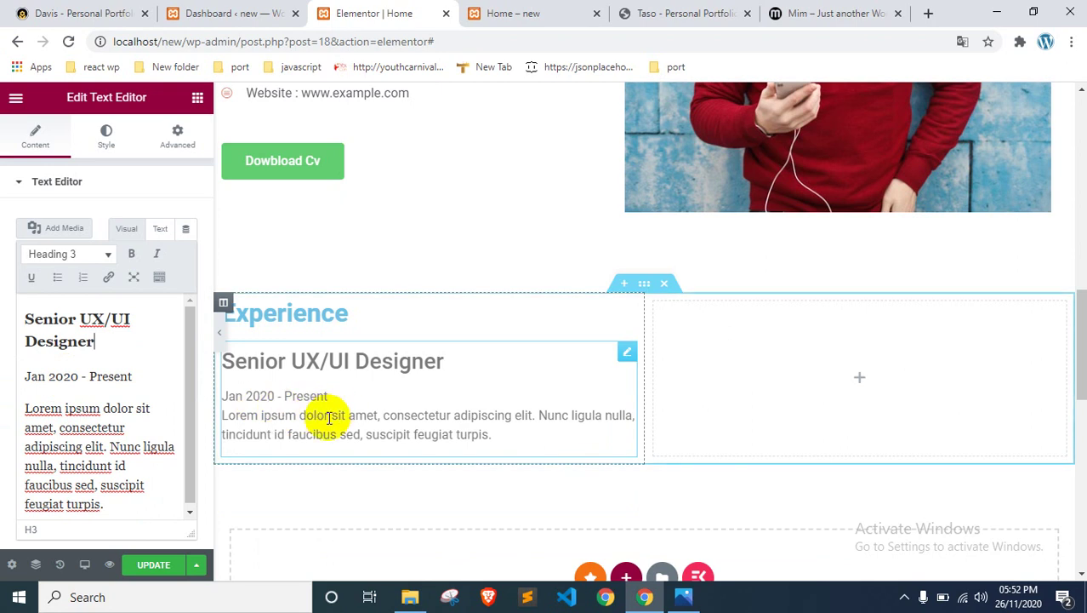
# Step: Update the page and check the Experience entry in the site preview
pyautogui.click(74, 183)
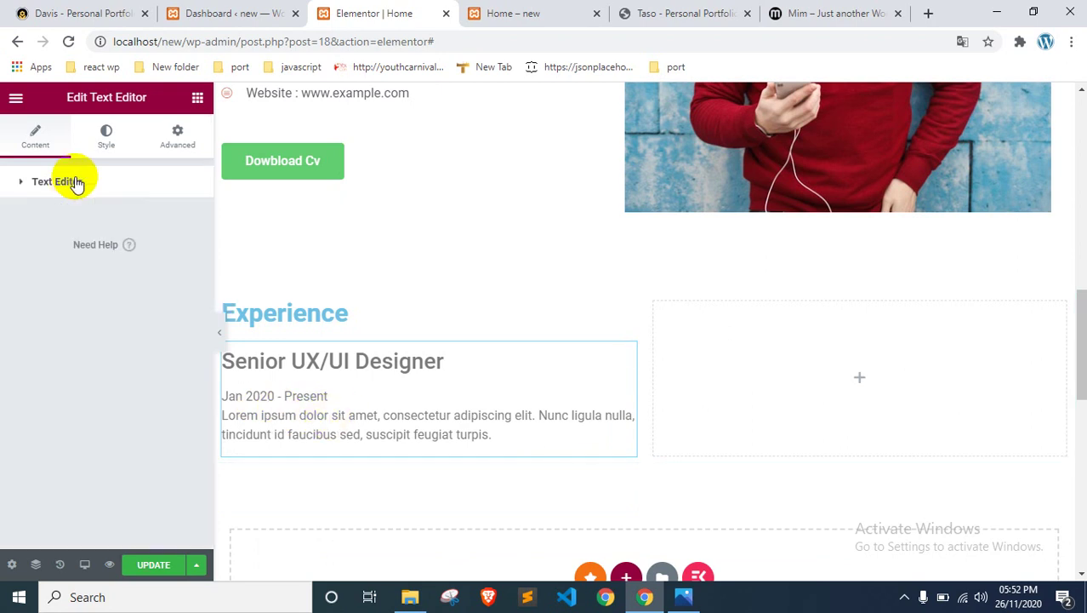
pyautogui.click(356, 378)
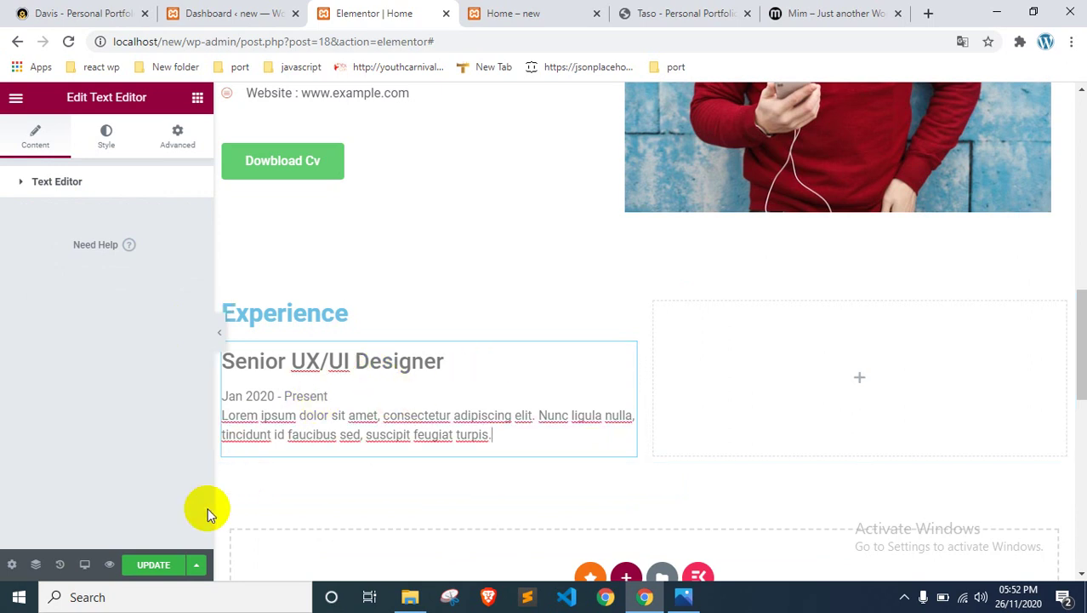
pyautogui.click(153, 561)
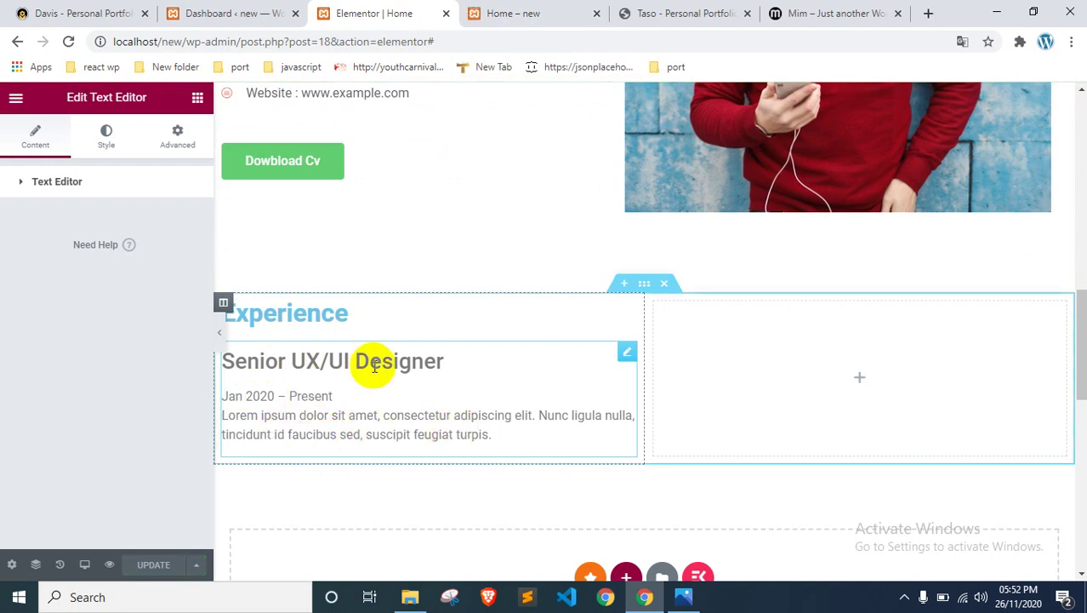
pyautogui.click(473, 12)
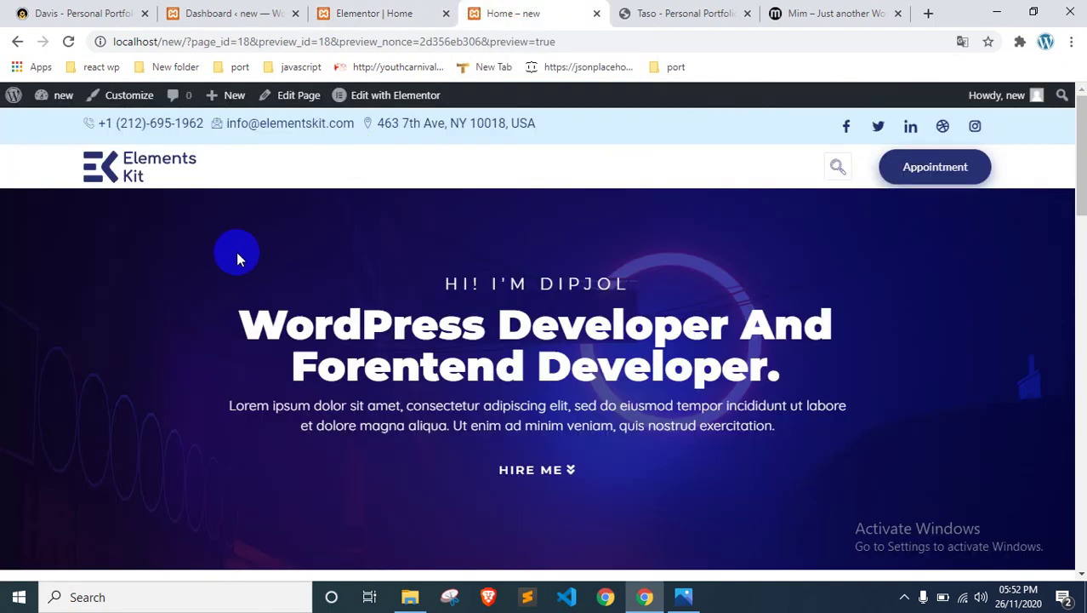
pyautogui.scroll(-10, 239, 255)
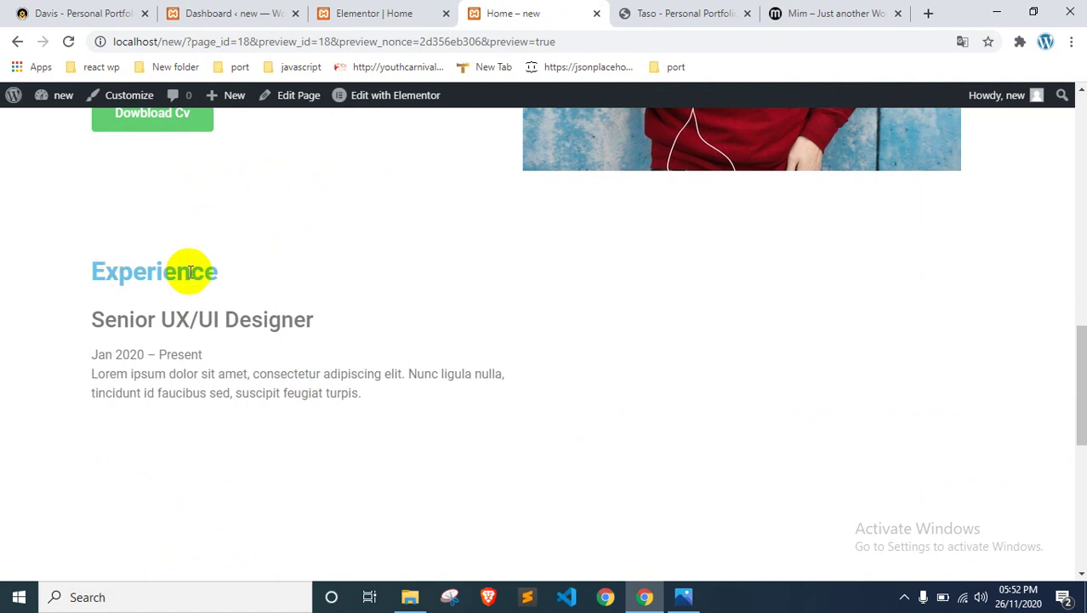
# Step: Copy the job title Product Designer from the Davis demo and duplicate the Senior UX/UI Designer text widget in Elementor
pyautogui.click(127, 14)
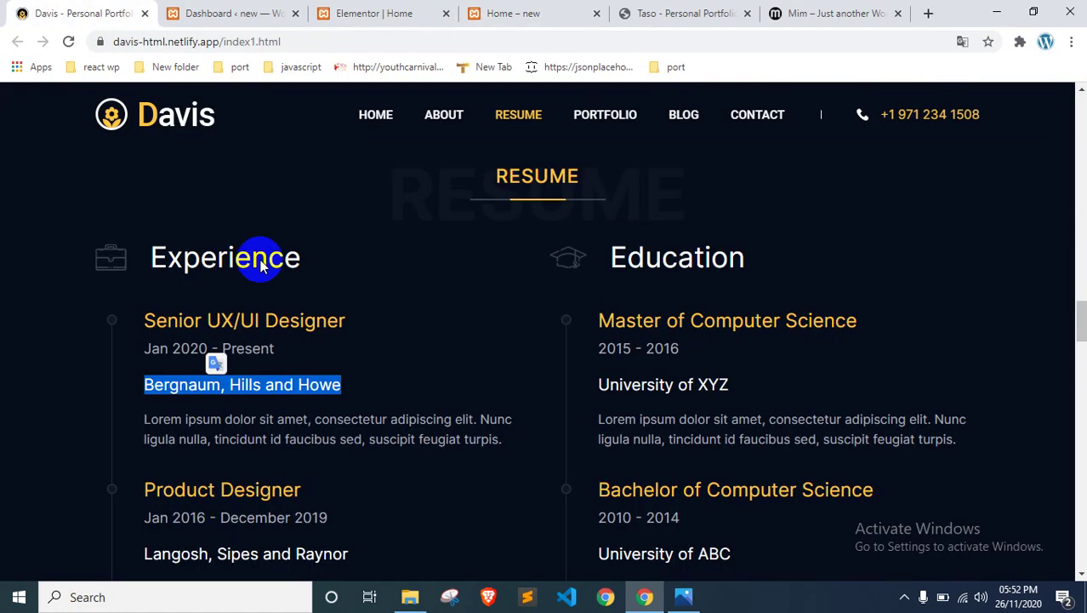
pyautogui.scroll(-2, 289, 340)
pyautogui.doubleClick(252, 357)
pyautogui.tripleClick(255, 324)
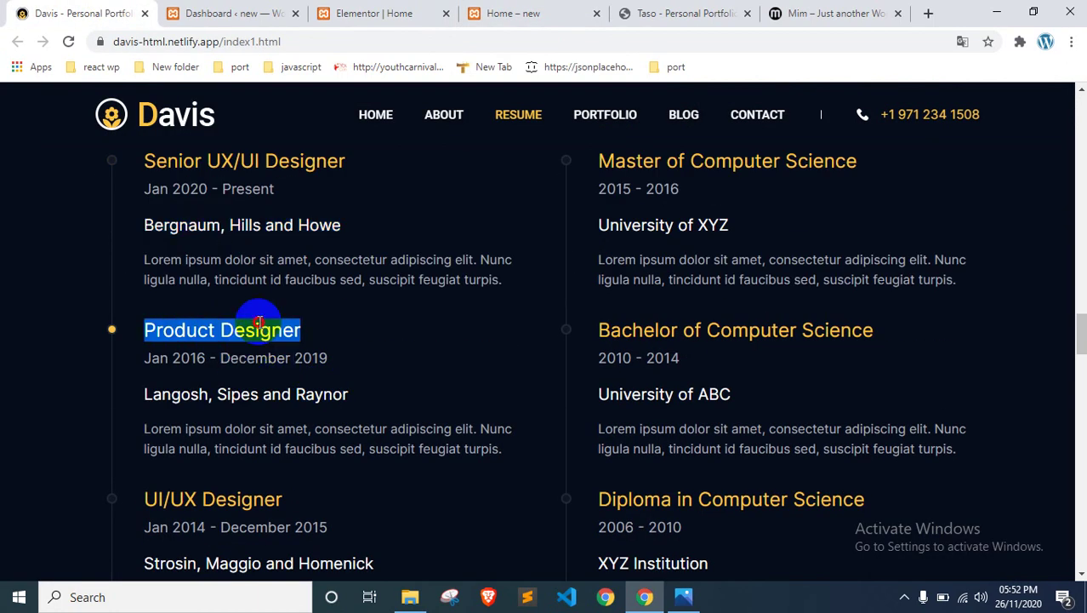
pyautogui.click(393, 12)
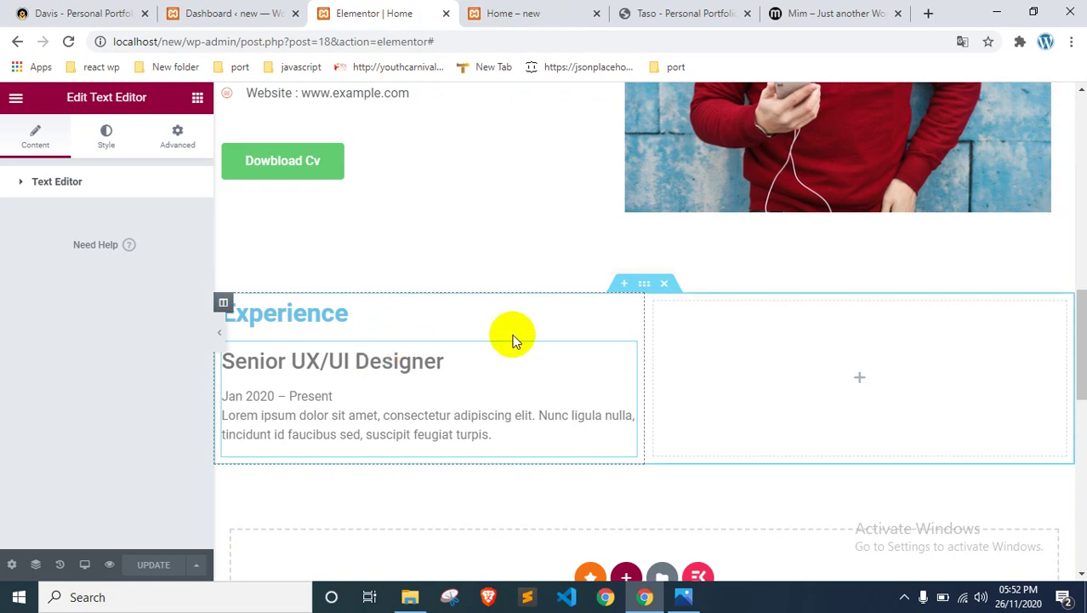
pyautogui.rightClick(519, 372)
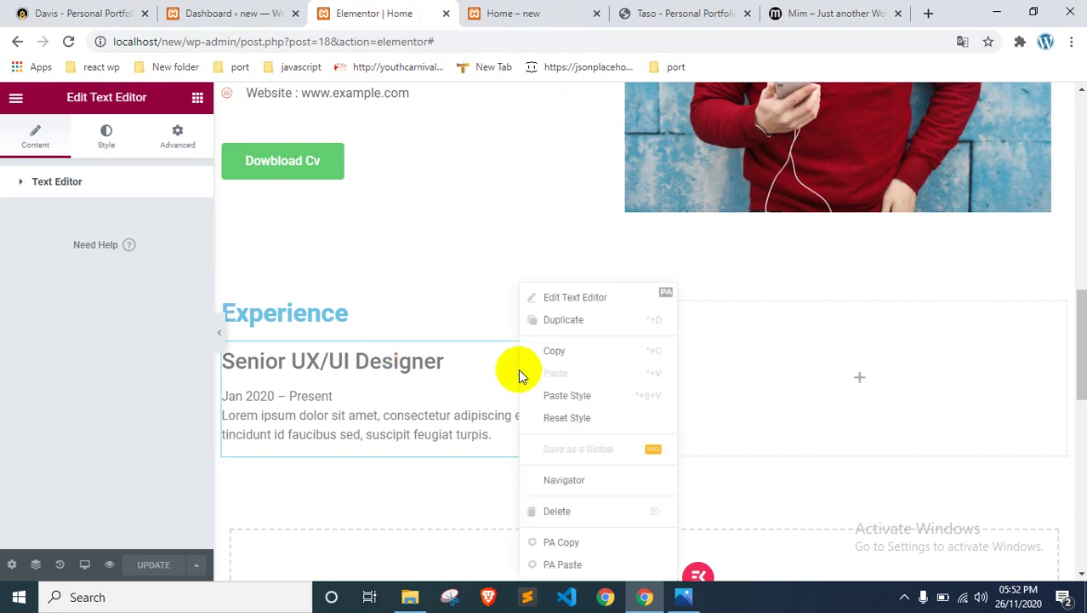
pyautogui.click(576, 321)
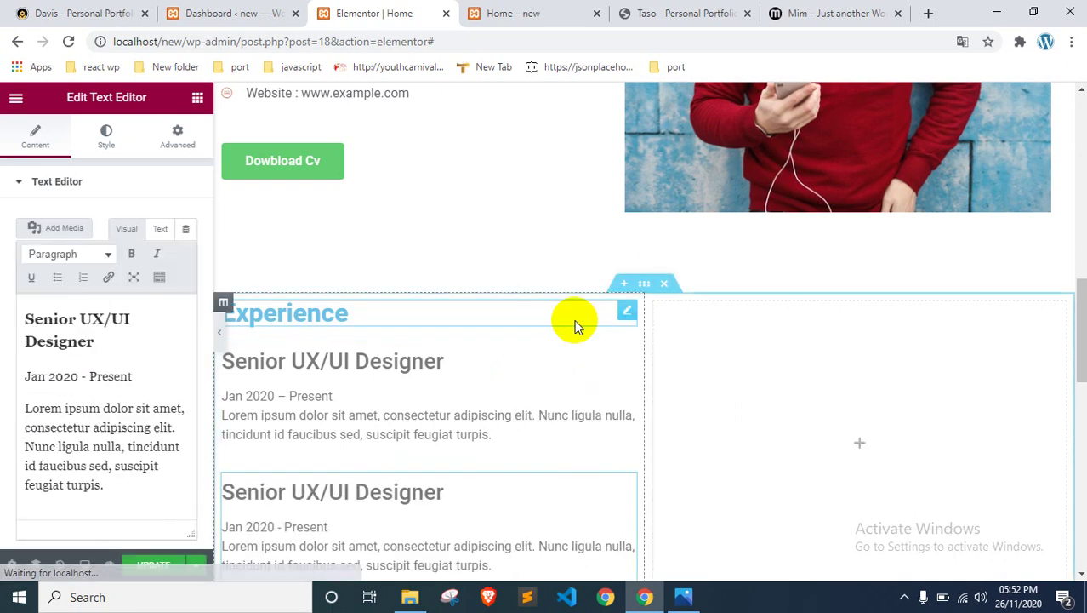
# Step: Replace the job title in the duplicated text widget with Product Designer
pyautogui.scroll(-2, 420, 328)
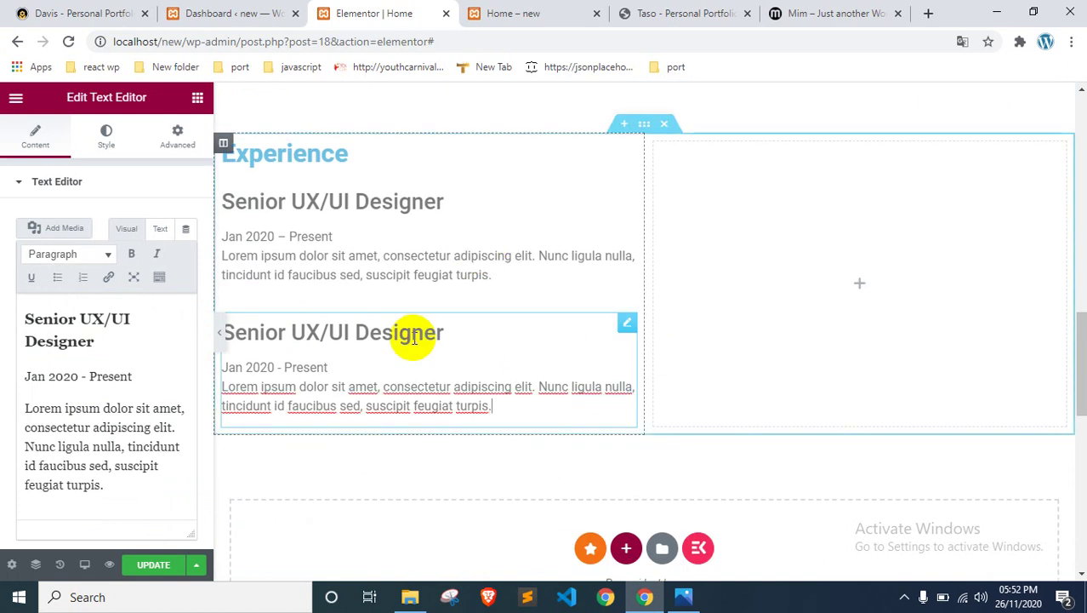
pyautogui.moveTo(96, 342); pyautogui.dragTo(20, 316)
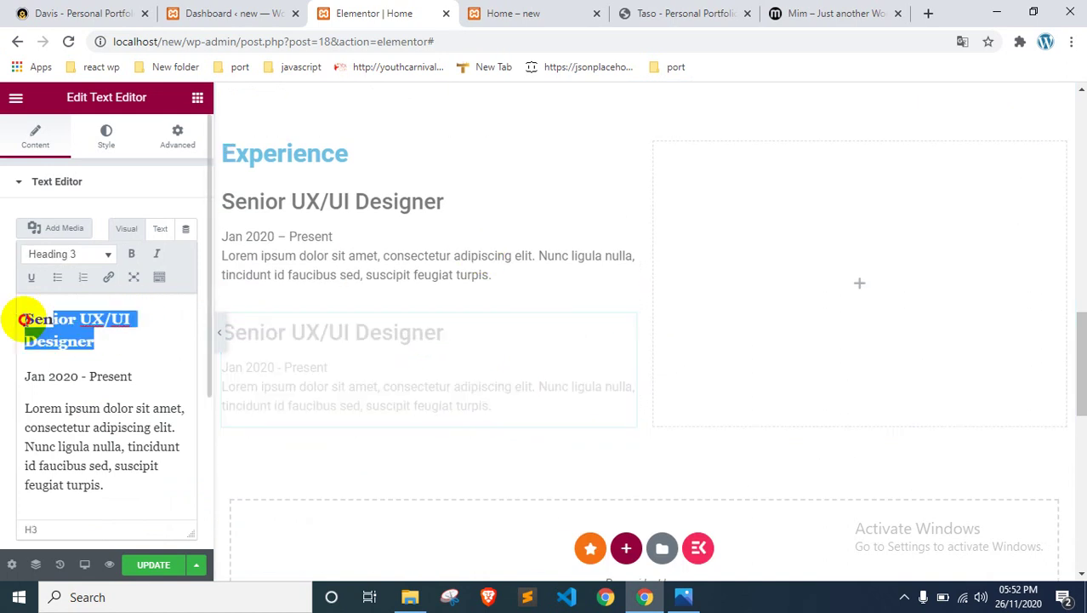
pyautogui.write('Product Designer')
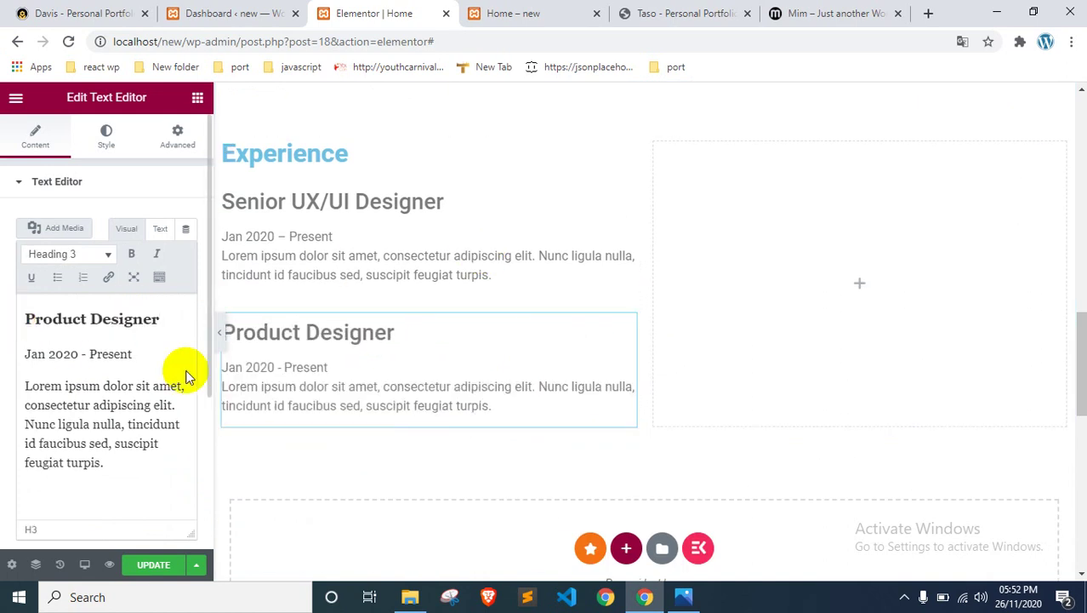
# Step: Change the date line of the Product Designer entry to Jan 2019 -2020
pyautogui.click(73, 354)
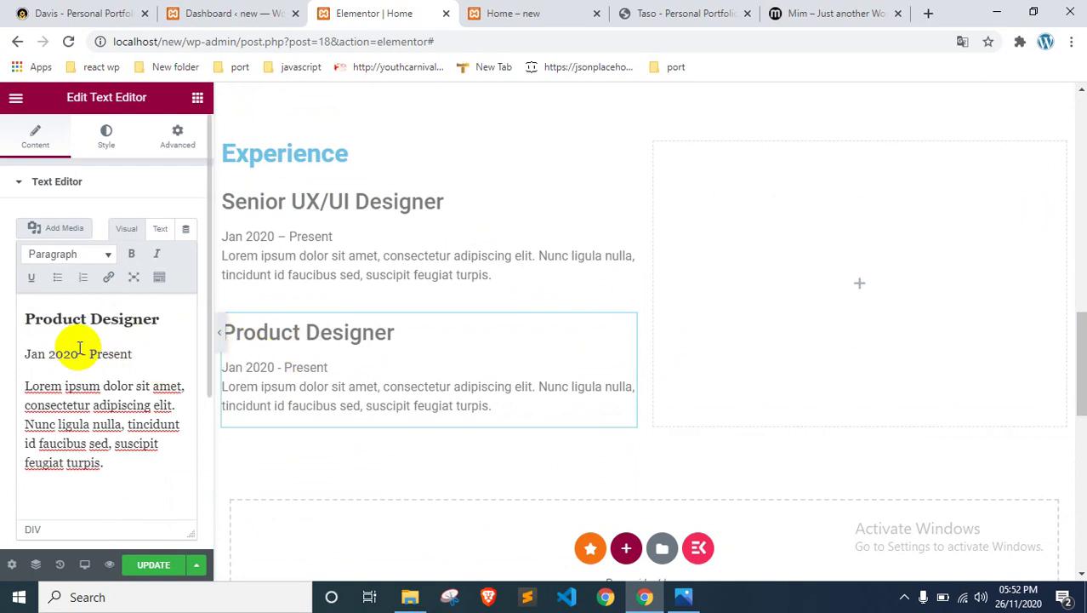
pyautogui.press('BackSpace')
pyautogui.press('BackSpace')
pyautogui.write('19')
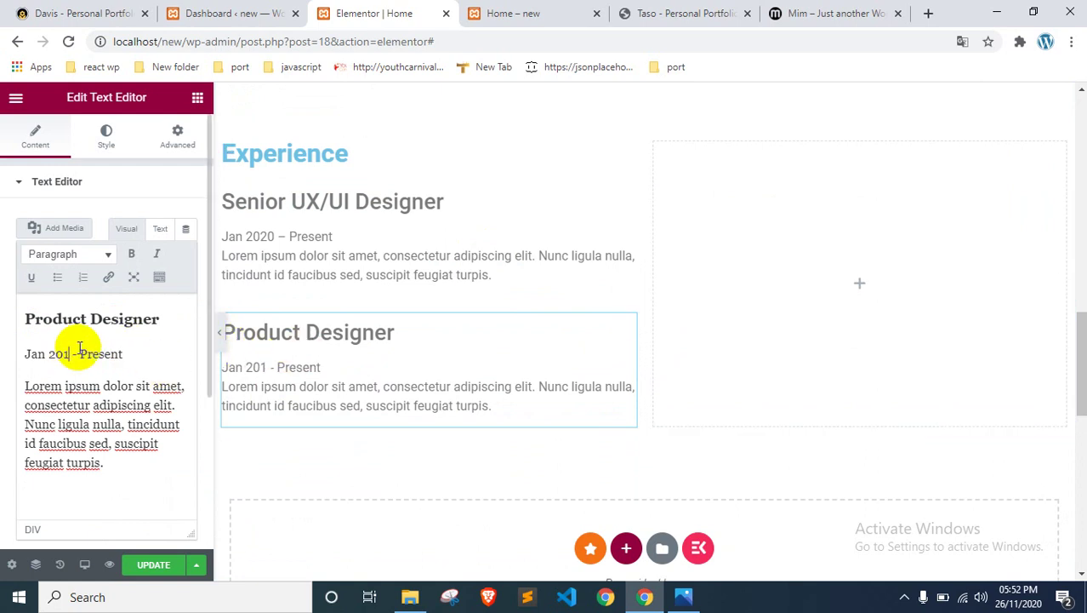
pyautogui.moveTo(130, 353); pyautogui.dragTo(85, 352)
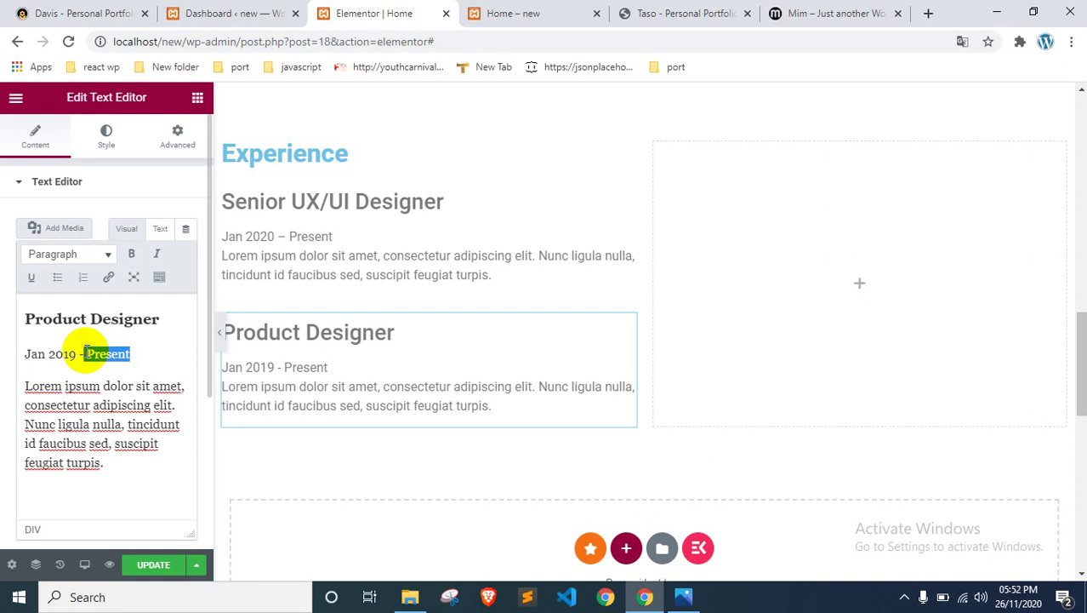
pyautogui.write('2017')
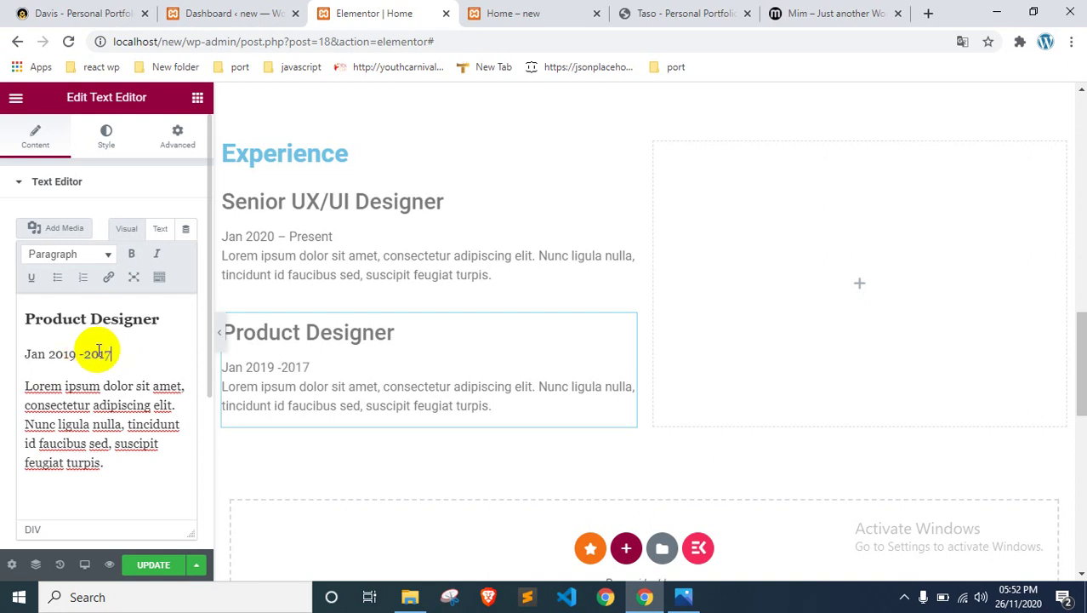
pyautogui.click(76, 354)
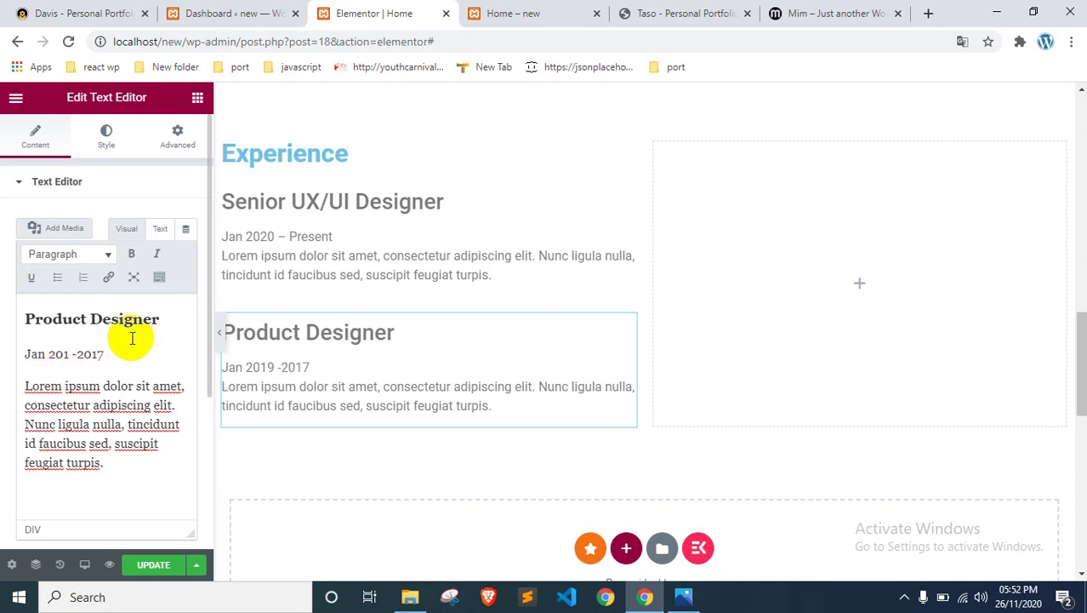
pyautogui.write('7')
pyautogui.click(149, 349)
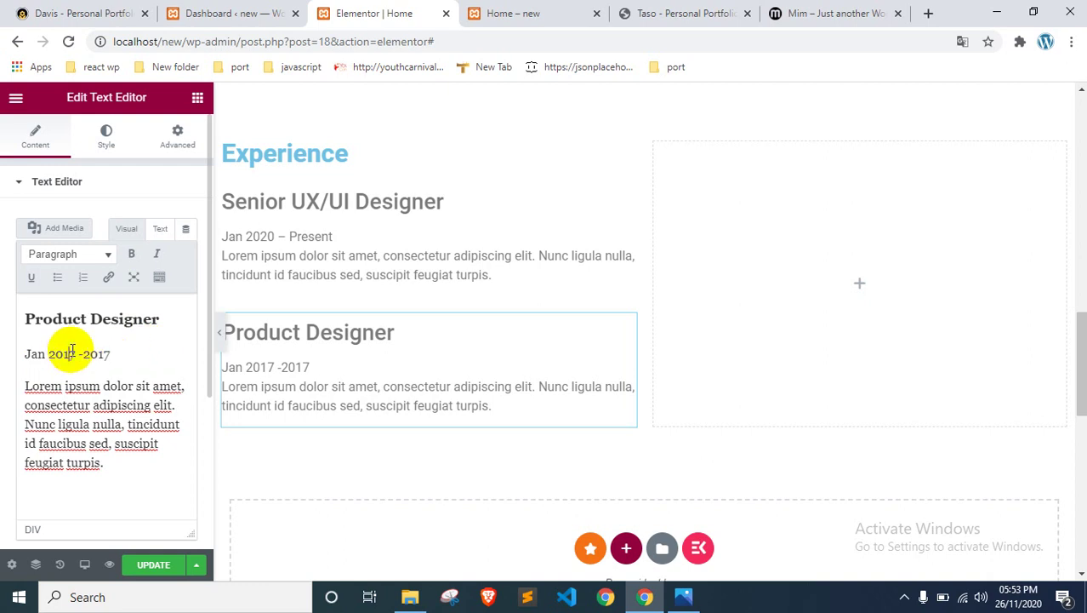
pyautogui.write('9')
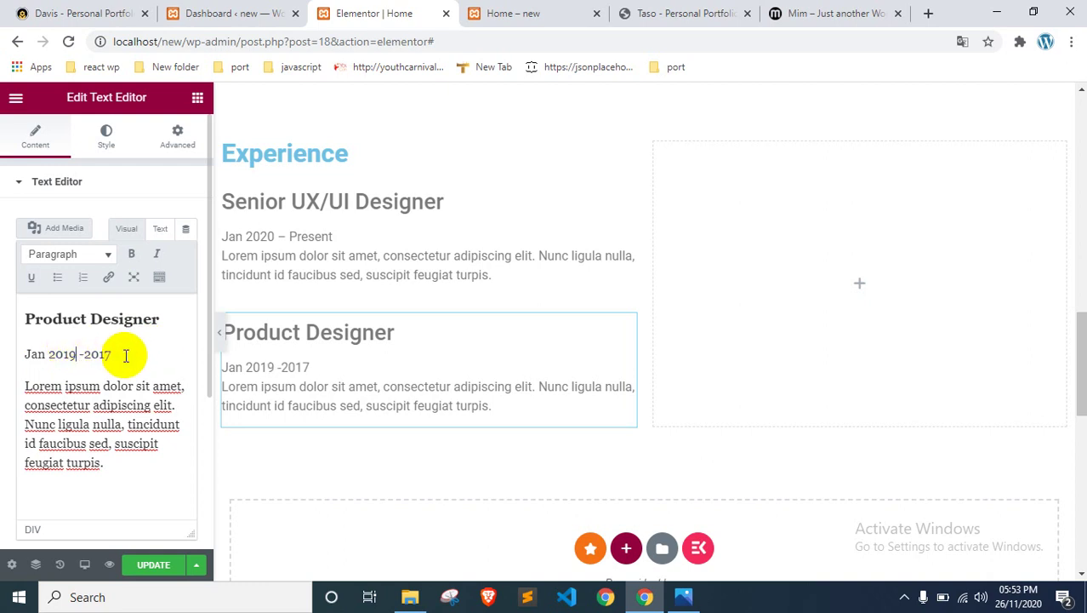
pyautogui.click(133, 353)
pyautogui.press('BackSpace')
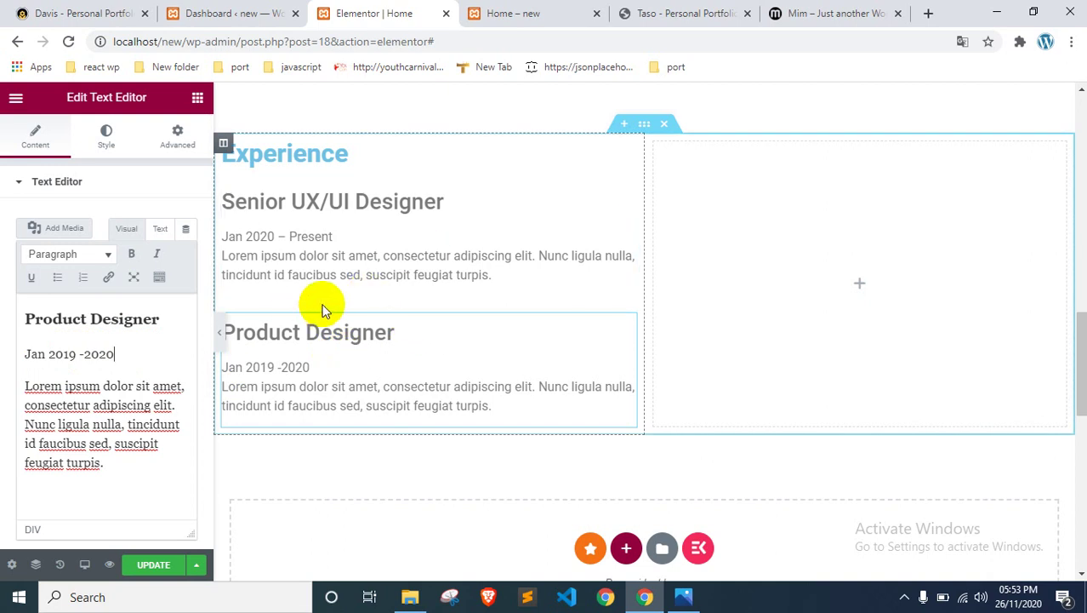
# Step: Duplicate the Product Designer text widget to make a third entry in the Experience column
pyautogui.click(352, 201)
pyautogui.click(128, 321)
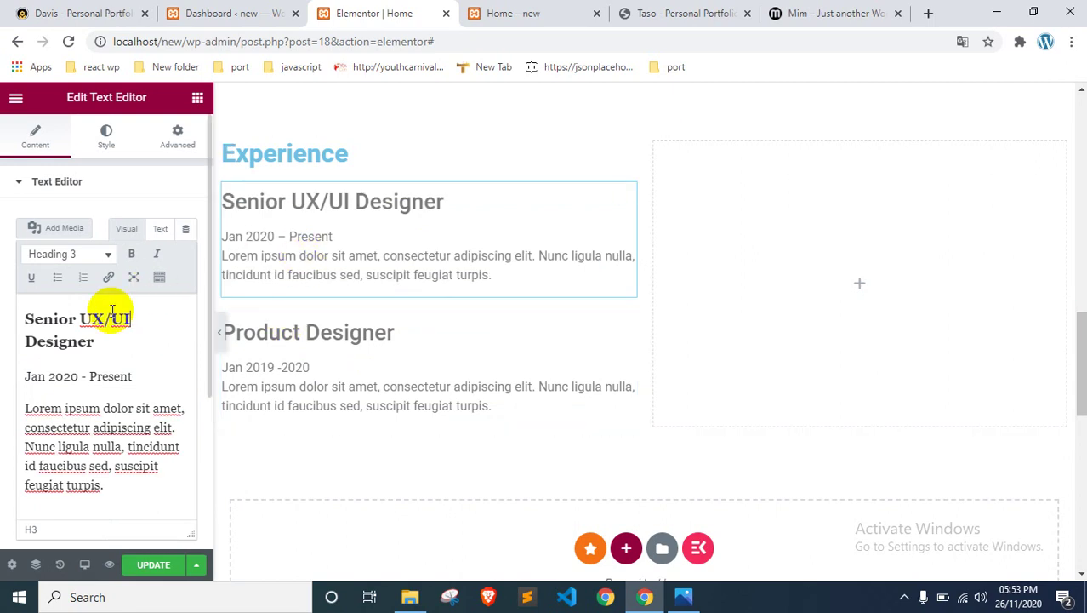
pyautogui.click(293, 328)
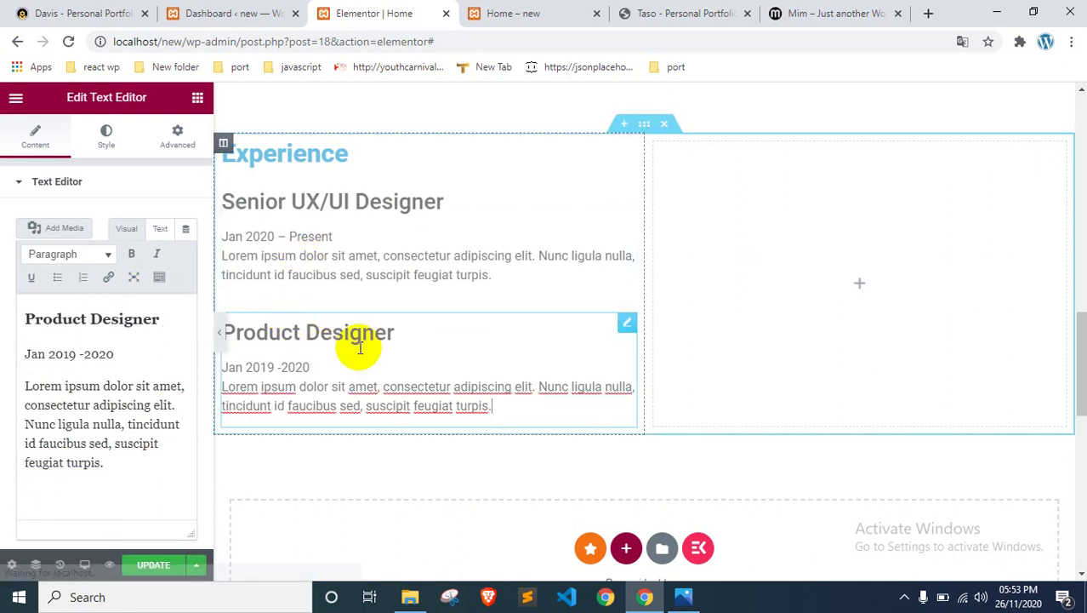
pyautogui.click(85, 180)
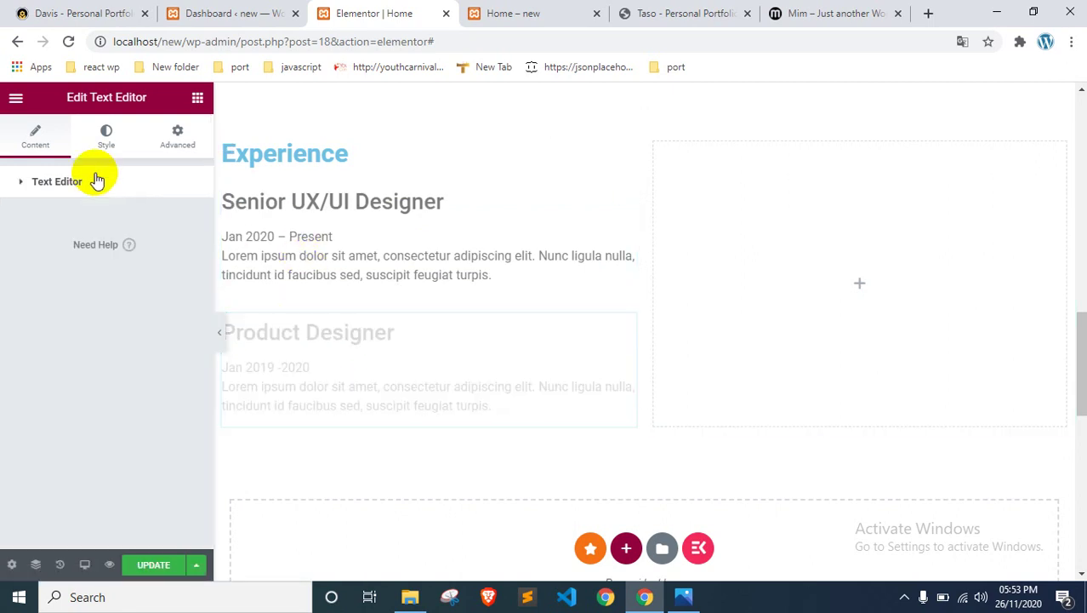
pyautogui.rightClick(495, 335)
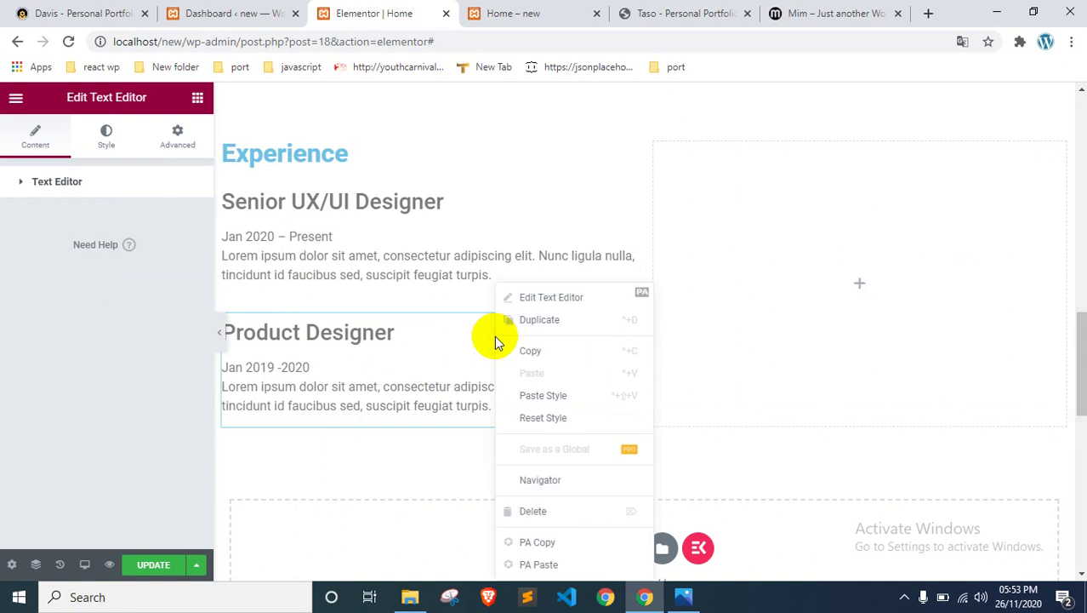
pyautogui.click(574, 324)
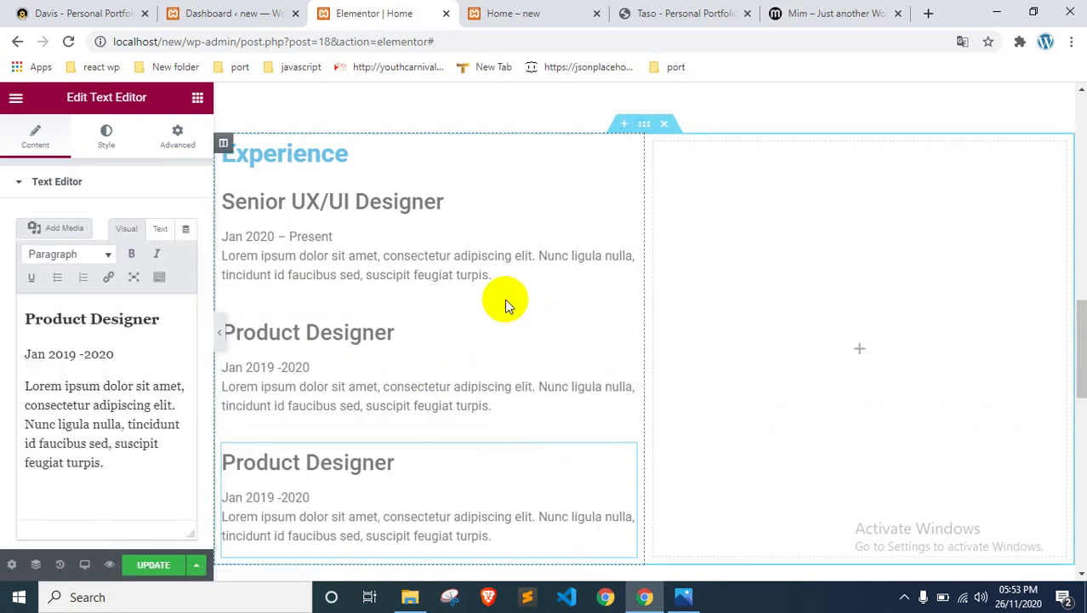
# Step: Replace the job title in the third Experience entry with UI/UX Designer, copied from the Davis demo
pyautogui.scroll(-2, 505, 306)
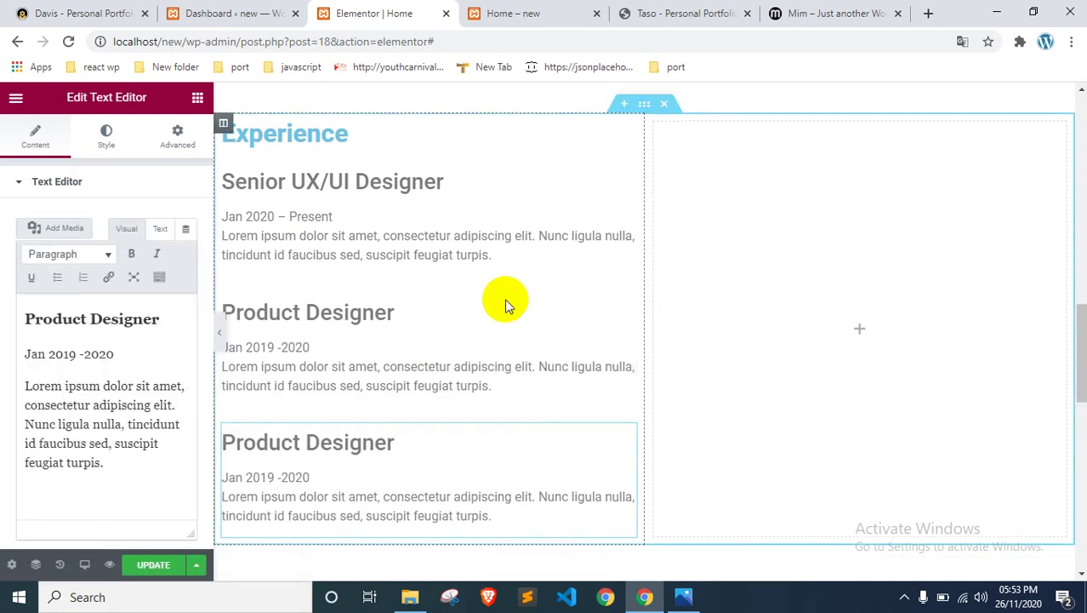
pyautogui.click(77, 13)
pyautogui.scroll(-1, 299, 408)
pyautogui.click(280, 419)
pyautogui.tripleClick(280, 419)
pyautogui.hotkey('ctrl', 'c')
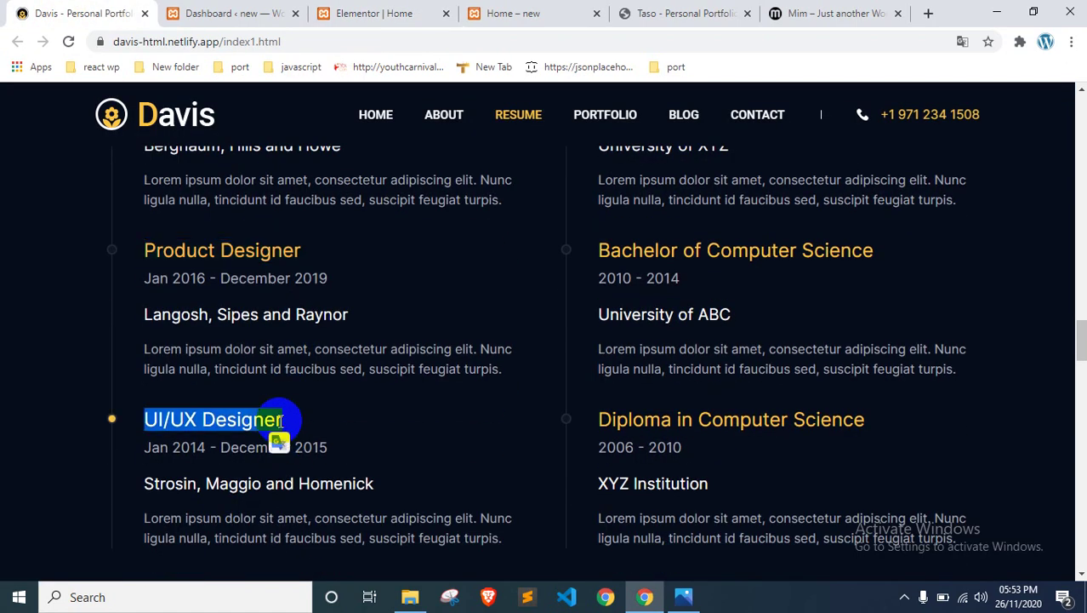
pyautogui.click(378, 12)
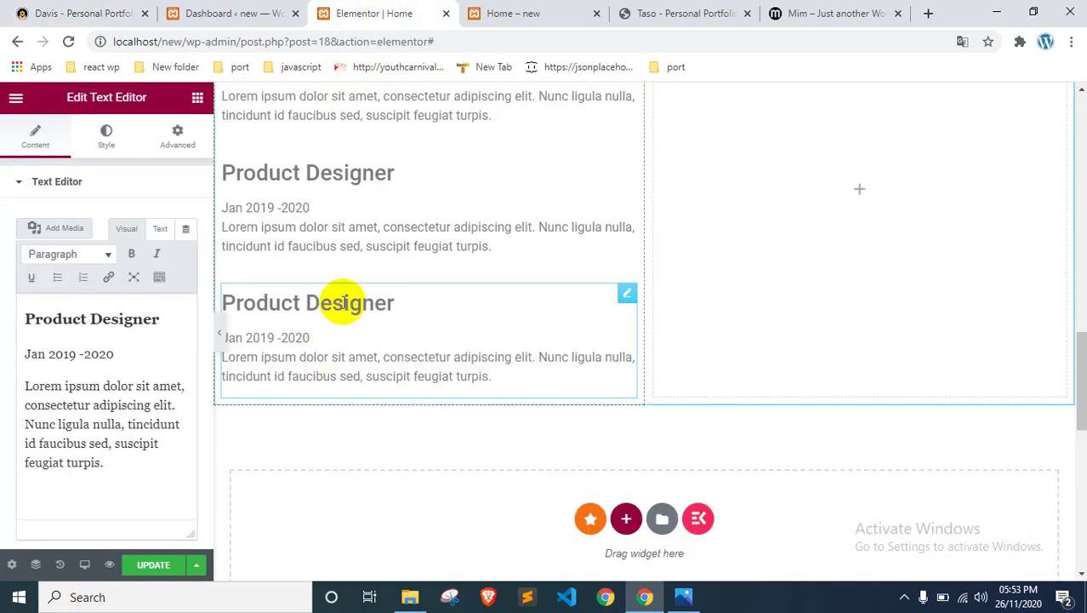
pyautogui.doubleClick(122, 323)
pyautogui.tripleClick(101, 329)
pyautogui.hotkey('ctrl', 'v')
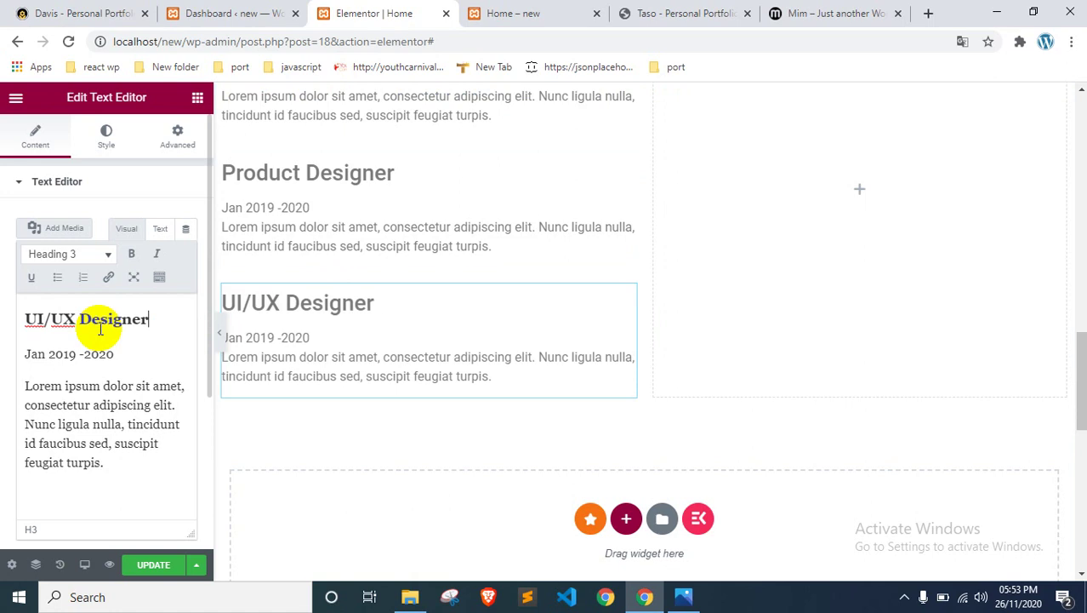
# Step: Change the date line of the UI/UX Designer entry to Jan 2018 -2019 and update the page
pyautogui.click(60, 351)
pyautogui.press('BackSpace')
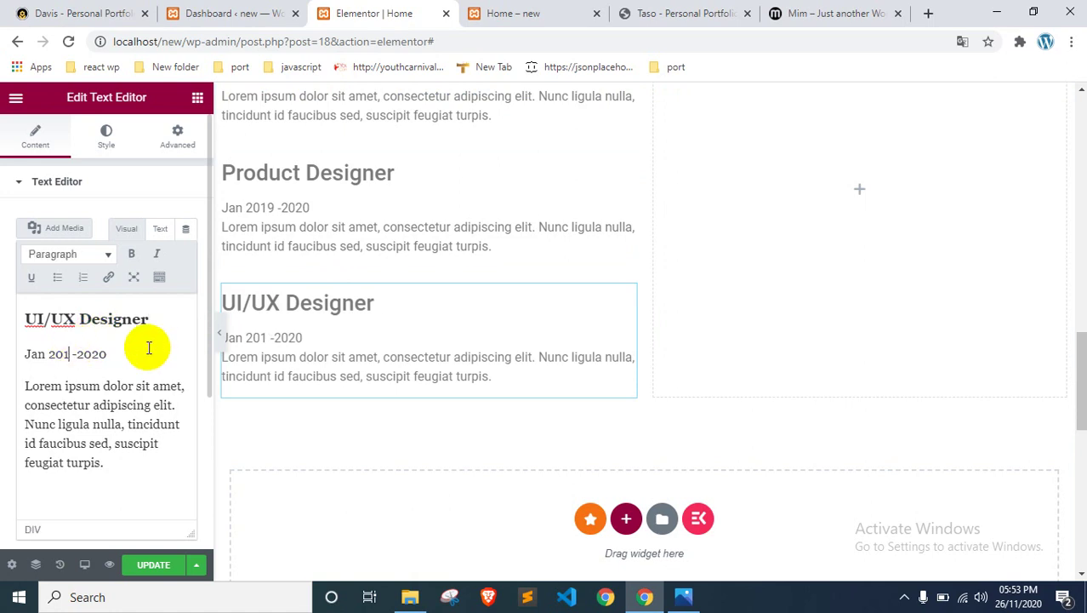
pyautogui.write('8')
pyautogui.click(134, 349)
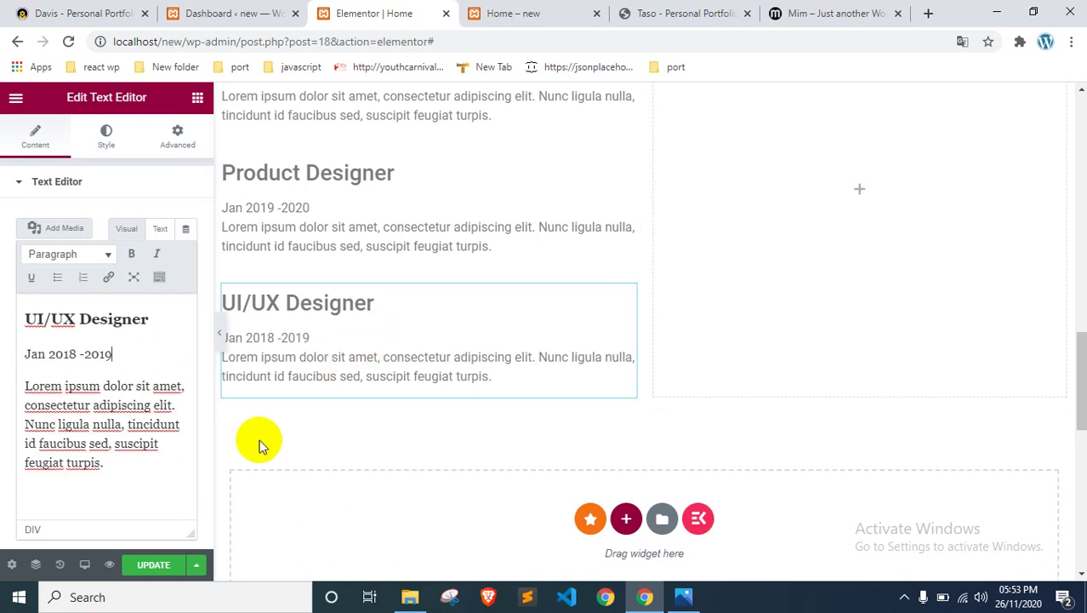
pyautogui.click(155, 568)
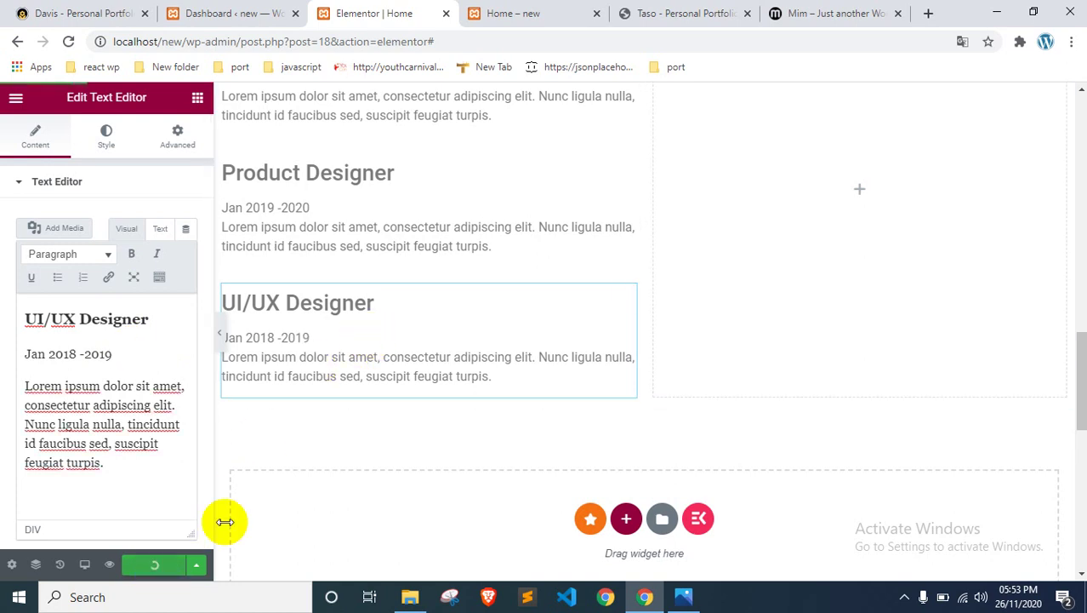
# Step: Review the three Experience entries on the Home page preview
pyautogui.click(510, 13)
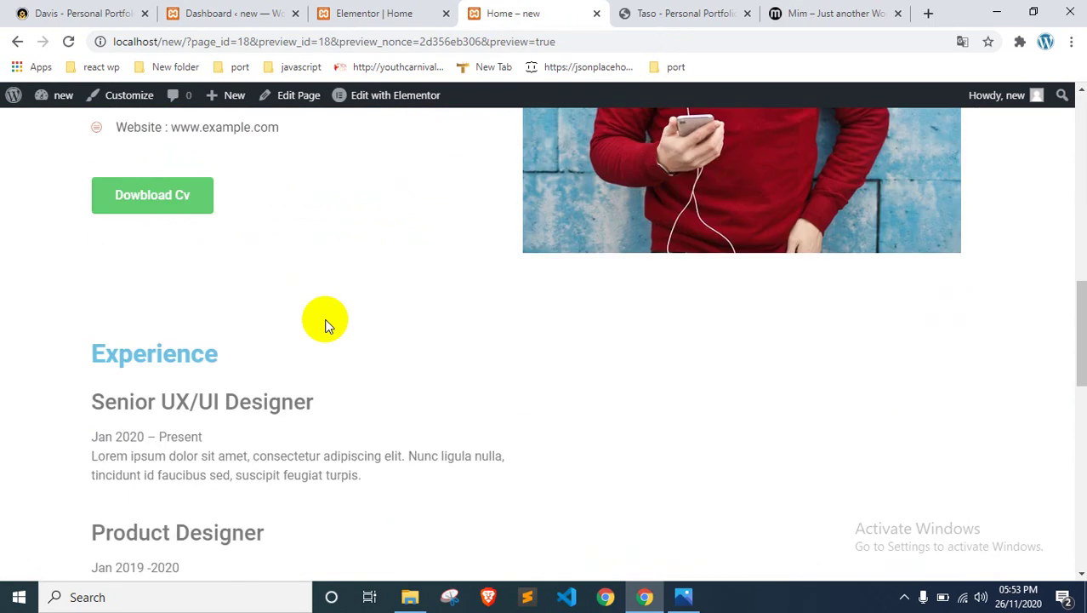
pyautogui.scroll(-2, 326, 323)
pyautogui.scroll(-2, 378, 255)
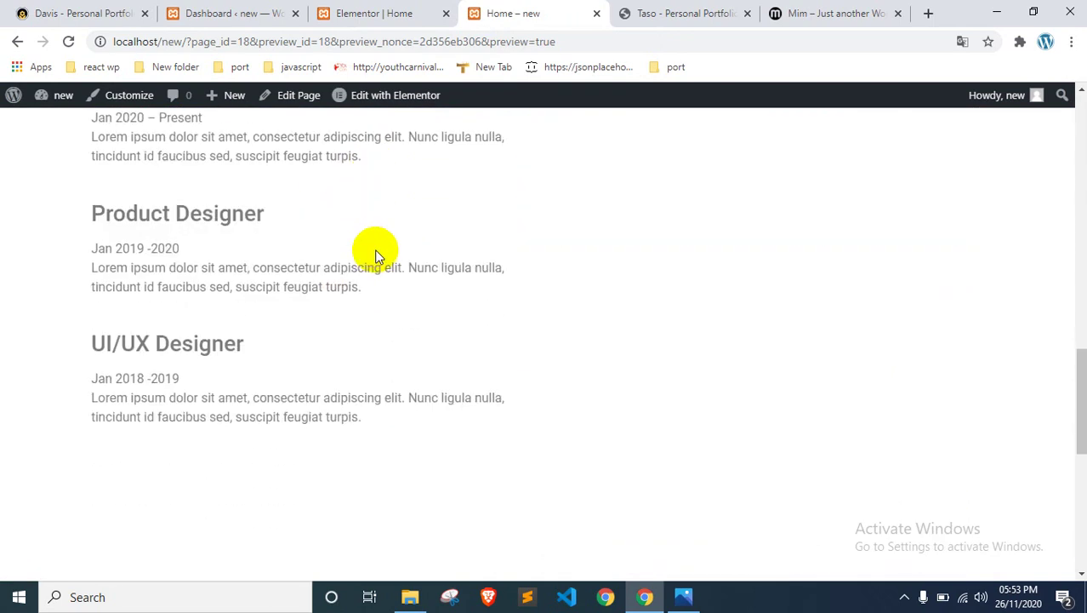
pyautogui.scroll(2, 182, 243)
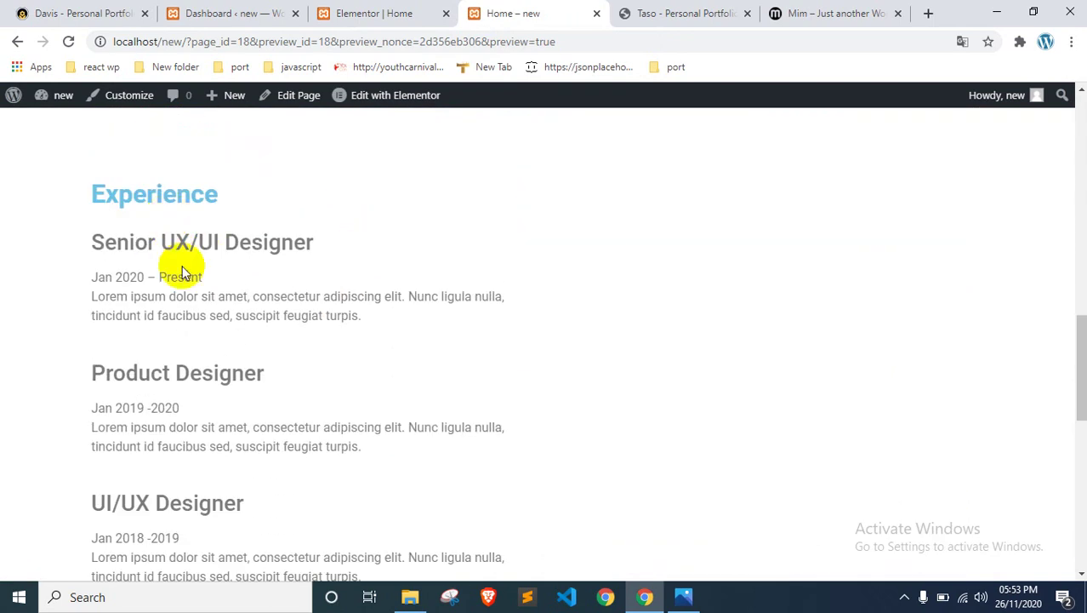
pyautogui.scroll(-1, 204, 323)
pyautogui.scroll(1, 205, 327)
pyautogui.scroll(-1, 213, 315)
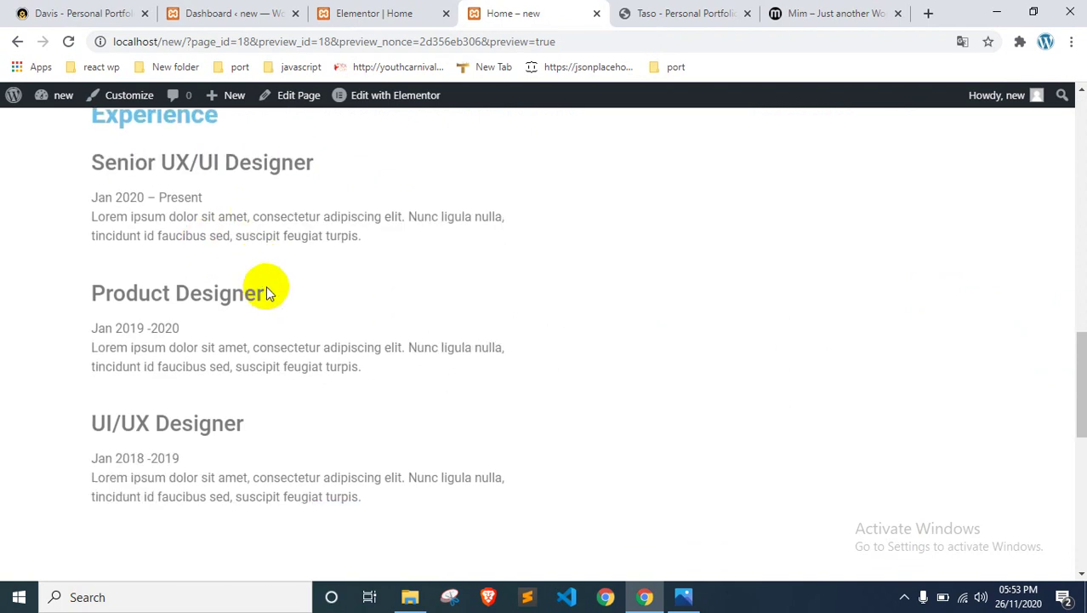
pyautogui.click(350, 7)
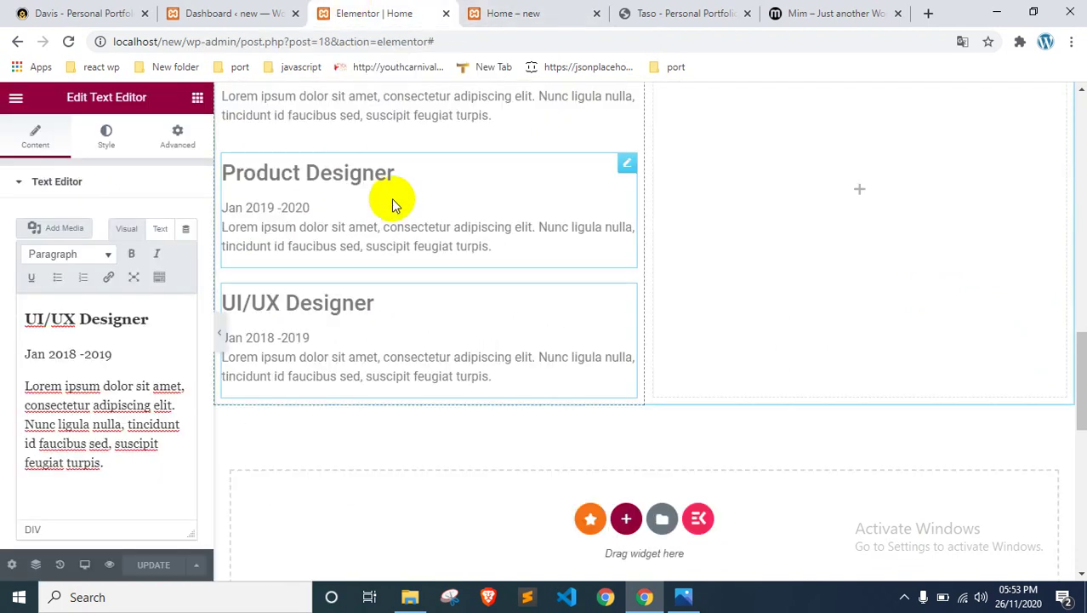
pyautogui.scroll(2, 387, 194)
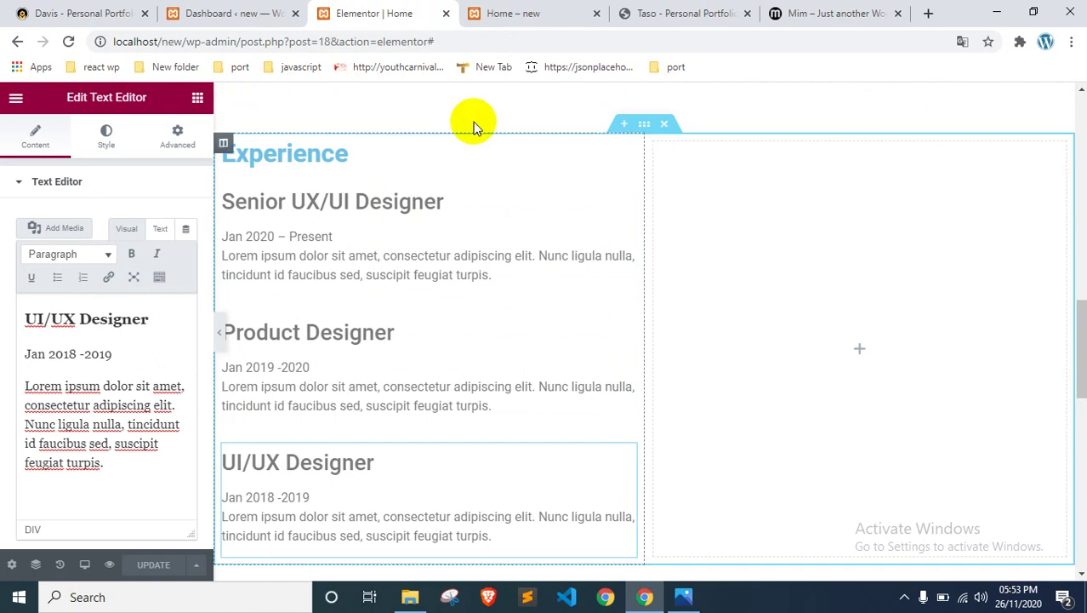
pyautogui.rightClick(392, 152)
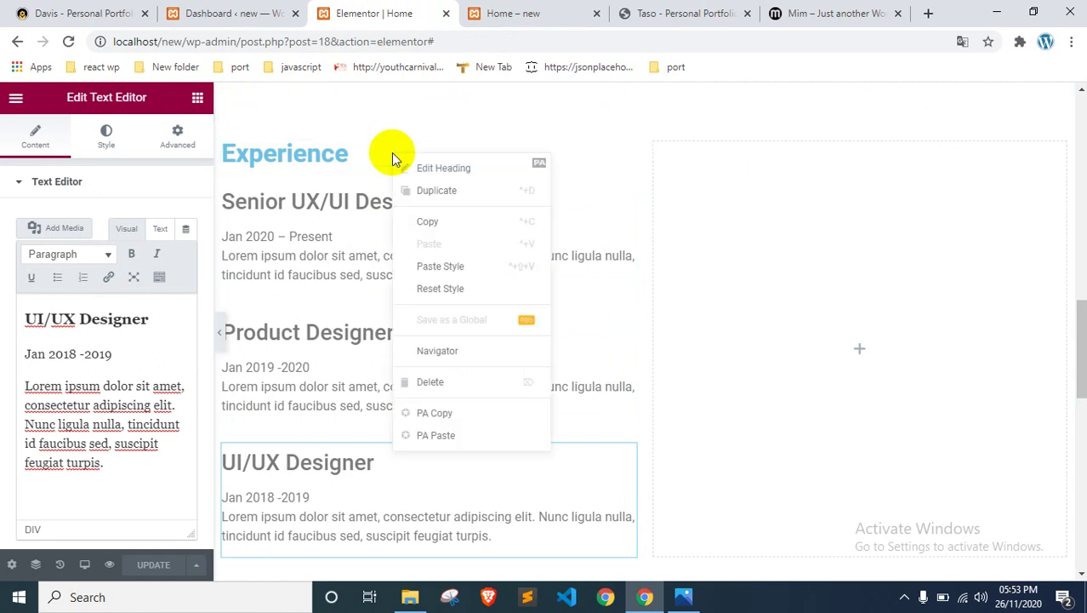
pyautogui.click(295, 175)
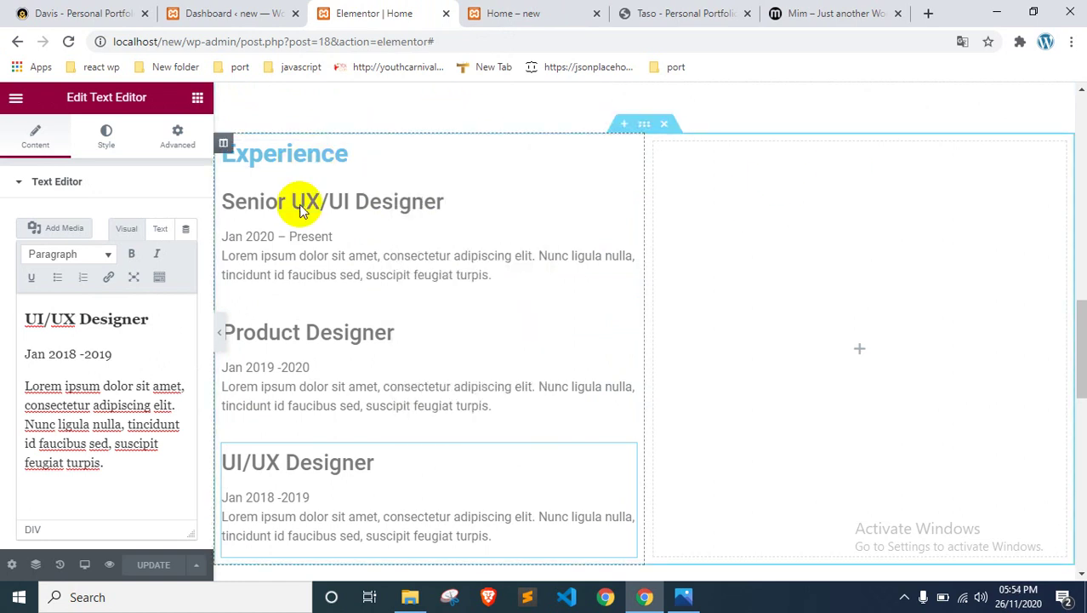
# Step: Examine the layout of the Experience and Education columns in the Davis demo
pyautogui.click(81, 13)
pyautogui.scroll(1, 226, 204)
pyautogui.scroll(2, 225, 204)
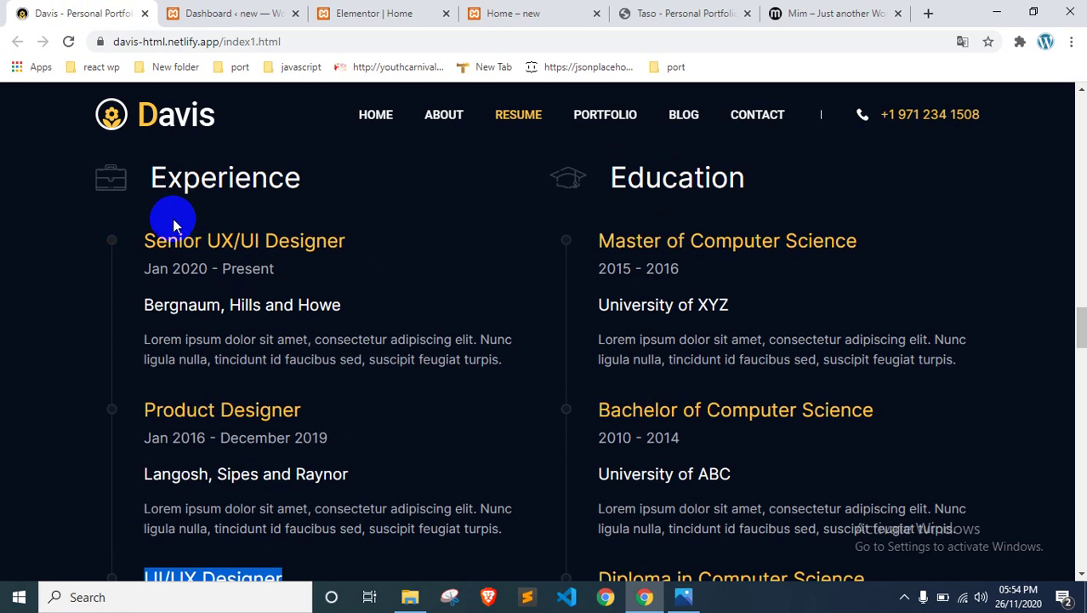
pyautogui.moveTo(170, 214); pyautogui.dragTo(576, 245)
pyautogui.moveTo(614, 177); pyautogui.dragTo(820, 493)
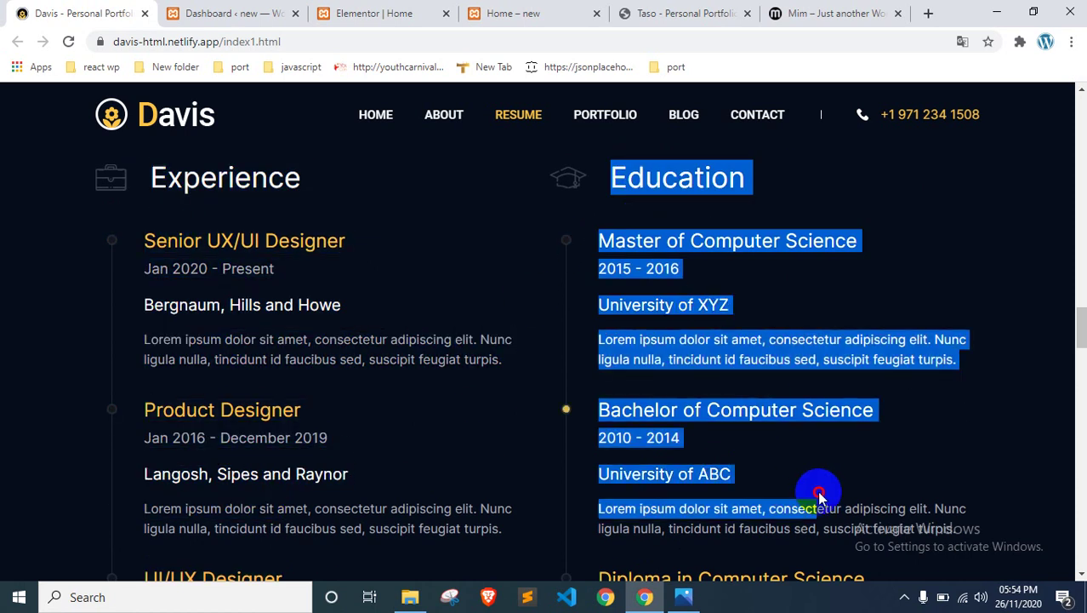
pyautogui.click(976, 279)
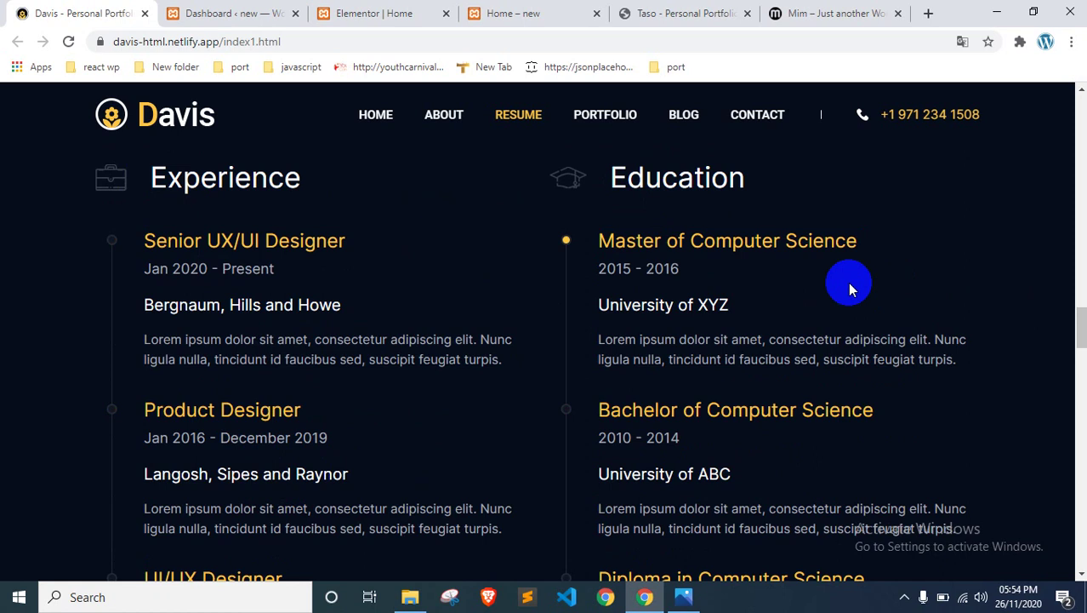
# Step: Copy the Experience heading widget in Elementor and paste it into the empty second column
pyautogui.click(260, 13)
pyautogui.click(379, 16)
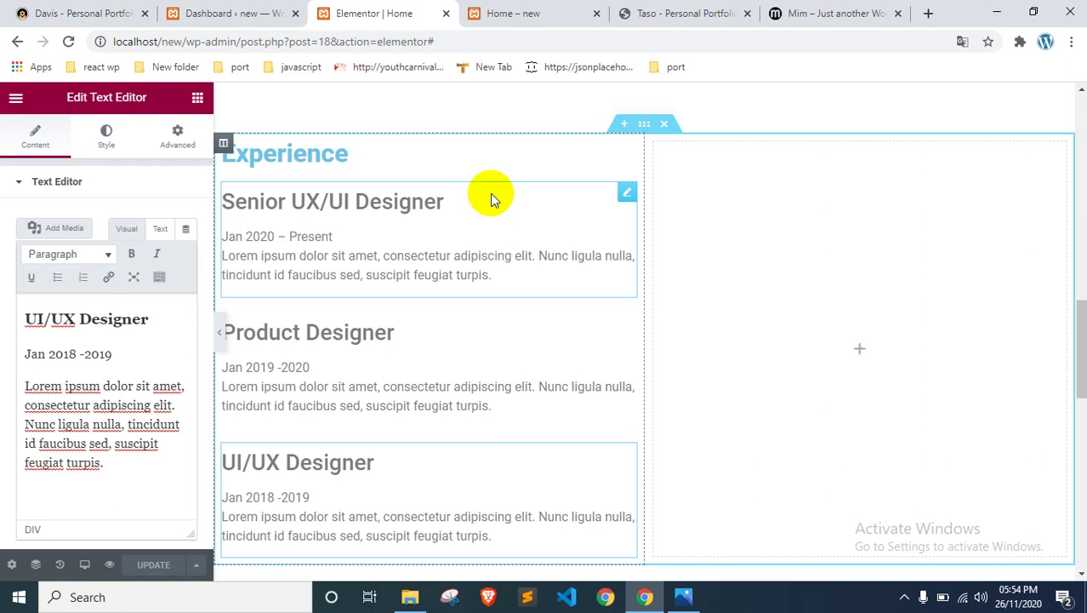
pyautogui.rightClick(483, 147)
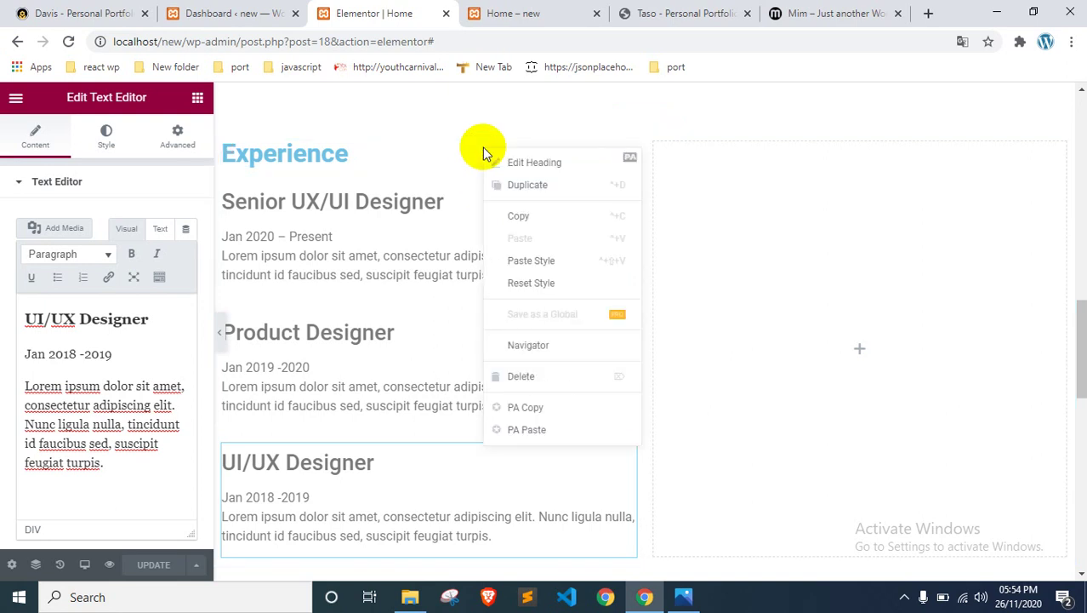
pyautogui.click(521, 215)
pyautogui.rightClick(714, 160)
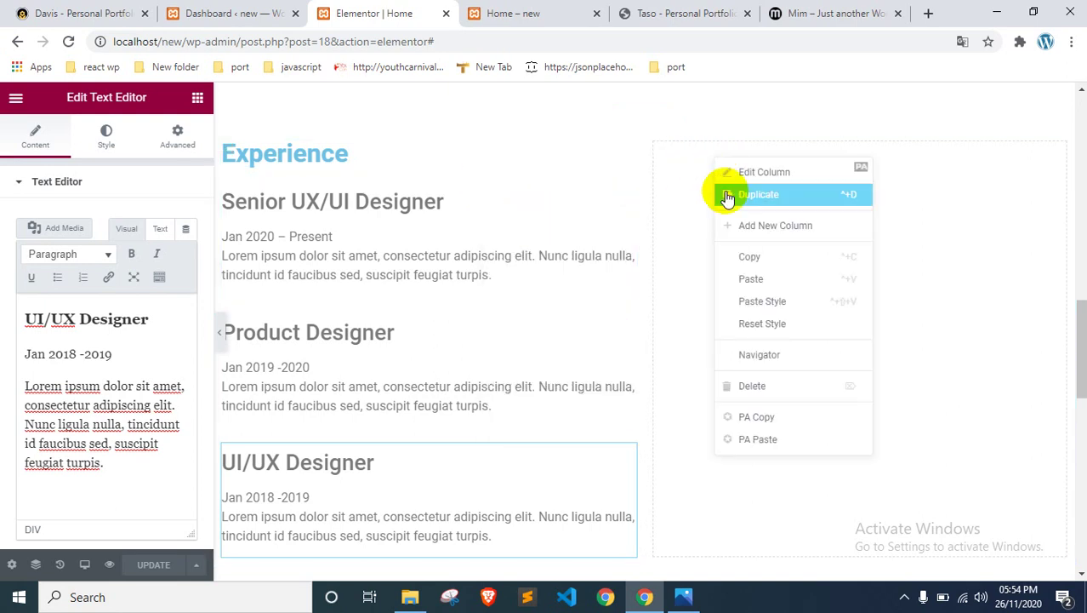
pyautogui.click(751, 275)
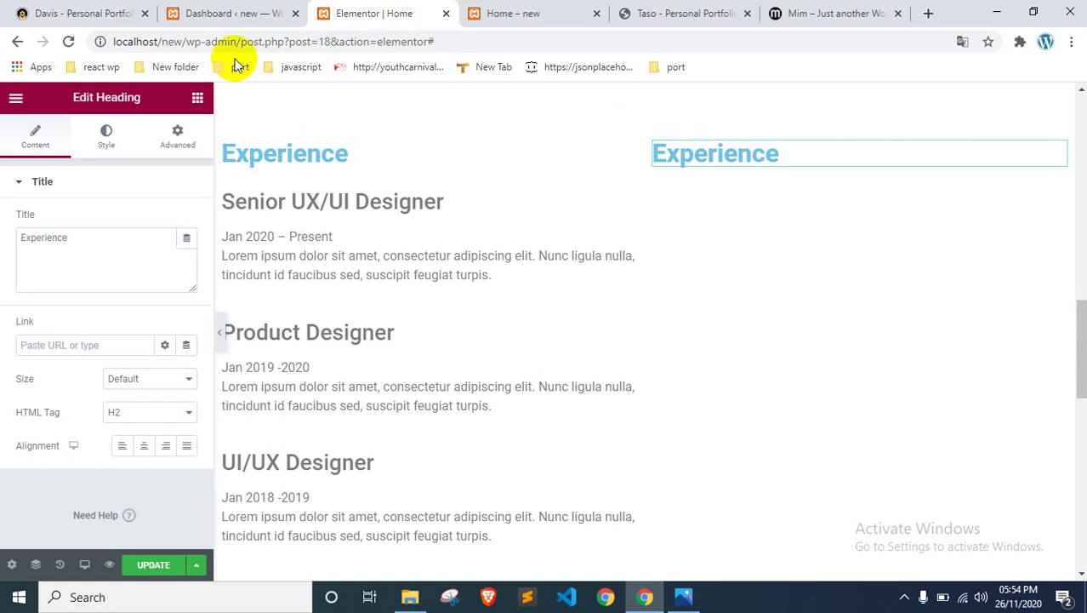
# Step: Replace the title of the pasted second-column heading with Education, copied from the Davis demo
pyautogui.click(80, 12)
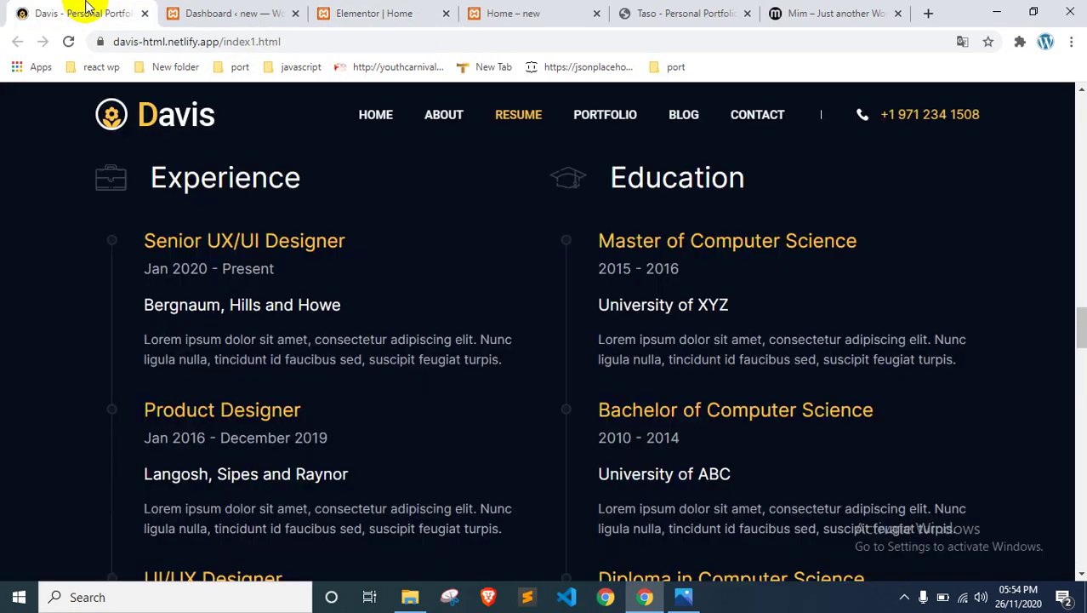
pyautogui.doubleClick(650, 185)
pyautogui.click(388, 13)
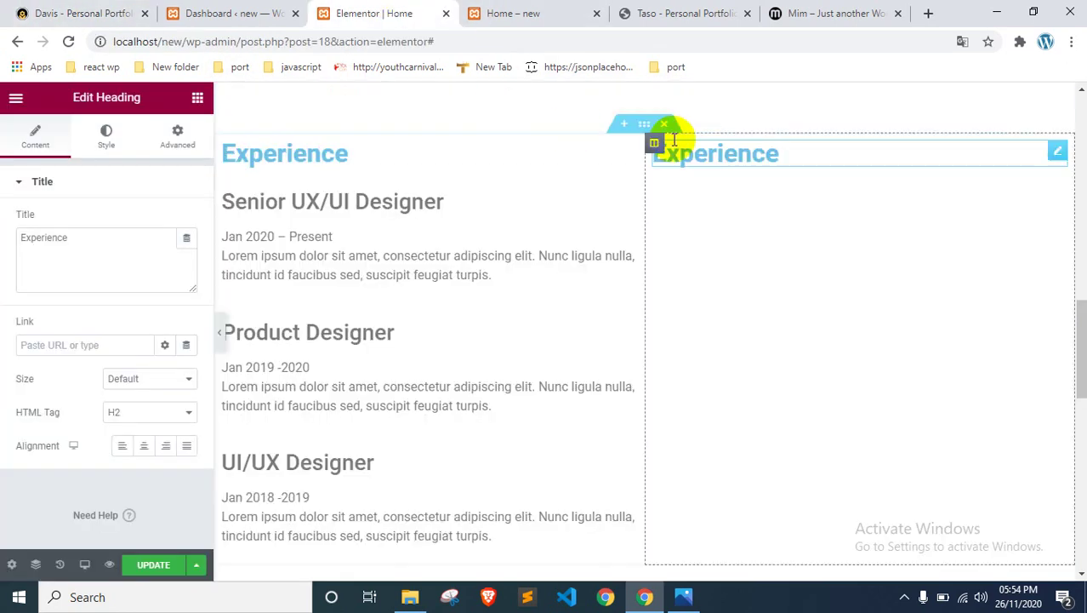
pyautogui.click(46, 237)
pyautogui.doubleClick(47, 237)
pyautogui.hotkey('ctrl', 'v')
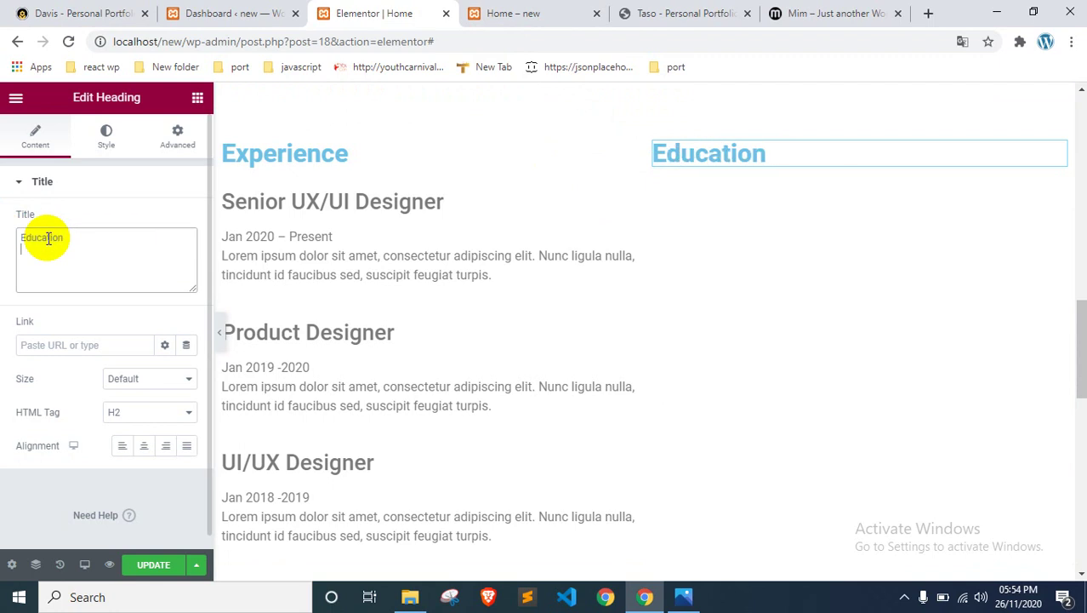
# Step: Copy the Senior UX/UI Designer text widget and paste it below the Education heading
pyautogui.click(284, 241)
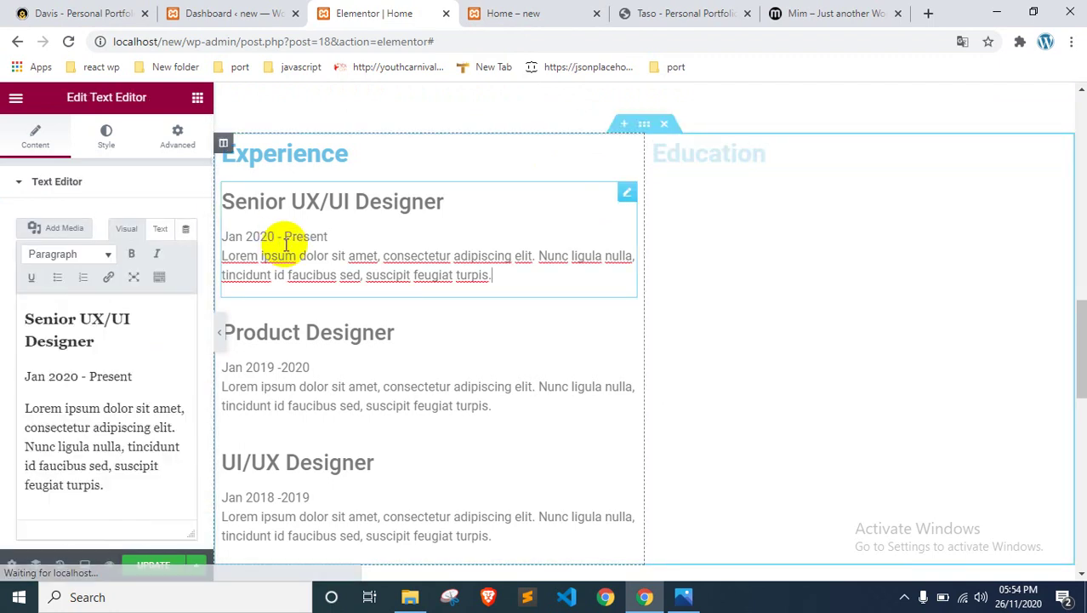
pyautogui.click(532, 198)
pyautogui.rightClick(532, 197)
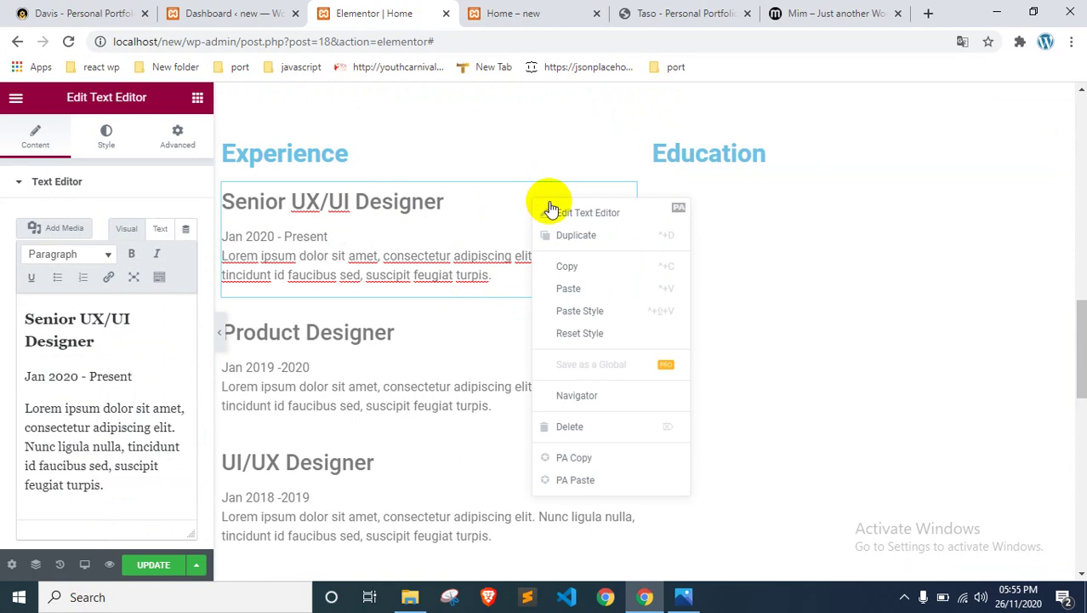
pyautogui.click(596, 266)
pyautogui.rightClick(700, 206)
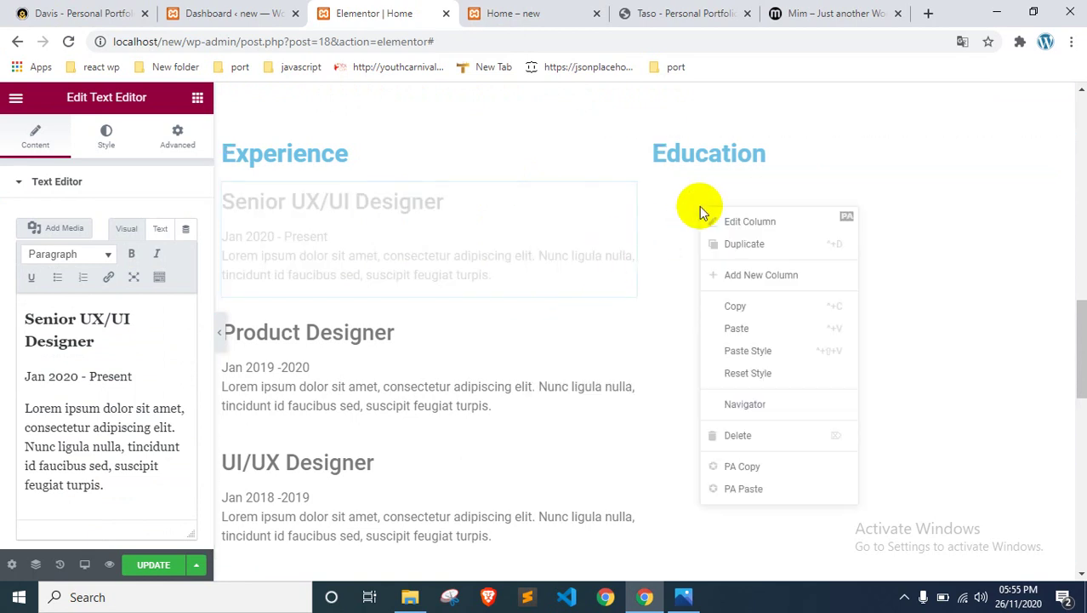
pyautogui.click(747, 327)
# Step: Replace the title in the Education column's text widget with Master of Computer Science, copied from the Davis demo
pyautogui.click(85, 13)
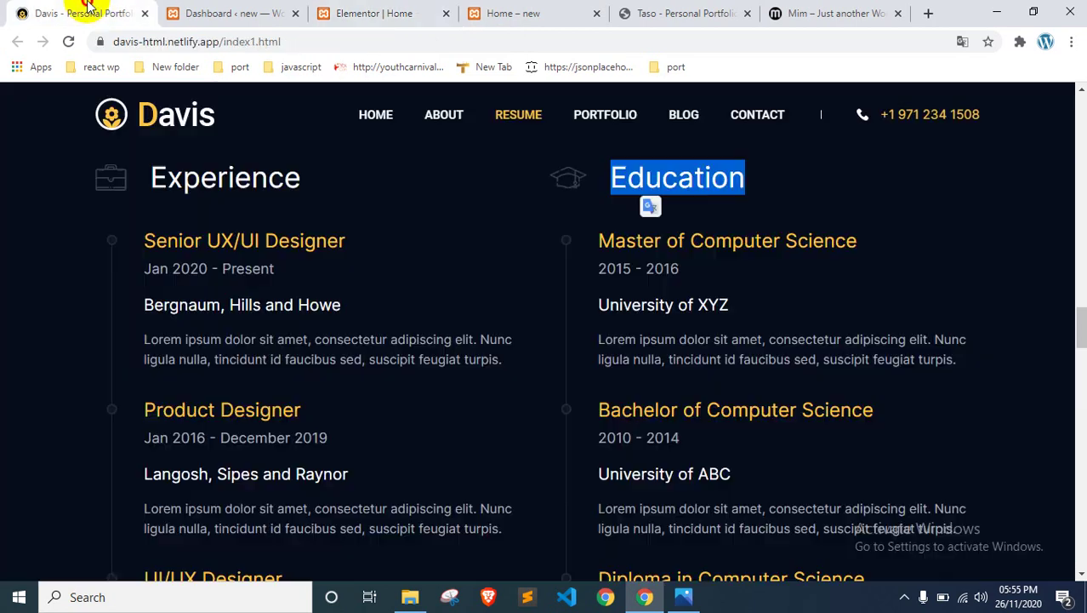
pyautogui.click(652, 234)
pyautogui.tripleClick(652, 234)
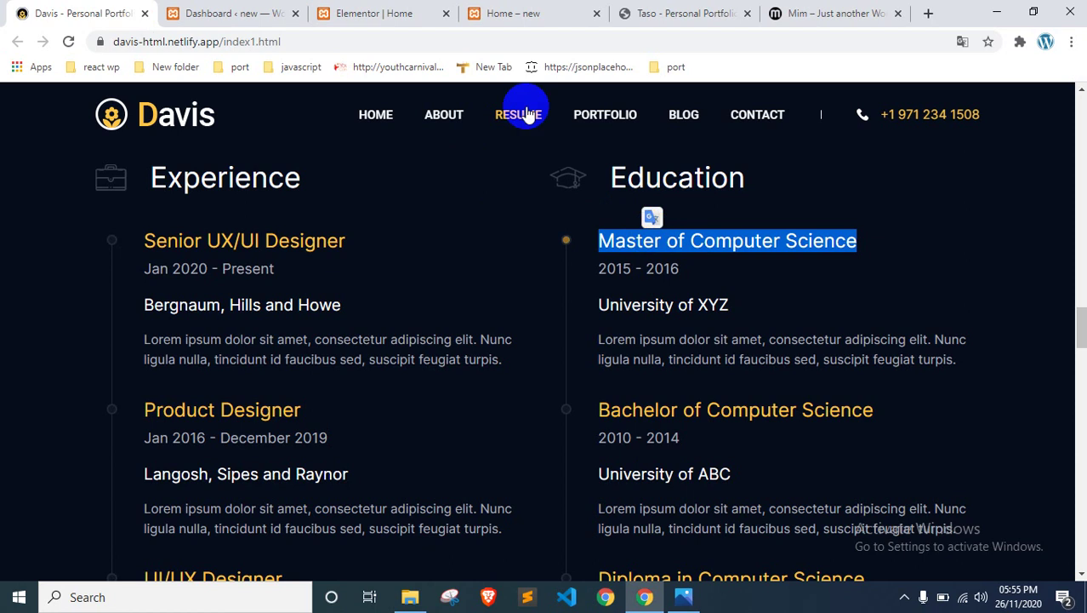
pyautogui.click(350, 10)
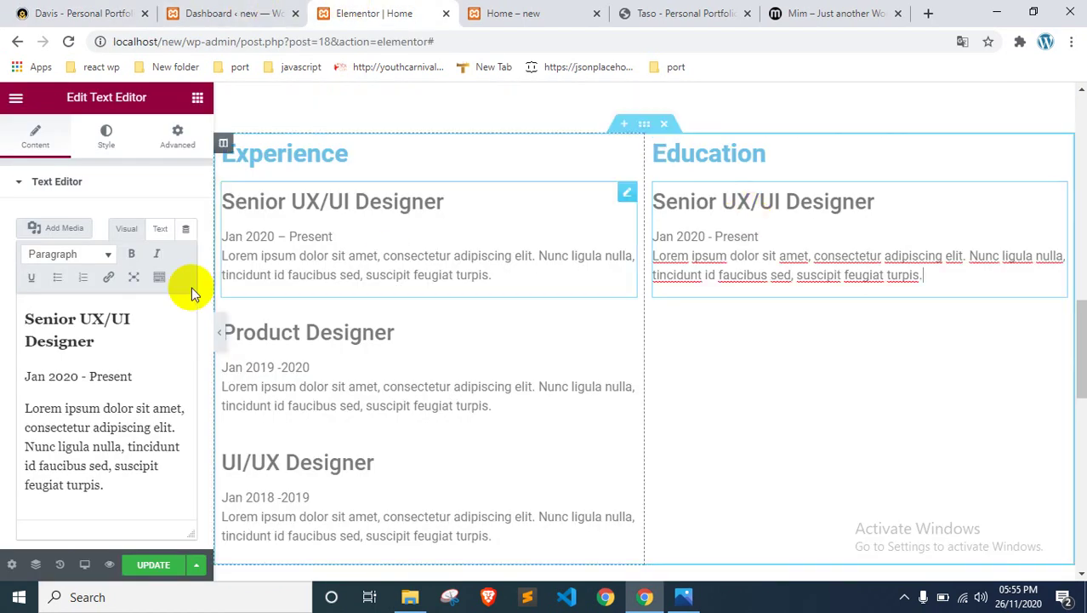
pyautogui.tripleClick(58, 318)
pyautogui.hotkey('ctrl', 'v')
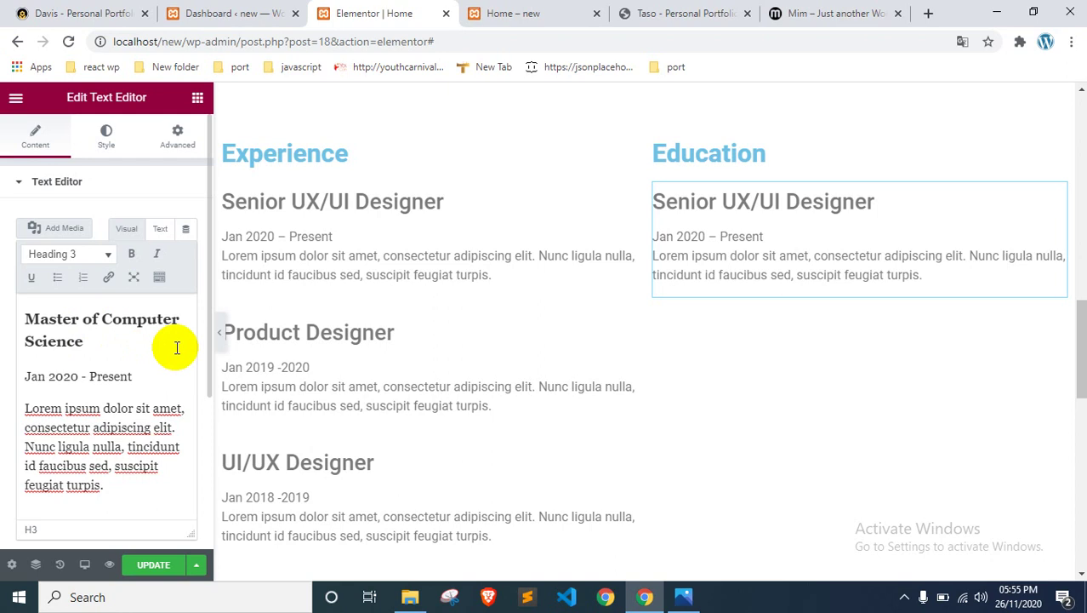
pyautogui.click(160, 184)
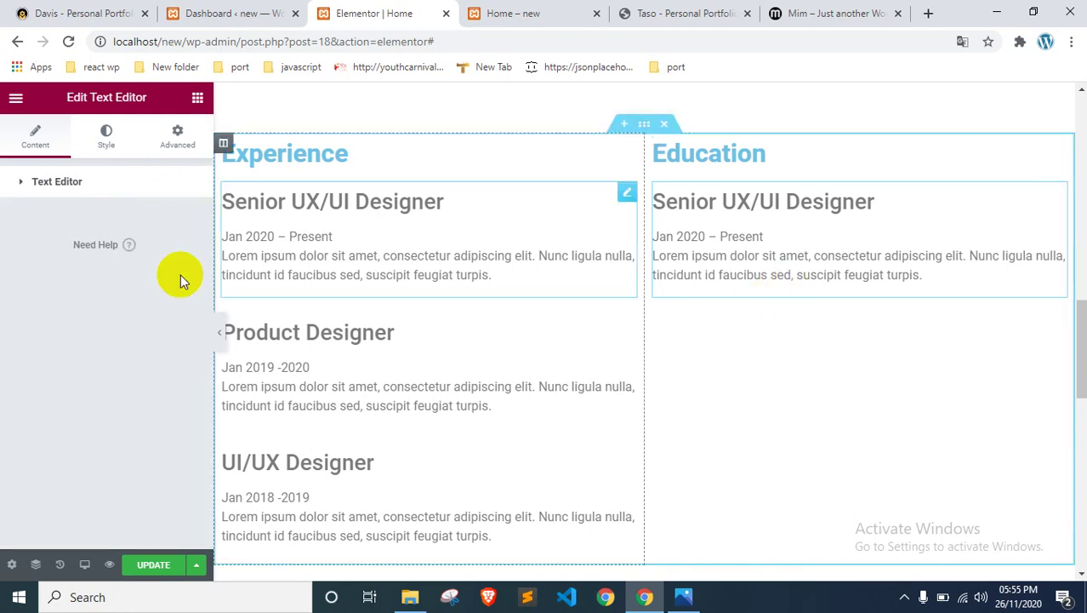
pyautogui.click(146, 185)
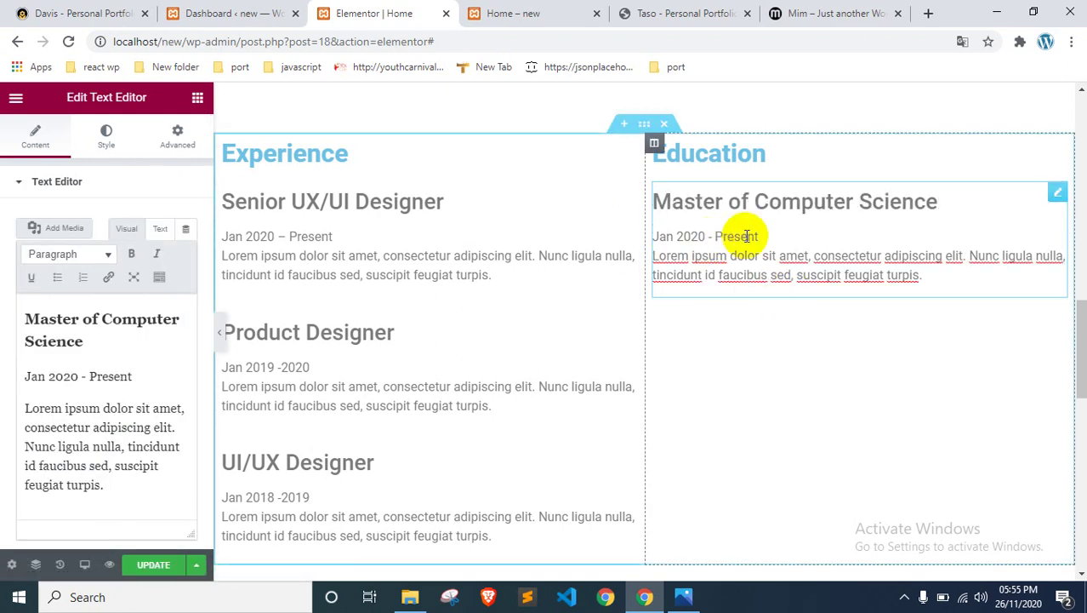
# Step: Replace the date line in the Master of Computer Science entry with 2015 - 2016, copied from the Davis demo
pyautogui.click(76, 13)
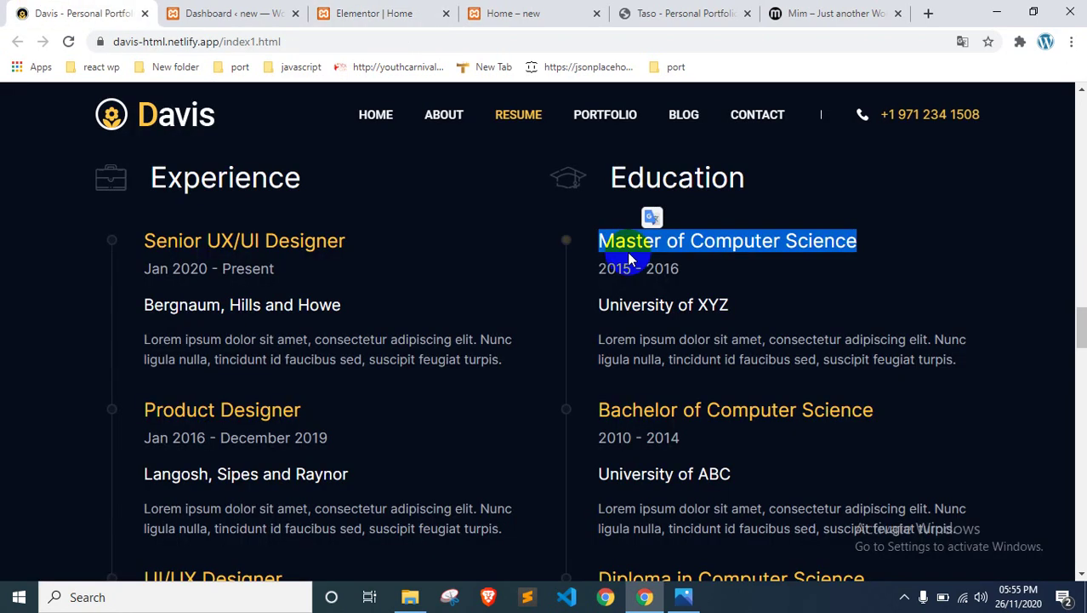
pyautogui.click(636, 269)
pyautogui.tripleClick(637, 269)
pyautogui.click(398, 12)
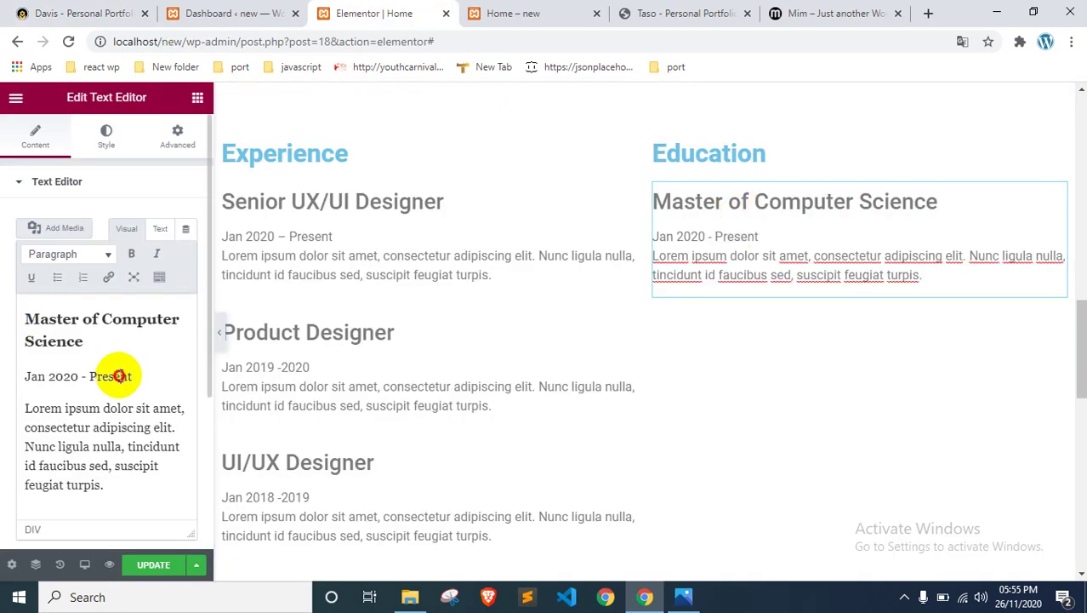
pyautogui.tripleClick(116, 376)
pyautogui.hotkey('ctrl', 'v')
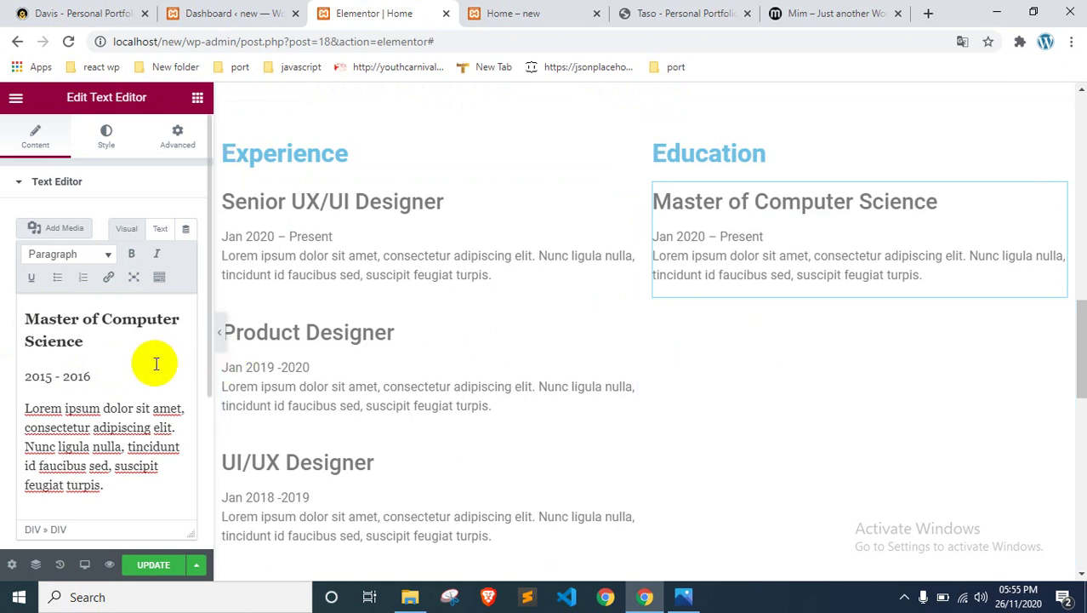
pyautogui.click(123, 182)
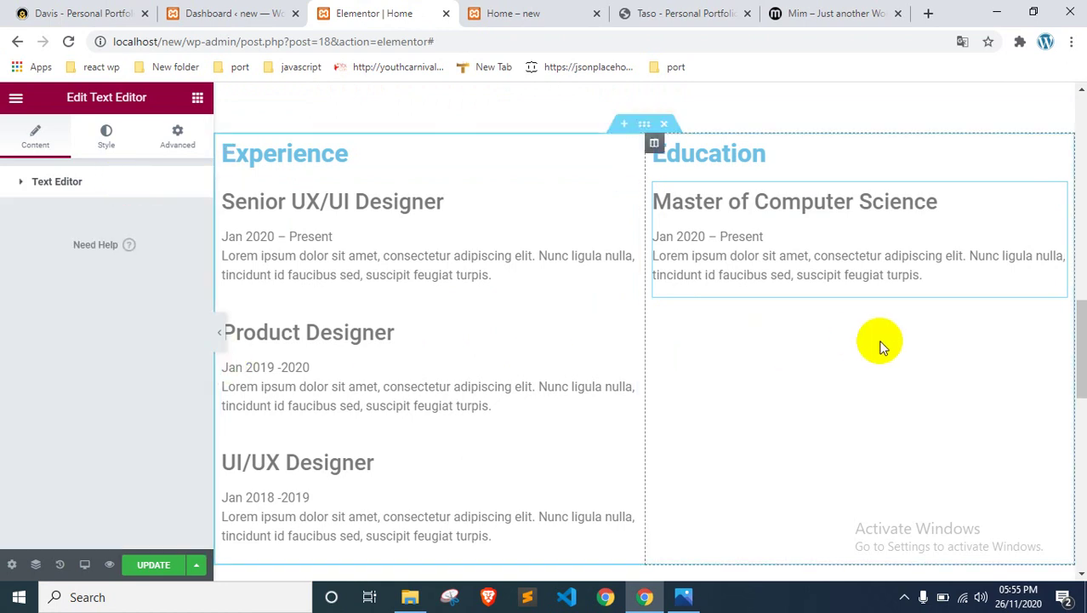
pyautogui.click(791, 250)
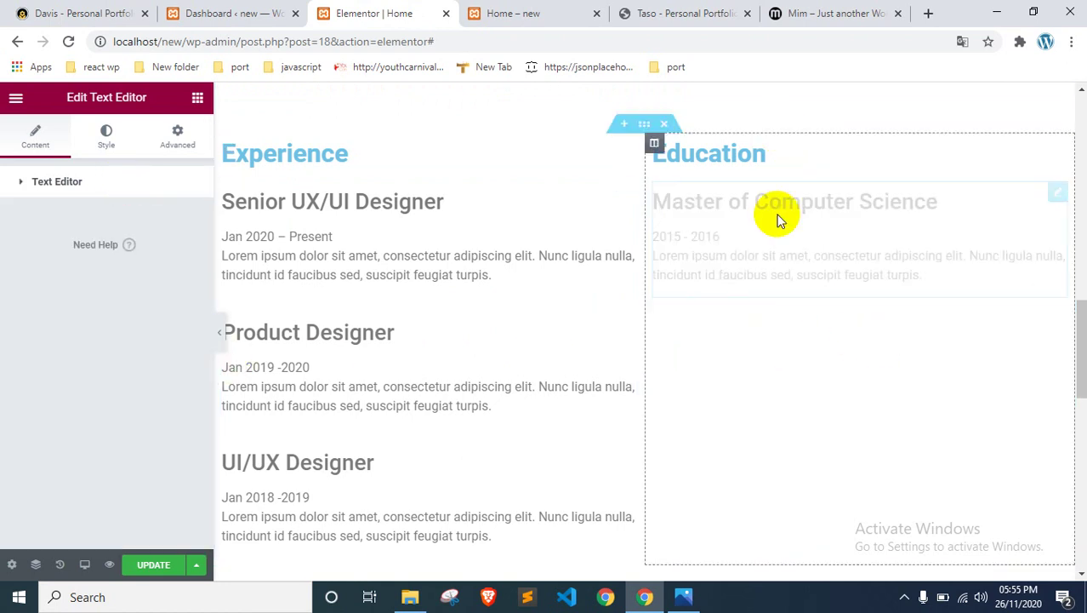
pyautogui.click(107, 179)
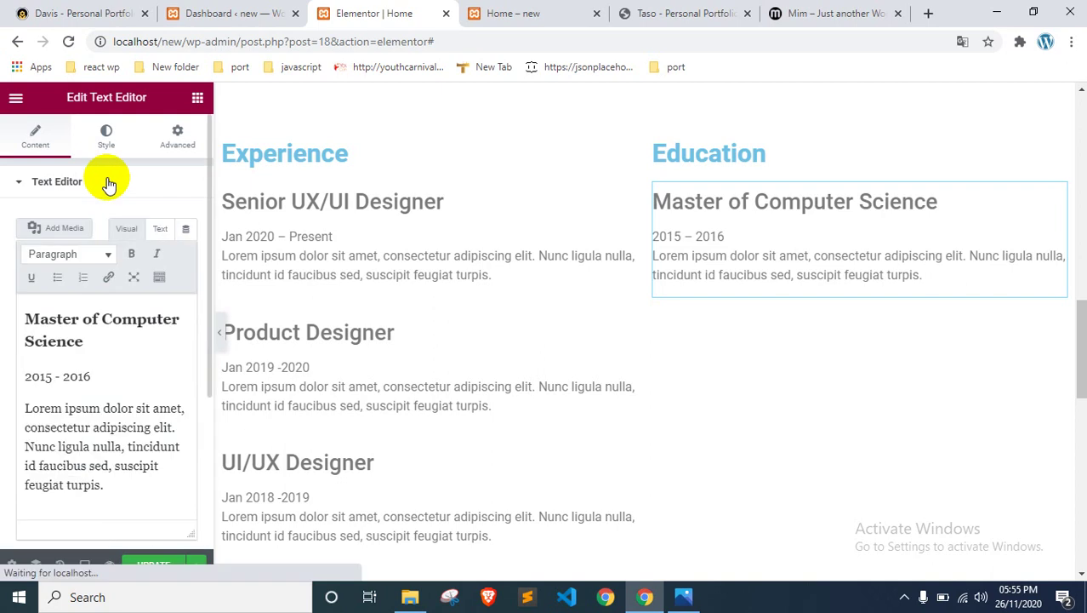
# Step: Replace the description paragraph in the Master of Computer Science entry with University of XYZ, copied from the Davis demo
pyautogui.click(71, 15)
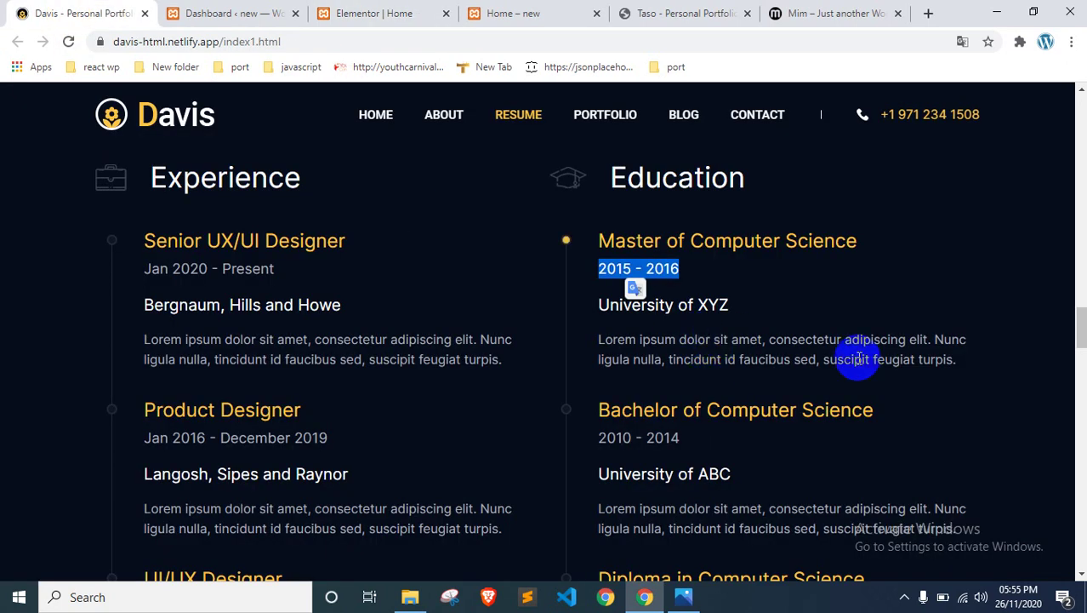
pyautogui.moveTo(734, 306); pyautogui.dragTo(587, 315)
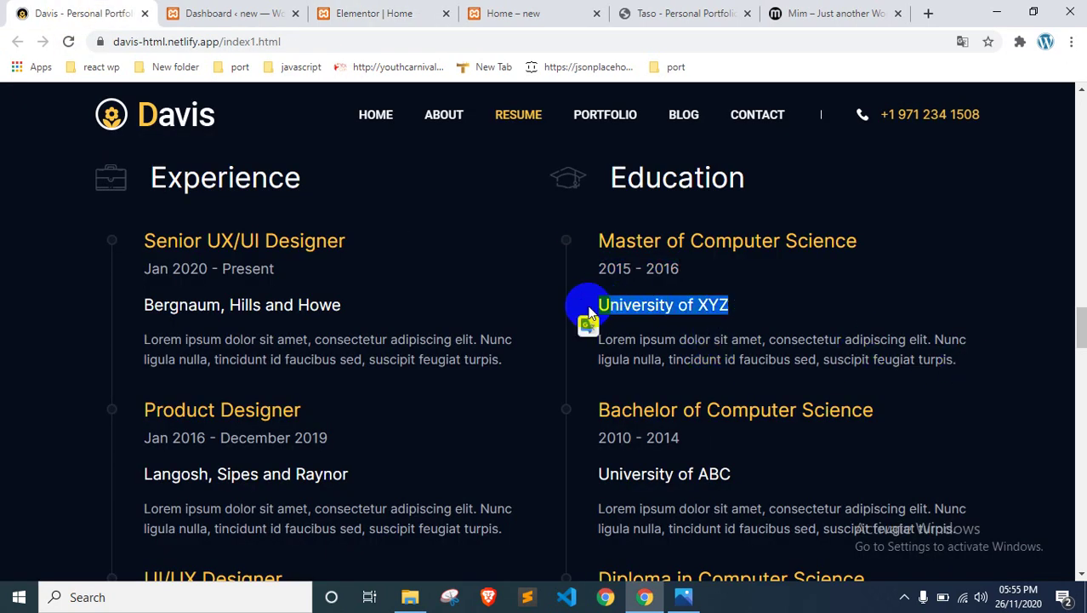
pyautogui.click(379, 14)
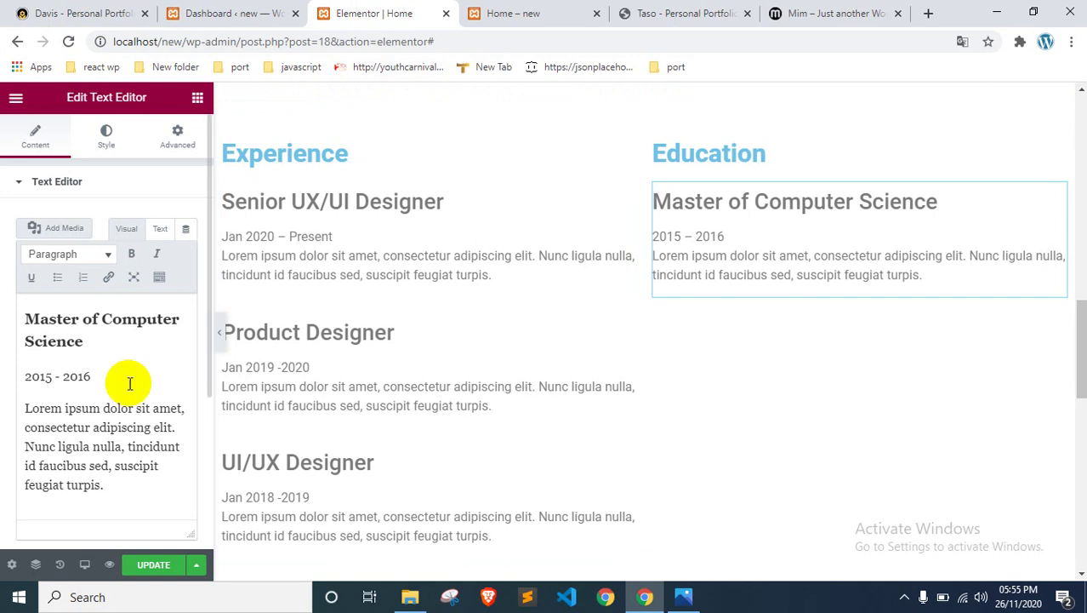
pyautogui.tripleClick(106, 412)
pyautogui.hotkey('ctrl', 'v')
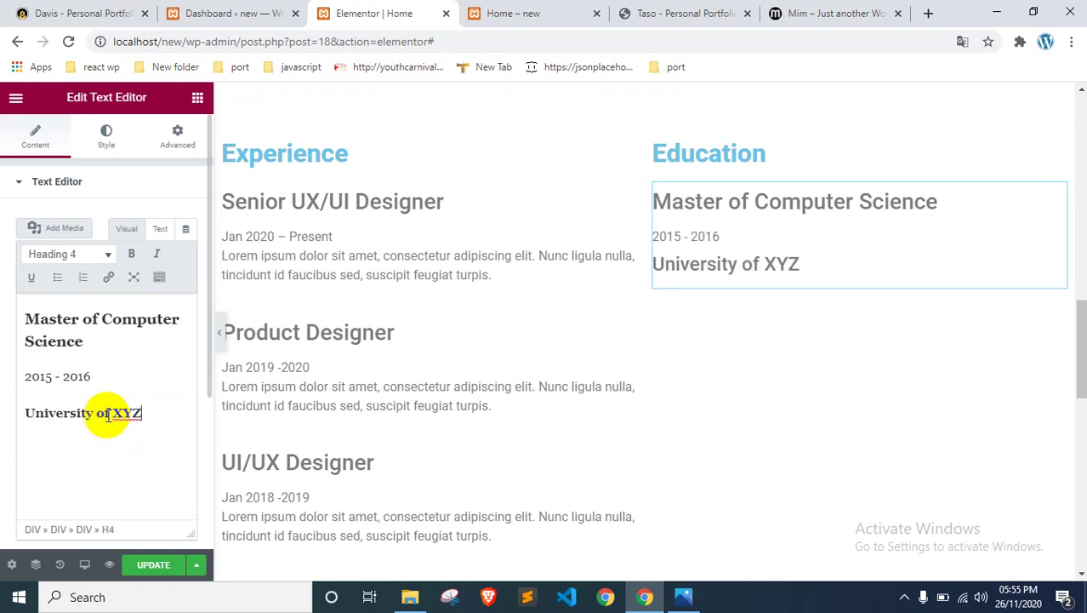
# Step: Copy the Lorem ipsum description of the master's entry from the Davis demo and paste it on a new line below University of XYZ
pyautogui.click(42, 13)
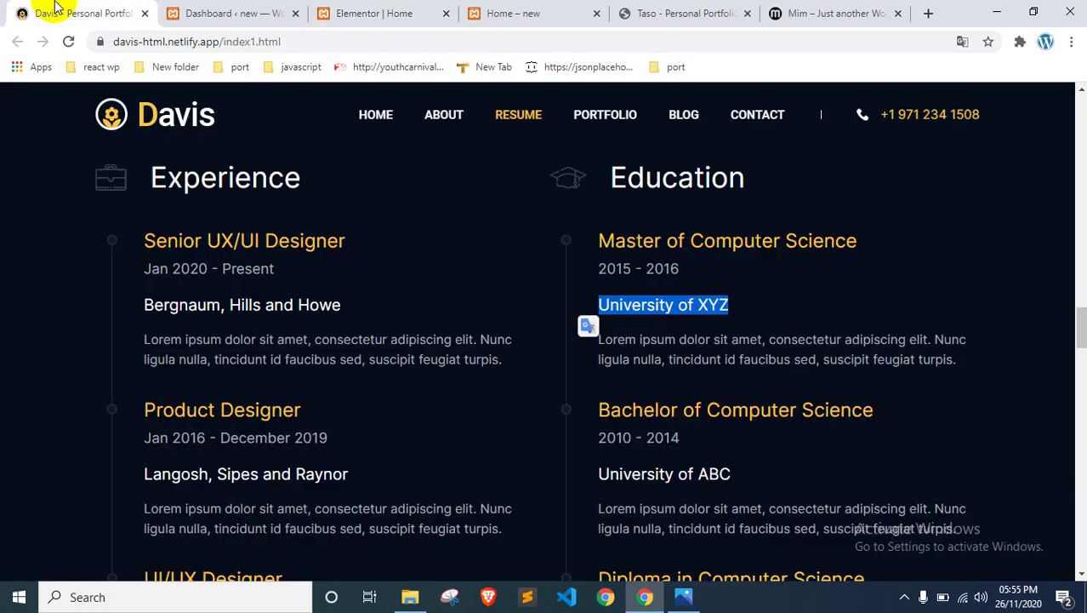
pyautogui.tripleClick(747, 352)
pyautogui.hotkey('ctrl', 'c')
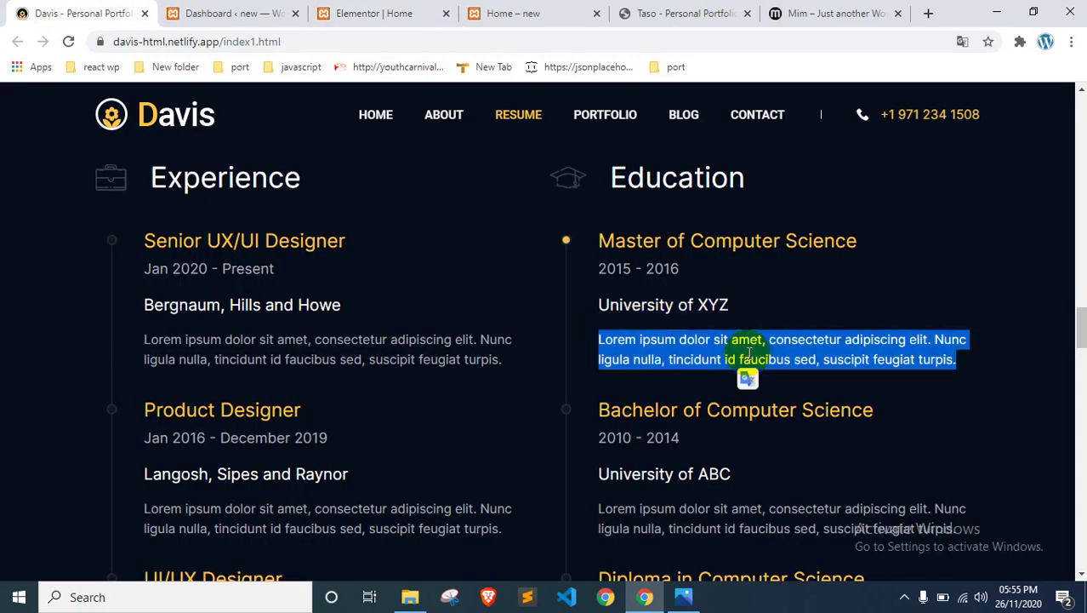
pyautogui.click(262, 12)
pyautogui.click(374, 13)
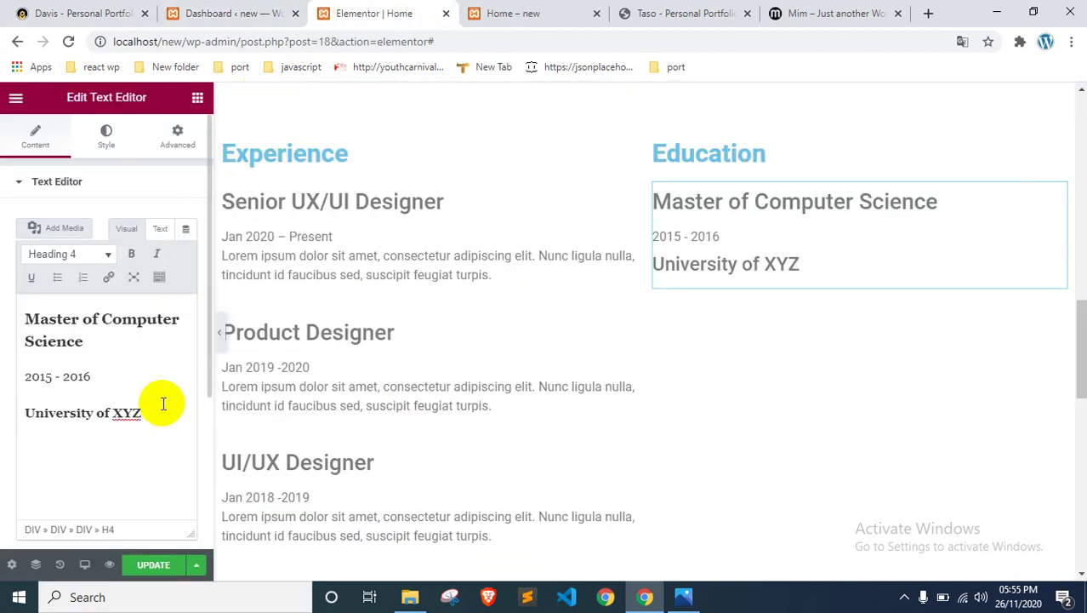
pyautogui.press('Return')
pyautogui.hotkey('ctrl', 'v')
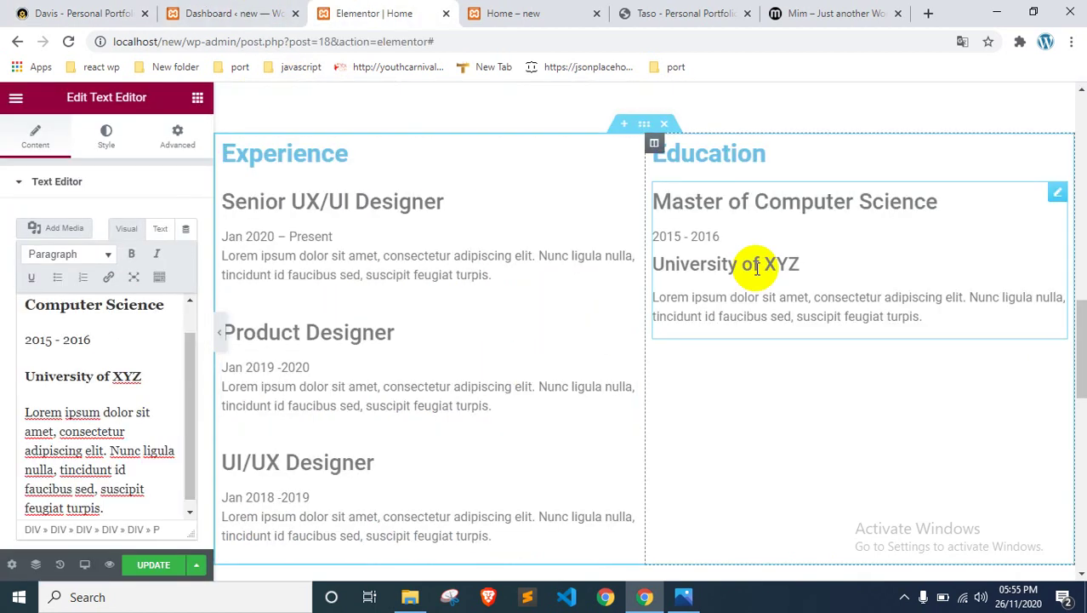
# Step: Change the University of XYZ line in the Master of Computer Science entry to Paragraph format
pyautogui.click(803, 239)
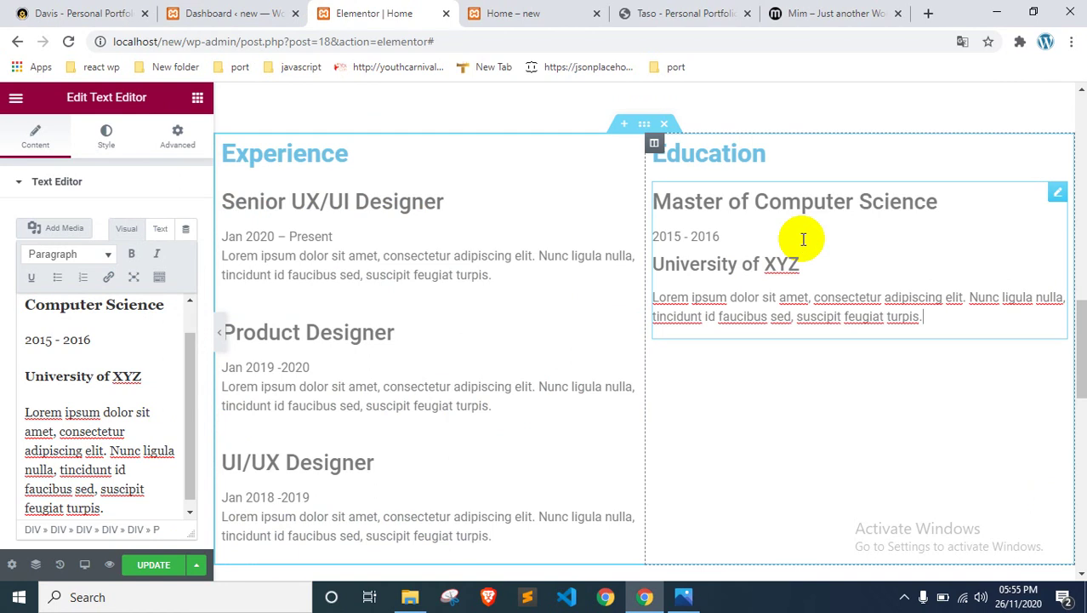
pyautogui.click(72, 304)
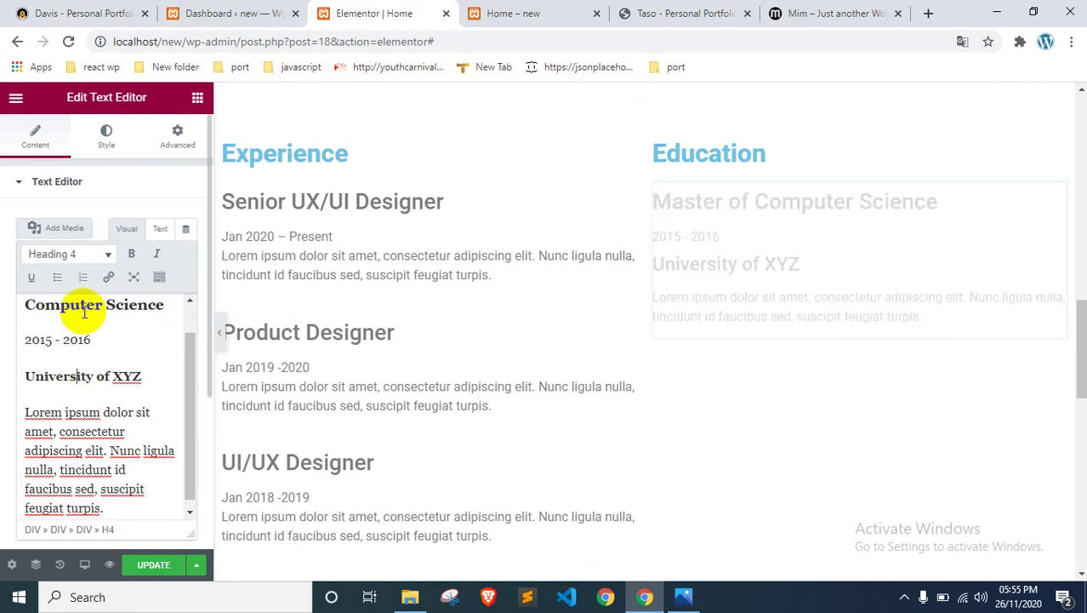
pyautogui.click(74, 259)
pyautogui.click(89, 279)
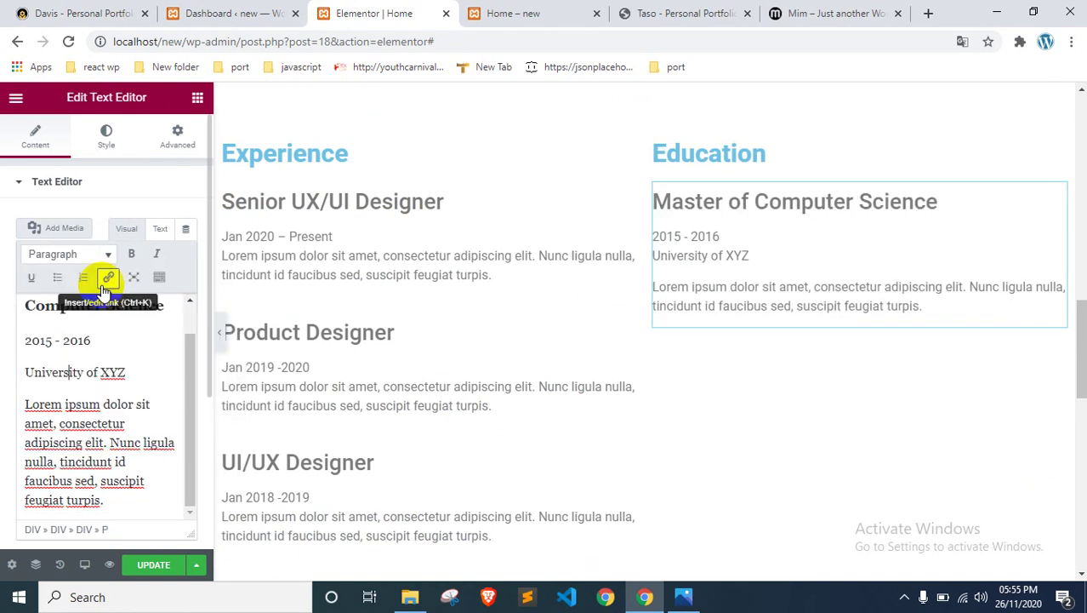
pyautogui.click(740, 296)
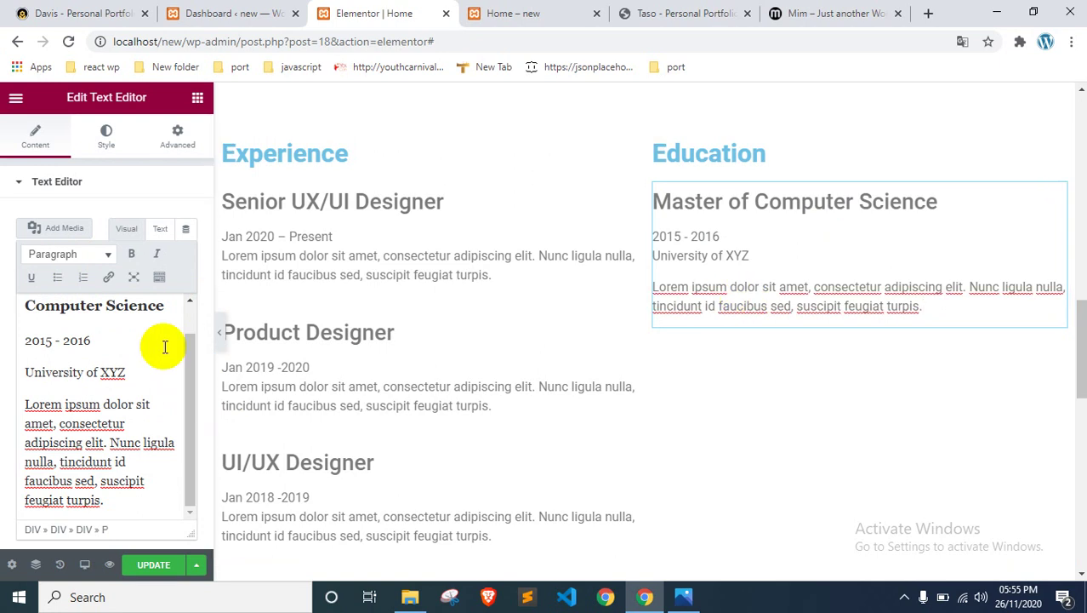
# Step: Duplicate the Master of Computer Science text widget in the Education column
pyautogui.scroll(1, 772, 267)
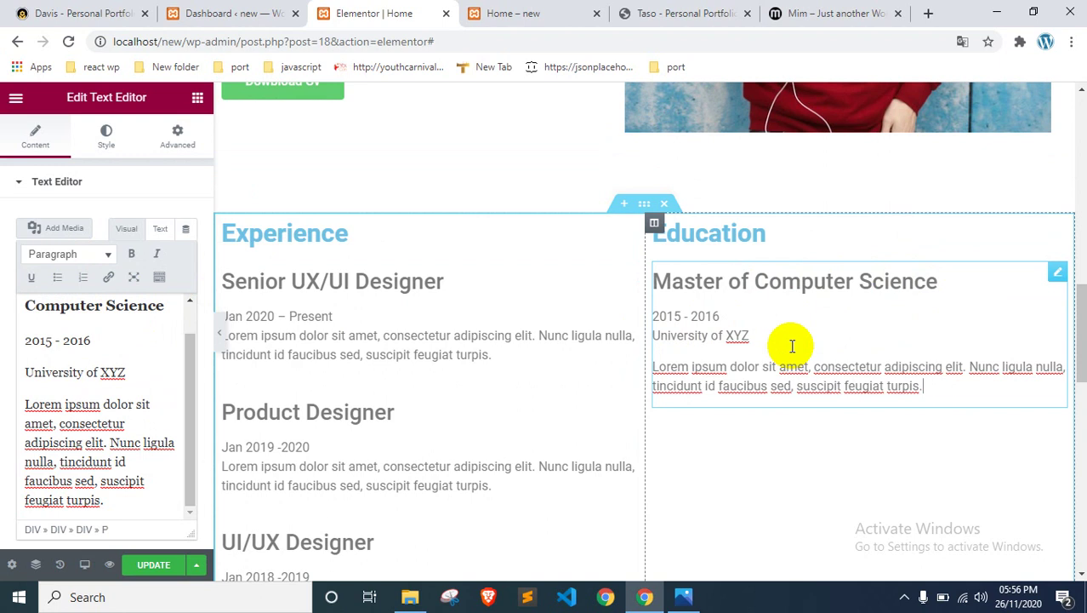
pyautogui.scroll(-2, 476, 306)
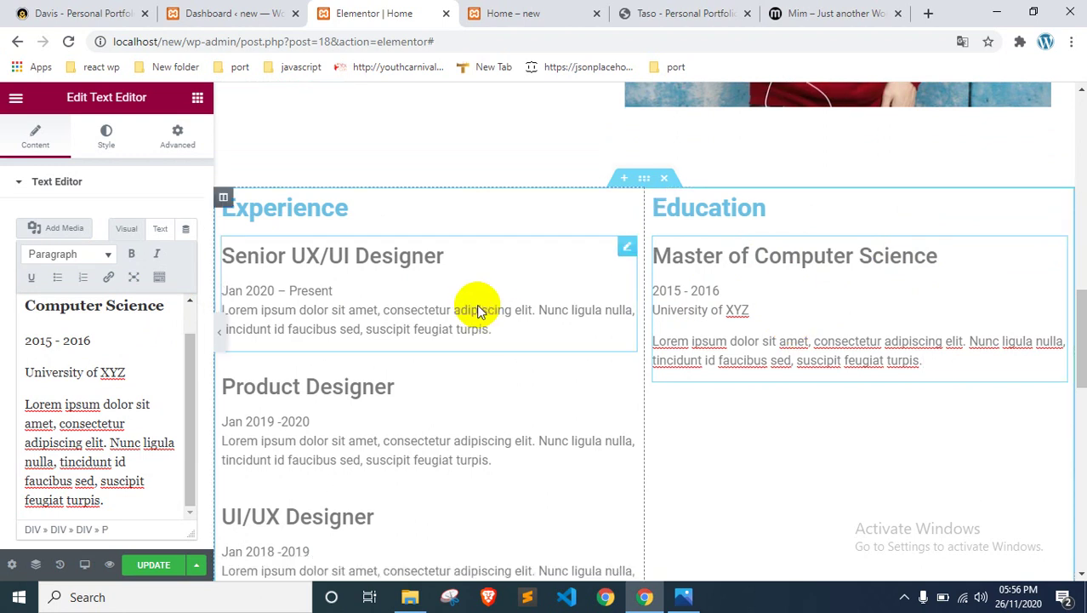
pyautogui.scroll(2, 476, 303)
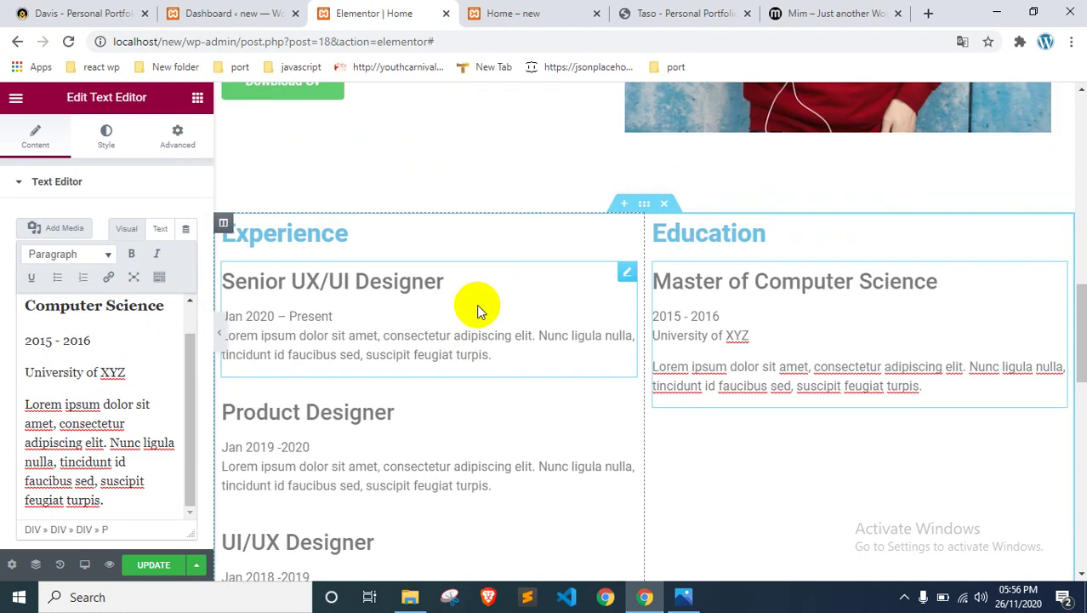
pyautogui.rightClick(954, 288)
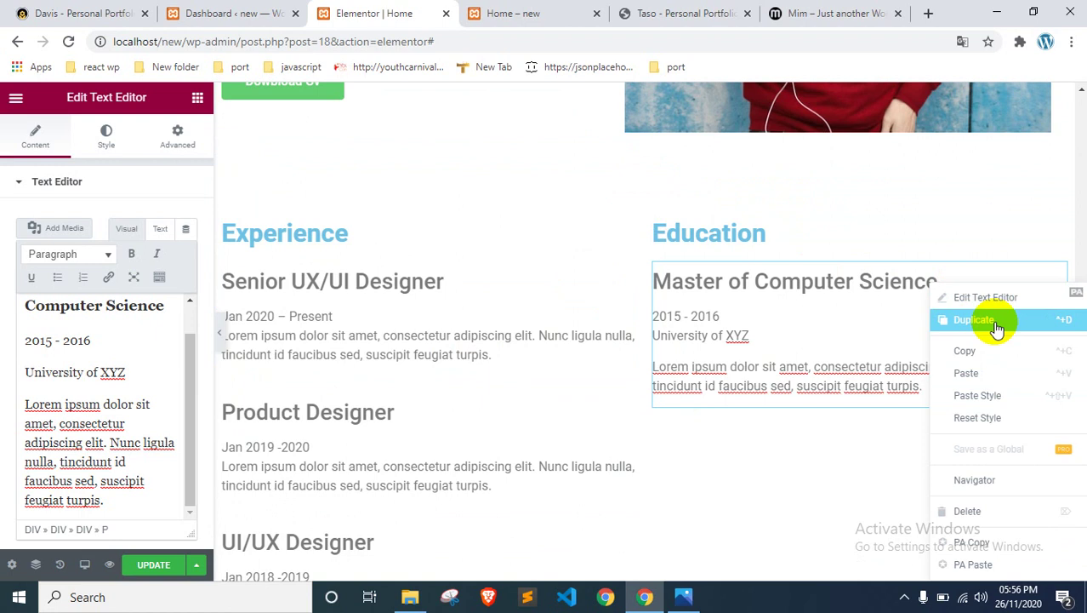
pyautogui.click(995, 322)
pyautogui.scroll(-2, 923, 304)
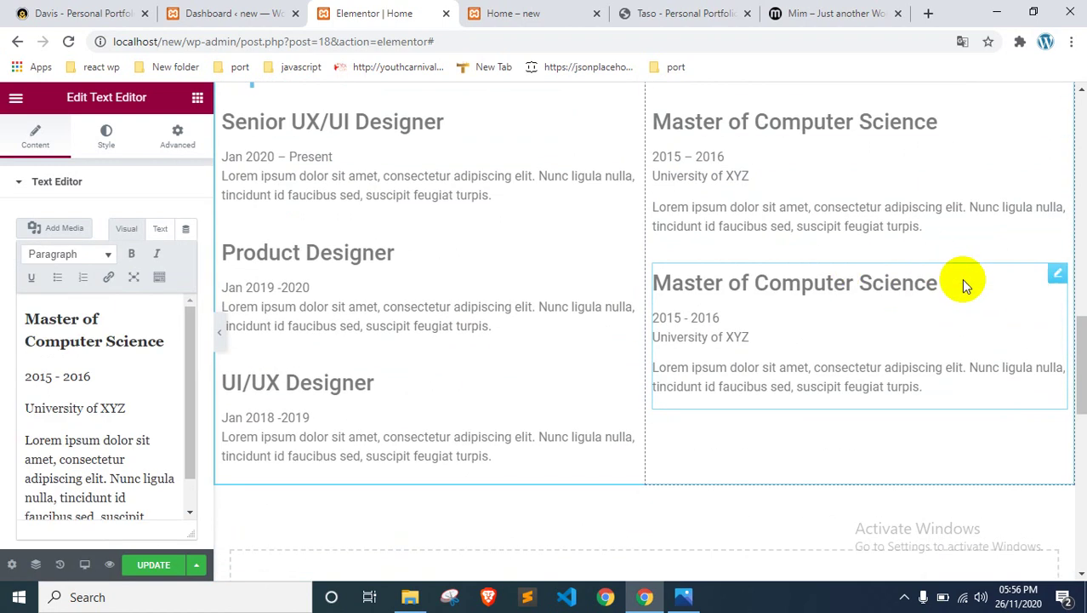
# Step: Duplicate the second Master of Computer Science widget and delete that extra third copy
pyautogui.rightClick(962, 284)
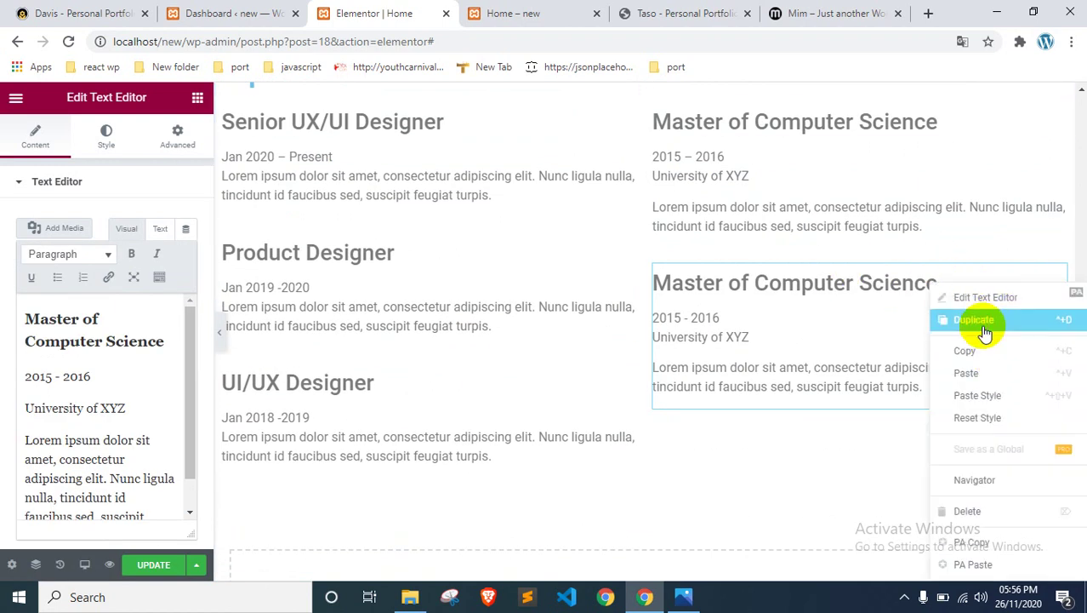
pyautogui.click(985, 332)
pyautogui.scroll(-2, 877, 298)
pyautogui.rightClick(874, 305)
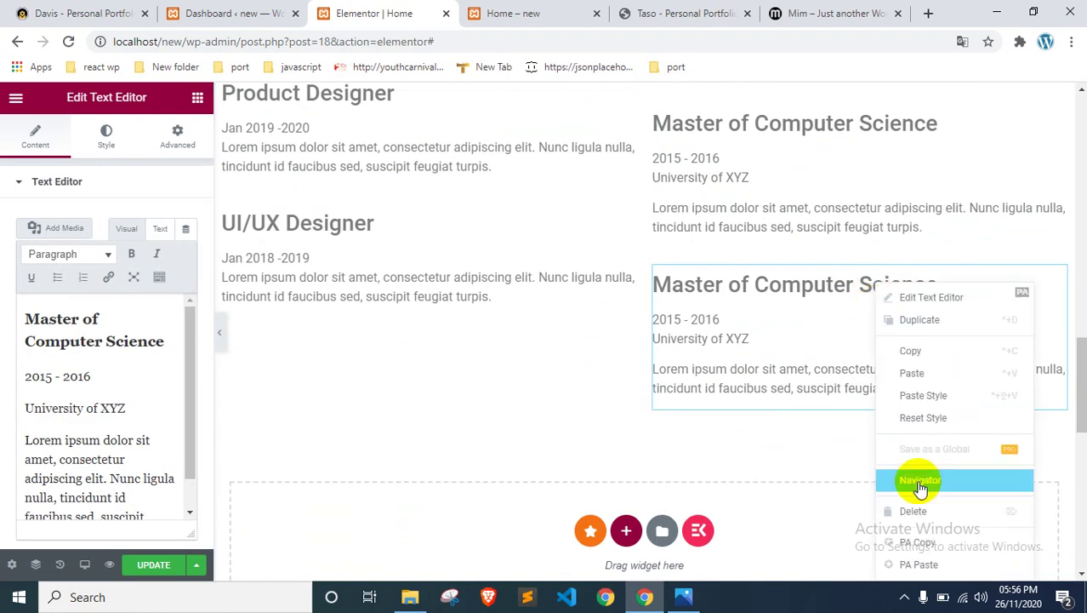
pyautogui.click(919, 511)
pyautogui.scroll(2, 778, 323)
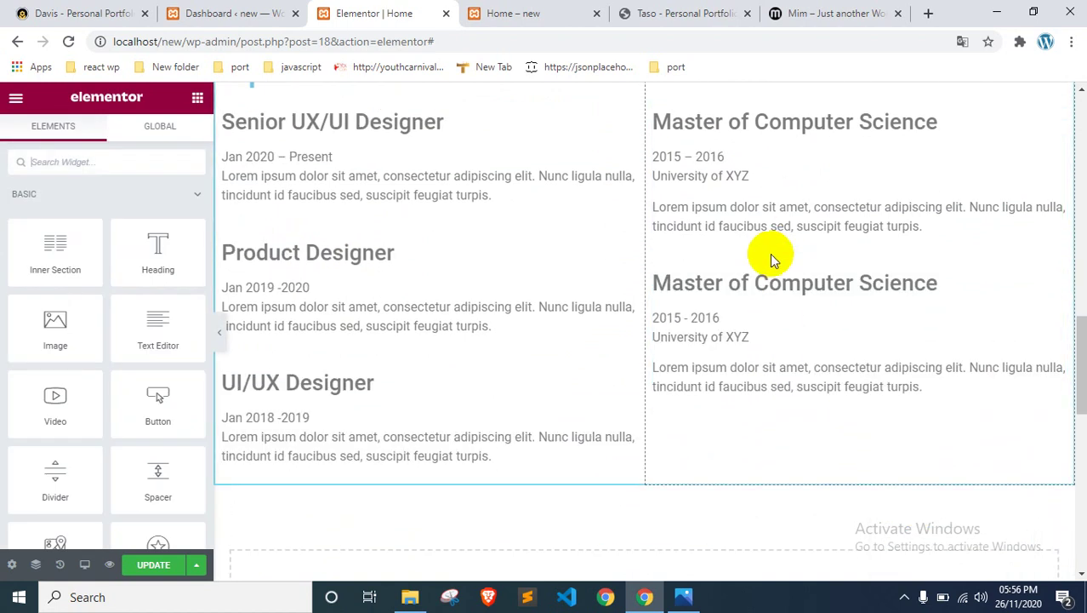
# Step: Replace the title of the second Education entry with Bachelor of Computer Science, copied from the Davis demo
pyautogui.scroll(2, 772, 259)
pyautogui.click(85, 10)
pyautogui.scroll(-3, 534, 235)
pyautogui.scroll(2, 686, 334)
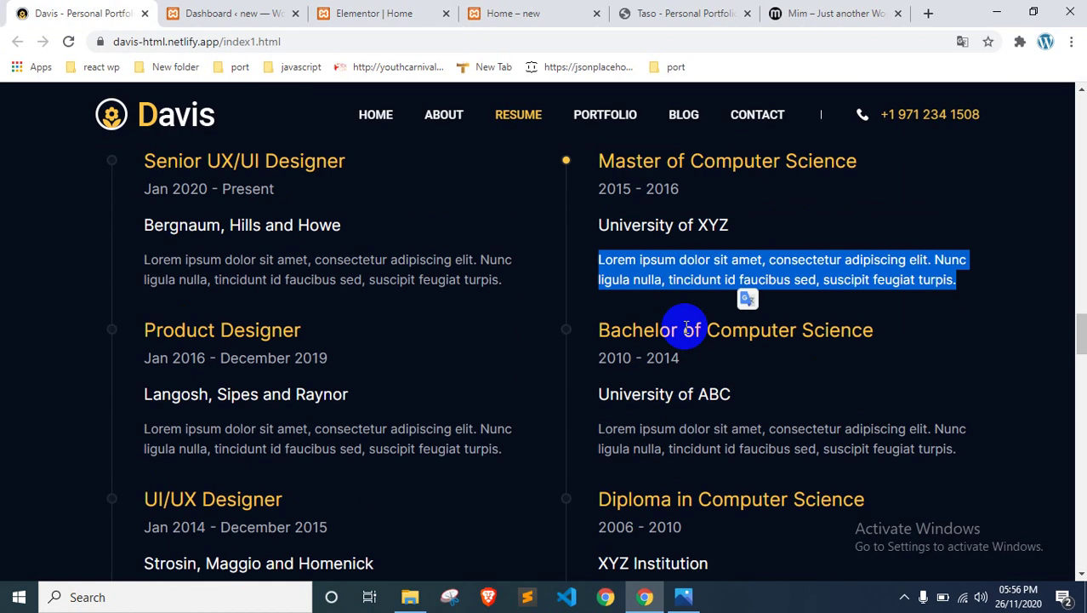
pyautogui.tripleClick(687, 332)
pyautogui.hotkey('ctrl', 'c')
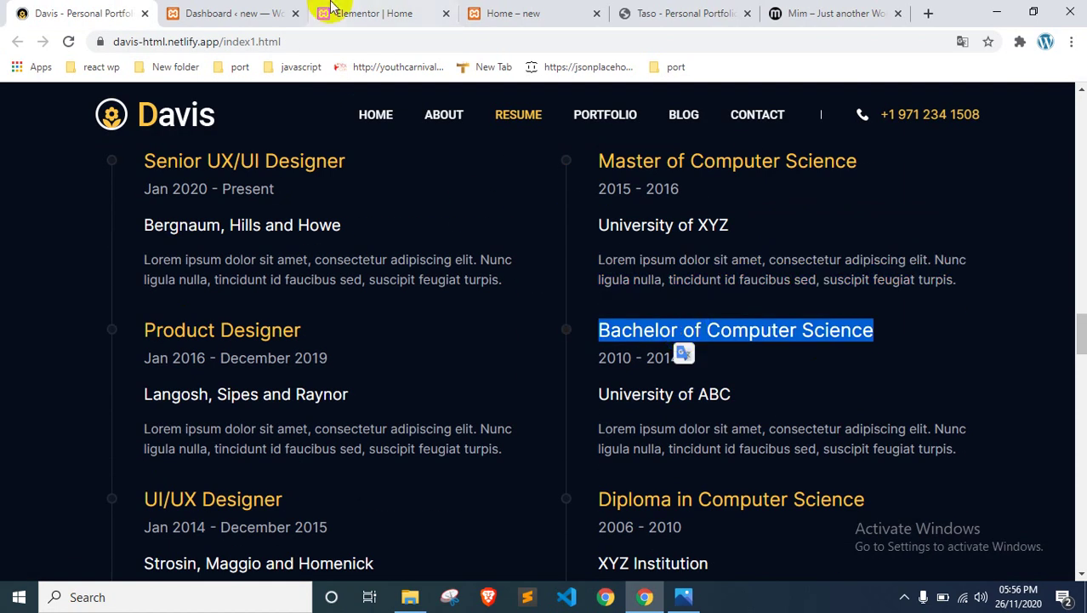
pyautogui.click(333, 14)
pyautogui.click(808, 442)
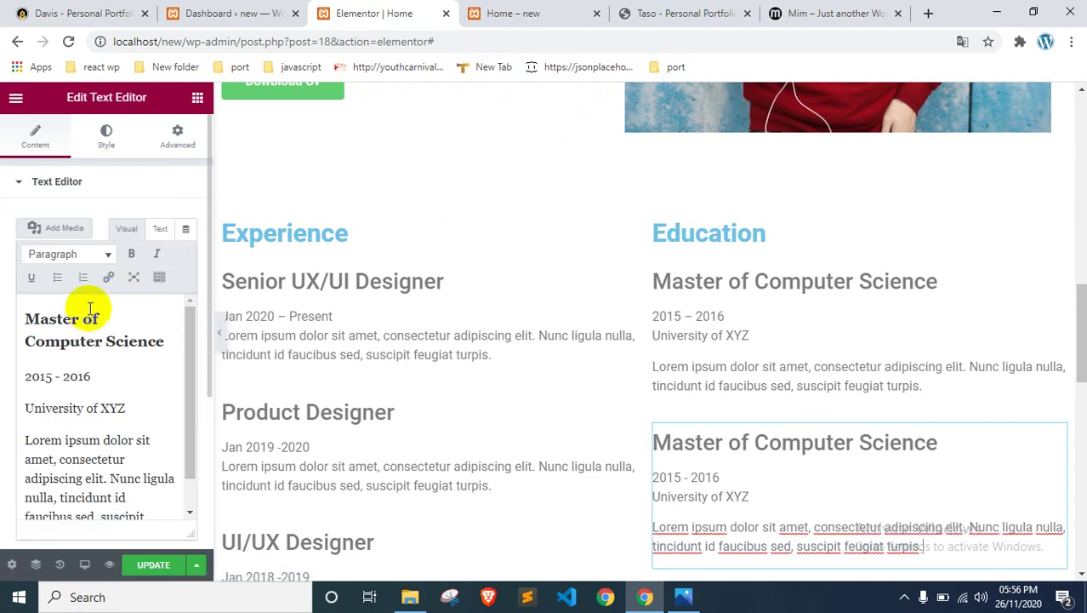
pyautogui.tripleClick(86, 317)
pyautogui.hotkey('ctrl', 'v')
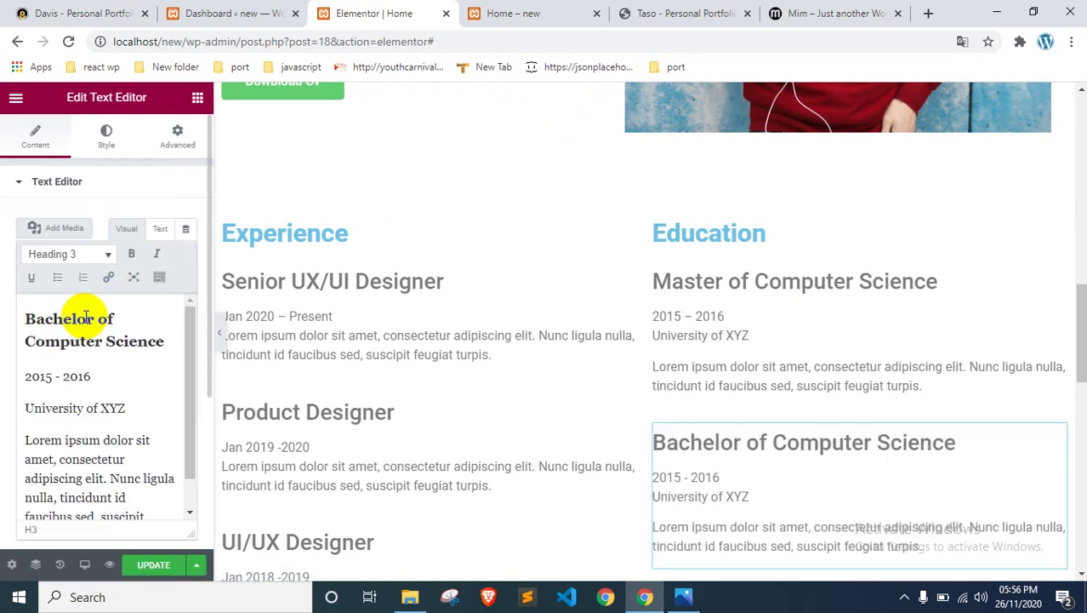
# Step: Replace the date line in the Bachelor of Computer Science entry with 2010 - 2014, copied from the Davis demo
pyautogui.click(51, 12)
pyautogui.click(635, 364)
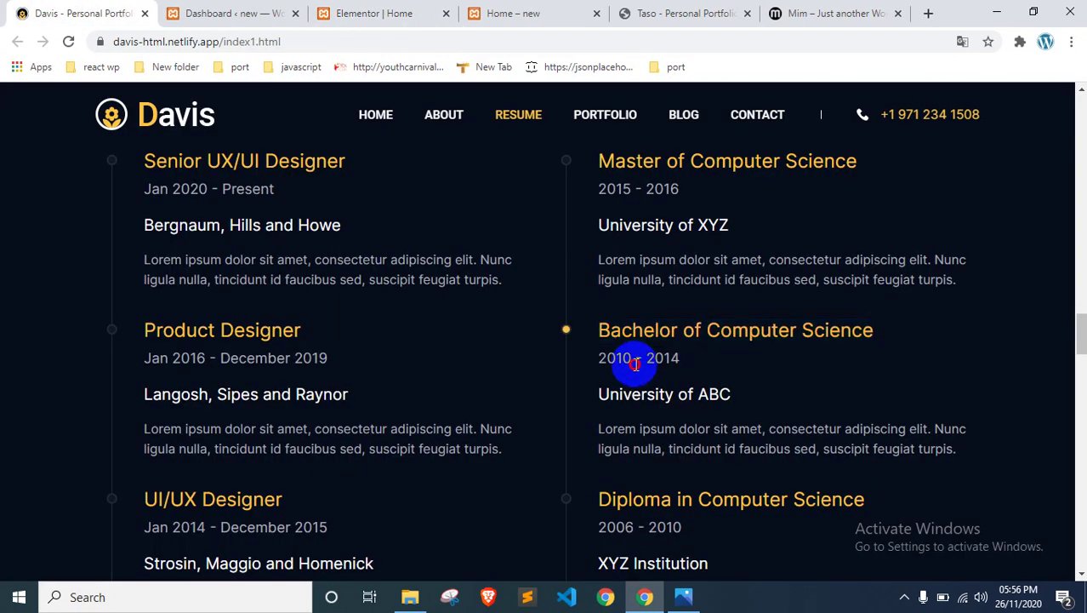
pyautogui.tripleClick(635, 364)
pyautogui.hotkey('ctrl', 'c')
pyautogui.click(238, 13)
pyautogui.click(375, 13)
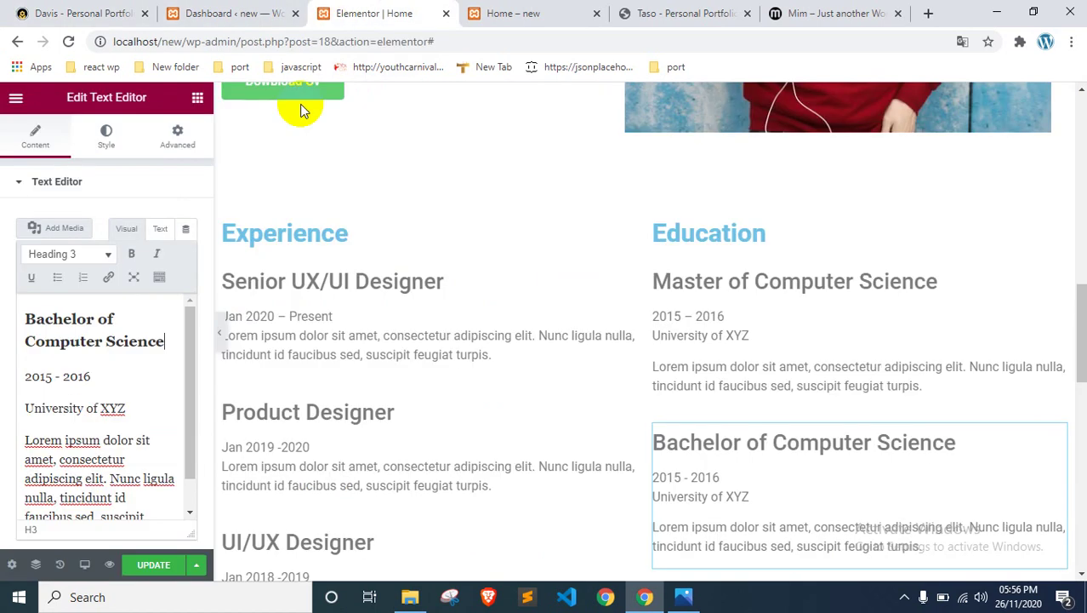
pyautogui.click(68, 375)
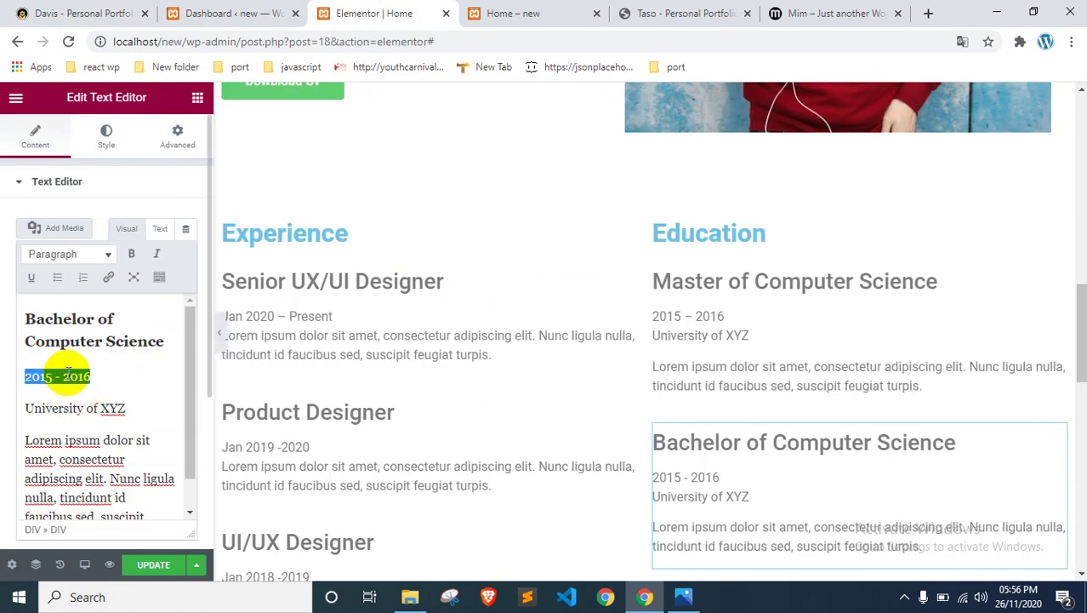
pyautogui.hotkey('ctrl', 'v')
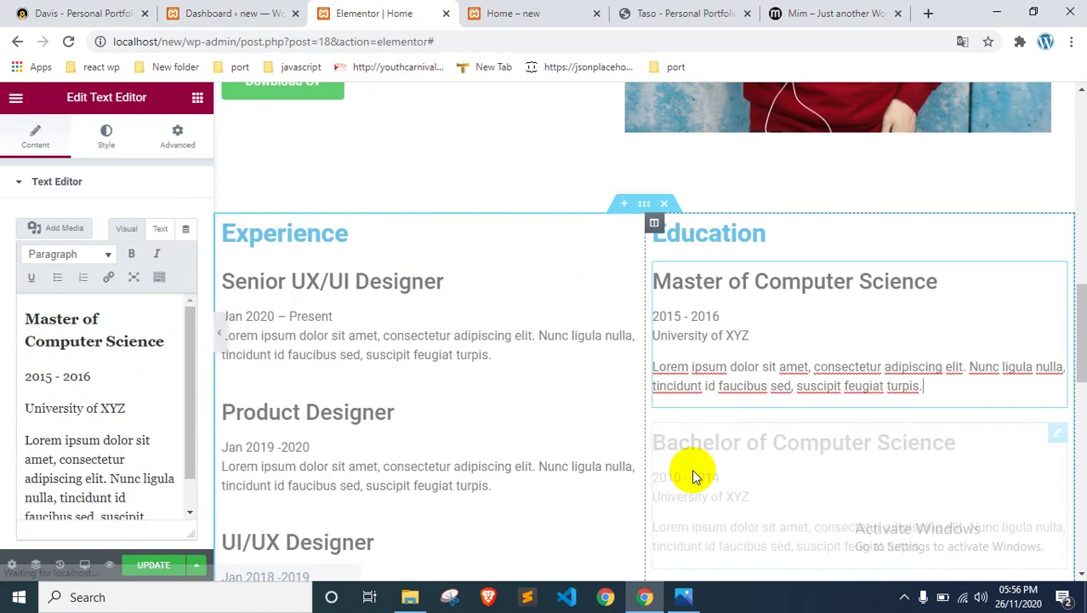
# Step: Replace the university line in the Master of Computer Science entry with University of ABC, copied from the Davis demo, and remove the extra blank line
pyautogui.hotkey('ctrl', '1')
pyautogui.doubleClick(668, 391)
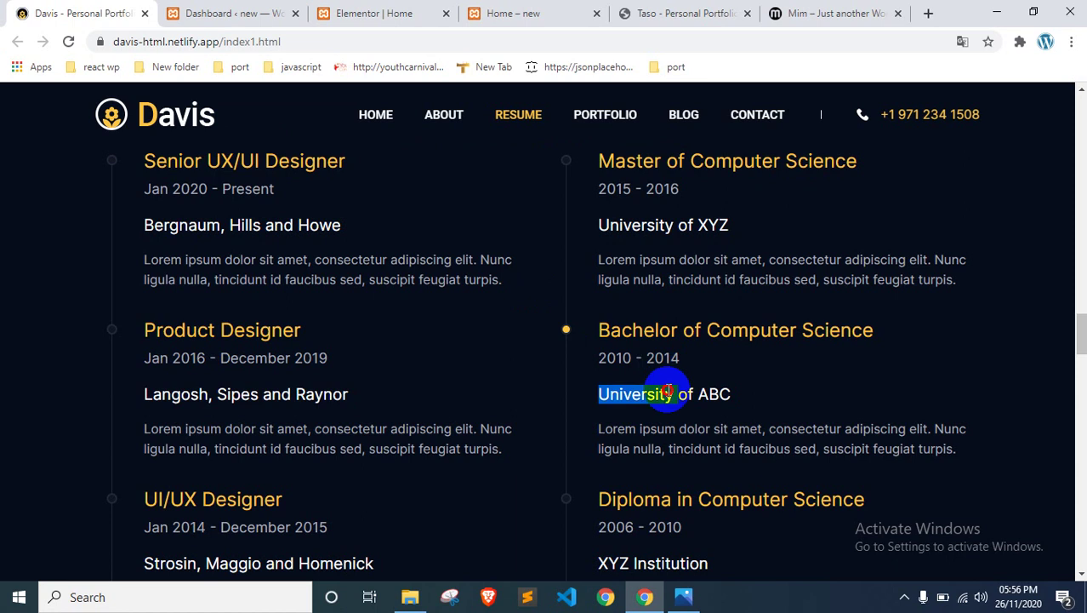
pyautogui.hotkey('ctrl', '3')
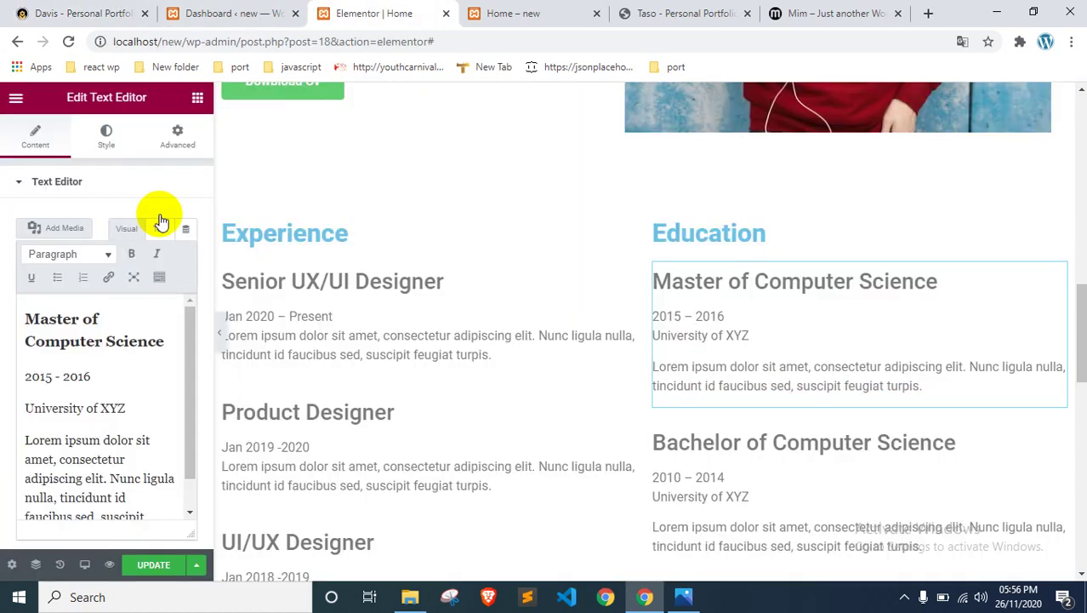
pyautogui.tripleClick(85, 398)
pyautogui.write('University of ABC')
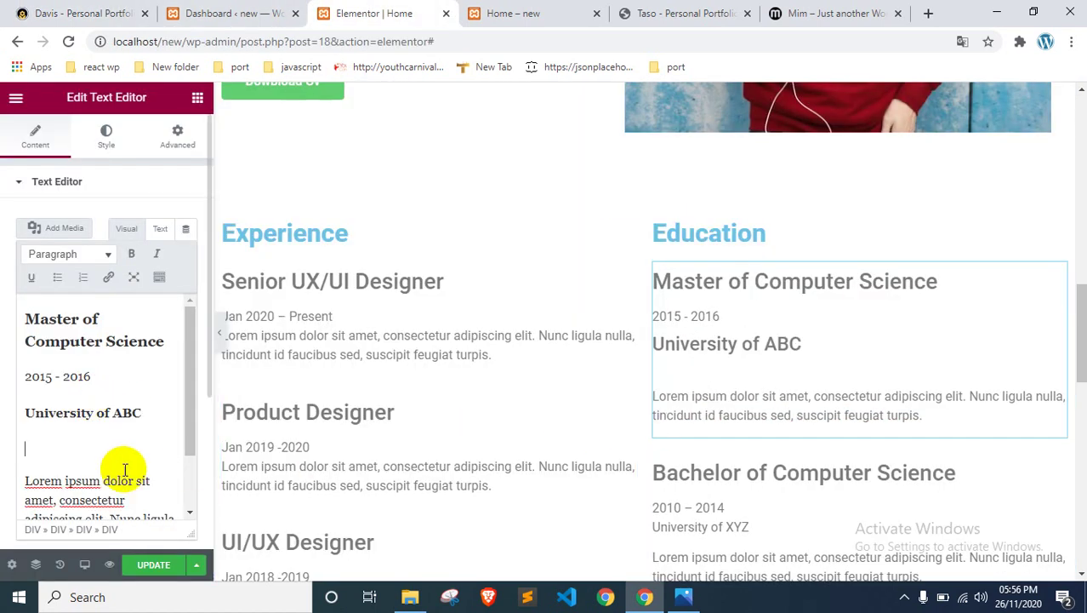
pyautogui.press('BackSpace')
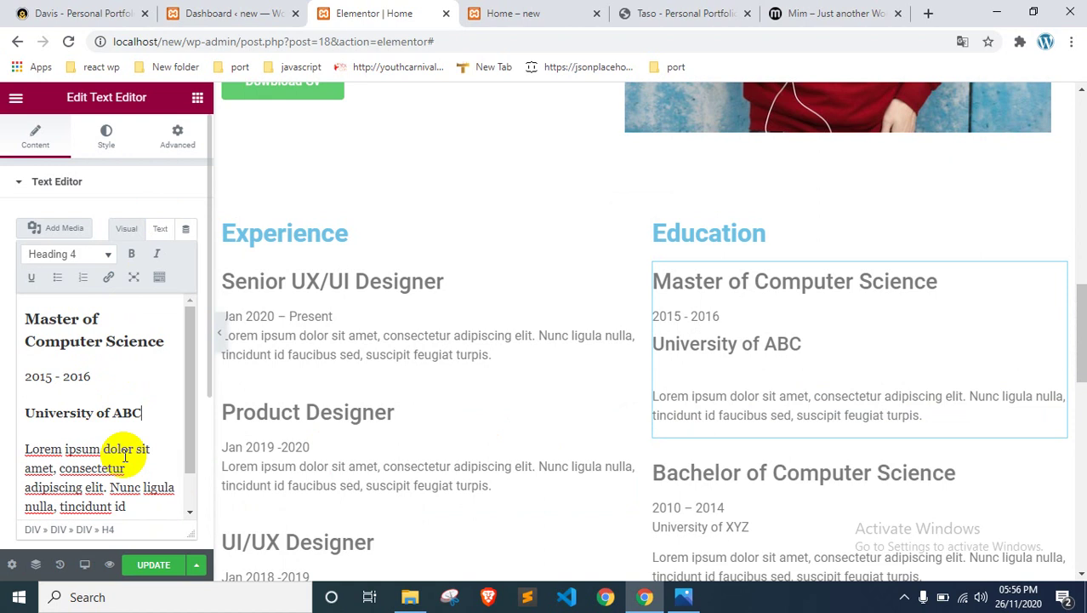
pyautogui.scroll(-1, 821, 344)
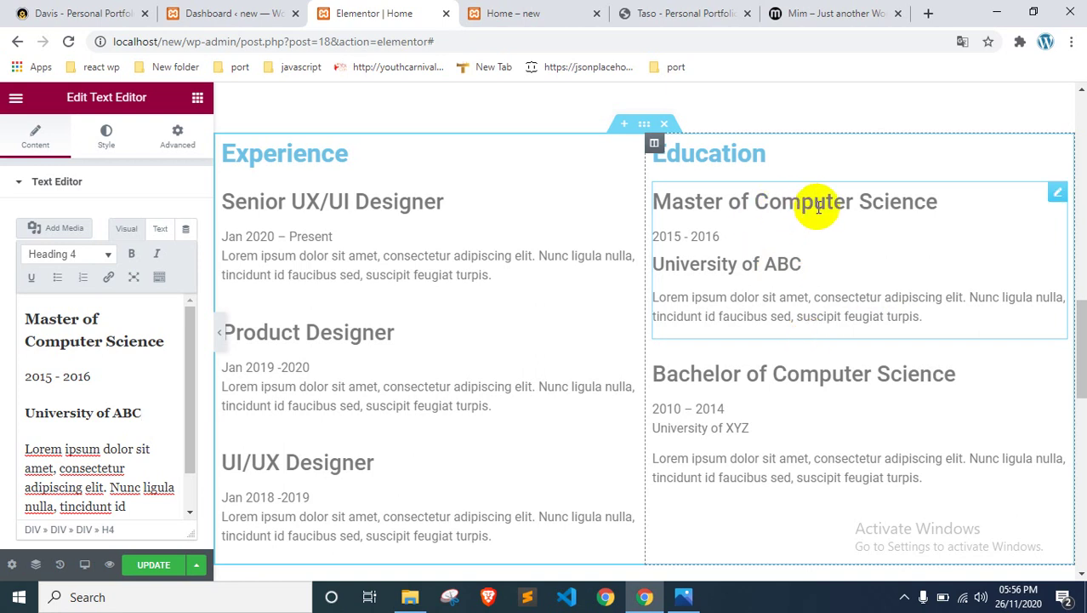
# Step: Save the home page with the updated Education entries
pyautogui.click(126, 183)
pyautogui.scroll(-2, 766, 255)
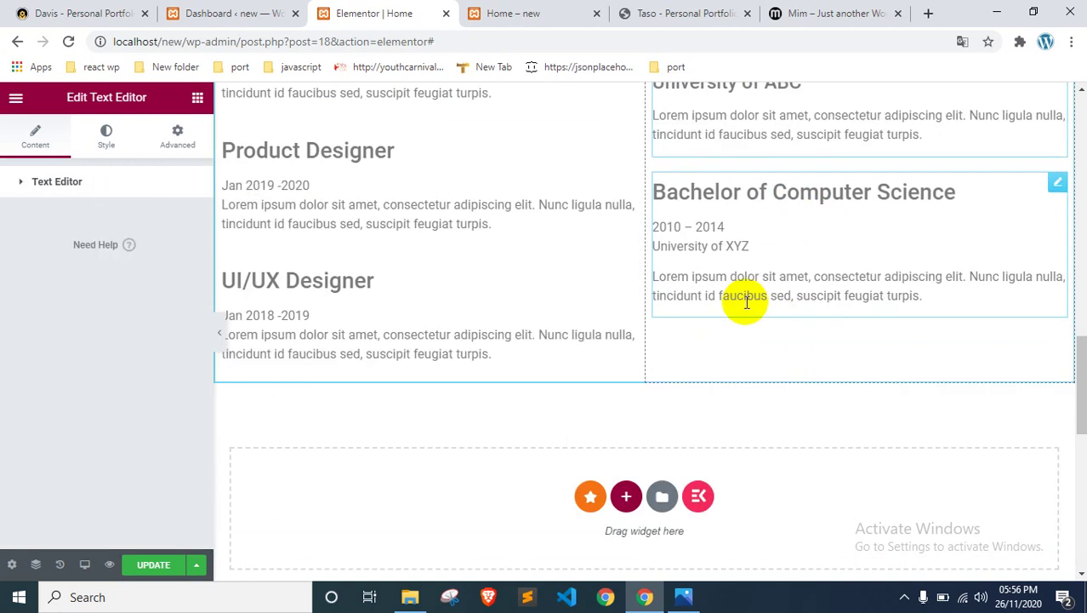
pyautogui.scroll(3, 746, 300)
pyautogui.click(150, 565)
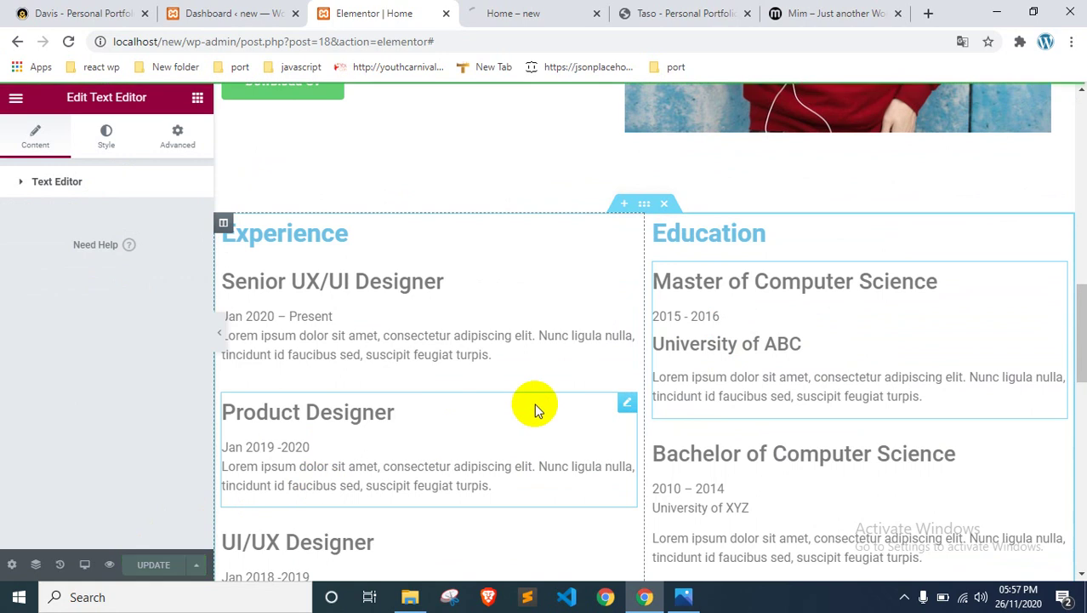
# Step: Examine the Experience, Education and About Me sections in the home page preview
pyautogui.click(527, 10)
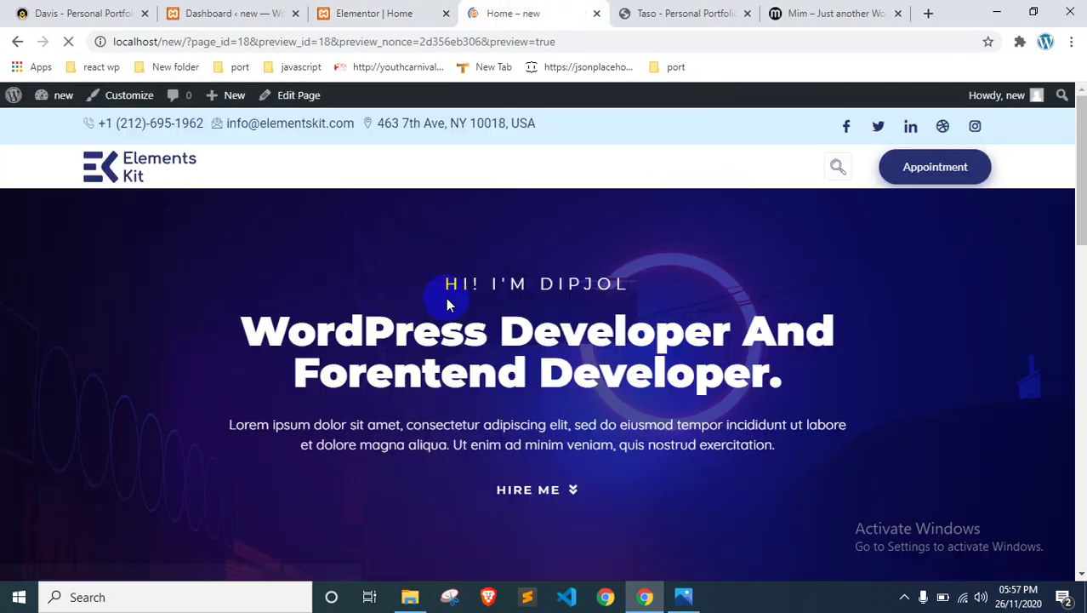
pyautogui.scroll(-5, 446, 297)
pyautogui.scroll(-2, 445, 297)
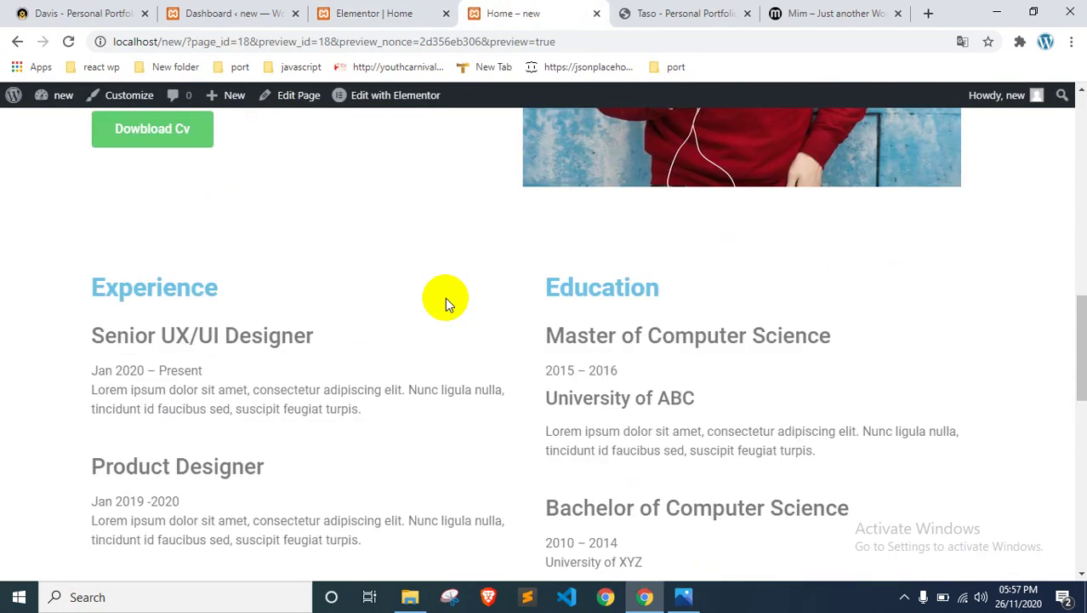
pyautogui.scroll(1, 445, 297)
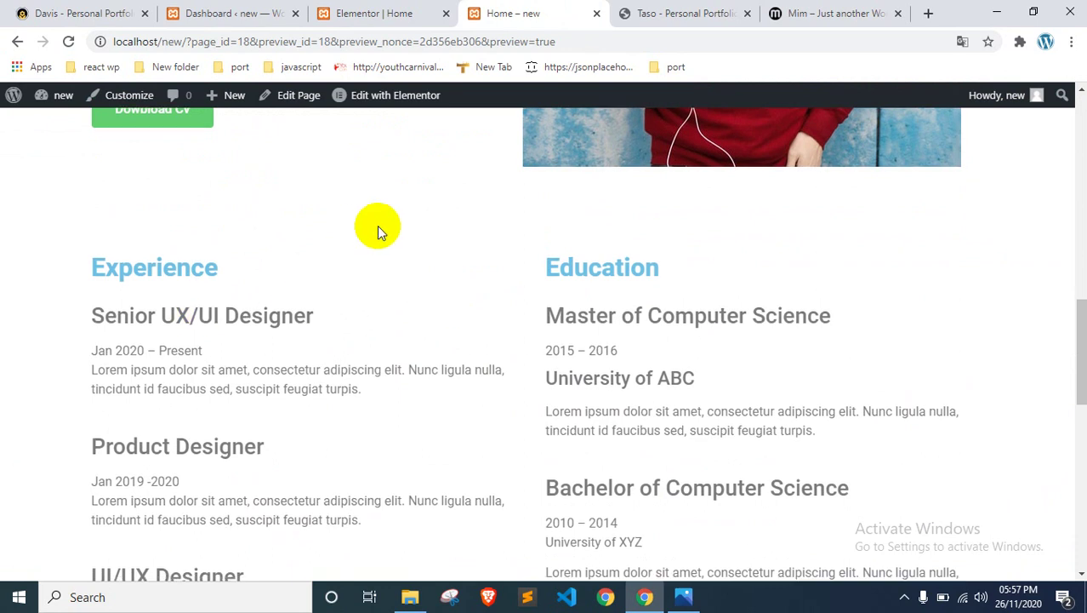
pyautogui.scroll(-3, 377, 226)
pyautogui.scroll(2, 521, 266)
pyautogui.scroll(6, 573, 254)
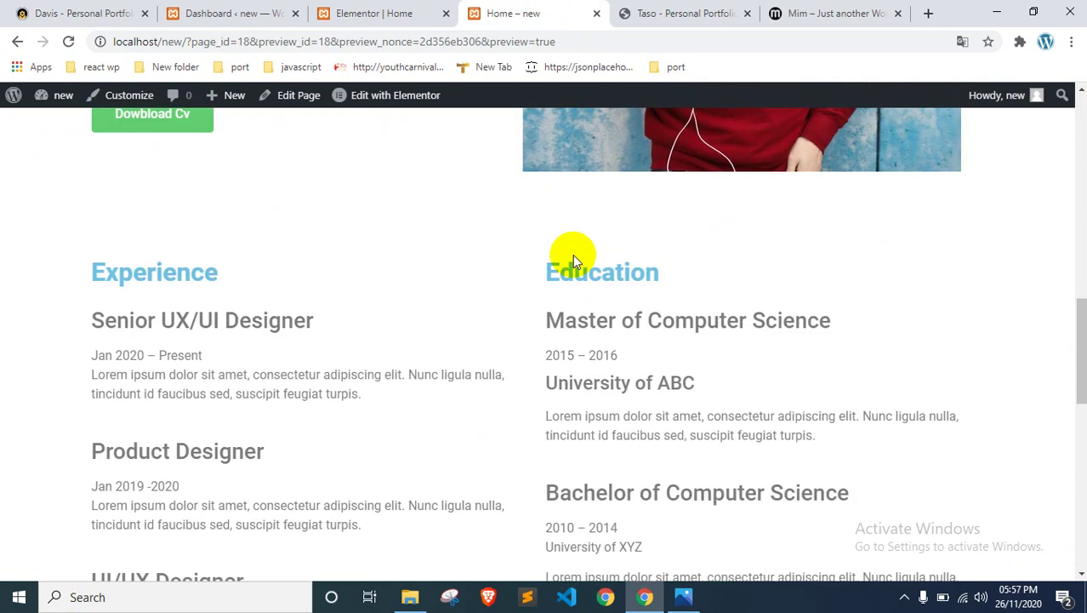
pyautogui.scroll(2, 573, 255)
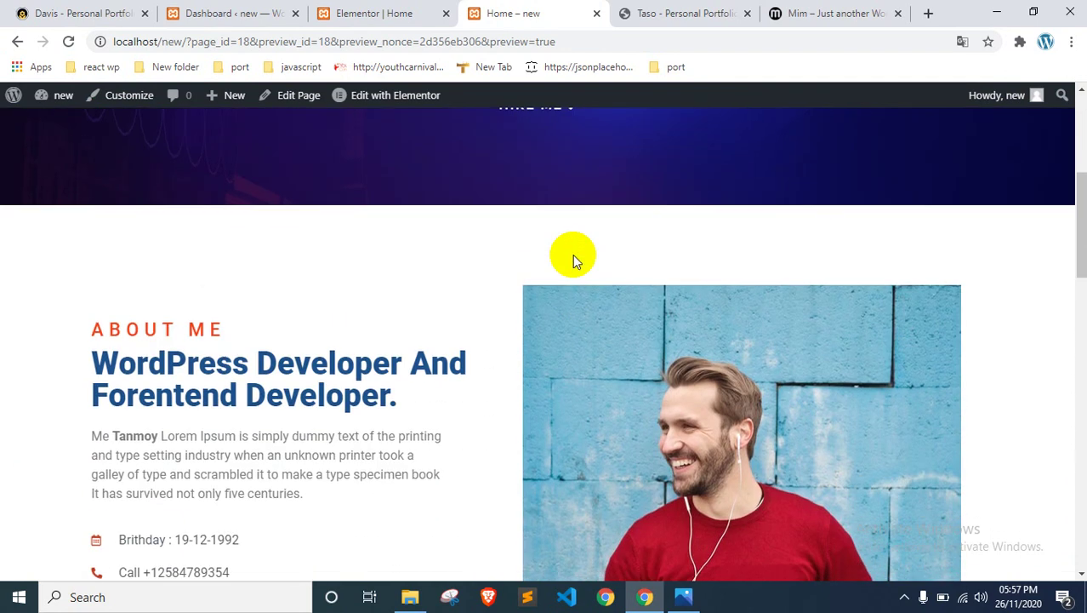
pyautogui.scroll(-2, 573, 254)
pyautogui.scroll(1, 573, 255)
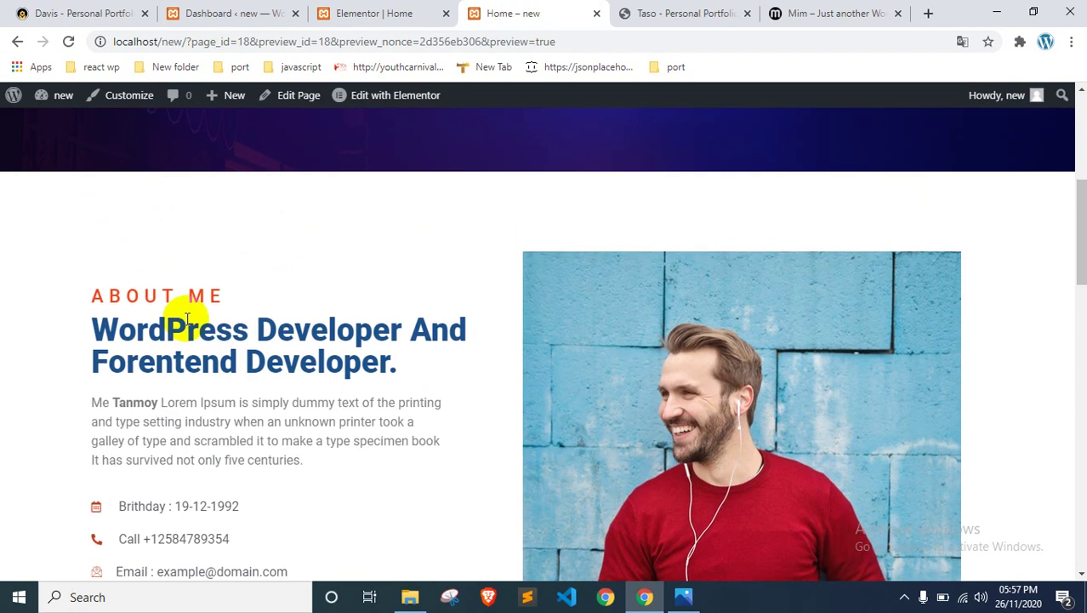
# Step: Copy the text color code #1D518A from the WordPress Developer heading in the About Me section of the Elementor editor
pyautogui.click(352, 12)
pyautogui.scroll(5, 365, 332)
pyautogui.scroll(3, 396, 396)
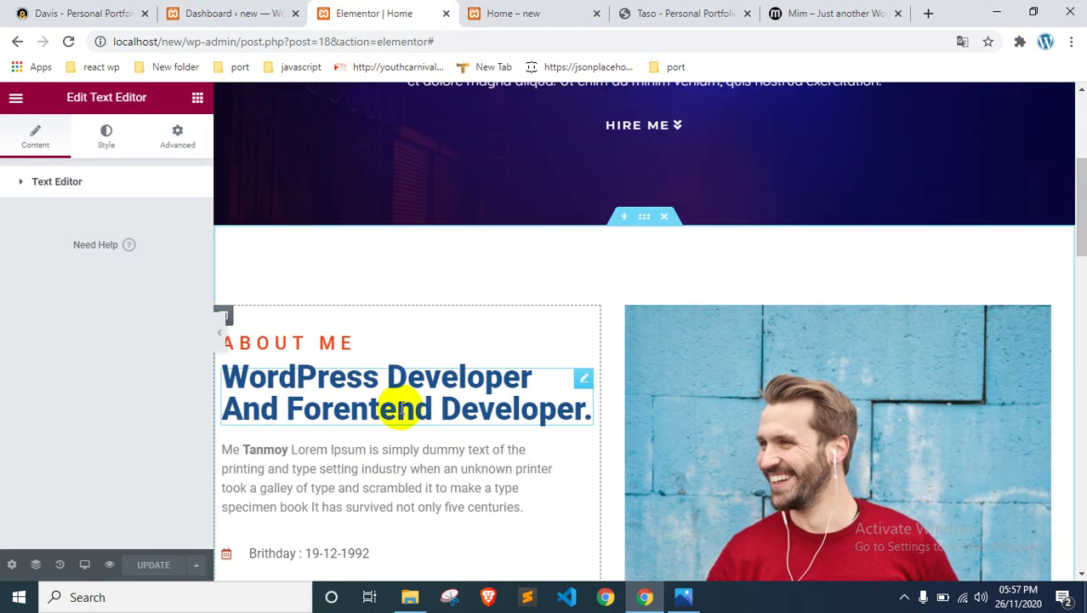
pyautogui.click(400, 404)
pyautogui.click(105, 157)
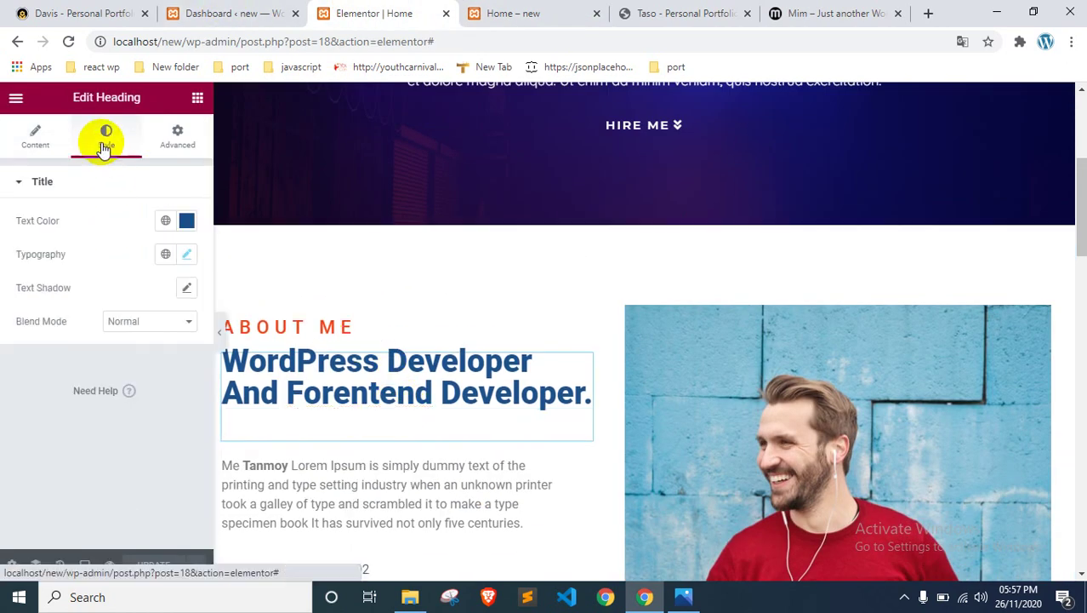
pyautogui.click(186, 221)
pyautogui.hotkey('ctrl', 'c')
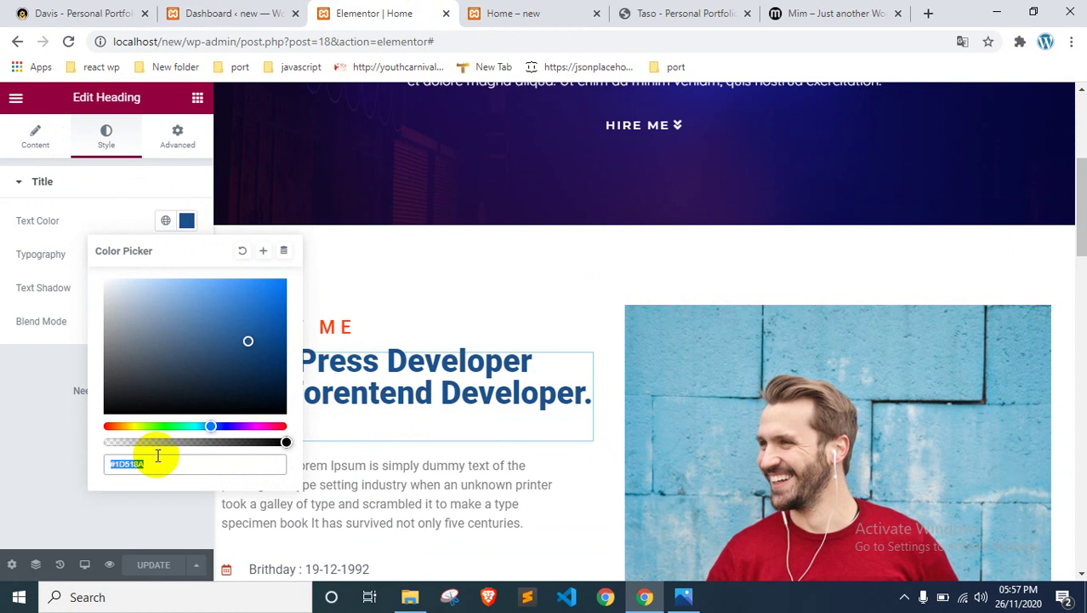
# Step: Set the text color of the Experience heading to #1D518A using the copied code
pyautogui.scroll(-6, 412, 380)
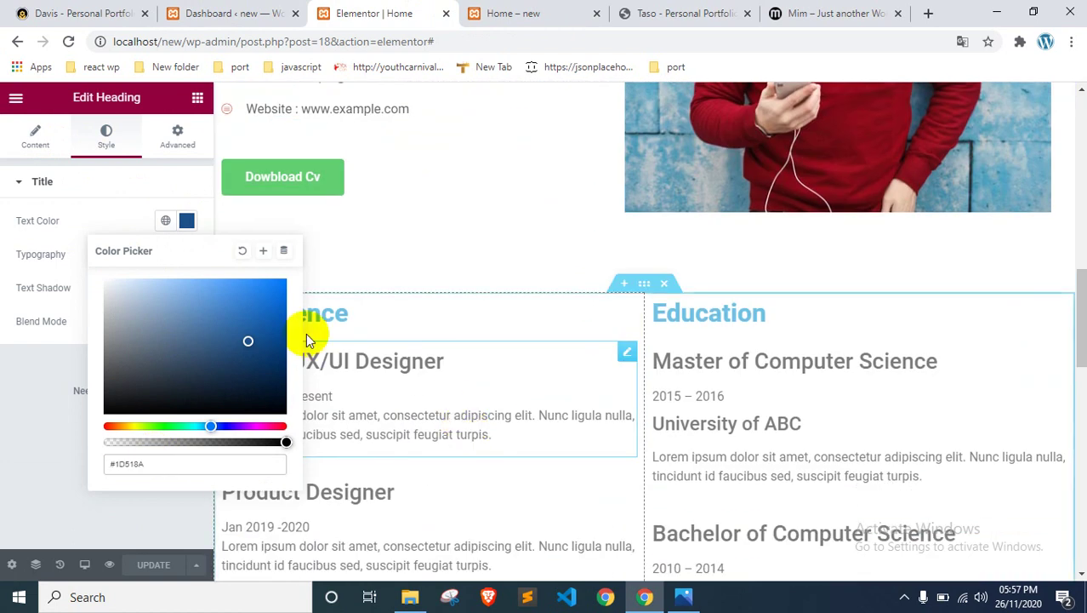
pyautogui.click(326, 318)
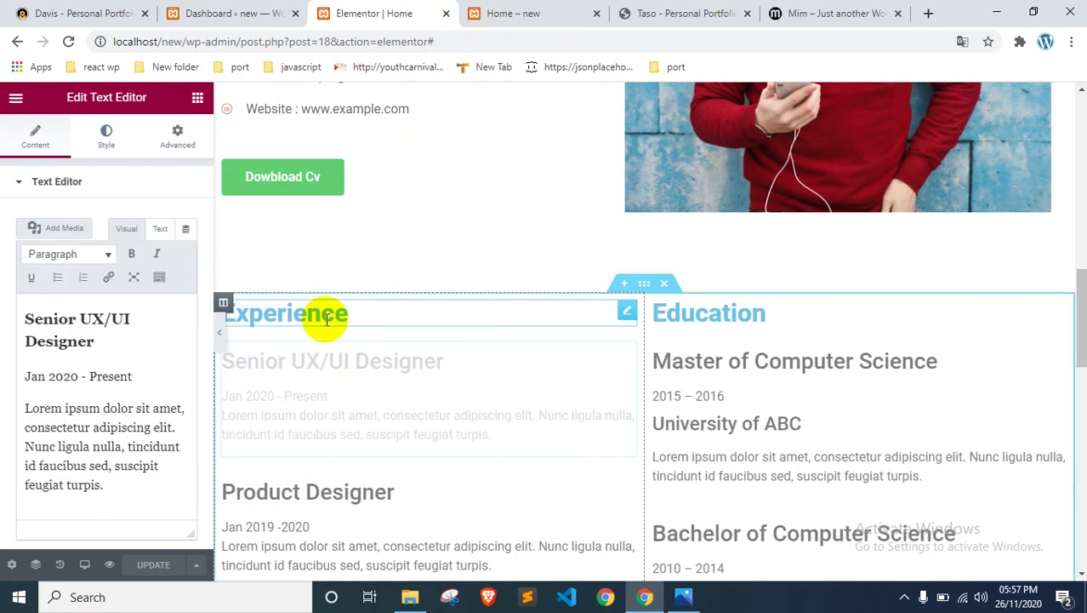
pyautogui.click(105, 150)
pyautogui.click(186, 220)
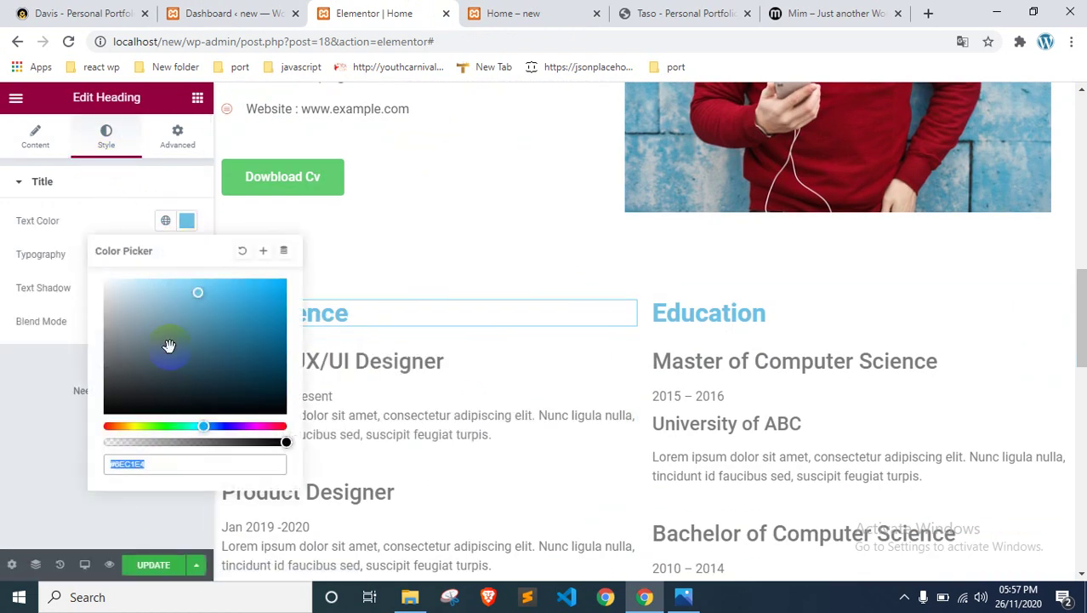
pyautogui.hotkey('ctrl', 'v')
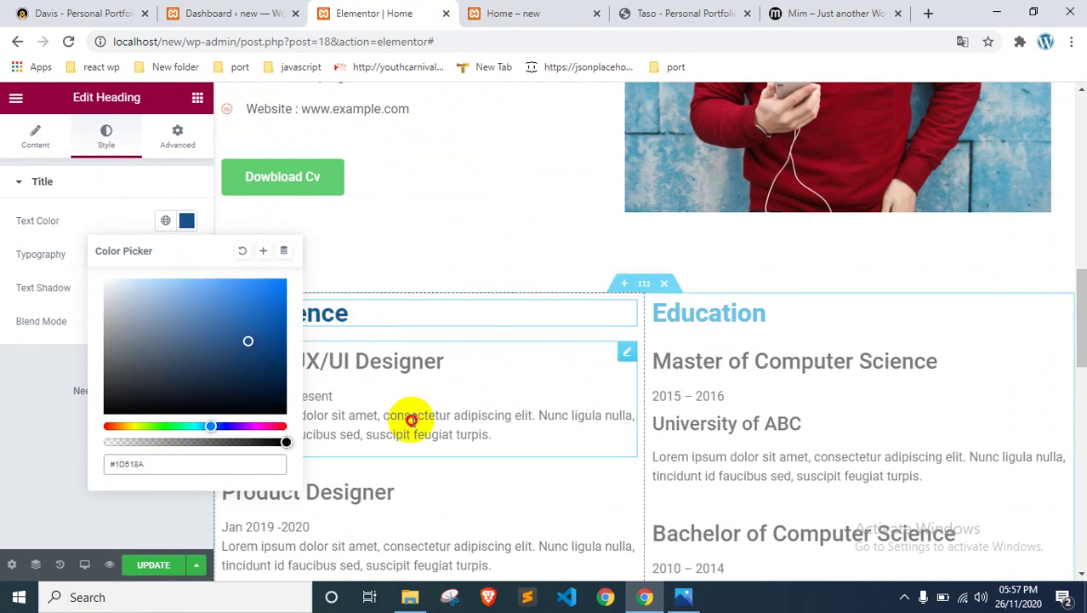
pyautogui.click(412, 418)
# Step: Set the text color of the Education heading to #1D518A to match the Experience heading
pyautogui.click(655, 314)
pyautogui.click(127, 149)
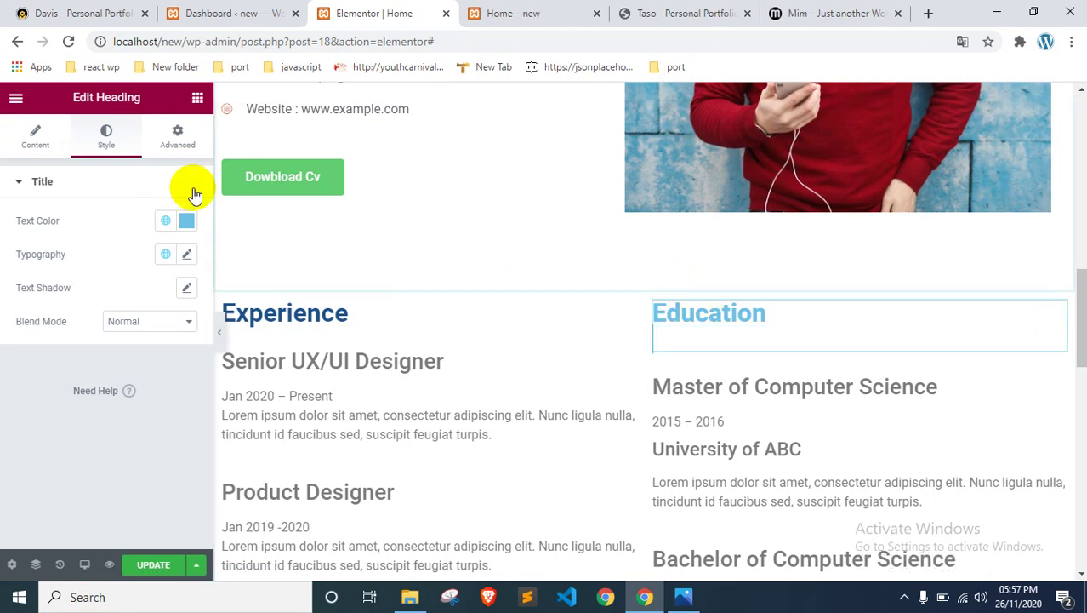
pyautogui.click(39, 137)
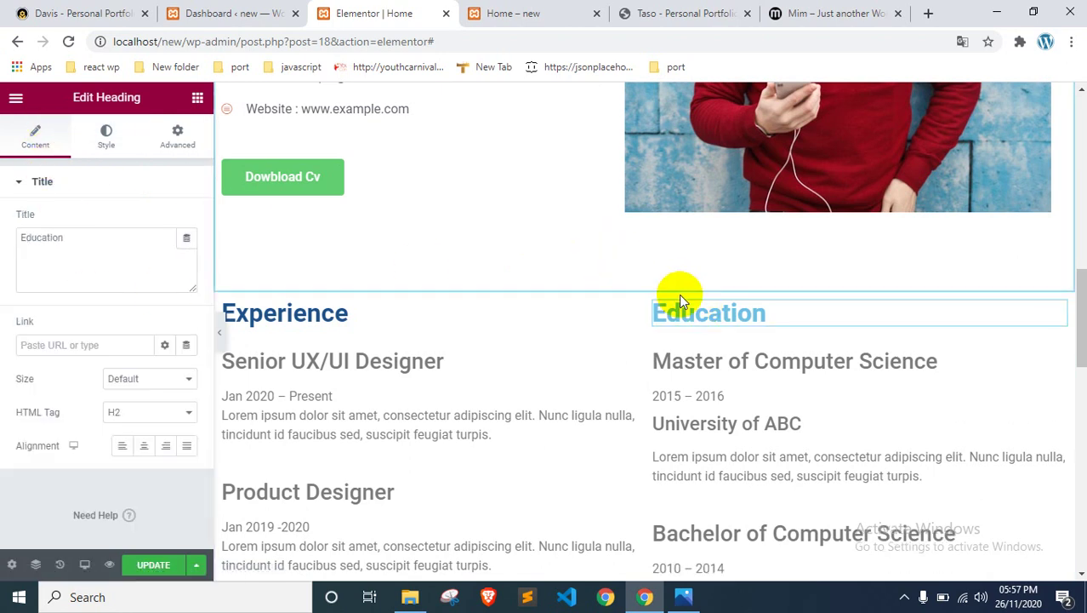
pyautogui.click(104, 145)
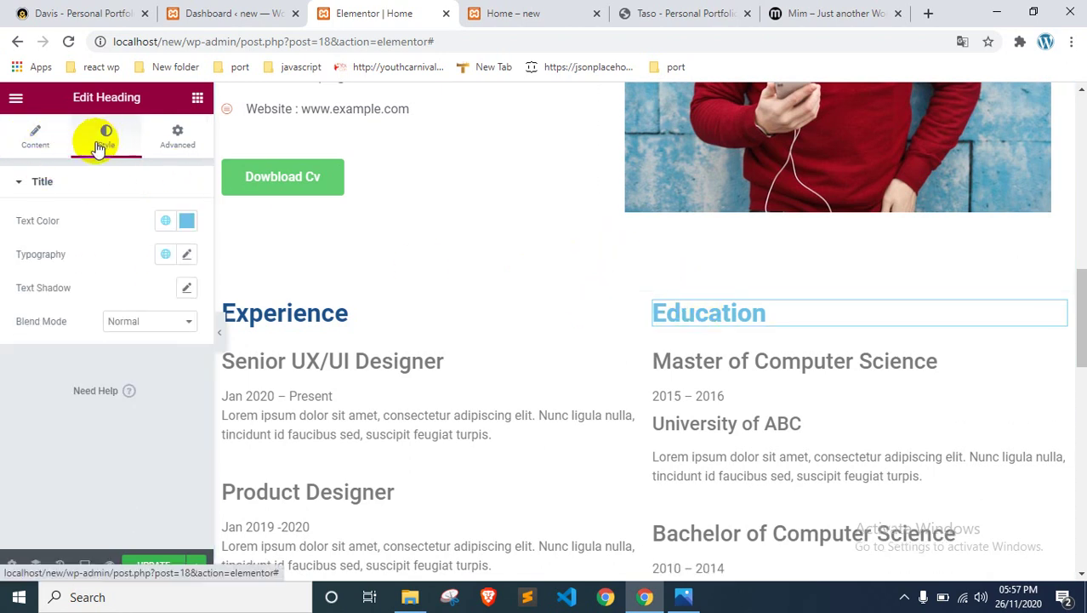
pyautogui.click(186, 220)
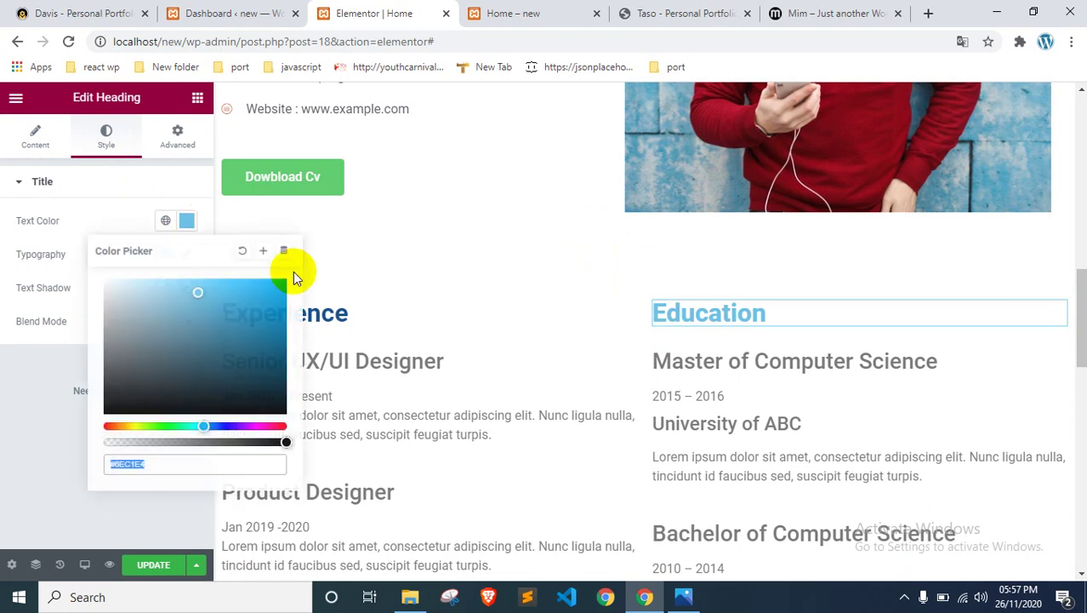
pyautogui.hotkey('ctrl', 'v')
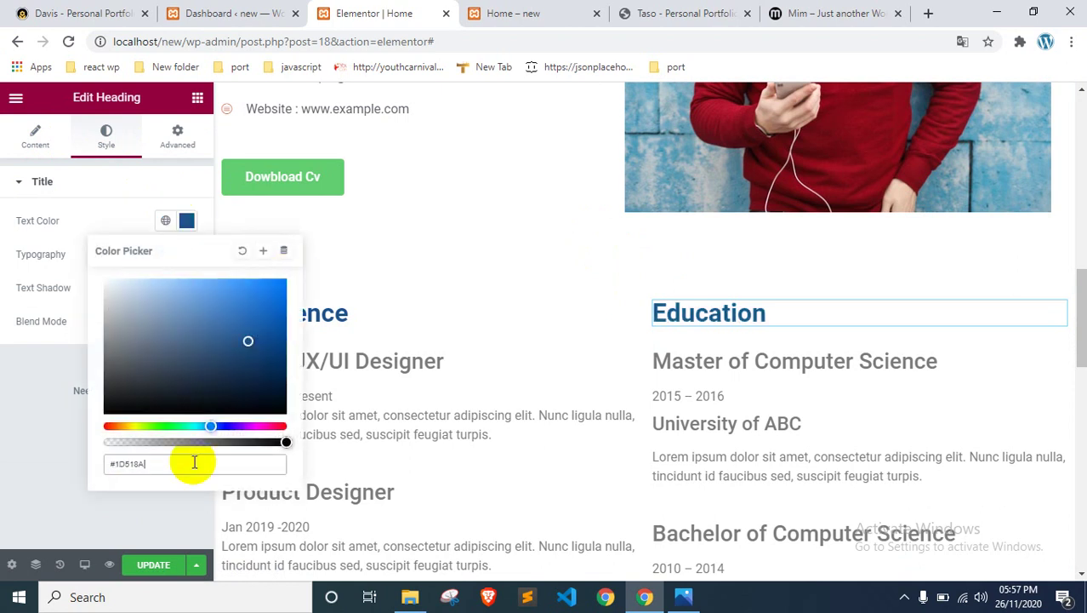
pyautogui.click(39, 434)
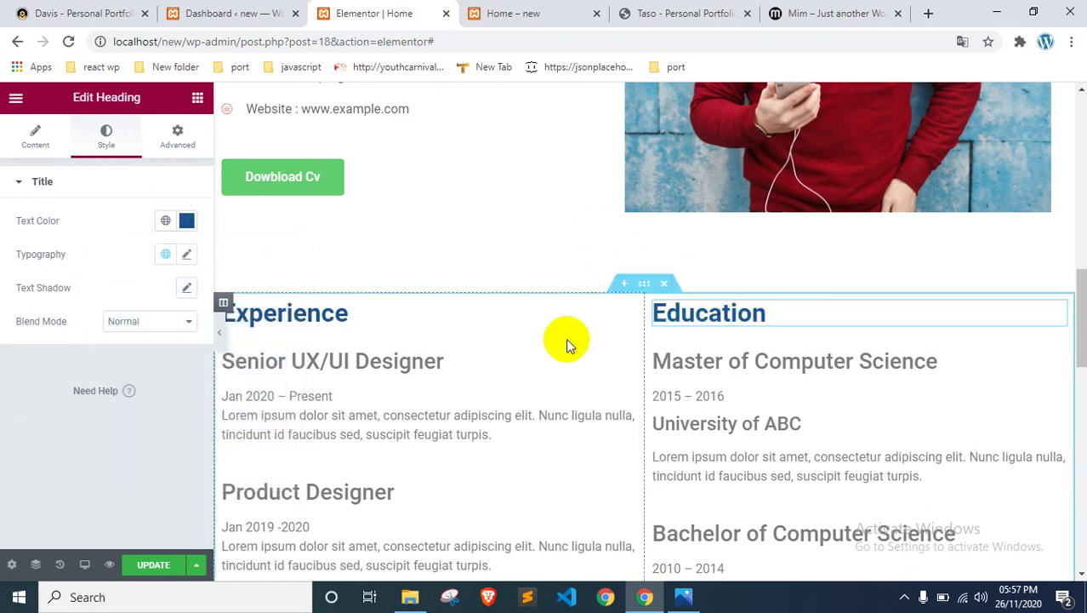
# Step: Set the text color of the Senior UX/UI Designer entry in the Experience column to black, #000000
pyautogui.scroll(-1, 566, 338)
pyautogui.click(322, 285)
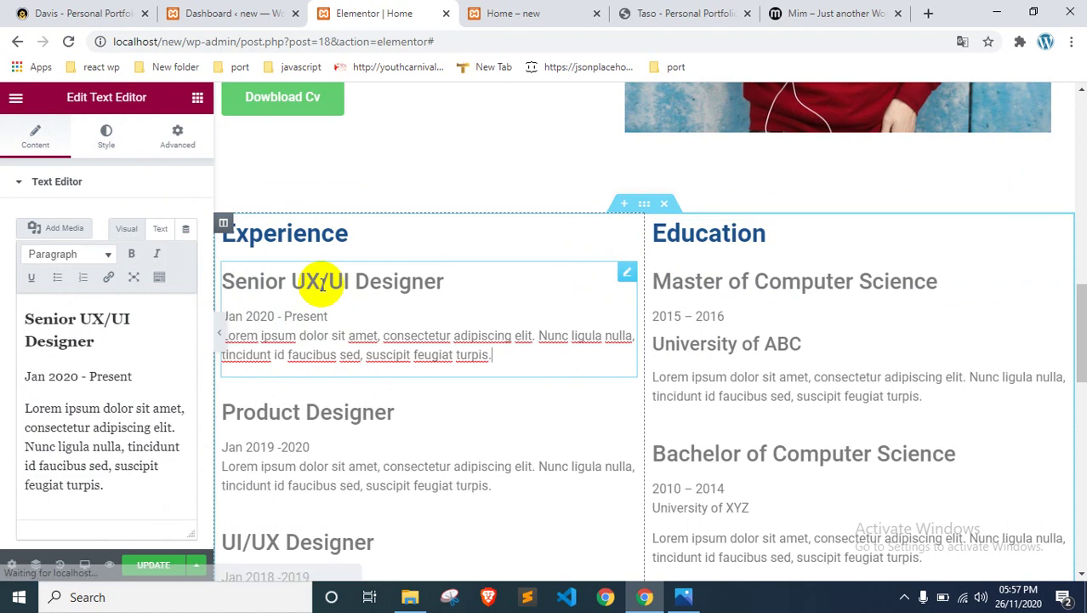
pyautogui.click(111, 140)
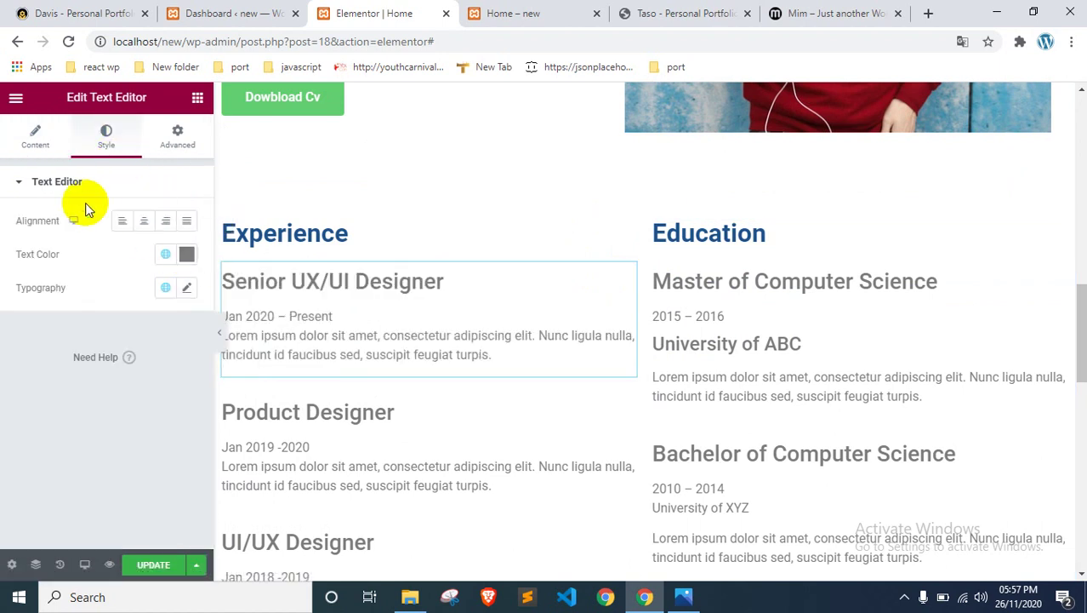
pyautogui.click(187, 253)
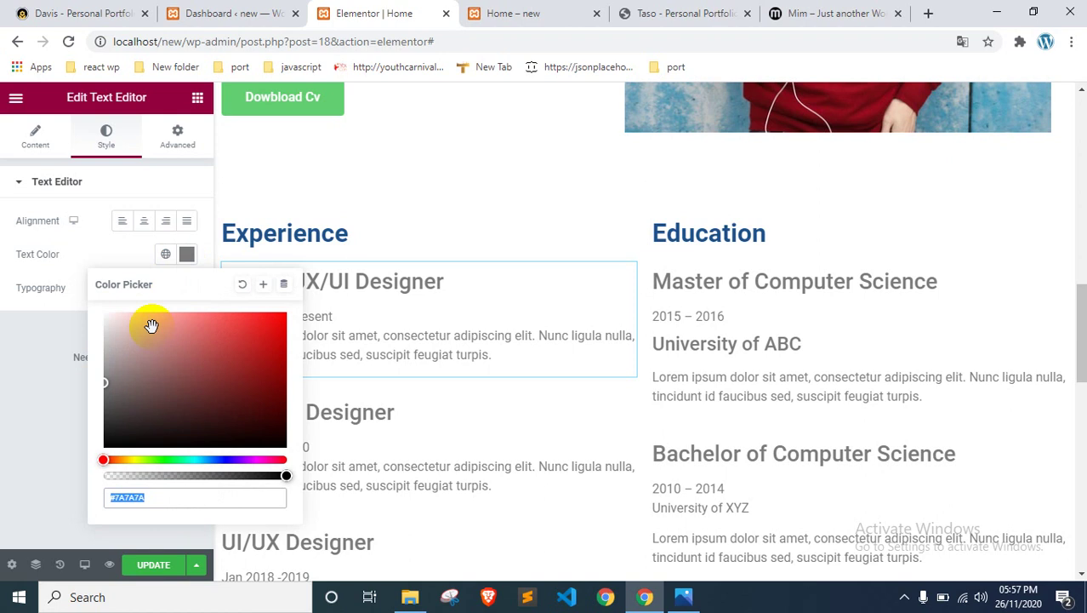
pyautogui.moveTo(151, 323); pyautogui.dragTo(115, 448)
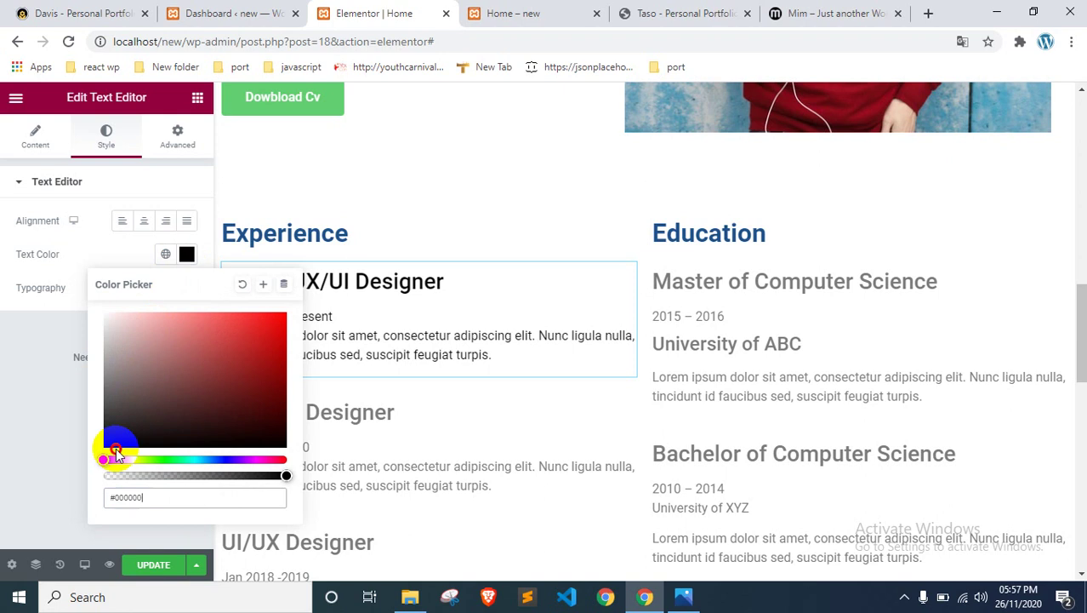
pyautogui.click(44, 394)
# Step: Set the text color of the Product Designer entry in the Experience column to black
pyautogui.click(325, 432)
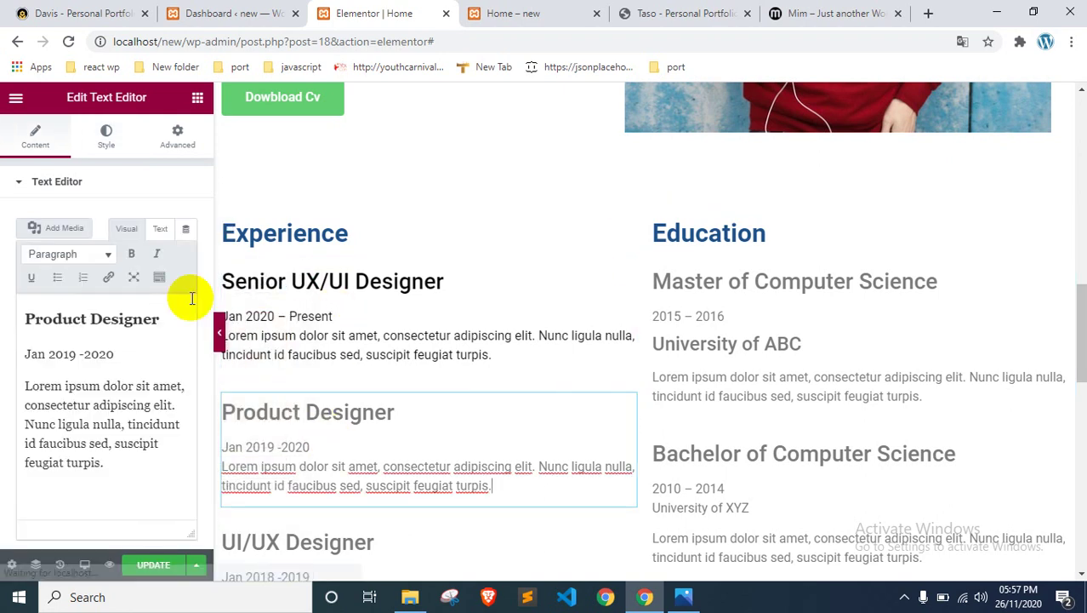
pyautogui.click(106, 138)
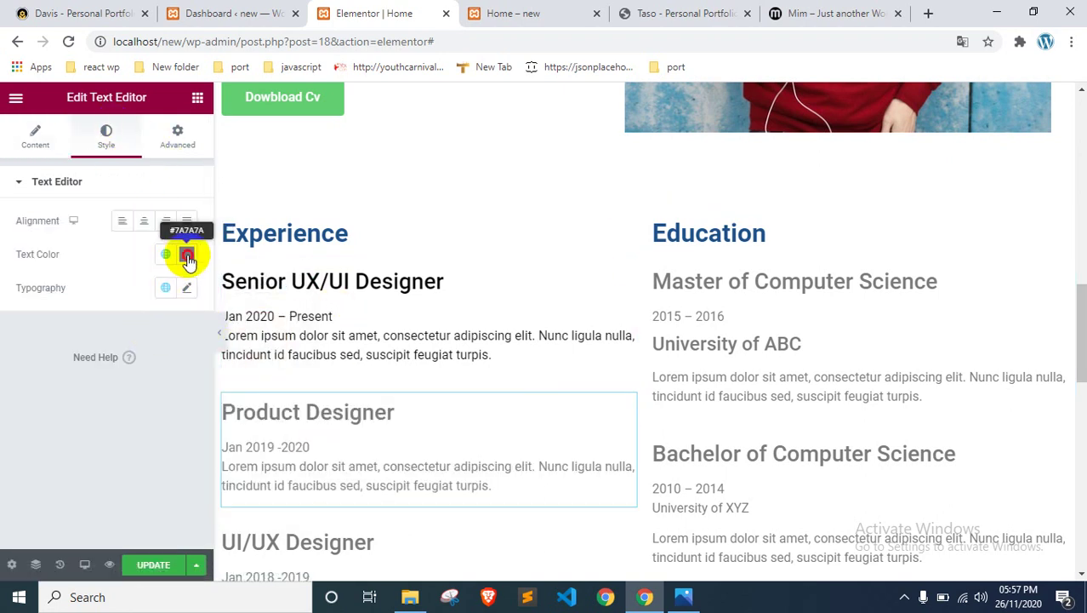
pyautogui.click(186, 253)
# Step: Set the text color of the UI/UX Designer entry in the Experience column to near-black, #131212
pyautogui.scroll(-2, 446, 302)
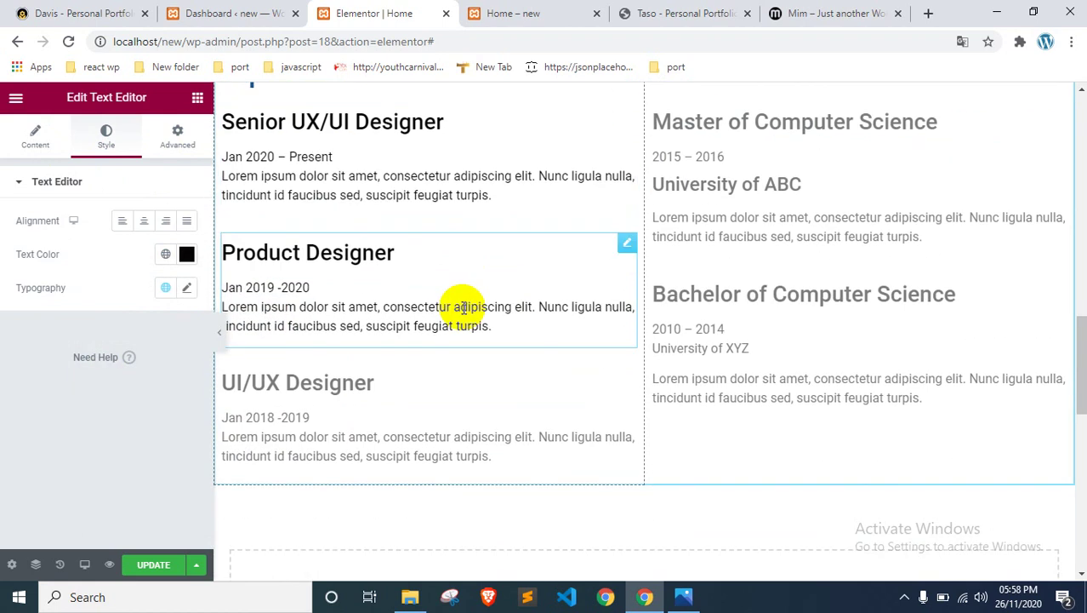
pyautogui.click(368, 407)
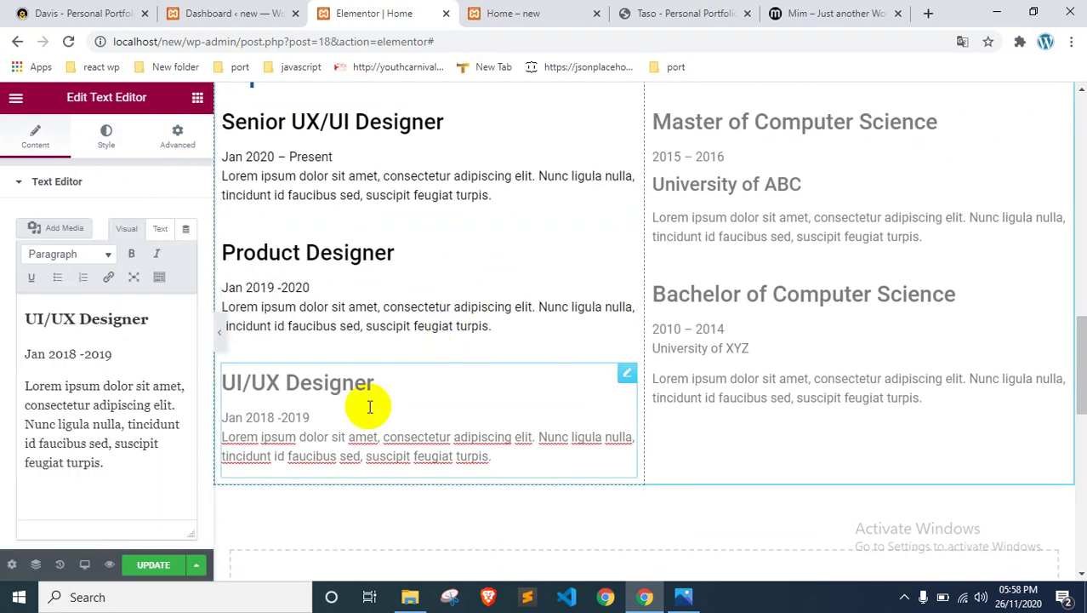
pyautogui.click(114, 143)
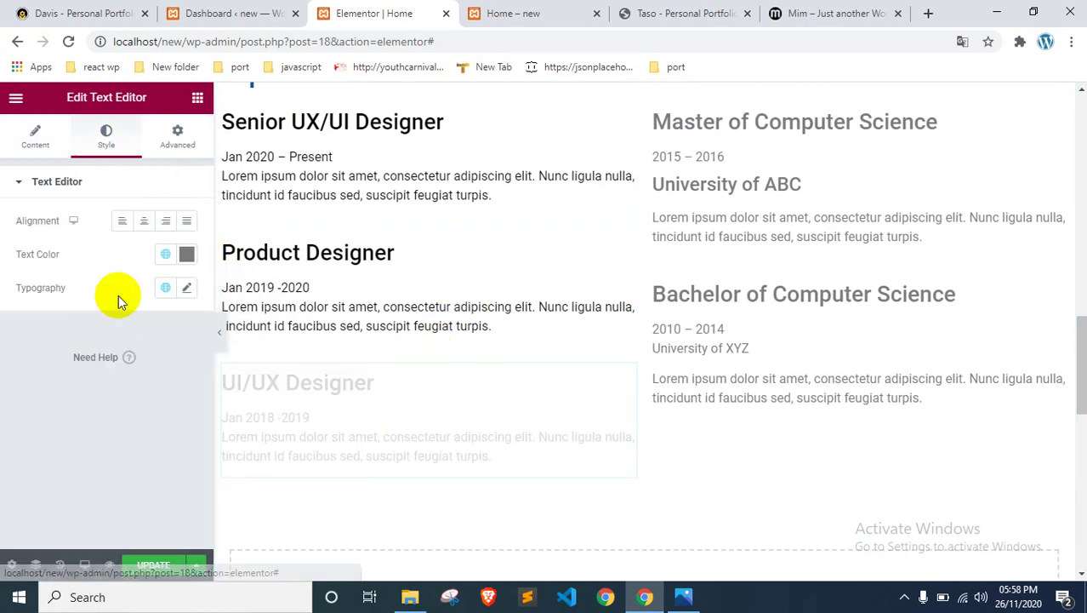
pyautogui.click(186, 254)
pyautogui.click(117, 437)
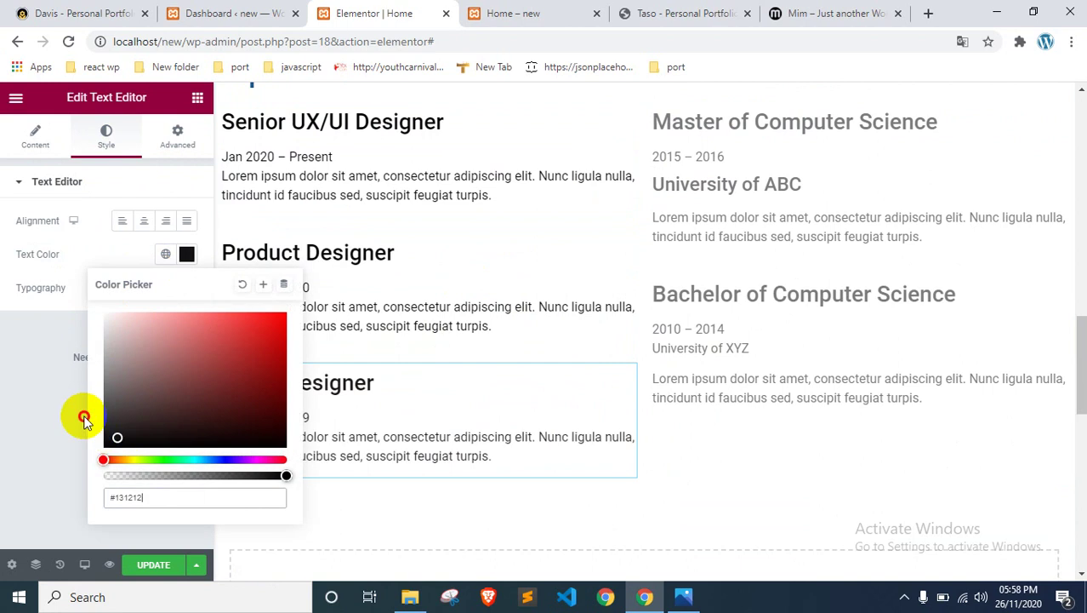
pyautogui.click(83, 416)
# Step: Set the text color of the Master of Computer Science entry in the Education column to near-black, #181515
pyautogui.scroll(2, 729, 225)
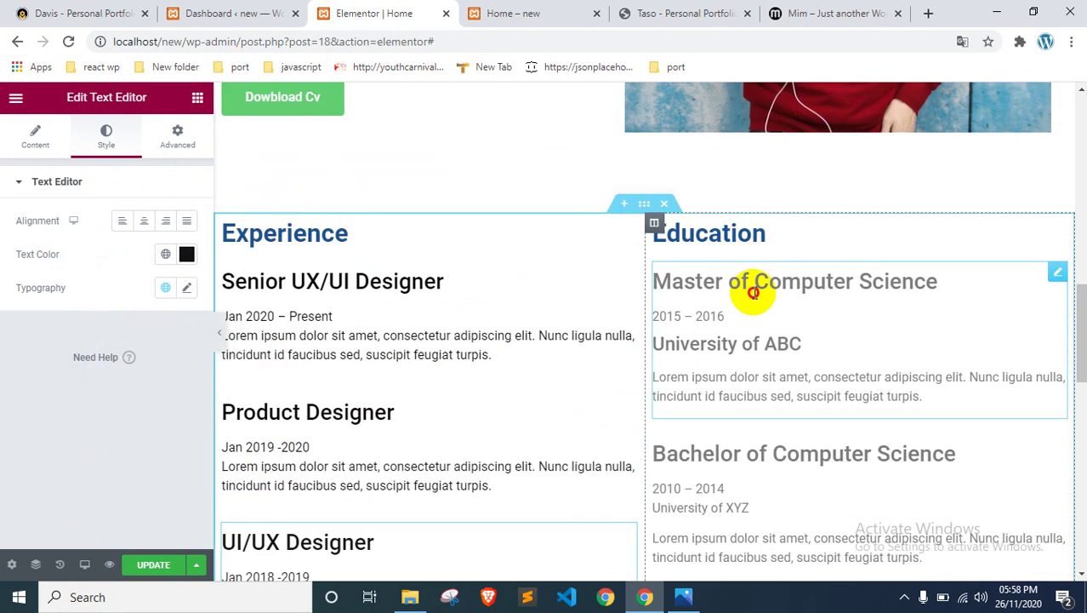
pyautogui.click(754, 292)
pyautogui.click(97, 139)
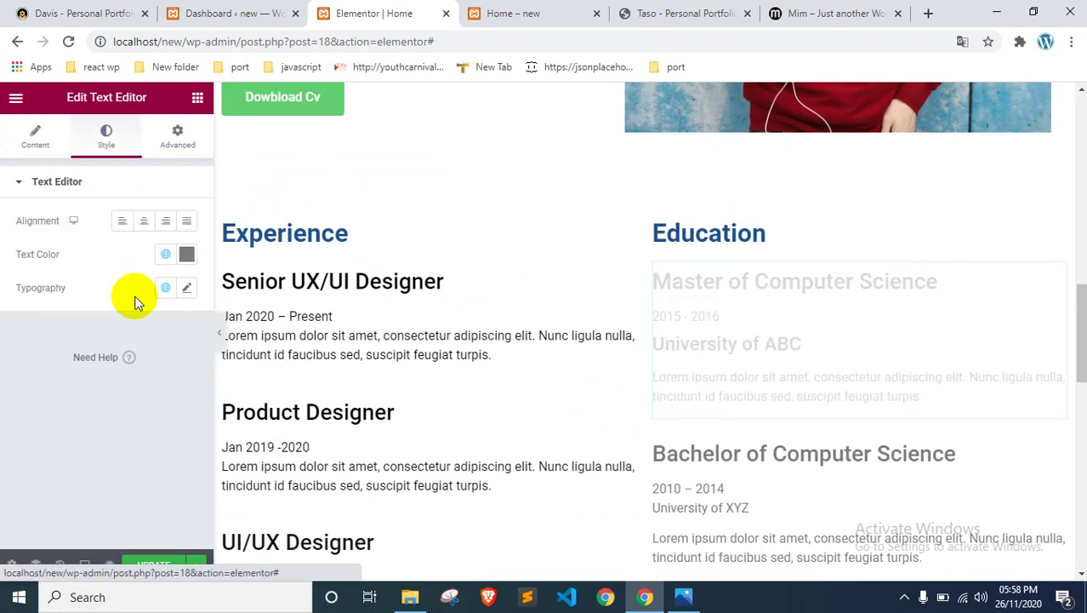
pyautogui.click(188, 257)
pyautogui.click(126, 436)
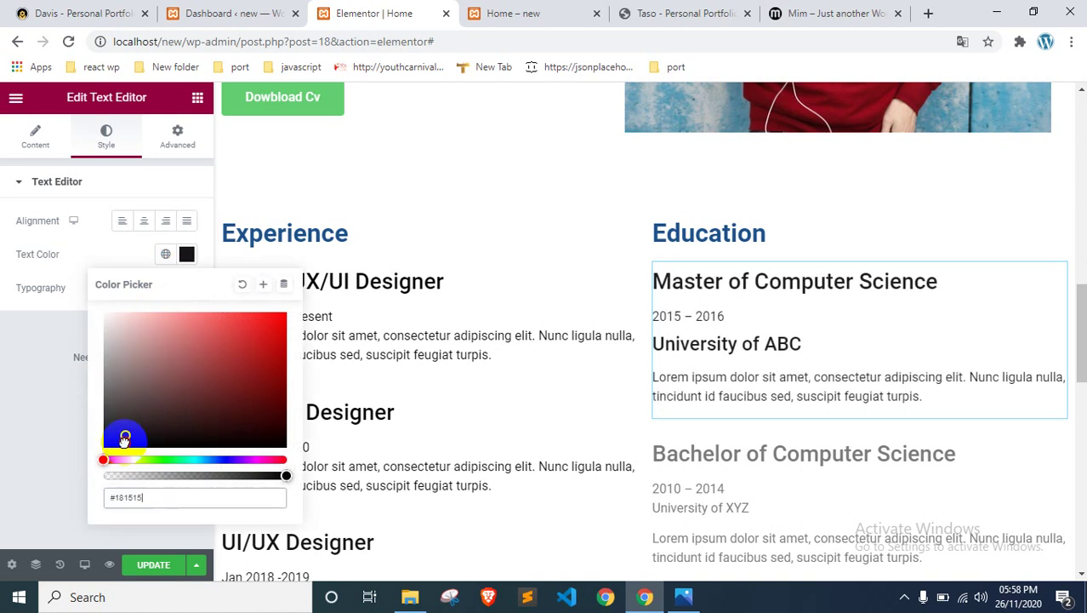
pyautogui.click(74, 405)
# Step: Set the text color of the Bachelor of Computer Science entry in the Education column to near-black
pyautogui.click(749, 500)
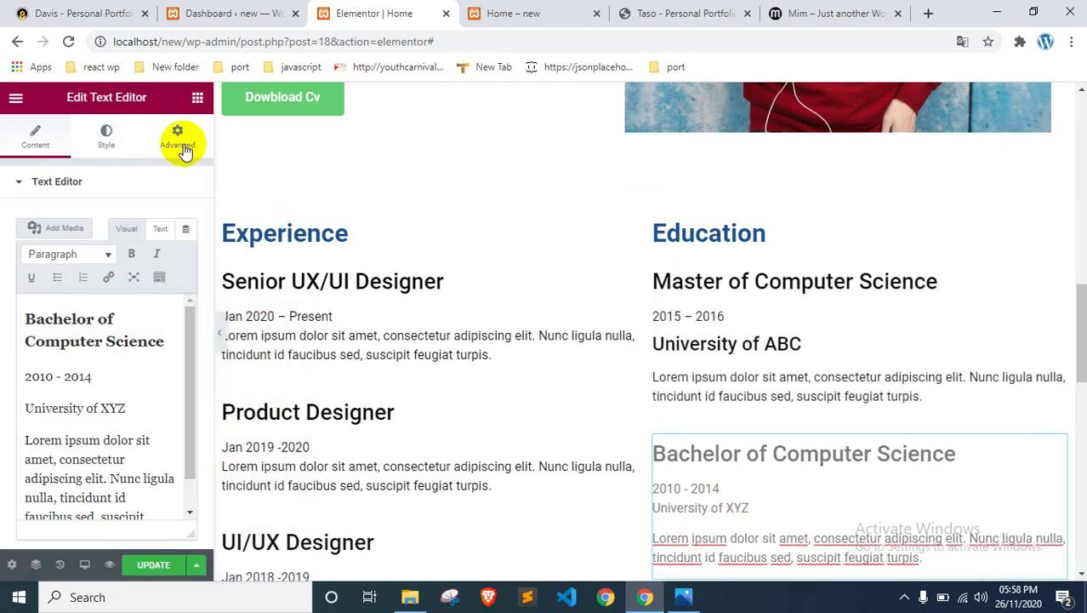
pyautogui.click(106, 134)
pyautogui.click(186, 254)
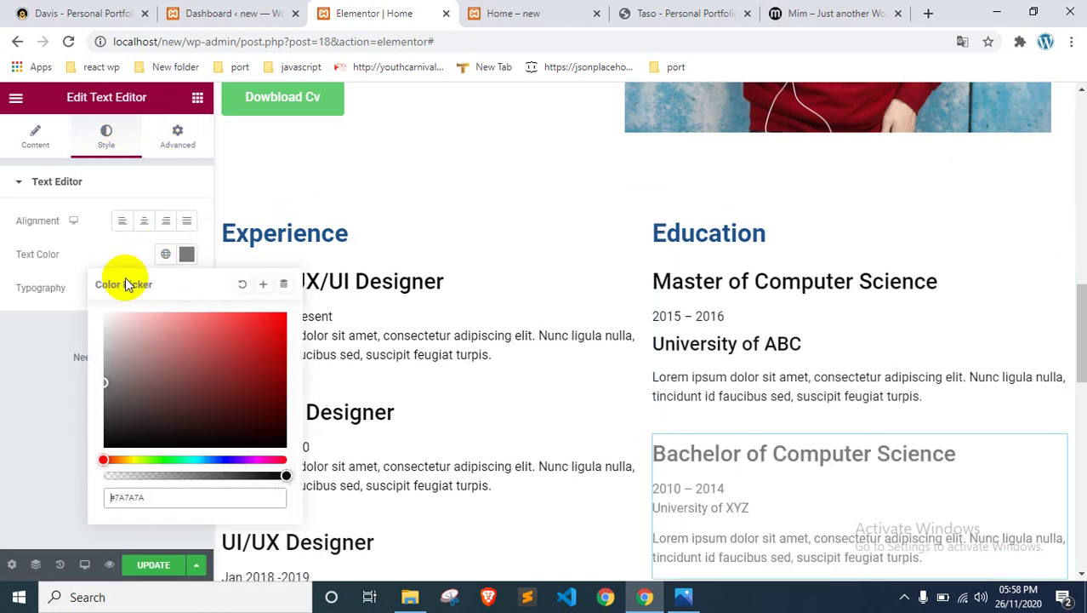
pyautogui.click(111, 441)
pyautogui.click(58, 388)
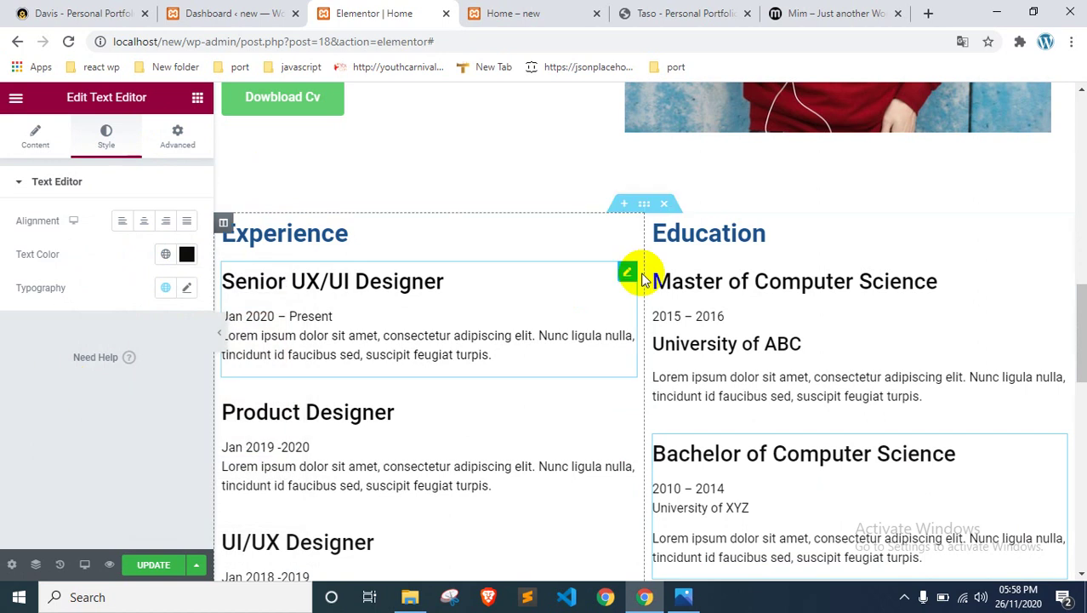
# Step: Update the page and check the Experience and Education sections in its reloaded preview against the reference image 3.png
pyautogui.scroll(-3, 502, 336)
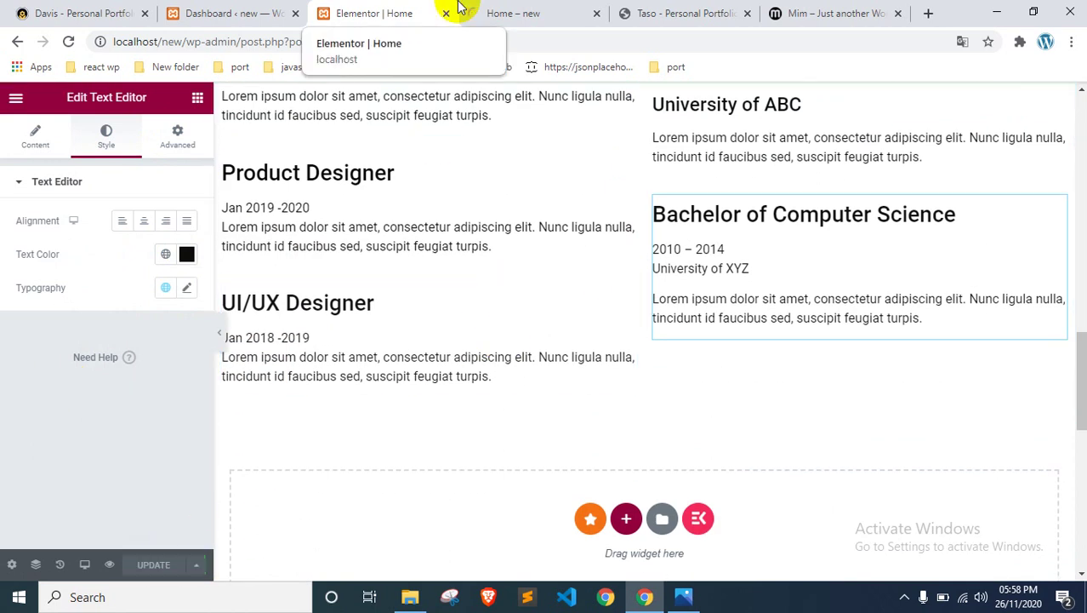
pyautogui.click(495, 10)
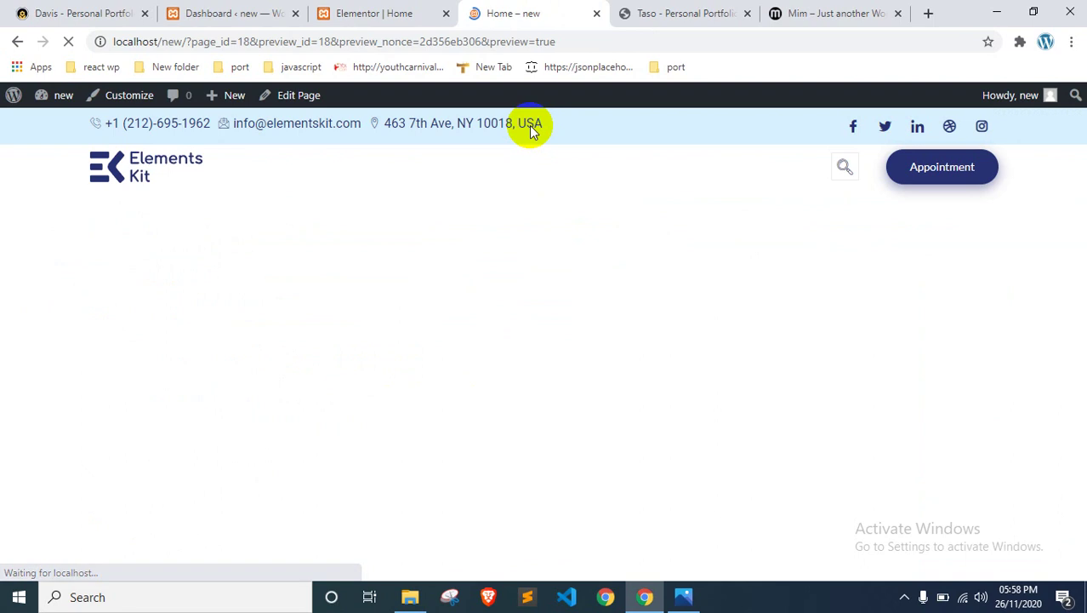
pyautogui.scroll(-5, 523, 177)
pyautogui.scroll(-3, 533, 175)
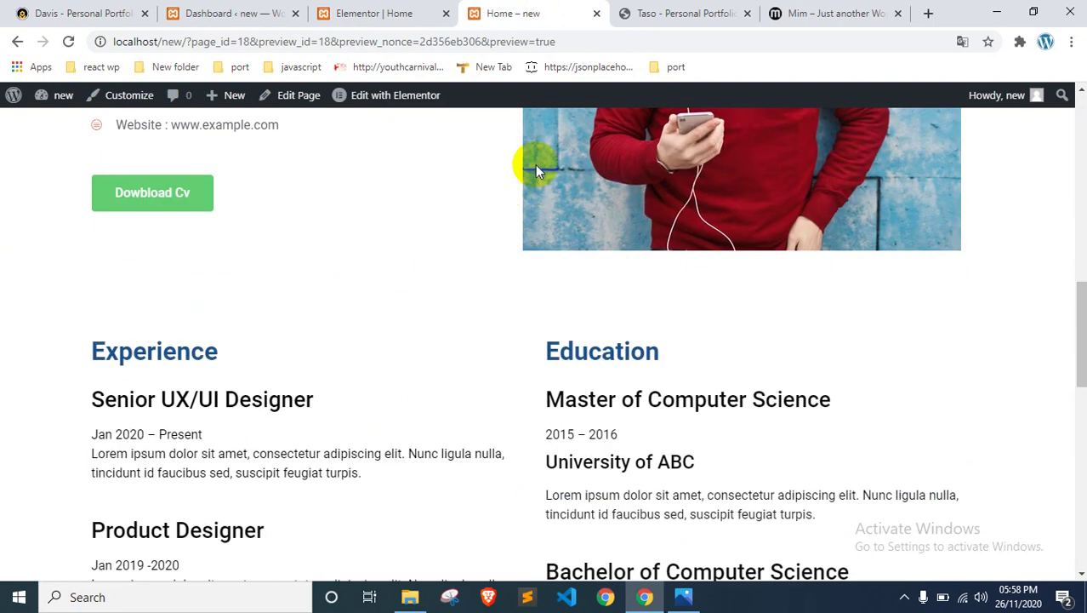
pyautogui.scroll(3, 536, 164)
pyautogui.scroll(3, 536, 164)
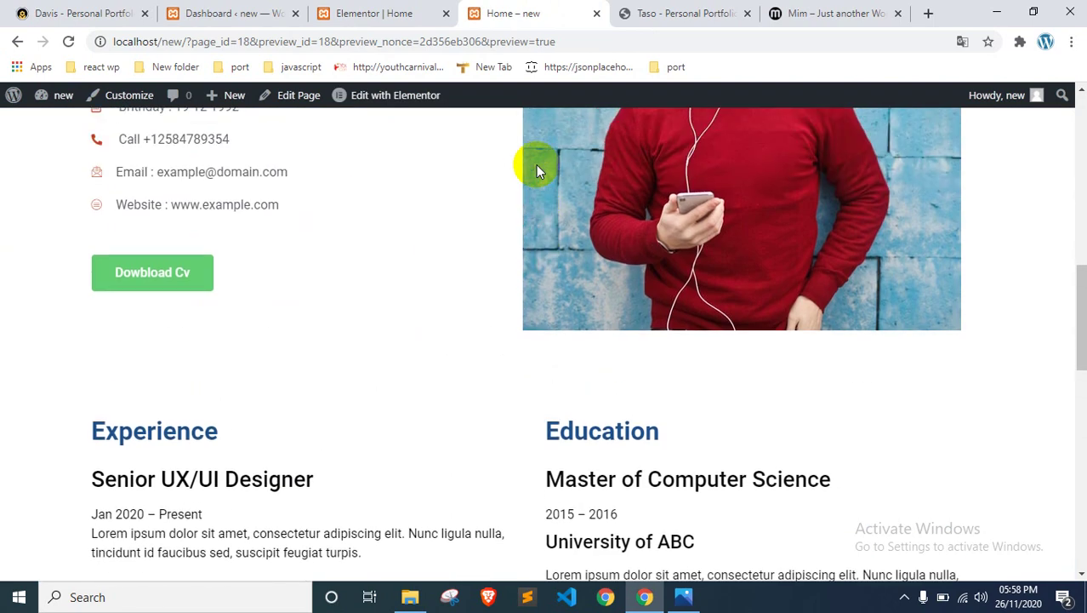
pyautogui.scroll(-2, 536, 164)
pyautogui.scroll(5, 536, 165)
pyautogui.scroll(-5, 464, 223)
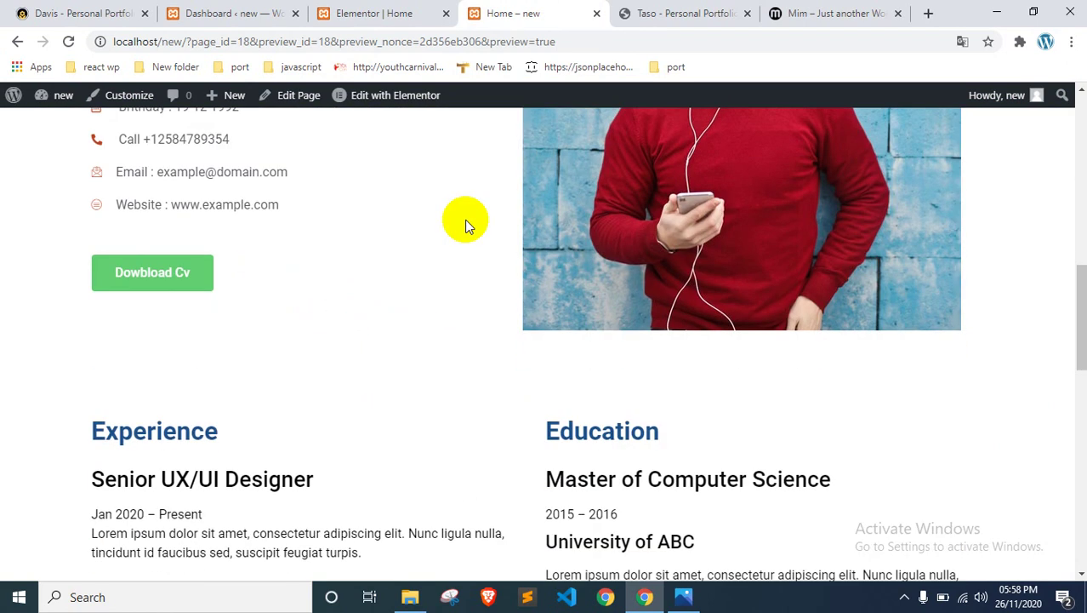
pyautogui.scroll(-1, 536, 364)
pyautogui.click(685, 596)
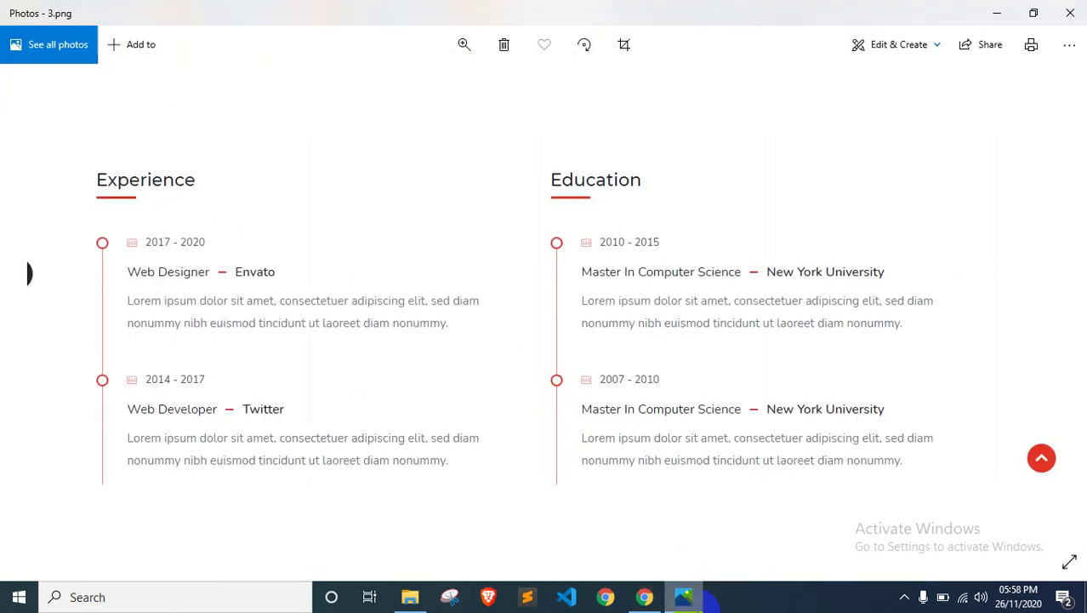
pyautogui.click(693, 598)
pyautogui.scroll(3, 561, 315)
pyautogui.scroll(-2, 655, 189)
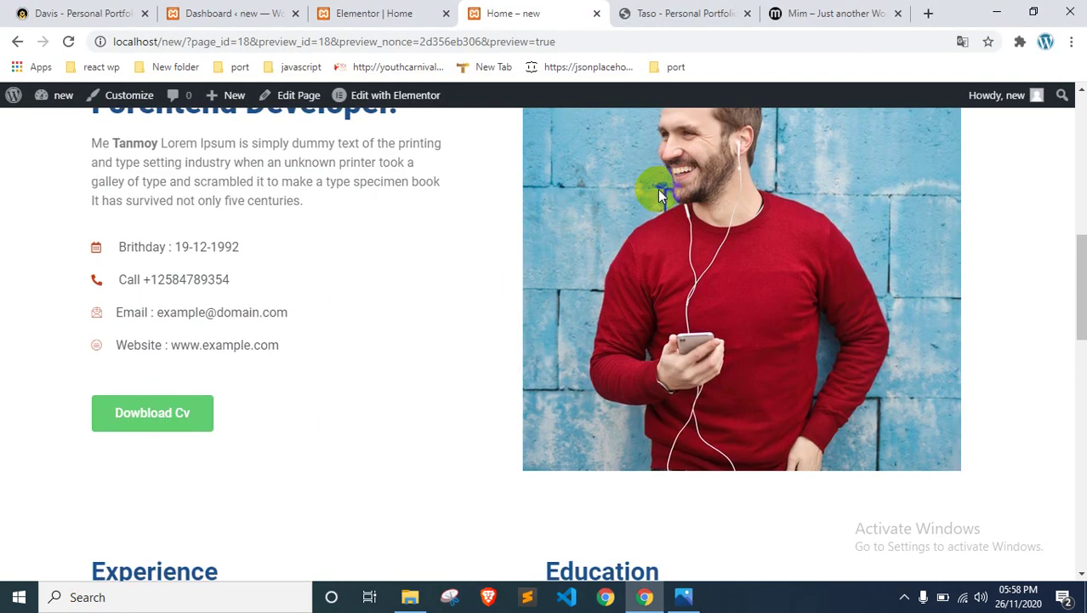
# Step: Copy the RESUME title above the Experience and Education columns on the Davis reference page
pyautogui.click(76, 12)
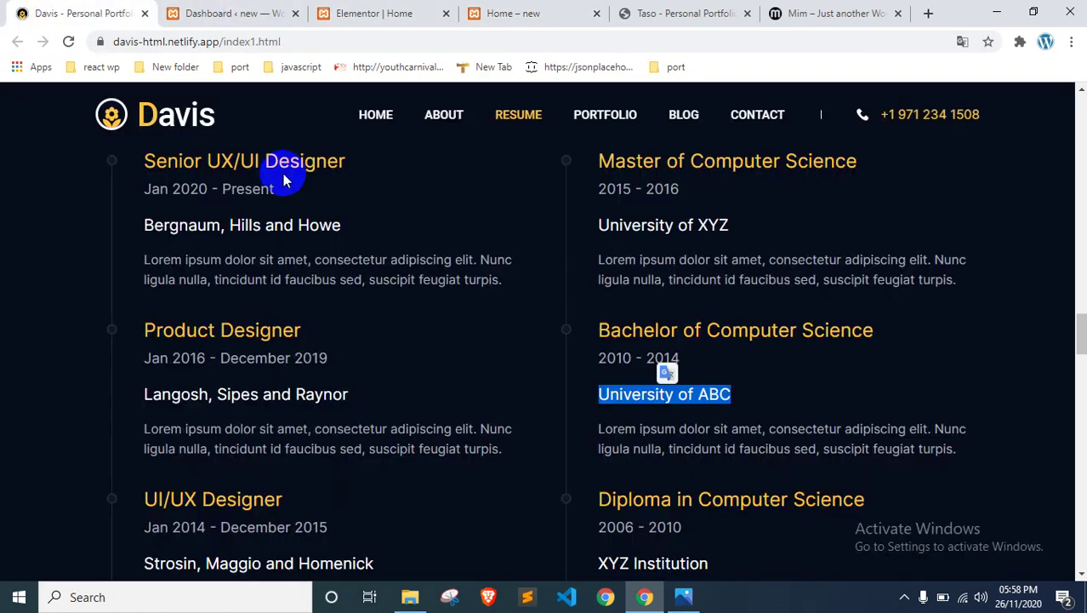
pyautogui.scroll(4, 461, 285)
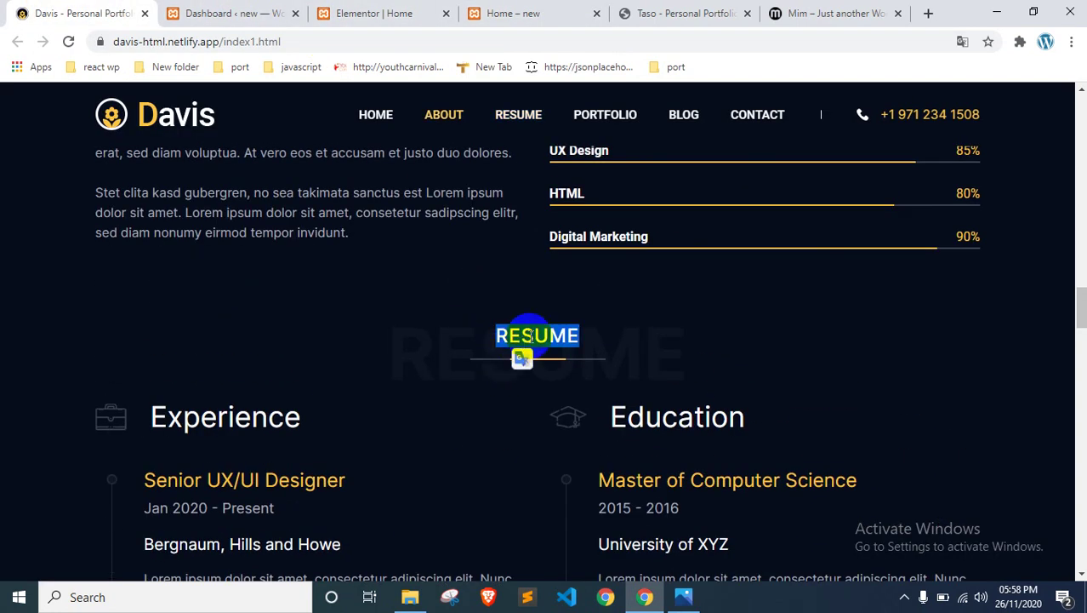
pyautogui.rightClick(532, 334)
pyautogui.click(569, 344)
# Step: Return to the Elementor editor and add a one-column section below the Experience and Education section
pyautogui.click(327, 10)
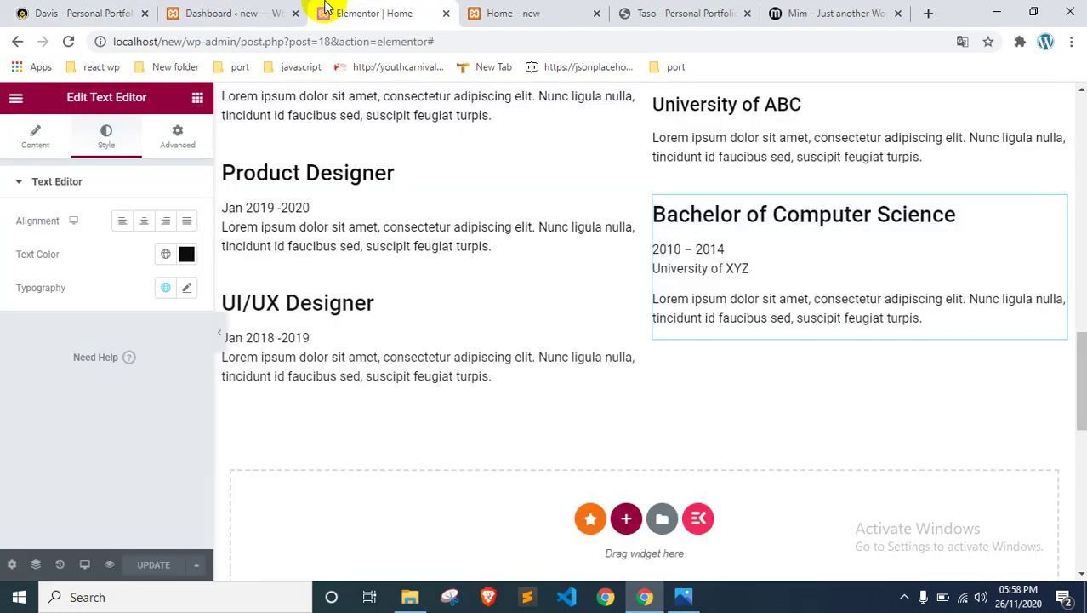
pyautogui.click(234, 13)
pyautogui.click(426, 12)
pyautogui.scroll(3, 551, 240)
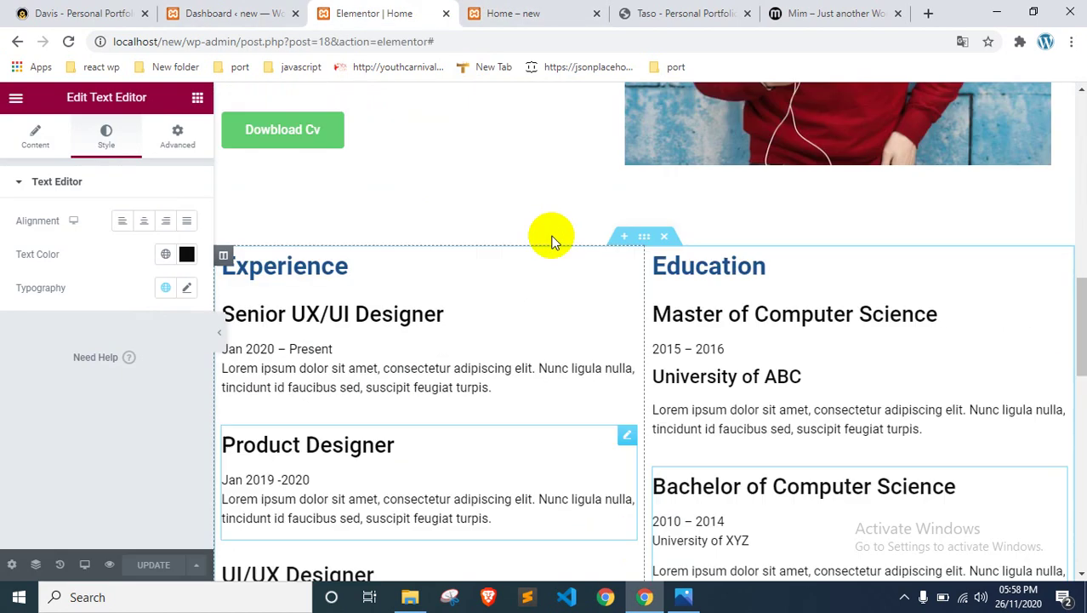
pyautogui.scroll(1, 551, 241)
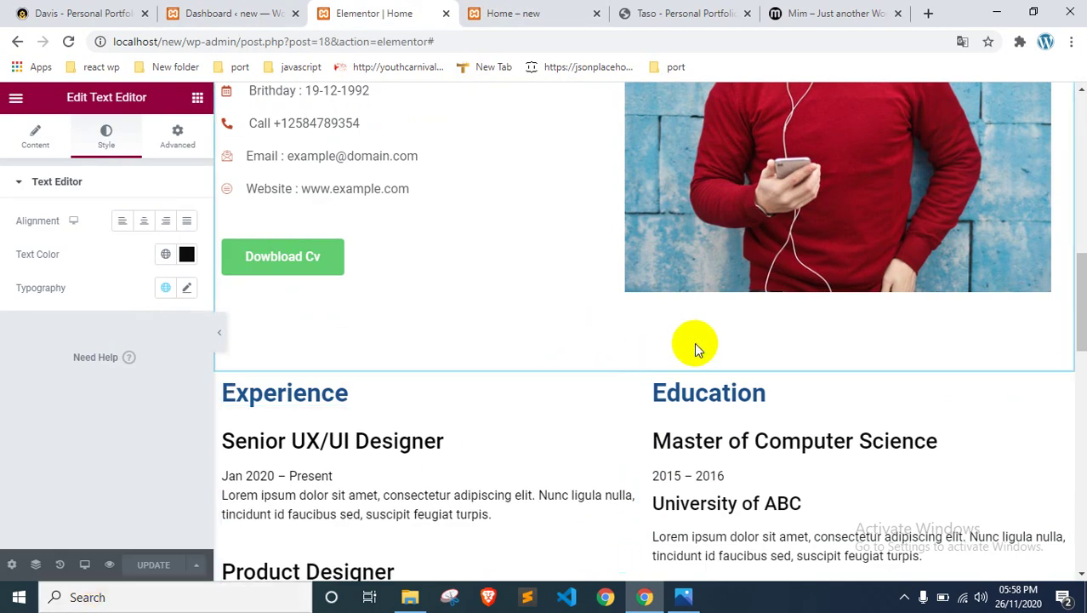
pyautogui.scroll(-4, 694, 342)
pyautogui.click(592, 515)
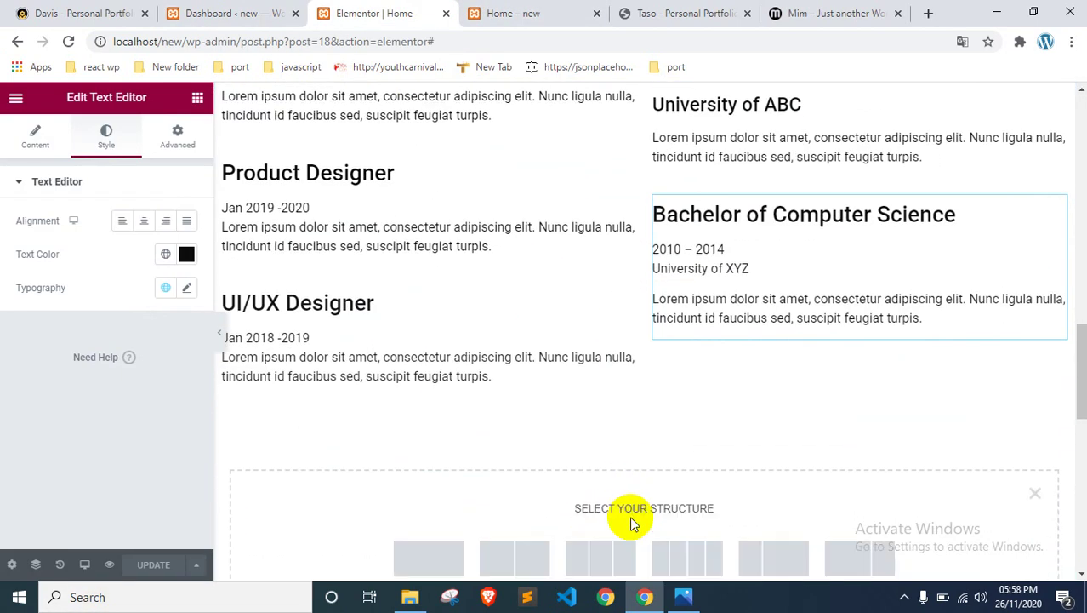
pyautogui.click(428, 557)
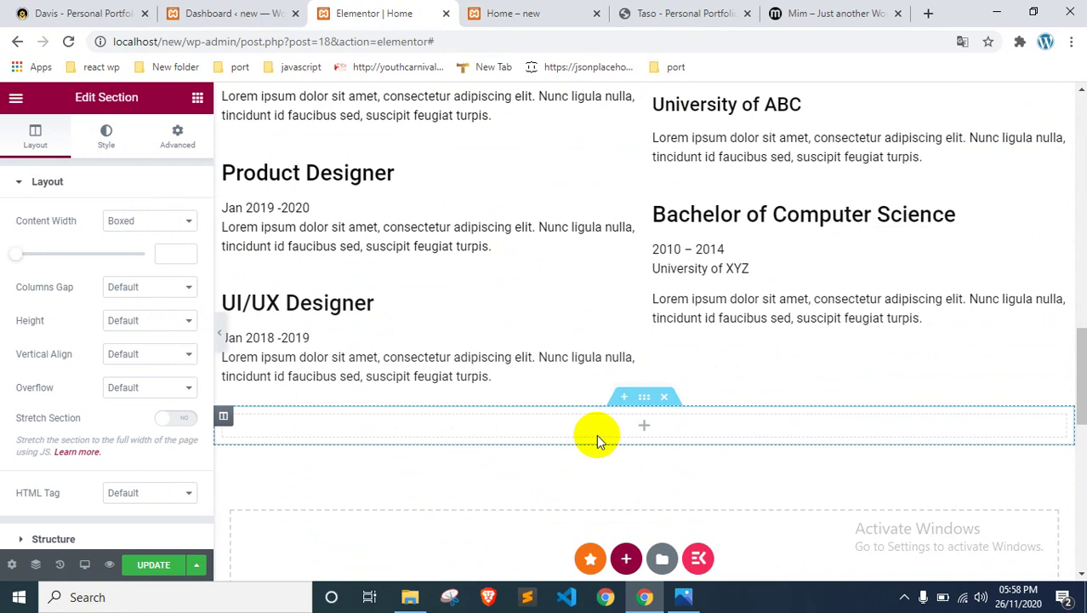
# Step: Add a centered heading titled RESUME to the new section and move that section above the Experience and Education columns
pyautogui.click(641, 428)
pyautogui.moveTo(145, 230); pyautogui.dragTo(614, 427)
pyautogui.click(68, 243)
pyautogui.write('RESUME')
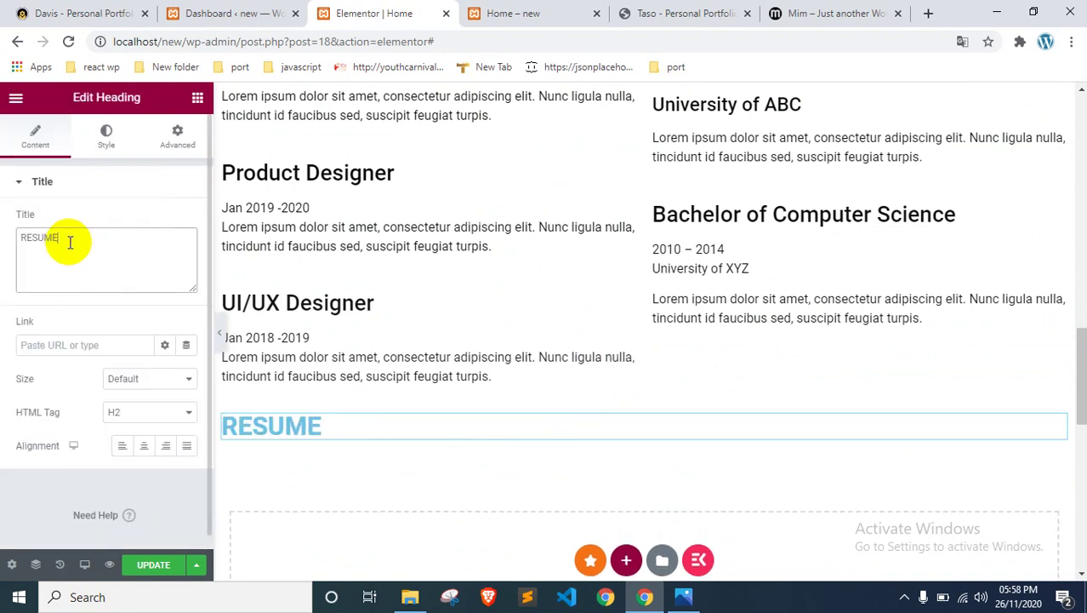
pyautogui.click(139, 451)
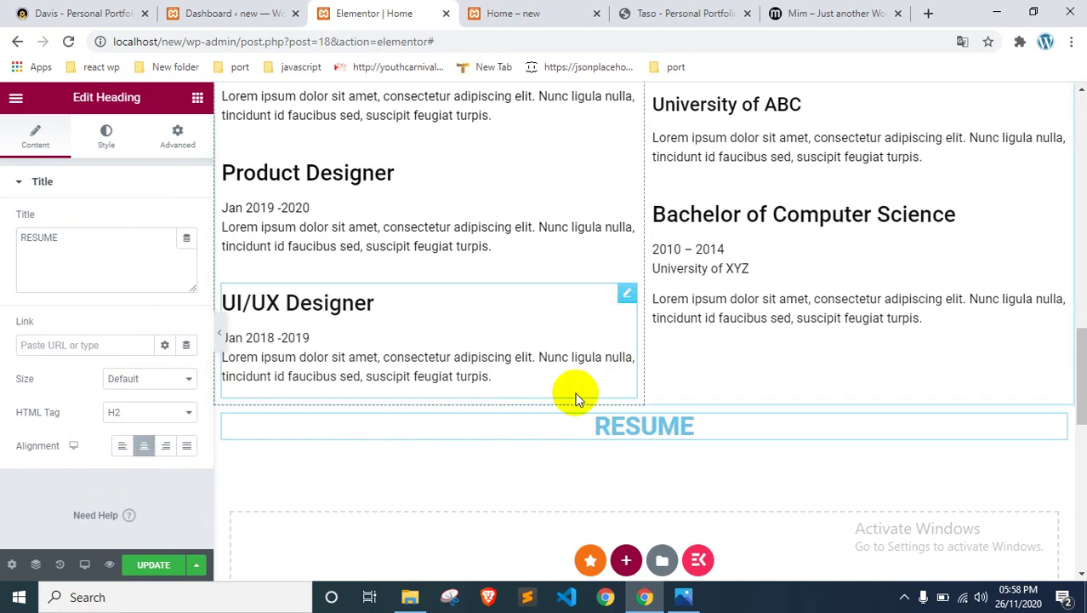
pyautogui.moveTo(636, 393); pyautogui.dragTo(655, 274)
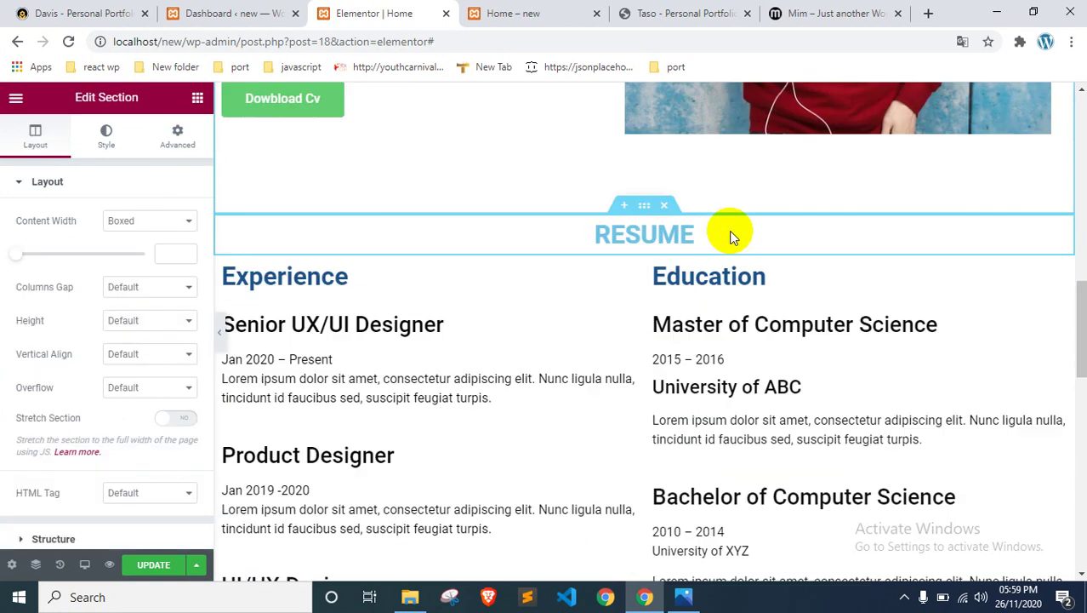
# Step: Unlink the margin values of the RESUME heading and set its bottom margin to 40 px
pyautogui.click(585, 226)
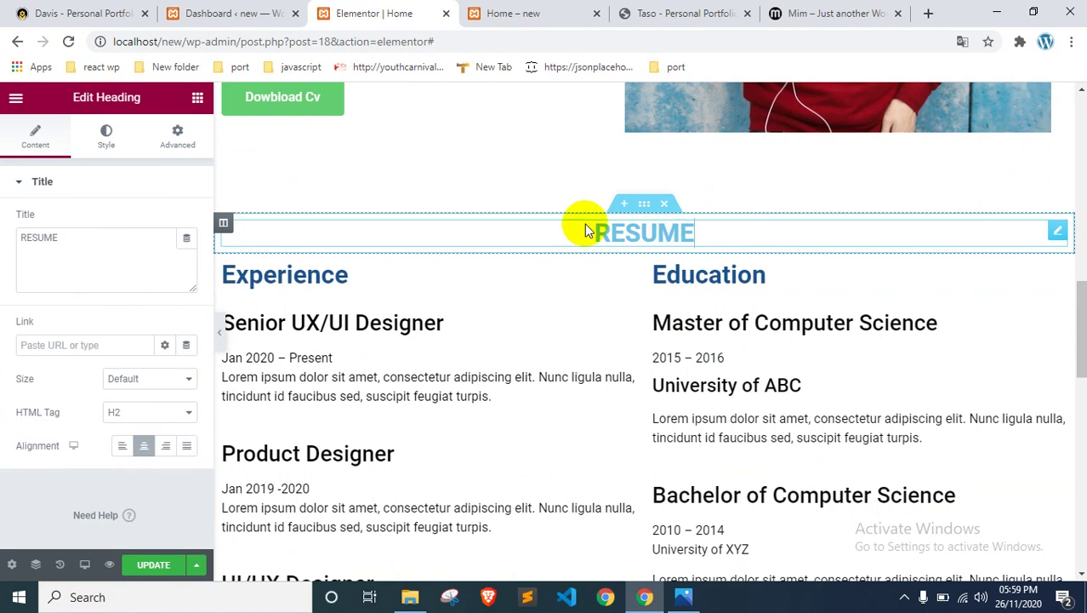
pyautogui.click(176, 135)
pyautogui.click(177, 252)
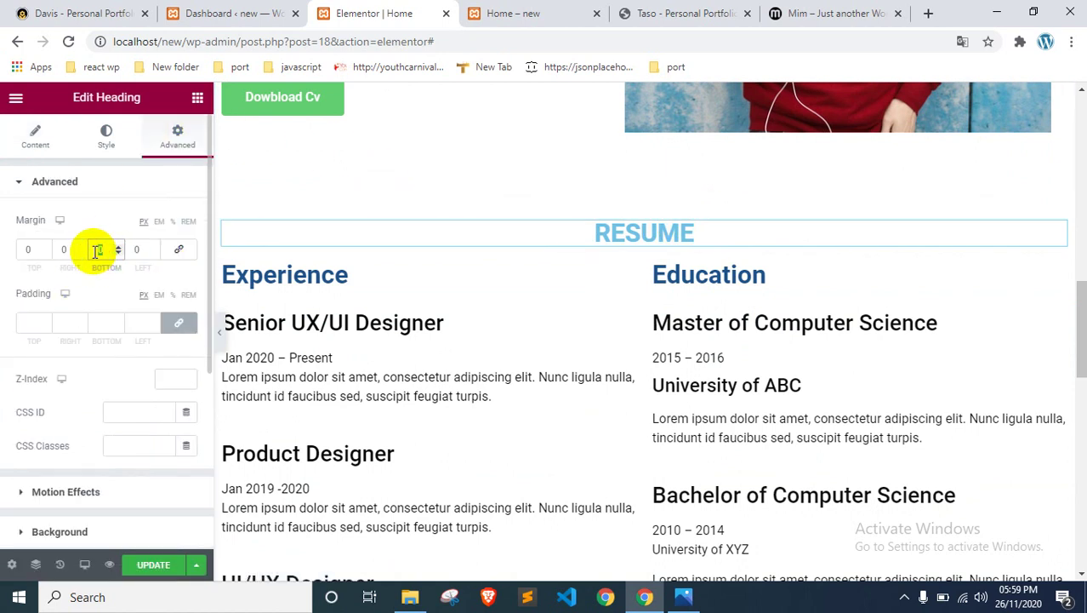
pyautogui.click(96, 250)
pyautogui.write('30')
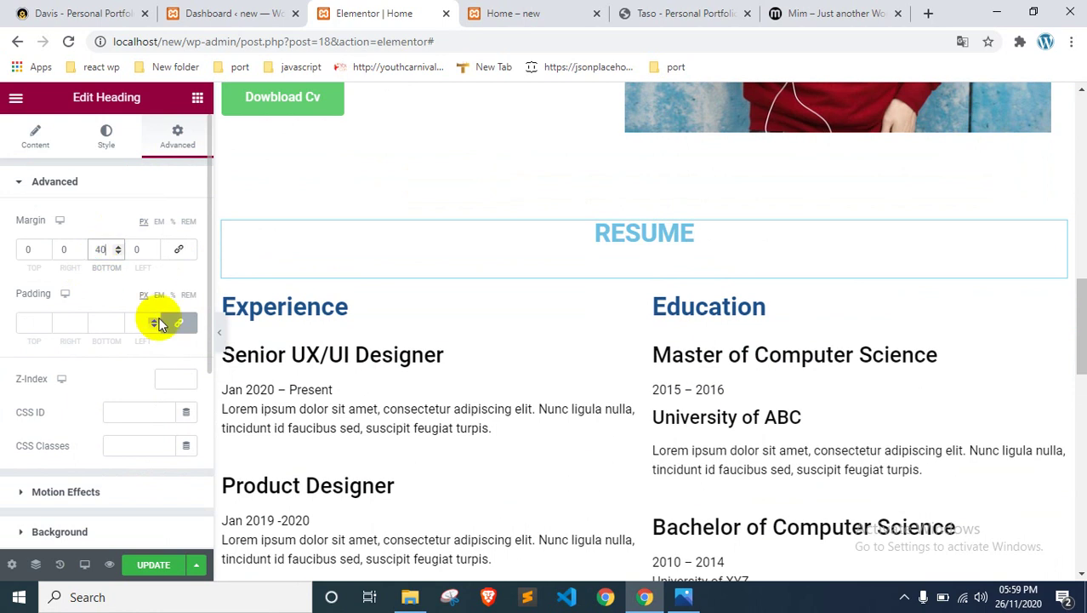
# Step: Set the text color of the RESUME heading to orange, #FF560E
pyautogui.click(35, 138)
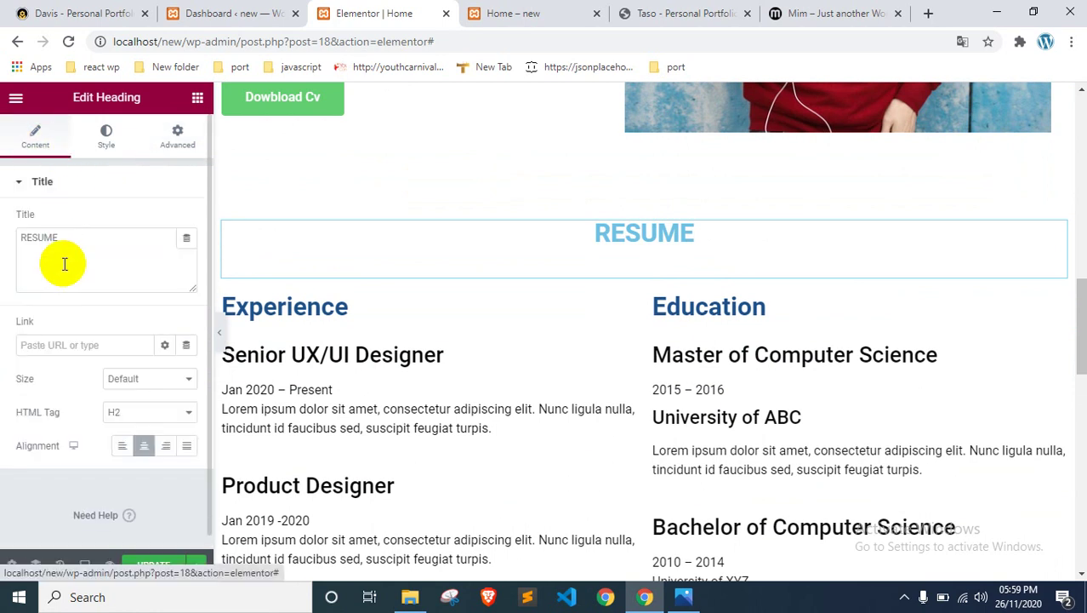
pyautogui.click(107, 157)
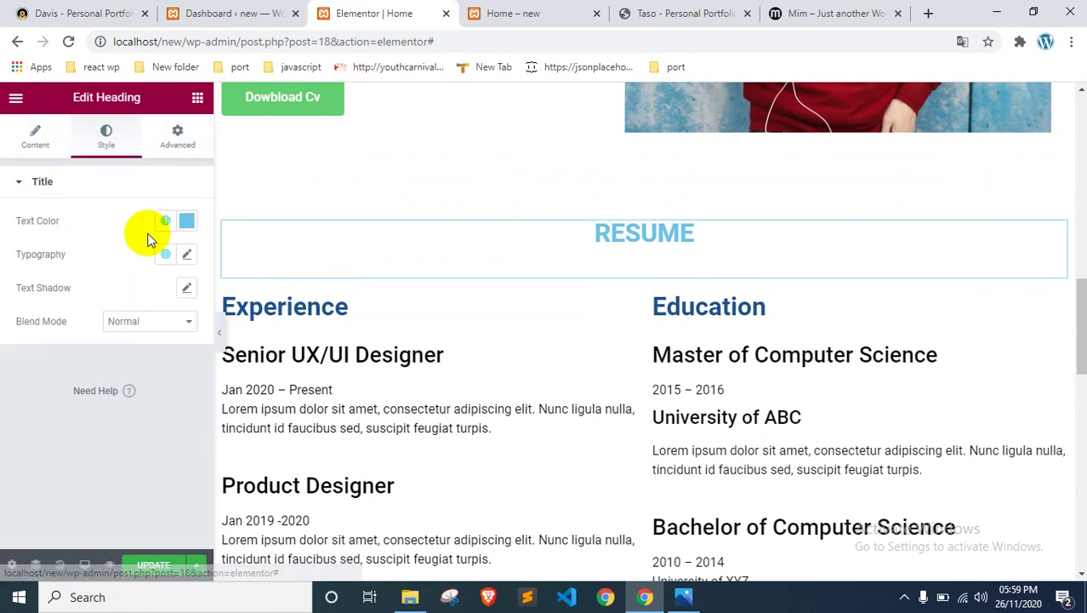
pyautogui.click(186, 223)
pyautogui.moveTo(141, 302)
pyautogui.mouseDown()
pyautogui.moveTo(114, 352)
pyautogui.moveTo(108, 410)
pyautogui.mouseUp()
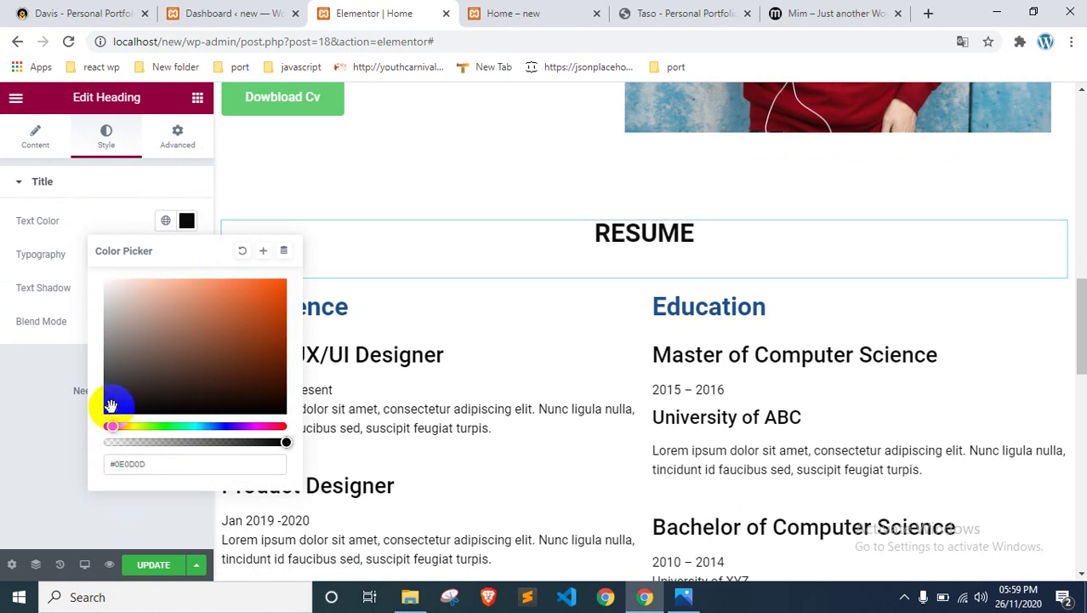
pyautogui.moveTo(110, 405); pyautogui.dragTo(273, 277)
pyautogui.moveTo(238, 309)
pyautogui.mouseDown()
pyautogui.moveTo(128, 400)
pyautogui.moveTo(258, 324)
pyautogui.mouseUp()
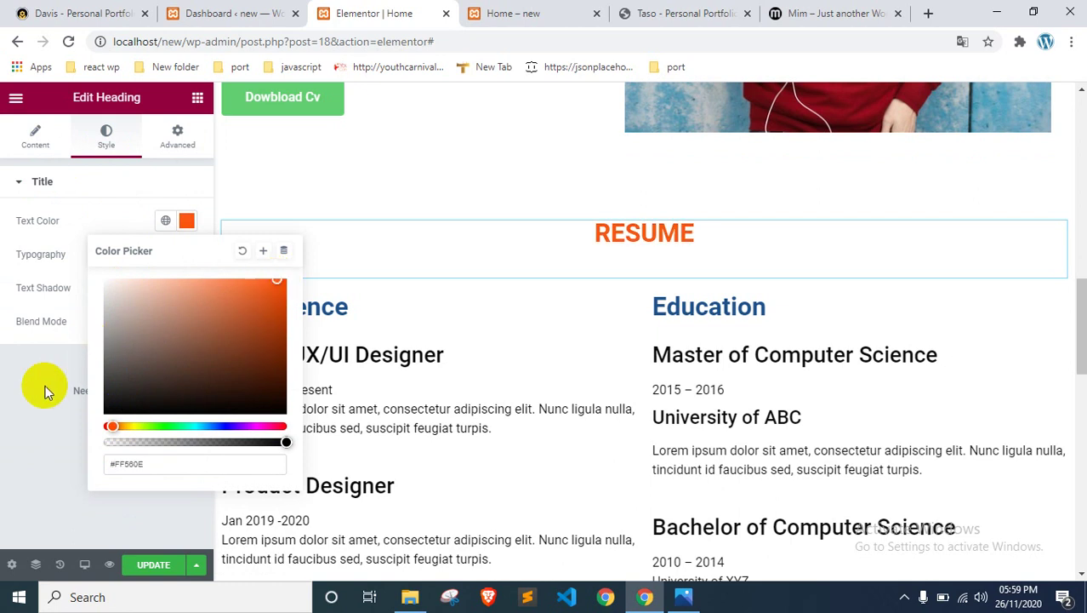
pyautogui.click(47, 391)
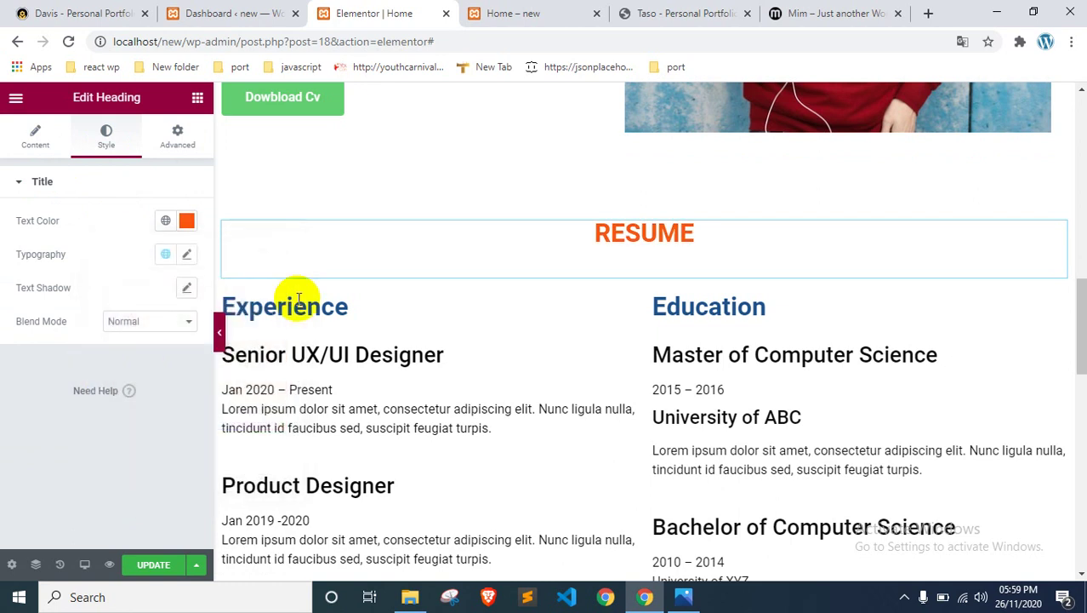
# Step: Update the page and review the RESUME heading and the spacing around it in the Home preview
pyautogui.click(154, 568)
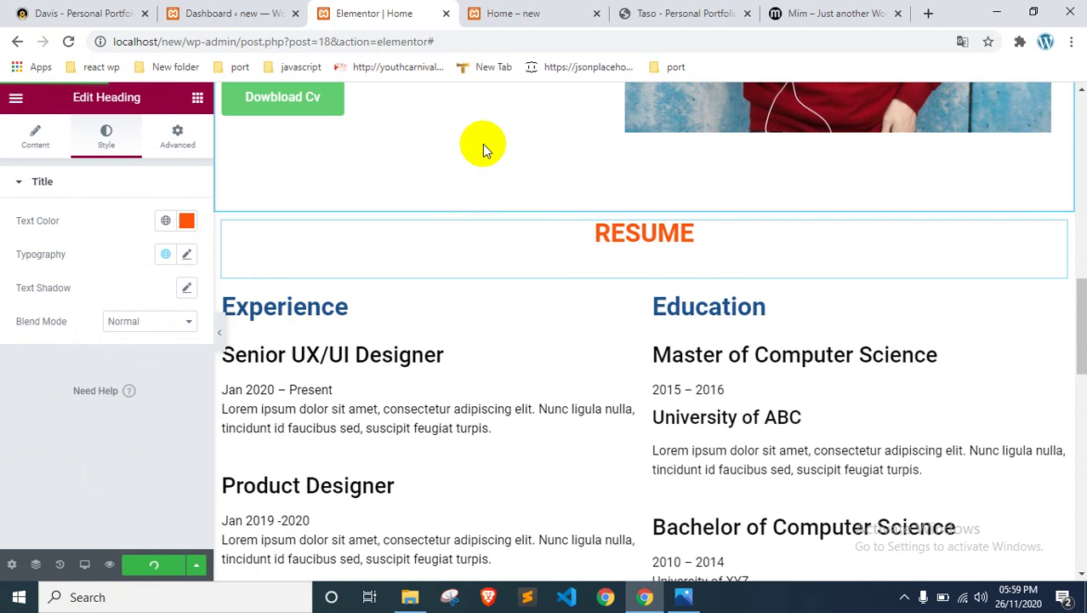
pyautogui.click(491, 10)
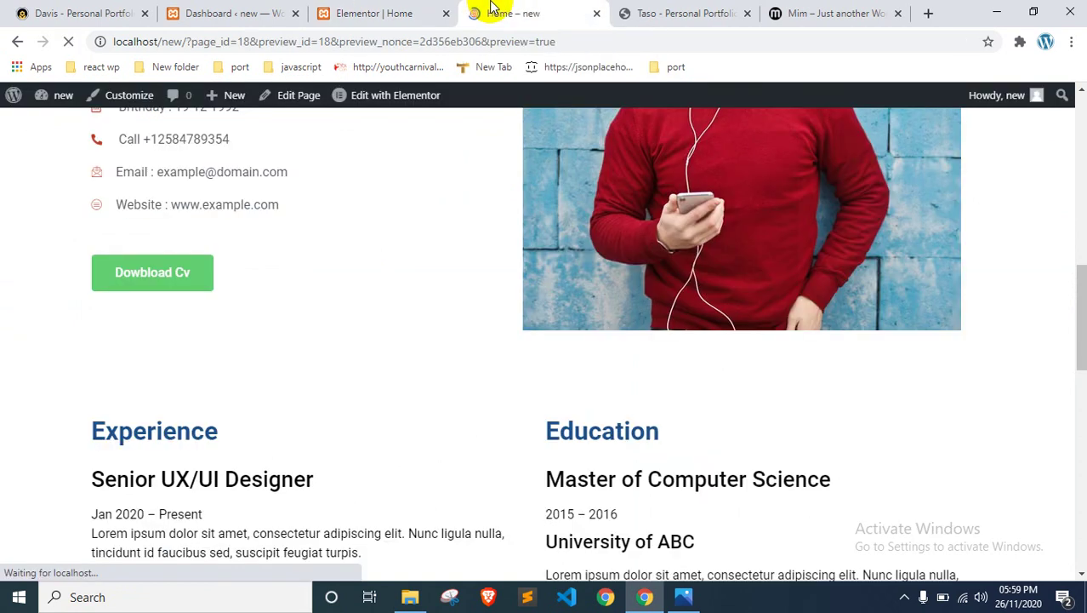
pyautogui.scroll(-8, 446, 252)
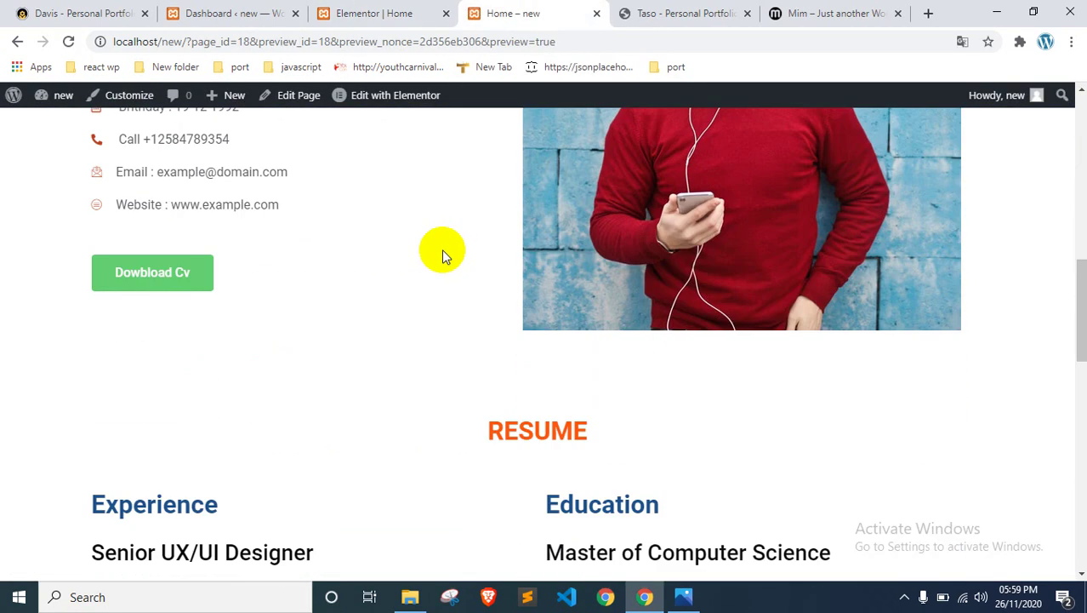
pyautogui.scroll(3, 442, 252)
pyautogui.scroll(5, 441, 250)
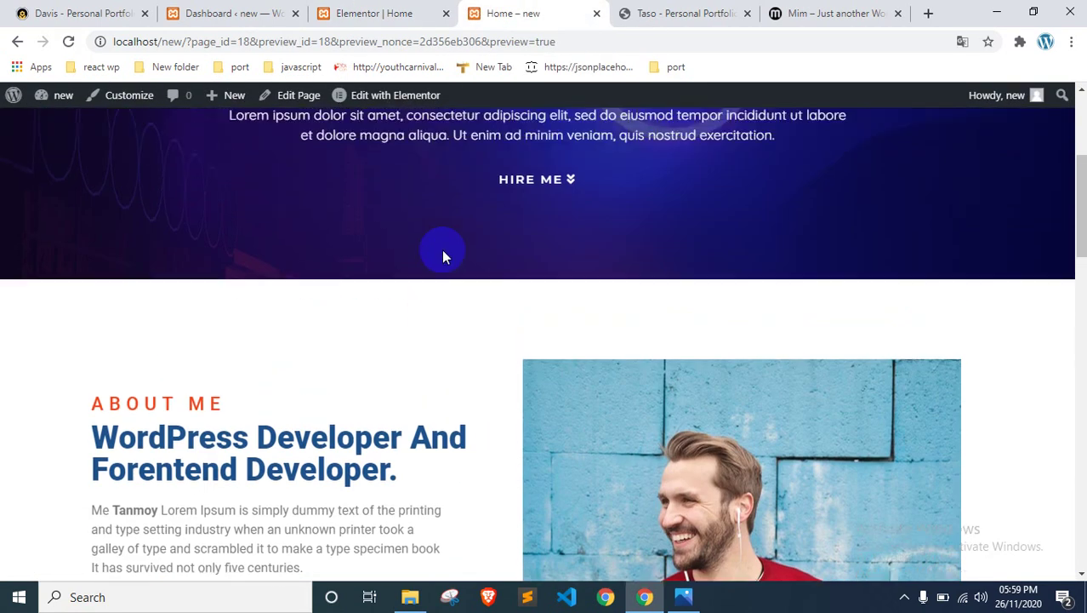
pyautogui.scroll(-5, 442, 249)
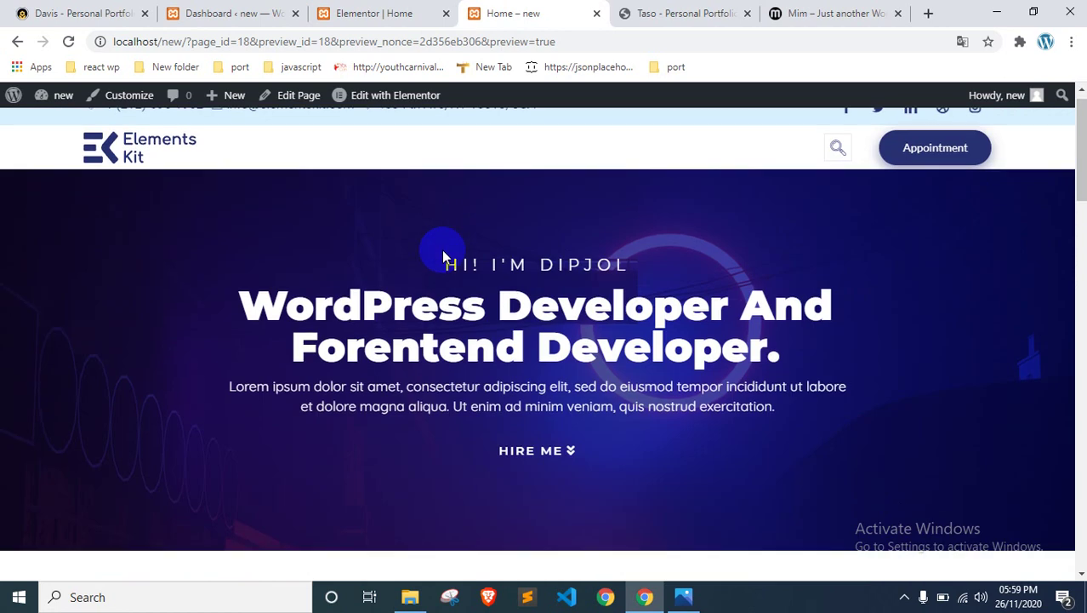
pyautogui.scroll(-5, 450, 247)
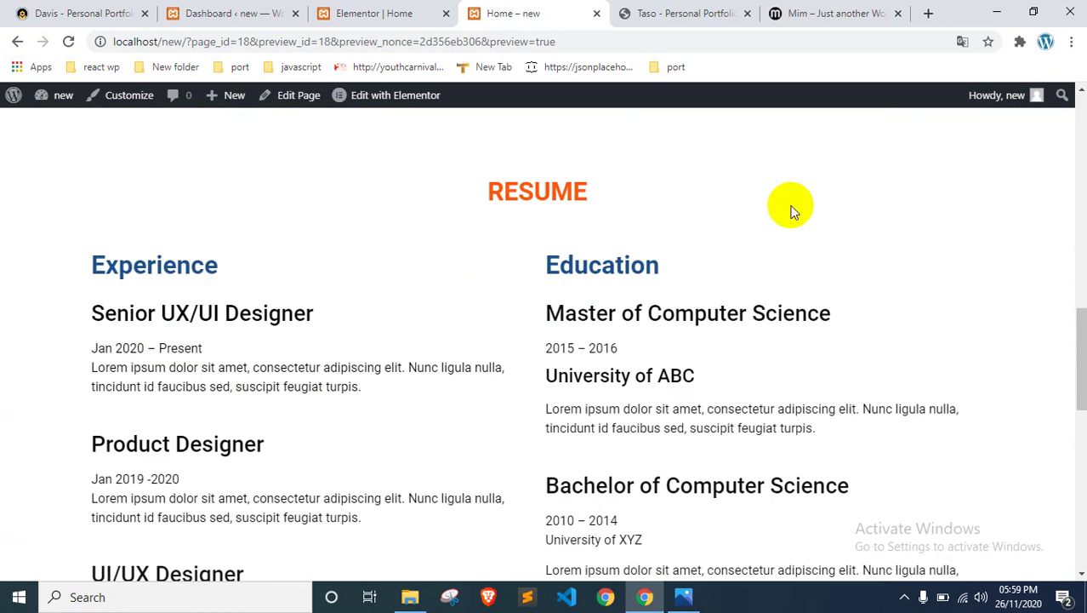
pyautogui.scroll(3, 790, 205)
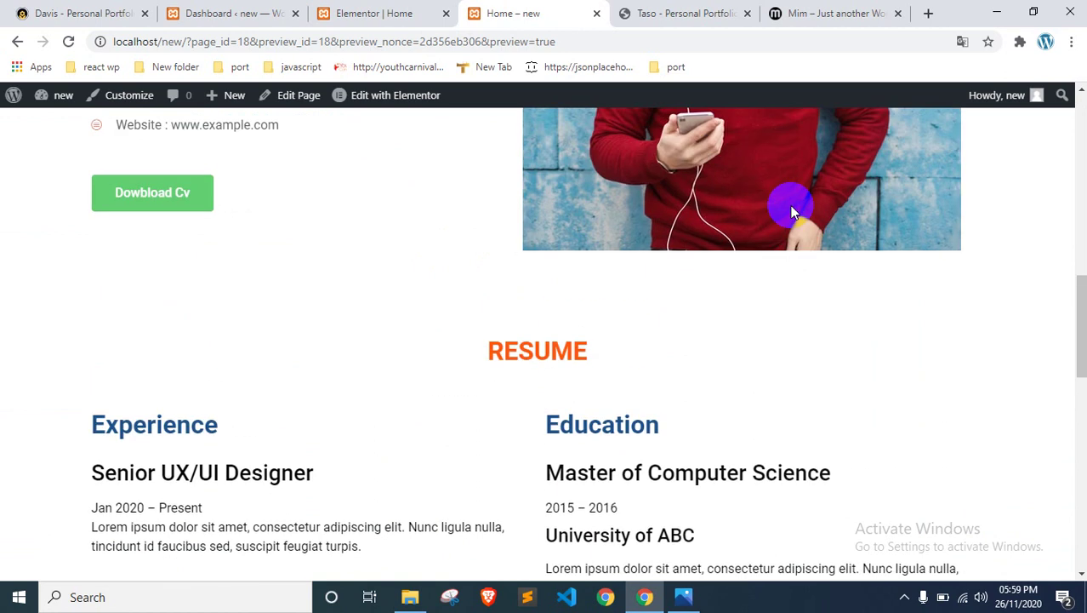
pyautogui.scroll(-2, 607, 296)
pyautogui.scroll(5, 716, 242)
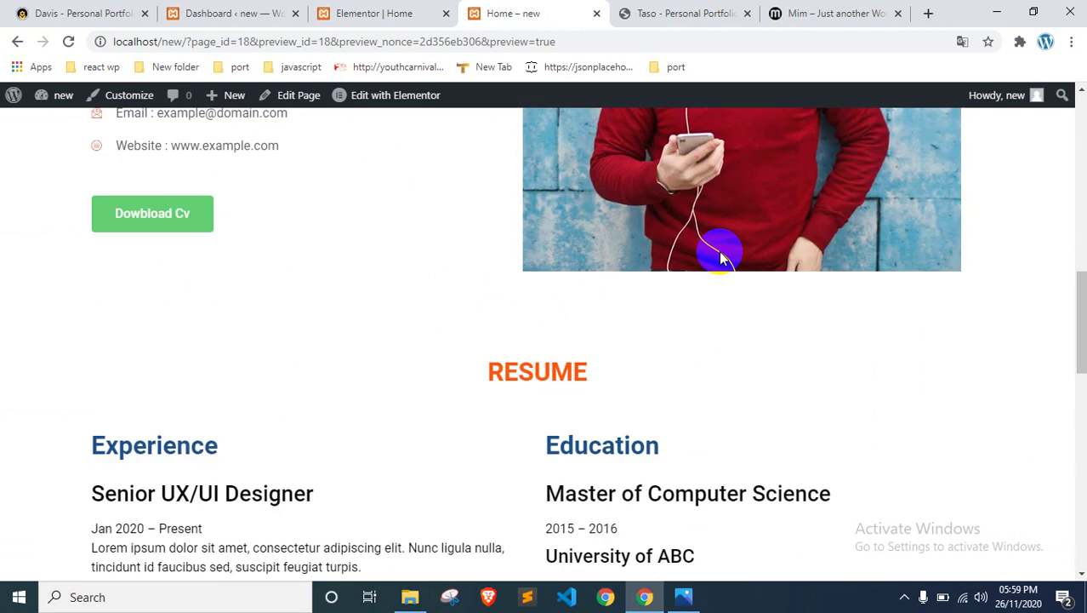
pyautogui.scroll(3, 543, 352)
pyautogui.scroll(-5, 539, 277)
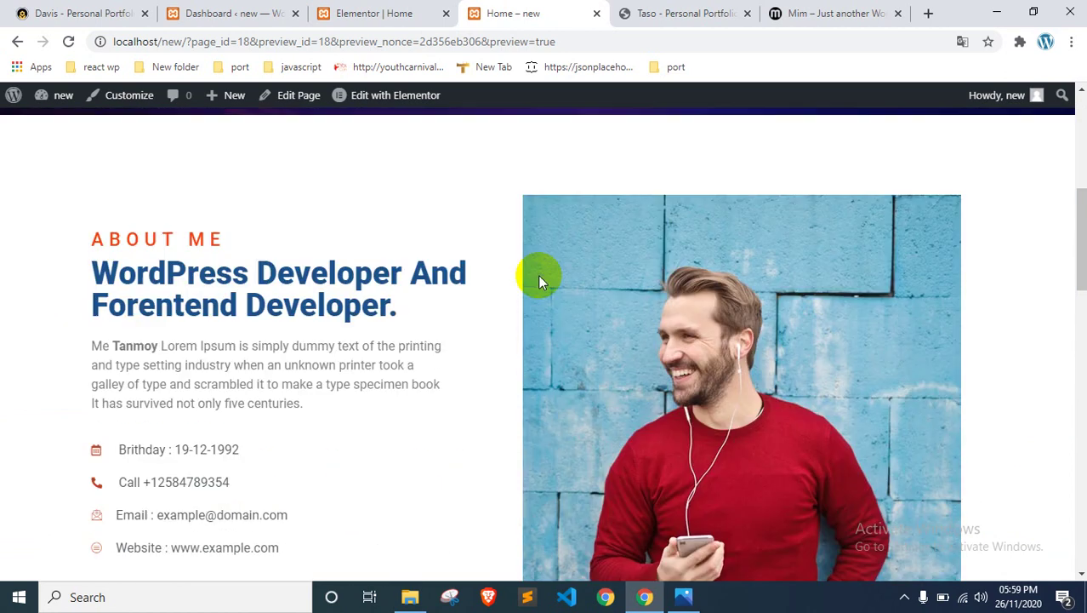
pyautogui.scroll(3, 526, 430)
# Step: Return to the Elementor editor, set the About Me section's bottom padding to 60 px, and update the page
pyautogui.click(330, 8)
pyautogui.scroll(6, 576, 390)
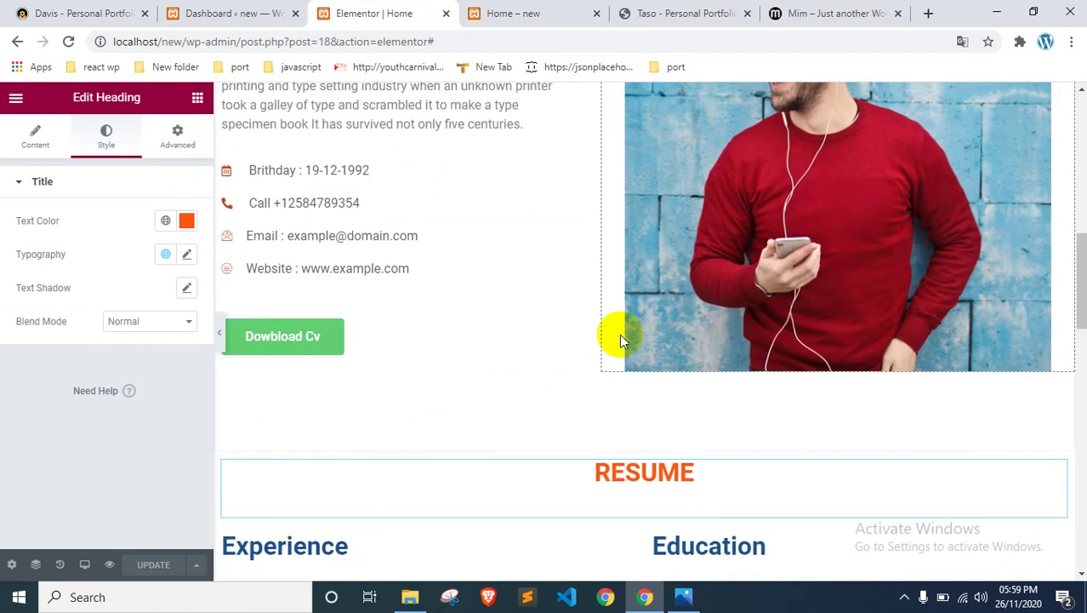
pyautogui.click(645, 138)
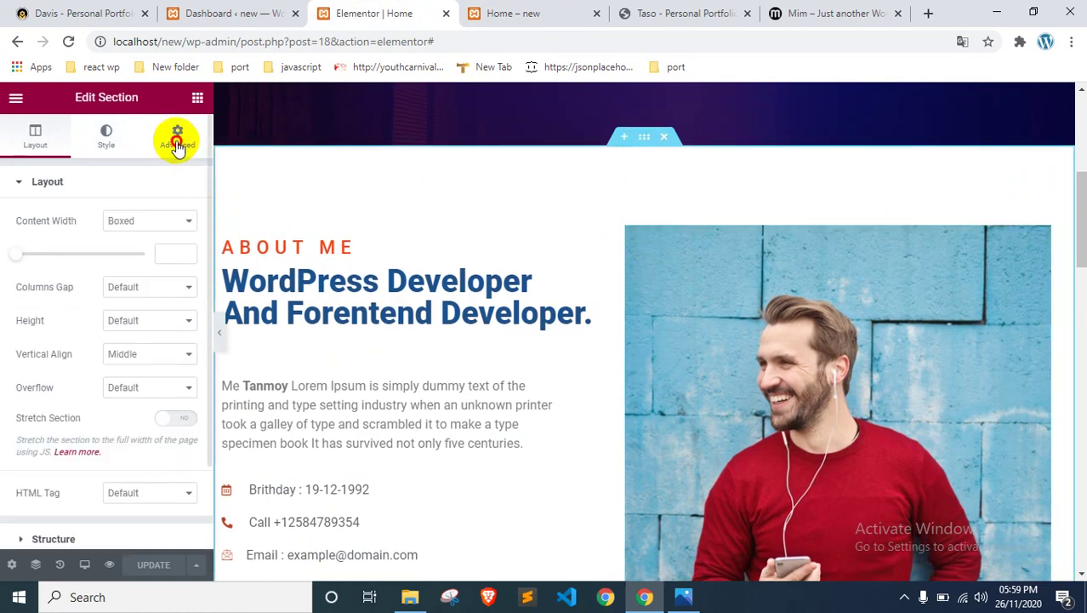
pyautogui.click(177, 136)
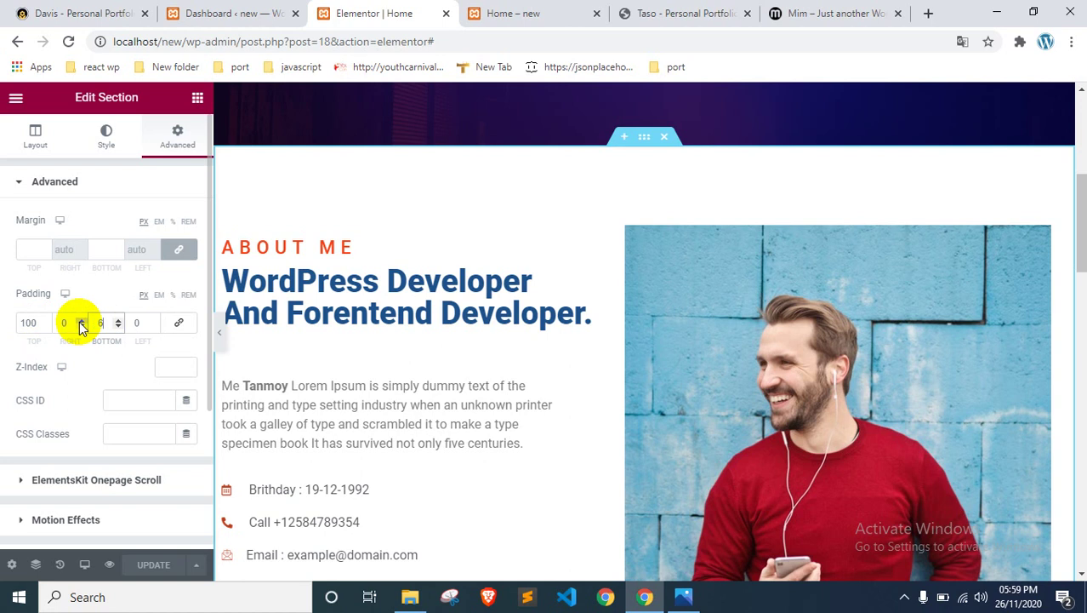
pyautogui.scroll(-3, 376, 312)
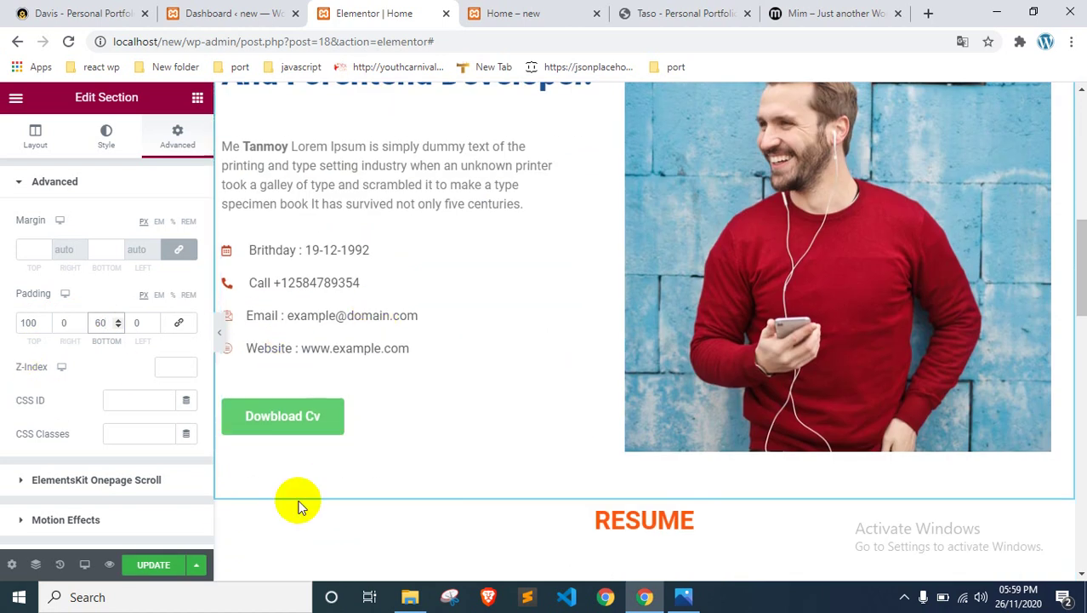
pyautogui.click(169, 564)
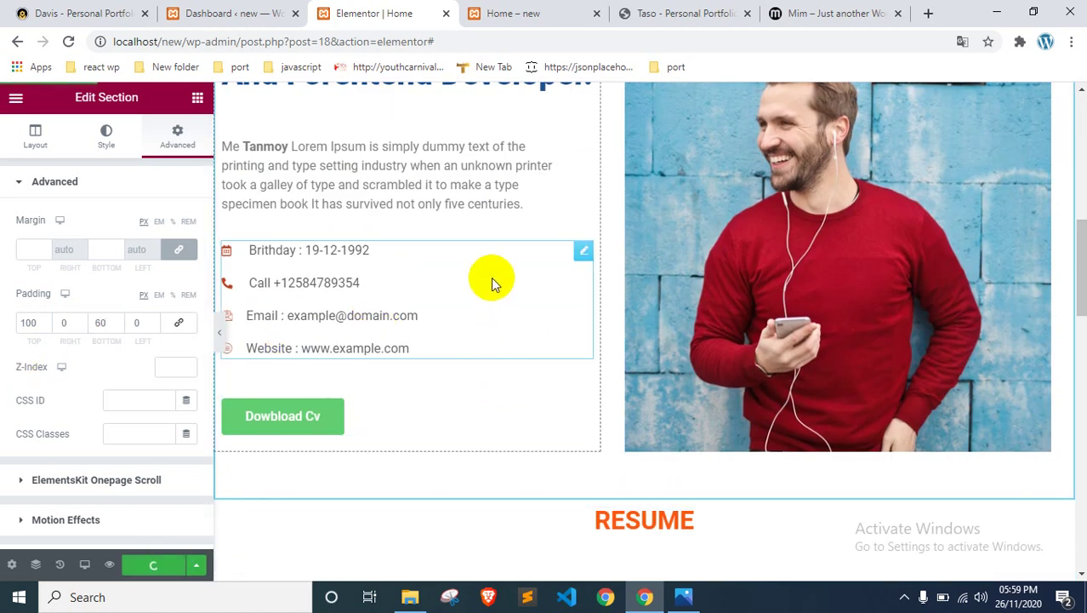
# Step: Set the top padding of the About Me section to 60 px and update the page
pyautogui.scroll(4, 491, 277)
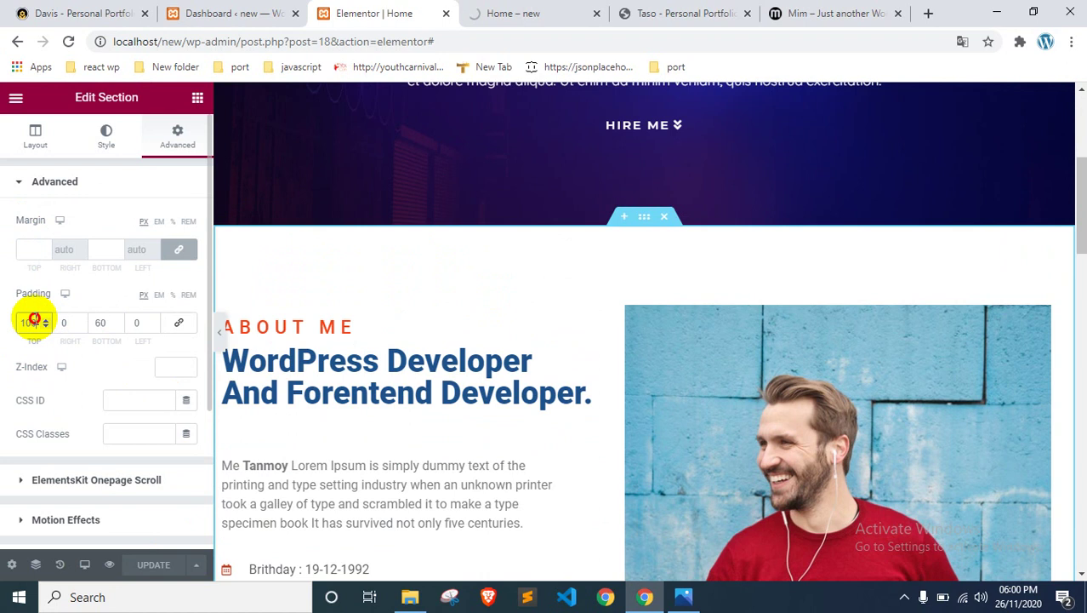
pyautogui.write('60')
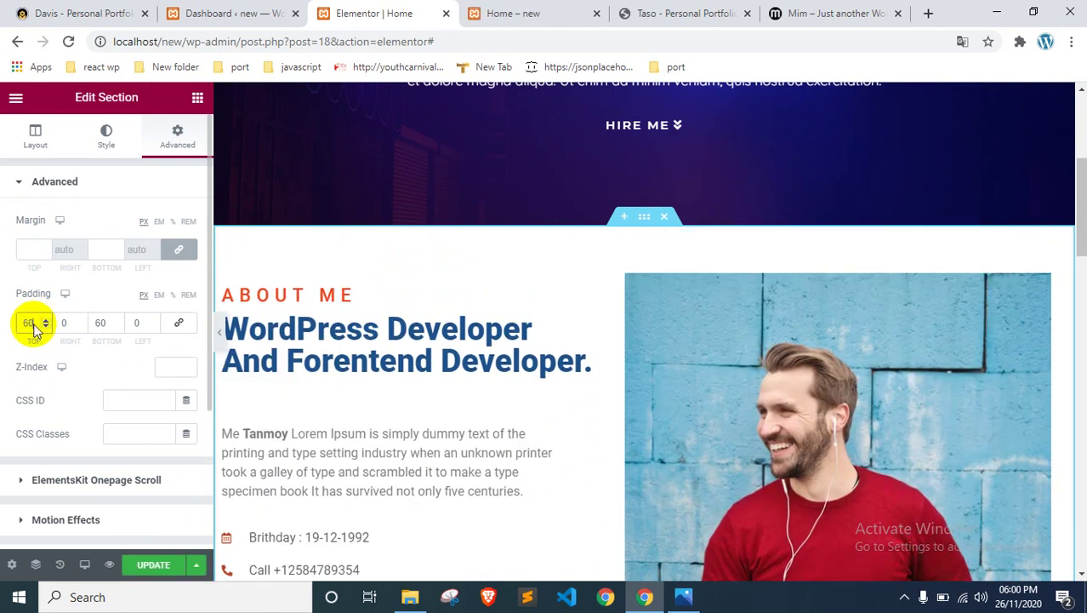
pyautogui.scroll(-1, 395, 330)
pyautogui.scroll(-4, 396, 330)
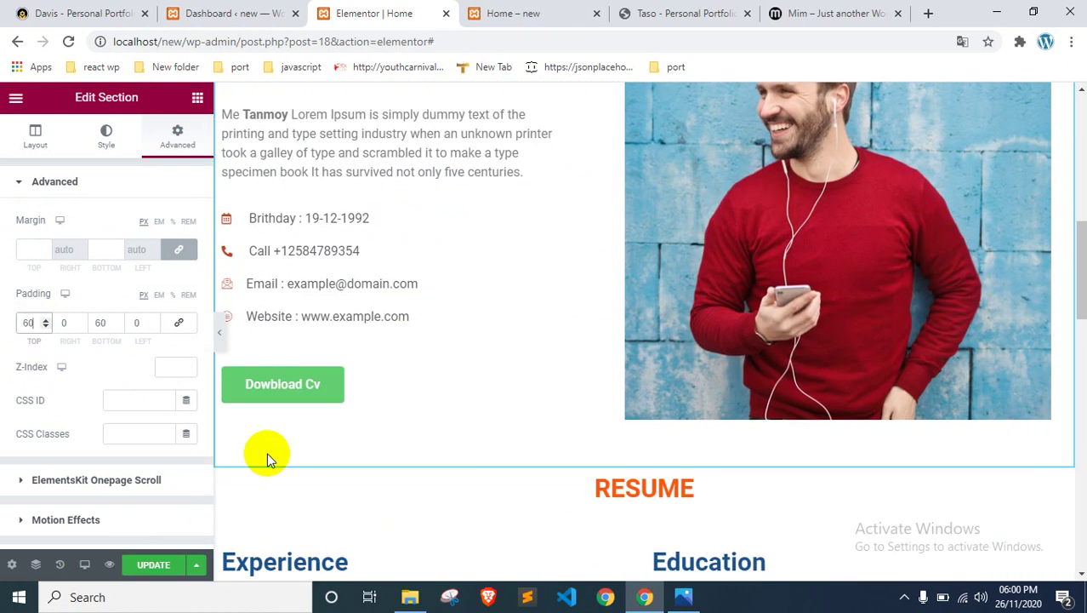
pyautogui.click(166, 564)
pyautogui.scroll(-3, 457, 308)
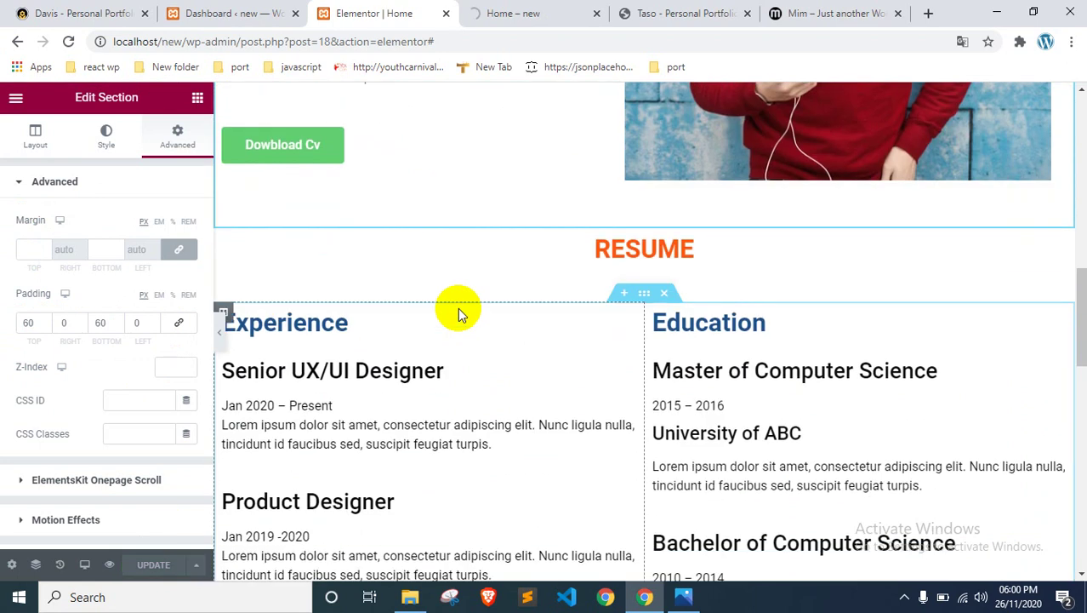
# Step: Examine the spacing between the About Me and RESUME sections in the Home preview
pyautogui.click(541, 7)
pyautogui.scroll(-6, 531, 264)
pyautogui.scroll(-4, 531, 265)
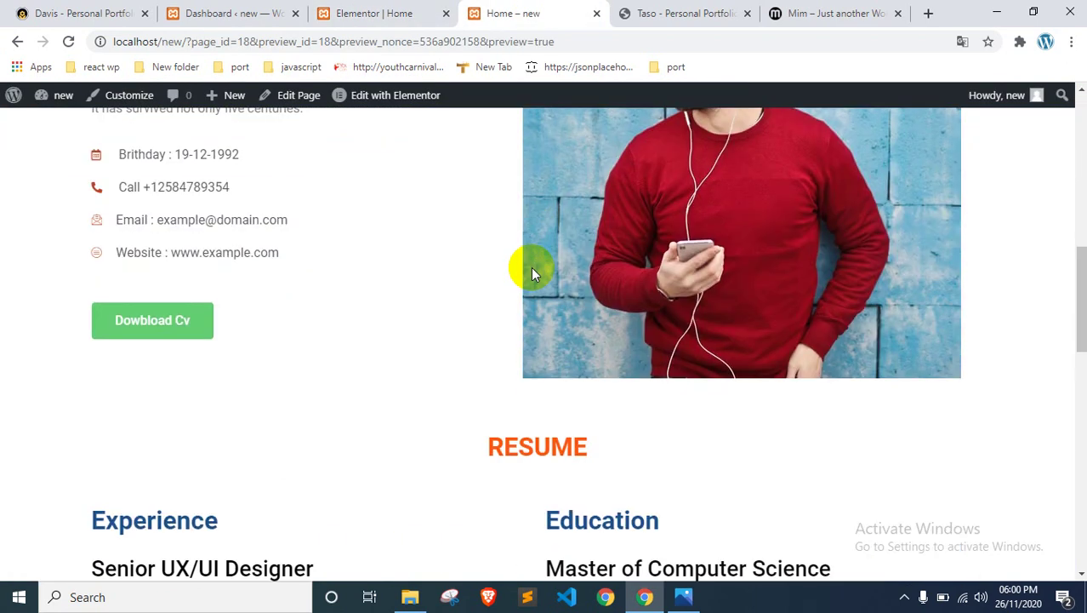
pyautogui.scroll(5, 493, 273)
pyautogui.scroll(-6, 493, 273)
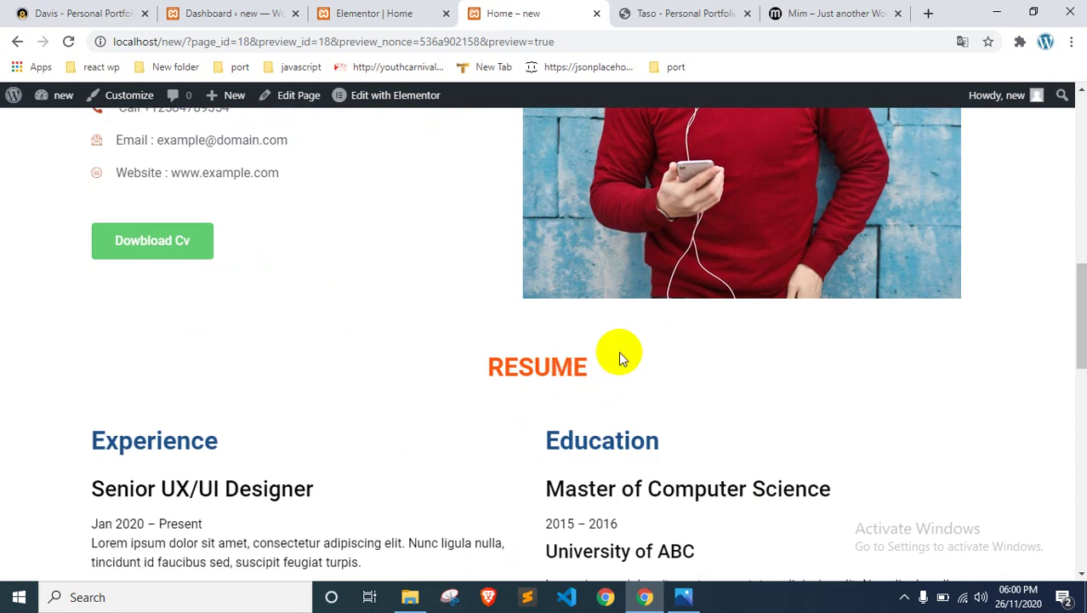
pyautogui.scroll(1, 618, 351)
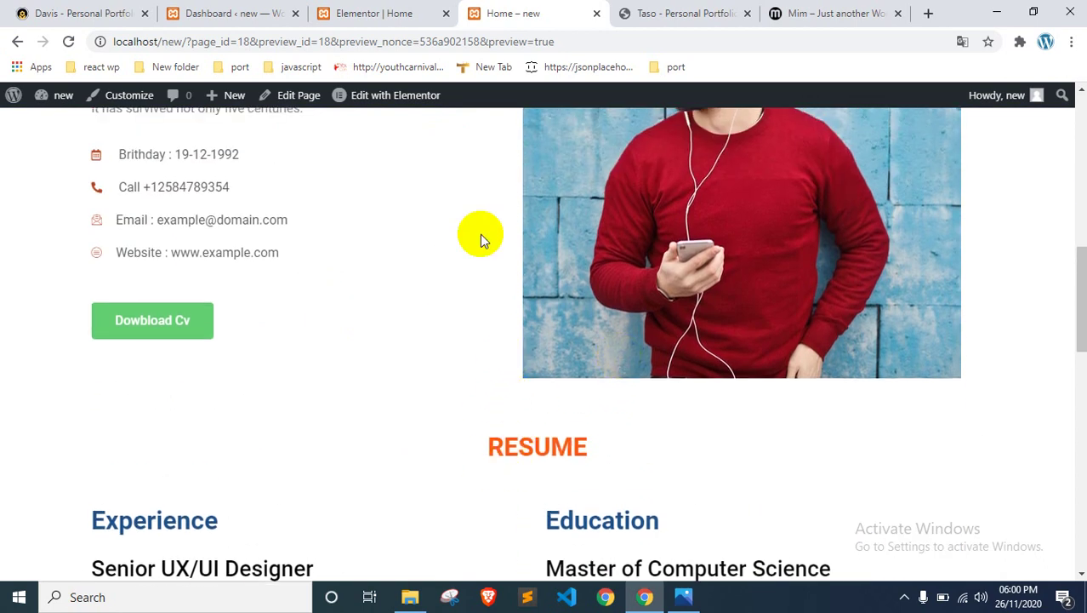
# Step: Return to the Elementor editor, search the widgets for "lin", and add a Divider below the RESUME heading
pyautogui.click(407, 14)
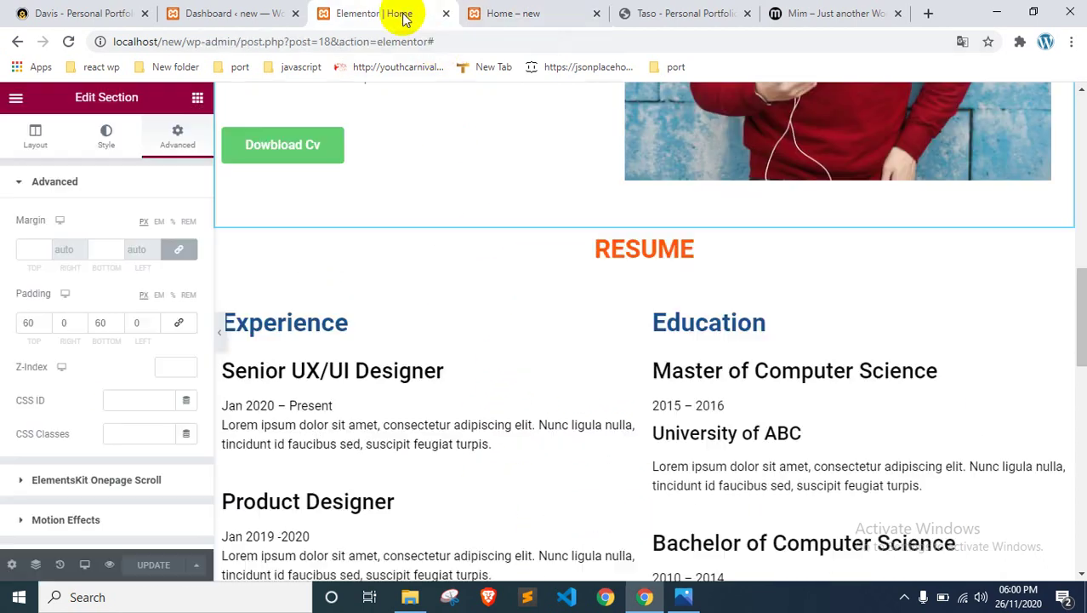
pyautogui.click(649, 269)
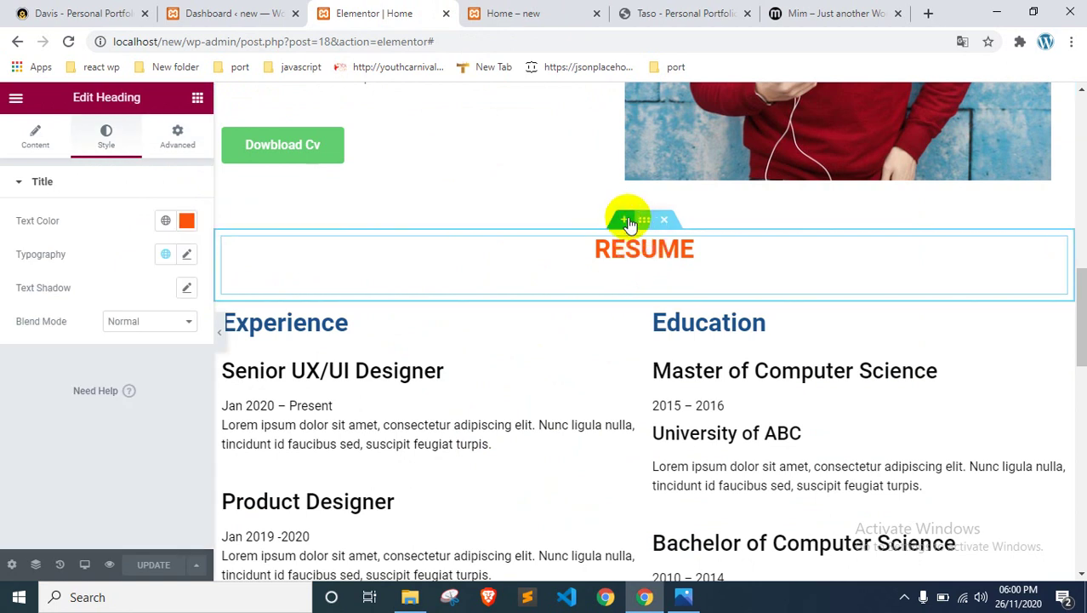
pyautogui.click(197, 97)
pyautogui.write('sepe')
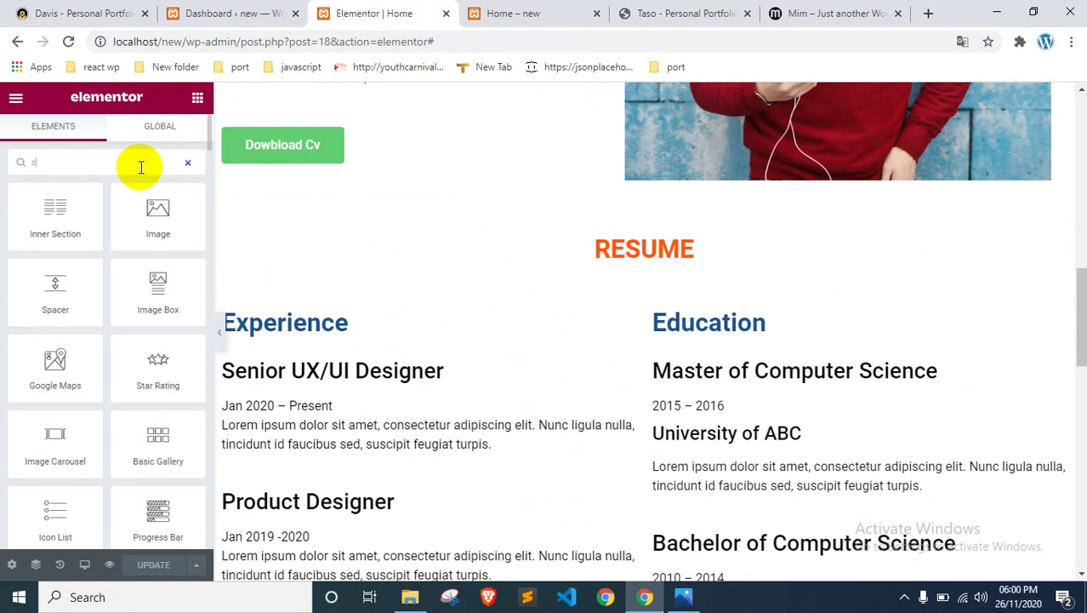
pyautogui.press('BackSpace')
pyautogui.press('BackSpace')
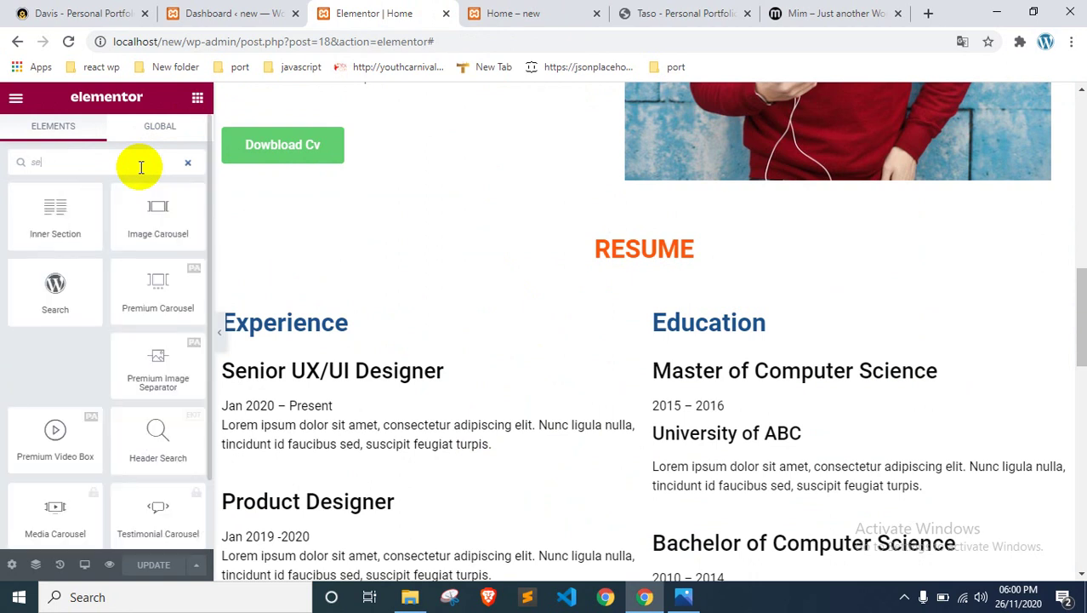
pyautogui.press('BackSpace')
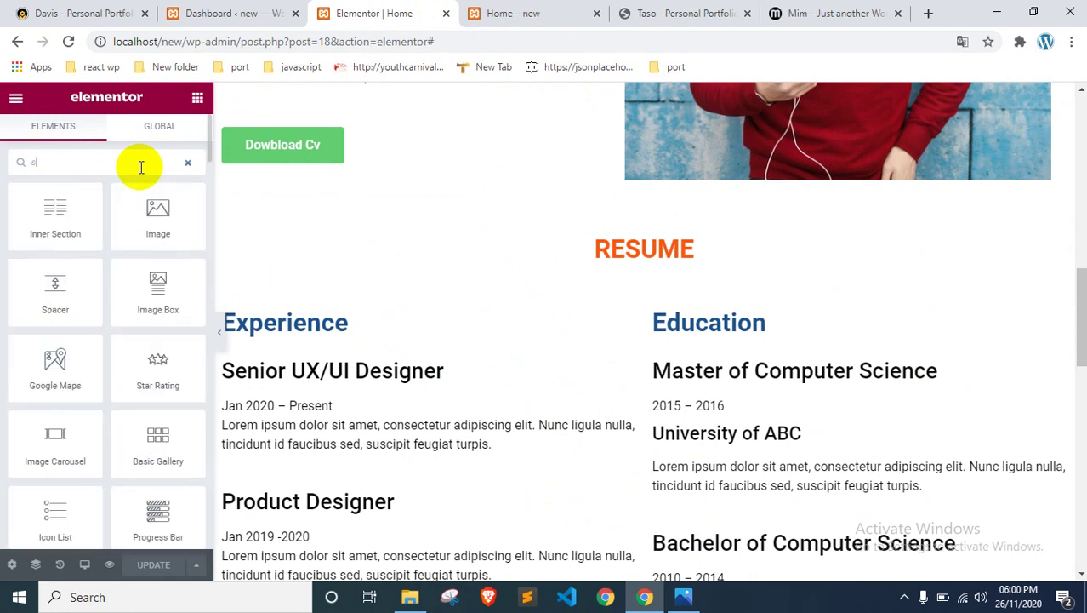
pyautogui.press('BackSpace')
pyautogui.write('lin')
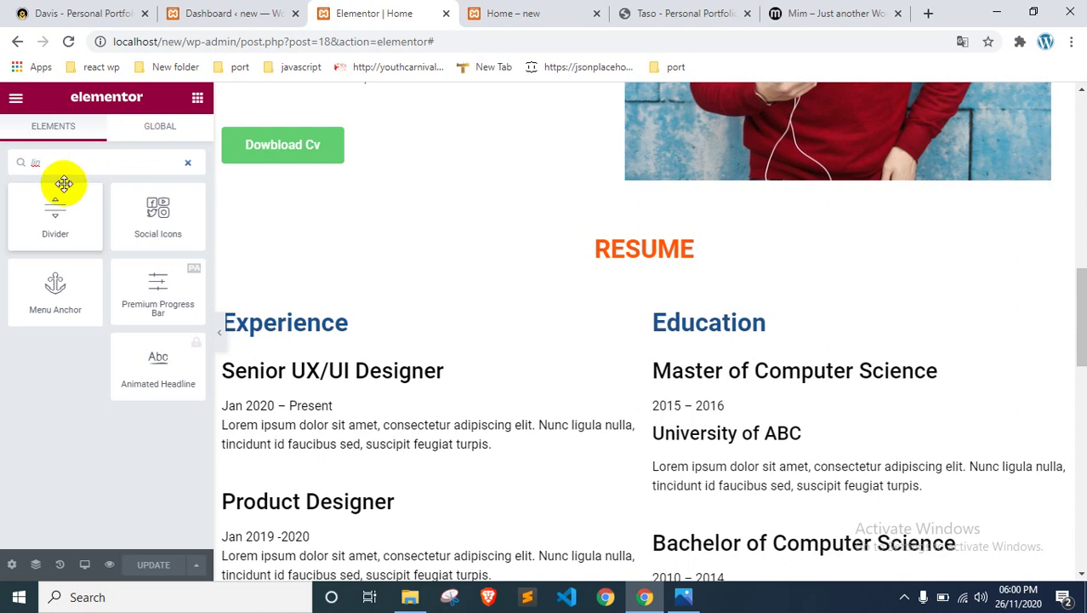
pyautogui.moveTo(54, 194); pyautogui.dragTo(614, 279)
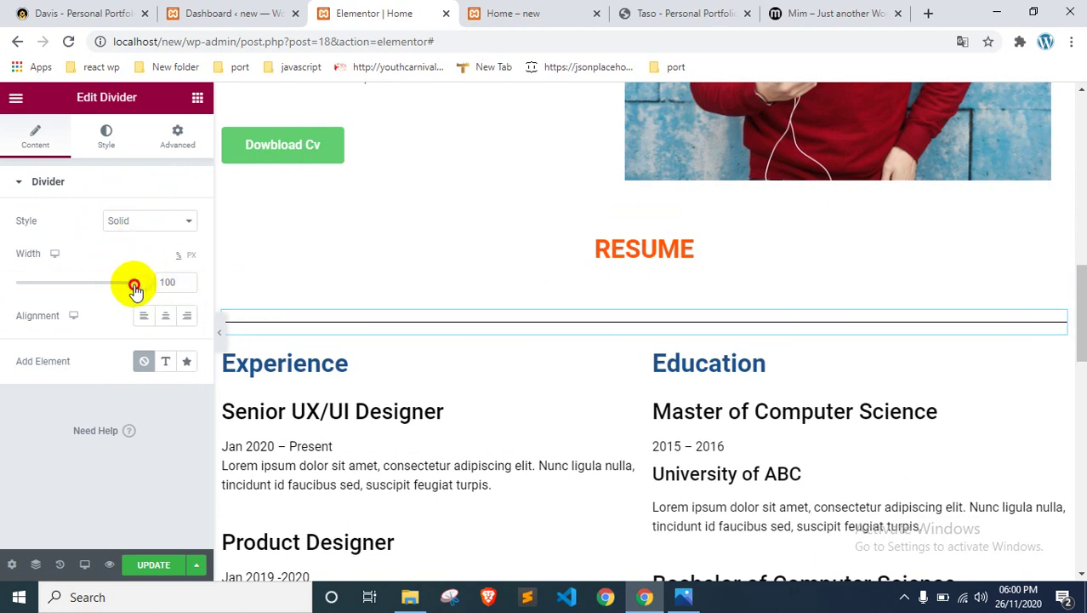
# Step: Center the divider and reduce its width to 26%, keeping the Solid line style
pyautogui.moveTo(134, 290); pyautogui.dragTo(62, 284)
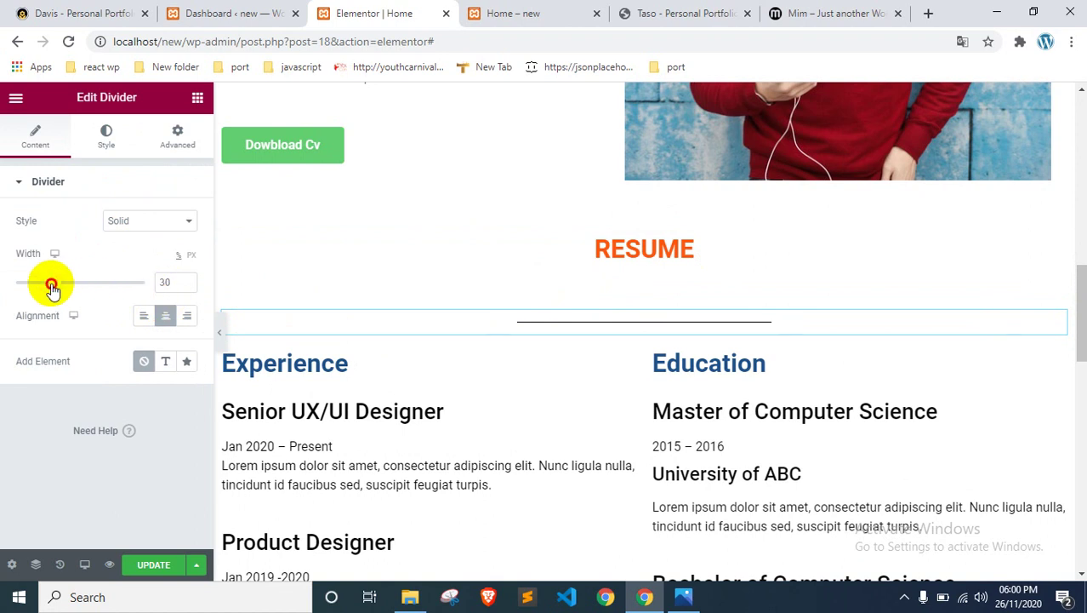
pyautogui.moveTo(47, 287); pyautogui.dragTo(43, 287)
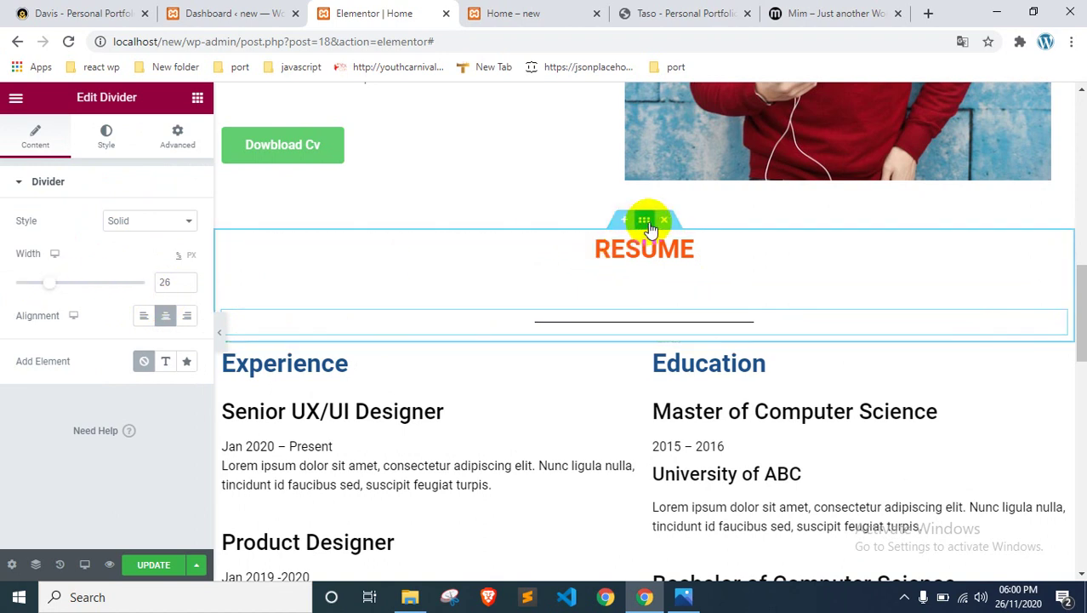
pyautogui.click(165, 215)
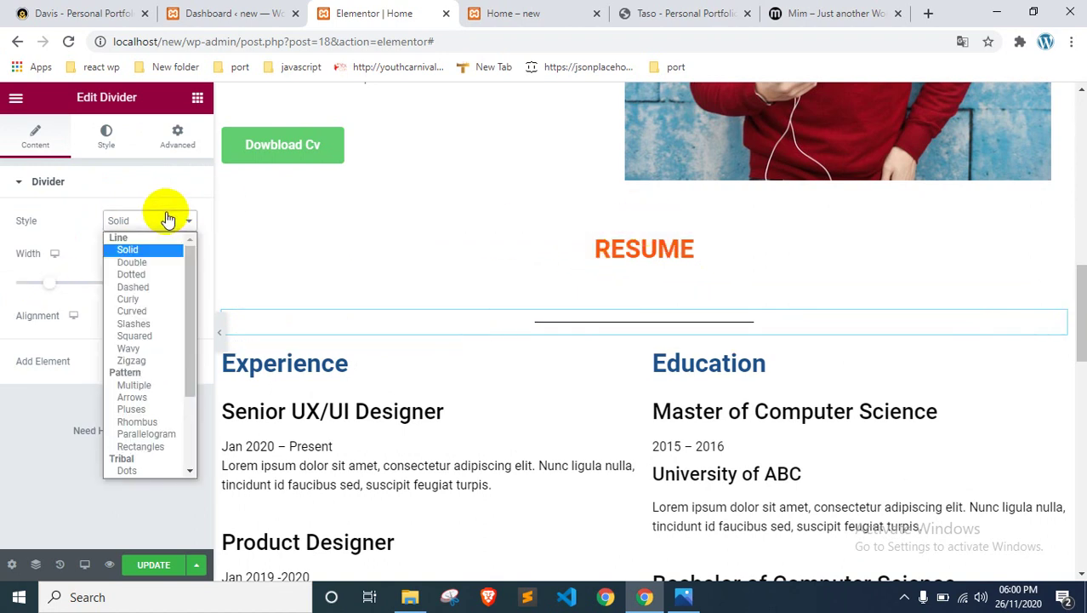
pyautogui.click(167, 221)
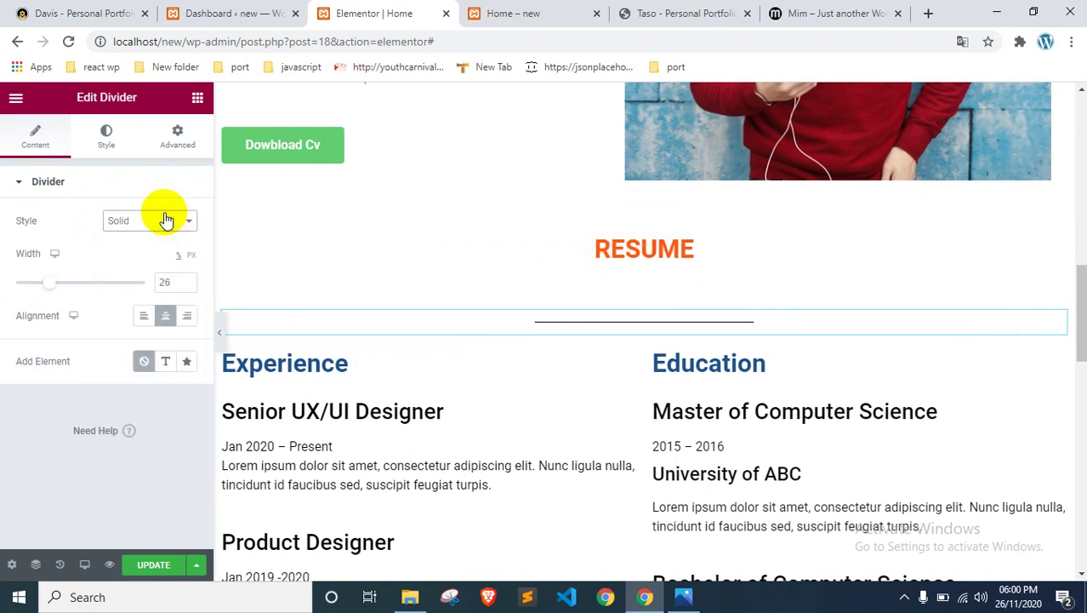
pyautogui.click(164, 362)
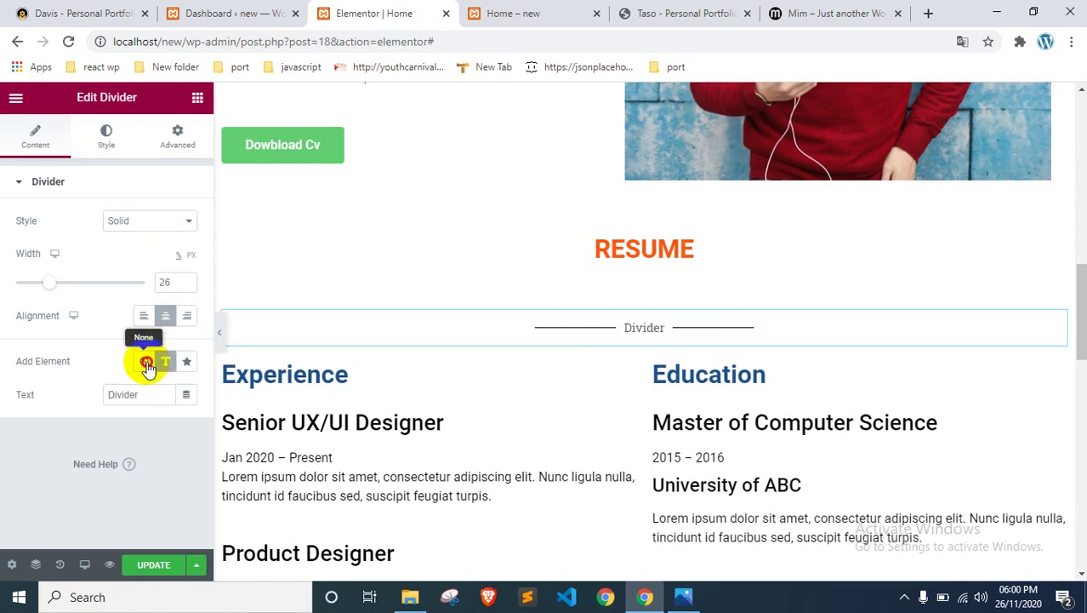
pyautogui.click(144, 362)
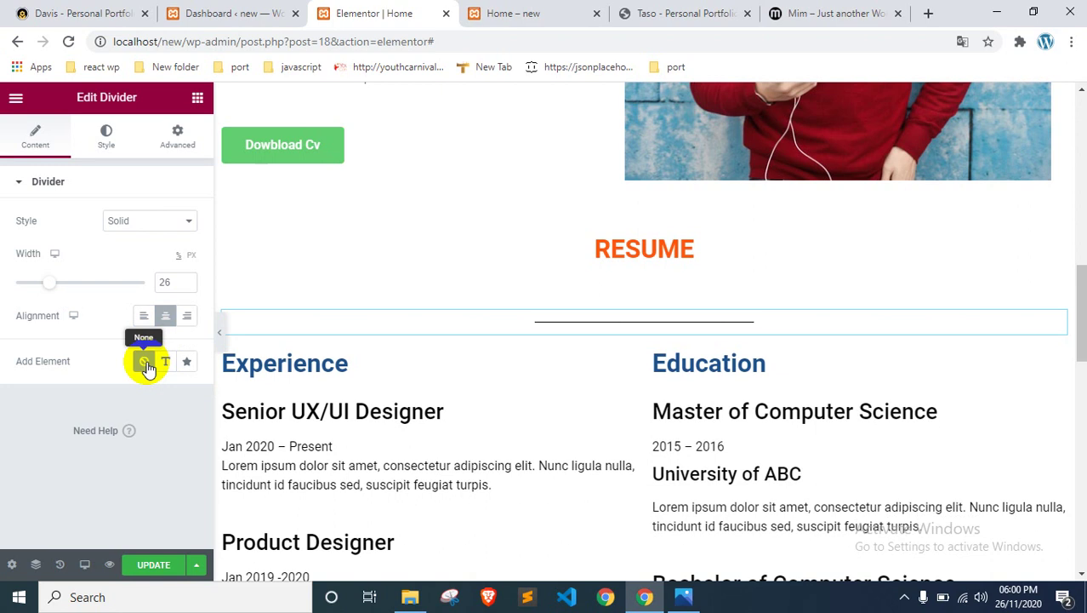
pyautogui.click(163, 364)
pyautogui.doubleClick(154, 391)
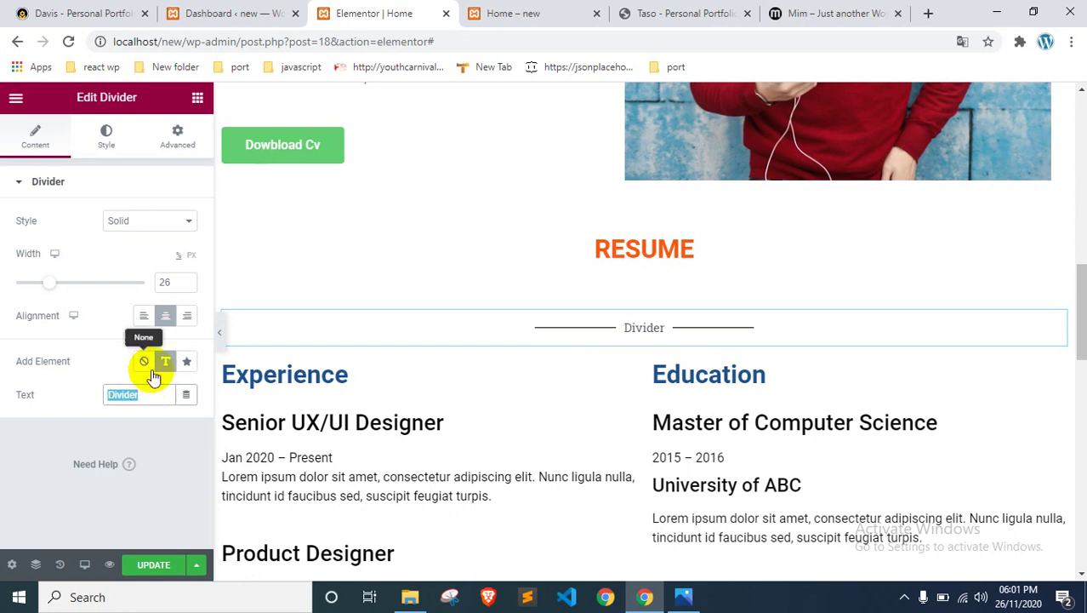
pyautogui.click(144, 360)
# Step: Add a star icon element to the divider below the RESUME heading and color its line muted red
pyautogui.click(188, 361)
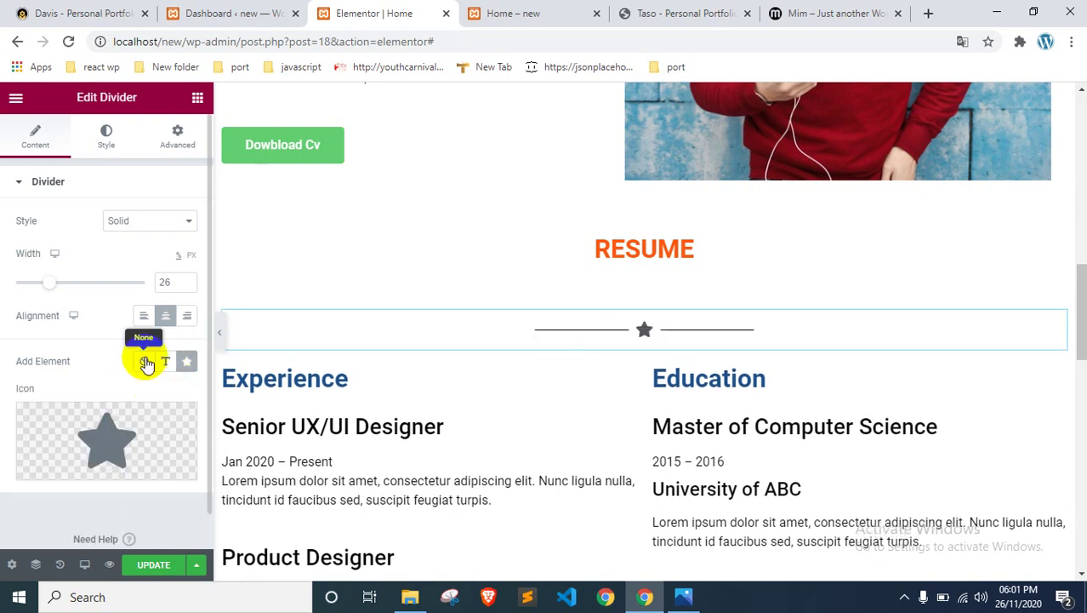
pyautogui.moveTo(134, 434)
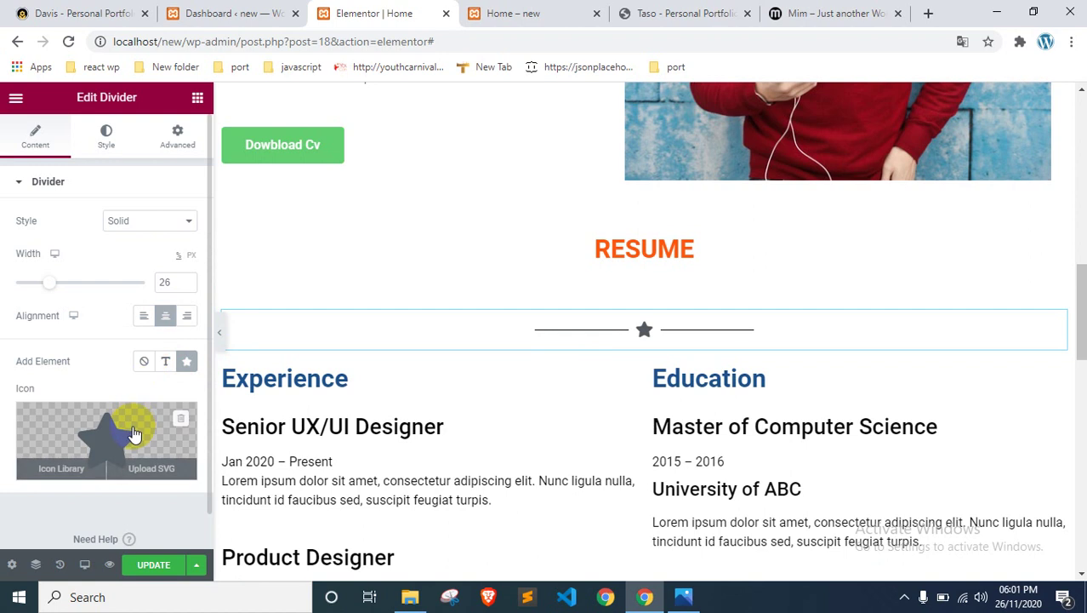
pyautogui.click(108, 138)
pyautogui.click(186, 221)
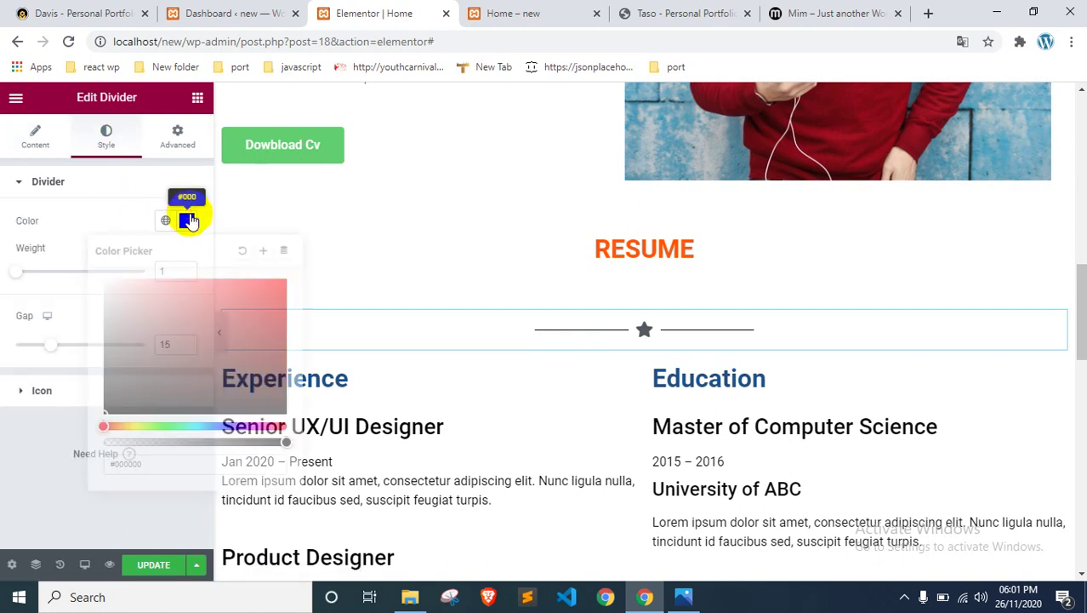
pyautogui.moveTo(157, 282); pyautogui.dragTo(242, 282)
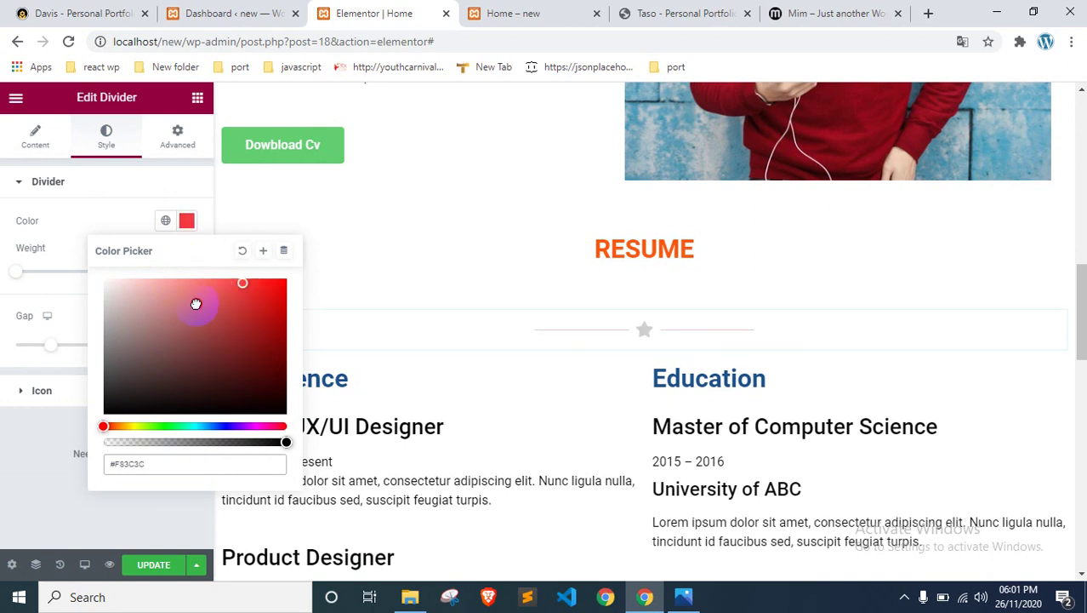
pyautogui.click(104, 215)
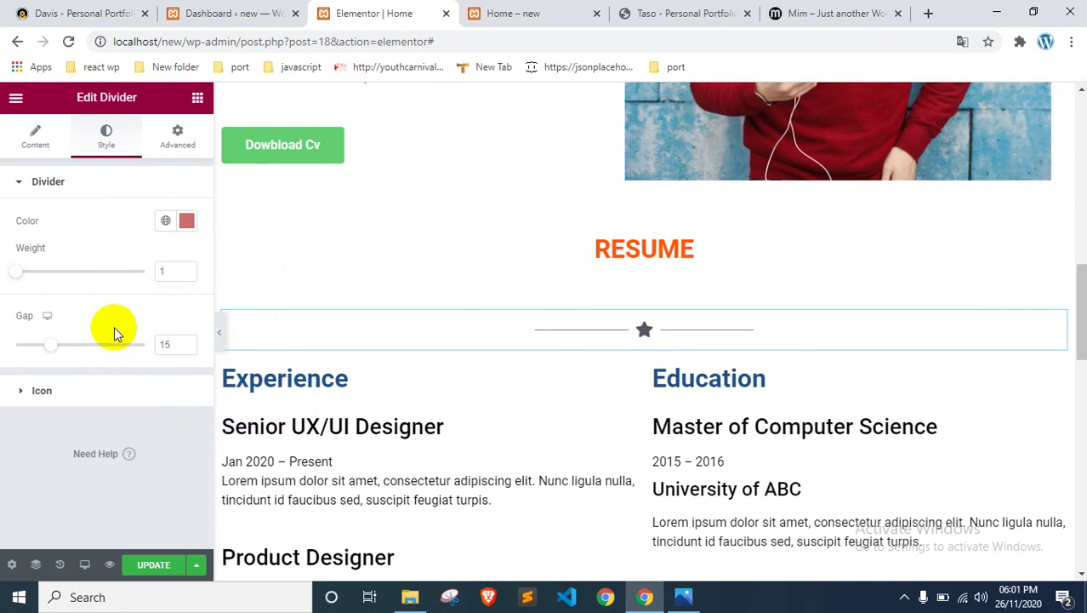
# Step: Set the primary color of the divider's star icon to blue #255B9B
pyautogui.click(85, 389)
pyautogui.click(188, 355)
pyautogui.click(199, 276)
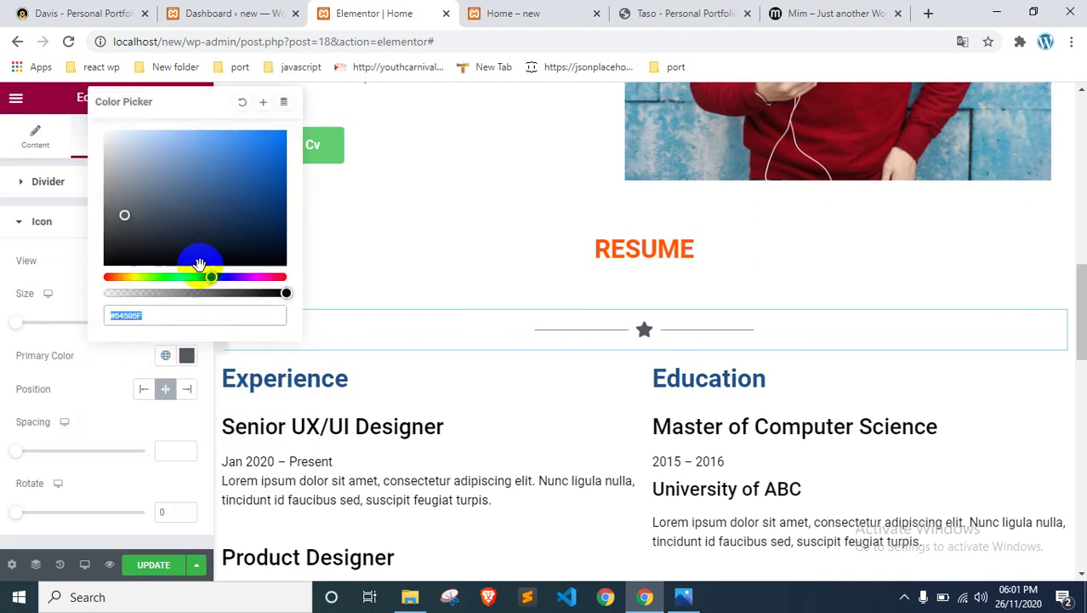
pyautogui.moveTo(200, 276); pyautogui.dragTo(211, 277)
pyautogui.click(241, 183)
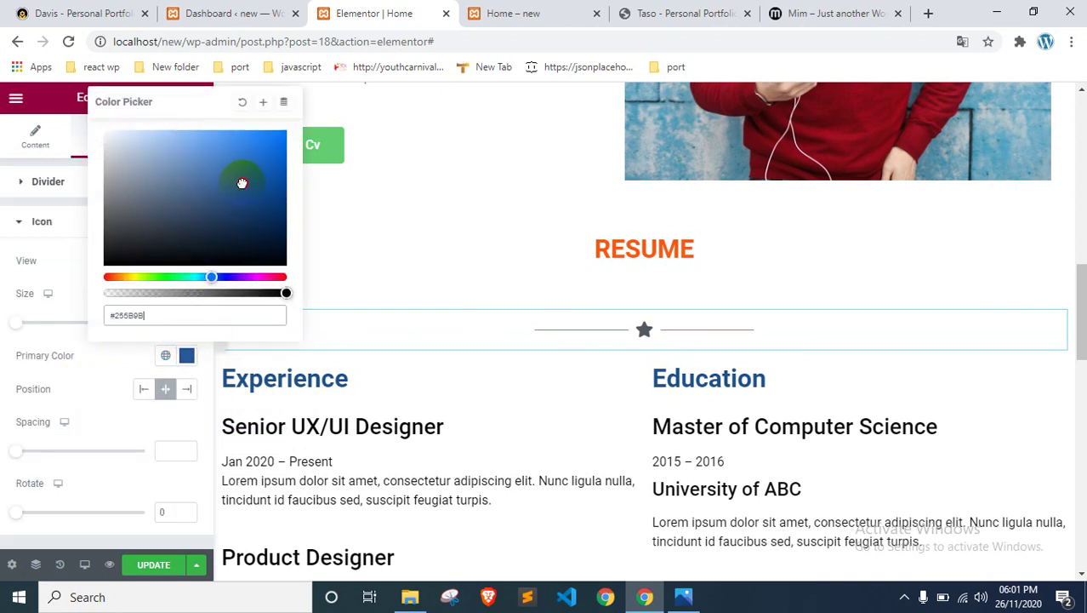
pyautogui.click(72, 256)
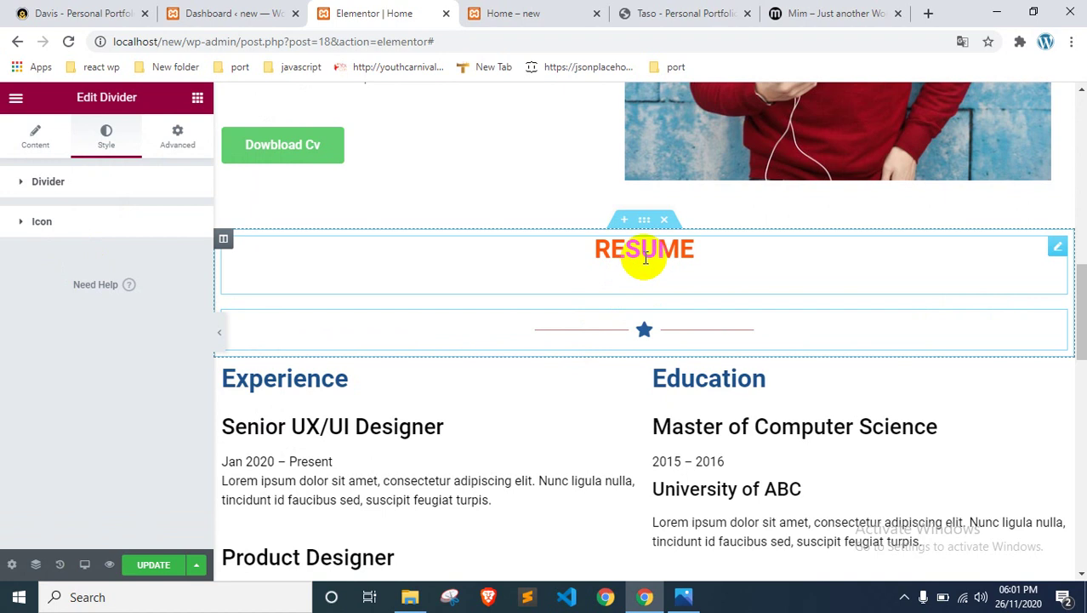
# Step: Copy the star icon's color and apply it to the divider line as #255B9B
pyautogui.click(96, 222)
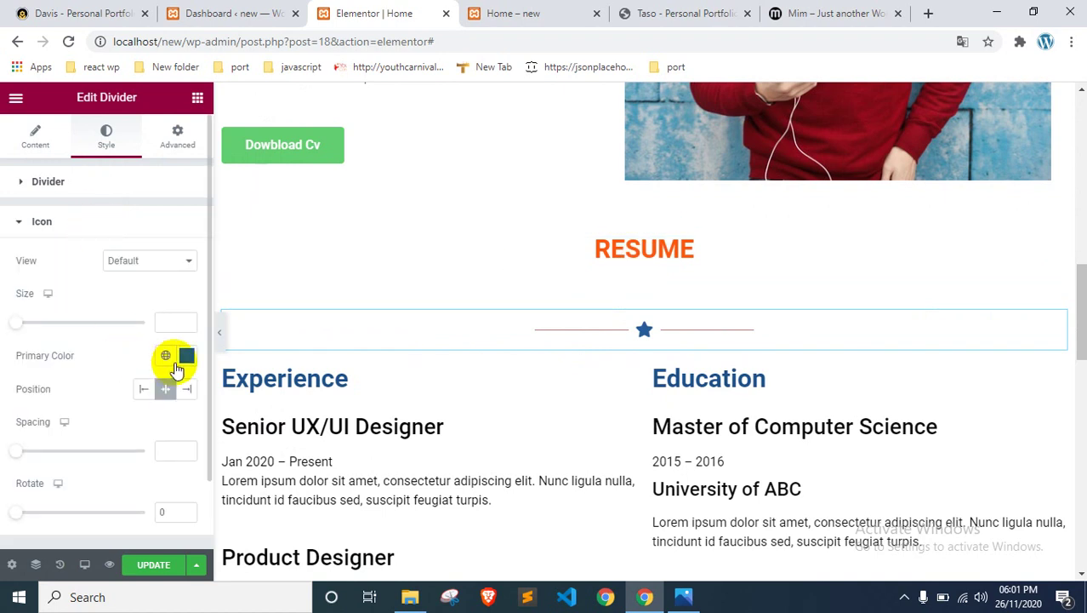
pyautogui.click(186, 357)
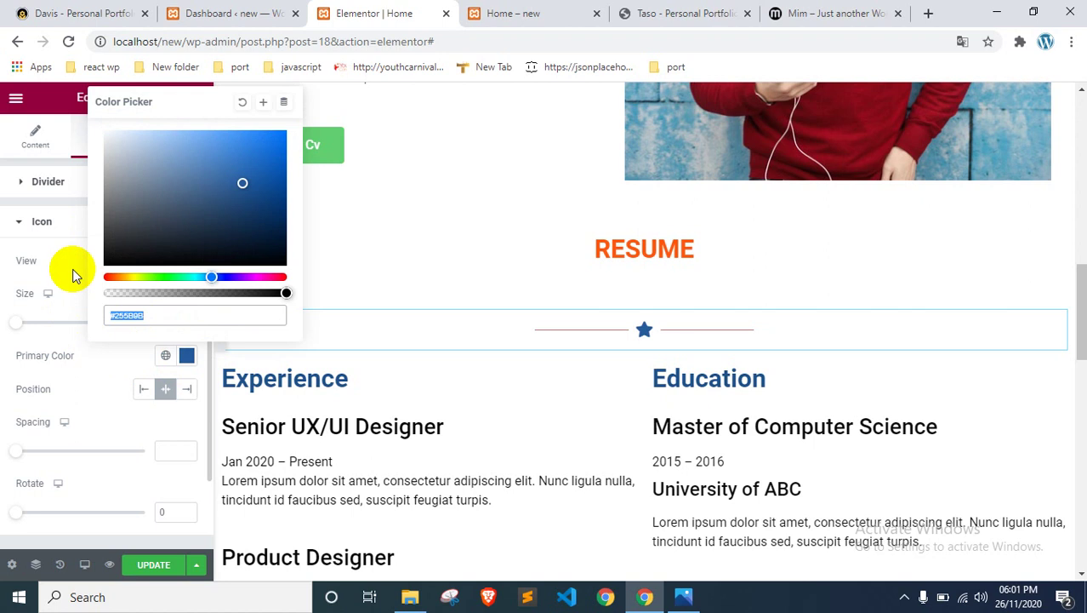
pyautogui.click(92, 199)
pyautogui.click(86, 181)
pyautogui.click(187, 220)
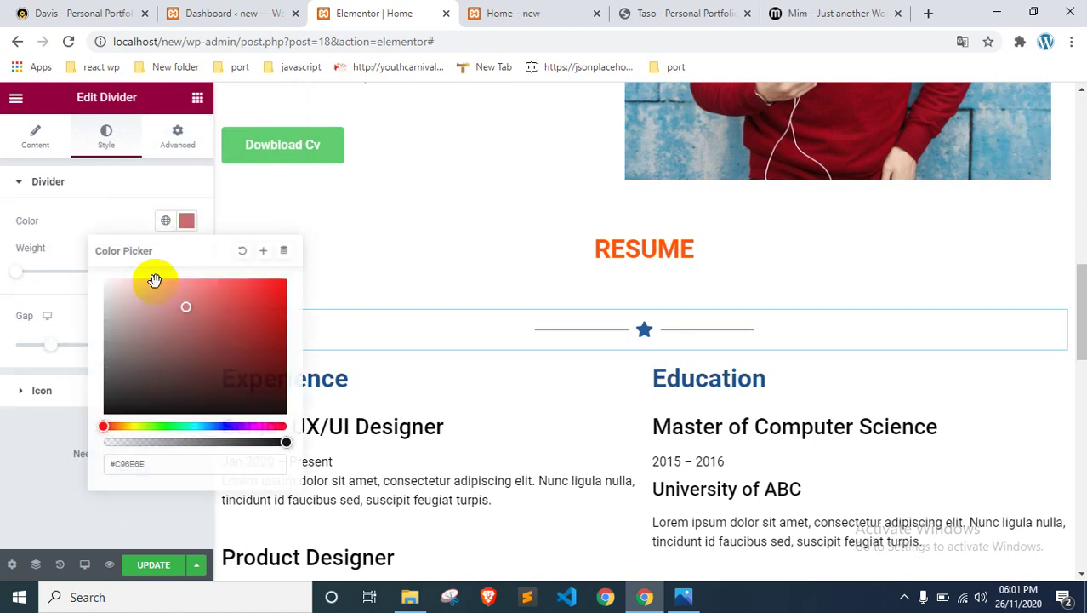
pyautogui.click(190, 459)
pyautogui.write('#255B9B')
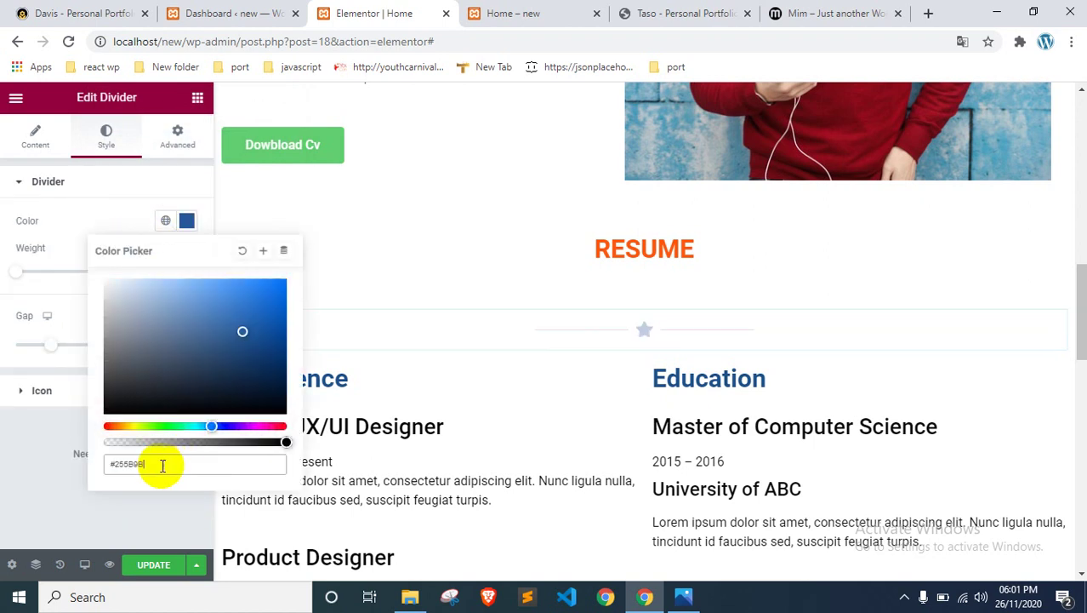
pyautogui.click(76, 220)
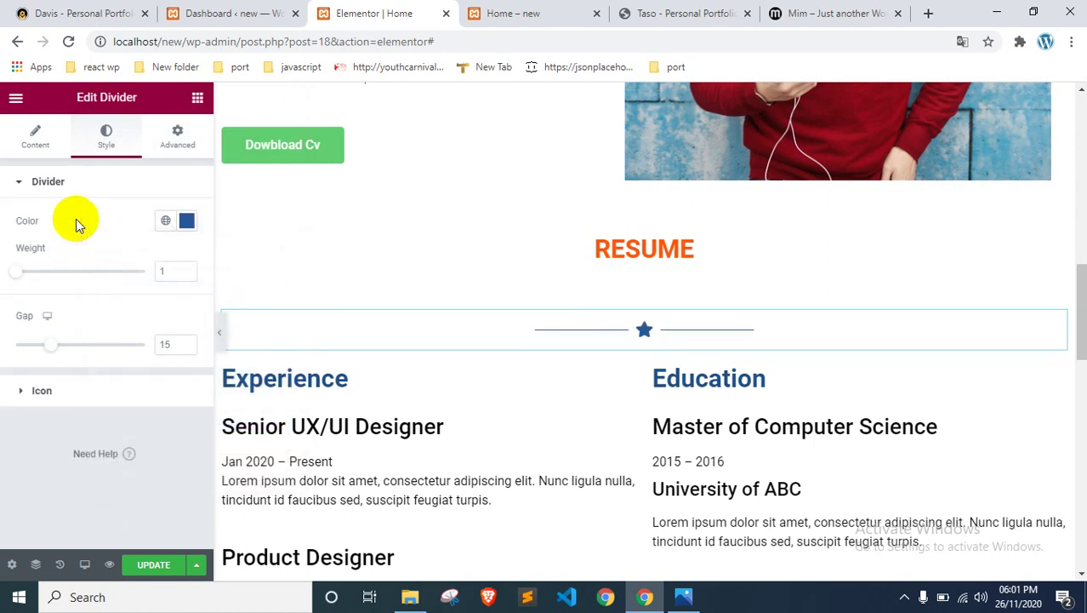
pyautogui.click(107, 178)
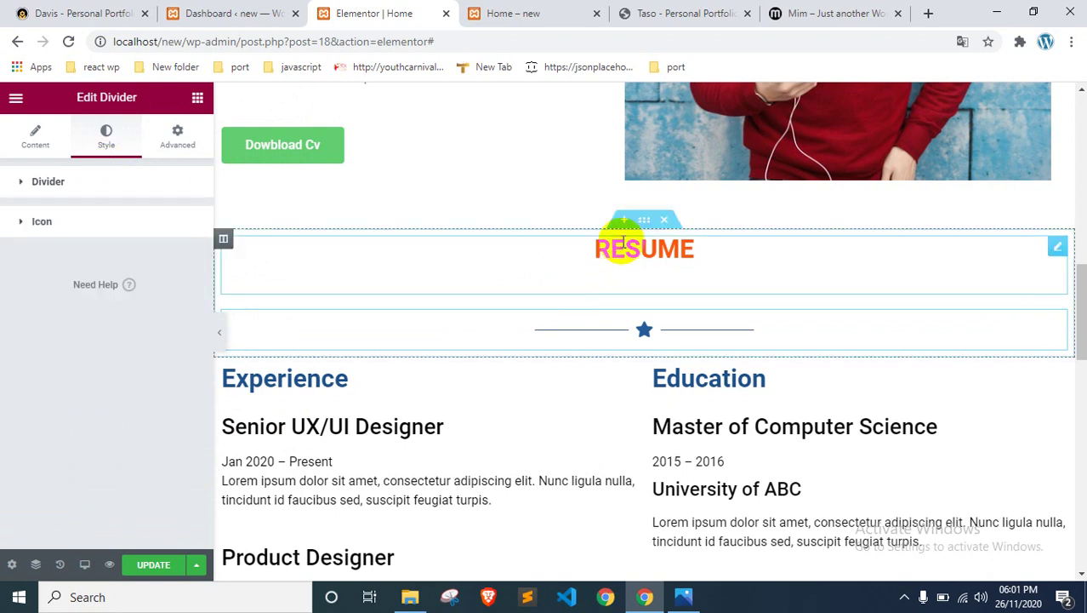
# Step: Set the bottom margin of the RESUME heading to 0 px
pyautogui.click(645, 220)
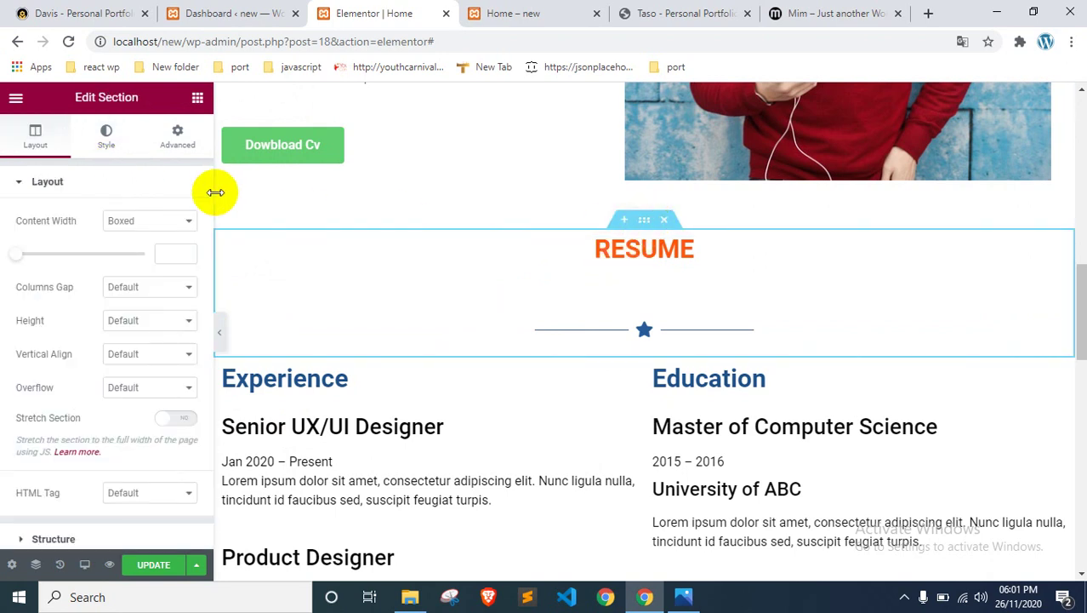
pyautogui.click(177, 136)
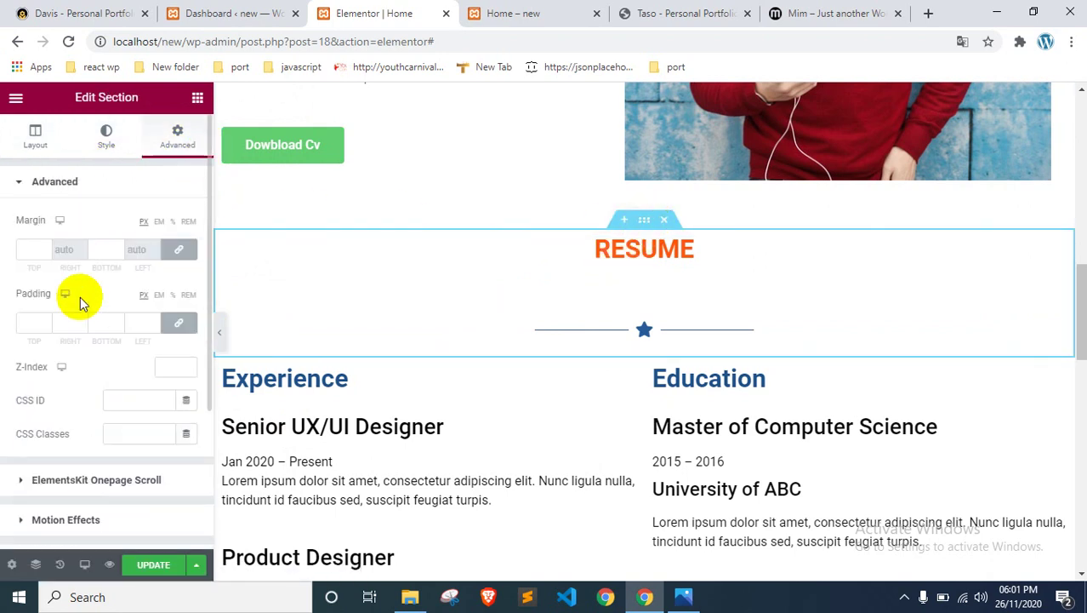
pyautogui.click(637, 248)
pyautogui.click(177, 136)
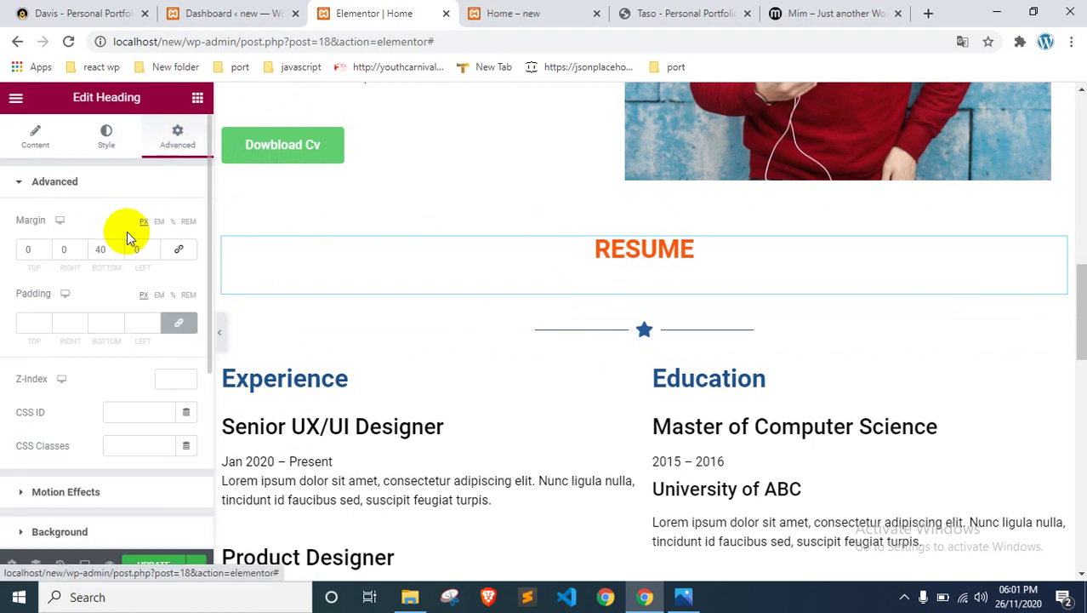
pyautogui.write('0')
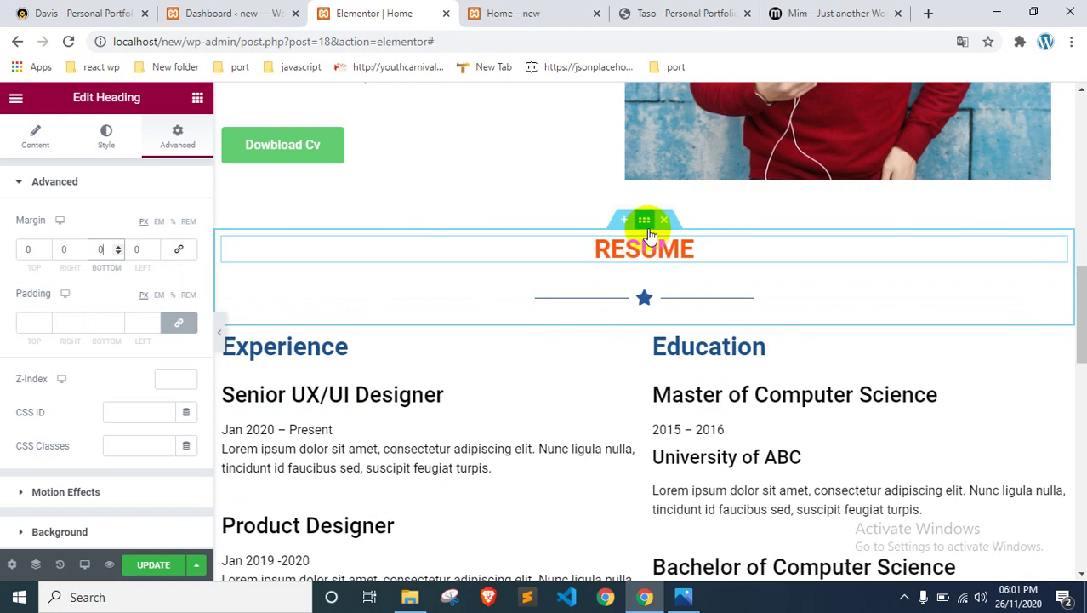
# Step: Set the linked margins of the star divider to -20 px to pull it closer to the RESUME heading
pyautogui.click(642, 294)
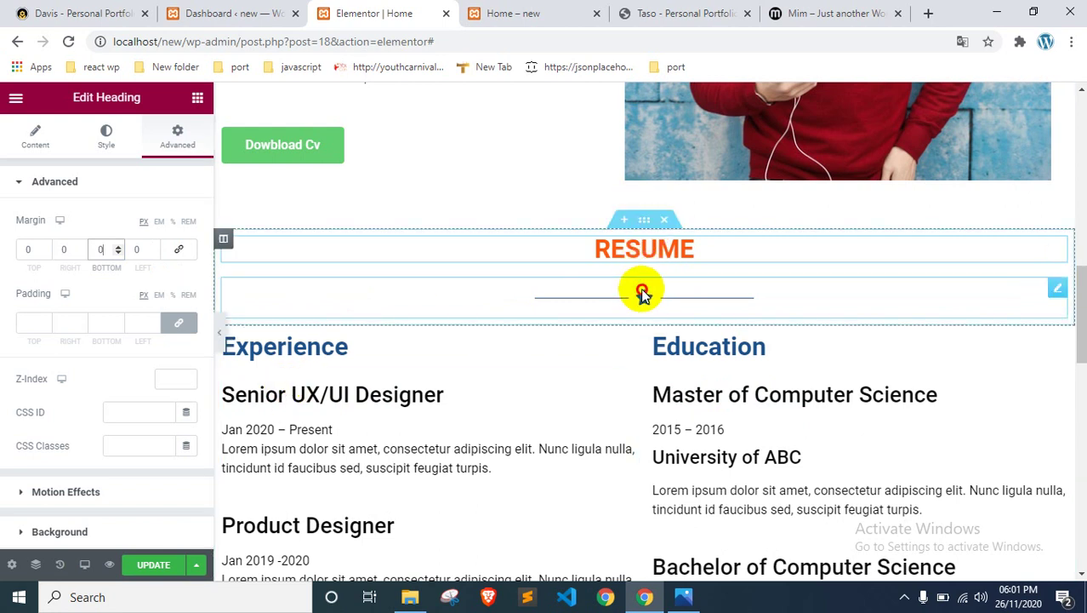
pyautogui.click(175, 147)
pyautogui.click(26, 249)
pyautogui.write('-2')
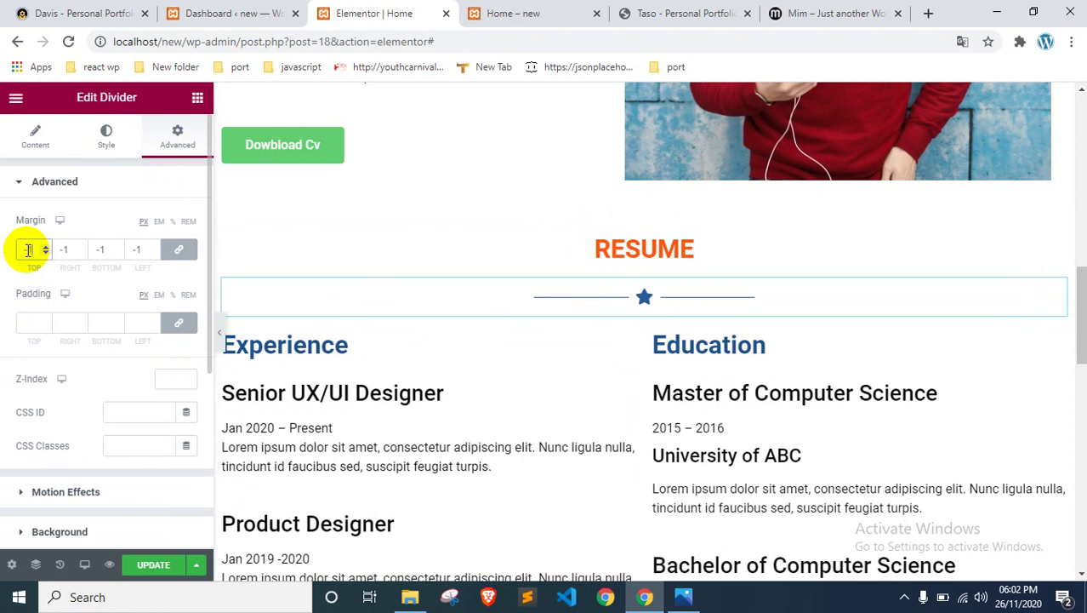
pyautogui.scroll(-12, 30, 249)
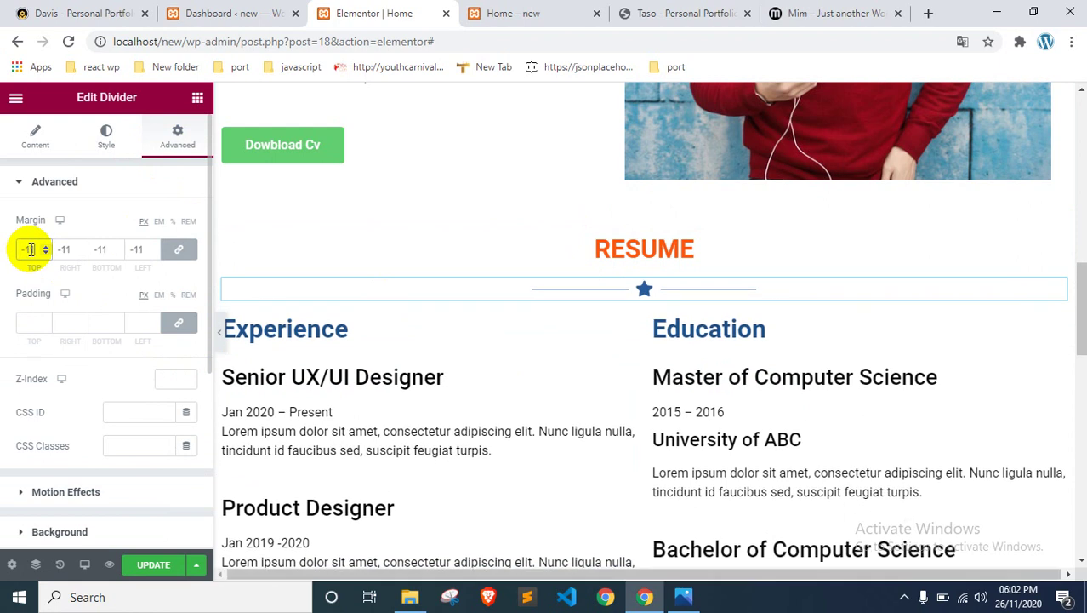
pyautogui.scroll(-8, 30, 249)
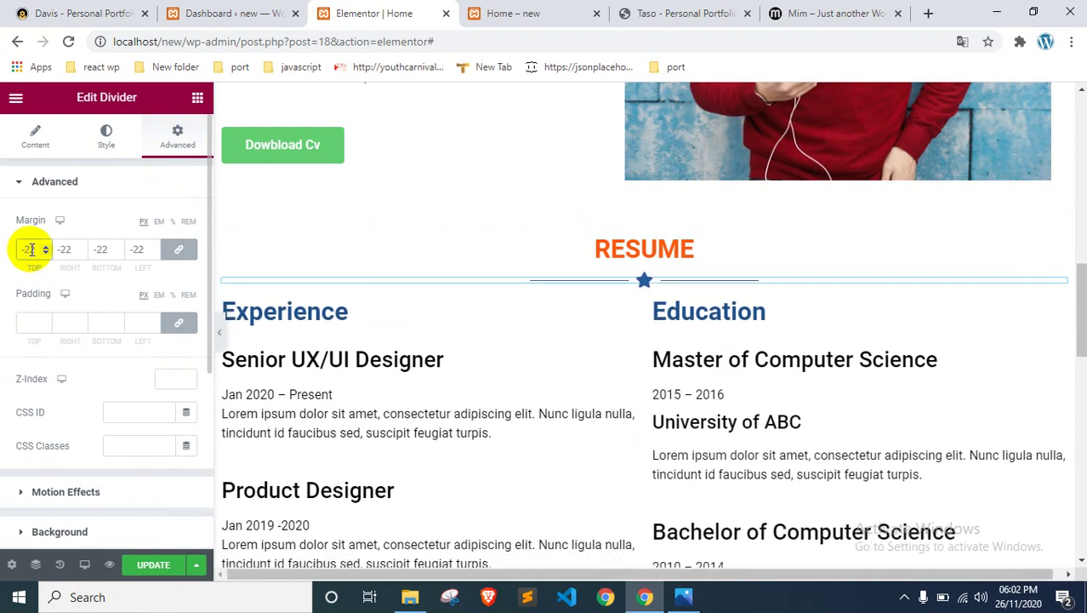
pyautogui.scroll(-3, 30, 250)
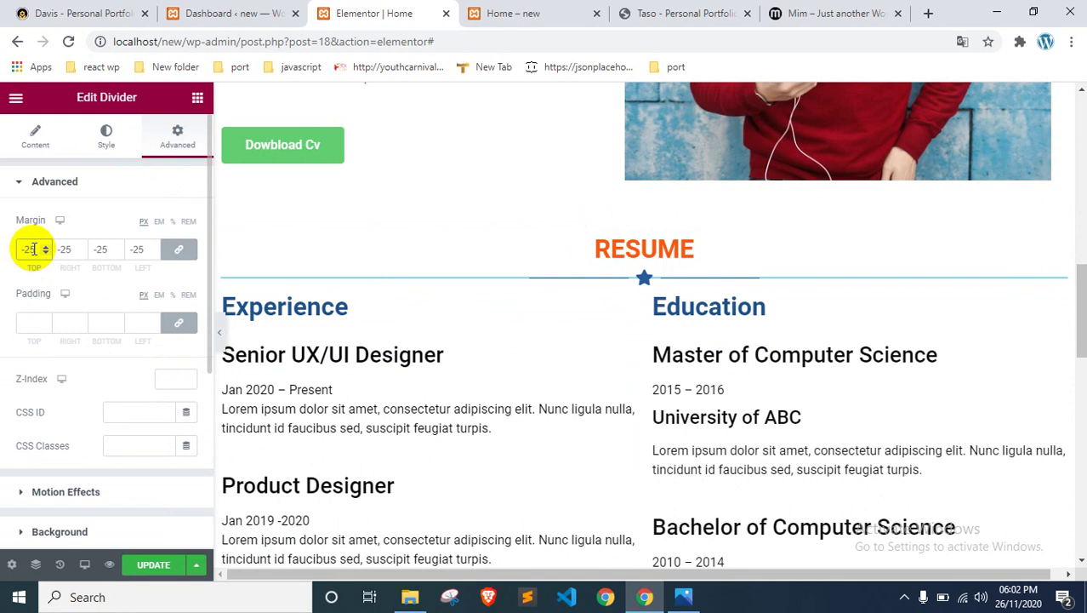
pyautogui.scroll(6, 30, 249)
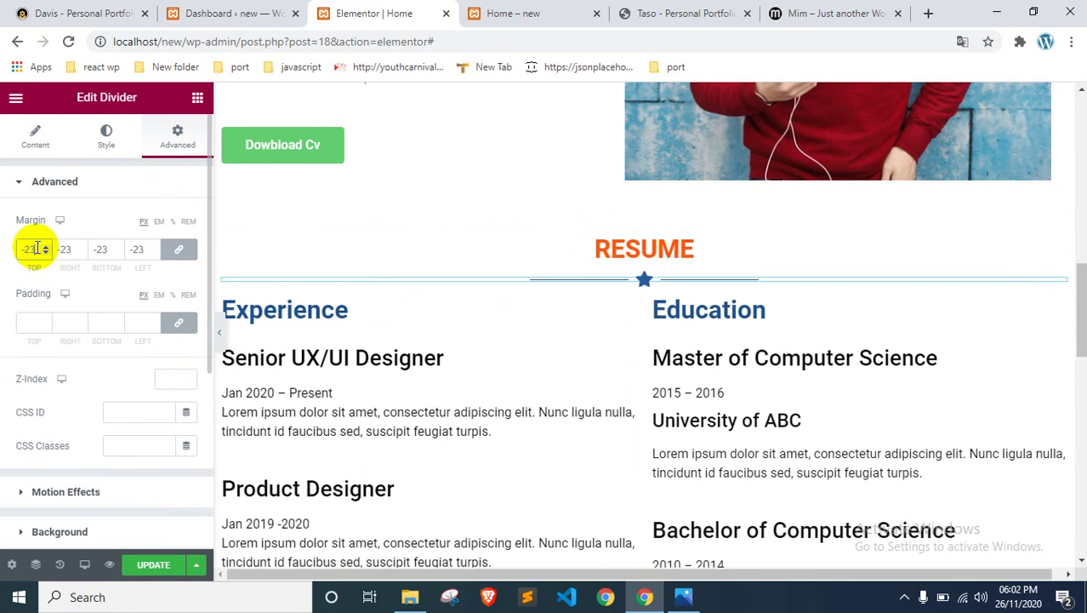
# Step: Unlink the divider's margins, set its left, bottom and right margins to 0, and update the page
pyautogui.click(179, 252)
pyautogui.click(140, 250)
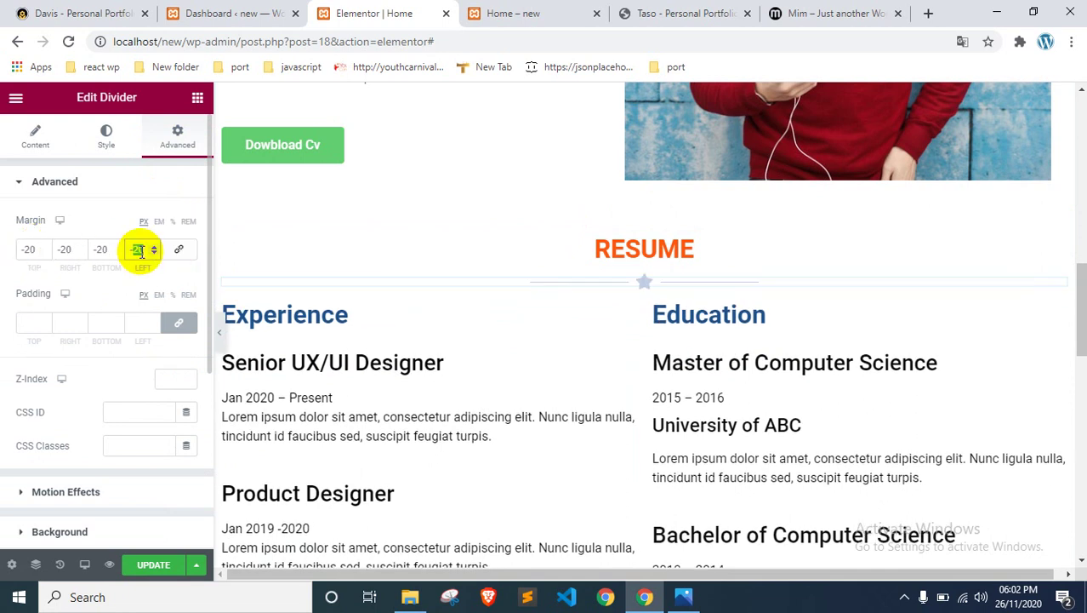
pyautogui.write('00')
pyautogui.click(72, 249)
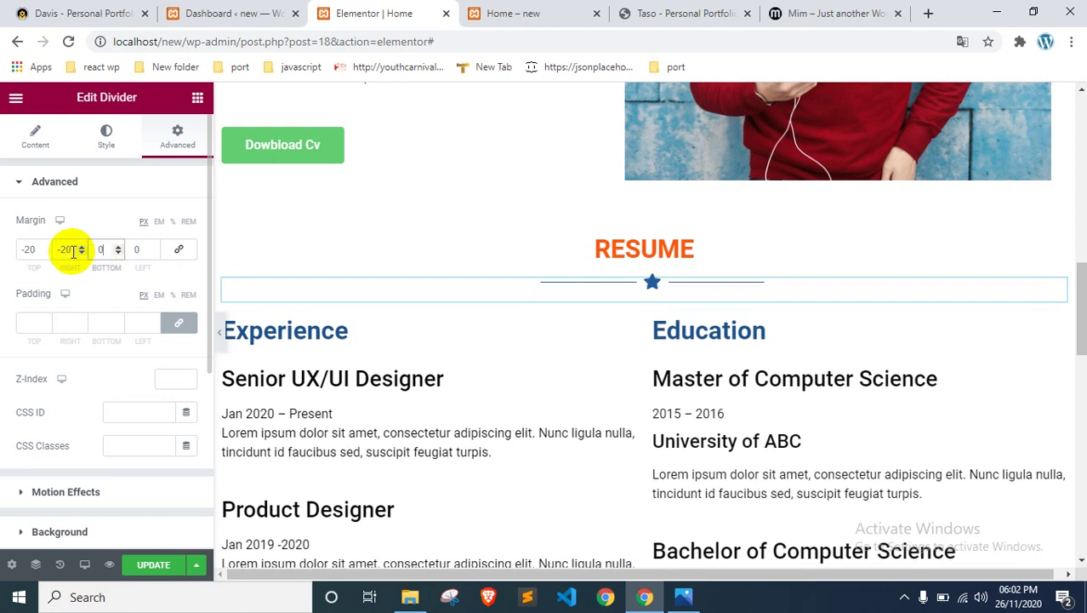
pyautogui.write('0')
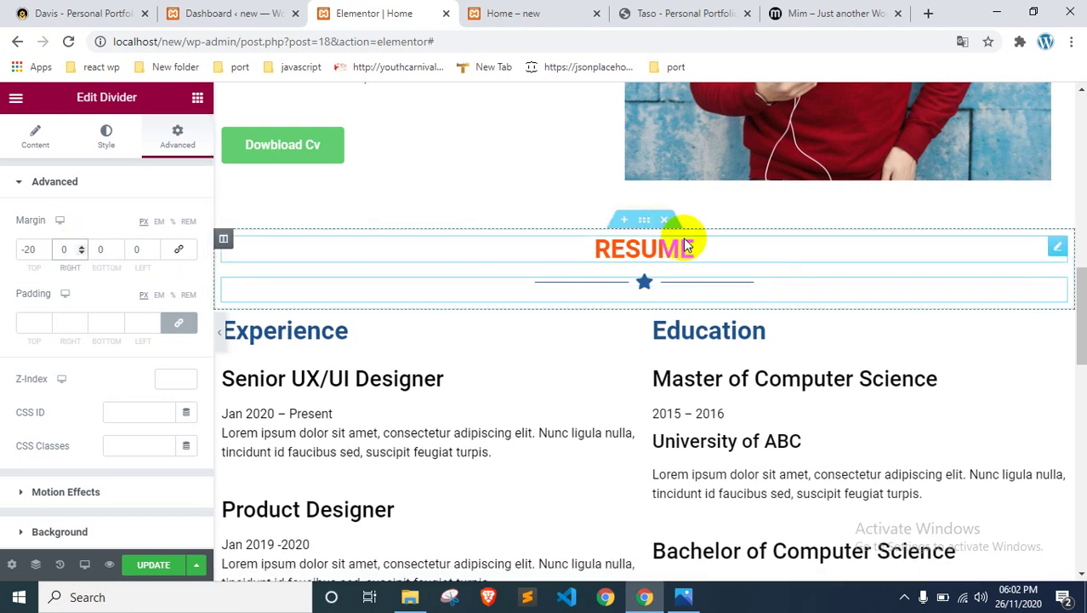
pyautogui.click(162, 564)
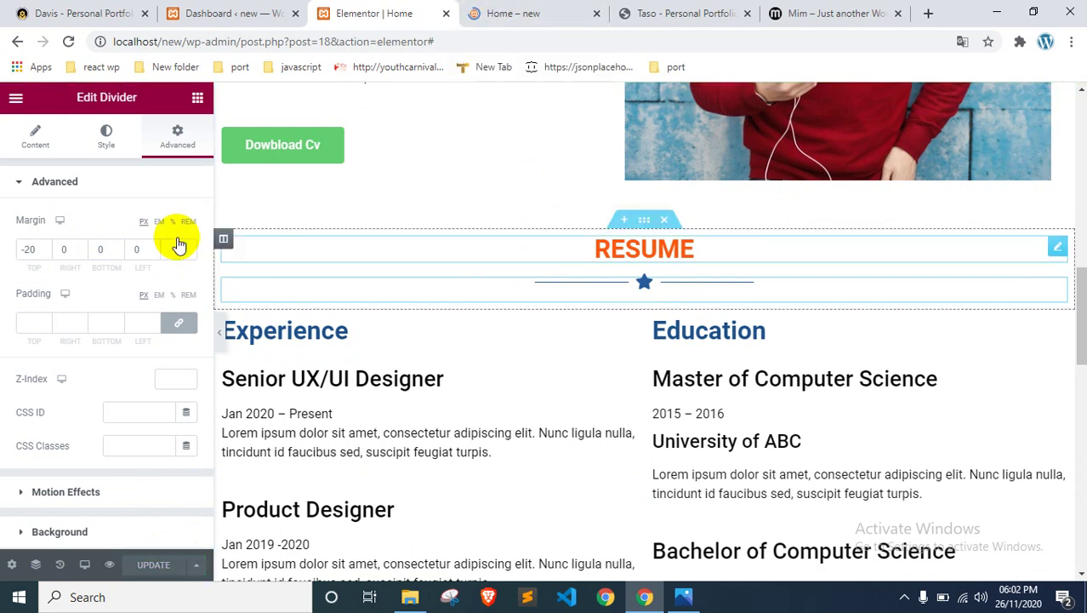
# Step: Examine the About Me section, the RESUME heading with its star divider, and the resume columns in the Home preview
pyautogui.click(473, 13)
pyautogui.scroll(-10, 407, 394)
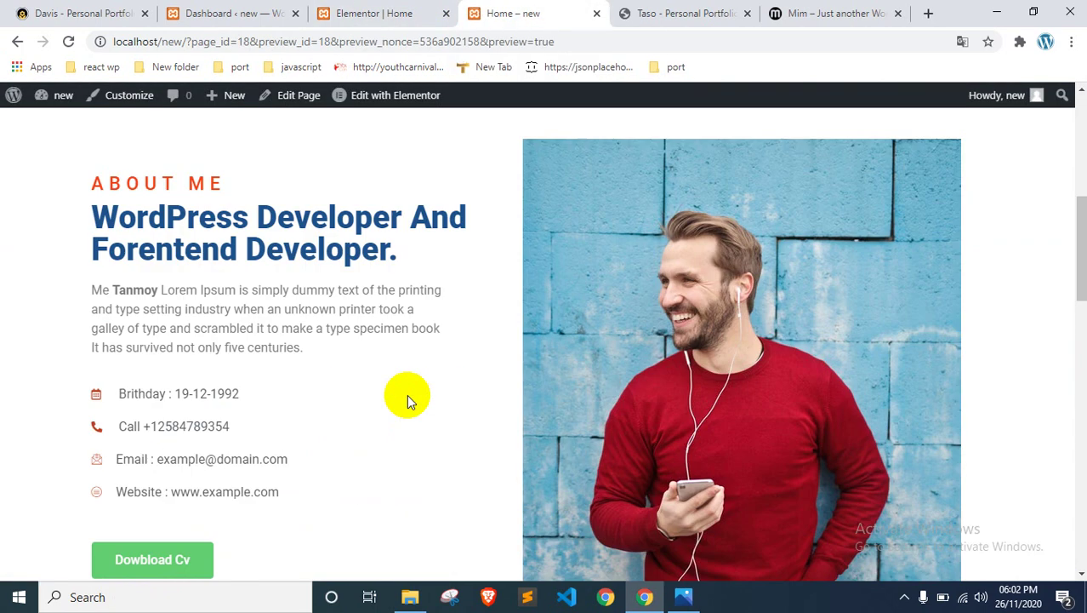
pyautogui.scroll(2, 545, 341)
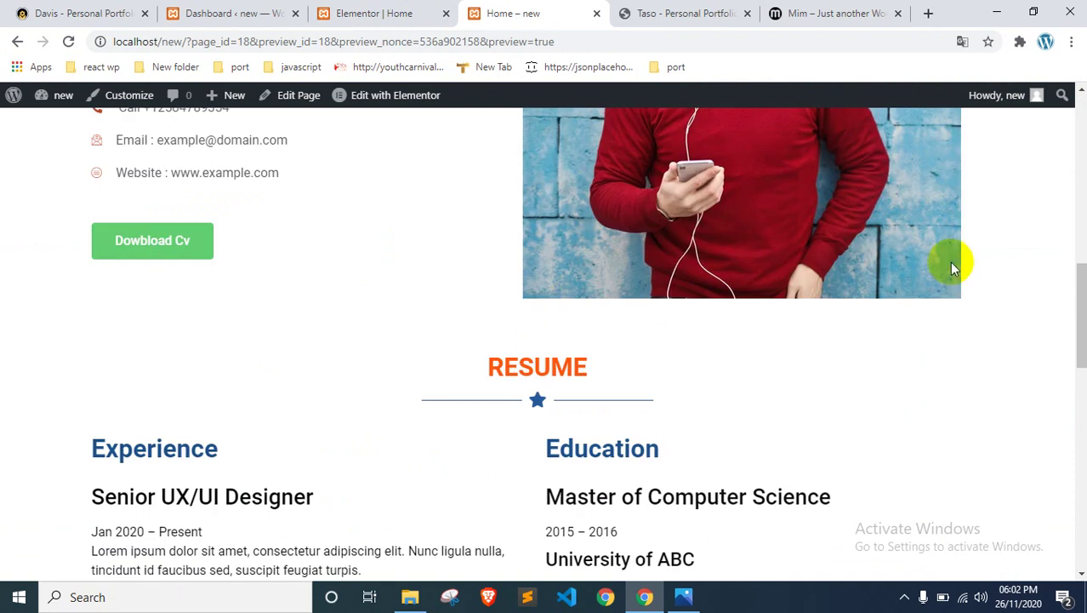
pyautogui.scroll(2, 1033, 280)
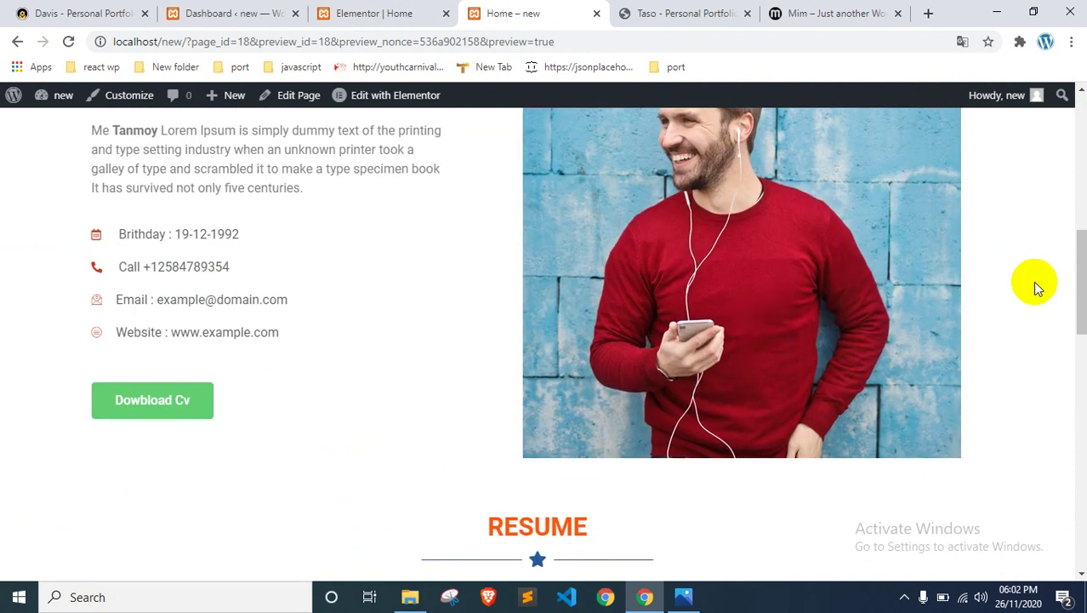
pyautogui.scroll(-4, 1033, 280)
pyautogui.scroll(2, 1032, 281)
pyautogui.scroll(10, 1033, 281)
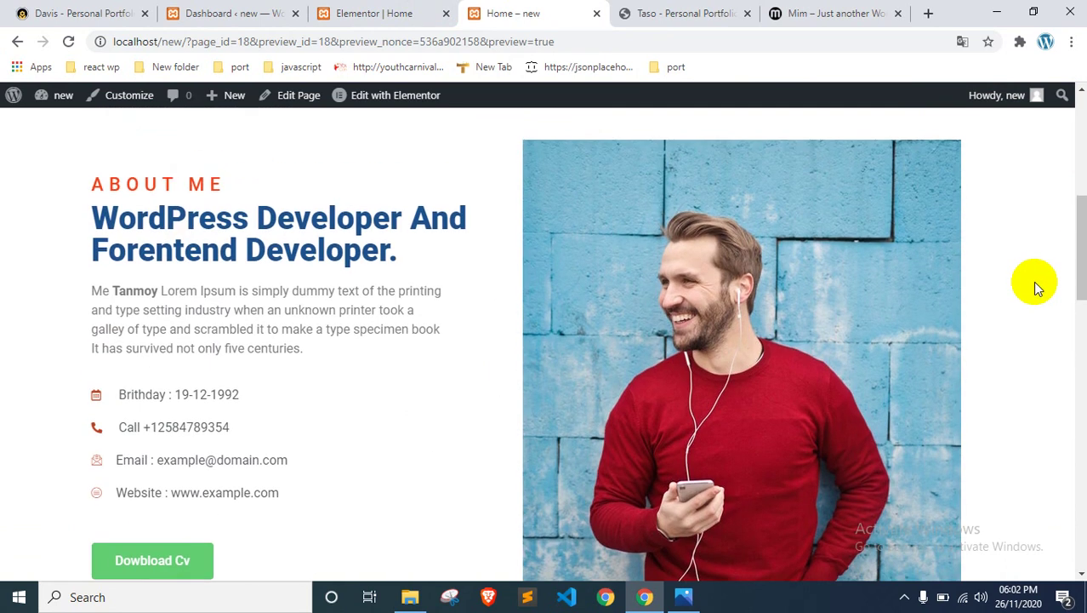
pyautogui.scroll(-6, 352, 296)
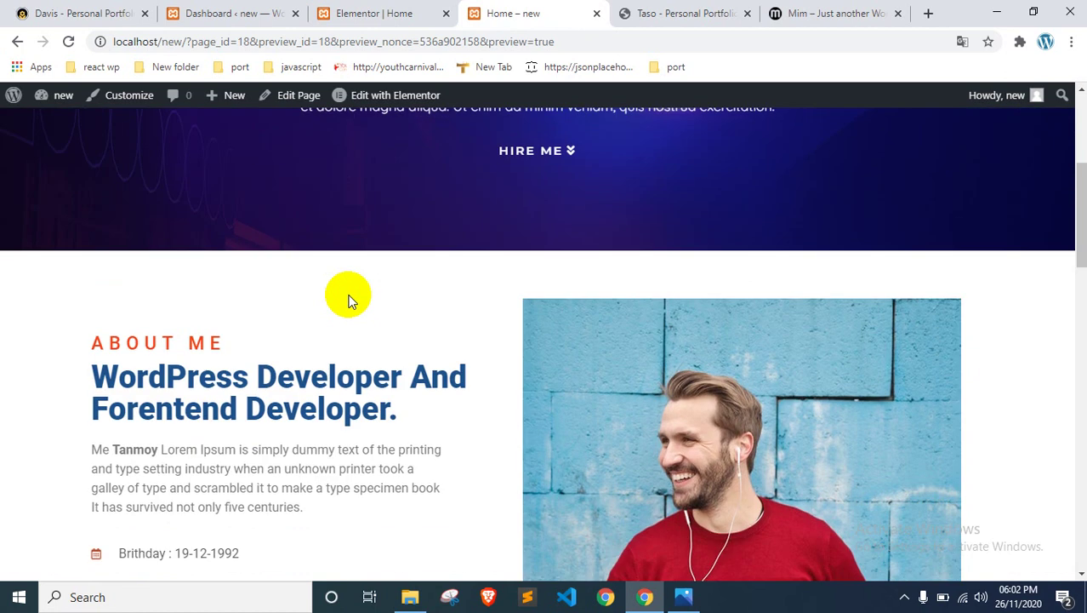
pyautogui.scroll(-6, 427, 274)
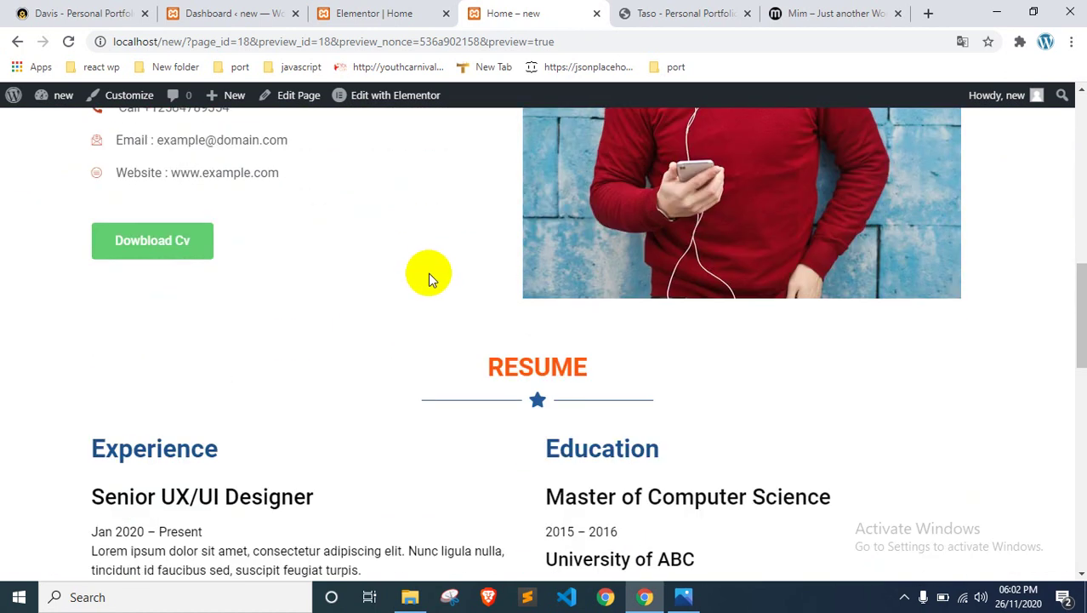
pyautogui.scroll(-2, 562, 295)
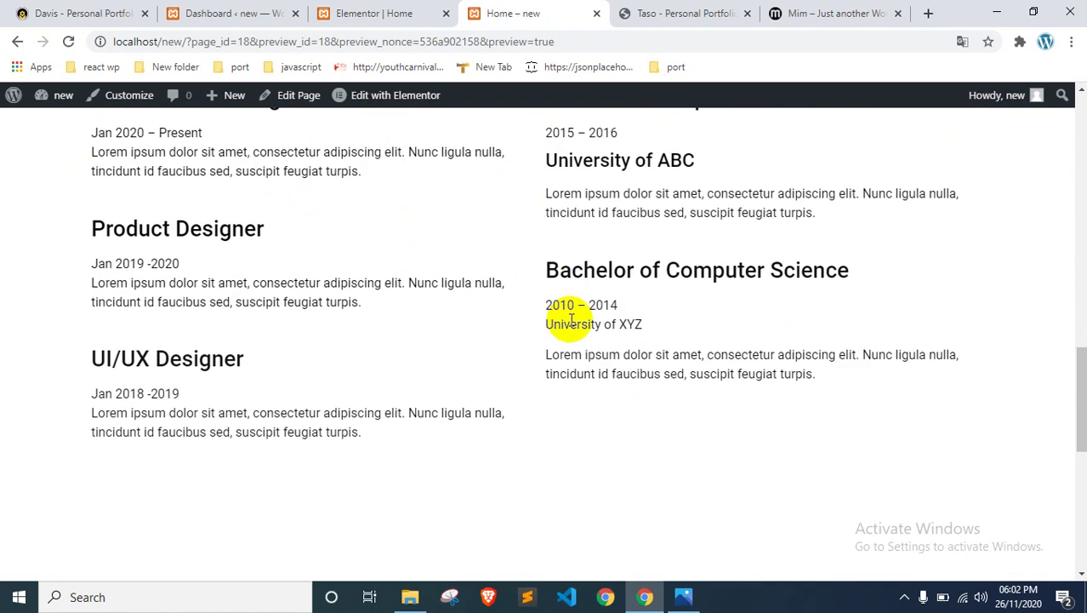
# Step: Switch to the Photos app and view the Skills section reference image, 4.png
pyautogui.click(681, 596)
pyautogui.press('Right')
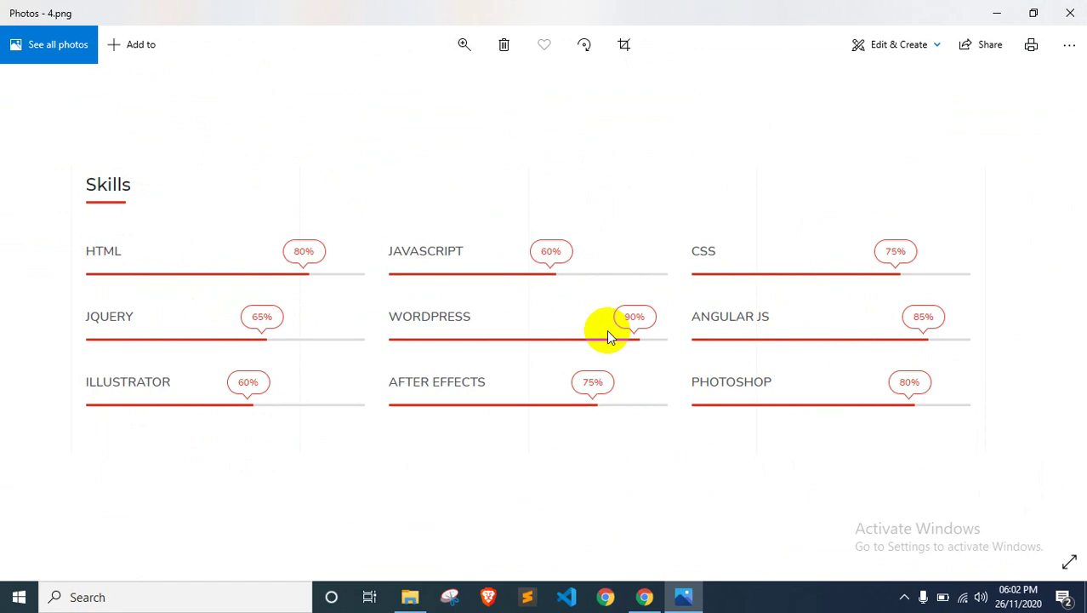
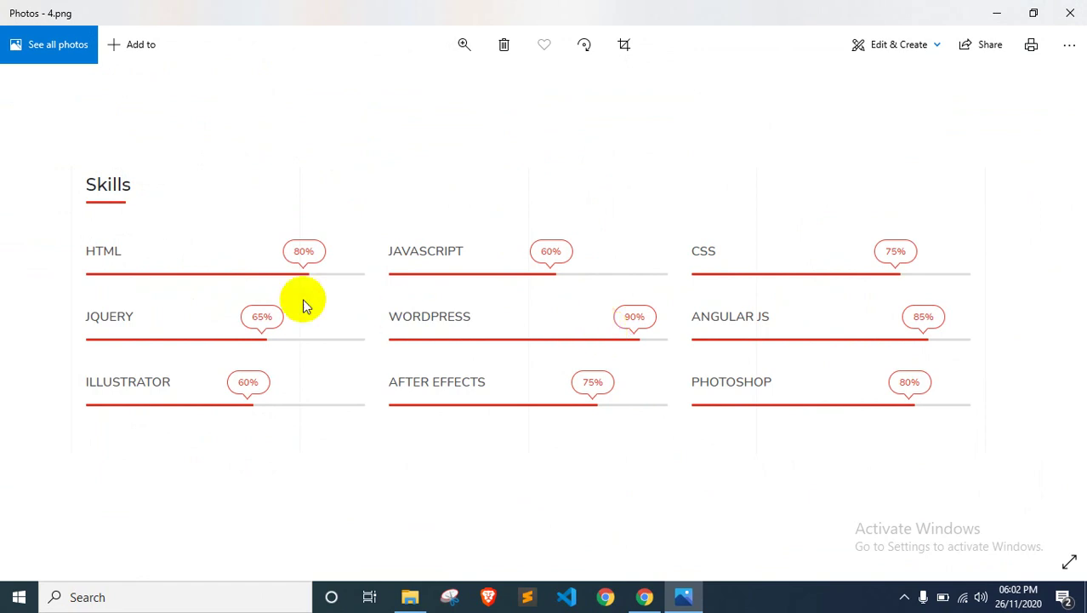
# Step: Switch to Chrome, review the Experience and Education sections in the Home page preview, and return to the Elementor editor
pyautogui.click(646, 596)
pyautogui.scroll(4, 538, 391)
pyautogui.scroll(-3, 545, 388)
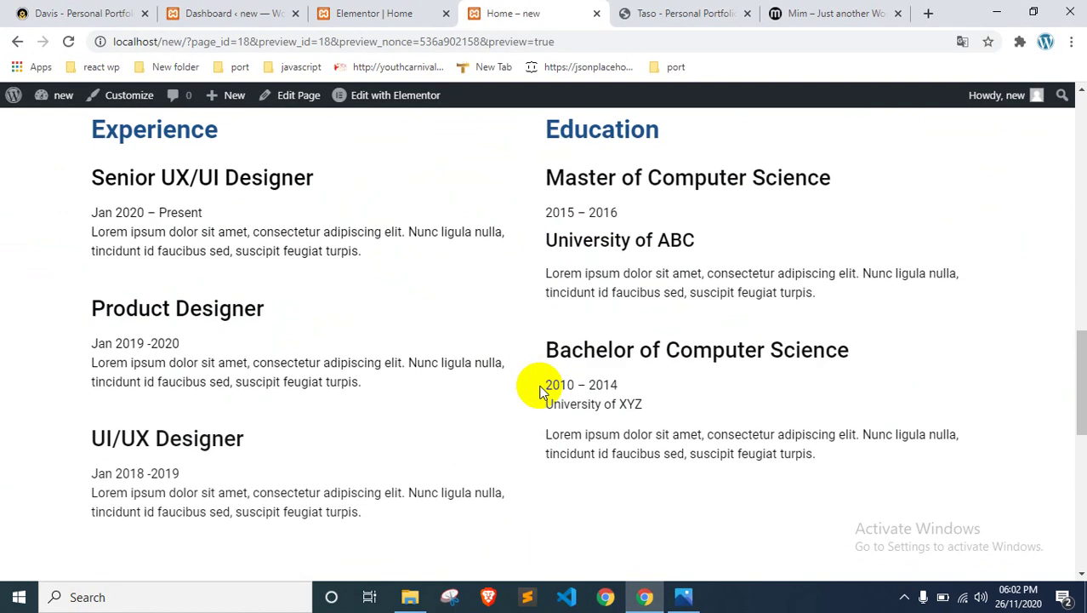
pyautogui.click(433, 9)
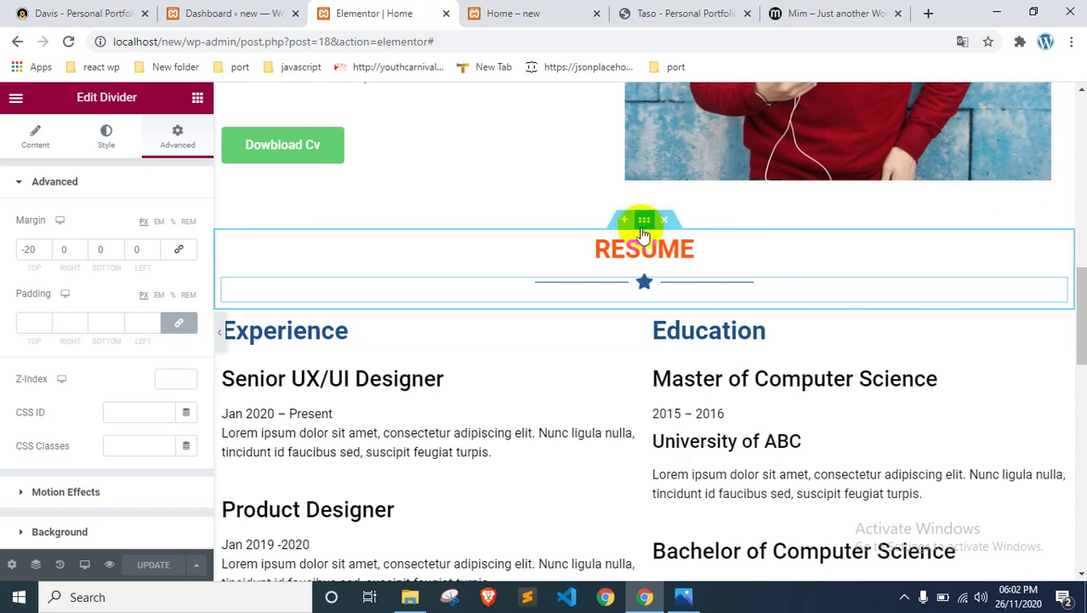
# Step: Copy the RESUME heading section and add an empty one-column section below the Experience and Education columns
pyautogui.rightClick(644, 231)
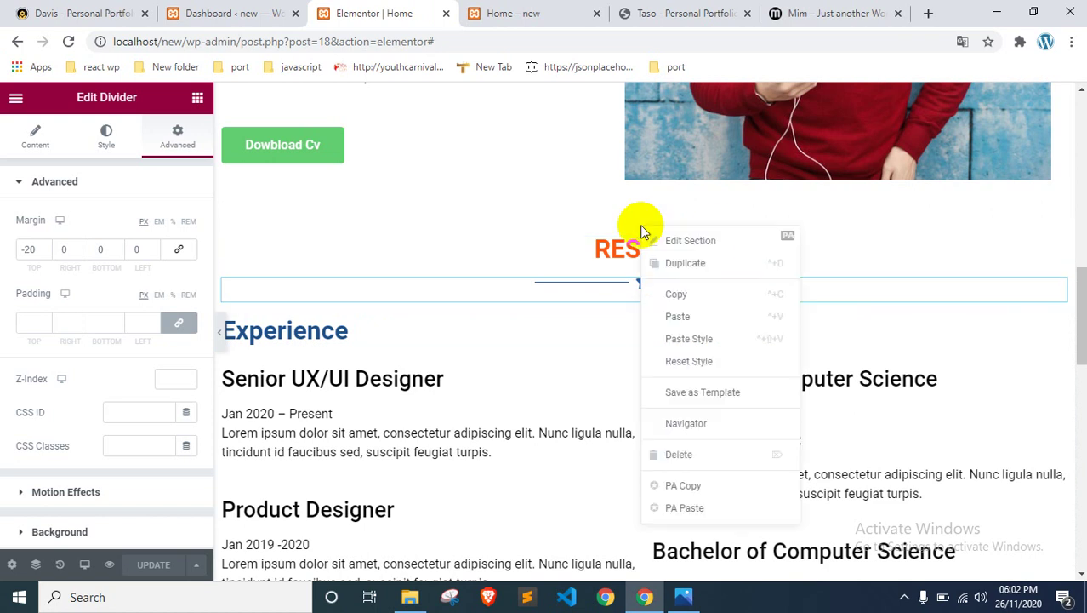
pyautogui.click(686, 292)
pyautogui.scroll(-5, 626, 287)
pyautogui.rightClick(598, 365)
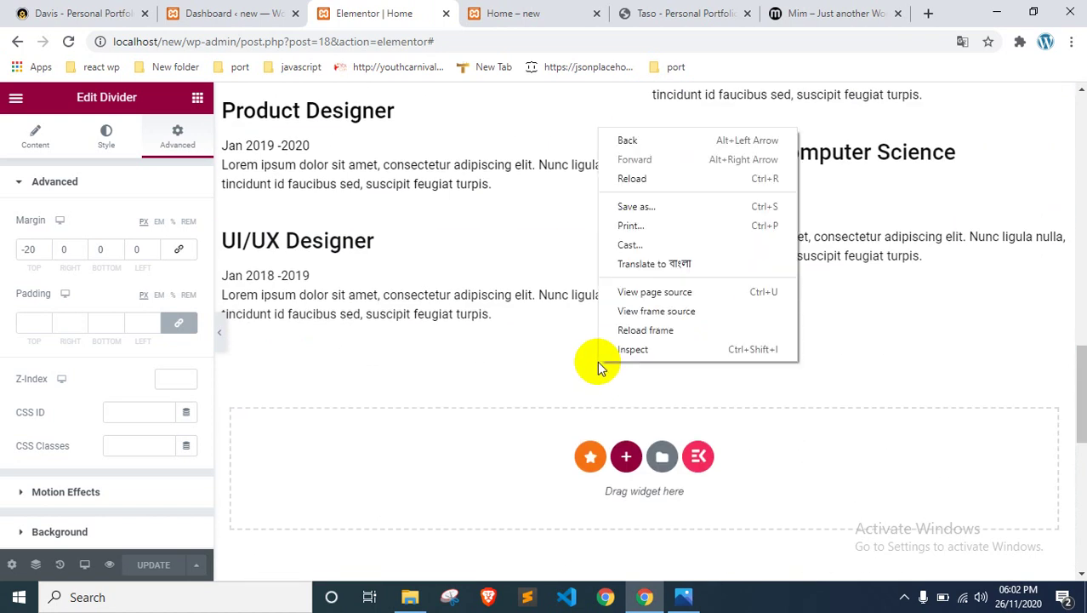
pyautogui.click(626, 456)
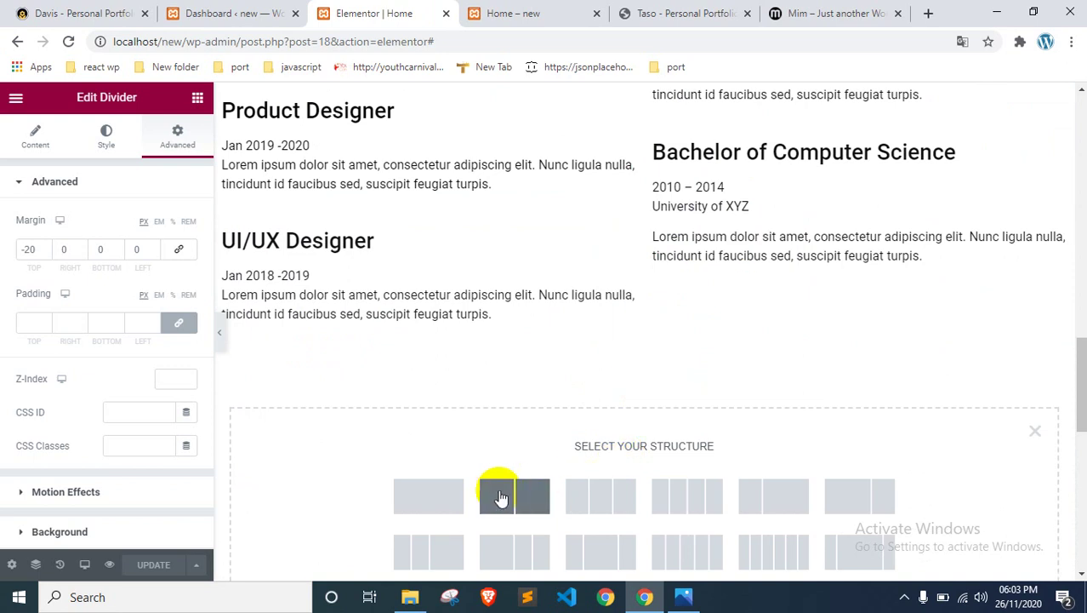
pyautogui.click(458, 484)
# Step: Try to paste a fresh copy of the RESUME heading section into the empty one-column section
pyautogui.scroll(5, 570, 375)
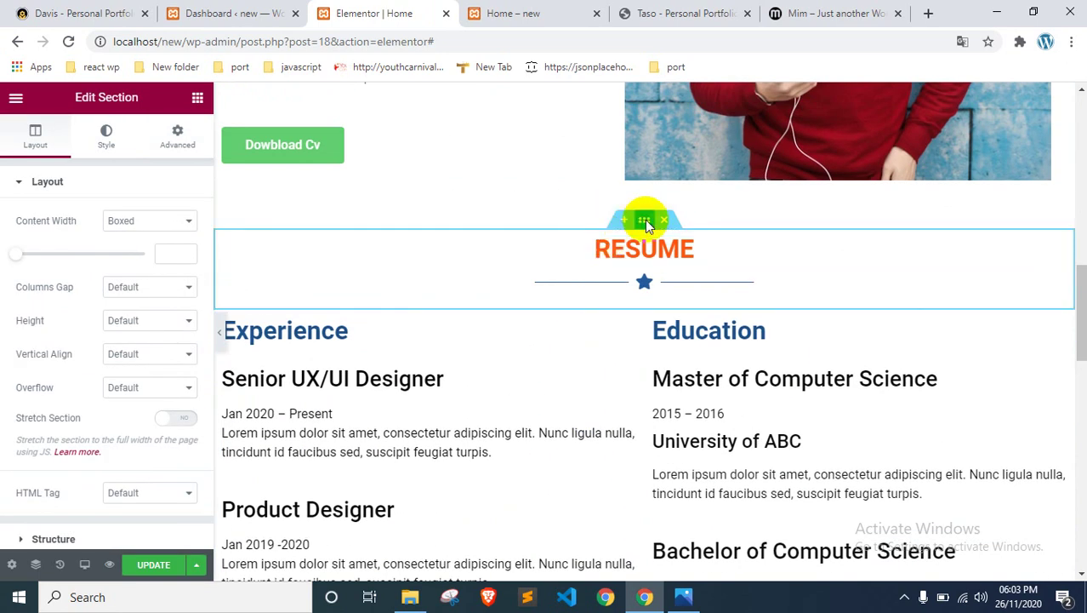
pyautogui.rightClick(645, 221)
pyautogui.click(520, 187)
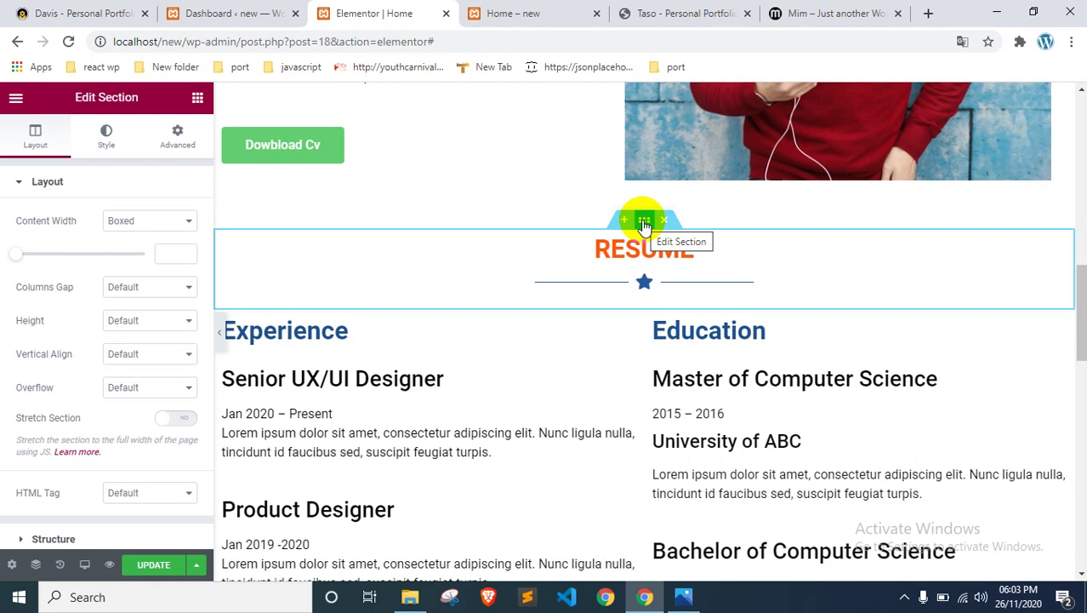
pyautogui.rightClick(644, 223)
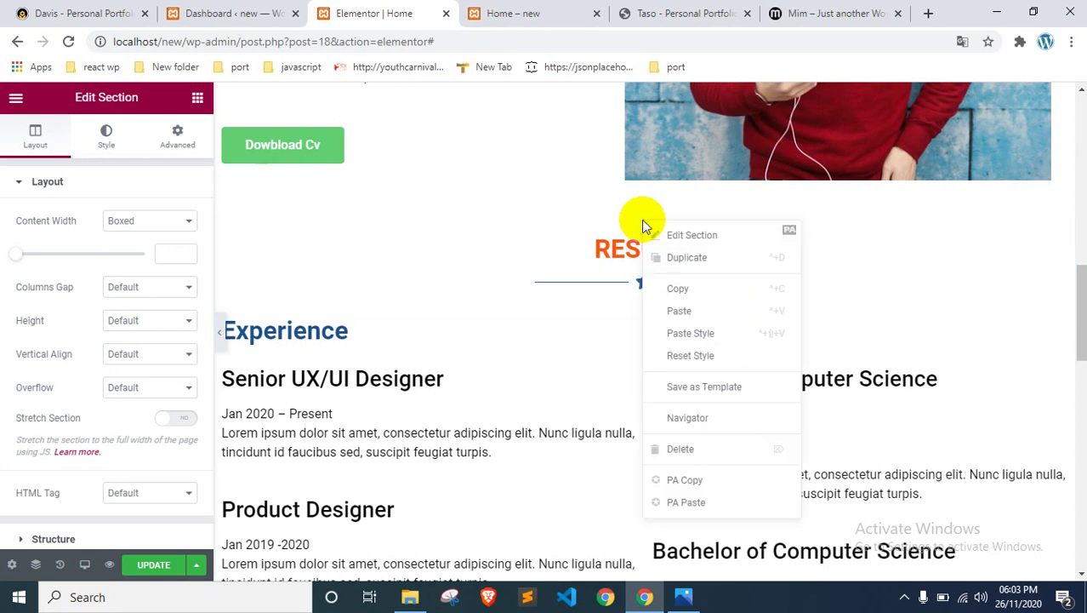
pyautogui.click(722, 288)
pyautogui.scroll(-4, 638, 330)
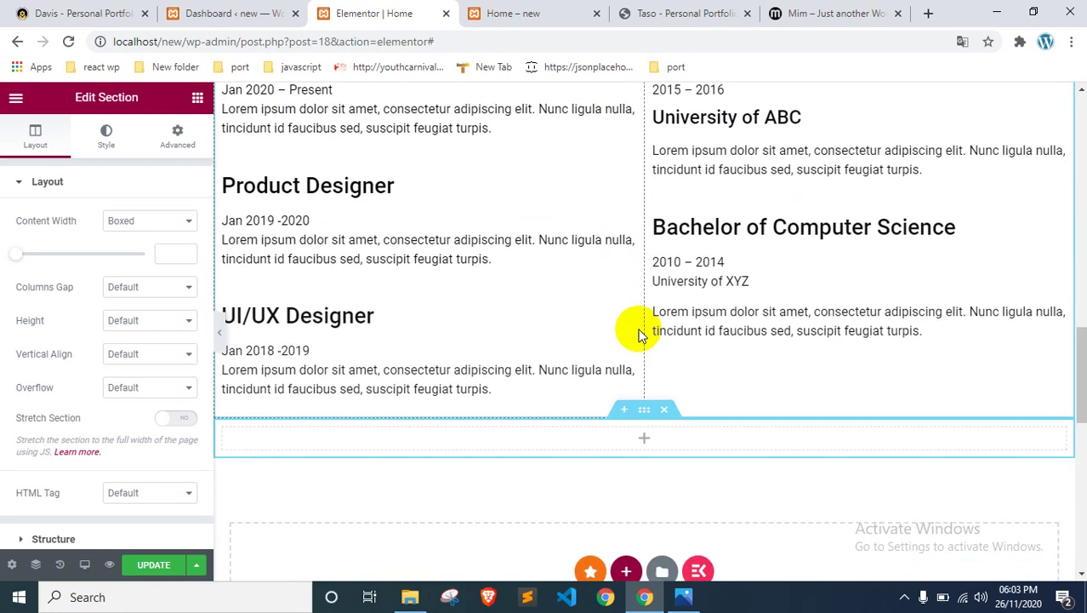
pyautogui.scroll(-1, 640, 333)
pyautogui.rightClick(593, 361)
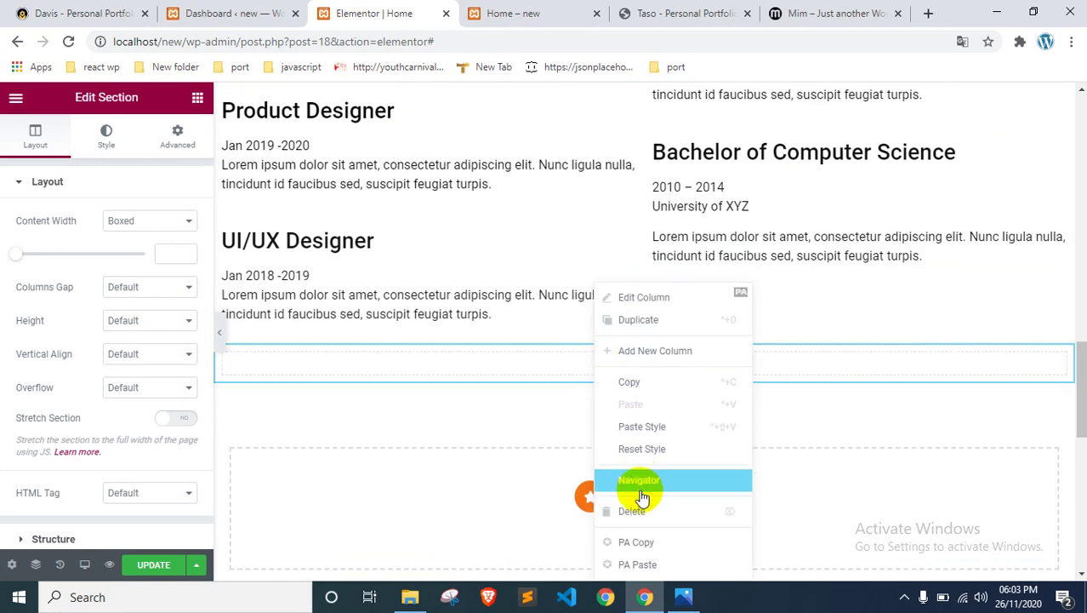
pyautogui.click(524, 364)
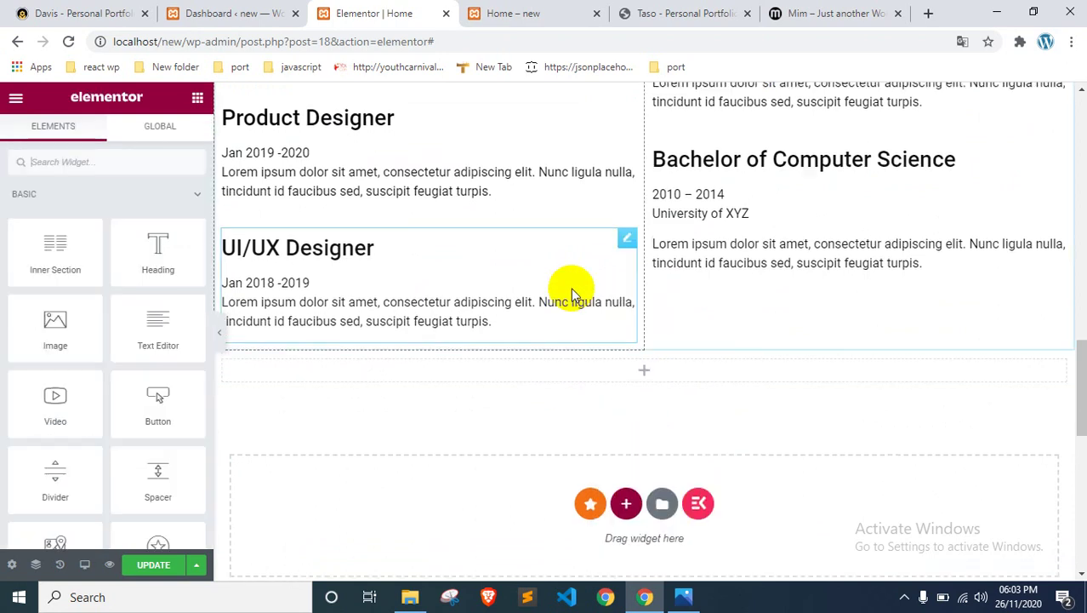
pyautogui.scroll(5, 571, 288)
pyautogui.rightClick(645, 304)
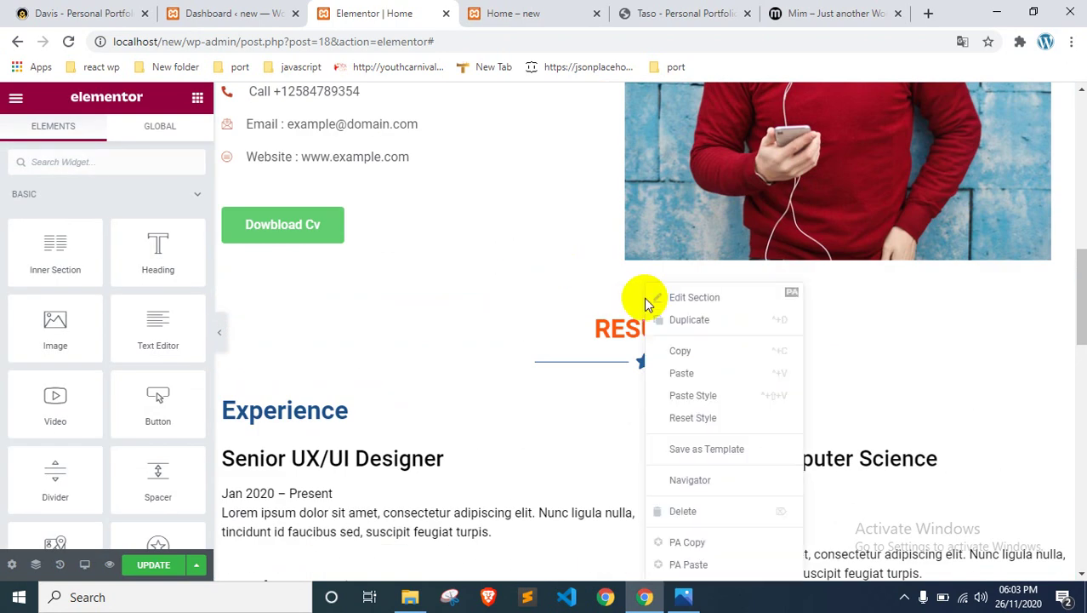
pyautogui.click(703, 350)
pyautogui.scroll(-5, 607, 397)
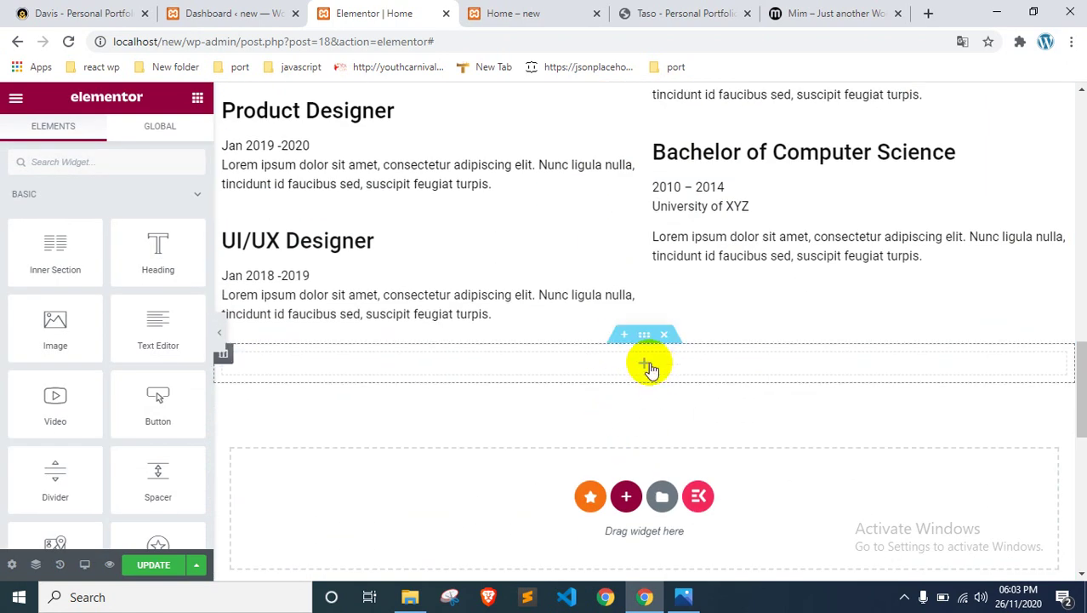
pyautogui.rightClick(649, 367)
pyautogui.click(576, 365)
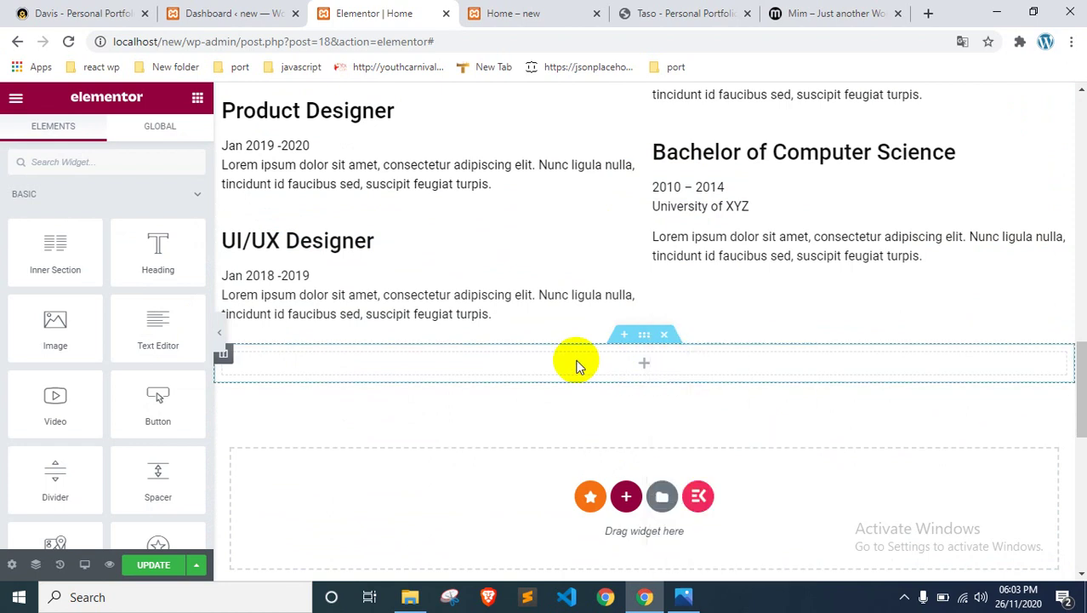
# Step: Duplicate the RESUME heading section and move the copy below the Experience and Education columns
pyautogui.scroll(4, 591, 341)
pyautogui.rightClick(646, 141)
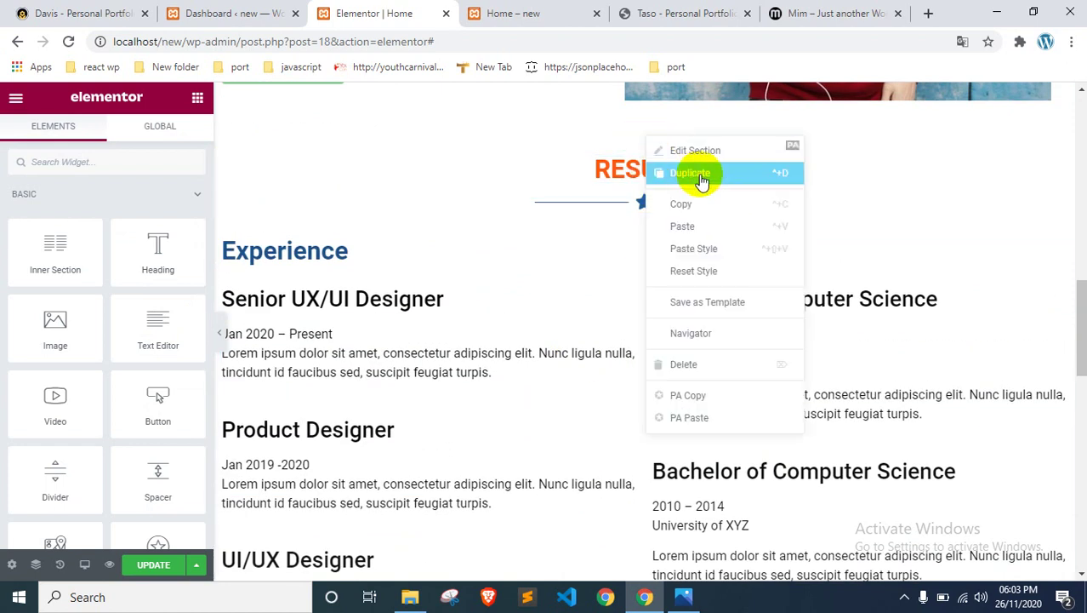
pyautogui.click(692, 177)
pyautogui.moveTo(640, 219); pyautogui.dragTo(703, 389)
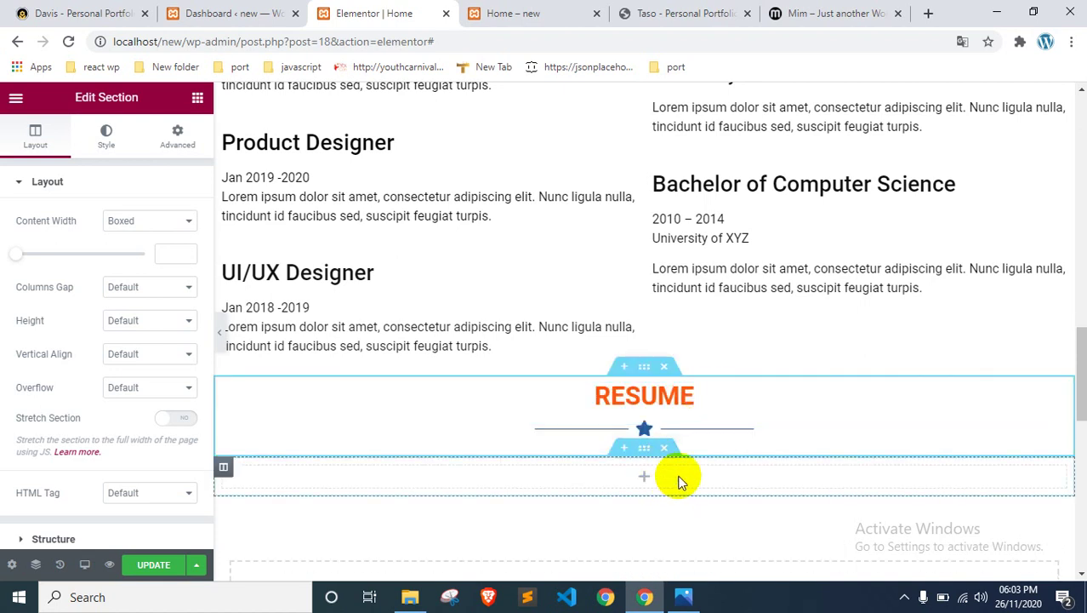
# Step: Delete the empty one-column section beneath the moved RESUME heading copy
pyautogui.click(666, 448)
pyautogui.scroll(2, 537, 388)
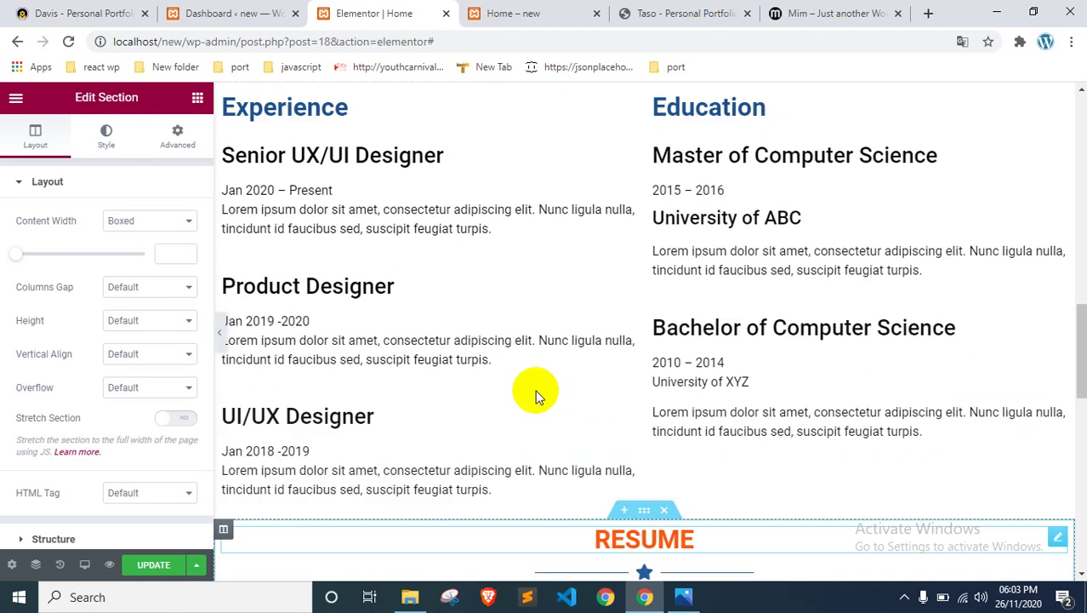
pyautogui.scroll(-3, 674, 245)
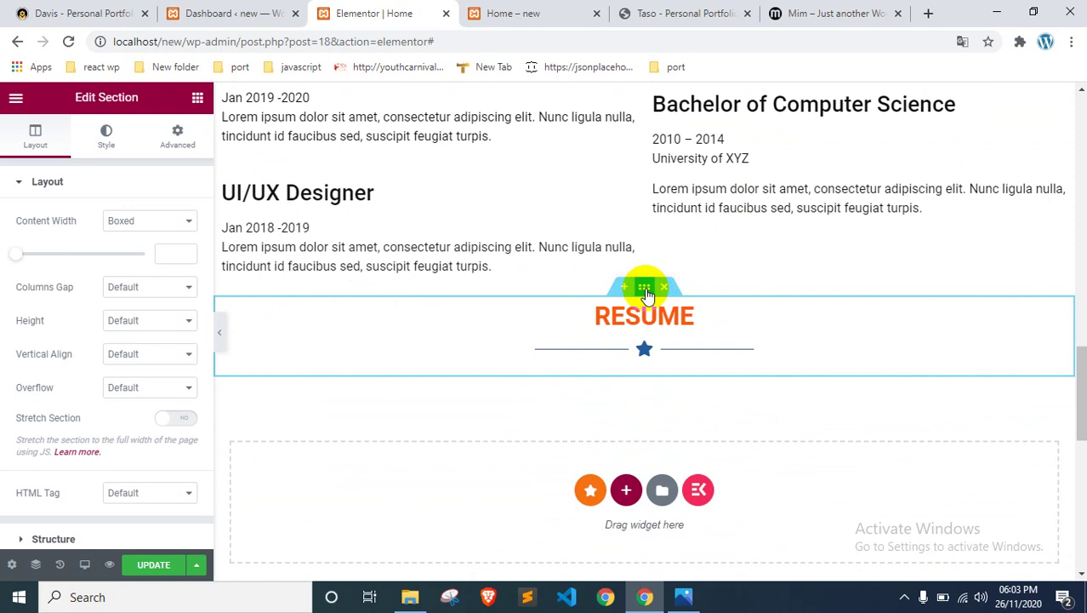
# Step: Unlink the margins of the copied RESUME heading section and set its top margin to 60 px
pyautogui.click(196, 98)
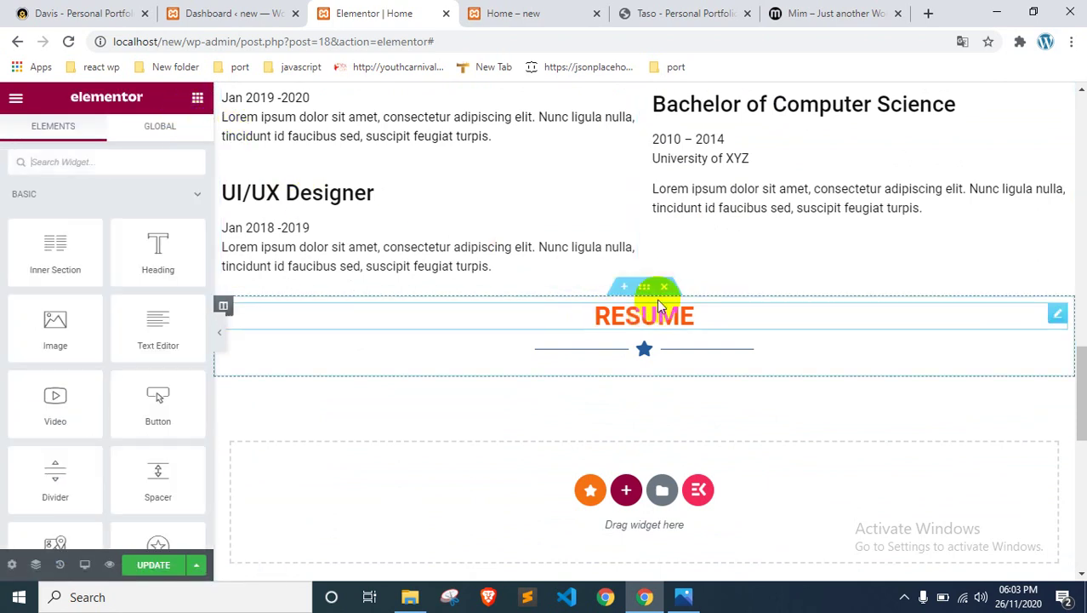
pyautogui.click(644, 287)
pyautogui.click(174, 138)
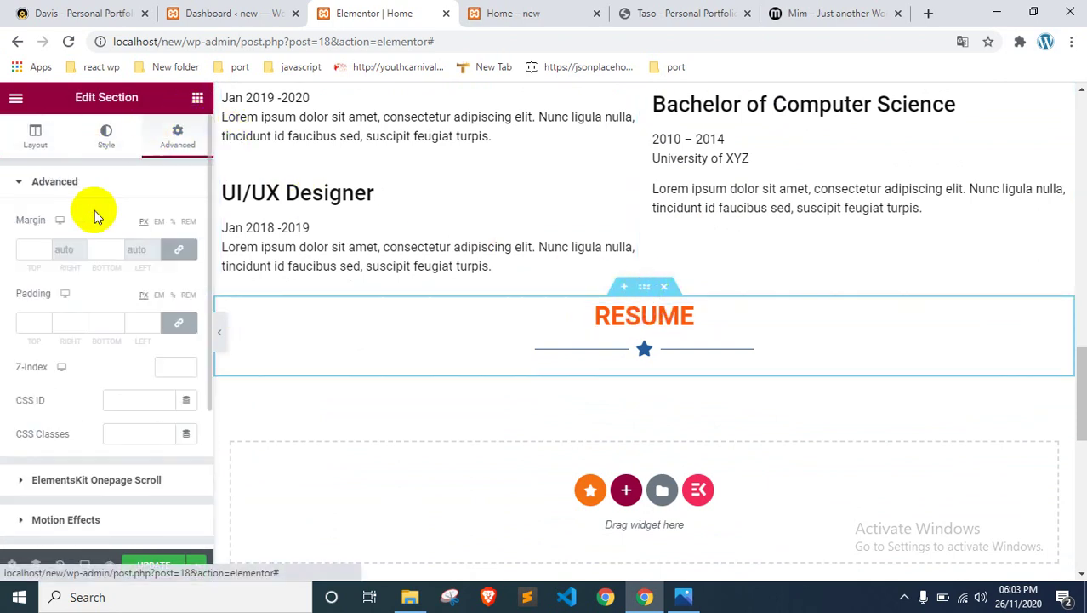
pyautogui.click(164, 250)
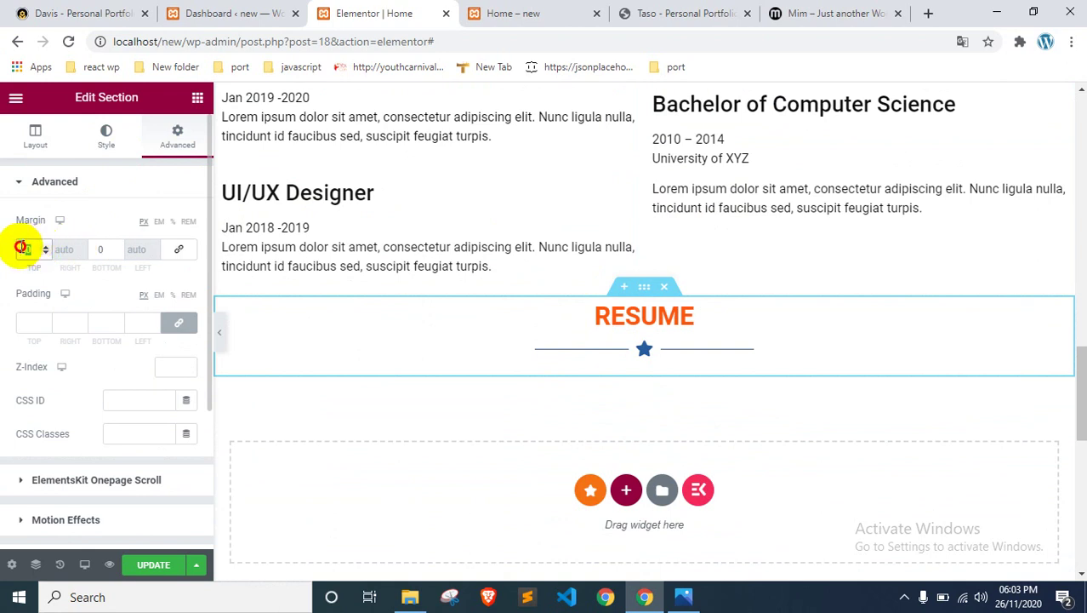
pyautogui.write('50')
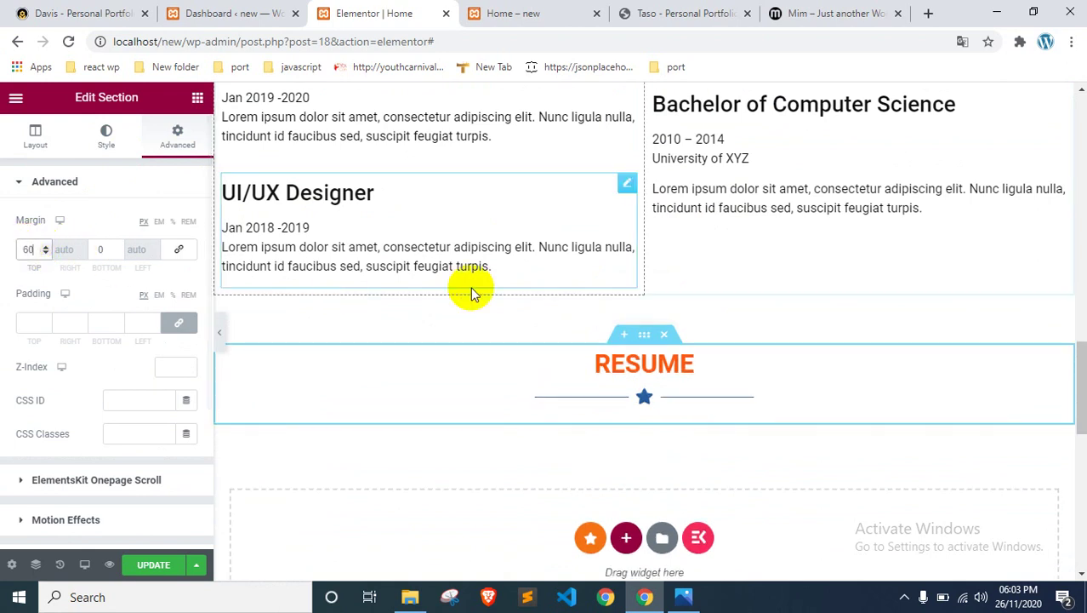
pyautogui.scroll(-3, 740, 183)
pyautogui.scroll(1, 733, 197)
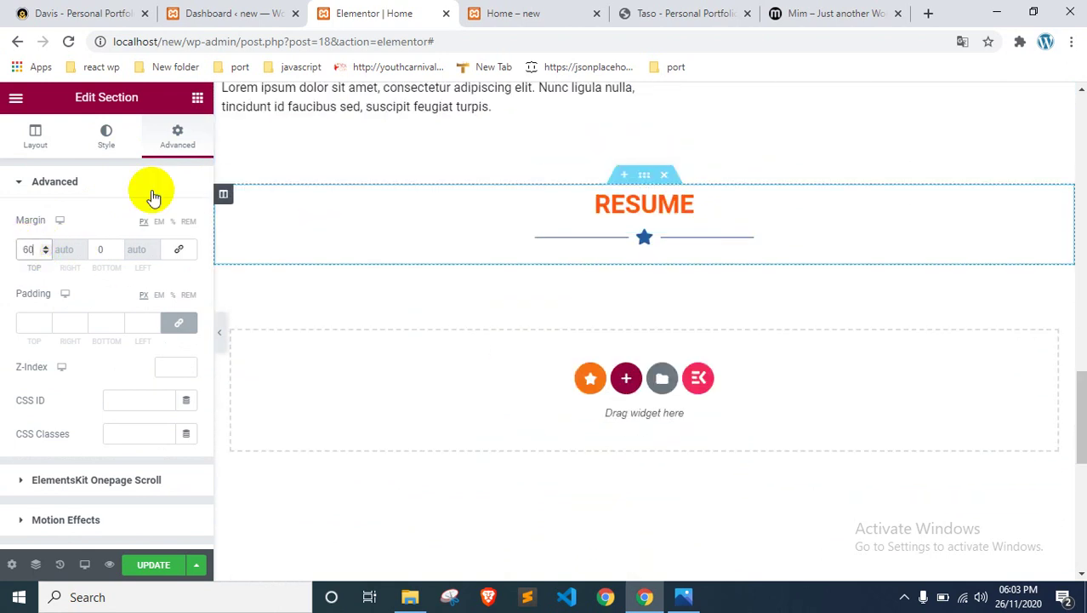
# Step: Change the copied heading's title to "Skill" and update the page
pyautogui.click(596, 212)
pyautogui.moveTo(59, 238); pyautogui.dragTo(38, 237)
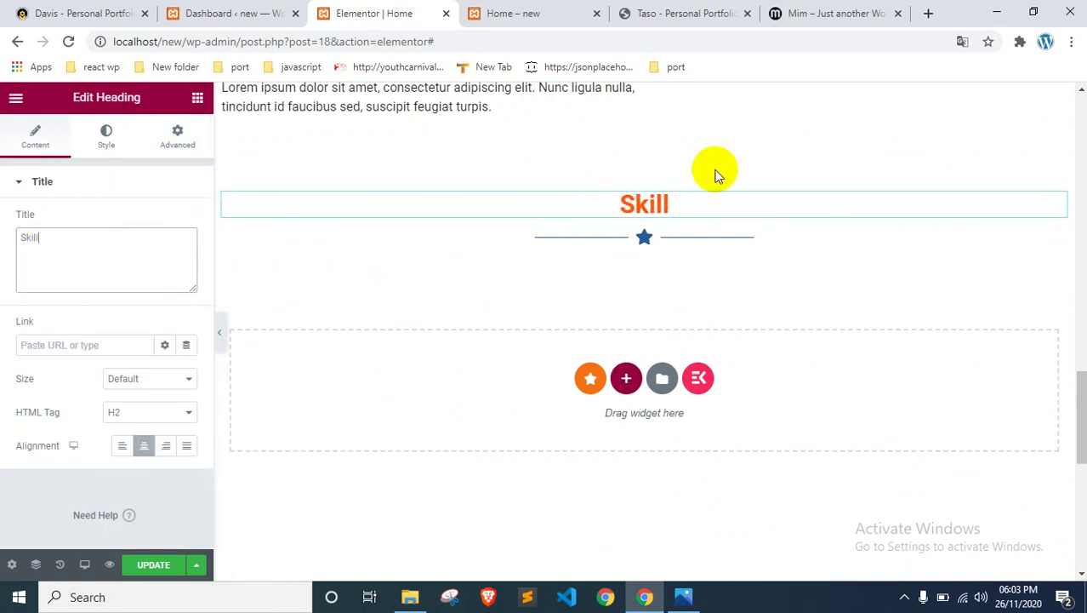
pyautogui.click(151, 565)
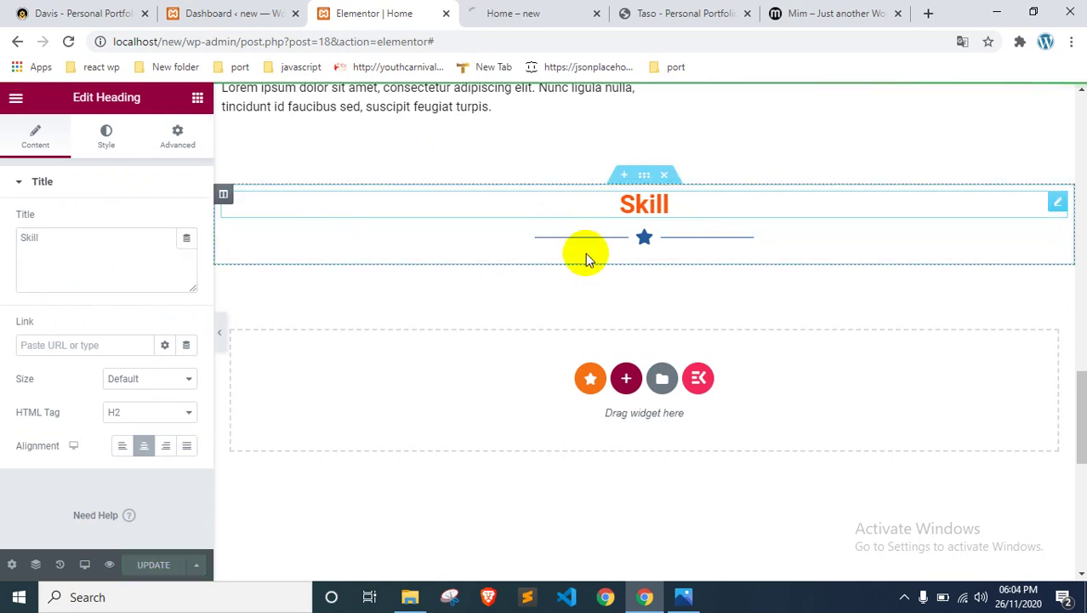
# Step: Browse the premium template library for a progress bar template suited to the skills section
pyautogui.click(583, 378)
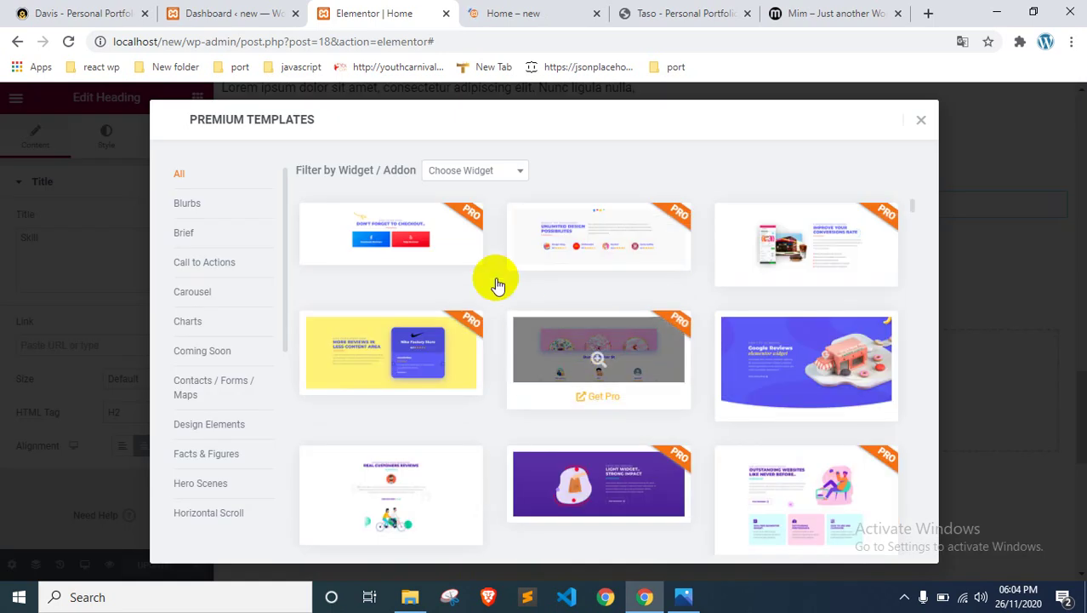
pyautogui.scroll(-4, 230, 274)
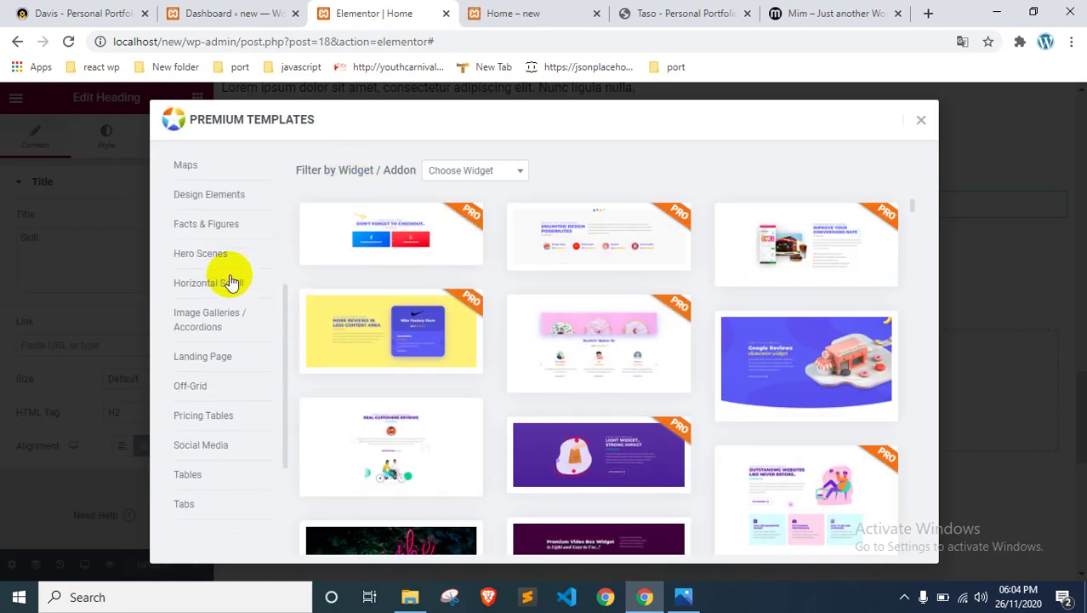
pyautogui.scroll(-5, 585, 265)
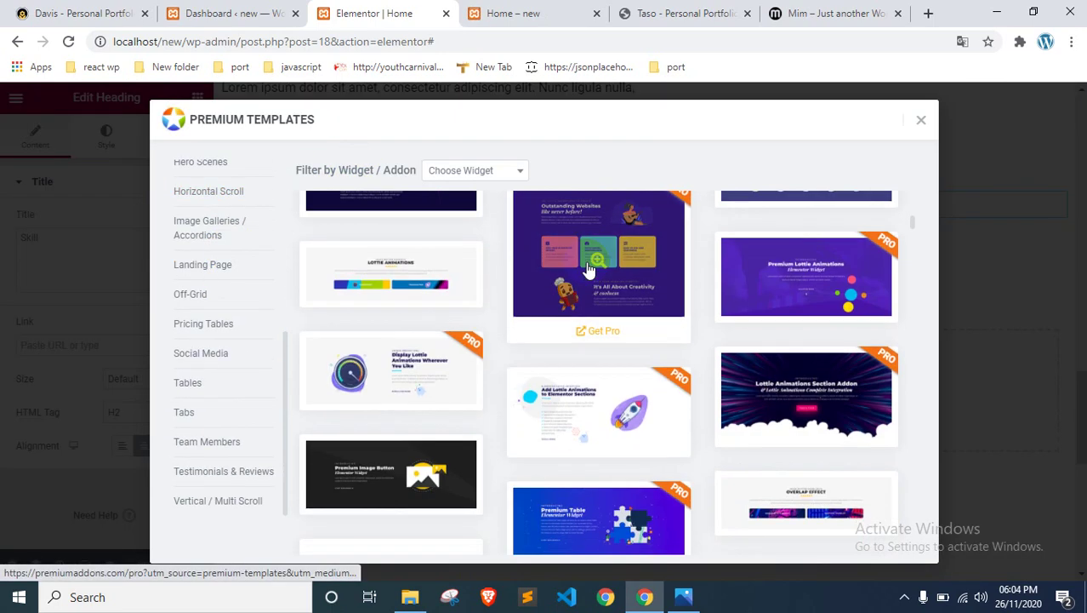
pyautogui.scroll(-3, 587, 269)
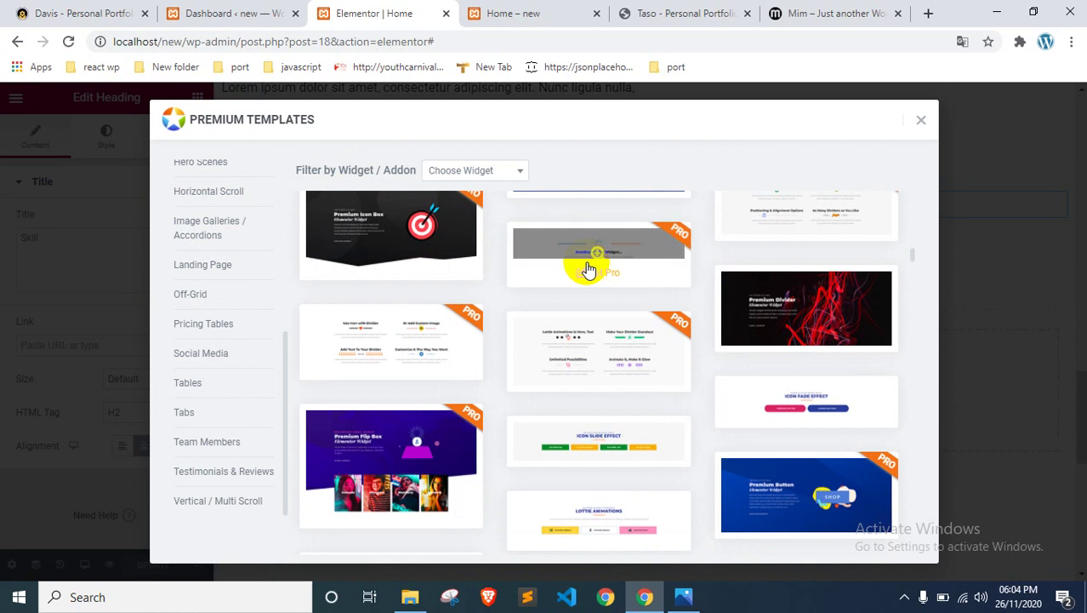
pyautogui.scroll(-2, 590, 306)
pyautogui.scroll(-6, 597, 345)
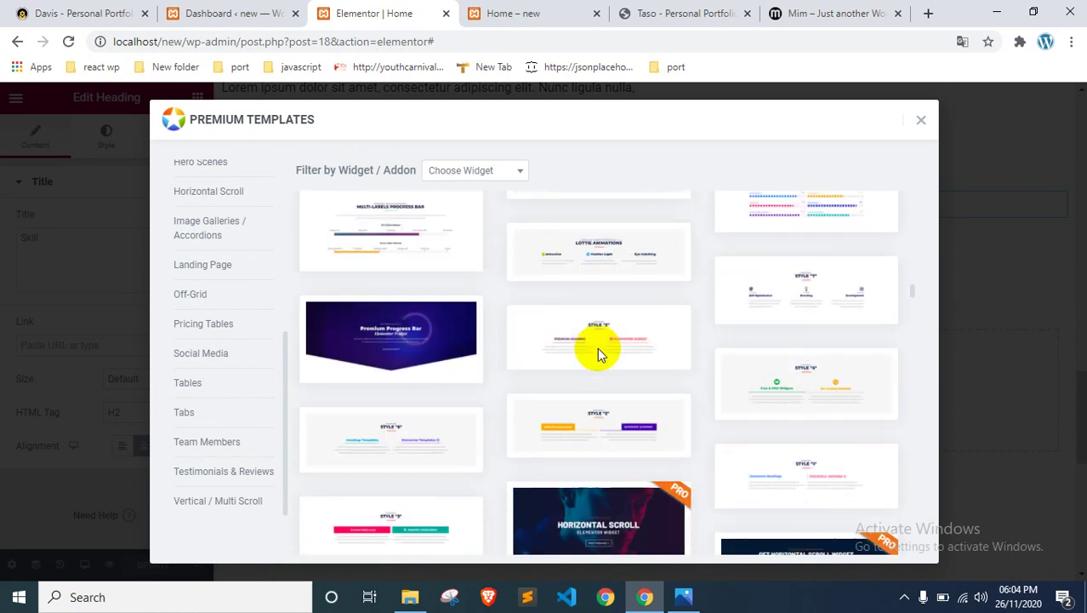
pyautogui.scroll(-3, 638, 304)
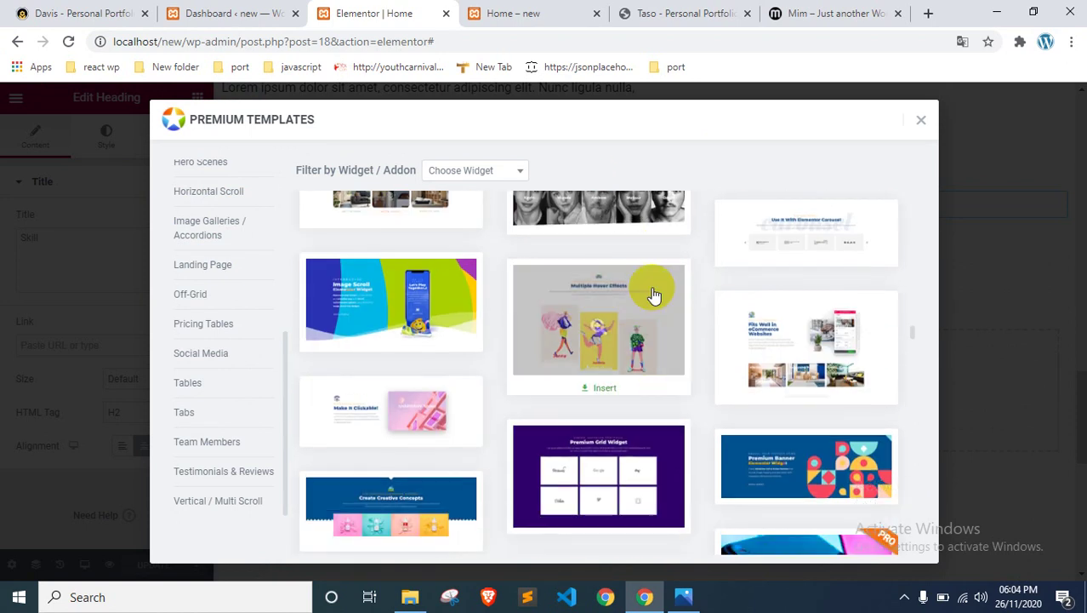
pyautogui.scroll(-3, 668, 296)
pyautogui.scroll(-5, 667, 296)
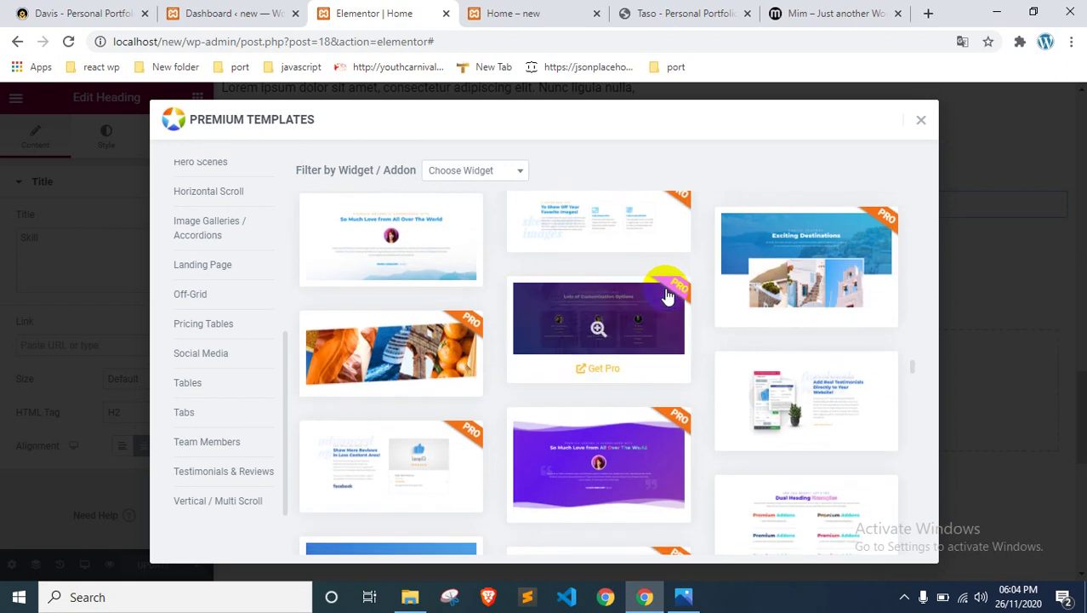
pyautogui.scroll(-3, 668, 296)
pyautogui.scroll(-3, 668, 296)
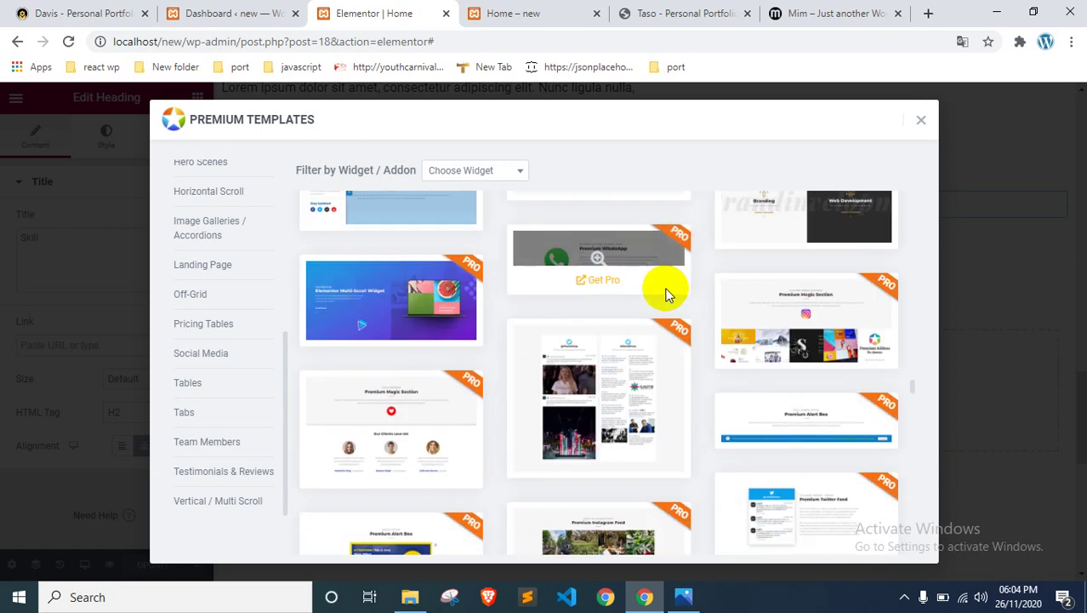
pyautogui.scroll(-3, 667, 295)
pyautogui.scroll(-3, 668, 294)
pyautogui.scroll(-3, 668, 297)
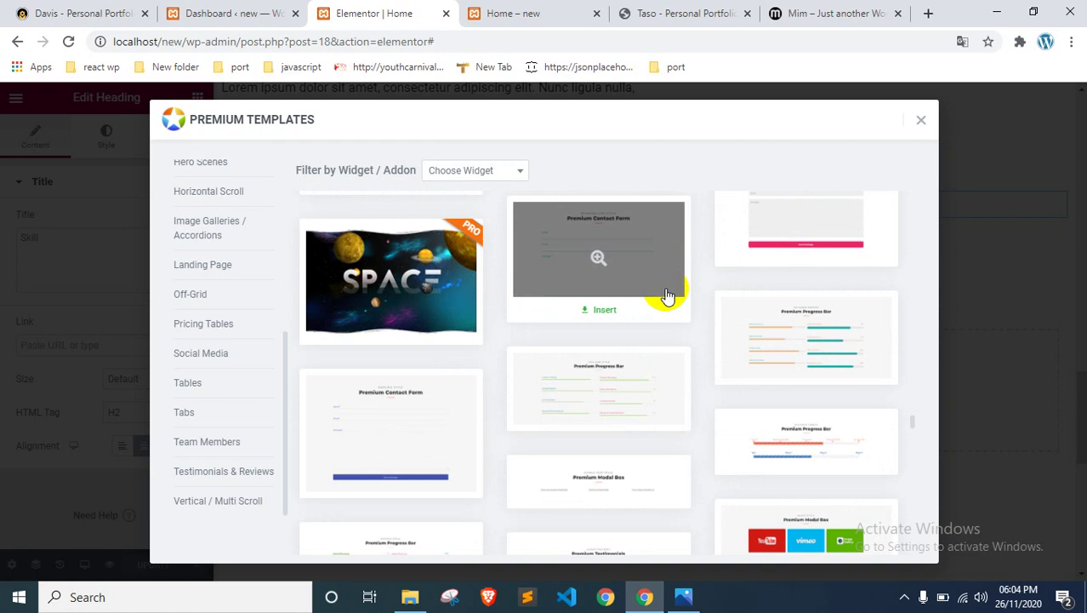
# Step: Preview the Thin Line Style Premium Progress Bar template and return to the template library
pyautogui.click(636, 384)
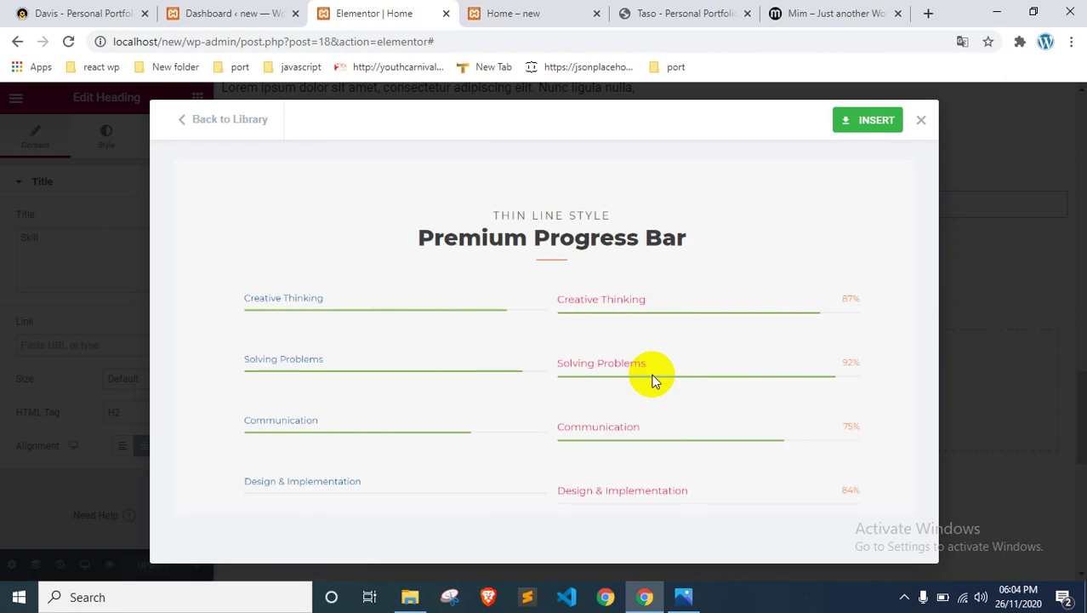
pyautogui.scroll(-1, 704, 263)
pyautogui.scroll(1, 740, 267)
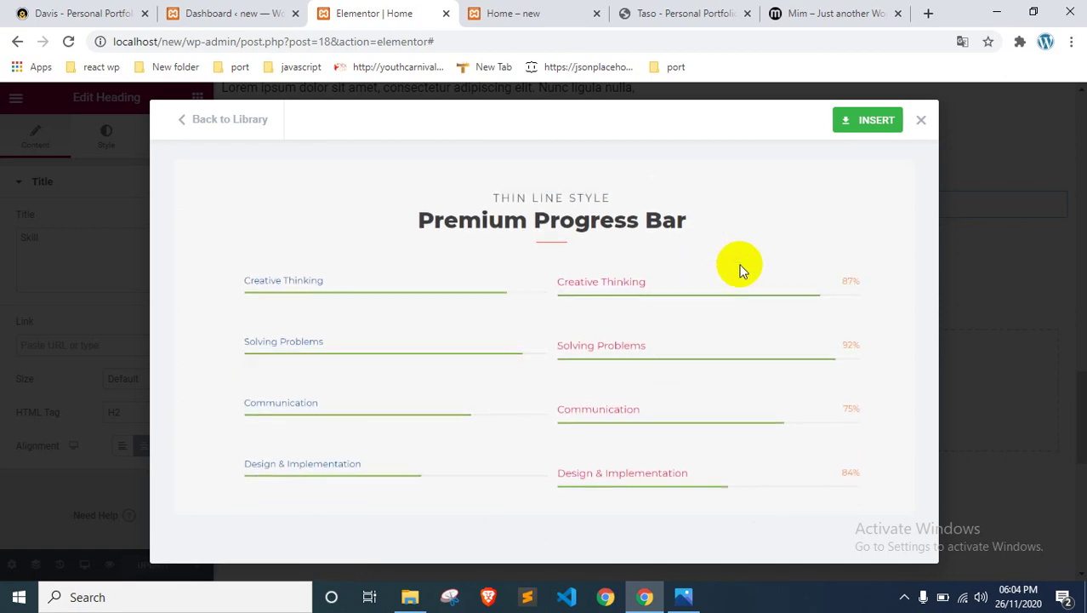
pyautogui.click(232, 118)
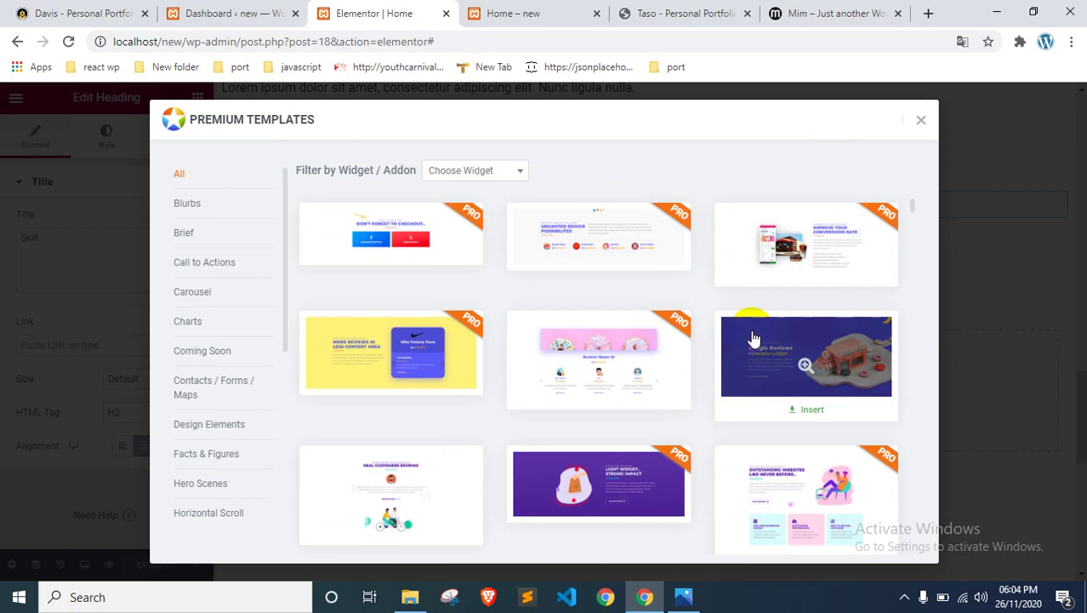
# Step: Insert the Rounded Border Premium Progress Bar template beneath the Skill heading section
pyautogui.scroll(-10, 752, 340)
pyautogui.scroll(-10, 768, 435)
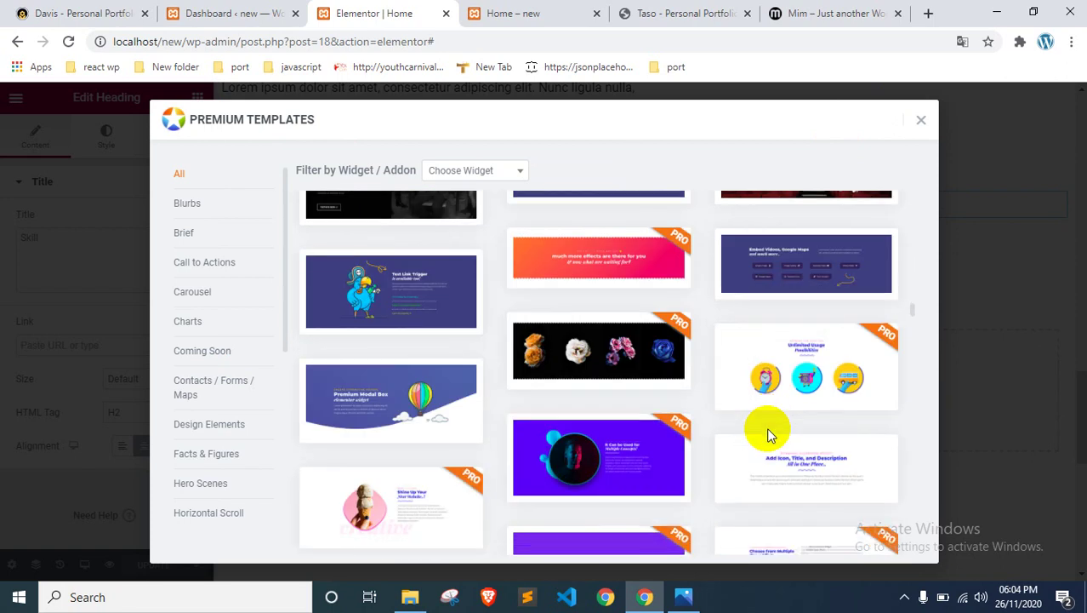
pyautogui.scroll(-10, 771, 389)
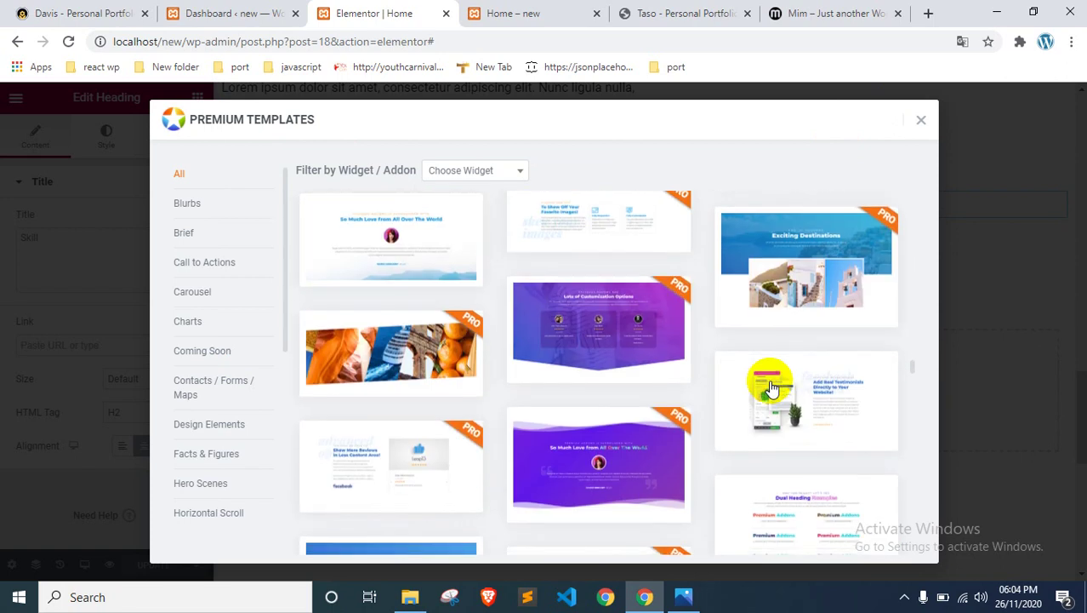
pyautogui.scroll(-2, 771, 389)
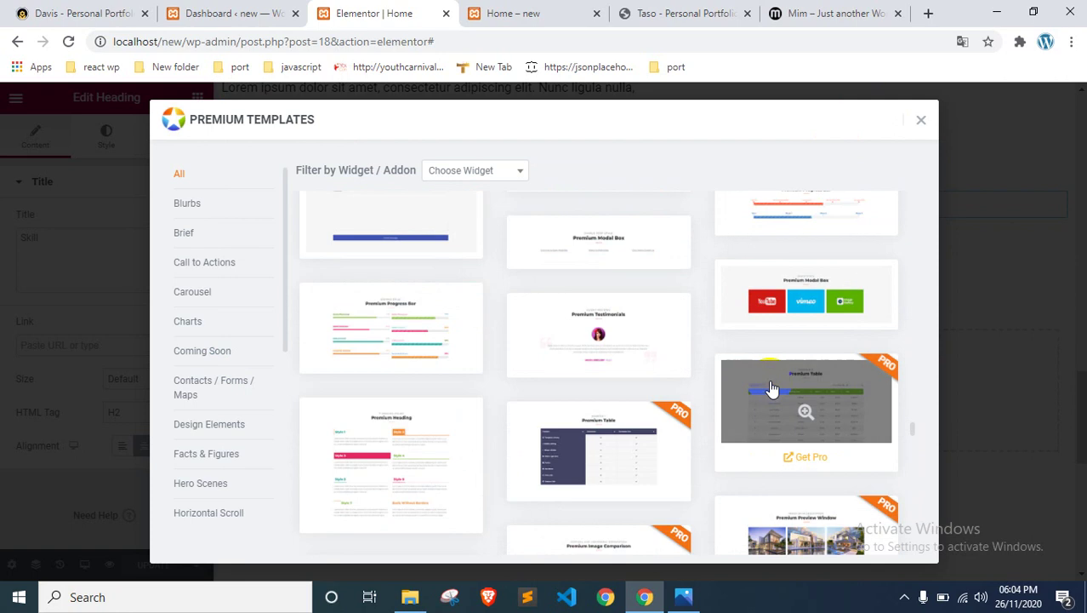
pyautogui.scroll(-2, 770, 389)
pyautogui.scroll(-3, 771, 389)
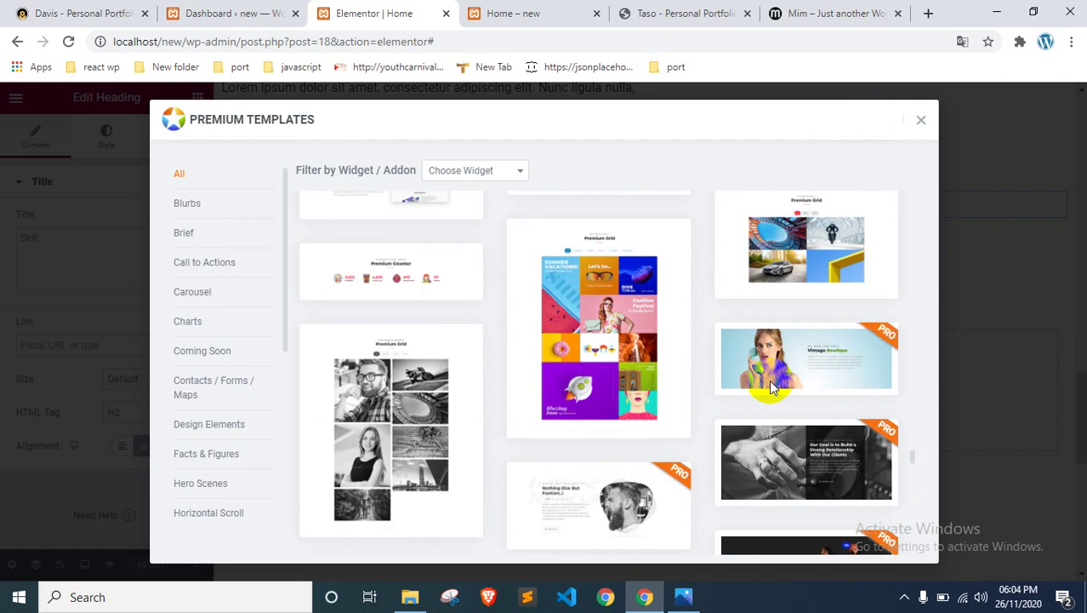
pyautogui.scroll(5, 771, 388)
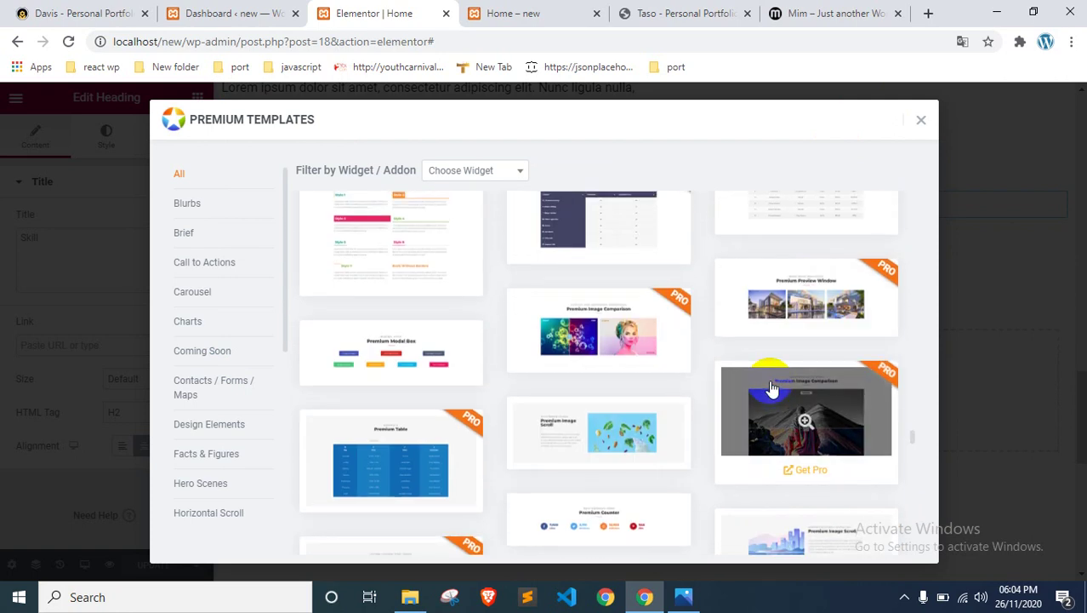
pyautogui.scroll(2, 771, 388)
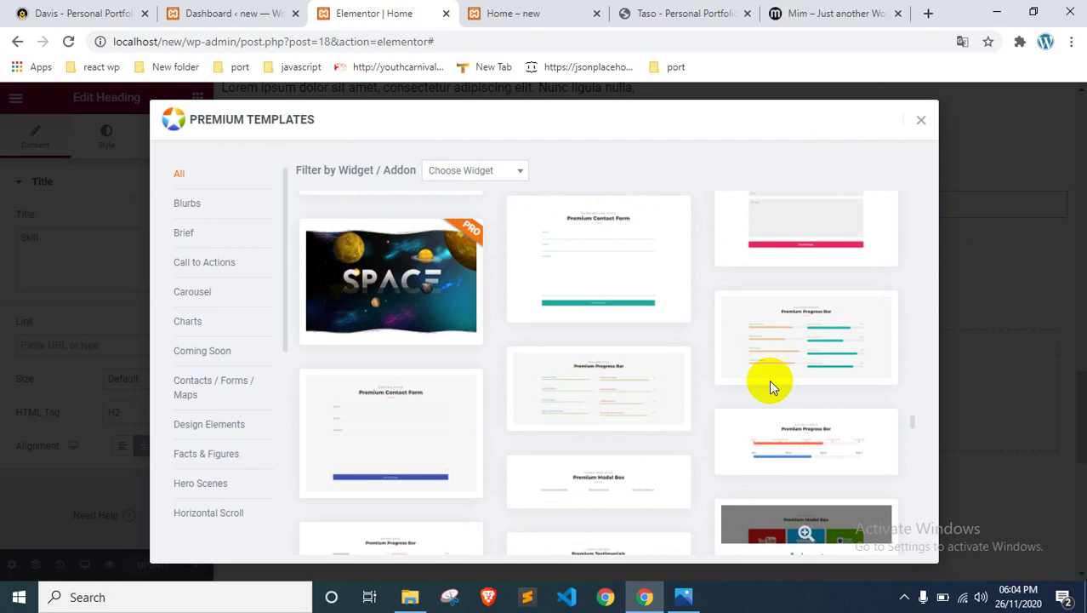
pyautogui.click(806, 334)
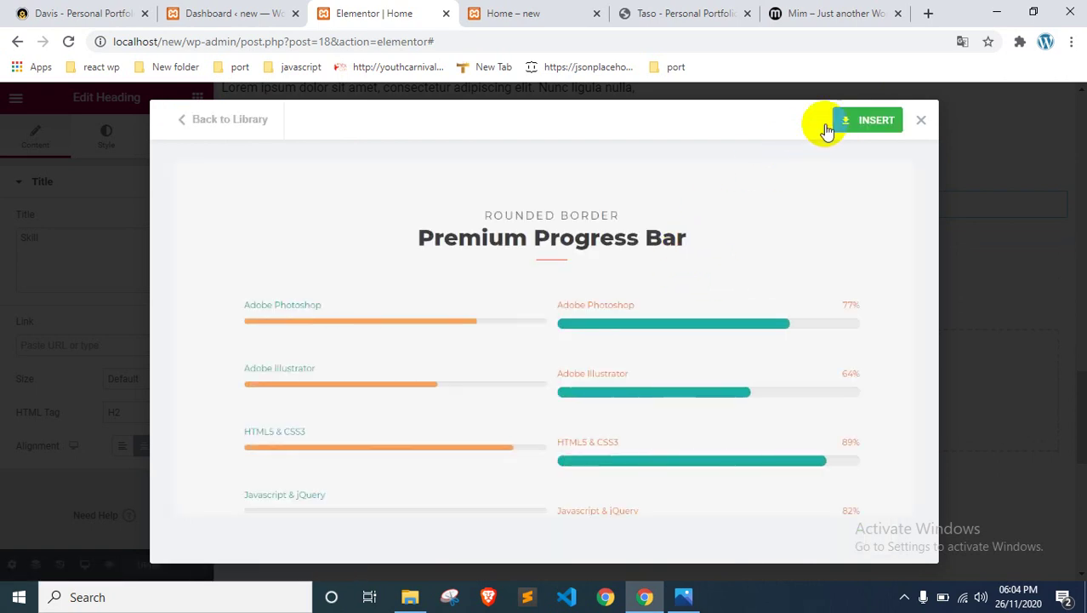
pyautogui.click(866, 134)
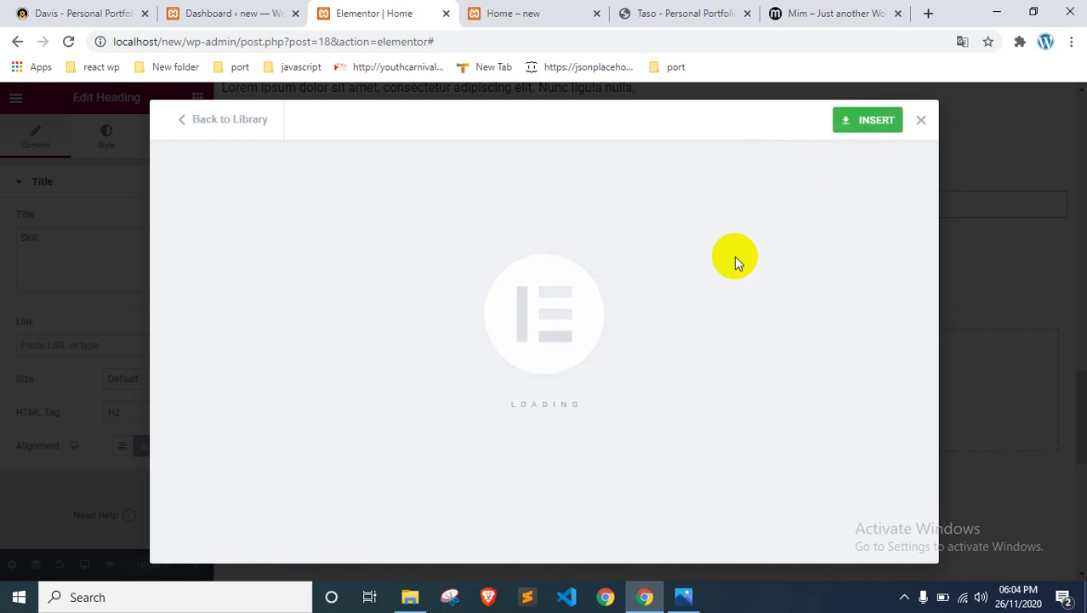
pyautogui.click(864, 121)
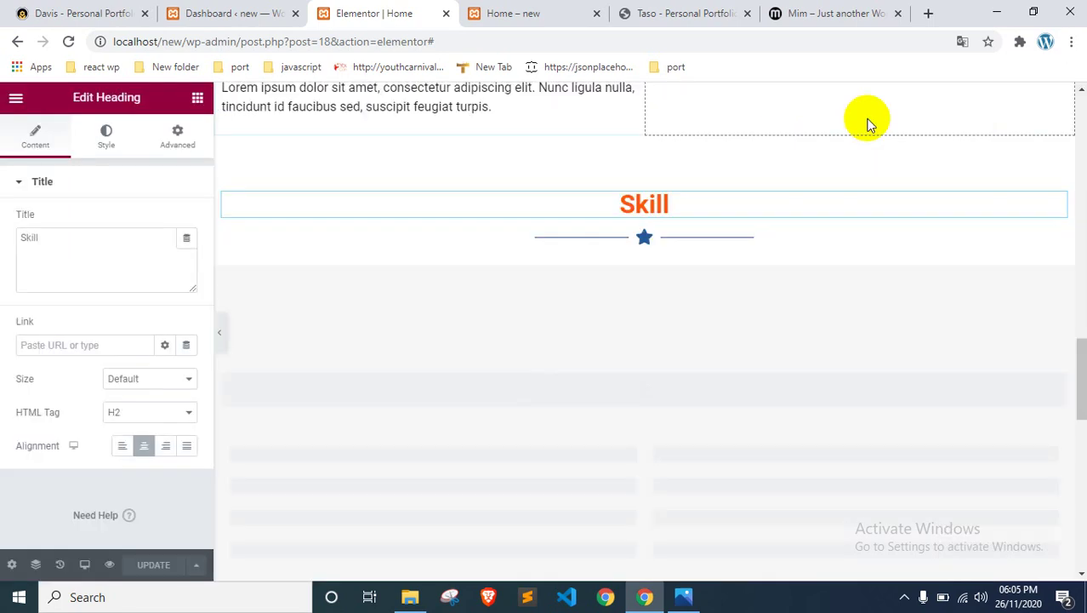
# Step: Delete the separate Skill heading section with the star divider above the inserted progress bar template
pyautogui.scroll(-1, 638, 279)
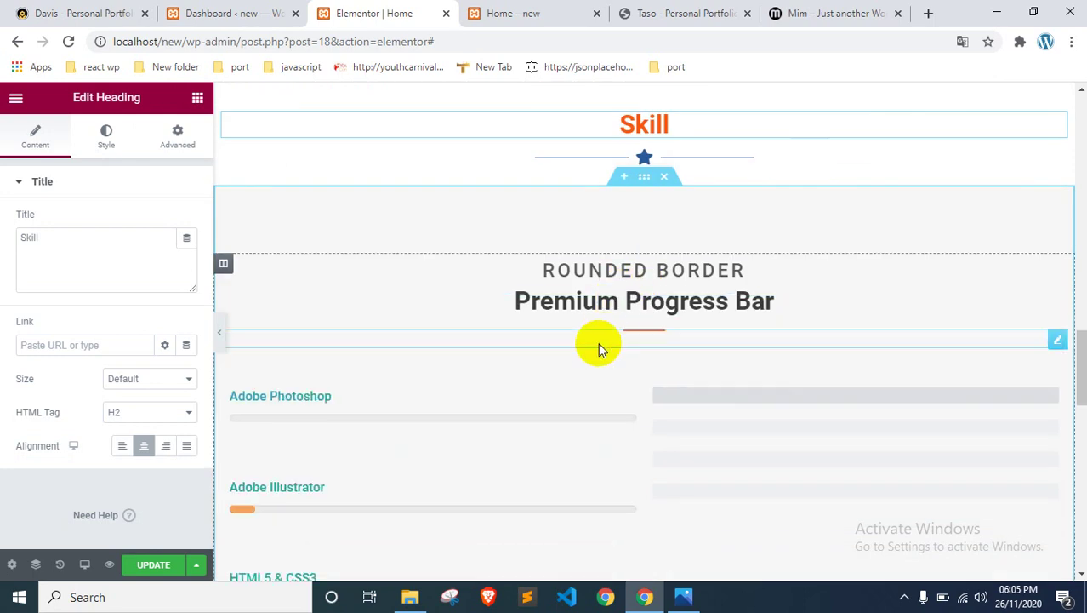
pyautogui.scroll(-4, 583, 291)
pyautogui.scroll(1, 584, 293)
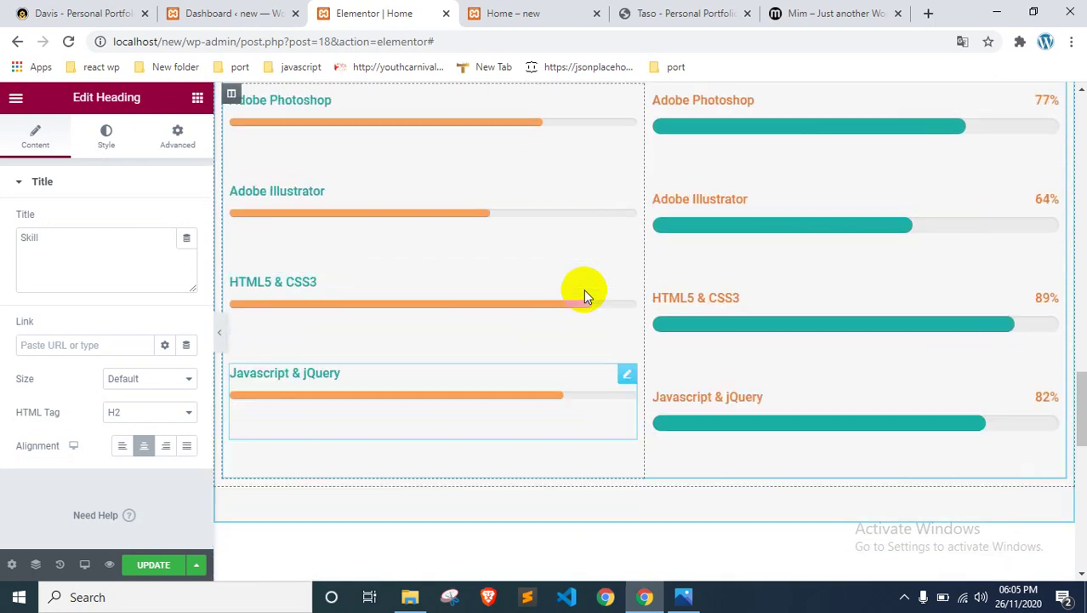
pyautogui.scroll(6, 595, 281)
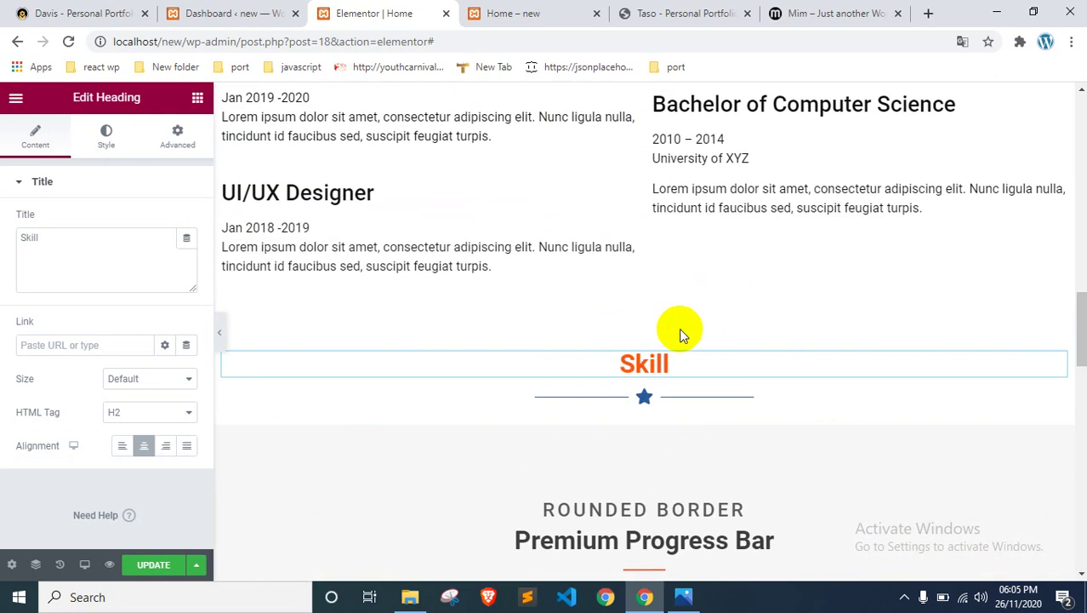
pyautogui.click(666, 331)
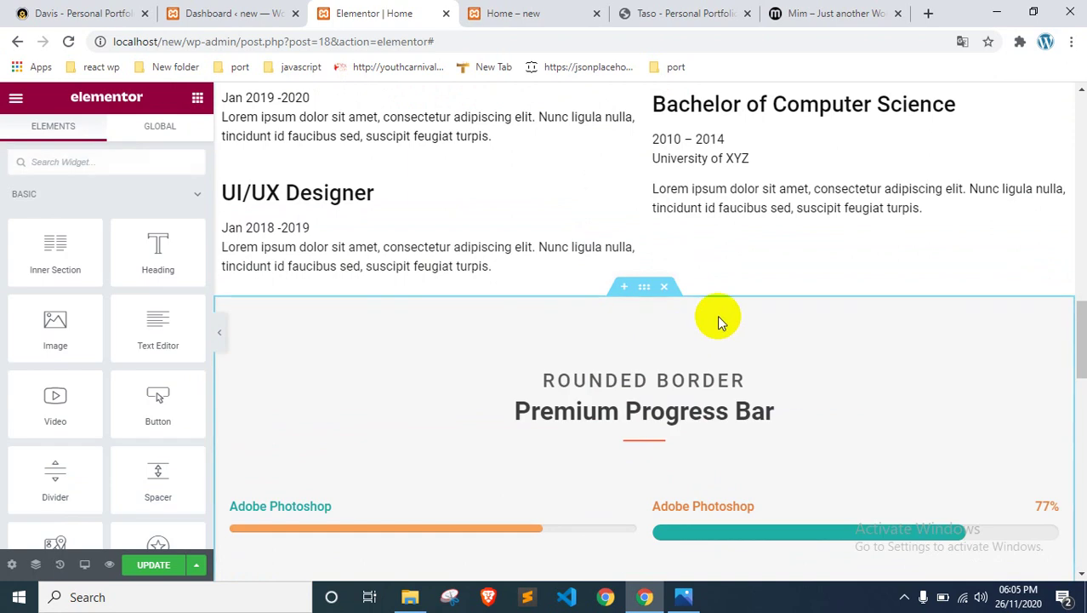
# Step: Clear the "Rounded Border" subheading's title and delete that heading widget from the progress bar section
pyautogui.scroll(-2, 772, 294)
pyautogui.scroll(-2, 772, 293)
pyautogui.scroll(1, 774, 298)
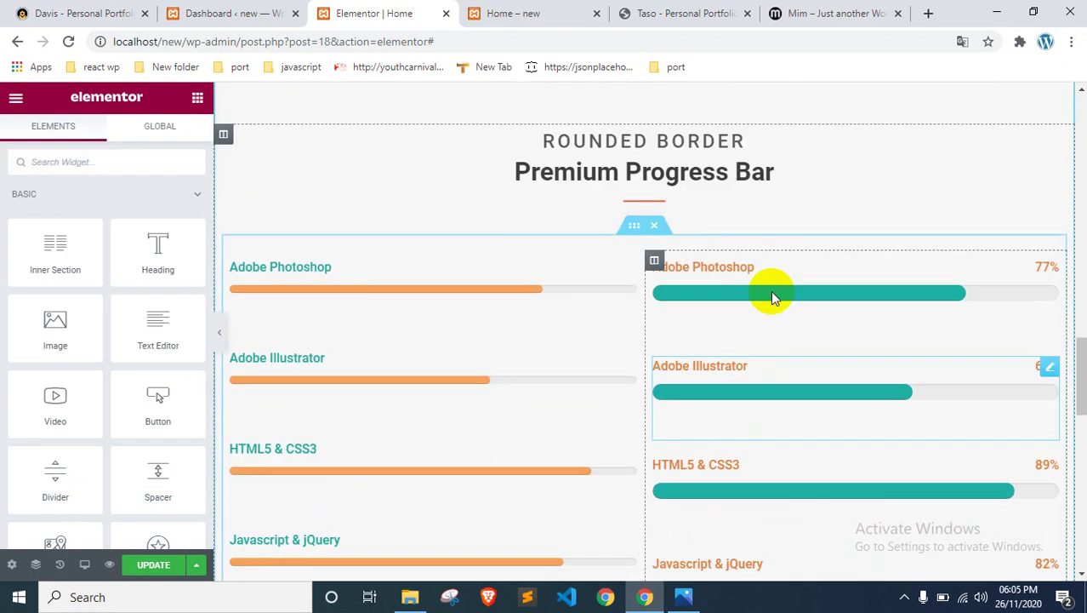
pyautogui.scroll(-2, 774, 296)
pyautogui.scroll(1, 780, 296)
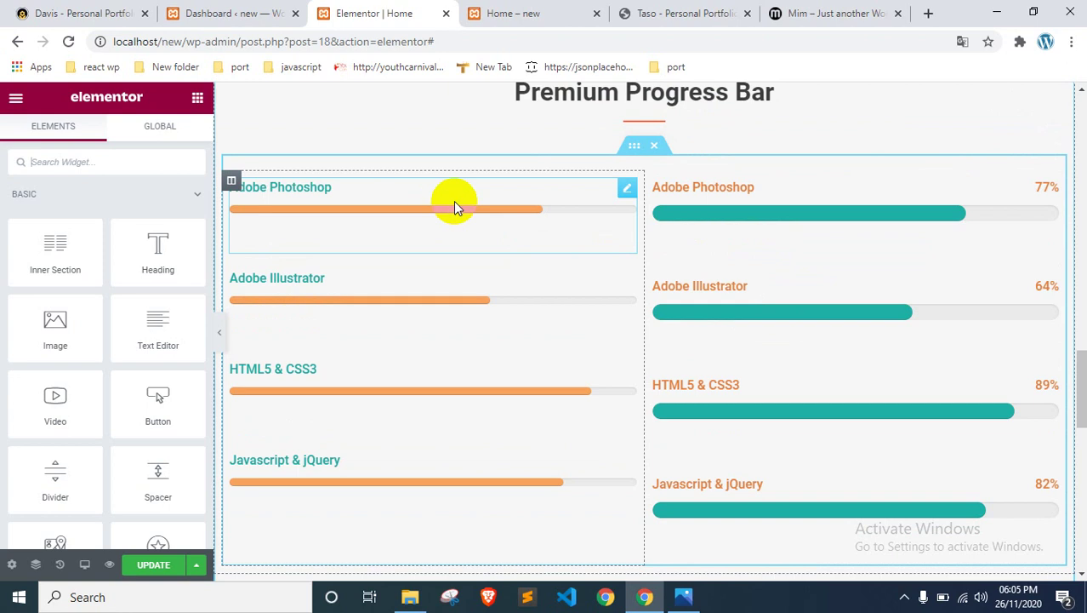
pyautogui.scroll(1, 666, 170)
pyautogui.scroll(1, 676, 165)
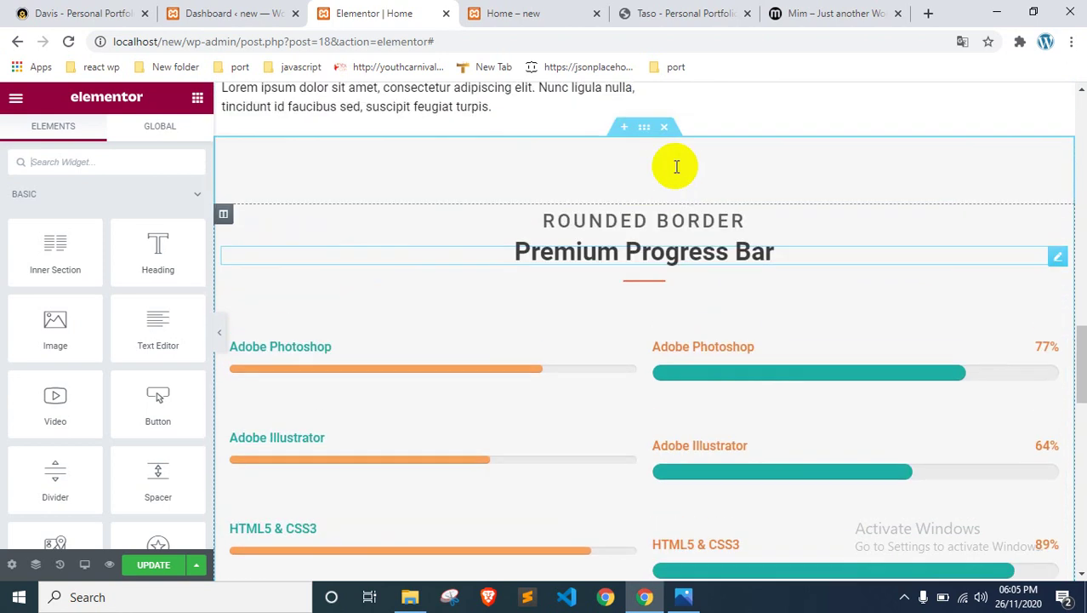
pyautogui.click(631, 221)
pyautogui.click(87, 239)
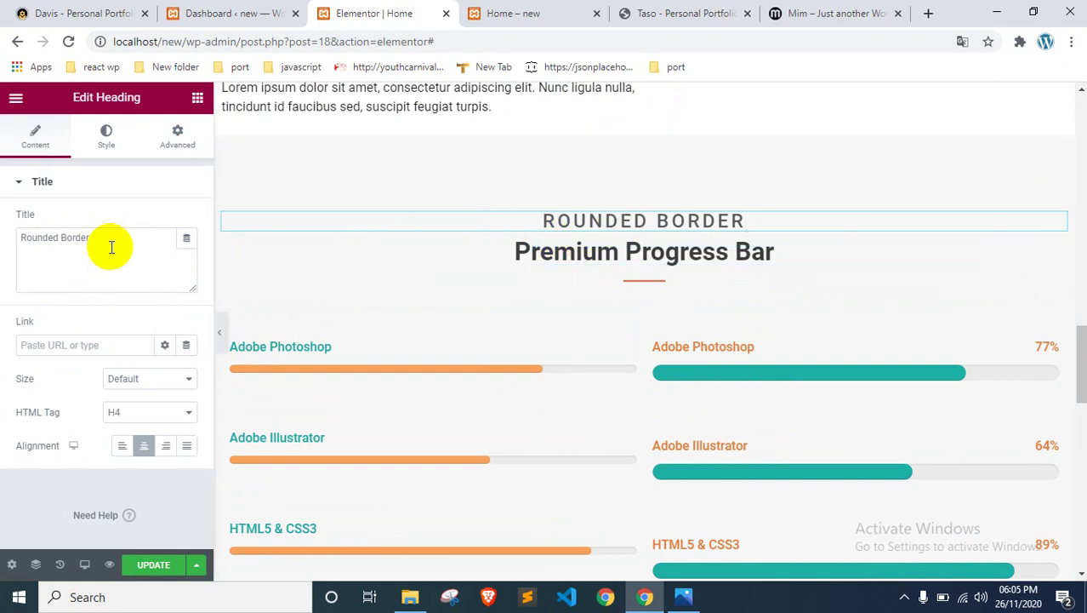
pyautogui.moveTo(109, 241); pyautogui.dragTo(19, 240)
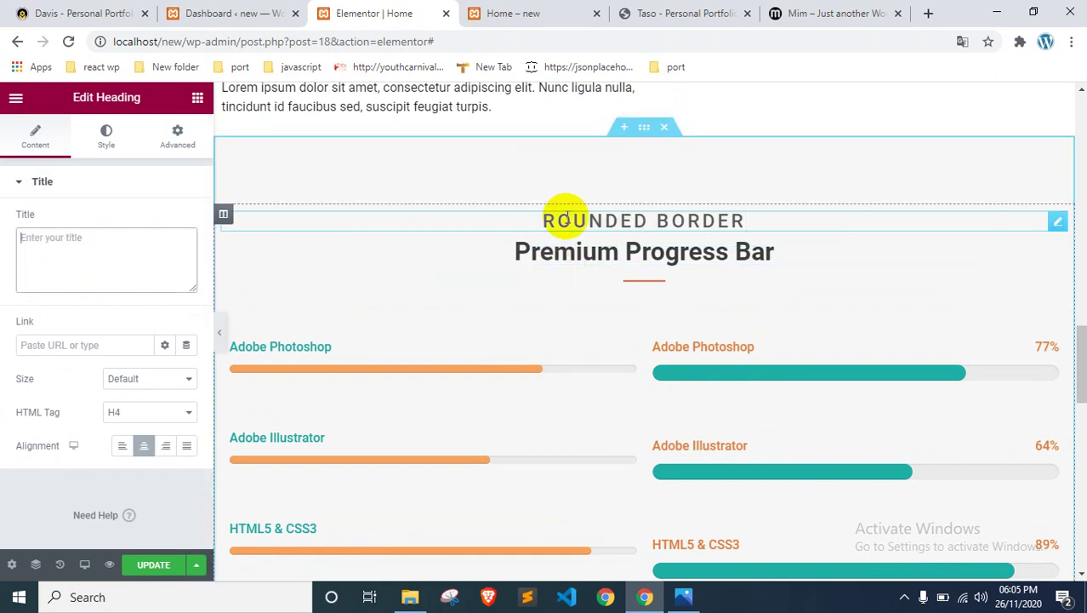
pyautogui.rightClick(838, 224)
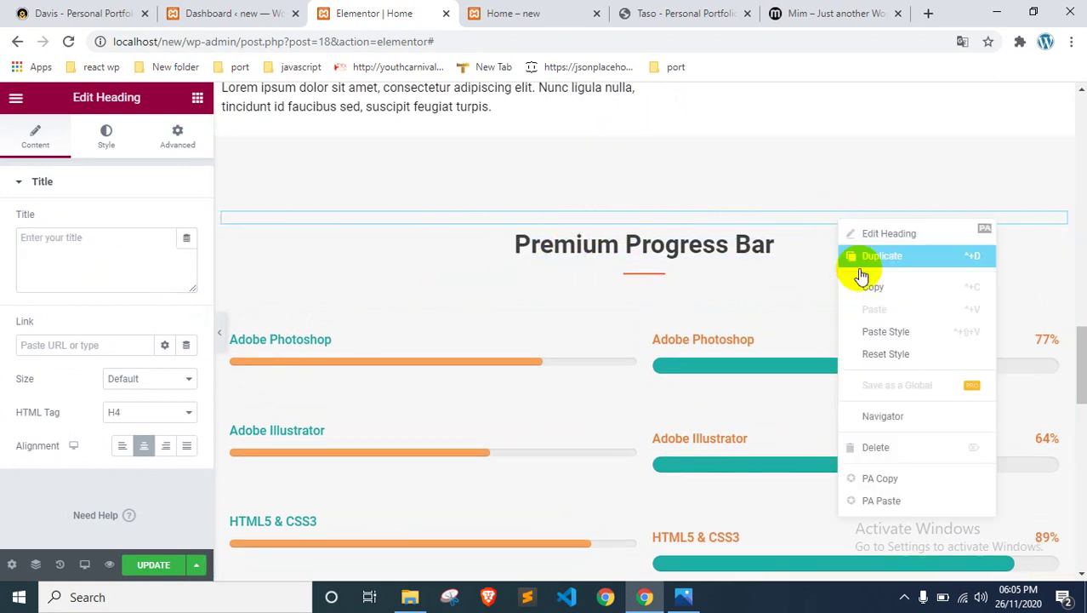
pyautogui.click(889, 446)
# Step: Change the "Premium Progress Bar" heading's title to "Skill Bar"
pyautogui.click(723, 216)
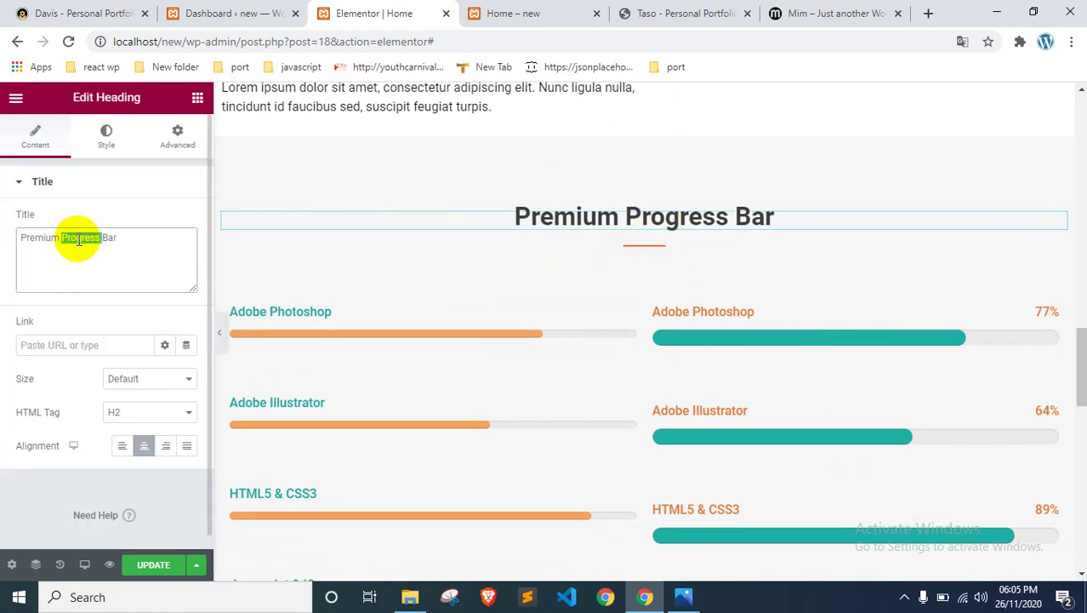
pyautogui.write('Skill')
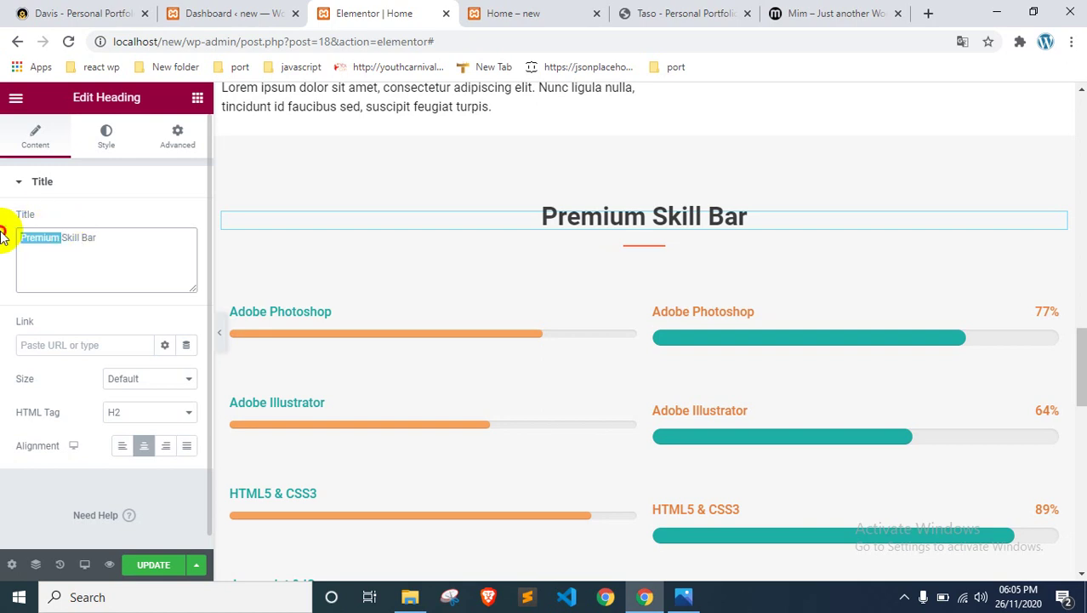
pyautogui.press('F11')
pyautogui.press('F11')
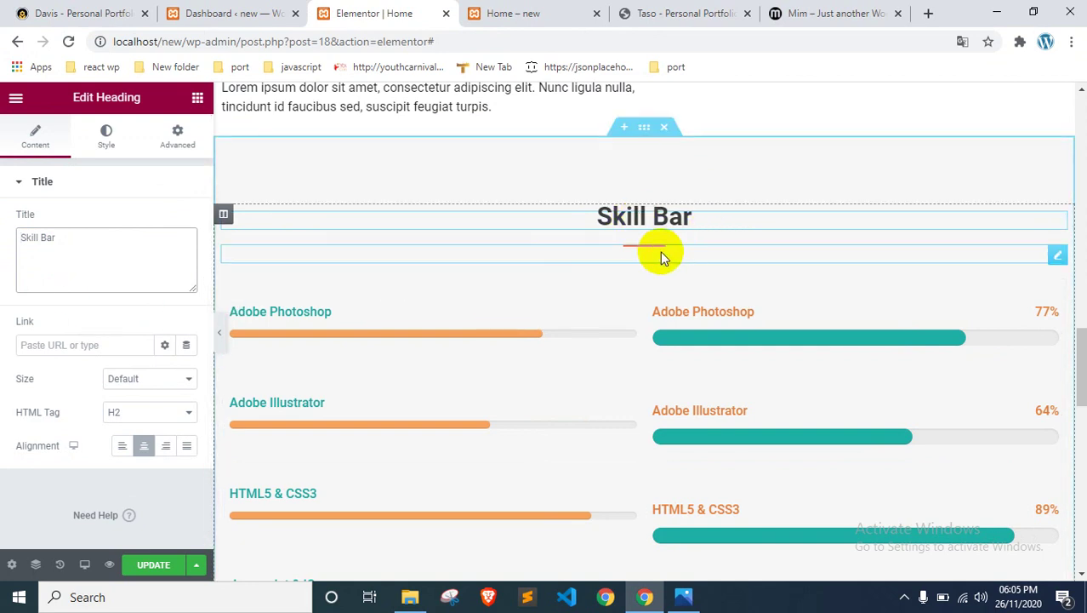
# Step: Try the Circle and Dots types on the orange Adobe Illustrator progress bar and return it to Line
pyautogui.click(411, 341)
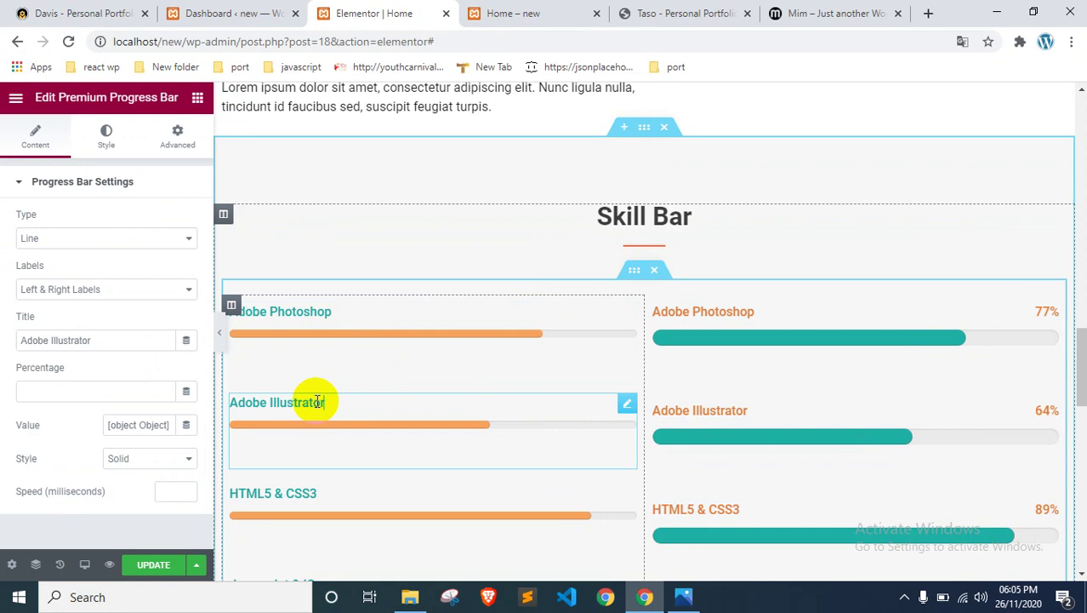
pyautogui.click(95, 246)
pyautogui.click(73, 267)
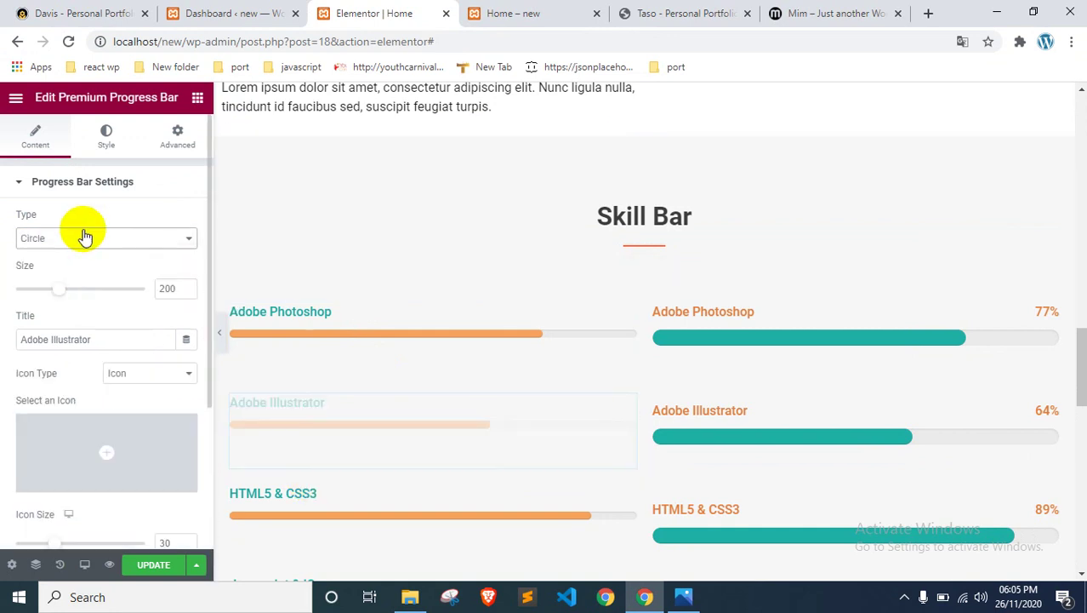
pyautogui.click(85, 237)
pyautogui.click(51, 280)
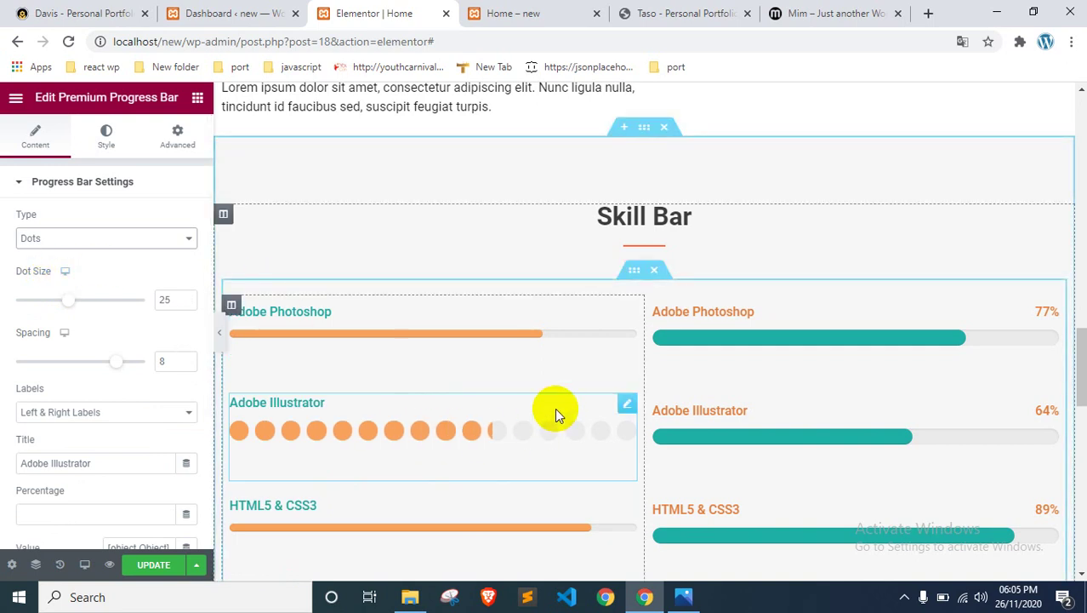
pyautogui.click(102, 237)
pyautogui.click(68, 251)
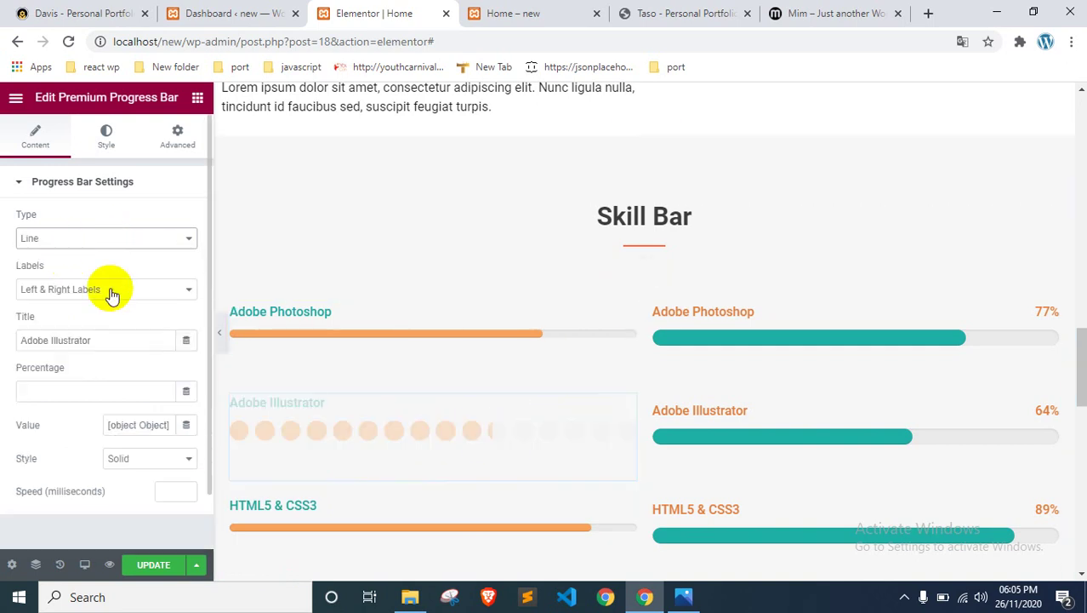
# Step: Set the top padding of the Skill Bar section to 60 px
pyautogui.scroll(-3, 638, 329)
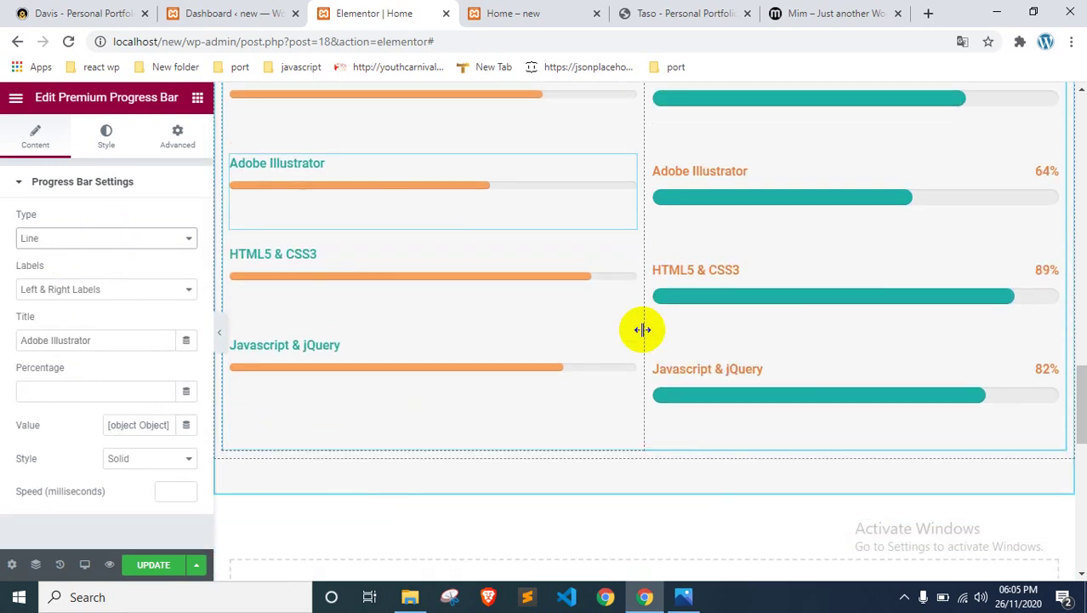
pyautogui.scroll(-2, 544, 333)
pyautogui.scroll(5, 542, 332)
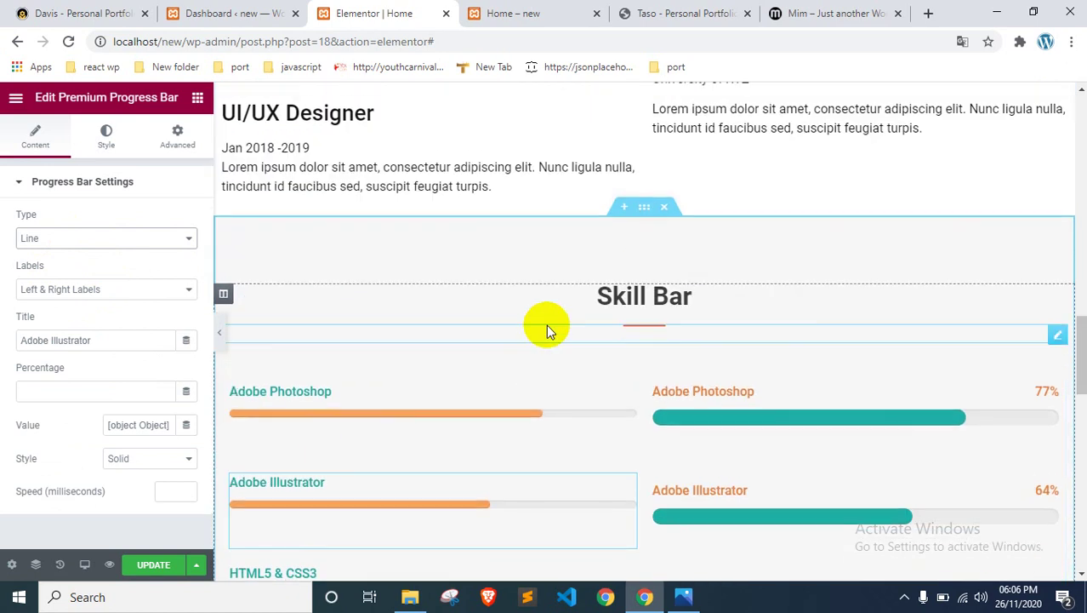
pyautogui.click(649, 207)
pyautogui.click(170, 138)
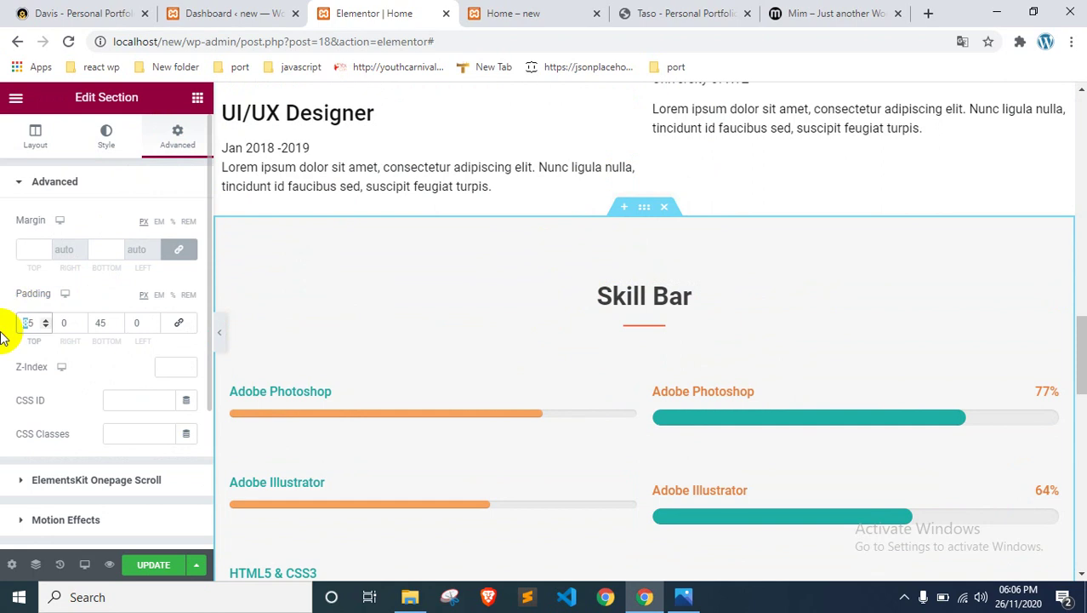
pyautogui.write('60')
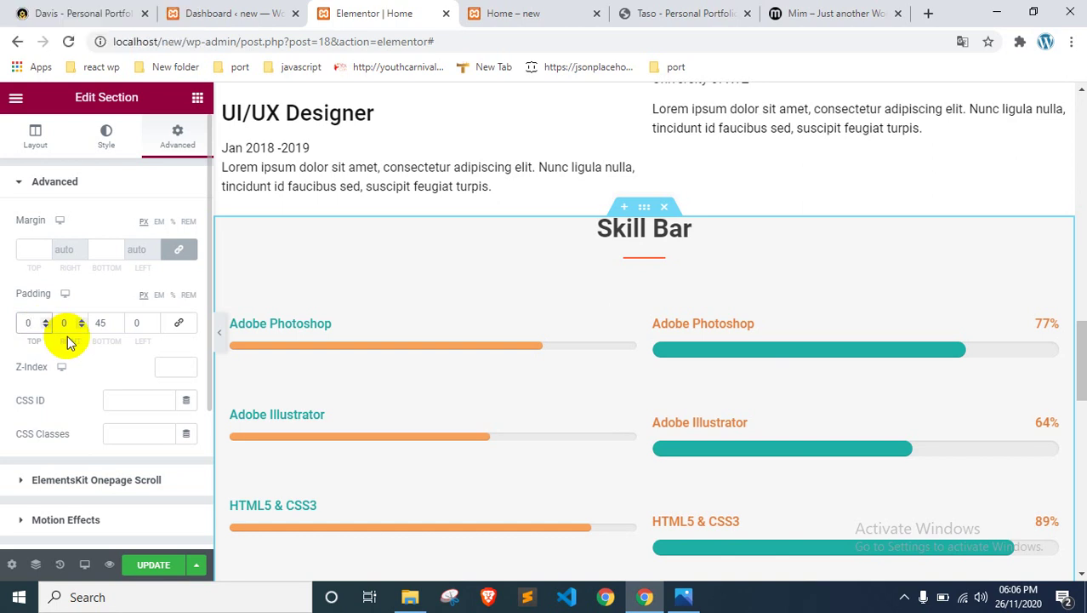
pyautogui.write('6')
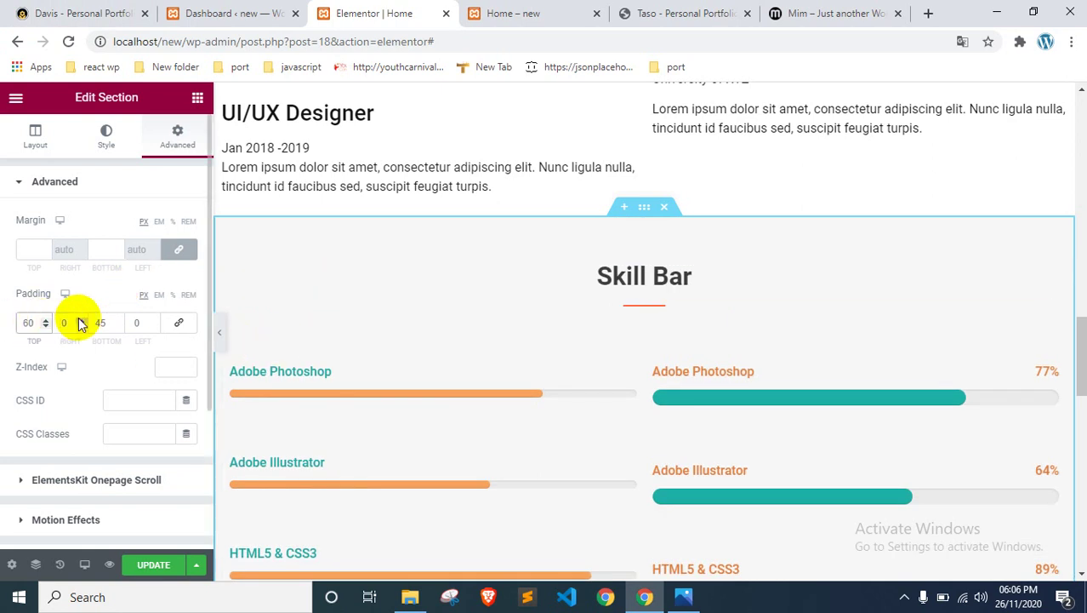
# Step: Review the Skill Bar section's spacing and save the page changes
pyautogui.scroll(-4, 364, 334)
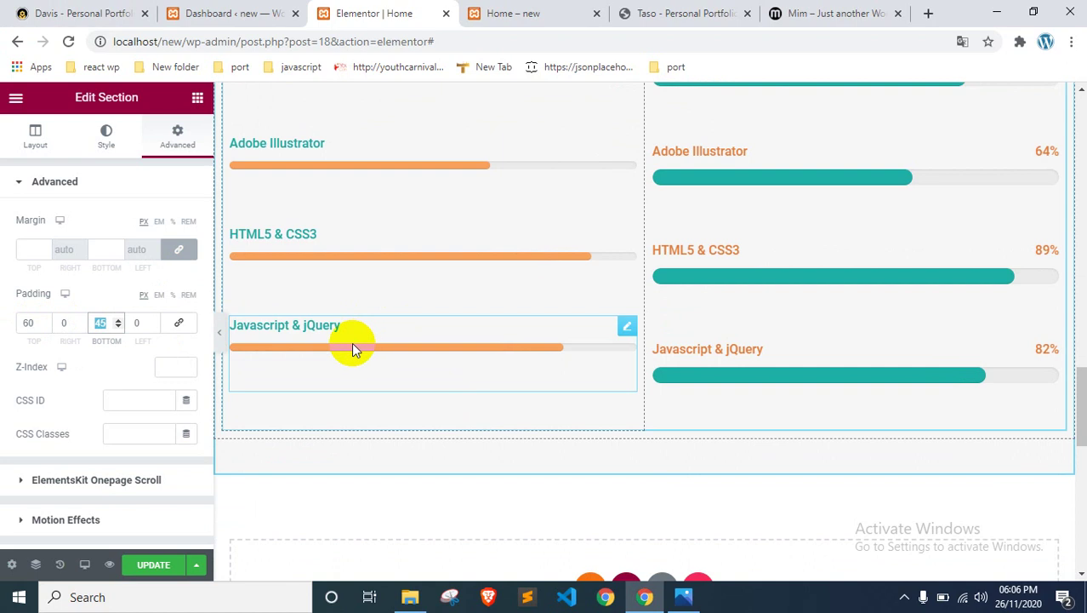
pyautogui.scroll(3, 545, 204)
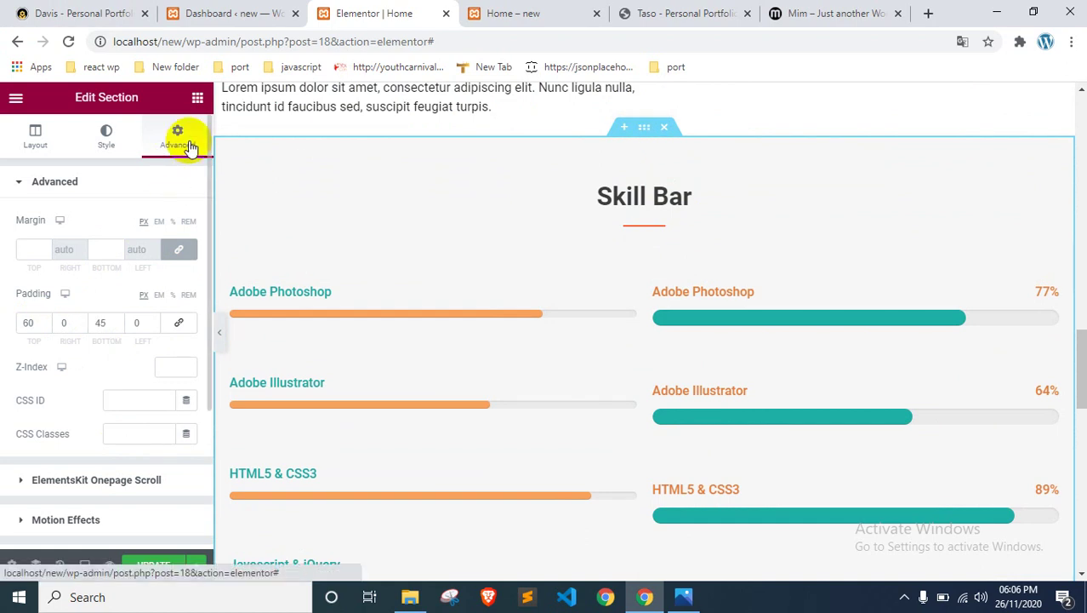
pyautogui.scroll(-3, 122, 267)
pyautogui.scroll(5, 510, 319)
pyautogui.scroll(-7, 405, 426)
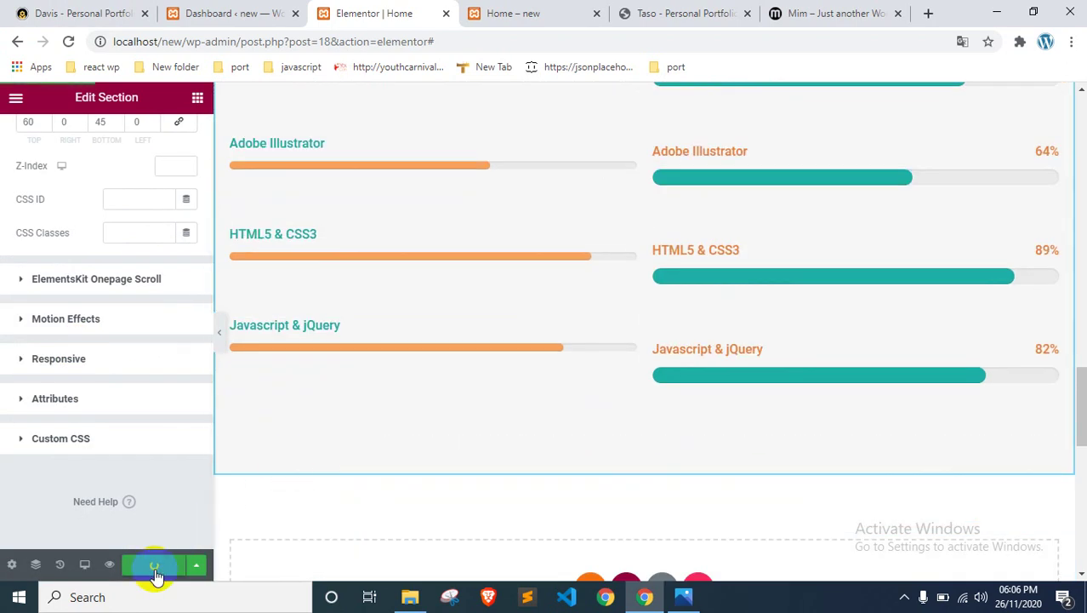
# Step: Examine the animated Skill Bar section and its spacing below the resume section in the refreshed home page preview
pyautogui.click(525, 13)
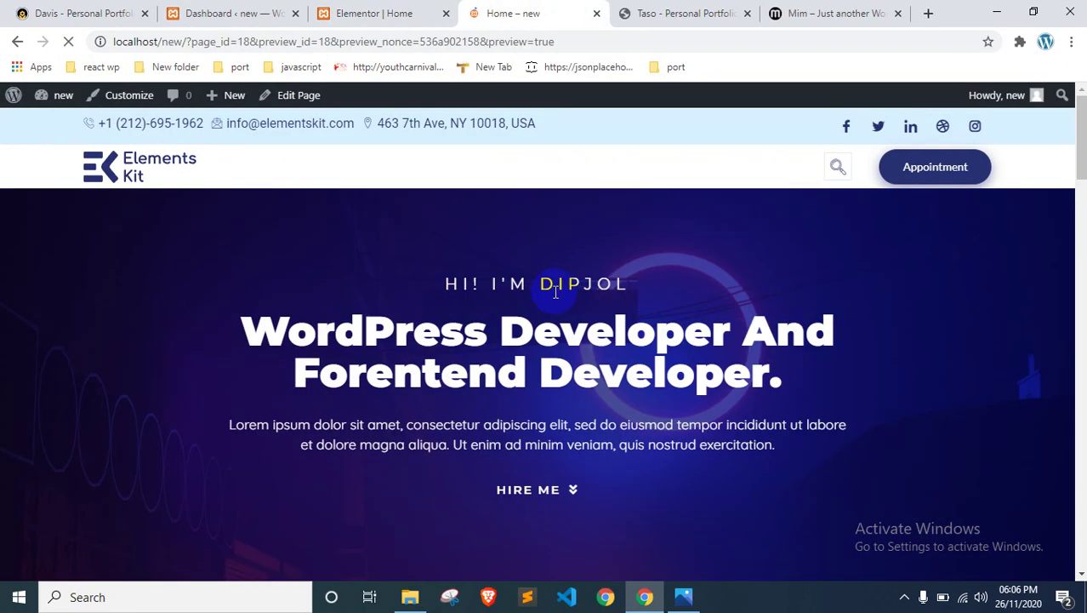
pyautogui.scroll(-10, 553, 291)
pyautogui.scroll(-5, 553, 291)
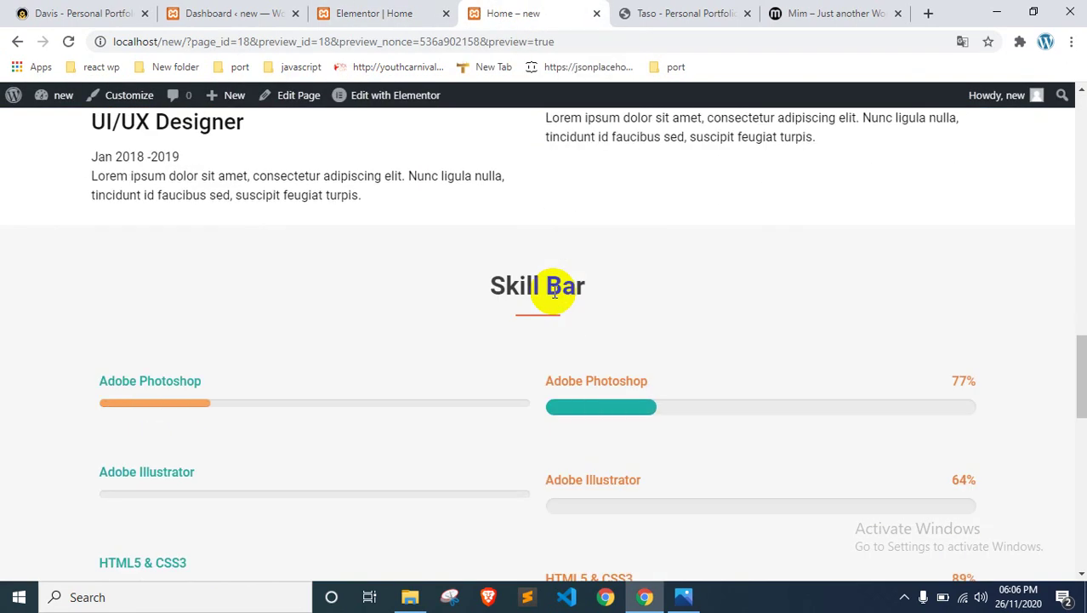
pyautogui.scroll(-2, 554, 291)
pyautogui.scroll(-2, 553, 291)
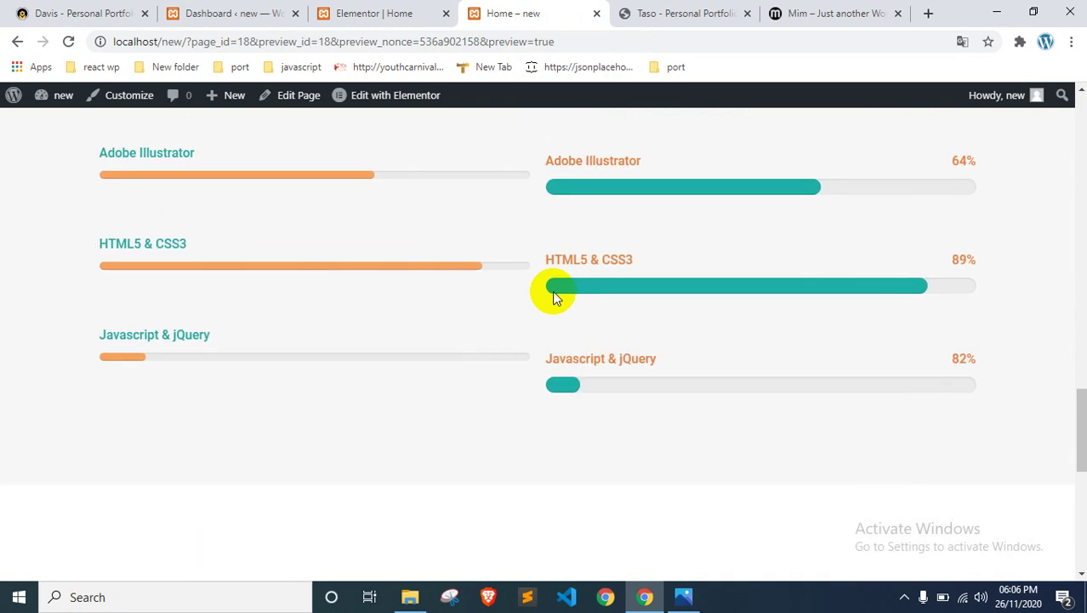
pyautogui.scroll(-2, 553, 290)
pyautogui.scroll(8, 552, 290)
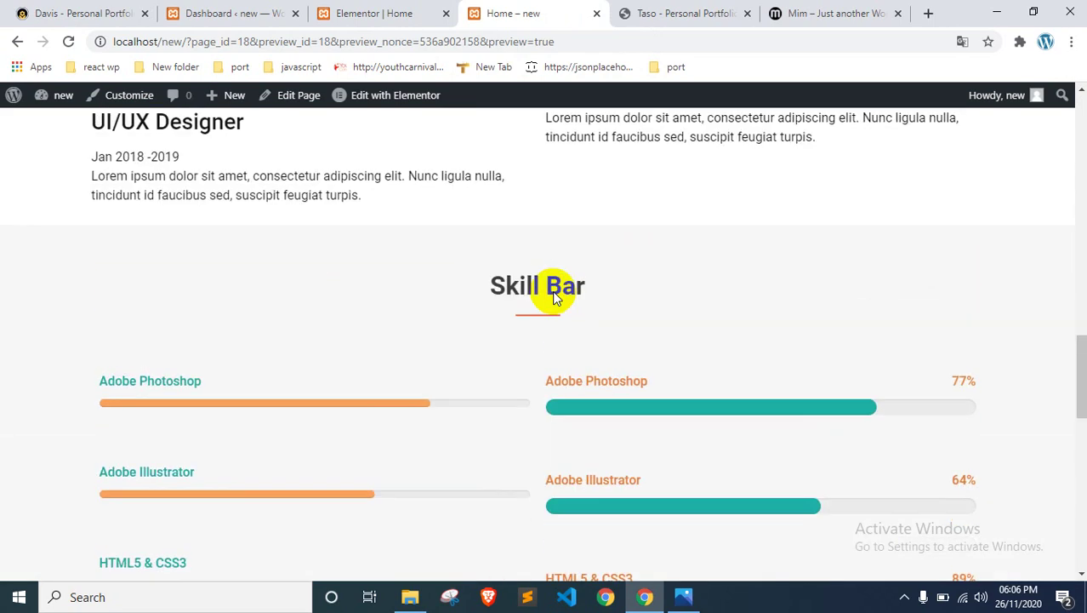
pyautogui.scroll(3, 552, 290)
pyautogui.scroll(-3, 552, 290)
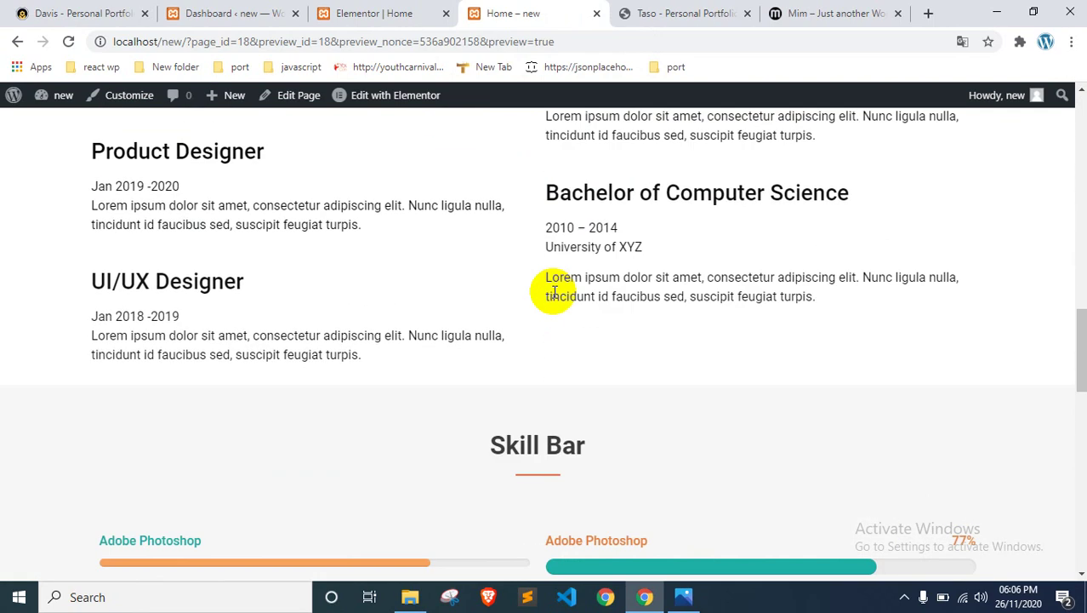
pyautogui.scroll(1, 553, 291)
pyautogui.scroll(3, 554, 291)
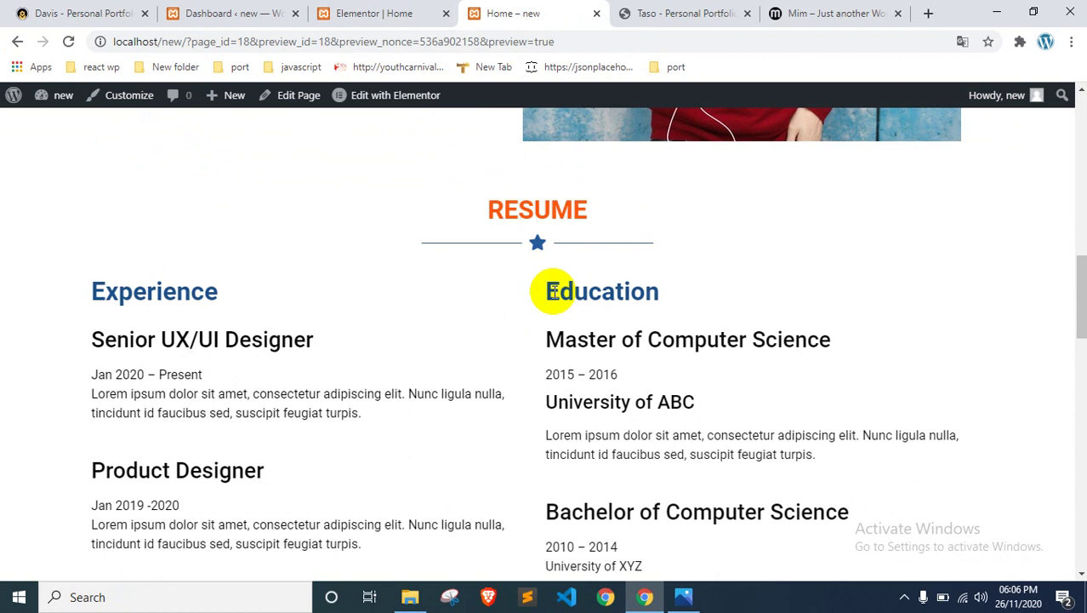
# Step: Give the Experience and Education section unlinked margins of 1 px top and 60 px bottom, and save the page
pyautogui.click(400, 10)
pyautogui.scroll(3, 522, 267)
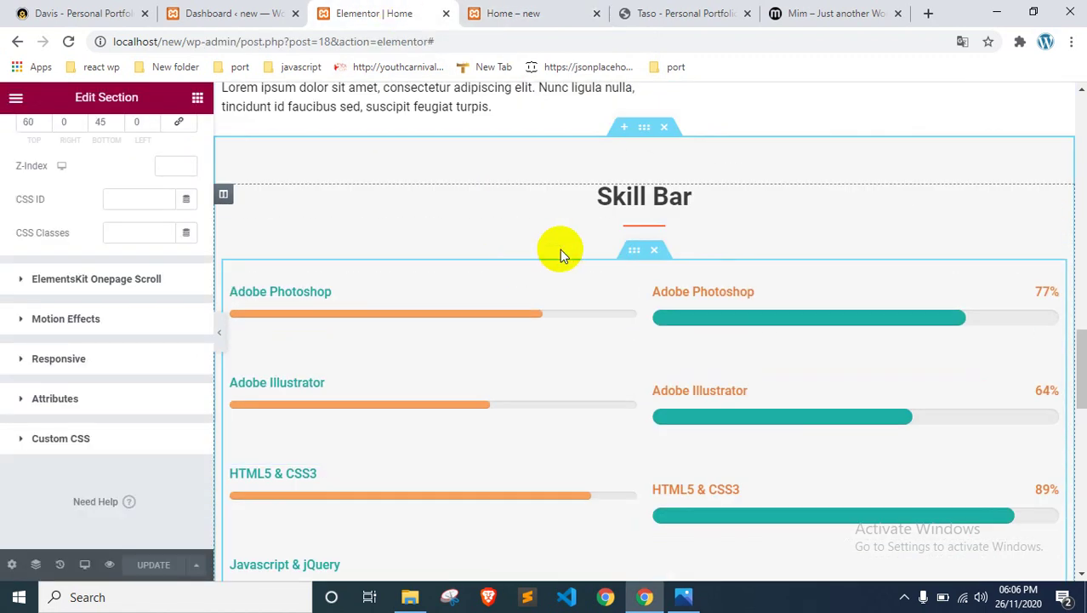
pyautogui.scroll(8, 643, 255)
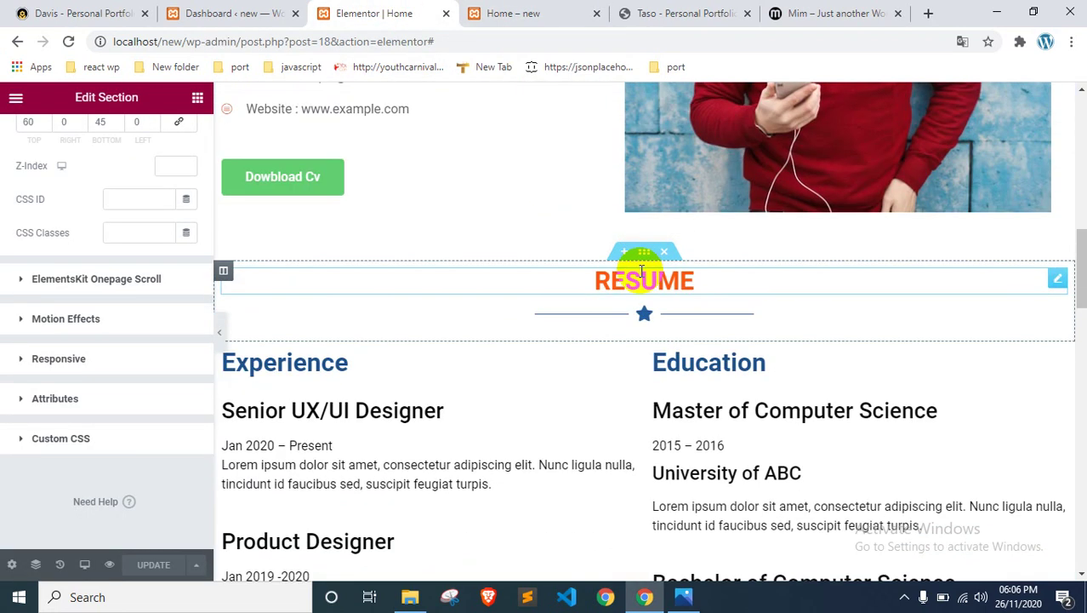
pyautogui.click(647, 341)
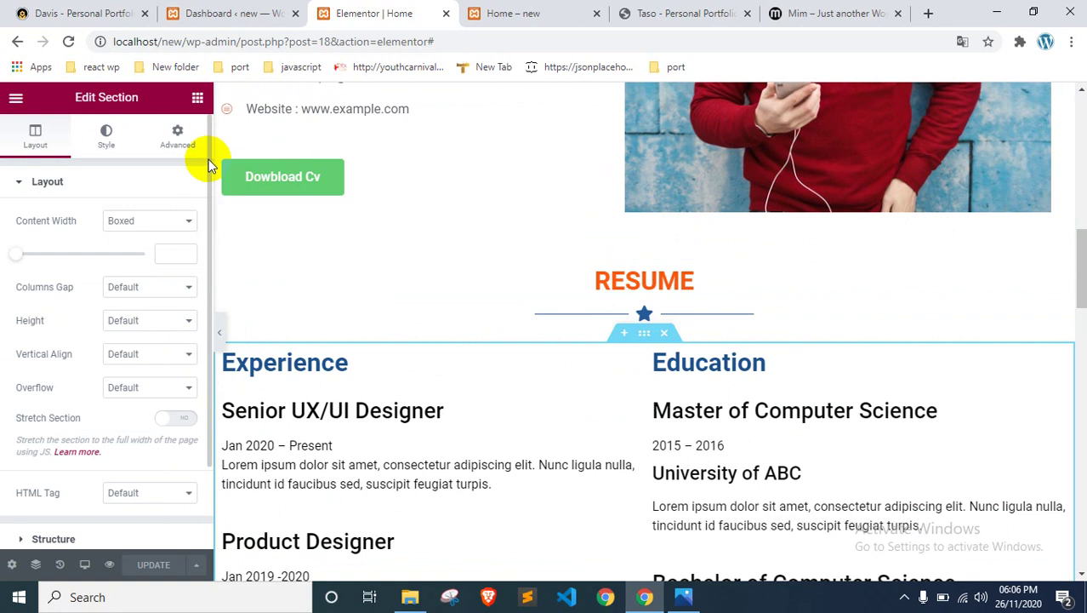
pyautogui.click(500, 10)
pyautogui.scroll(-5, 284, 308)
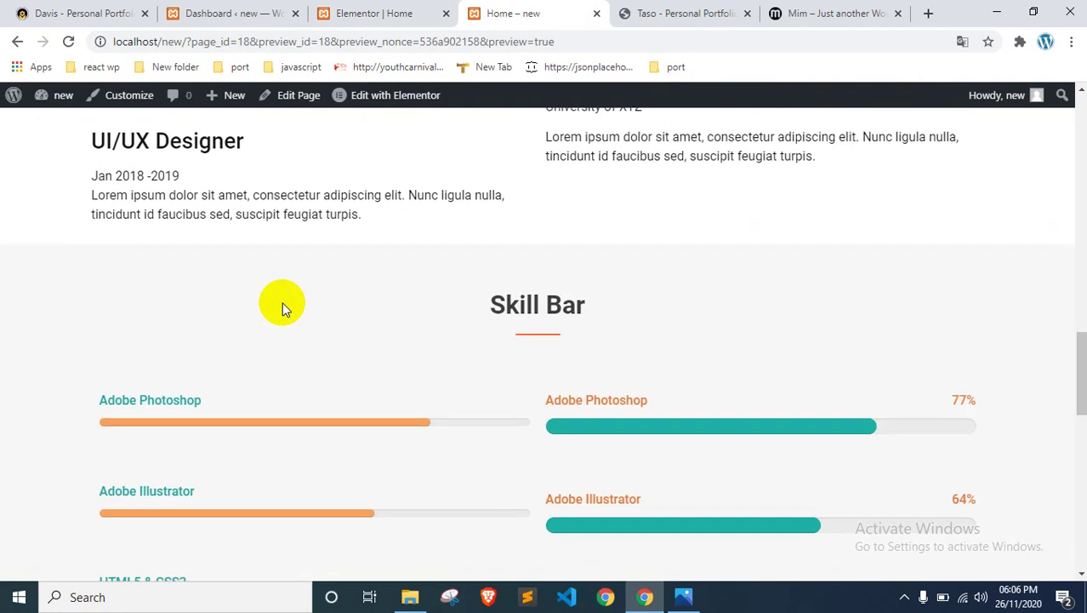
pyautogui.click(425, 13)
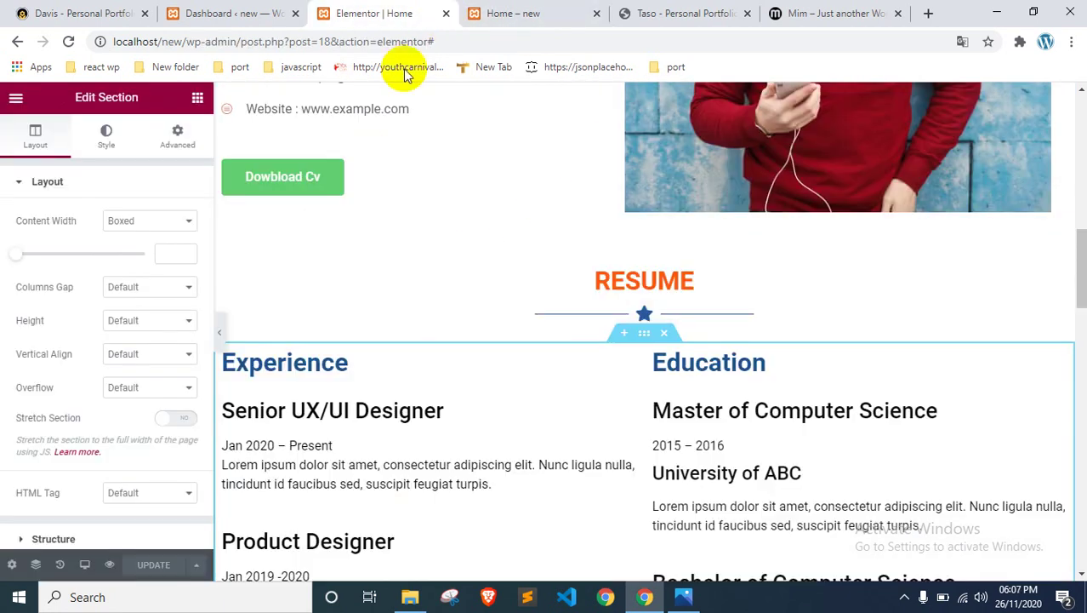
pyautogui.scroll(-4, 438, 315)
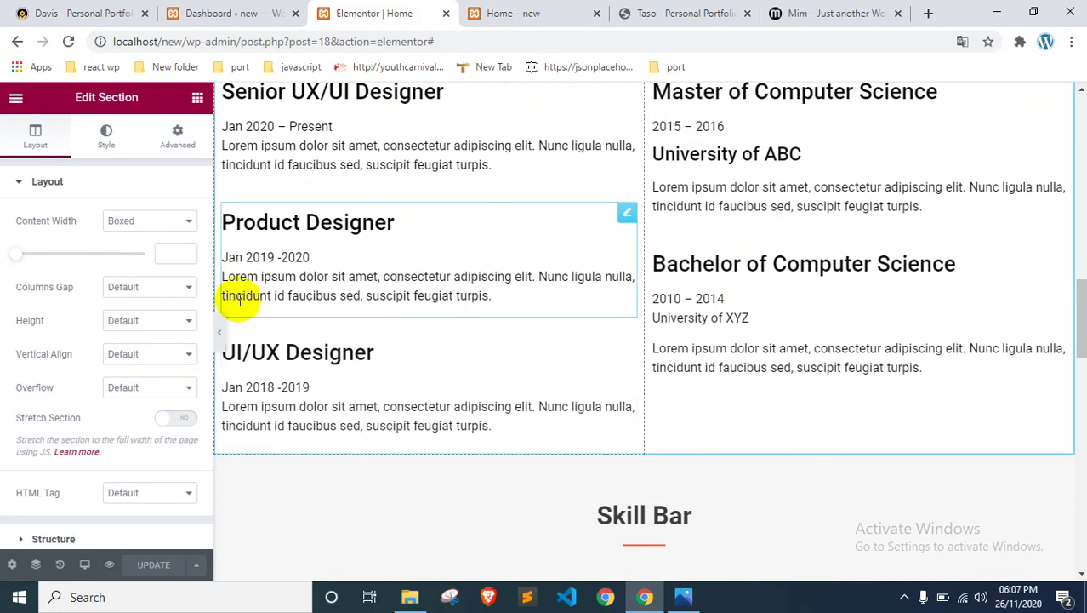
pyautogui.scroll(3, 287, 296)
pyautogui.click(177, 137)
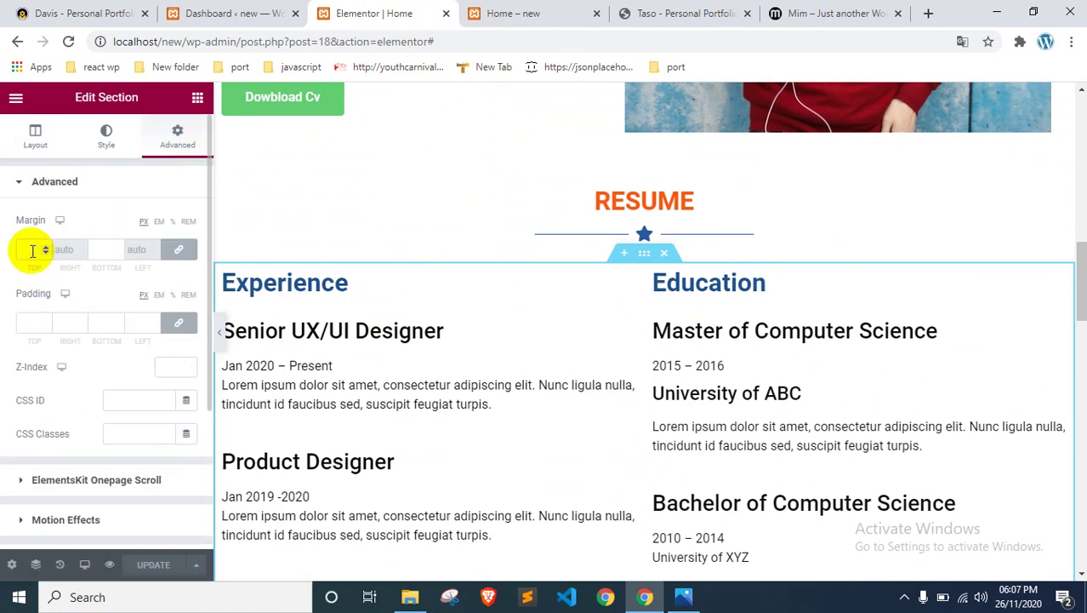
pyautogui.click(113, 249)
pyautogui.write('1')
pyautogui.click(180, 250)
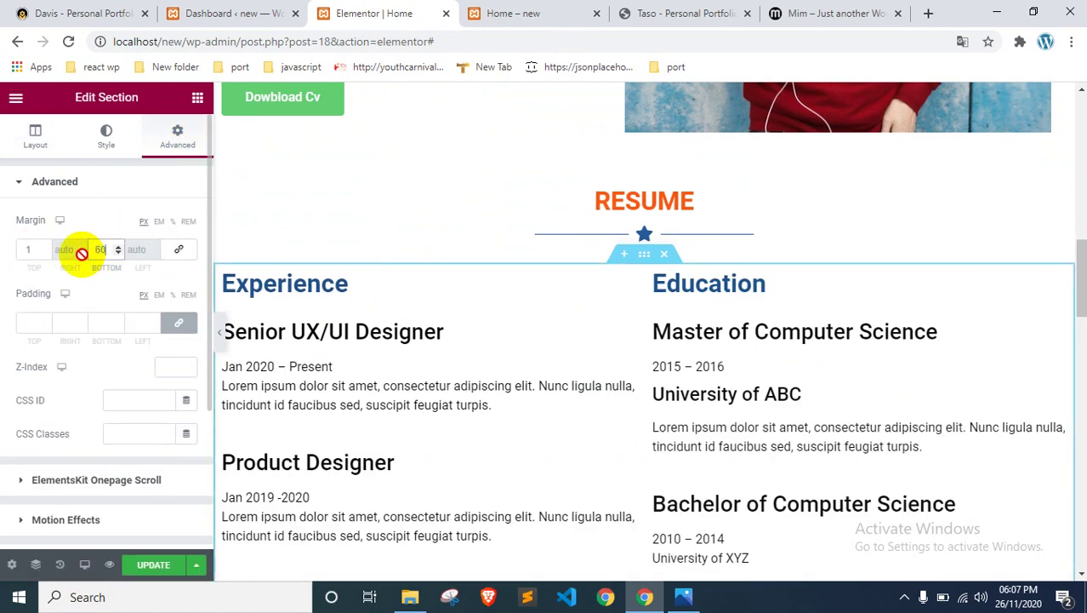
pyautogui.scroll(-4, 861, 430)
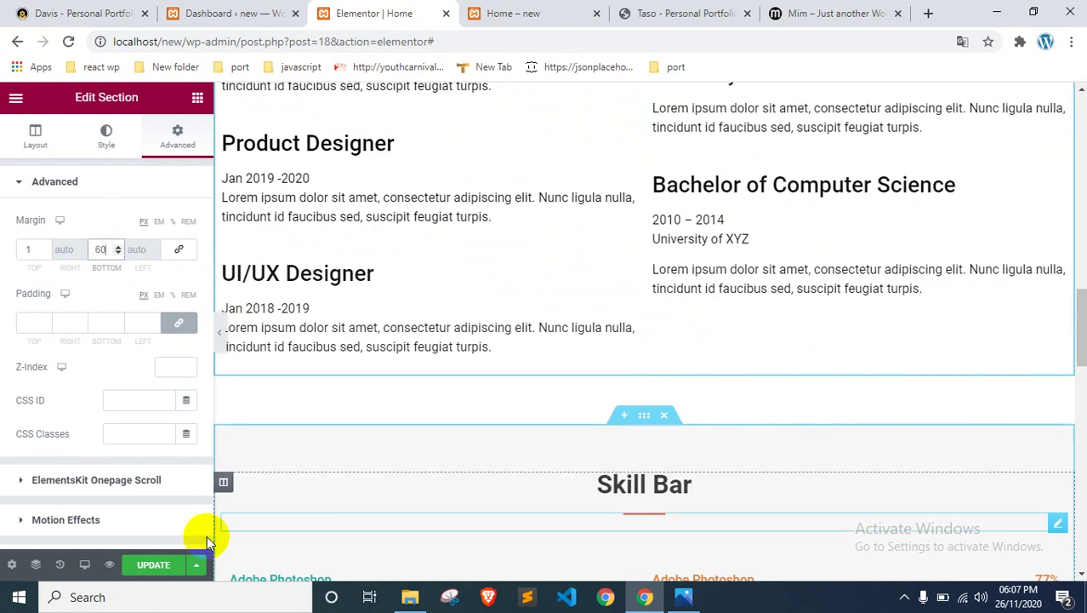
pyautogui.click(148, 567)
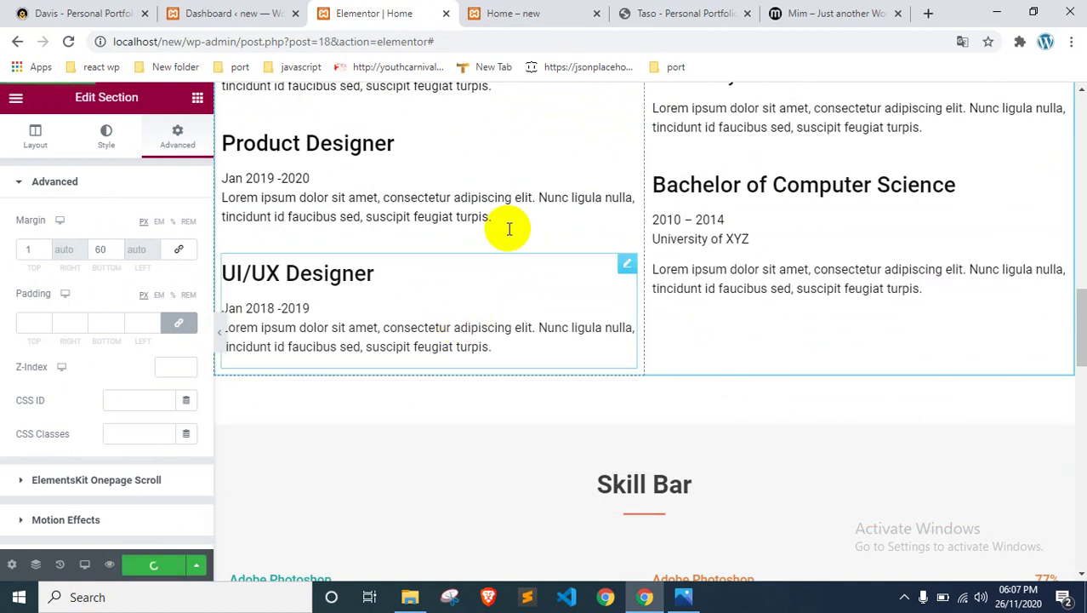
# Step: Check the gap between the resume and Skill Bar sections and all the progress bars in the refreshed home page preview
pyautogui.click(528, 13)
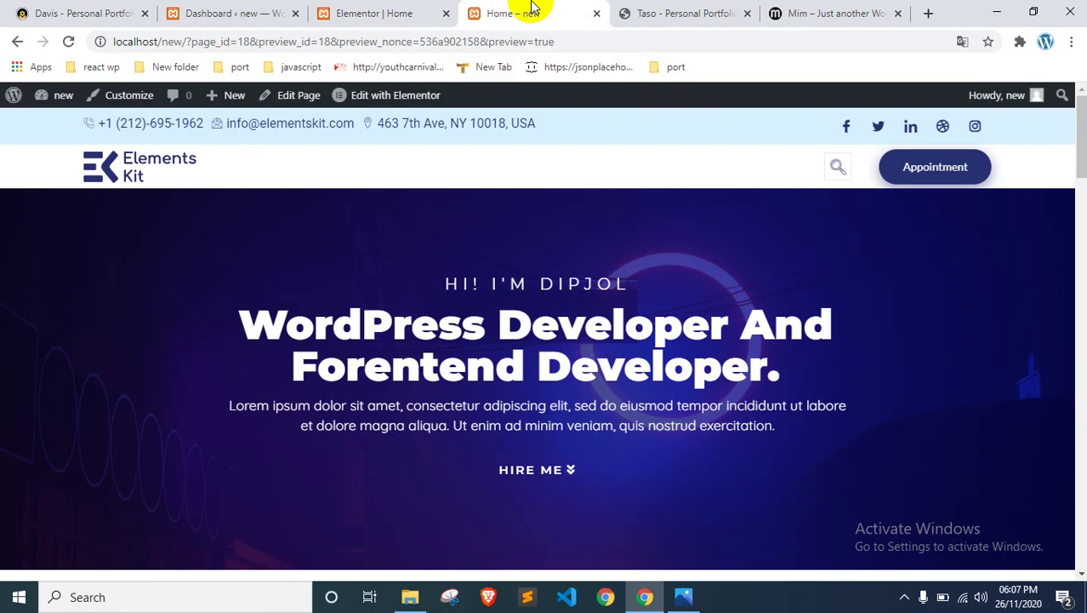
pyautogui.scroll(-3, 413, 288)
pyautogui.scroll(3, 413, 288)
pyautogui.scroll(-15, 414, 292)
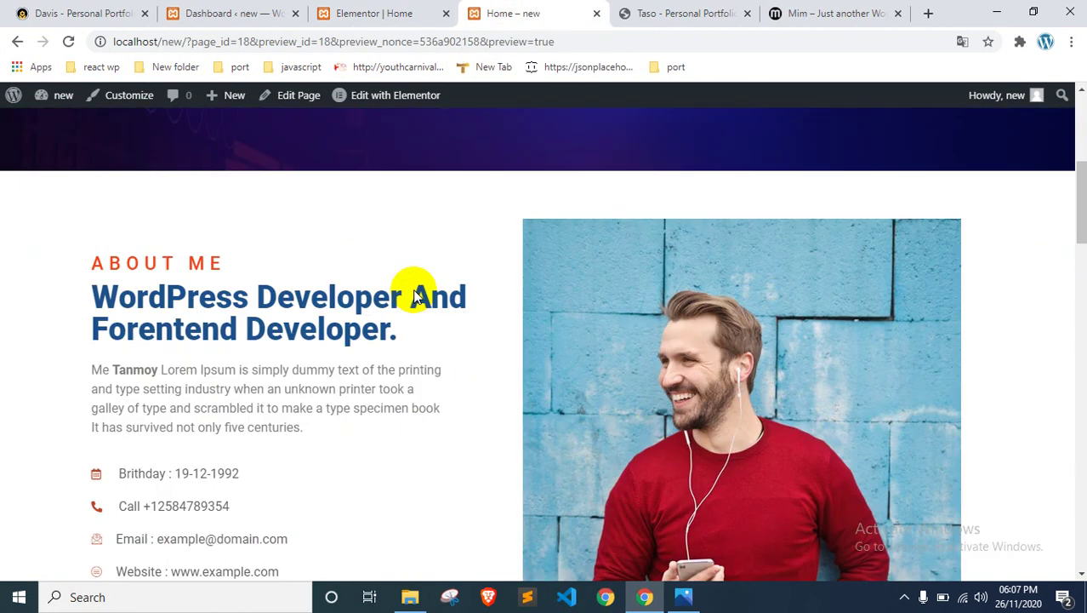
pyautogui.scroll(-5, 414, 296)
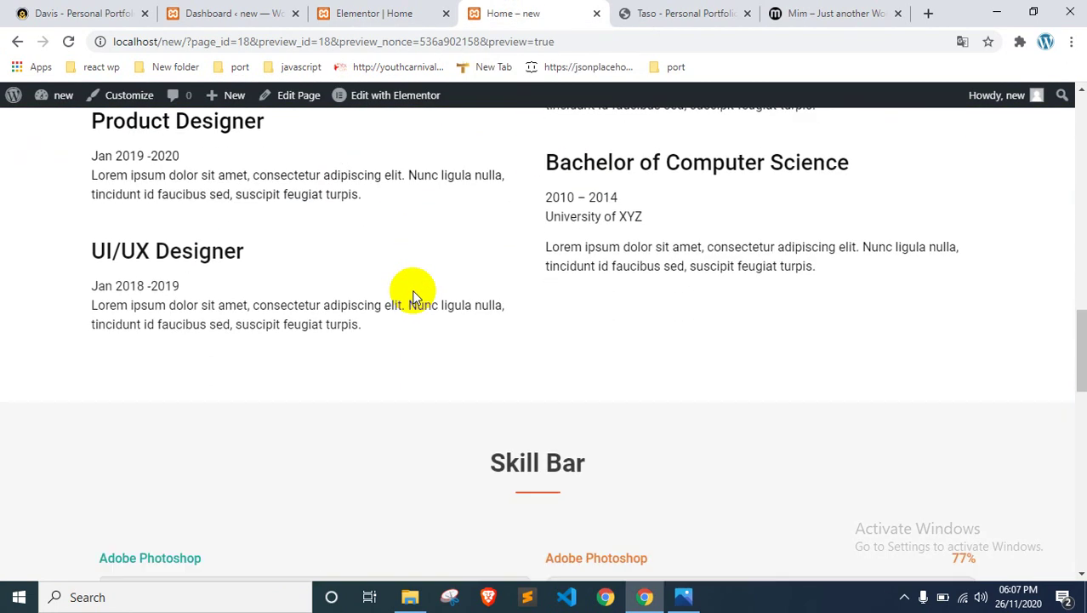
pyautogui.scroll(-3, 415, 296)
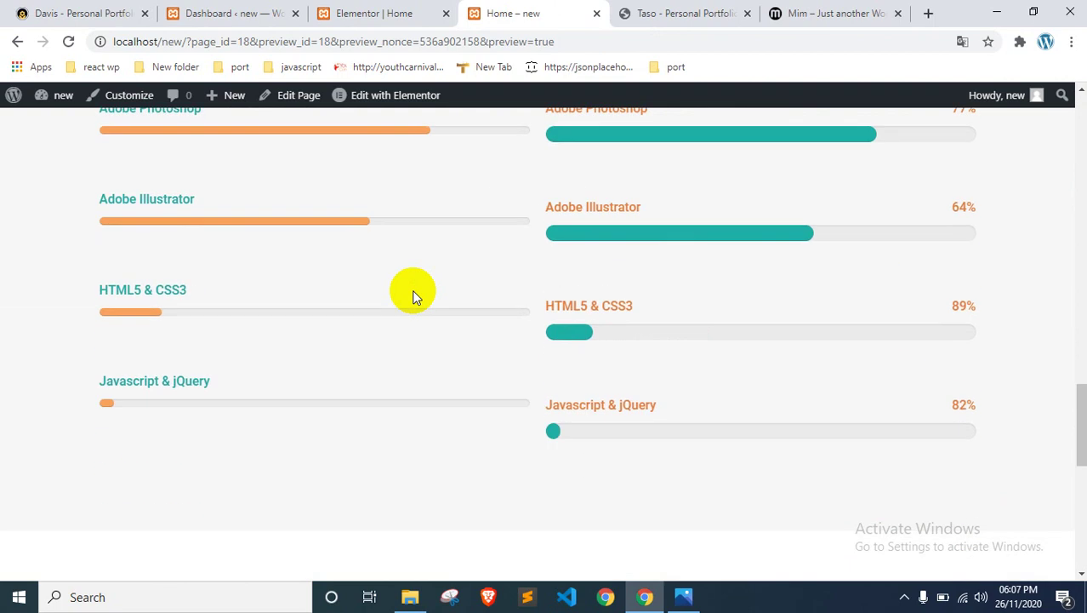
pyautogui.scroll(1, 291, 308)
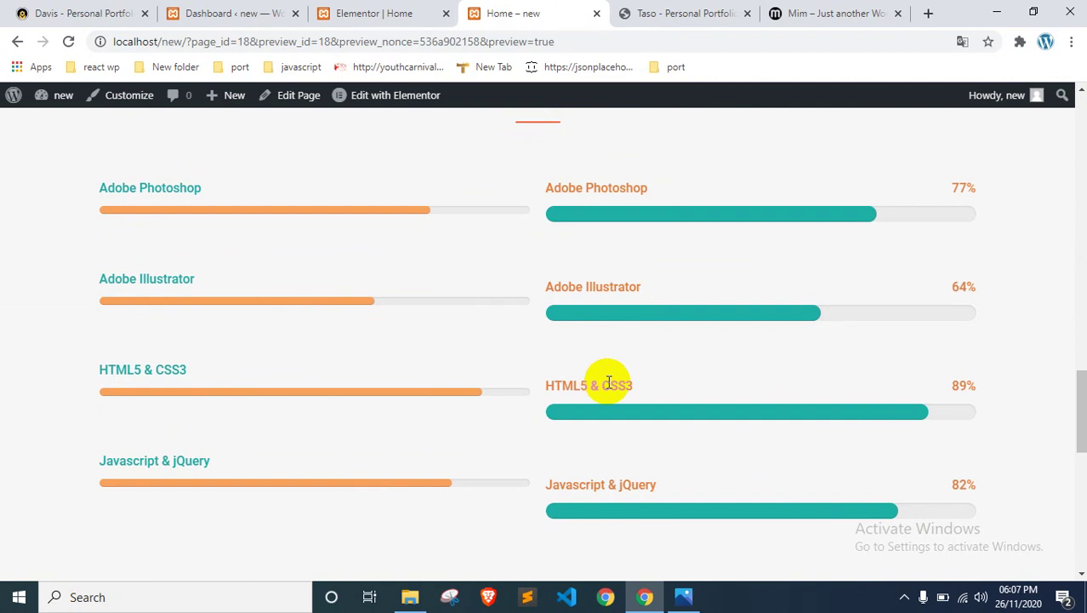
pyautogui.scroll(-1, 609, 382)
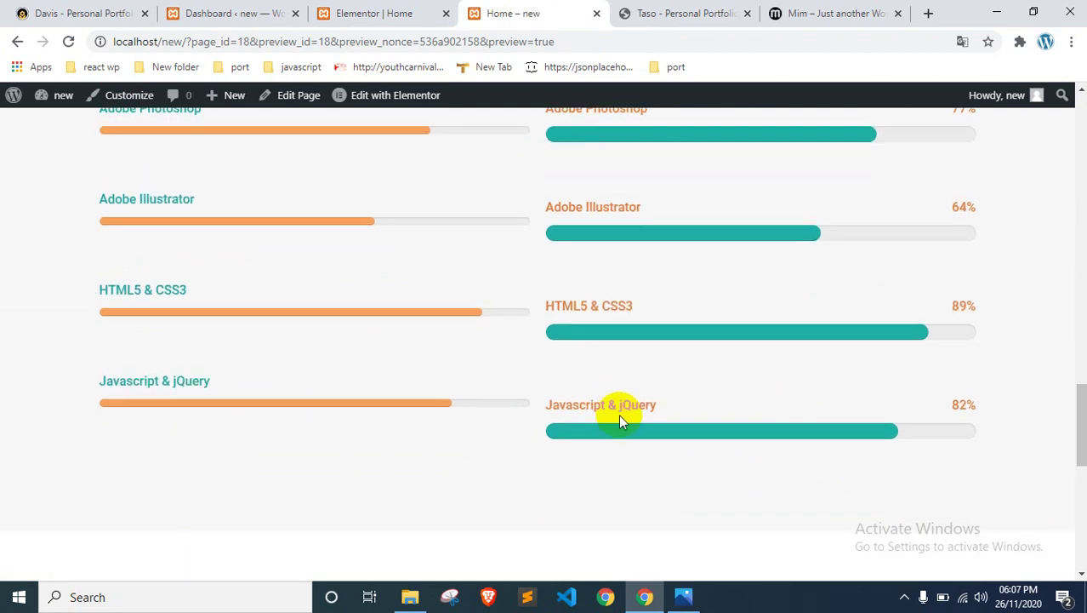
pyautogui.scroll(3, 636, 410)
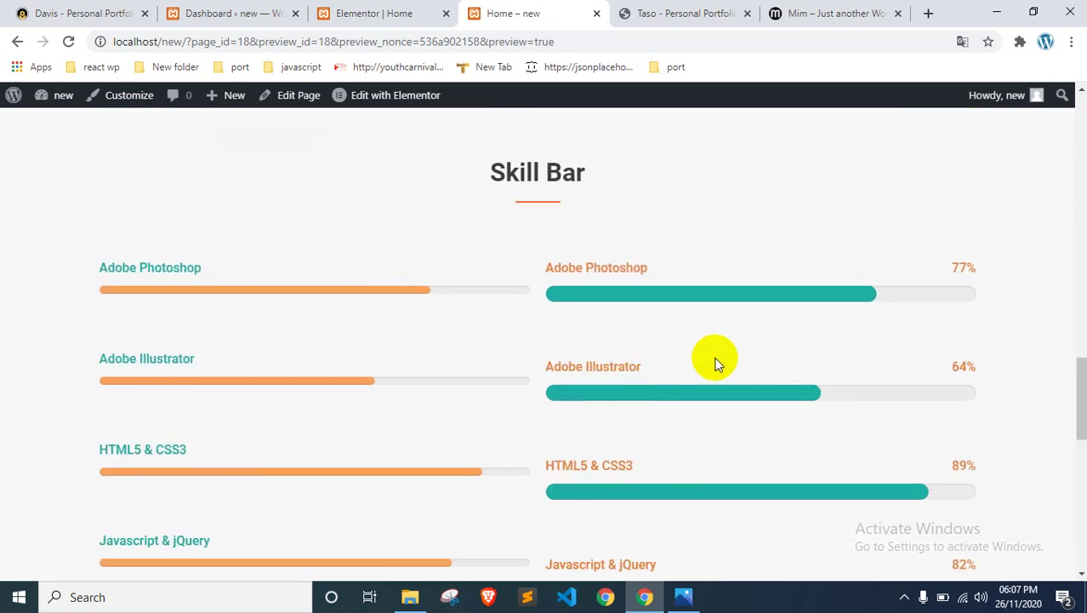
# Step: In the page editor, set the left column's Adobe Photoshop progress bar to height 16 and dark brown fill #644A35
pyautogui.click(324, 13)
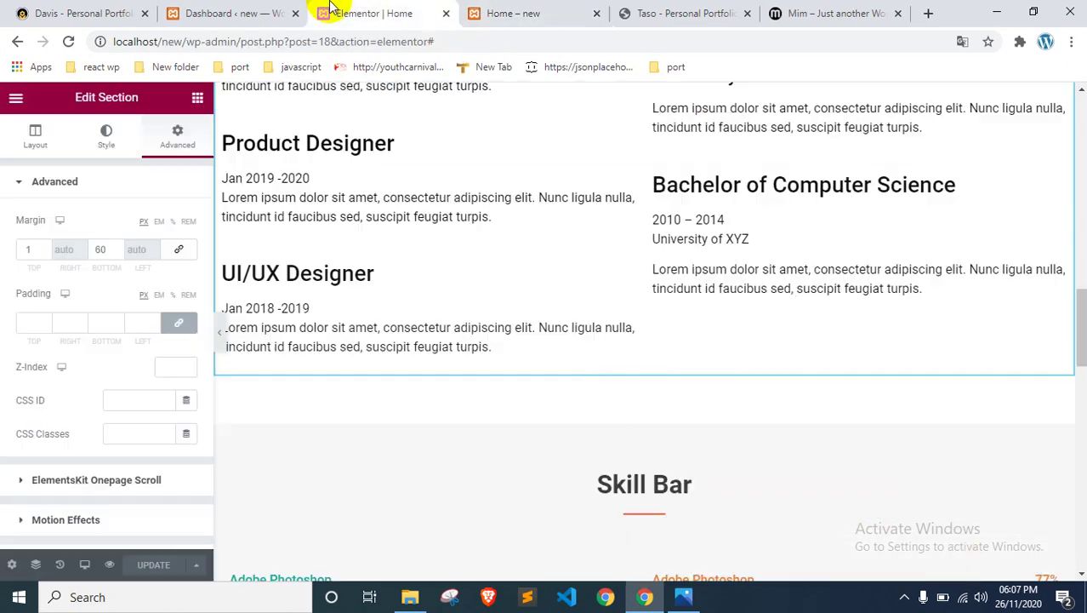
pyautogui.scroll(-3, 529, 239)
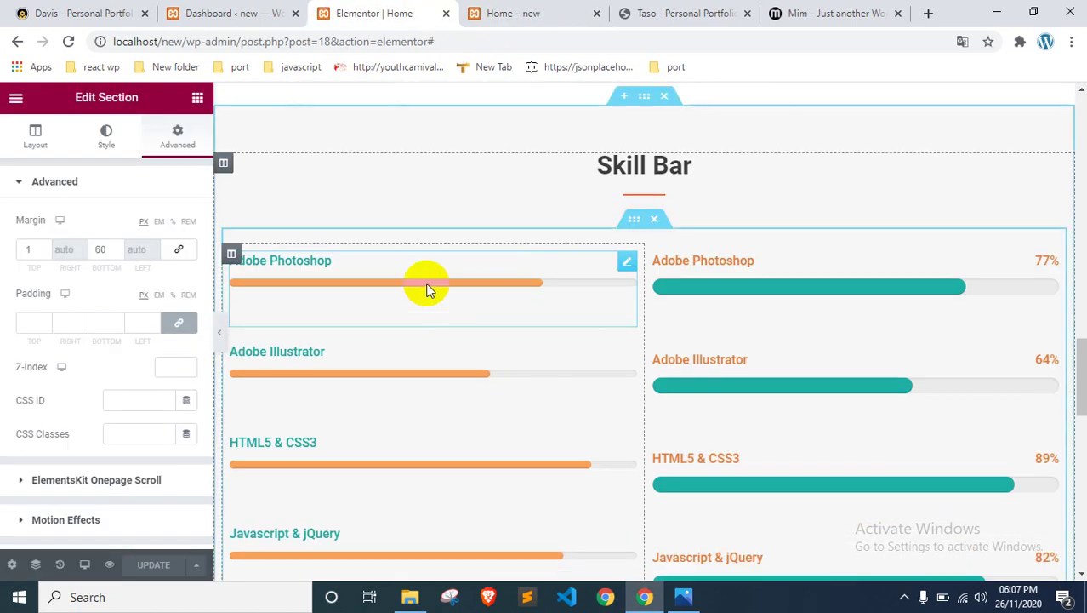
pyautogui.click(427, 287)
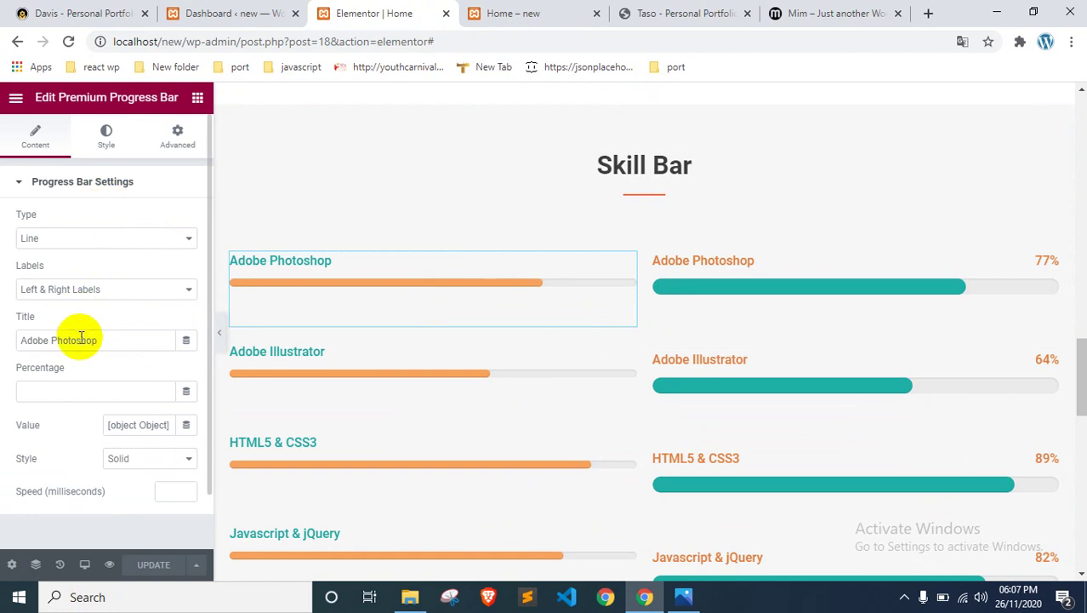
pyautogui.click(105, 136)
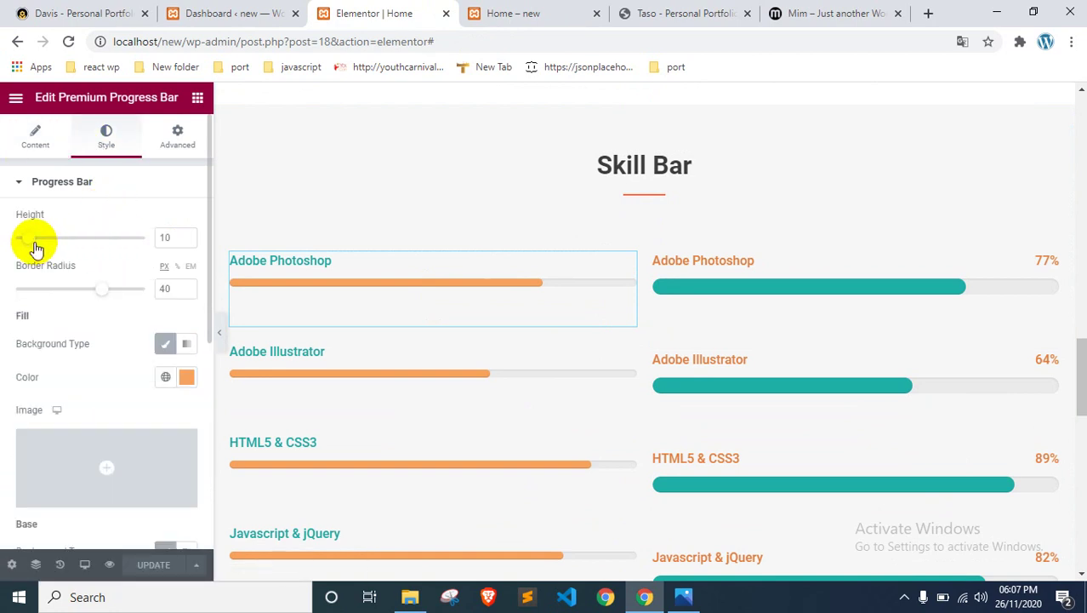
pyautogui.moveTo(28, 244); pyautogui.dragTo(35, 240)
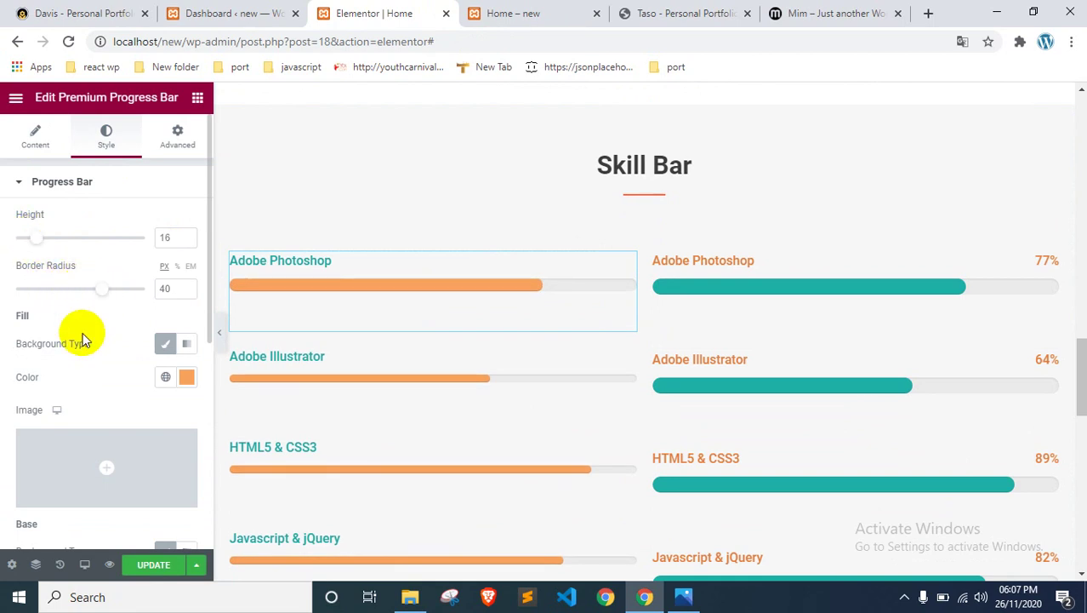
pyautogui.click(186, 377)
pyautogui.moveTo(187, 252)
pyautogui.mouseDown()
pyautogui.moveTo(174, 218)
pyautogui.moveTo(232, 195)
pyautogui.moveTo(189, 233)
pyautogui.mouseUp()
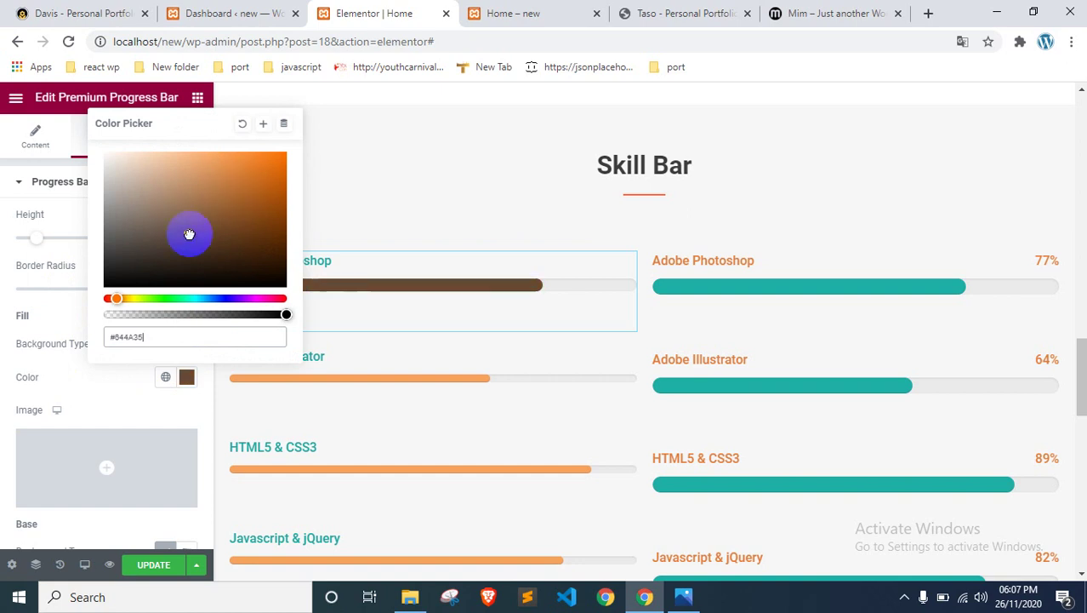
pyautogui.click(63, 320)
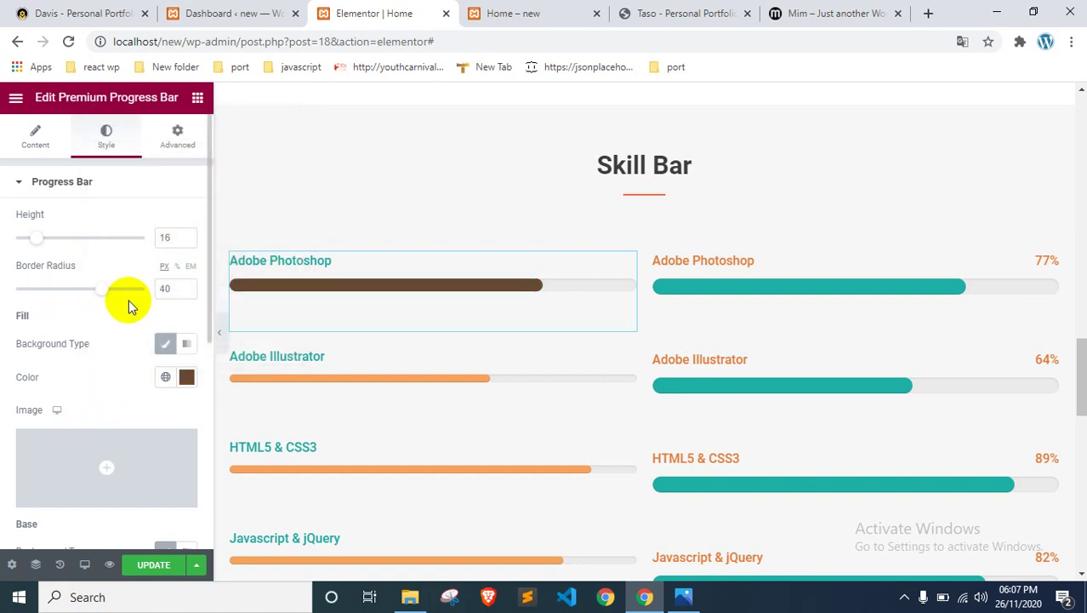
pyautogui.click(106, 153)
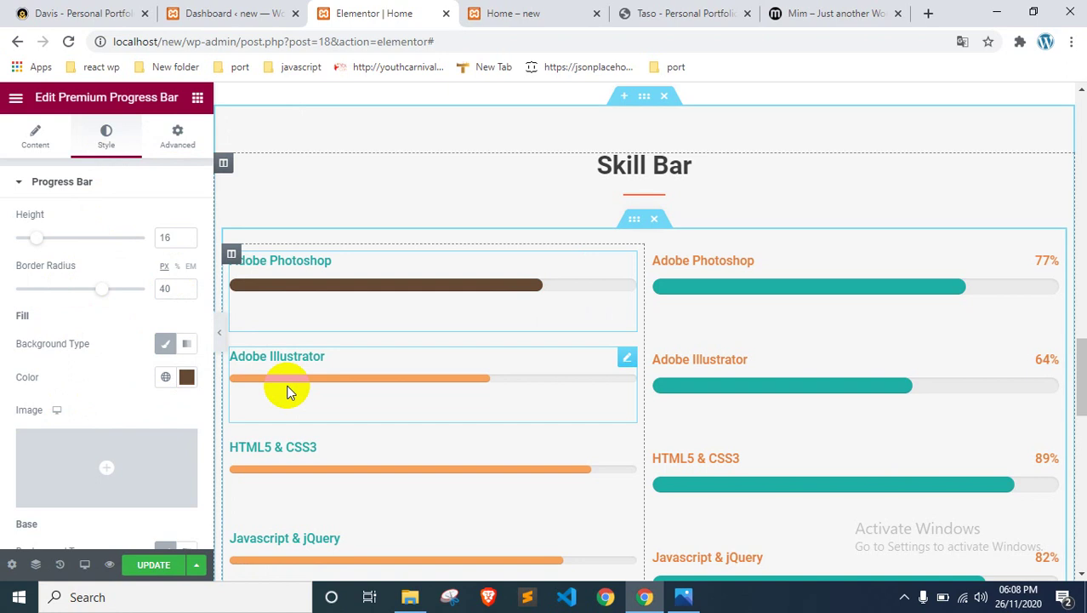
# Step: Change the fill colour of the left column's Adobe Illustrator progress bar to a dark burnt orange
pyautogui.click(287, 388)
pyautogui.click(110, 150)
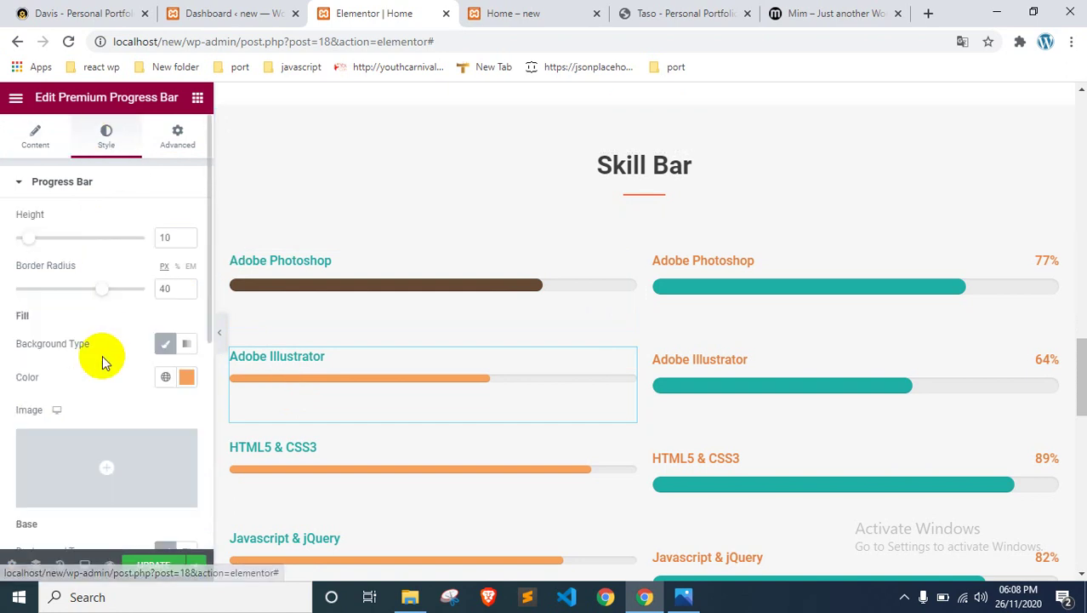
pyautogui.click(186, 377)
pyautogui.moveTo(179, 244); pyautogui.dragTo(277, 199)
pyautogui.click(71, 330)
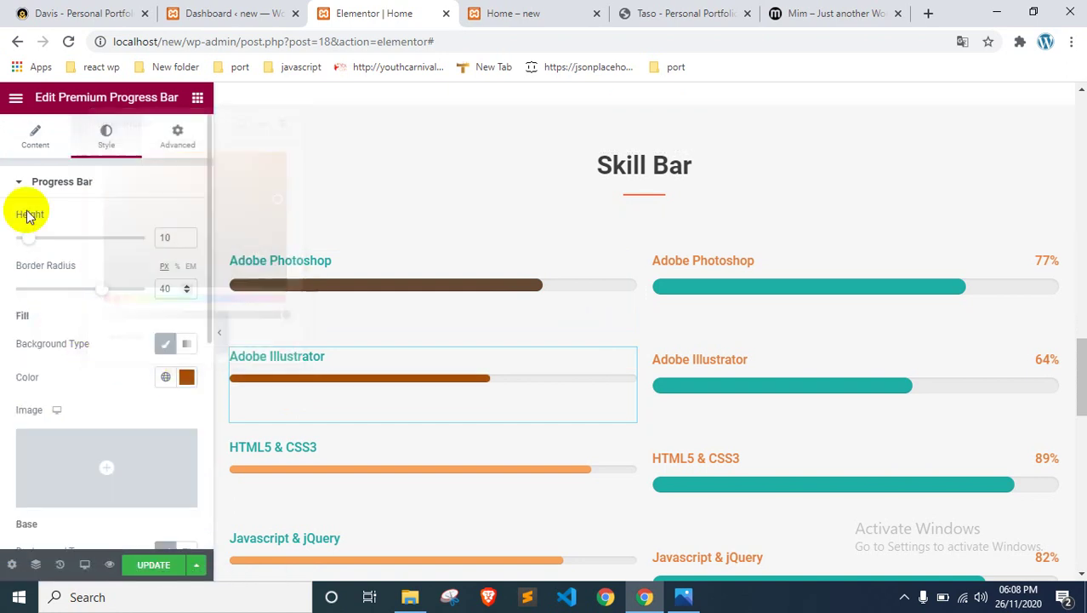
# Step: Set the height of the left column's Adobe Illustrator progress bar to 16
pyautogui.doubleClick(164, 239)
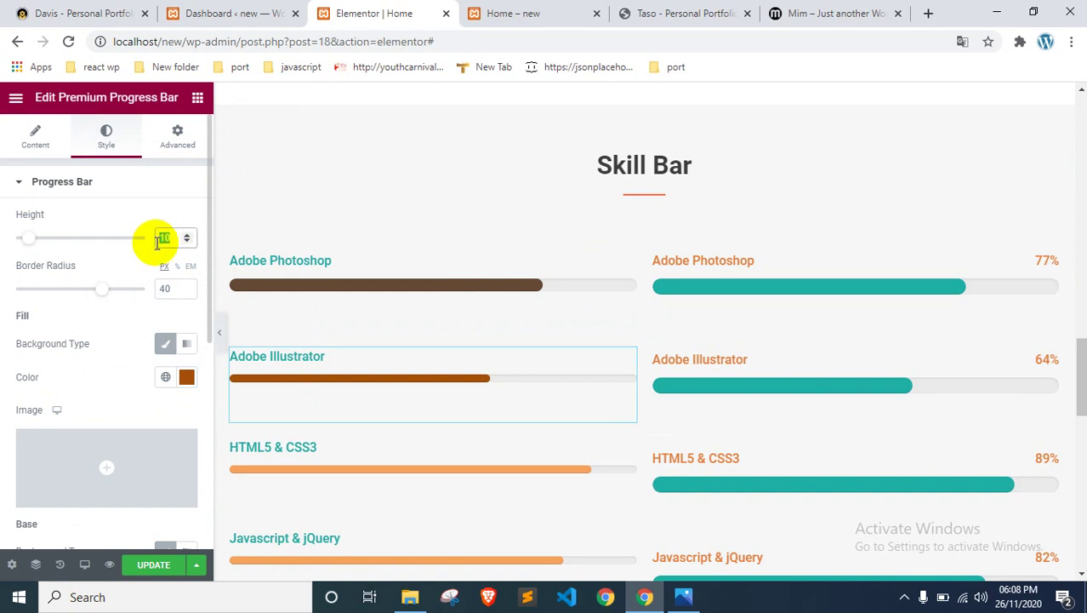
pyautogui.write('601')
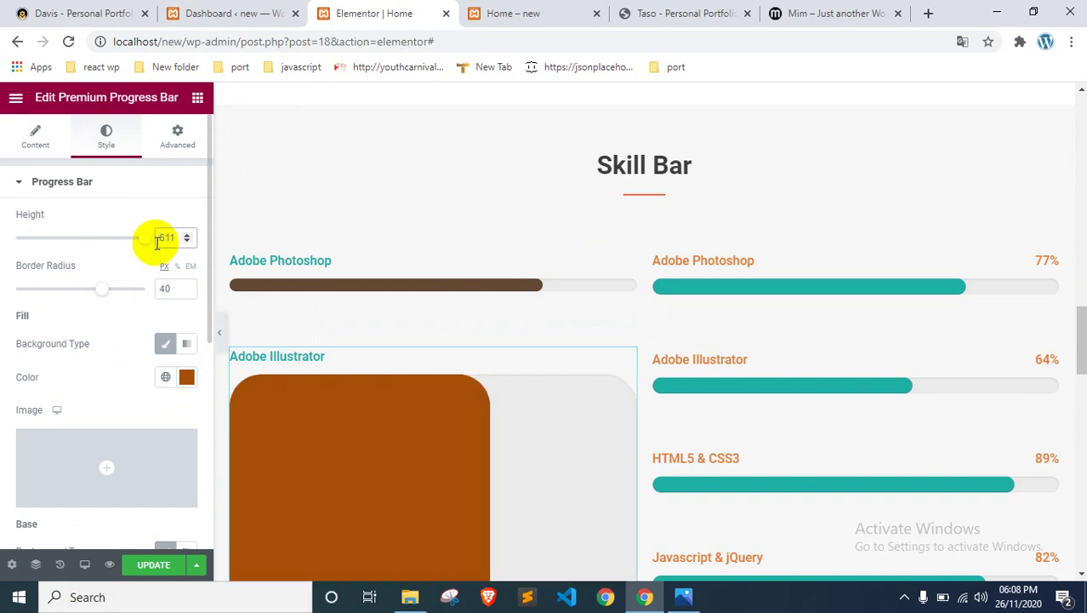
pyautogui.press('BackSpace')
pyautogui.press('BackSpace')
pyautogui.press('BackSpace')
pyautogui.write('16')
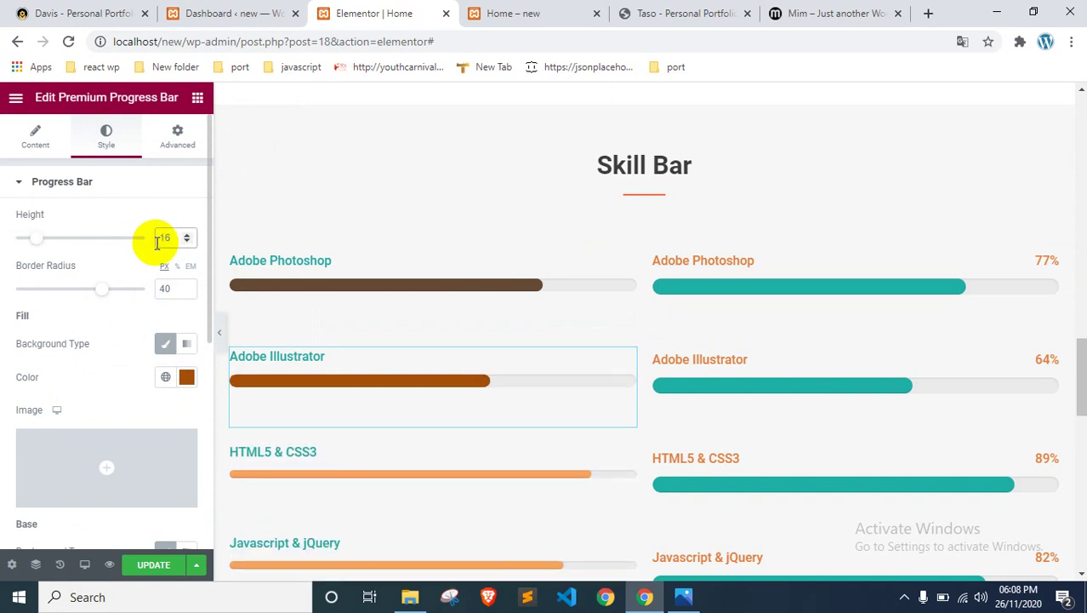
# Step: Give the left column's HTML5 & CSS3 progress bar a dark red fill #913836 and a height of 16
pyautogui.click(417, 471)
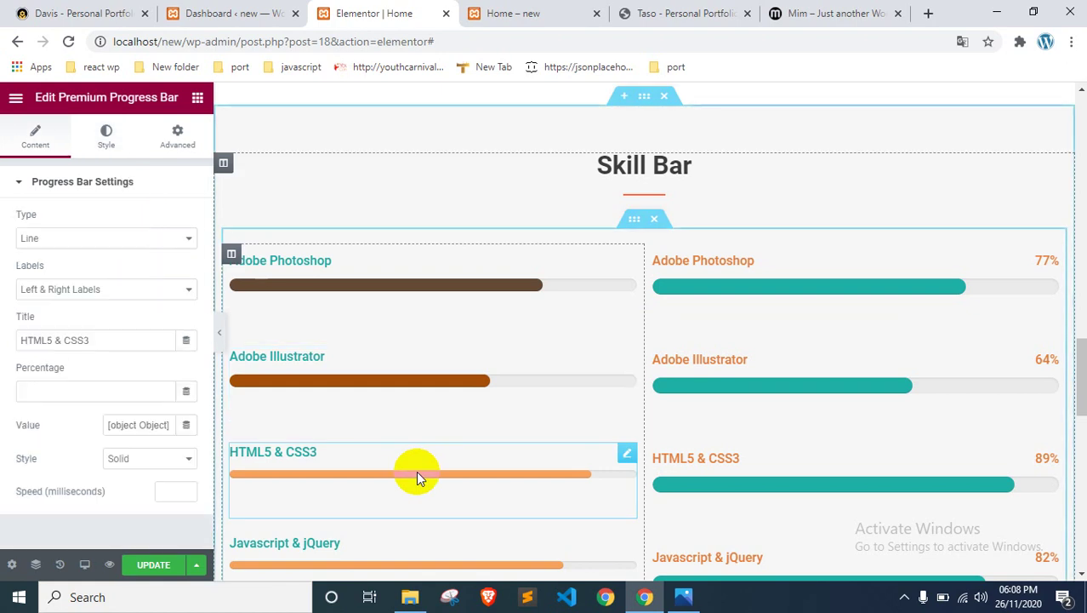
pyautogui.click(106, 136)
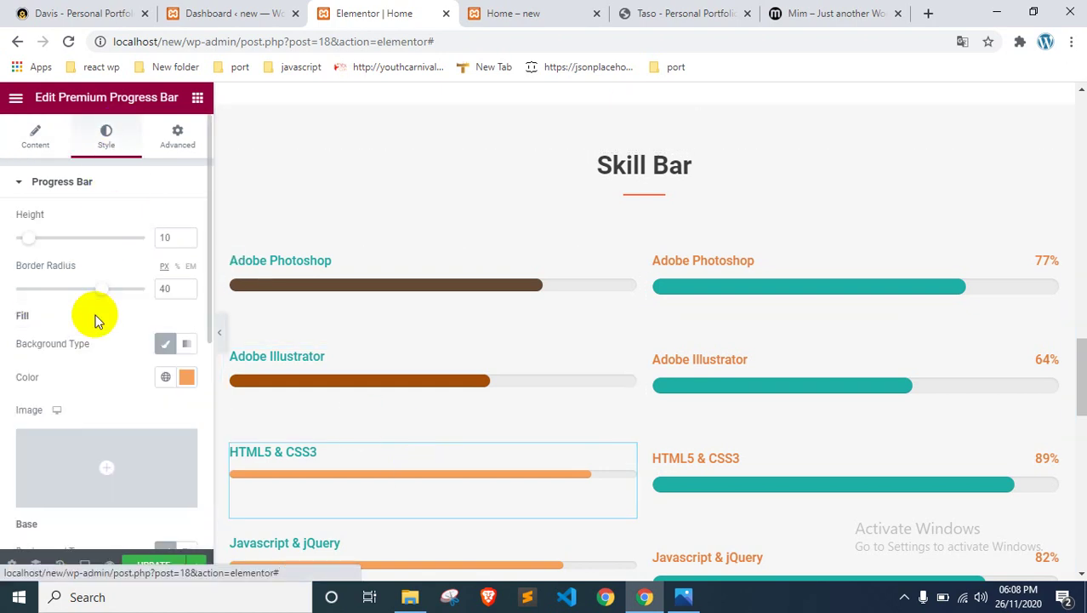
pyautogui.click(186, 377)
pyautogui.moveTo(240, 230); pyautogui.dragTo(194, 178)
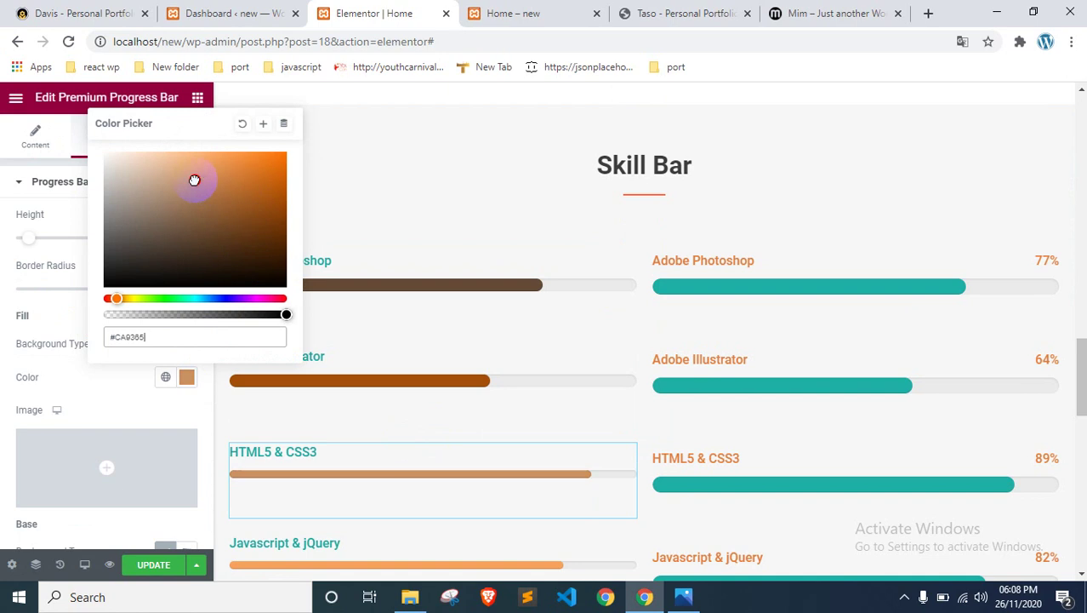
pyautogui.moveTo(112, 299); pyautogui.dragTo(113, 289)
pyautogui.click(218, 209)
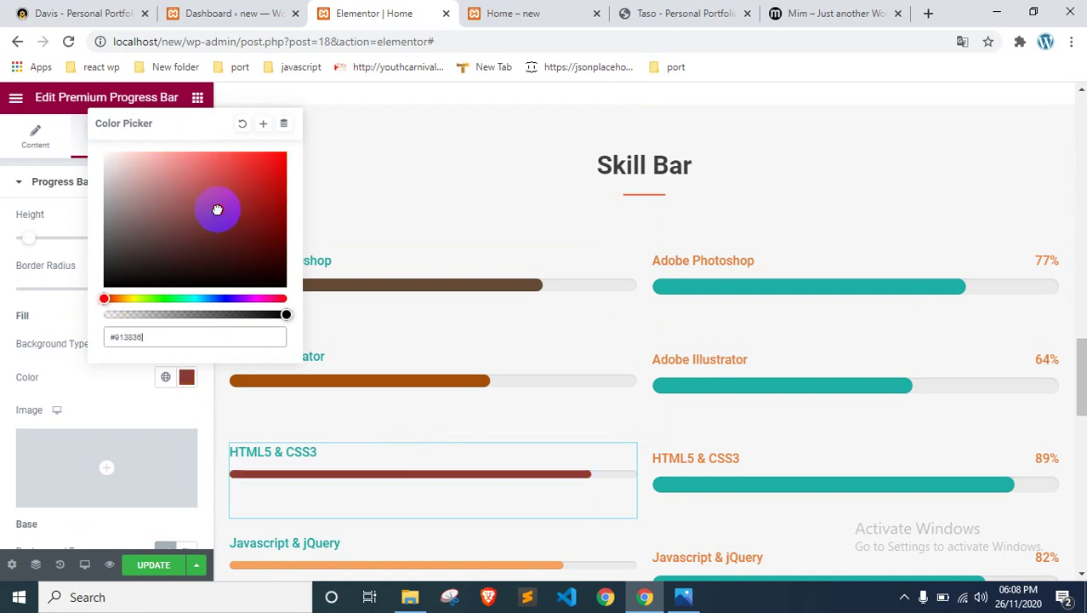
pyautogui.click(46, 343)
pyautogui.doubleClick(165, 237)
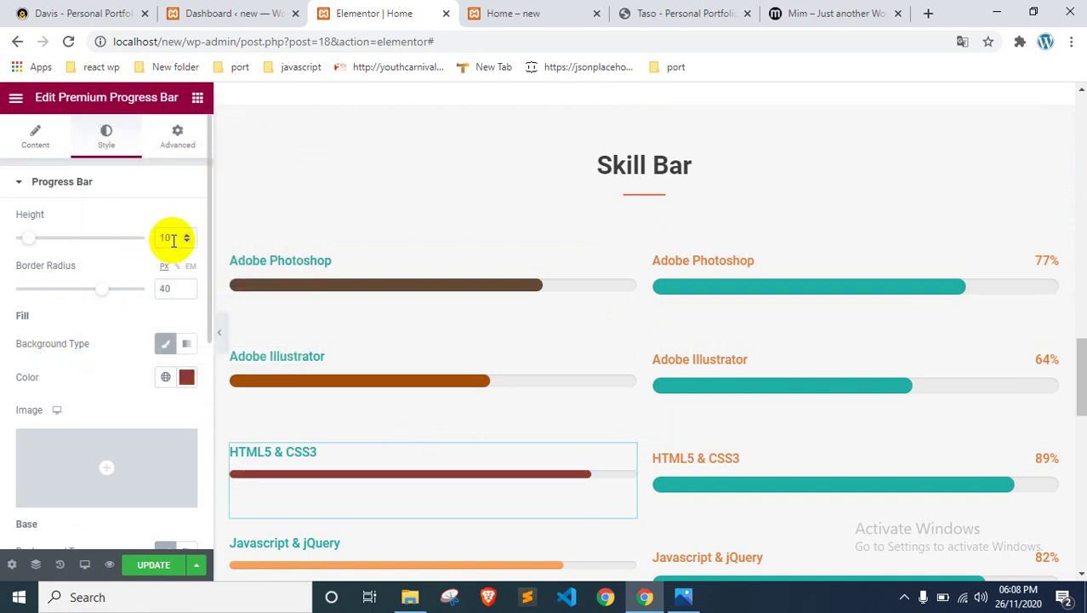
pyautogui.write('16')
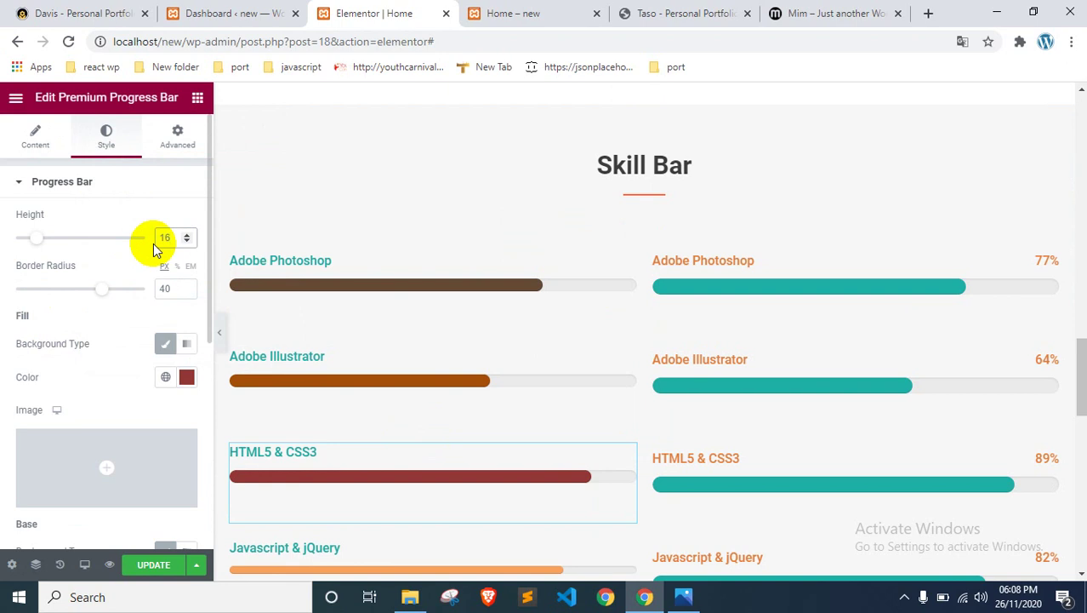
# Step: Change the title label colour of the left column's Adobe Illustrator bar to bright turquoise #1ECEC3 and save the page
pyautogui.click(272, 356)
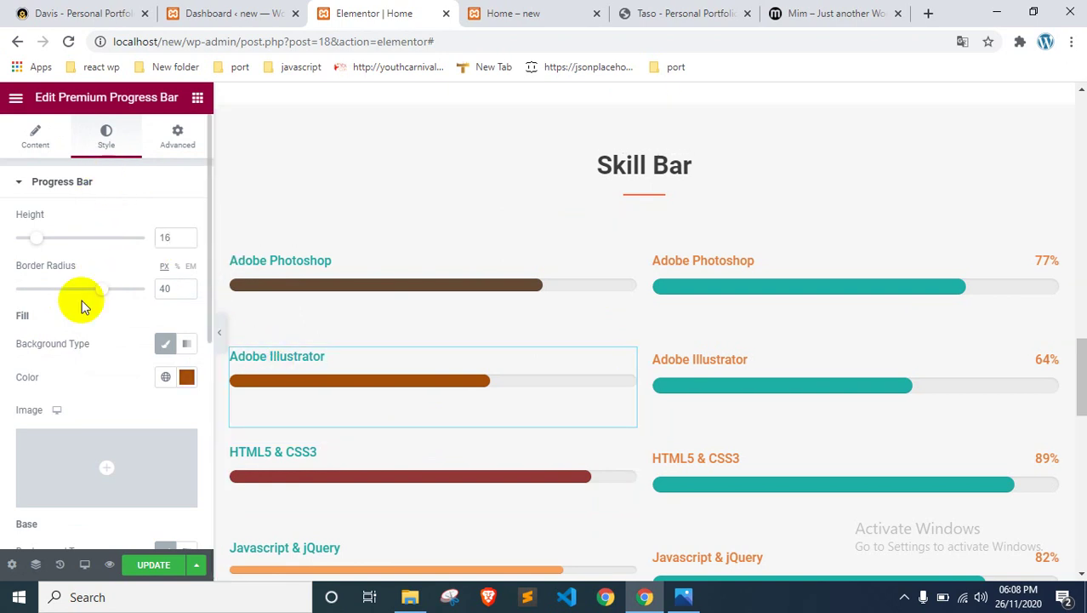
pyautogui.scroll(-5, 84, 311)
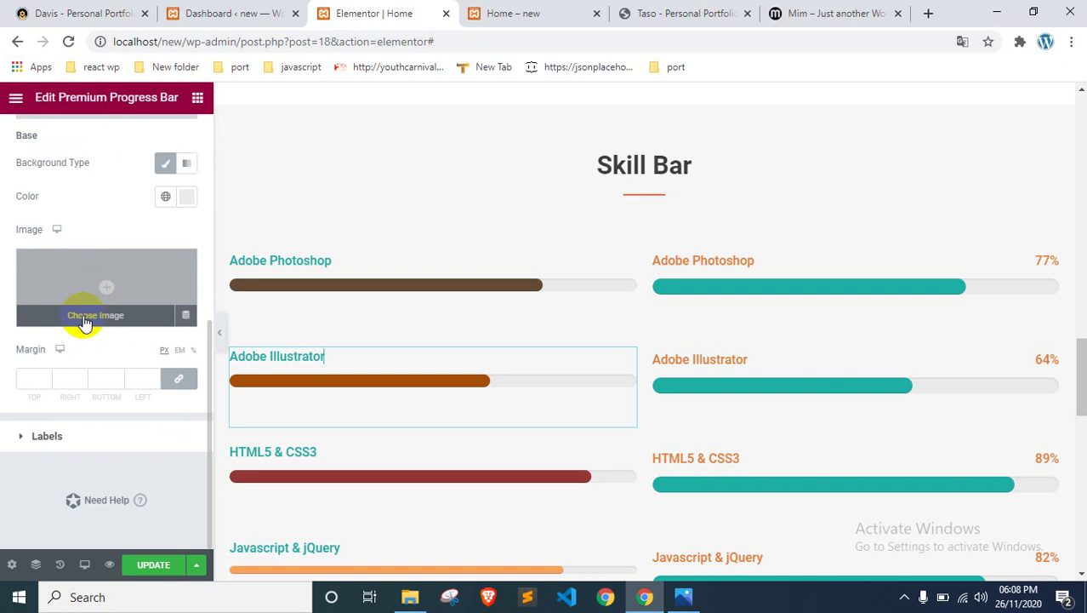
pyautogui.scroll(2, 80, 322)
pyautogui.scroll(-2, 78, 408)
pyautogui.click(81, 434)
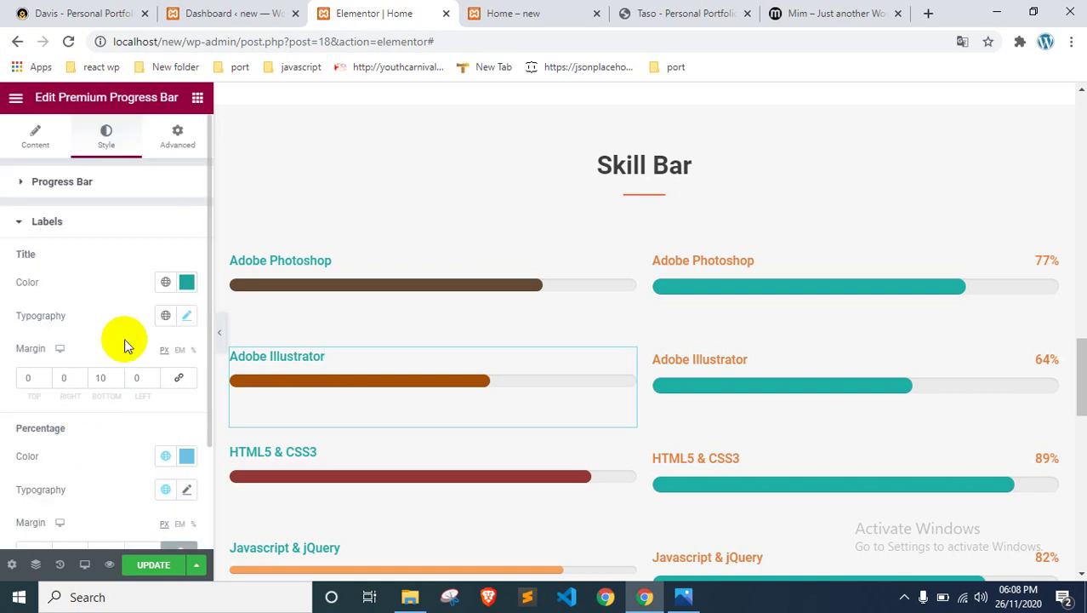
pyautogui.click(187, 281)
pyautogui.moveTo(126, 391); pyautogui.dragTo(260, 366)
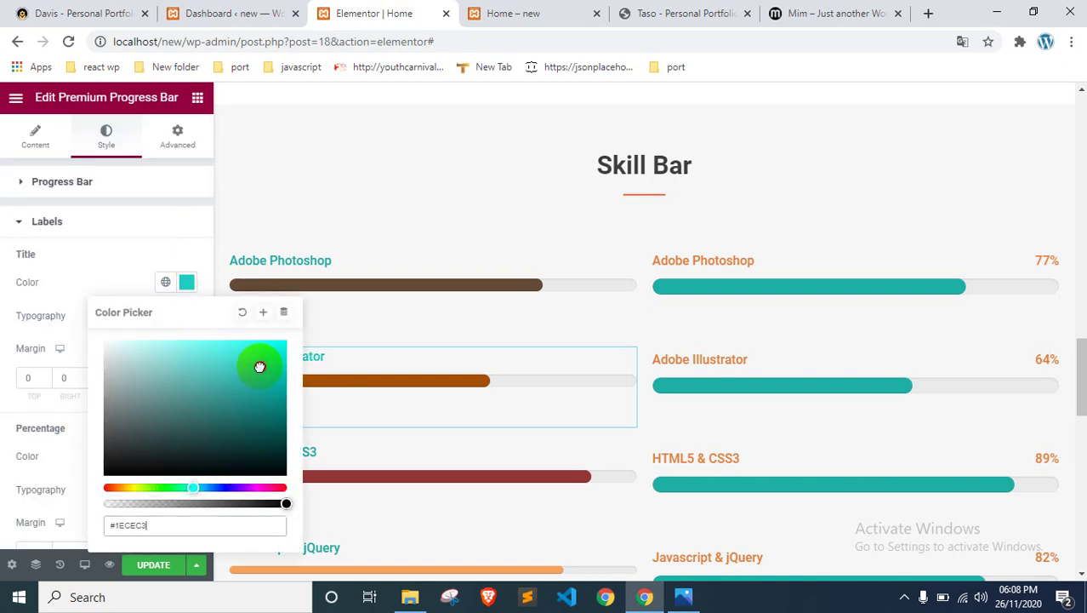
pyautogui.click(146, 231)
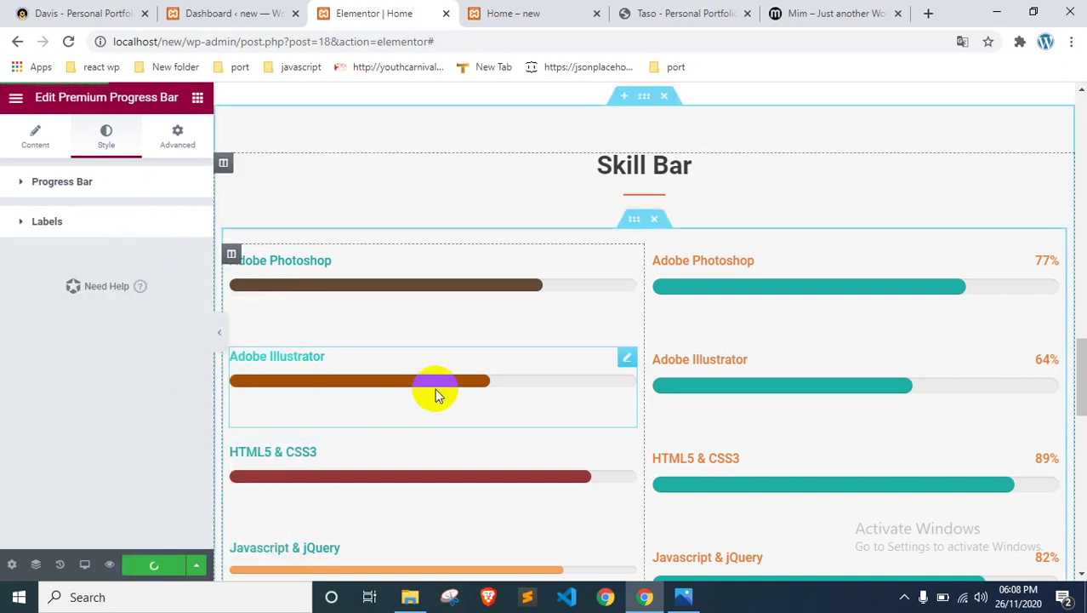
# Step: Examine the restyled progress bars and the section's spacing below the resume in the editor and the refreshed home page preview
pyautogui.scroll(-3, 462, 332)
pyautogui.scroll(2, 467, 307)
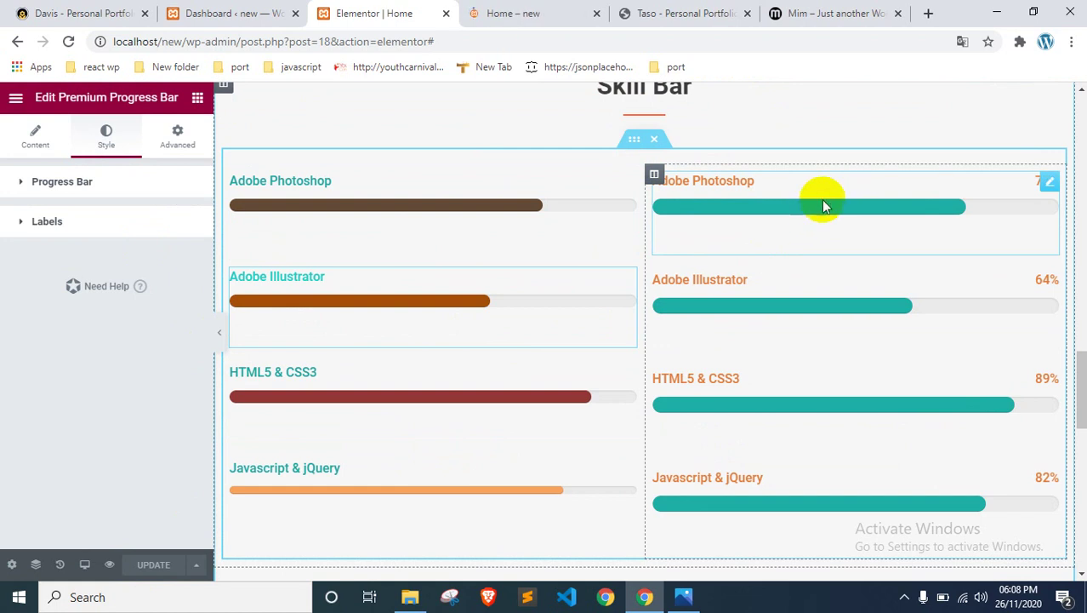
pyautogui.scroll(2, 820, 201)
pyautogui.click(563, 7)
pyautogui.scroll(-15, 350, 347)
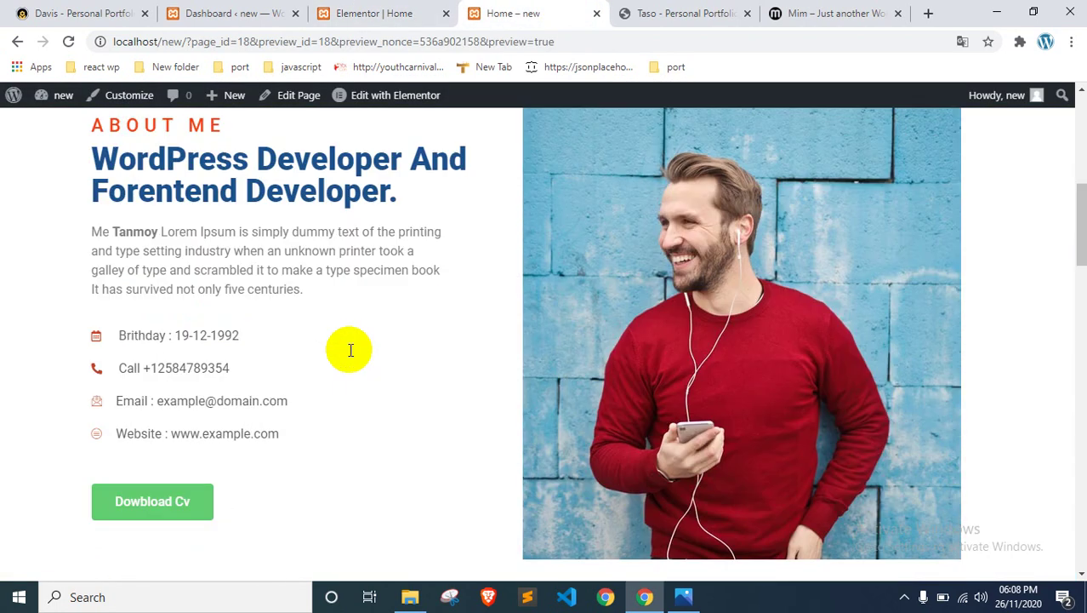
pyautogui.scroll(-2, 349, 347)
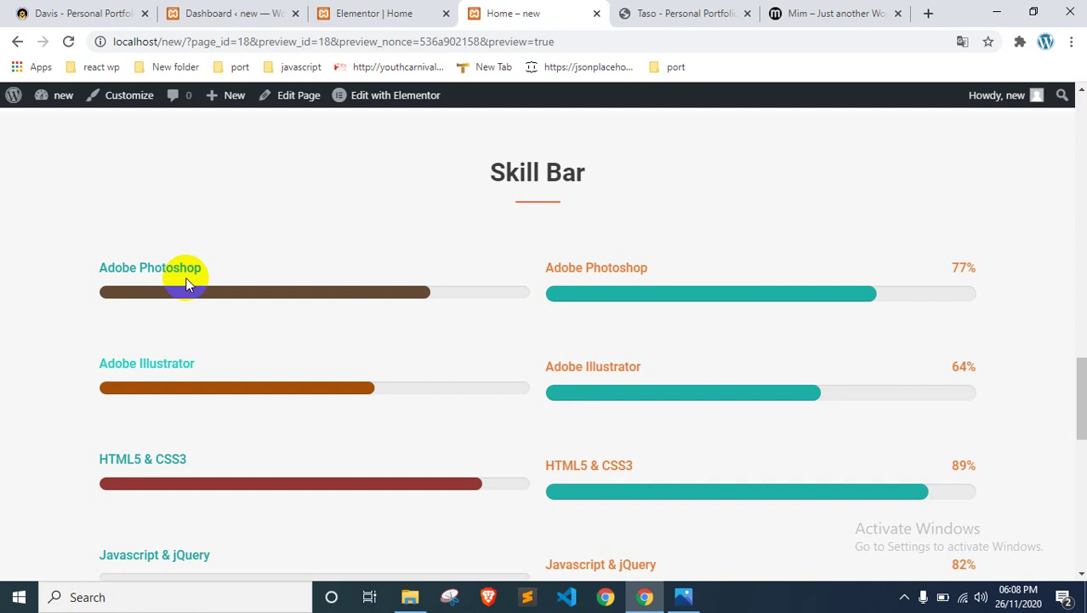
pyautogui.scroll(-2, 186, 279)
pyautogui.scroll(1, 255, 323)
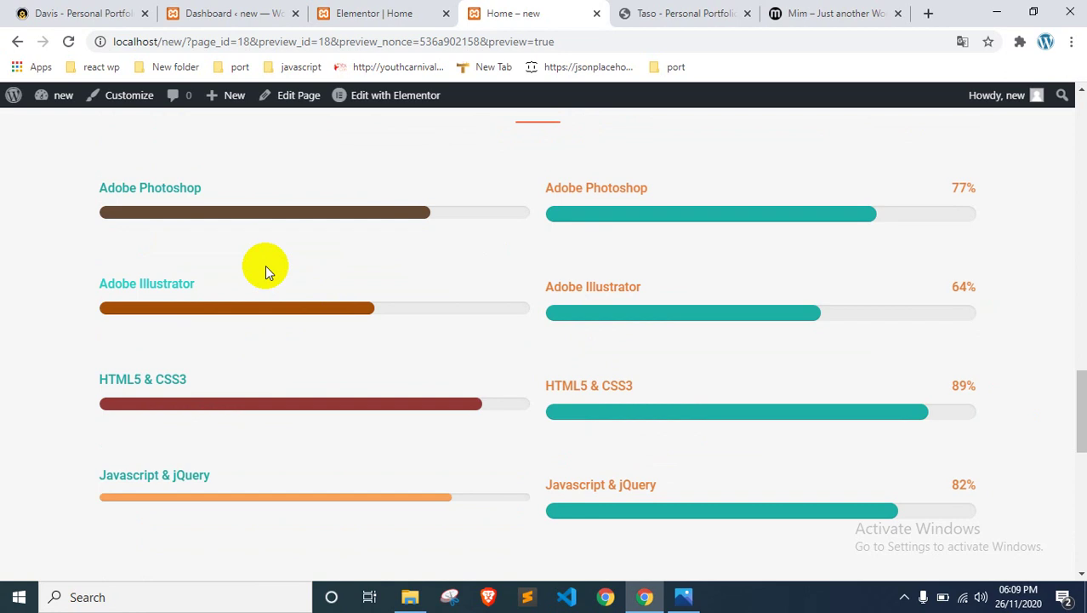
pyautogui.scroll(3, 265, 270)
pyautogui.scroll(-2, 265, 270)
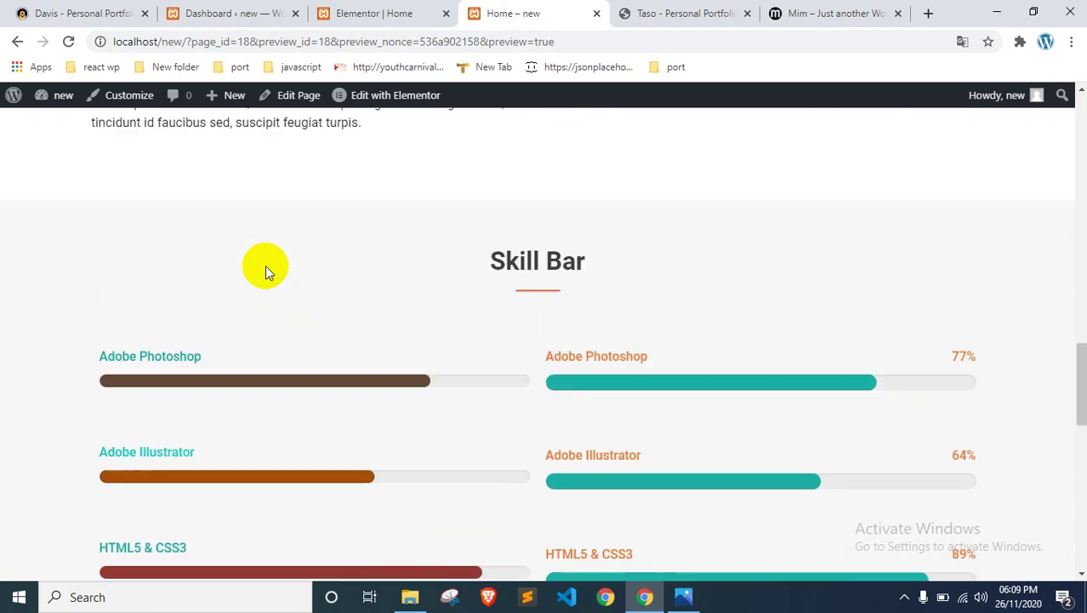
pyautogui.scroll(1, 266, 271)
pyautogui.scroll(-4, 266, 270)
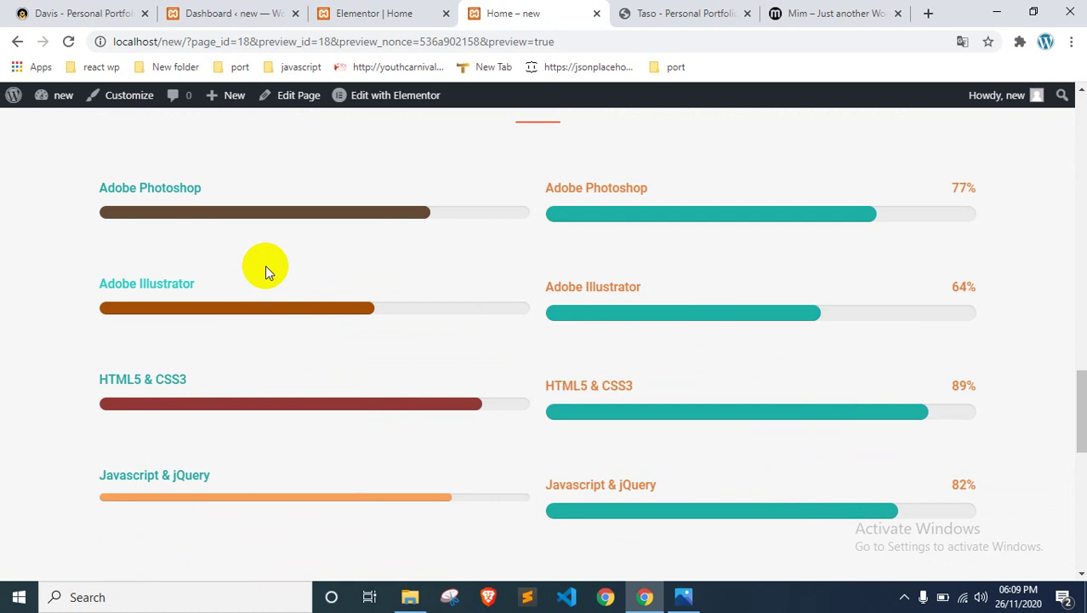
pyautogui.scroll(1, 266, 271)
pyautogui.scroll(8, 266, 271)
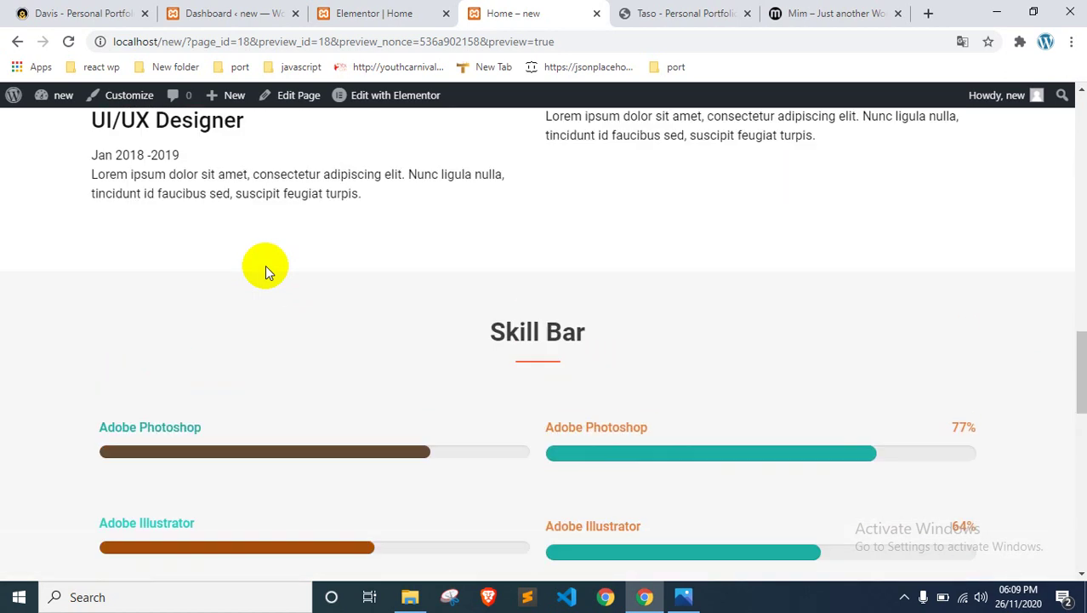
pyautogui.scroll(-5, 265, 270)
pyautogui.scroll(5, 265, 271)
pyautogui.scroll(3, 265, 270)
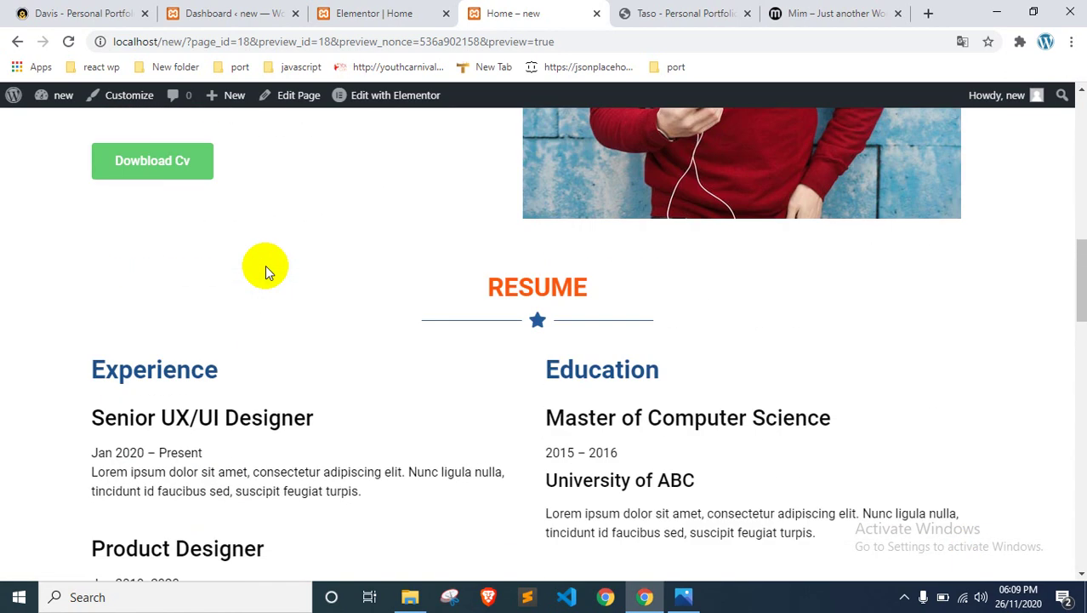
pyautogui.scroll(-9, 266, 270)
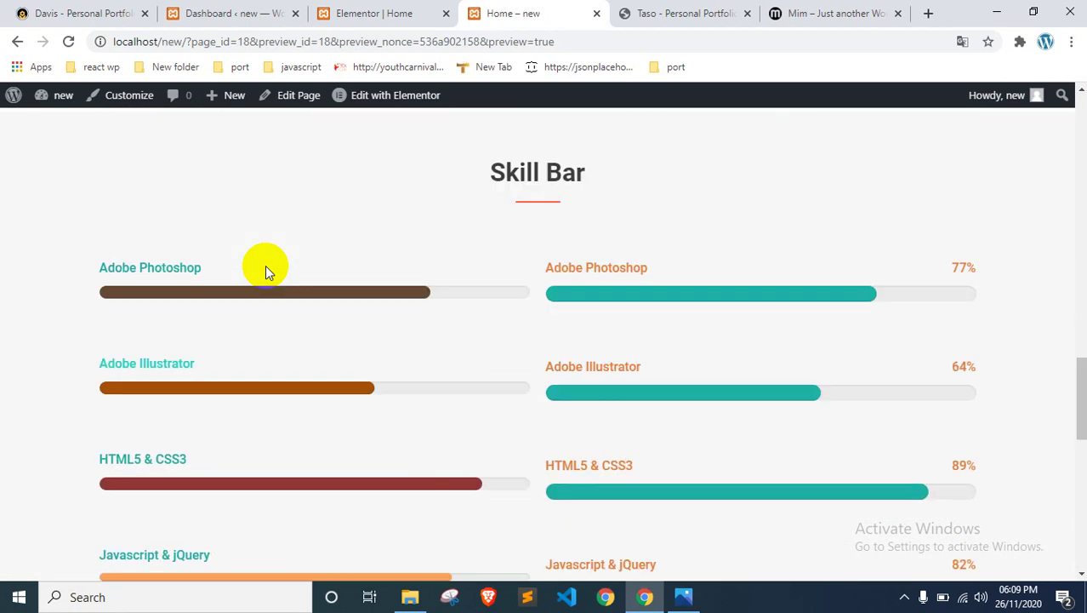
pyautogui.scroll(12, 375, 364)
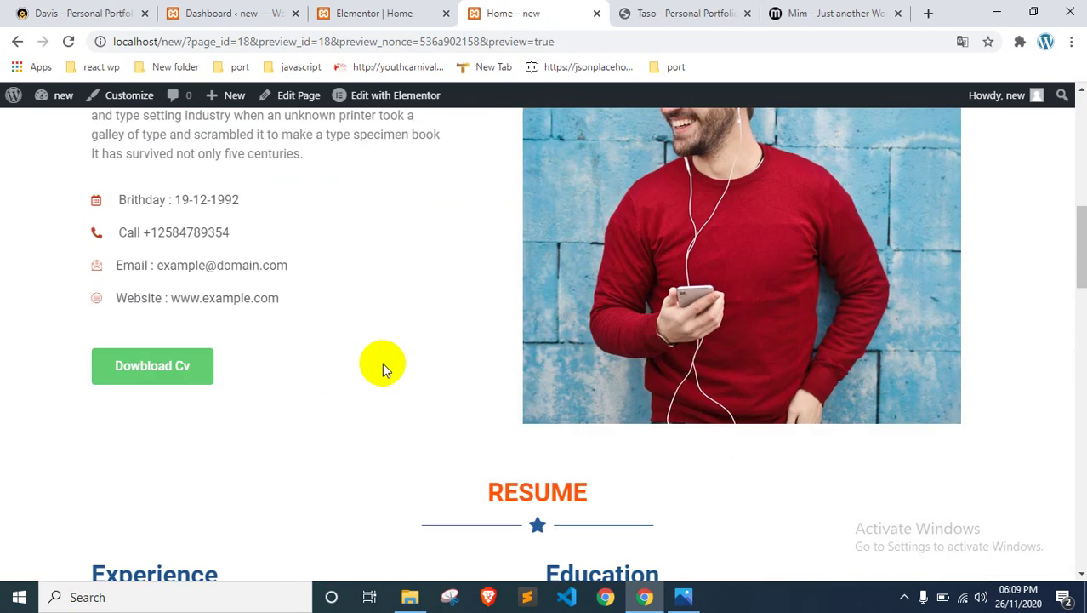
pyautogui.scroll(-12, 382, 362)
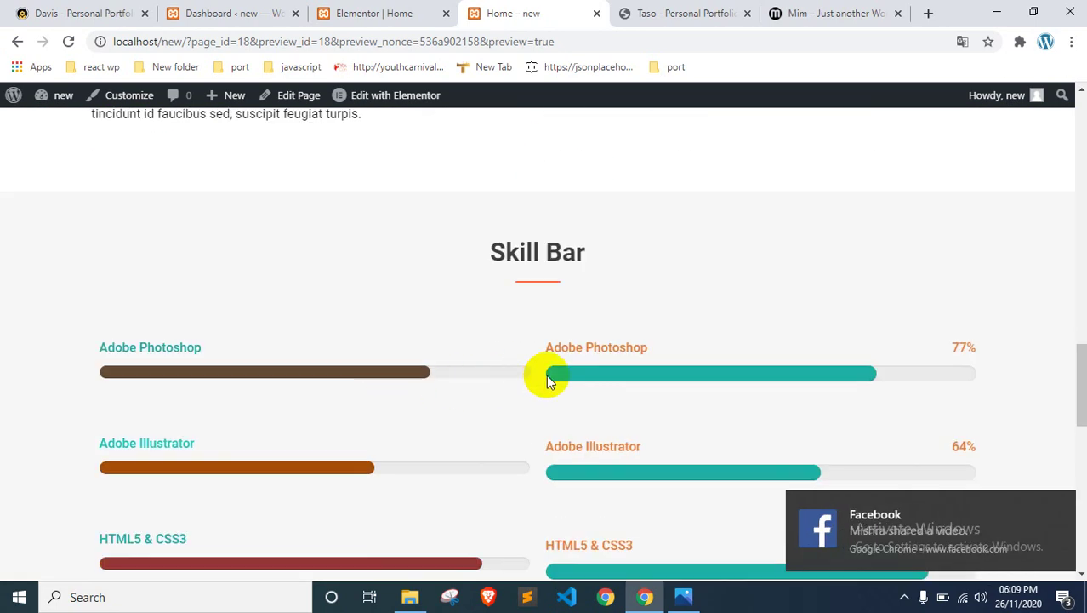
# Step: Review the end of the skills section in the home preview, the Features Services layout in reference image 5.png, and the editor's empty area below the skills
pyautogui.scroll(-4, 548, 379)
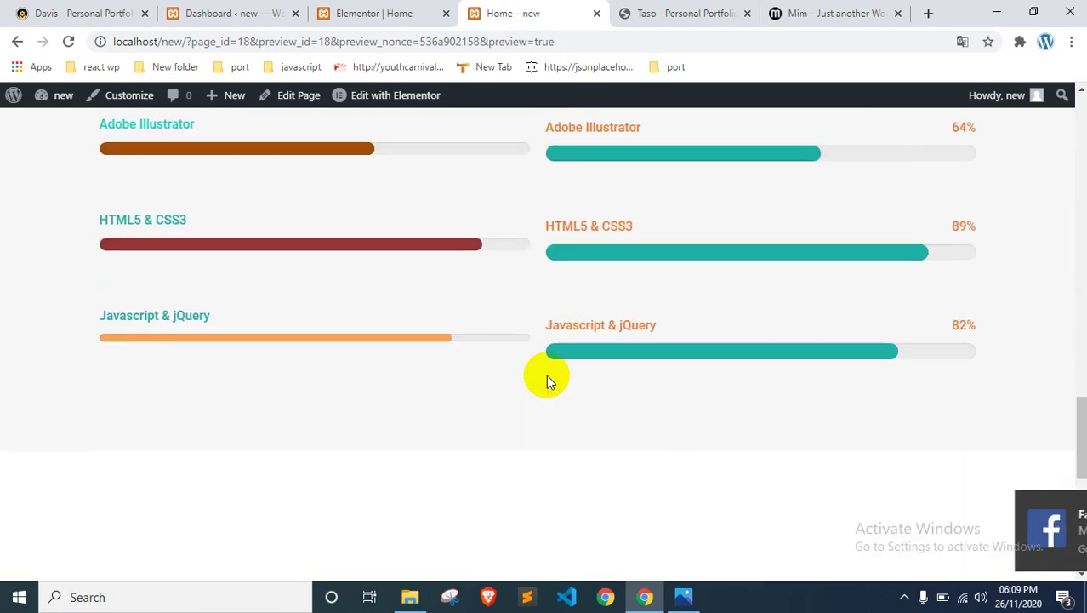
pyautogui.scroll(-4, 547, 377)
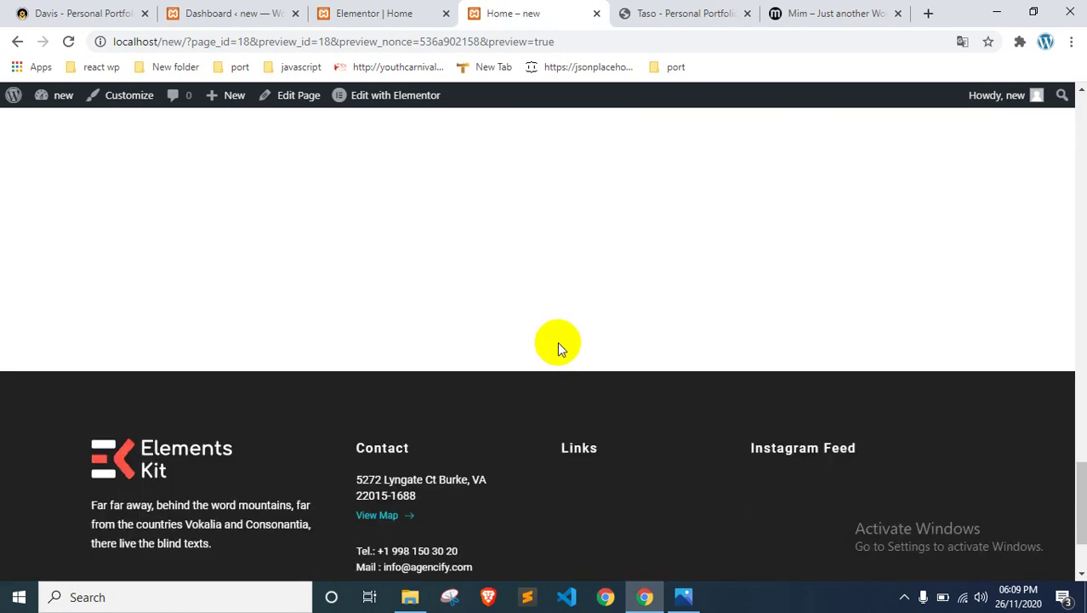
pyautogui.scroll(3, 557, 345)
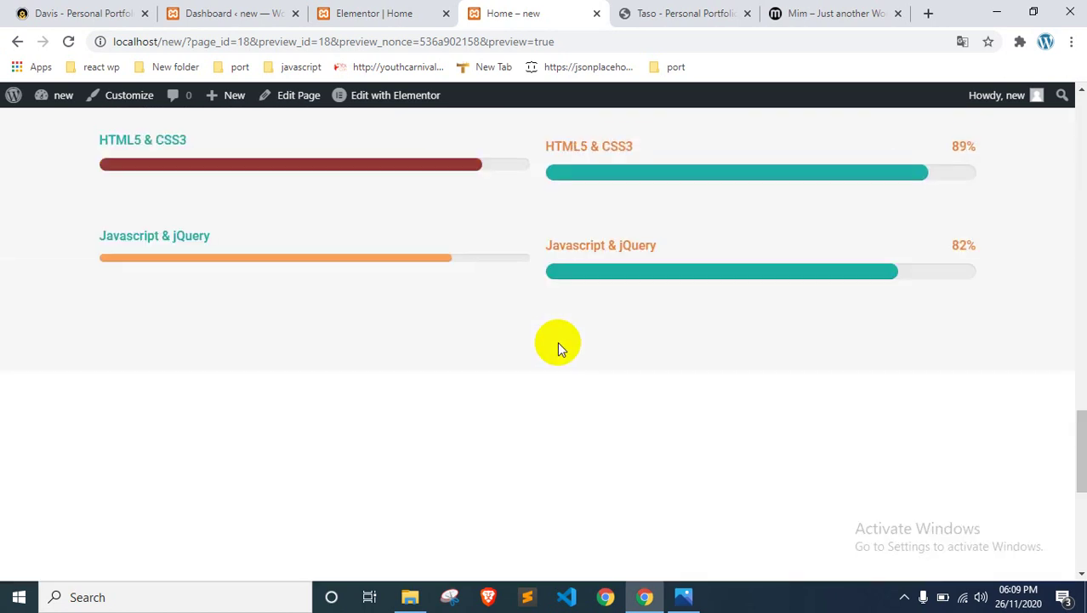
pyautogui.click(684, 596)
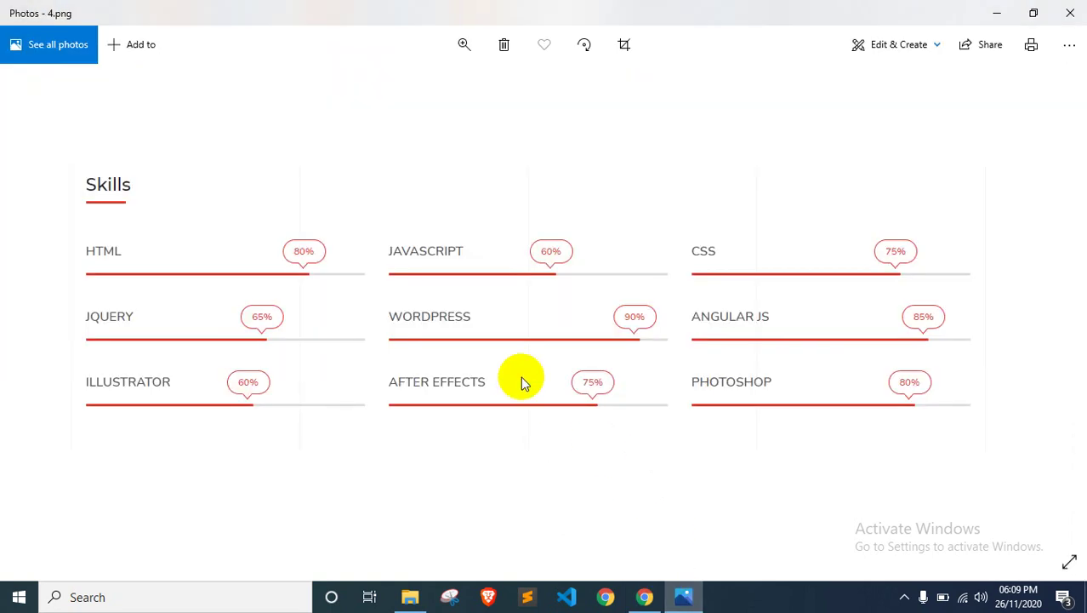
pyautogui.scroll(-1, 521, 376)
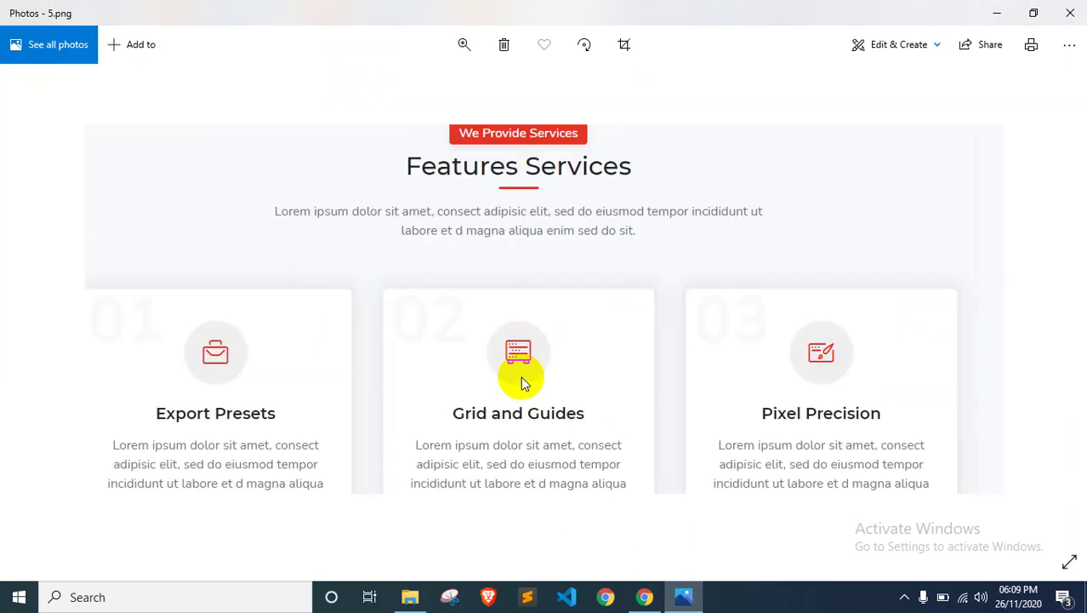
pyautogui.click(996, 10)
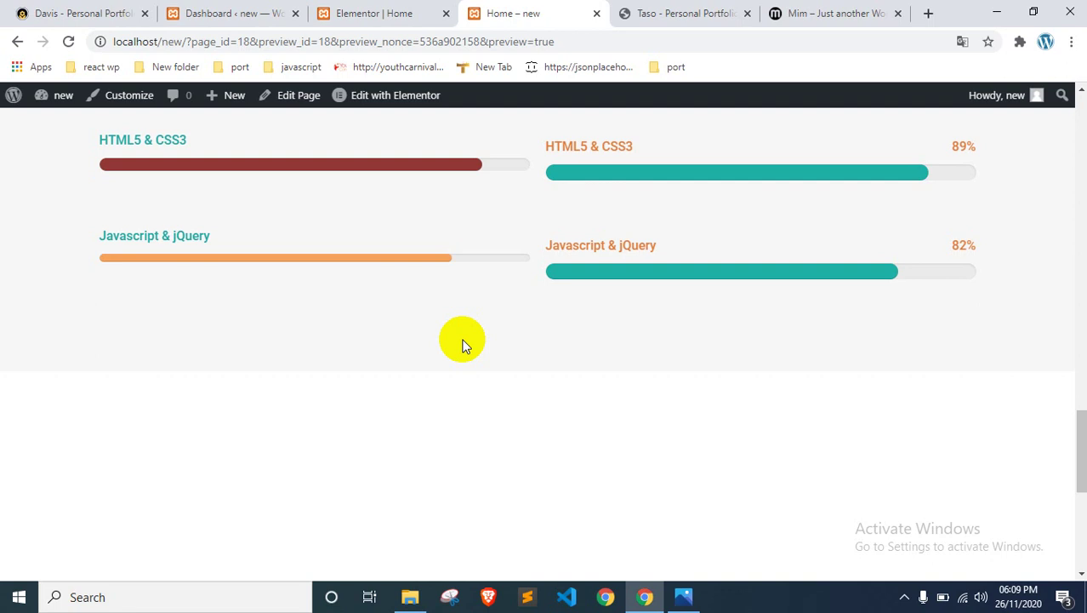
pyautogui.click(381, 14)
pyautogui.scroll(-4, 469, 339)
pyautogui.scroll(-1, 473, 338)
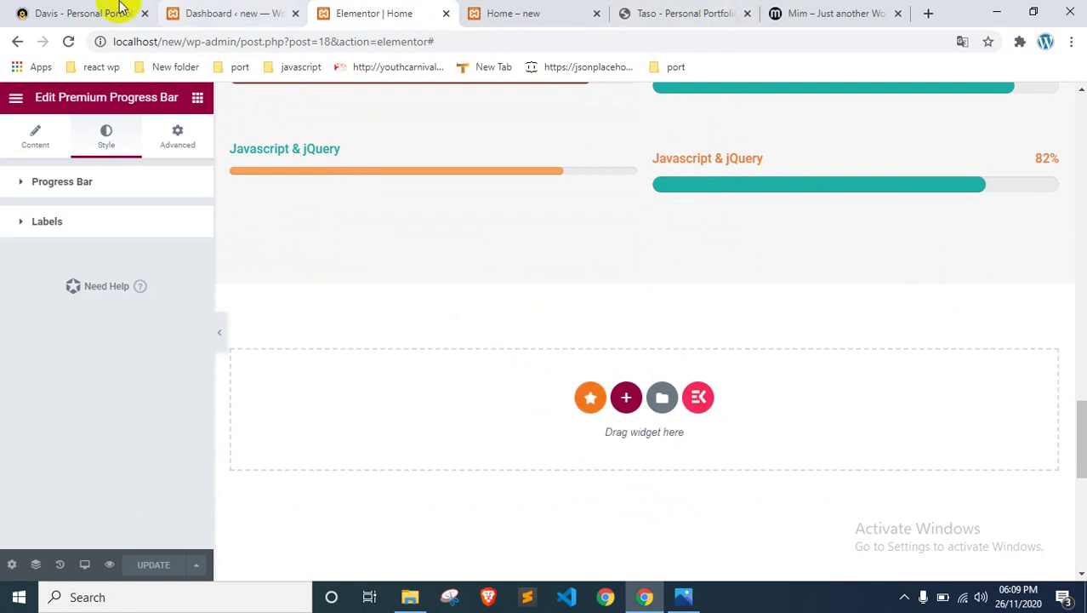
# Step: Examine the site's installed plugins, noting the ElementsKit Lite and Premium Addons for Elementor entries
pyautogui.click(208, 11)
pyautogui.scroll(-5, 122, 287)
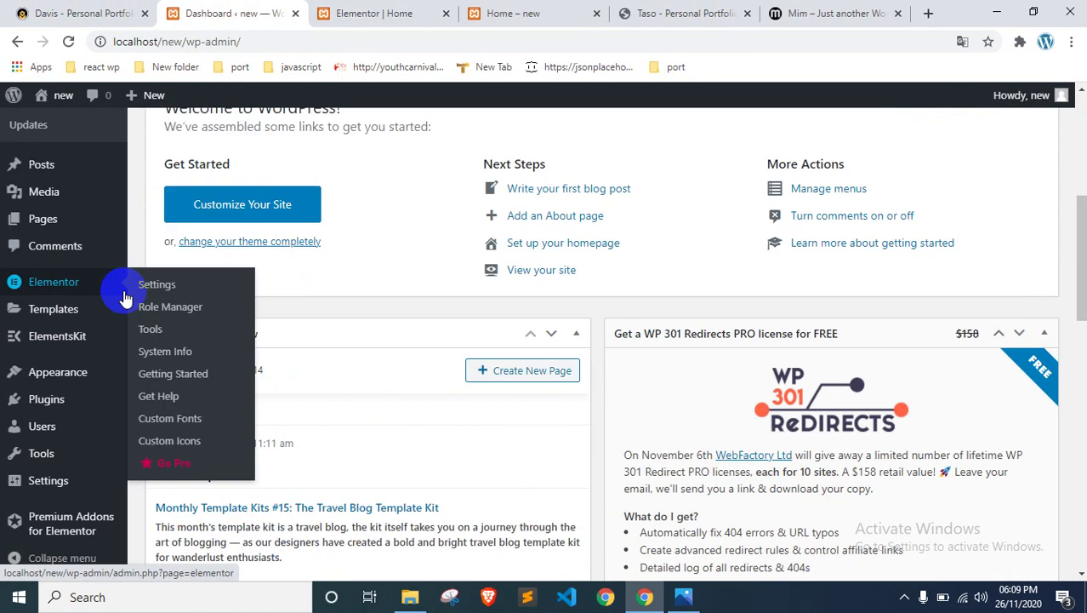
pyautogui.click(59, 408)
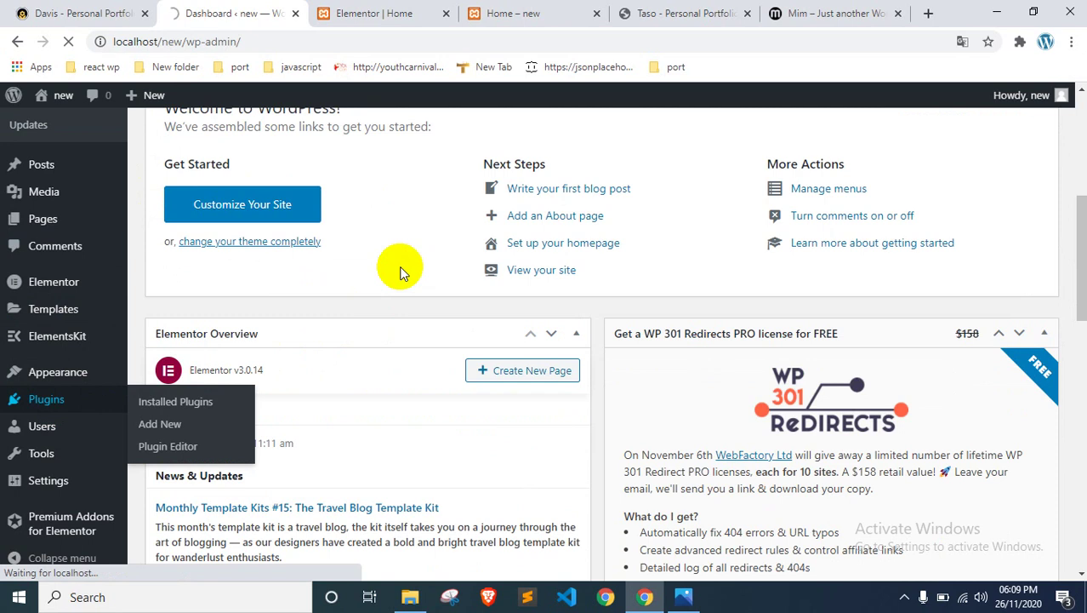
pyautogui.scroll(-5, 400, 266)
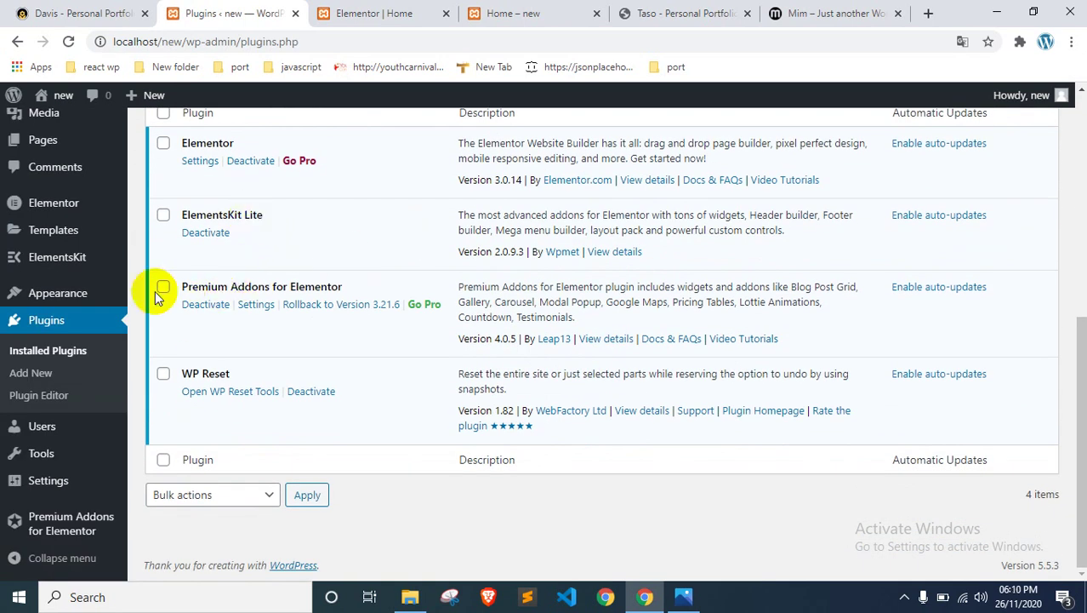
pyautogui.moveTo(183, 289); pyautogui.dragTo(344, 287)
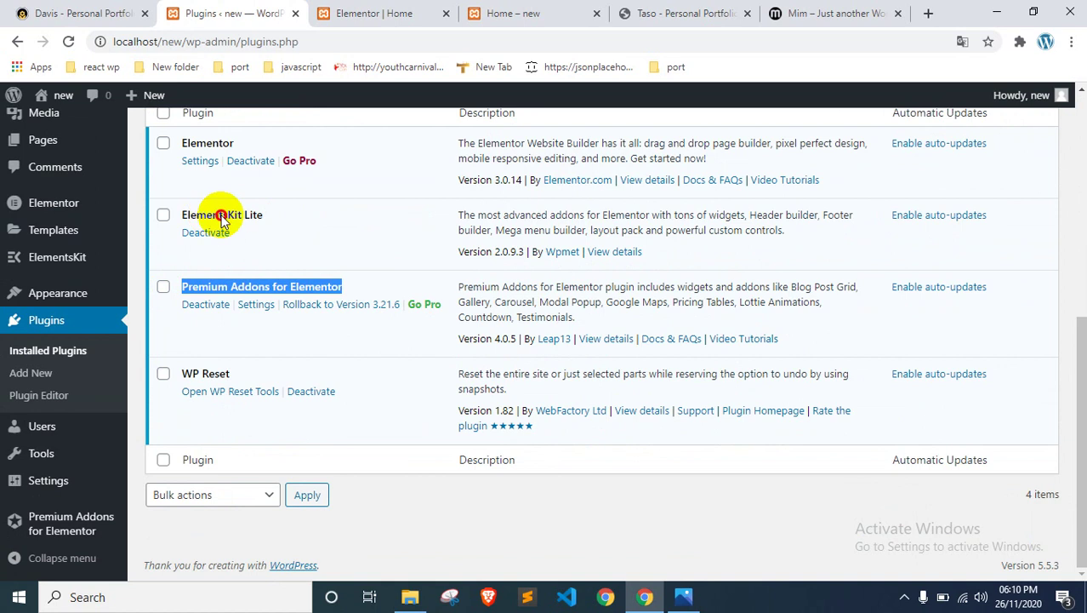
pyautogui.moveTo(212, 214); pyautogui.dragTo(253, 214)
pyautogui.click(287, 206)
pyautogui.scroll(2, 396, 236)
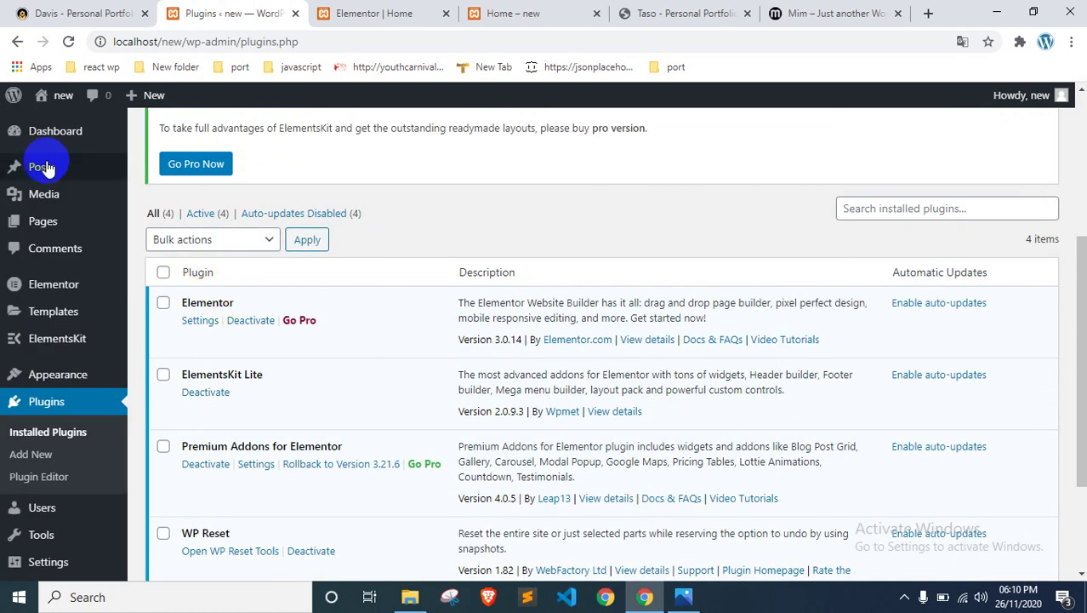
pyautogui.scroll(3, 60, 149)
# Step: Open the ElementsKit template library for the empty area below the skills section and show its section templates
pyautogui.click(500, 10)
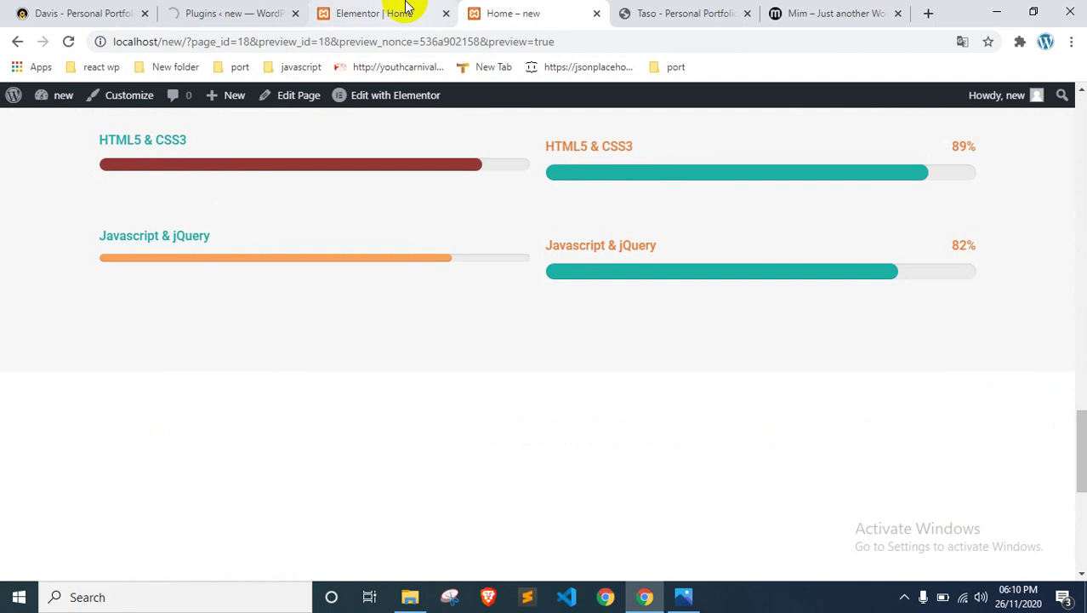
pyautogui.click(407, 10)
pyautogui.click(700, 397)
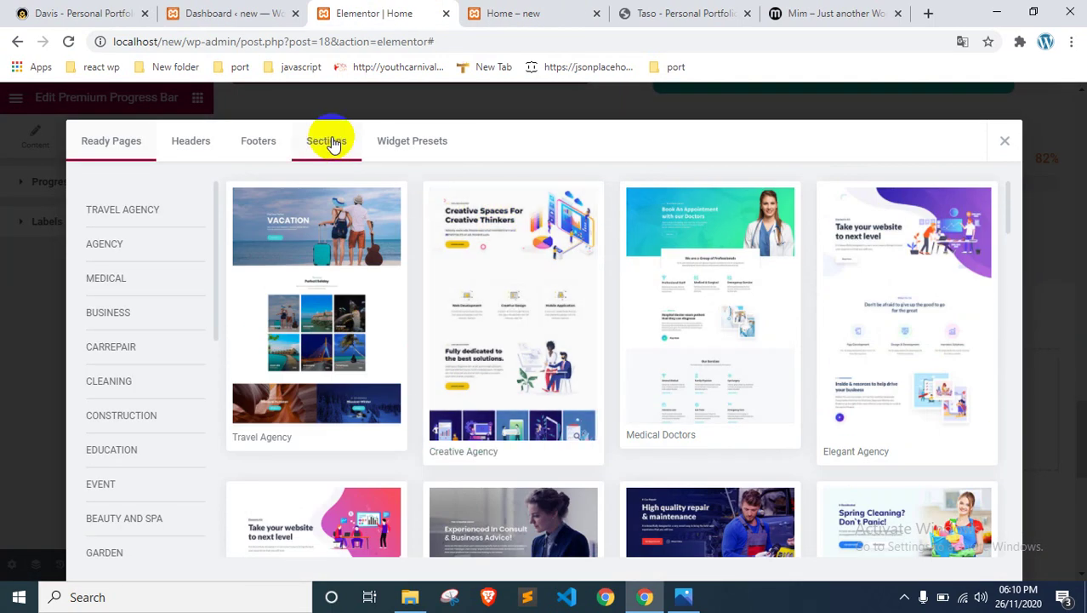
pyautogui.click(216, 143)
pyautogui.click(311, 142)
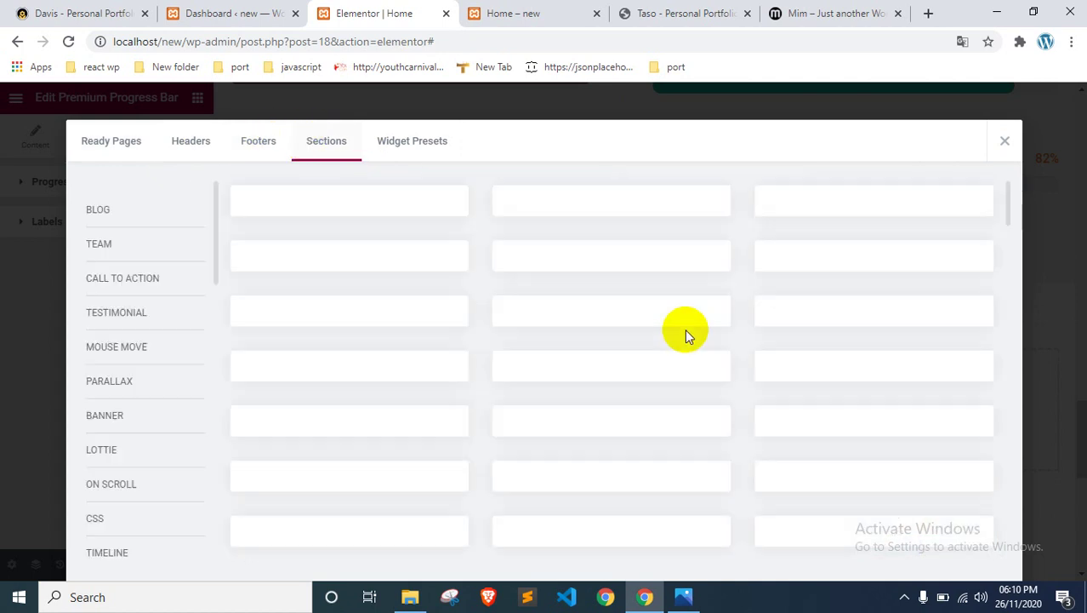
# Step: Browse the ElementsKit section templates for an insertable services layout resembling the three-card Features Services reference
pyautogui.scroll(-5, 580, 291)
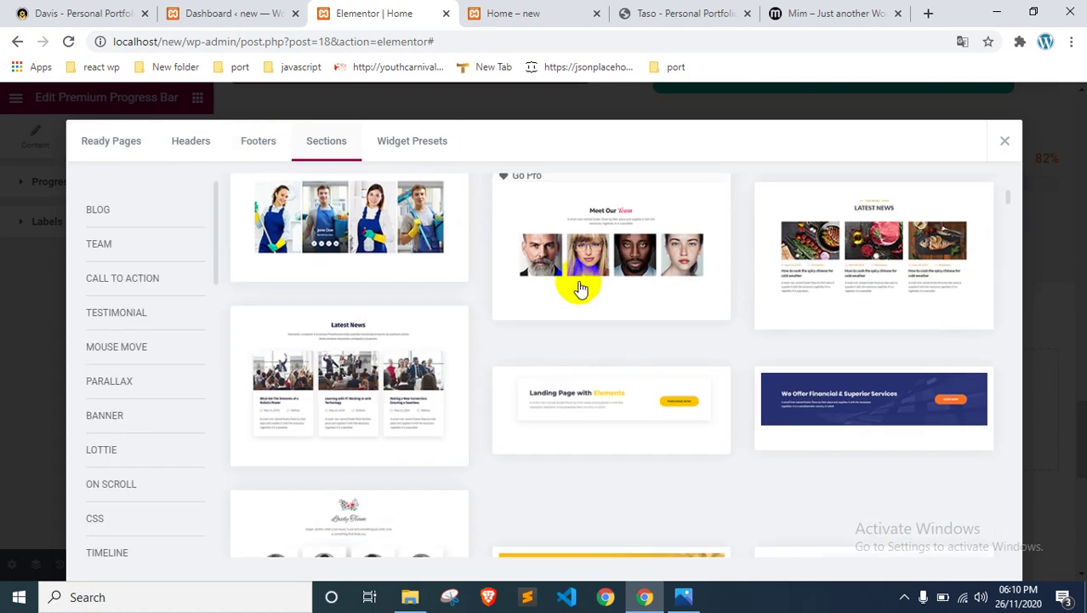
pyautogui.scroll(-10, 578, 288)
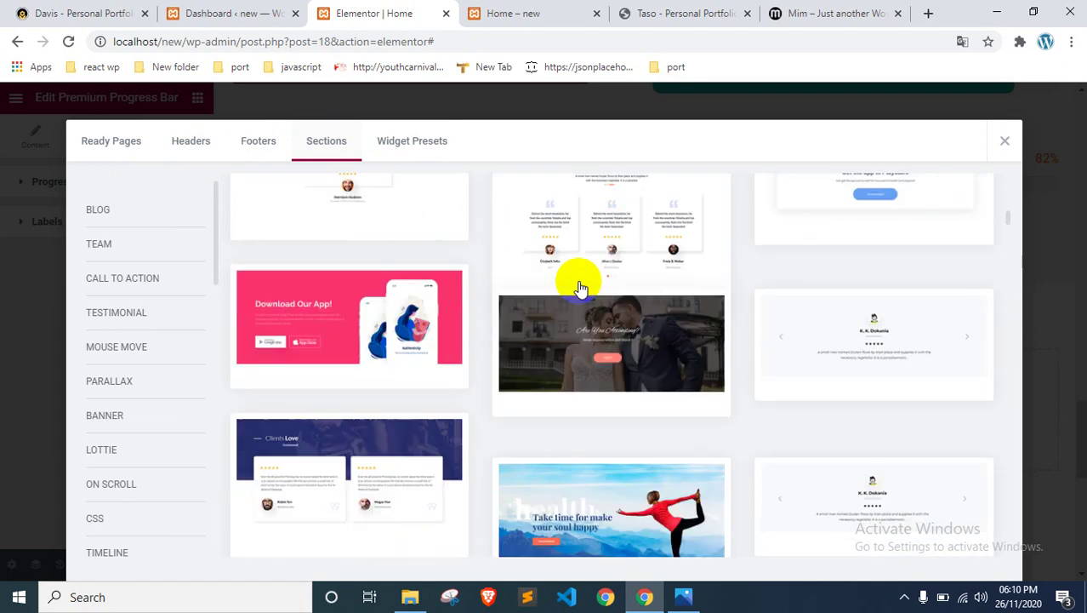
pyautogui.scroll(-5, 578, 286)
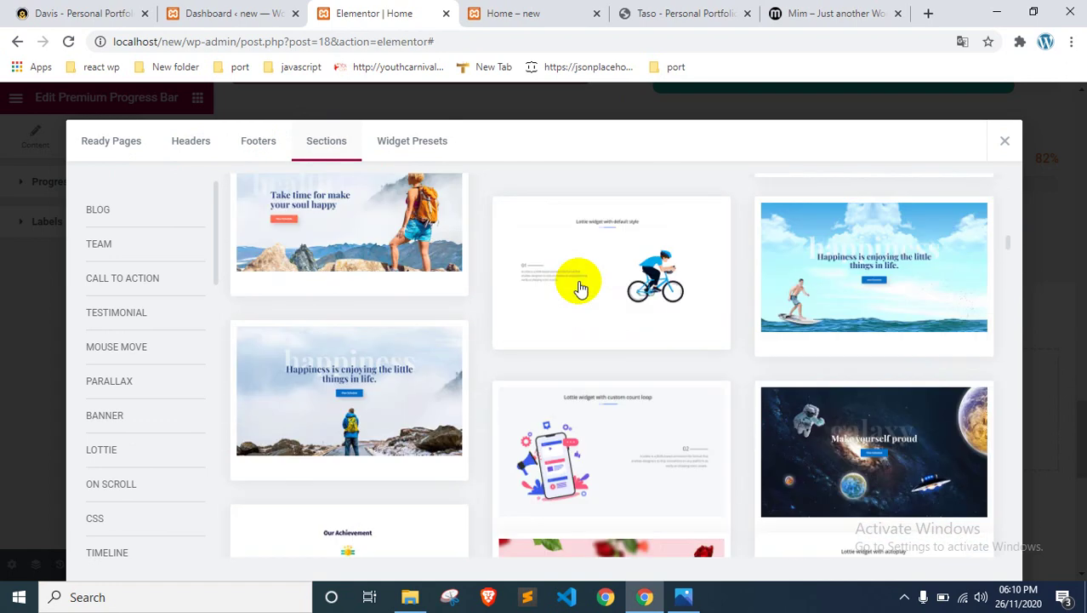
pyautogui.scroll(-5, 579, 289)
pyautogui.scroll(-10, 577, 290)
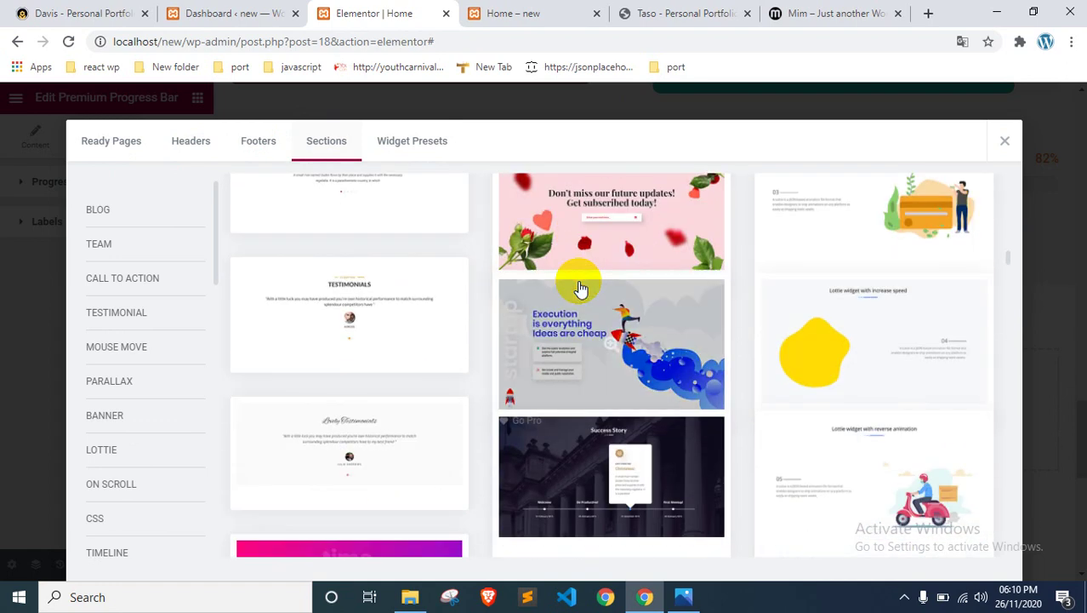
pyautogui.scroll(-3, 577, 286)
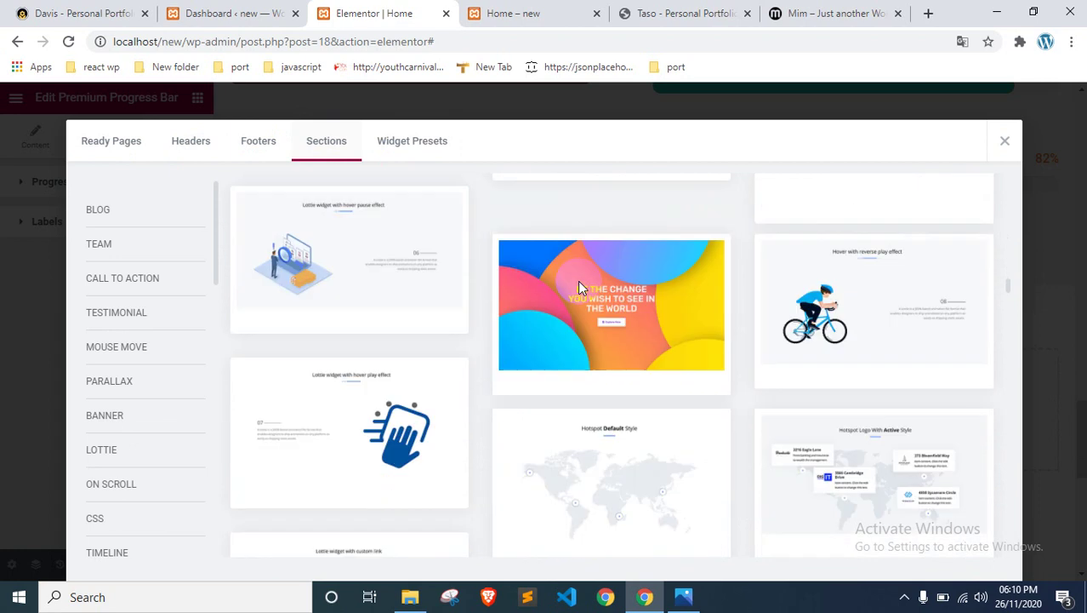
pyautogui.scroll(-3, 578, 287)
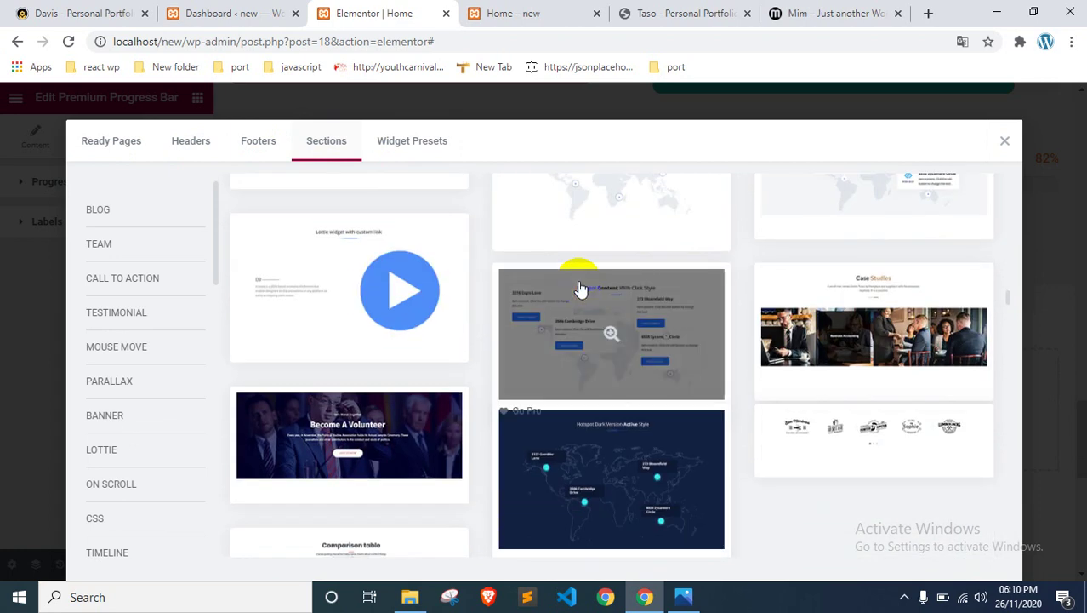
pyautogui.scroll(-8, 577, 286)
pyautogui.scroll(-5, 578, 280)
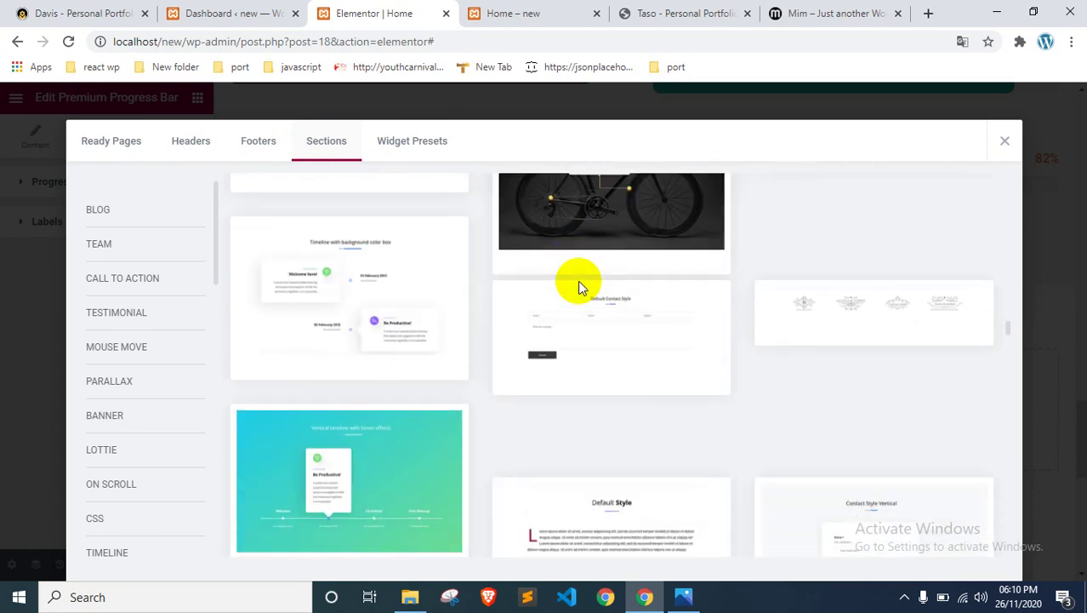
pyautogui.scroll(-3, 578, 281)
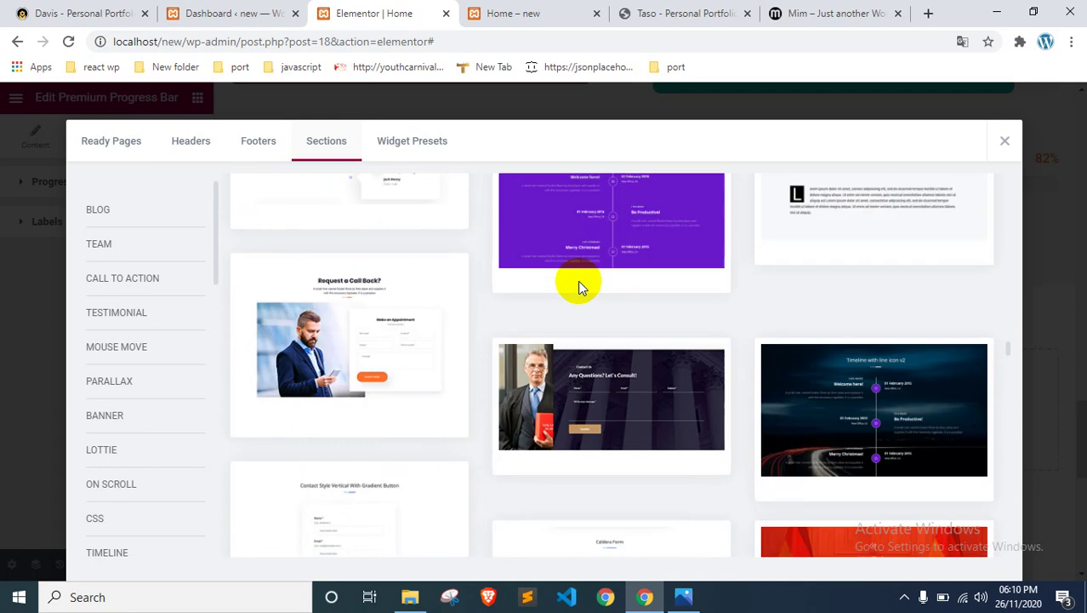
pyautogui.scroll(-5, 577, 281)
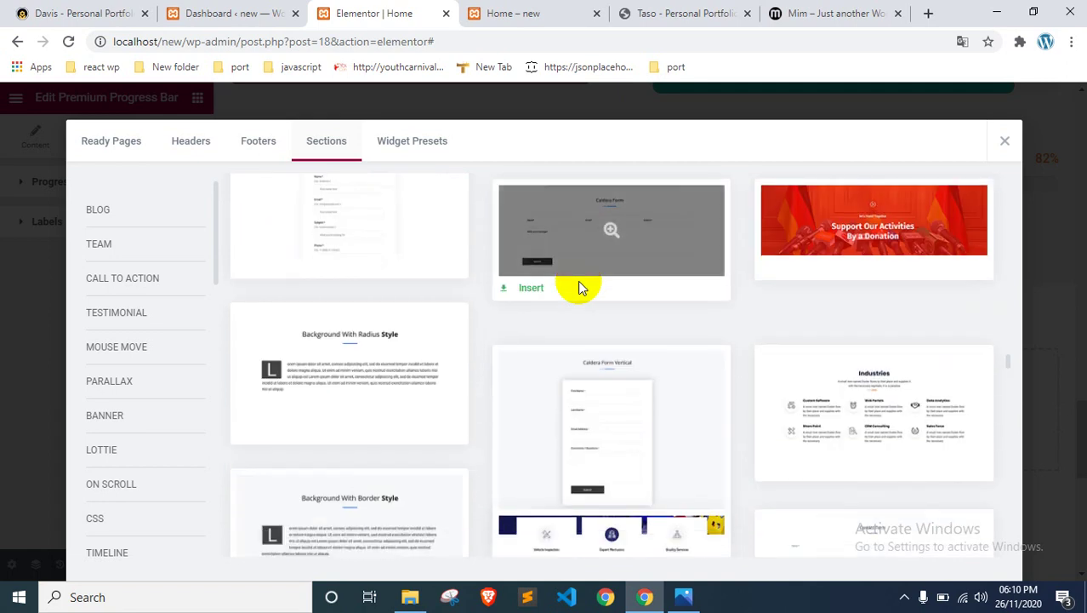
pyautogui.scroll(-3, 578, 280)
pyautogui.scroll(2, 578, 280)
pyautogui.scroll(-1, 578, 280)
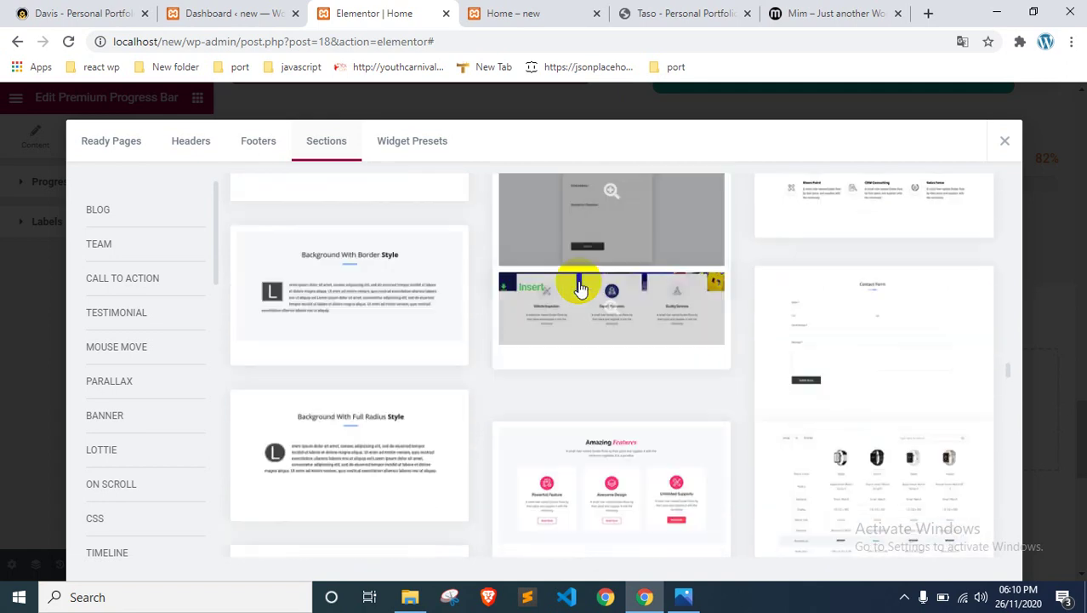
pyautogui.scroll(1, 578, 285)
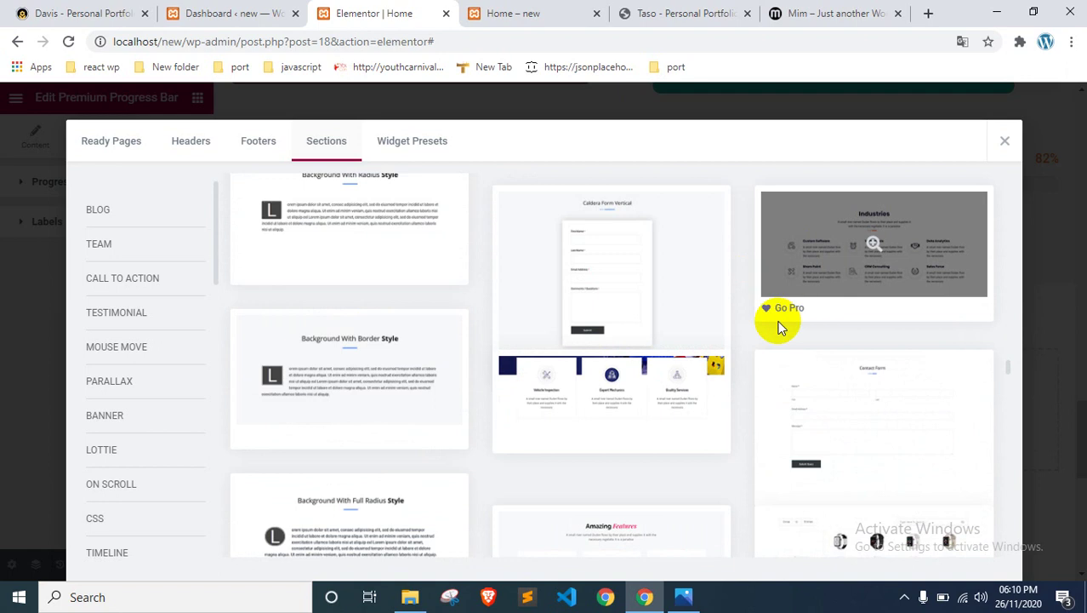
pyautogui.scroll(-5, 549, 369)
pyautogui.scroll(-3, 548, 369)
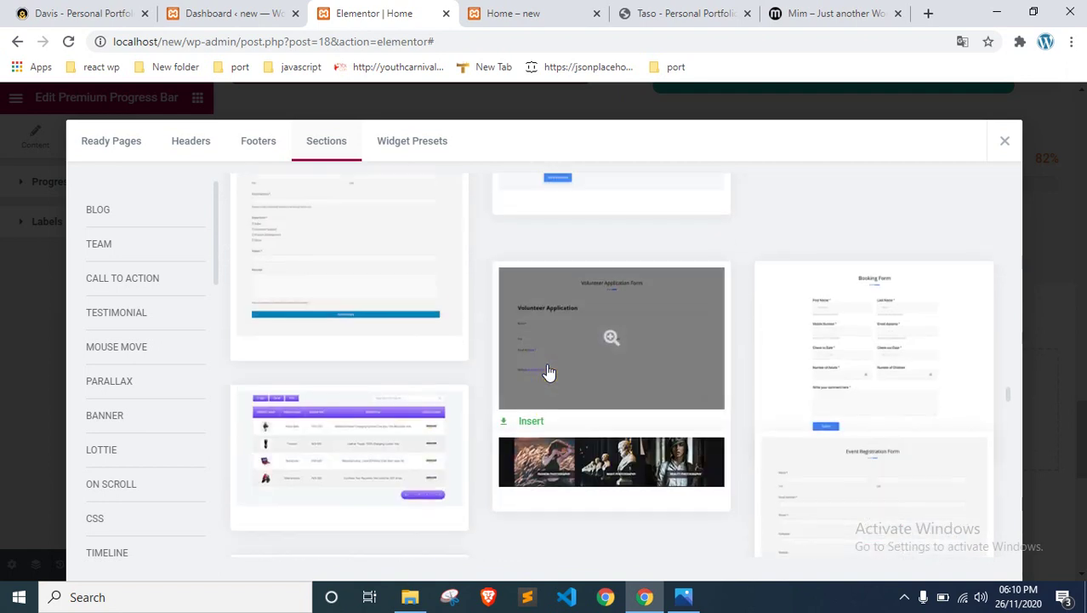
pyautogui.scroll(2, 849, 267)
pyautogui.scroll(-3, 833, 276)
pyautogui.scroll(-8, 680, 323)
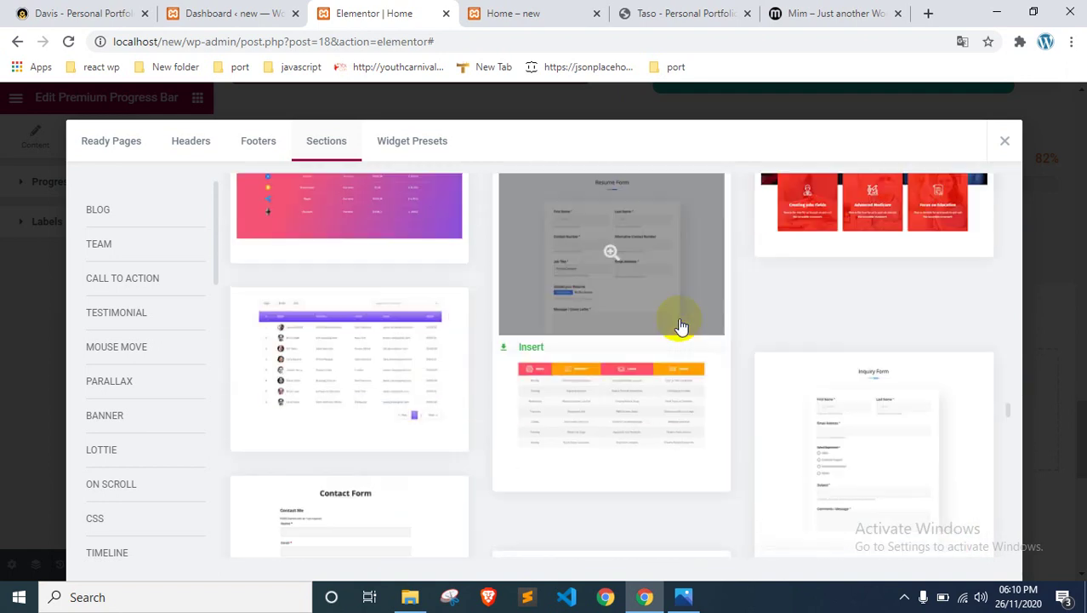
pyautogui.scroll(-10, 680, 323)
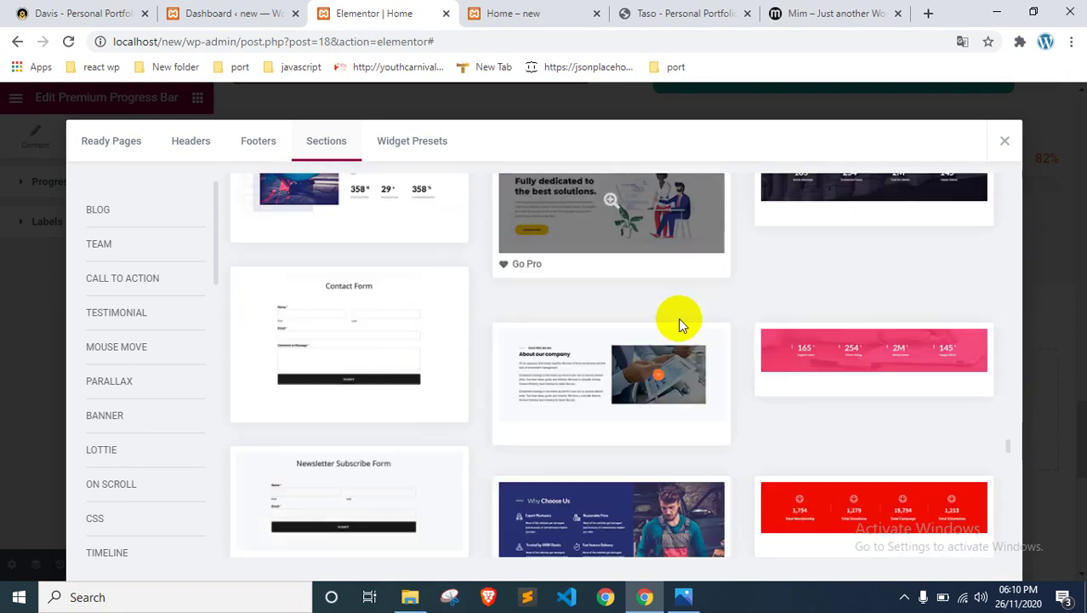
pyautogui.scroll(-10, 678, 317)
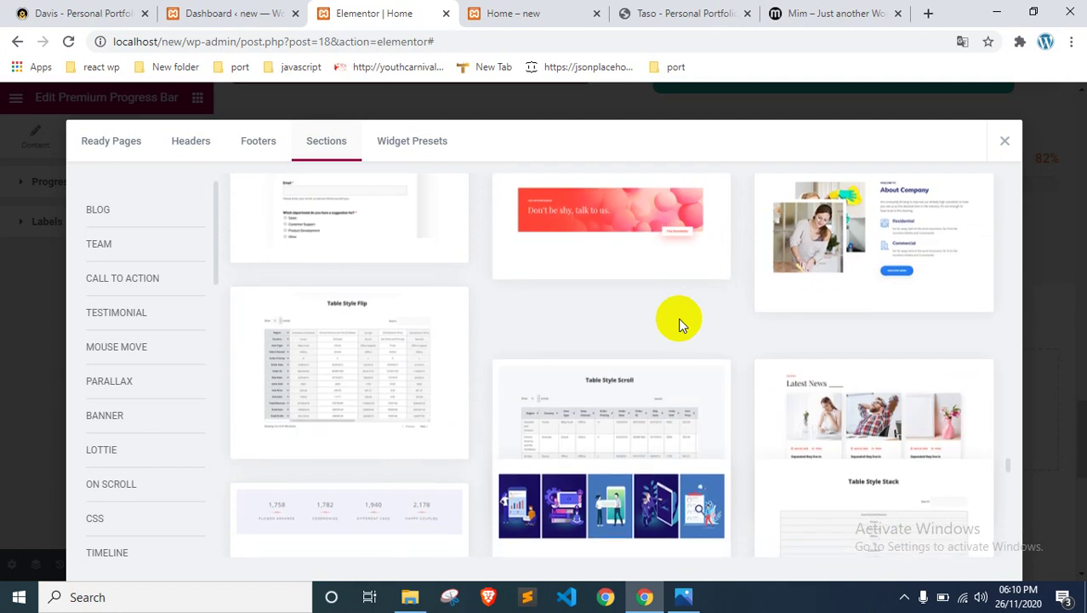
pyautogui.scroll(-8, 681, 325)
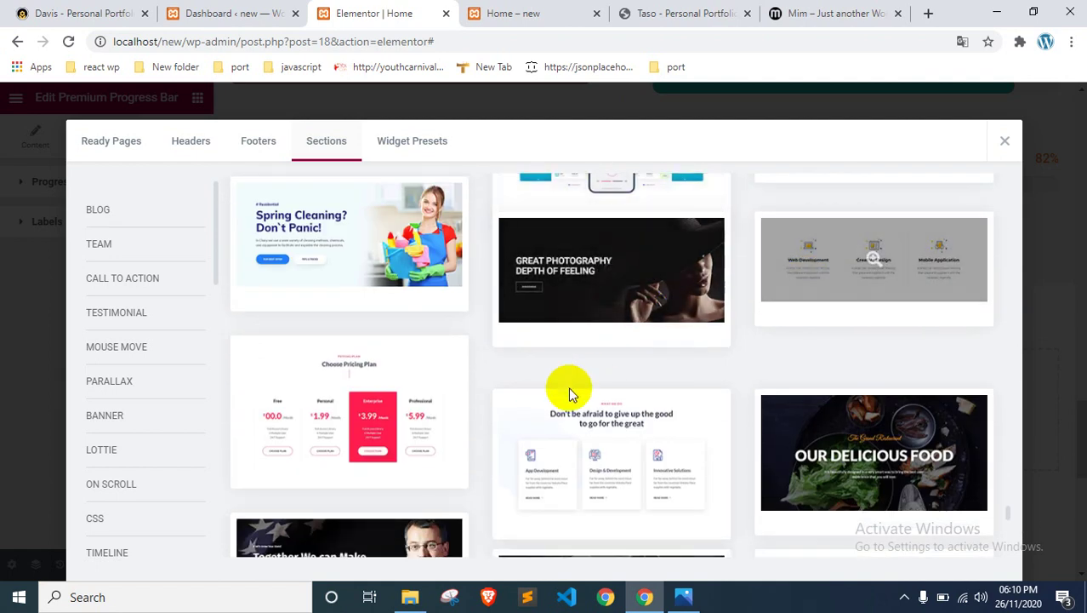
pyautogui.scroll(-8, 568, 387)
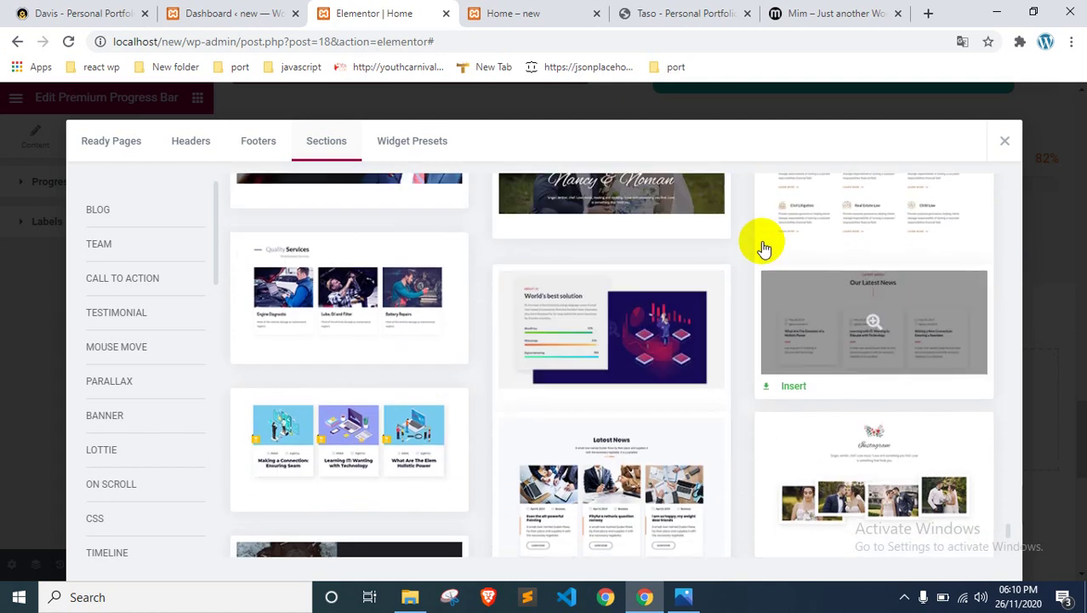
pyautogui.scroll(2, 770, 243)
pyautogui.scroll(-3, 807, 305)
pyautogui.scroll(3, 718, 400)
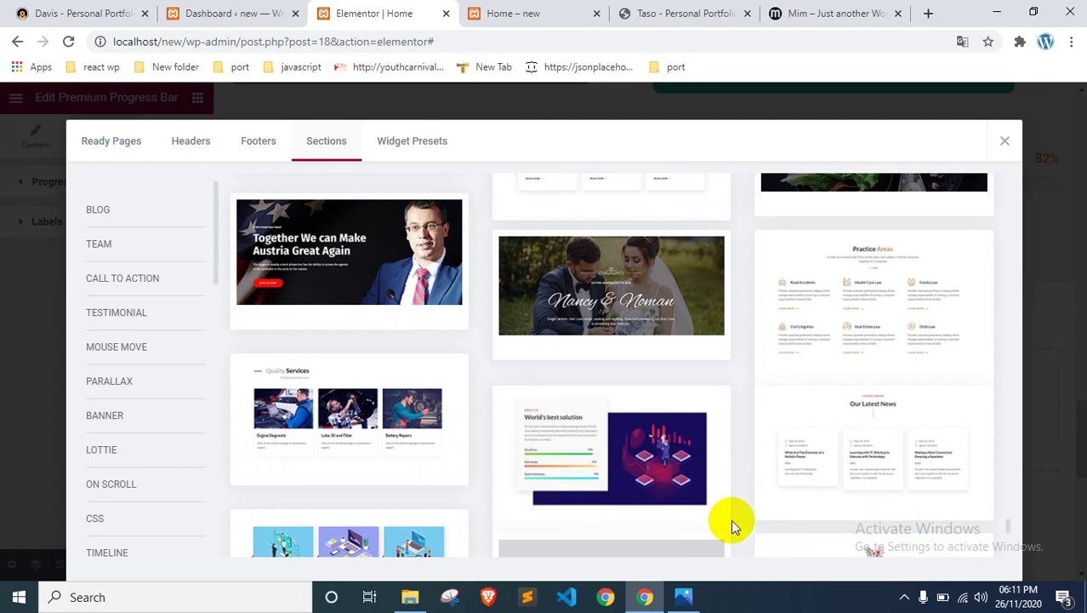
pyautogui.scroll(-3, 714, 476)
pyautogui.scroll(-2, 696, 471)
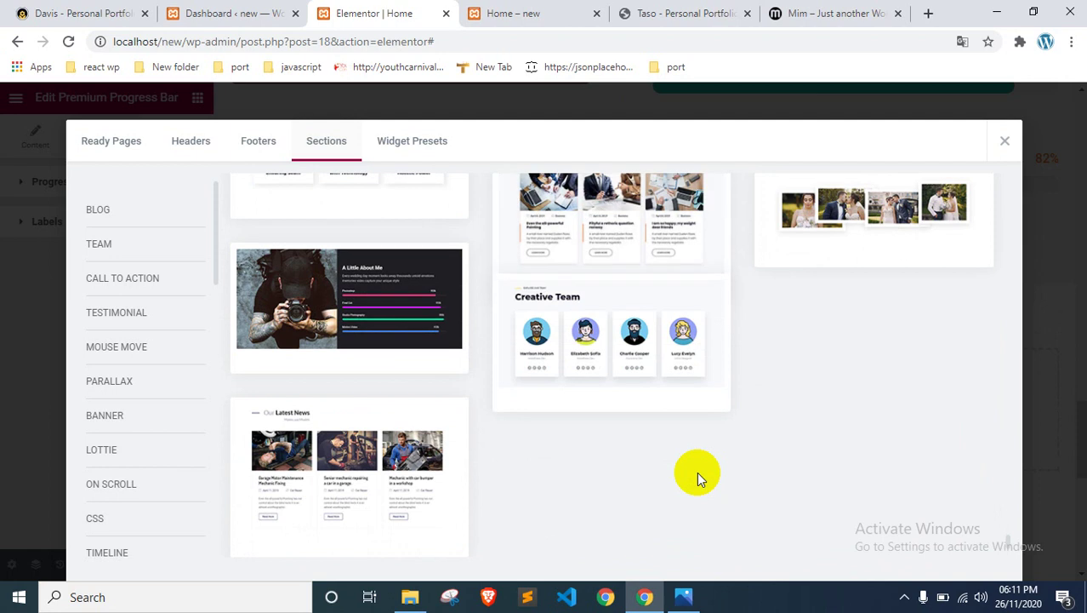
pyautogui.scroll(1, 748, 435)
pyautogui.scroll(2, 743, 433)
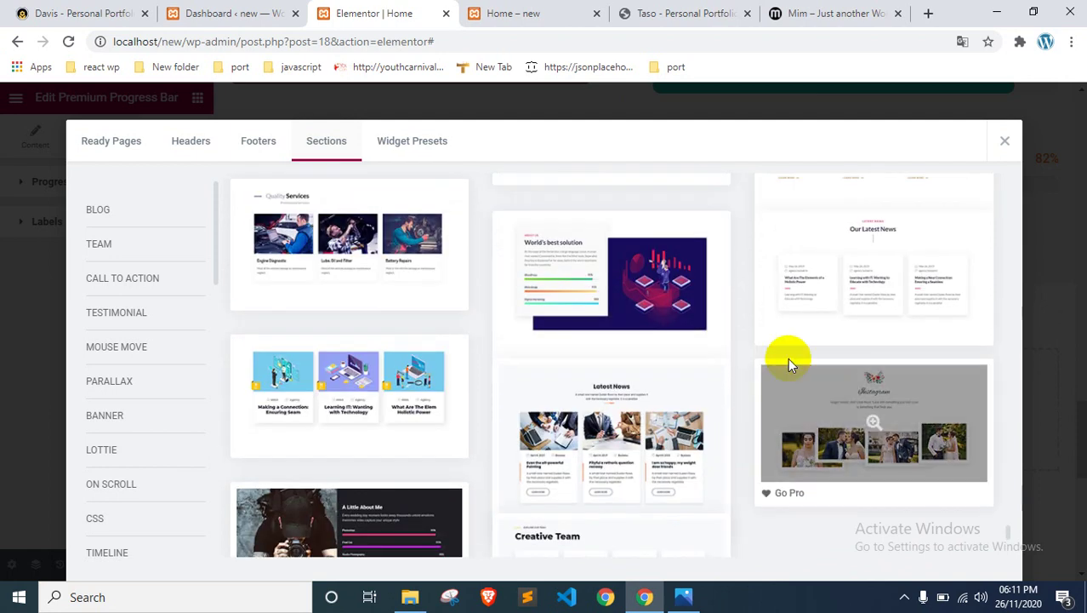
# Step: Preview the Practice Areas section template with six icon boxes and insert it below the skills section
pyautogui.scroll(3, 784, 359)
pyautogui.click(862, 361)
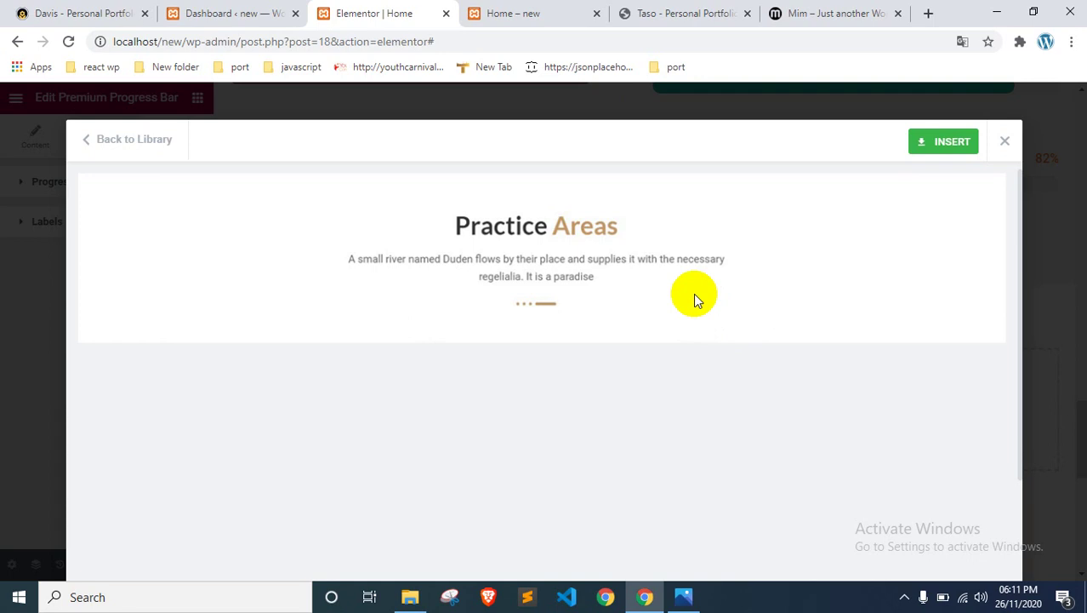
pyautogui.scroll(-3, 691, 293)
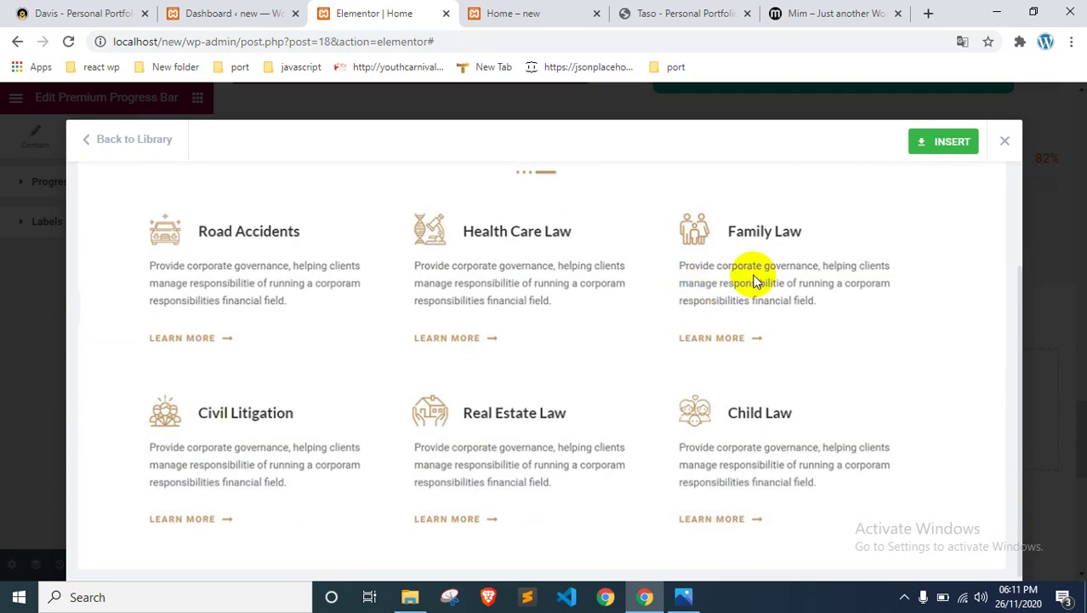
pyautogui.scroll(2, 766, 272)
pyautogui.click(941, 151)
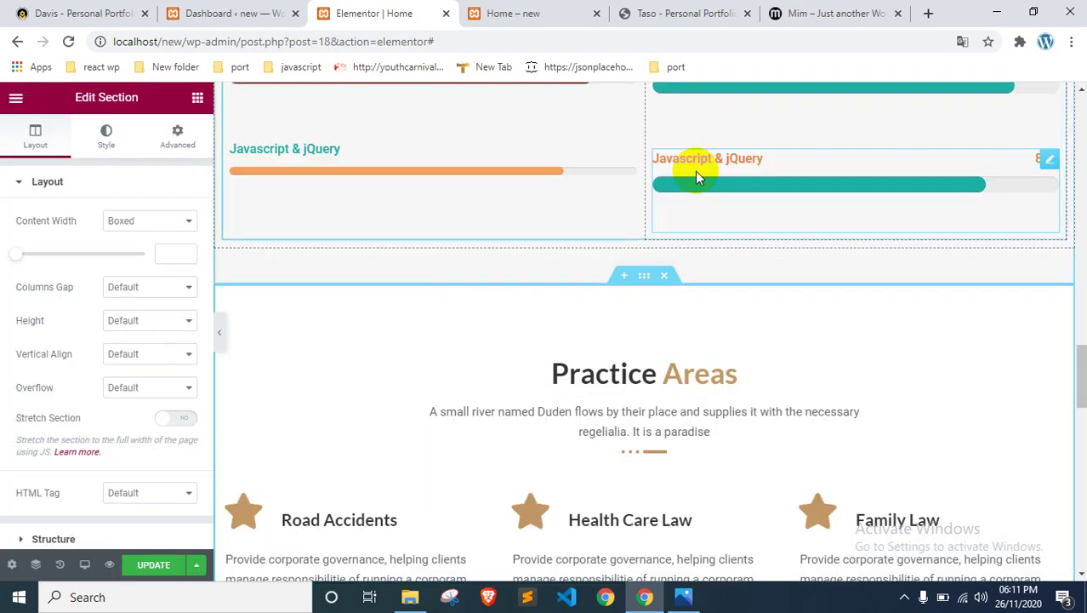
pyautogui.scroll(-6, 650, 211)
pyautogui.scroll(5, 646, 234)
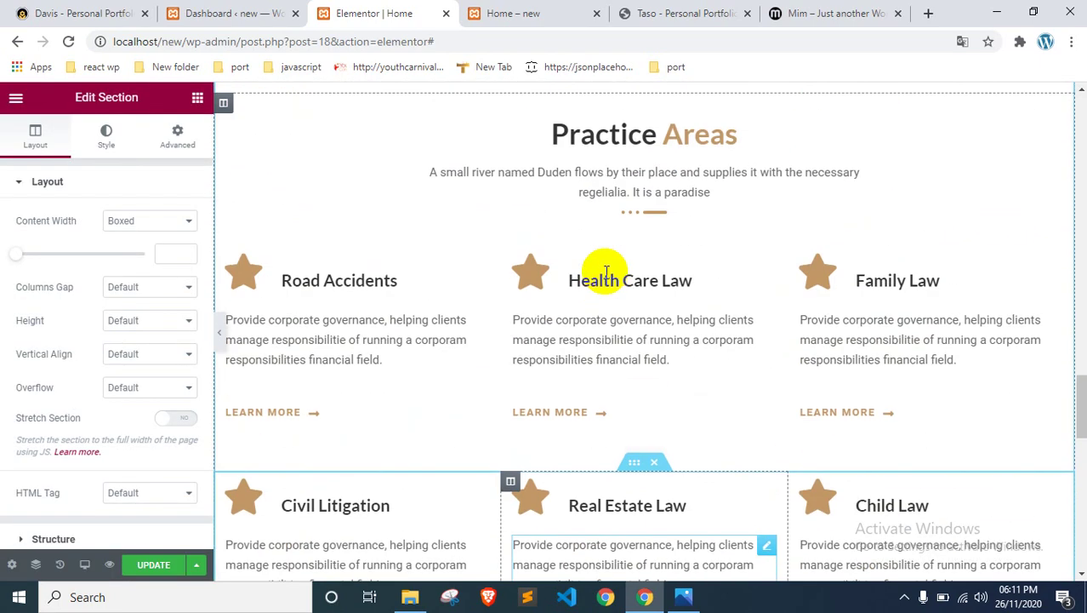
# Step: Change the Practice Areas heading title of the inserted section to "Service Section"
pyautogui.click(656, 228)
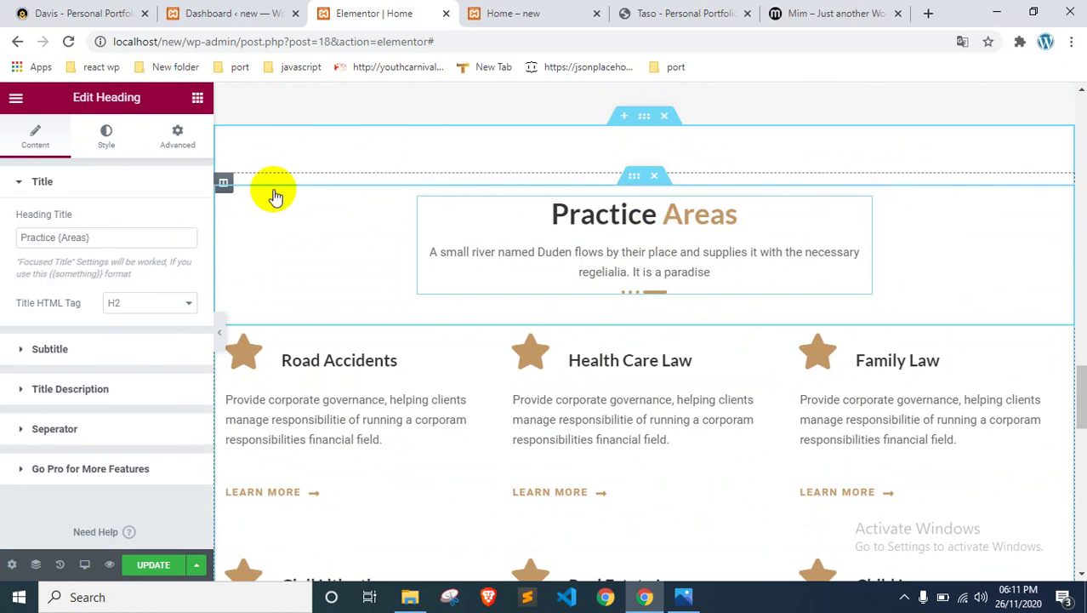
pyautogui.moveTo(97, 235); pyautogui.dragTo(2, 243)
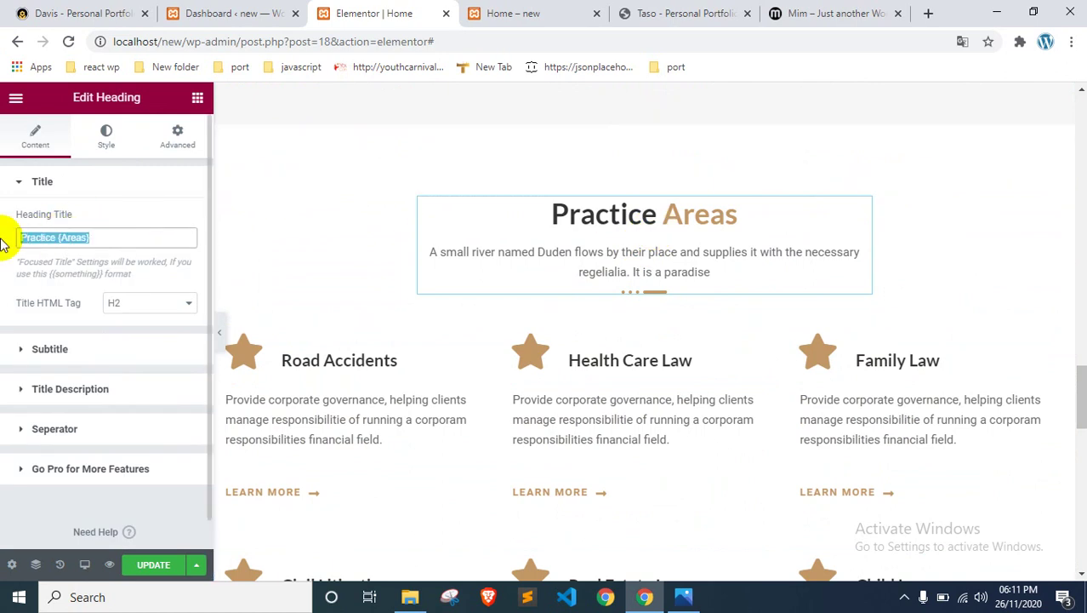
pyautogui.write('Ser')
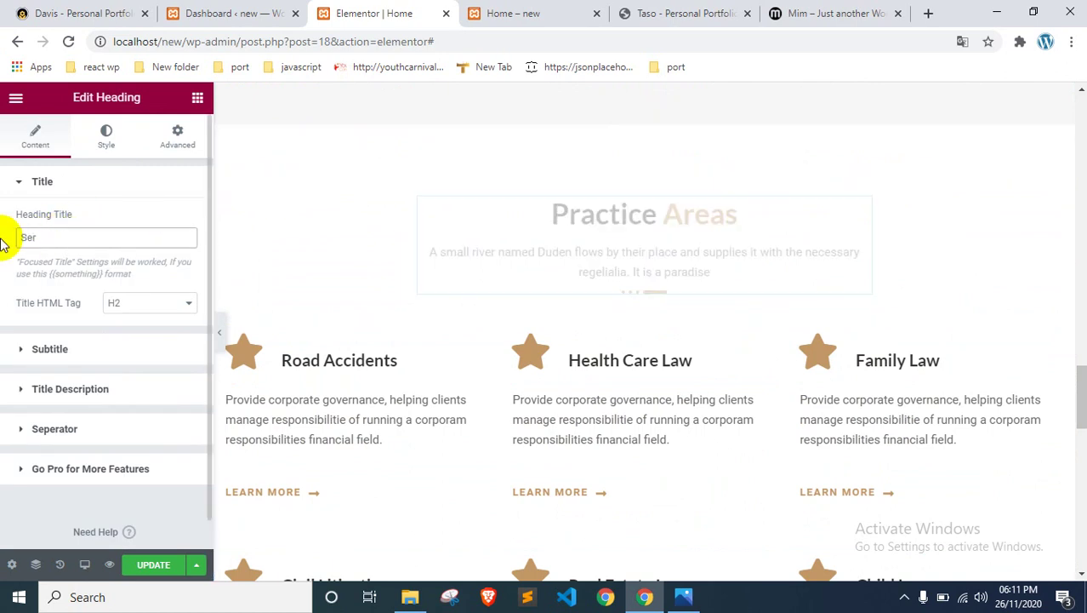
pyautogui.write('vi')
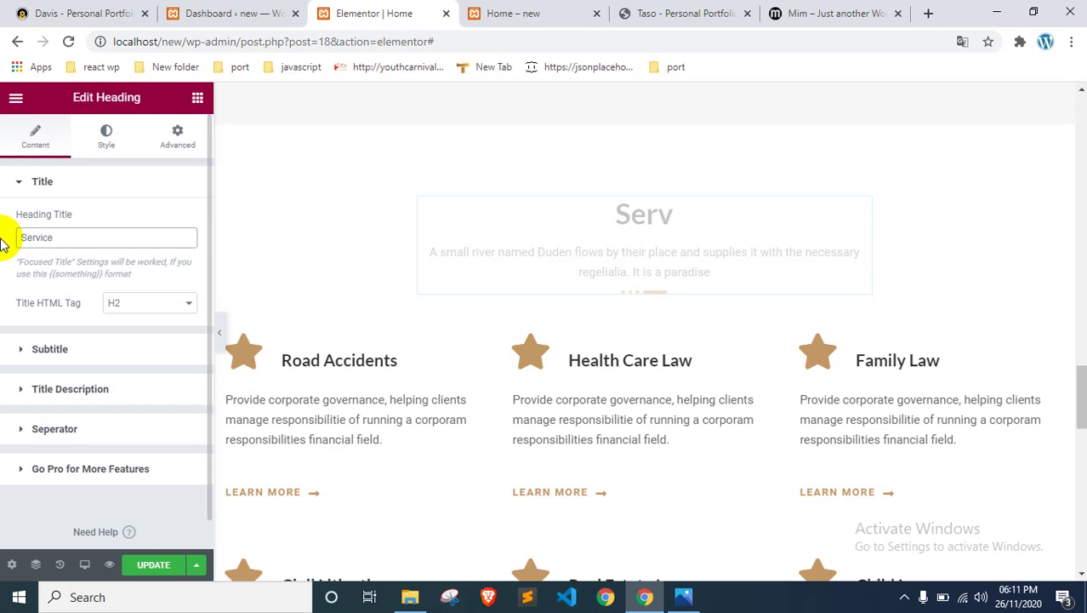
pyautogui.write('ce')
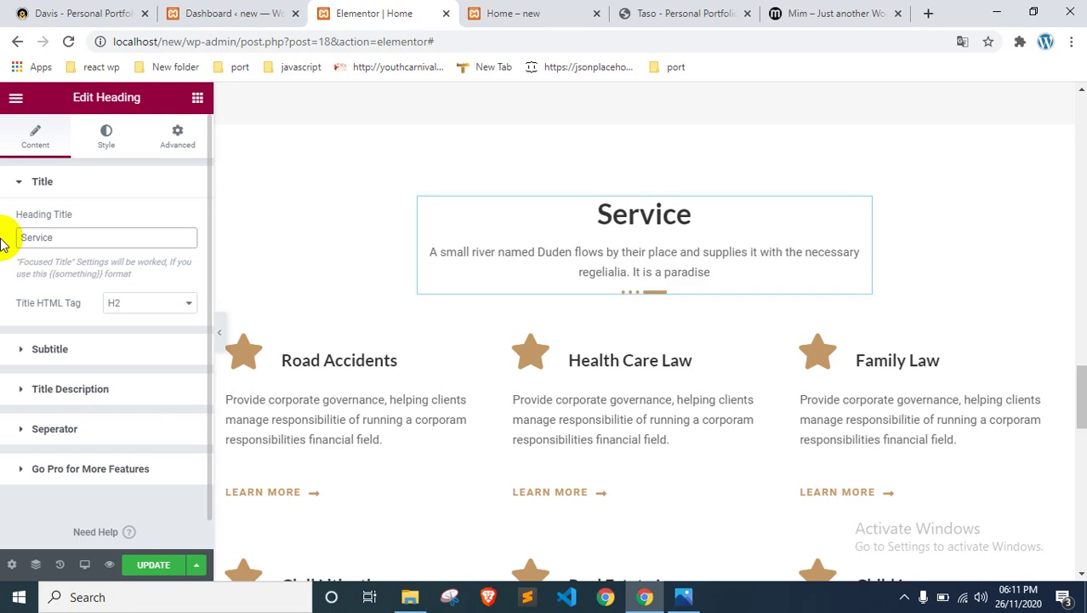
pyautogui.write(' Section')
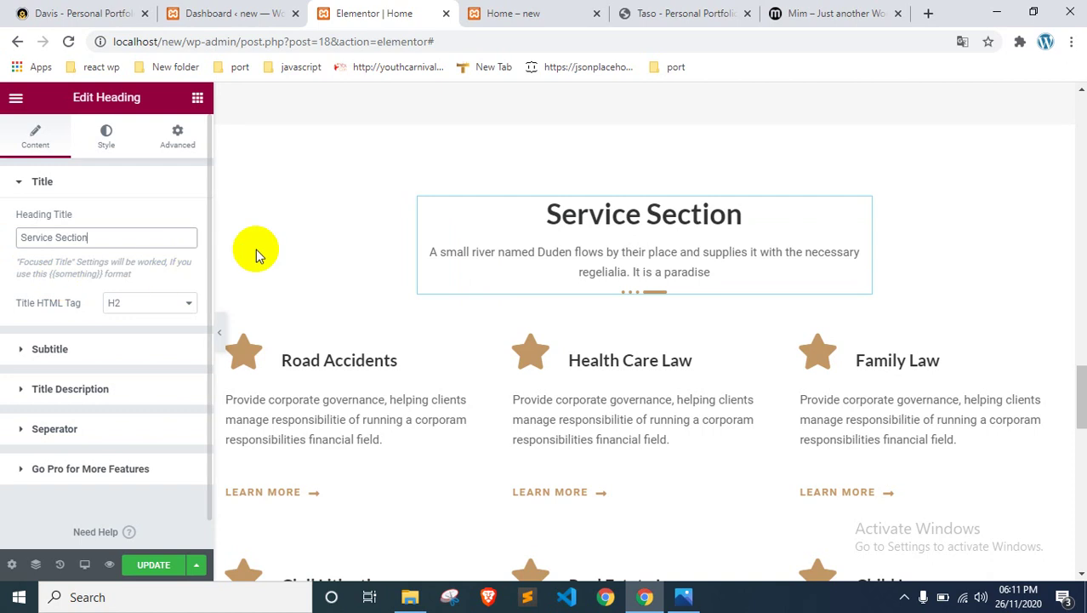
# Step: Find the services on the Taso demo site and retitle the Road Accidents icon box with its first service name, "Theme Design"
pyautogui.click(26, 14)
pyautogui.scroll(-5, 330, 298)
pyautogui.scroll(-10, 330, 298)
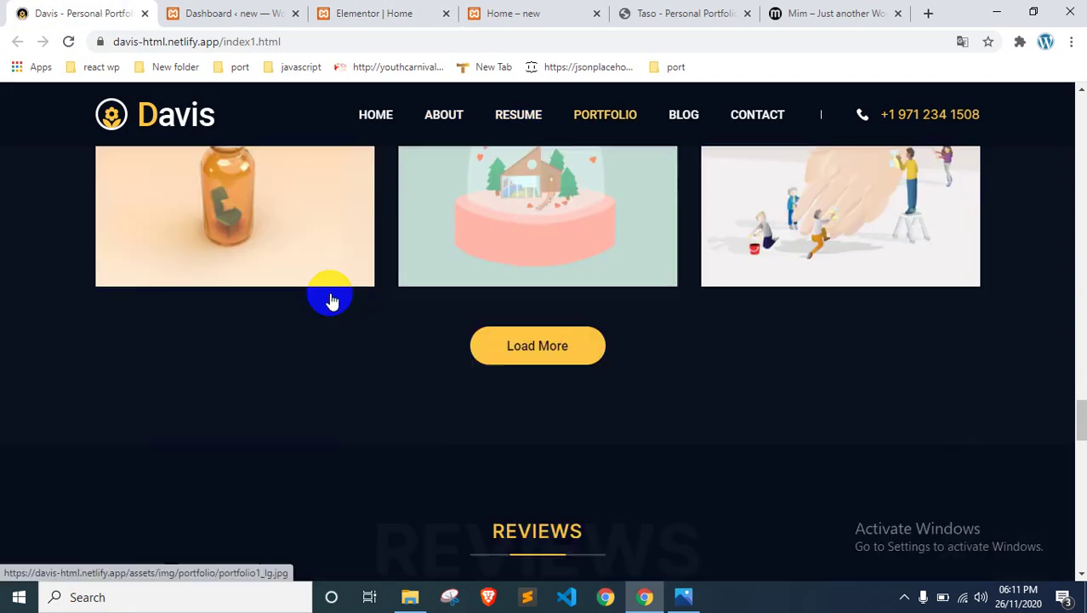
pyautogui.scroll(3, 332, 299)
pyautogui.scroll(-10, 332, 297)
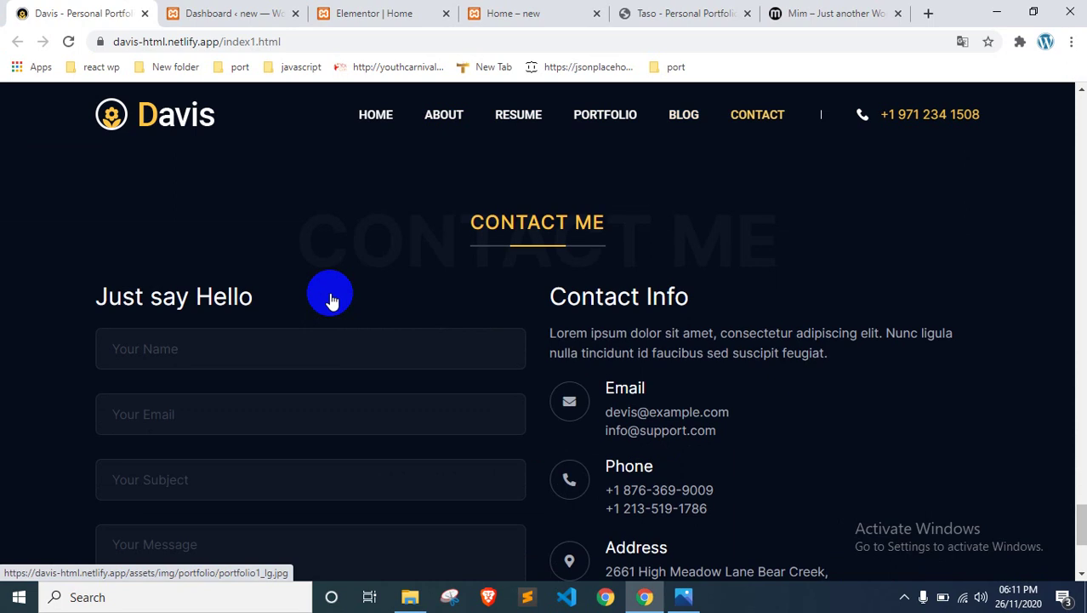
pyautogui.scroll(1, 342, 272)
pyautogui.click(666, 10)
pyautogui.scroll(-12, 468, 402)
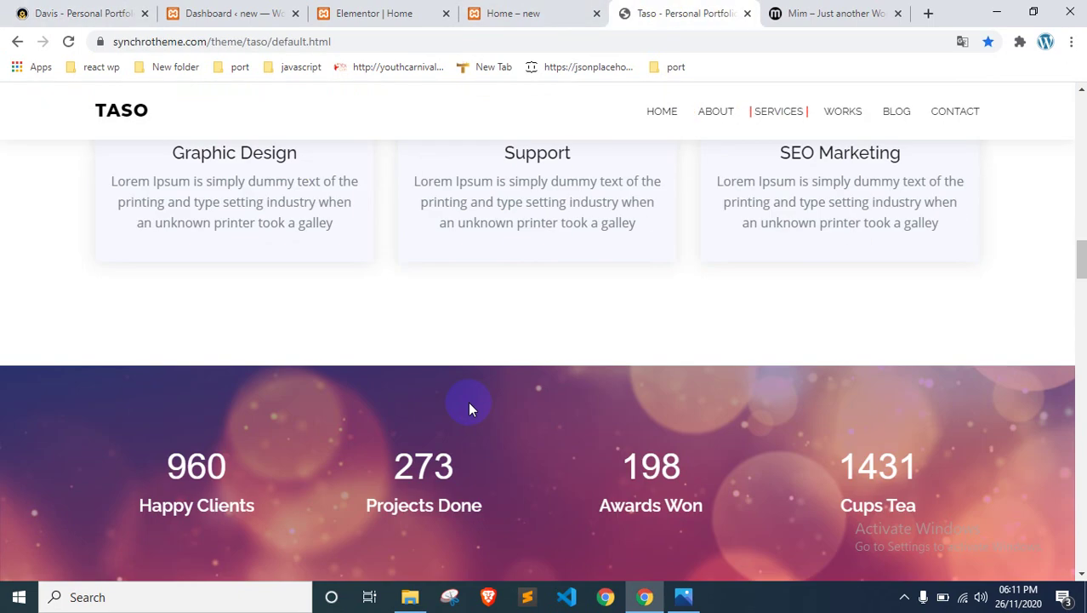
pyautogui.scroll(4, 473, 405)
pyautogui.doubleClick(258, 284)
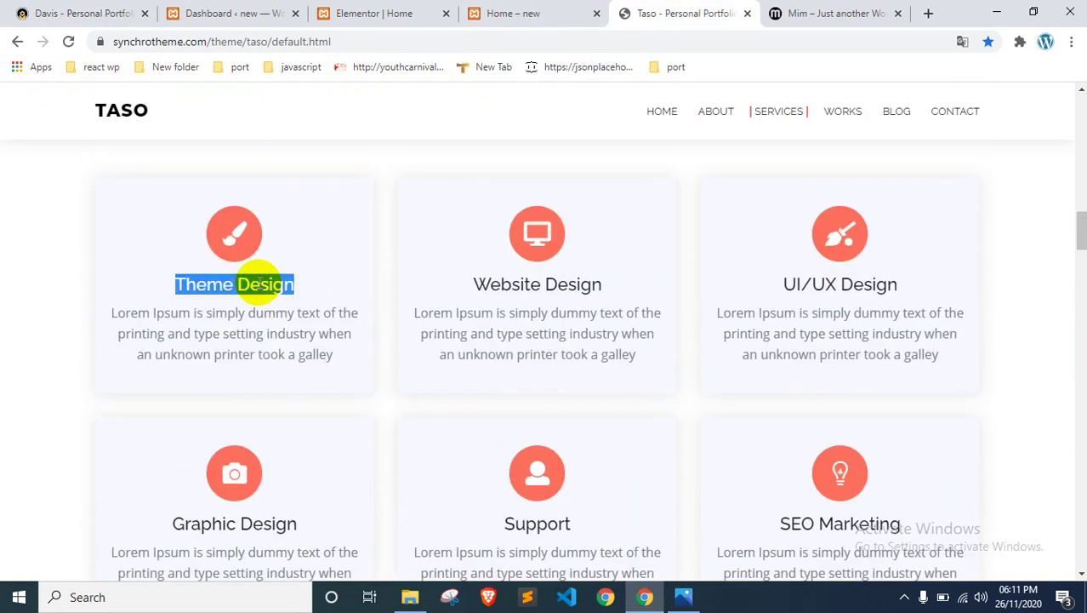
pyautogui.click(357, 12)
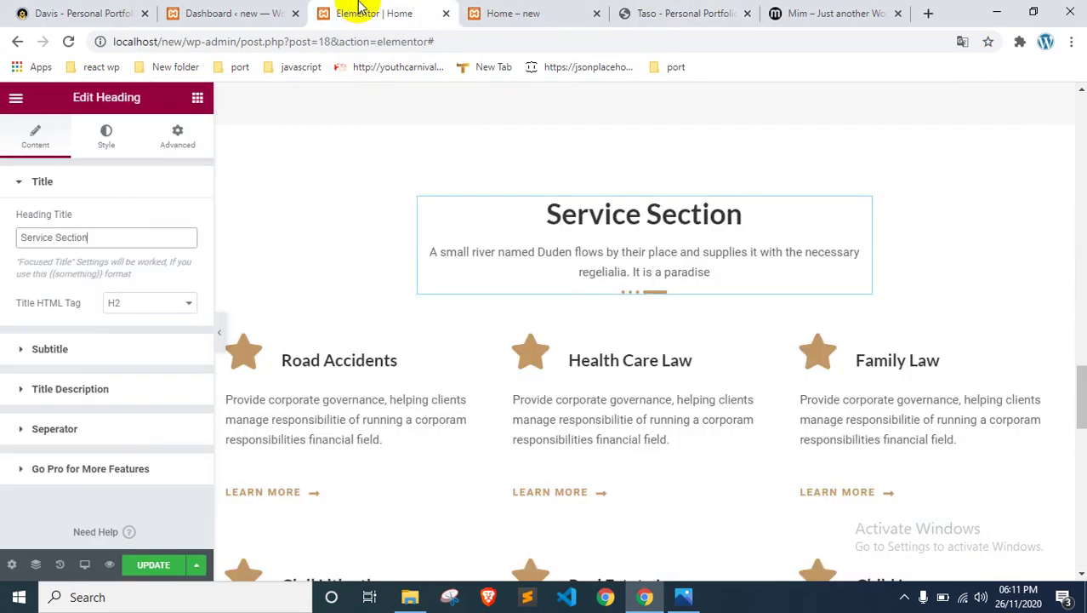
pyautogui.click(328, 356)
pyautogui.click(81, 380)
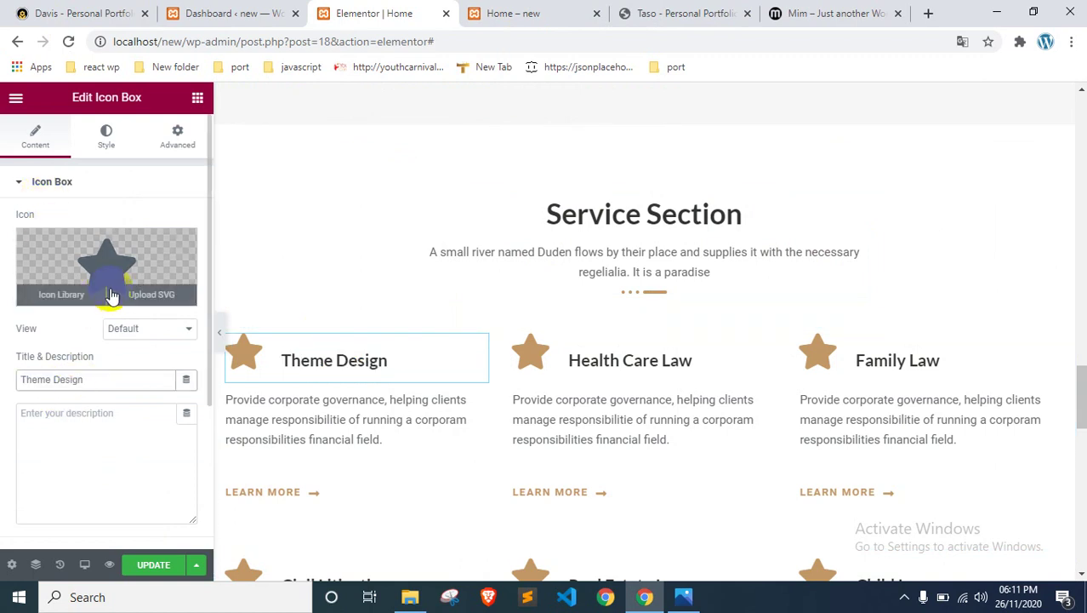
# Step: Copy the second service name from the Taso demo site and retitle the Health Care Law icon box as "Website Design"
pyautogui.click(555, 7)
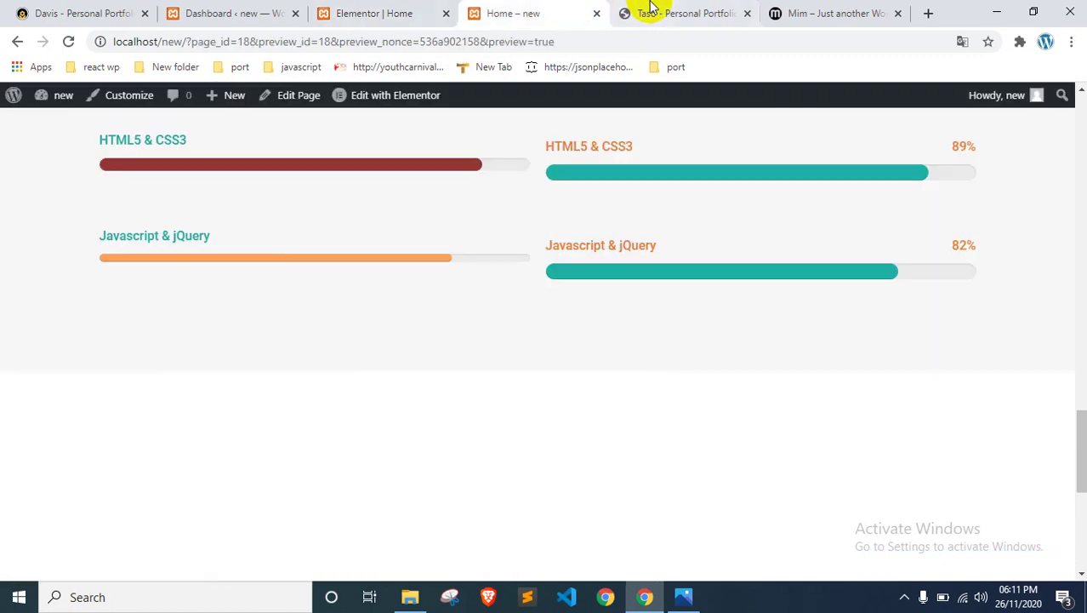
pyautogui.moveTo(651, 8); pyautogui.dragTo(536, 10)
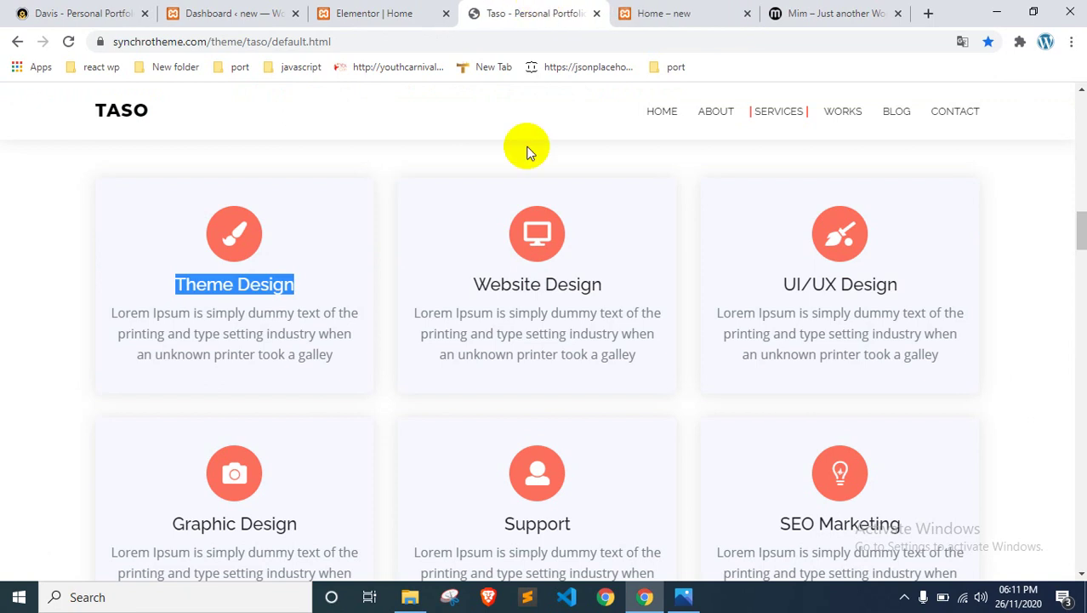
pyautogui.tripleClick(524, 285)
pyautogui.hotkey('ctrl', 'c')
pyautogui.click(246, 13)
pyautogui.click(378, 13)
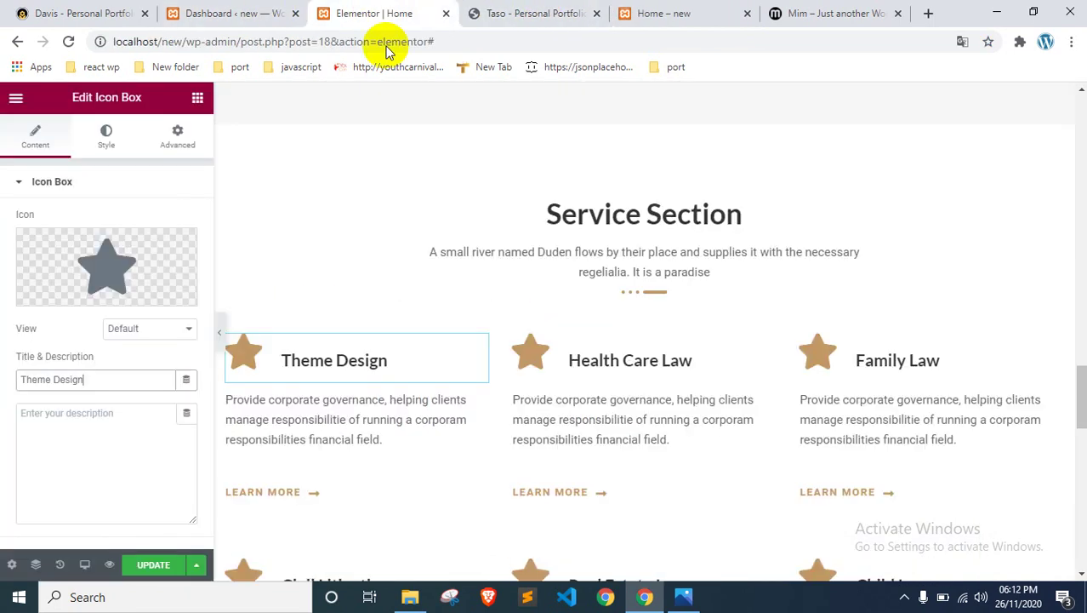
pyautogui.click(590, 356)
pyautogui.tripleClick(132, 374)
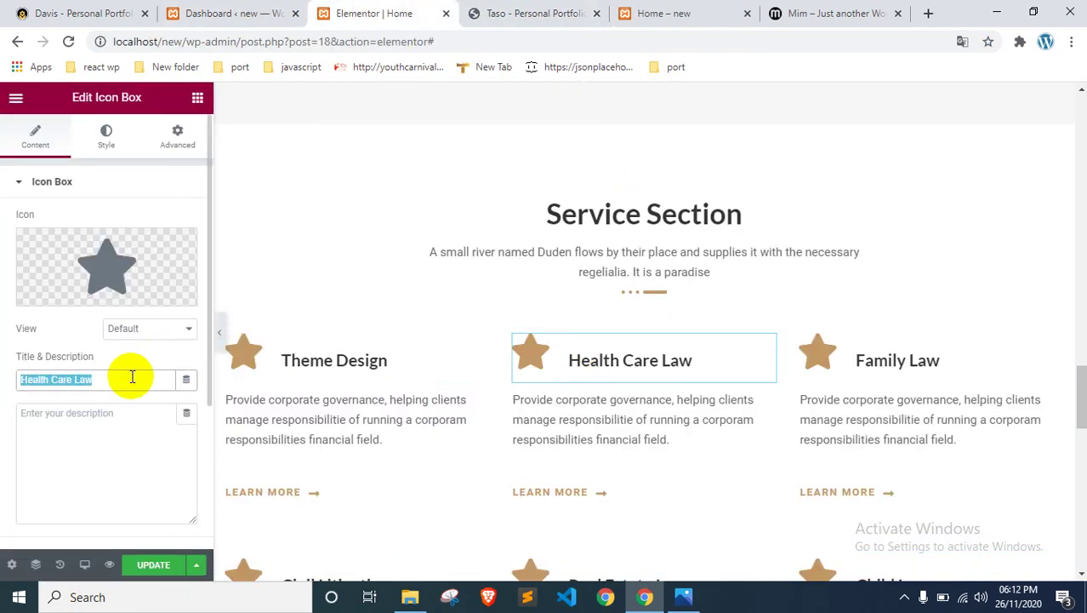
pyautogui.hotkey('ctrl', 'v')
# Step: Replace the star icon of the Website Design icon box with the Sun icon from the icon library
pyautogui.click(122, 245)
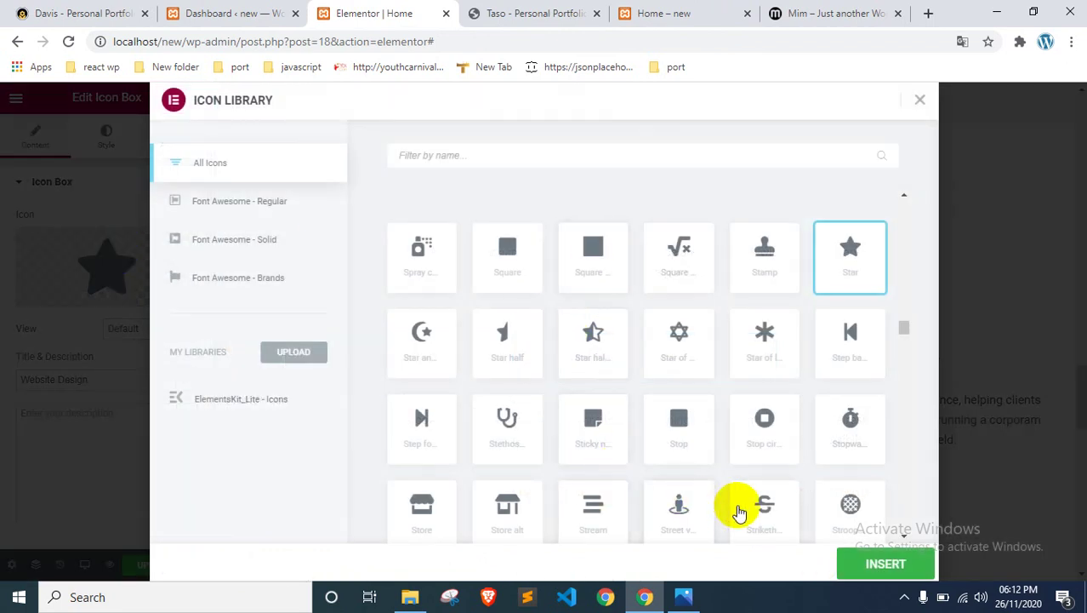
pyautogui.scroll(-2, 749, 489)
pyautogui.click(770, 436)
pyautogui.click(880, 565)
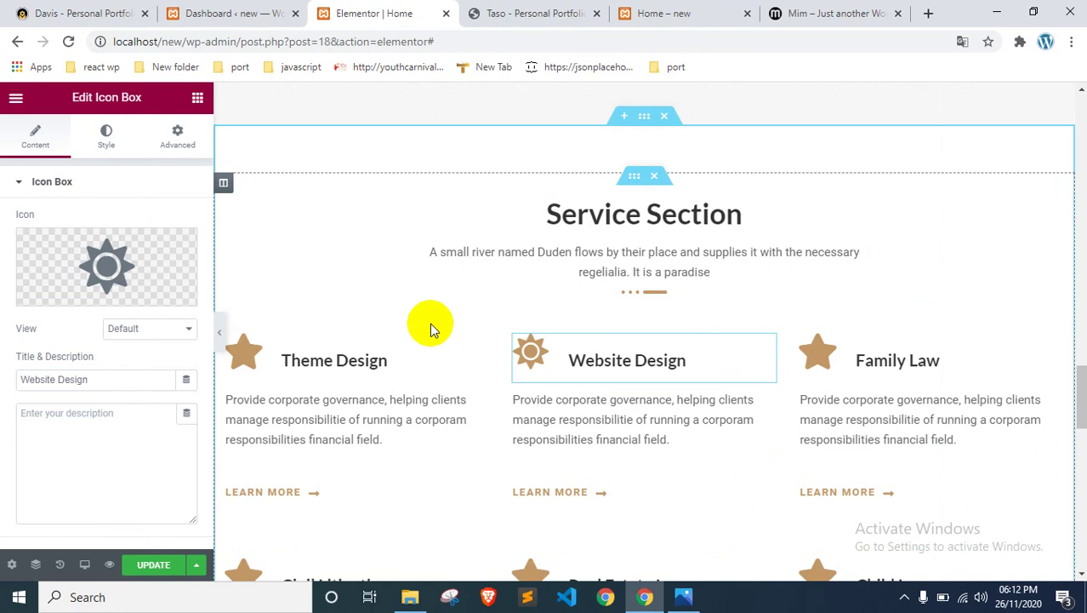
# Step: Copy the third service name from the Taso demo site and retitle the Family Law icon box as "UI/UX Design"
pyautogui.click(884, 360)
pyautogui.click(554, 9)
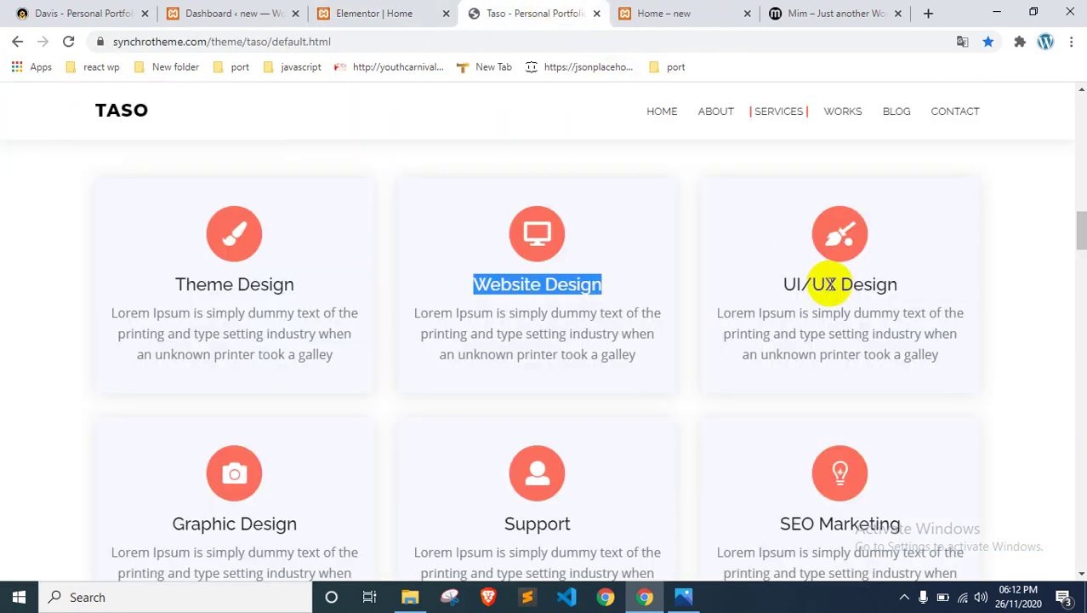
pyautogui.doubleClick(825, 284)
pyautogui.click(379, 13)
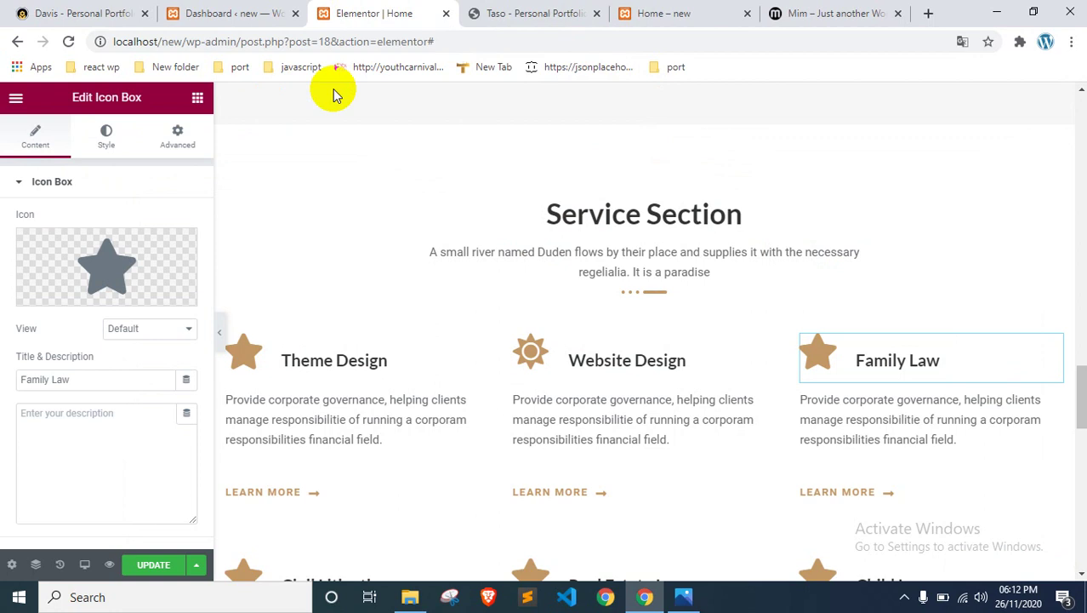
pyautogui.click(76, 382)
pyautogui.write('UI/UX Design')
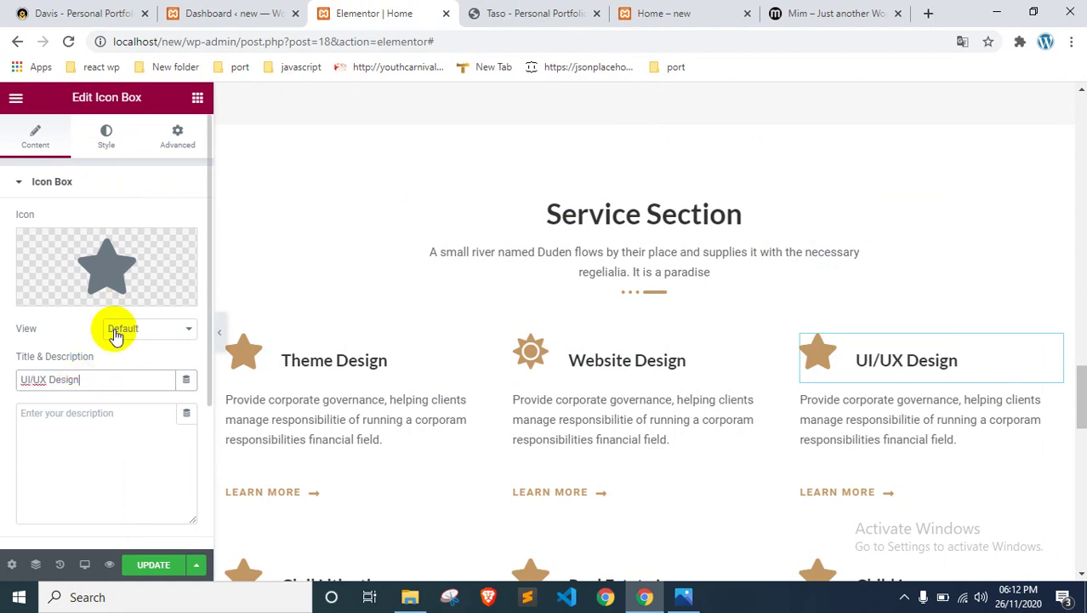
# Step: Replace the star icon of the UI/UX Design icon box with the temperature icon showing a thermometer and degree mark
pyautogui.click(119, 255)
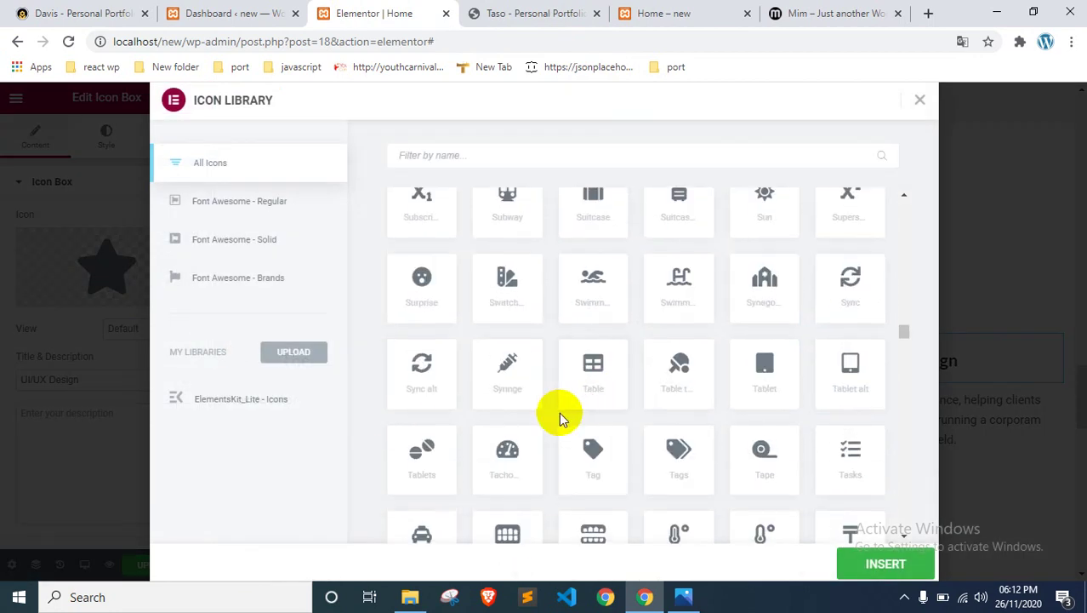
pyautogui.click(851, 369)
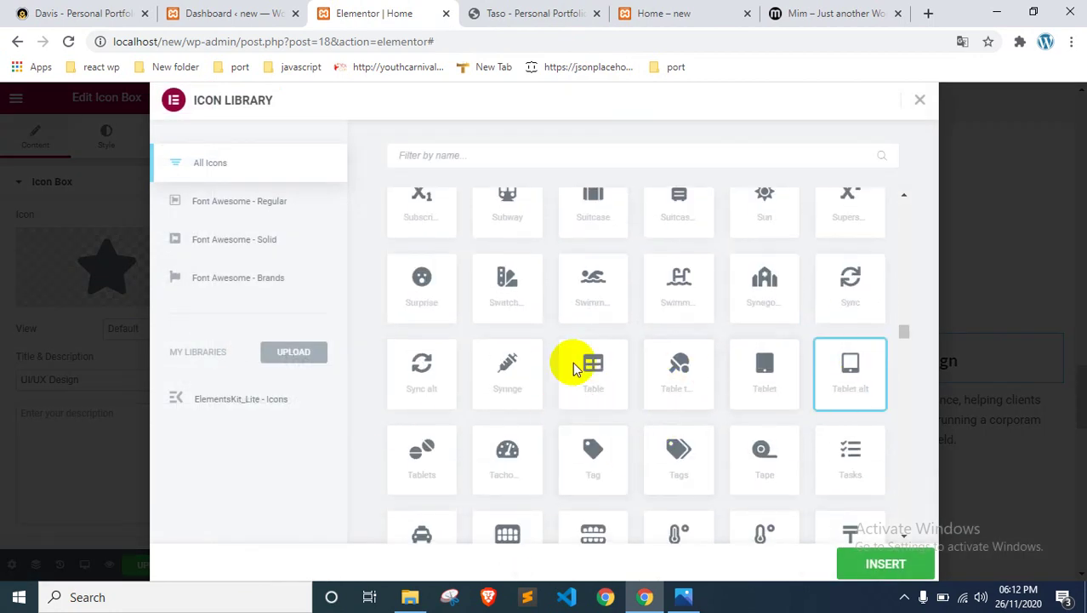
pyautogui.click(503, 365)
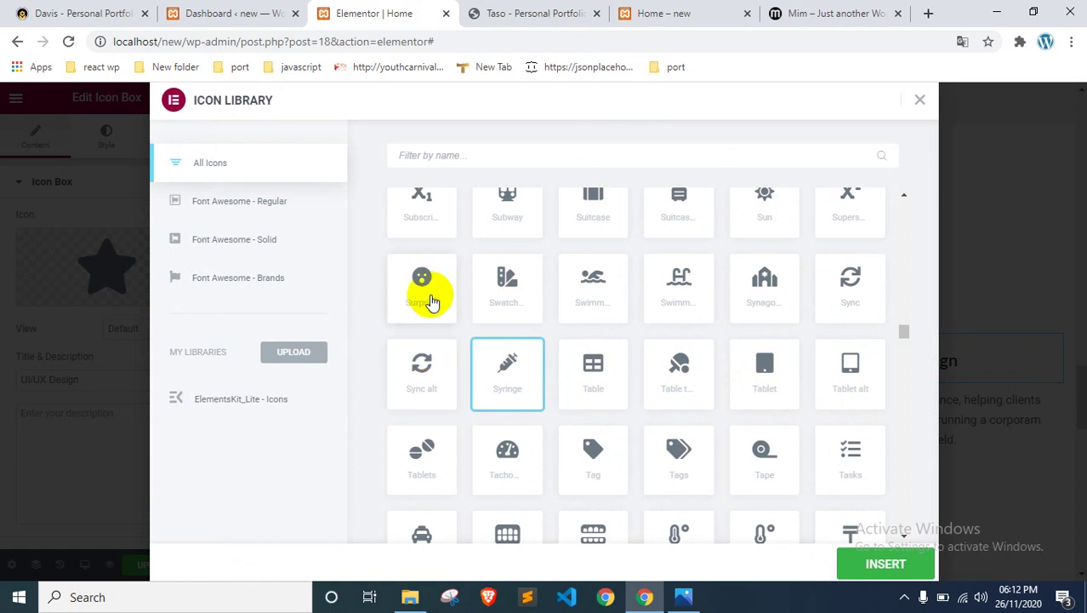
pyautogui.scroll(-3, 595, 417)
pyautogui.click(681, 298)
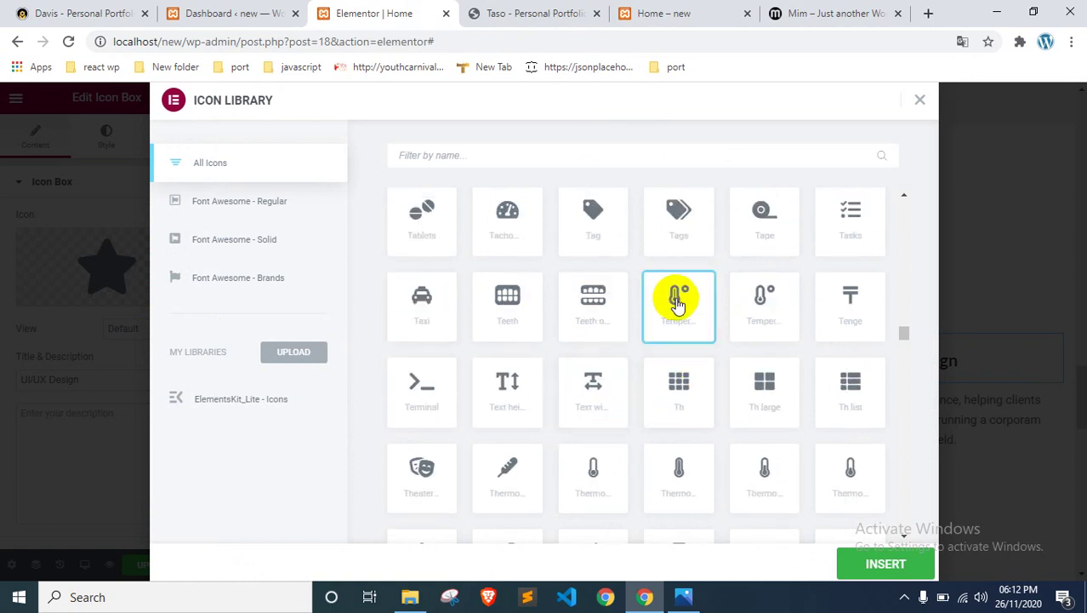
pyautogui.click(870, 559)
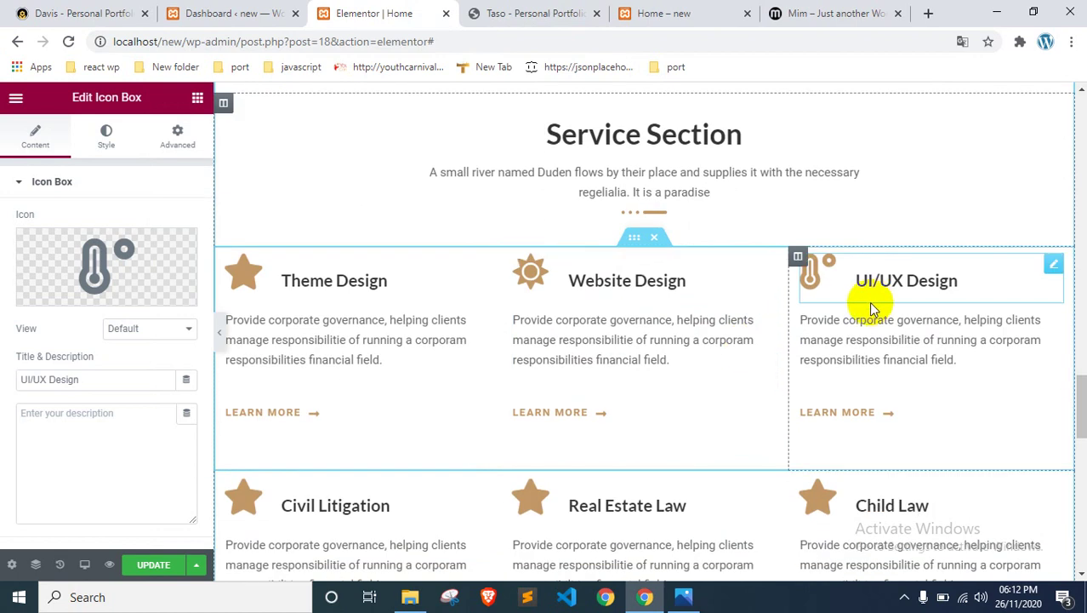
# Step: Copy the fourth service name from the Taso demo site and retitle the Civil Litigation icon box as "Graphic Design"
pyautogui.scroll(-2, 740, 318)
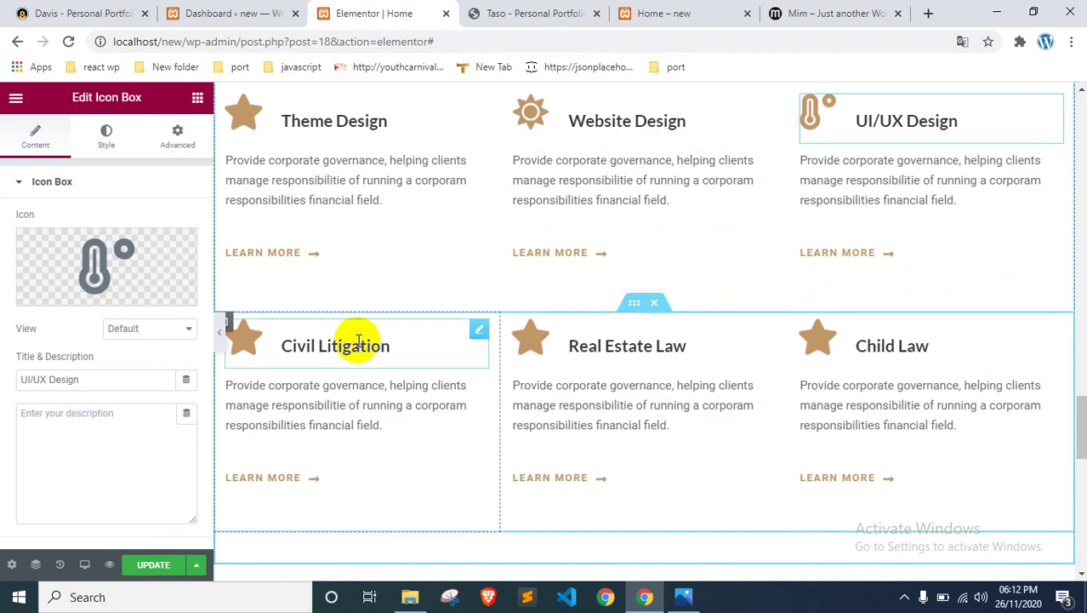
pyautogui.click(359, 340)
pyautogui.click(684, 11)
pyautogui.click(518, 12)
pyautogui.scroll(-1, 500, 308)
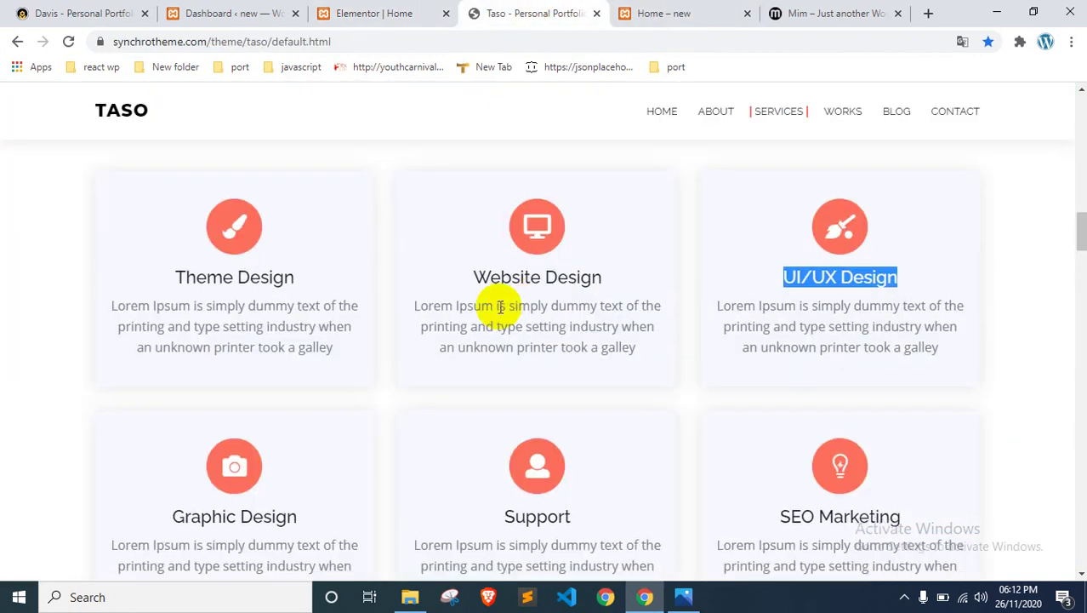
pyautogui.scroll(-2, 500, 308)
pyautogui.tripleClick(230, 364)
pyautogui.click(411, 8)
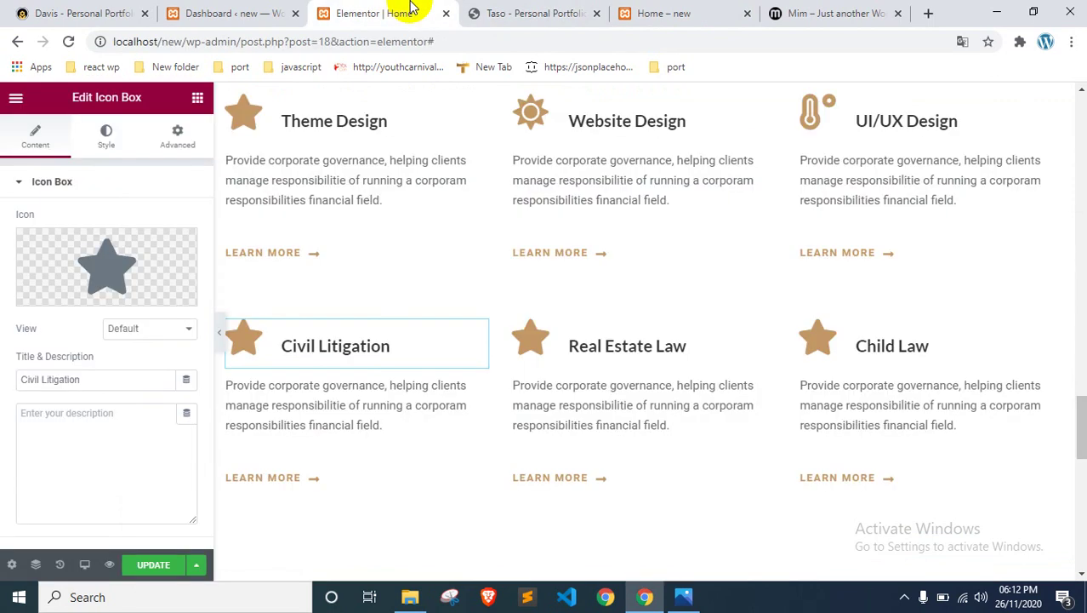
pyautogui.click(131, 377)
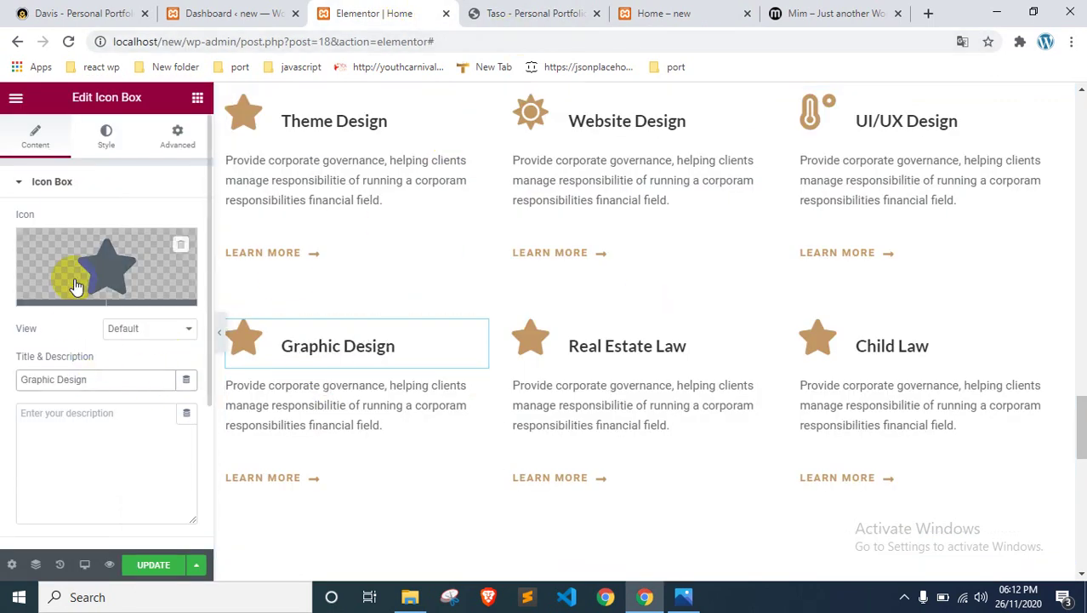
# Step: Replace the star icon of the Graphic Design icon box with the Tag icon from the icon library
pyautogui.click(75, 286)
pyautogui.scroll(-5, 680, 340)
pyautogui.click(842, 375)
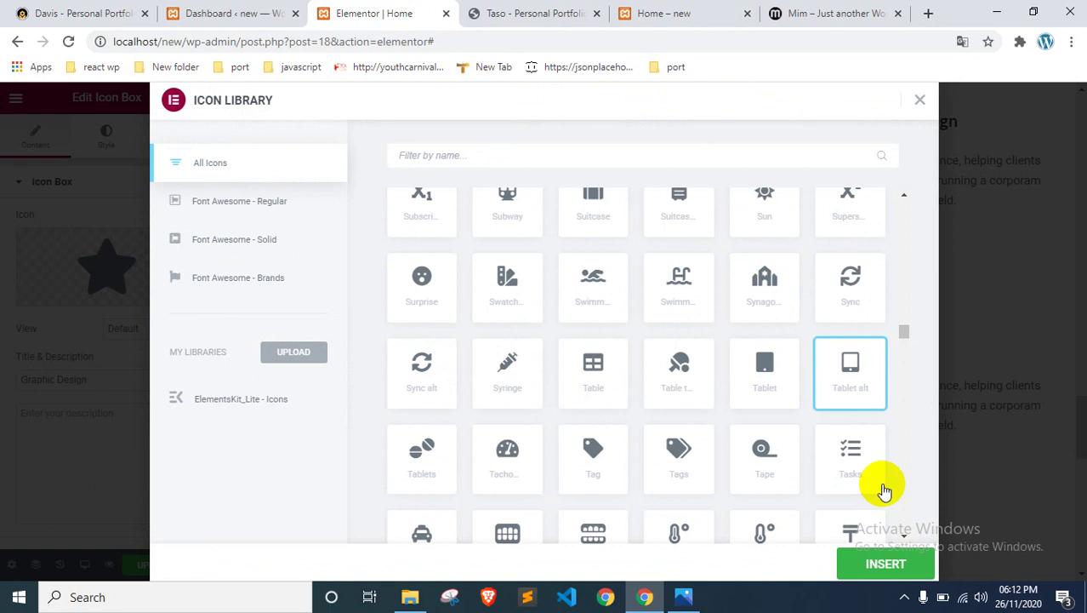
pyautogui.scroll(-2, 723, 400)
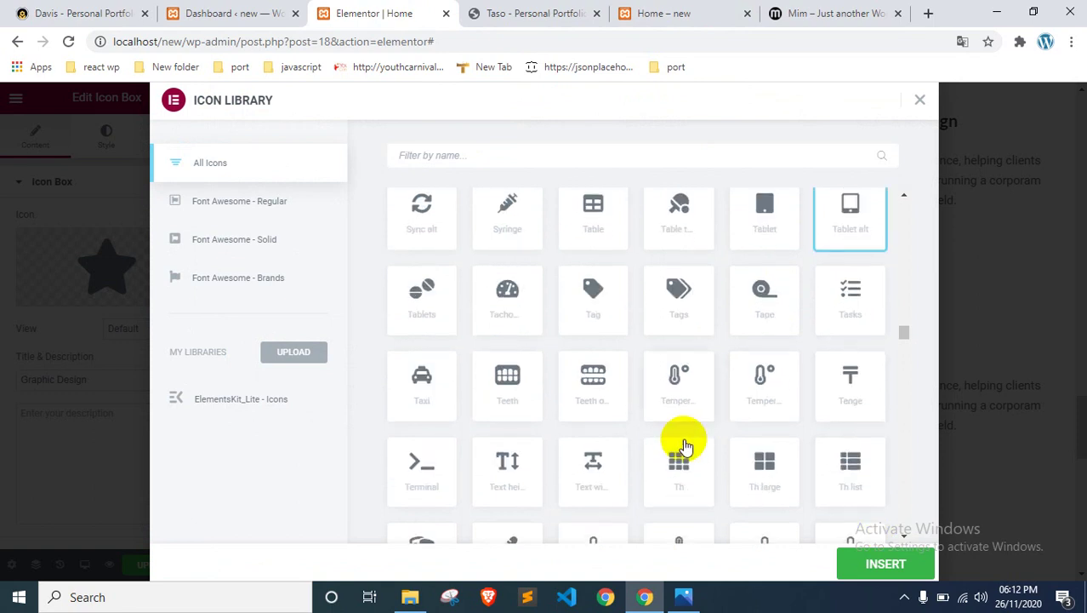
pyautogui.click(591, 297)
pyautogui.click(860, 560)
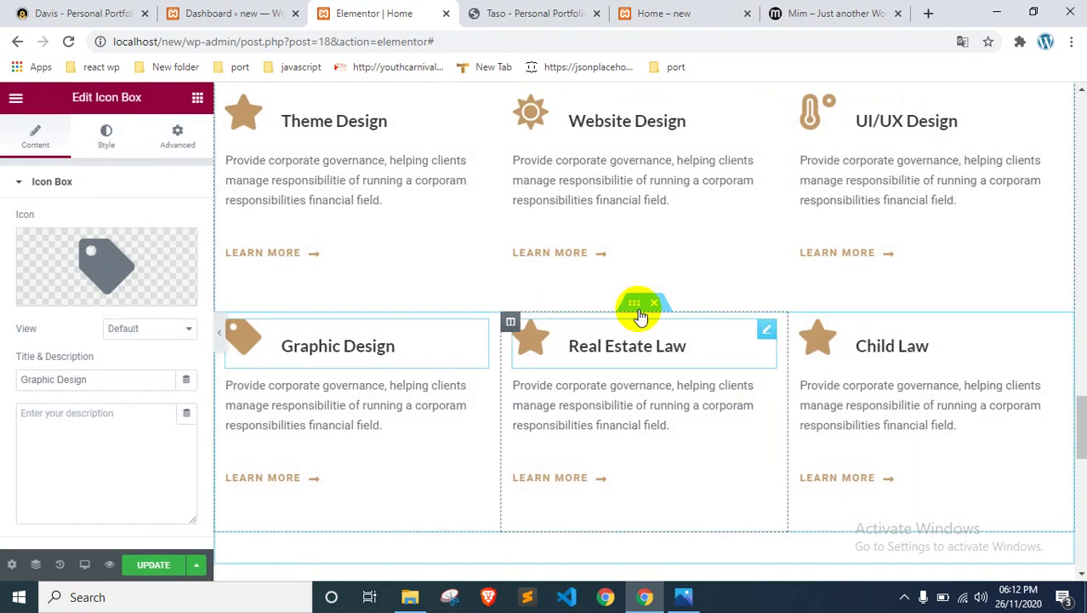
# Step: Copy the fifth service name from the Taso demo site and retitle the Real Estate Law icon box as "Support"
pyautogui.click(573, 13)
pyautogui.doubleClick(529, 364)
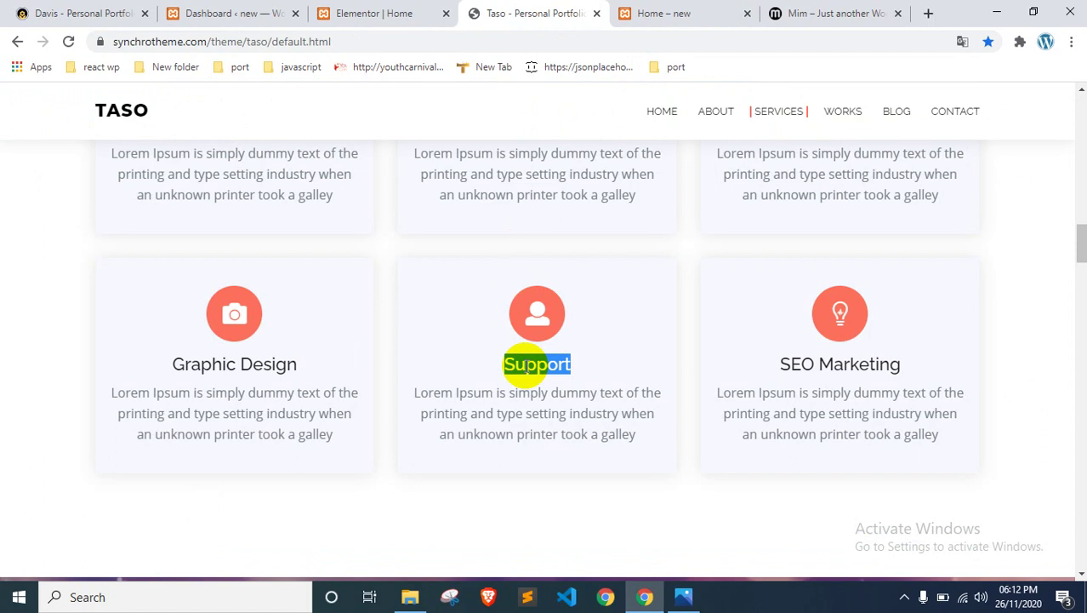
pyautogui.click(365, 14)
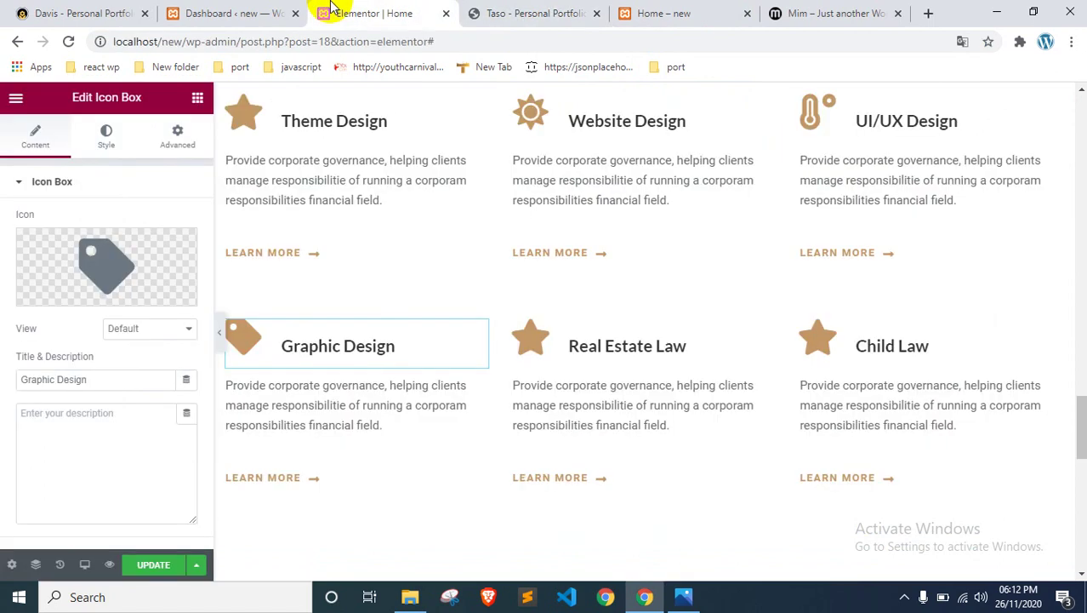
pyautogui.click(565, 368)
pyautogui.tripleClick(99, 382)
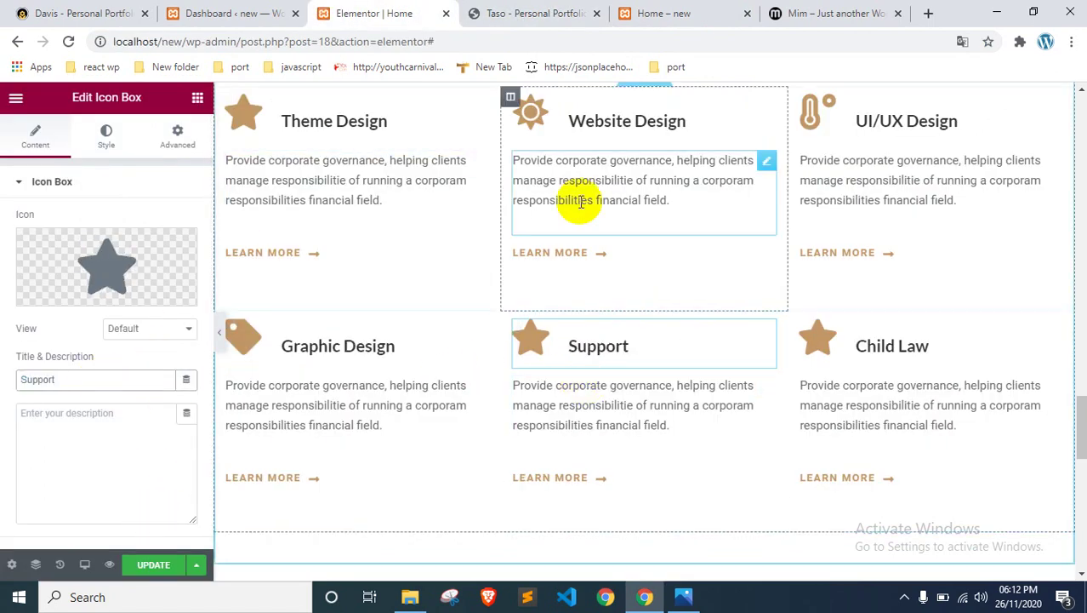
# Step: Copy the sixth service name from the Taso demo site, retitle the Child Law icon box as "SEO Marketing" and update the page
pyautogui.click(476, 8)
pyautogui.tripleClick(799, 362)
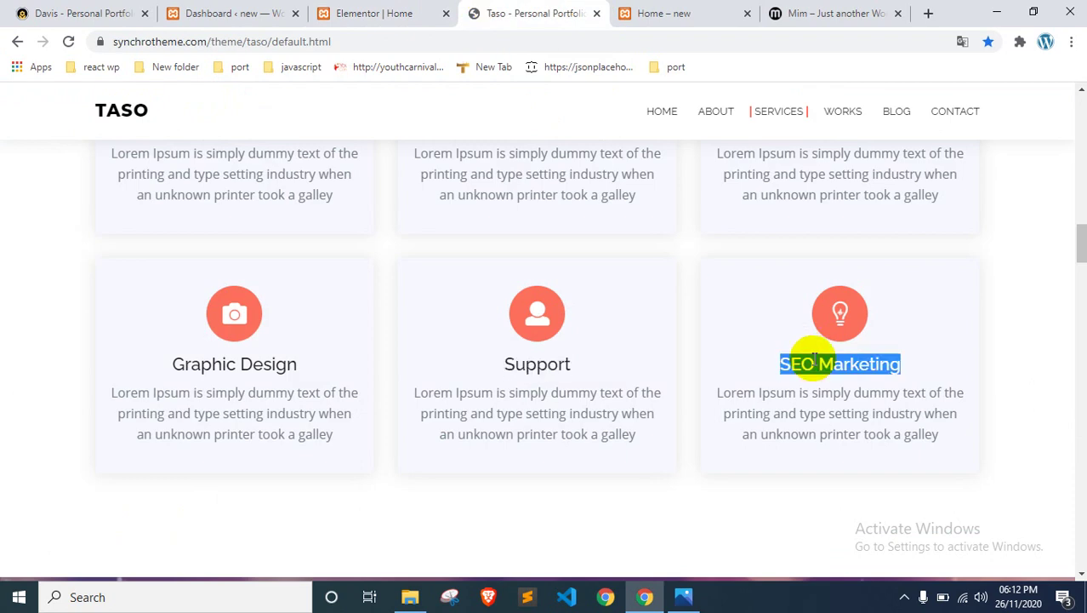
pyautogui.click(374, 13)
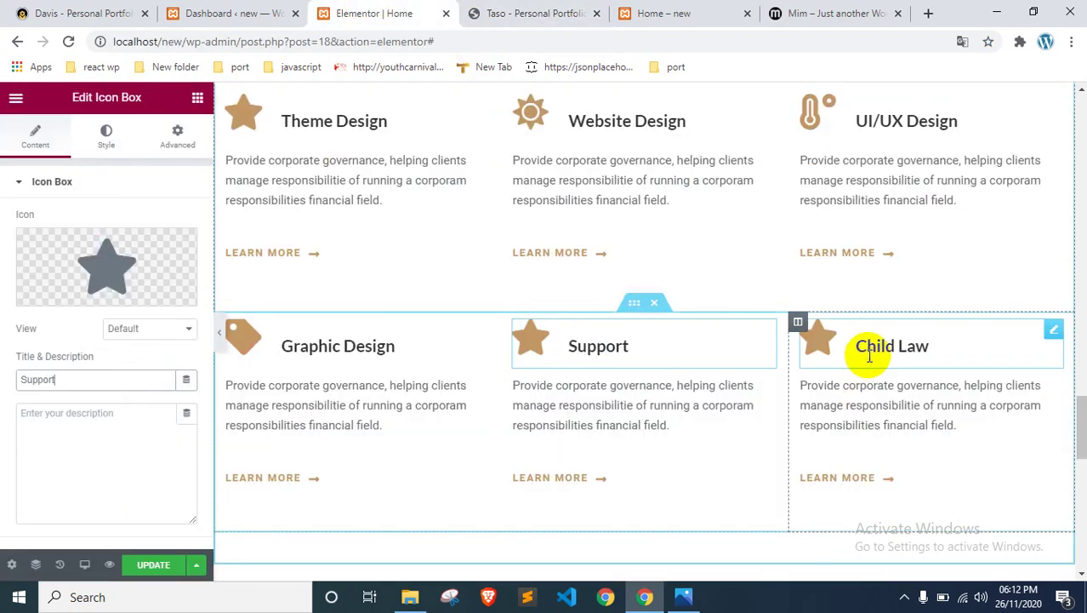
pyautogui.doubleClick(95, 371)
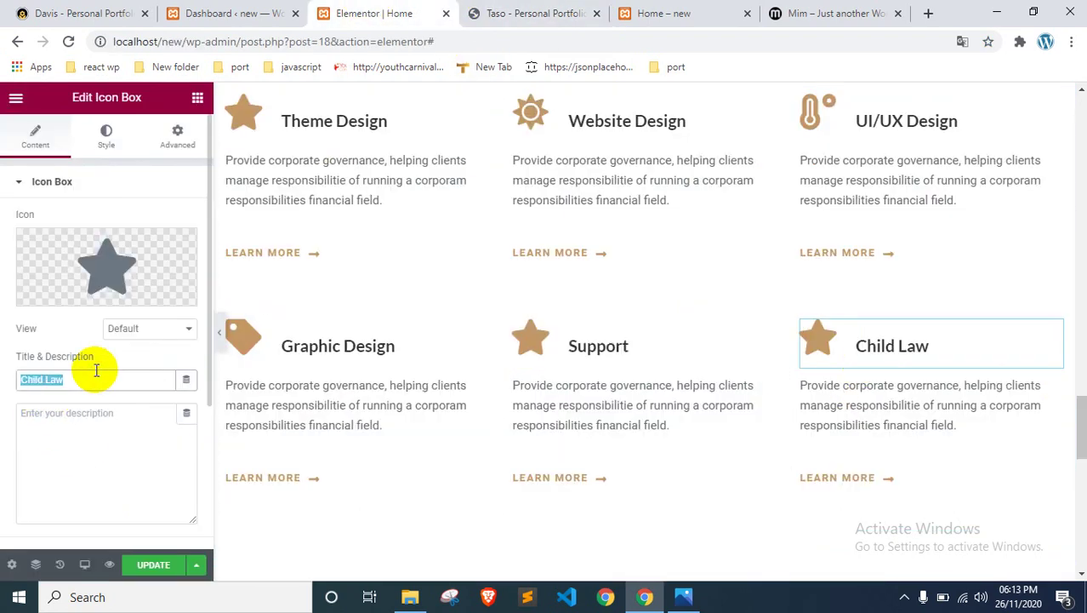
pyautogui.click(151, 564)
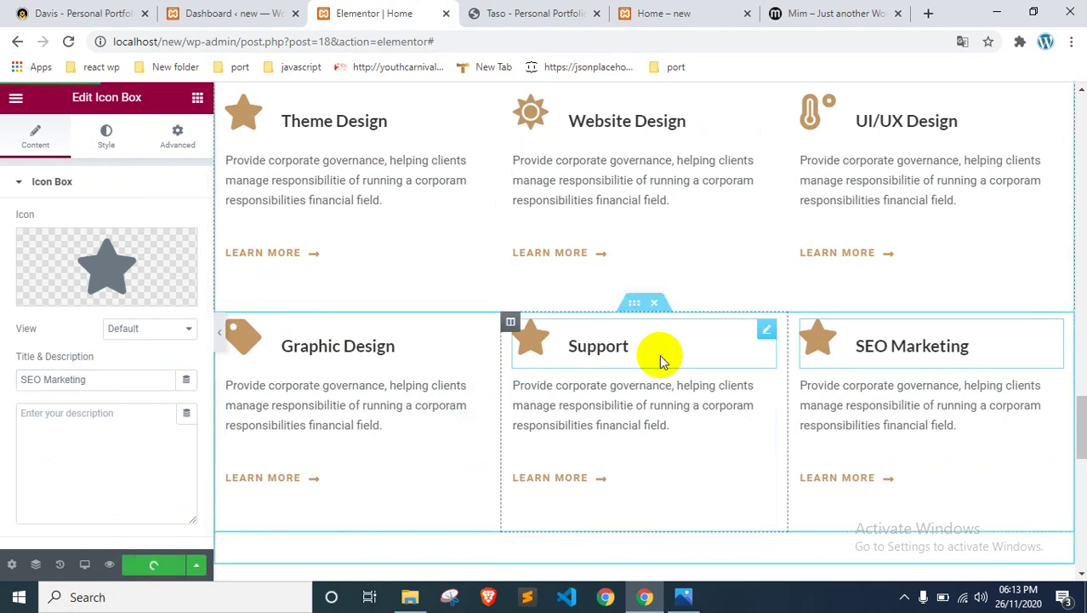
# Step: Examine the margin and padding settings of the services section and of the inner section holding its heading
pyautogui.scroll(3, 689, 356)
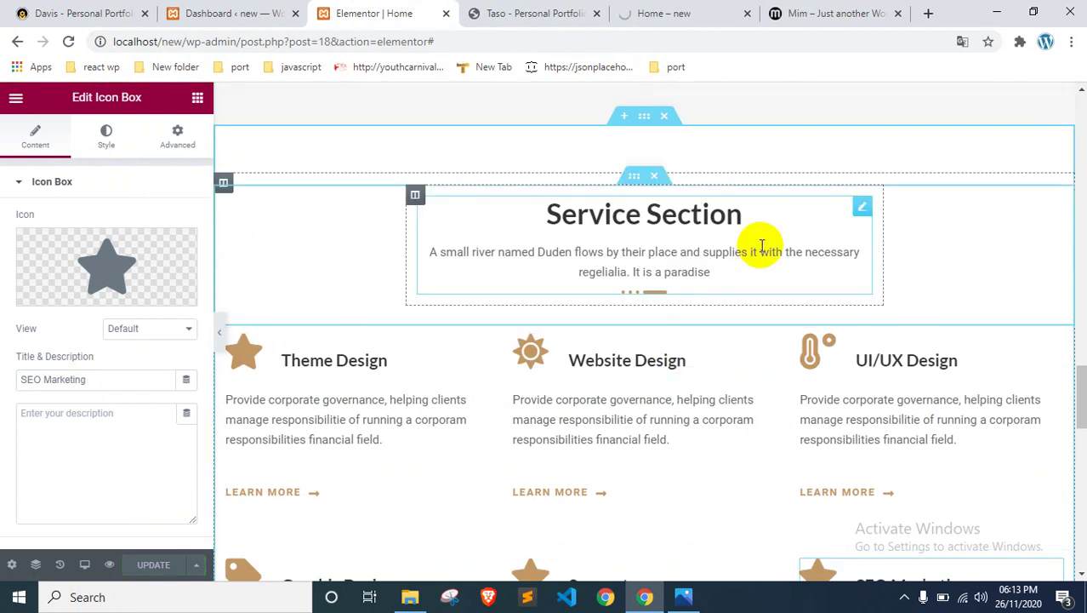
pyautogui.scroll(2, 751, 248)
pyautogui.scroll(-6, 749, 248)
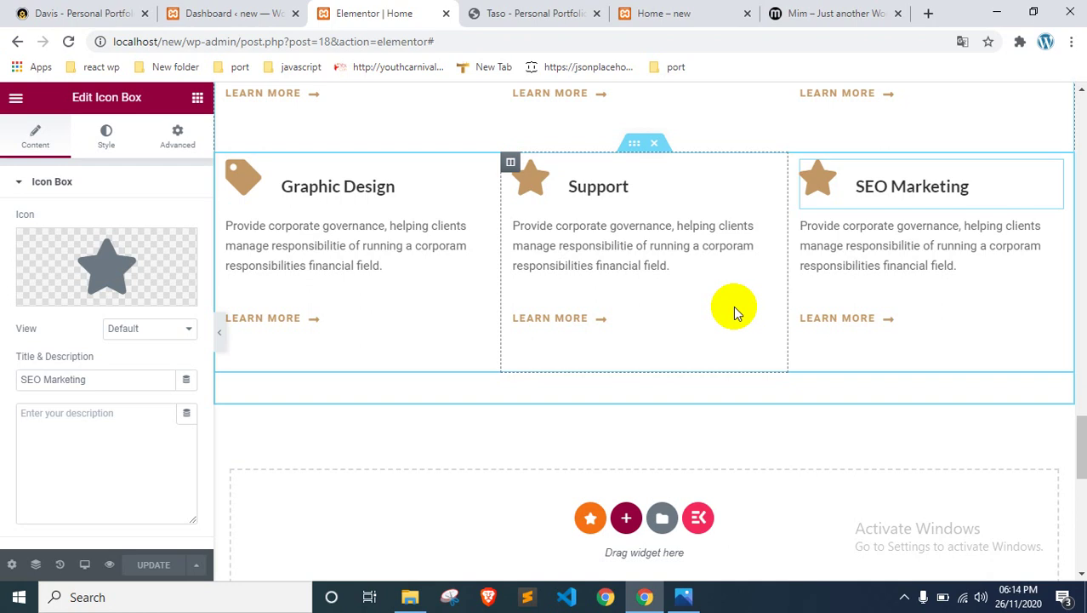
pyautogui.scroll(4, 734, 308)
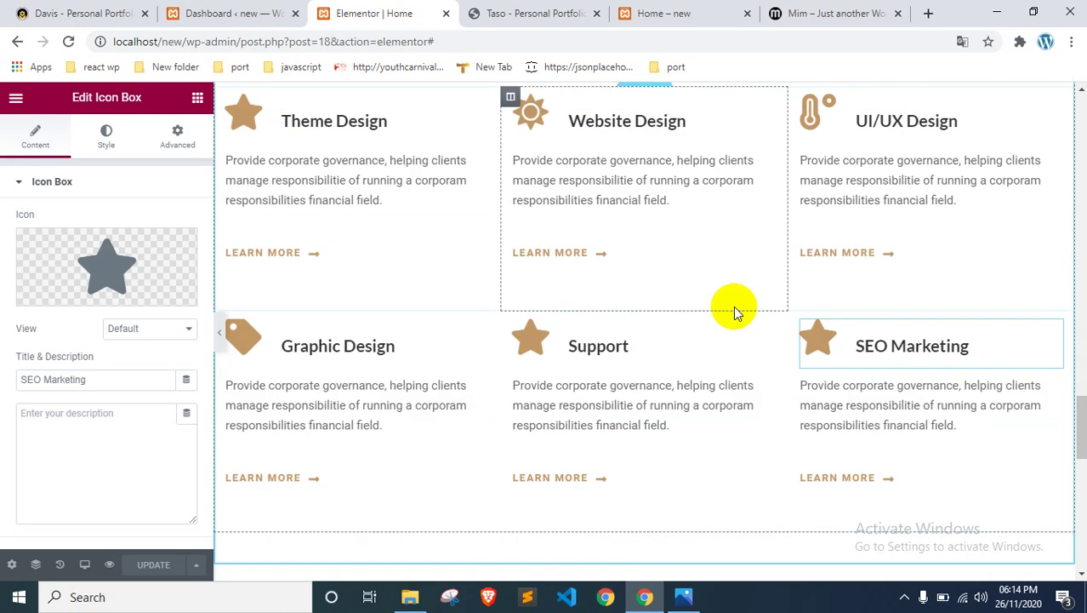
pyautogui.scroll(3, 736, 314)
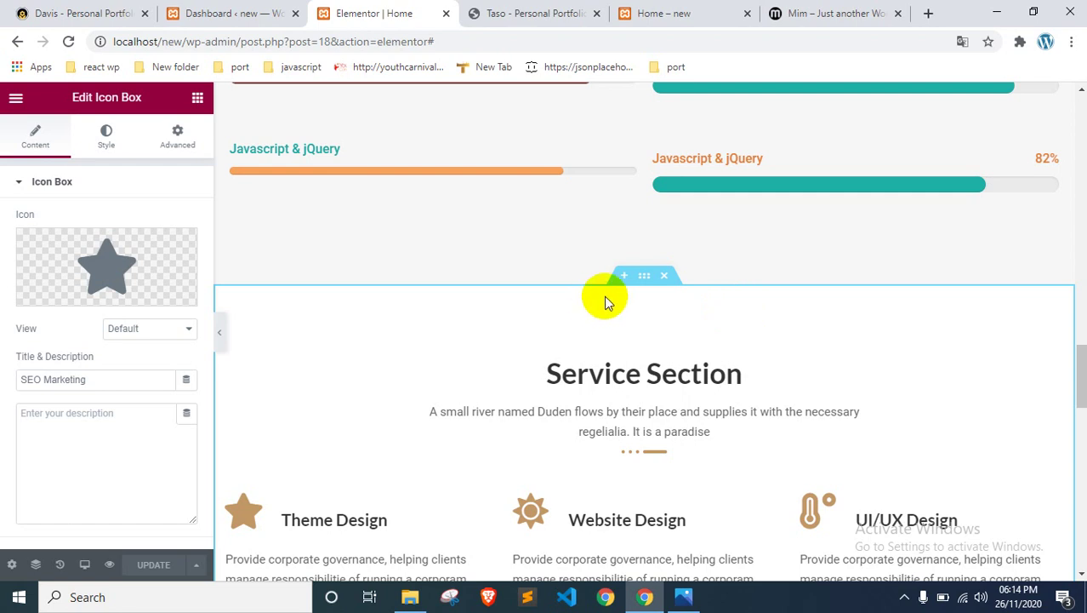
pyautogui.click(644, 276)
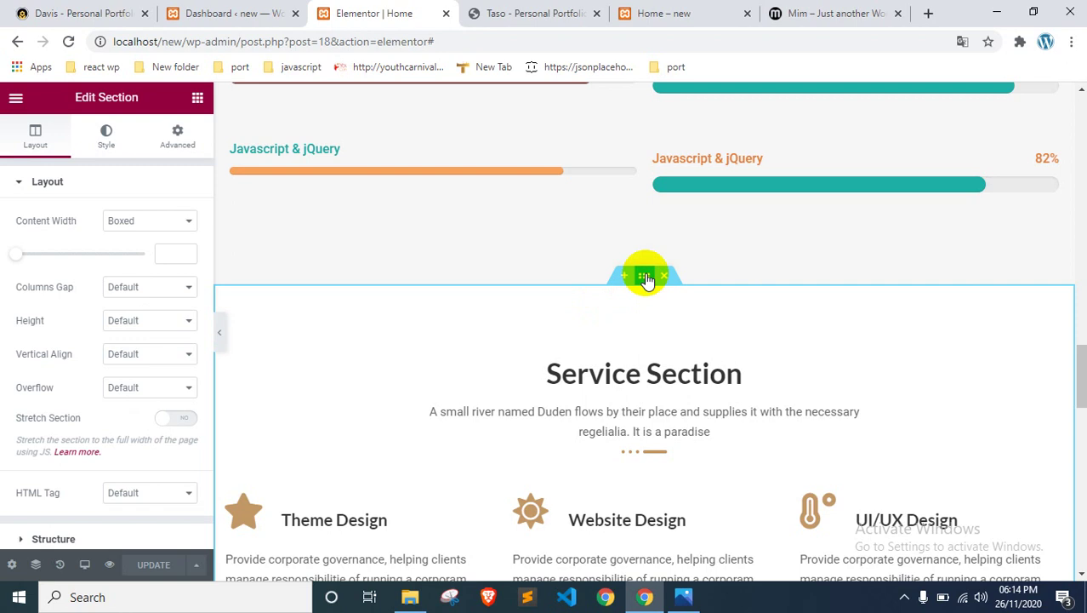
pyautogui.click(176, 134)
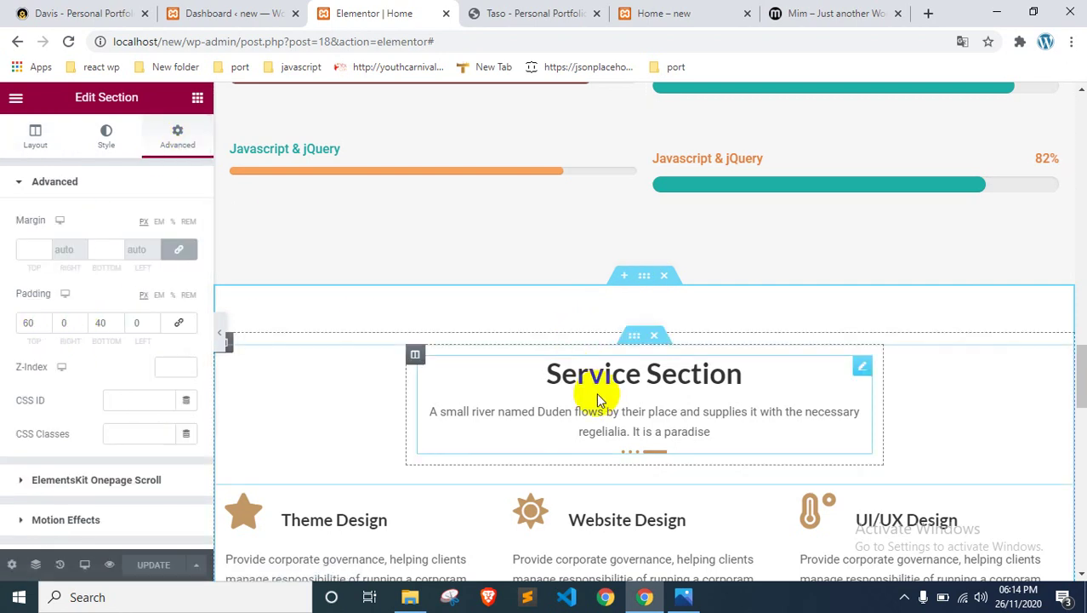
pyautogui.click(633, 337)
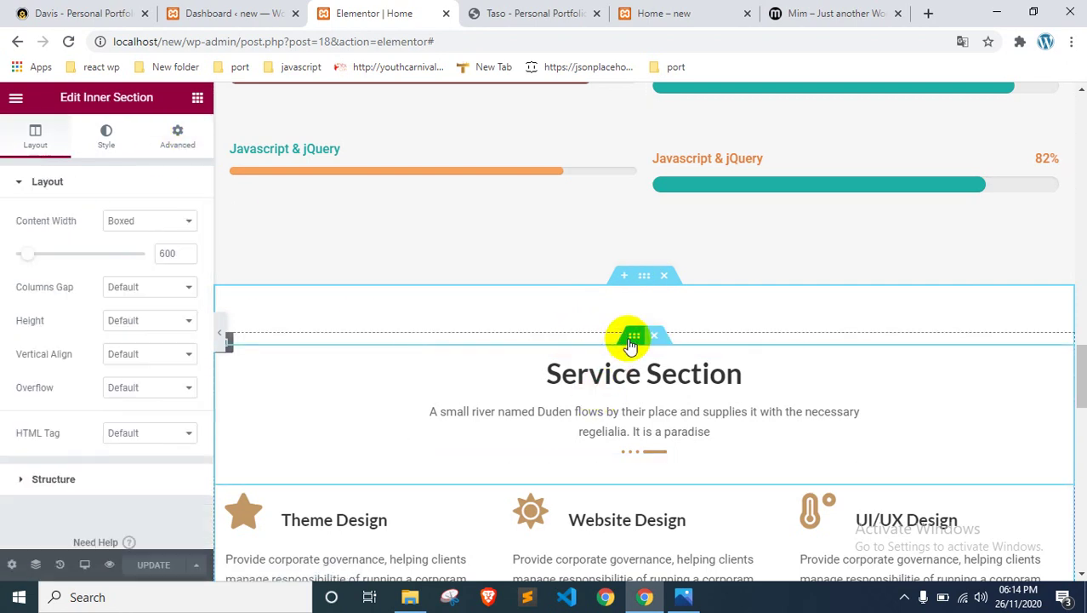
pyautogui.click(174, 141)
pyautogui.scroll(-1, 600, 385)
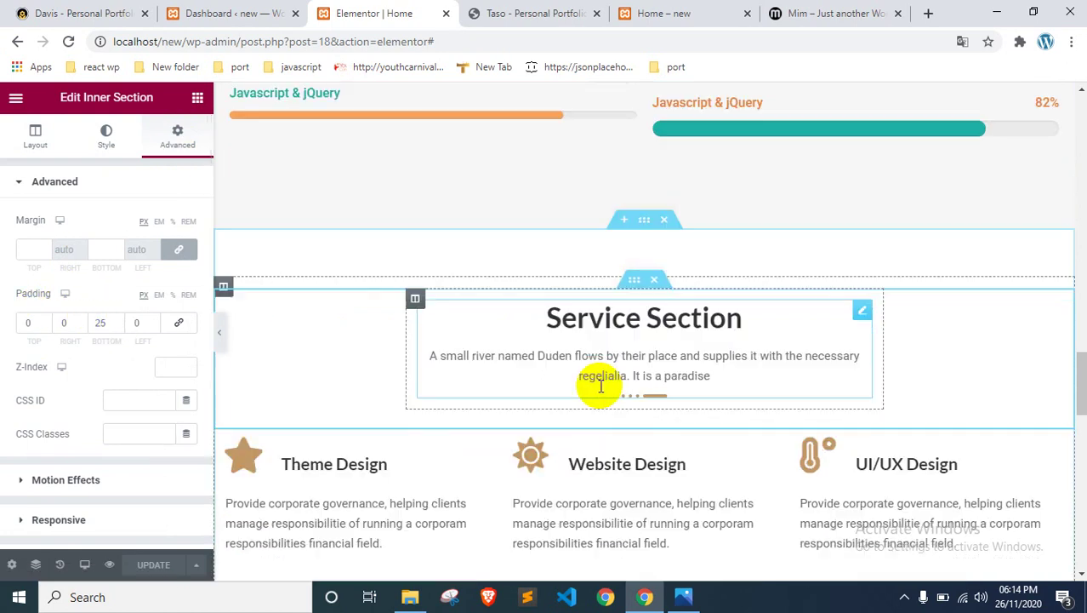
pyautogui.scroll(-6, 601, 386)
# Step: Glance at the Taso demo's services, then review the heading and six service boxes in the home page preview
pyautogui.click(511, 13)
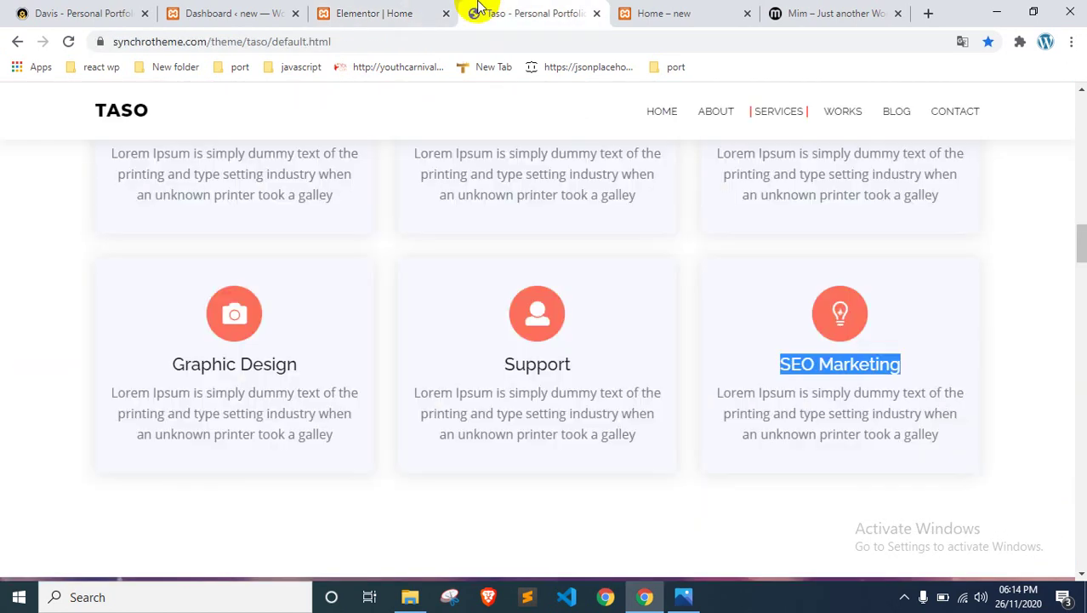
pyautogui.scroll(2, 341, 249)
pyautogui.click(627, 11)
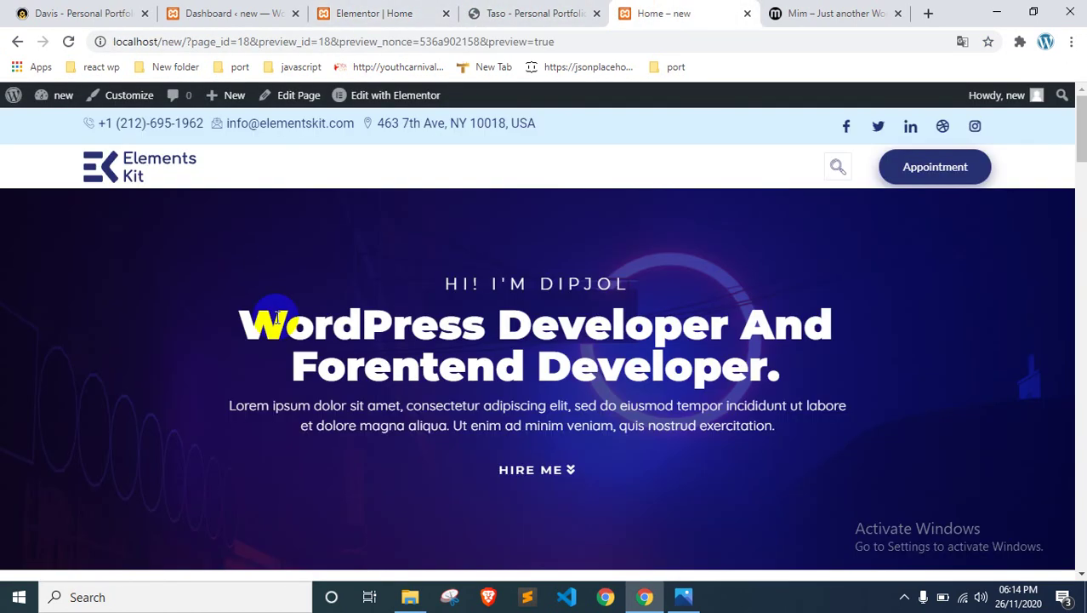
pyautogui.scroll(-20, 251, 348)
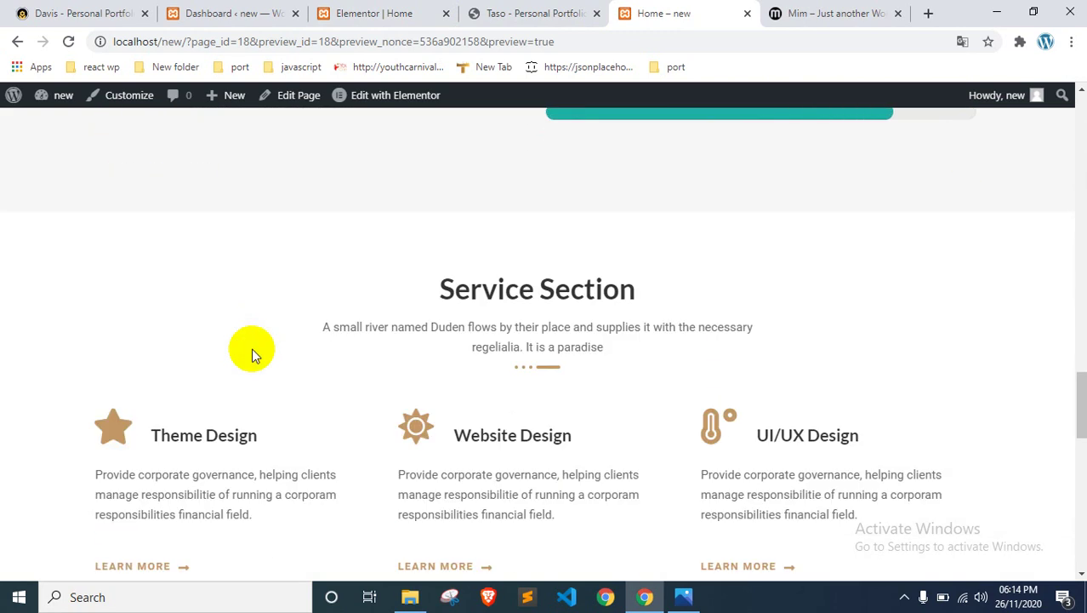
pyautogui.scroll(-5, 252, 348)
pyautogui.scroll(3, 252, 348)
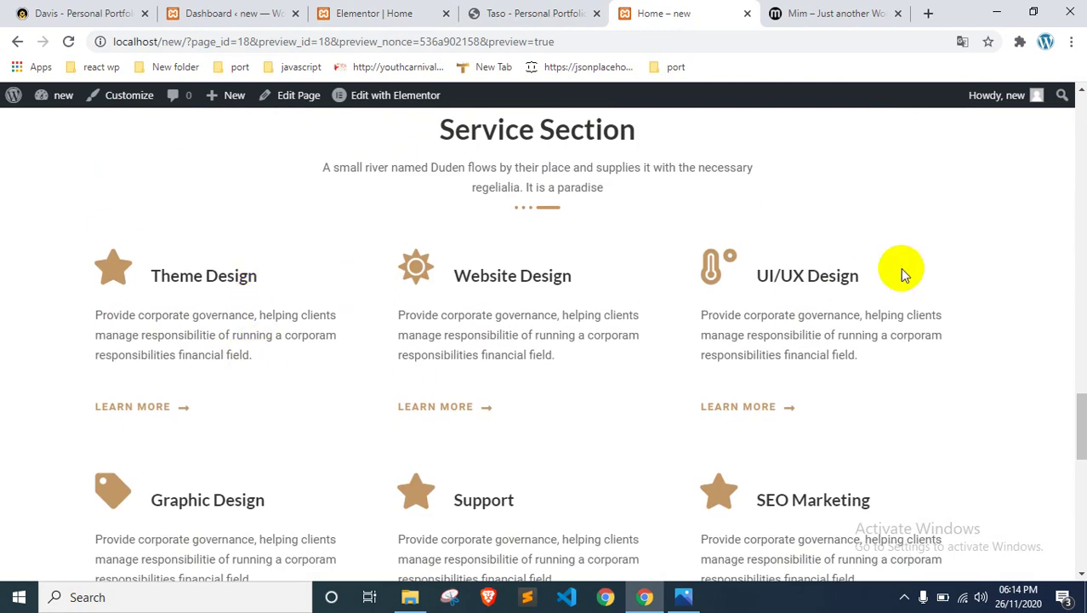
pyautogui.scroll(-2, 357, 421)
pyautogui.moveTo(189, 342); pyautogui.dragTo(264, 342)
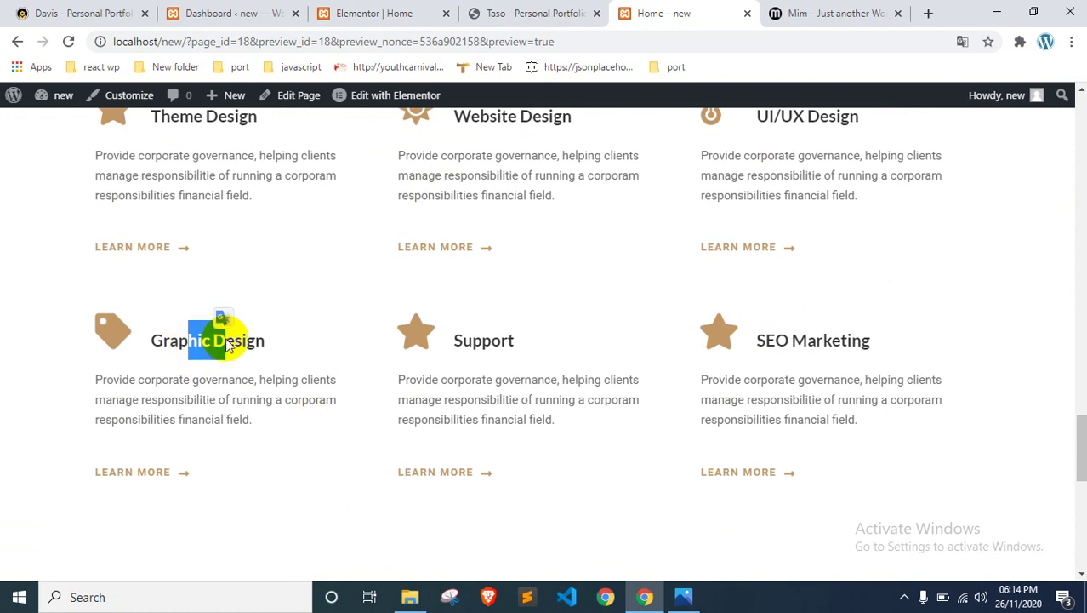
pyautogui.moveTo(482, 341); pyautogui.dragTo(516, 340)
pyautogui.moveTo(808, 340); pyautogui.dragTo(873, 347)
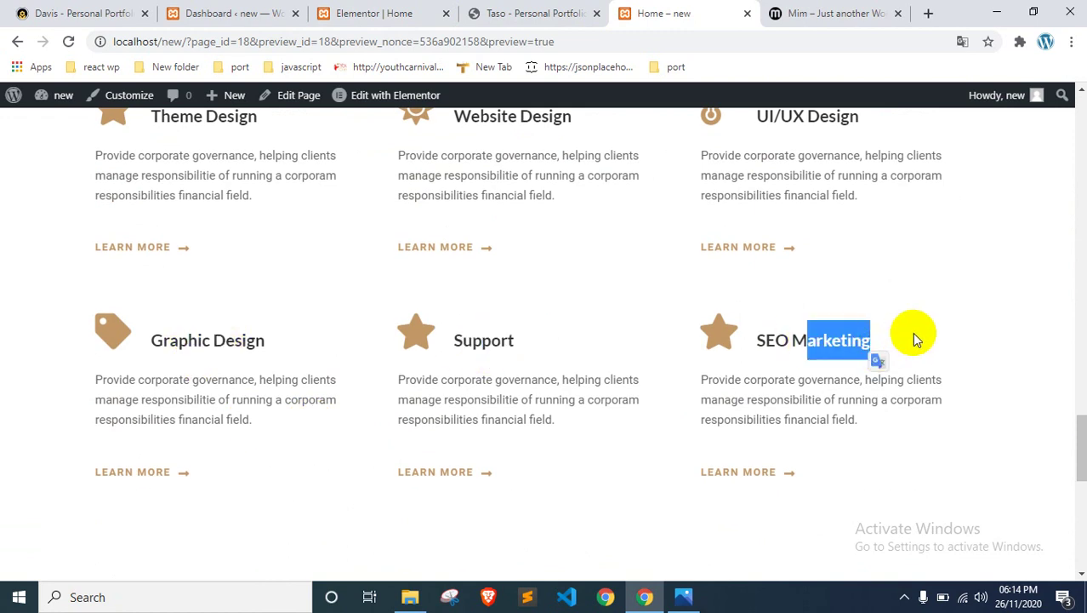
pyautogui.scroll(-4, 907, 334)
pyautogui.scroll(4, 851, 358)
pyautogui.moveTo(879, 400); pyautogui.dragTo(845, 402)
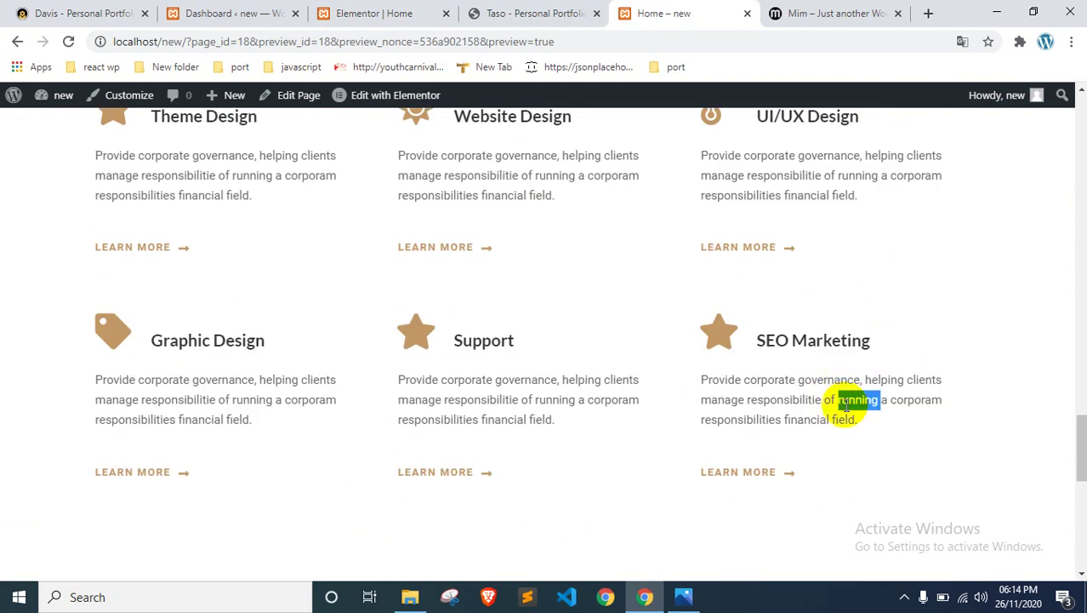
pyautogui.tripleClick(847, 404)
pyautogui.scroll(2, 760, 418)
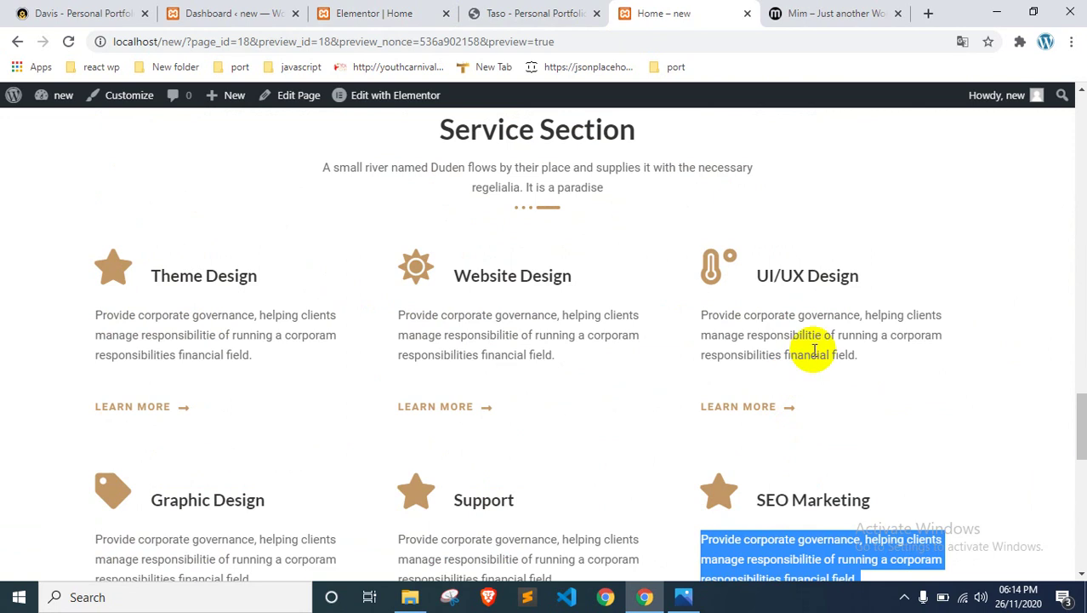
pyautogui.scroll(2, 817, 347)
pyautogui.scroll(-3, 820, 347)
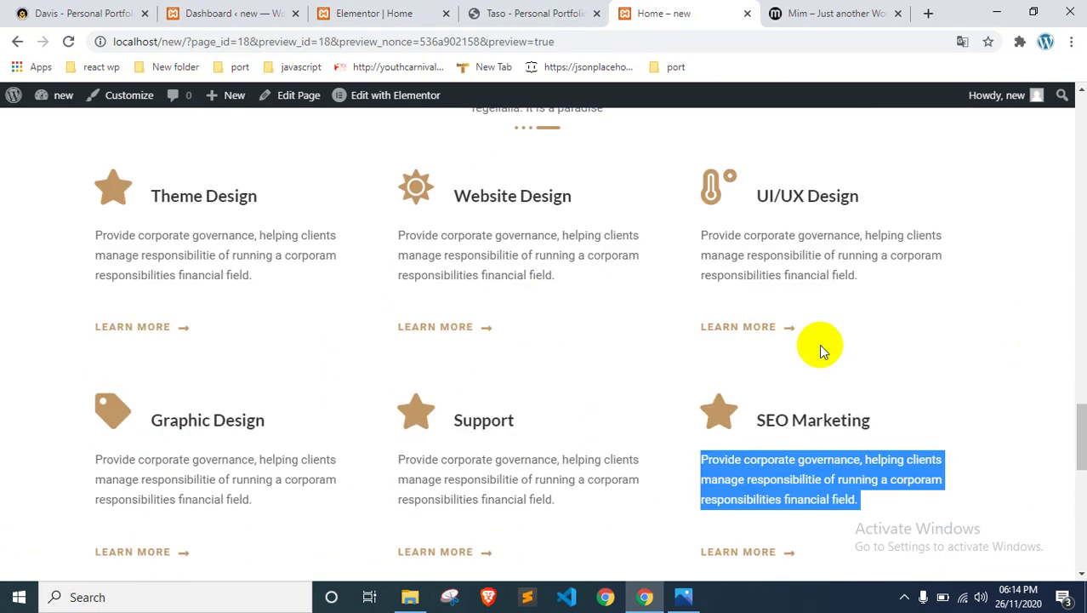
pyautogui.scroll(6, 818, 344)
pyautogui.scroll(-5, 821, 340)
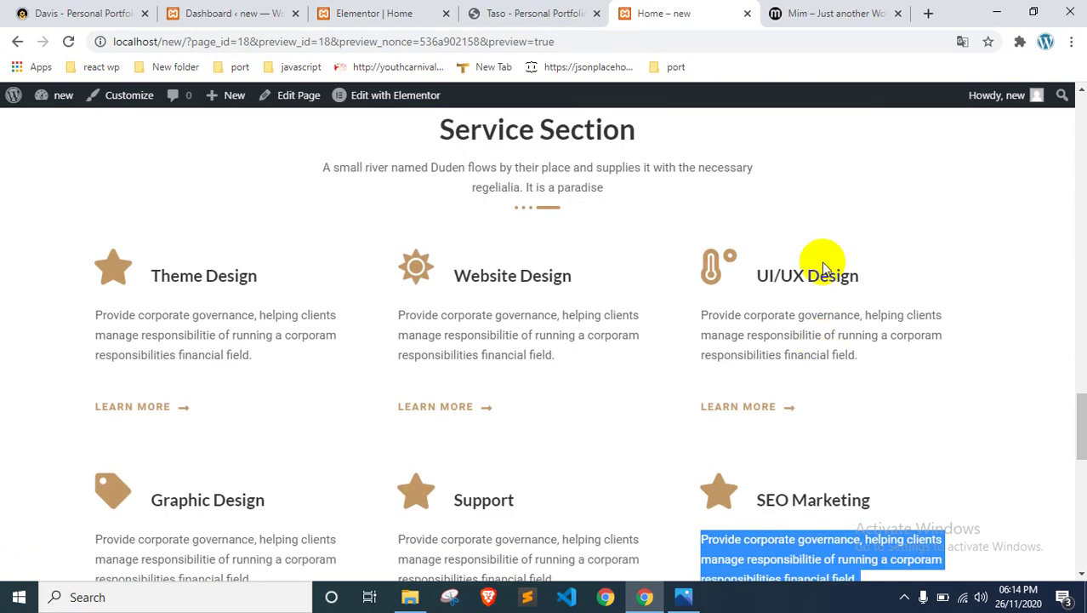
pyautogui.scroll(4, 829, 264)
# Step: Review the hero, about and resume sections of the home page preview from the beginning of the page
pyautogui.scroll(18, 834, 257)
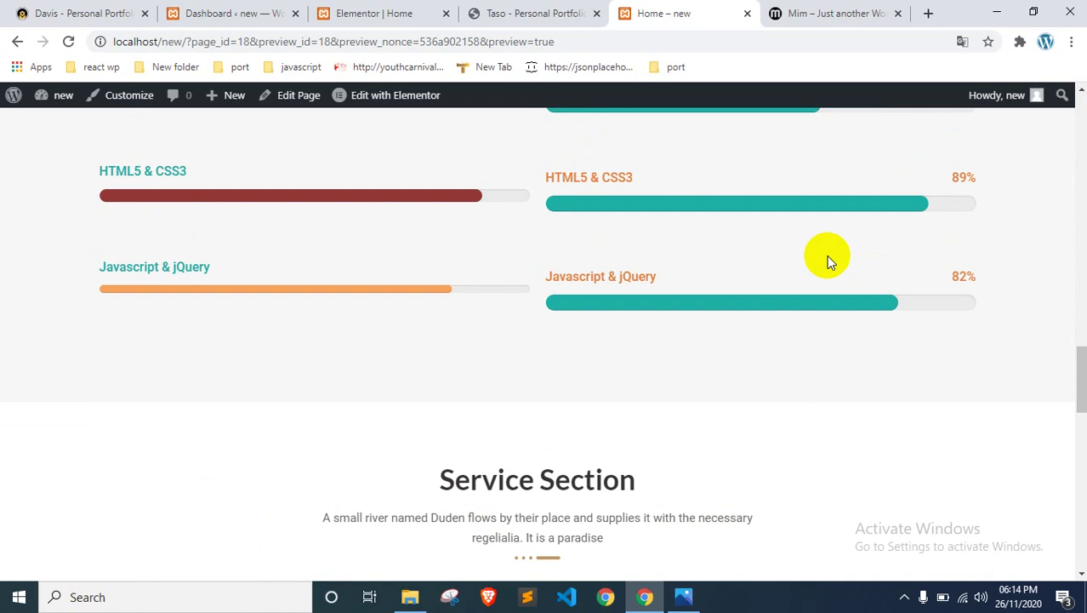
pyautogui.scroll(2, 630, 311)
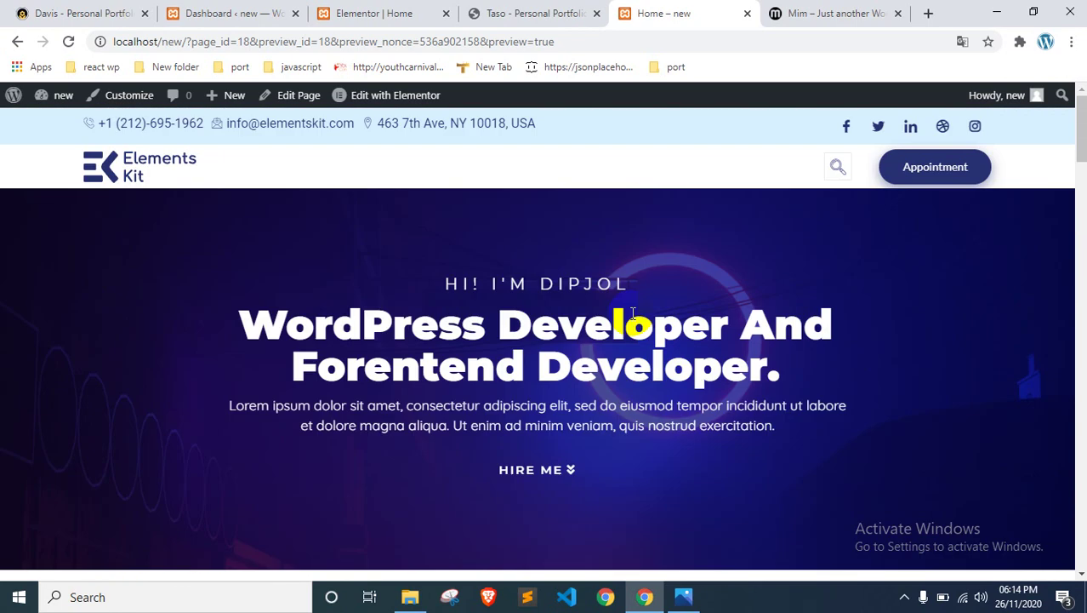
pyautogui.scroll(-4, 630, 311)
pyautogui.scroll(-4, 646, 255)
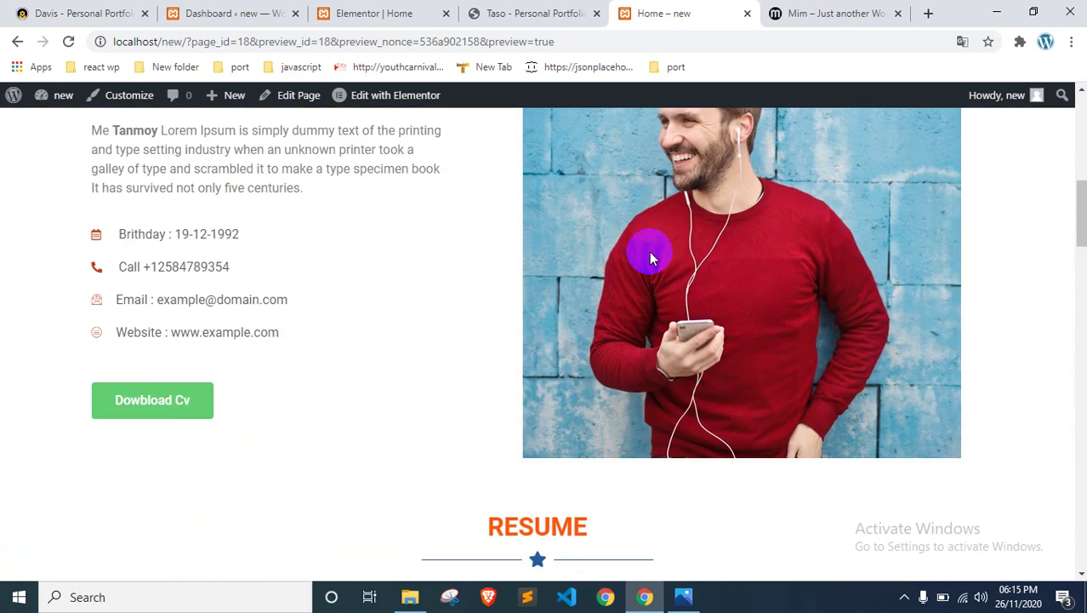
pyautogui.scroll(-4, 655, 238)
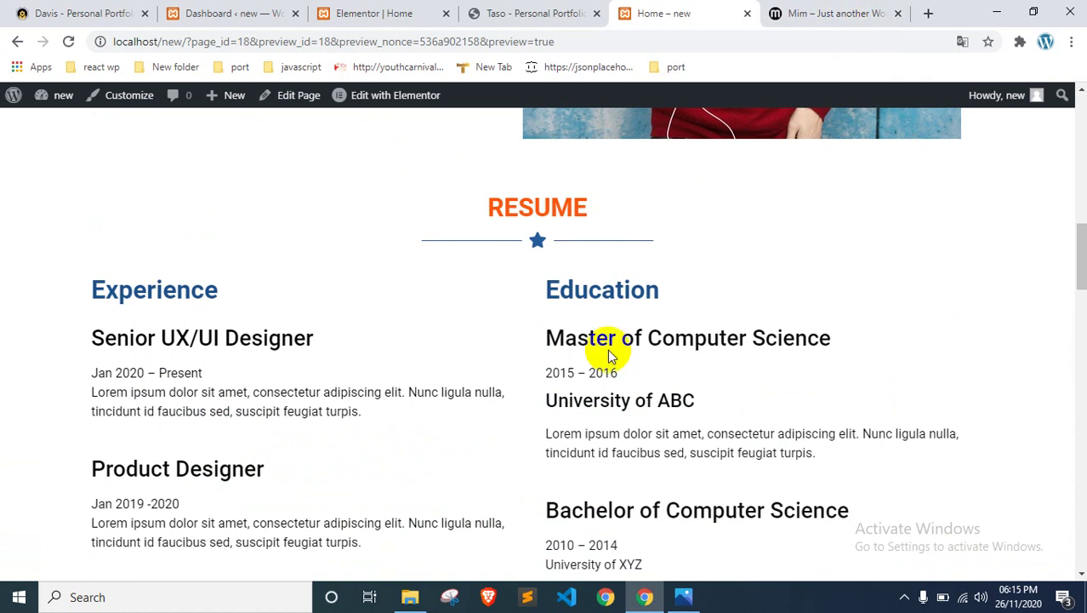
pyautogui.scroll(10, 600, 300)
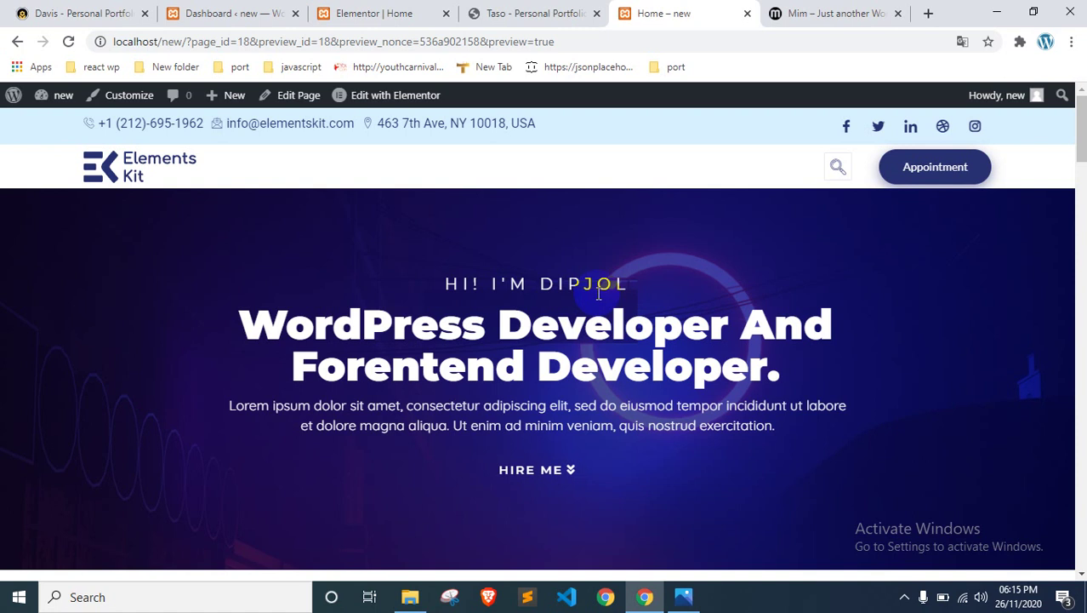
pyautogui.scroll(-4, 598, 293)
pyautogui.scroll(-4, 596, 292)
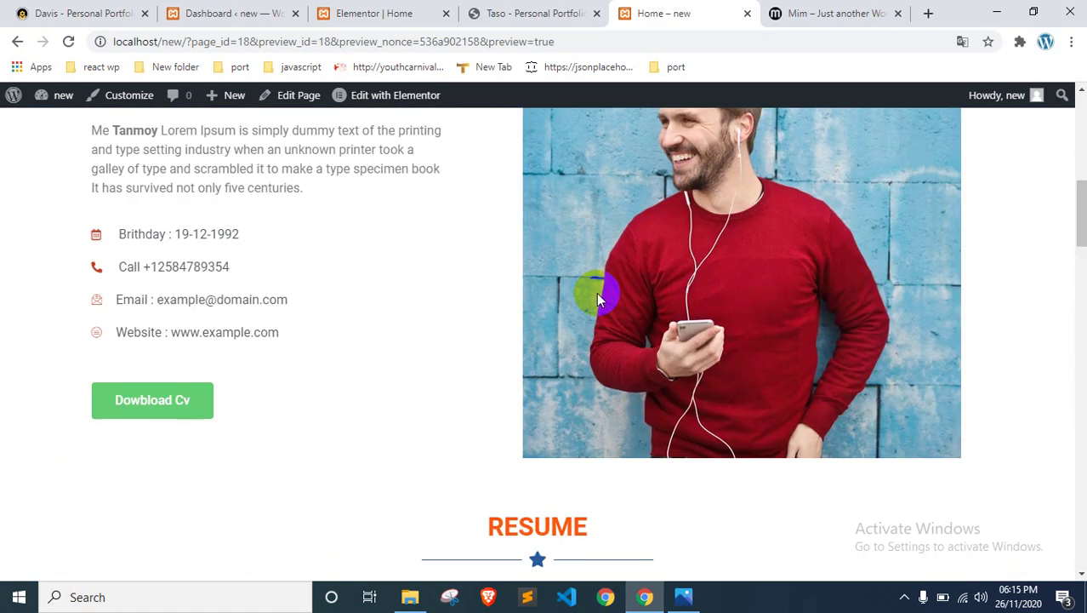
pyautogui.scroll(-4, 596, 291)
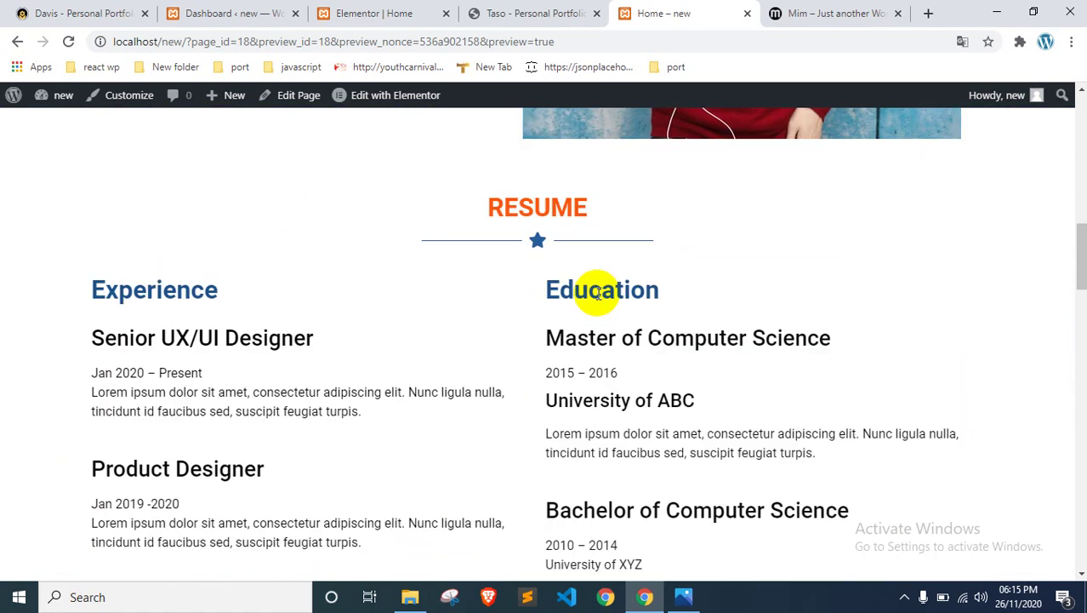
# Step: Review the resume, skill bars and six service boxes in the home page preview
pyautogui.scroll(-6, 598, 288)
pyautogui.scroll(-4, 598, 287)
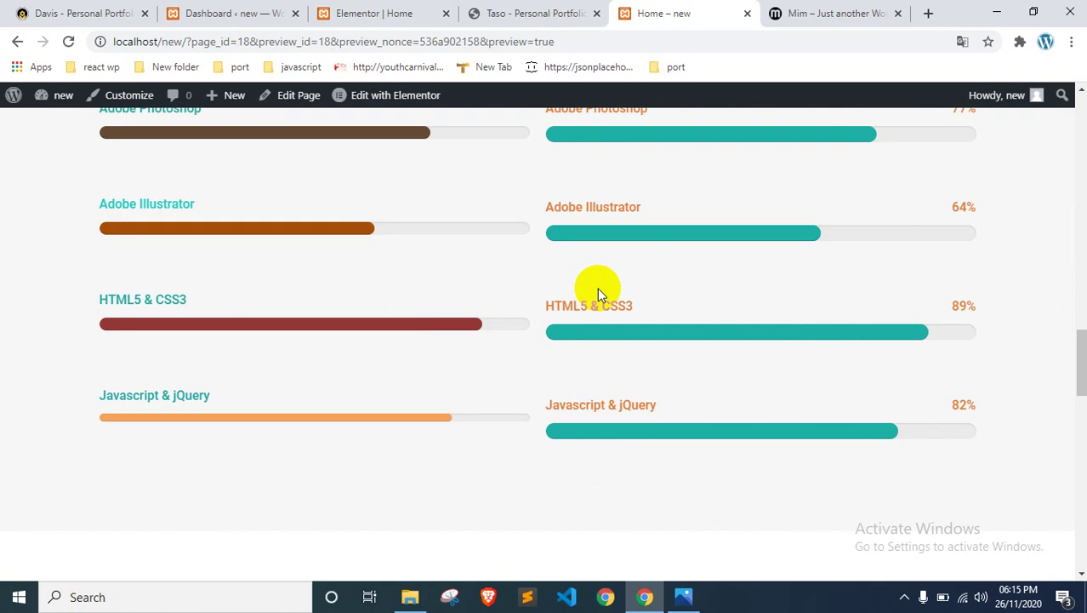
pyautogui.scroll(-3, 597, 287)
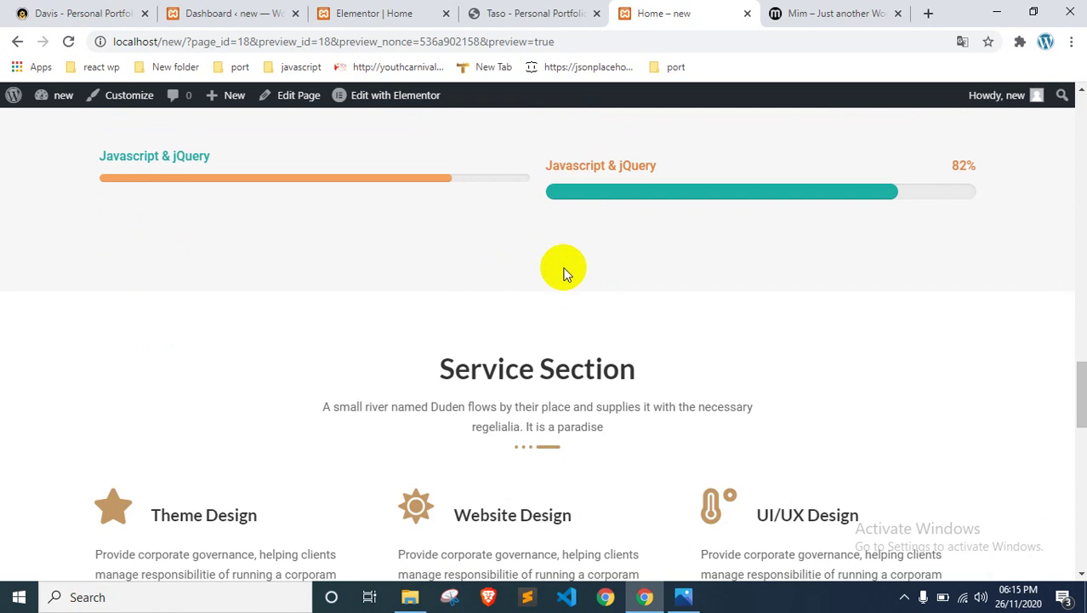
pyautogui.scroll(-3, 563, 268)
pyautogui.scroll(-3, 633, 298)
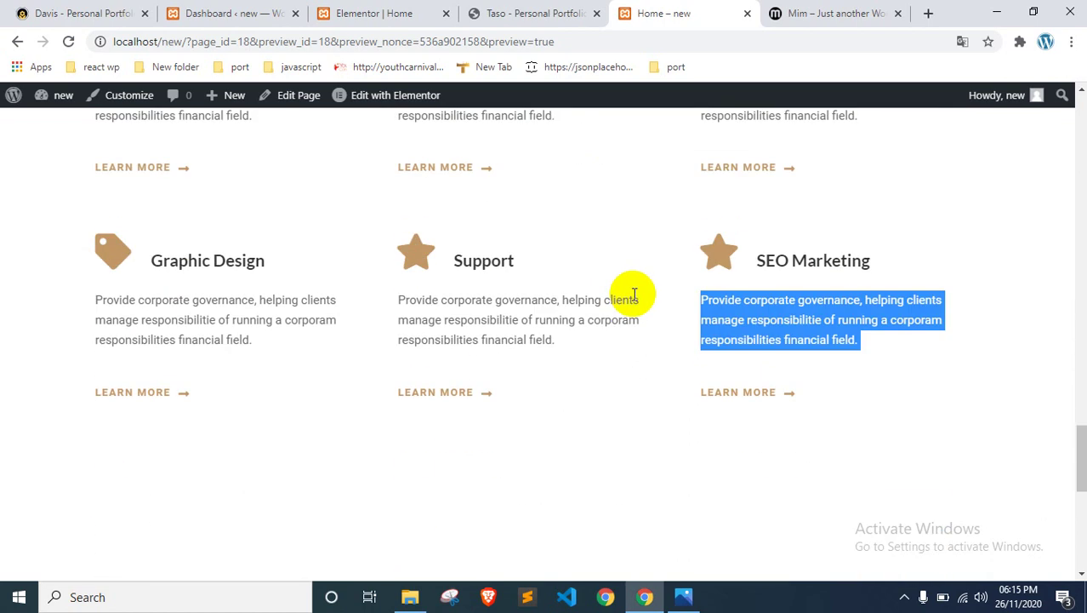
pyautogui.scroll(10, 634, 294)
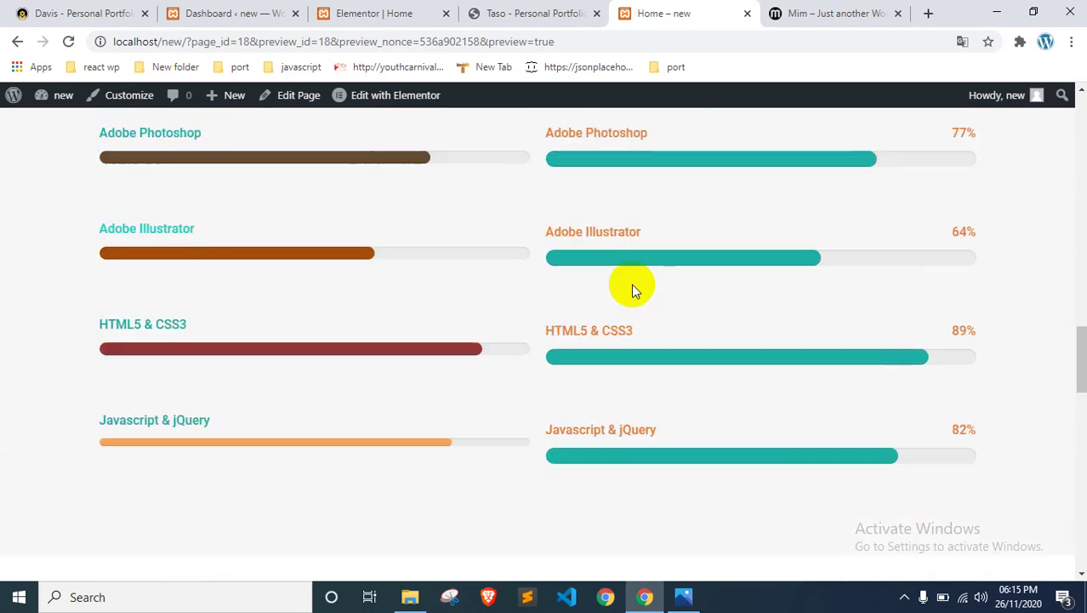
pyautogui.scroll(-5, 633, 287)
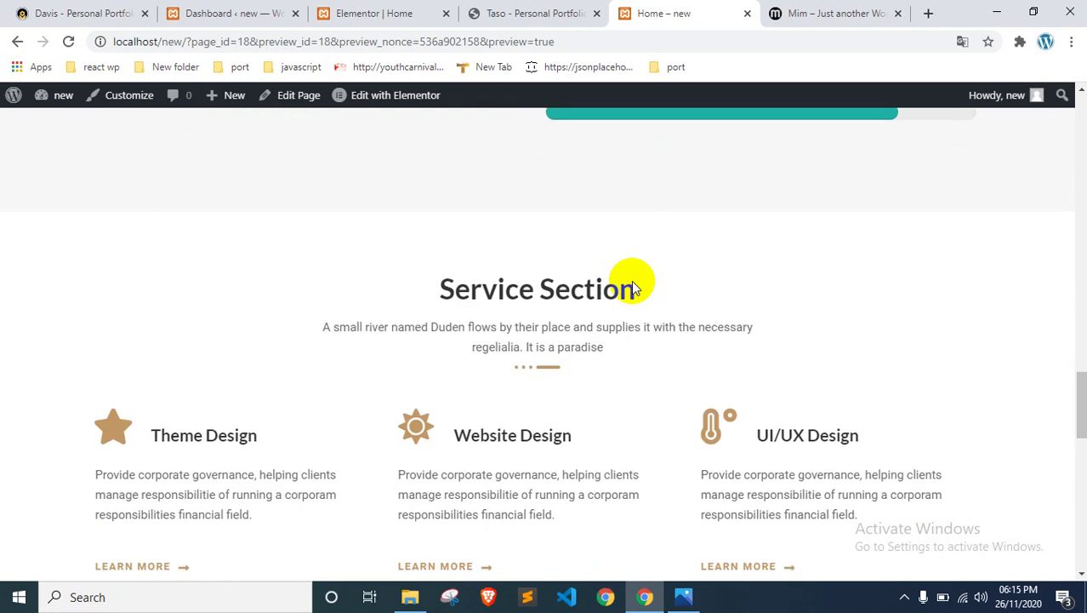
pyautogui.scroll(-3, 631, 280)
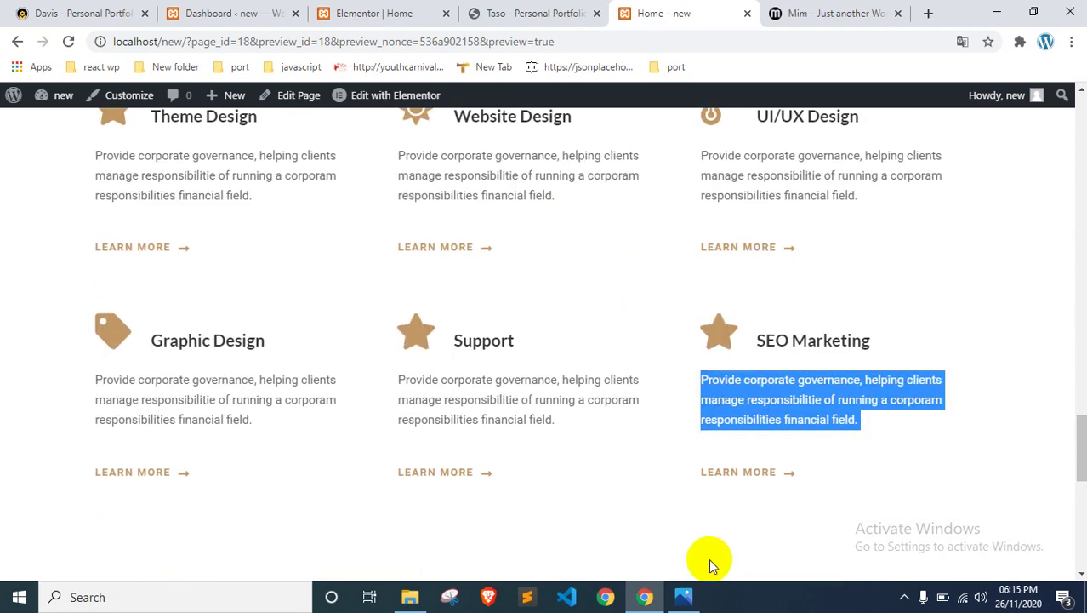
# Step: Examine the four-counter design in the reference image 6.png and in the Taso demo site
pyautogui.click(684, 594)
pyautogui.scroll(-1, 647, 423)
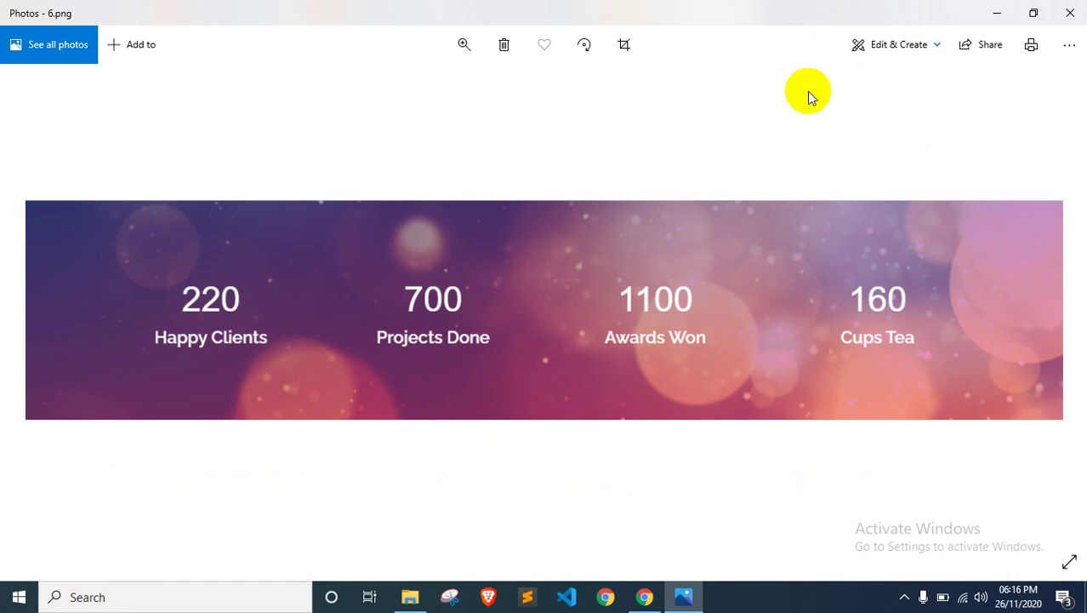
pyautogui.click(994, 11)
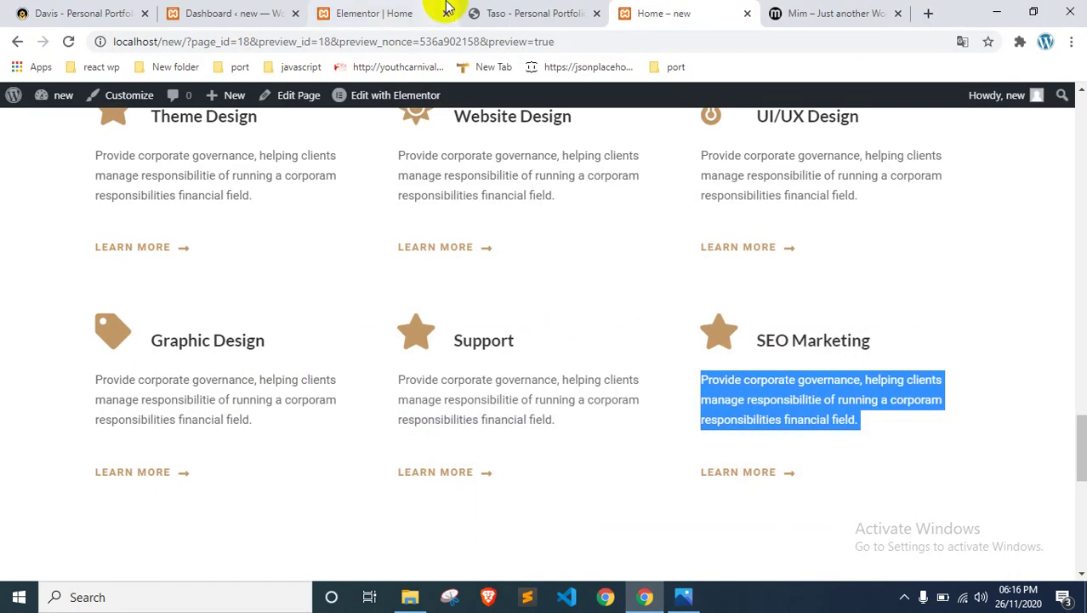
pyautogui.click(504, 8)
pyautogui.moveTo(583, 12); pyautogui.dragTo(655, 7)
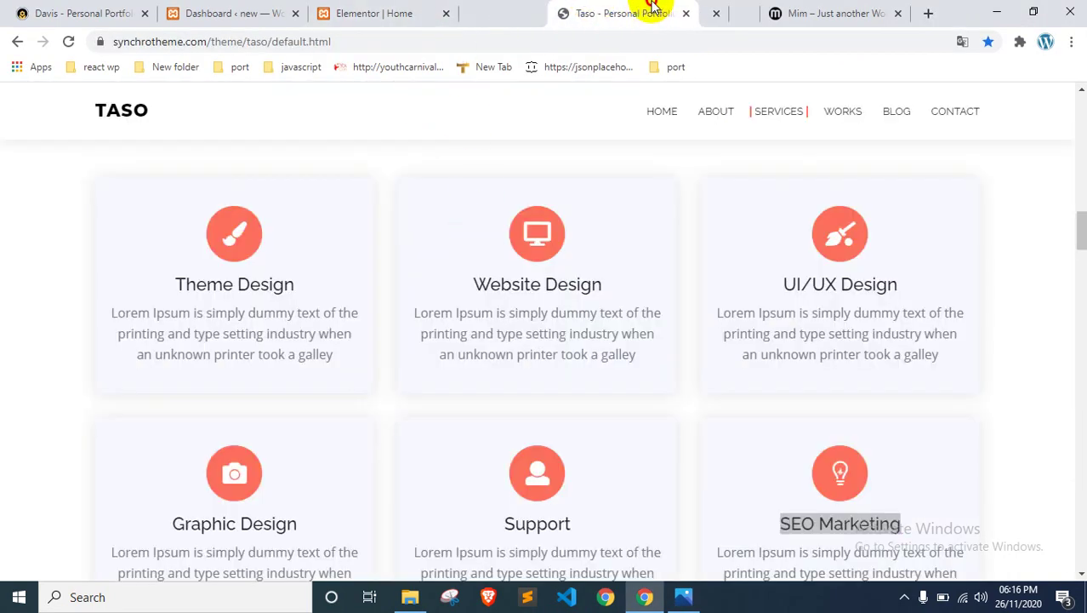
pyautogui.scroll(-6, 621, 287)
pyautogui.scroll(1, 619, 279)
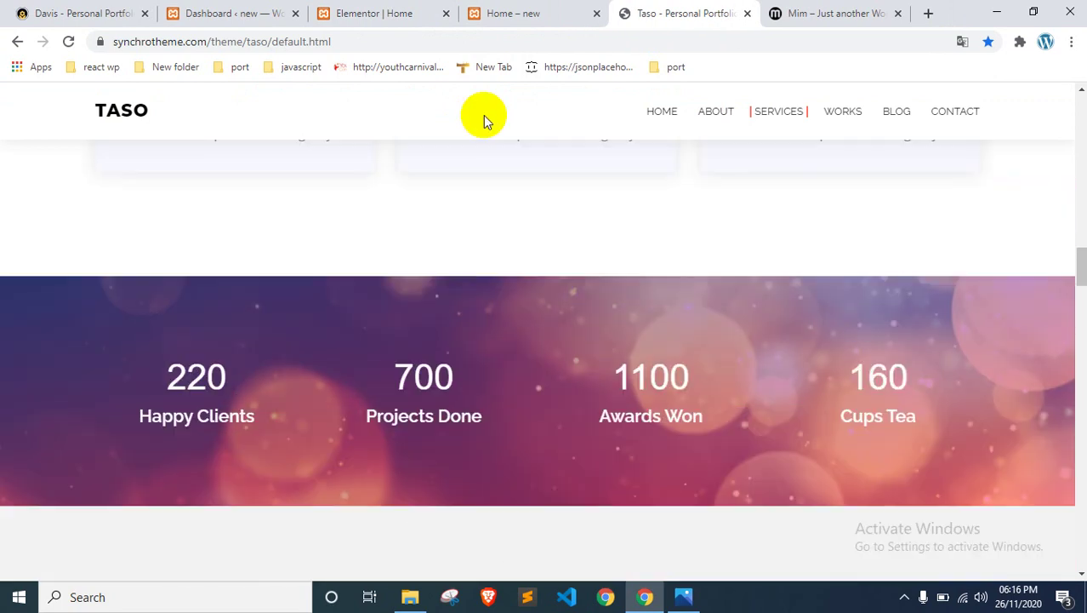
# Step: Switch to the Elementor editor and browse the Premium Templates library for a counter section
pyautogui.click(398, 8)
pyautogui.scroll(-2, 495, 272)
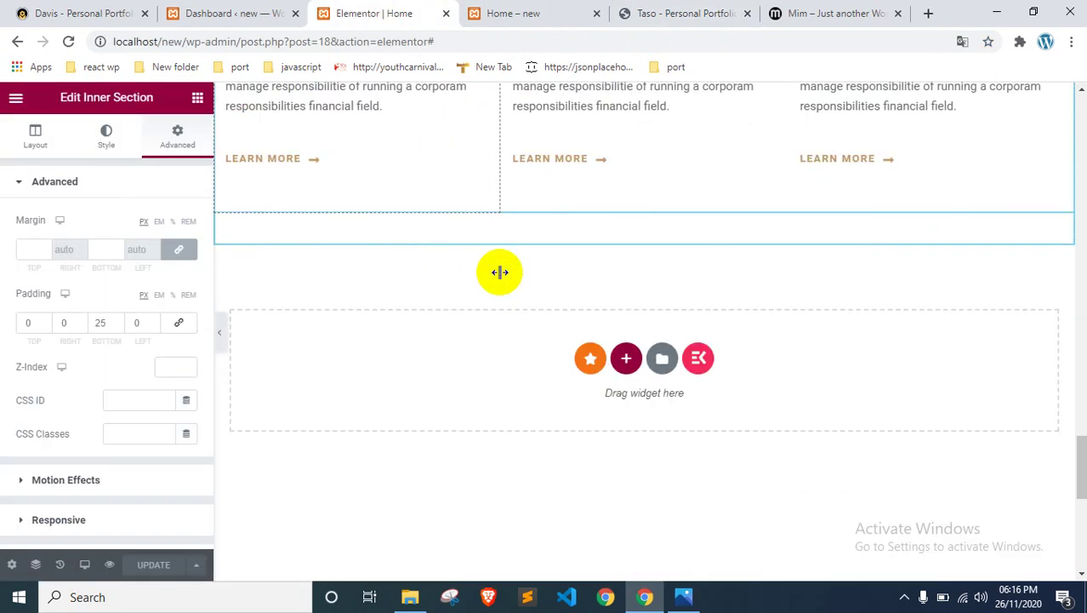
pyautogui.click(590, 360)
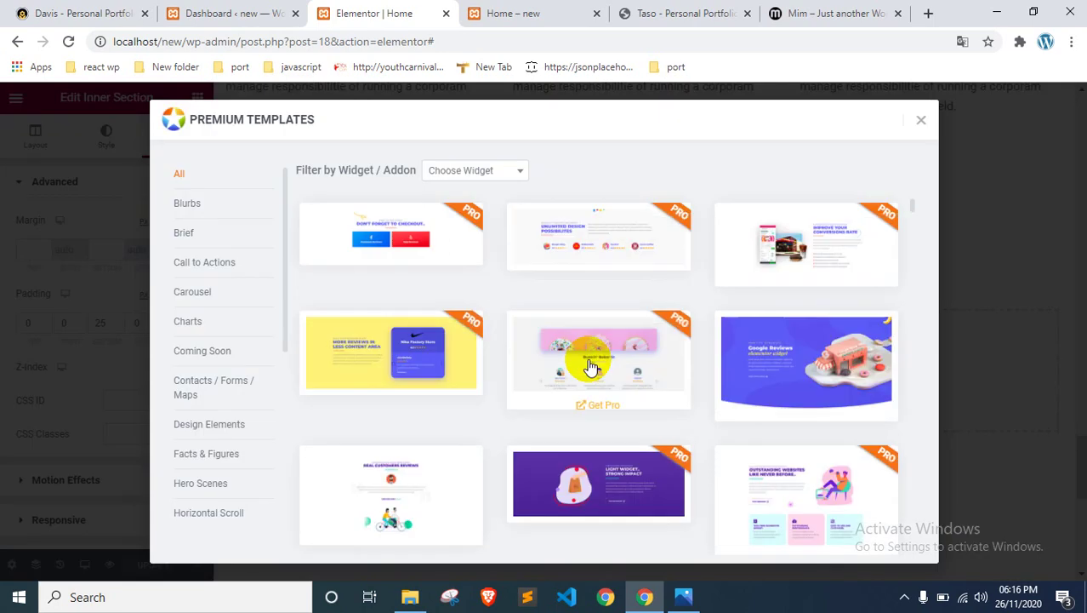
pyautogui.scroll(-15, 557, 301)
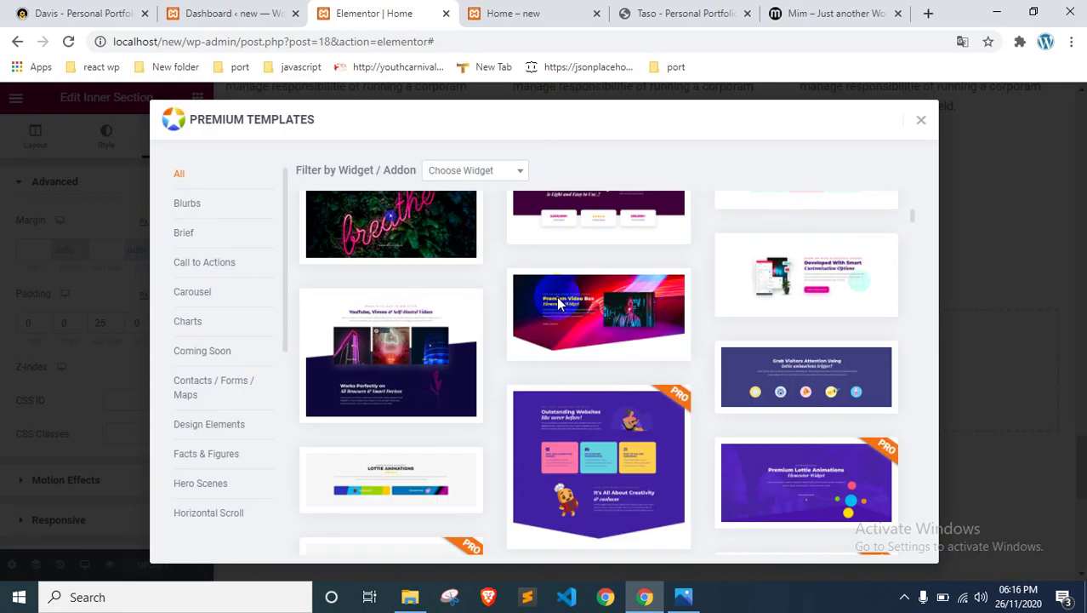
pyautogui.scroll(-15, 557, 301)
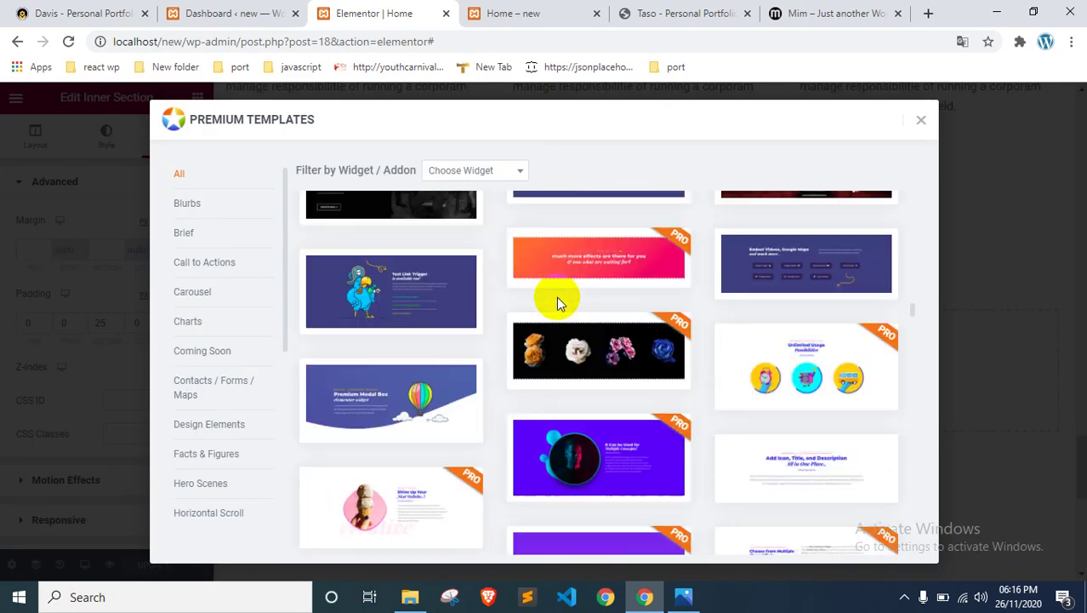
pyautogui.scroll(-15, 559, 304)
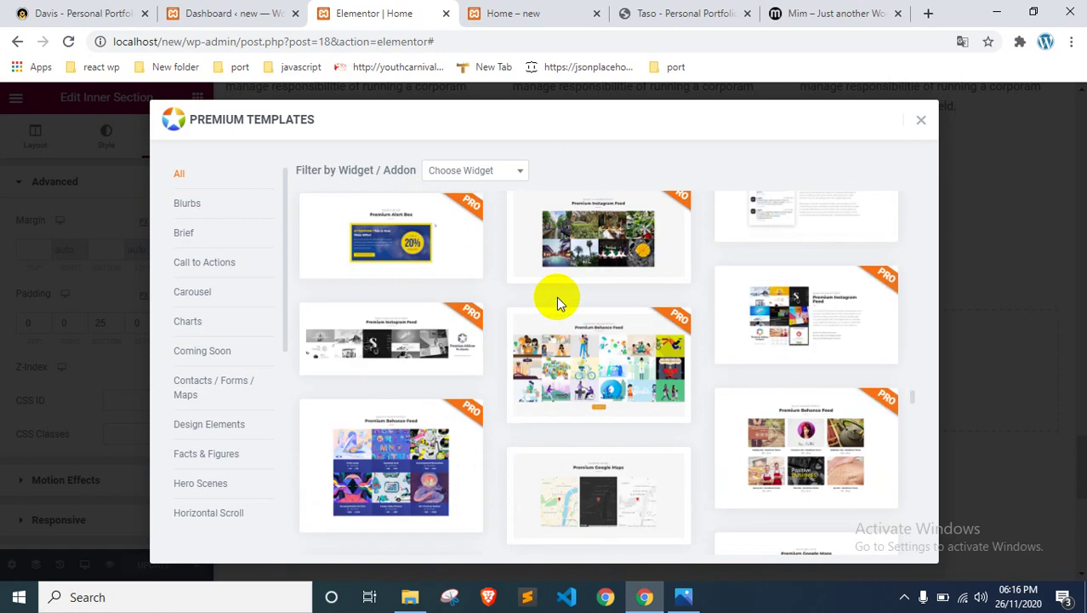
pyautogui.scroll(-15, 558, 303)
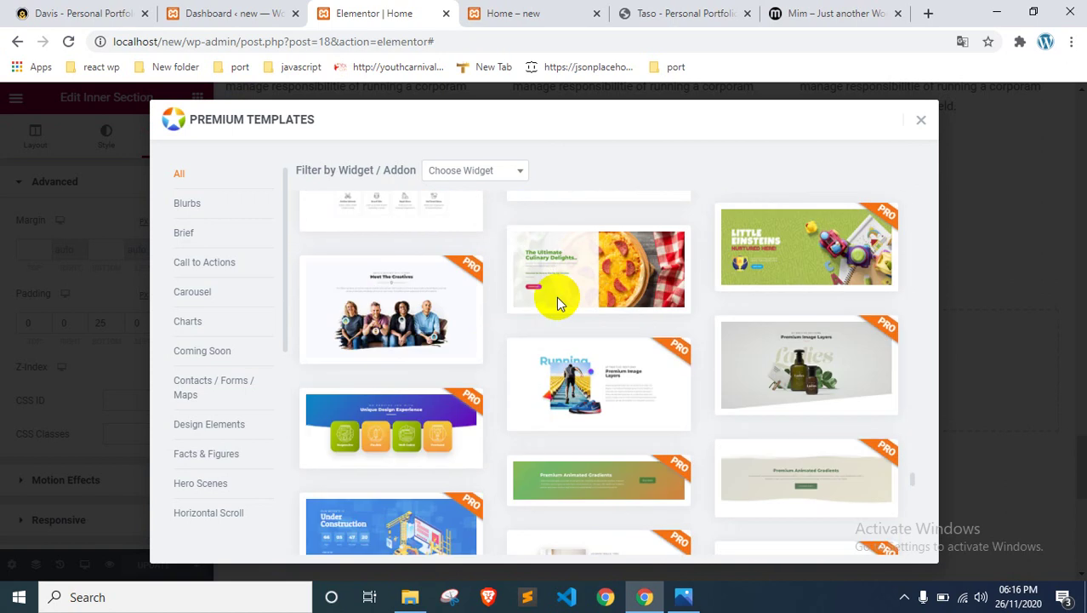
pyautogui.scroll(-8, 574, 298)
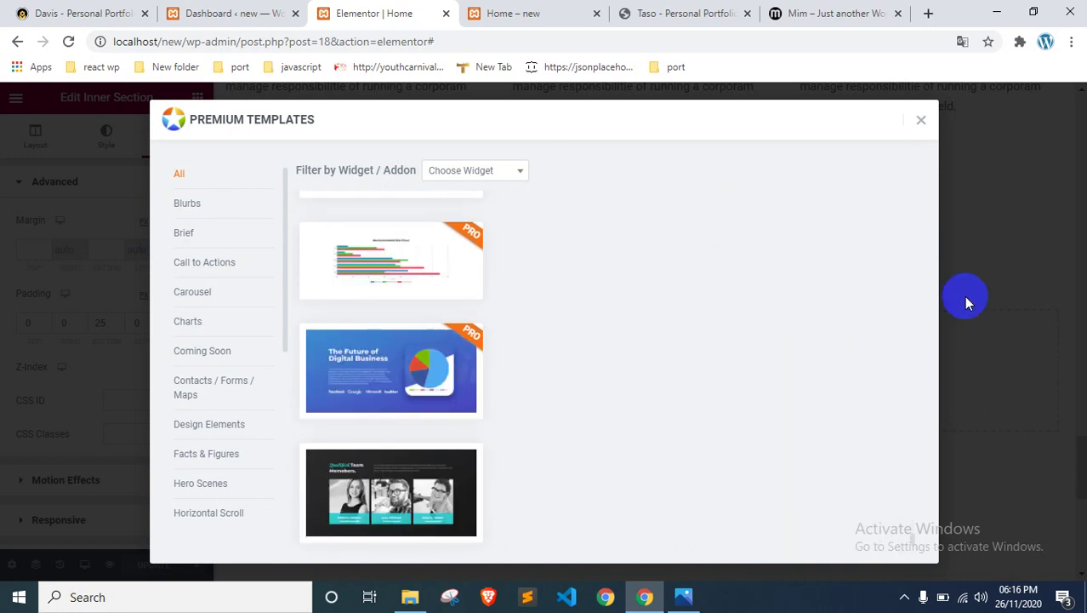
pyautogui.click(964, 296)
# Step: Insert the pink four-counter section from the library's ready-made sections below the services on the home page
pyautogui.click(702, 372)
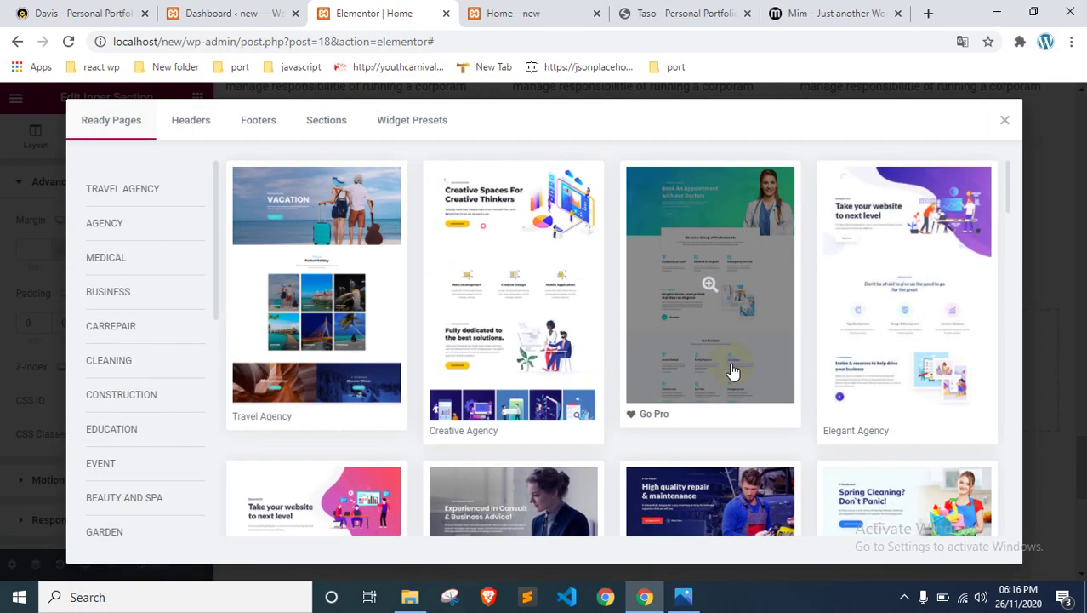
pyautogui.scroll(-5, 770, 308)
pyautogui.click(331, 128)
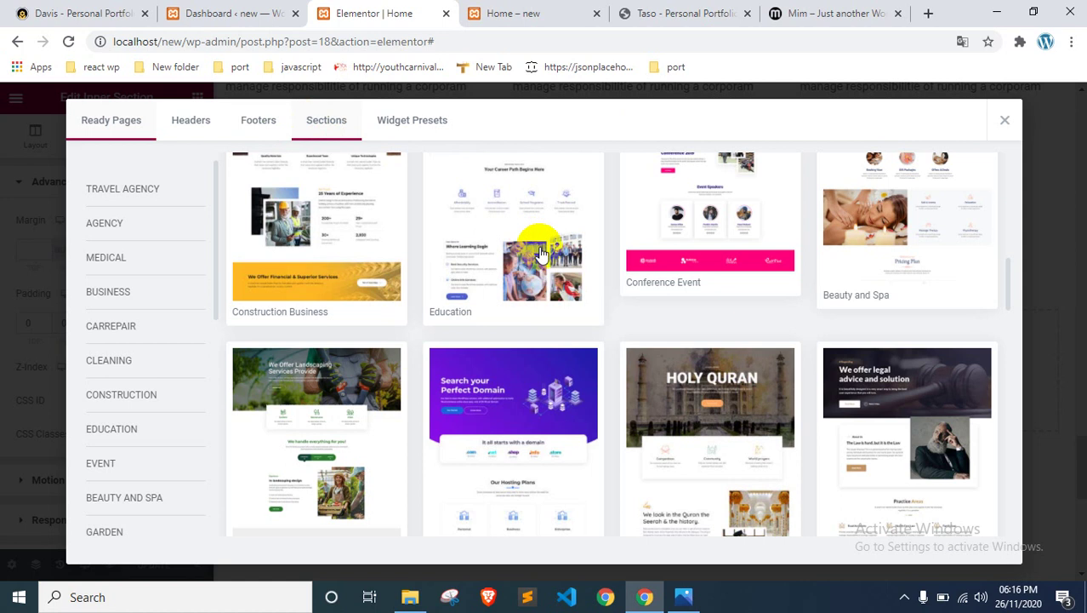
pyautogui.scroll(-5, 539, 257)
pyautogui.scroll(-10, 539, 263)
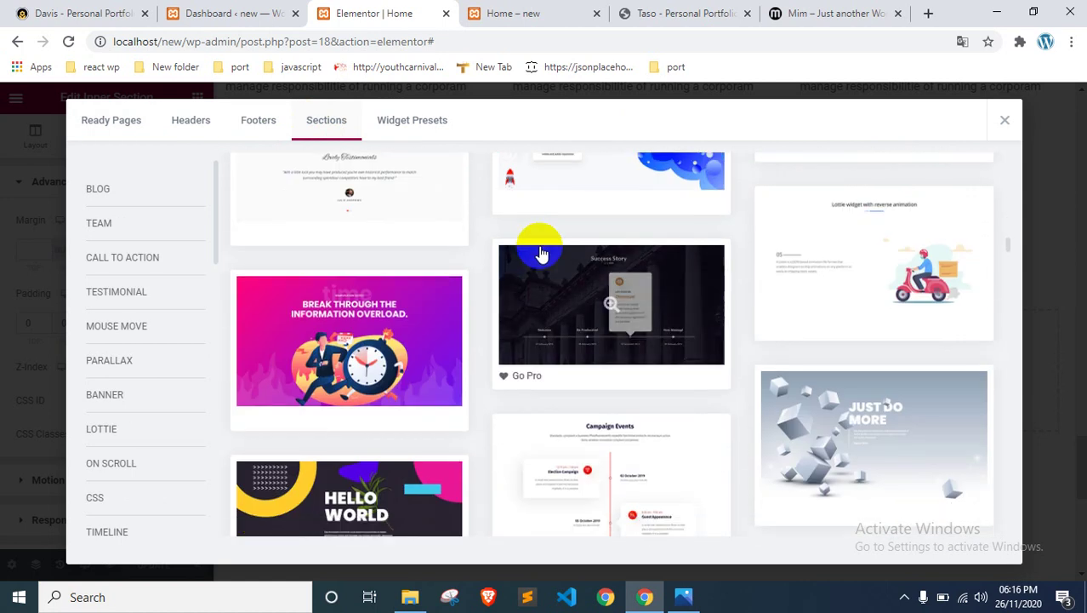
pyautogui.scroll(-10, 562, 309)
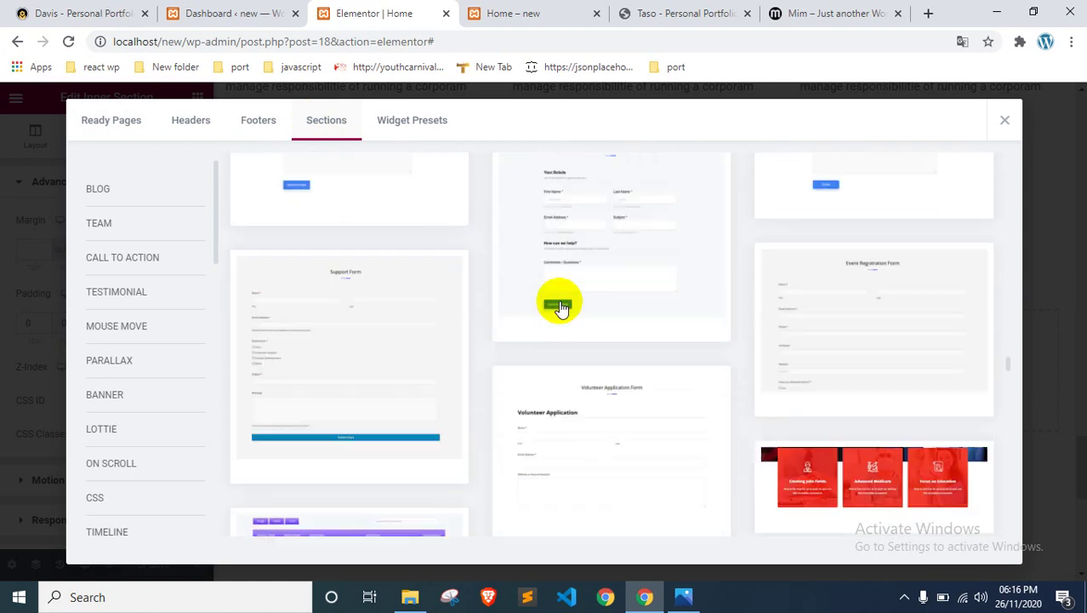
pyautogui.scroll(-10, 562, 308)
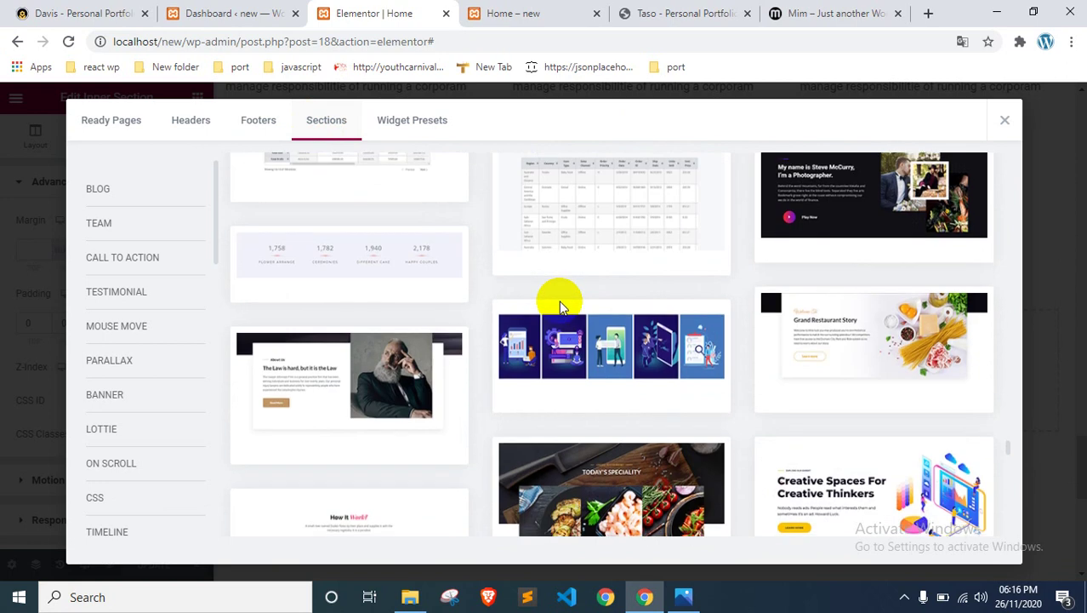
pyautogui.scroll(1, 410, 276)
pyautogui.scroll(-10, 411, 276)
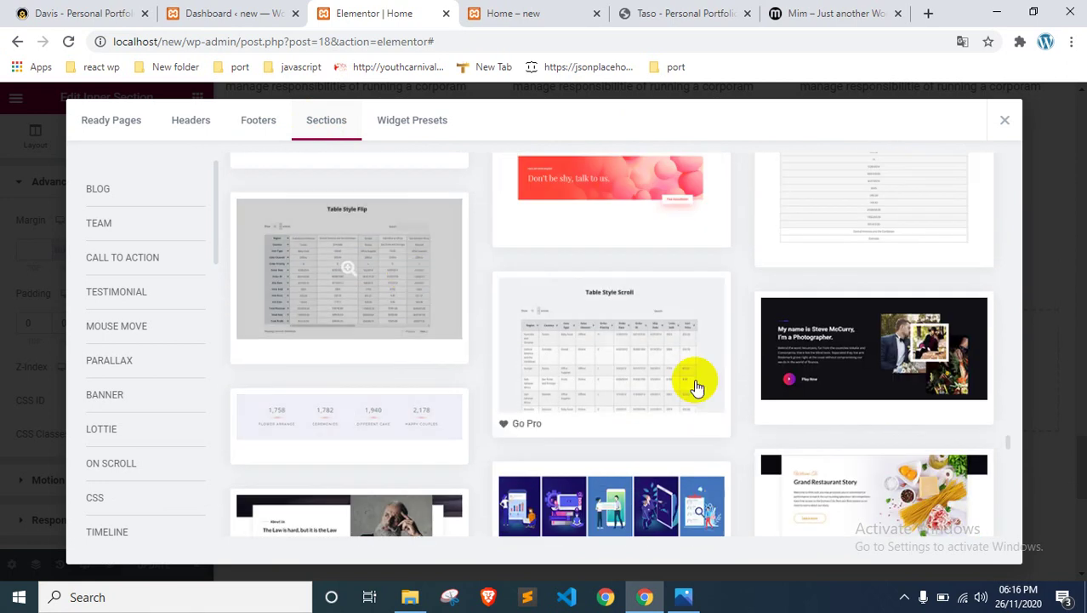
pyautogui.scroll(-10, 868, 298)
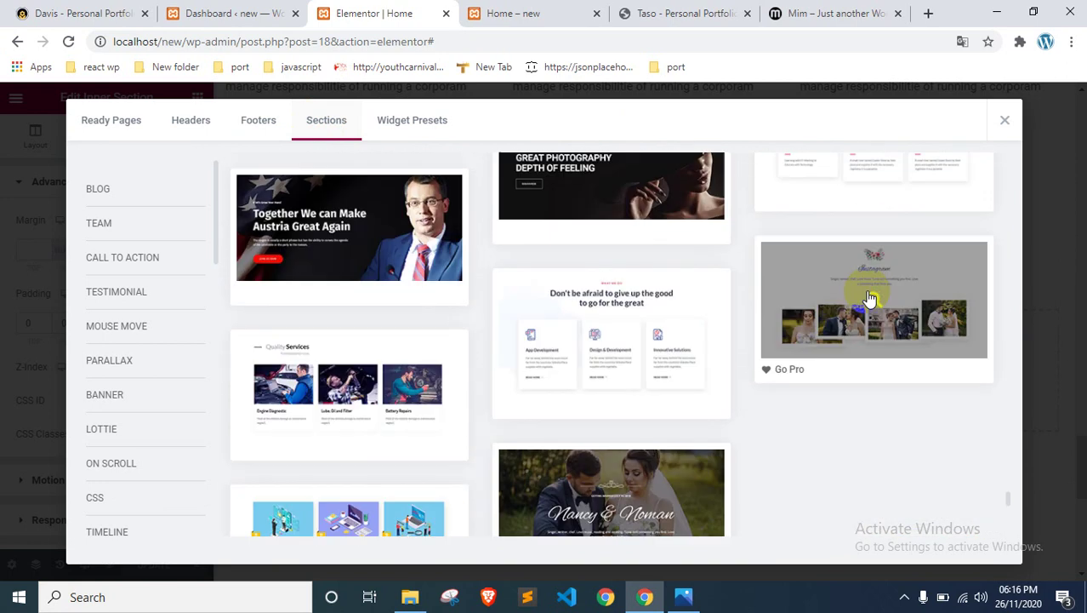
pyautogui.scroll(-5, 711, 341)
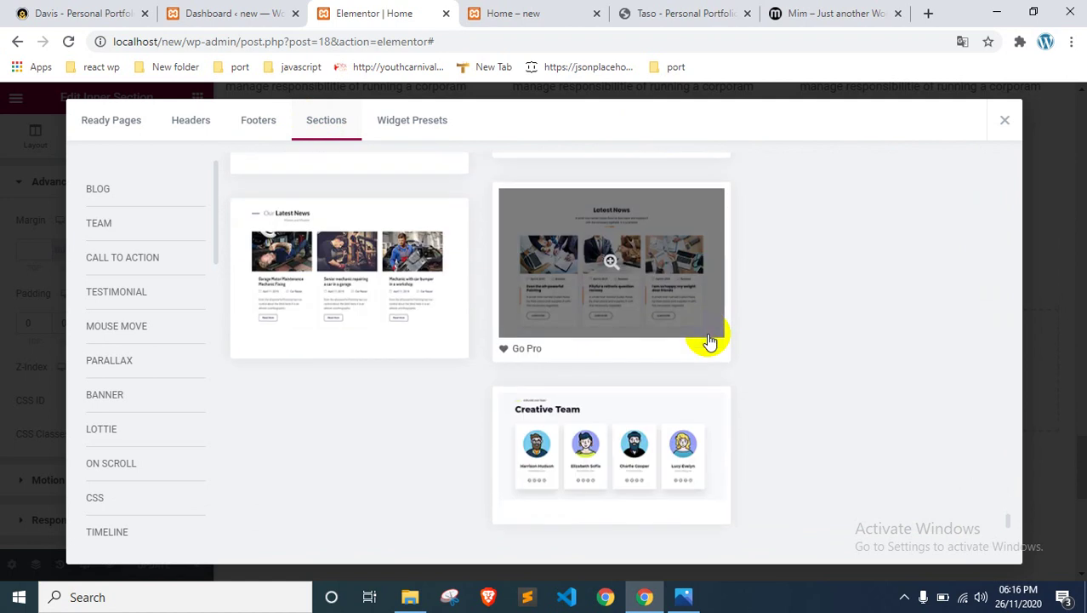
pyautogui.scroll(10, 766, 361)
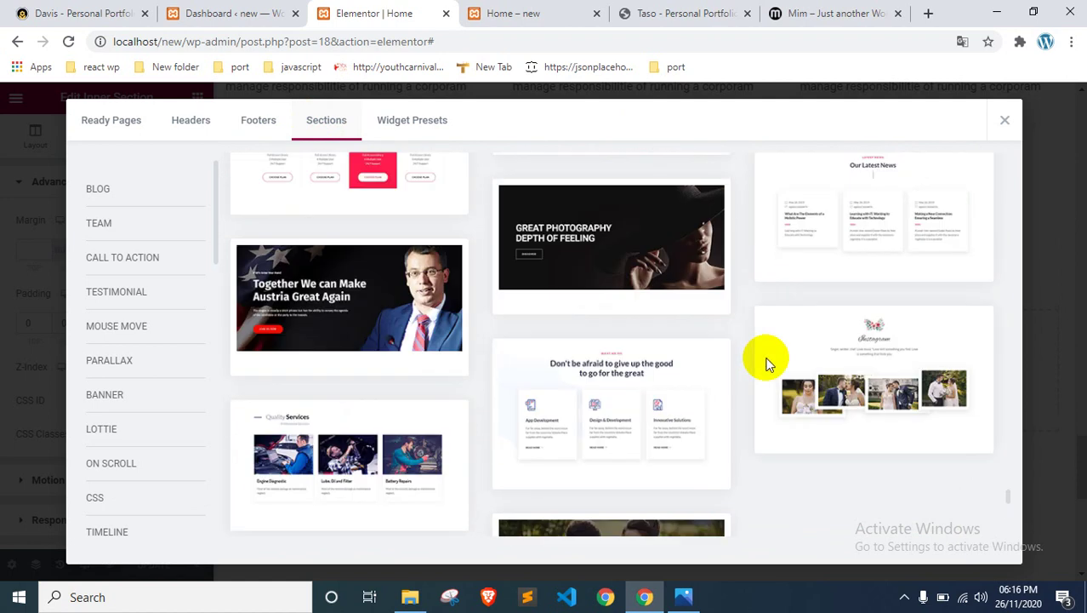
pyautogui.scroll(8, 766, 362)
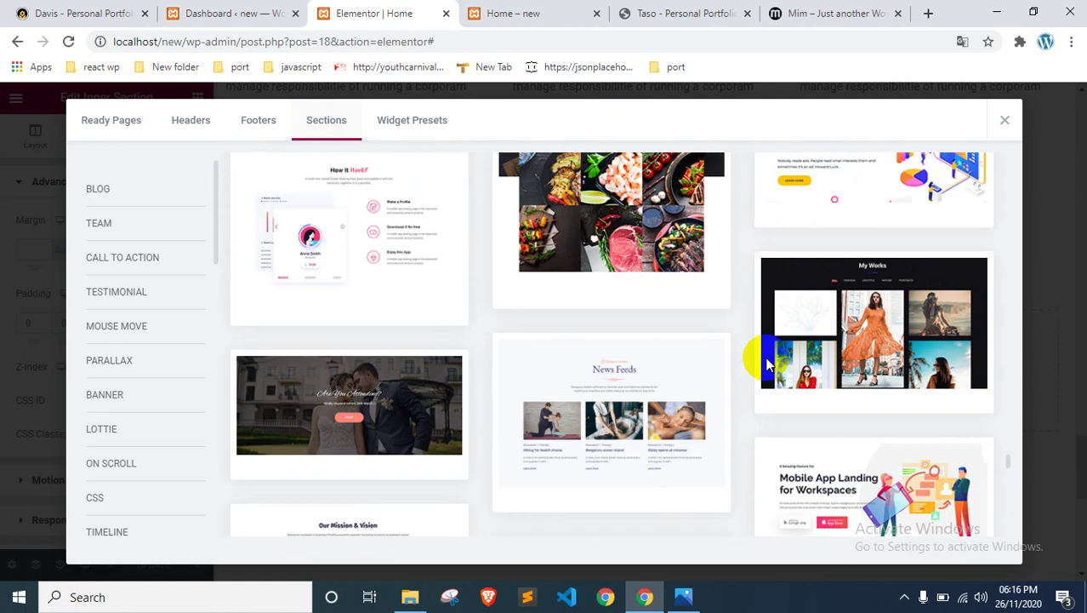
pyautogui.scroll(10, 768, 364)
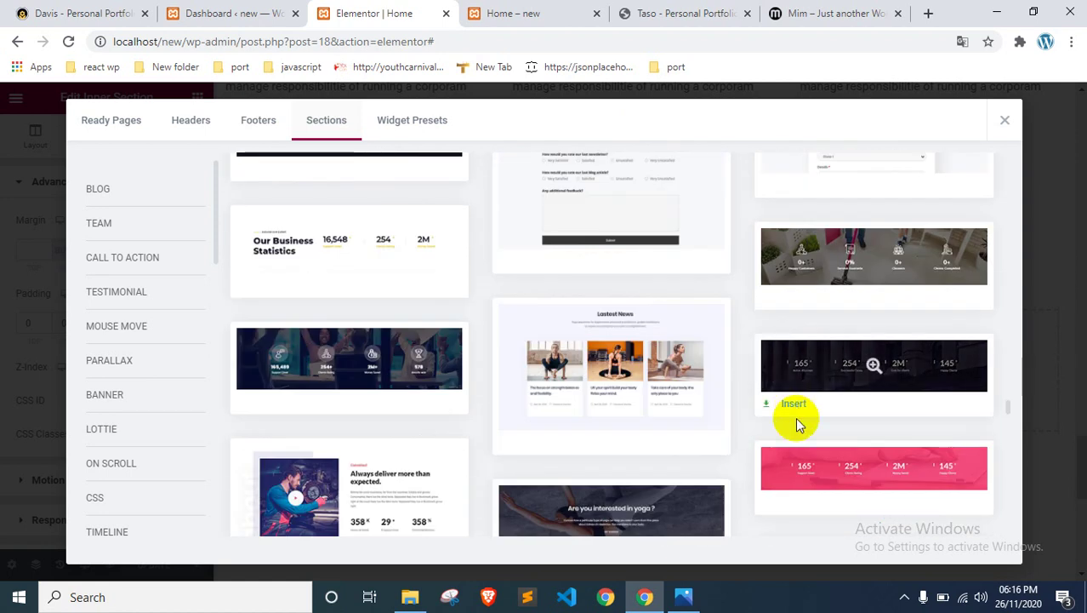
pyautogui.moveTo(815, 464)
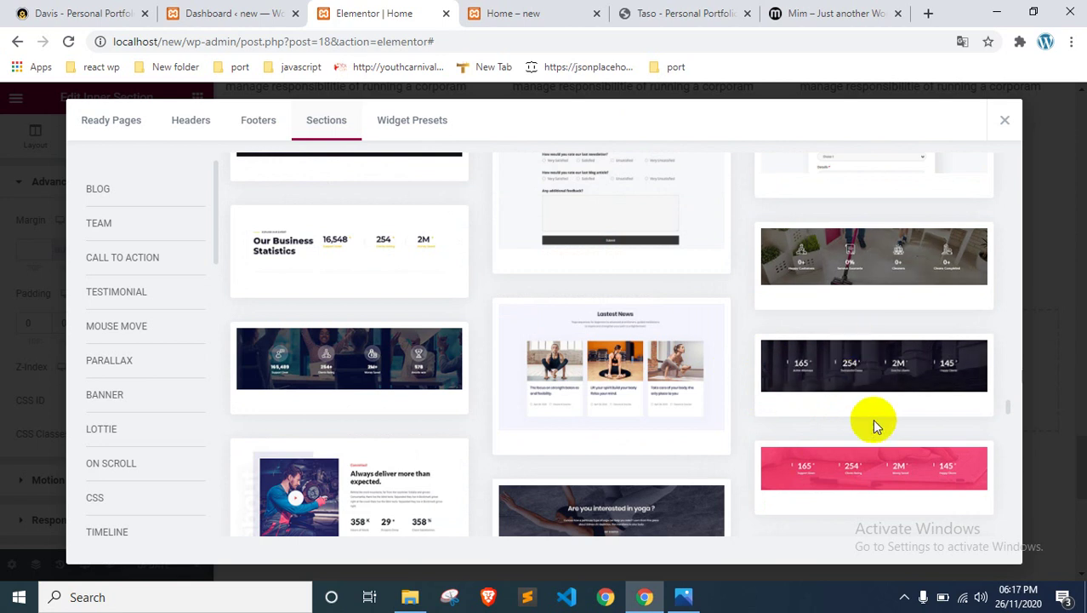
pyautogui.click(872, 468)
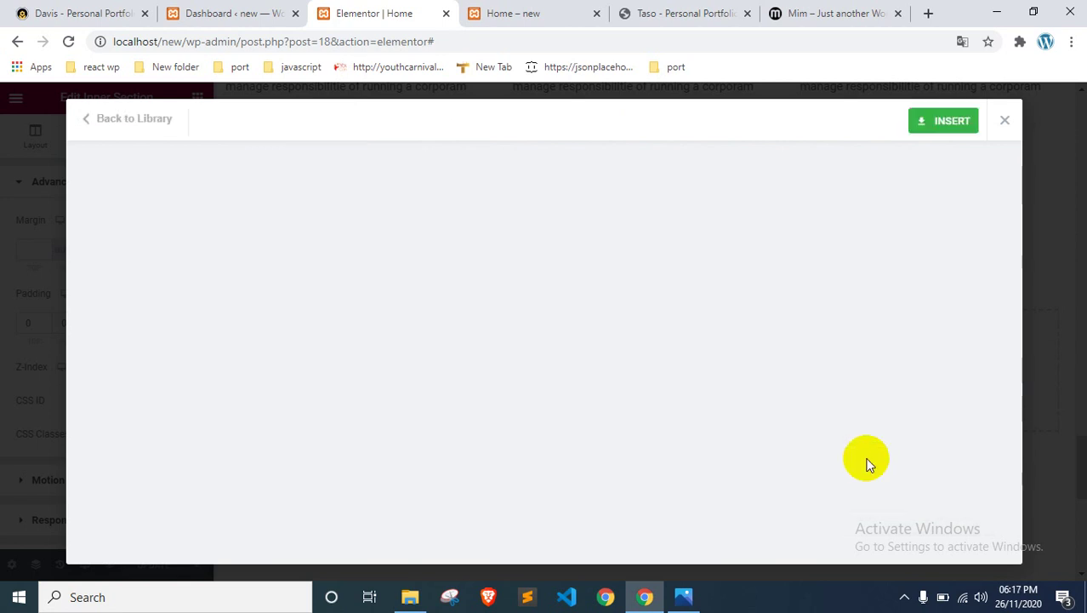
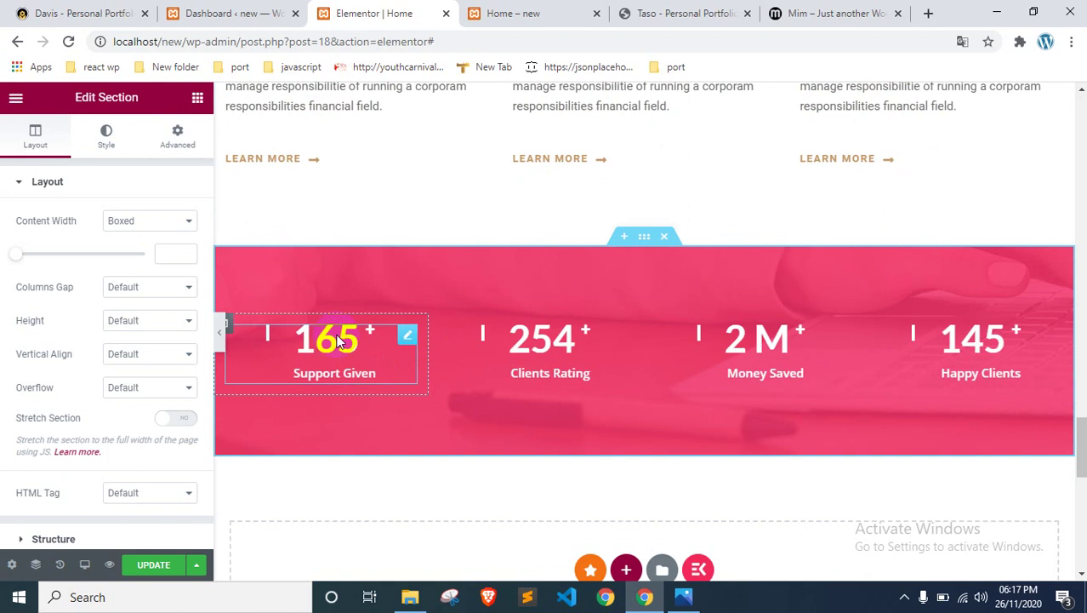
# Step: Set the first counter's title to Projects Done, taken from the Taso demo, and its number to 900
pyautogui.scroll(13, 403, 287)
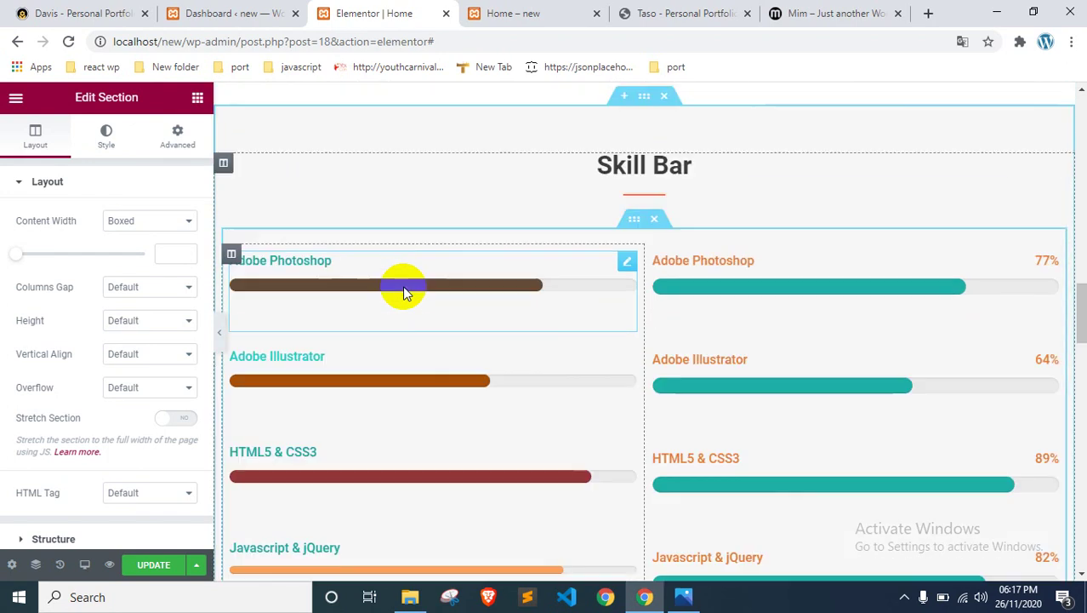
pyautogui.scroll(-13, 402, 286)
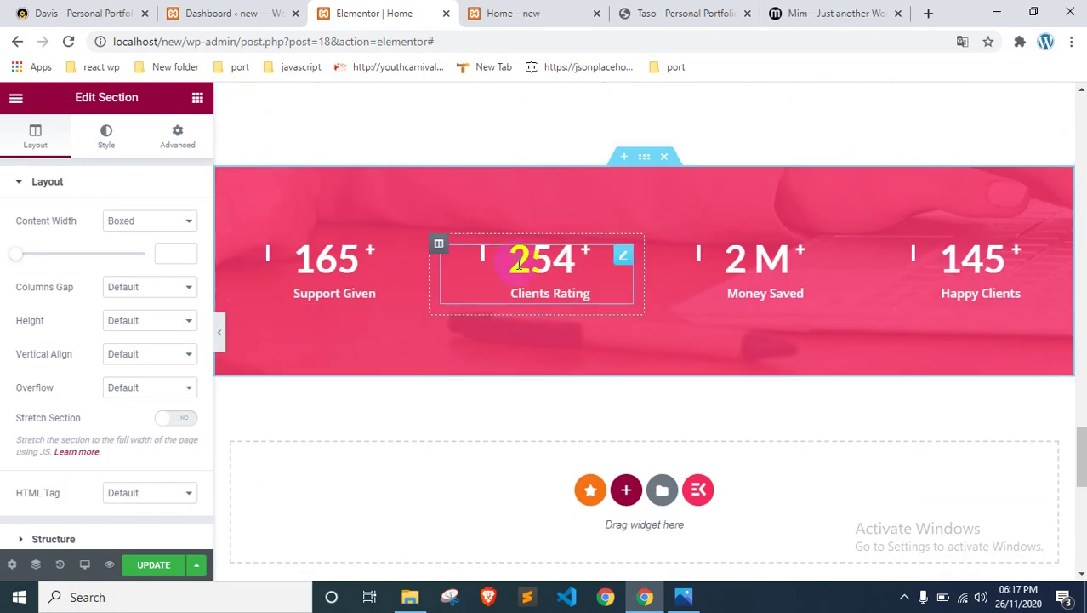
pyautogui.click(323, 257)
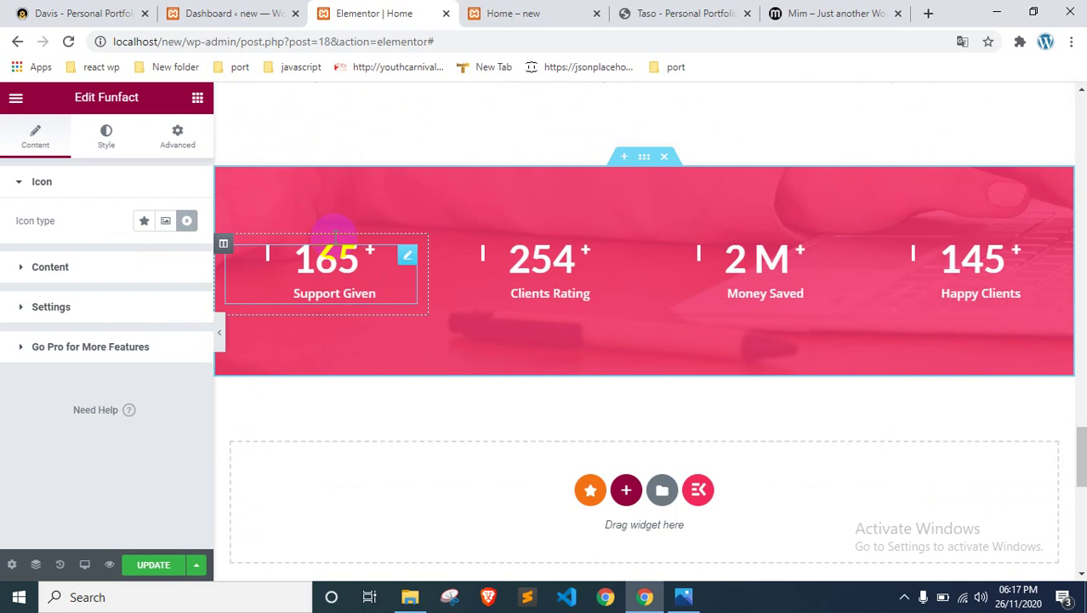
pyautogui.click(78, 263)
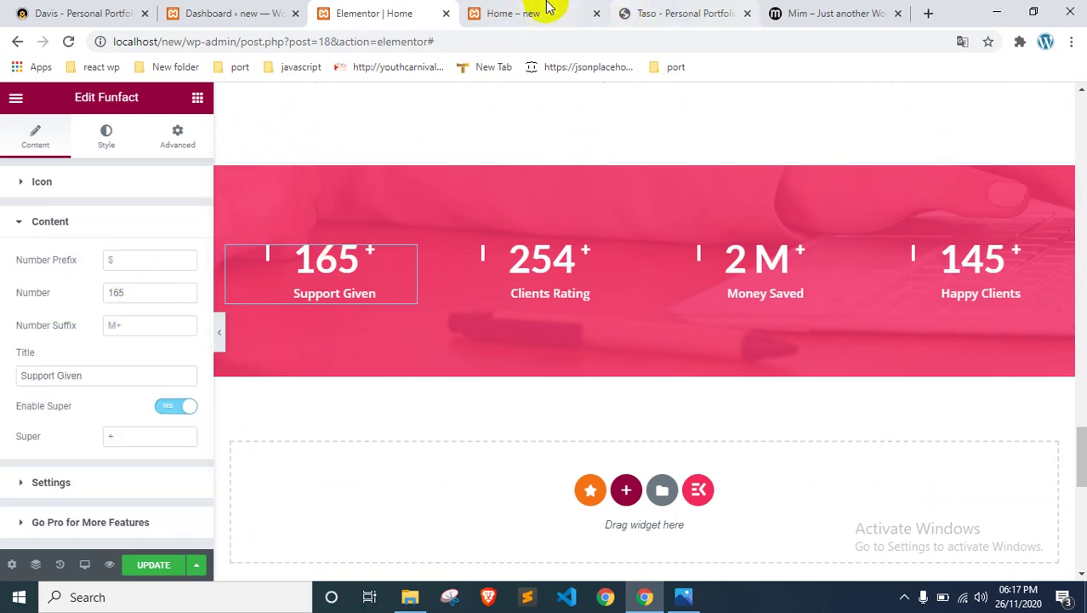
pyautogui.click(634, 10)
pyautogui.scroll(-1, 388, 365)
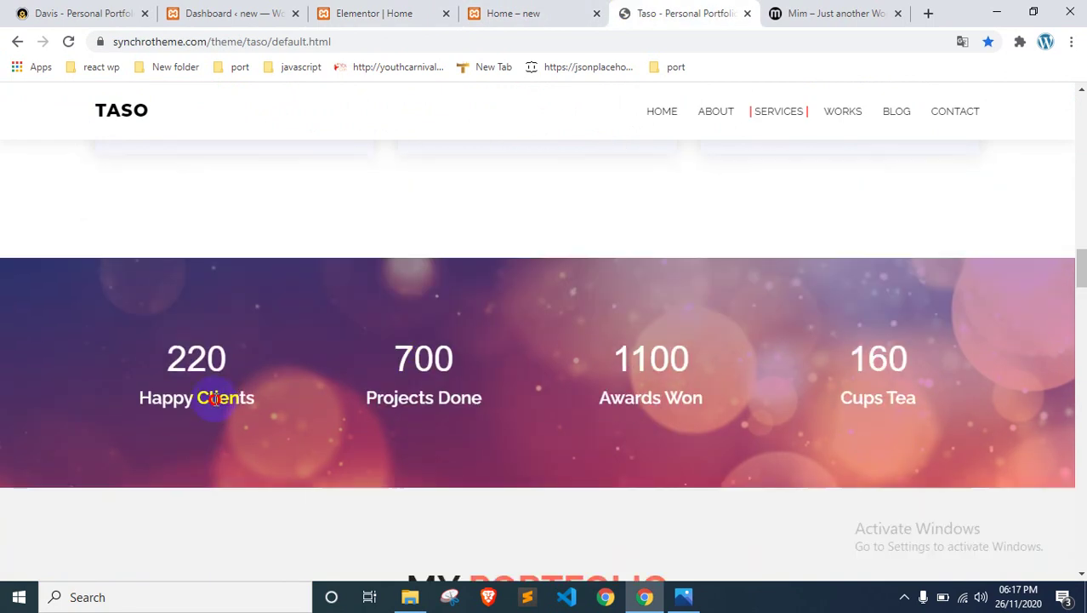
pyautogui.moveTo(215, 408); pyautogui.dragTo(111, 368)
pyautogui.click(630, 11)
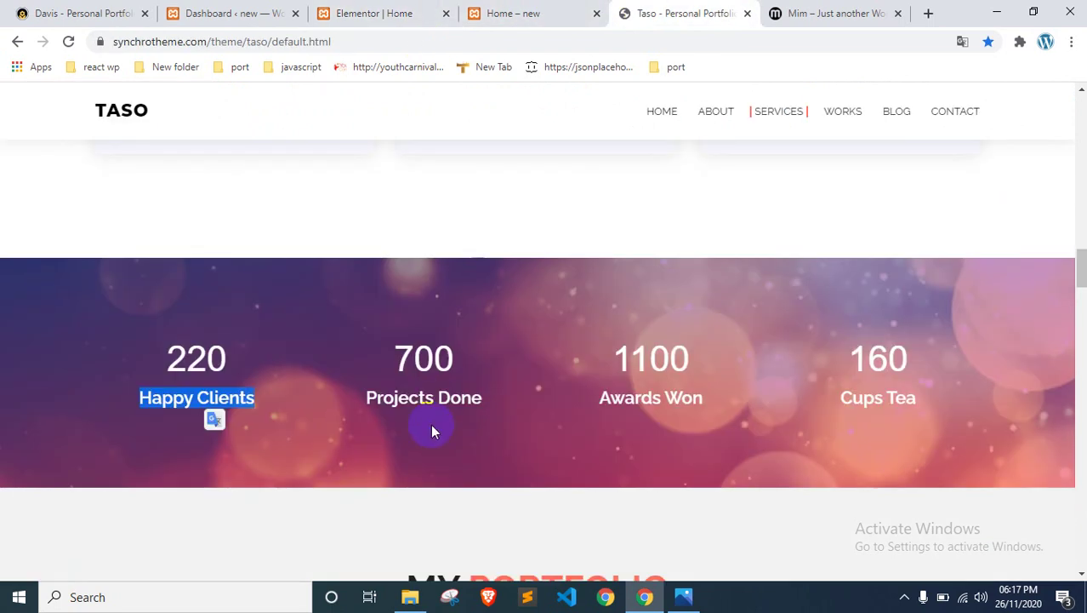
pyautogui.doubleClick(459, 393)
pyautogui.moveTo(457, 380); pyautogui.dragTo(96, 377)
pyautogui.doubleClick(114, 292)
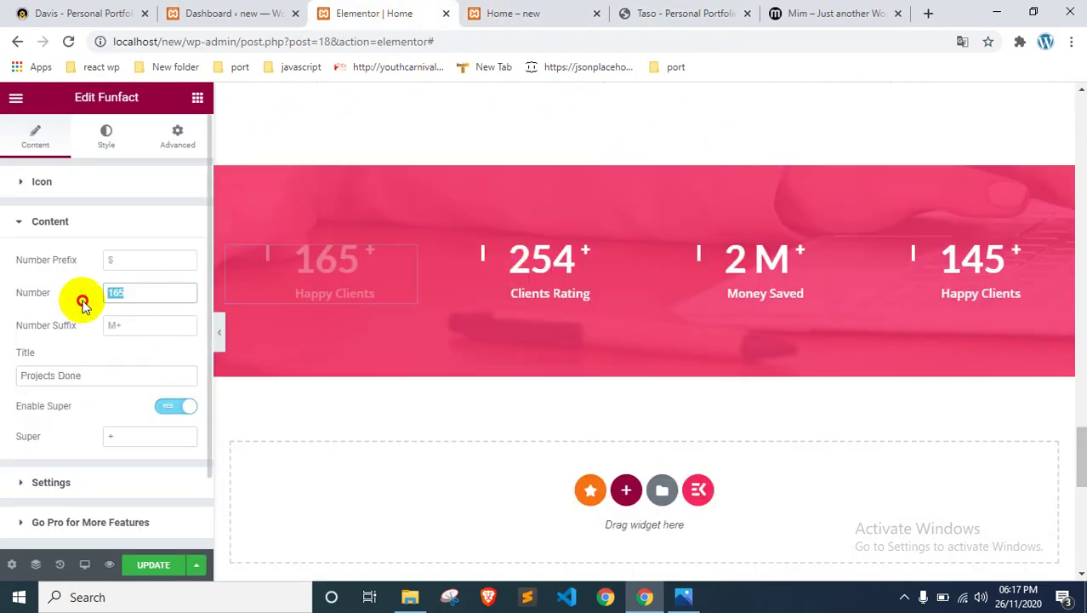
pyautogui.write('9000')
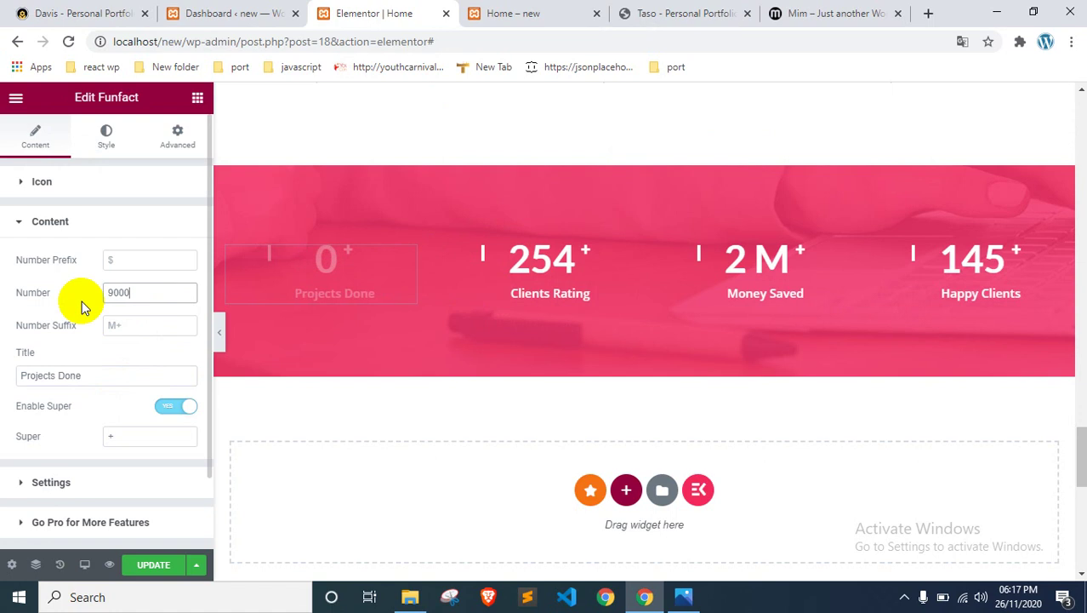
pyautogui.press('BackSpace')
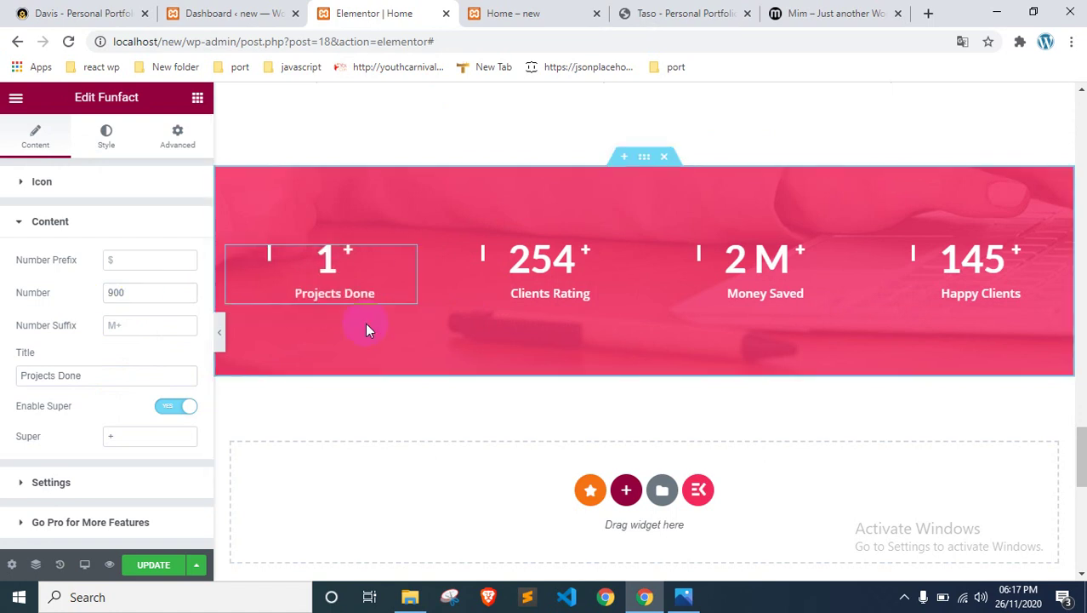
# Step: Replace the second counter's title with Happy Clients, copied from the Taso demo's counter banner
pyautogui.click(544, 281)
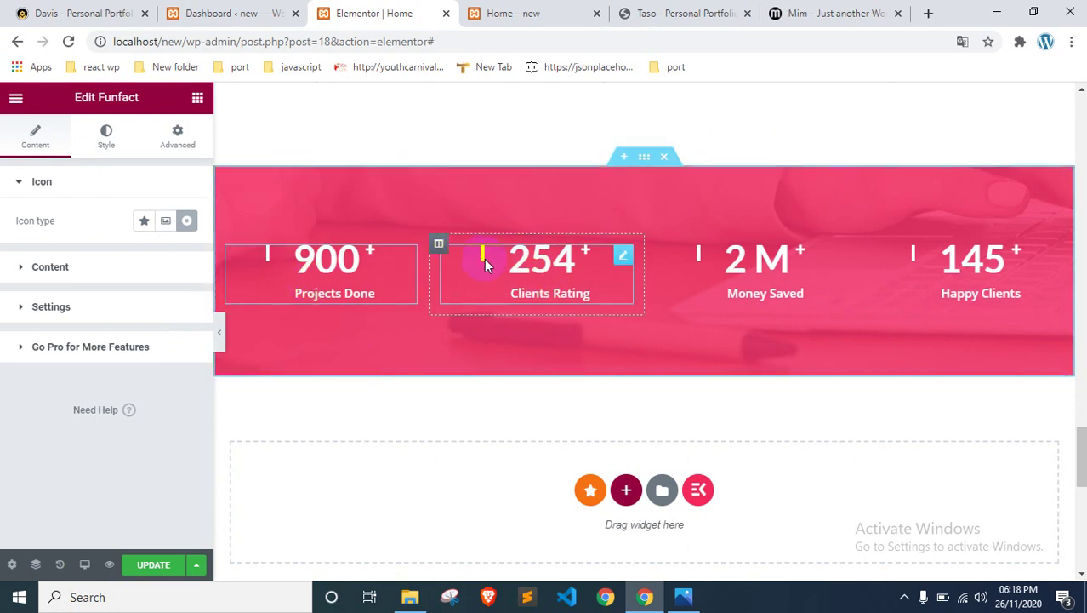
pyautogui.click(524, 13)
pyautogui.click(641, 10)
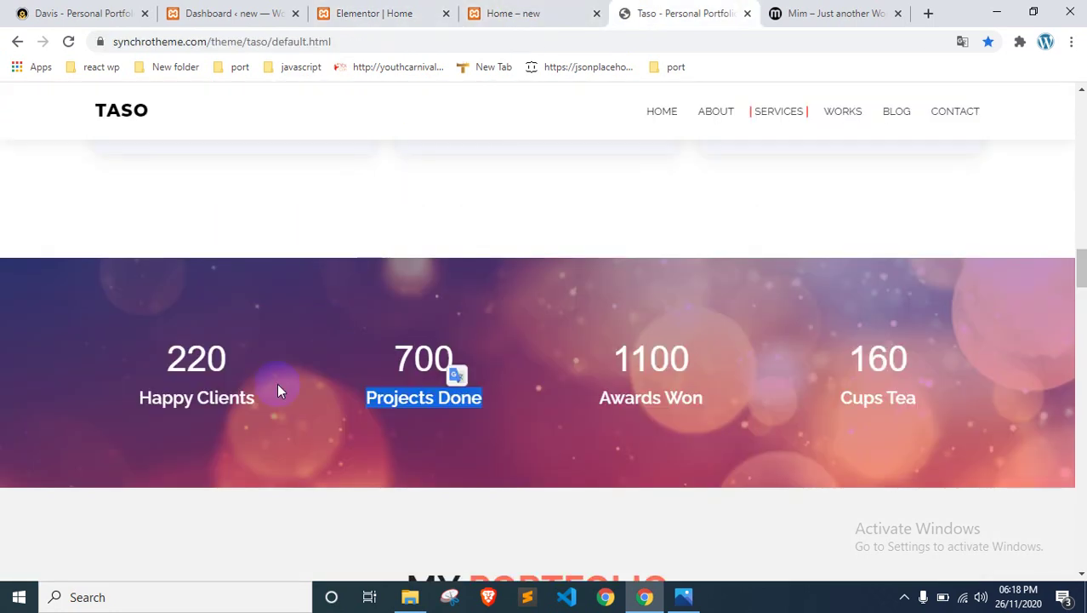
pyautogui.doubleClick(238, 400)
pyautogui.click(336, 13)
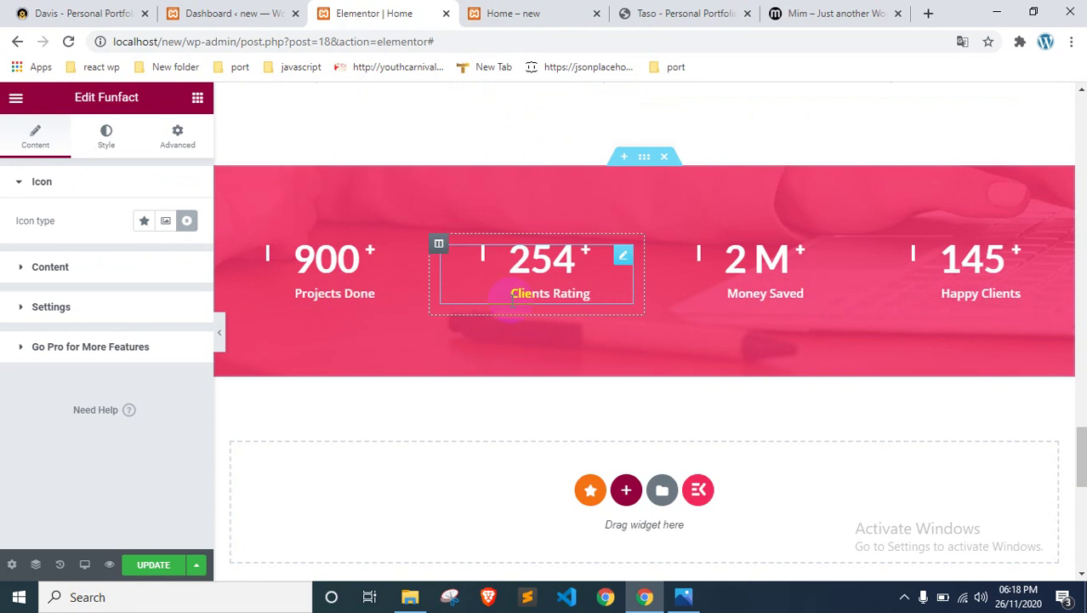
pyautogui.click(100, 259)
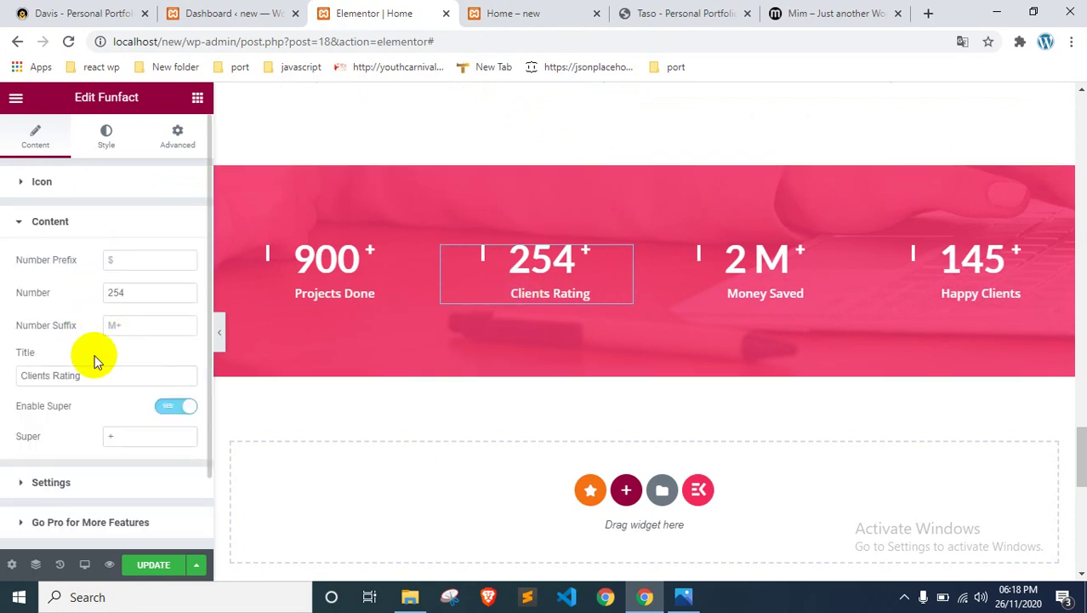
pyautogui.doubleClick(86, 380)
pyautogui.hotkey('ctrl', 'a')
pyautogui.write('Happy Clients')
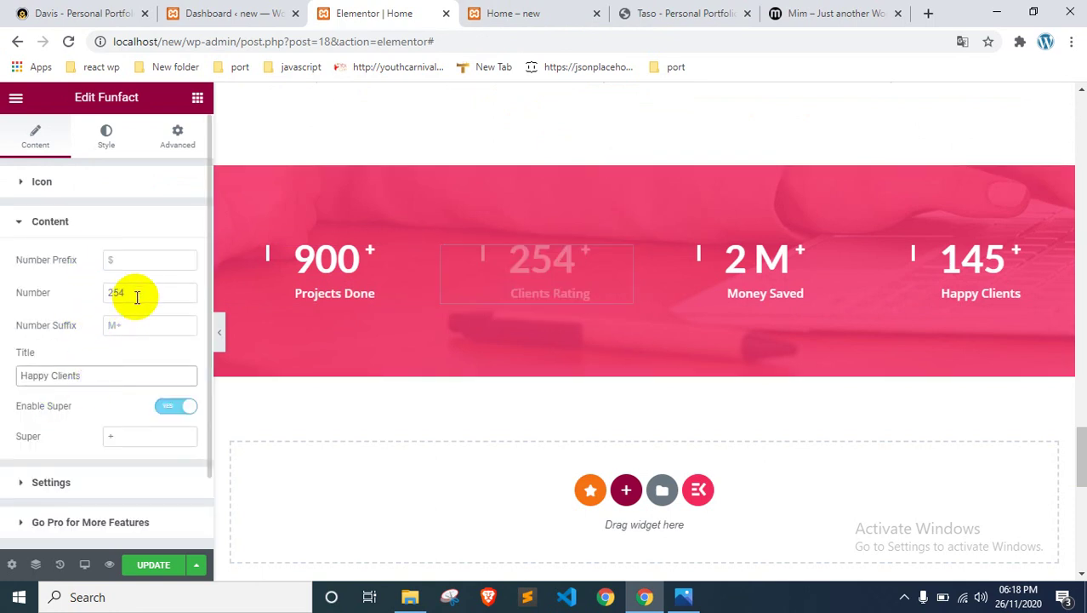
# Step: Replace the third counter's title with Awards Won, copied from the Taso demo's counter banner
pyautogui.click(651, 10)
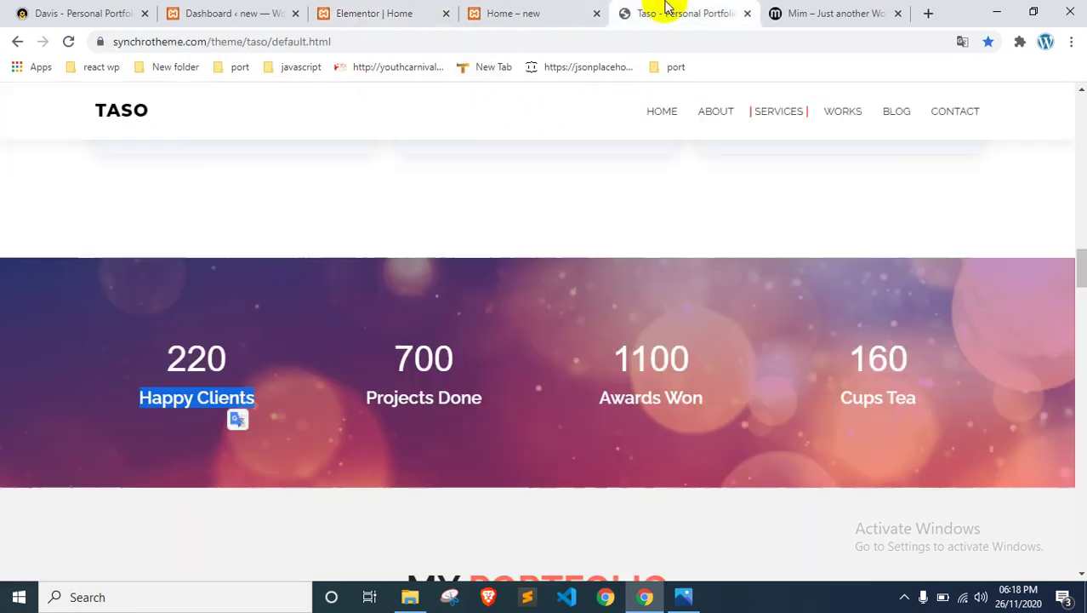
pyautogui.click(667, 397)
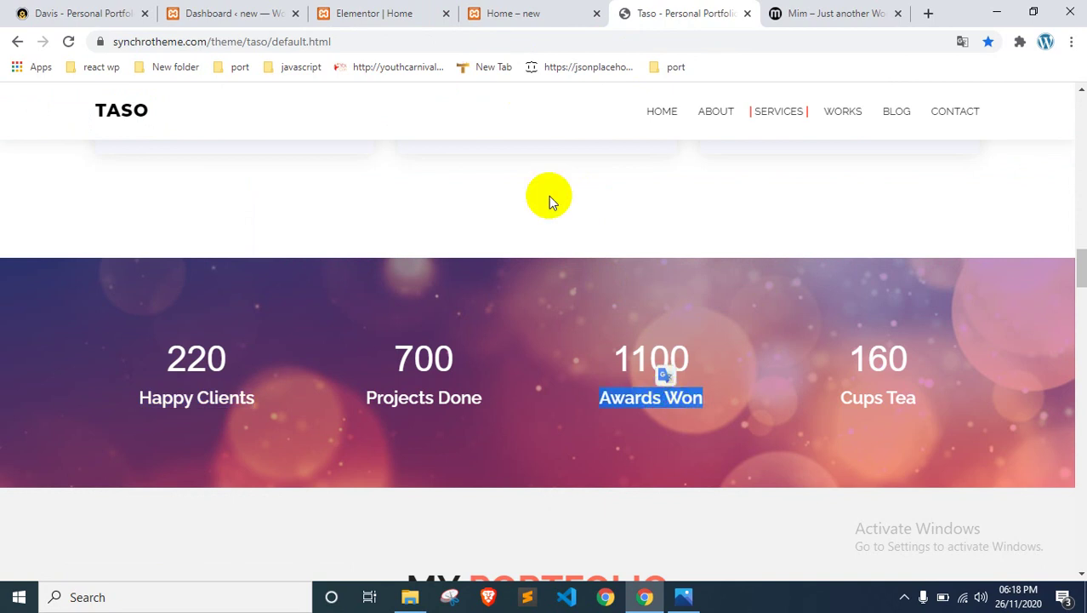
pyautogui.click(400, 12)
pyautogui.click(757, 272)
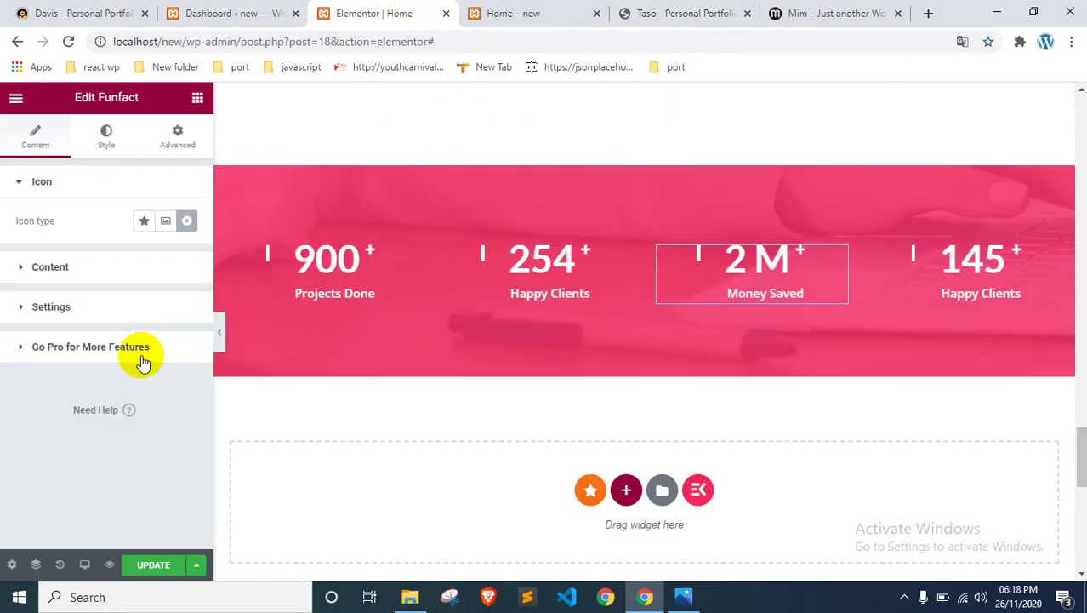
pyautogui.click(107, 271)
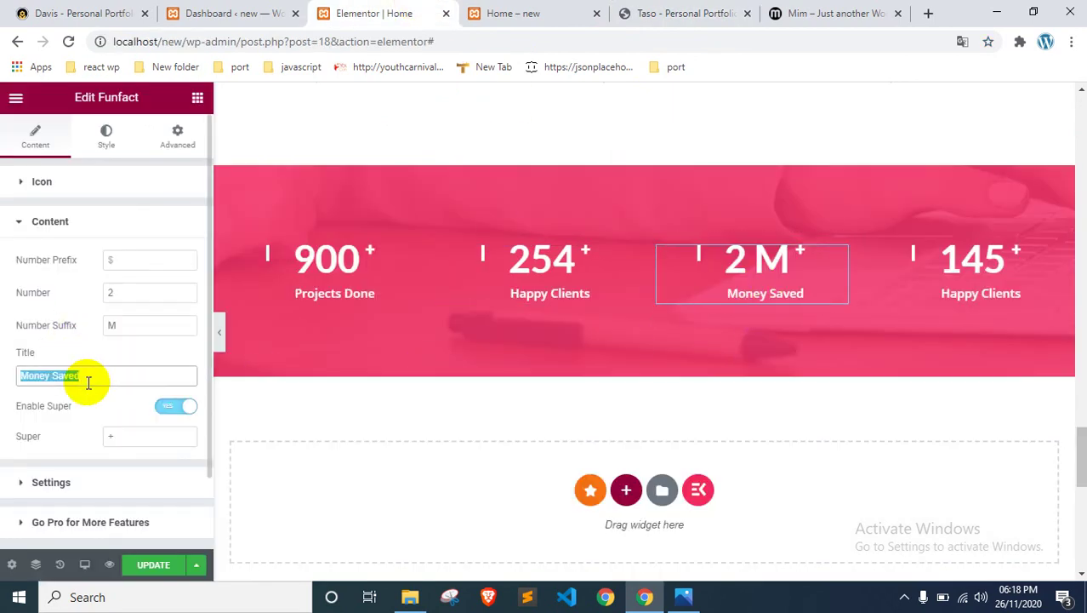
pyautogui.write('Awards Won')
# Step: Set the Awards Won counter's number to 1500 and clear its number suffix
pyautogui.doubleClick(103, 297)
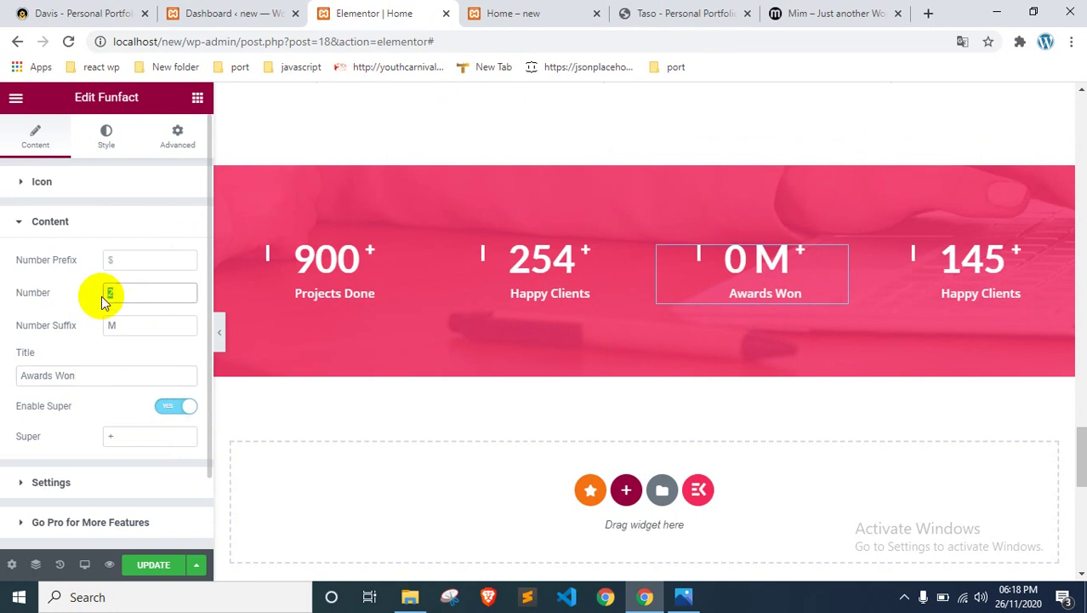
pyautogui.write('5')
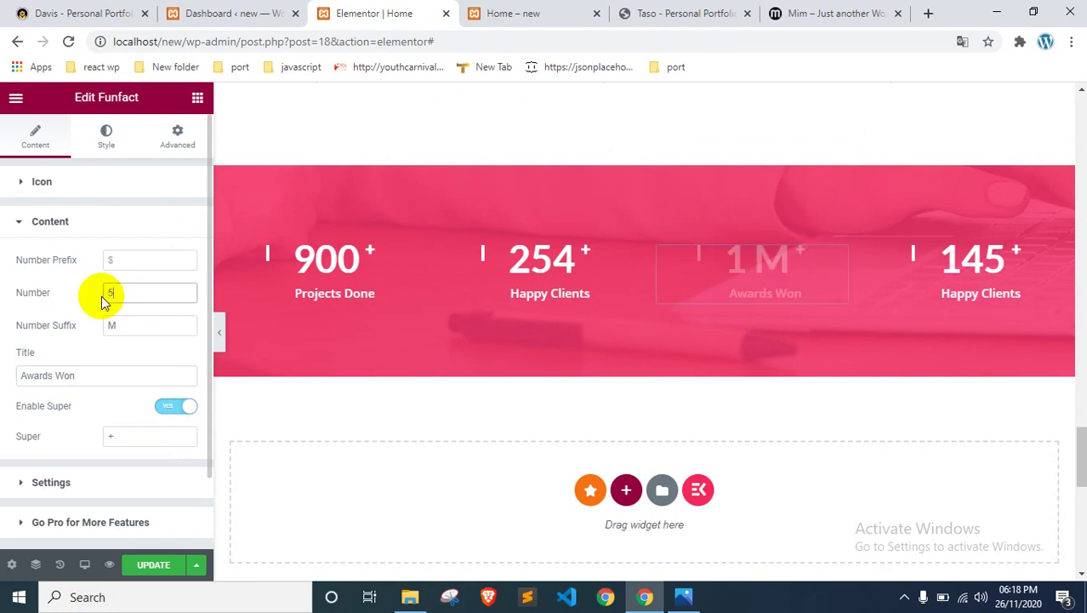
pyautogui.press('BackSpace')
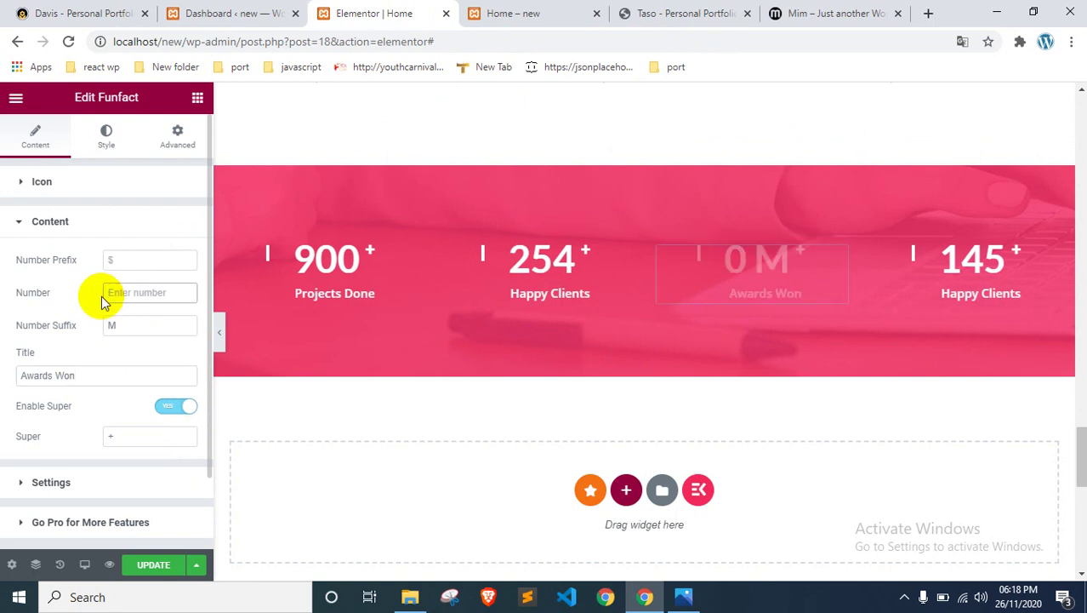
pyautogui.write('1500')
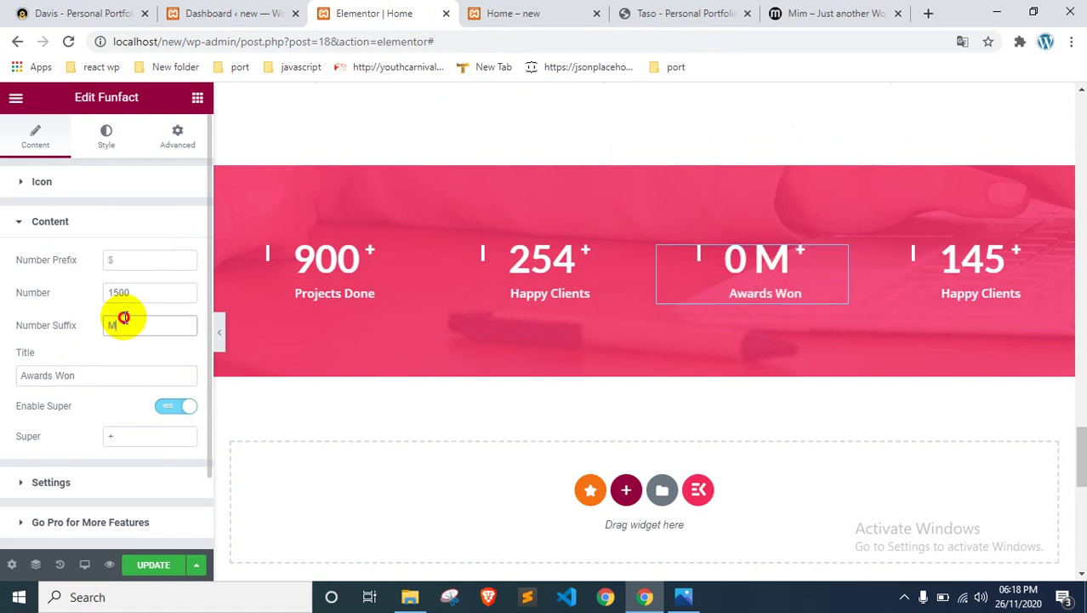
pyautogui.doubleClick(109, 326)
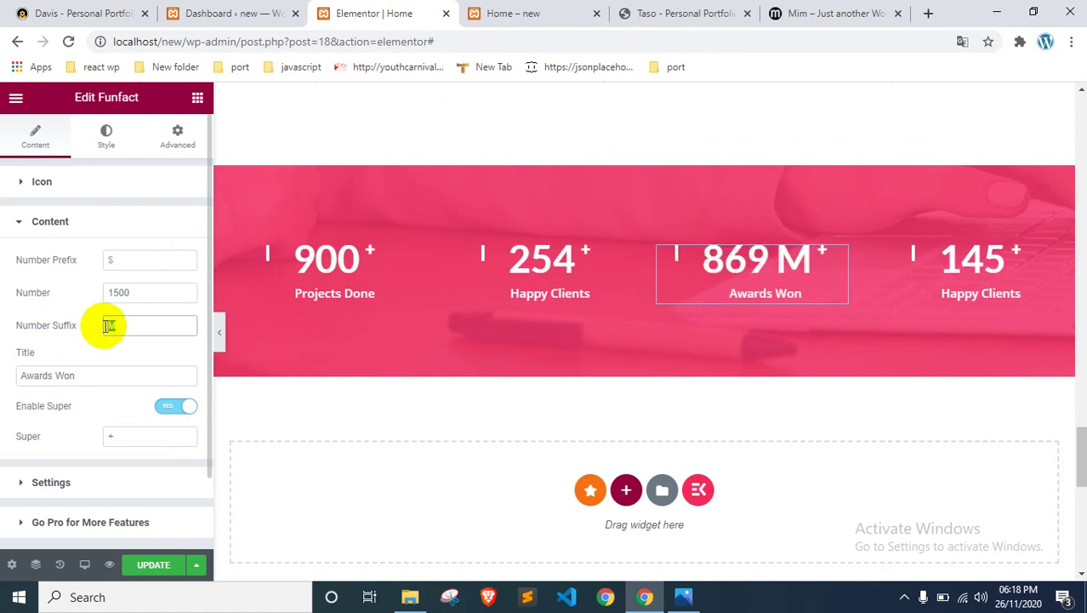
pyautogui.write('k')
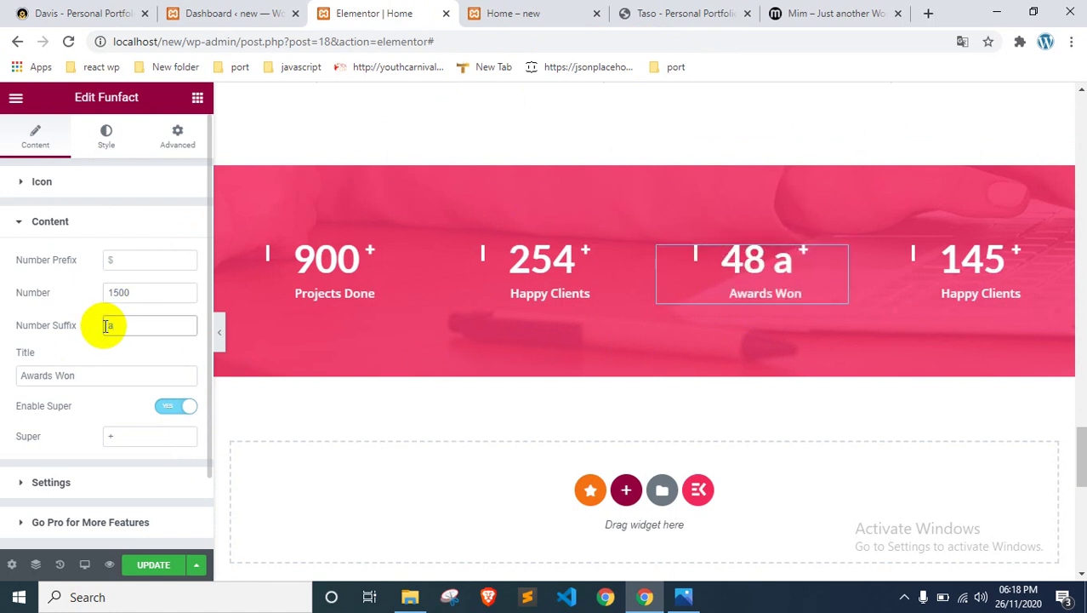
pyautogui.press('BackSpace')
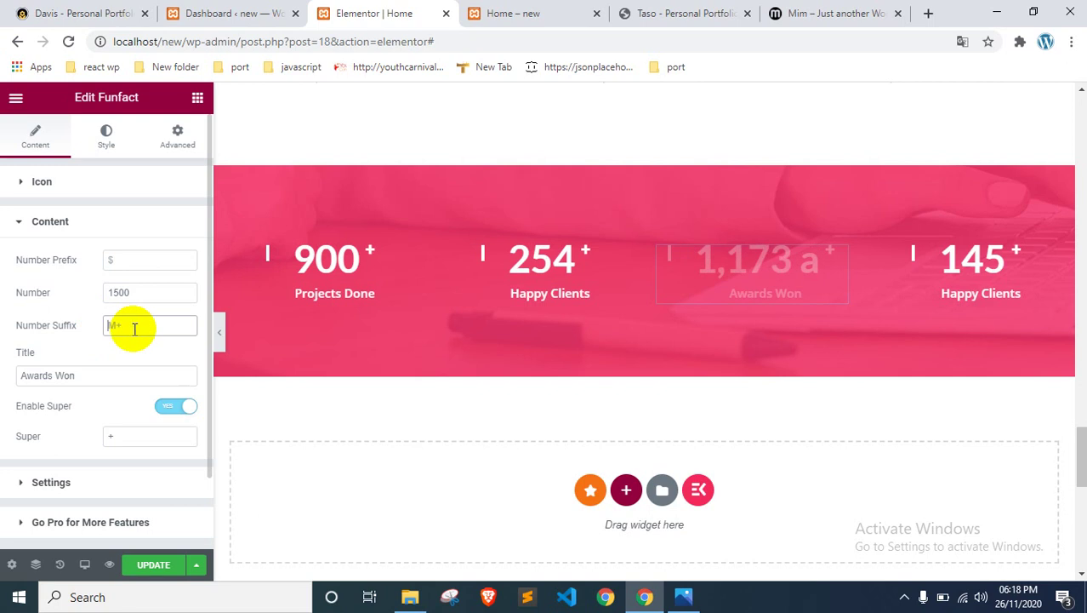
pyautogui.click(114, 329)
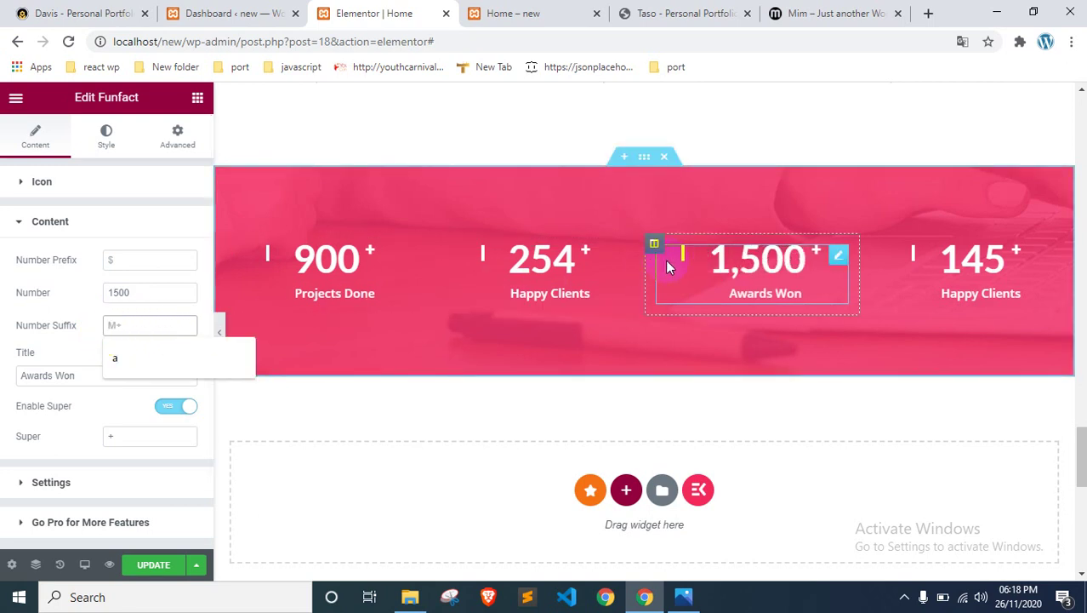
# Step: Replace the fourth counter's title with Cups Tea, copied from the Taso demo's counter banner
pyautogui.click(708, 10)
pyautogui.click(859, 394)
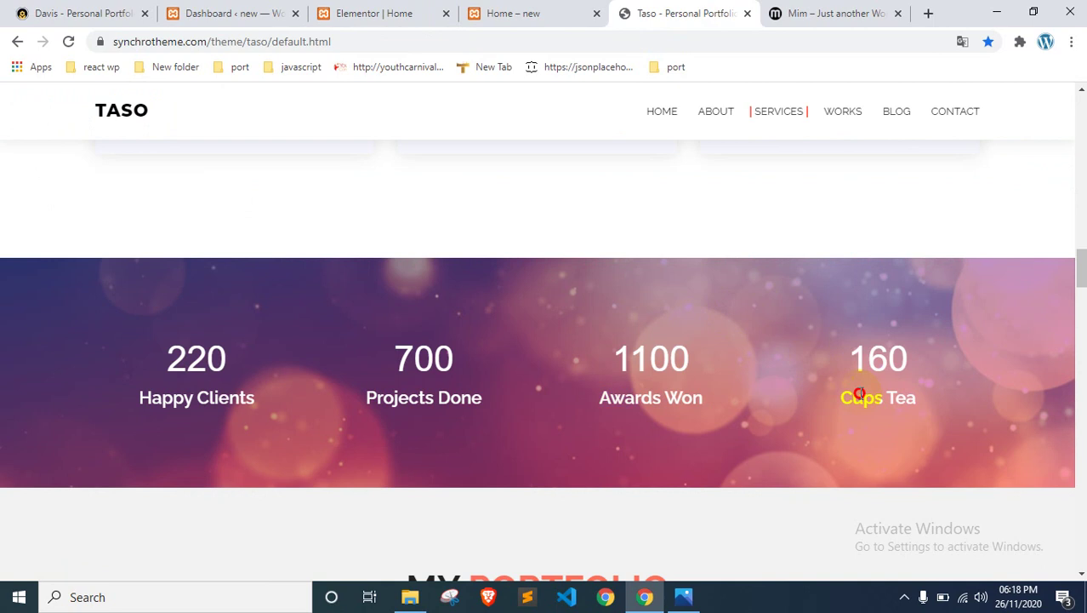
pyautogui.click(362, 13)
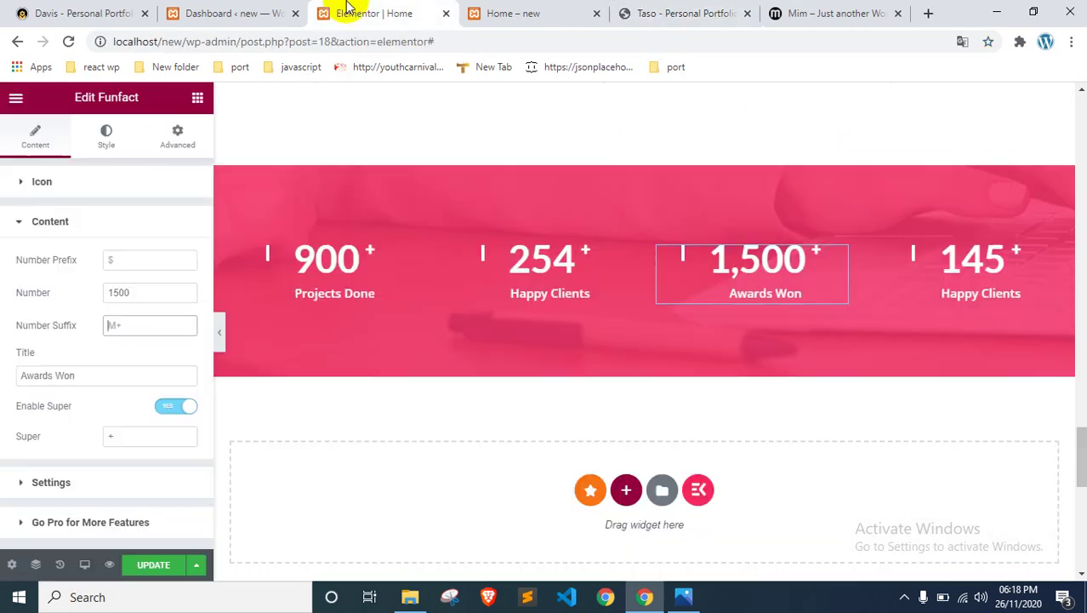
pyautogui.click(968, 264)
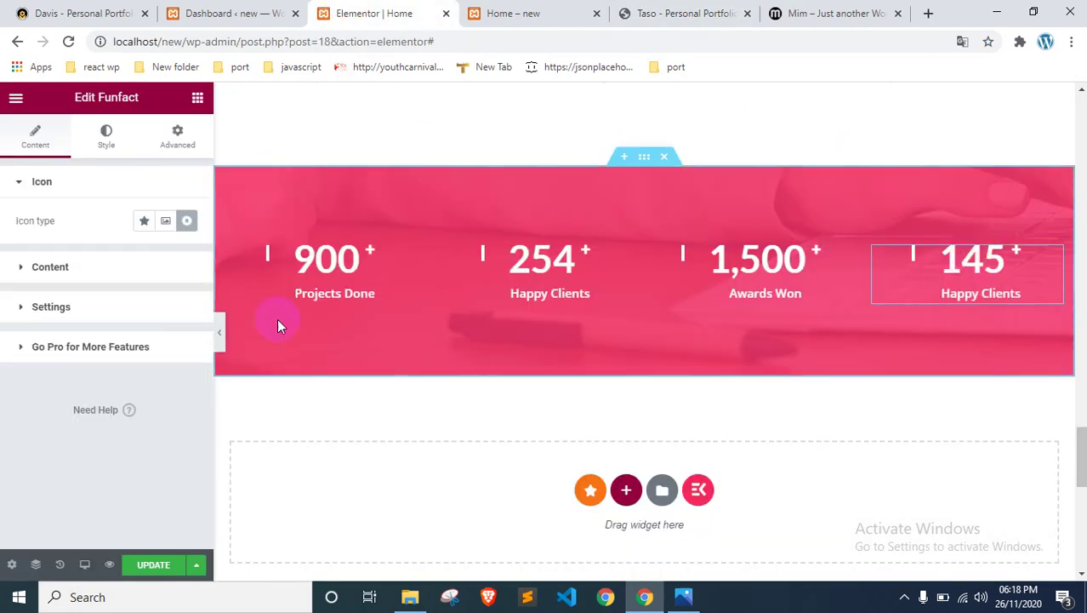
pyautogui.click(105, 266)
pyautogui.click(139, 292)
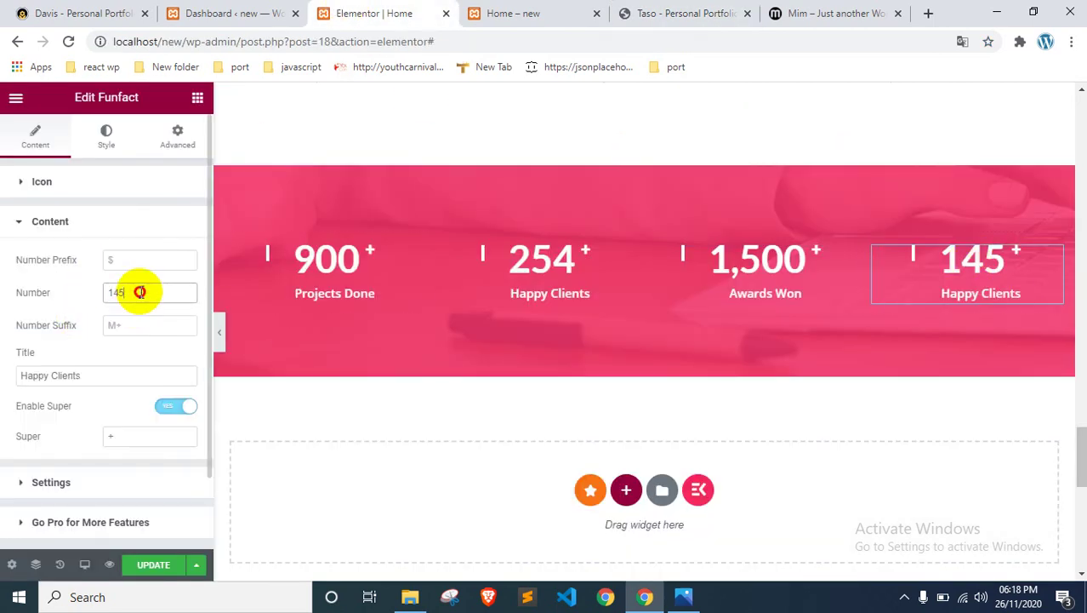
pyautogui.write('Cups Tea')
pyautogui.click(54, 333)
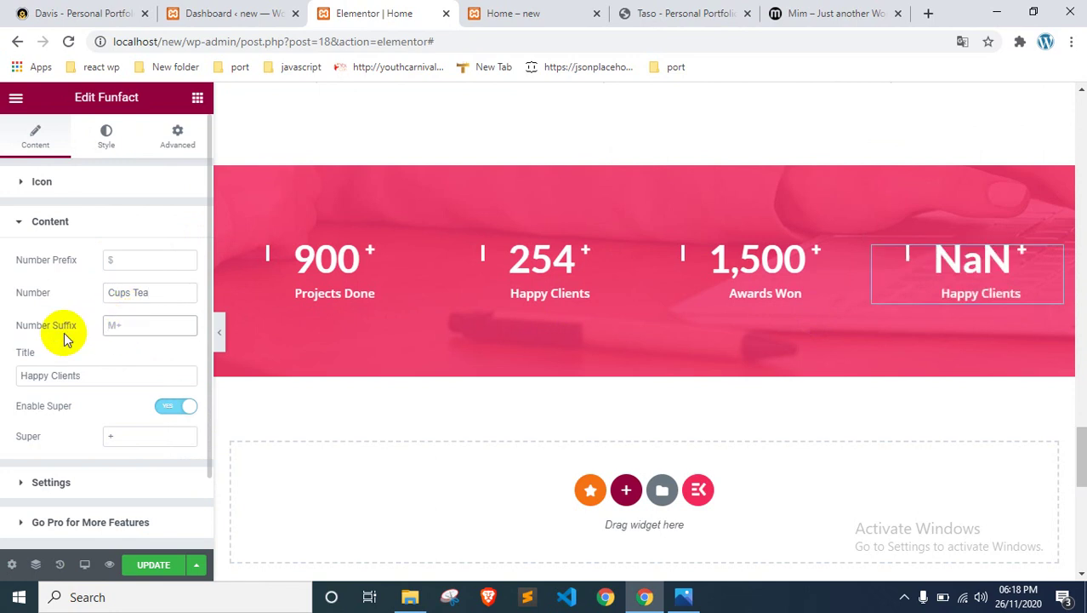
pyautogui.tripleClick(107, 376)
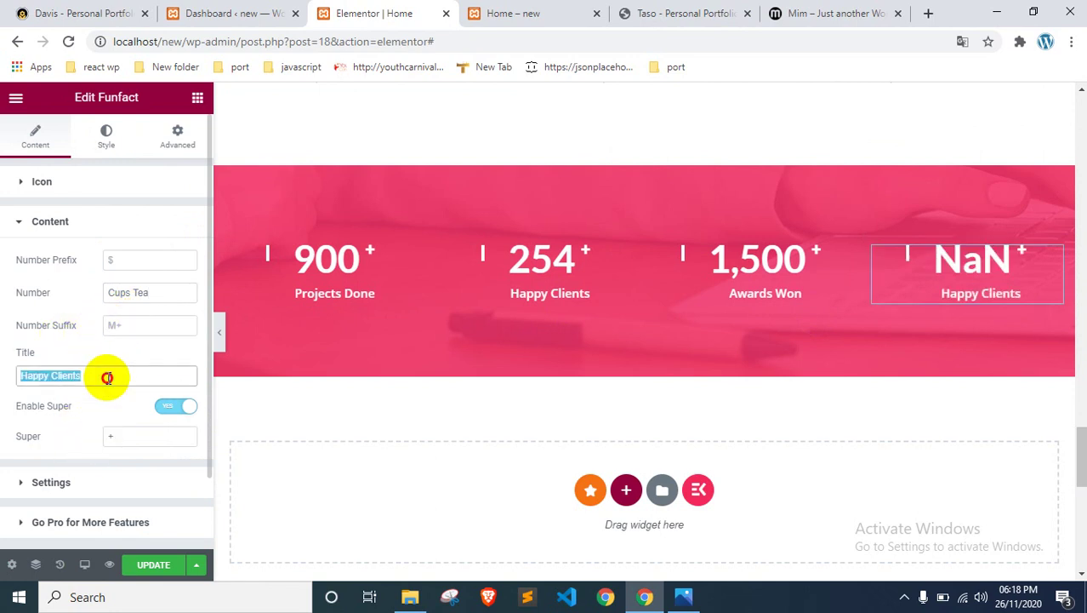
pyautogui.write('Cups Tea')
# Step: Set the Cups Tea counter's number to 165, and update the page to reload its preview
pyautogui.tripleClick(109, 292)
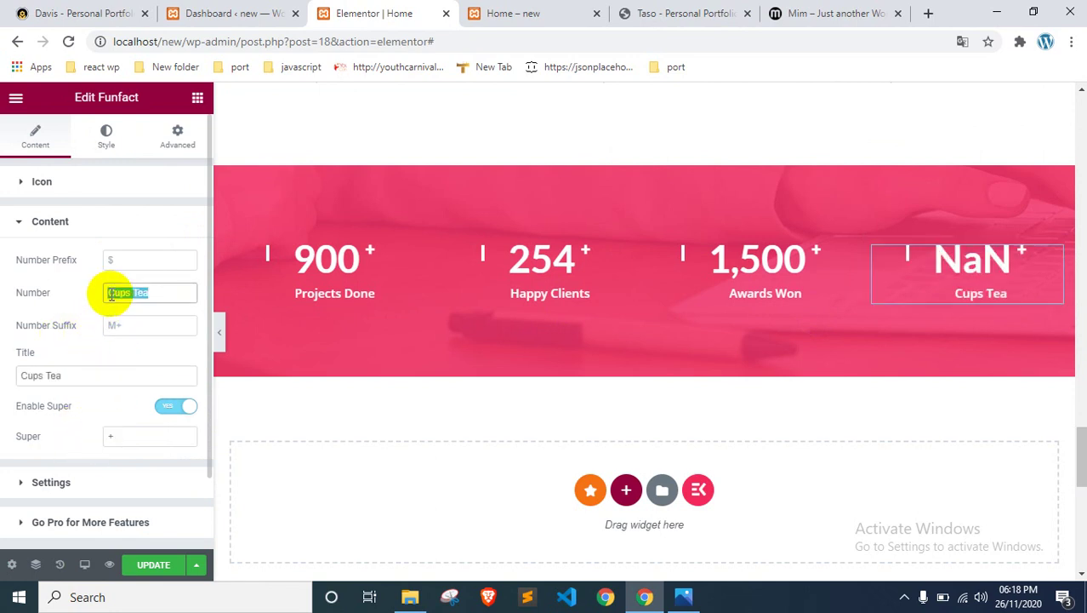
pyautogui.press('BackSpace')
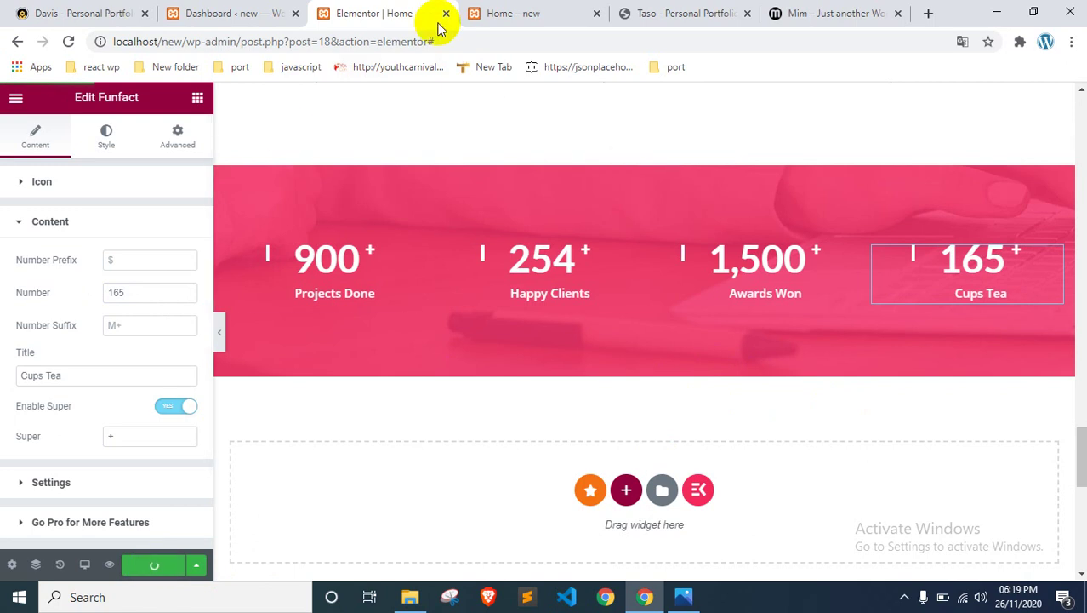
pyautogui.click(493, 6)
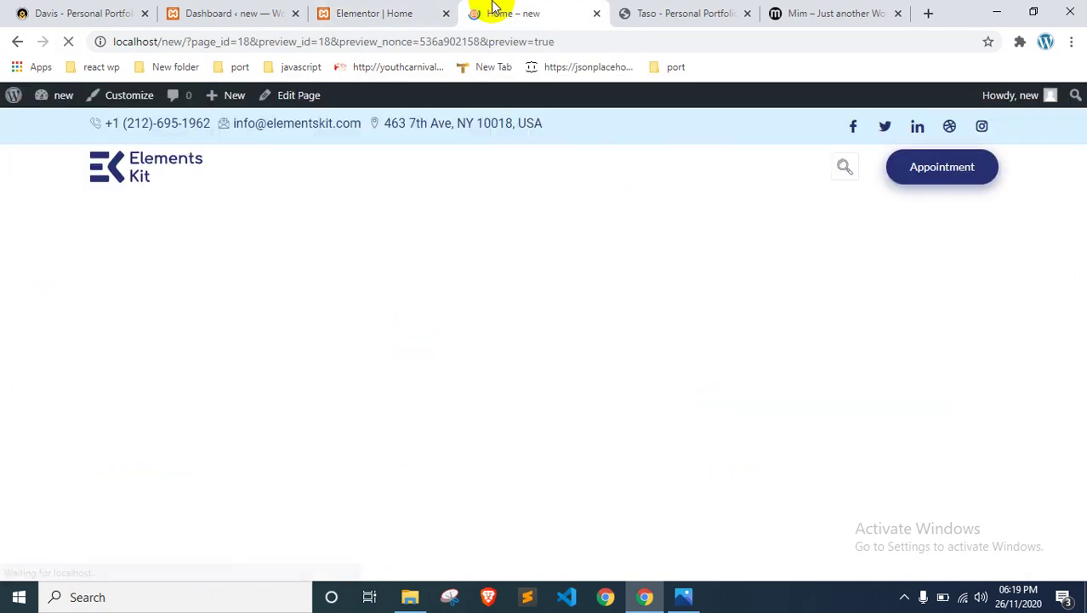
# Step: Review the reloaded home page preview down to the four-counter section and check its titles and numbers
pyautogui.scroll(-20, 291, 281)
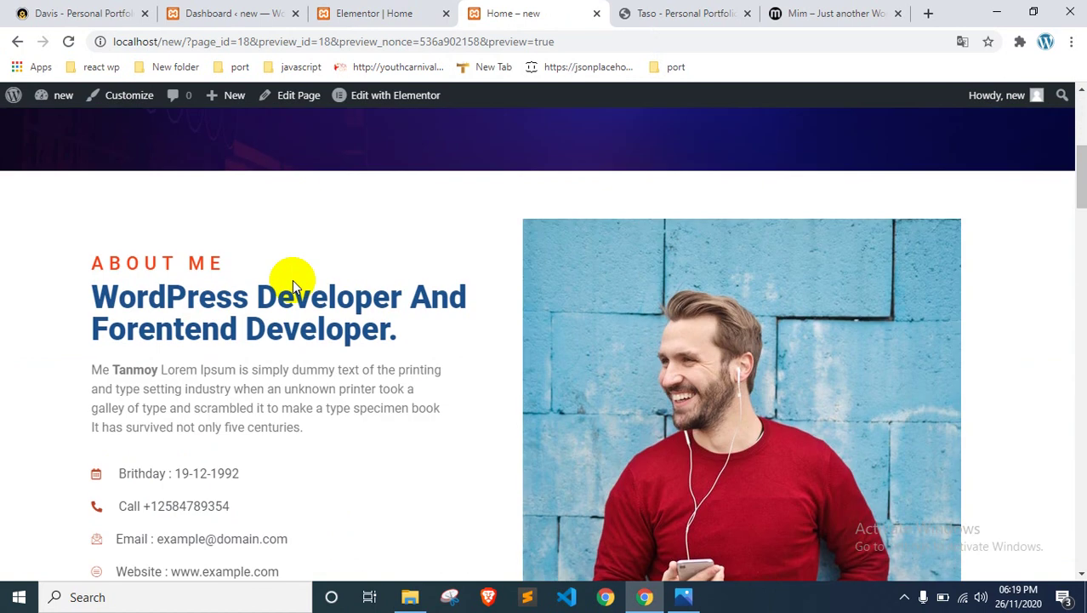
pyautogui.scroll(-9, 291, 287)
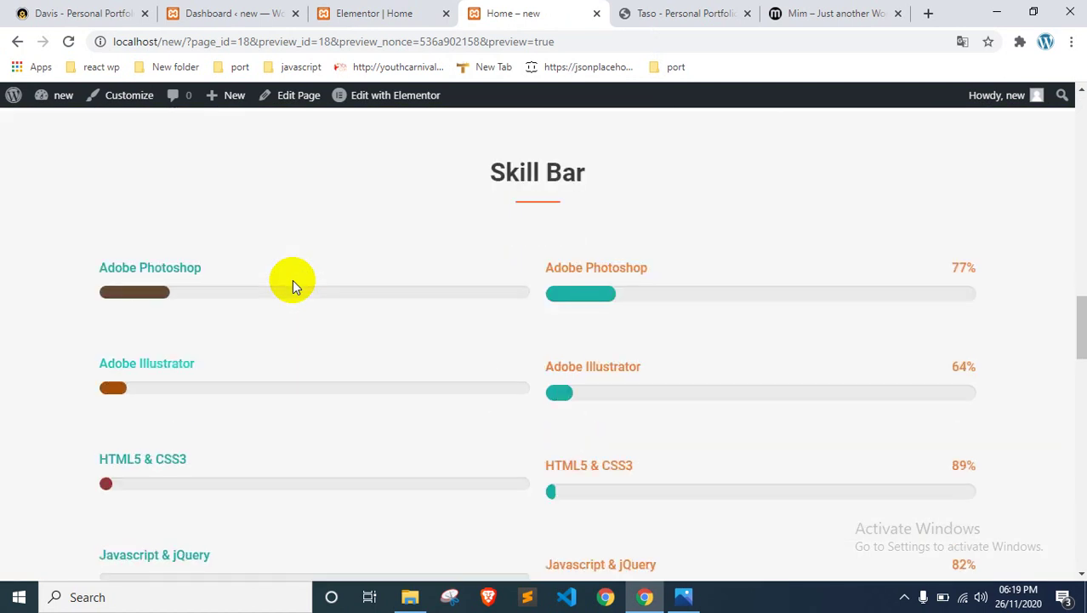
pyautogui.scroll(-7, 291, 286)
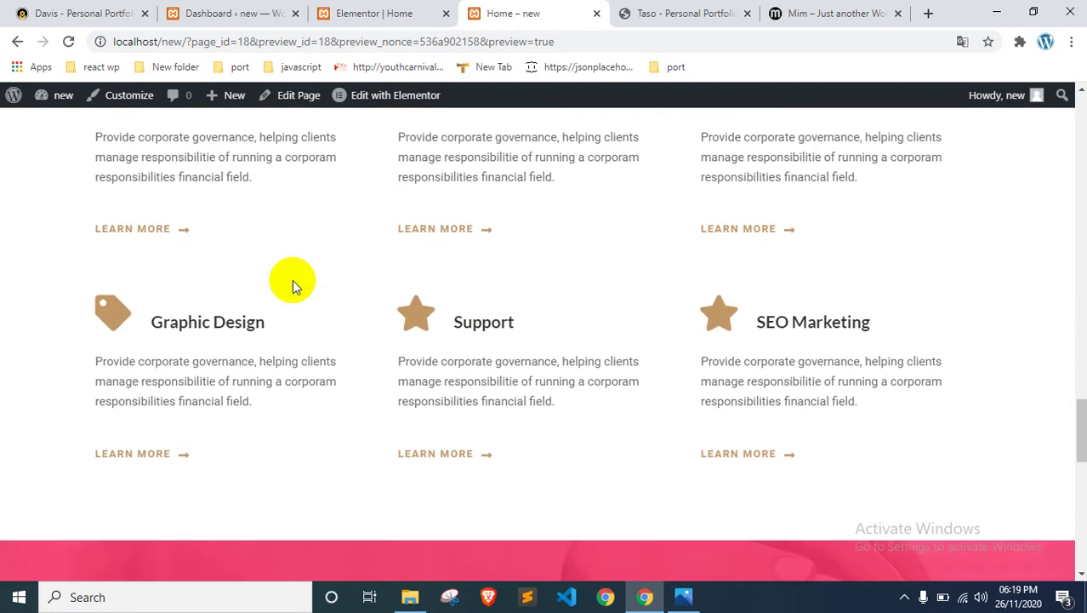
pyautogui.scroll(2, 292, 286)
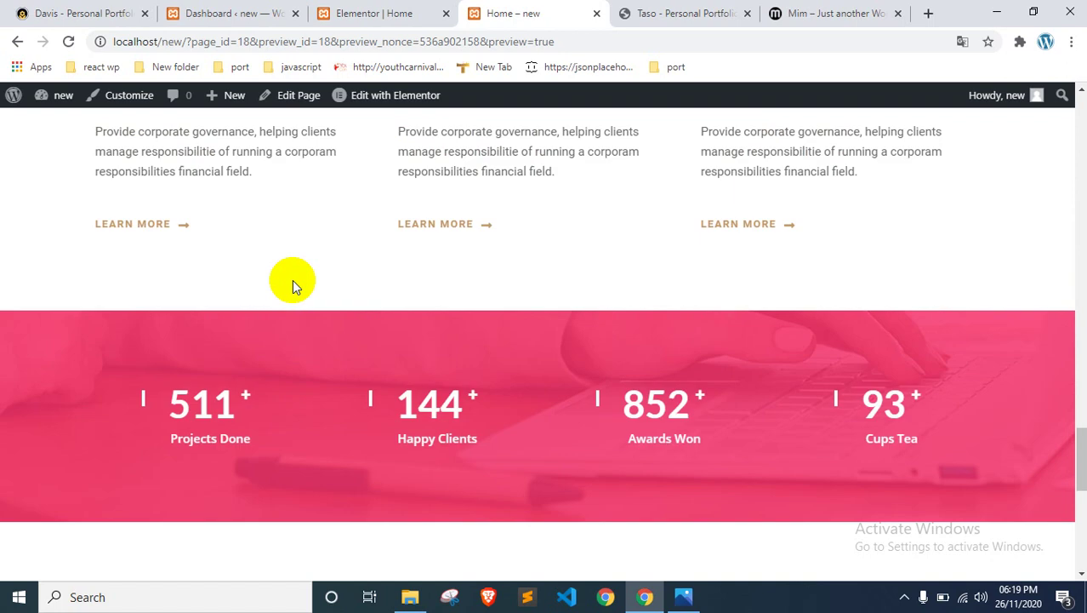
pyautogui.scroll(-1, 291, 286)
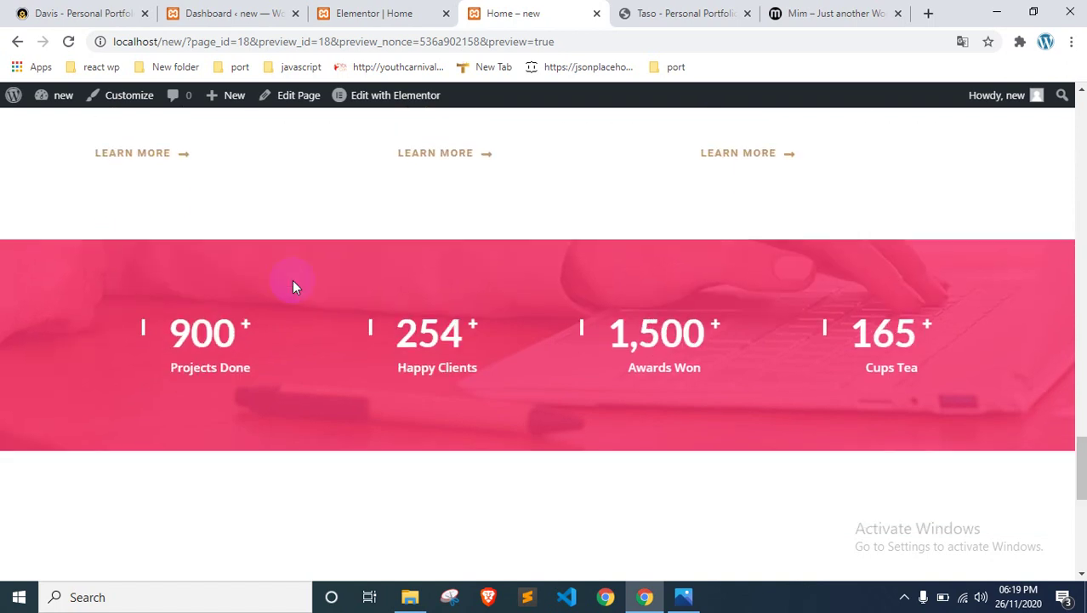
pyautogui.scroll(1, 292, 285)
# Step: Examine the Taso demo's sections from portfolio to contact, and view the testimonial reference image 7.png in Photos
pyautogui.click(672, 13)
pyautogui.scroll(-5, 469, 398)
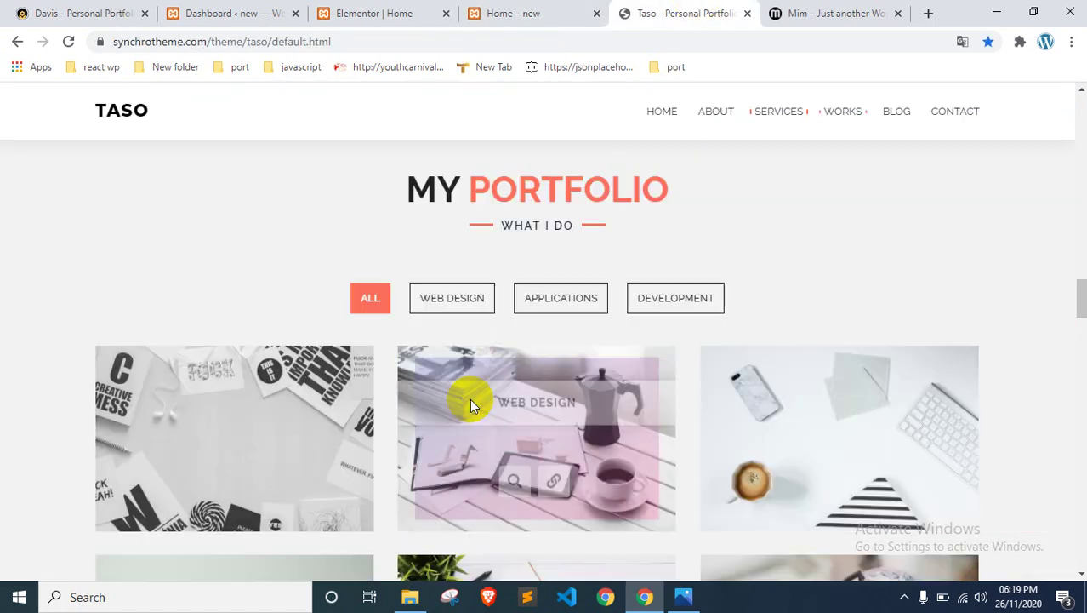
pyautogui.scroll(-2, 470, 398)
pyautogui.scroll(2, 469, 398)
pyautogui.scroll(-8, 590, 361)
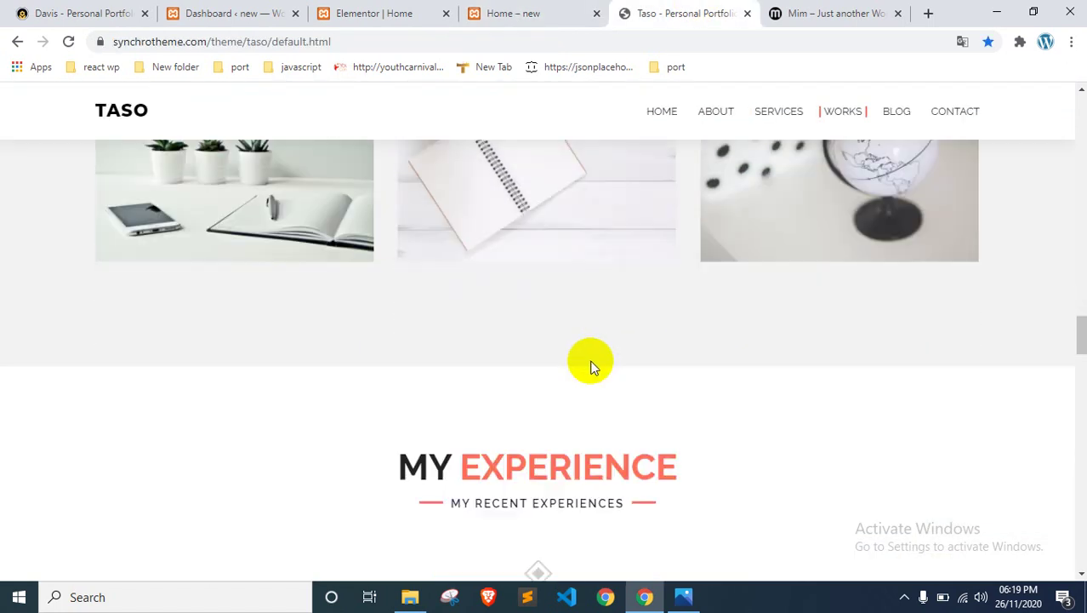
pyautogui.scroll(2, 578, 358)
pyautogui.scroll(-5, 587, 255)
pyautogui.scroll(-6, 576, 345)
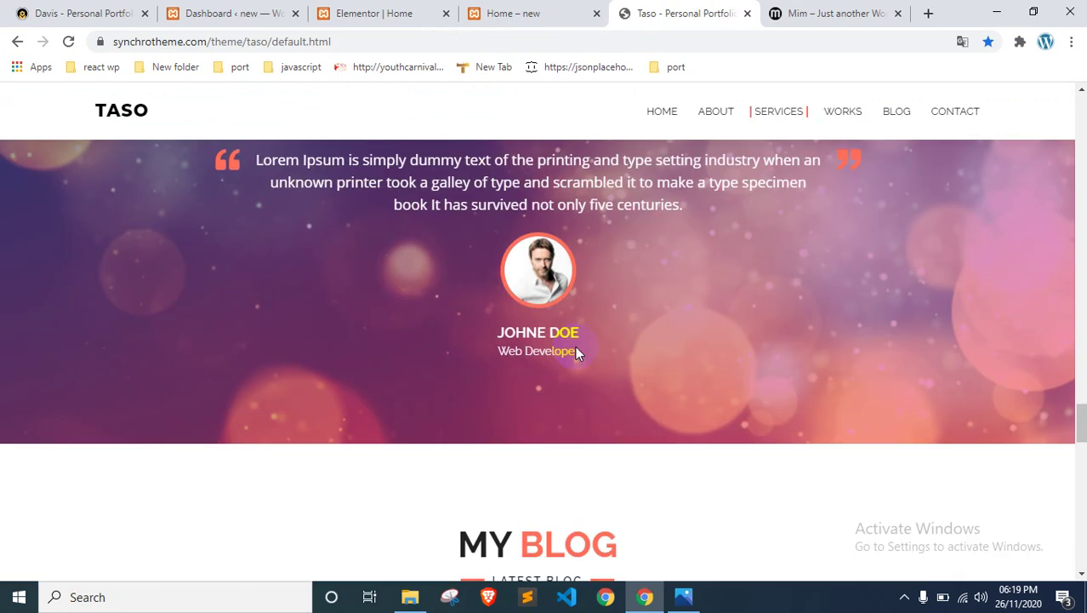
pyautogui.scroll(2, 530, 249)
pyautogui.scroll(-4, 533, 313)
pyautogui.scroll(-12, 522, 348)
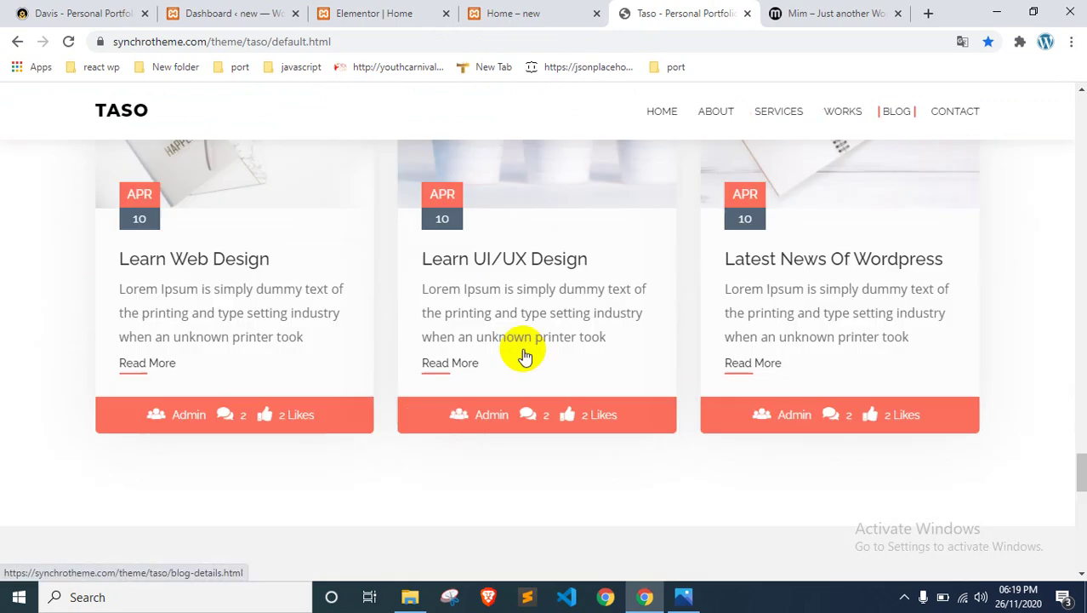
pyautogui.scroll(4, 523, 348)
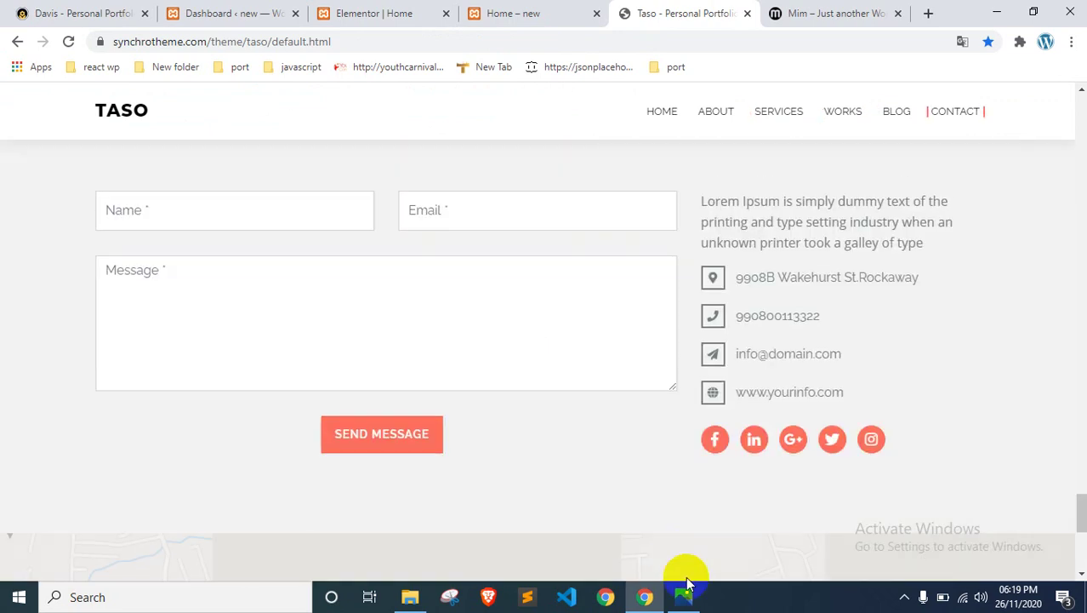
pyautogui.click(683, 596)
pyautogui.scroll(1, 560, 477)
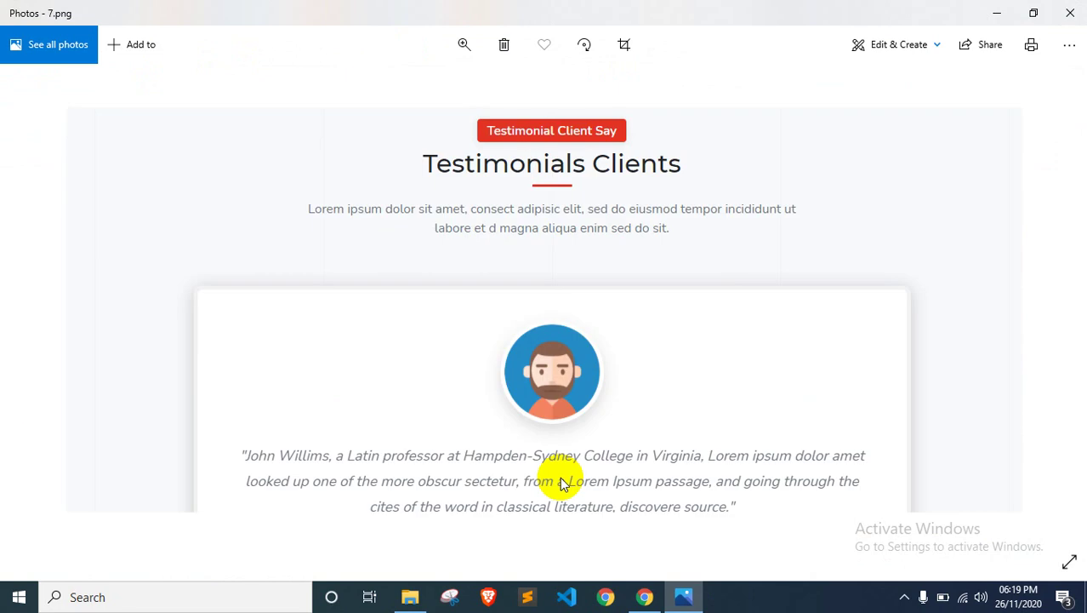
pyautogui.click(993, 12)
# Step: Switch back to the Elementor editor and insert the Premium Carousel testimonial template from the Carousel premium templates below the counter section
pyautogui.click(376, 12)
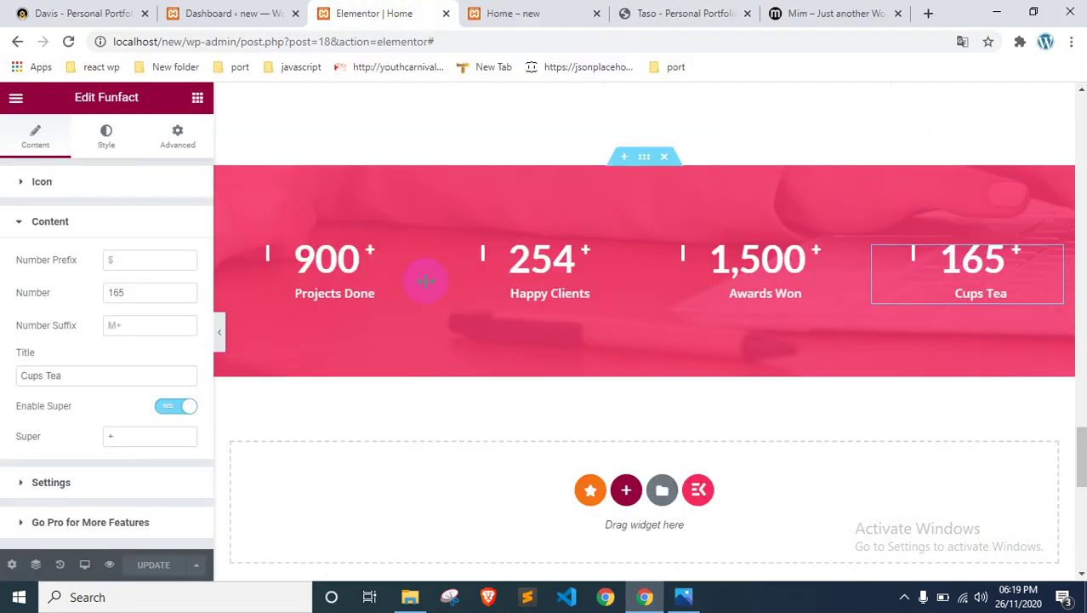
pyautogui.scroll(20, 427, 287)
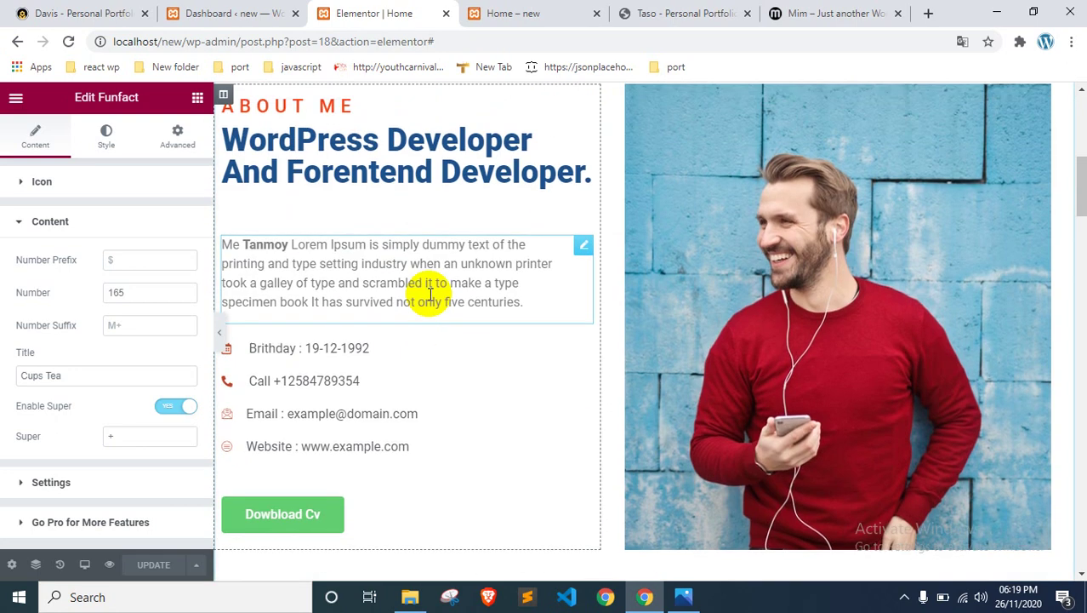
pyautogui.scroll(5, 428, 292)
pyautogui.scroll(-15, 428, 293)
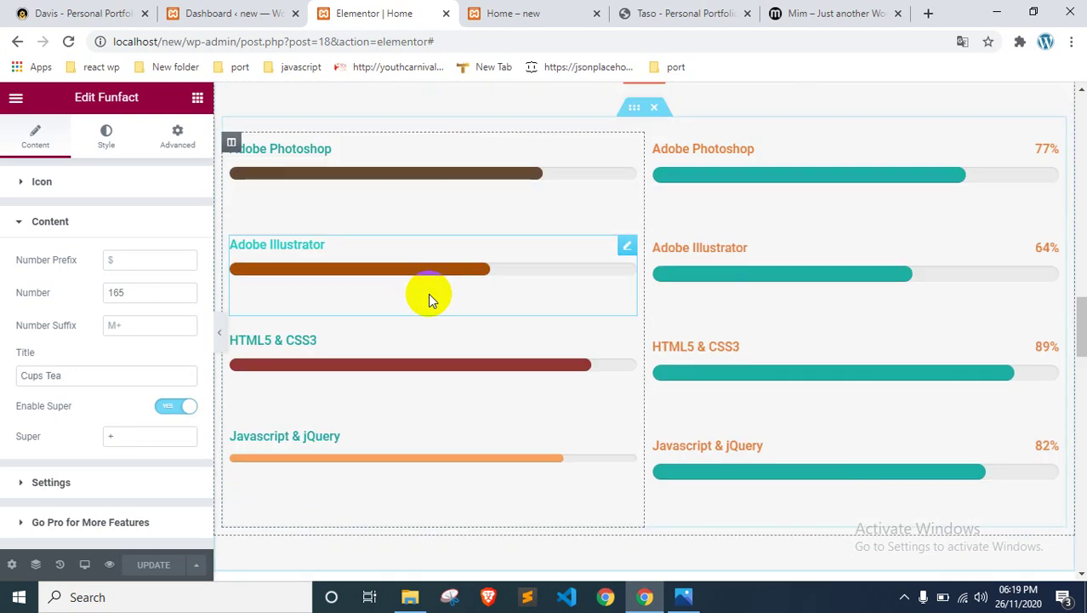
pyautogui.scroll(-12, 428, 298)
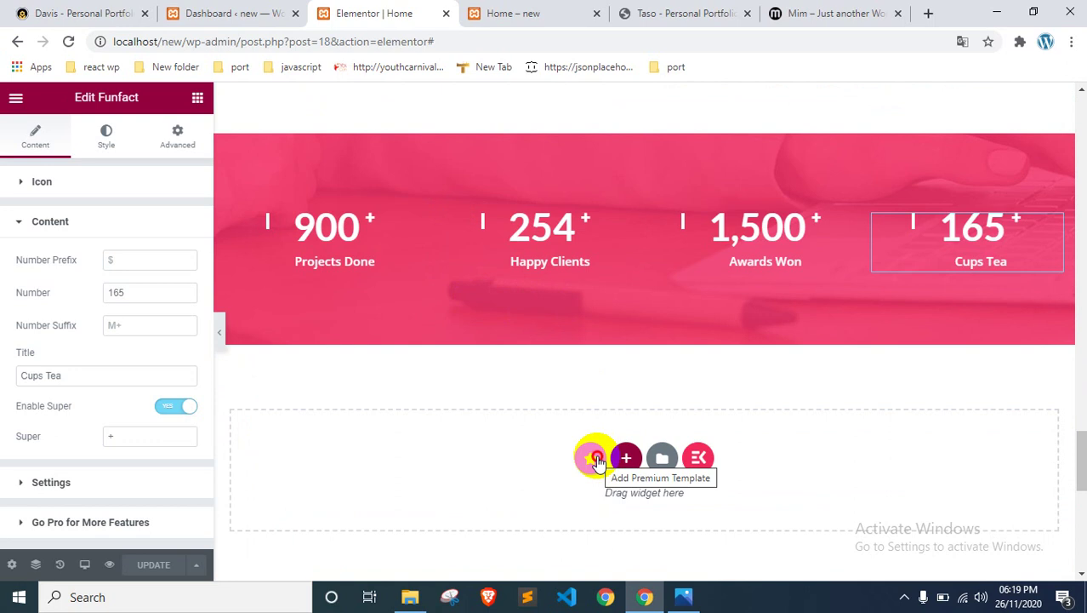
pyautogui.click(595, 459)
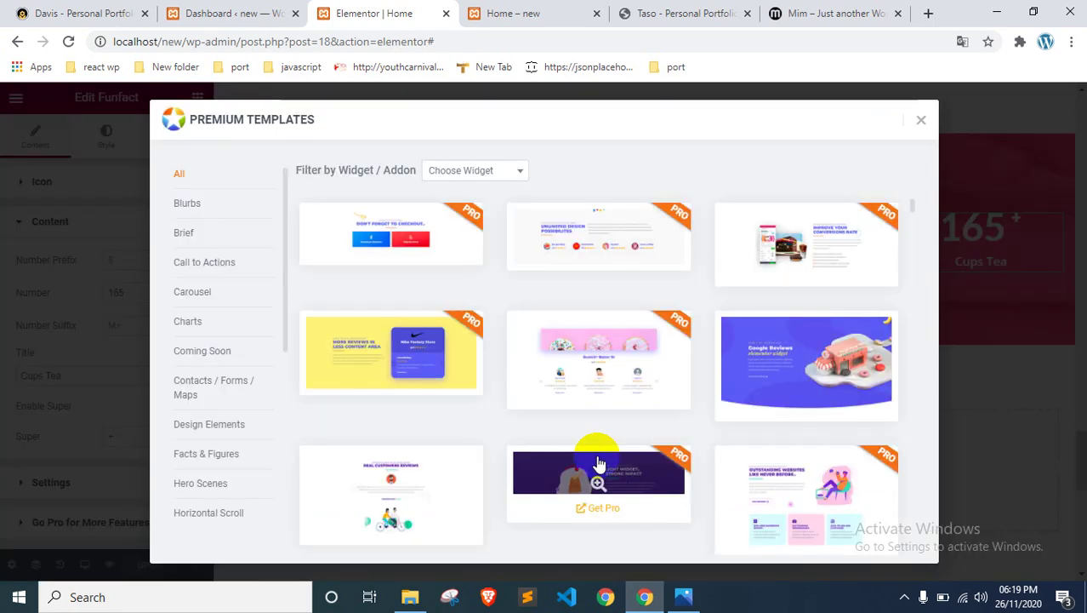
pyautogui.scroll(-3, 200, 425)
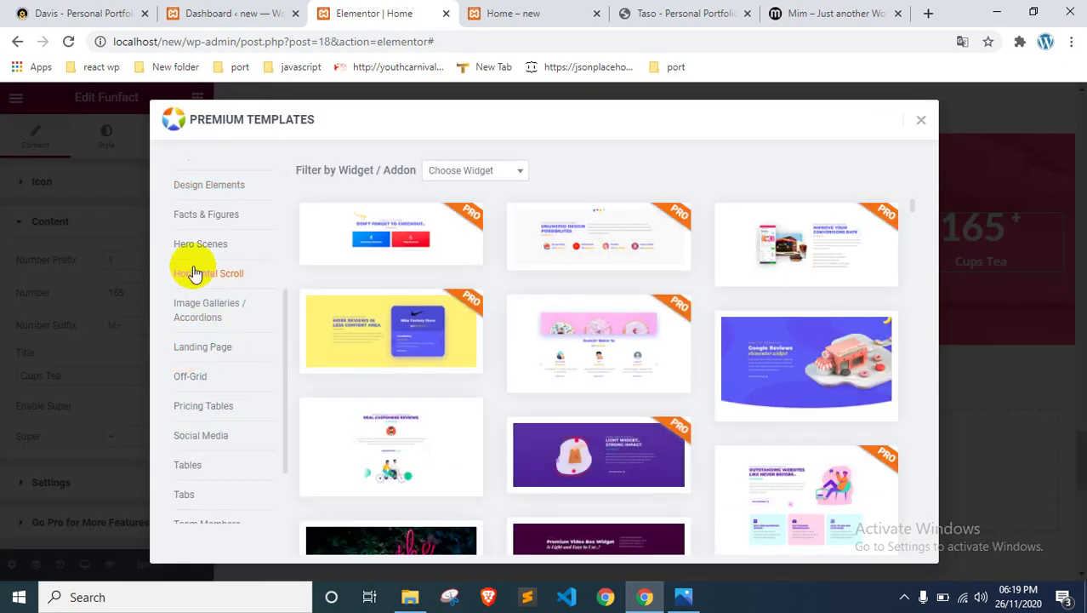
pyautogui.scroll(2, 201, 244)
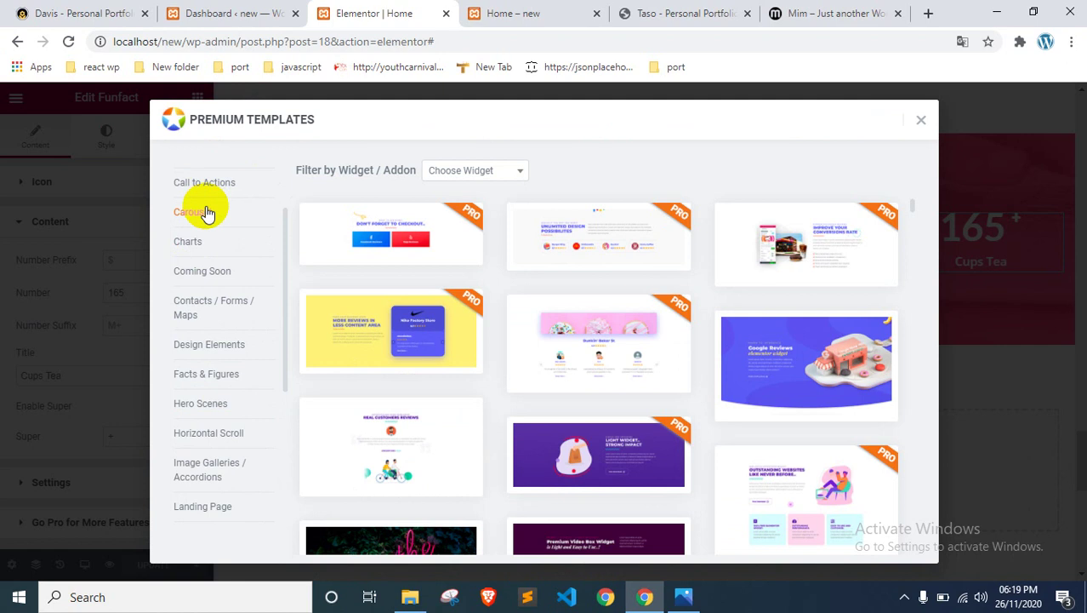
pyautogui.click(207, 213)
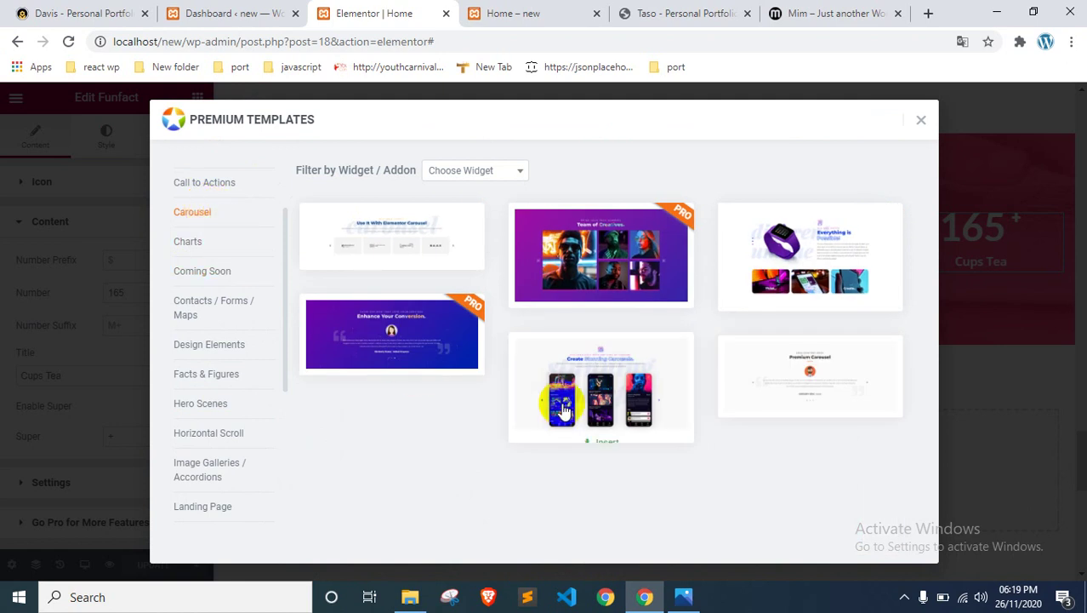
pyautogui.click(810, 379)
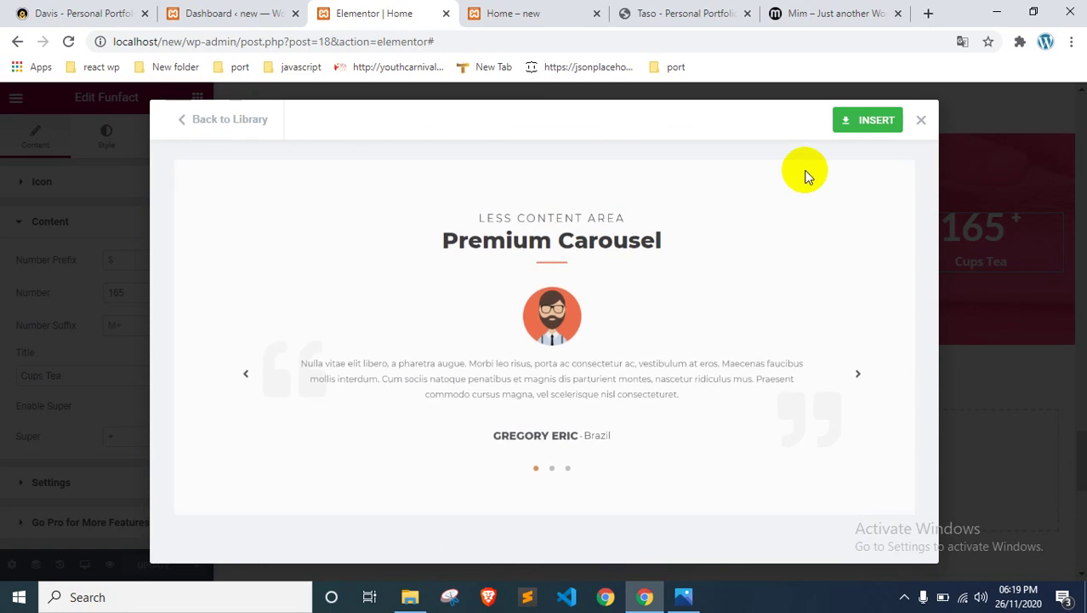
pyautogui.click(860, 124)
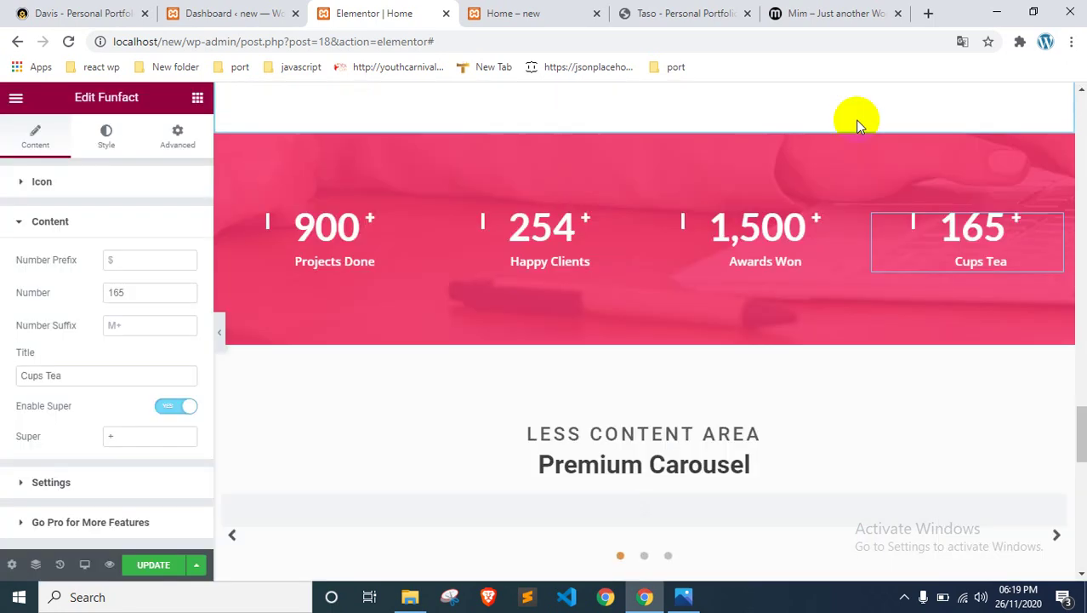
# Step: Replace the inserted section's Premium Carousel heading with Testimonial
pyautogui.scroll(-4, 763, 311)
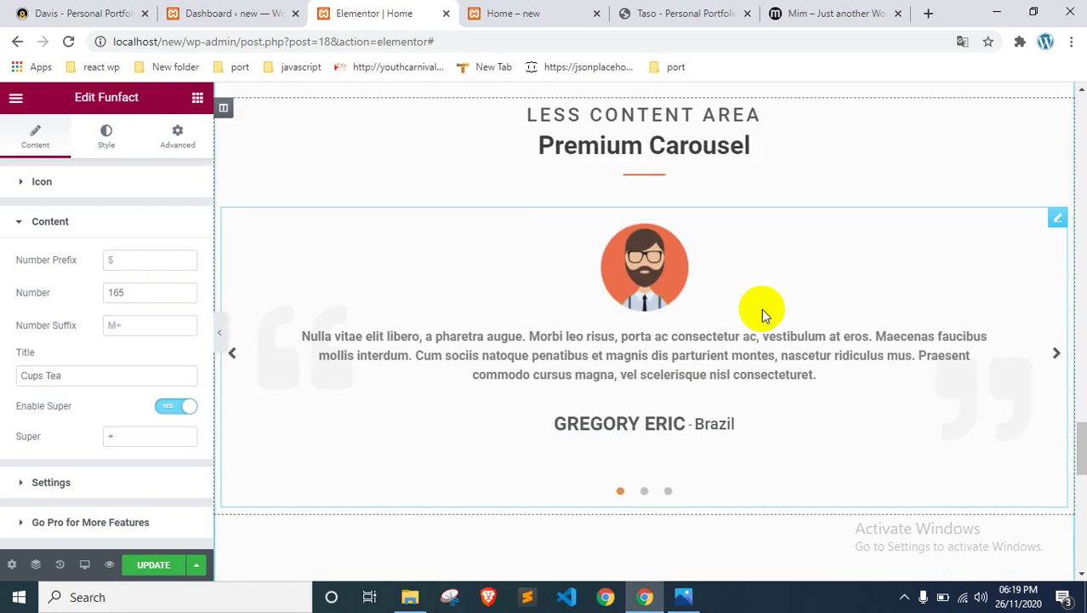
pyautogui.scroll(1, 709, 329)
pyautogui.click(680, 215)
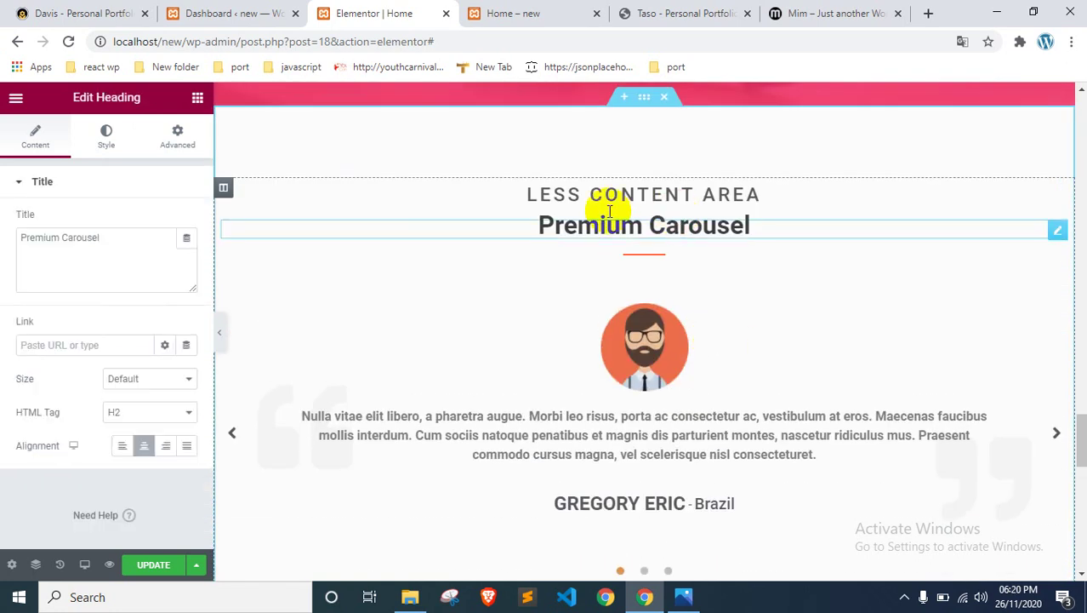
pyautogui.moveTo(116, 238); pyautogui.dragTo(3, 246)
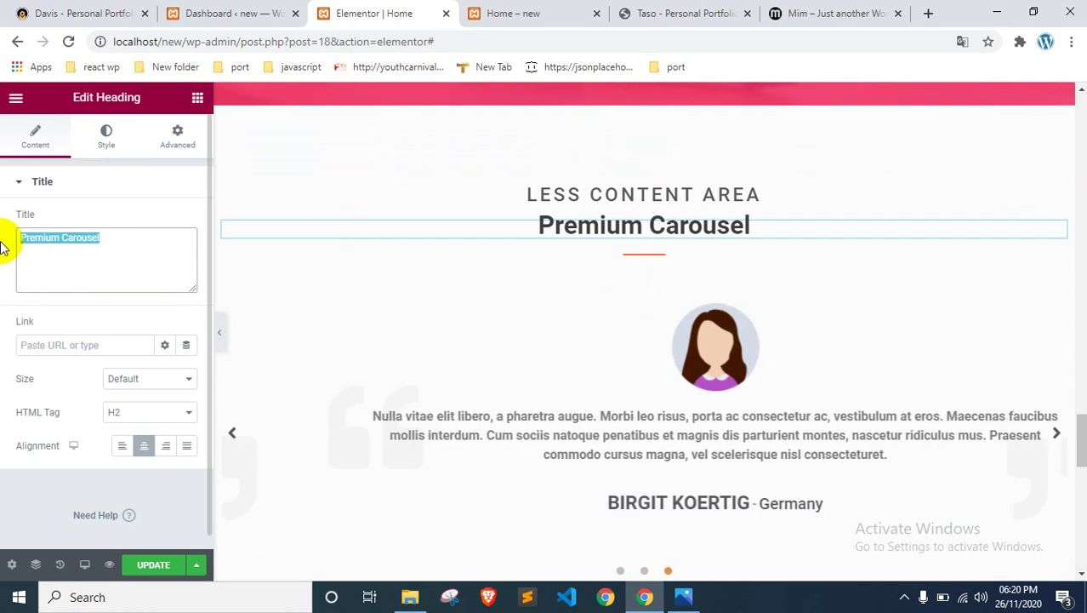
pyautogui.write('Testim')
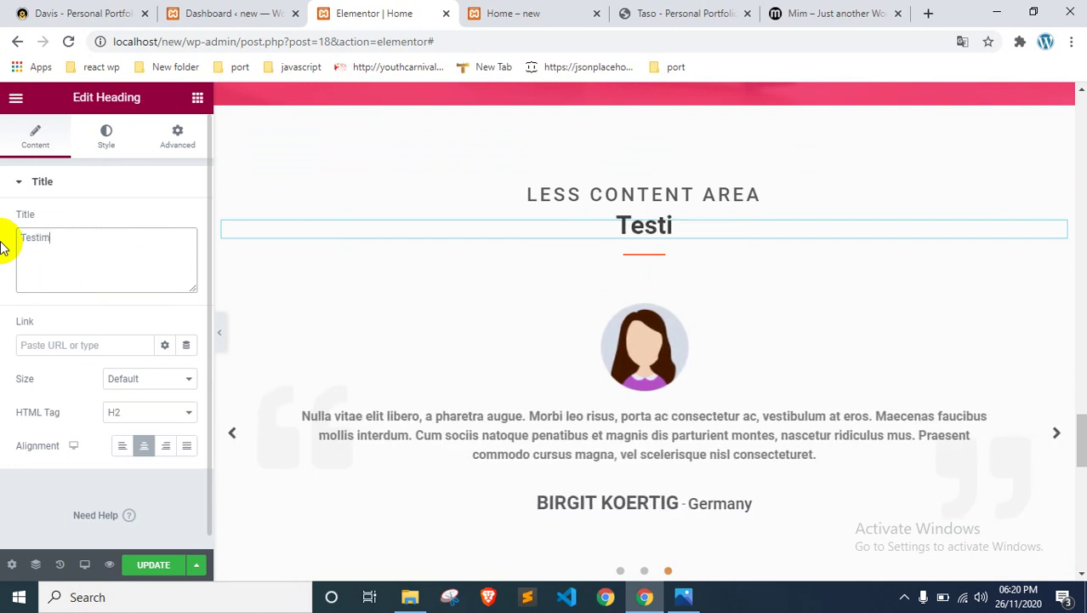
pyautogui.write('onial')
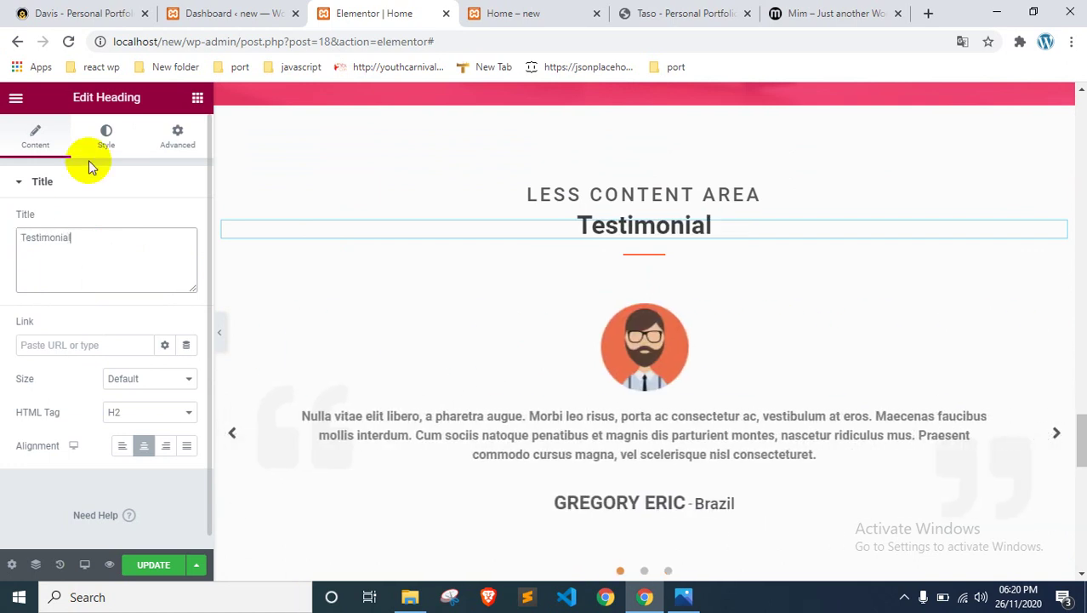
# Step: Set the testimonial section's top padding to 40 px and its bottom padding to 60 px
pyautogui.click(644, 97)
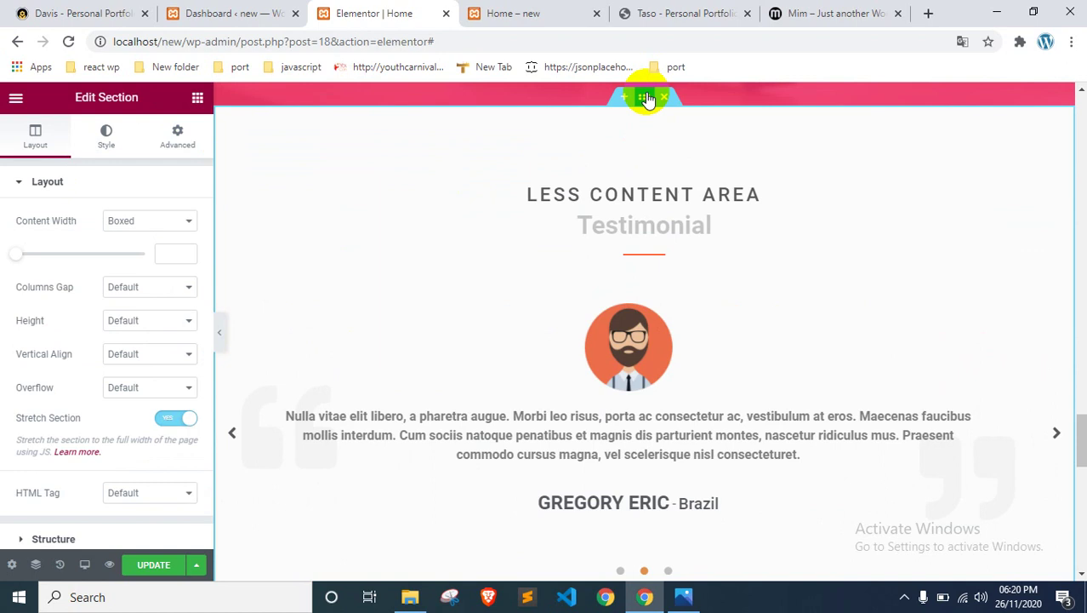
pyautogui.click(180, 138)
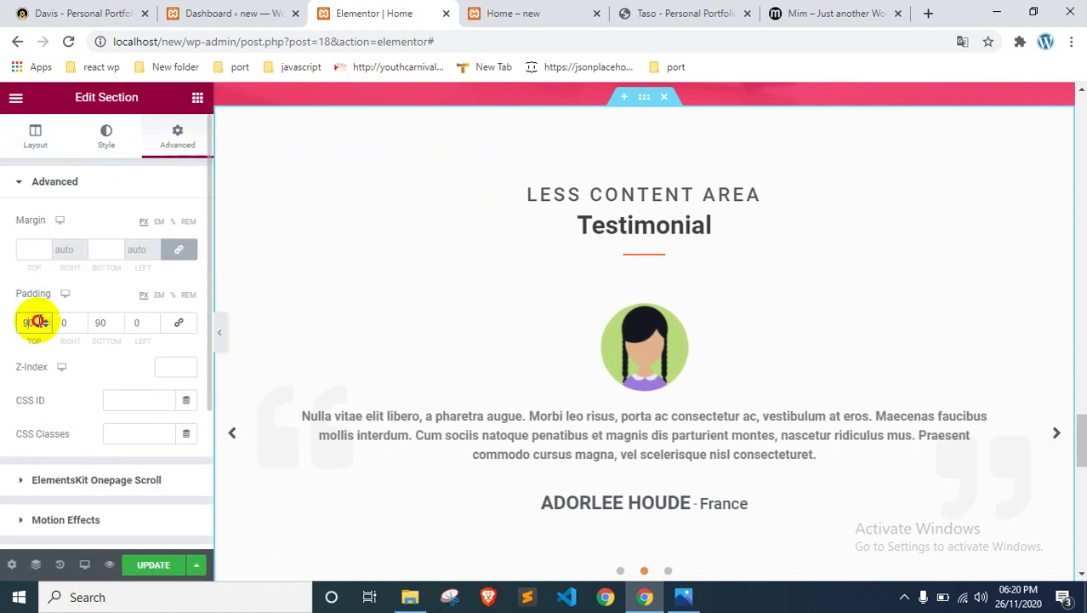
pyautogui.write('30')
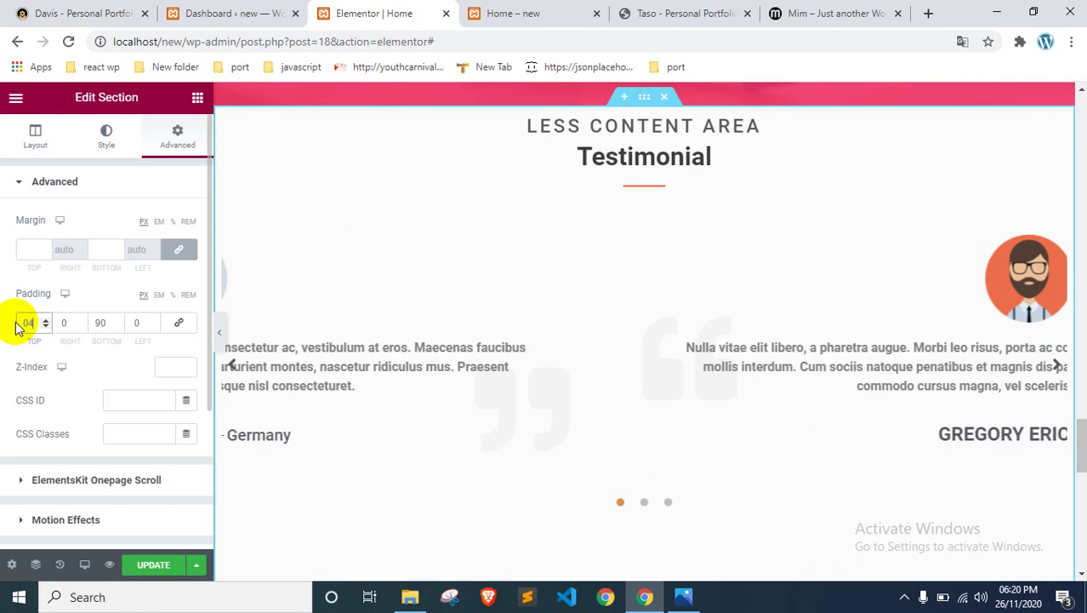
pyautogui.doubleClick(17, 324)
pyautogui.write('040')
pyautogui.scroll(-2, 554, 444)
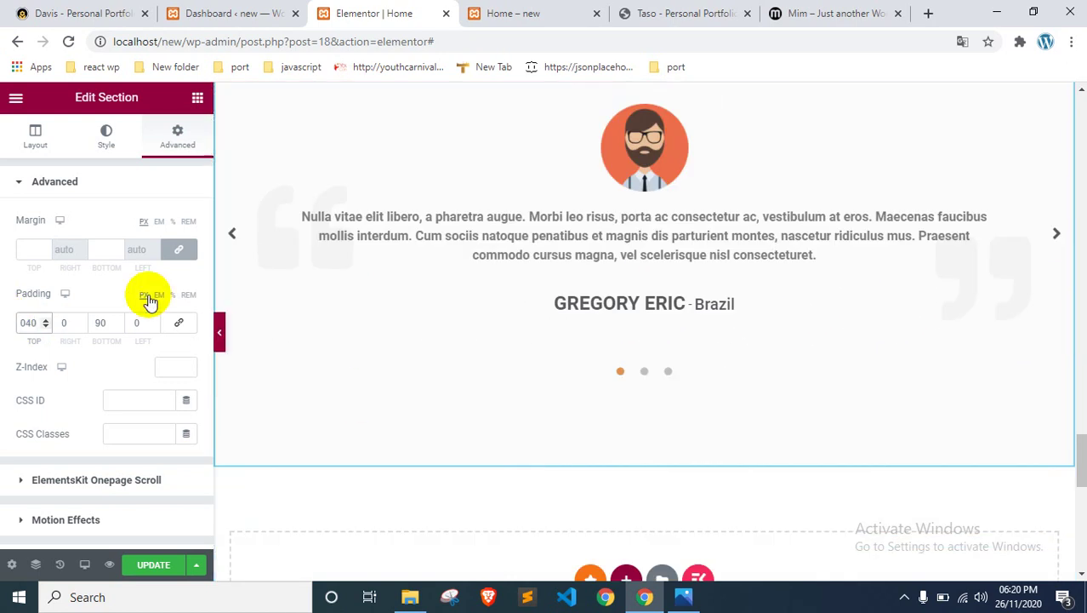
pyautogui.doubleClick(98, 323)
pyautogui.write('60')
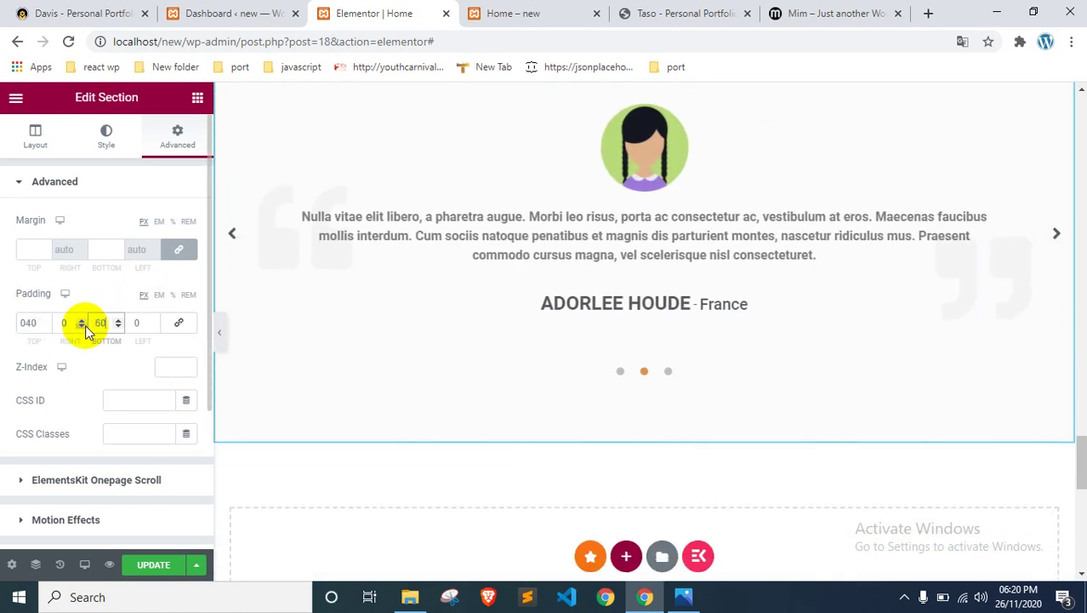
pyautogui.click(30, 323)
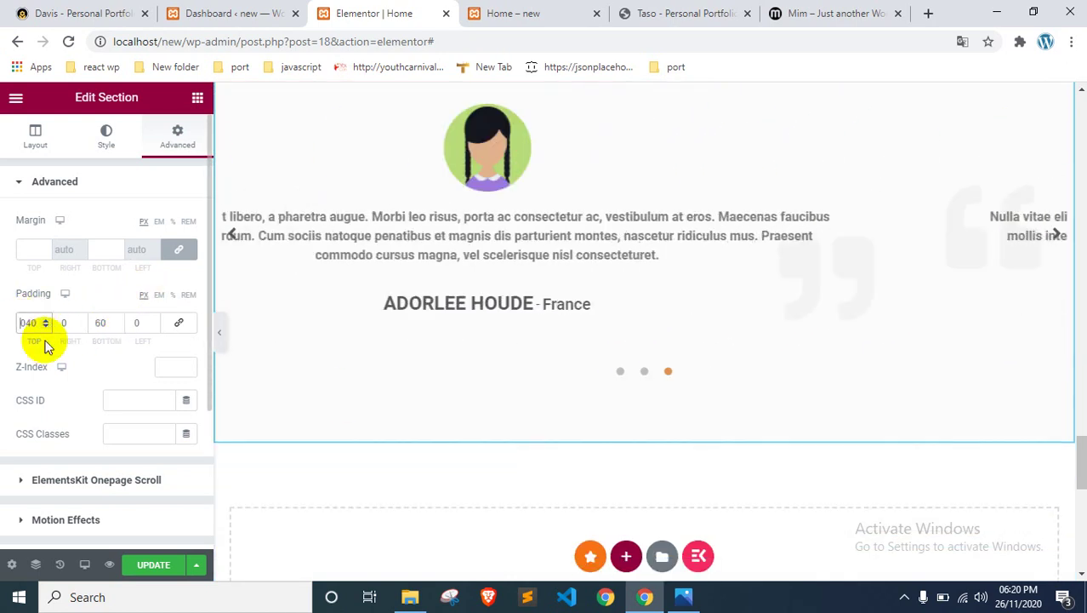
pyautogui.write('0')
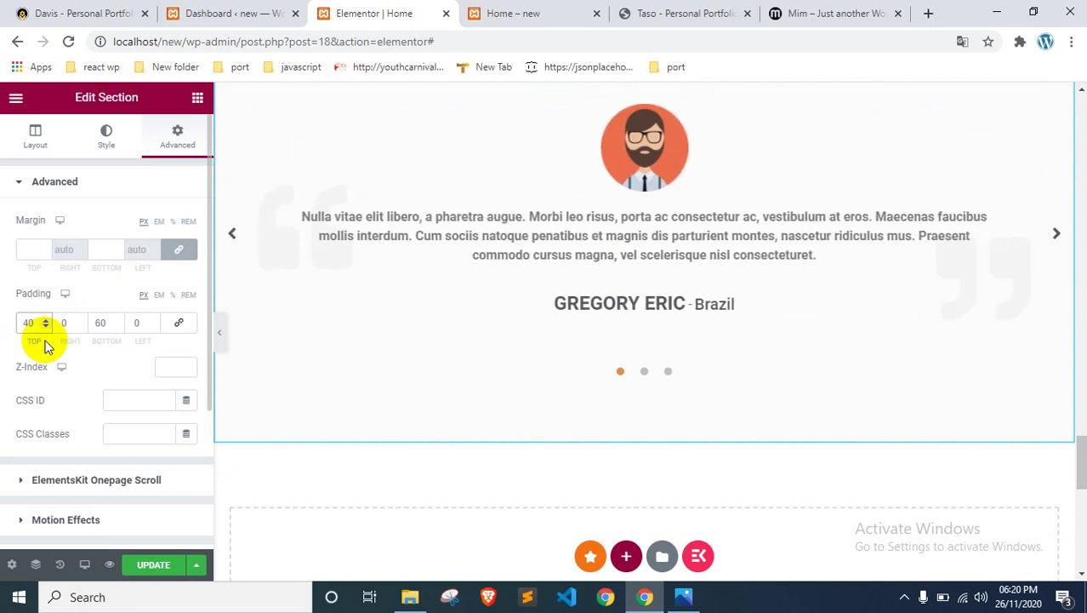
pyautogui.scroll(2, 400, 267)
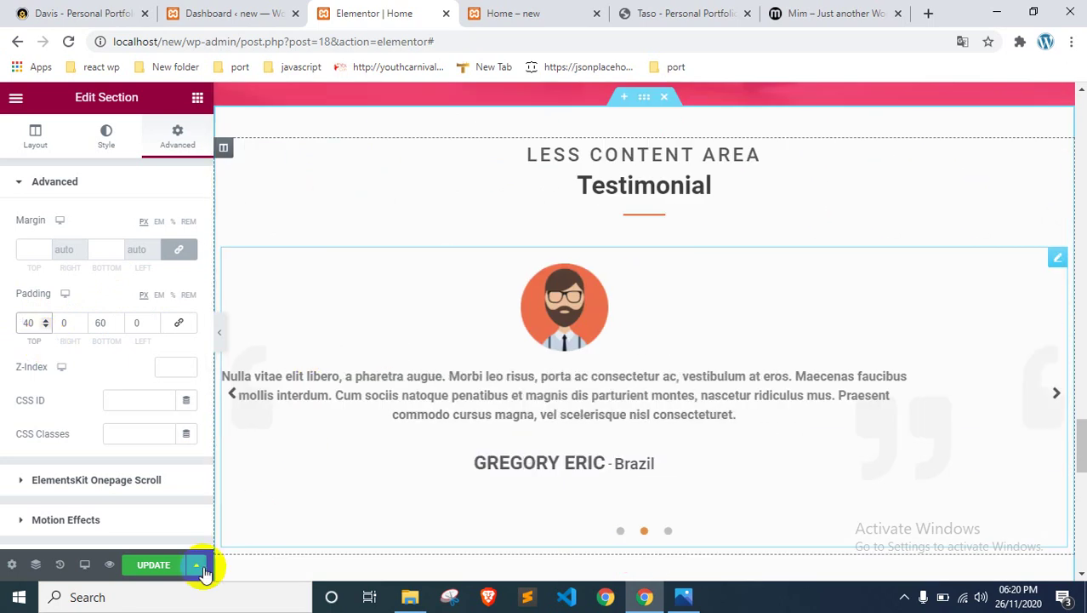
# Step: Switch to the home page preview and reload it to check the area below the counters
pyautogui.click(536, 12)
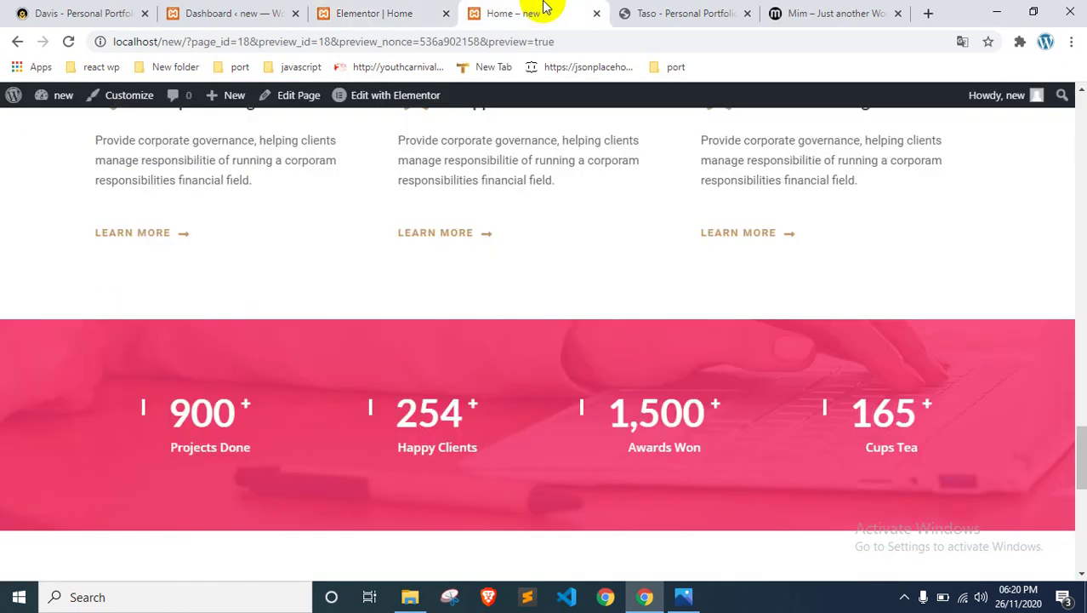
pyautogui.scroll(-1, 309, 258)
pyautogui.scroll(-3, 308, 252)
pyautogui.press('F5')
pyautogui.rightClick(44, 238)
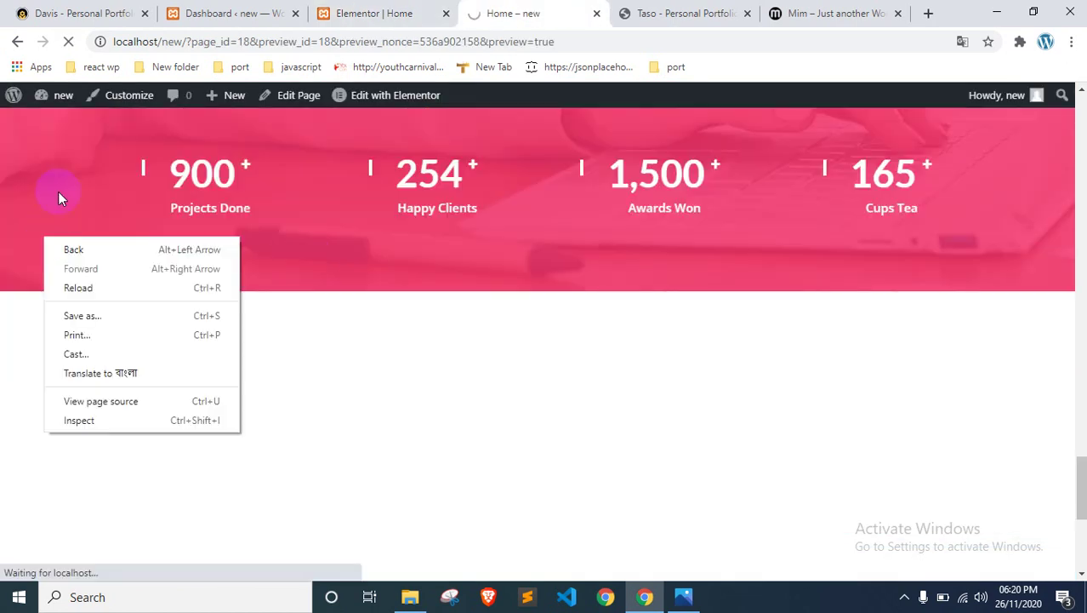
pyautogui.click(59, 170)
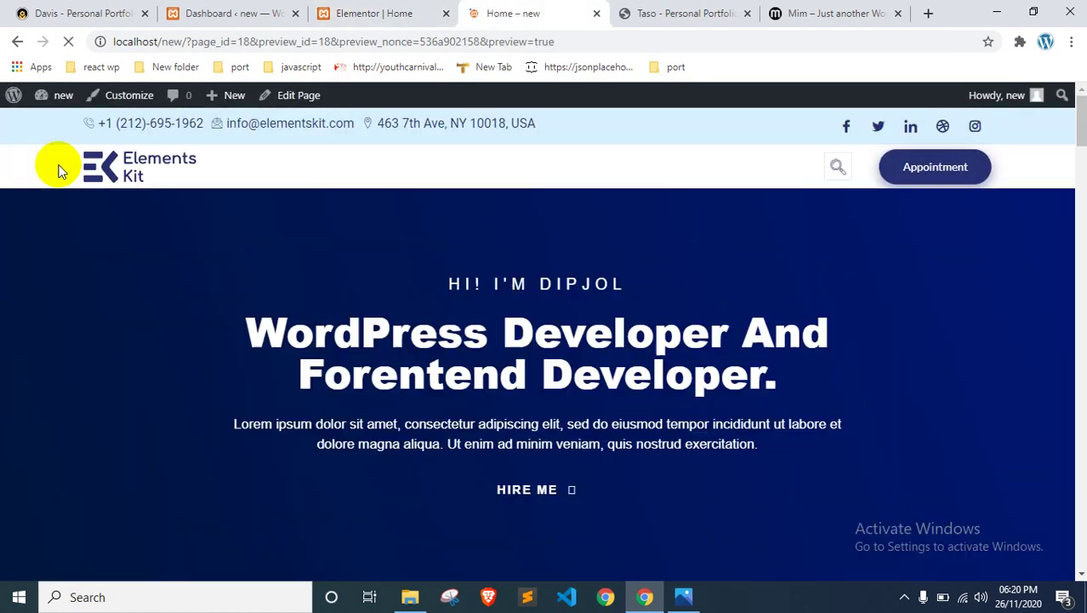
# Step: Review the previewed home page from the hero banner through the resume, skill bars, services and counters down to the testimonials
pyautogui.scroll(-5, 421, 314)
pyautogui.scroll(-15, 423, 314)
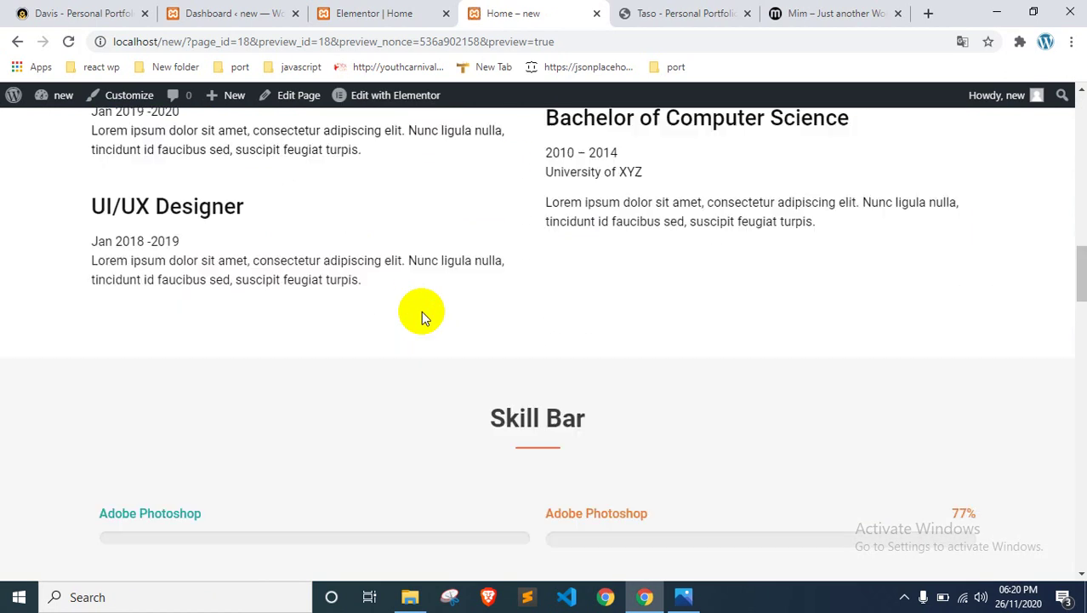
pyautogui.scroll(-12, 423, 317)
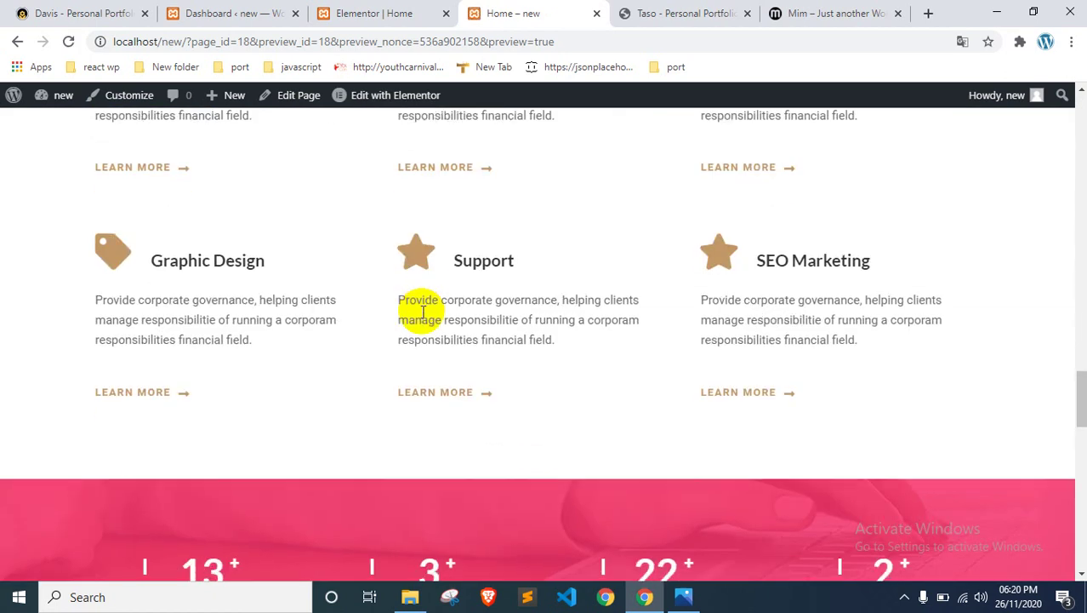
pyautogui.scroll(-2, 421, 310)
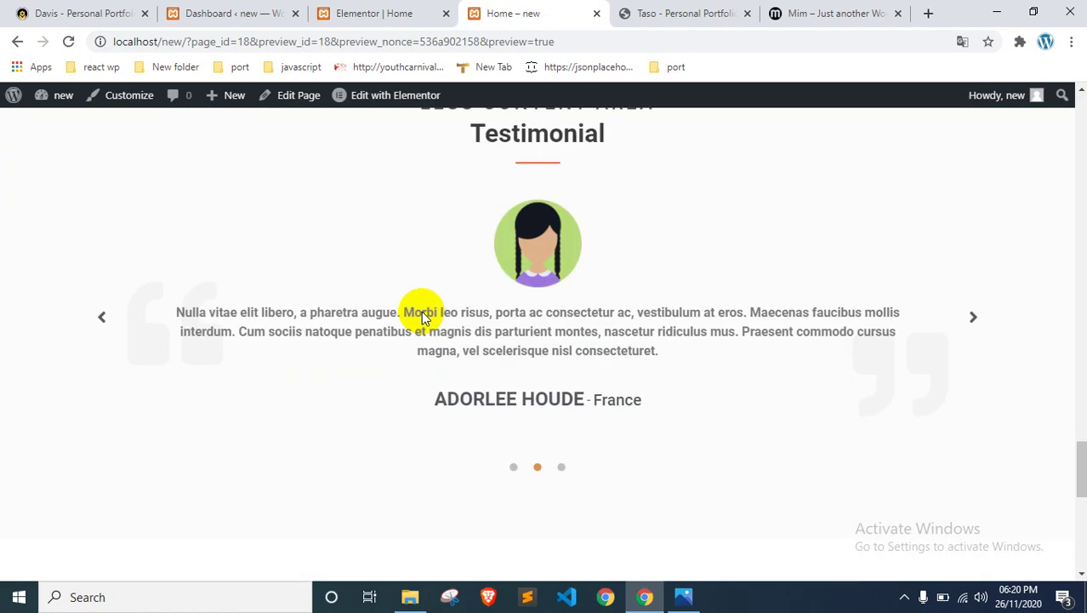
pyautogui.scroll(-2, 421, 310)
pyautogui.scroll(2, 421, 310)
pyautogui.scroll(3, 421, 310)
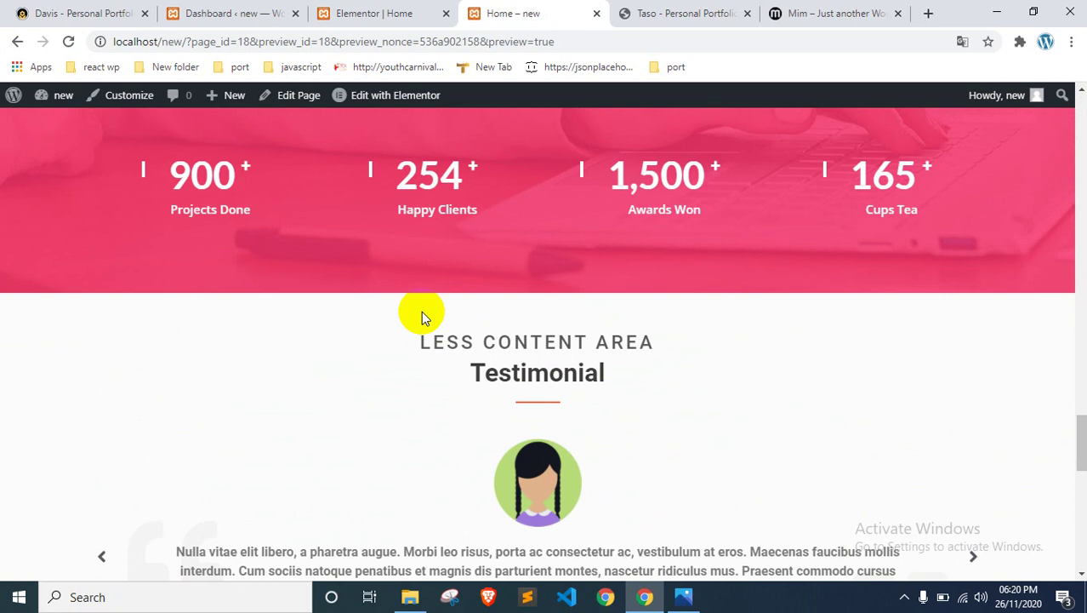
pyautogui.scroll(5, 421, 311)
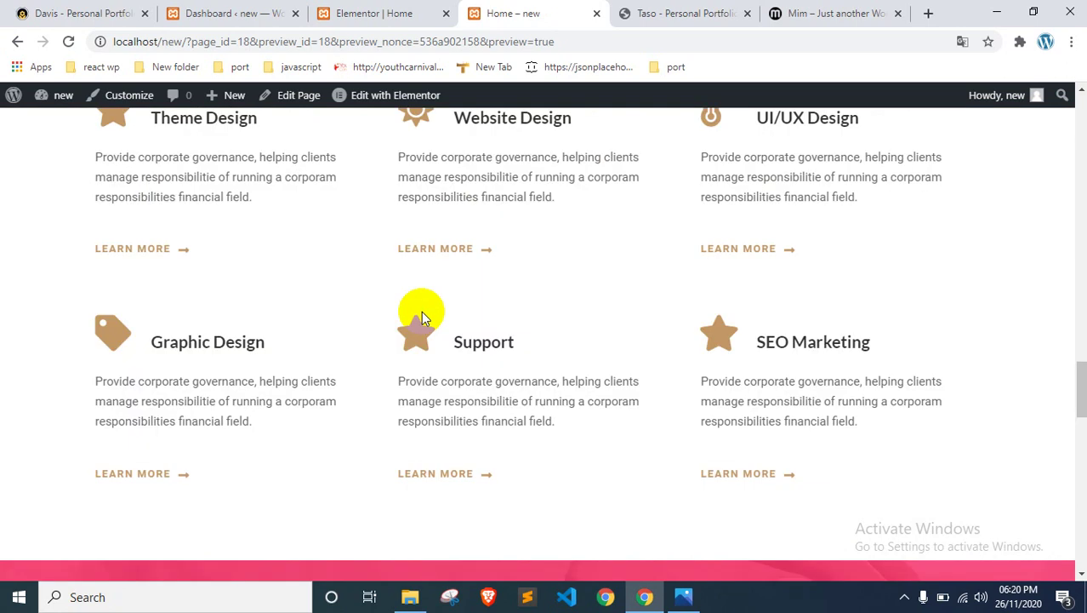
pyautogui.scroll(15, 421, 310)
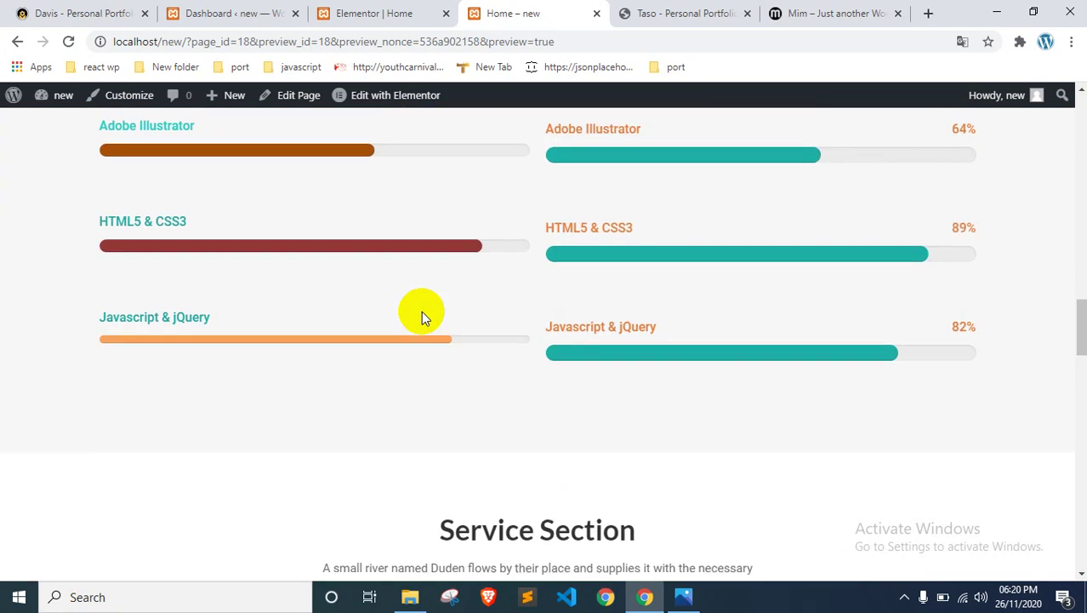
pyautogui.scroll(-5, 421, 311)
pyautogui.scroll(8, 421, 311)
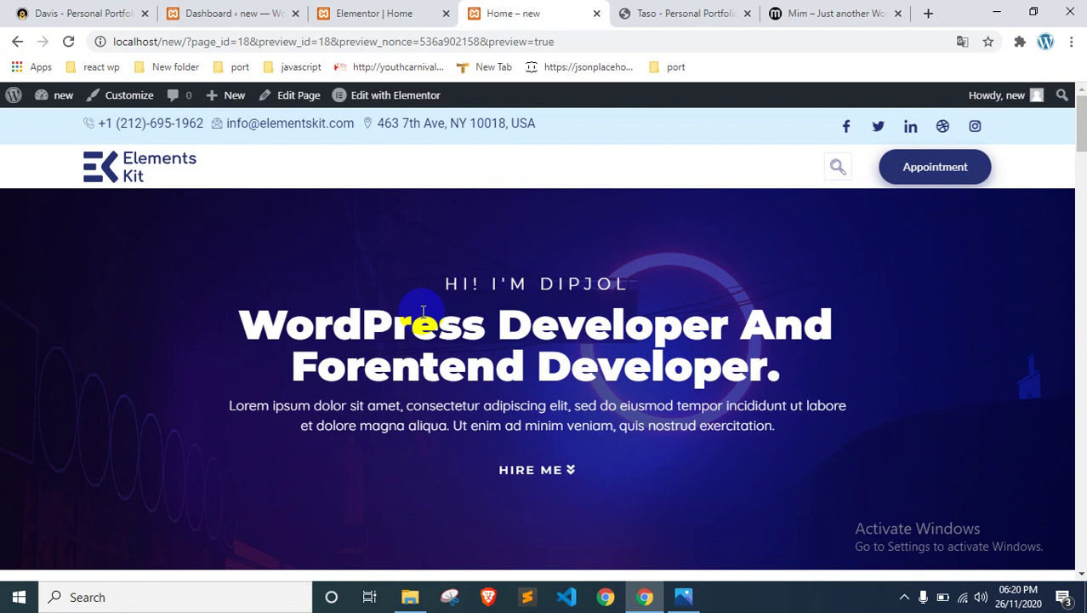
pyautogui.scroll(-10, 423, 311)
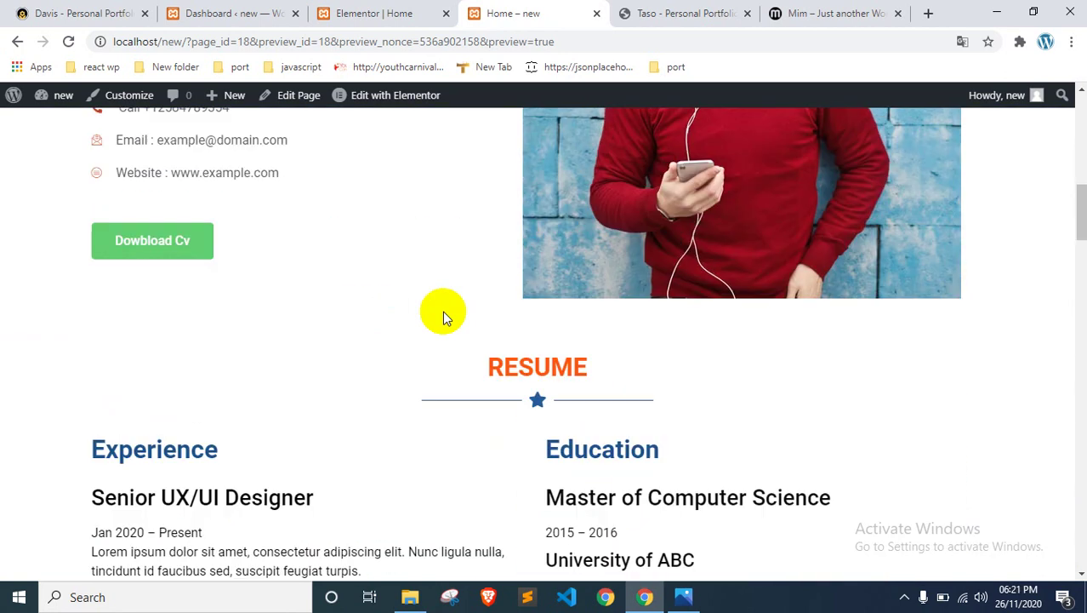
pyautogui.scroll(-10, 444, 316)
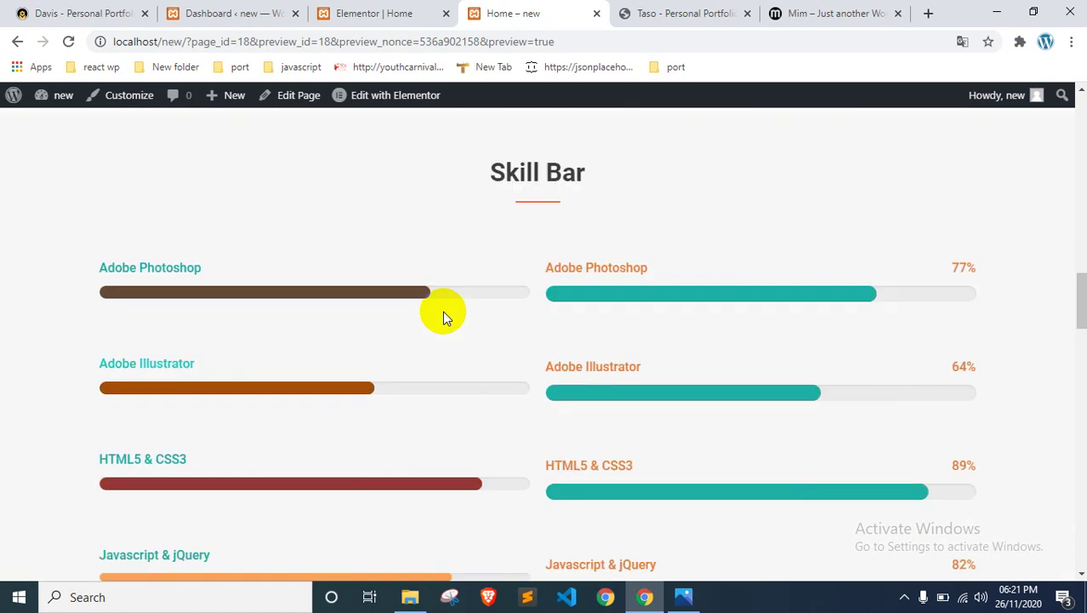
pyautogui.scroll(-4, 443, 315)
pyautogui.scroll(-7, 443, 310)
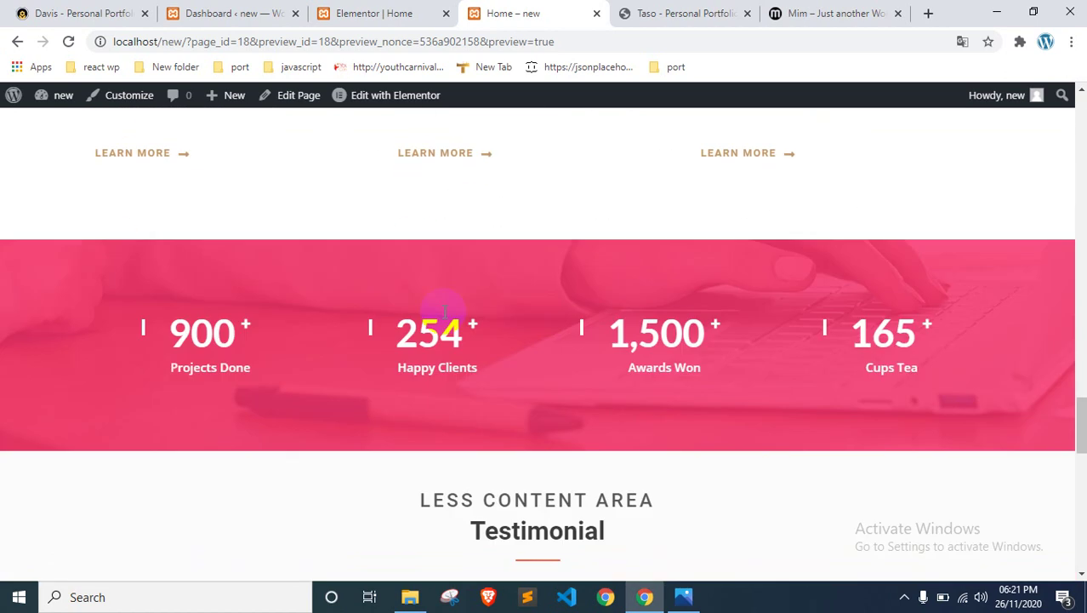
pyautogui.scroll(-5, 442, 311)
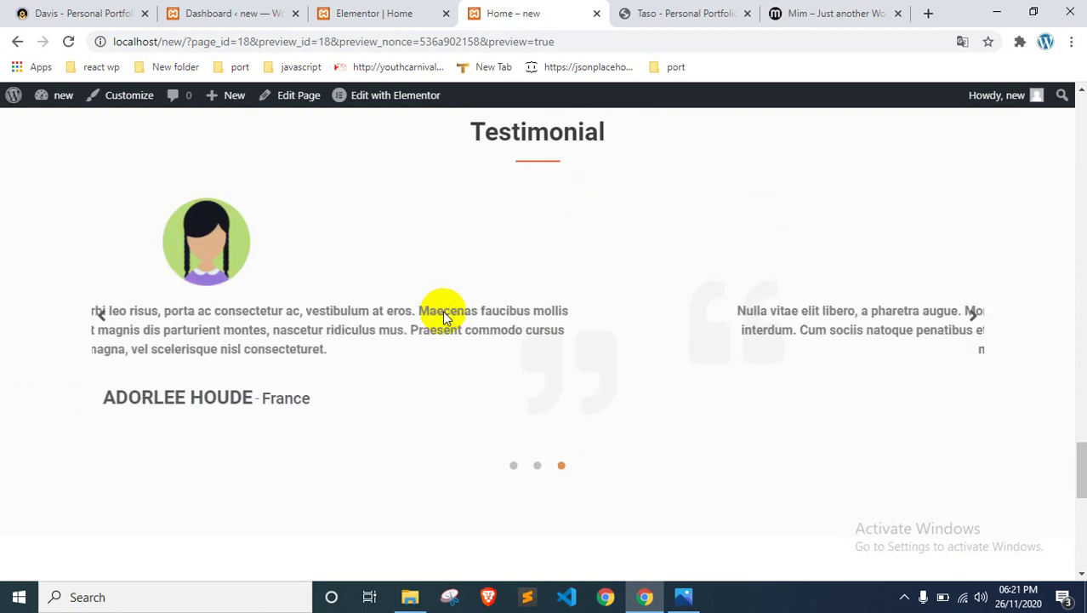
# Step: Advance the testimonial slider and examine the headings and spacing of the Testimonial section in the preview
pyautogui.click(973, 314)
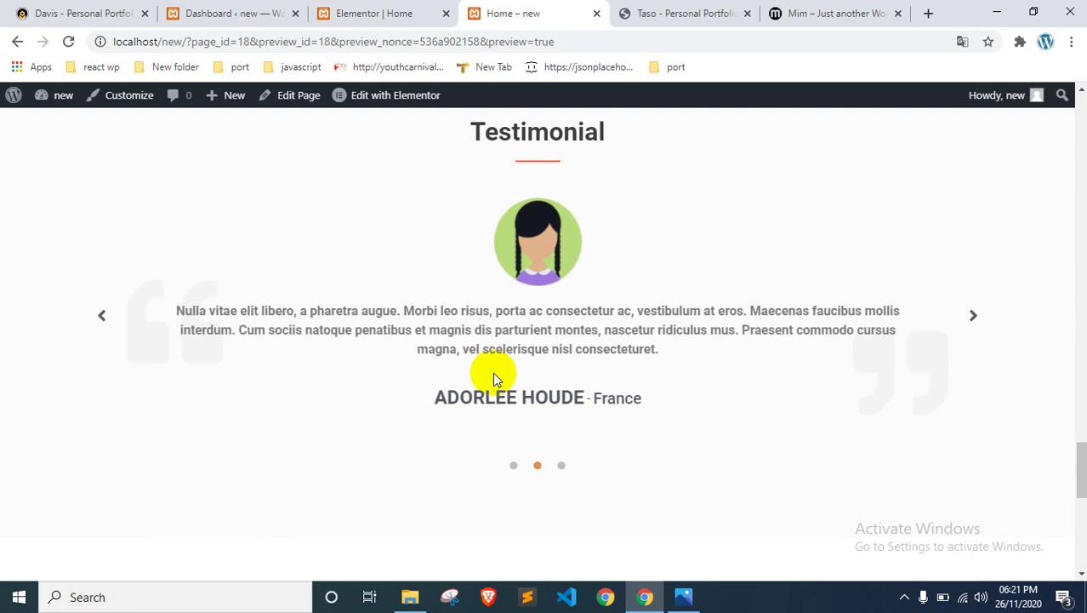
pyautogui.scroll(1, 492, 372)
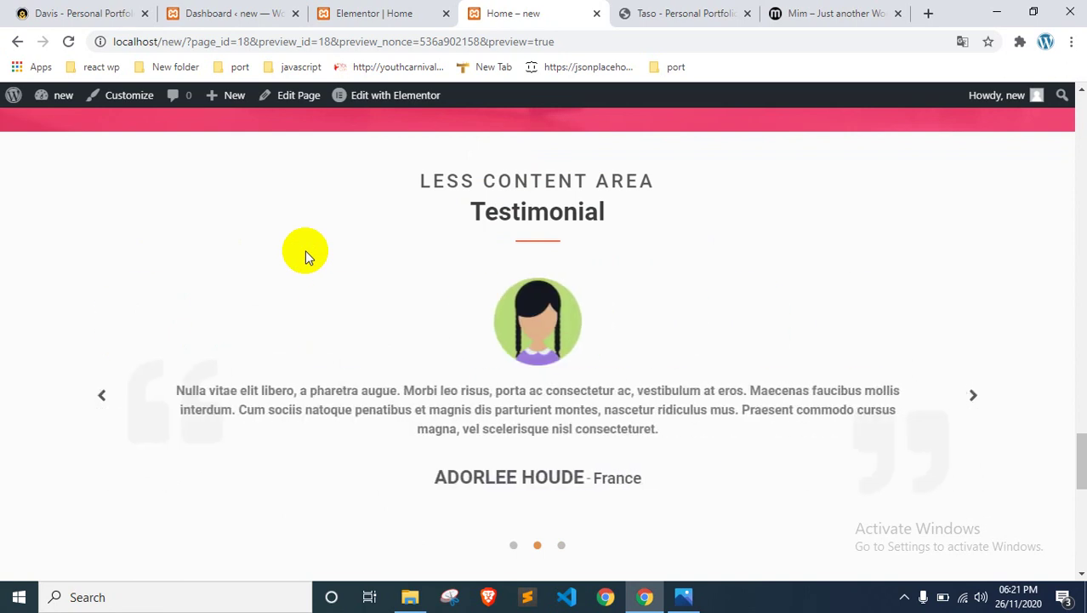
pyautogui.scroll(1, 304, 250)
pyautogui.scroll(-2, 305, 250)
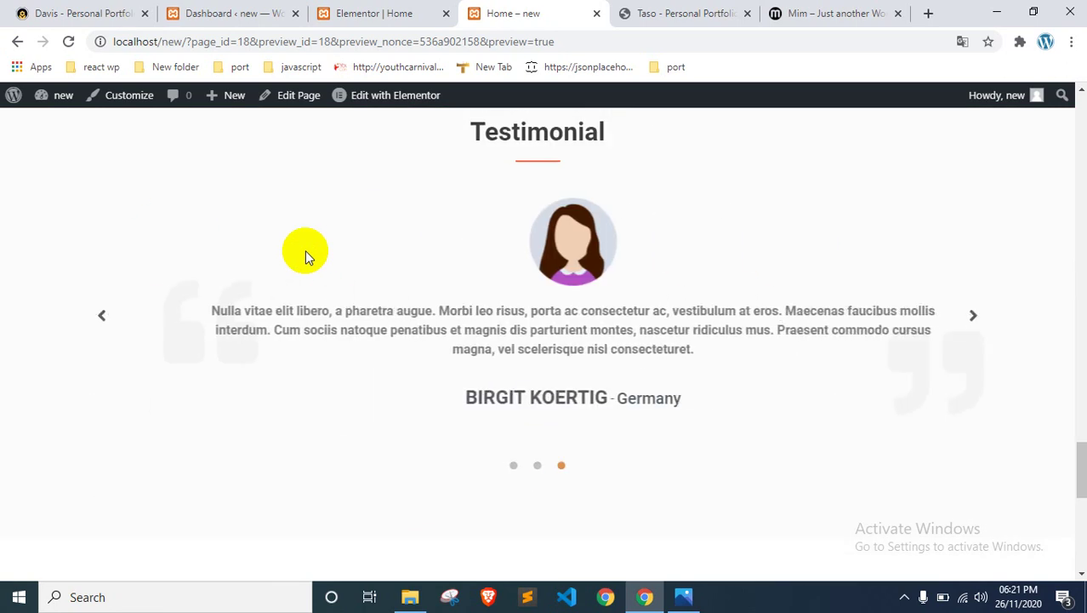
pyautogui.scroll(2, 305, 250)
pyautogui.scroll(-4, 354, 231)
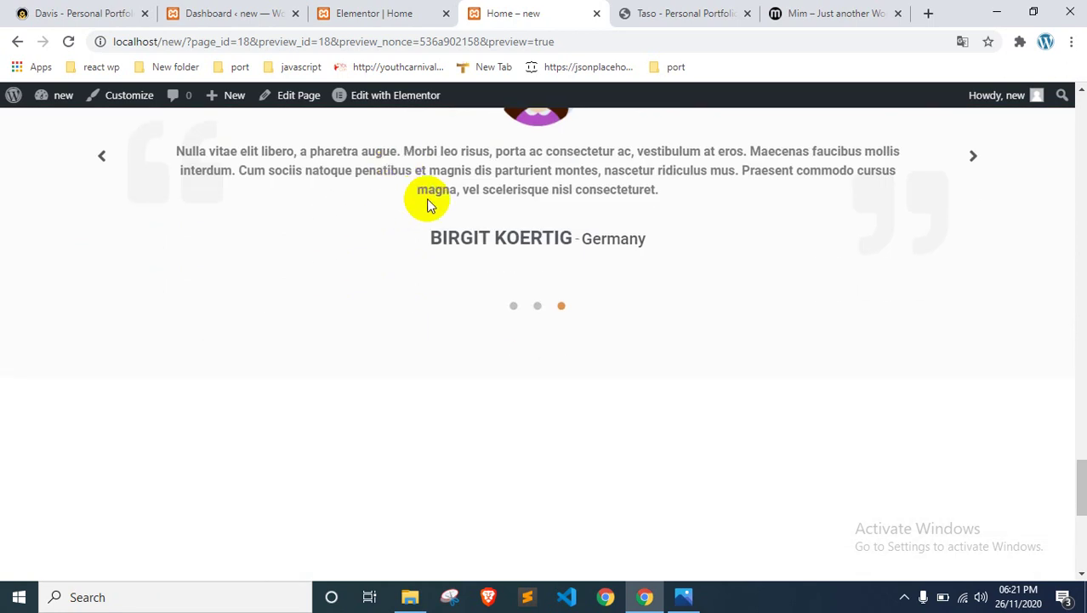
pyautogui.scroll(2, 427, 202)
pyautogui.scroll(2, 383, 236)
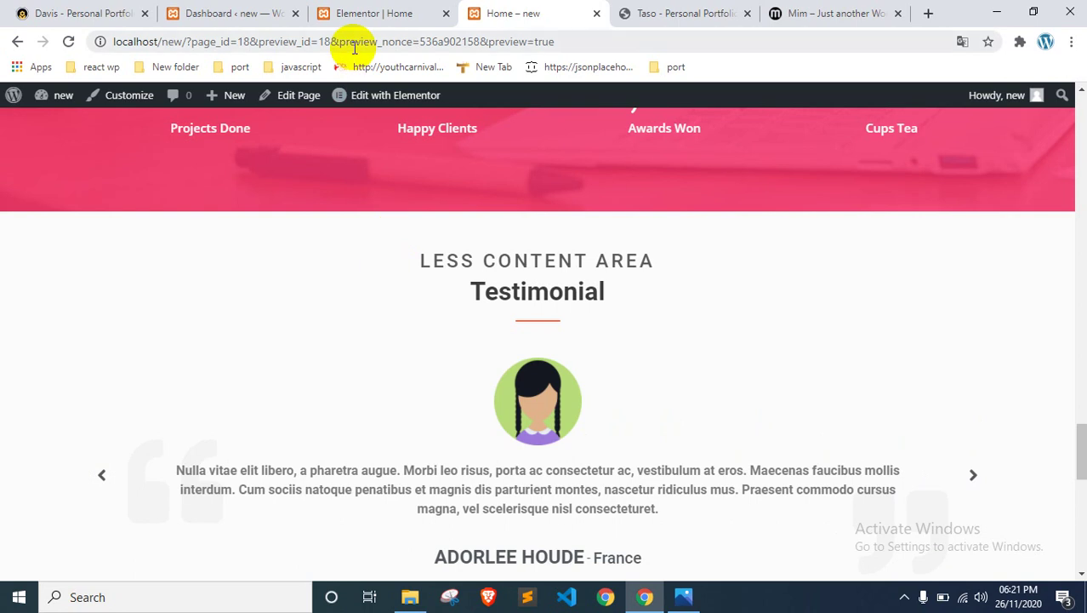
# Step: In the Elementor editor, delete the "Less Content Area" heading above the Testimonial title and update the page
pyautogui.click(361, 14)
pyautogui.click(661, 153)
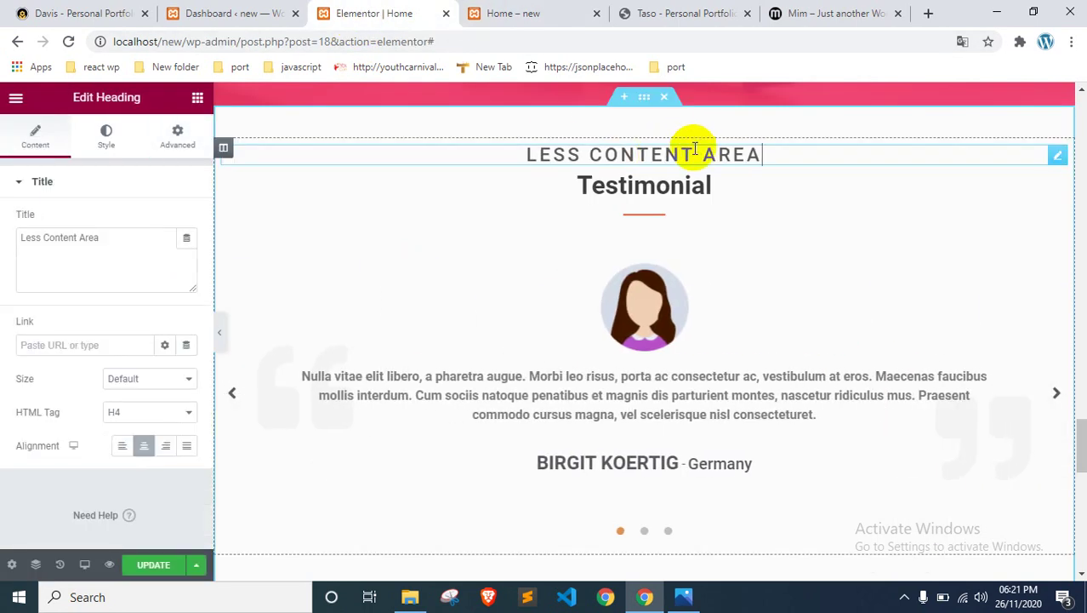
pyautogui.rightClick(788, 156)
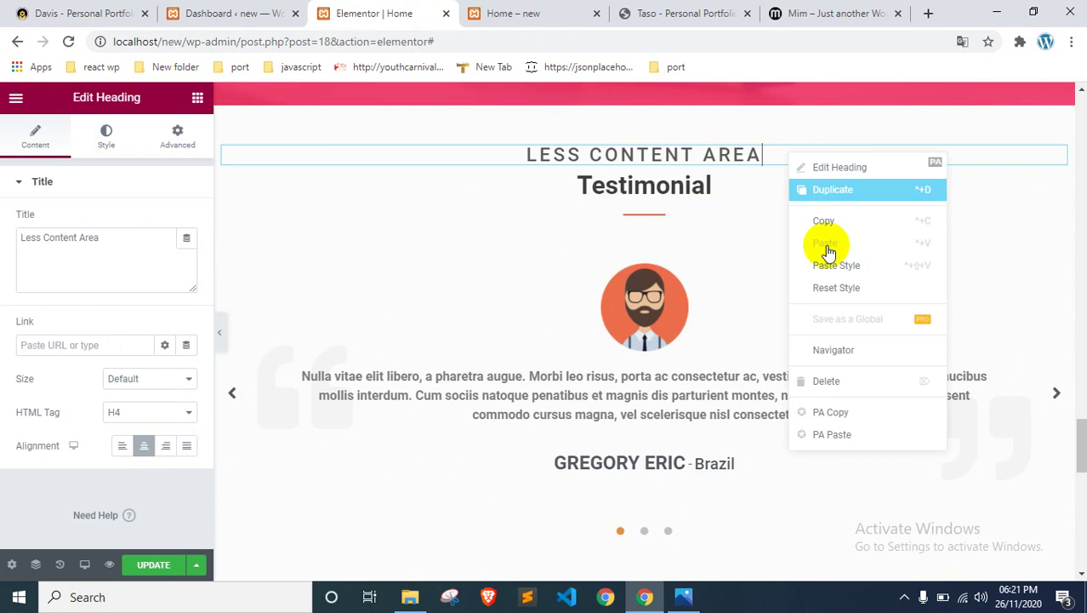
pyautogui.click(858, 381)
pyautogui.scroll(1, 595, 255)
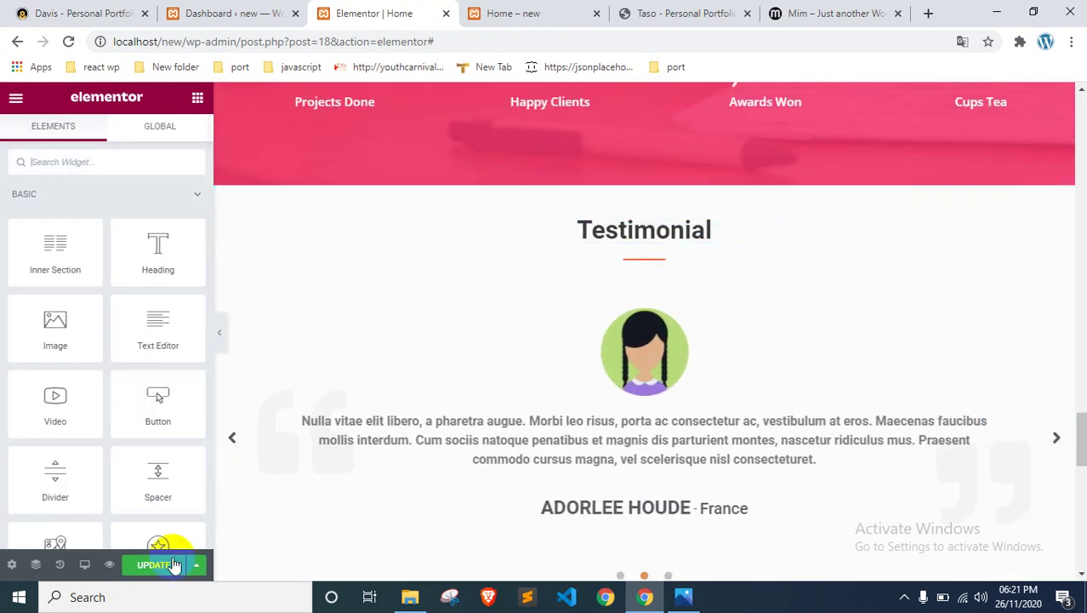
# Step: Reload the home page preview and check the Testimonial section and the area beneath it
pyautogui.click(497, 10)
pyautogui.press('F5')
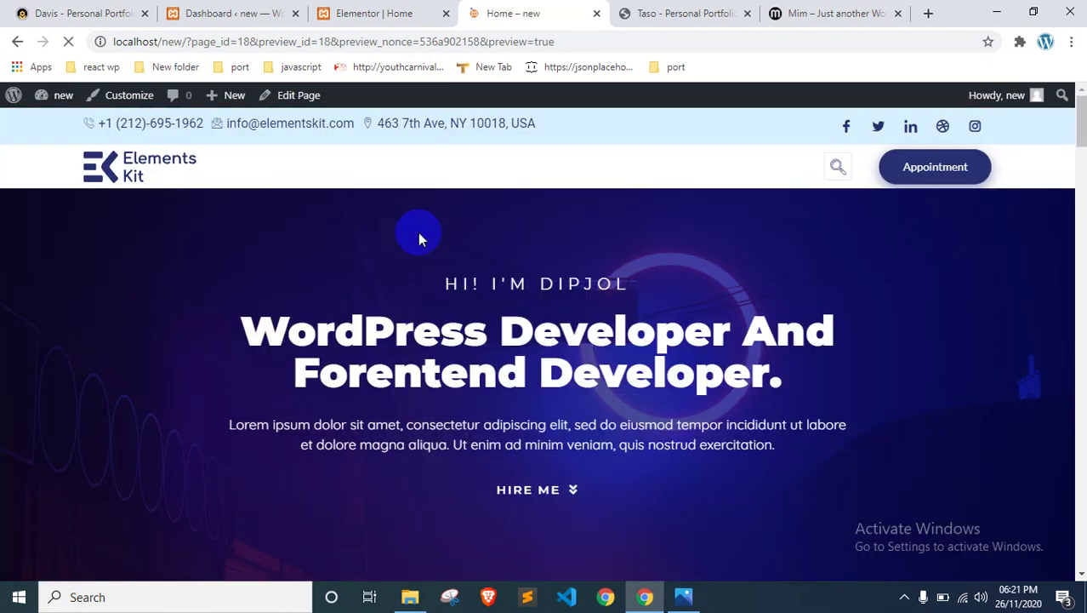
pyautogui.scroll(-15, 421, 305)
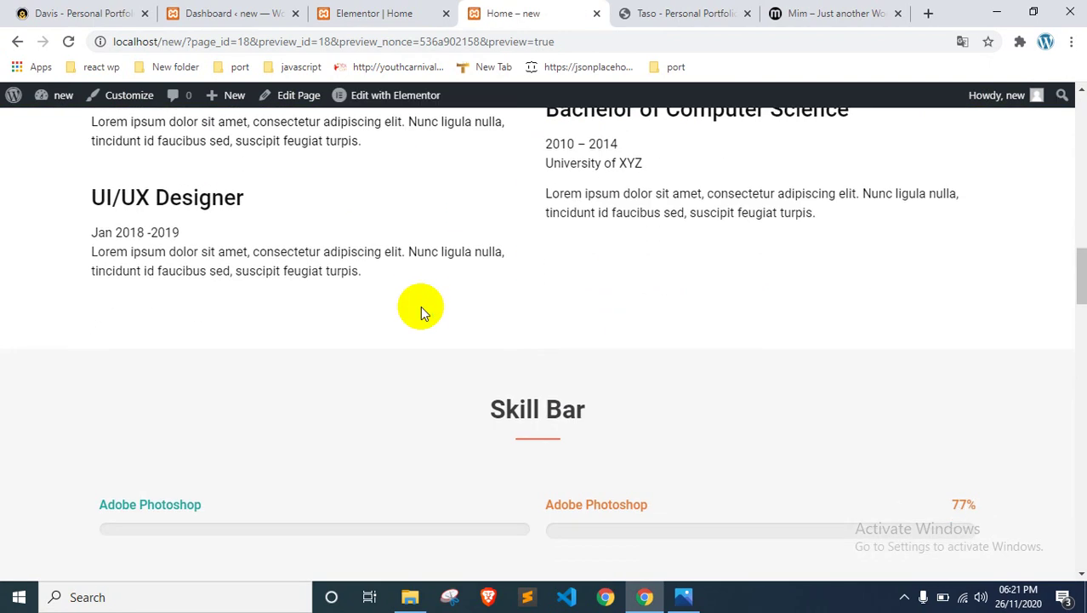
pyautogui.scroll(-12, 421, 306)
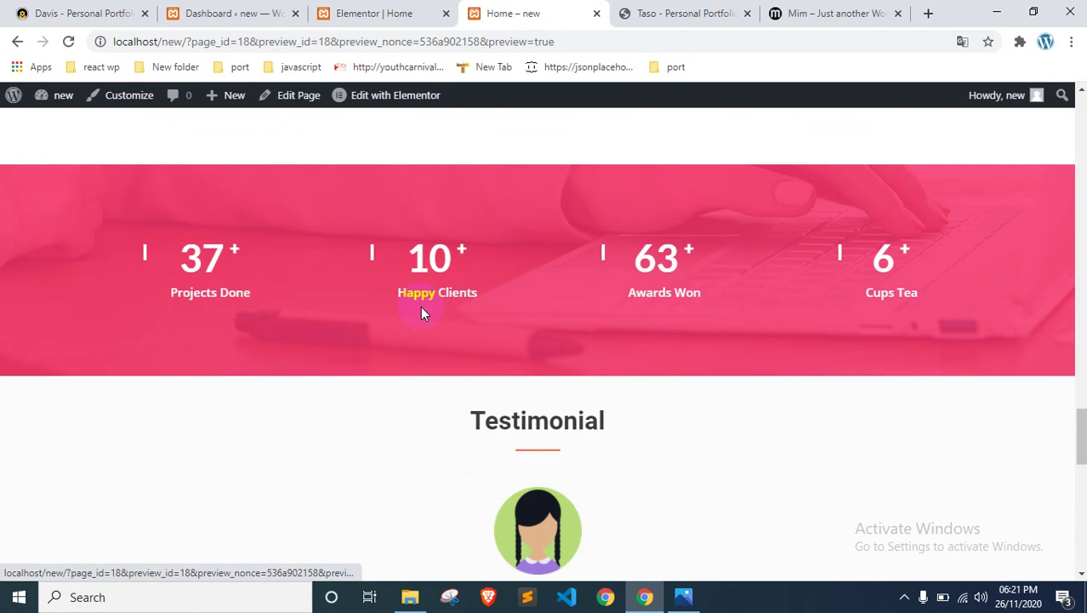
pyautogui.scroll(-3, 420, 305)
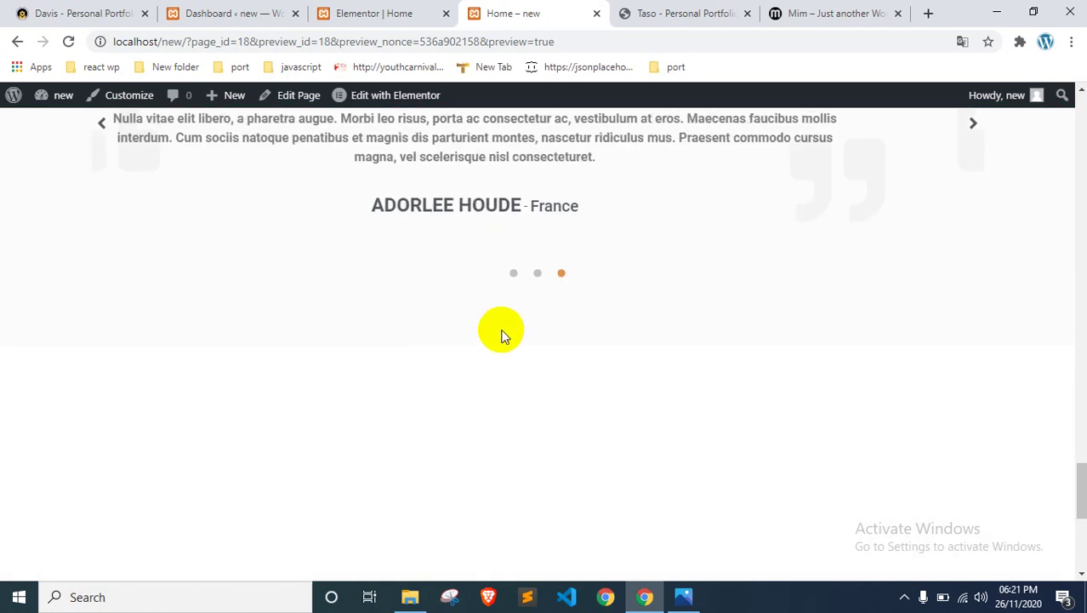
# Step: Back in the Elementor editor, browse the premium templates from the empty area below the testimonials and close the library
pyautogui.click(380, 11)
pyautogui.scroll(-5, 478, 297)
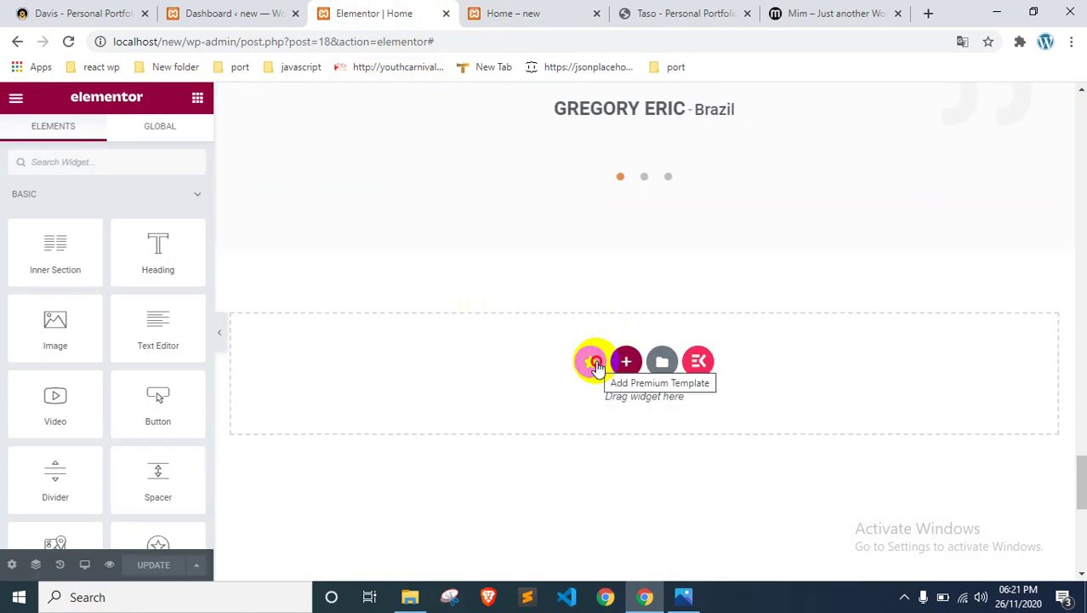
pyautogui.click(593, 362)
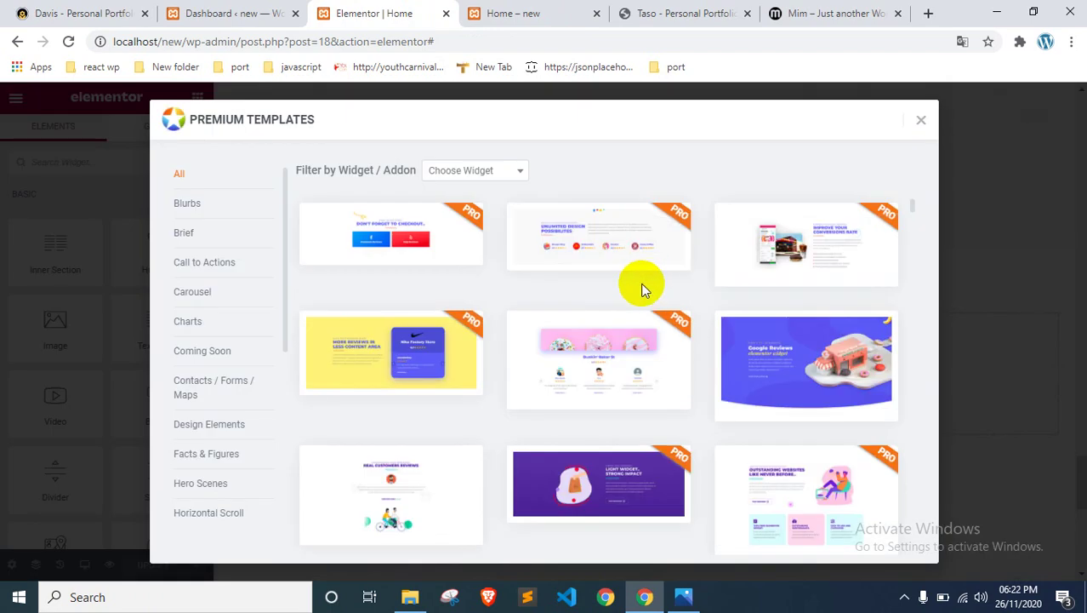
pyautogui.scroll(-4, 830, 277)
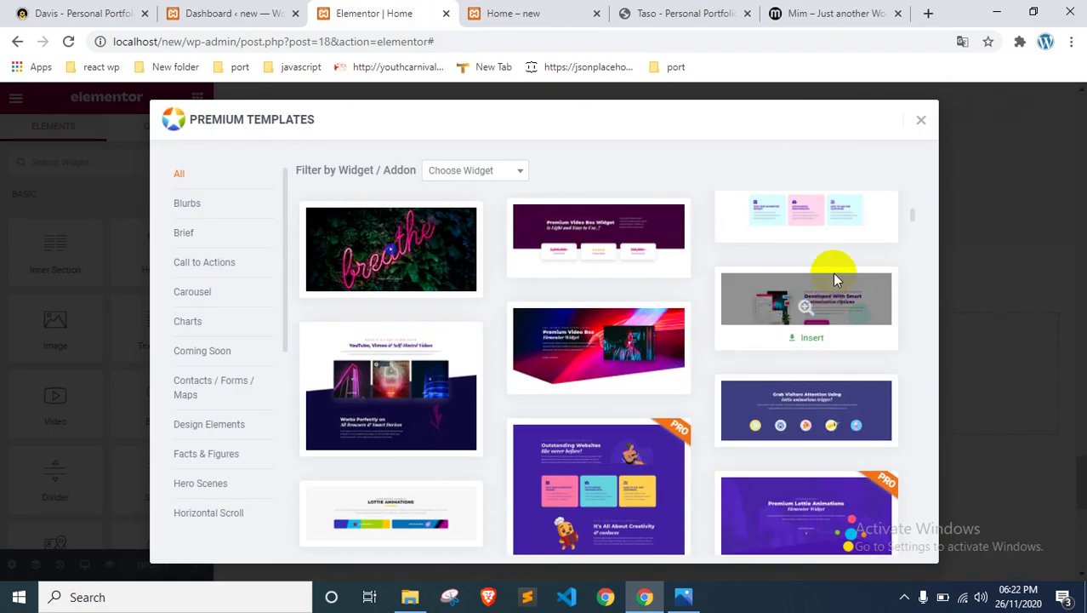
pyautogui.click(921, 120)
# Step: Browse the ready pages and section templates in the ElementsKit library and close it
pyautogui.click(702, 363)
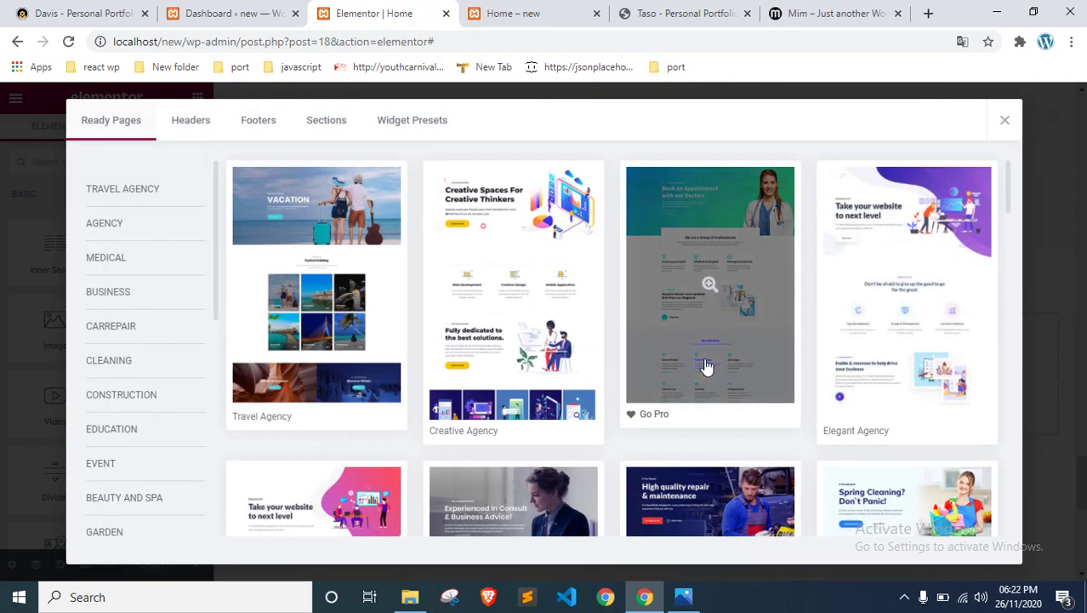
pyautogui.scroll(-3, 483, 290)
pyautogui.click(326, 129)
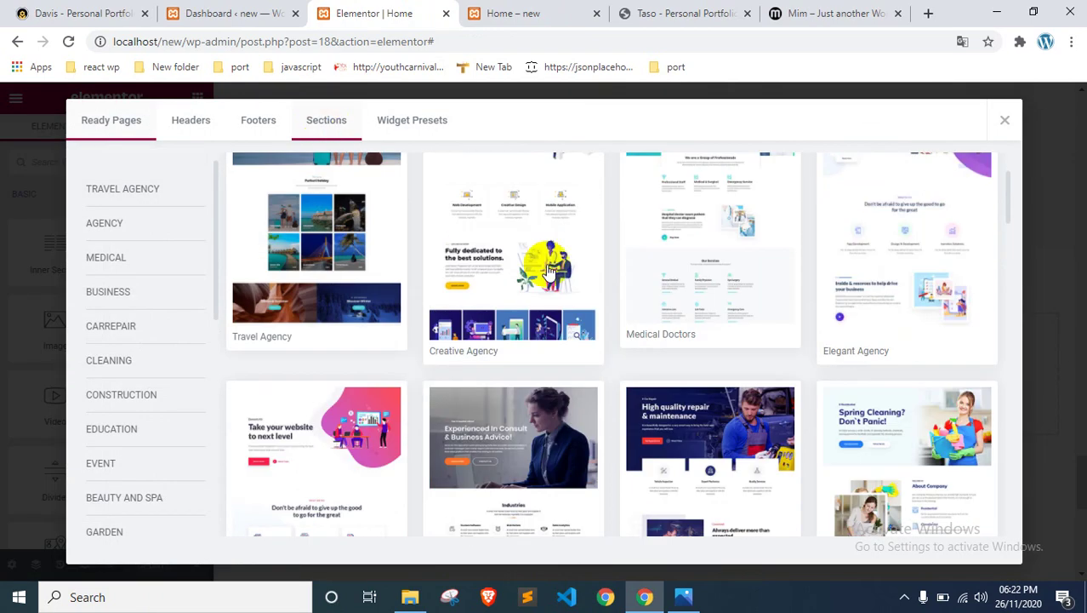
pyautogui.scroll(-10, 576, 327)
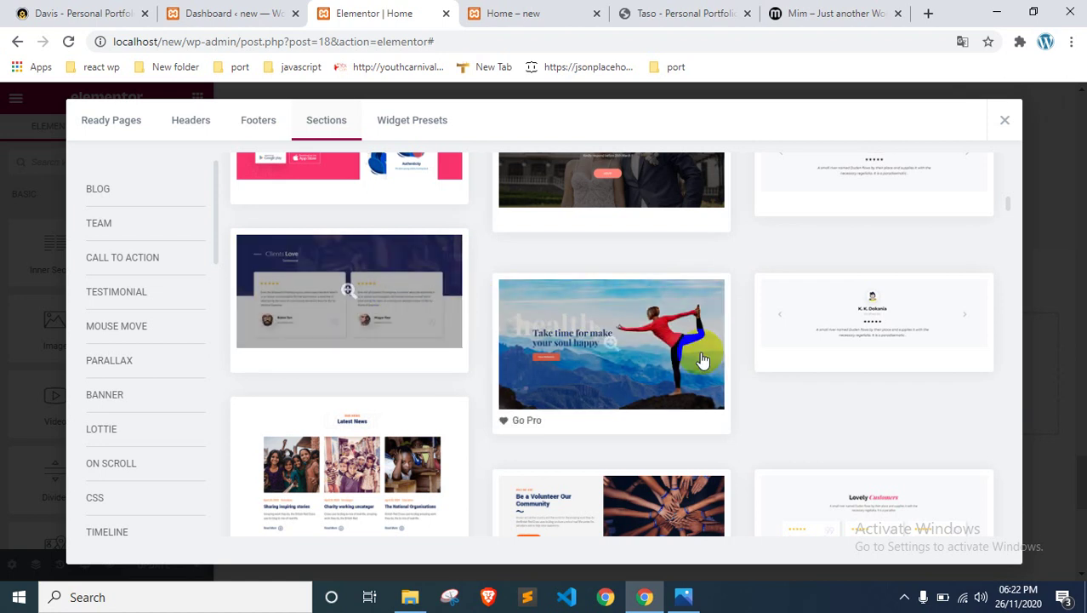
pyautogui.scroll(-5, 703, 359)
pyautogui.scroll(-5, 702, 359)
pyautogui.scroll(4, 703, 358)
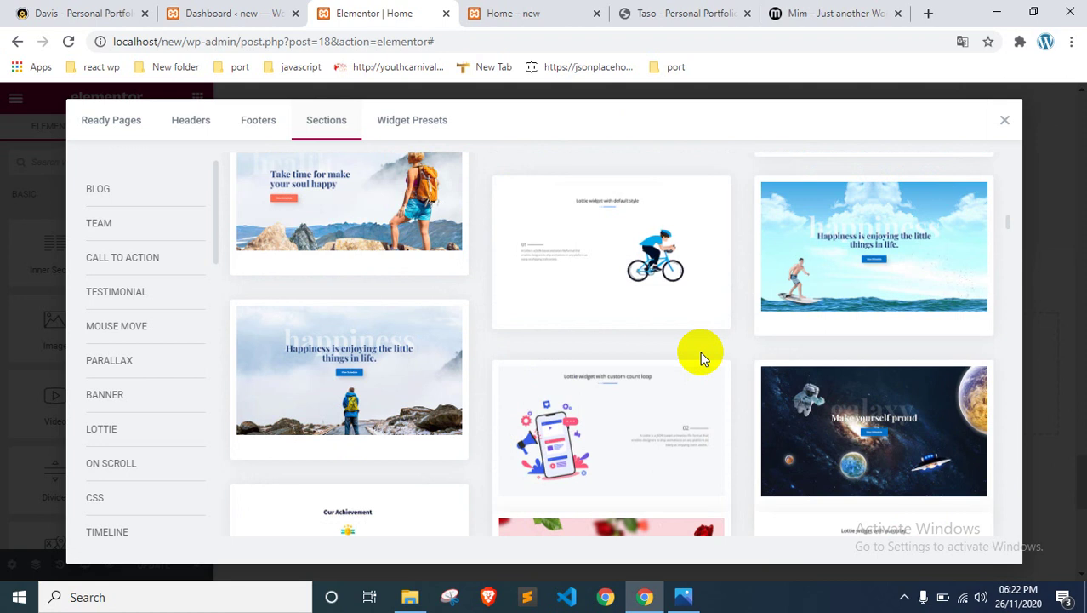
pyautogui.scroll(-3, 662, 344)
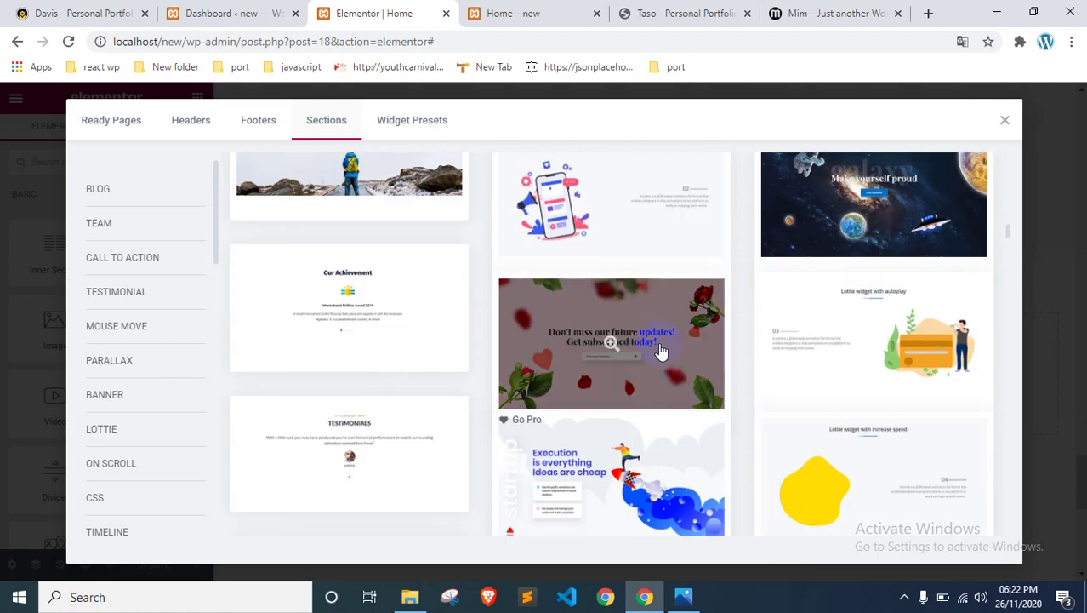
pyautogui.scroll(5, 902, 247)
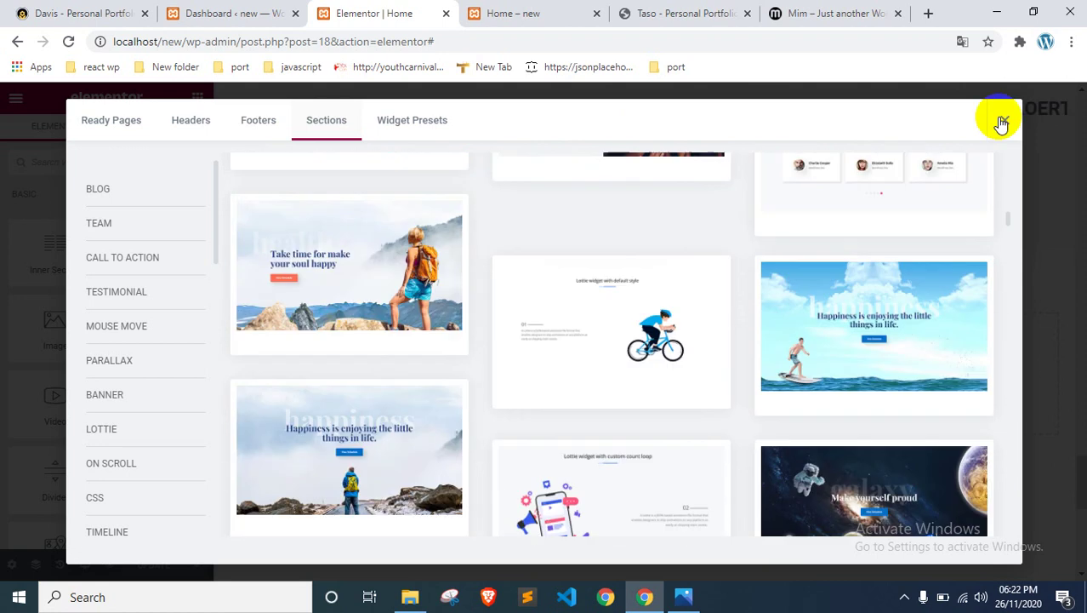
pyautogui.click(1004, 119)
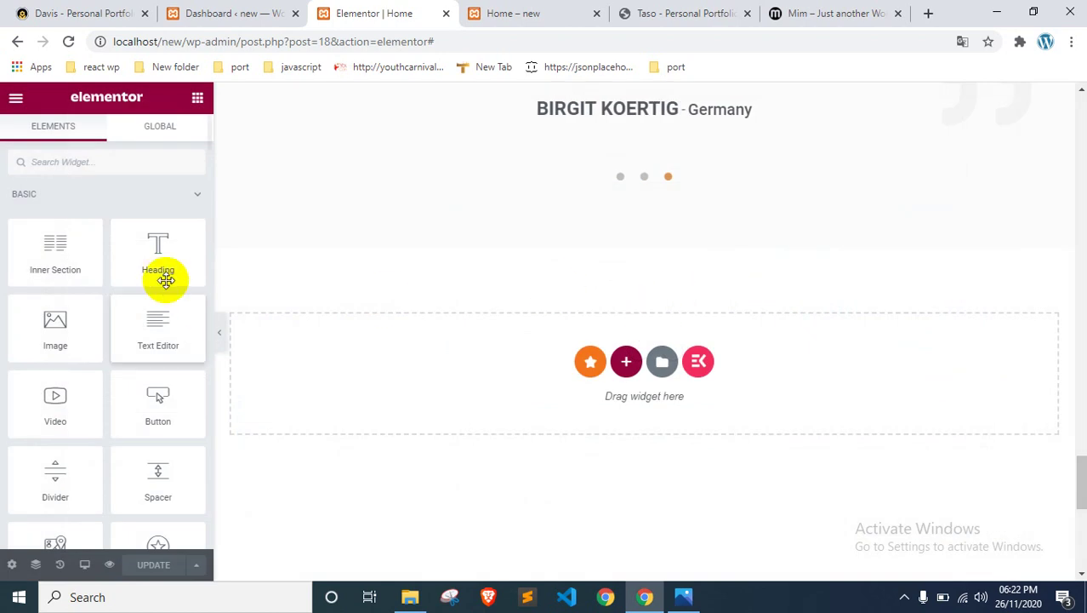
pyautogui.scroll(-3, 124, 287)
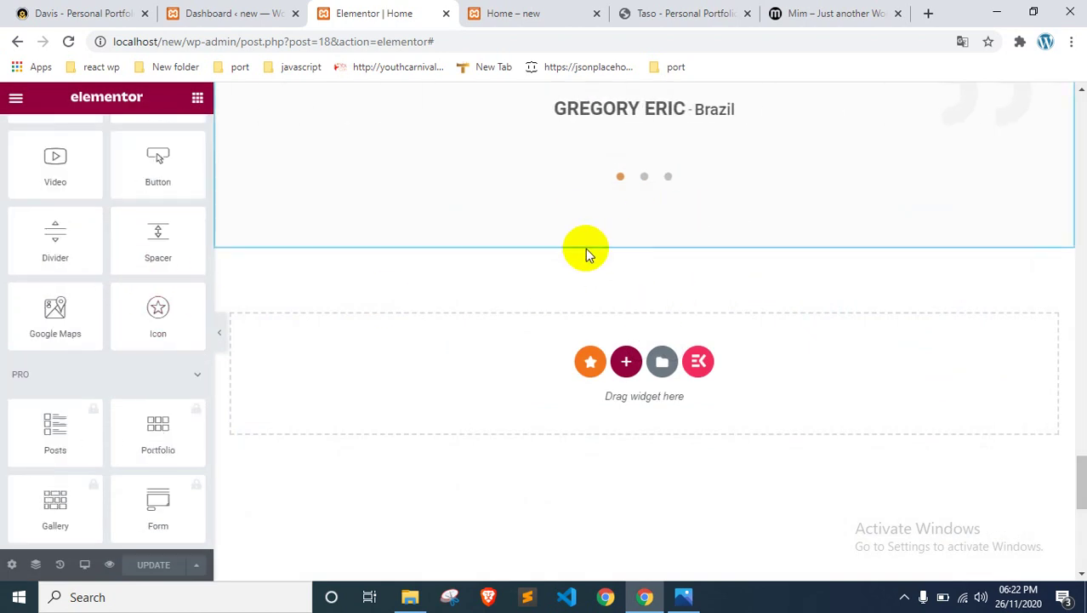
pyautogui.scroll(8, 586, 249)
pyautogui.scroll(15, 575, 253)
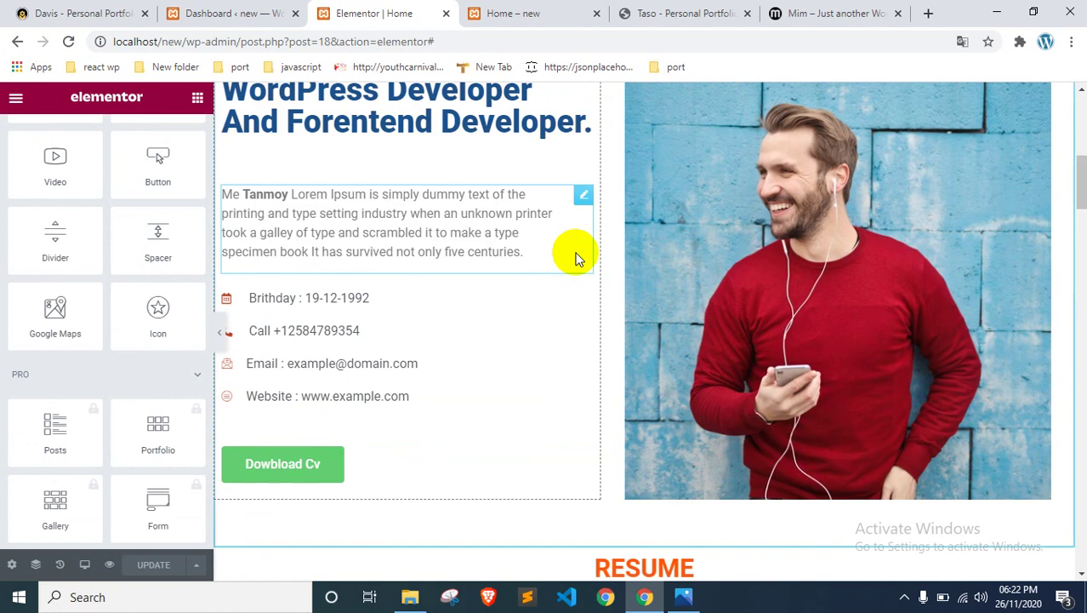
# Step: Review the home page sections down to the testimonials, and look at the Our Team Member design reference image in Photos
pyautogui.scroll(4, 575, 256)
pyautogui.scroll(-6, 575, 256)
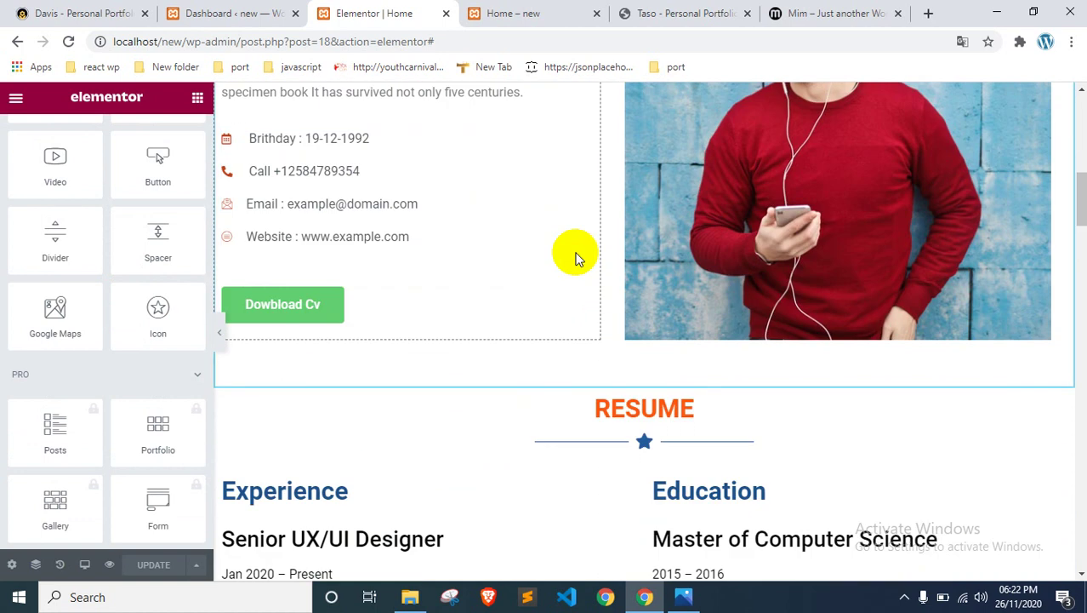
pyautogui.scroll(-15, 575, 255)
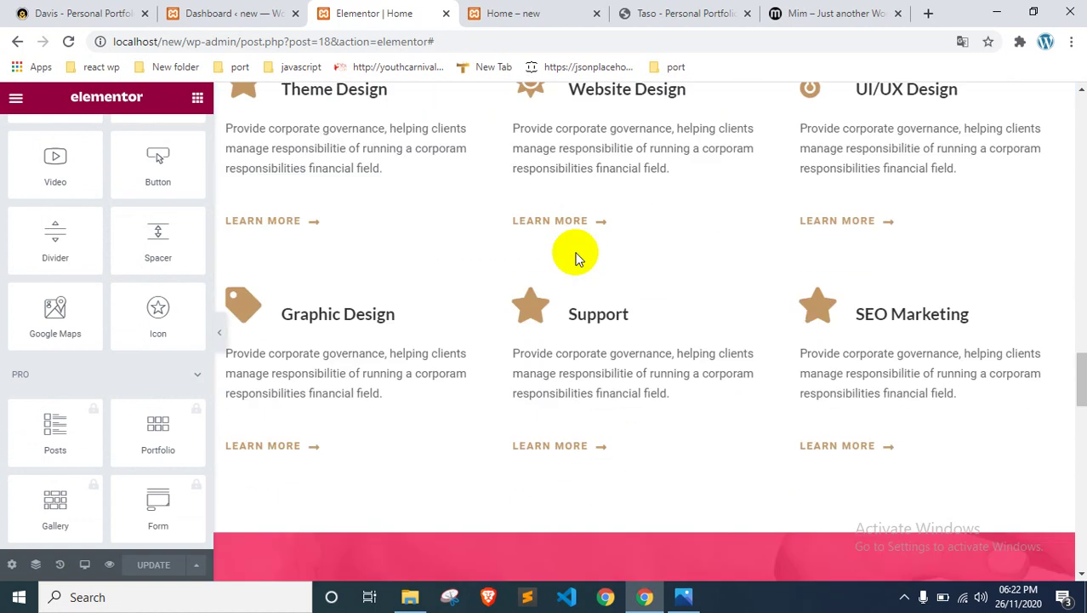
pyautogui.scroll(-4, 576, 257)
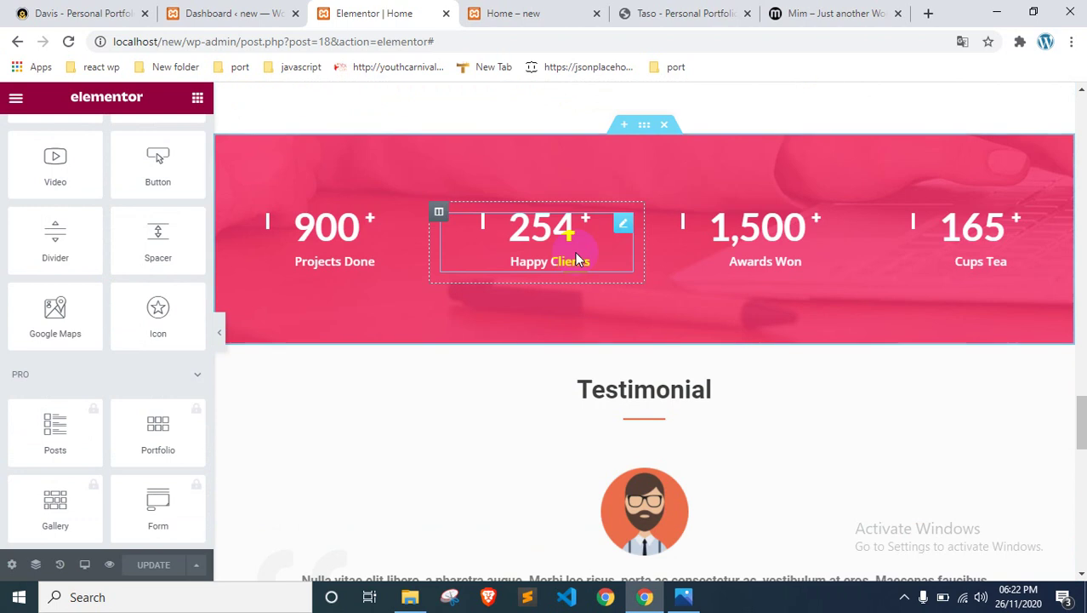
pyautogui.scroll(-5, 576, 259)
pyautogui.click(683, 596)
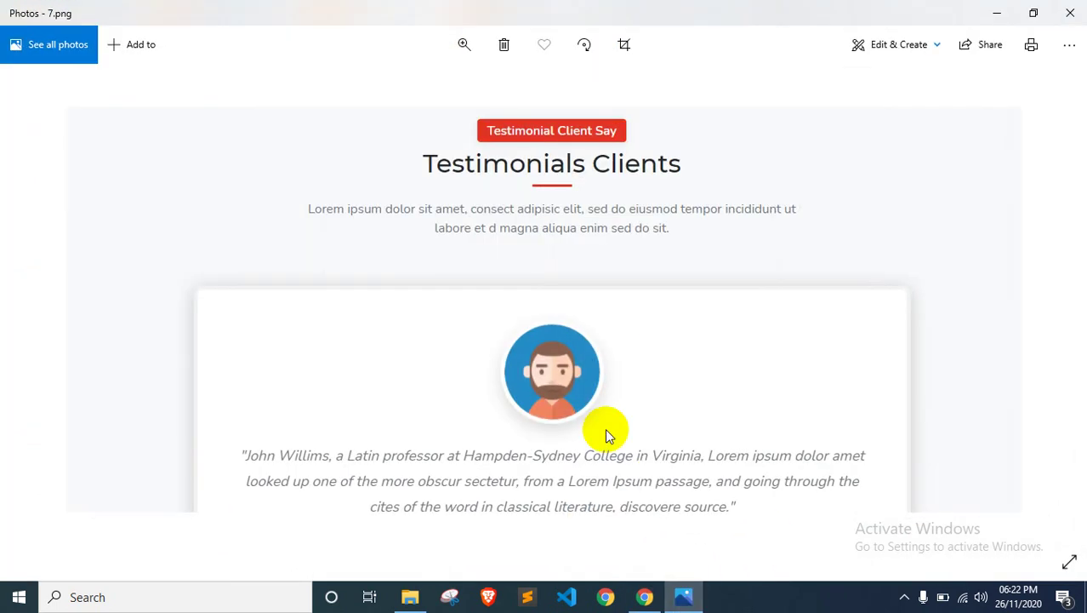
pyautogui.scroll(-2, 605, 434)
pyautogui.scroll(1, 606, 435)
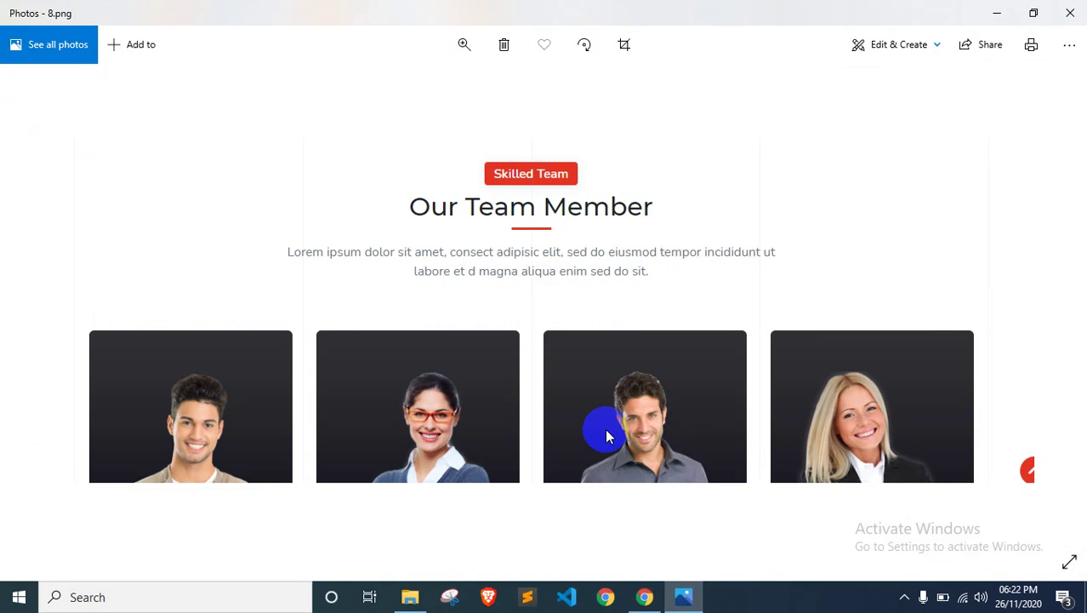
pyautogui.click(644, 597)
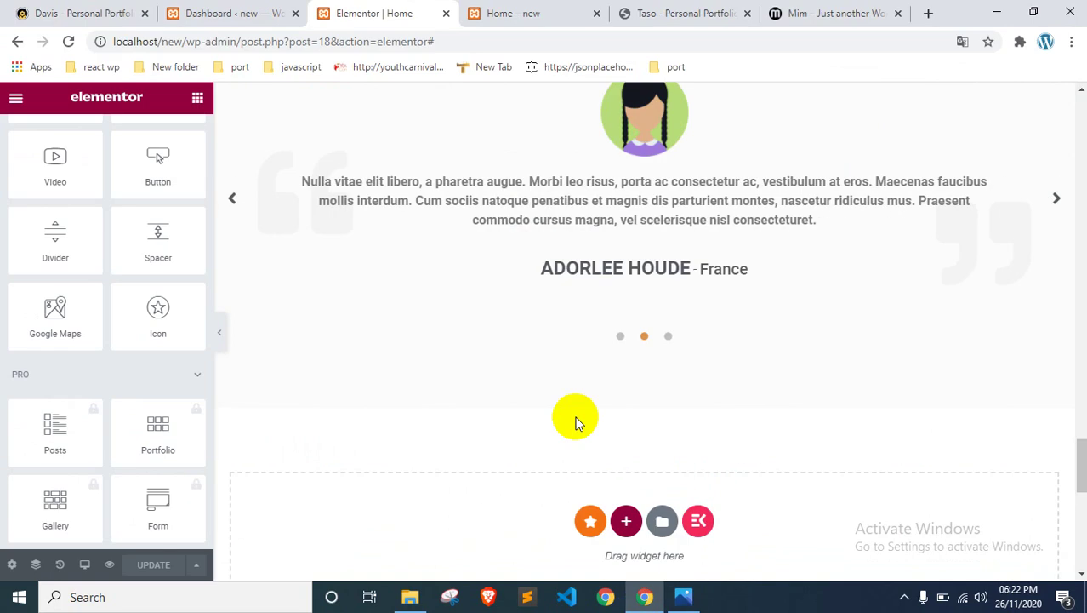
# Step: Back in the Elementor editor, insert the three-person "Our Attorna" team section from the ElementsKit library below the testimonials
pyautogui.click(696, 521)
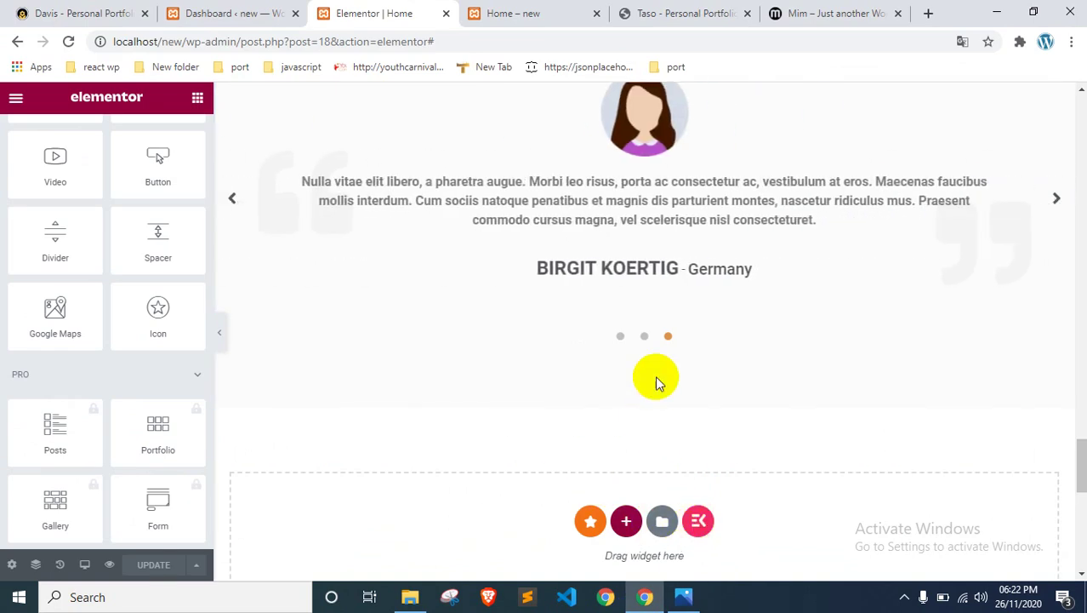
pyautogui.scroll(-3, 475, 267)
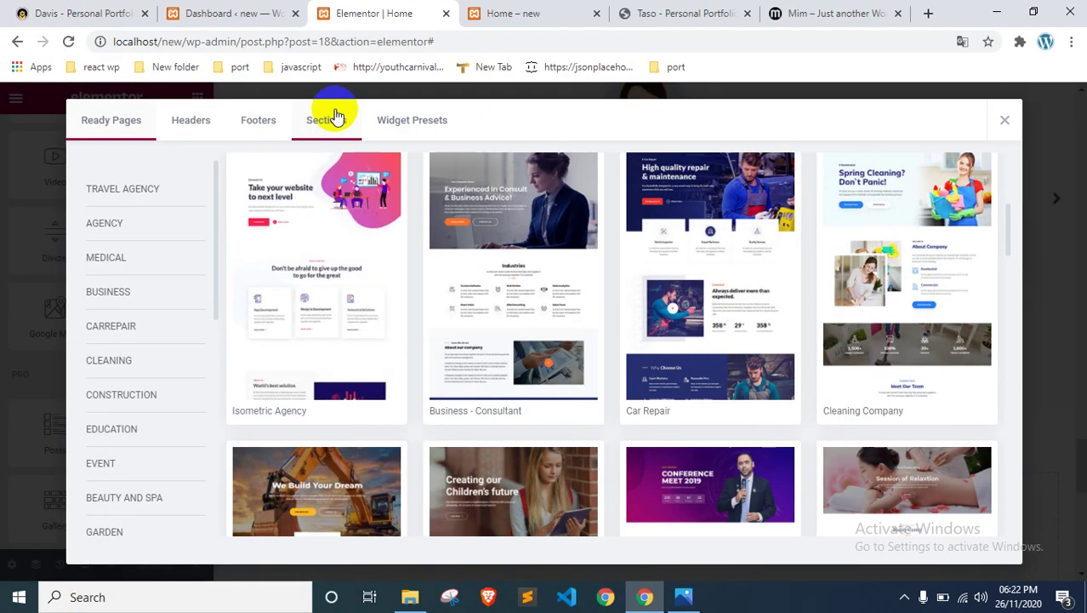
pyautogui.click(334, 115)
pyautogui.scroll(-2, 492, 262)
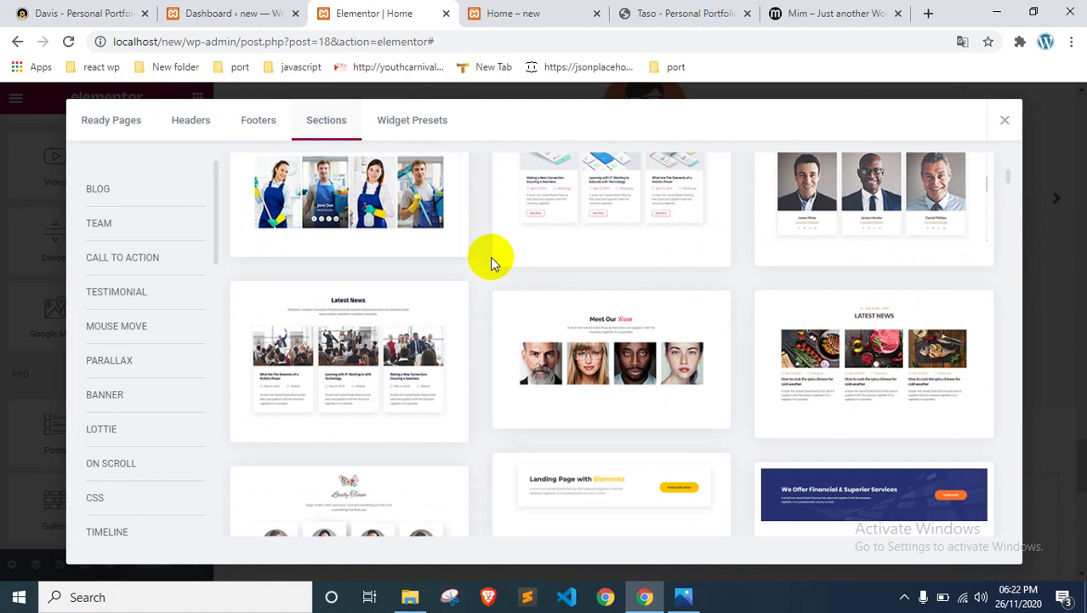
pyautogui.click(837, 201)
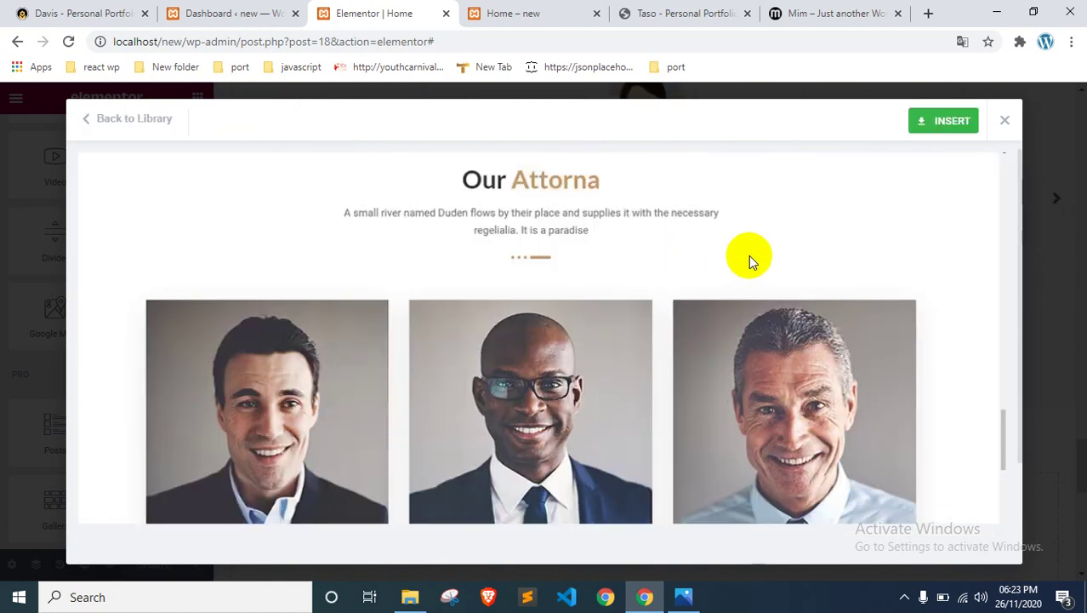
pyautogui.click(952, 129)
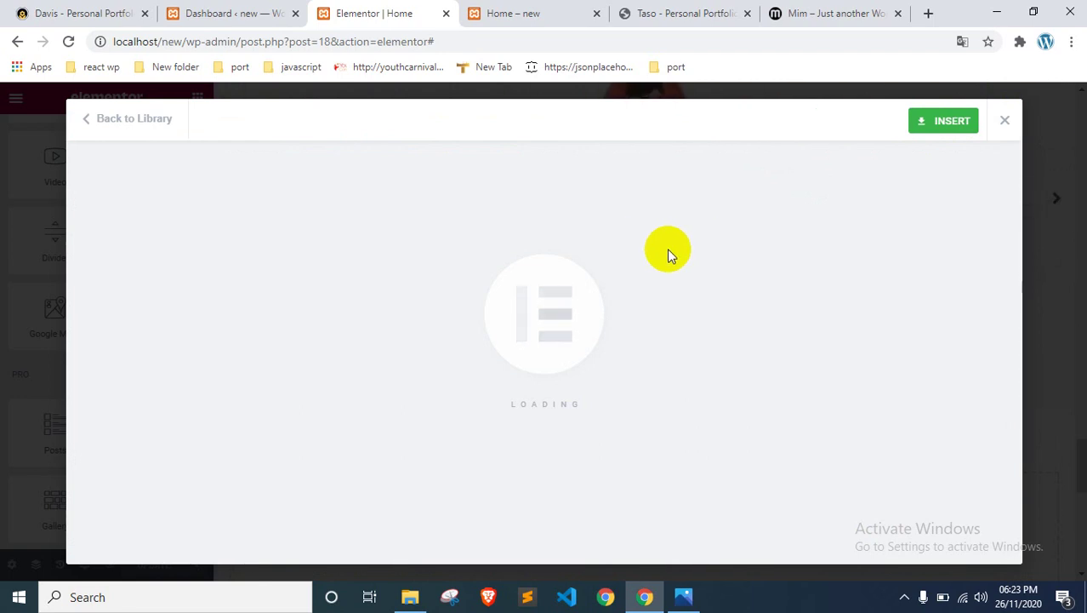
# Step: Look over the home page preview while the team template loads, and return to the Elementor editor
pyautogui.click(493, 15)
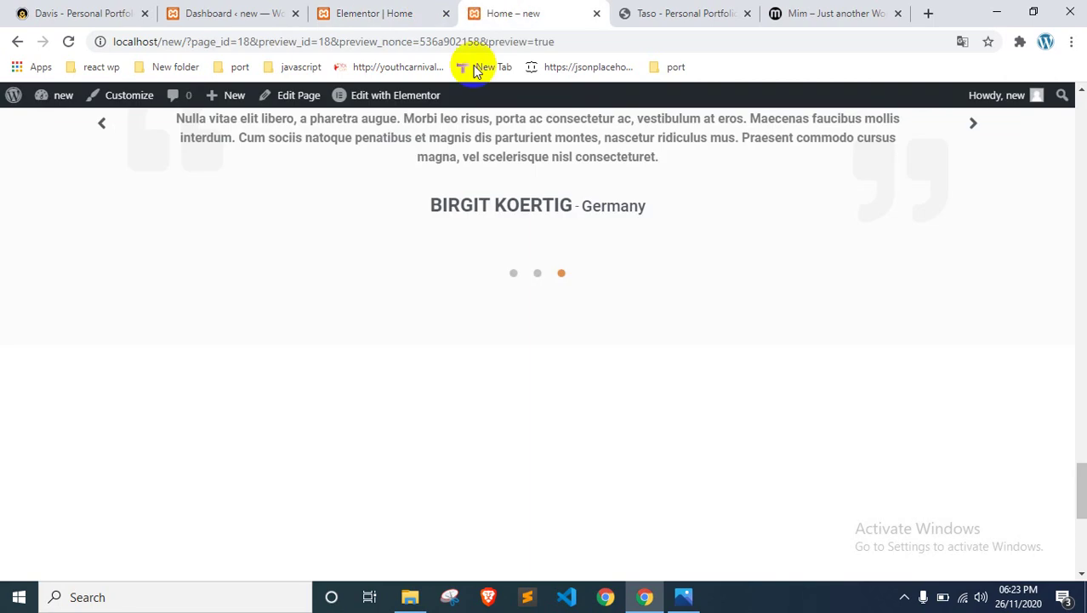
pyautogui.scroll(3, 435, 222)
pyautogui.scroll(5, 435, 222)
pyautogui.click(417, 10)
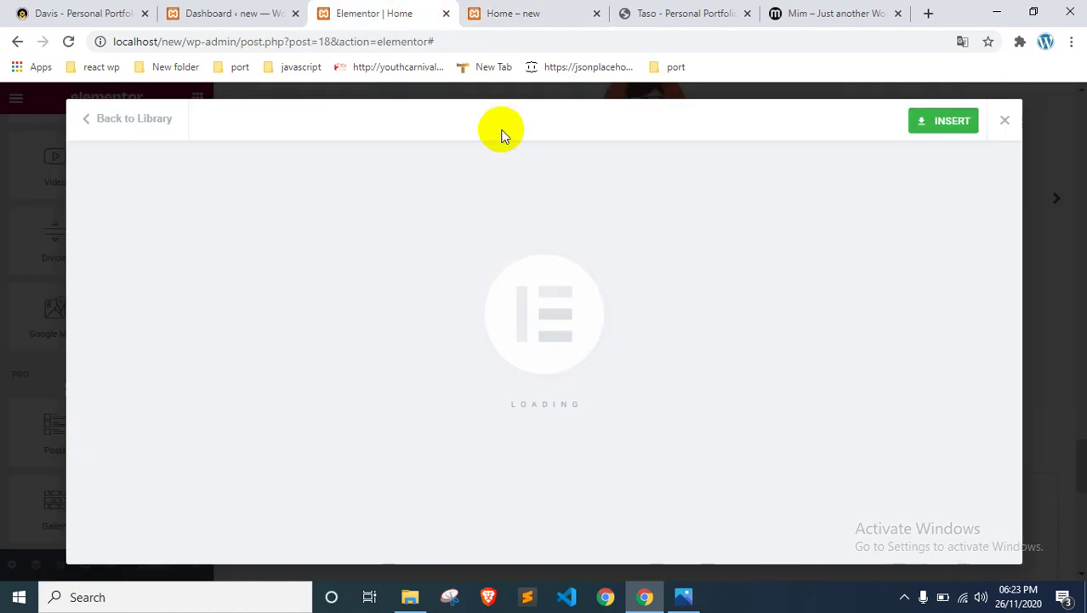
pyautogui.click(936, 123)
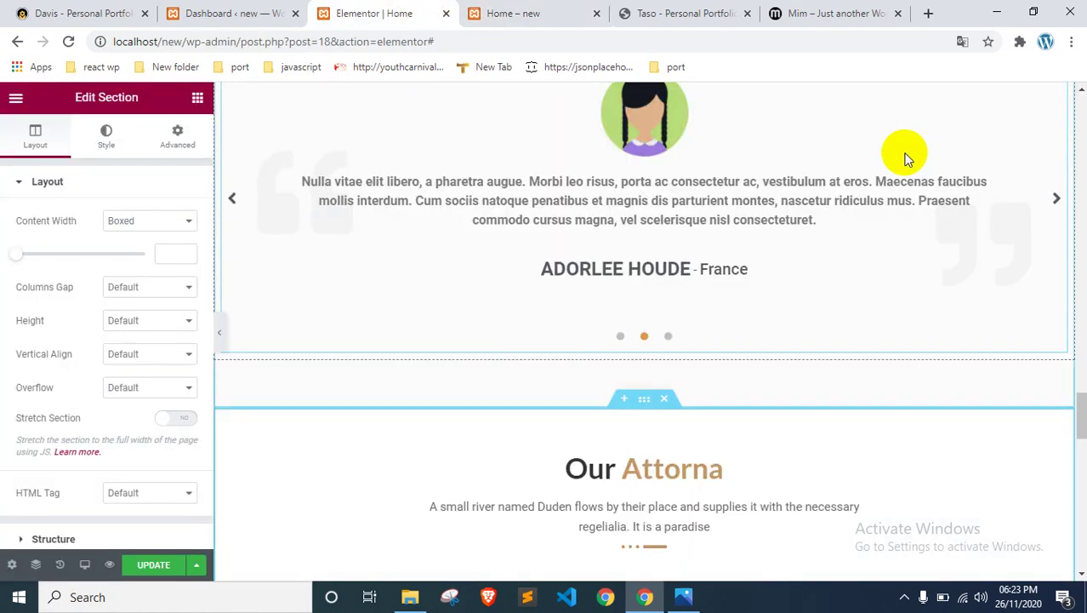
# Step: Change the "Our Attorna" heading title to "Team Meamber" and update the page
pyautogui.scroll(-2, 762, 280)
pyautogui.scroll(-3, 762, 280)
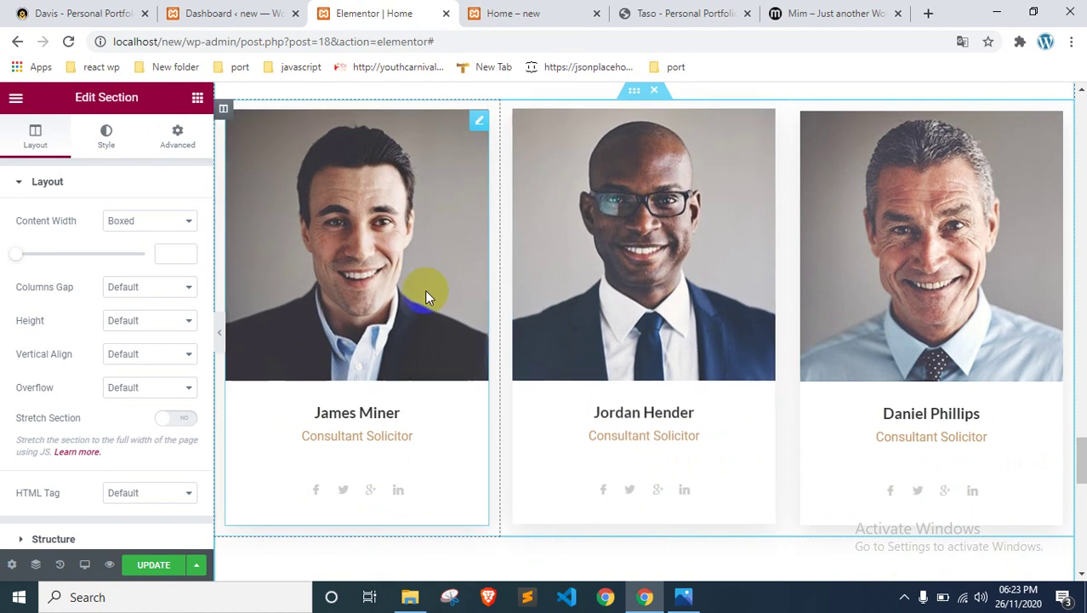
pyautogui.scroll(3, 839, 288)
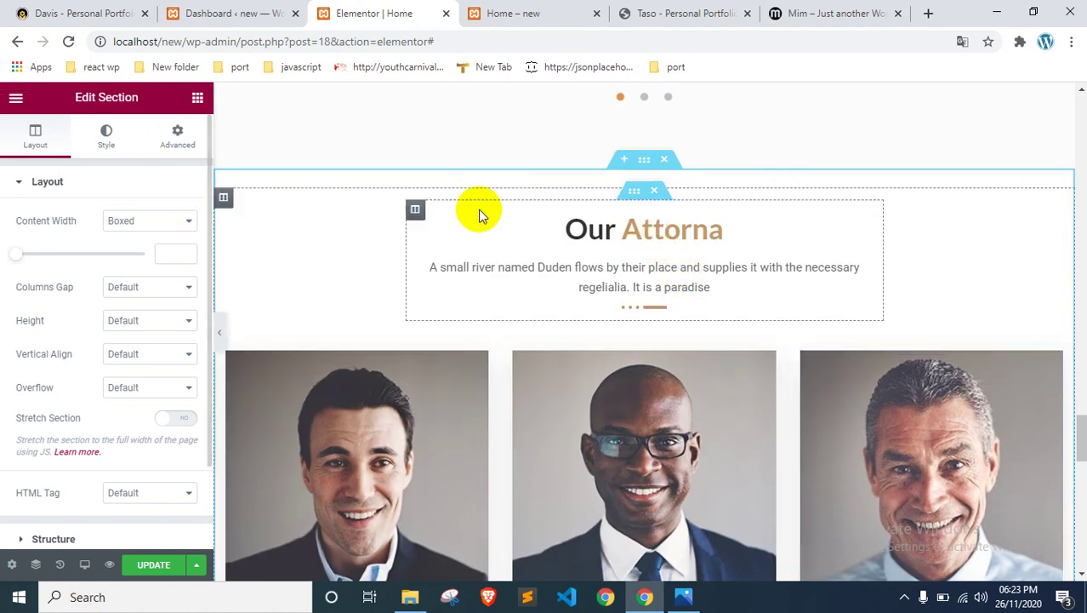
pyautogui.click(595, 225)
pyautogui.moveTo(80, 237); pyautogui.dragTo(13, 243)
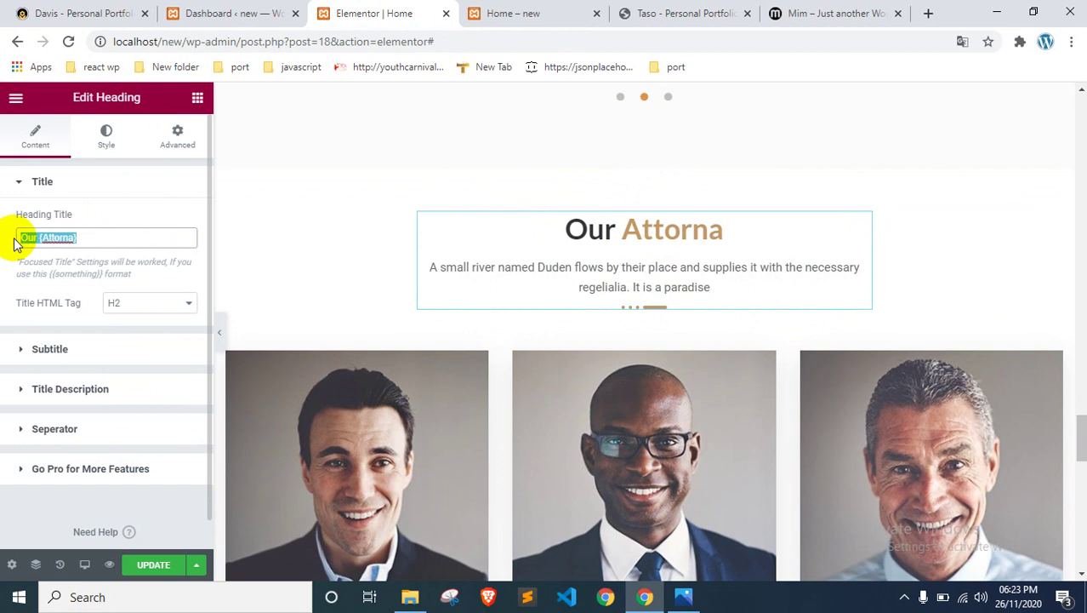
pyautogui.press('BackSpace')
pyautogui.write('Team m')
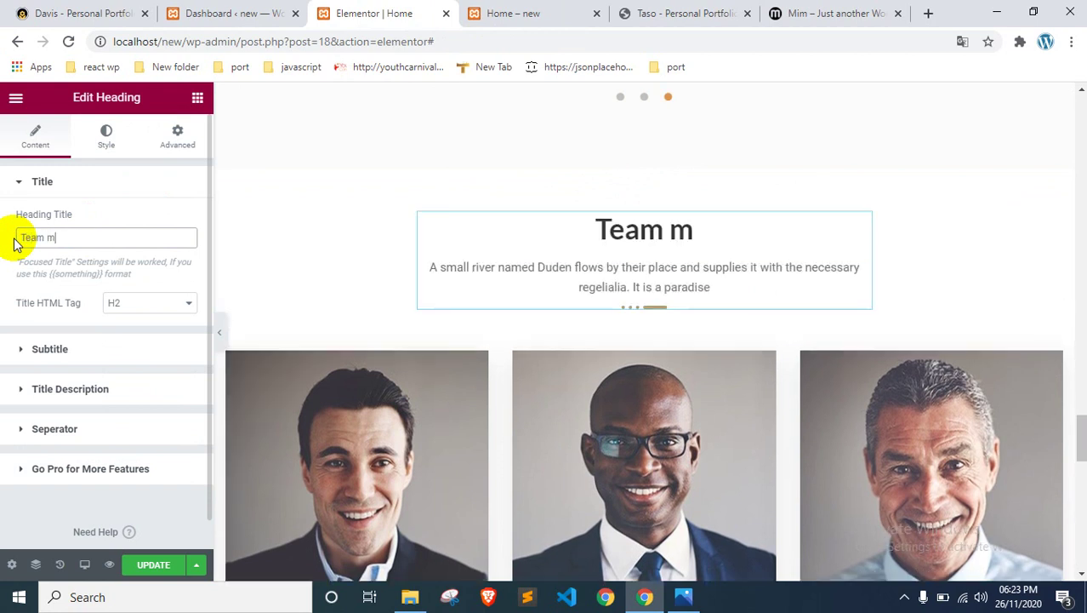
pyautogui.press('BackSpace')
pyautogui.press('BackSpace')
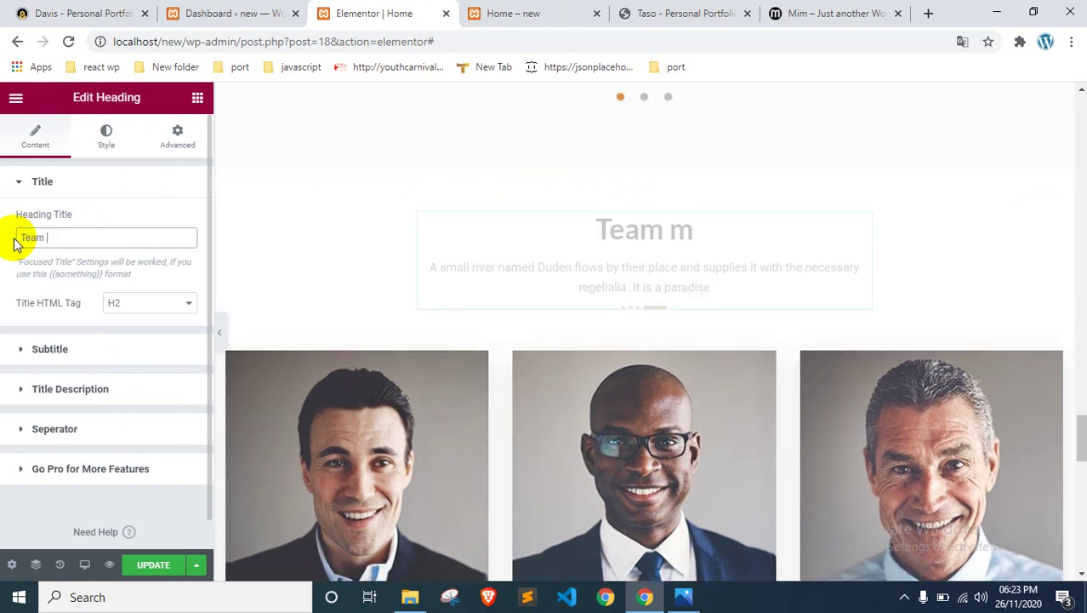
pyautogui.write('Meamber')
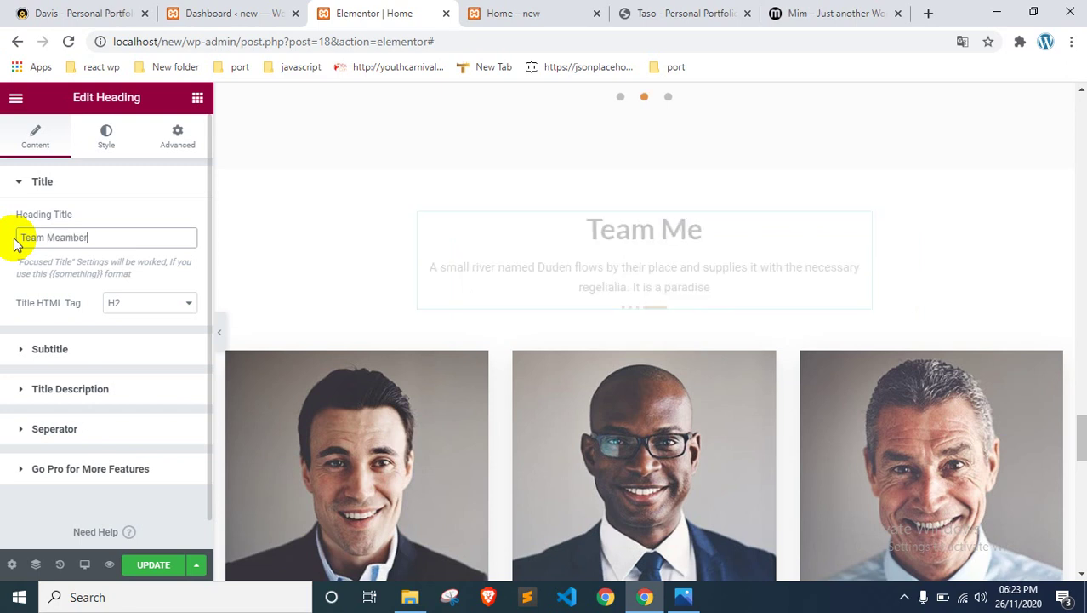
pyautogui.scroll(-2, 518, 287)
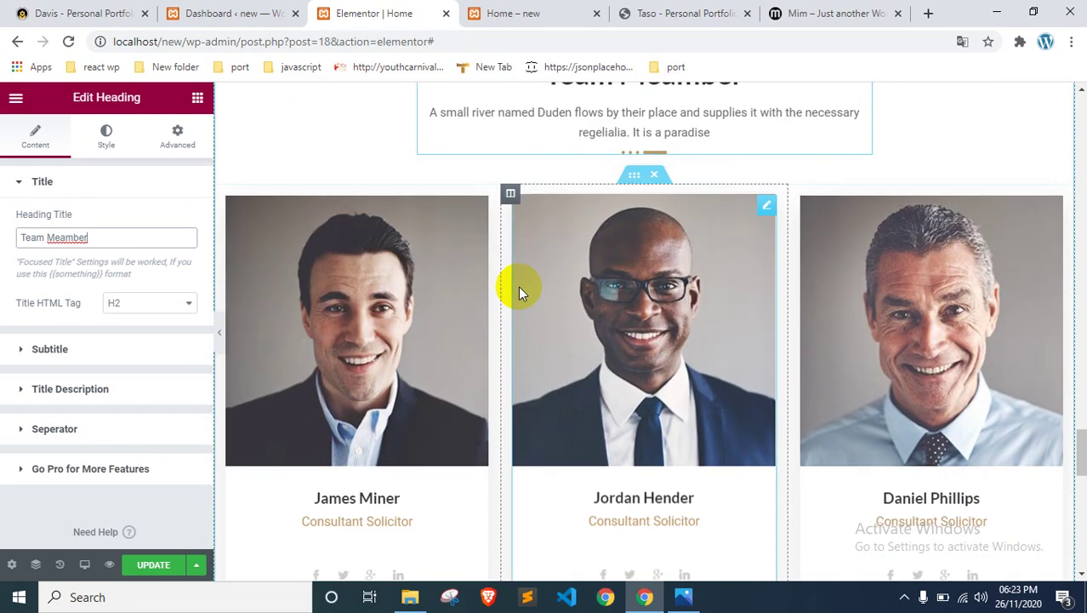
pyautogui.scroll(3, 399, 378)
pyautogui.click(152, 564)
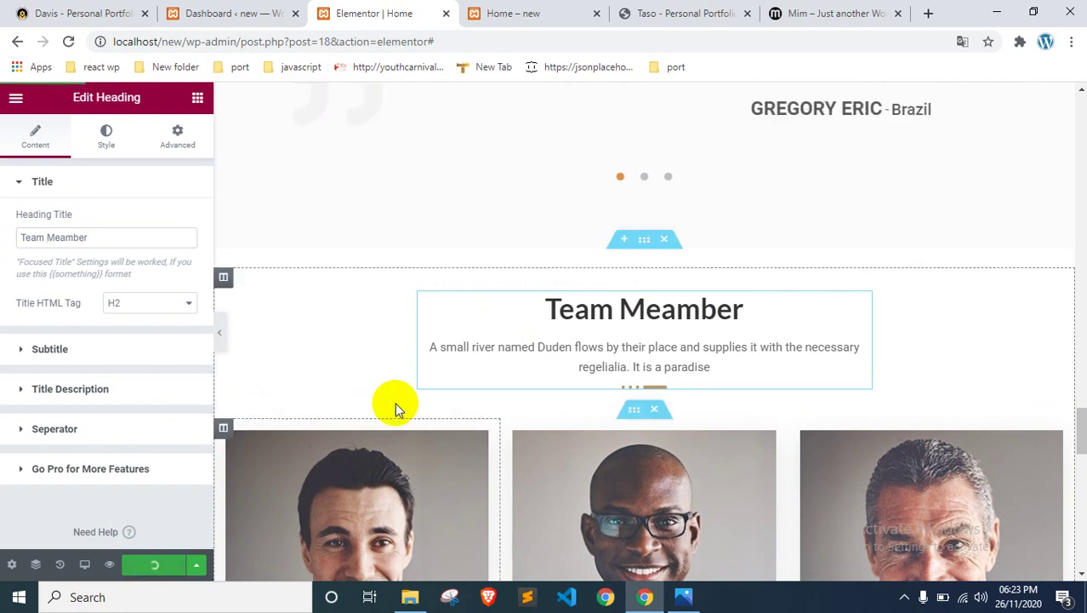
# Step: Reload the home page preview and check the Team Meamber section beneath the testimonials
pyautogui.click(486, 12)
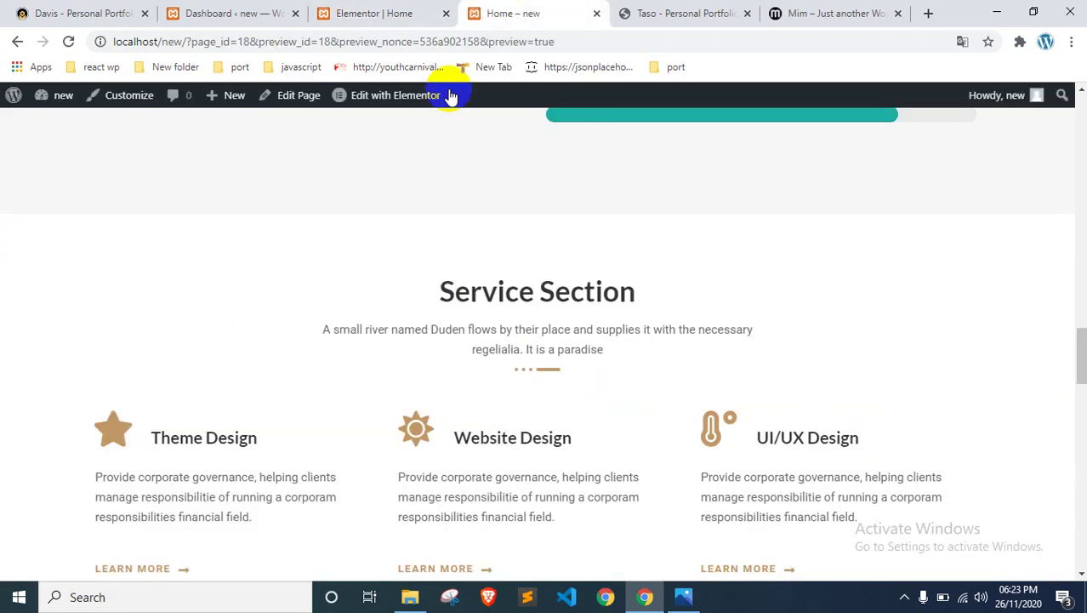
pyautogui.scroll(-3, 374, 248)
pyautogui.scroll(-6, 375, 247)
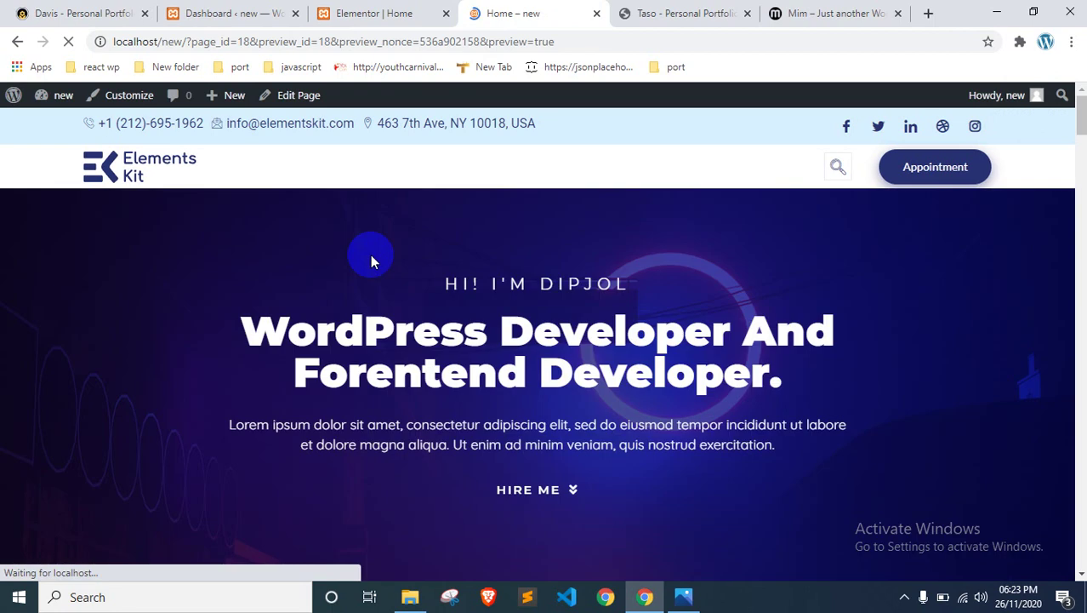
pyautogui.scroll(-15, 370, 293)
pyautogui.scroll(-12, 371, 293)
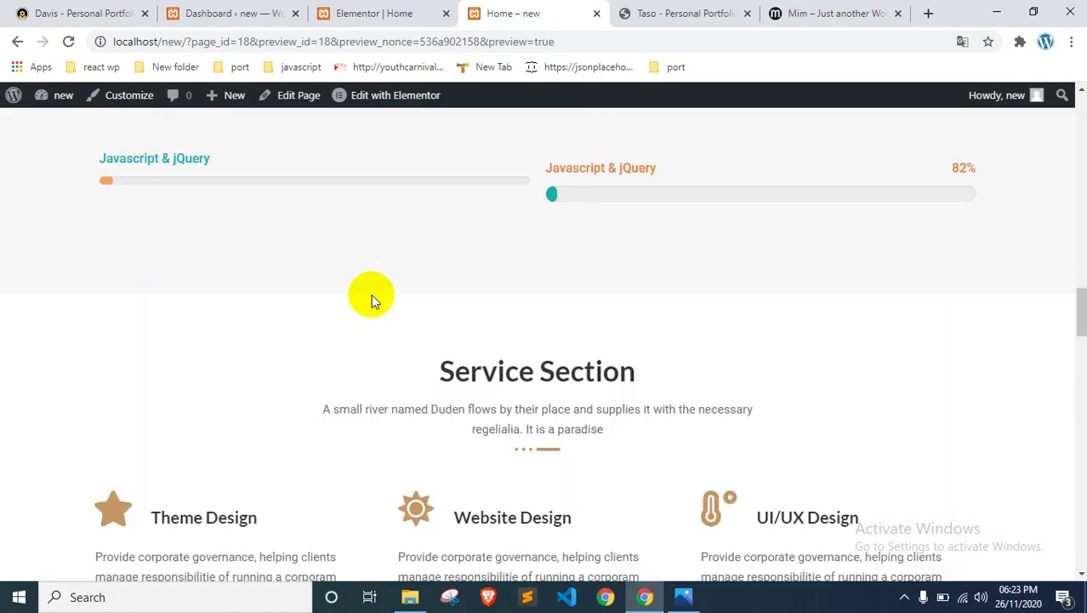
pyautogui.scroll(-10, 371, 293)
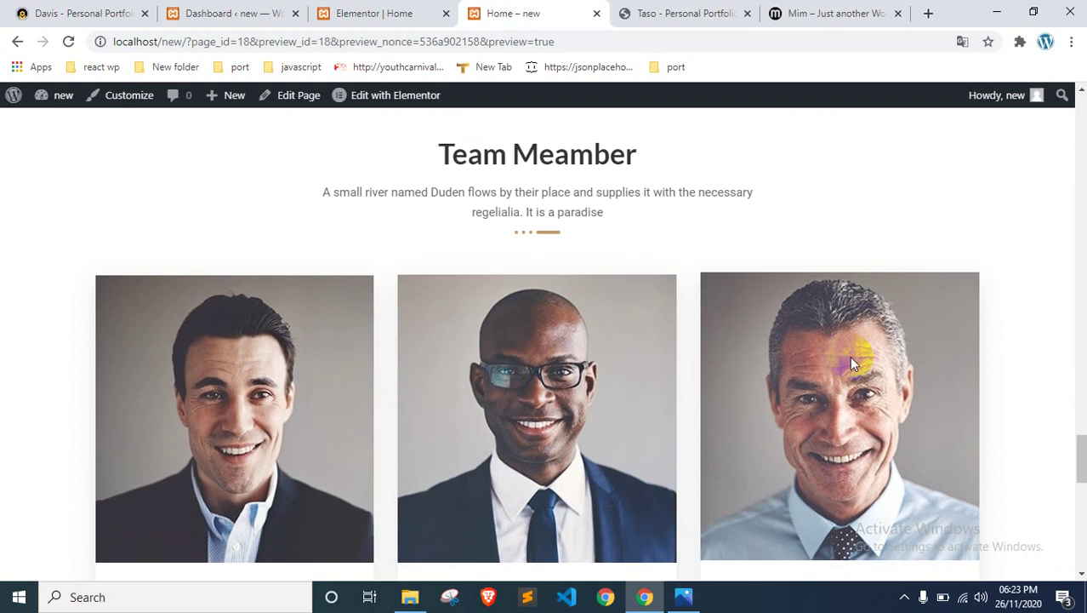
pyautogui.scroll(-3, 442, 266)
pyautogui.scroll(3, 787, 350)
pyautogui.scroll(3, 786, 348)
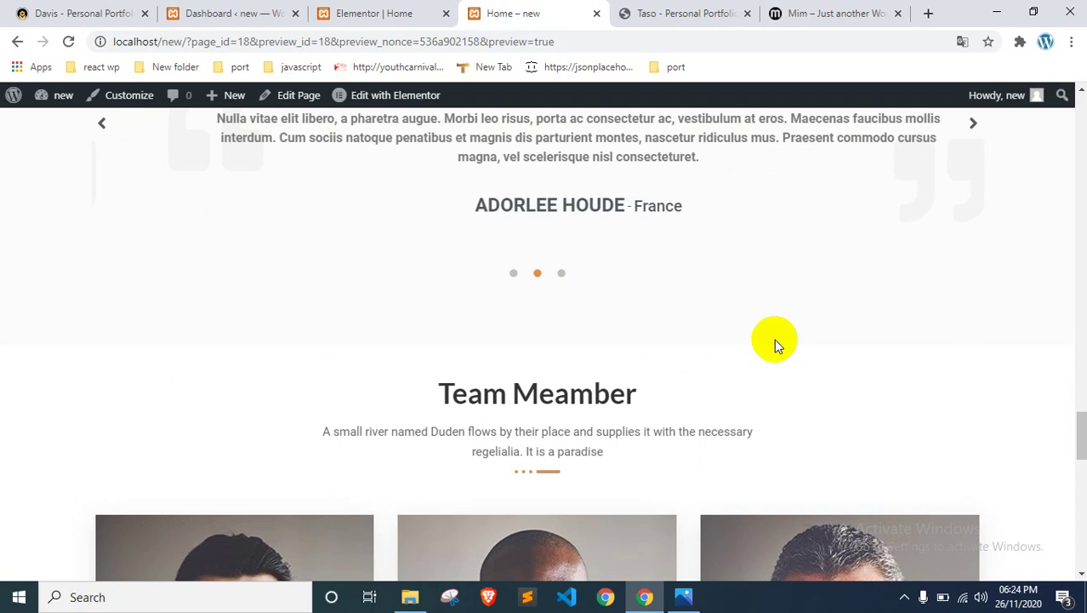
# Step: Return to the Elementor editor and examine the Team Meamber heading, the member cards and the adjoining testimonial area
pyautogui.click(431, 96)
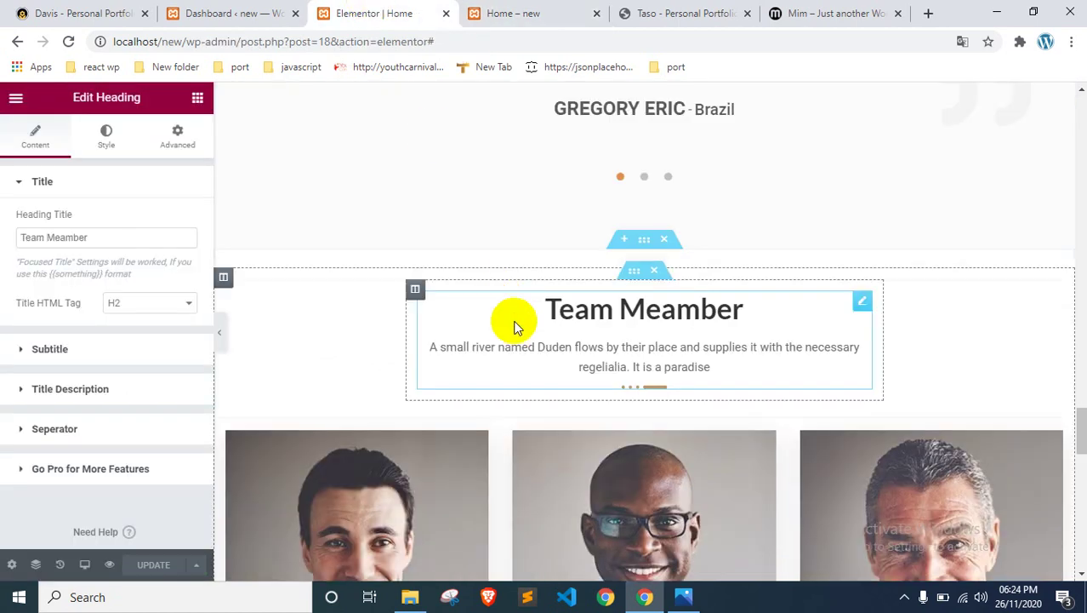
pyautogui.scroll(-2, 510, 316)
pyautogui.scroll(-3, 513, 320)
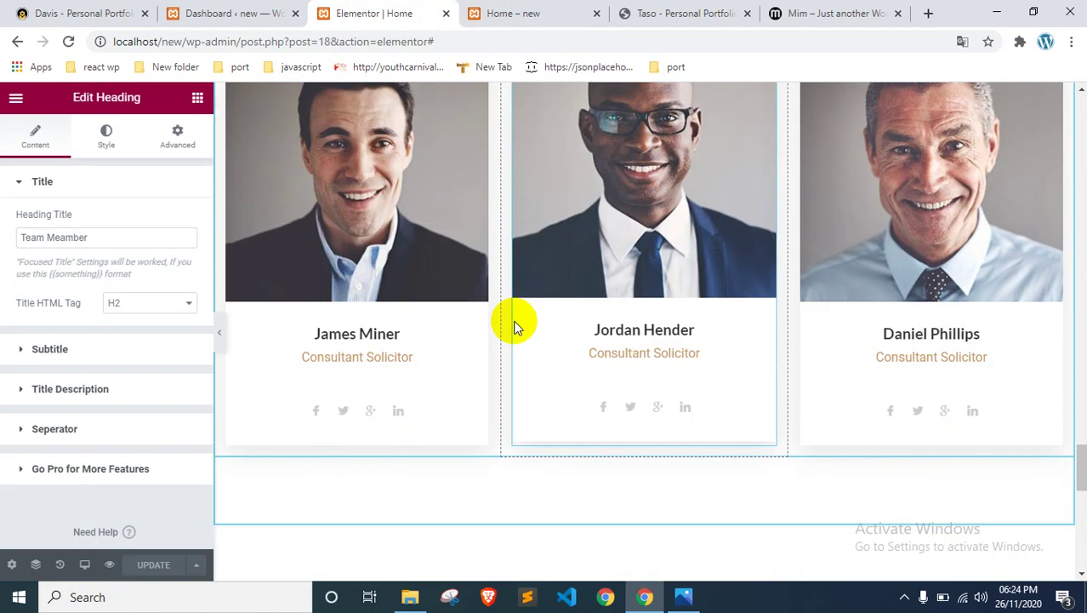
pyautogui.scroll(2, 554, 313)
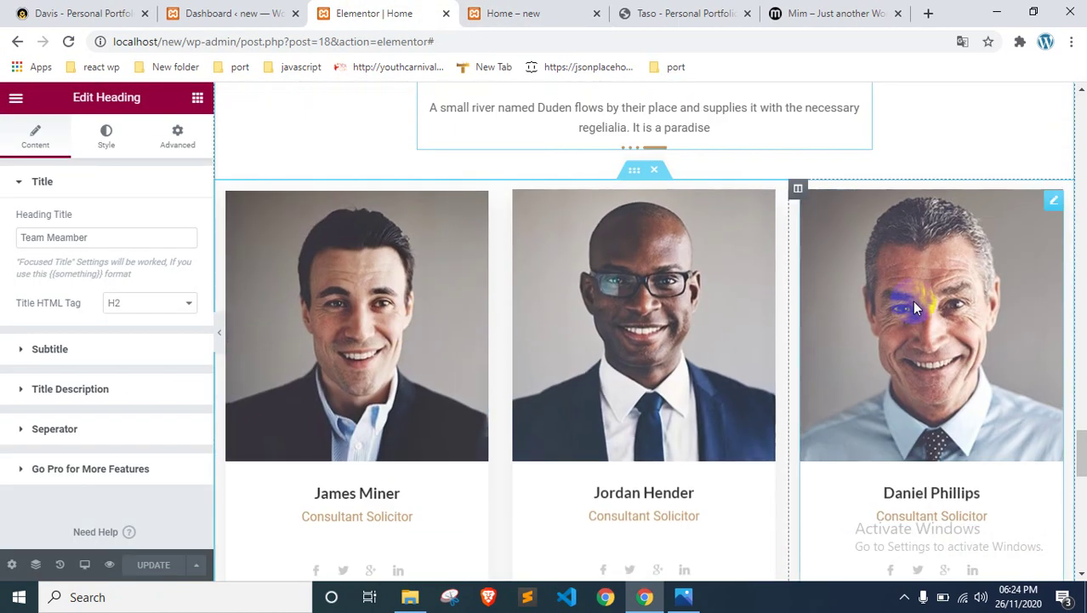
pyautogui.scroll(-3, 936, 300)
pyautogui.scroll(5, 740, 351)
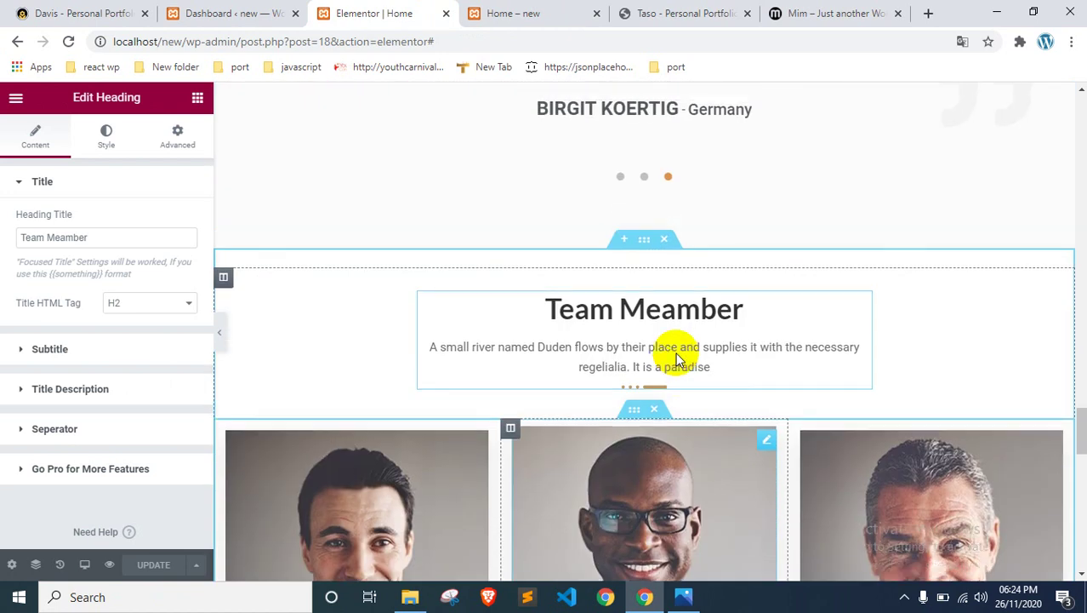
pyautogui.scroll(-2, 709, 324)
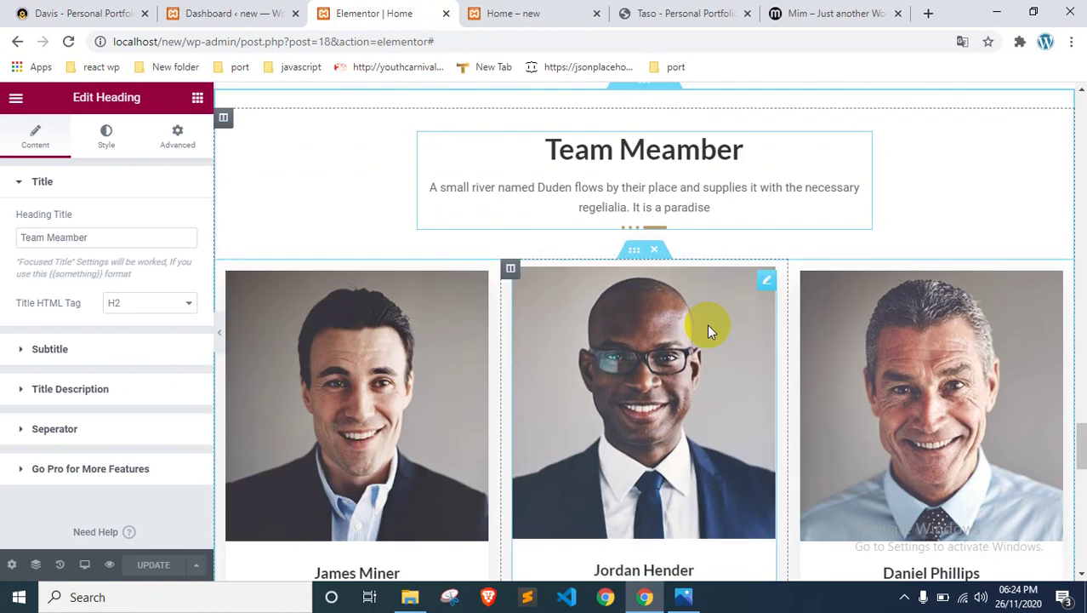
pyautogui.scroll(4, 710, 330)
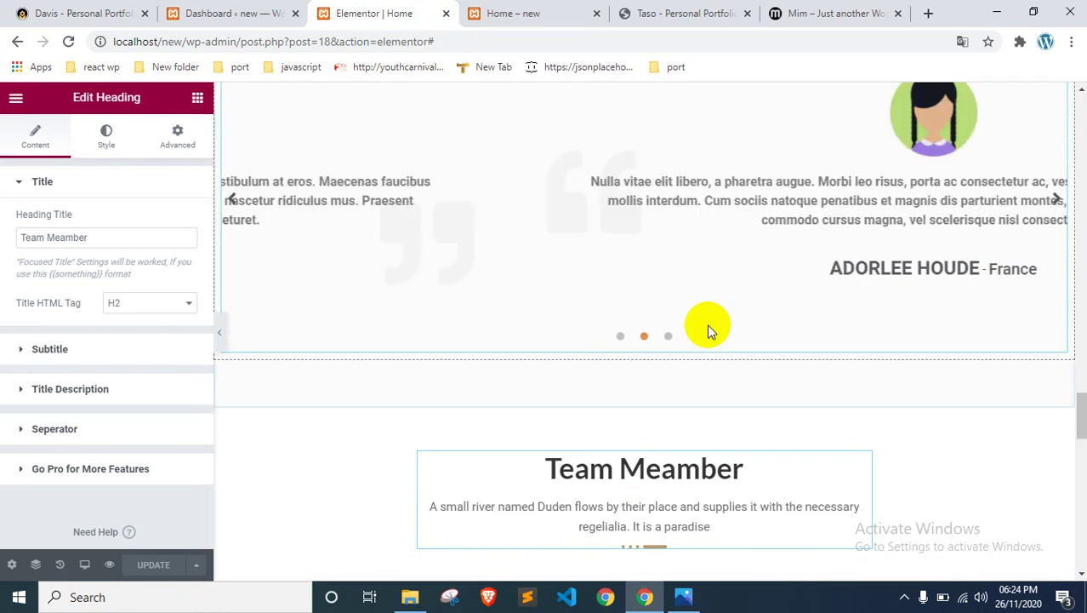
pyautogui.scroll(-1, 710, 329)
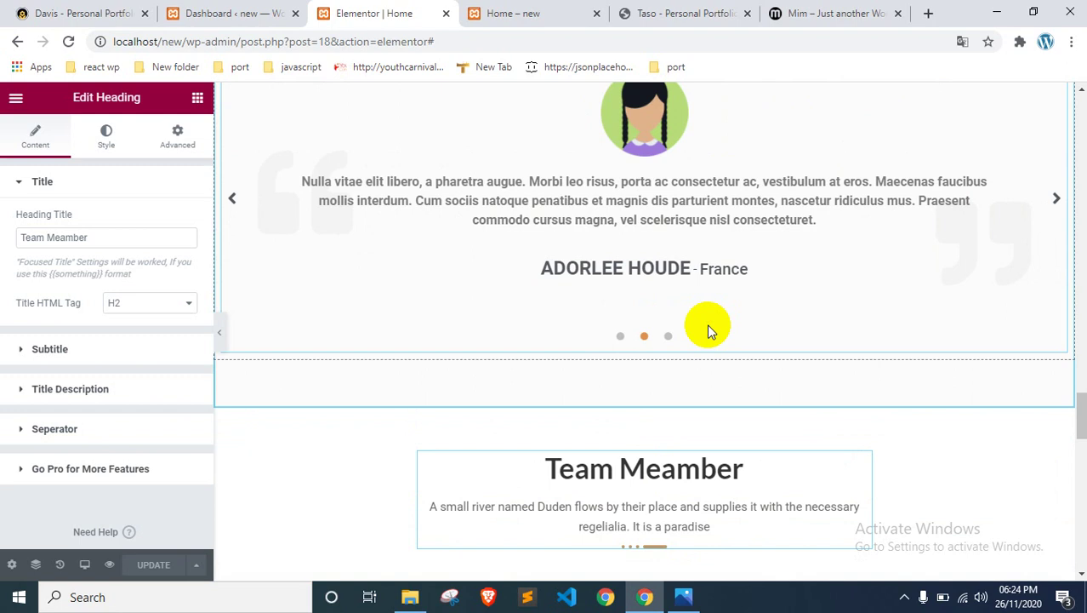
pyautogui.scroll(-4, 709, 331)
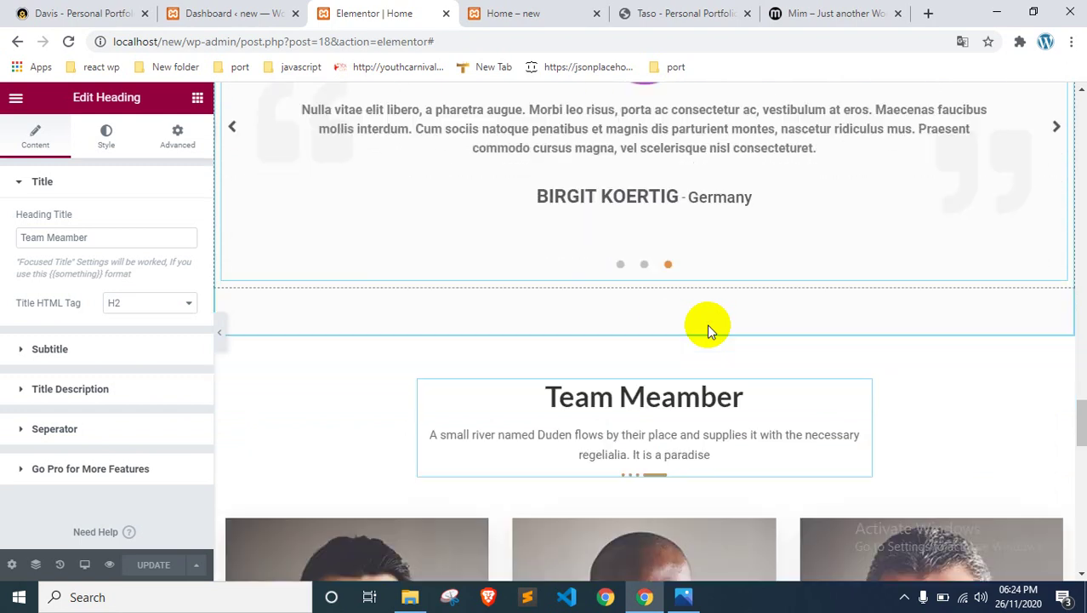
# Step: Switch to Photos to review the team and contact reference images, and return to the browser to look over the home page sections
pyautogui.click(683, 596)
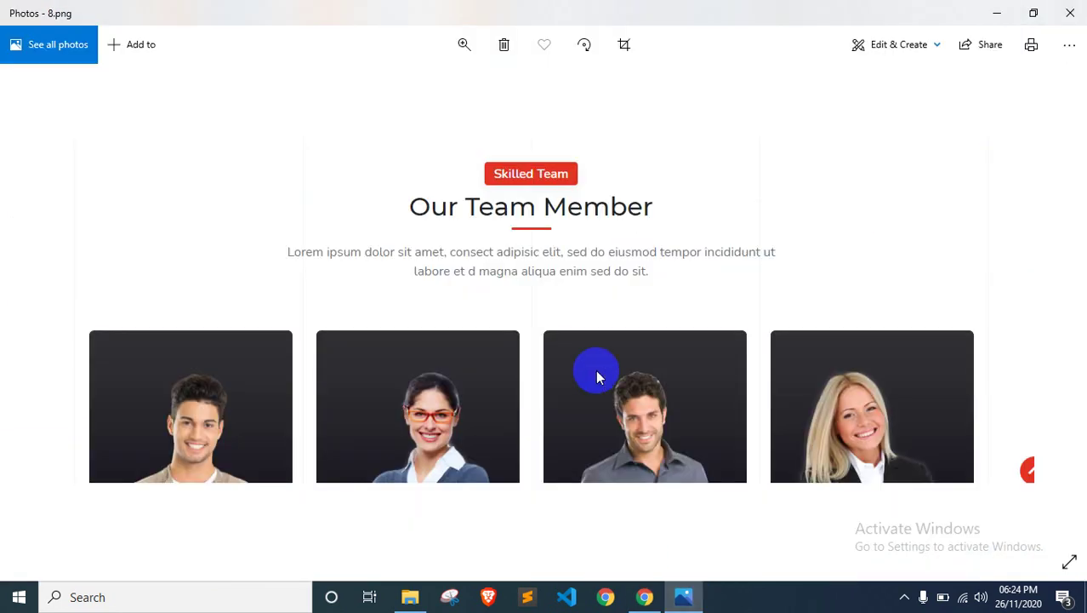
pyautogui.scroll(-1, 586, 281)
pyautogui.scroll(-1, 586, 281)
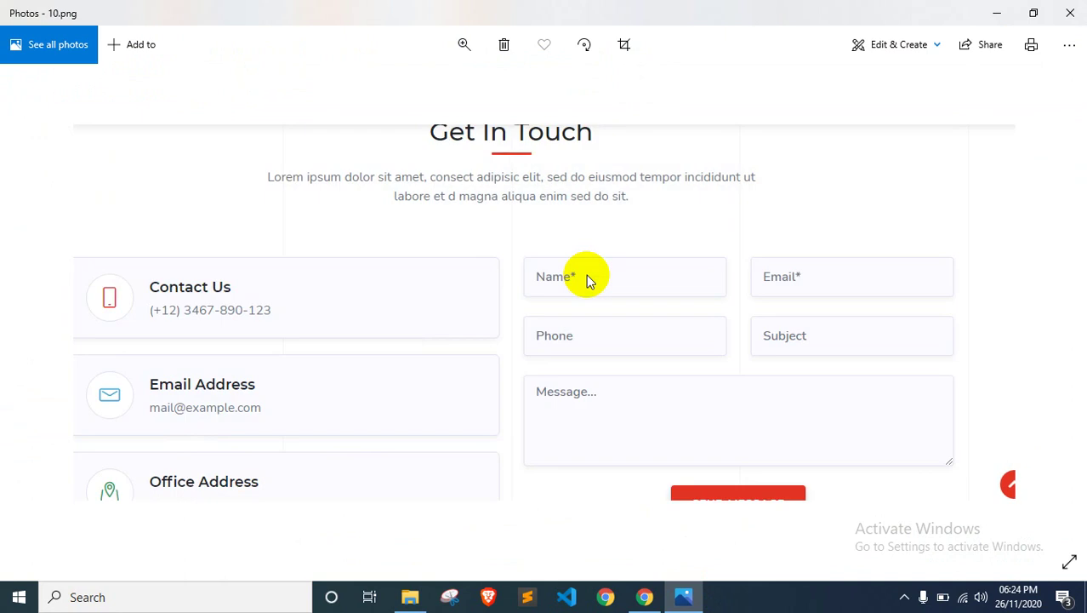
pyautogui.click(997, 10)
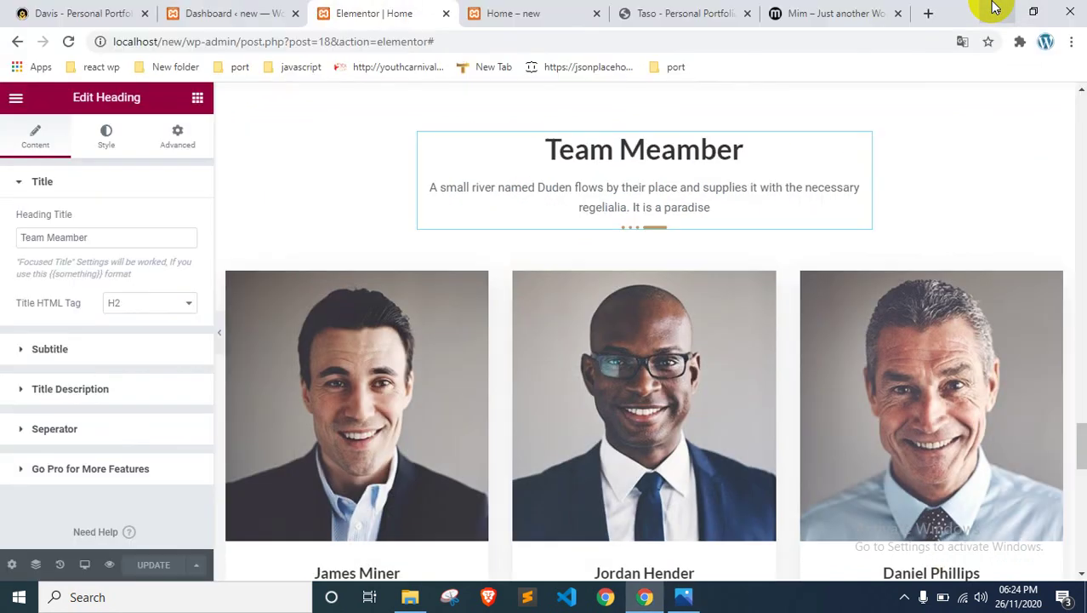
pyautogui.scroll(15, 526, 279)
pyautogui.scroll(6, 529, 277)
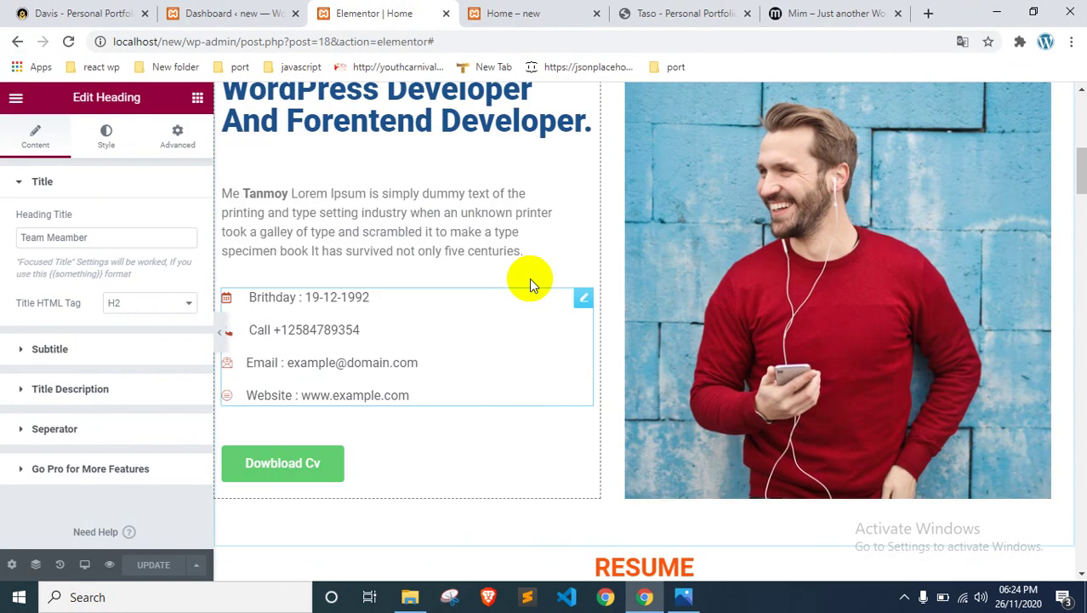
pyautogui.scroll(-15, 529, 277)
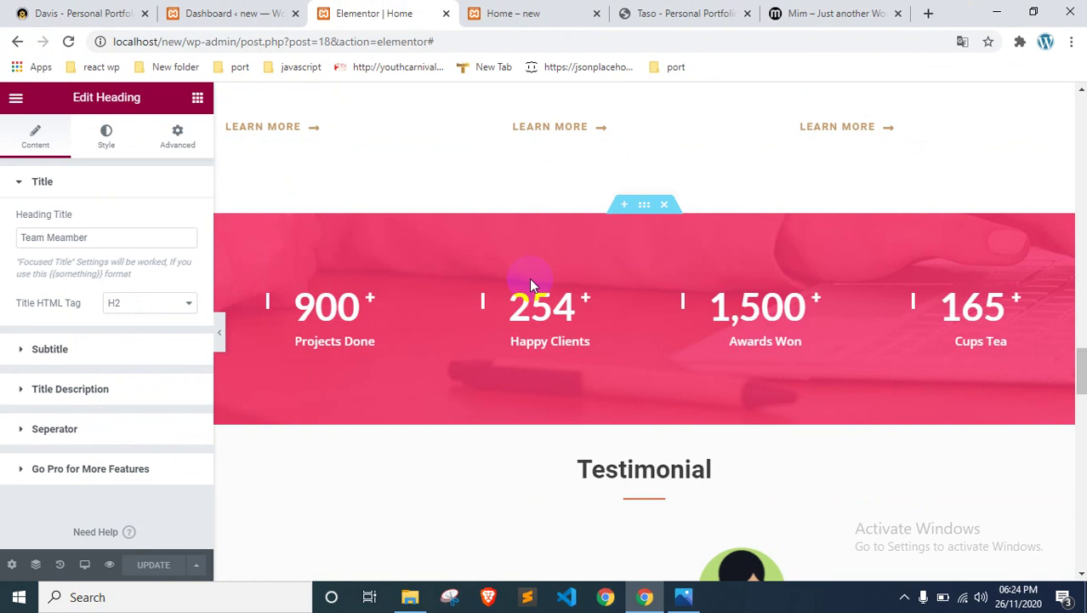
# Step: Open the list of all posts in the WordPress dashboard and look over its entries
pyautogui.click(167, 8)
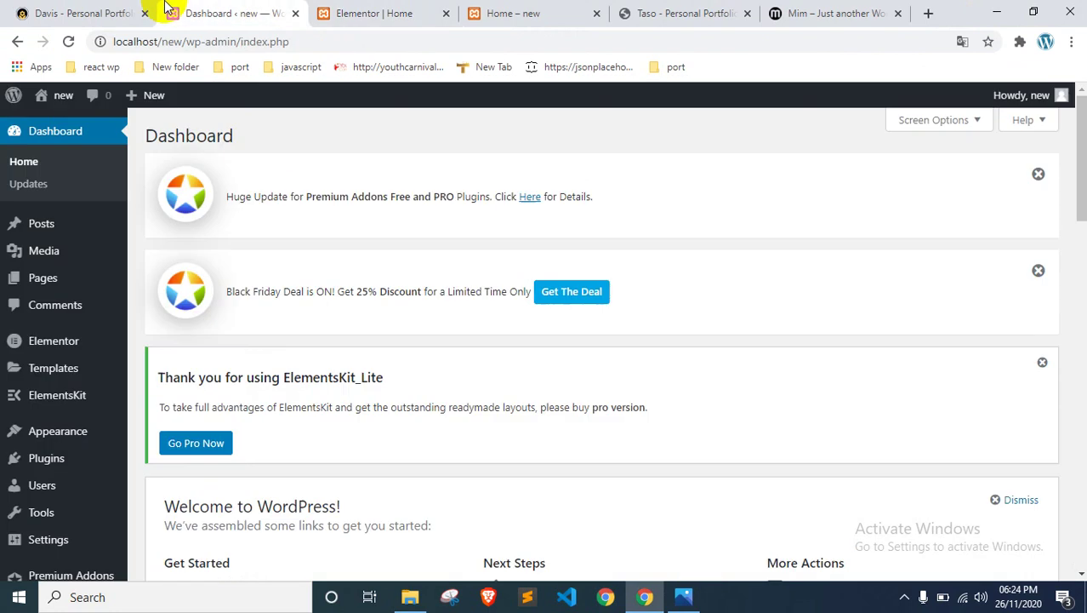
pyautogui.click(71, 228)
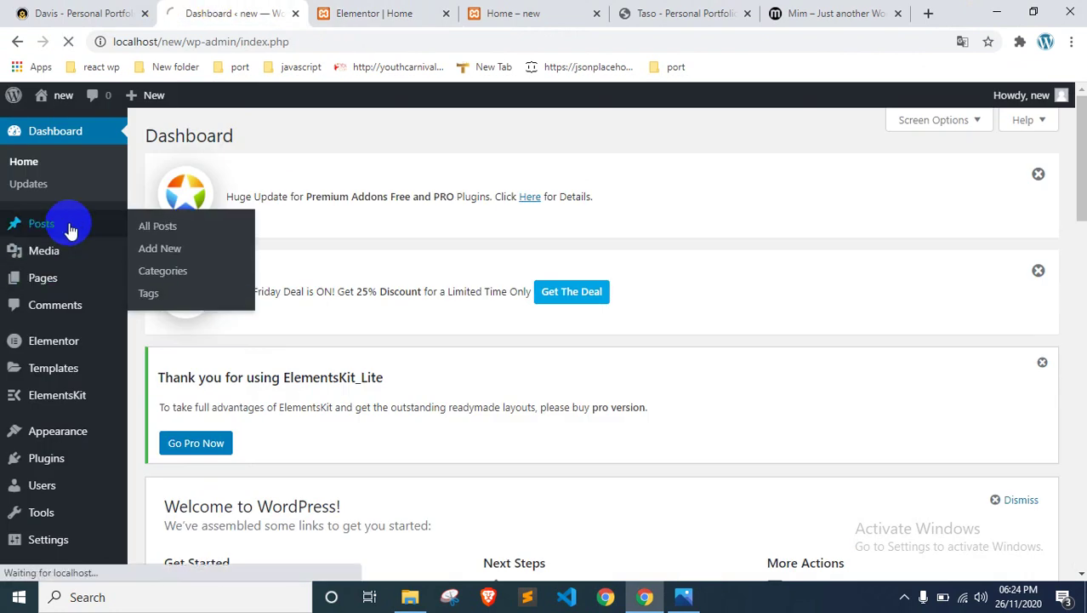
pyautogui.scroll(-2, 267, 279)
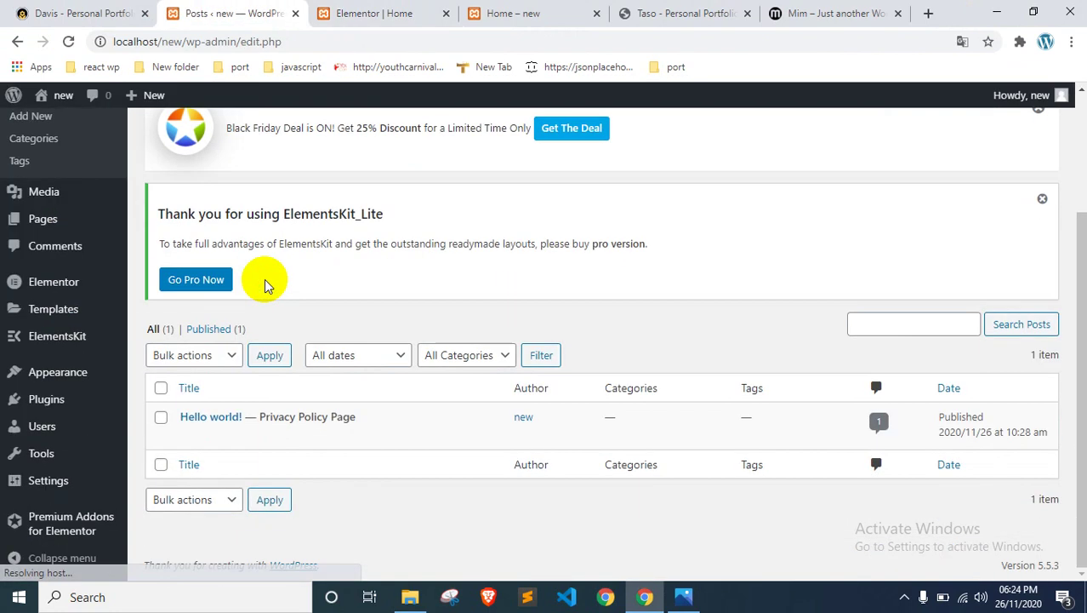
pyautogui.scroll(2, 324, 267)
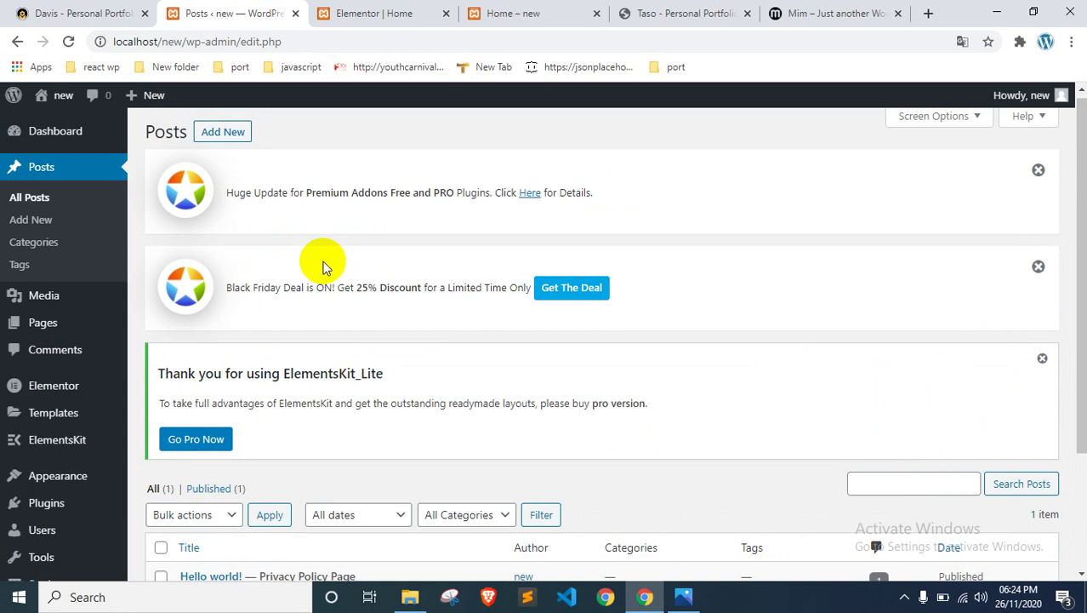
# Step: Examine the My Blog section of the Taso template and its blog details page, closing the duplicate details tab
pyautogui.click(641, 12)
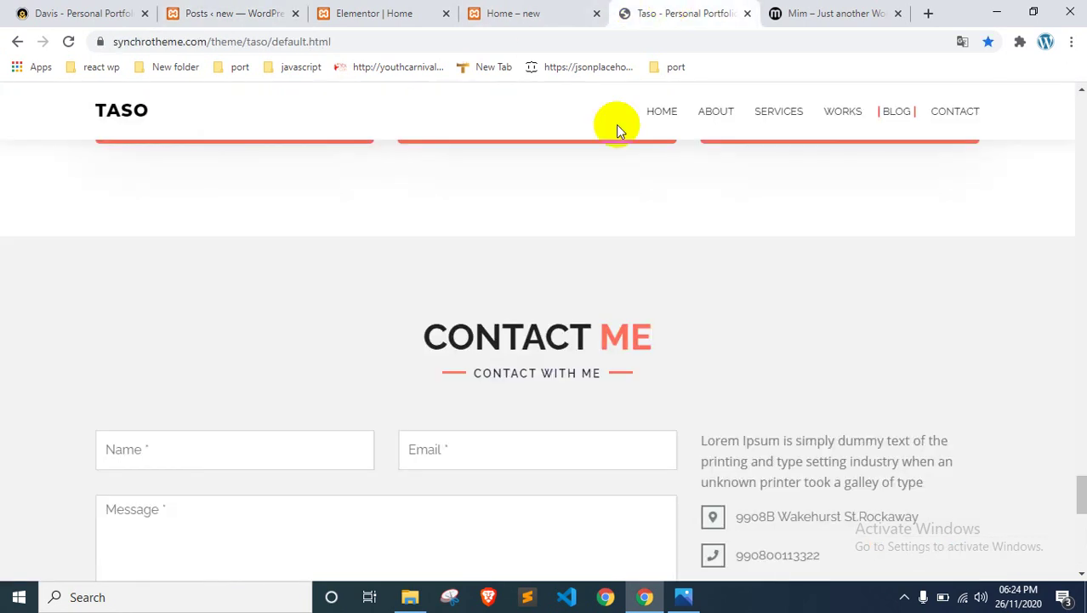
pyautogui.scroll(-4, 619, 124)
pyautogui.scroll(5, 583, 211)
pyautogui.scroll(5, 561, 277)
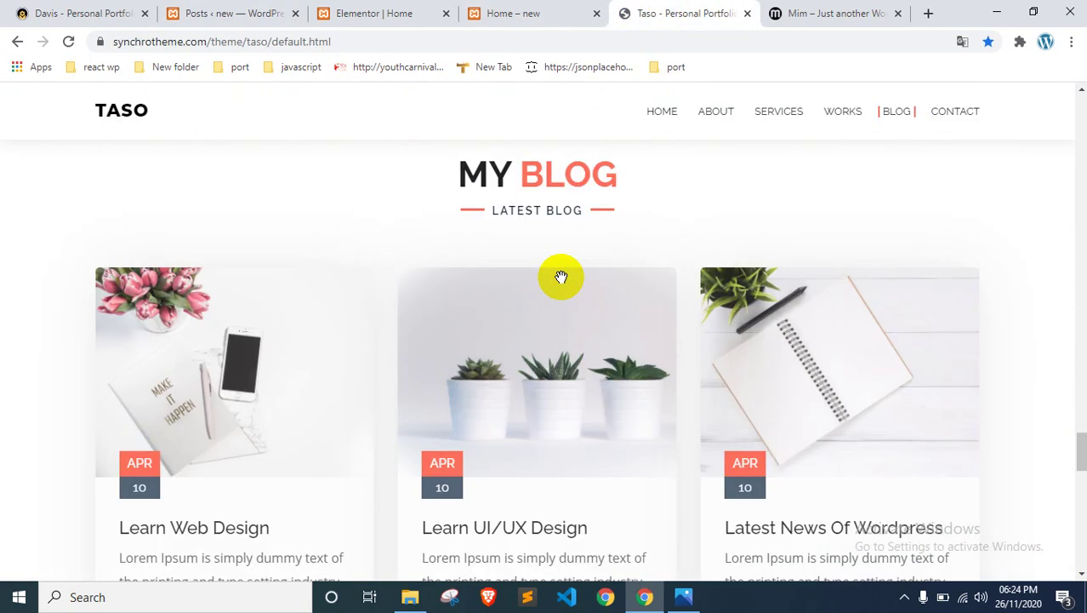
pyautogui.middleClick(342, 382)
pyautogui.click(721, 10)
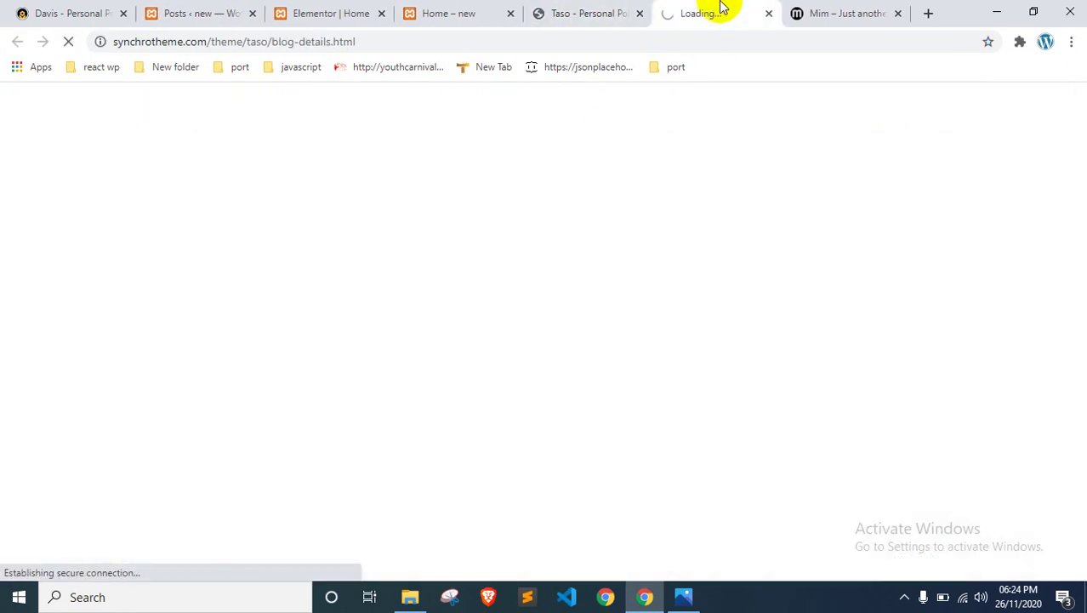
pyautogui.scroll(-5, 598, 296)
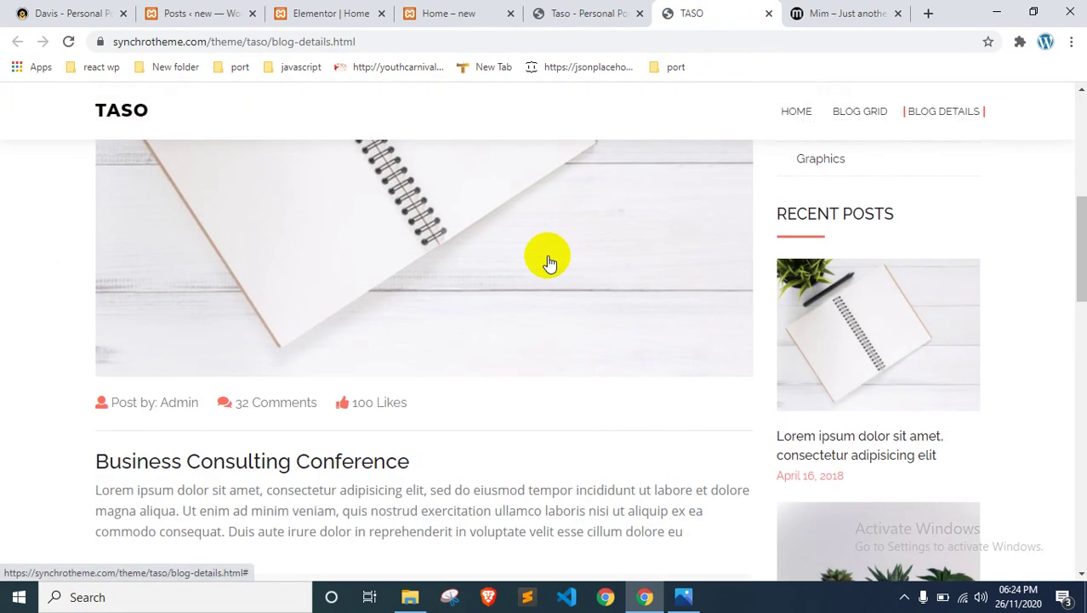
pyautogui.click(585, 225)
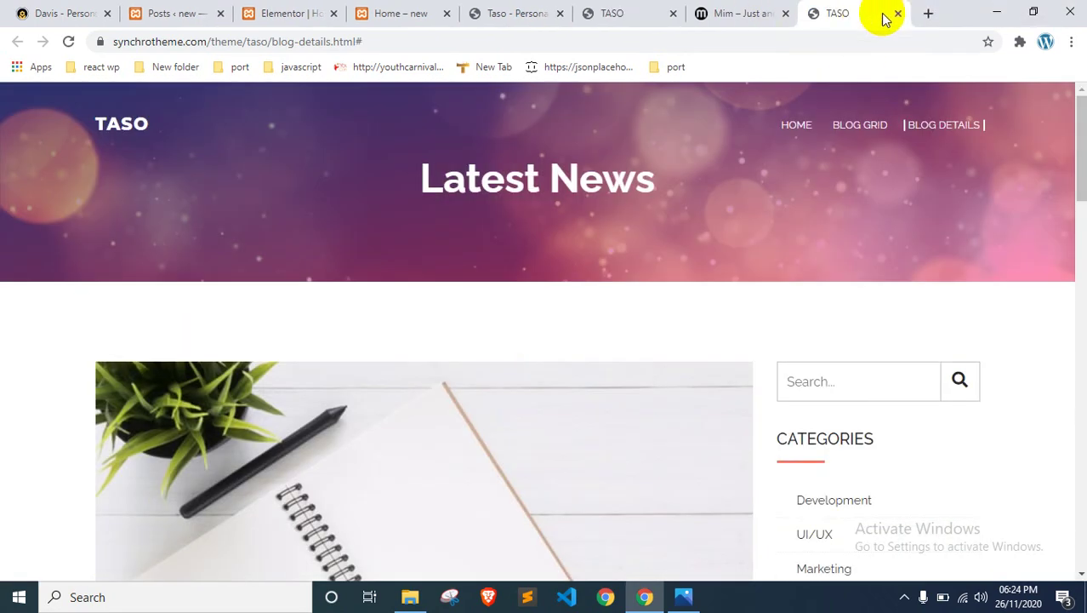
pyautogui.click(898, 14)
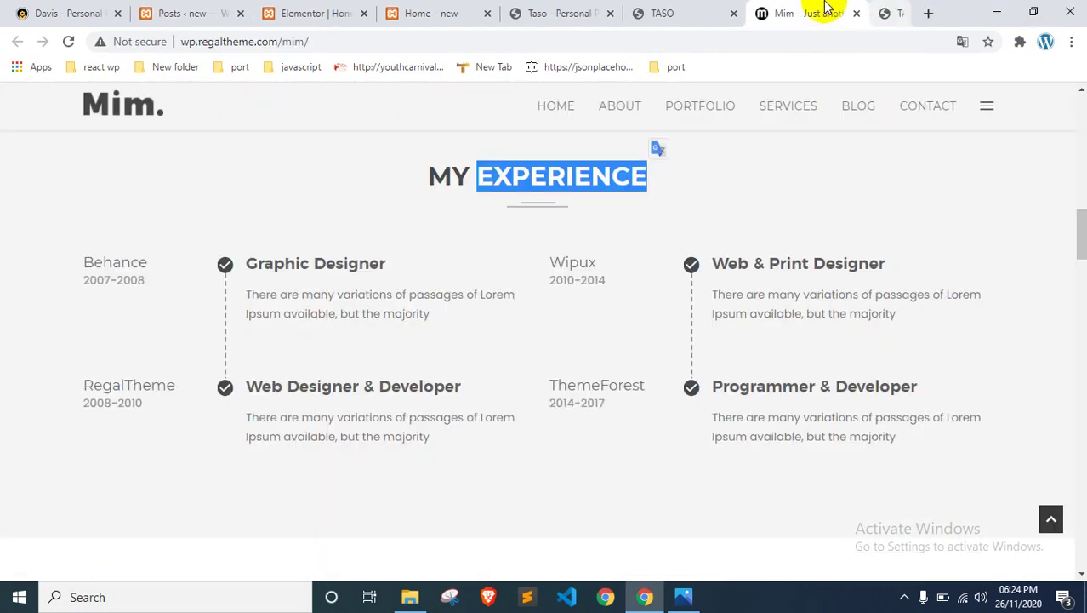
# Step: Examine the My Blog section of the Mim template, and close the Mim tab and the Taso blog details tab
pyautogui.scroll(-10, 536, 323)
pyautogui.scroll(-20, 536, 324)
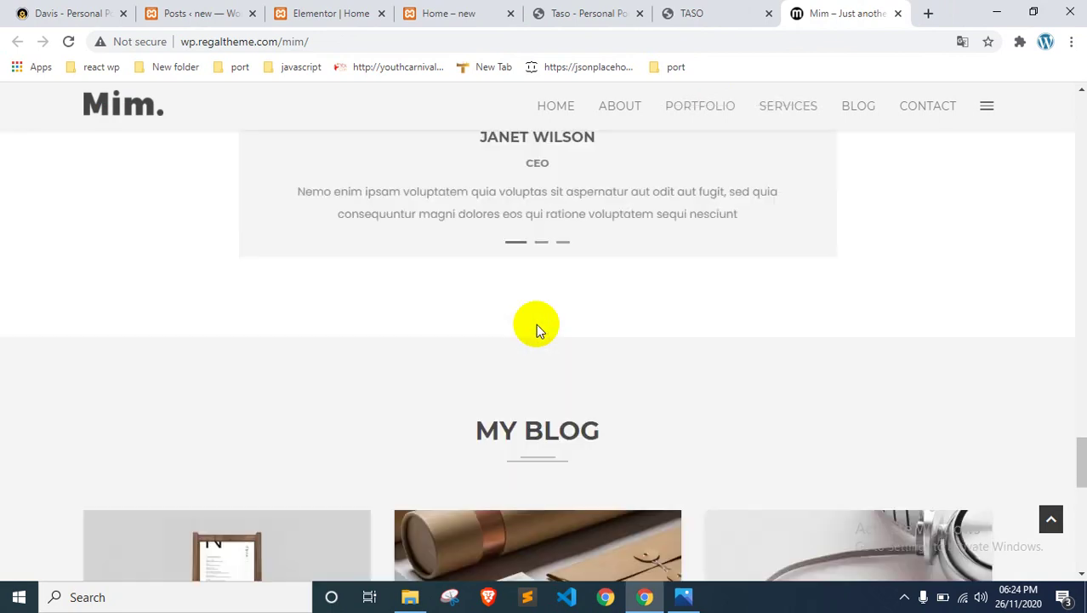
pyautogui.scroll(8, 535, 323)
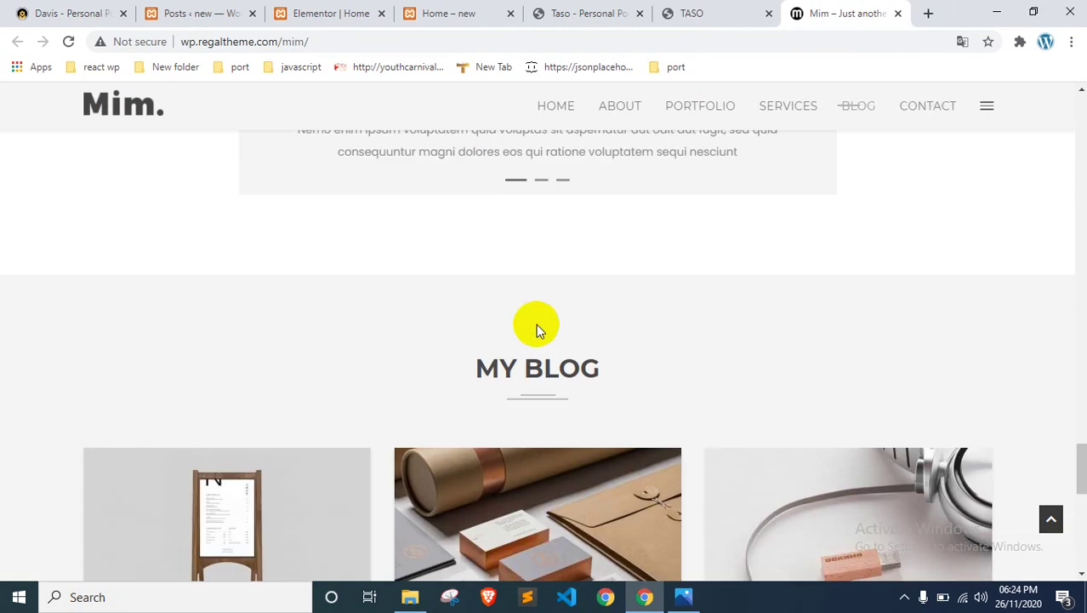
pyautogui.scroll(-9, 536, 323)
pyautogui.scroll(10, 535, 323)
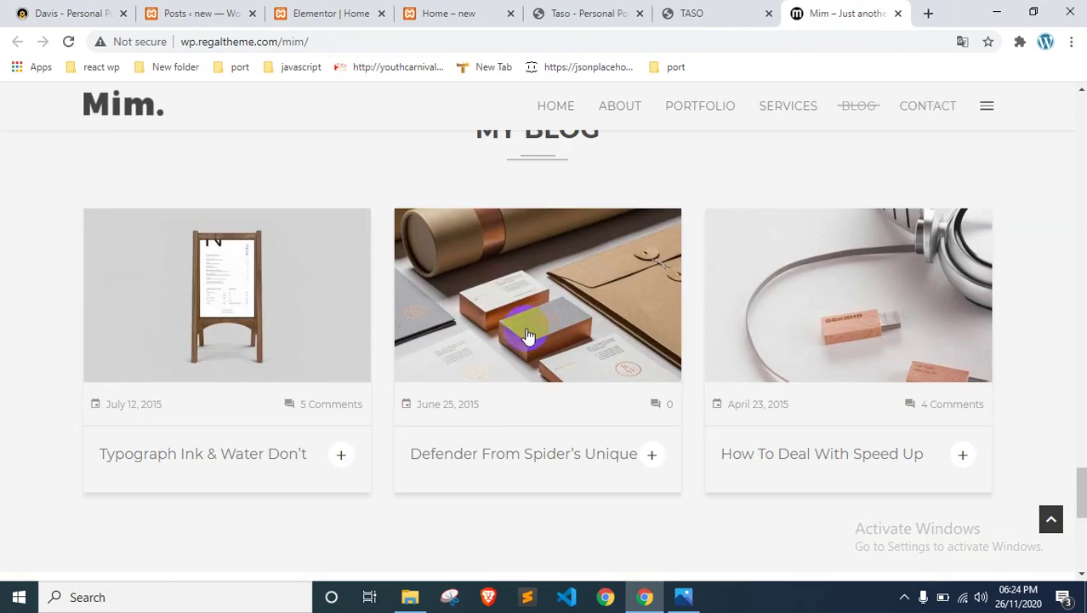
pyautogui.click(899, 15)
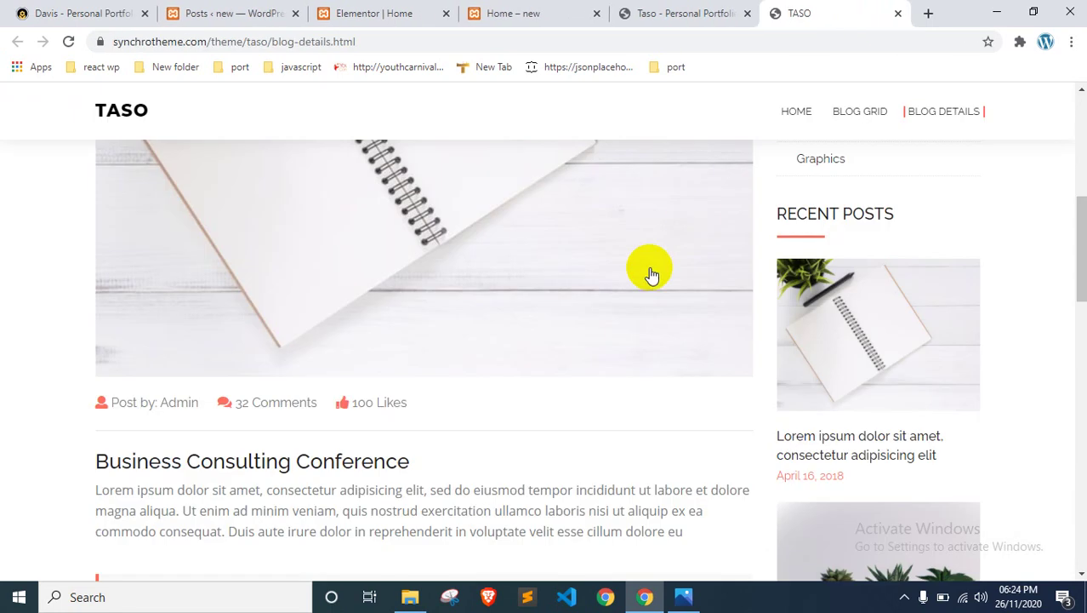
pyautogui.scroll(4, 651, 270)
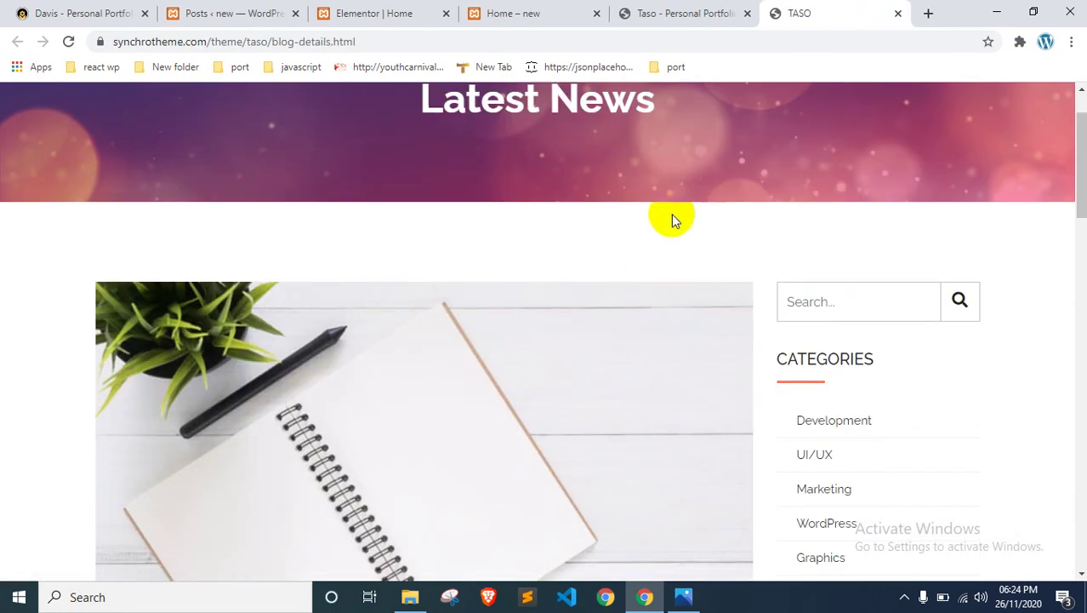
pyautogui.click(898, 15)
# Step: Open a blog article on the Davis template site and save its Stay Home illustration as hero-bg3.jpg in Downloads
pyautogui.click(140, 14)
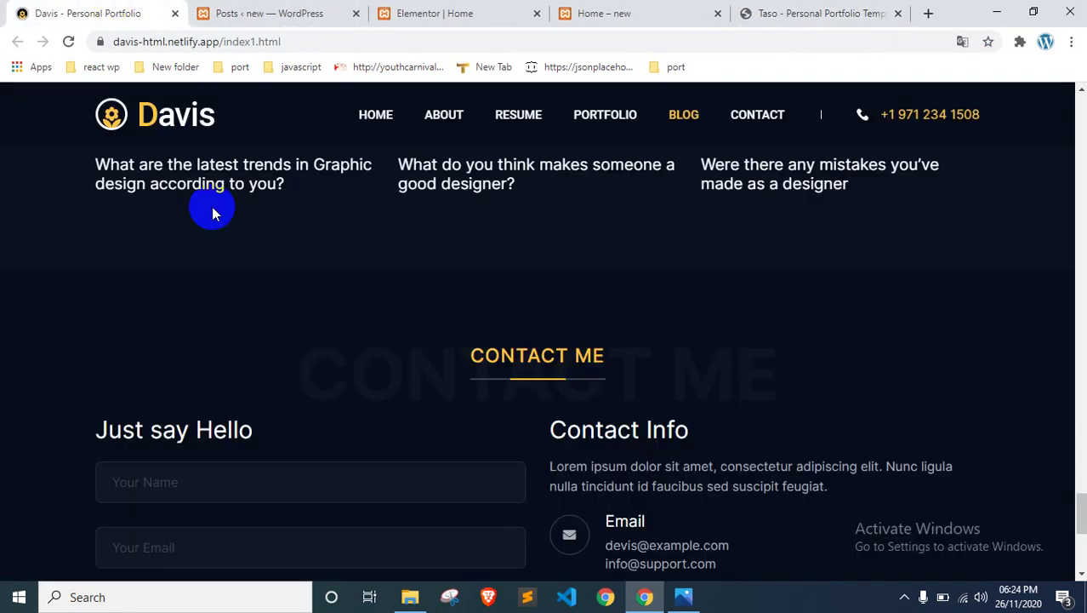
pyautogui.scroll(-2, 287, 358)
pyautogui.scroll(5, 287, 358)
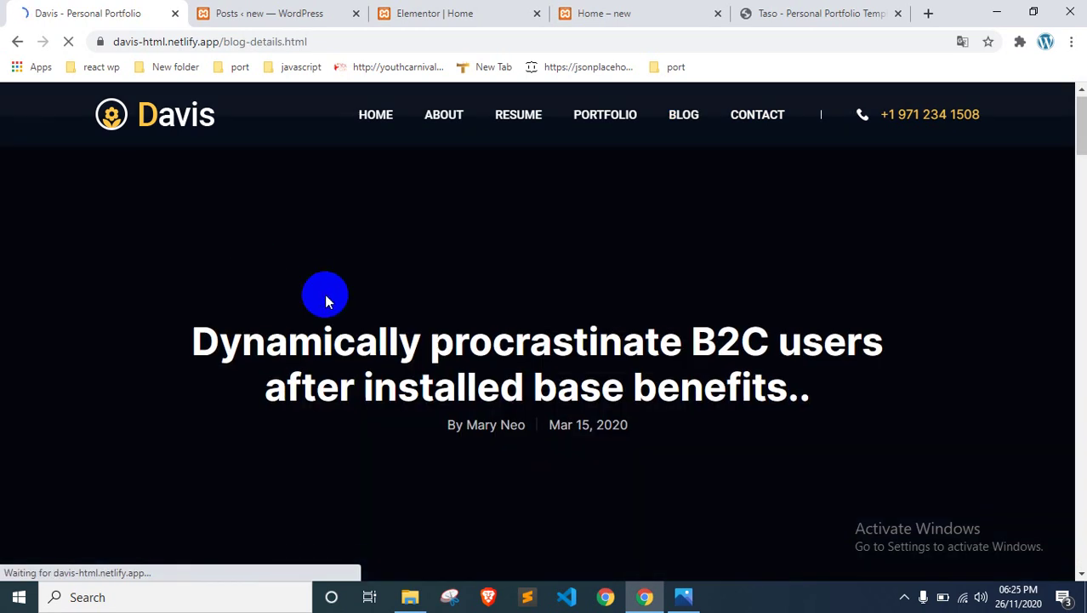
pyautogui.scroll(-8, 324, 294)
pyautogui.rightClick(324, 293)
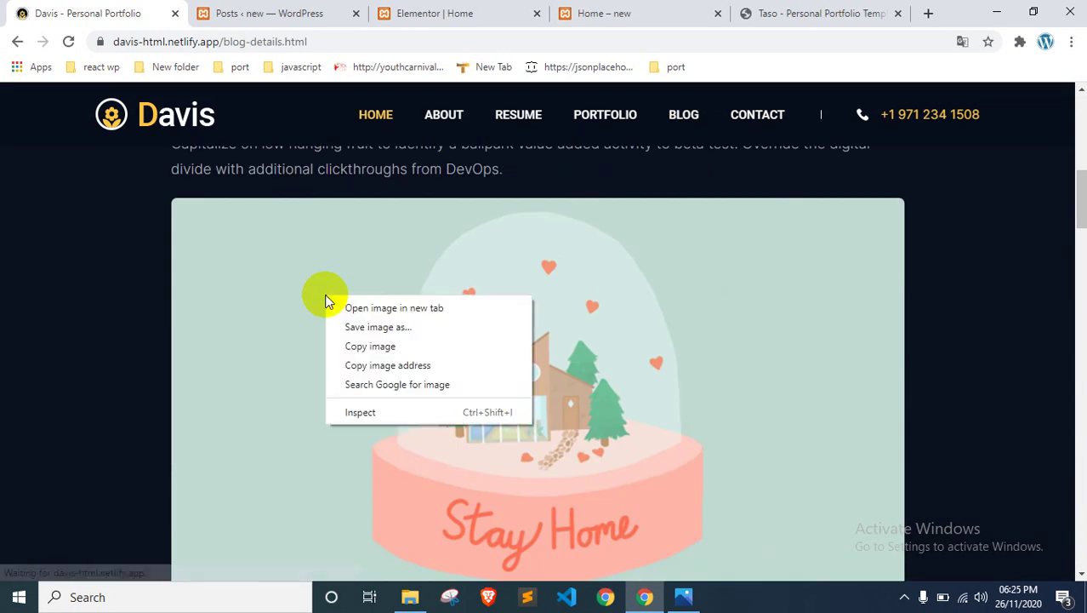
pyautogui.click(361, 325)
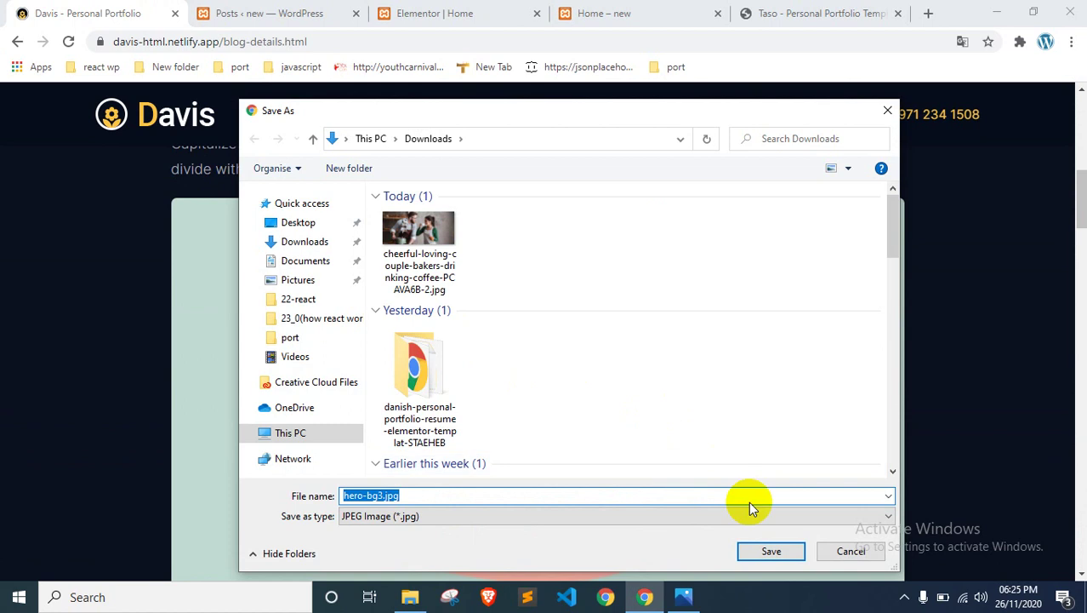
pyautogui.click(769, 551)
# Step: Copy the Davis article's title into a new WordPress post, giving "Dynamically procrastinate B2C users after installed base benefits.." without the <br> tag
pyautogui.scroll(8, 290, 262)
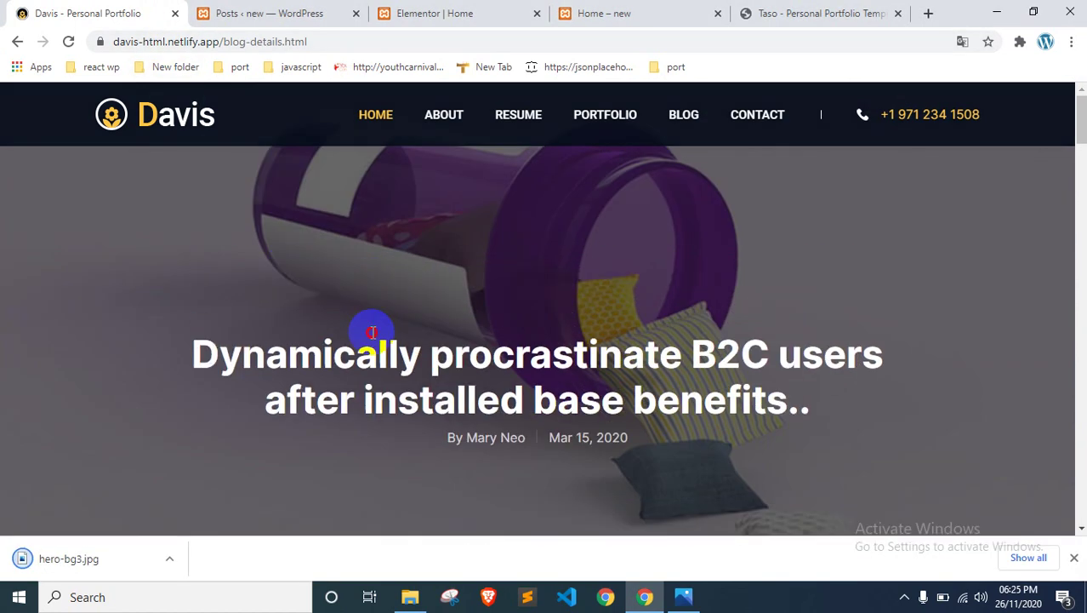
pyautogui.tripleClick(374, 355)
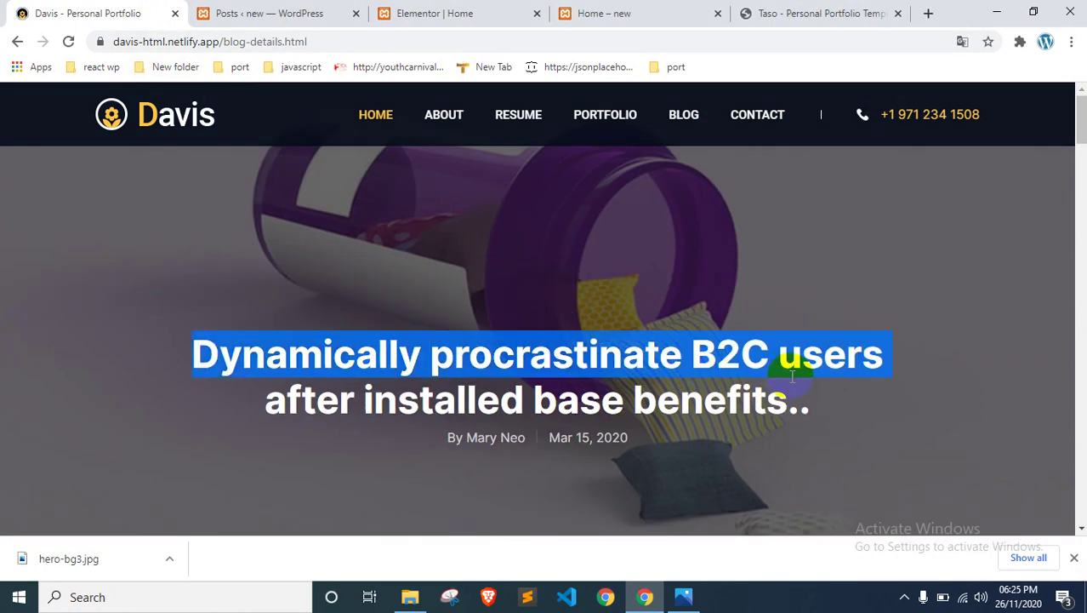
pyautogui.moveTo(810, 405); pyautogui.dragTo(184, 370)
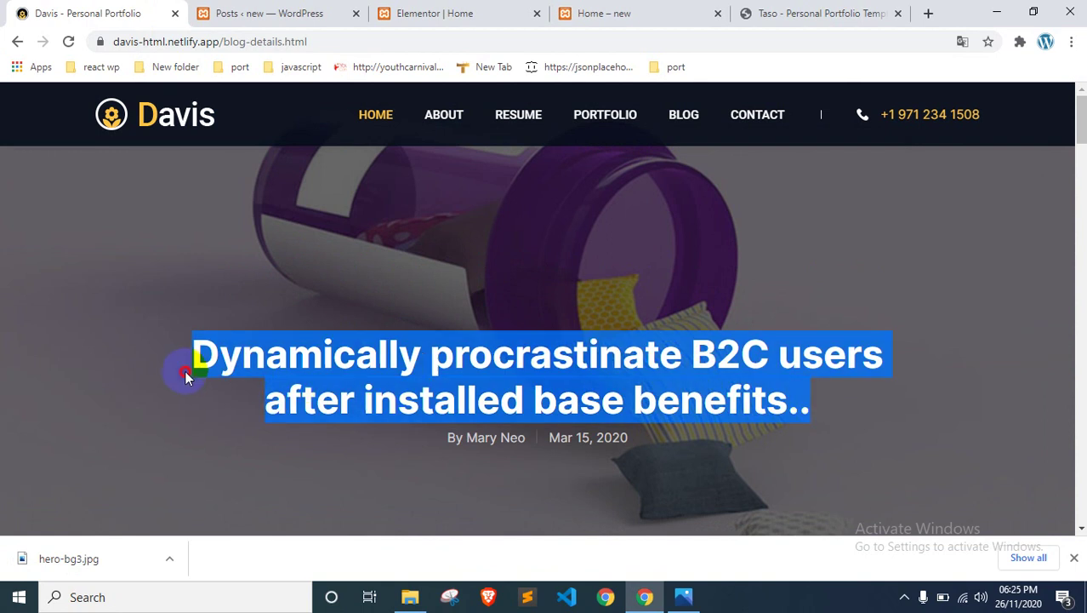
pyautogui.click(279, 10)
pyautogui.click(221, 138)
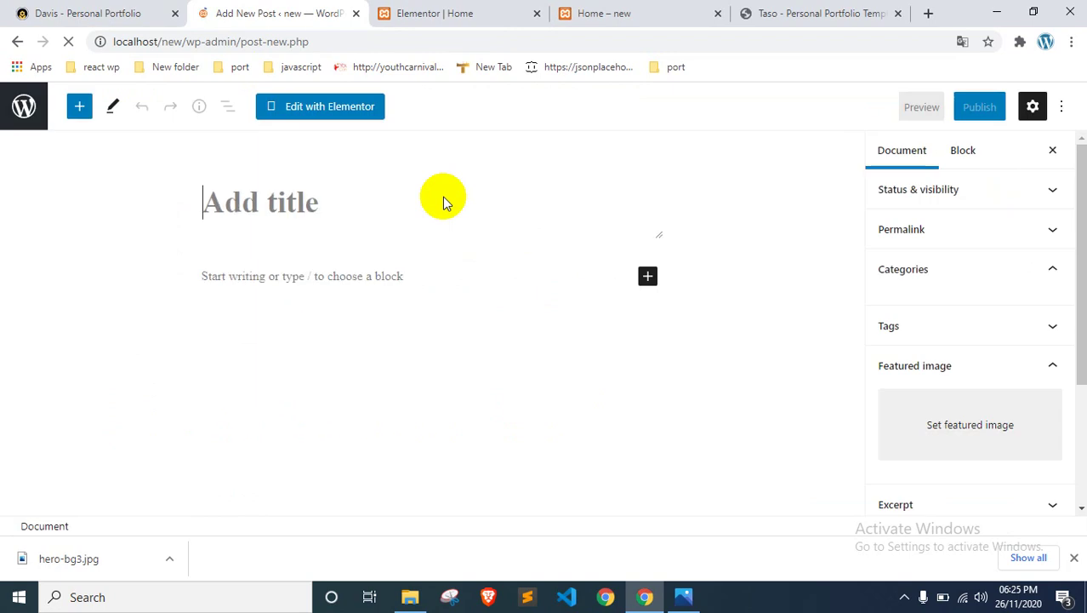
pyautogui.write('Dynamically procrastinate B2C users<br>after installed base benefits..')
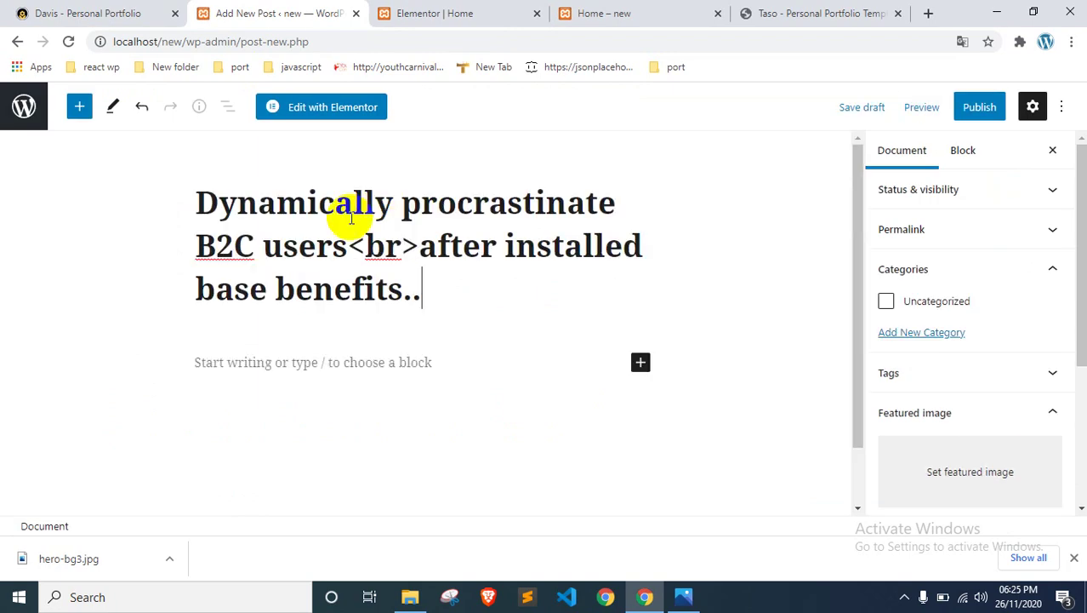
pyautogui.moveTo(354, 244); pyautogui.dragTo(408, 247)
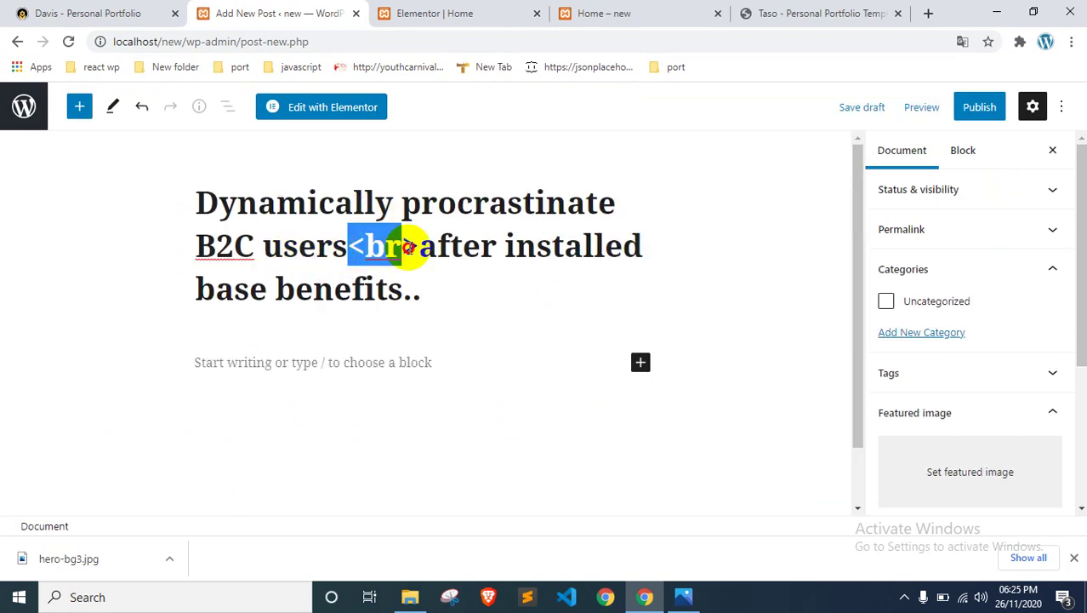
pyautogui.press('BackSpace')
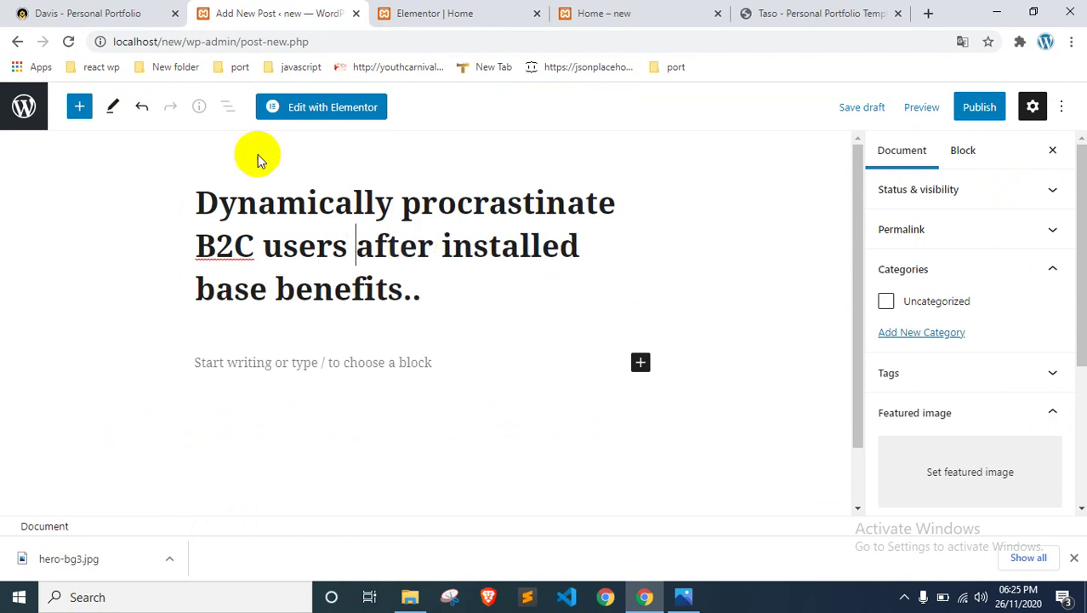
# Step: Copy the Davis article's body, from "Bring to the table" through the Phosfluorescently engage worldwide section and its image, into the new post
pyautogui.click(117, 8)
pyautogui.scroll(-5, 403, 384)
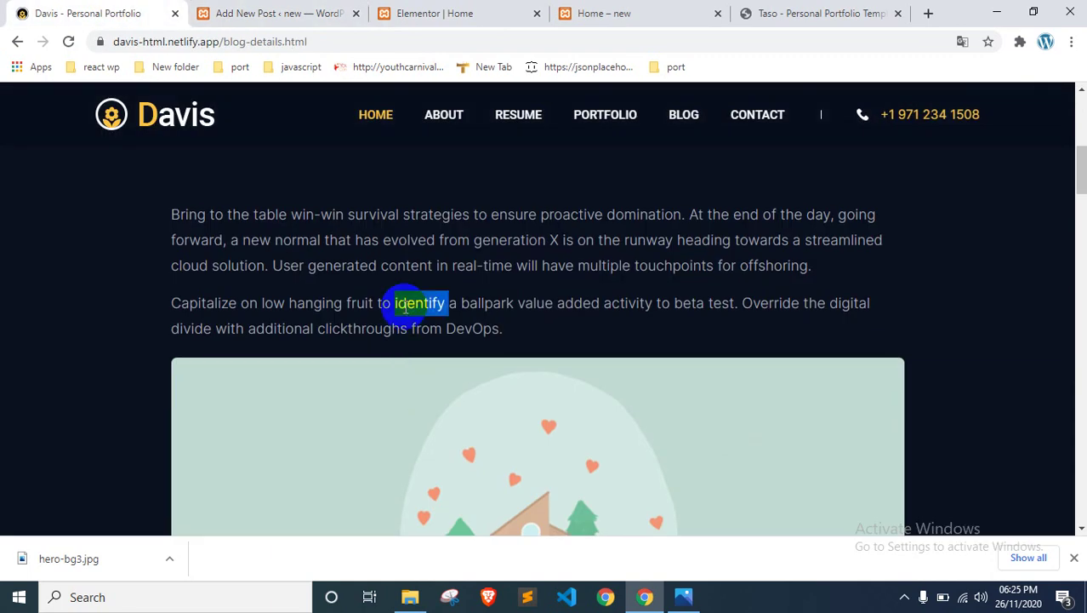
pyautogui.hotkey('ctrl', 'a')
pyautogui.click(338, 271)
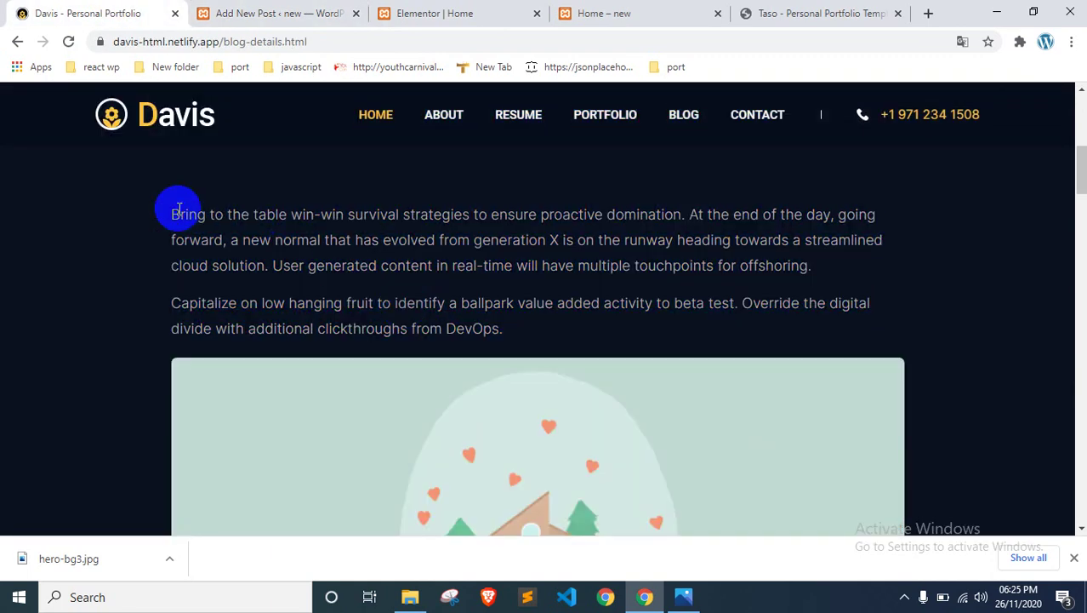
pyautogui.moveTo(178, 209); pyautogui.dragTo(567, 389)
pyautogui.scroll(-10, 530, 328)
pyautogui.scroll(-8, 560, 367)
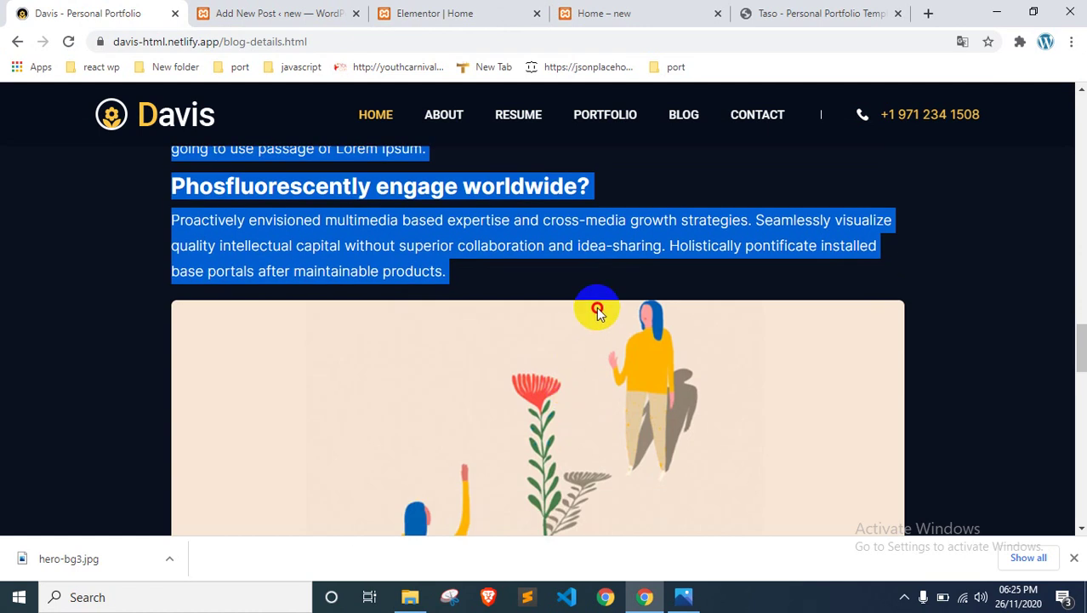
pyautogui.moveTo(598, 313); pyautogui.dragTo(598, 314)
pyautogui.hotkey('ctrl', 'Tab')
pyautogui.click(519, 425)
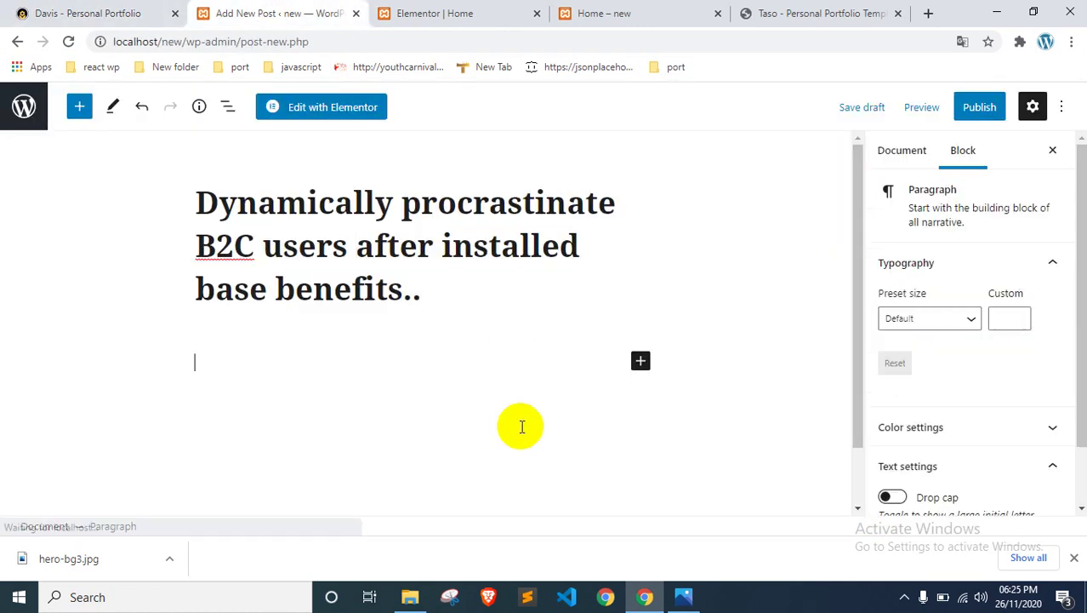
pyautogui.hotkey('ctrl', 'v')
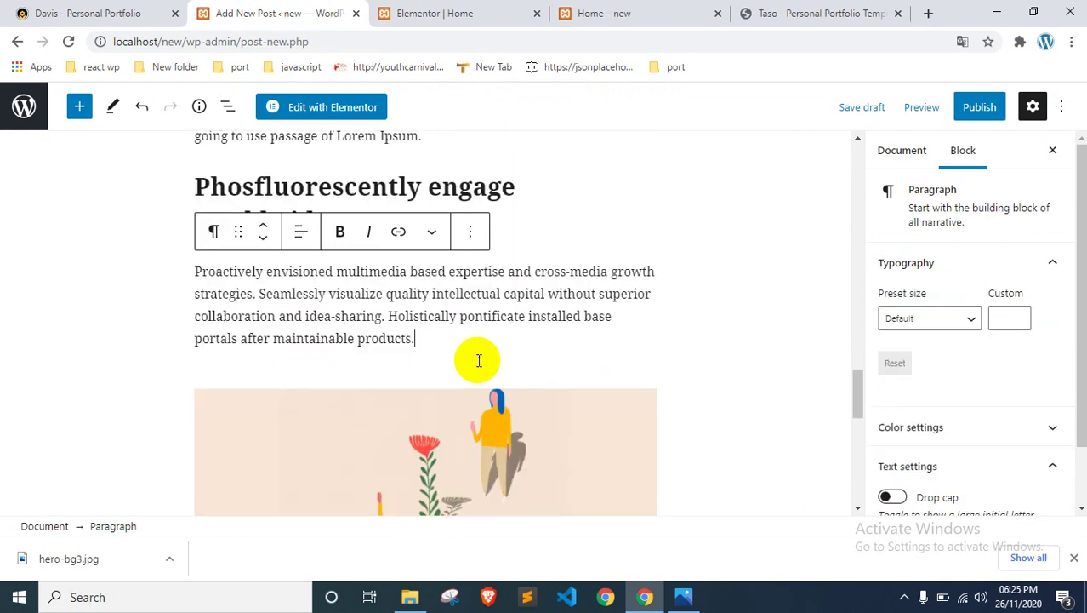
# Step: Delete the Stay Home image block below the opening paragraphs of the post
pyautogui.scroll(4, 518, 368)
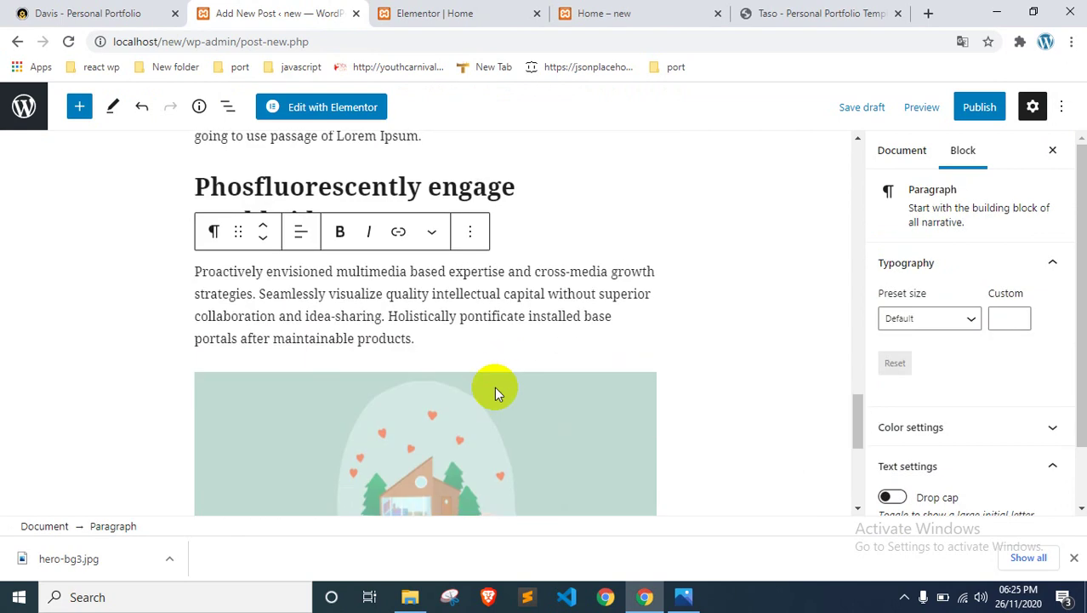
pyautogui.scroll(6, 590, 345)
pyautogui.scroll(10, 589, 347)
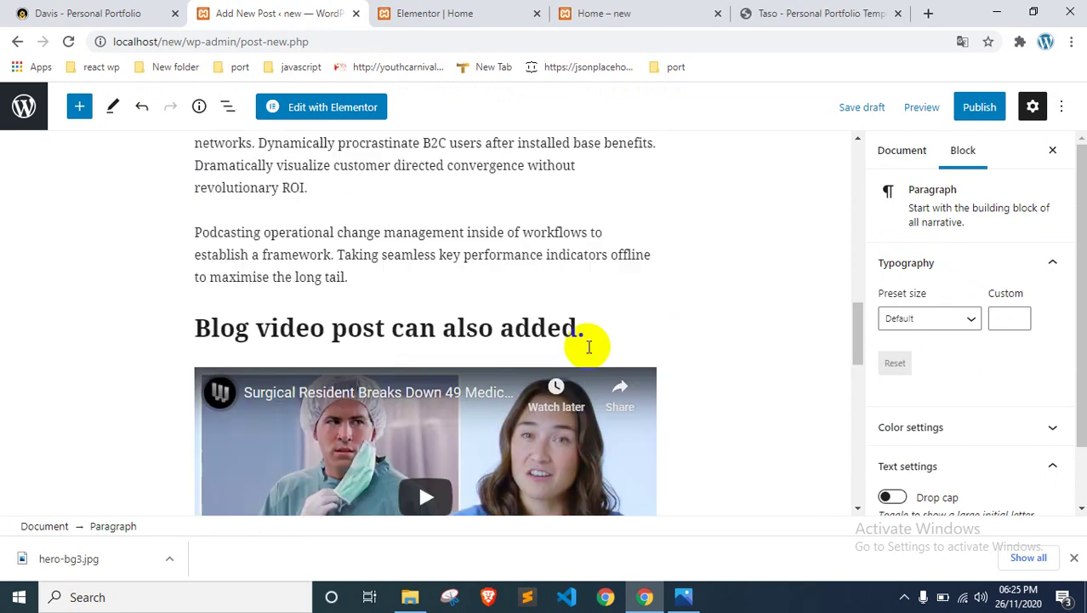
pyautogui.click(530, 374)
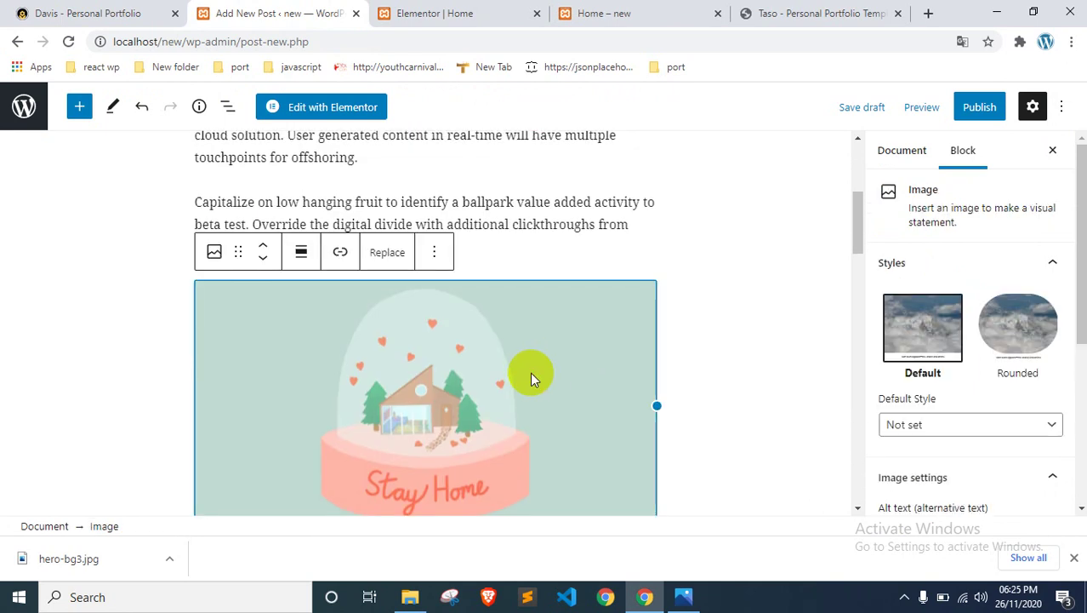
pyautogui.press('Delete')
pyautogui.scroll(3, 530, 372)
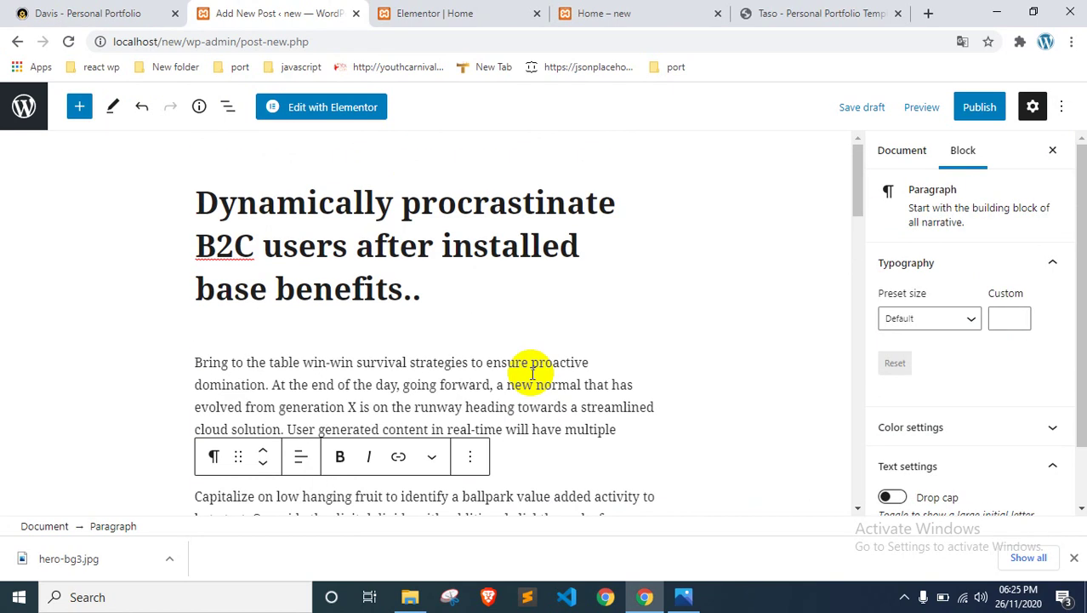
# Step: Upload hero-bg3.jpg from Downloads as the post's featured image and dismiss the browser's download bar
pyautogui.scroll(-3, 987, 363)
pyautogui.click(681, 322)
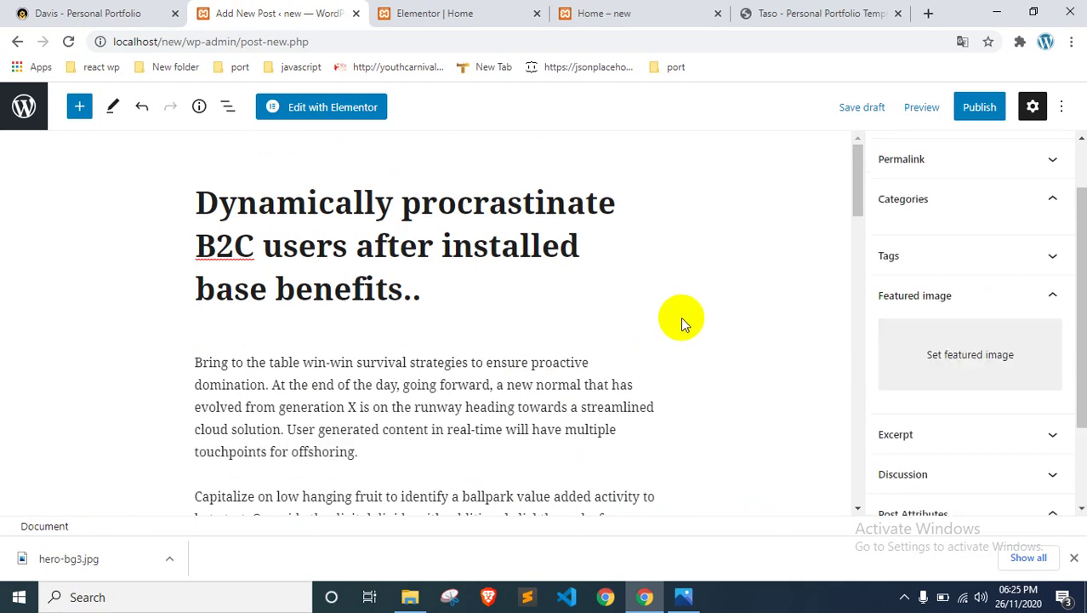
pyautogui.click(935, 387)
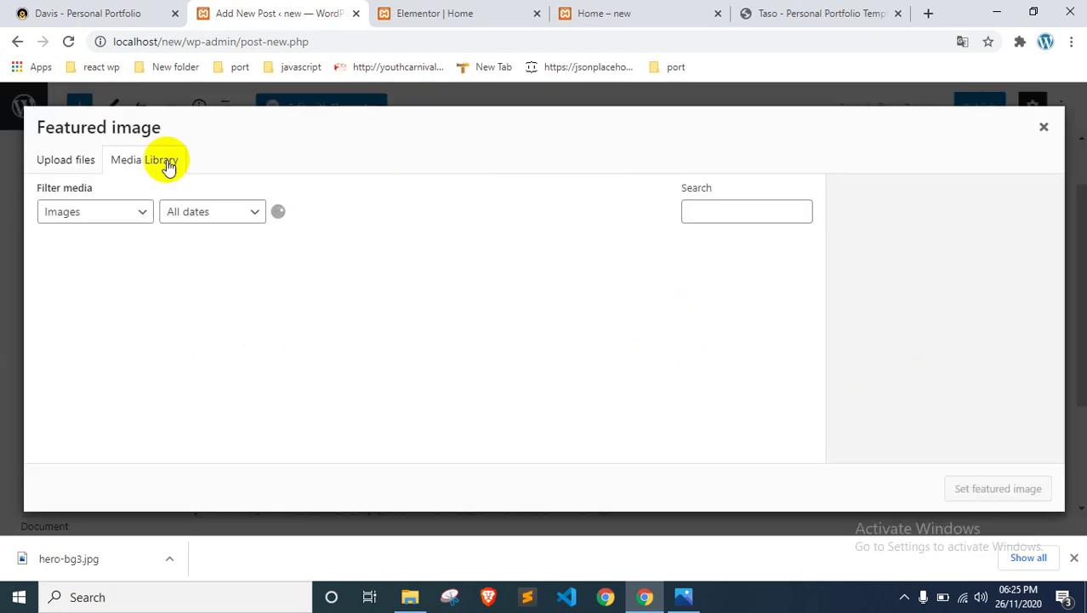
pyautogui.click(545, 347)
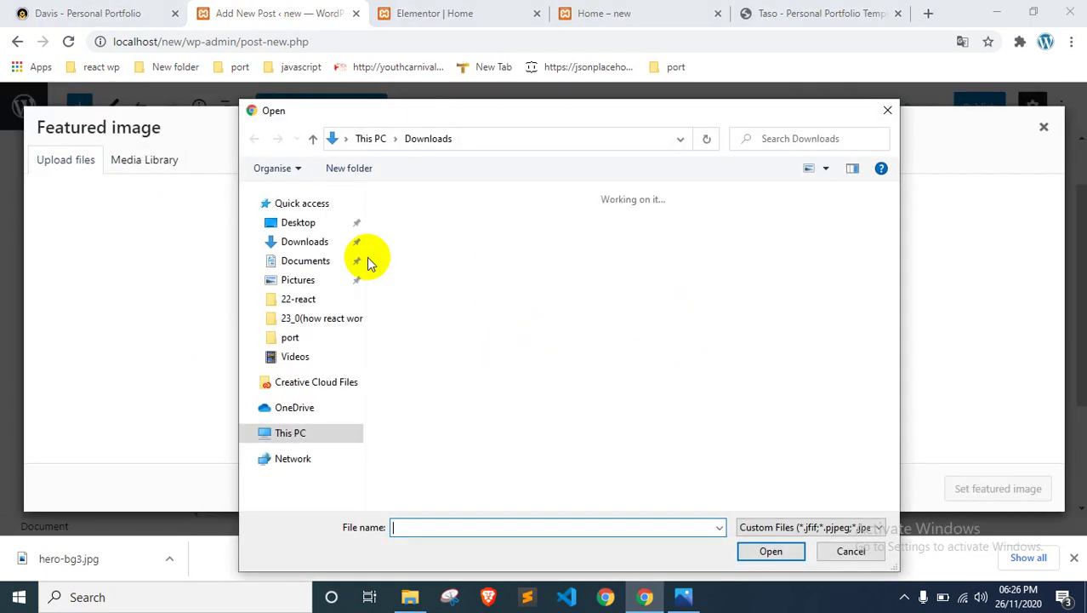
pyautogui.doubleClick(417, 274)
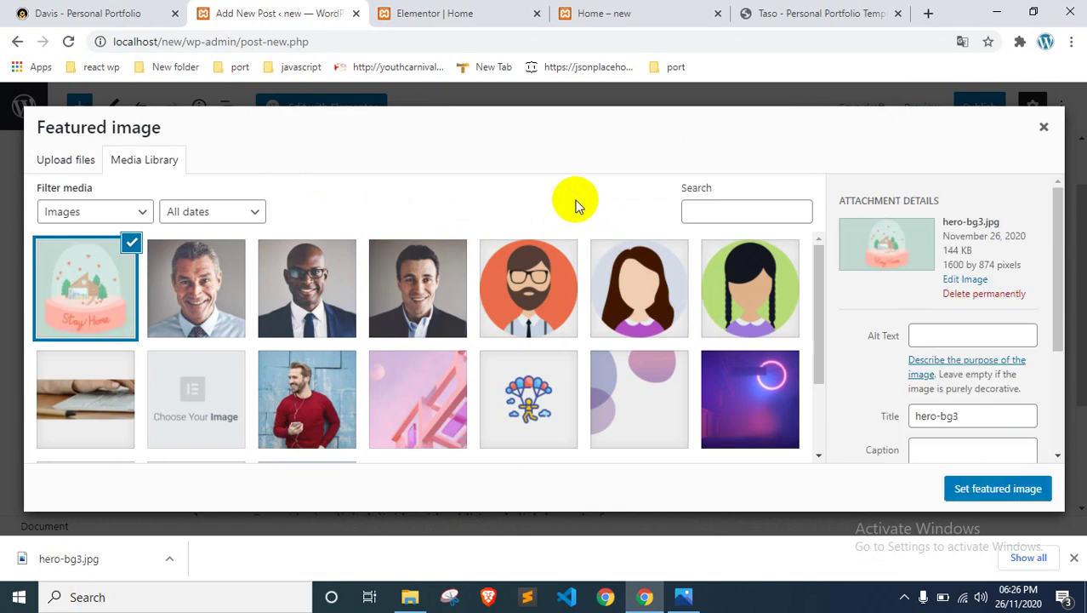
pyautogui.click(979, 488)
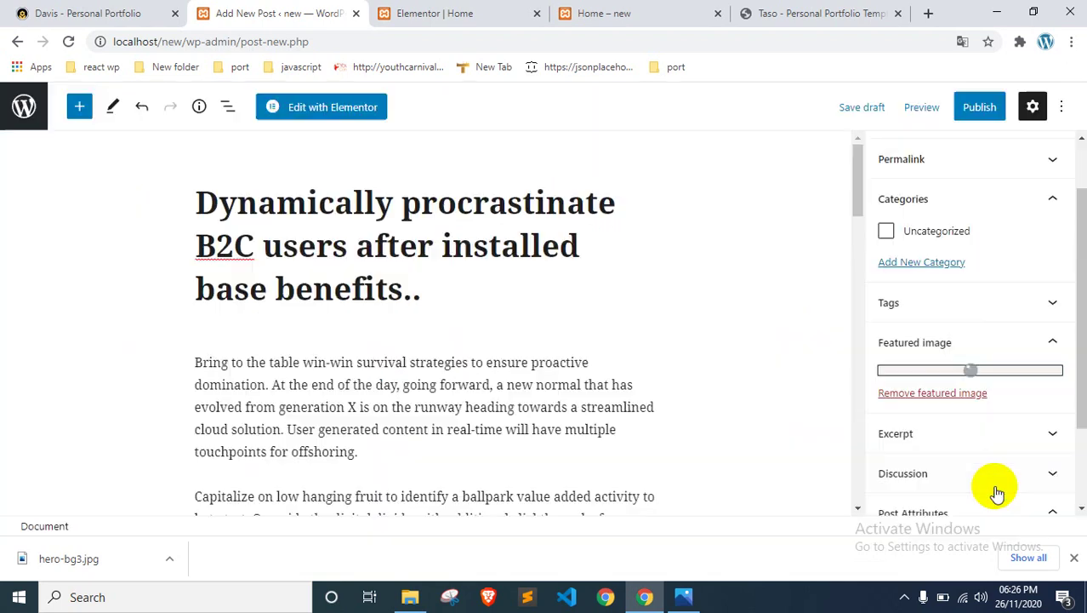
pyautogui.click(1074, 557)
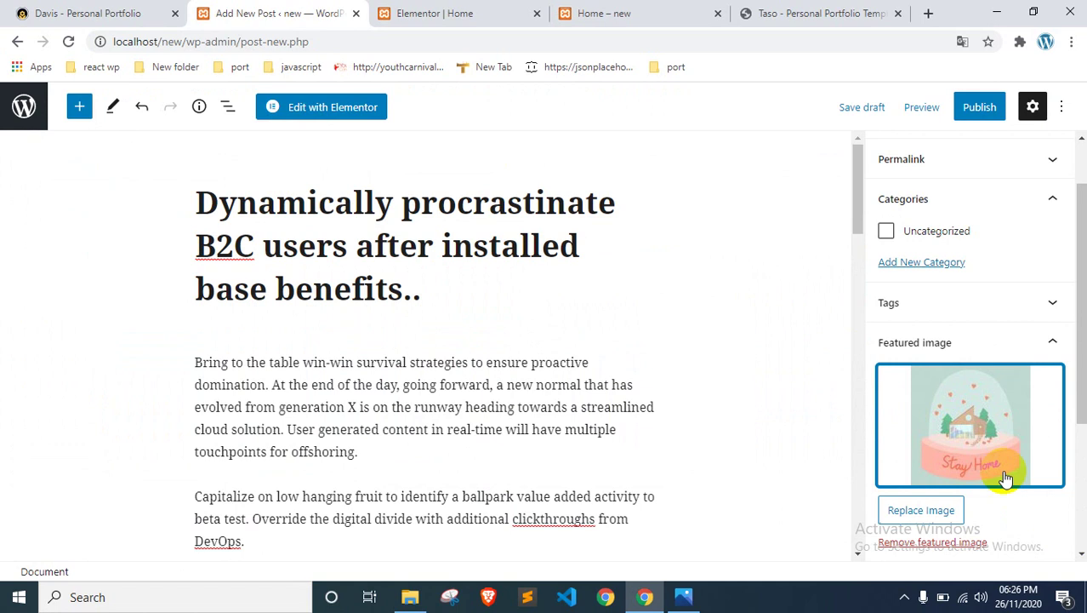
# Step: Publish the post, look through its live page on the site, and close that page's tab
pyautogui.click(970, 108)
pyautogui.click(951, 108)
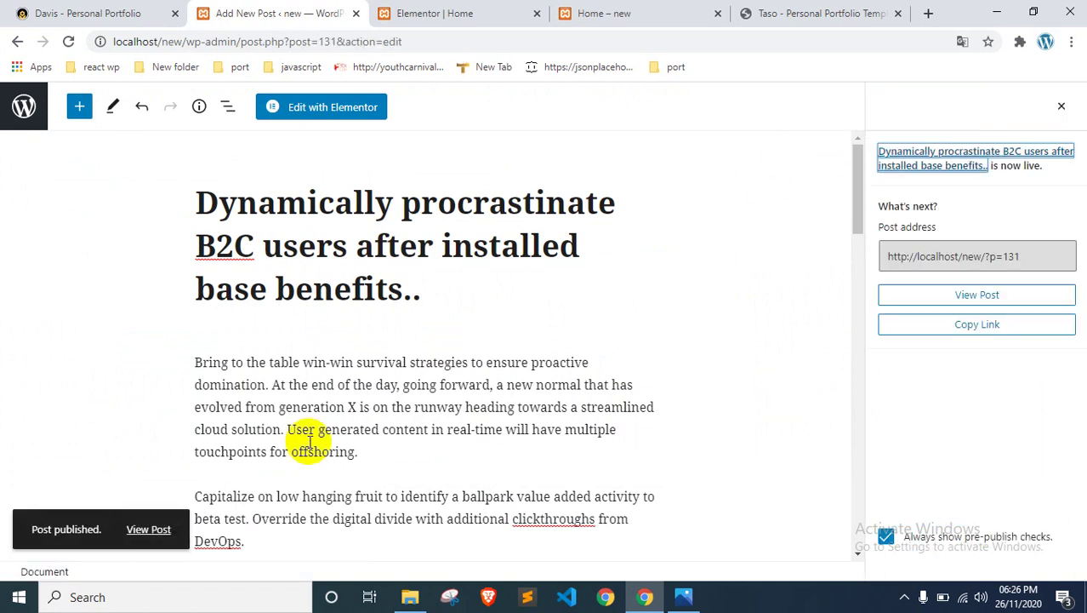
pyautogui.click(149, 532)
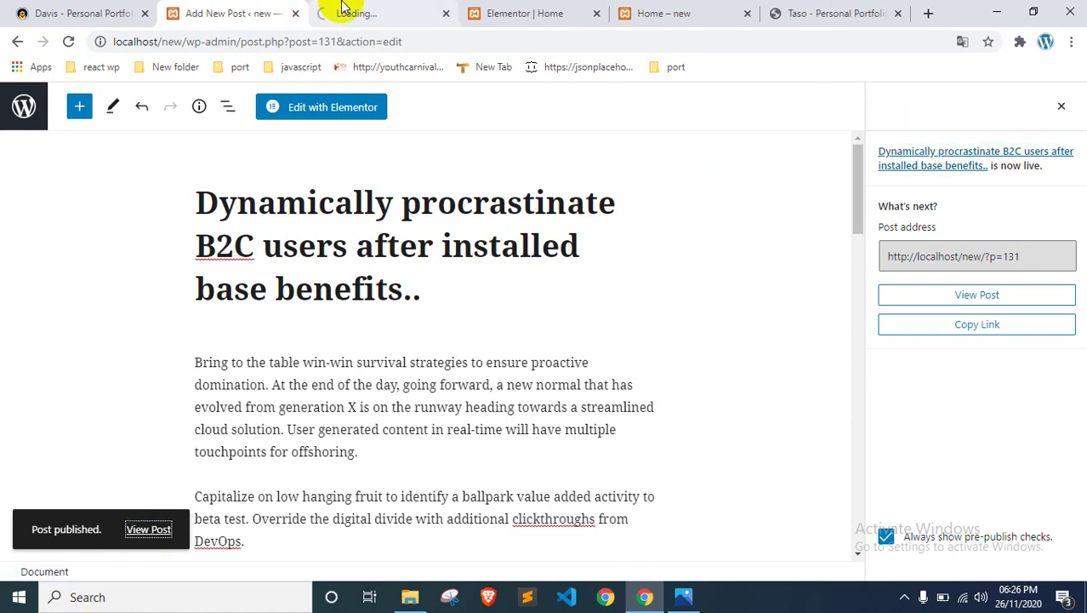
pyautogui.click(347, 11)
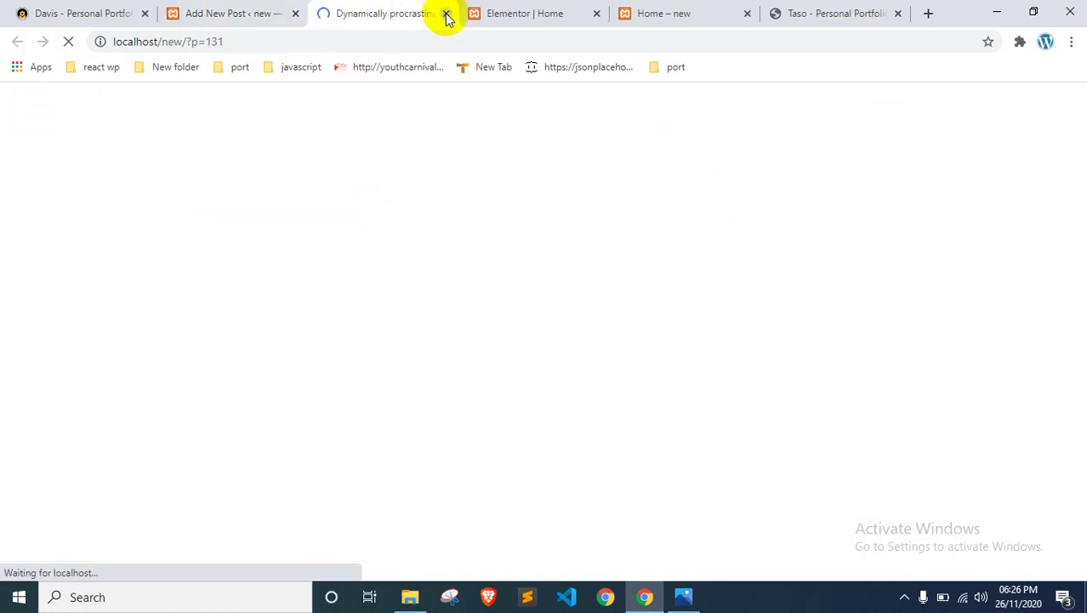
pyautogui.scroll(-9, 180, 252)
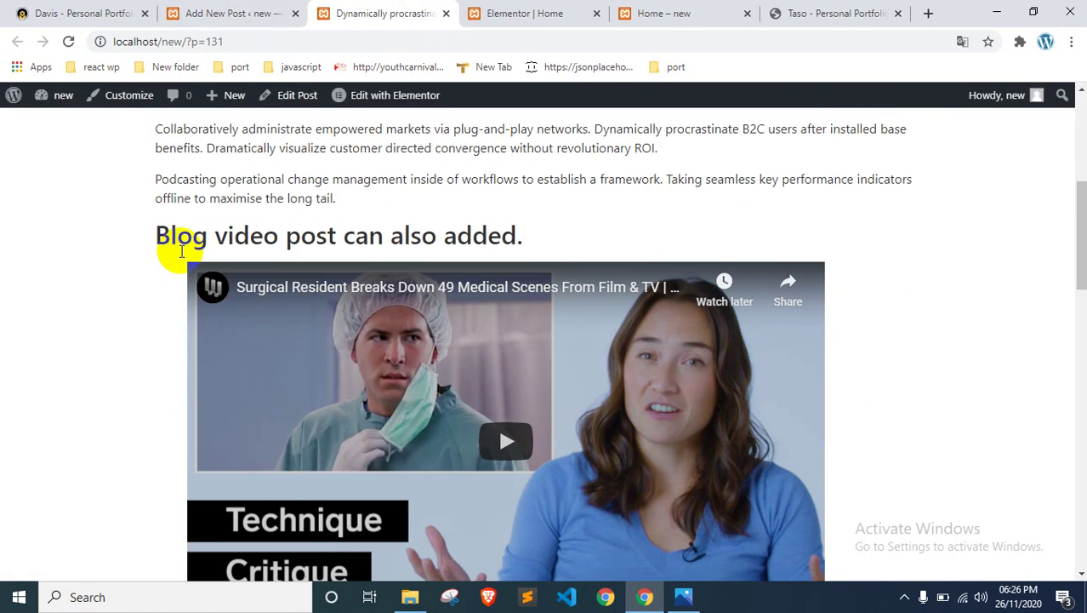
pyautogui.scroll(4, 273, 133)
pyautogui.scroll(5, 274, 134)
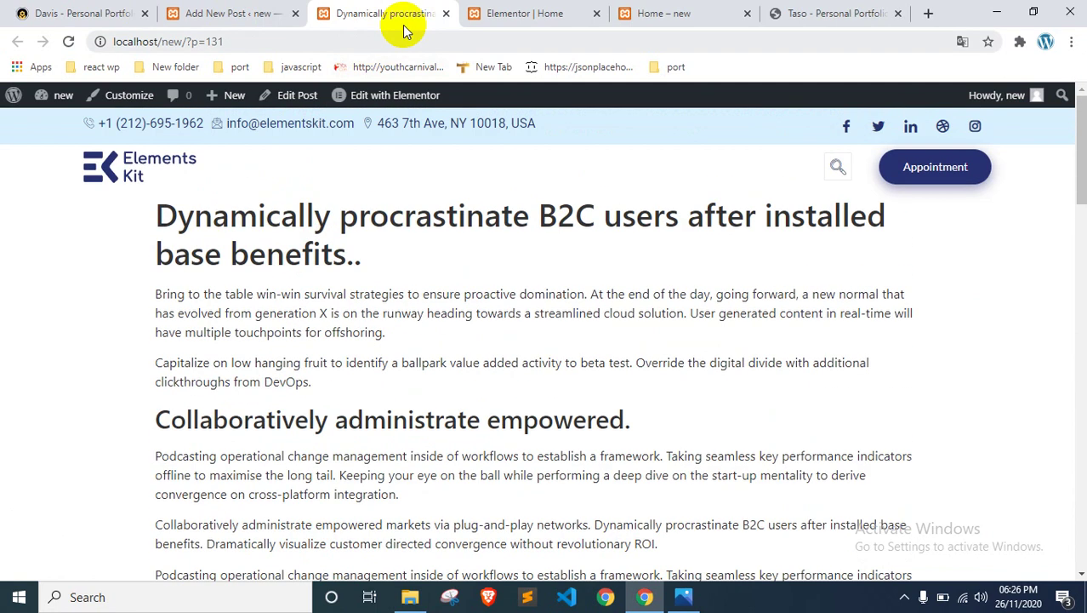
pyautogui.click(447, 14)
# Step: Return to the list of posts and duplicate the Dynamically procrastinate post twice with PA Duplicate
pyautogui.click(24, 107)
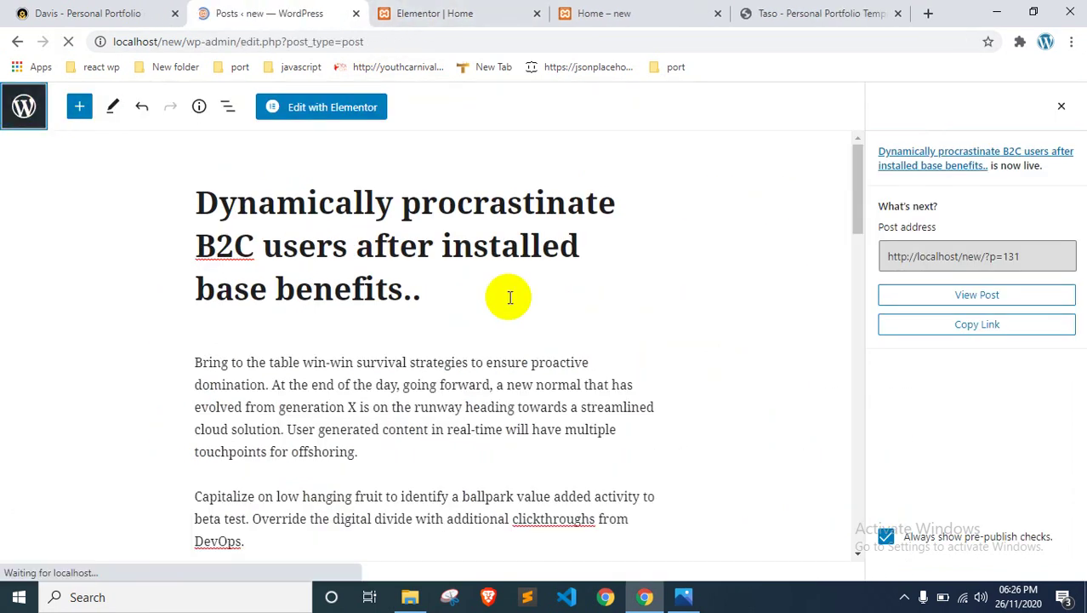
pyautogui.scroll(-2, 375, 393)
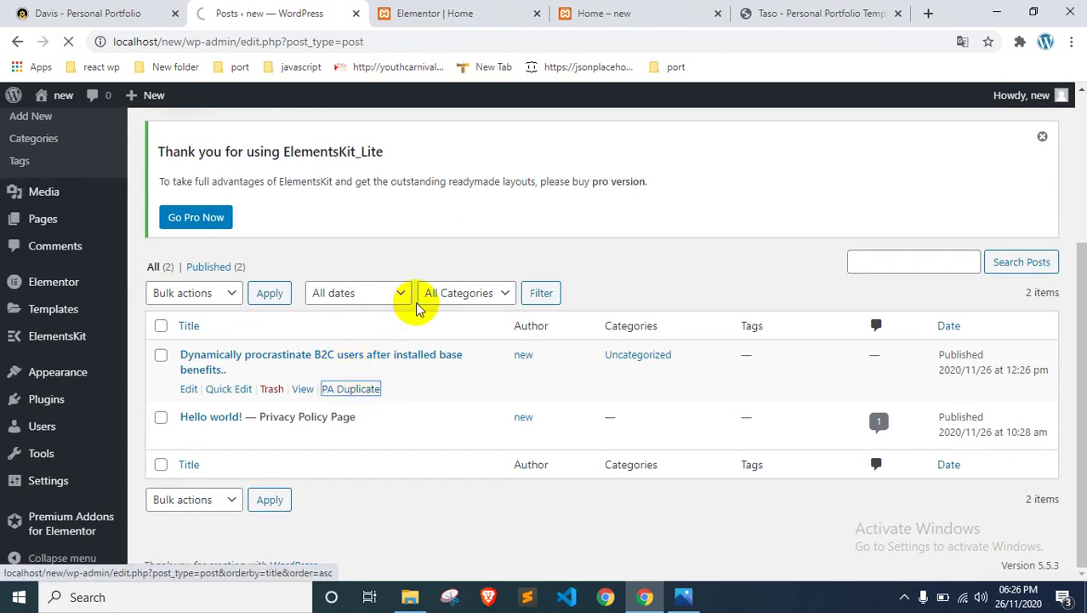
pyautogui.scroll(-3, 398, 353)
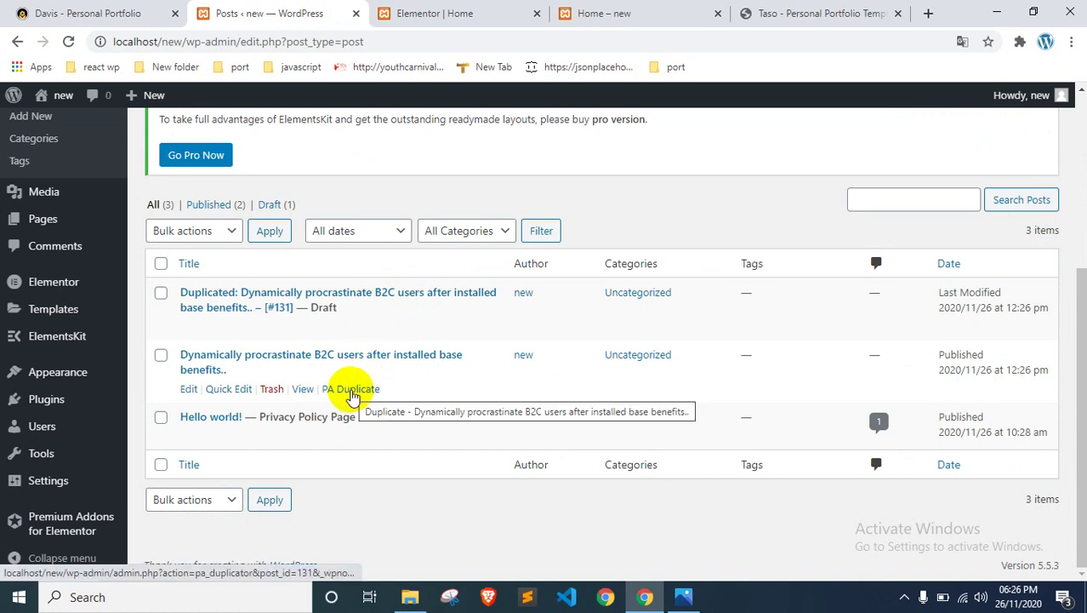
pyautogui.click(352, 394)
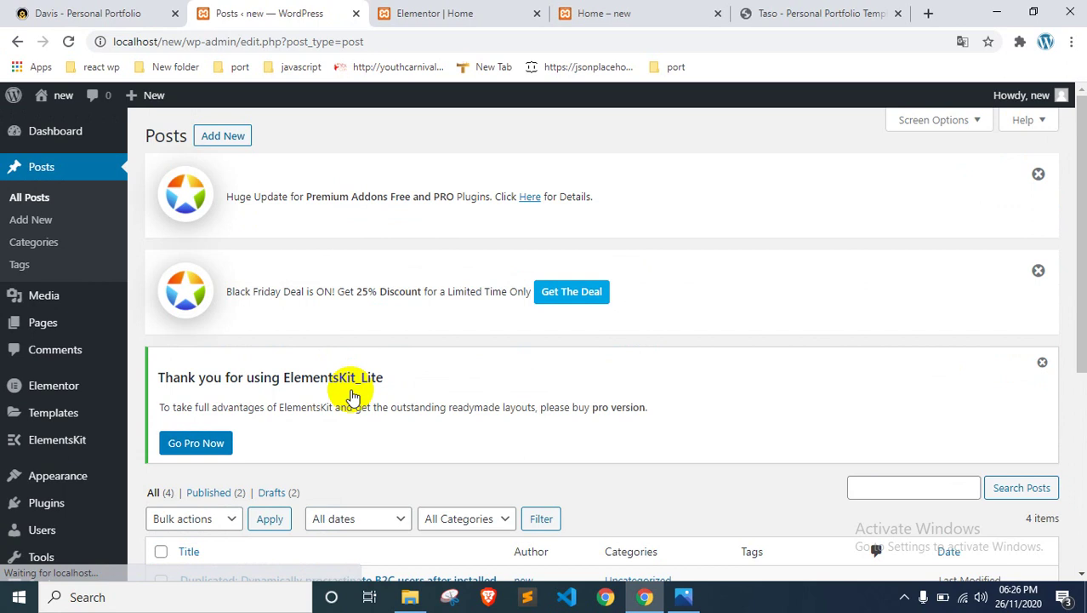
# Step: Move the Hello world! post to the trash
pyautogui.scroll(-4, 351, 389)
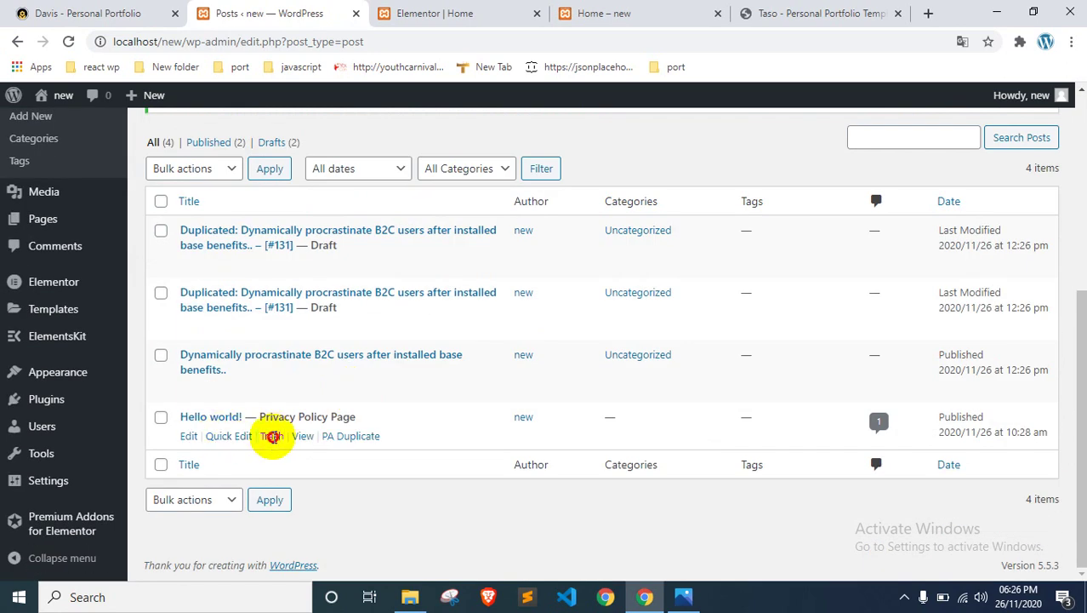
pyautogui.click(273, 436)
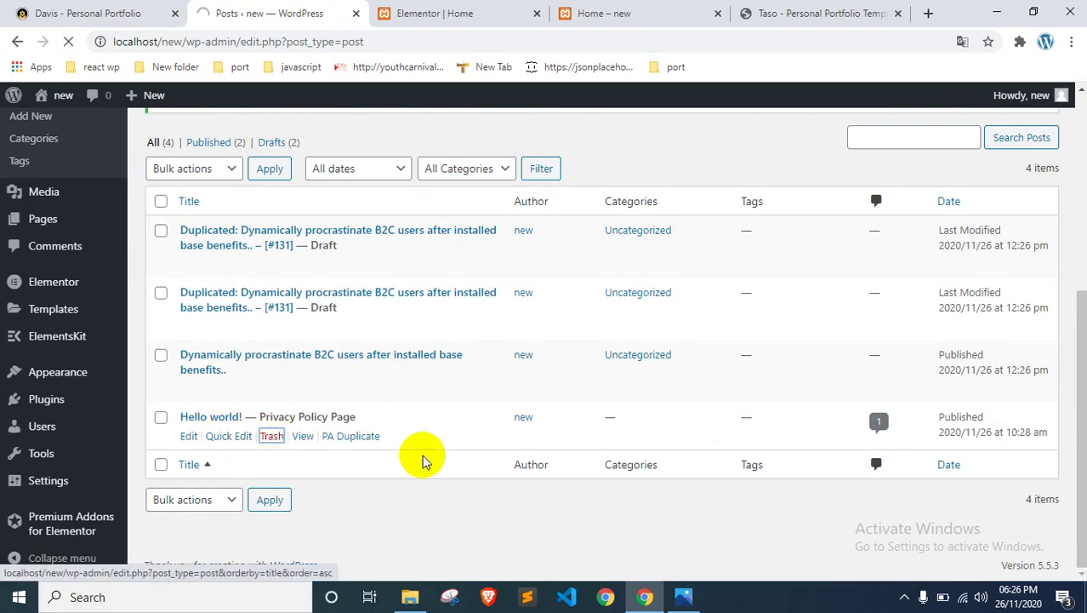
pyautogui.scroll(-5, 423, 455)
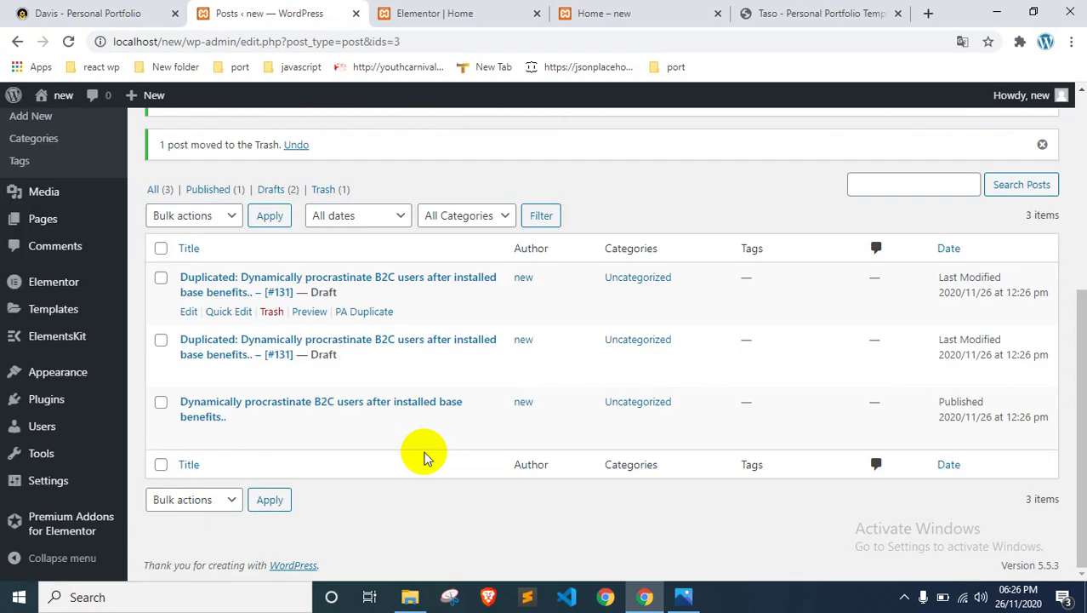
# Step: Set the status of both duplicated draft posts to Published through Quick Edit and update them
pyautogui.click(220, 375)
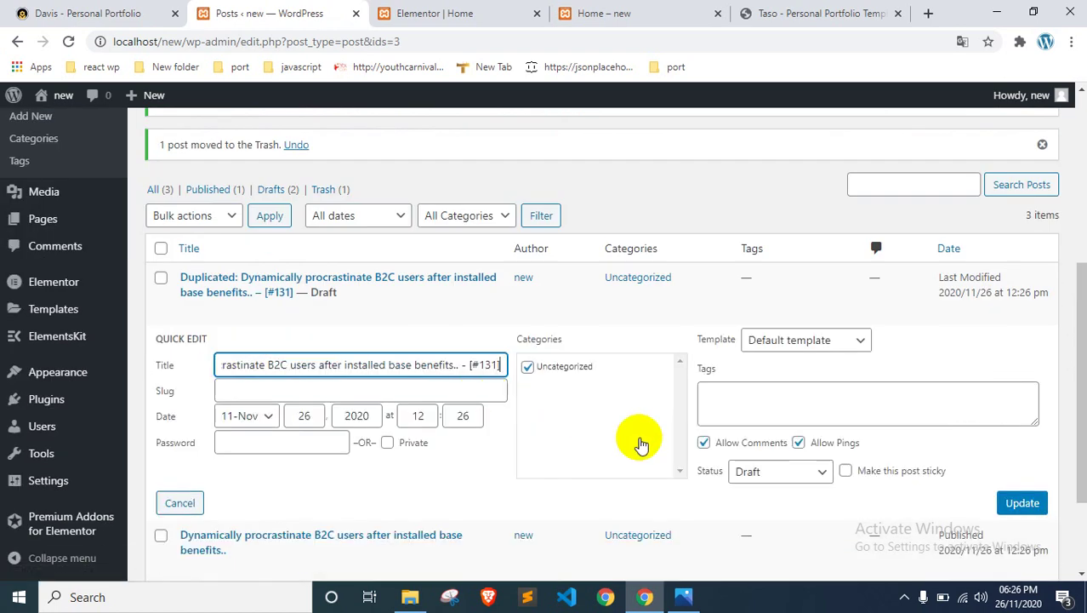
pyautogui.click(737, 472)
pyautogui.click(747, 493)
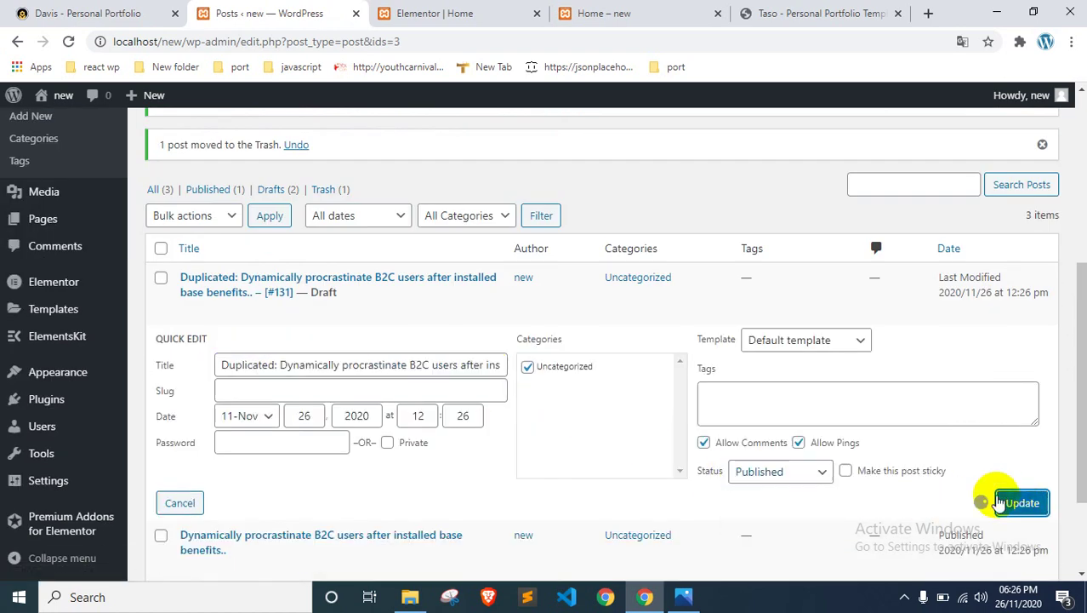
pyautogui.click(235, 312)
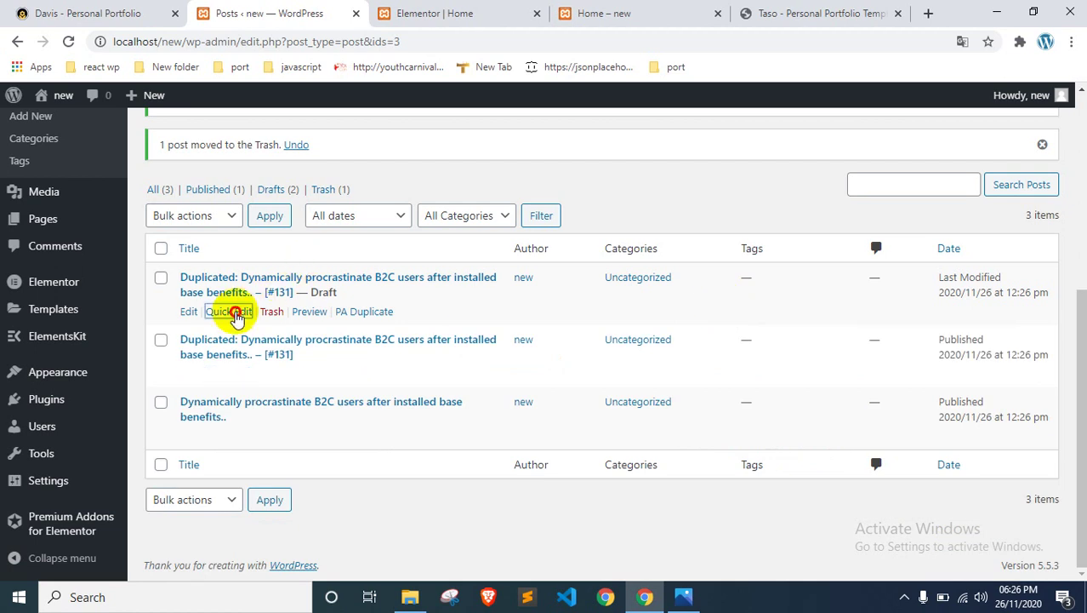
pyautogui.click(770, 409)
pyautogui.click(798, 430)
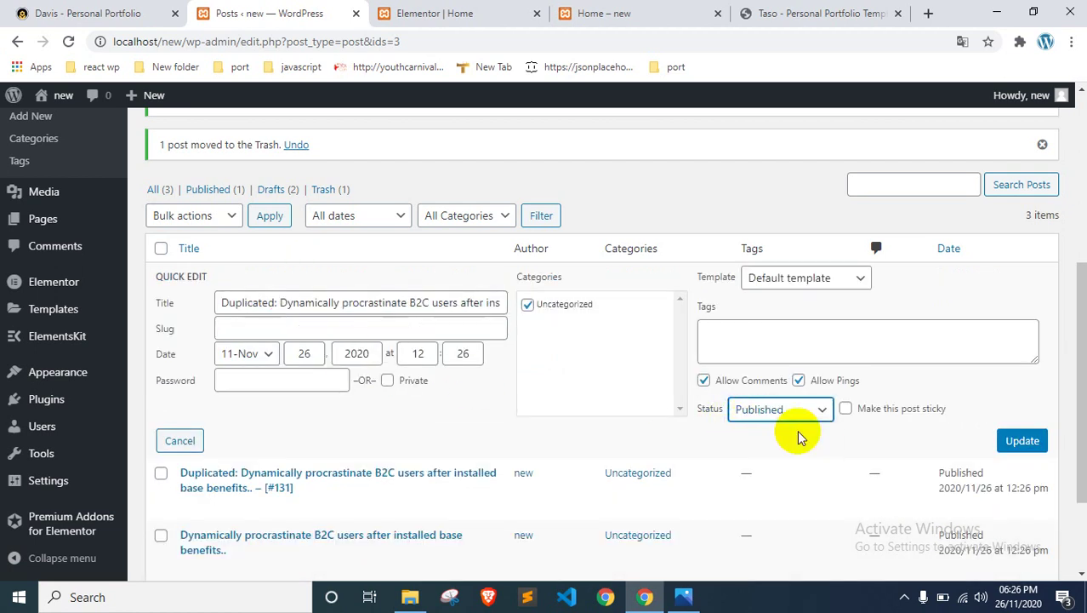
pyautogui.click(997, 440)
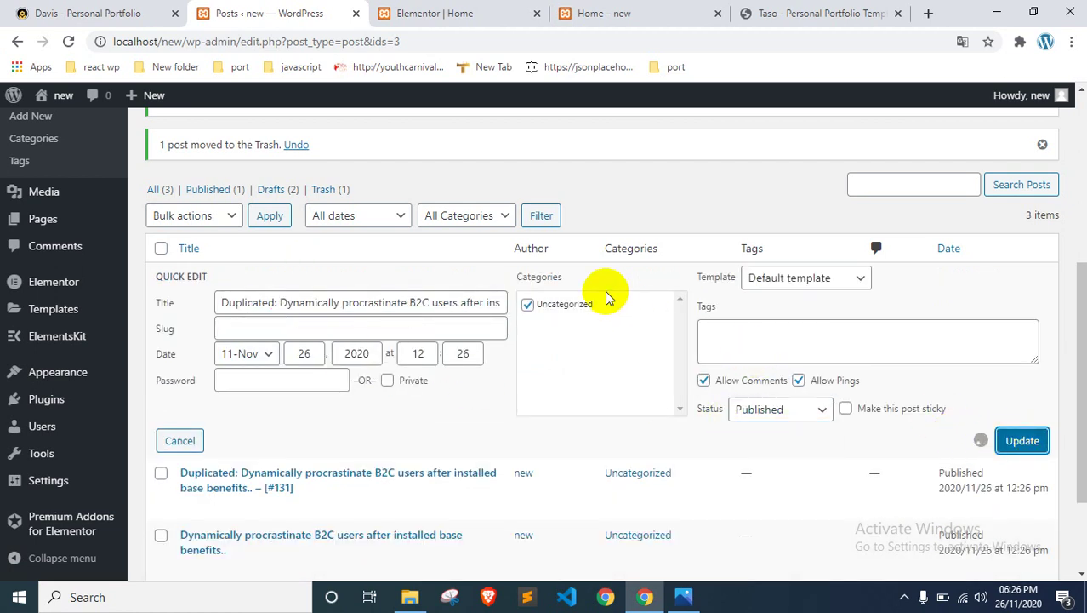
# Step: Return to the home page in the Elementor editor and add a single-column section below the team member cards
pyautogui.scroll(5, 605, 292)
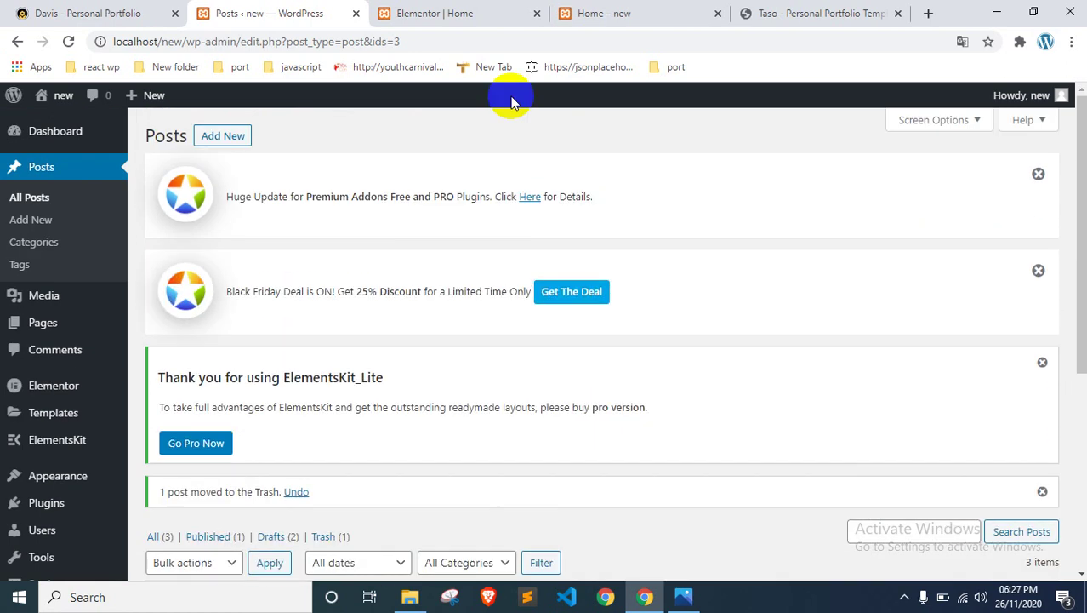
pyautogui.click(477, 12)
pyautogui.scroll(-10, 485, 350)
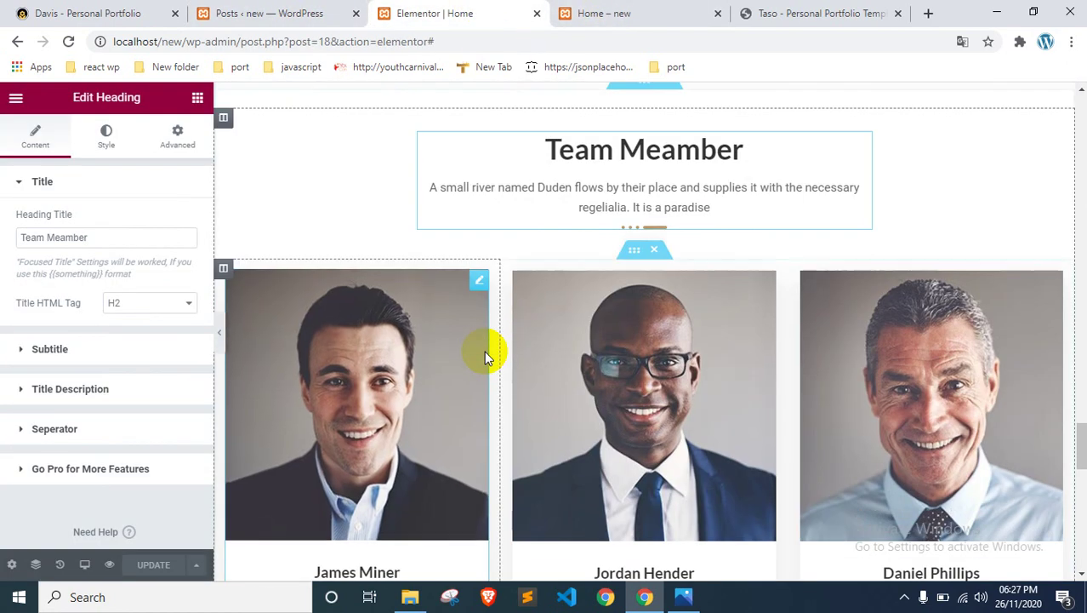
pyautogui.scroll(-7, 484, 351)
pyautogui.scroll(2, 494, 359)
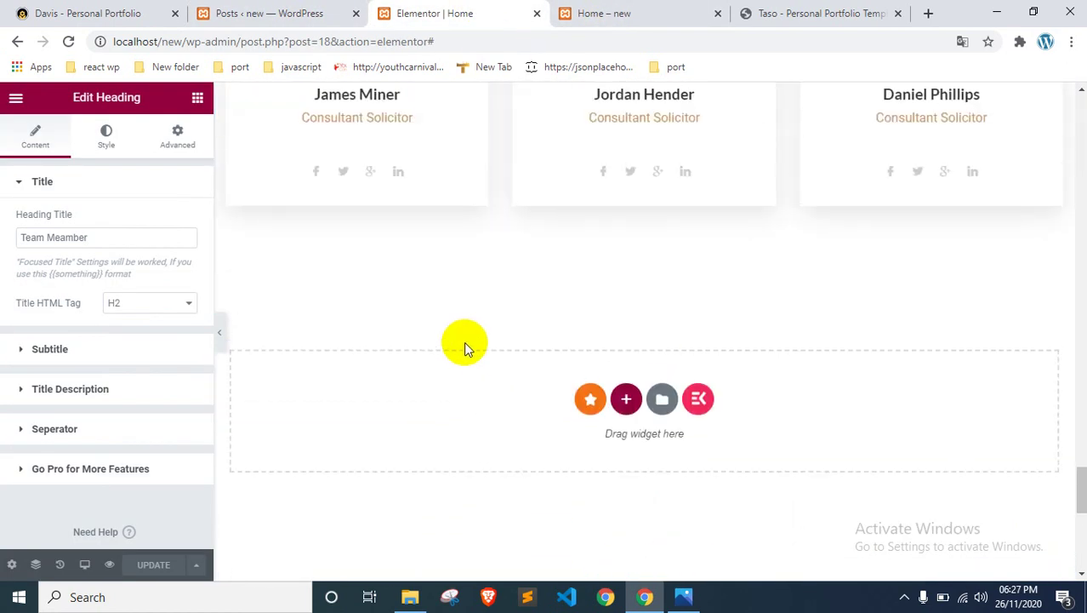
pyautogui.click(630, 400)
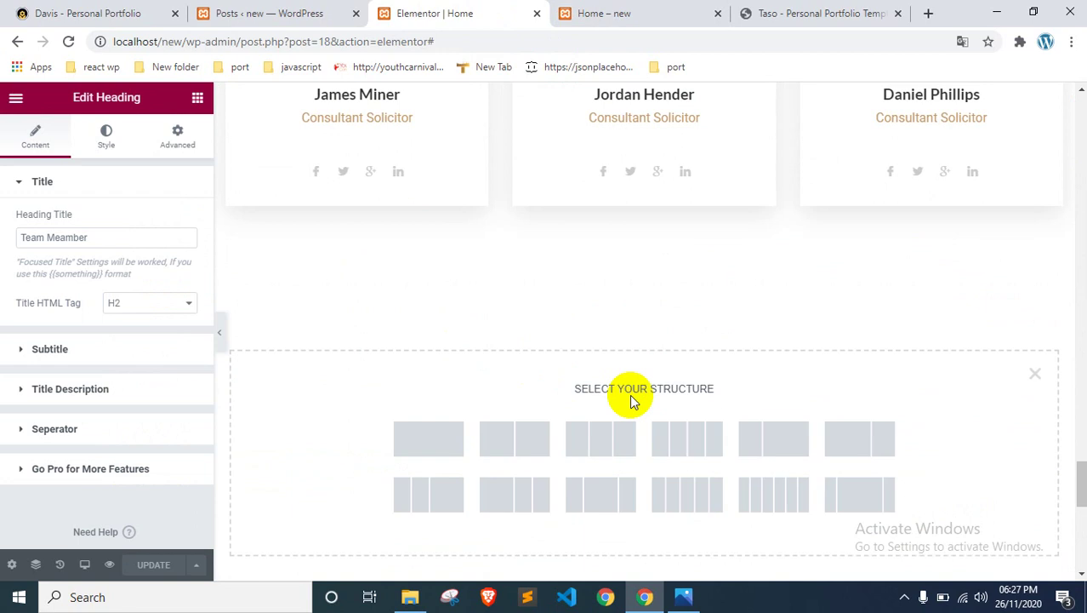
pyautogui.click(441, 446)
# Step: Search the widgets for blog and place the Blog Posts widget in the new section
pyautogui.click(647, 305)
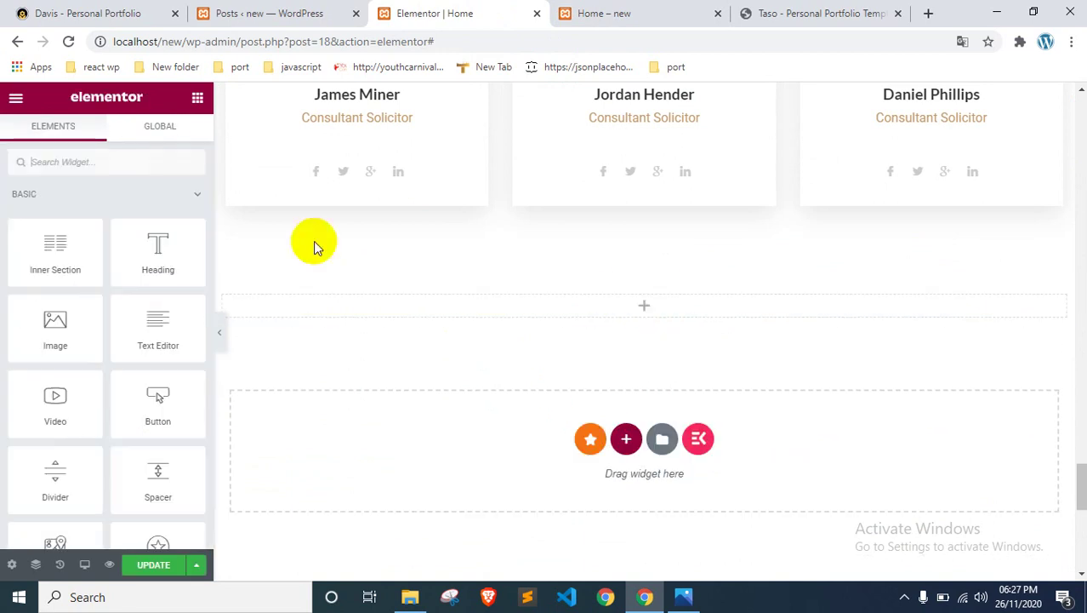
pyautogui.write('bl')
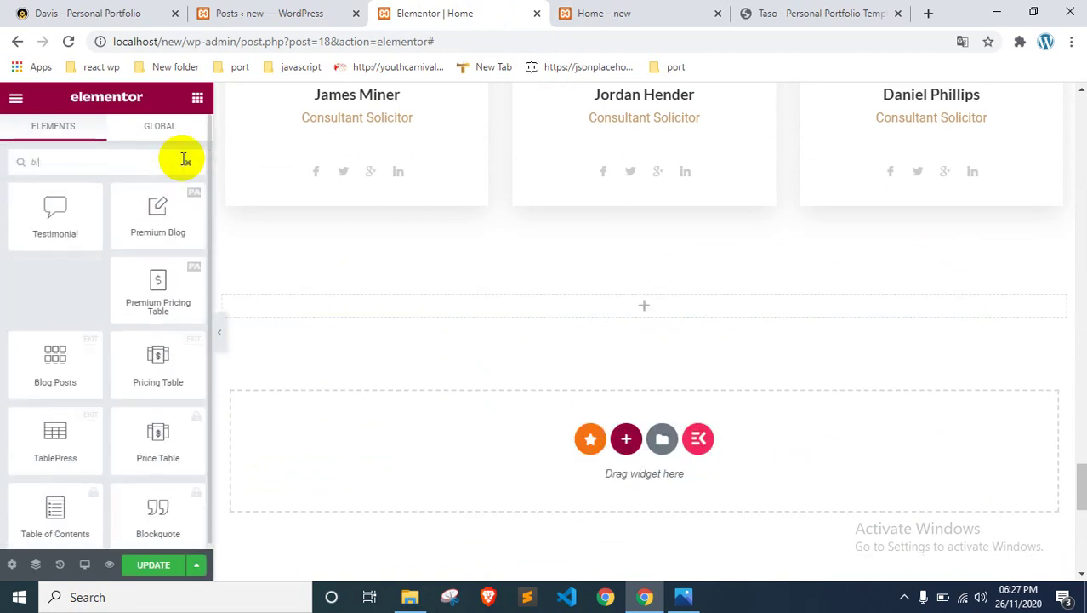
pyautogui.write('og')
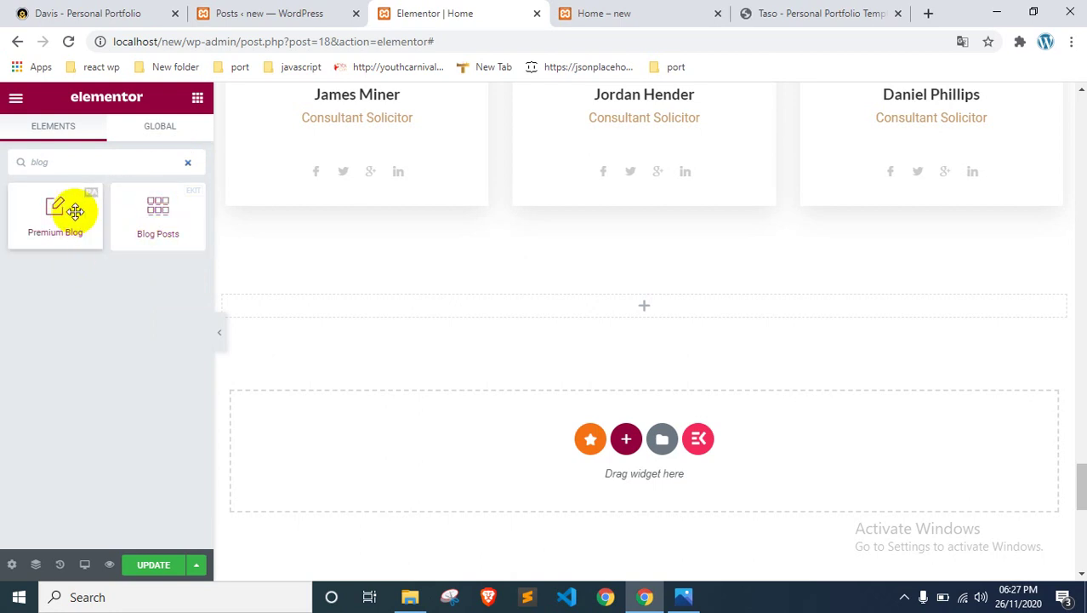
pyautogui.moveTo(139, 215); pyautogui.dragTo(501, 306)
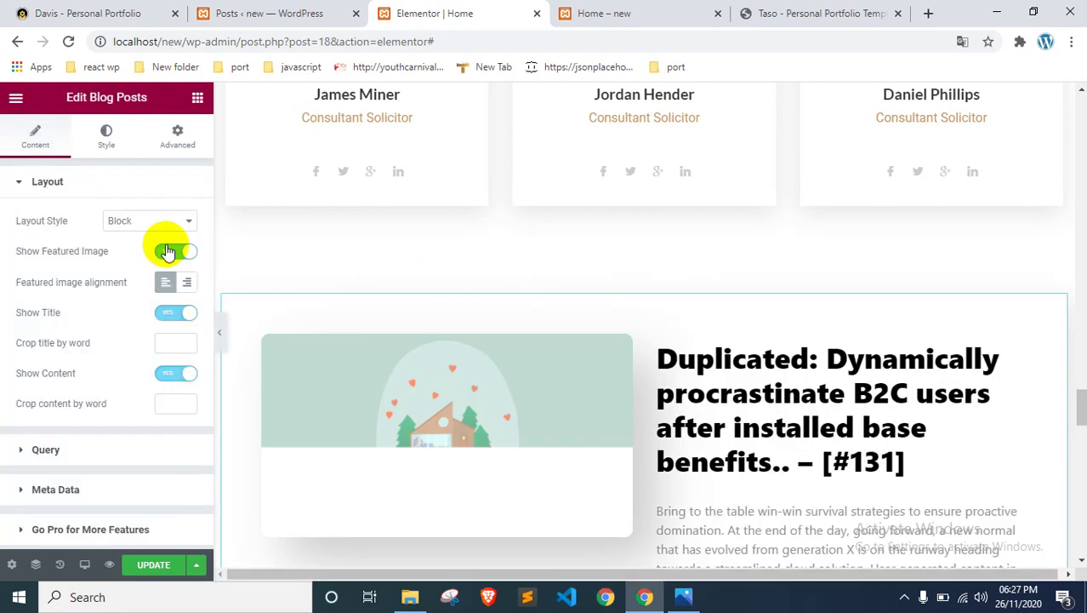
# Step: Set the Blog Posts layout style to Grid With Thumb, keeping 3 posts per row
pyautogui.scroll(-6, 449, 359)
pyautogui.scroll(2, 452, 359)
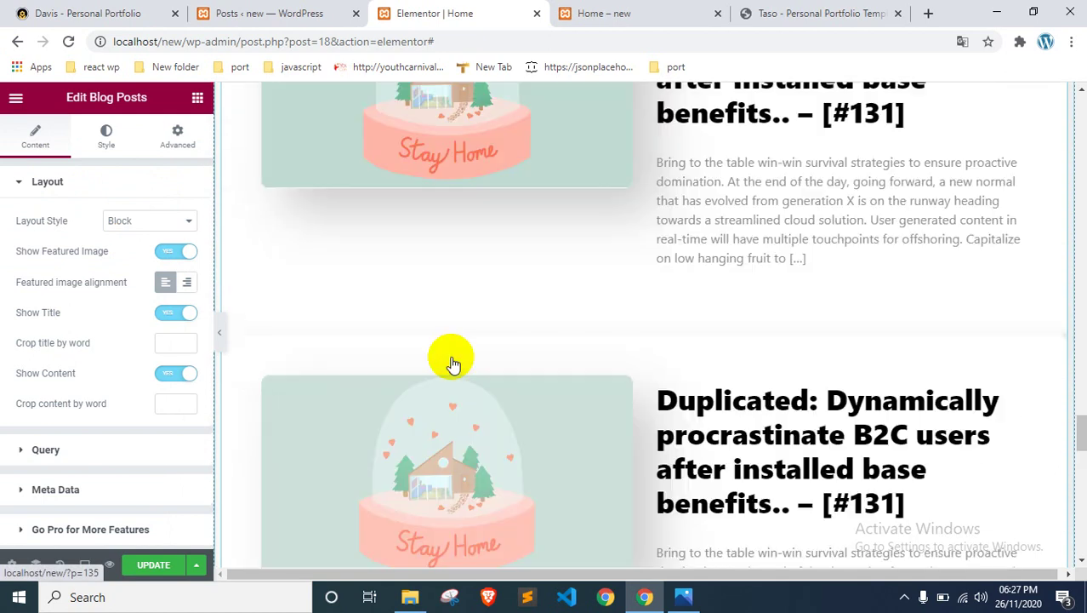
pyautogui.scroll(-3, 452, 359)
pyautogui.click(132, 219)
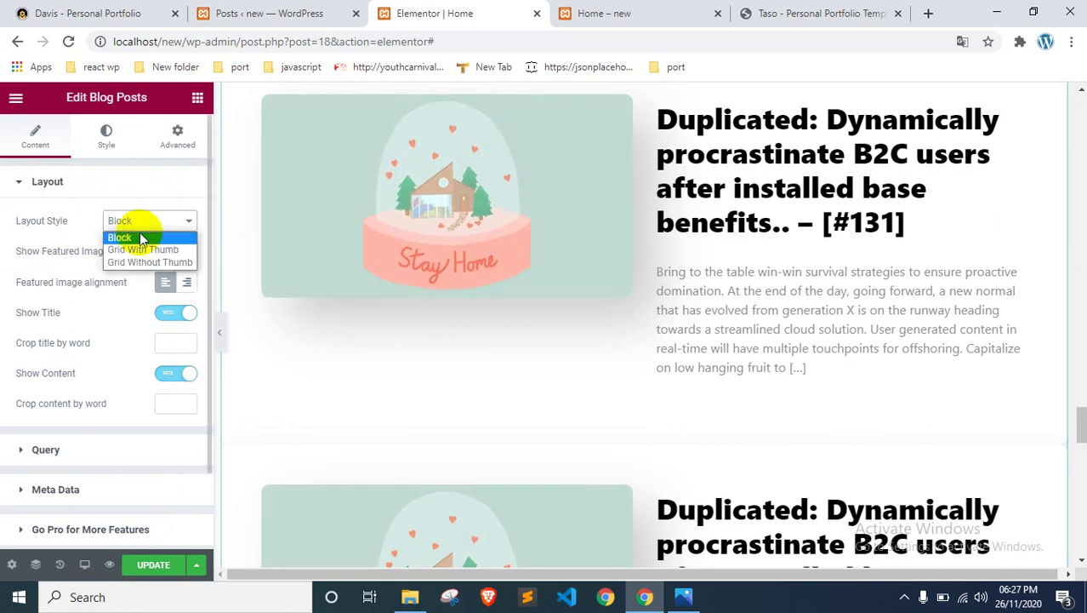
pyautogui.click(144, 250)
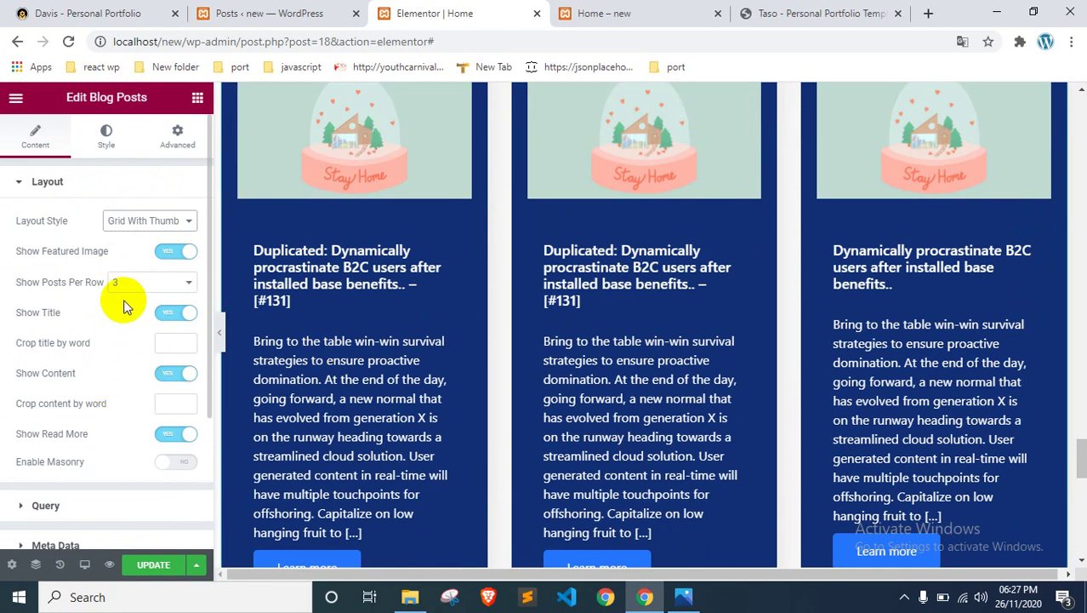
pyautogui.click(132, 285)
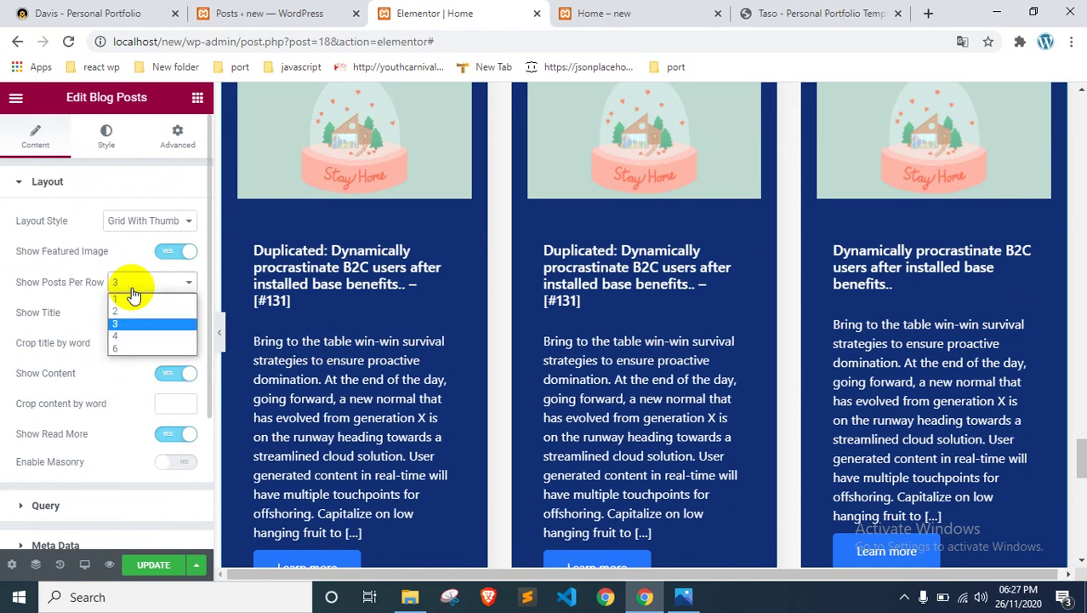
pyautogui.scroll(-1, 90, 331)
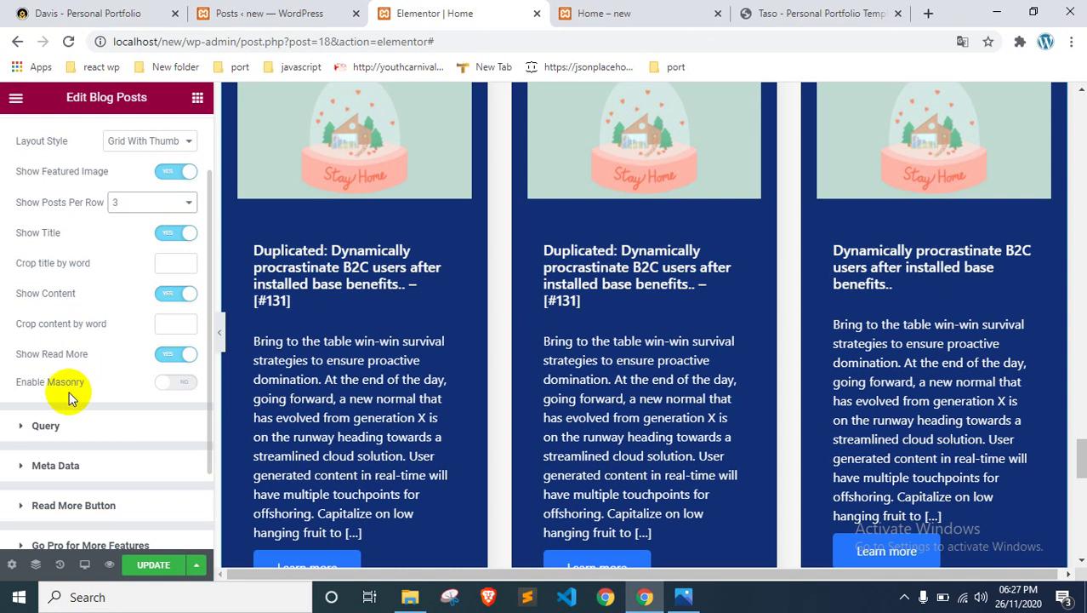
# Step: Turn off Show Content for the blog post cards and update the page
pyautogui.click(169, 295)
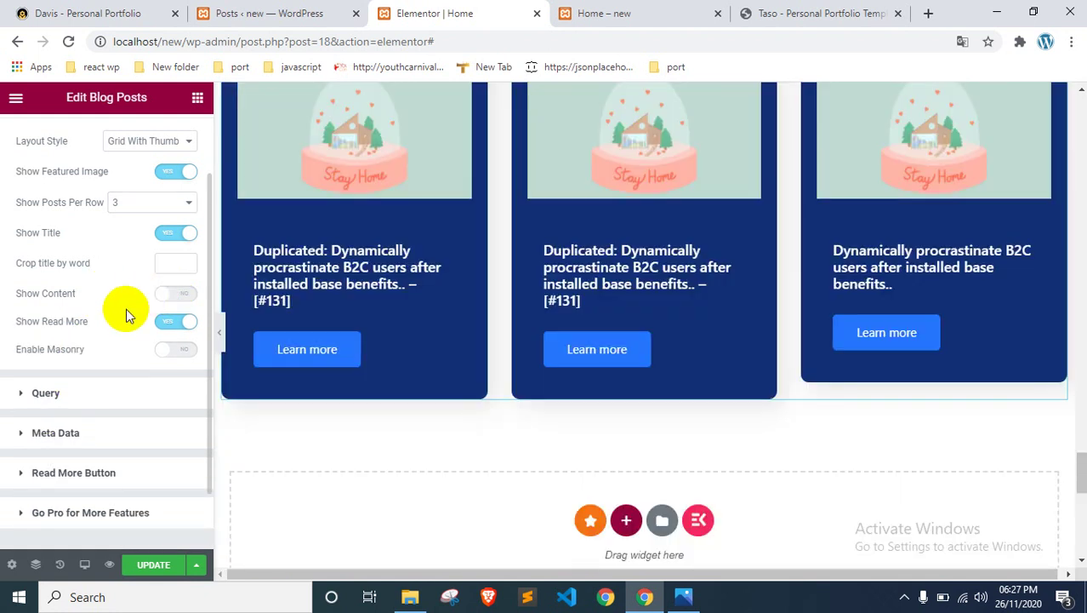
pyautogui.scroll(1, 323, 295)
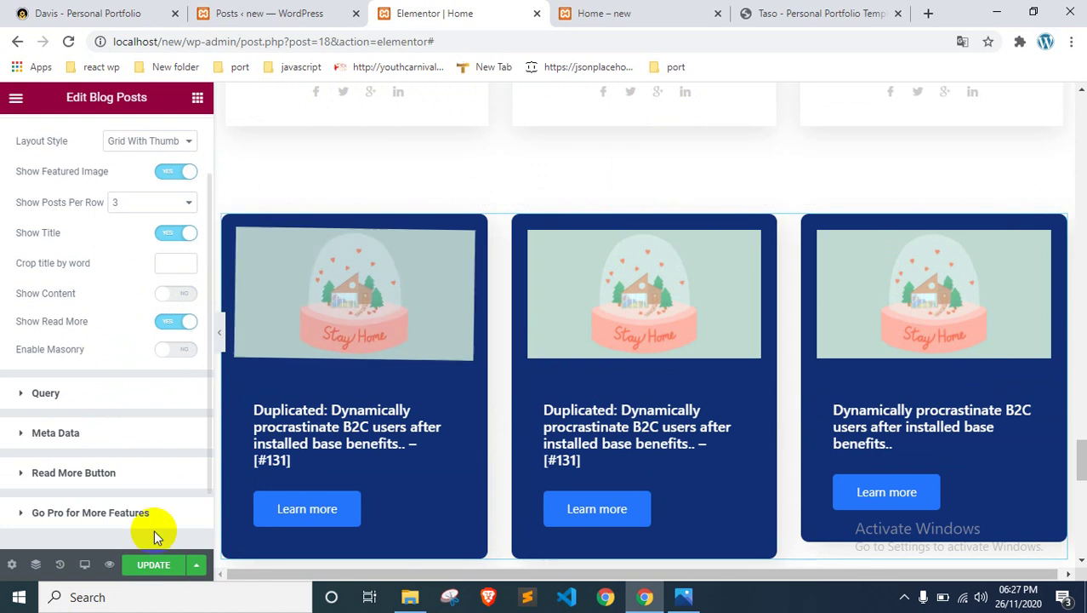
pyautogui.click(157, 567)
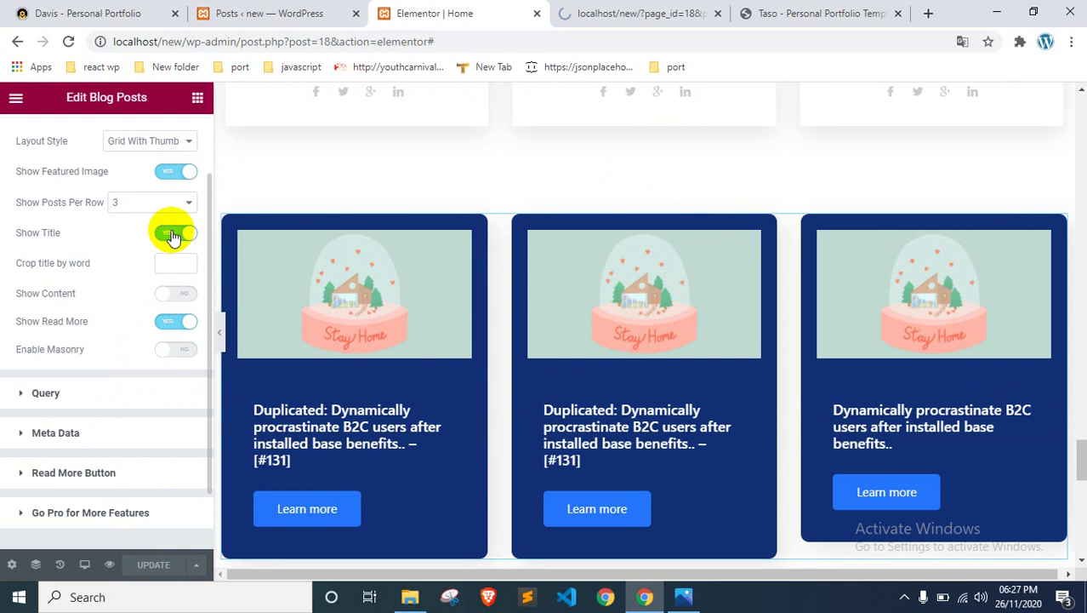
# Step: Examine the blog cards in the editor and on the home page preview, and return to the editor
pyautogui.scroll(2, 173, 236)
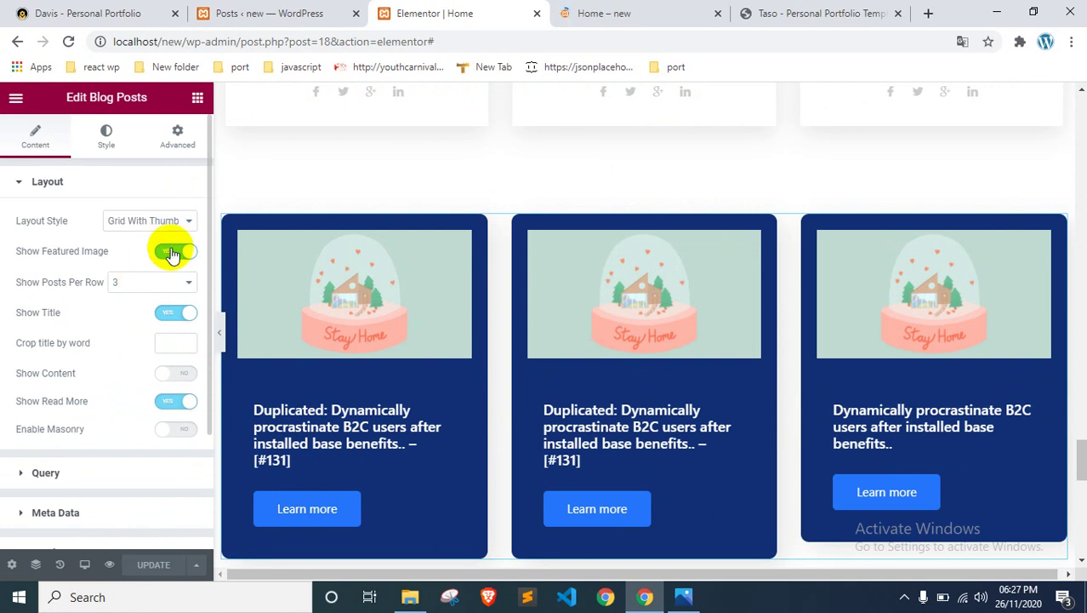
pyautogui.scroll(-4, 460, 379)
pyautogui.scroll(5, 458, 377)
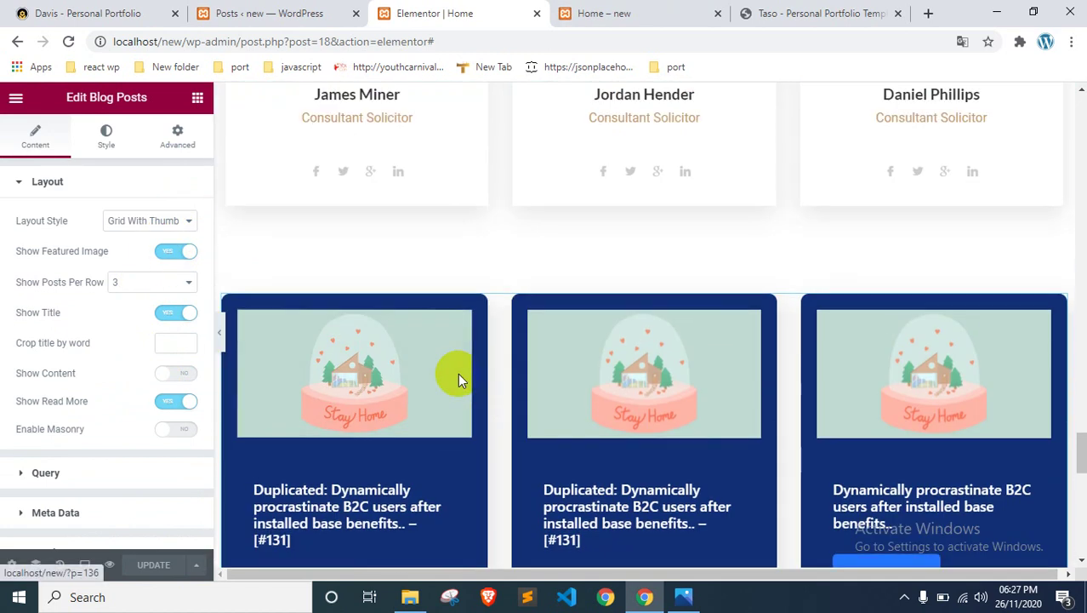
pyautogui.scroll(6, 458, 378)
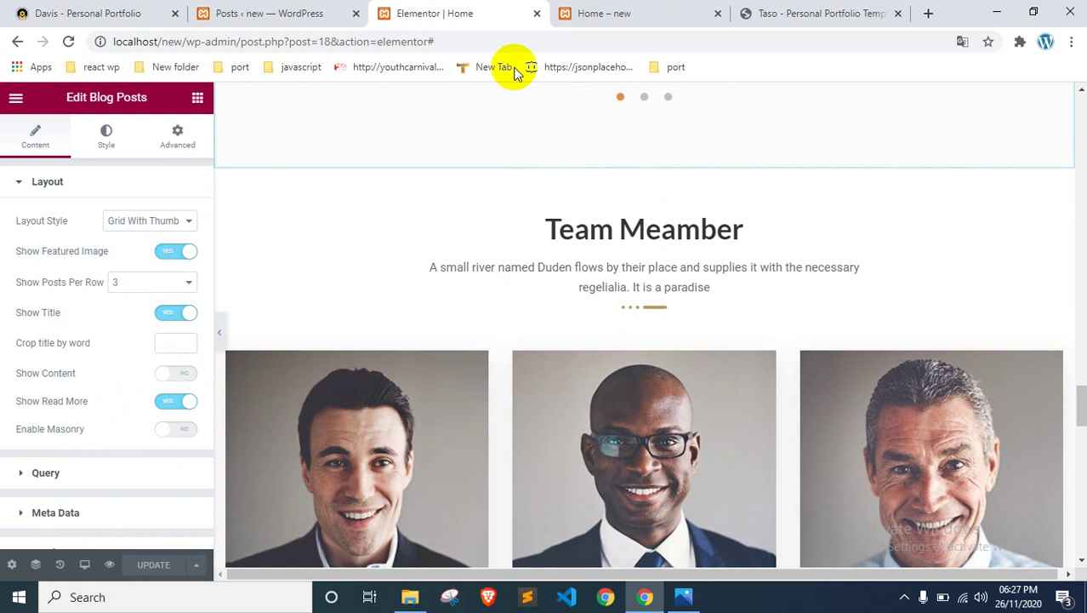
pyautogui.click(602, 12)
pyautogui.scroll(-10, 374, 402)
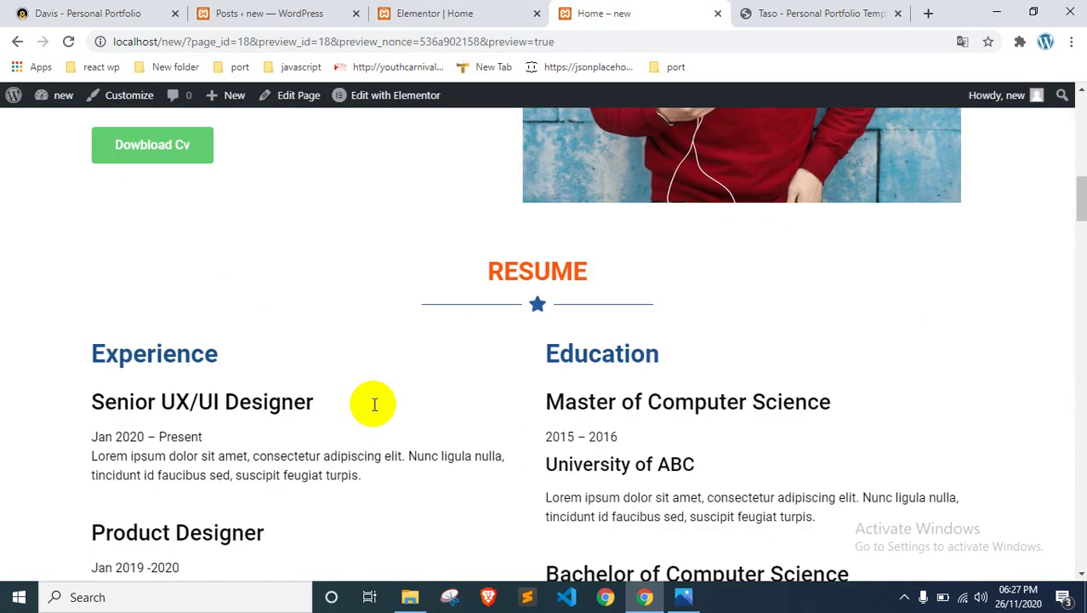
pyautogui.scroll(-4, 379, 406)
pyautogui.scroll(-15, 441, 379)
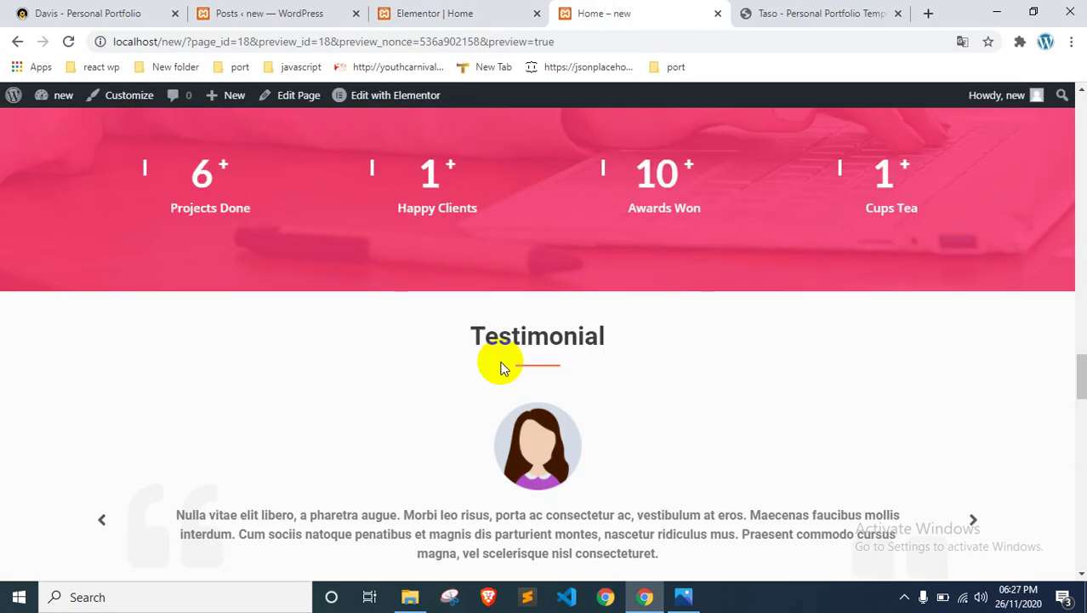
pyautogui.scroll(-7, 604, 323)
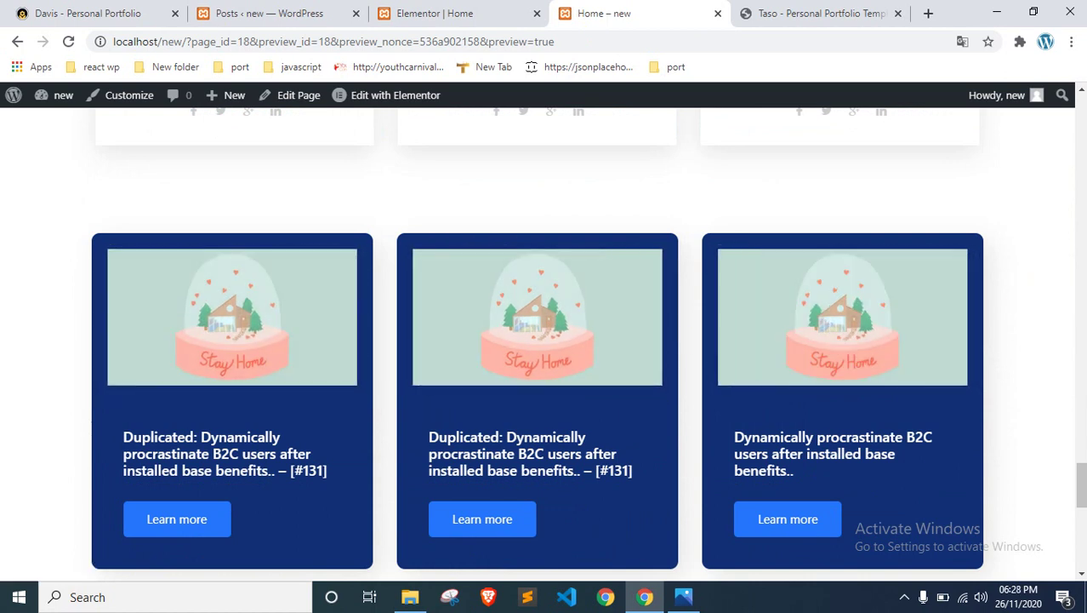
pyautogui.scroll(1, 978, 262)
pyautogui.scroll(-3, 985, 272)
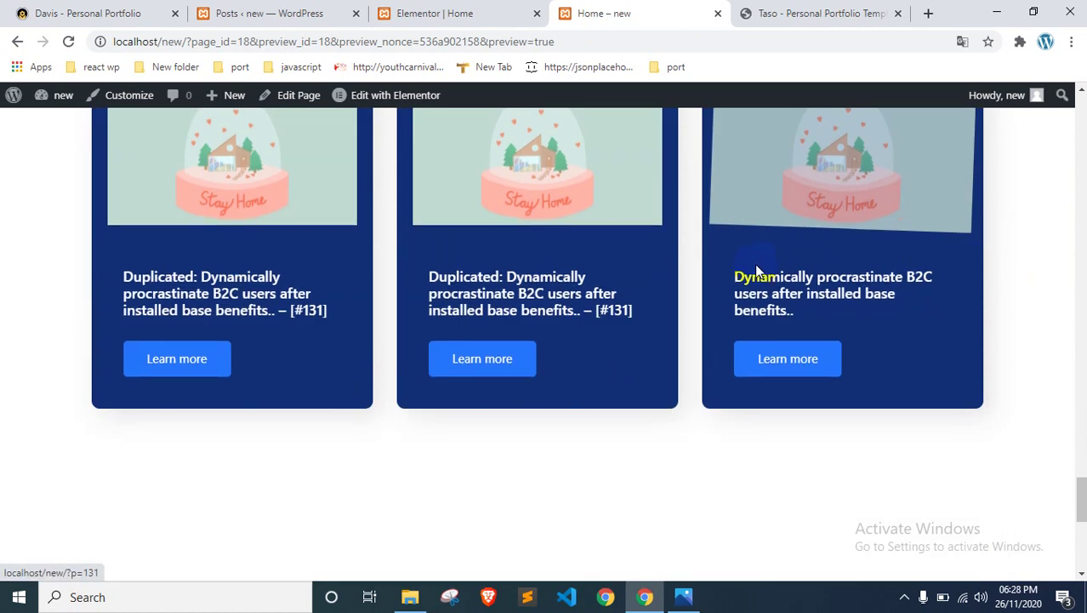
pyautogui.scroll(1, 740, 298)
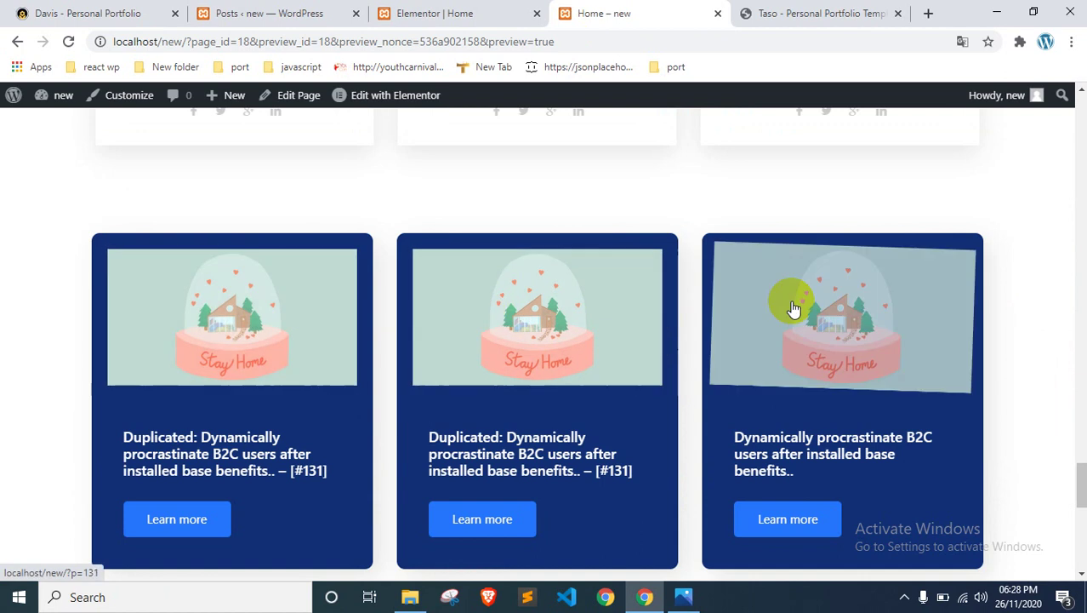
pyautogui.scroll(3, 583, 325)
pyautogui.scroll(1, 562, 281)
pyautogui.click(475, 16)
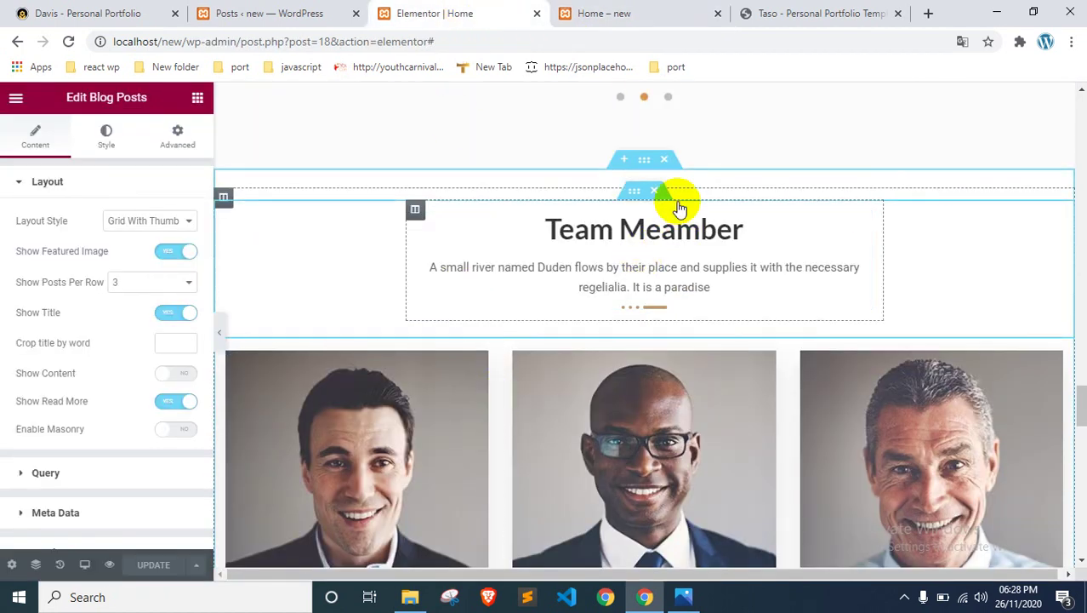
# Step: Duplicate the Testimonial heading above the testimonial carousel
pyautogui.scroll(-6, 699, 267)
pyautogui.scroll(8, 696, 265)
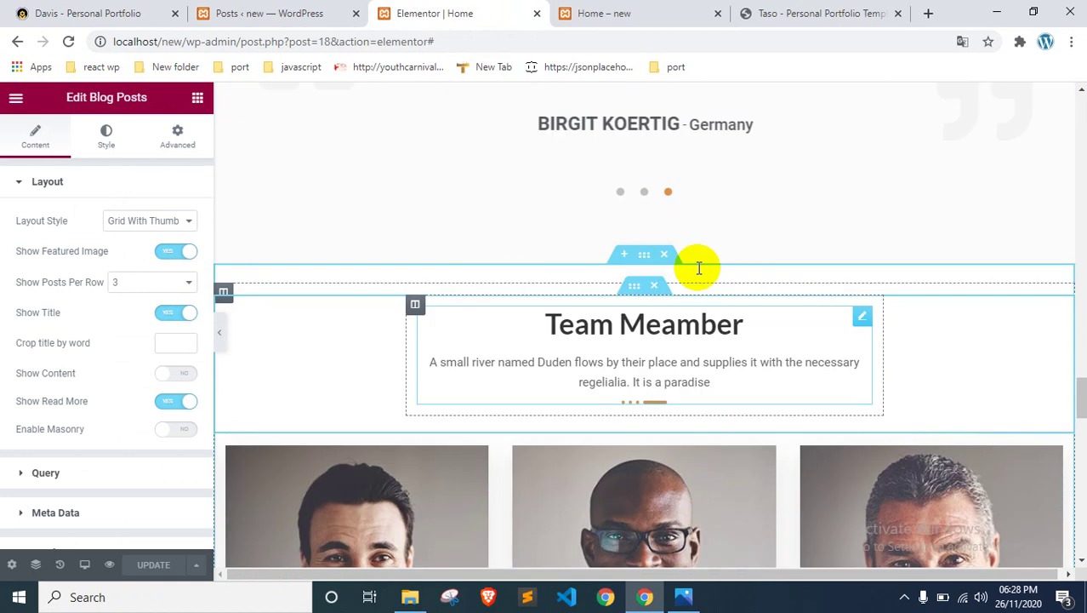
pyautogui.scroll(8, 658, 284)
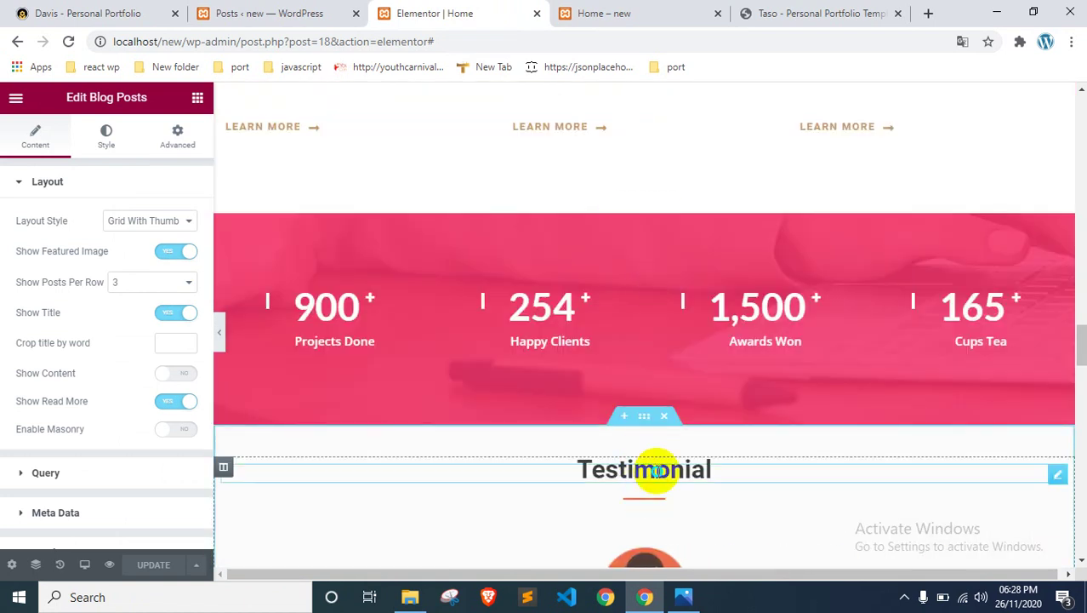
pyautogui.rightClick(662, 475)
pyautogui.click(670, 318)
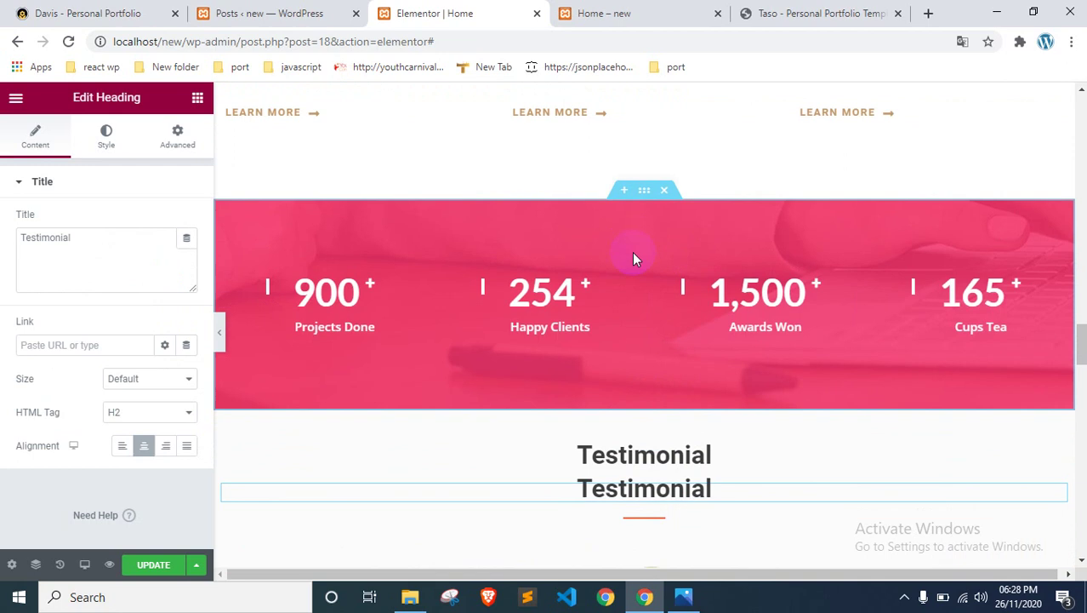
# Step: Delete the duplicated Testimonial heading, leaving only the original above the carousel
pyautogui.scroll(-2, 633, 255)
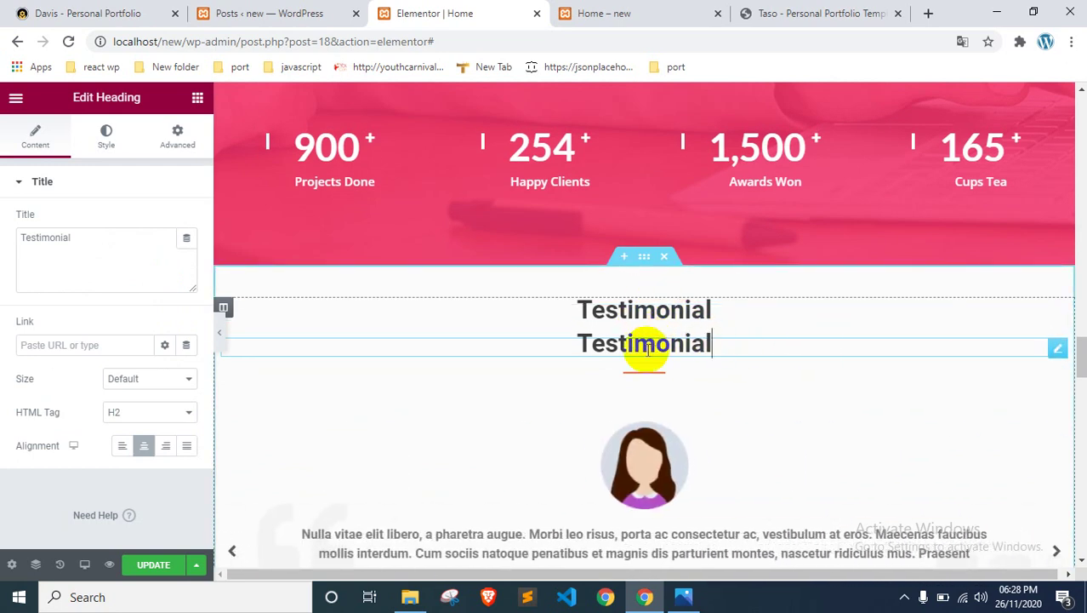
pyautogui.press('BackSpace')
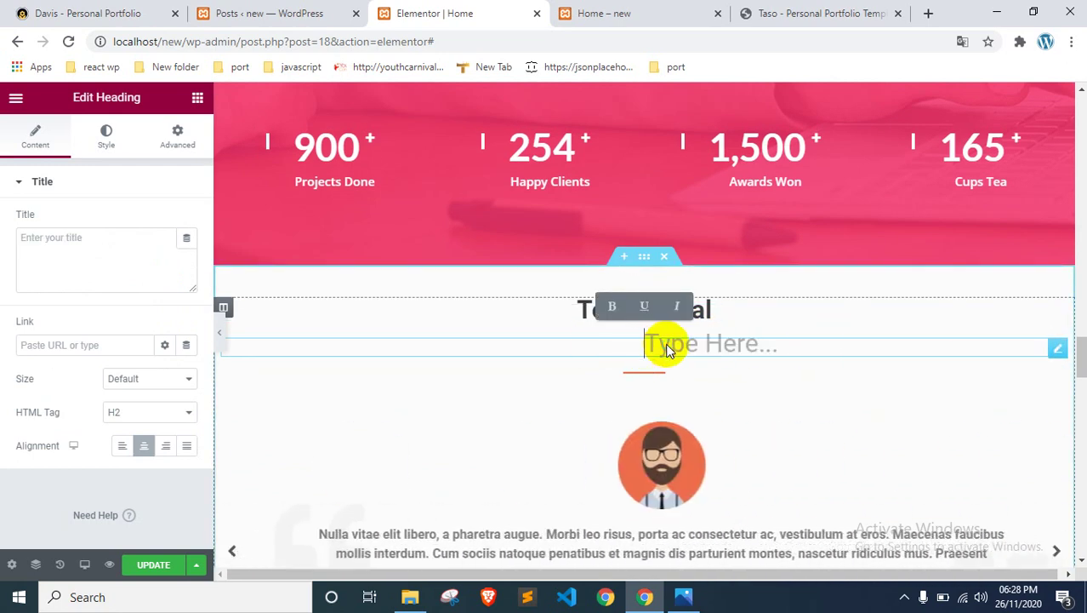
pyautogui.rightClick(665, 343)
pyautogui.click(706, 511)
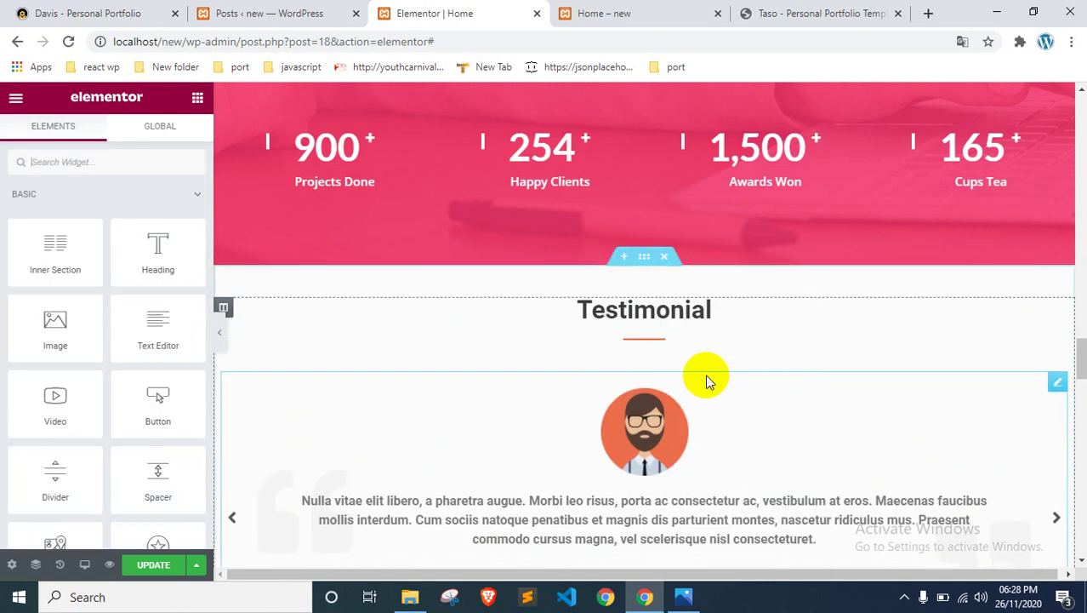
pyautogui.click(656, 368)
pyautogui.scroll(6, 566, 260)
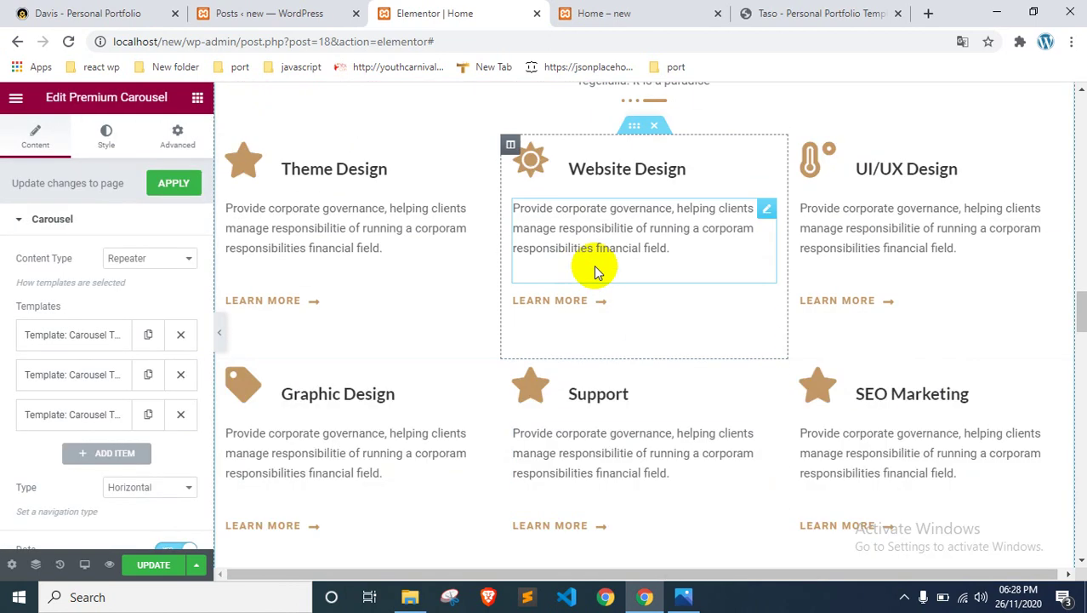
pyautogui.scroll(3, 594, 270)
pyautogui.rightClick(636, 282)
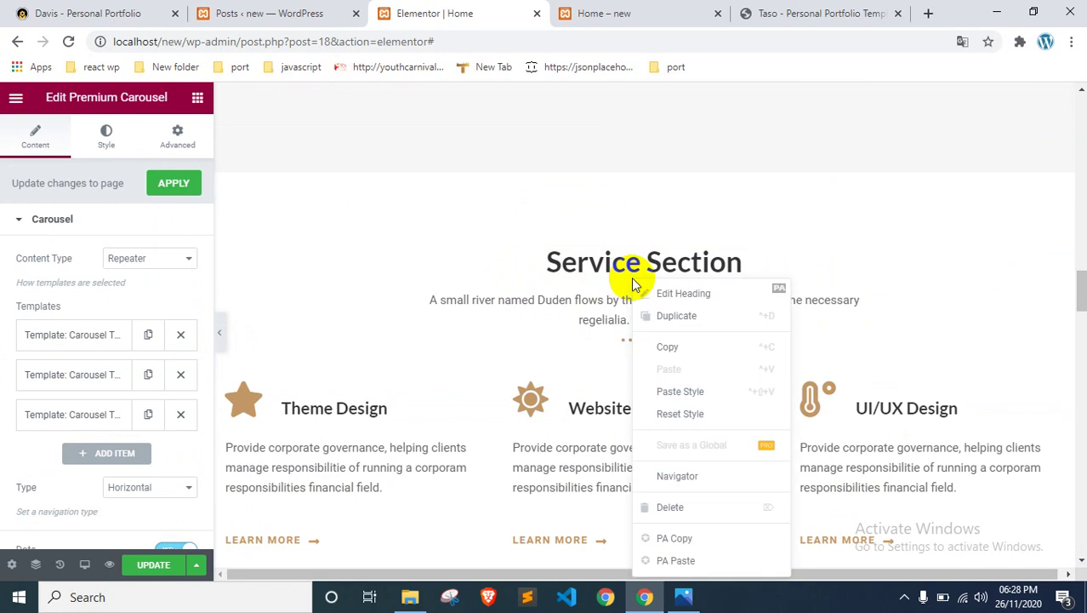
pyautogui.click(678, 314)
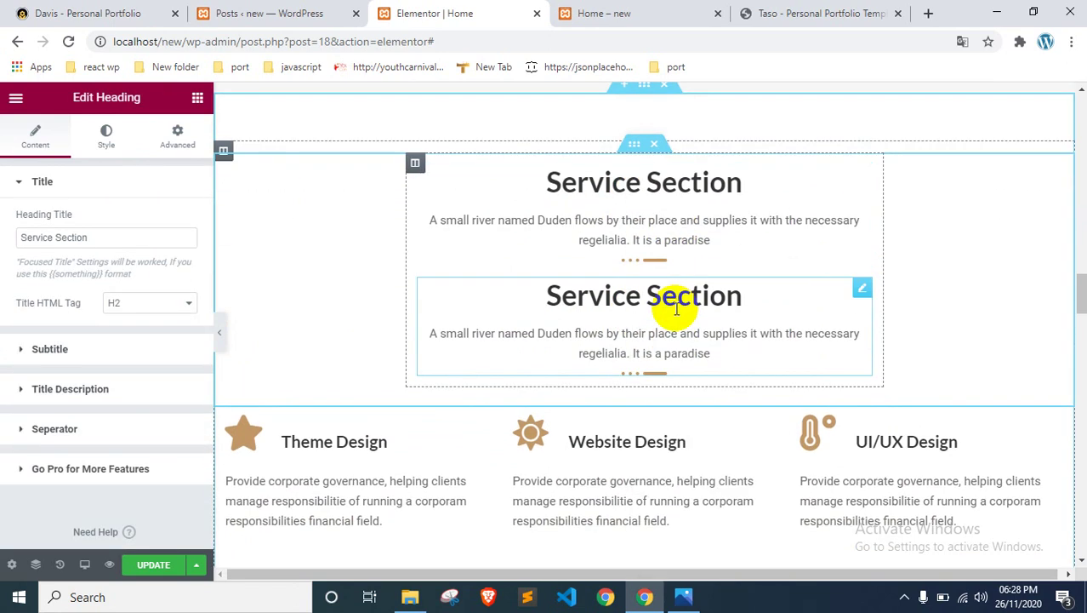
pyautogui.rightClick(789, 298)
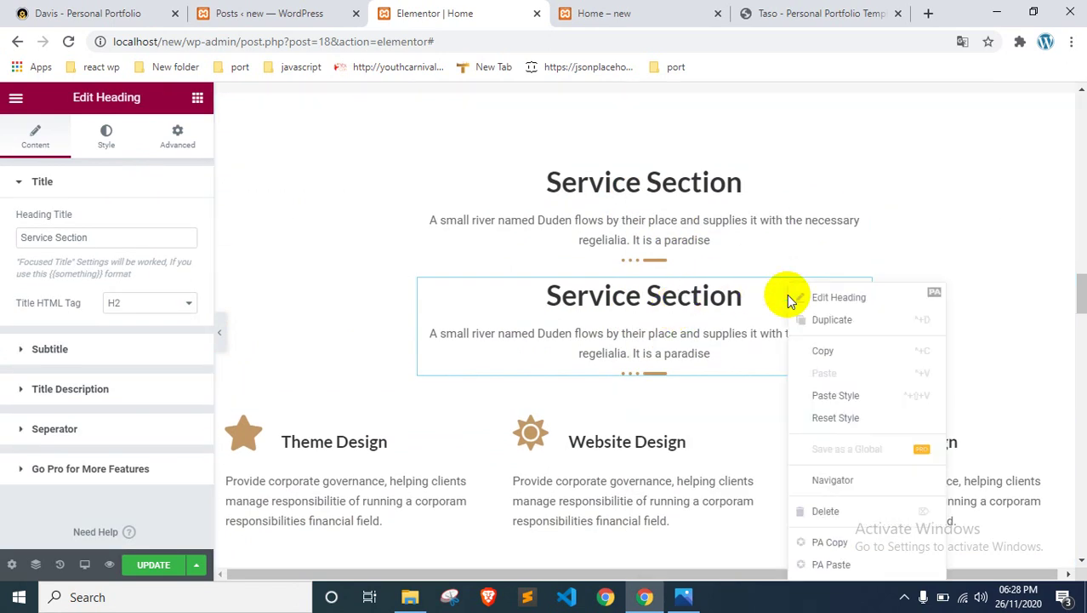
pyautogui.click(823, 510)
# Step: Duplicate the RESUME heading section with its star divider above the Experience and Education columns
pyautogui.scroll(10, 675, 255)
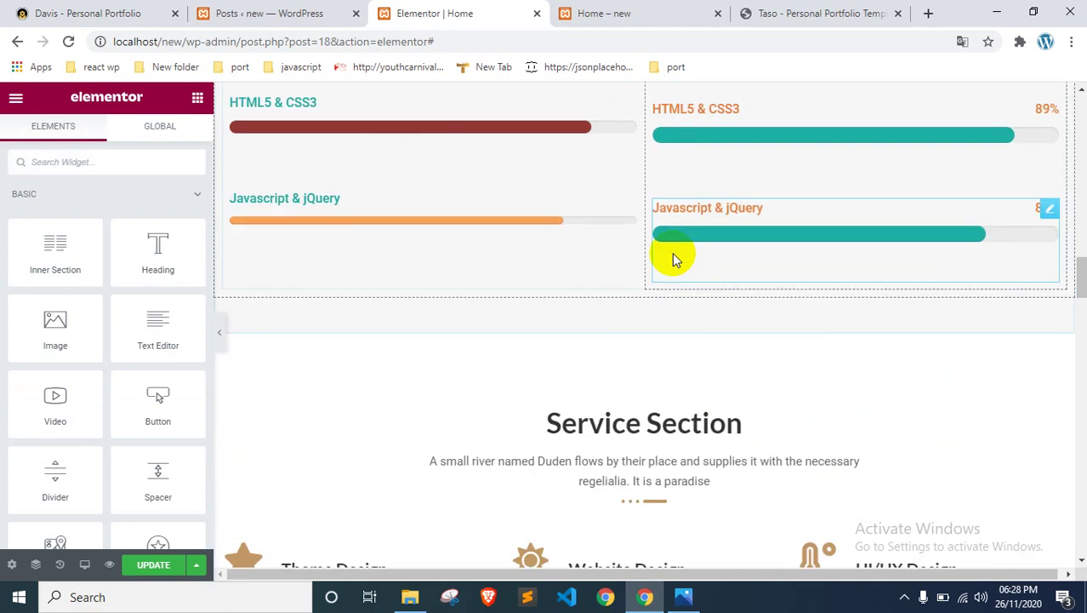
pyautogui.scroll(8, 646, 383)
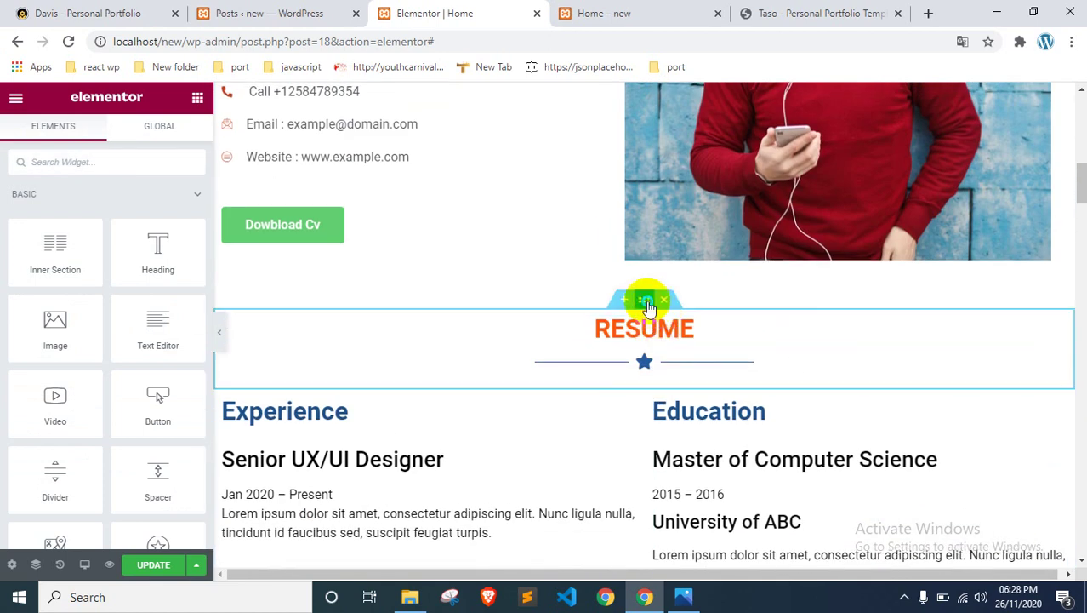
pyautogui.rightClick(646, 304)
pyautogui.click(678, 317)
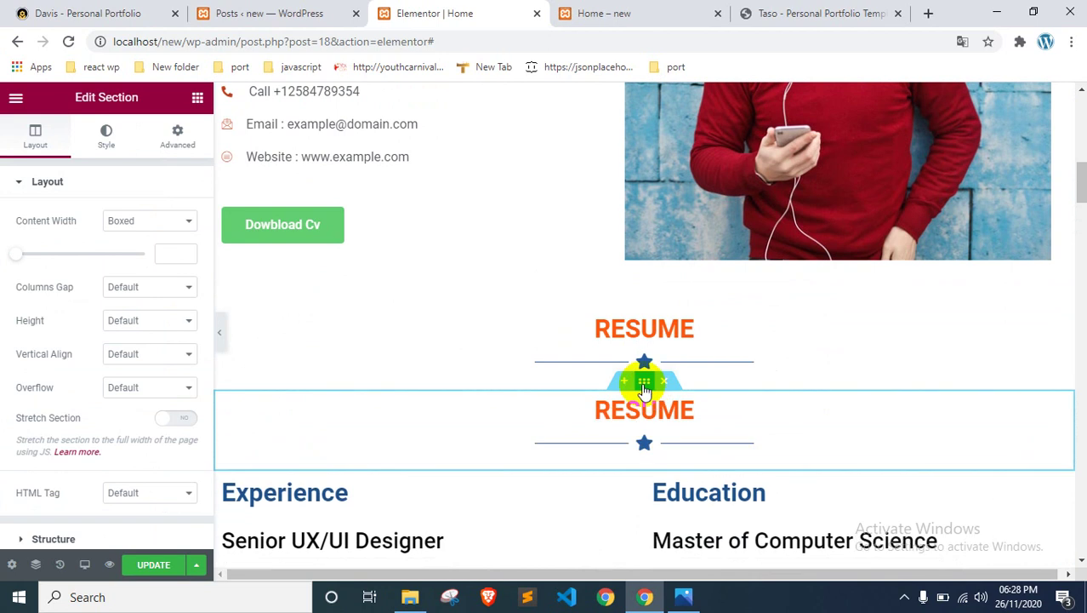
# Step: Move the duplicated RESUME heading section down the page, between the team member cards and the blog post cards
pyautogui.scroll(-10, 646, 388)
pyautogui.moveTo(644, 387)
pyautogui.mouseDown()
pyautogui.moveTo(651, 376)
pyautogui.moveTo(651, 413)
pyautogui.moveTo(646, 390)
pyautogui.mouseUp()
pyautogui.scroll(-15, 652, 380)
pyautogui.scroll(-10, 651, 377)
pyautogui.scroll(4, 647, 390)
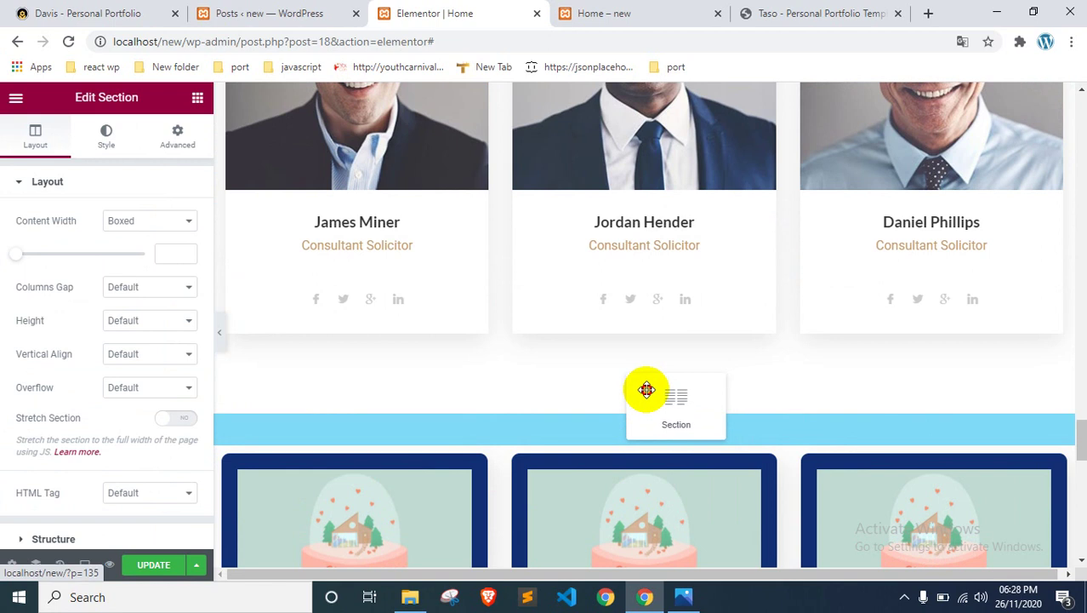
pyautogui.moveTo(751, 401); pyautogui.dragTo(753, 408)
pyautogui.scroll(-2, 763, 341)
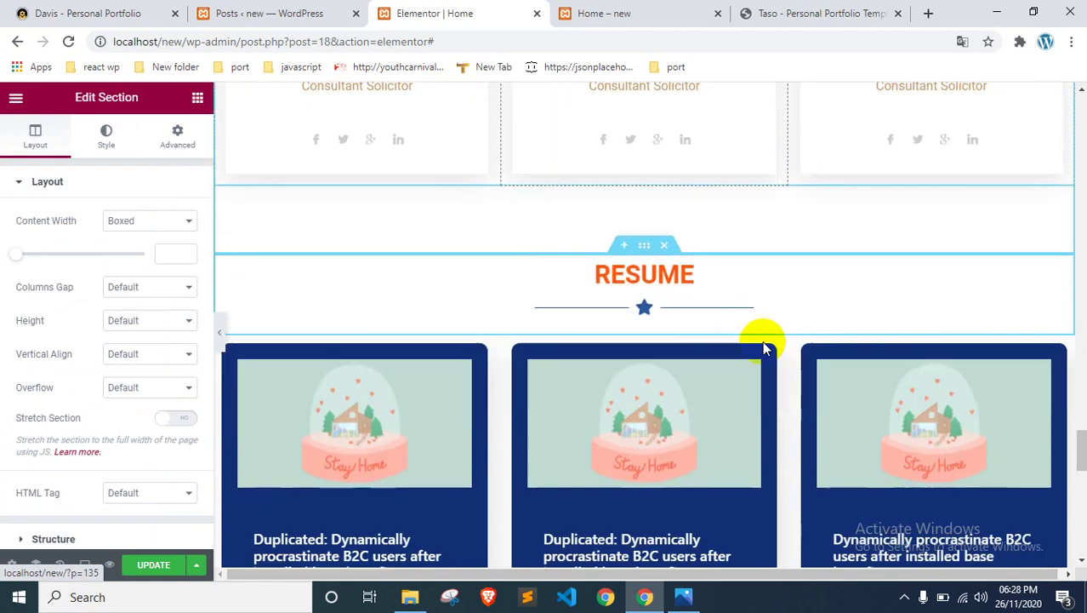
# Step: Change the title of the heading above the blog cards to BLOG POST and update the page
pyautogui.click(632, 272)
pyautogui.click(50, 247)
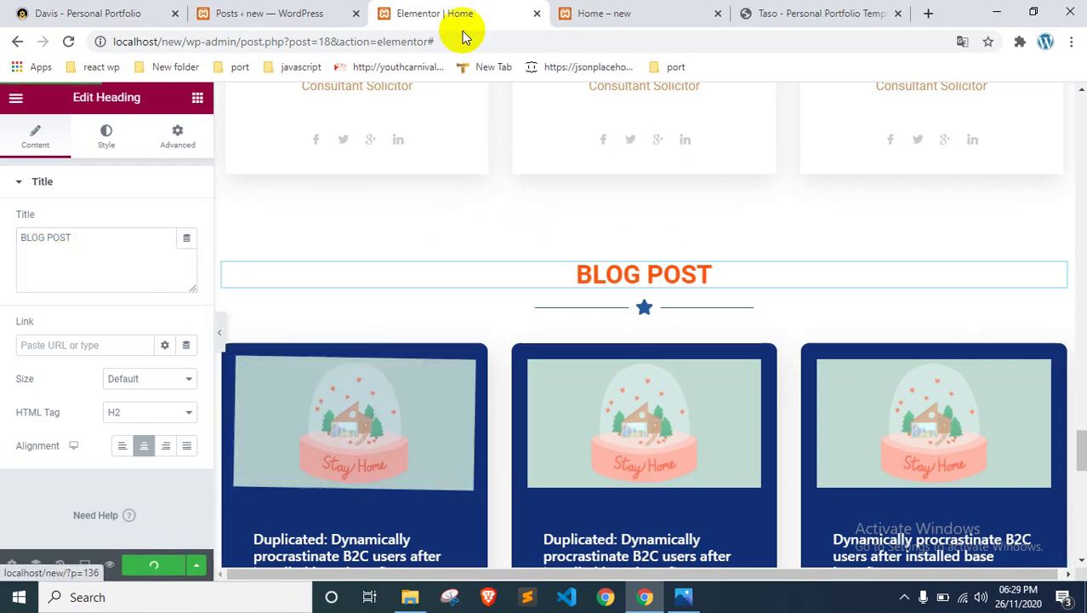
# Step: Reload the home page preview and examine all its sections from the header down to the blog post cards
pyautogui.click(601, 10)
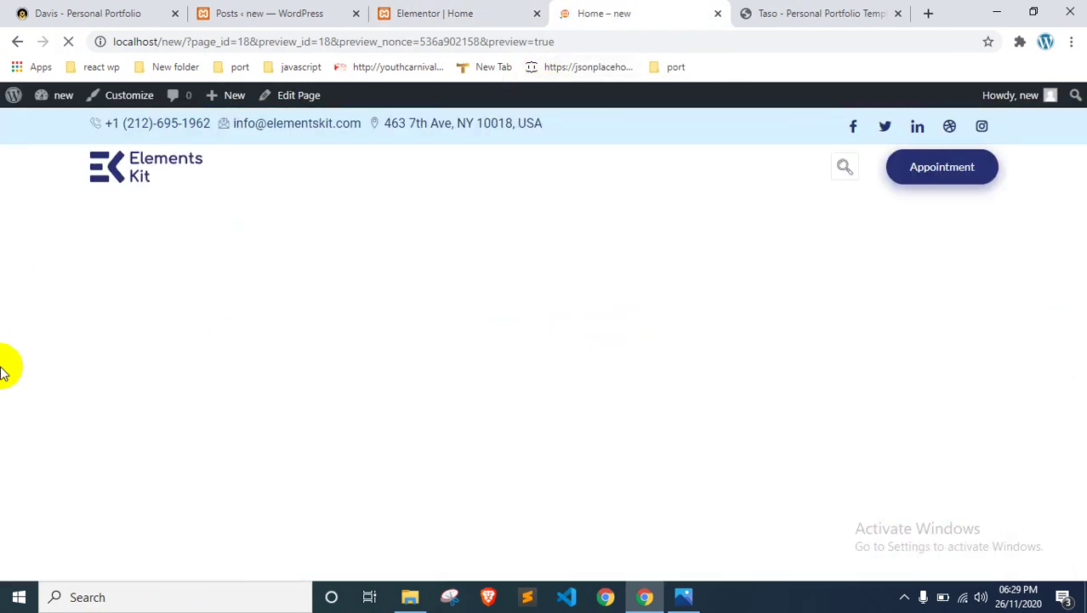
pyautogui.scroll(-8, 1, 370)
pyautogui.scroll(-15, 2, 370)
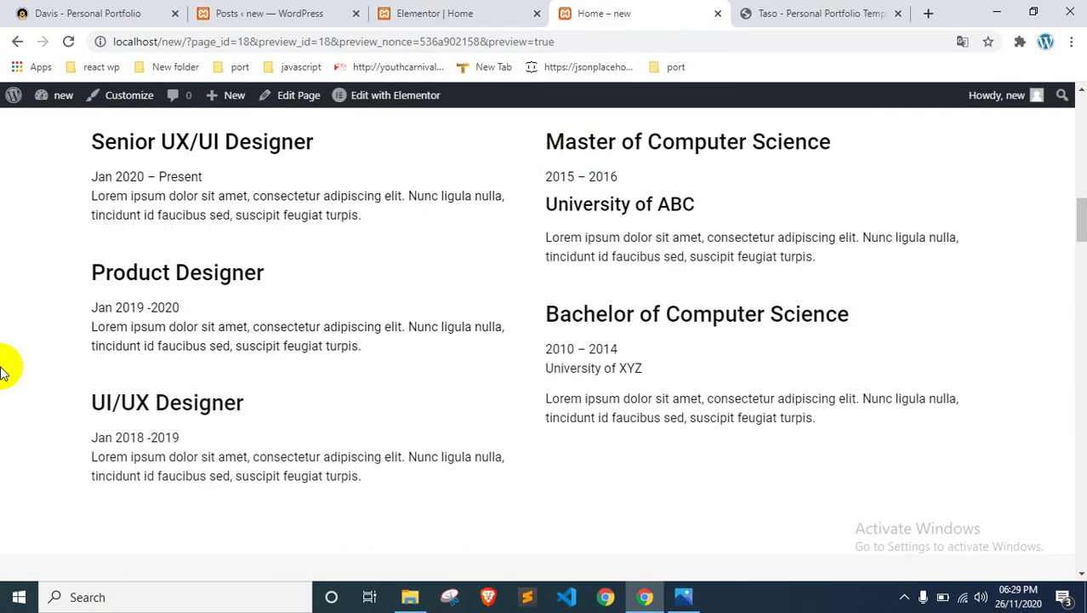
pyautogui.scroll(-15, 180, 338)
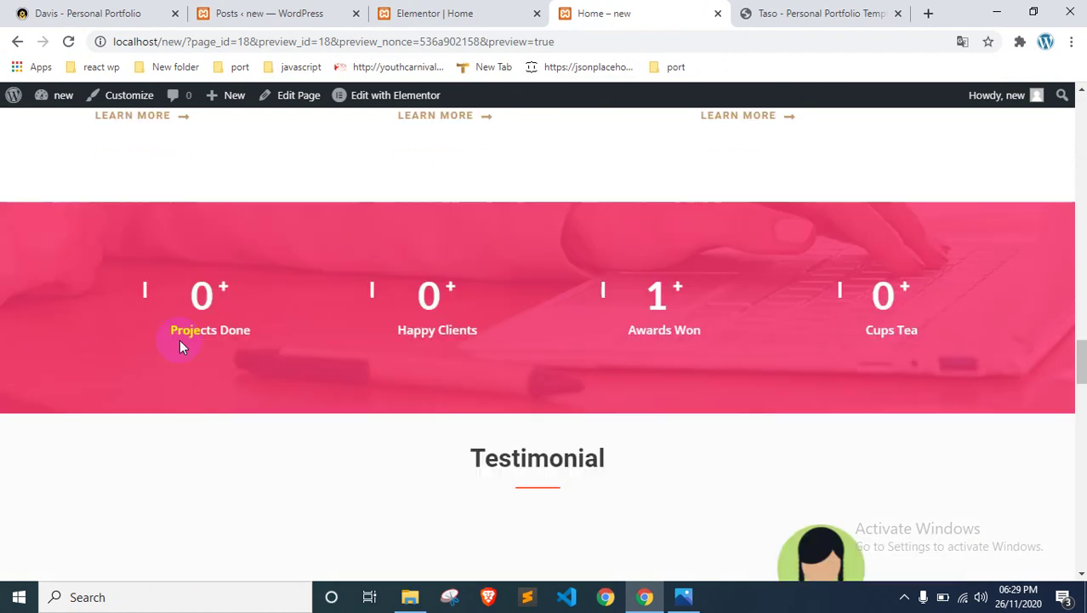
pyautogui.scroll(-7, 629, 292)
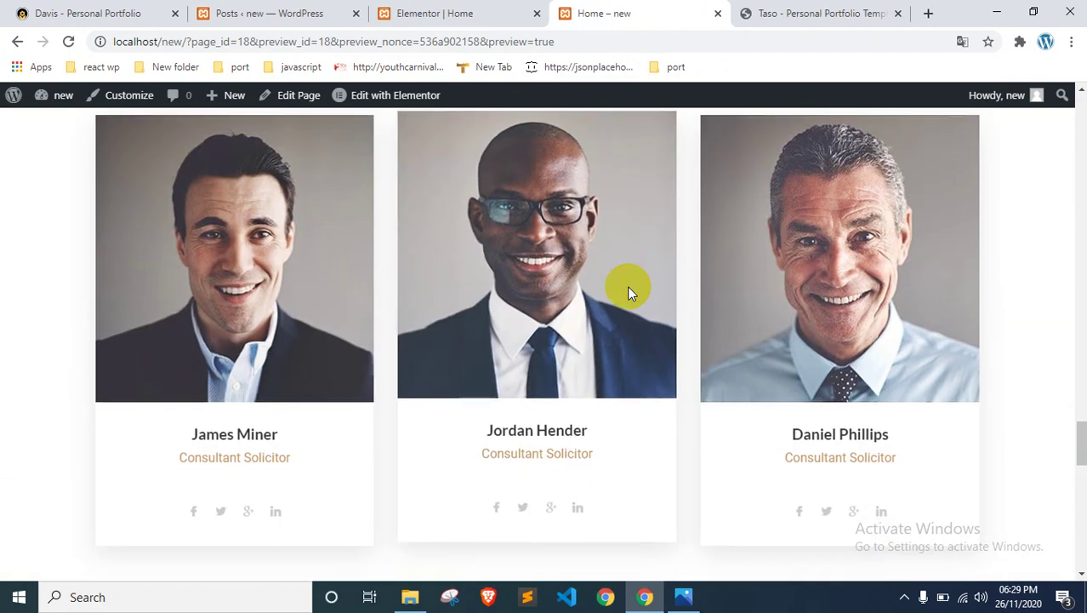
pyautogui.scroll(-4, 562, 317)
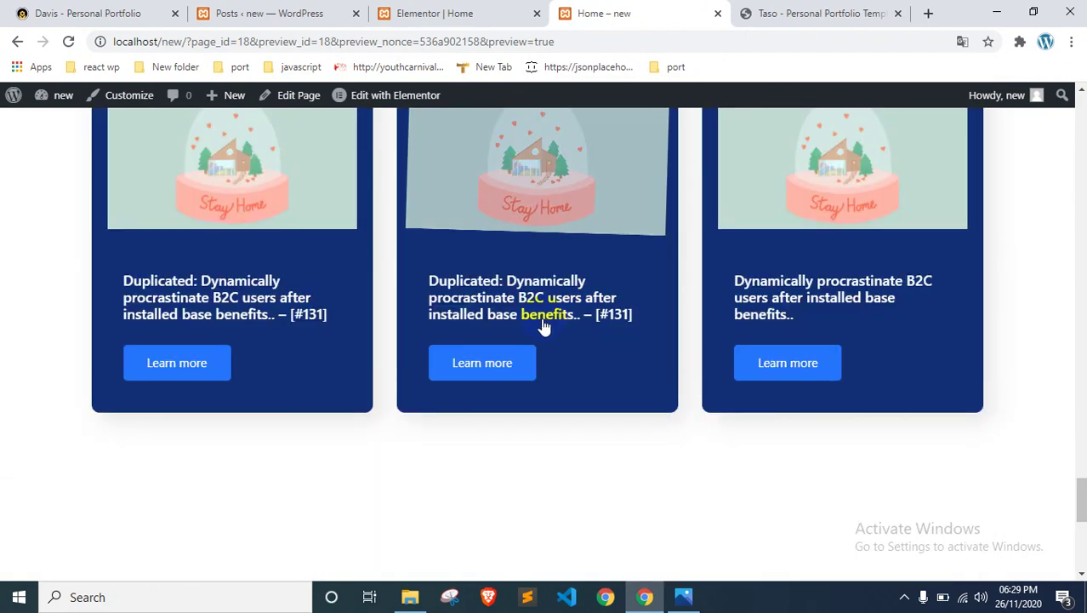
pyautogui.scroll(8, 544, 322)
pyautogui.scroll(2, 534, 313)
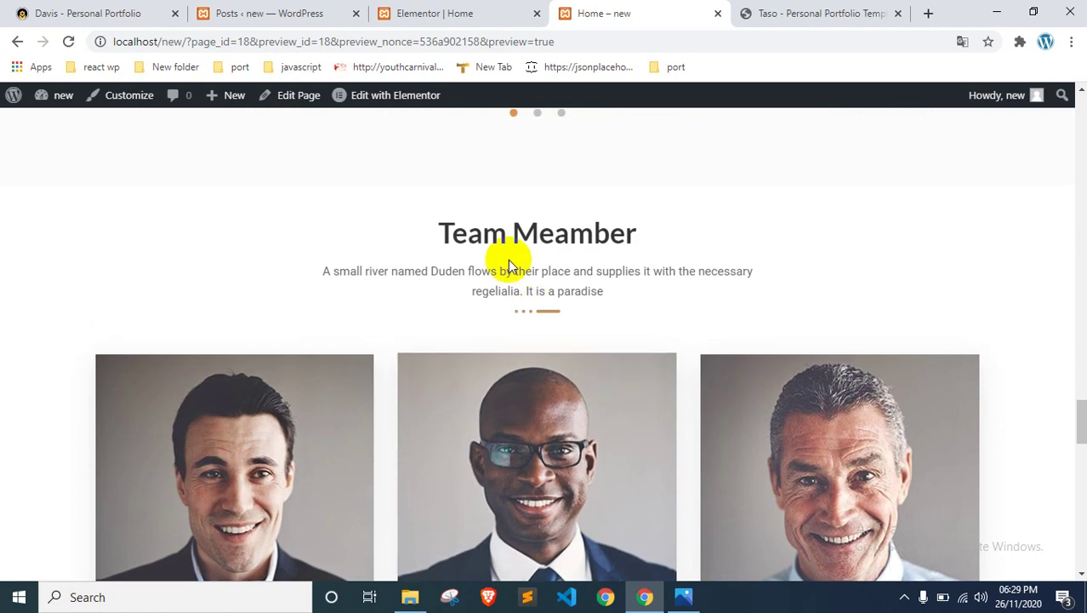
pyautogui.moveTo(508, 247); pyautogui.dragTo(636, 257)
pyautogui.scroll(20, 577, 307)
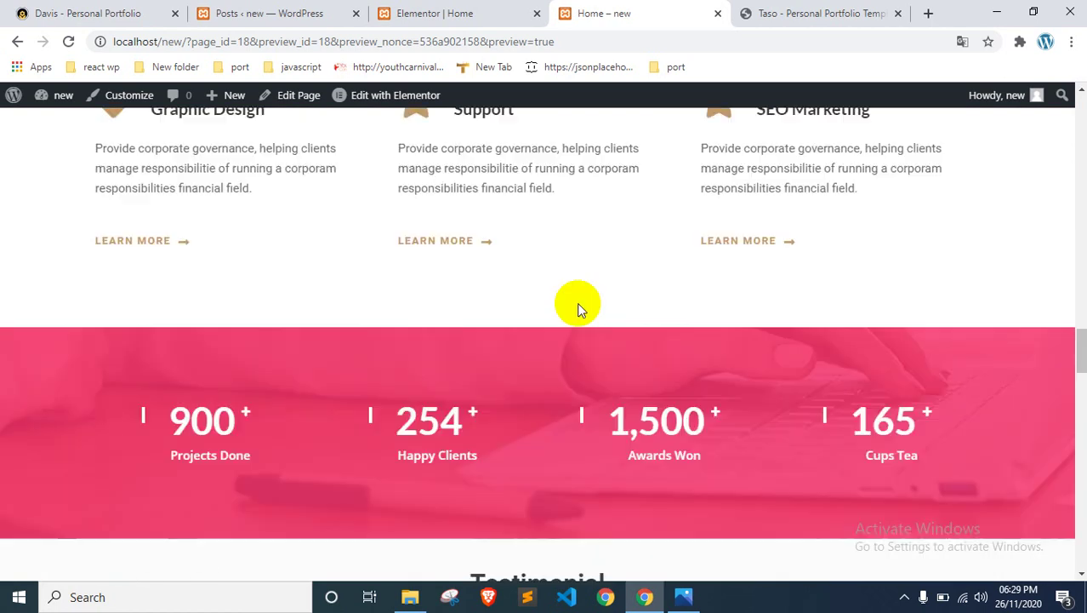
pyautogui.scroll(15, 577, 302)
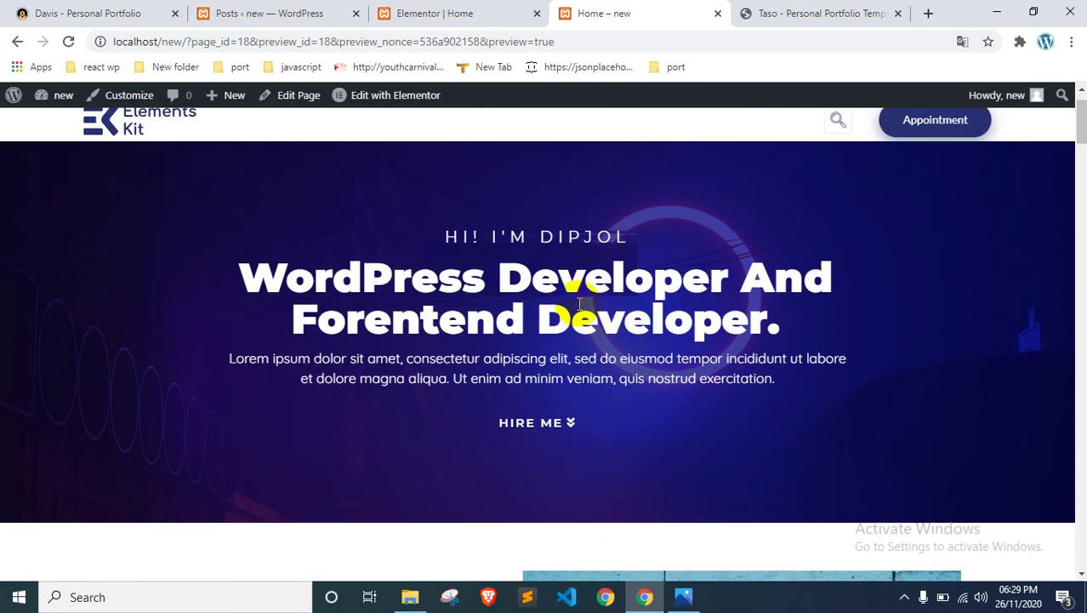
pyautogui.scroll(-2, 577, 302)
pyautogui.scroll(4, 577, 302)
pyautogui.moveTo(333, 308); pyautogui.dragTo(635, 401)
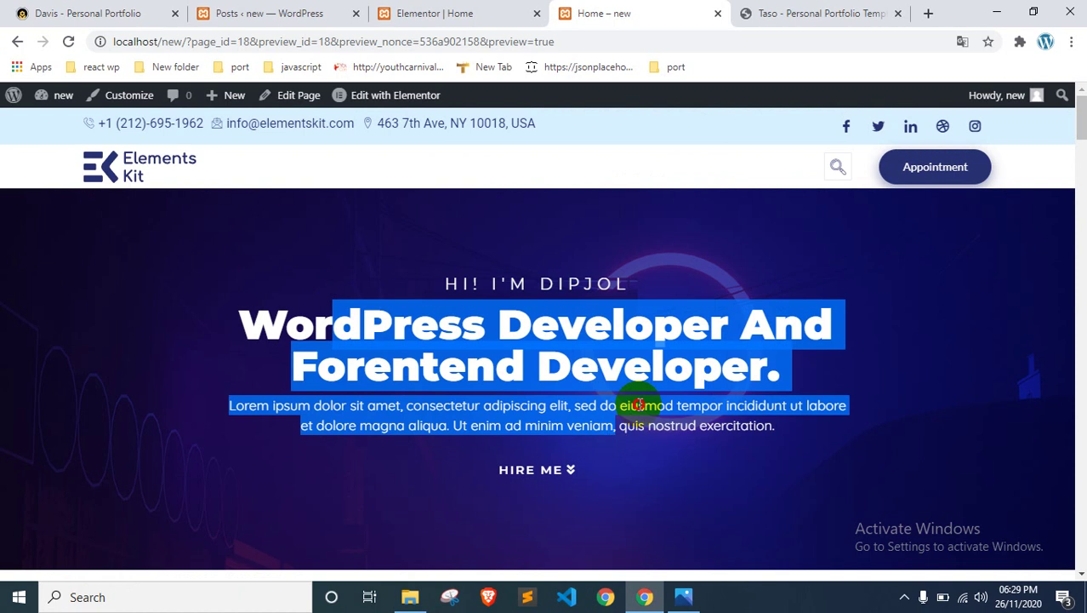
pyautogui.click(637, 403)
pyautogui.scroll(-8, 636, 403)
pyautogui.scroll(-20, 611, 408)
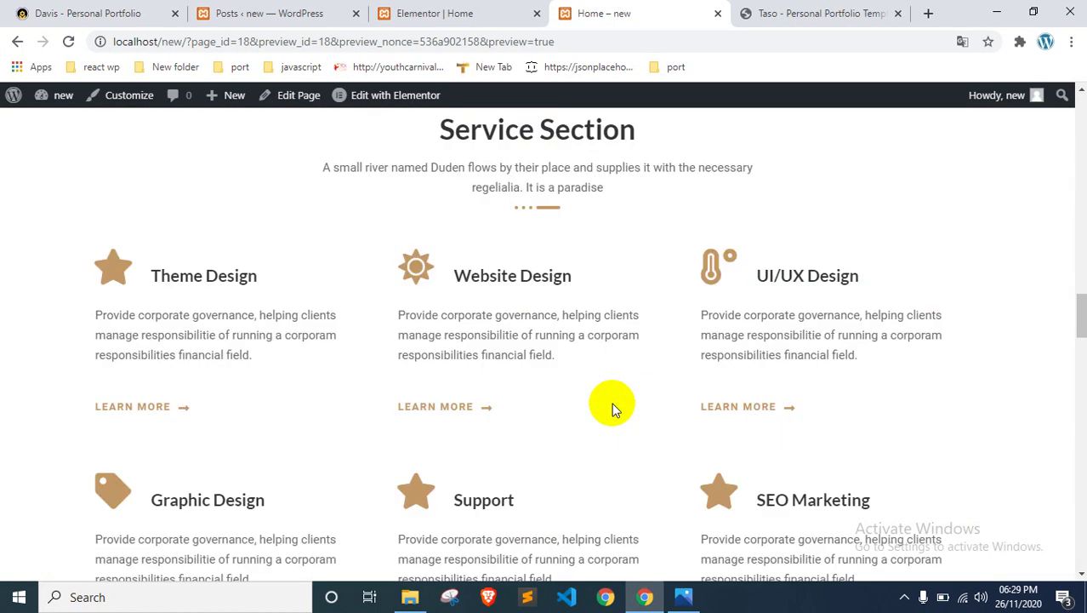
pyautogui.scroll(-6, 604, 382)
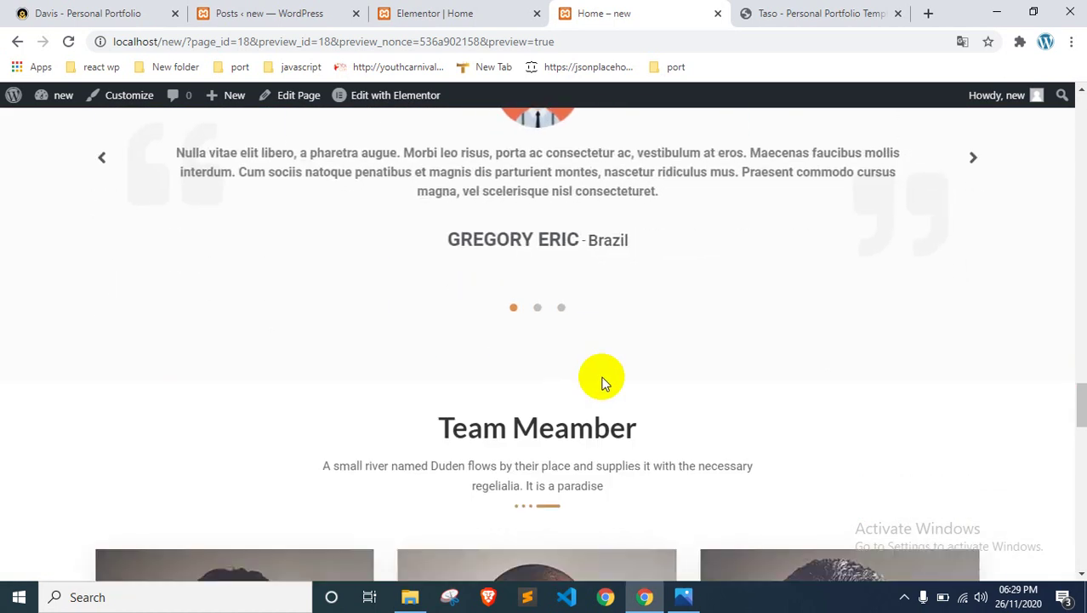
pyautogui.scroll(-5, 601, 383)
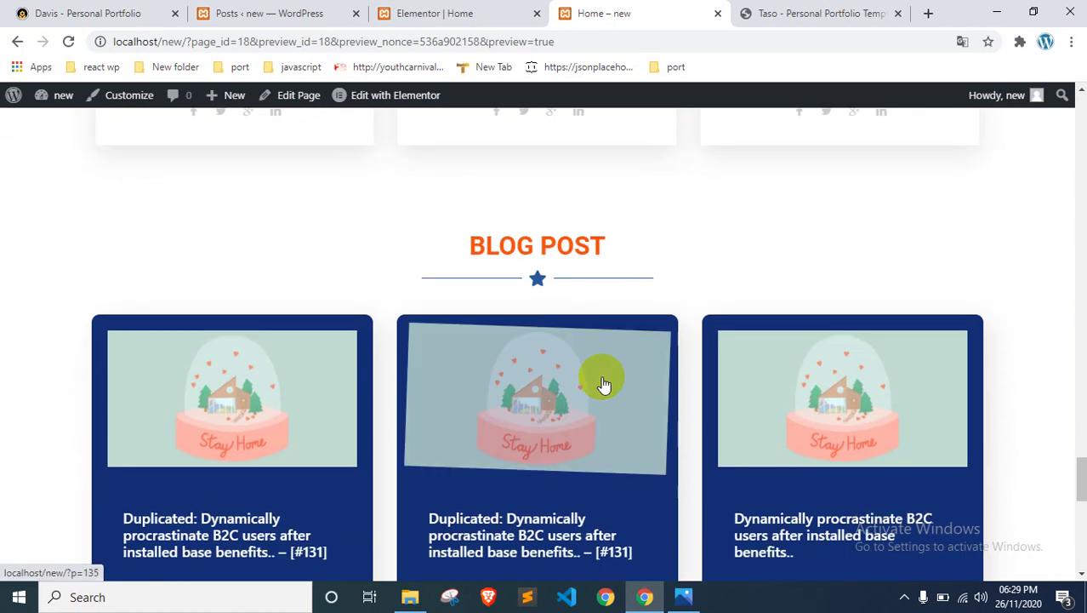
pyautogui.scroll(-4, 601, 383)
pyautogui.scroll(4, 601, 383)
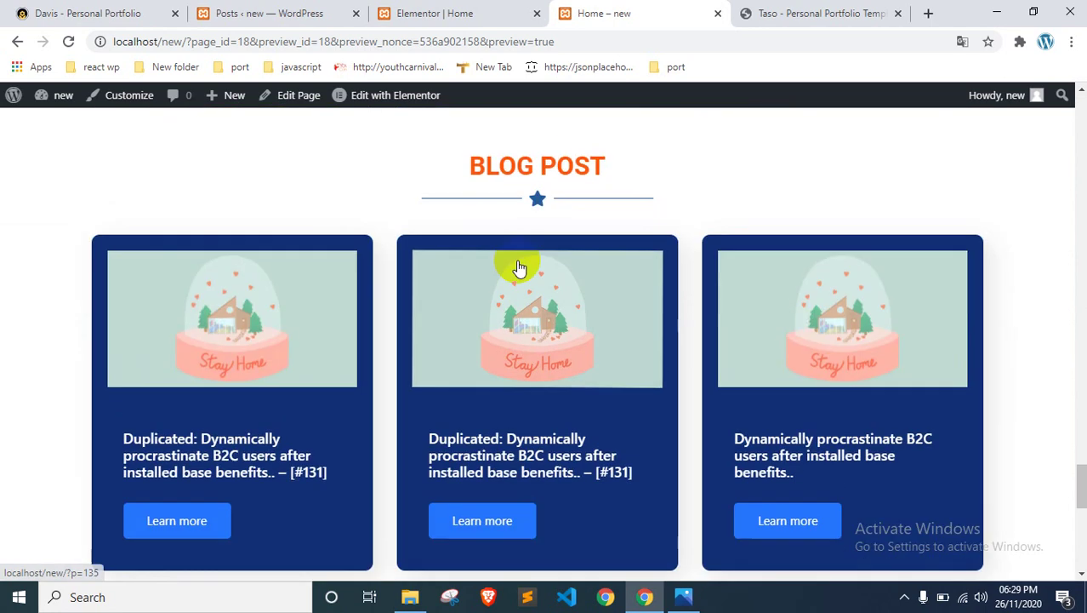
# Step: Compare the blog post section and the empty area below it in the editor and on the home page preview
pyautogui.click(416, 14)
pyautogui.scroll(-5, 540, 301)
pyautogui.scroll(-3, 547, 302)
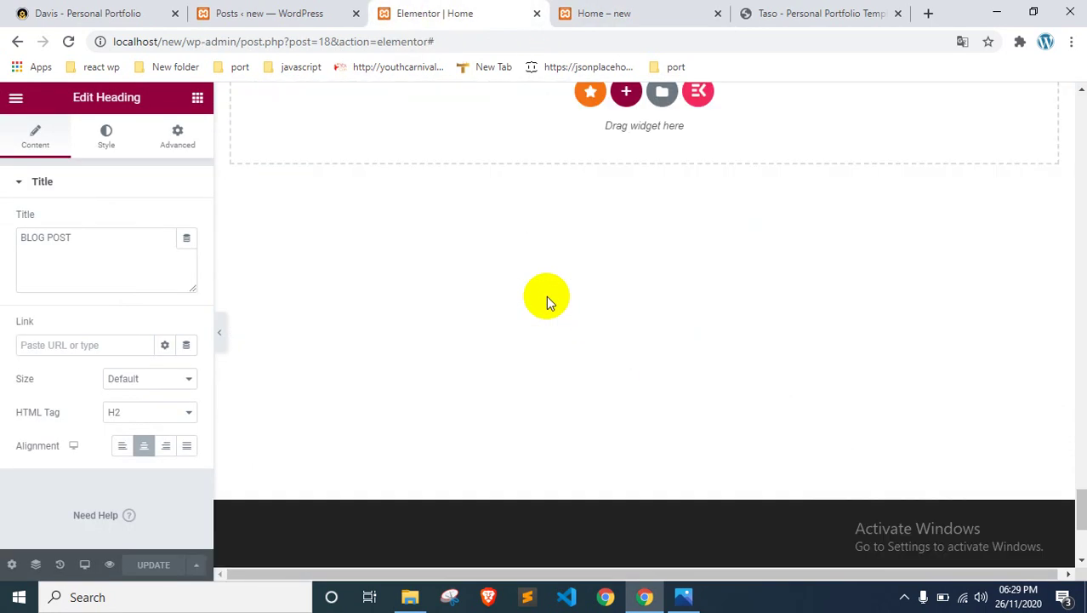
pyautogui.click(547, 302)
pyautogui.scroll(2, 481, 328)
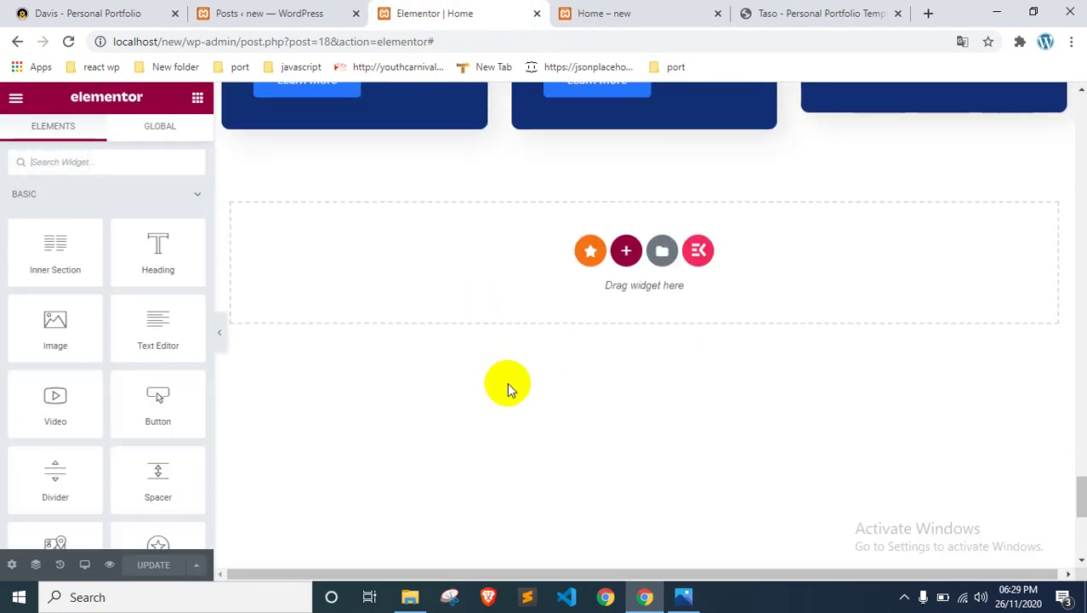
pyautogui.scroll(2, 507, 382)
pyautogui.scroll(1, 543, 116)
pyautogui.hotkey('ctrl', 'Tab')
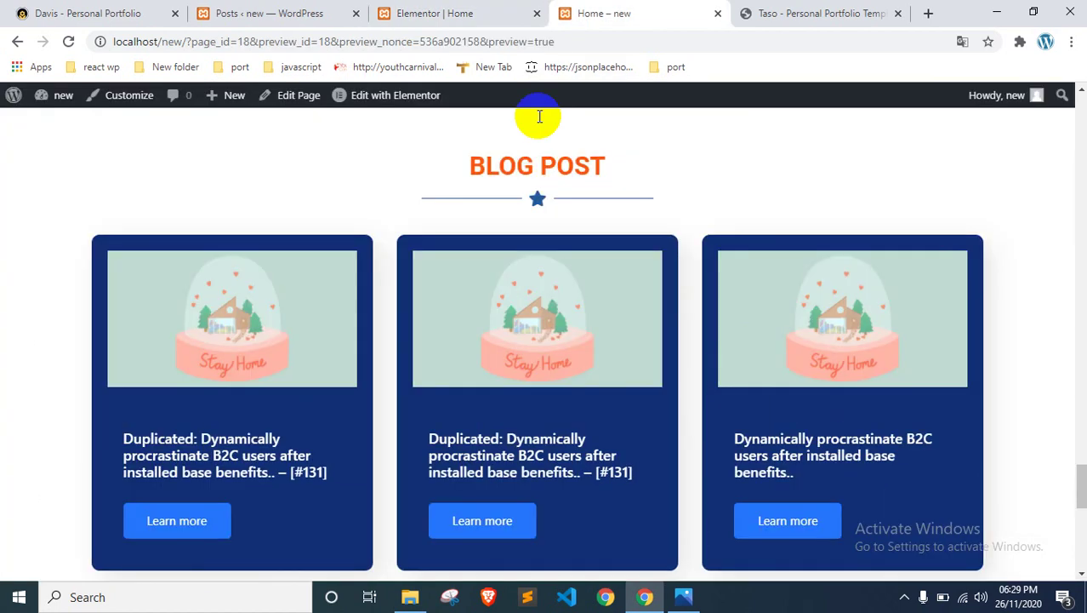
pyautogui.scroll(-5, 483, 358)
pyautogui.scroll(2, 482, 354)
pyautogui.click(483, 17)
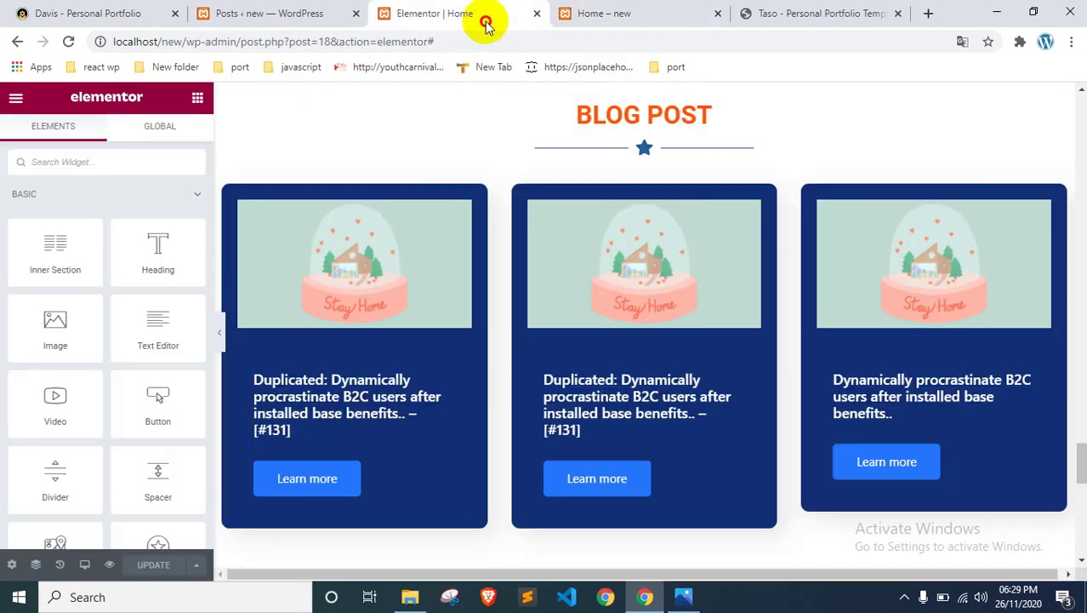
pyautogui.scroll(-2, 613, 341)
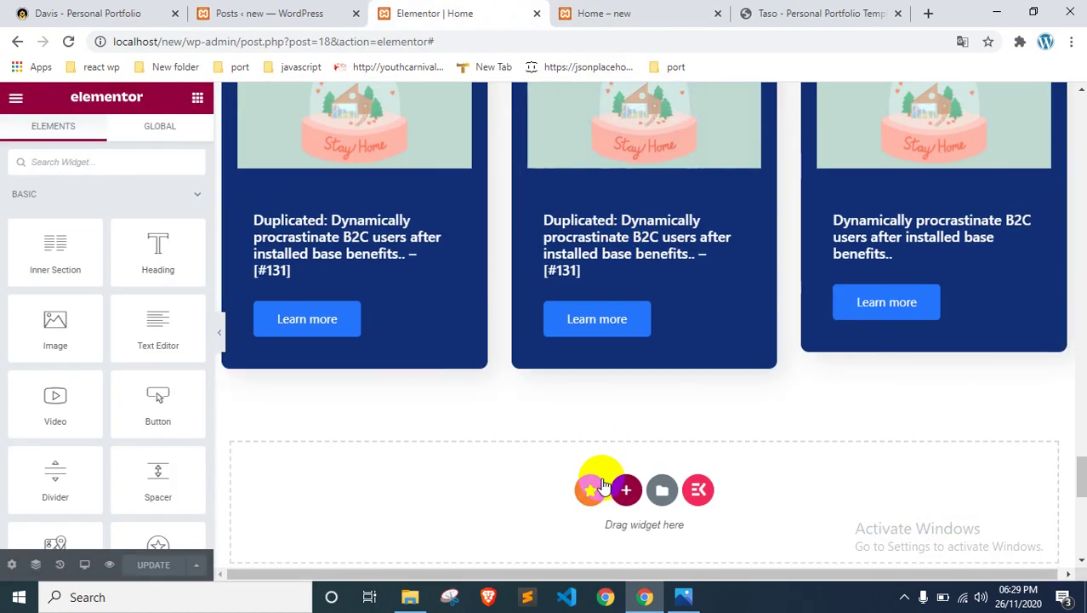
pyautogui.scroll(-3, 596, 450)
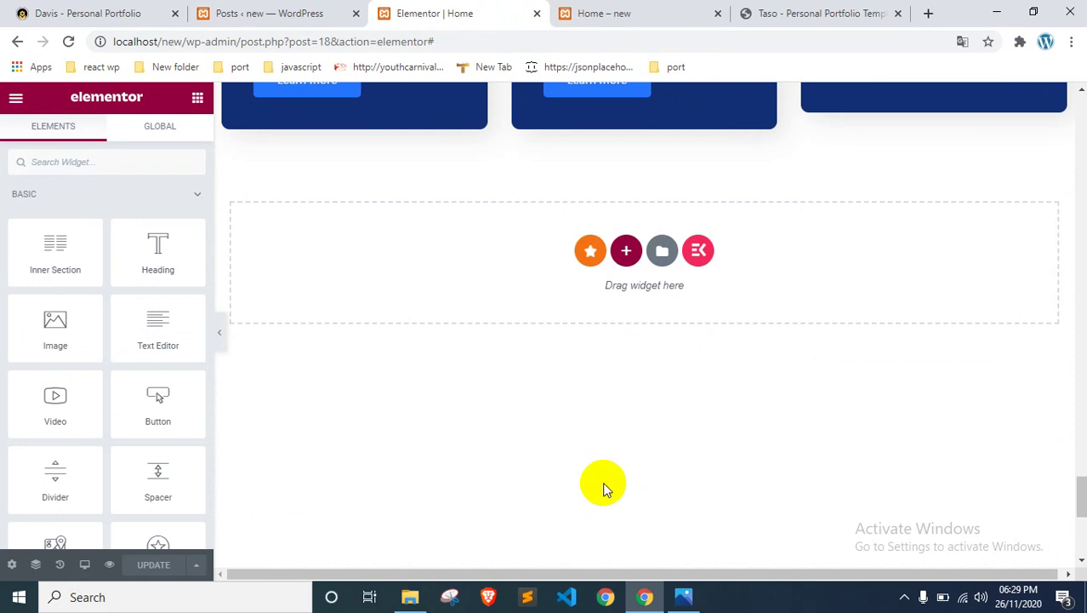
pyautogui.scroll(-2, 602, 481)
pyautogui.click(686, 457)
pyautogui.click(562, 12)
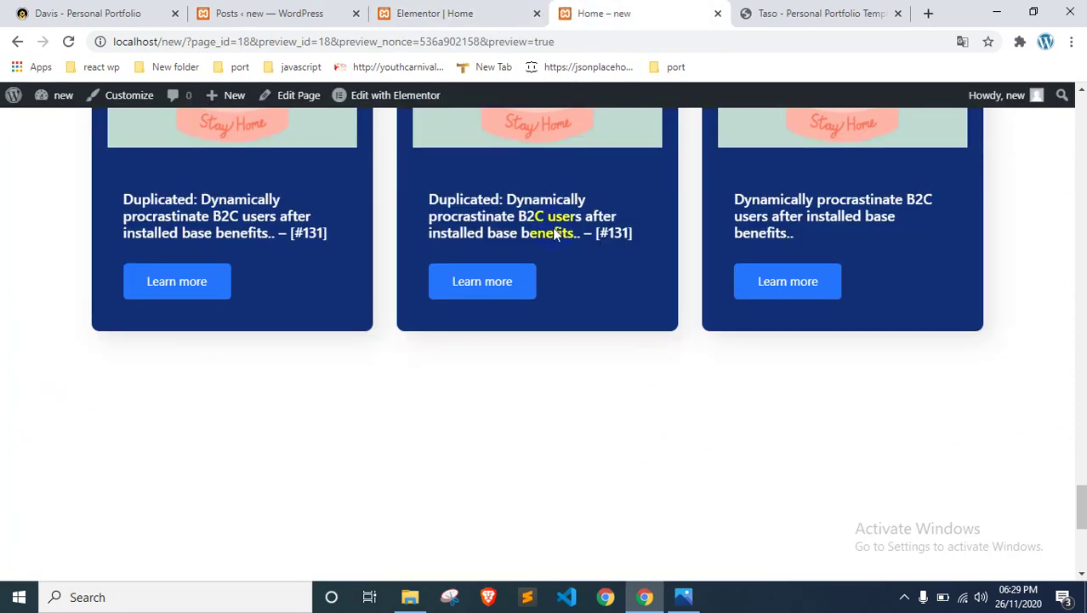
pyautogui.scroll(-3, 544, 376)
pyautogui.scroll(5, 544, 376)
pyautogui.scroll(3, 543, 376)
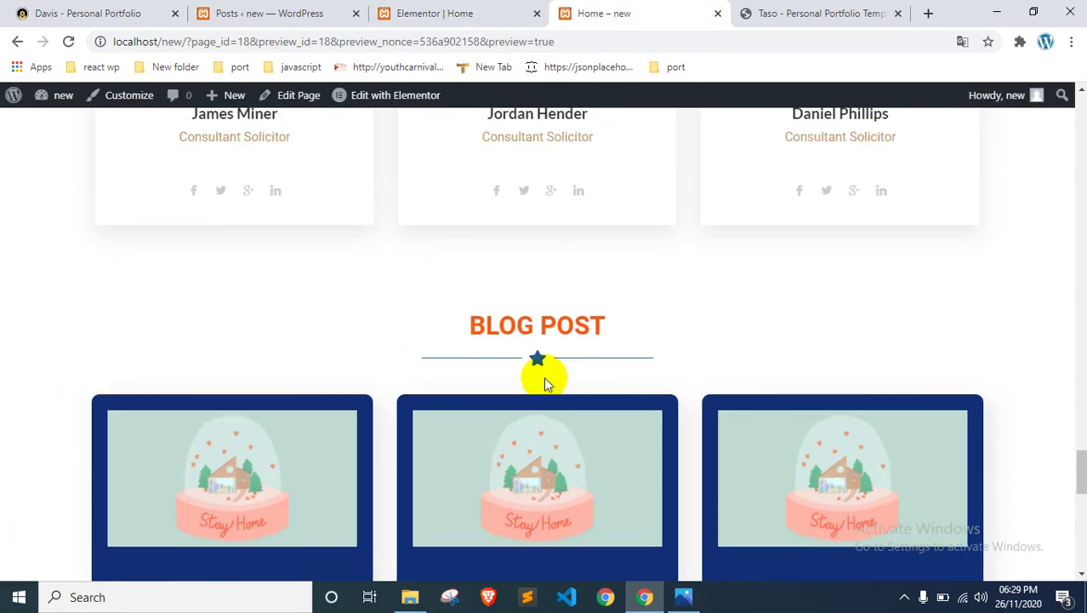
# Step: Switch to Photos, examine the reference screenshot 11.png with the map section, and return to the home page preview
pyautogui.click(684, 596)
pyautogui.scroll(-1, 656, 427)
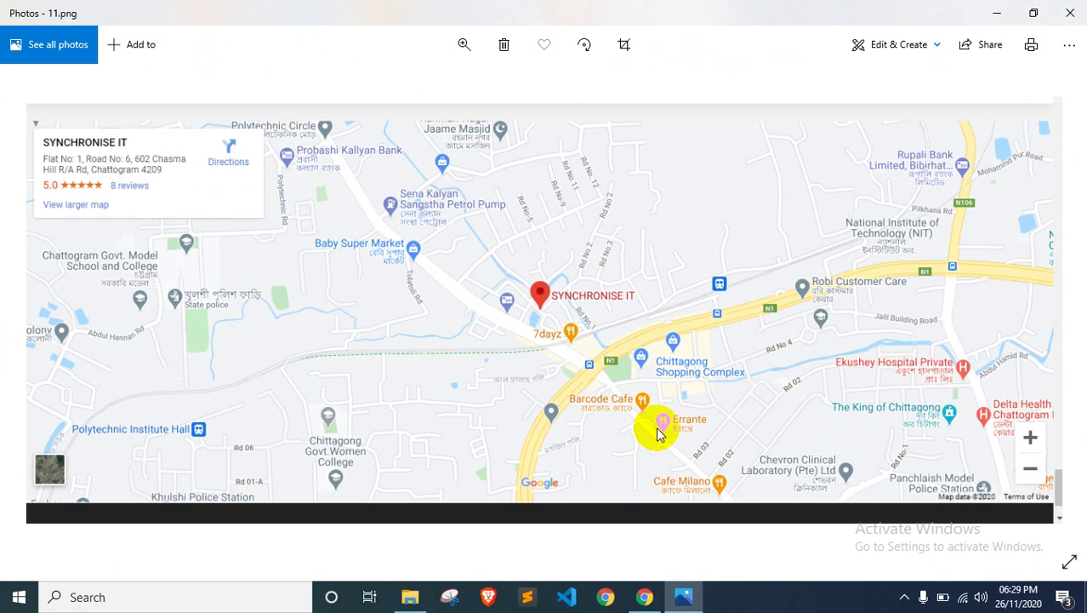
pyautogui.scroll(2, 656, 426)
pyautogui.scroll(-1, 656, 426)
pyautogui.scroll(-1, 656, 426)
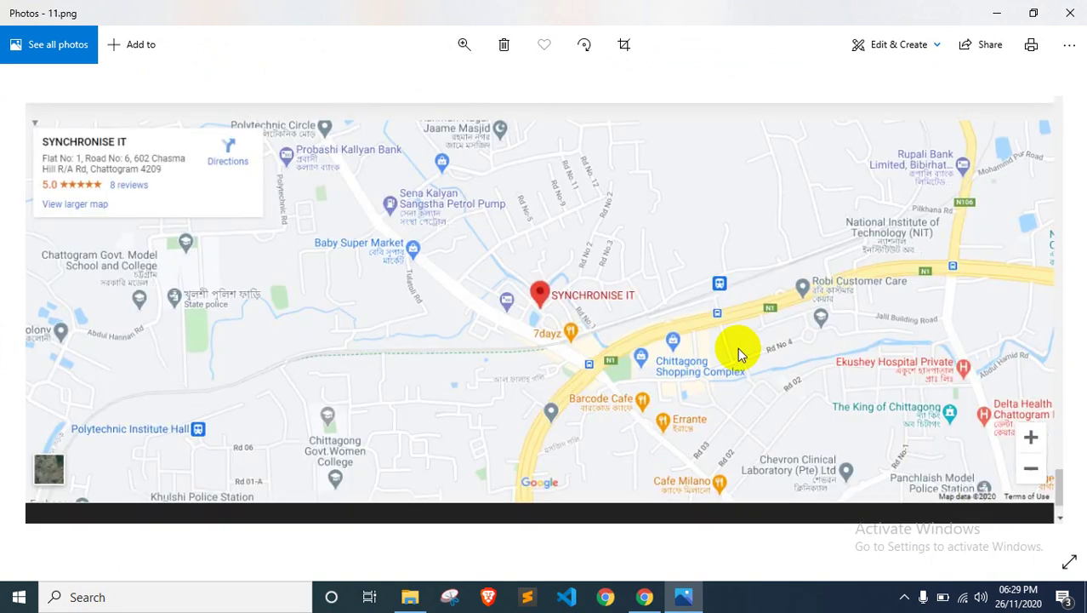
pyautogui.scroll(2, 753, 345)
pyautogui.click(996, 13)
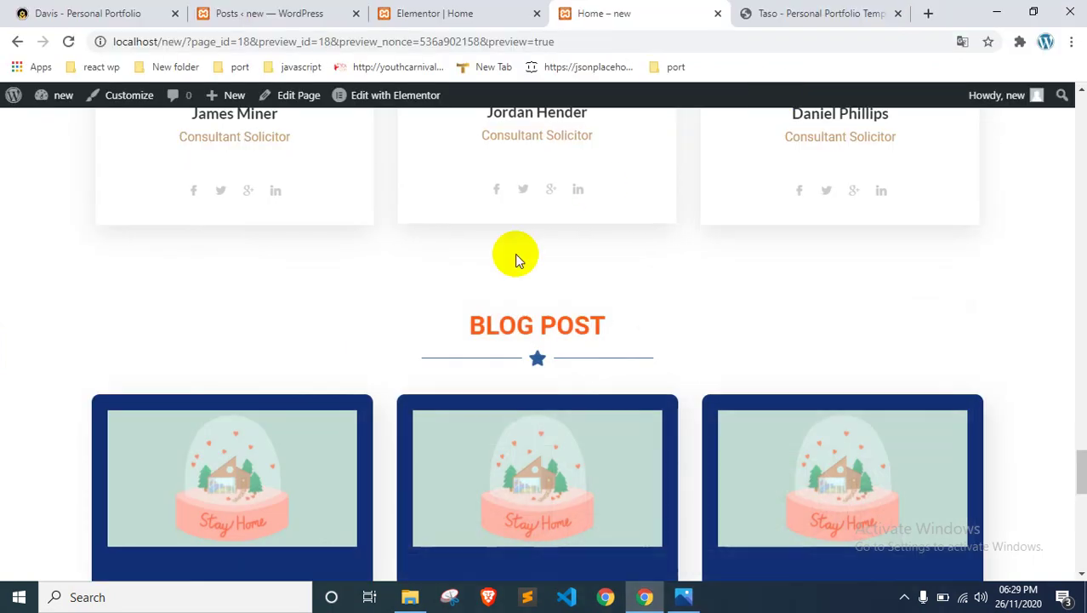
# Step: Switch to the Taso portfolio template and examine its Contact Me section with the form, contact details and map
pyautogui.scroll(3, 464, 319)
pyautogui.scroll(2, 464, 319)
pyautogui.click(783, 10)
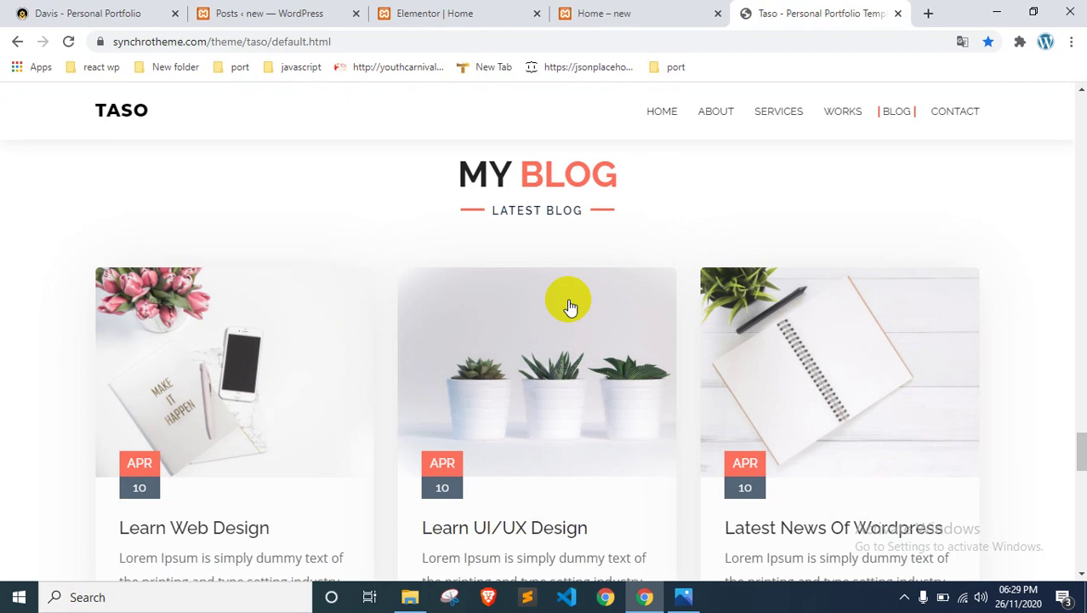
pyautogui.scroll(-10, 570, 306)
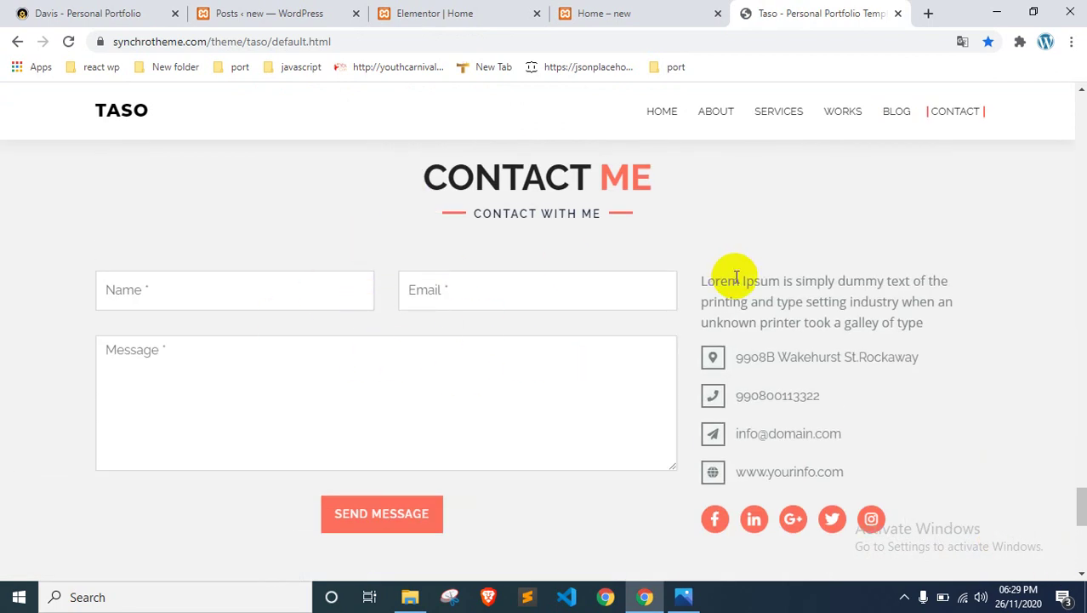
pyautogui.moveTo(707, 279); pyautogui.dragTo(910, 438)
pyautogui.click(875, 316)
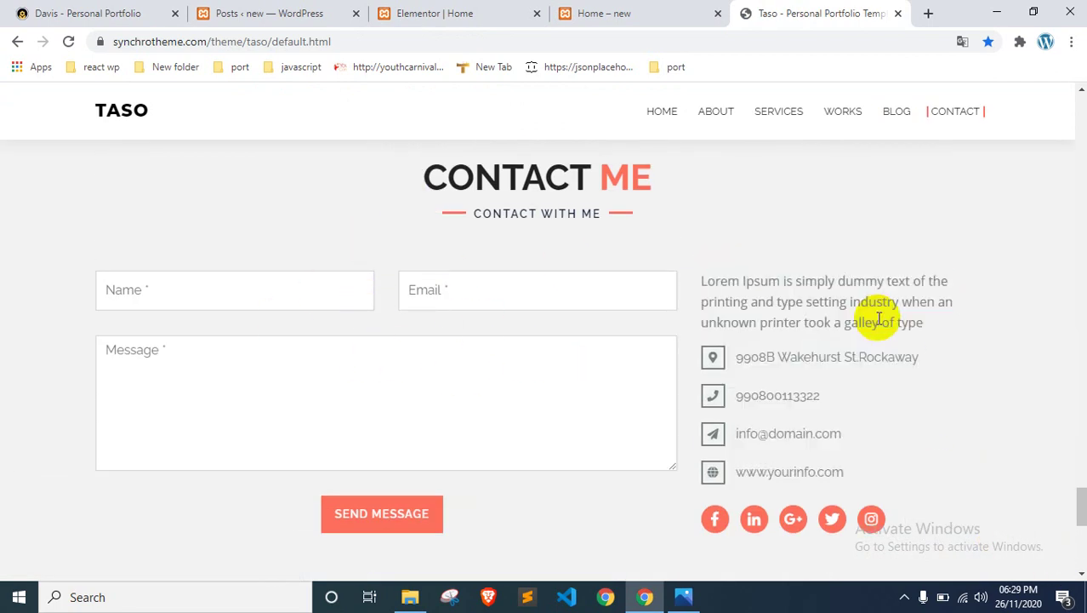
pyautogui.scroll(-6, 876, 316)
pyautogui.scroll(2, 757, 412)
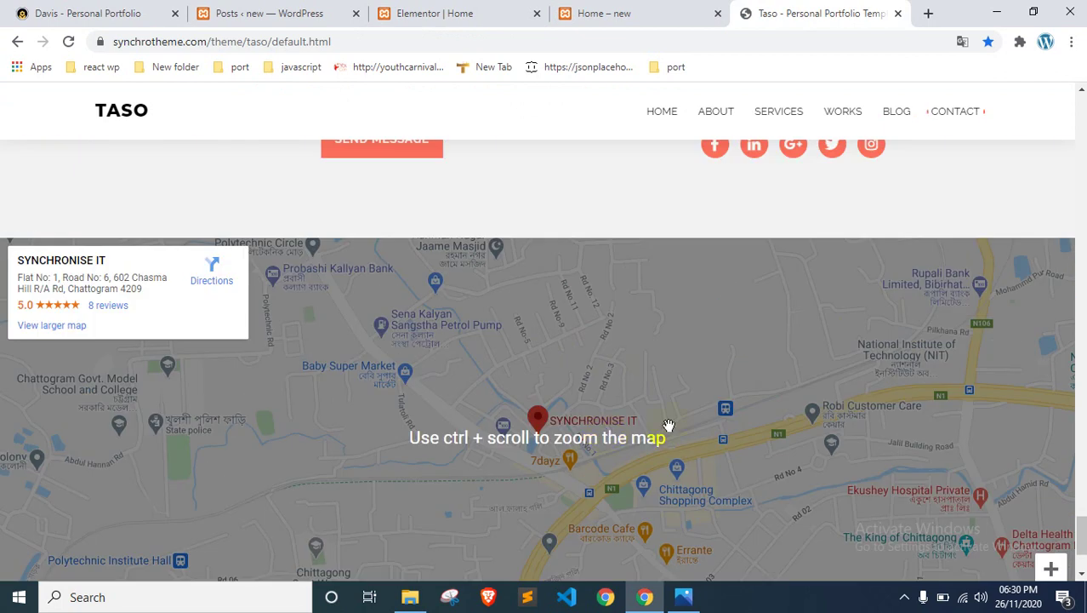
pyautogui.scroll(4, 651, 427)
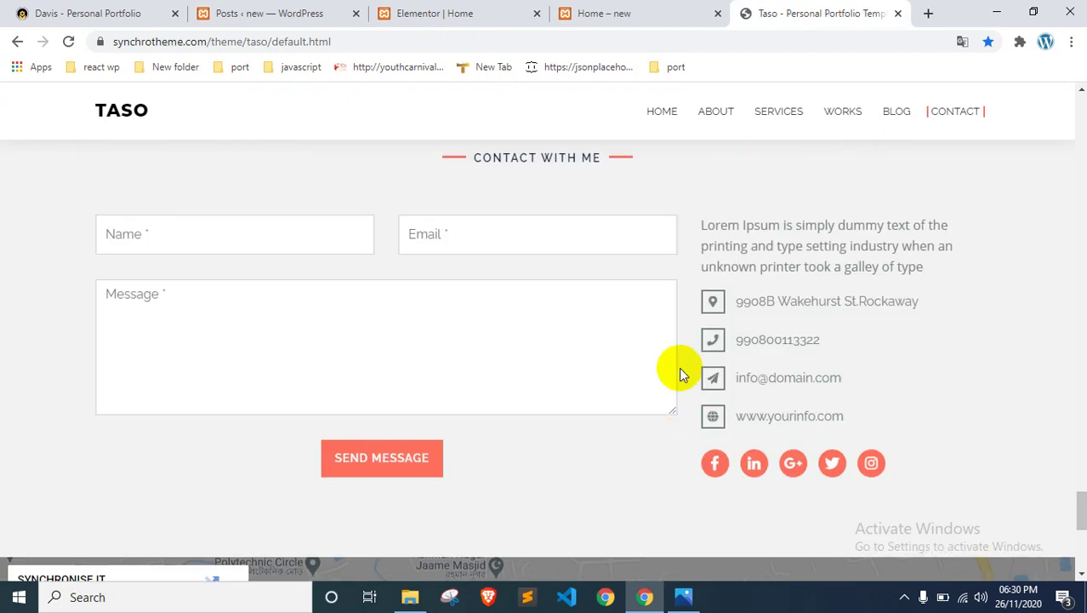
pyautogui.scroll(1, 621, 214)
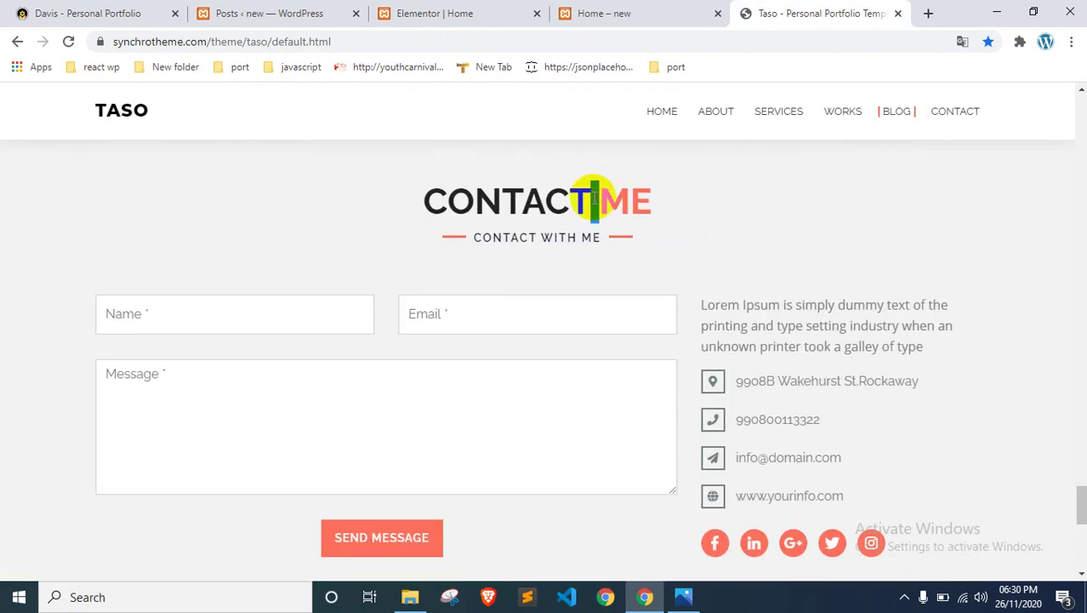
pyautogui.tripleClick(594, 198)
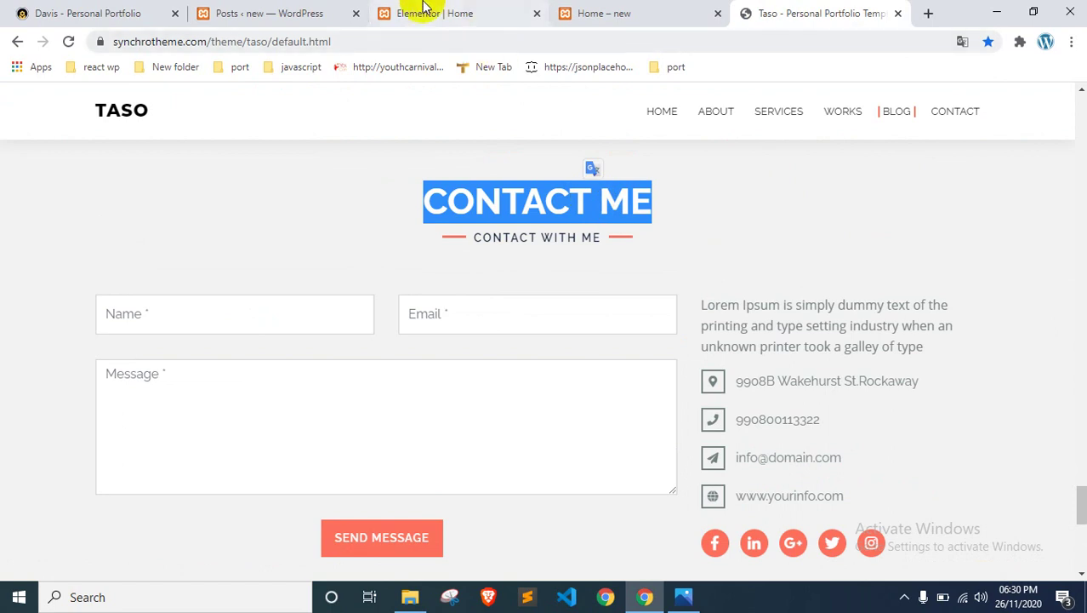
# Step: Return to the Elementor editor and add an empty section with two equal columns below the blog cards
pyautogui.click(512, 11)
pyautogui.scroll(2, 527, 279)
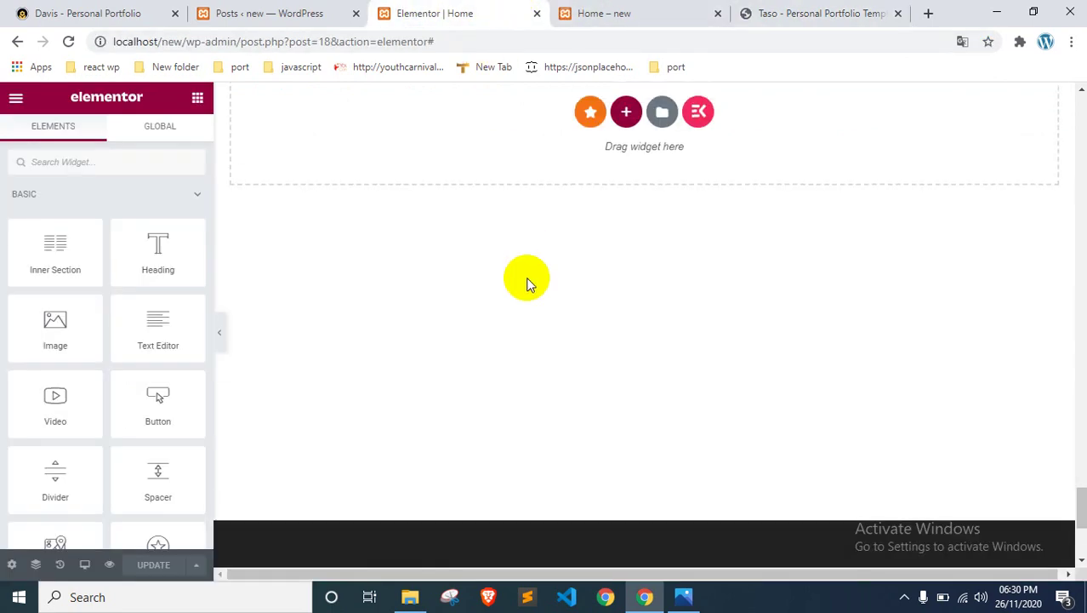
pyautogui.click(625, 249)
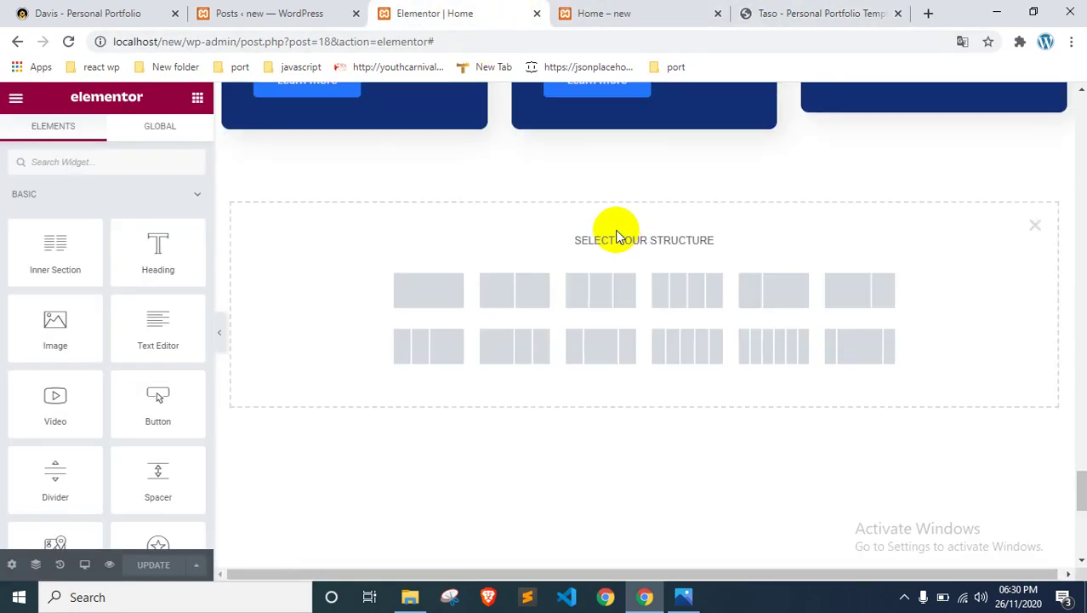
pyautogui.click(528, 291)
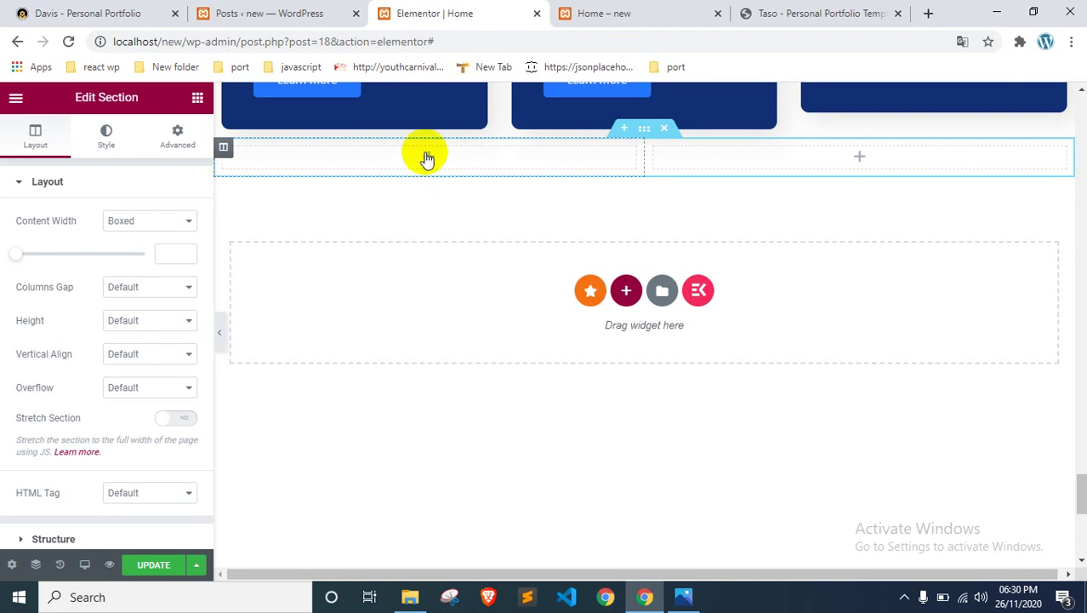
# Step: In the WordPress dashboard, go to adding new plugins and search for "contact form 7"
pyautogui.click(279, 7)
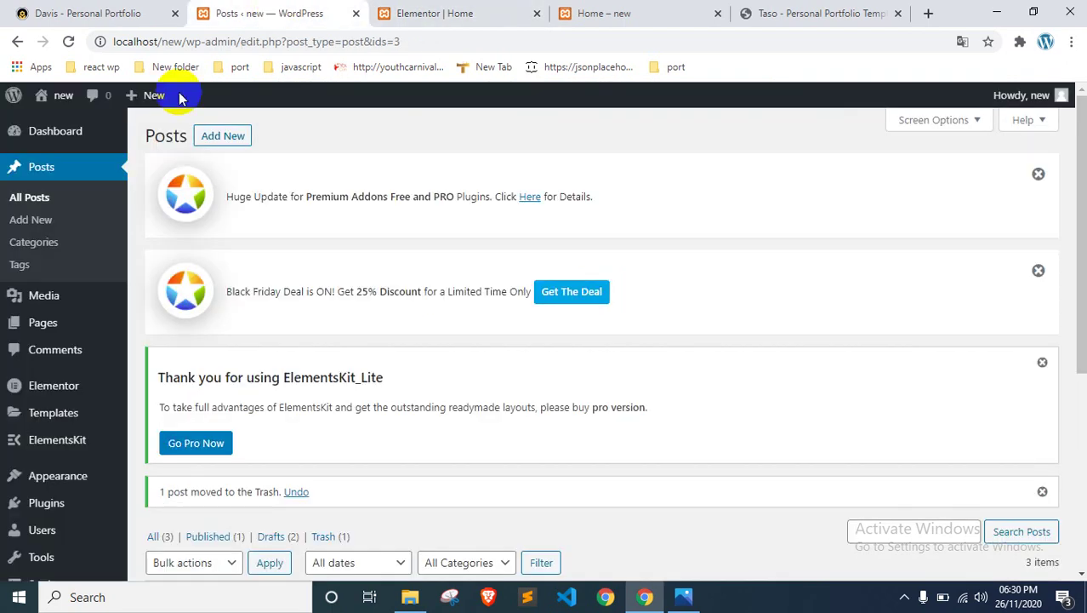
pyautogui.scroll(-1, 10, 409)
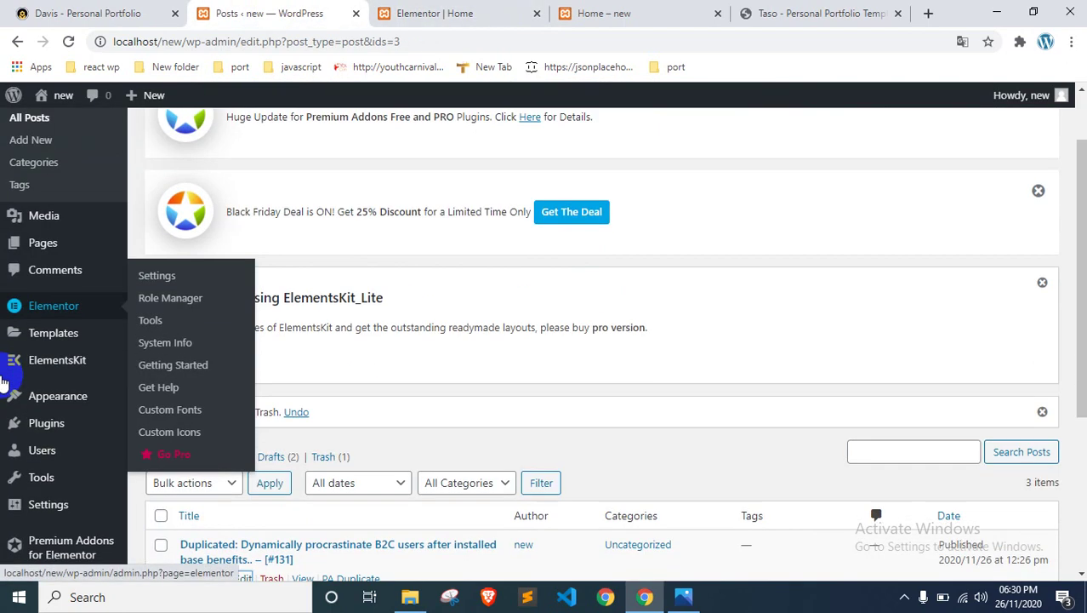
pyautogui.click(50, 420)
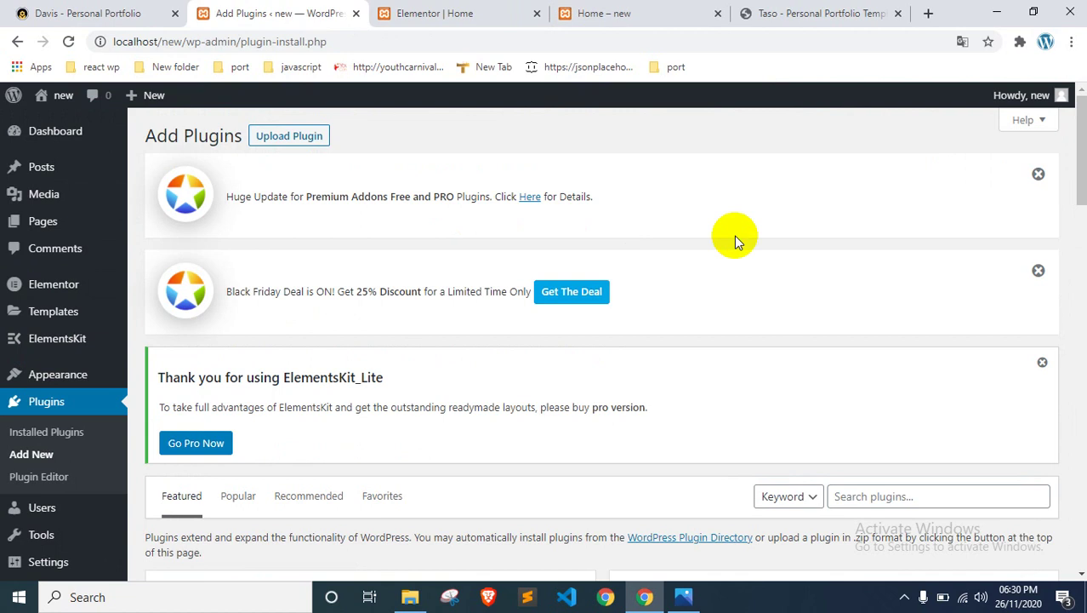
pyautogui.scroll(-2, 832, 311)
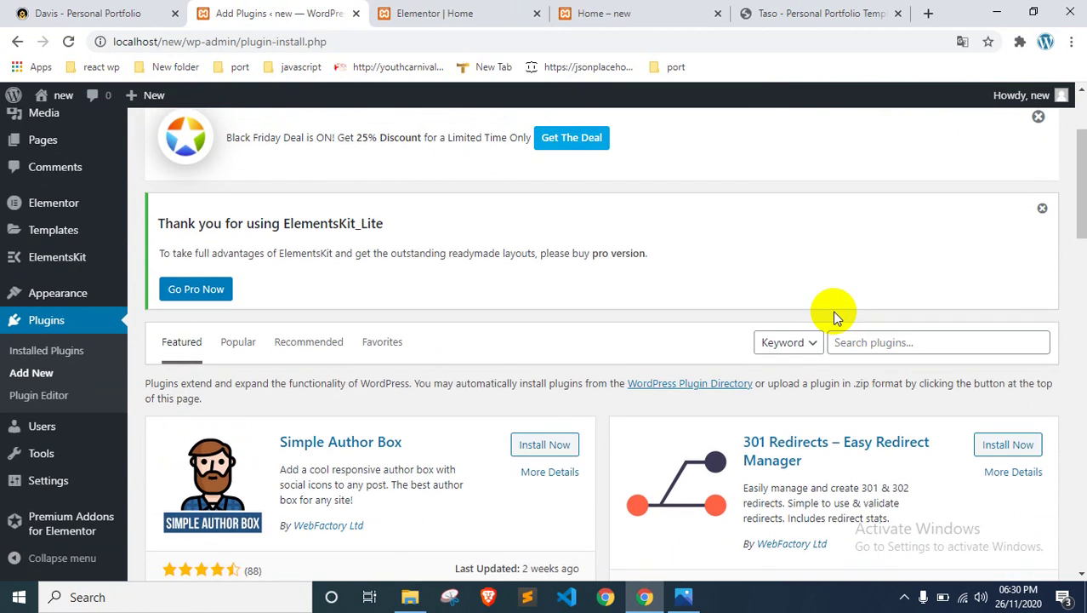
pyautogui.click(877, 348)
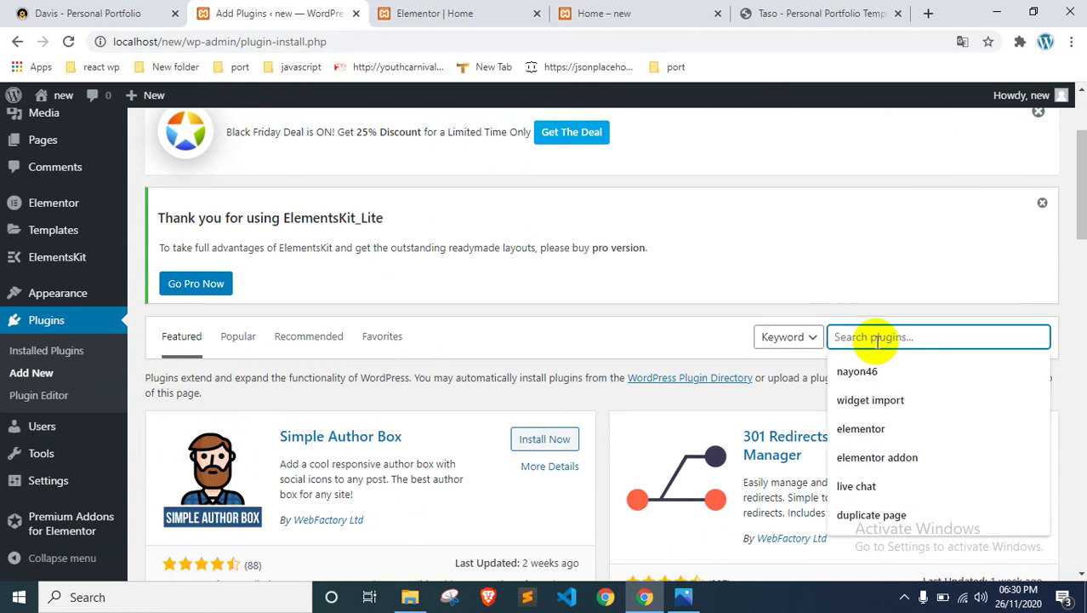
pyautogui.write('cop')
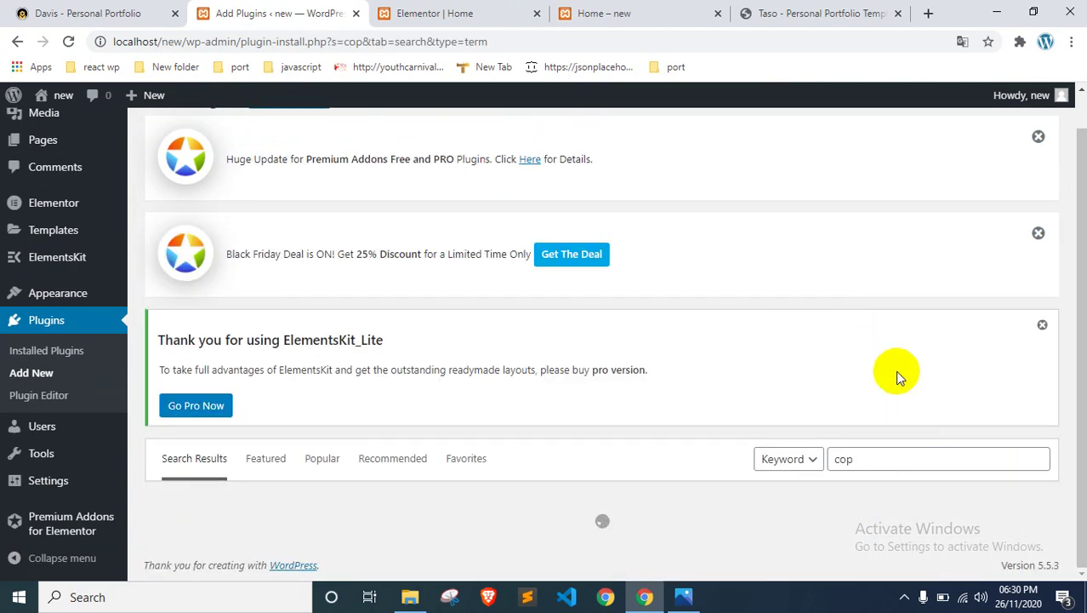
pyautogui.click(876, 461)
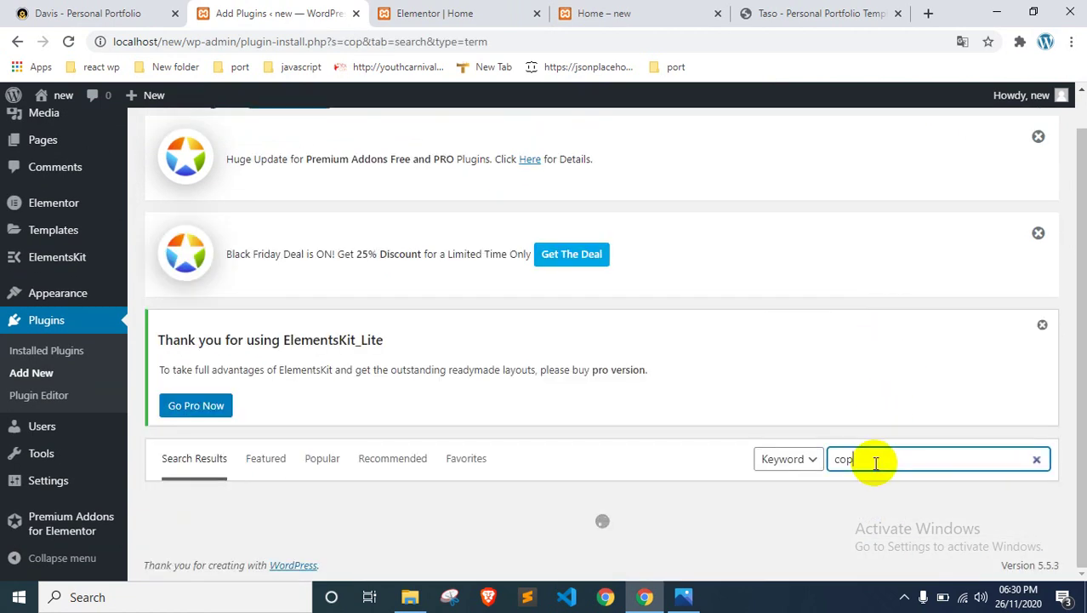
pyautogui.press('BackSpace')
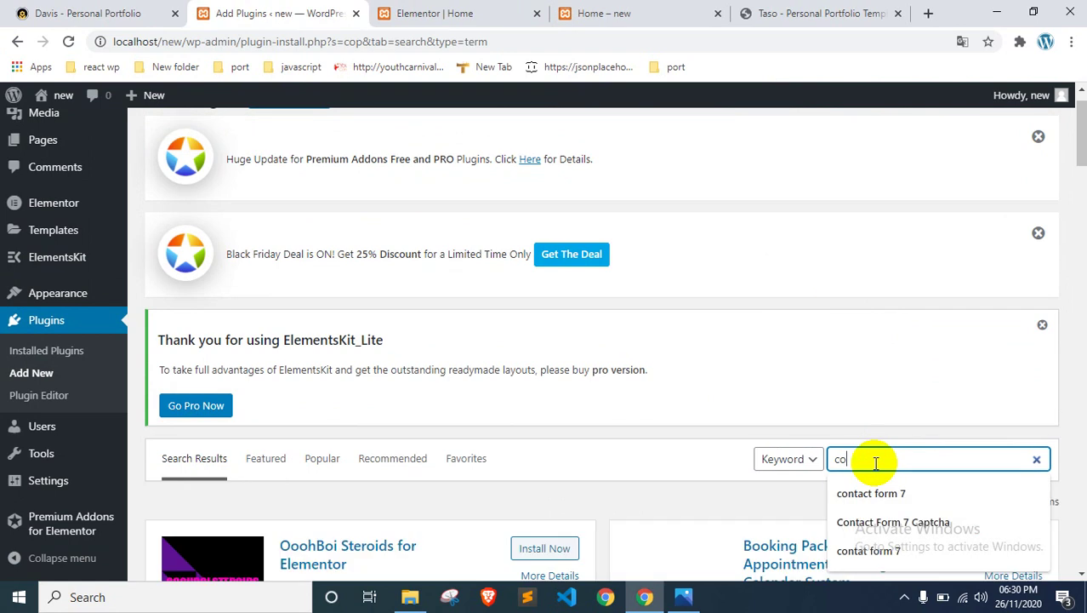
pyautogui.write('ntact form 7')
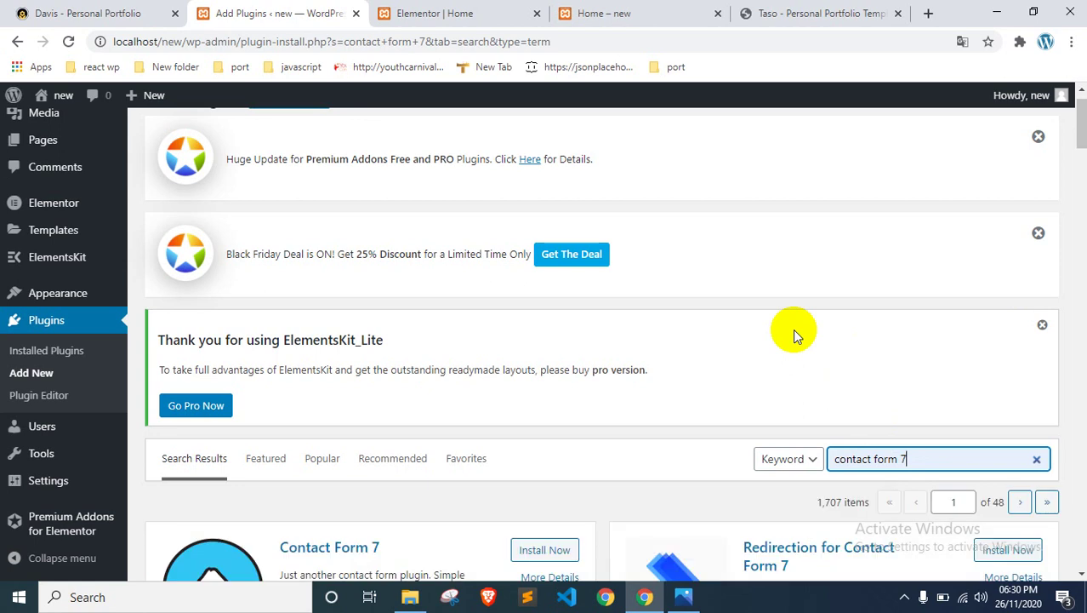
# Step: Install and activate the Contact Form 7 plugin, and open its list of contact forms
pyautogui.scroll(-2, 713, 335)
pyautogui.click(547, 396)
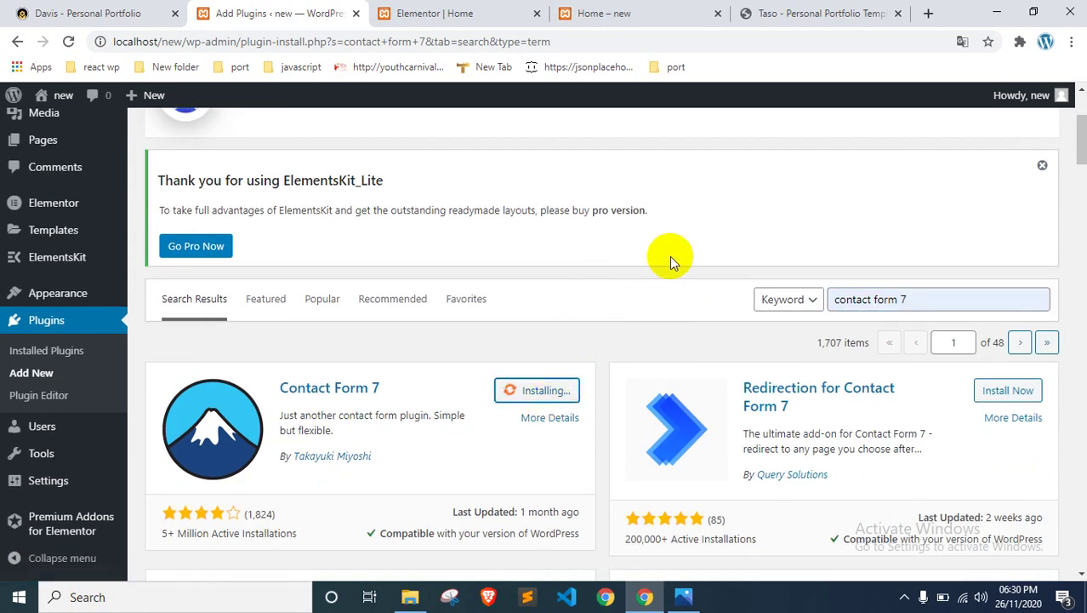
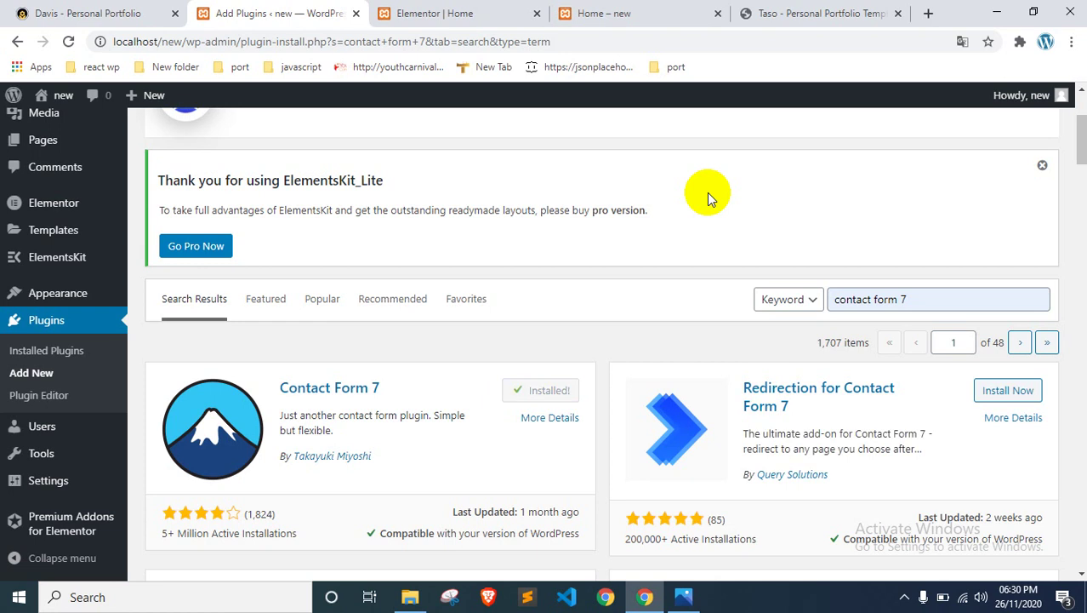
pyautogui.click(555, 388)
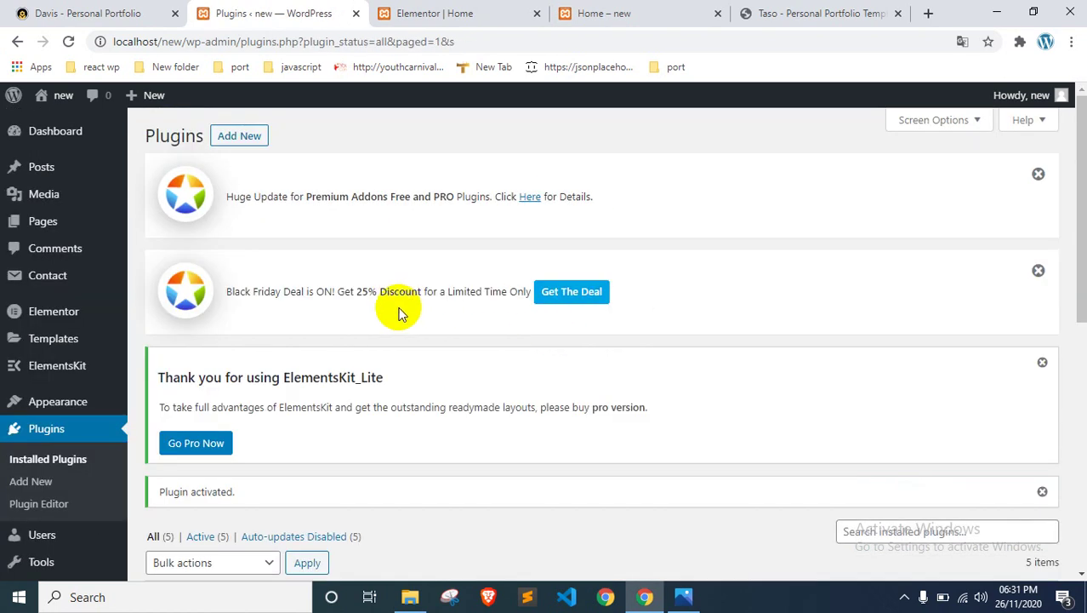
pyautogui.scroll(-3, 395, 312)
pyautogui.scroll(2, 393, 310)
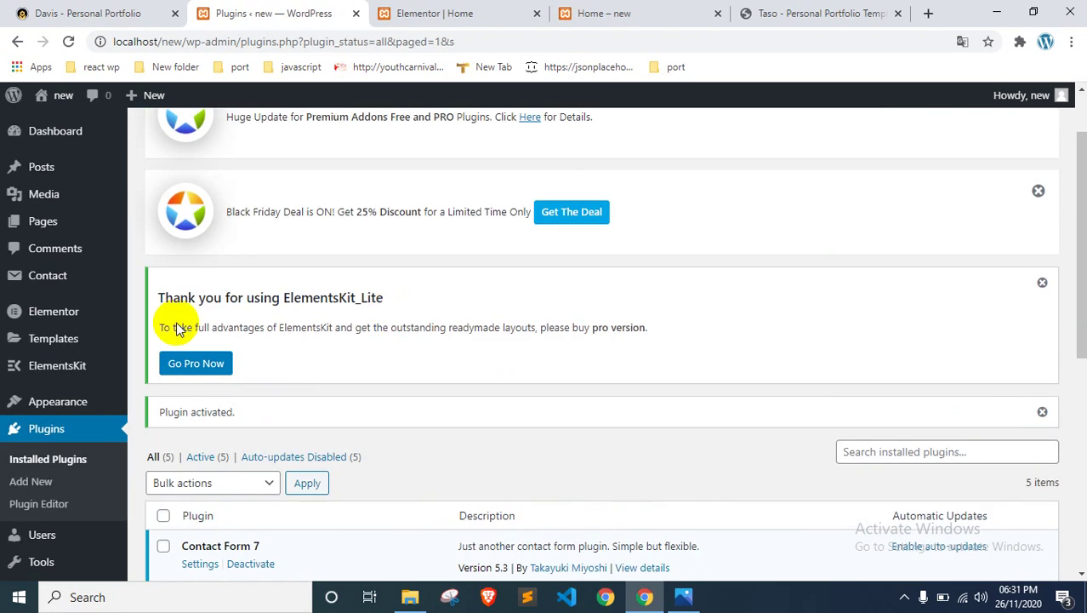
pyautogui.click(81, 286)
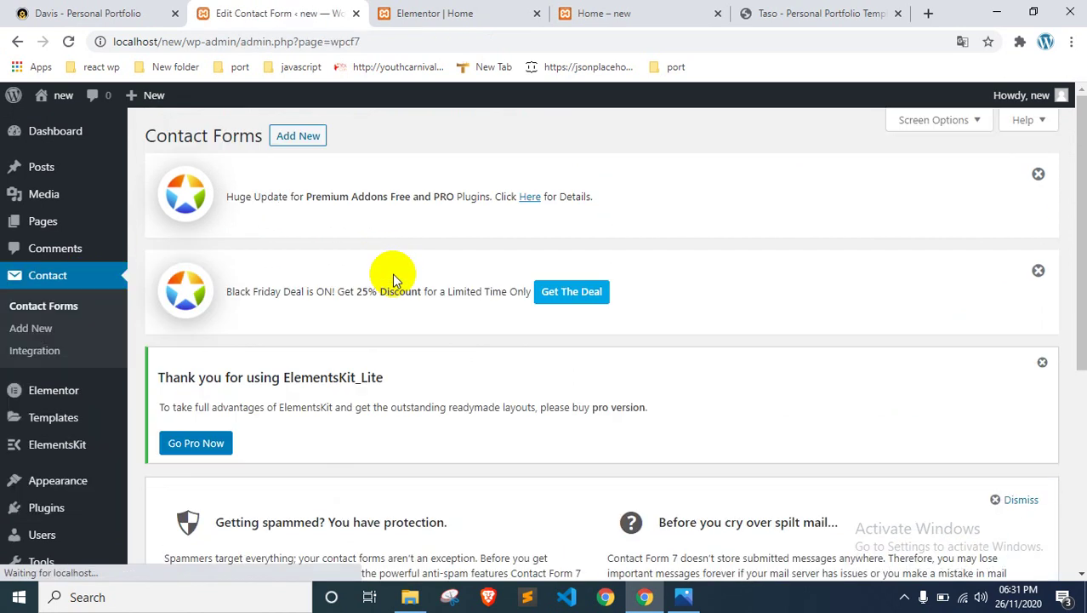
pyautogui.scroll(-3, 392, 274)
# Step: In the Elementor editor, duplicate the BLOG POST heading section and move the copy between the blog cards and the empty two-column section
pyautogui.click(430, 14)
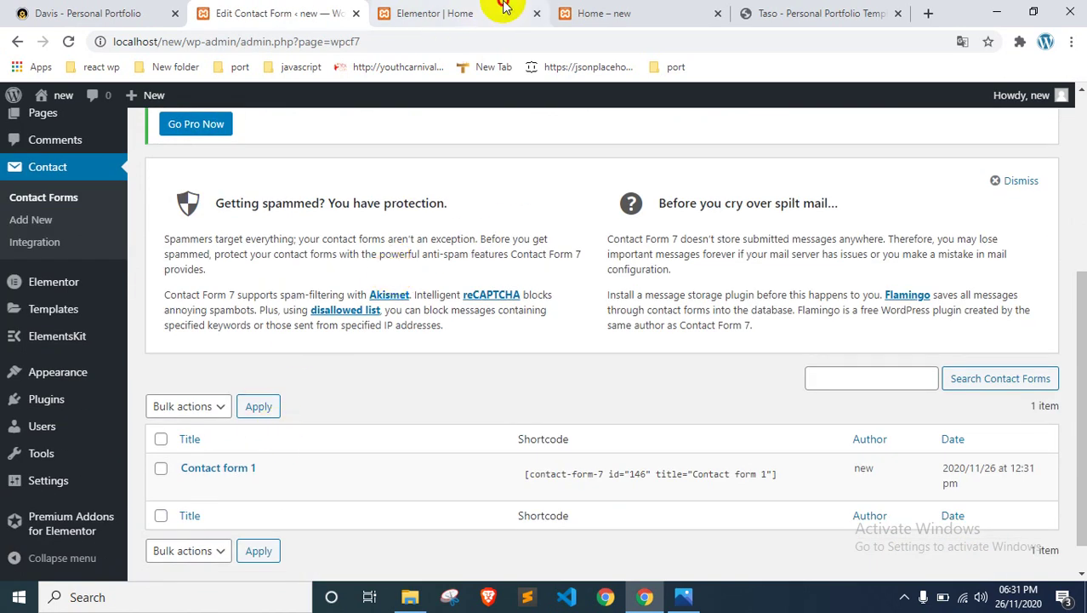
pyautogui.rightClick(371, 323)
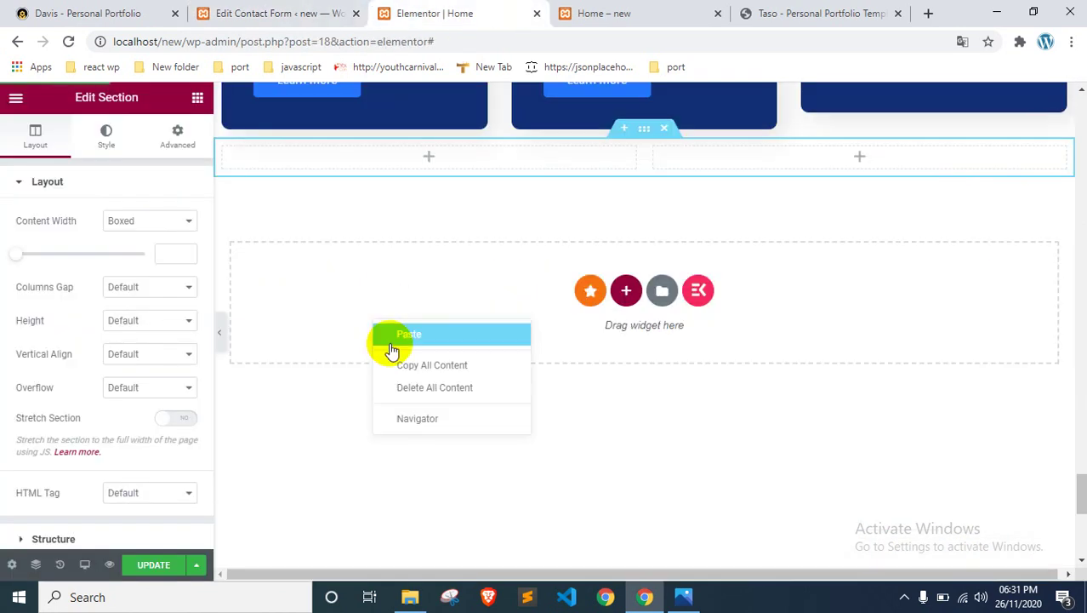
pyautogui.click(368, 264)
pyautogui.scroll(4, 510, 234)
pyautogui.scroll(4, 648, 222)
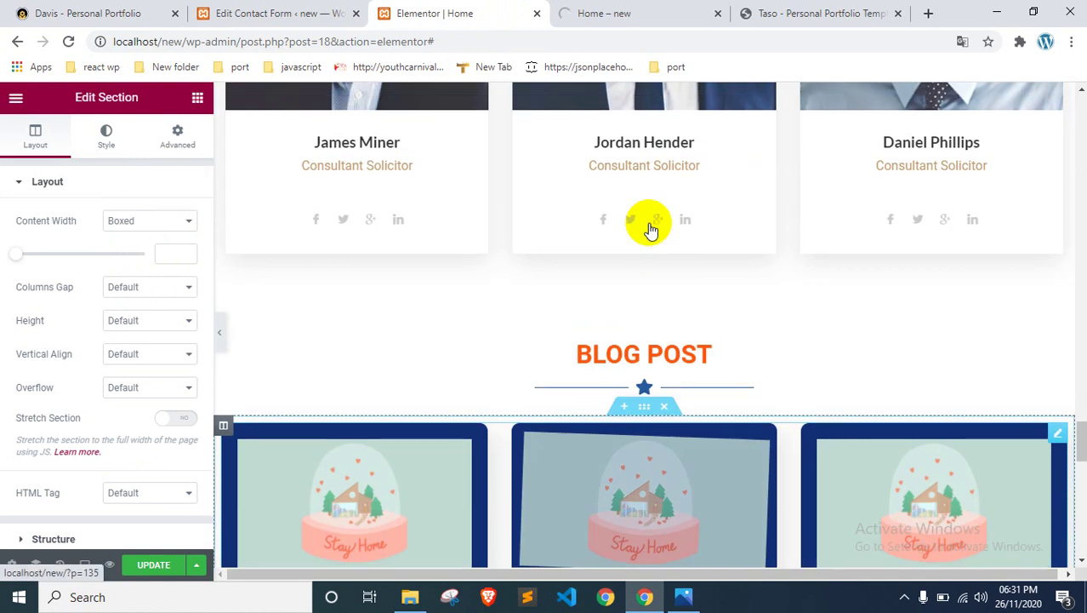
pyautogui.rightClick(644, 324)
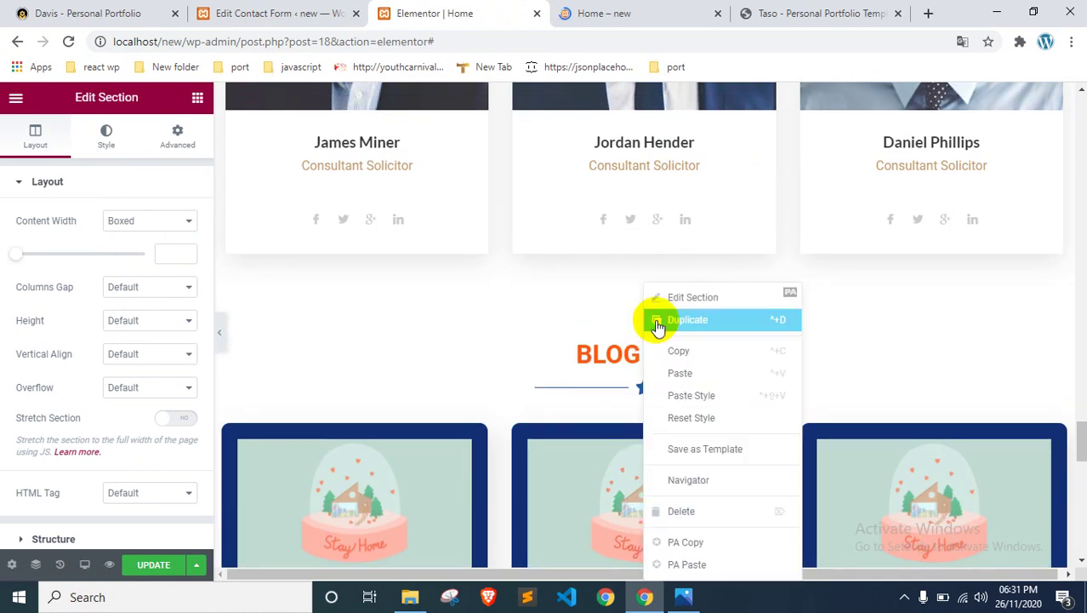
pyautogui.click(681, 319)
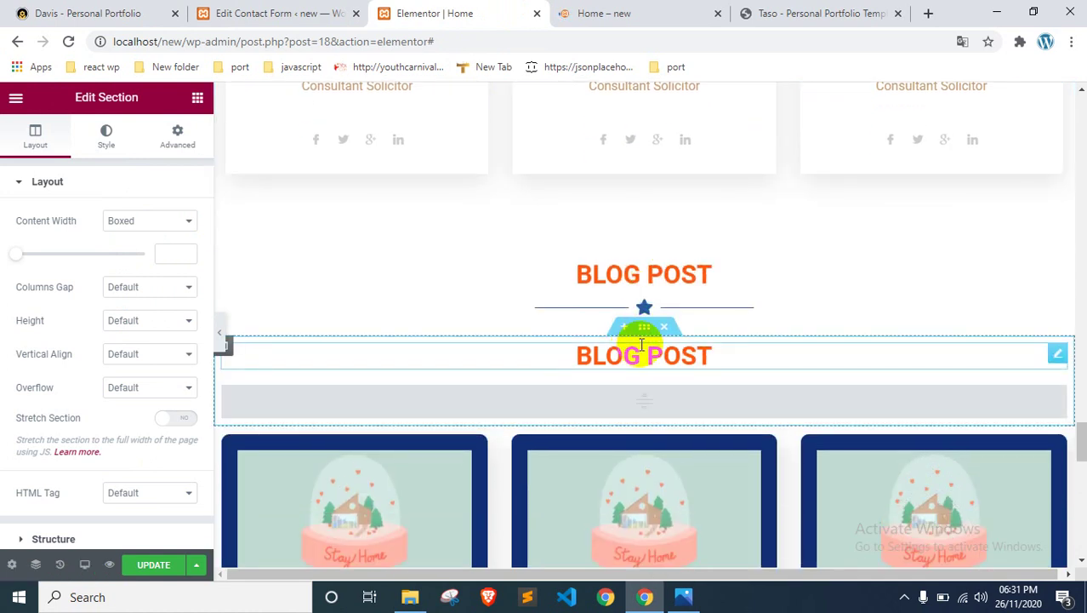
pyautogui.moveTo(643, 328); pyautogui.dragTo(681, 378)
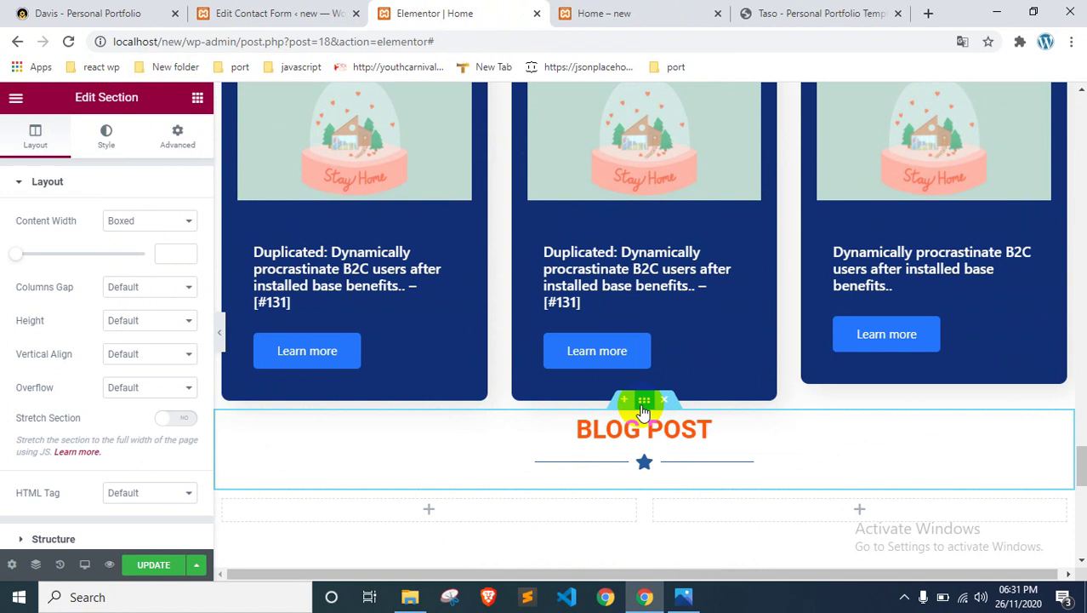
# Step: Unlink the margin values of the duplicated heading section and set its top margin to 60 px
pyautogui.click(180, 126)
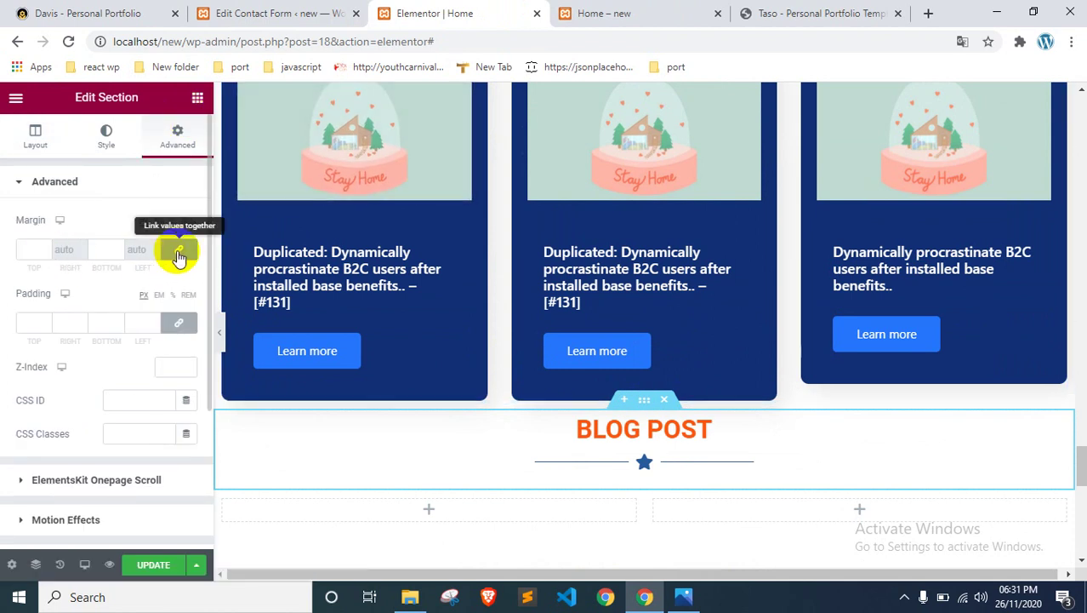
pyautogui.click(24, 250)
pyautogui.write('60')
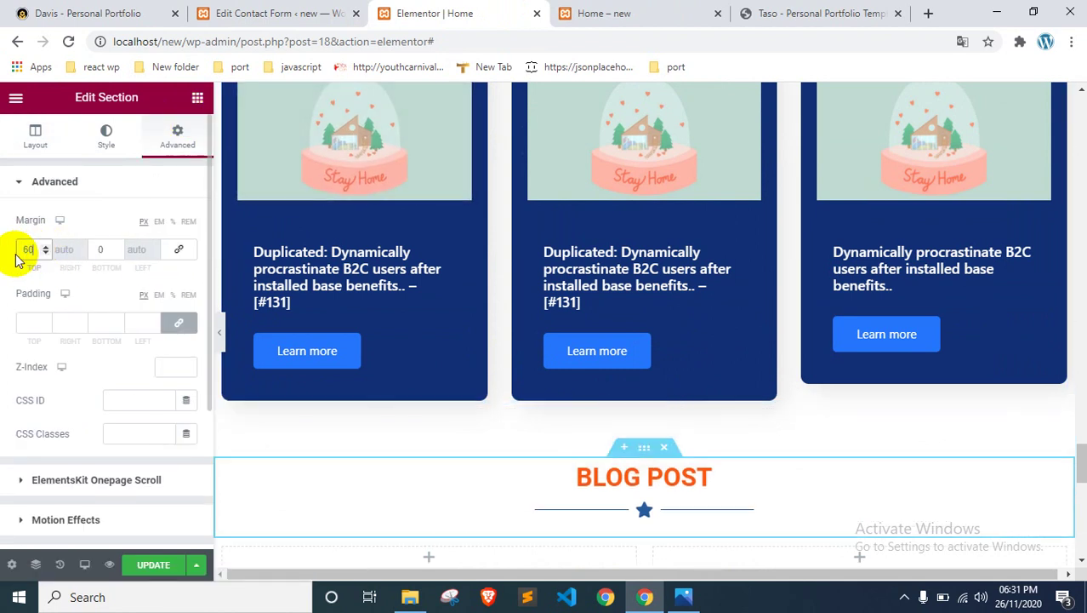
# Step: Change the title of the duplicated heading above the empty two-column section to Contact
pyautogui.scroll(-2, 535, 327)
pyautogui.click(600, 300)
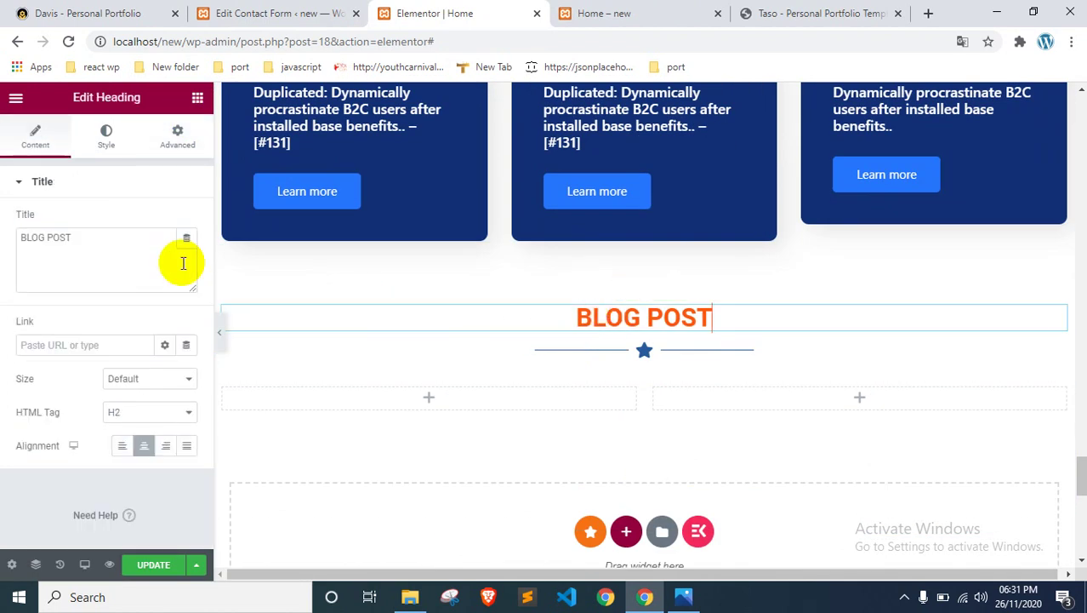
pyautogui.click(74, 242)
pyautogui.moveTo(74, 242); pyautogui.dragTo(2, 243)
pyautogui.write('Co')
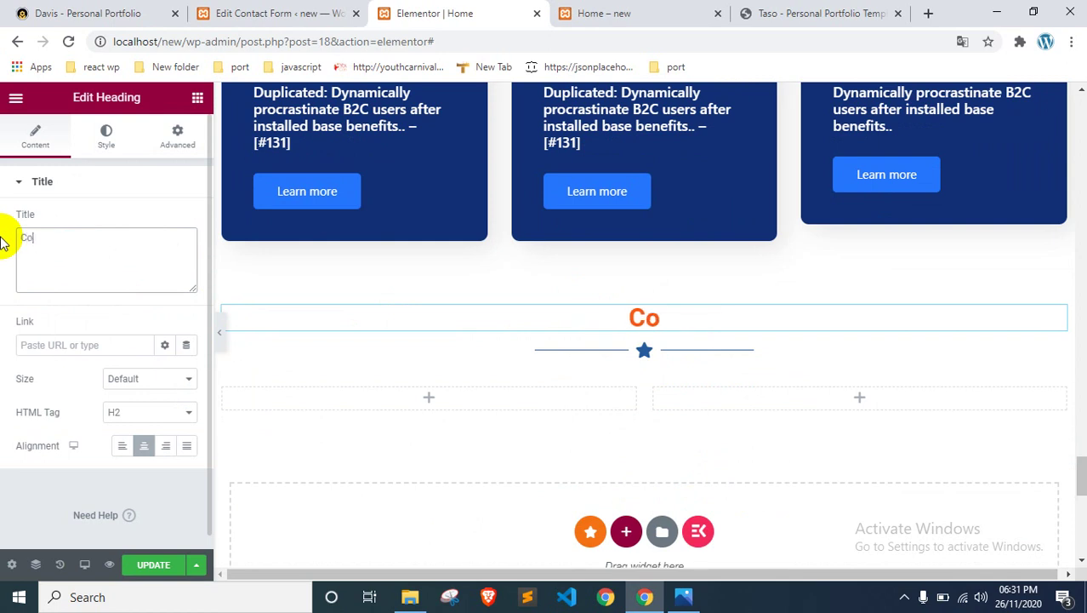
pyautogui.write('ntact')
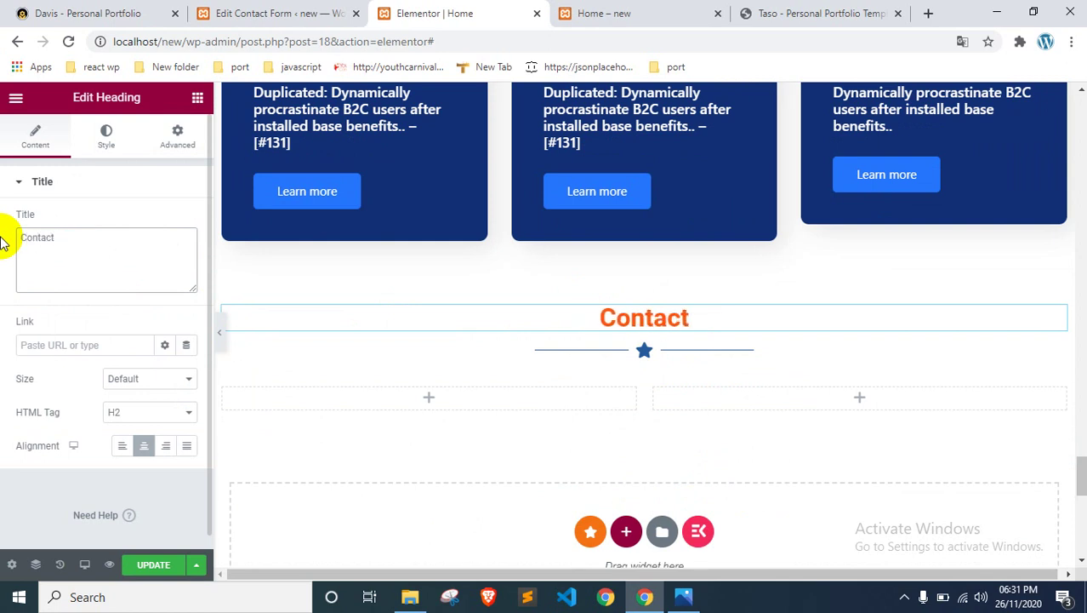
# Step: Extend the title of the heading above the empty two-column section to Contact Me
pyautogui.write(' Me')
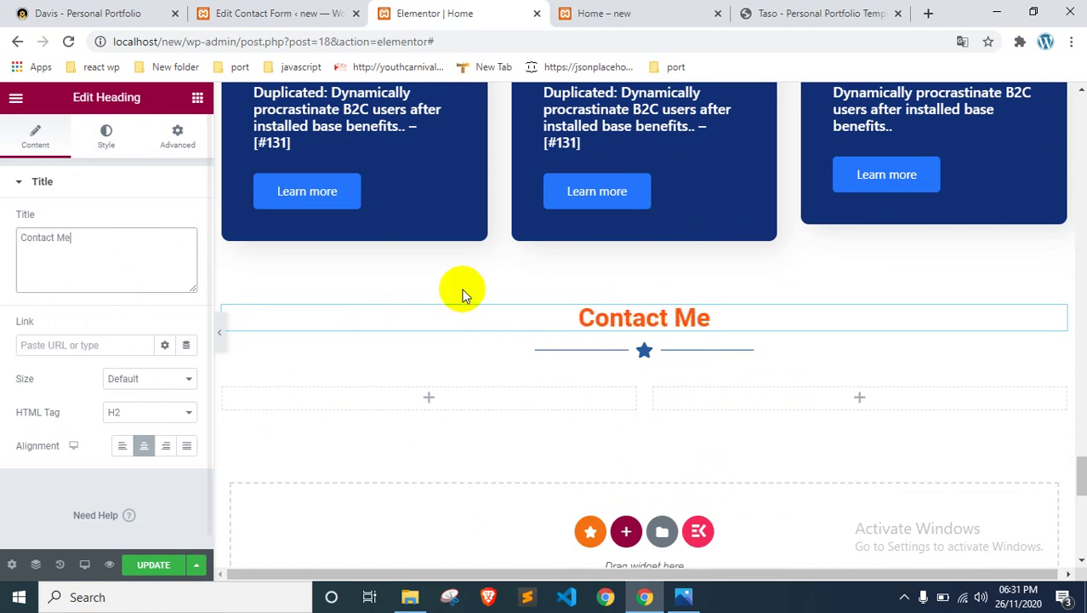
pyautogui.scroll(6, 638, 341)
pyautogui.scroll(-3, 639, 340)
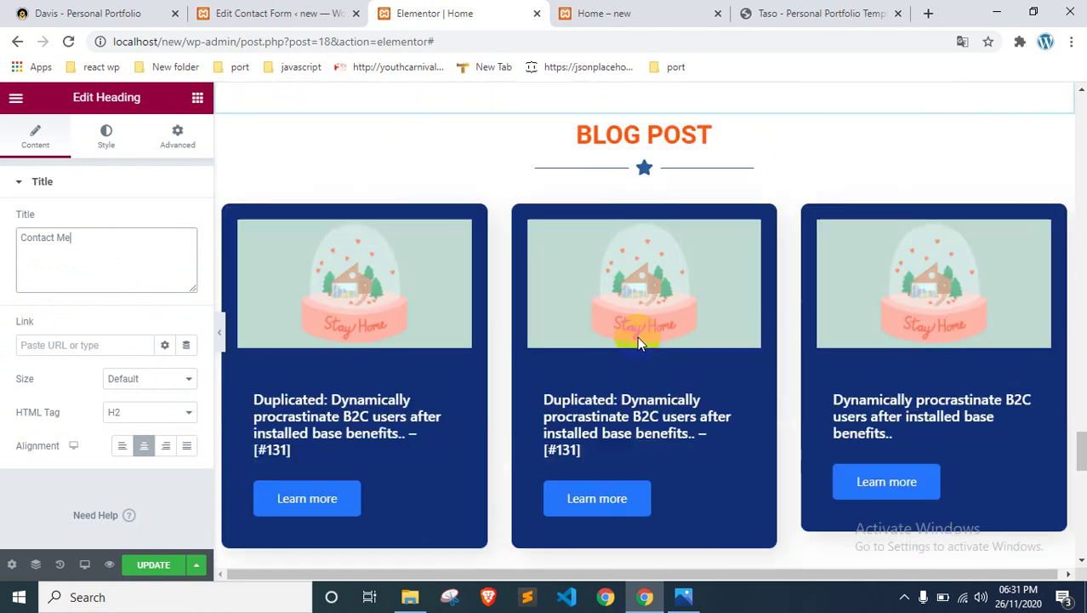
pyautogui.scroll(-7, 637, 336)
pyautogui.scroll(2, 659, 323)
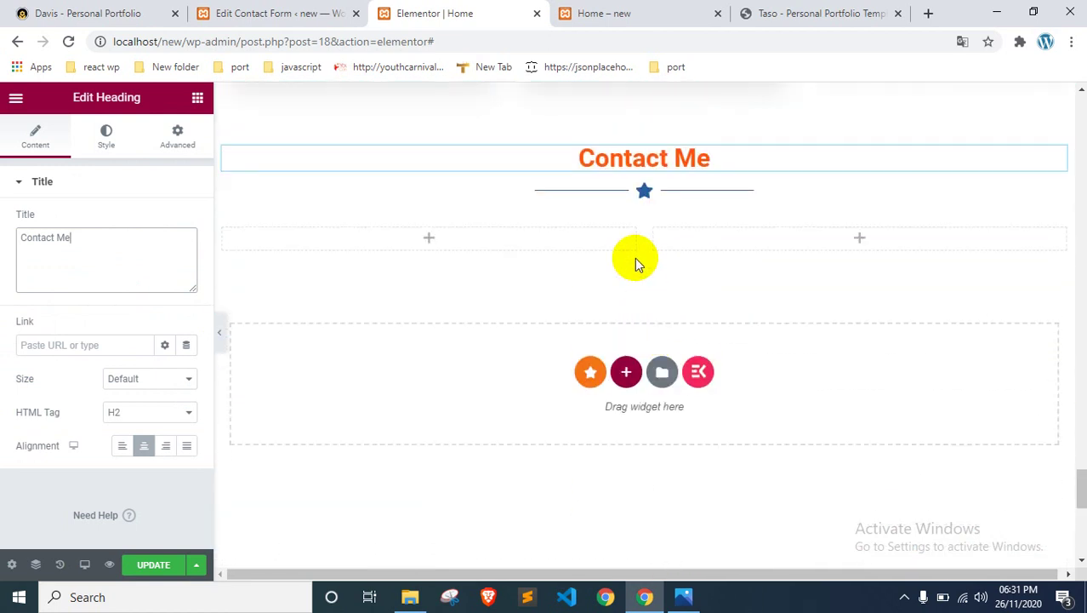
# Step: Find the ElementsKit Contact form 7 widget and place it in the first column below the Contact Me heading
pyautogui.click(429, 237)
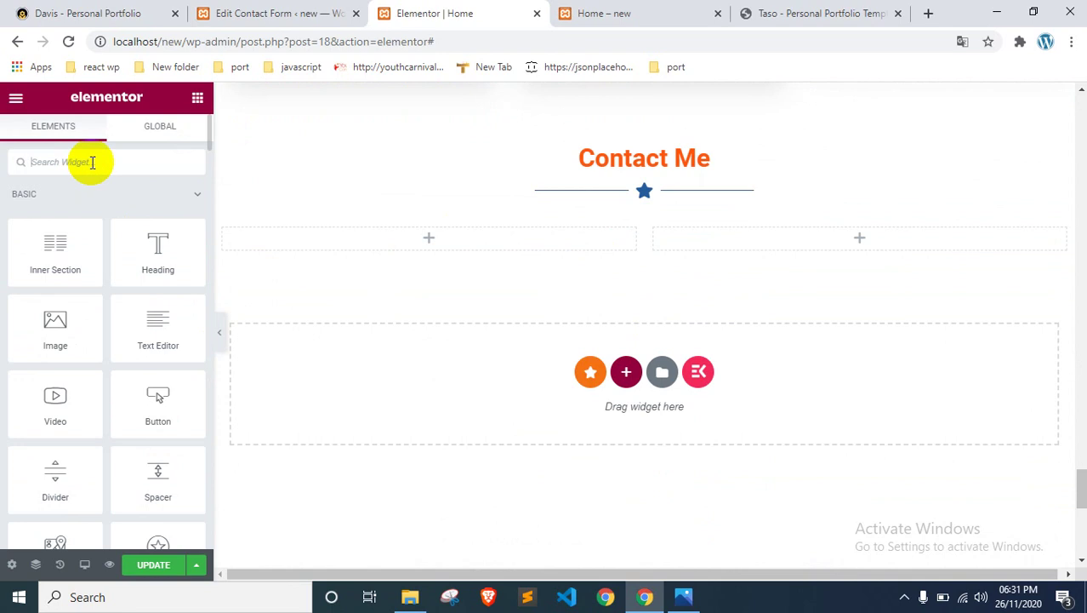
pyautogui.write('cont')
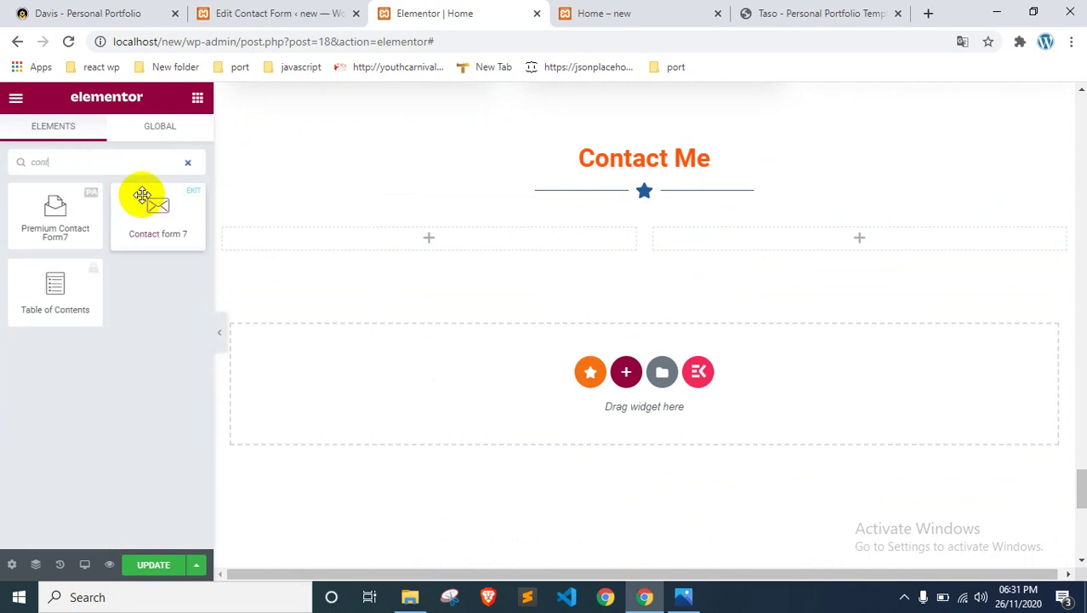
pyautogui.moveTo(146, 195); pyautogui.dragTo(356, 242)
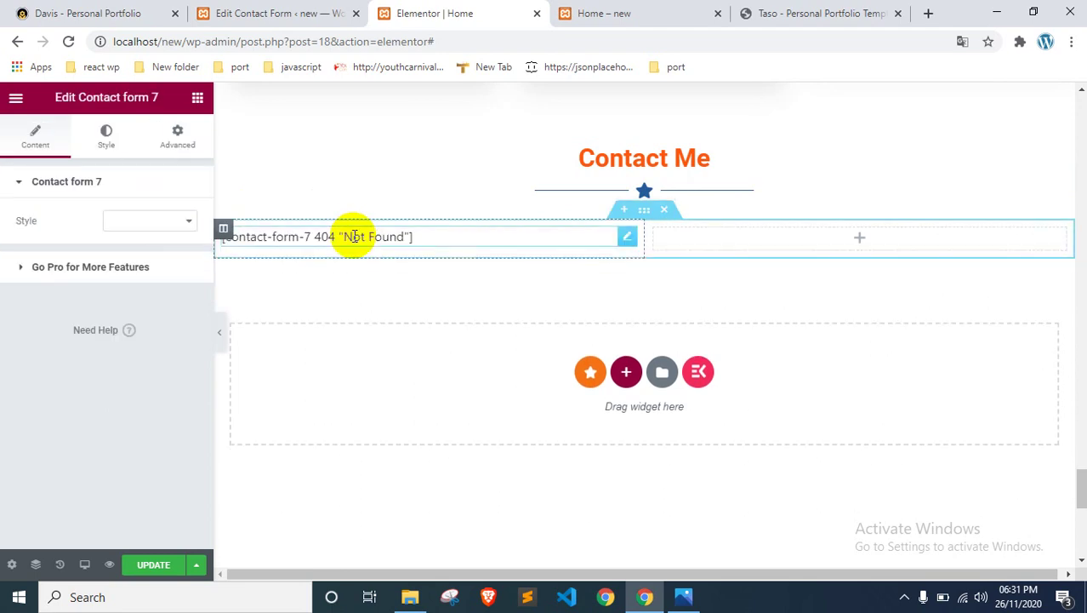
# Step: Update the page with the new form widget and reload the Elementor editor
pyautogui.click(149, 217)
pyautogui.click(142, 241)
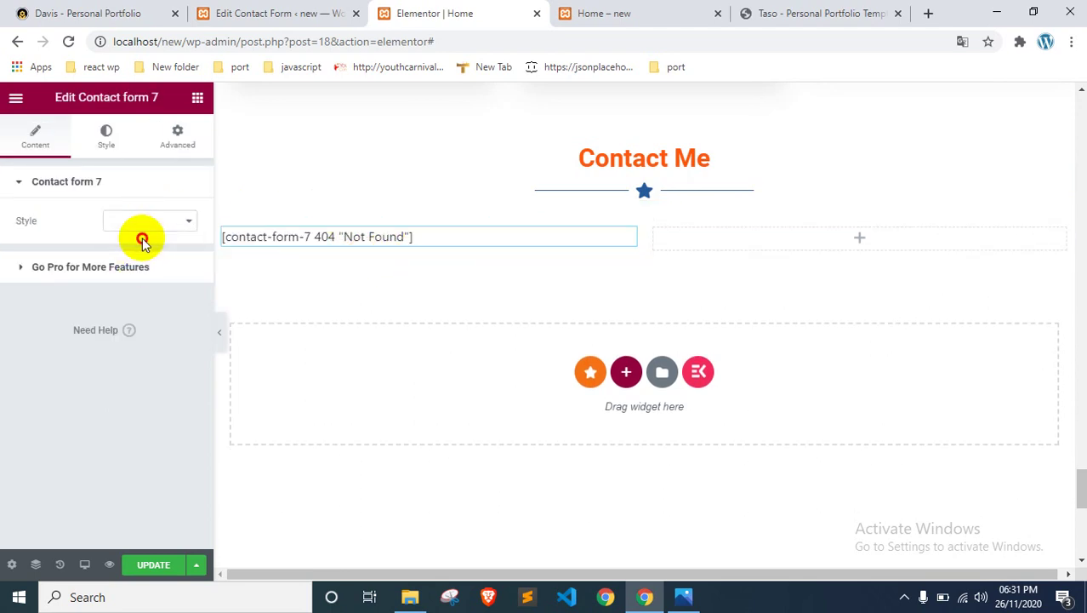
pyautogui.click(154, 564)
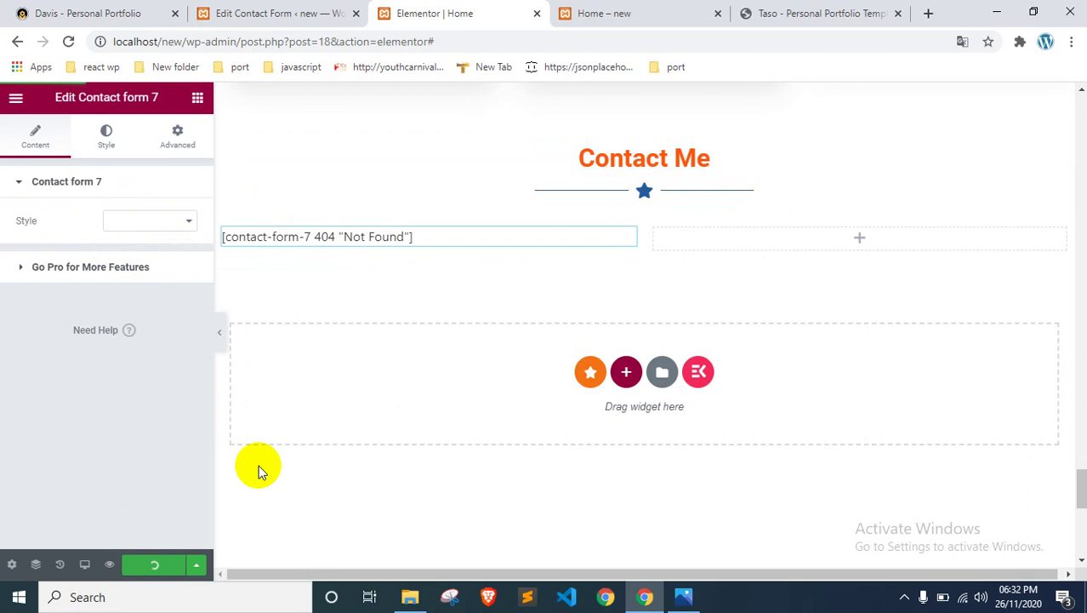
pyautogui.click(459, 42)
pyautogui.press('Return')
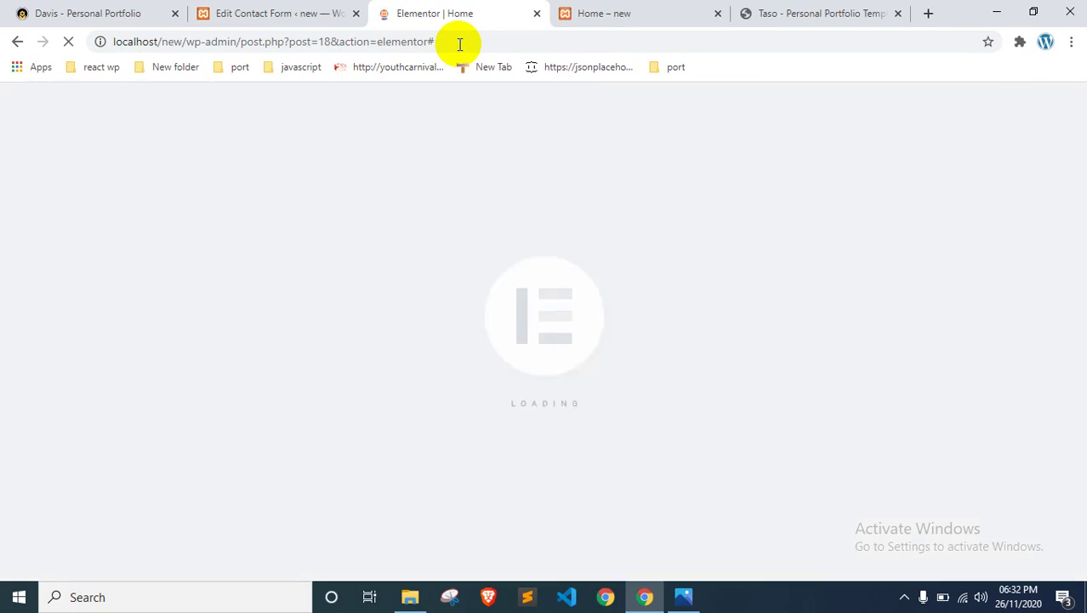
# Step: Look through the sections of the home page preview, and return to the Elementor editor
pyautogui.click(595, 14)
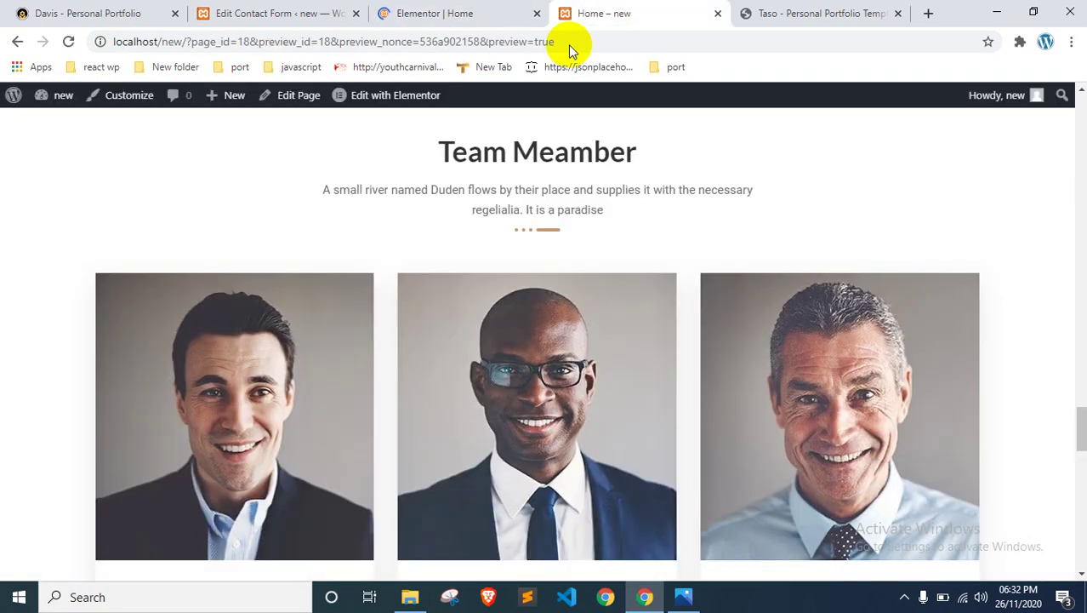
pyautogui.scroll(-3, 415, 423)
pyautogui.scroll(-10, 434, 400)
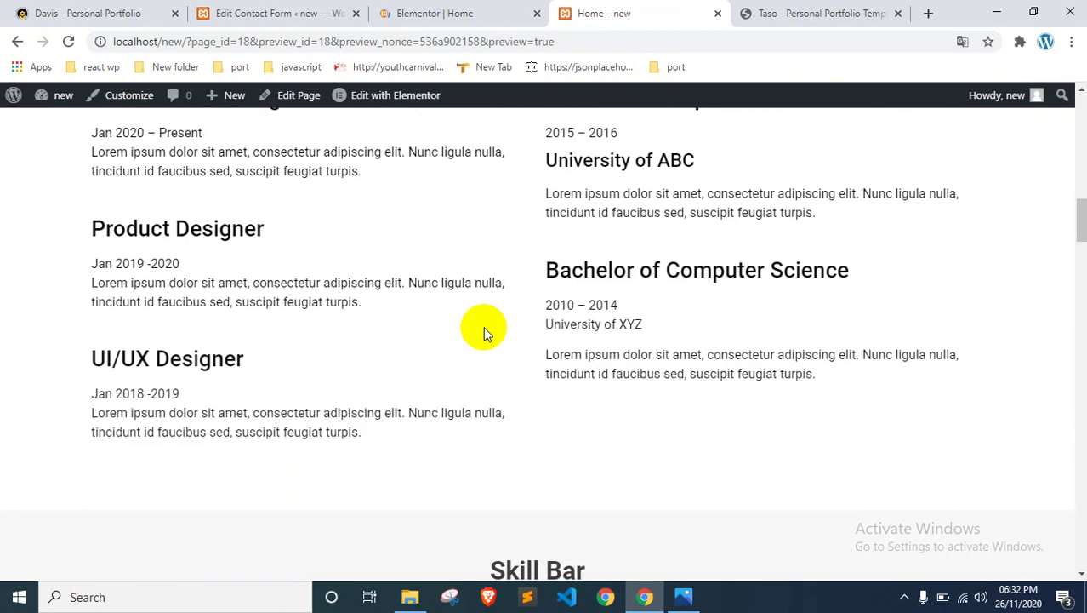
pyautogui.scroll(-5, 486, 332)
pyautogui.scroll(5, 483, 327)
pyautogui.scroll(15, 483, 327)
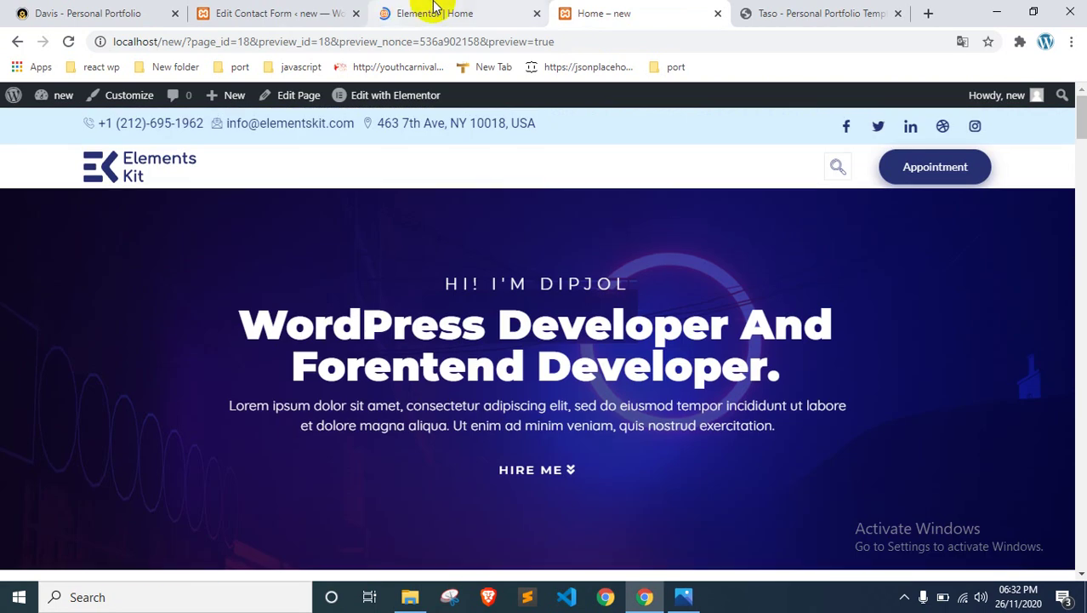
pyautogui.click(434, 10)
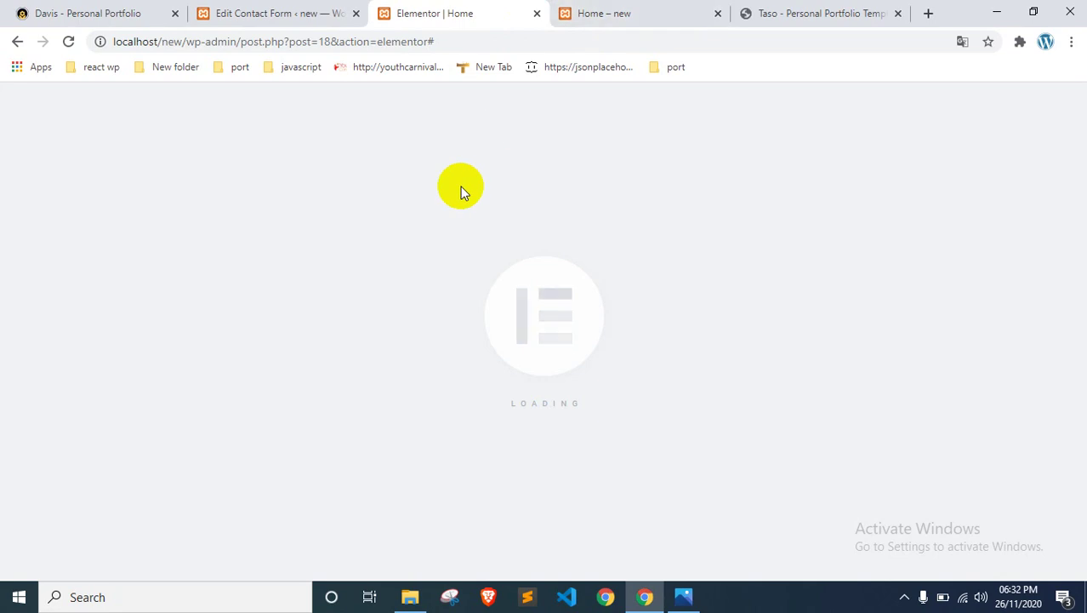
pyautogui.click(610, 10)
pyautogui.click(450, 8)
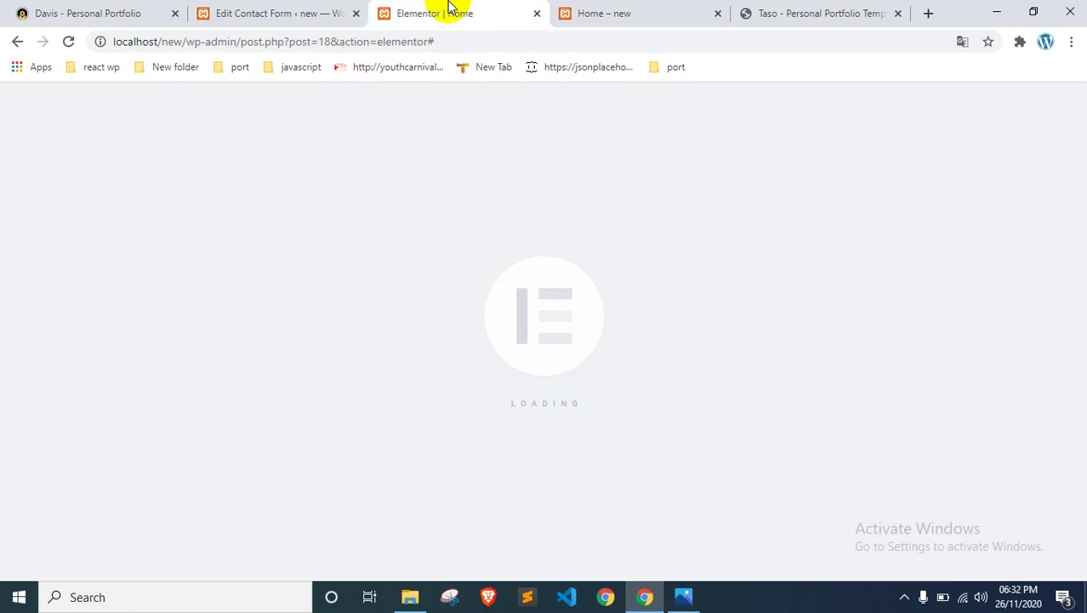
pyautogui.click(593, 11)
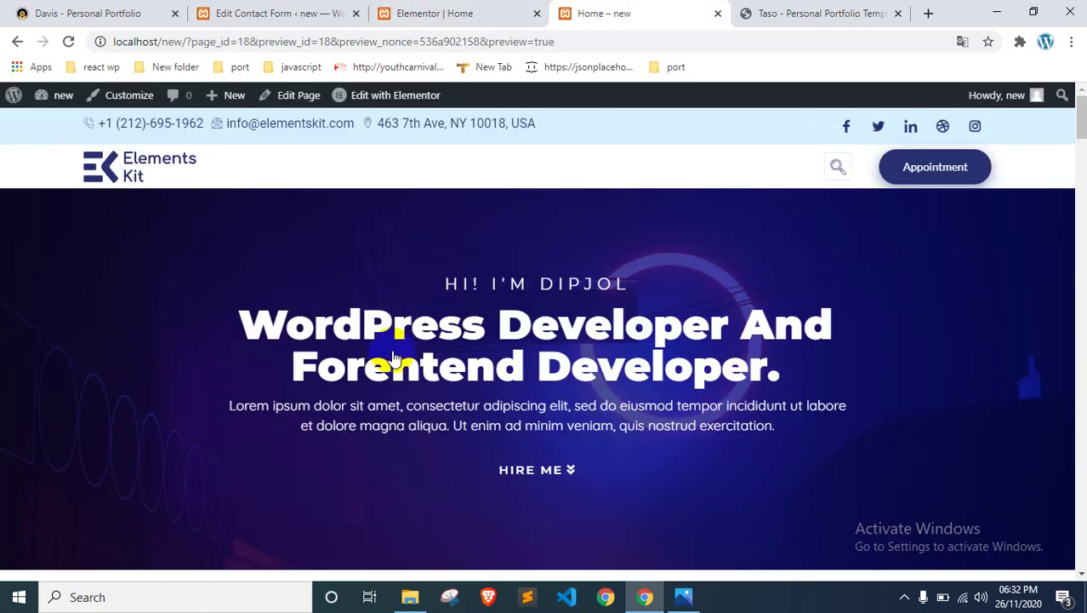
pyautogui.scroll(-5, 463, 319)
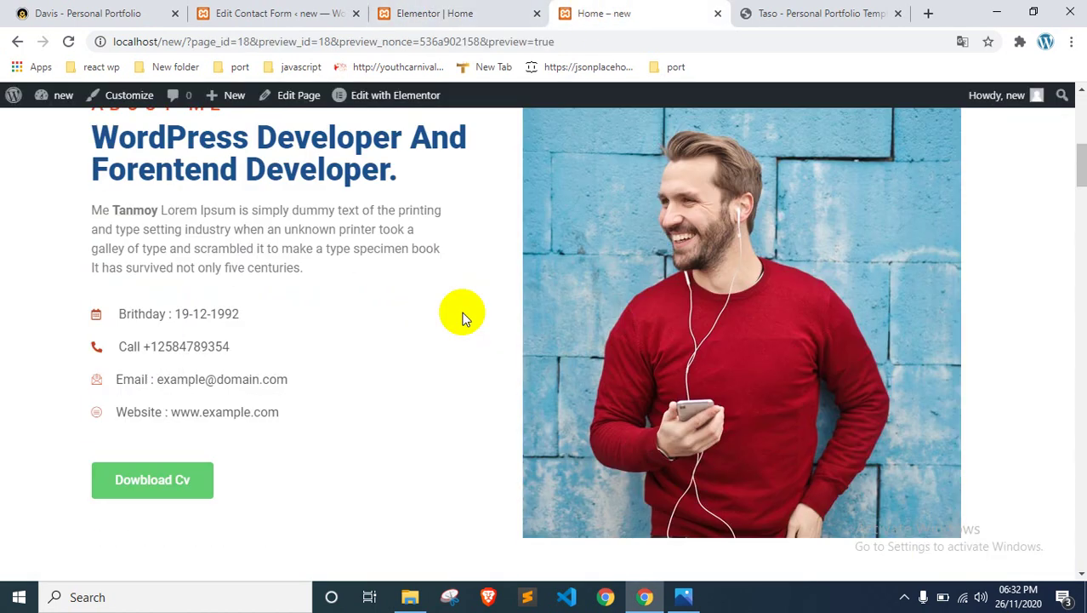
pyautogui.click(436, 11)
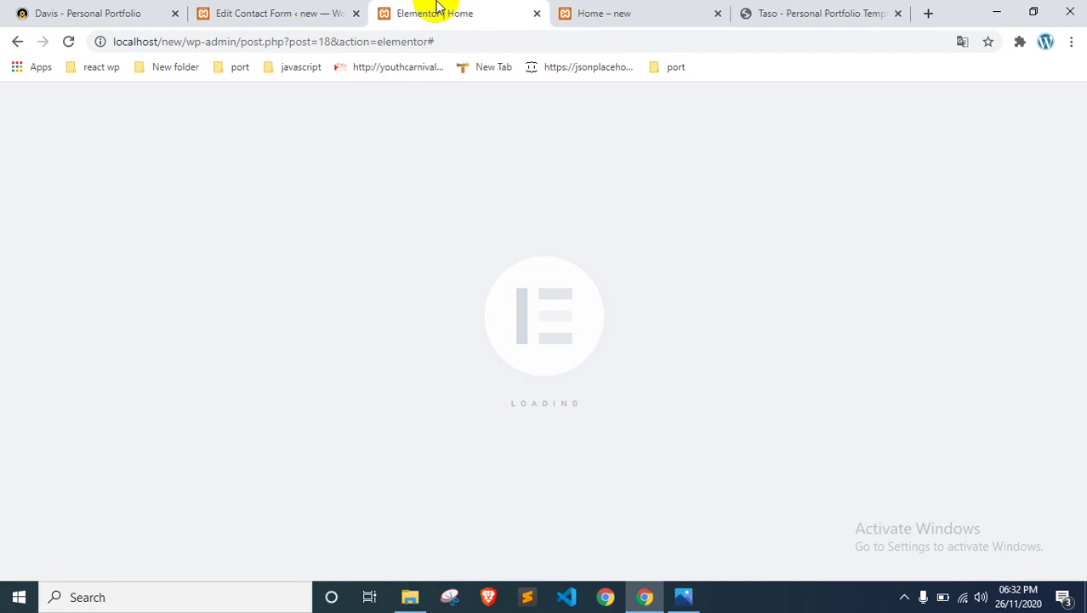
# Step: Select Contact form 1 as the form shown by the Contact form 7 widget under the Contact Me heading
pyautogui.scroll(-15, 449, 282)
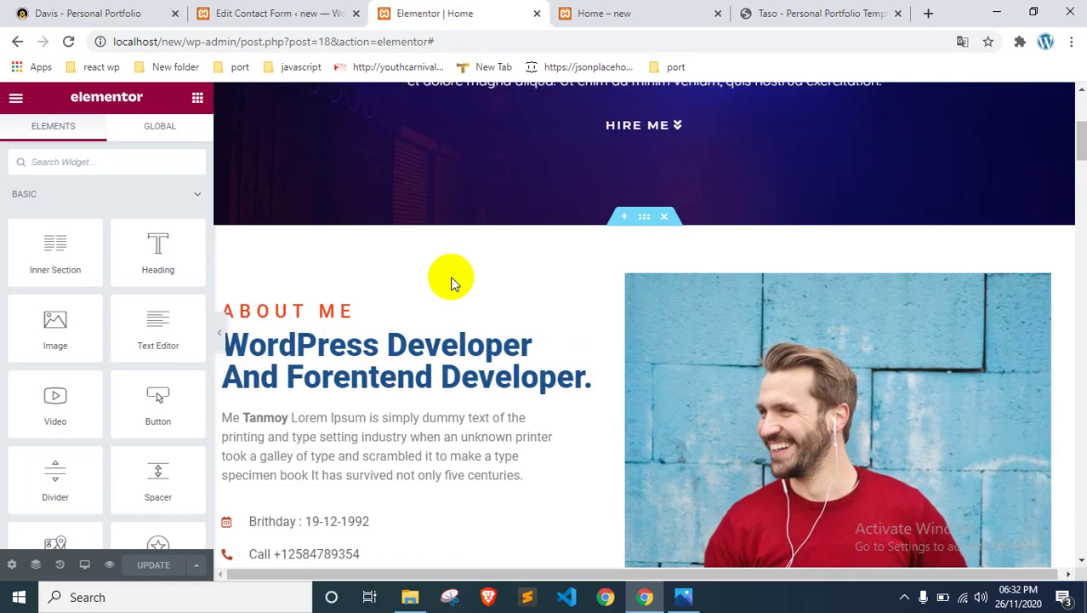
pyautogui.scroll(-15, 454, 308)
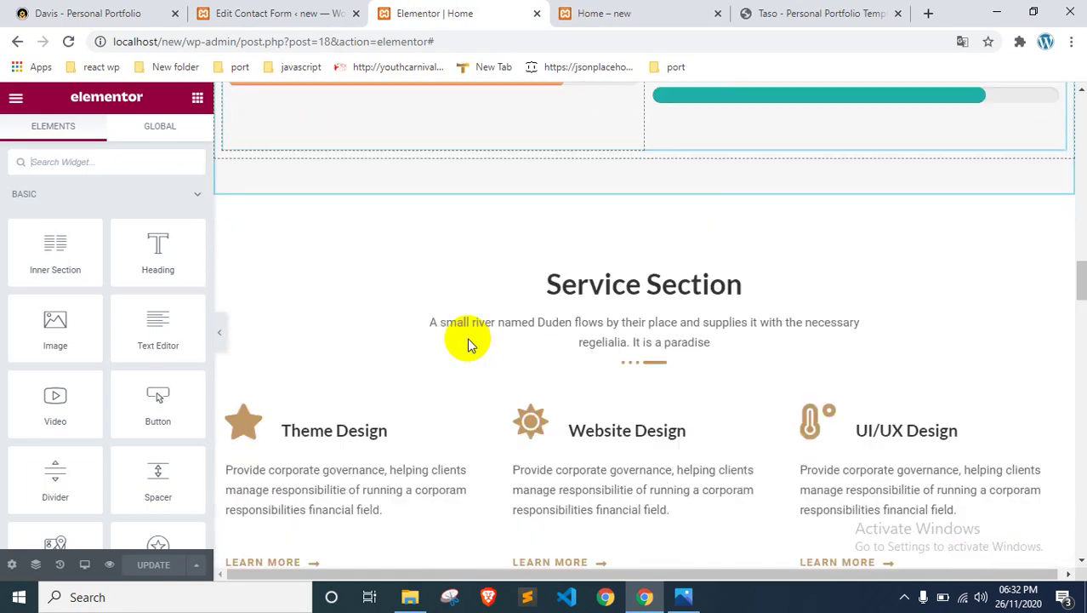
pyautogui.scroll(-15, 467, 342)
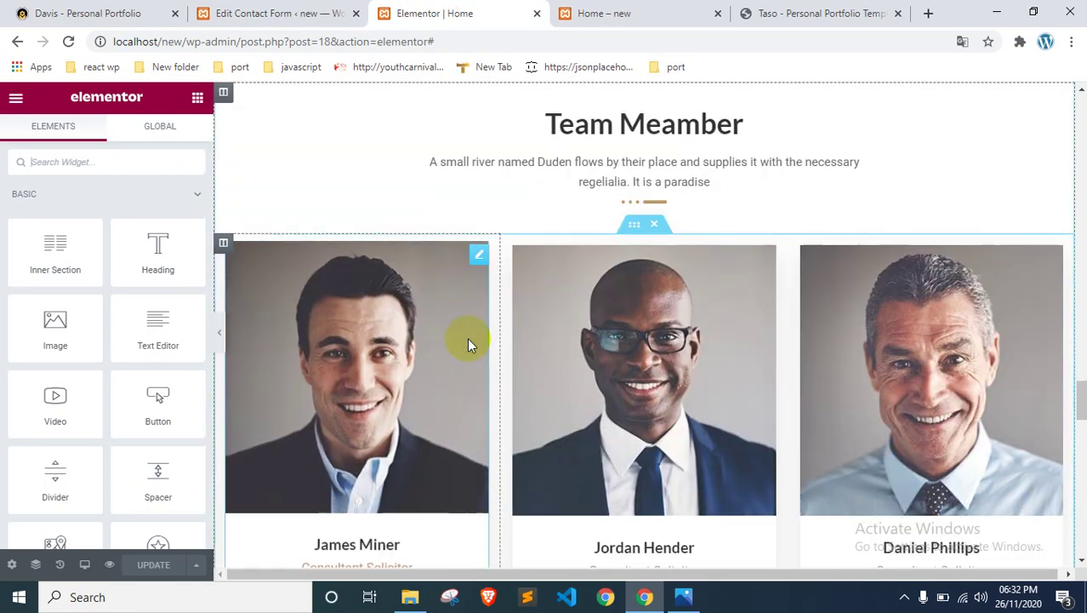
pyautogui.scroll(-3, 467, 344)
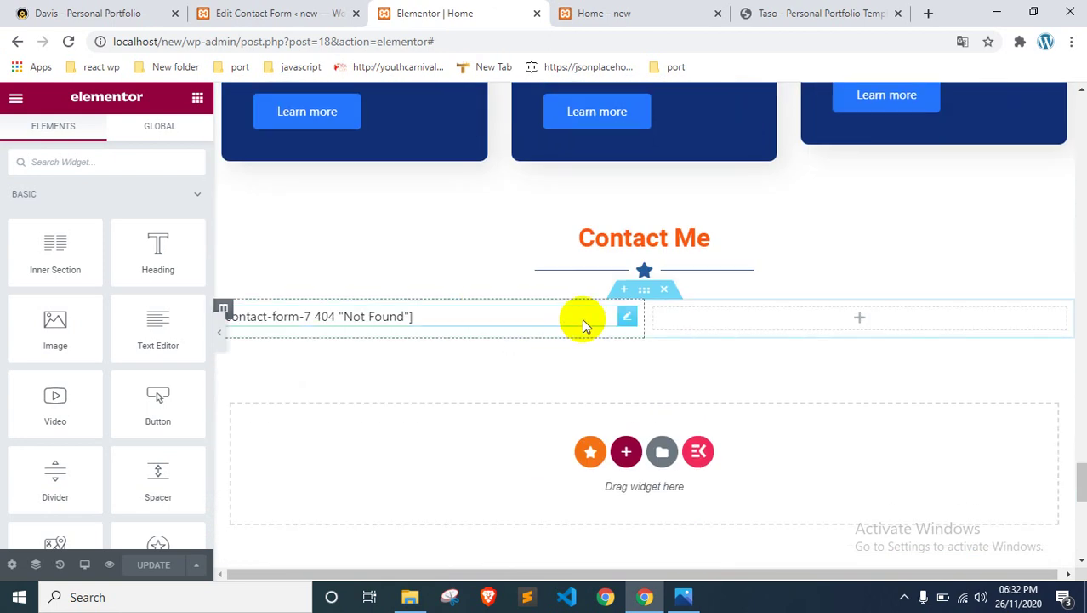
pyautogui.click(466, 321)
pyautogui.click(126, 222)
pyautogui.click(136, 237)
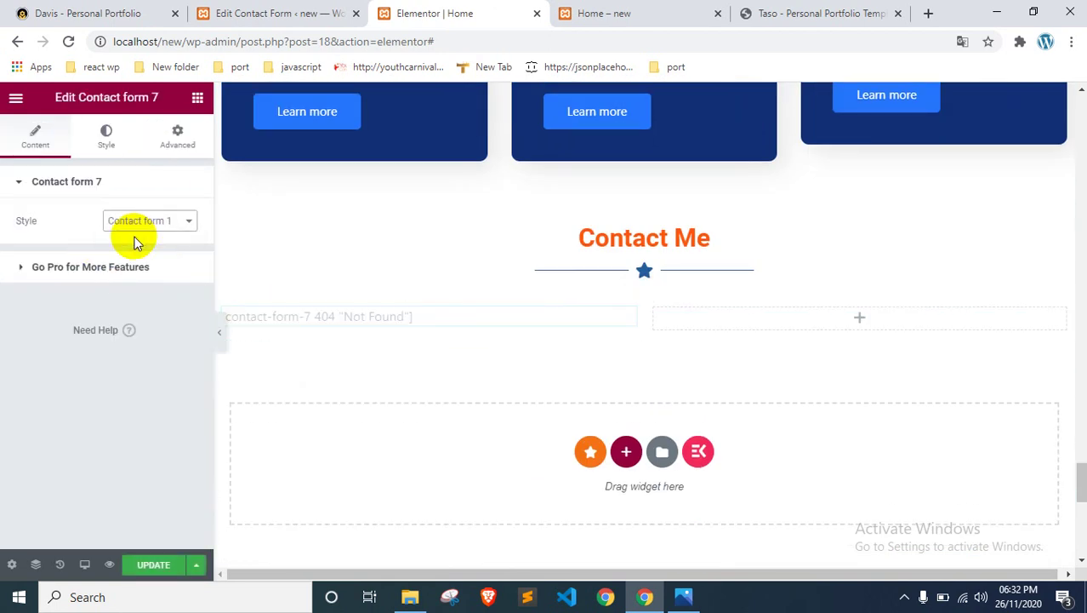
pyautogui.scroll(-2, 364, 331)
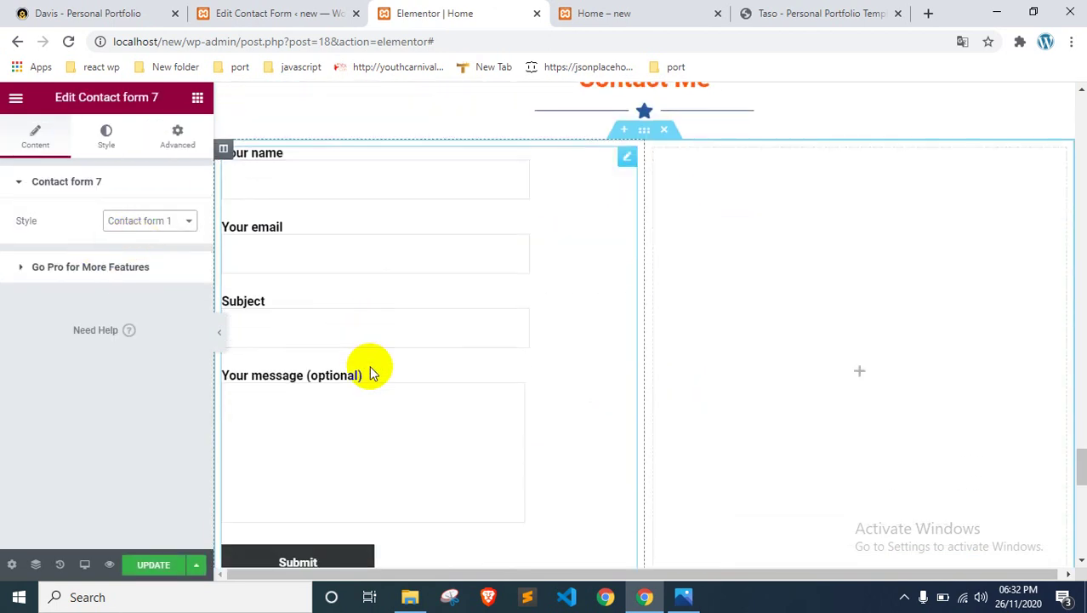
# Step: Give the contact form's input fields a classic background in light grey for their normal state
pyautogui.click(110, 151)
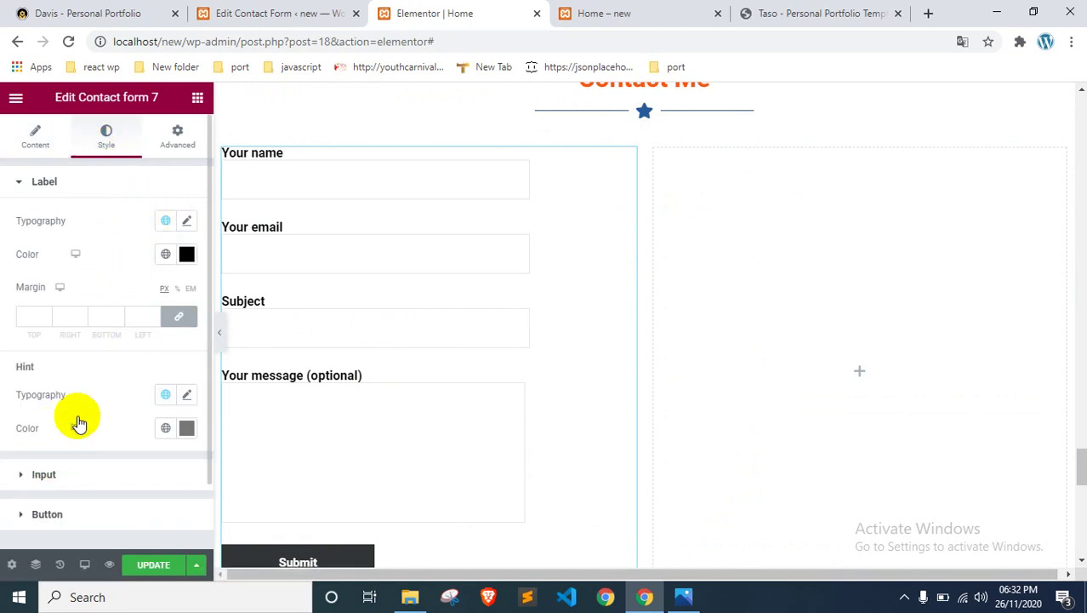
pyautogui.click(27, 469)
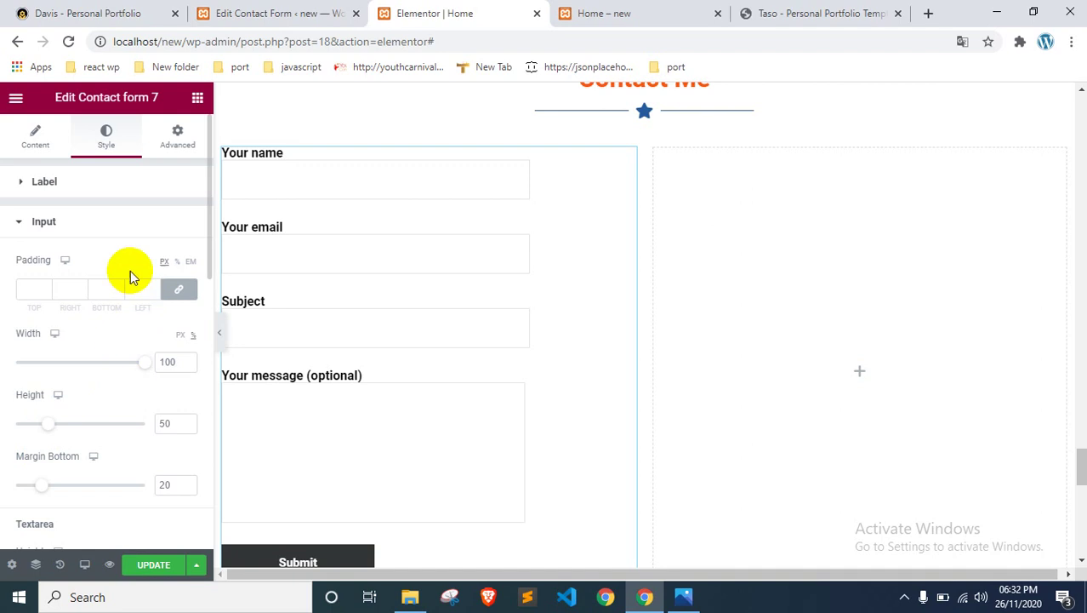
pyautogui.scroll(-3, 129, 269)
pyautogui.scroll(-2, 143, 335)
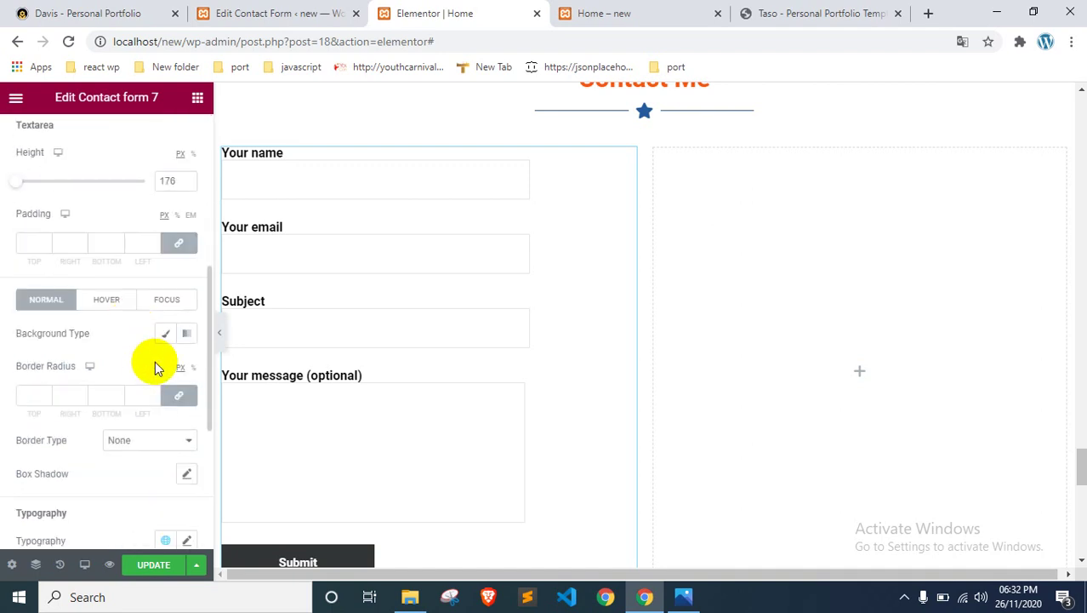
pyautogui.scroll(-2, 111, 311)
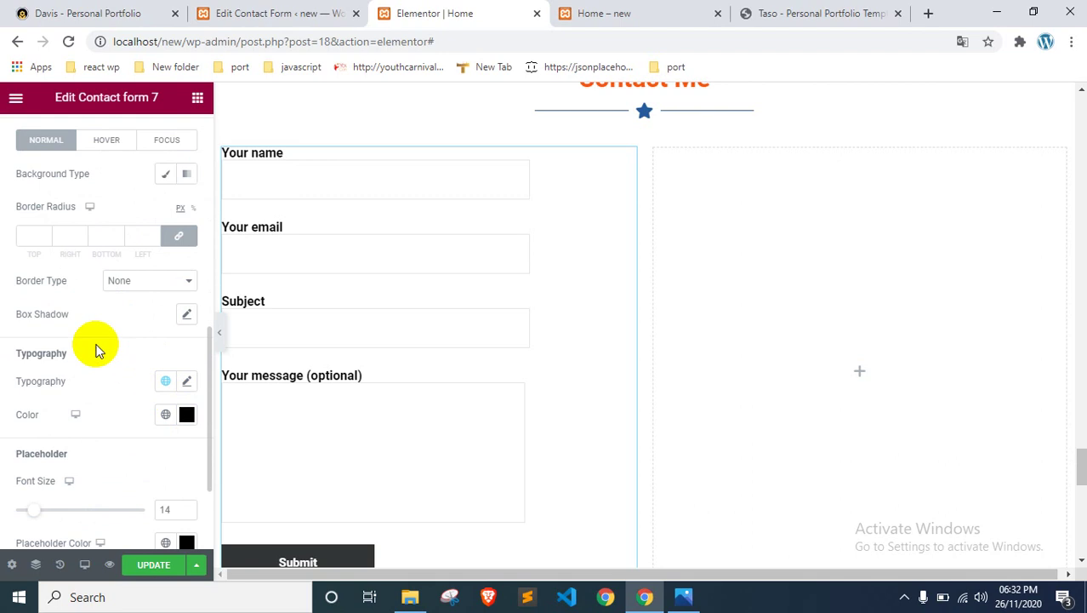
pyautogui.scroll(-2, 102, 325)
pyautogui.scroll(1, 102, 328)
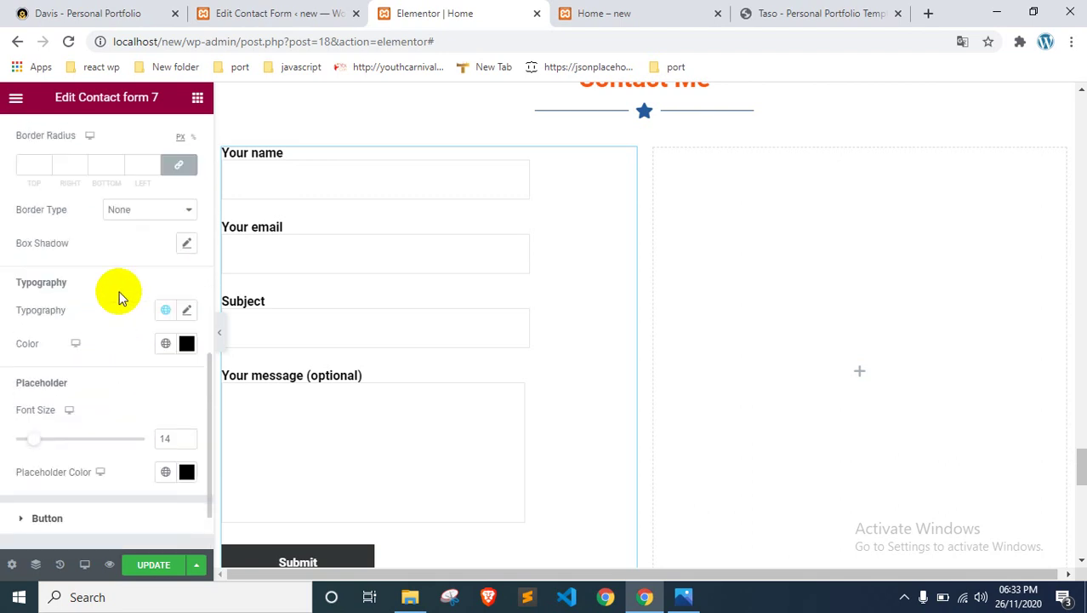
pyautogui.scroll(1, 119, 296)
pyautogui.scroll(1, 120, 296)
pyautogui.click(167, 264)
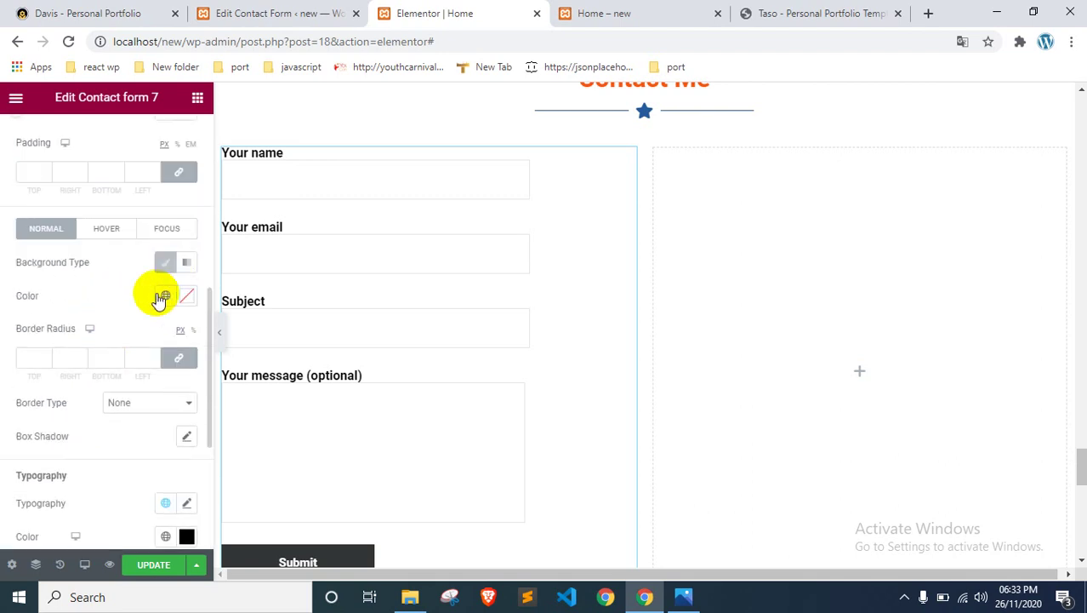
pyautogui.click(187, 297)
pyautogui.moveTo(165, 350); pyautogui.dragTo(102, 382)
pyautogui.click(88, 298)
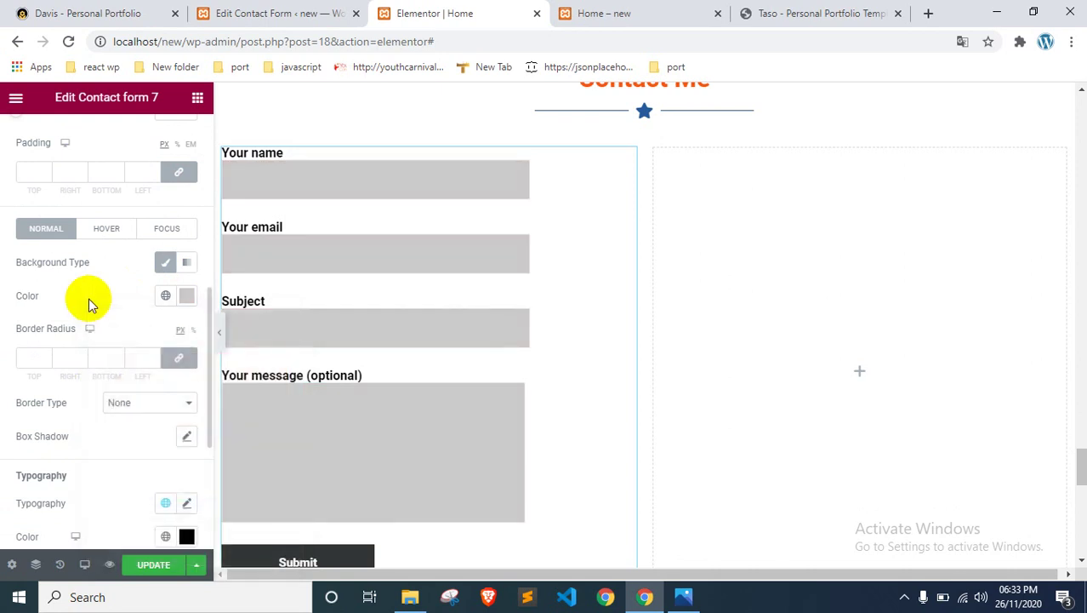
# Step: Set the width of the contact form's input fields to 510 px and update the page
pyautogui.scroll(2, 88, 297)
pyautogui.scroll(2, 85, 223)
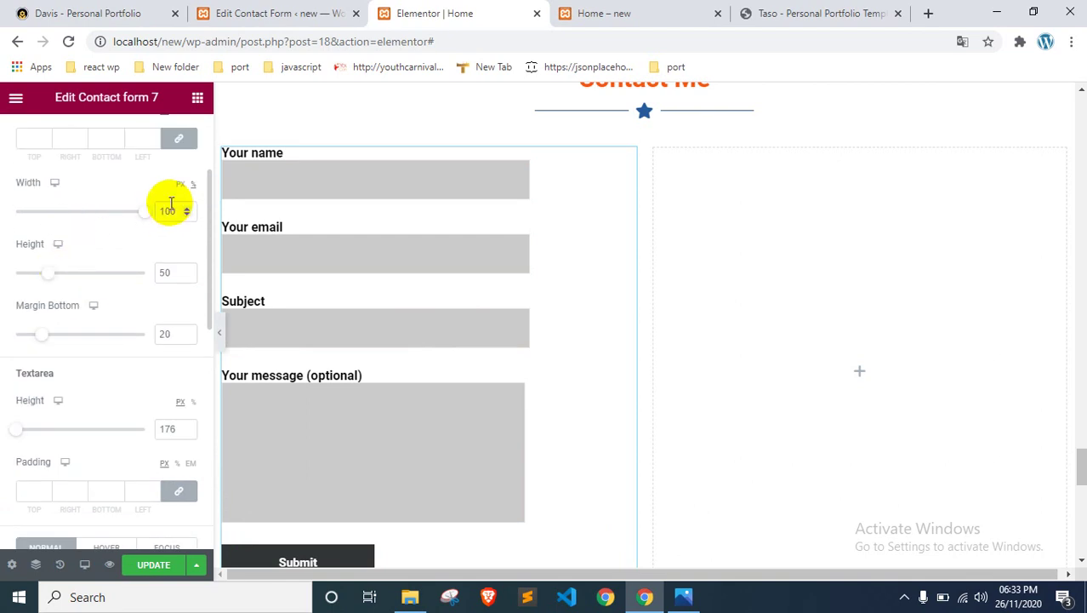
pyautogui.moveTo(139, 212); pyautogui.dragTo(85, 218)
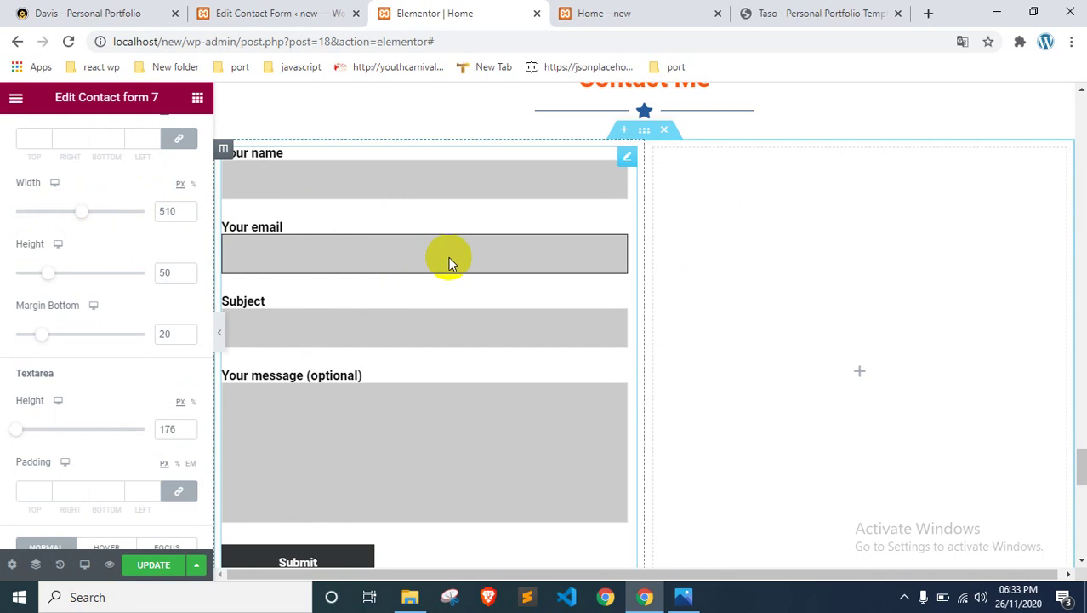
pyautogui.scroll(1, 448, 257)
pyautogui.scroll(-3, 510, 340)
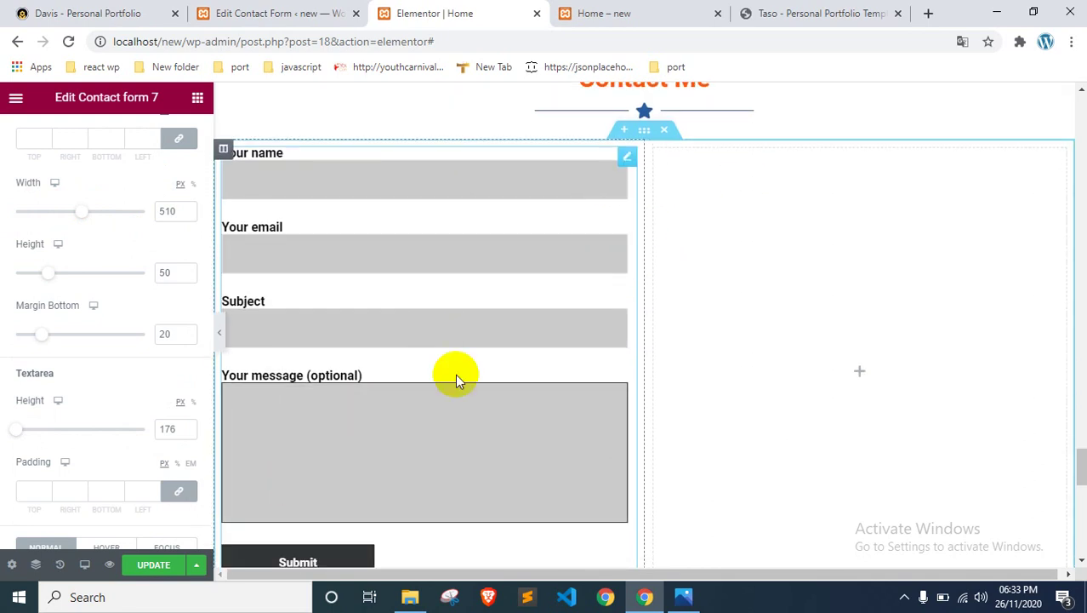
pyautogui.scroll(1, 359, 235)
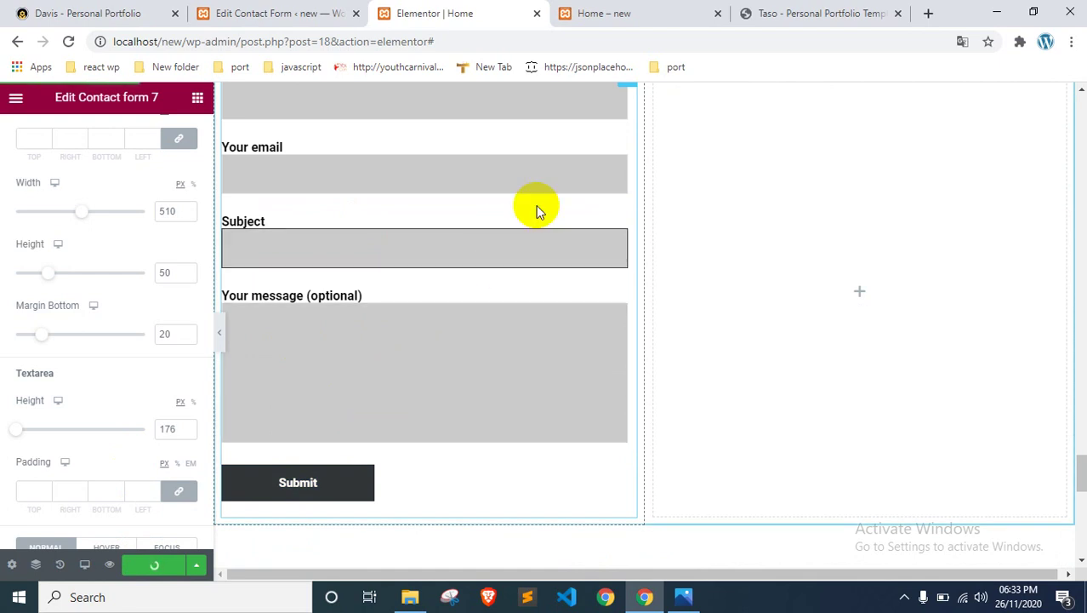
pyautogui.scroll(4, 501, 188)
pyautogui.scroll(-3, 519, 170)
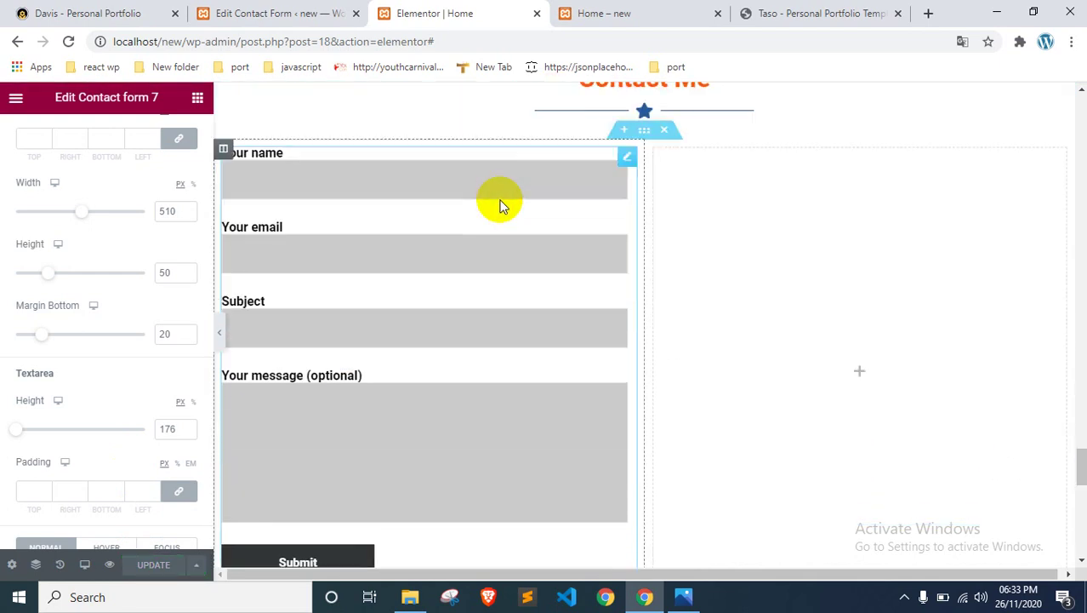
# Step: Look over the Contact Me section of the Davis template home page, select its Contact Info heading, and return to the Elementor editor
pyautogui.click(865, 377)
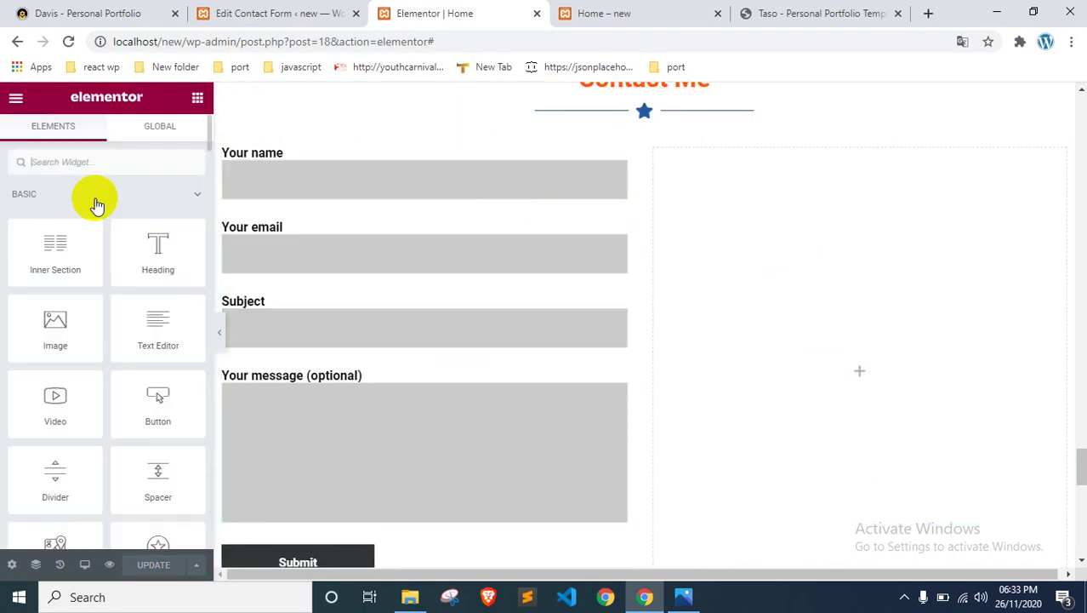
pyautogui.click(15, 11)
pyautogui.scroll(-5, 288, 217)
pyautogui.scroll(3, 308, 301)
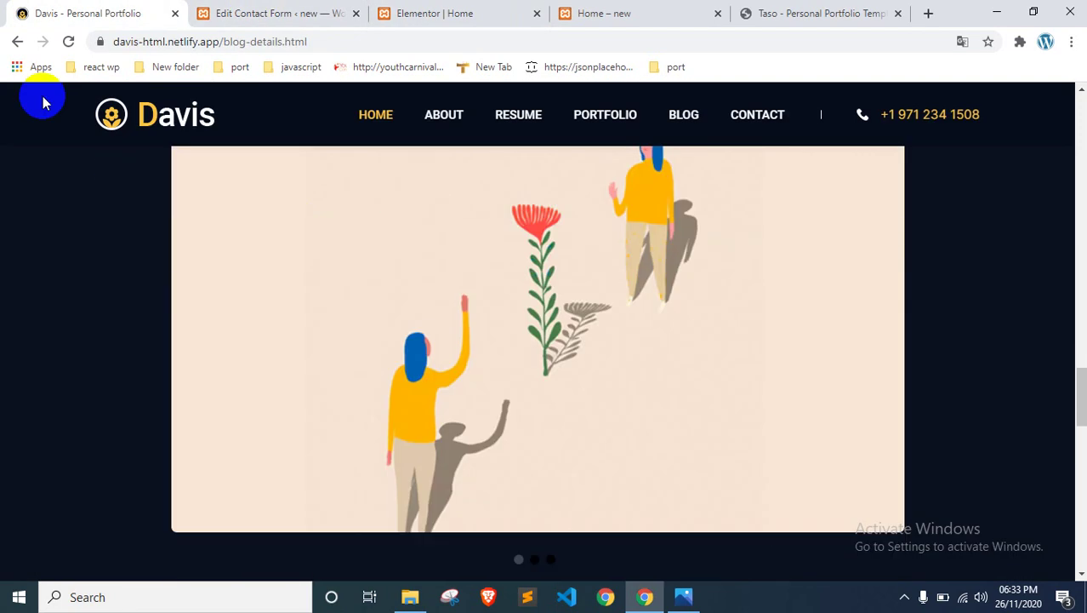
pyautogui.click(17, 42)
pyautogui.scroll(-10, 466, 298)
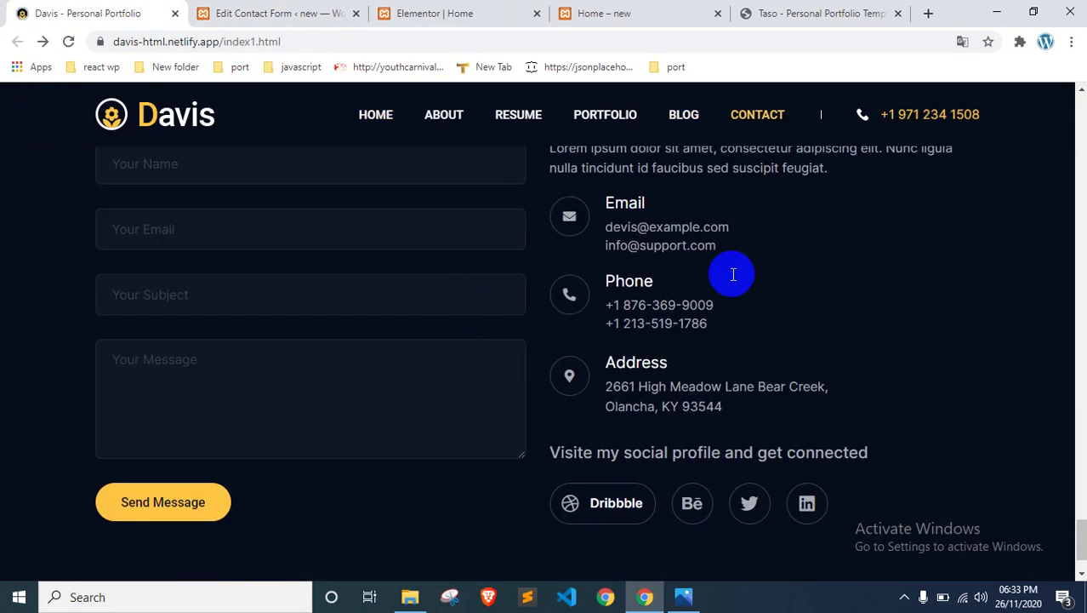
pyautogui.scroll(3, 727, 277)
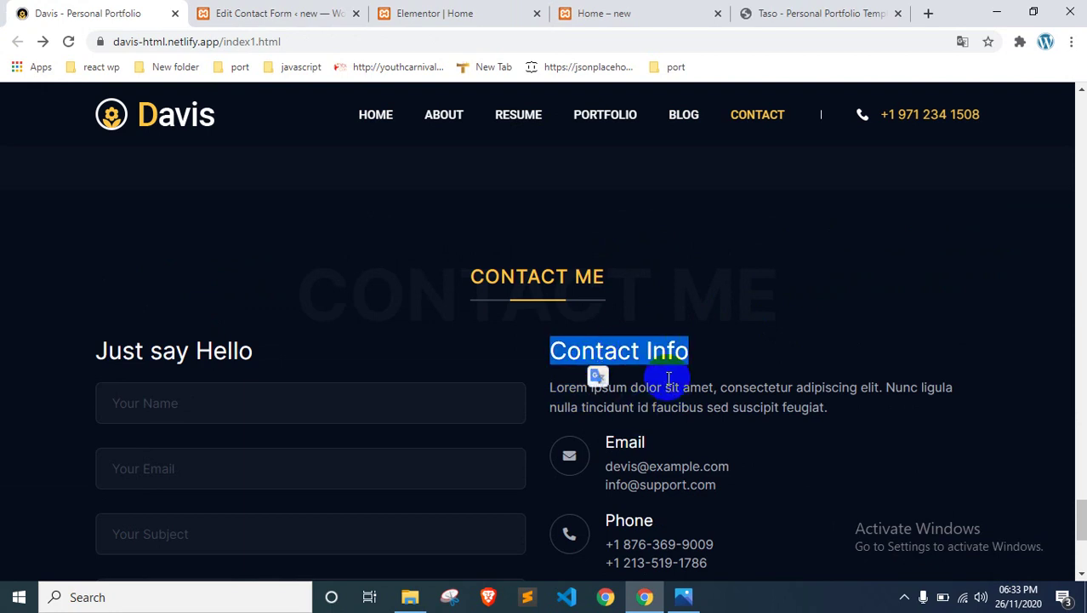
pyautogui.click(284, 11)
pyautogui.click(400, 8)
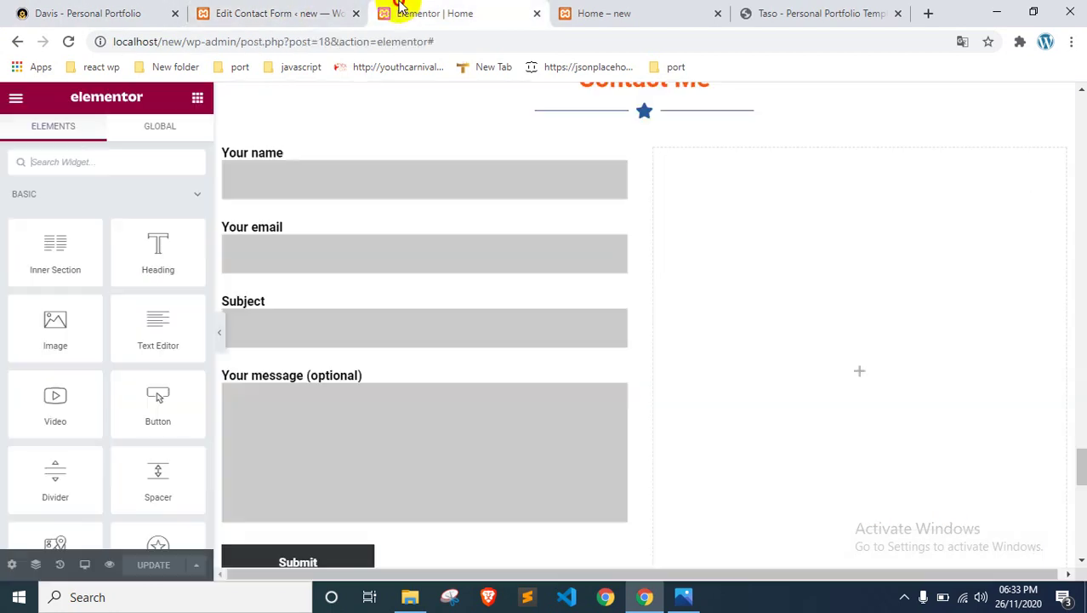
# Step: Add a Heading widget to the empty column beside the contact form and set its title to "Contact Info"
pyautogui.moveTo(158, 243); pyautogui.dragTo(788, 205)
pyautogui.doubleClick(793, 166)
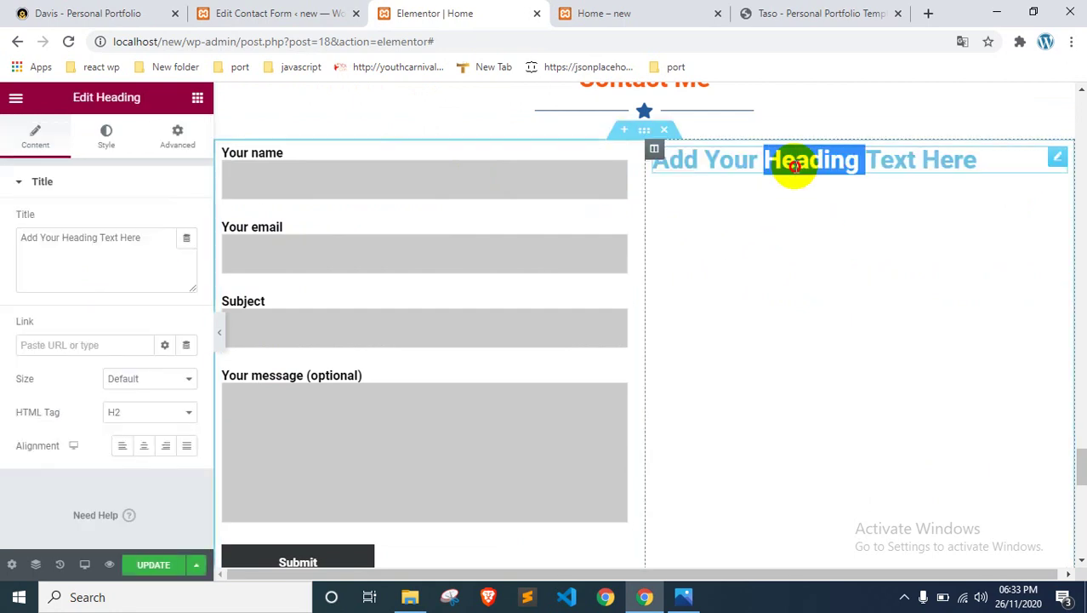
pyautogui.hotkey('ctrl', 'a')
pyautogui.write('sit')
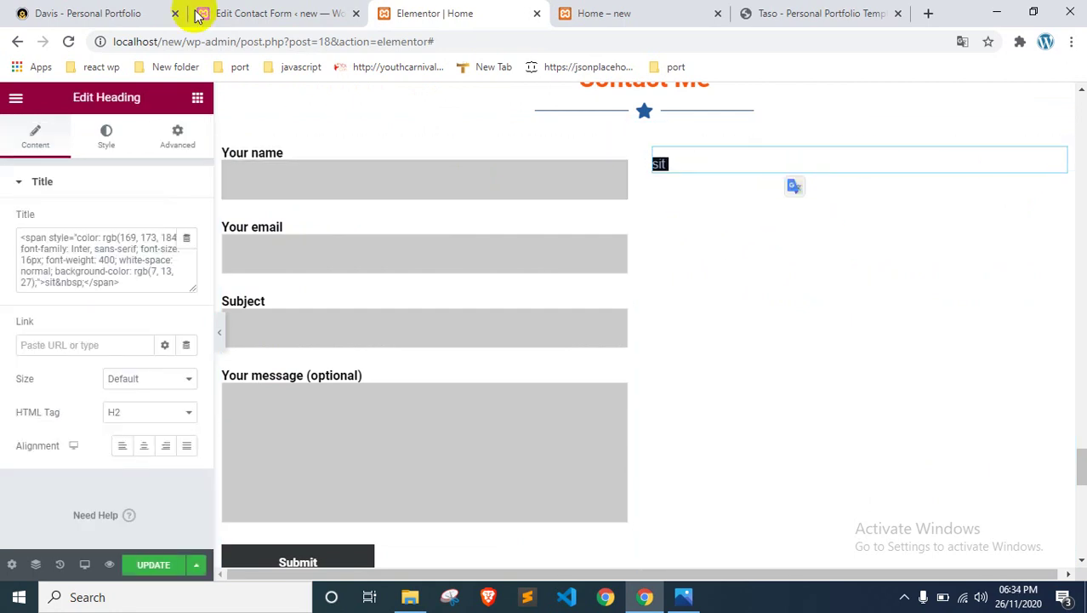
pyautogui.click(136, 14)
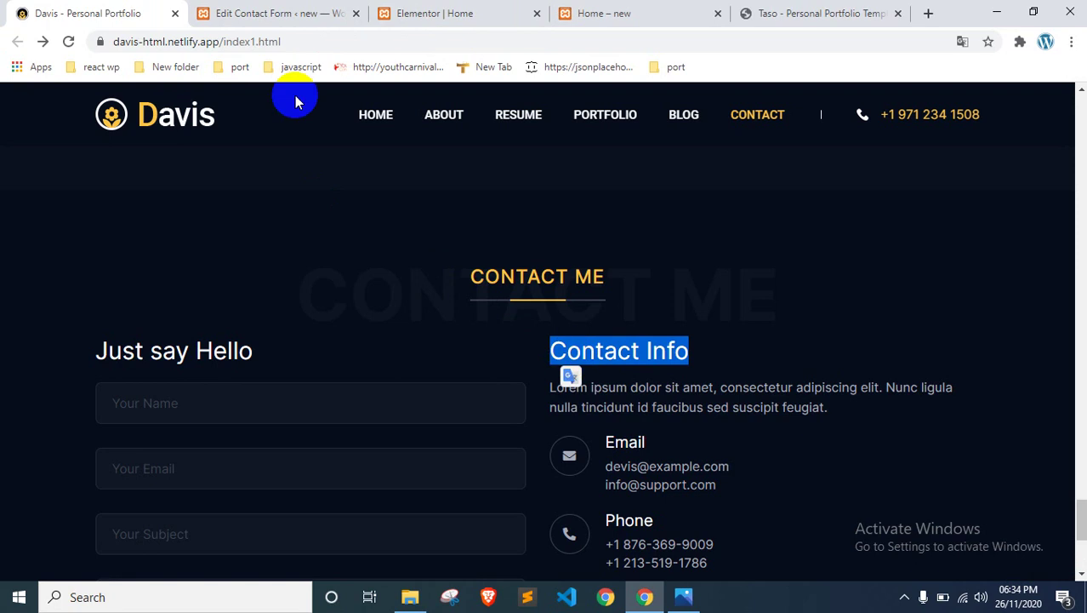
pyautogui.click(255, 14)
pyautogui.click(409, 14)
pyautogui.click(79, 249)
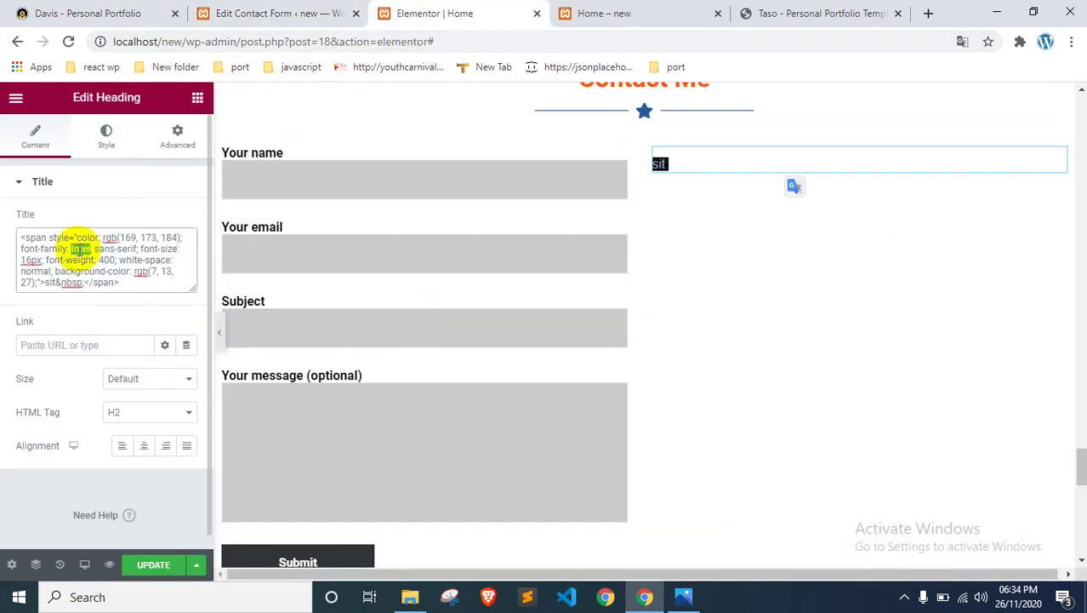
pyautogui.hotkey('ctrl', 'a')
pyautogui.press('BackSpace')
pyautogui.write('Contact Info')
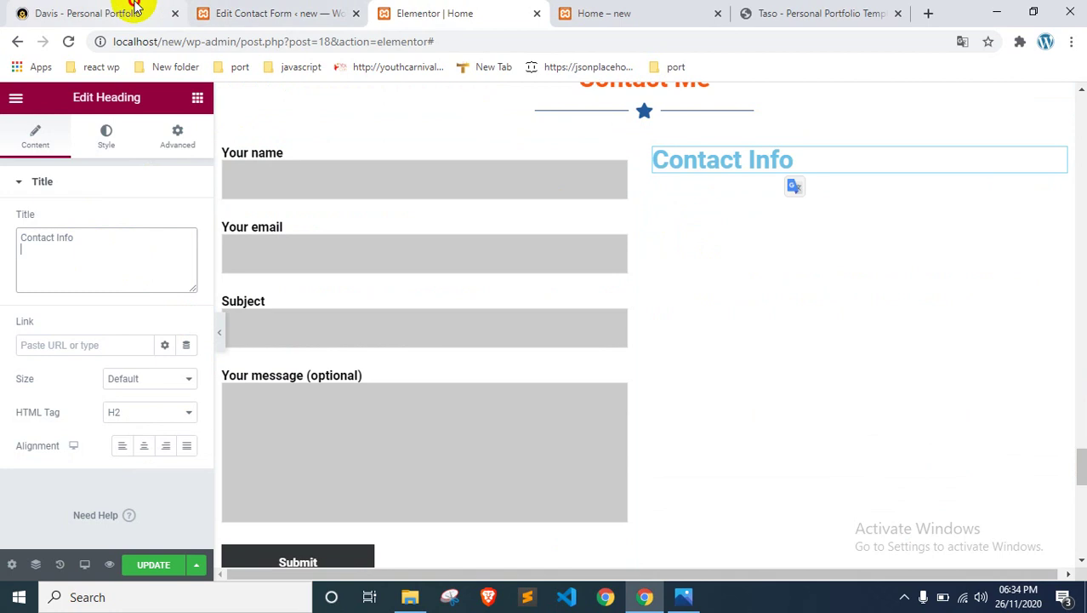
# Step: Add a Text Editor widget below the Contact Info heading and replace its text with the template's Lorem ipsum paragraph ending "sed suscipit feugiat."
pyautogui.click(134, 10)
pyautogui.tripleClick(679, 407)
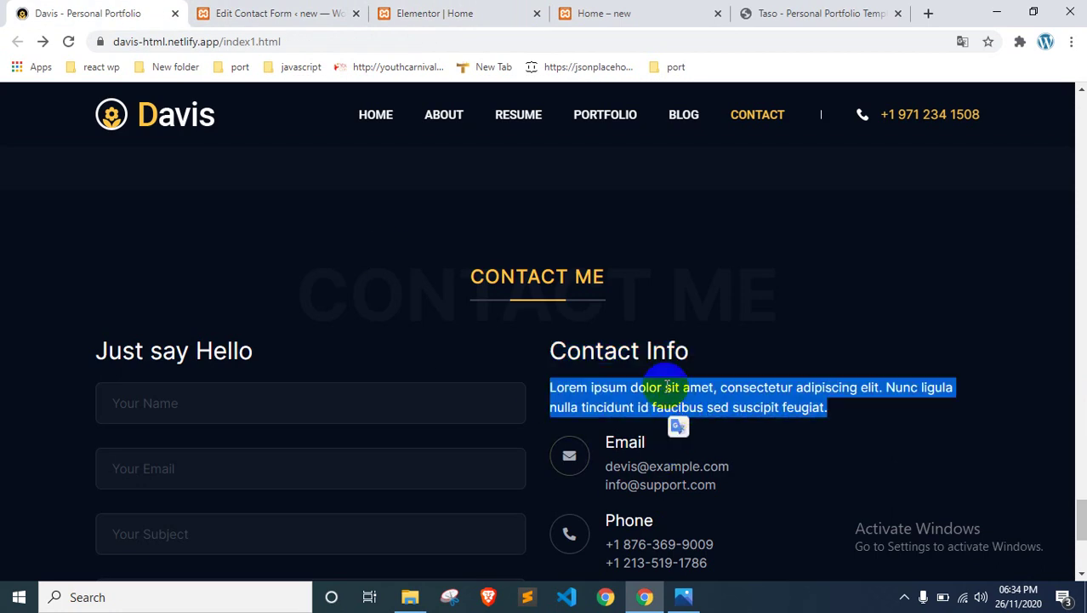
pyautogui.click(422, 10)
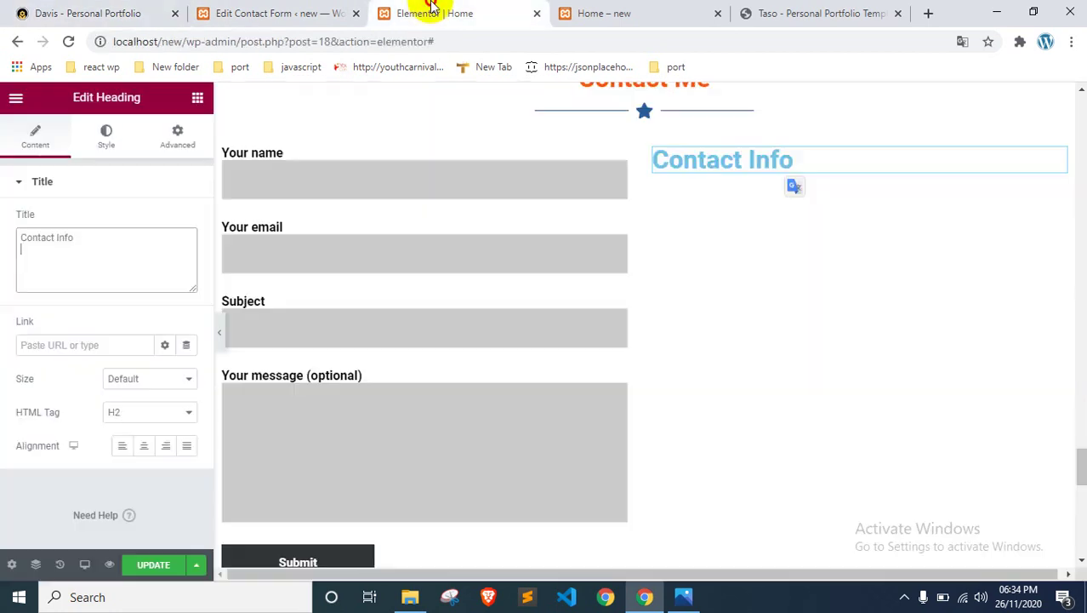
pyautogui.click(175, 136)
pyautogui.click(197, 97)
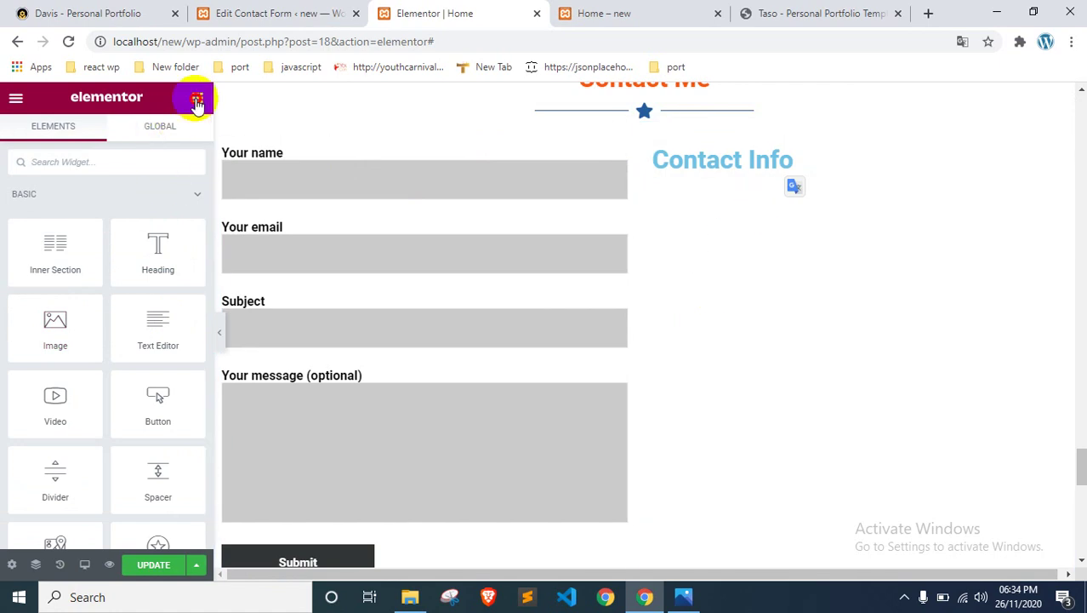
pyautogui.moveTo(157, 327); pyautogui.dragTo(733, 167)
pyautogui.tripleClick(123, 349)
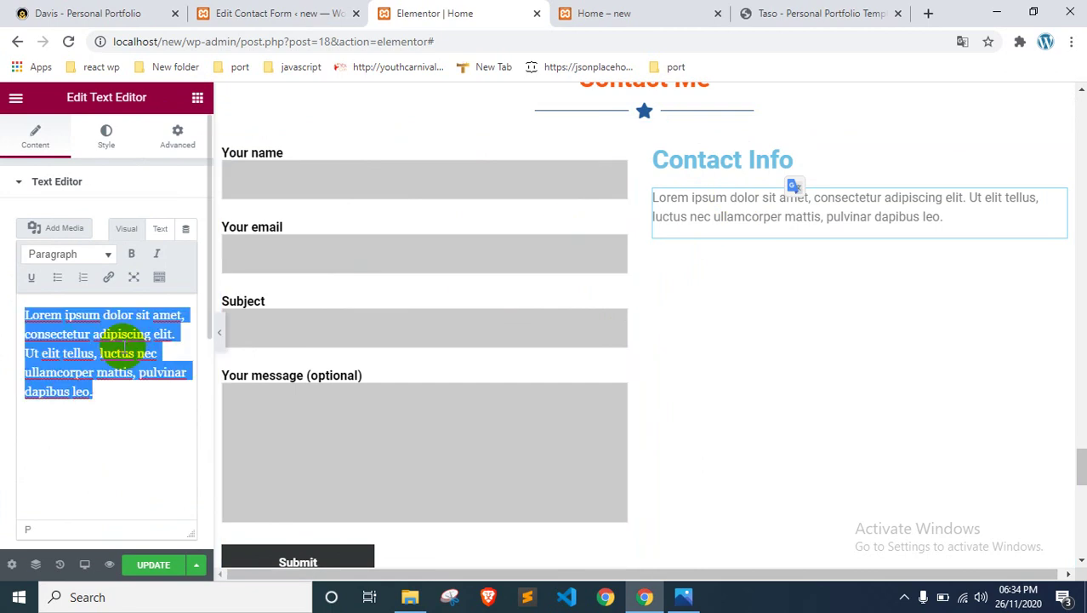
pyautogui.write('Lorem ipsum dolor sit amet, consectetur adipiscing elit. Nunc ligula nulla tincidunt id faucibus sed suscipit feugiat.')
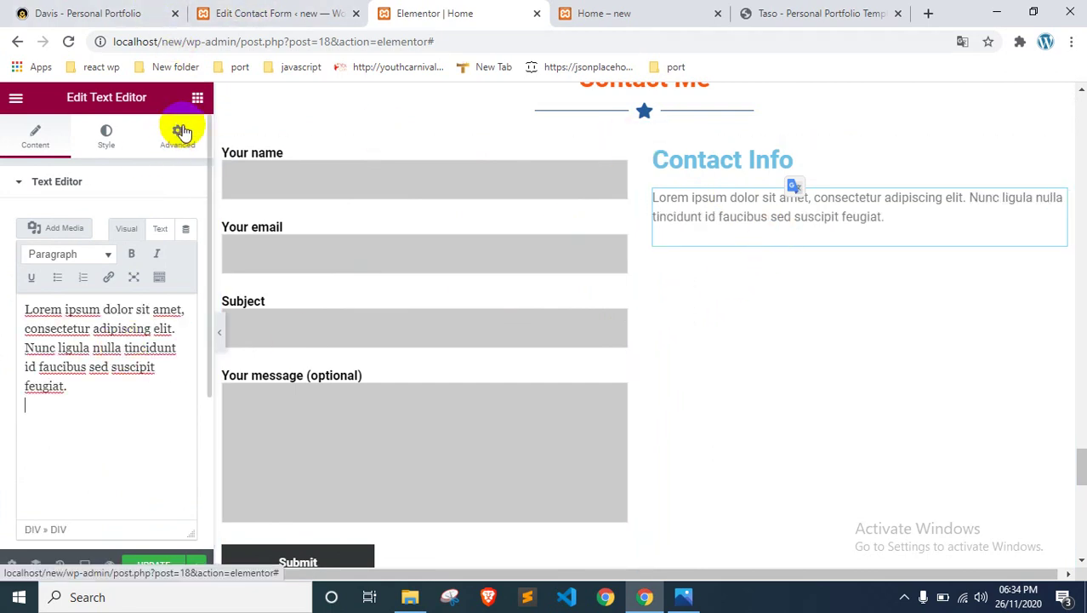
# Step: Add a second Text Editor widget below the Contact Info paragraph and replace its text with the template's Email block
pyautogui.click(197, 98)
pyautogui.moveTo(159, 327); pyautogui.dragTo(748, 235)
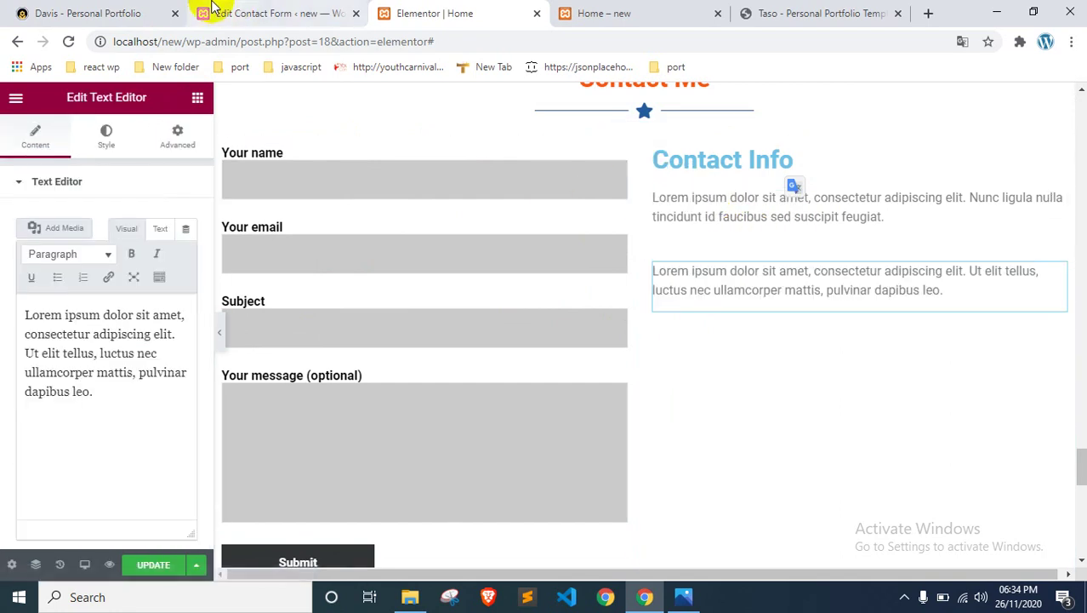
pyautogui.click(181, 6)
pyautogui.moveTo(718, 483); pyautogui.dragTo(605, 441)
pyautogui.click(478, 10)
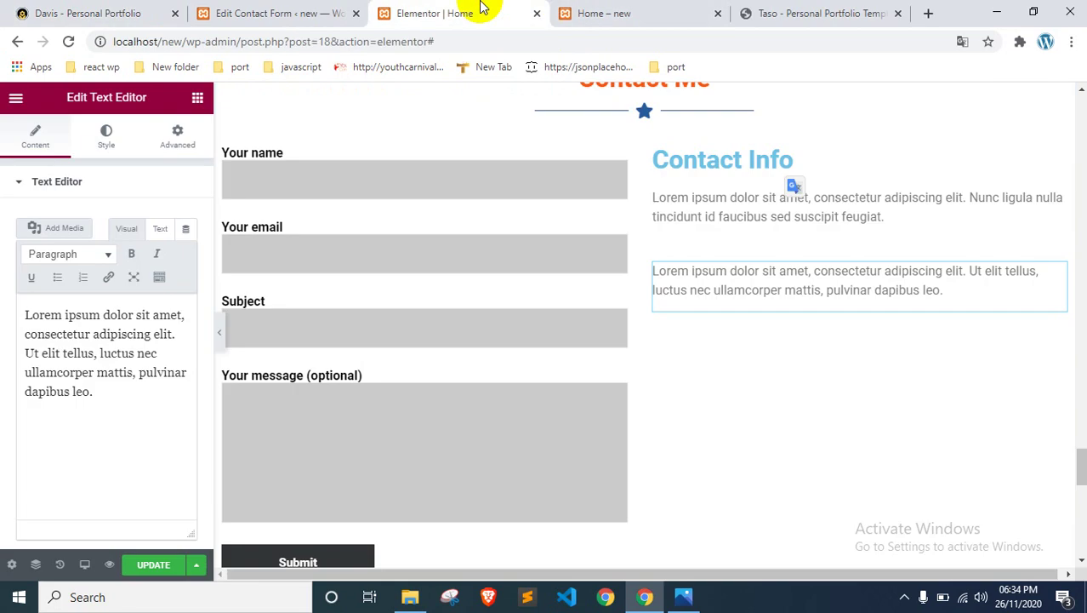
pyautogui.moveTo(93, 392); pyautogui.dragTo(5, 308)
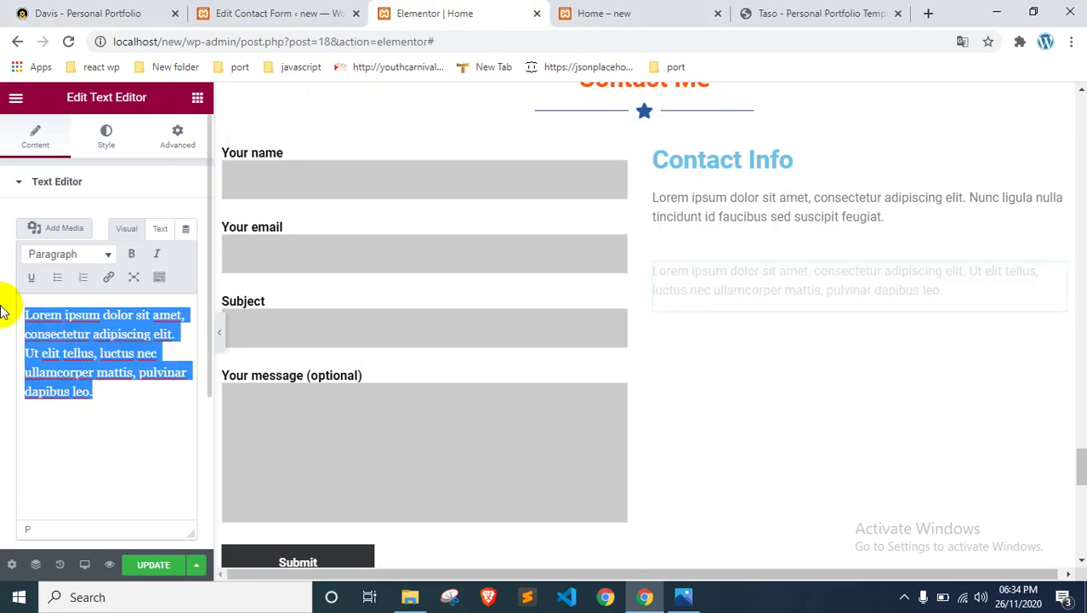
pyautogui.hotkey('ctrl', 'v')
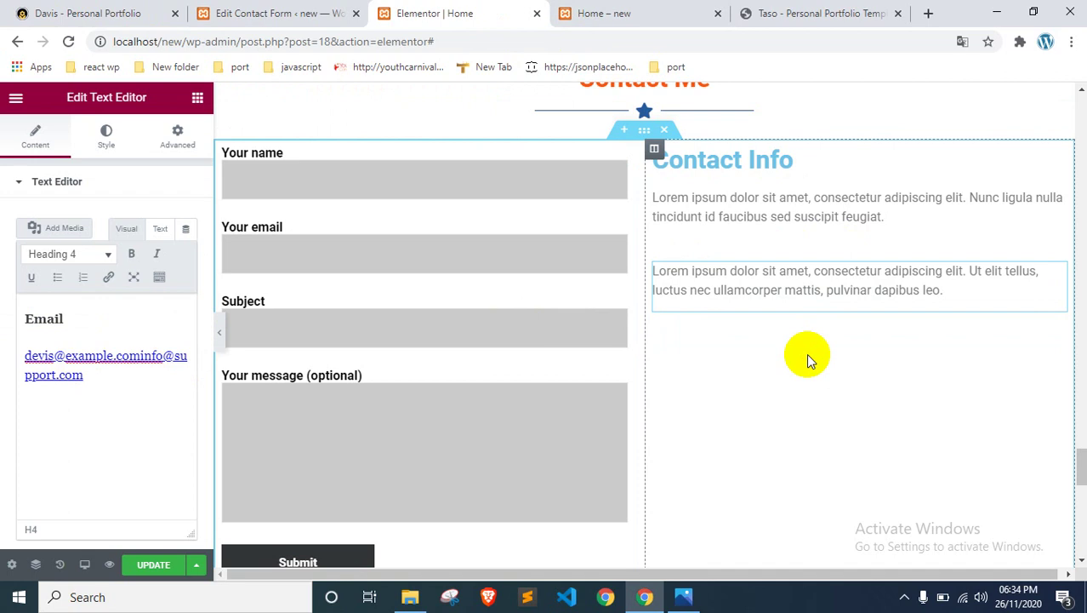
pyautogui.click(139, 182)
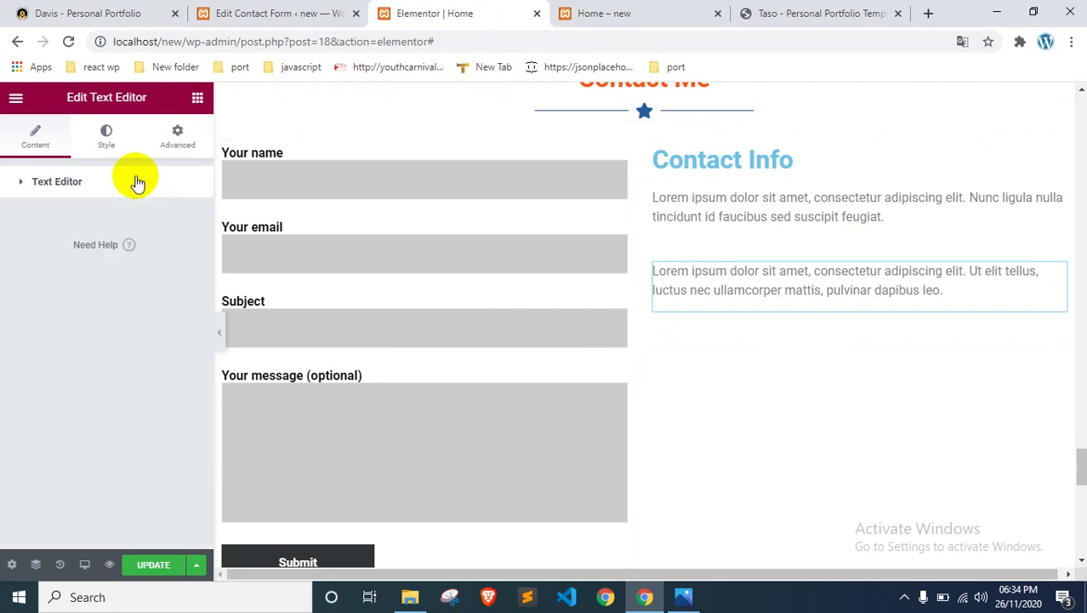
pyautogui.click(771, 228)
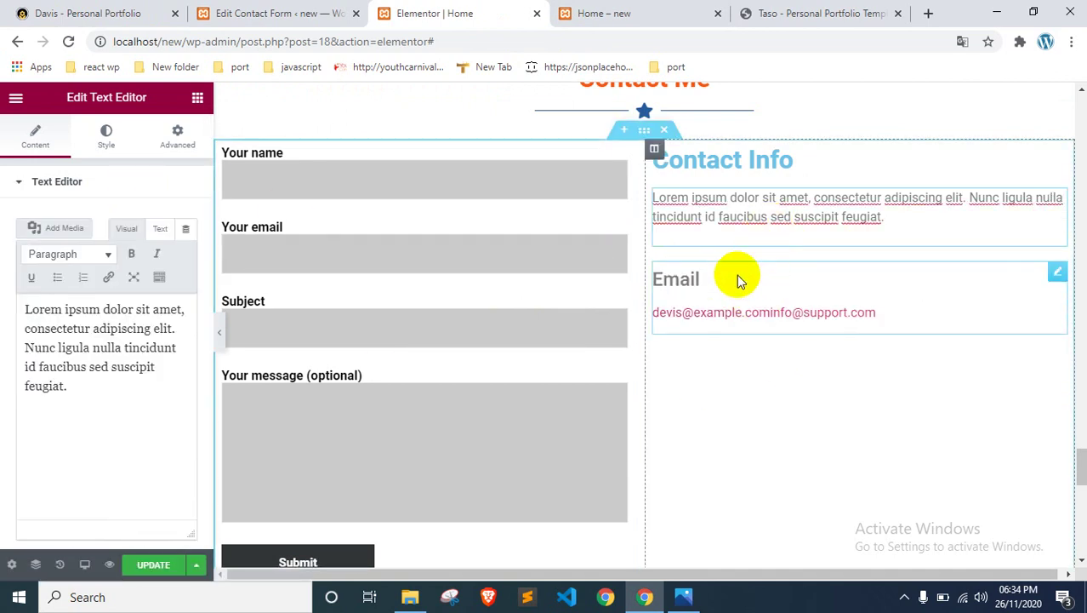
pyautogui.click(727, 317)
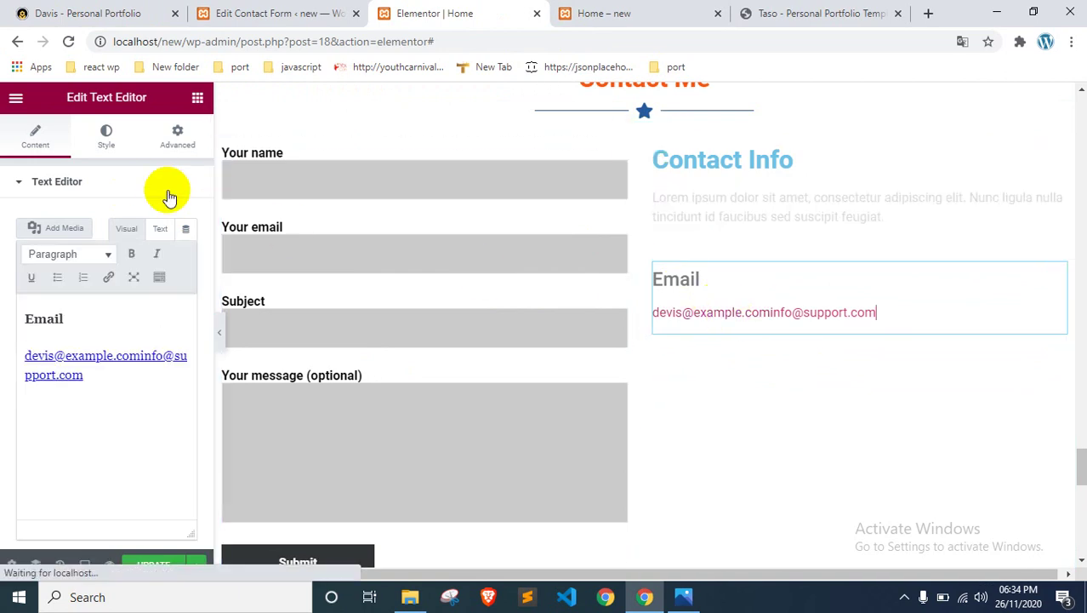
# Step: Replace the linked HTML source of the Email block with the plain text of the label and its two addresses
pyautogui.click(81, 358)
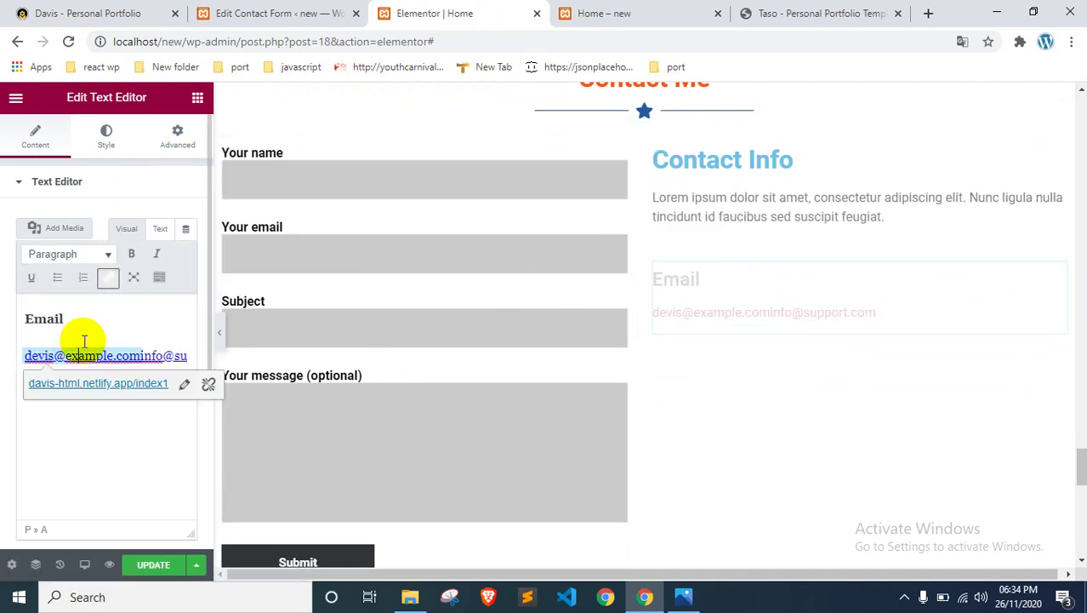
pyautogui.click(160, 228)
pyautogui.moveTo(157, 402); pyautogui.dragTo(17, 322)
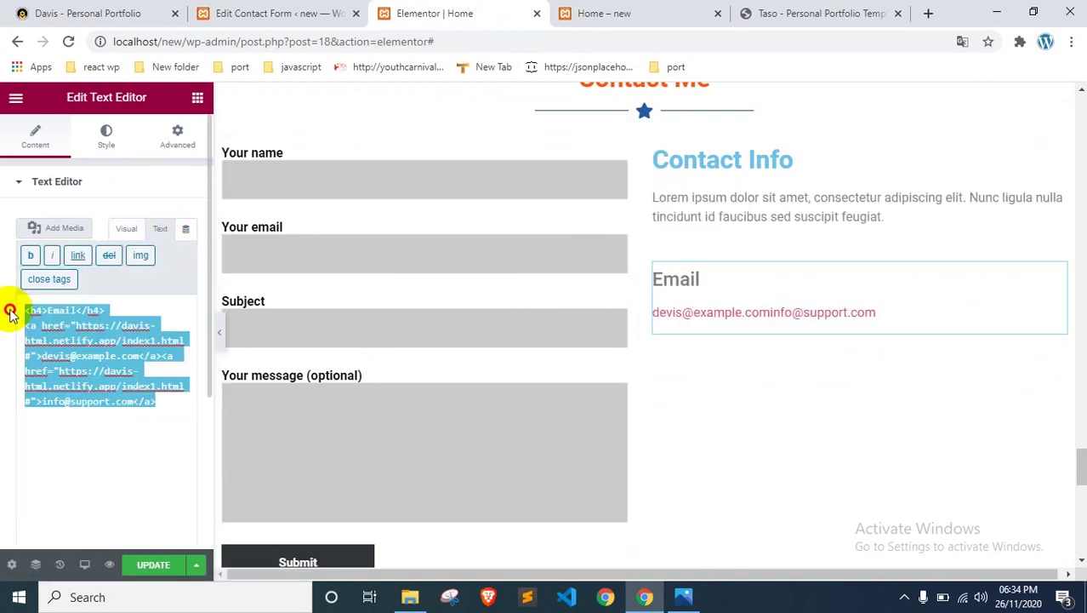
pyautogui.hotkey('ctrl', 'x')
pyautogui.click(92, 13)
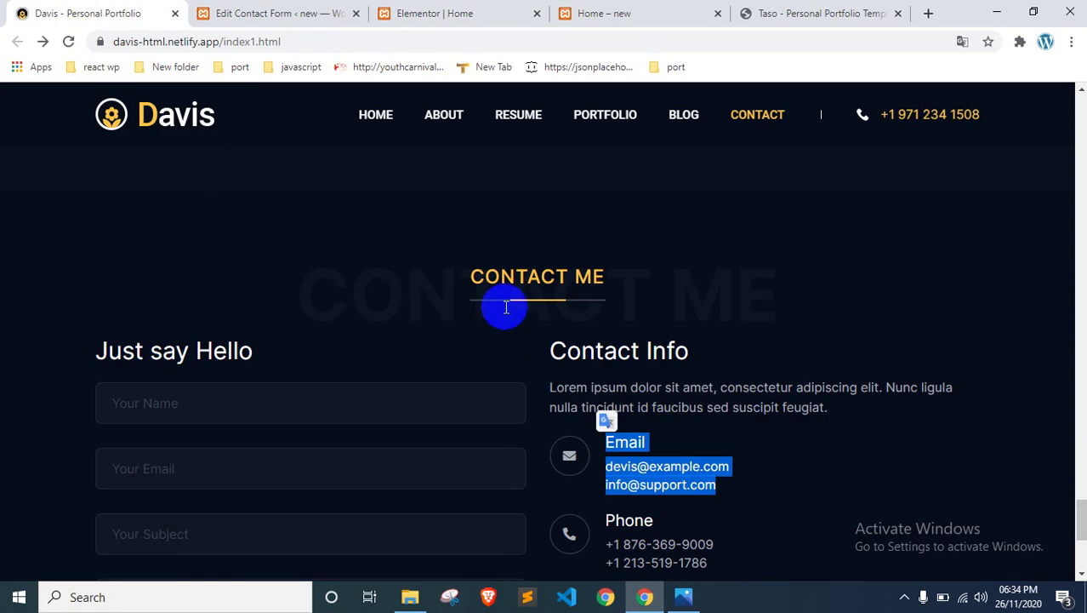
pyautogui.click(453, 12)
pyautogui.hotkey('ctrl', 'v')
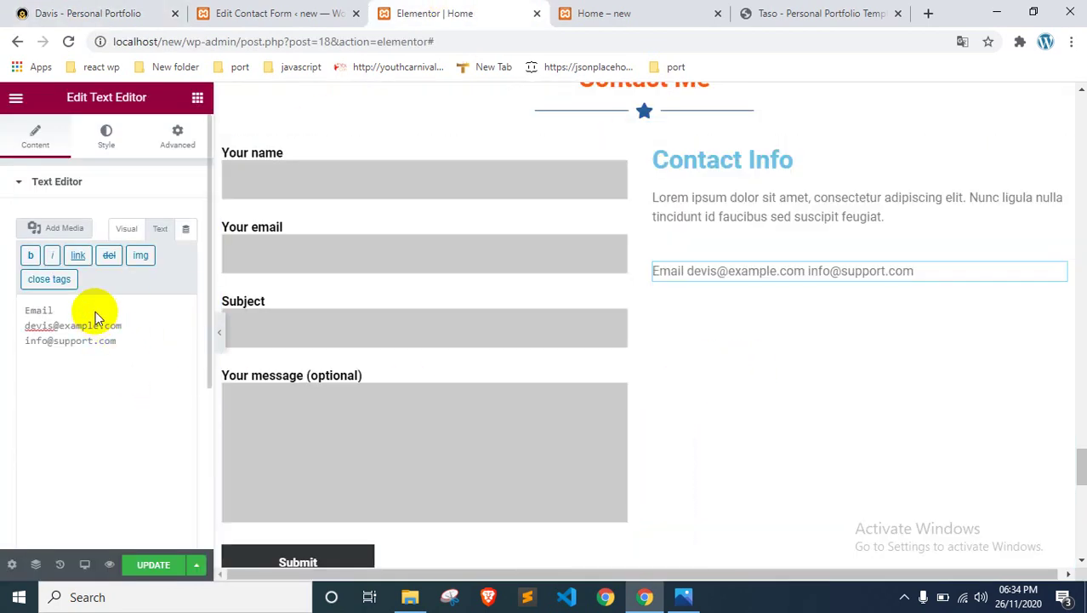
pyautogui.click(127, 230)
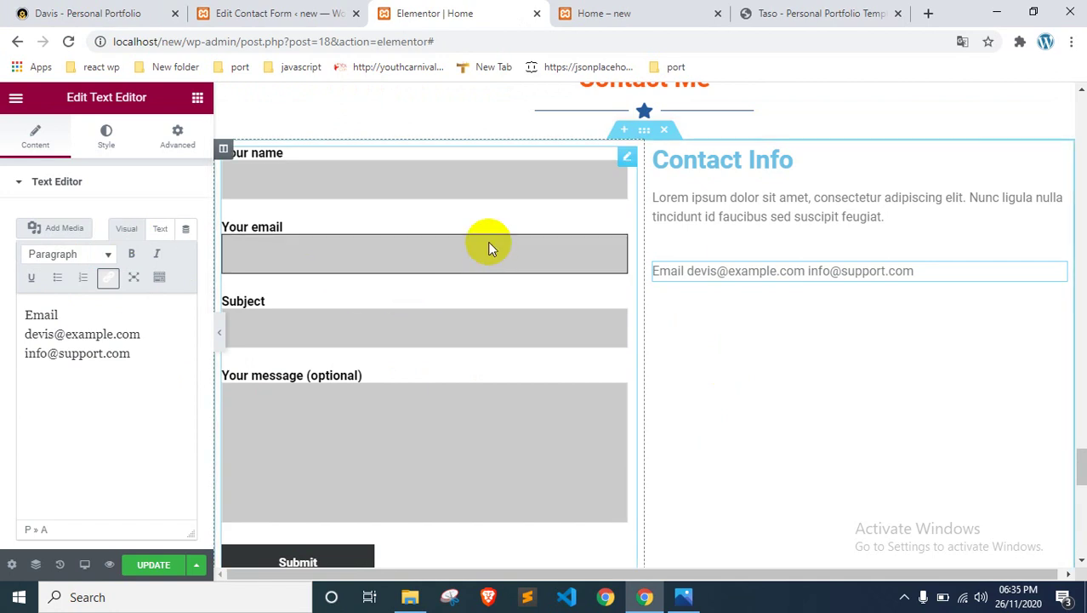
# Step: Split the Email label and the two email addresses in the text block onto separate lines
pyautogui.click(136, 336)
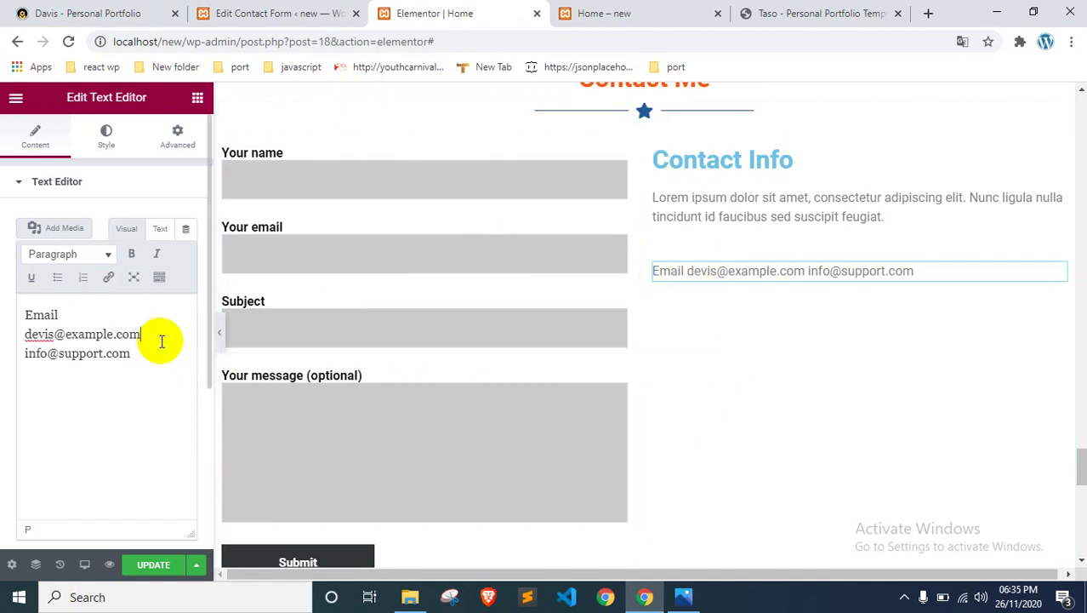
pyautogui.press('Return')
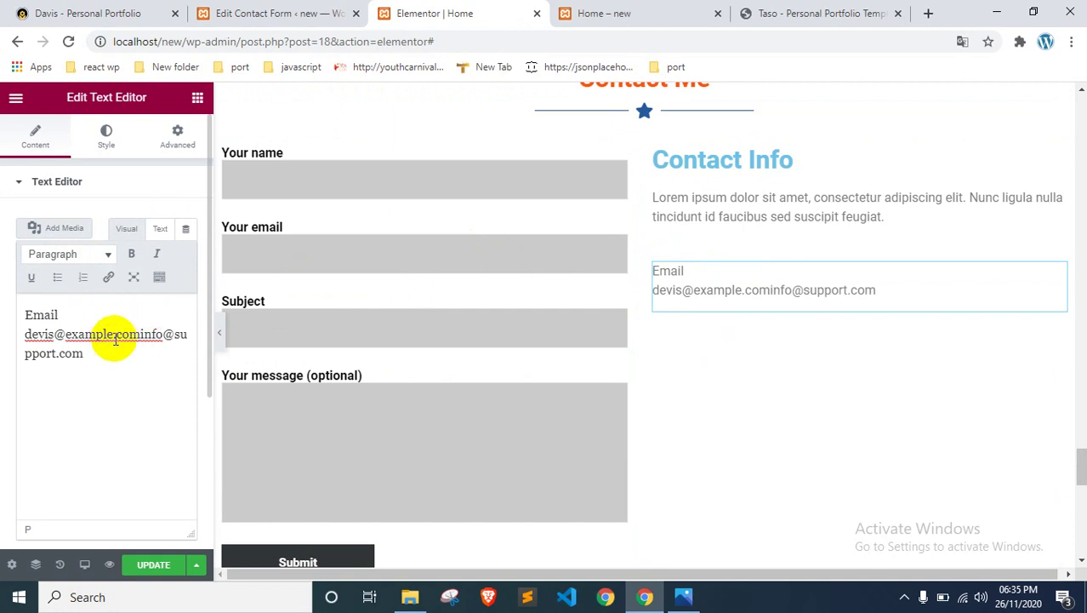
pyautogui.press('Return')
pyautogui.click(103, 319)
pyautogui.press('Return')
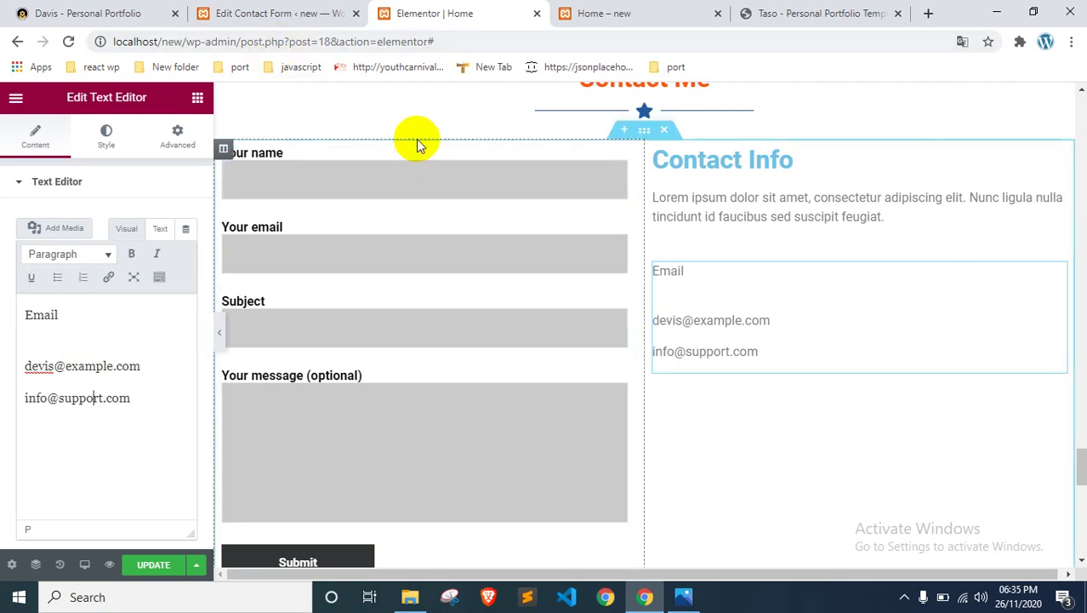
# Step: Compare with the template's contact details and delete the Email text block below the Contact Info paragraph
pyautogui.click(106, 14)
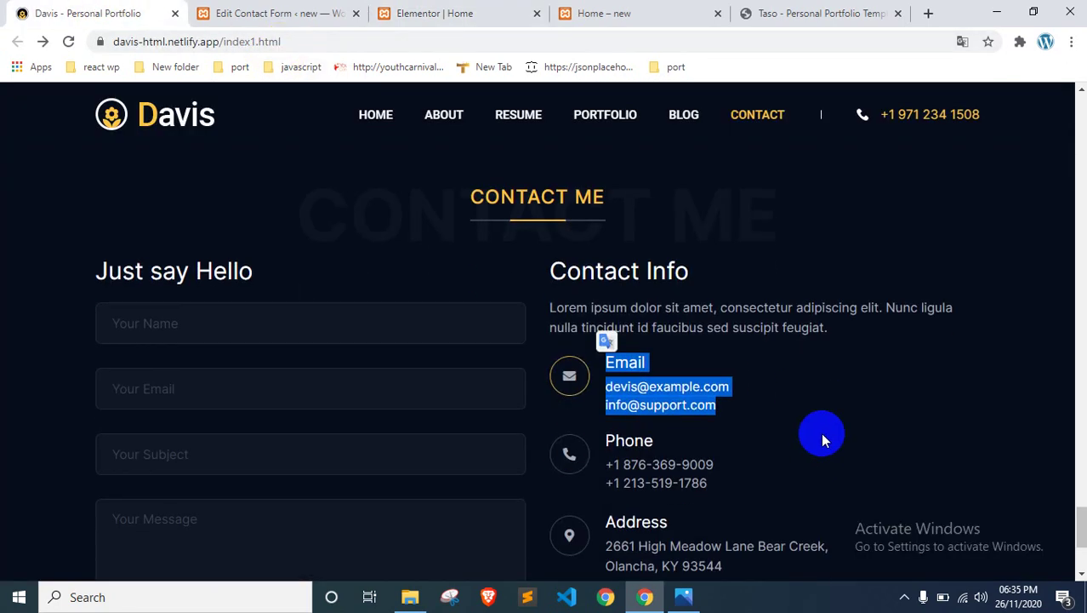
pyautogui.click(419, 9)
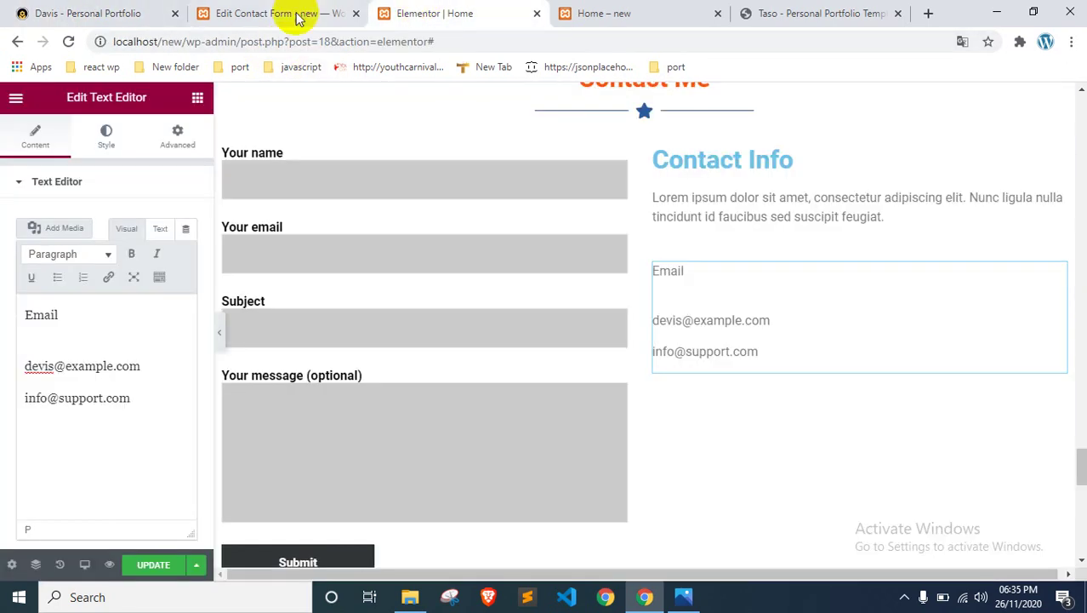
pyautogui.rightClick(791, 328)
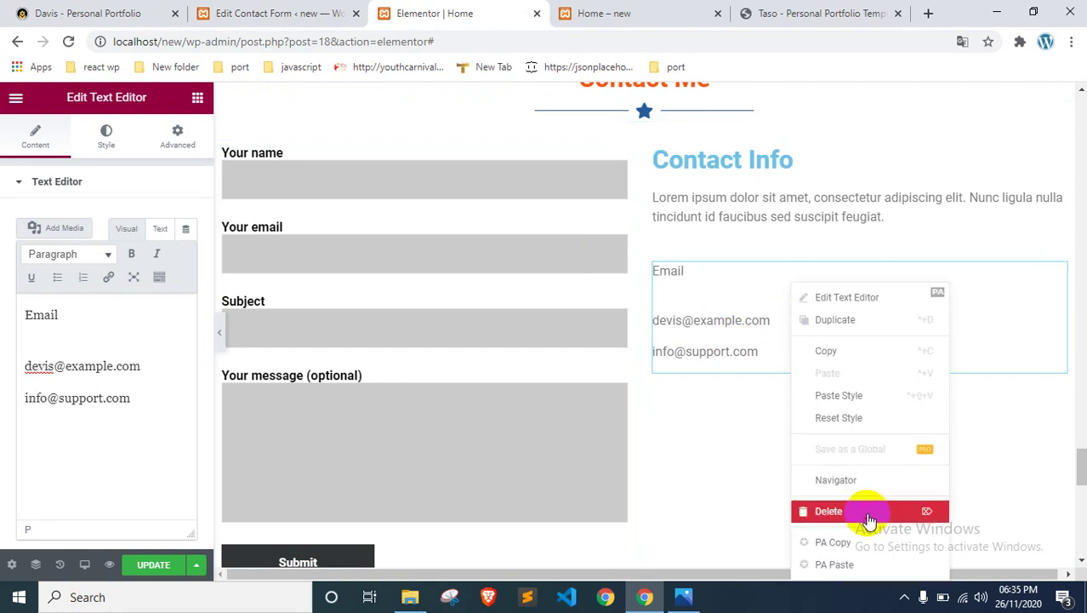
pyautogui.click(870, 511)
pyautogui.scroll(-2, 840, 315)
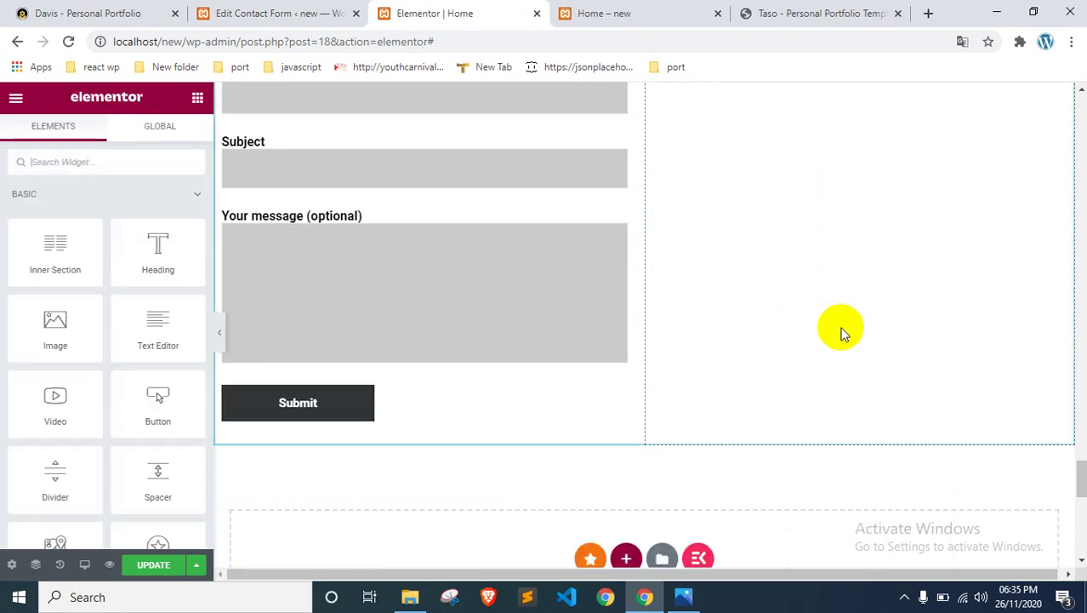
pyautogui.scroll(2, 841, 327)
pyautogui.scroll(-2, 70, 287)
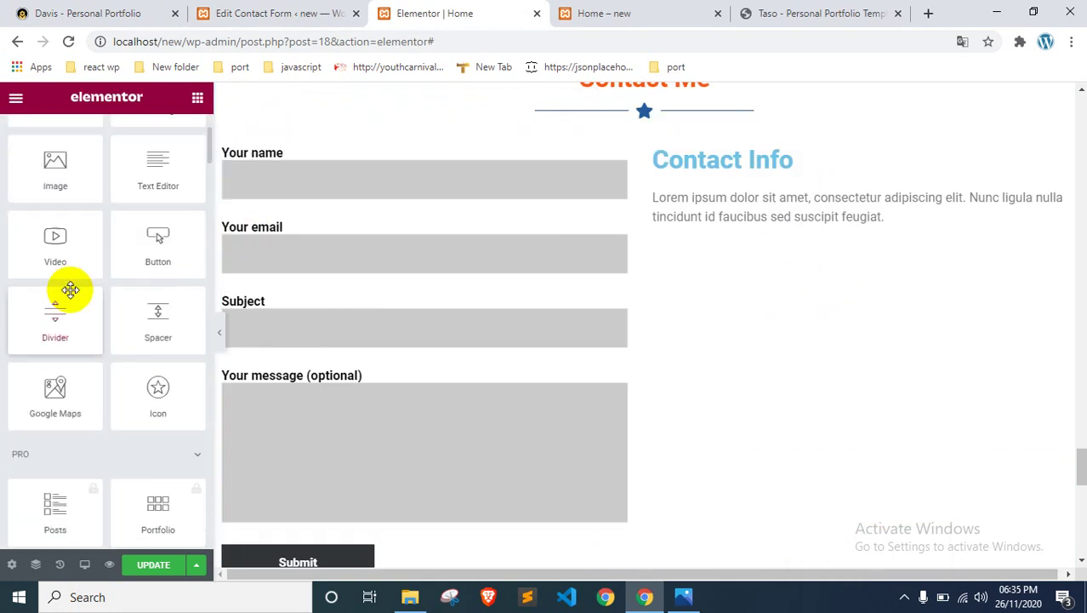
pyautogui.scroll(2, 81, 210)
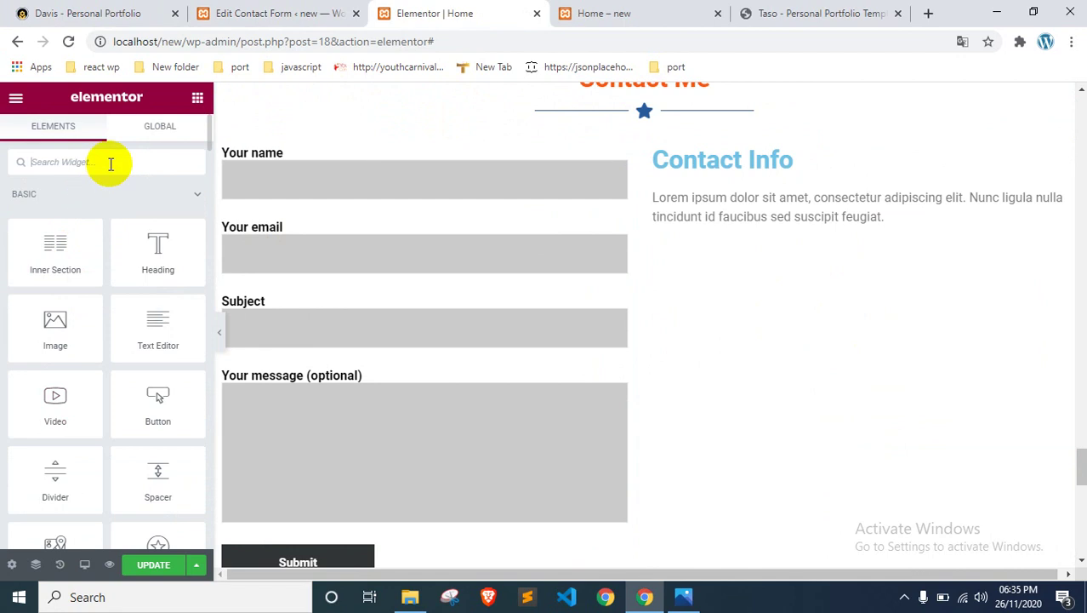
pyautogui.click(110, 165)
pyautogui.write('info')
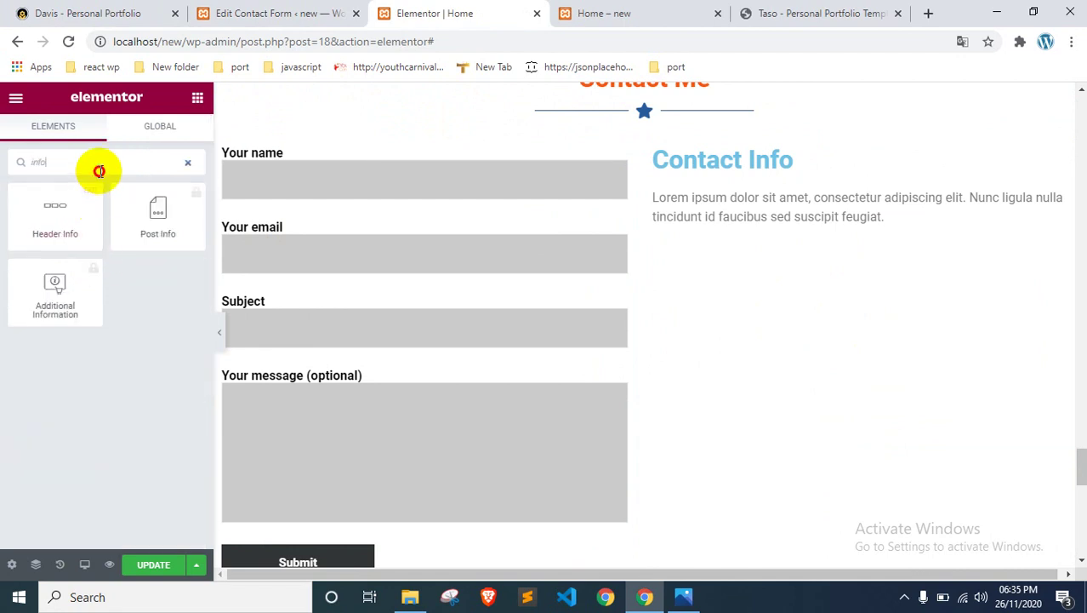
pyautogui.moveTo(97, 171); pyautogui.dragTo(25, 174)
pyautogui.press('BackSpace')
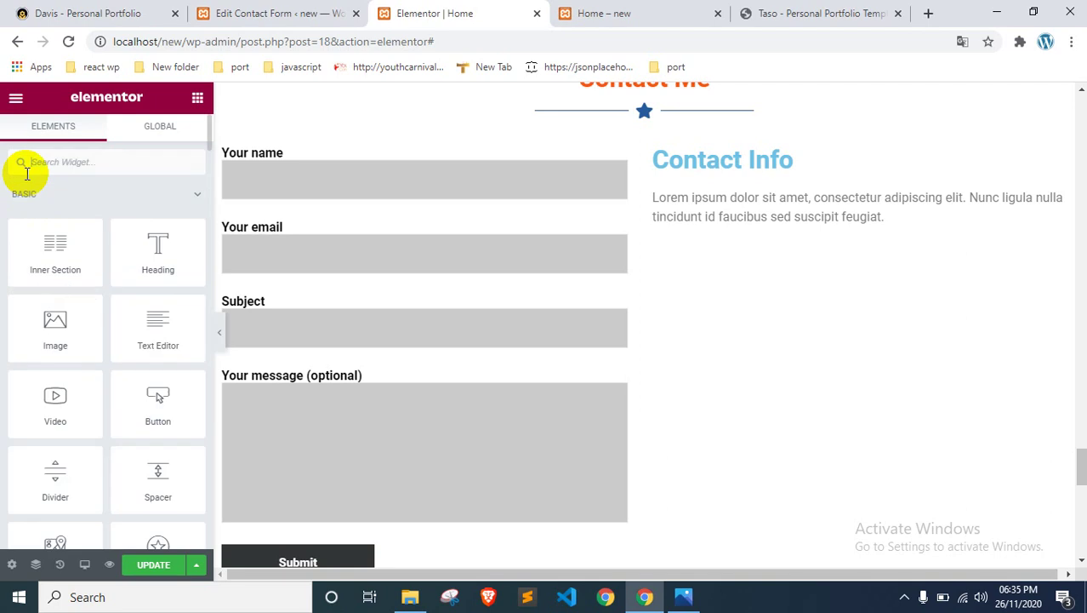
# Step: Find the Icon Box widget, add it below the Contact Info paragraph, and set its icon position to left
pyautogui.write('o')
pyautogui.write('ox')
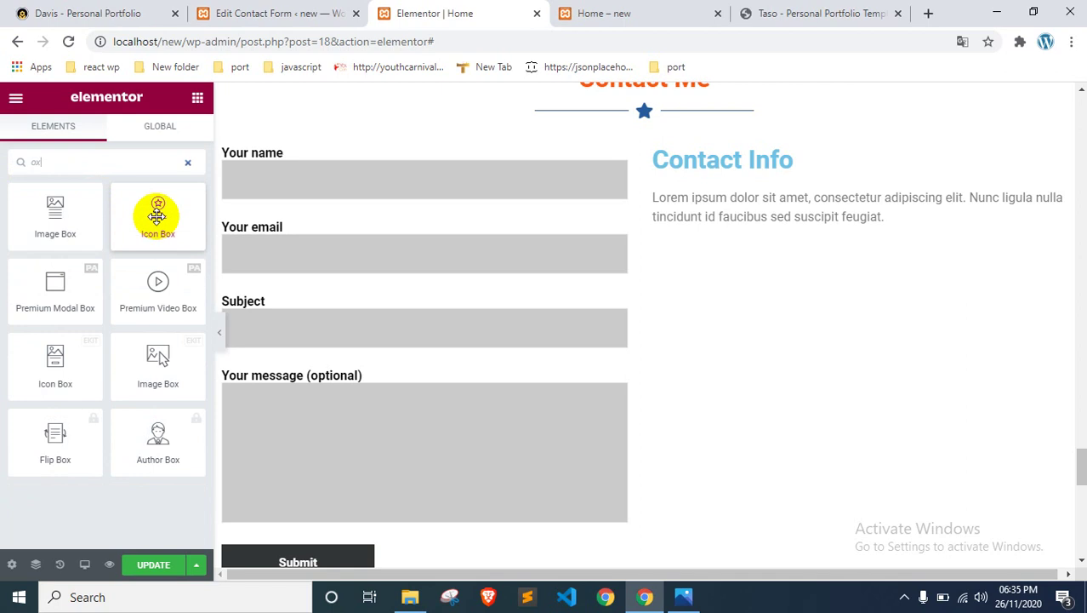
pyautogui.moveTo(158, 216); pyautogui.dragTo(743, 232)
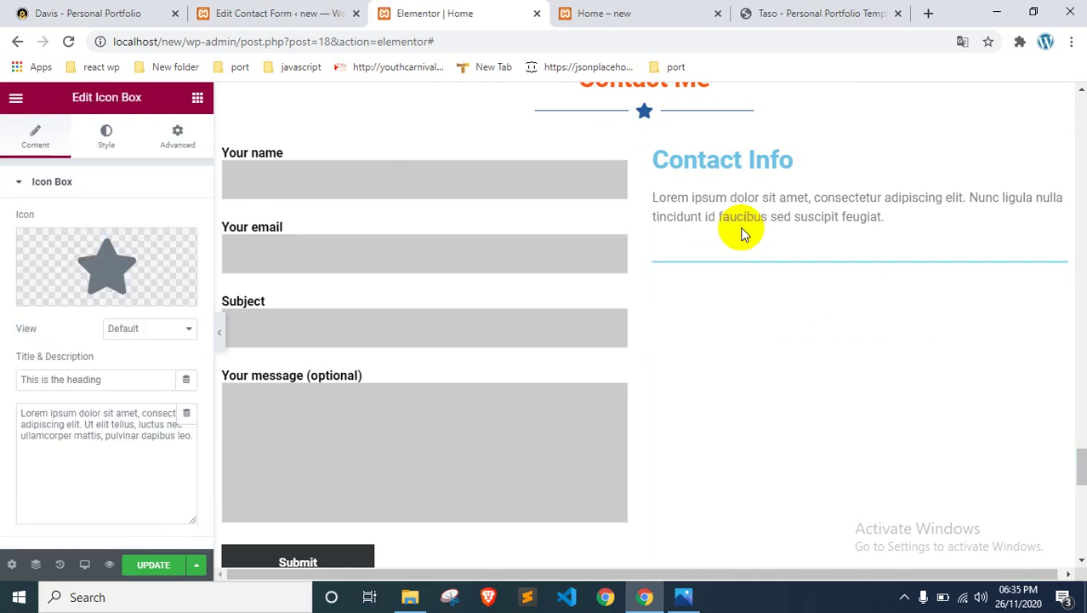
pyautogui.scroll(-3, 120, 325)
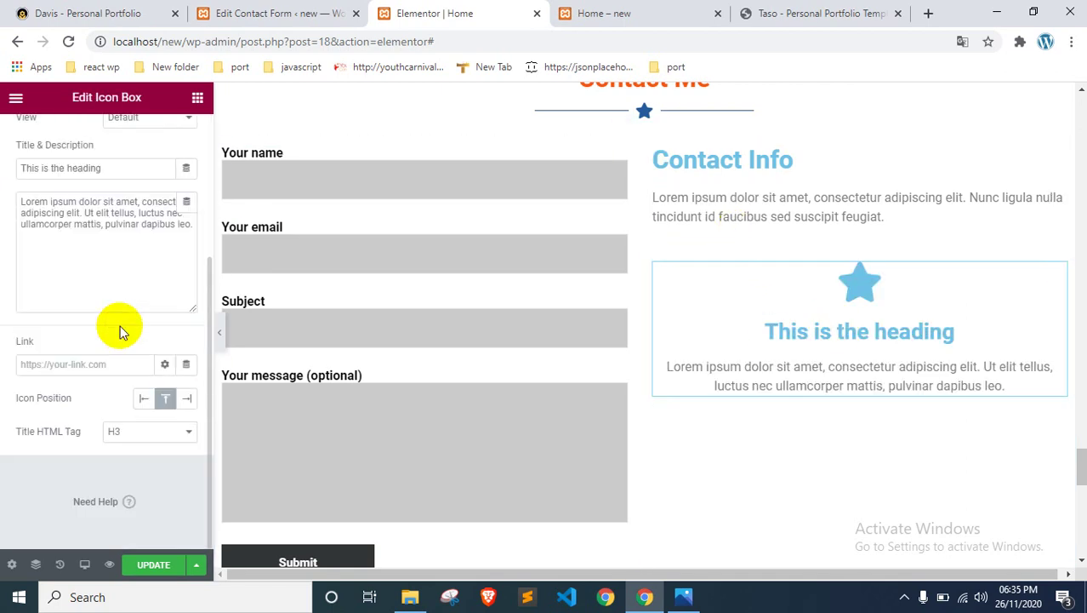
pyautogui.click(144, 403)
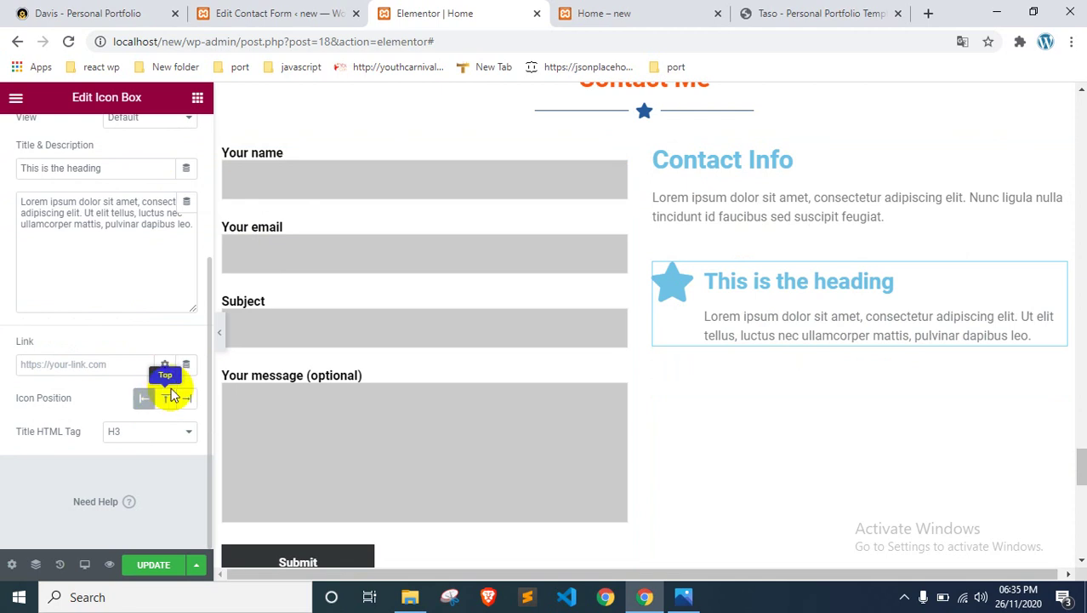
# Step: Title the icon box "Email" with the label copied from the Davis template, closing the Edit Contact Form tab on the way
pyautogui.click(124, 7)
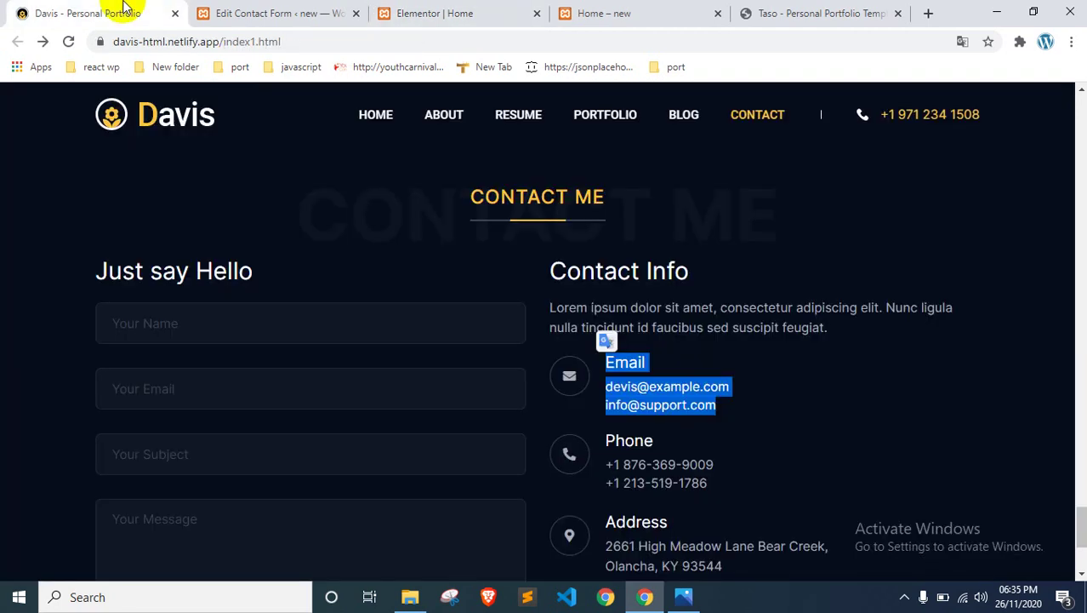
pyautogui.doubleClick(634, 361)
pyautogui.hotkey('ctrl', 'c')
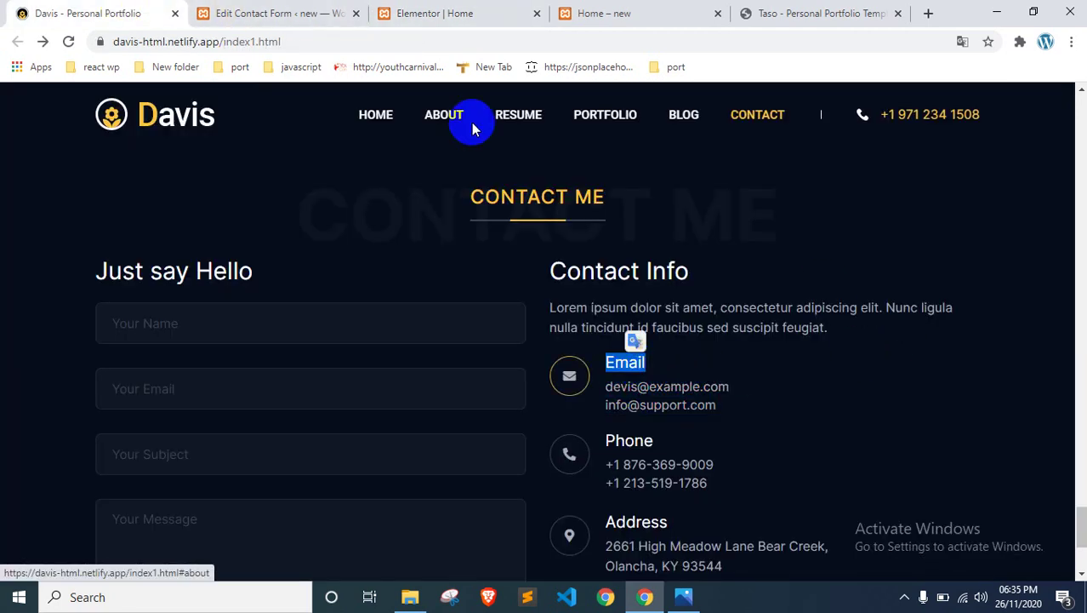
pyautogui.click(331, 10)
pyautogui.click(356, 12)
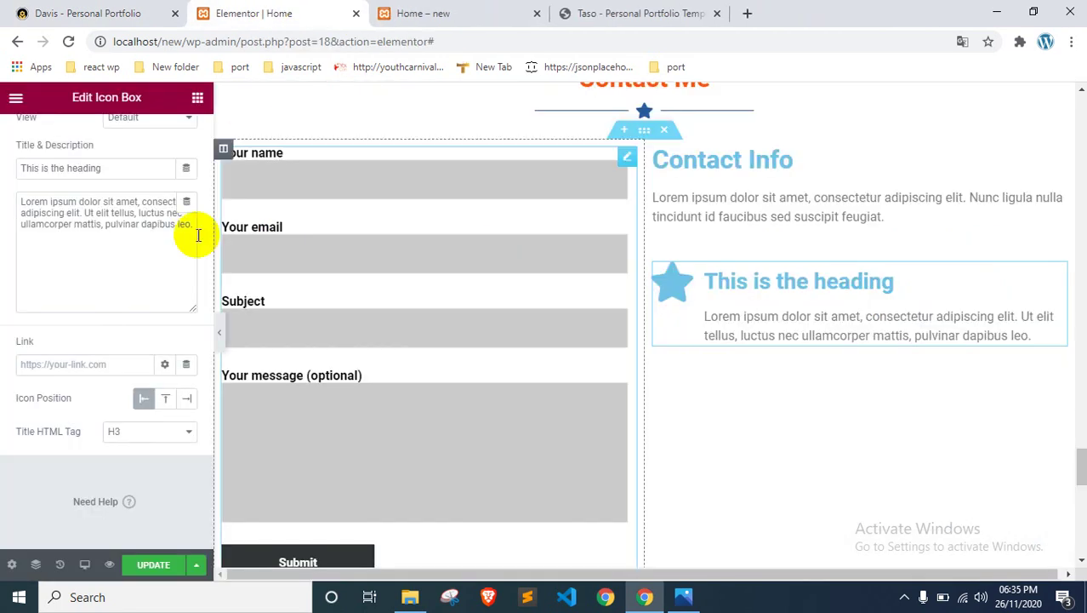
pyautogui.click(91, 170)
pyautogui.hotkey('ctrl', 'v')
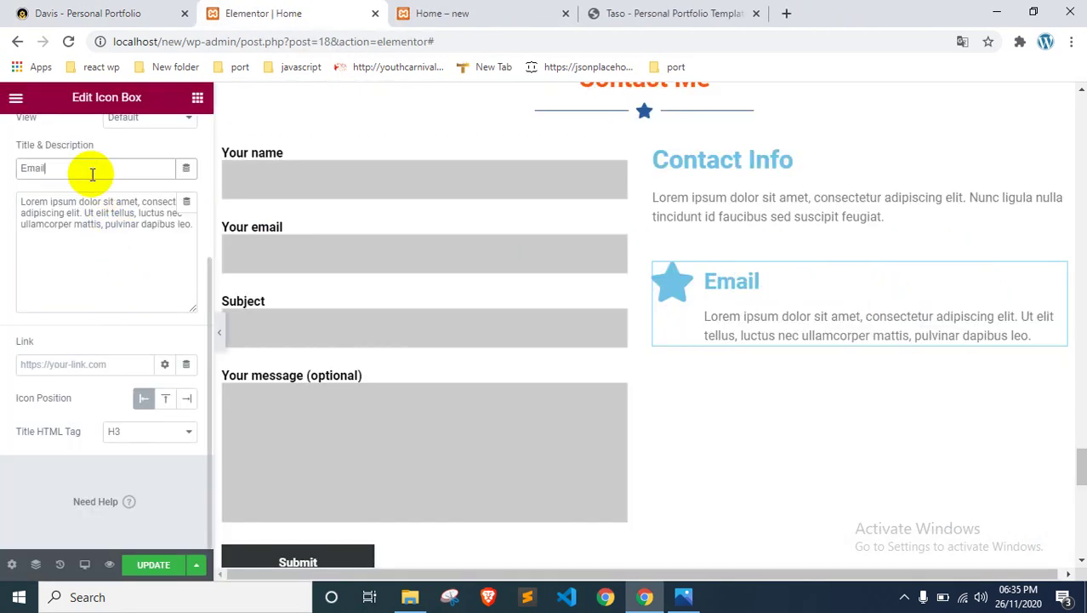
# Step: Replace the Email icon box's description with the template's two email addresses, separated by a <br> tag
pyautogui.hotkey('ctrl', '1')
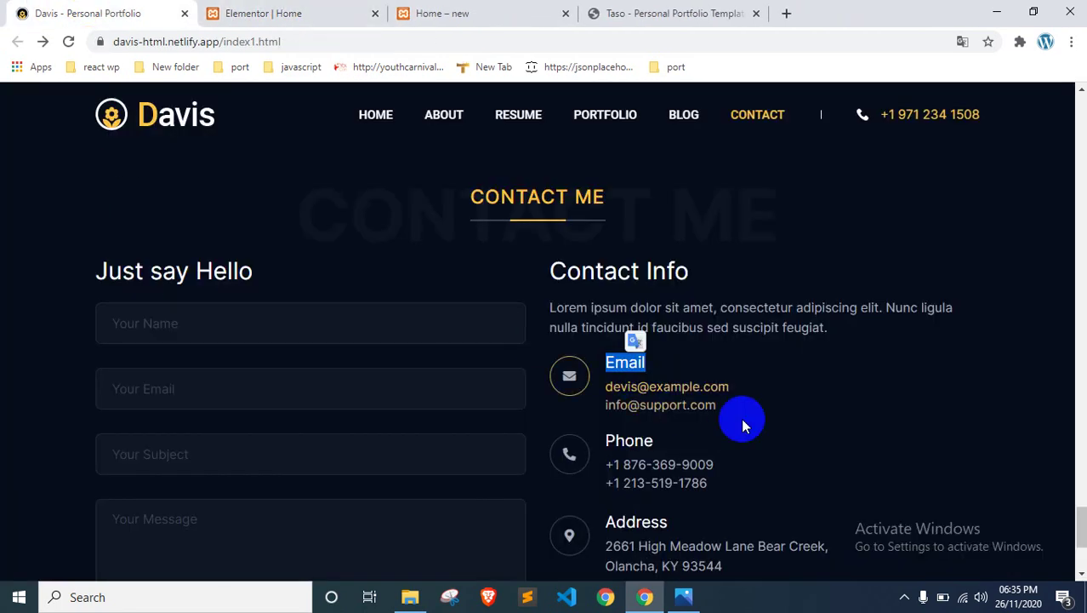
pyautogui.moveTo(719, 406); pyautogui.dragTo(595, 364)
pyautogui.hotkey('ctrl', 'c')
pyautogui.hotkey('ctrl', '2')
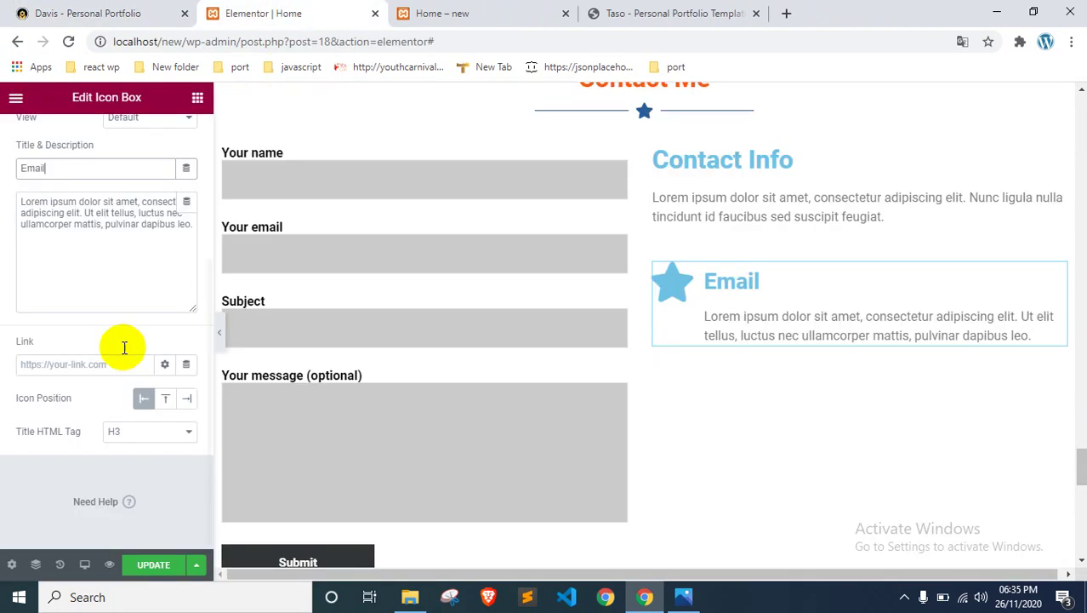
pyautogui.click(107, 225)
pyautogui.hotkey('ctrl', 'a')
pyautogui.hotkey('ctrl', 'v')
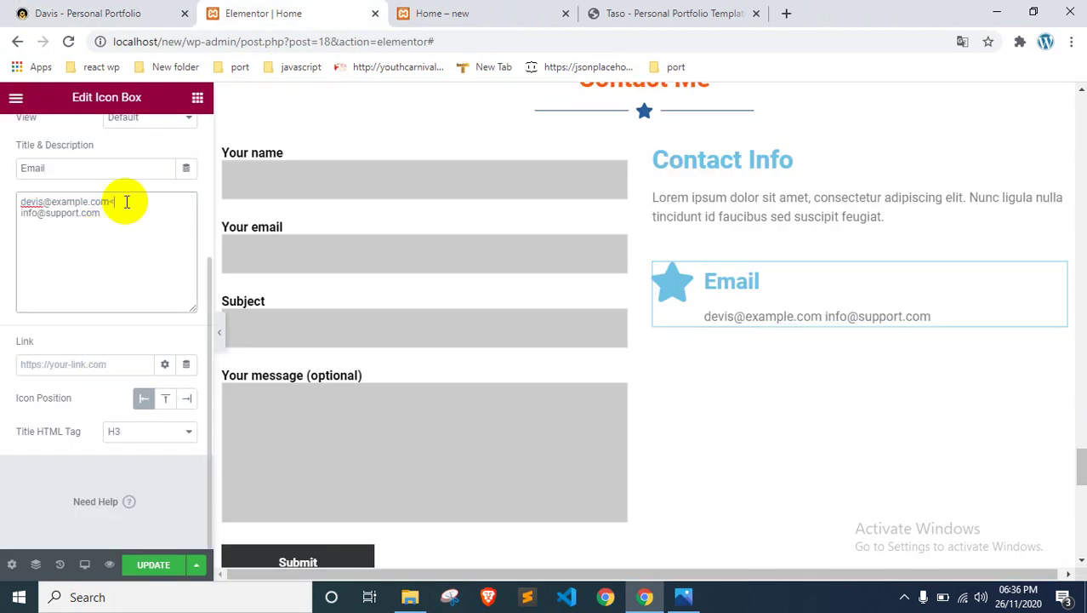
pyautogui.write('br>')
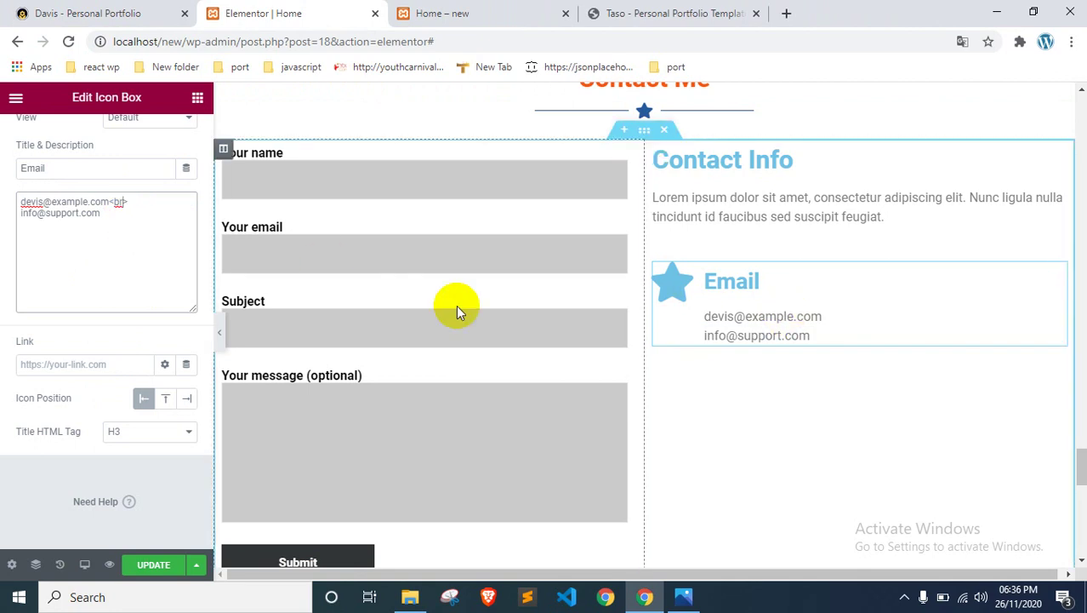
# Step: Change the Email icon box's icon to Mail bulk from the icon library and update the page
pyautogui.scroll(2, 64, 290)
pyautogui.click(105, 169)
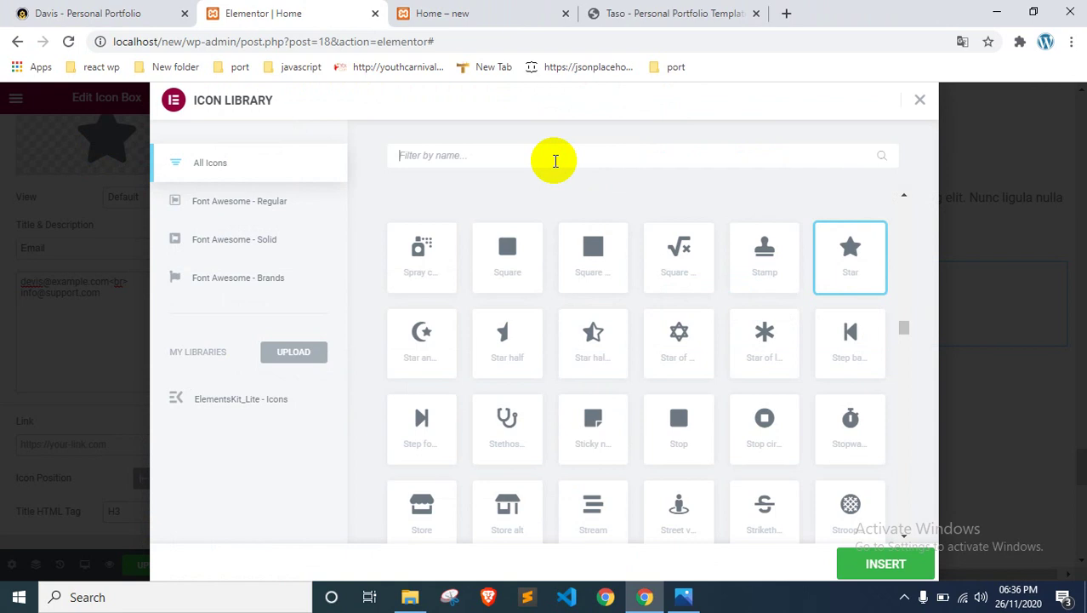
pyautogui.write('mail')
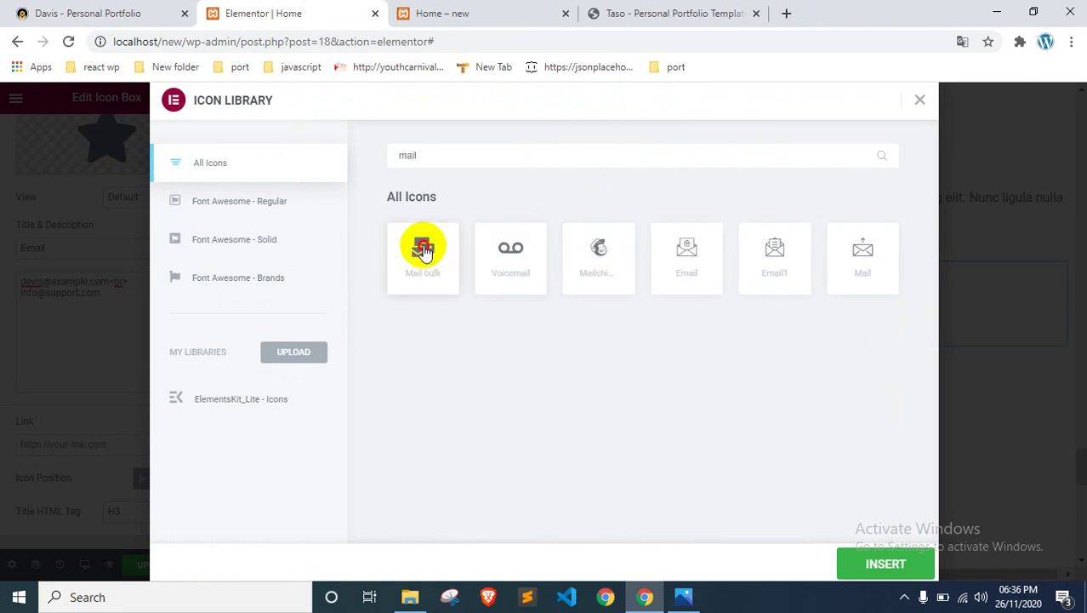
pyautogui.click(890, 572)
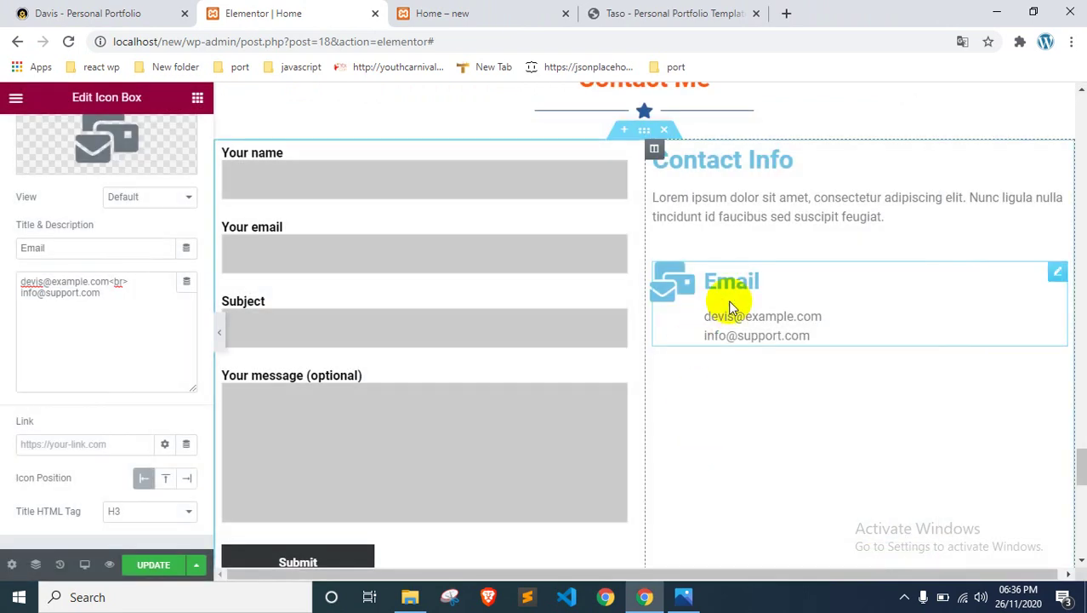
pyautogui.click(130, 573)
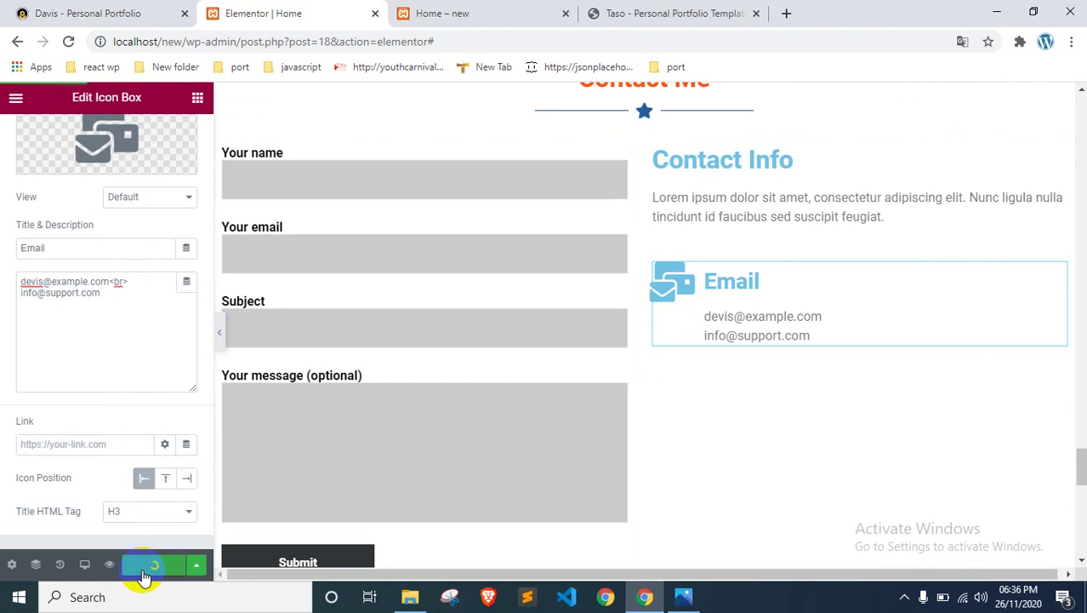
# Step: Duplicate the Email icon box twice so that three icon boxes are stacked in the Contact Info column
pyautogui.rightClick(819, 265)
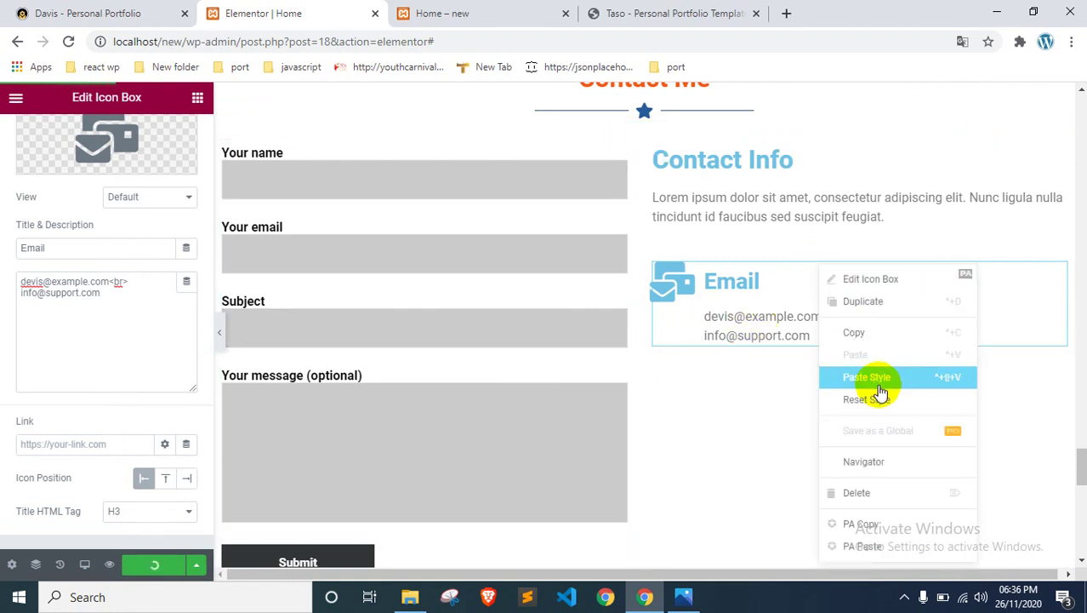
pyautogui.click(880, 303)
pyautogui.rightClick(824, 396)
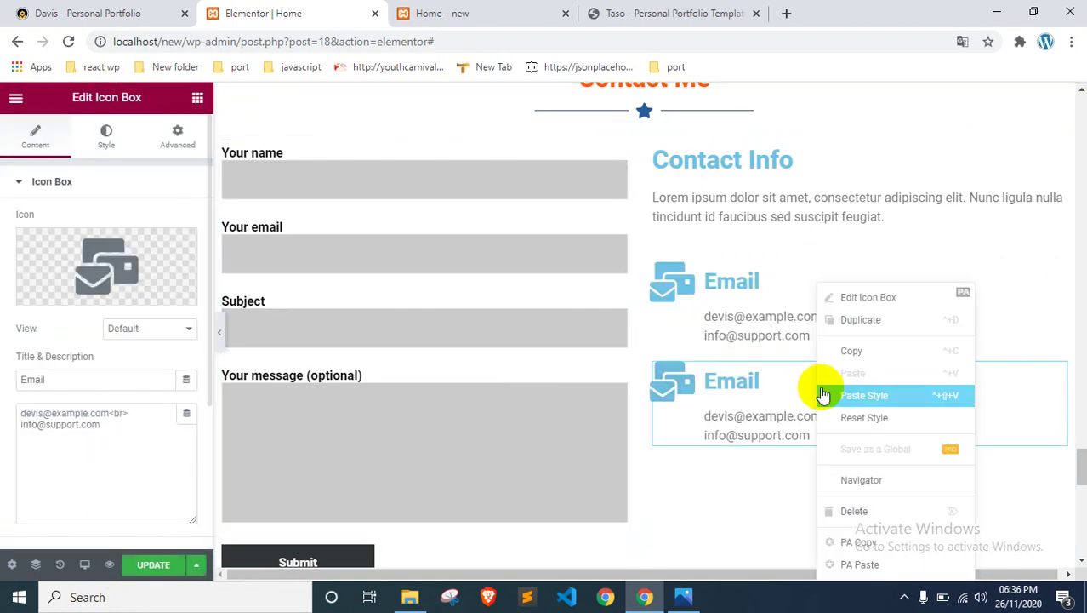
pyautogui.click(866, 319)
# Step: Copy the "Phone" label from the Davis template's contact details and return to the Elementor page
pyautogui.click(128, 12)
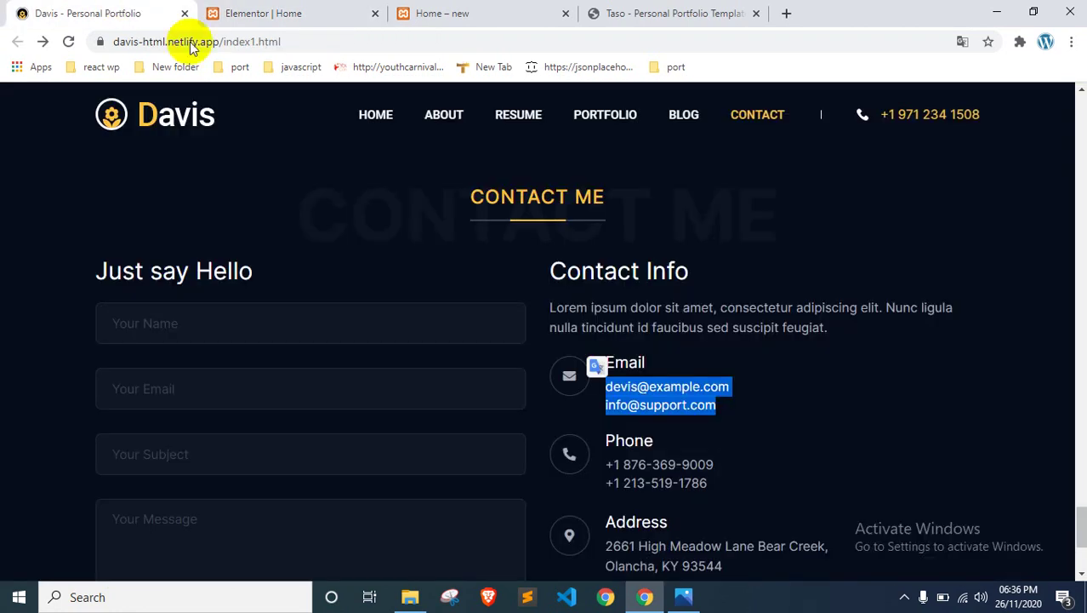
pyautogui.click(634, 435)
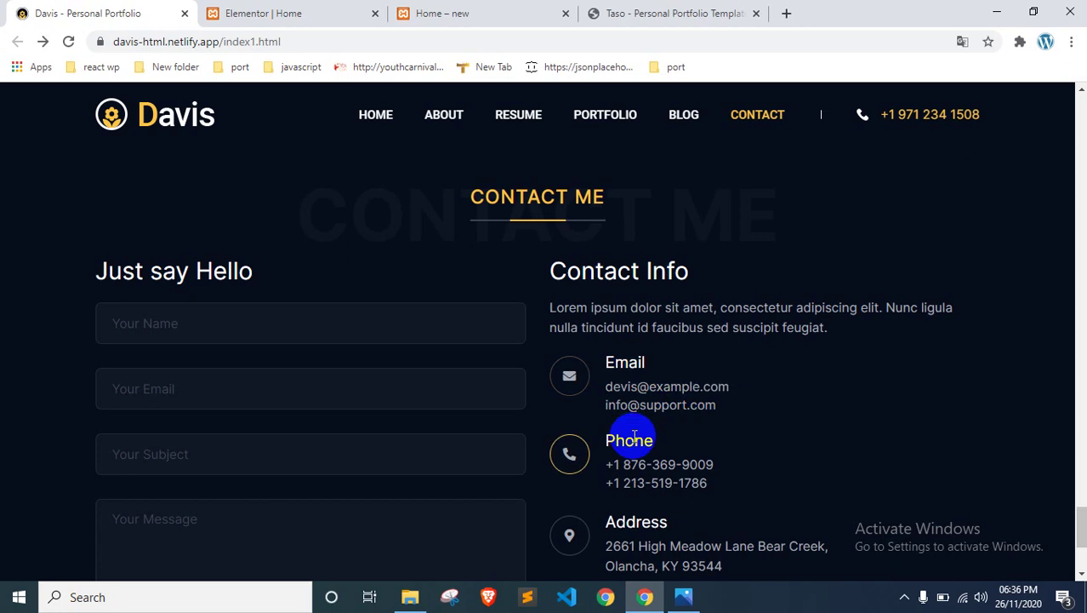
pyautogui.click(383, 7)
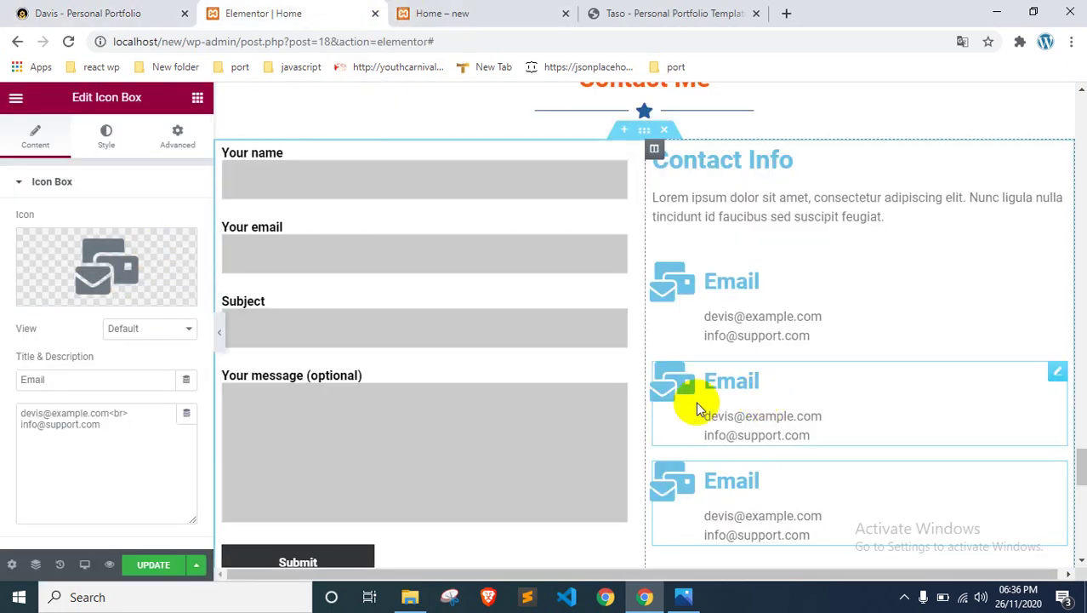
# Step: Search the icon library for "phone" and replace the middle icon box's icon with a solid phone handset
pyautogui.click(100, 244)
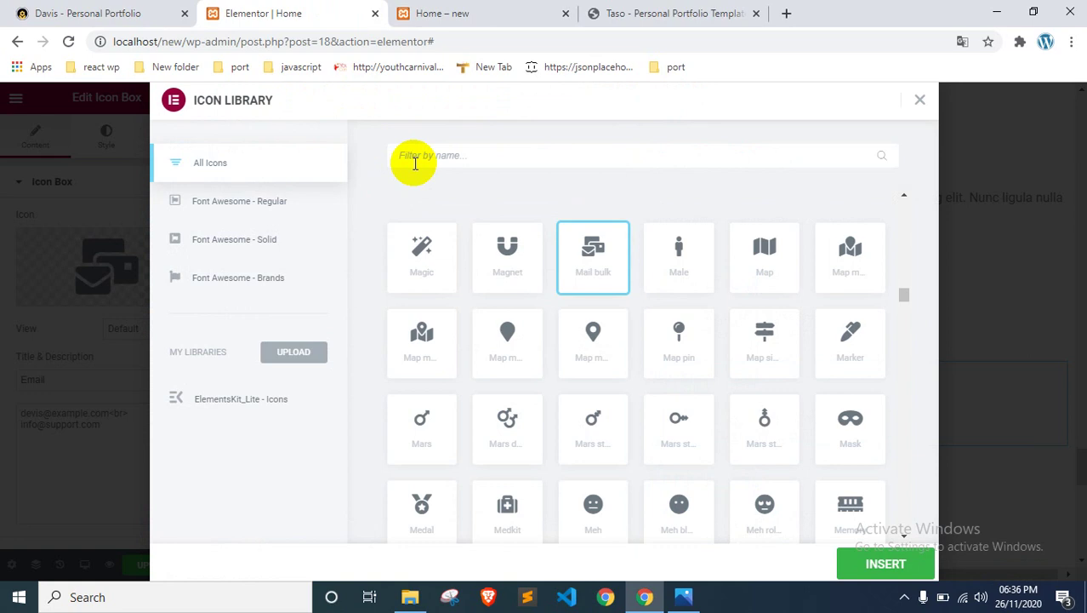
pyautogui.write('phio')
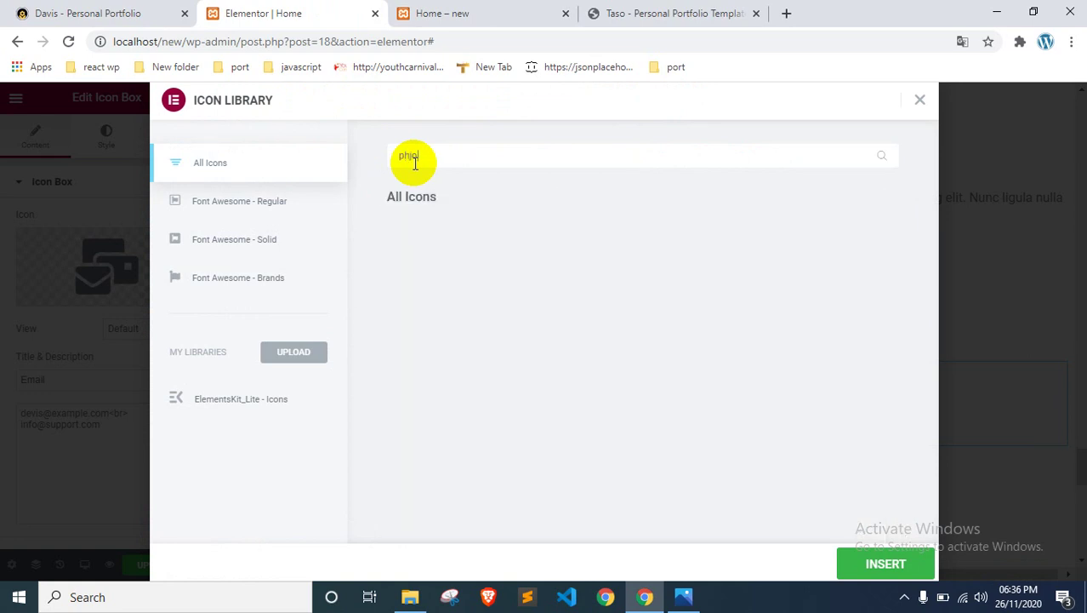
pyautogui.press('BackSpace')
pyautogui.press('BackSpace')
pyautogui.press('BackSpace')
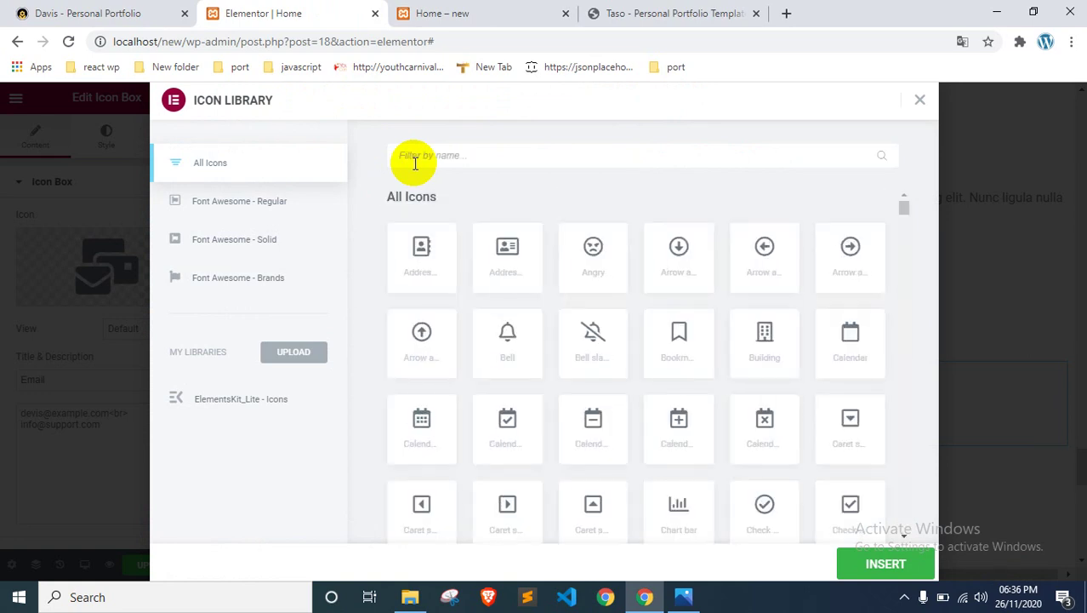
pyautogui.write('phon')
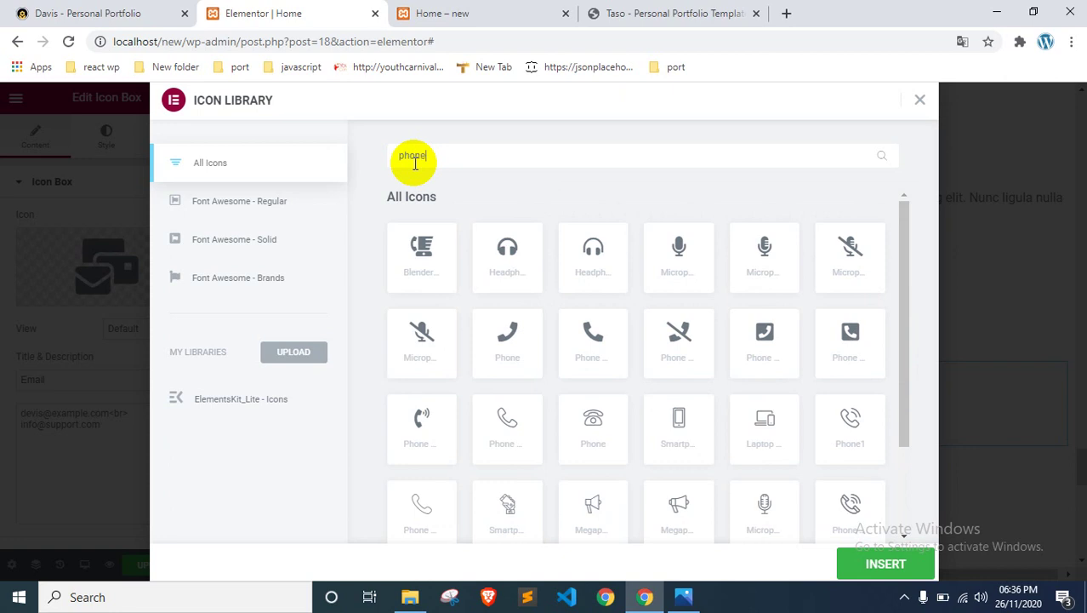
pyautogui.write('e')
pyautogui.click(604, 340)
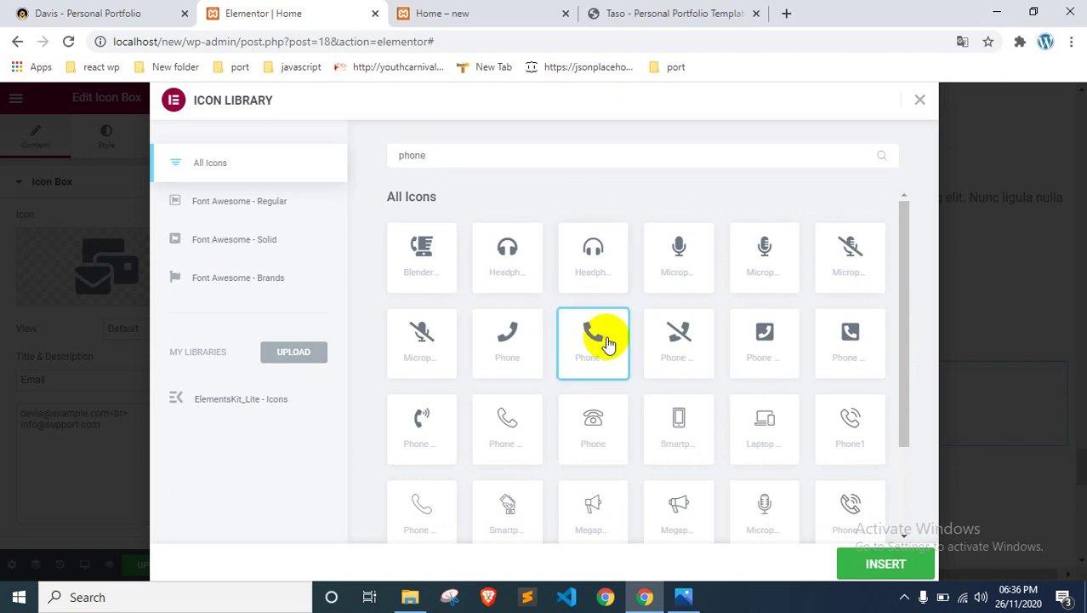
pyautogui.click(898, 576)
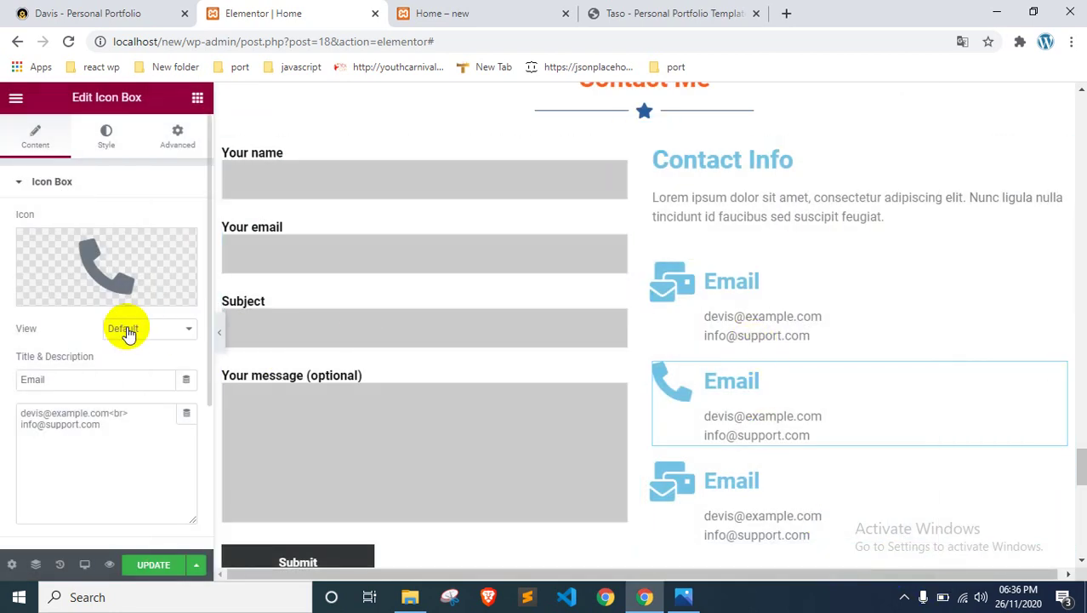
# Step: Title the middle icon box "Phone" and replace its description with the template's two phone numbers, separated by a <br> tag
pyautogui.hotkey('ctrl', 'shift', 'Tab')
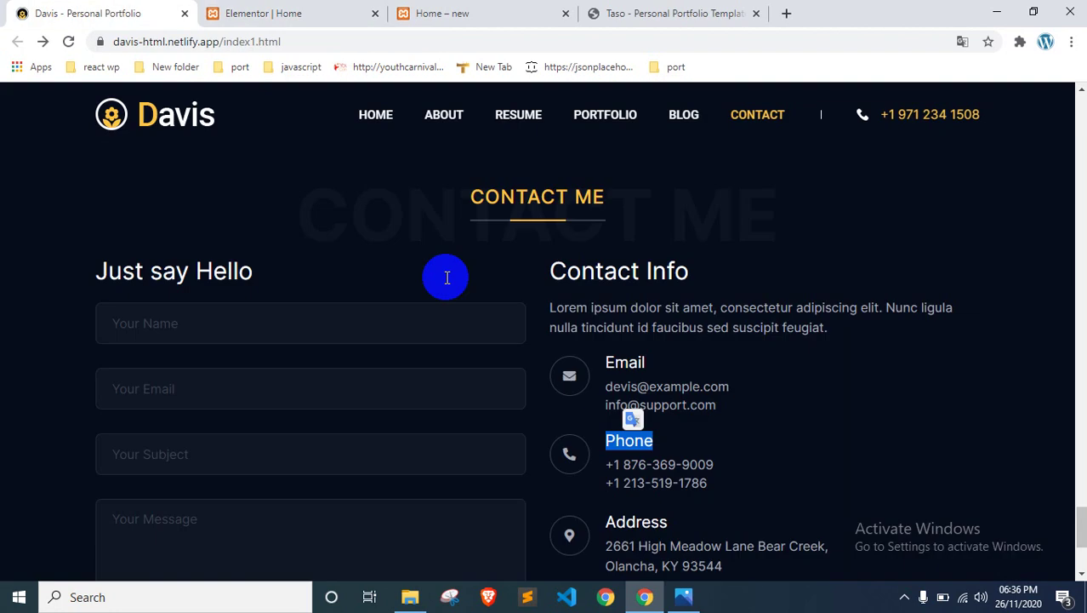
pyautogui.moveTo(721, 469); pyautogui.dragTo(603, 466)
pyautogui.hotkey('ctrl', 'c')
pyautogui.click(291, 12)
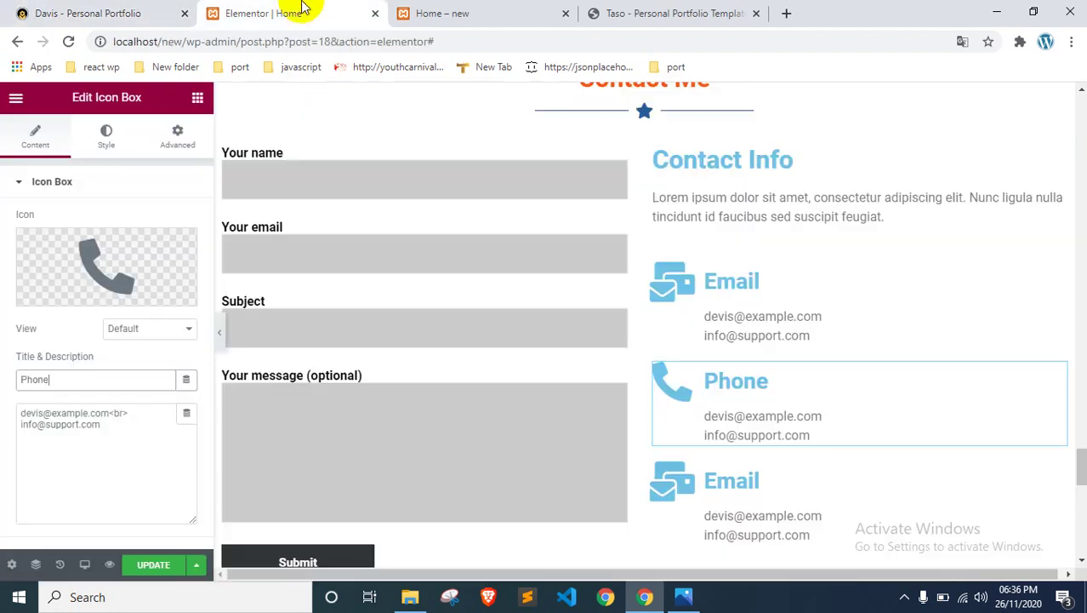
pyautogui.moveTo(114, 418); pyautogui.dragTo(8, 413)
pyautogui.hotkey('ctrl', 'v')
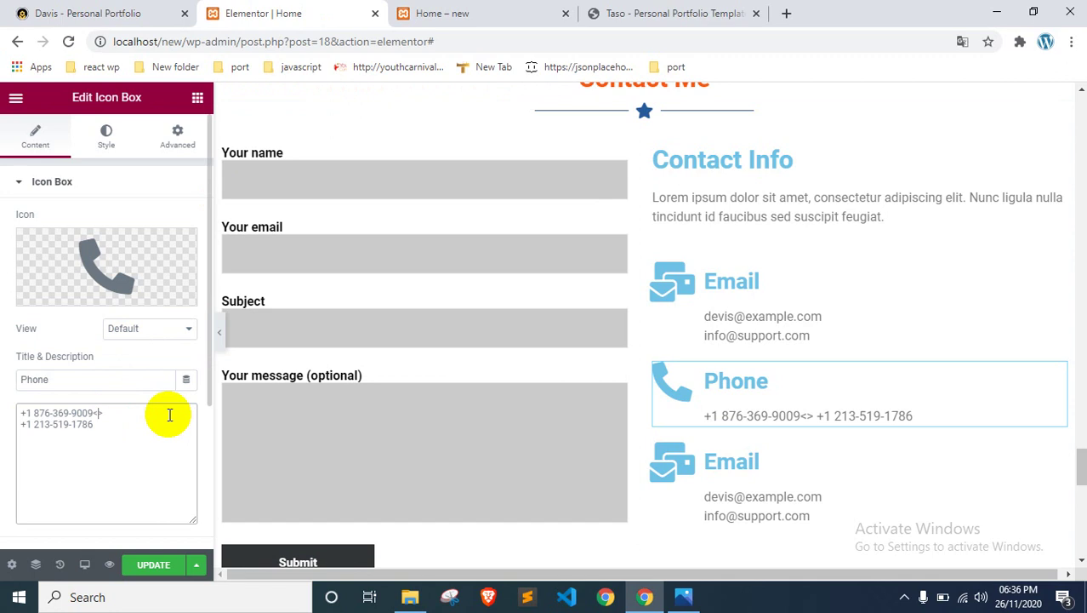
pyautogui.write('>')
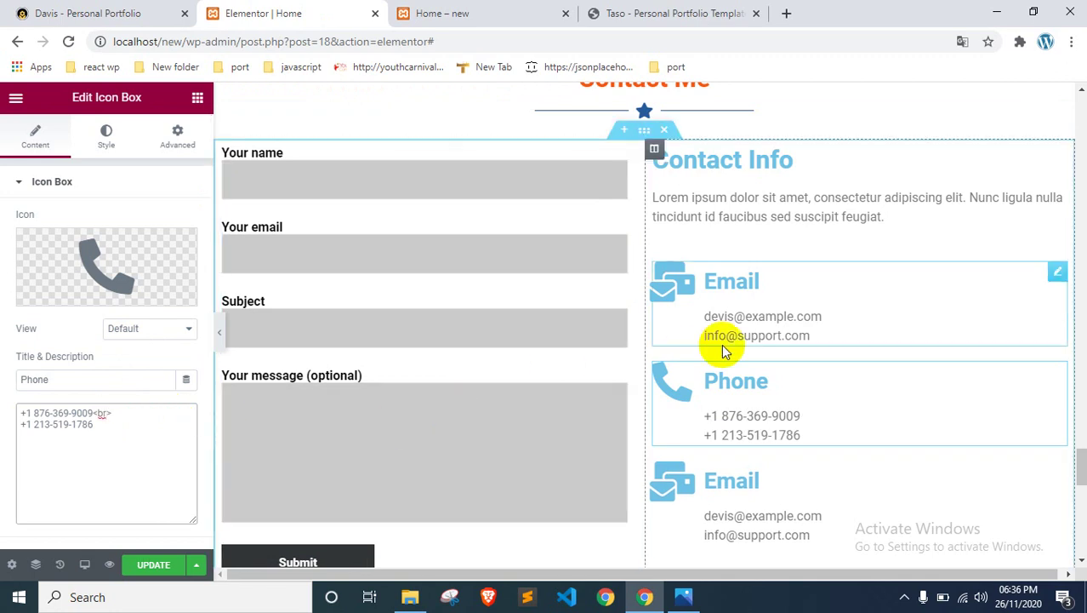
# Step: Copy the Address heading from the contact section of the Davis template and return to the Elementor editor
pyautogui.scroll(-1, 723, 347)
pyautogui.hotkey('ctrl', 'shift', 'Tab')
pyautogui.click(669, 522)
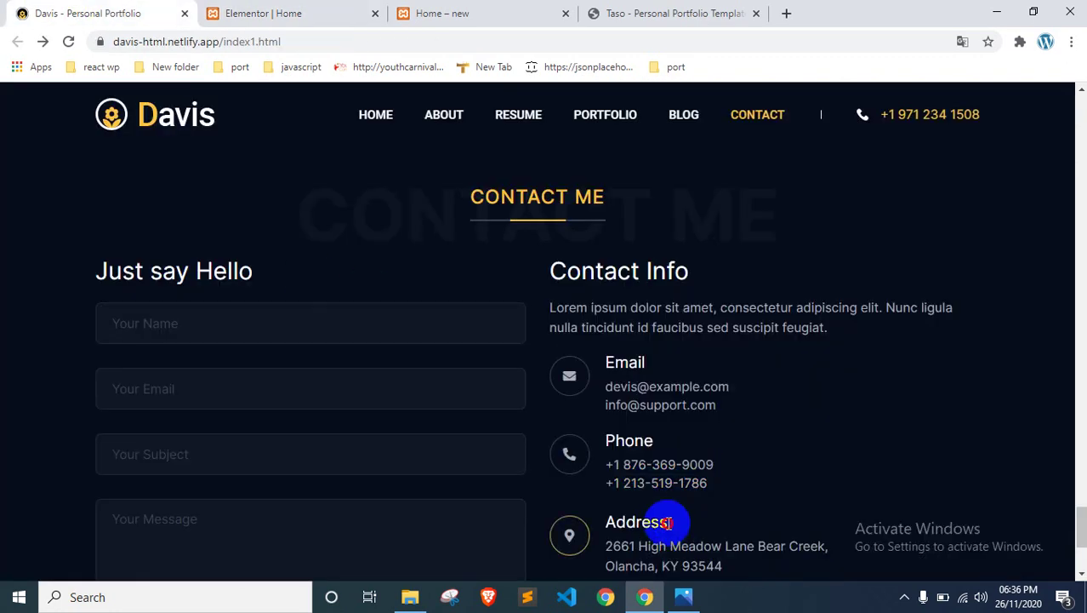
pyautogui.click(269, 13)
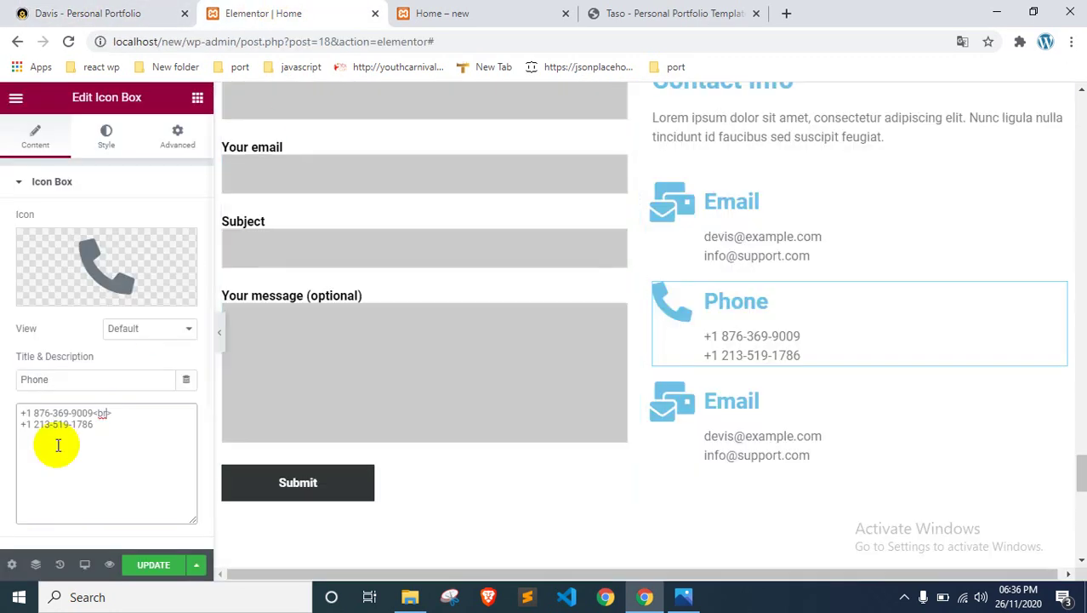
# Step: Give the third contact icon box the outlined address book icon and the title Address
pyautogui.click(715, 400)
pyautogui.click(78, 291)
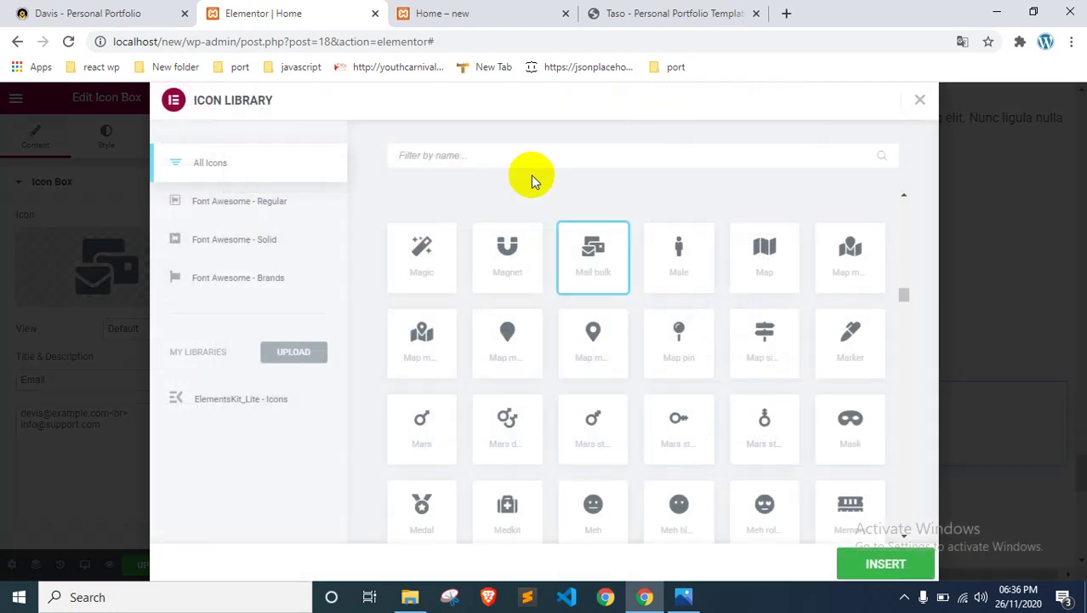
pyautogui.click(554, 155)
pyautogui.write('add')
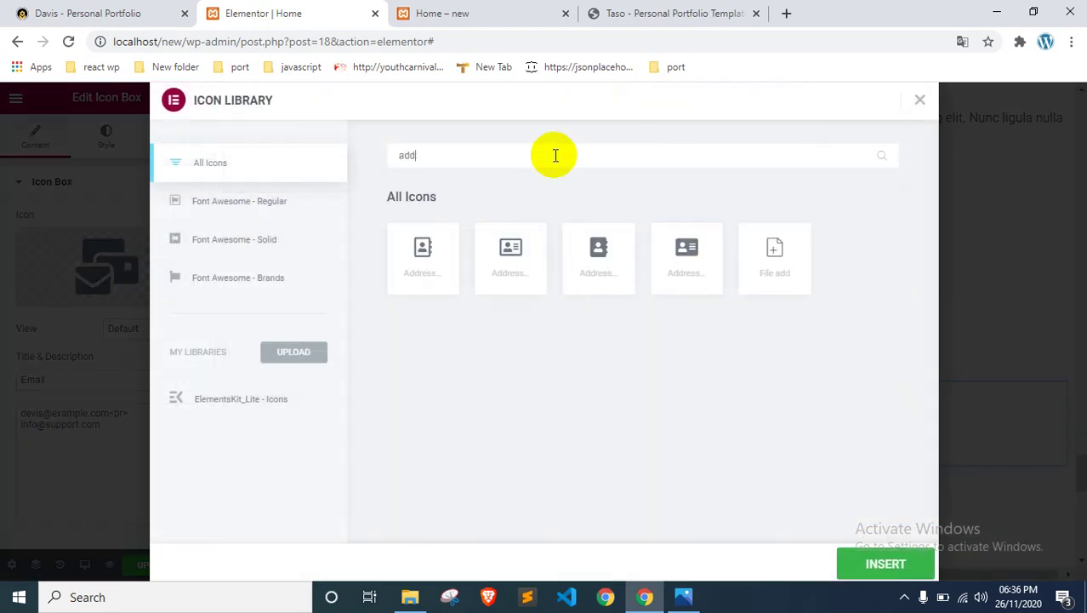
pyautogui.click(425, 254)
pyautogui.click(887, 564)
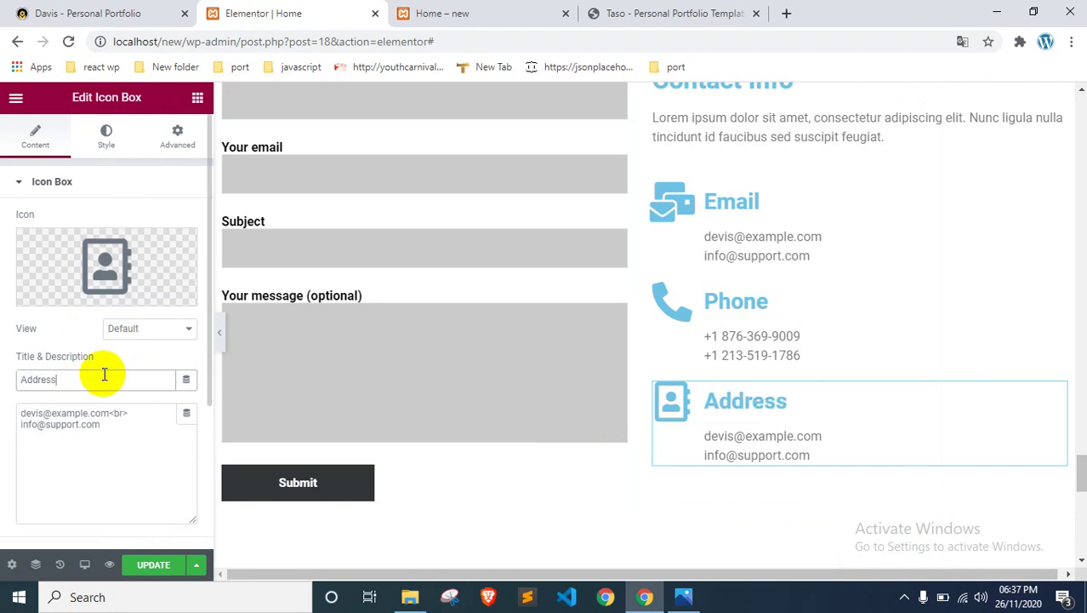
# Step: Replace the Address icon box's description with the postal address copied from the Davis template
pyautogui.click(98, 13)
pyautogui.scroll(-2, 701, 552)
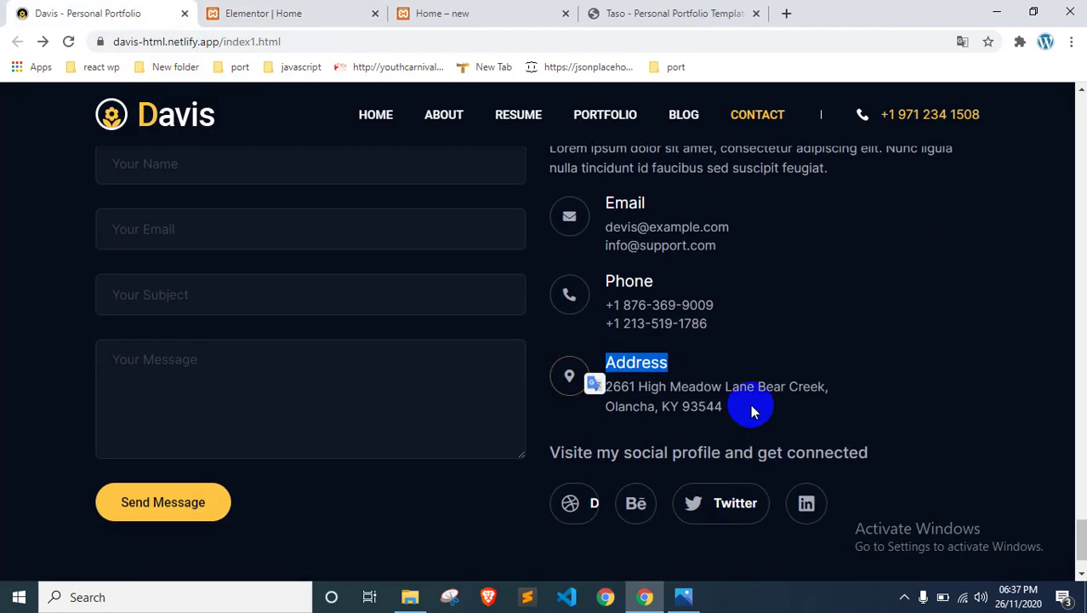
pyautogui.moveTo(740, 407); pyautogui.dragTo(605, 380)
pyautogui.click(310, 12)
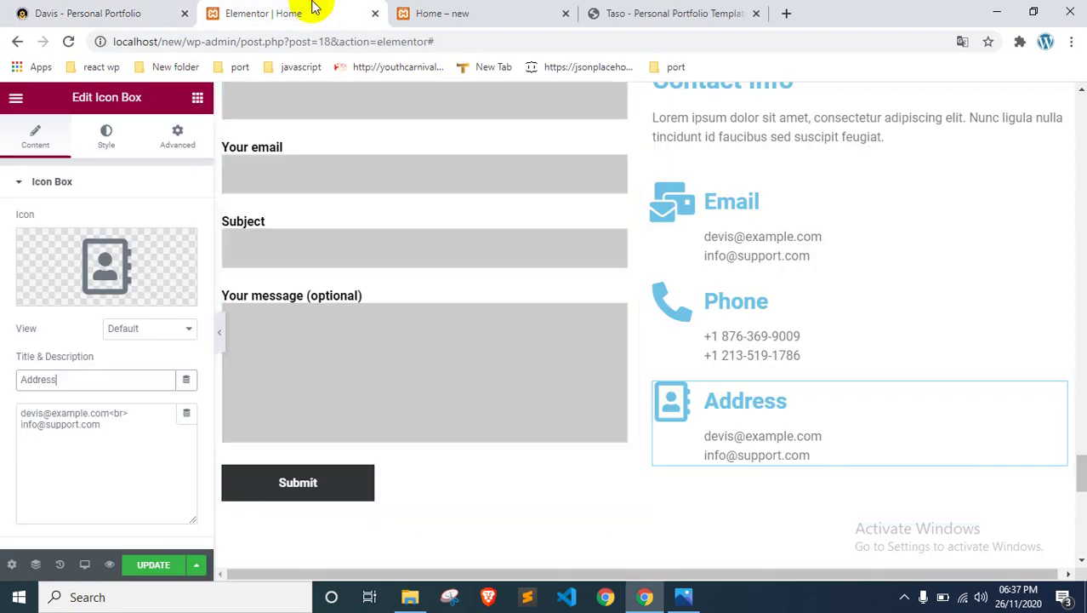
pyautogui.moveTo(163, 424); pyautogui.dragTo(7, 409)
pyautogui.hotkey('ctrl', 'v')
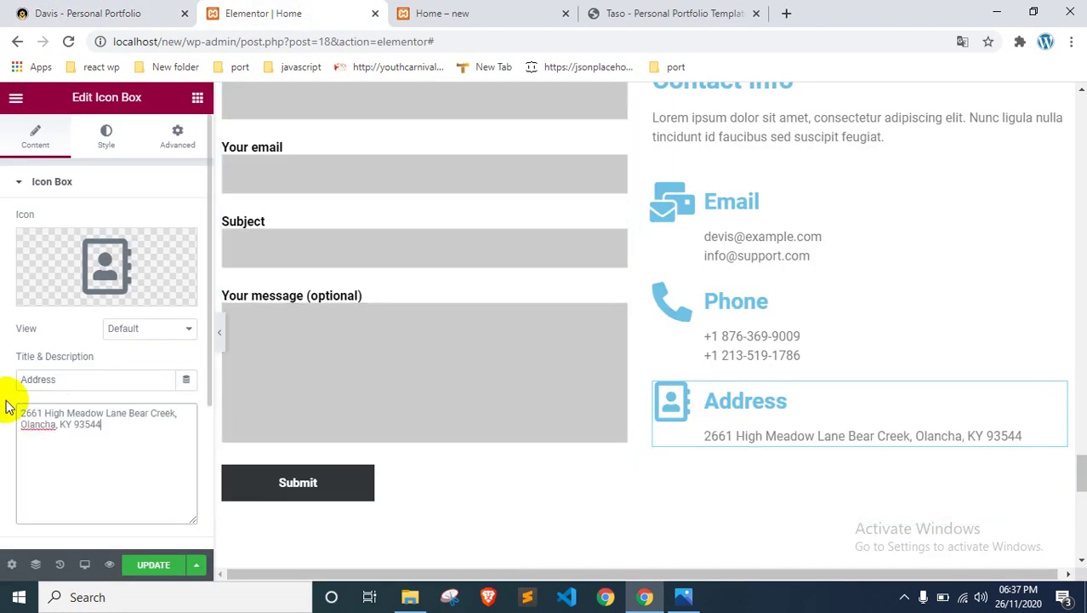
# Step: Save the page changes and reload the Home page preview
pyautogui.scroll(2, 735, 376)
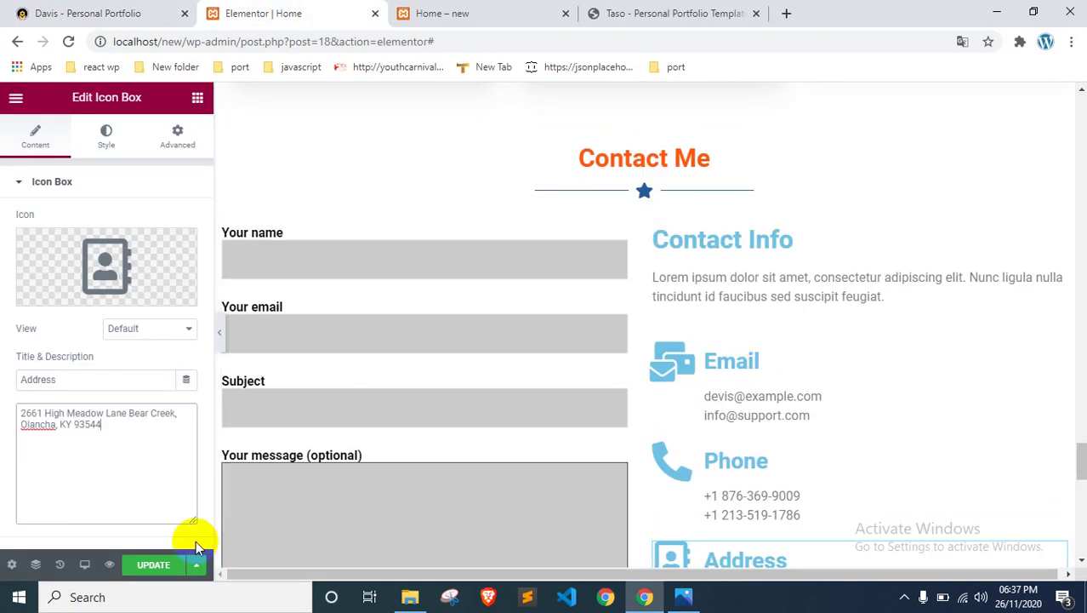
pyautogui.click(150, 564)
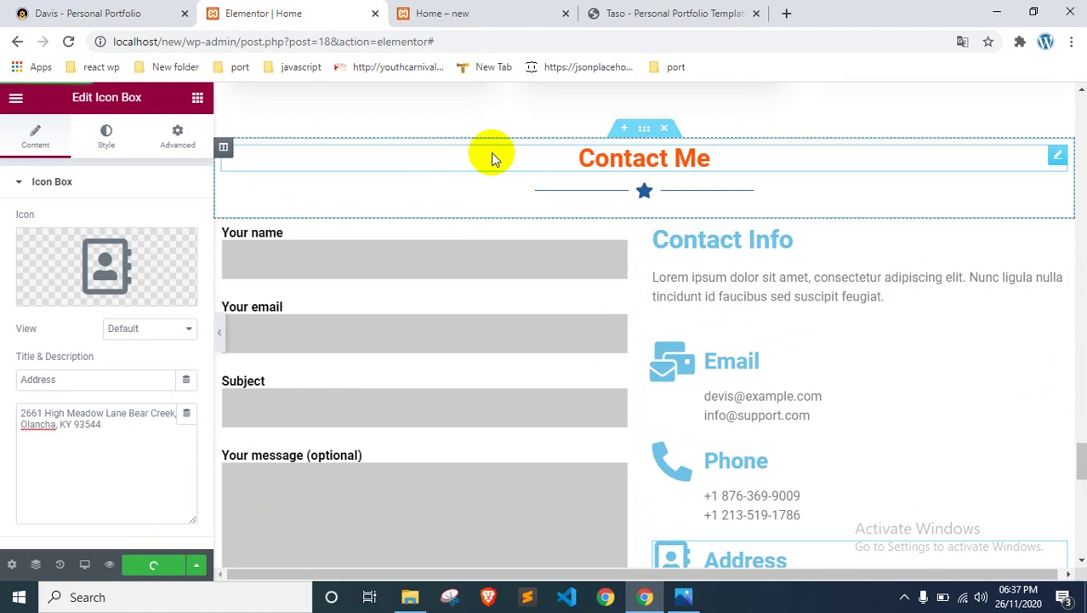
pyautogui.click(492, 12)
pyautogui.rightClick(3, 209)
pyautogui.click(35, 257)
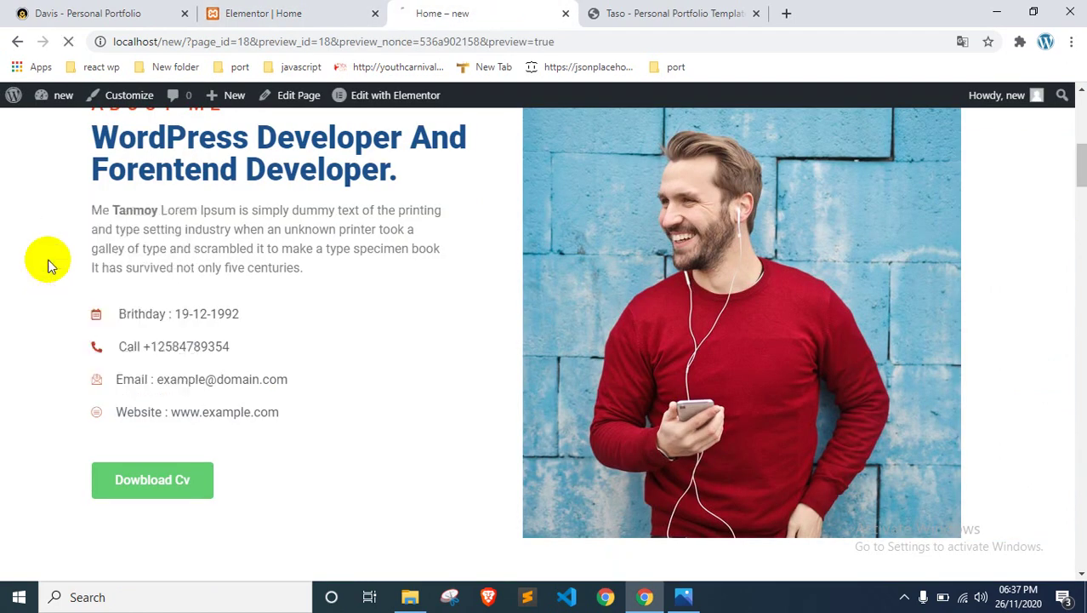
# Step: Examine the Contact Me section in the reloaded preview, including the form and the Email, Phone and Address boxes
pyautogui.scroll(-10, 388, 257)
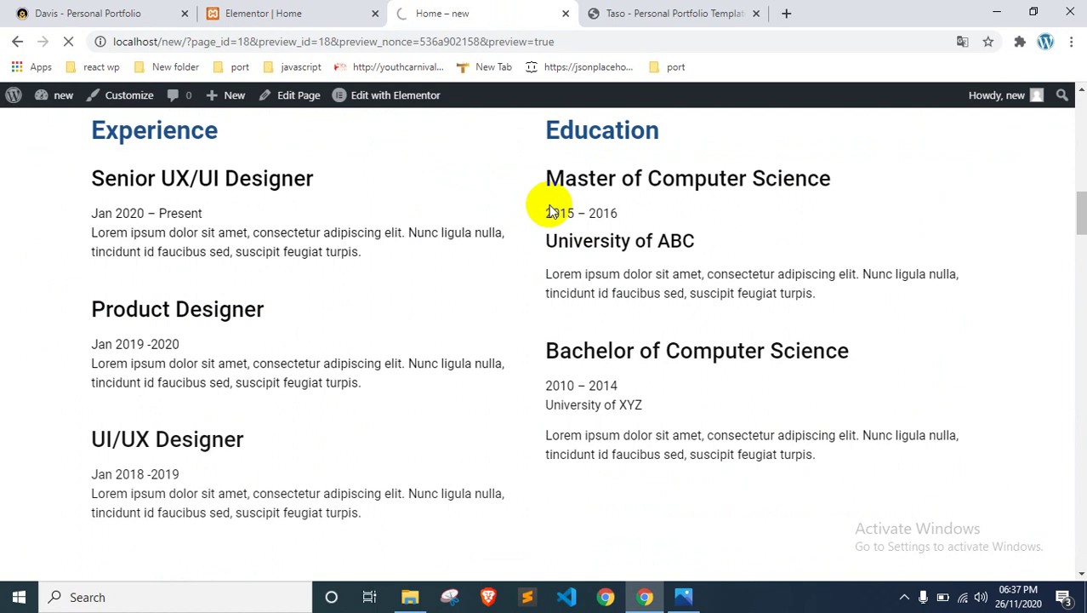
pyautogui.scroll(-15, 553, 204)
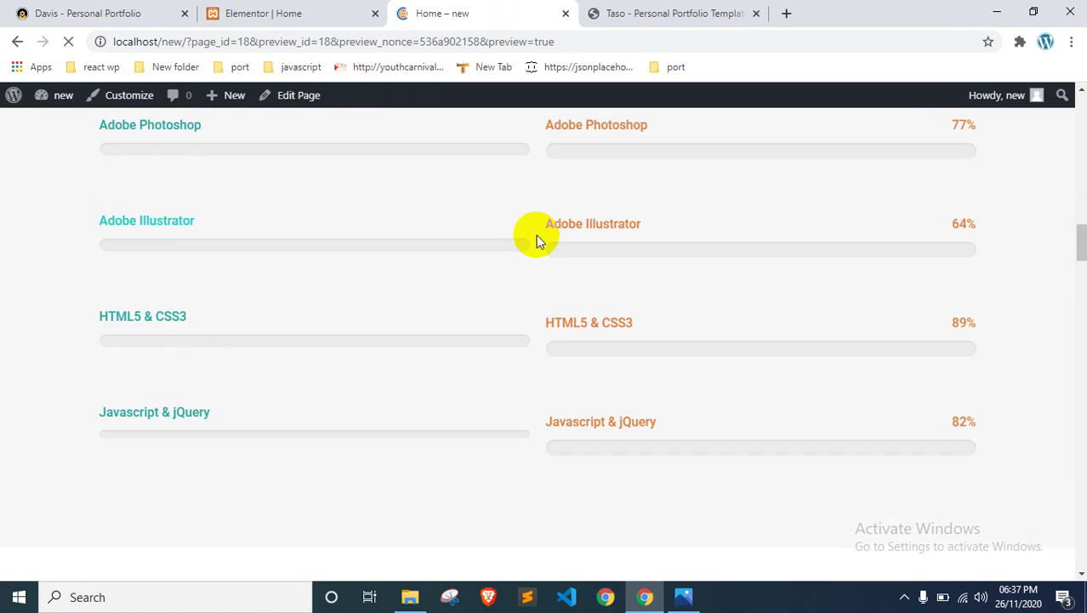
pyautogui.scroll(-20, 529, 247)
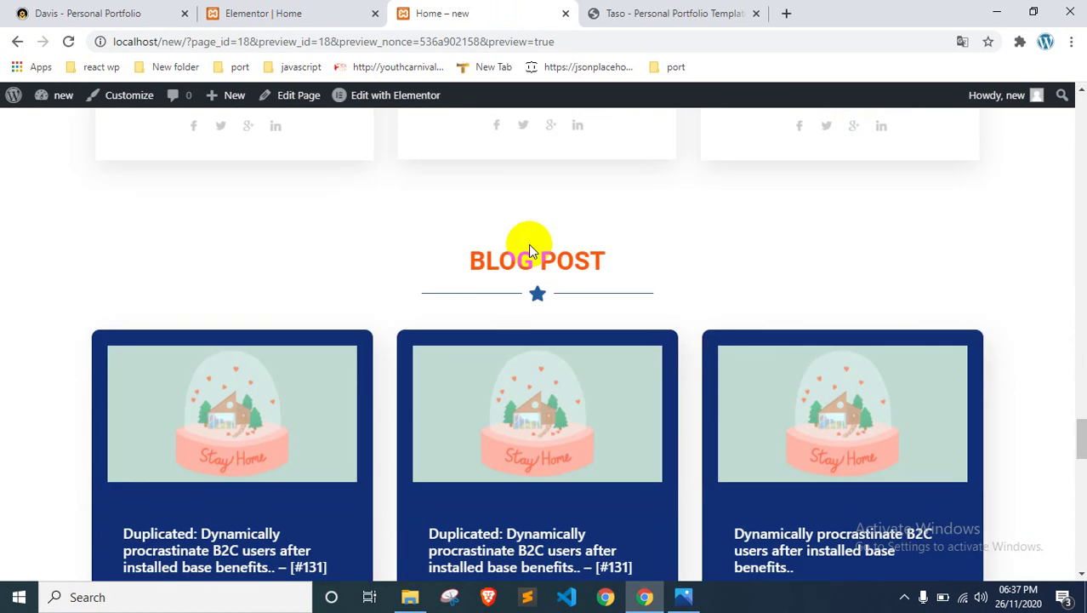
pyautogui.scroll(-6, 538, 246)
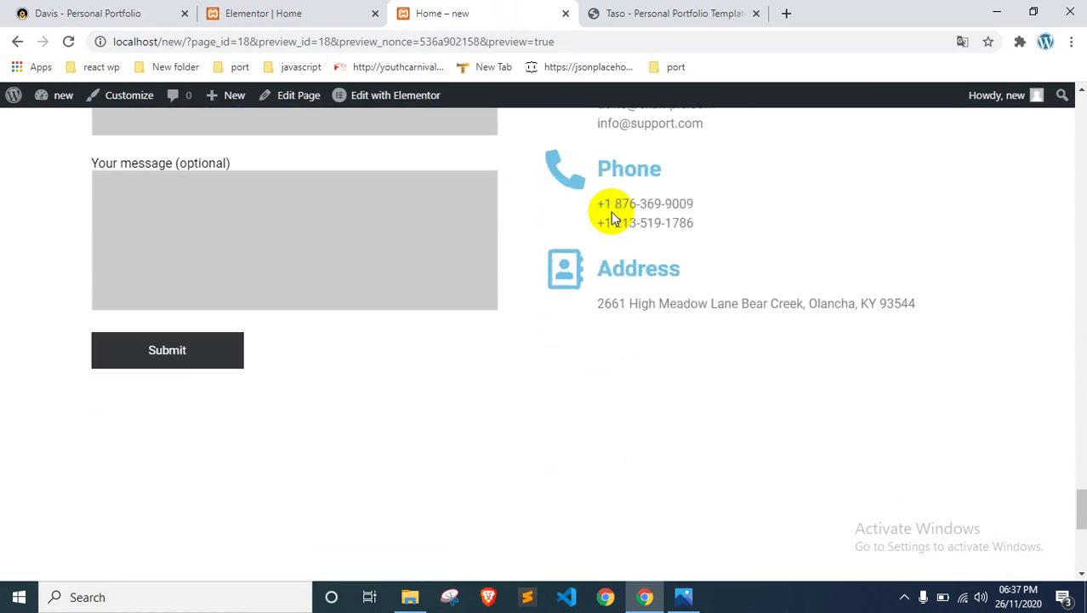
pyautogui.scroll(2, 268, 372)
pyautogui.scroll(2, 269, 371)
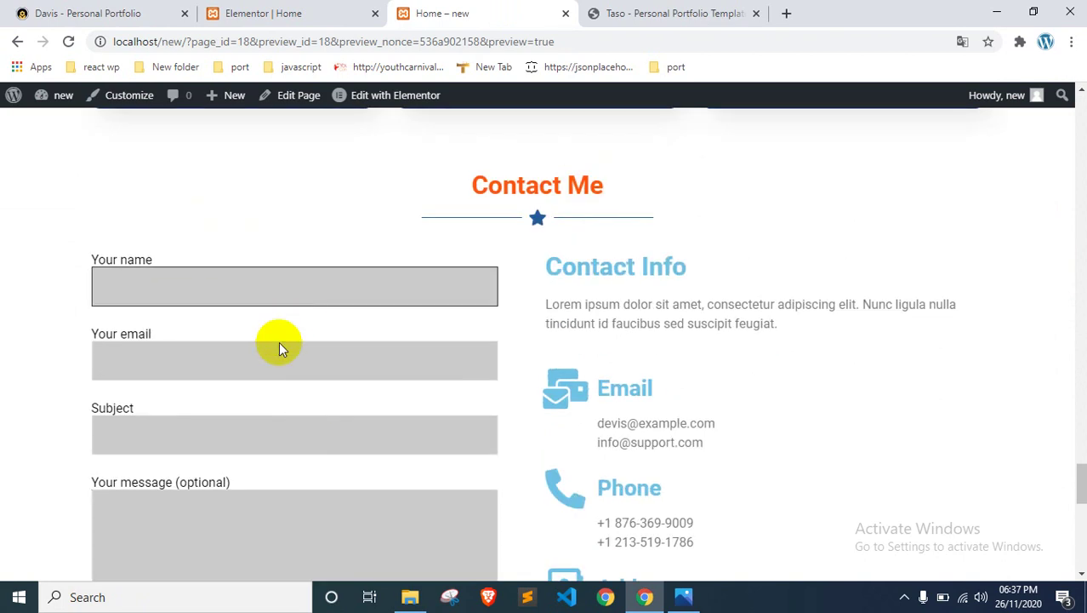
pyautogui.scroll(-2, 299, 307)
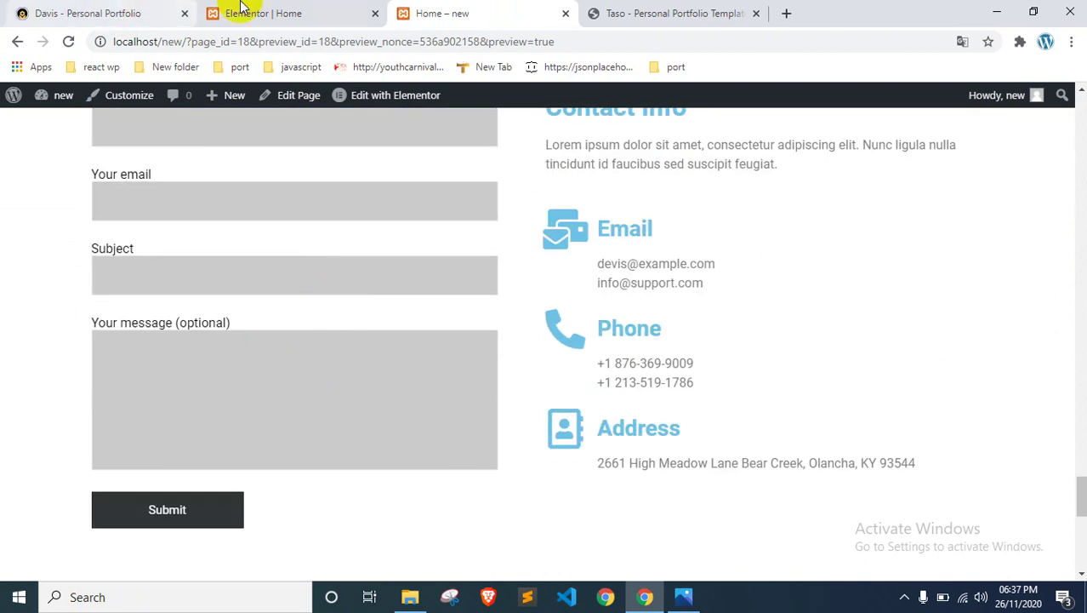
pyautogui.click(241, 9)
pyautogui.click(481, 10)
pyautogui.scroll(1, 622, 247)
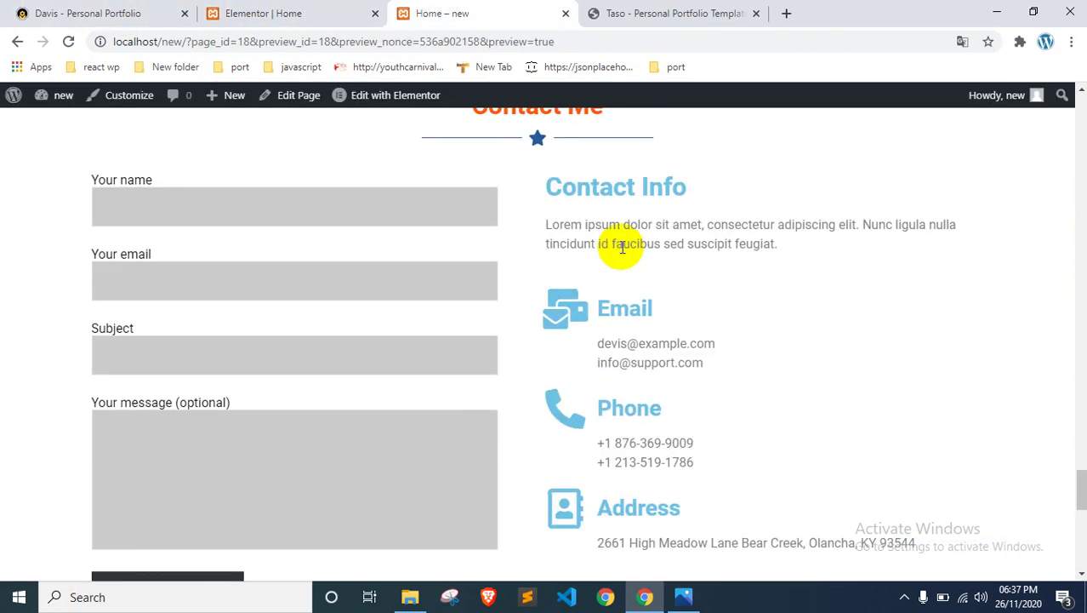
pyautogui.moveTo(554, 192); pyautogui.dragTo(697, 316)
pyautogui.click(792, 356)
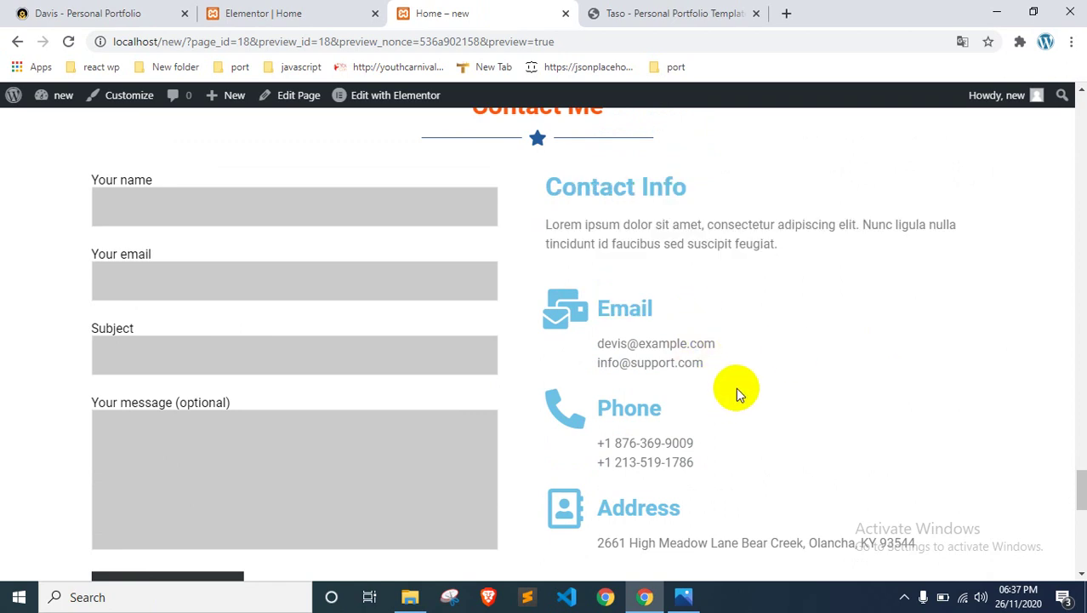
pyautogui.scroll(-1, 736, 388)
pyautogui.scroll(-7, 824, 333)
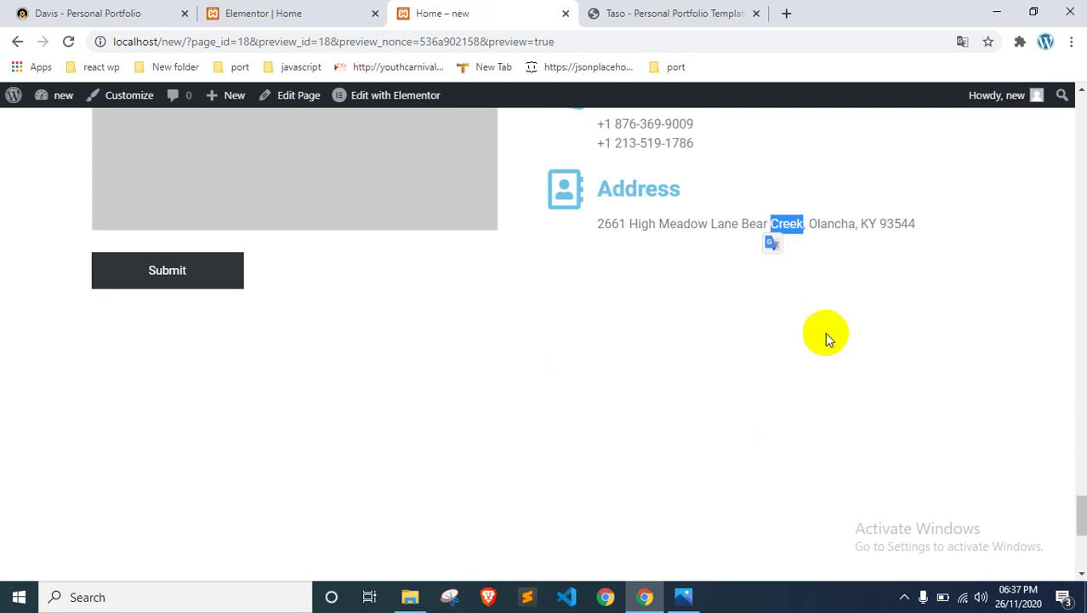
pyautogui.scroll(4, 820, 334)
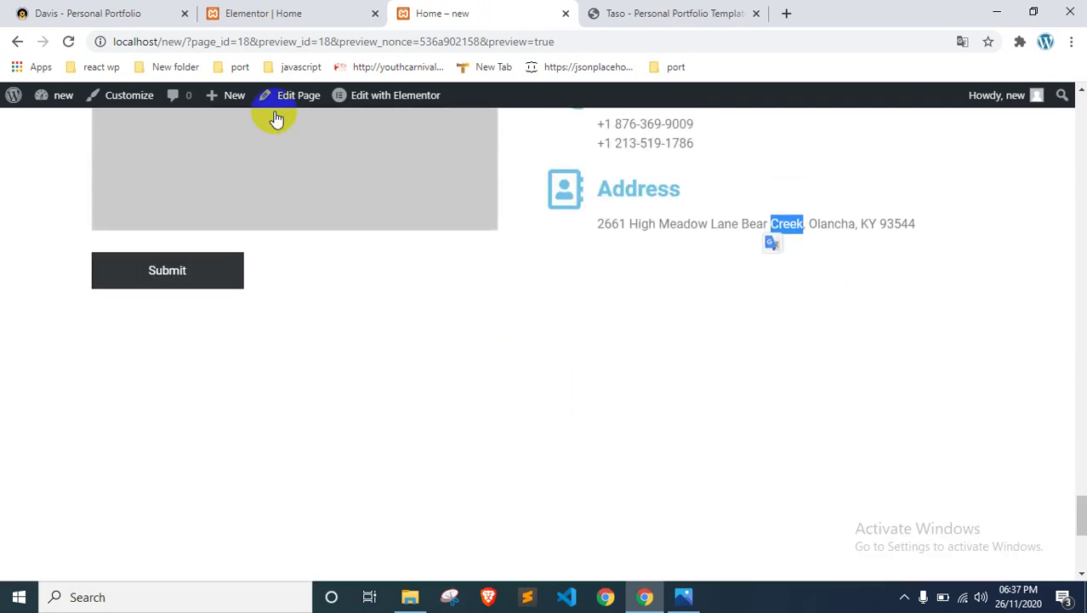
# Step: Check the Davis and Taso reference templates for what follows their contact sections
pyautogui.click(140, 13)
pyautogui.scroll(-1, 338, 320)
pyautogui.scroll(5, 338, 320)
pyautogui.click(616, 10)
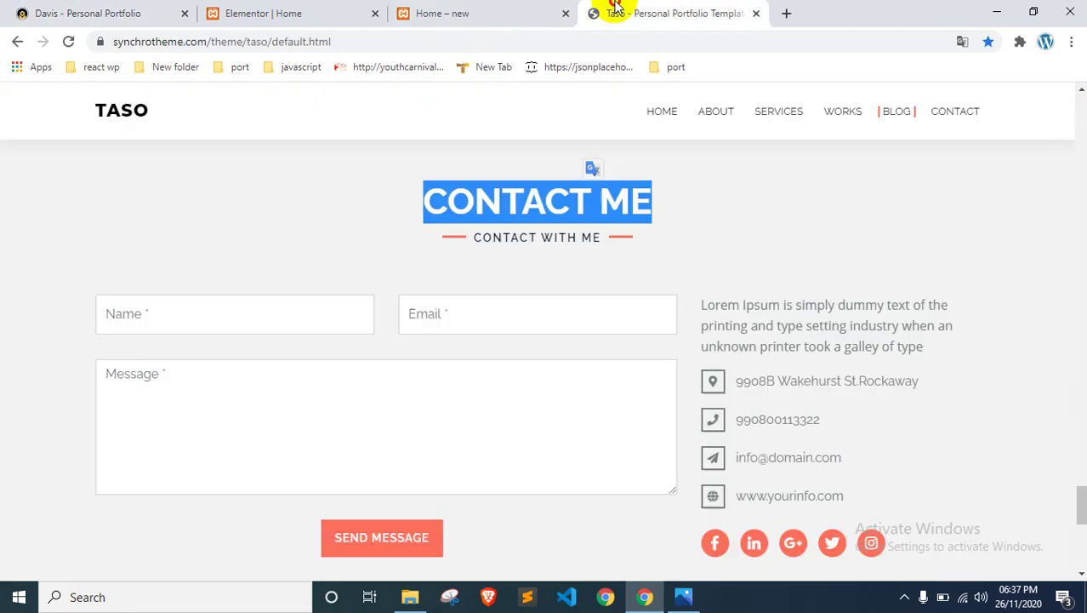
pyautogui.scroll(-6, 516, 388)
pyautogui.scroll(2, 524, 332)
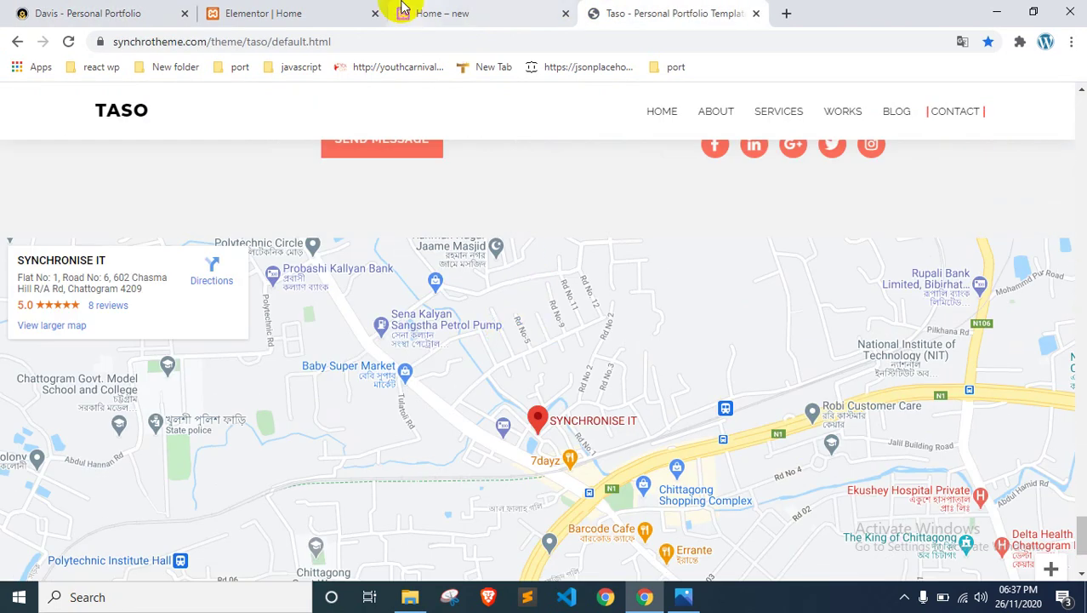
# Step: Add an empty one-column section below the contact form in the Elementor editor
pyautogui.click(353, 11)
pyautogui.scroll(-4, 389, 266)
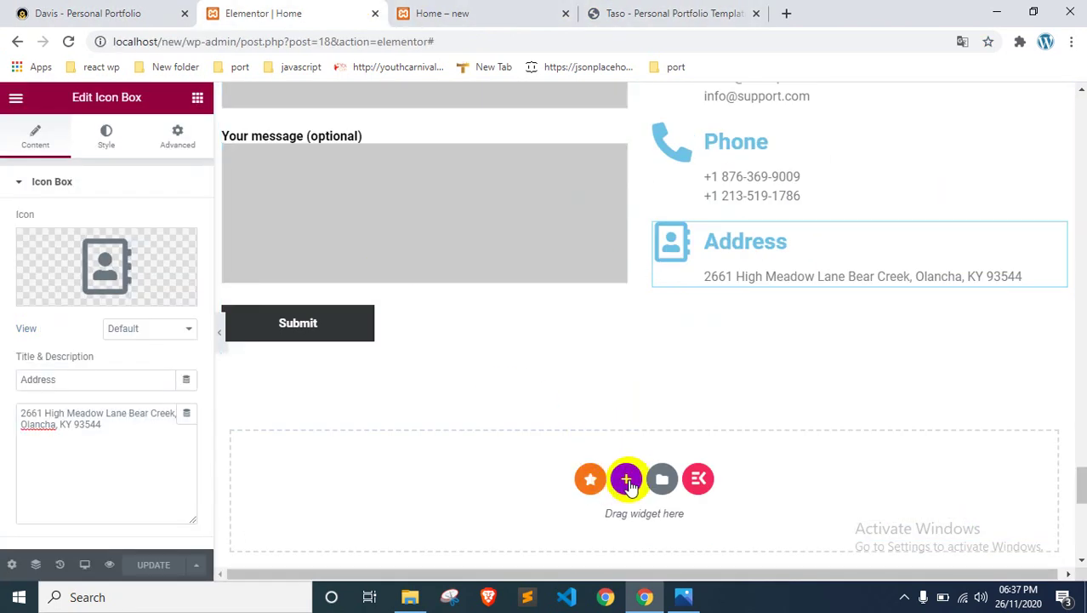
pyautogui.click(627, 480)
pyautogui.click(430, 522)
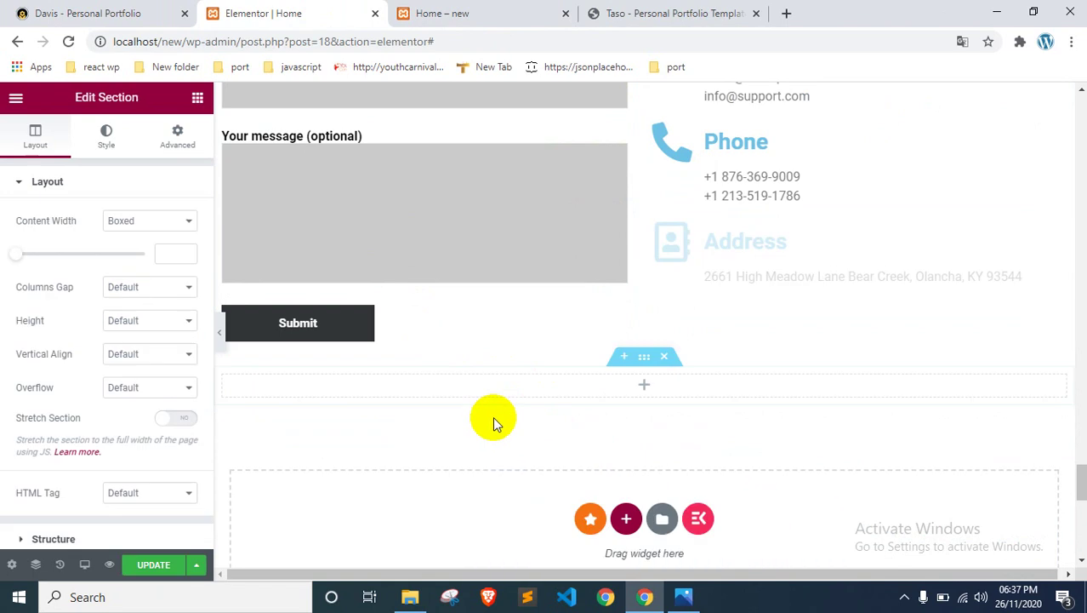
# Step: Find the Google Maps widget by searching for map and place it in the new section
pyautogui.click(198, 97)
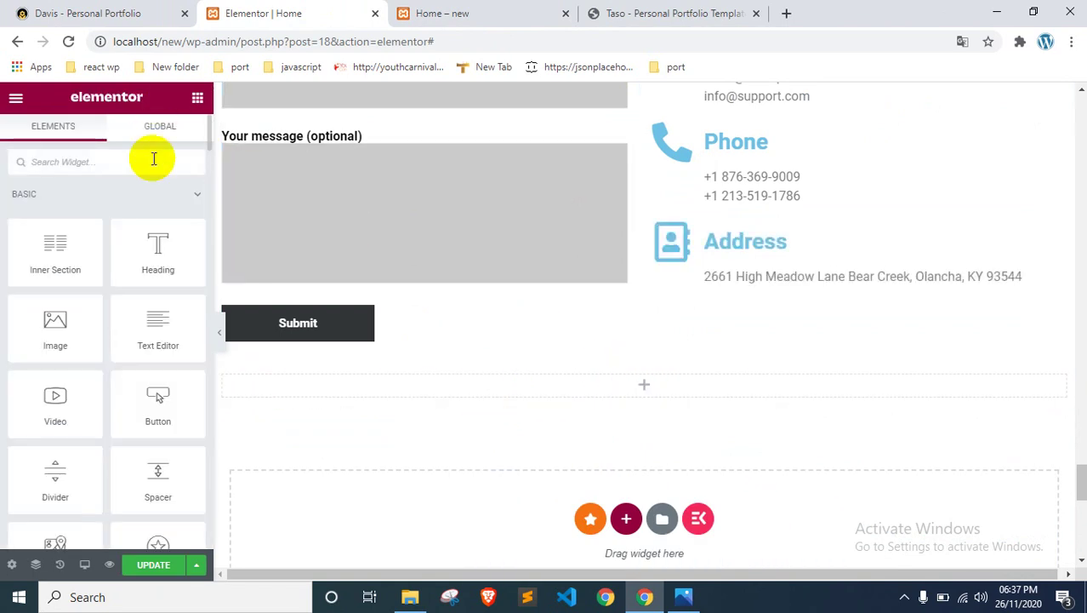
pyautogui.write('map')
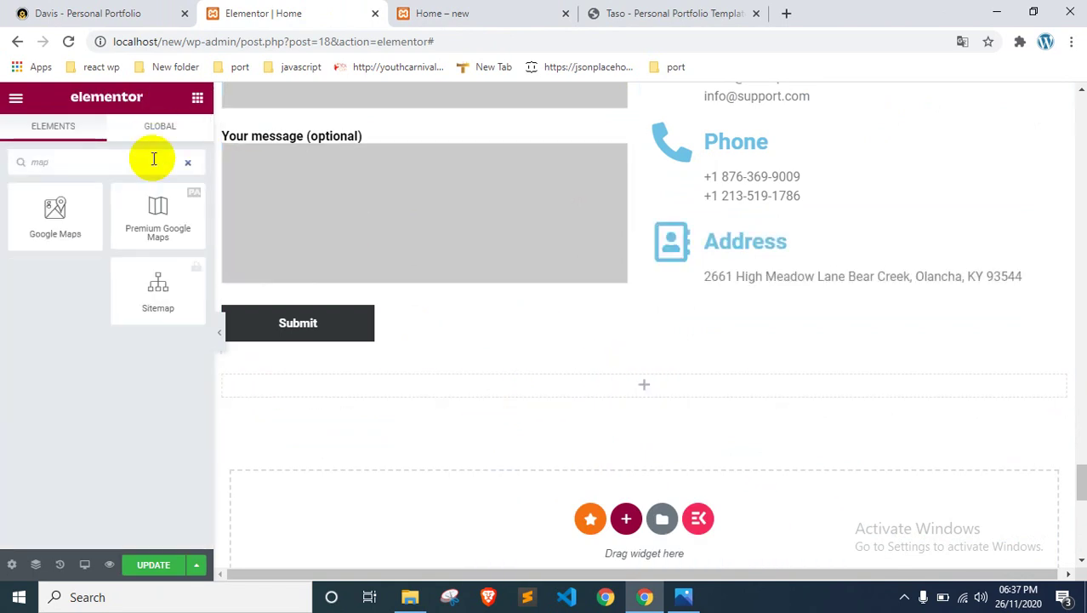
pyautogui.moveTo(54, 219); pyautogui.dragTo(611, 384)
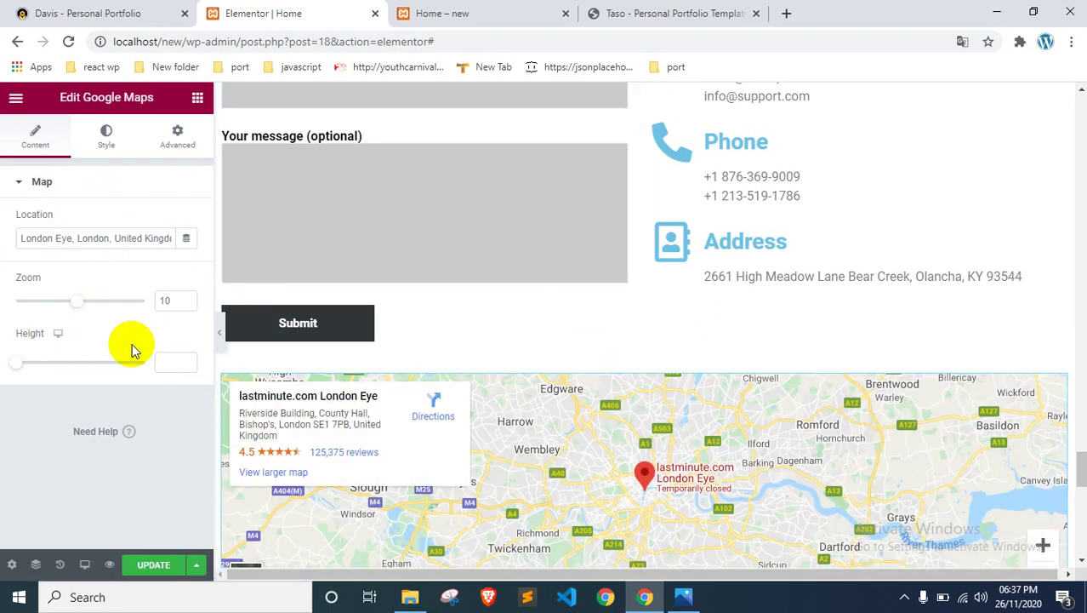
# Step: Increase the Google Maps widget's height to 403
pyautogui.scroll(-4, 393, 308)
pyautogui.scroll(2, 422, 303)
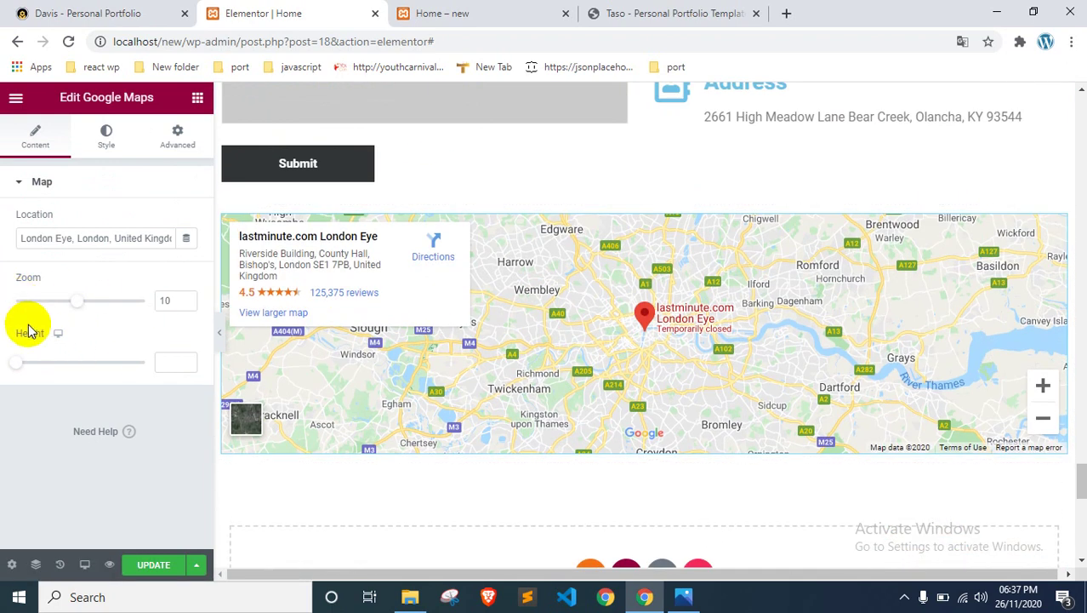
pyautogui.moveTo(19, 364); pyautogui.dragTo(46, 365)
pyautogui.scroll(-3, 235, 374)
pyautogui.scroll(4, 770, 308)
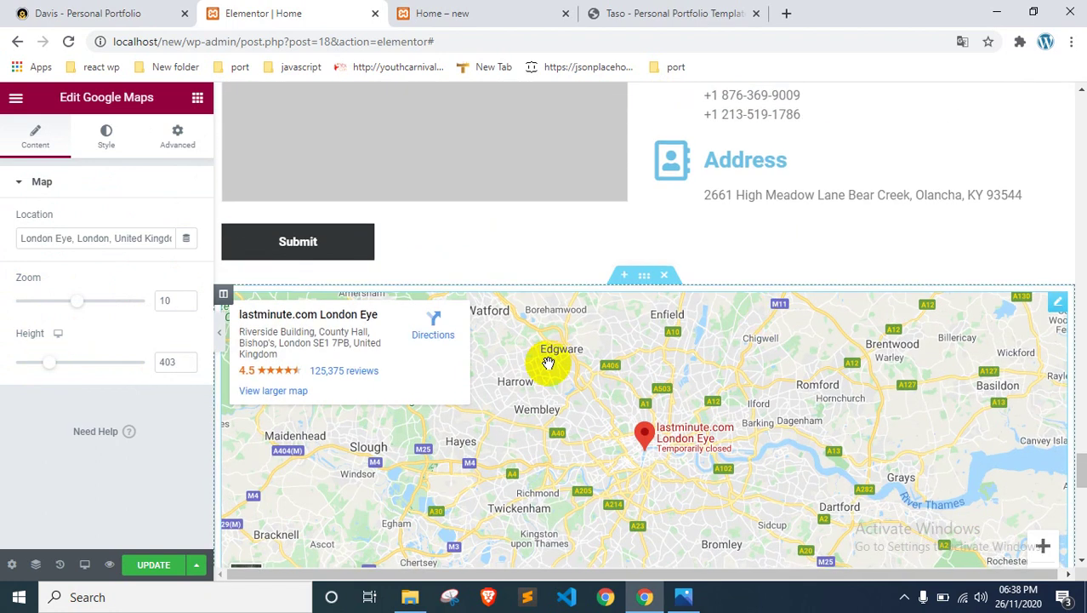
pyautogui.scroll(-1, 549, 364)
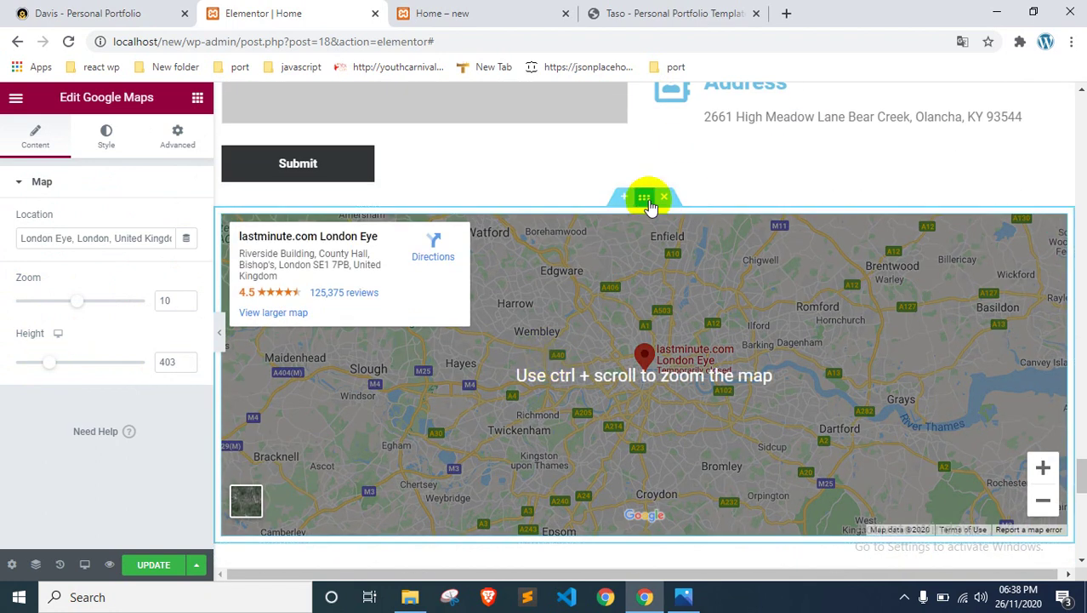
# Step: Set the map section's top and bottom margins to 40 px
pyautogui.click(648, 203)
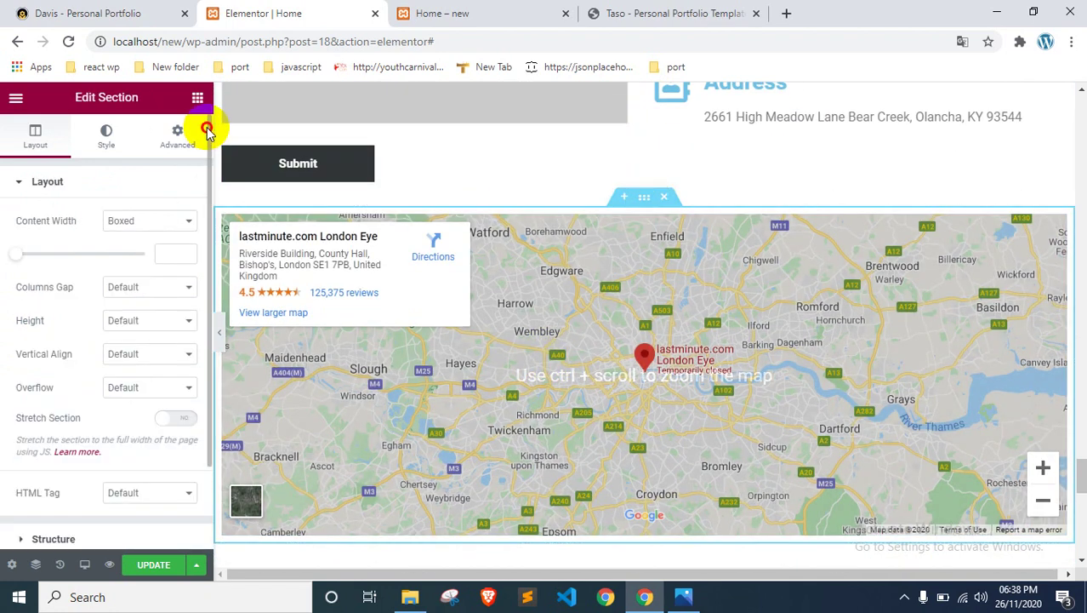
pyautogui.scroll(-2, 163, 151)
pyautogui.scroll(2, 456, 276)
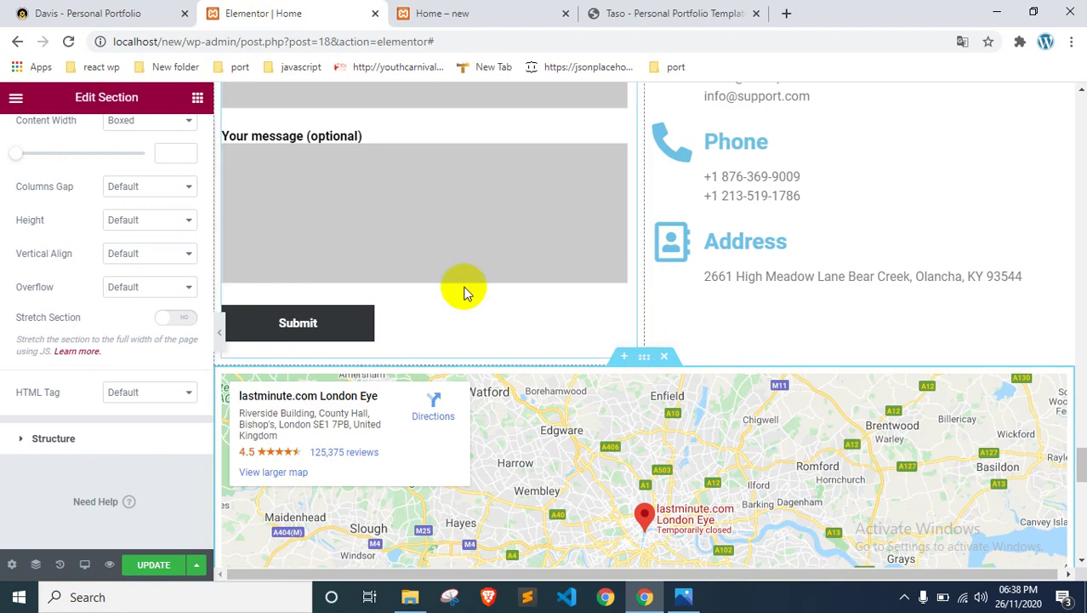
pyautogui.scroll(2, 177, 157)
pyautogui.click(177, 146)
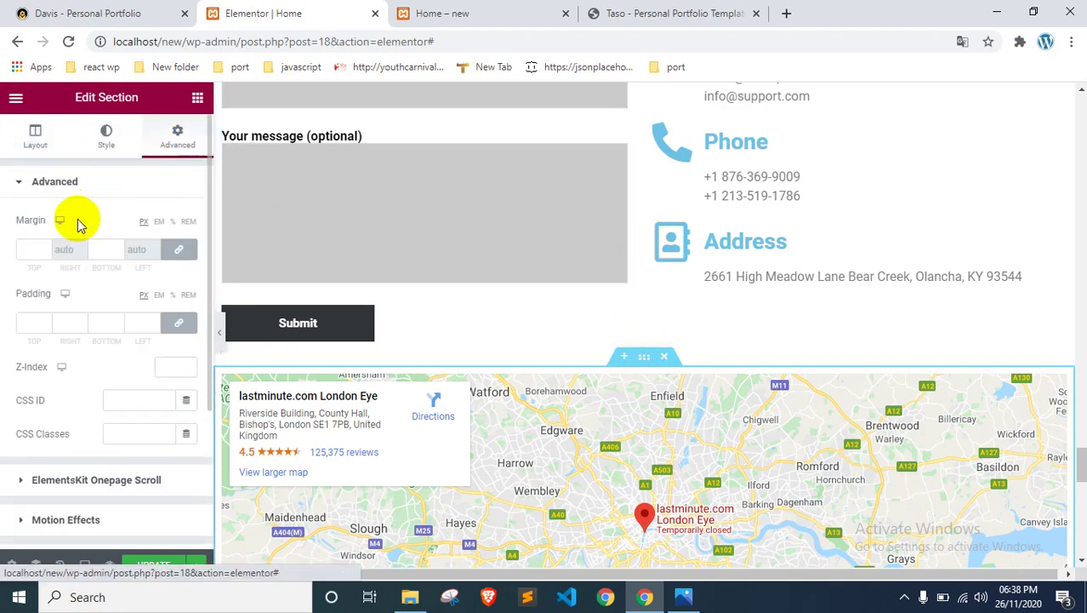
pyautogui.click(34, 251)
pyautogui.write('40')
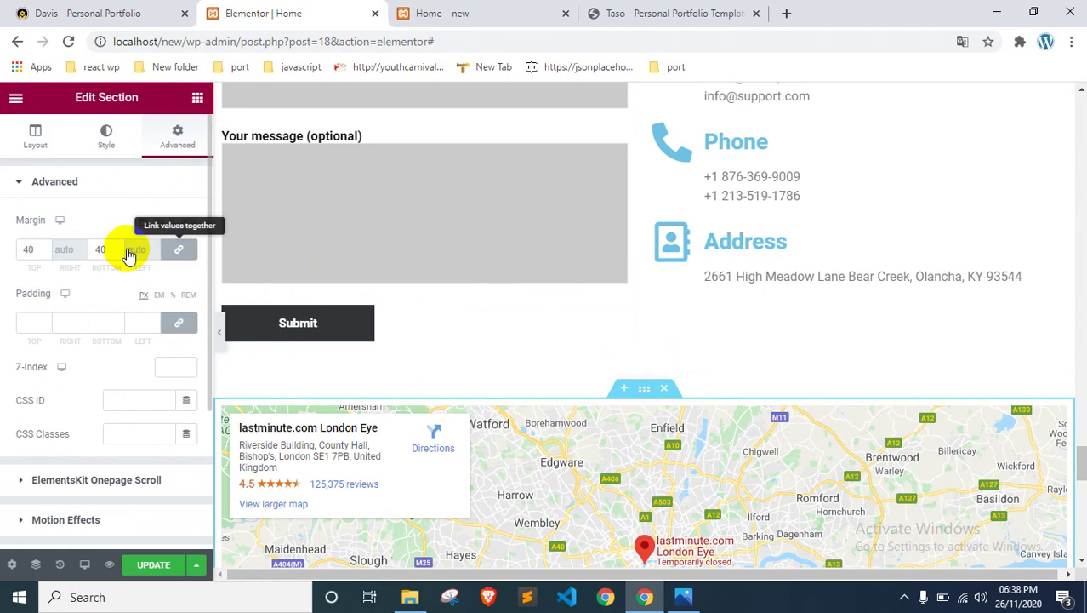
# Step: Unlink the map section's margin values, set only its bottom margin to 0 px, and save the page
pyautogui.click(100, 250)
pyautogui.write('0')
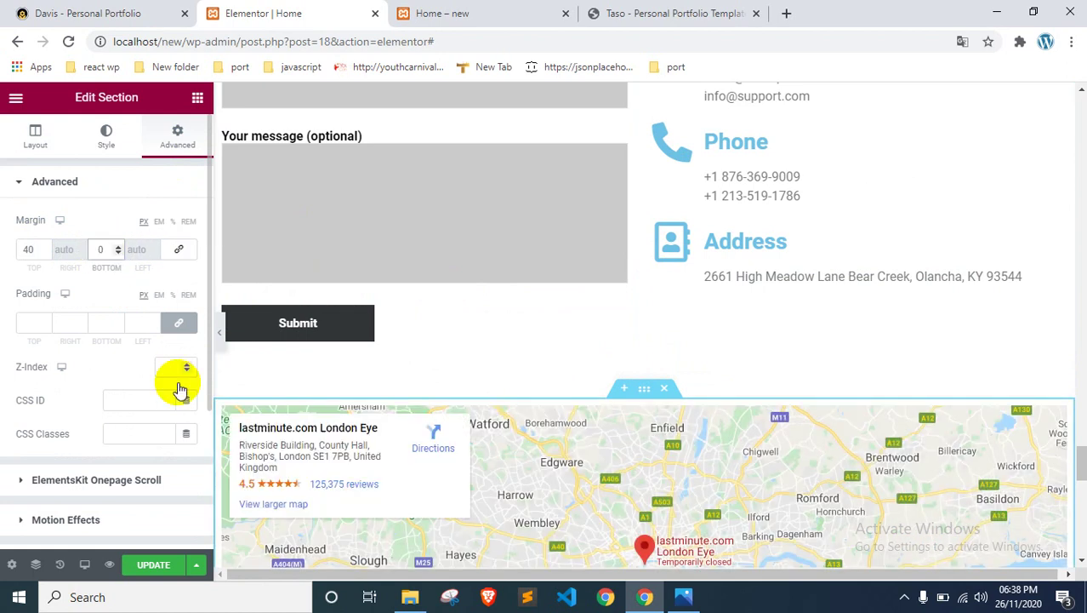
pyautogui.click(153, 562)
pyautogui.scroll(-6, 696, 284)
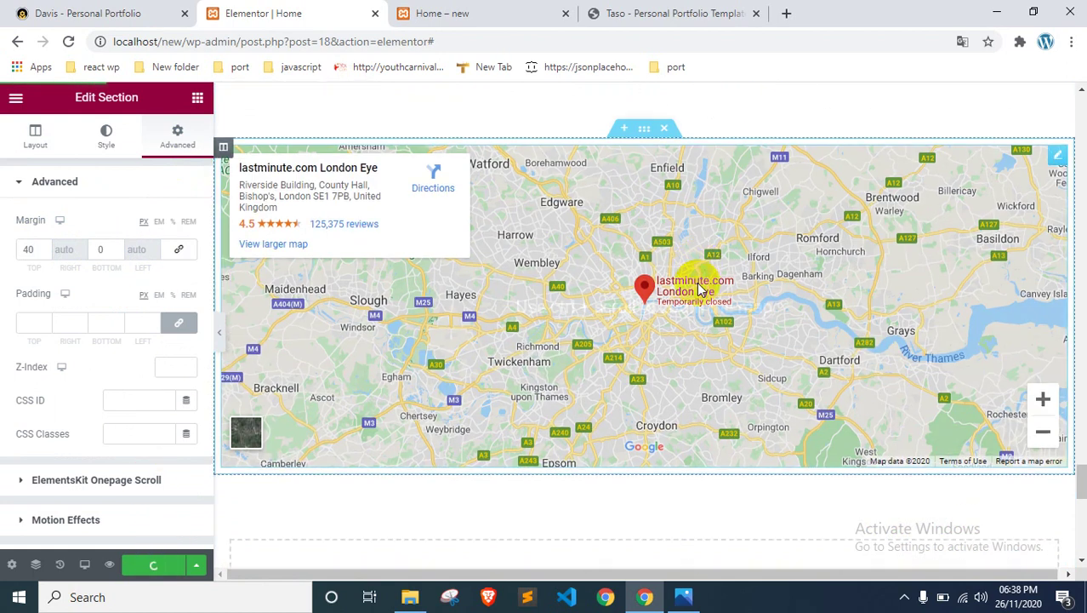
pyautogui.scroll(-2, 563, 448)
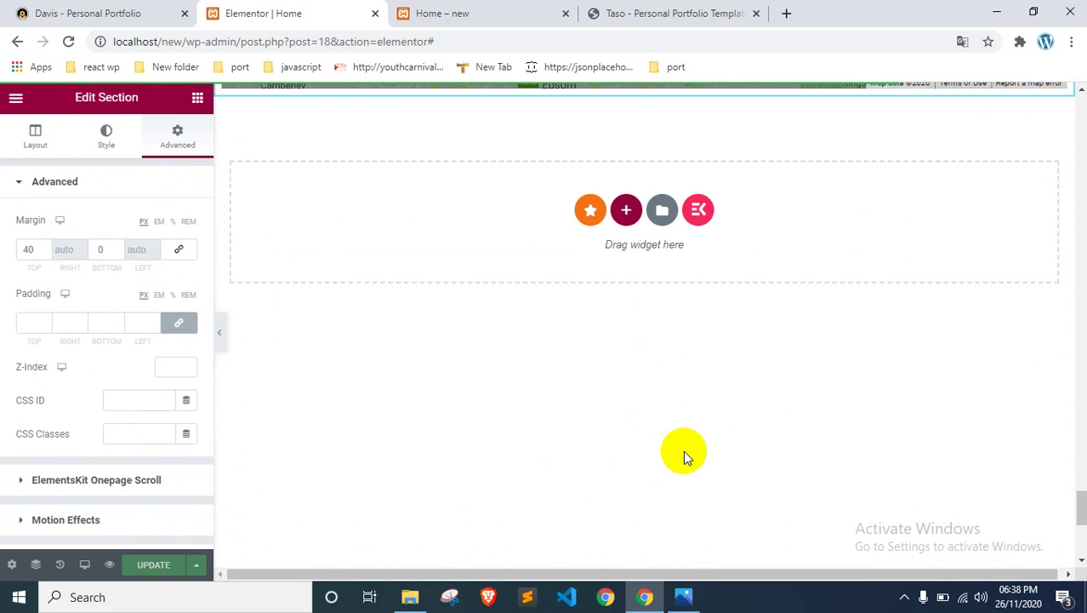
# Step: Reload the page preview and check the map's placement against the contact form and the sections above it
pyautogui.click(687, 465)
pyautogui.click(467, 7)
pyautogui.rightClick(7, 315)
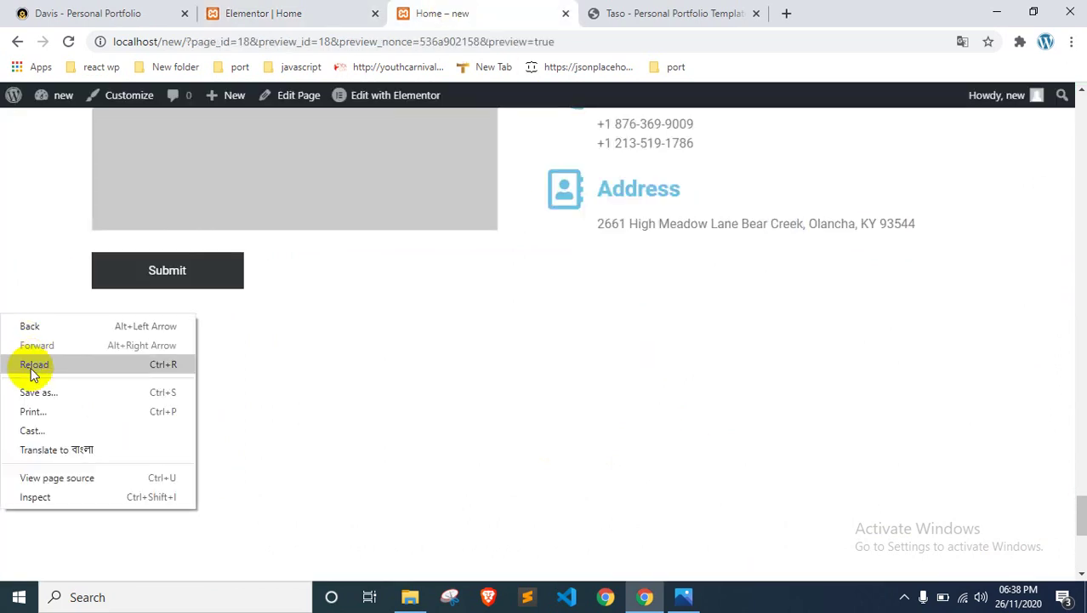
pyautogui.click(34, 363)
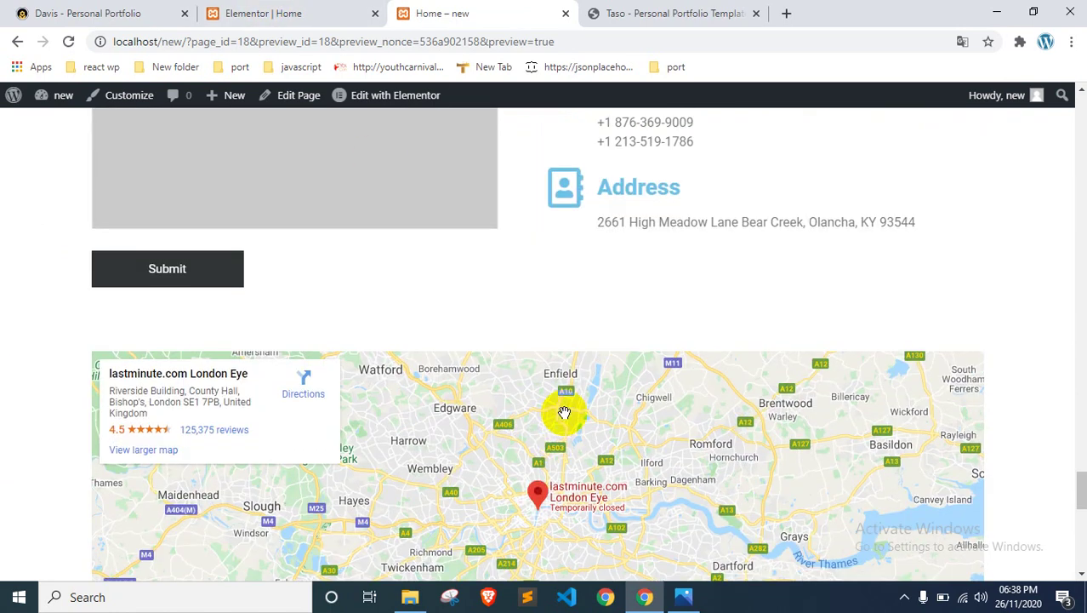
pyautogui.scroll(-3, 564, 412)
pyautogui.scroll(12, 565, 351)
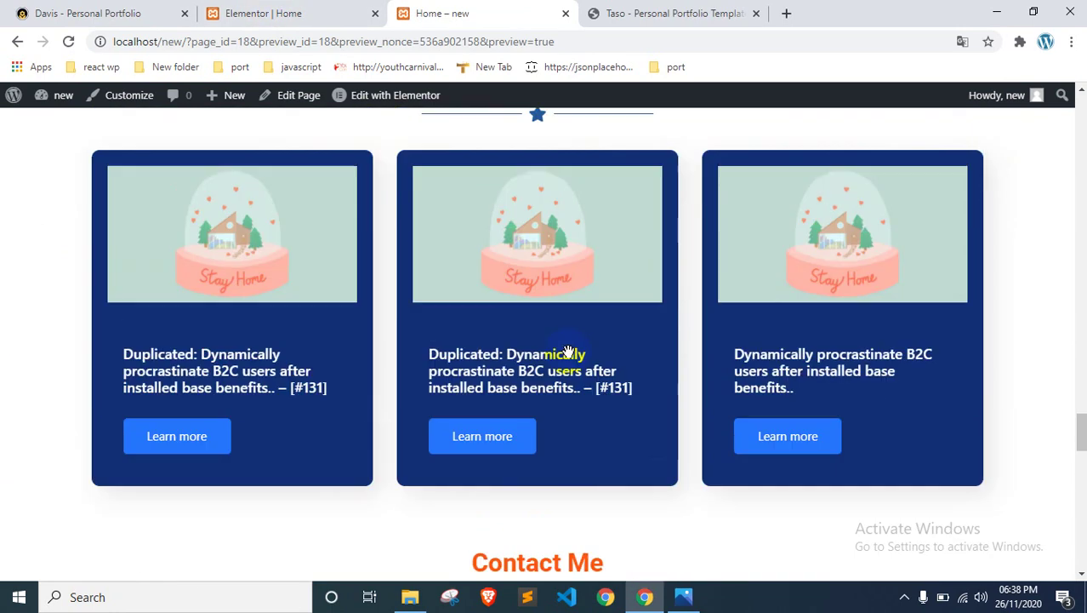
pyautogui.scroll(8, 567, 350)
pyautogui.scroll(-12, 566, 347)
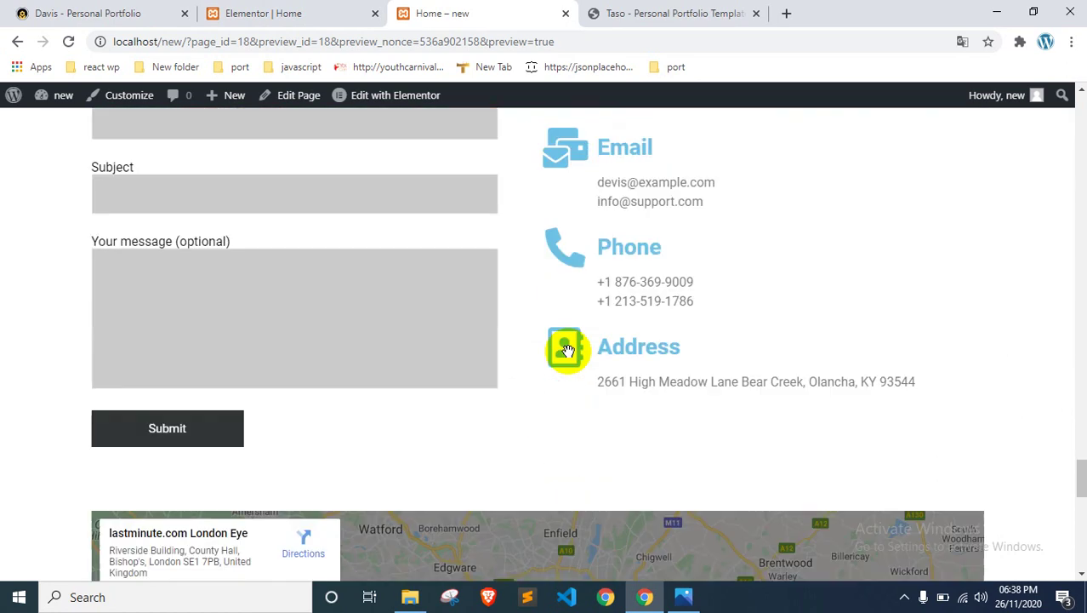
# Step: Set the map section's content width to Full Width in the Elementor editor and save the page
pyautogui.click(281, 14)
pyautogui.scroll(5, 348, 182)
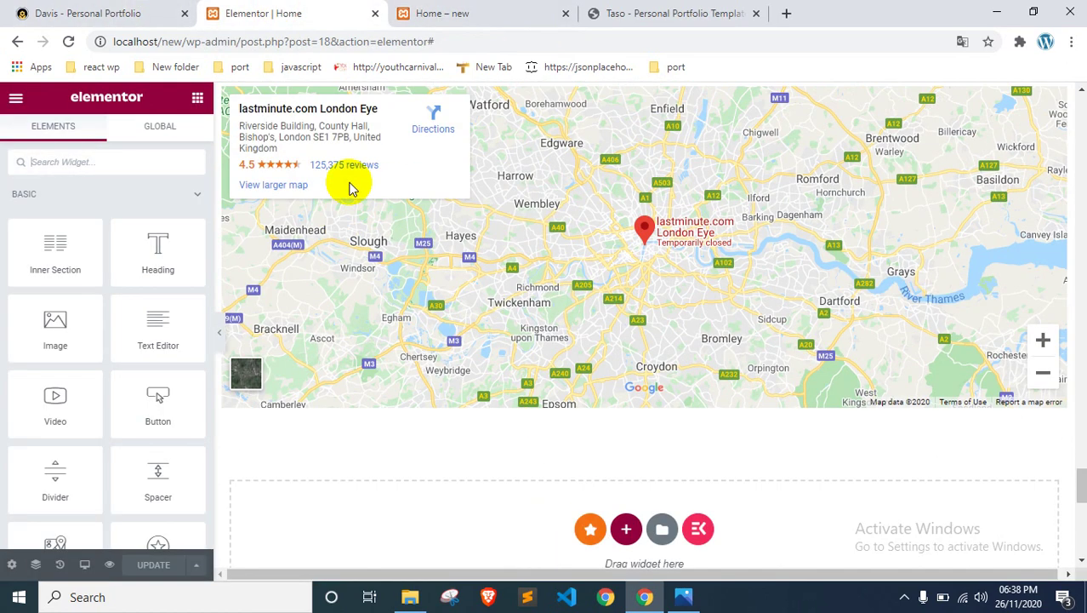
pyautogui.scroll(3, 558, 218)
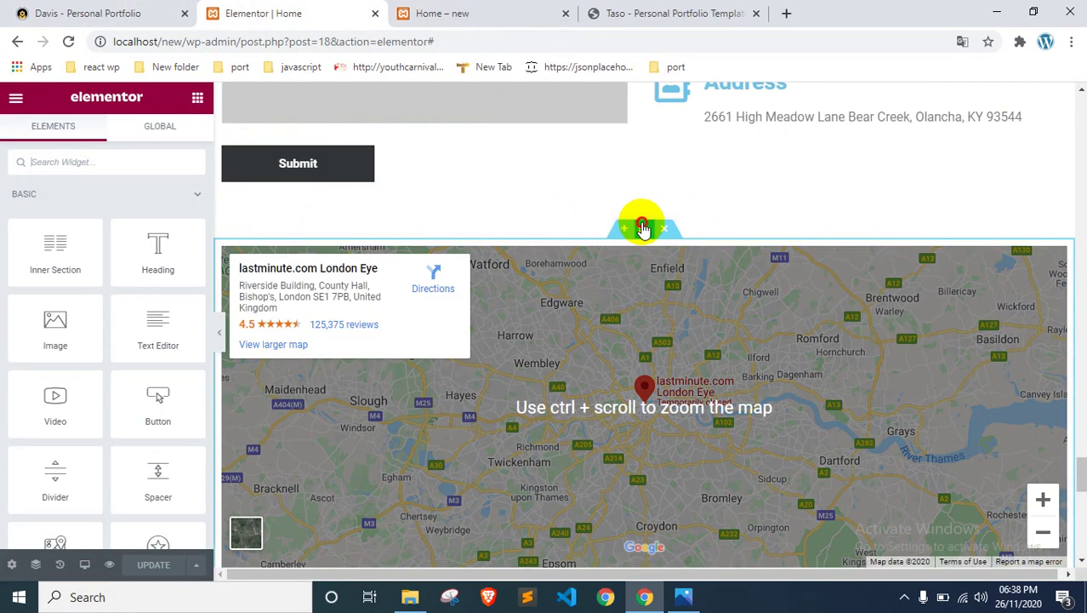
pyautogui.click(644, 228)
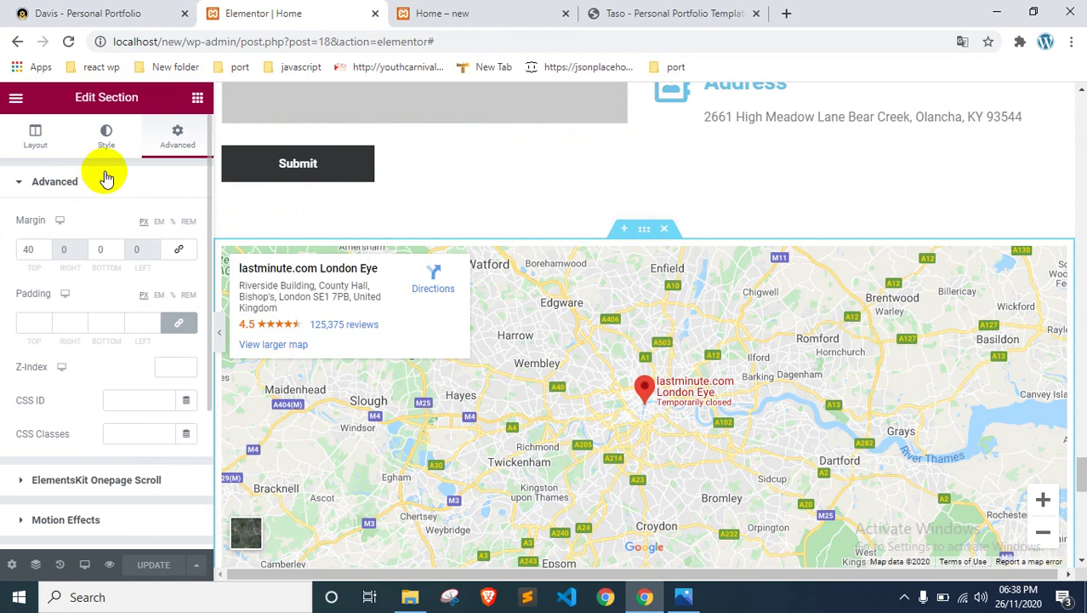
pyautogui.click(117, 145)
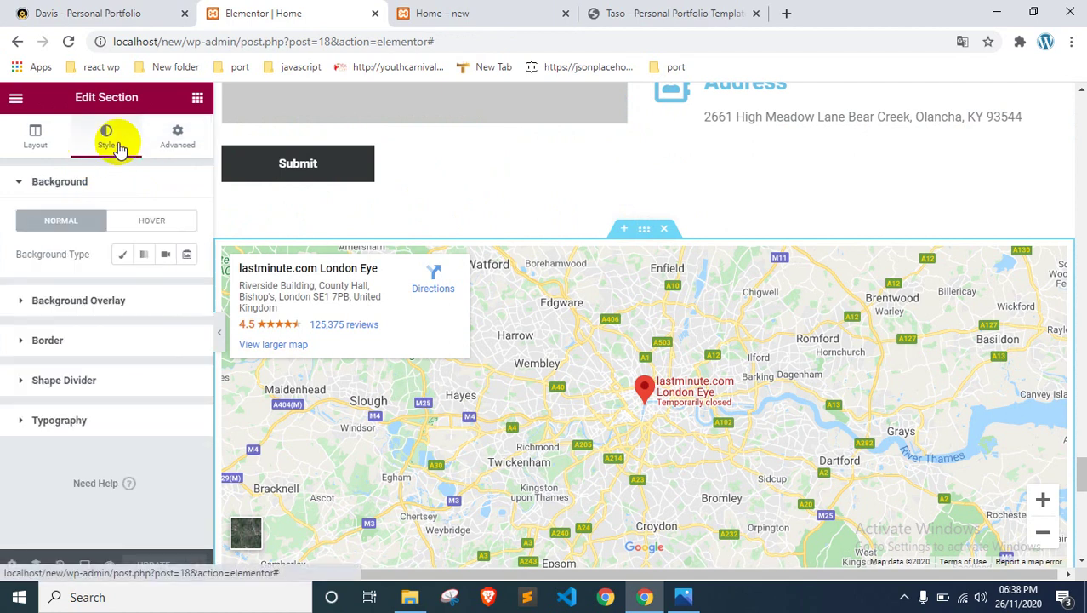
pyautogui.click(182, 160)
pyautogui.click(34, 134)
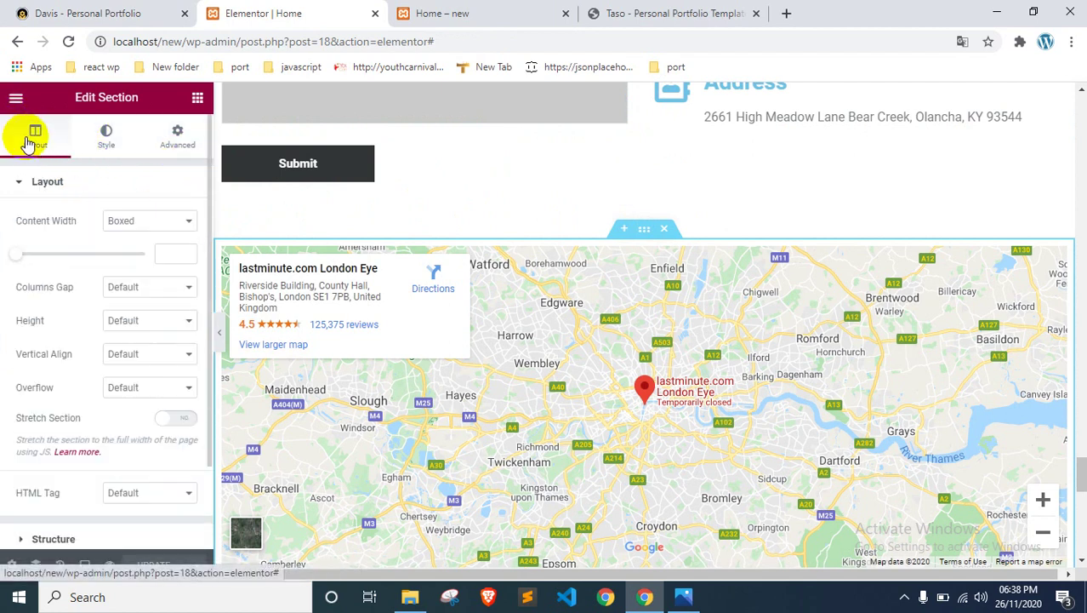
pyautogui.click(128, 221)
pyautogui.click(129, 248)
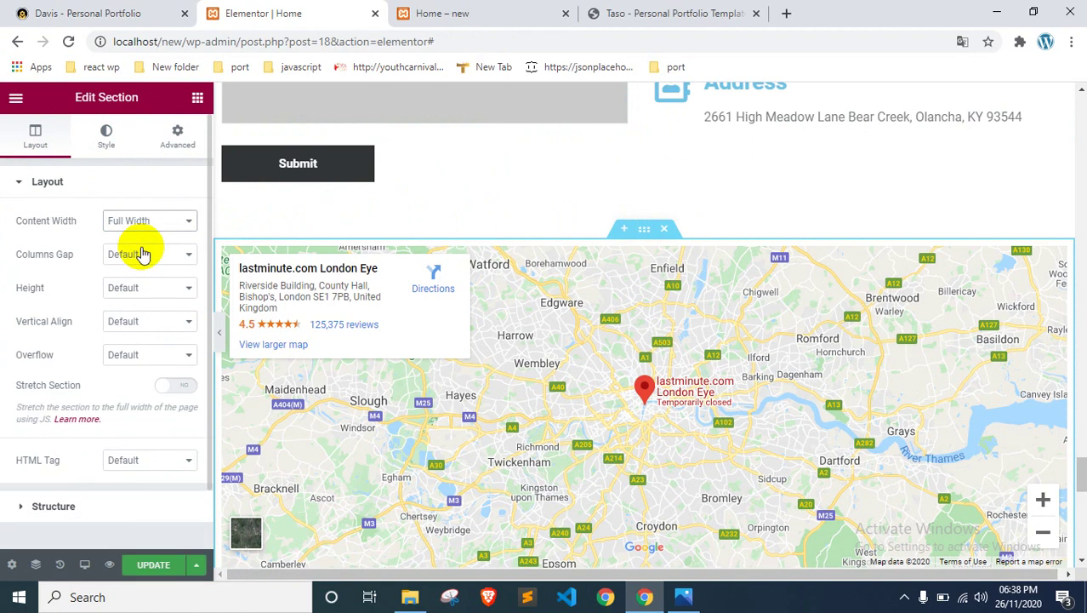
pyautogui.scroll(-3, 615, 342)
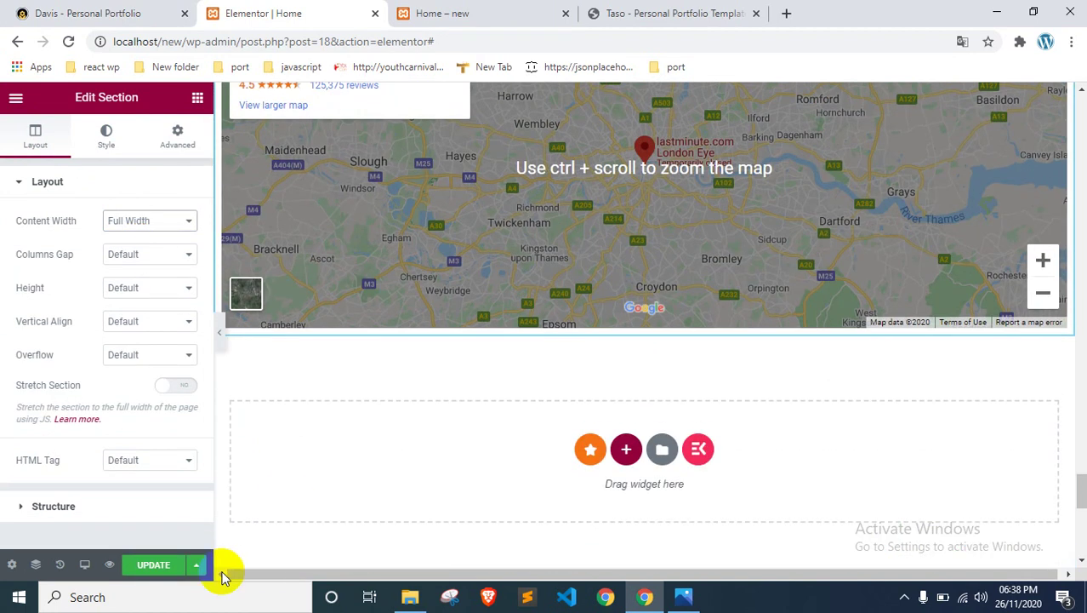
pyautogui.click(153, 565)
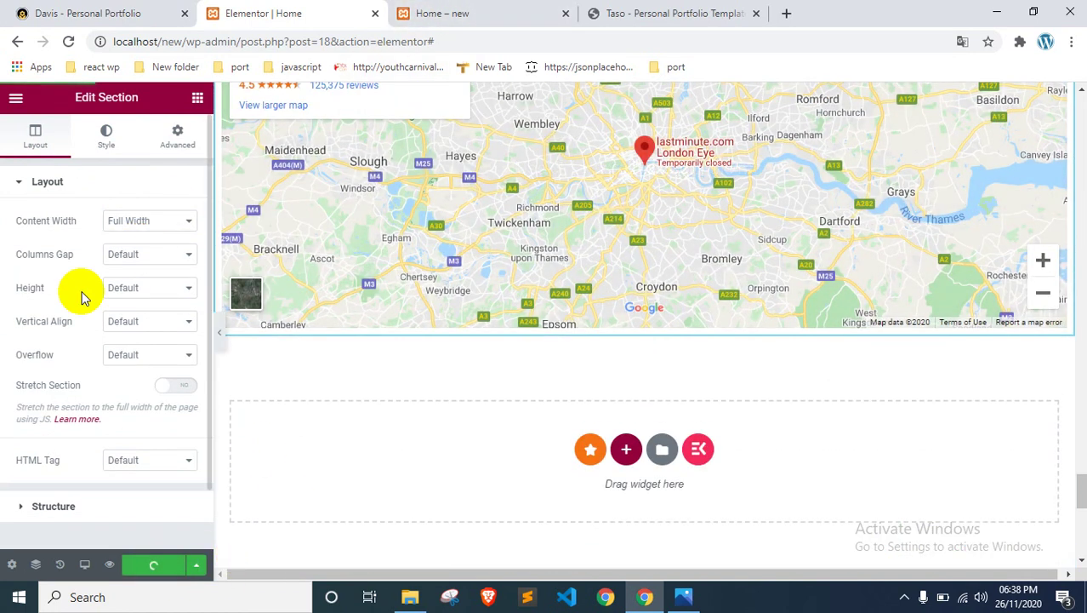
# Step: Refresh the page preview and examine the map's width and its side edges below the contact form
pyautogui.click(442, 12)
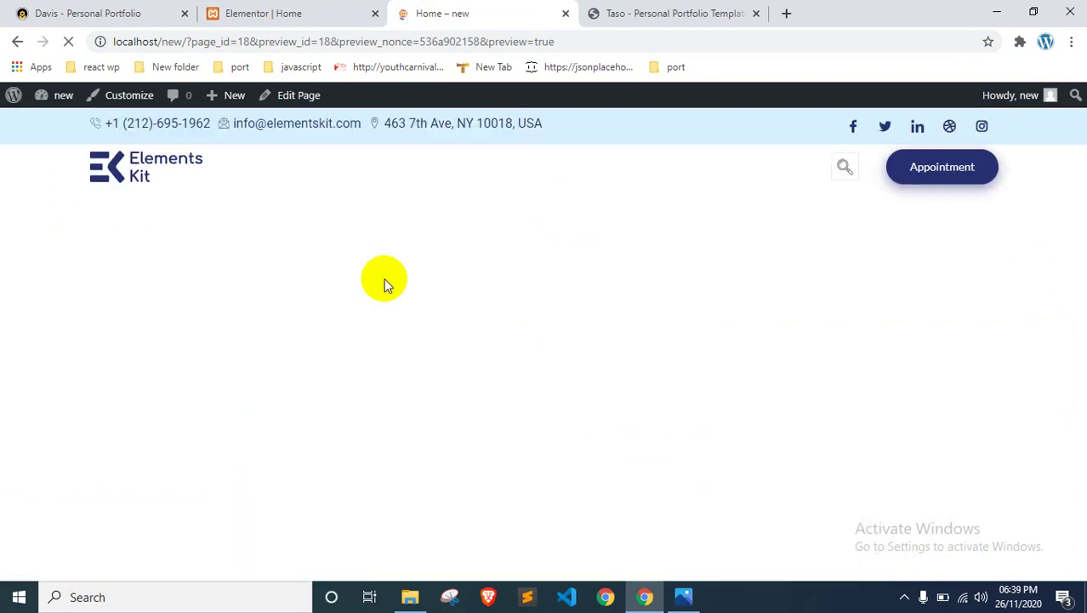
pyautogui.scroll(-3, 385, 302)
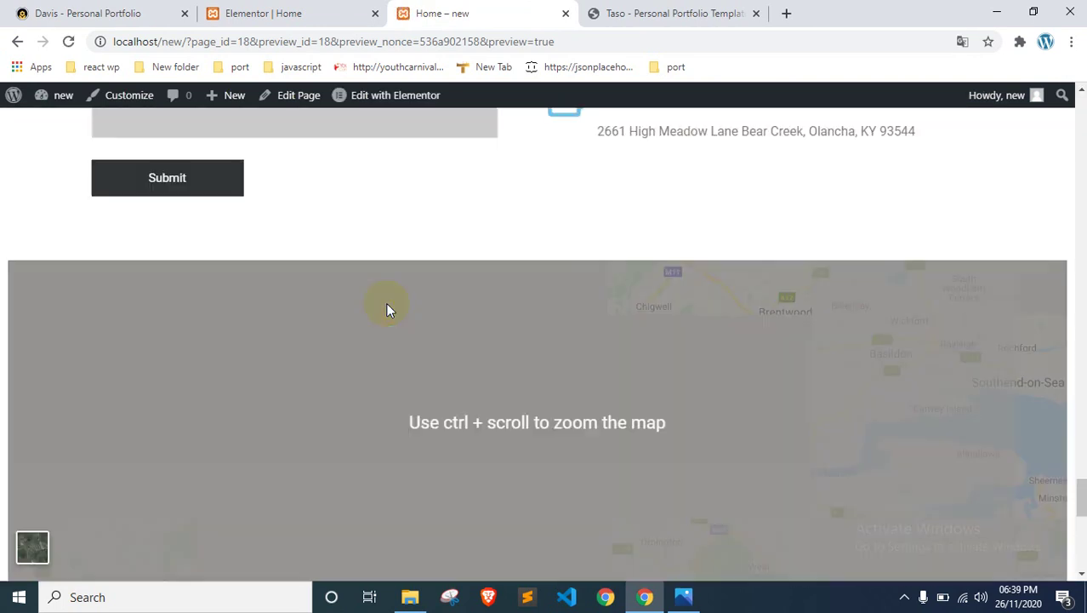
pyautogui.scroll(2, 452, 365)
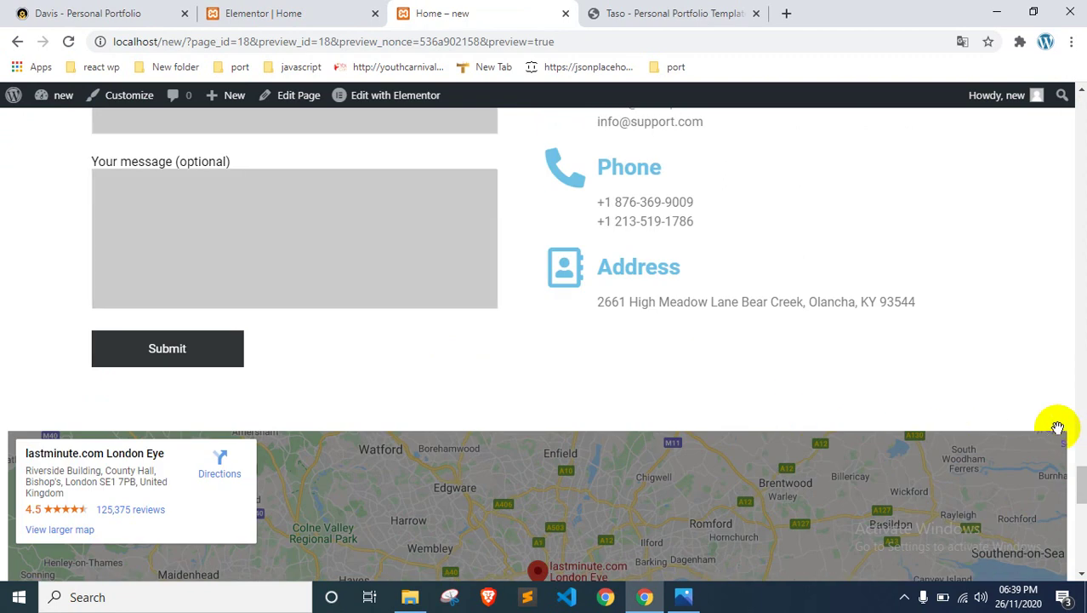
pyautogui.scroll(2, 1058, 427)
pyautogui.click(106, 13)
# Step: Enable Stretch Section for the map section in the Elementor editor and save the page
pyautogui.click(254, 13)
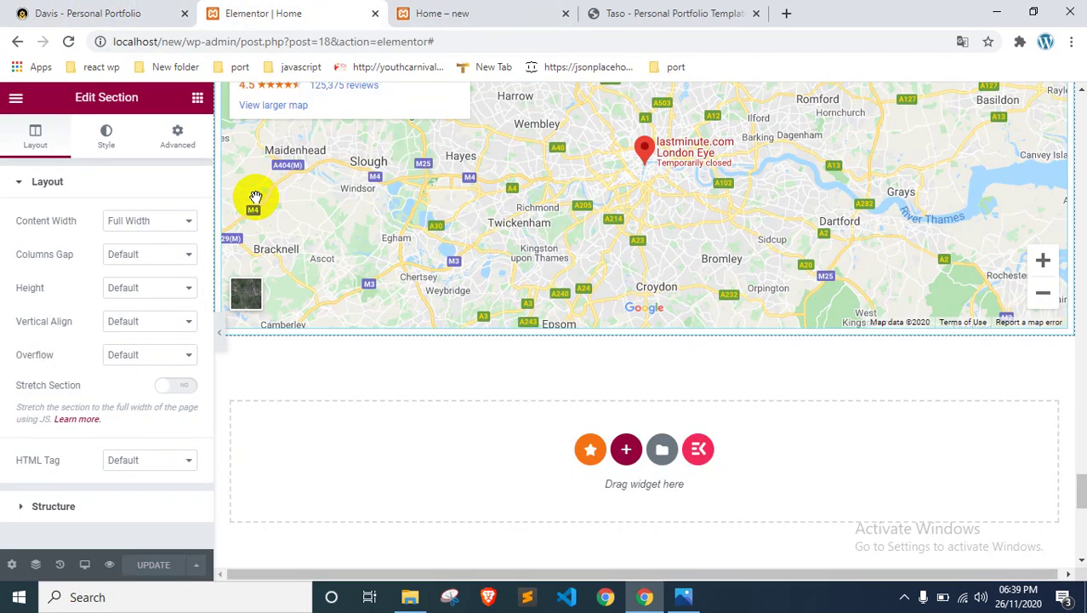
pyautogui.scroll(2, 383, 232)
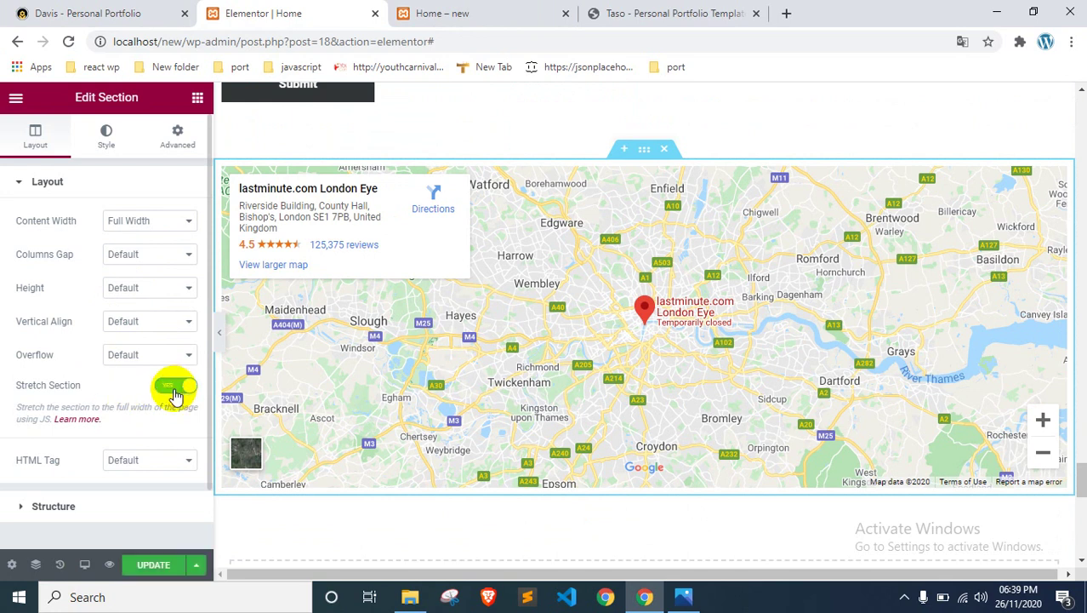
pyautogui.click(103, 509)
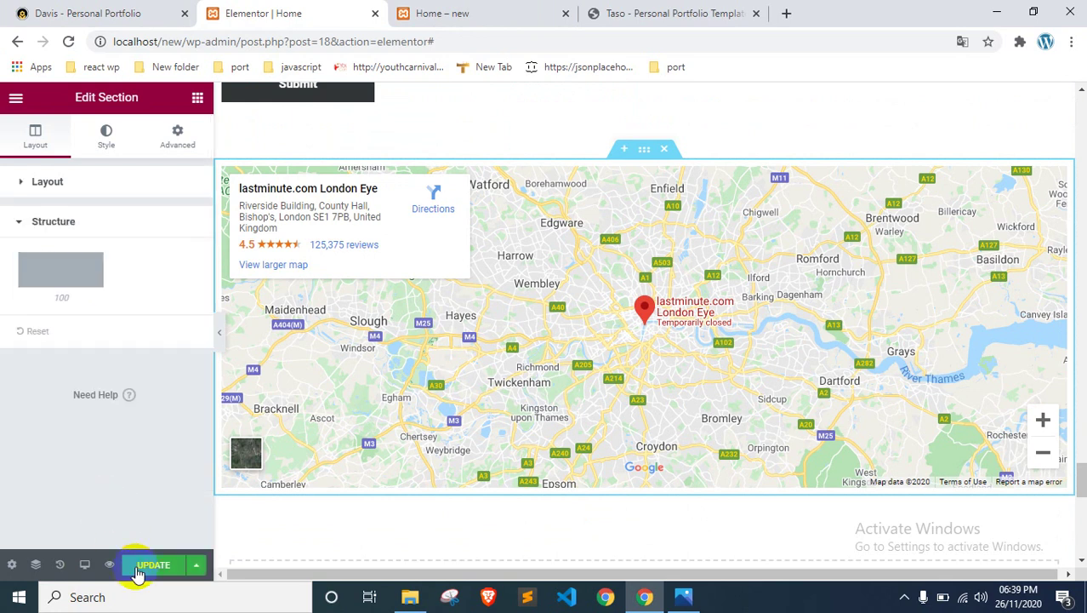
# Step: Reload the page preview and examine the map's edges and the spacing between the map and the footer
pyautogui.click(457, 6)
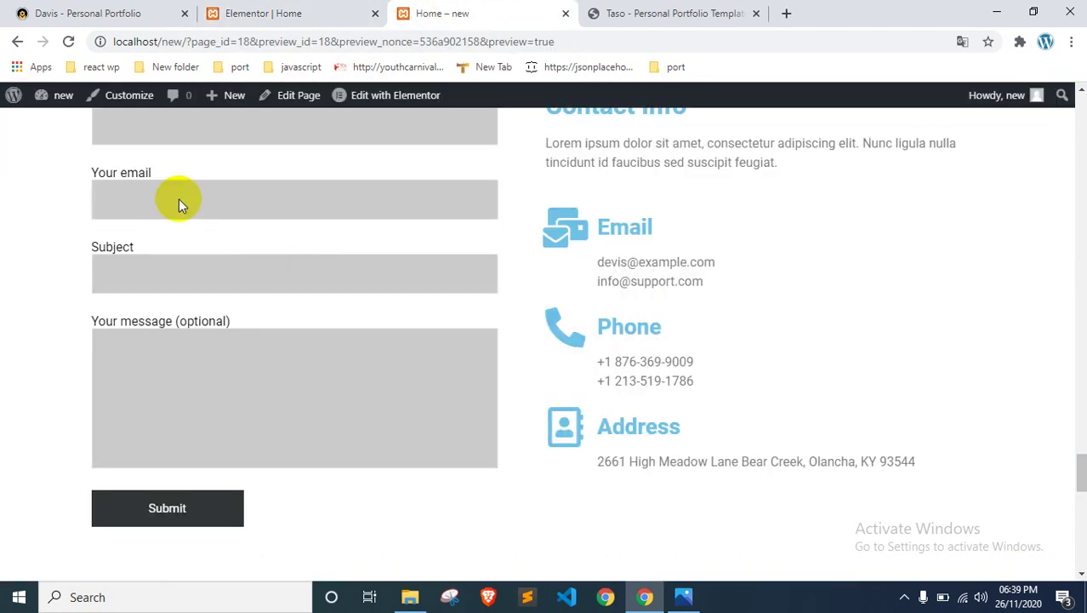
pyautogui.rightClick(7, 227)
pyautogui.click(54, 275)
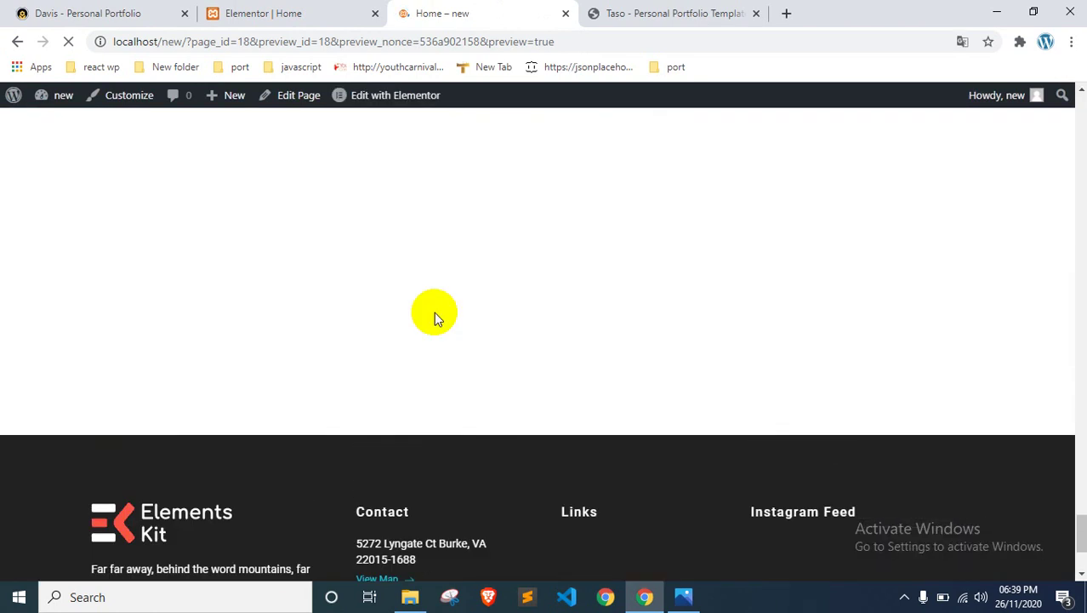
pyautogui.scroll(3, 434, 311)
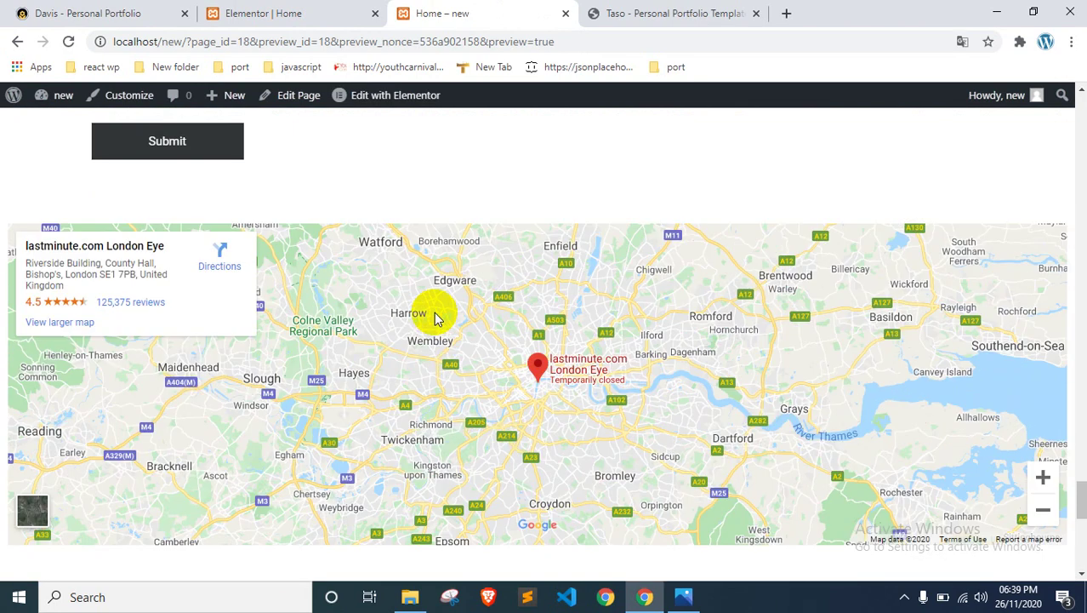
pyautogui.scroll(-3, 427, 262)
pyautogui.scroll(4, 427, 262)
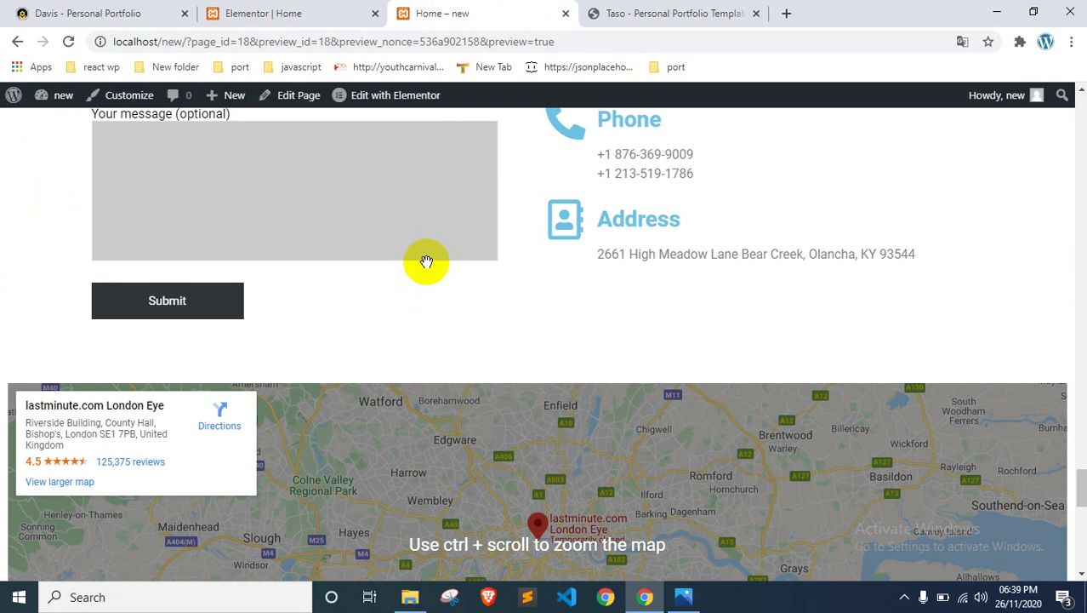
pyautogui.scroll(-5, 427, 262)
pyautogui.rightClick(485, 423)
pyautogui.click(508, 391)
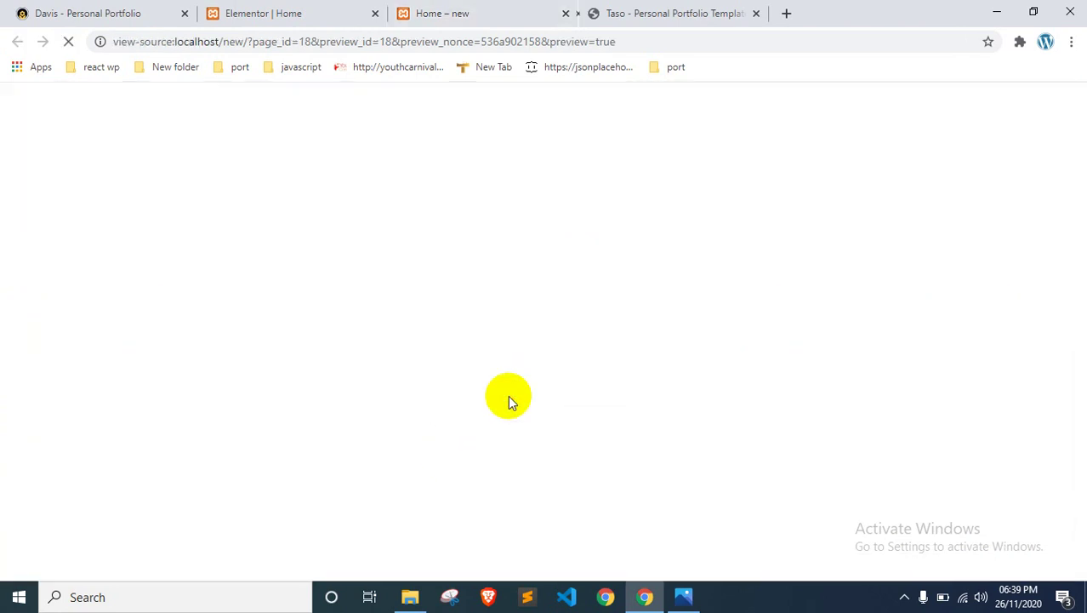
pyautogui.click(717, 18)
# Step: Inspect the blank area between the map and the footer with the browser's developer tools
pyautogui.scroll(-2, 459, 259)
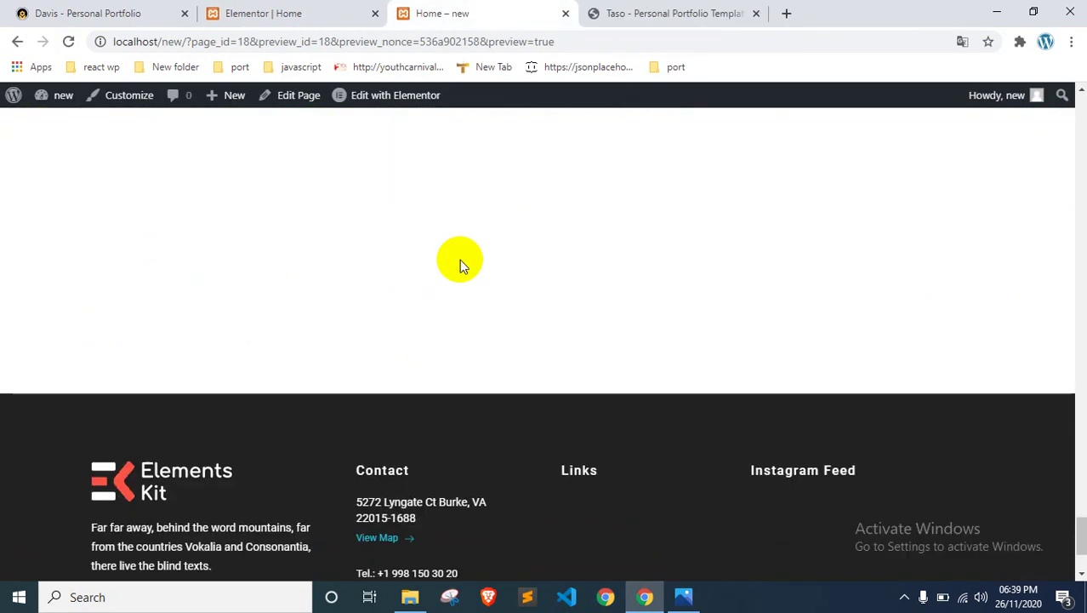
pyautogui.rightClick(451, 264)
pyautogui.click(487, 445)
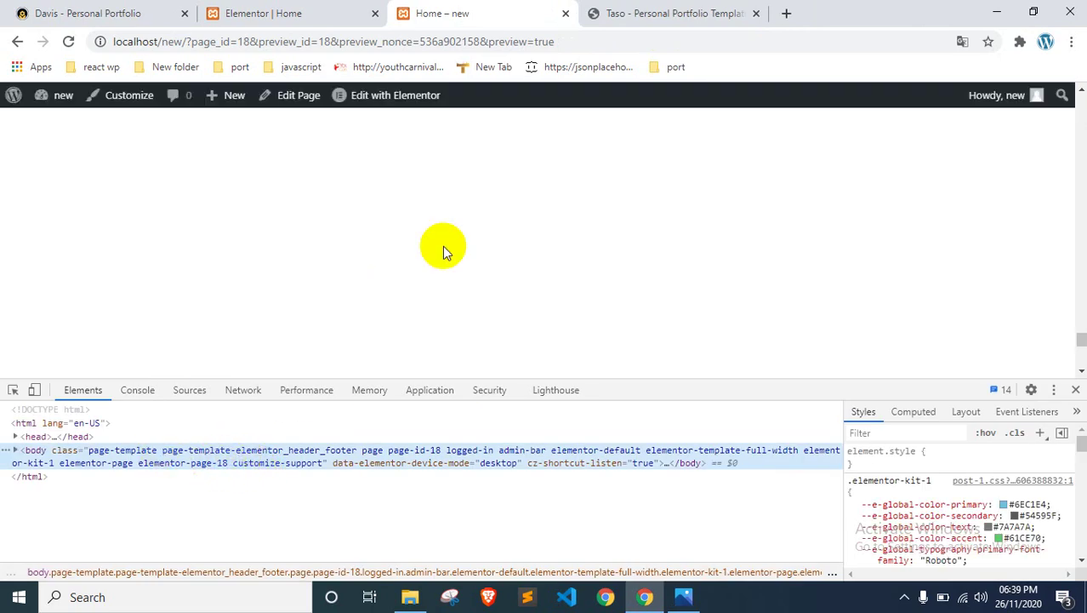
pyautogui.scroll(1, 442, 246)
# Step: Open the footer template for editing in a separate Elementor tab and re-inspect the preview's blank area below the map
pyautogui.moveTo(408, 103)
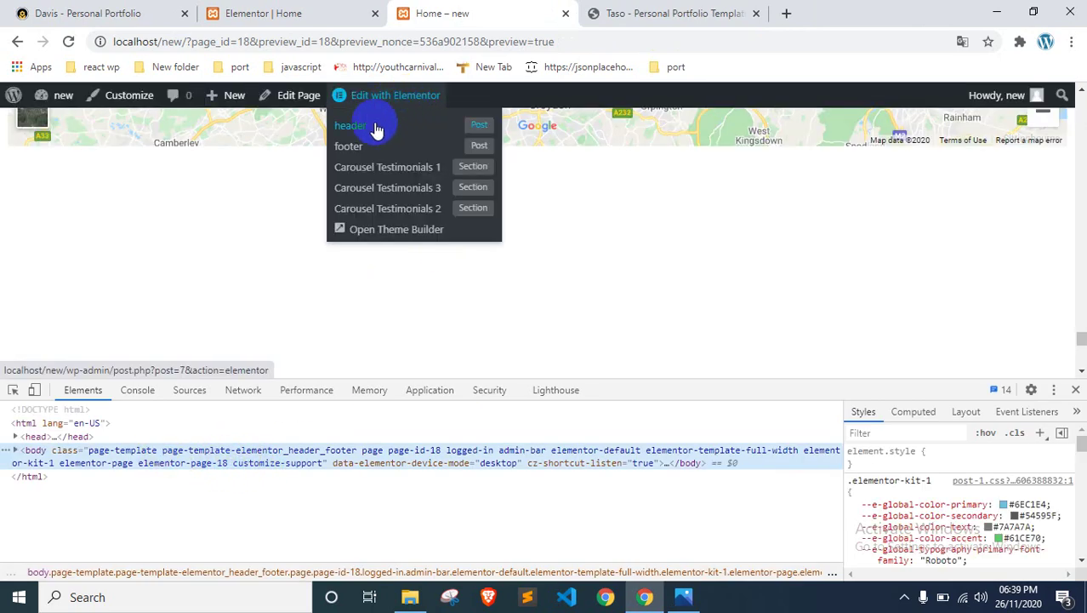
pyautogui.click(353, 155)
pyautogui.click(497, 10)
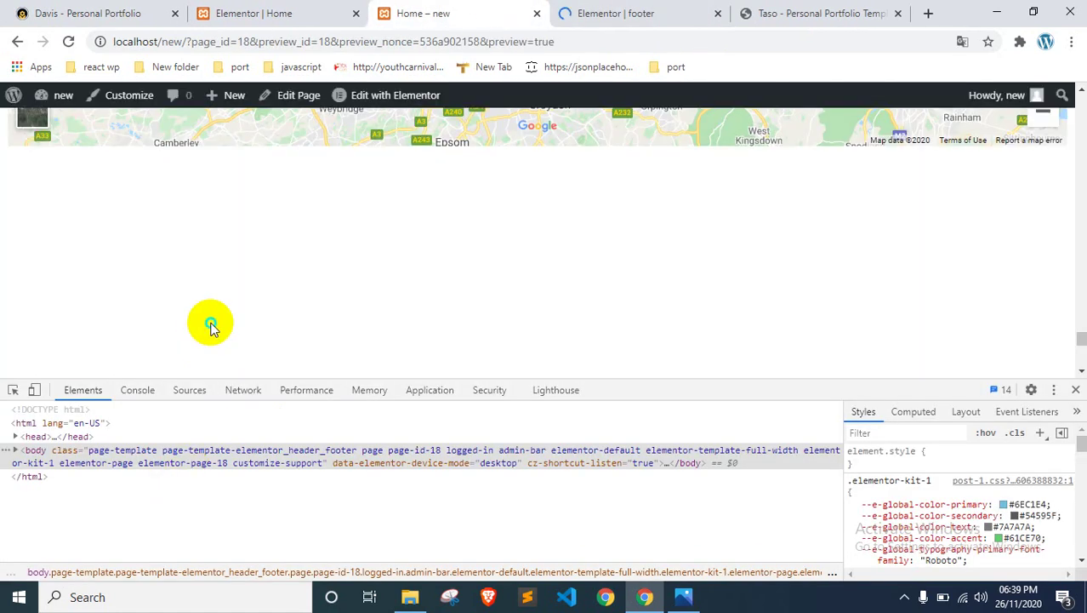
pyautogui.rightClick(211, 326)
pyautogui.click(249, 505)
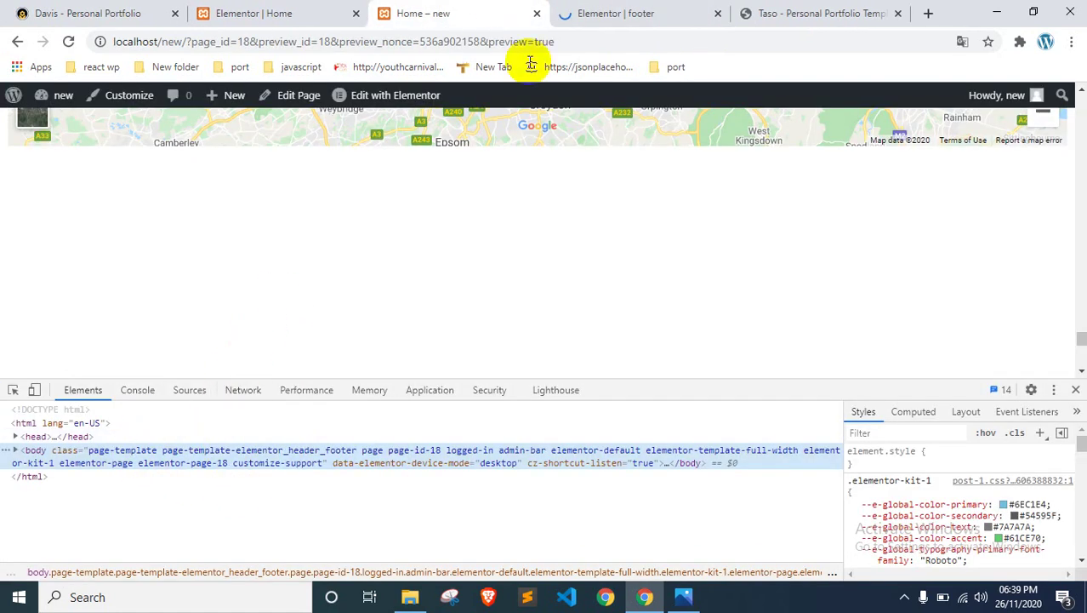
# Step: Check how the map meets the footer at the end of the Taso reference template
pyautogui.click(585, 11)
pyautogui.click(808, 8)
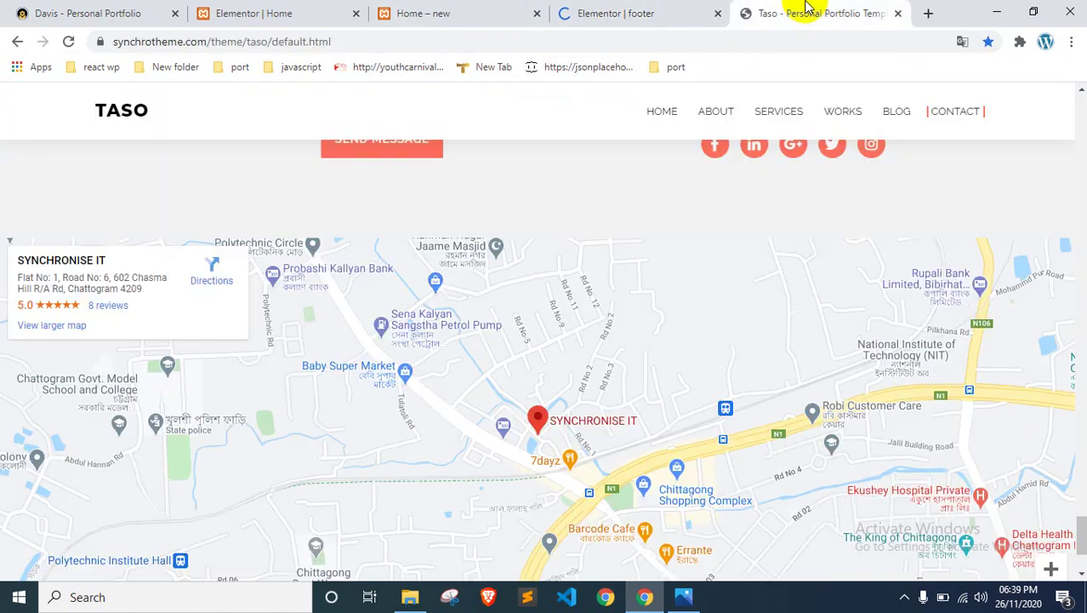
pyautogui.scroll(-2, 675, 303)
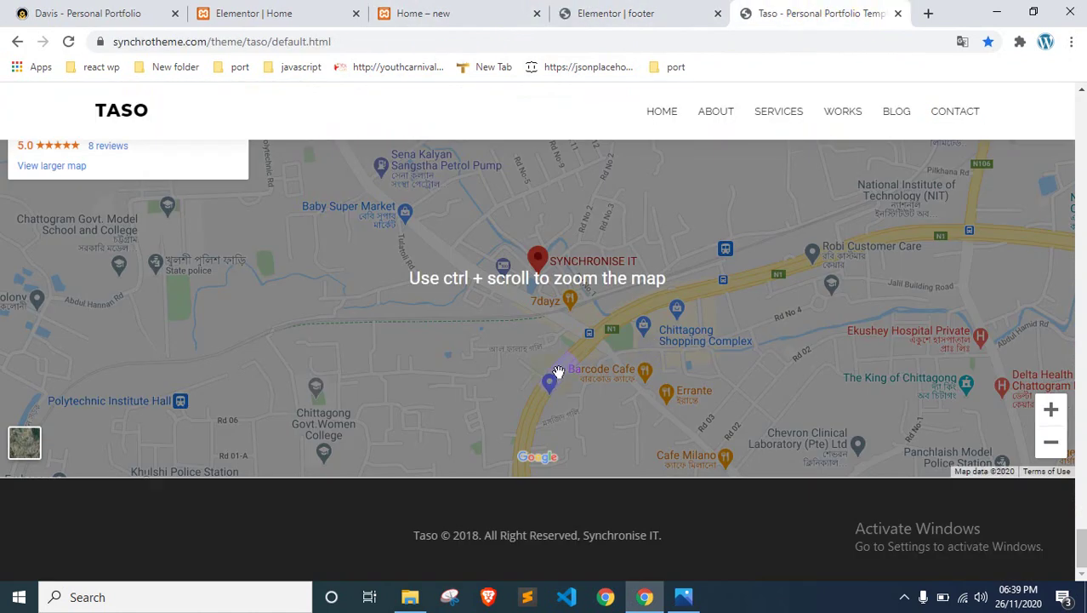
pyautogui.click(614, 11)
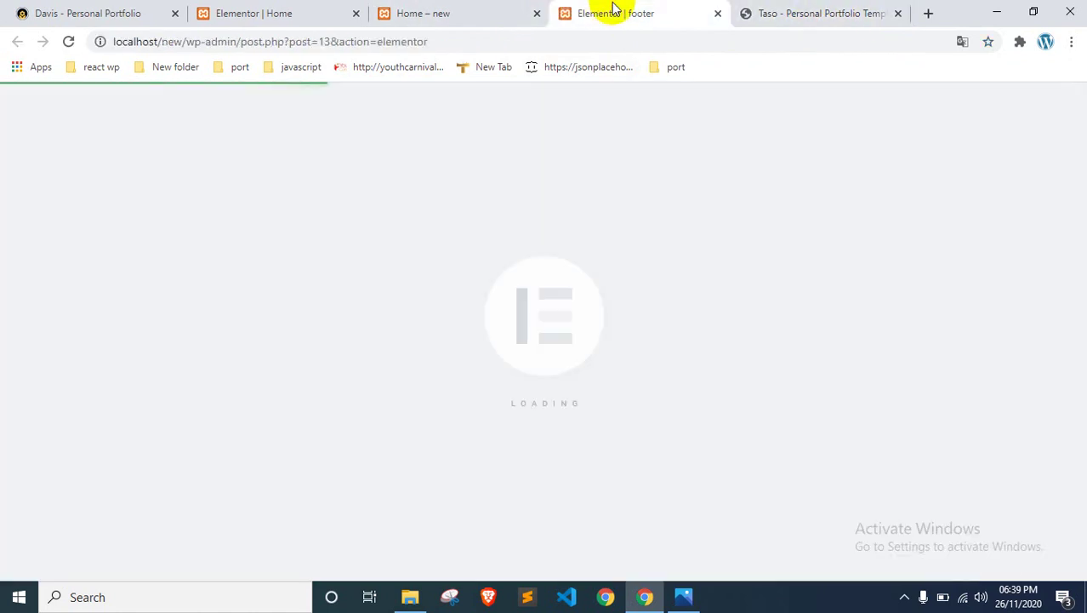
# Step: Check the page preview's body element in the browser's developer tools for the blank area below the map
pyautogui.click(502, 10)
pyautogui.click(13, 457)
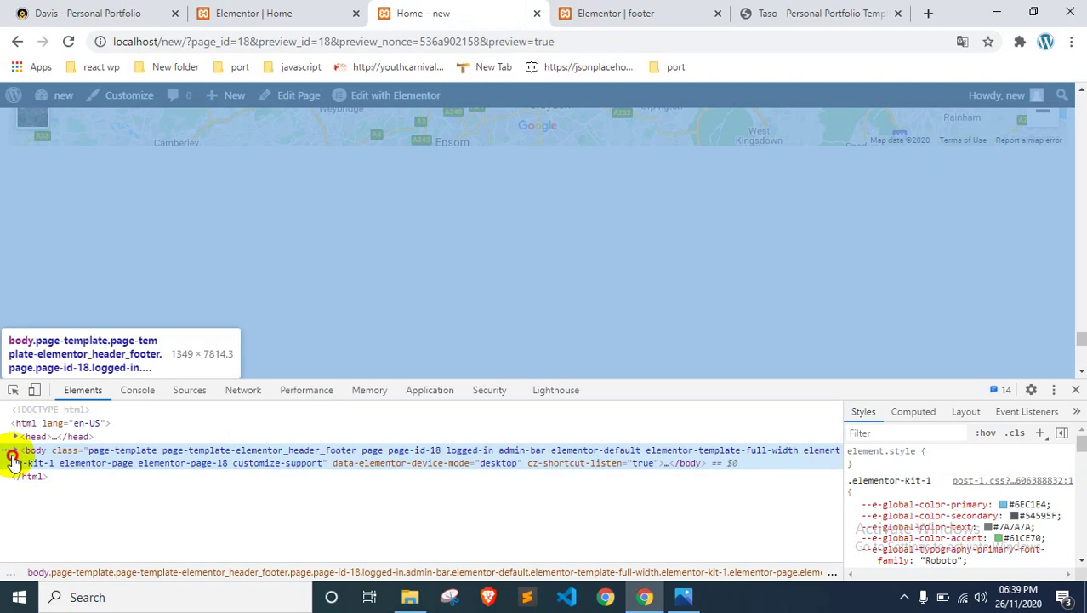
pyautogui.rightClick(14, 459)
pyautogui.click(139, 460)
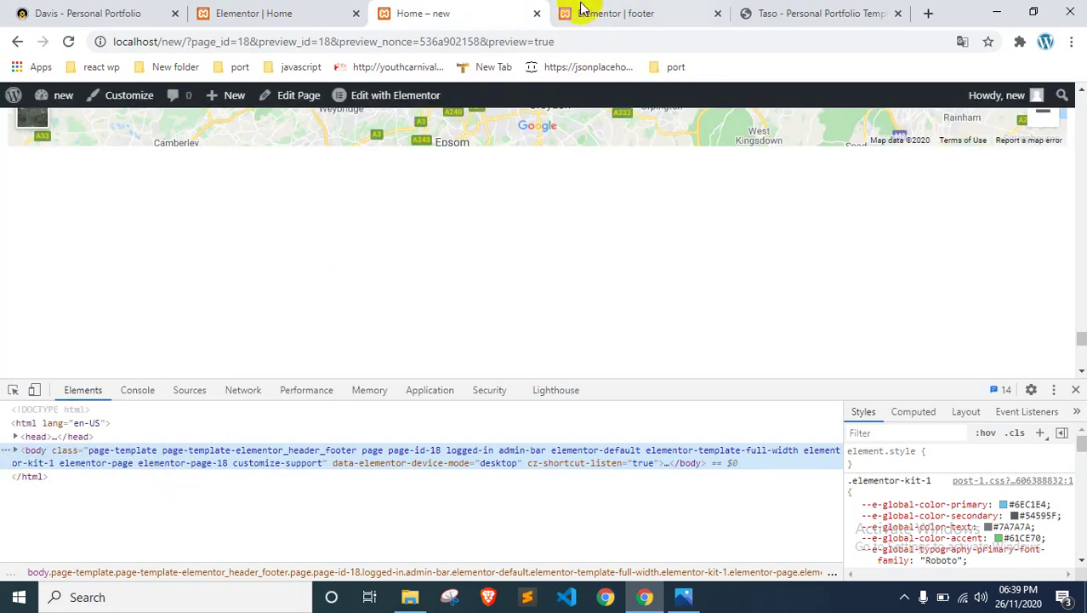
# Step: Examine the blank space above and below the dark footer section in the footer template
pyautogui.click(609, 9)
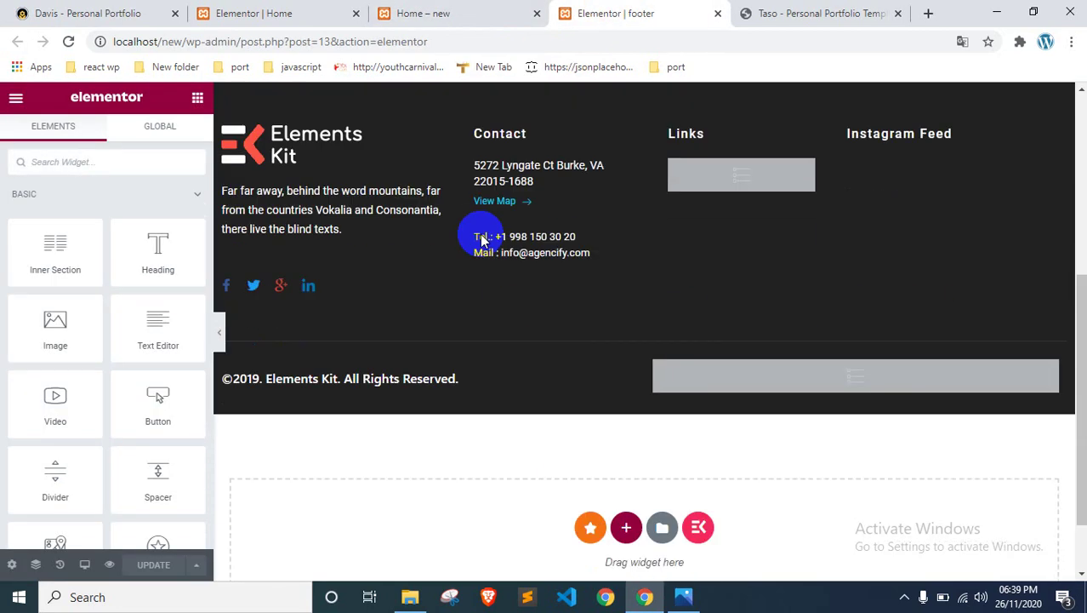
pyautogui.scroll(-3, 480, 234)
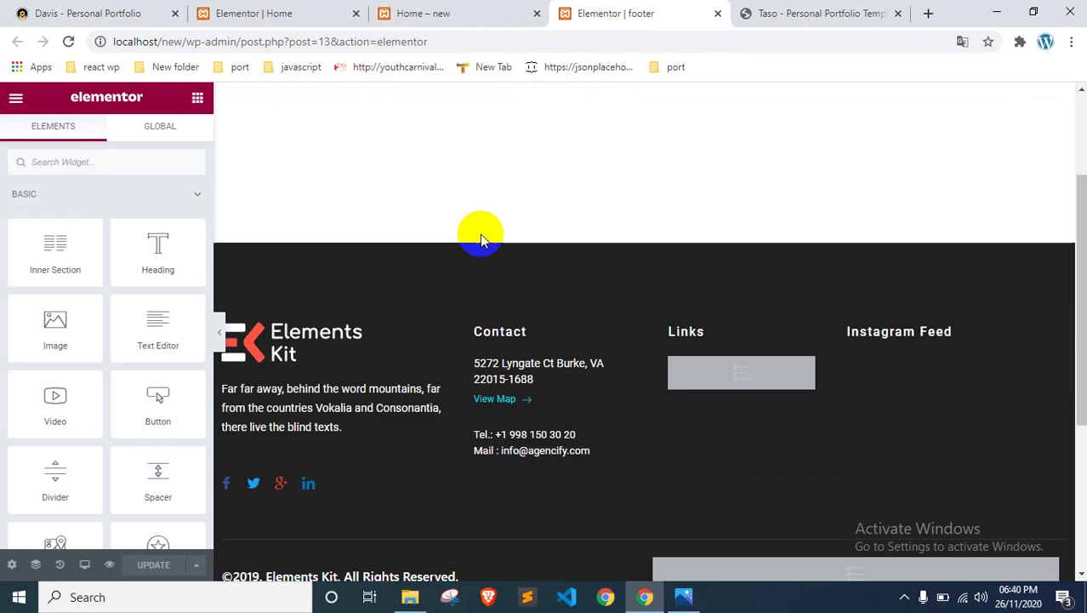
pyautogui.click(430, 199)
pyautogui.scroll(-2, 425, 196)
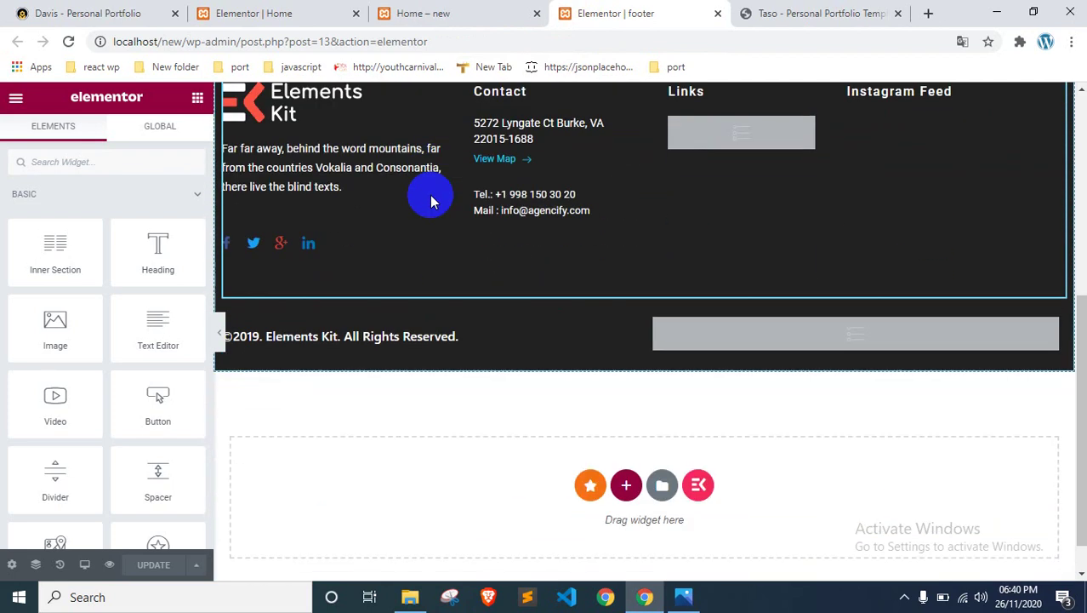
pyautogui.scroll(5, 442, 194)
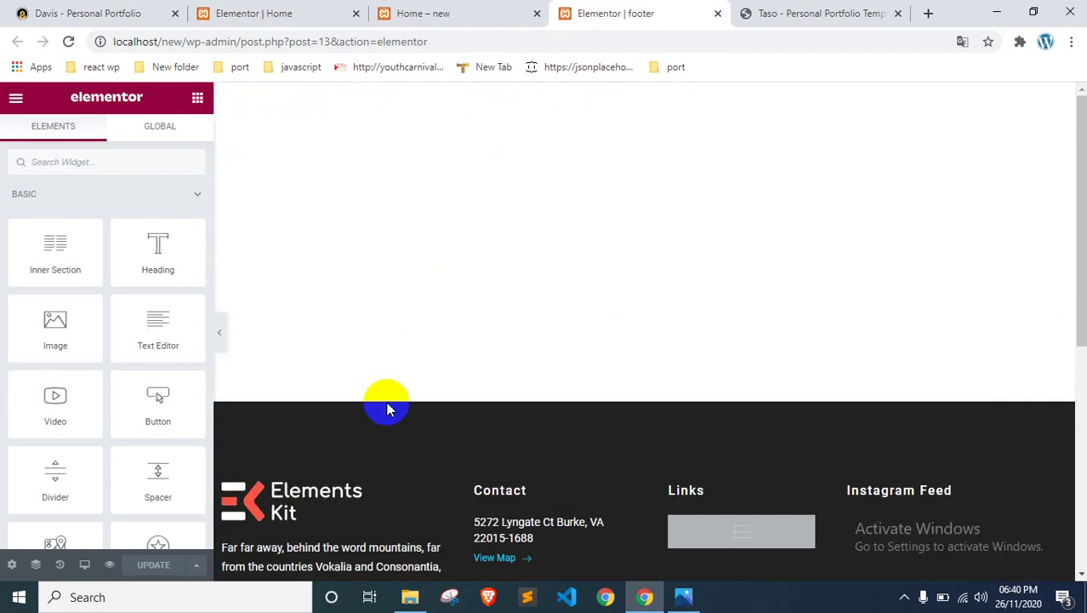
pyautogui.moveTo(387, 409)
pyautogui.mouseDown()
pyautogui.moveTo(395, 284)
pyautogui.moveTo(385, 418)
pyautogui.mouseUp()
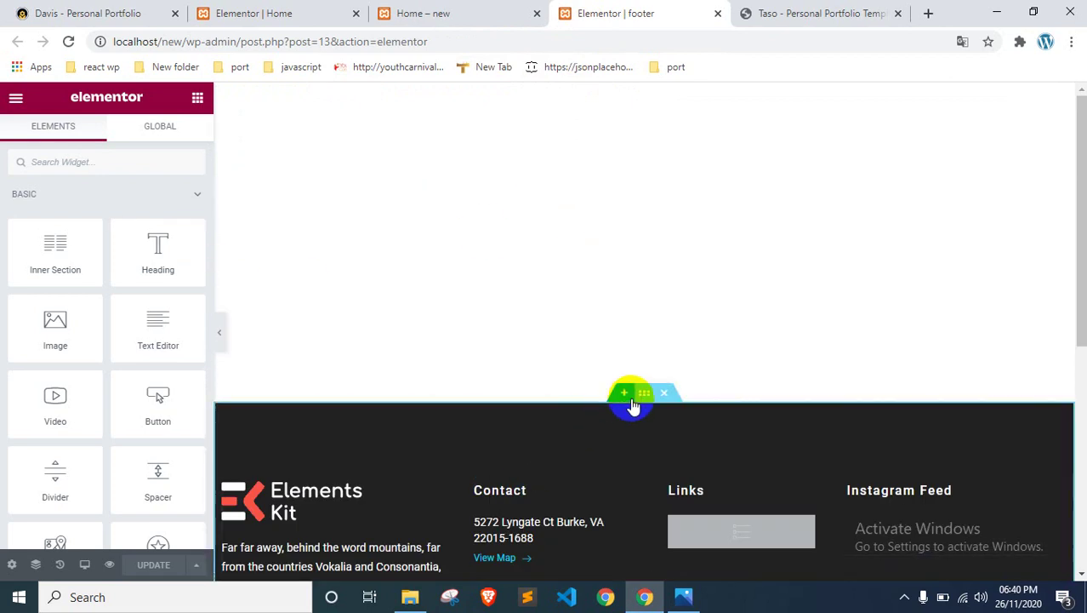
# Step: Set the footer section's top and bottom margins to 0, update the template and close its editor tab
pyautogui.click(619, 399)
pyautogui.click(180, 143)
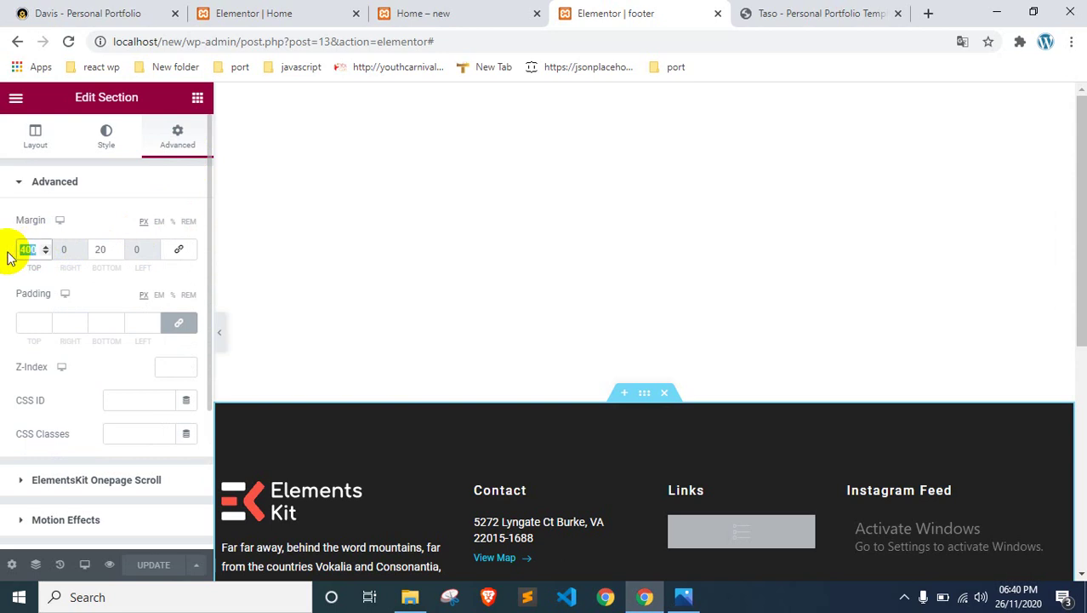
pyautogui.write('0')
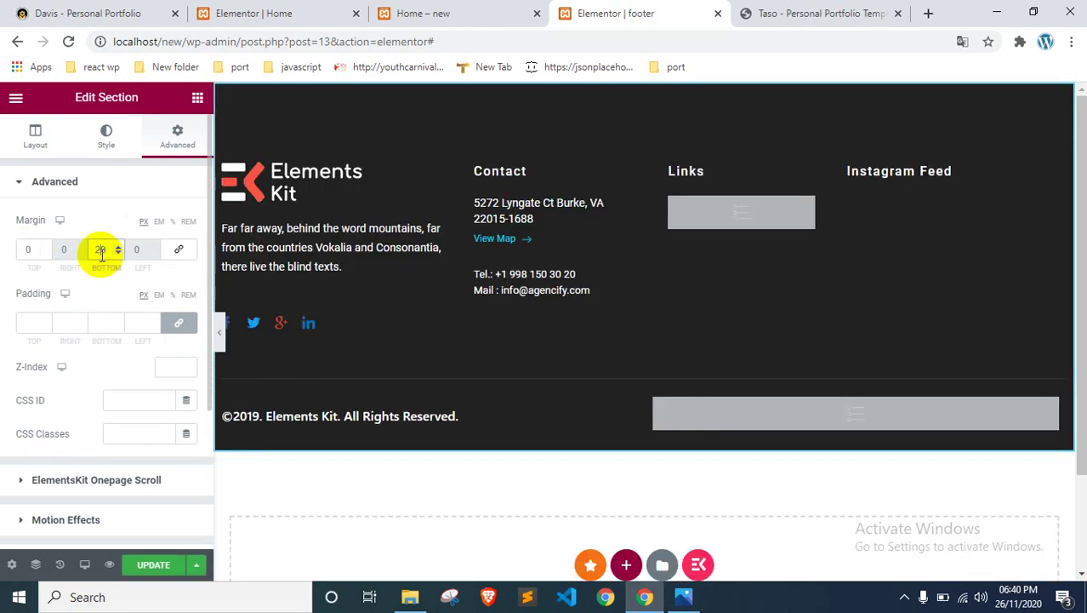
pyautogui.write('0')
pyautogui.click(154, 565)
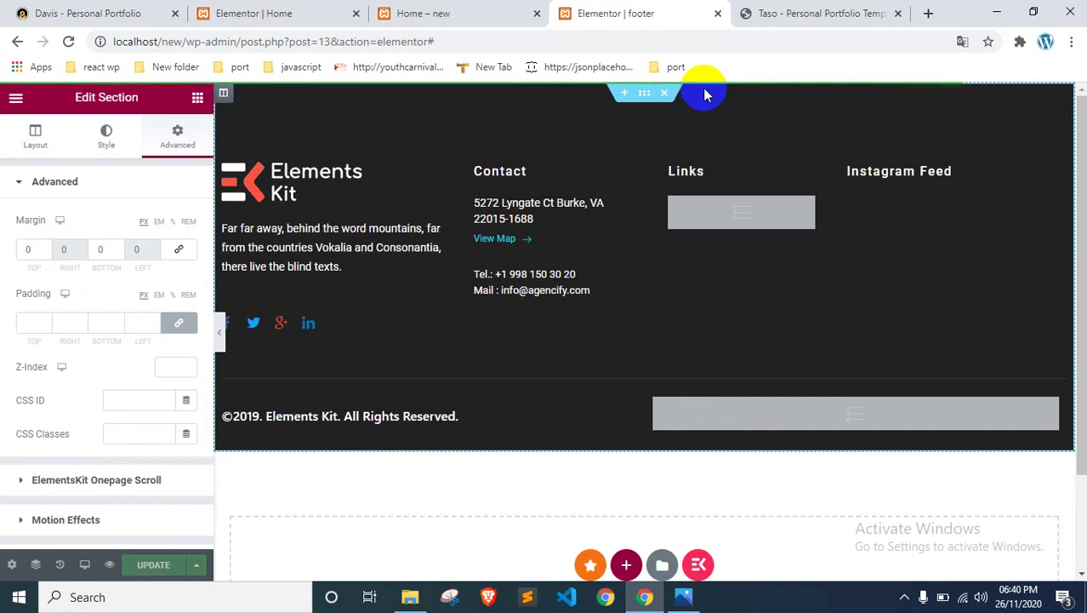
pyautogui.click(717, 14)
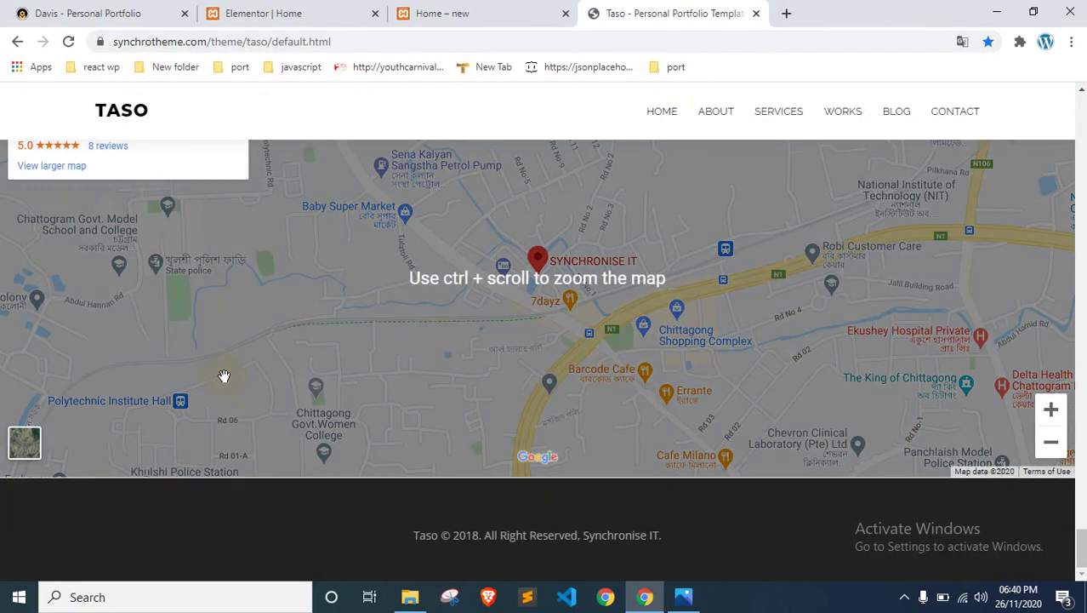
# Step: Reload the page preview and check the spacing between the map and the footer
pyautogui.scroll(5, 224, 376)
pyautogui.click(425, 12)
pyautogui.rightClick(34, 277)
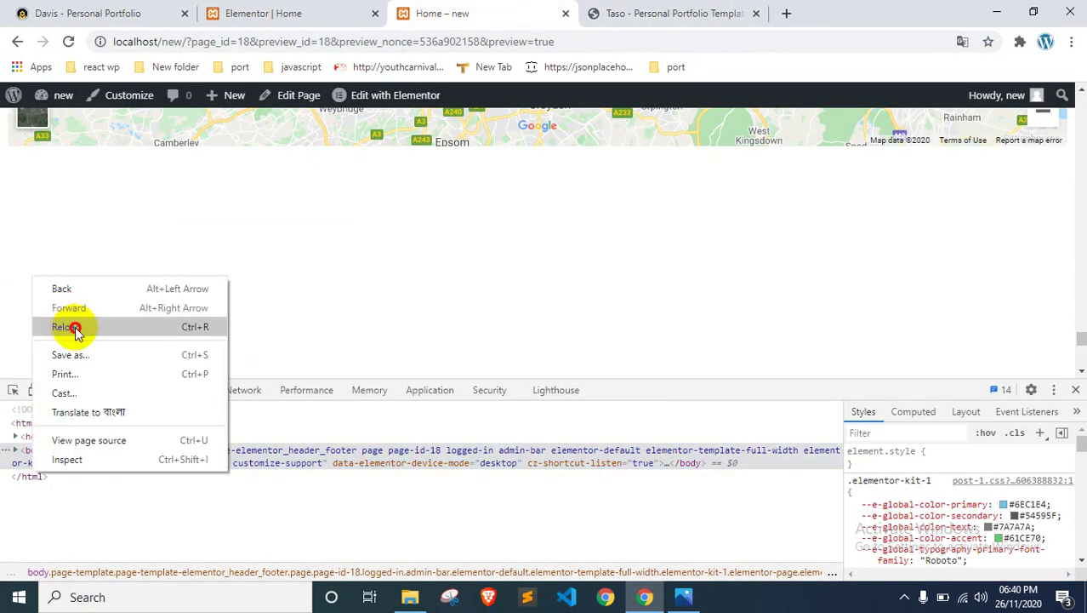
pyautogui.click(75, 328)
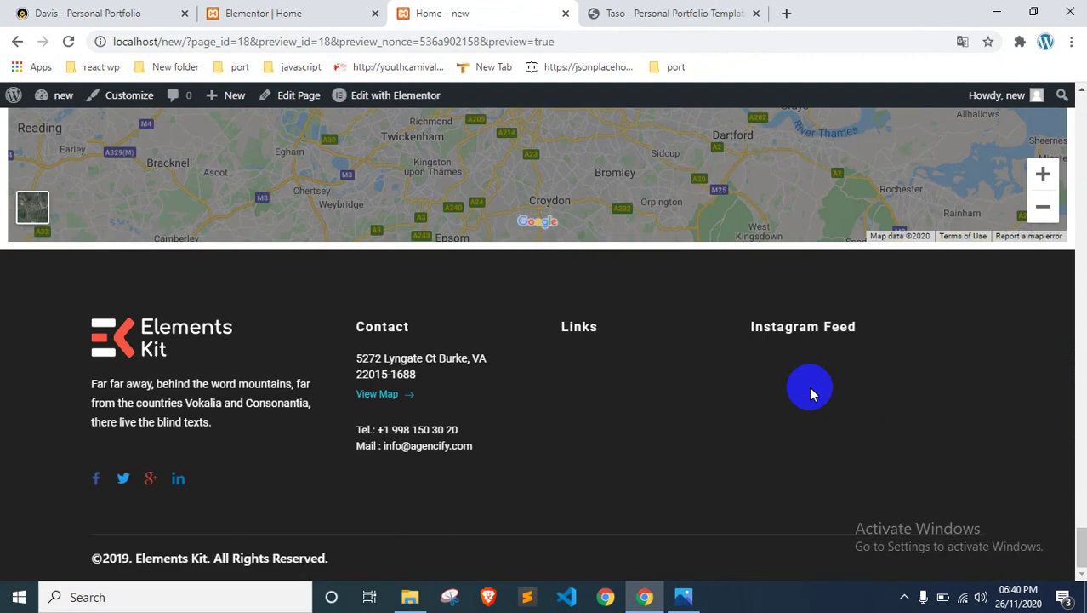
# Step: Review the previewed page's sections between the footer and the header
pyautogui.scroll(10, 791, 378)
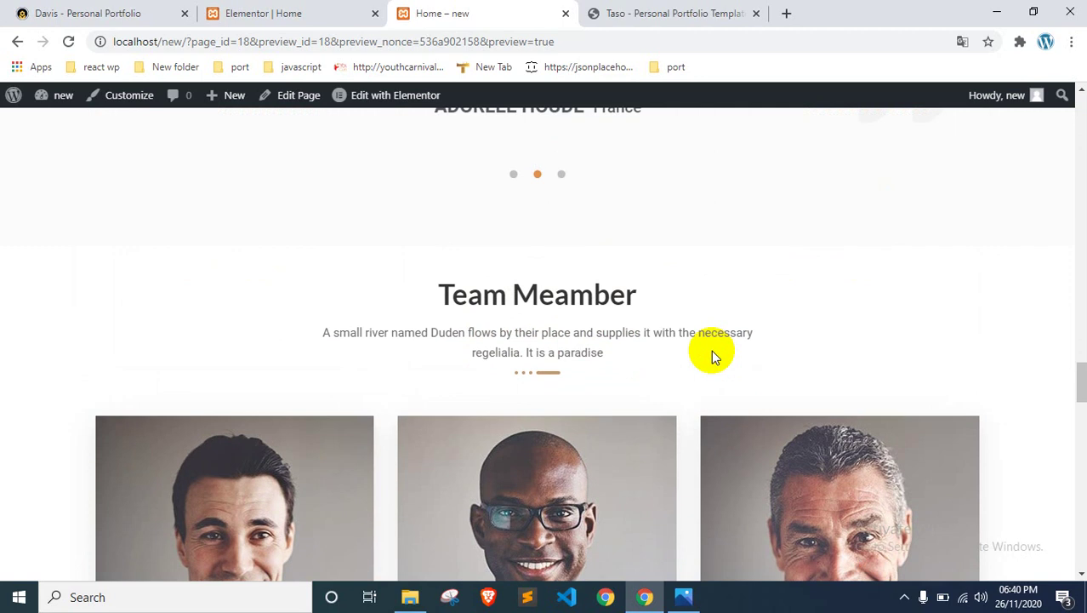
pyautogui.scroll(15, 712, 349)
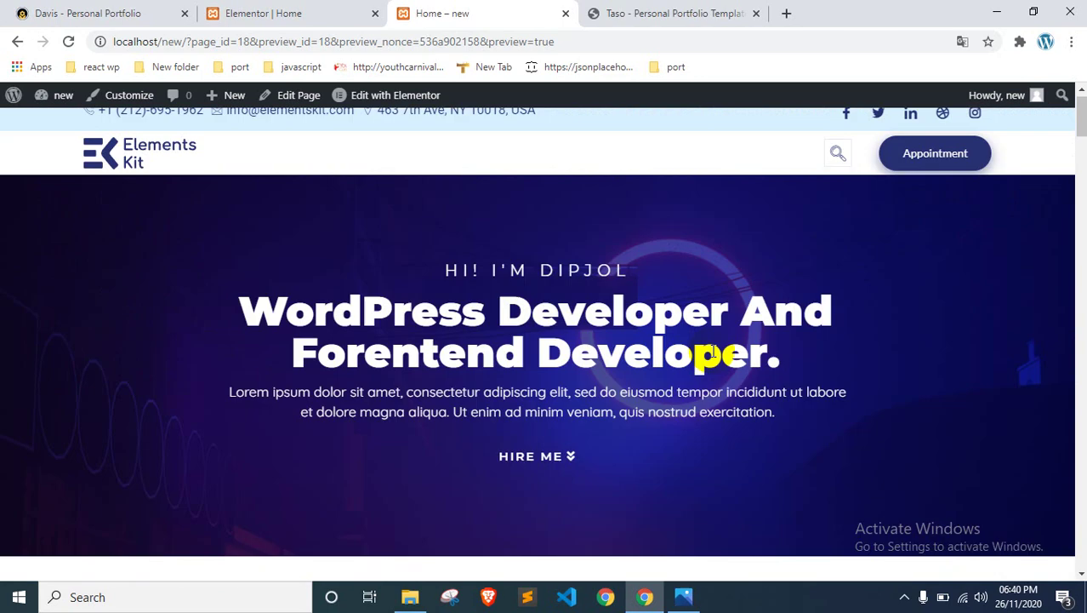
pyautogui.scroll(1, 711, 350)
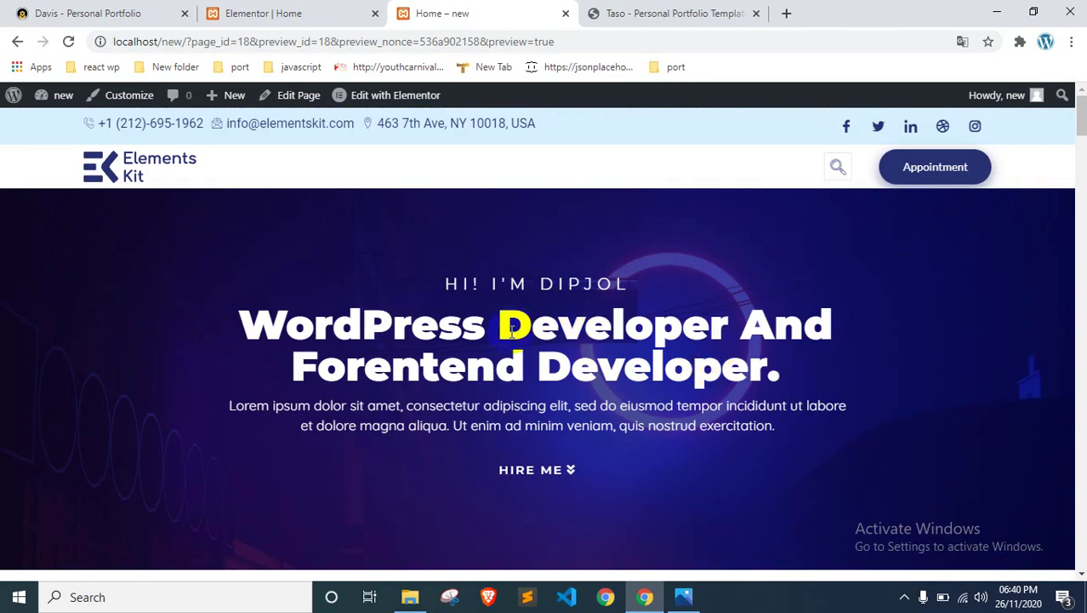
pyautogui.scroll(-10, 415, 369)
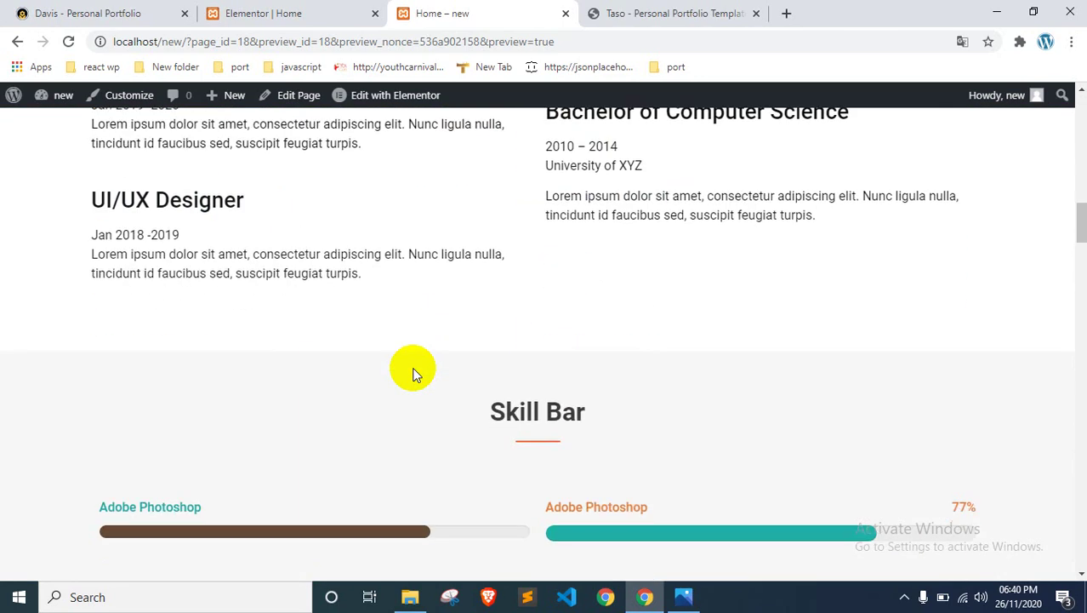
pyautogui.scroll(10, 414, 372)
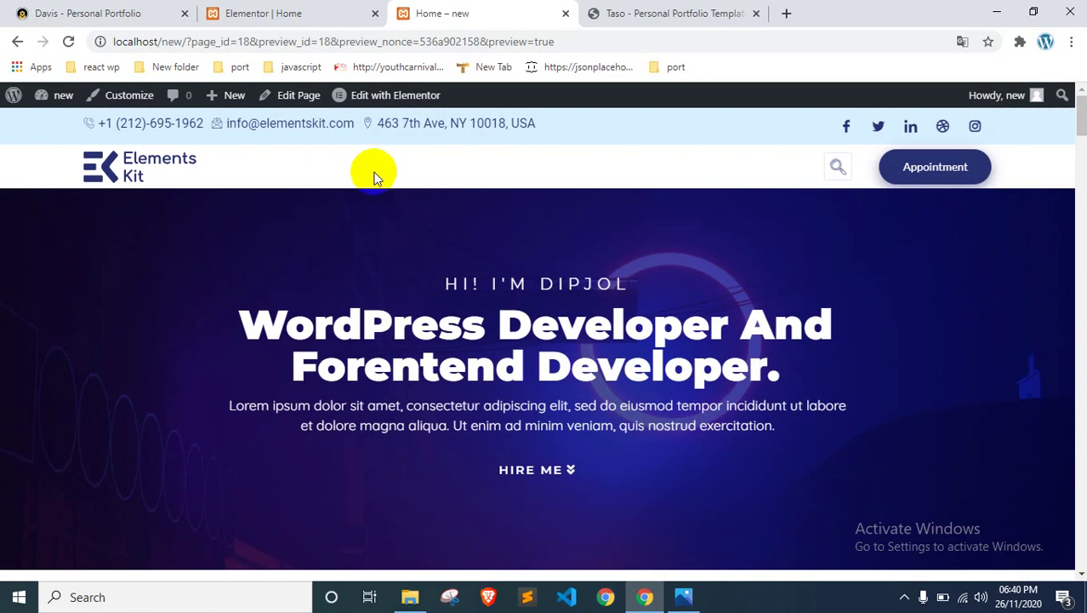
# Step: Try the navigation links of the Taso reference template, including Home, About, Services and Works
pyautogui.click(724, 10)
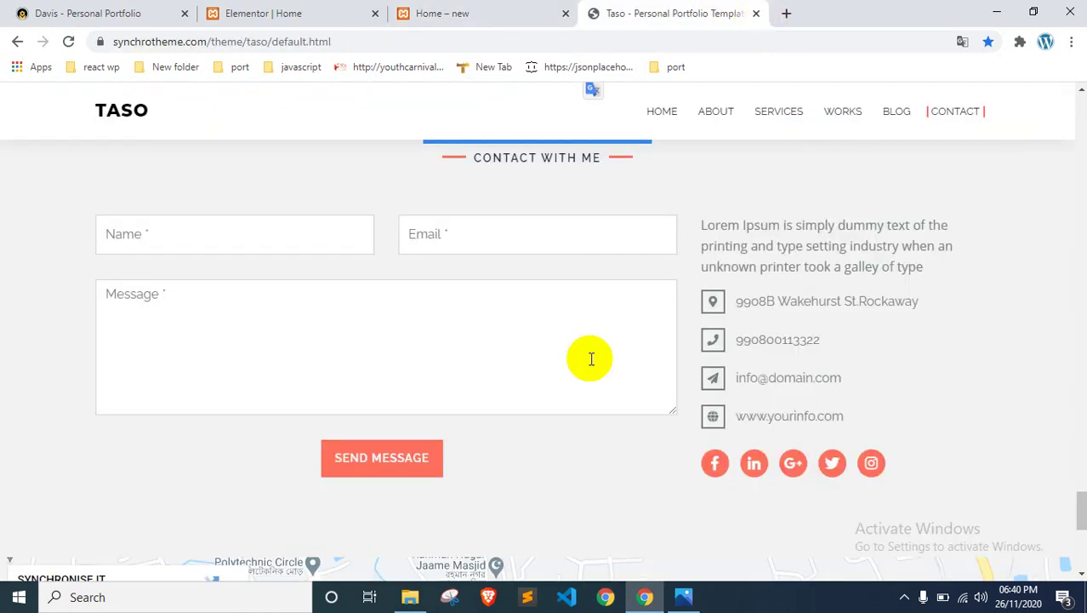
pyautogui.scroll(5, 587, 359)
pyautogui.click(713, 112)
pyautogui.click(668, 113)
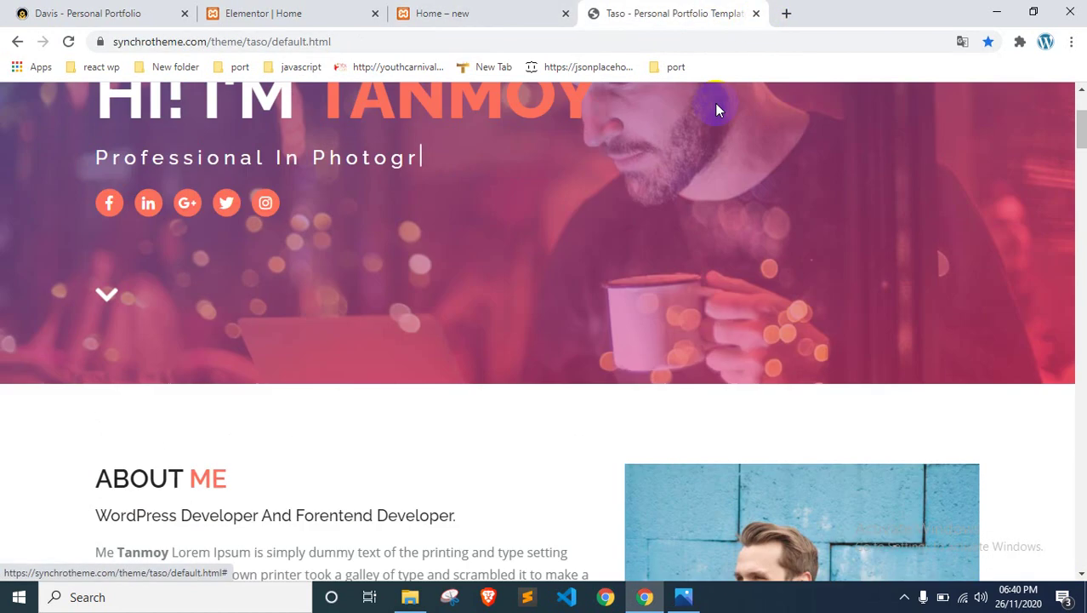
pyautogui.click(770, 119)
pyautogui.click(852, 114)
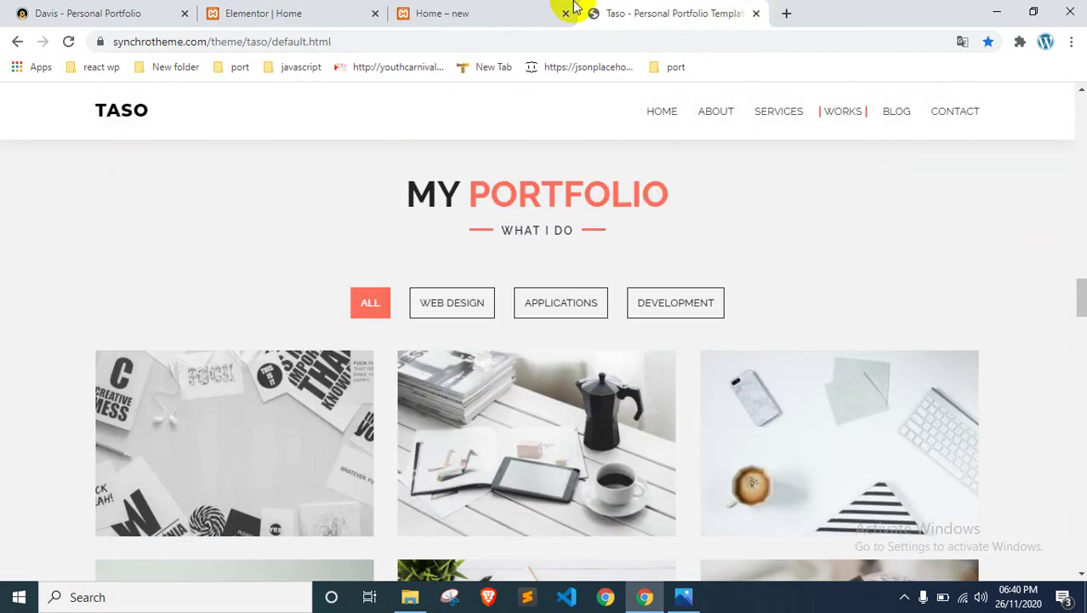
pyautogui.scroll(5, 461, 219)
# Step: Open the WordPress dashboard in a new tab beside the Davis tab and close the Home page's Elementor editor
pyautogui.click(459, 12)
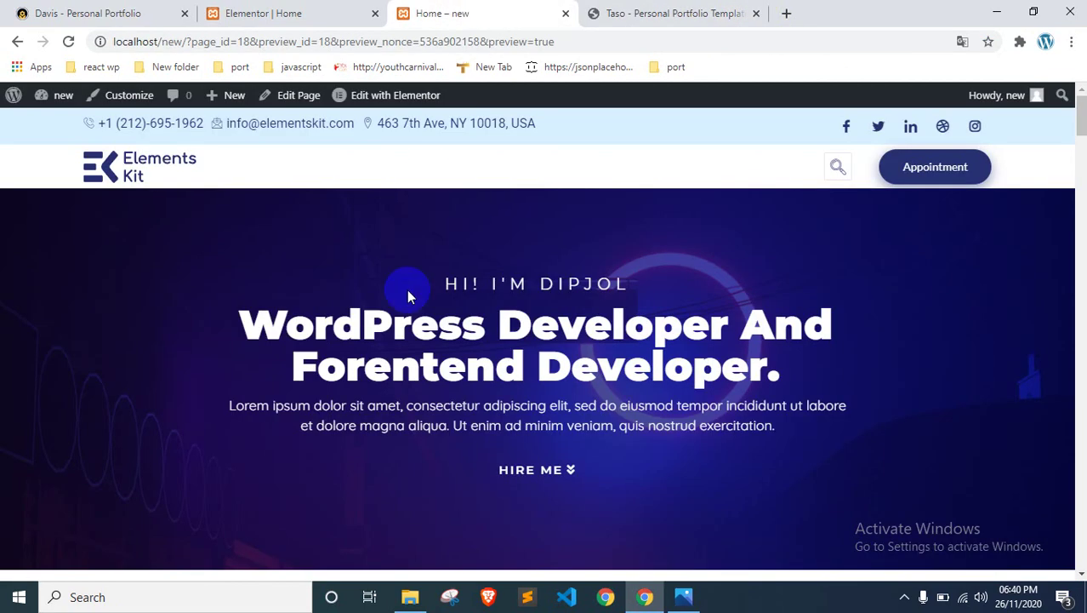
pyautogui.click(298, 14)
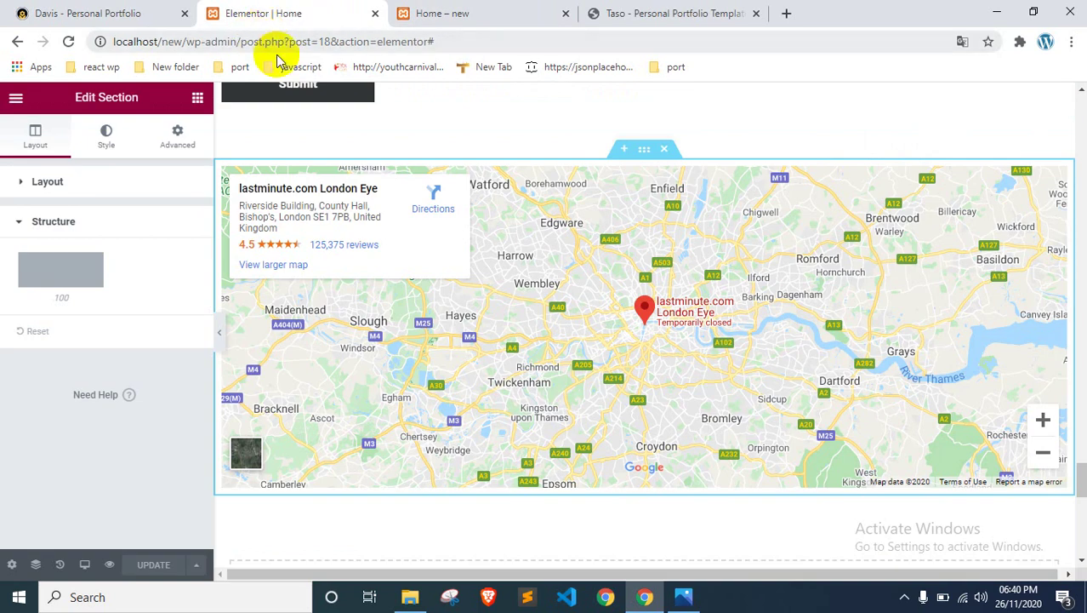
pyautogui.click(425, 12)
pyautogui.moveTo(59, 104)
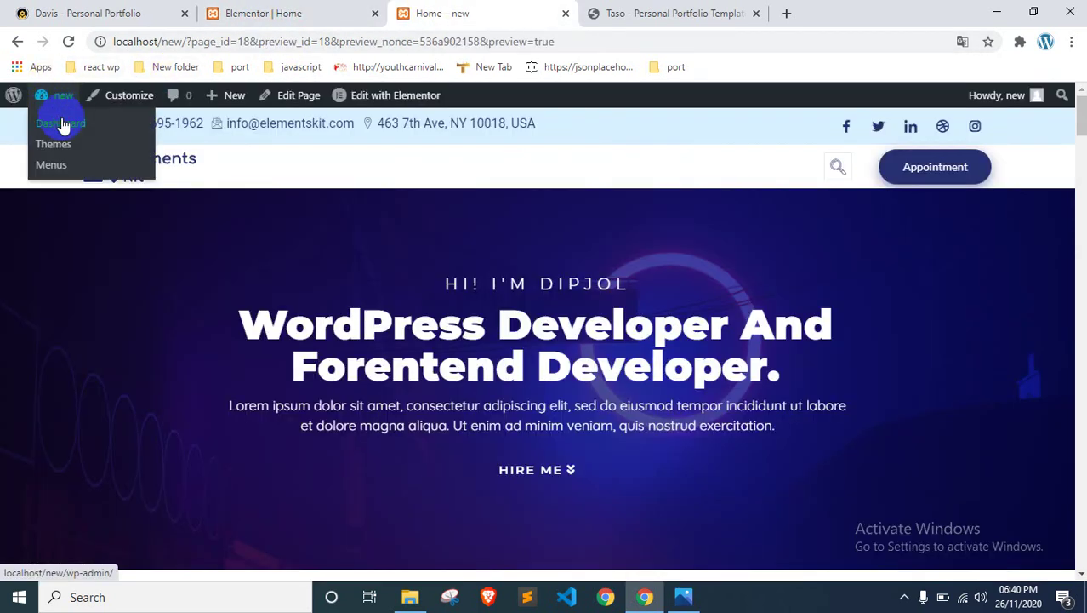
pyautogui.middleClick(62, 124)
pyautogui.moveTo(595, 12); pyautogui.dragTo(291, 8)
pyautogui.click(451, 11)
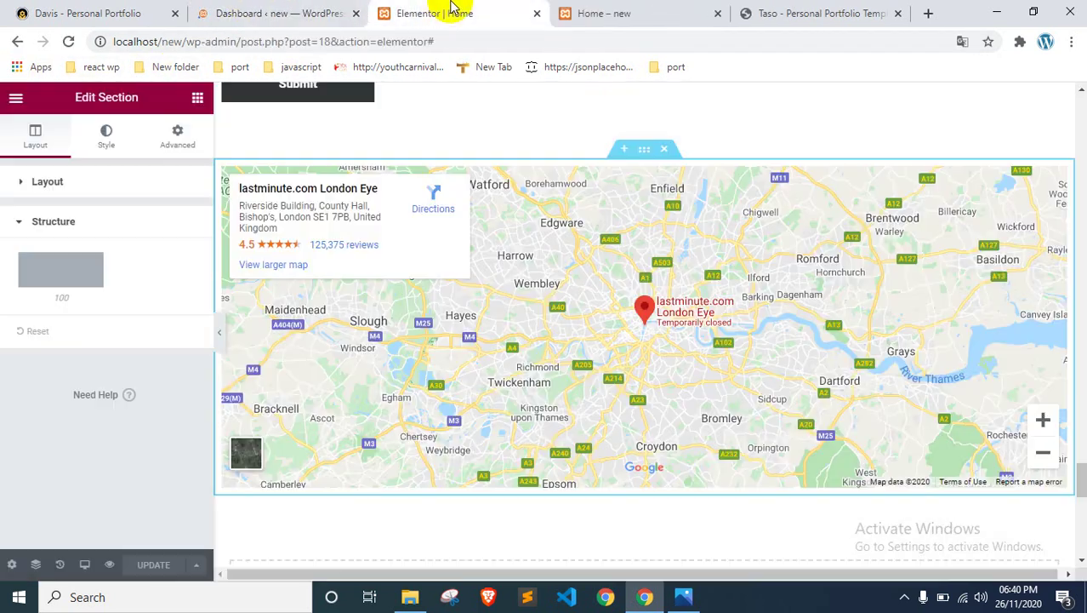
pyautogui.click(536, 13)
pyautogui.click(273, 13)
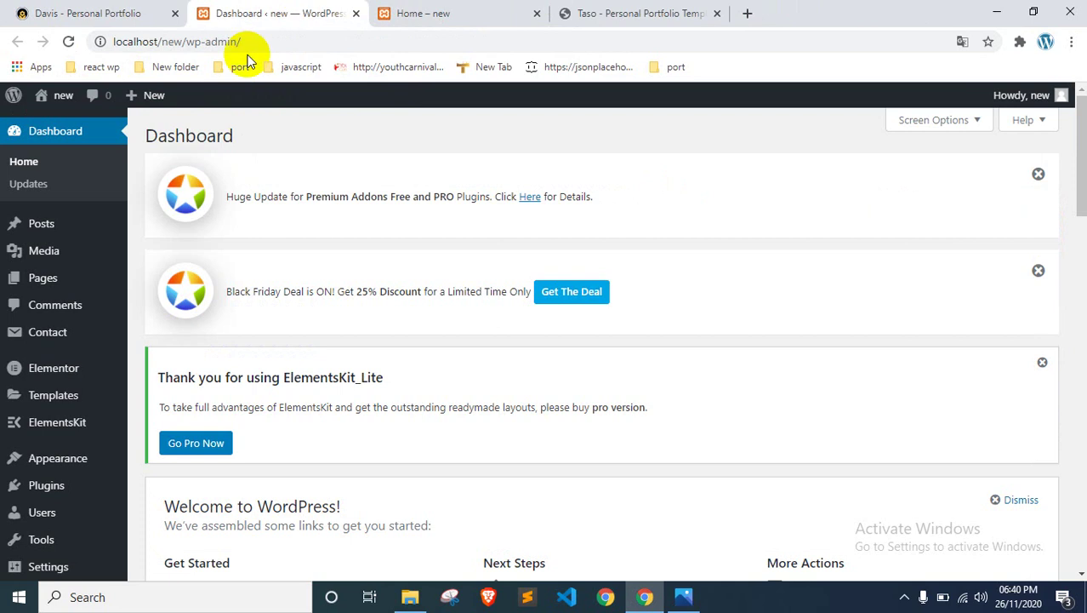
# Step: Open the WordPress navigation menu editor and check the site preview's header for comparison
pyautogui.scroll(-1, 51, 331)
pyautogui.moveTo(81, 381)
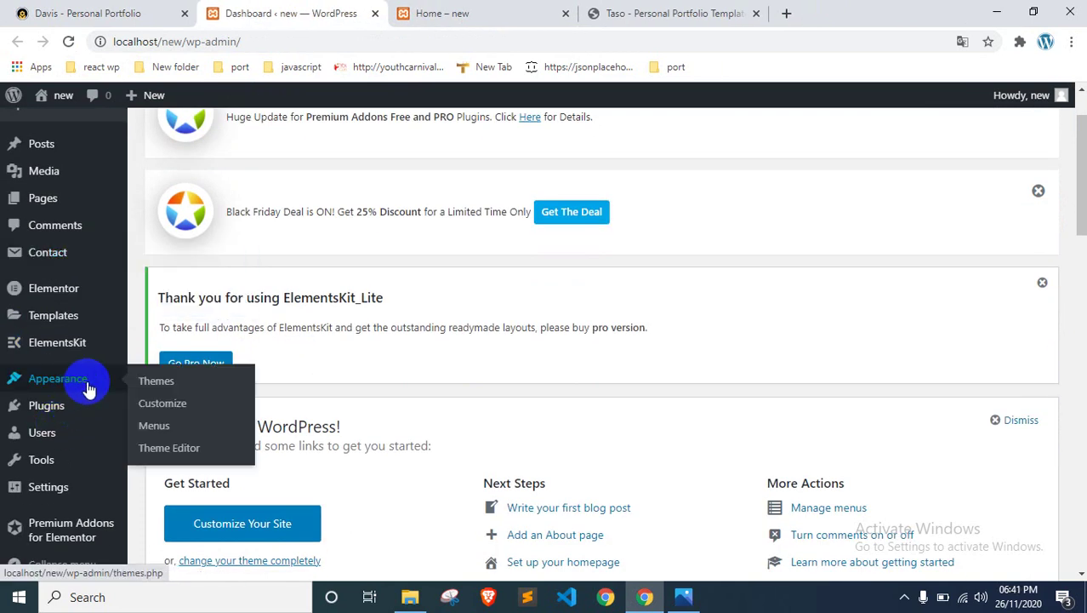
pyautogui.click(155, 427)
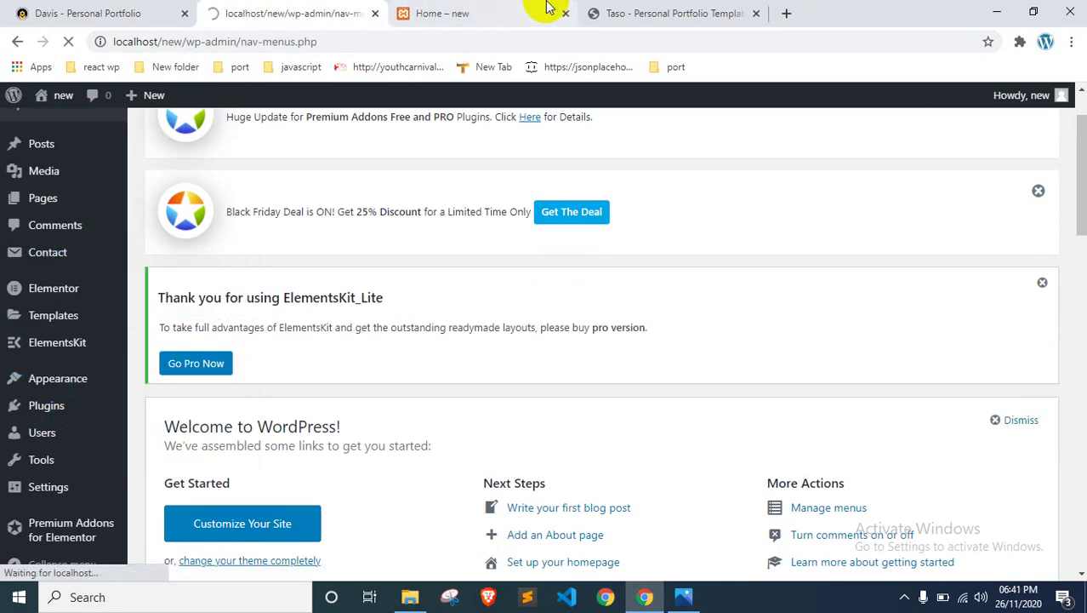
pyautogui.scroll(-4, 348, 307)
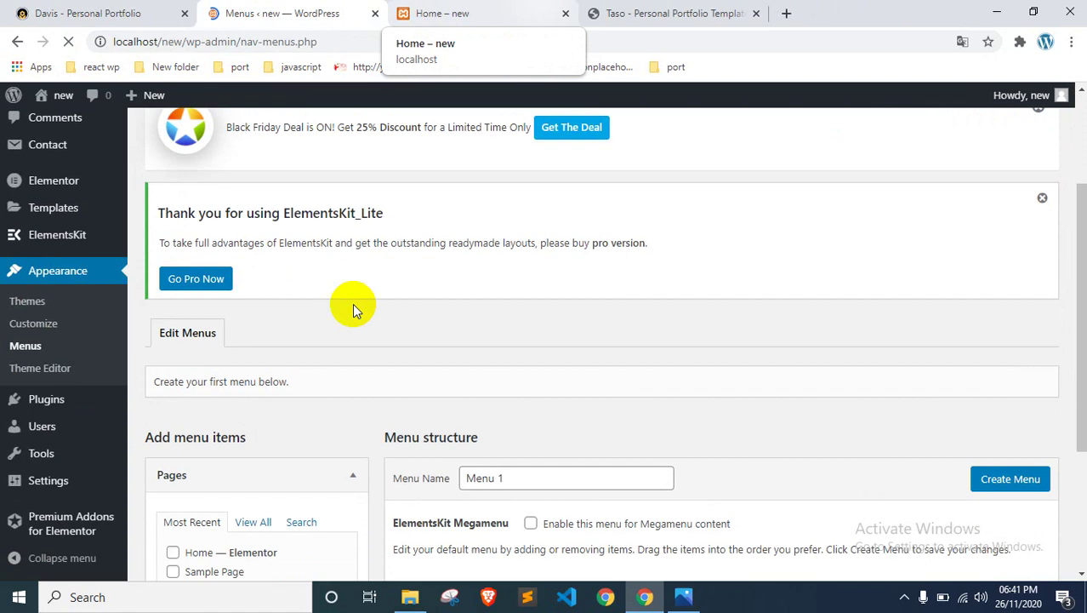
pyautogui.click(482, 9)
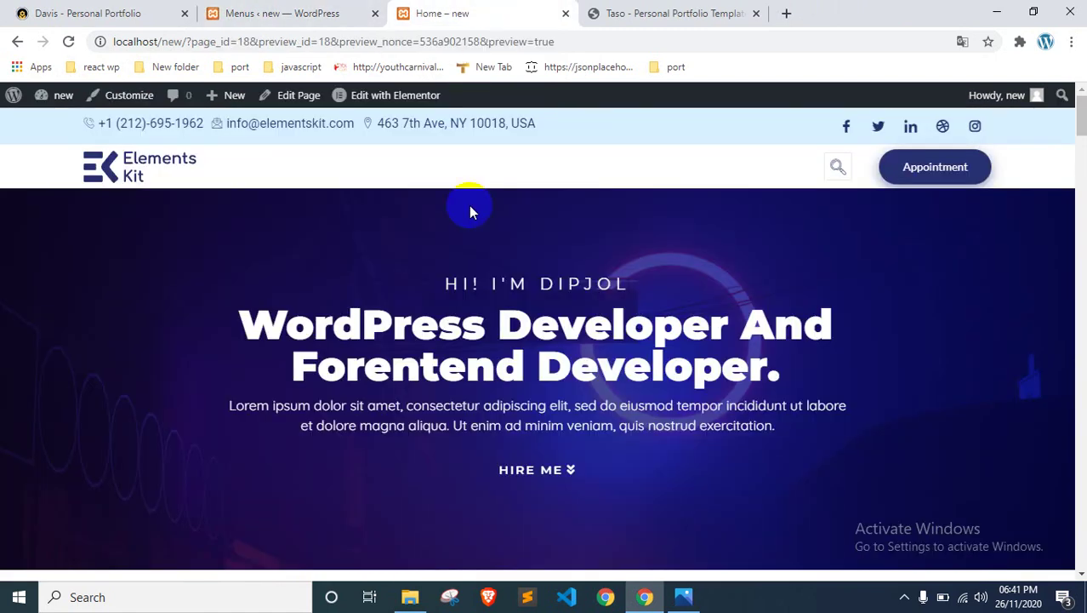
pyautogui.scroll(-5, 468, 205)
pyautogui.click(304, 10)
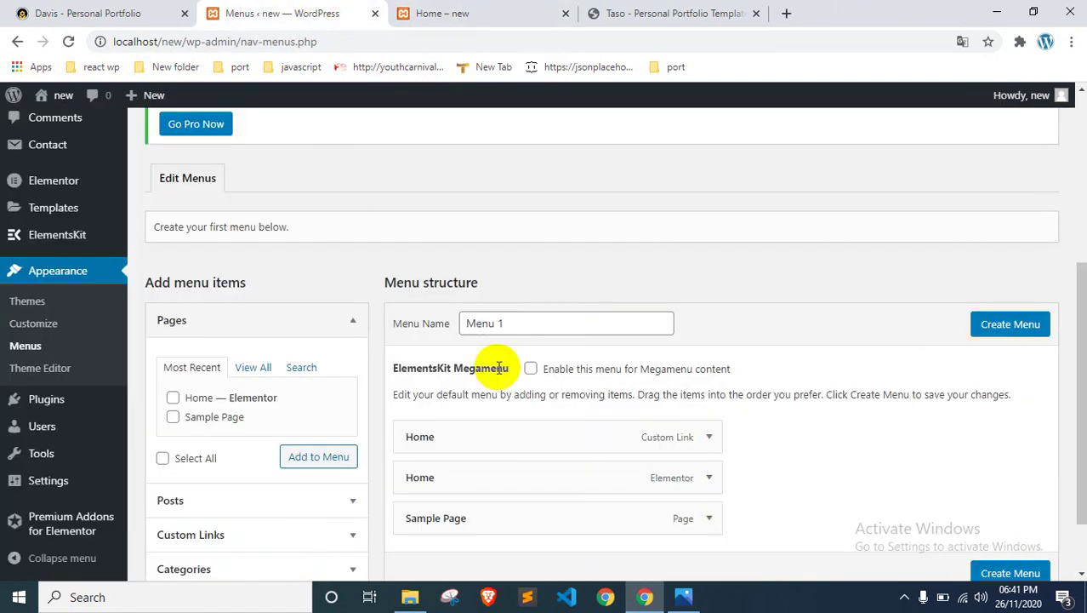
# Step: Add a custom link with the text About and the URL # to the new menu
pyautogui.scroll(-2, 619, 353)
pyautogui.click(257, 460)
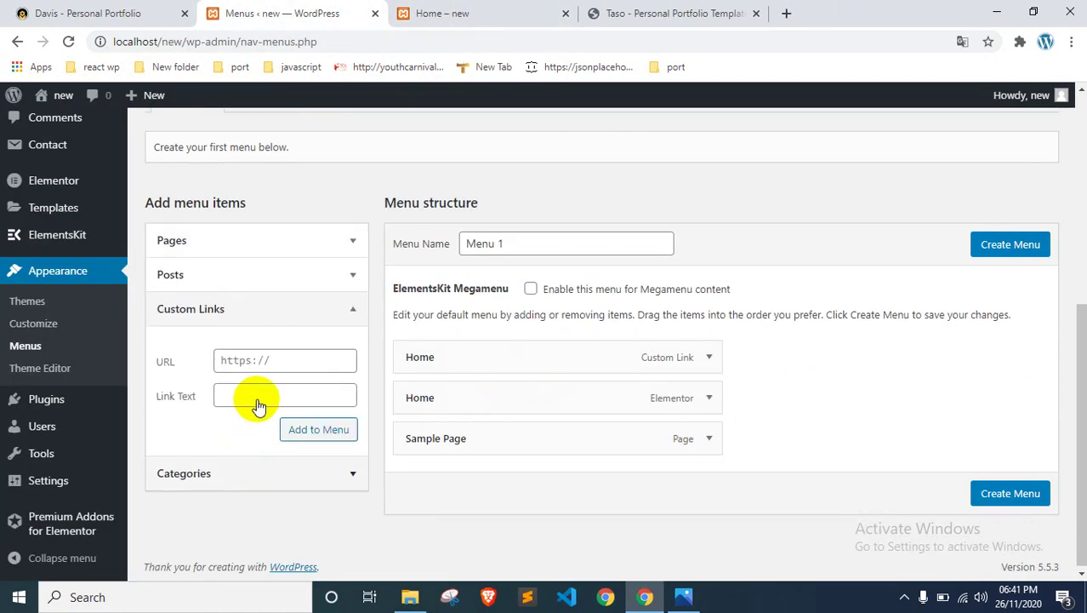
pyautogui.click(258, 393)
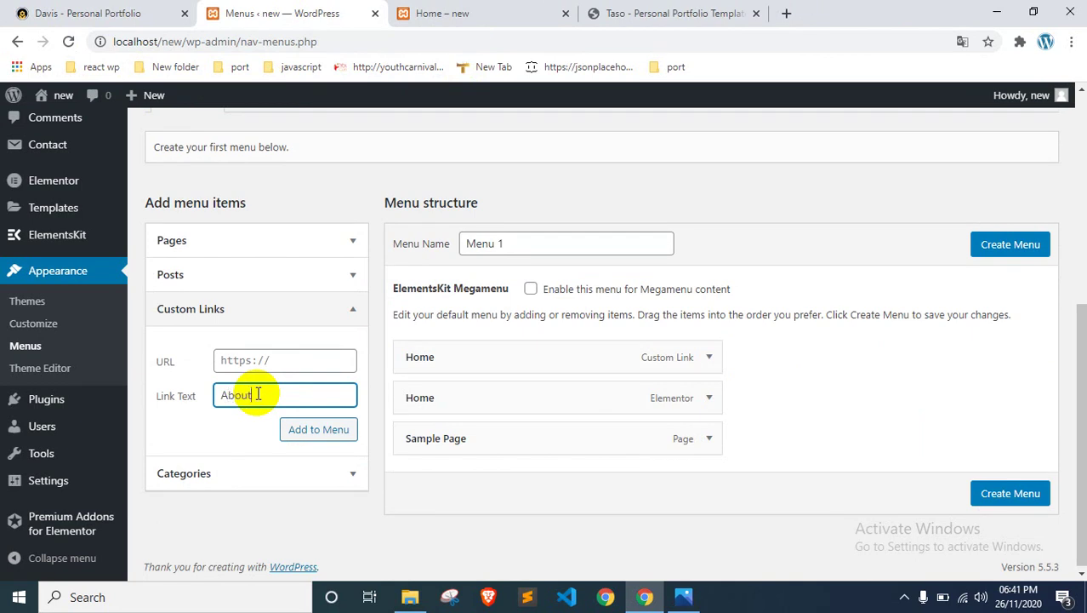
pyautogui.click(302, 364)
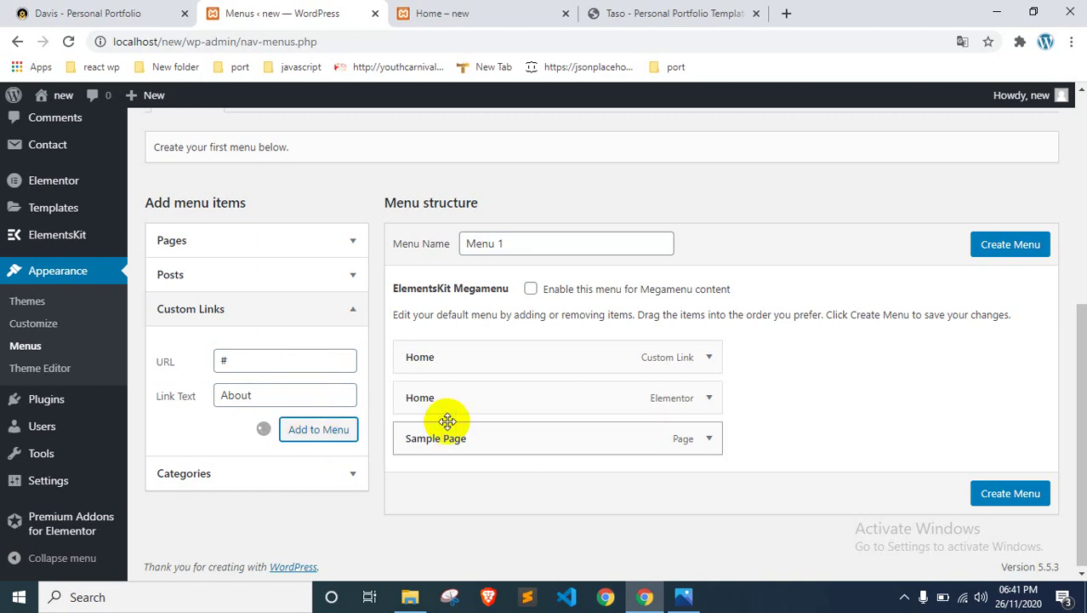
# Step: Remove the Sample Page item and both Home items from the menu structure
pyautogui.scroll(-1, 739, 336)
pyautogui.click(693, 380)
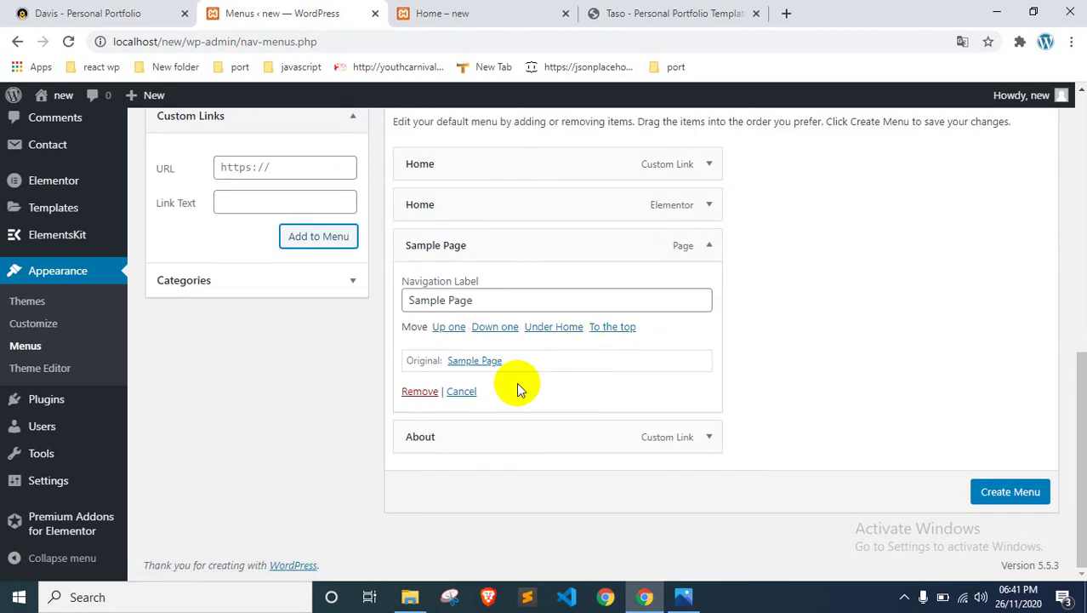
pyautogui.click(420, 392)
pyautogui.click(707, 485)
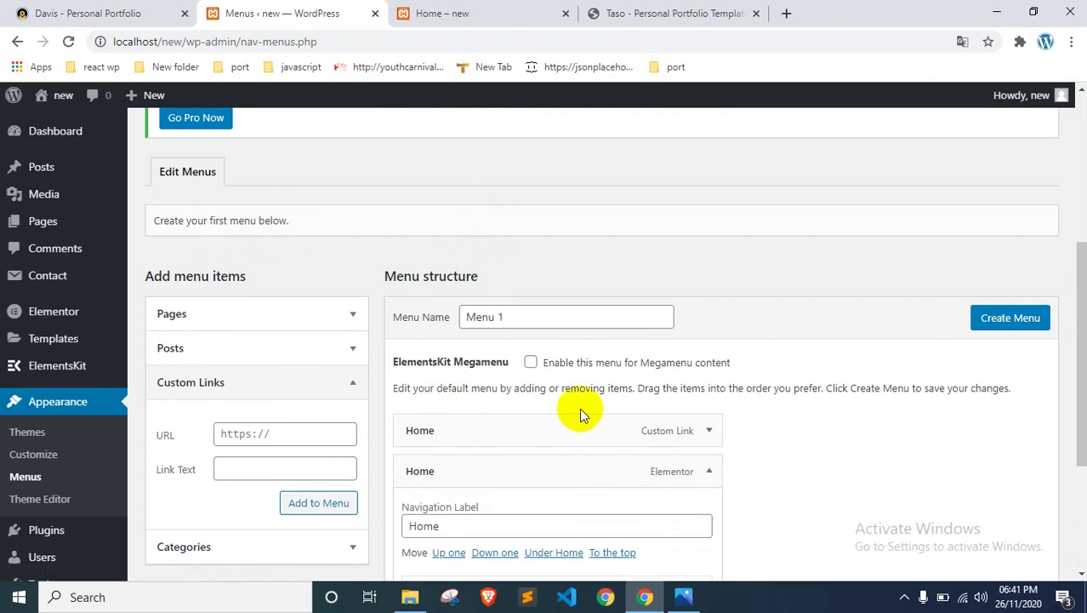
pyautogui.scroll(-2, 583, 412)
pyautogui.click(420, 453)
pyautogui.click(706, 394)
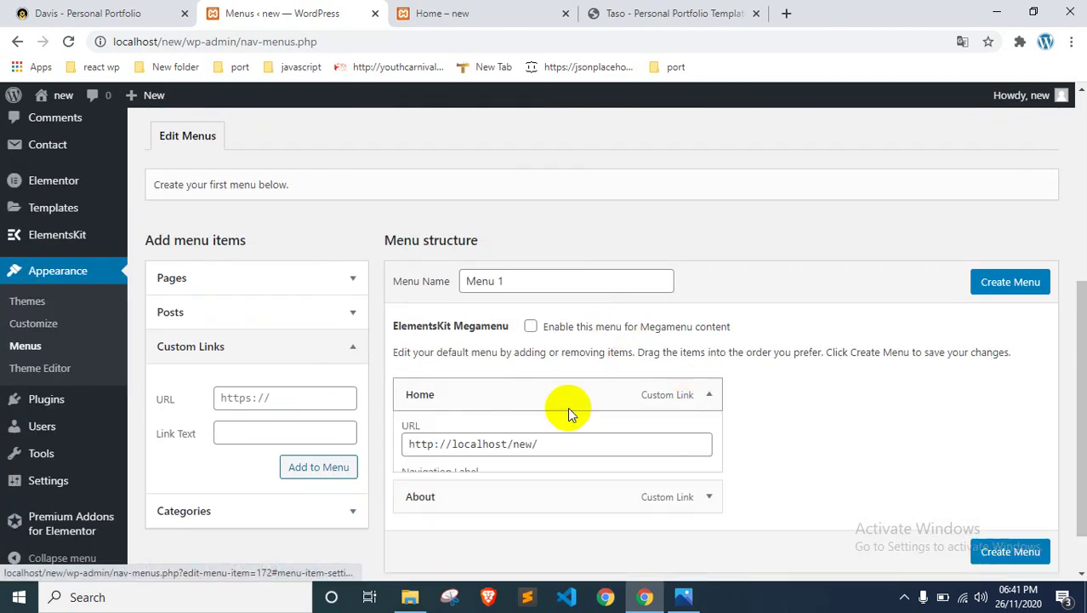
pyautogui.scroll(-2, 563, 408)
pyautogui.click(417, 392)
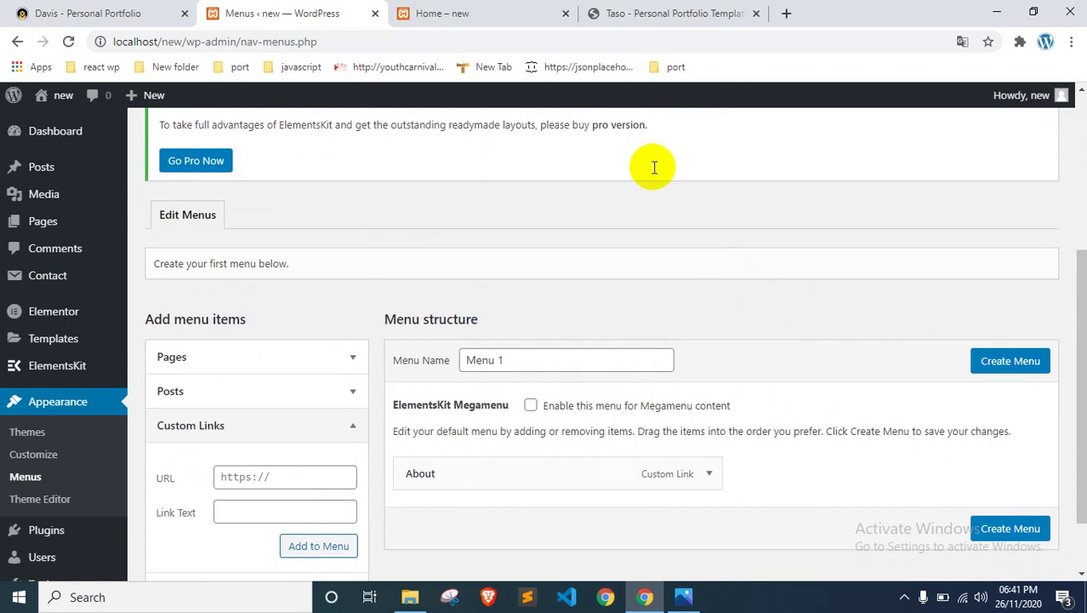
# Step: Check the section after About in the site preview and add a custom link RESUME with the URL # to the menu
pyautogui.click(480, 11)
pyautogui.scroll(-4, 438, 353)
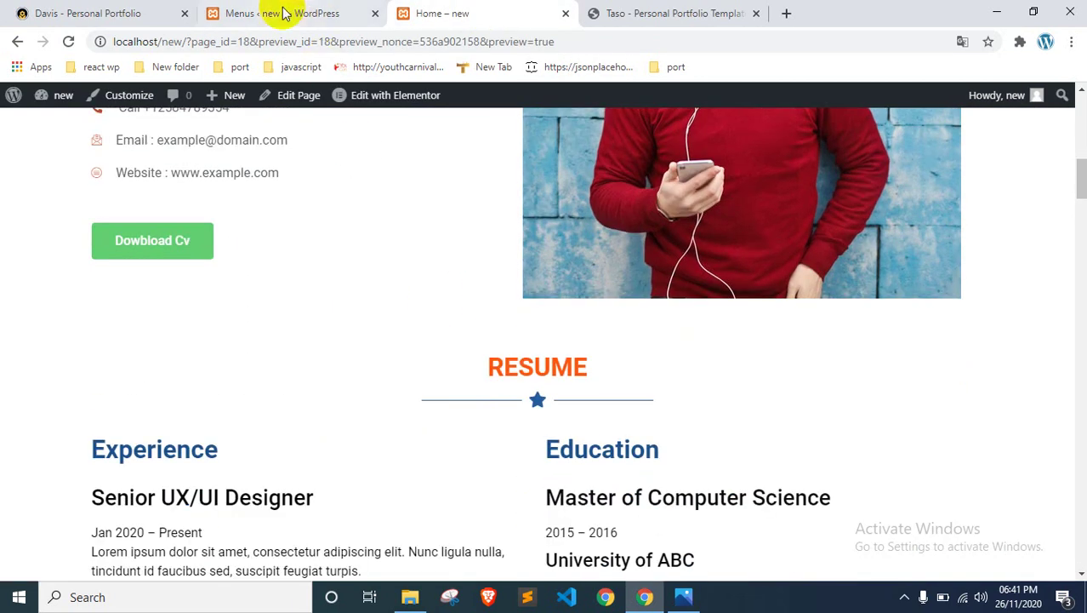
pyautogui.click(285, 13)
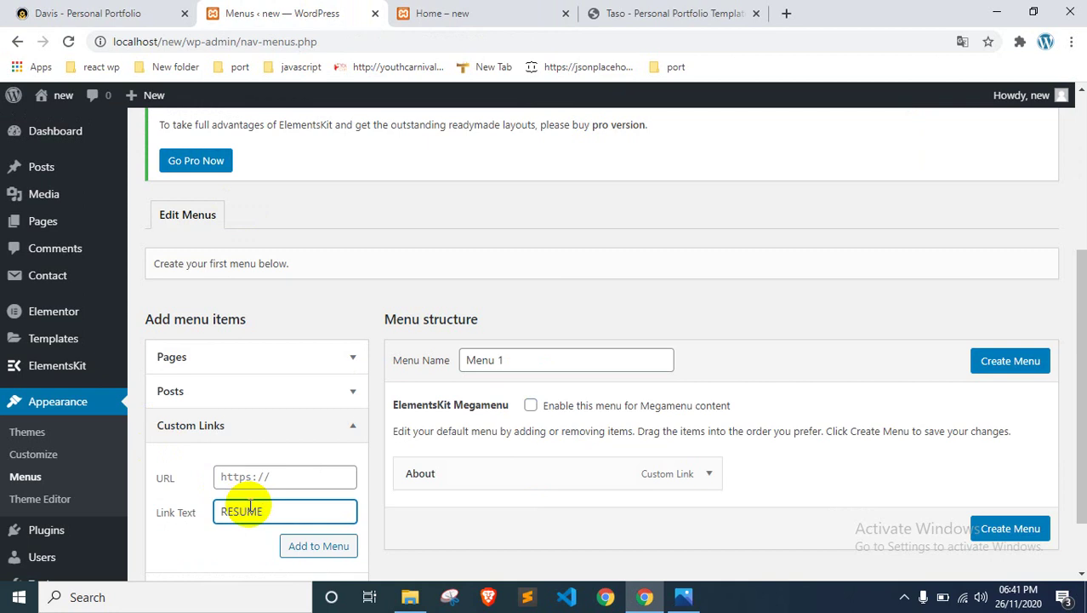
pyautogui.click(315, 481)
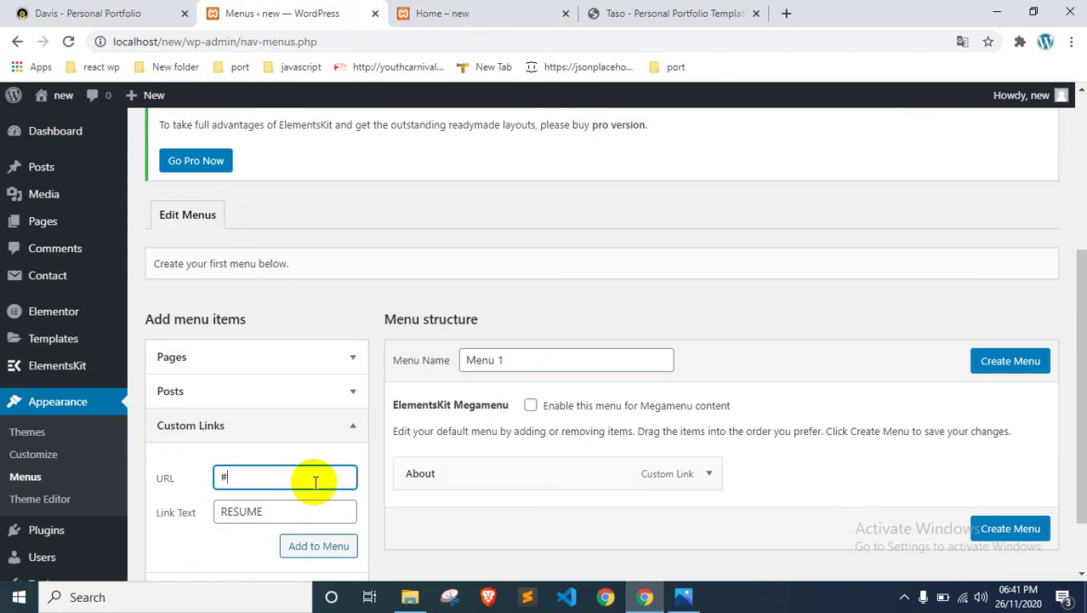
pyautogui.click(300, 552)
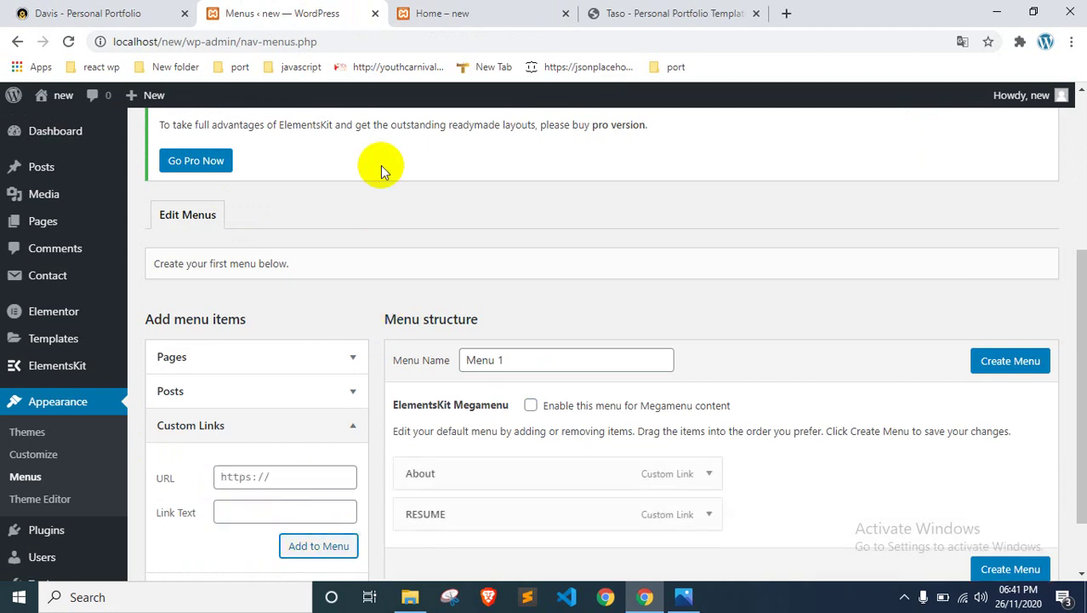
# Step: Check the section after the resume in the site preview and add a custom link SKILL with the URL #
pyautogui.click(438, 13)
pyautogui.scroll(-1, 453, 234)
pyautogui.scroll(-8, 453, 234)
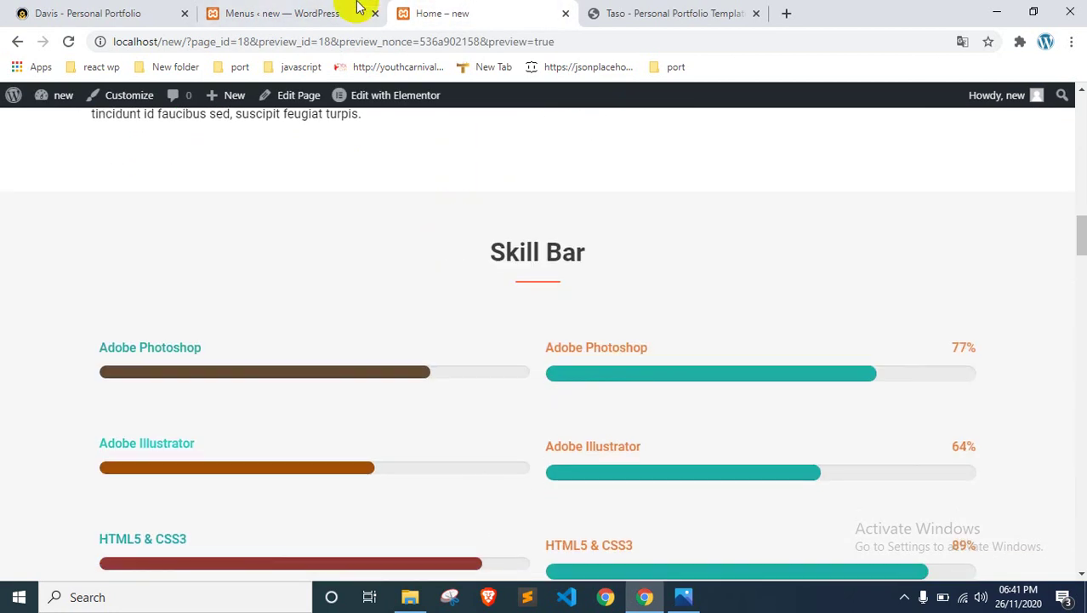
pyautogui.click(348, 13)
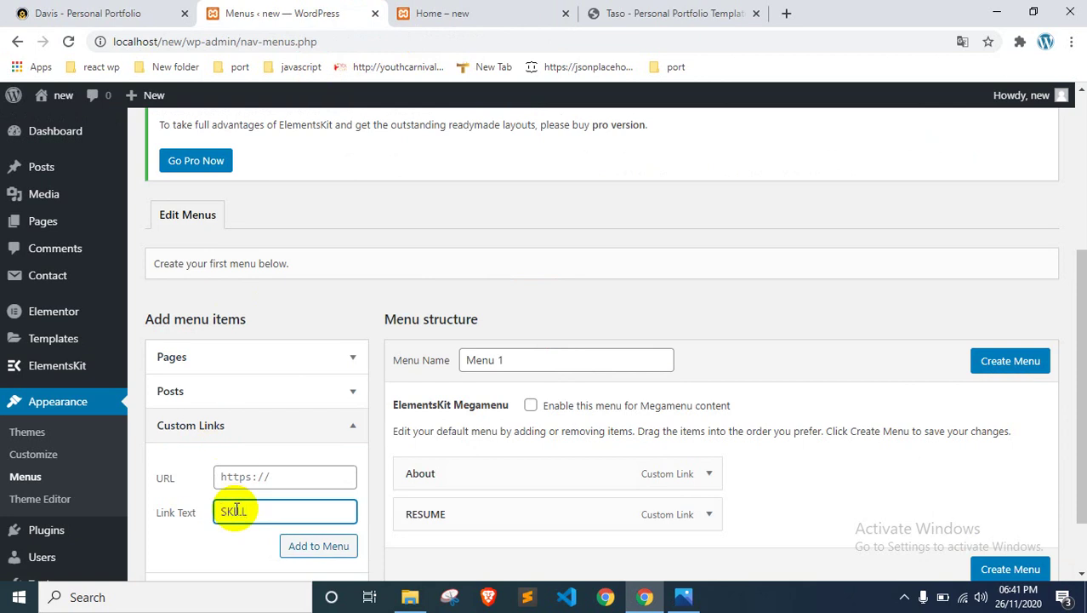
pyautogui.click(267, 478)
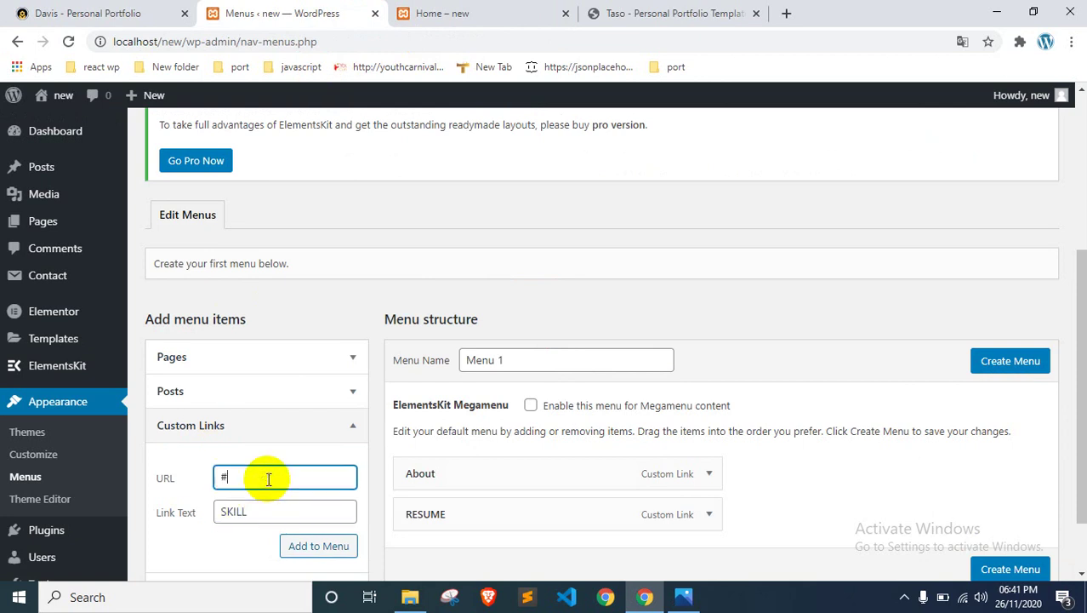
pyautogui.click(313, 545)
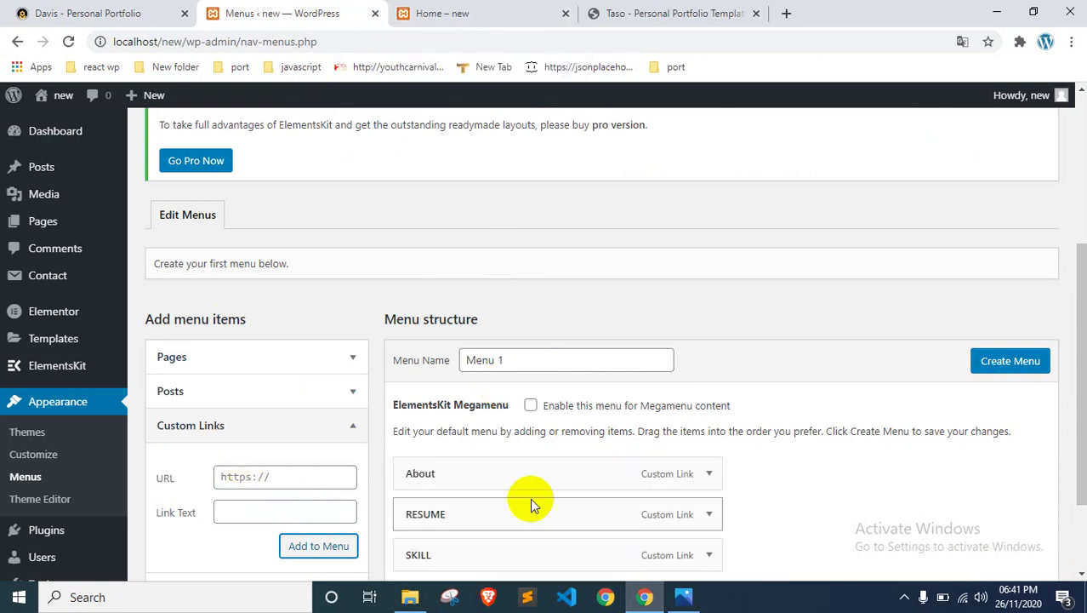
# Step: Remove the SKILL item from the menu structure
pyautogui.scroll(-2, 530, 497)
pyautogui.click(715, 432)
pyautogui.scroll(-2, 592, 417)
pyautogui.click(421, 438)
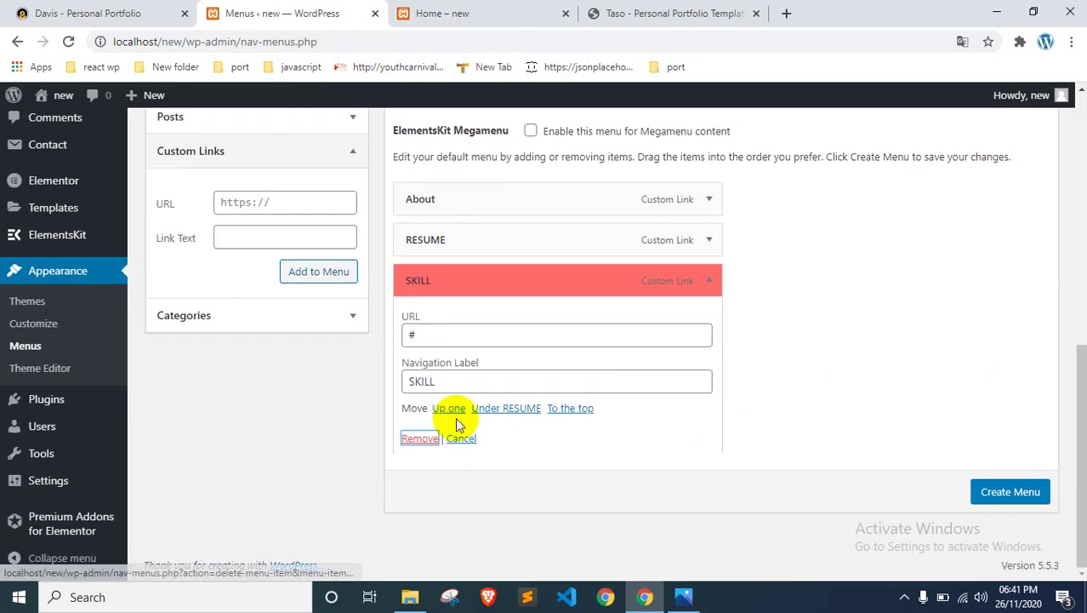
# Step: Look through the remaining sections of the site preview and add a custom link SERVICE with the URL # to the menu
pyautogui.hotkey('ctrl', 'Tab')
pyautogui.scroll(-8, 502, 257)
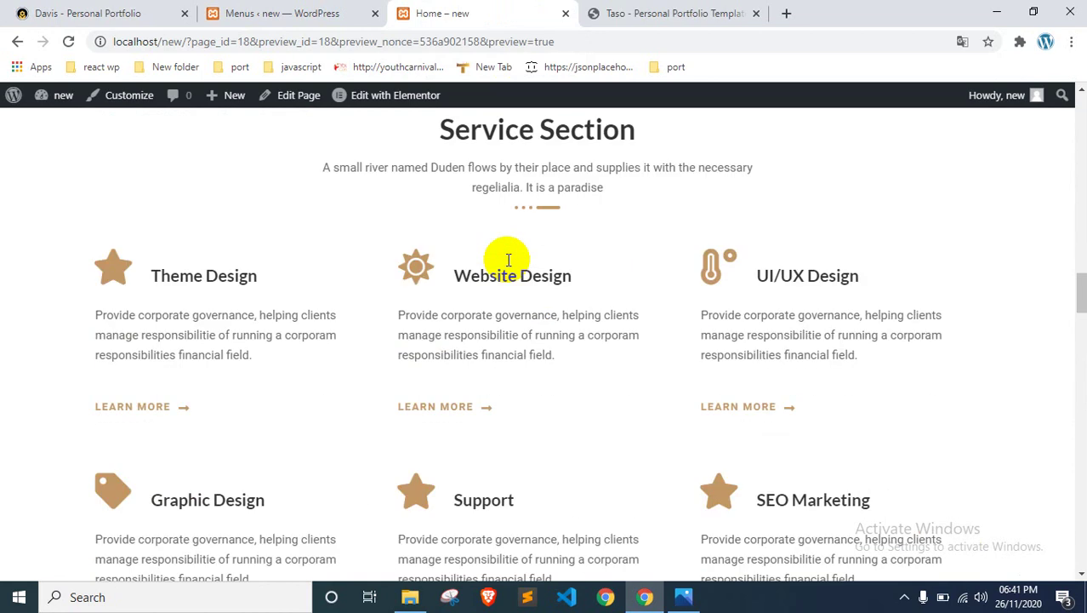
pyautogui.scroll(-15, 508, 260)
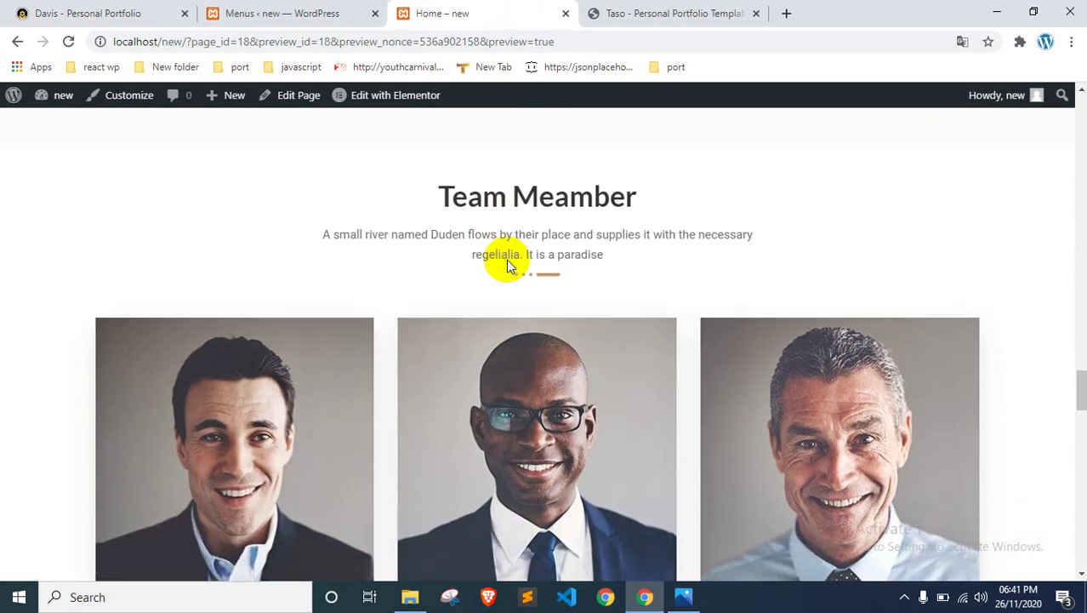
pyautogui.scroll(-15, 506, 259)
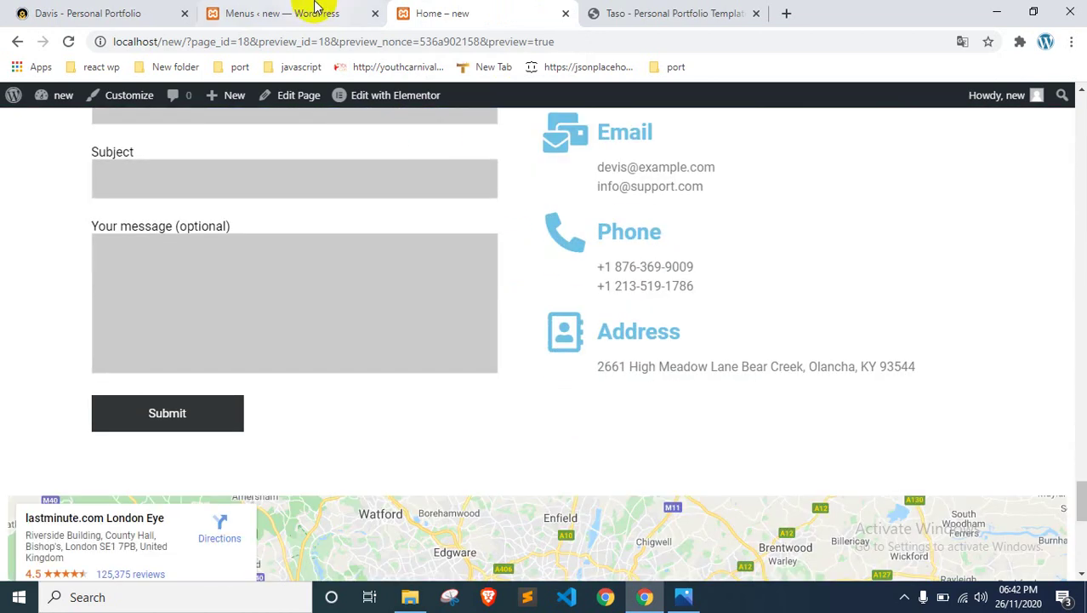
pyautogui.click(315, 10)
pyautogui.click(248, 435)
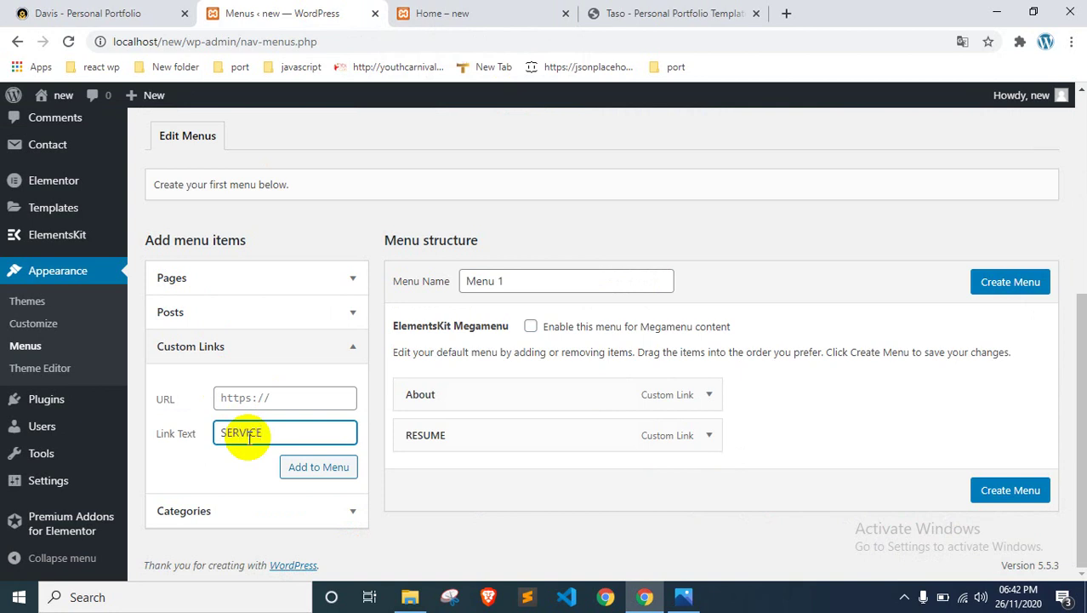
pyautogui.click(274, 397)
pyautogui.write('#')
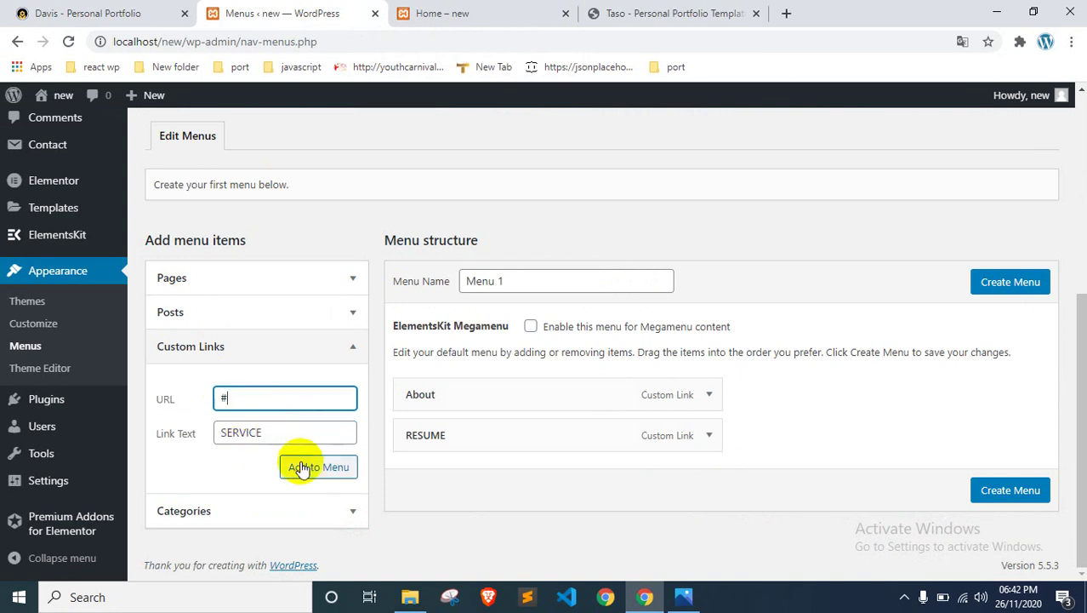
# Step: Add a custom link with the text CONTACT and the URL # to the menu
pyautogui.click(264, 435)
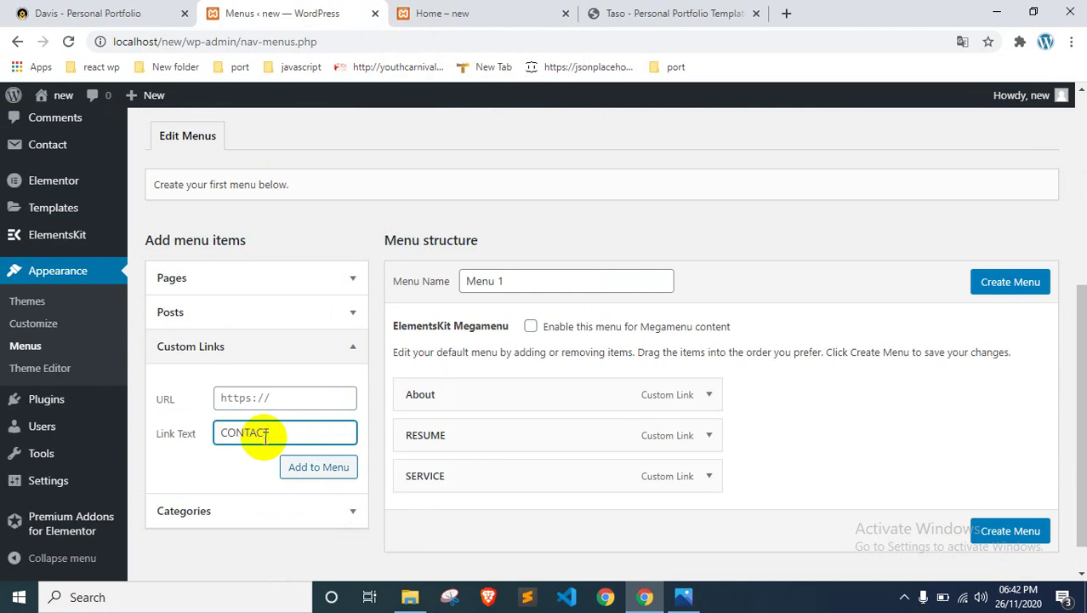
pyautogui.write('CONTACT')
pyautogui.click(318, 476)
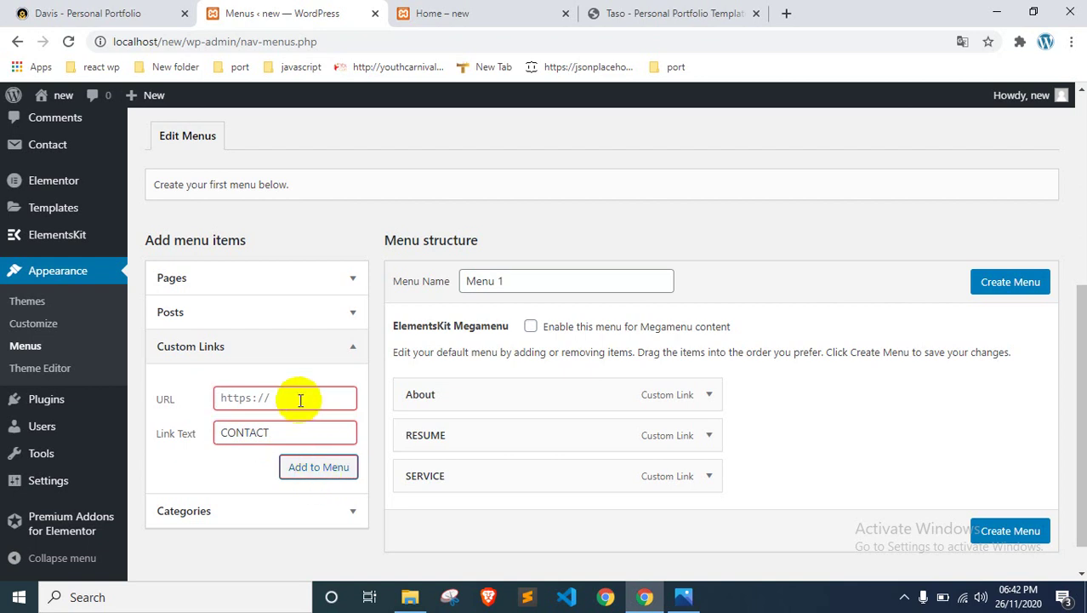
pyautogui.write('#')
pyautogui.click(316, 470)
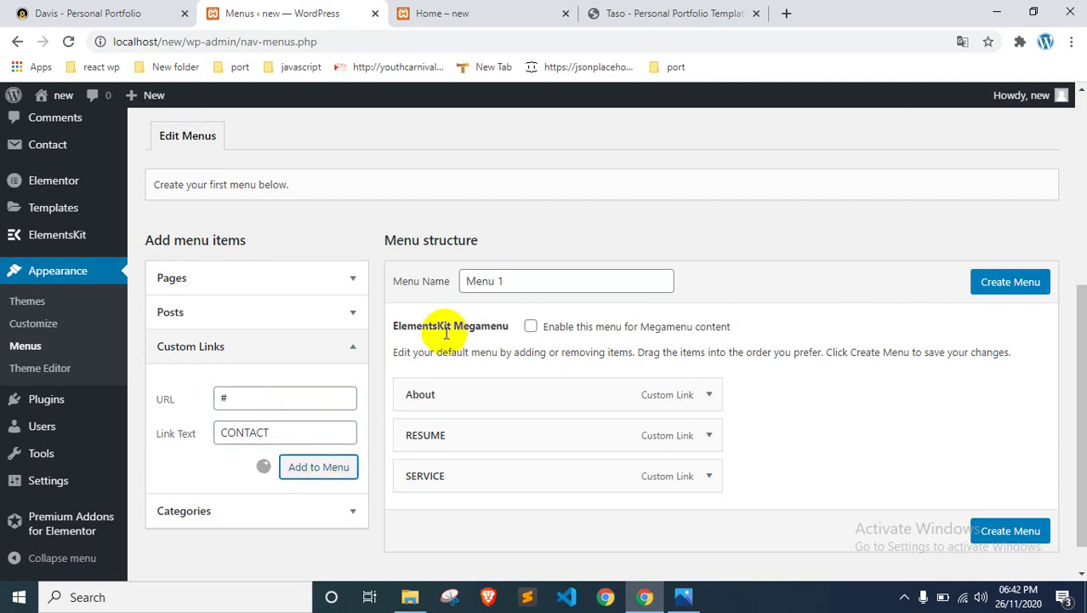
# Step: Check the site preview for sections still missing and add a custom link TESTIMONIAL with the URL # to the menu
pyautogui.click(538, 6)
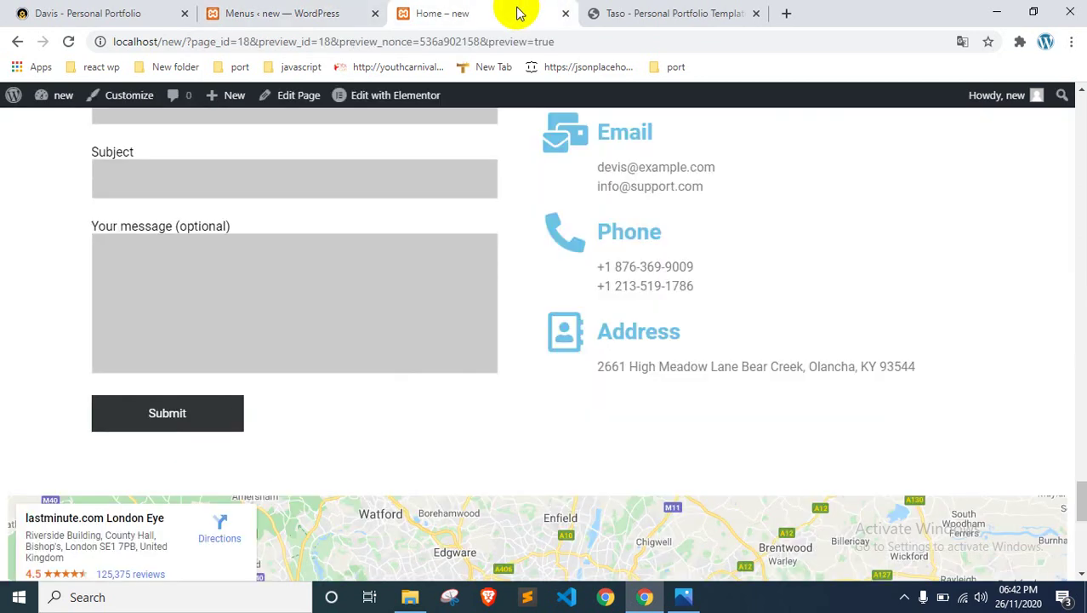
pyautogui.scroll(-6, 519, 309)
pyautogui.scroll(10, 519, 309)
pyautogui.scroll(15, 553, 271)
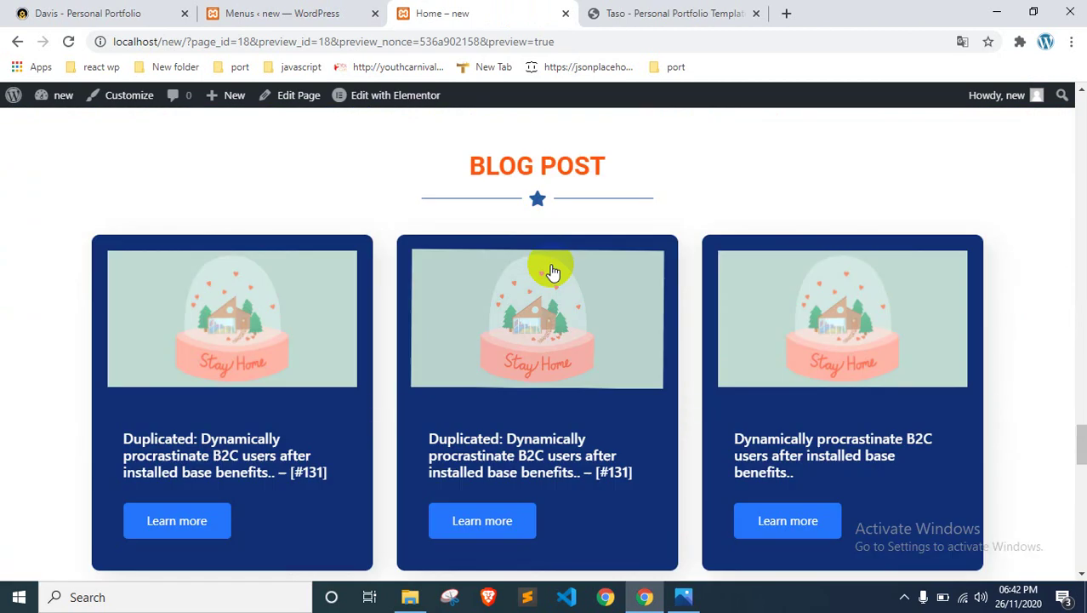
pyautogui.scroll(10, 553, 272)
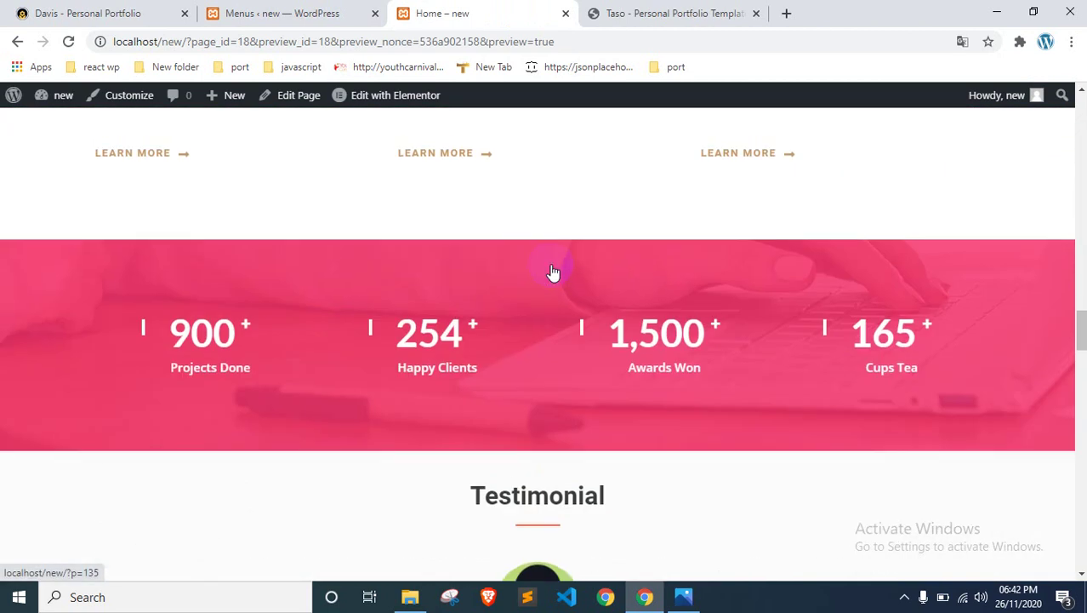
pyautogui.click(315, 6)
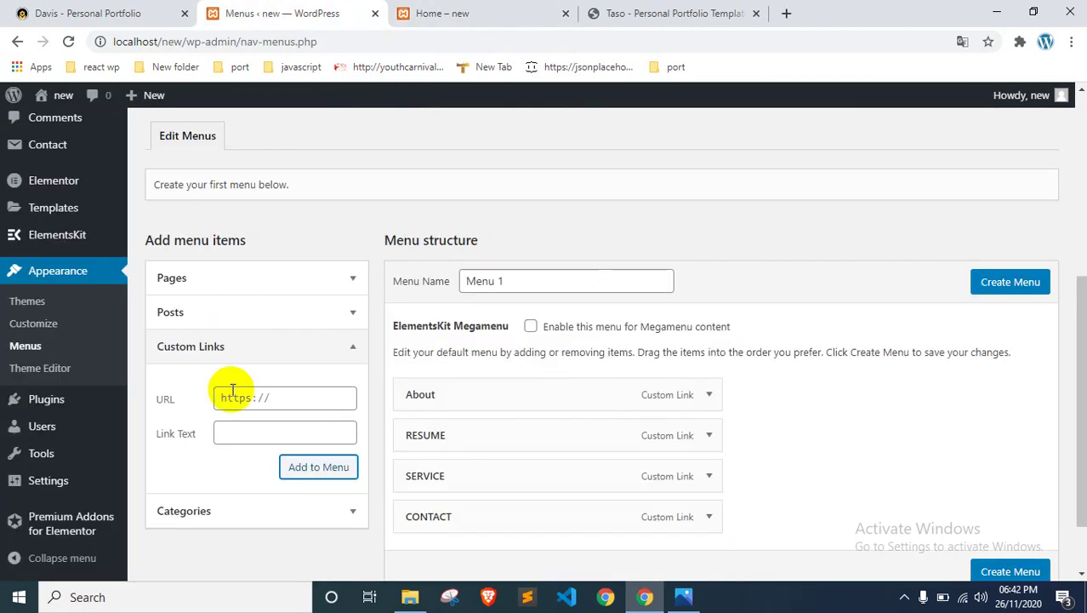
pyautogui.click(252, 432)
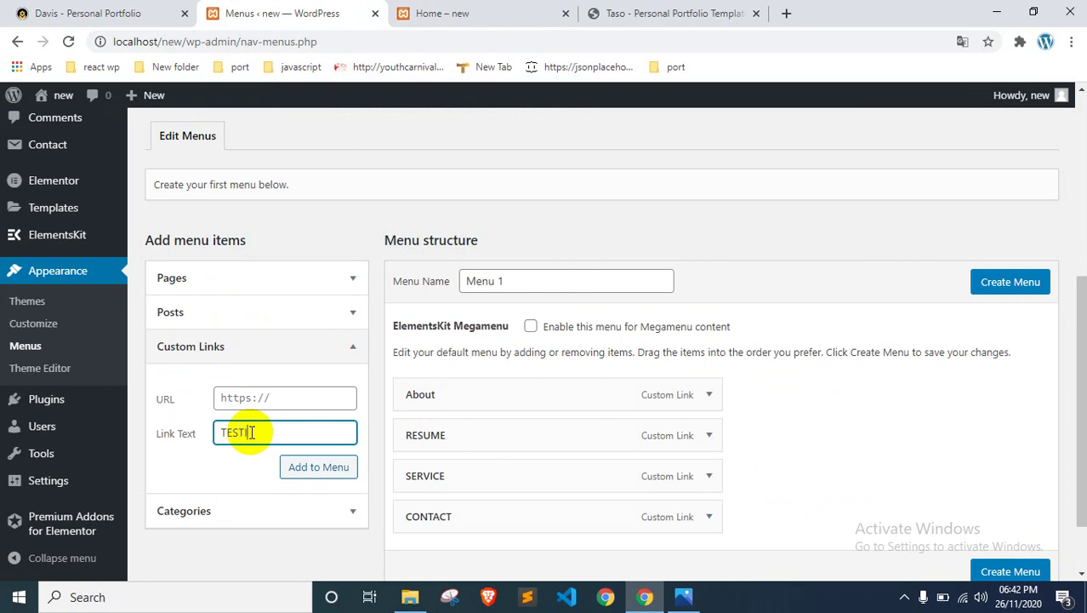
pyautogui.write('TESTIMONIAL')
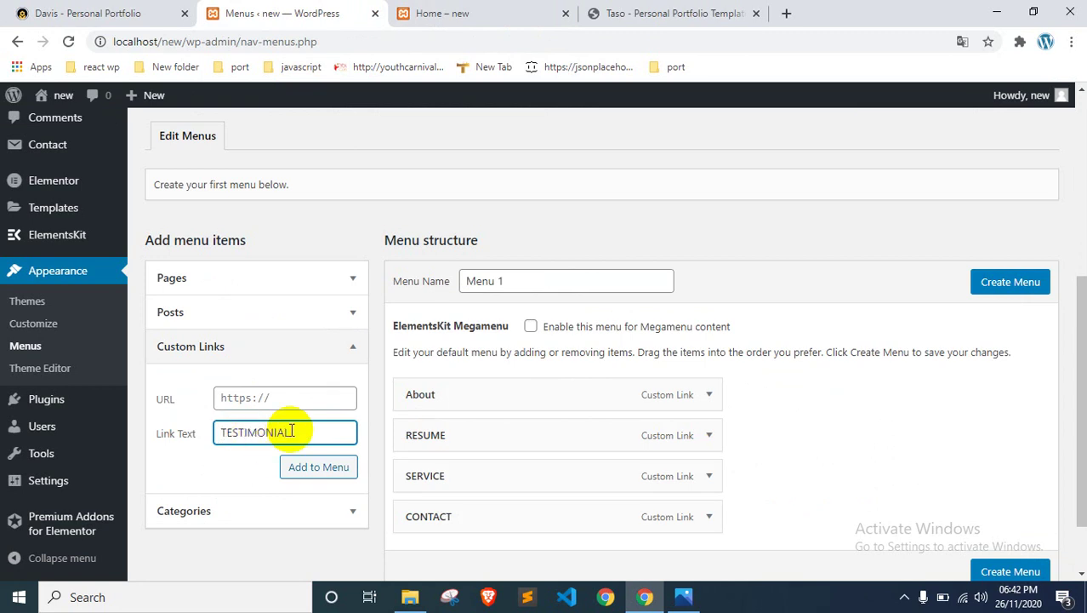
pyautogui.click(302, 407)
pyautogui.click(309, 461)
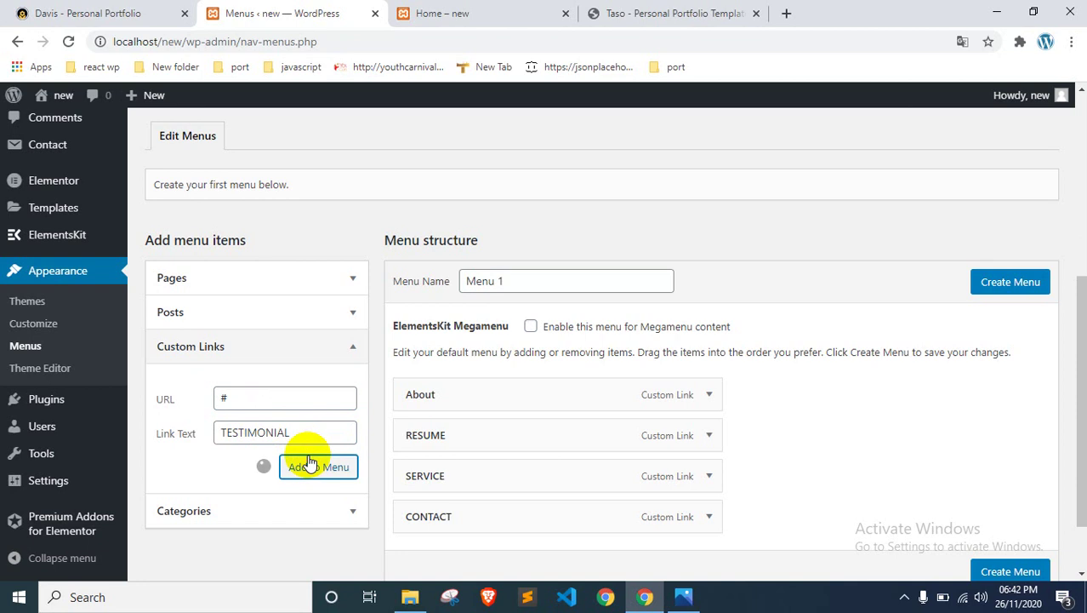
# Step: Add a custom link with the text TEAM and the URL # to the menu
pyautogui.scroll(-1, 500, 413)
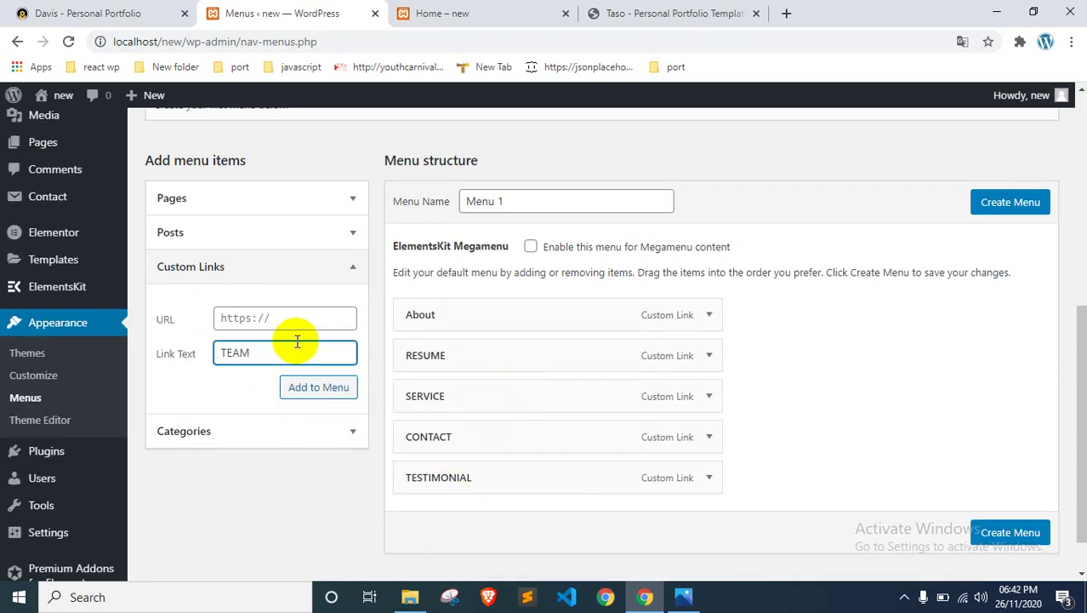
pyautogui.click(303, 321)
pyautogui.click(302, 393)
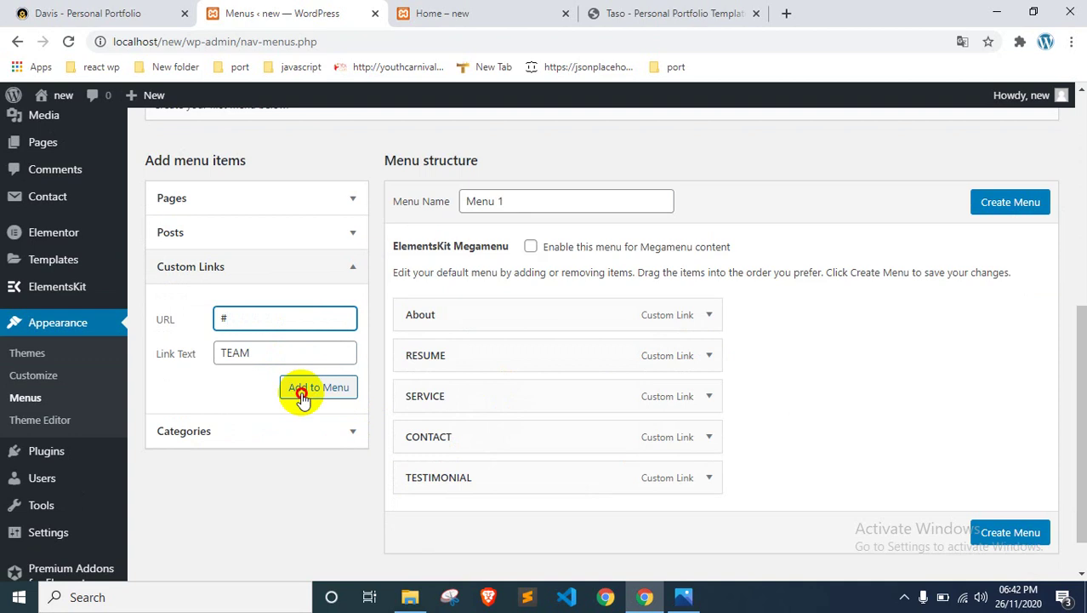
# Step: Reorder the menu so TEAM precedes TESTIMONIAL and CONTACT comes last, and create Menu 1
pyautogui.moveTo(485, 432); pyautogui.dragTo(486, 518)
pyautogui.moveTo(503, 471); pyautogui.dragTo(502, 429)
pyautogui.click(987, 205)
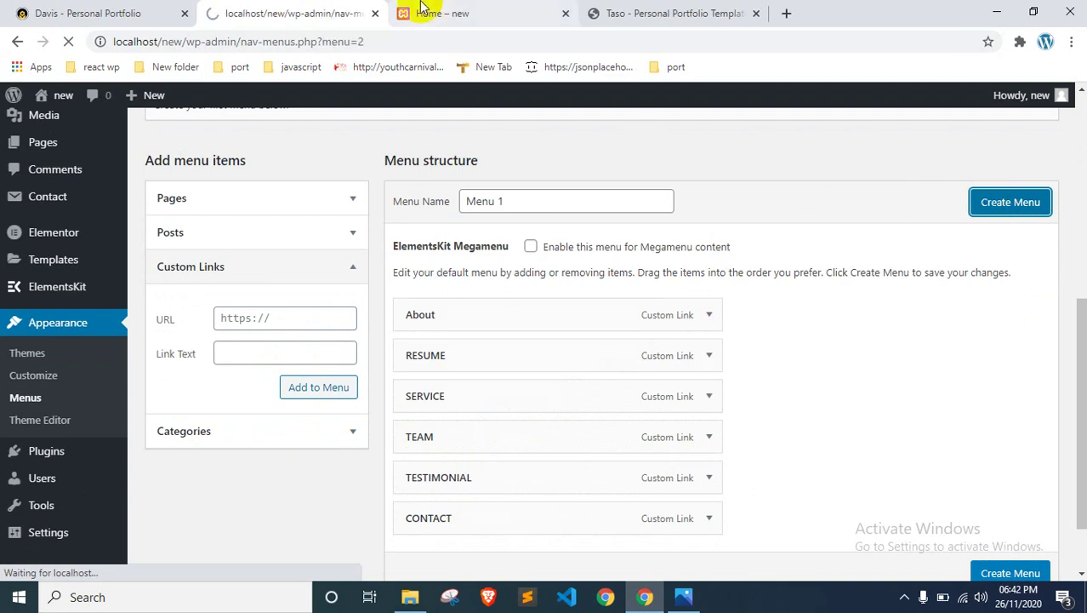
# Step: Review the items and settings of Menu 1 and check the header of the site preview
pyautogui.scroll(-5, 498, 185)
pyautogui.scroll(-3, 498, 185)
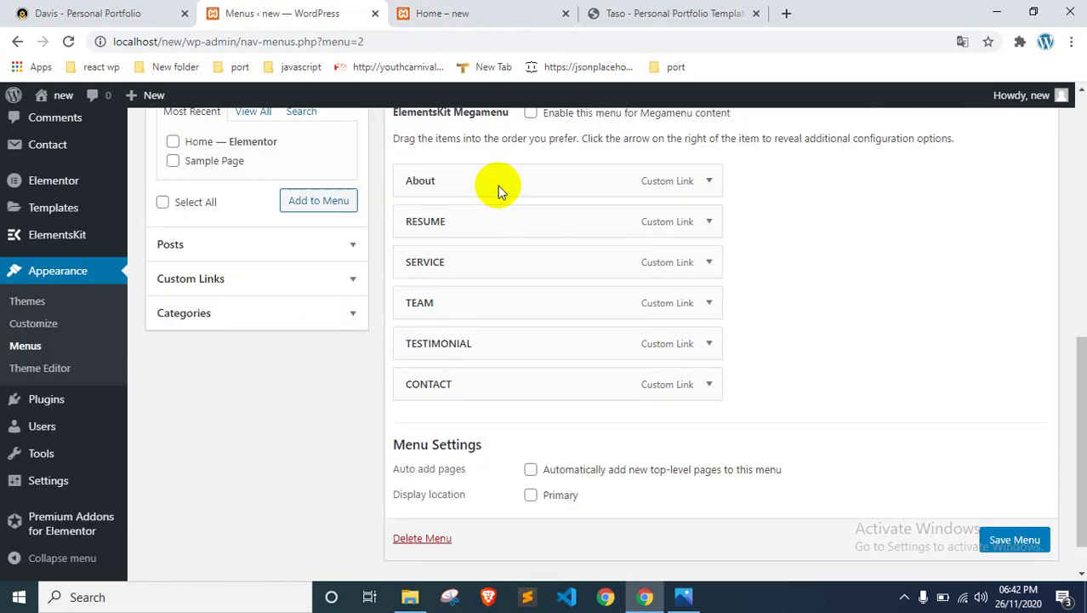
pyautogui.scroll(5, 536, 383)
pyautogui.scroll(2, 527, 349)
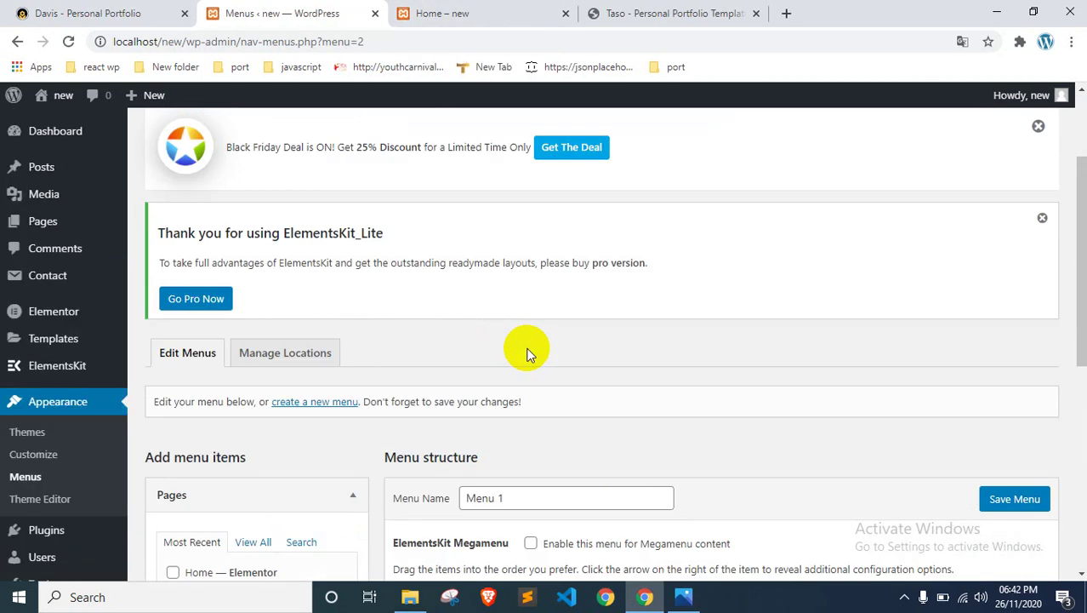
pyautogui.click(470, 18)
pyautogui.scroll(15, 371, 216)
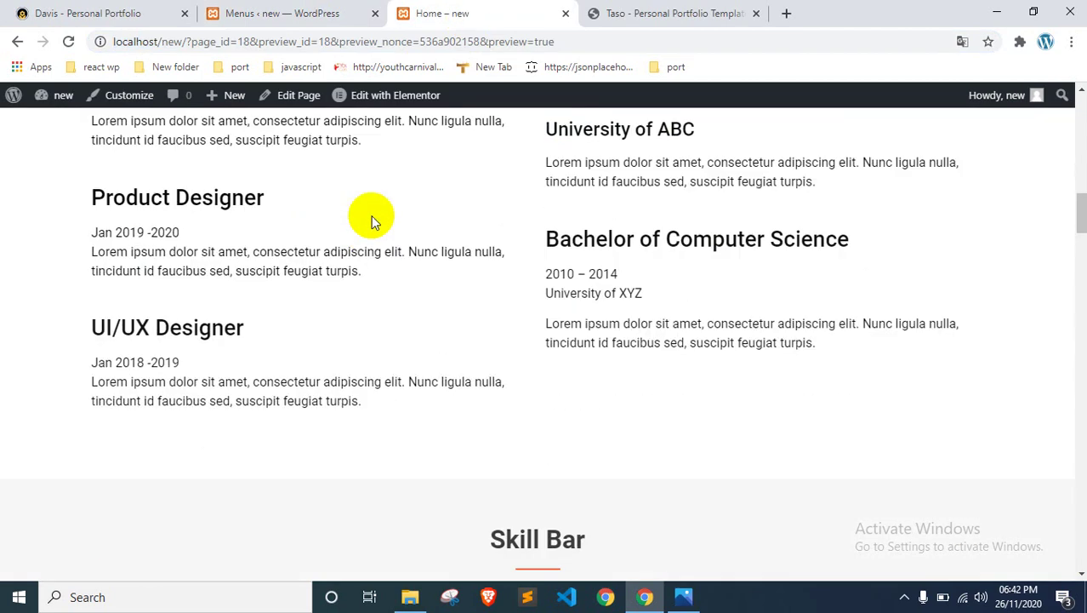
pyautogui.scroll(3, 477, 179)
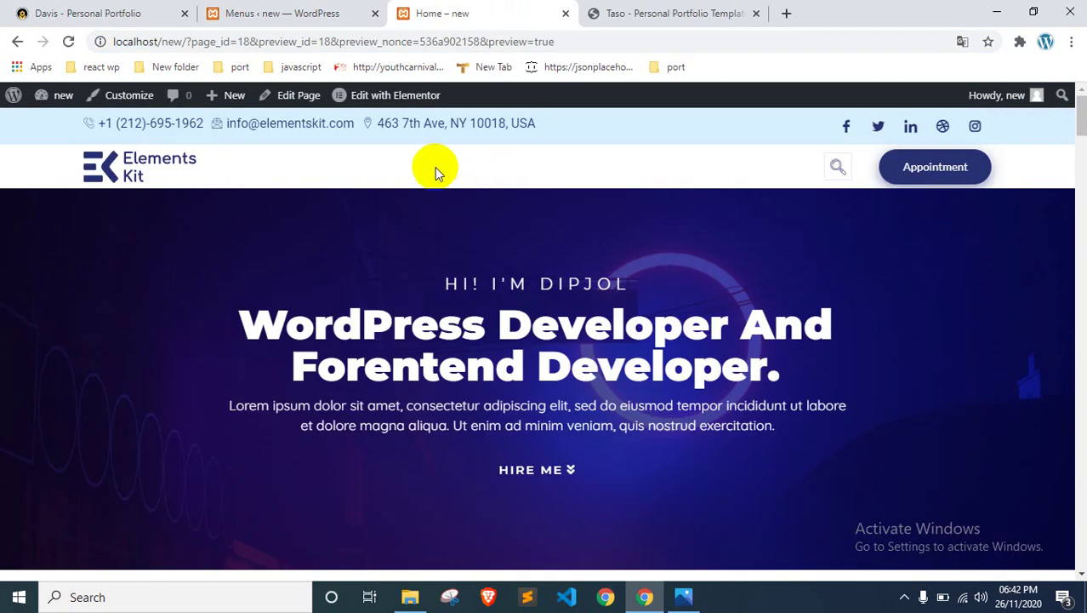
# Step: Open the ElementsKit header template for editing with Elementor
pyautogui.moveTo(392, 96)
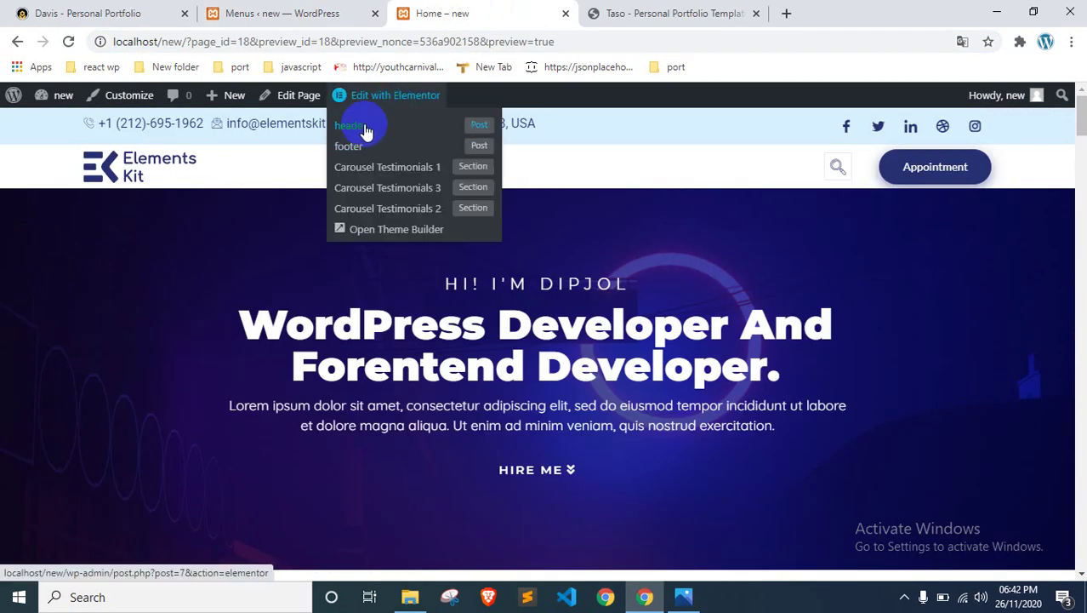
pyautogui.click(340, 13)
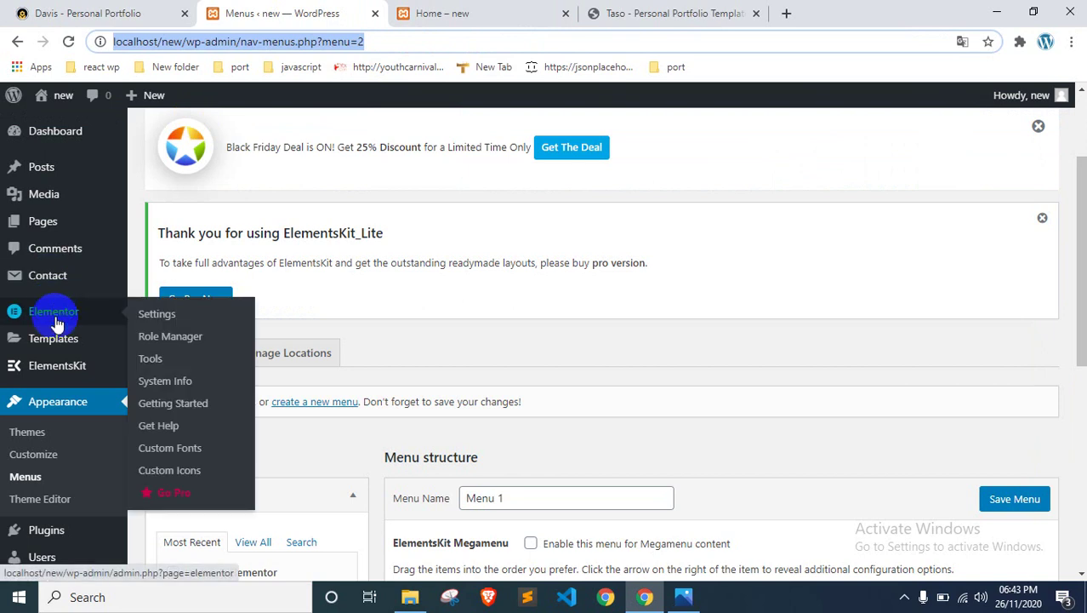
pyautogui.moveTo(78, 377)
pyautogui.middleClick(170, 388)
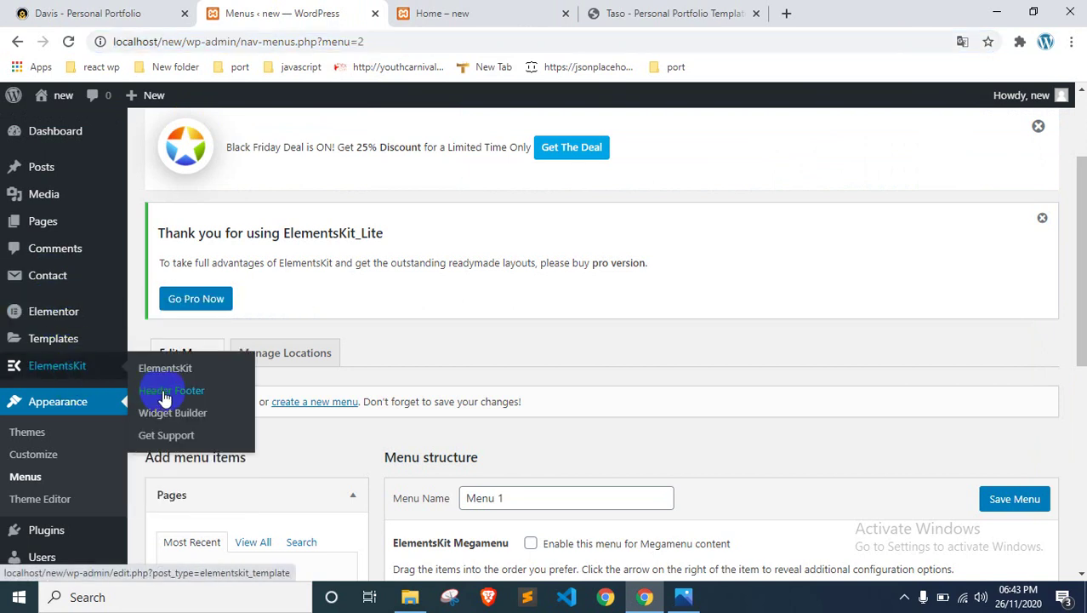
pyautogui.click(407, 10)
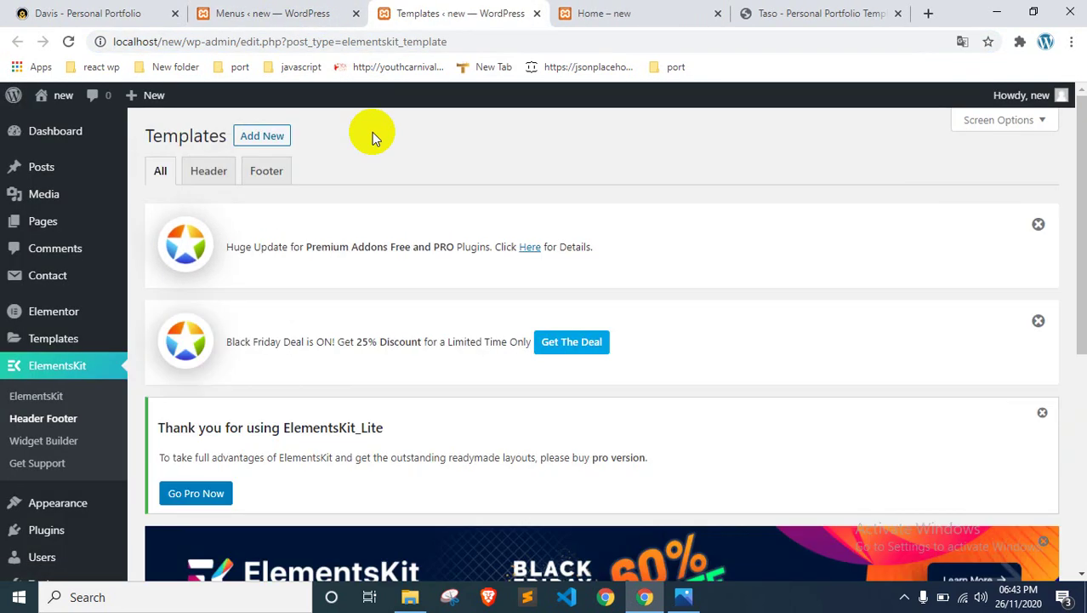
pyautogui.scroll(-5, 372, 134)
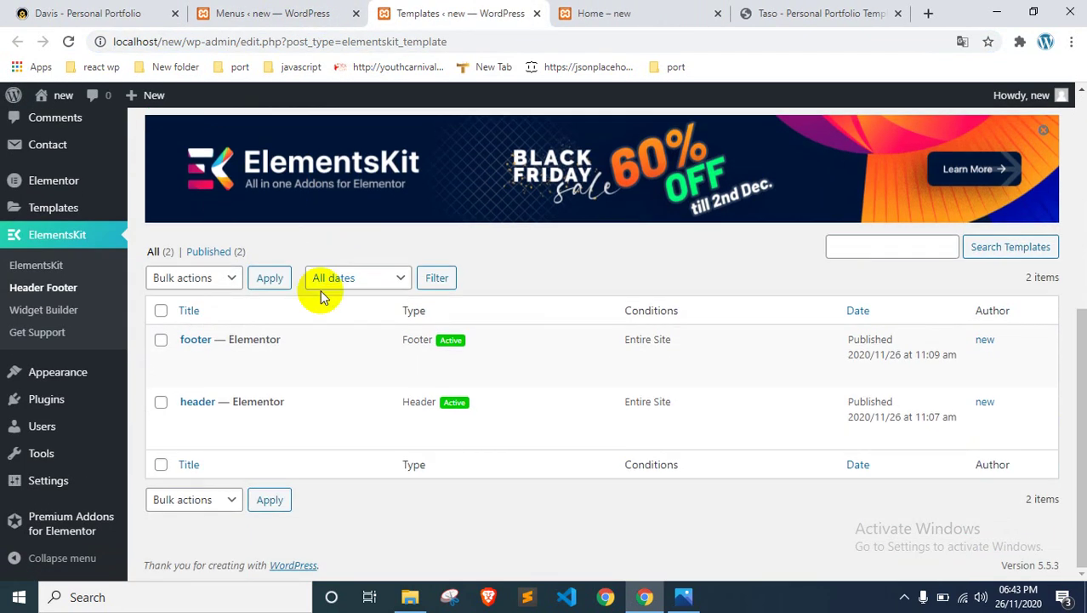
pyautogui.moveTo(194, 413)
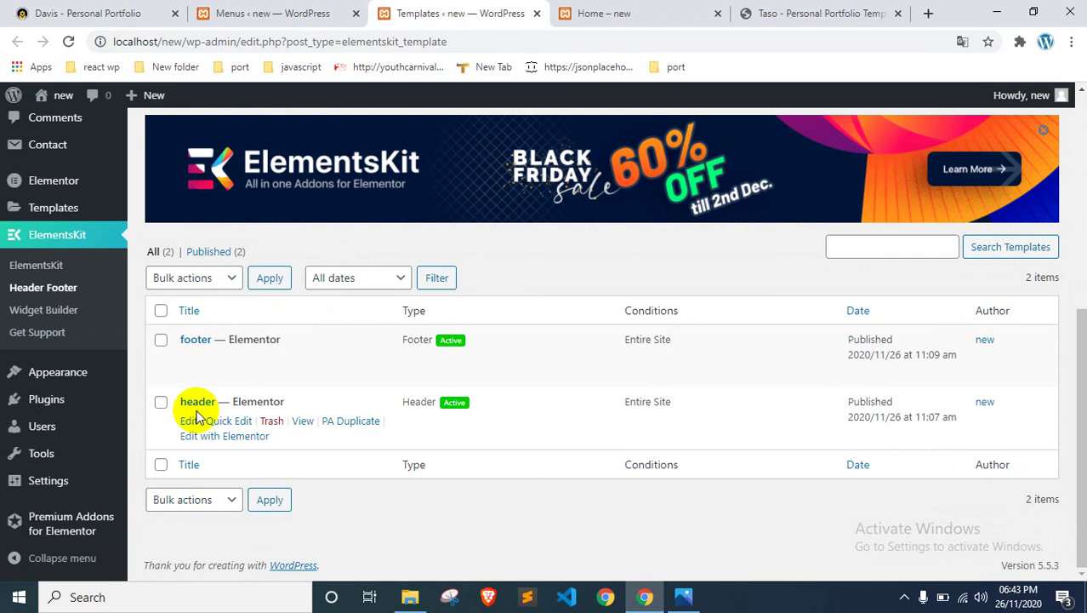
pyautogui.click(244, 437)
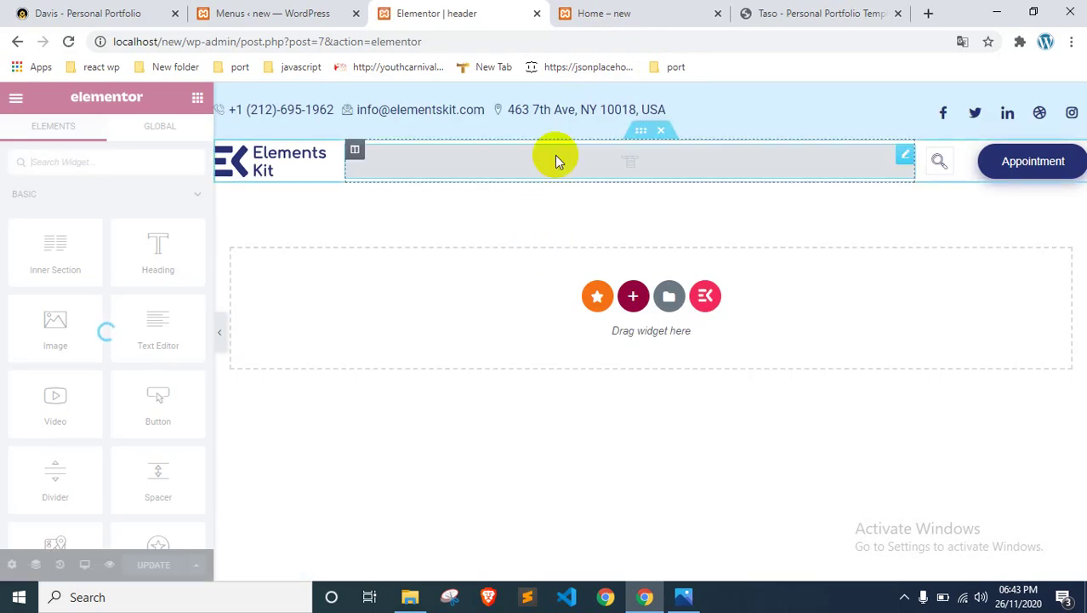
# Step: Set the header's nav menu widget to Menu 1, save the template, and reload the home page preview
pyautogui.click(558, 162)
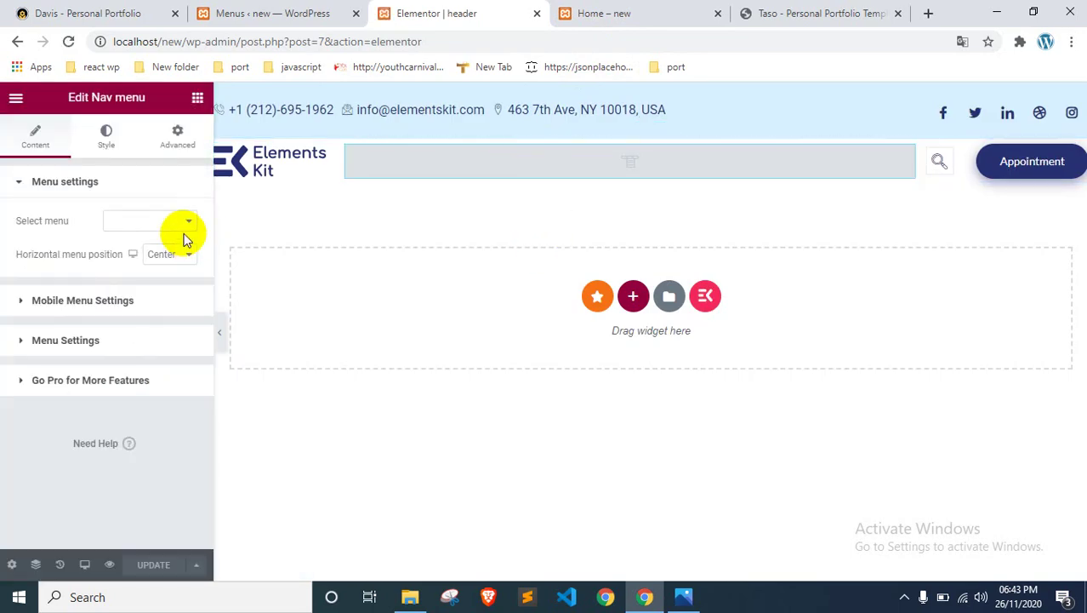
pyautogui.click(152, 237)
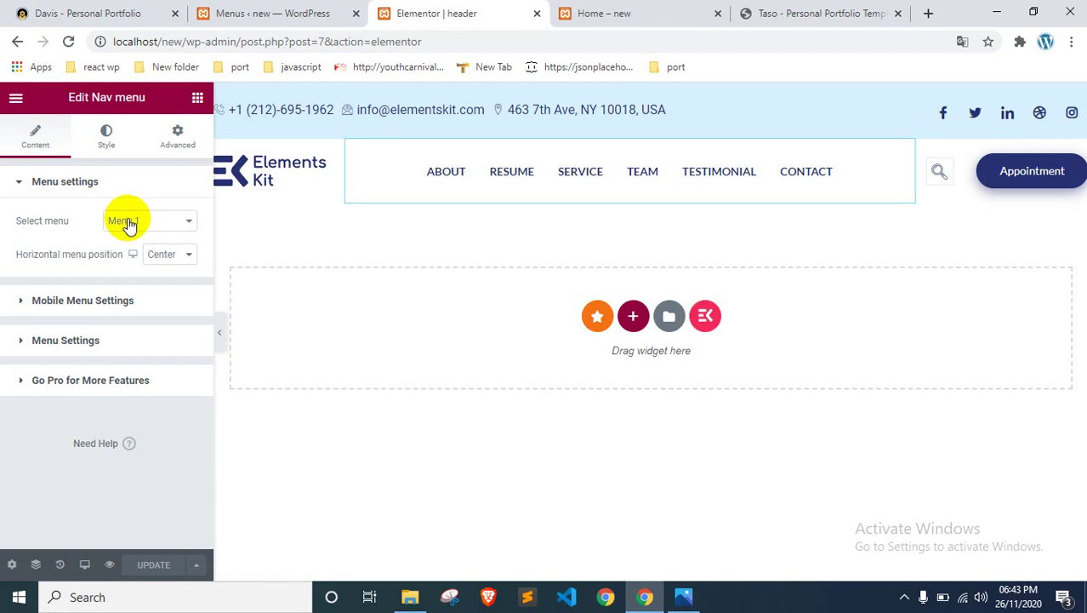
pyautogui.click(537, 13)
pyautogui.click(423, 11)
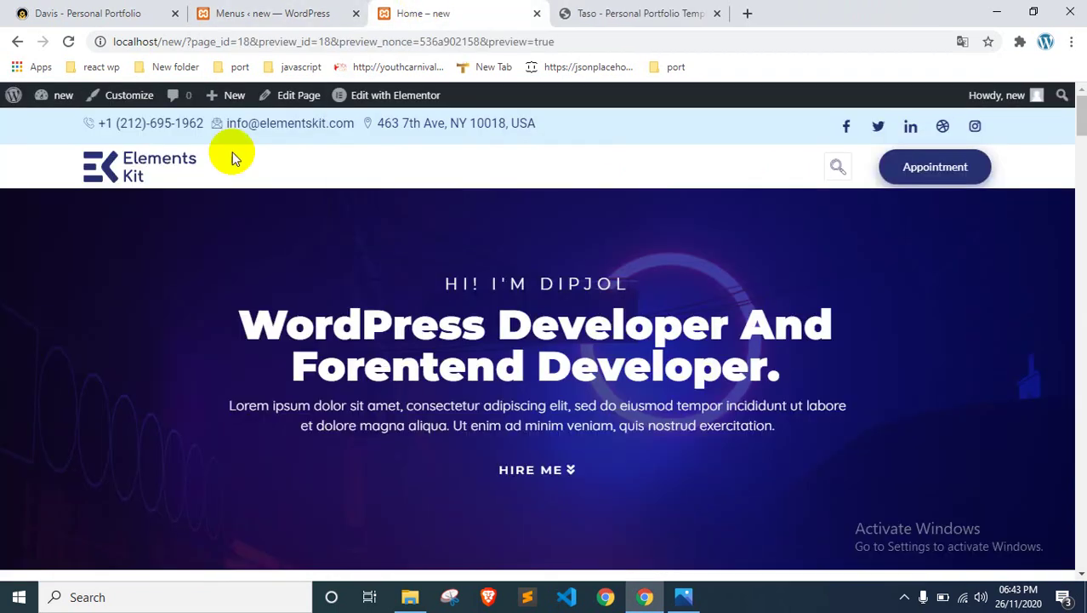
pyautogui.rightClick(52, 209)
pyautogui.click(81, 250)
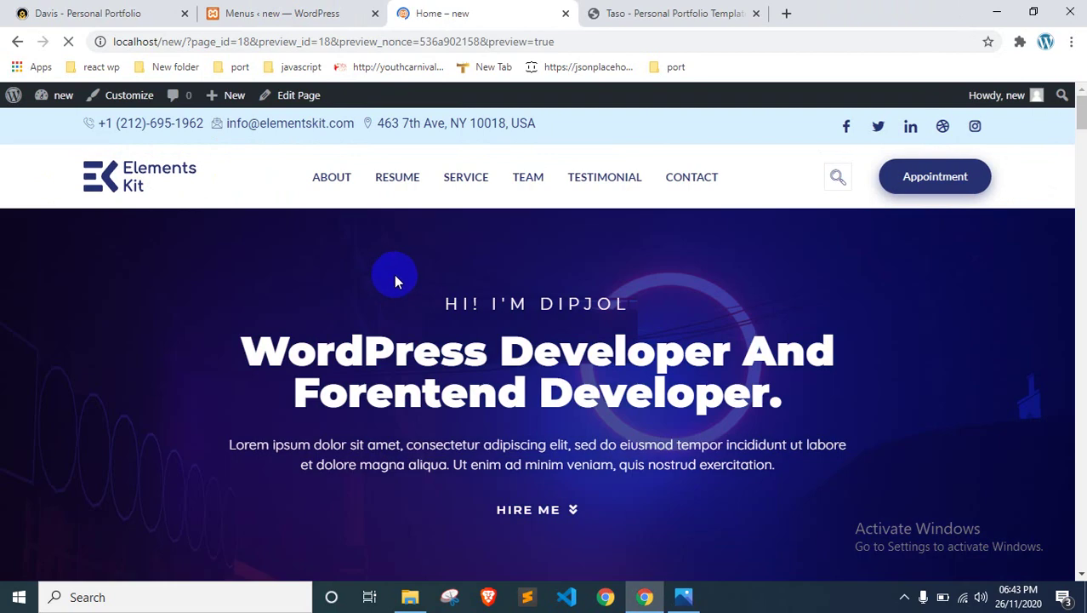
# Step: Test the ABOUT link in the home page preview and compare it with how the Taso template's menu links jump to sections
pyautogui.click(323, 177)
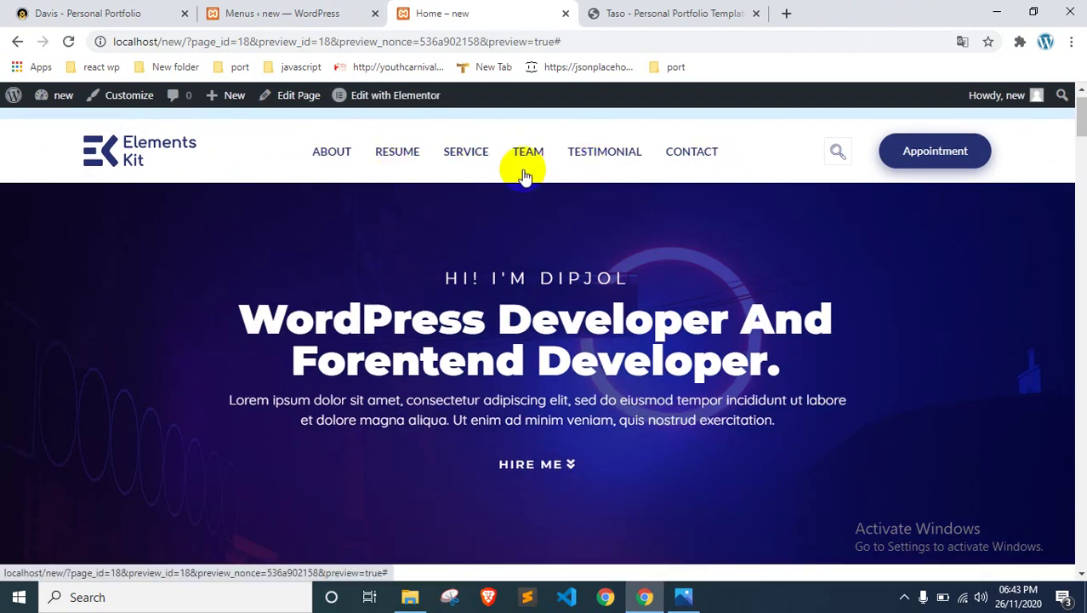
pyautogui.click(315, 156)
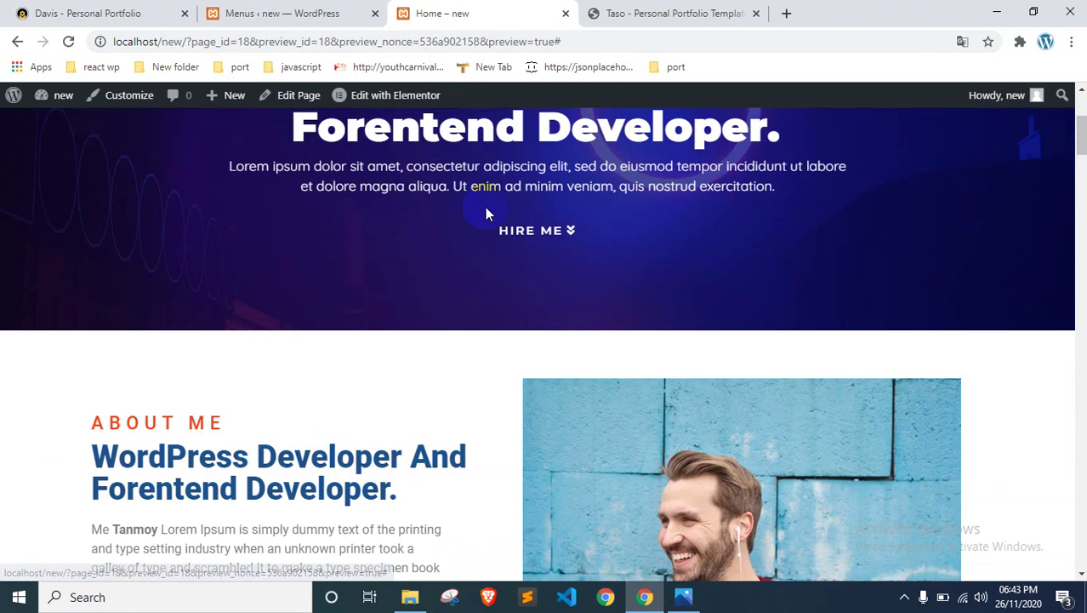
pyautogui.scroll(3, 485, 207)
pyautogui.click(587, 15)
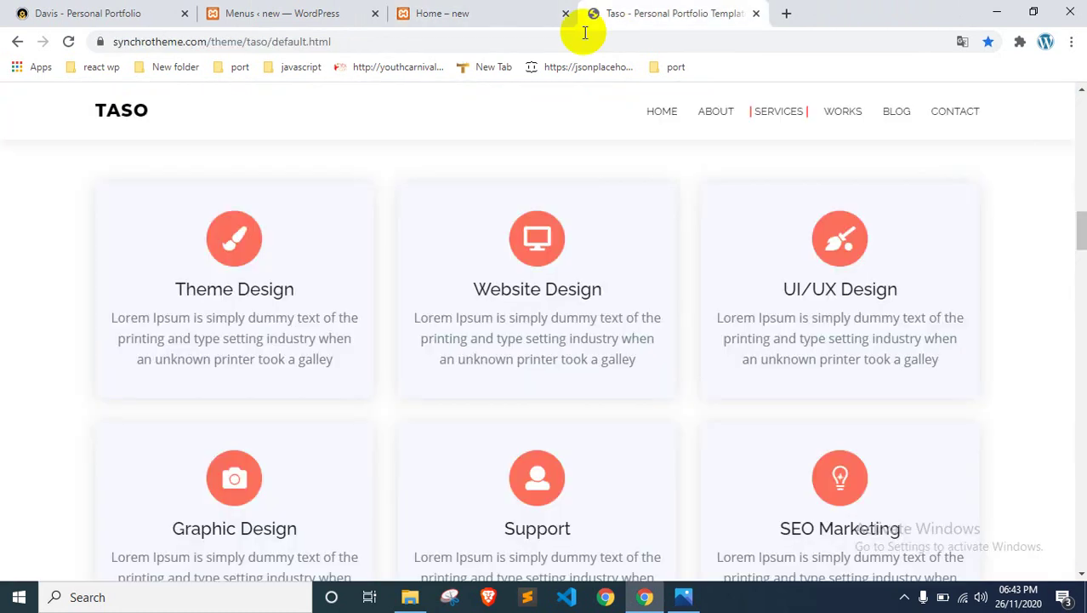
pyautogui.click(711, 111)
pyautogui.click(784, 117)
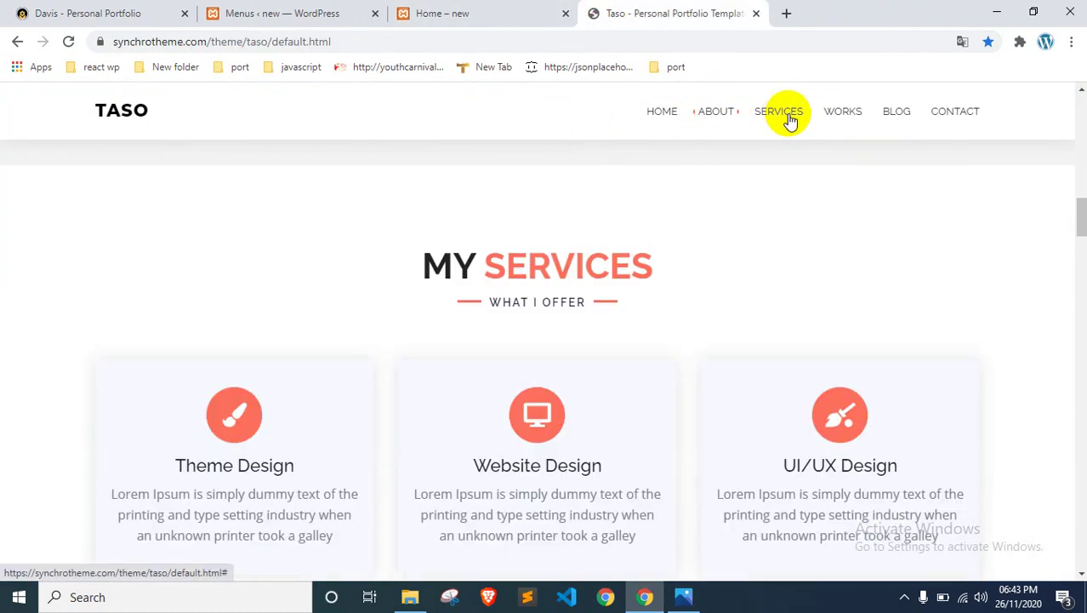
pyautogui.click(830, 114)
pyautogui.scroll(10, 602, 182)
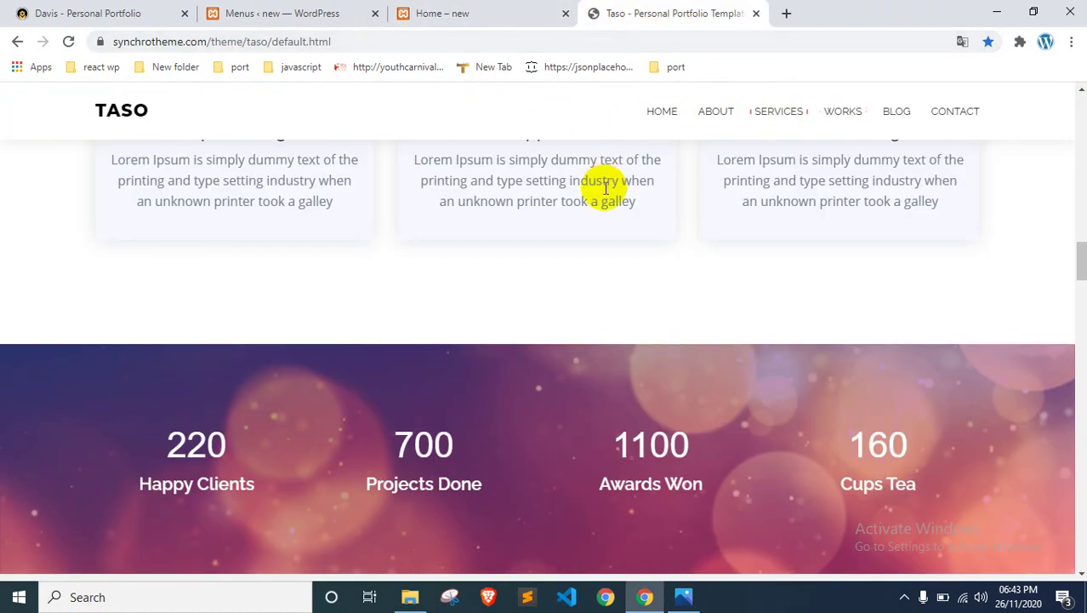
pyautogui.click(442, 13)
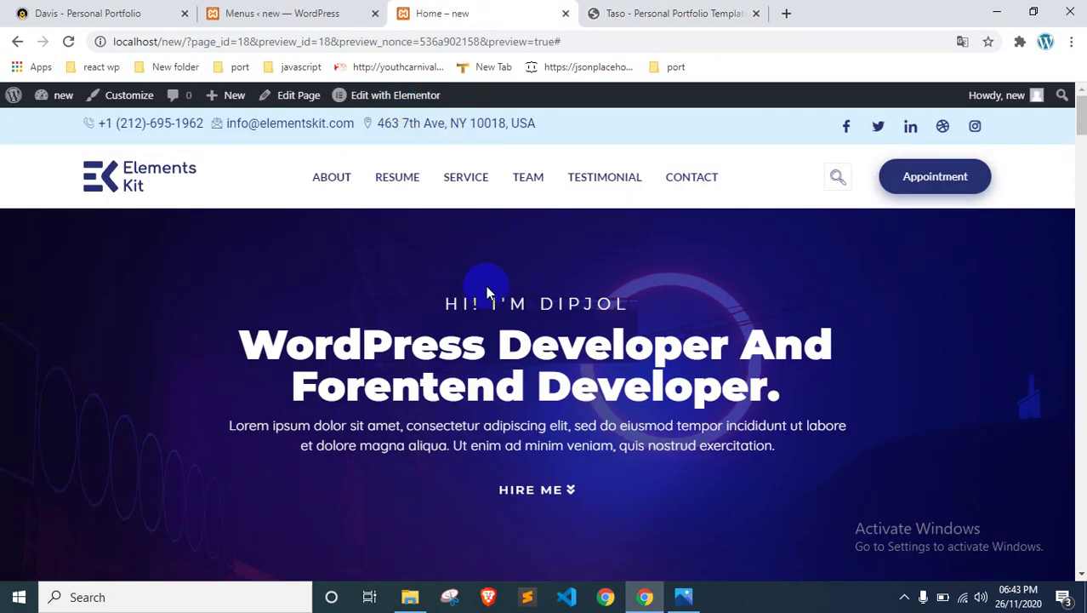
pyautogui.scroll(-5, 451, 387)
pyautogui.scroll(5, 456, 360)
pyautogui.scroll(-5, 564, 314)
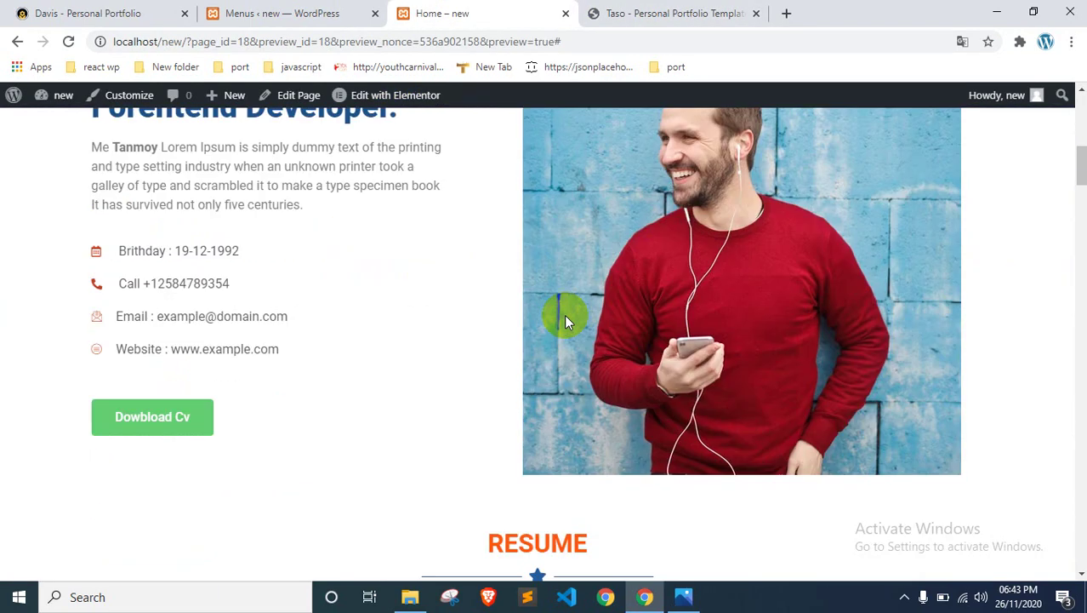
pyautogui.scroll(1, 510, 212)
# Step: Open the Home page in Elementor, give the About Me section the CSS ID about, and update the page
pyautogui.middleClick(407, 95)
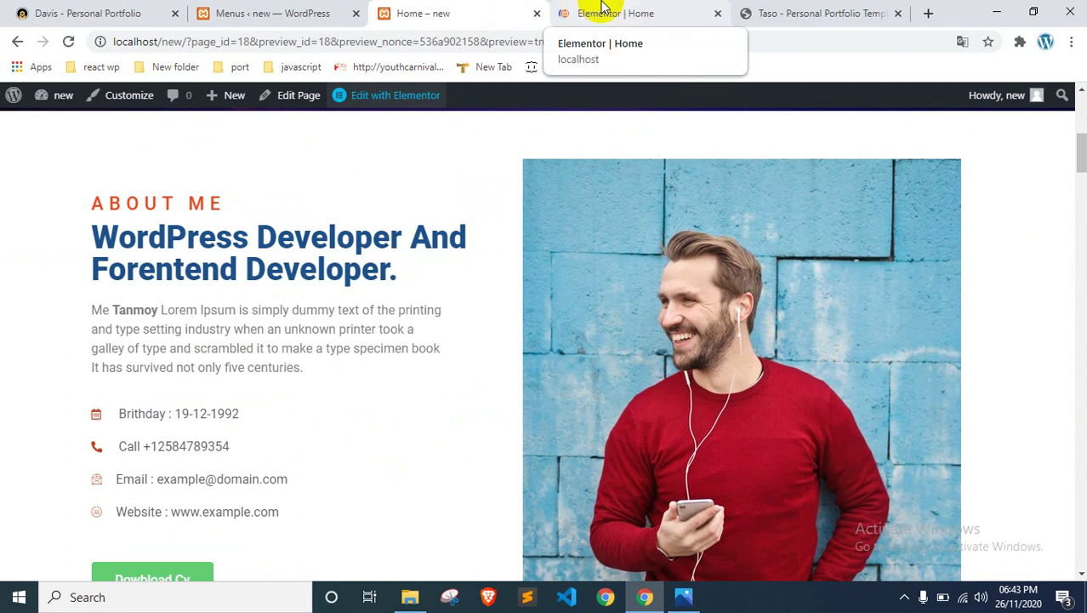
pyautogui.moveTo(601, 6); pyautogui.dragTo(417, 7)
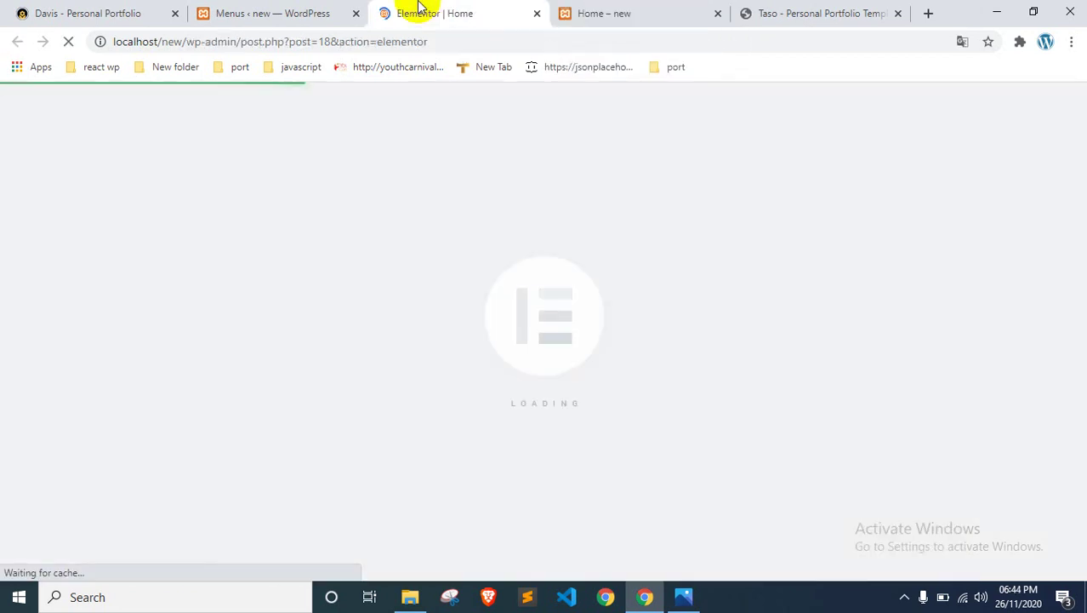
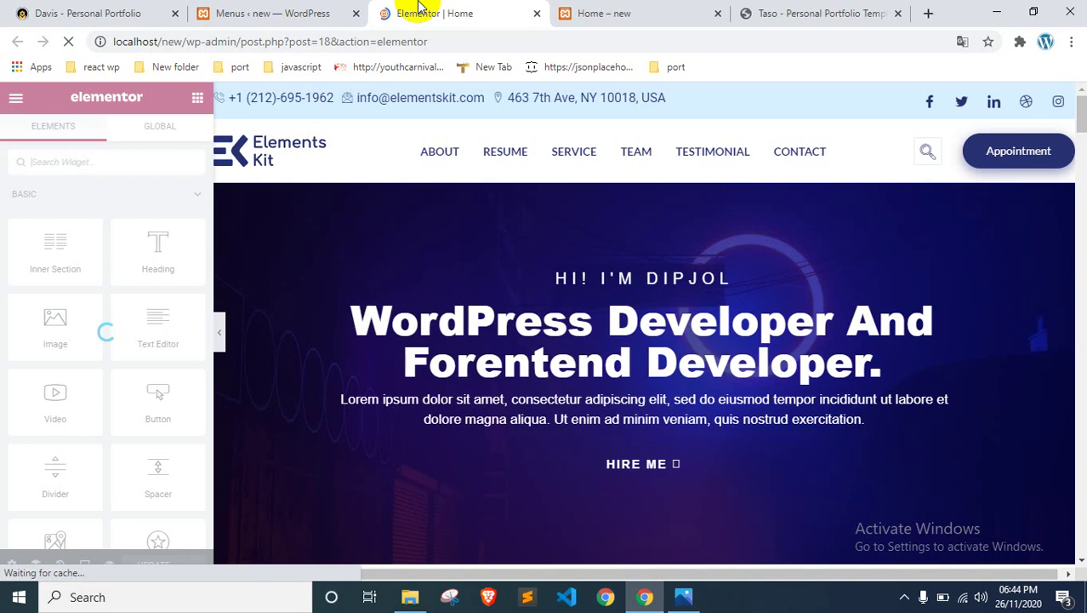
pyautogui.scroll(-3, 441, 228)
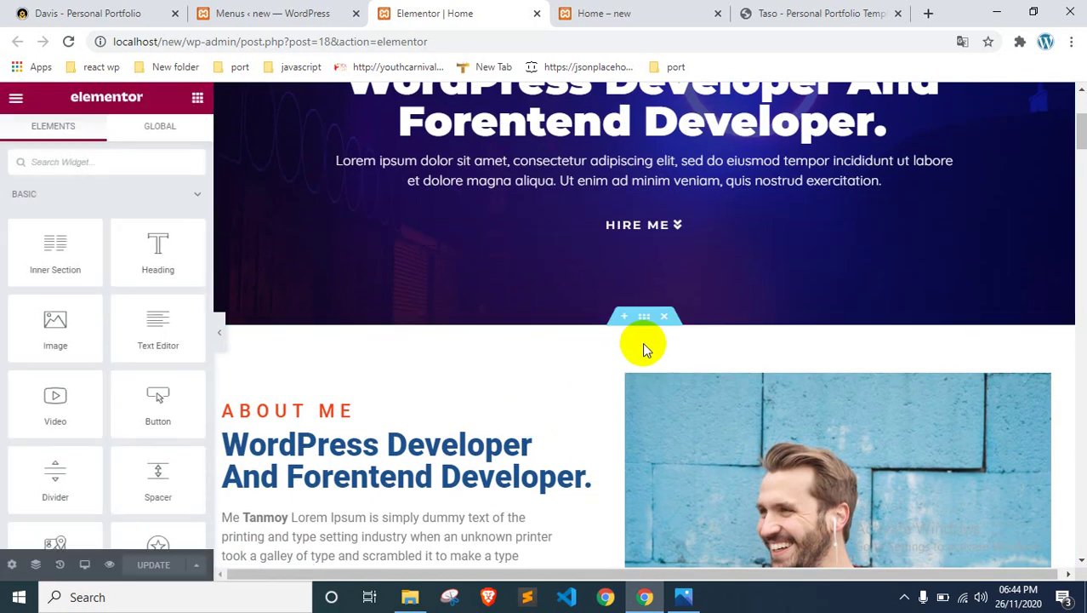
pyautogui.click(644, 316)
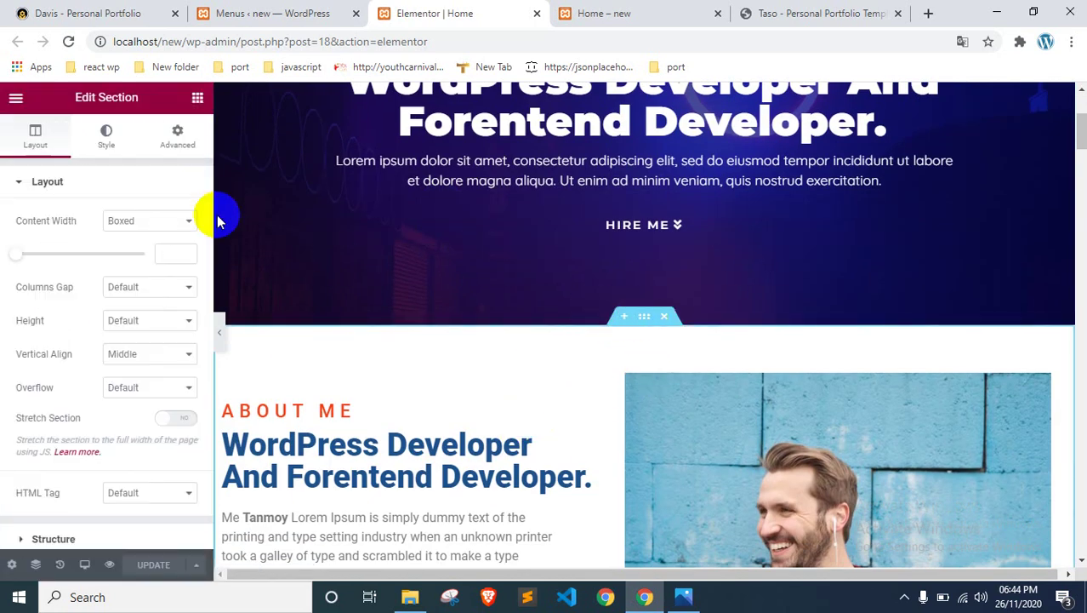
pyautogui.click(180, 136)
pyautogui.click(130, 405)
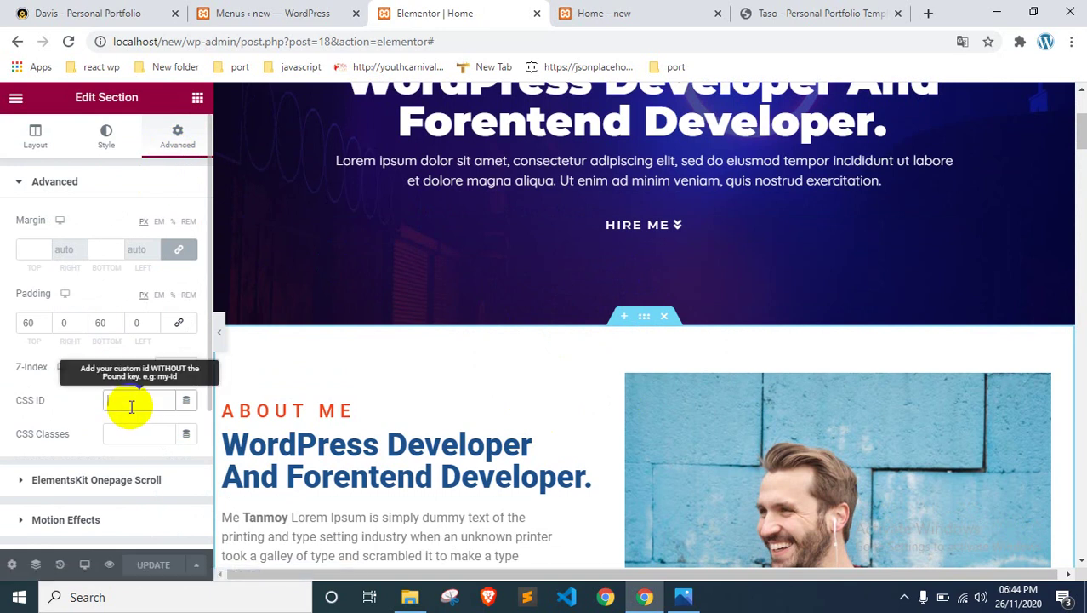
pyautogui.write('A')
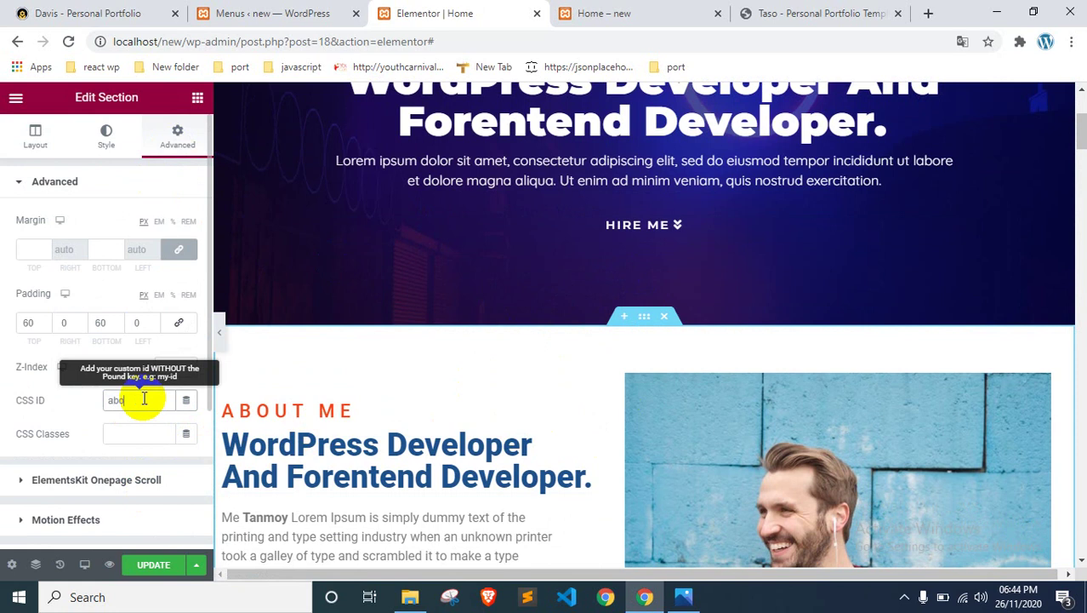
pyautogui.click(151, 564)
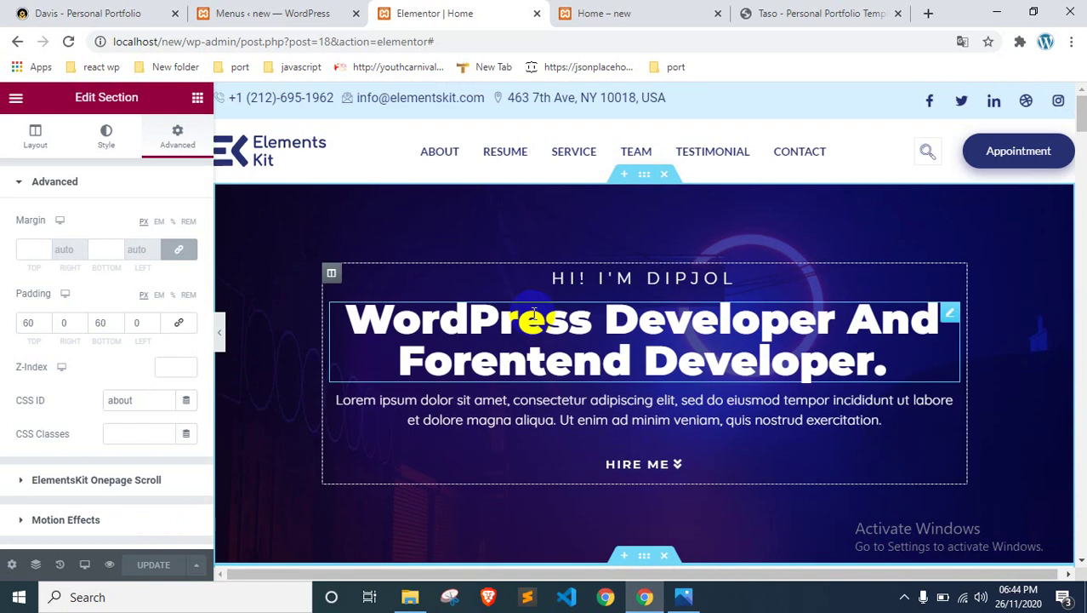
# Step: Give the RESUME heading section the CSS ID resume and update the page
pyautogui.scroll(-3, 561, 369)
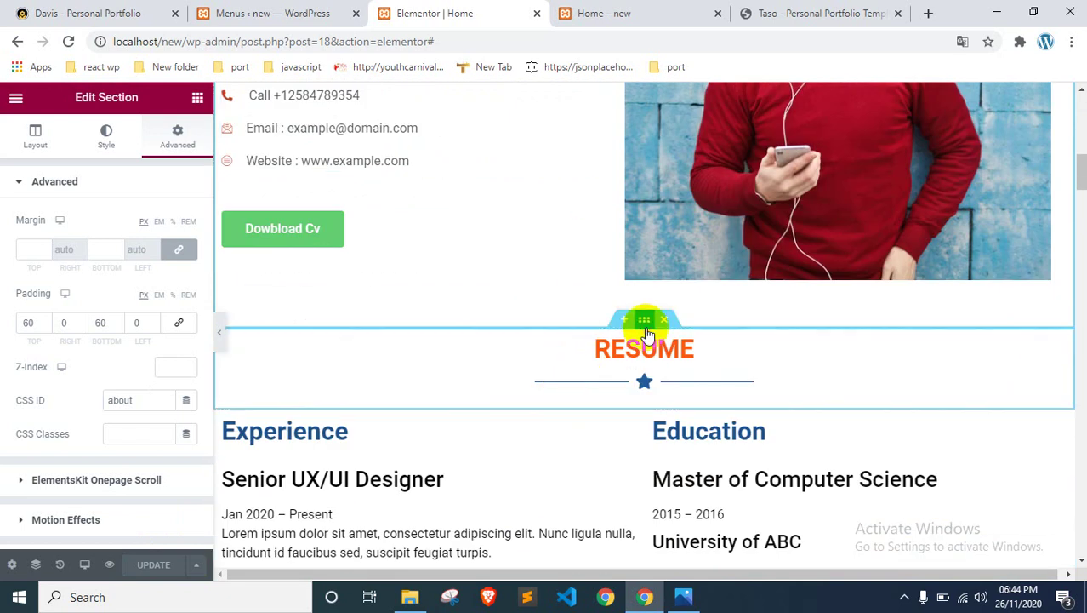
pyautogui.click(645, 319)
pyautogui.click(176, 136)
pyautogui.click(121, 400)
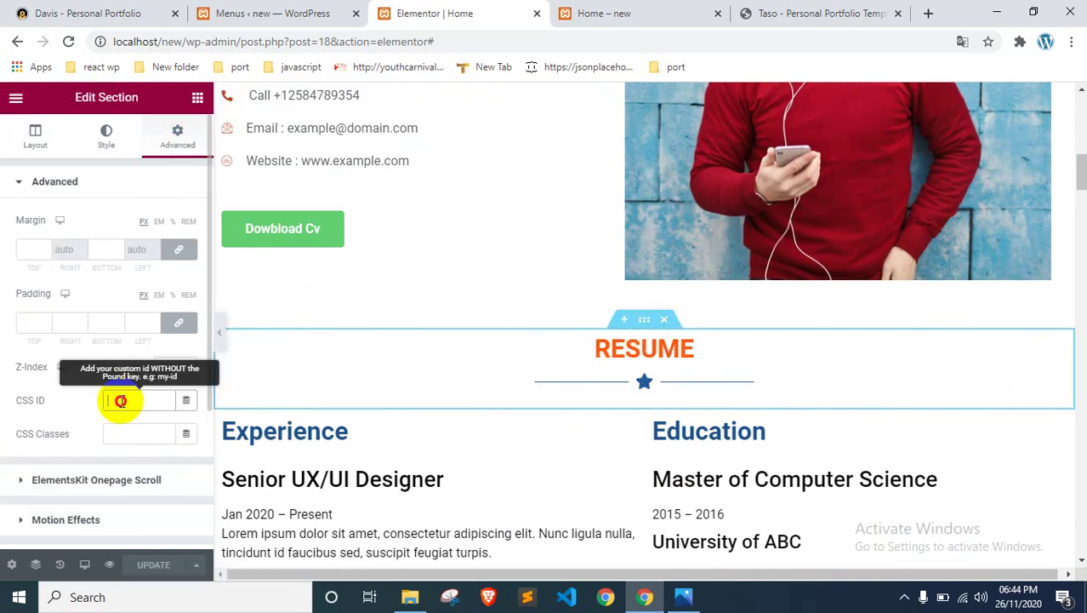
pyautogui.write('resume')
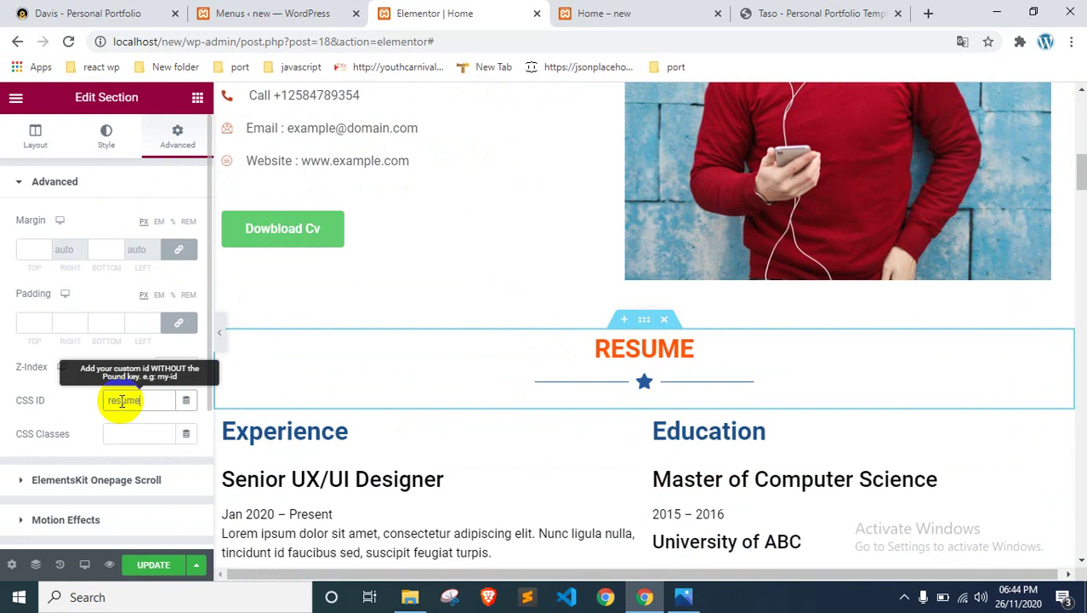
pyautogui.click(148, 566)
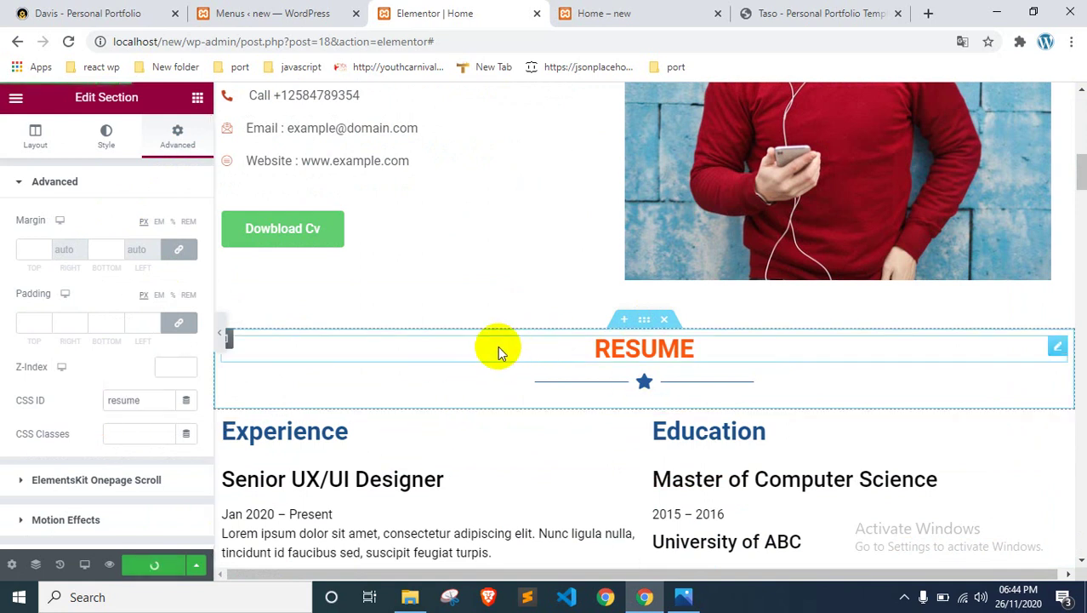
# Step: Give the Skill Bar section the CSS ID skill and update the page
pyautogui.scroll(-7, 541, 335)
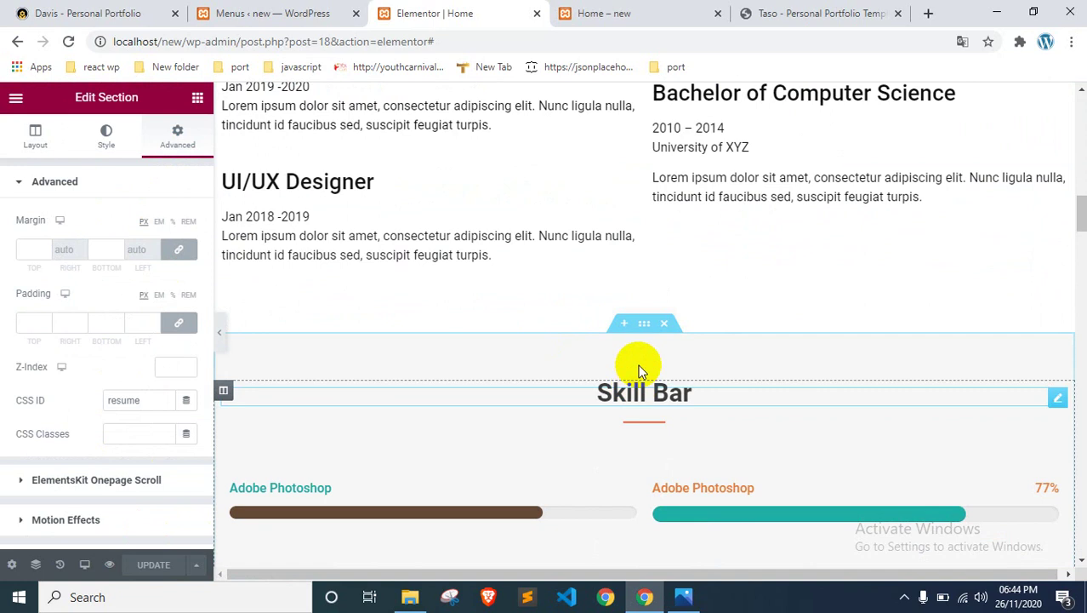
pyautogui.click(644, 323)
pyautogui.click(176, 137)
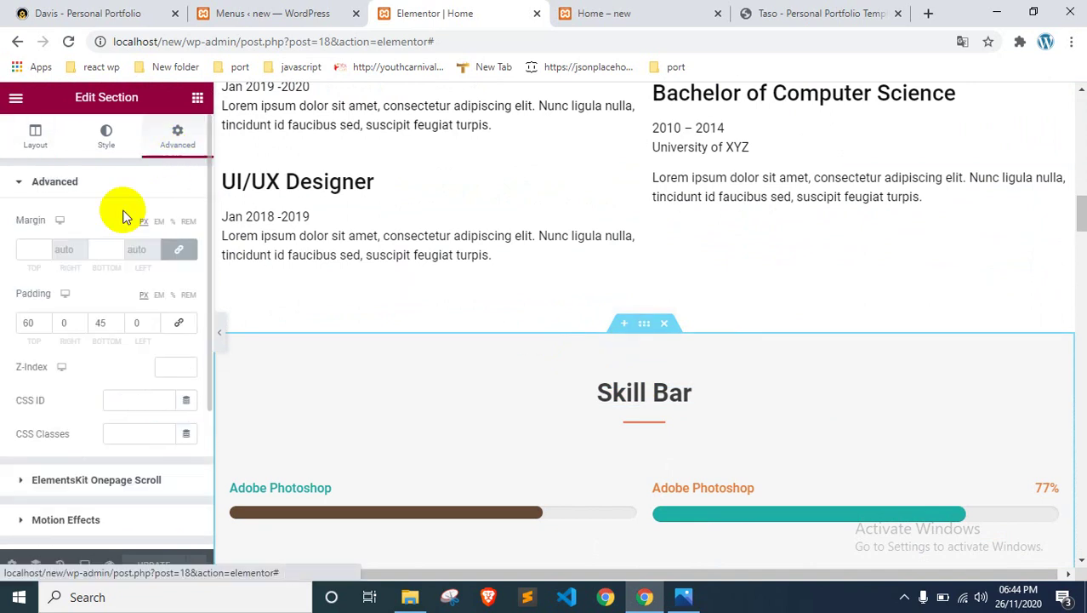
pyautogui.click(121, 401)
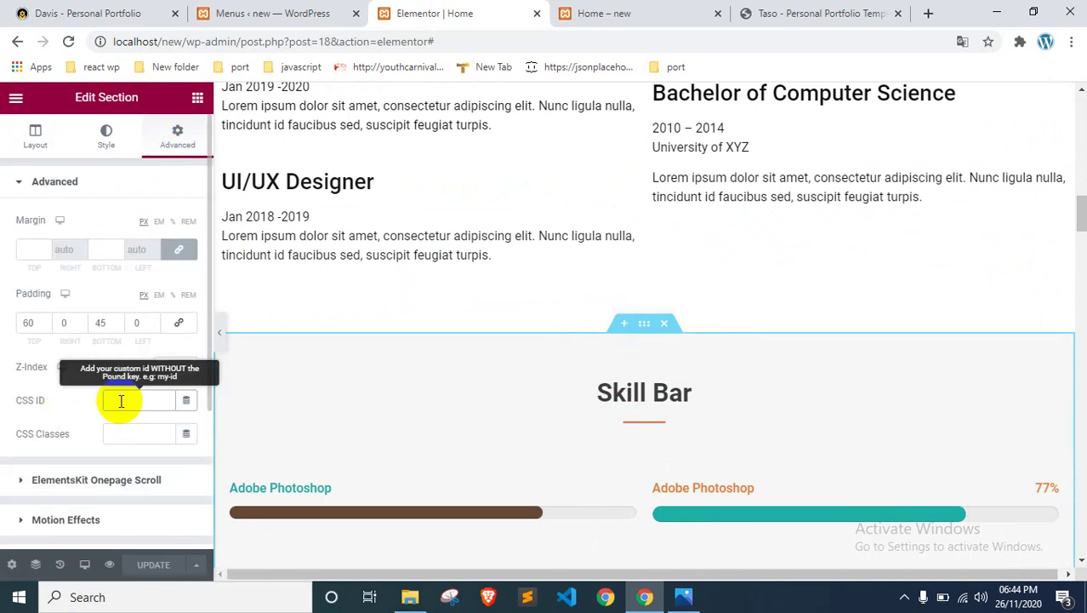
pyautogui.write('skill')
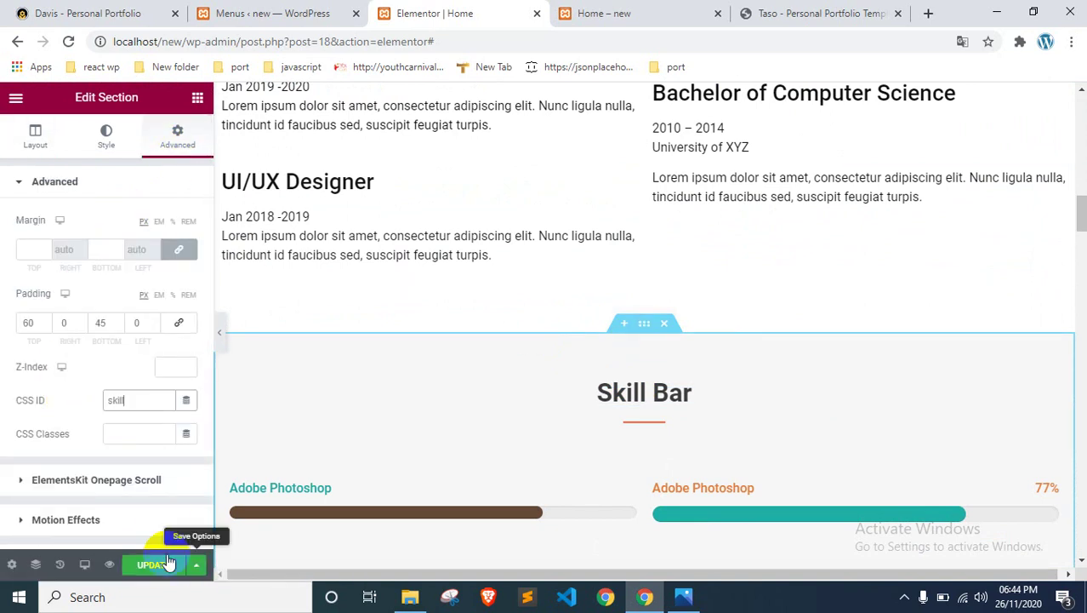
pyautogui.click(161, 568)
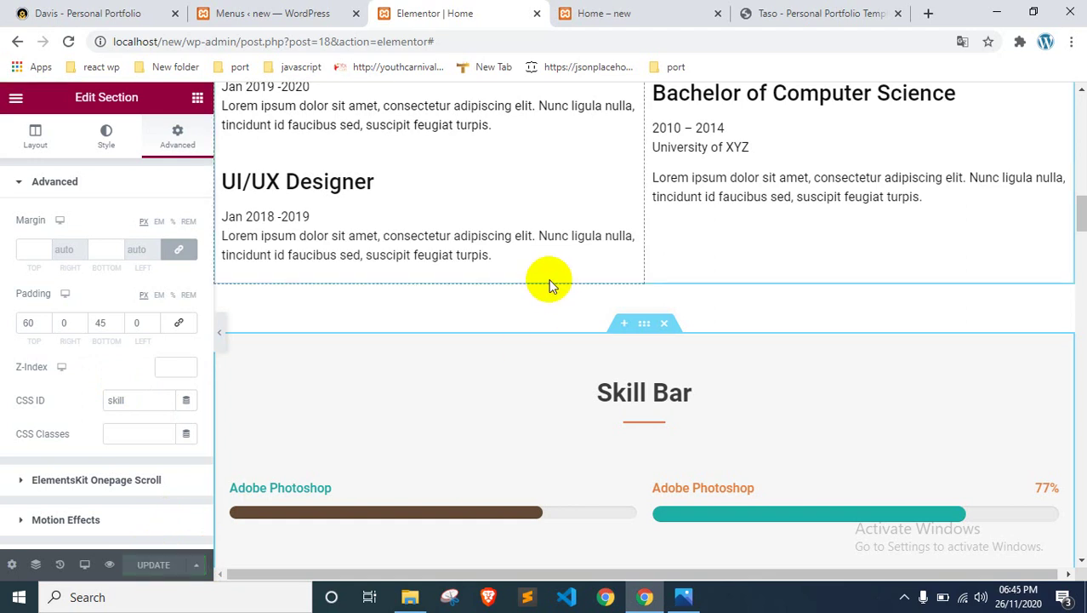
# Step: Give the Service Section the CSS ID service and update the page
pyautogui.scroll(-7, 549, 285)
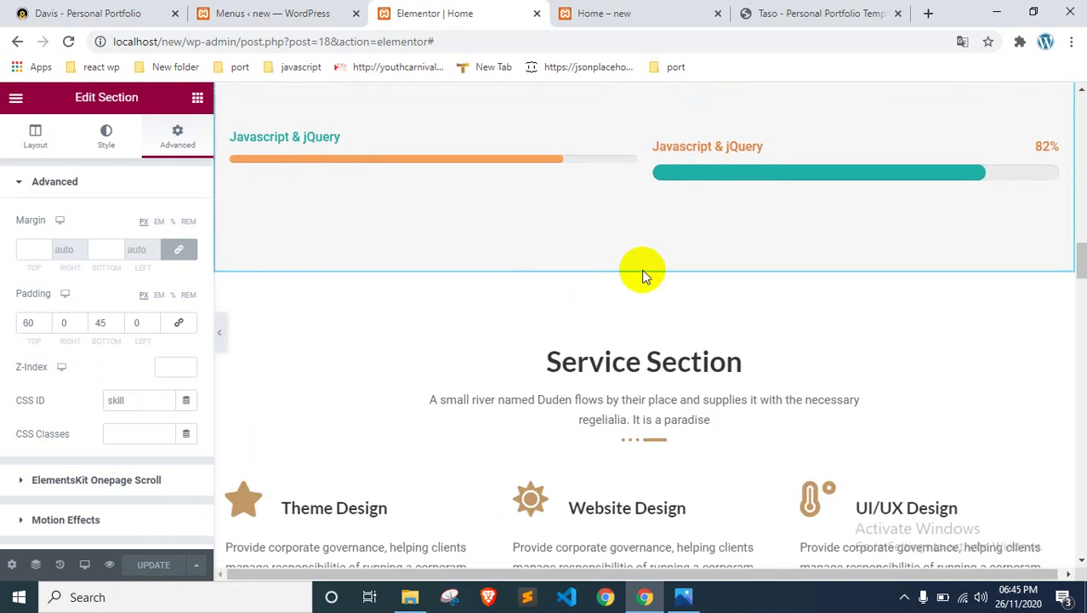
pyautogui.click(645, 272)
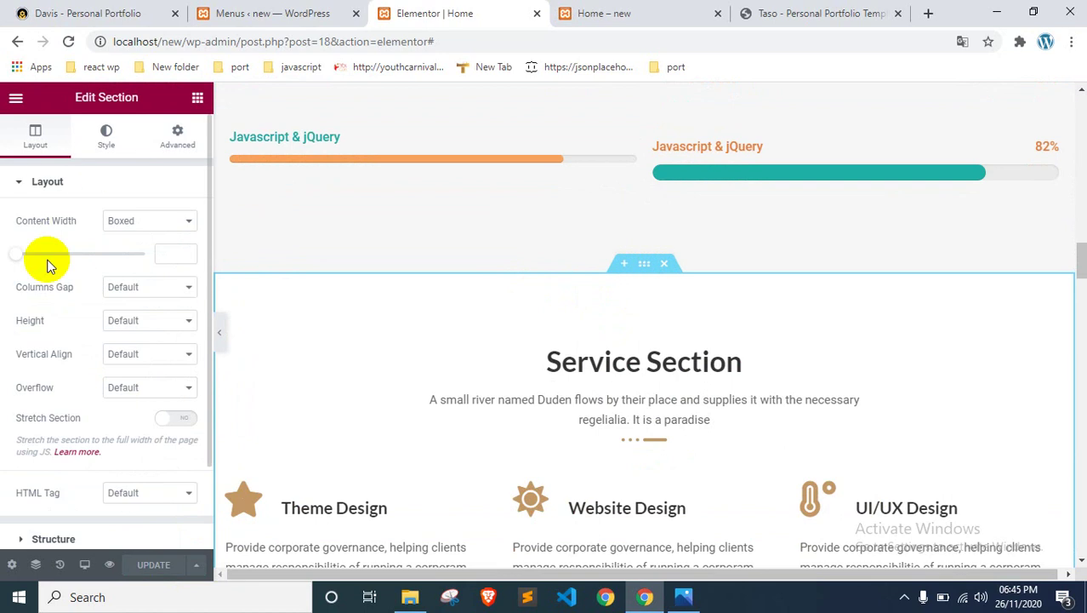
pyautogui.click(175, 143)
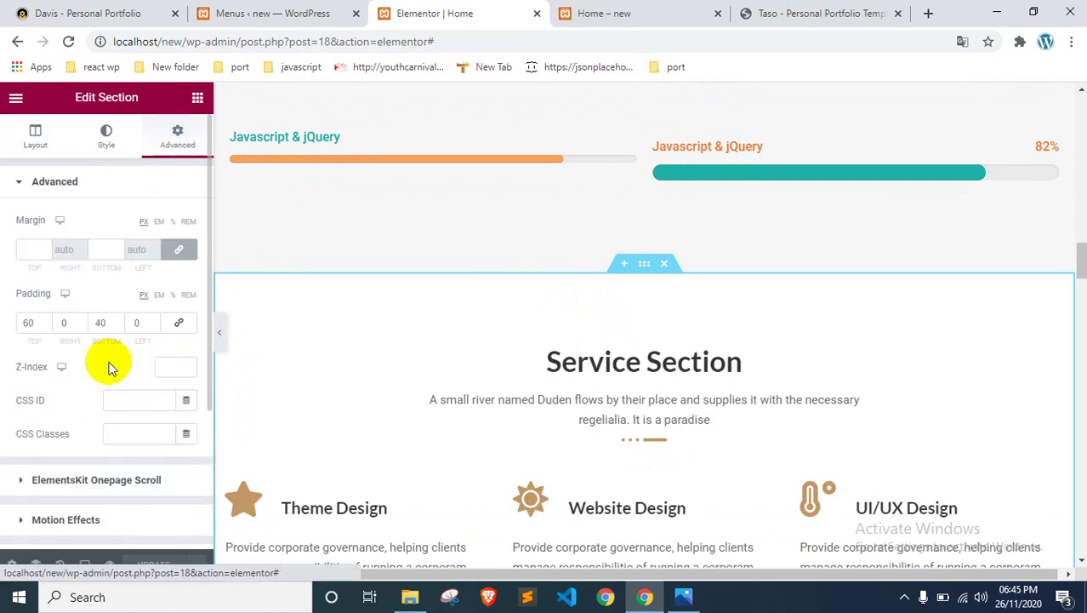
pyautogui.click(145, 403)
pyautogui.write('service')
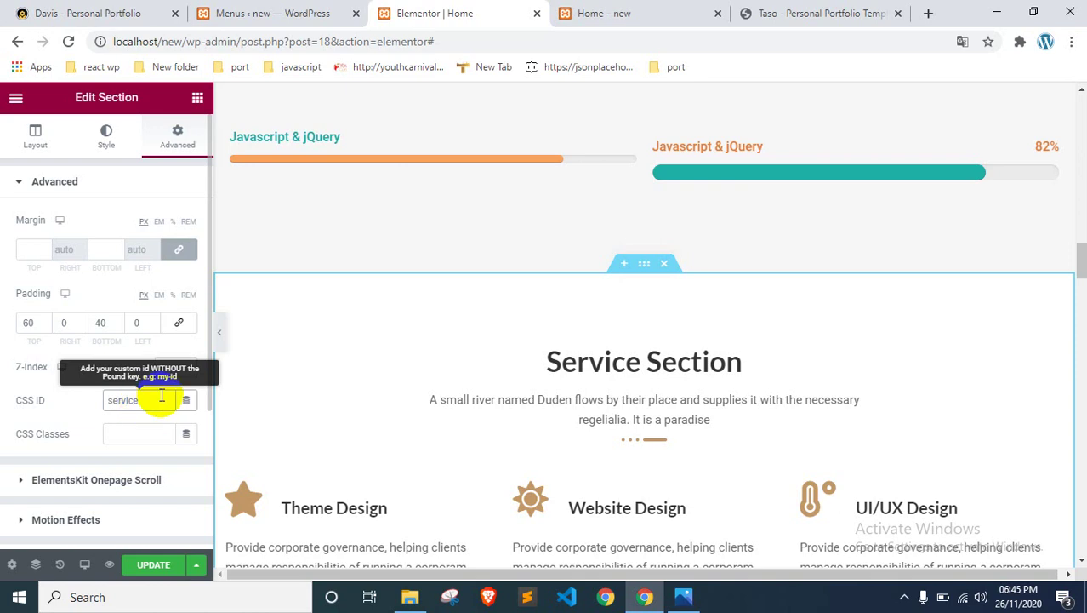
pyautogui.click(156, 563)
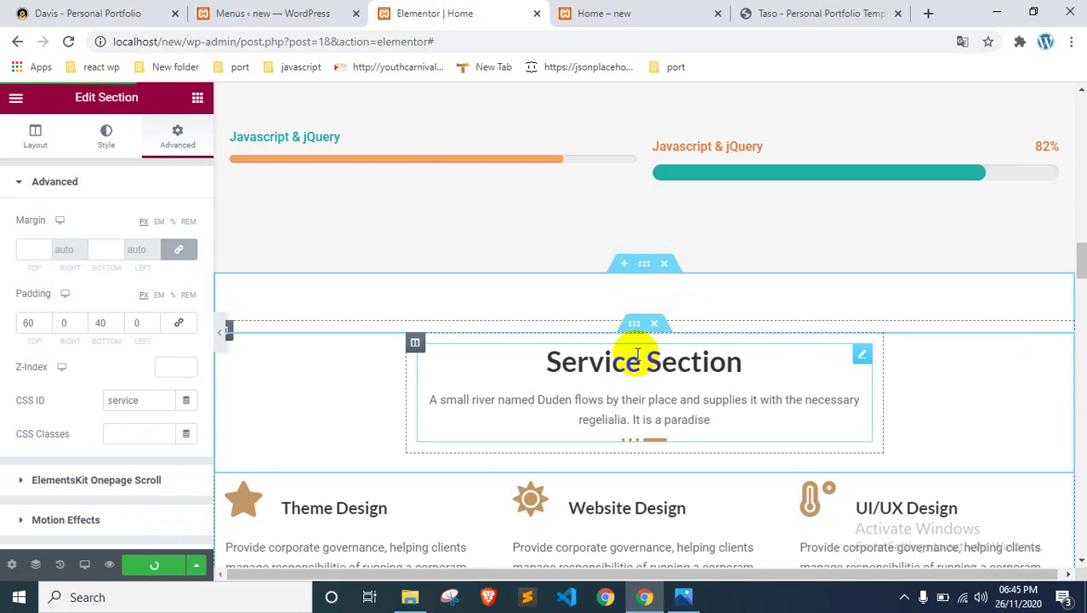
# Step: Give the Testimonial section the CSS ID testimonial and update the page
pyautogui.scroll(-15, 630, 349)
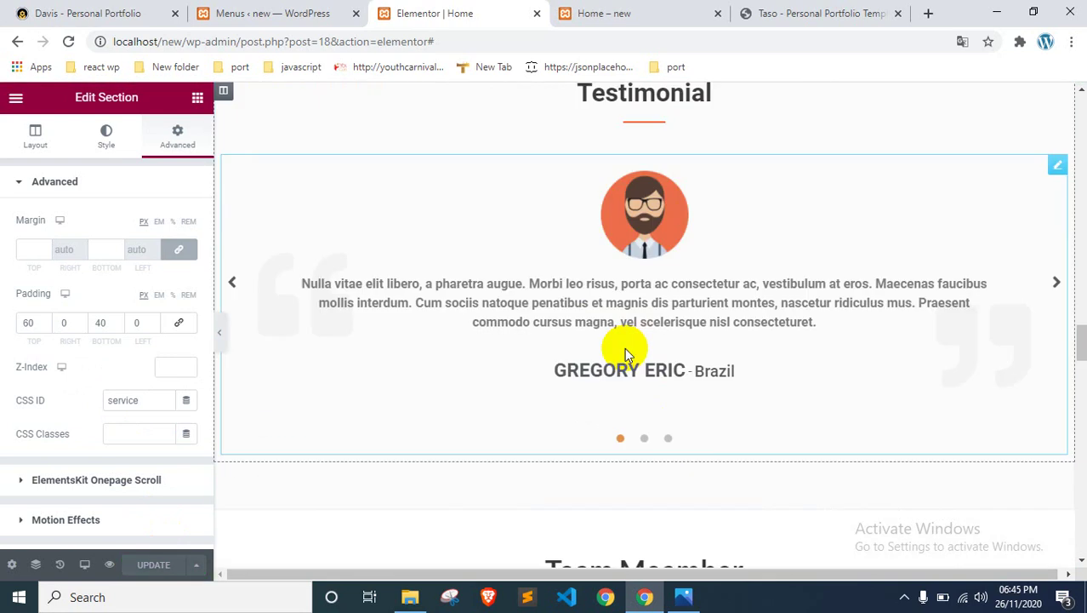
pyautogui.scroll(3, 625, 340)
pyautogui.click(644, 278)
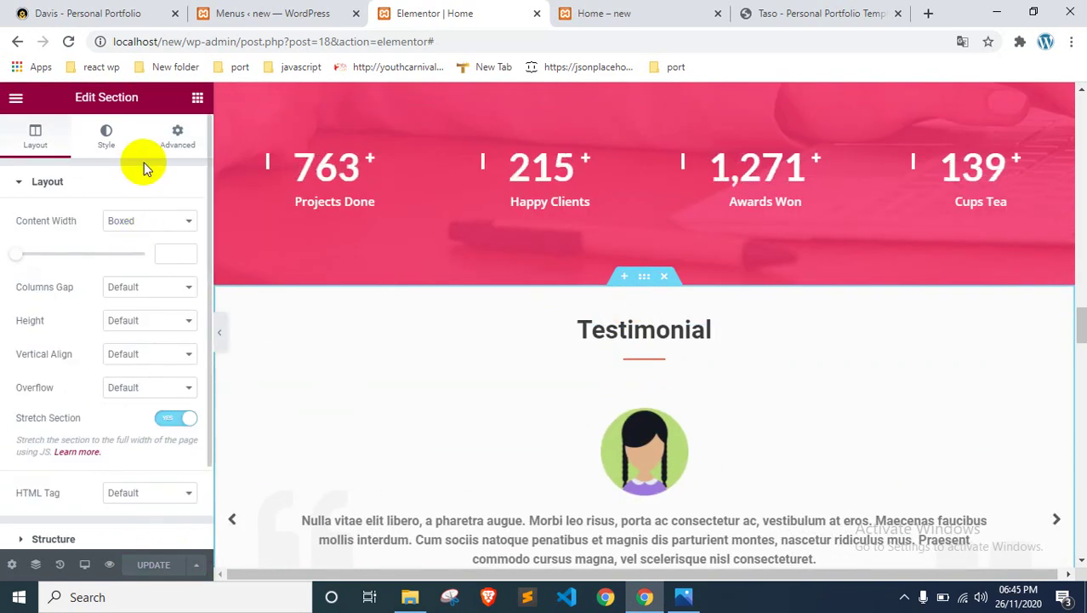
pyautogui.click(175, 136)
pyautogui.click(137, 404)
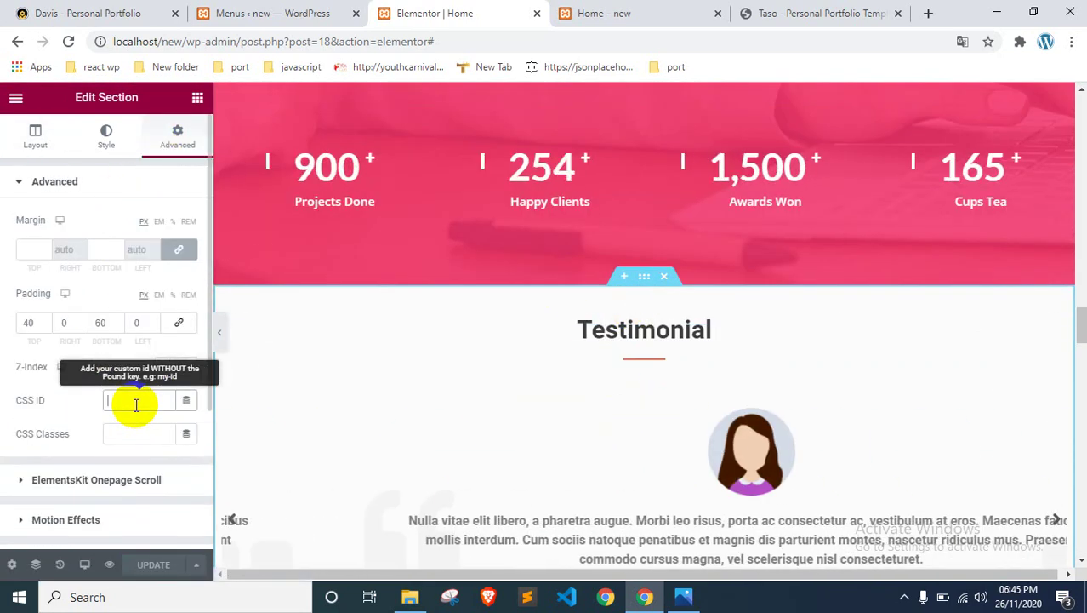
pyautogui.write('testim')
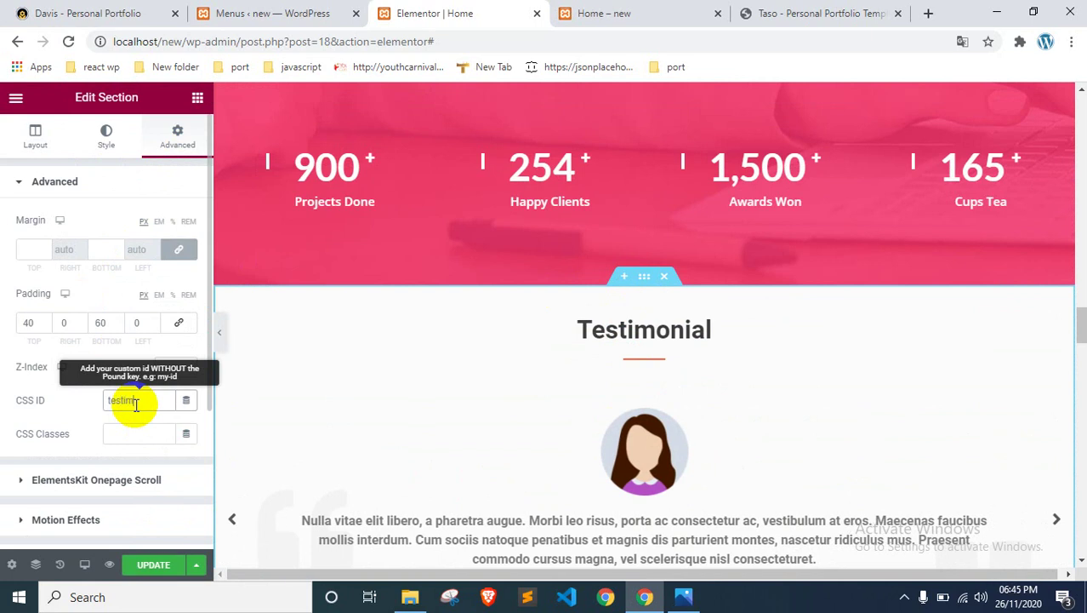
pyautogui.write('onial')
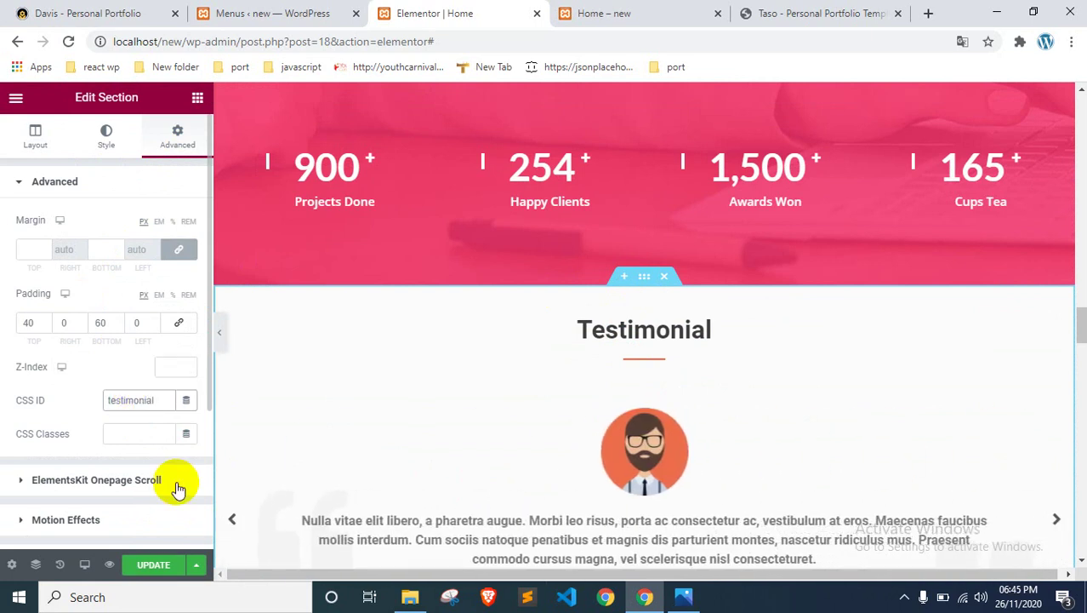
pyautogui.click(147, 561)
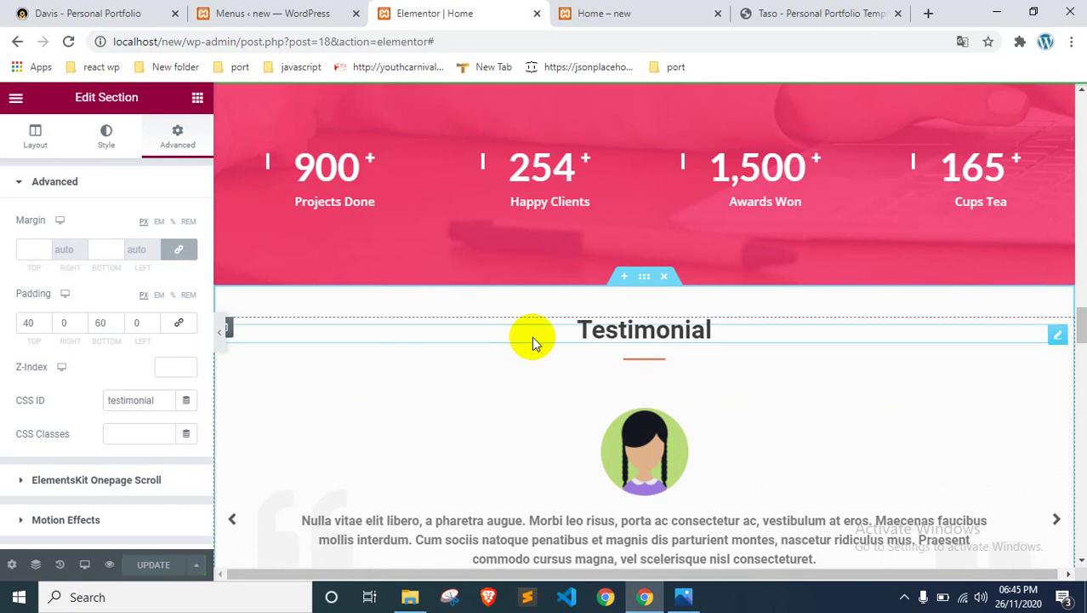
# Step: Give the Team Meamber section the CSS ID team and update the page
pyautogui.scroll(-5, 529, 338)
pyautogui.click(647, 262)
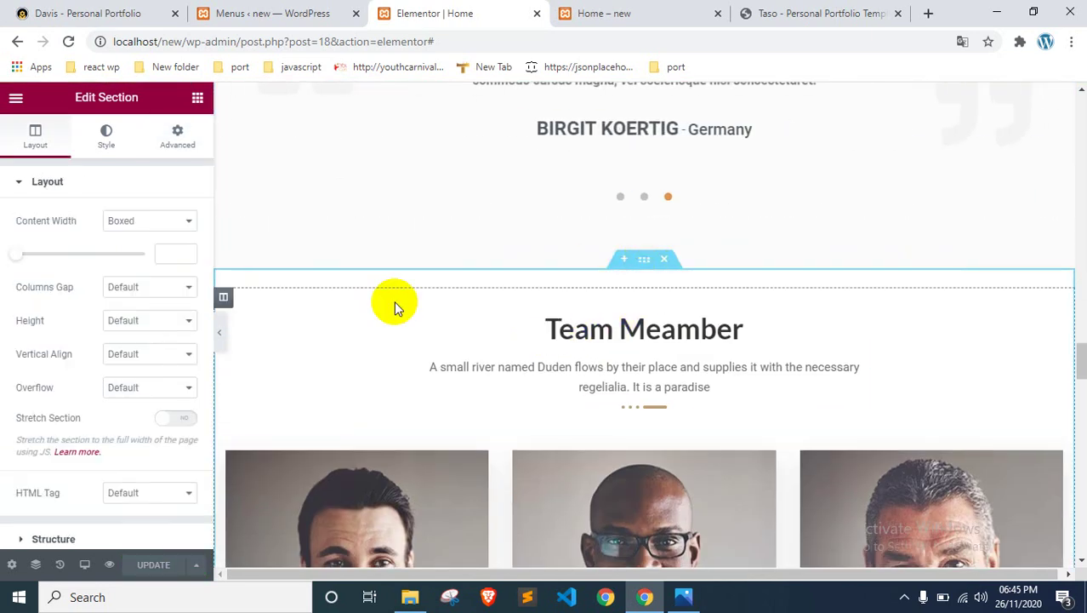
pyautogui.click(183, 136)
pyautogui.click(119, 401)
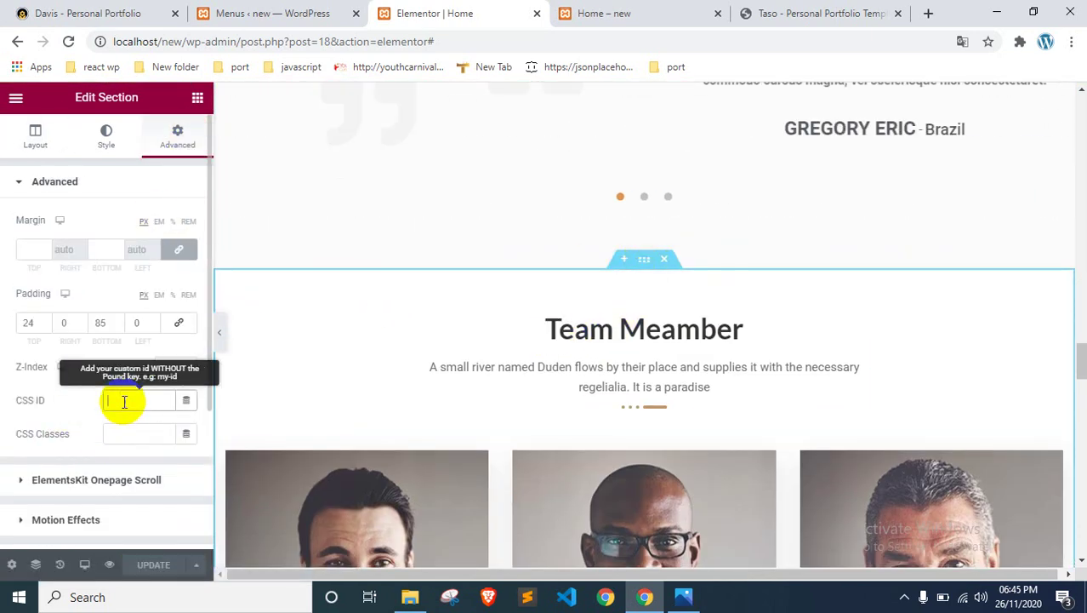
pyautogui.write('team')
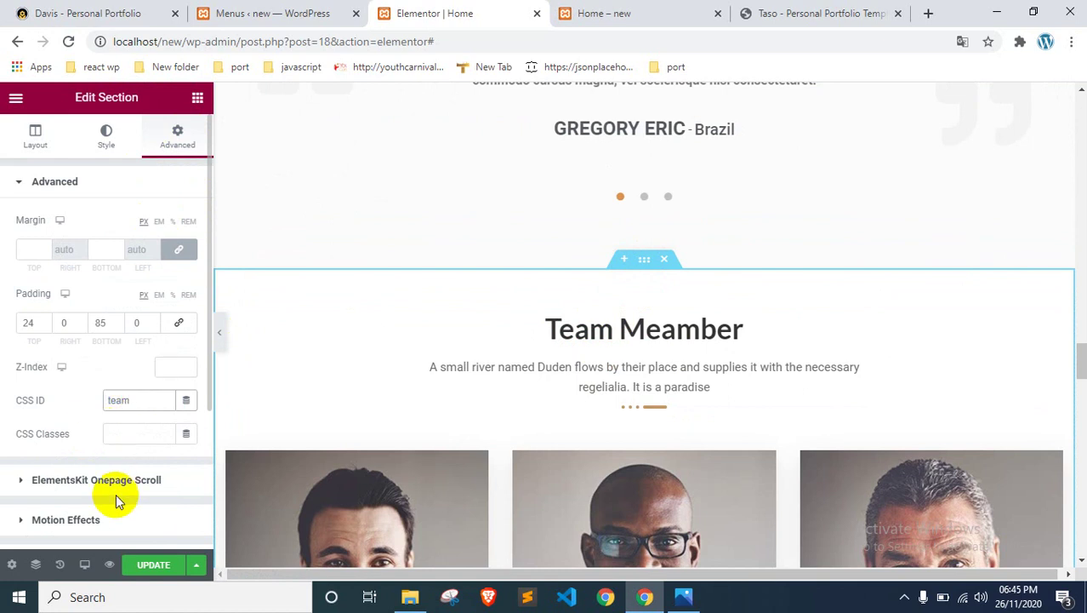
pyautogui.click(136, 564)
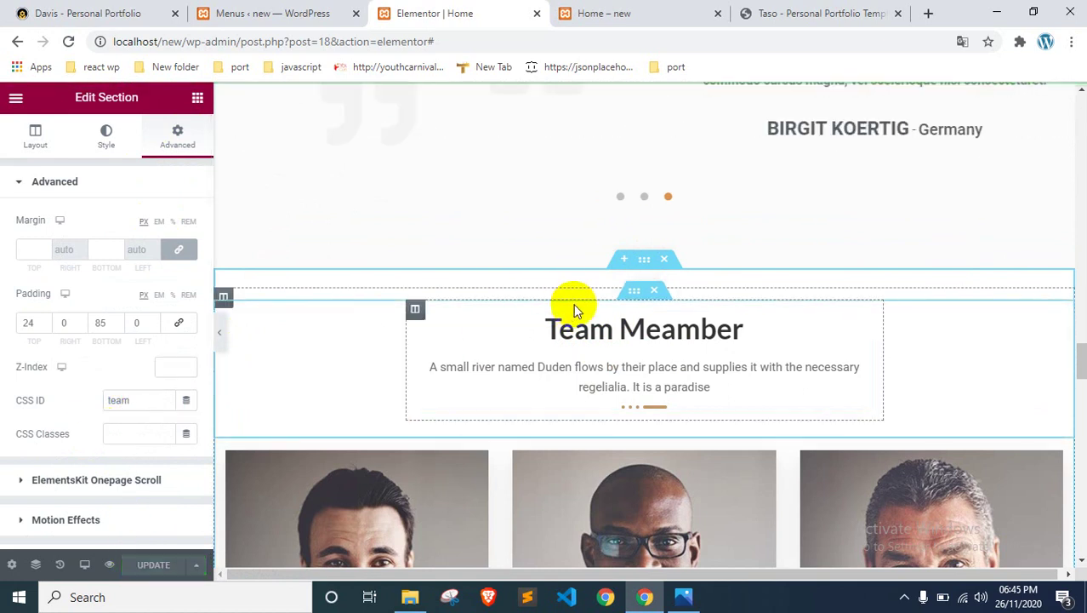
# Step: Give the Contact Me heading section the CSS ID contact and update the page, checking the header's menu items in the preview
pyautogui.scroll(-10, 574, 306)
pyautogui.scroll(2, 573, 308)
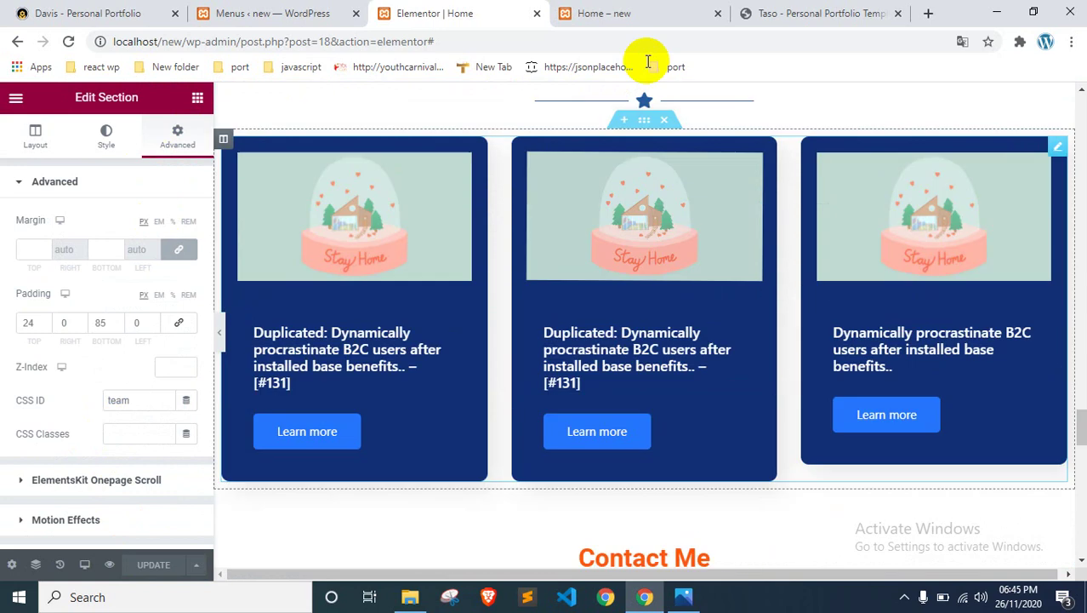
pyautogui.click(608, 13)
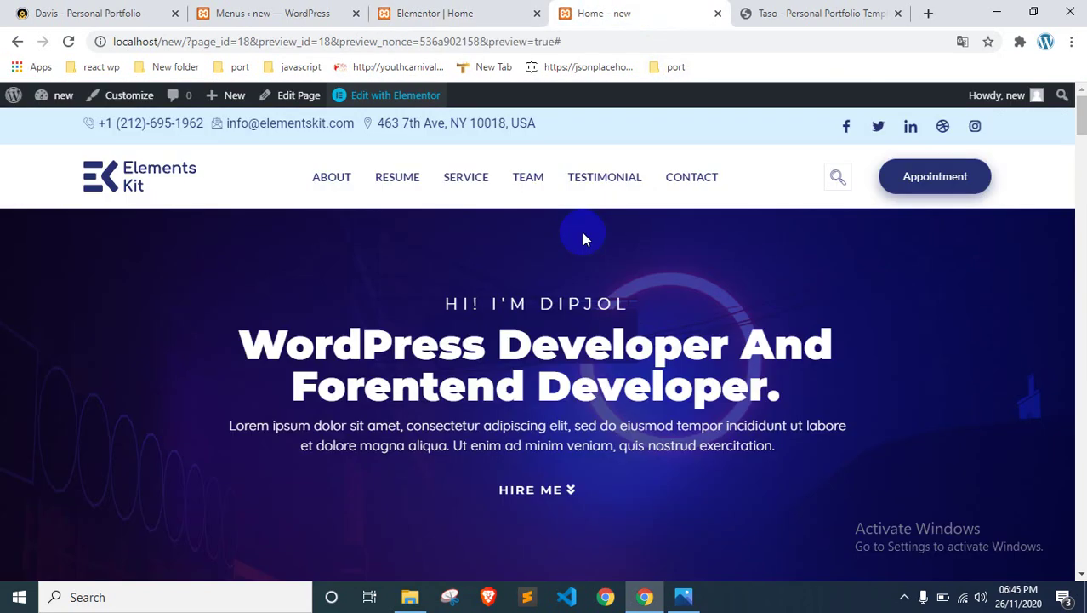
pyautogui.click(476, 12)
pyautogui.scroll(-2, 469, 365)
pyautogui.scroll(2, 540, 213)
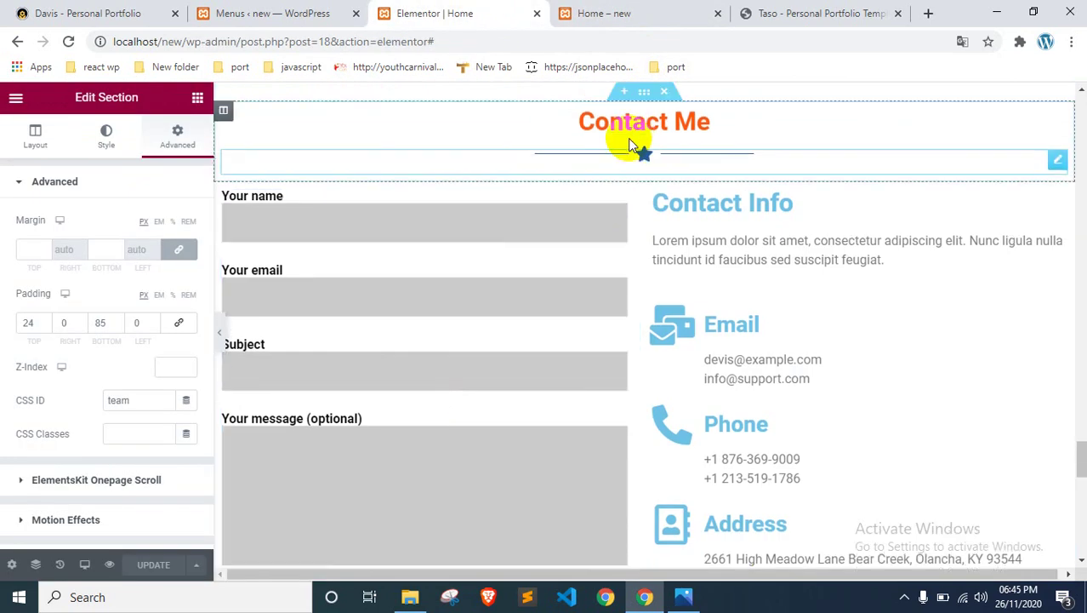
pyautogui.click(638, 226)
pyautogui.click(177, 133)
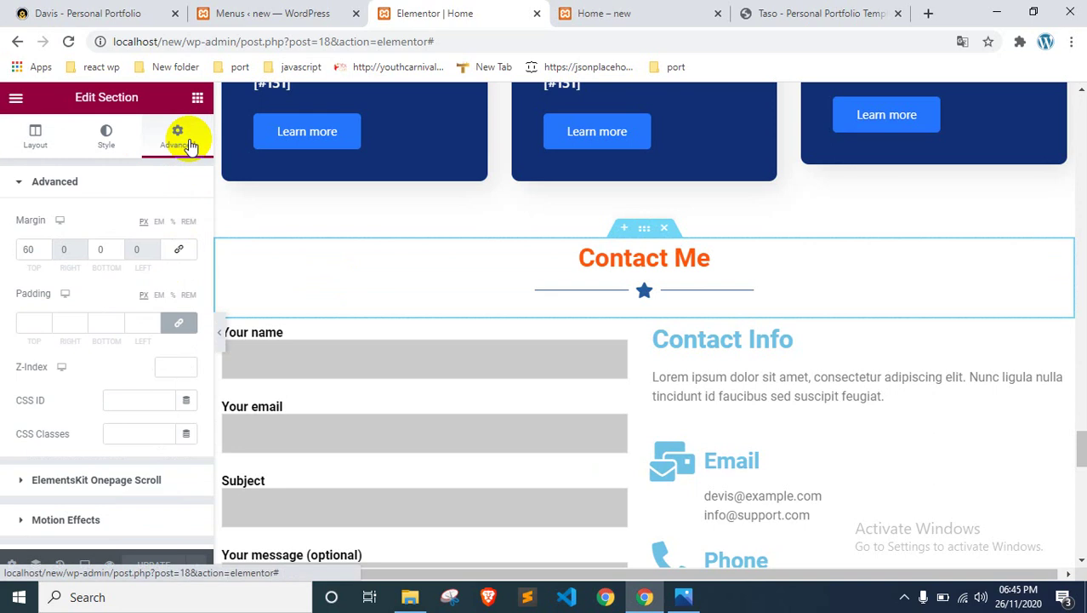
pyautogui.write('contact')
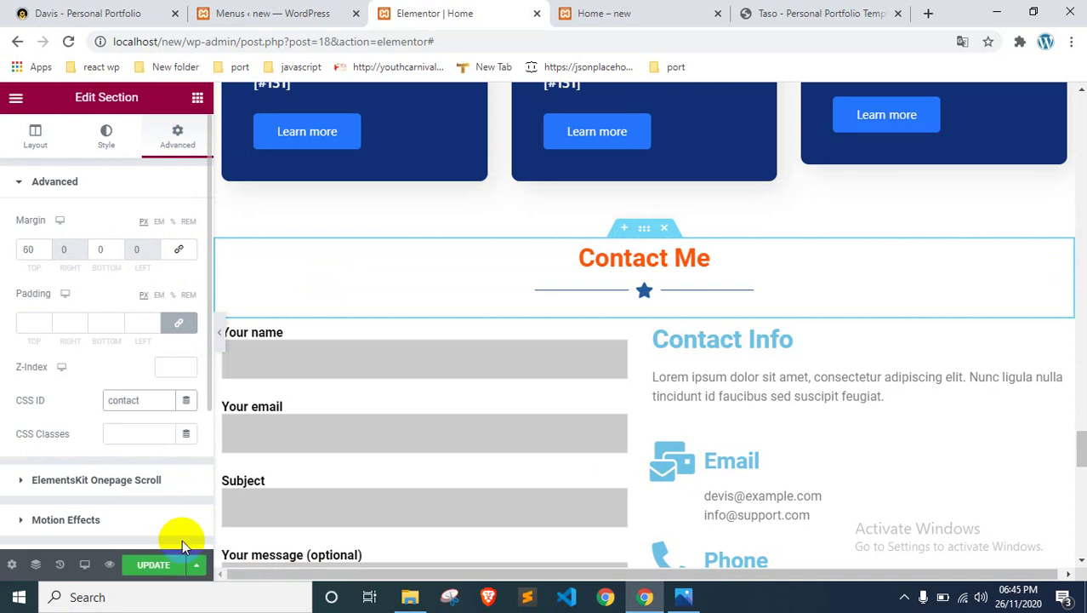
pyautogui.click(170, 564)
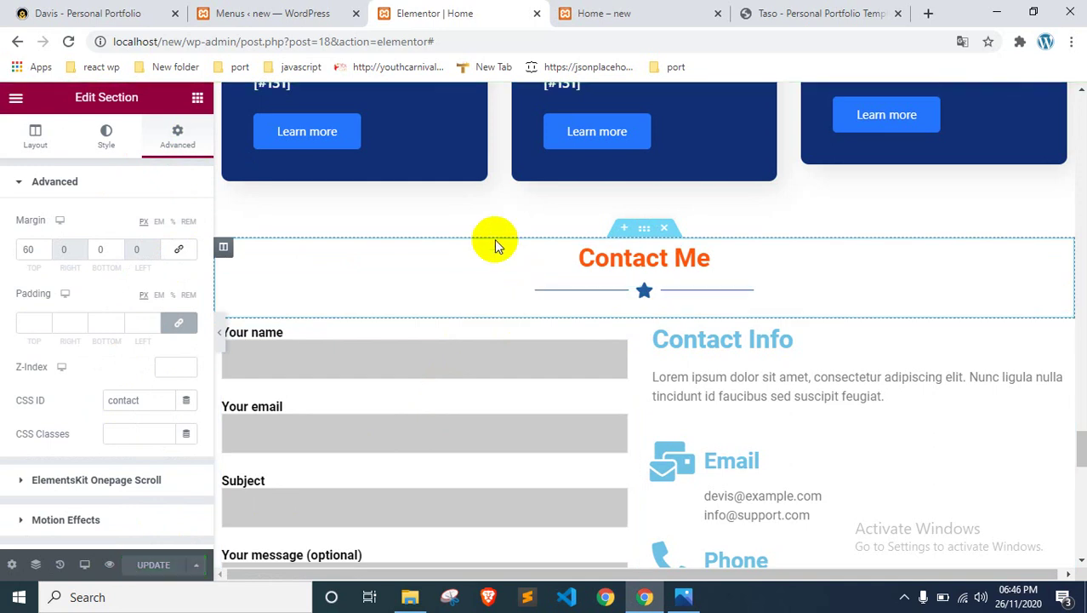
# Step: Switch to the WordPress menu editor and set the About item's URL to #about
pyautogui.click(274, 11)
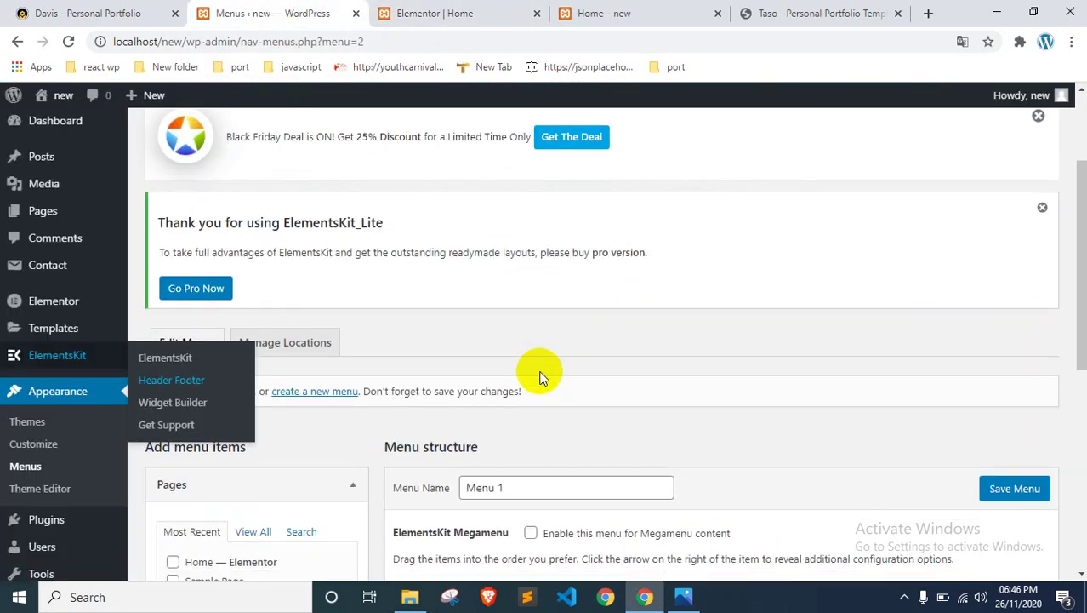
pyautogui.scroll(-4, 539, 368)
pyautogui.click(707, 292)
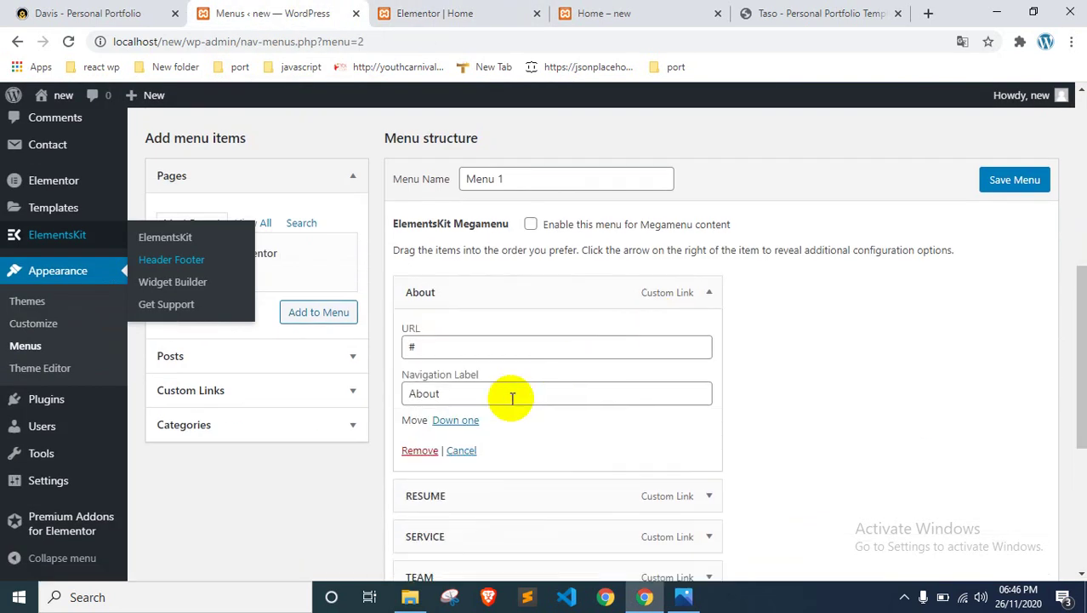
pyautogui.click(468, 346)
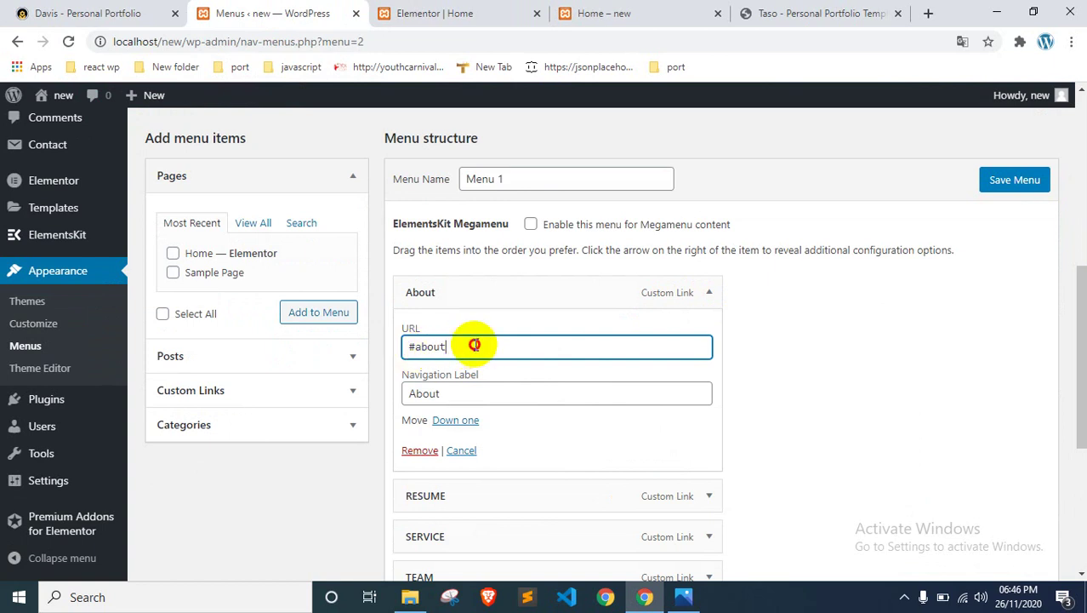
pyautogui.moveTo(473, 347); pyautogui.dragTo(406, 347)
# Step: Check the About Me section's CSS ID in Elementor against the About menu item's URL
pyautogui.click(431, 13)
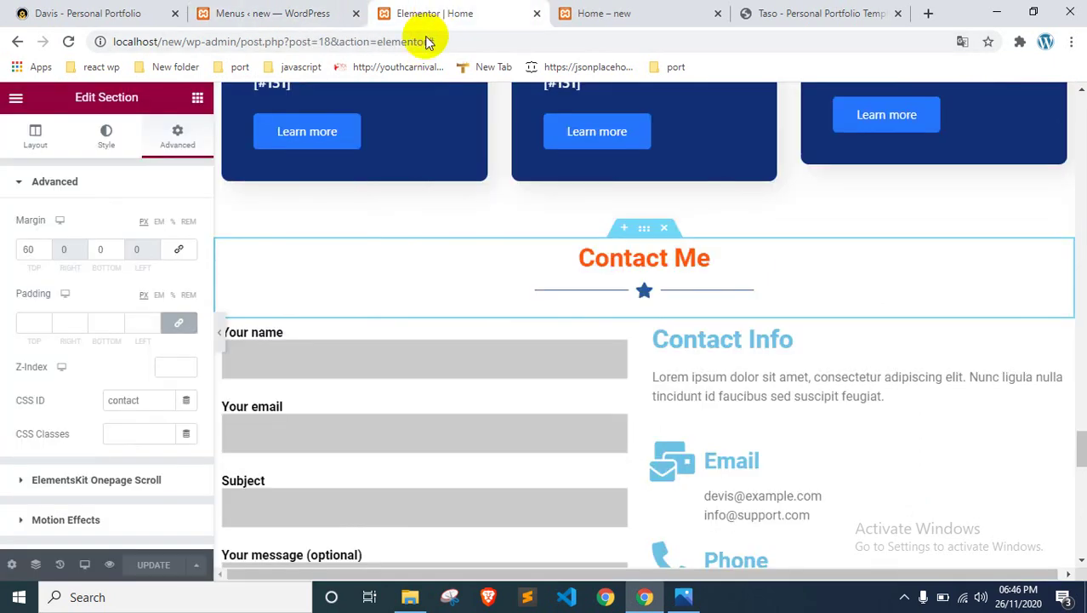
pyautogui.scroll(5, 497, 364)
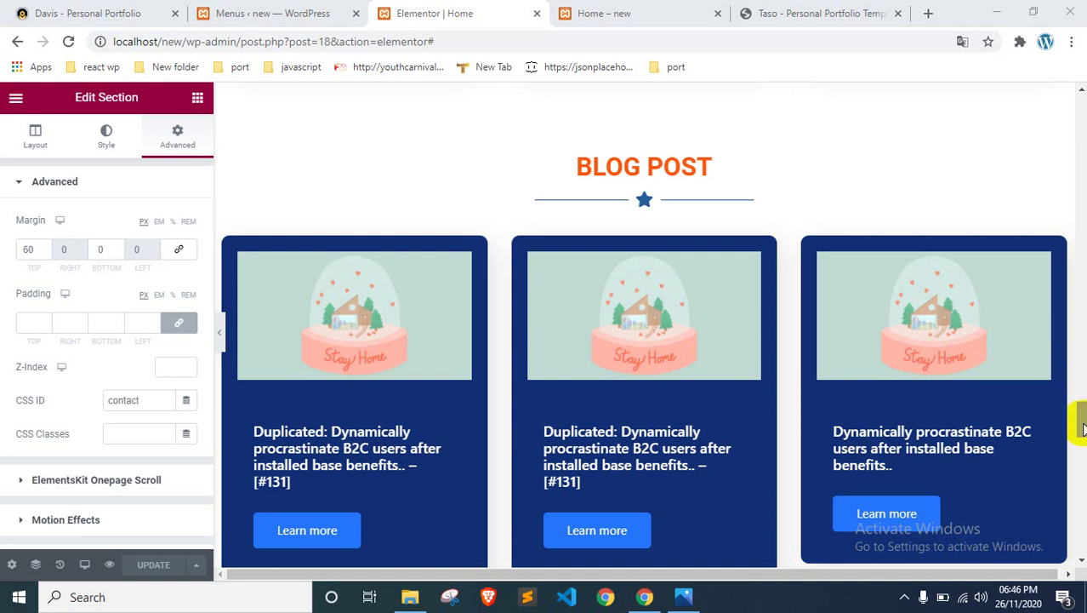
pyautogui.moveTo(1081, 425); pyautogui.dragTo(1075, 133)
pyautogui.scroll(-1, 643, 260)
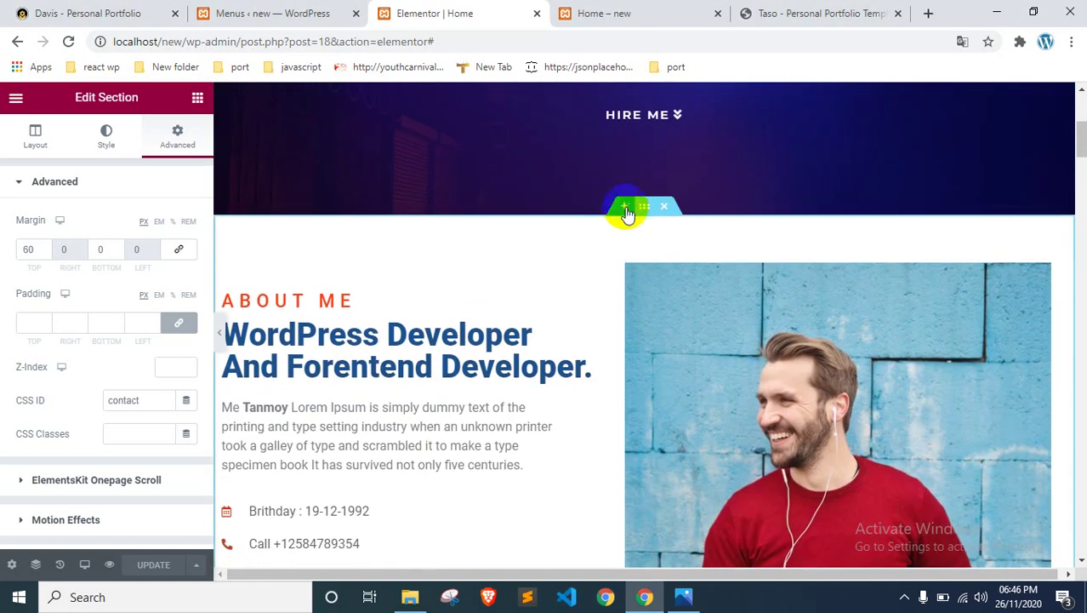
pyautogui.click(643, 209)
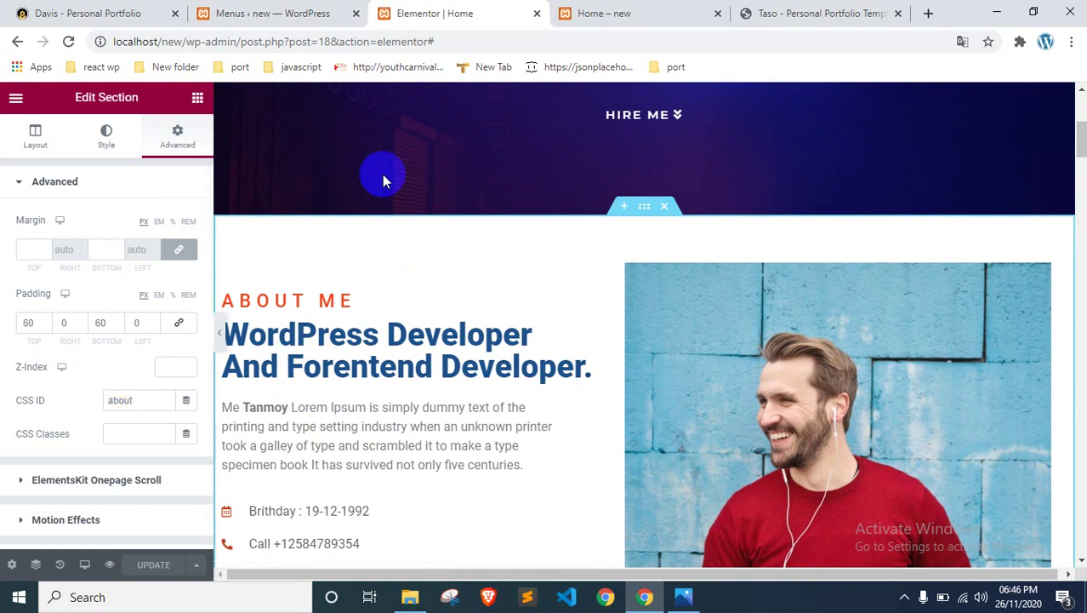
# Step: Return to the menu editor and set the RESUME item's URL to #resume
pyautogui.click(270, 10)
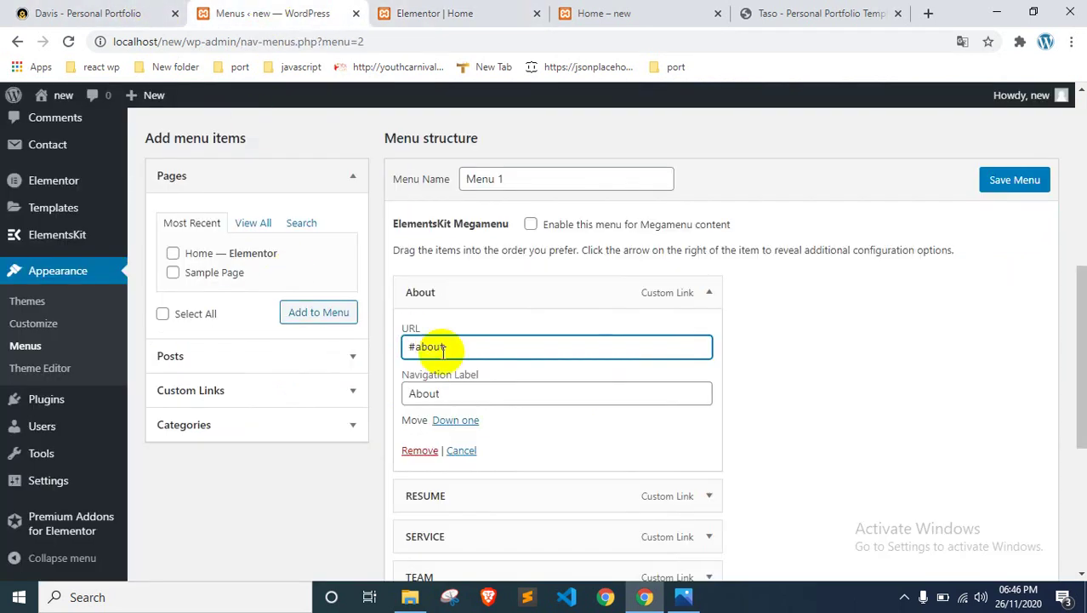
pyautogui.click(709, 294)
pyautogui.click(709, 333)
pyautogui.click(478, 387)
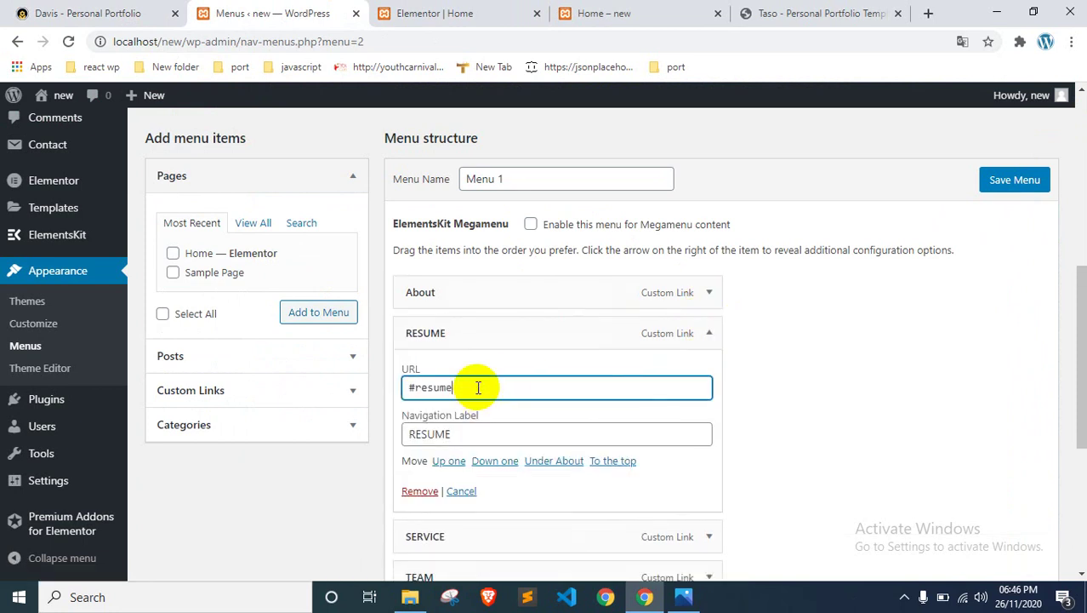
# Step: Compare the RESUME section's CSS ID in Elementor with the RESUME menu item's URL, and collapse that item's settings
pyautogui.click(435, 13)
pyautogui.scroll(-4, 658, 327)
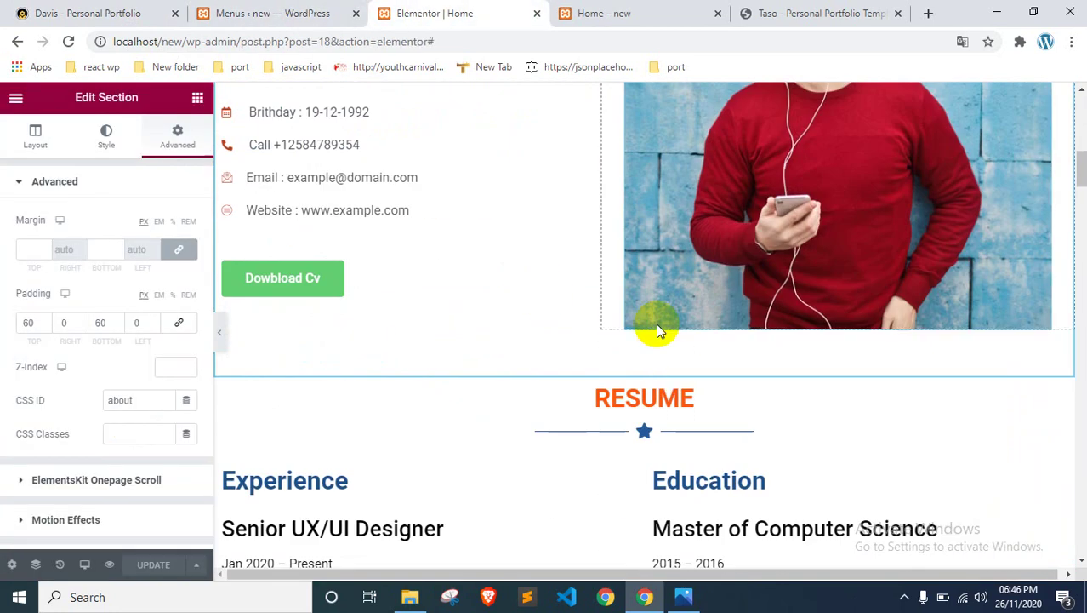
pyautogui.click(644, 369)
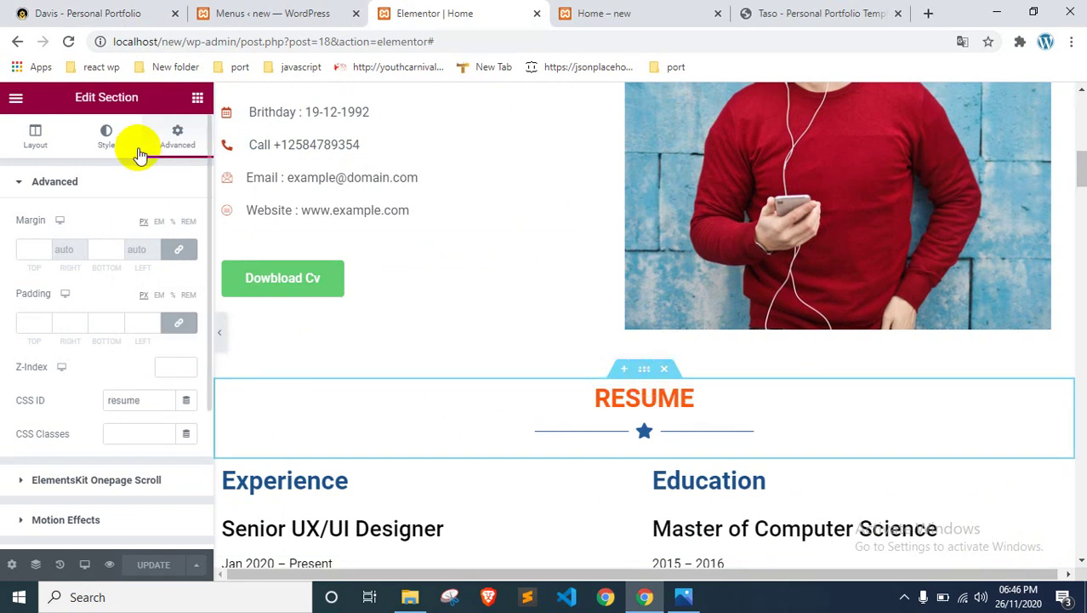
pyautogui.doubleClick(122, 401)
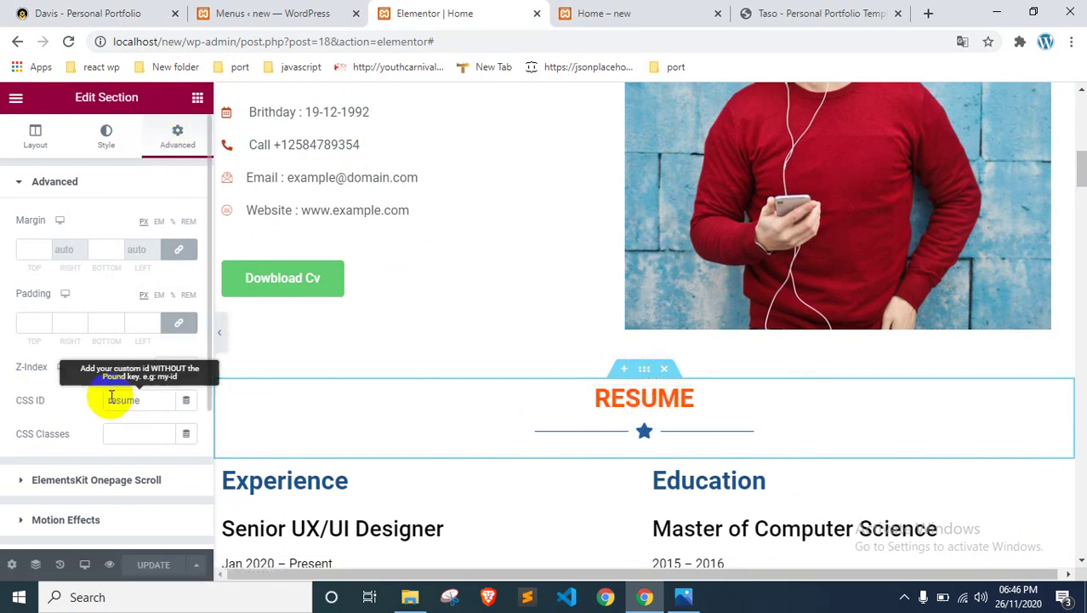
pyautogui.click(259, 12)
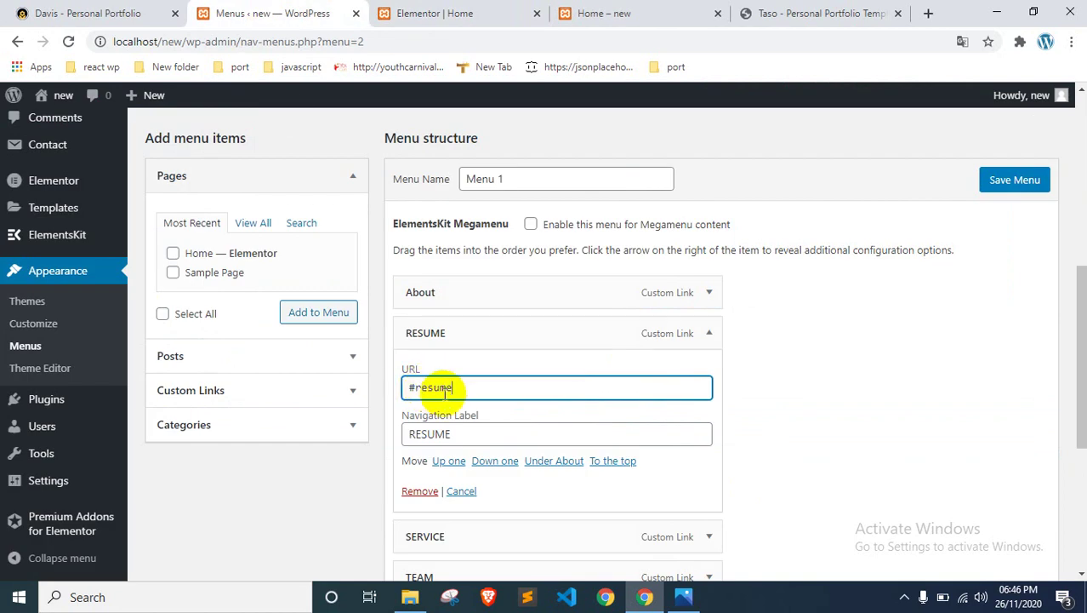
pyautogui.click(720, 333)
pyautogui.scroll(-2, 721, 338)
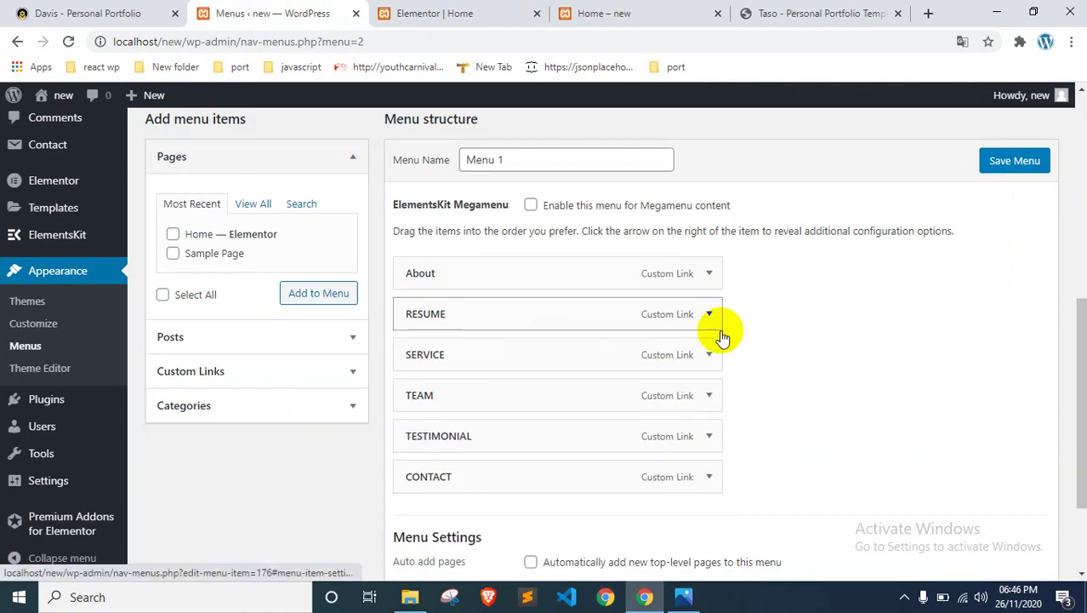
# Step: Set the SERVICE and TEAM menu items' URLs to the # anchors of their page sections
pyautogui.click(712, 215)
pyautogui.click(444, 267)
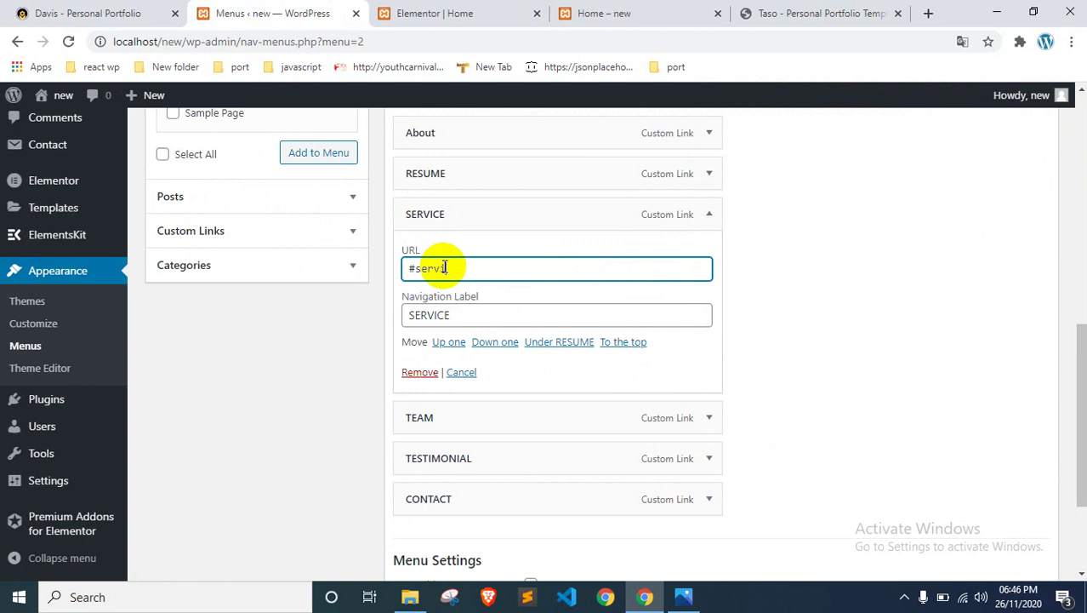
pyautogui.click(704, 213)
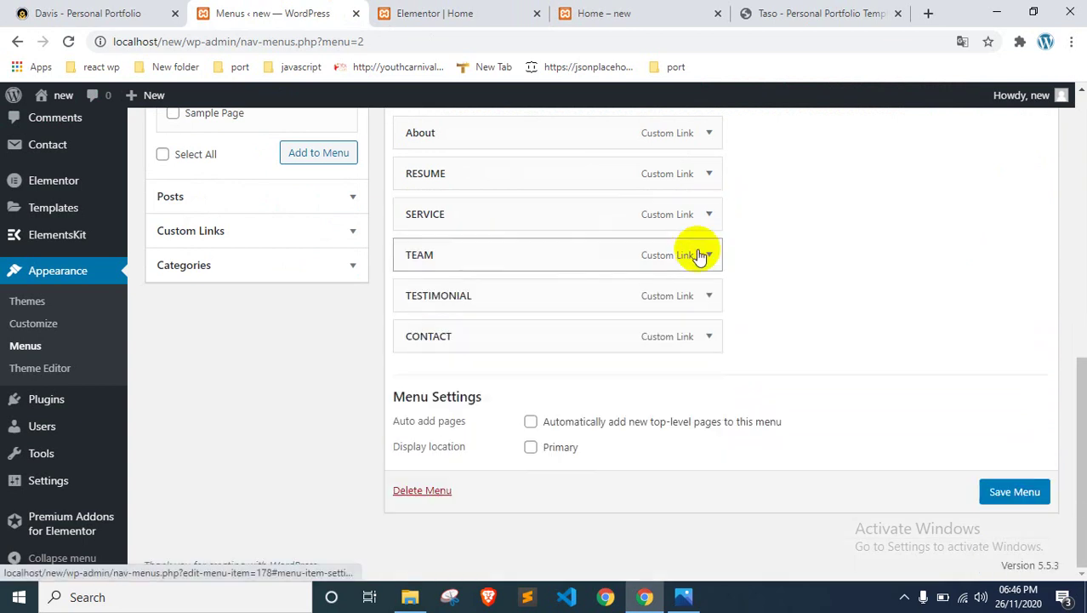
pyautogui.click(699, 252)
pyautogui.click(450, 306)
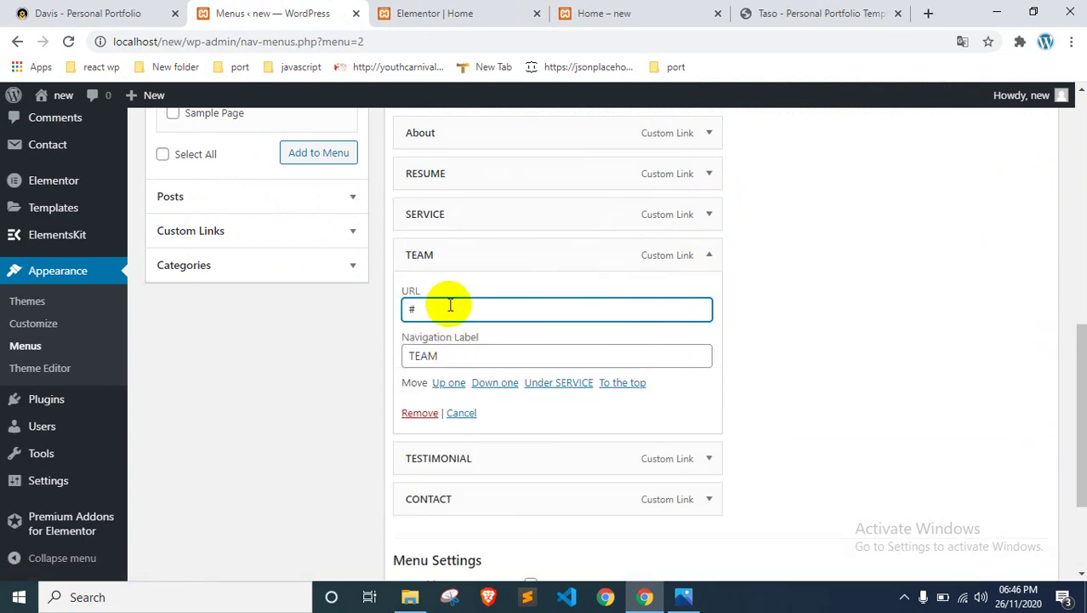
pyautogui.click(707, 258)
# Step: Set the TESTIMONIAL menu item's URL to #testimonial and collapse its settings
pyautogui.click(694, 311)
pyautogui.click(554, 349)
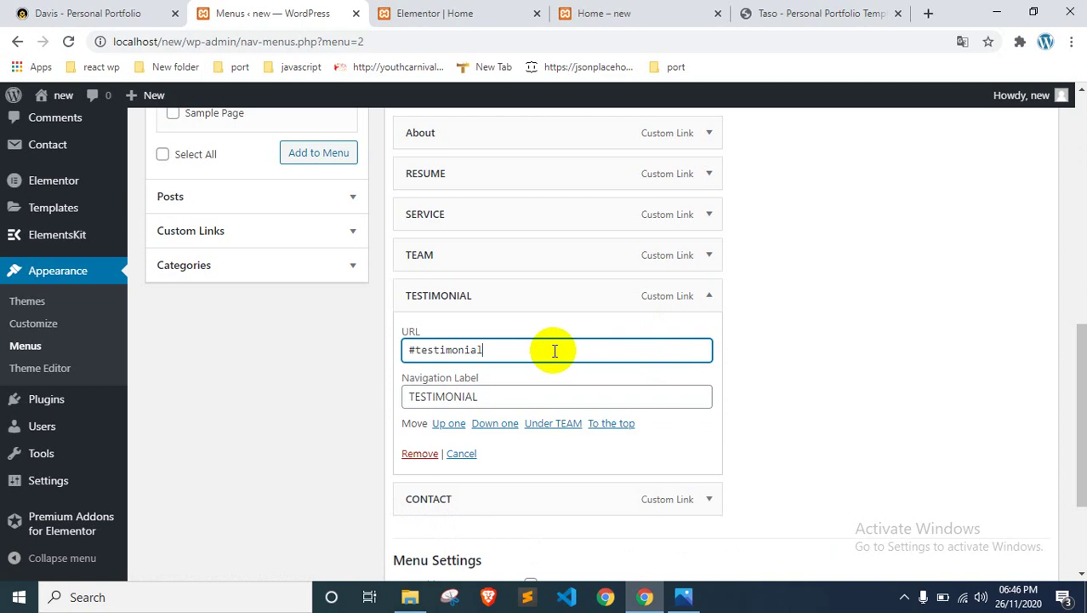
pyautogui.click(708, 297)
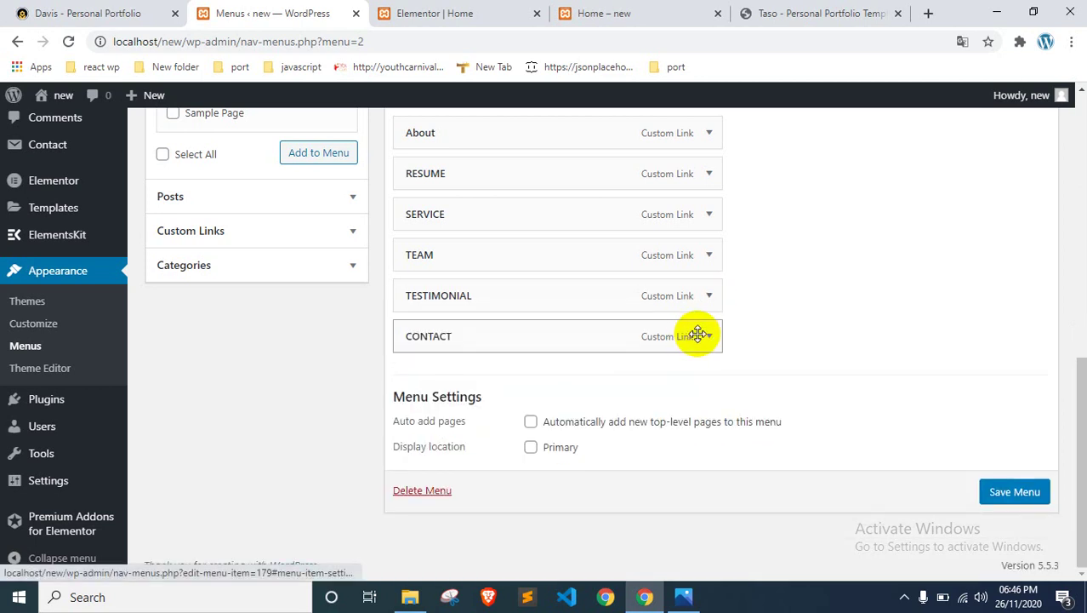
# Step: Set the CONTACT menu item's URL to #contact and save the menu
pyautogui.click(706, 340)
pyautogui.click(443, 393)
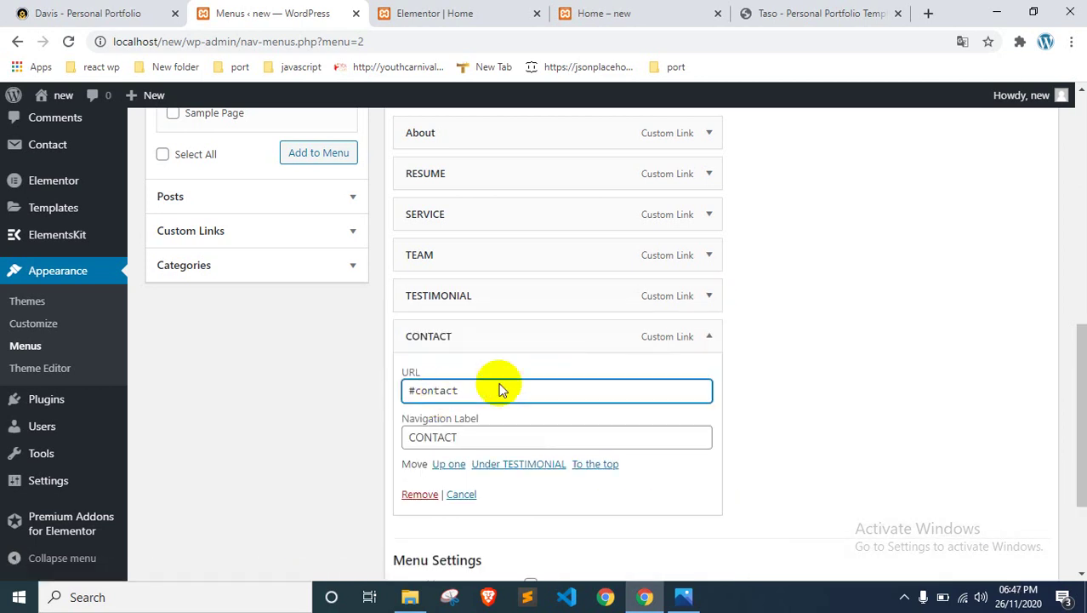
pyautogui.click(709, 336)
pyautogui.click(1036, 497)
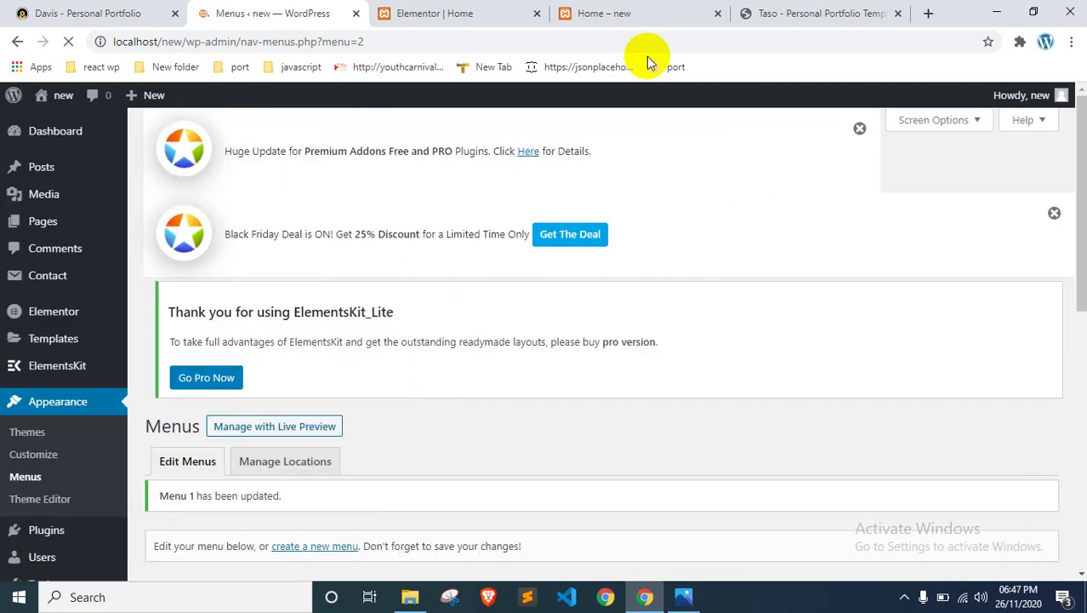
# Step: Switch to the Home page preview, reload it, and test the ABOUT, RESUME and SERVICE header links
pyautogui.click(596, 13)
pyautogui.rightClick(3, 174)
pyautogui.click(29, 225)
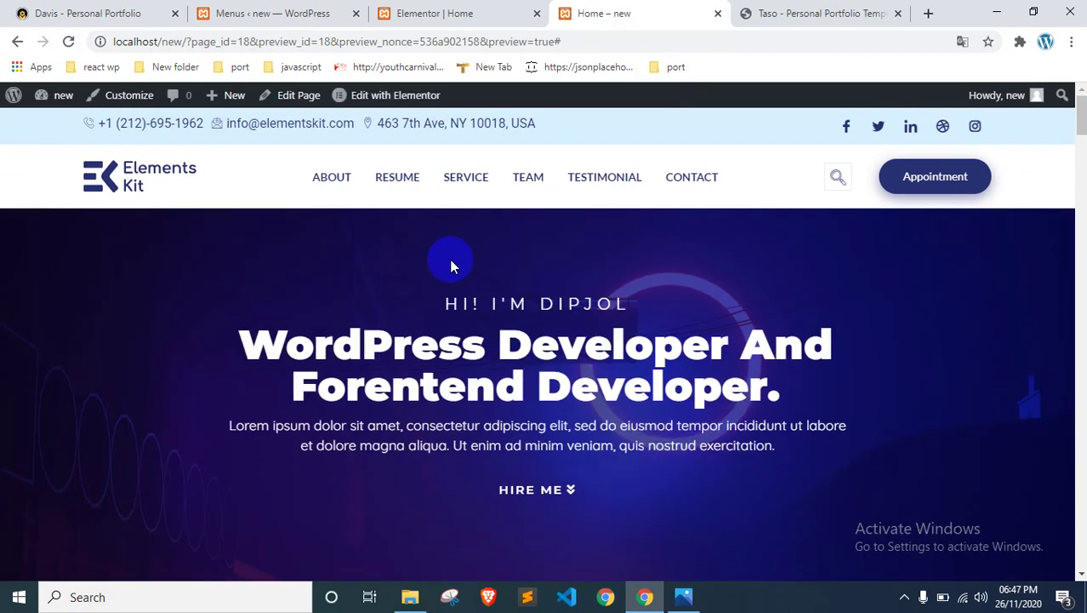
pyautogui.click(333, 182)
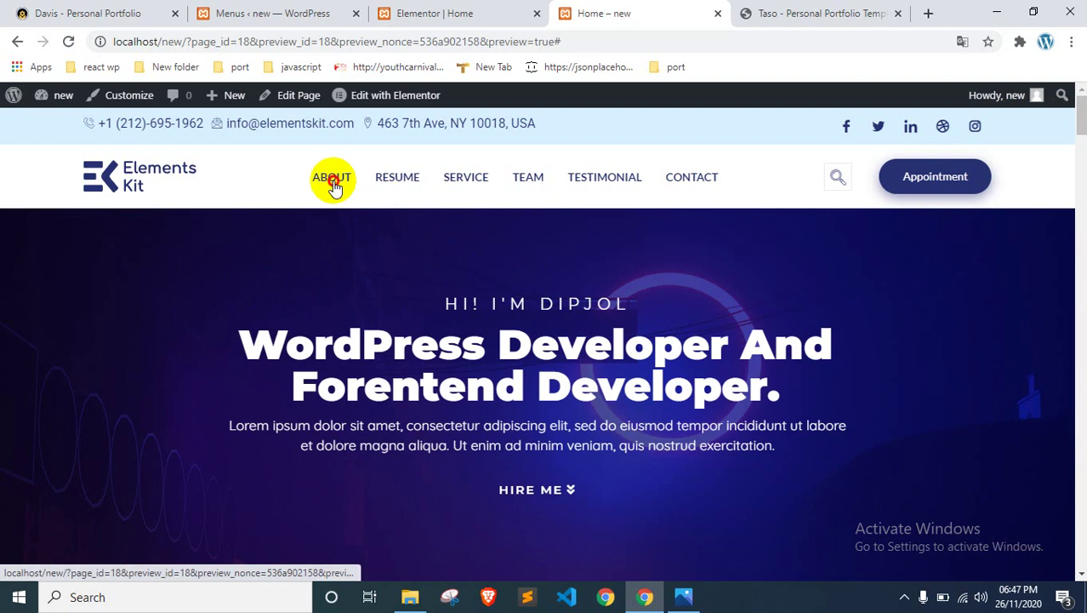
pyautogui.scroll(5, 351, 243)
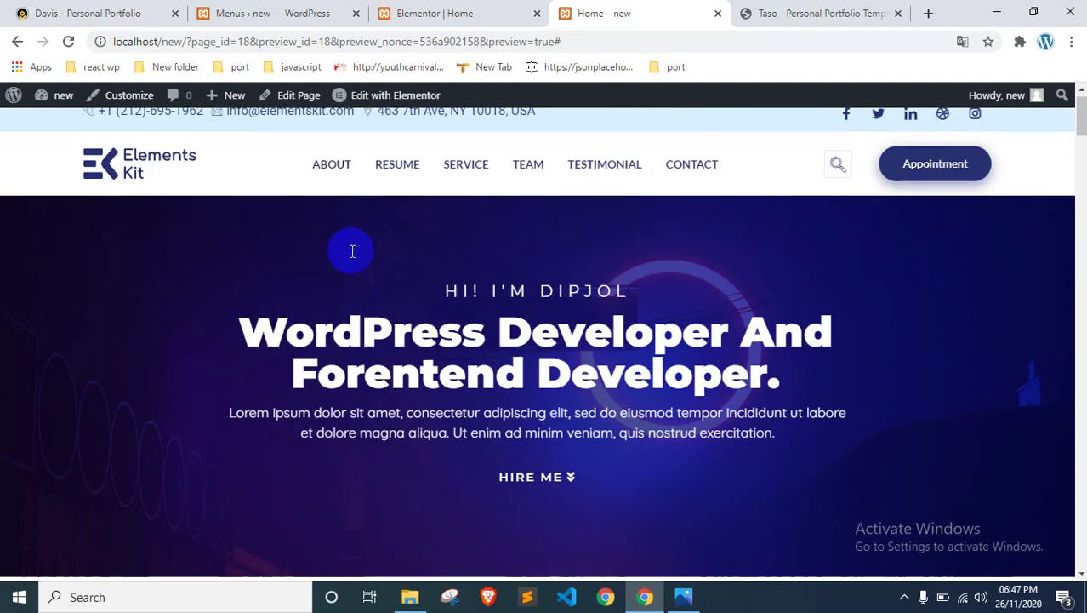
pyautogui.click(413, 194)
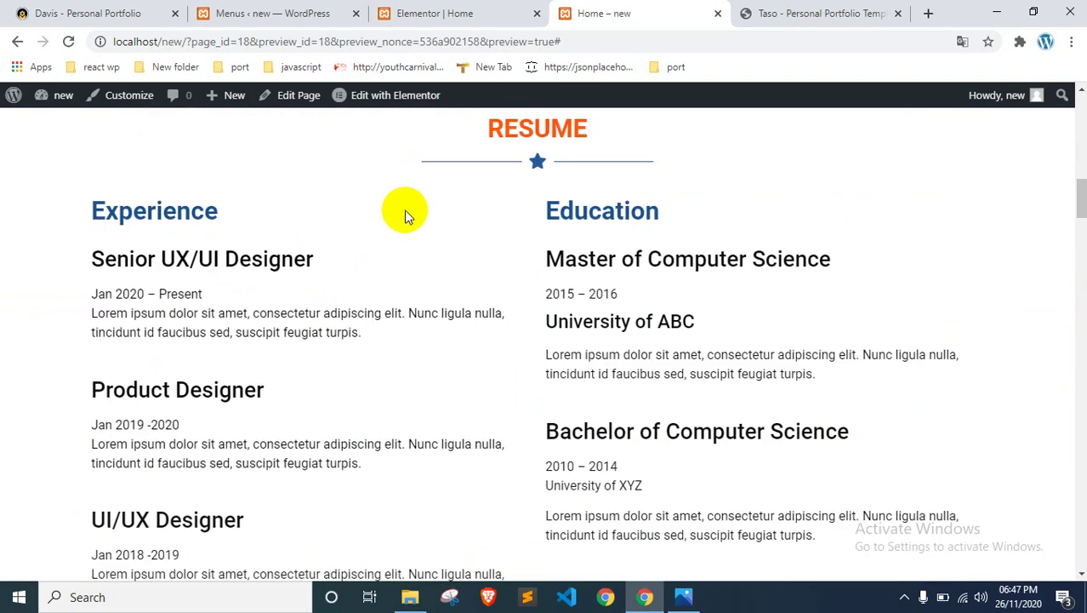
pyautogui.scroll(10, 405, 213)
pyautogui.click(451, 176)
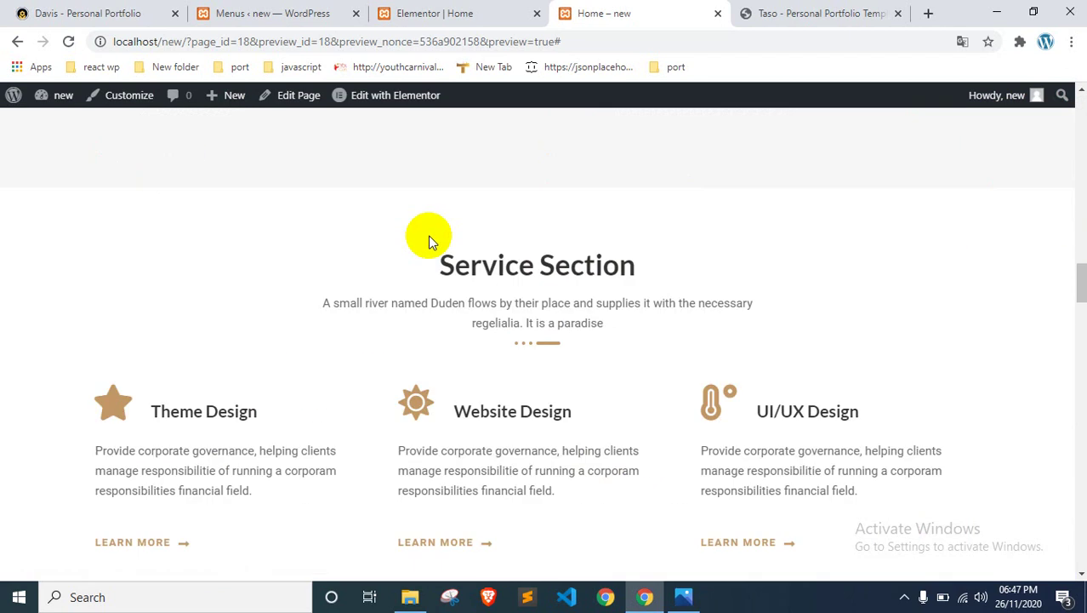
pyautogui.scroll(-5, 411, 315)
pyautogui.scroll(10, 442, 293)
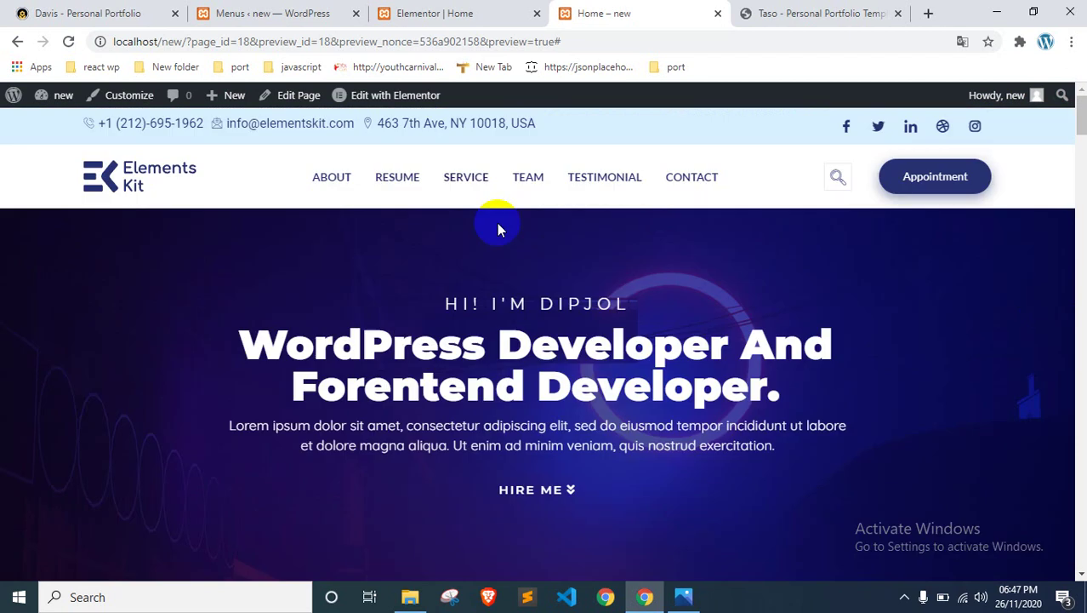
# Step: Test the TEAM, TESTIMONIAL and CONTACT header links in the Home page preview
pyautogui.click(542, 179)
pyautogui.scroll(4, 478, 322)
pyautogui.scroll(-4, 478, 327)
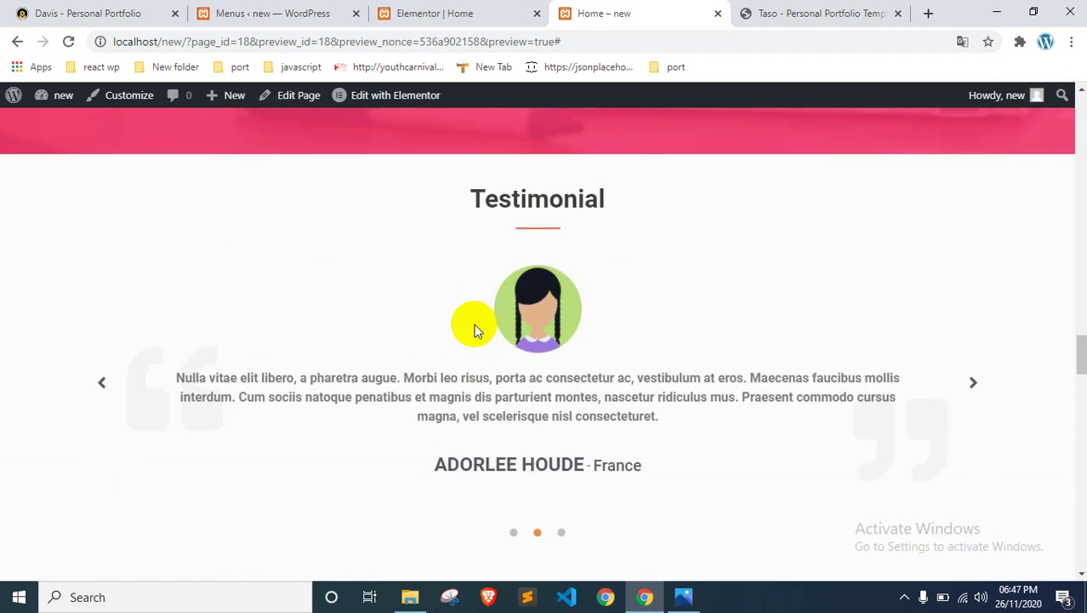
pyautogui.scroll(10, 484, 316)
pyautogui.scroll(10, 567, 174)
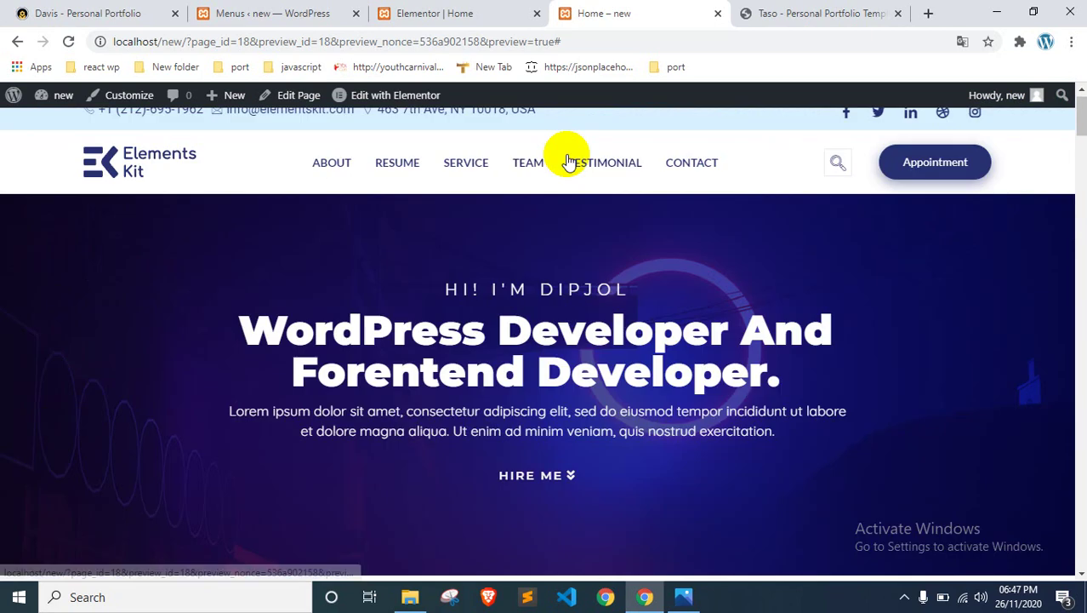
pyautogui.click(569, 162)
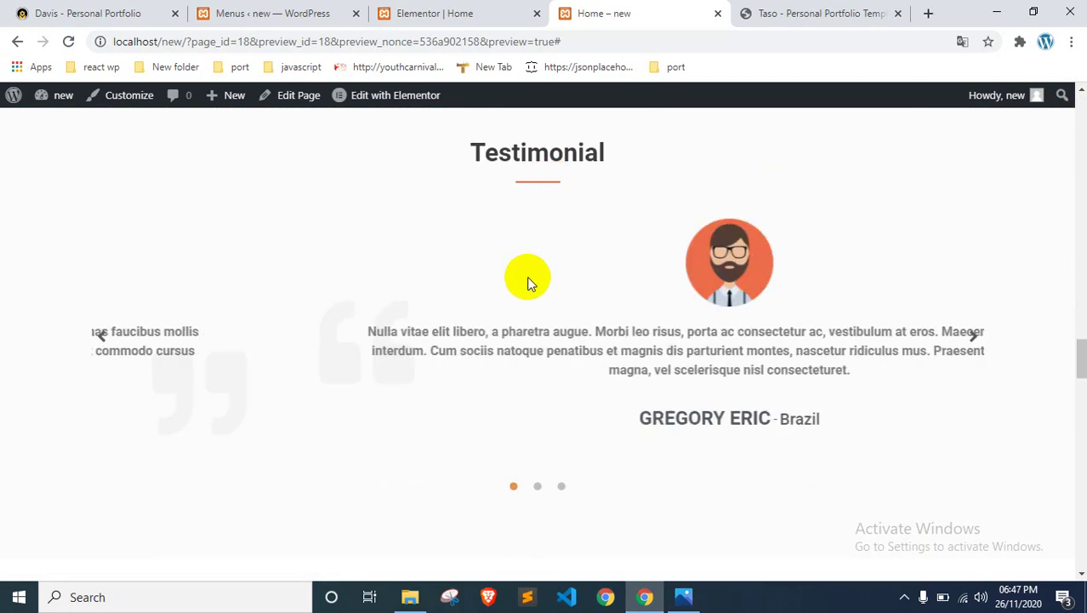
pyautogui.scroll(6, 526, 275)
pyautogui.scroll(8, 563, 257)
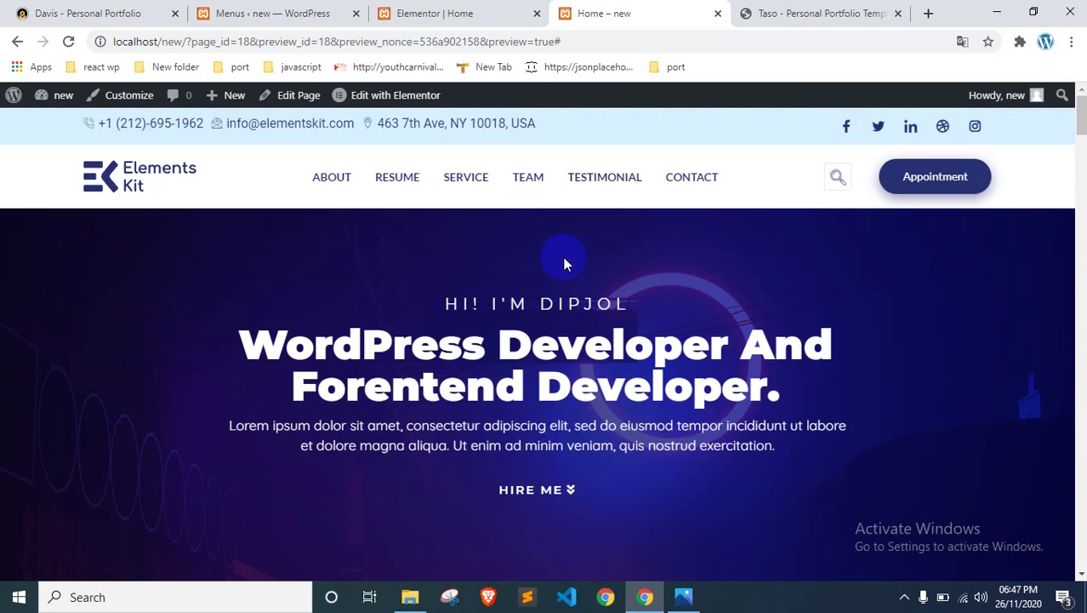
pyautogui.click(700, 169)
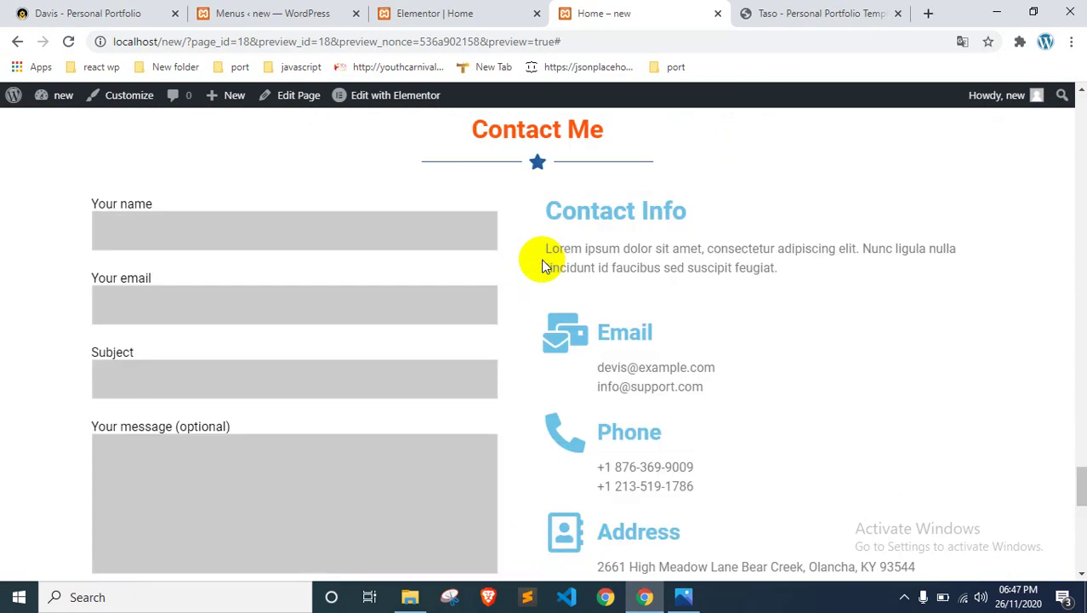
# Step: Review the Home page preview's footer and its sections from the hero banner to the blog posts
pyautogui.scroll(-9, 541, 265)
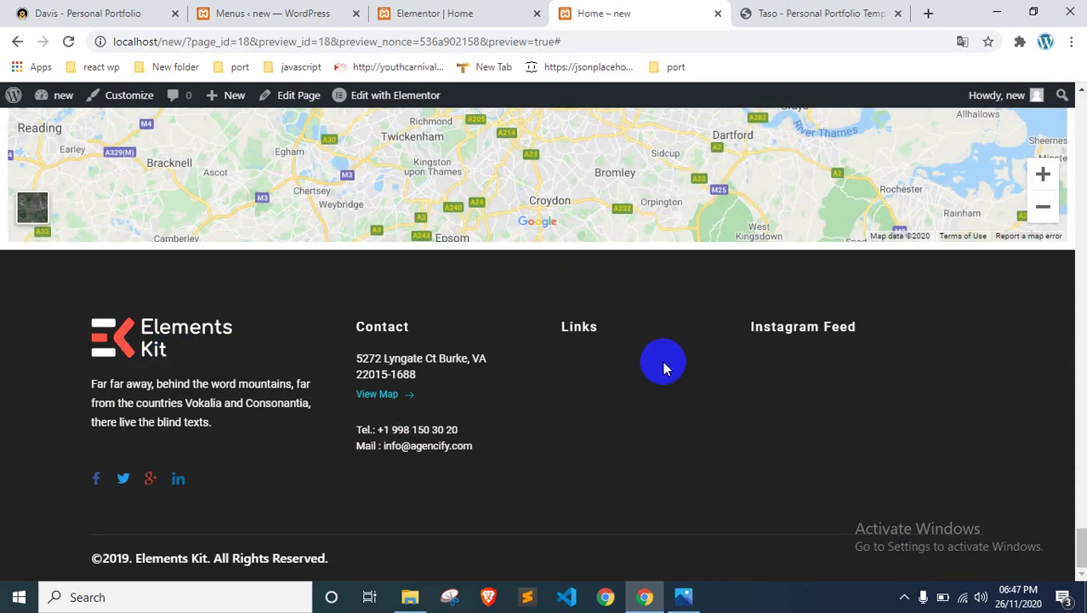
pyautogui.scroll(12, 663, 365)
pyautogui.scroll(5, 806, 237)
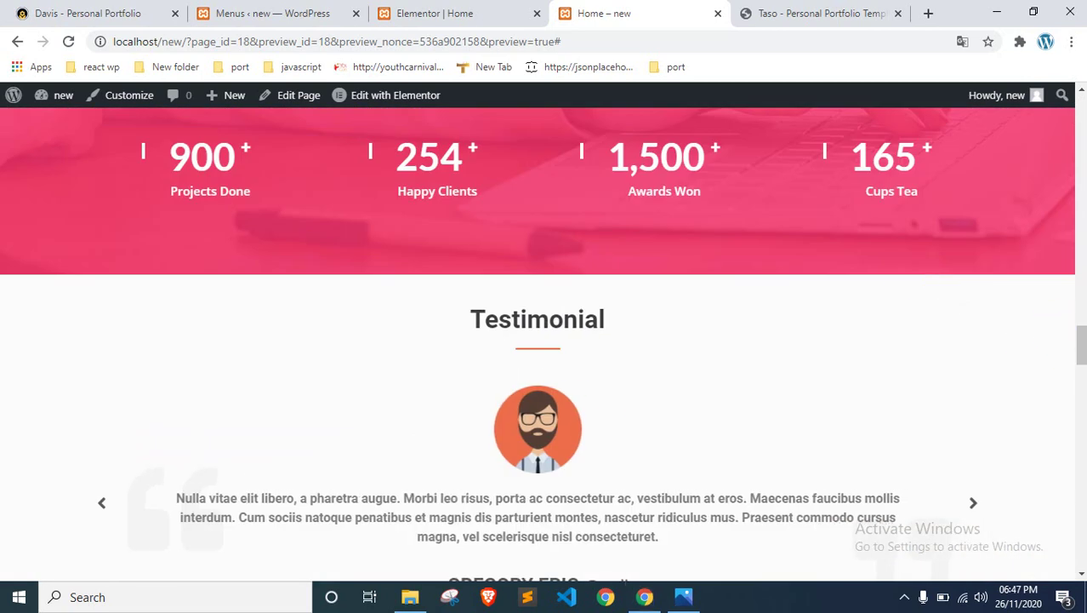
pyautogui.moveTo(1083, 340); pyautogui.dragTo(1082, 116)
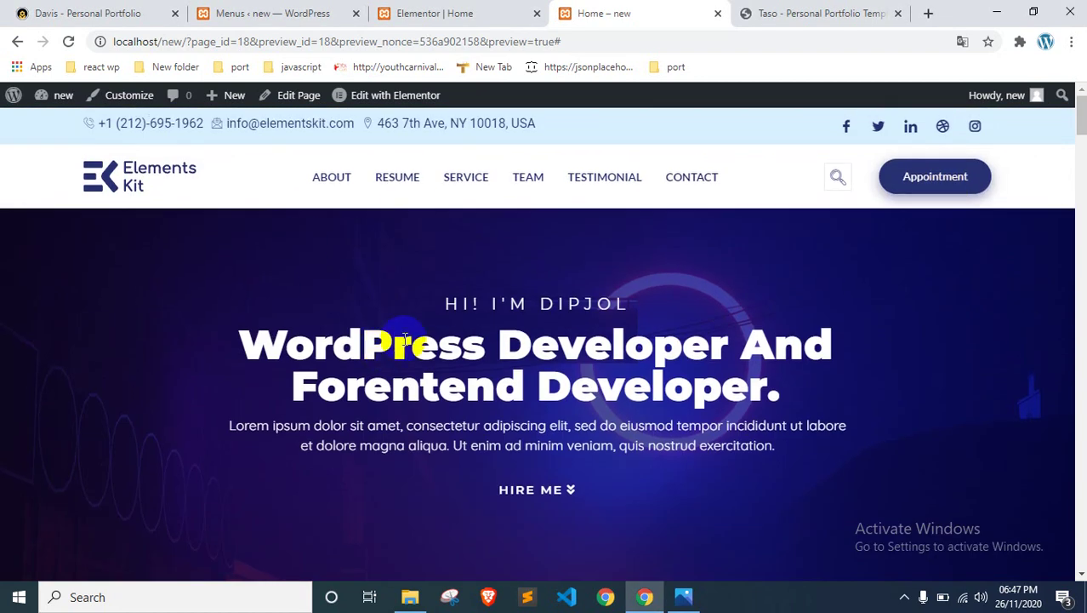
pyautogui.scroll(-5, 396, 341)
pyautogui.scroll(6, 289, 323)
pyautogui.scroll(-5, 534, 347)
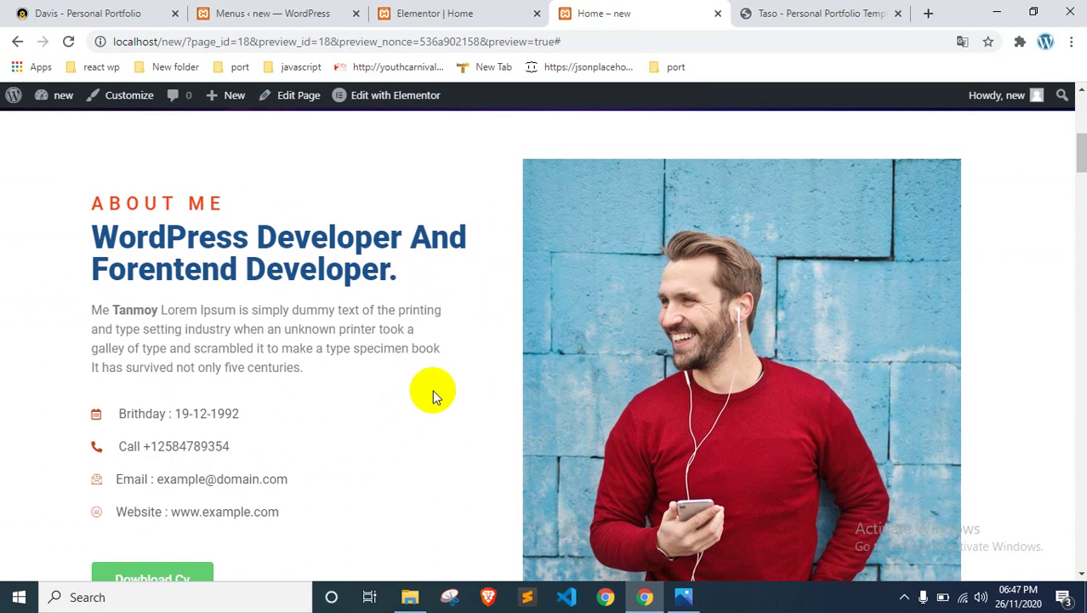
pyautogui.scroll(-7, 432, 389)
pyautogui.scroll(2, 383, 381)
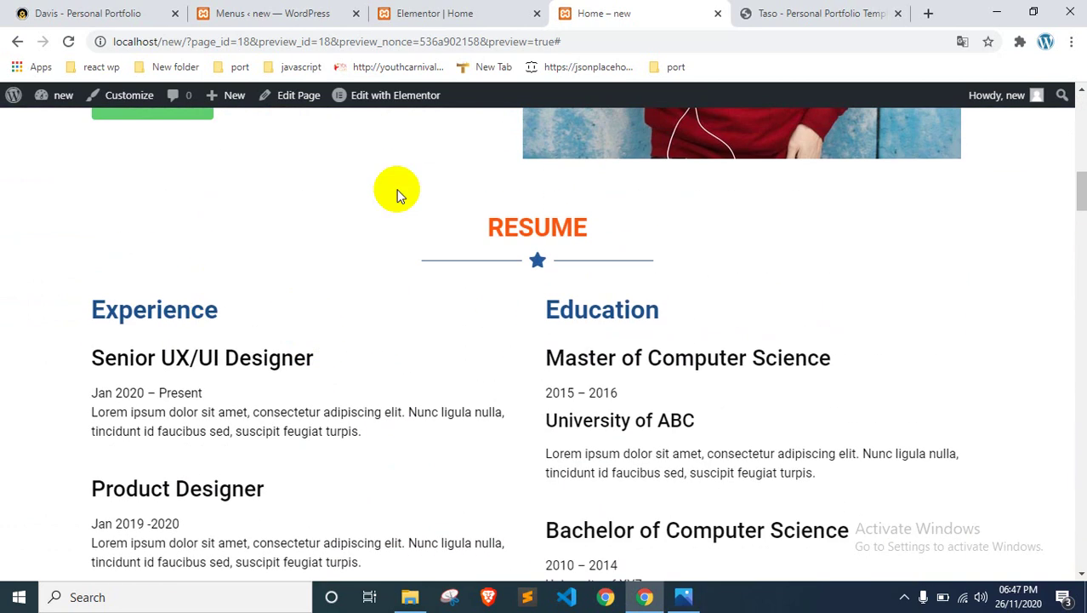
pyautogui.scroll(-10, 526, 302)
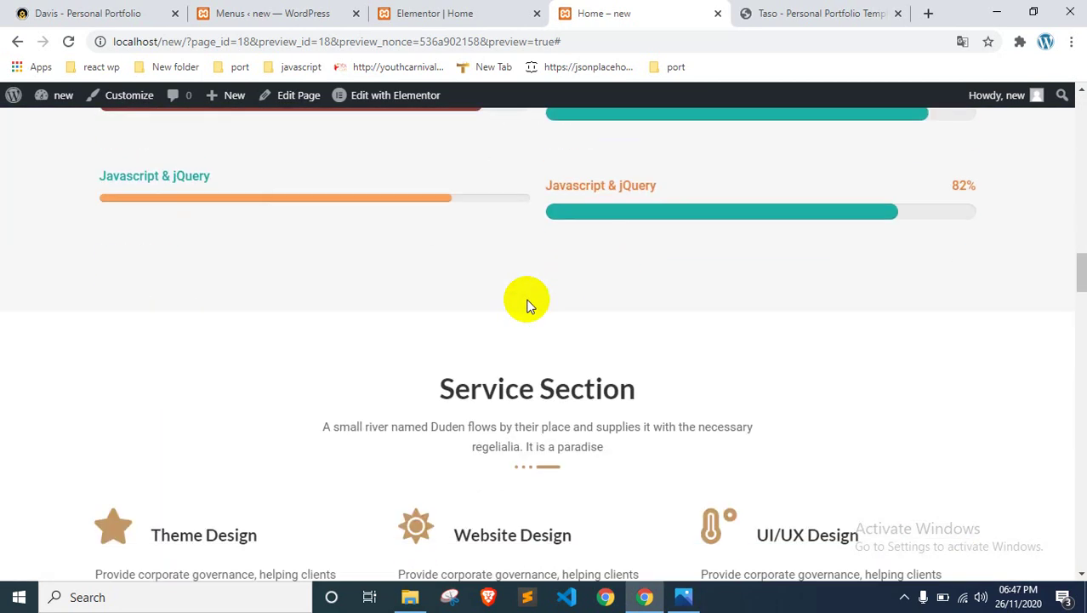
pyautogui.scroll(-10, 527, 301)
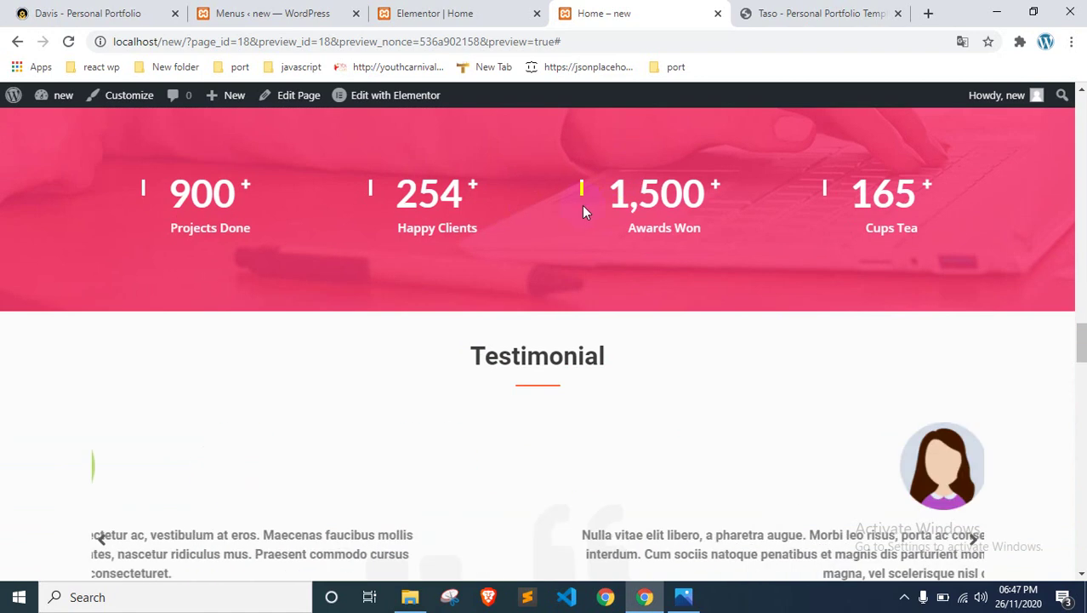
pyautogui.scroll(-10, 582, 210)
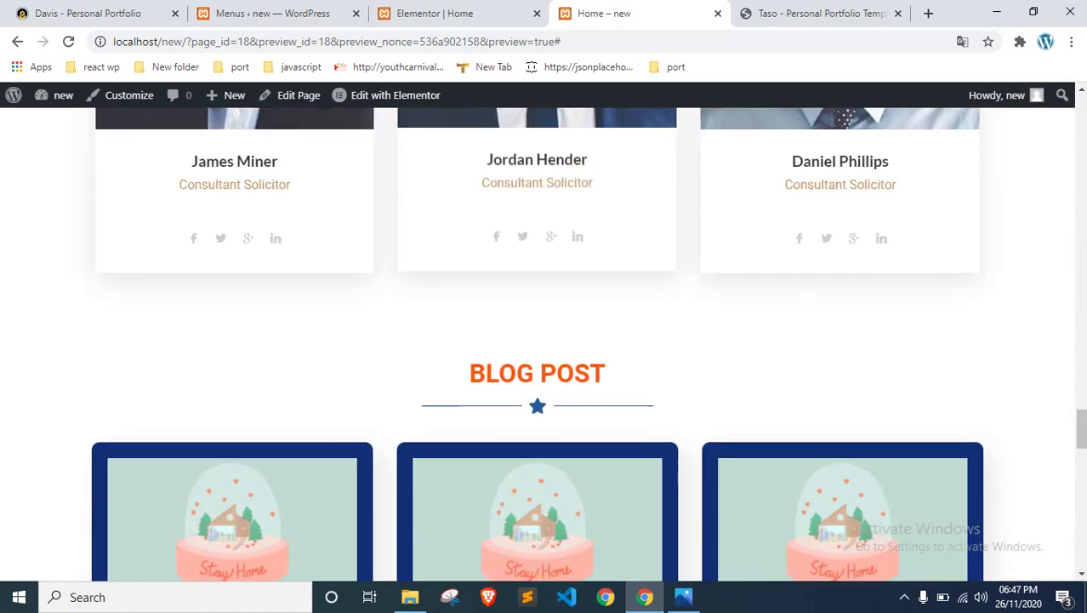
pyautogui.moveTo(1077, 438); pyautogui.dragTo(1081, 123)
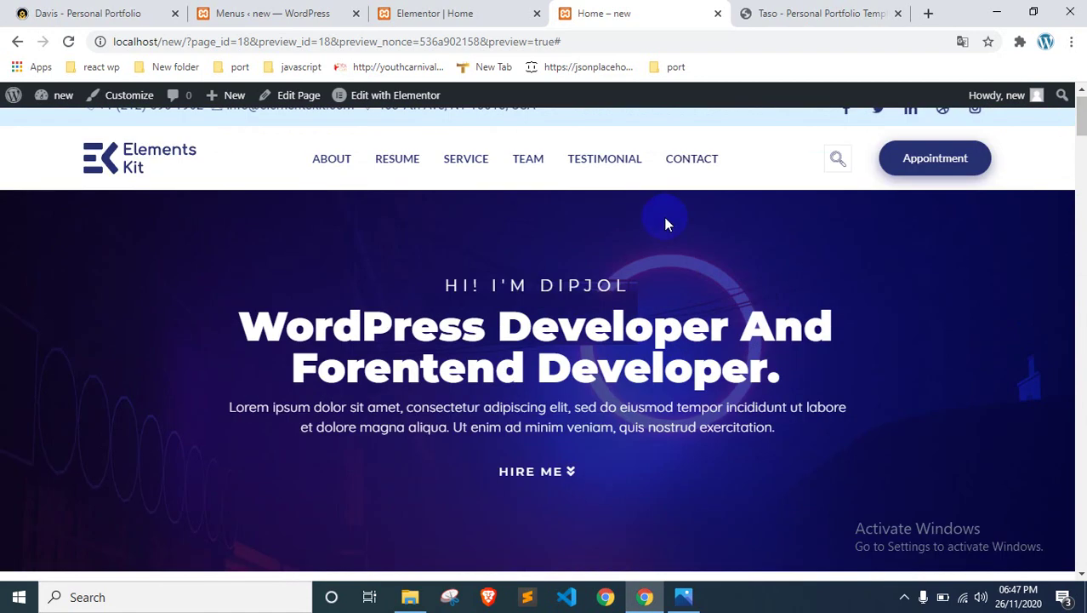
# Step: Compare the Home preview with its Elementor editor and close the editor's browser tab
pyautogui.click(387, 10)
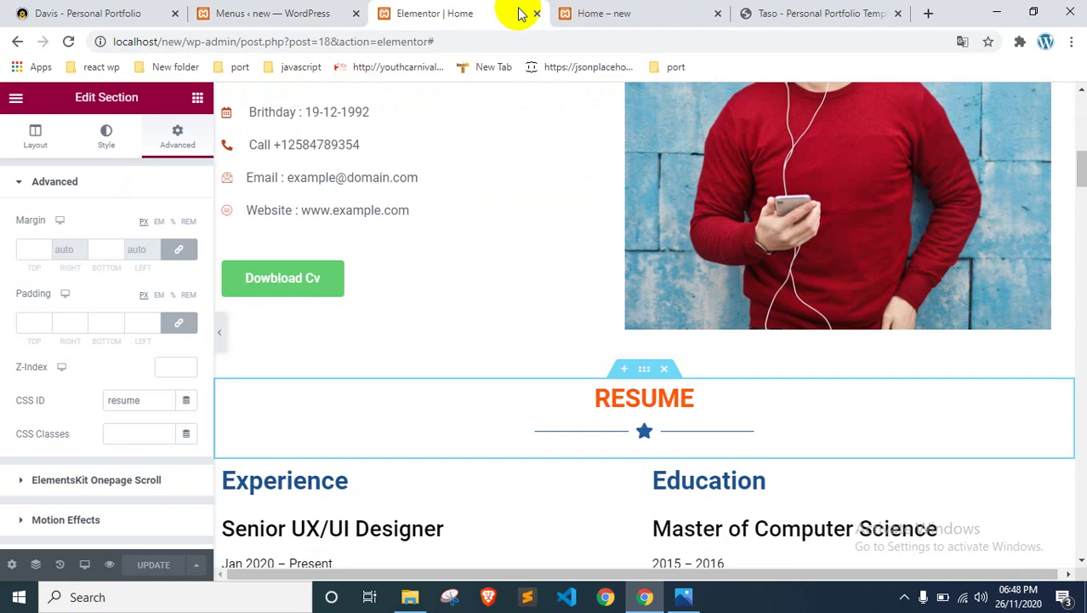
pyautogui.click(579, 13)
pyautogui.scroll(-3, 417, 310)
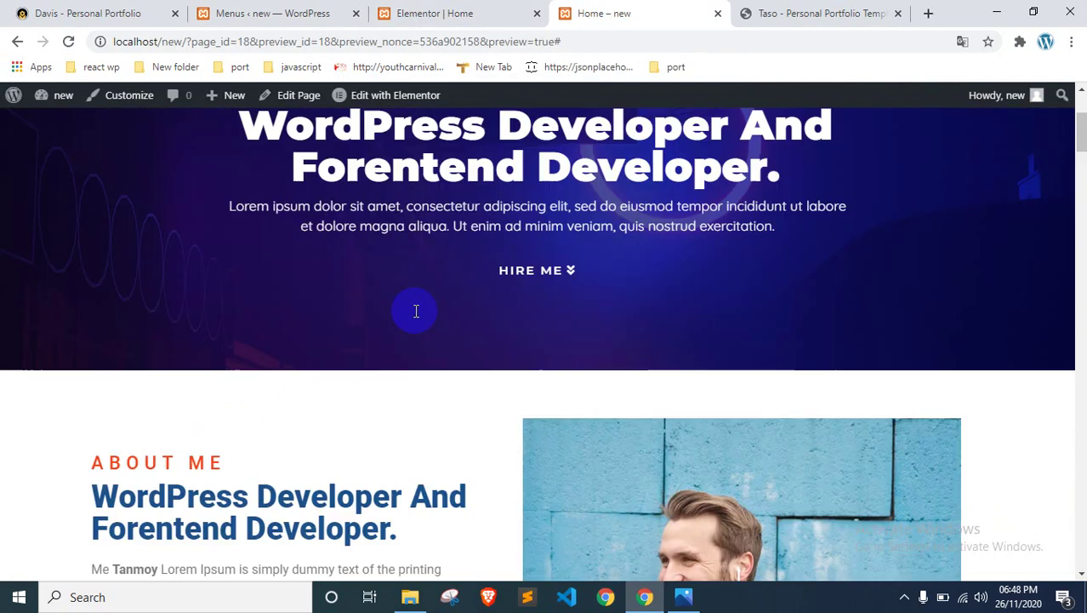
pyautogui.scroll(3, 418, 310)
pyautogui.click(477, 12)
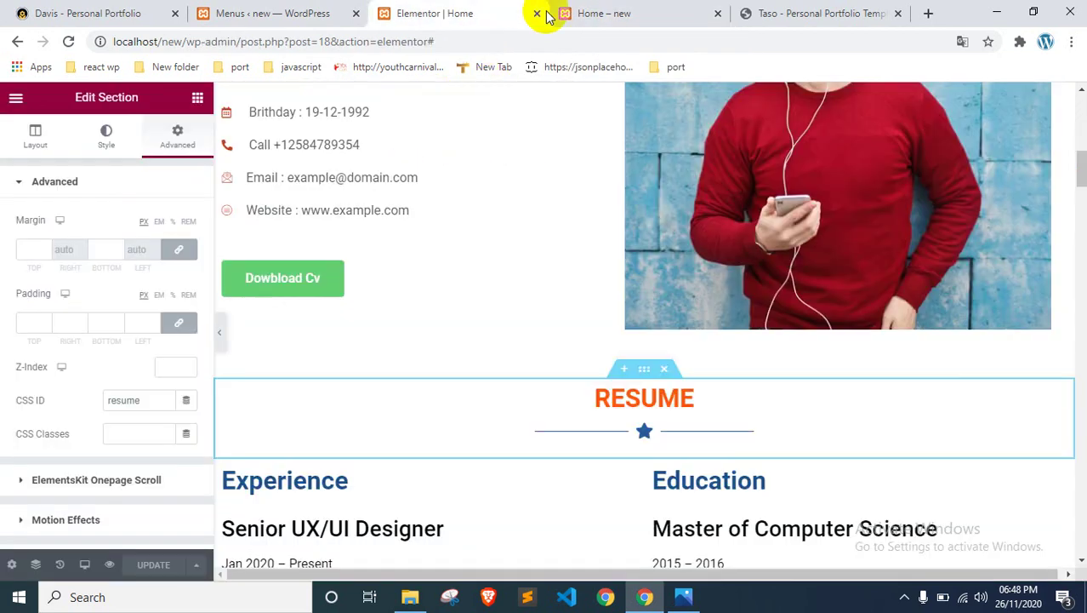
pyautogui.click(538, 14)
# Step: Switch to the WordPress dashboard and open ElementsKit's Header Footer template list at the header entry
pyautogui.click(332, 13)
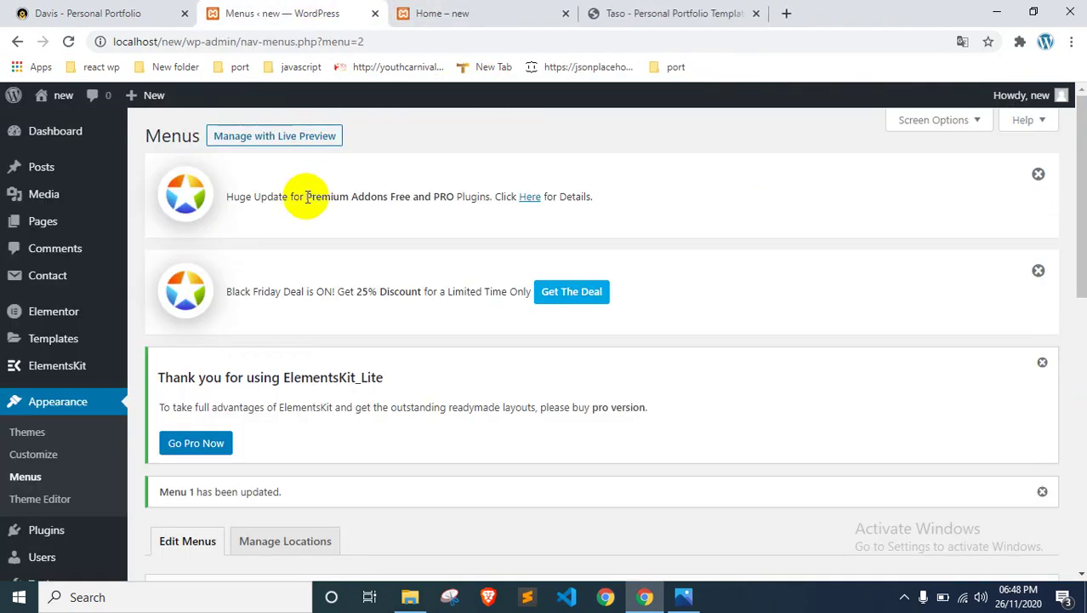
pyautogui.scroll(-4, 237, 308)
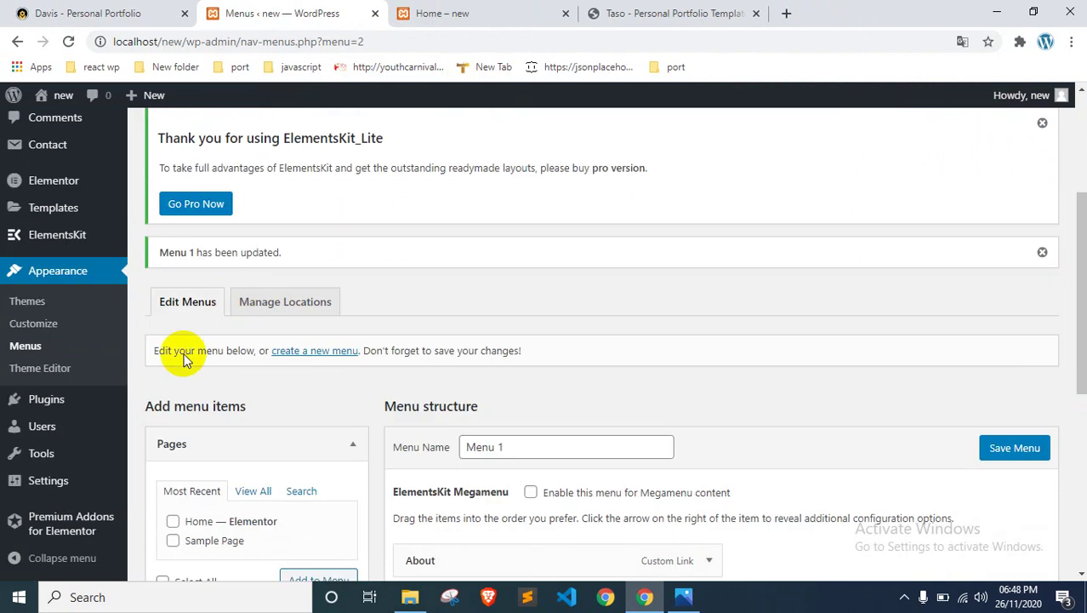
pyautogui.scroll(4, 73, 340)
pyautogui.moveTo(70, 372)
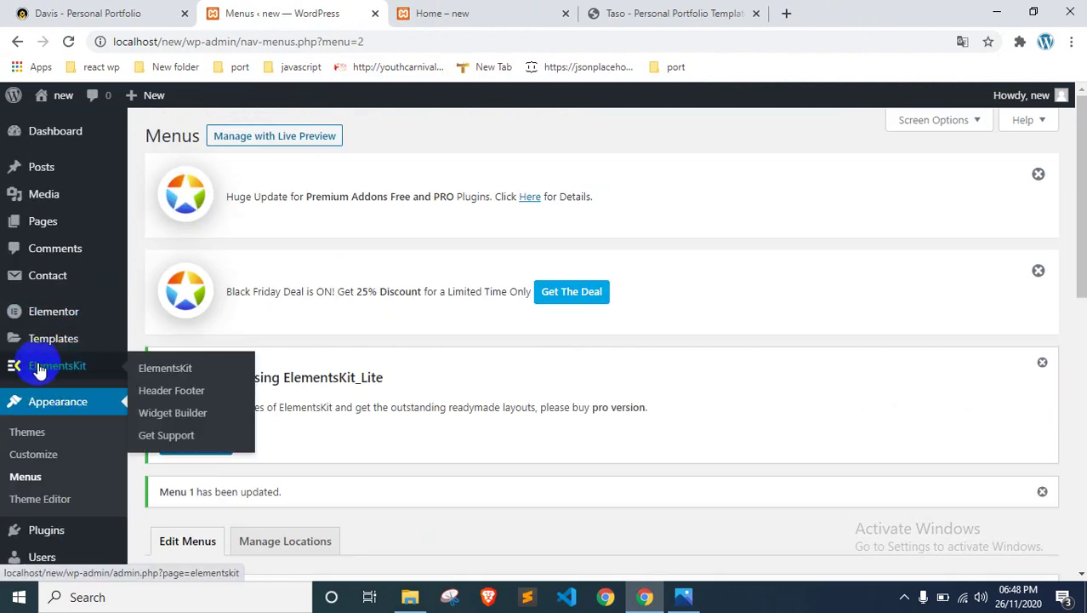
pyautogui.click(160, 396)
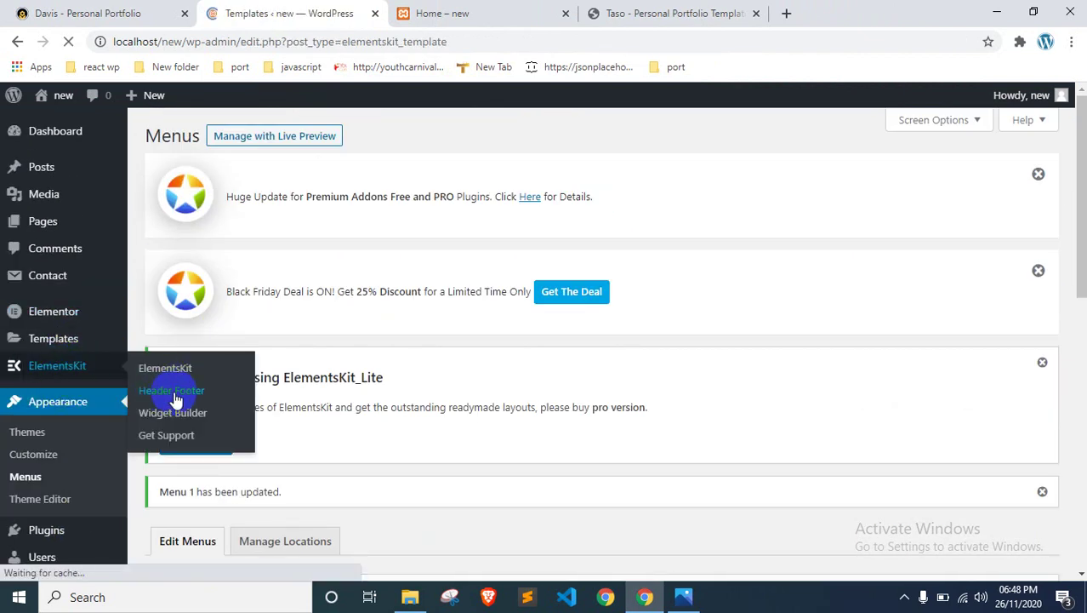
pyautogui.scroll(-3, 262, 342)
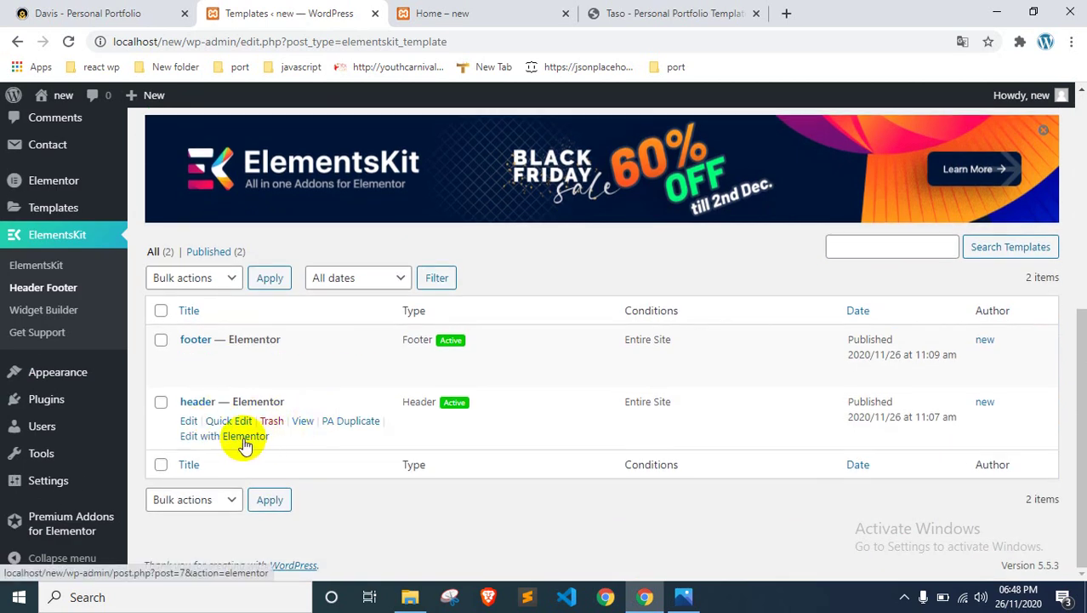
# Step: Open the header template with Elementor in a new browser tab from the ElementsKit template list
pyautogui.middleClick(245, 439)
pyautogui.click(430, 14)
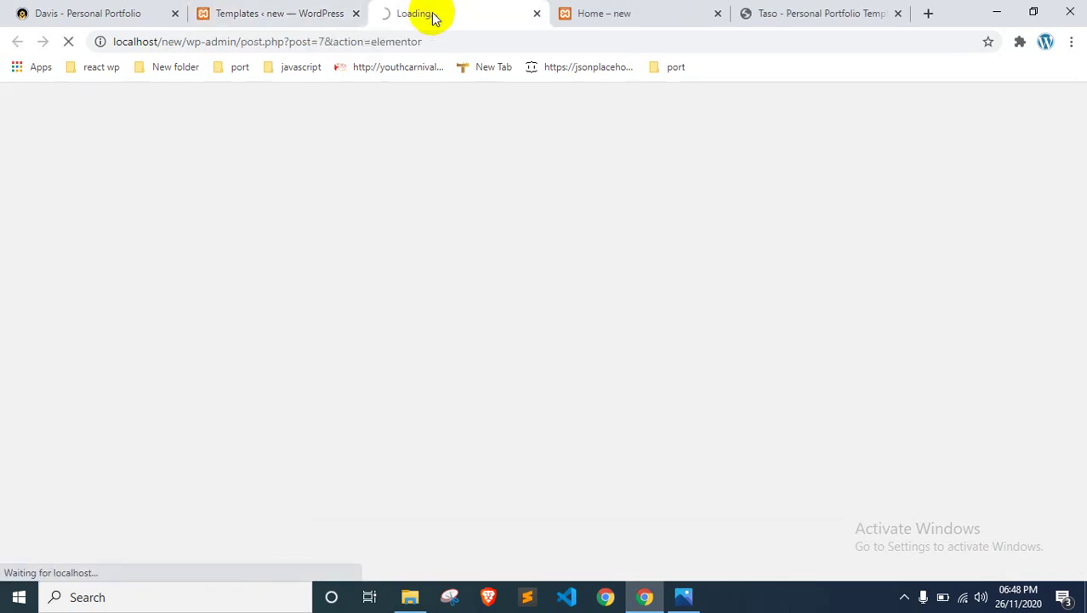
pyautogui.click(289, 13)
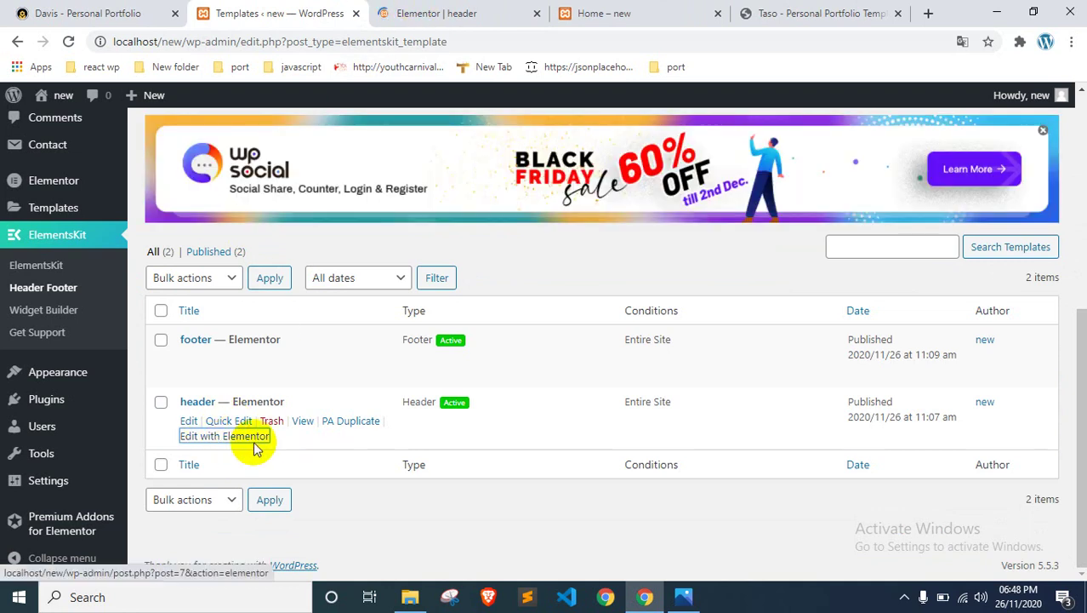
pyautogui.click(450, 12)
pyautogui.hotkey('ctrl', 'Tab')
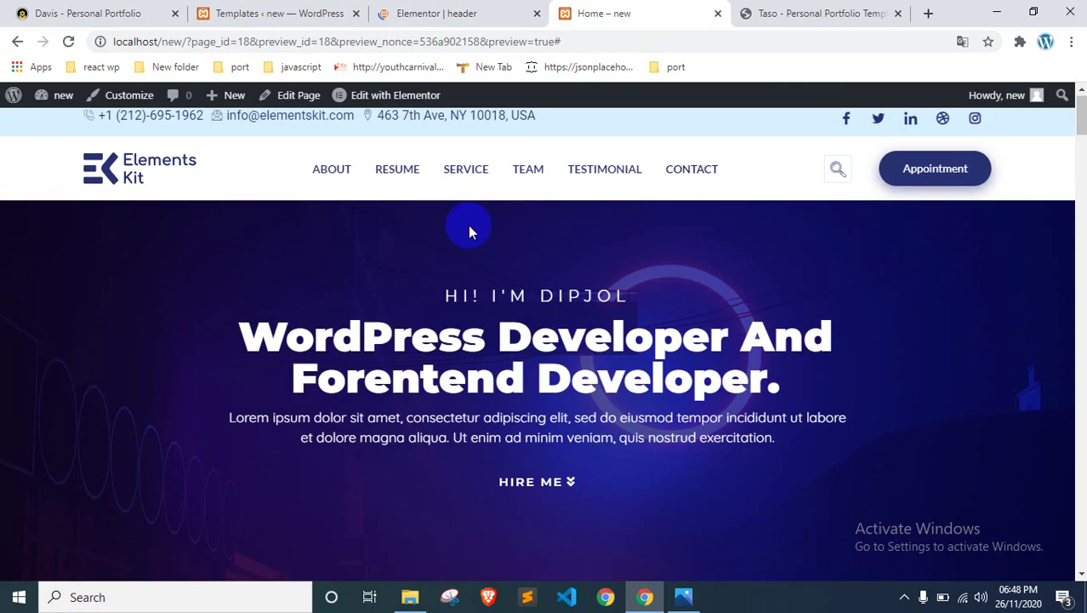
pyautogui.click(1019, 43)
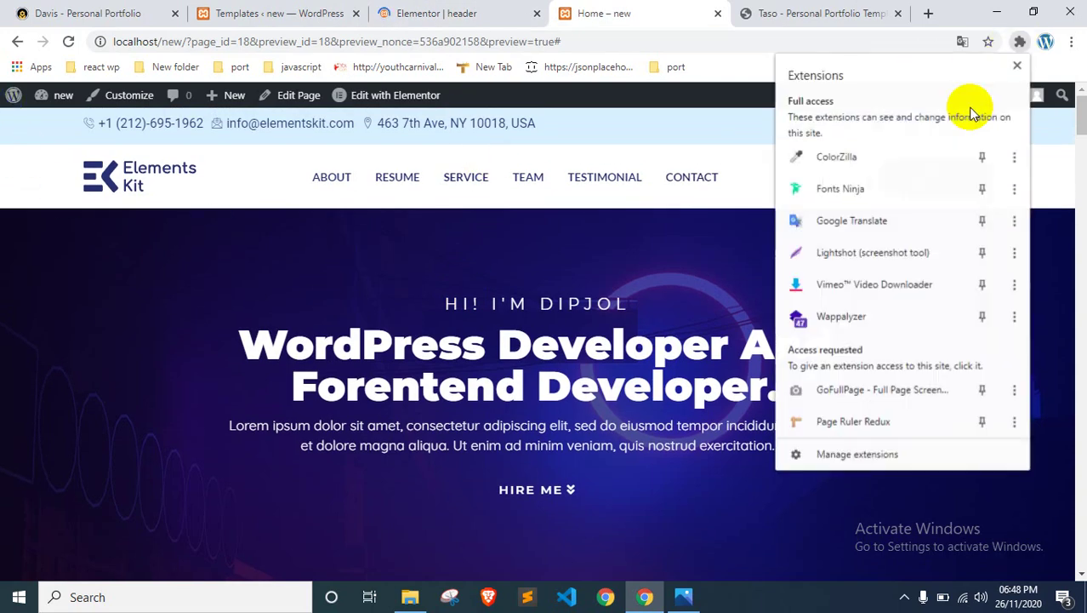
pyautogui.click(827, 252)
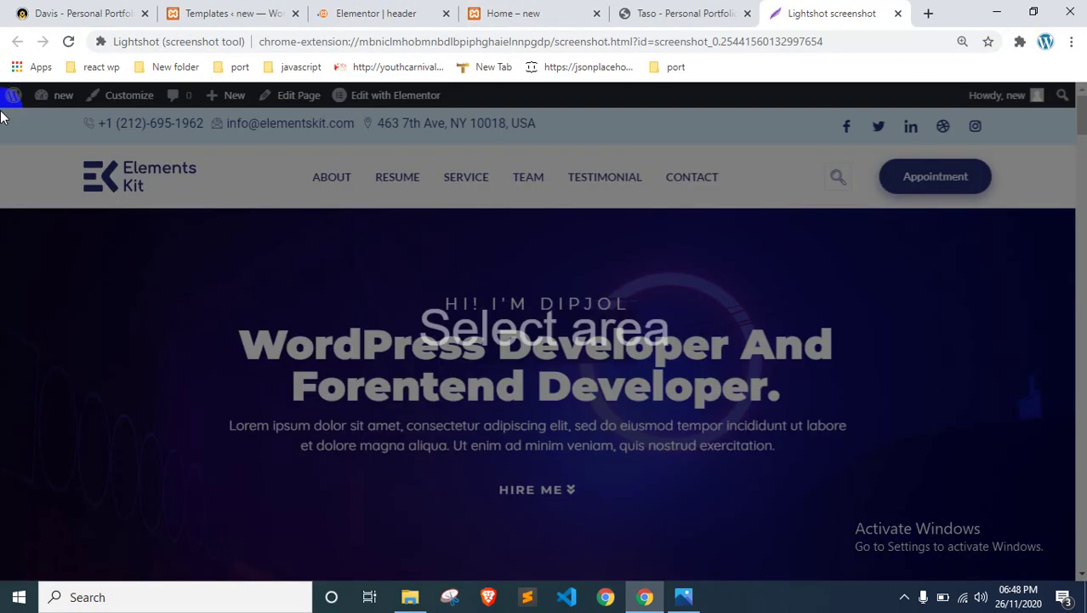
pyautogui.moveTo(2, 107); pyautogui.dragTo(1072, 211)
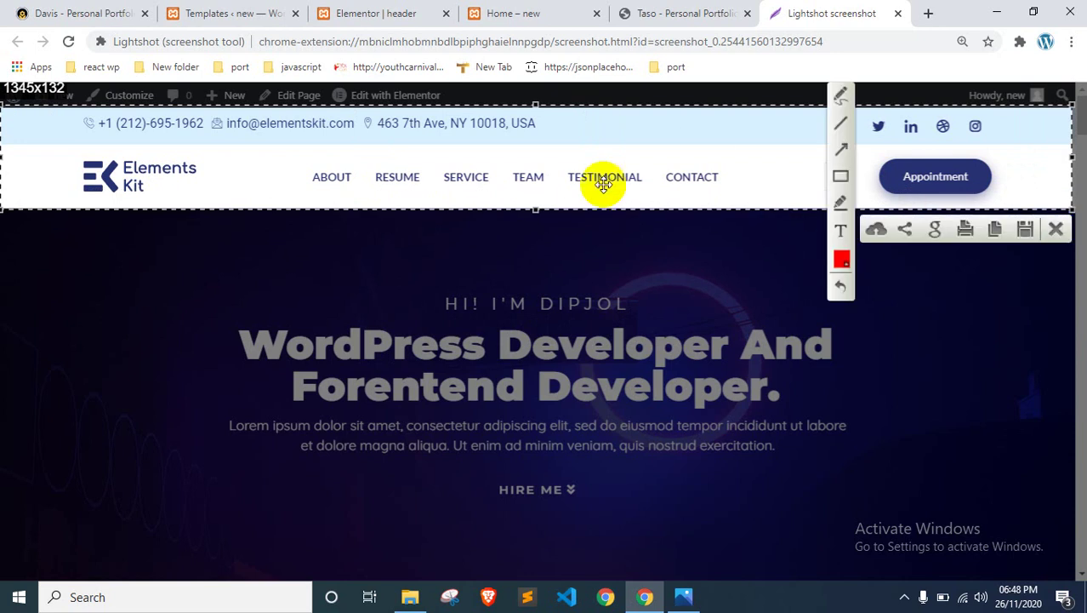
pyautogui.click(1056, 232)
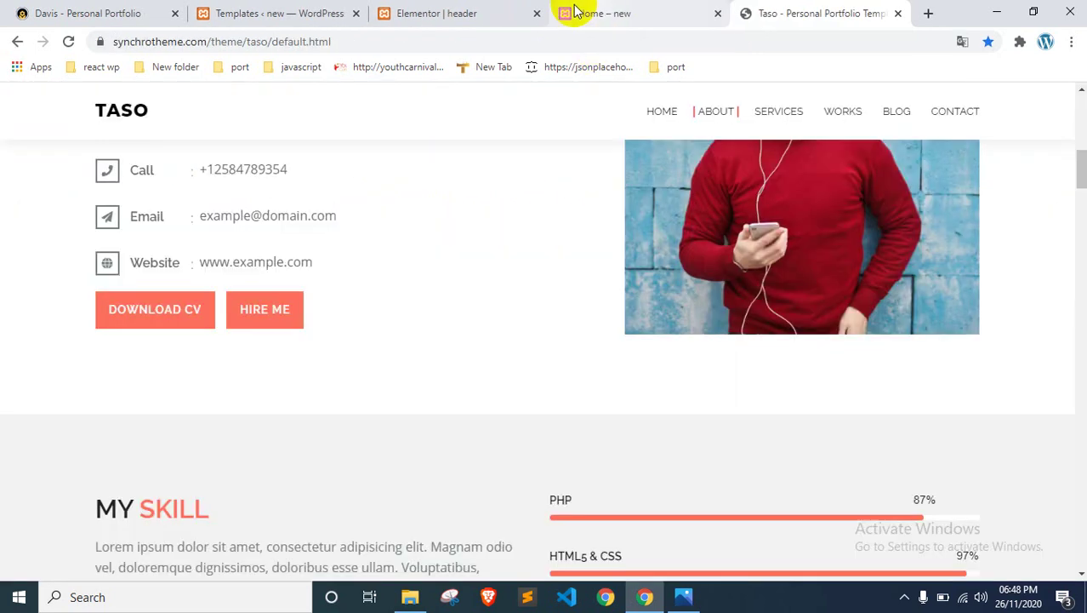
# Step: Close the Taso template's browser tab and return to the header template's Elementor editor
pyautogui.click(434, 6)
pyautogui.click(820, 12)
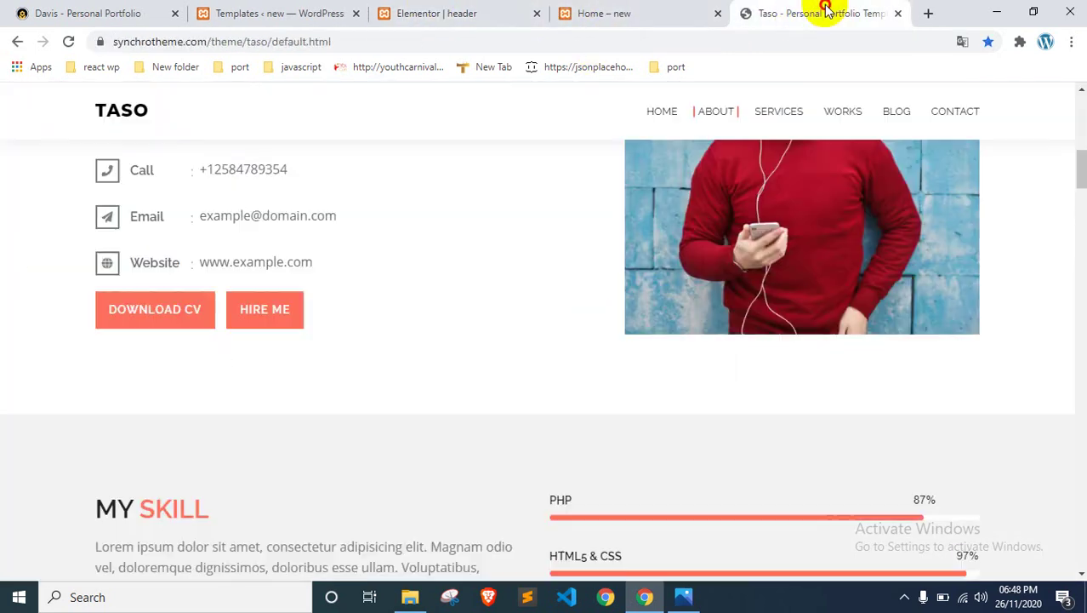
pyautogui.click(897, 14)
pyautogui.click(289, 12)
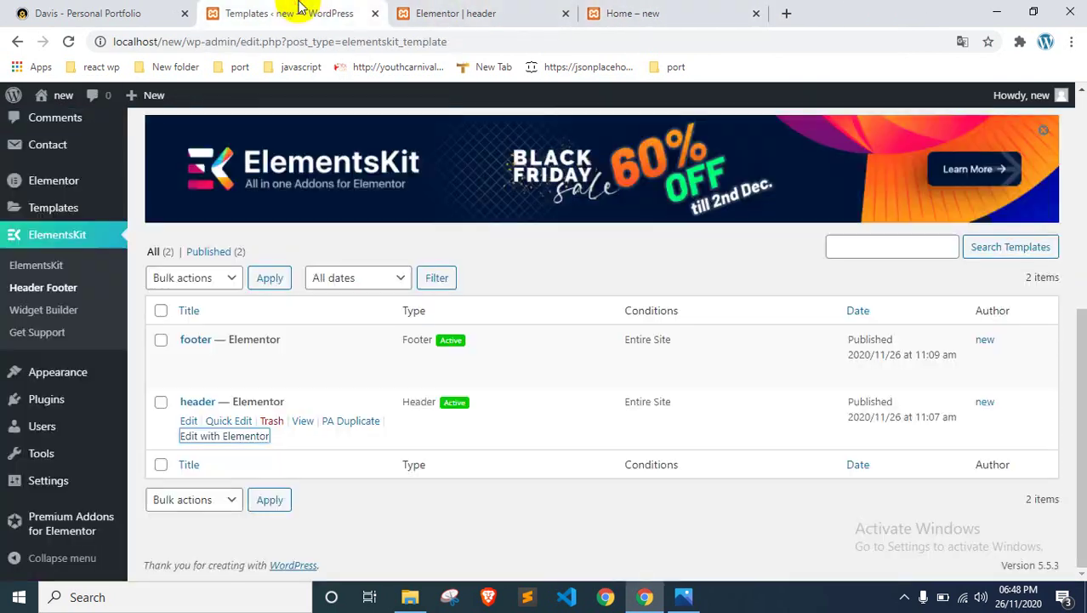
pyautogui.click(424, 12)
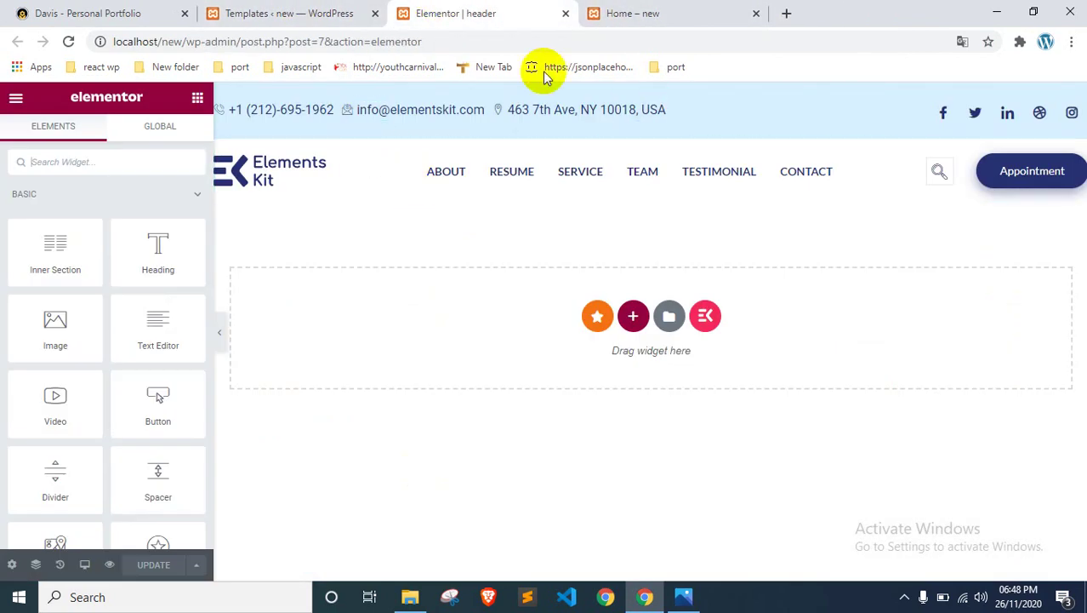
pyautogui.click(352, 12)
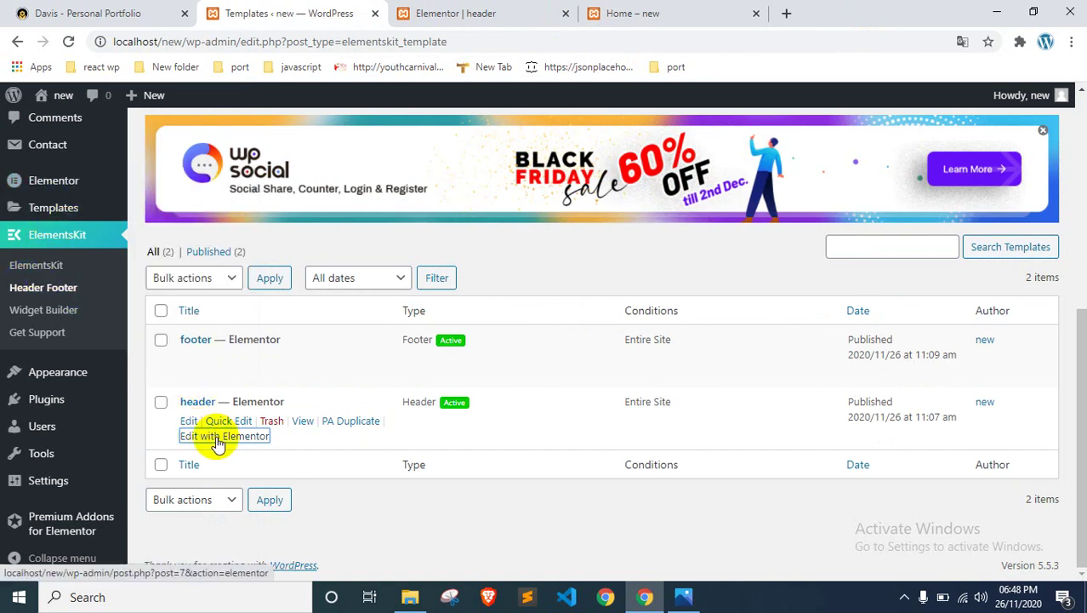
pyautogui.click(453, 10)
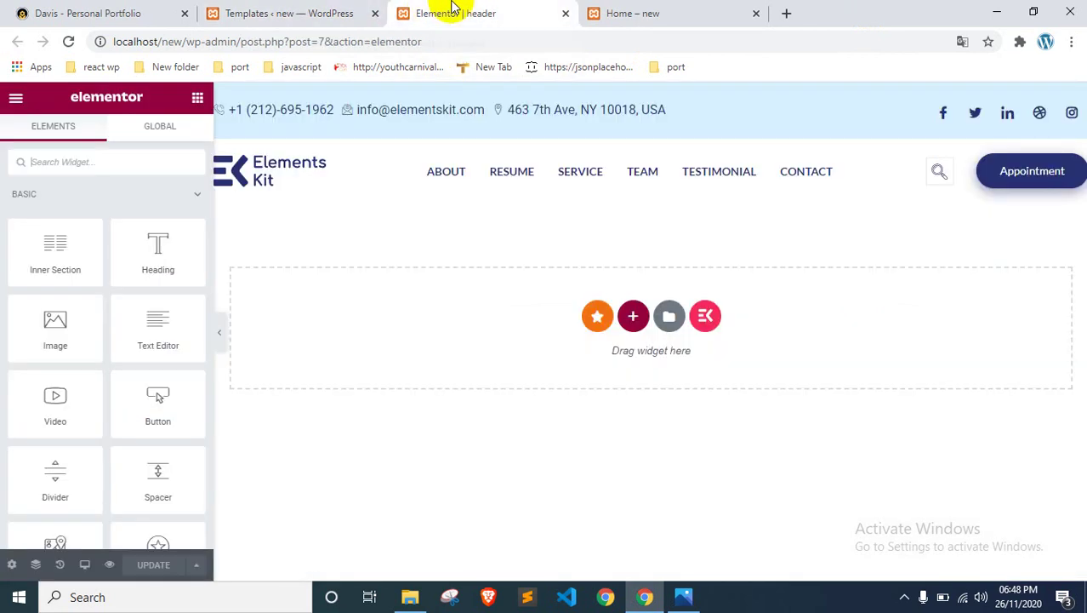
# Step: Browse the media library for the header logo image and close it without choosing a replacement
pyautogui.click(253, 170)
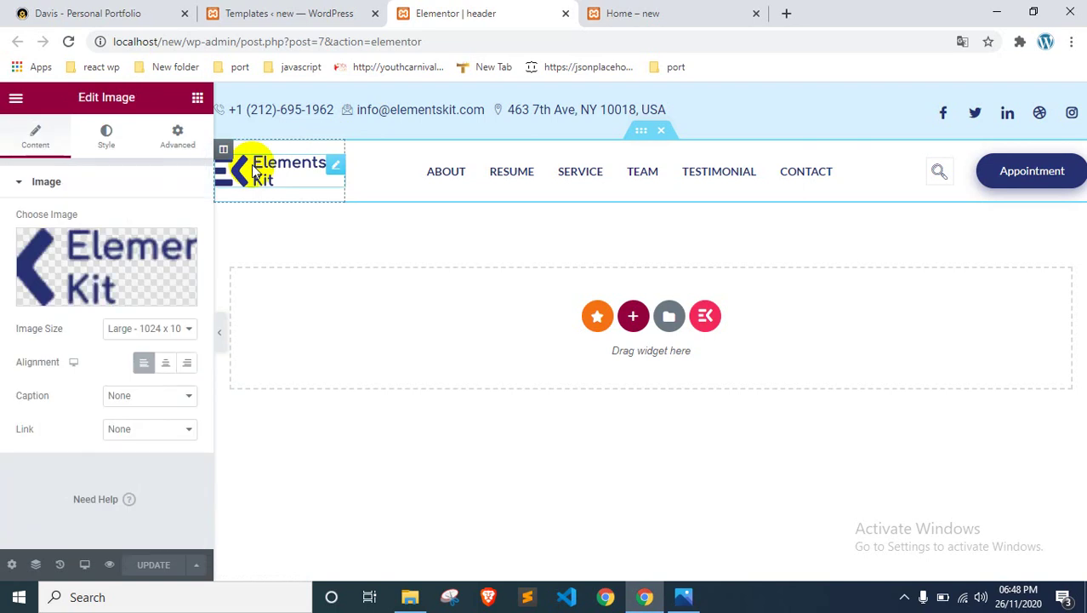
pyautogui.click(83, 247)
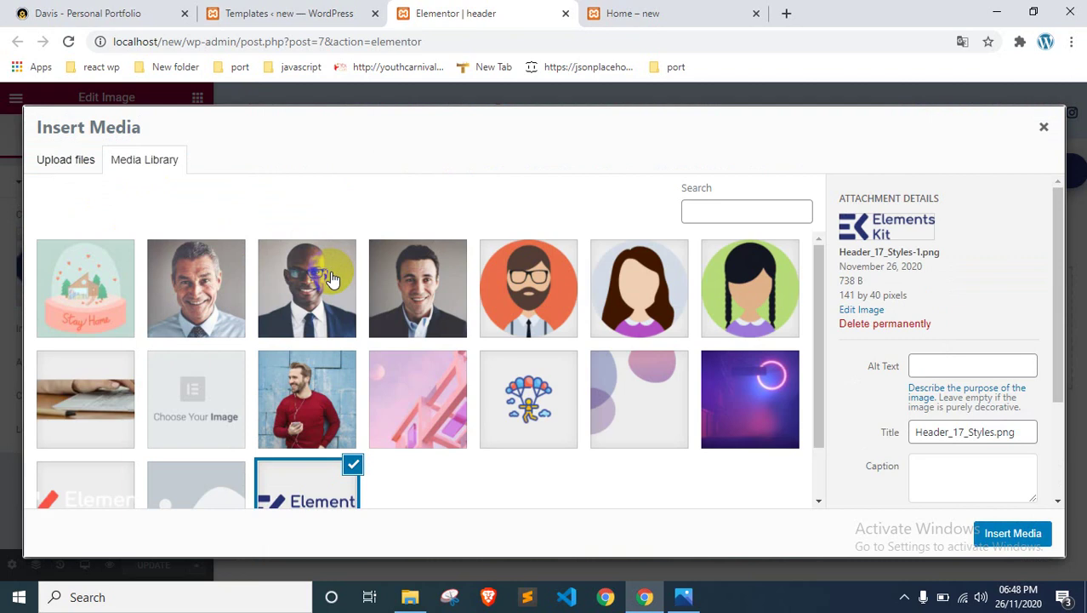
pyautogui.scroll(-1, 331, 280)
pyautogui.scroll(1, 256, 332)
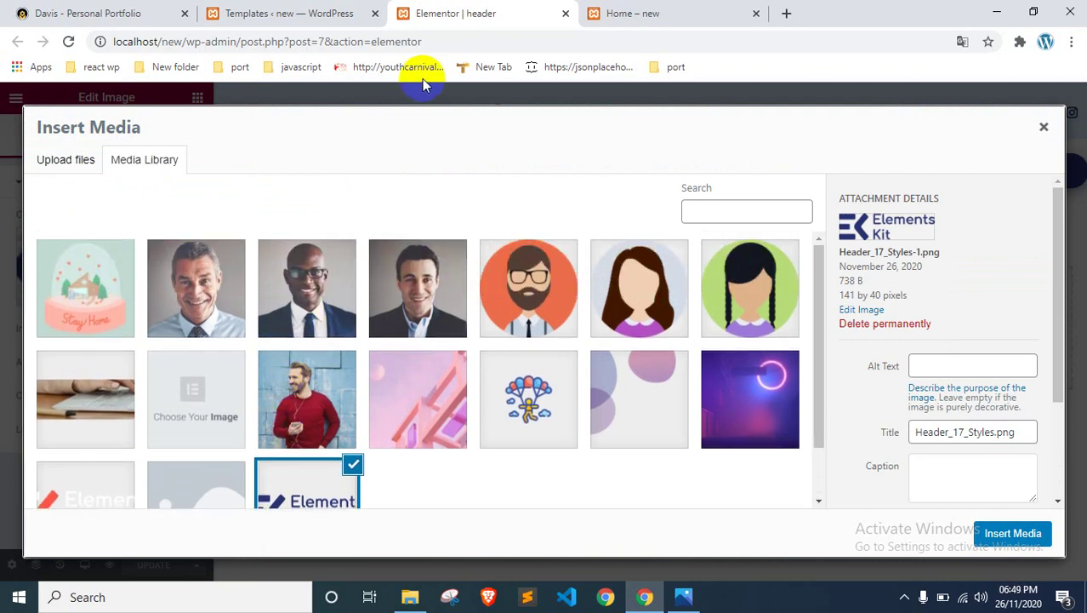
pyautogui.click(1044, 126)
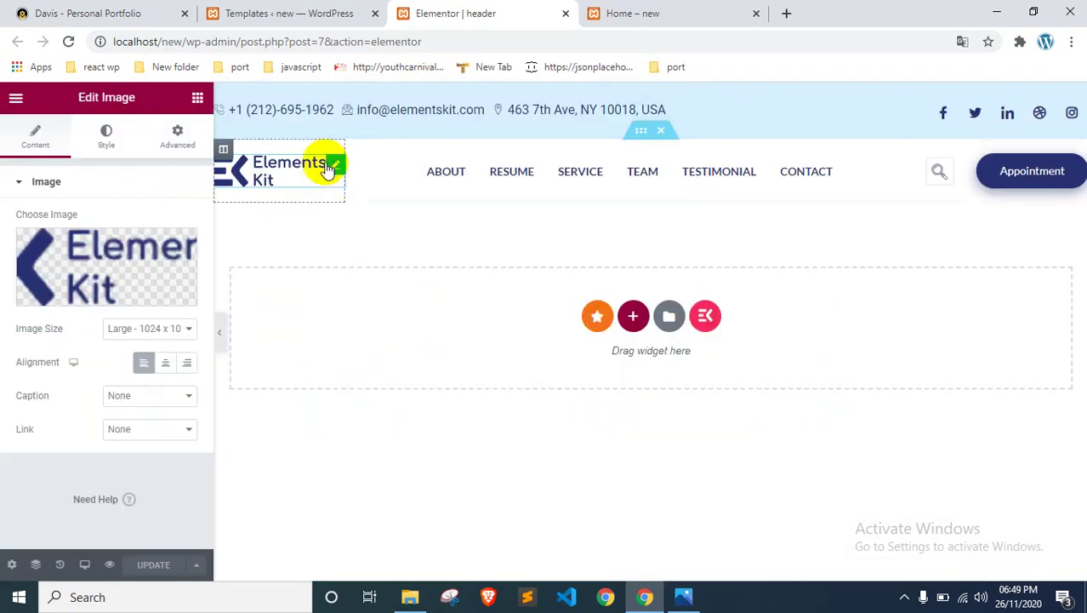
# Step: Replace the phone number's last four digits and the contact e-mail text in the header top bar's icon list
pyautogui.click(340, 111)
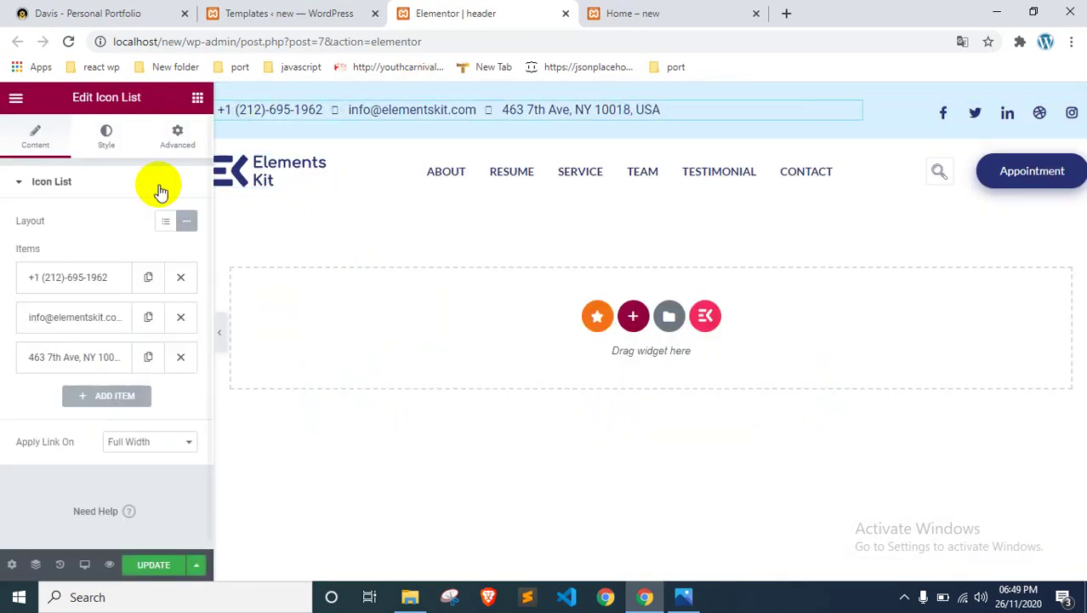
pyautogui.click(73, 279)
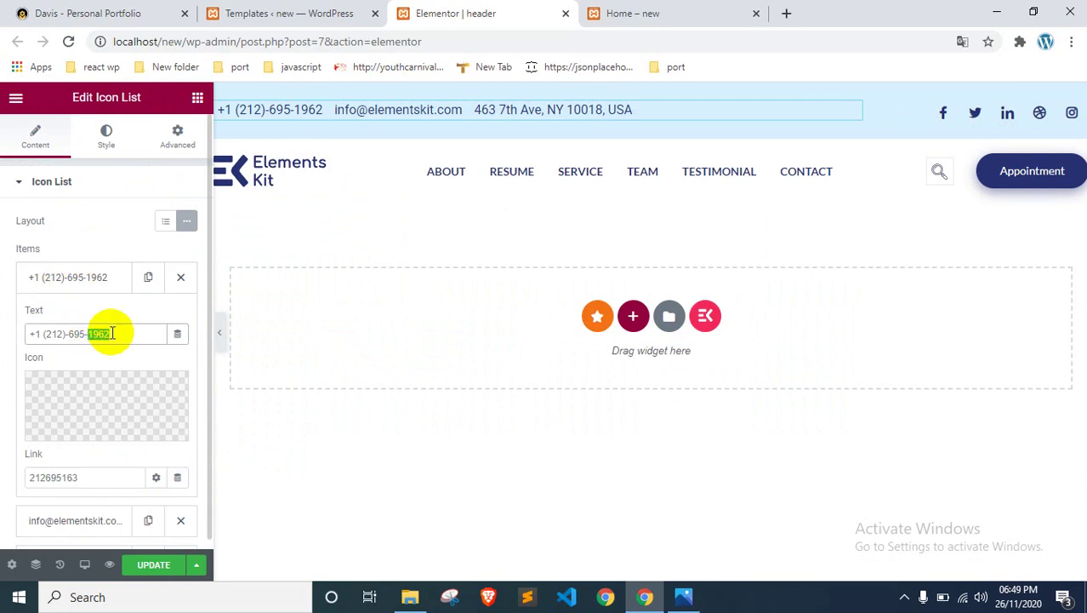
pyautogui.write('7585')
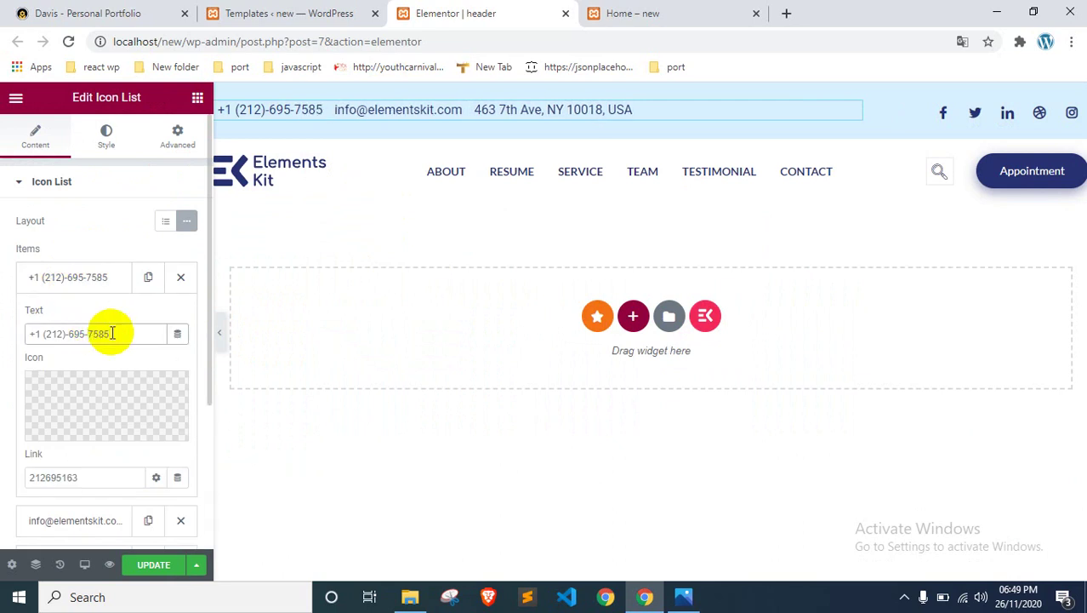
pyautogui.click(73, 277)
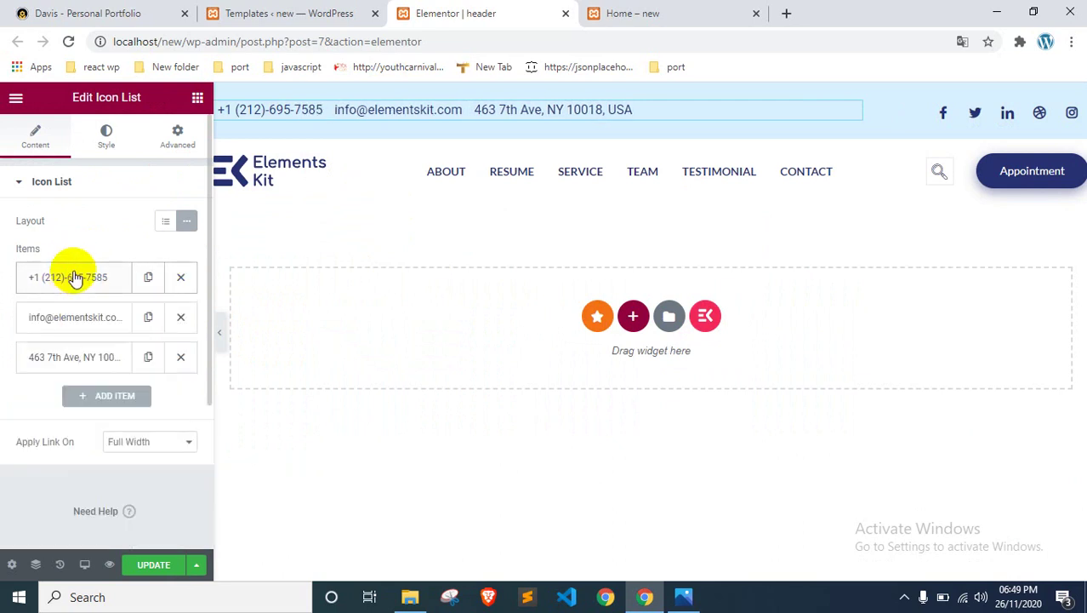
pyautogui.click(73, 317)
pyautogui.click(109, 377)
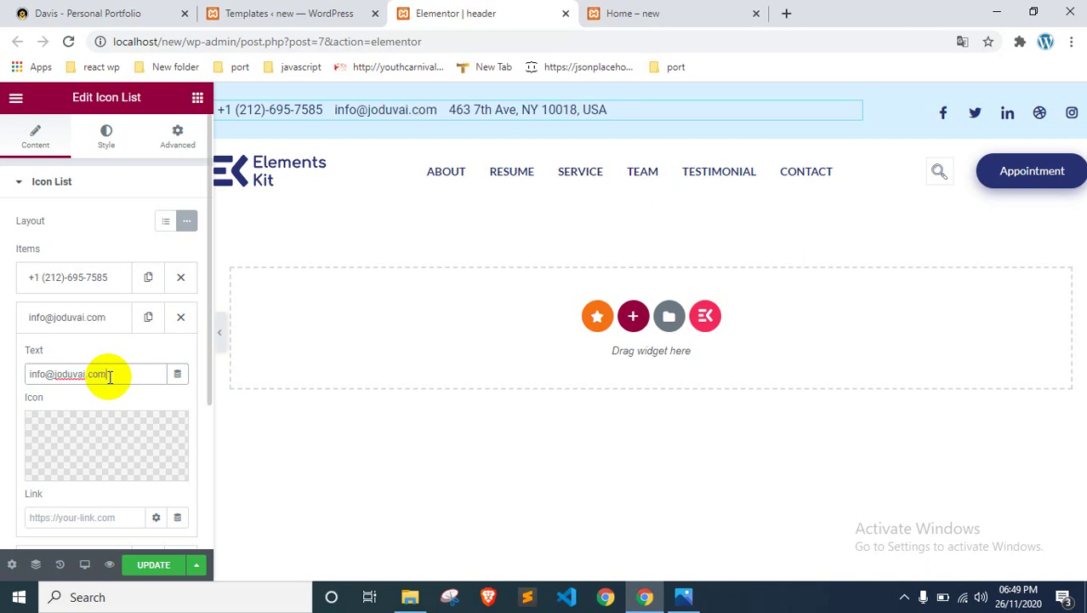
pyautogui.click(76, 317)
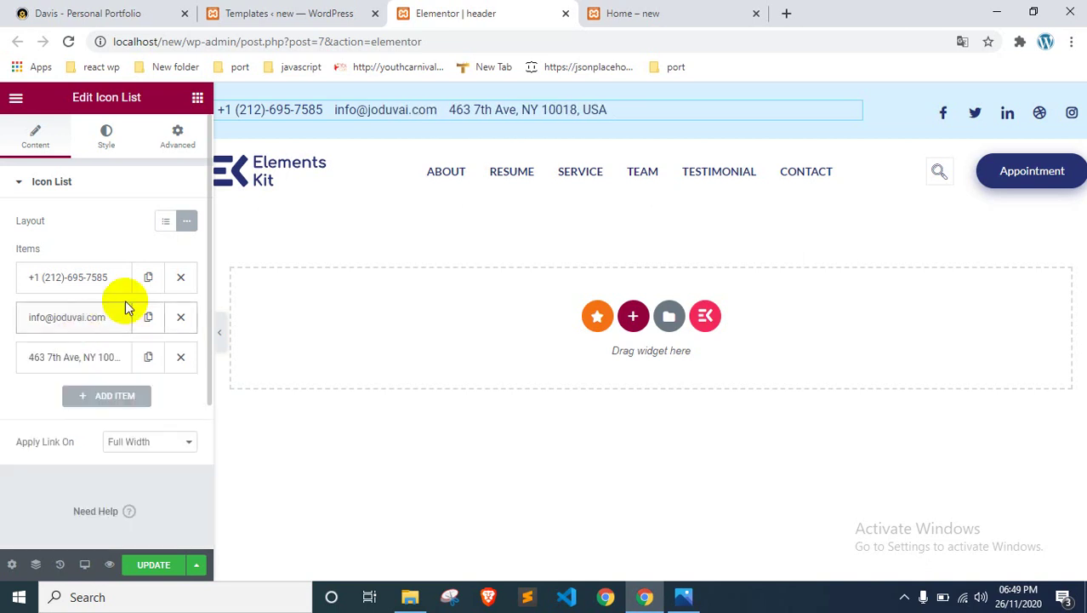
# Step: Replace the postal address text in the header's icon list and update the template
pyautogui.click(87, 357)
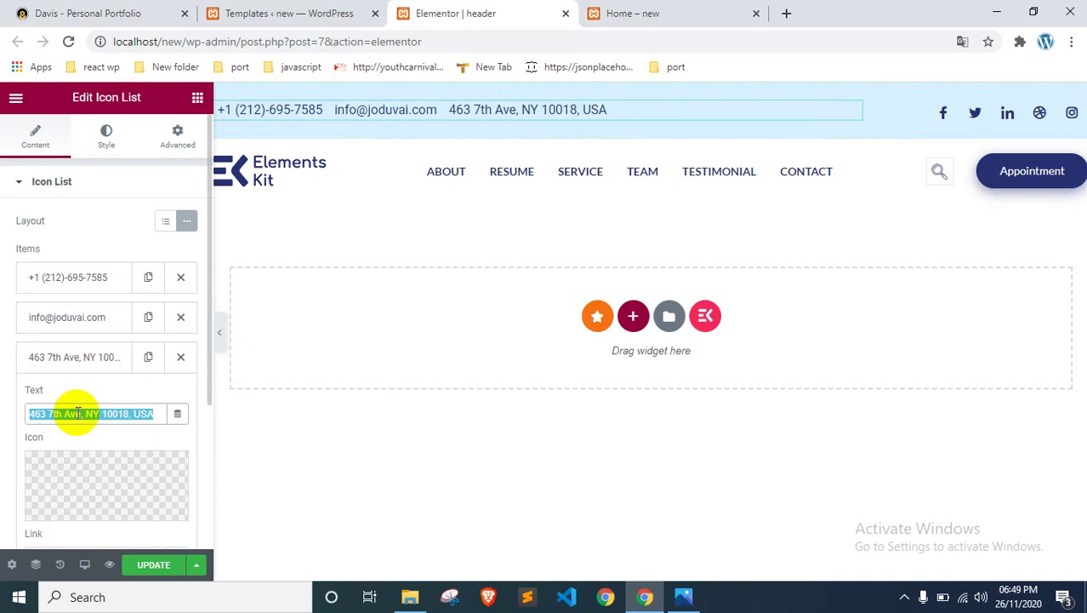
pyautogui.write('dhaka 1208')
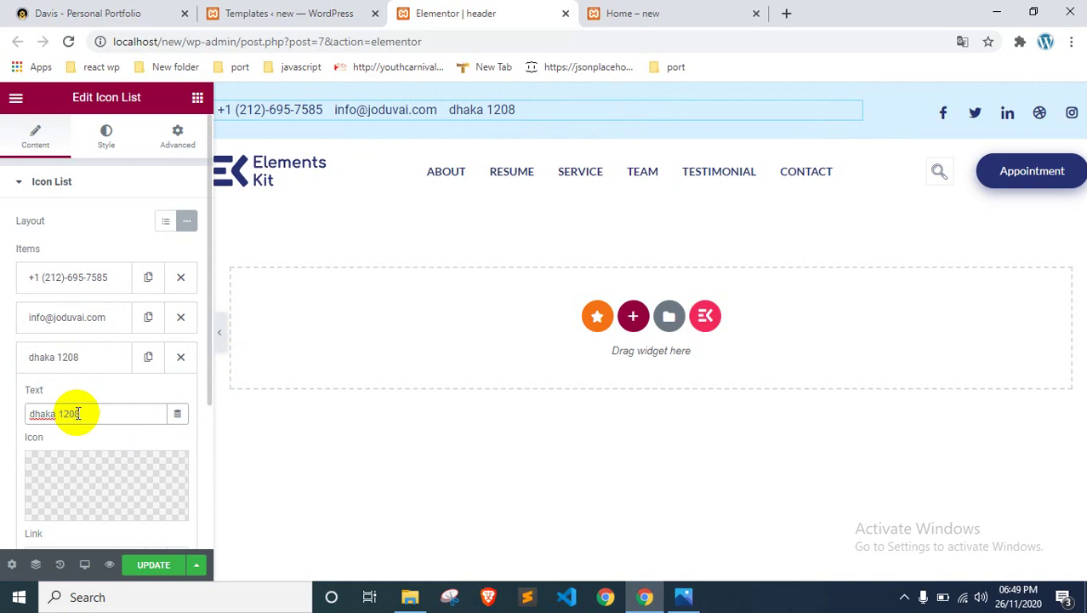
pyautogui.click(35, 411)
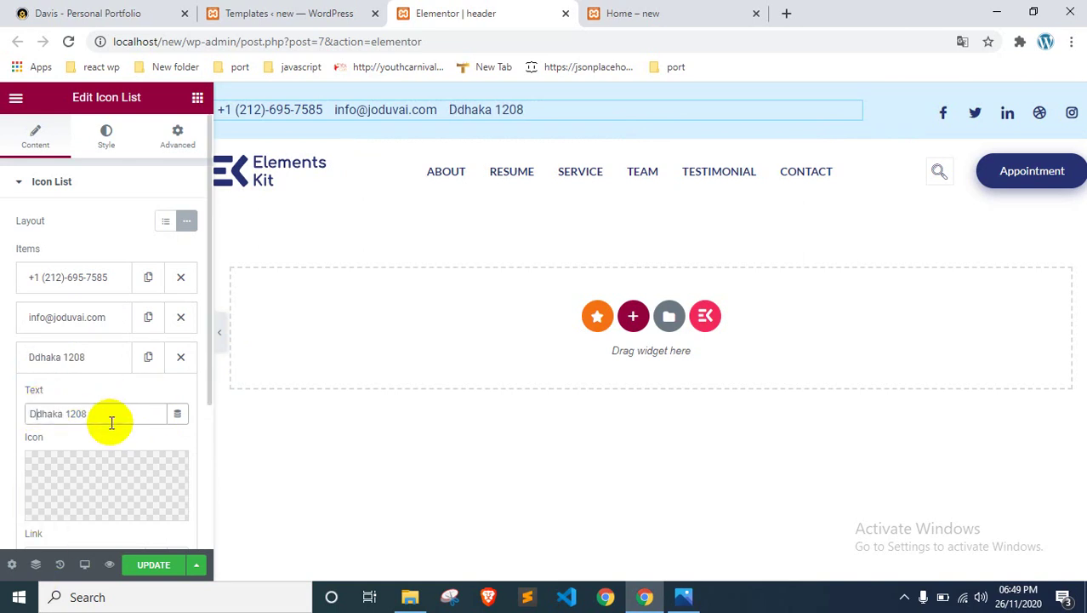
pyautogui.click(140, 566)
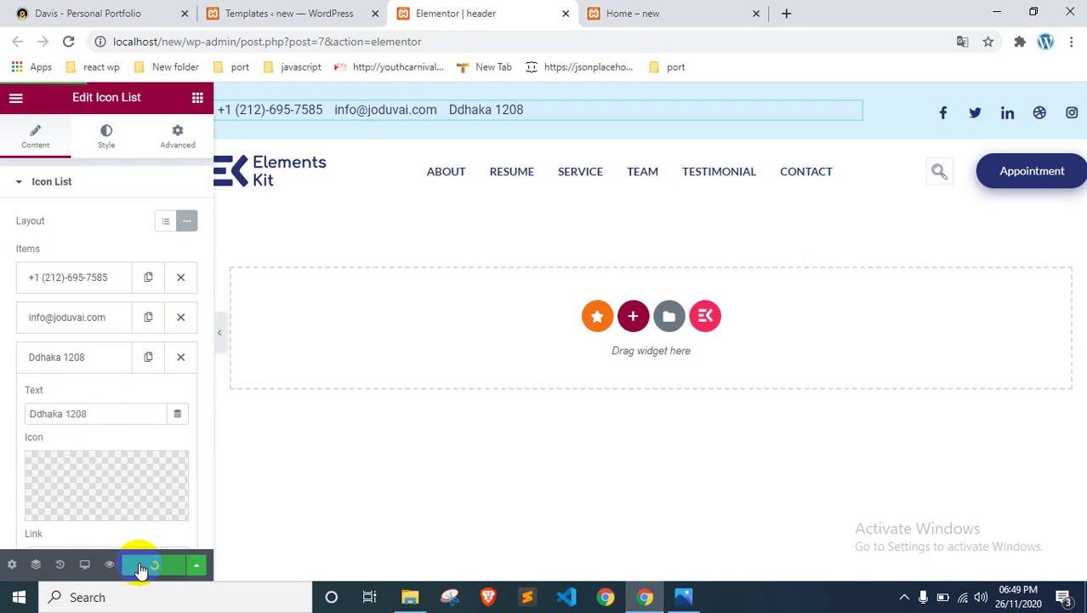
pyautogui.click(76, 358)
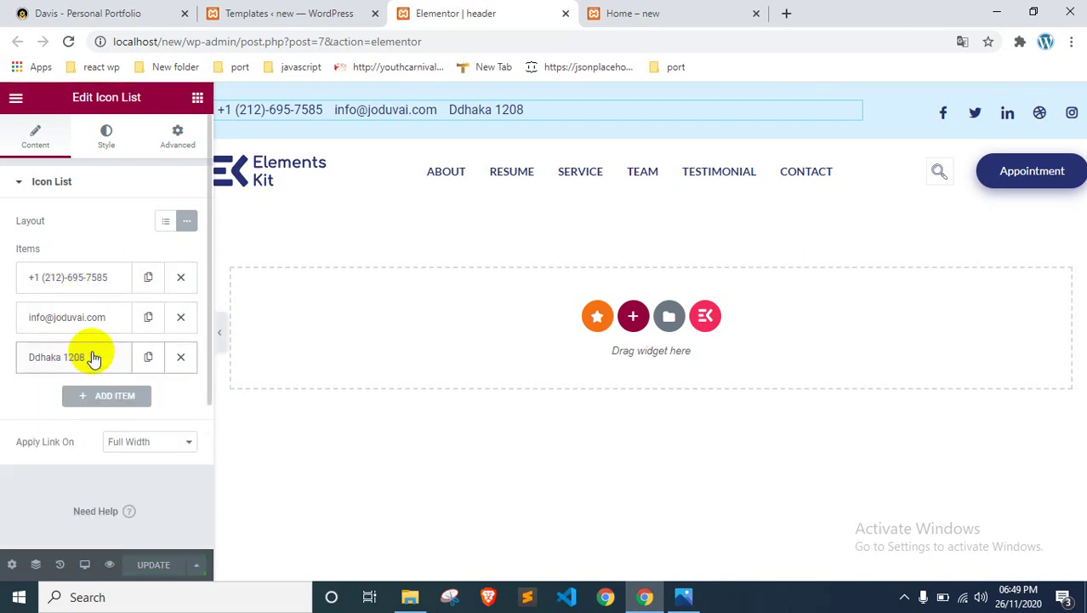
# Step: Inspect the header's Social Icons entries, including the Facebook, Twitter and Dribble settings
pyautogui.click(975, 115)
pyautogui.click(91, 313)
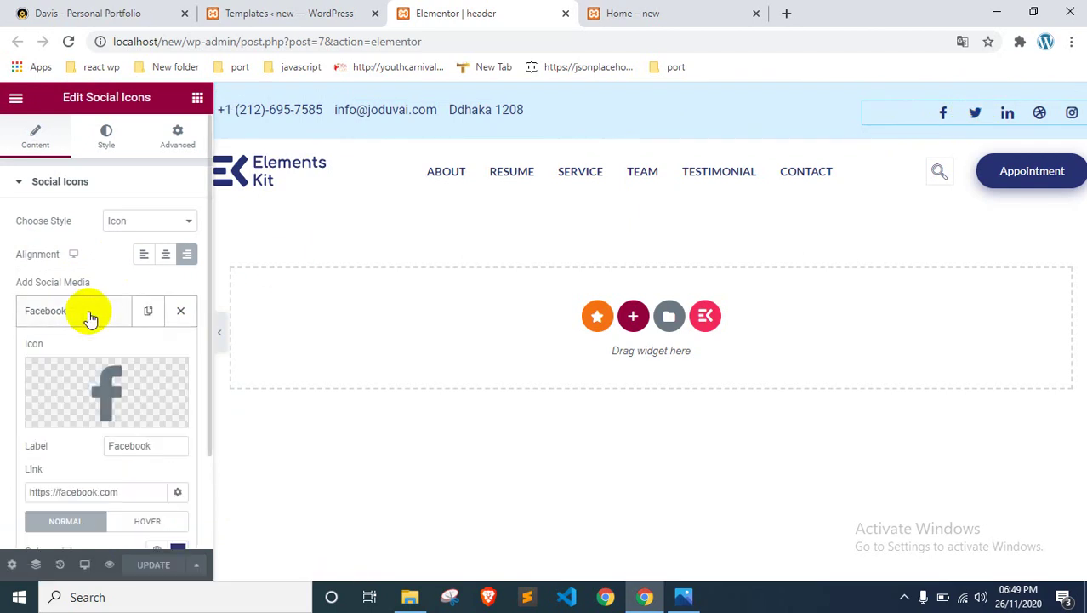
pyautogui.scroll(-1, 94, 421)
pyautogui.click(107, 238)
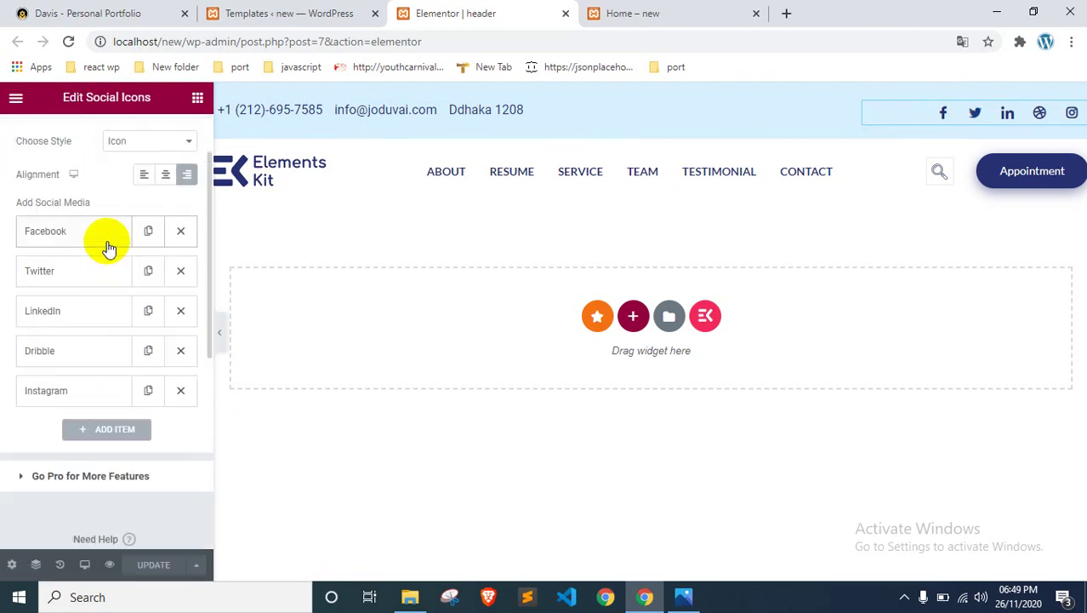
pyautogui.click(87, 281)
pyautogui.click(72, 277)
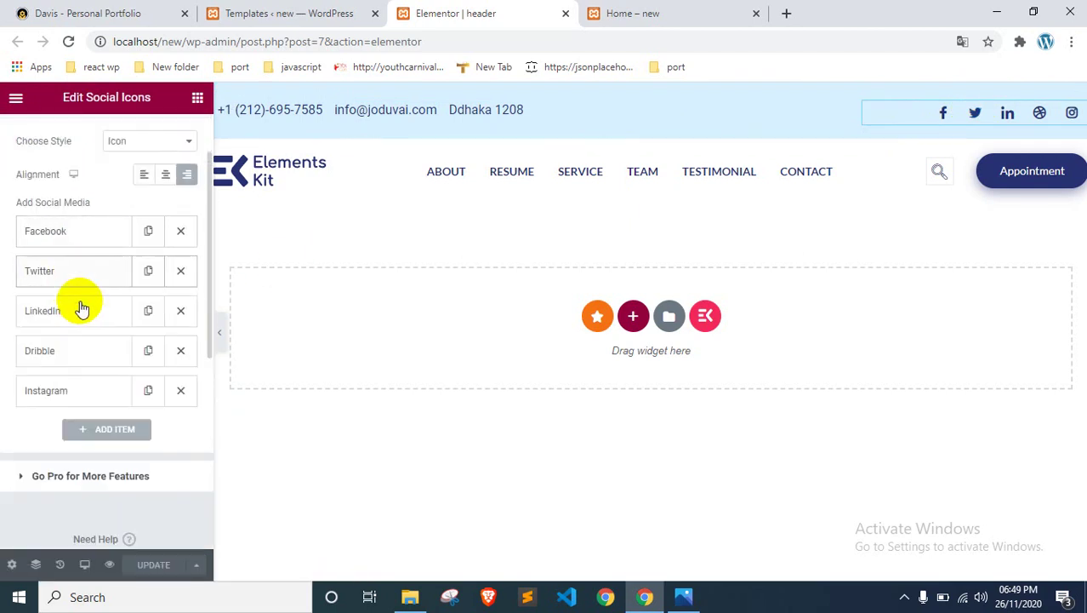
pyautogui.click(78, 352)
pyautogui.click(89, 341)
pyautogui.scroll(-1, 82, 354)
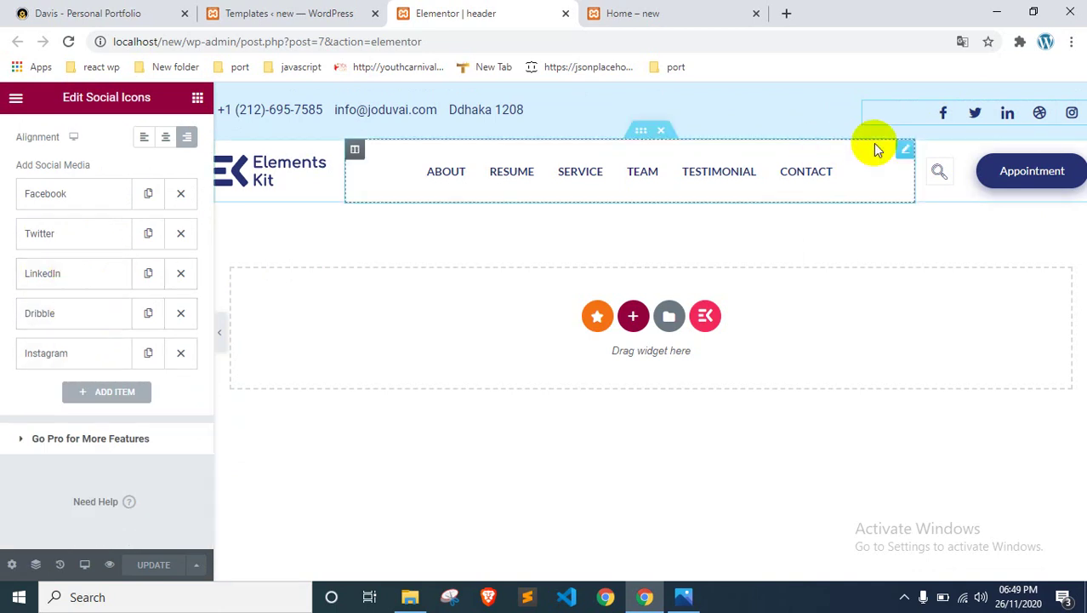
# Step: Review the Appointment button's content settings and delete the button from the header
pyautogui.click(1013, 174)
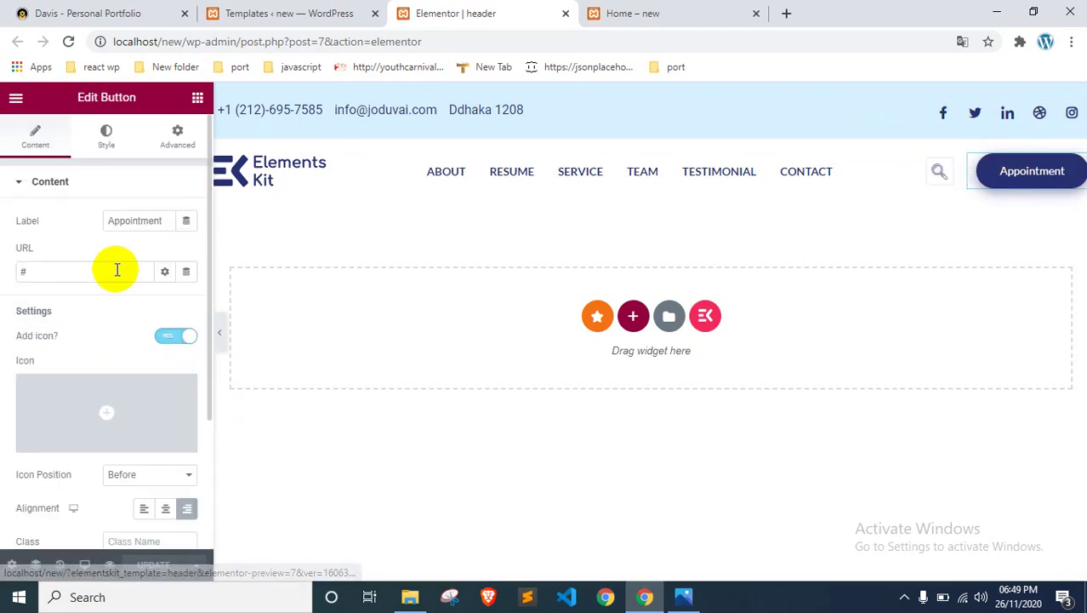
pyautogui.scroll(-2, 92, 335)
pyautogui.scroll(2, 91, 332)
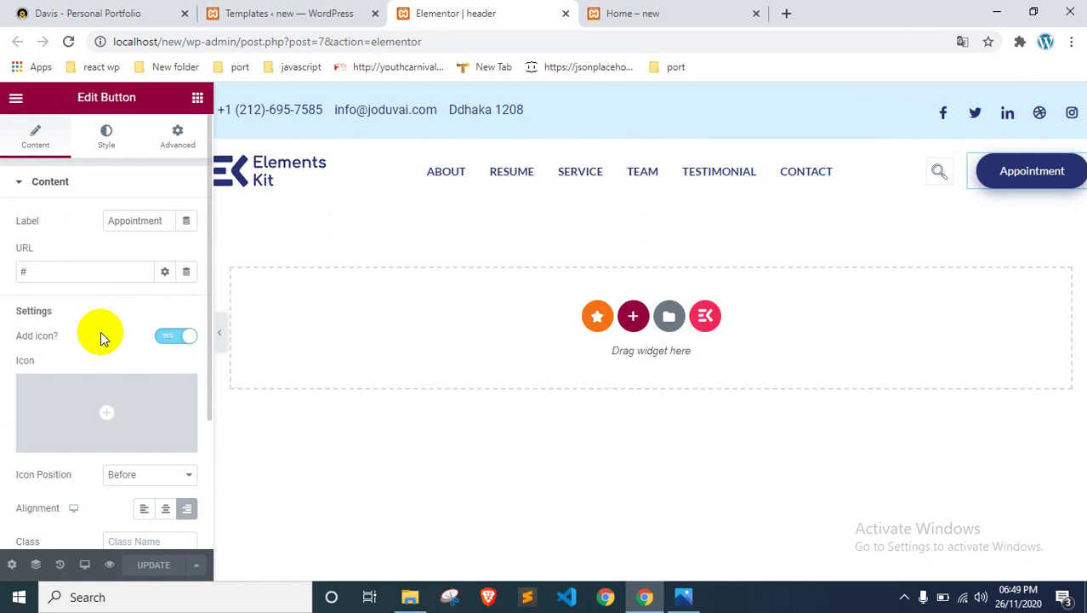
pyautogui.rightClick(1014, 173)
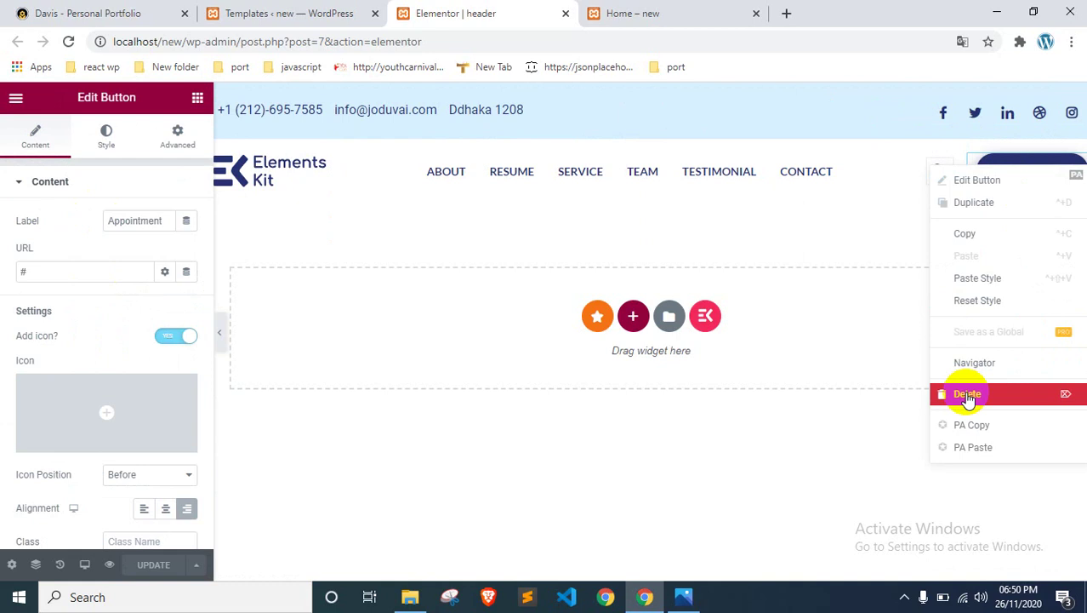
pyautogui.click(968, 397)
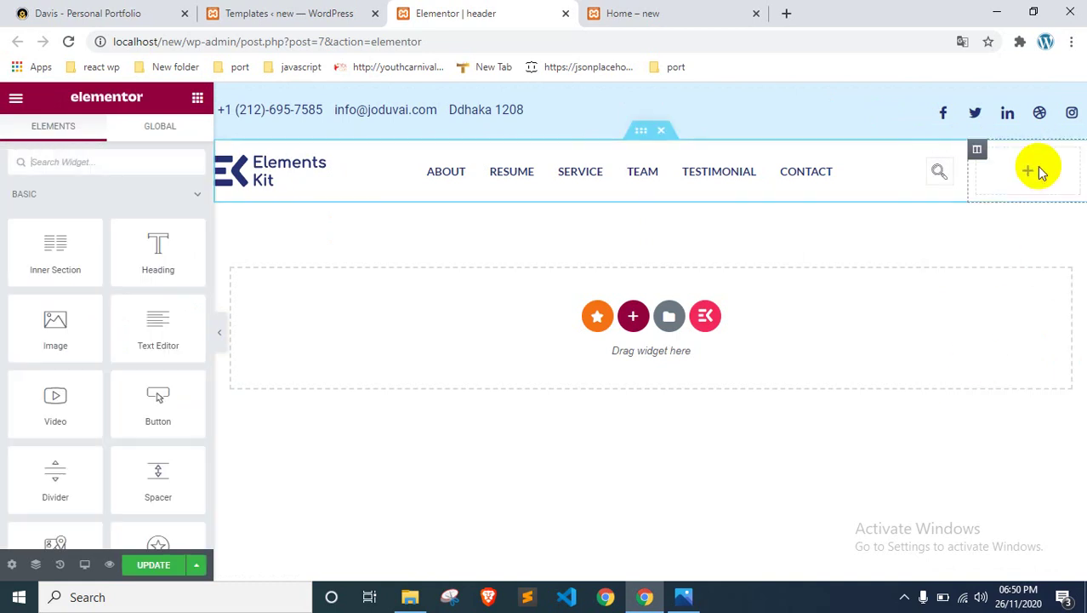
# Step: Delete the empty column beside the search icon in the header's menu row and update the template
pyautogui.click(978, 151)
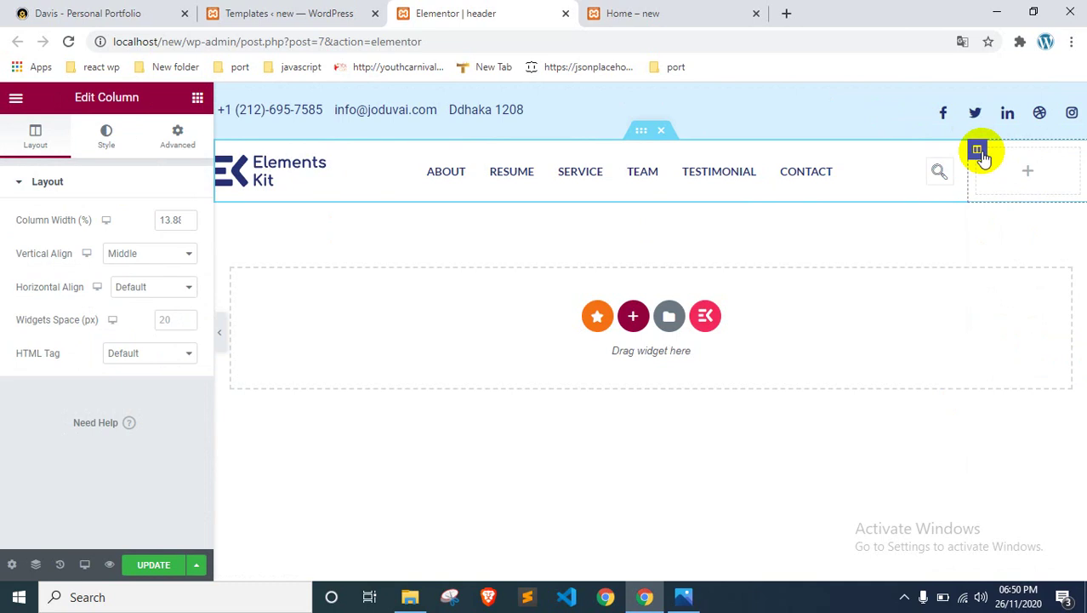
pyautogui.click(1000, 168)
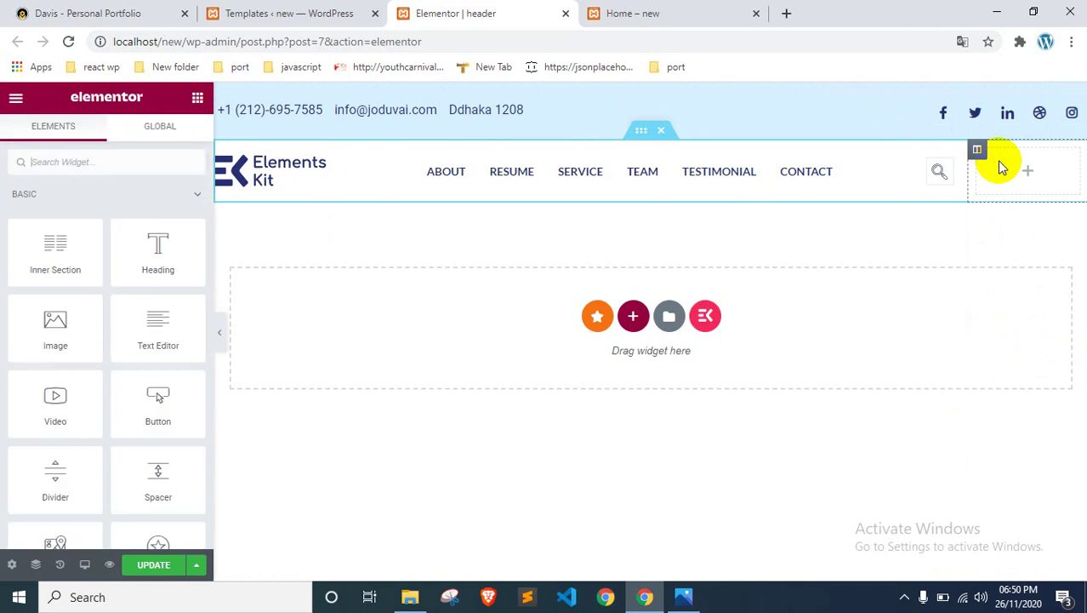
pyautogui.rightClick(997, 162)
pyautogui.click(971, 390)
pyautogui.hotkey('ctrl', 'z')
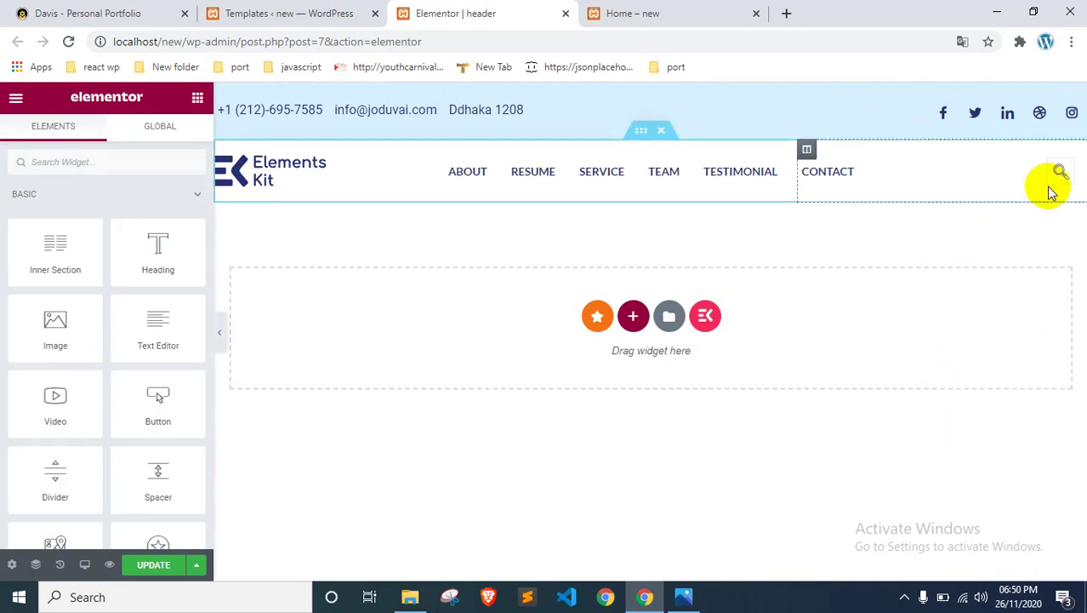
pyautogui.rightClick(950, 167)
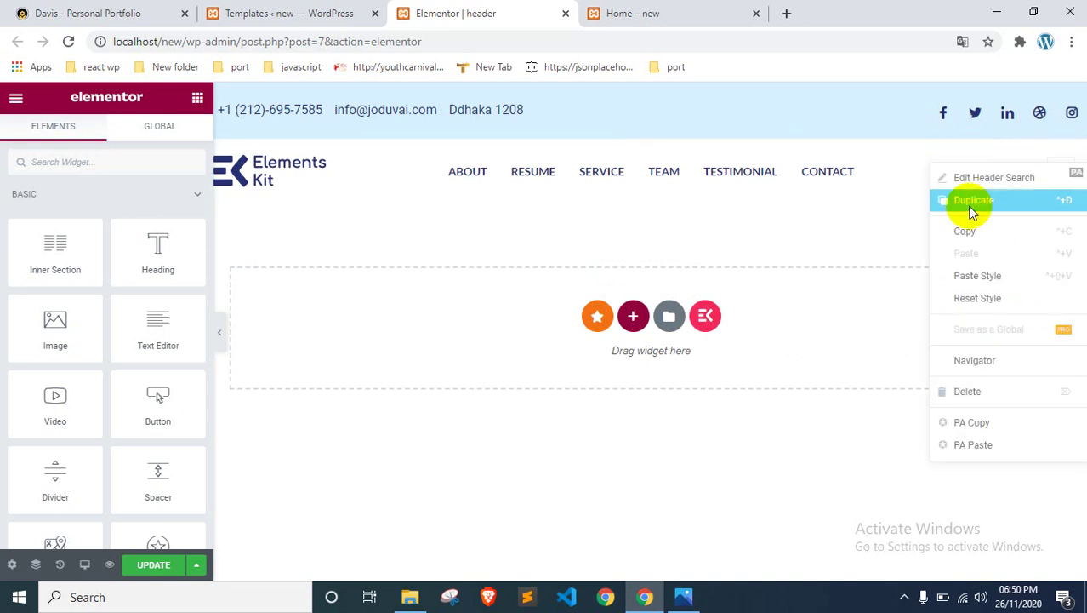
pyautogui.press('Escape')
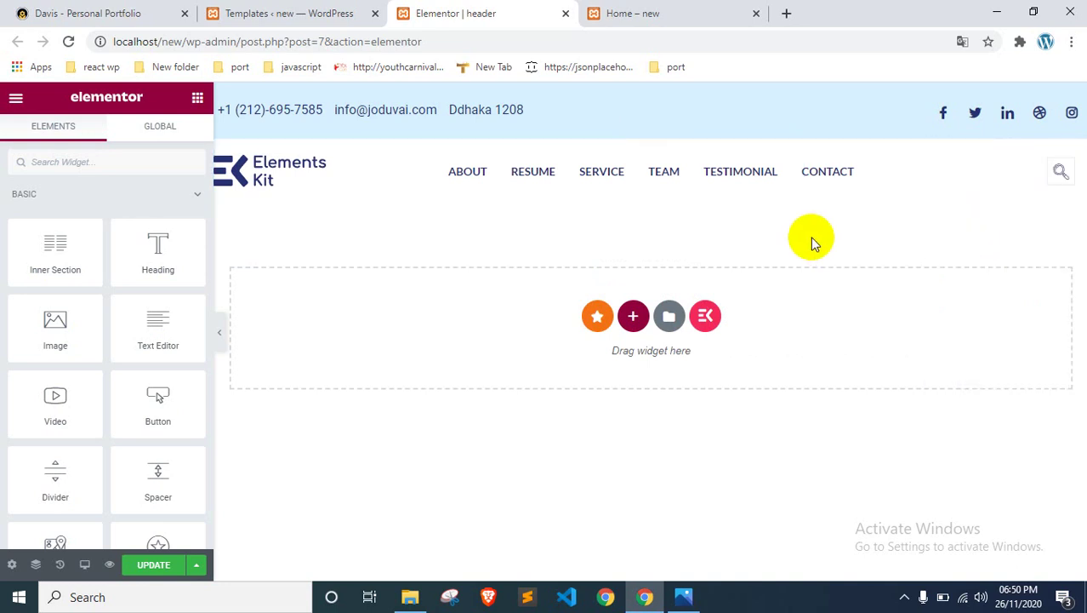
pyautogui.click(149, 572)
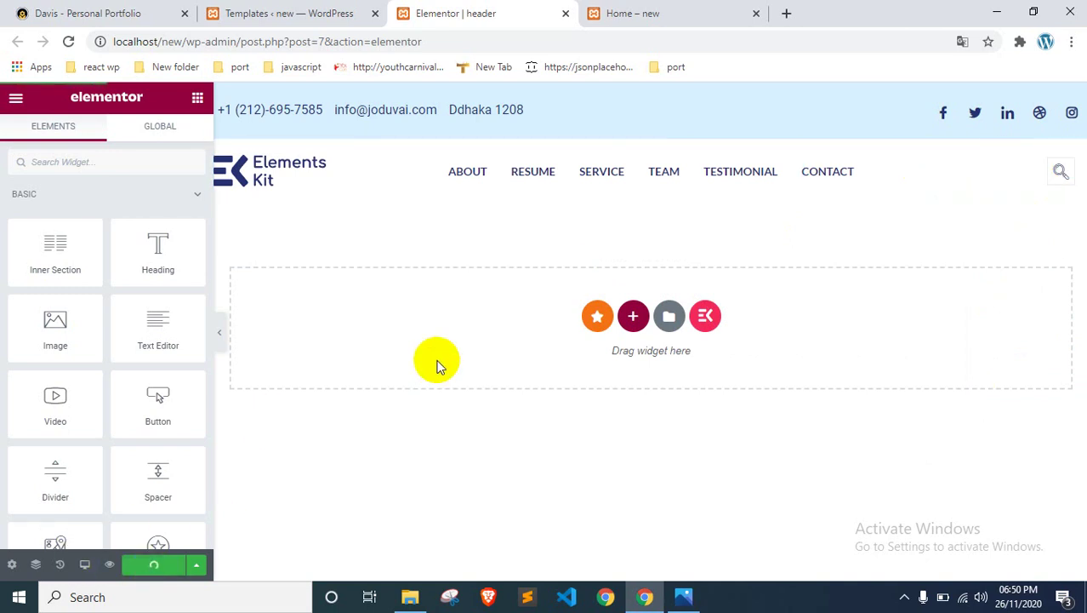
# Step: Reload the home page preview and examine the updated header, its search overlay and the page sections
pyautogui.rightClick(10, 194)
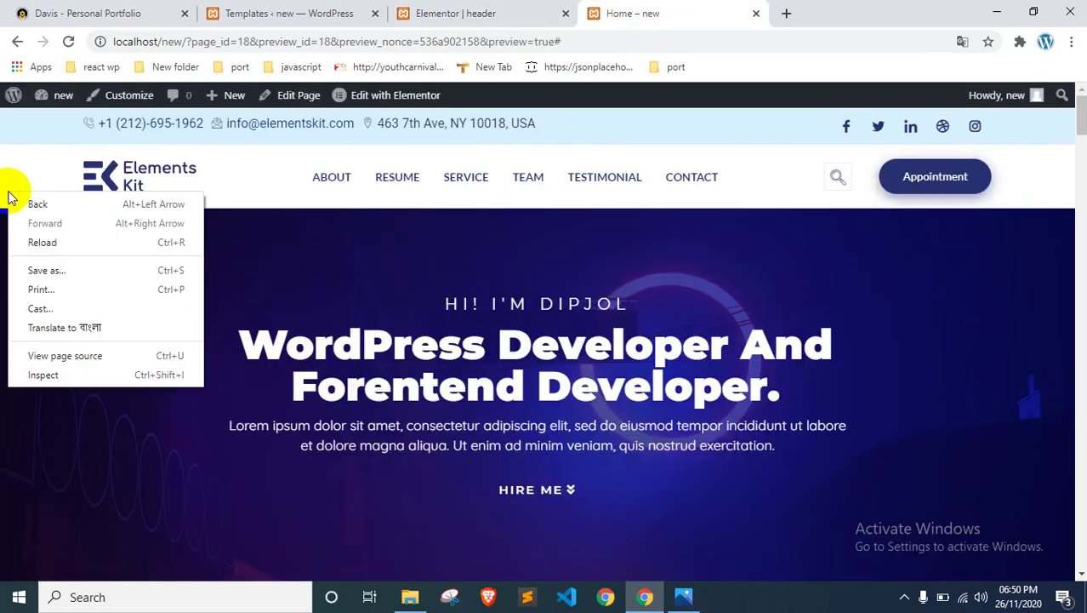
pyautogui.click(43, 241)
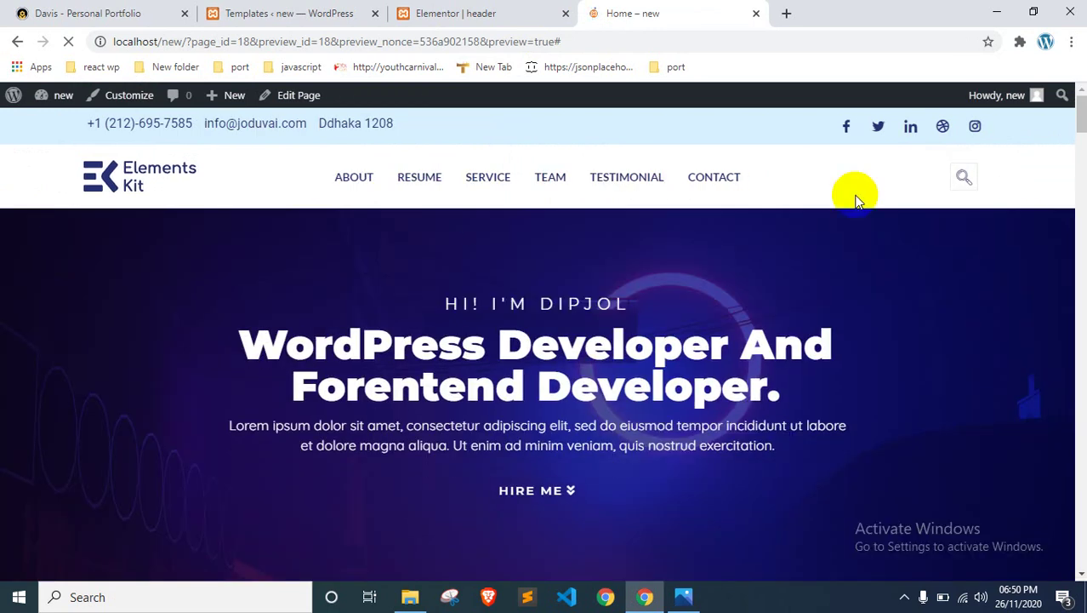
pyautogui.click(967, 176)
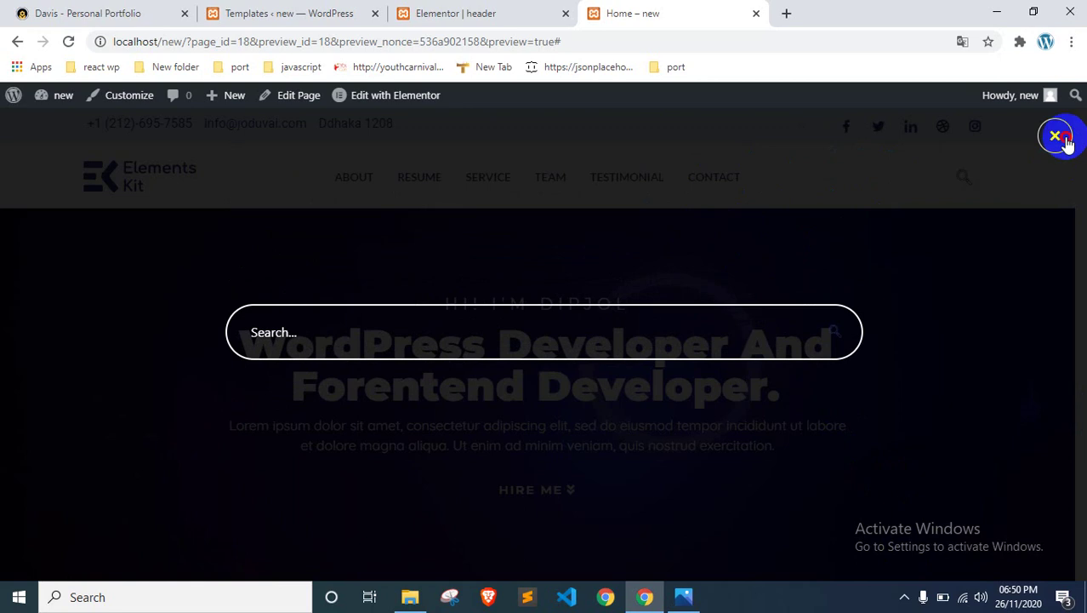
pyautogui.click(1030, 151)
pyautogui.scroll(-5, 588, 309)
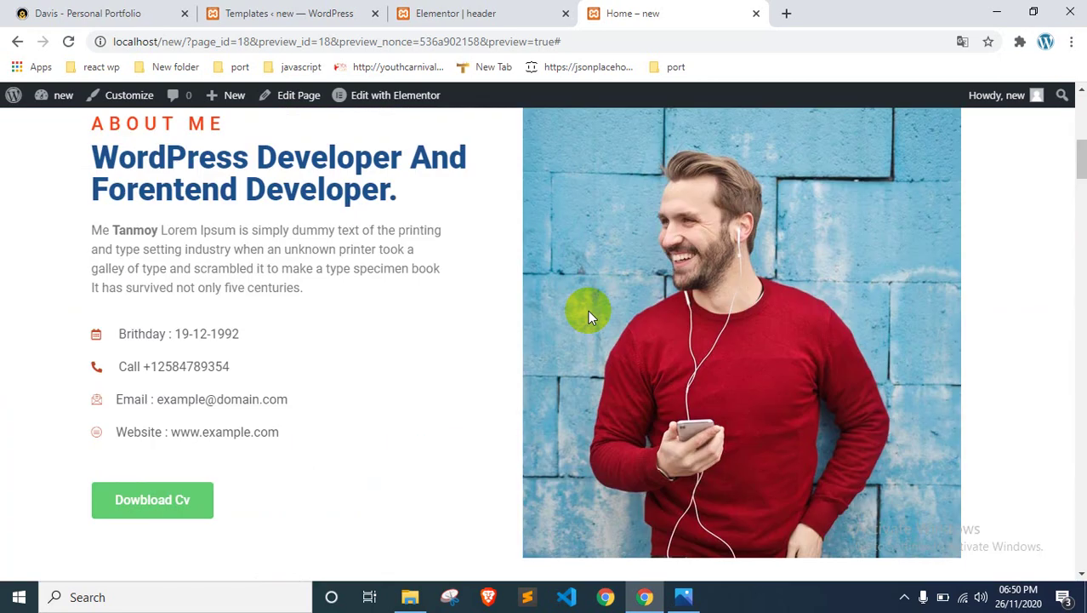
pyautogui.scroll(-5, 587, 310)
pyautogui.scroll(-20, 589, 311)
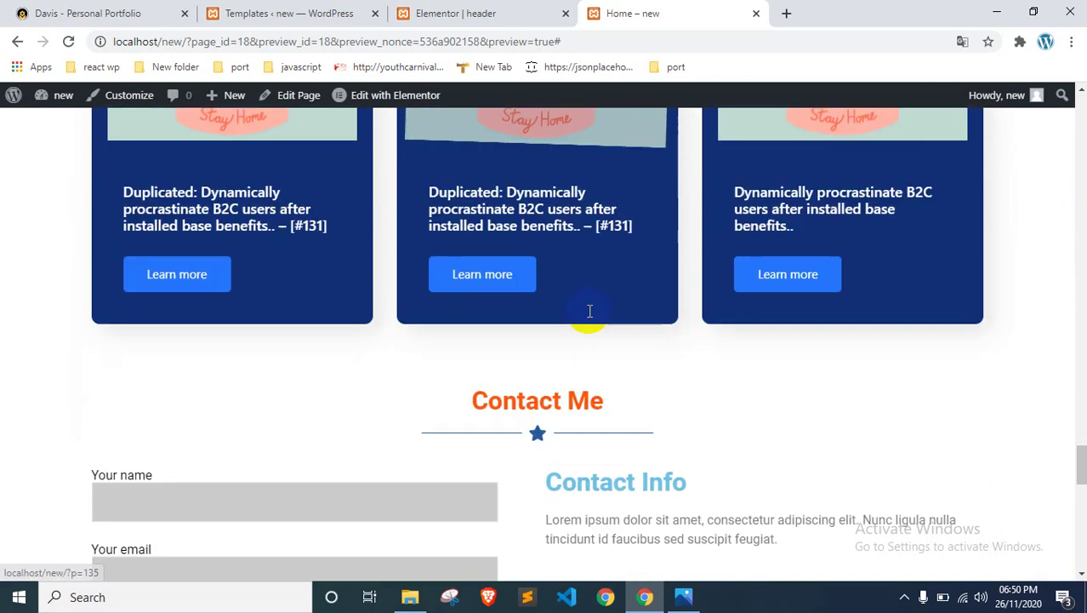
pyautogui.scroll(20, 588, 310)
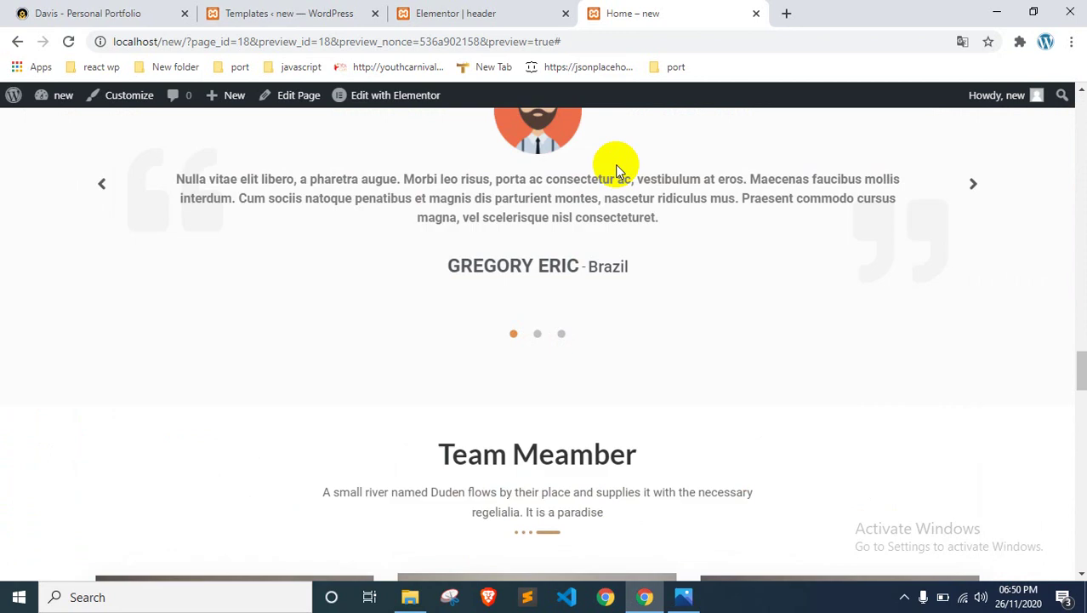
pyautogui.scroll(15, 532, 281)
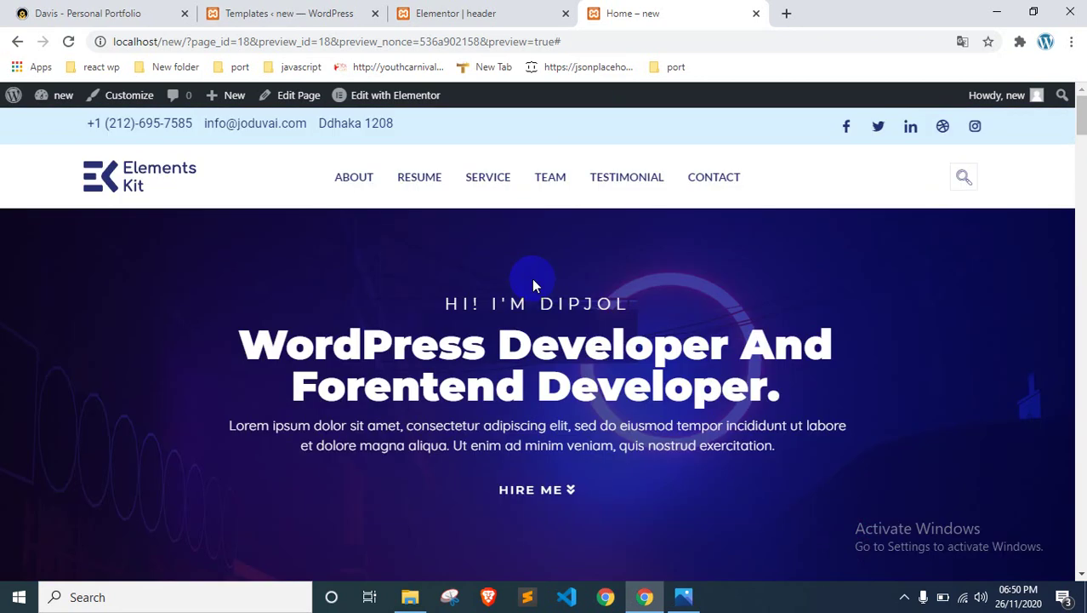
# Step: Open the footer template from the ElementsKit template list for editing in a new tab and close the header editor
pyautogui.click(414, 12)
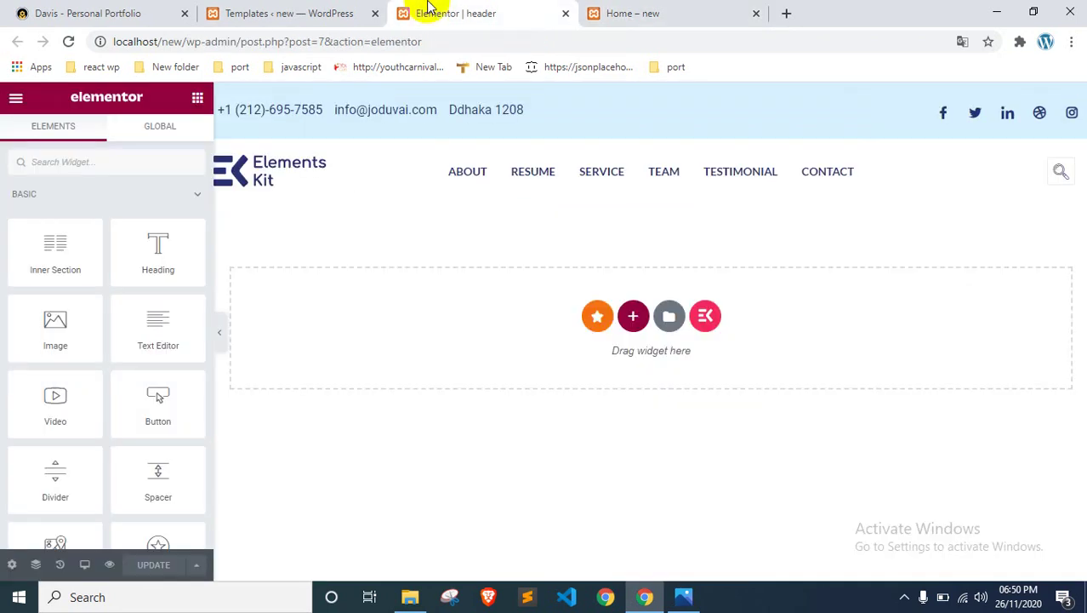
pyautogui.click(285, 10)
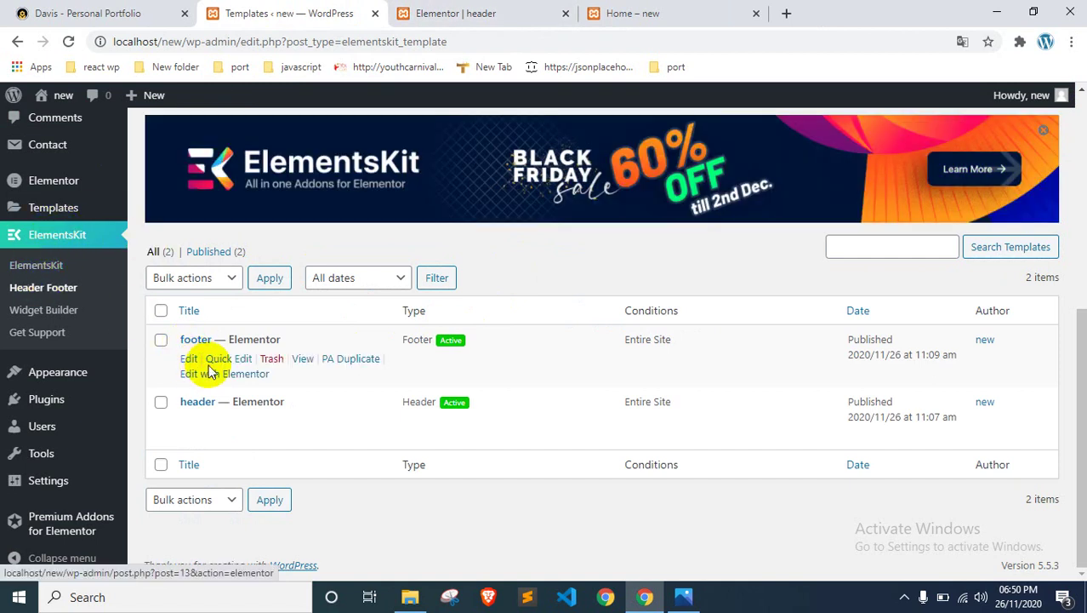
pyautogui.rightClick(226, 378)
pyautogui.click(255, 383)
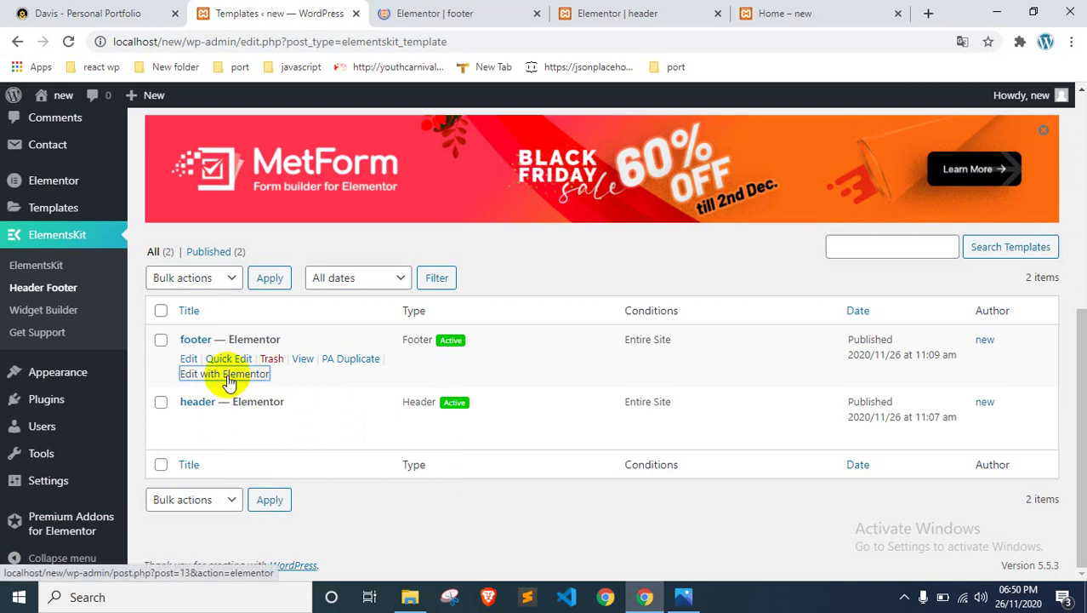
pyautogui.click(510, 13)
pyautogui.click(713, 13)
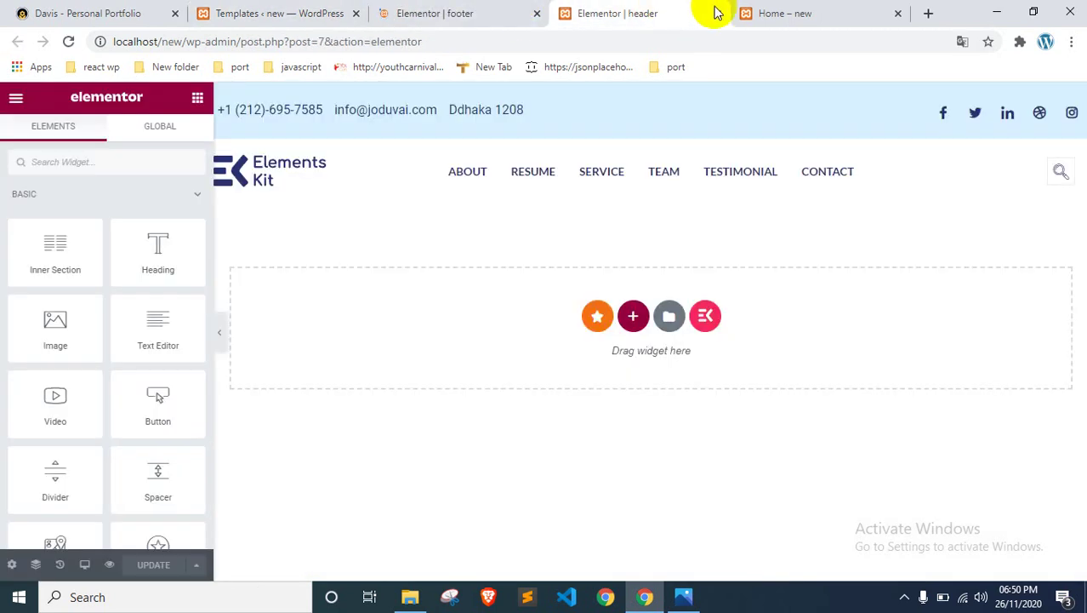
pyautogui.click(716, 12)
pyautogui.click(553, 12)
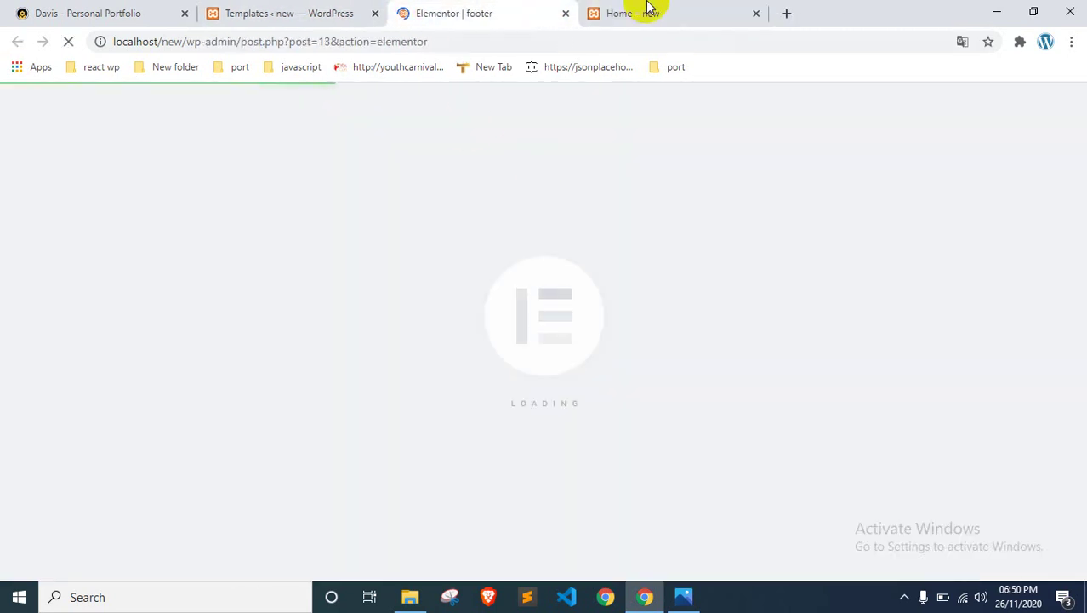
# Step: Examine the current footer at the end of the home page preview
pyautogui.hotkey('ctrl', 'Tab')
pyautogui.click(475, 16)
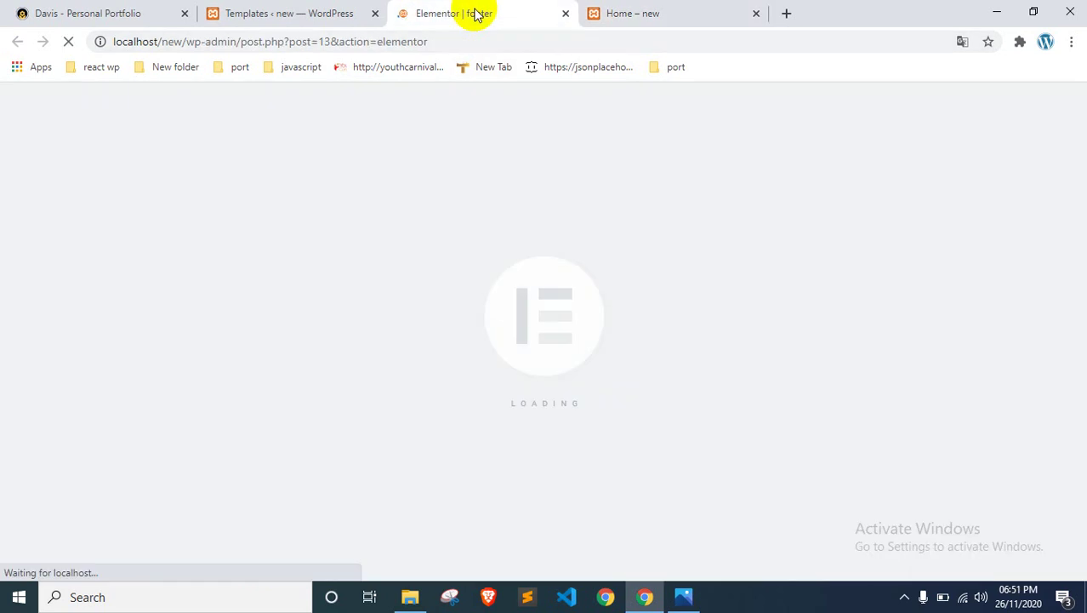
pyautogui.click(715, 11)
pyautogui.scroll(-10, 359, 486)
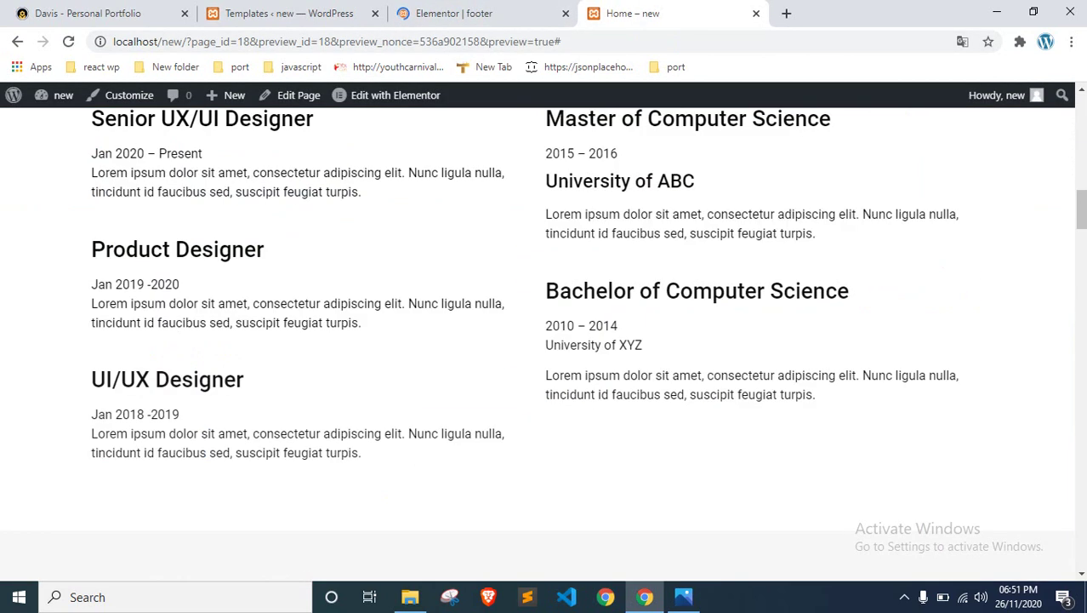
pyautogui.moveTo(1079, 255); pyautogui.dragTo(1079, 566)
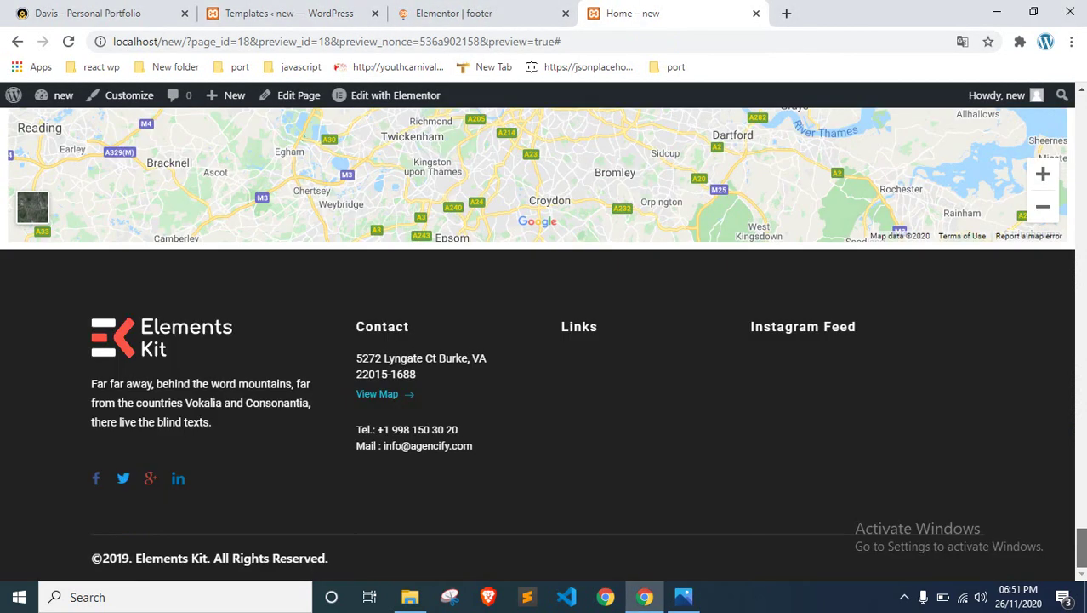
# Step: Inspect the footer's logo, contact address, phone and e-mail lists and Instagram Feed heading in the footer editor
pyautogui.click(405, 10)
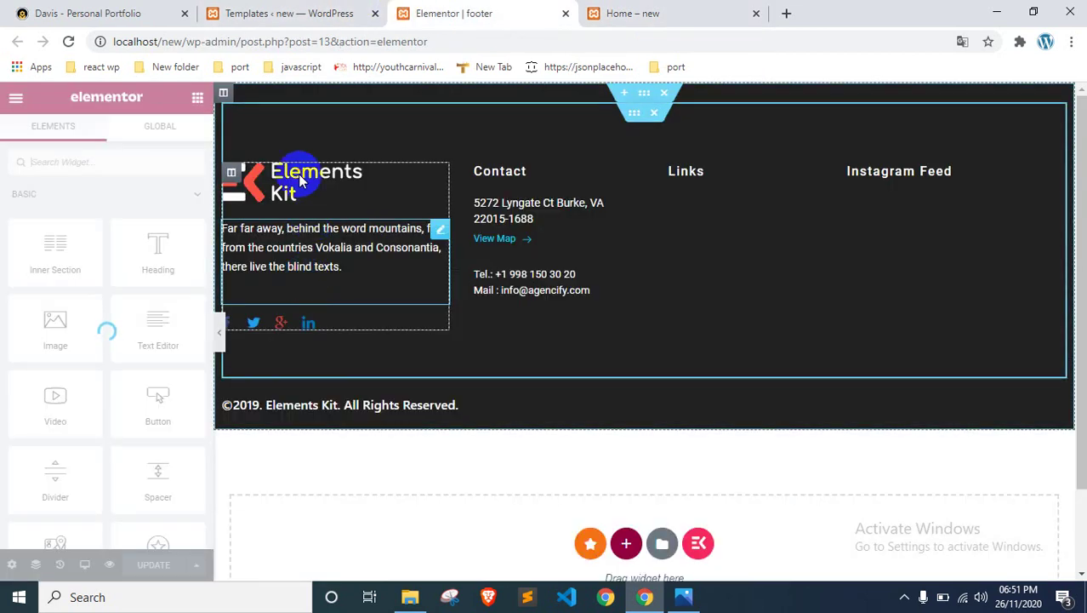
pyautogui.click(299, 181)
pyautogui.click(481, 203)
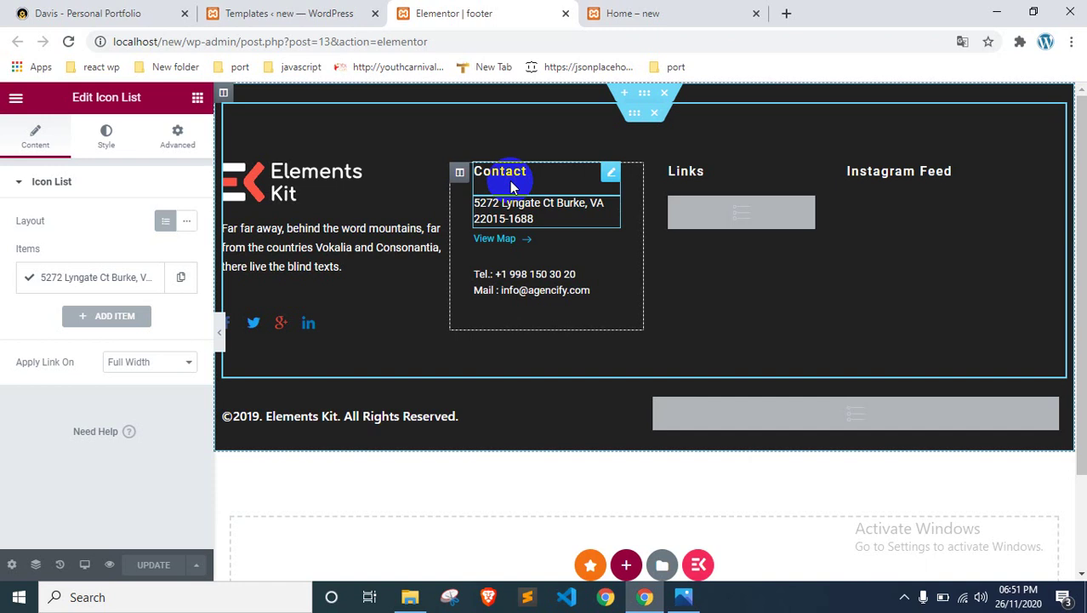
pyautogui.click(510, 180)
pyautogui.click(503, 285)
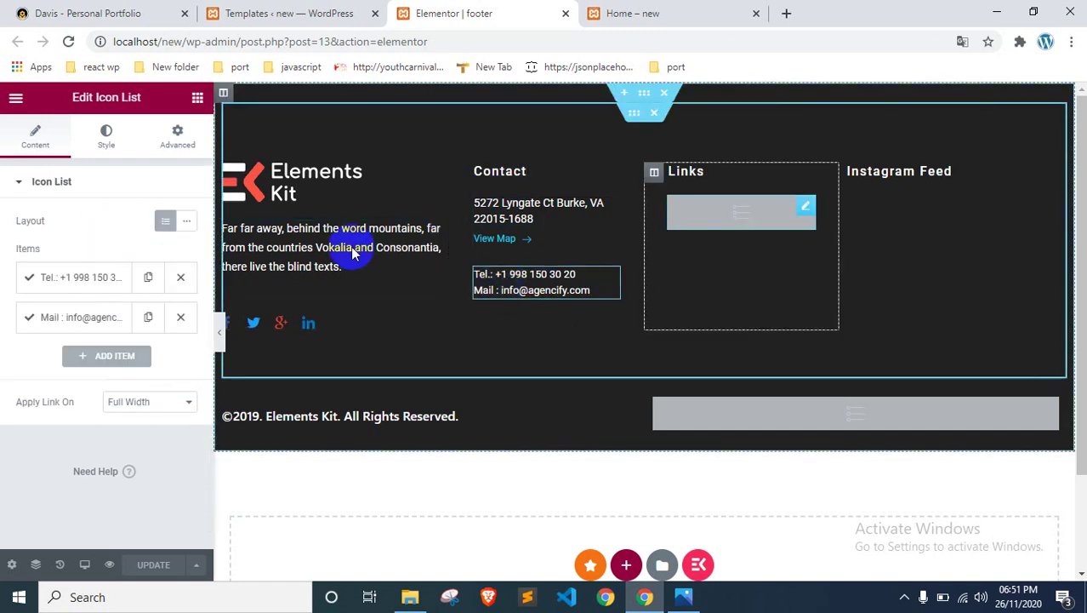
pyautogui.click(872, 183)
# Step: Change the footer's copyright heading to "©2020. joduvai. All Rights Reserved." and update the template
pyautogui.click(418, 418)
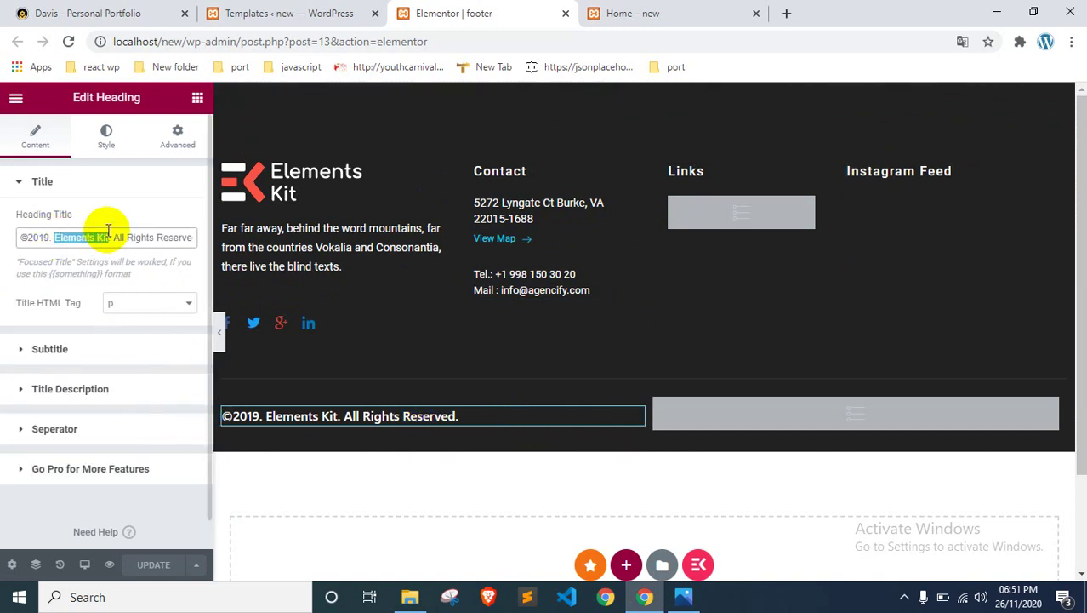
pyautogui.press('BackSpace')
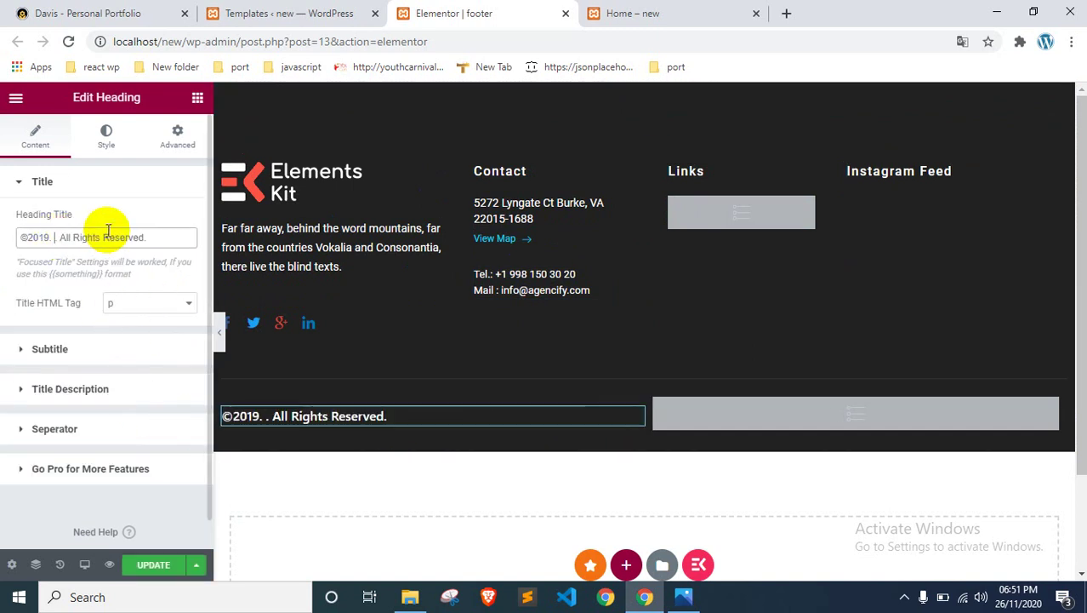
pyautogui.write('joduvai')
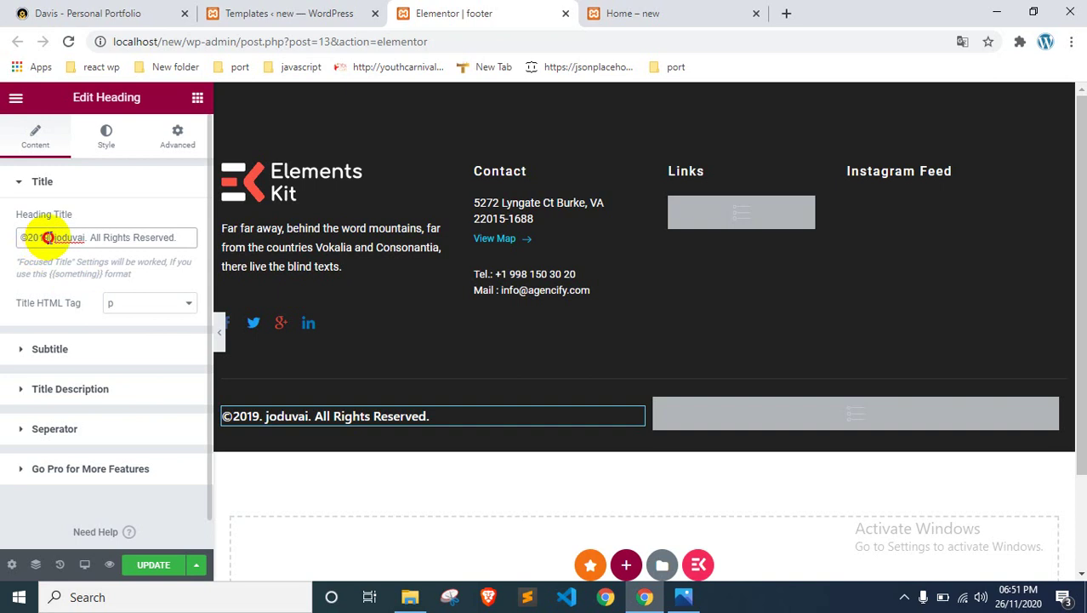
pyautogui.click(48, 237)
pyautogui.press('BackSpace')
pyautogui.press('BackSpace')
pyautogui.press('BackSpace')
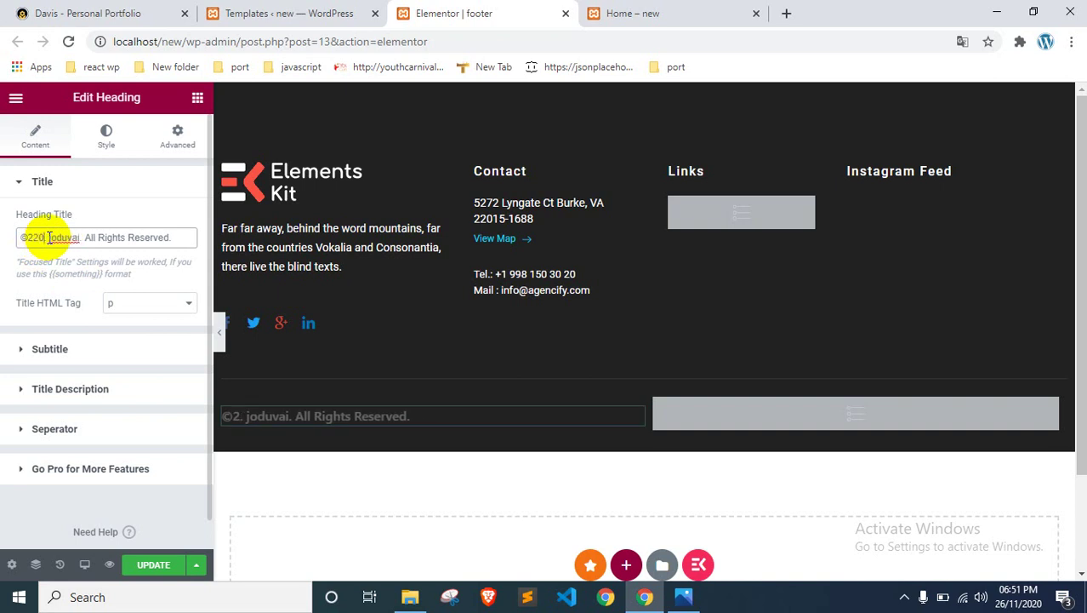
pyautogui.press('BackSpace')
pyautogui.press('BackSpace')
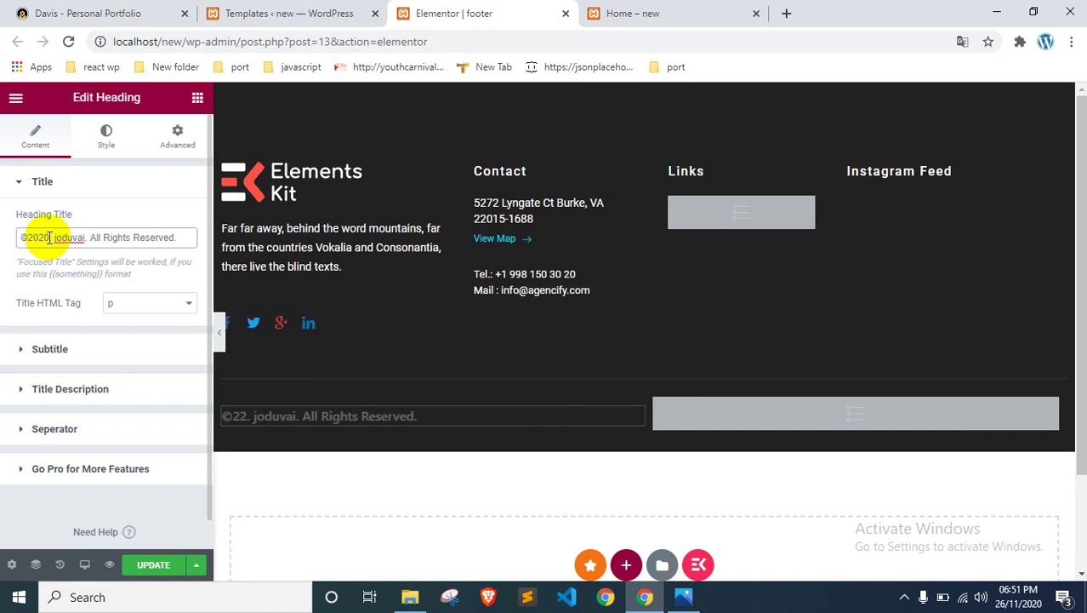
pyautogui.click(151, 564)
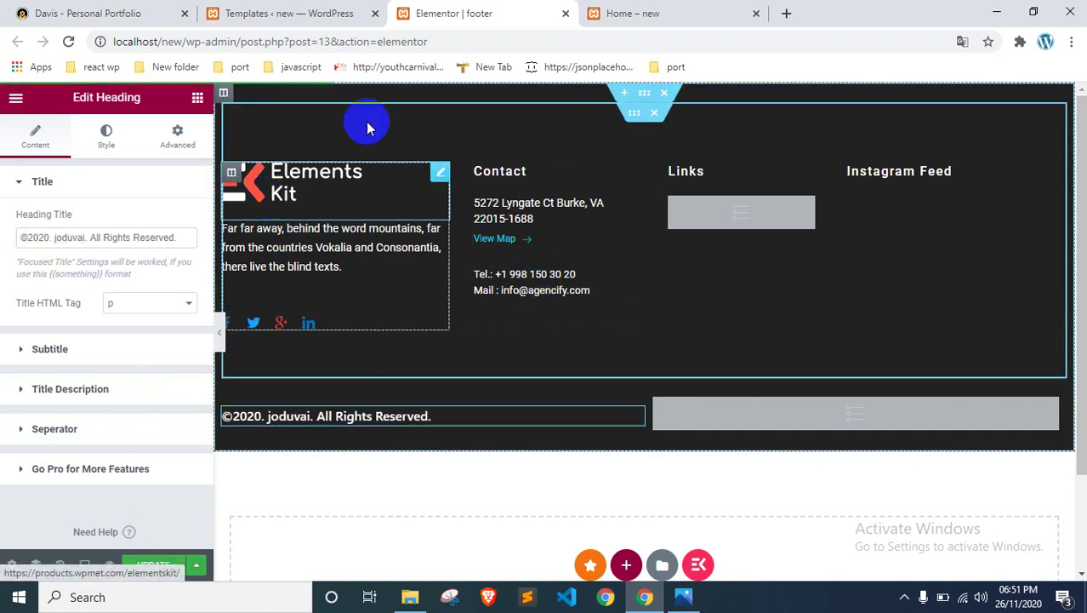
# Step: Search Google Images for "portfolio logo" in a new tab and browse the results
pyautogui.click(784, 12)
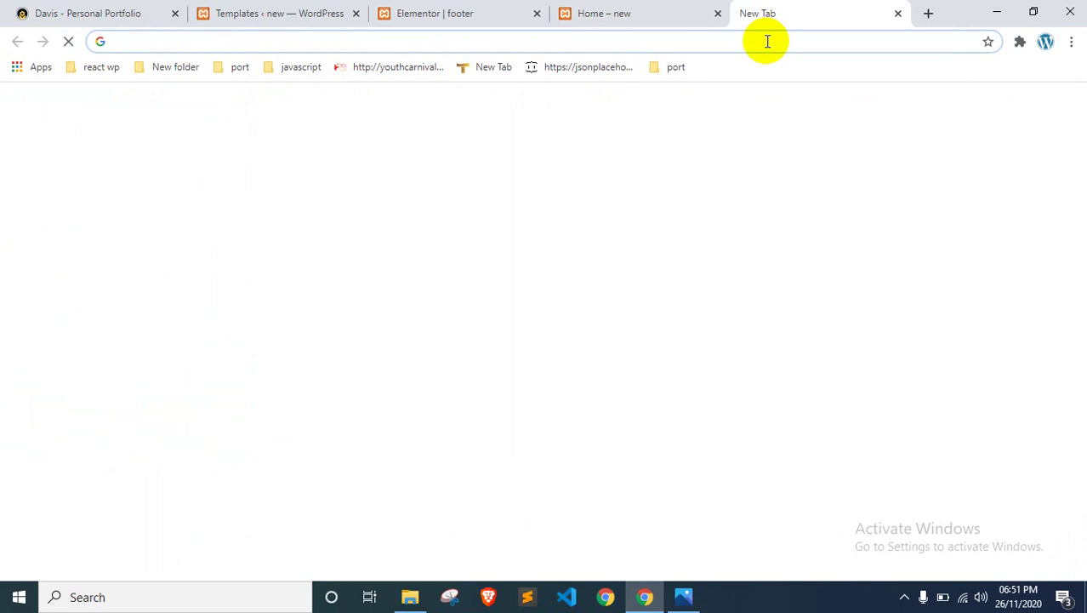
pyautogui.write('portfolio')
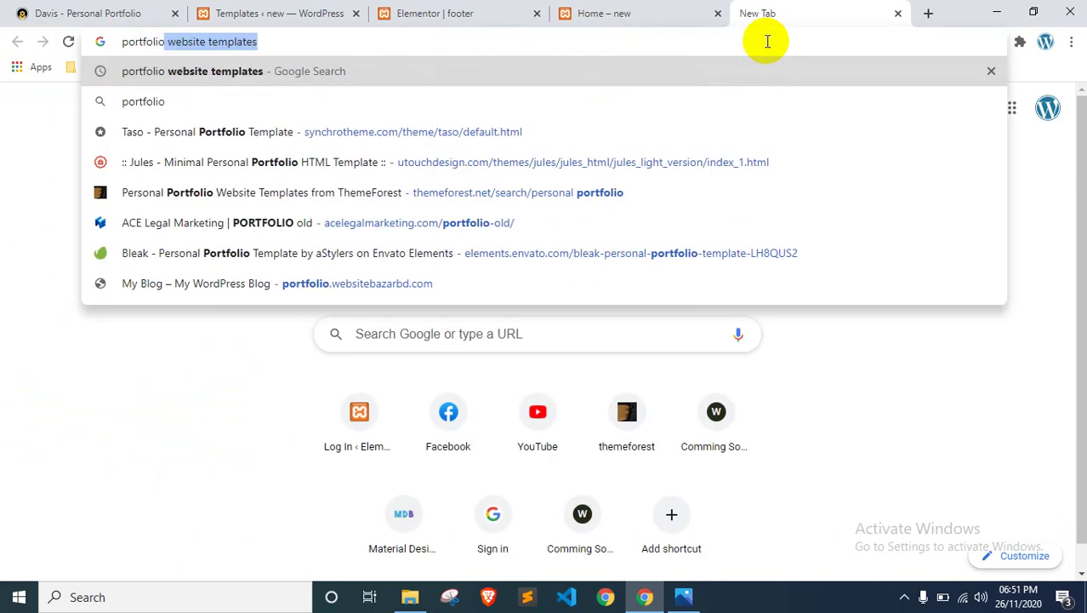
pyautogui.write(' lo')
pyautogui.press('Return')
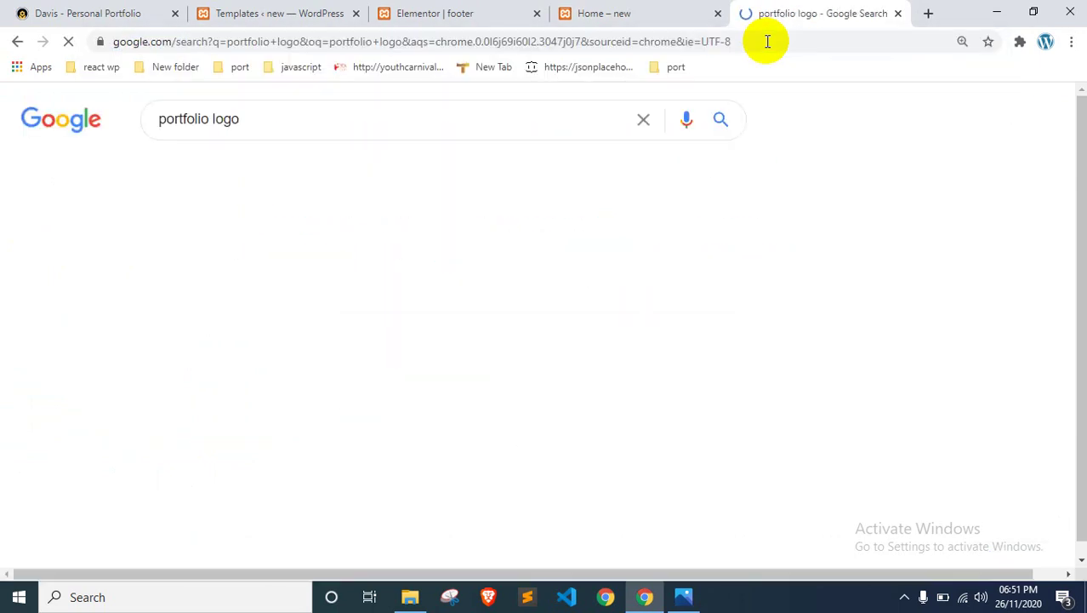
pyautogui.click(244, 166)
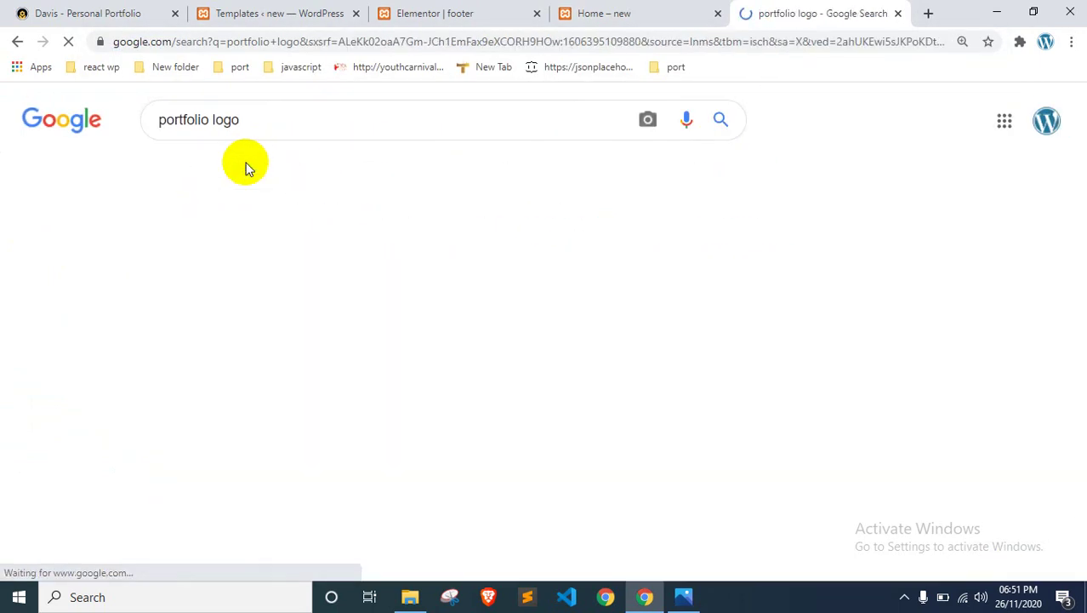
pyautogui.scroll(-5, 225, 298)
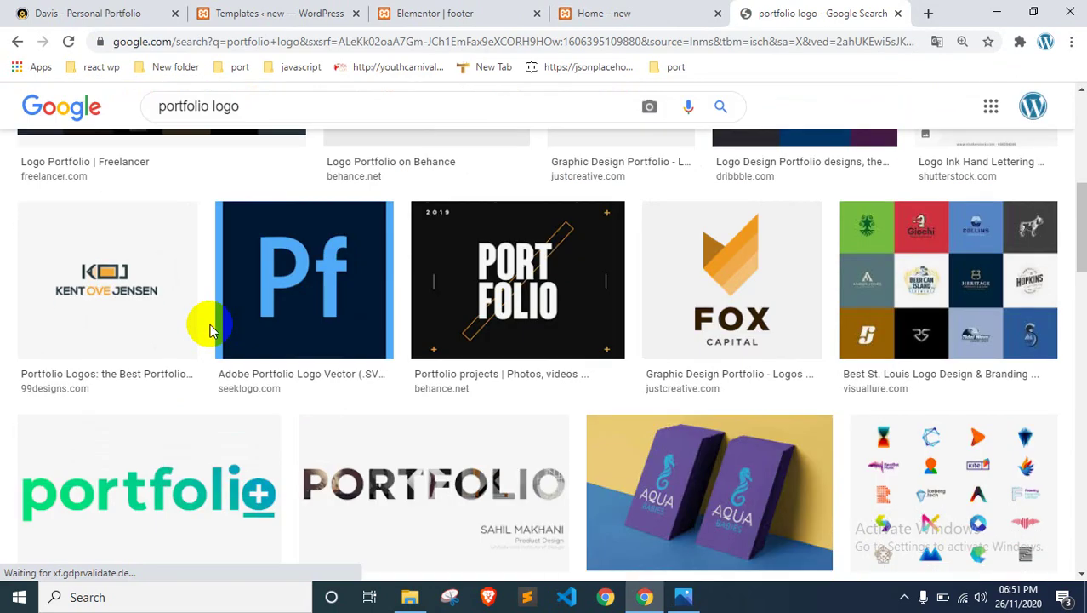
# Step: Refine the Google Images search to "portfolio website logo" and browse the results for a suitable logo
pyautogui.scroll(-3, 214, 323)
pyautogui.scroll(10, 178, 196)
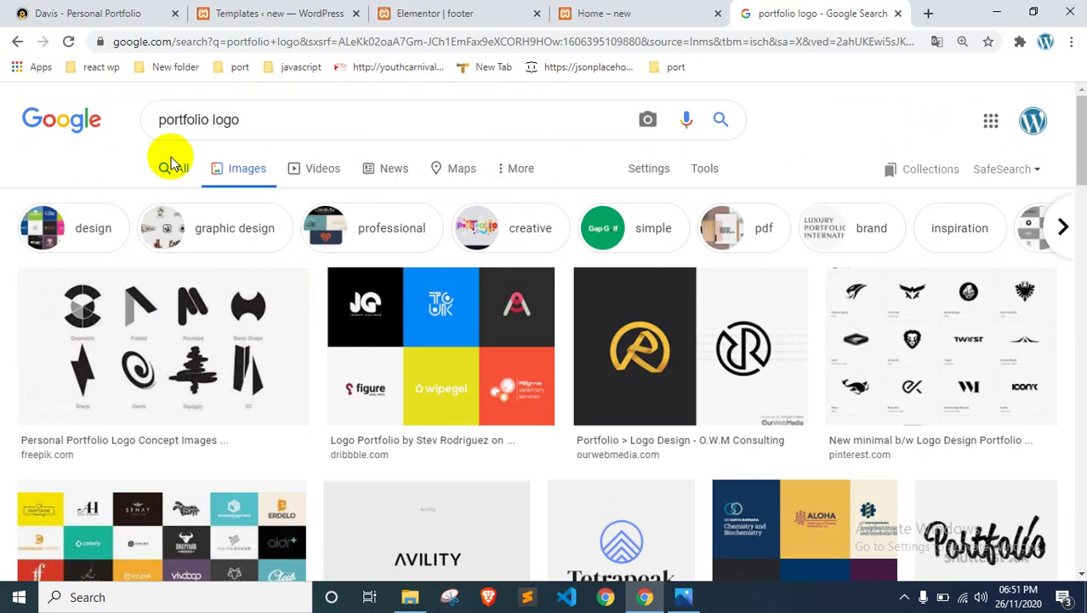
pyautogui.click(210, 120)
pyautogui.write('website')
pyautogui.press('Return')
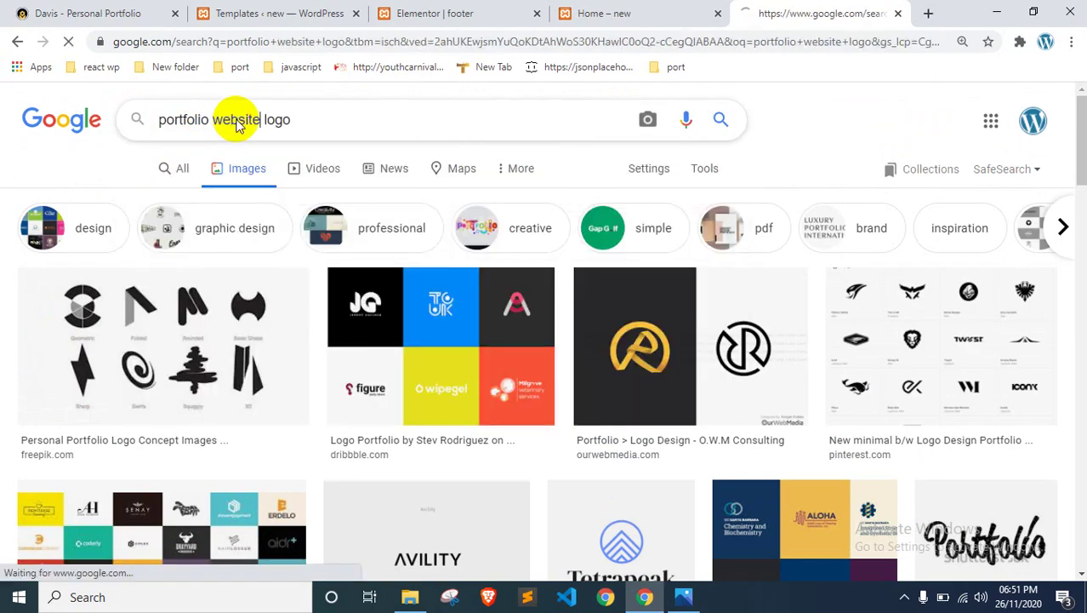
pyautogui.scroll(-5, 202, 398)
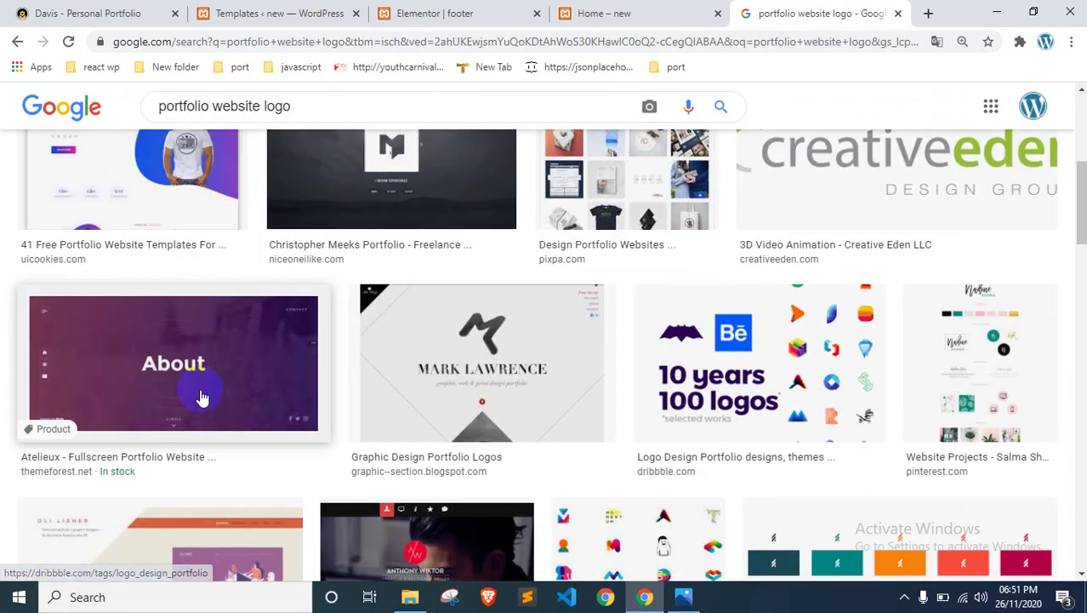
pyautogui.scroll(-10, 203, 398)
pyautogui.scroll(-5, 202, 397)
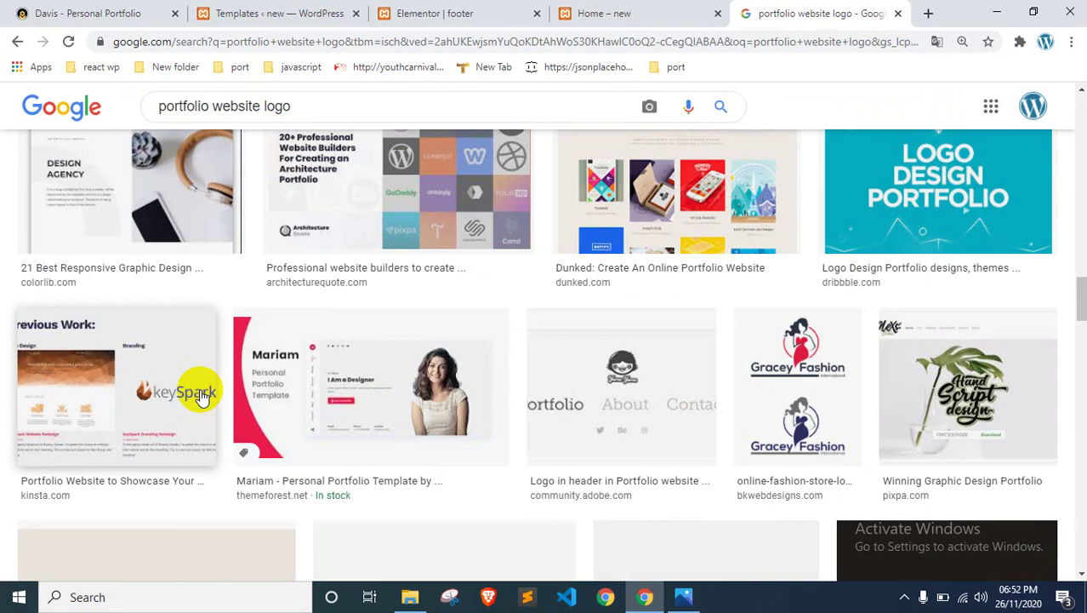
pyautogui.scroll(-5, 201, 397)
pyautogui.scroll(-5, 201, 397)
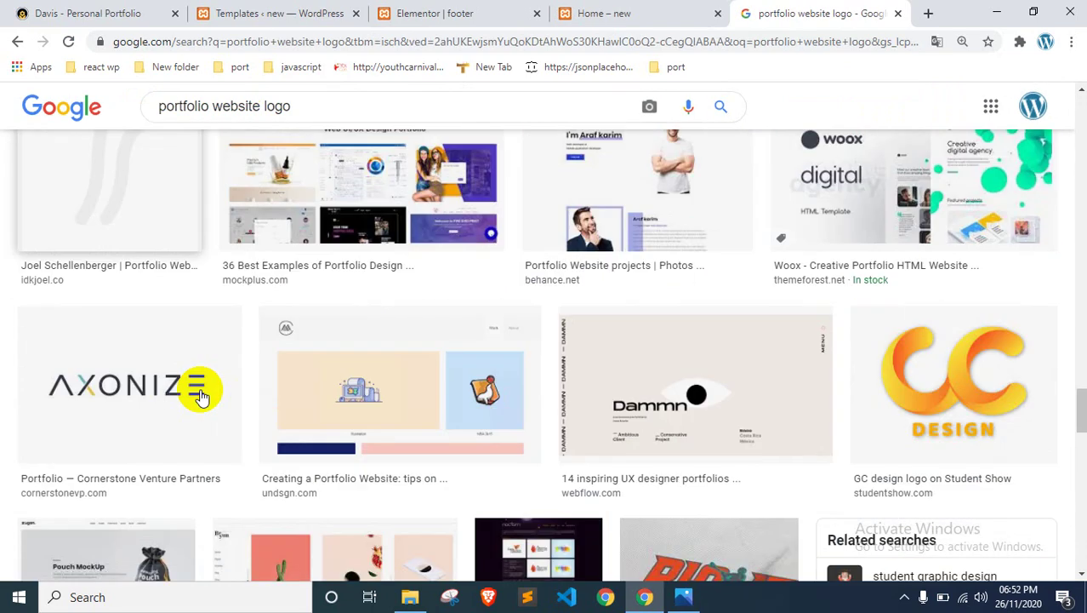
pyautogui.scroll(-5, 201, 397)
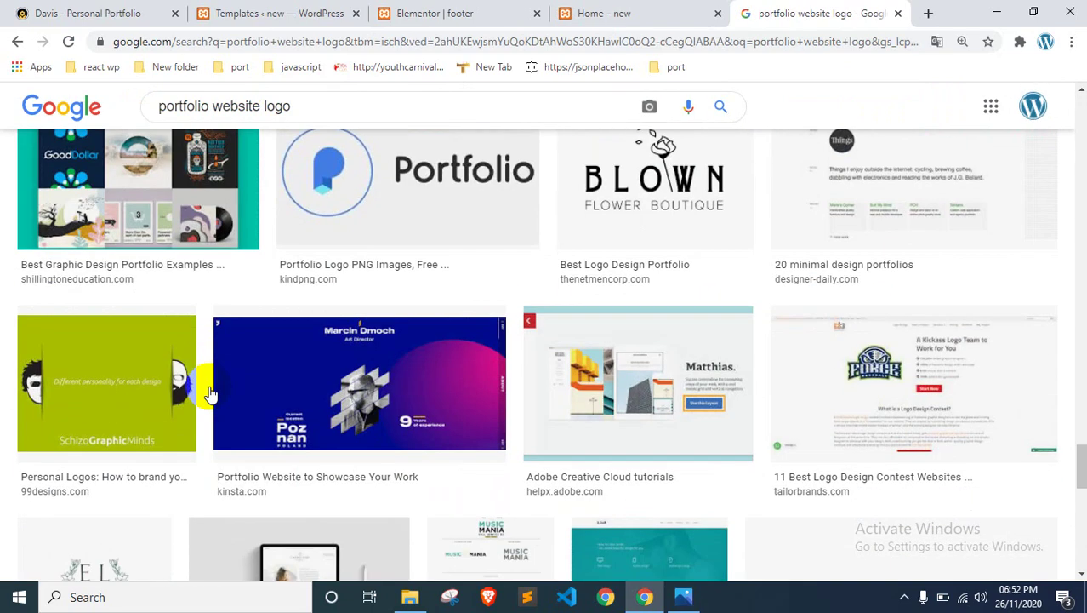
# Step: Open themeforest.net in the image search tab, glance over its home page and close the tab
pyautogui.click(522, 46)
pyautogui.write('the')
pyautogui.press('Return')
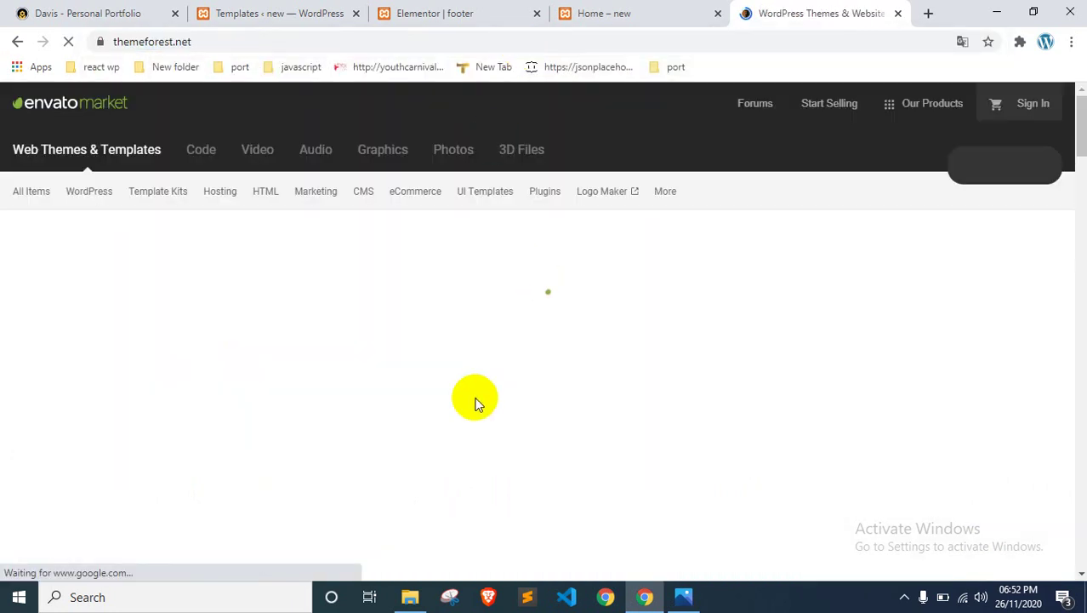
pyautogui.scroll(-3, 474, 404)
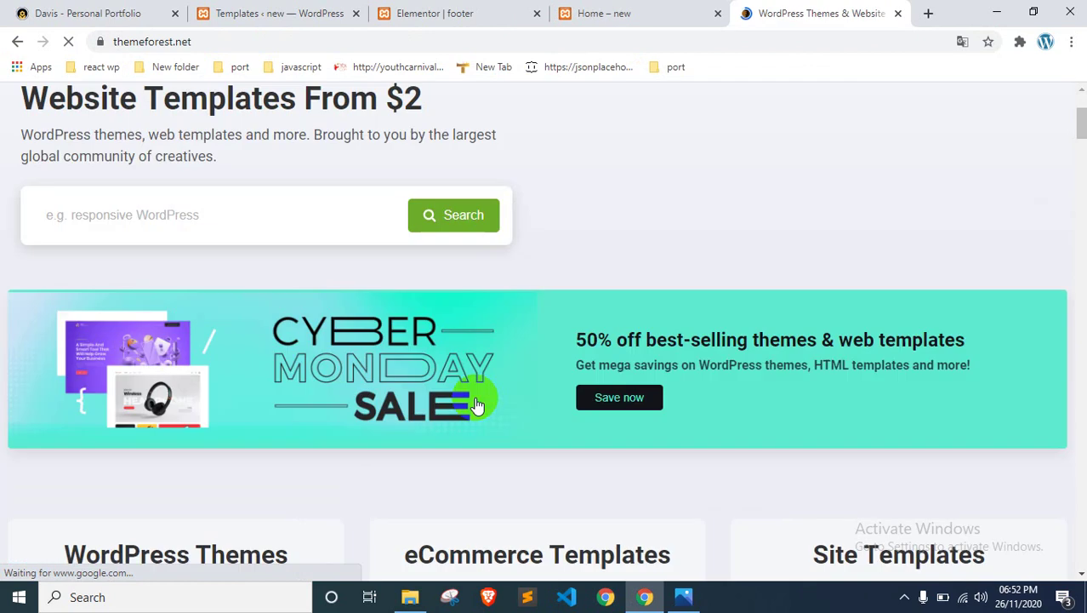
pyautogui.click(897, 14)
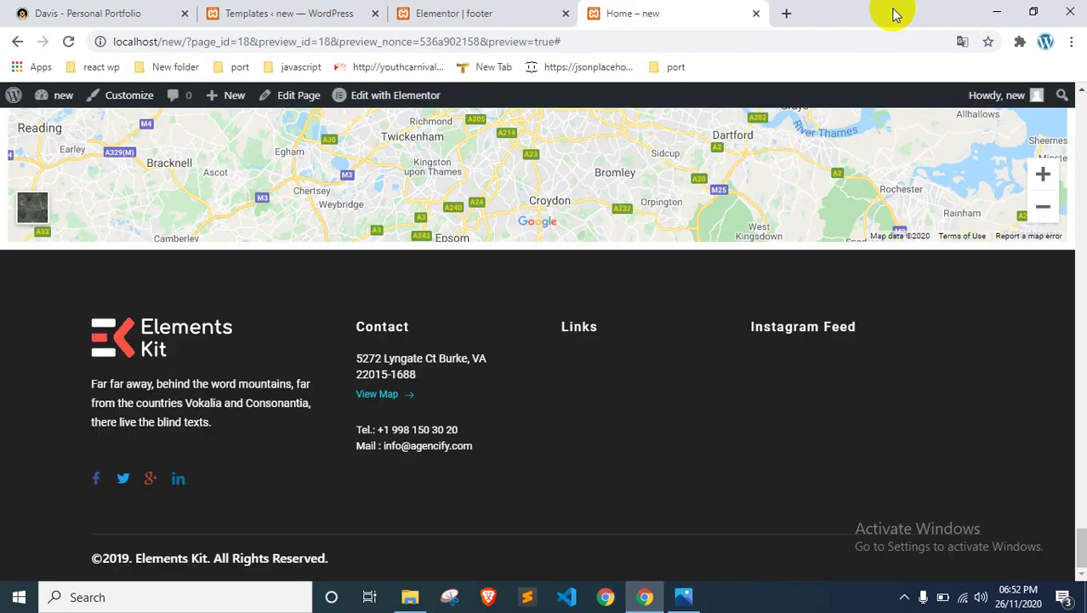
# Step: Return to the footer template in Elementor and open the Elements Kit logo's image settings
pyautogui.click(315, 13)
pyautogui.click(455, 13)
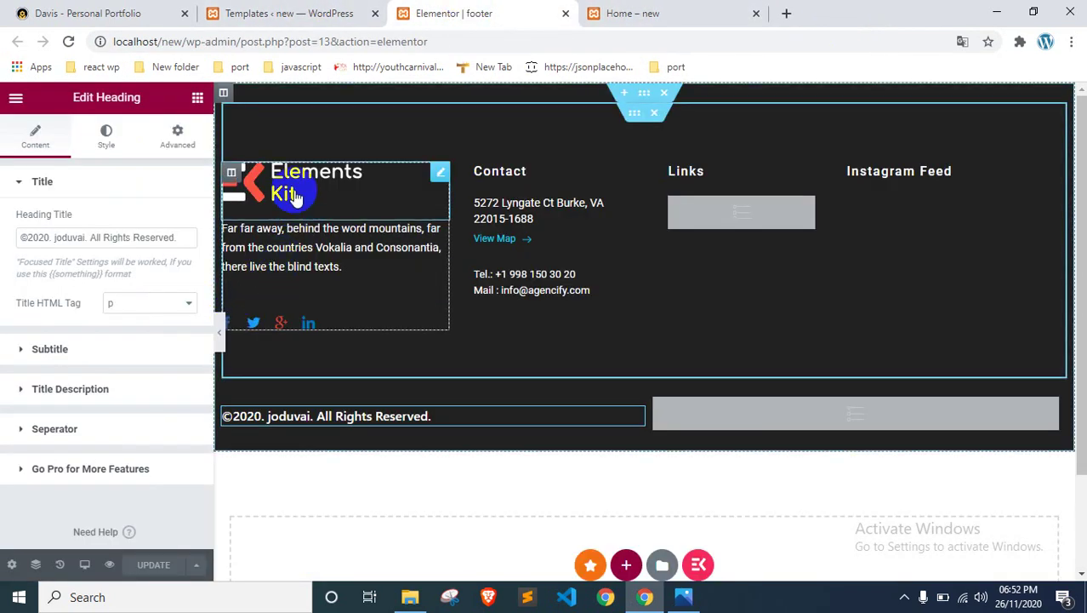
pyautogui.scroll(-2, 317, 255)
pyautogui.scroll(2, 316, 268)
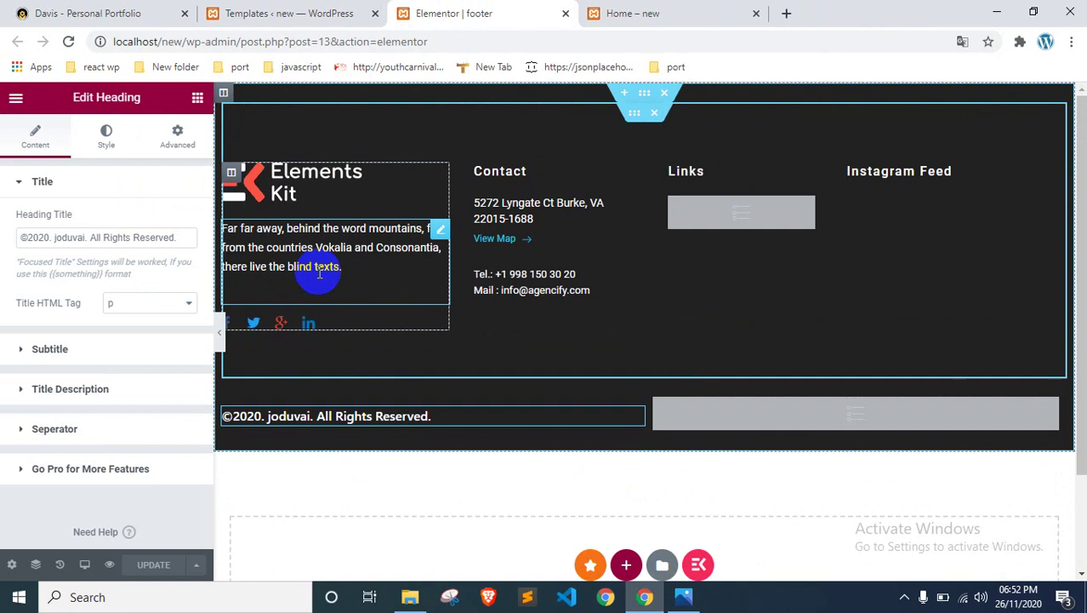
pyautogui.click(318, 174)
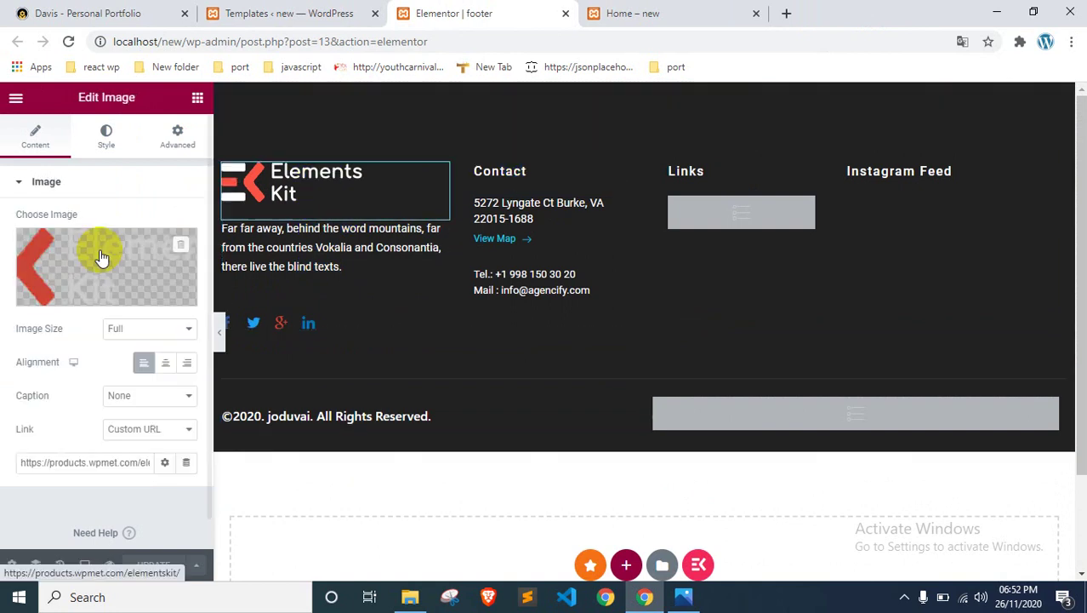
pyautogui.moveTo(101, 257)
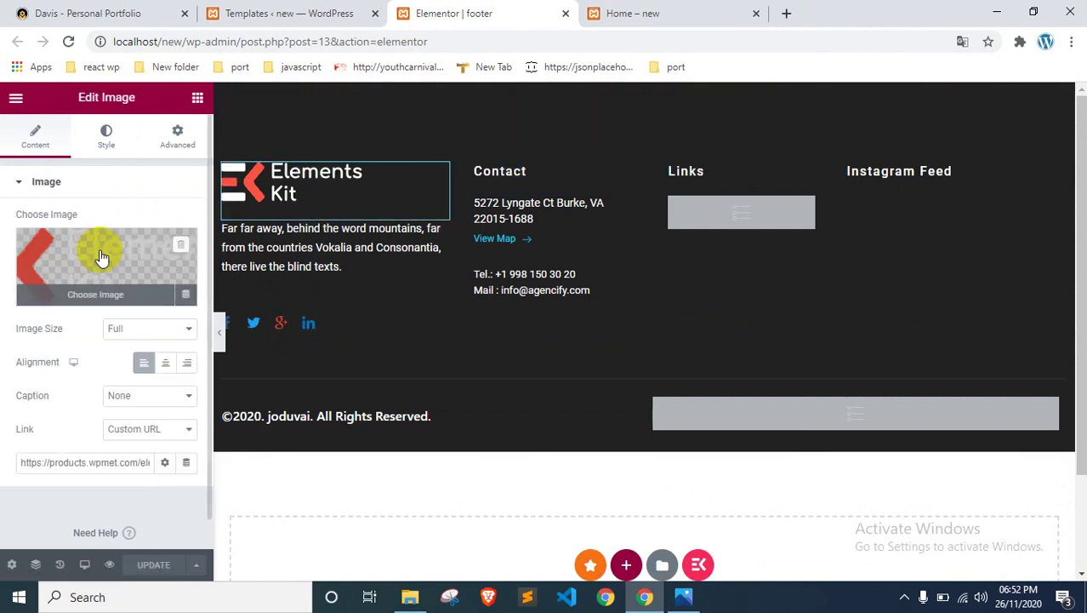
# Step: Reload the home page preview and check the copyright line in its footer
pyautogui.click(676, 13)
pyautogui.rightClick(12, 300)
pyautogui.click(34, 364)
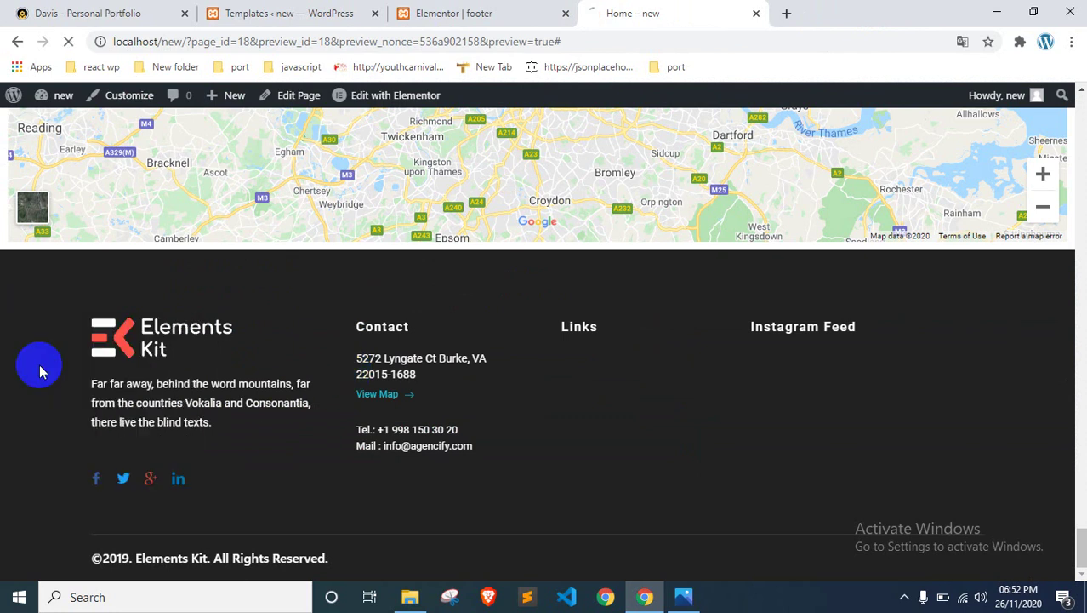
pyautogui.click(454, 13)
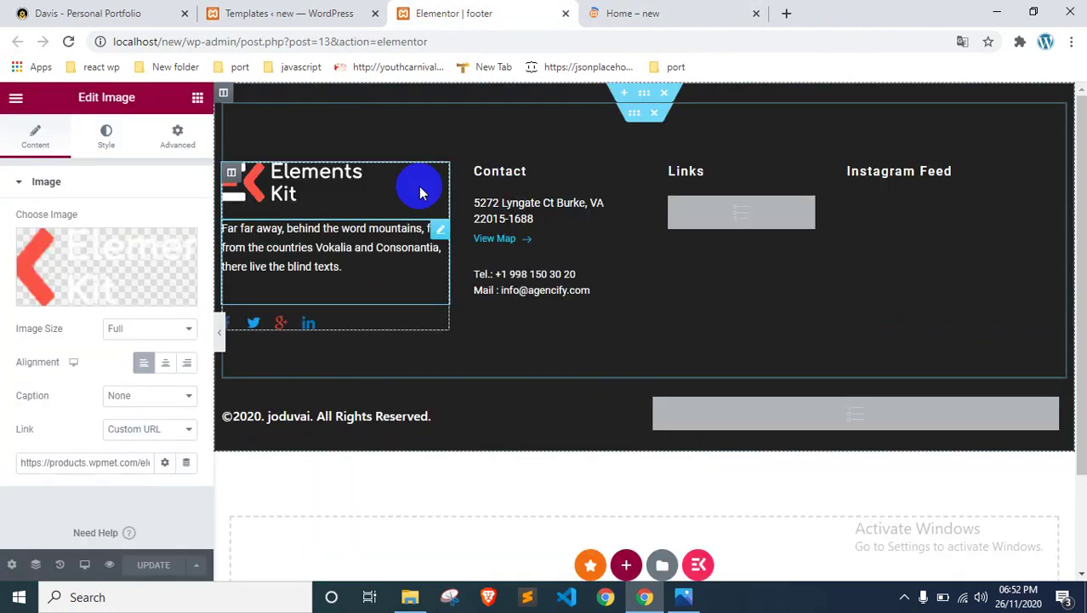
pyautogui.click(680, 10)
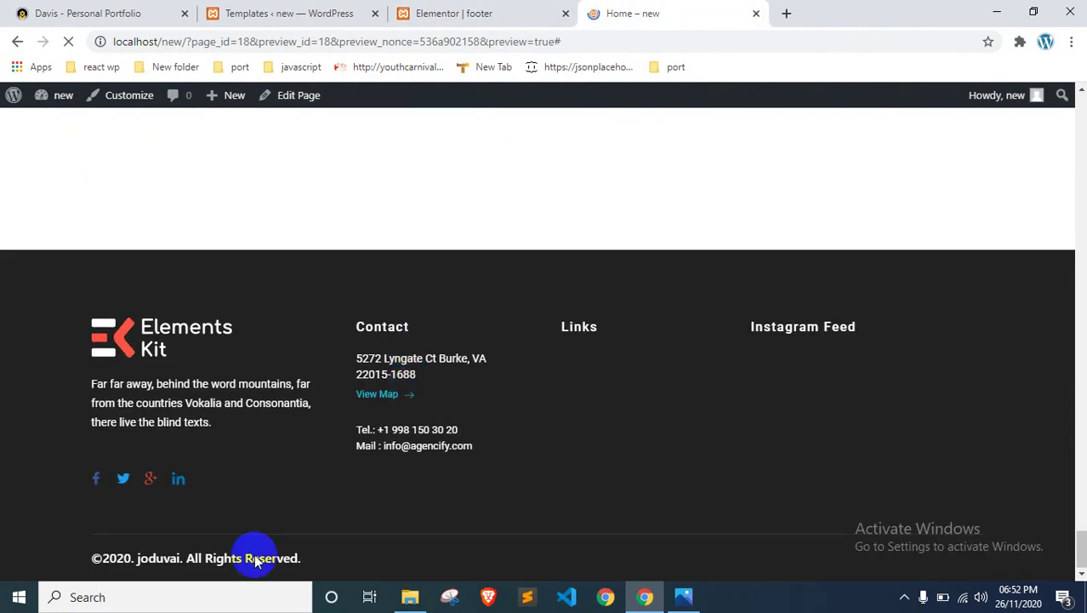
# Step: Inspect the footer template's logo, description text, contact lists and Instagram Feed heading in the editor
pyautogui.click(481, 12)
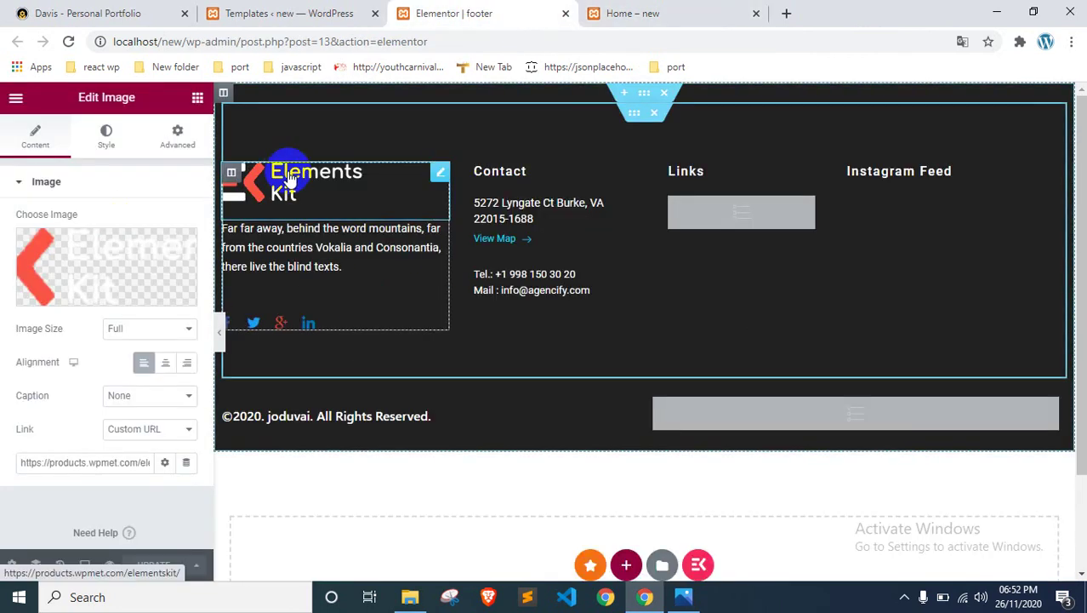
pyautogui.click(276, 238)
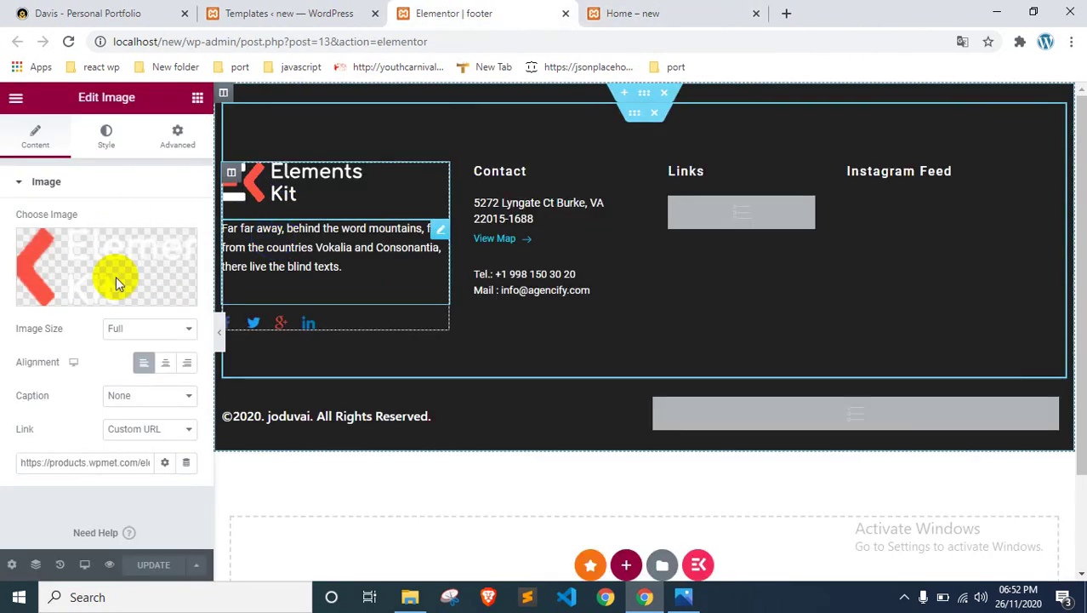
pyautogui.click(528, 204)
pyautogui.click(529, 285)
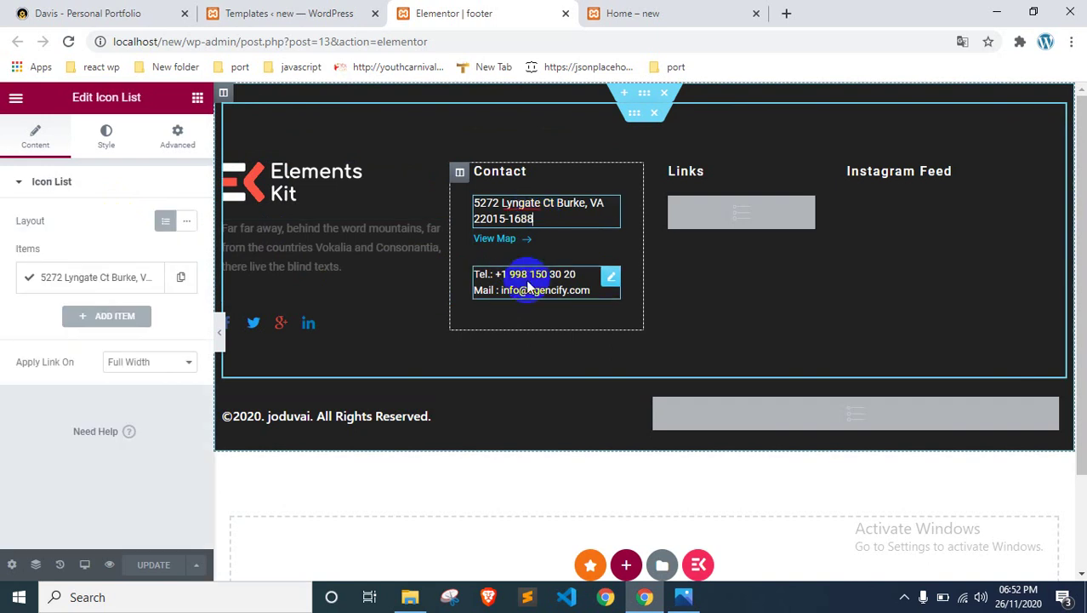
pyautogui.click(900, 171)
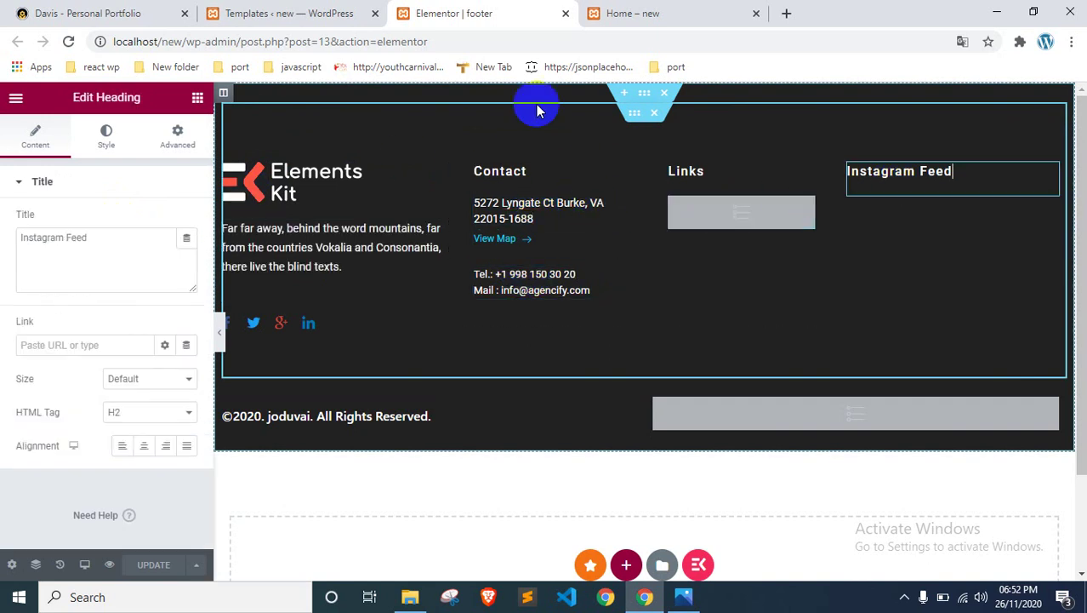
# Step: Review the finished home page preview from the footer up to the header and hero section
pyautogui.click(625, 12)
pyautogui.scroll(20, 436, 334)
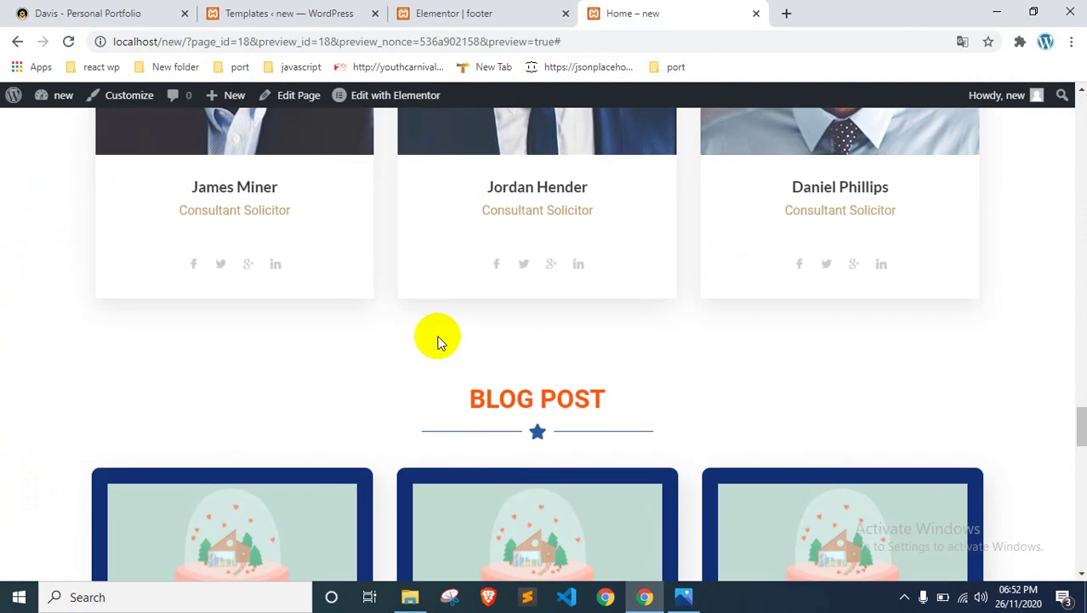
pyautogui.scroll(20, 428, 334)
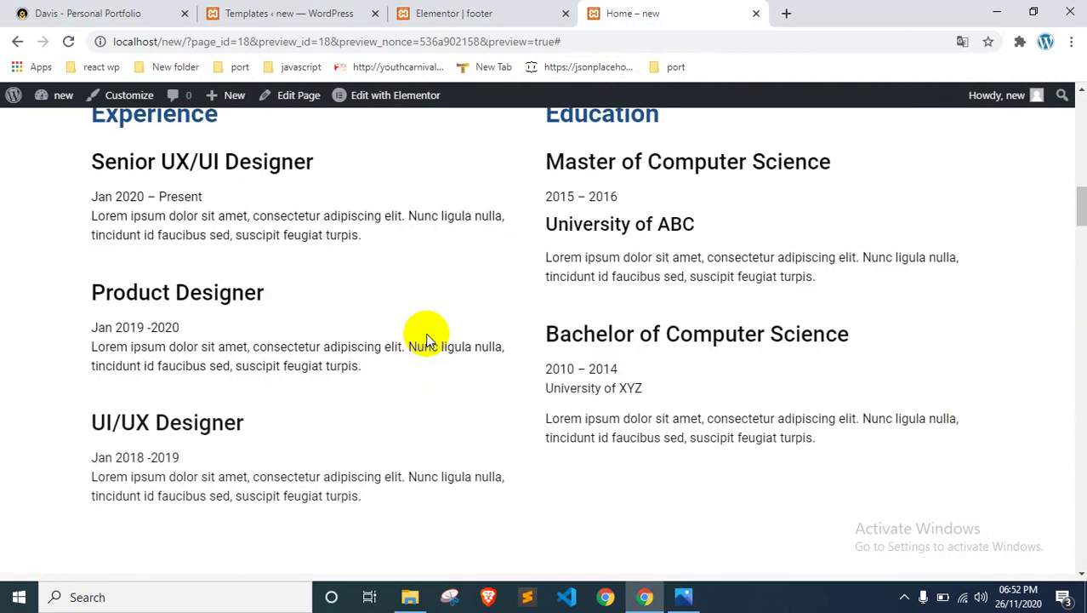
pyautogui.scroll(1, 428, 335)
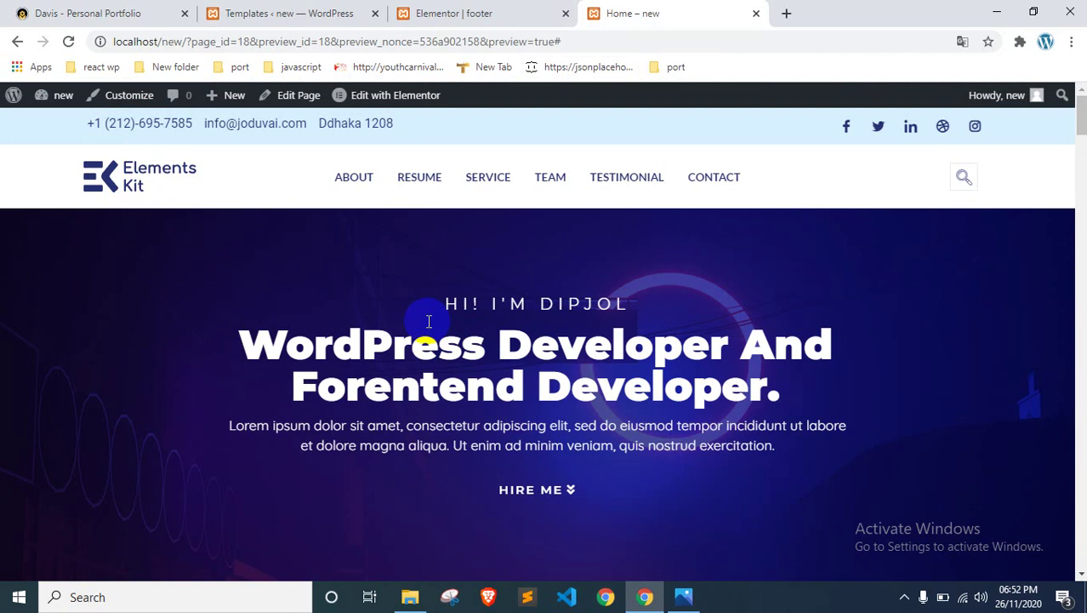
pyautogui.click(905, 597)
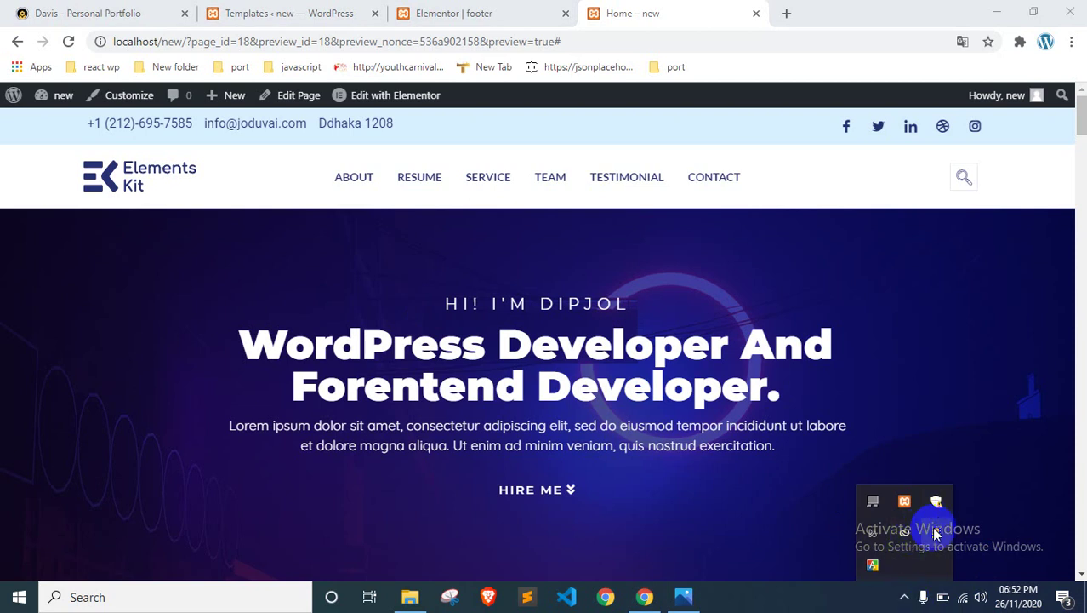